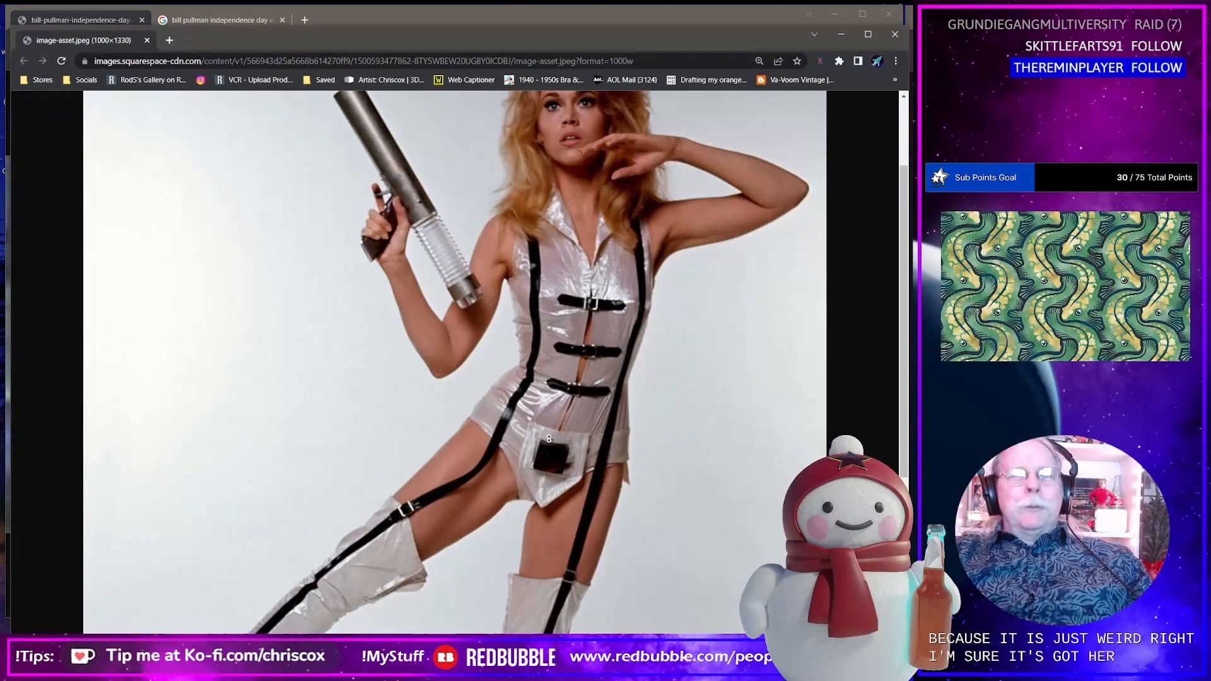
Send a !so shoutout command in the stream chat, picking the viewer from the suggested mentions.
{"action": "left_click", "coordinate": [909, 379]}
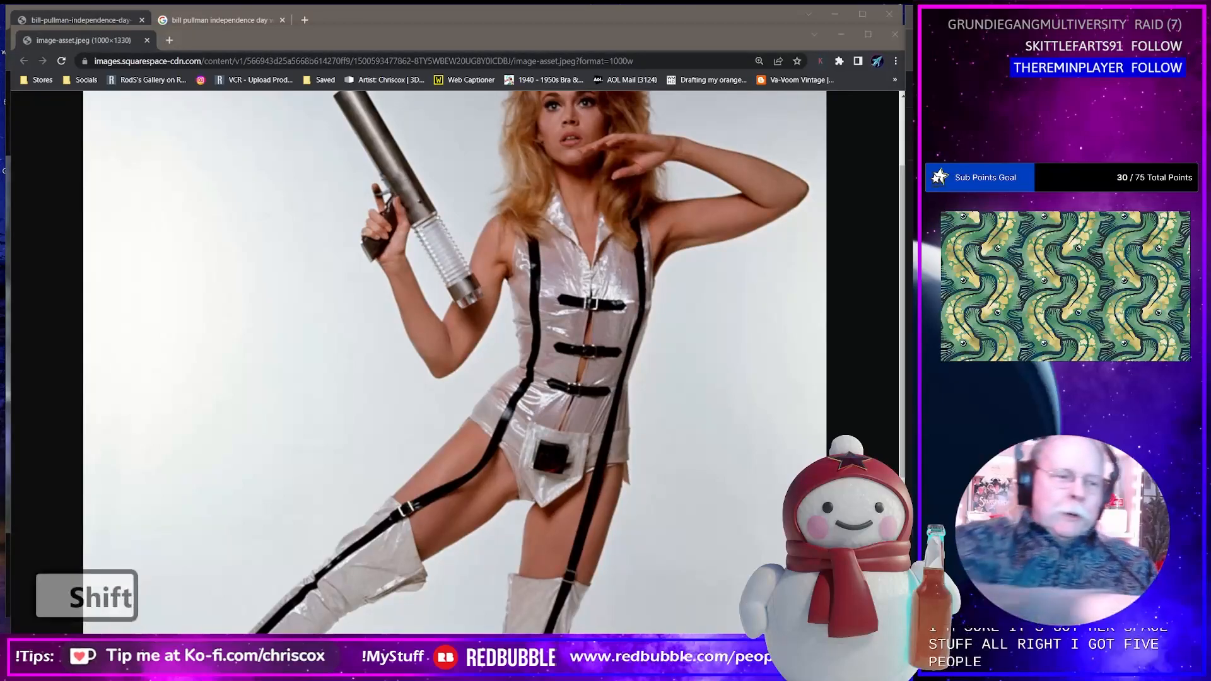
{"action": "type", "text": "!"}
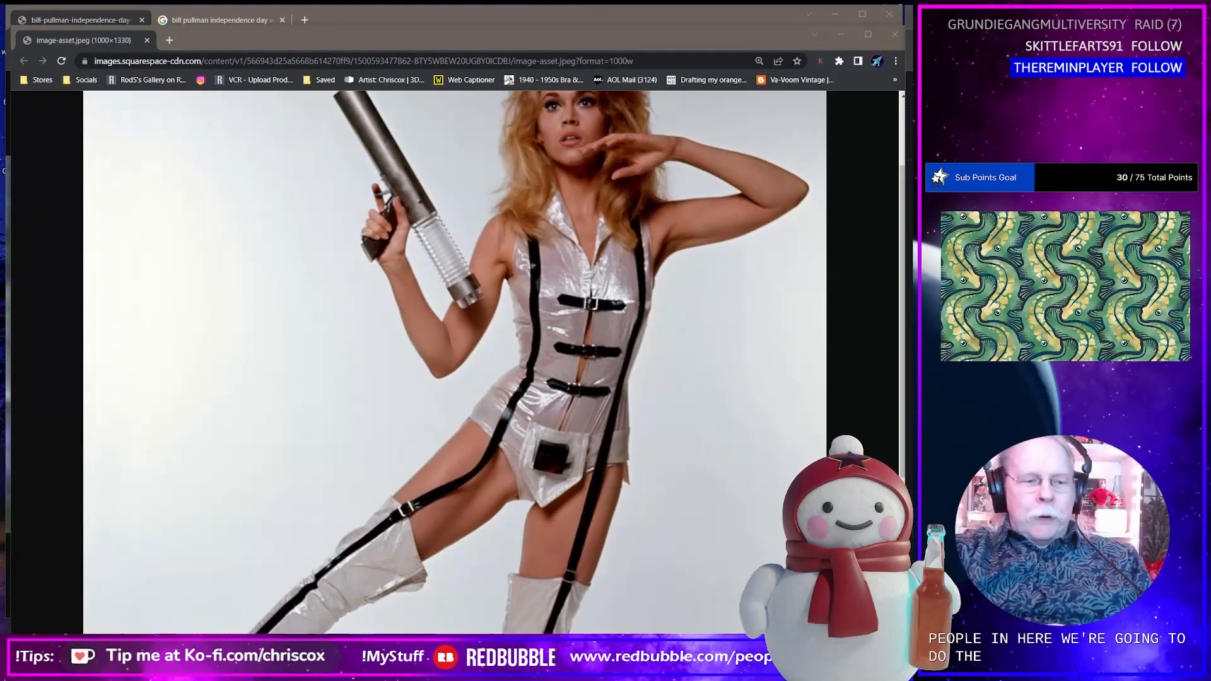
{"action": "type", "text": "so @"}
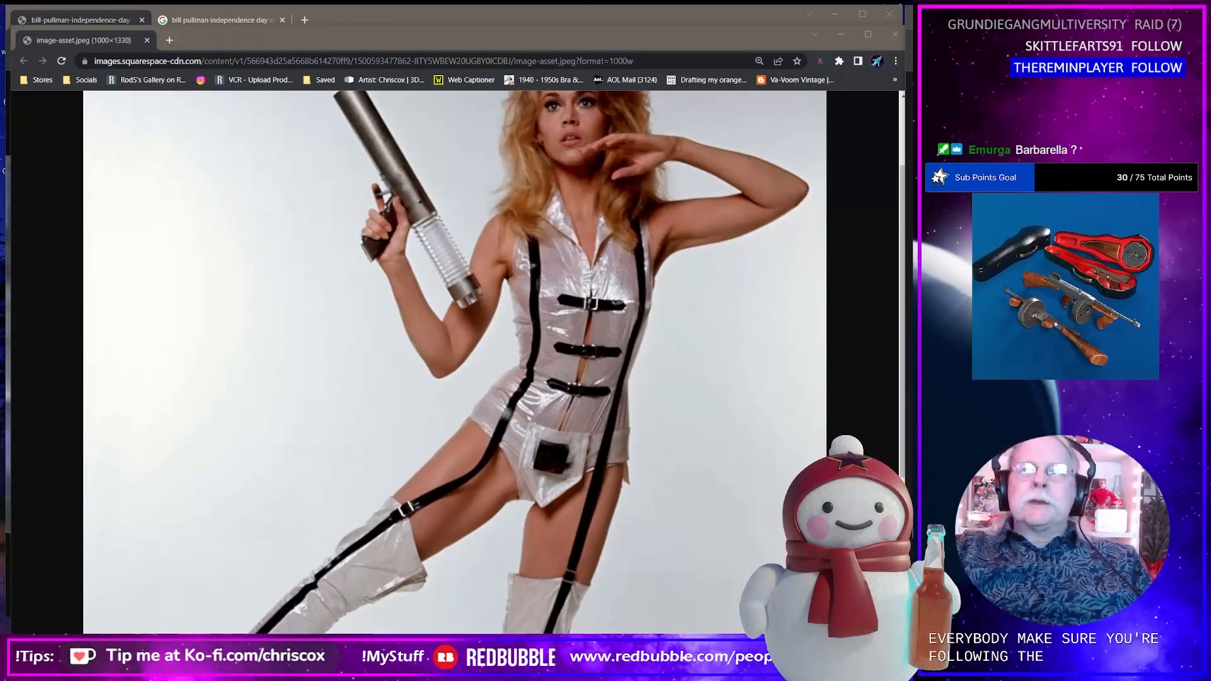
{"action": "key", "text": "Down"}
{"action": "key", "text": "Down"}
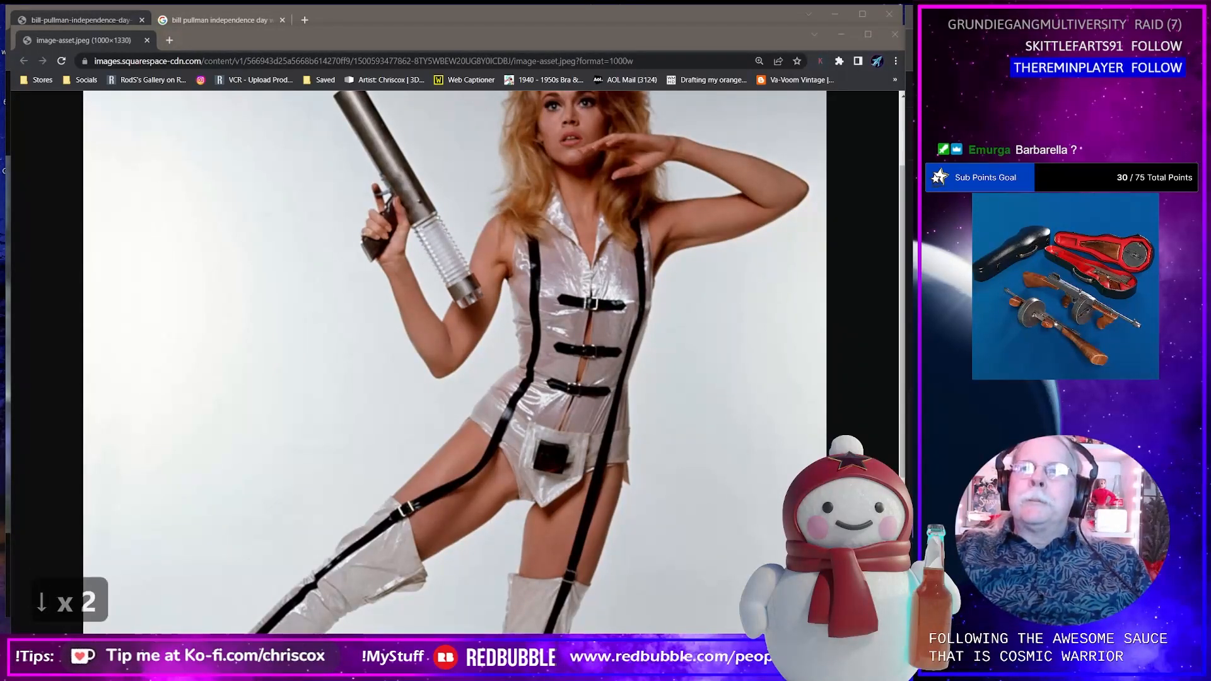
{"action": "key", "text": "Return"}
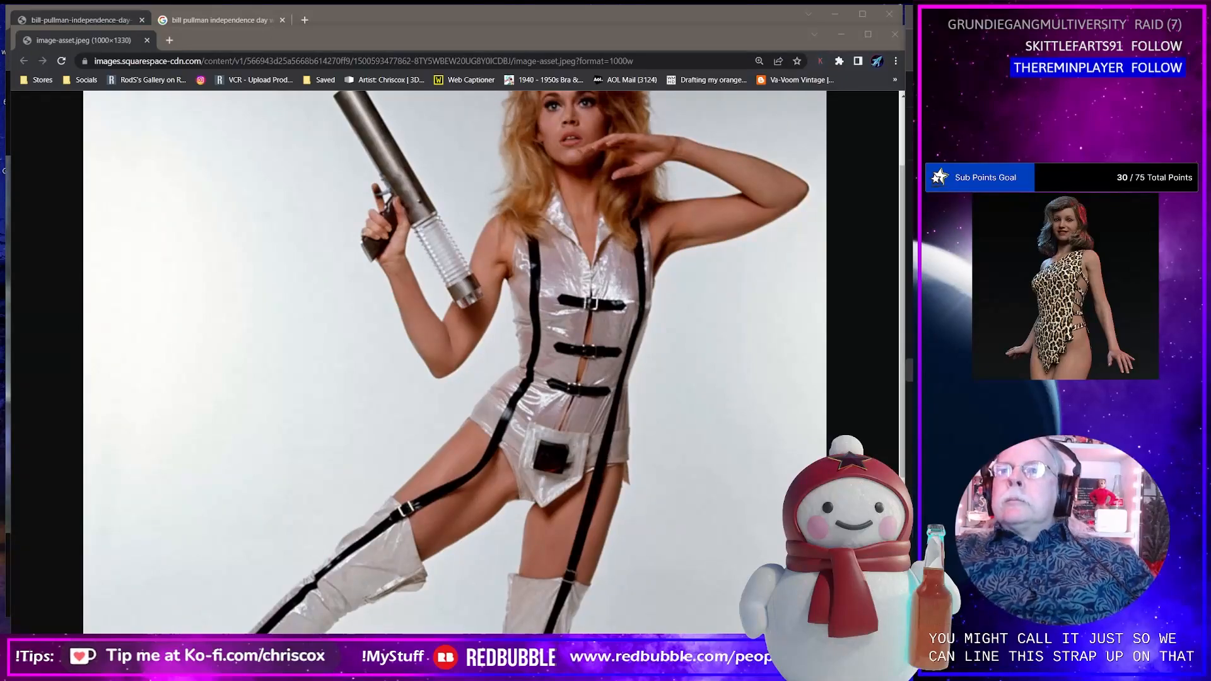
Send the !emurga command in the stream chat.
{"action": "key", "text": "shift"}
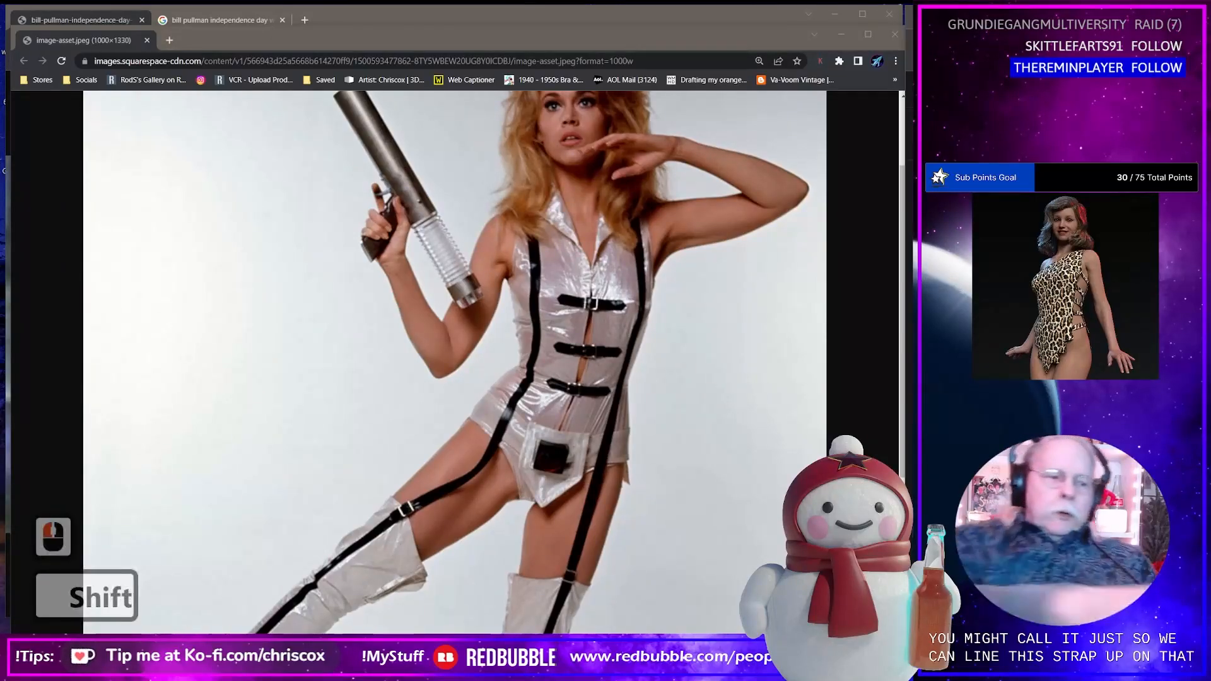
{"action": "type", "text": "!emurg"}
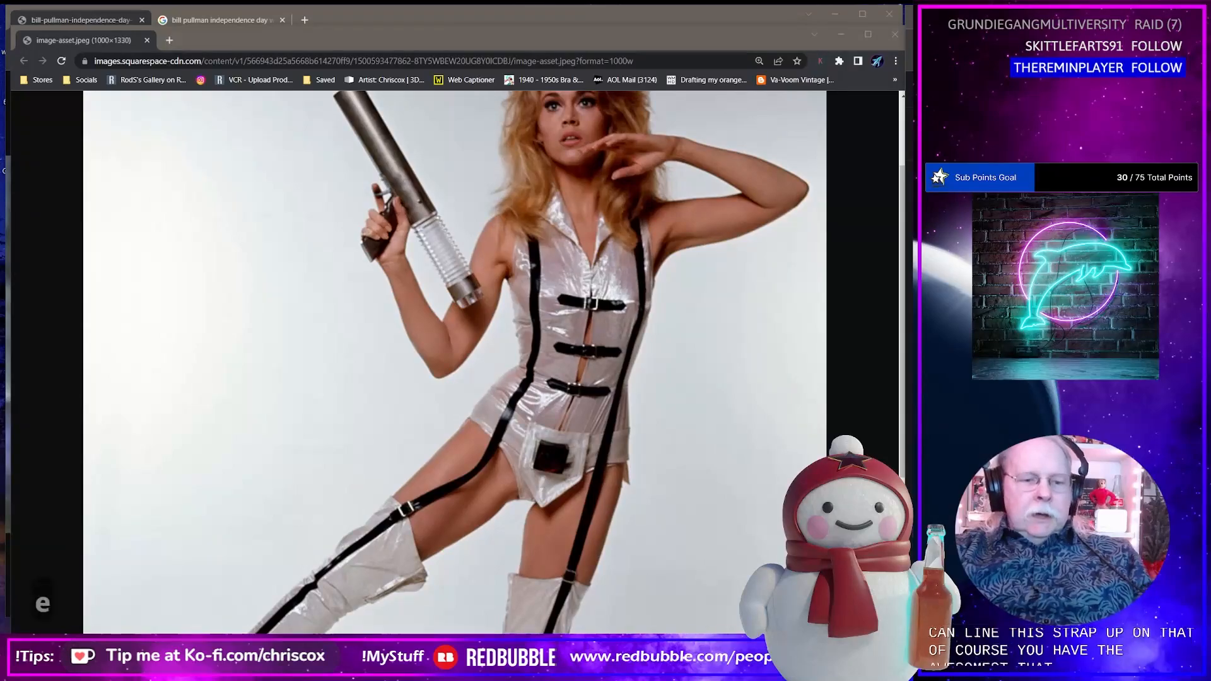
{"action": "type", "text": "a"}
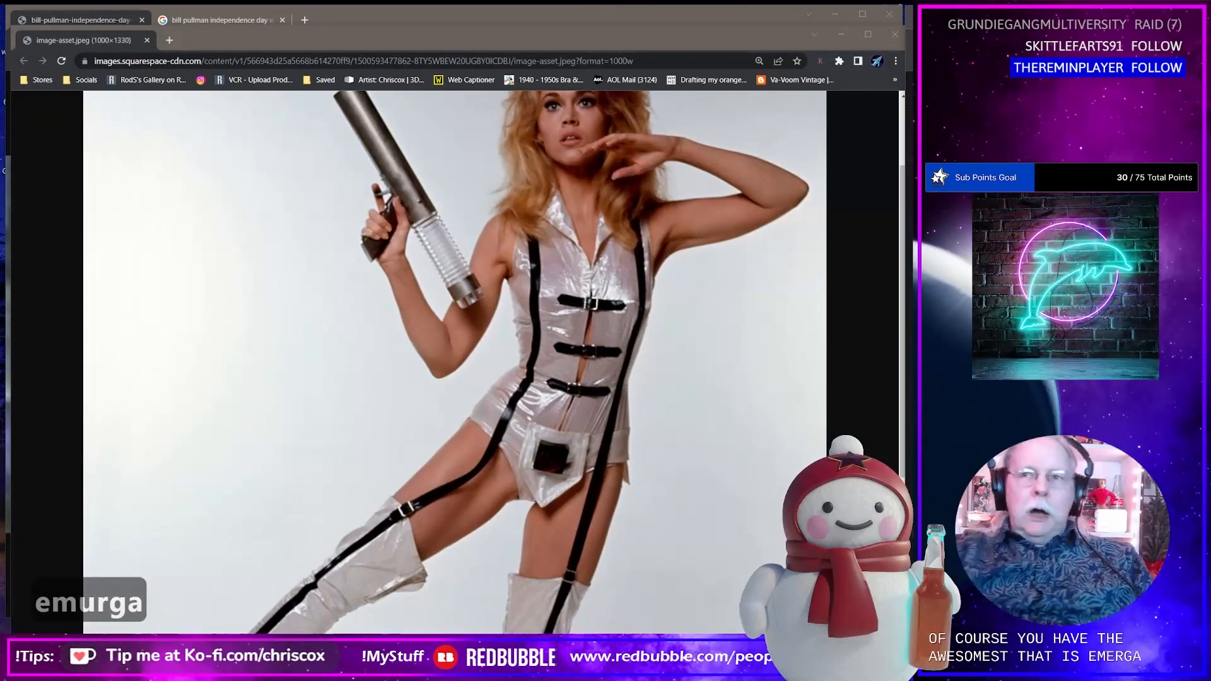
{"action": "key", "text": "Return"}
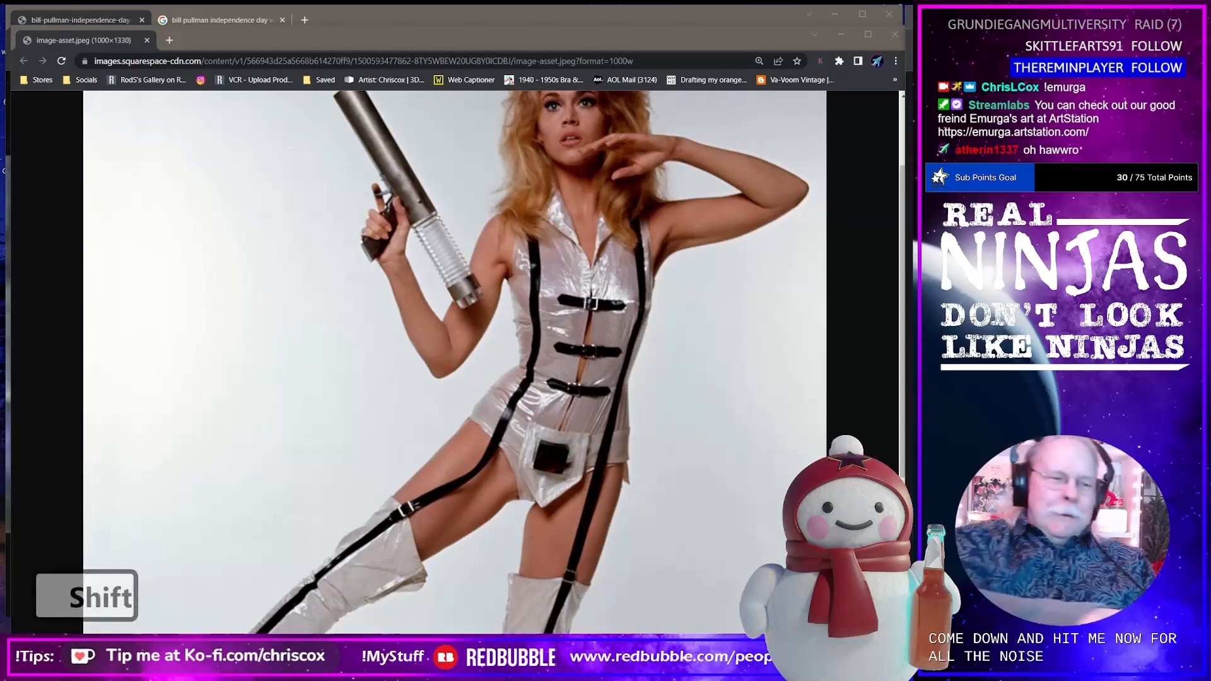
Send the !atherin command in the stream chat.
{"action": "type", "text": "!"}
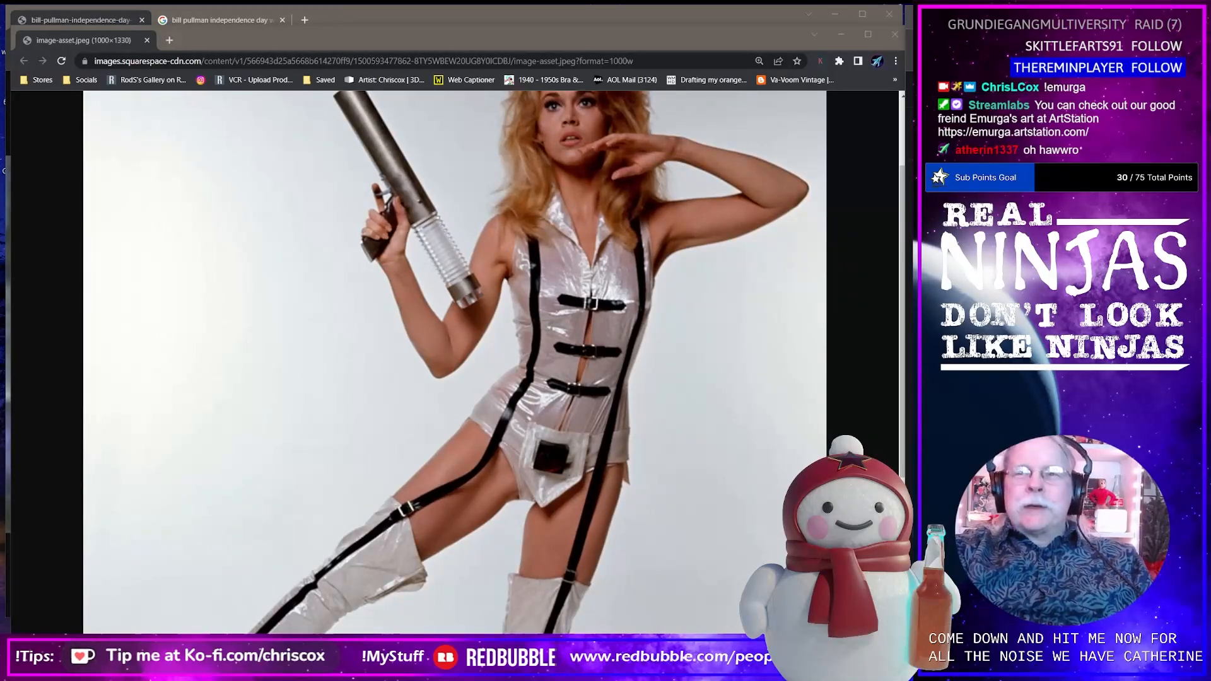
{"action": "type", "text": "ater"}
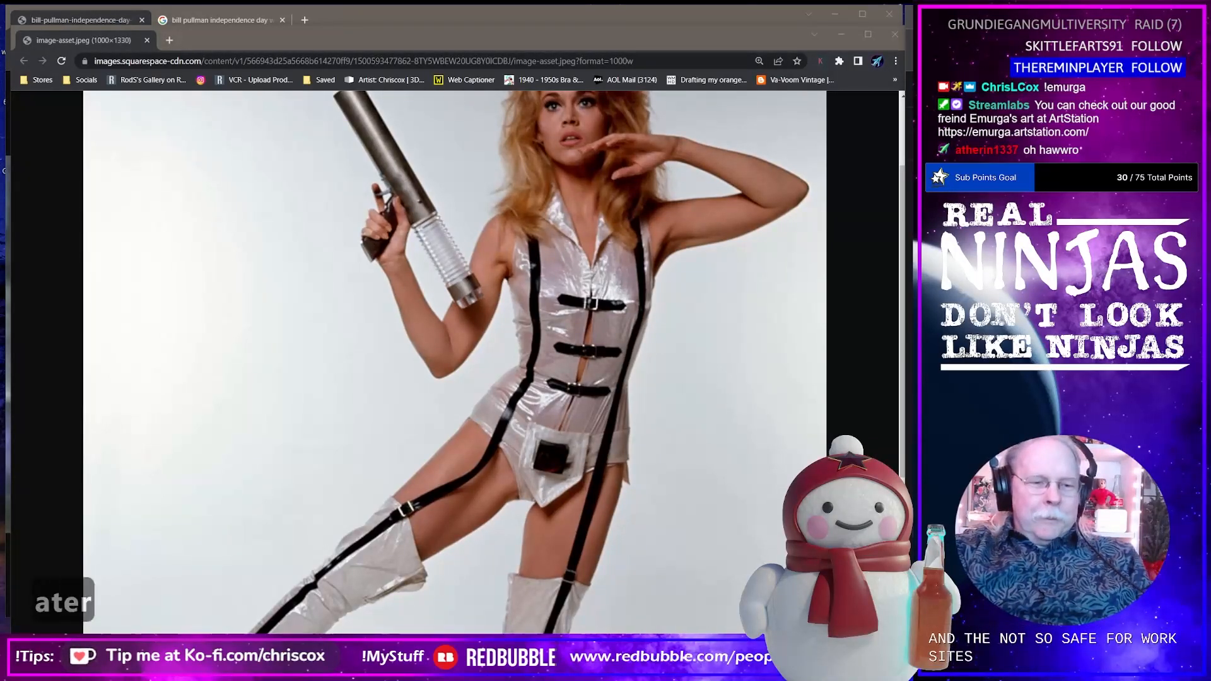
{"action": "key", "text": "BackSpace"}
{"action": "key", "text": "BackSpace"}
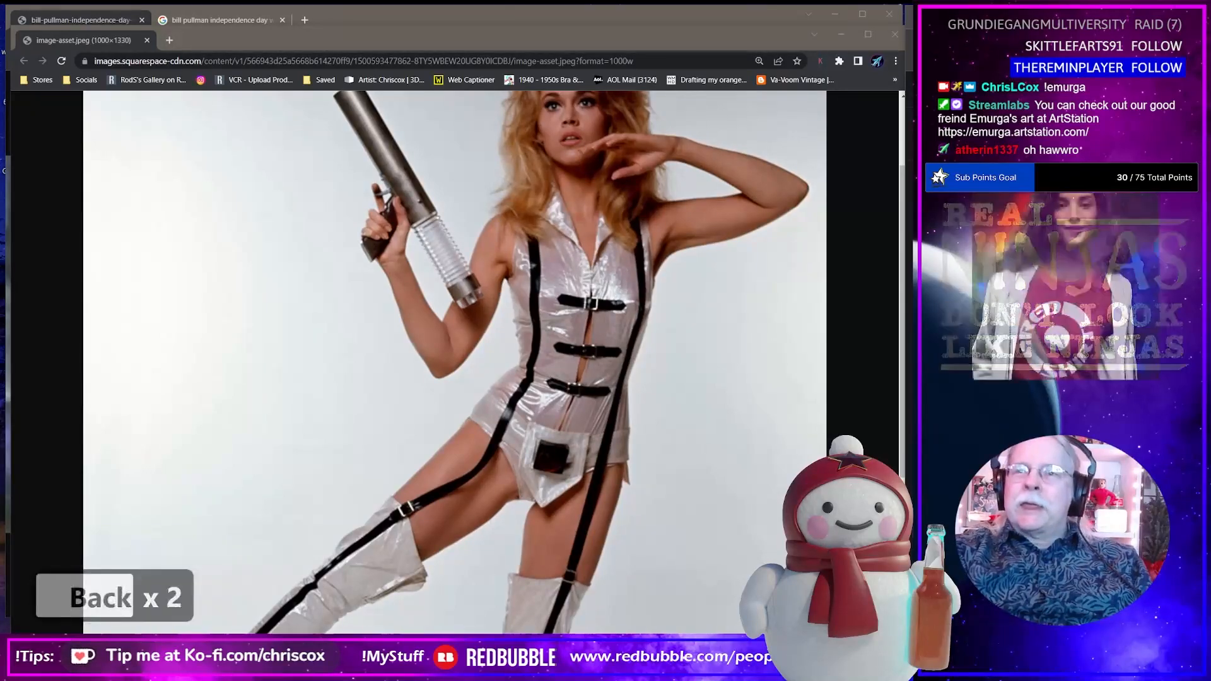
{"action": "type", "text": "herin"}
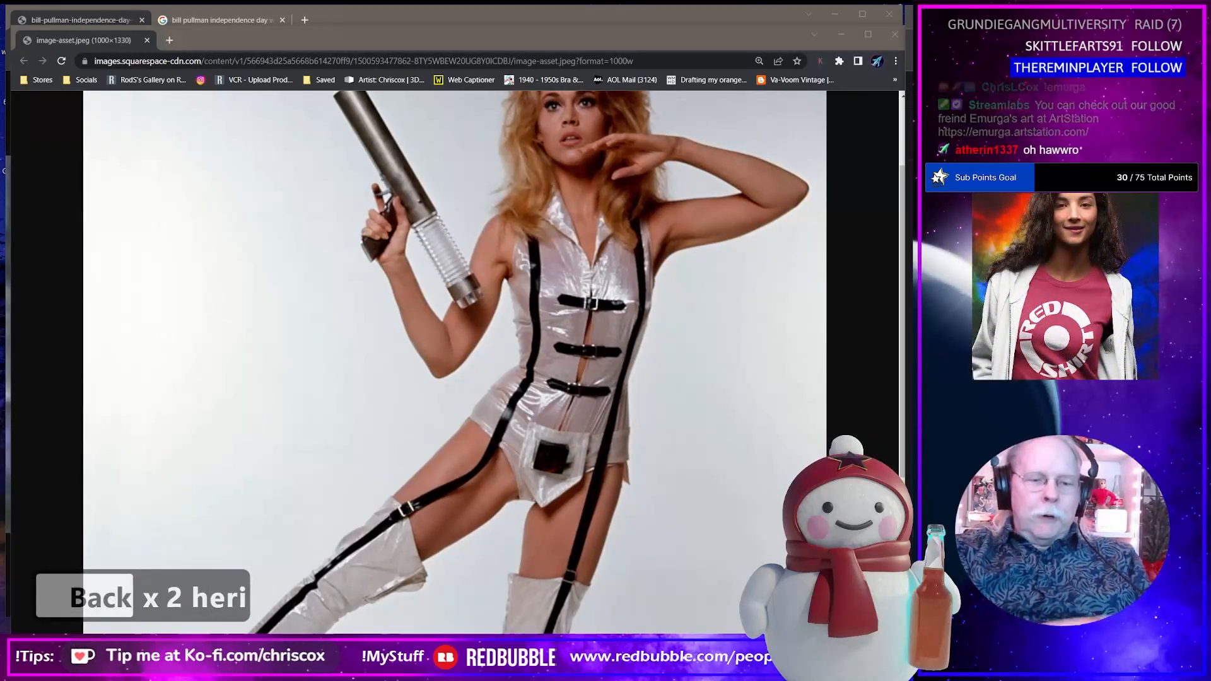
{"action": "key", "text": "Return"}
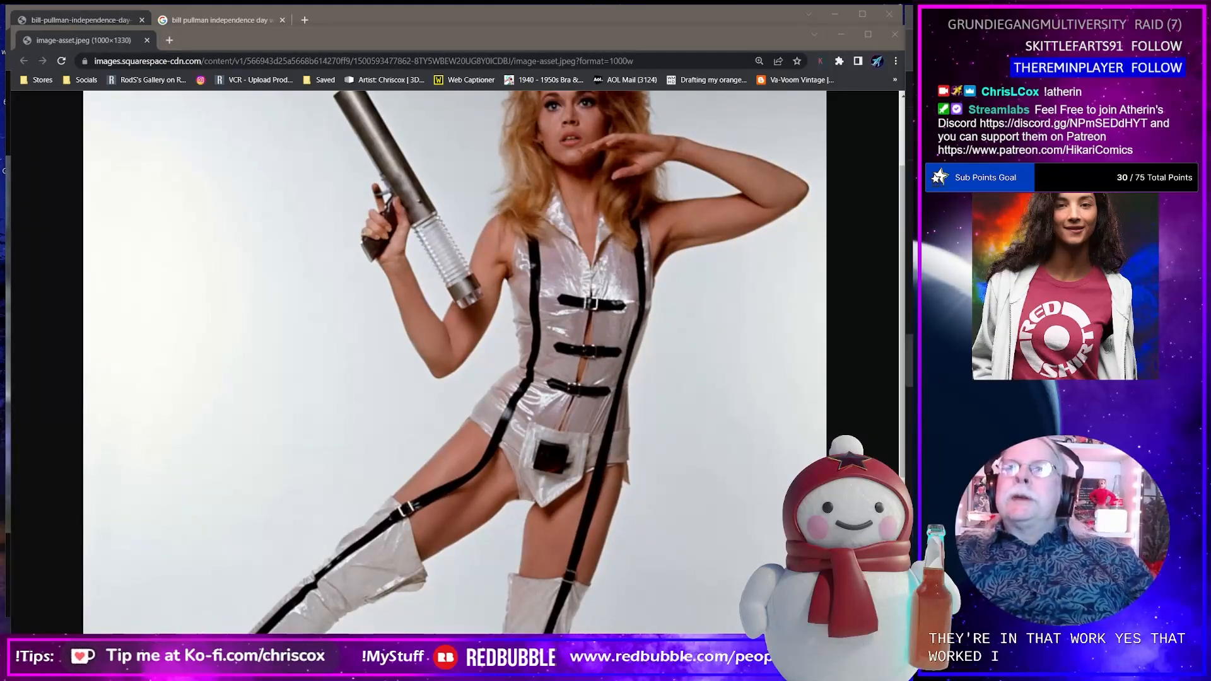
Send the !websoul command in the stream chat.
{"action": "scroll", "coordinate": [454, 362], "scroll_direction": "up", "scroll_amount": 2}
{"action": "scroll", "coordinate": [454, 362], "scroll_direction": "down", "scroll_amount": 10}
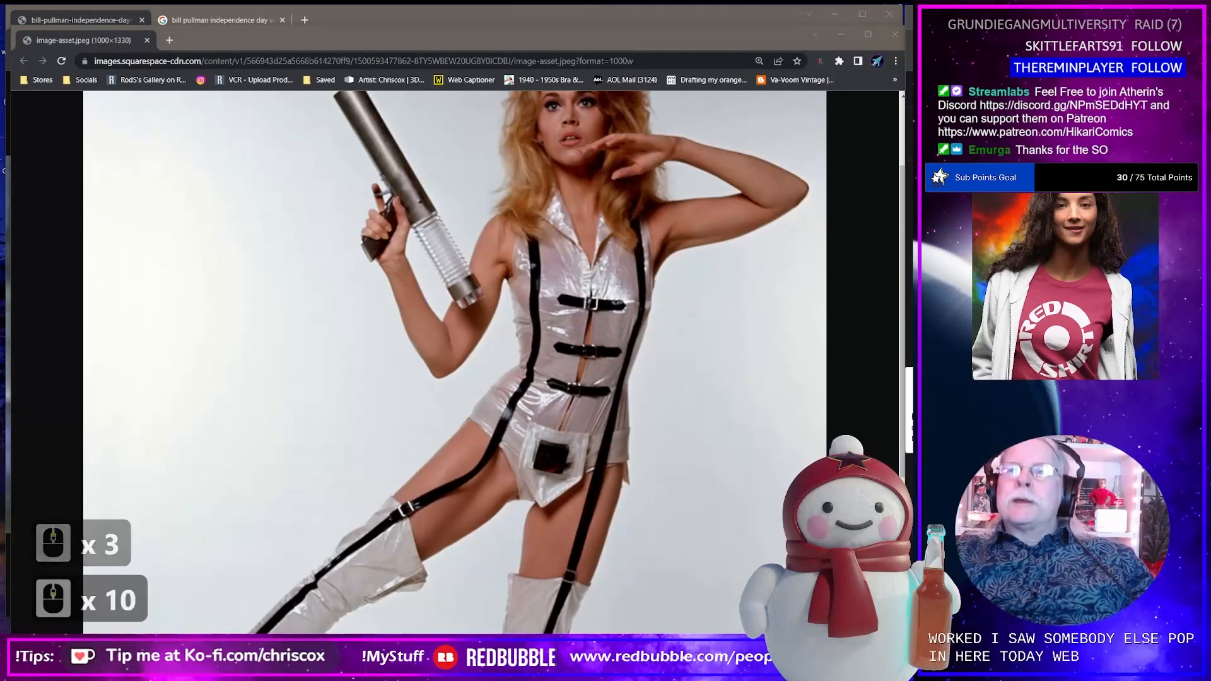
{"action": "type", "text": "!"}
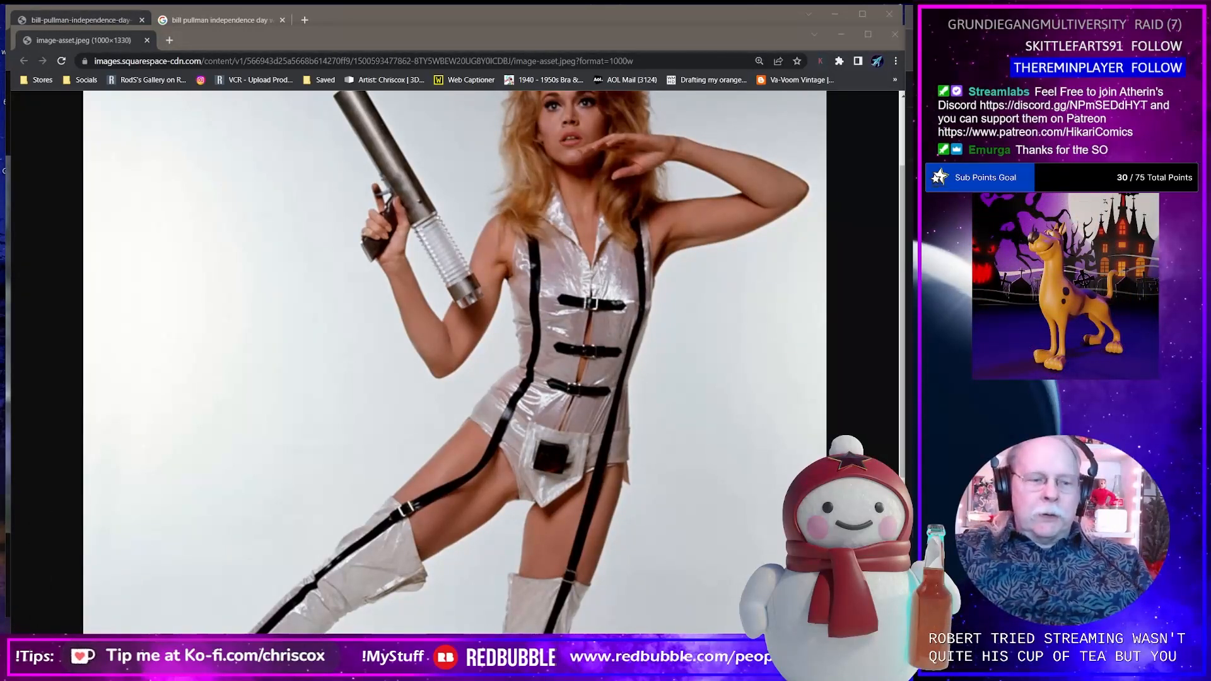
{"action": "type", "text": "wb"}
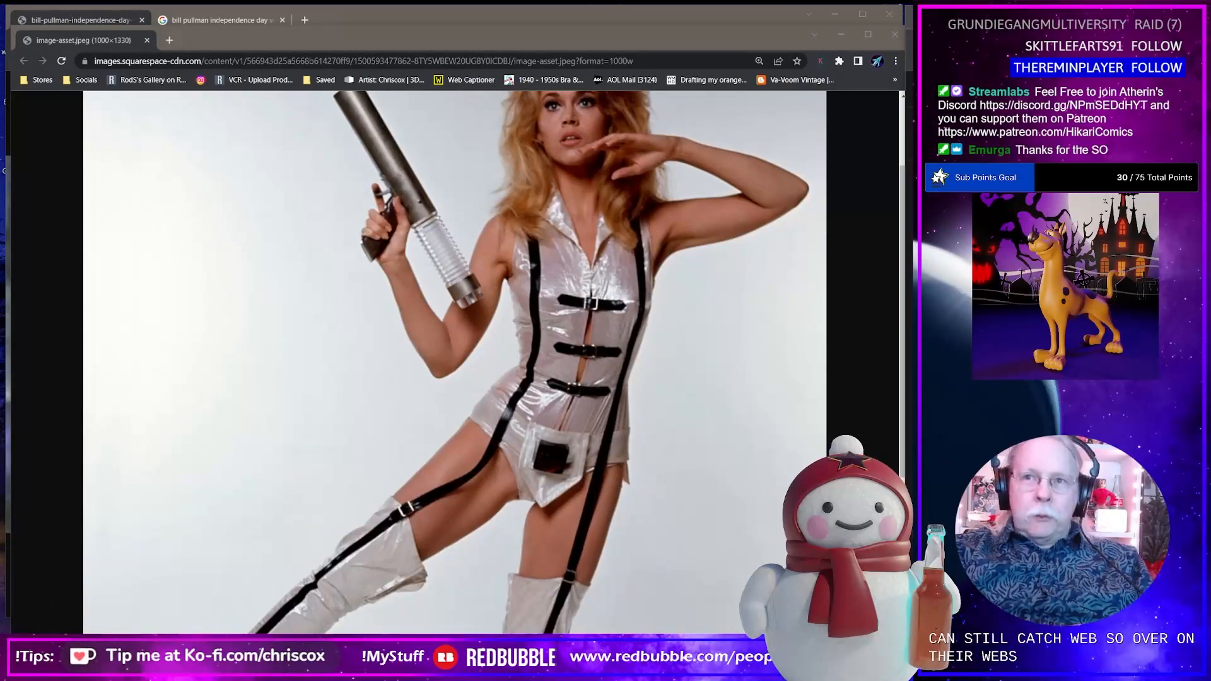
{"action": "type", "text": "soul"}
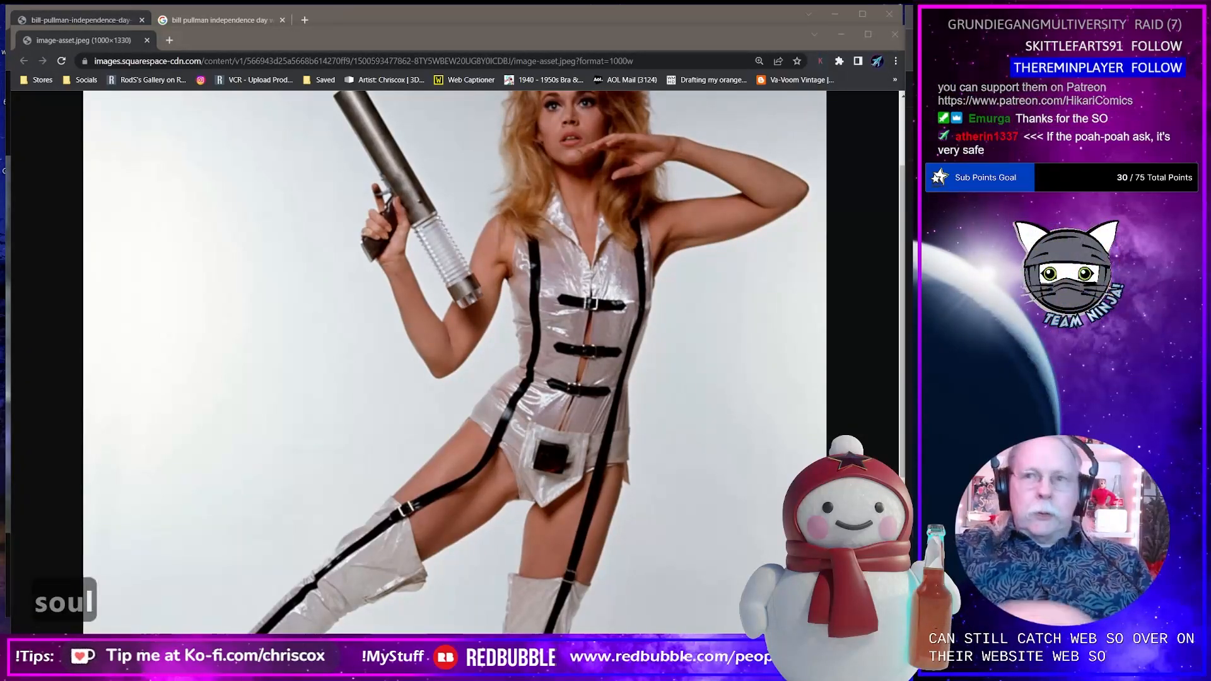
{"action": "key", "text": "Return"}
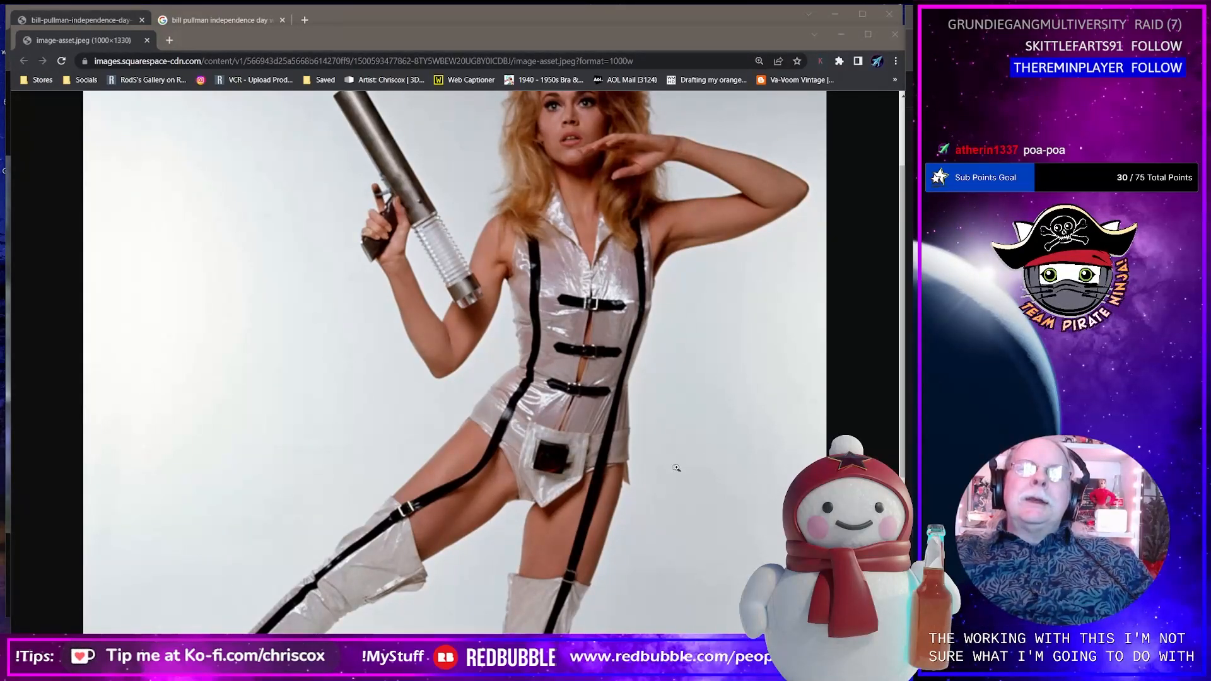
Look up Cloudbot in the browser and bring the Streamlabs window over the reference photo.
{"action": "scroll", "coordinate": [676, 467], "scroll_direction": "down", "scroll_amount": 4}
{"action": "scroll", "coordinate": [676, 467], "scroll_direction": "up", "scroll_amount": 4}
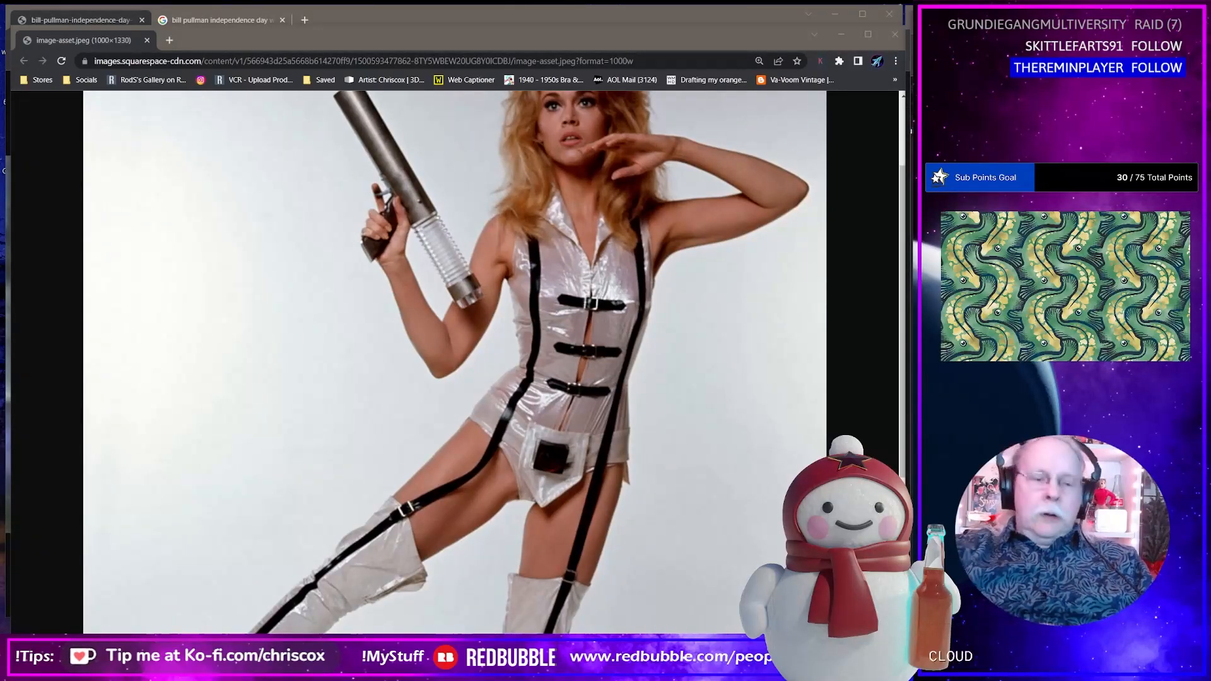
{"action": "type", "text": "dbot"}
{"action": "key", "text": "Return"}
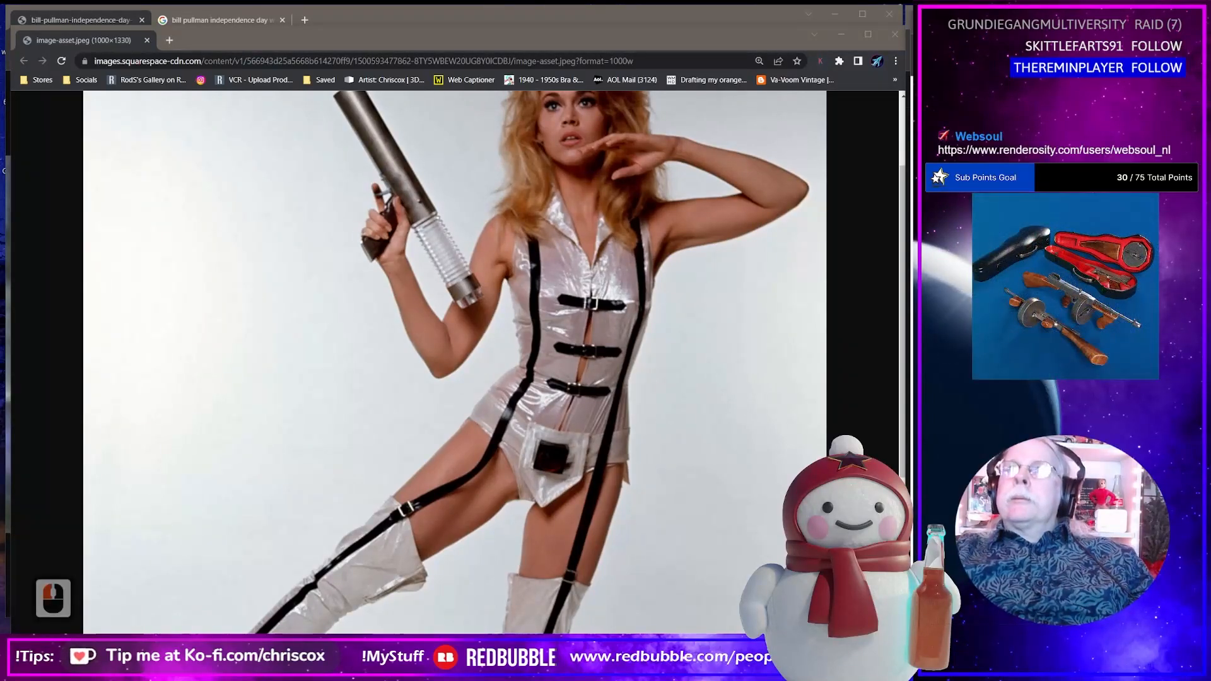
{"action": "left_click_drag", "start_coordinate": [909, 183], "coordinate": [422, 101]}
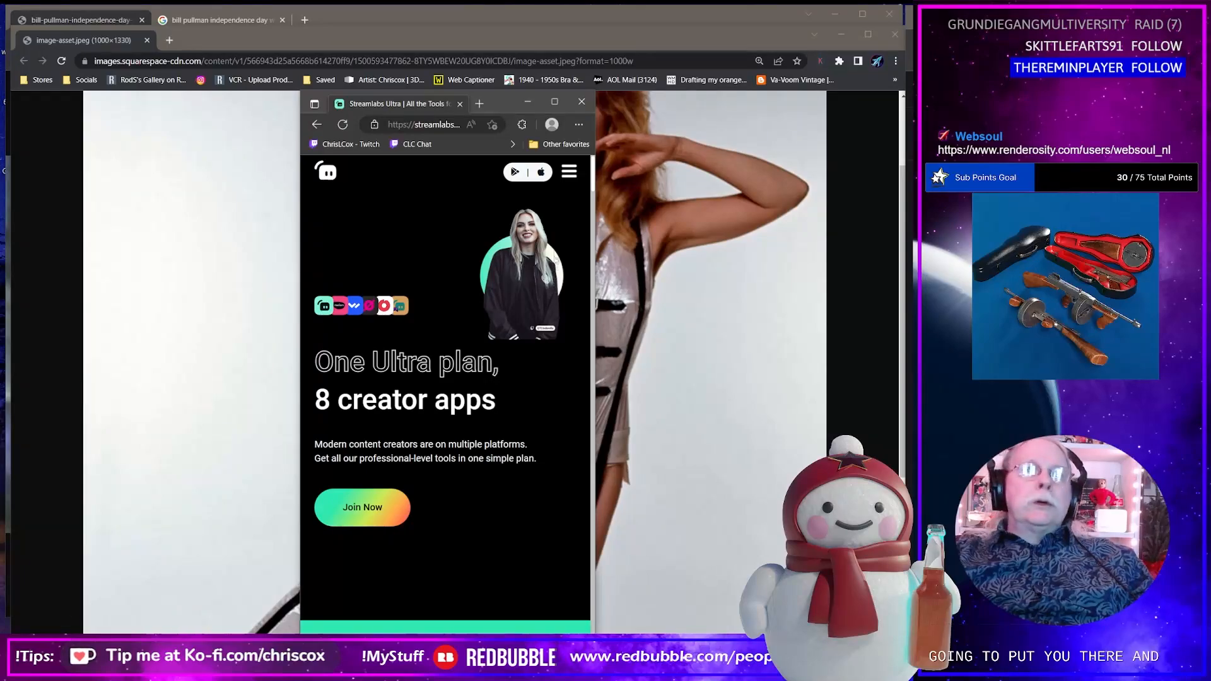
Log in to Streamlabs with the Twitch account.
{"action": "left_click", "coordinate": [568, 172]}
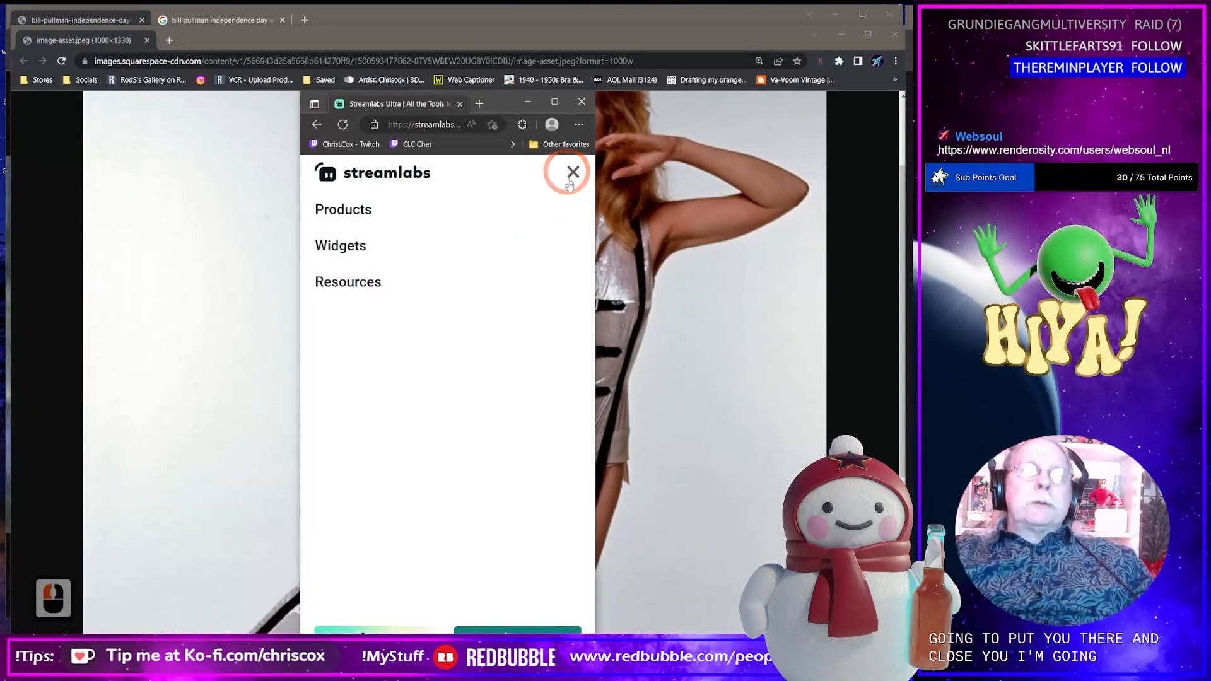
{"action": "left_click", "coordinate": [539, 628]}
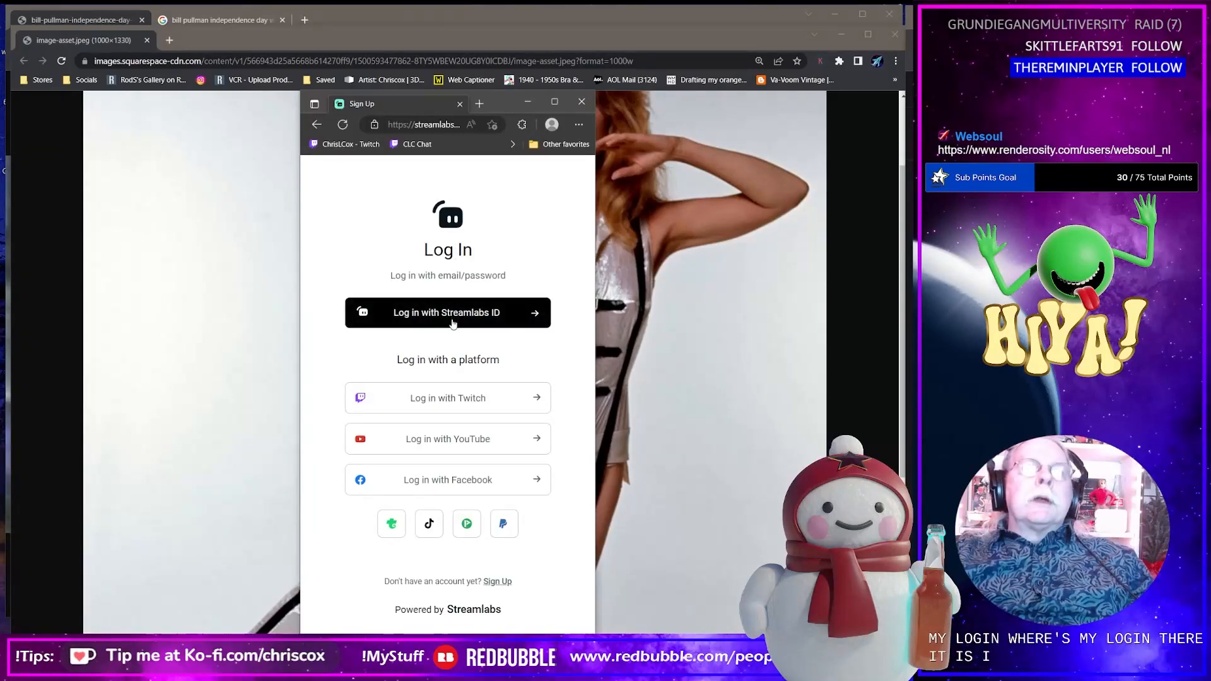
{"action": "left_click", "coordinate": [449, 405]}
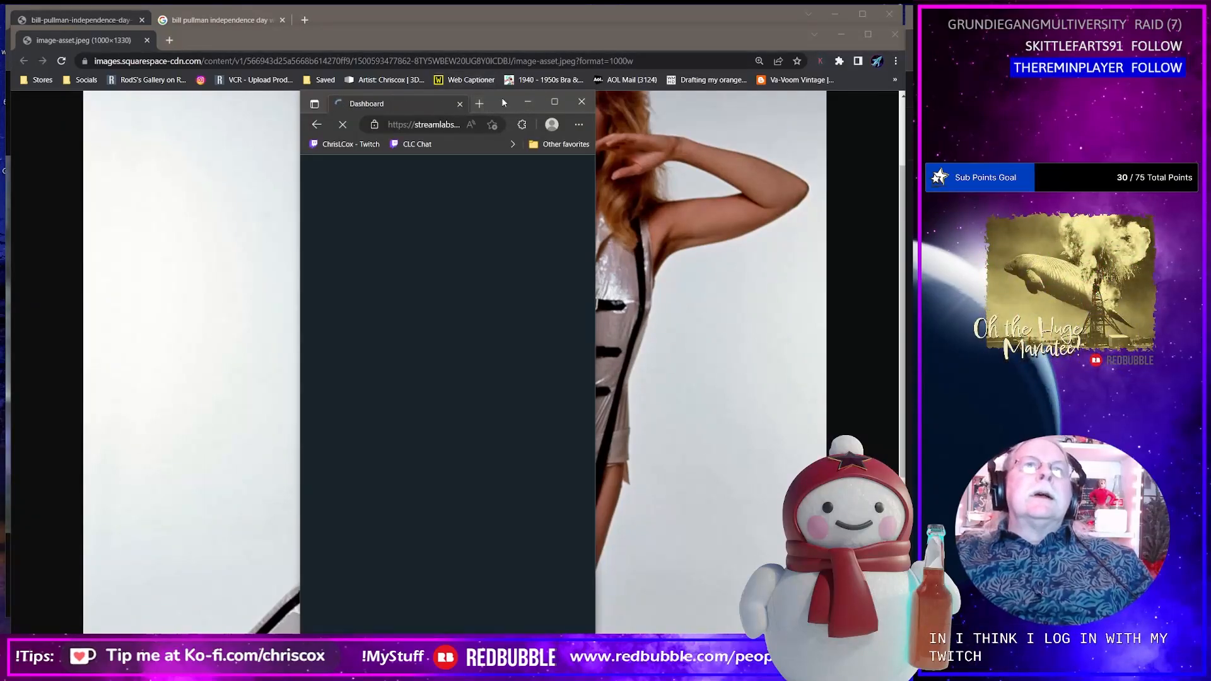
Dismiss the App Store promotion and widen and reposition the Streamlabs window to show the full dashboard with its navigation list.
{"action": "left_click_drag", "start_coordinate": [504, 103], "coordinate": [572, 69]}
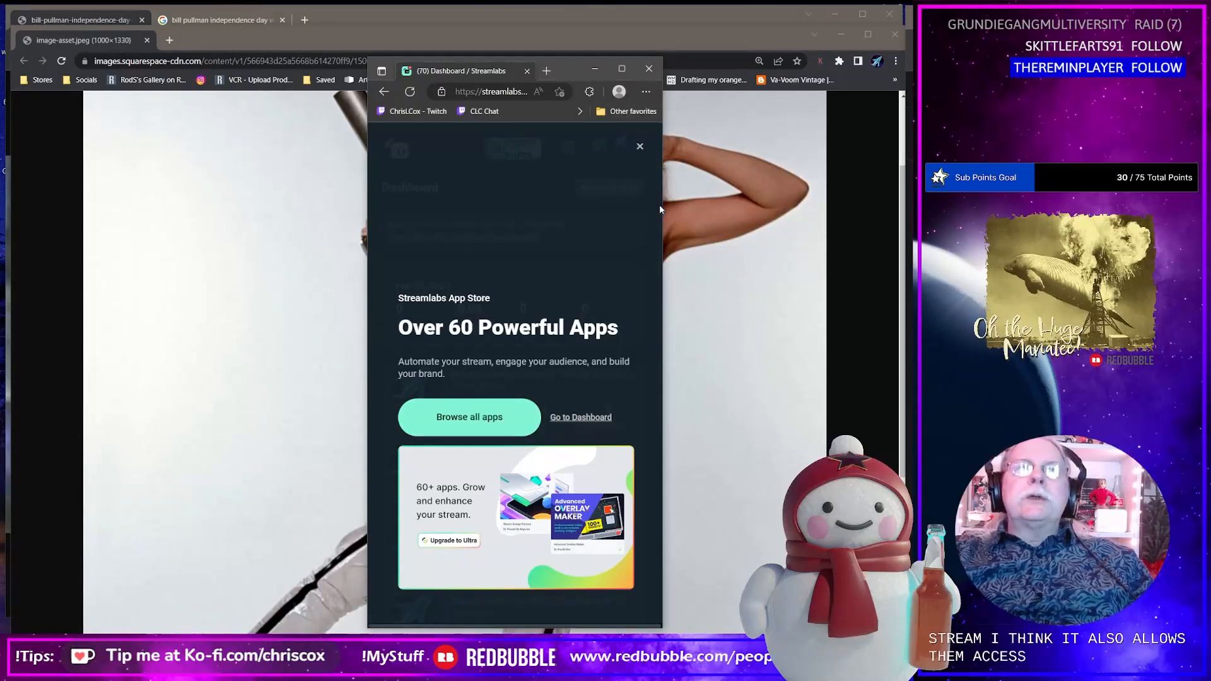
{"action": "left_click_drag", "start_coordinate": [661, 210], "coordinate": [862, 214]}
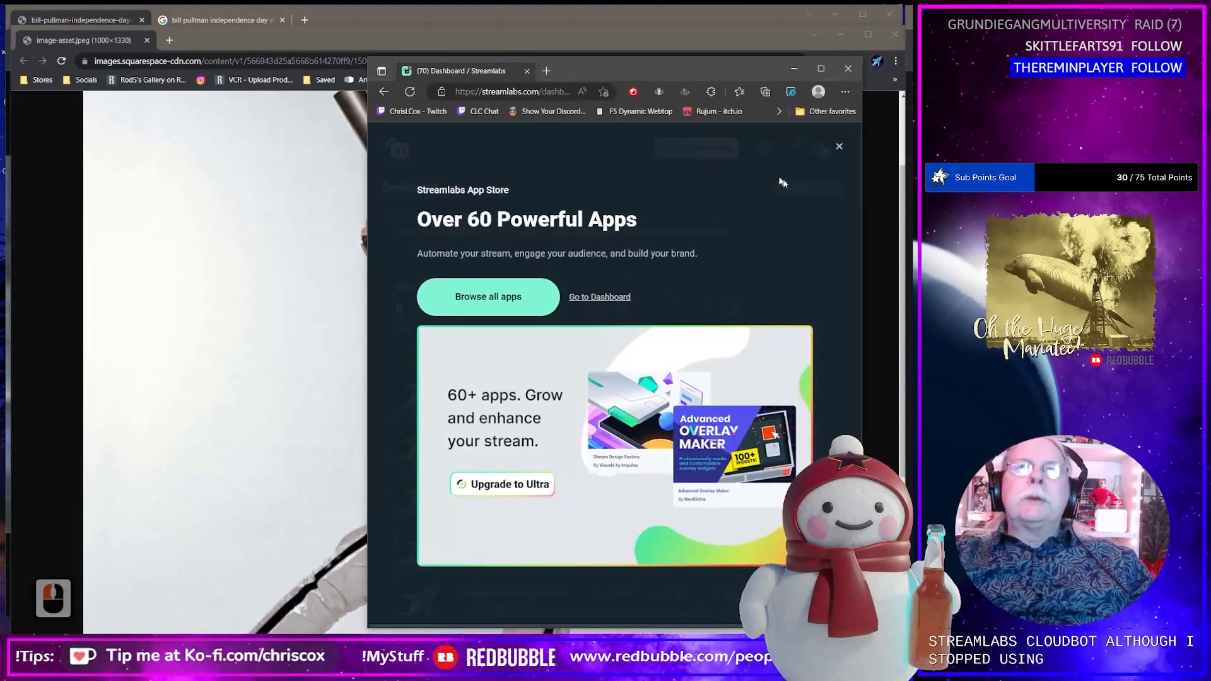
{"action": "left_click", "coordinate": [839, 146]}
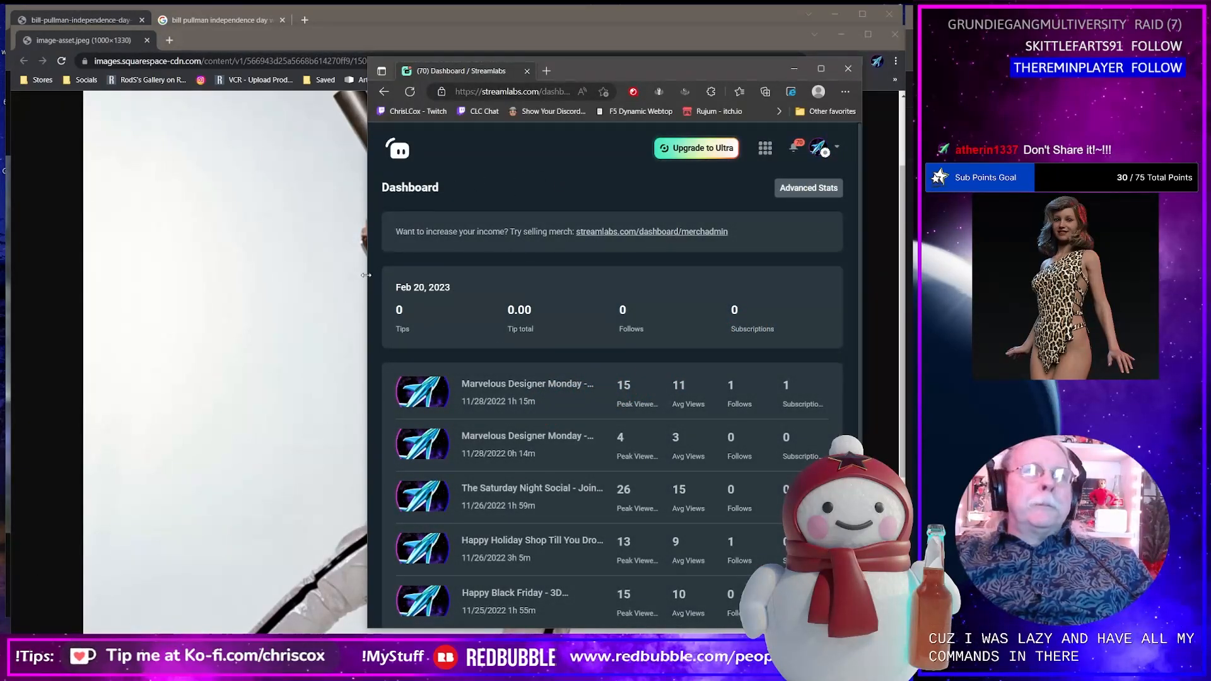
{"action": "left_click_drag", "start_coordinate": [364, 276], "coordinate": [112, 263]}
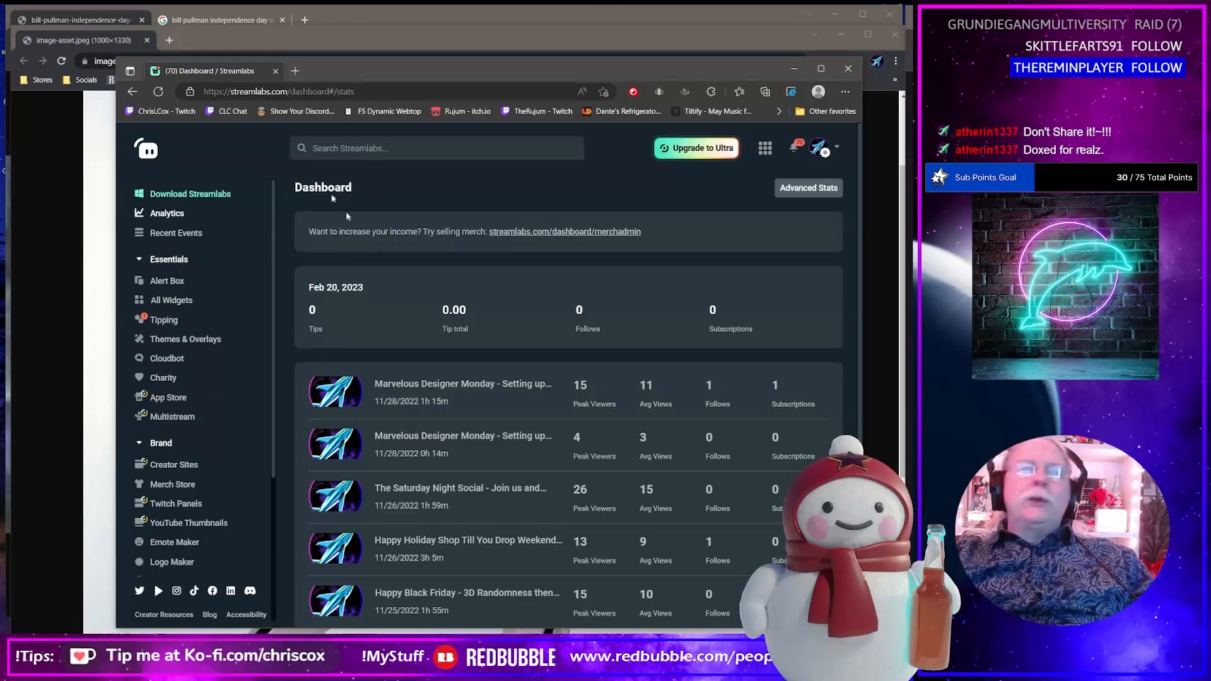
{"action": "mouse_move", "coordinate": [351, 71]}
{"action": "left_mouse_down"}
{"action": "mouse_move", "coordinate": [369, 84]}
{"action": "mouse_move", "coordinate": [359, 80]}
{"action": "left_mouse_up"}
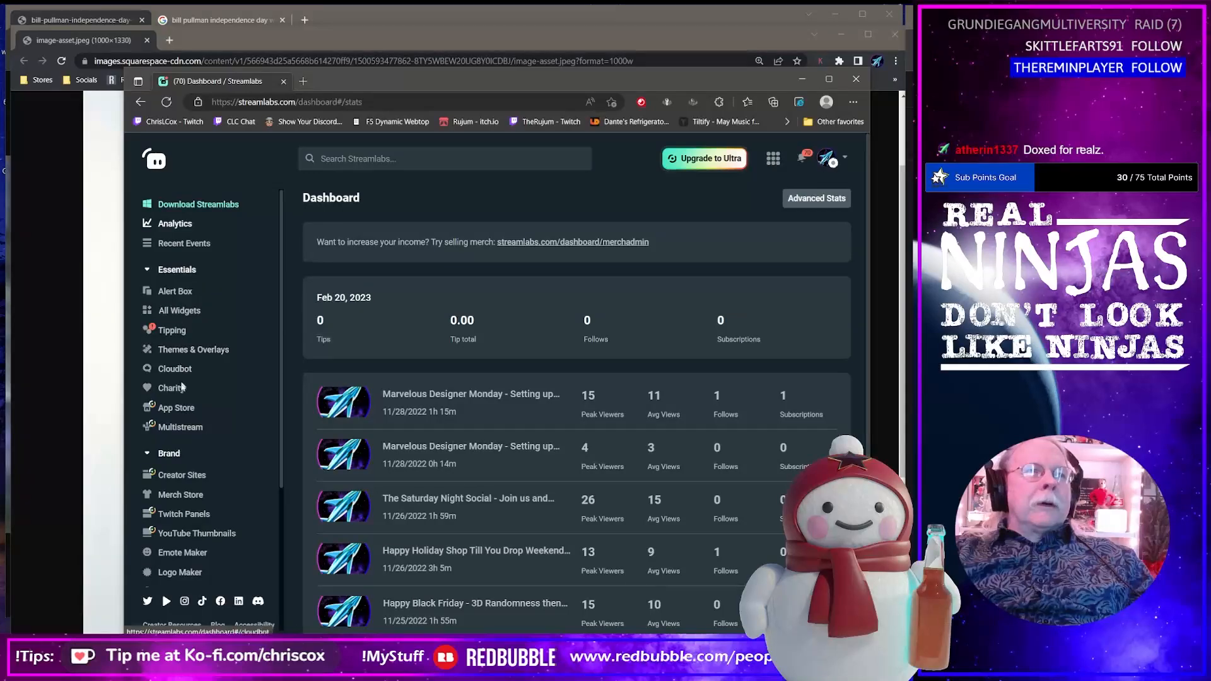
Open Cloudbot's custom commands and browse to page 2 of the list.
{"action": "left_click", "coordinate": [180, 369]}
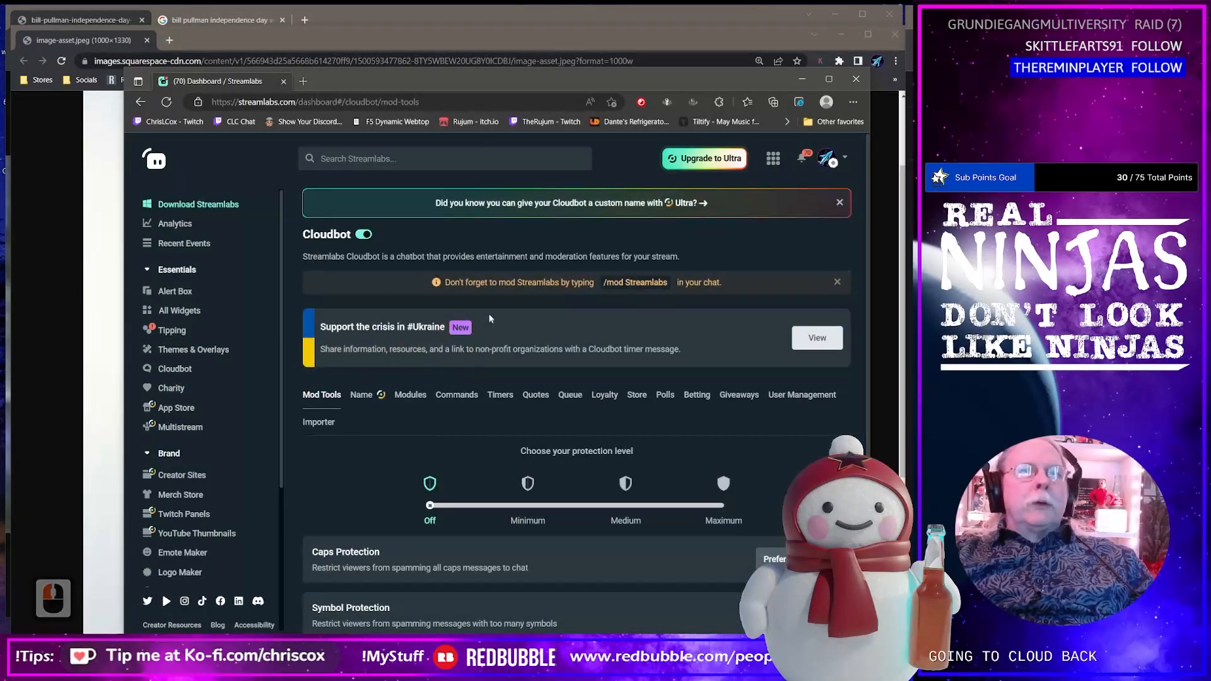
{"action": "left_click", "coordinate": [455, 398]}
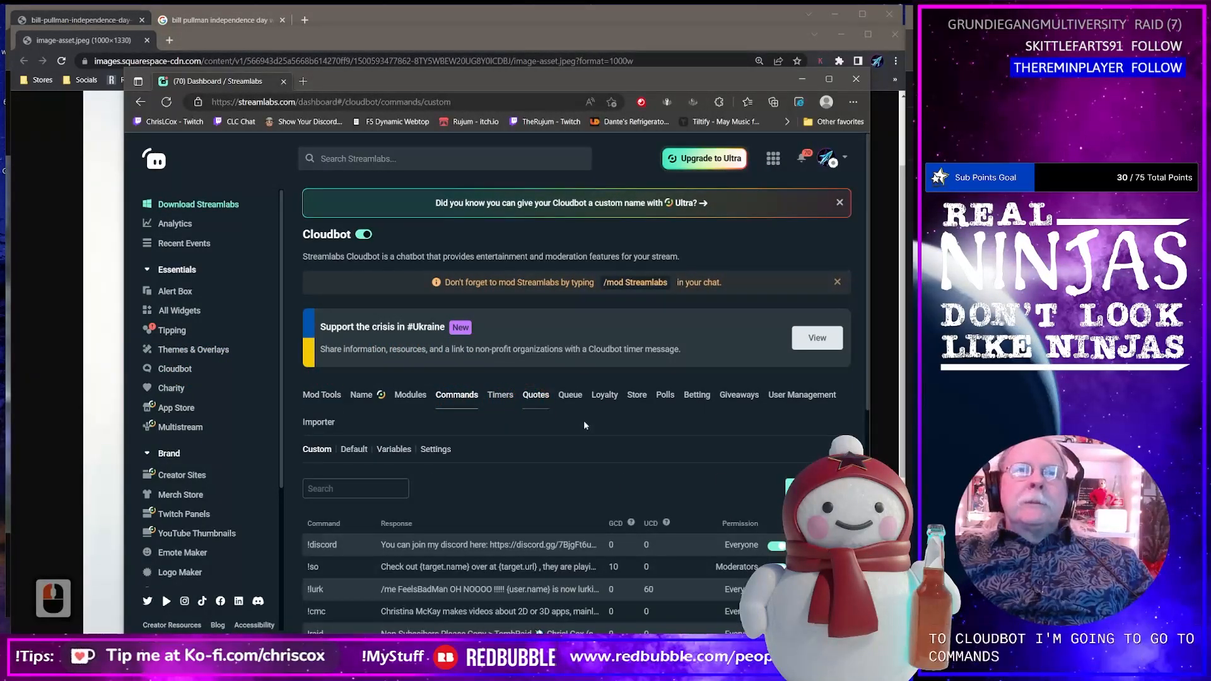
{"action": "scroll", "coordinate": [586, 423], "scroll_direction": "down", "scroll_amount": 5}
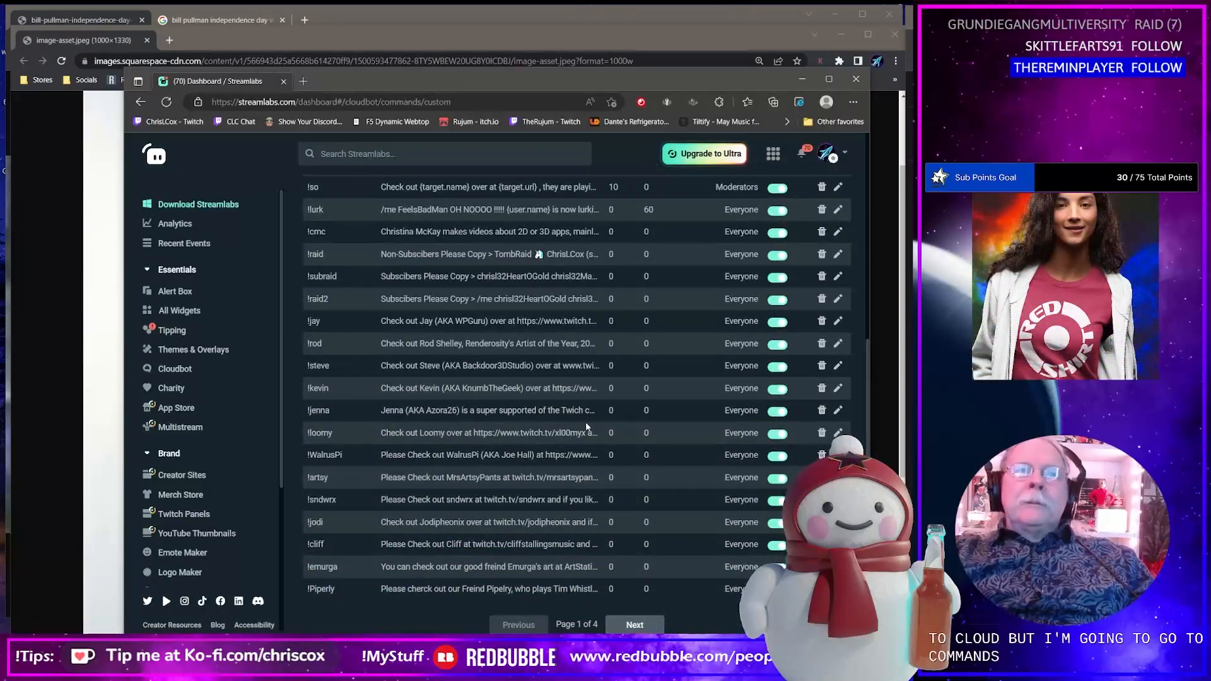
{"action": "scroll", "coordinate": [587, 423], "scroll_direction": "up", "scroll_amount": 2}
{"action": "scroll", "coordinate": [587, 426], "scroll_direction": "down", "scroll_amount": 2}
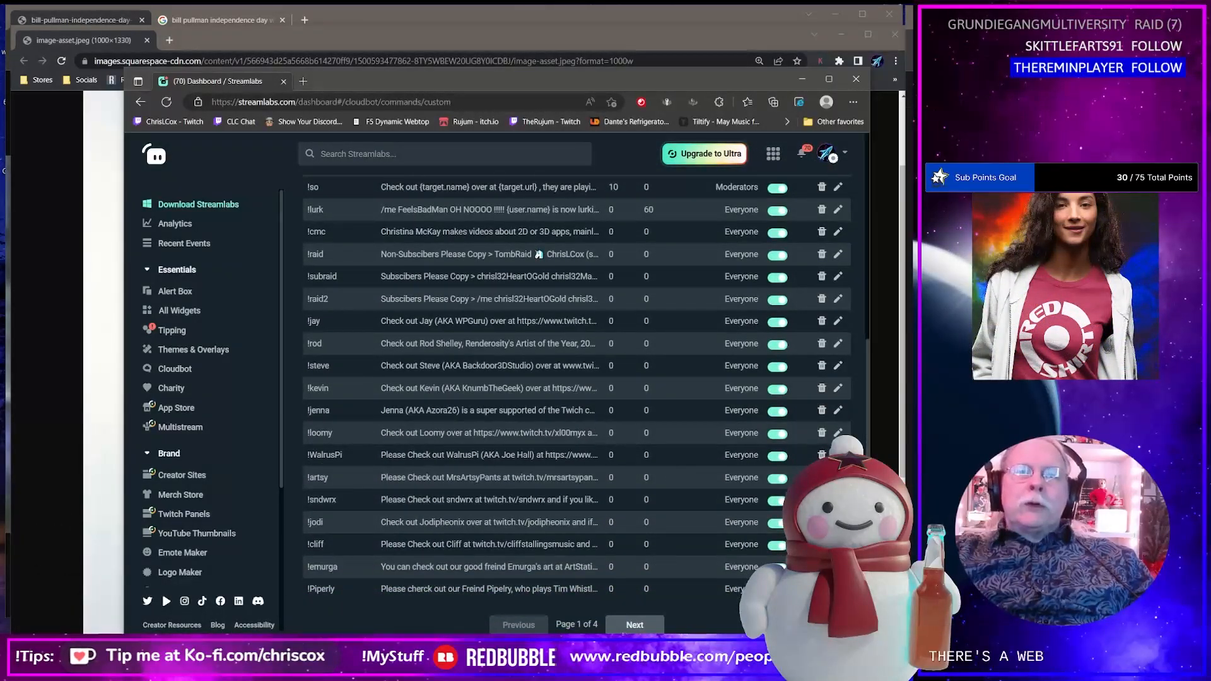
{"action": "left_click", "coordinate": [634, 625]}
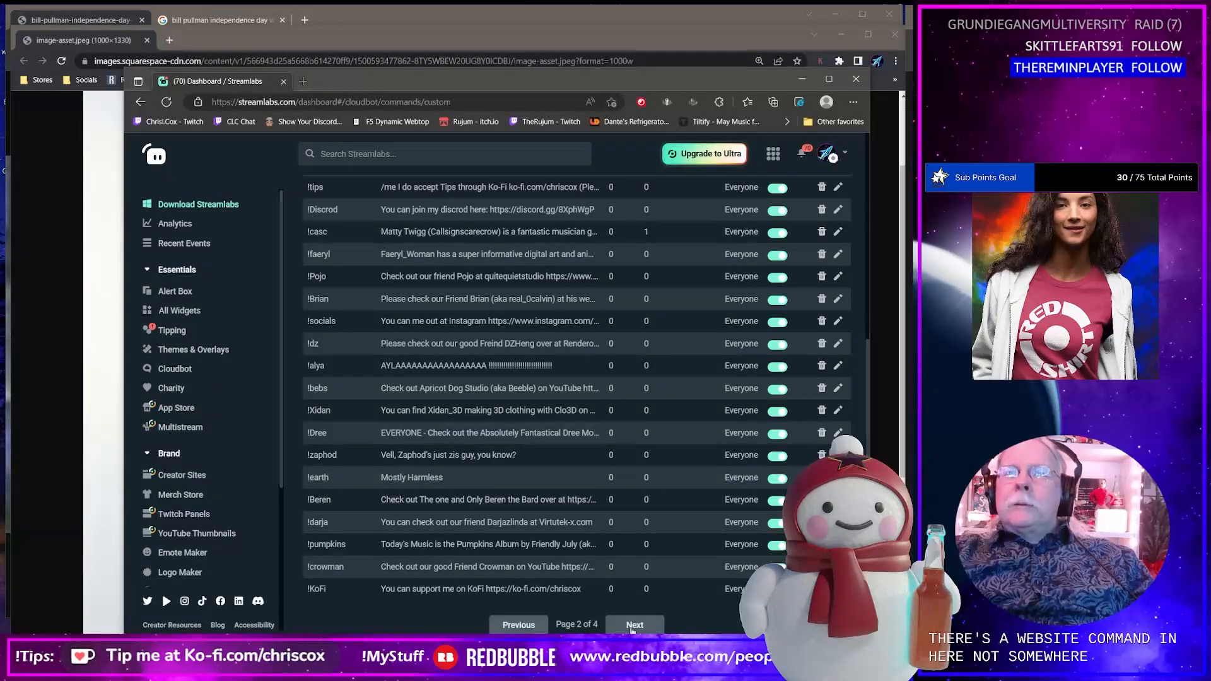
Edit the !websoul command on page 3 of the custom commands, adding "and at Renderosity" to the end of its response.
{"action": "left_click", "coordinate": [635, 624]}
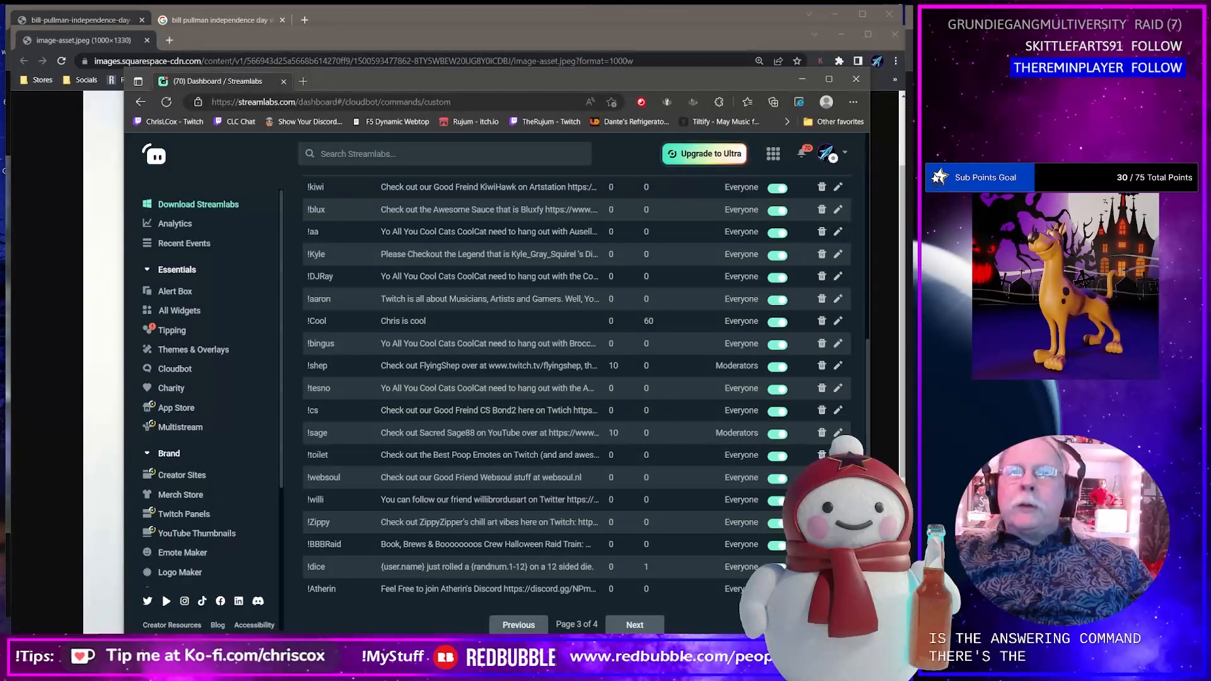
{"action": "left_click", "coordinate": [837, 477]}
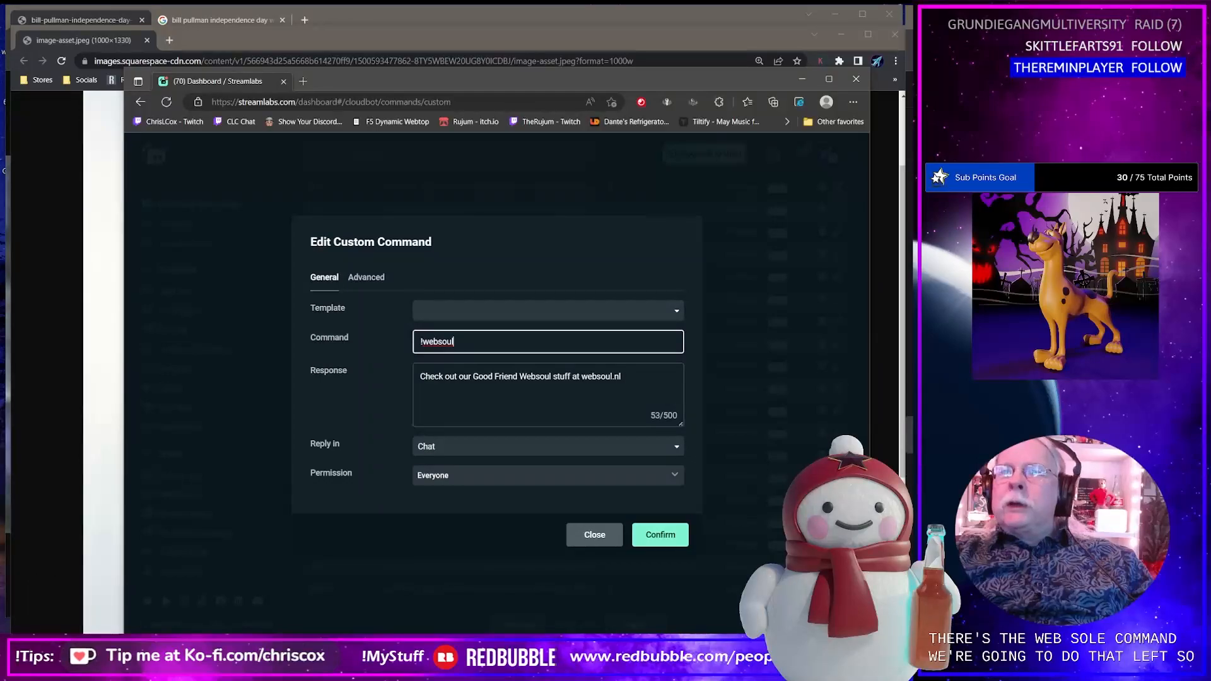
{"action": "left_click", "coordinate": [643, 385]}
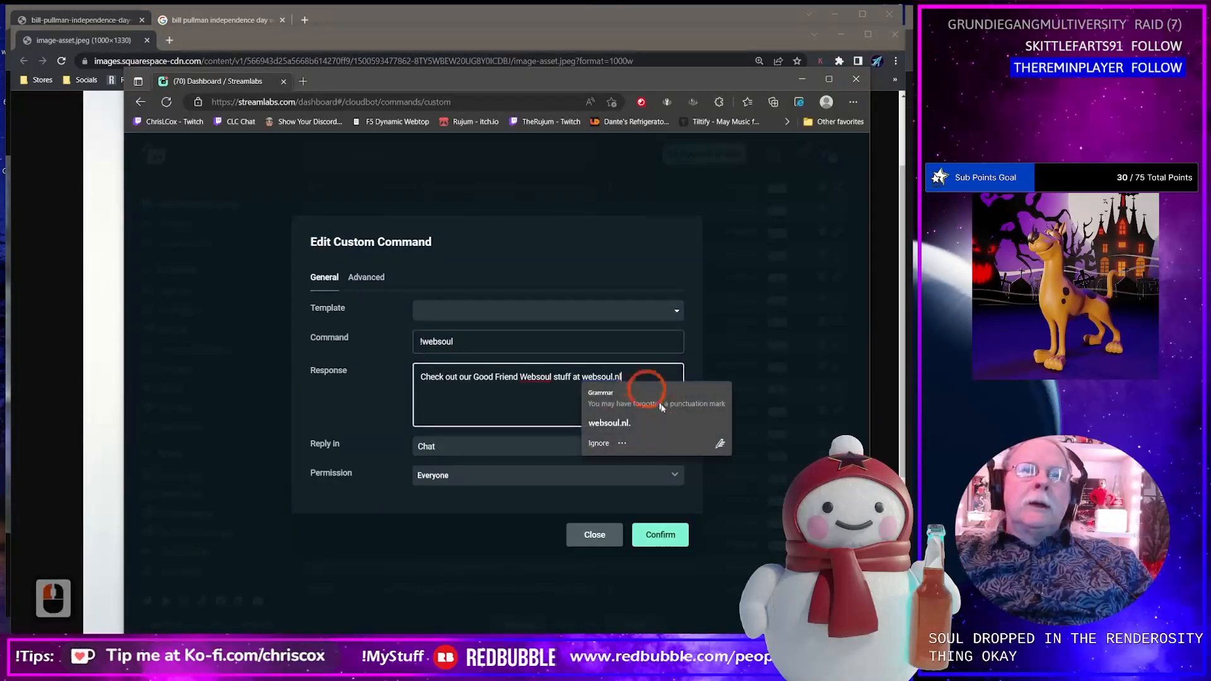
{"action": "type", "text": "an"}
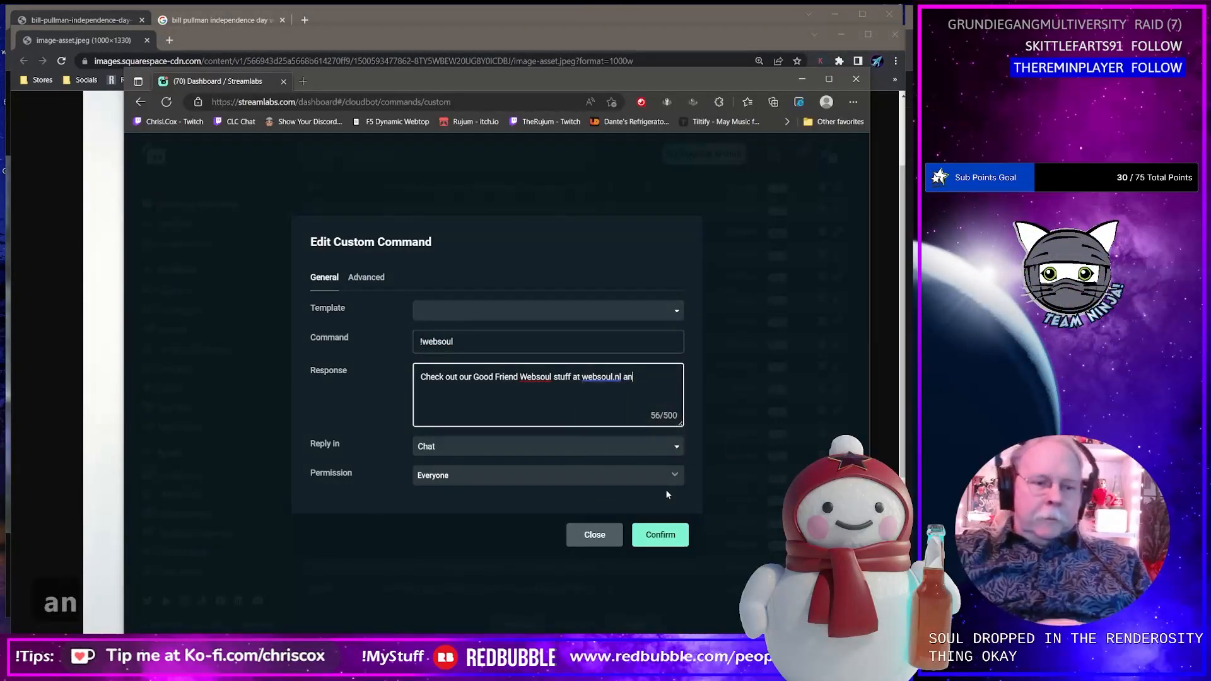
{"action": "type", "text": "d at Re"}
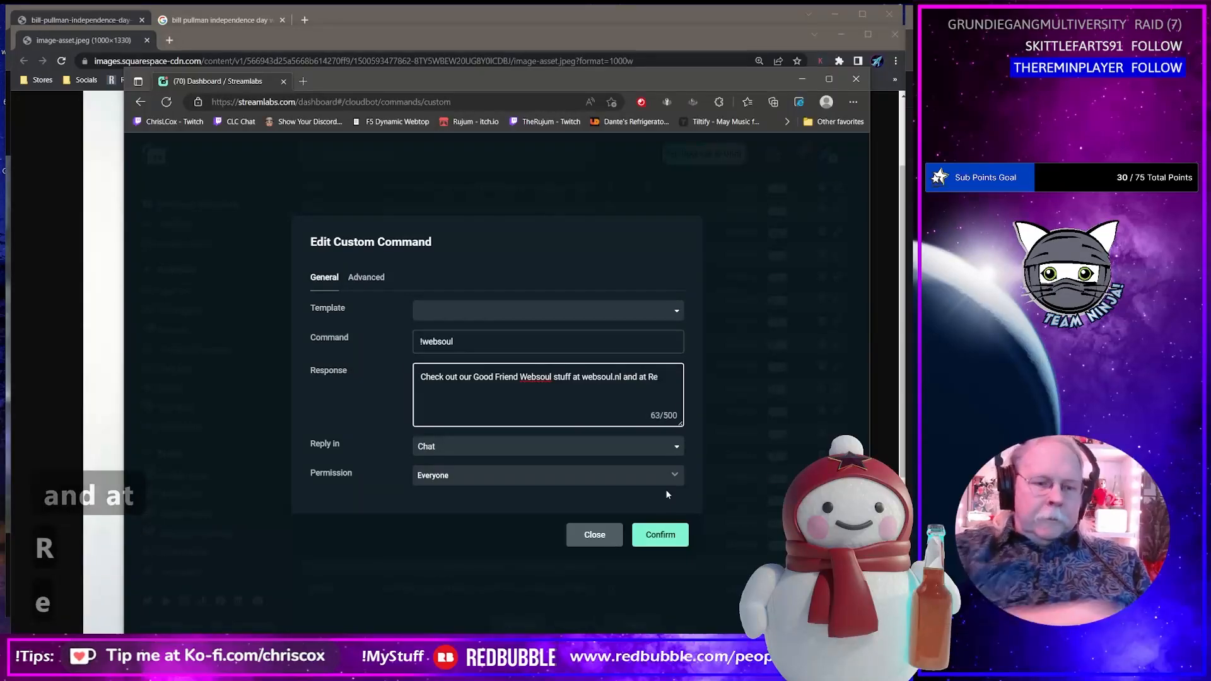
{"action": "type", "text": "nderosity"}
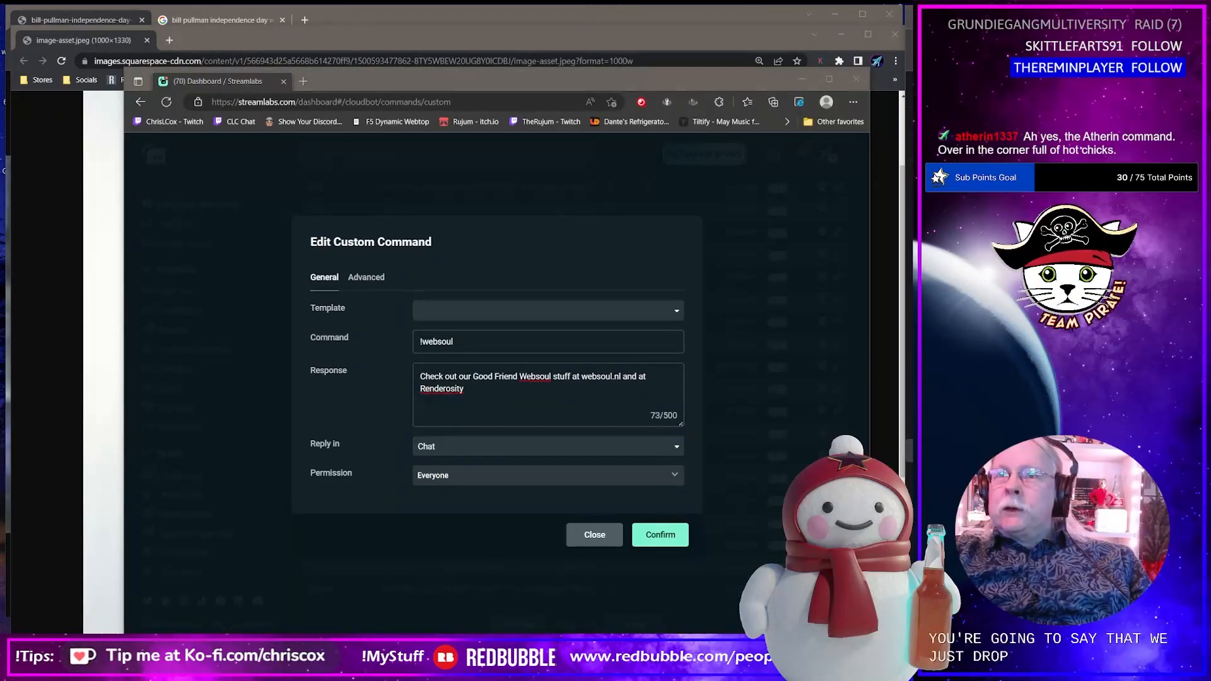
{"action": "right_click", "coordinate": [920, 407]}
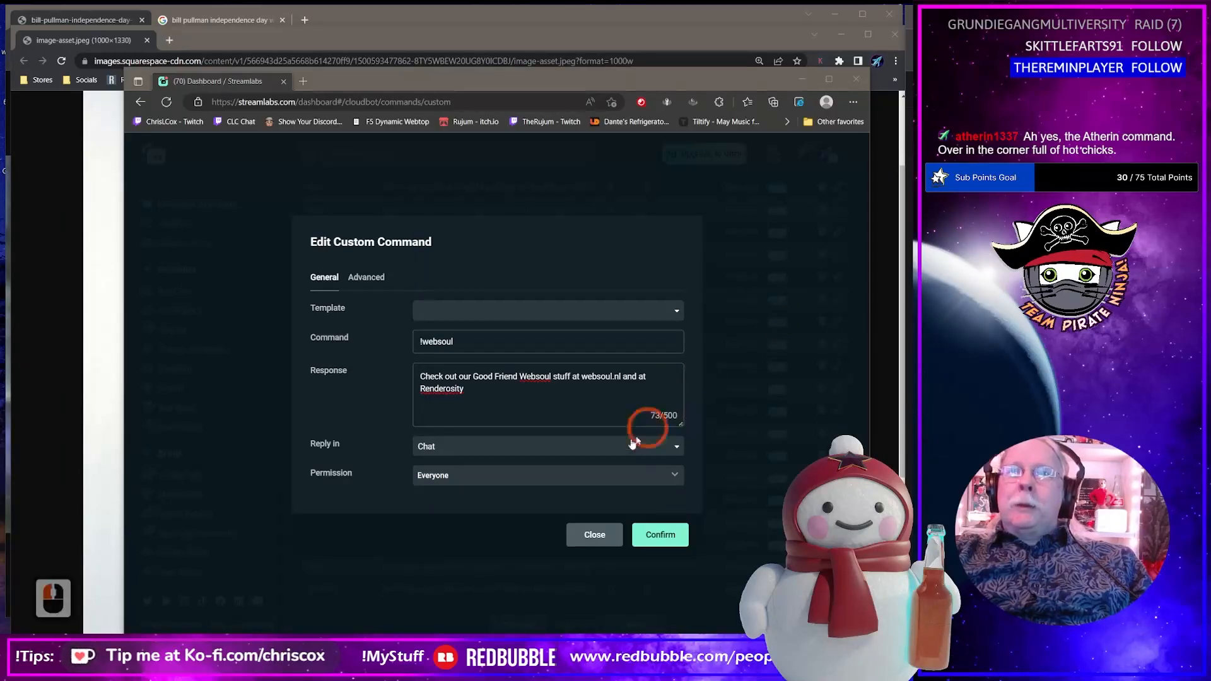
{"action": "right_click", "coordinate": [431, 388]}
{"action": "mouse_move", "coordinate": [413, 399]}
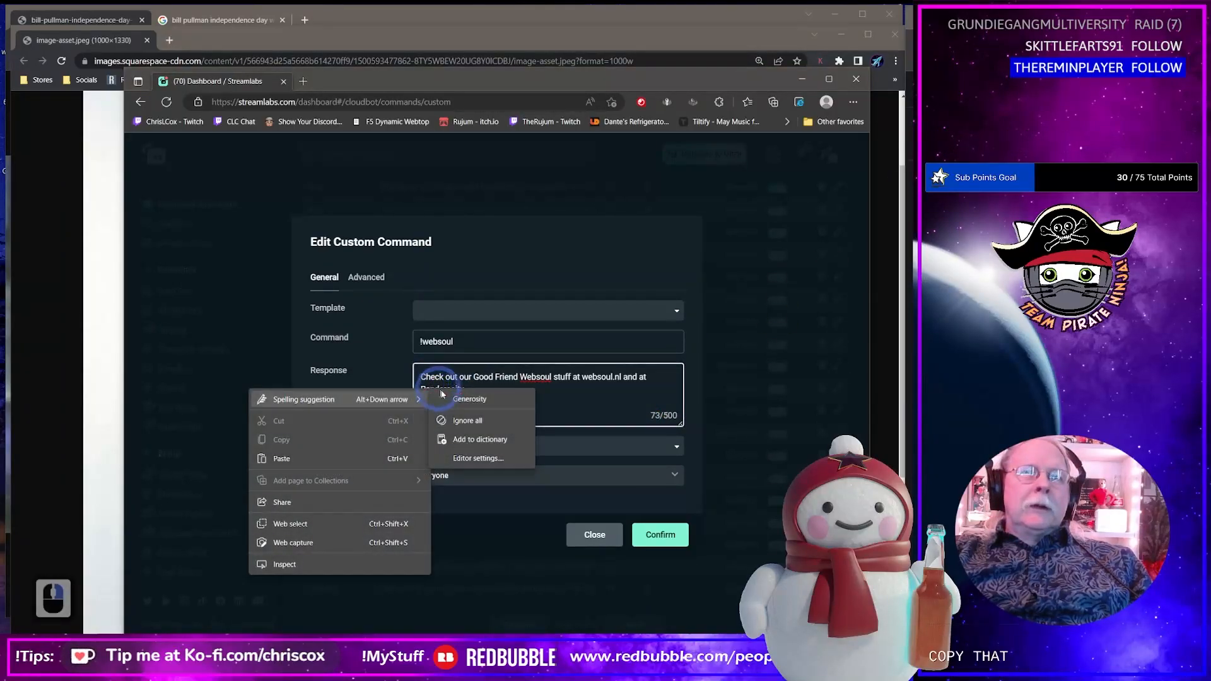
{"action": "left_click", "coordinate": [565, 404]}
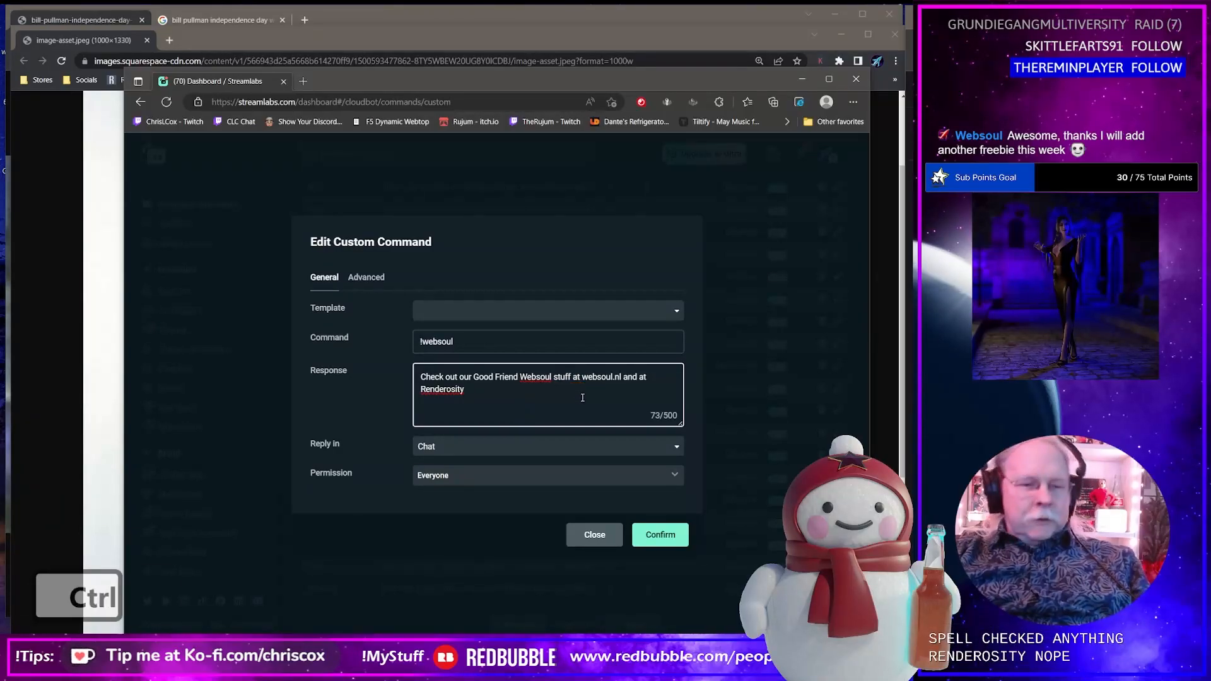
{"action": "type", "text": "https://www.renderosity.com/users/websoul_nl"}
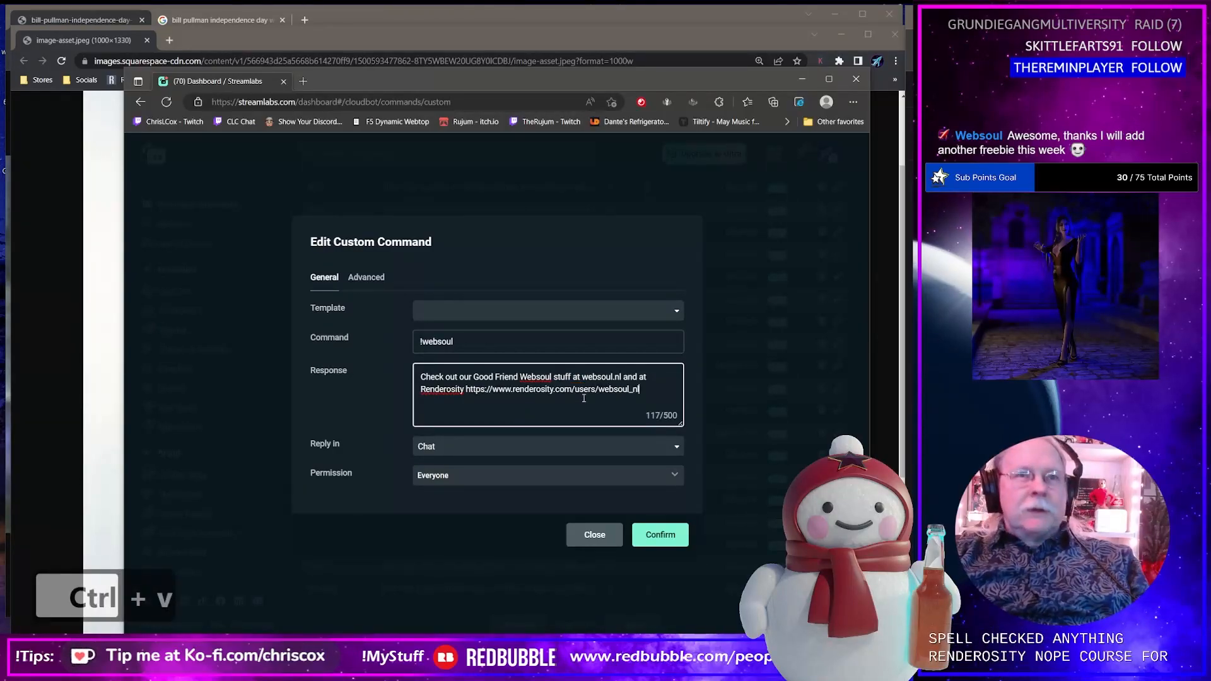
{"action": "left_click", "coordinate": [661, 535]}
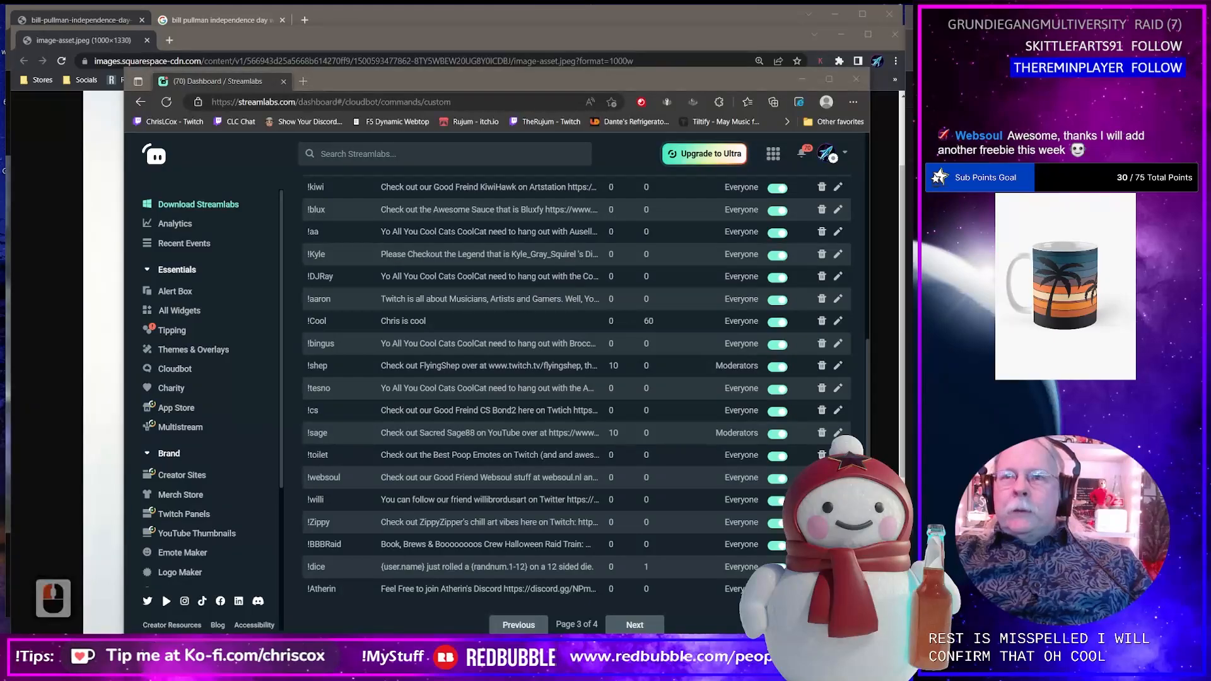
Test the edited command by sending !websoul in the stream chat.
{"action": "type", "text": "!websould"}
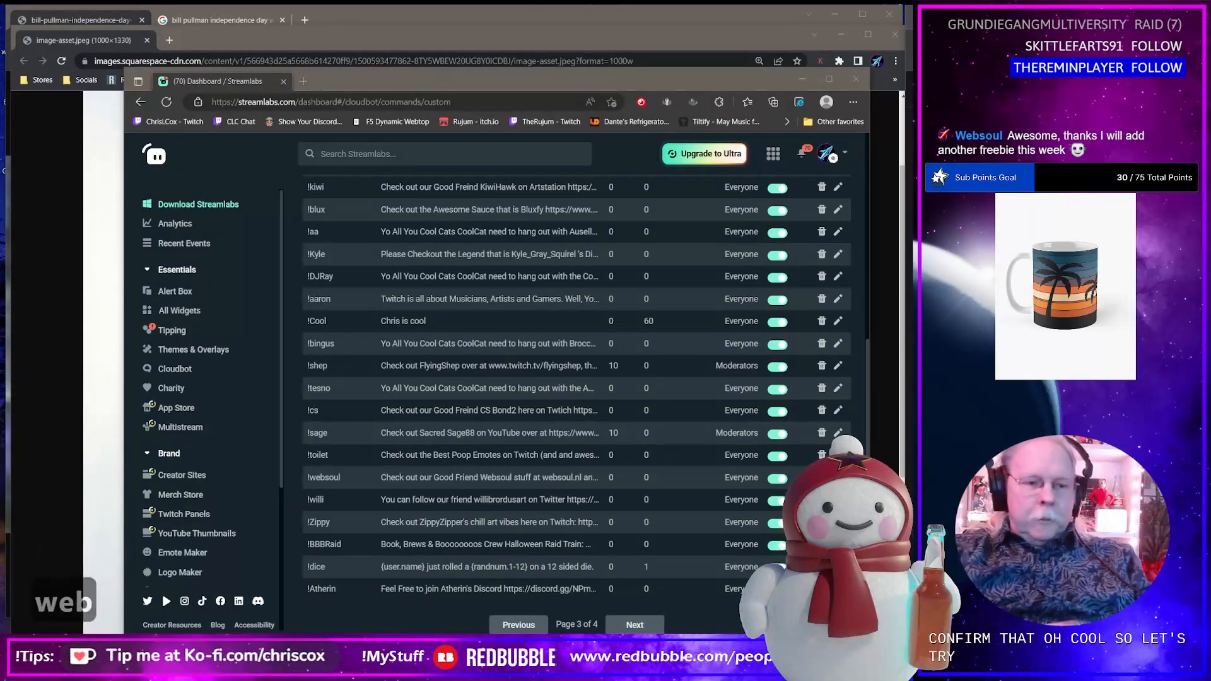
{"action": "key", "text": "Return"}
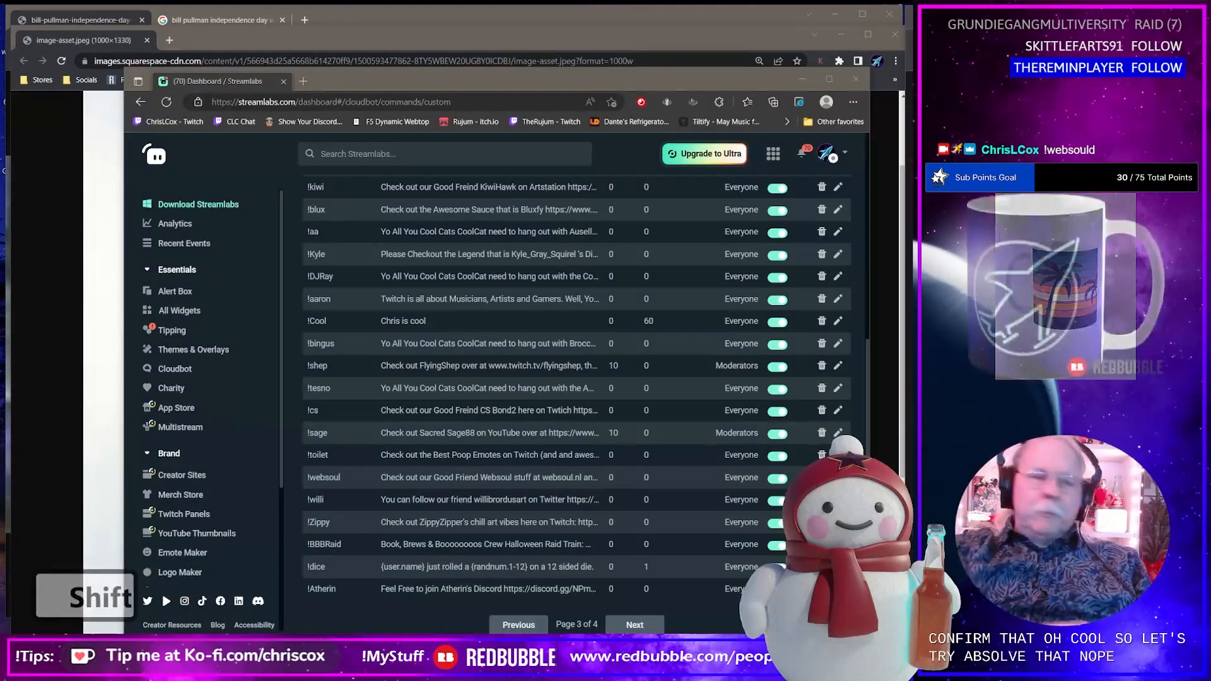
{"action": "type", "text": "!webs"}
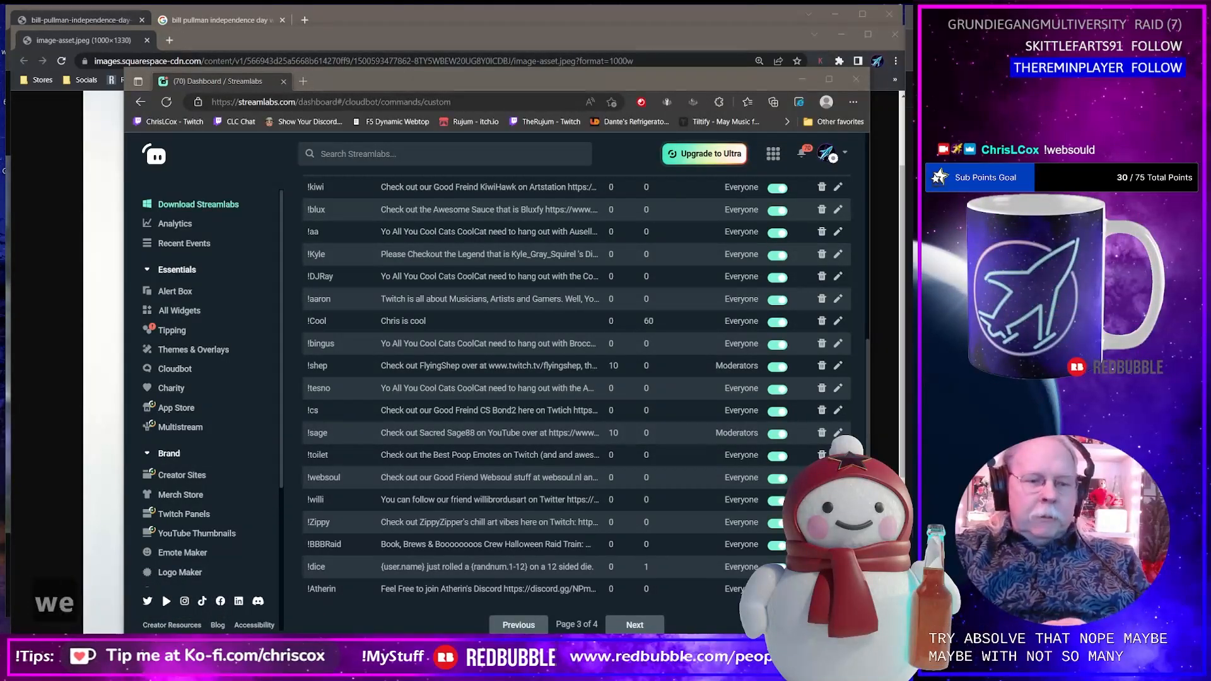
{"action": "type", "text": "oul"}
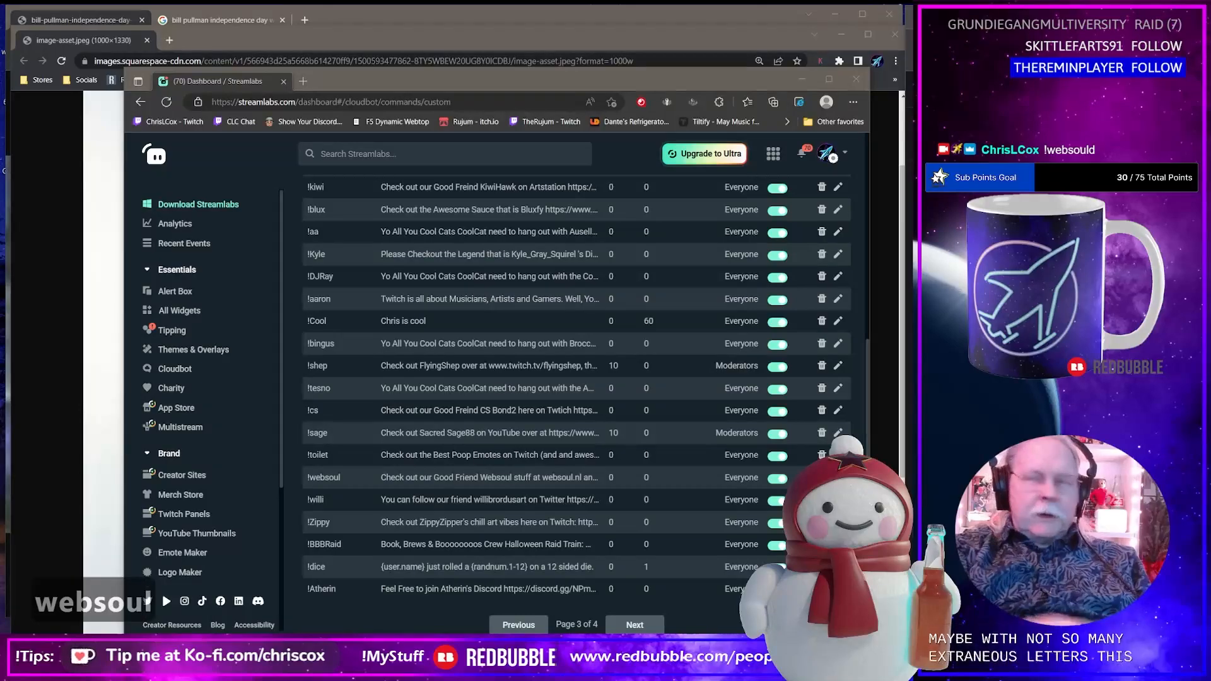
{"action": "key", "text": "Return"}
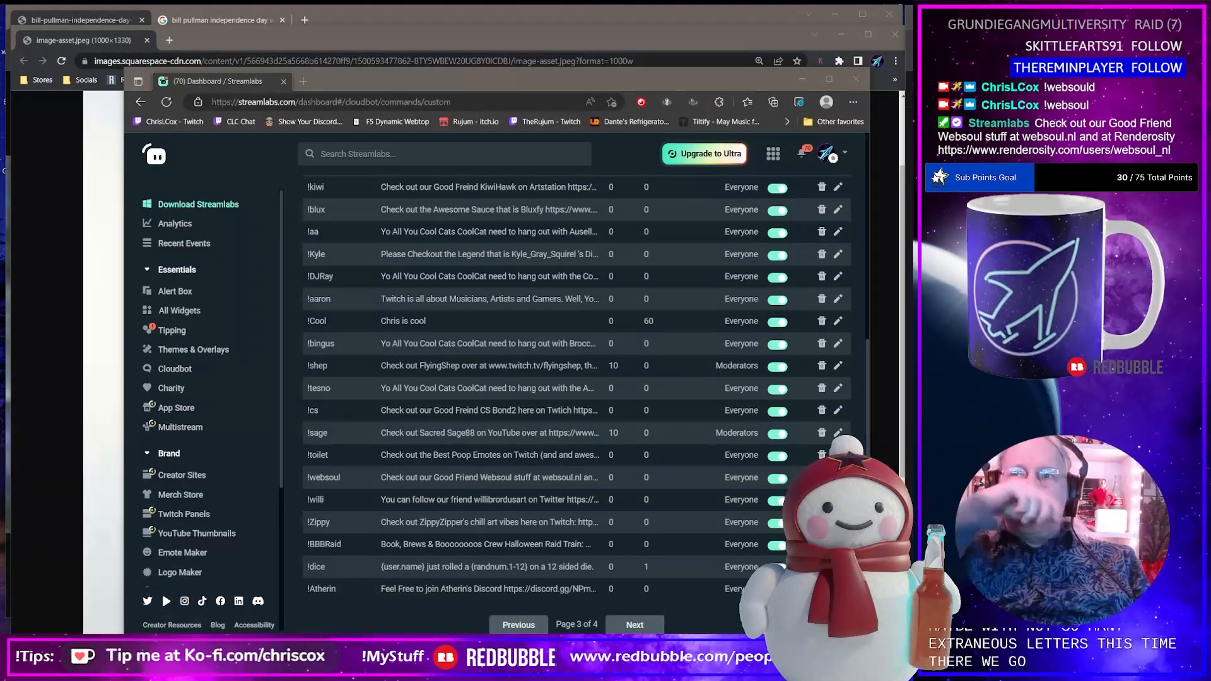
Minimize the Streamlabs window, switch to Marvelous Designer and move its window slightly down.
{"action": "left_click", "coordinate": [803, 79]}
{"action": "left_click", "coordinate": [768, 358]}
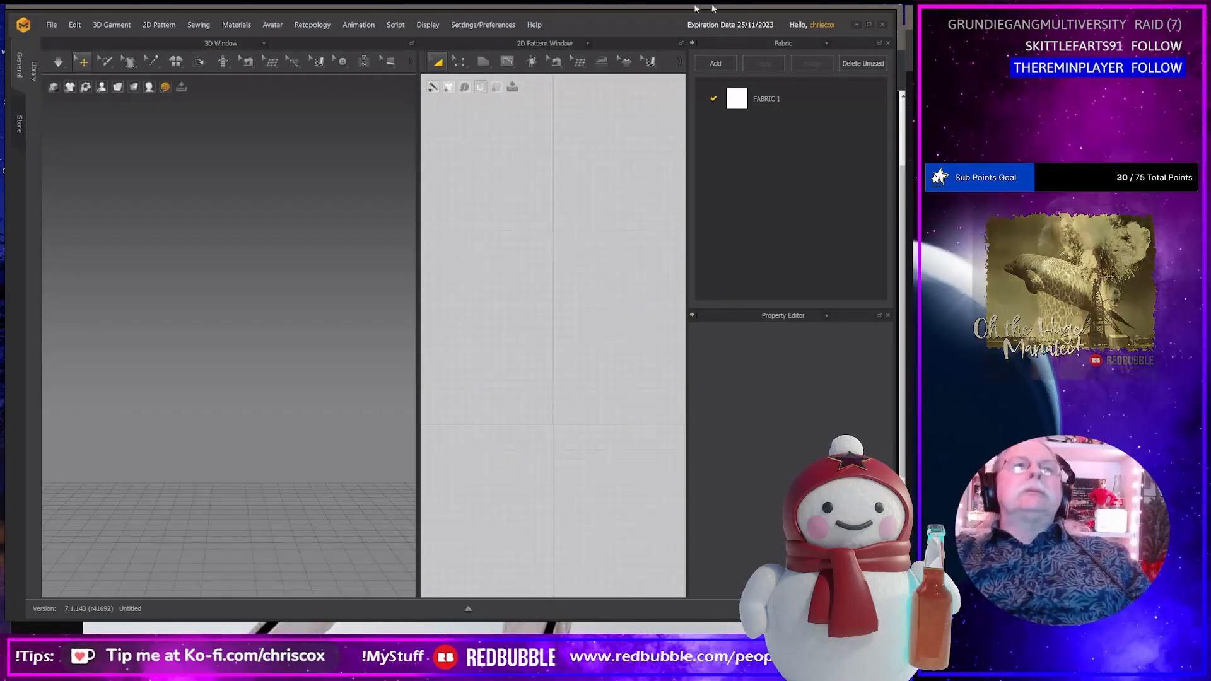
{"action": "left_click_drag", "start_coordinate": [612, 29], "coordinate": [615, 41]}
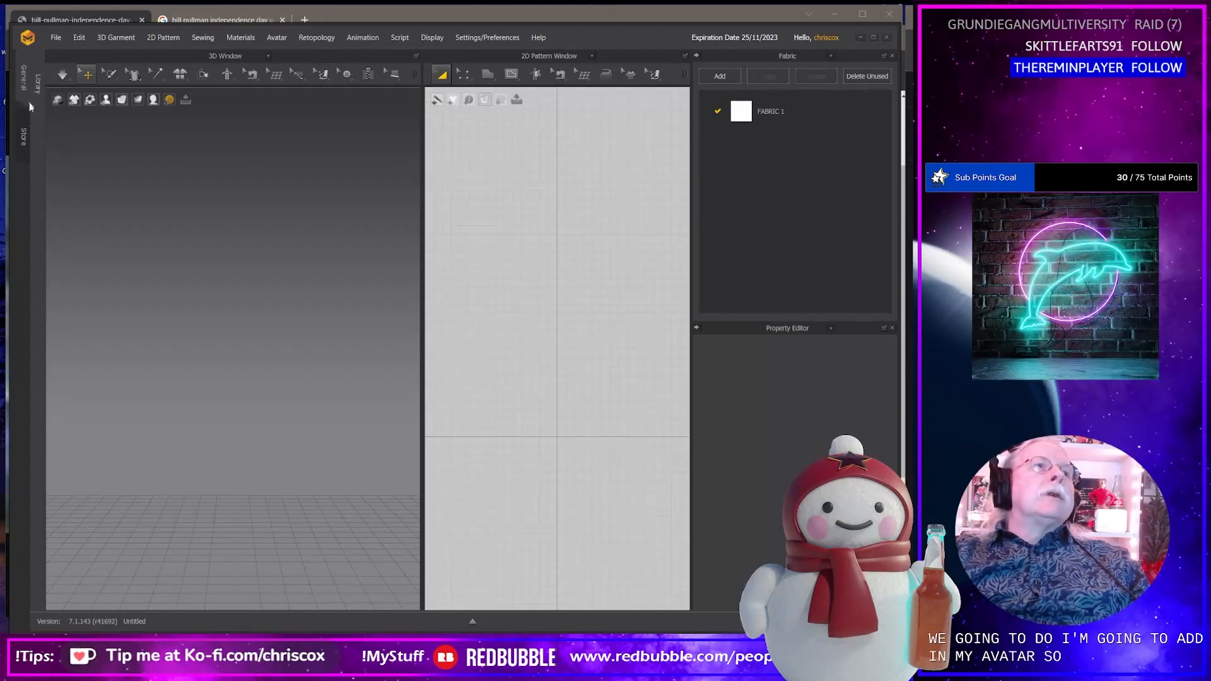
Open the Library and load the second avatar file from the G8F Avatar favorites folder into the 3D scene.
{"action": "left_click", "coordinate": [37, 84]}
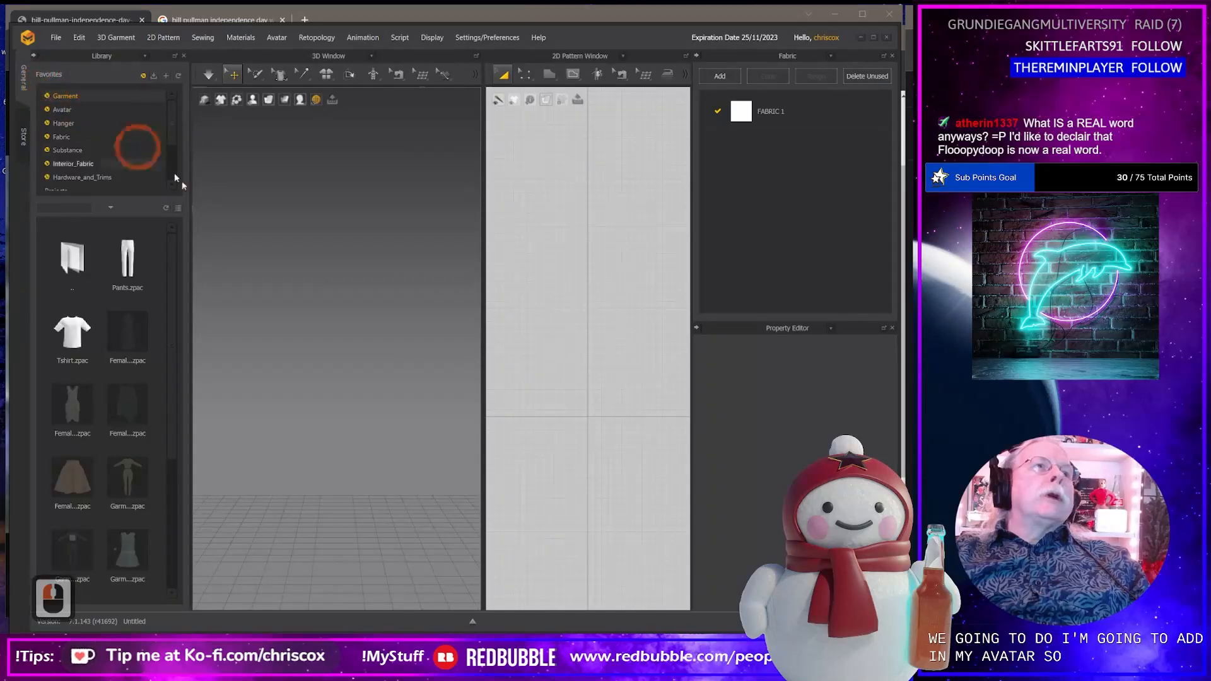
{"action": "scroll", "coordinate": [108, 143], "scroll_direction": "down", "scroll_amount": 3}
{"action": "scroll", "coordinate": [108, 143], "scroll_direction": "up", "scroll_amount": 4}
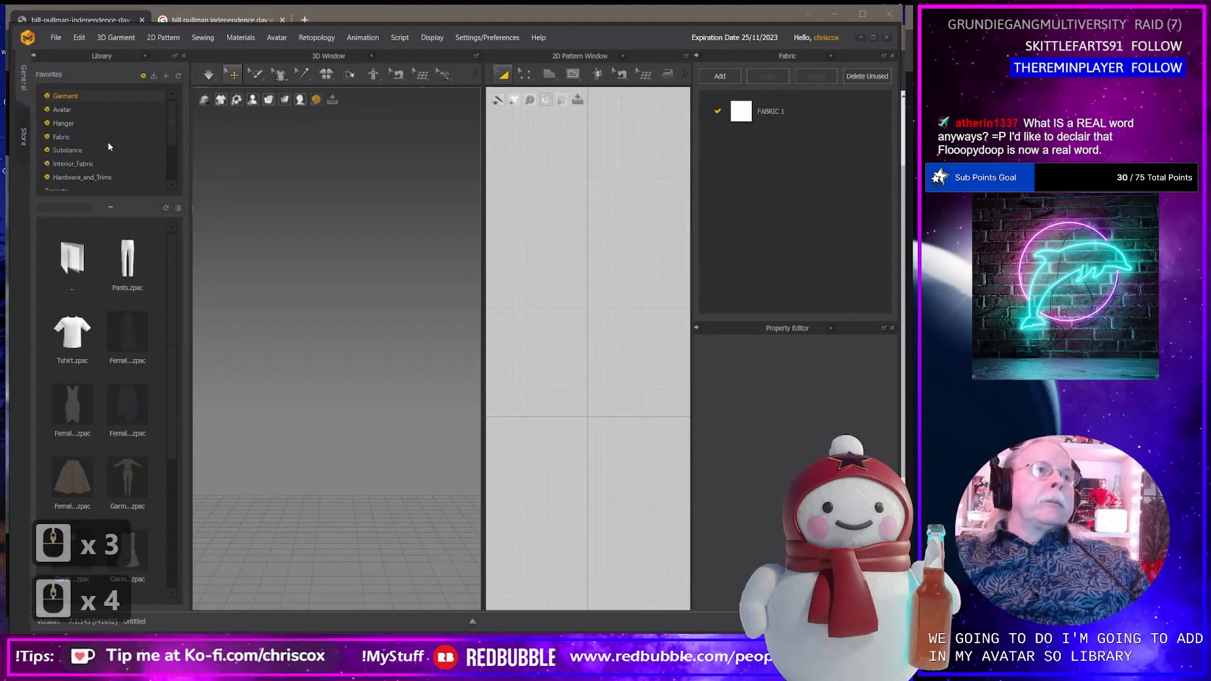
{"action": "left_click", "coordinate": [84, 110]}
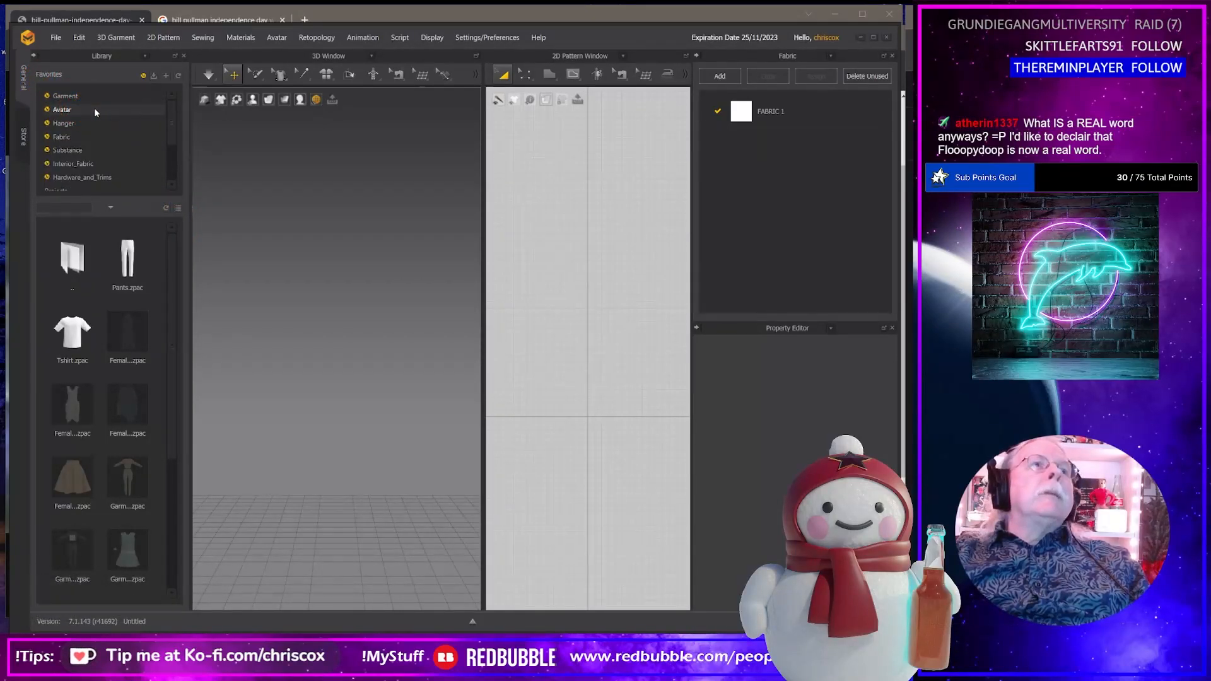
{"action": "scroll", "coordinate": [99, 128], "scroll_direction": "down", "scroll_amount": 4}
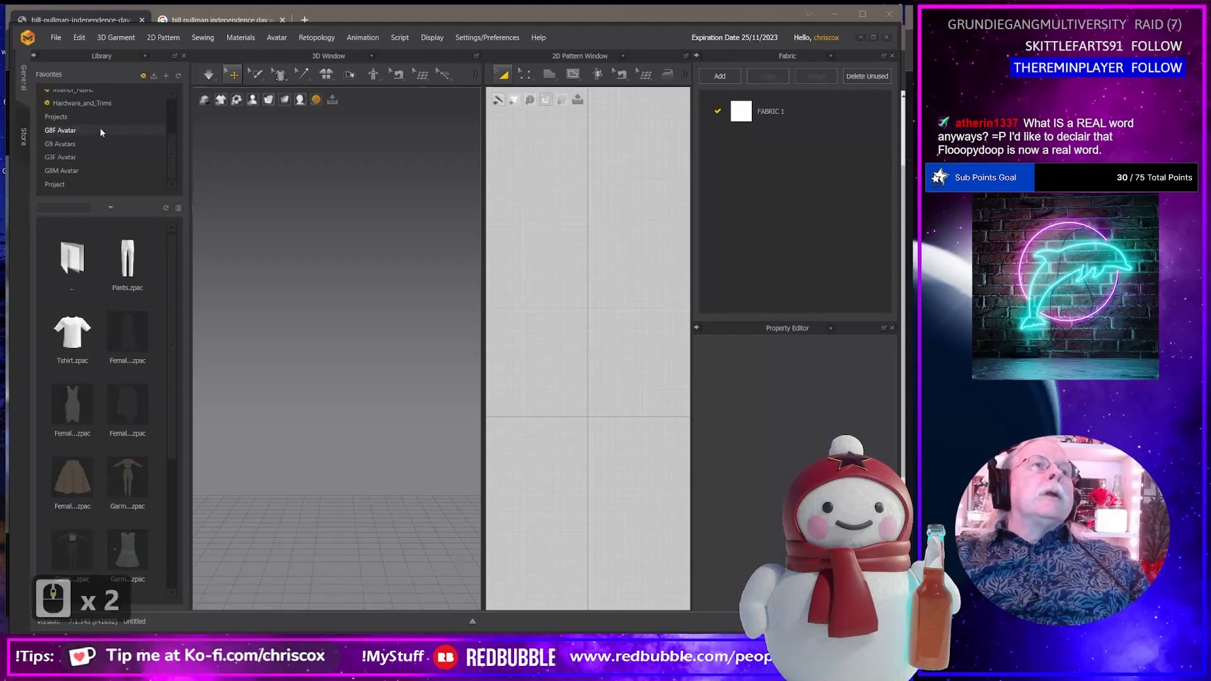
{"action": "left_click", "coordinate": [67, 130]}
{"action": "left_click", "coordinate": [108, 398]}
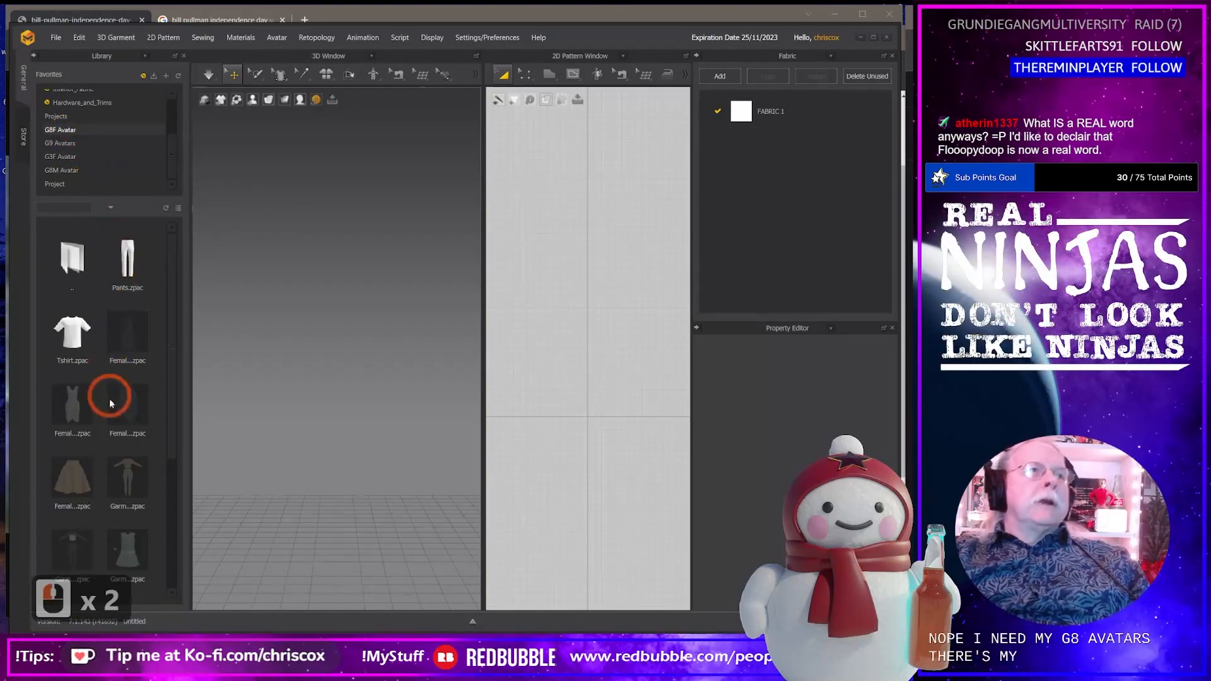
{"action": "scroll", "coordinate": [116, 407], "scroll_direction": "down", "scroll_amount": 5}
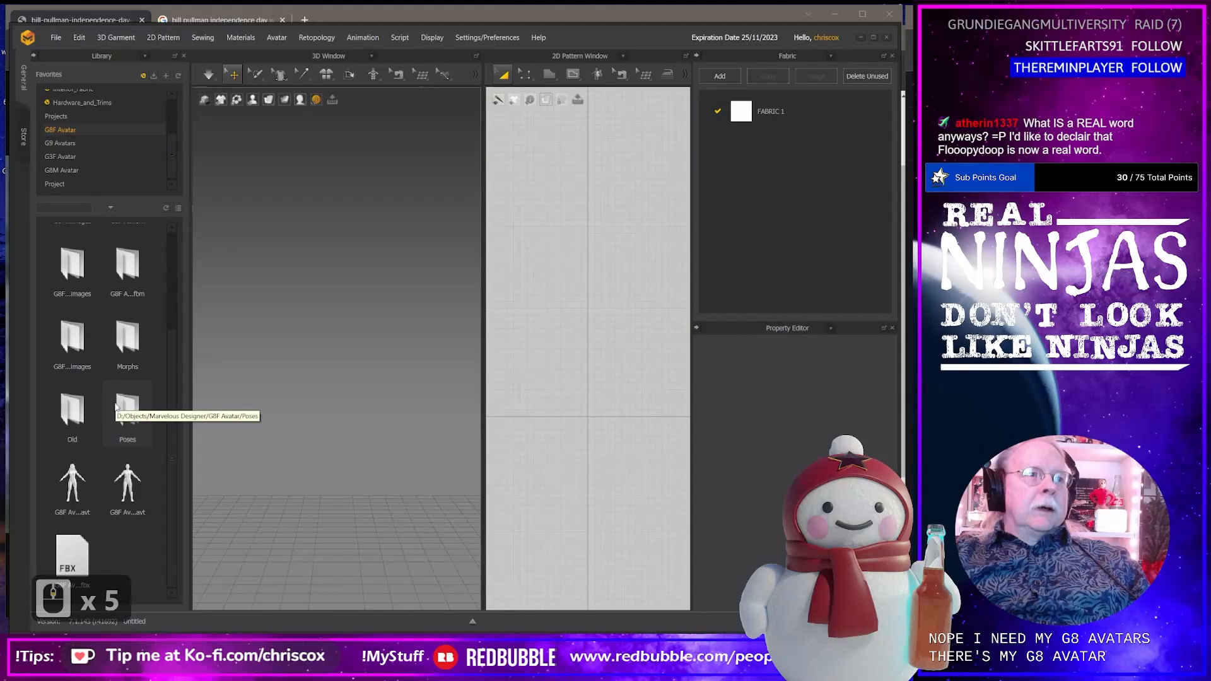
{"action": "double_click", "coordinate": [129, 485]}
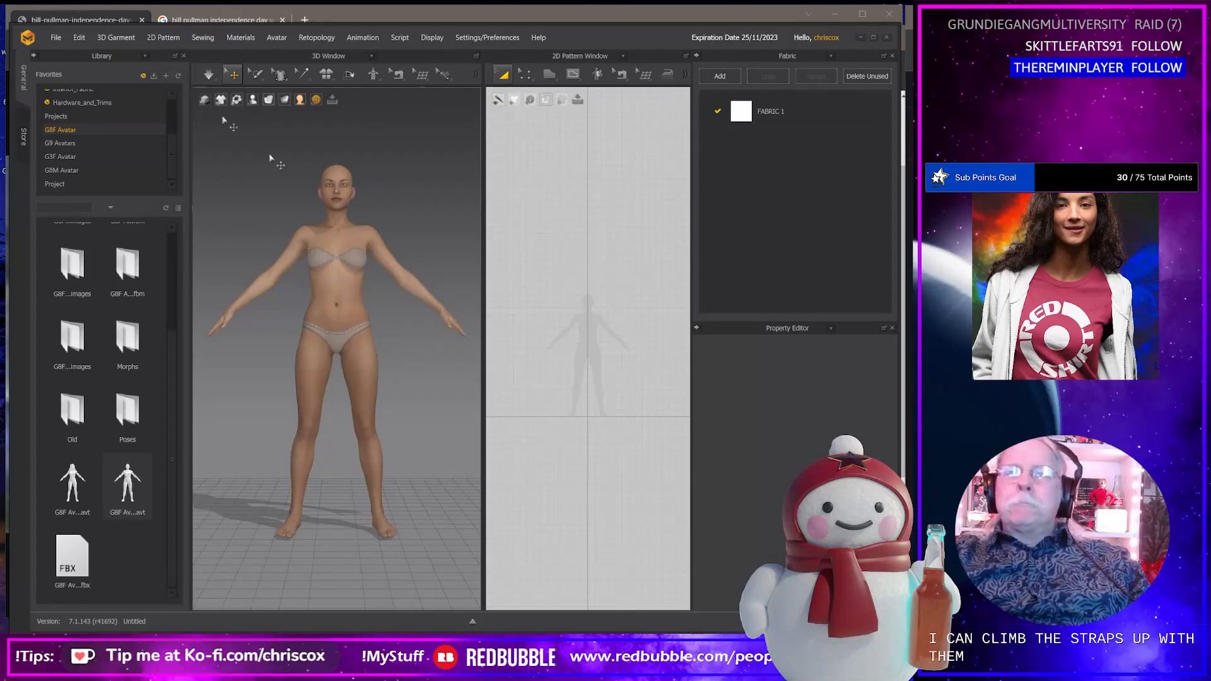
Start adding an OBJ import to the current scene and reposition the file selection dialog.
{"action": "left_click", "coordinate": [57, 37]}
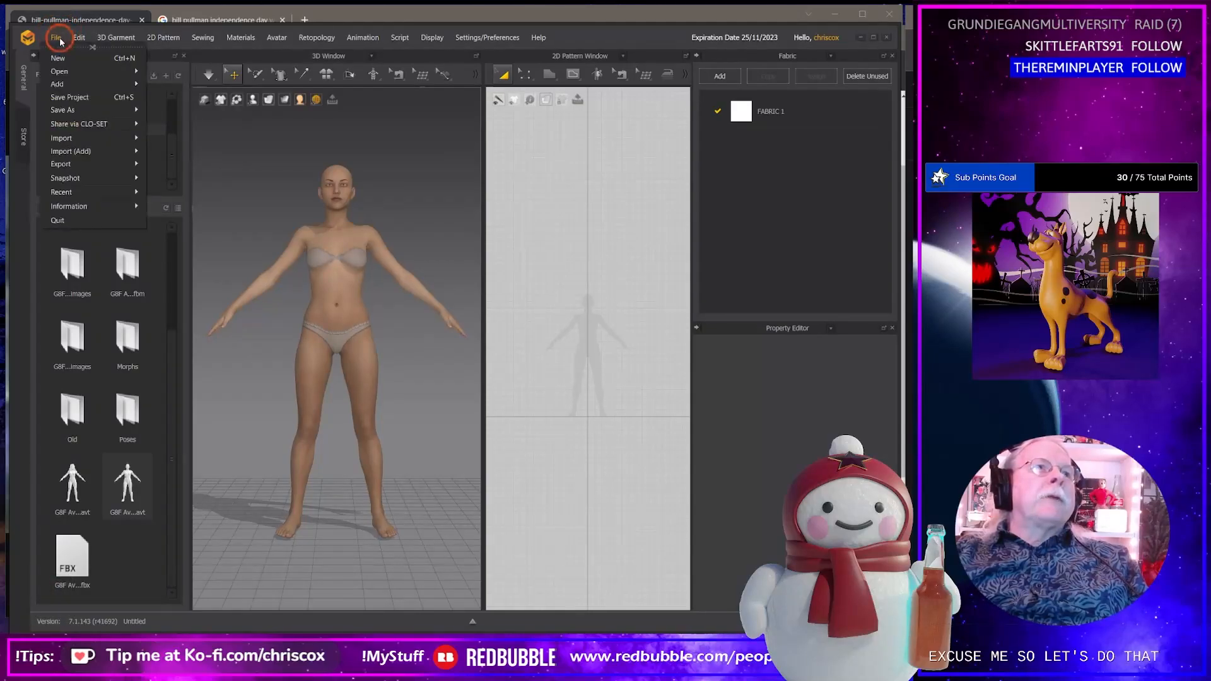
{"action": "mouse_move", "coordinate": [75, 140]}
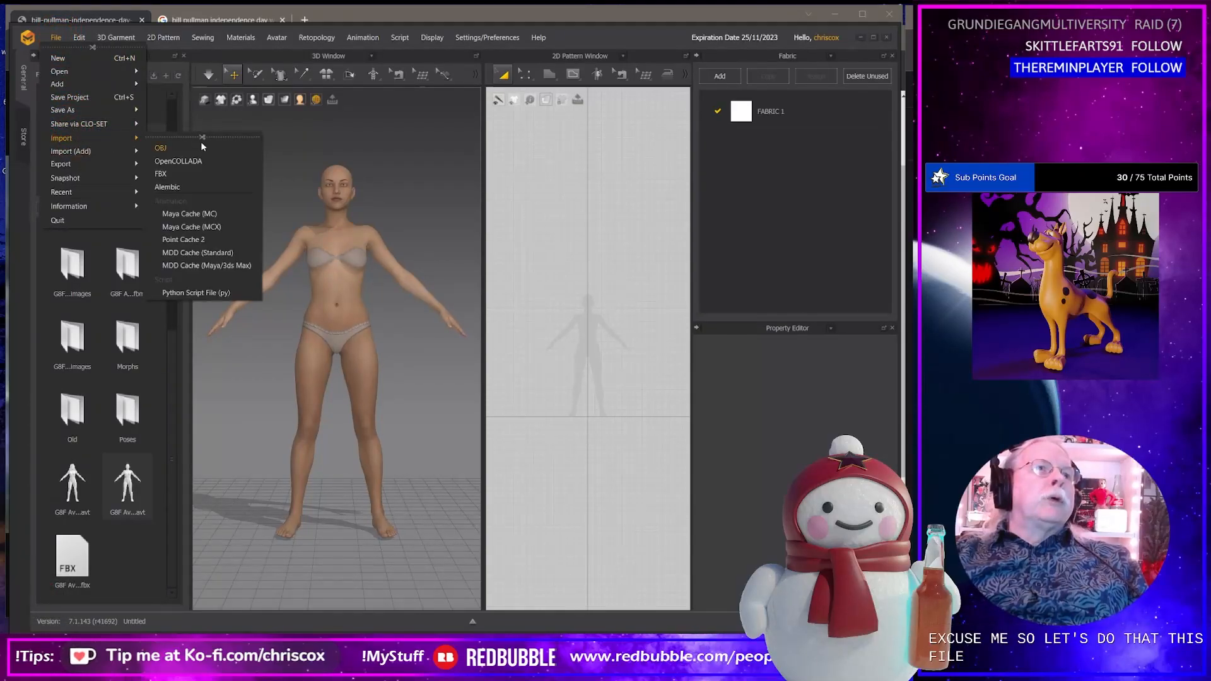
{"action": "left_click", "coordinate": [120, 151]}
{"action": "left_click", "coordinate": [173, 161]}
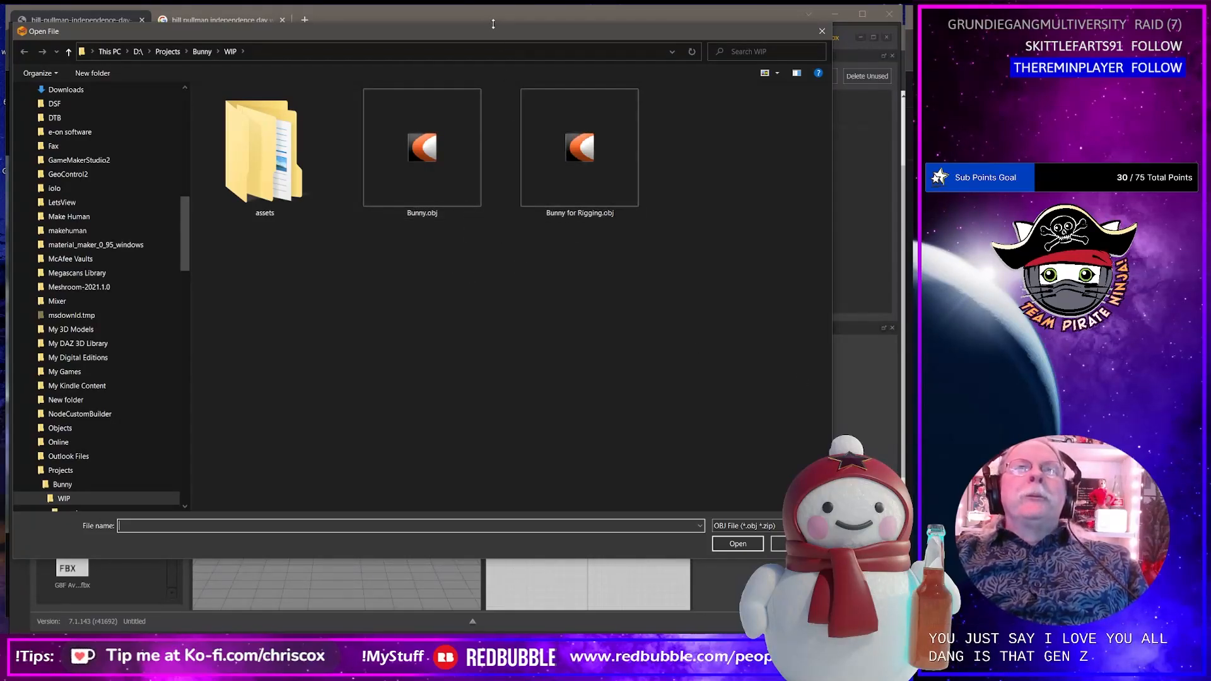
{"action": "left_click_drag", "start_coordinate": [495, 31], "coordinate": [534, 67]}
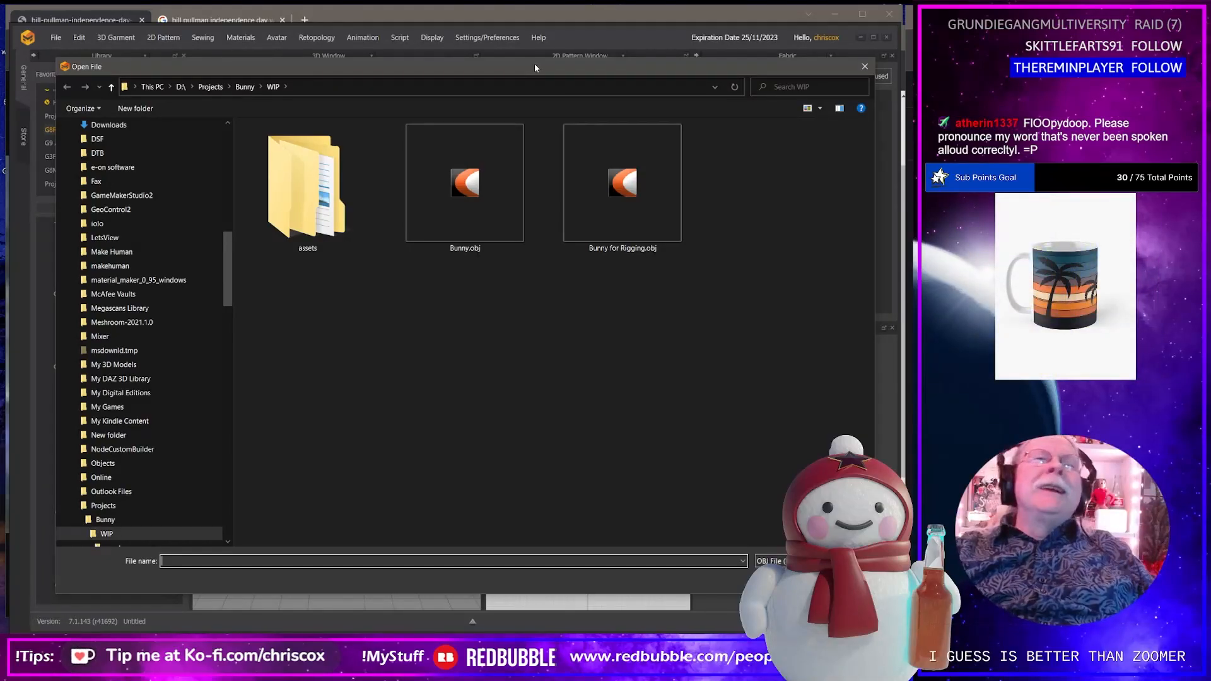
{"action": "left_click_drag", "start_coordinate": [535, 63], "coordinate": [535, 48]}
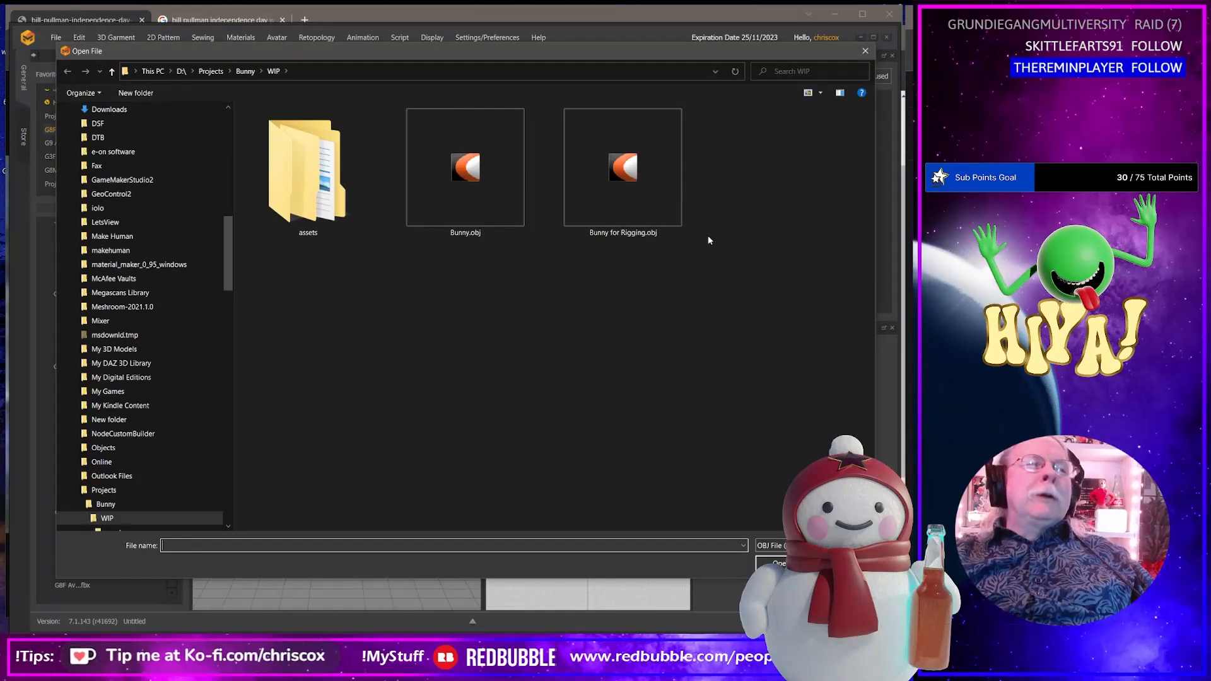
Browse to the Wip folder under Projects, Shoes, Thigh Boots to locate the boot OBJ files.
{"action": "left_click", "coordinate": [157, 492]}
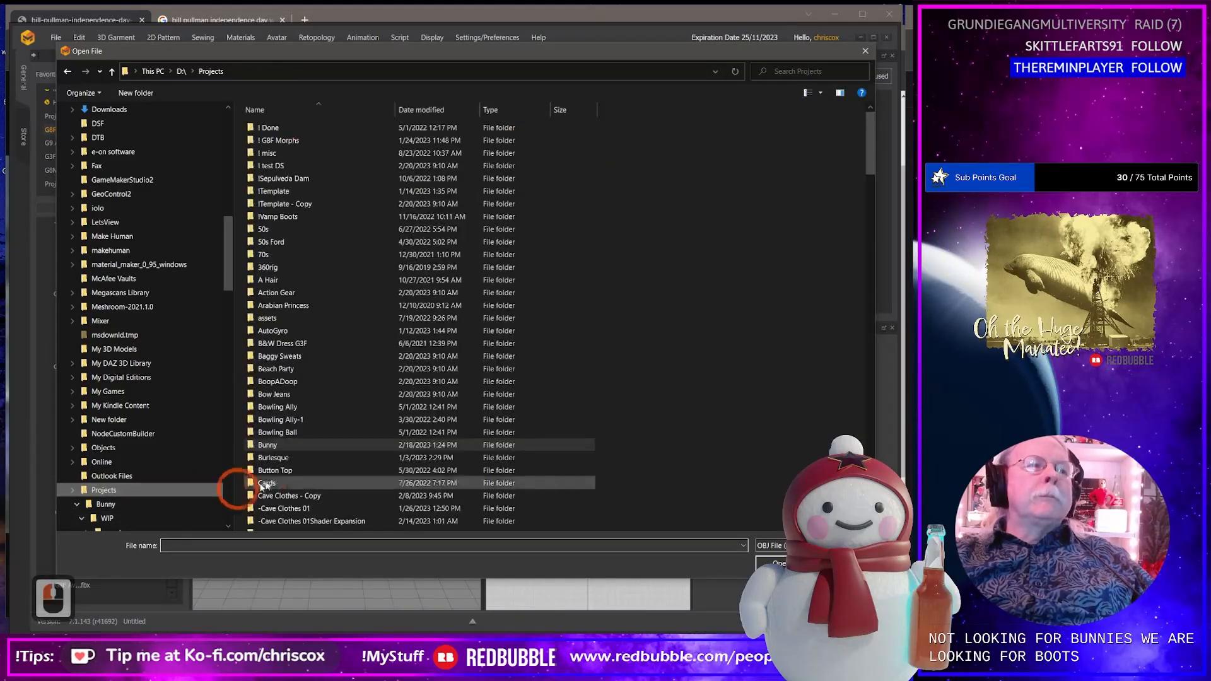
{"action": "left_click", "coordinate": [311, 453]}
{"action": "type", "text": "shoe"}
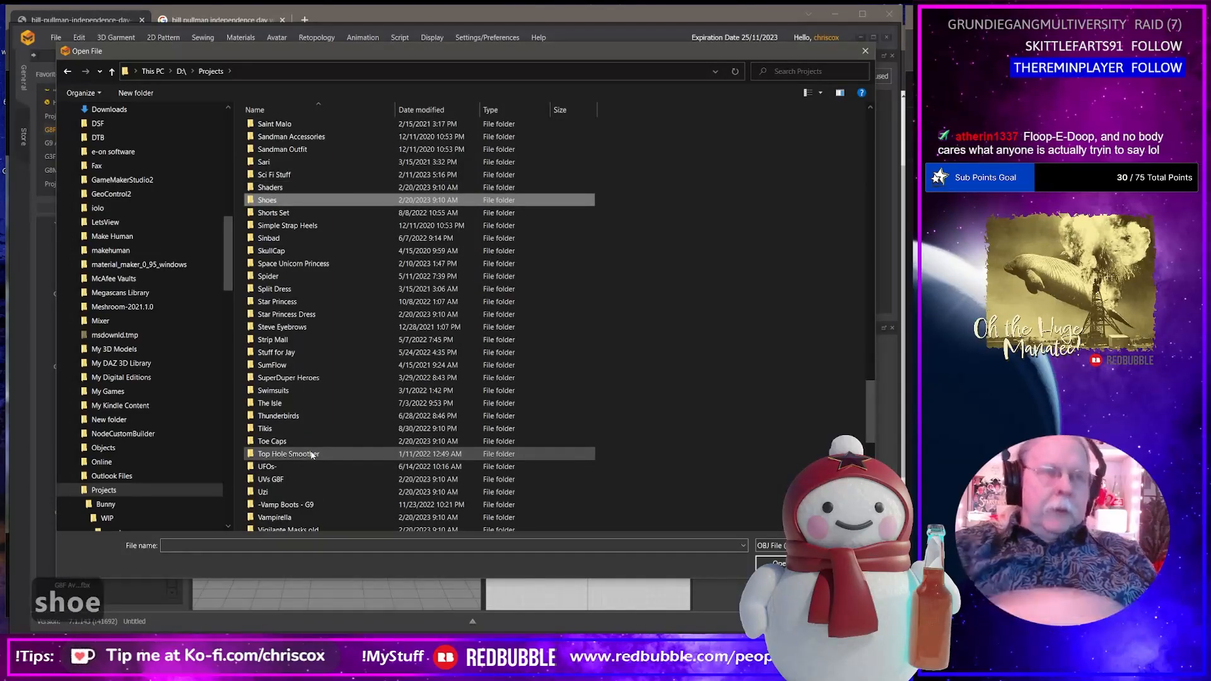
{"action": "key", "text": "Return"}
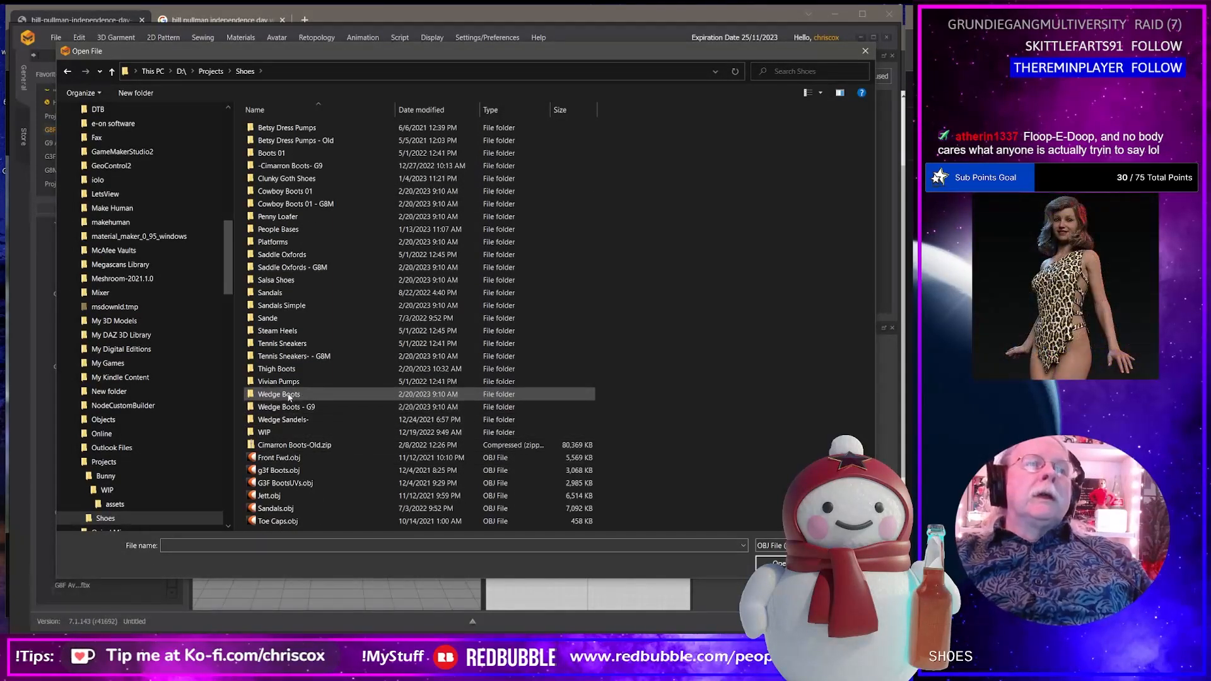
{"action": "type", "text": "thigh boots"}
{"action": "double_click", "coordinate": [284, 368]}
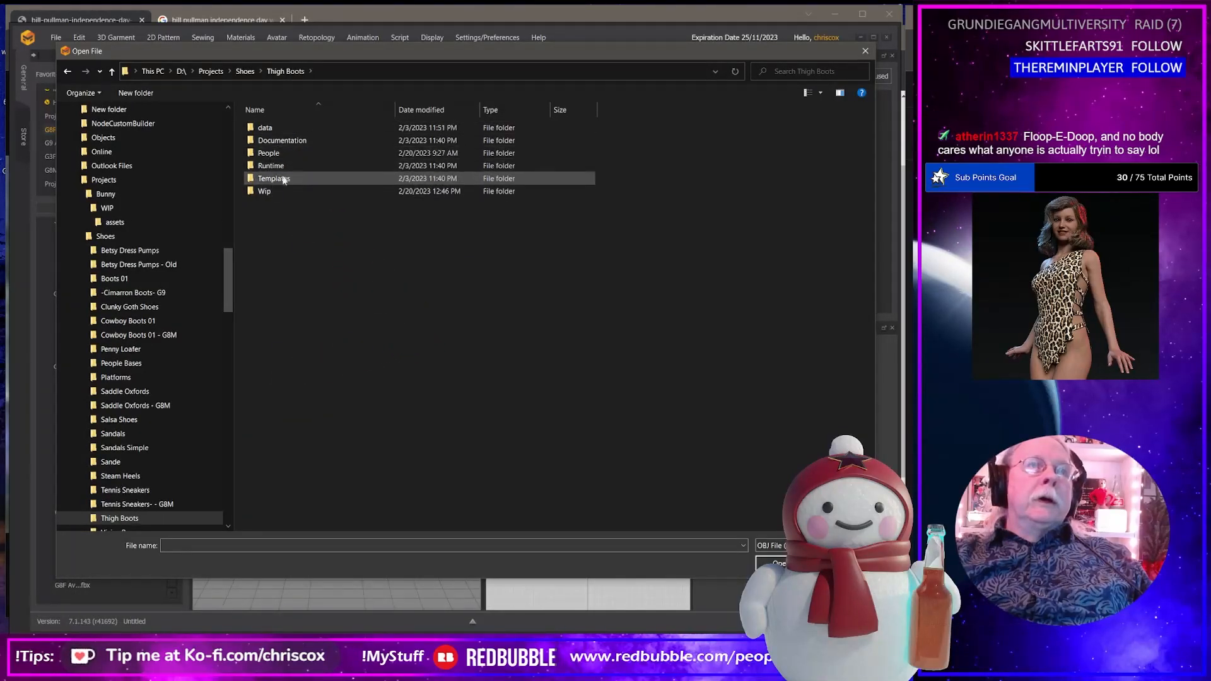
{"action": "left_click", "coordinate": [277, 194]}
{"action": "double_click", "coordinate": [277, 194]}
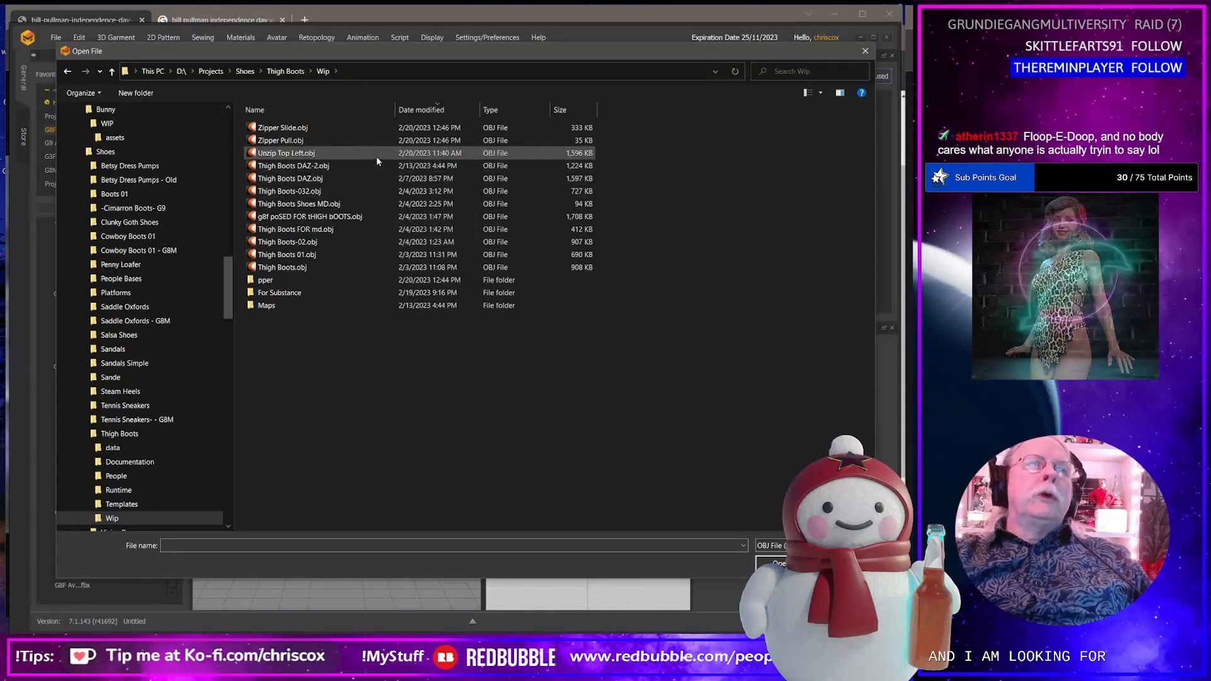
Sort the OBJ files by date modified and import Thigh Boots DAZ-2.obj as an added avatar object at metre scale.
{"action": "left_click", "coordinate": [426, 110]}
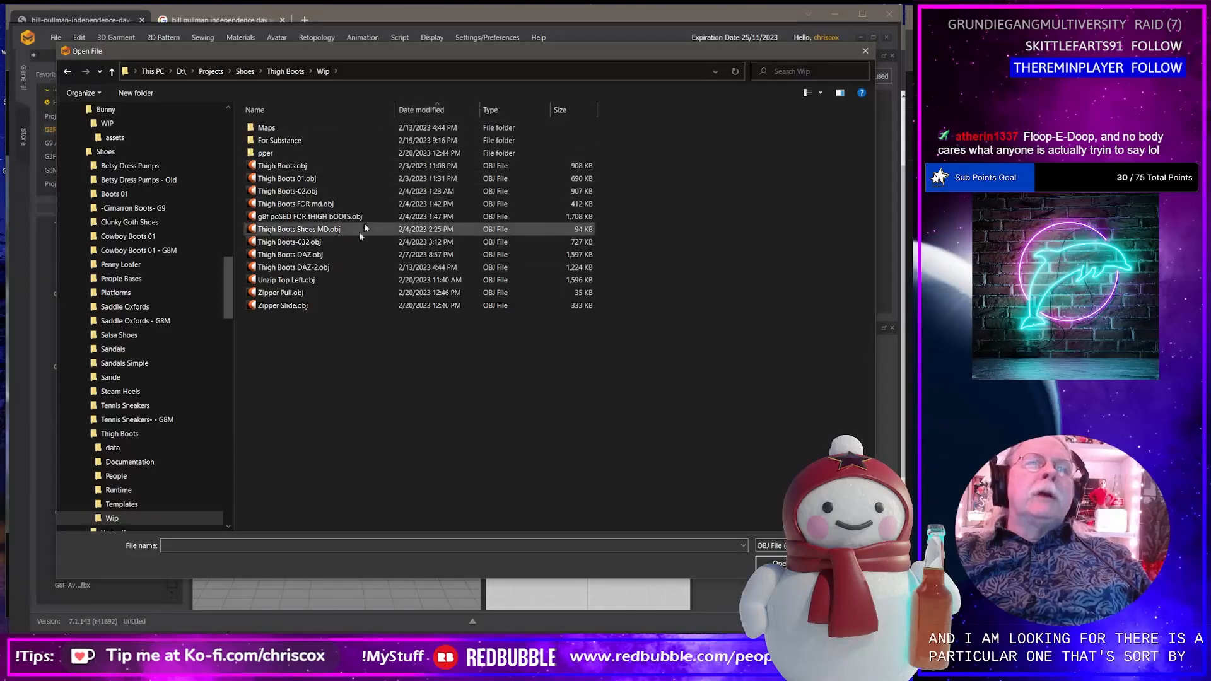
{"action": "left_click", "coordinate": [302, 268]}
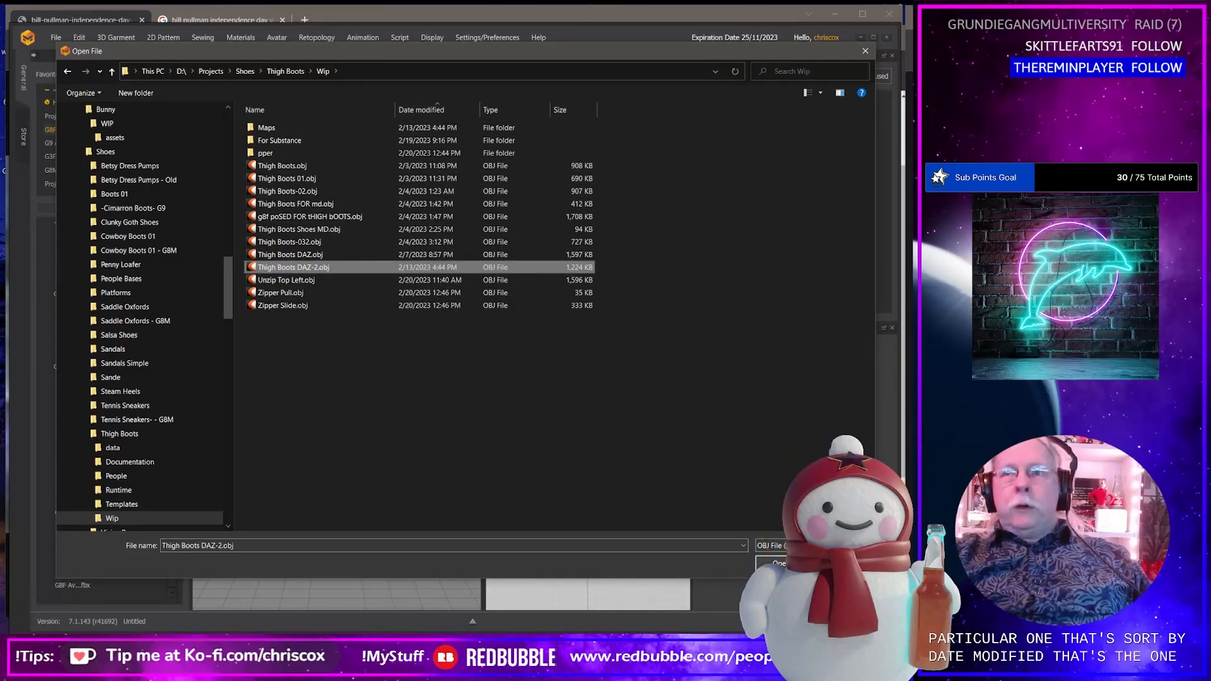
{"action": "left_click", "coordinate": [773, 563]}
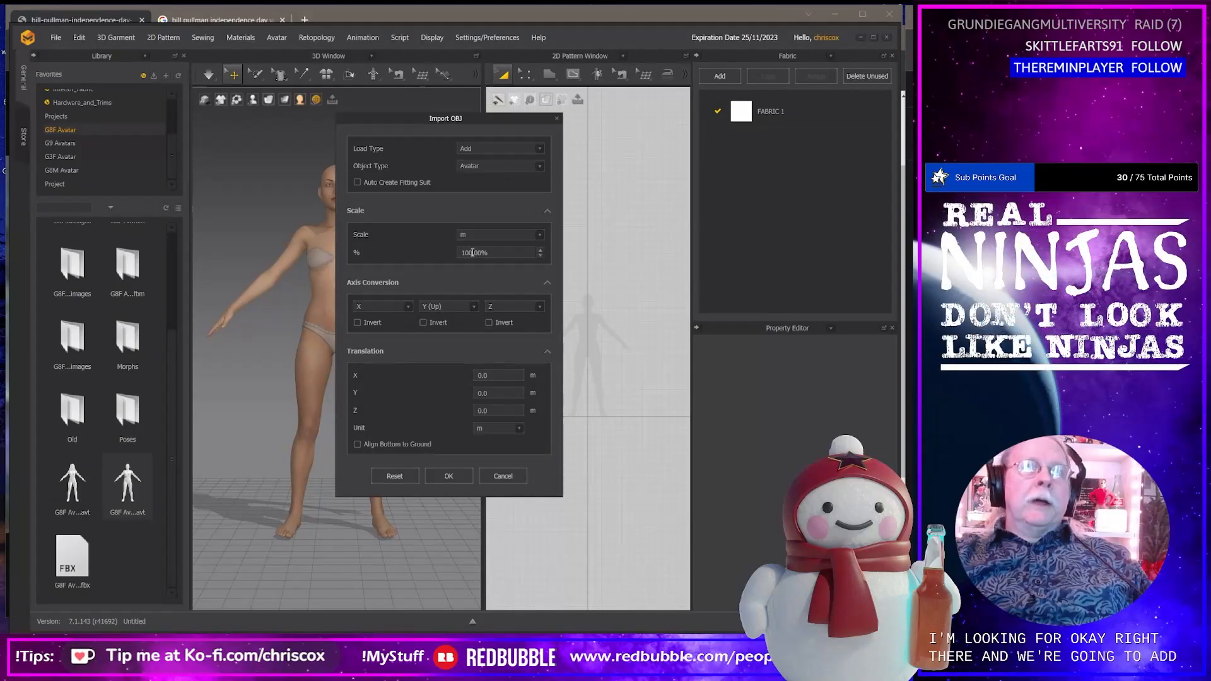
{"action": "left_click", "coordinate": [452, 476]}
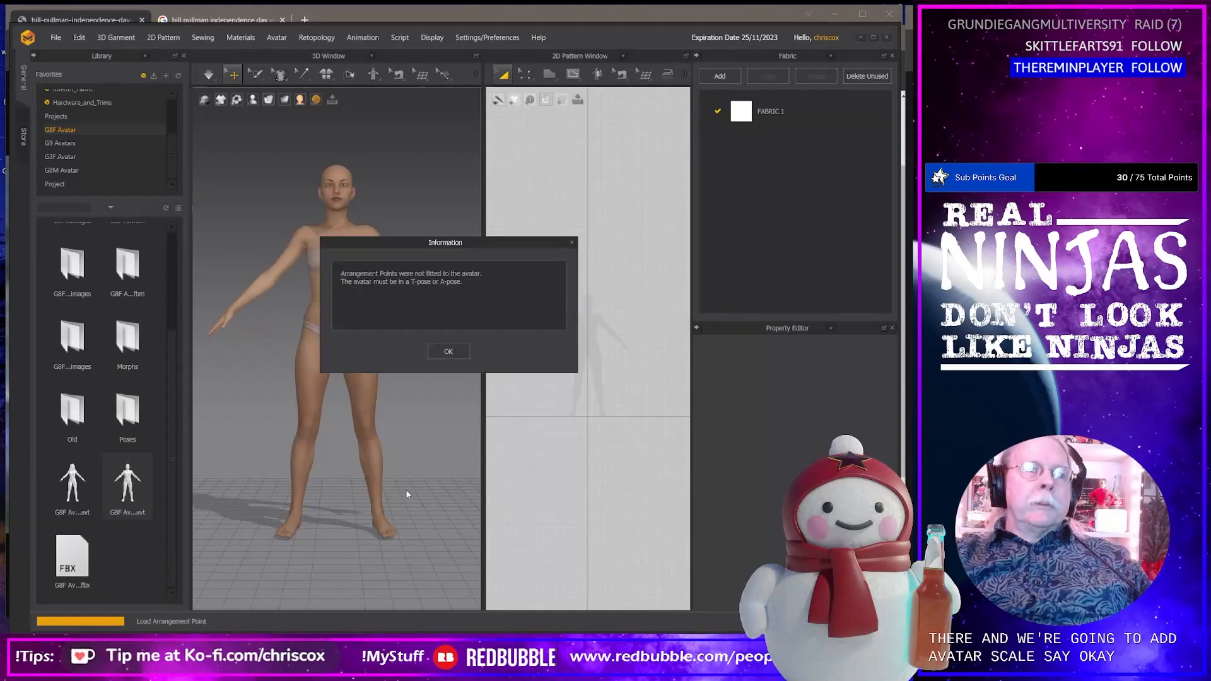
{"action": "left_click", "coordinate": [449, 351]}
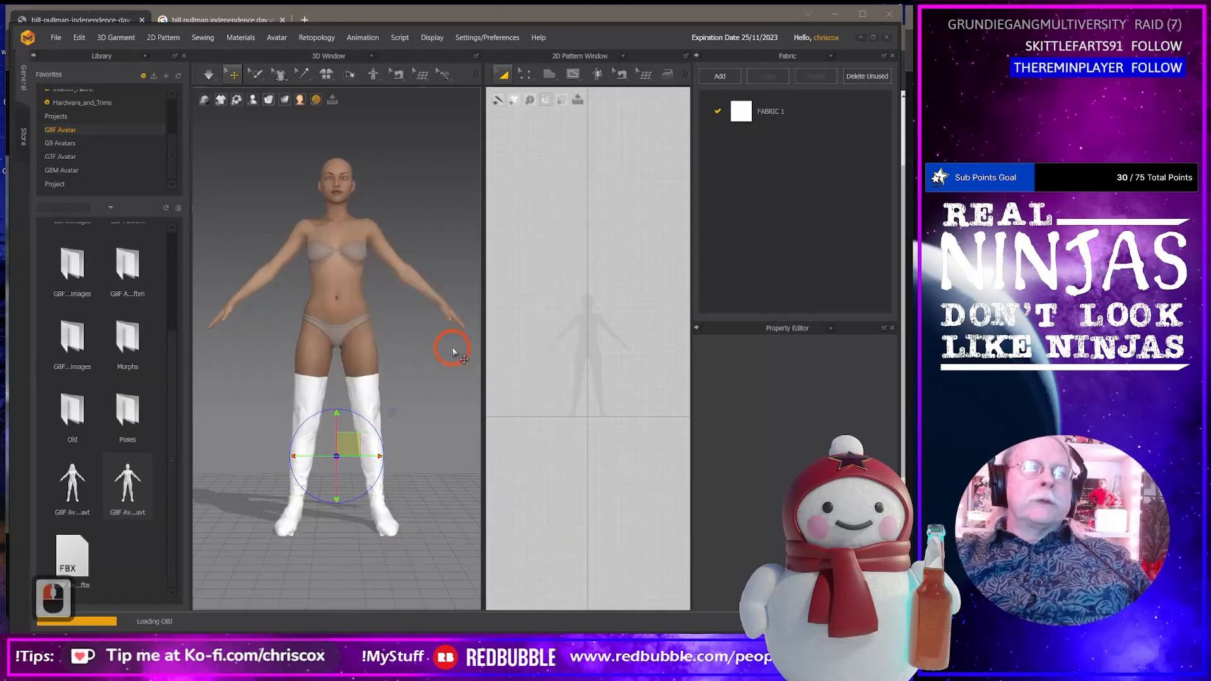
Examine the imported thigh boots up close, selecting the upper boot surface to check for separate material zones.
{"action": "scroll", "coordinate": [421, 453], "scroll_direction": "down", "scroll_amount": 6}
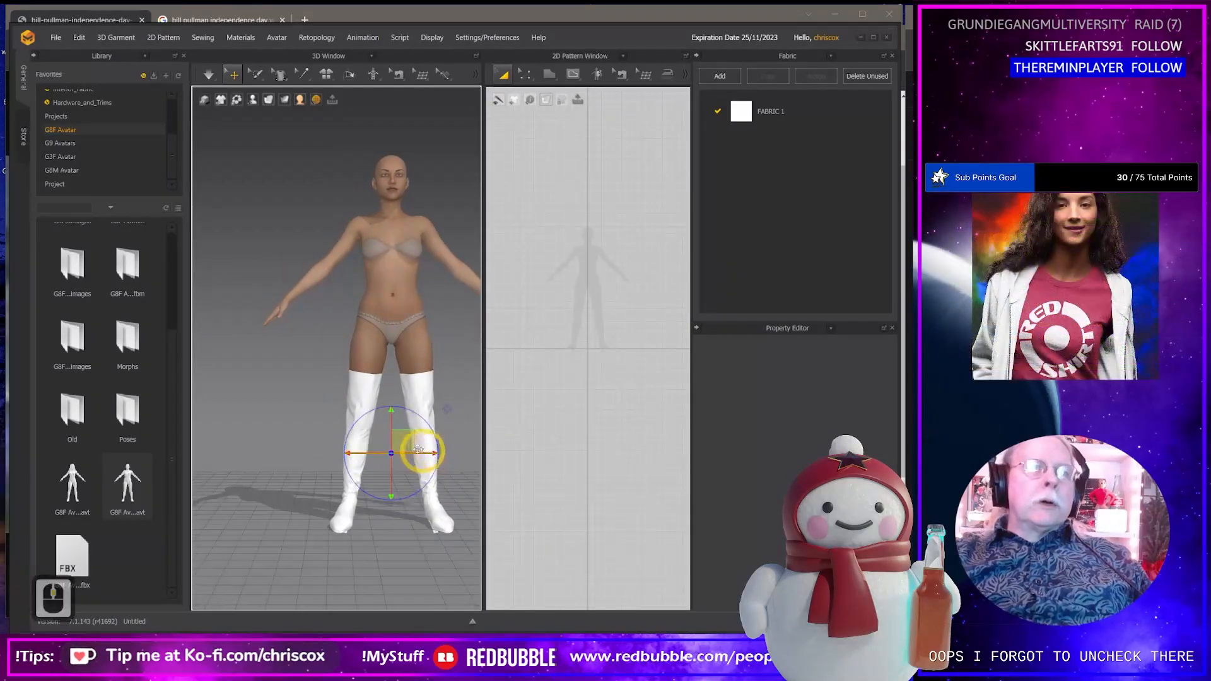
{"action": "scroll", "coordinate": [417, 448], "scroll_direction": "up", "scroll_amount": 18}
{"action": "middle_click_drag", "start_coordinate": [442, 450], "coordinate": [381, 424], "text": "shift"}
{"action": "scroll", "coordinate": [392, 444], "scroll_direction": "up", "scroll_amount": 8}
{"action": "middle_click_drag", "start_coordinate": [431, 470], "coordinate": [360, 299], "text": "shift"}
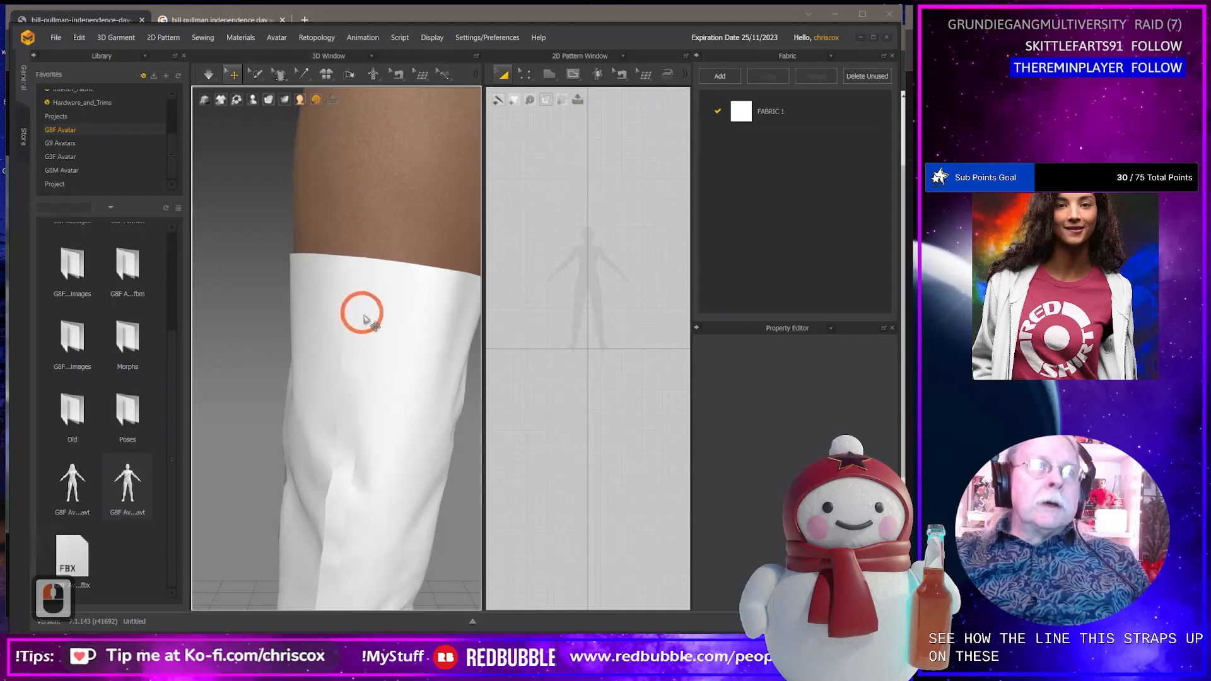
{"action": "left_click", "coordinate": [363, 371]}
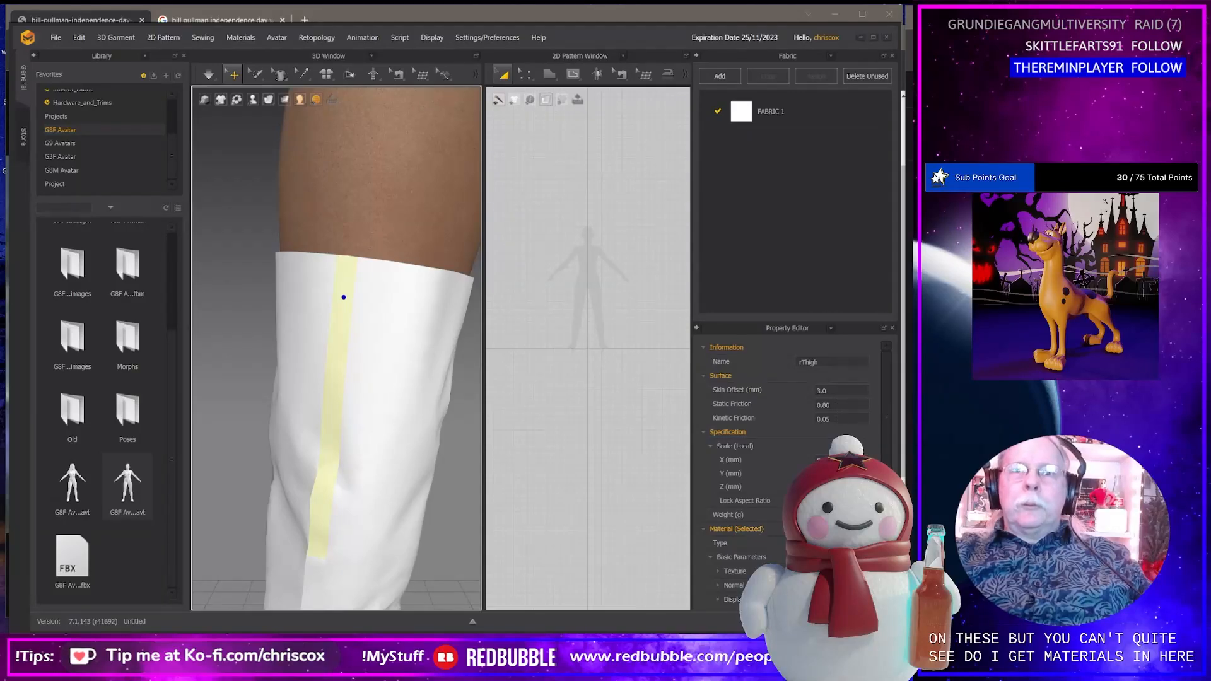
{"action": "scroll", "coordinate": [420, 443], "scroll_direction": "up", "scroll_amount": 3}
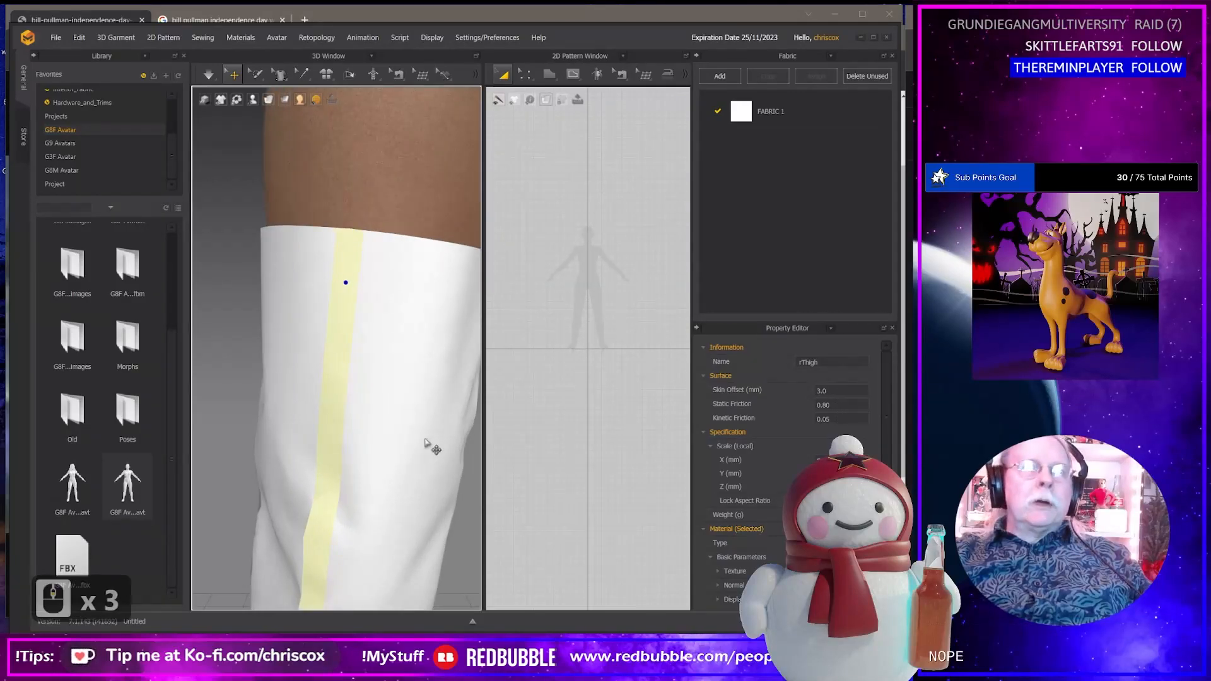
{"action": "scroll", "coordinate": [429, 446], "scroll_direction": "down", "scroll_amount": 9}
{"action": "scroll", "coordinate": [429, 446], "scroll_direction": "down", "scroll_amount": 8}
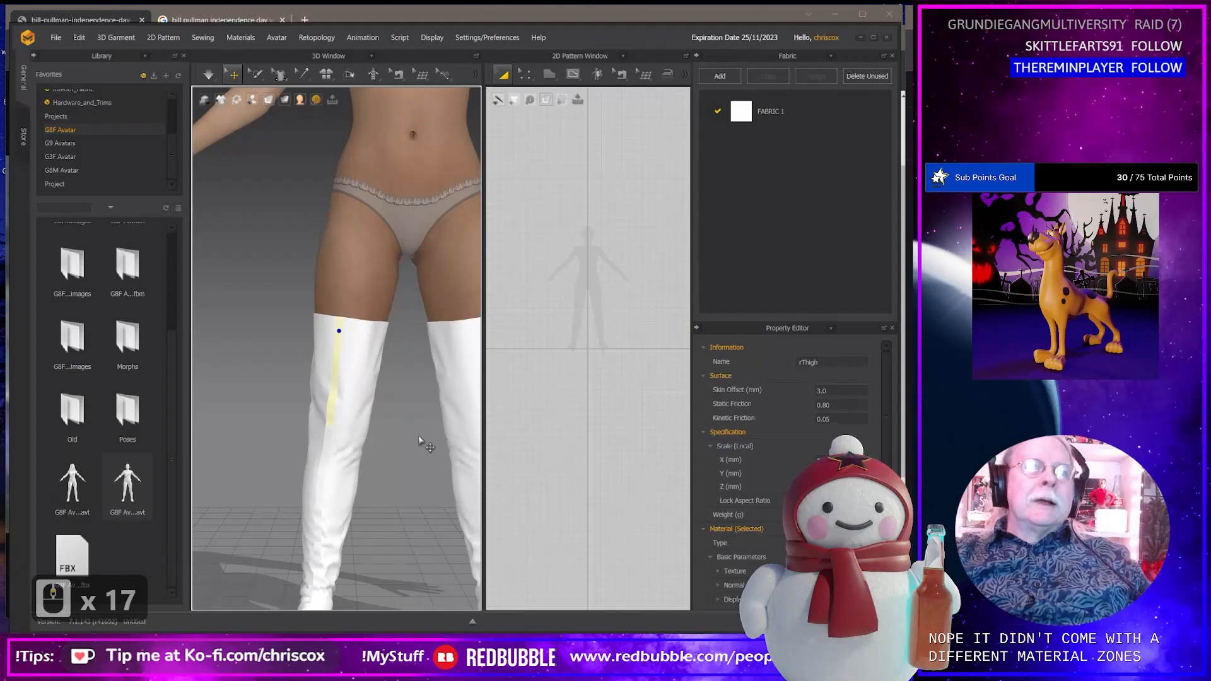
{"action": "scroll", "coordinate": [419, 440], "scroll_direction": "down", "scroll_amount": 6}
{"action": "scroll", "coordinate": [417, 439], "scroll_direction": "up", "scroll_amount": 4}
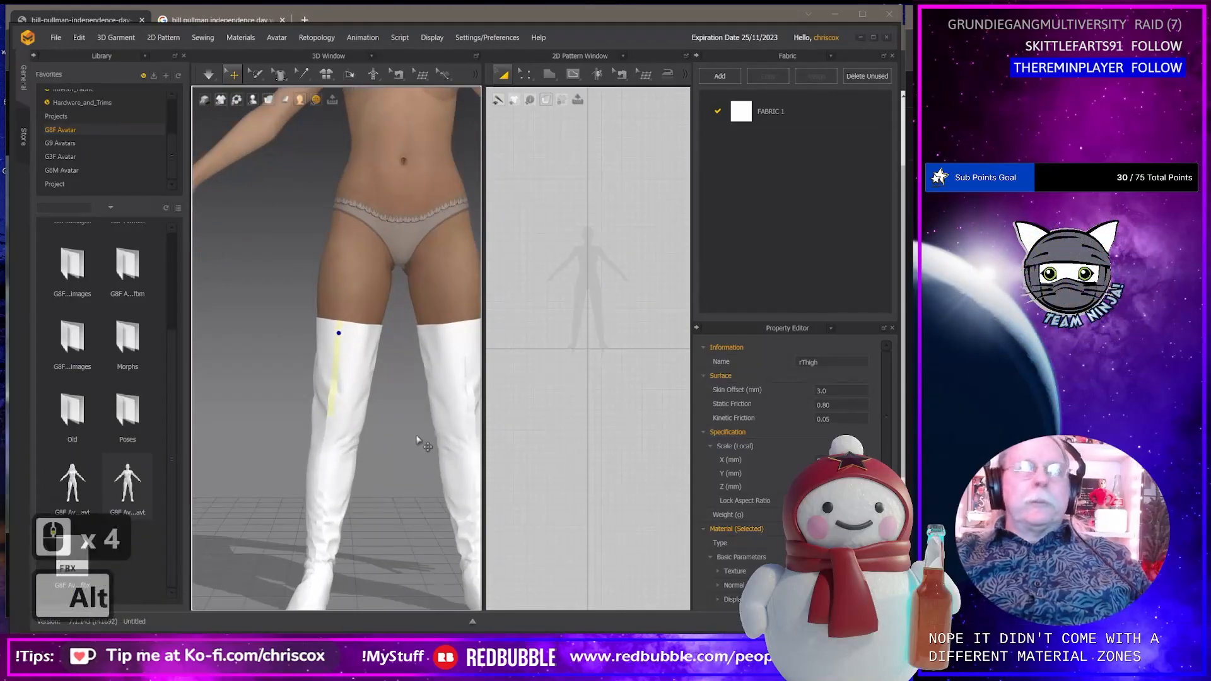
{"action": "middle_click_drag", "start_coordinate": [417, 442], "coordinate": [383, 489], "text": "alt"}
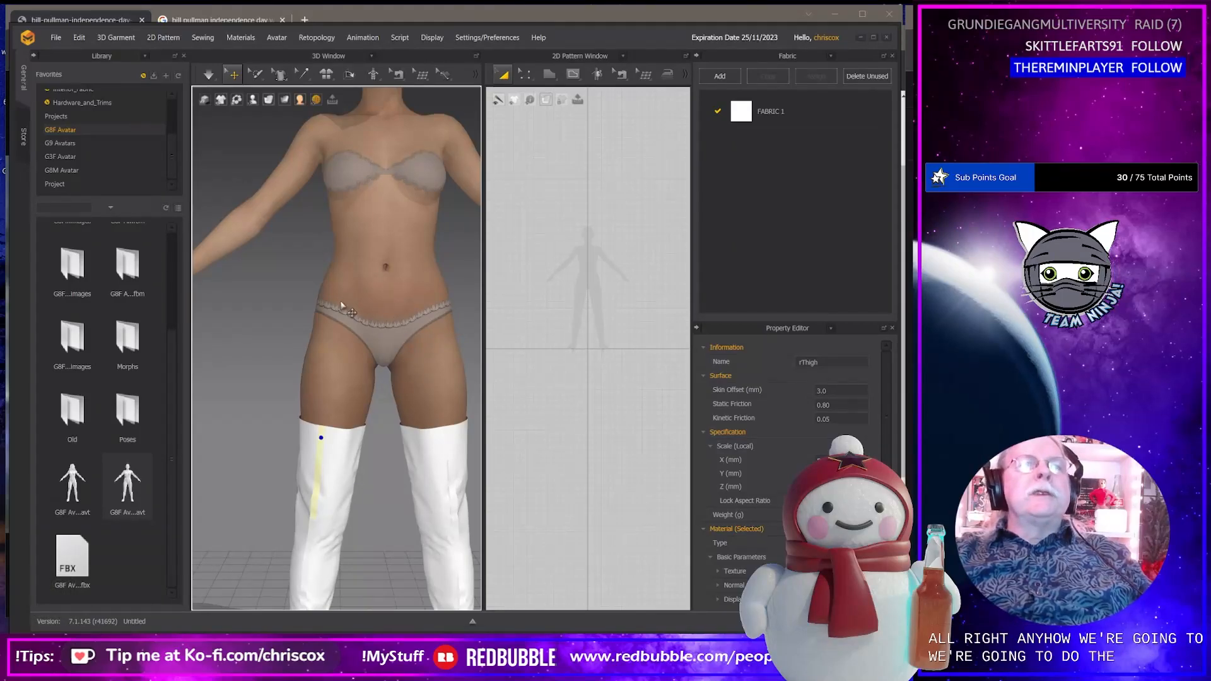
Switch to the browser to study the silver costume reference photo and return to Marvelous Designer.
{"action": "key", "text": "alt+Tab"}
{"action": "key", "text": "alt+Tab"}
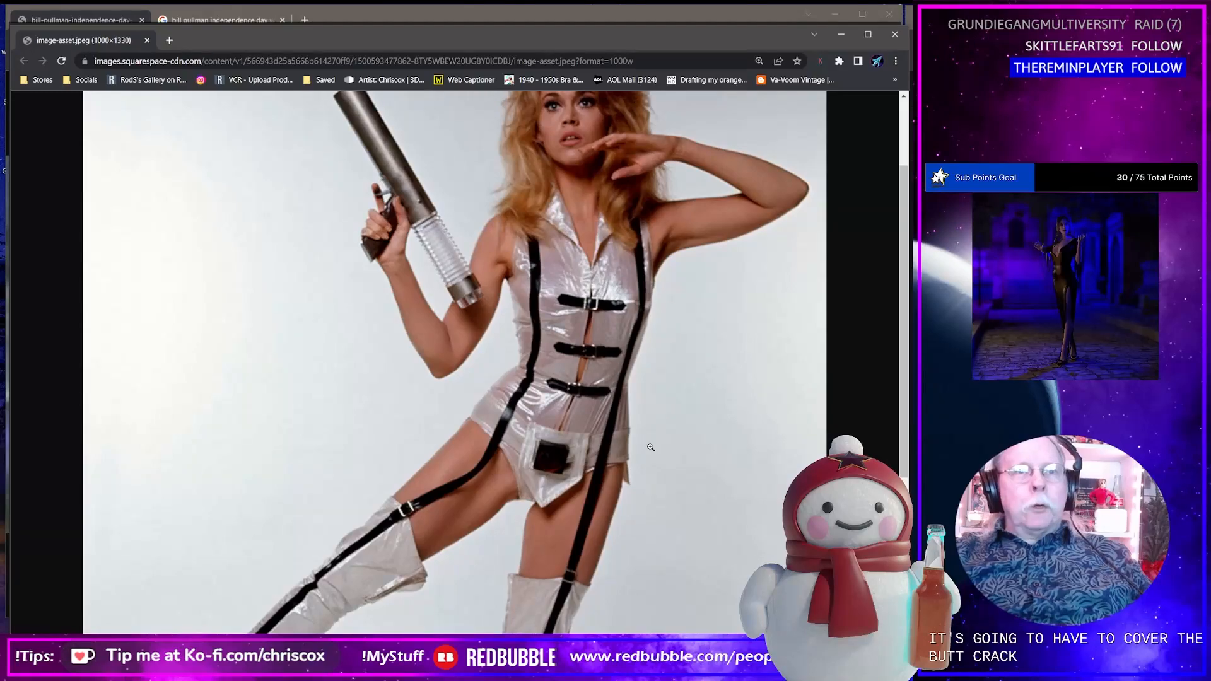
{"action": "key", "text": "alt+Tab"}
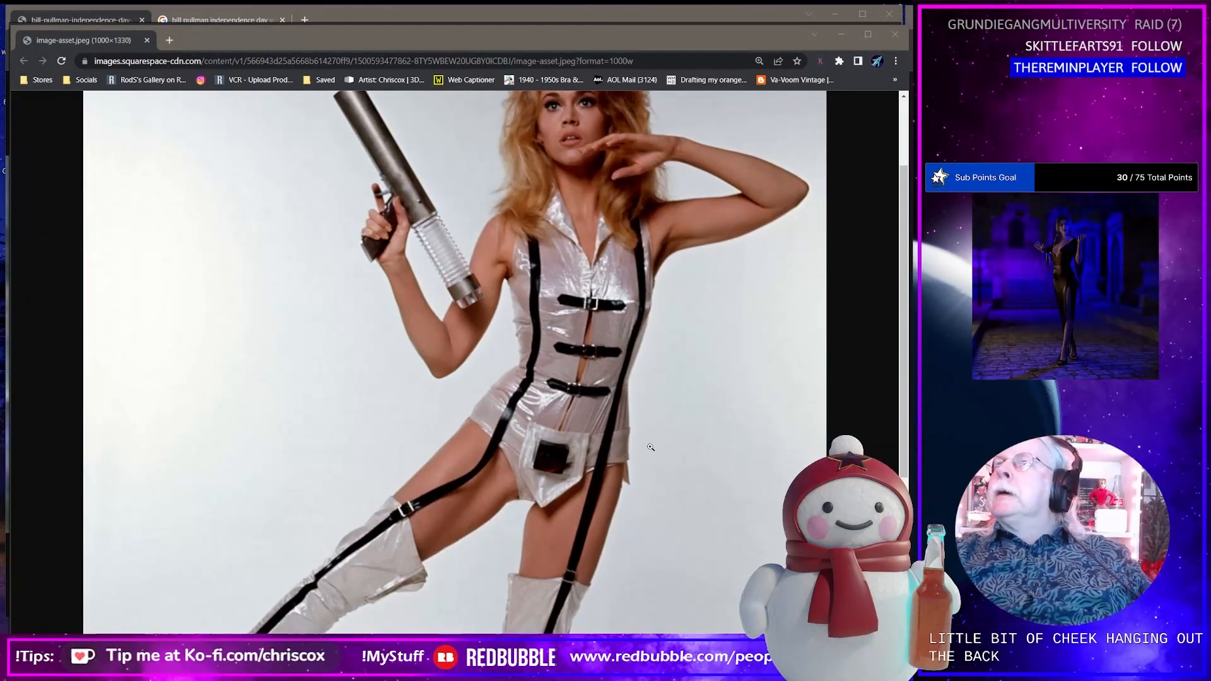
{"action": "key", "text": "alt+Tab"}
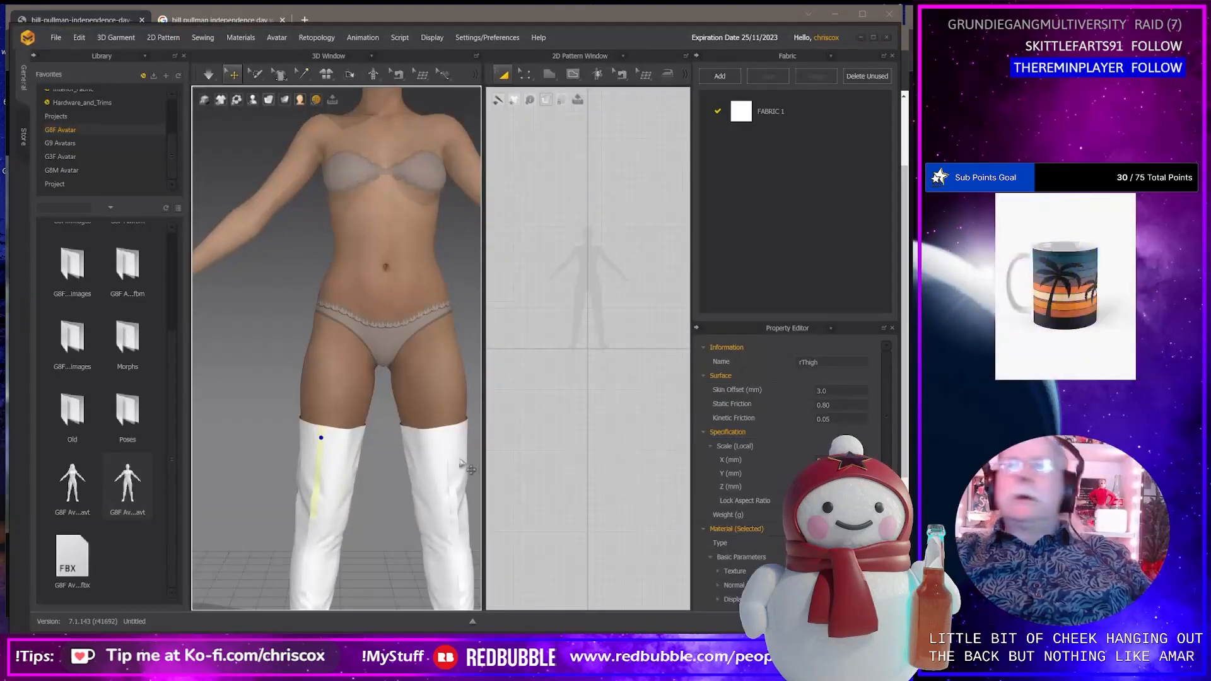
{"action": "key", "text": "alt"}
{"action": "left_click_drag", "start_coordinate": [375, 482], "coordinate": [381, 485], "text": "alt"}
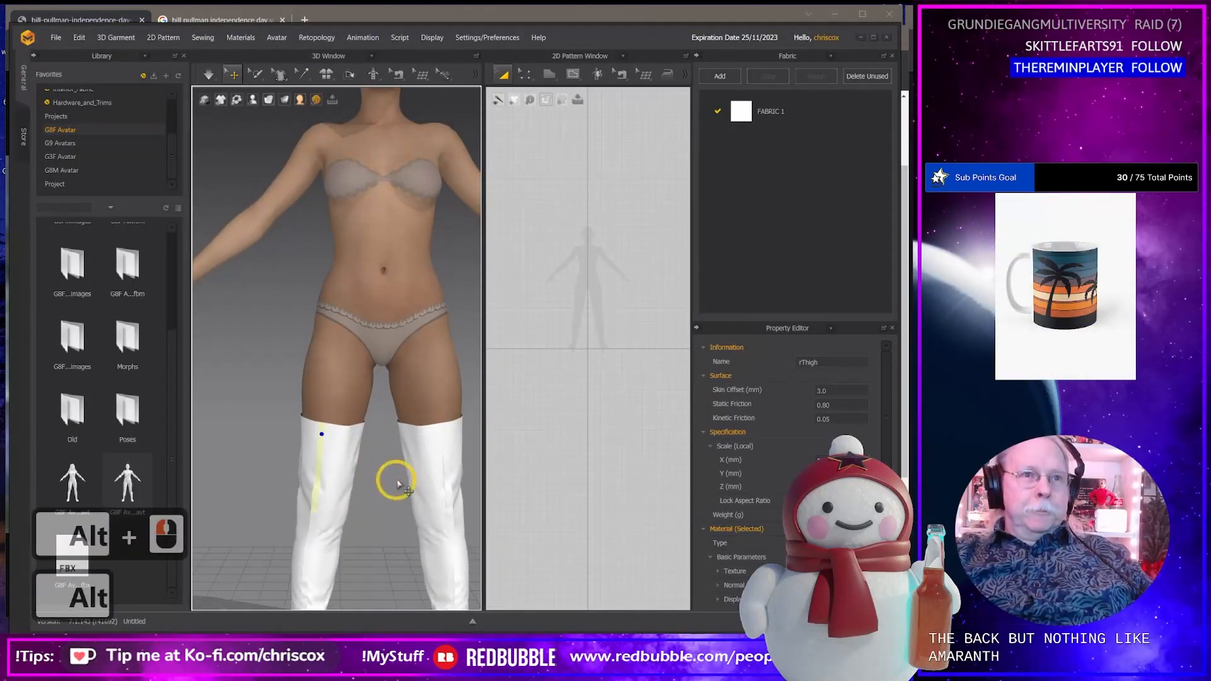
{"action": "right_click_drag", "start_coordinate": [378, 495], "coordinate": [390, 473]}
{"action": "scroll", "coordinate": [390, 473], "scroll_direction": "up", "scroll_amount": 4}
{"action": "scroll", "coordinate": [391, 460], "scroll_direction": "down", "scroll_amount": 7}
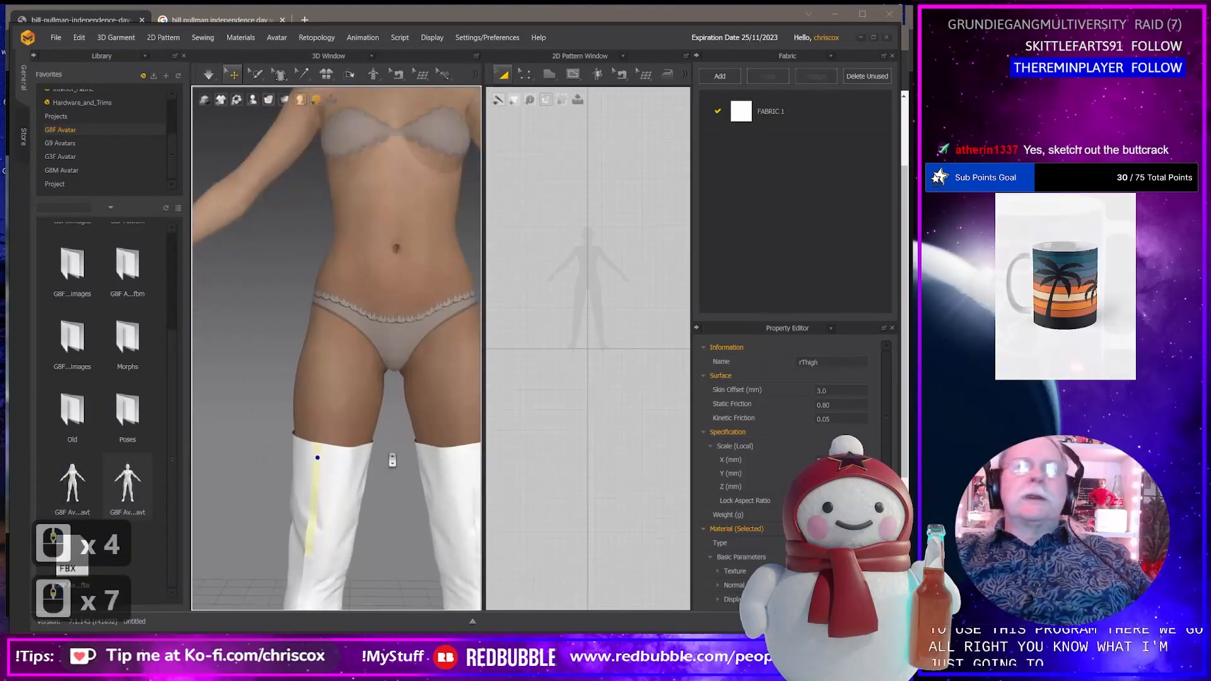
{"action": "middle_click_drag", "start_coordinate": [416, 424], "coordinate": [397, 433]}
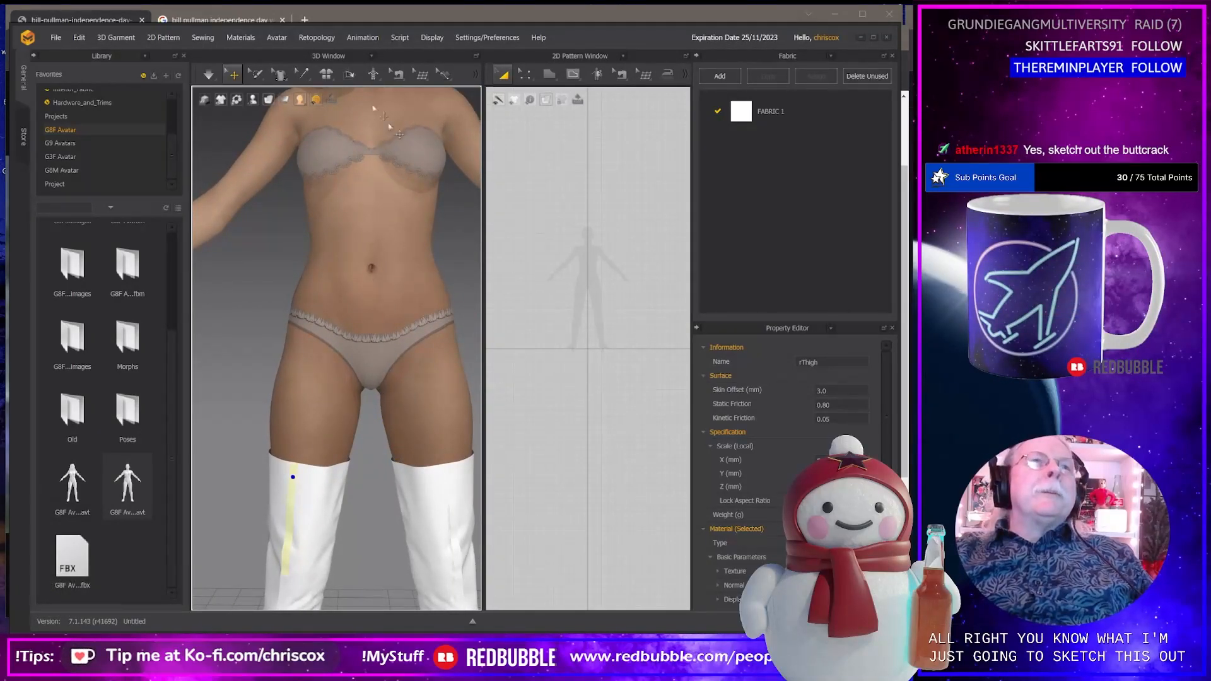
{"action": "left_click", "coordinate": [254, 77]}
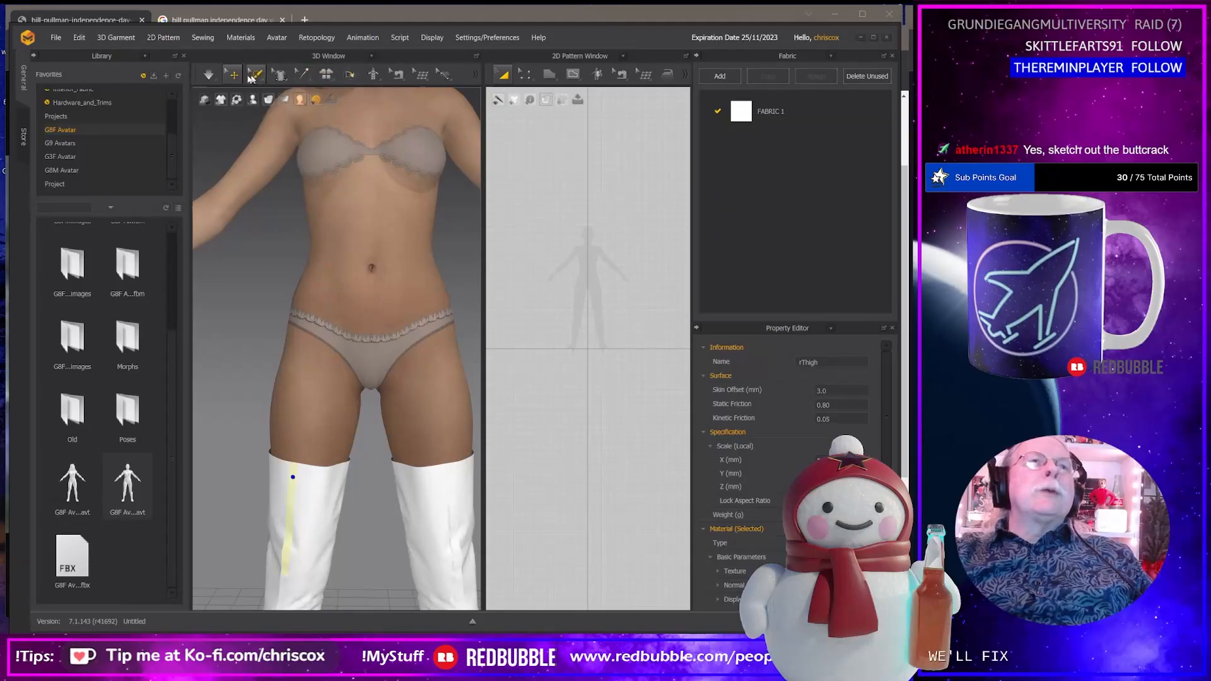
{"action": "mouse_move", "coordinate": [327, 76]}
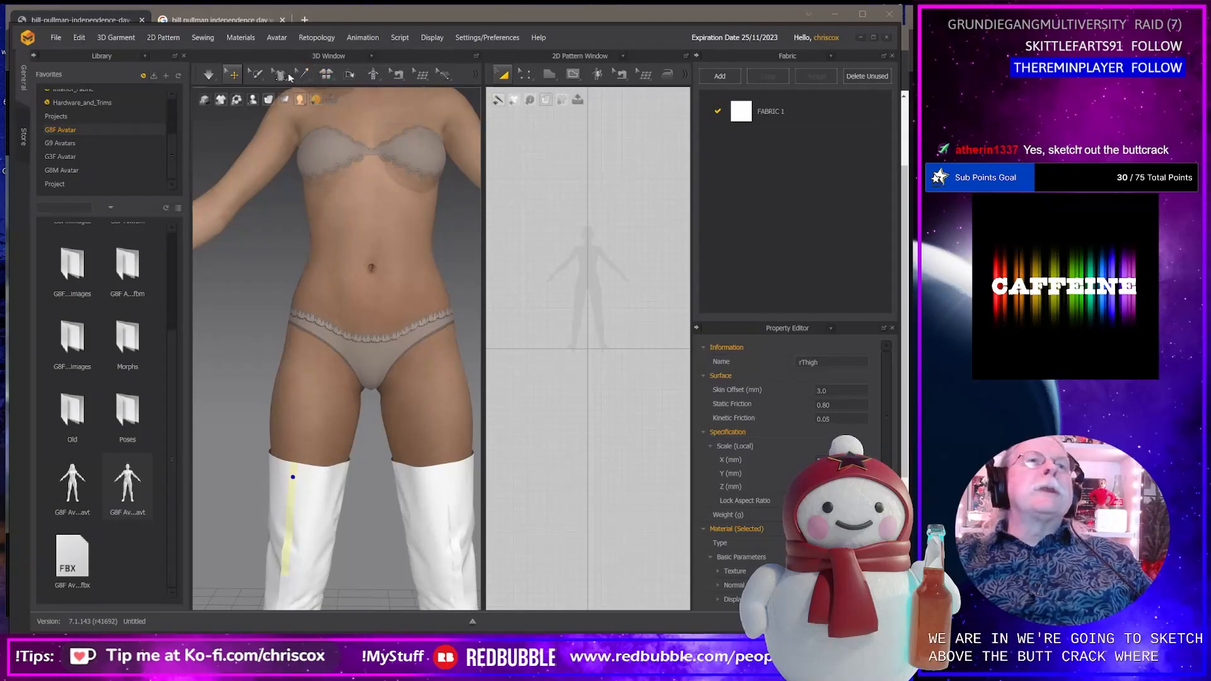
Dock the 3D and 2D Pattern window tools vertically beside their viewports and collapse the Library.
{"action": "mouse_move", "coordinate": [280, 75]}
{"action": "left_click_drag", "start_coordinate": [204, 80], "coordinate": [192, 101]}
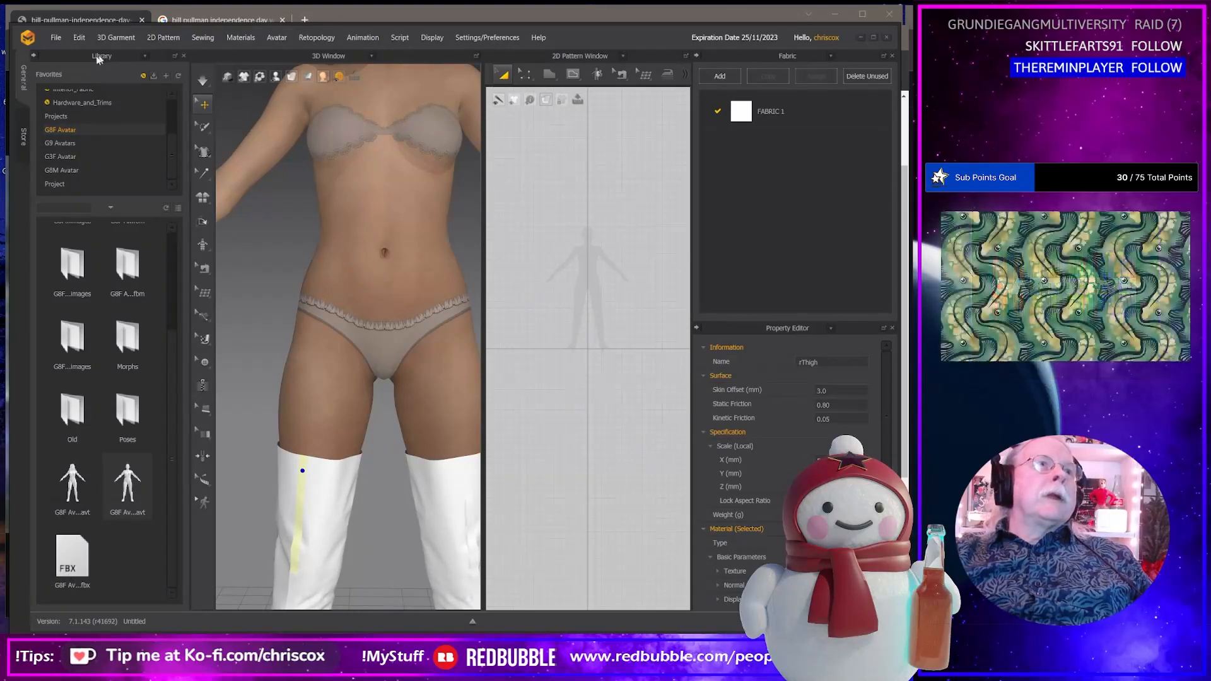
{"action": "left_click", "coordinate": [100, 57]}
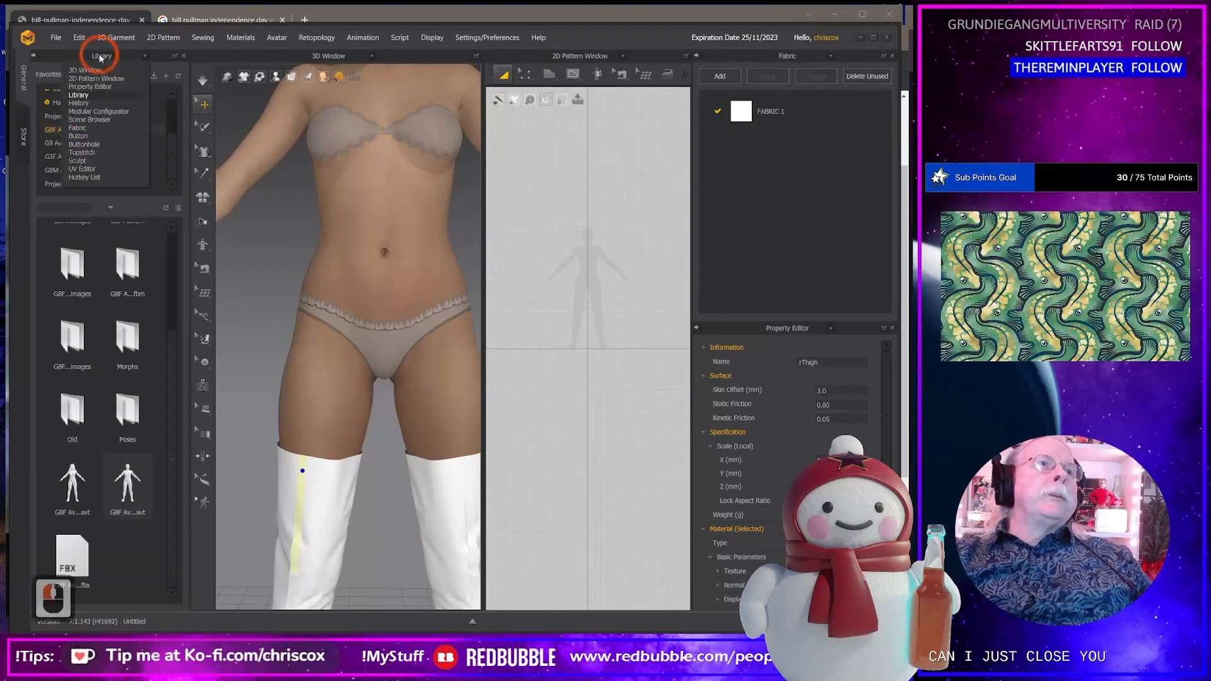
{"action": "left_click", "coordinate": [34, 57]}
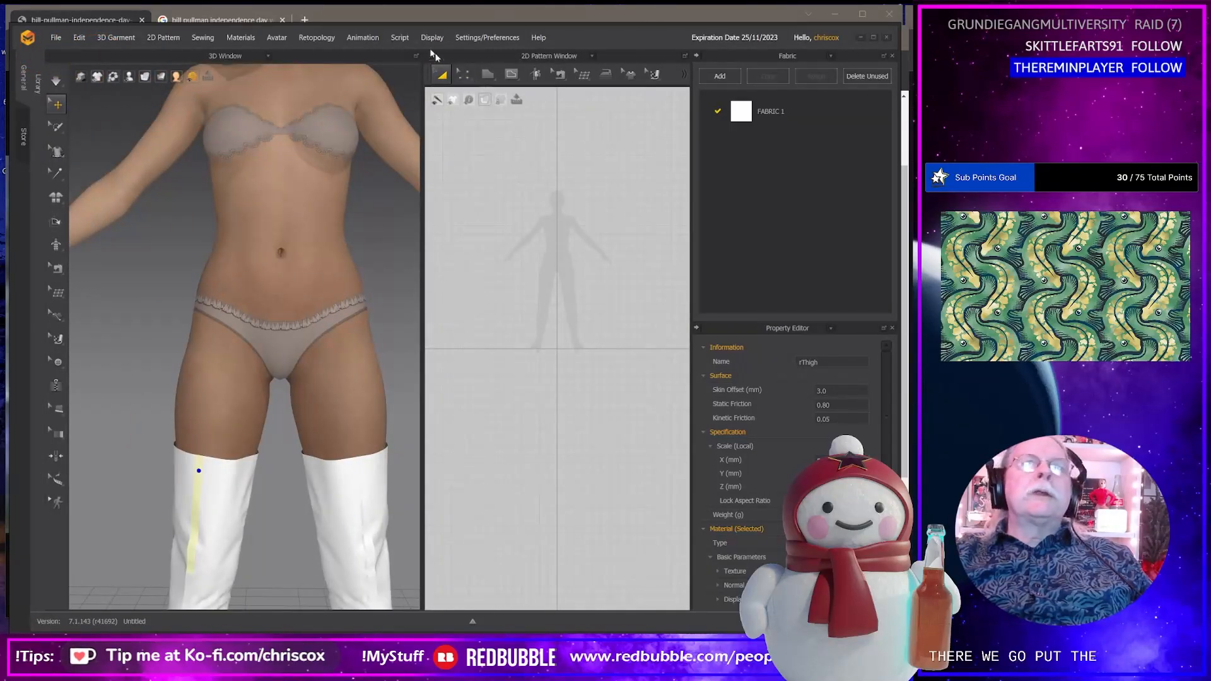
{"action": "left_click_drag", "start_coordinate": [425, 74], "coordinate": [434, 88]}
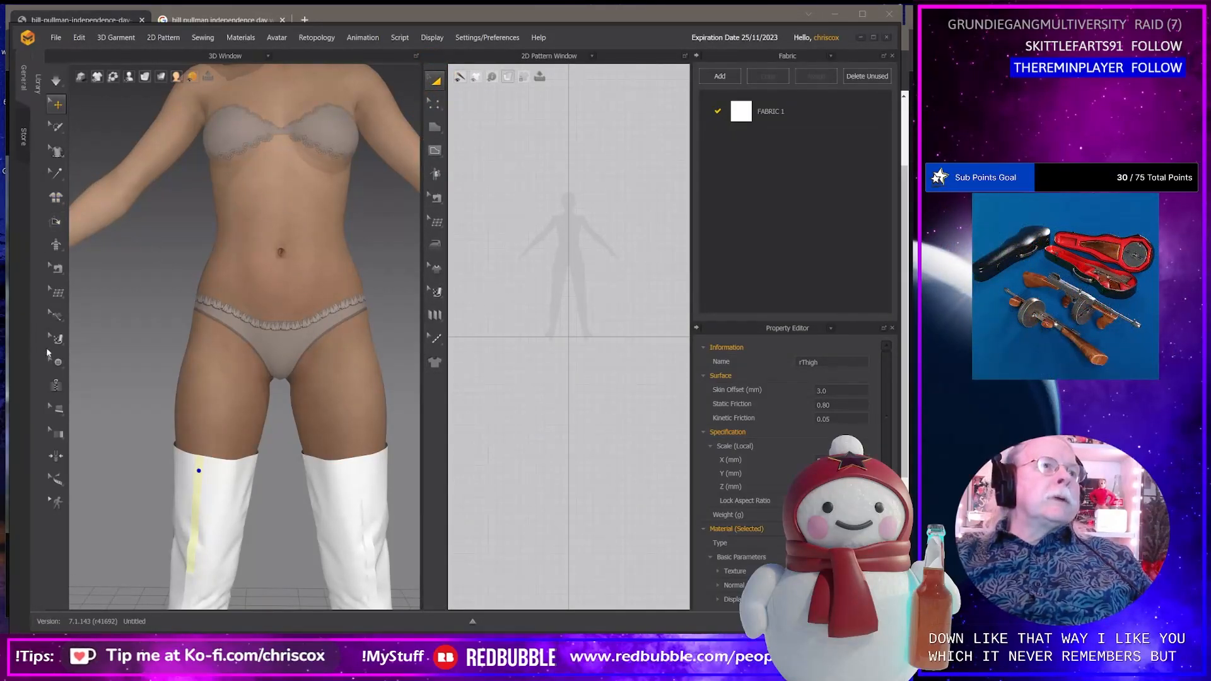
Start an Avatar line at the crotch, running about 29 mm to the body centre and about 171 mm up to the panty waistband.
{"action": "mouse_move", "coordinate": [59, 326]}
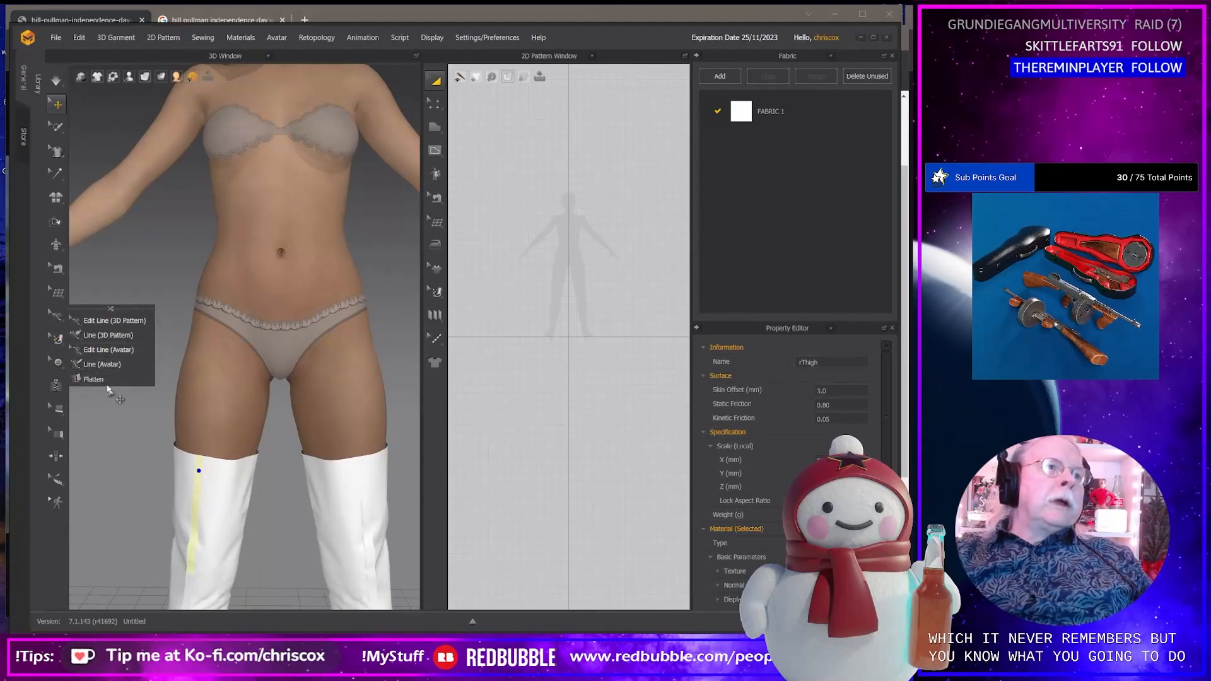
{"action": "left_click", "coordinate": [104, 364]}
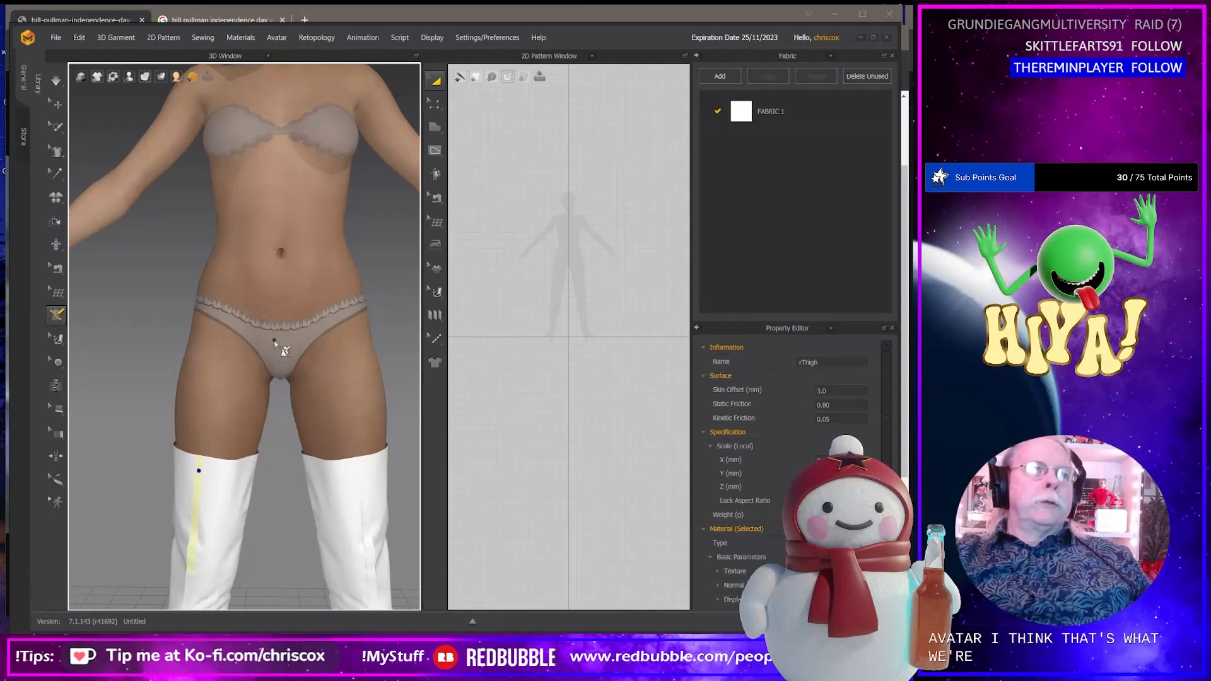
{"action": "right_click_drag", "start_coordinate": [280, 377], "coordinate": [278, 424]}
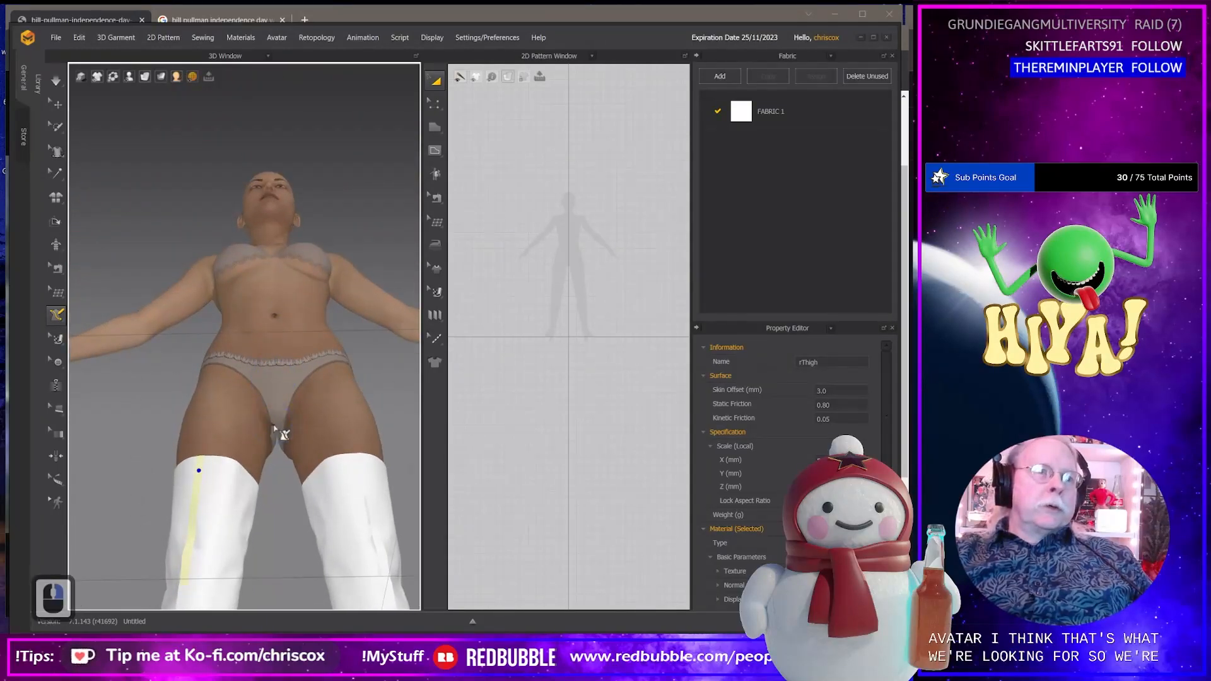
{"action": "left_click", "coordinate": [270, 434]}
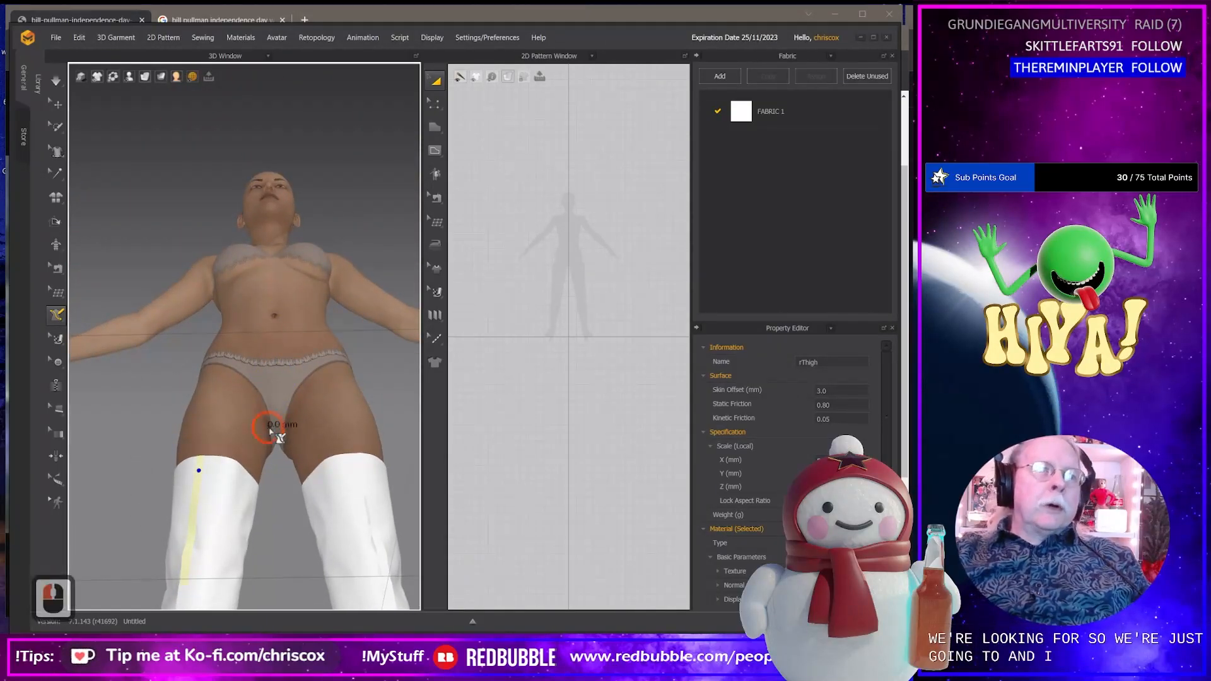
{"action": "key", "text": "shift"}
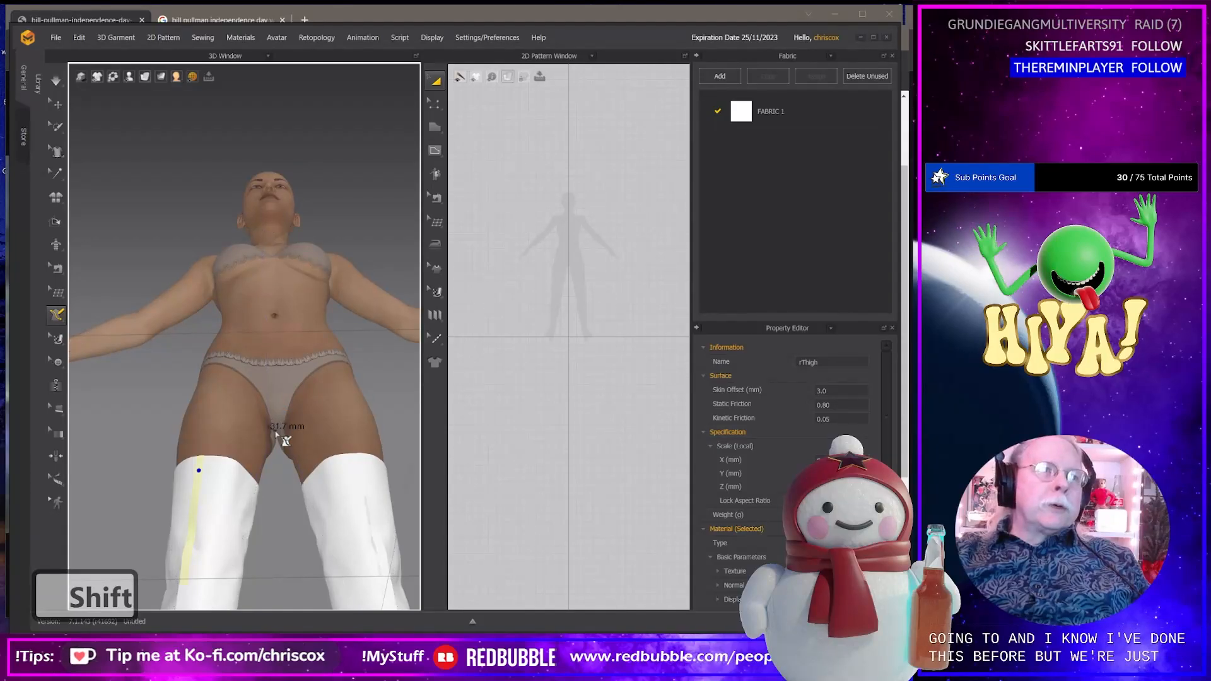
{"action": "left_click", "coordinate": [265, 377]}
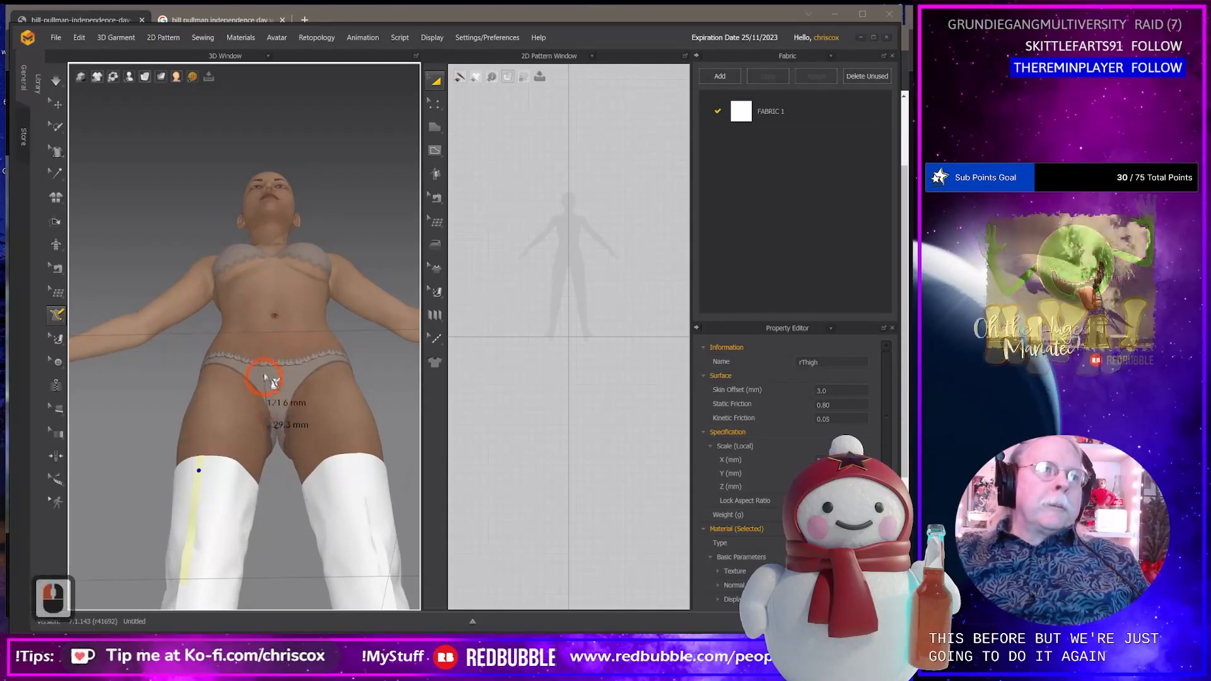
{"action": "key", "text": "shift"}
{"action": "mouse_move", "coordinate": [272, 371]}
{"action": "right_mouse_down"}
{"action": "mouse_move", "coordinate": [265, 397]}
{"action": "mouse_move", "coordinate": [267, 386]}
{"action": "right_mouse_up"}
{"action": "key", "text": "shift"}
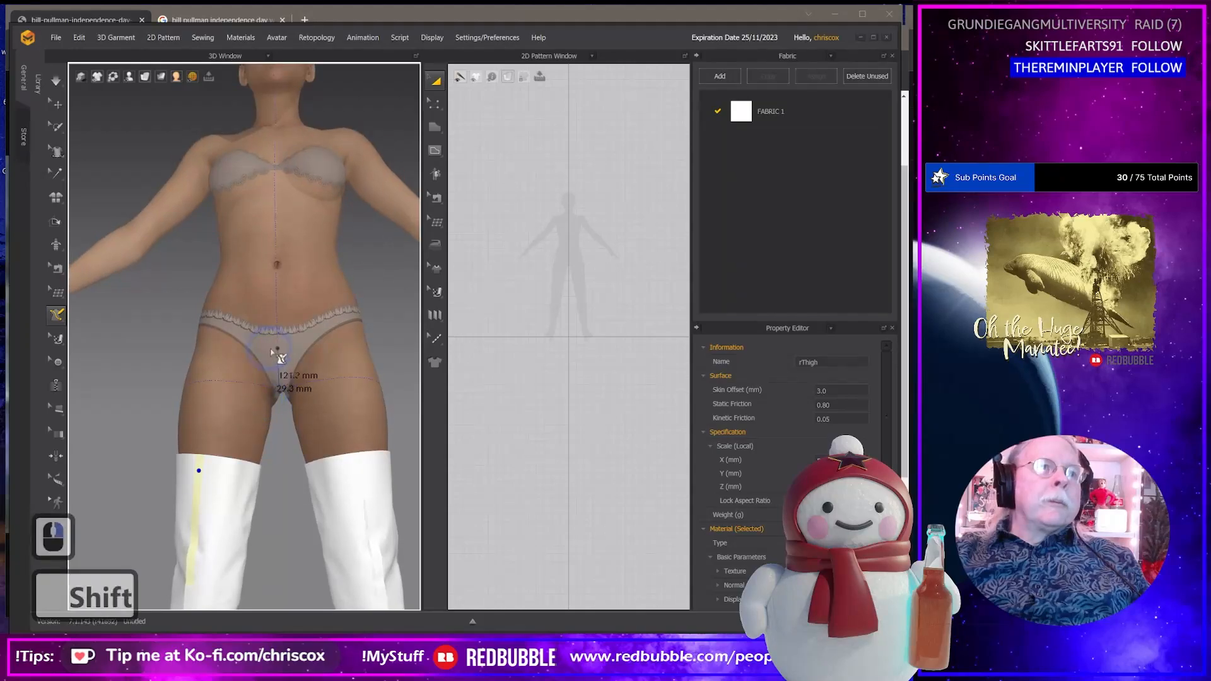
{"action": "left_click", "coordinate": [276, 323], "text": "shift"}
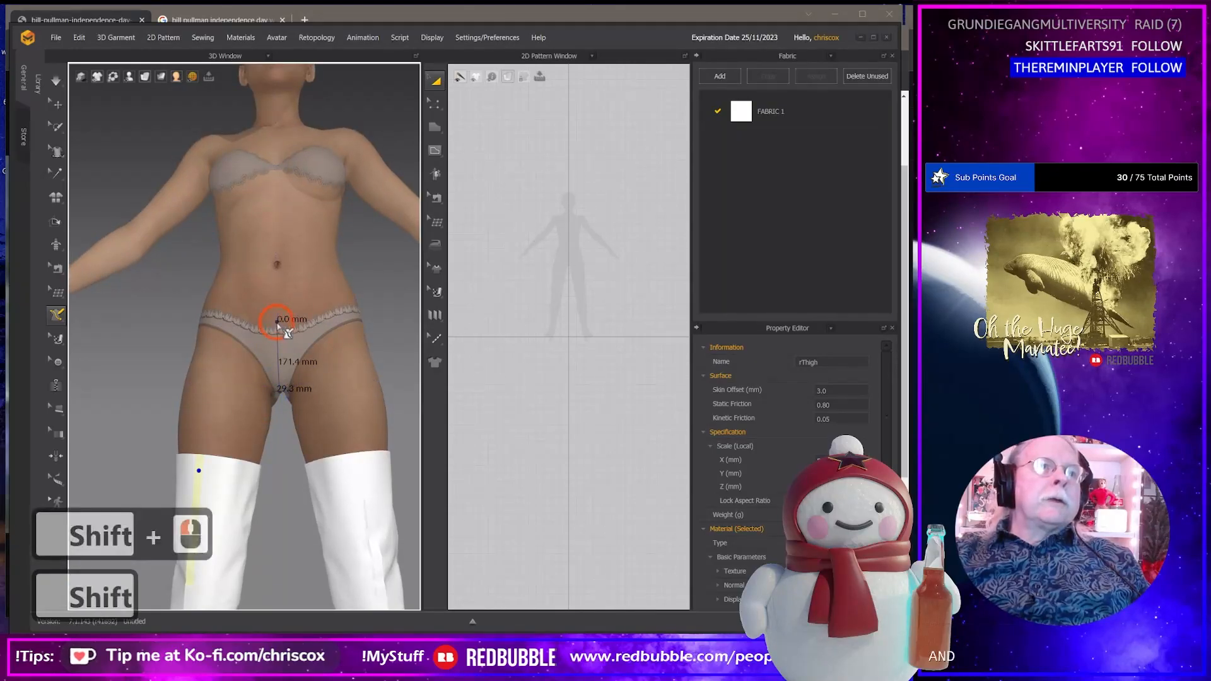
Extend the Avatar line about 210 mm along the waistband to the side hip and about 69 mm down the side.
{"action": "right_click_drag", "start_coordinate": [277, 324], "coordinate": [327, 324]}
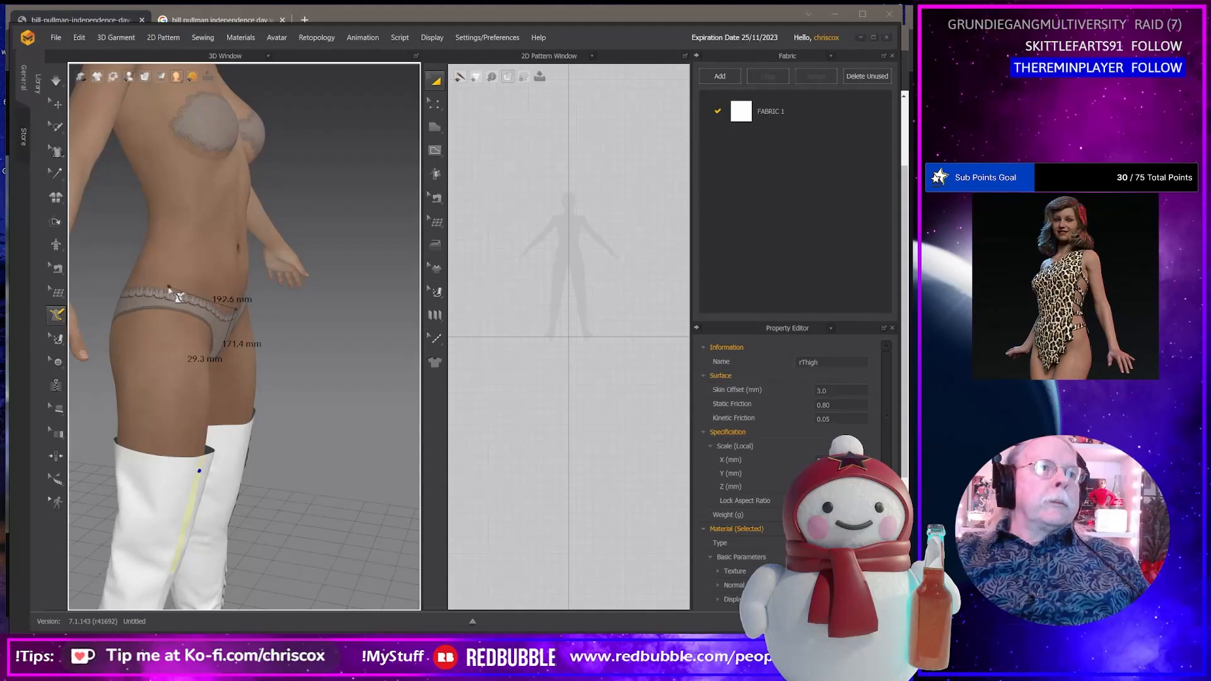
{"action": "left_click", "coordinate": [162, 280], "text": "shift"}
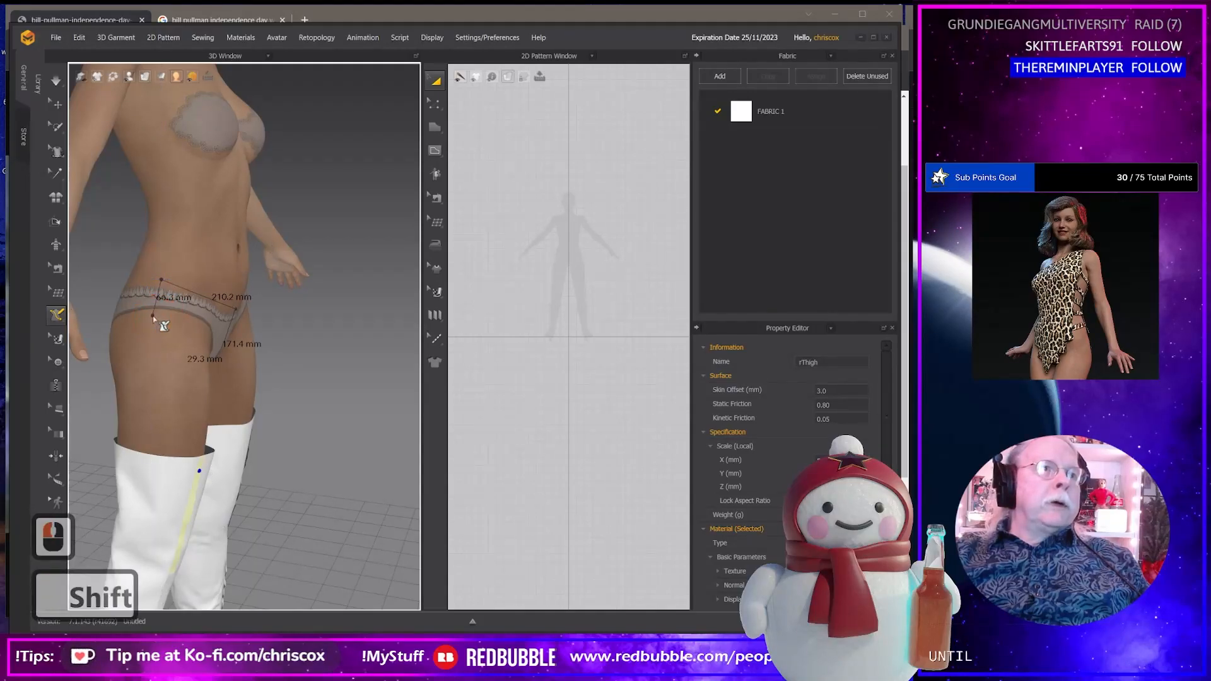
{"action": "right_click_drag", "start_coordinate": [160, 319], "coordinate": [95, 295], "text": "shift"}
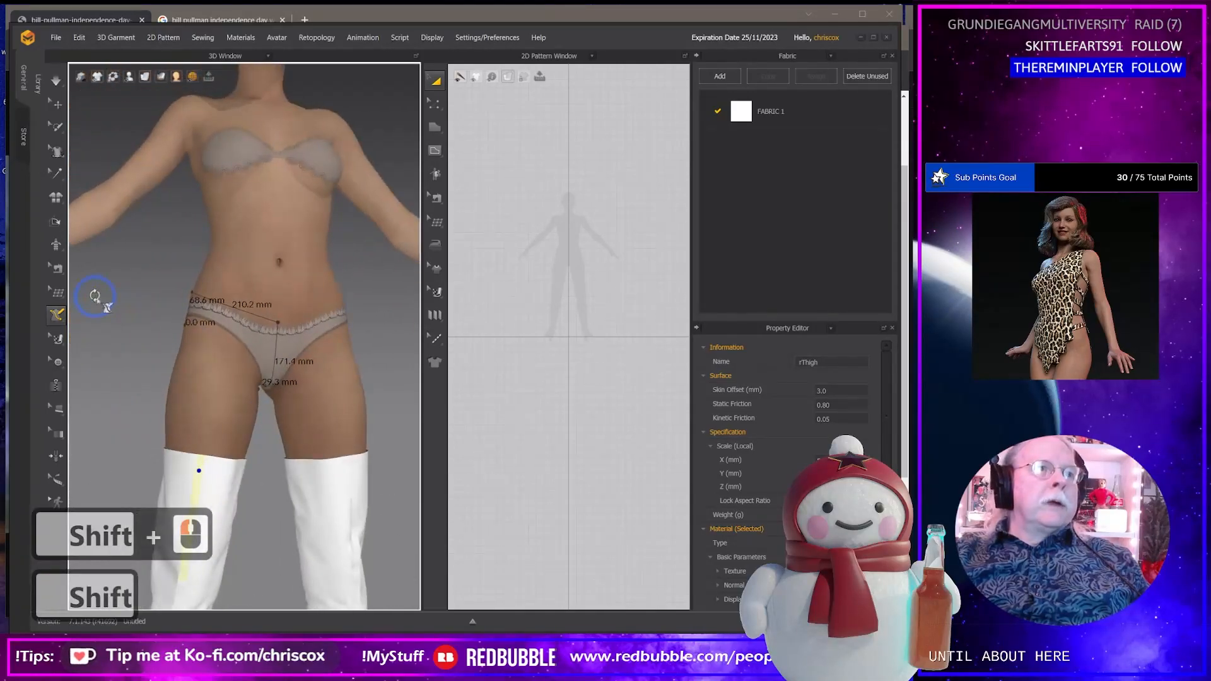
Close the front panty outline along the leg opening with segments of about 99, 77 and 89 mm back to the crotch point.
{"action": "left_click", "coordinate": [220, 334]}
{"action": "left_click", "coordinate": [243, 355]}
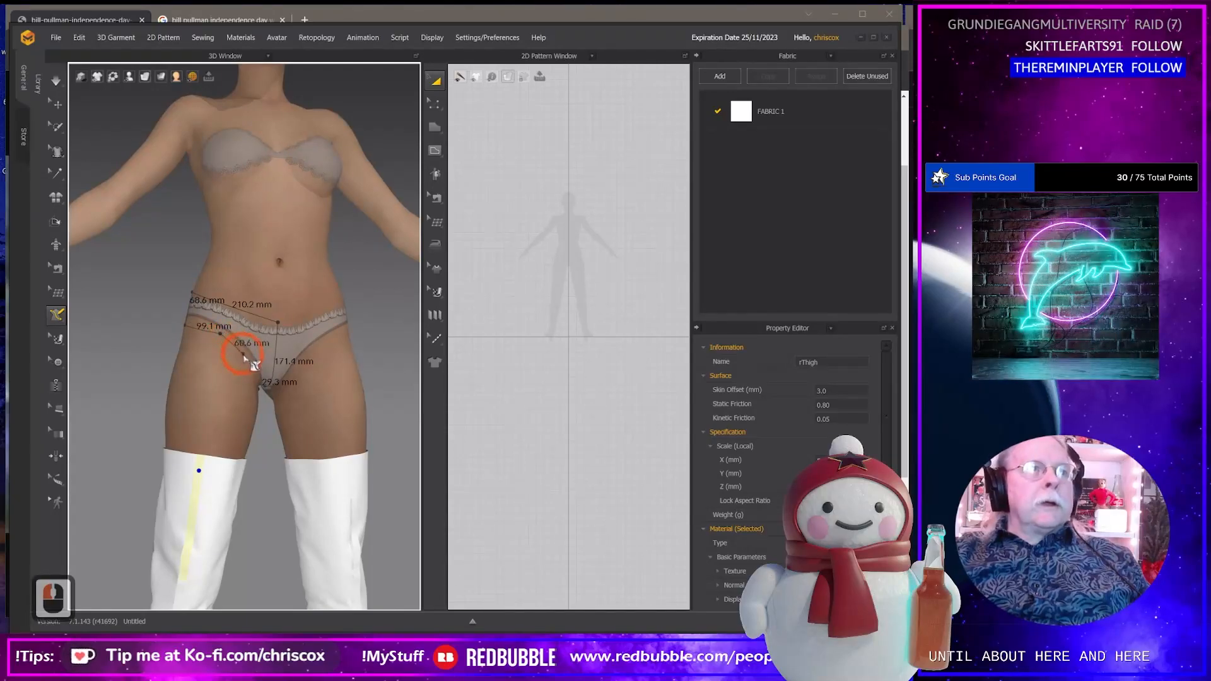
{"action": "right_click_drag", "start_coordinate": [251, 362], "coordinate": [226, 311]}
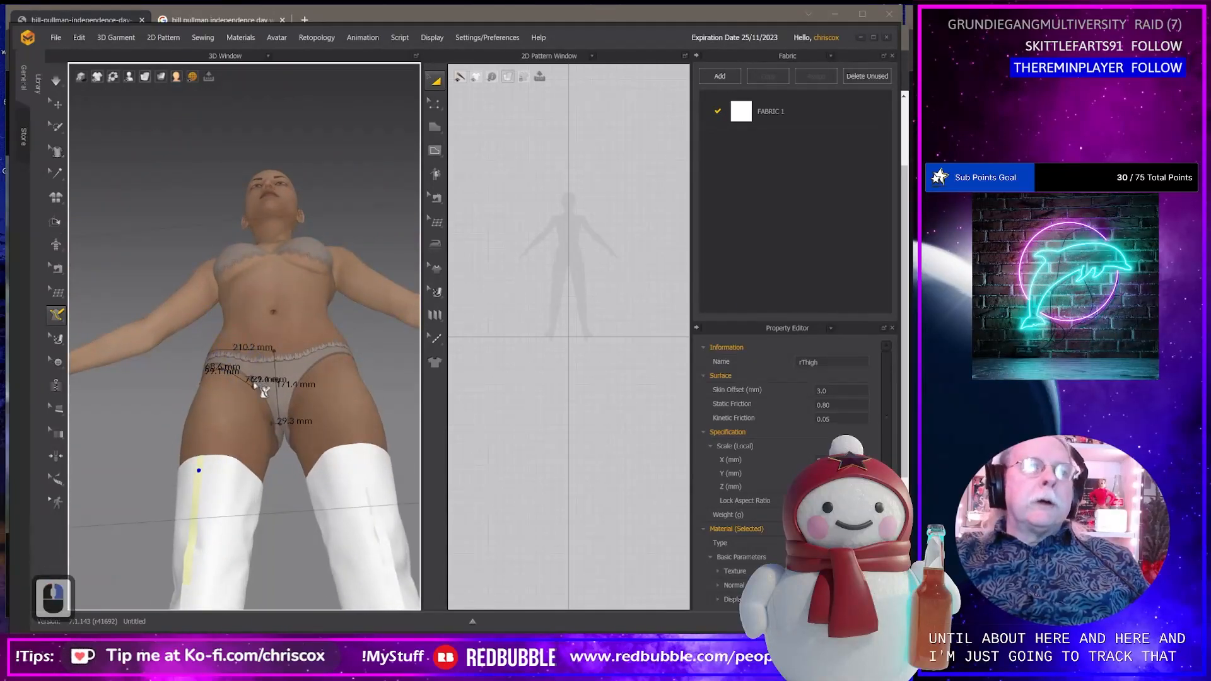
{"action": "left_click", "coordinate": [208, 402]}
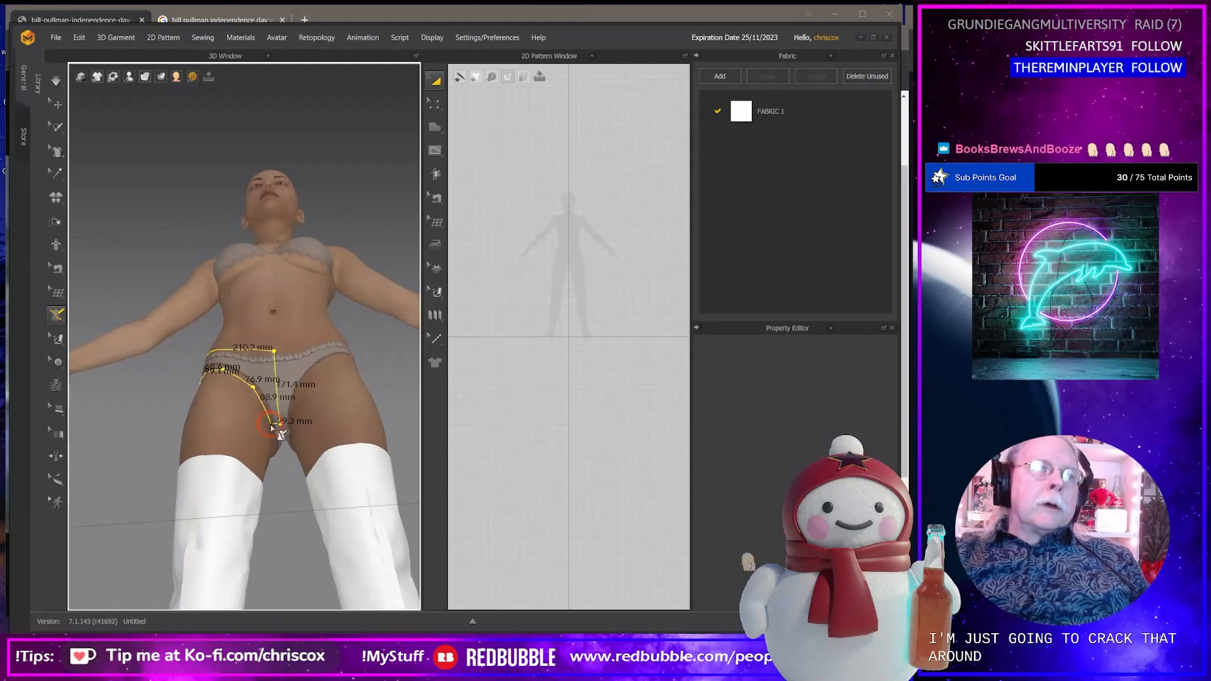
{"action": "right_click_drag", "start_coordinate": [208, 402], "coordinate": [320, 469]}
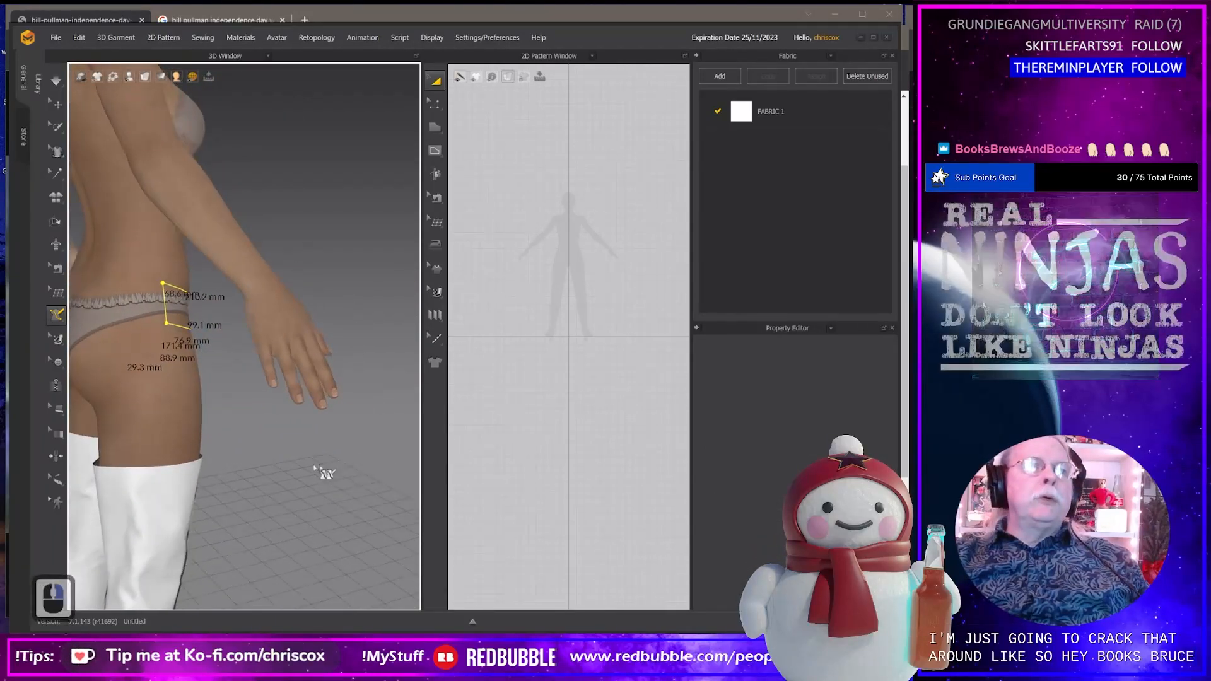
{"action": "middle_click_drag", "start_coordinate": [255, 465], "coordinate": [295, 462], "text": "shift"}
{"action": "right_click_drag", "start_coordinate": [295, 466], "coordinate": [218, 447]}
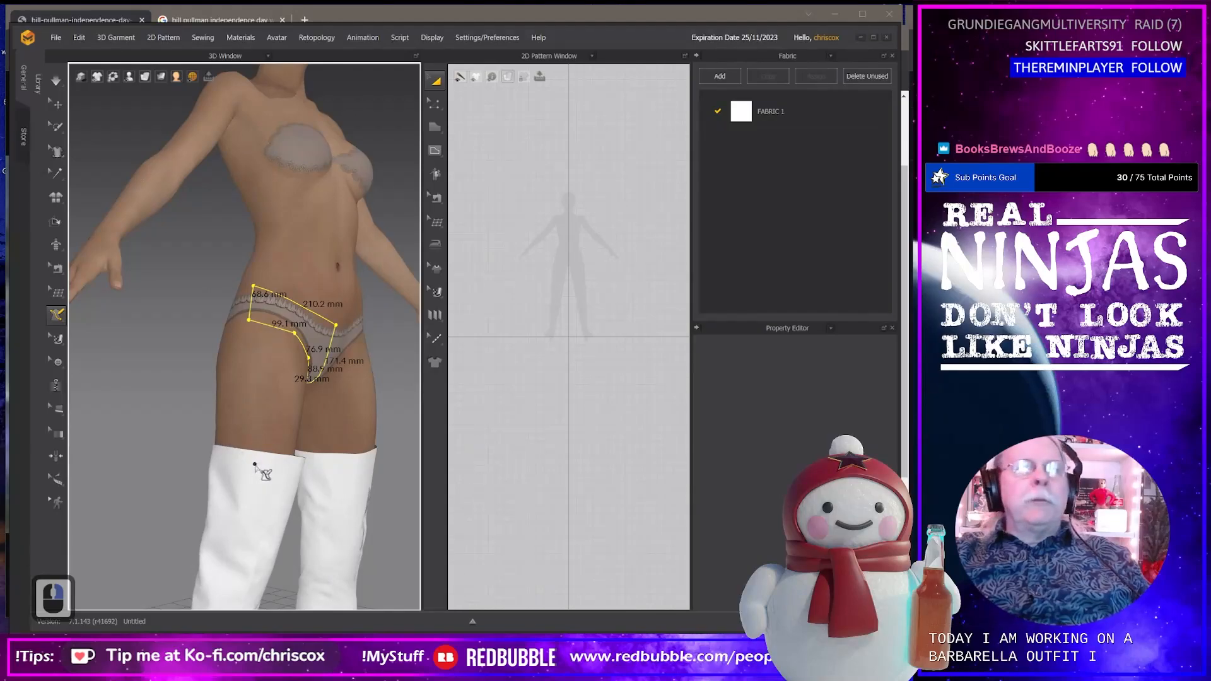
{"action": "middle_click_drag", "start_coordinate": [255, 465], "coordinate": [252, 359], "text": "shift"}
{"action": "middle_click_drag", "start_coordinate": [303, 431], "coordinate": [326, 347], "text": "alt"}
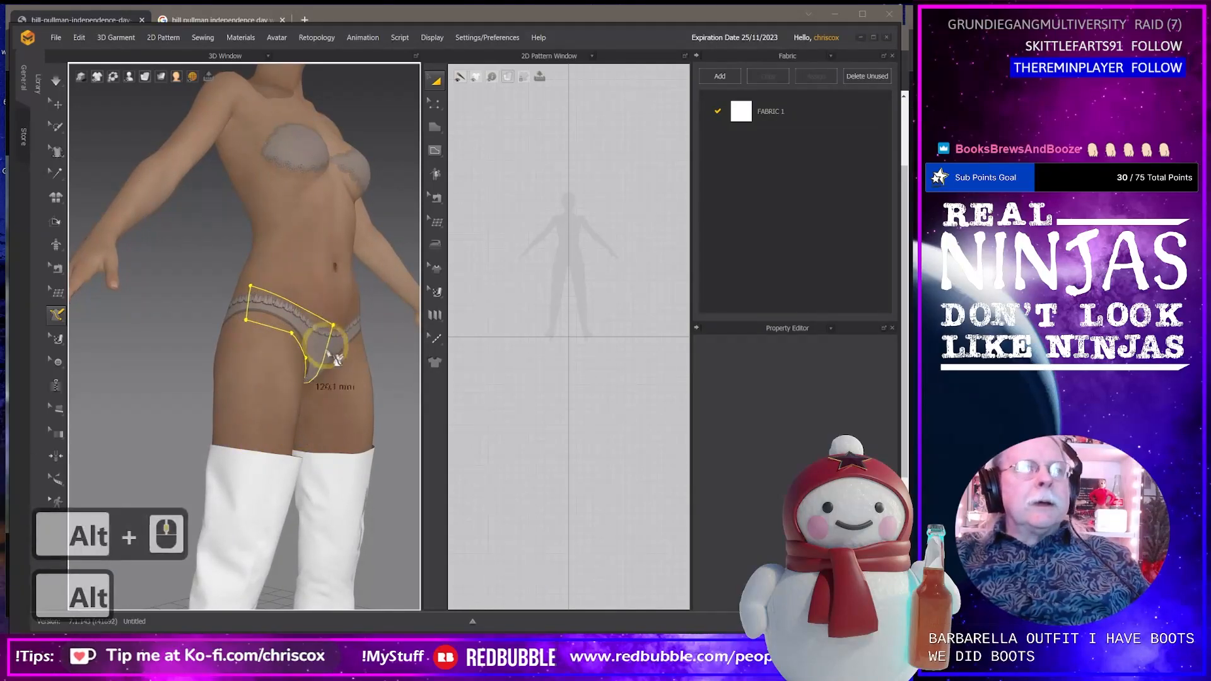
{"action": "key", "text": "ctrl+z"}
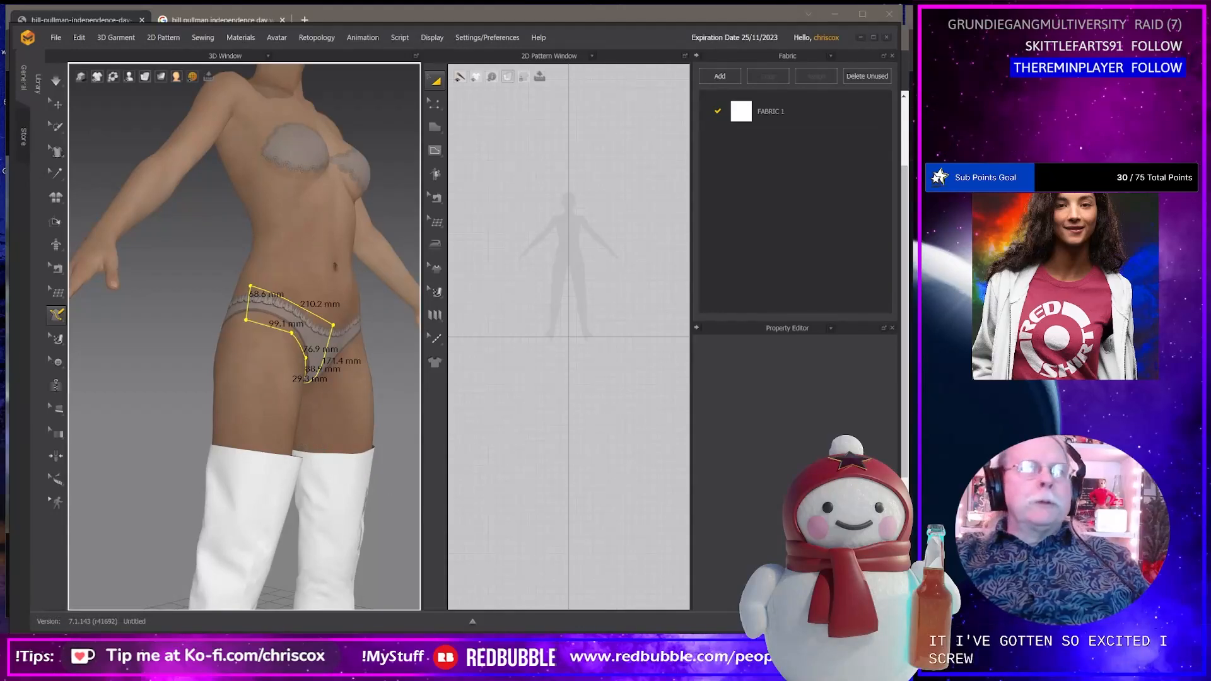
{"action": "left_click", "coordinate": [905, 265]}
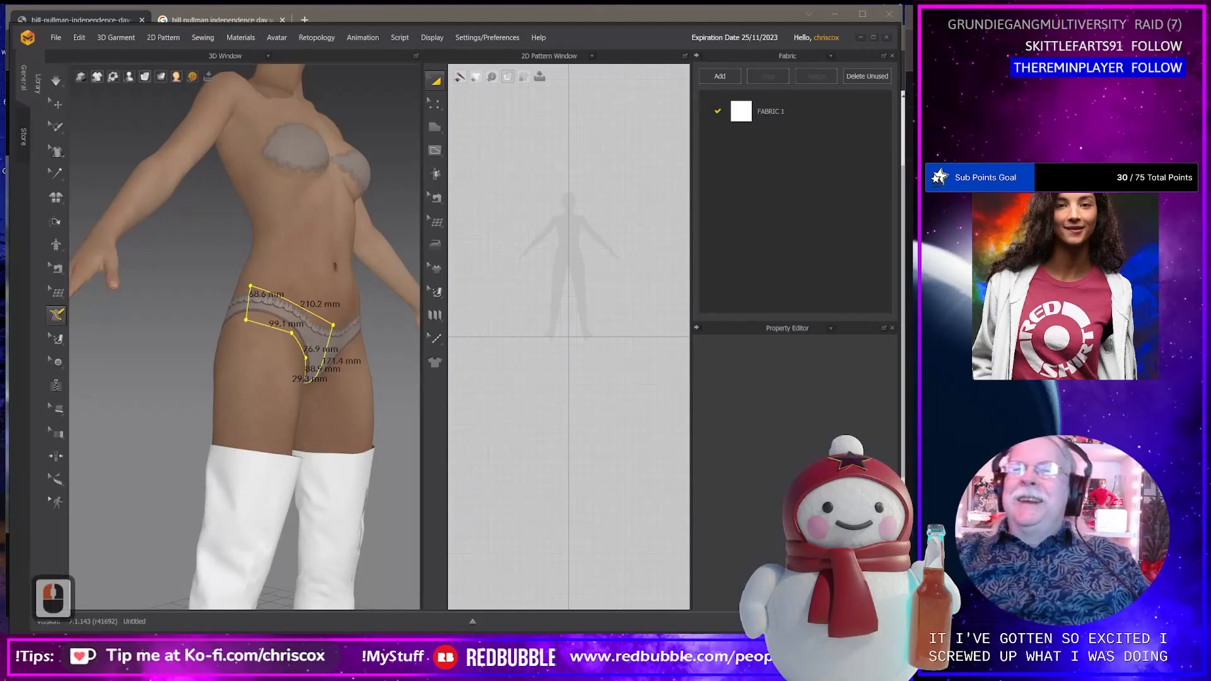
{"action": "key", "text": "shift"}
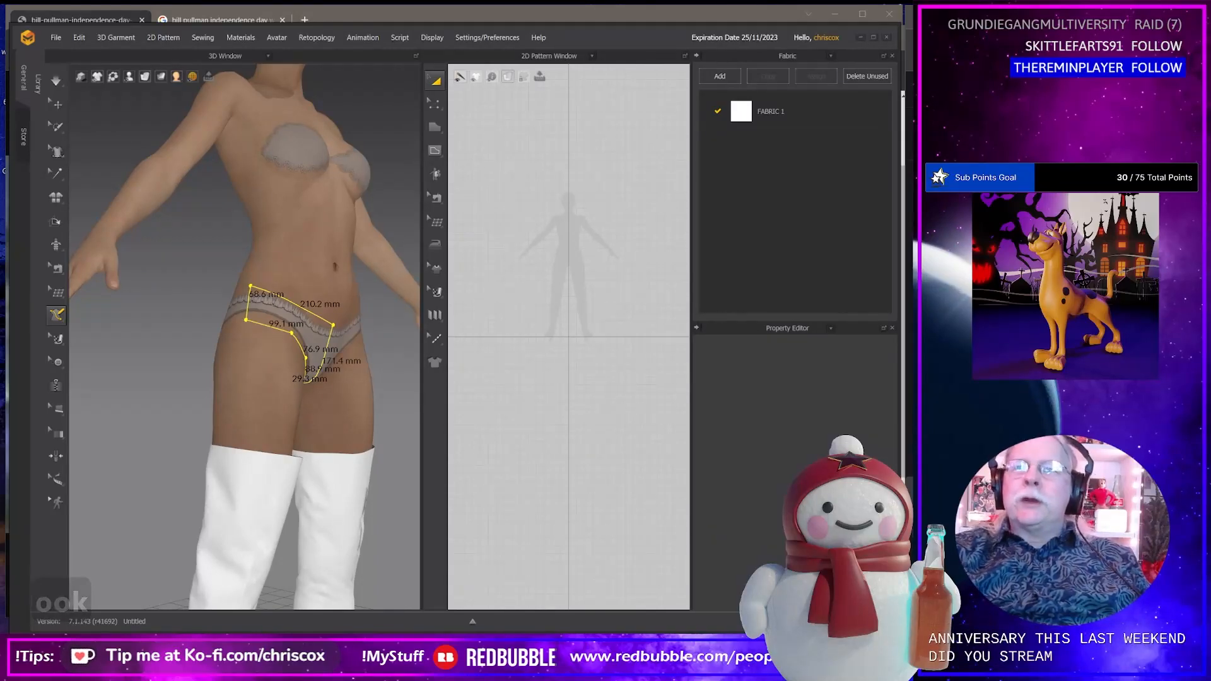
{"action": "key", "text": "BackSpace"}
{"action": "key", "text": "BackSpace"}
{"action": "key", "text": "BackSpace"}
{"action": "key", "text": "BackSpace"}
{"action": "key", "text": "s"}
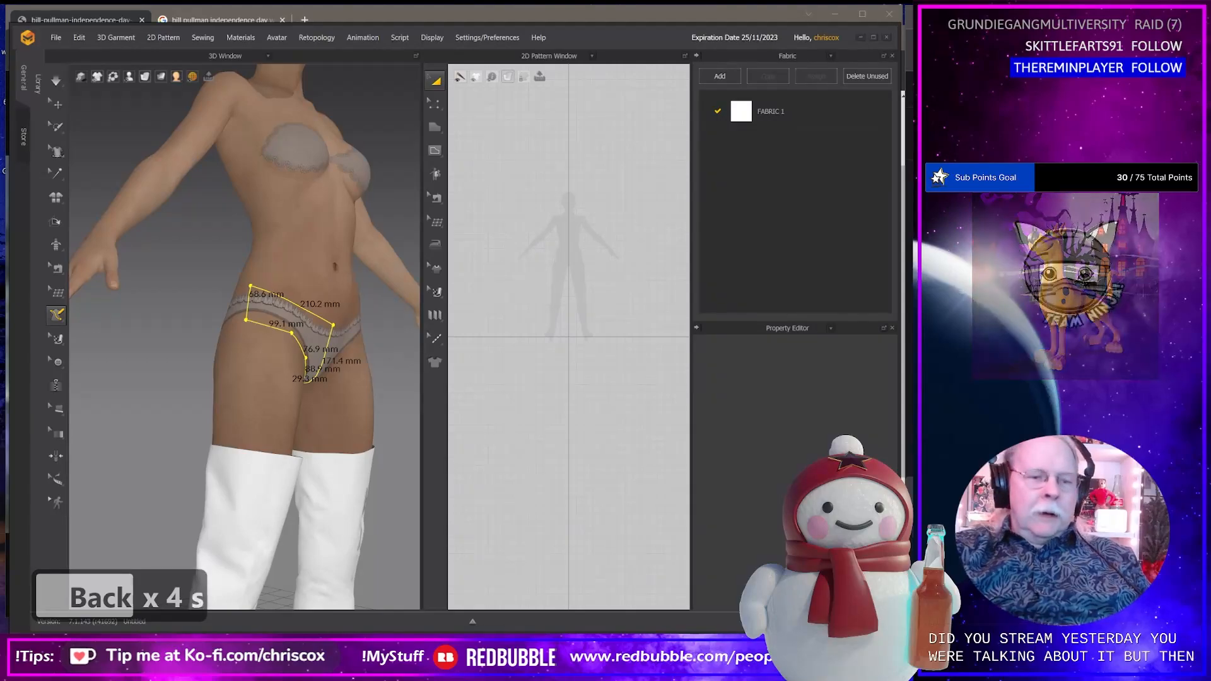
{"action": "key", "text": "o"}
{"action": "key", "text": "shift"}
{"action": "key", "text": "shift+2"}
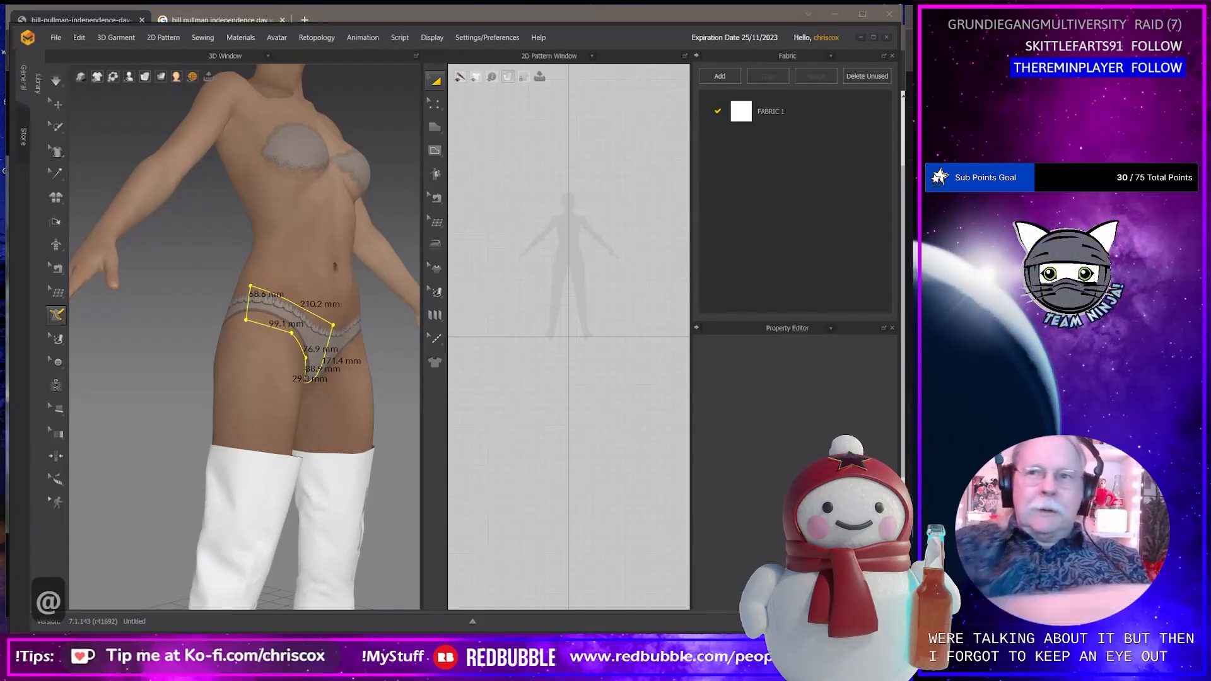
{"action": "key", "text": "Down"}
{"action": "key", "text": "Down"}
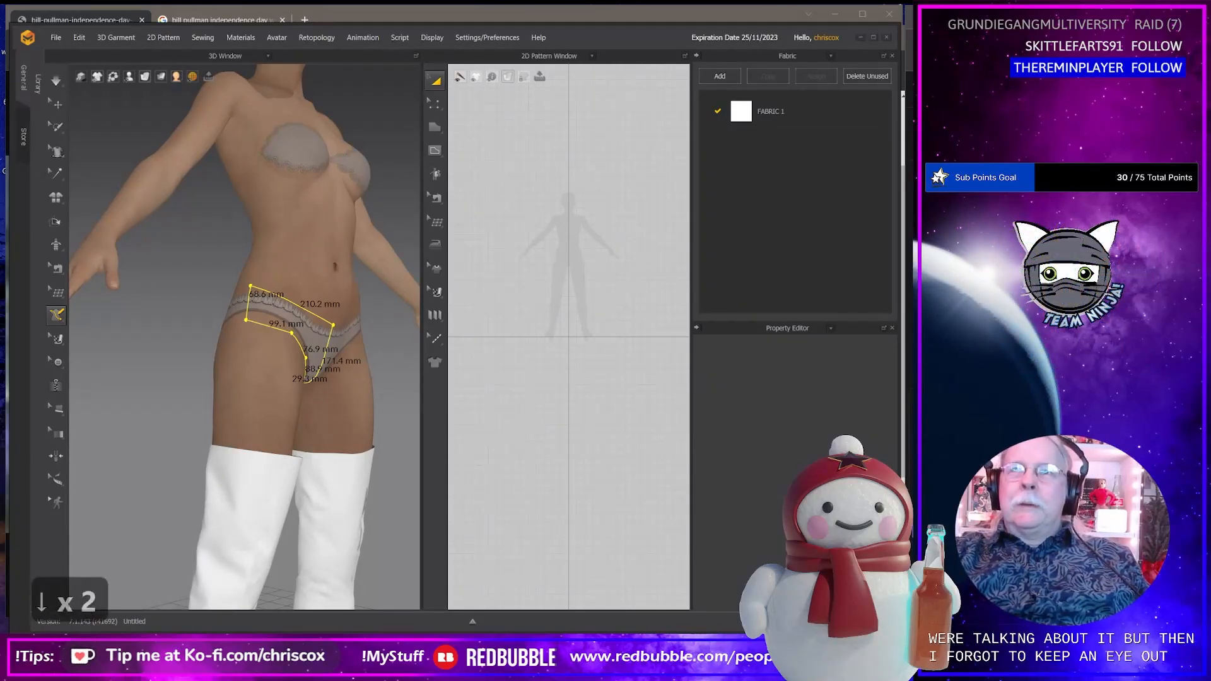
{"action": "key", "text": "Return"}
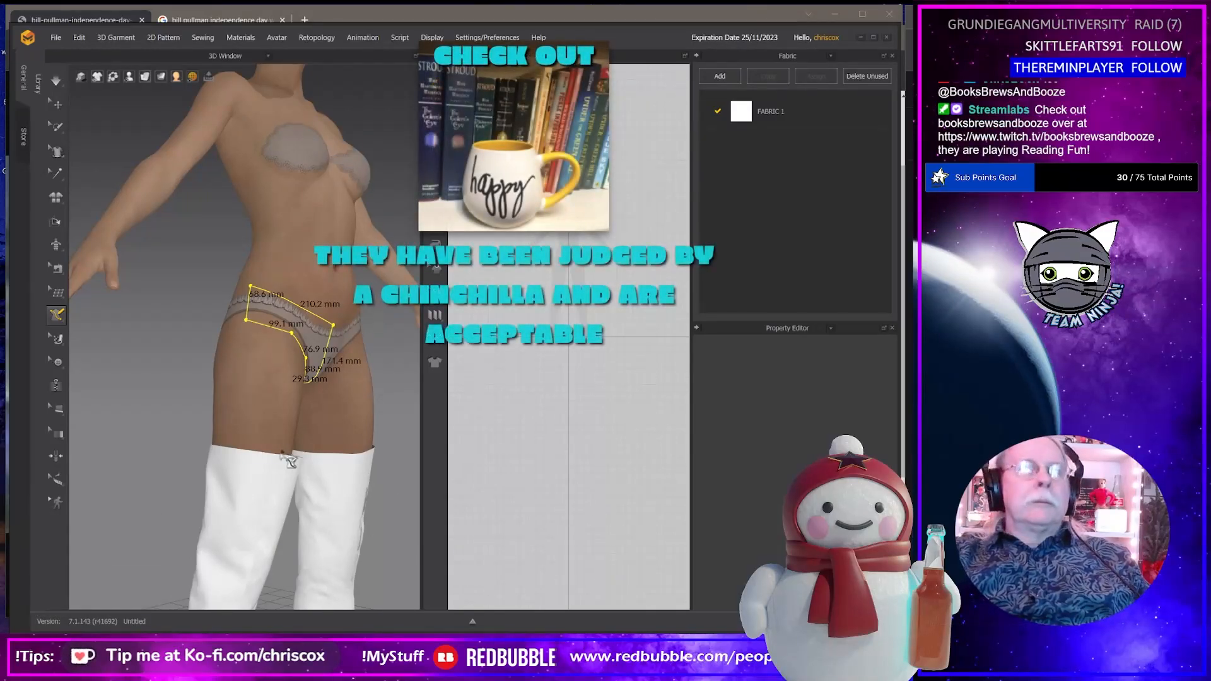
Check the silver costume reference photo in the browser again and return to Marvelous Designer.
{"action": "right_click_drag", "start_coordinate": [281, 470], "coordinate": [406, 481]}
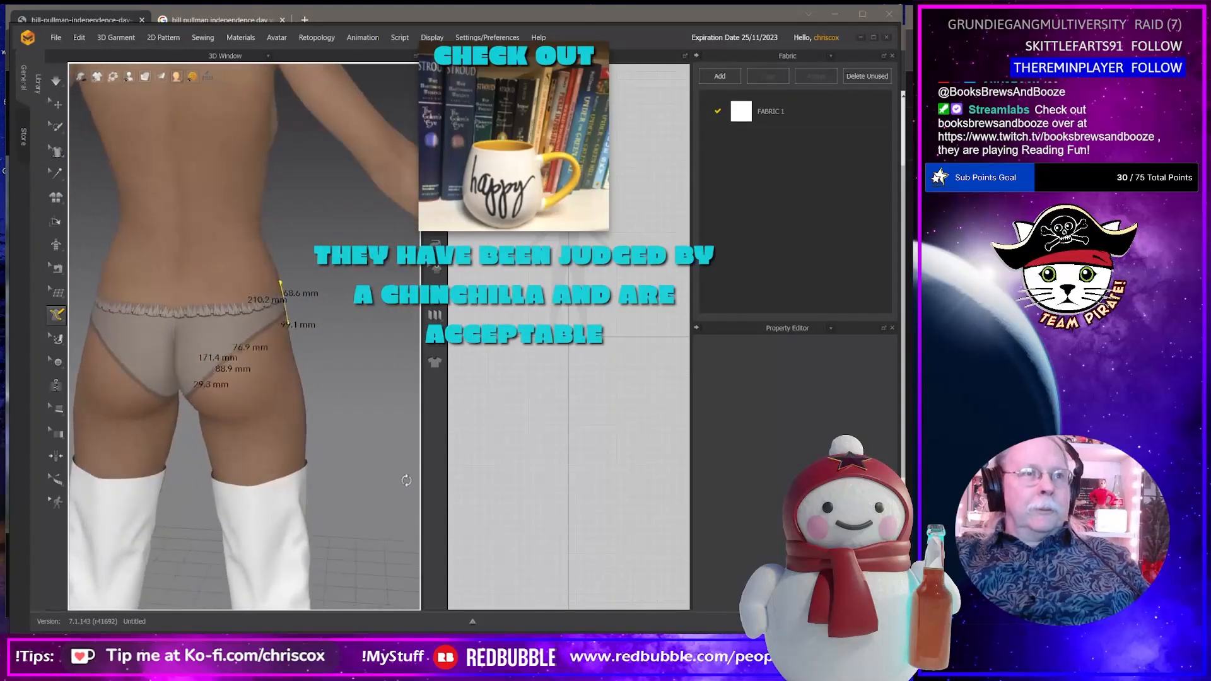
{"action": "key", "text": "alt+Tab"}
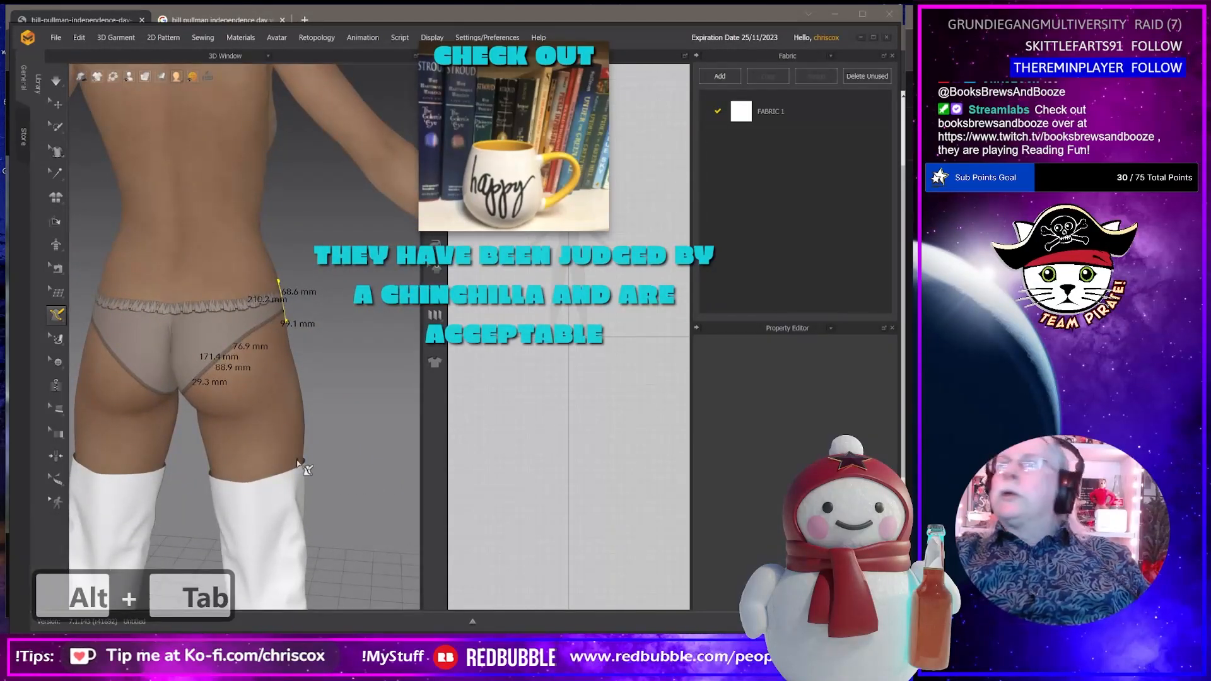
{"action": "key", "text": "alt+Tab"}
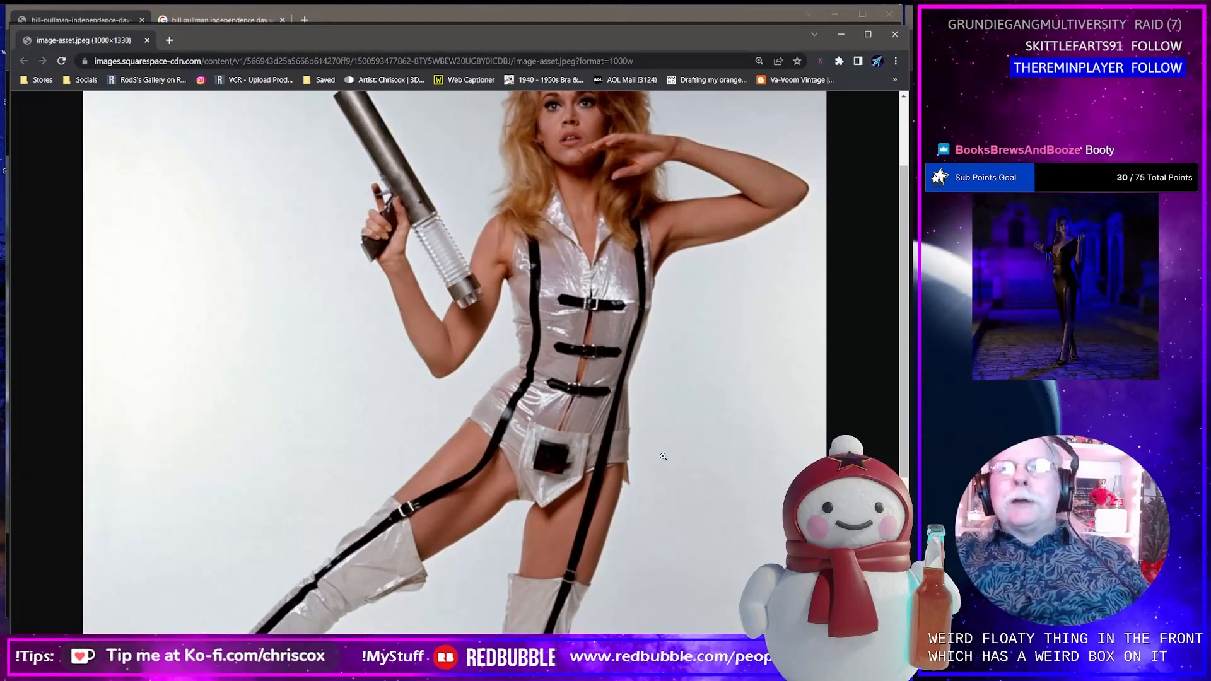
{"action": "key", "text": "alt+Tab"}
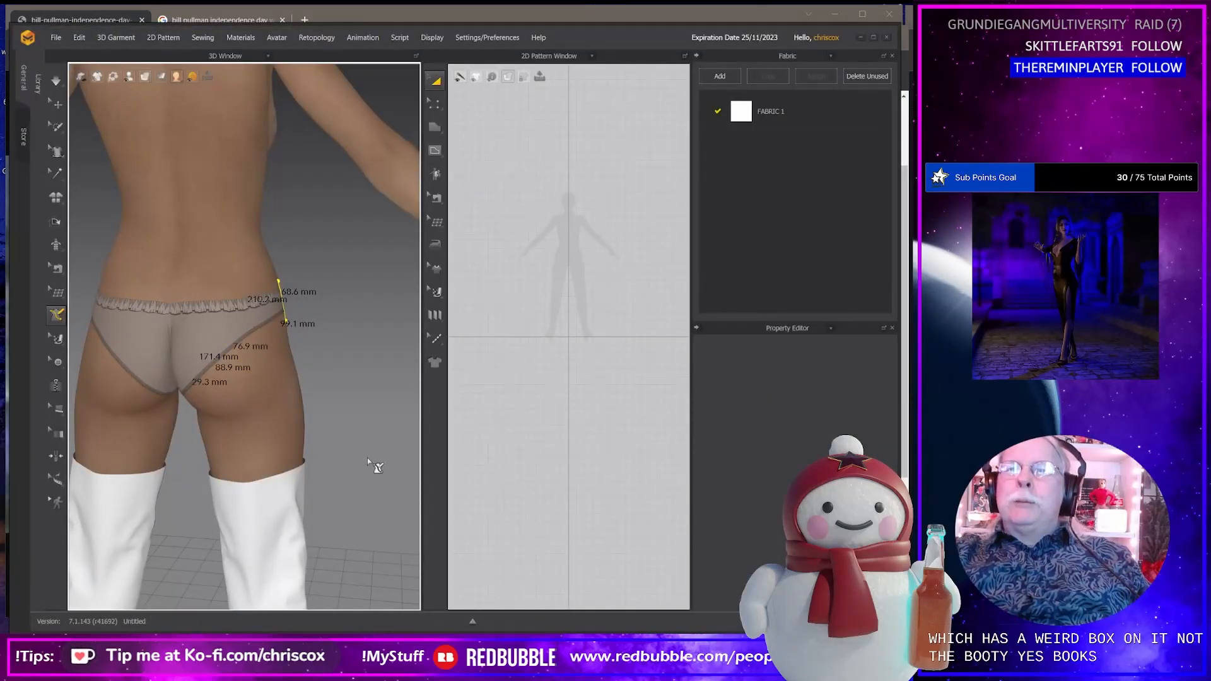
Draw the back leg-opening Avatar line from the crotch under the buttock to the side hip corner, with segments of about 165, 114 and 109 mm.
{"action": "middle_click_drag", "start_coordinate": [361, 451], "coordinate": [387, 465]}
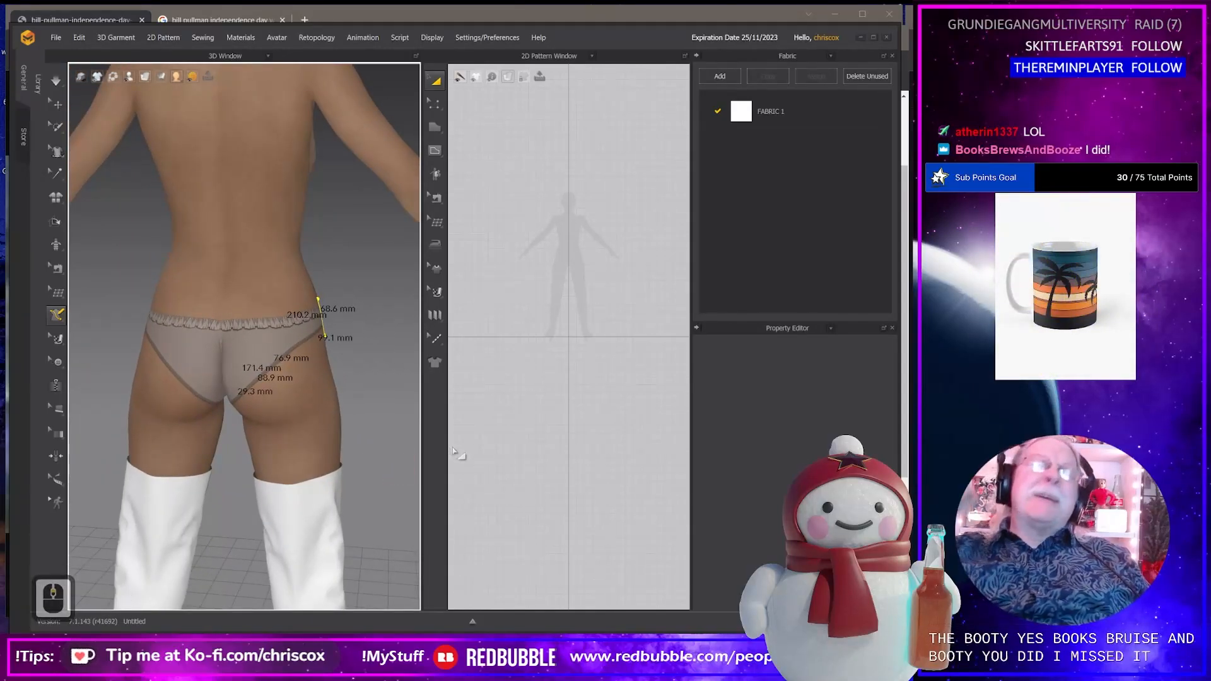
{"action": "right_click_drag", "start_coordinate": [351, 494], "coordinate": [321, 419]}
{"action": "scroll", "coordinate": [347, 435], "scroll_direction": "up", "scroll_amount": 9}
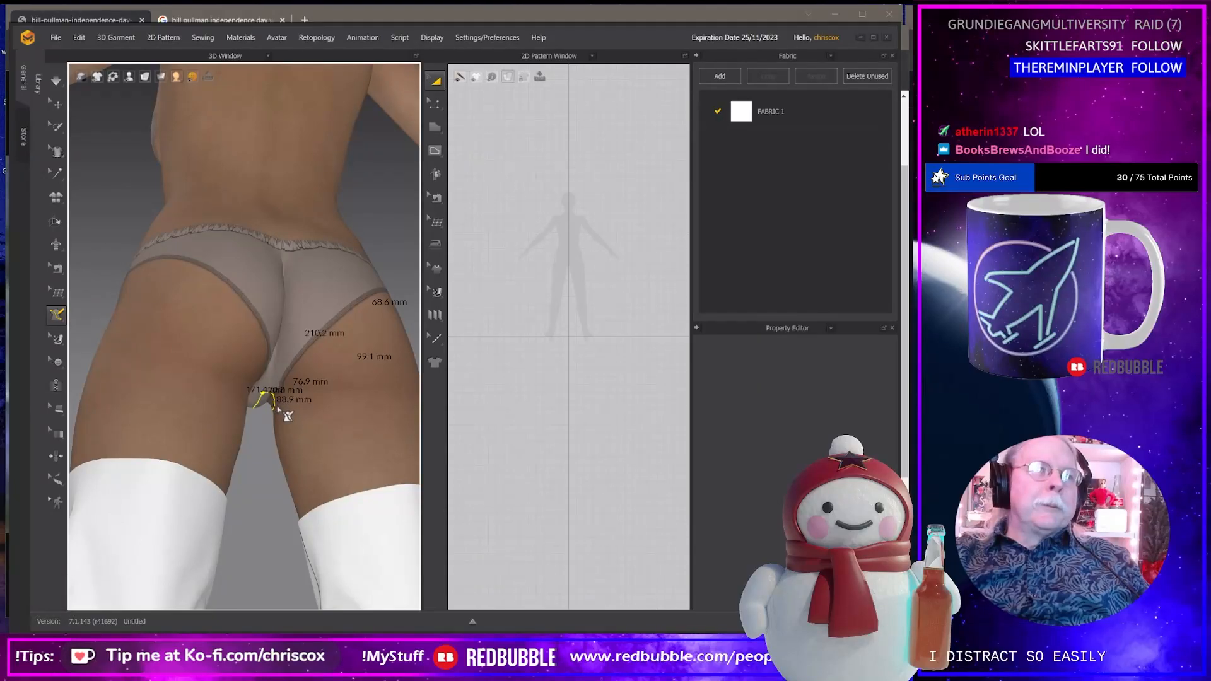
{"action": "left_click", "coordinate": [344, 352]}
{"action": "right_click_drag", "start_coordinate": [359, 353], "coordinate": [271, 405]}
{"action": "left_click", "coordinate": [261, 417]}
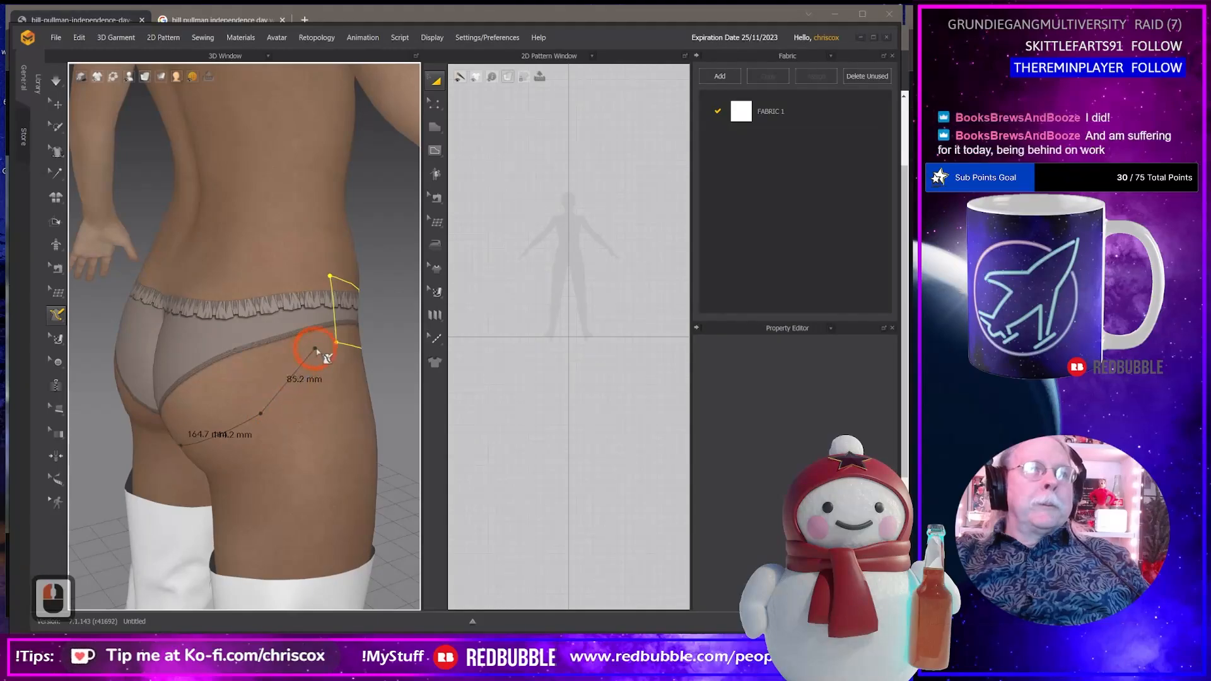
{"action": "left_click", "coordinate": [336, 344]}
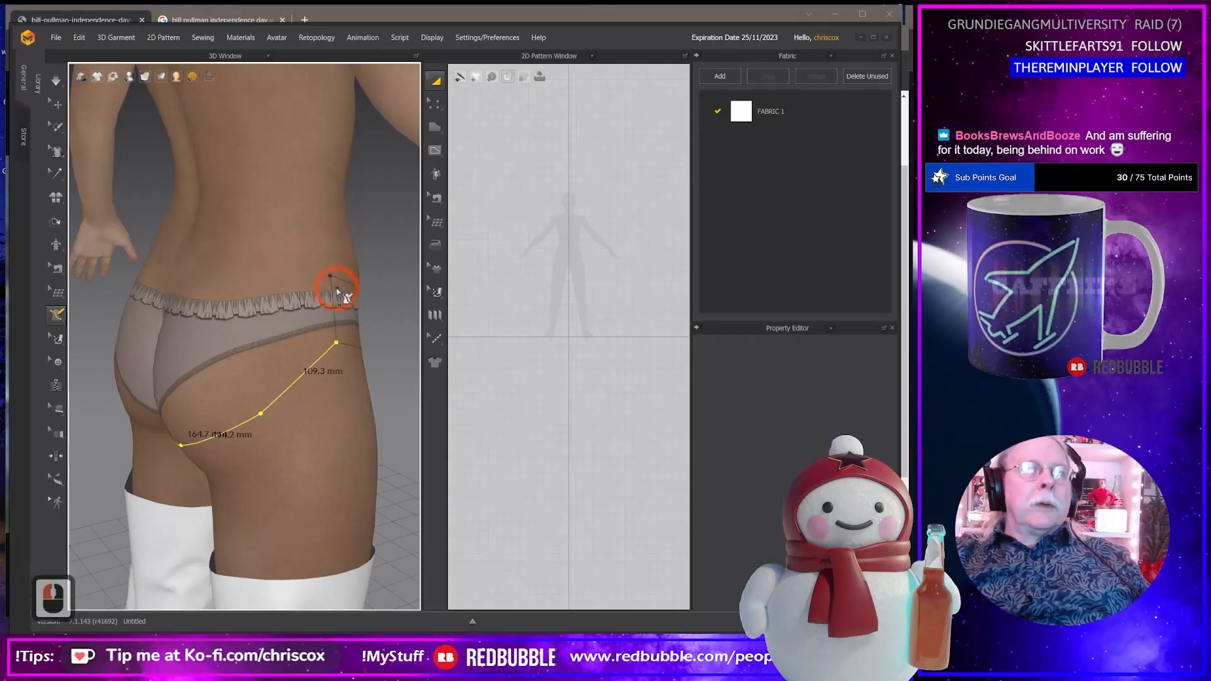
Draw an Avatar line from the crotch up the centre back to the panty waistband, about 224 mm long.
{"action": "right_click_drag", "start_coordinate": [310, 284], "coordinate": [353, 263]}
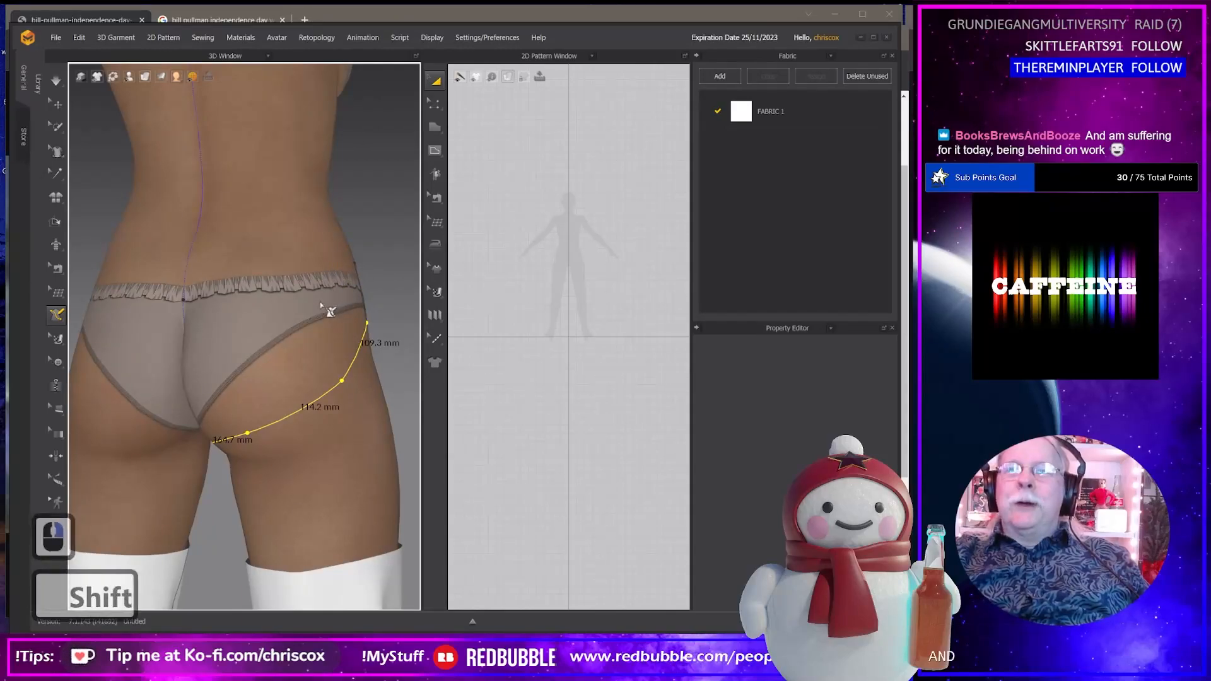
{"action": "middle_click_drag", "start_coordinate": [354, 265], "coordinate": [354, 358], "text": "shift"}
{"action": "right_click_drag", "start_coordinate": [354, 357], "coordinate": [357, 346]}
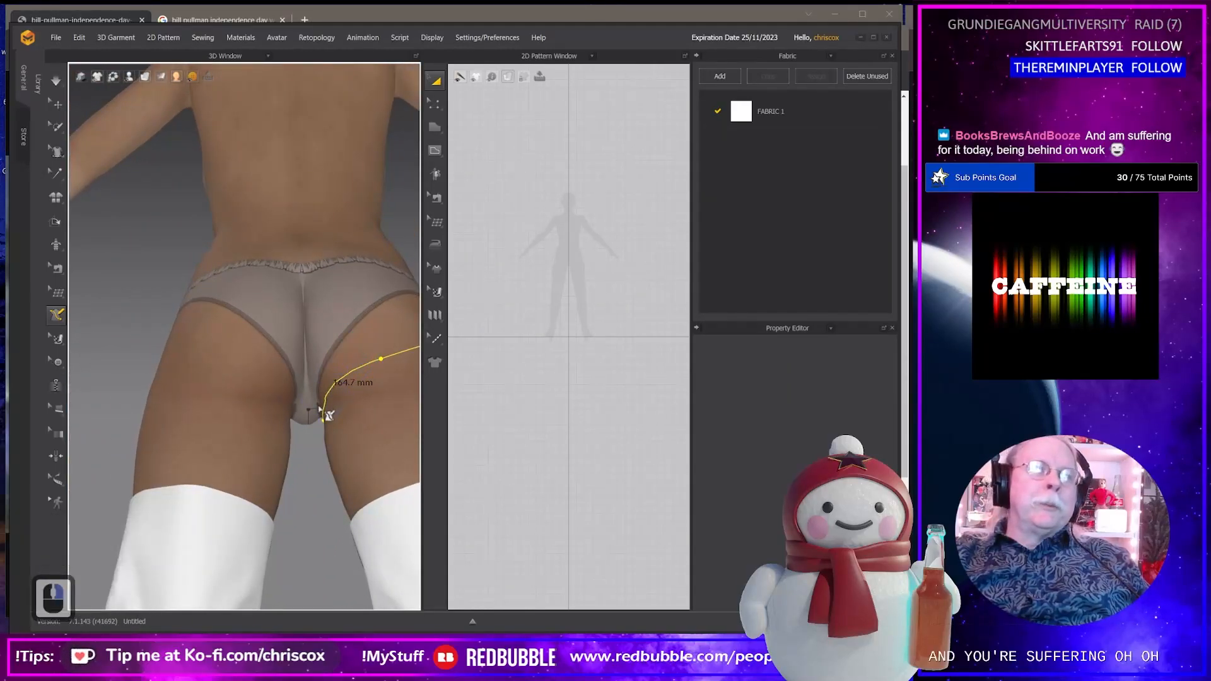
{"action": "right_click_drag", "start_coordinate": [316, 417], "coordinate": [482, 343]}
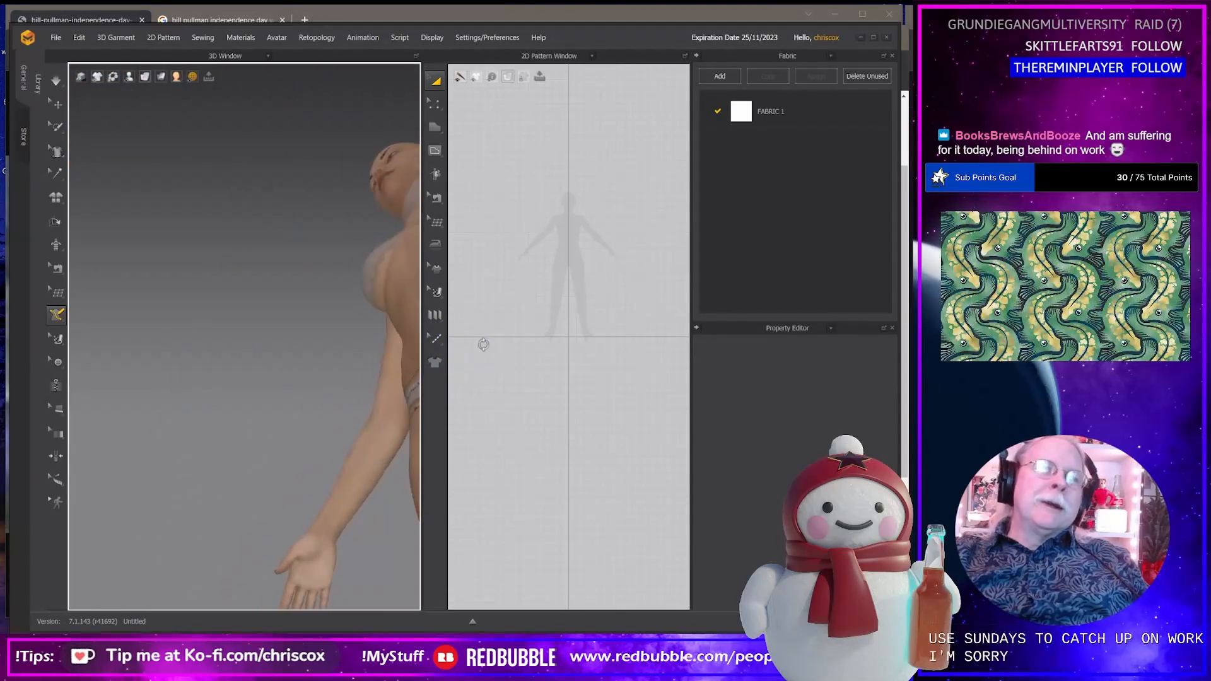
{"action": "middle_click_drag", "start_coordinate": [365, 379], "coordinate": [257, 365], "text": "shift"}
{"action": "right_click_drag", "start_coordinate": [257, 365], "coordinate": [268, 369]}
{"action": "middle_click_drag", "start_coordinate": [268, 368], "coordinate": [216, 382], "text": "shift"}
{"action": "right_click_drag", "start_coordinate": [221, 382], "coordinate": [131, 444]}
{"action": "middle_click_drag", "start_coordinate": [143, 451], "coordinate": [276, 451], "text": "shift"}
{"action": "right_click_drag", "start_coordinate": [275, 450], "coordinate": [255, 413]}
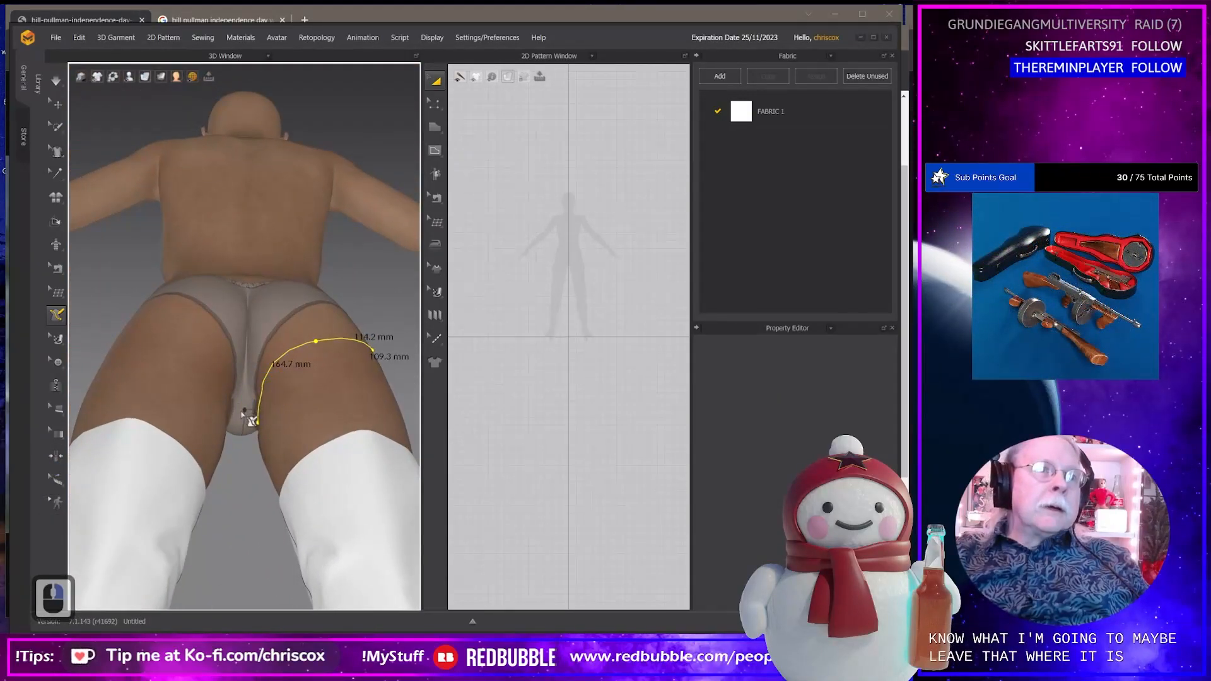
{"action": "left_click", "coordinate": [255, 354]}
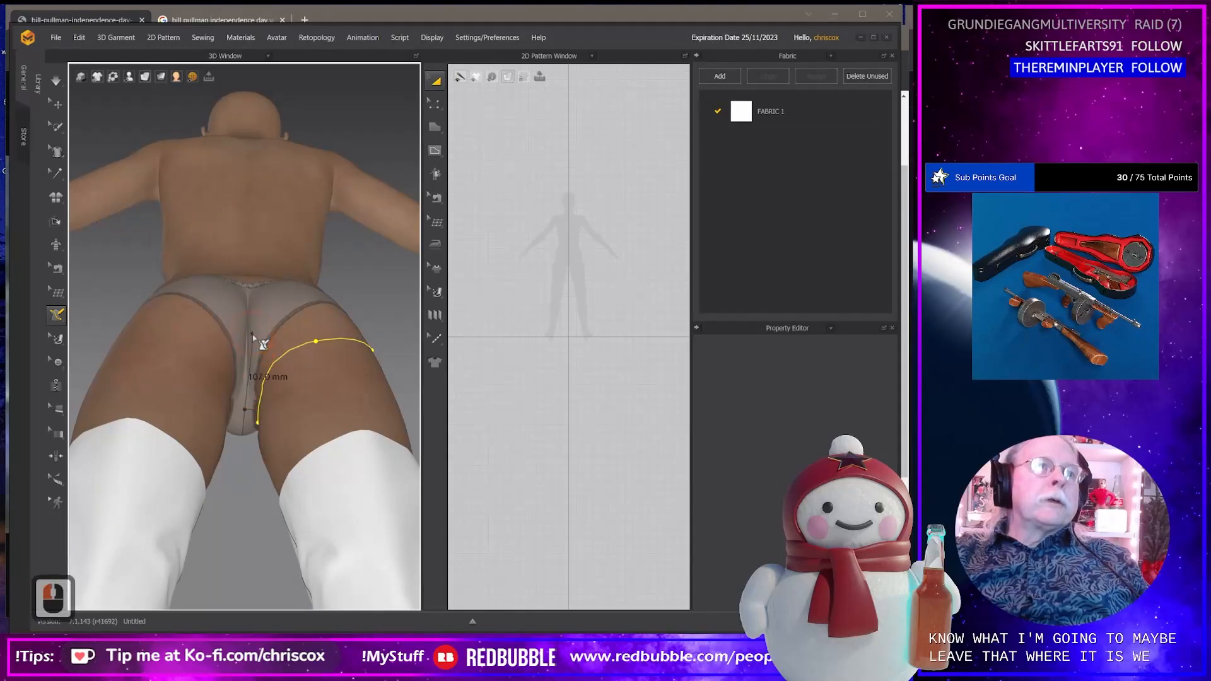
{"action": "right_click_drag", "start_coordinate": [253, 335], "coordinate": [252, 400]}
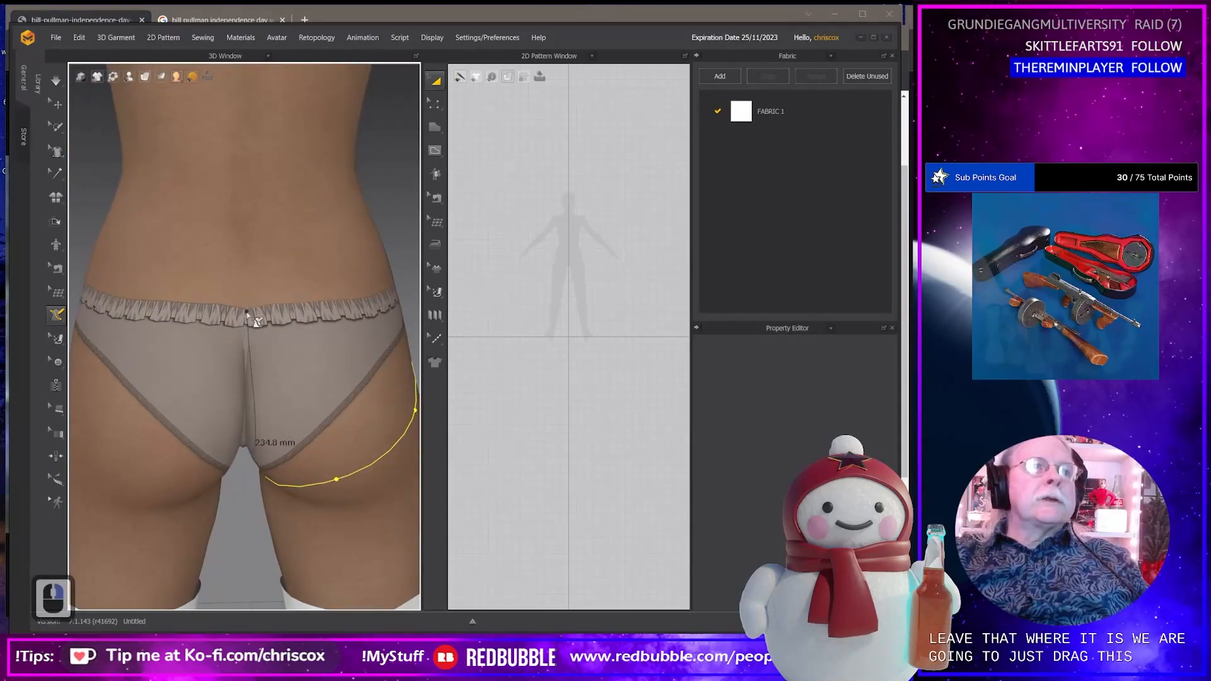
{"action": "key", "text": "shift"}
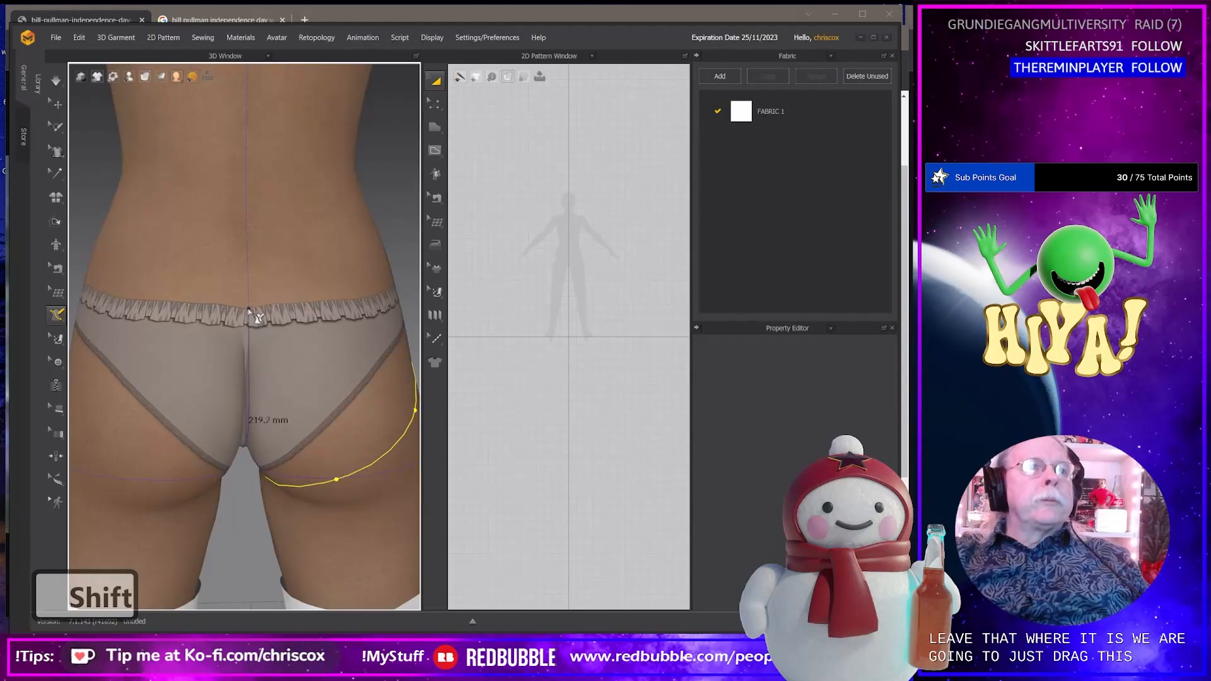
{"action": "mouse_move", "coordinate": [251, 304]}
{"action": "right_mouse_down", "text": "shift"}
{"action": "mouse_move", "coordinate": [236, 320]}
{"action": "mouse_move", "coordinate": [242, 312]}
{"action": "right_mouse_up", "text": "shift"}
Continue the line about 216 mm along the back waistband to the upper side hip point of the front outline.
{"action": "left_click_drag", "start_coordinate": [237, 307], "coordinate": [319, 289]}
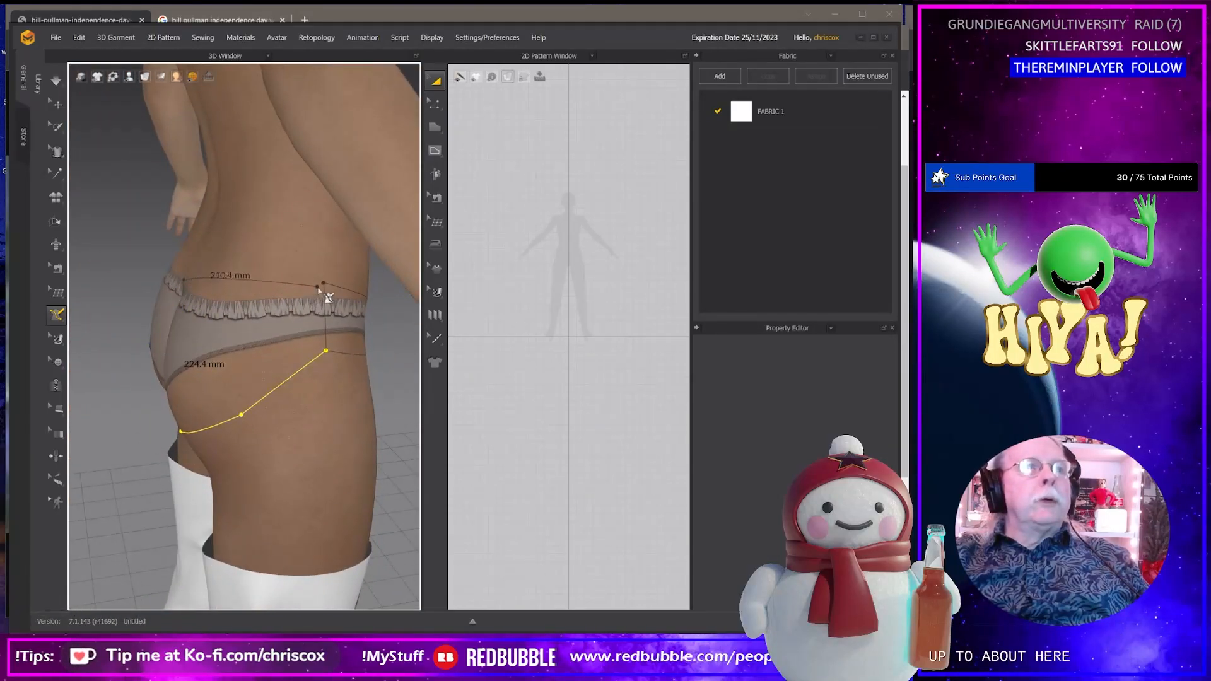
{"action": "right_click_drag", "start_coordinate": [324, 289], "coordinate": [332, 321]}
{"action": "scroll", "coordinate": [297, 368], "scroll_direction": "down", "scroll_amount": 6}
{"action": "middle_click_drag", "start_coordinate": [316, 354], "coordinate": [329, 421], "text": "shift"}
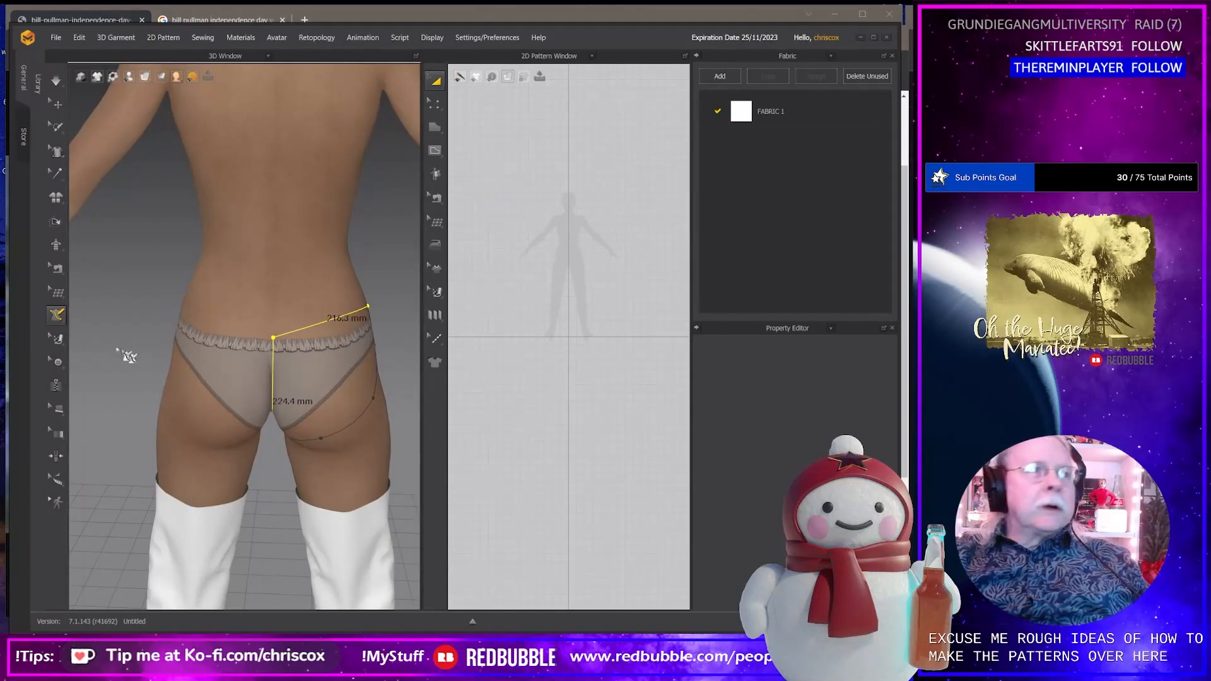
Raise the centre-back waist point of the back panty Avatar line above the avatar's lace waistband.
{"action": "mouse_move", "coordinate": [55, 322]}
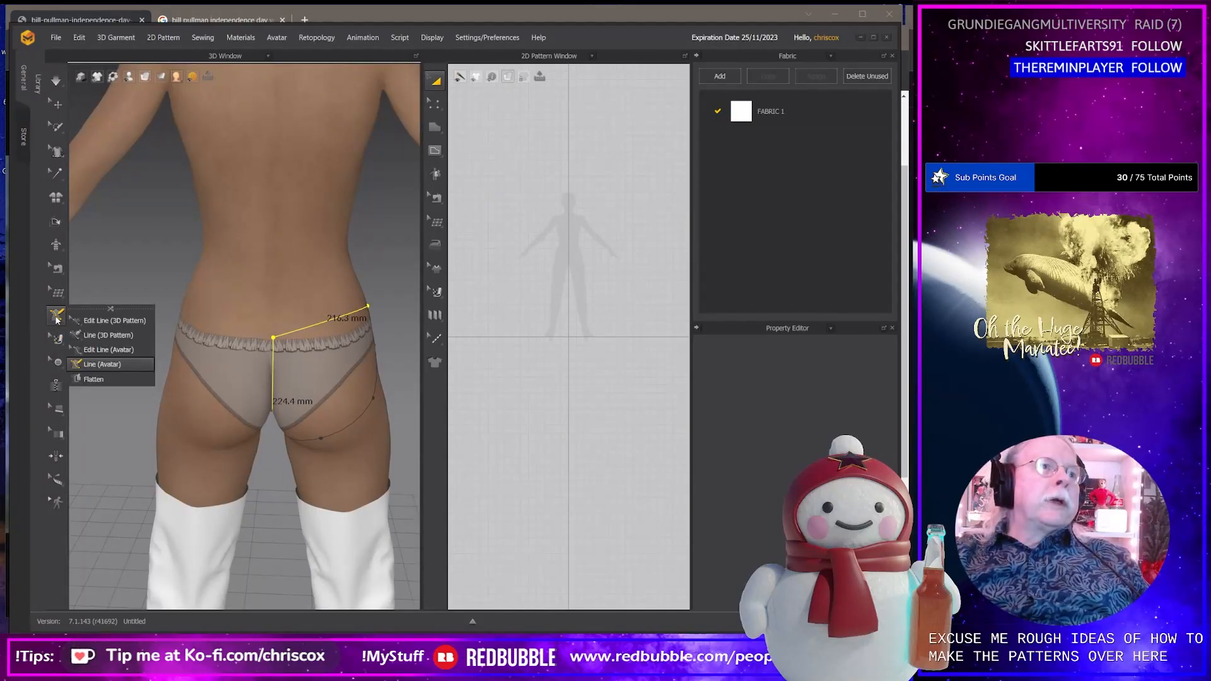
{"action": "left_click", "coordinate": [106, 348]}
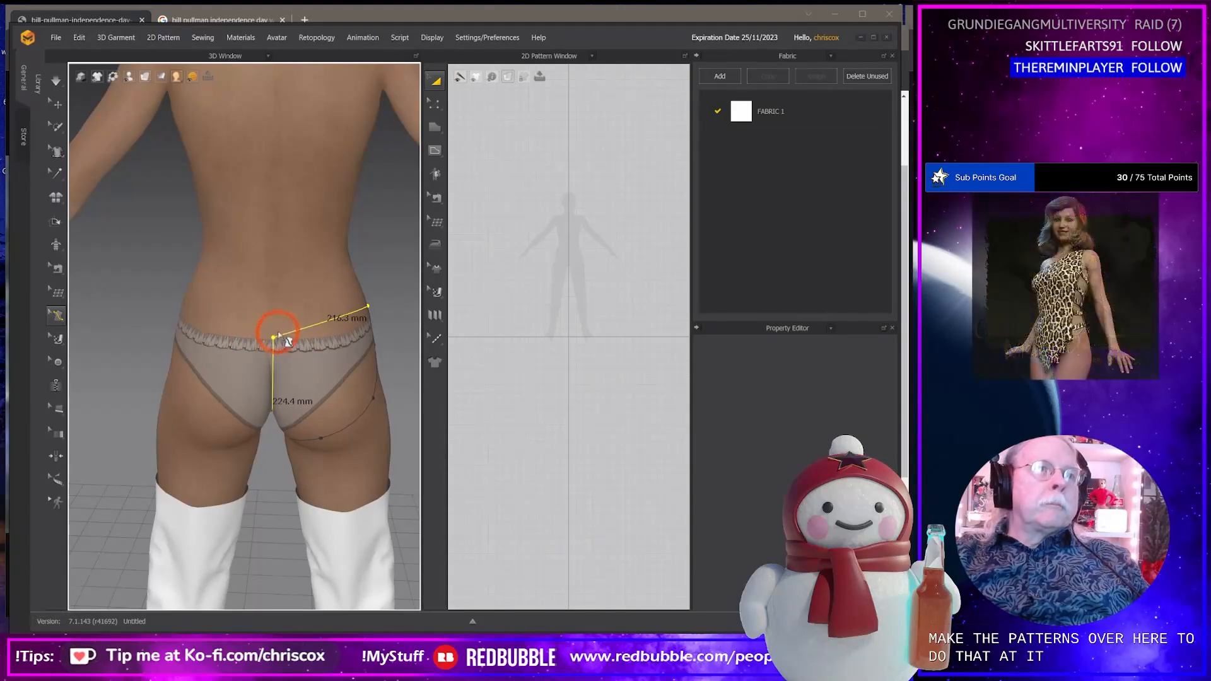
{"action": "left_click_drag", "start_coordinate": [274, 339], "coordinate": [273, 316]}
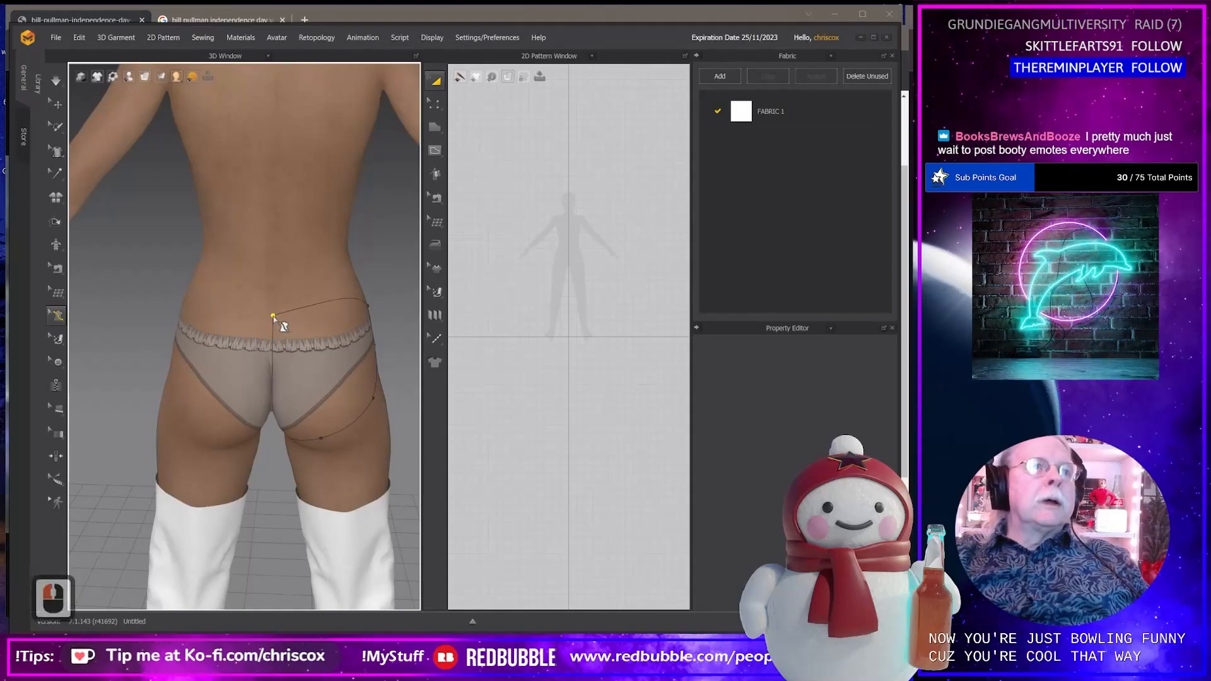
Add a point on the back waist Avatar line about 135 mm from the centre back and pull it down slightly.
{"action": "right_click_drag", "start_coordinate": [341, 353], "coordinate": [280, 345]}
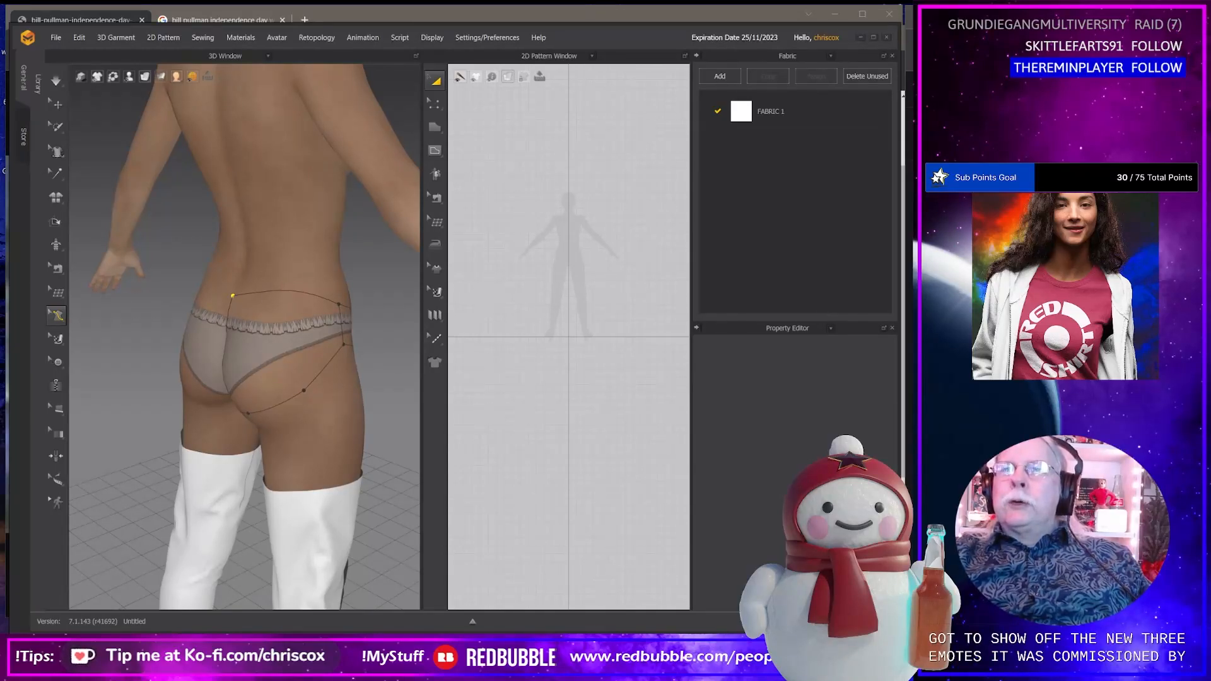
{"action": "left_click", "coordinate": [233, 296]}
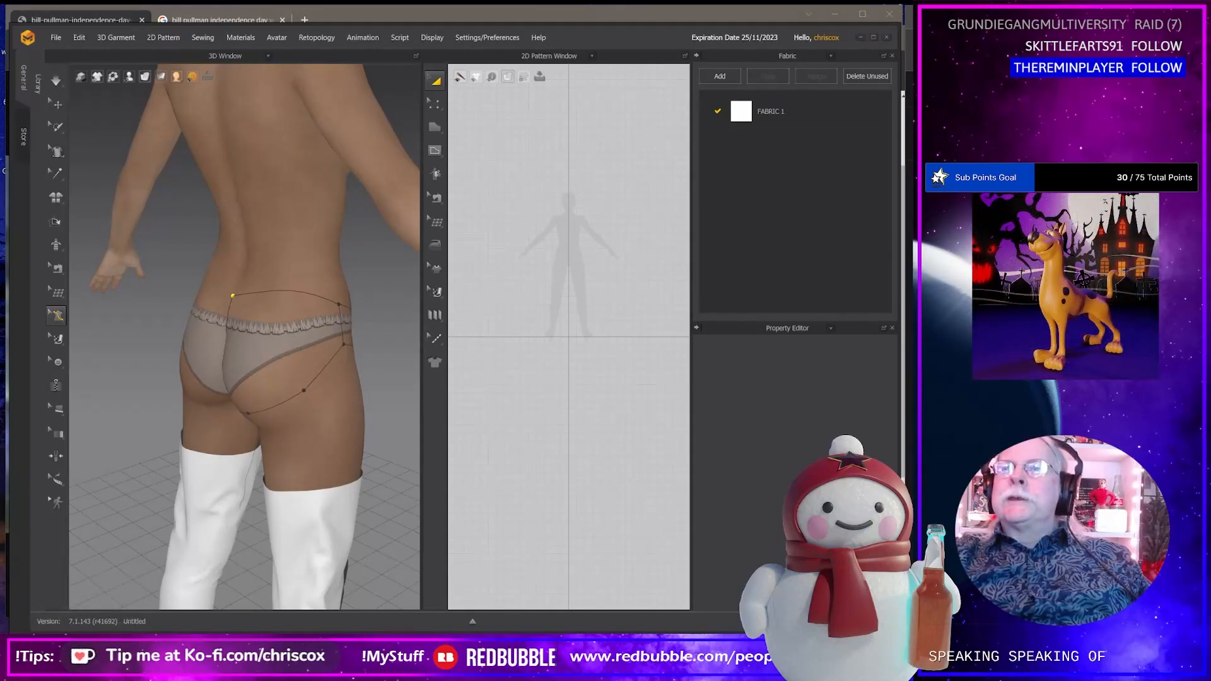
{"action": "left_click", "coordinate": [233, 296]}
{"action": "left_click", "coordinate": [233, 295]}
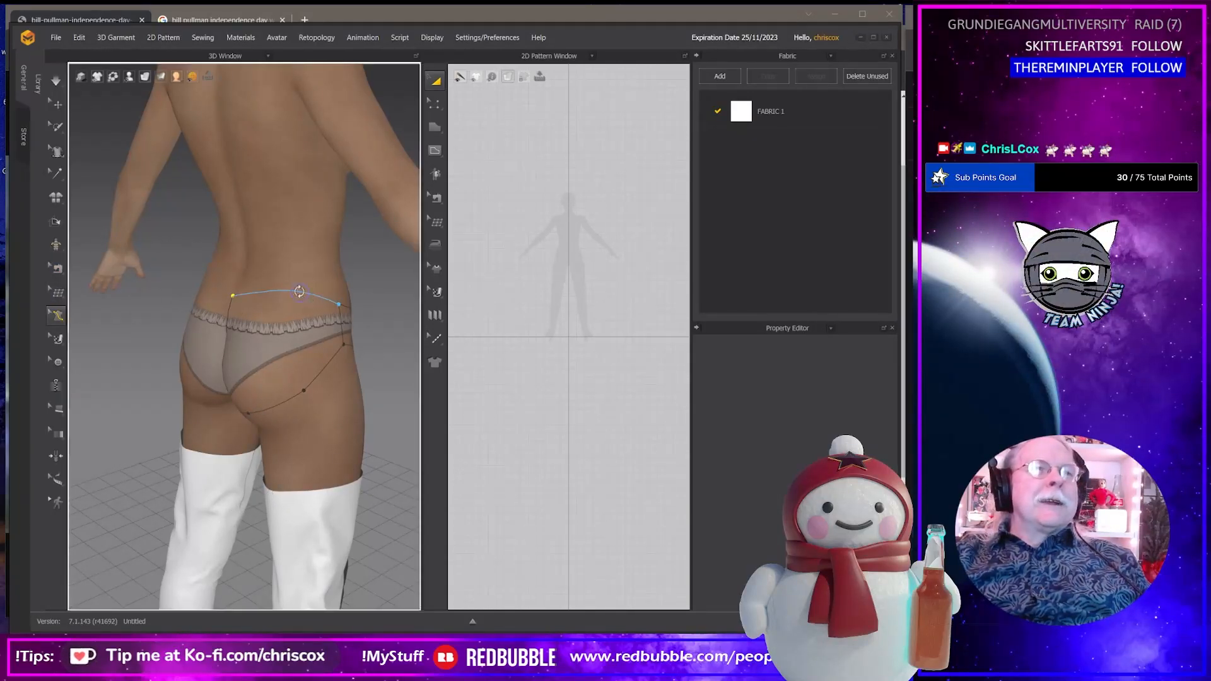
{"action": "right_click", "coordinate": [307, 297]}
{"action": "left_click", "coordinate": [296, 292]}
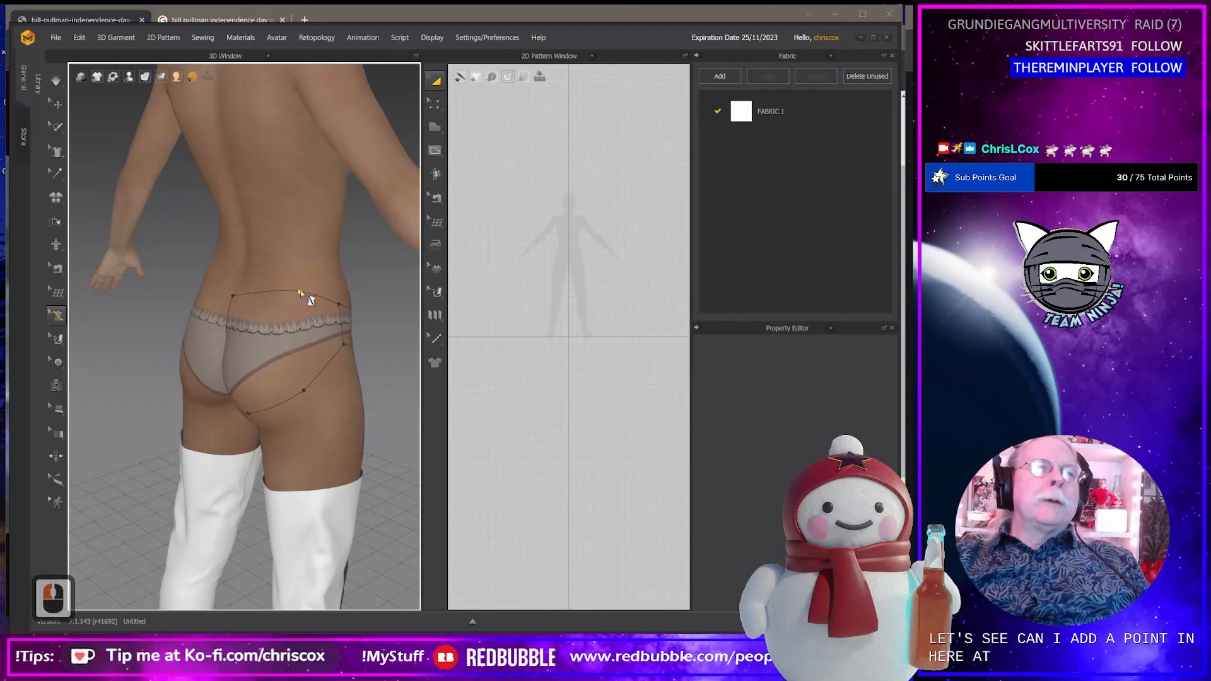
{"action": "left_click", "coordinate": [300, 298]}
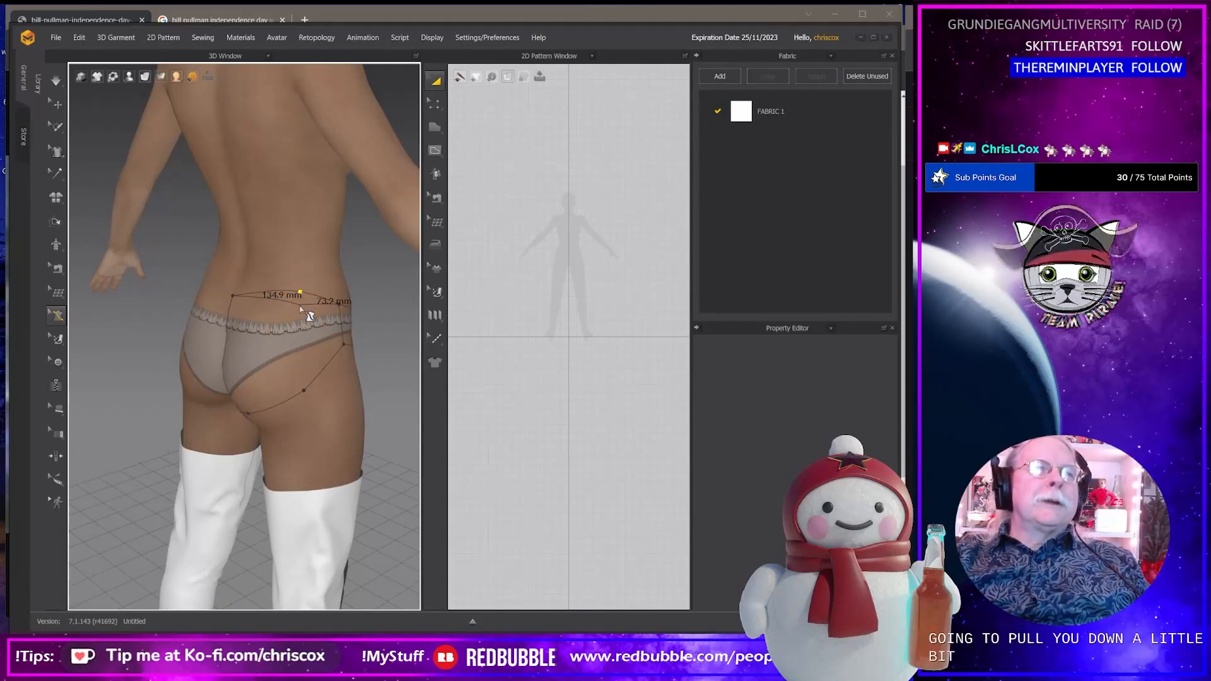
Flatten the front and back panty outlines on the avatar into two separate pattern pieces.
{"action": "right_click_drag", "start_coordinate": [309, 316], "coordinate": [334, 350]}
{"action": "left_click", "coordinate": [57, 315]}
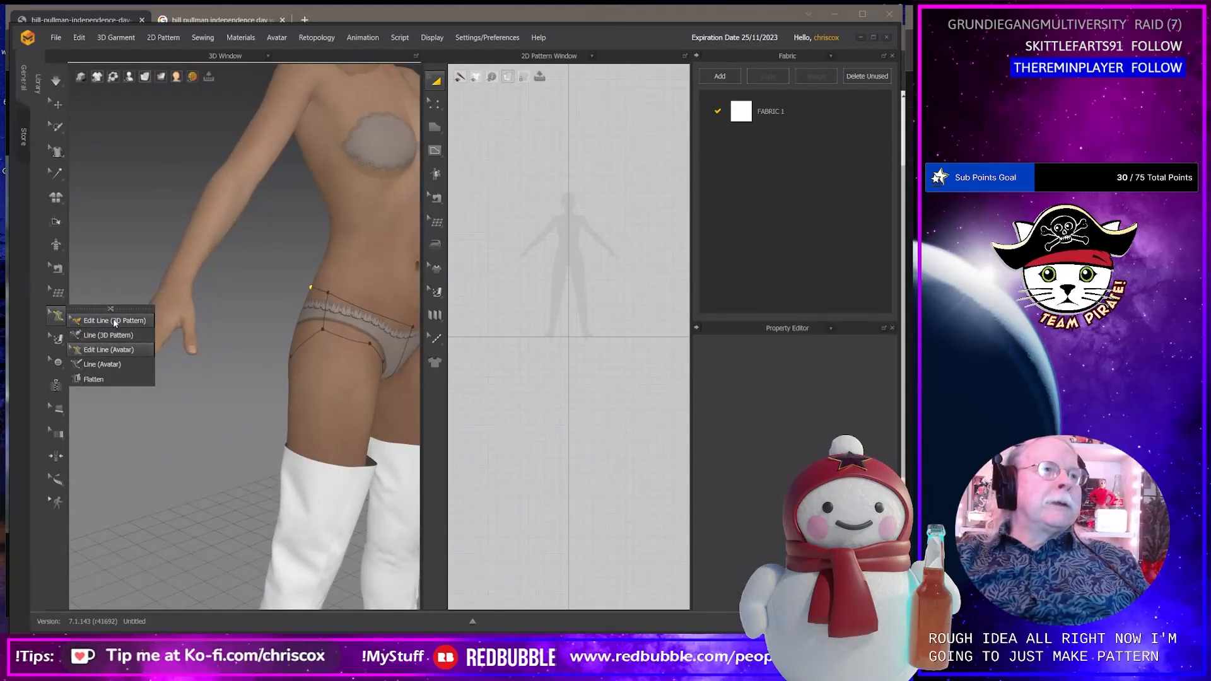
{"action": "left_click", "coordinate": [115, 382]}
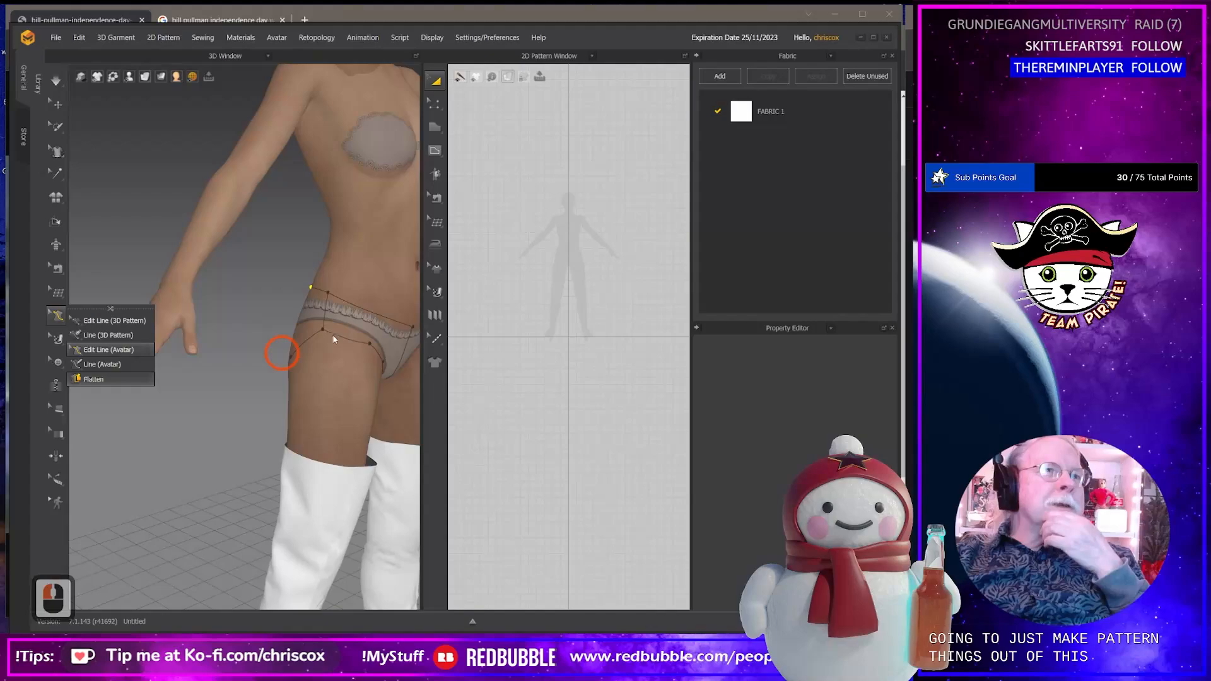
{"action": "left_click", "coordinate": [377, 328]}
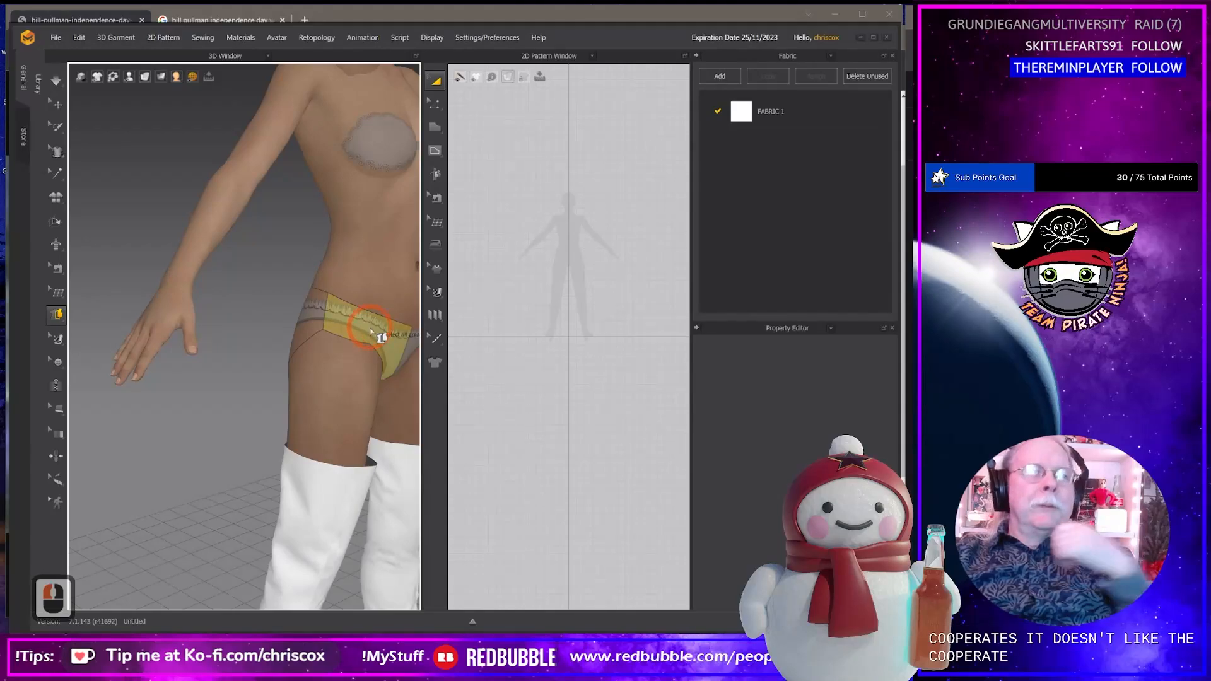
{"action": "key", "text": "Return"}
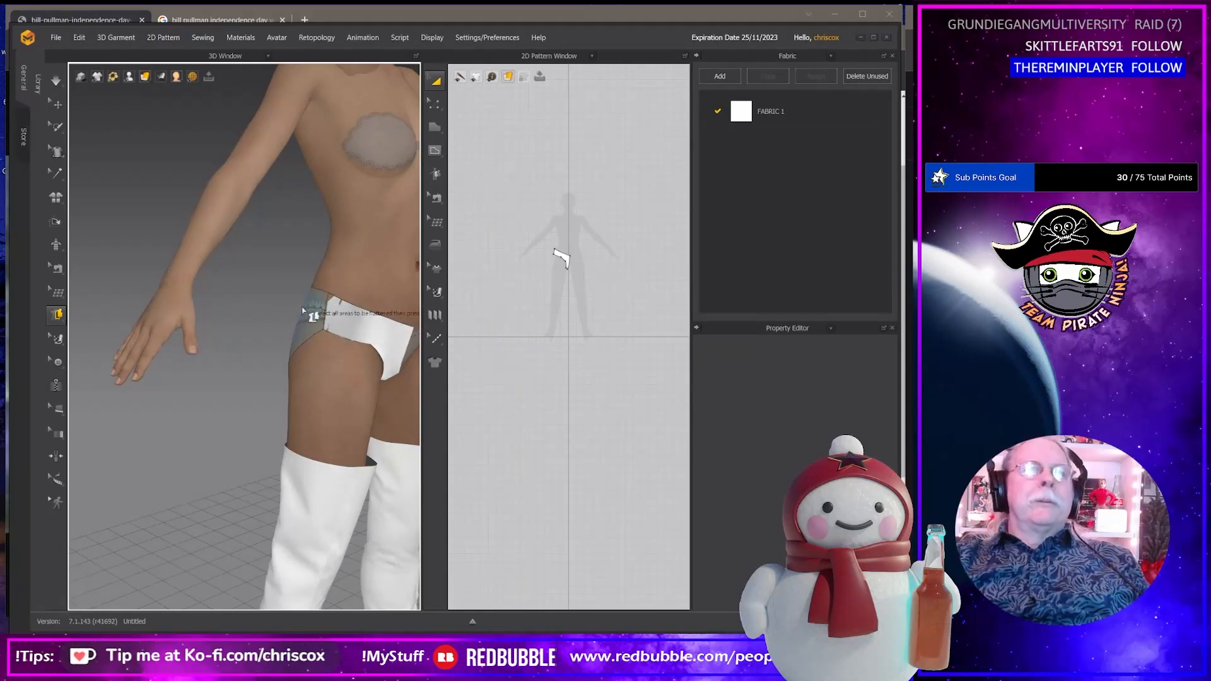
{"action": "left_click", "coordinate": [301, 309]}
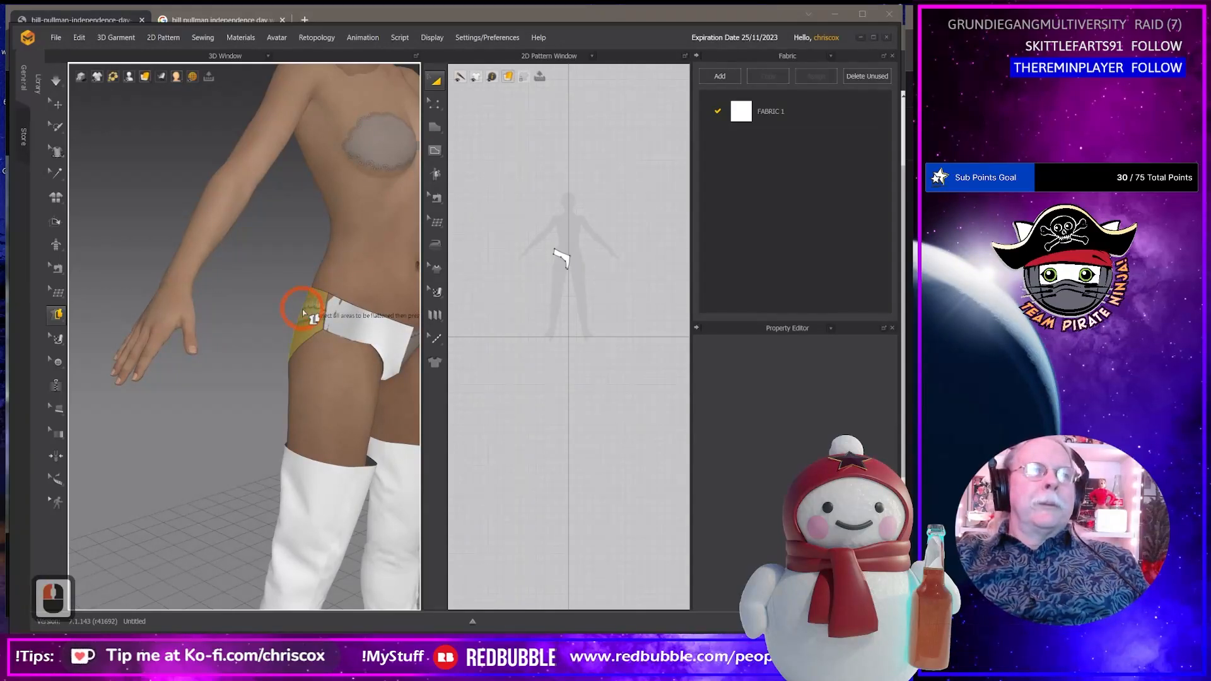
{"action": "key", "text": "Return"}
Rotate the back pattern piece clockwise until its waist edge is roughly level, and move the front and back pieces apart.
{"action": "scroll", "coordinate": [550, 282], "scroll_direction": "up", "scroll_amount": 9}
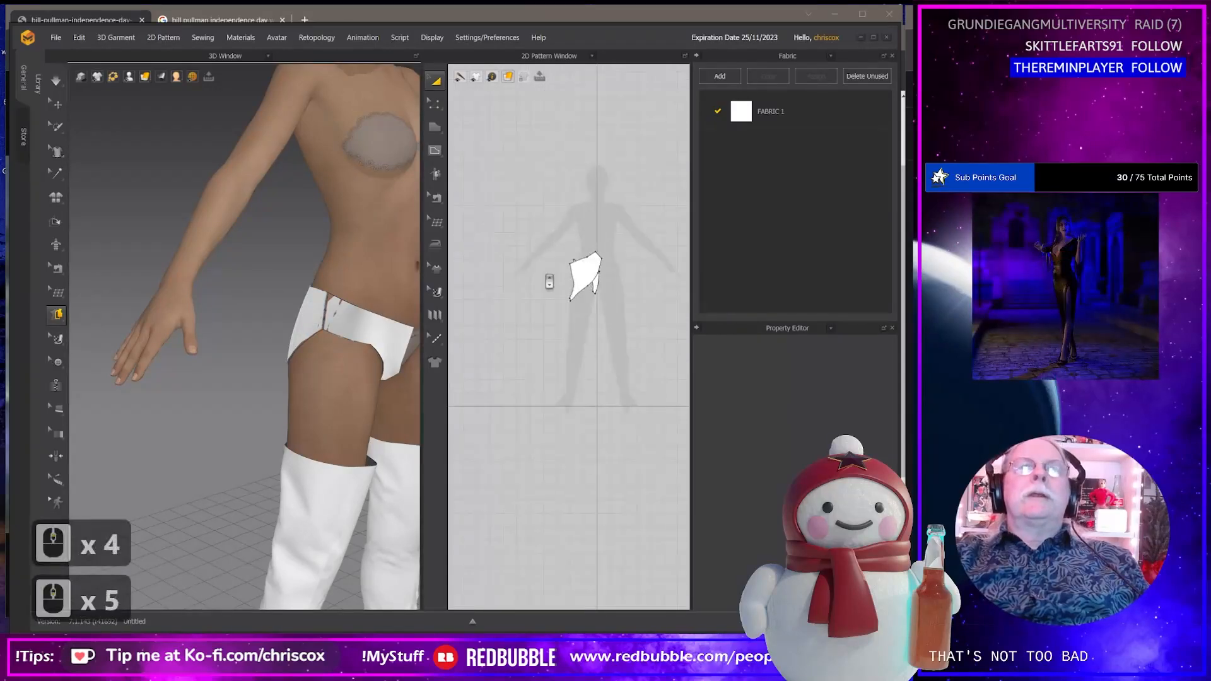
{"action": "scroll", "coordinate": [549, 282], "scroll_direction": "up", "scroll_amount": 2}
{"action": "middle_click_drag", "start_coordinate": [562, 285], "coordinate": [482, 279], "text": "shift"}
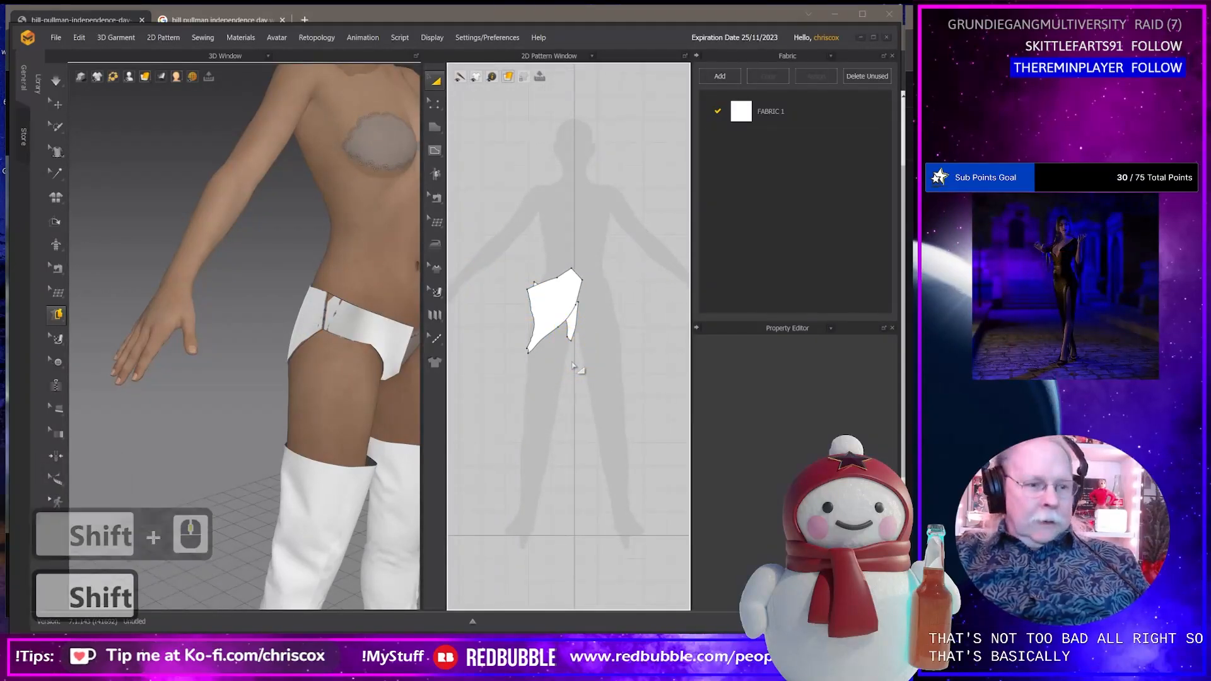
{"action": "key", "text": "a"}
{"action": "left_click_drag", "start_coordinate": [547, 311], "coordinate": [564, 261]}
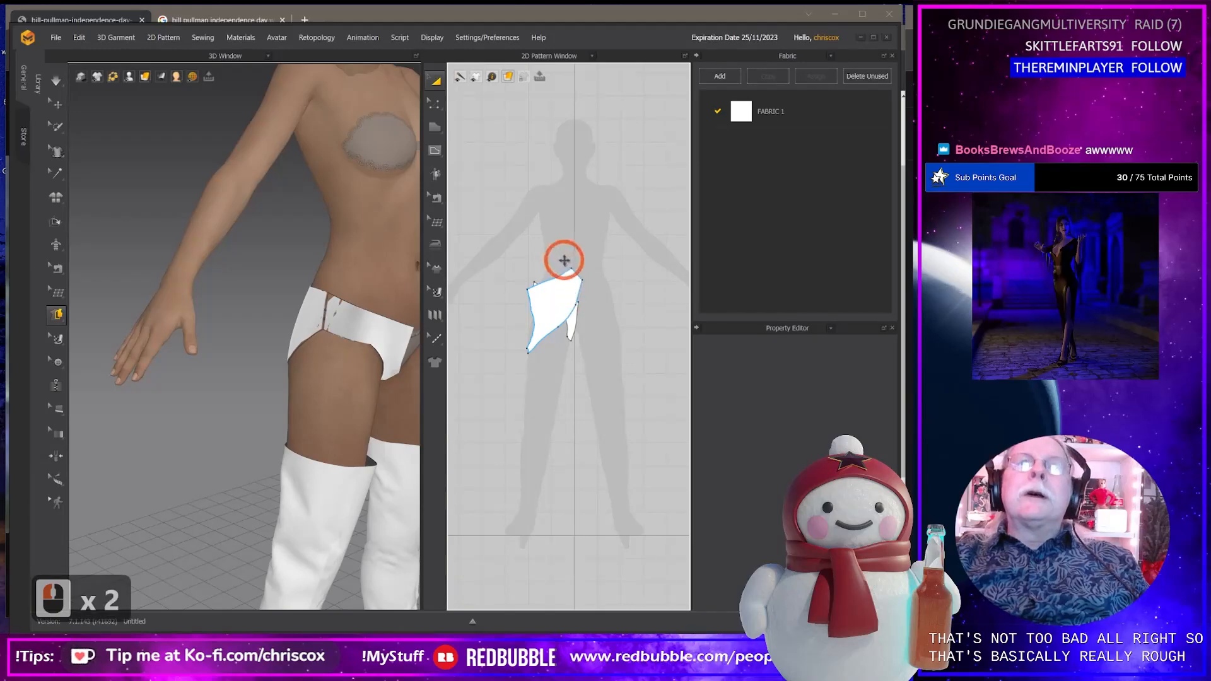
{"action": "left_click", "coordinate": [560, 293]}
{"action": "key", "text": "a"}
{"action": "left_click", "coordinate": [554, 299]}
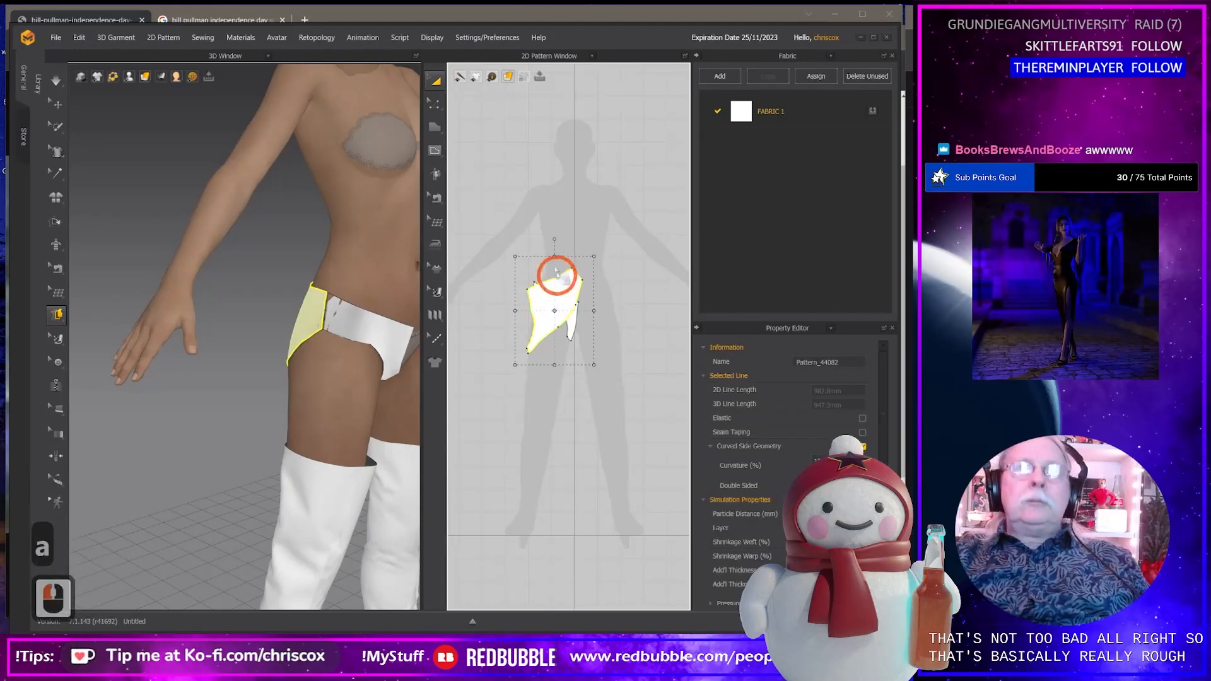
{"action": "left_click_drag", "start_coordinate": [554, 241], "coordinate": [582, 251]}
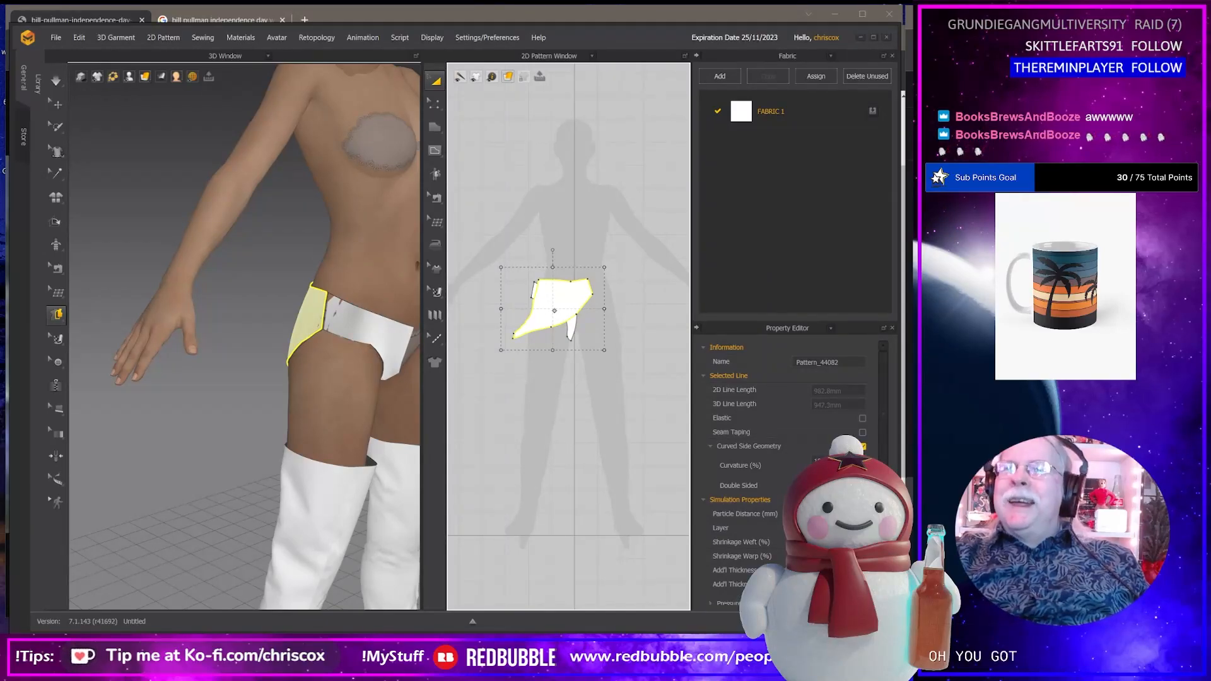
{"action": "left_click_drag", "start_coordinate": [565, 295], "coordinate": [614, 350]}
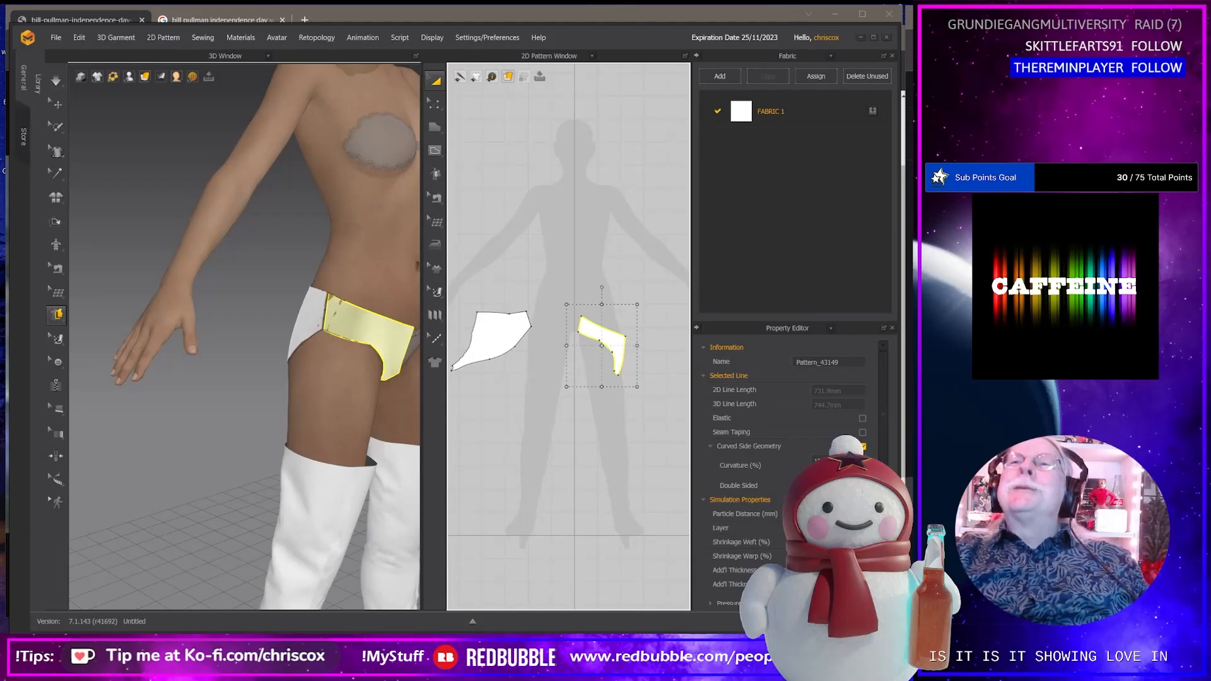
Bring the Twitch stream chat window over to read the messages and emotes, and put it back.
{"action": "left_click_drag", "start_coordinate": [1186, 38], "coordinate": [684, 64]}
{"action": "mouse_move", "coordinate": [688, 535]}
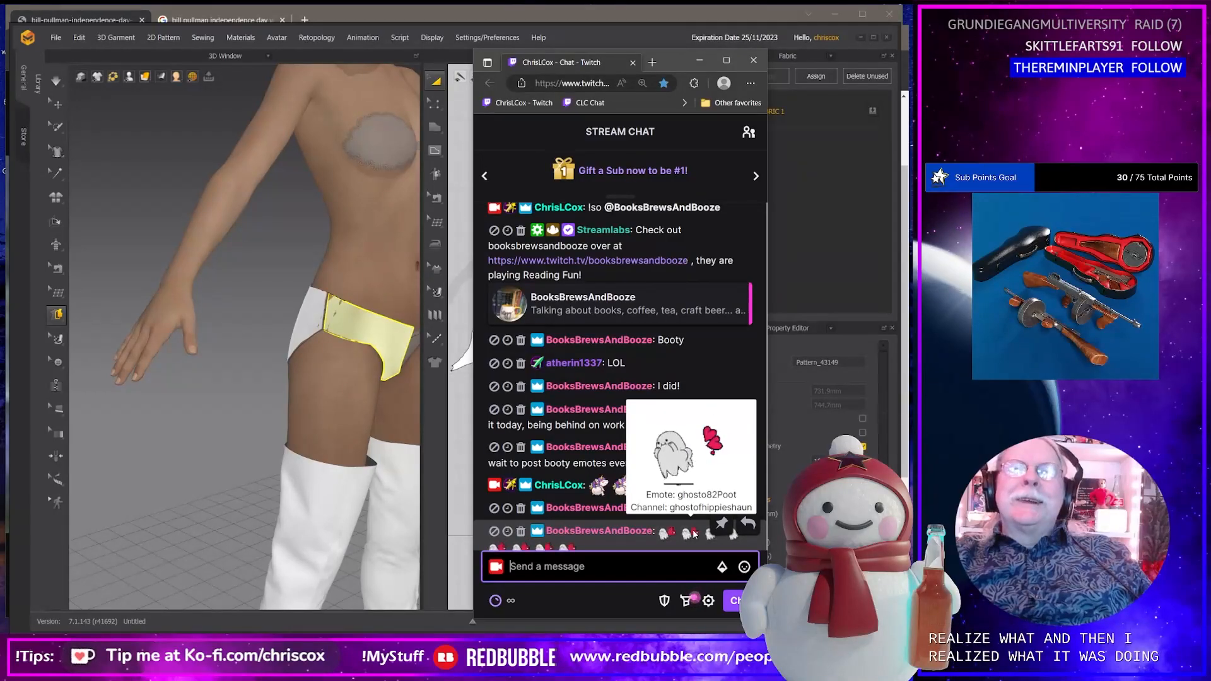
{"action": "left_click_drag", "start_coordinate": [668, 59], "coordinate": [1109, 59]}
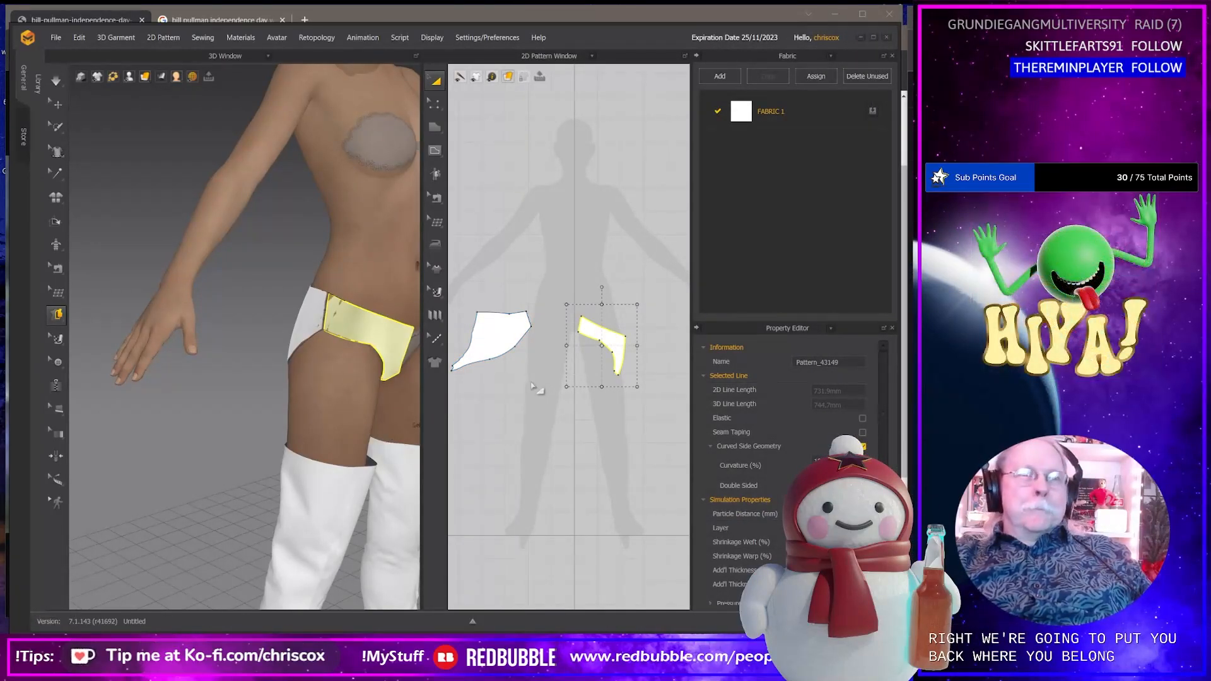
Nudge the front pattern piece toward the centre line, rotate the back piece slightly counterclockwise and shift it closer to the front piece.
{"action": "left_click_drag", "start_coordinate": [616, 341], "coordinate": [611, 341]}
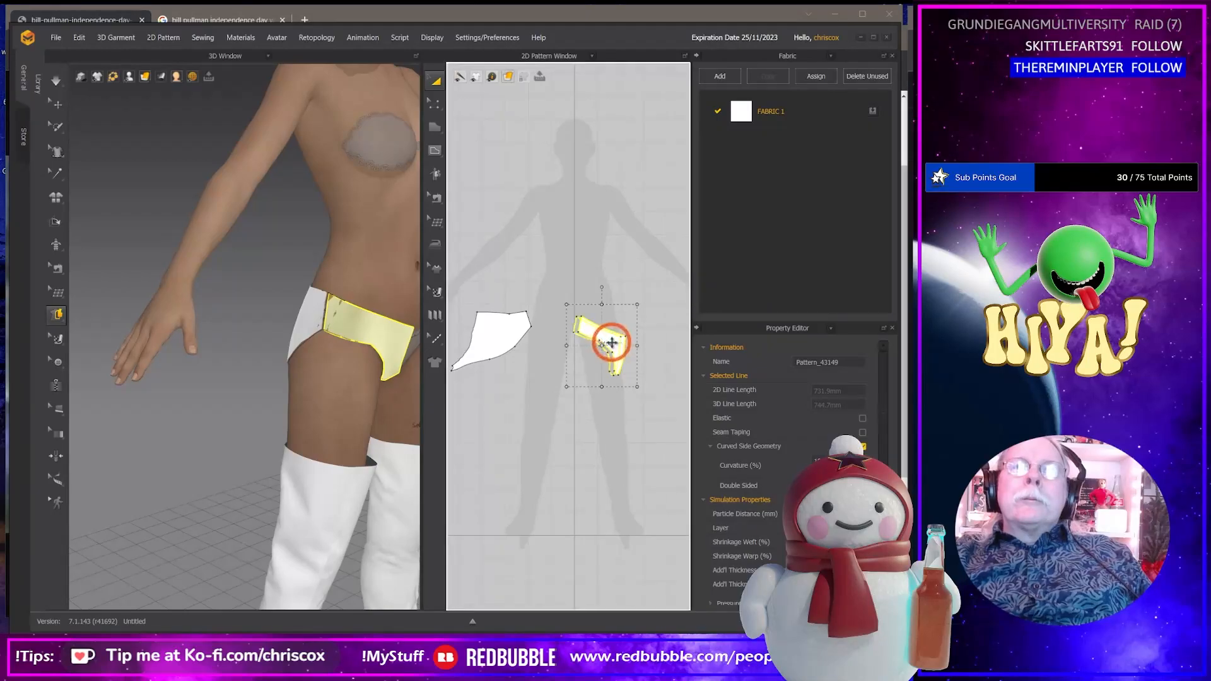
{"action": "left_click_drag", "start_coordinate": [596, 289], "coordinate": [591, 287]}
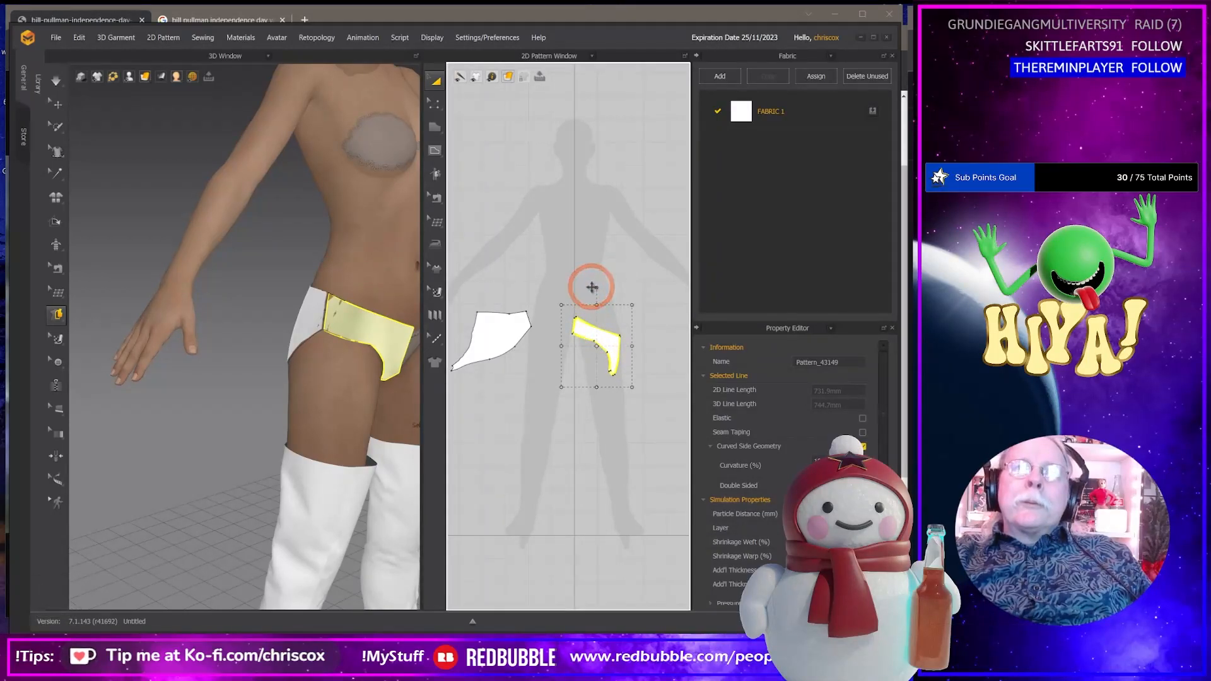
{"action": "left_click", "coordinate": [490, 322]}
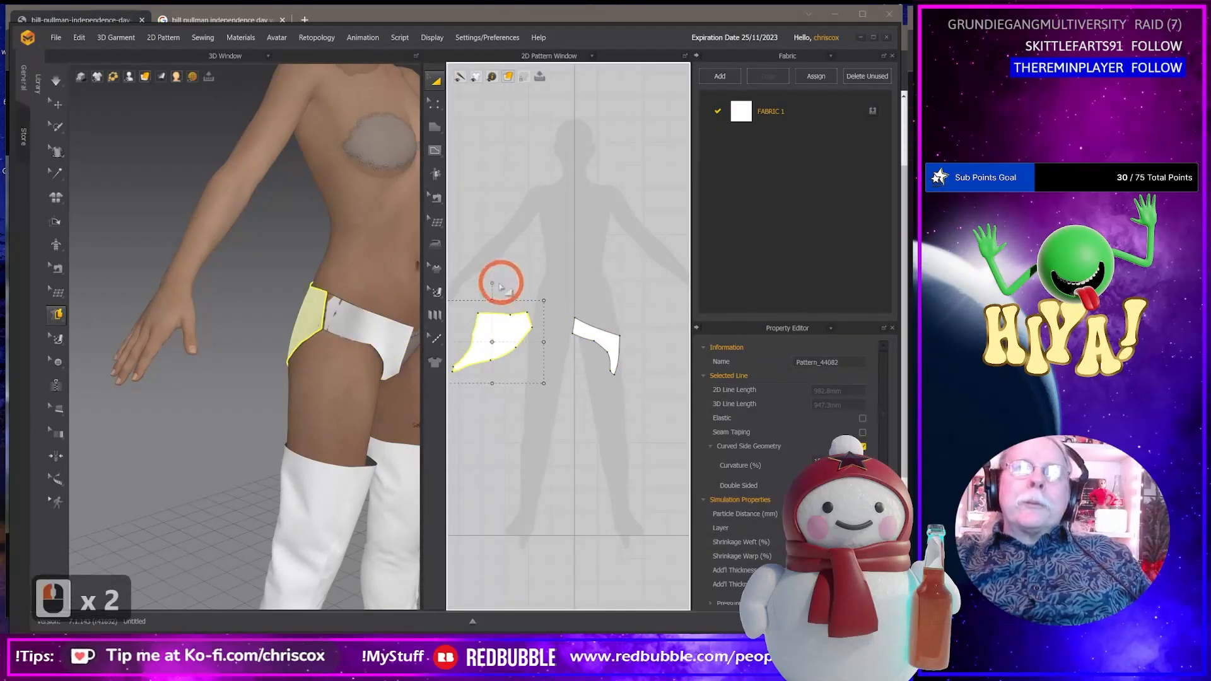
{"action": "left_click_drag", "start_coordinate": [494, 282], "coordinate": [483, 286]}
{"action": "left_click_drag", "start_coordinate": [503, 335], "coordinate": [520, 339]}
Try to trace the back piece as a five-sided polygon with sides of about 30, 367, 66, 273 and 253 mm, and undo it.
{"action": "scroll", "coordinate": [571, 372], "scroll_direction": "up", "scroll_amount": 7}
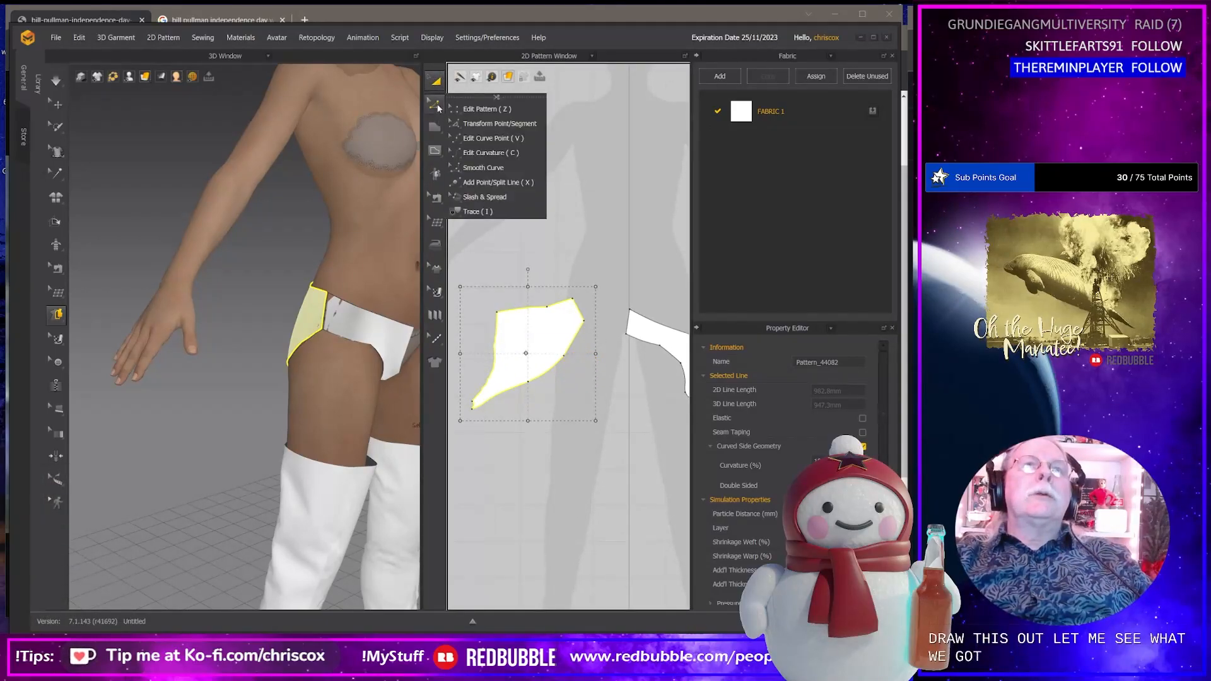
{"action": "mouse_move", "coordinate": [439, 125]}
{"action": "left_click", "coordinate": [482, 133]}
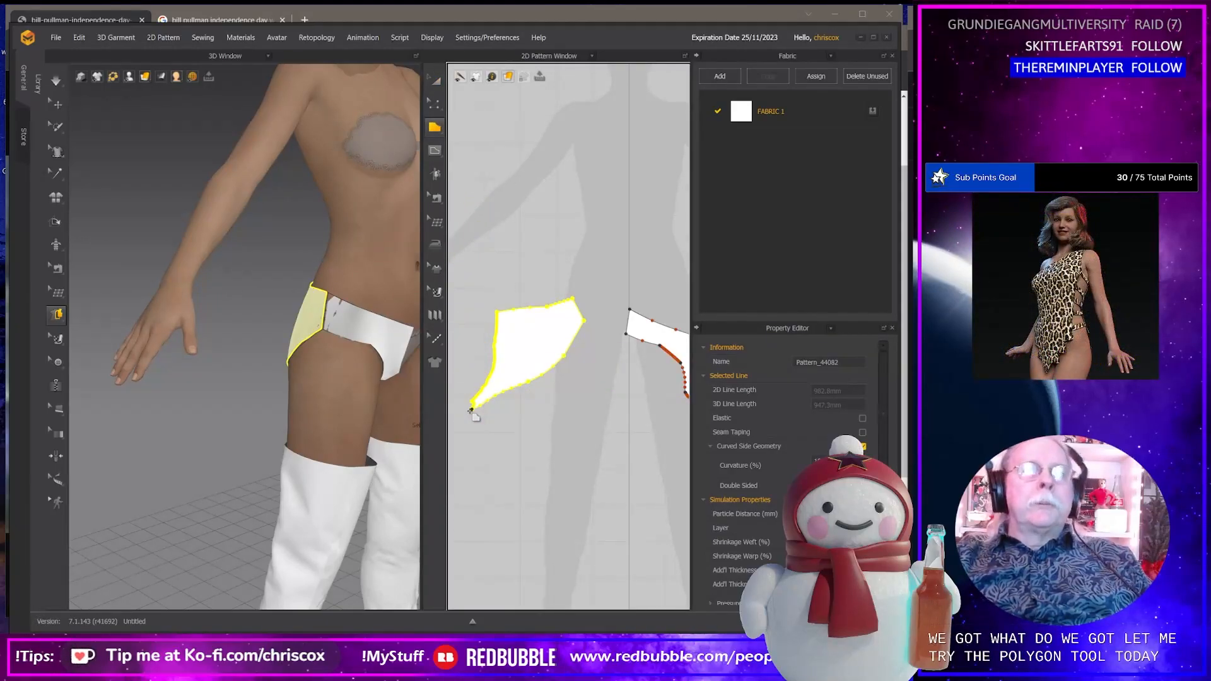
{"action": "scroll", "coordinate": [481, 411], "scroll_direction": "up", "scroll_amount": 2}
{"action": "scroll", "coordinate": [486, 418], "scroll_direction": "down", "scroll_amount": 4}
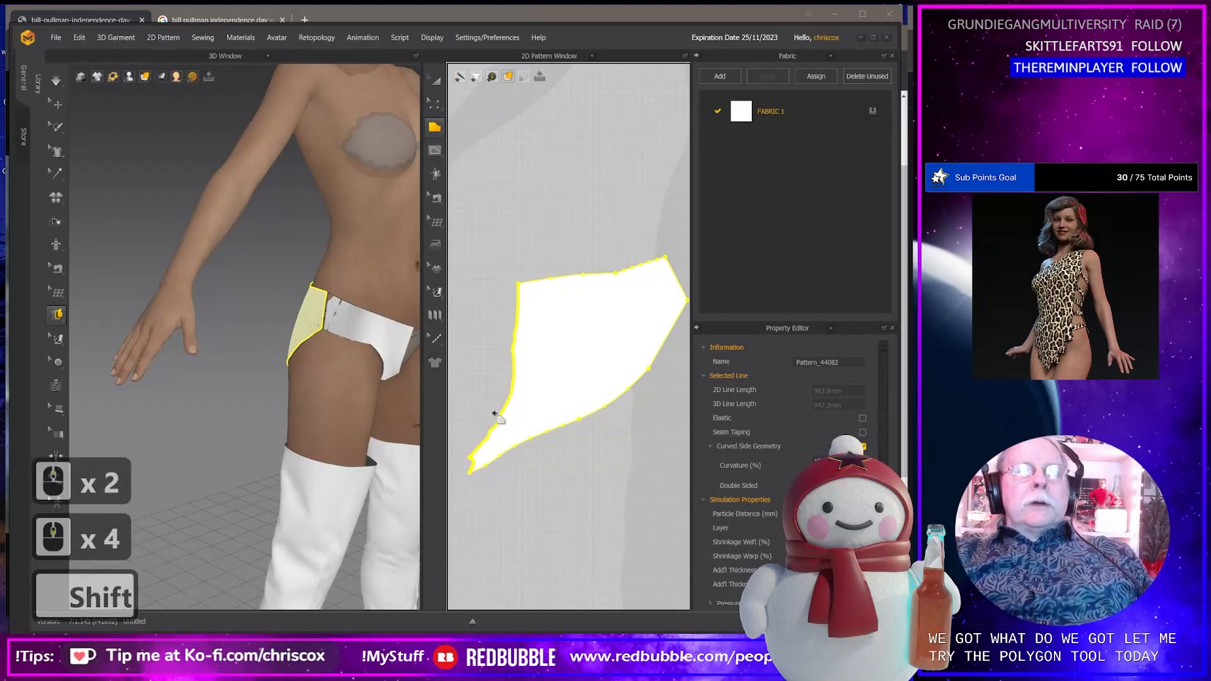
{"action": "middle_click_drag", "start_coordinate": [494, 414], "coordinate": [505, 378], "text": "shift"}
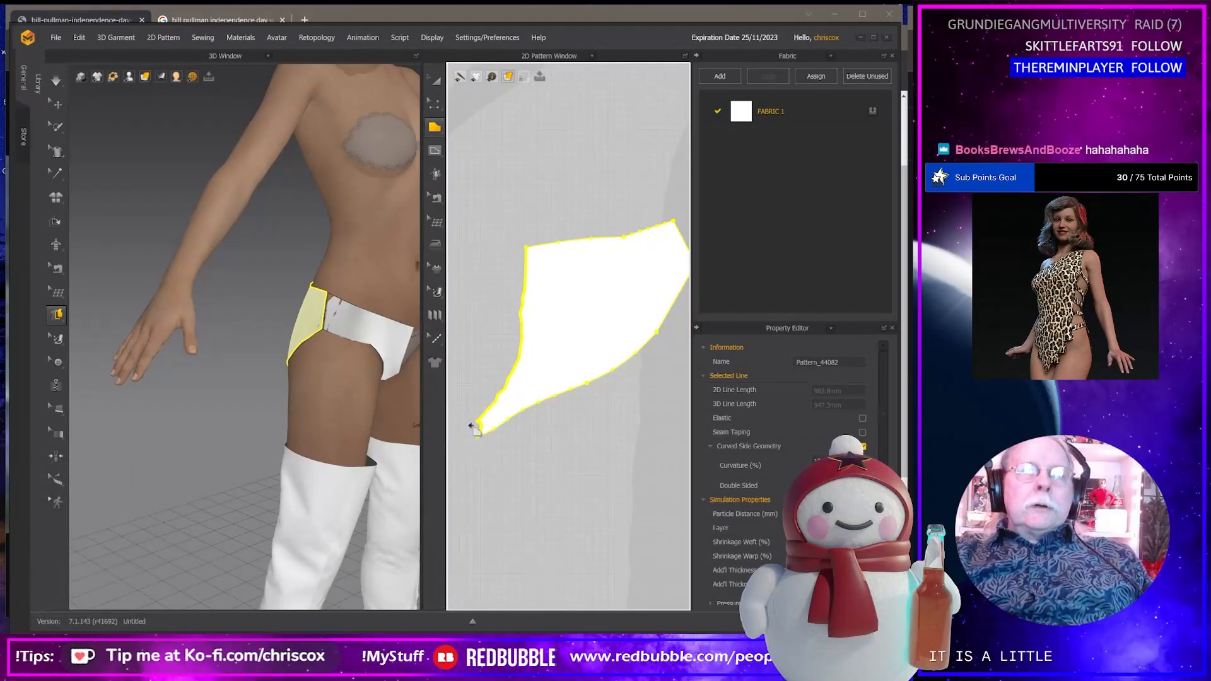
{"action": "left_click", "coordinate": [493, 426], "text": "shift"}
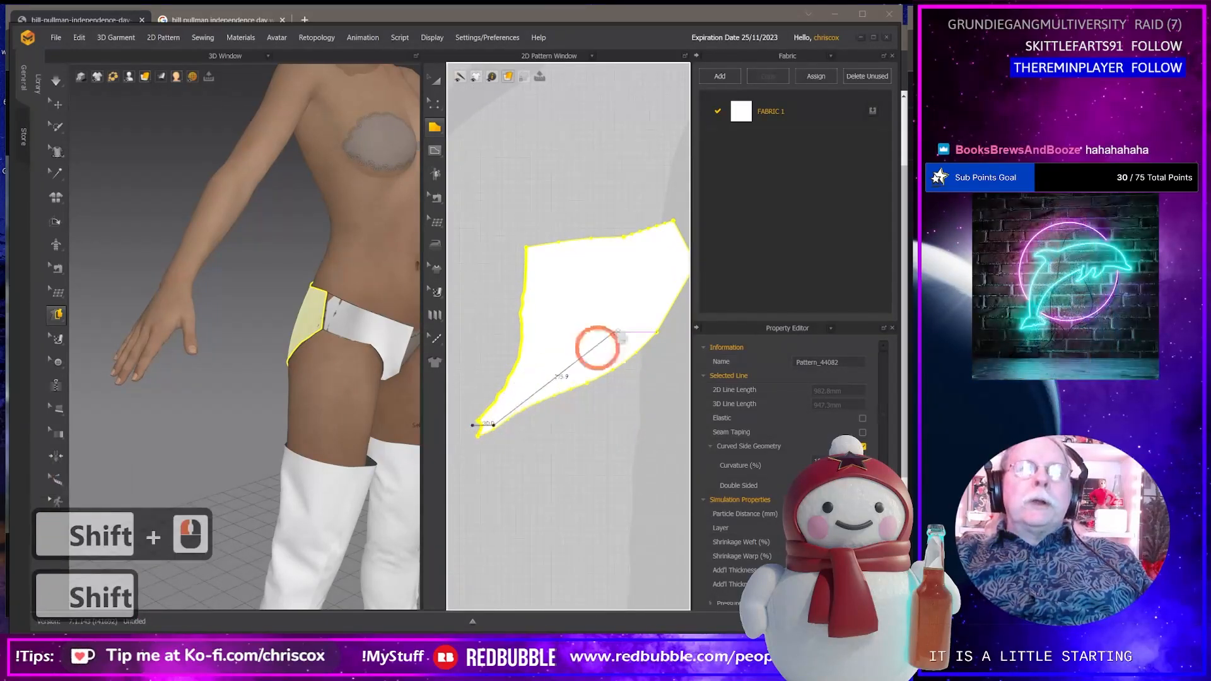
{"action": "middle_click_drag", "start_coordinate": [639, 309], "coordinate": [557, 344]}
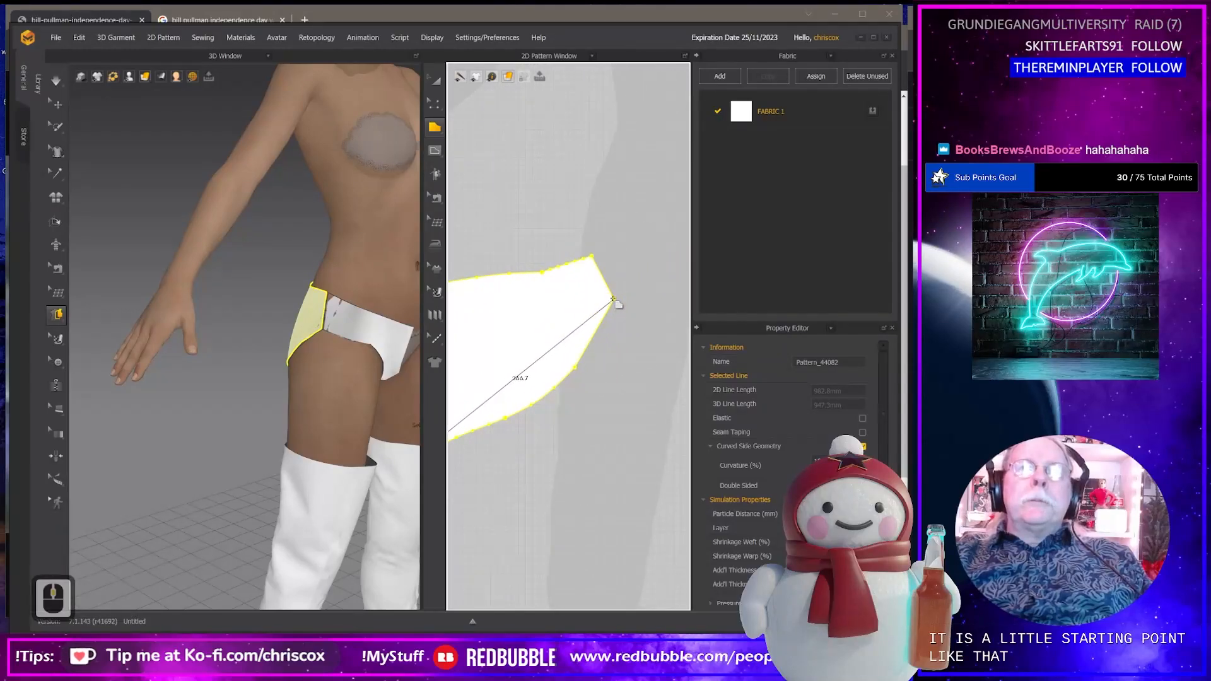
{"action": "left_click", "coordinate": [614, 299]}
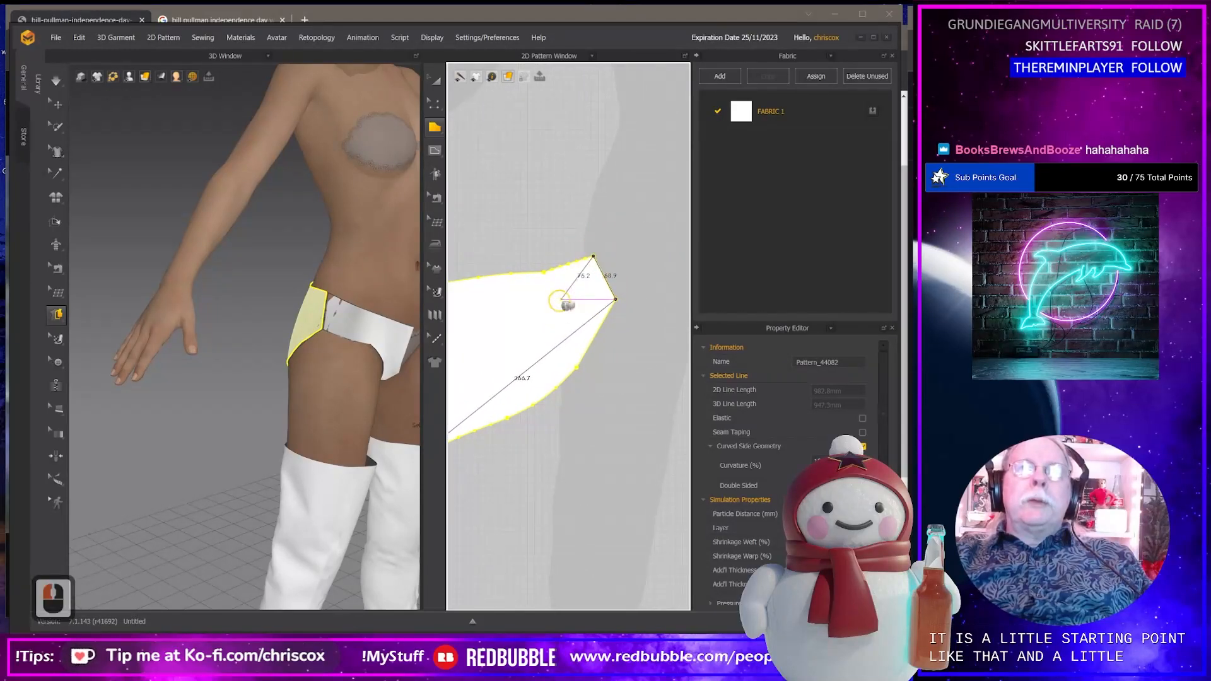
{"action": "middle_click_drag", "start_coordinate": [559, 297], "coordinate": [681, 275]}
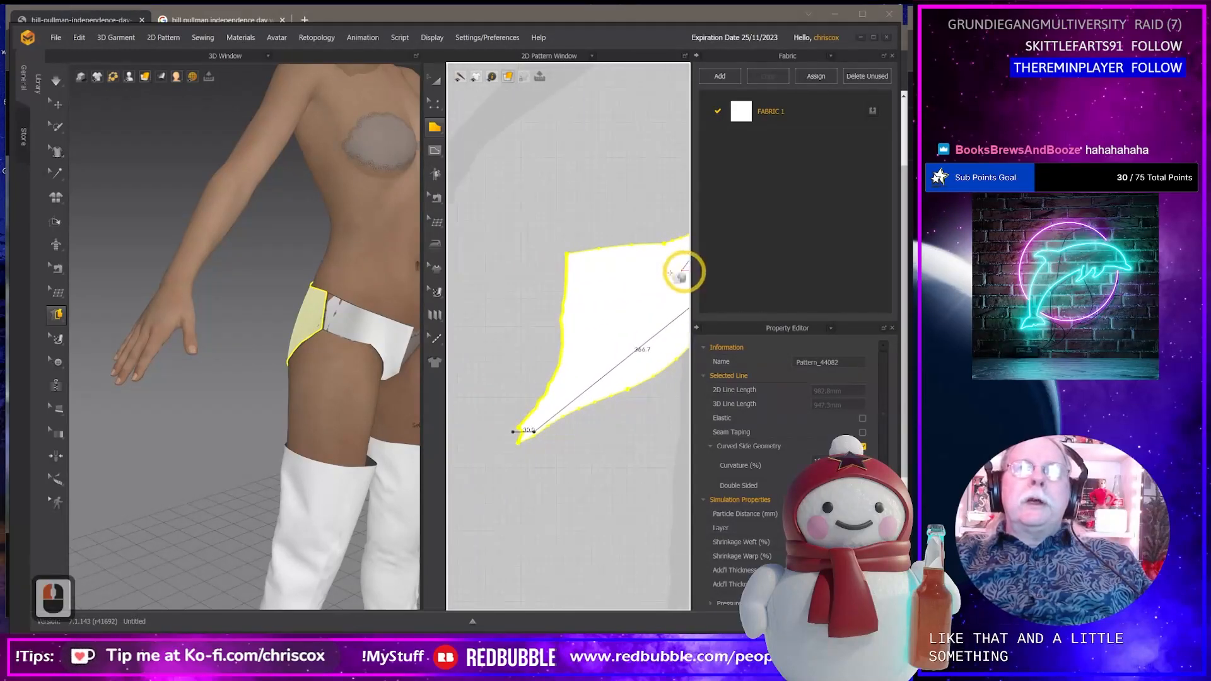
{"action": "left_click", "coordinate": [524, 253]}
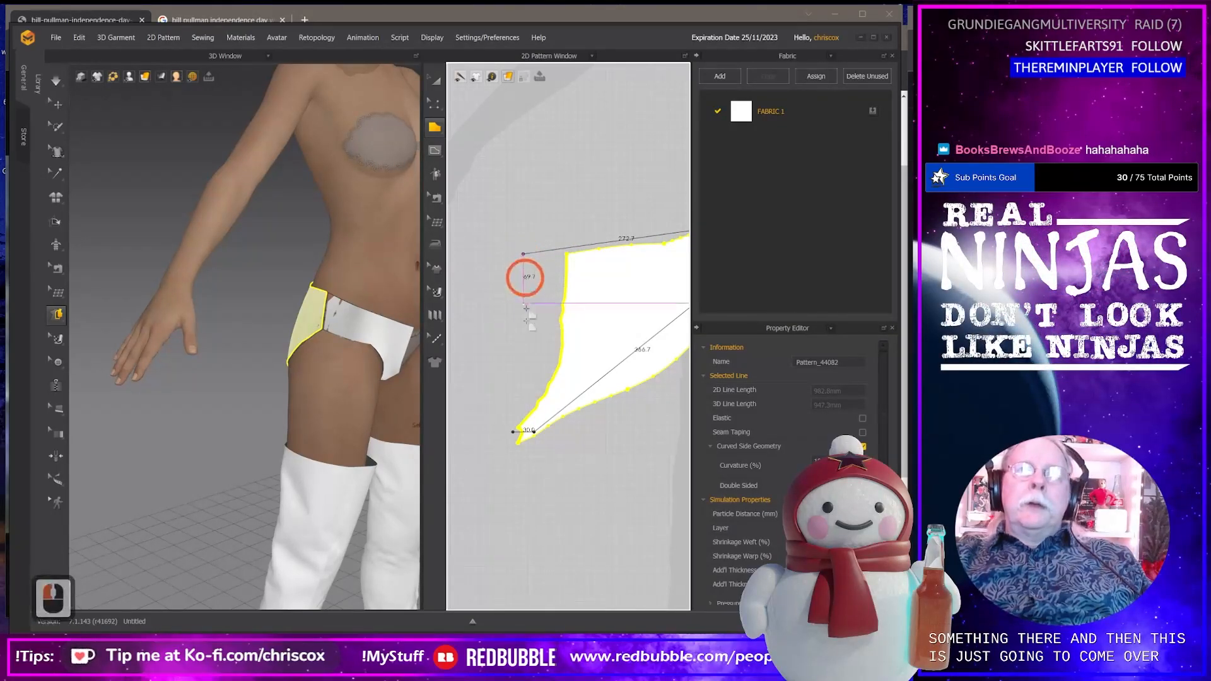
{"action": "left_click", "coordinate": [513, 432]}
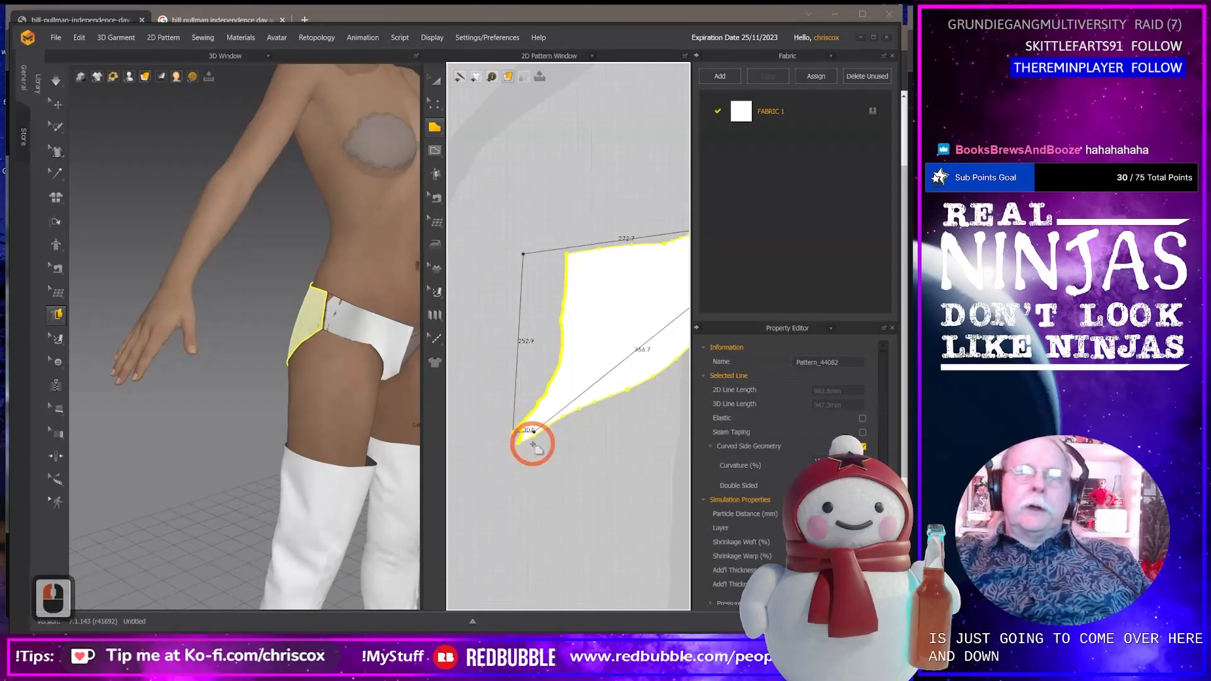
{"action": "key", "text": "ctrl+z"}
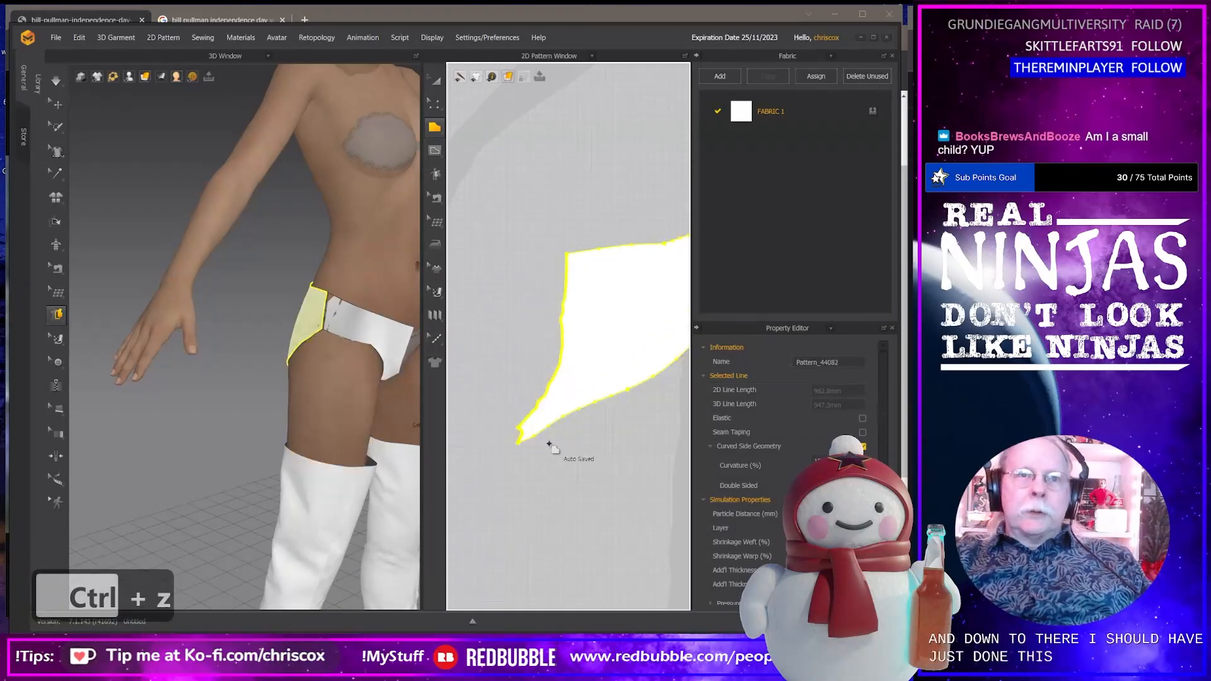
Trace the back piece as a five-sided polygon with a crotch edge of about 27 mm, centre 254 mm, waist 282 mm and side 69 mm.
{"action": "left_click", "coordinate": [536, 435]}
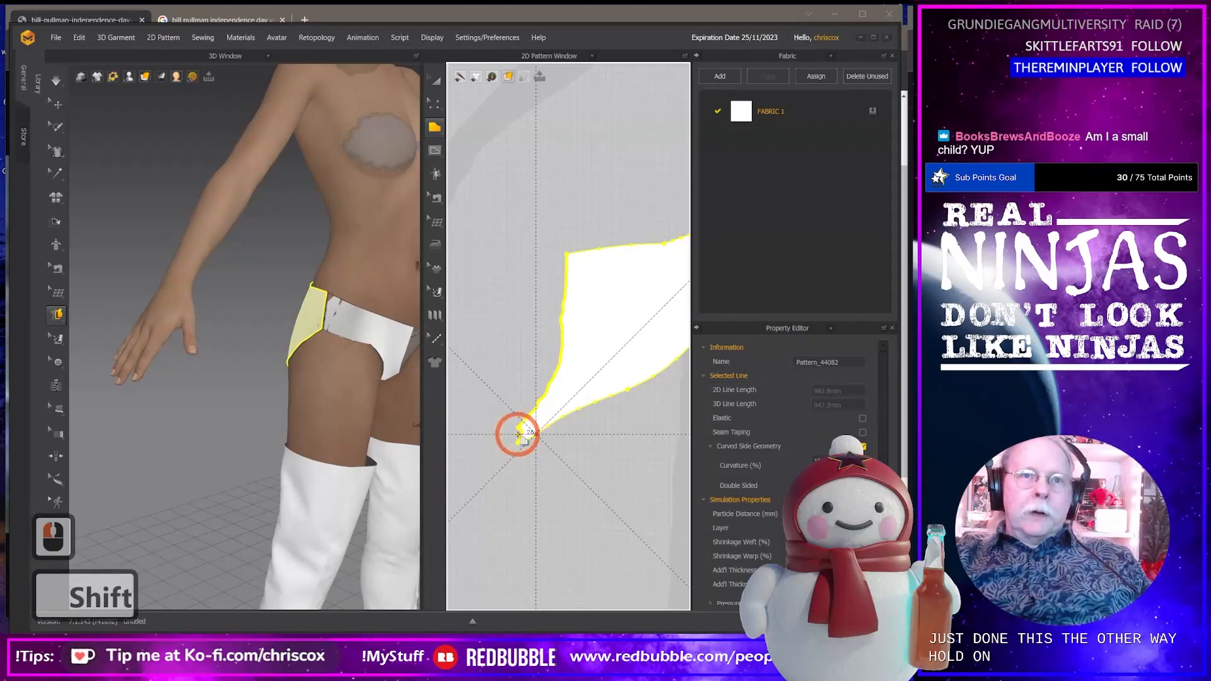
{"action": "left_click", "coordinate": [518, 433], "text": "shift"}
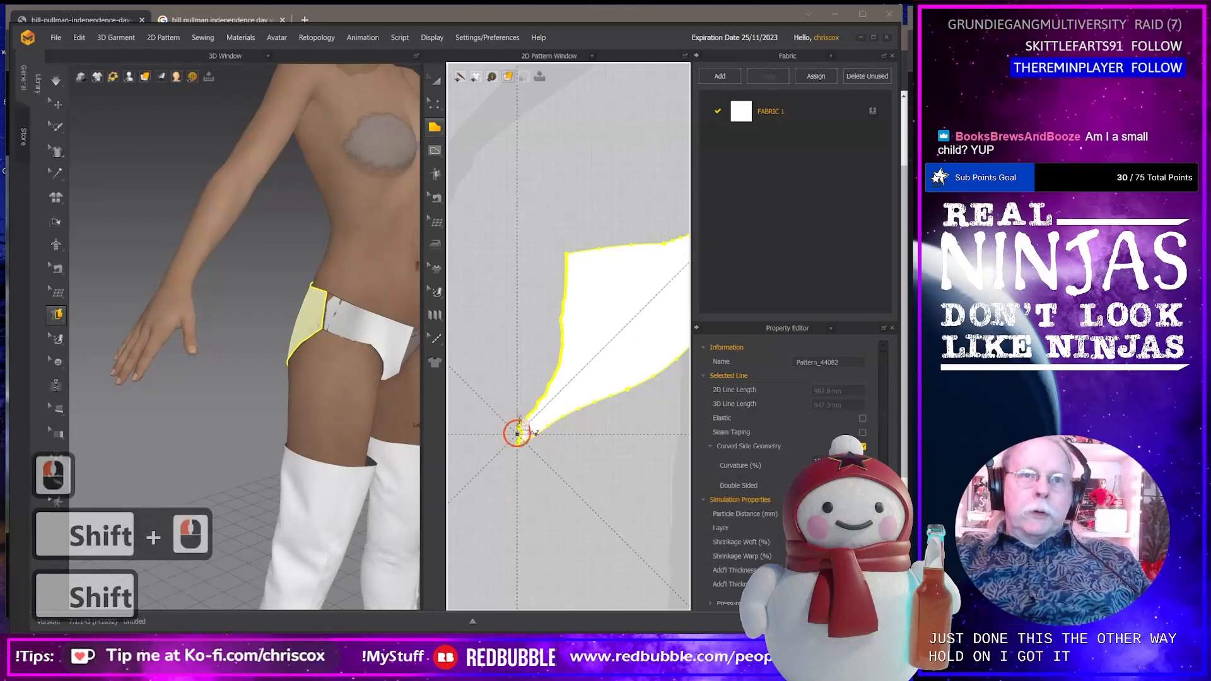
{"action": "left_click", "coordinate": [517, 254], "text": "shift"}
{"action": "middle_click_drag", "start_coordinate": [575, 260], "coordinate": [469, 294]}
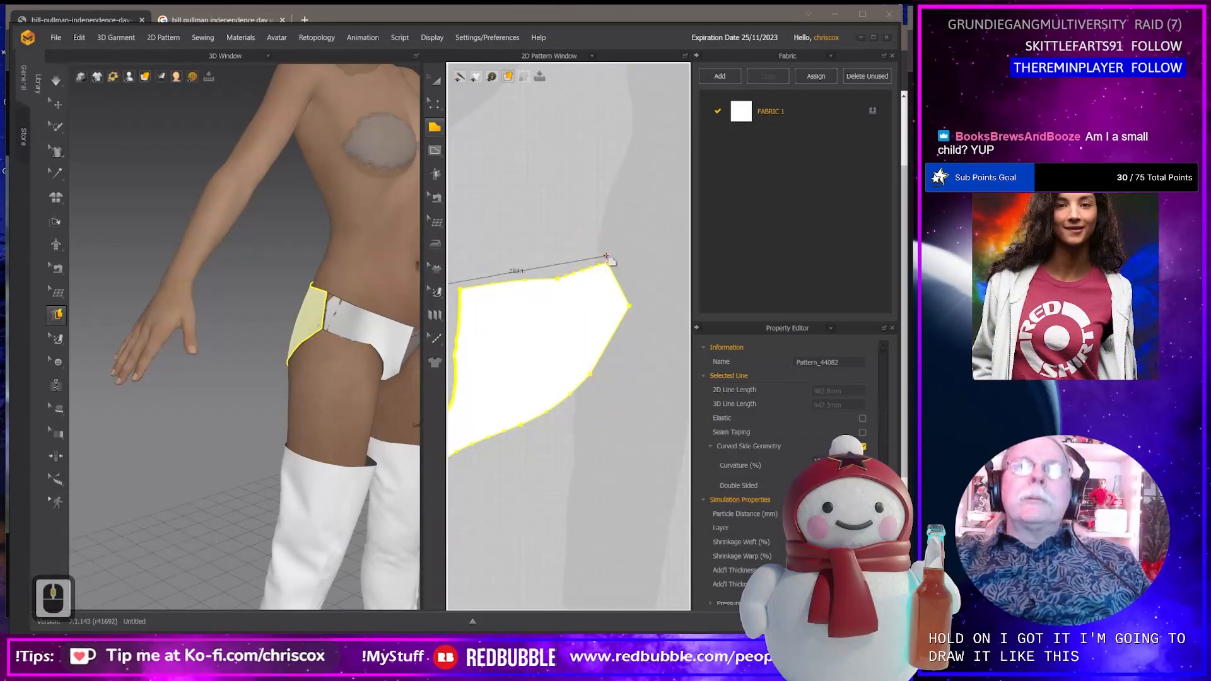
{"action": "left_click", "coordinate": [607, 262]}
{"action": "left_click", "coordinate": [629, 304]}
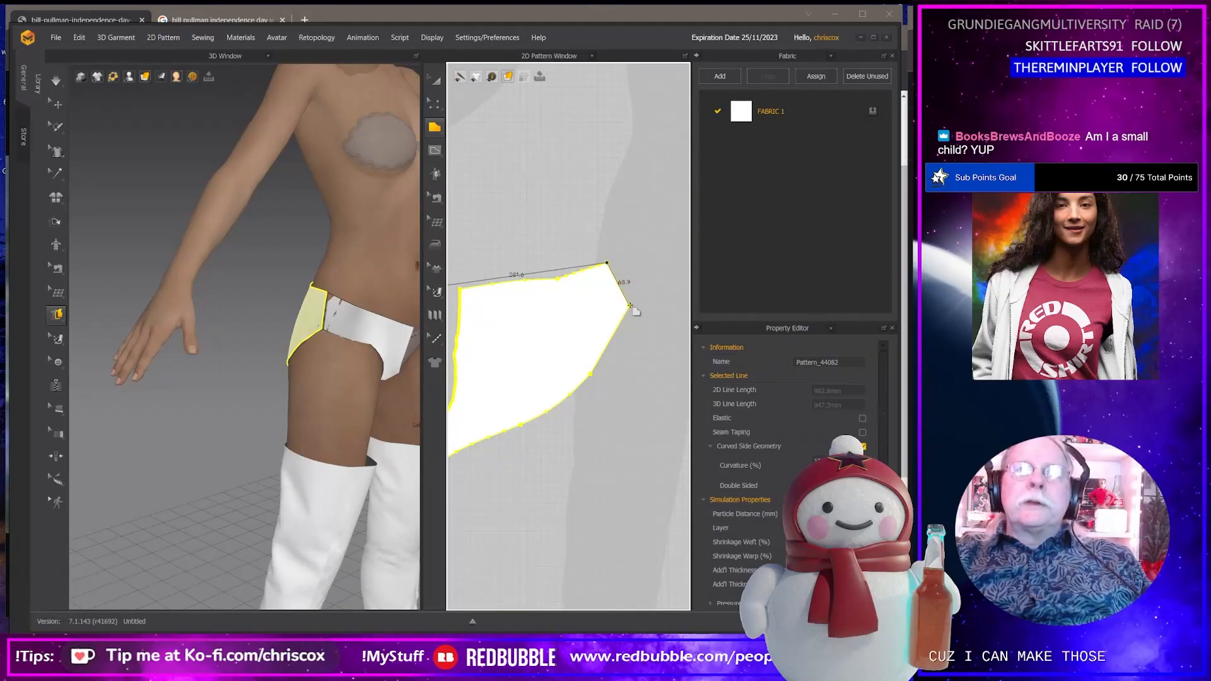
{"action": "middle_click_drag", "start_coordinate": [600, 327], "coordinate": [668, 305]}
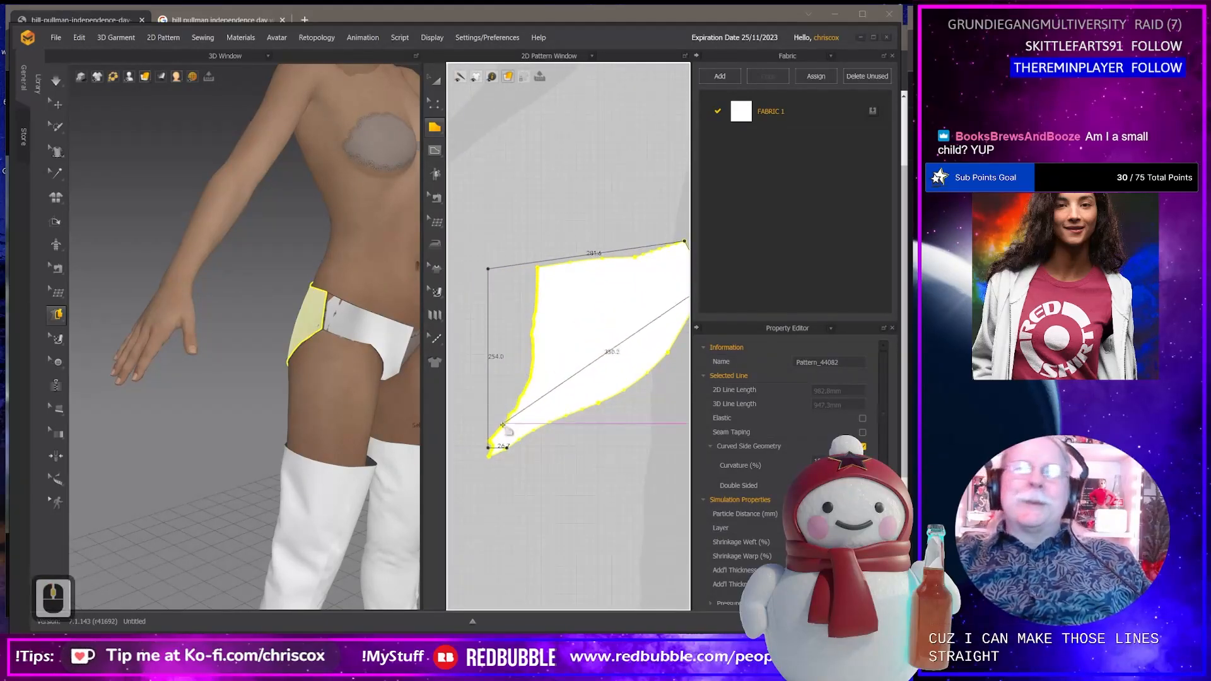
{"action": "left_click", "coordinate": [507, 448]}
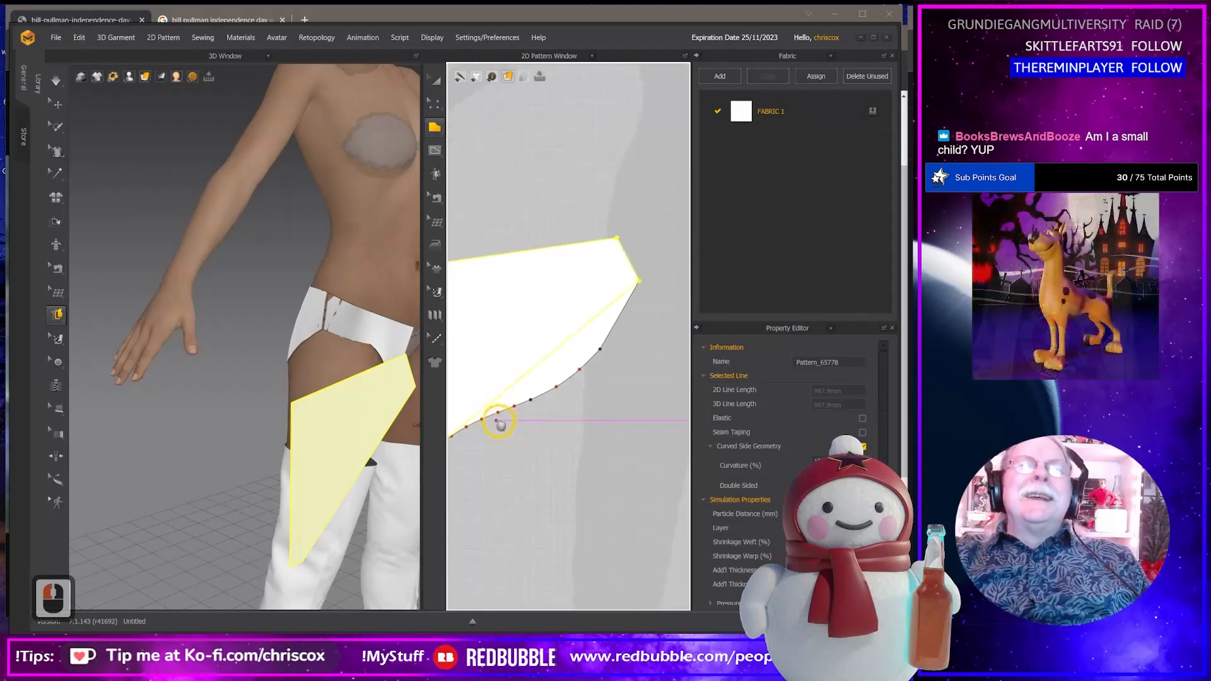
Move the new back polygon up clear of the flattened back piece and delete that old guide piece.
{"action": "scroll", "coordinate": [548, 431], "scroll_direction": "down", "scroll_amount": 3}
{"action": "middle_click_drag", "start_coordinate": [547, 432], "coordinate": [576, 435]}
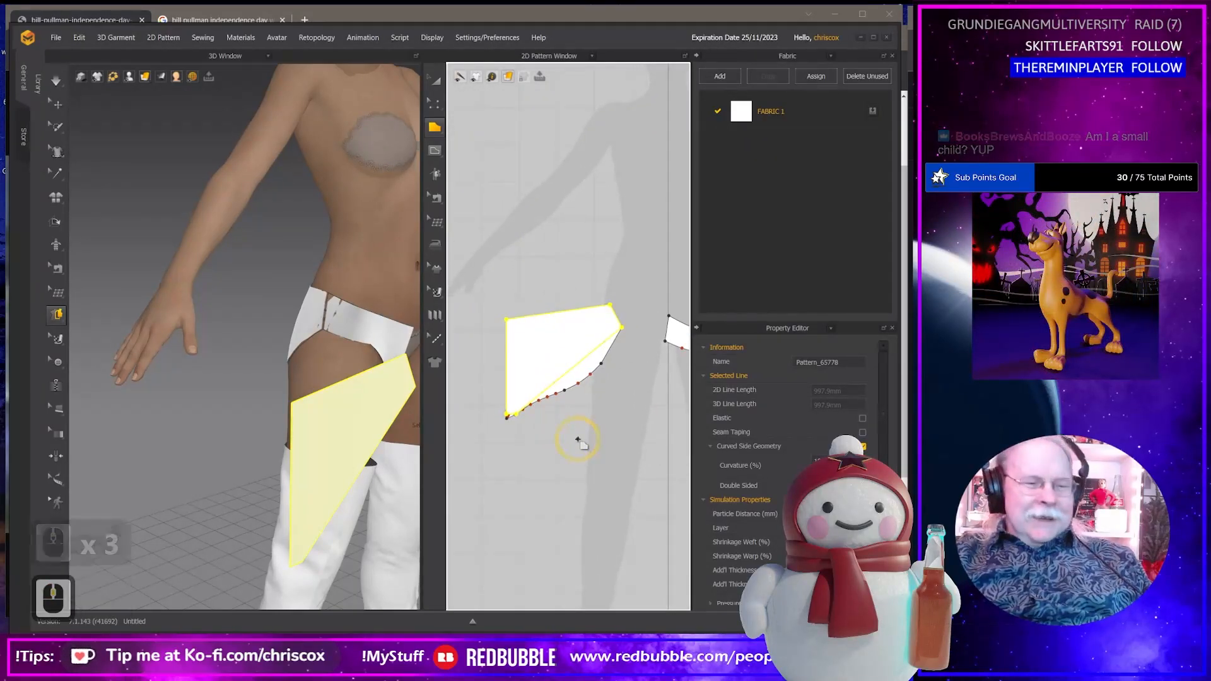
{"action": "key", "text": "a"}
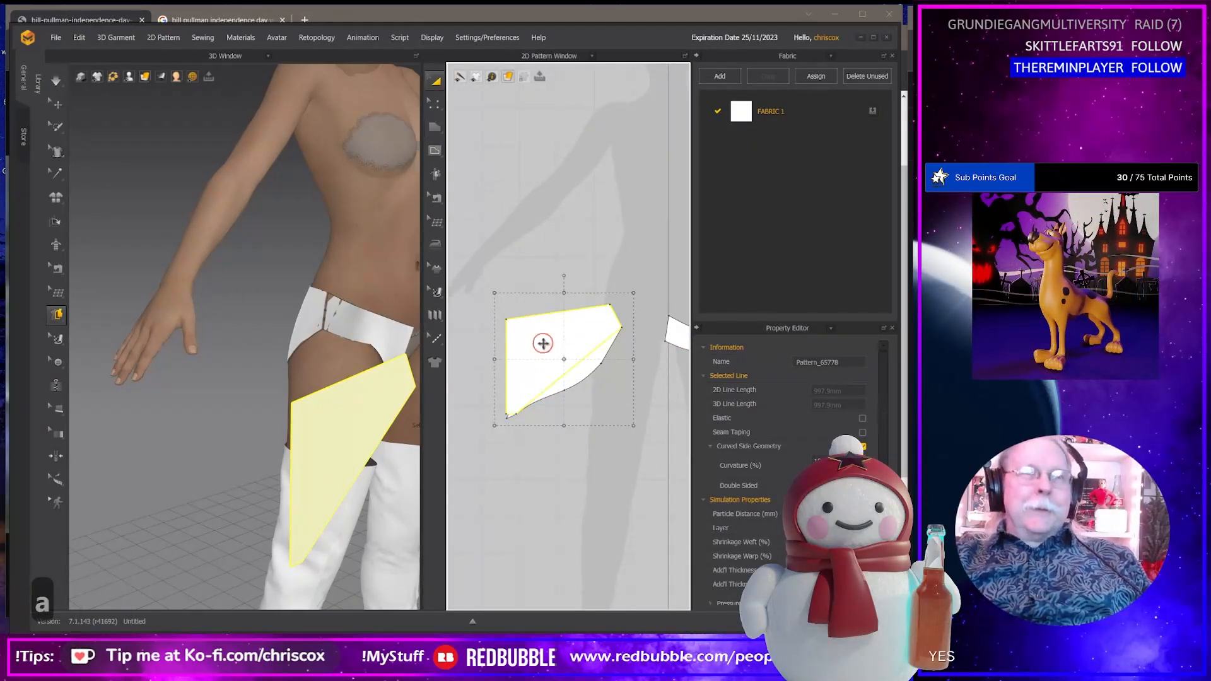
{"action": "left_click_drag", "start_coordinate": [542, 343], "coordinate": [540, 220]}
{"action": "middle_click_drag", "start_coordinate": [565, 315], "coordinate": [565, 333]}
{"action": "left_click", "coordinate": [562, 367]}
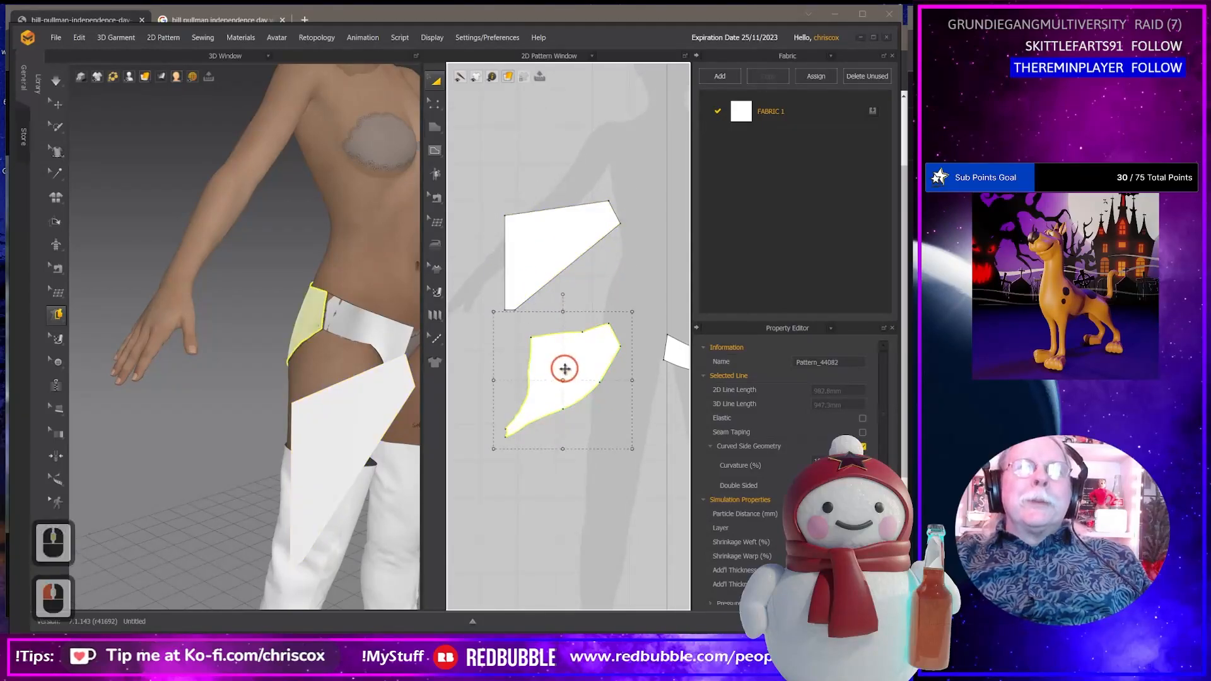
{"action": "key", "text": "Delete"}
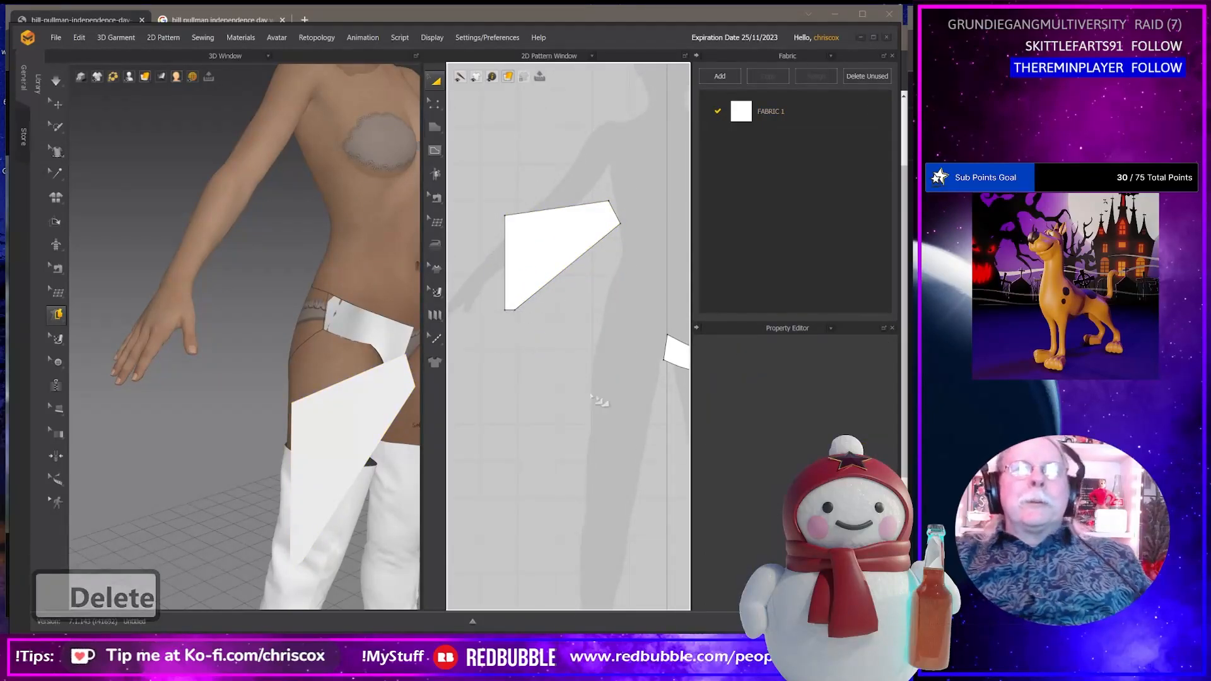
Shift the front piece slightly and trace it as a five-sided polygon with sides of about 172, 39, 246, 69 and 209 mm.
{"action": "middle_click_drag", "start_coordinate": [616, 400], "coordinate": [545, 394]}
{"action": "left_click_drag", "start_coordinate": [655, 372], "coordinate": [633, 368]}
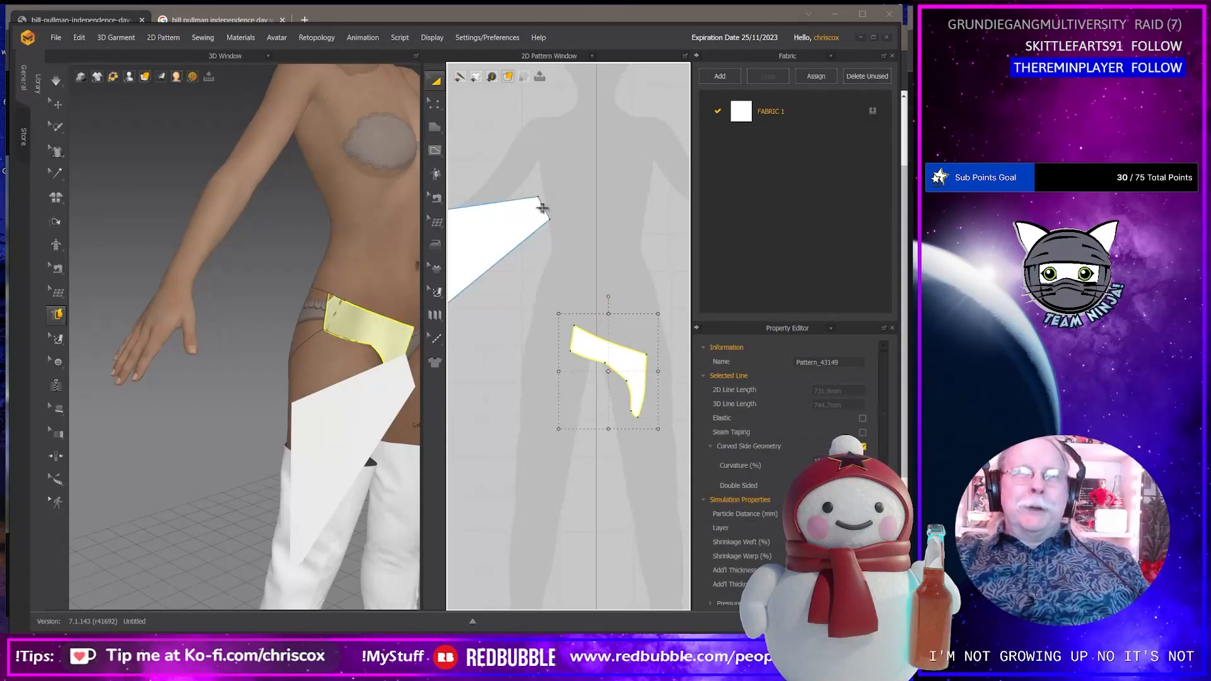
{"action": "left_click", "coordinate": [435, 128]}
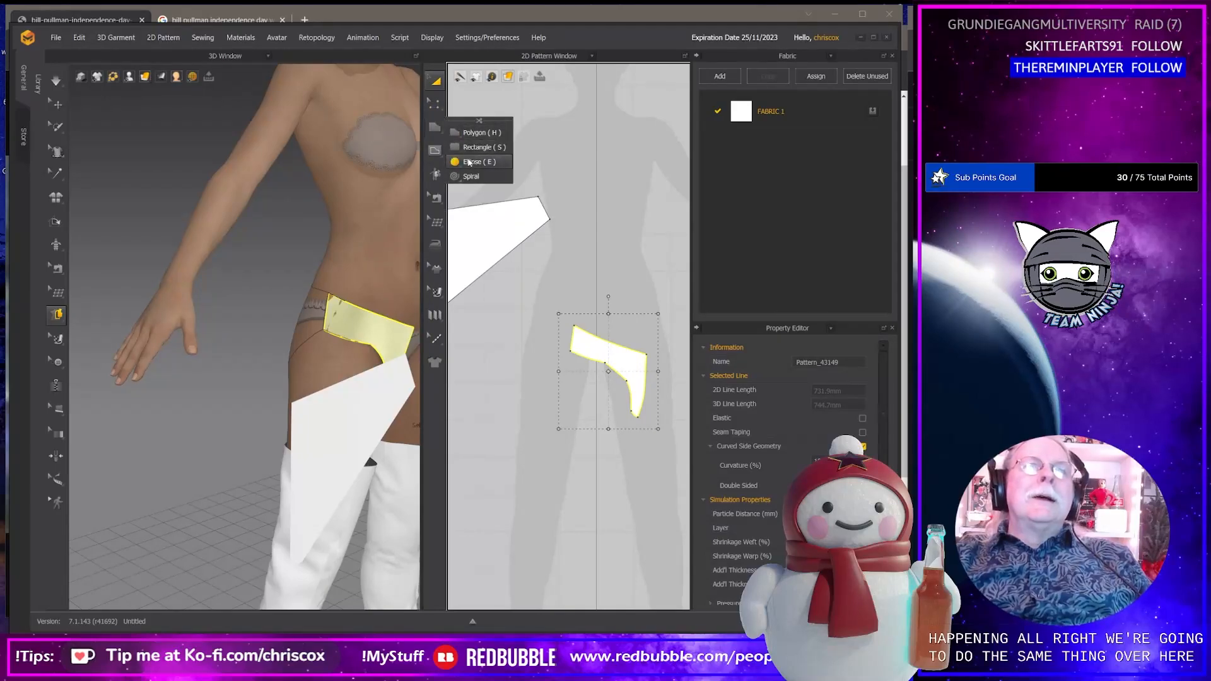
{"action": "left_click", "coordinate": [477, 146]}
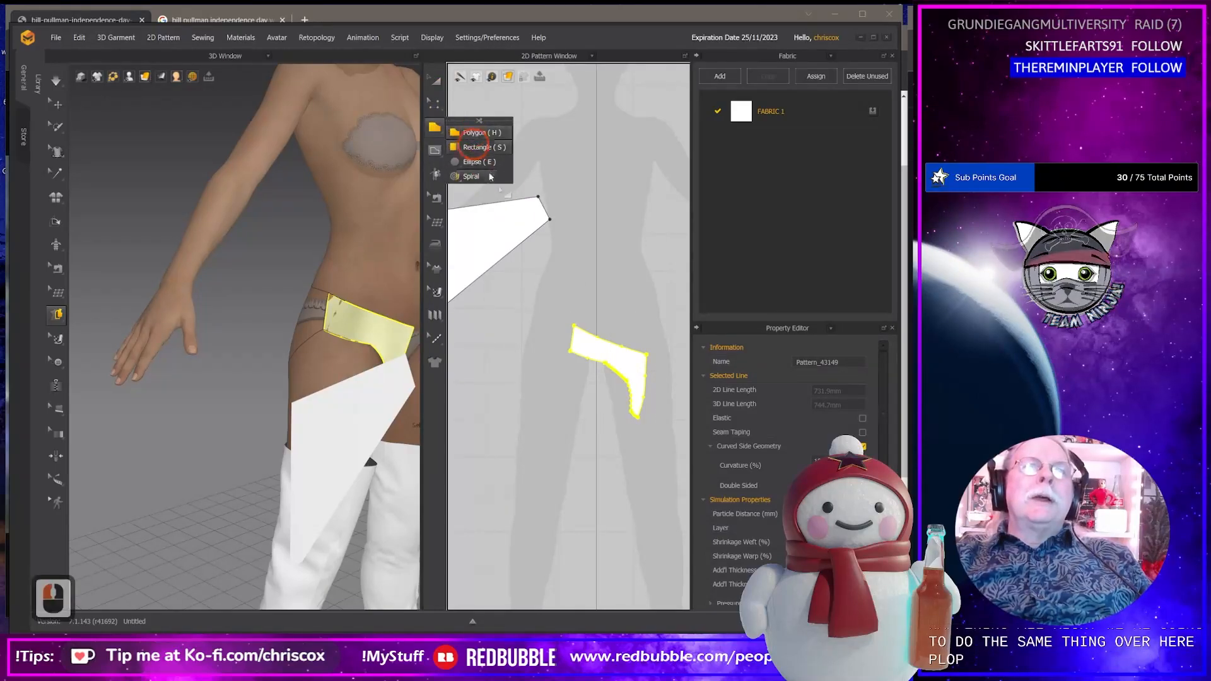
{"action": "left_click", "coordinate": [647, 361]}
{"action": "left_click", "coordinate": [640, 419], "text": "shift"}
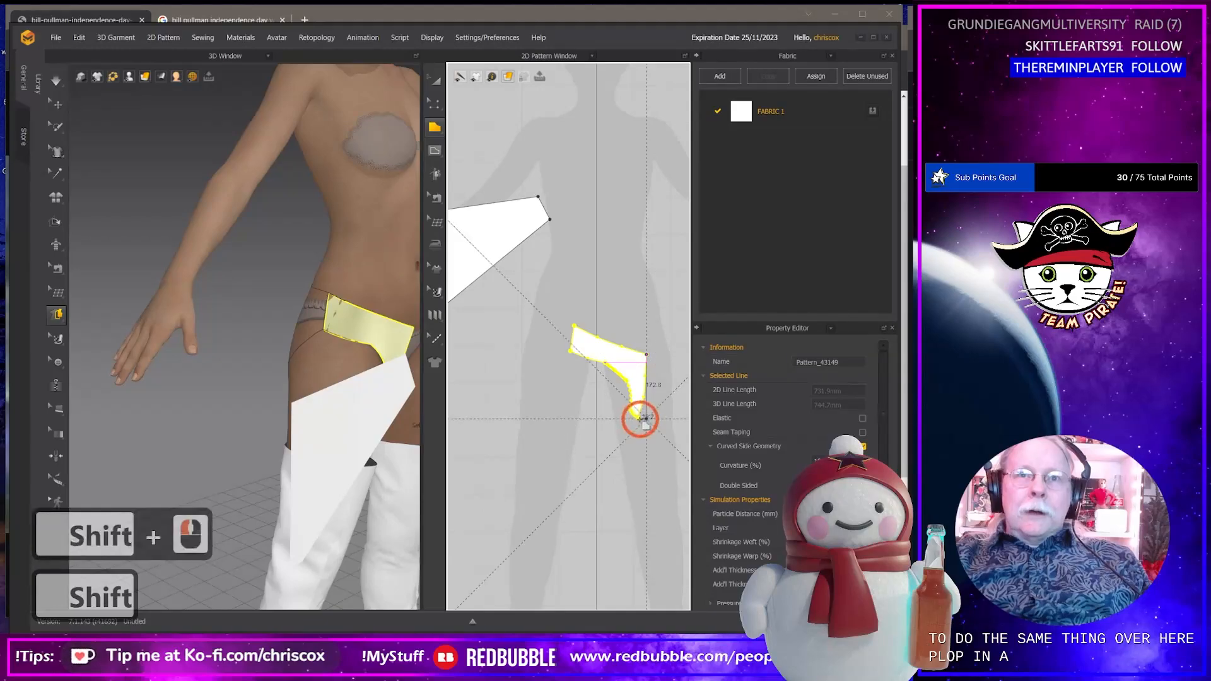
{"action": "left_click", "coordinate": [632, 419], "text": "shift"}
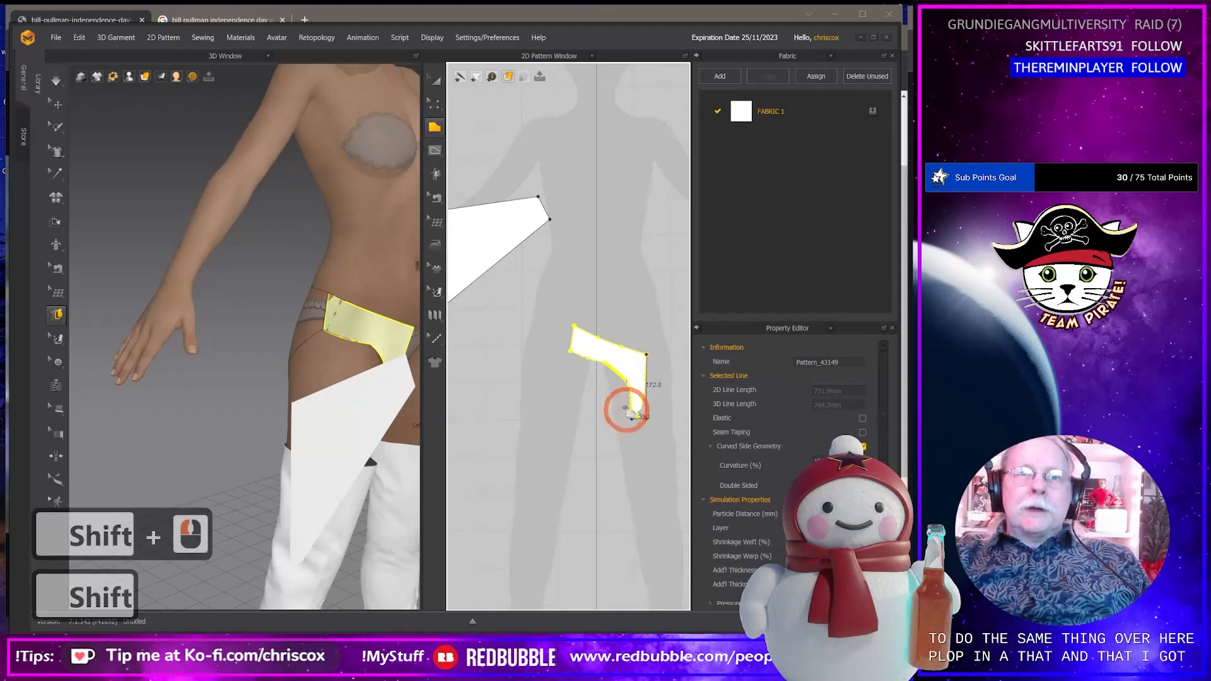
{"action": "left_click", "coordinate": [574, 329]}
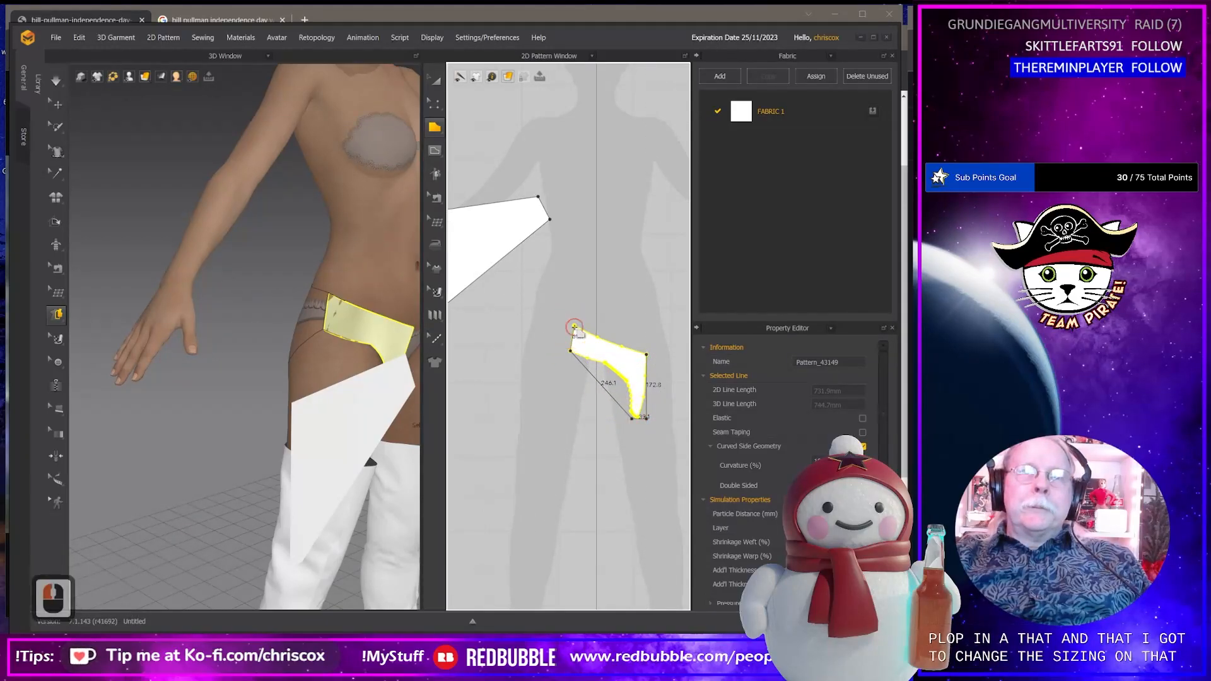
{"action": "left_click", "coordinate": [648, 354]}
{"action": "left_click", "coordinate": [644, 356]}
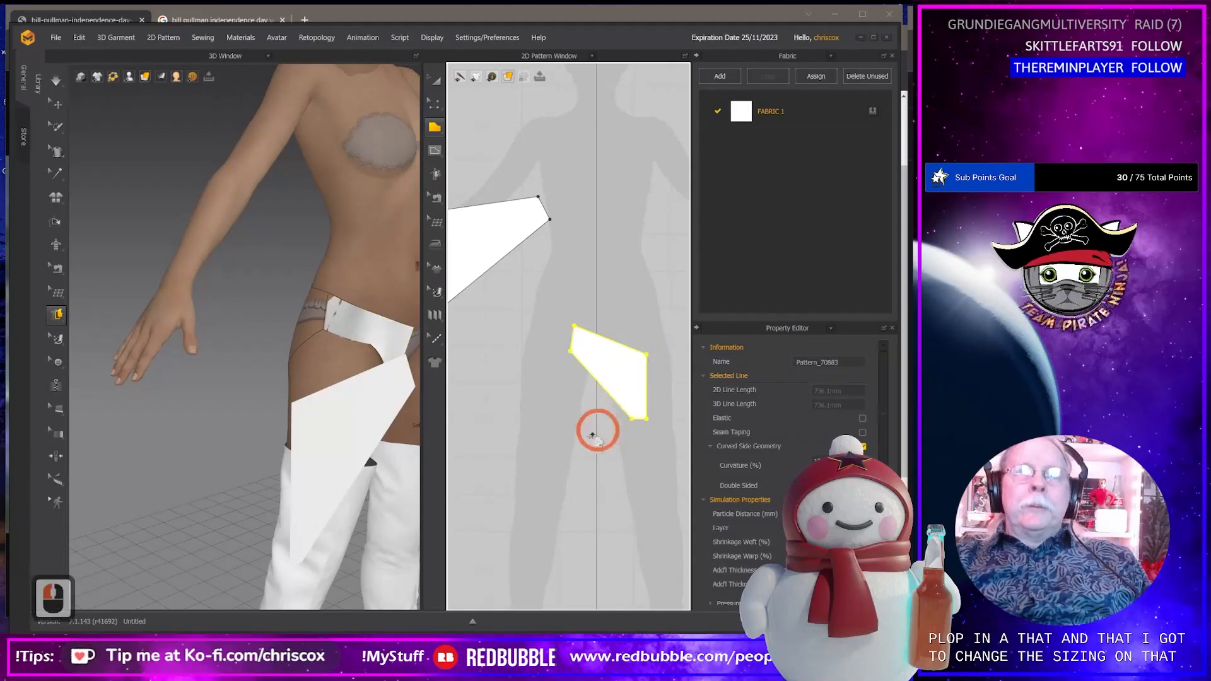
Measure the short side edges of the front and back polygons and the back polygon's crotch edge.
{"action": "middle_click_drag", "start_coordinate": [581, 441], "coordinate": [613, 454]}
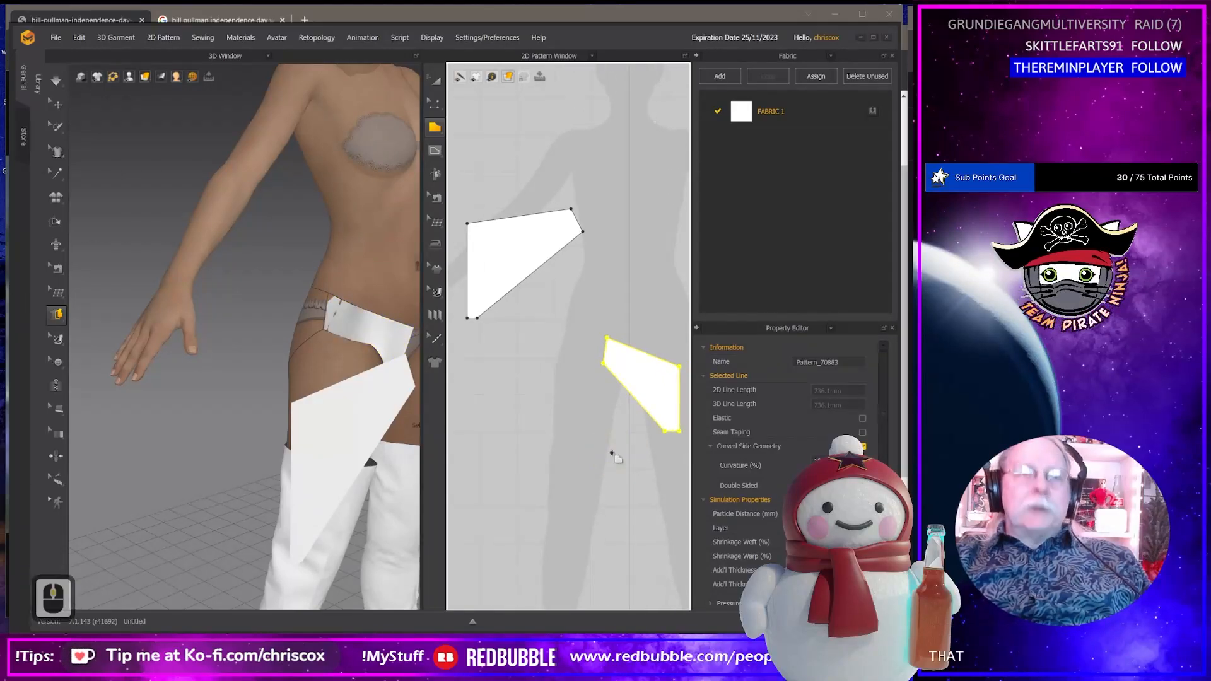
{"action": "key", "text": "z"}
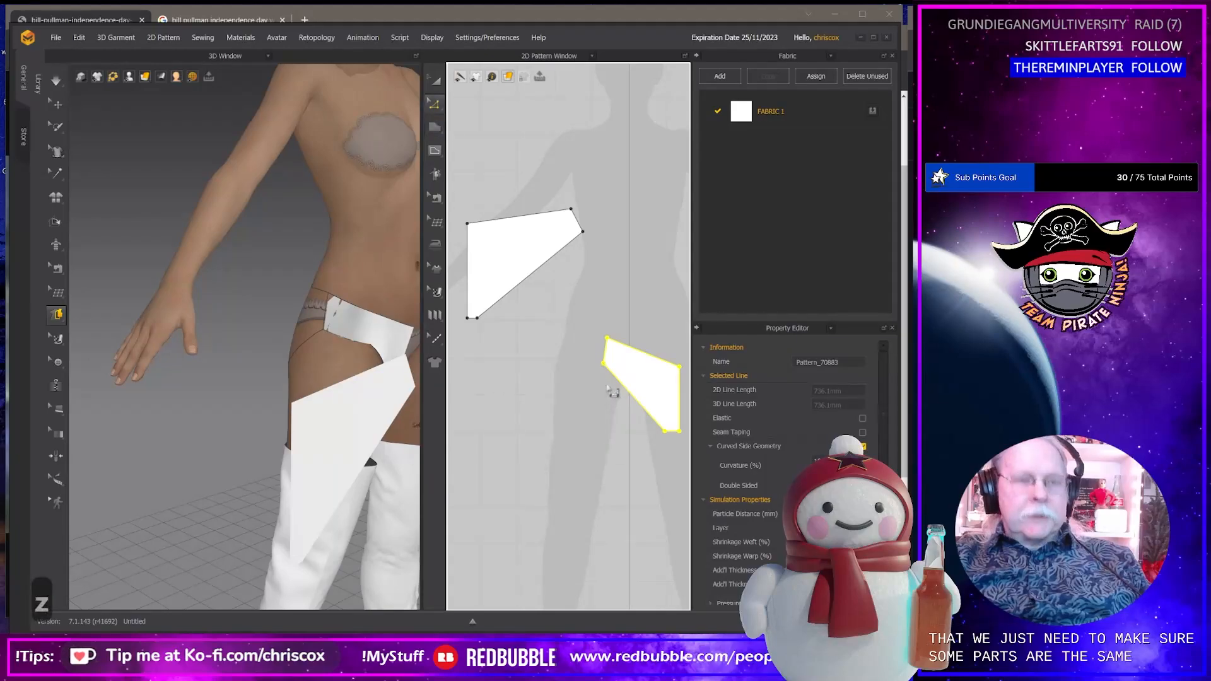
{"action": "left_click", "coordinate": [606, 349]}
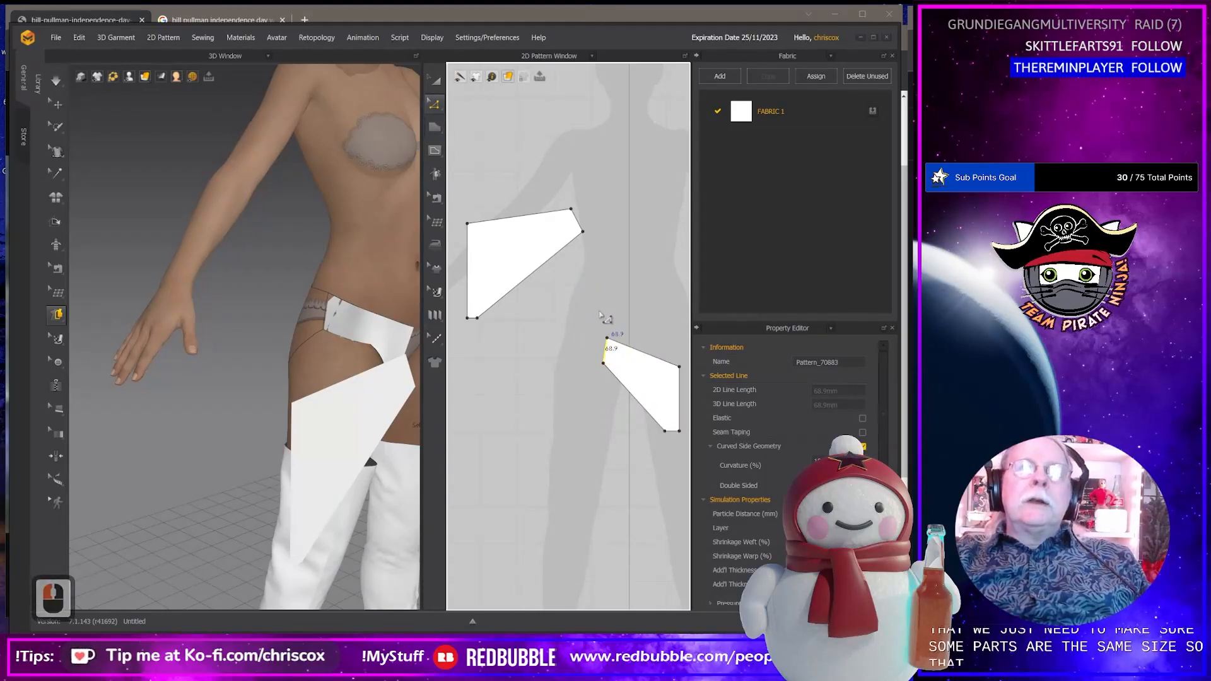
{"action": "left_click", "coordinate": [584, 224]}
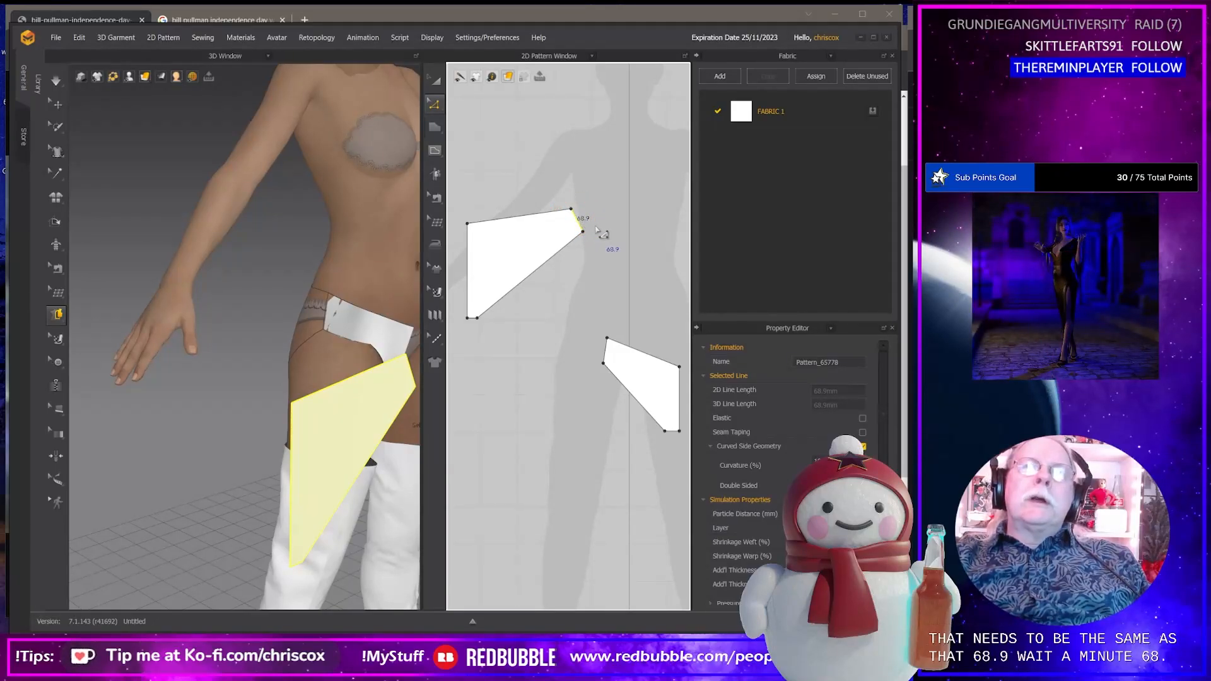
{"action": "left_click", "coordinate": [606, 351]}
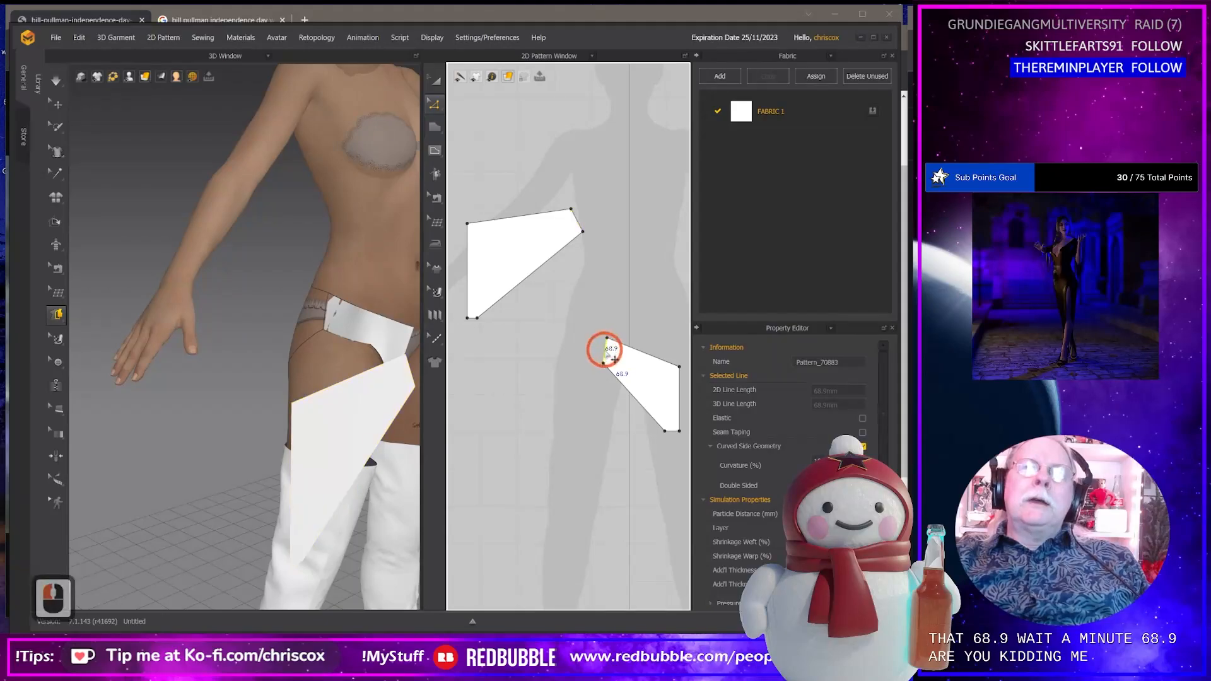
{"action": "left_click", "coordinate": [474, 317]}
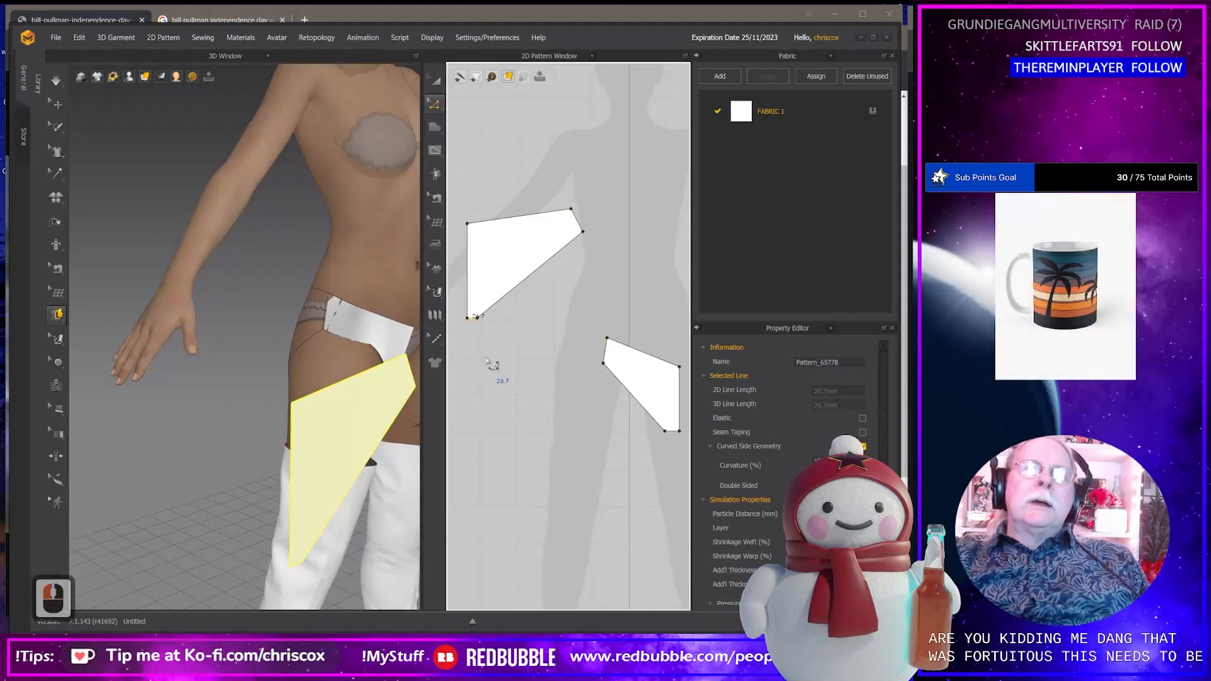
Change the length of the front polygon's short crotch edge to 35 mm with the direction set to End.
{"action": "left_click", "coordinate": [672, 431]}
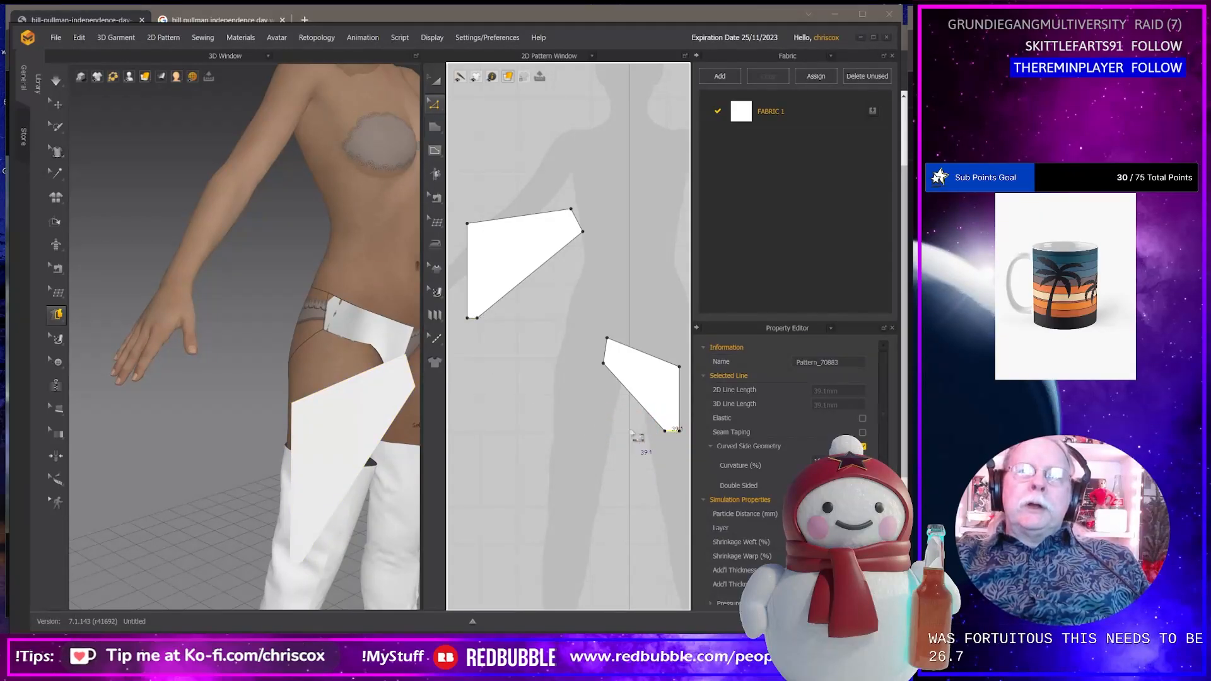
{"action": "right_click", "coordinate": [674, 434]}
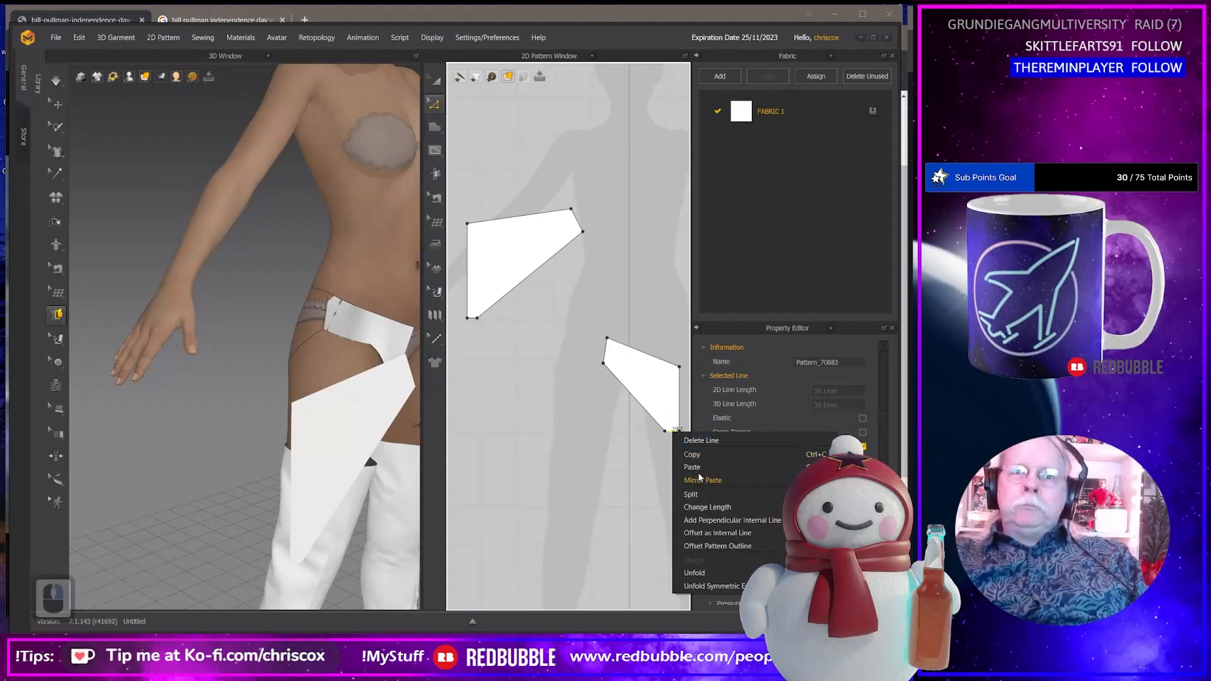
{"action": "left_click", "coordinate": [702, 508]}
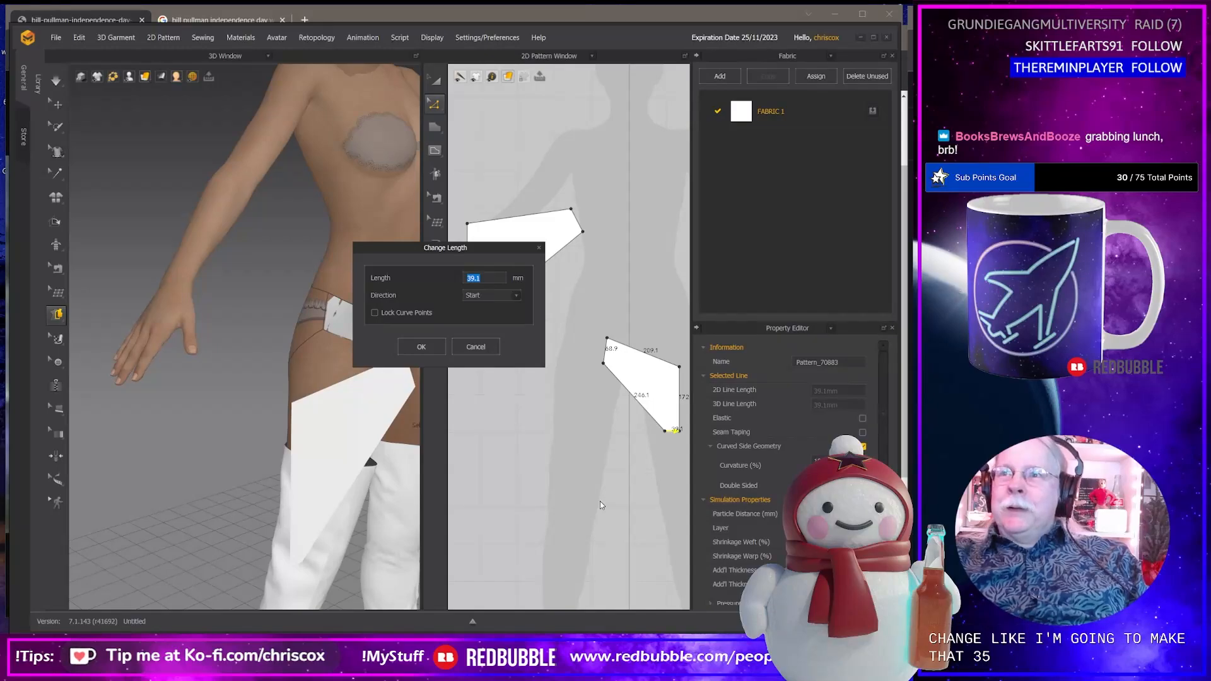
{"action": "type", "text": "35"}
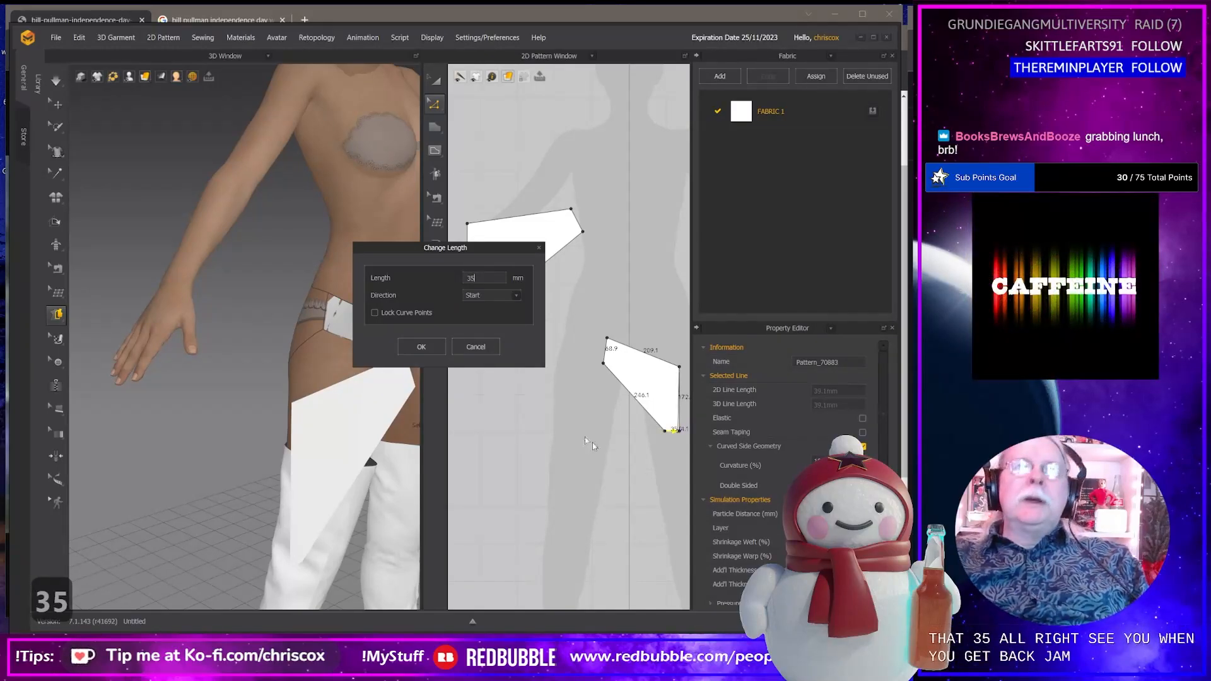
{"action": "left_click", "coordinate": [505, 296]}
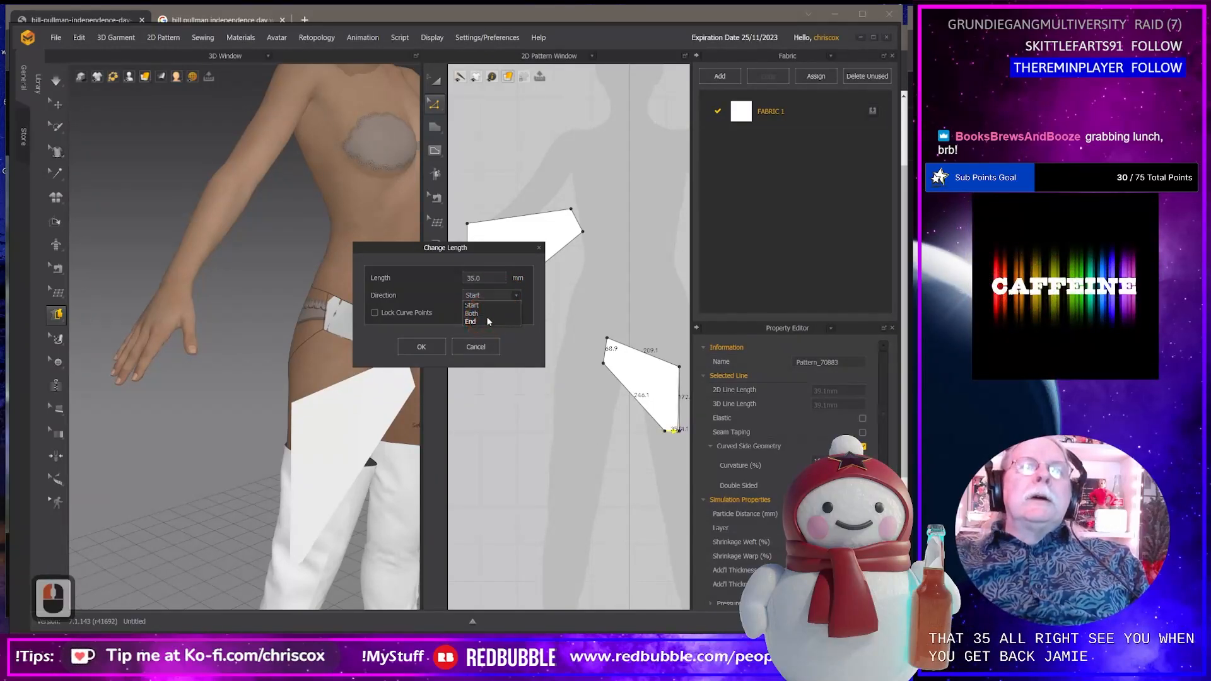
{"action": "left_click", "coordinate": [488, 321]}
{"action": "left_click", "coordinate": [421, 347]}
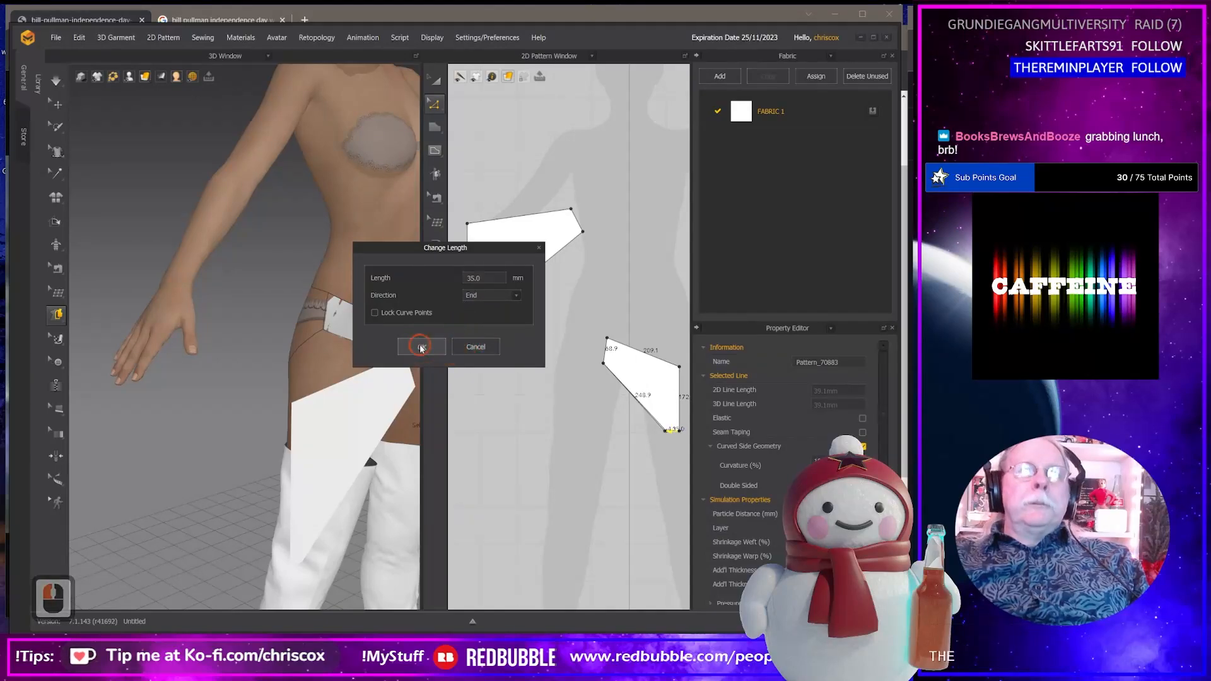
Change the length of the back polygon's short crotch edge to 35 mm, keeping the direction at Start.
{"action": "left_click", "coordinate": [474, 318]}
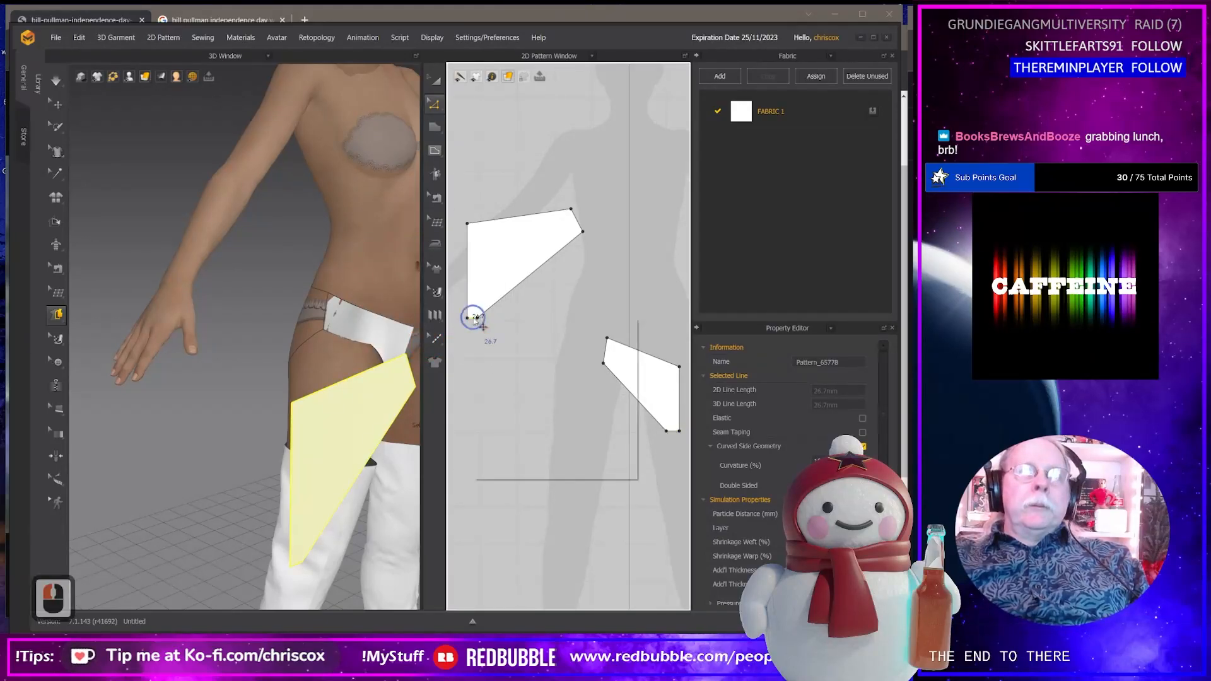
{"action": "right_click", "coordinate": [473, 318]}
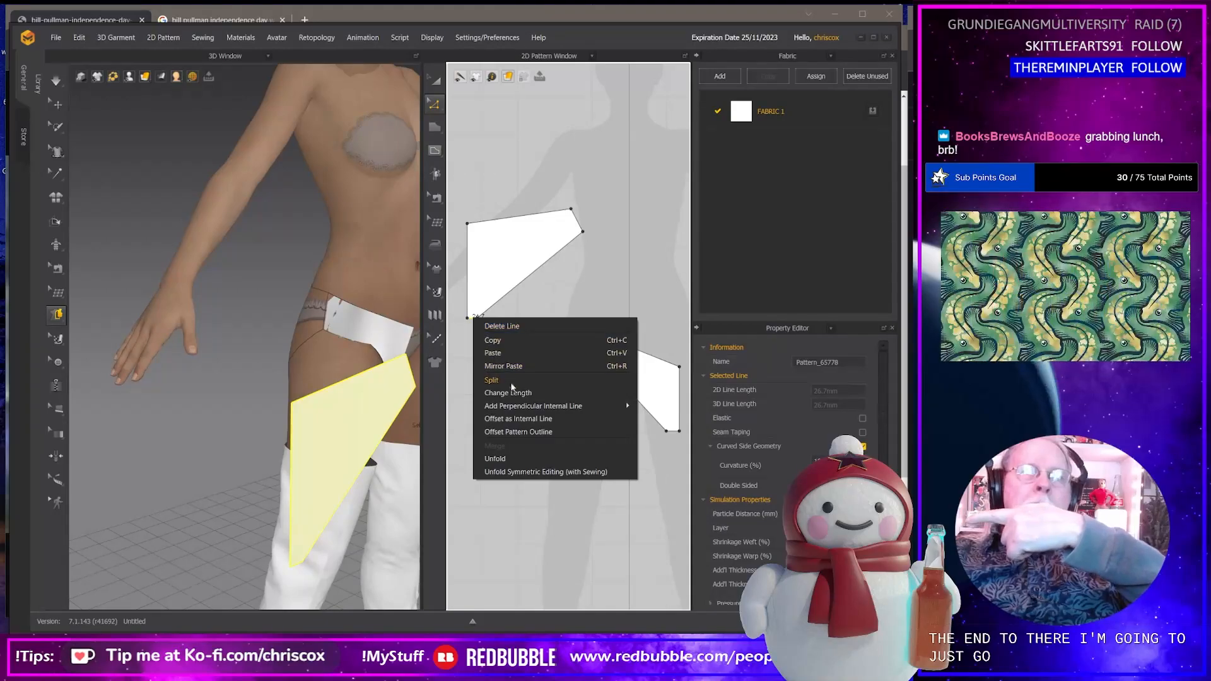
{"action": "left_click", "coordinate": [513, 393]}
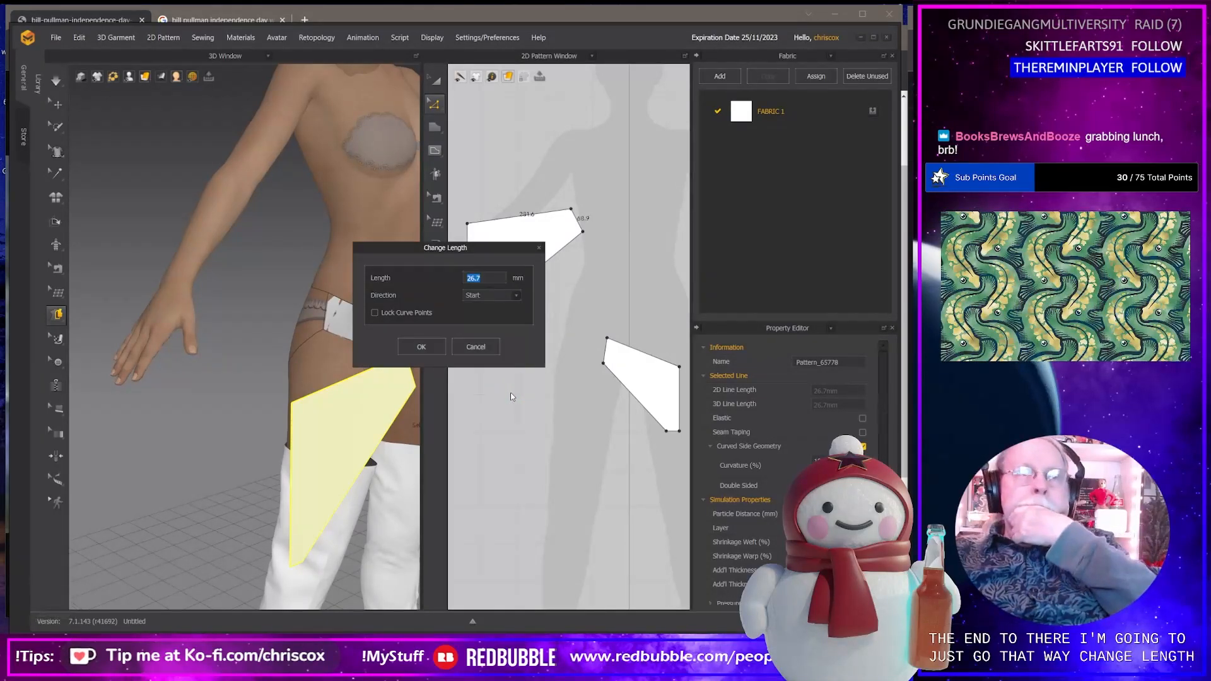
{"action": "type", "text": "35"}
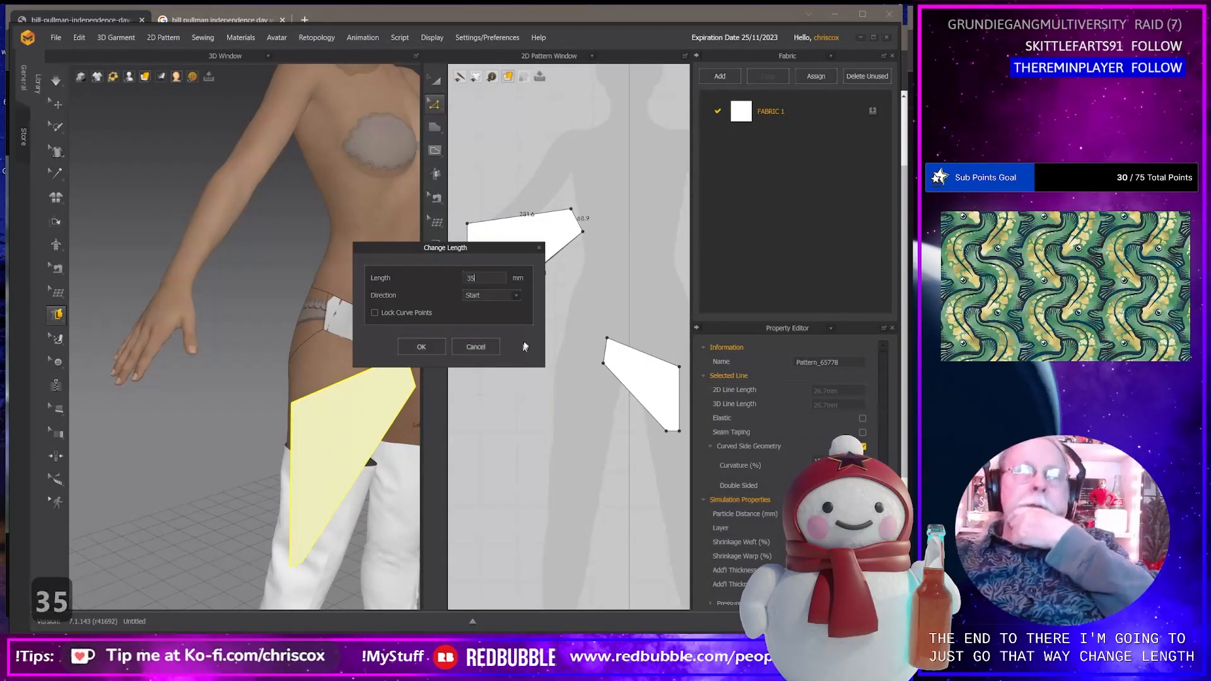
{"action": "left_click_drag", "start_coordinate": [483, 247], "coordinate": [495, 364]}
{"action": "left_click", "coordinate": [421, 463]}
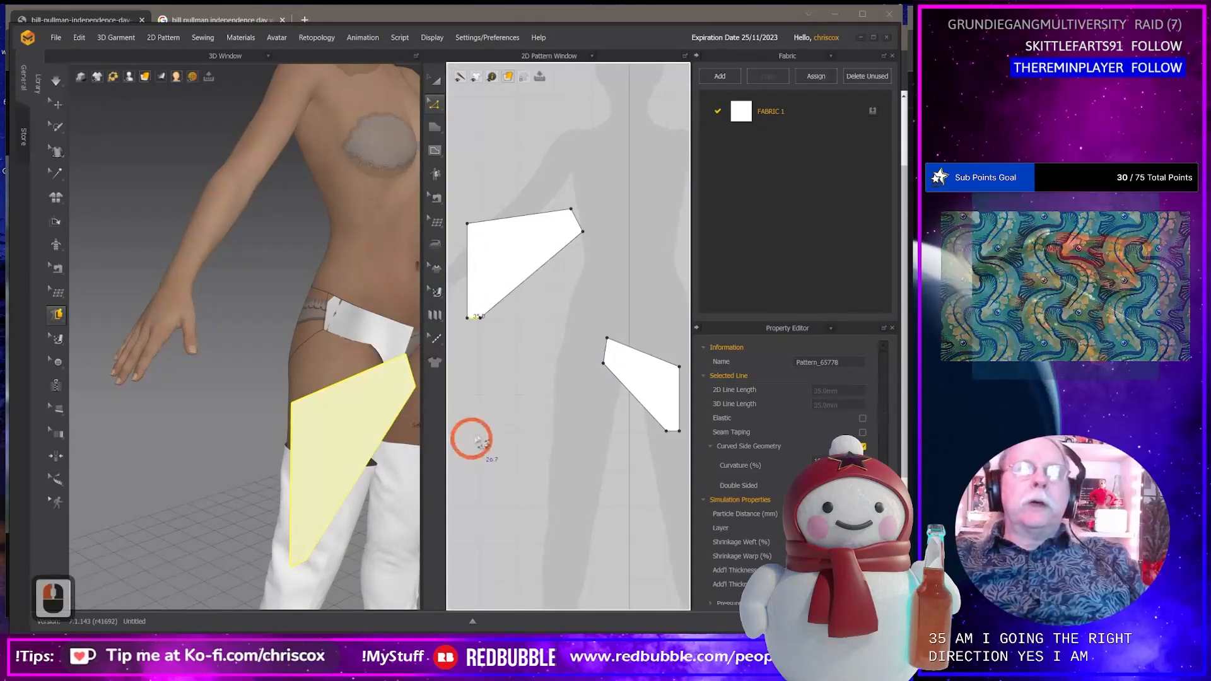
{"action": "scroll", "coordinate": [479, 436], "scroll_direction": "down", "scroll_amount": 2}
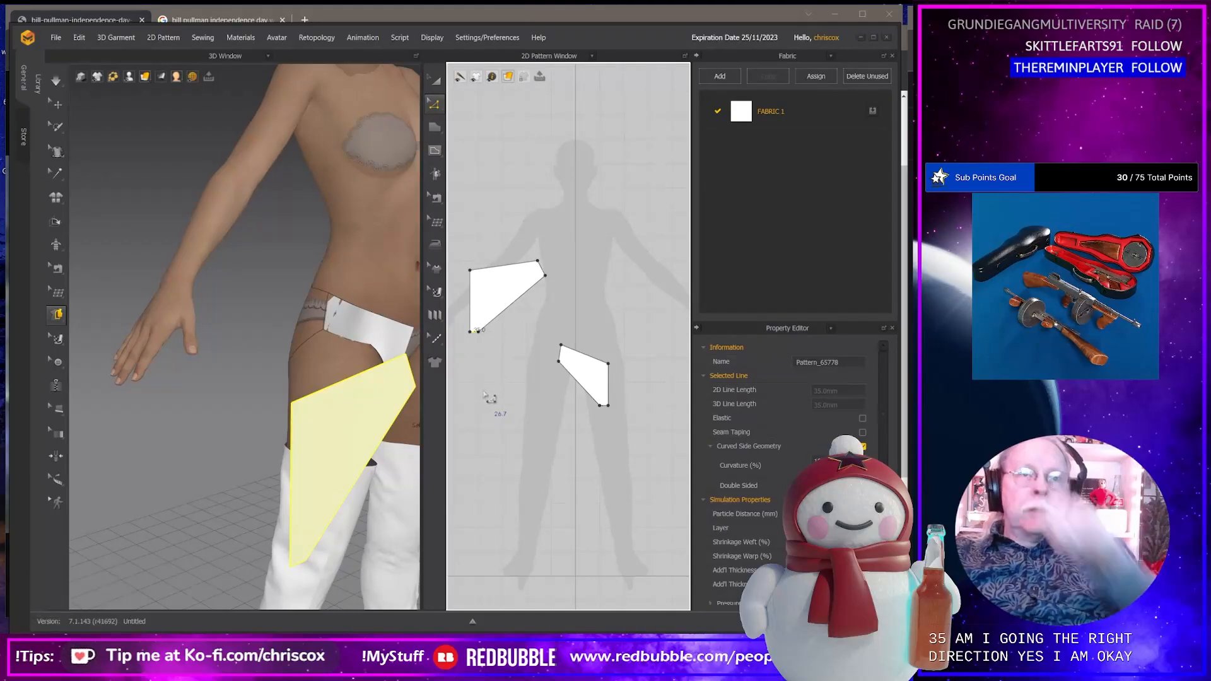
Move the back and front polygons up clear of the leftover guide piece and delete the guide piece.
{"action": "scroll", "coordinate": [498, 421], "scroll_direction": "down", "scroll_amount": 2}
{"action": "scroll", "coordinate": [518, 427], "scroll_direction": "up", "scroll_amount": 5}
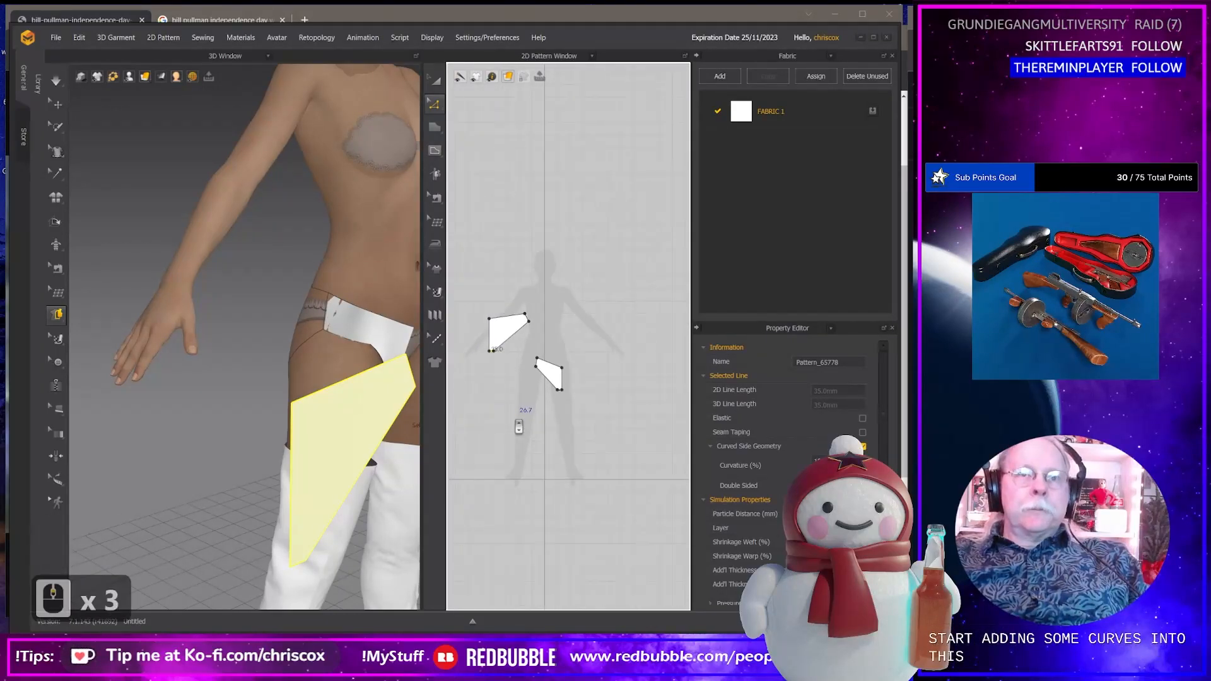
{"action": "scroll", "coordinate": [417, 423], "scroll_direction": "down", "scroll_amount": 3}
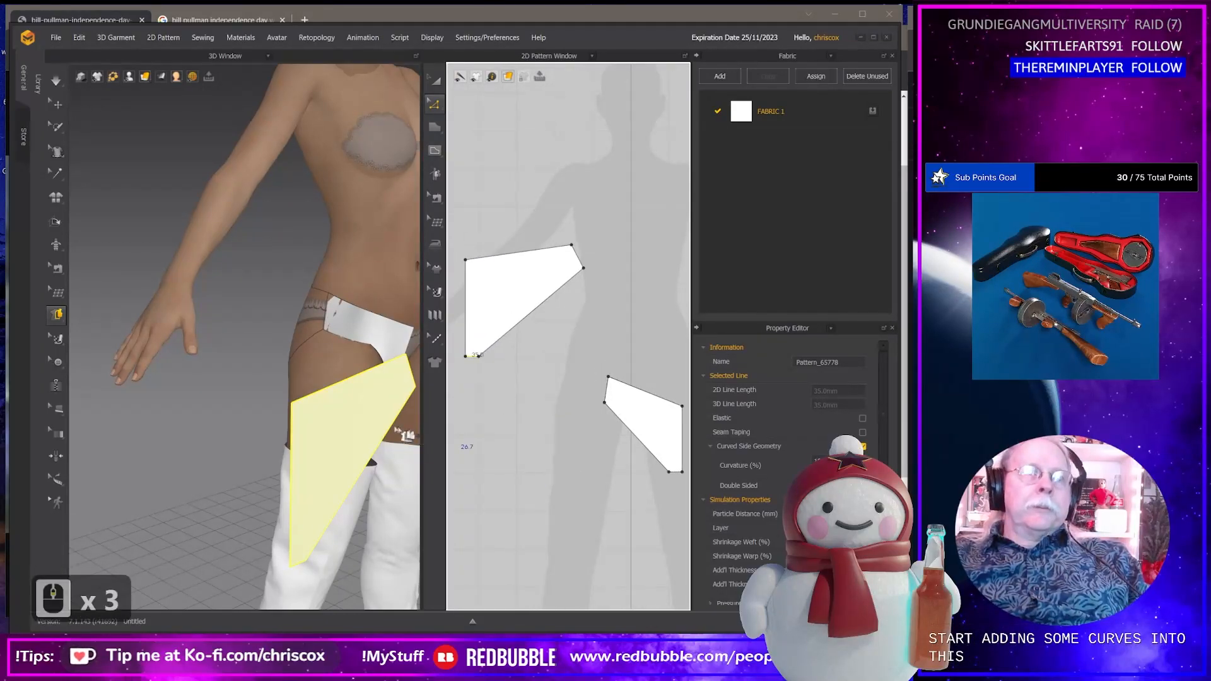
{"action": "scroll", "coordinate": [487, 427], "scroll_direction": "down", "scroll_amount": 2}
{"action": "middle_click_drag", "start_coordinate": [505, 425], "coordinate": [534, 414]}
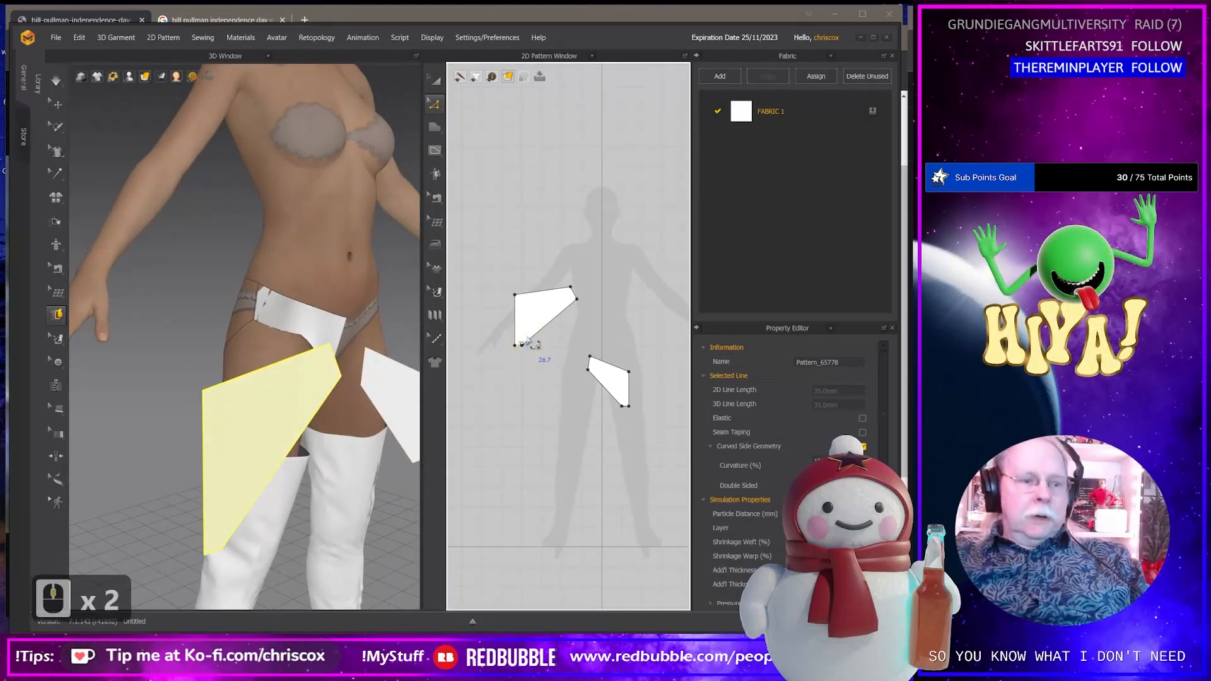
{"action": "key", "text": "a"}
{"action": "left_click_drag", "start_coordinate": [533, 308], "coordinate": [533, 252]}
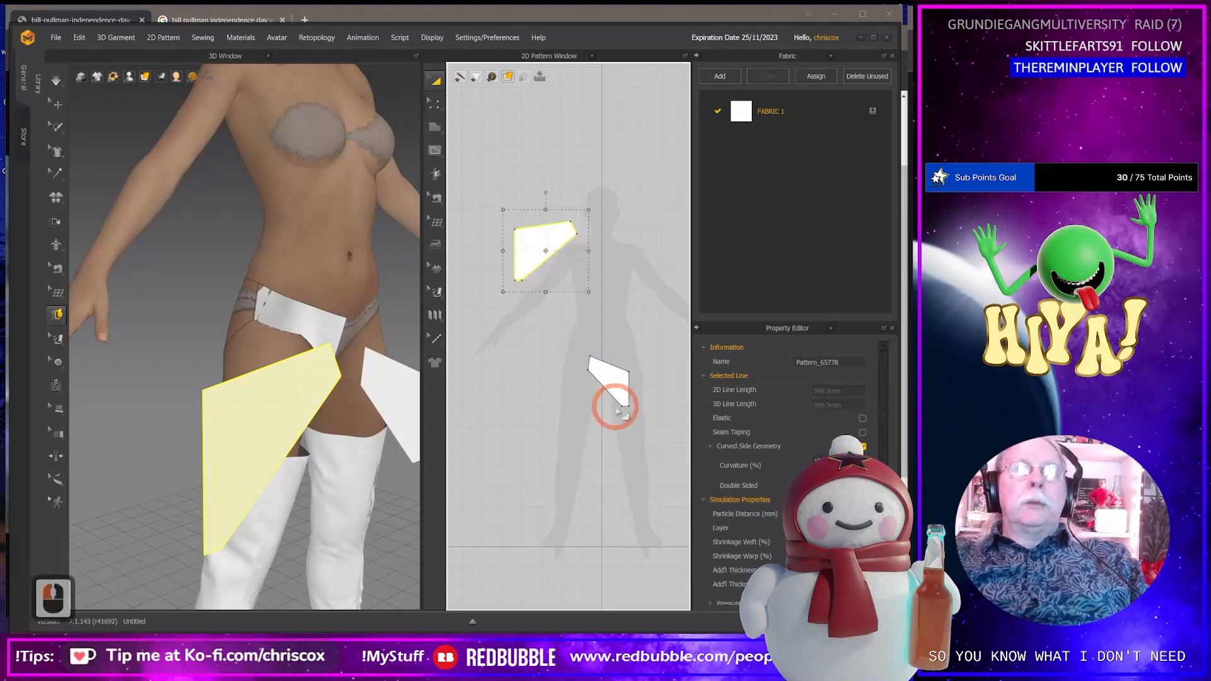
{"action": "left_click_drag", "start_coordinate": [617, 382], "coordinate": [632, 262]}
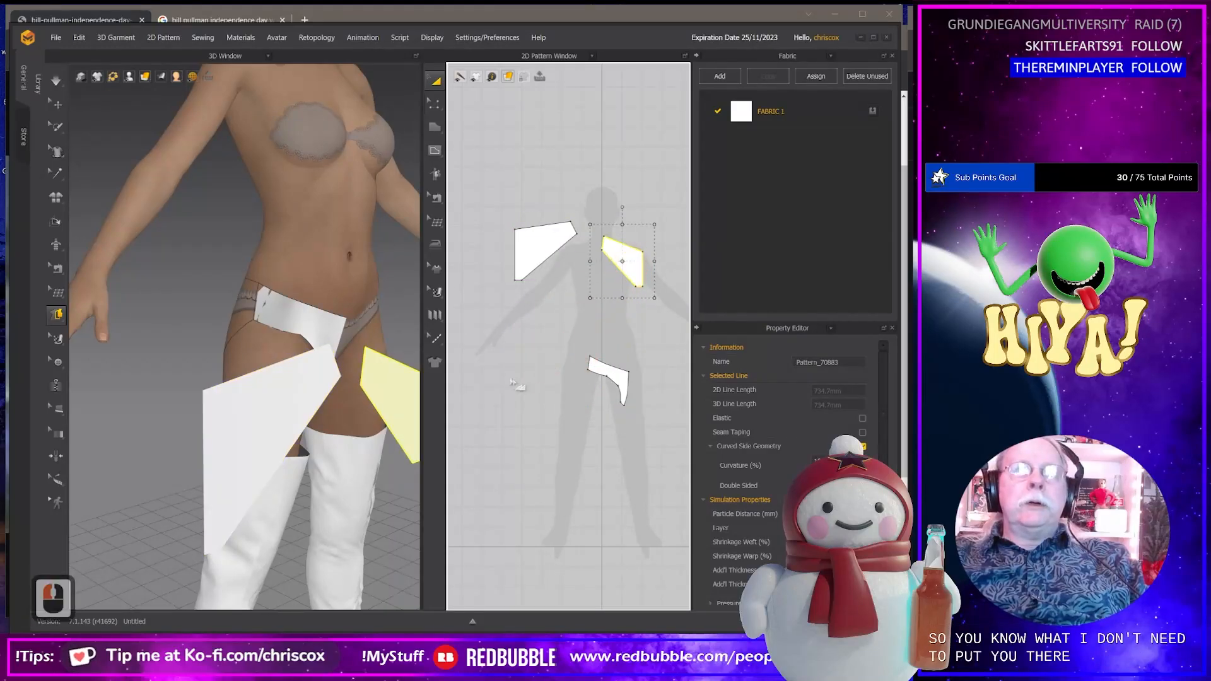
{"action": "left_click", "coordinate": [609, 366]}
{"action": "key", "text": "Delete"}
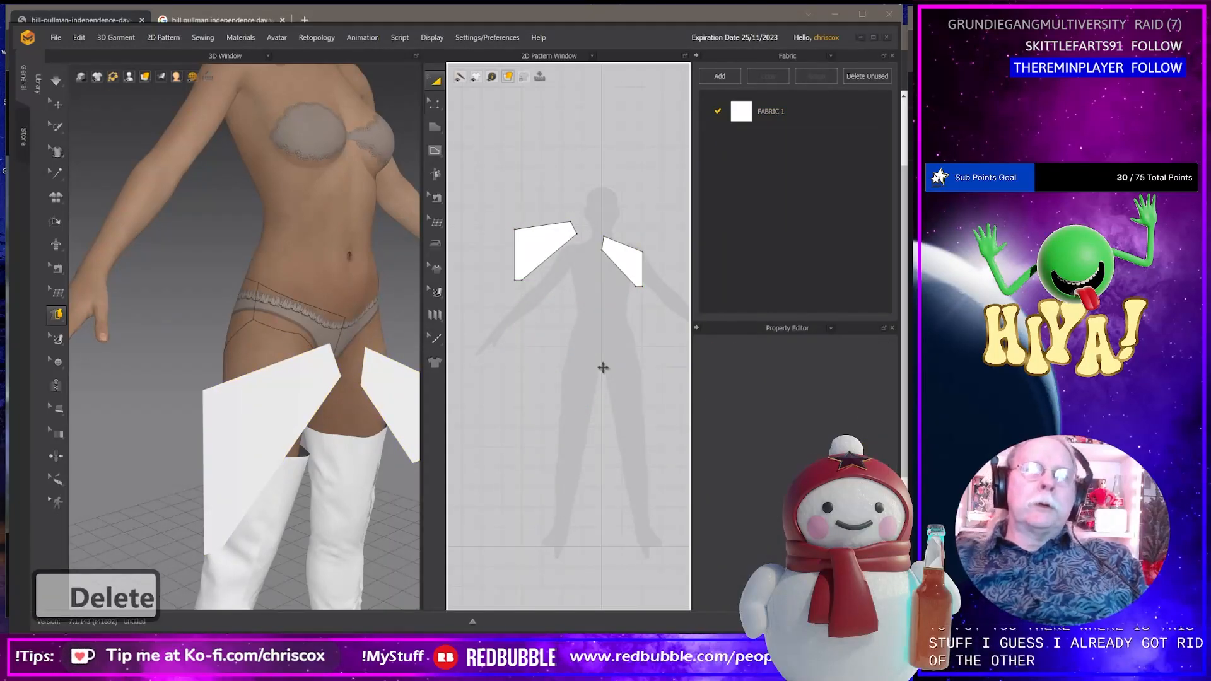
Rotate the back polygon in 3D and position it behind the avatar's right hip.
{"action": "left_click", "coordinate": [244, 400]}
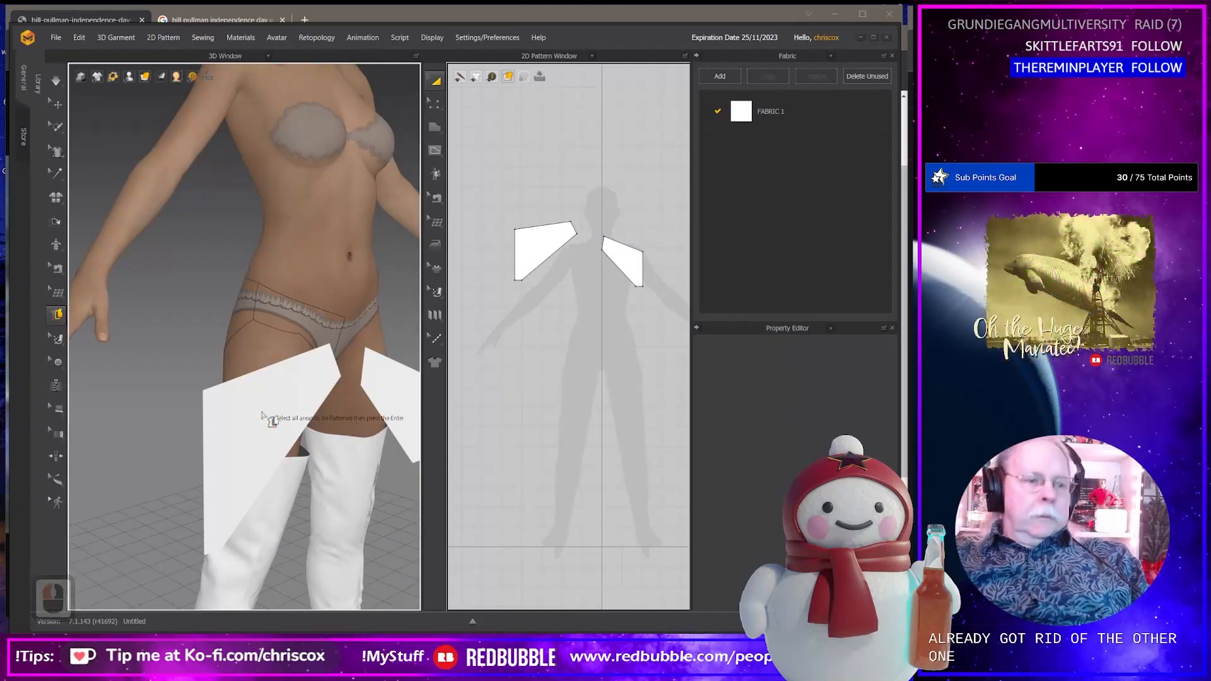
{"action": "key", "text": "a"}
{"action": "key", "text": "q"}
{"action": "left_click", "coordinate": [272, 415]}
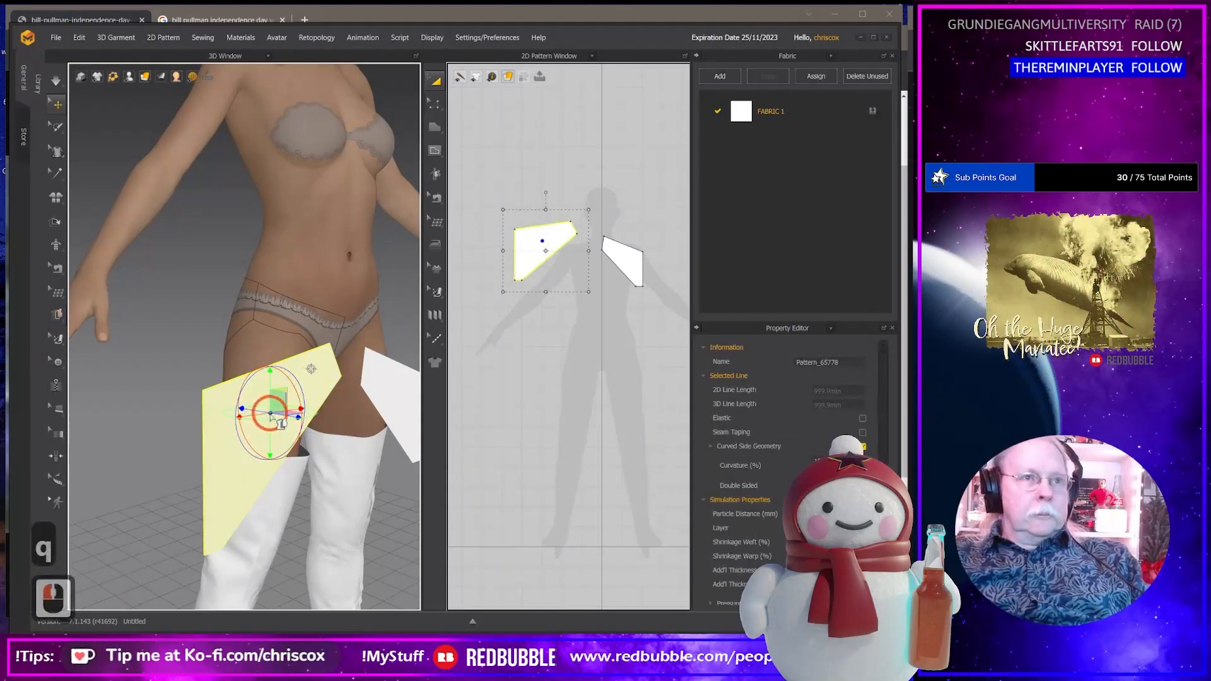
{"action": "right_click_drag", "start_coordinate": [272, 417], "coordinate": [293, 460]}
{"action": "left_click_drag", "start_coordinate": [291, 447], "coordinate": [261, 398]}
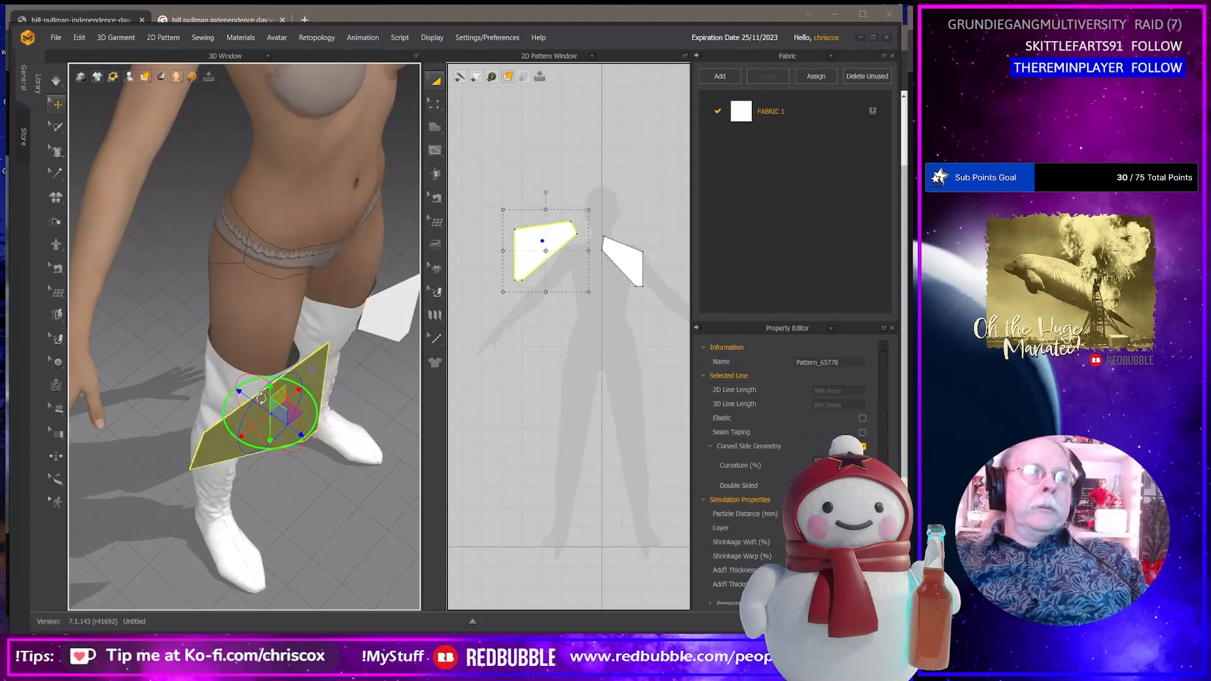
{"action": "right_click_drag", "start_coordinate": [259, 404], "coordinate": [232, 238]}
{"action": "scroll", "coordinate": [284, 434], "scroll_direction": "up", "scroll_amount": 1}
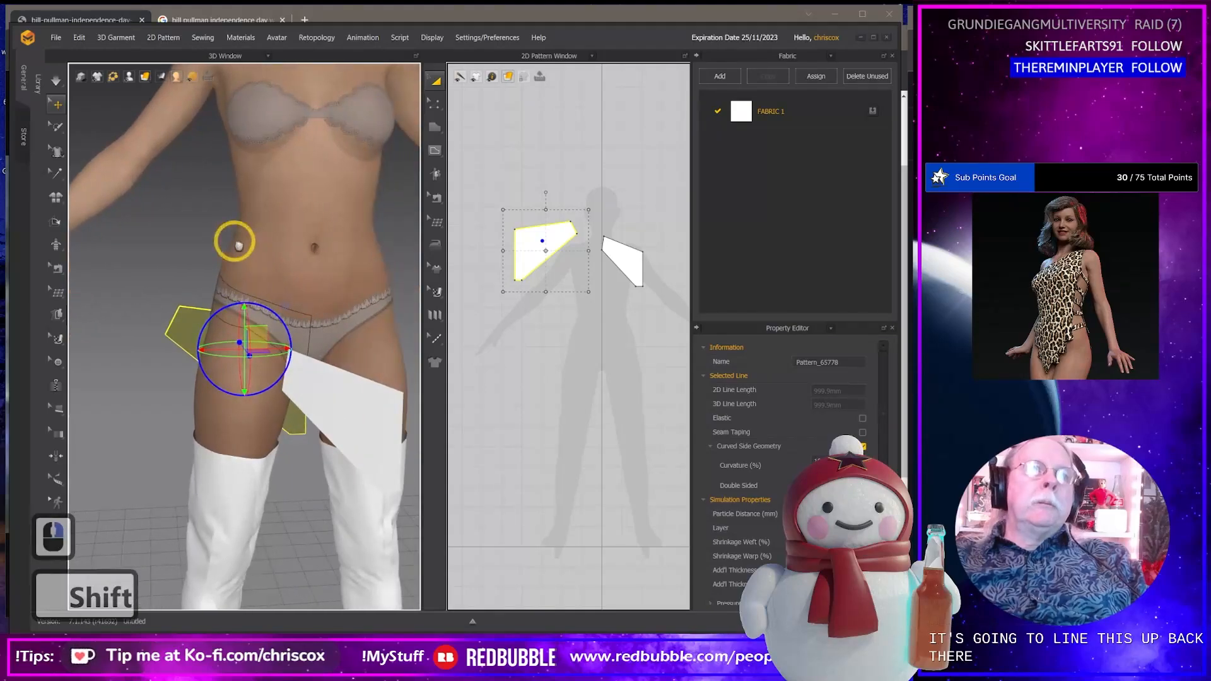
{"action": "left_click_drag", "start_coordinate": [259, 335], "coordinate": [248, 275]}
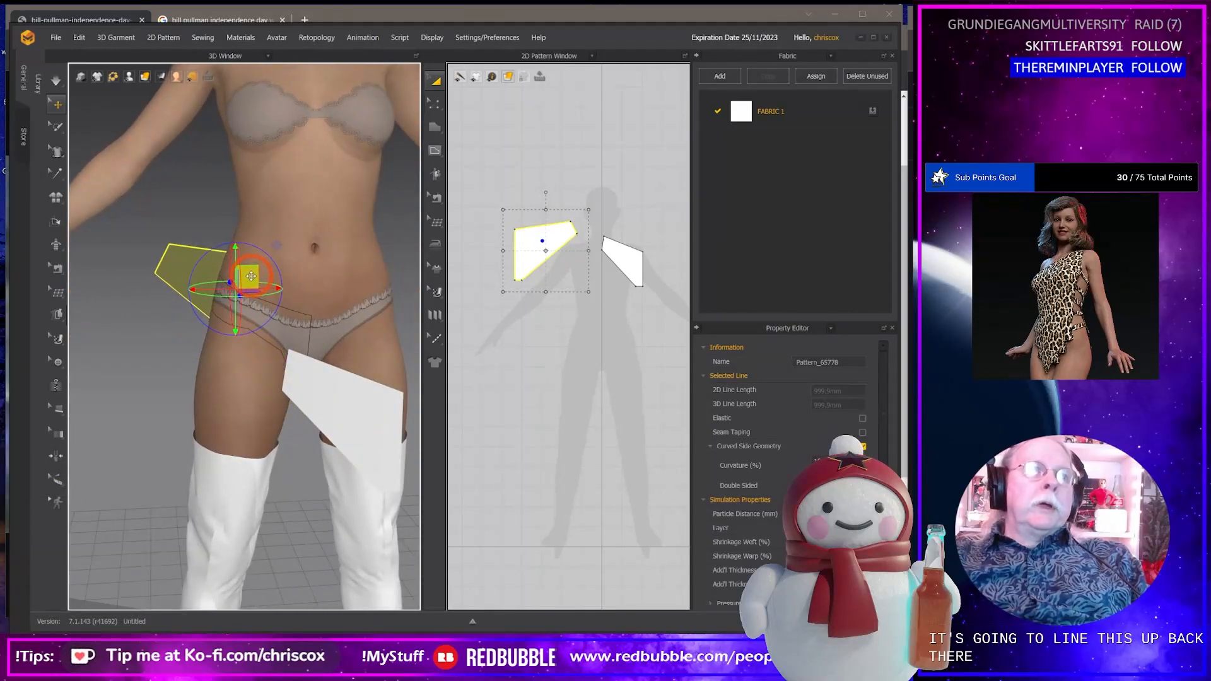
Position the front polygon in 3D in front of the avatar's right hip.
{"action": "left_click", "coordinate": [349, 391]}
{"action": "left_click_drag", "start_coordinate": [367, 374], "coordinate": [271, 280]}
{"action": "right_click_drag", "start_coordinate": [337, 372], "coordinate": [306, 360]}
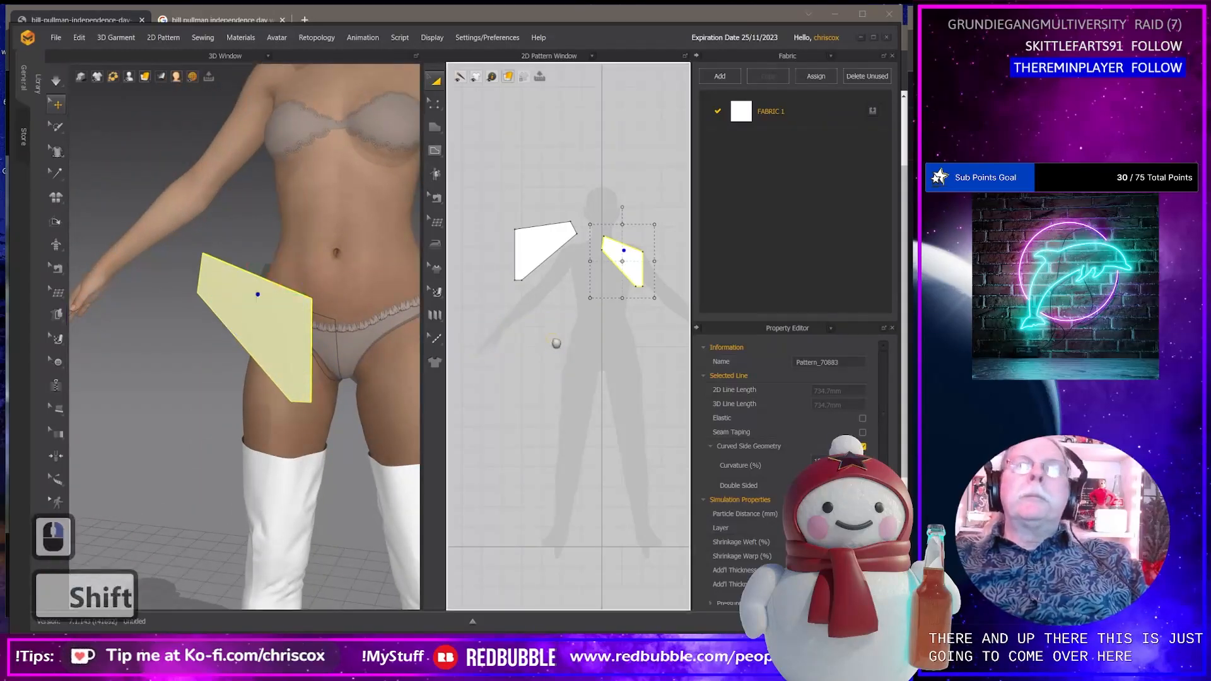
Arrange the back and front polygons side by side at hip height on one half of the 2D silhouette.
{"action": "middle_click_drag", "start_coordinate": [557, 340], "coordinate": [542, 433], "text": "shift"}
{"action": "scroll", "coordinate": [555, 395], "scroll_direction": "down", "scroll_amount": 2}
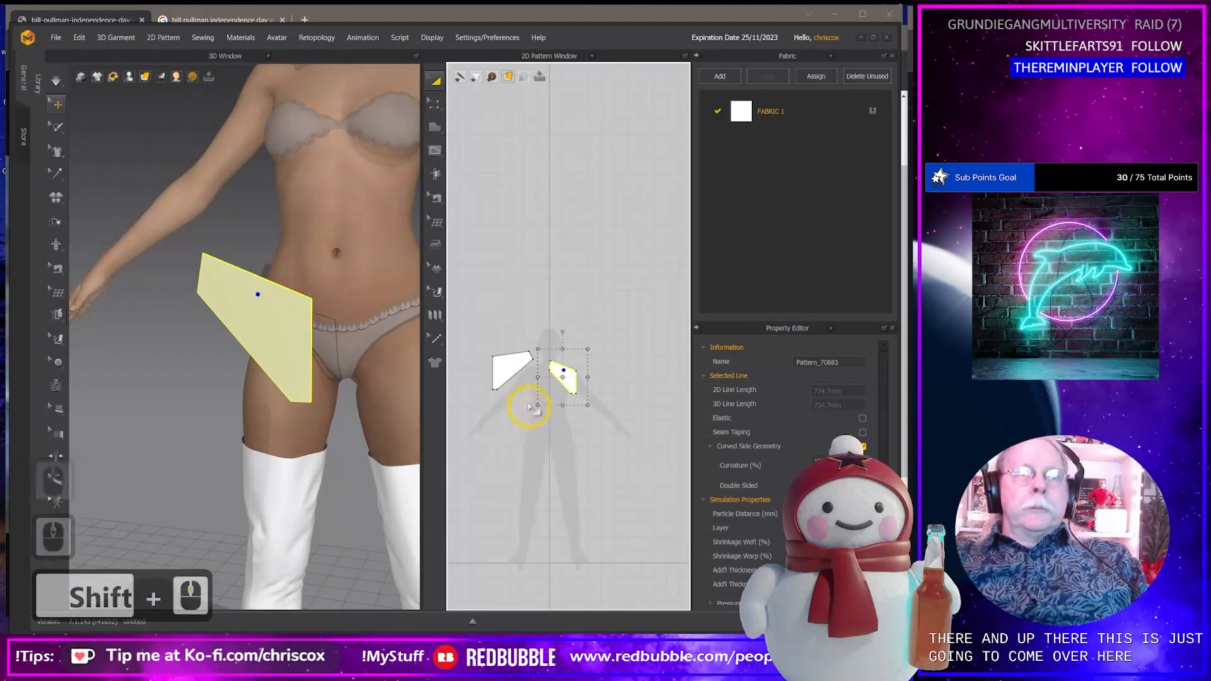
{"action": "left_click", "coordinate": [504, 368], "text": "shift"}
{"action": "left_click", "coordinate": [523, 410]}
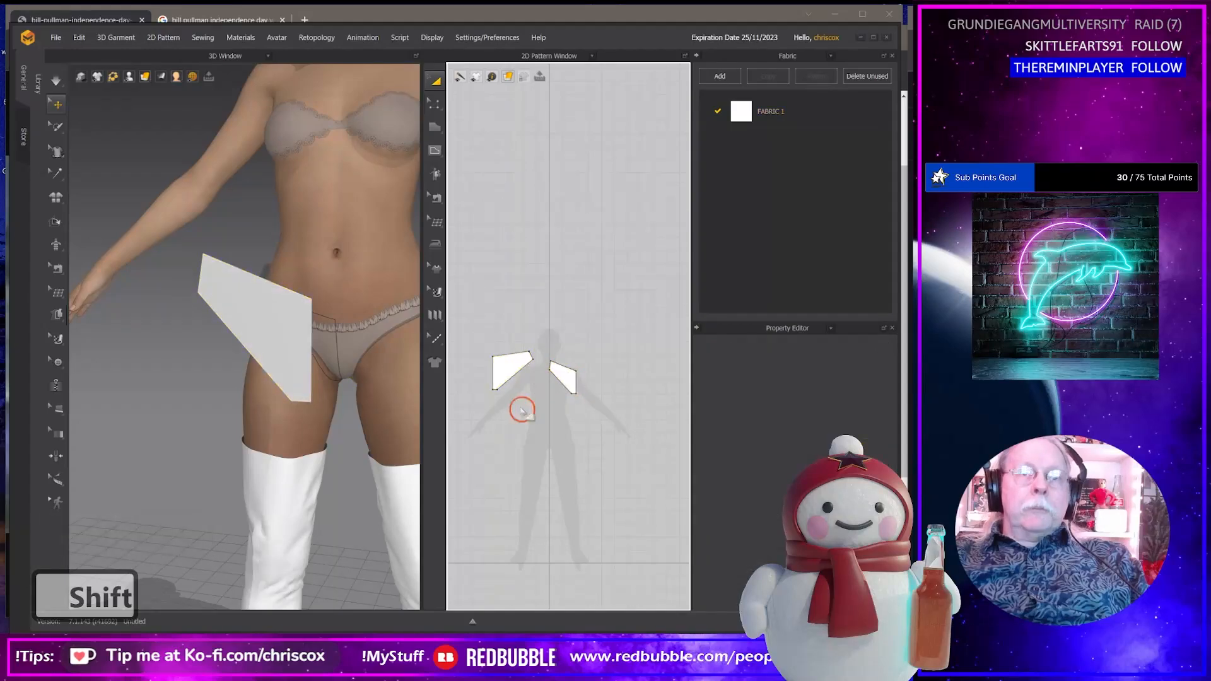
{"action": "left_click_drag", "start_coordinate": [511, 366], "coordinate": [491, 398]}
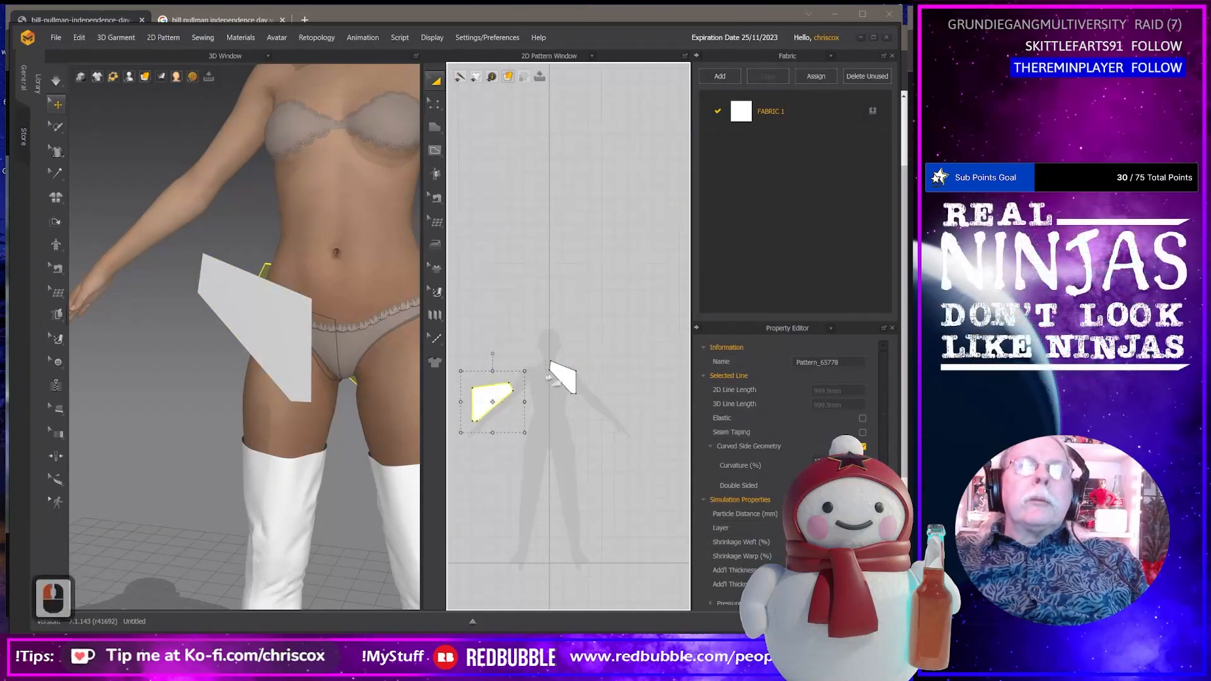
{"action": "left_click_drag", "start_coordinate": [562, 374], "coordinate": [532, 435]}
{"action": "left_click_drag", "start_coordinate": [489, 397], "coordinate": [490, 432]}
Create linked symmetric copies of both polygons and place them on the other half of the silhouette.
{"action": "left_click", "coordinate": [531, 434], "text": "shift"}
{"action": "key", "text": "ctrl+c"}
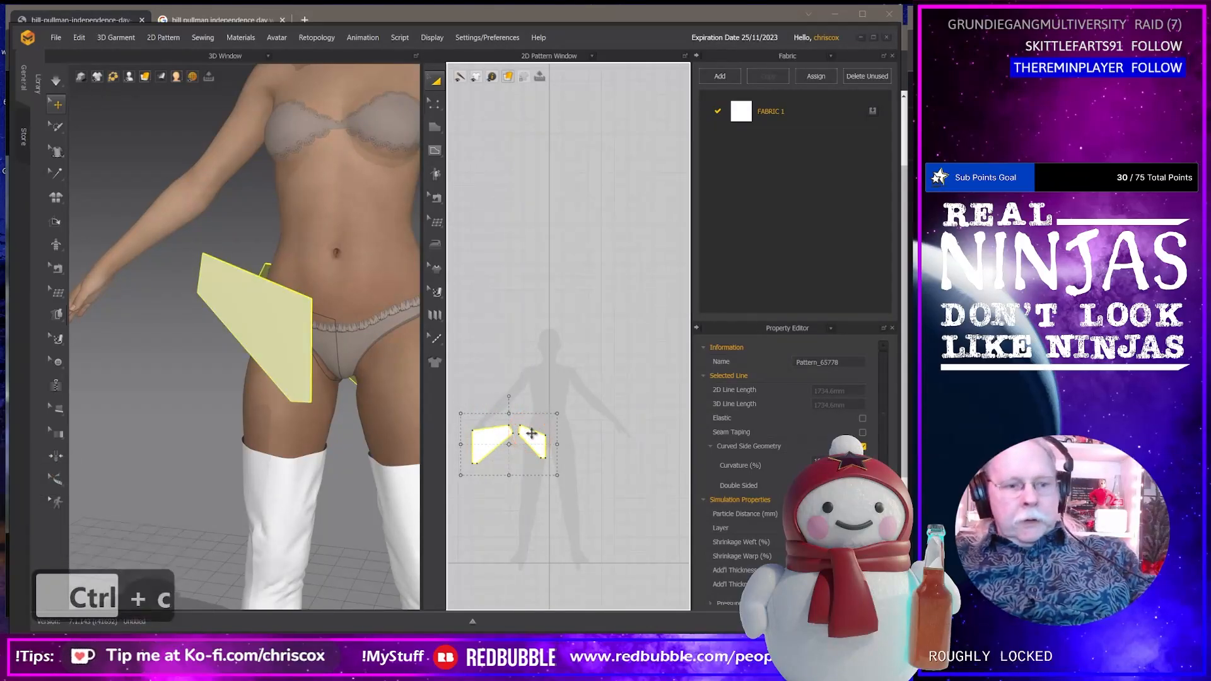
{"action": "key", "text": "ctrl+d"}
{"action": "left_click", "coordinate": [593, 443], "text": "shift"}
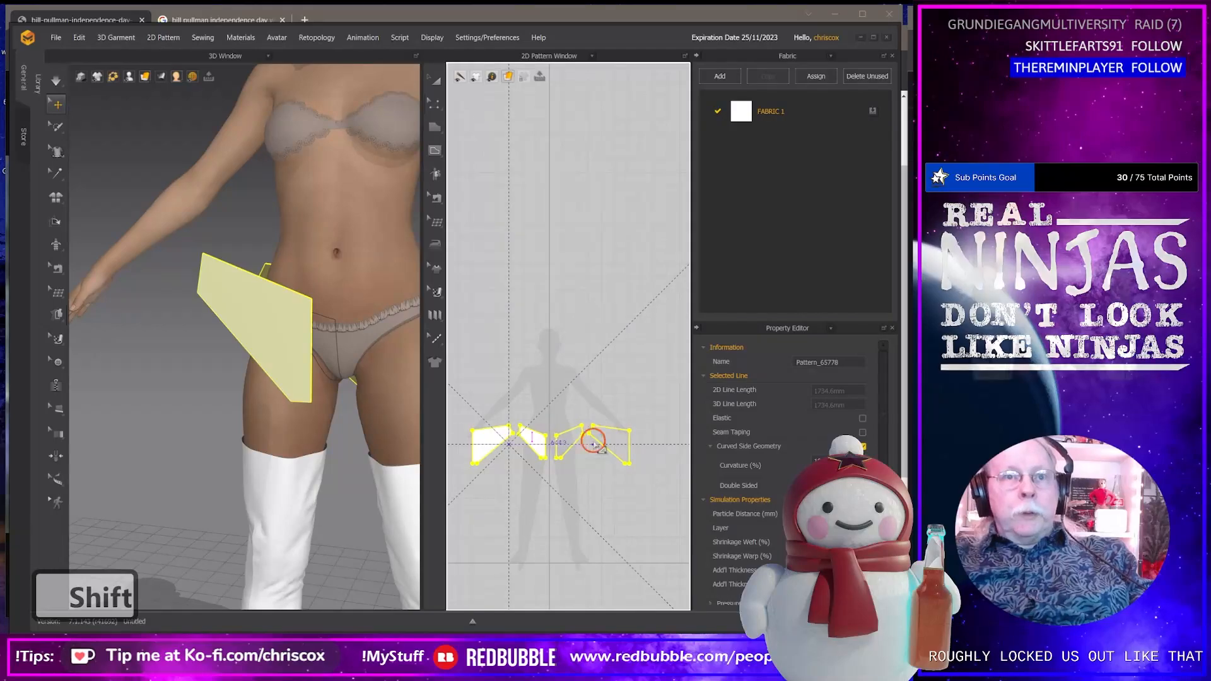
{"action": "middle_click_drag", "start_coordinate": [374, 441], "coordinate": [304, 478]}
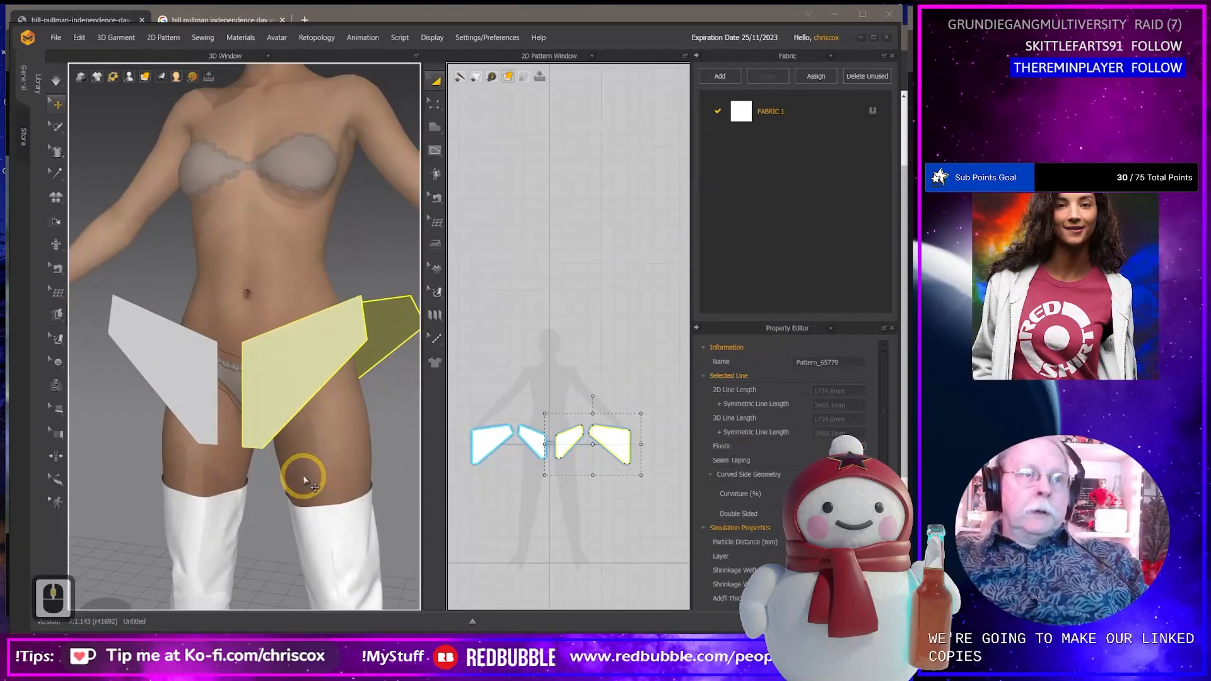
Sew the center edges of the two front pieces together.
{"action": "key", "text": "n"}
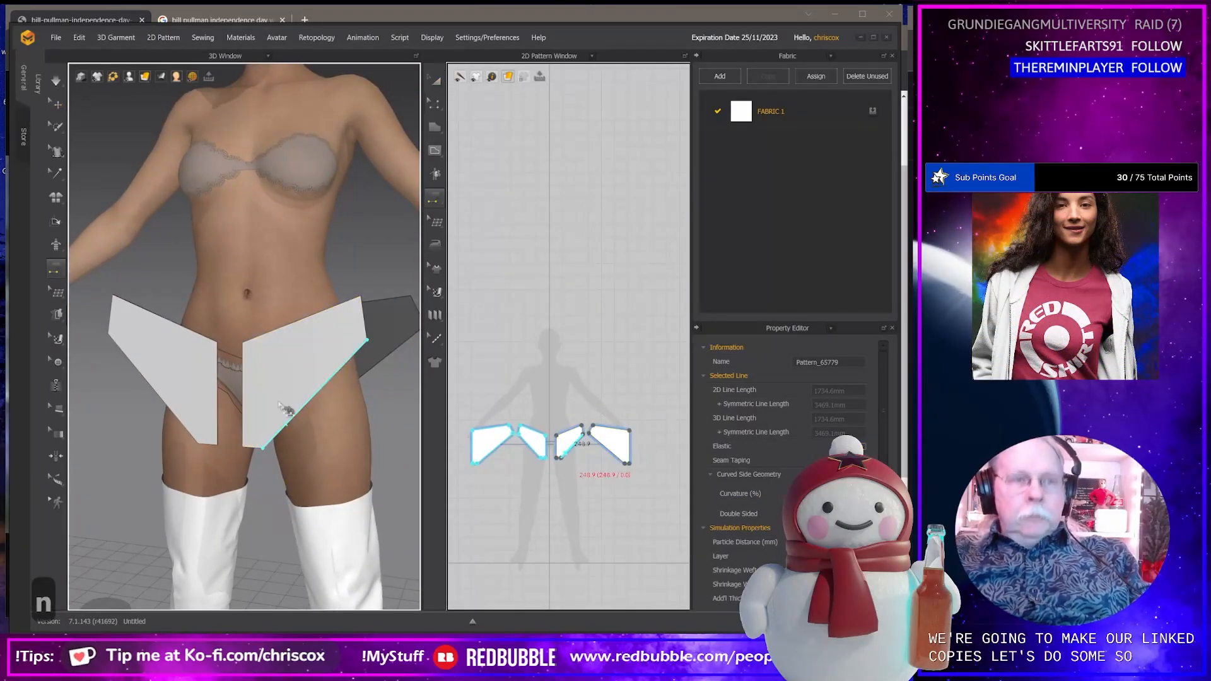
{"action": "left_click", "coordinate": [224, 367]}
{"action": "left_click", "coordinate": [214, 364]}
Sew the short side edge of the front piece to the matching side edge of the back piece.
{"action": "mouse_move", "coordinate": [237, 360]}
{"action": "right_mouse_down"}
{"action": "mouse_move", "coordinate": [265, 397]}
{"action": "mouse_move", "coordinate": [215, 369]}
{"action": "right_mouse_up"}
{"action": "left_click", "coordinate": [172, 380]}
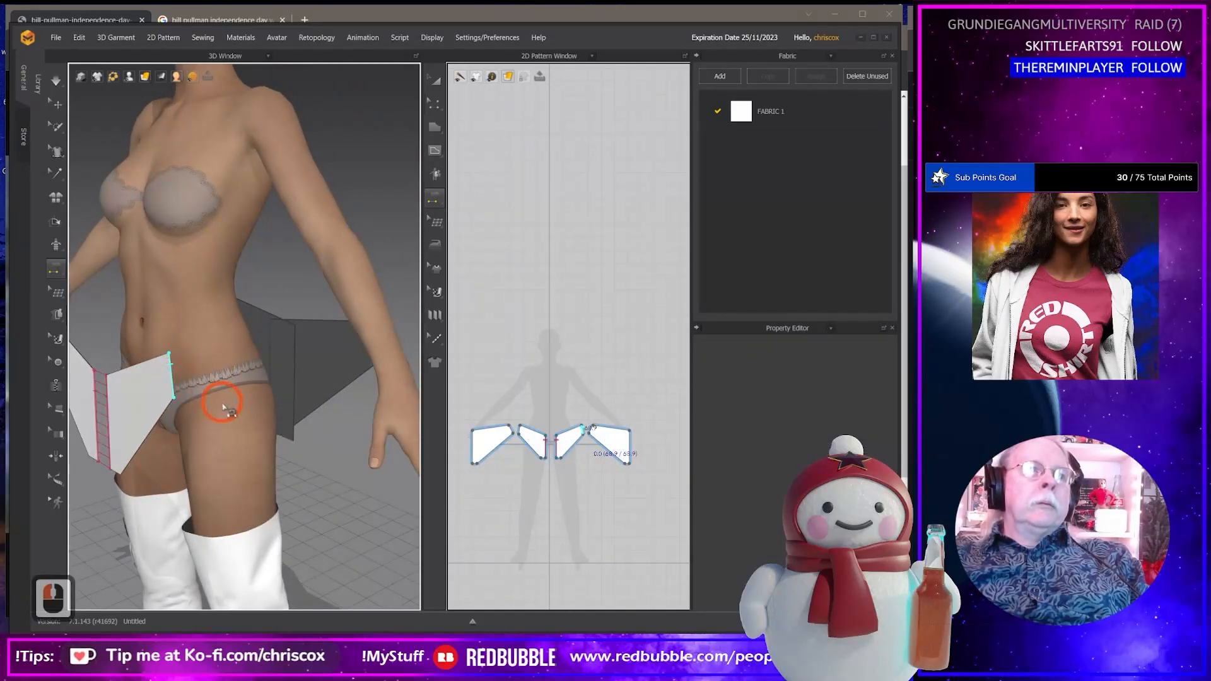
{"action": "right_click_drag", "start_coordinate": [246, 406], "coordinate": [241, 372]}
{"action": "left_click", "coordinate": [264, 380]}
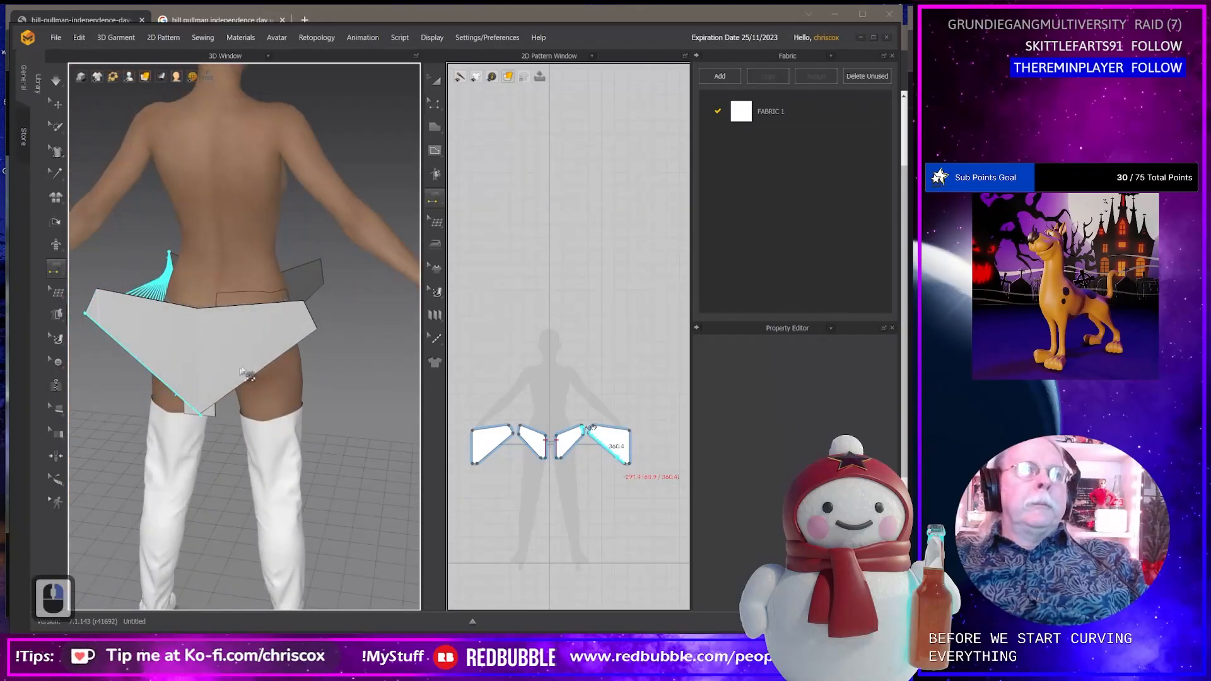
{"action": "left_click", "coordinate": [99, 305]}
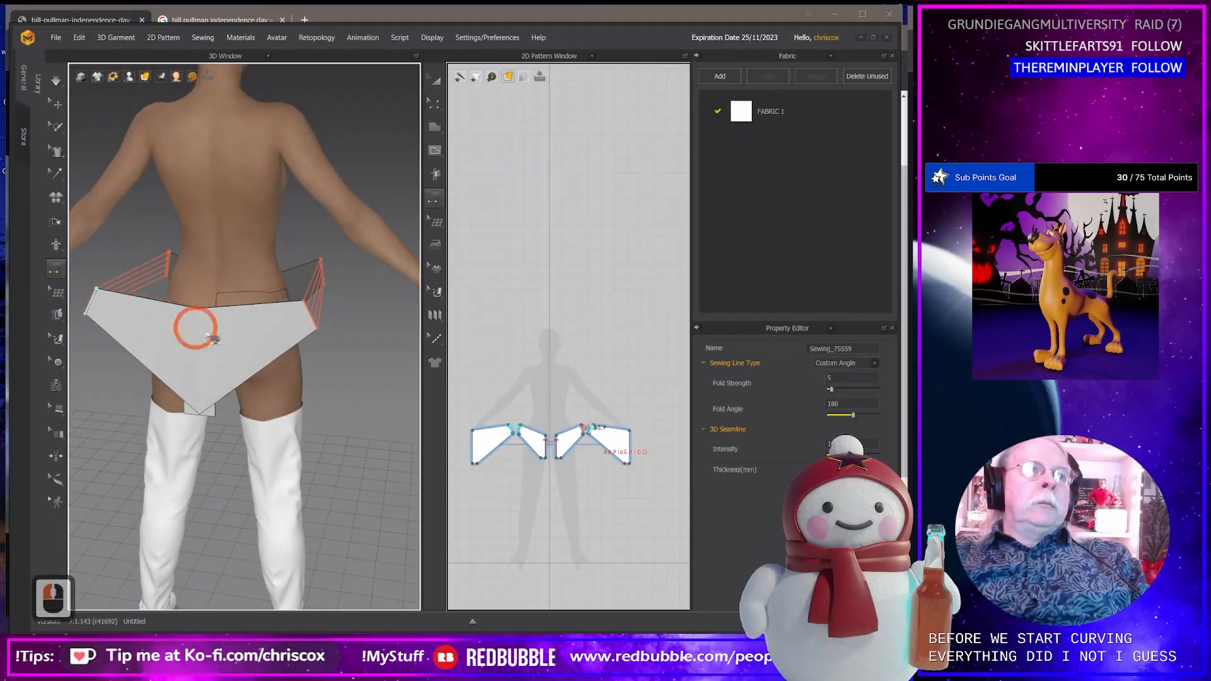
Move the overlapping back pieces slightly apart in 3D to leave a gap along the center back.
{"action": "right_click_drag", "start_coordinate": [347, 395], "coordinate": [351, 311]}
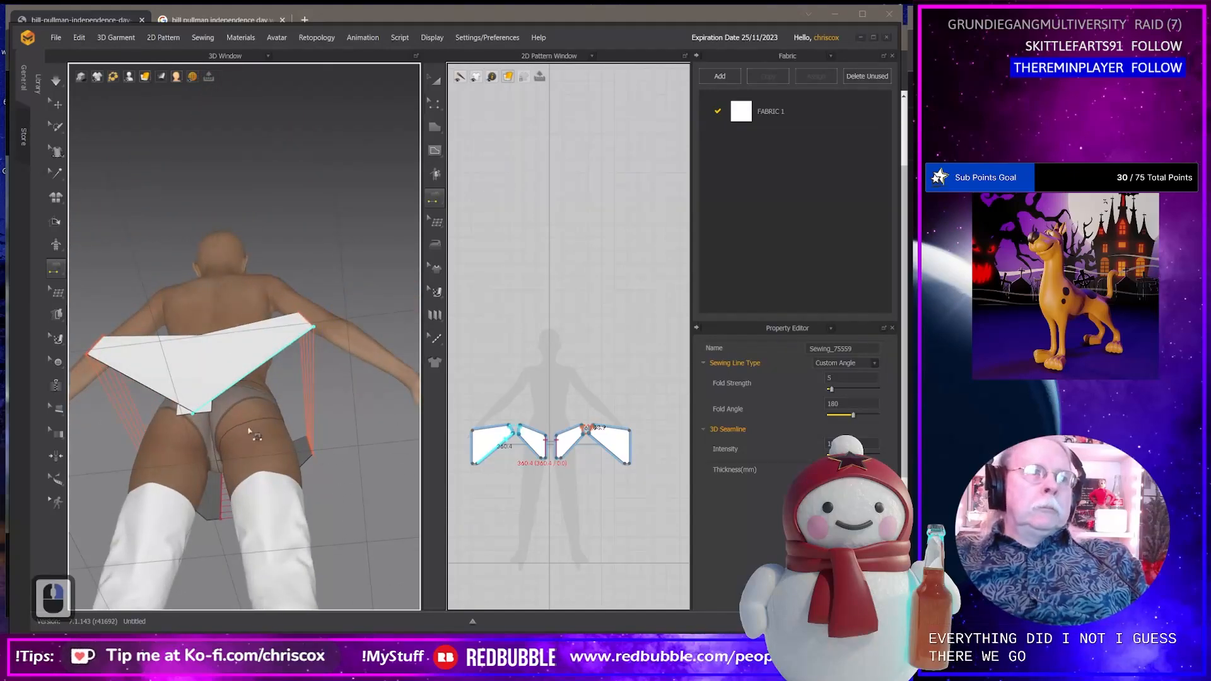
{"action": "right_click_drag", "start_coordinate": [249, 431], "coordinate": [273, 479]}
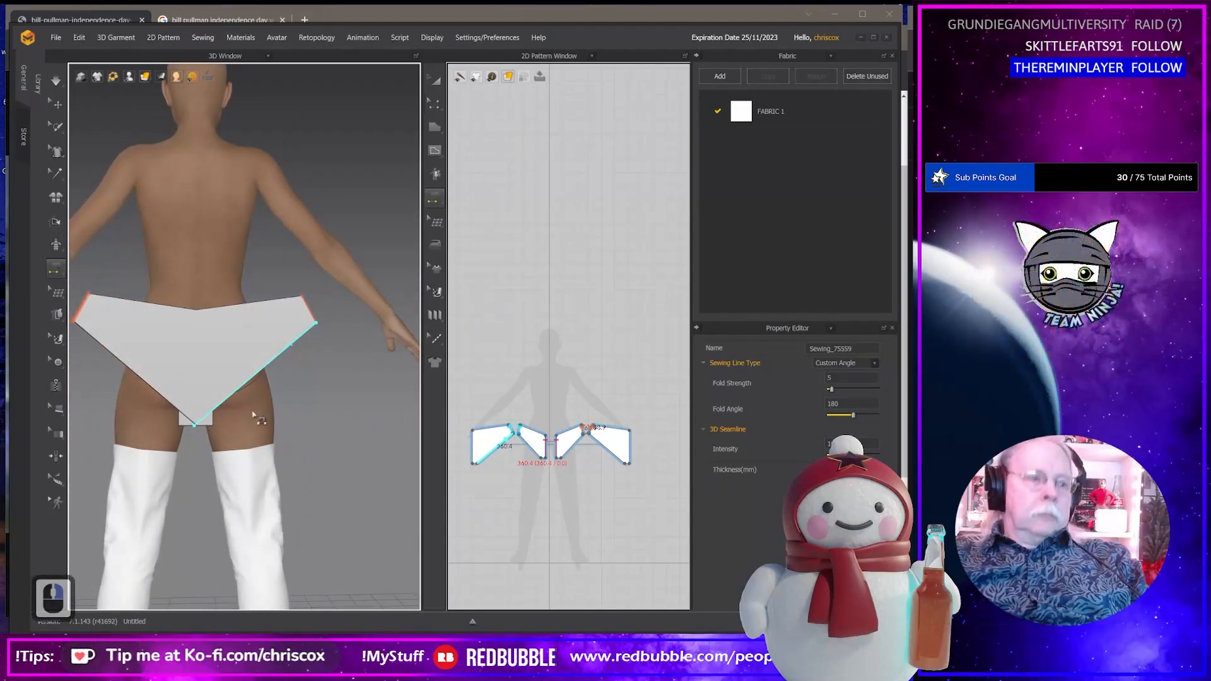
{"action": "key", "text": "a"}
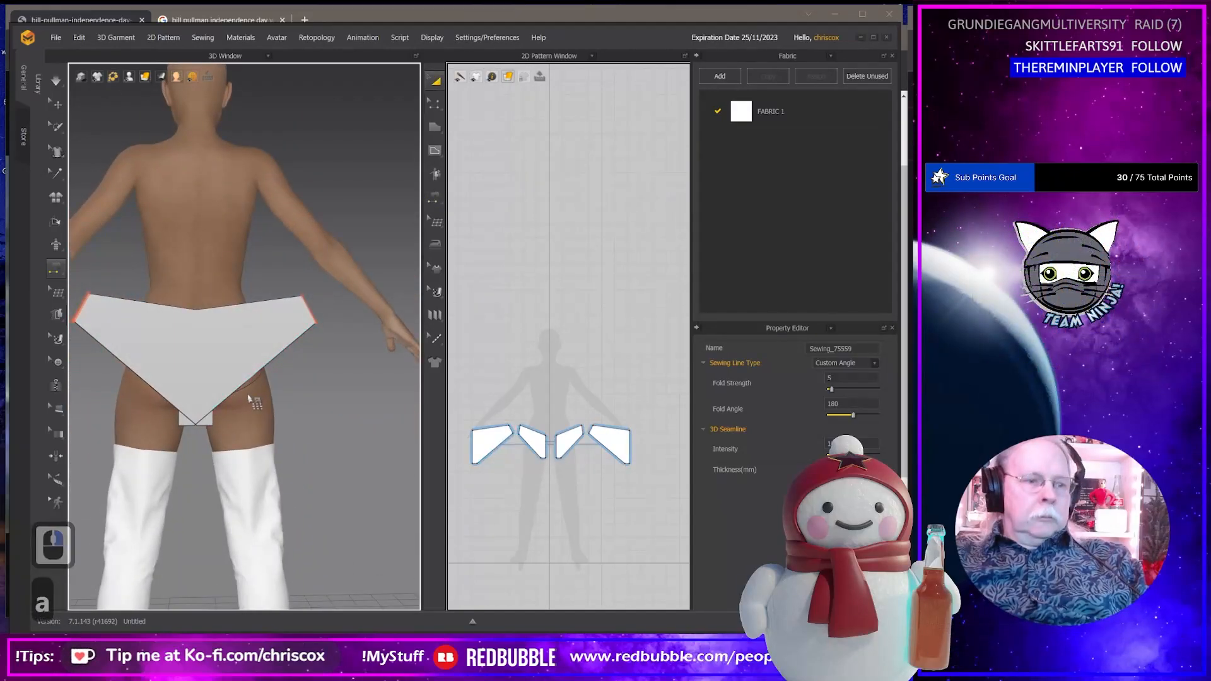
{"action": "key", "text": "q"}
{"action": "left_click", "coordinate": [239, 347]}
{"action": "right_click_drag", "start_coordinate": [265, 363], "coordinate": [284, 390]}
{"action": "mouse_move", "coordinate": [265, 345]}
{"action": "left_mouse_down"}
{"action": "mouse_move", "coordinate": [304, 344]}
{"action": "mouse_move", "coordinate": [274, 358]}
{"action": "left_mouse_up"}
{"action": "left_click", "coordinate": [216, 357]}
{"action": "left_click", "coordinate": [232, 356], "text": "shift"}
Sew the center edges of the two back pieces together.
{"action": "key", "text": "n"}
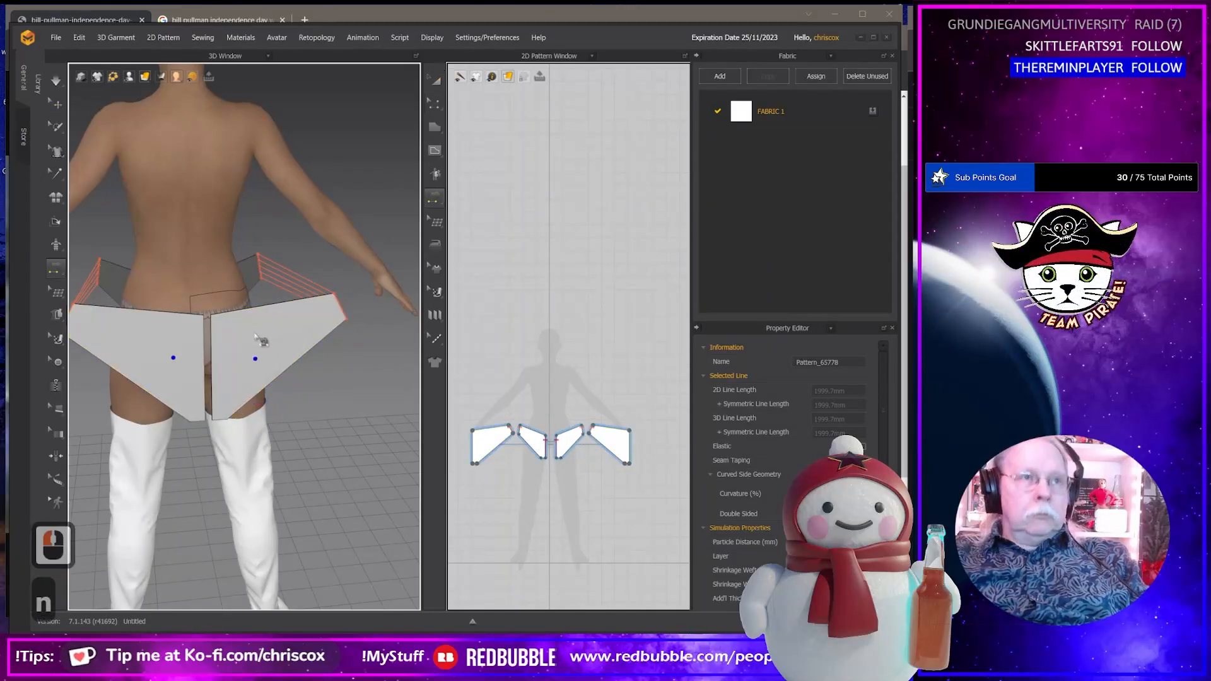
{"action": "left_click", "coordinate": [214, 341]}
{"action": "left_click", "coordinate": [202, 341]}
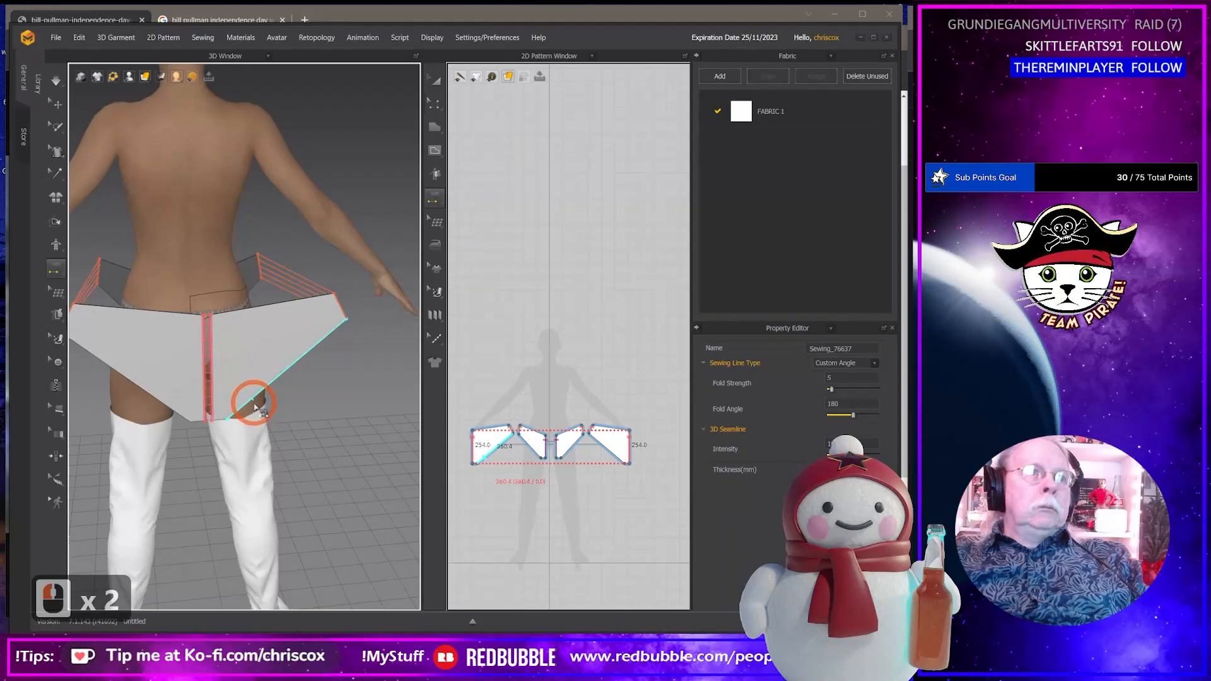
Sew the 35 mm crotch edge of the front piece to the matching crotch edge of the back piece.
{"action": "right_click_drag", "start_coordinate": [251, 400], "coordinate": [232, 509]}
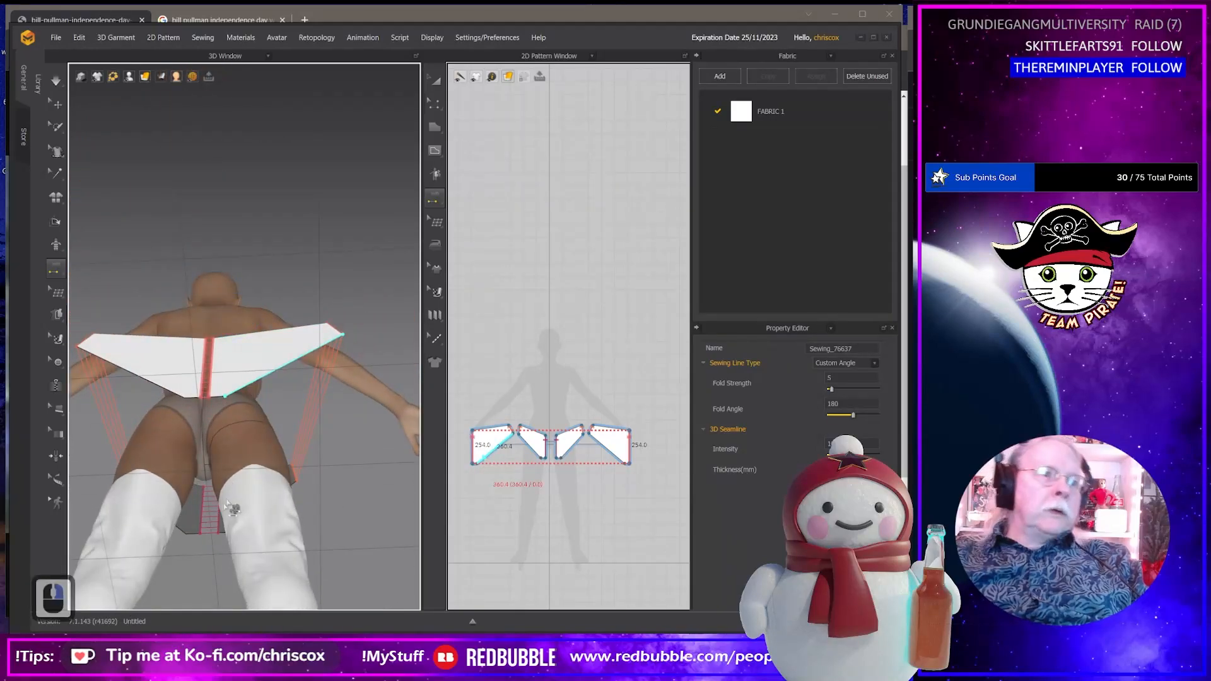
{"action": "left_click", "coordinate": [189, 534]}
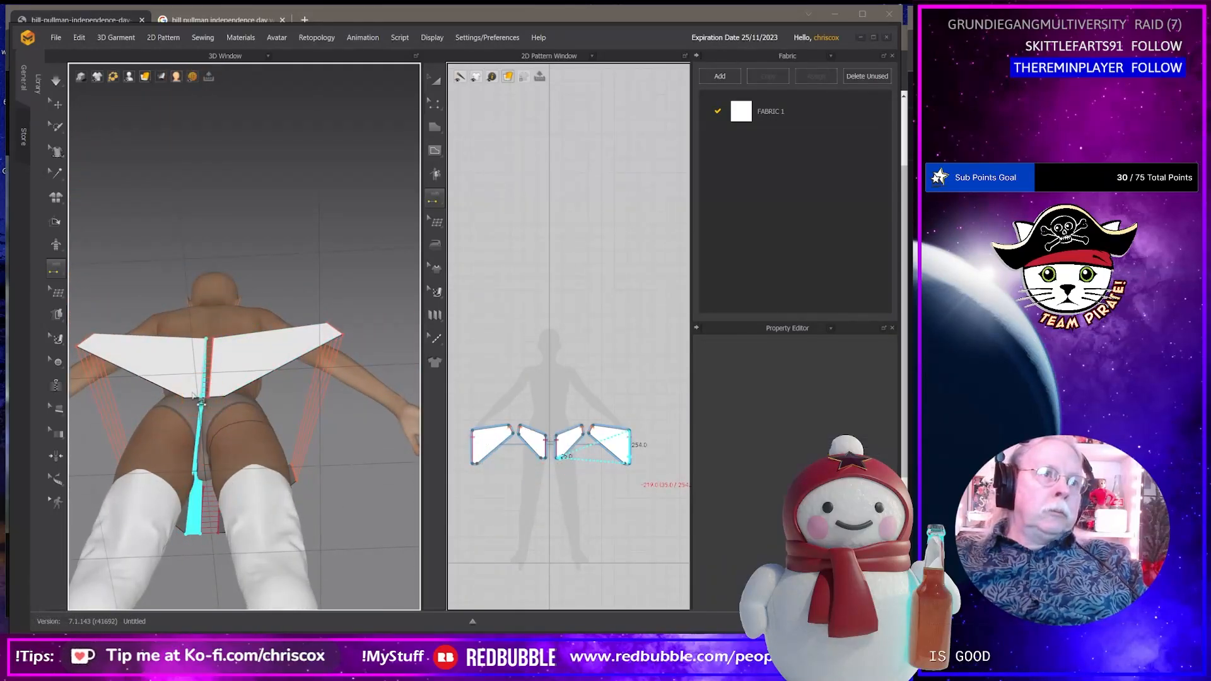
{"action": "left_click", "coordinate": [192, 398]}
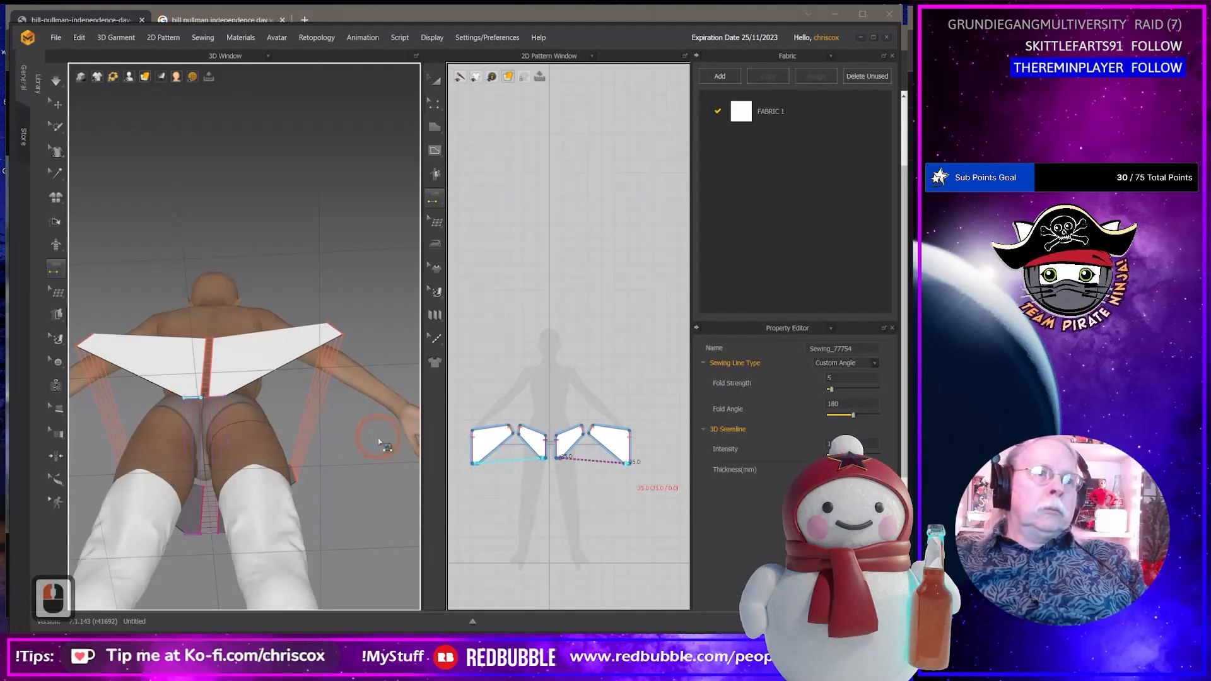
{"action": "right_click_drag", "start_coordinate": [343, 459], "coordinate": [355, 506]}
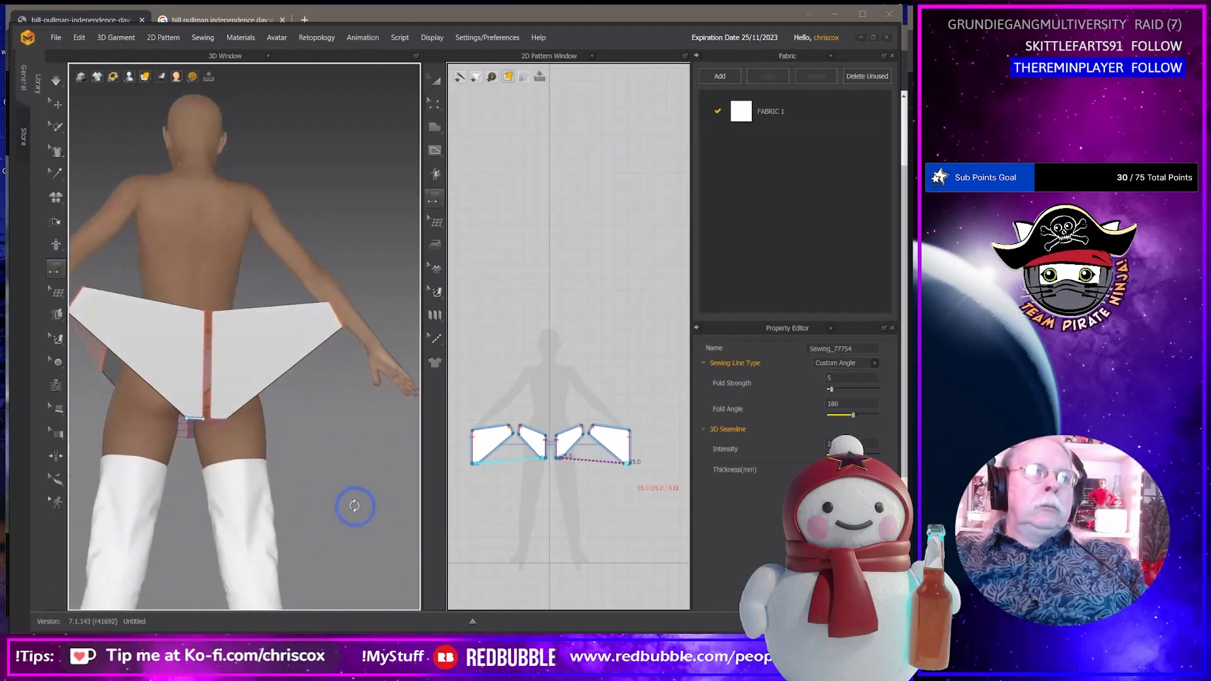
Try simulating the sewn pieces on the avatar, and undo the drape.
{"action": "key", "text": "space"}
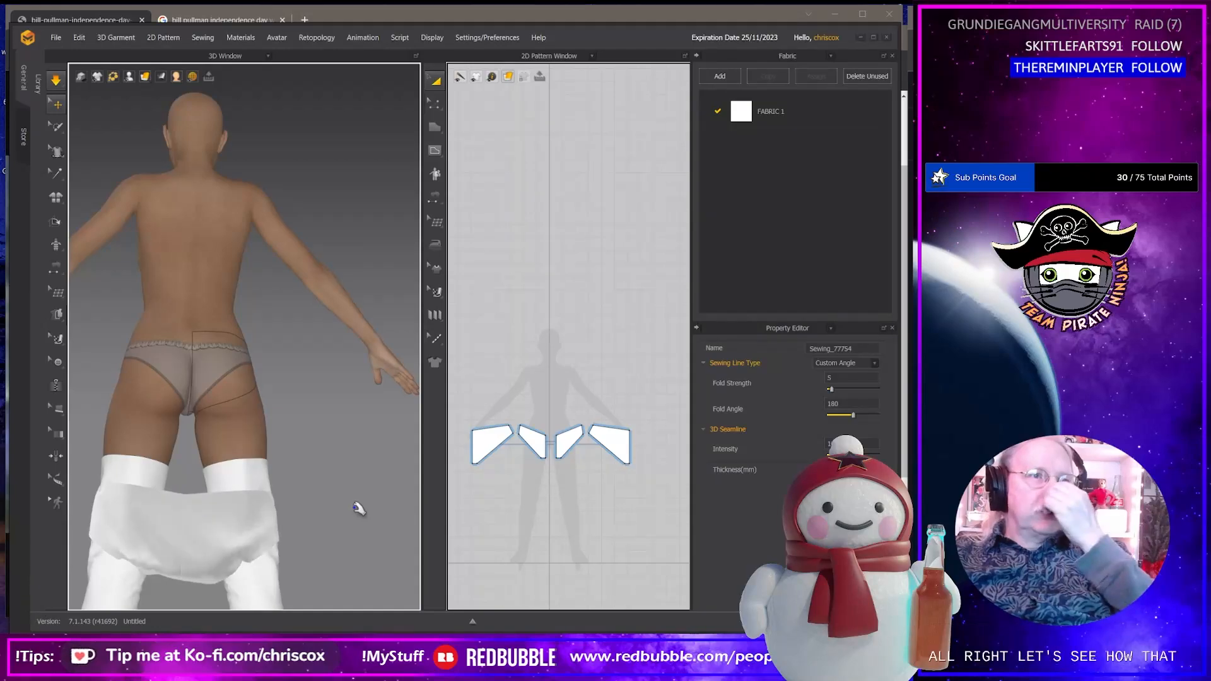
{"action": "right_click_drag", "start_coordinate": [302, 508], "coordinate": [444, 511]}
{"action": "key", "text": "ctrl+z"}
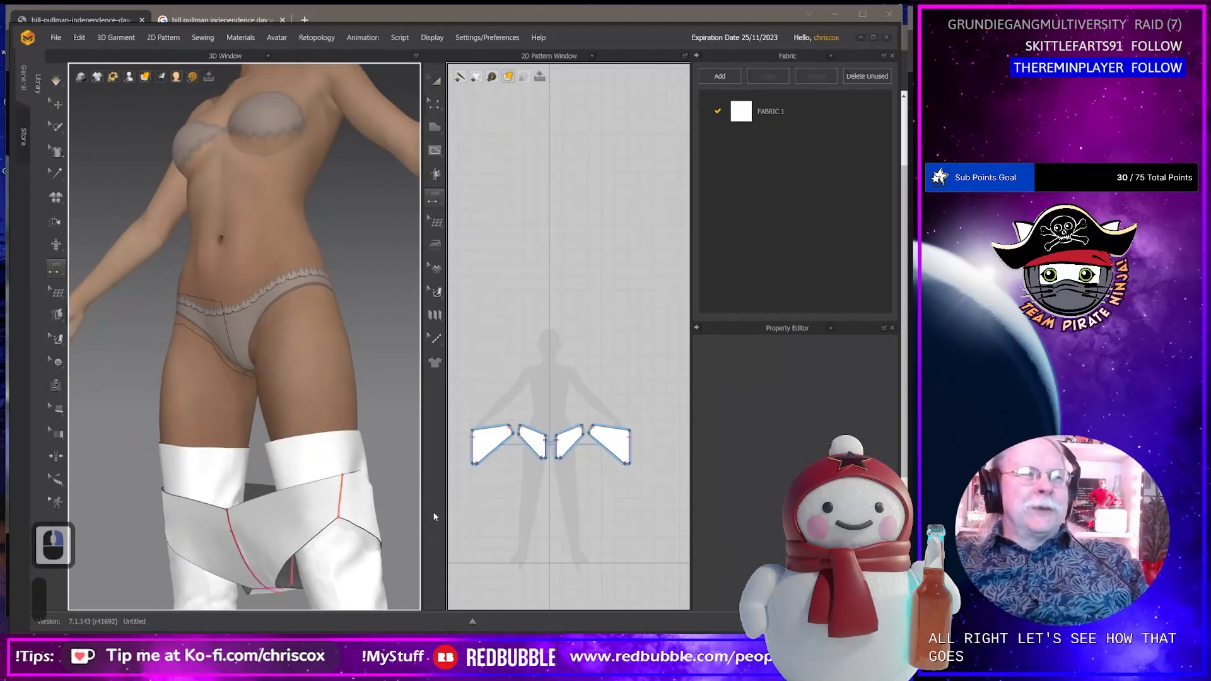
{"action": "key", "text": "ctrl+z"}
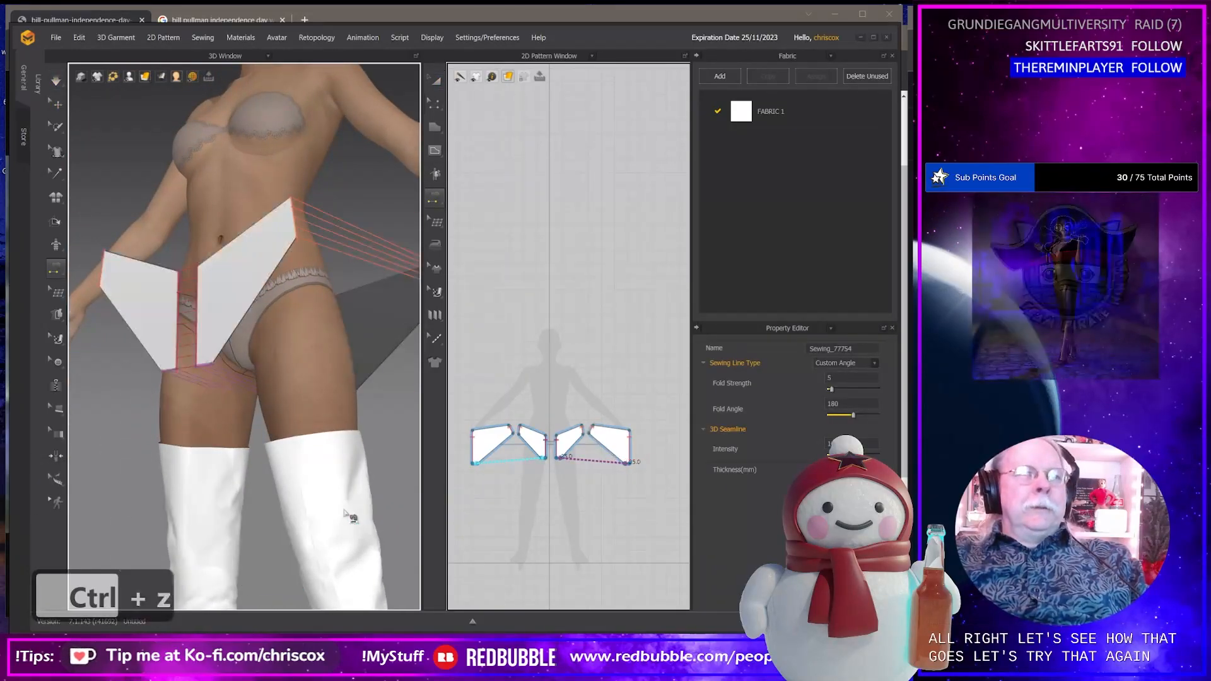
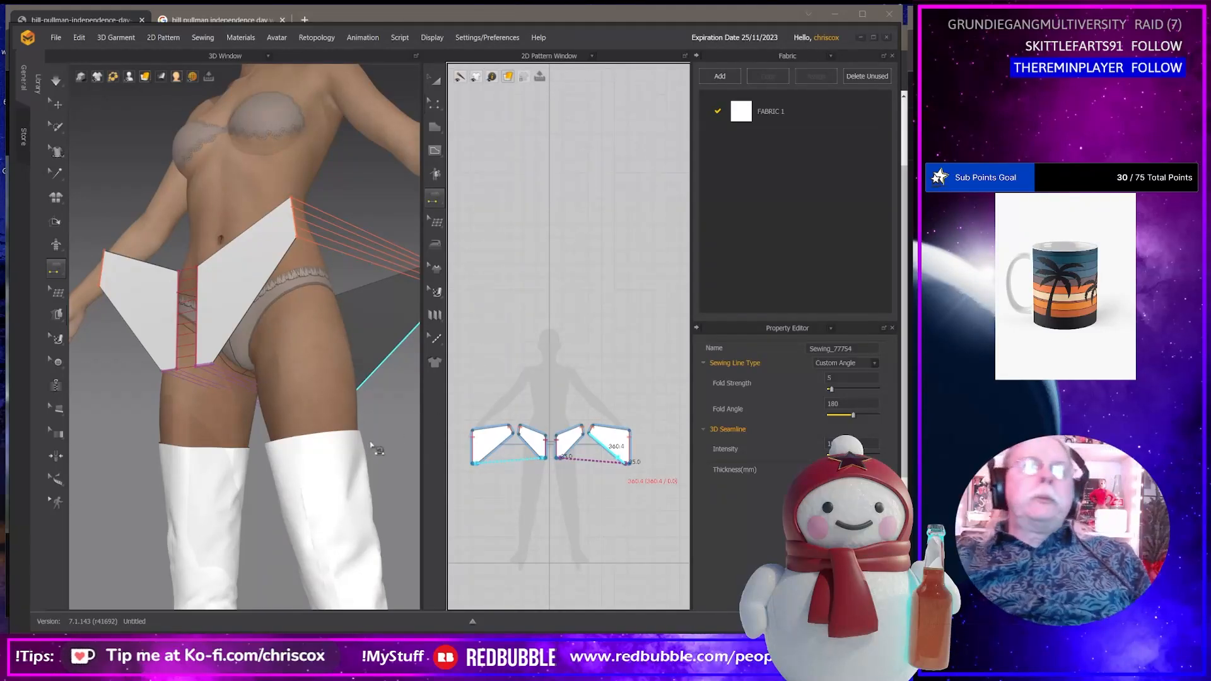
Set the gravity in the simulation properties to 0.
{"action": "right_click", "coordinate": [381, 427]}
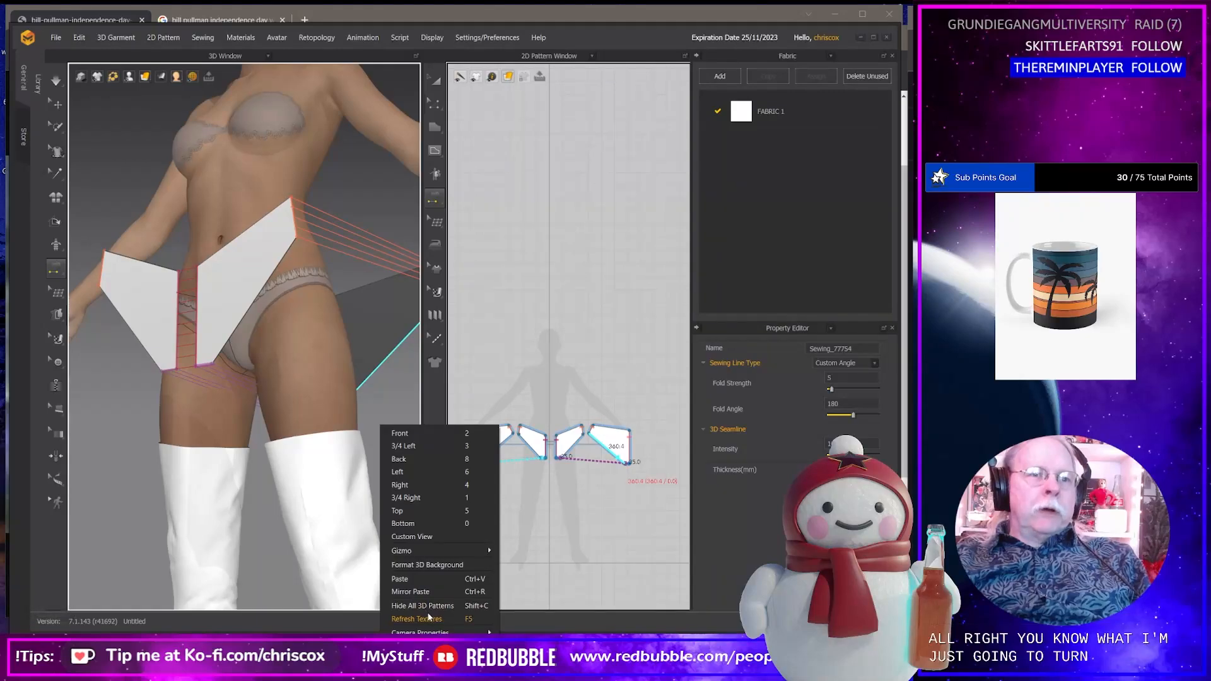
{"action": "left_click", "coordinate": [617, 533]}
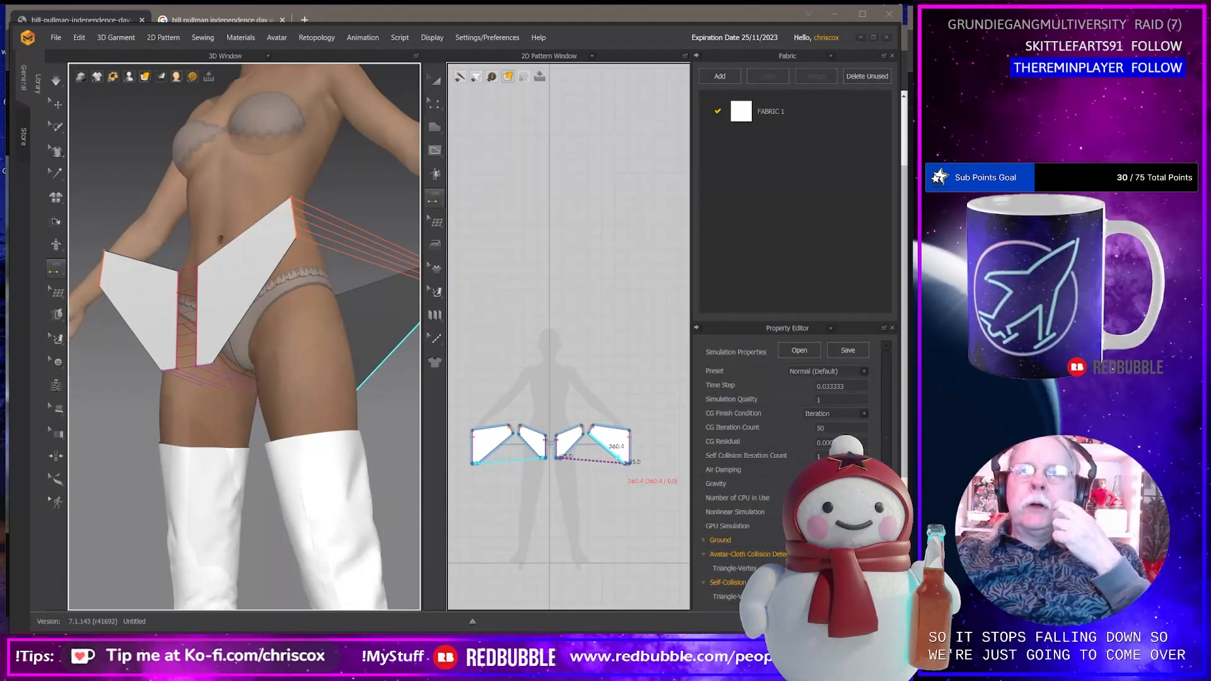
{"action": "left_click", "coordinate": [767, 475]}
{"action": "type", "text": "0"}
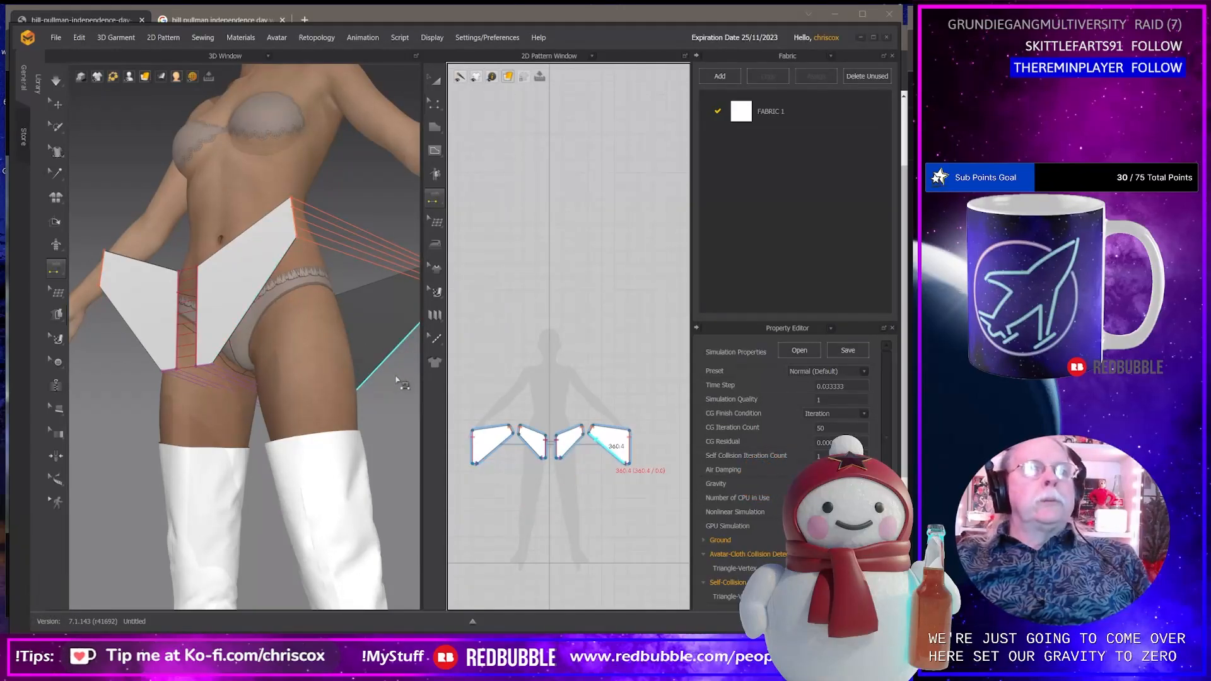
Simulate the garment and pull both back pieces up over the hips to the waist.
{"action": "key", "text": "space"}
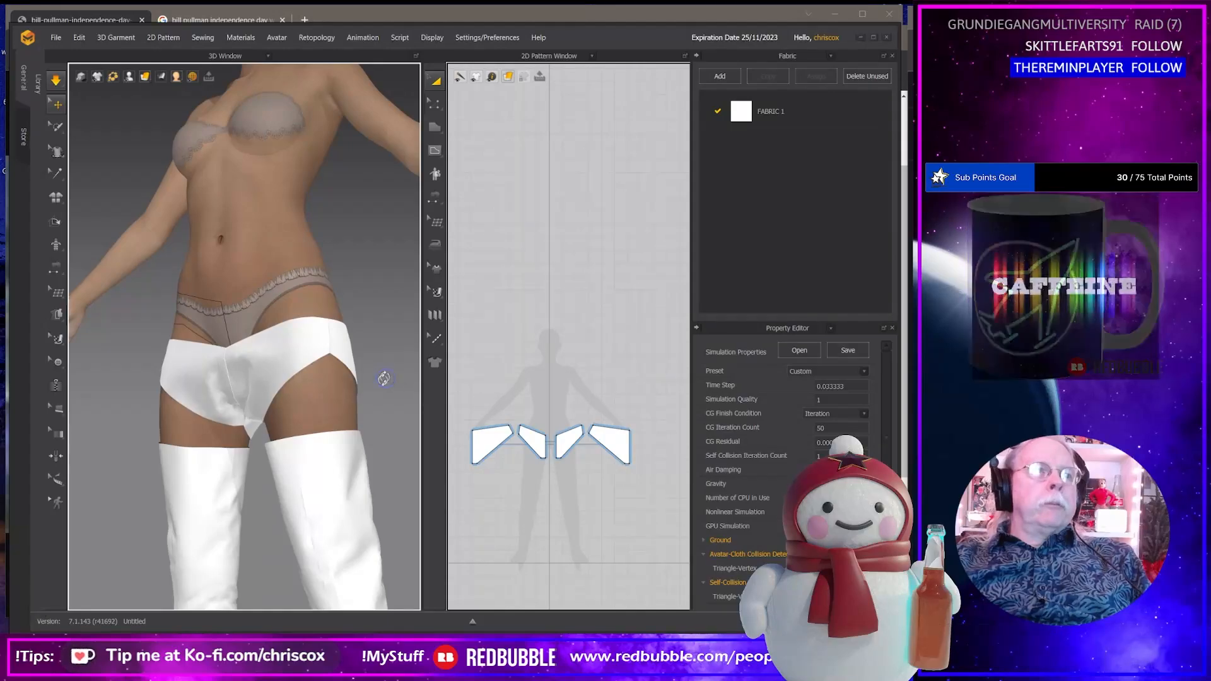
{"action": "right_click_drag", "start_coordinate": [384, 378], "coordinate": [233, 393]}
{"action": "left_click_drag", "start_coordinate": [98, 366], "coordinate": [109, 308]}
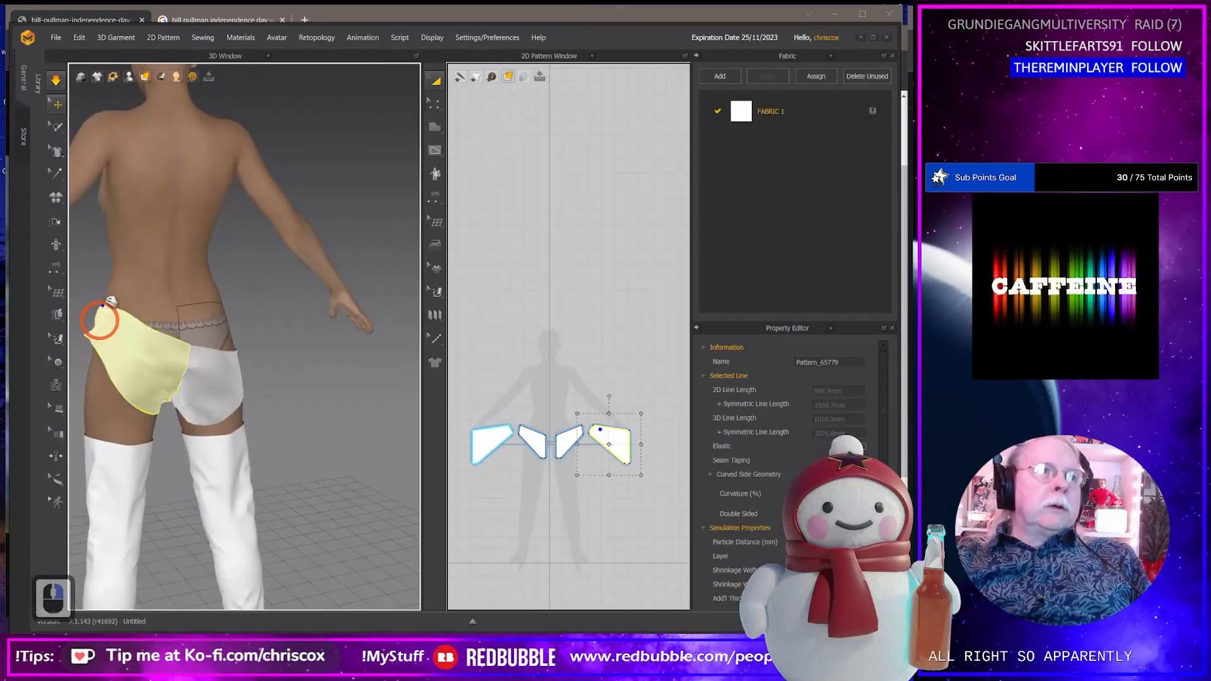
{"action": "left_click_drag", "start_coordinate": [181, 350], "coordinate": [188, 307]}
{"action": "left_click_drag", "start_coordinate": [230, 341], "coordinate": [224, 313]}
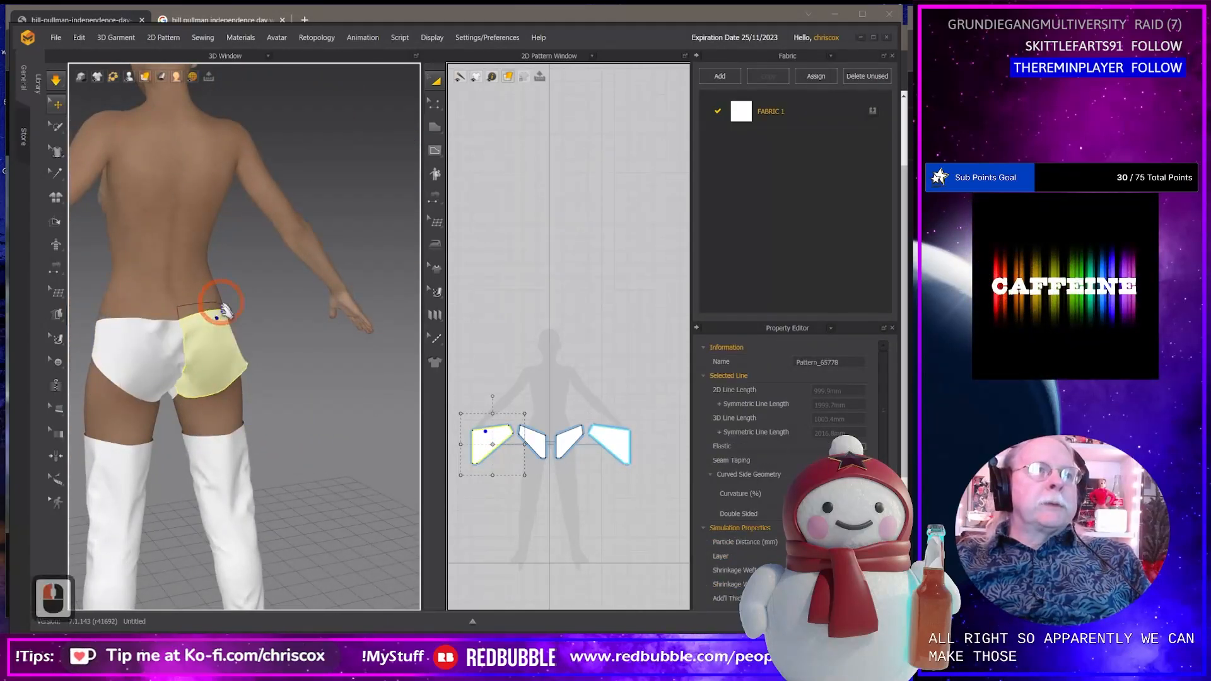
Pull both front pieces of the simulating garment up at the hips.
{"action": "right_click_drag", "start_coordinate": [224, 312], "coordinate": [373, 379]}
{"action": "left_click_drag", "start_coordinate": [230, 365], "coordinate": [240, 308]}
{"action": "left_click_drag", "start_coordinate": [314, 360], "coordinate": [351, 347]}
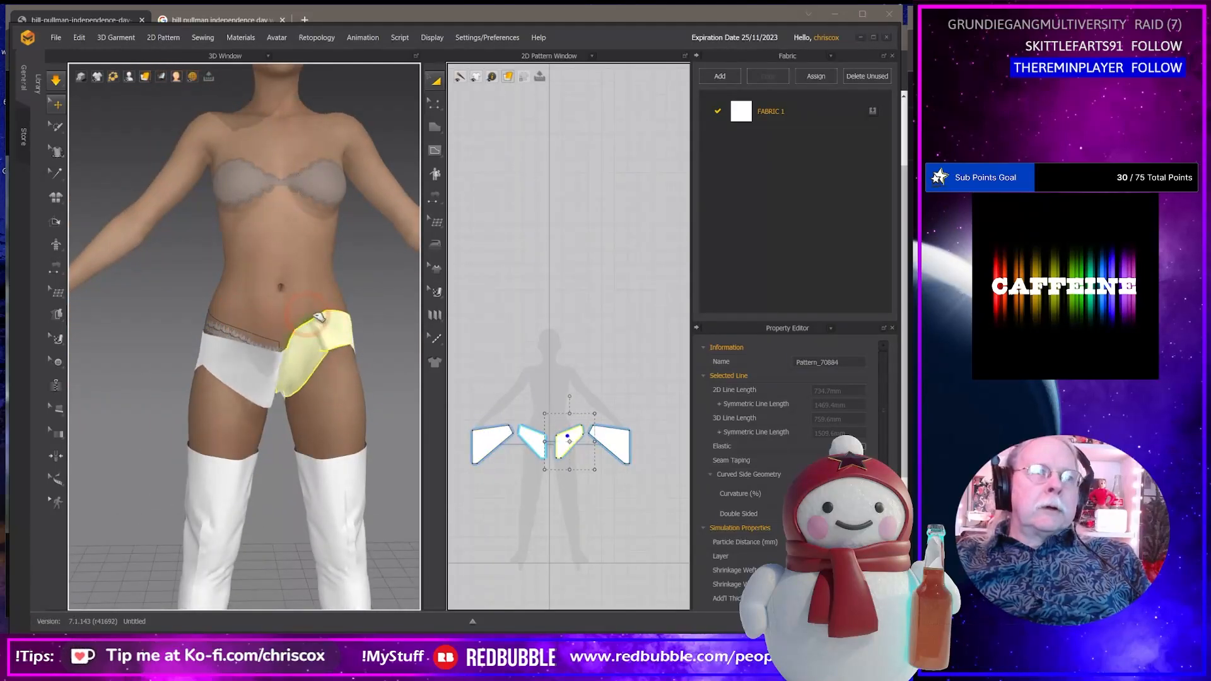
{"action": "left_click_drag", "start_coordinate": [201, 278], "coordinate": [203, 284]}
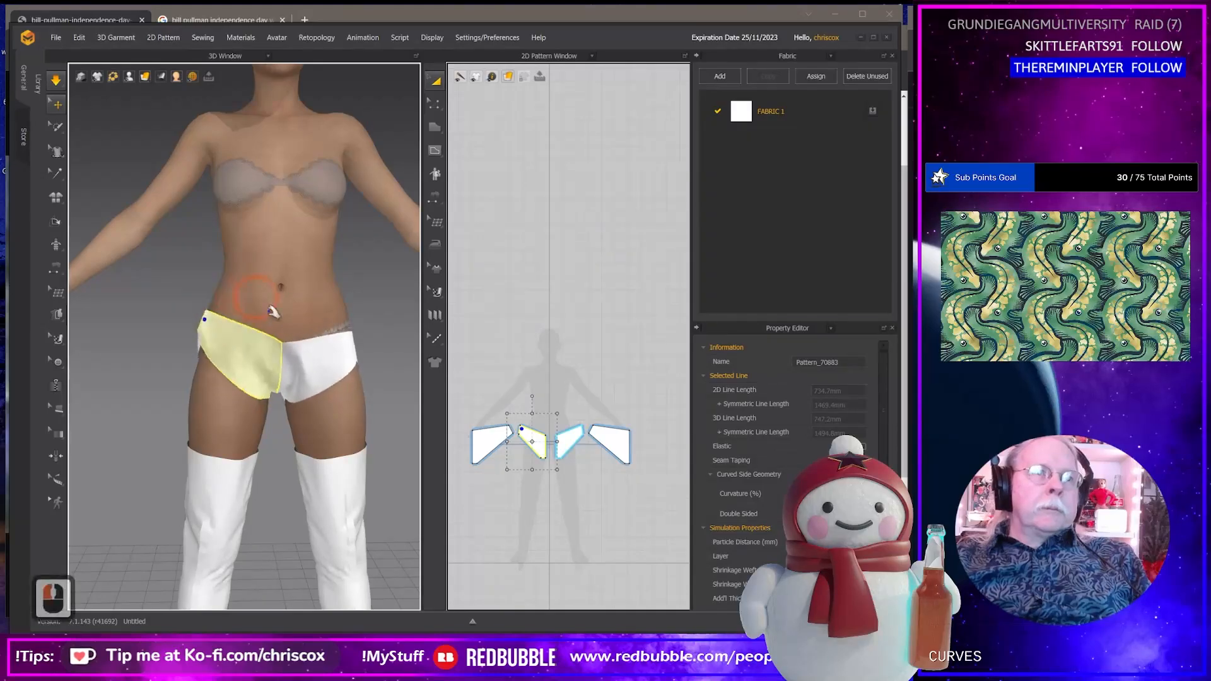
{"action": "scroll", "coordinate": [535, 496], "scroll_direction": "down", "scroll_amount": 1}
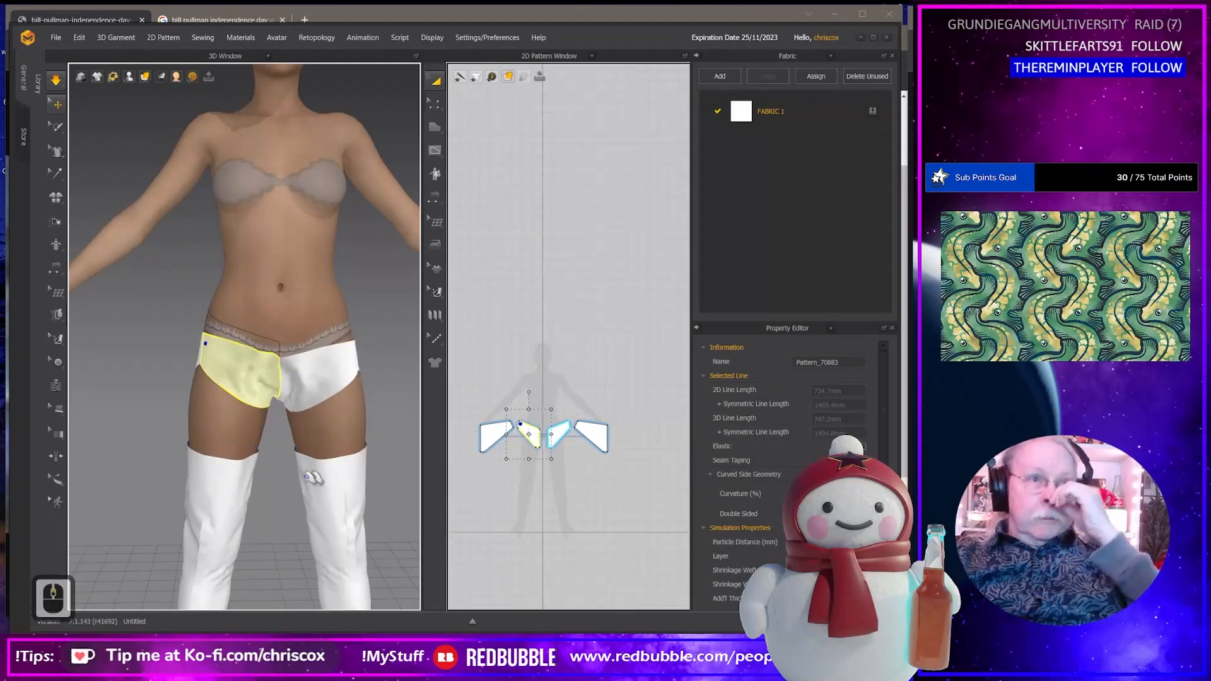
Curve the back piece's waist edge slightly inward, to a length of about 282 mm.
{"action": "right_click_drag", "start_coordinate": [309, 478], "coordinate": [399, 459]}
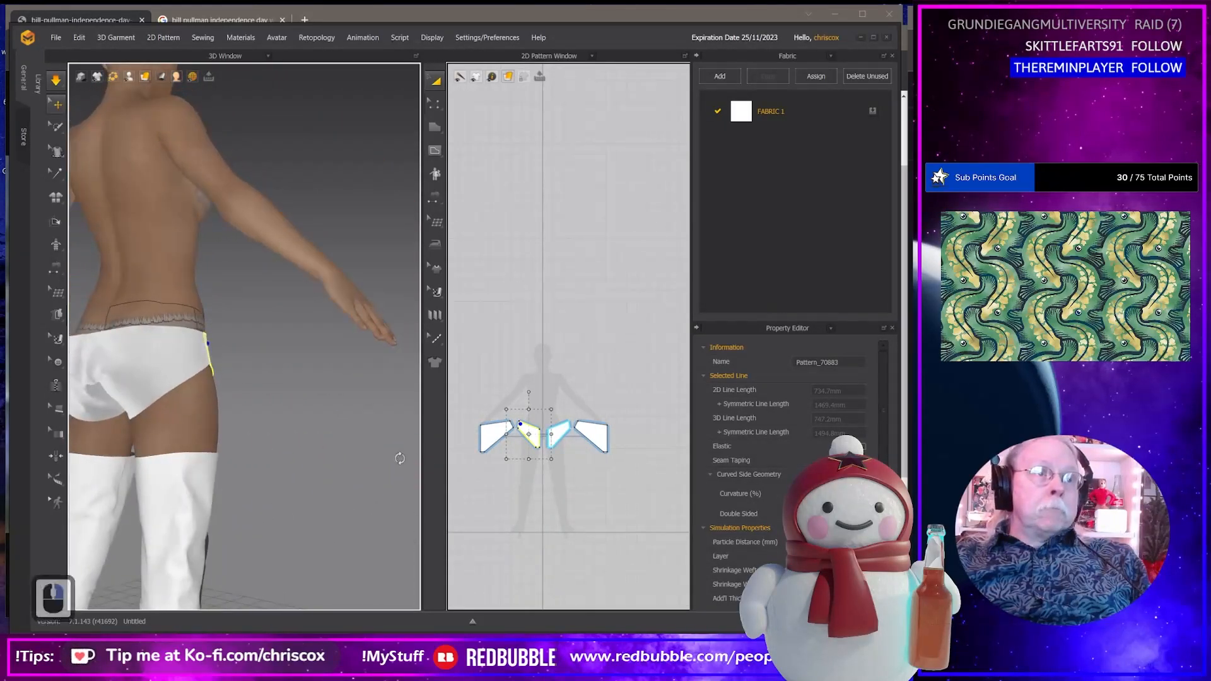
{"action": "scroll", "coordinate": [551, 478], "scroll_direction": "up", "scroll_amount": 14}
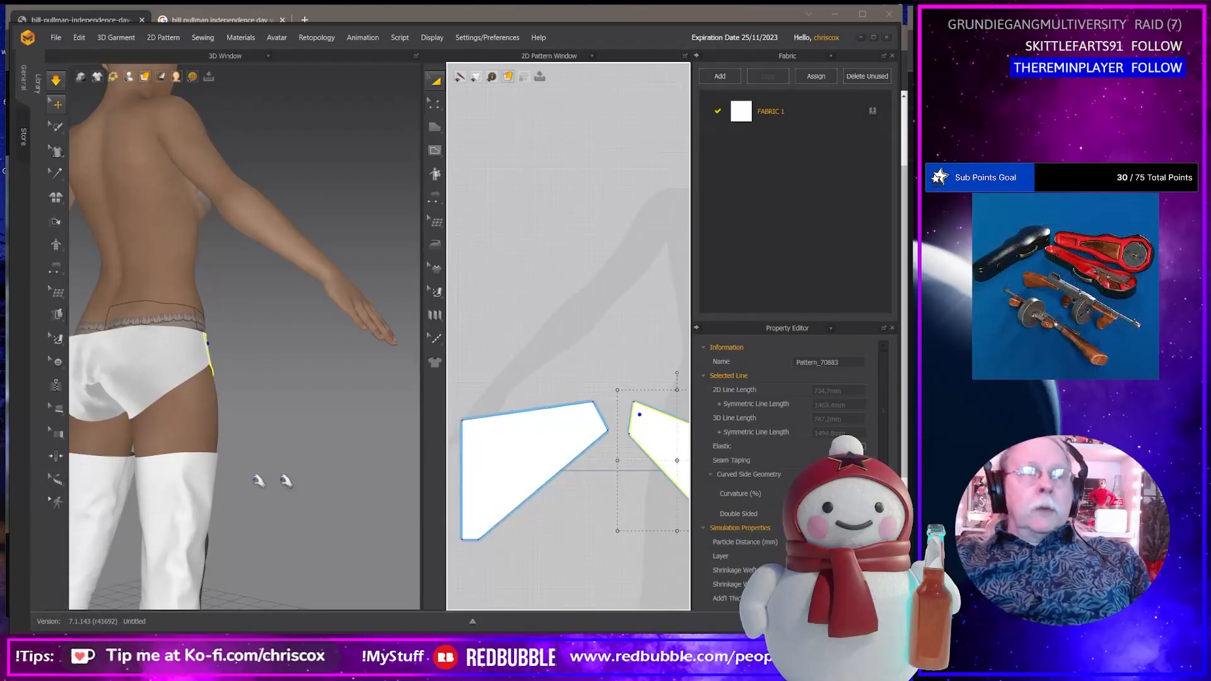
{"action": "right_click_drag", "start_coordinate": [287, 482], "coordinate": [120, 472]}
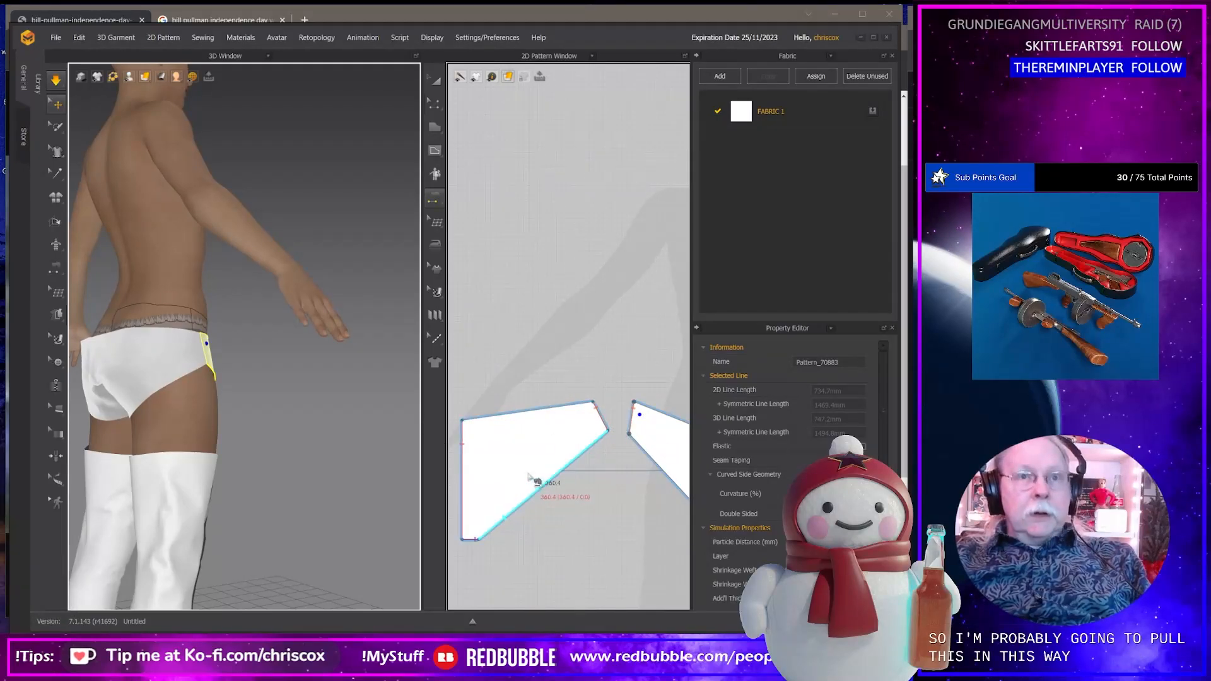
{"action": "right_click_drag", "start_coordinate": [139, 423], "coordinate": [189, 419]}
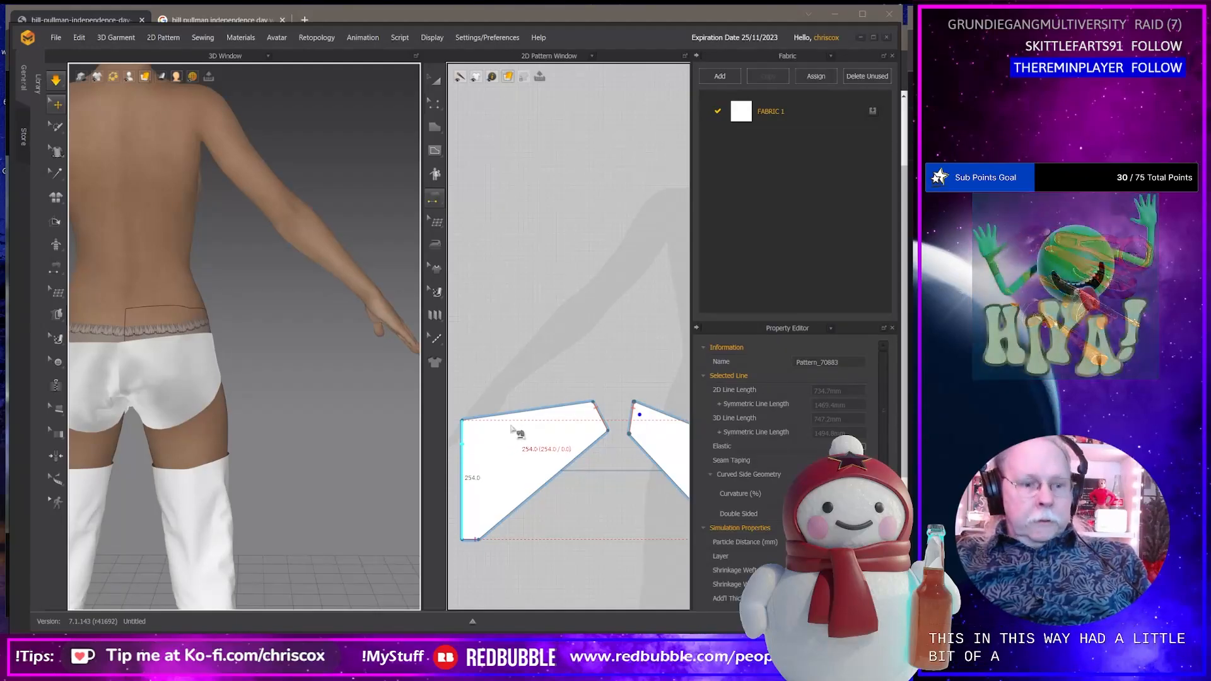
{"action": "key", "text": "c"}
{"action": "left_click", "coordinate": [513, 419]}
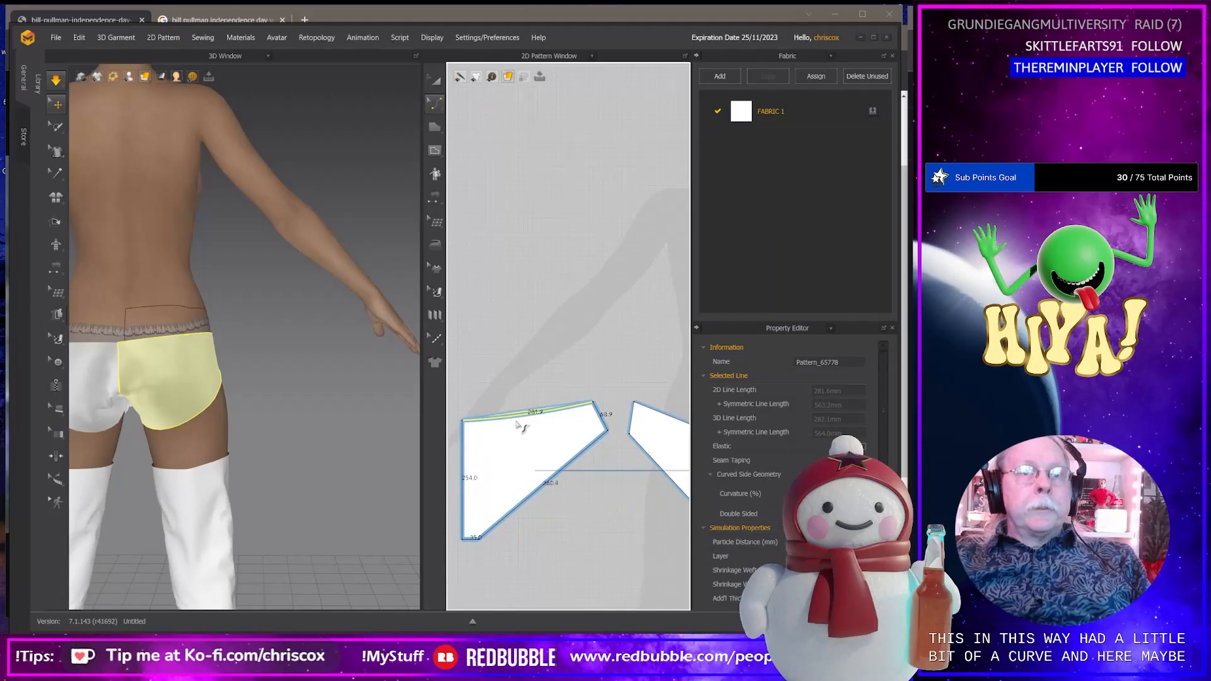
{"action": "left_click_drag", "start_coordinate": [515, 422], "coordinate": [516, 422]}
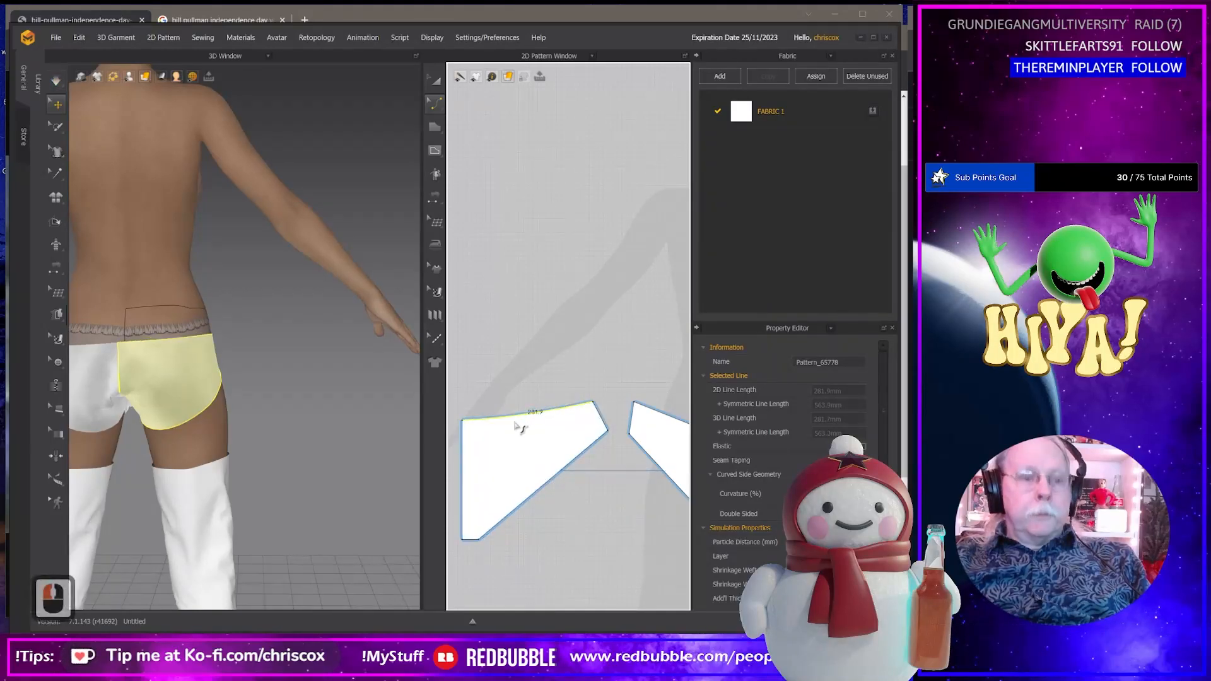
Move the back piece's 68.9 mm side edge slightly inward to narrow the piece.
{"action": "key", "text": "z"}
{"action": "left_click", "coordinate": [601, 419]}
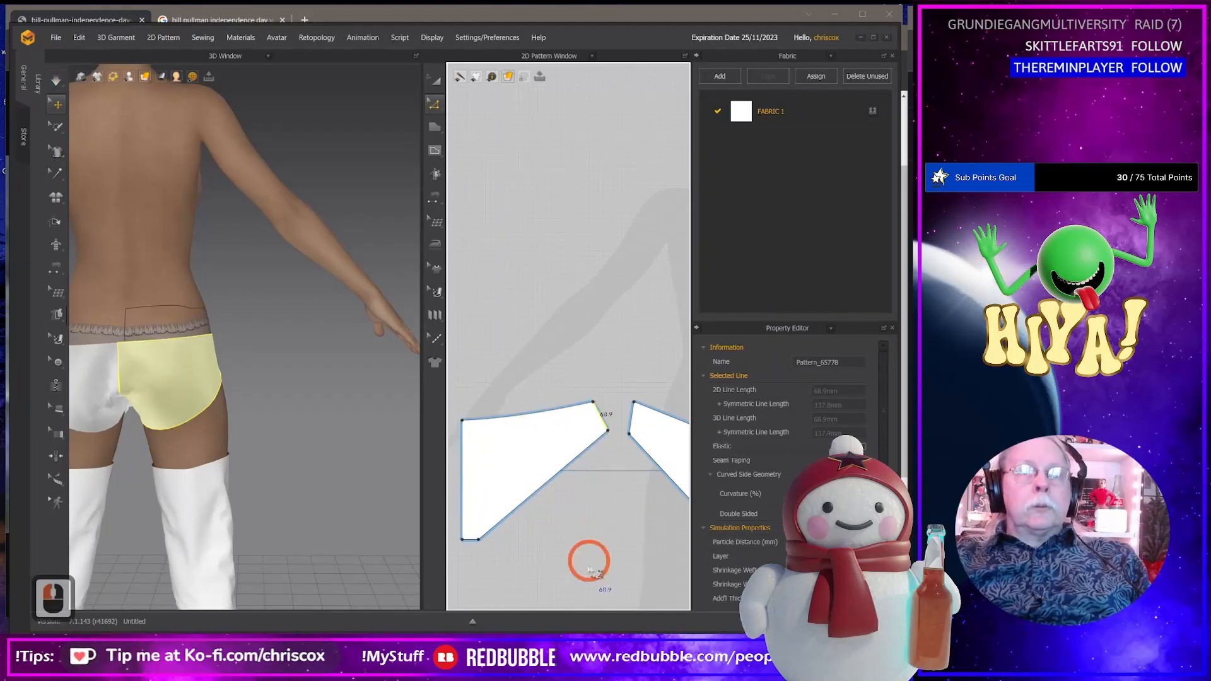
{"action": "key", "text": "Left"}
{"action": "key", "text": "Left"}
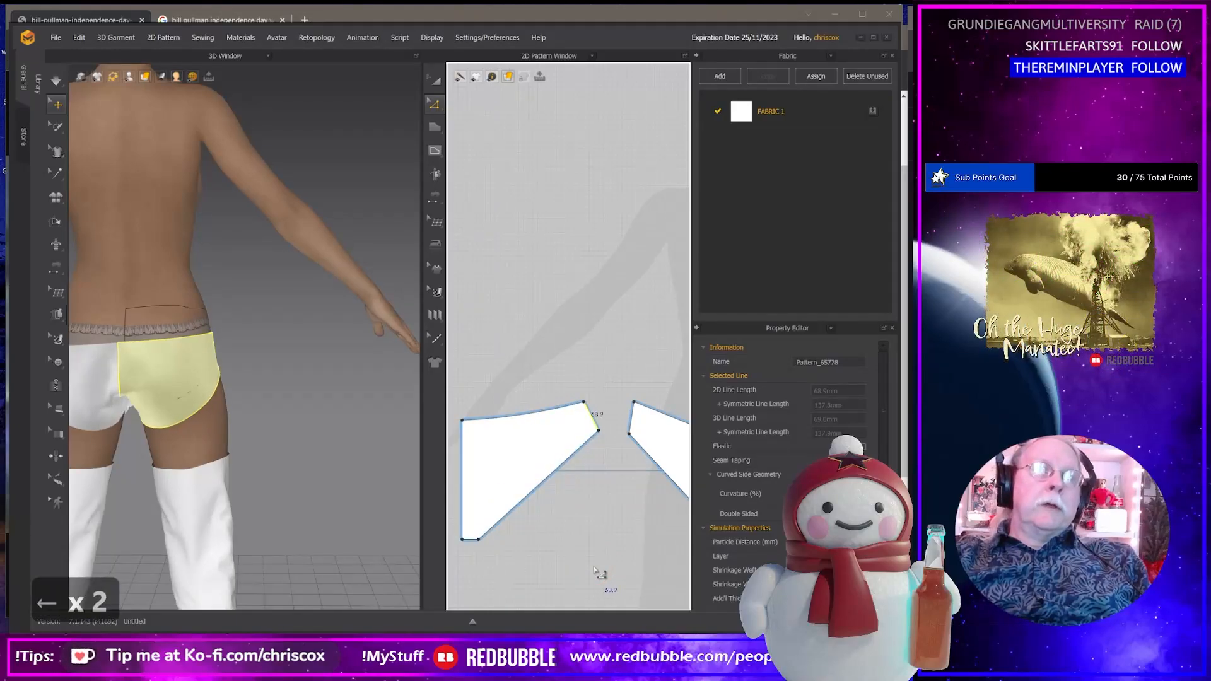
Simulate the narrowed back piece and pull the garment up at the side seam.
{"action": "right_click_drag", "start_coordinate": [144, 556], "coordinate": [445, 507]}
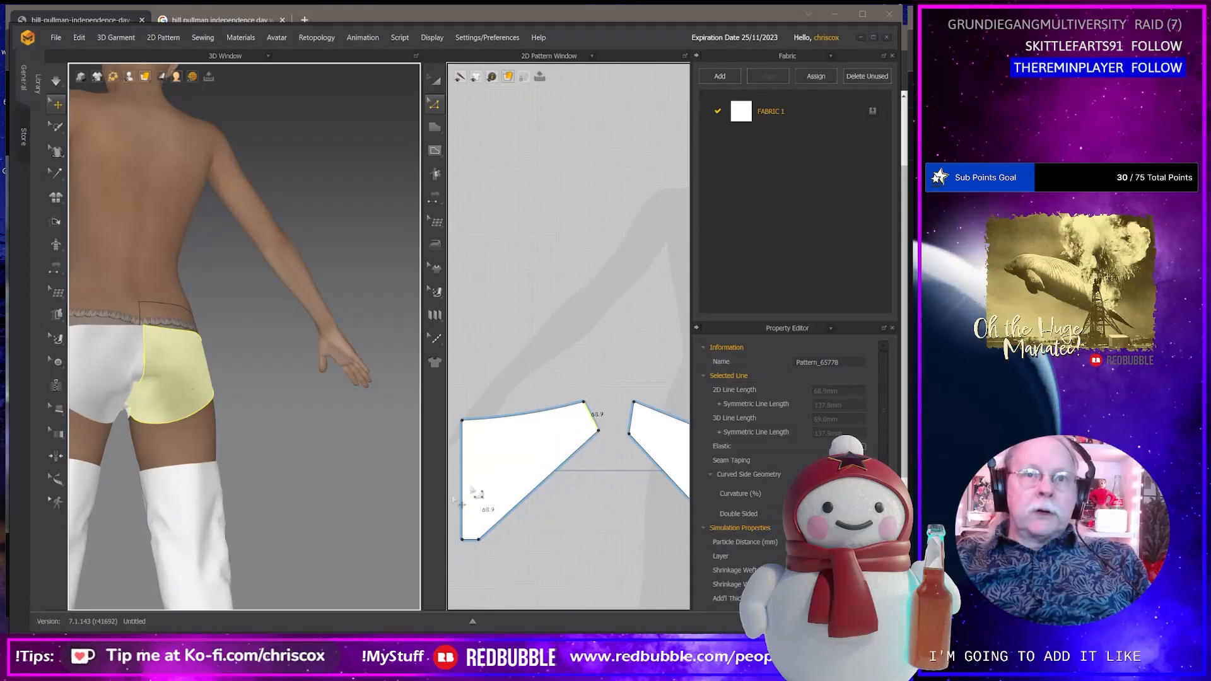
{"action": "right_click_drag", "start_coordinate": [262, 473], "coordinate": [87, 494]}
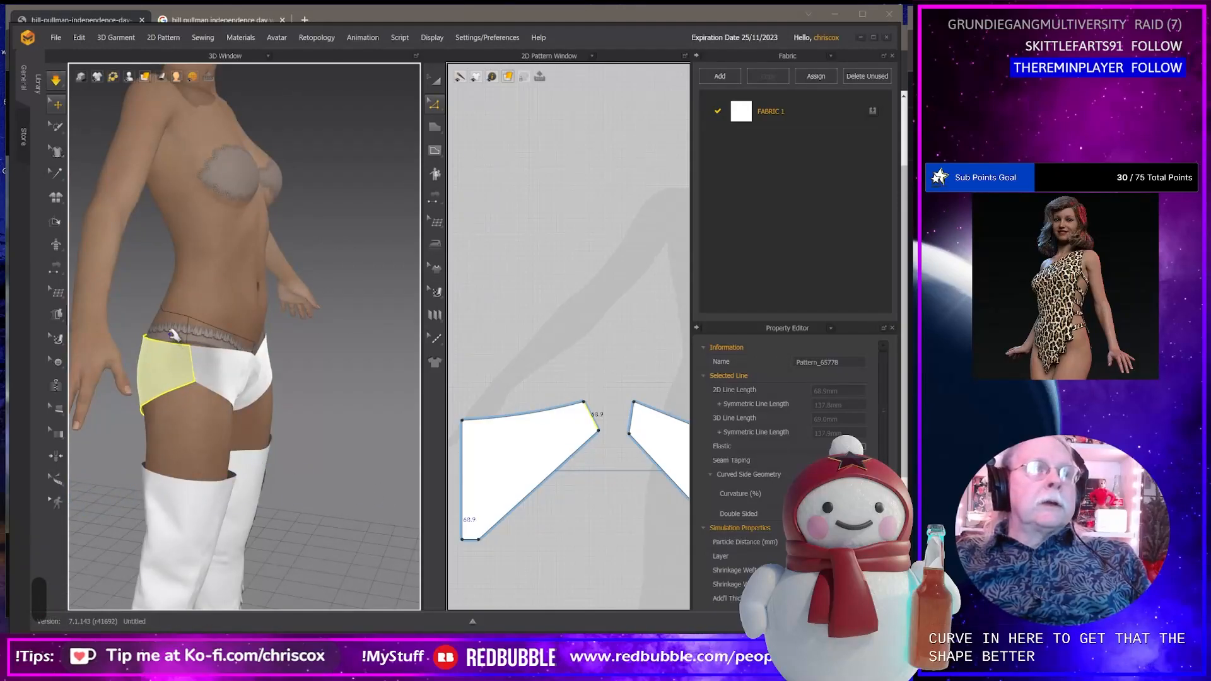
{"action": "key", "text": "space"}
{"action": "left_click_drag", "start_coordinate": [180, 353], "coordinate": [190, 340]}
Curve the front piece's waist edge inward to about 212 mm long and its leg edge inward to about 267 mm long.
{"action": "middle_click_drag", "start_coordinate": [636, 531], "coordinate": [513, 524]}
{"action": "right_click_drag", "start_coordinate": [334, 453], "coordinate": [209, 378]}
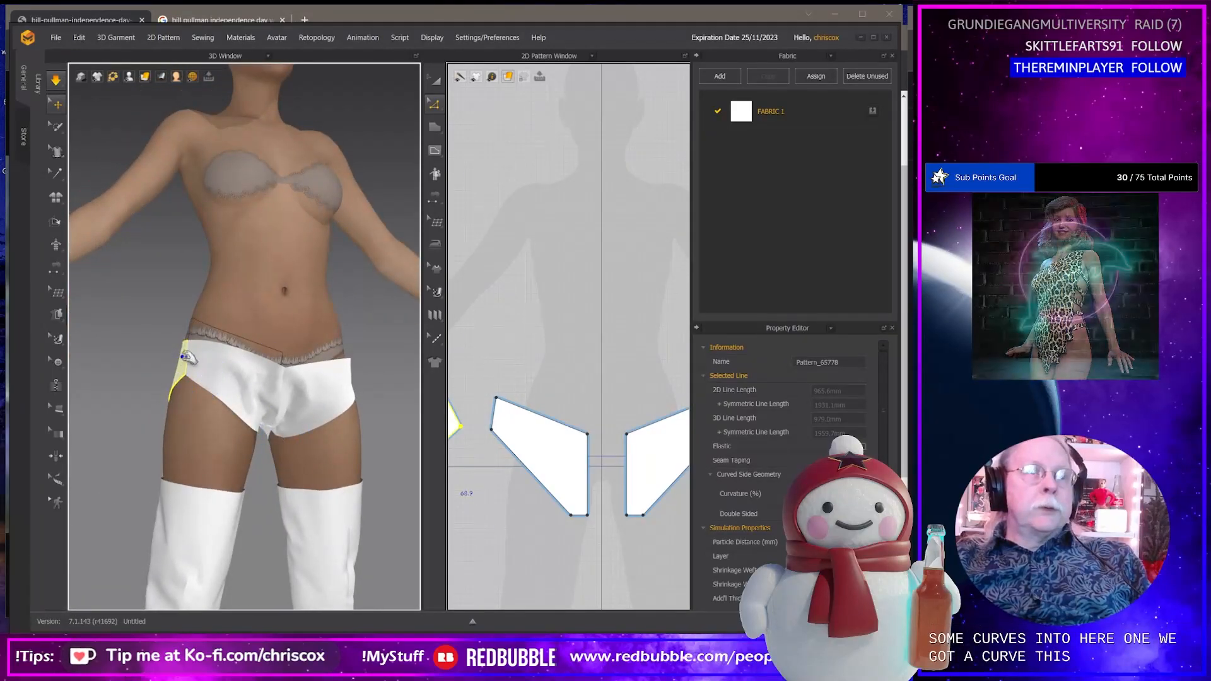
{"action": "key", "text": "c"}
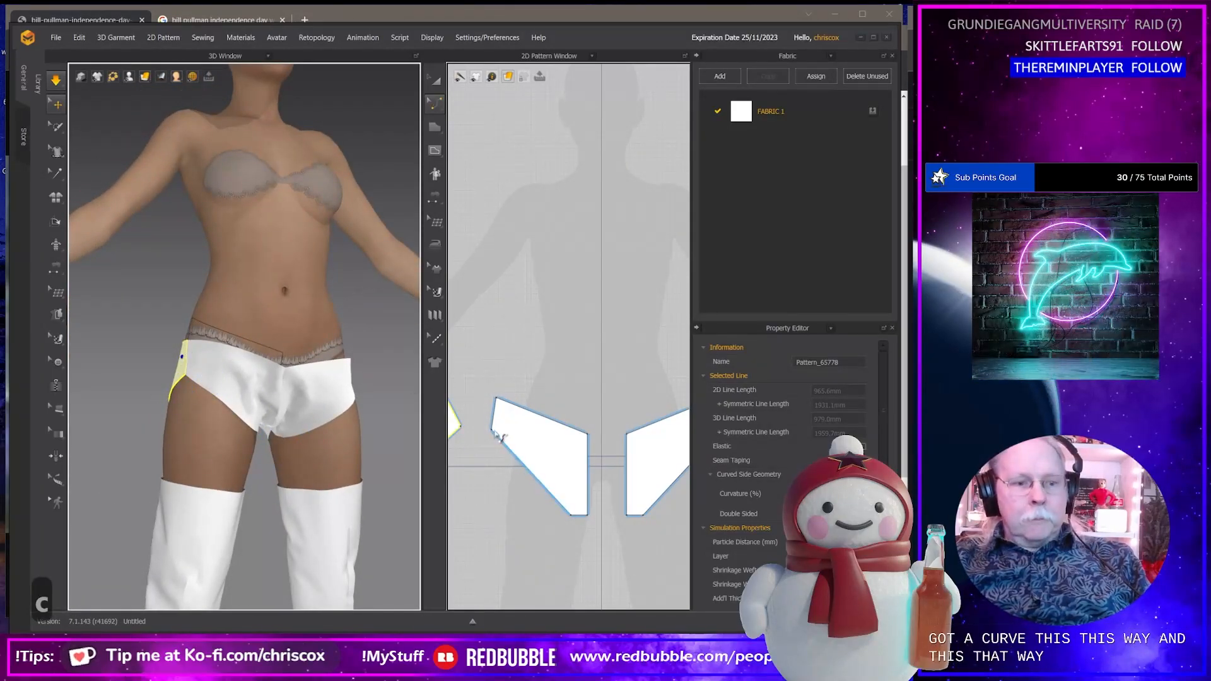
{"action": "left_click", "coordinate": [542, 422]}
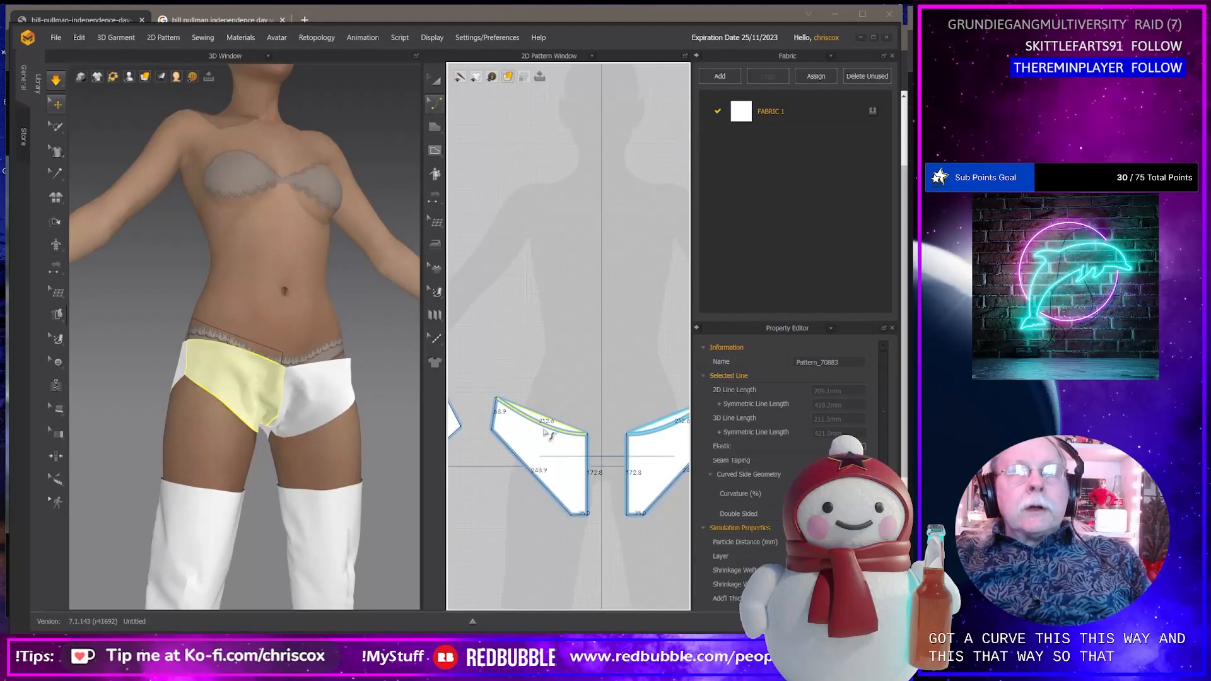
{"action": "left_click_drag", "start_coordinate": [543, 429], "coordinate": [542, 430]}
{"action": "left_click", "coordinate": [542, 428]}
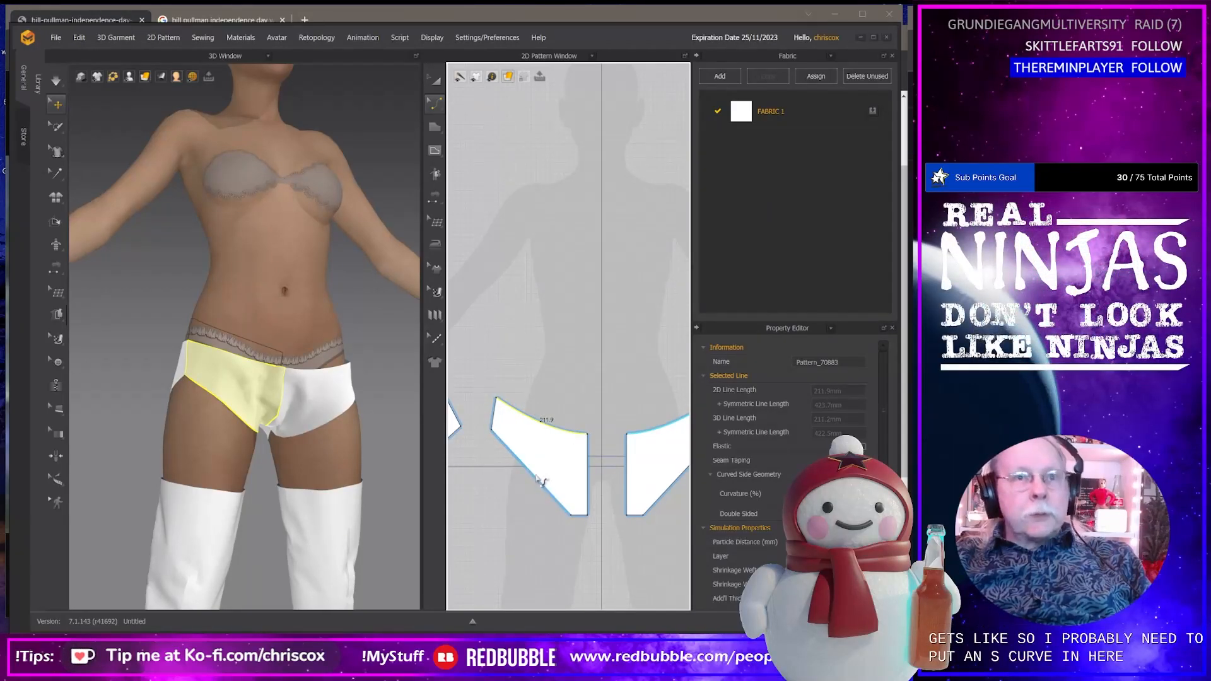
{"action": "left_click", "coordinate": [536, 478]}
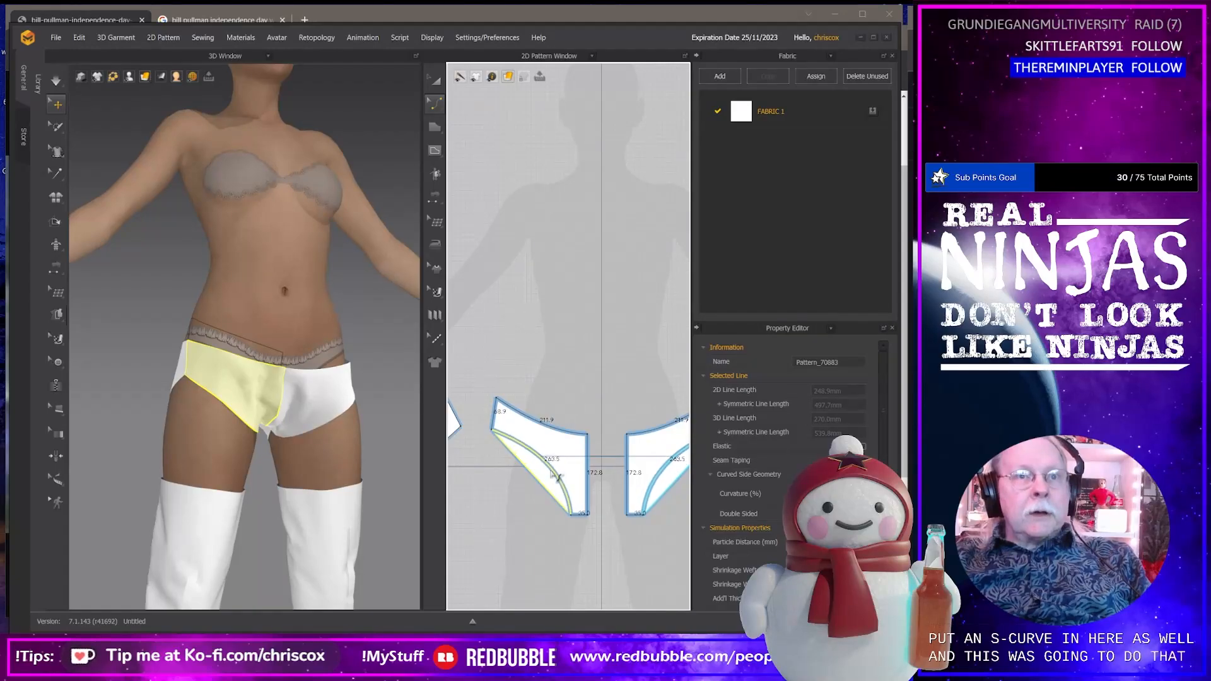
{"action": "left_click_drag", "start_coordinate": [558, 474], "coordinate": [512, 480]}
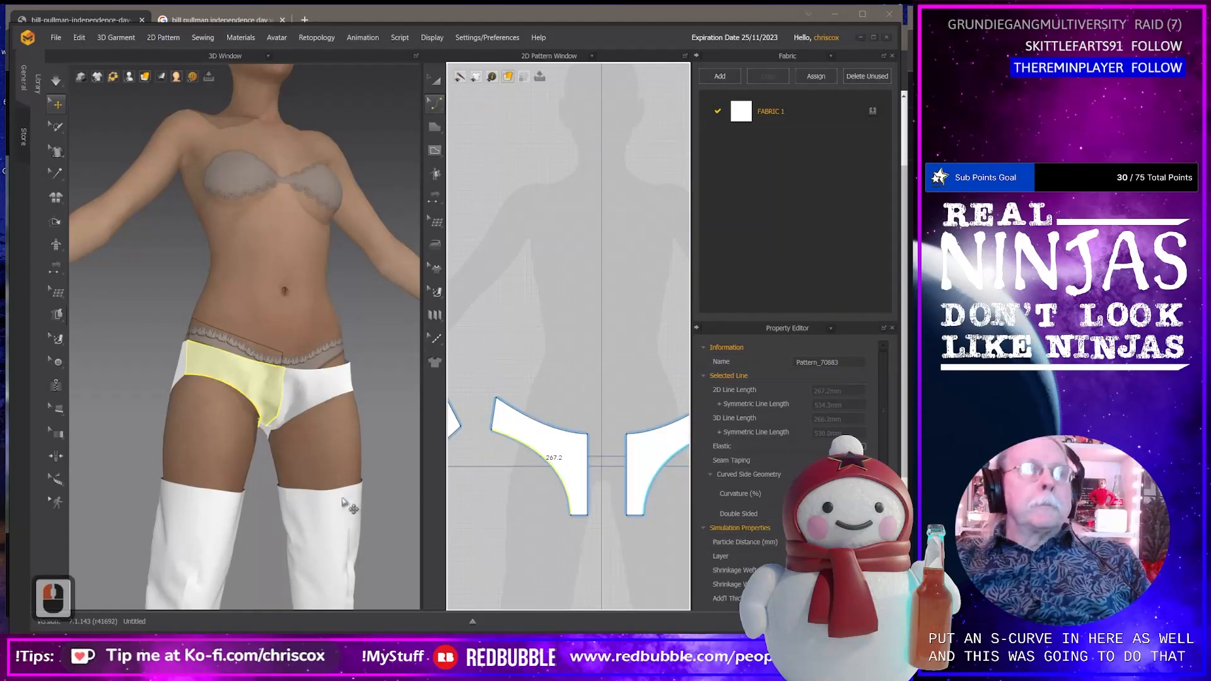
Simulate the reshaped front pieces and pull the center front up toward the navel.
{"action": "key", "text": "space"}
{"action": "right_click_drag", "start_coordinate": [320, 501], "coordinate": [276, 497]}
{"action": "left_click", "coordinate": [277, 382]}
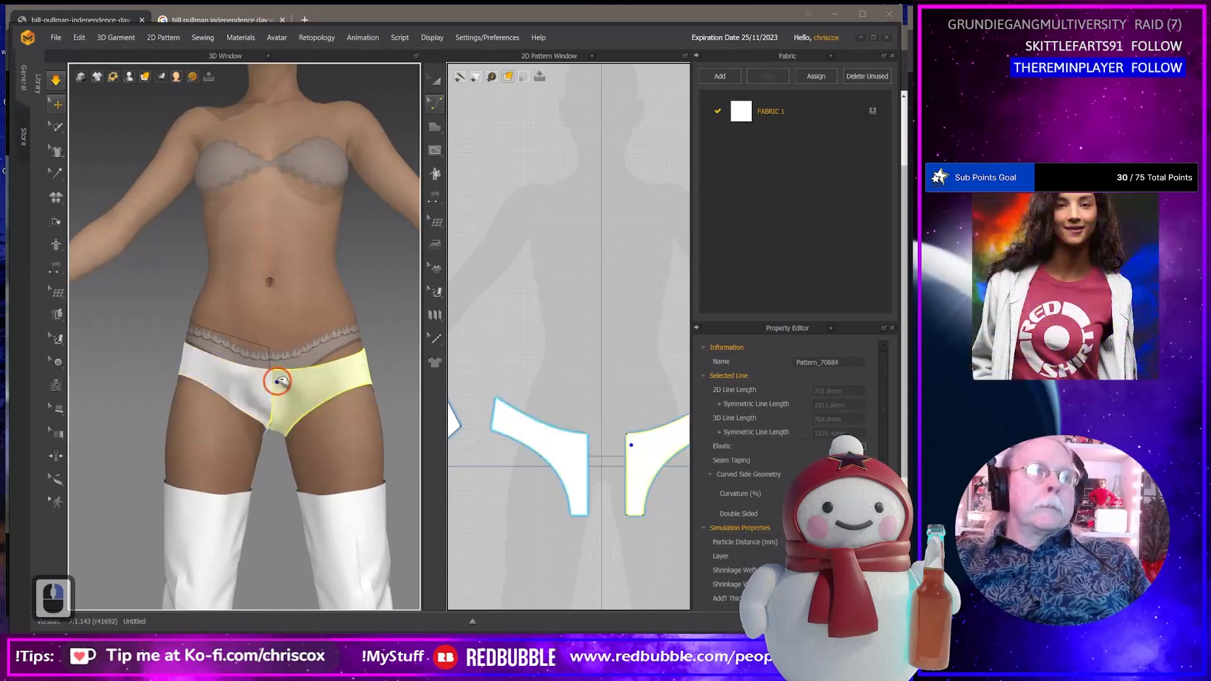
{"action": "left_click_drag", "start_coordinate": [277, 382], "coordinate": [280, 307]}
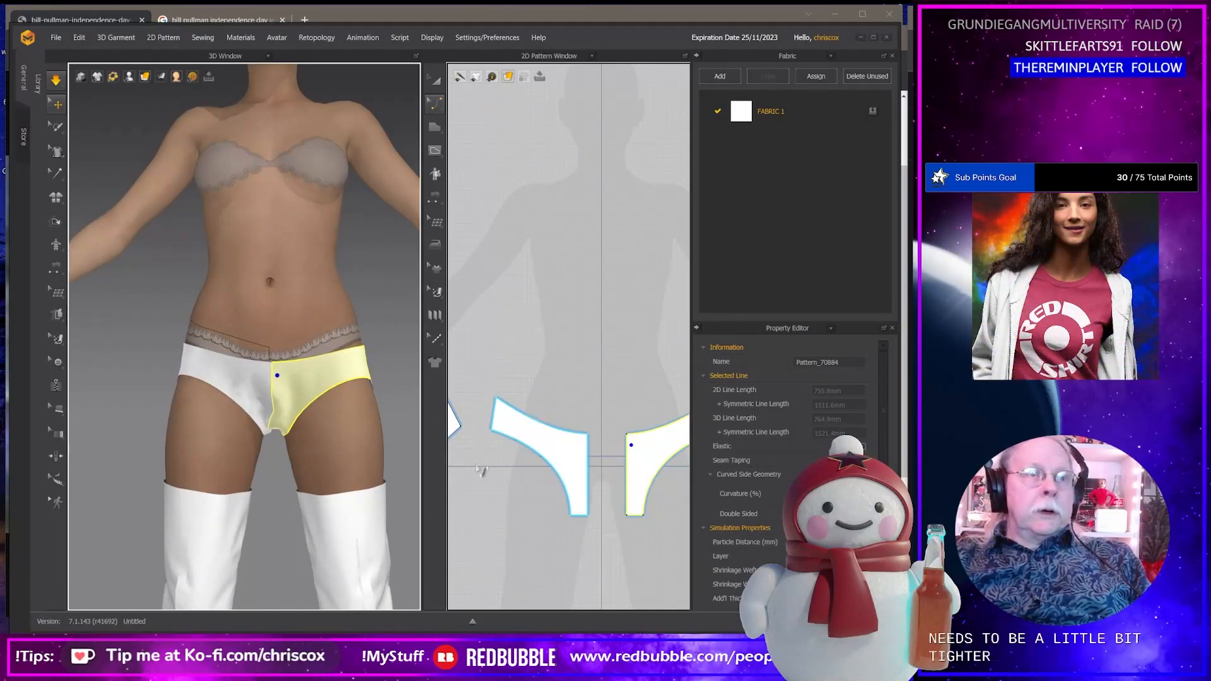
Move the front piece's side edge slightly toward the center front to narrow the piece.
{"action": "right_click", "coordinate": [523, 466]}
{"action": "middle_click_drag", "start_coordinate": [495, 465], "coordinate": [555, 463]}
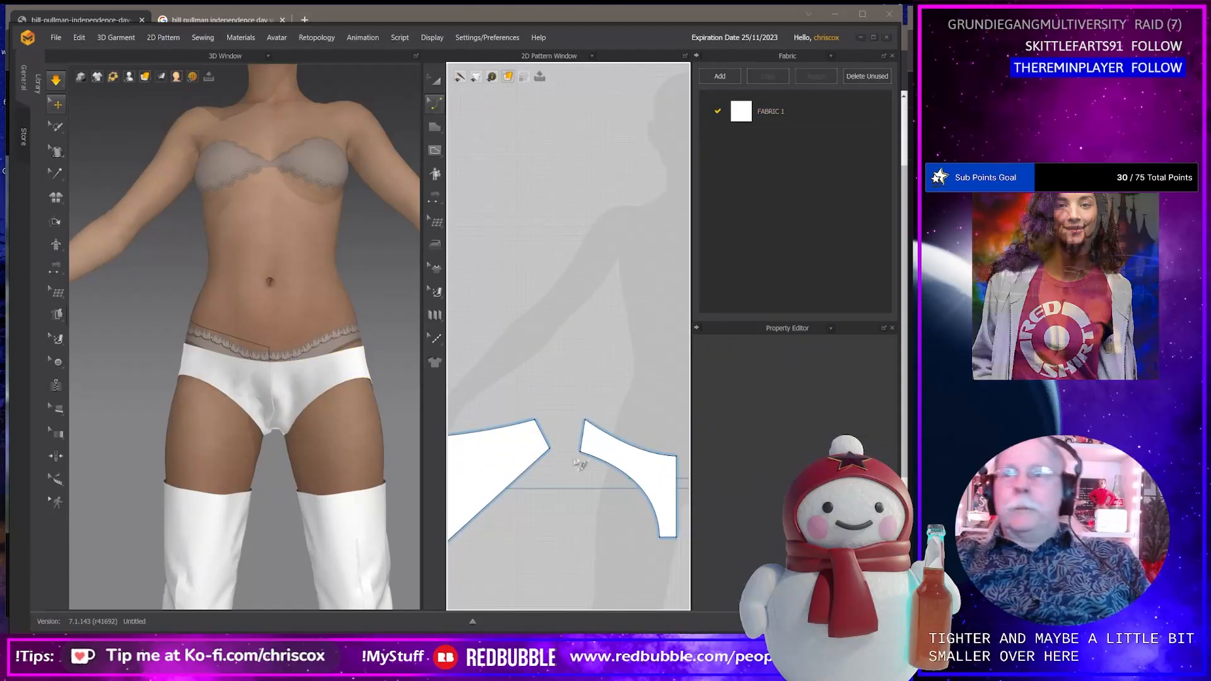
{"action": "scroll", "coordinate": [571, 464], "scroll_direction": "down", "scroll_amount": 2}
{"action": "scroll", "coordinate": [575, 466], "scroll_direction": "up", "scroll_amount": 3}
{"action": "middle_click_drag", "start_coordinate": [587, 469], "coordinate": [550, 444]}
{"action": "right_click_drag", "start_coordinate": [290, 440], "coordinate": [340, 440]}
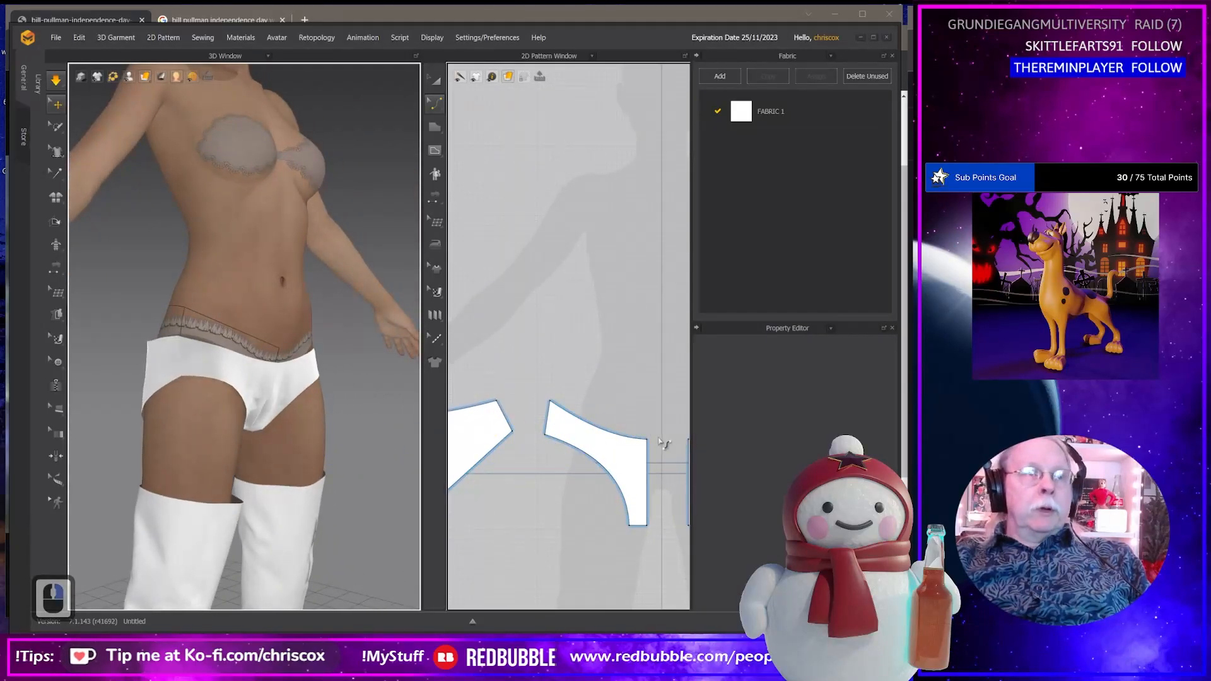
{"action": "left_click", "coordinate": [550, 427]}
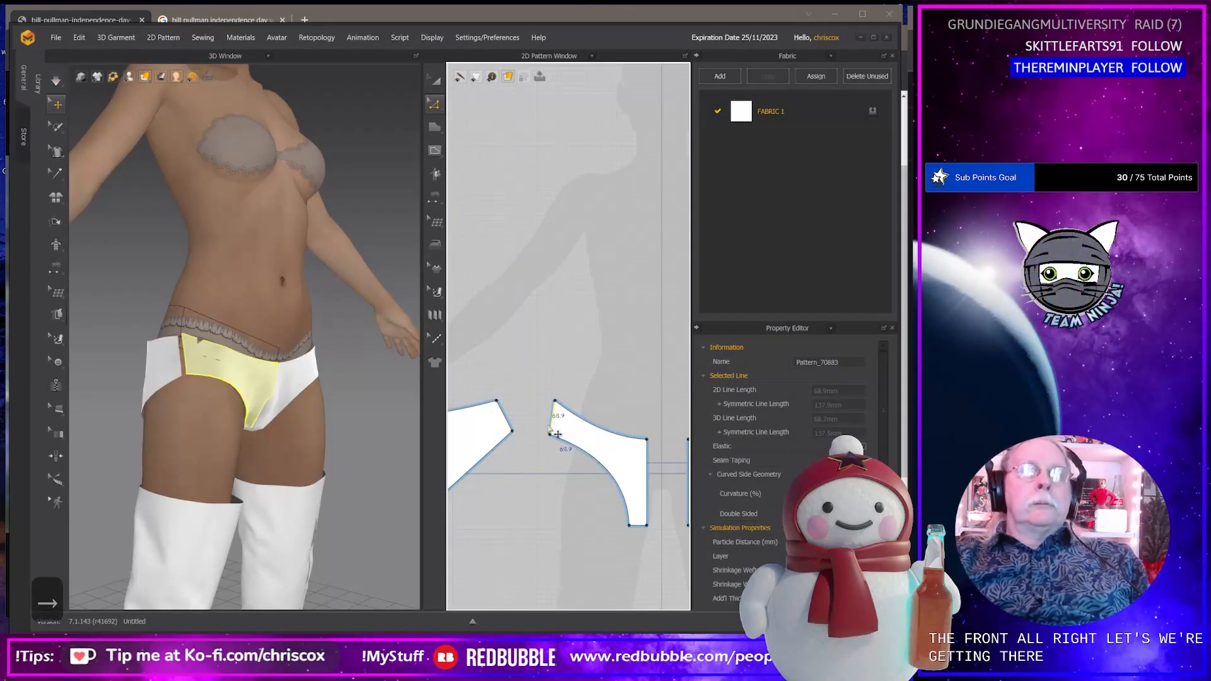
Simulate the narrowed garment and pull the front pieces and the back piece up toward the waist.
{"action": "key", "text": "space"}
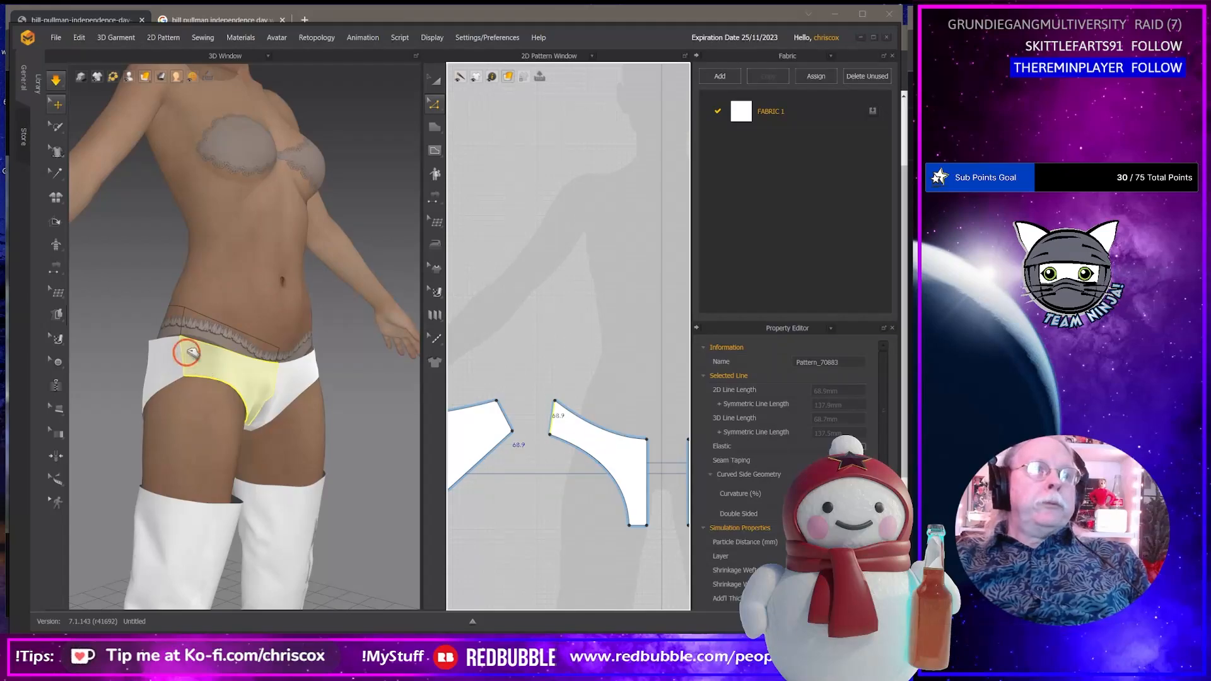
{"action": "left_click_drag", "start_coordinate": [188, 352], "coordinate": [205, 247]}
{"action": "right_click_drag", "start_coordinate": [323, 413], "coordinate": [359, 373]}
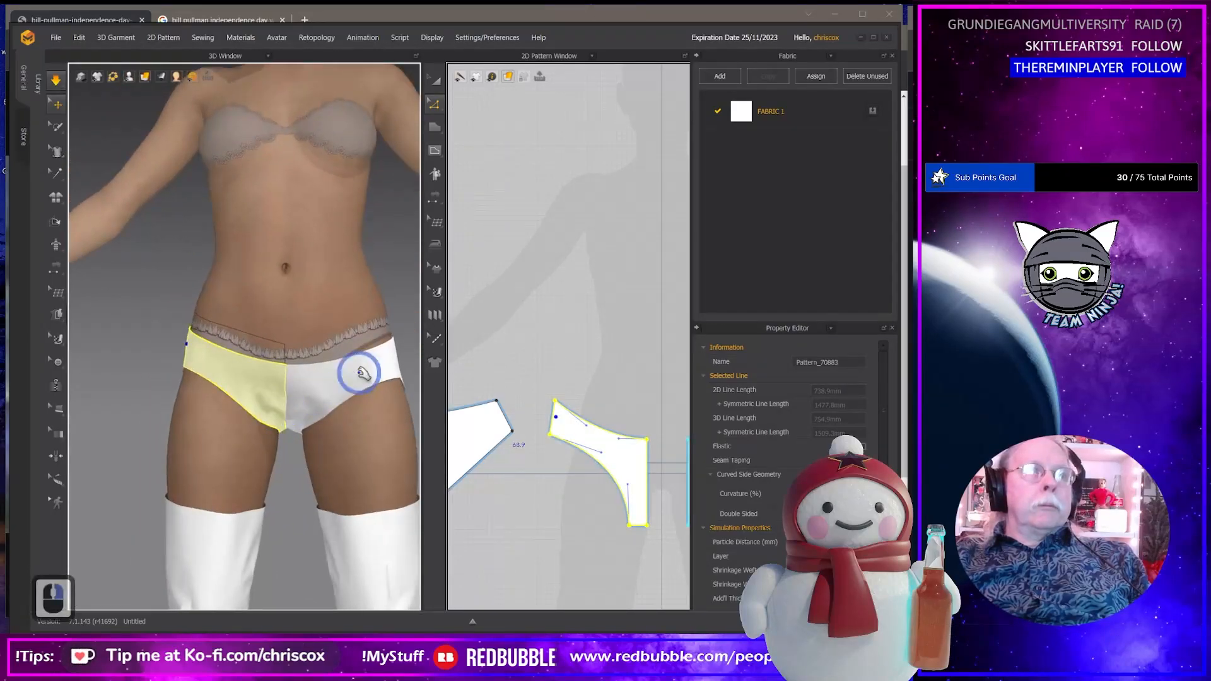
{"action": "left_click_drag", "start_coordinate": [385, 358], "coordinate": [301, 235]}
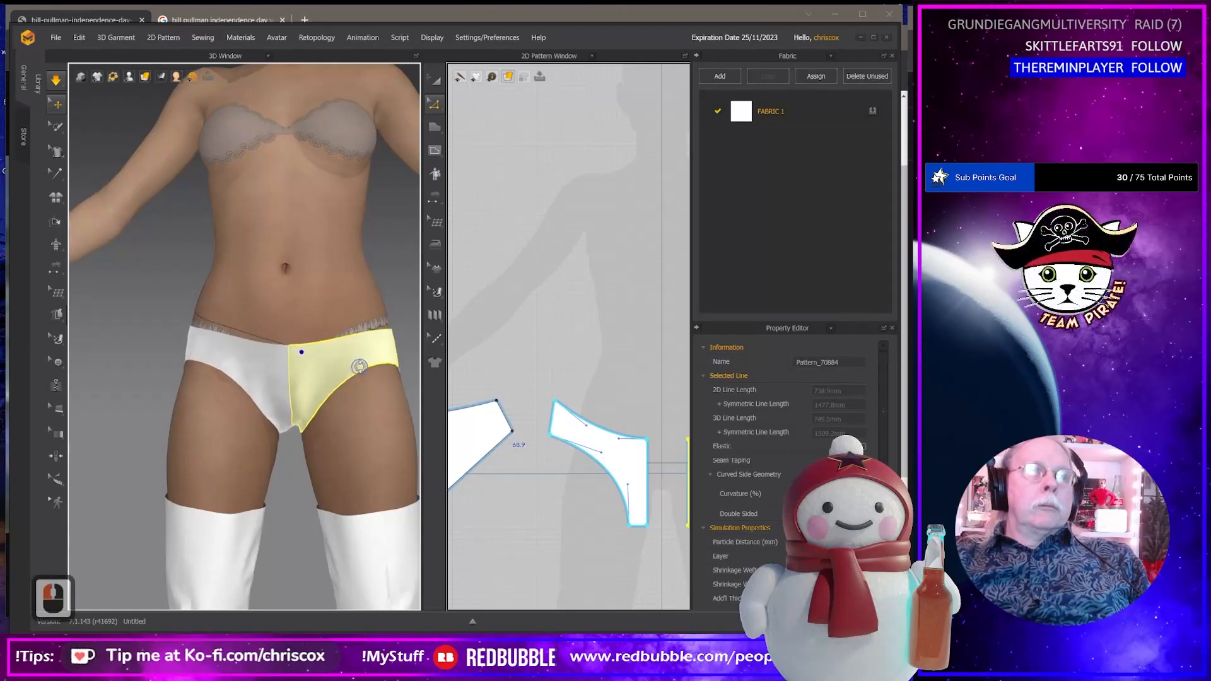
{"action": "right_click_drag", "start_coordinate": [352, 365], "coordinate": [505, 368]}
{"action": "left_click_drag", "start_coordinate": [166, 344], "coordinate": [208, 268]}
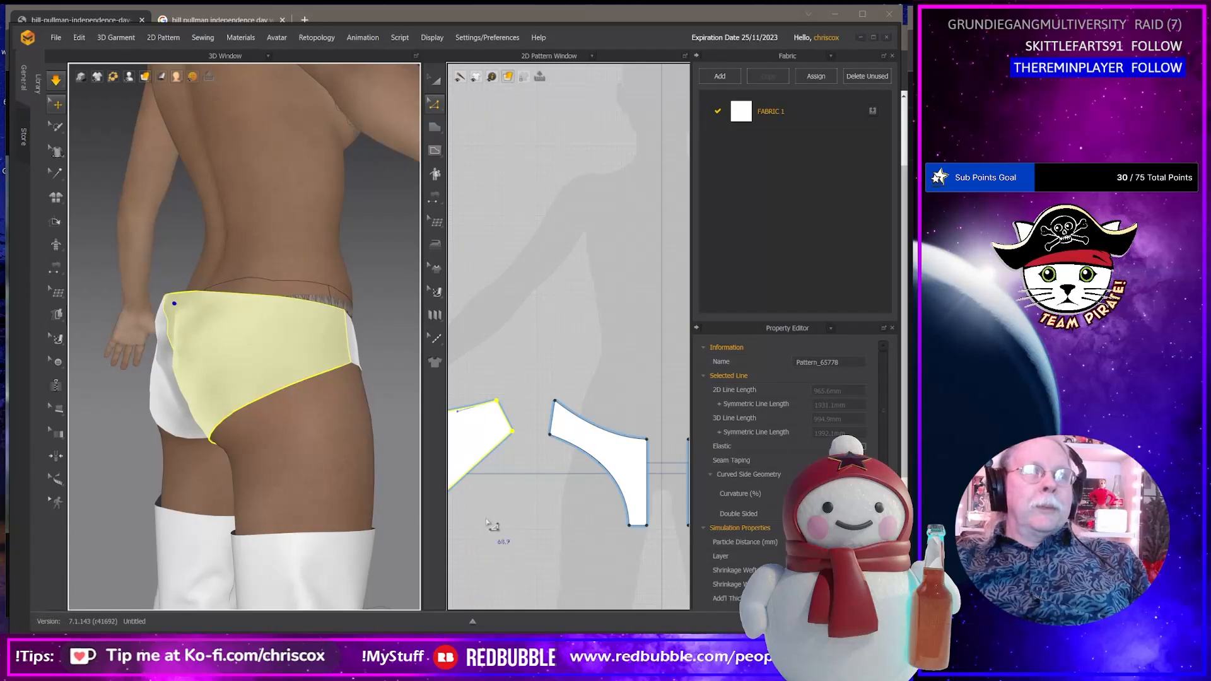
{"action": "middle_click_drag", "start_coordinate": [489, 528], "coordinate": [616, 486]}
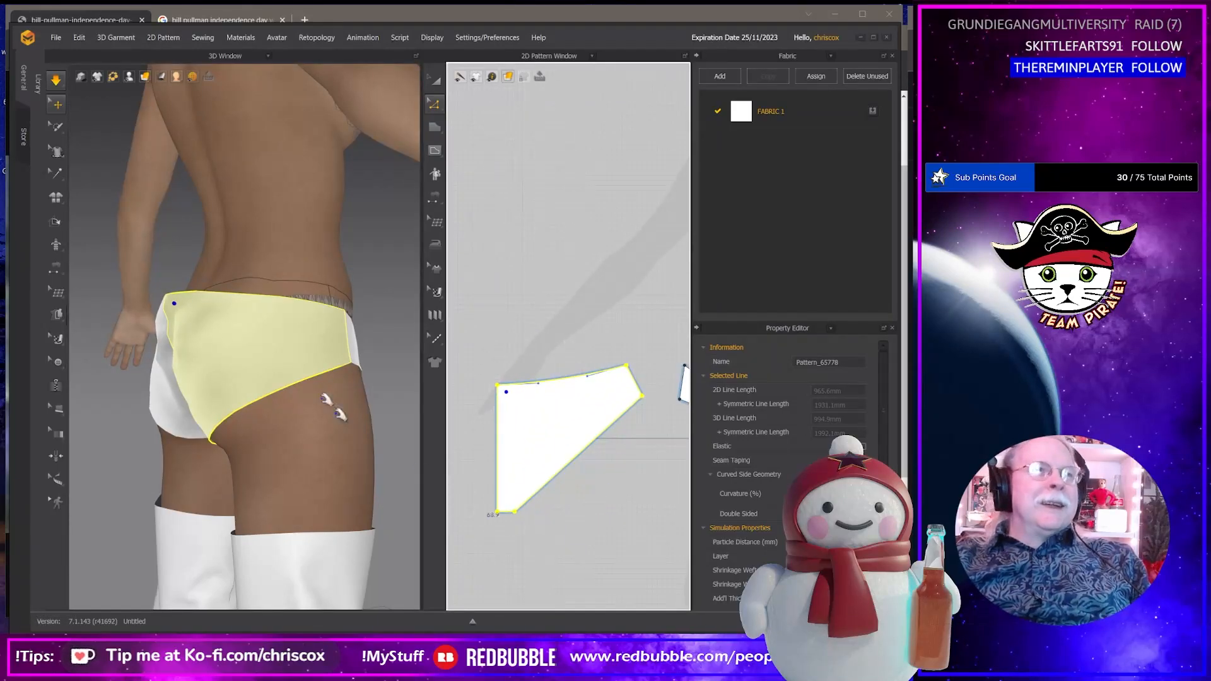
Move the back piece's side edge toward the center back to narrow it, and pull the center front up on the avatar.
{"action": "right_click_drag", "start_coordinate": [211, 388], "coordinate": [243, 397]}
{"action": "middle_click_drag", "start_coordinate": [622, 457], "coordinate": [604, 459]}
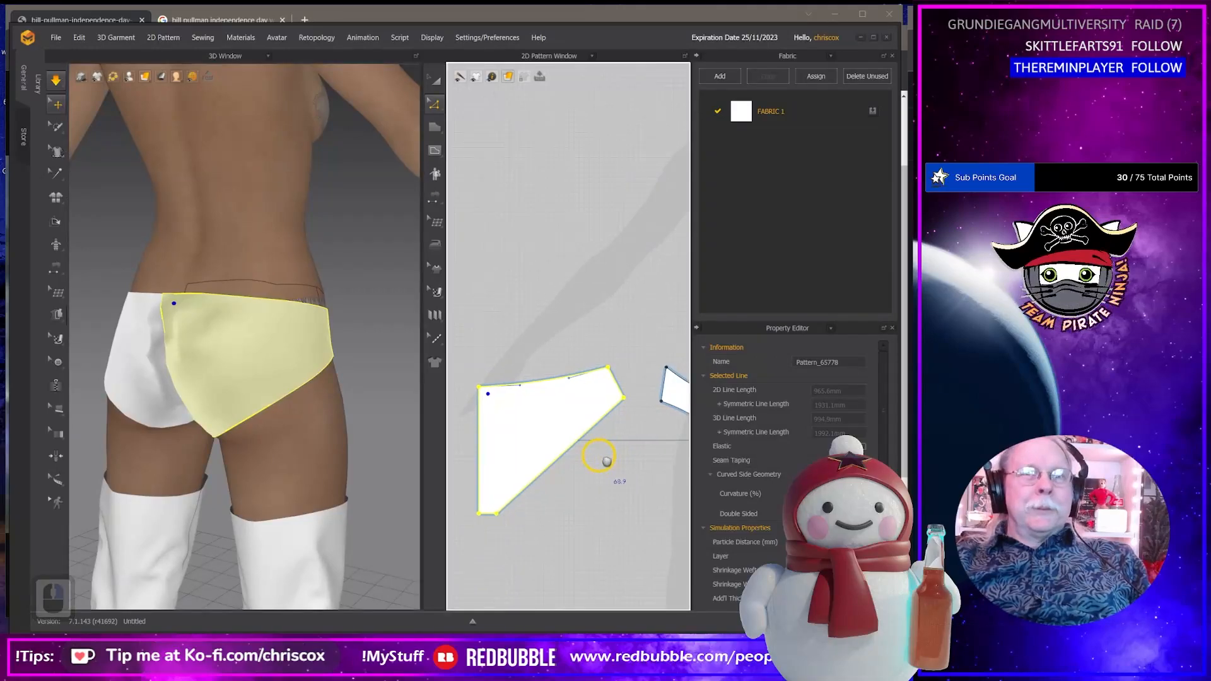
{"action": "left_click", "coordinate": [620, 388]}
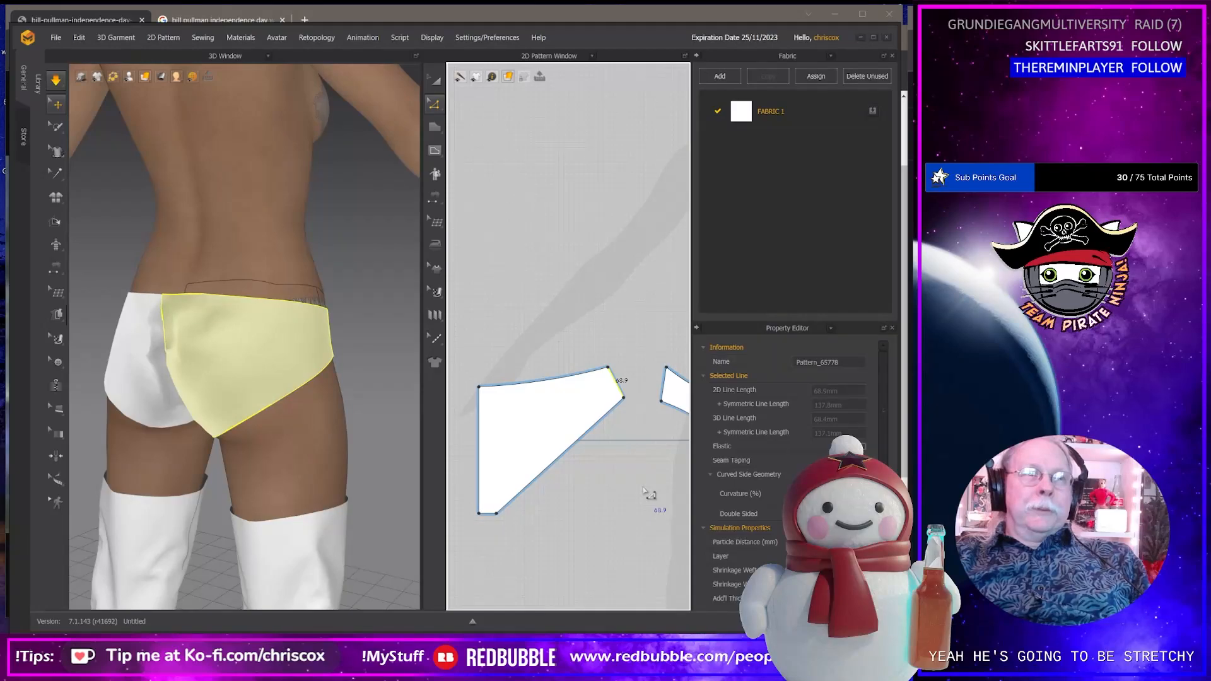
{"action": "key", "text": "Left"}
{"action": "key", "text": "Left"}
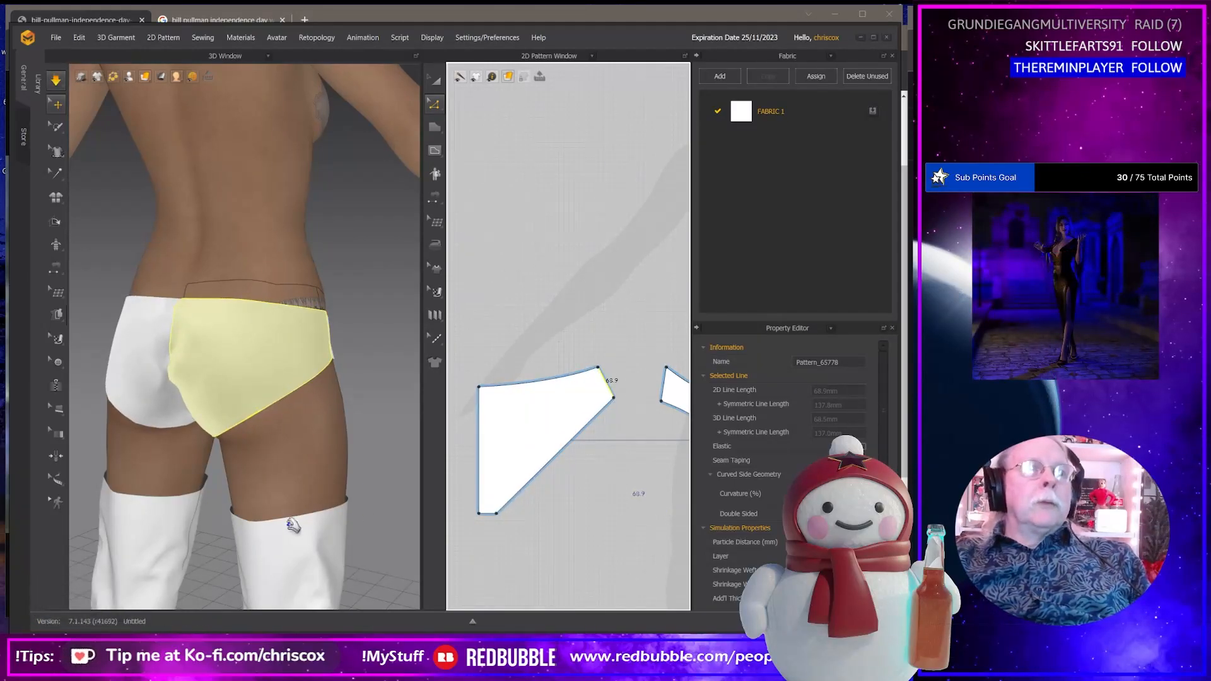
{"action": "right_click_drag", "start_coordinate": [284, 521], "coordinate": [159, 513]}
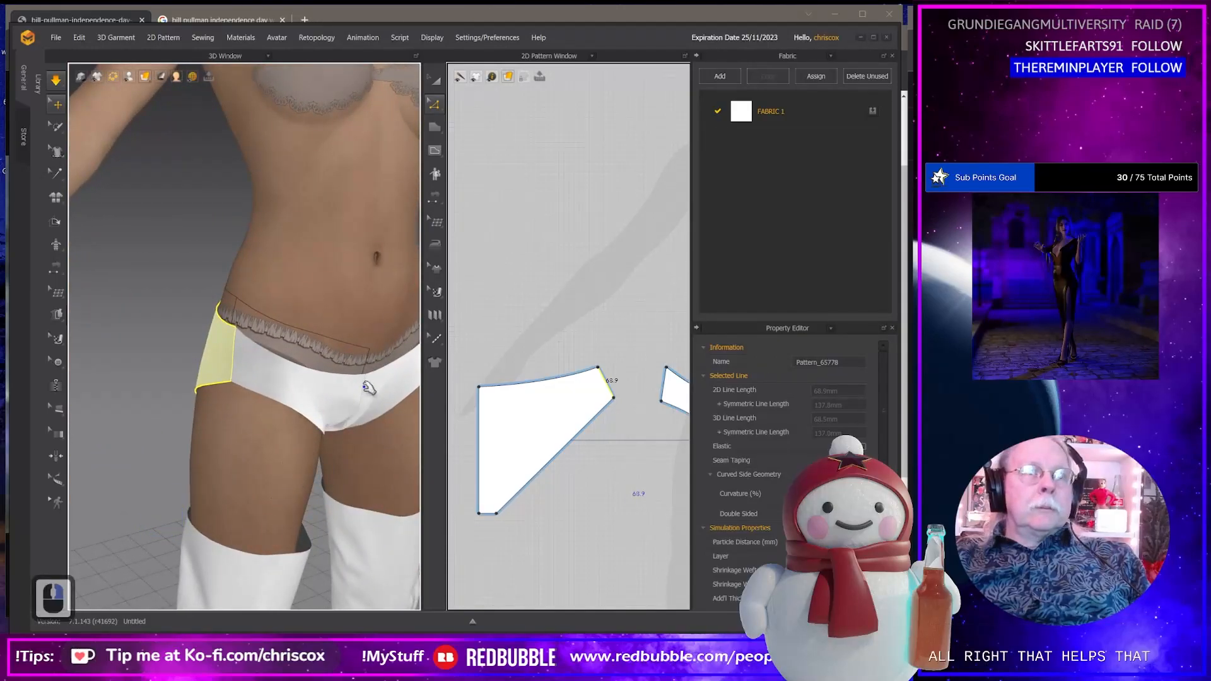
{"action": "left_click_drag", "start_coordinate": [365, 386], "coordinate": [376, 346]}
Raise the waist corners at the center front of both mirrored front pieces slightly.
{"action": "middle_click_drag", "start_coordinate": [554, 474], "coordinate": [630, 481]}
{"action": "scroll", "coordinate": [527, 429], "scroll_direction": "down", "scroll_amount": 2}
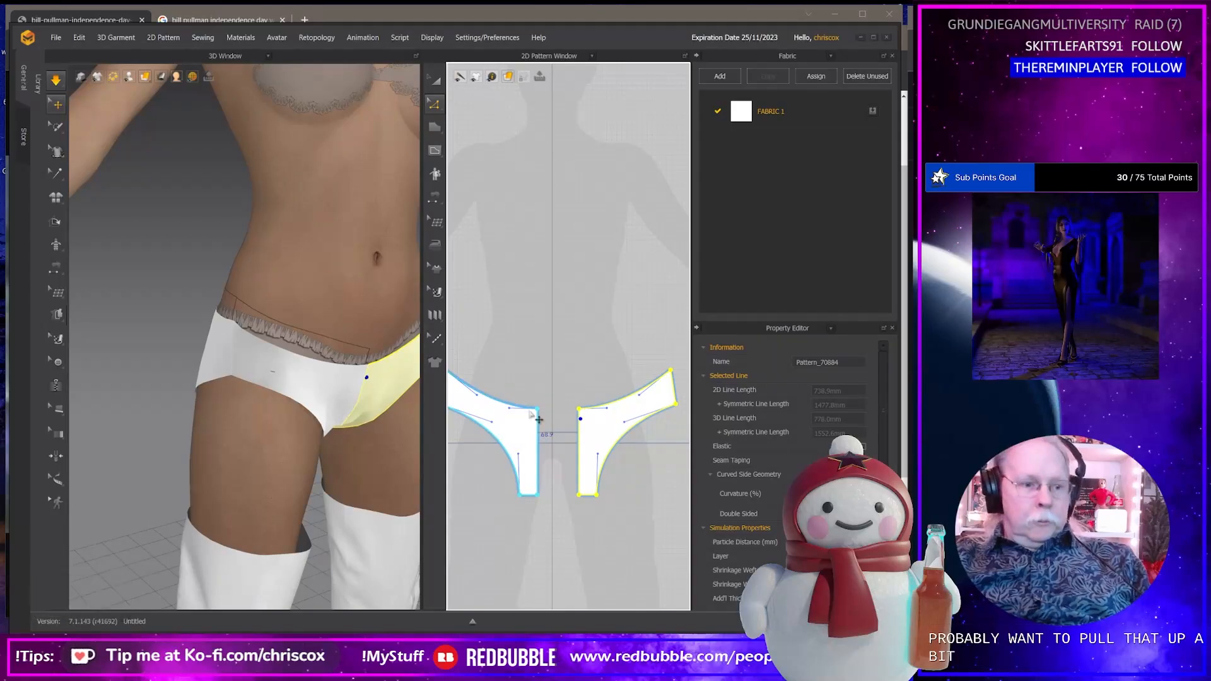
{"action": "left_click_drag", "start_coordinate": [524, 401], "coordinate": [557, 431]}
{"action": "key", "text": "Up"}
{"action": "key", "text": "Up"}
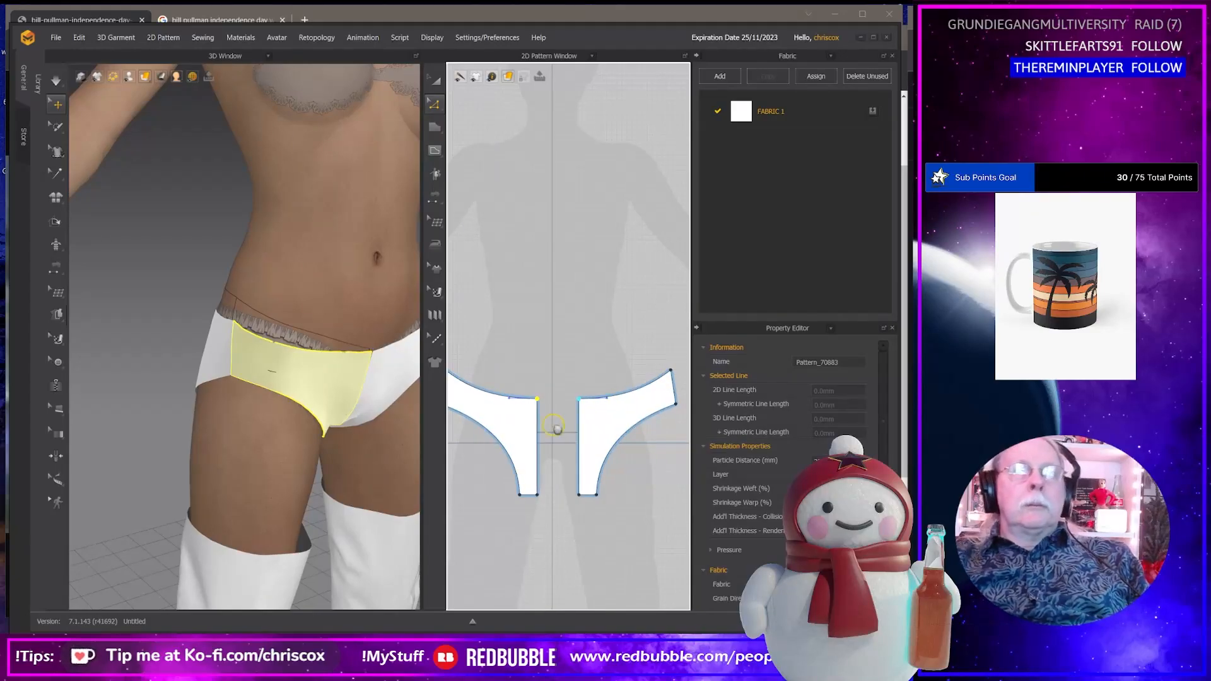
Adjust the curve handle at the side end of the front piece's waist edge to flatten the dip.
{"action": "middle_click_drag", "start_coordinate": [557, 429], "coordinate": [654, 434]}
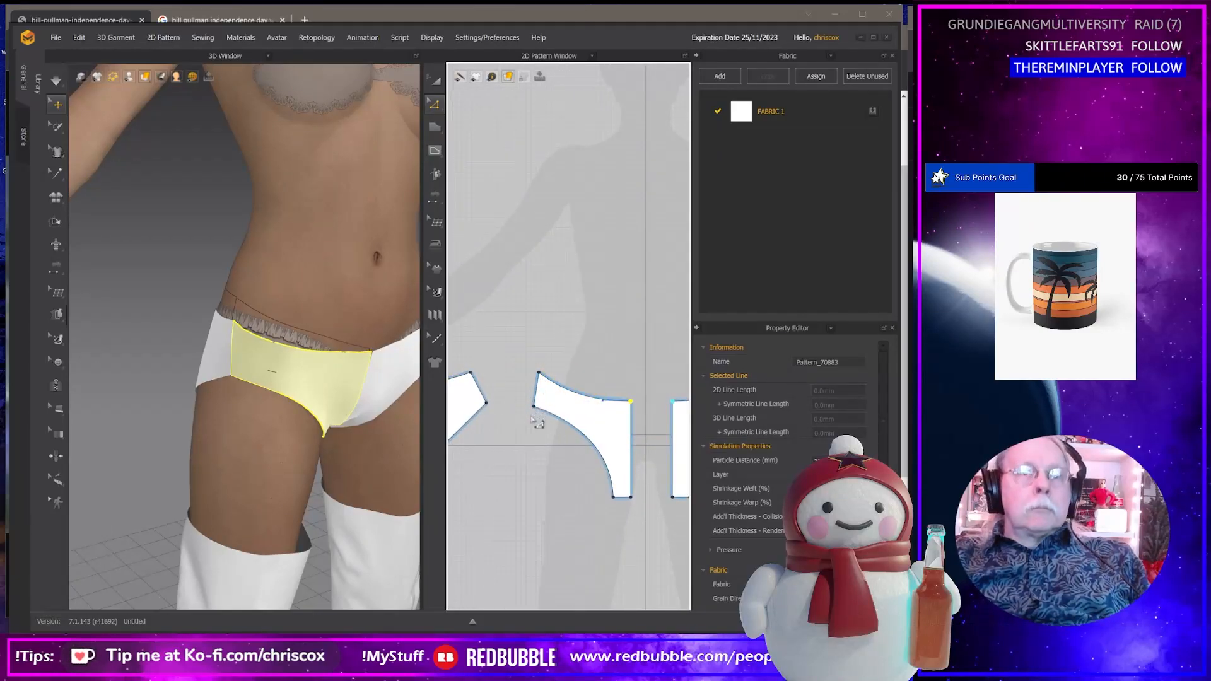
{"action": "left_click", "coordinate": [540, 374]}
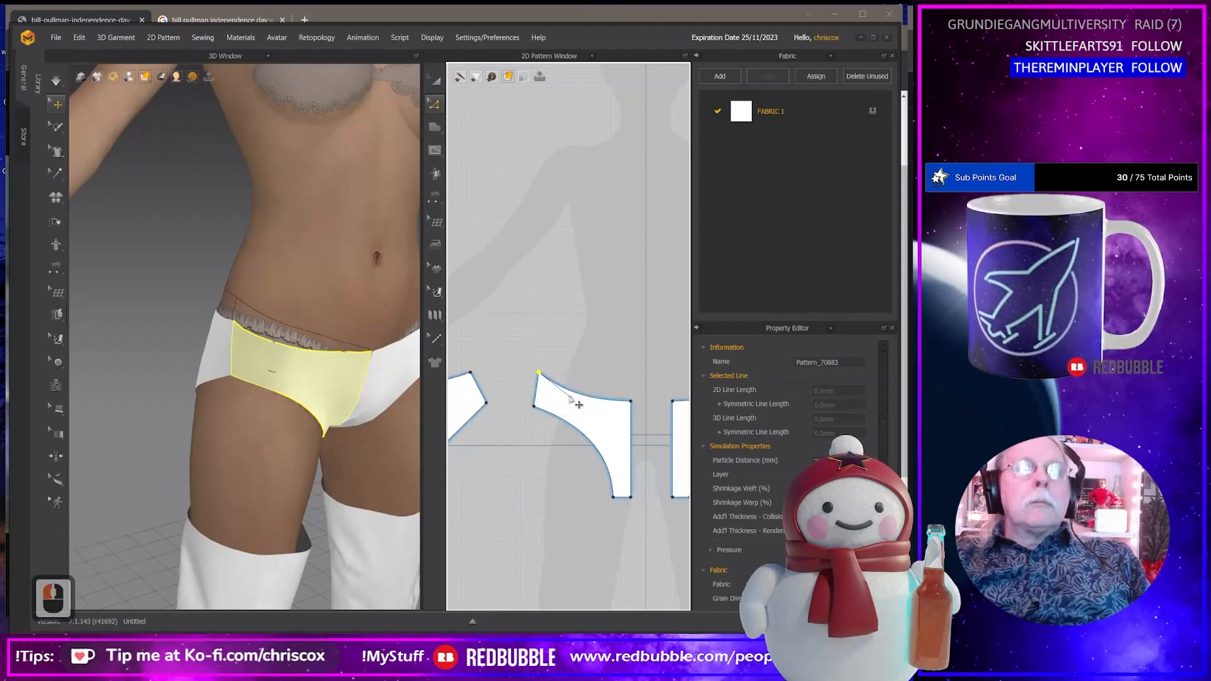
{"action": "left_click", "coordinate": [571, 397]}
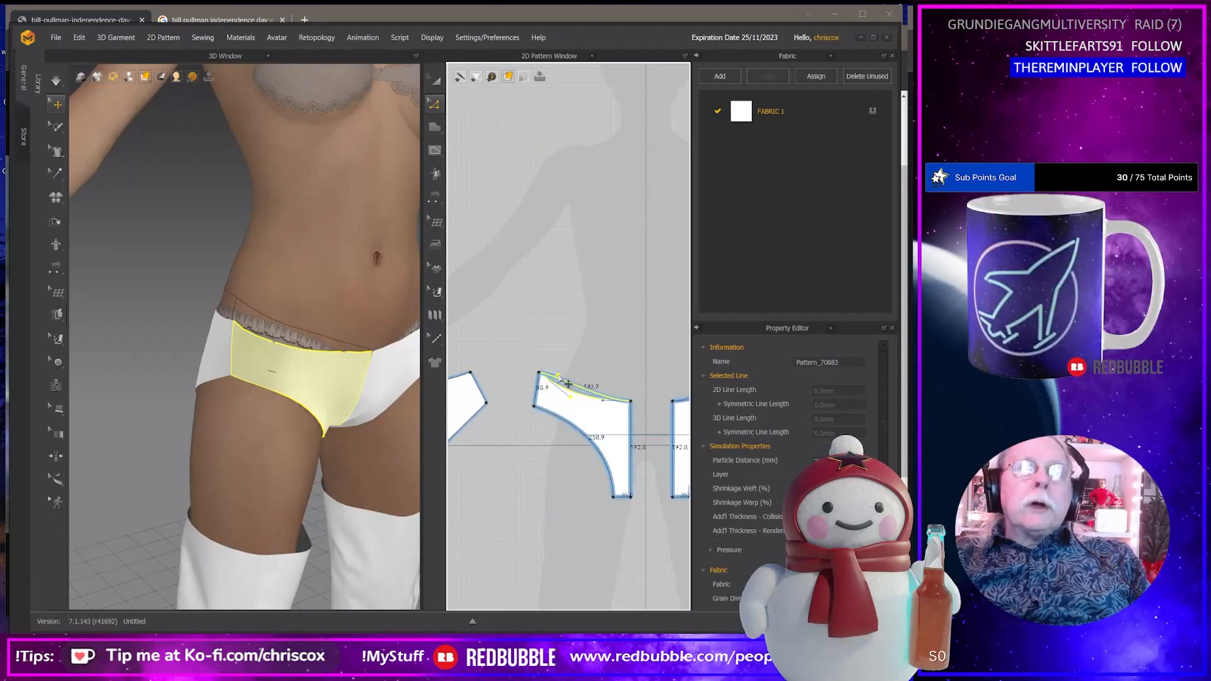
{"action": "left_click_drag", "start_coordinate": [567, 383], "coordinate": [593, 400]}
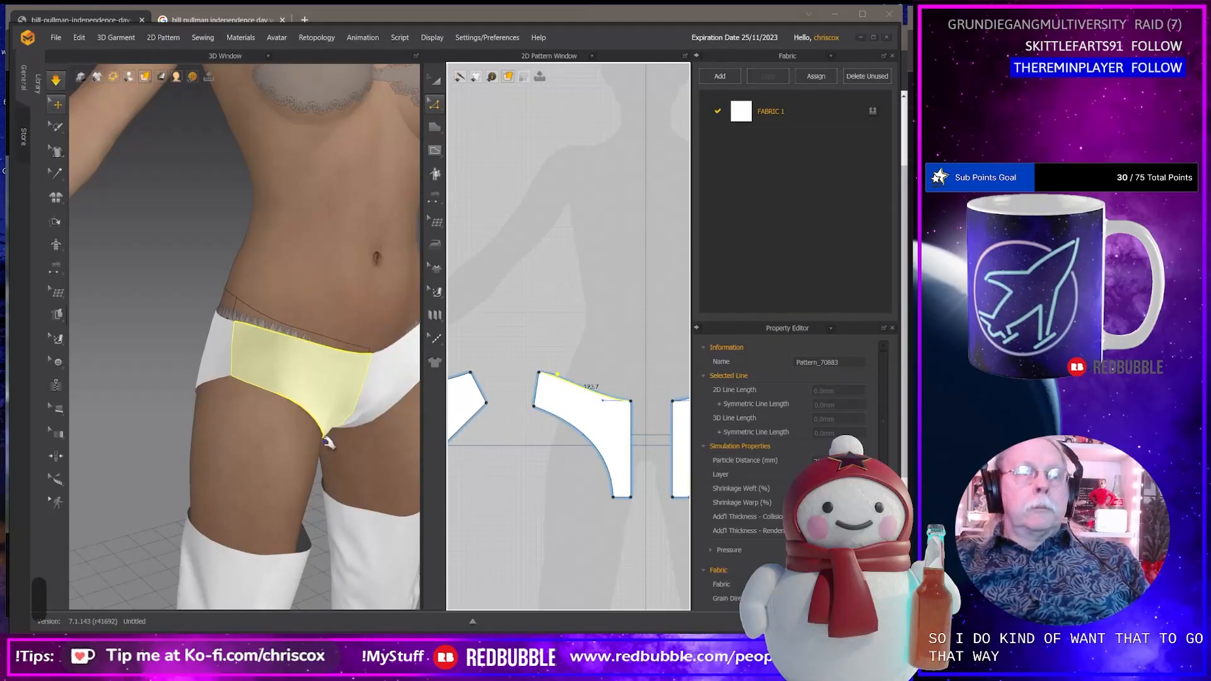
Simulate the reshaped garment and pull its center front and center back up toward the waist.
{"action": "right_click_drag", "start_coordinate": [324, 434], "coordinate": [303, 414]}
{"action": "key", "text": "space"}
{"action": "left_click_drag", "start_coordinate": [346, 376], "coordinate": [352, 292]}
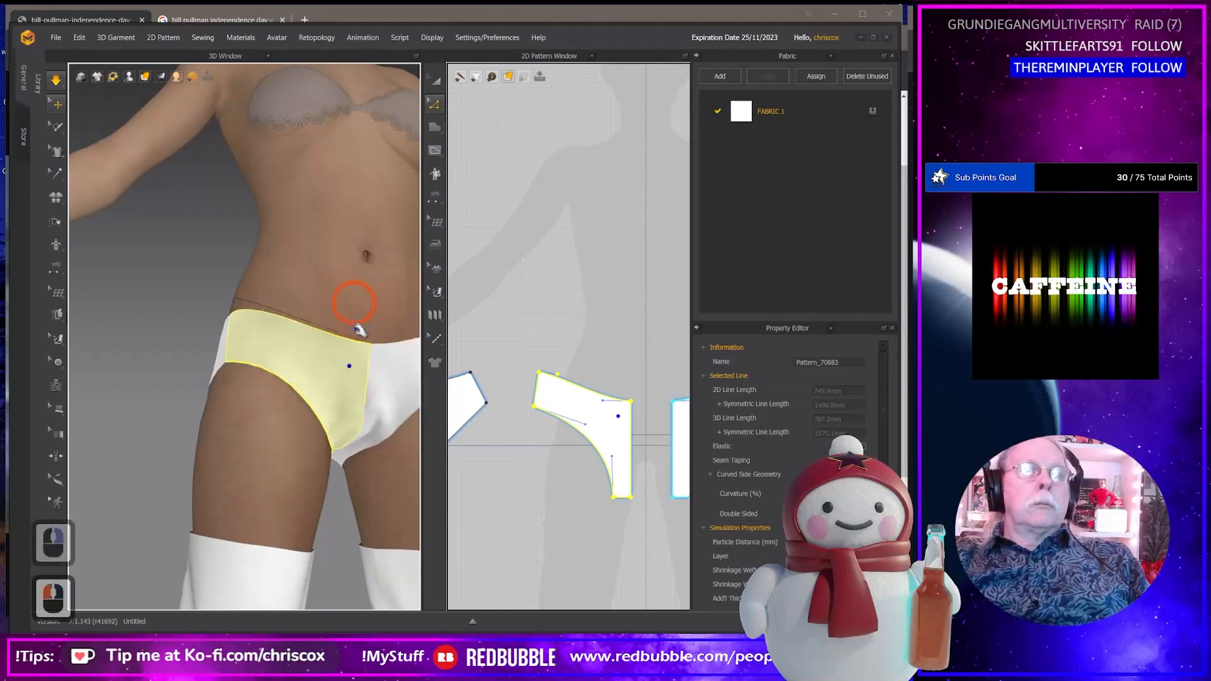
{"action": "right_click_drag", "start_coordinate": [254, 330], "coordinate": [396, 359]}
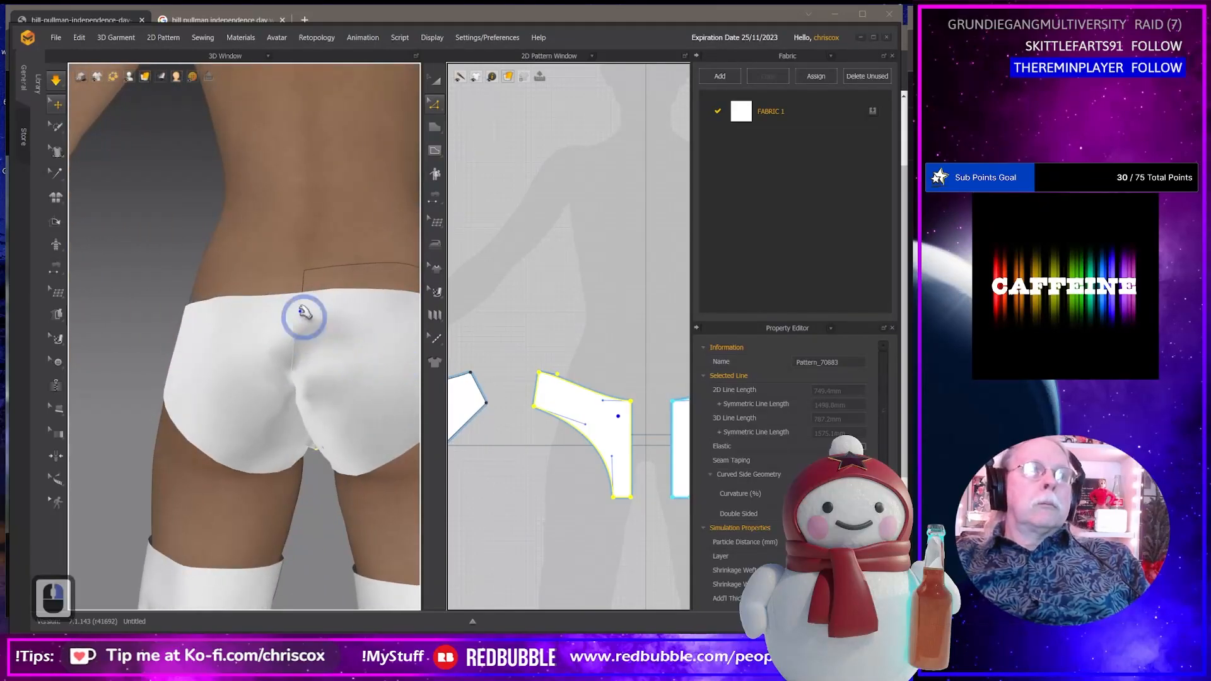
{"action": "left_click_drag", "start_coordinate": [304, 278], "coordinate": [352, 309]}
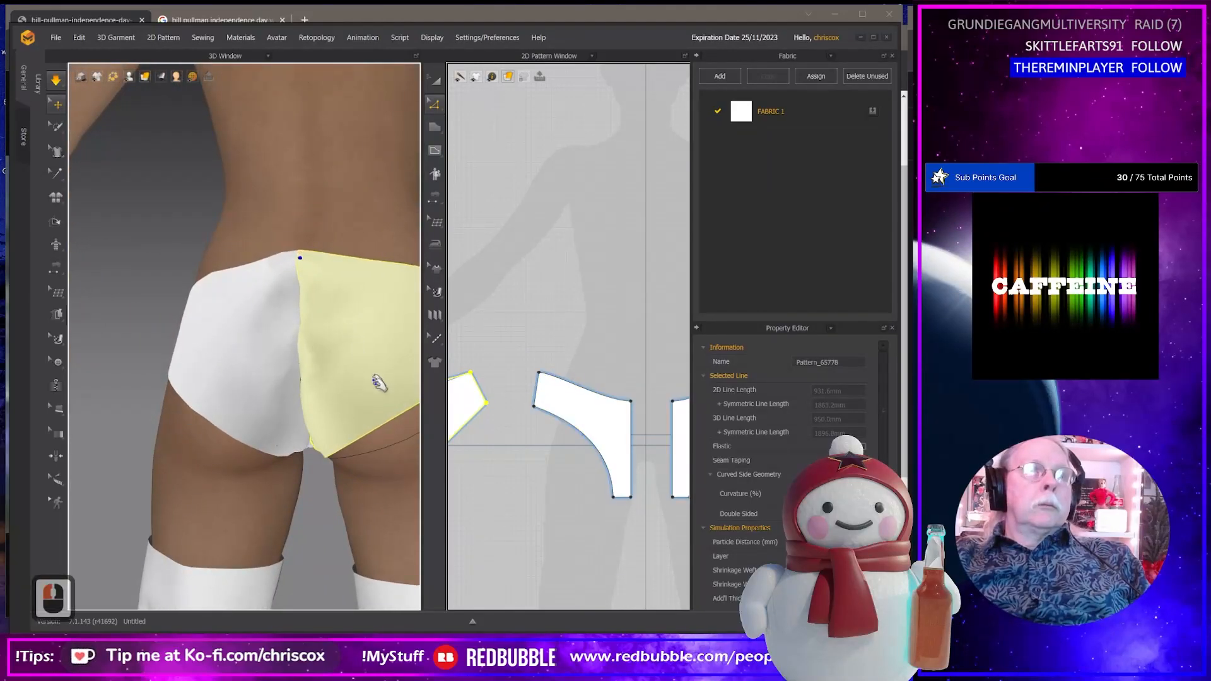
Move the front piece's side edge slightly toward the center front to take width out of the waist.
{"action": "middle_click_drag", "start_coordinate": [537, 463], "coordinate": [640, 446]}
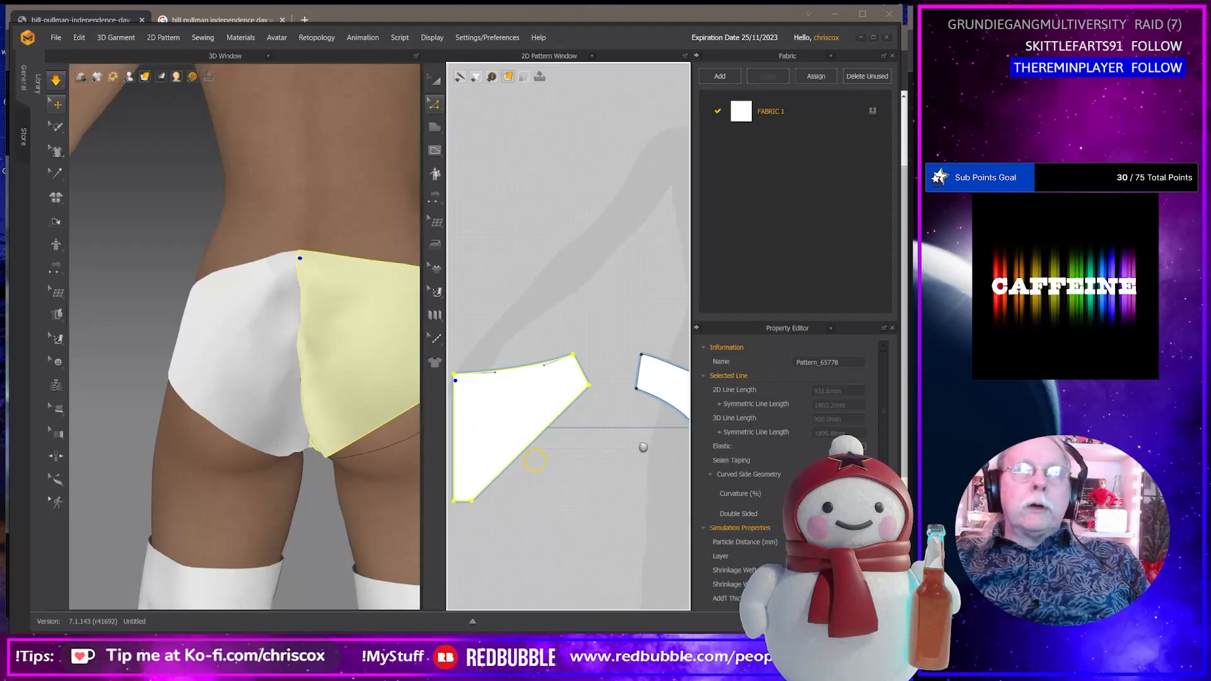
{"action": "left_click", "coordinate": [640, 375]}
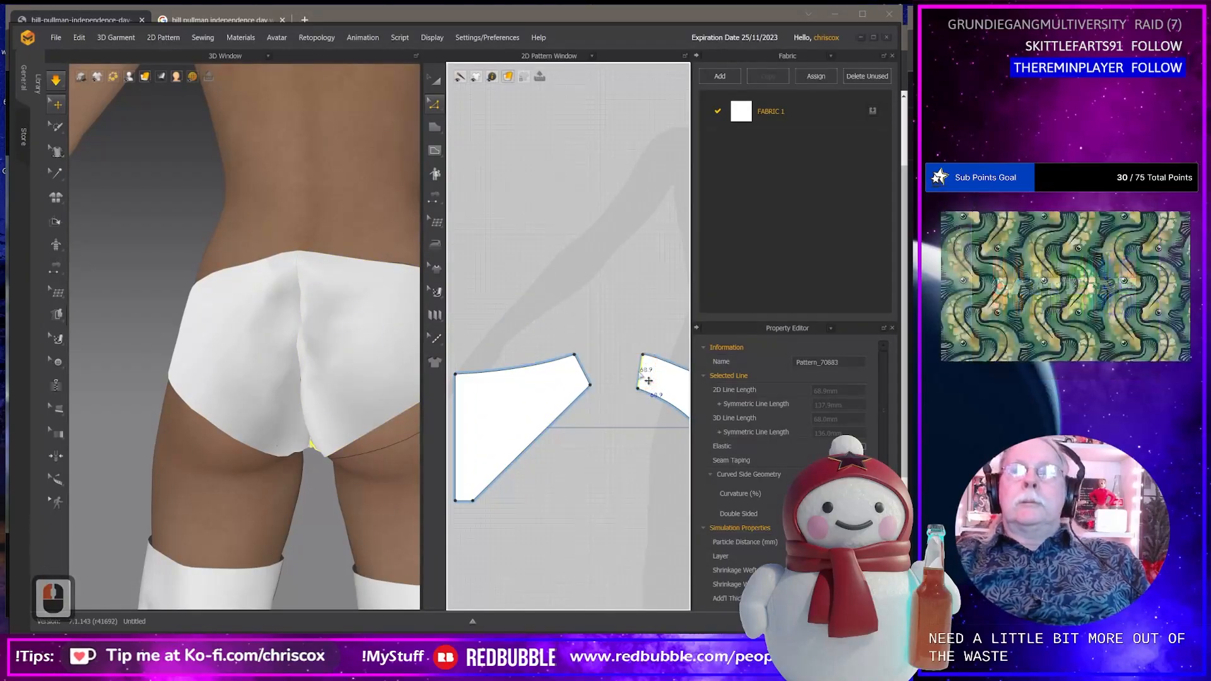
{"action": "key", "text": "space"}
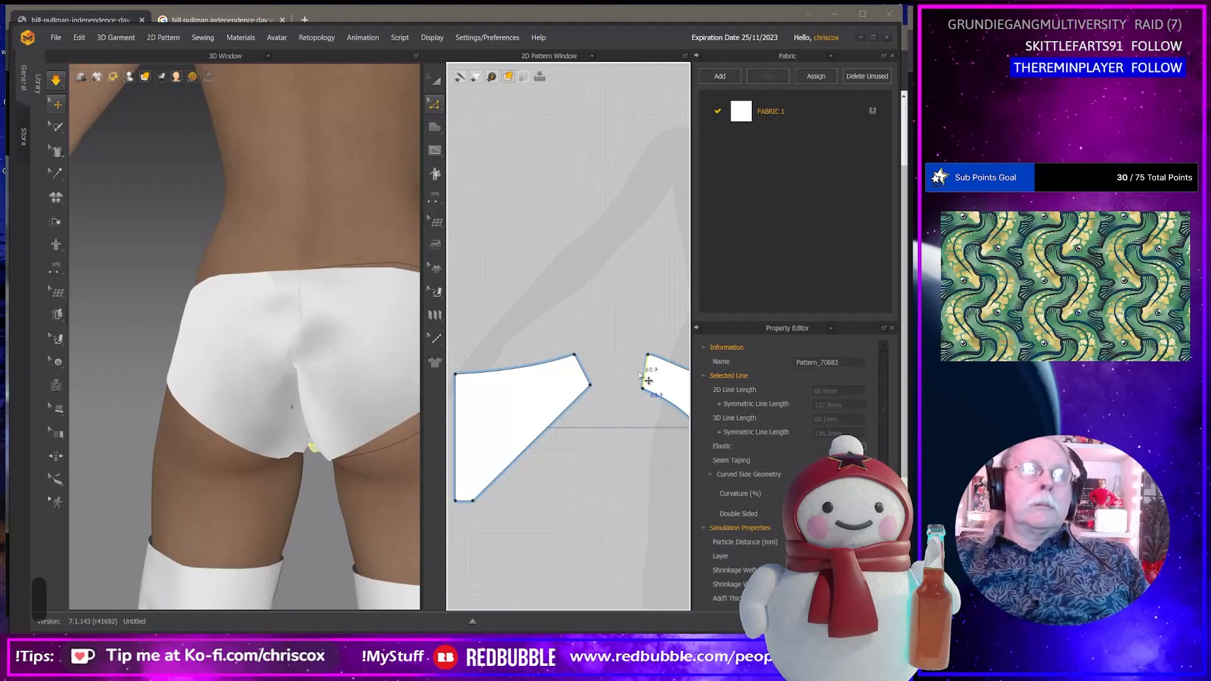
Examine the simulated fit from the front, below and behind, and check the back piece's crotch edge.
{"action": "right_click_drag", "start_coordinate": [286, 442], "coordinate": [365, 438]}
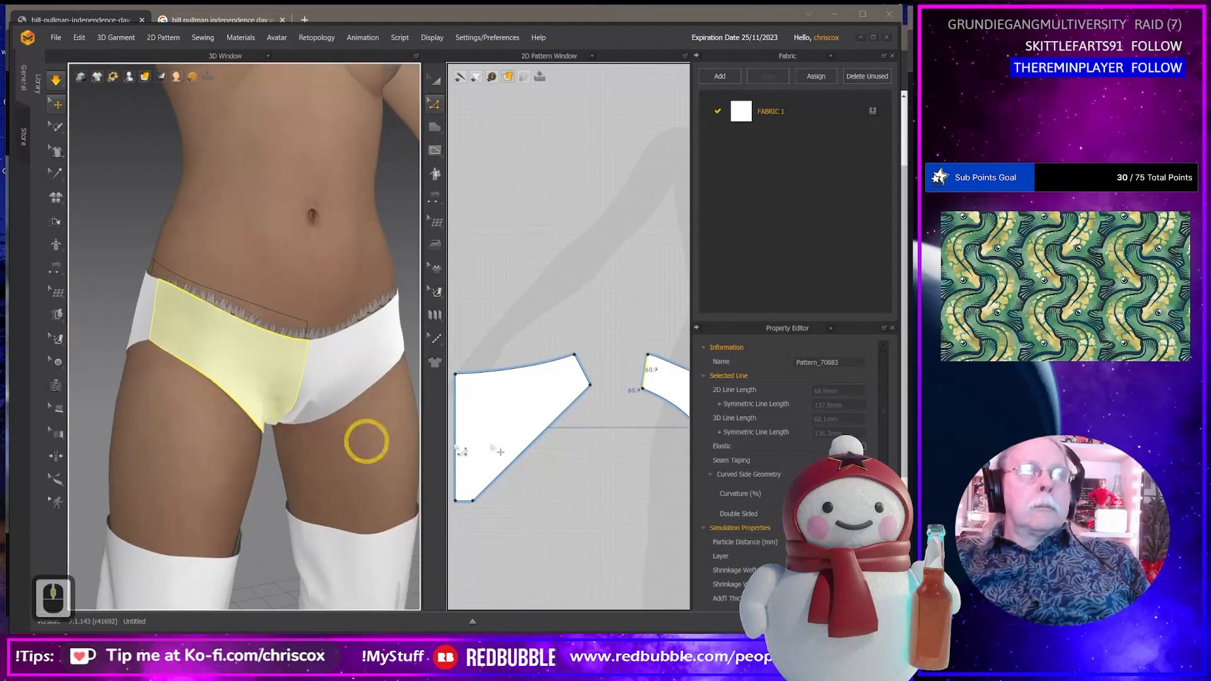
{"action": "scroll", "coordinate": [587, 457], "scroll_direction": "down", "scroll_amount": 2}
{"action": "middle_click_drag", "start_coordinate": [585, 452], "coordinate": [508, 480]}
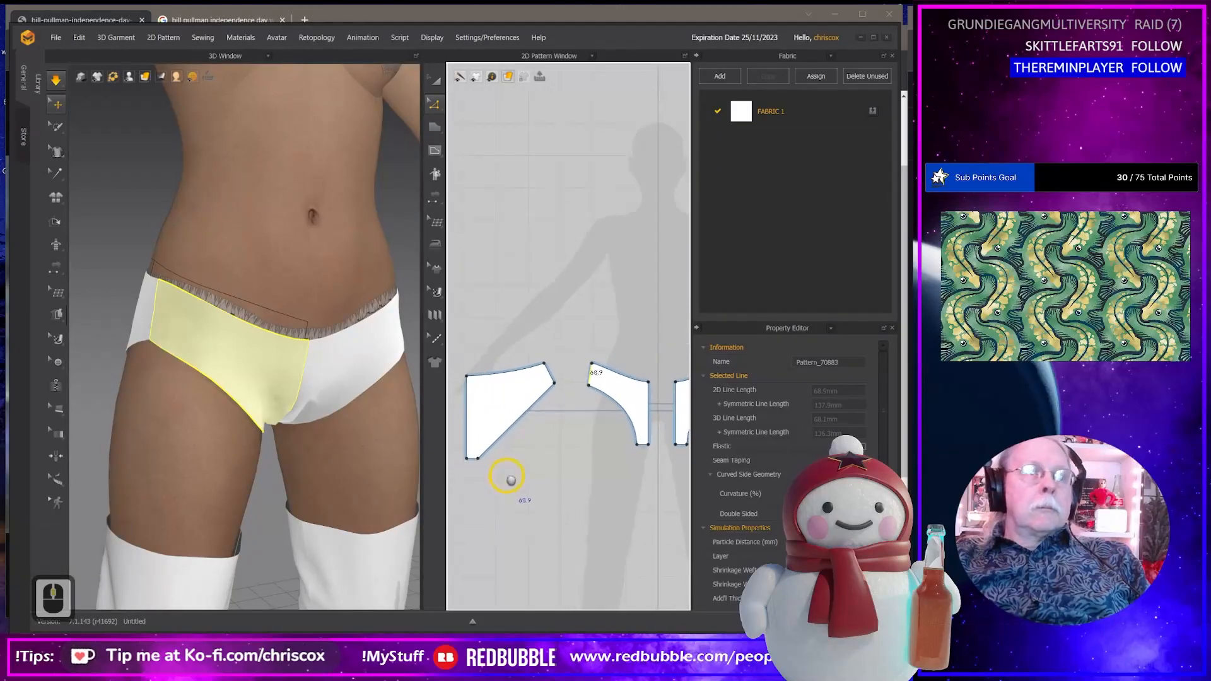
{"action": "right_click_drag", "start_coordinate": [365, 485], "coordinate": [284, 495]}
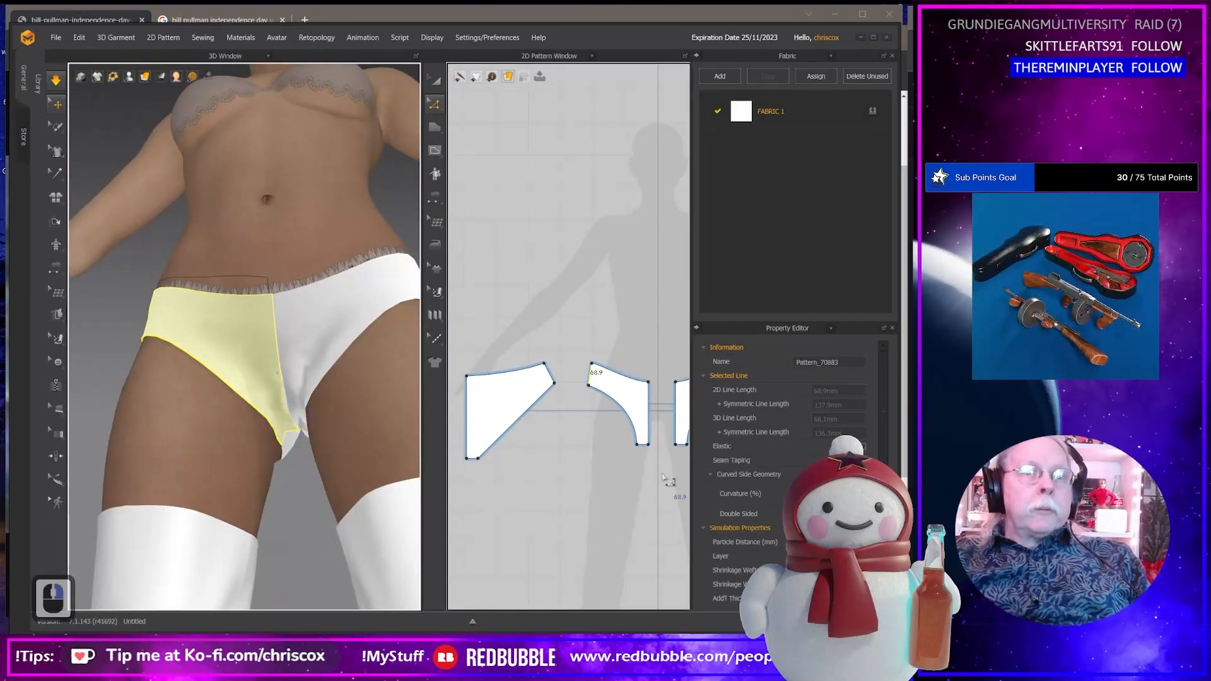
{"action": "left_click", "coordinate": [474, 460]}
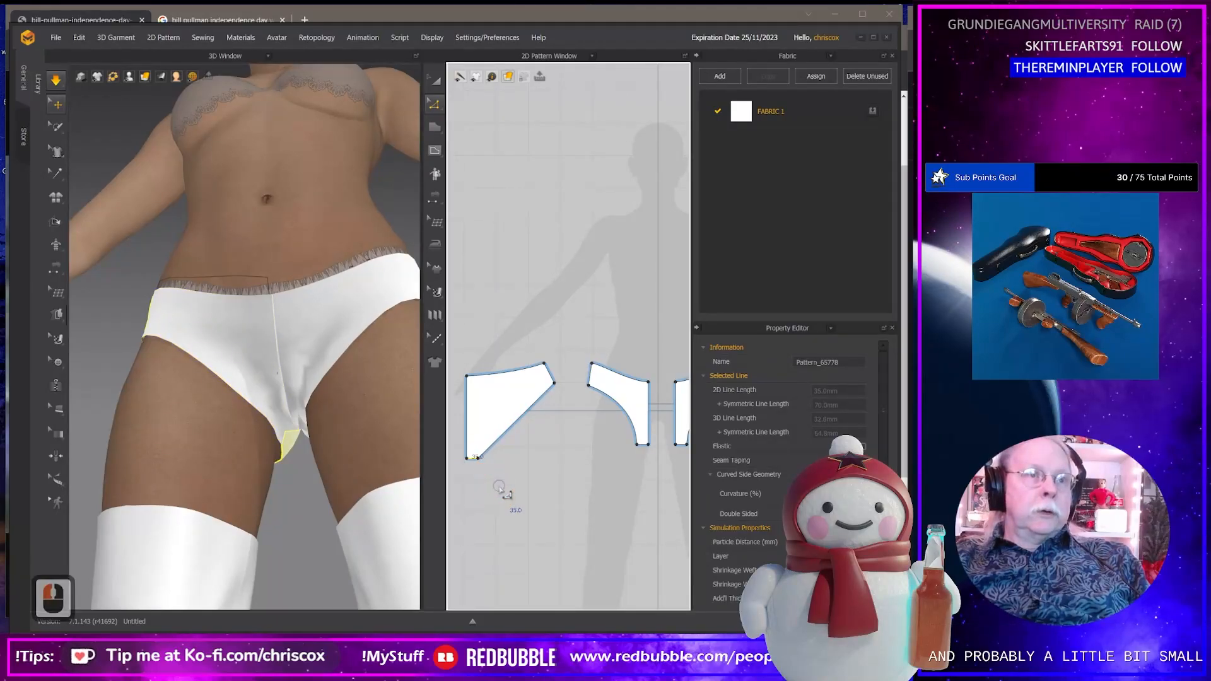
{"action": "right_click", "coordinate": [508, 460]}
{"action": "right_click_drag", "start_coordinate": [354, 467], "coordinate": [317, 386]}
{"action": "left_click", "coordinate": [311, 367]}
{"action": "middle_click_drag", "start_coordinate": [518, 459], "coordinate": [569, 460]}
{"action": "scroll", "coordinate": [568, 457], "scroll_direction": "down", "scroll_amount": 2}
{"action": "scroll", "coordinate": [503, 492], "scroll_direction": "up", "scroll_amount": 3}
{"action": "right_click_drag", "start_coordinate": [328, 480], "coordinate": [416, 542]}
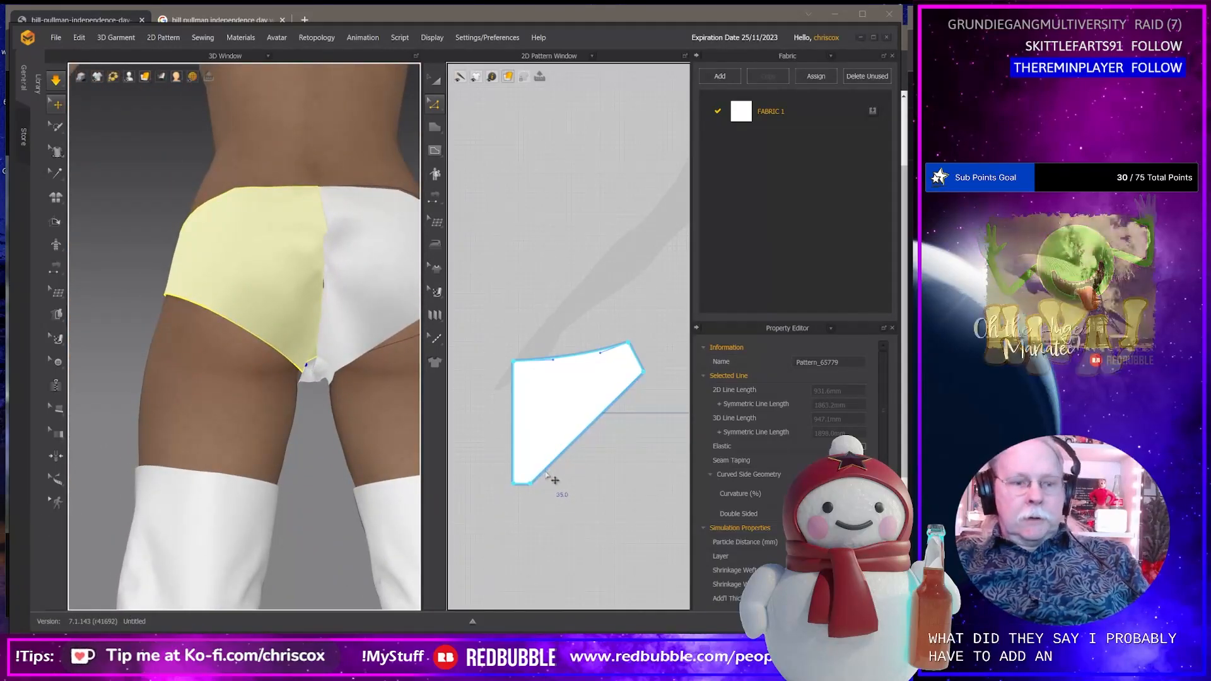
Reshape the back piece's leg edge with curve points, bending it inward near the crotch, outward midway and inward near the side.
{"action": "key", "text": "v"}
{"action": "left_click_drag", "start_coordinate": [548, 475], "coordinate": [575, 442]}
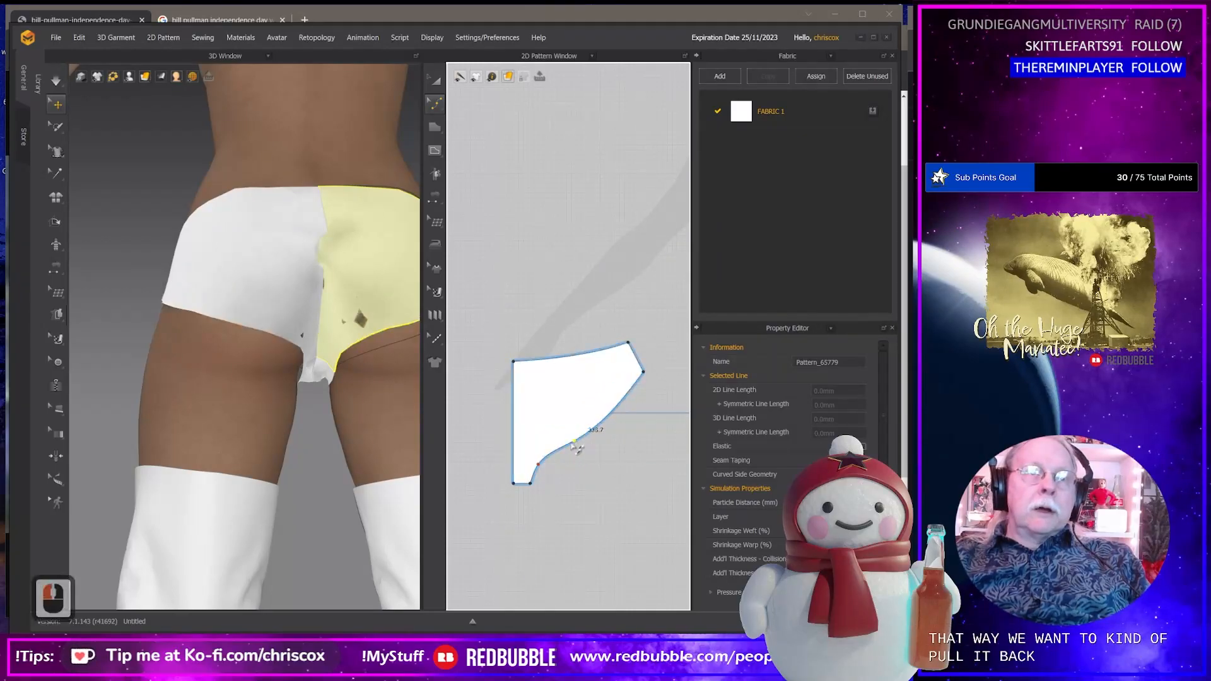
{"action": "middle_click_drag", "start_coordinate": [385, 448], "coordinate": [289, 487]}
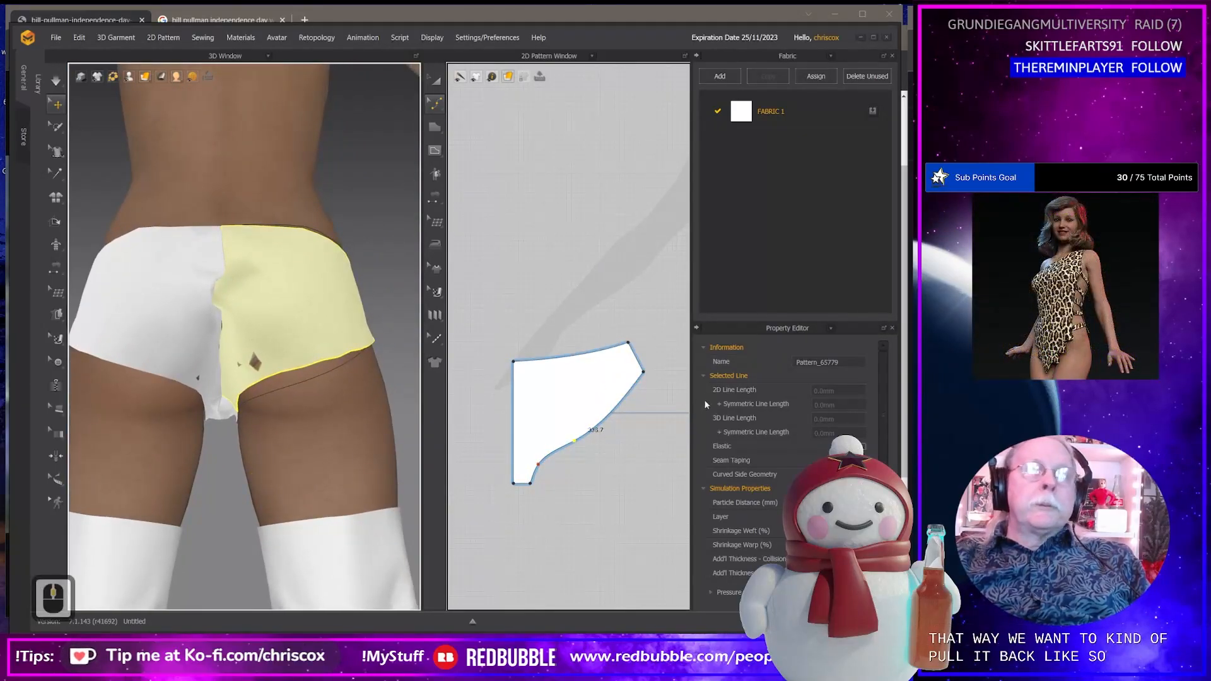
{"action": "left_click", "coordinate": [636, 382]}
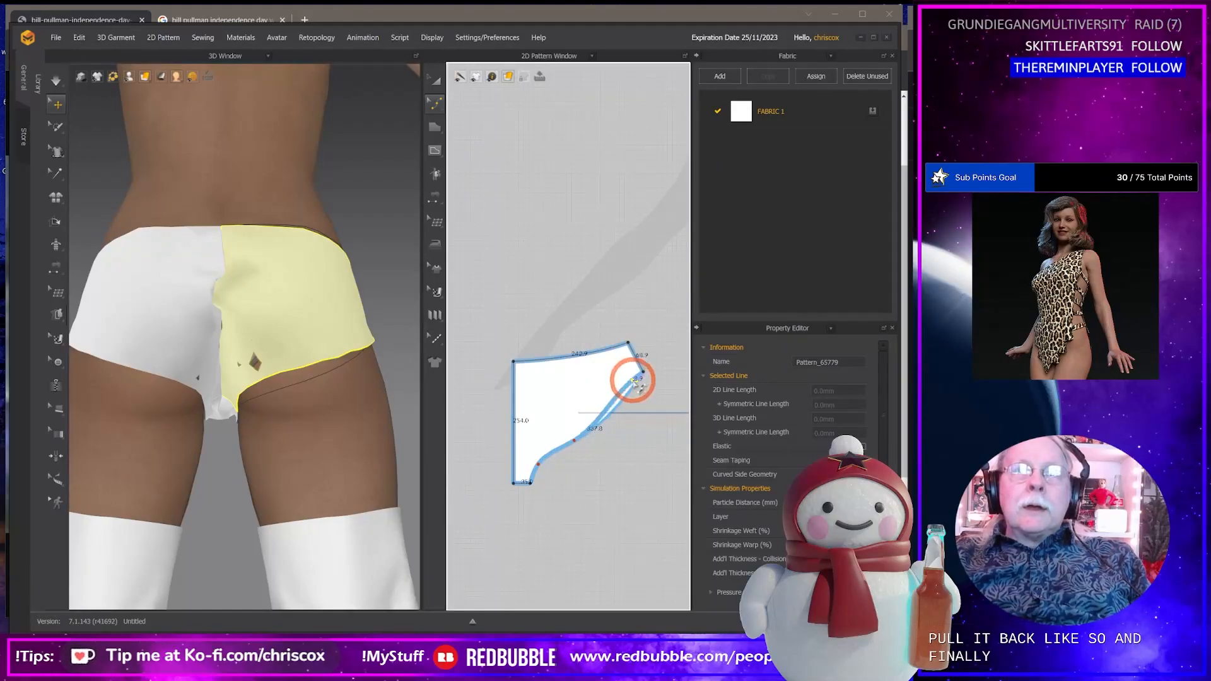
{"action": "left_click_drag", "start_coordinate": [636, 383], "coordinate": [633, 403]}
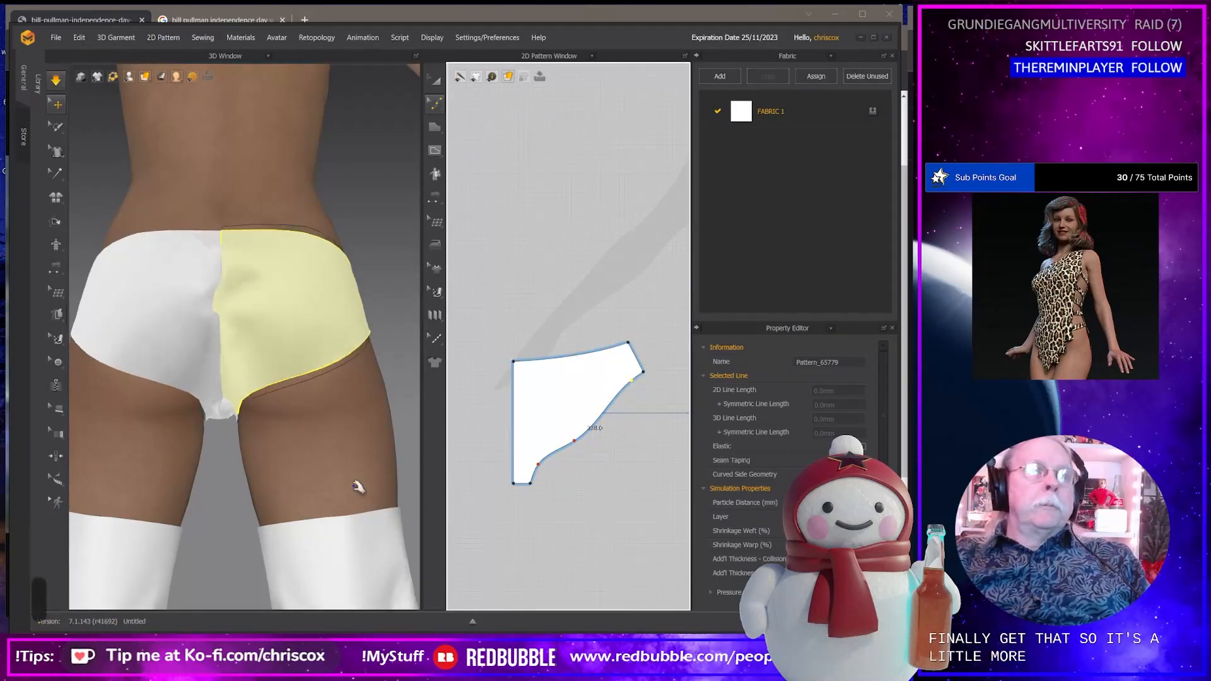
Simulate the curved back pieces and tug their lower edges and center back until they settle over the buttocks.
{"action": "right_click_drag", "start_coordinate": [351, 449], "coordinate": [336, 404]}
{"action": "left_click", "coordinate": [311, 381]}
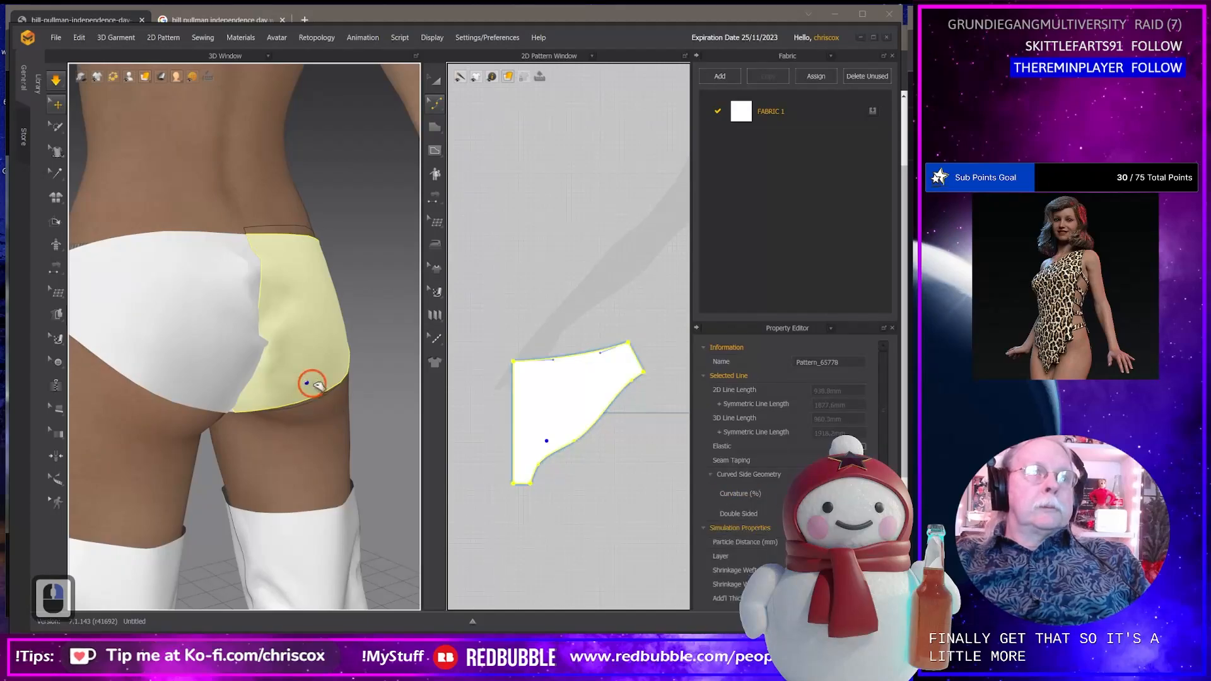
{"action": "double_click", "coordinate": [176, 366]}
{"action": "right_click_drag", "start_coordinate": [182, 277], "coordinate": [329, 340]}
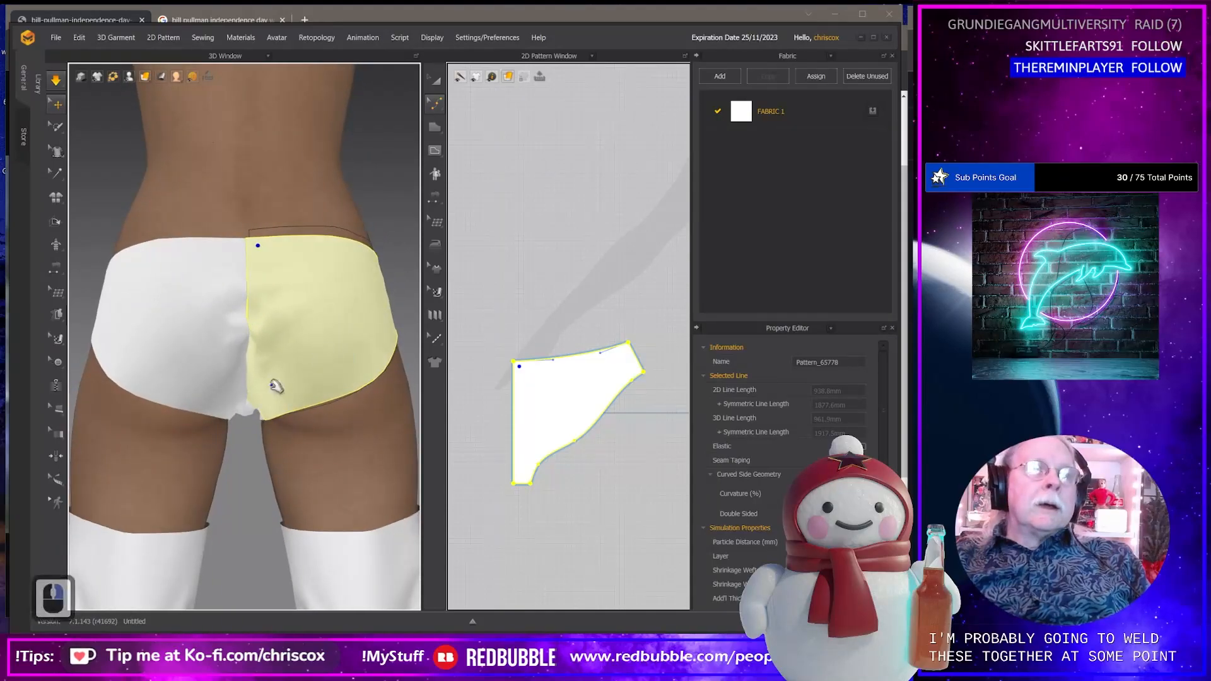
{"action": "double_click", "coordinate": [185, 397]}
{"action": "left_click", "coordinate": [185, 396]}
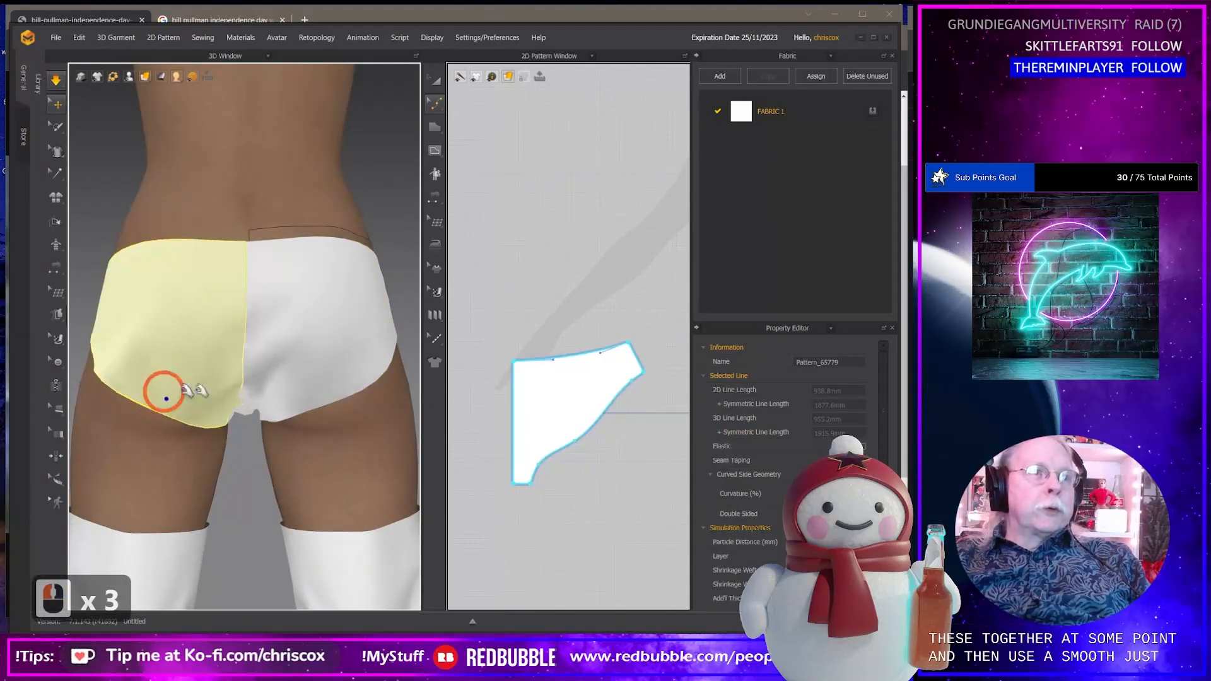
{"action": "left_click", "coordinate": [262, 254]}
{"action": "right_click_drag", "start_coordinate": [316, 388], "coordinate": [197, 335]}
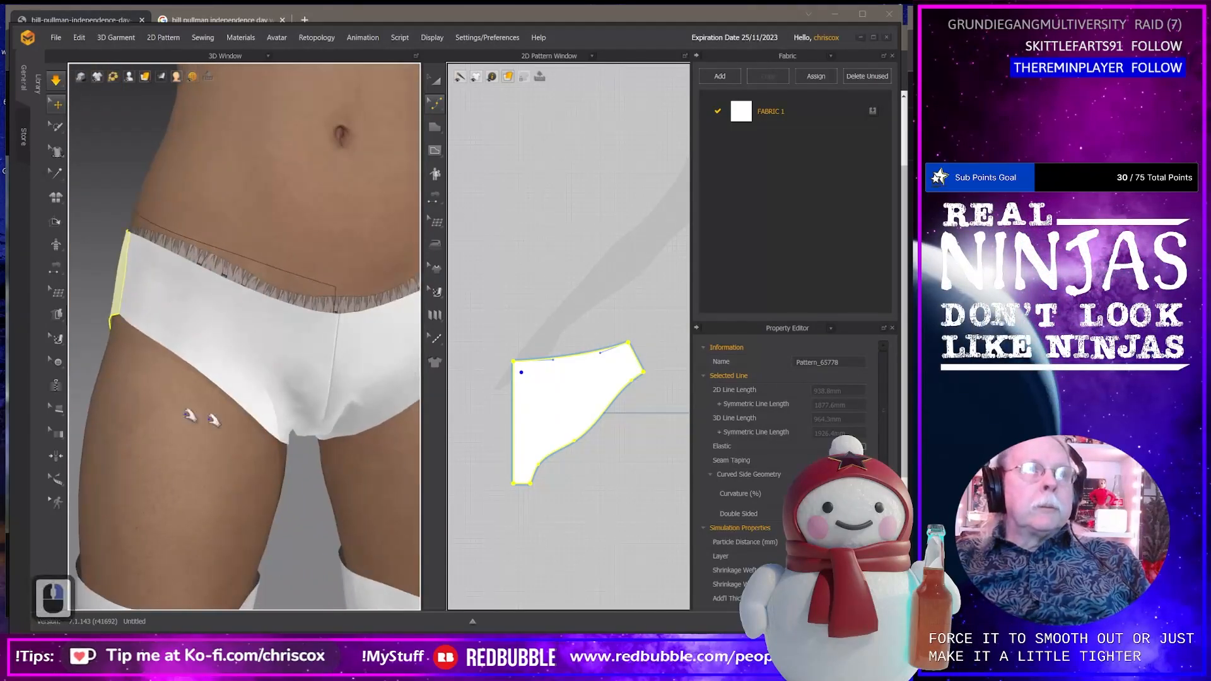
Raise the center front waist corners of both front pieces further, and simulate and tug the fronts into place.
{"action": "scroll", "coordinate": [284, 419], "scroll_direction": "down", "scroll_amount": 6}
{"action": "middle_click_drag", "start_coordinate": [595, 458], "coordinate": [455, 501]}
{"action": "key", "text": "z"}
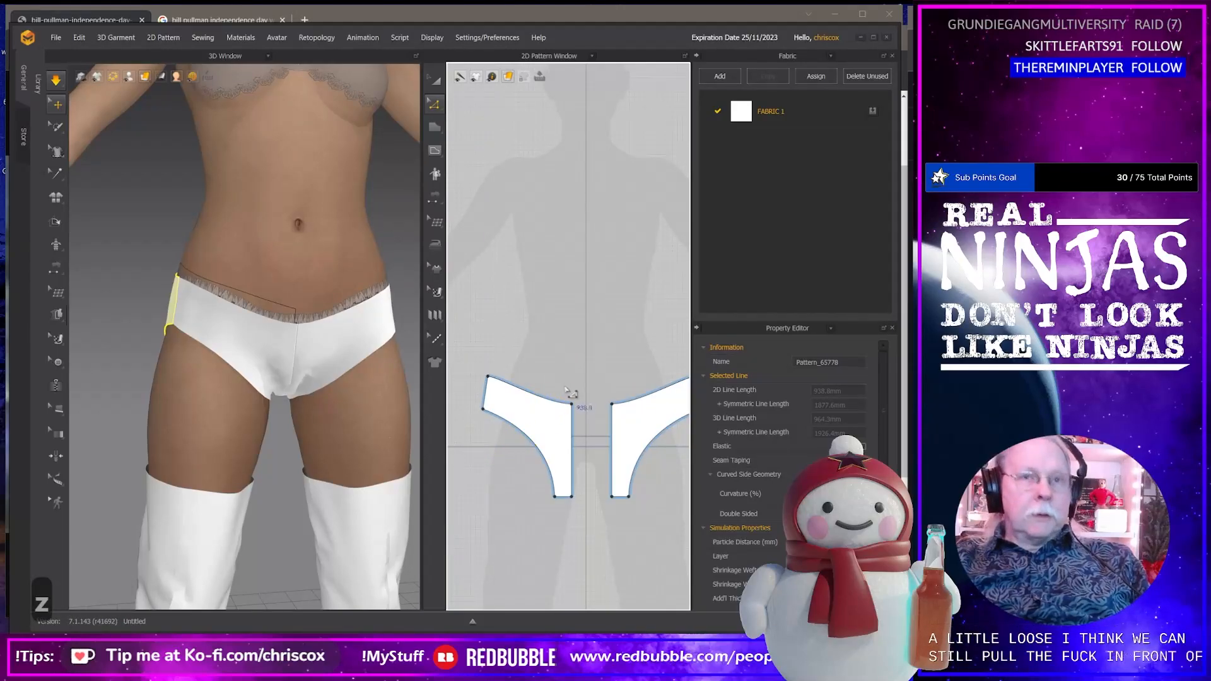
{"action": "left_click_drag", "start_coordinate": [566, 386], "coordinate": [624, 419]}
{"action": "key", "text": "Up"}
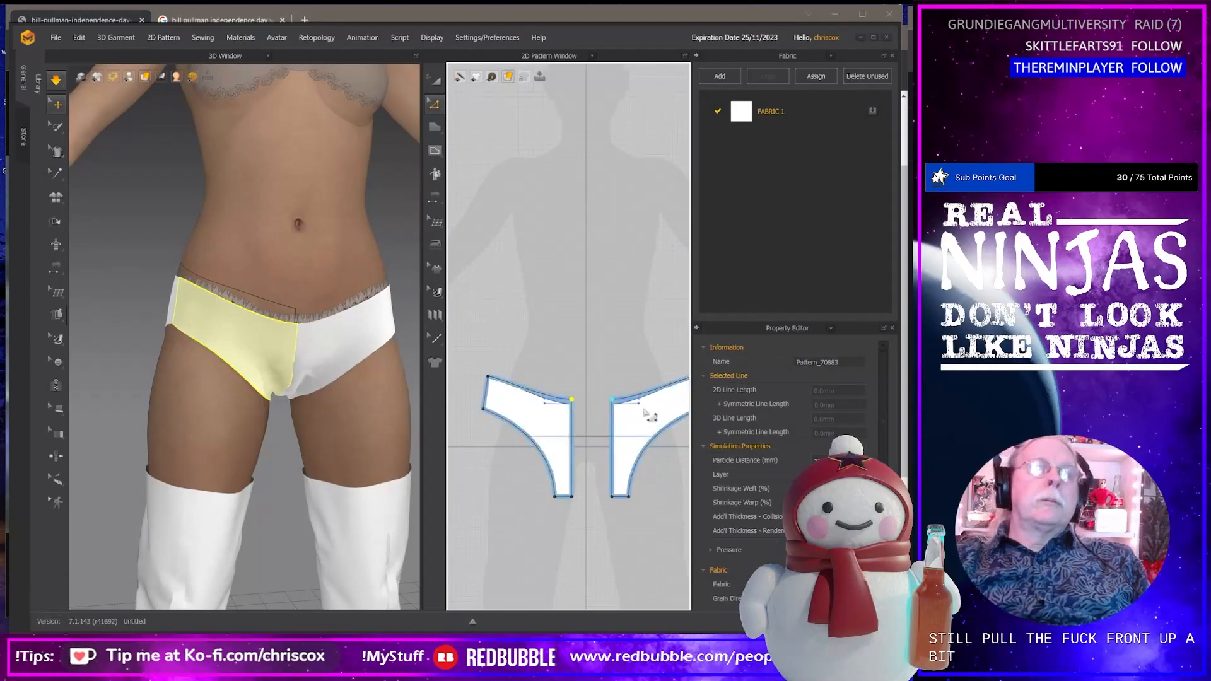
{"action": "key", "text": "Up"}
{"action": "key", "text": "Up"}
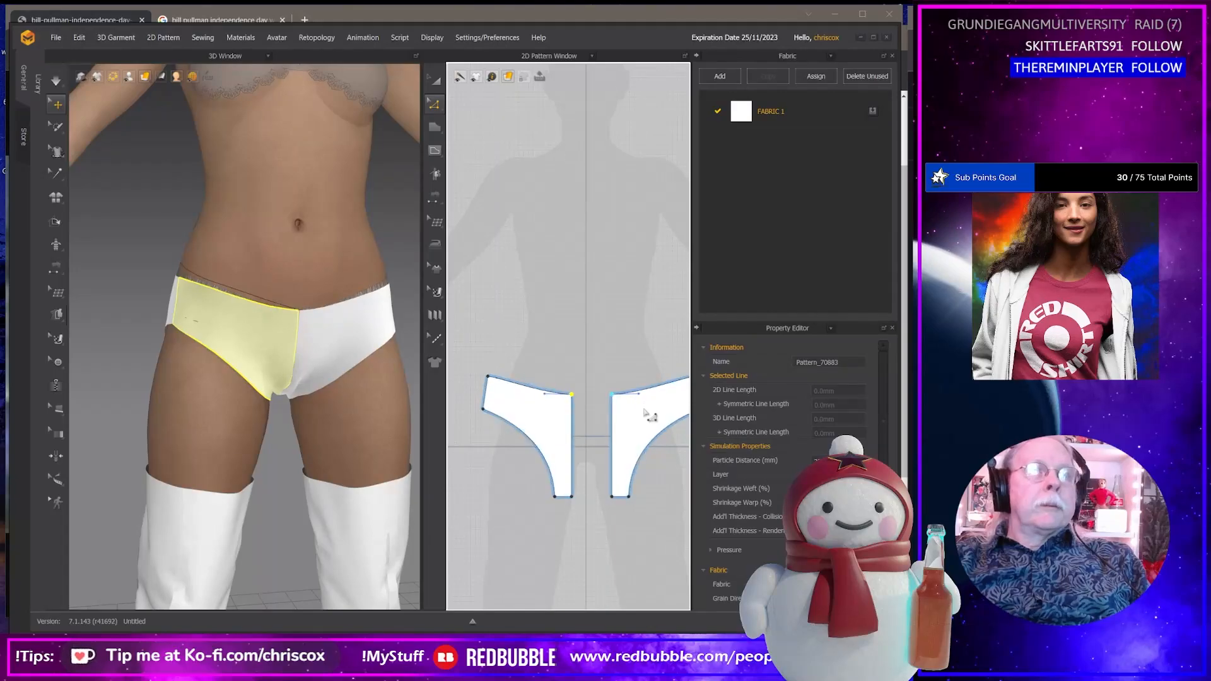
{"action": "left_click", "coordinate": [312, 320]}
{"action": "left_click", "coordinate": [380, 306]}
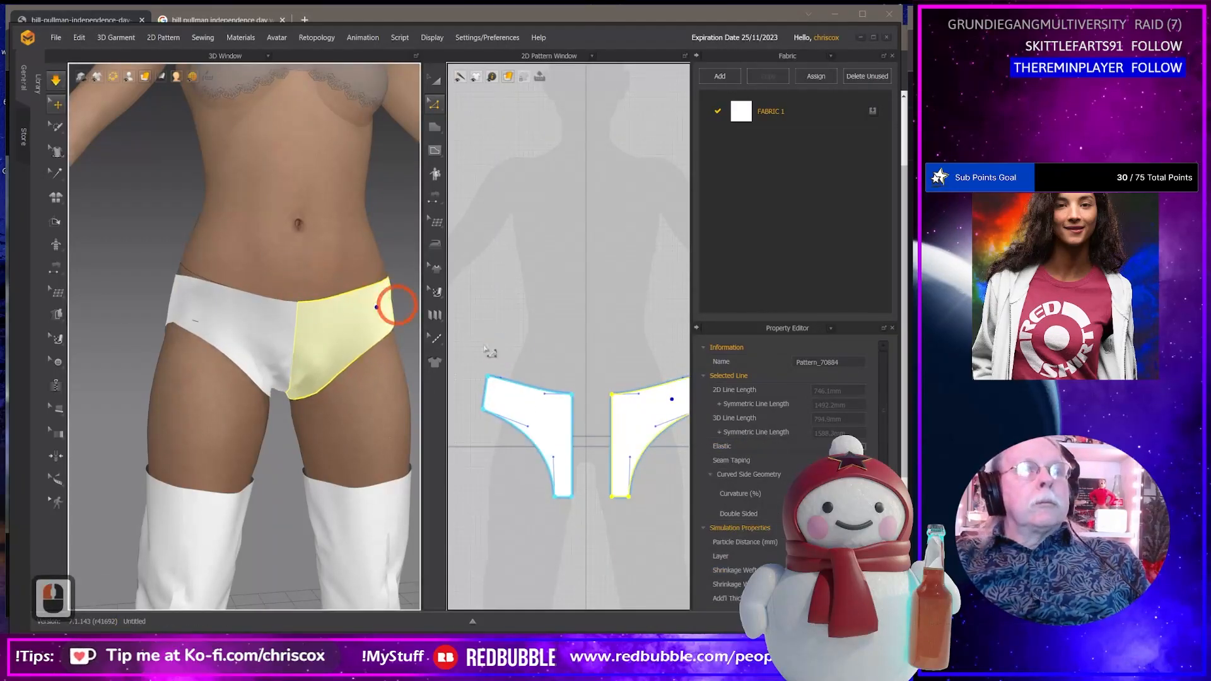
Nudge the back piece's side edge and the front piece's side edge slightly inward to narrow both patterns at the hip.
{"action": "scroll", "coordinate": [610, 425], "scroll_direction": "up", "scroll_amount": 3}
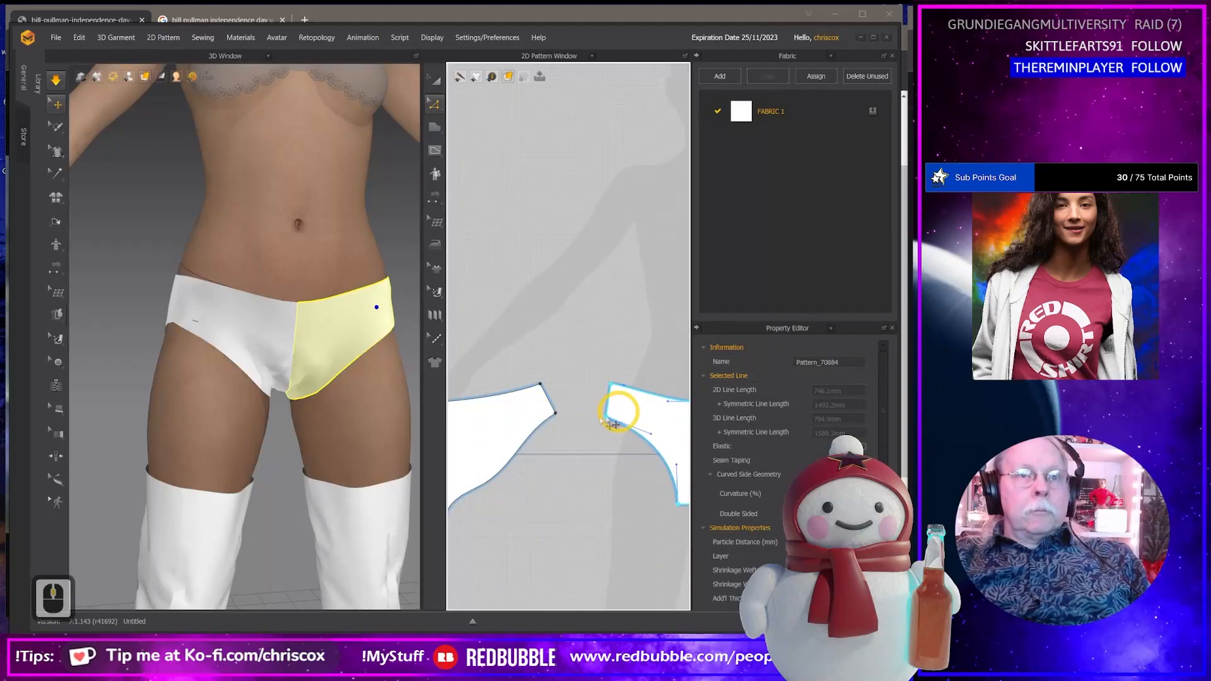
{"action": "left_click", "coordinate": [555, 406]}
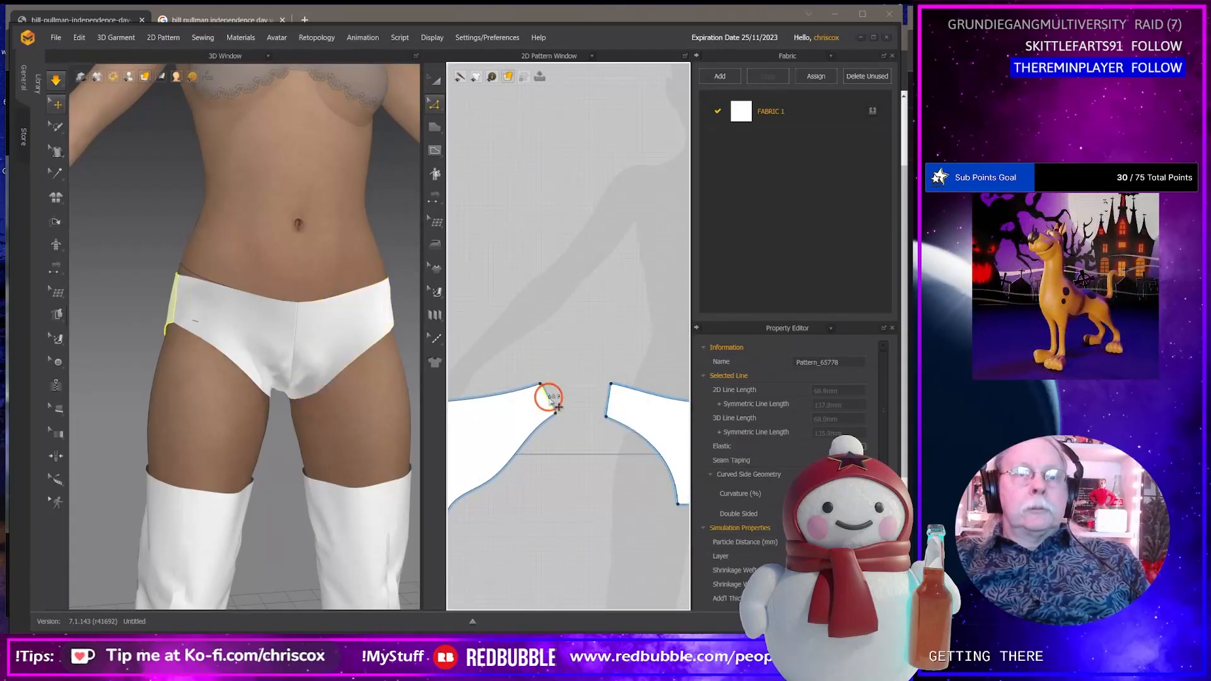
{"action": "key", "text": "Left"}
{"action": "key", "text": "Left"}
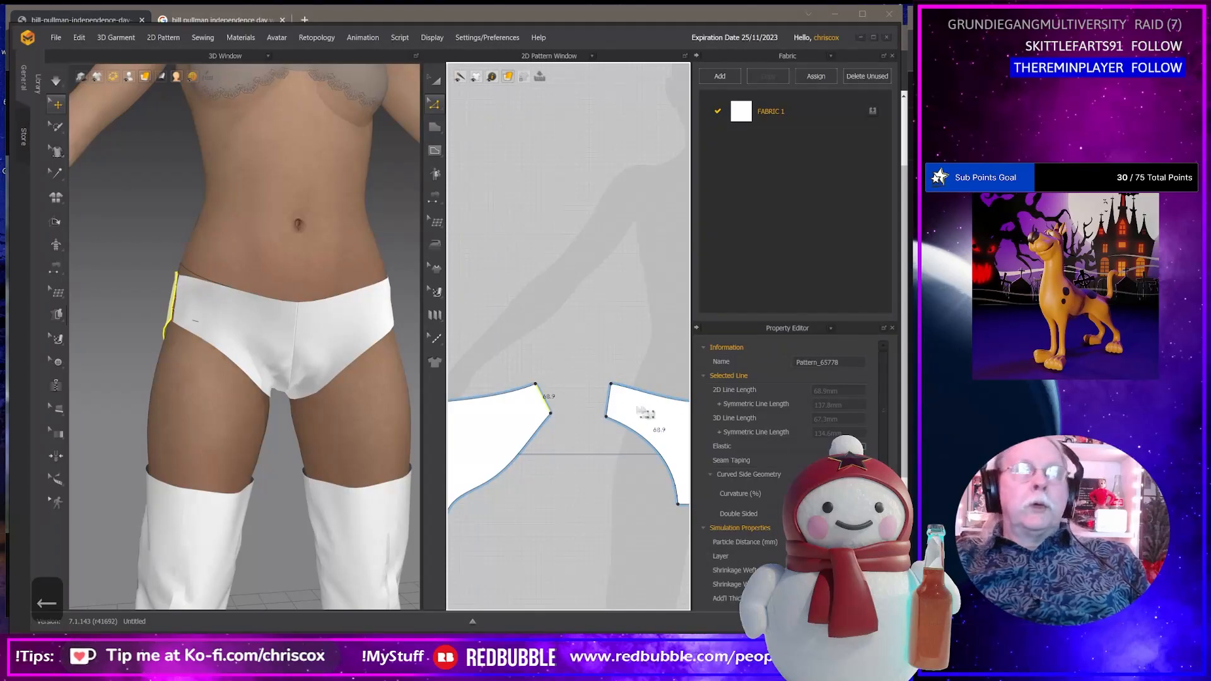
{"action": "left_click", "coordinate": [609, 400]}
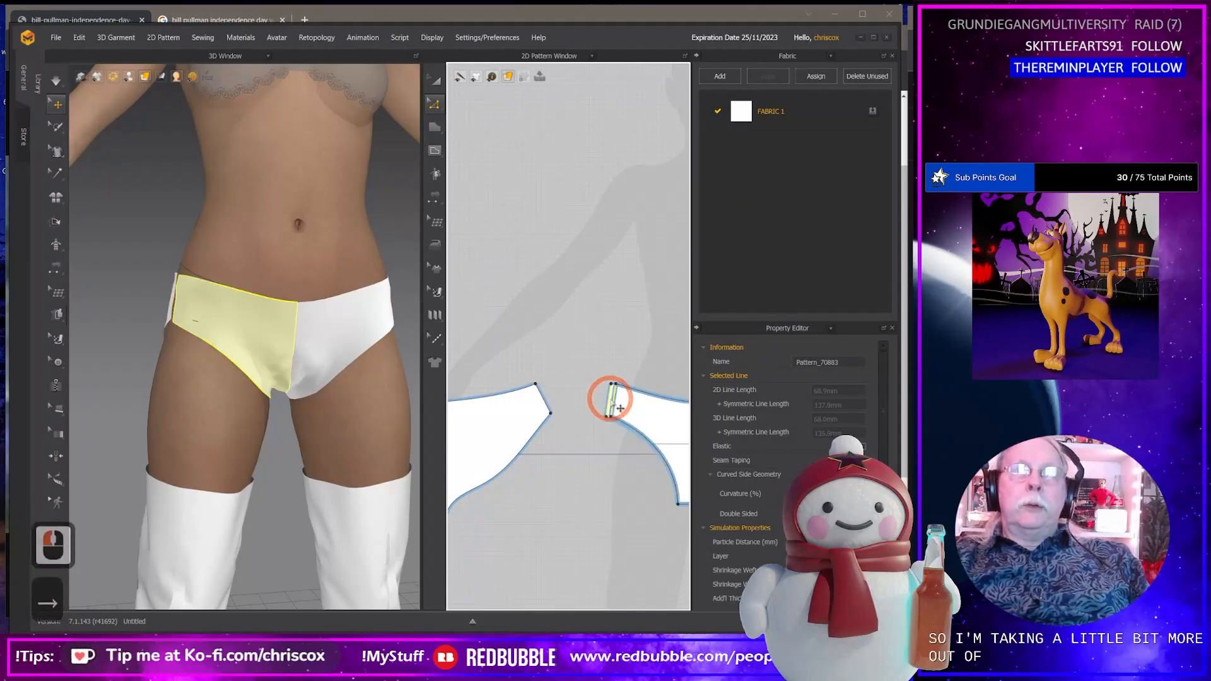
{"action": "key", "text": "Right"}
Simulate the narrowed side seams and tug the front, side and back waist fabric upward into place.
{"action": "left_click_drag", "start_coordinate": [207, 294], "coordinate": [312, 378]}
{"action": "left_click", "coordinate": [365, 271]}
{"action": "right_click_drag", "start_coordinate": [365, 271], "coordinate": [291, 376]}
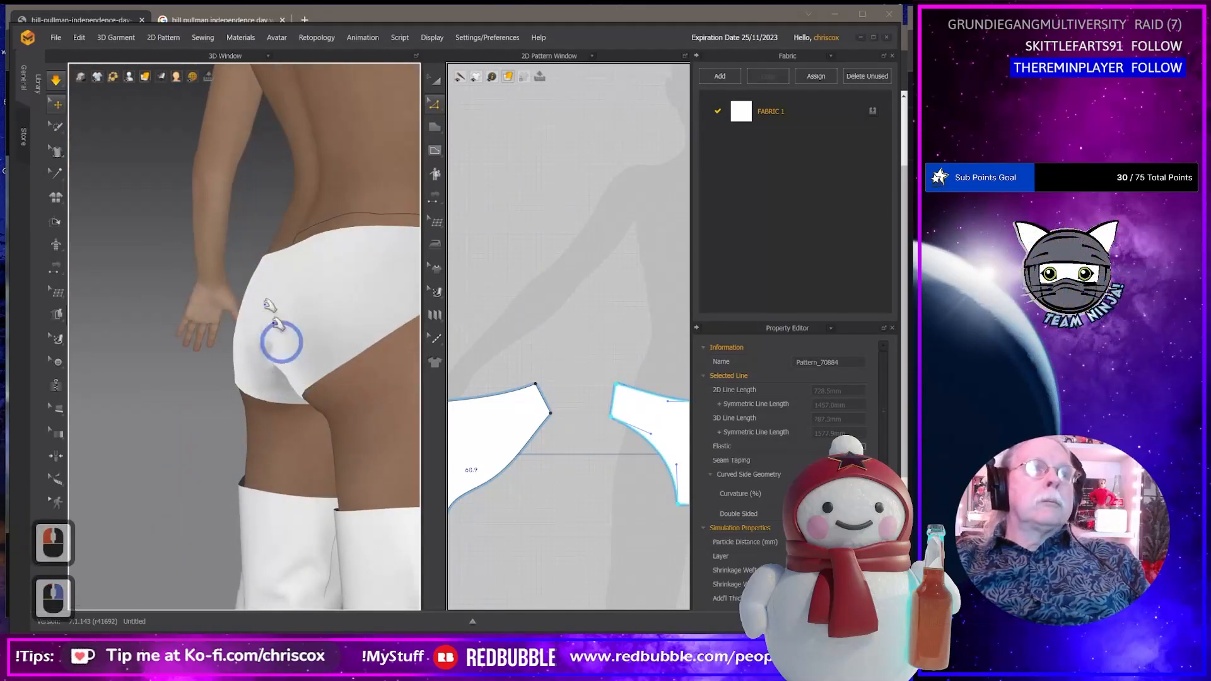
{"action": "left_click_drag", "start_coordinate": [277, 251], "coordinate": [293, 198]}
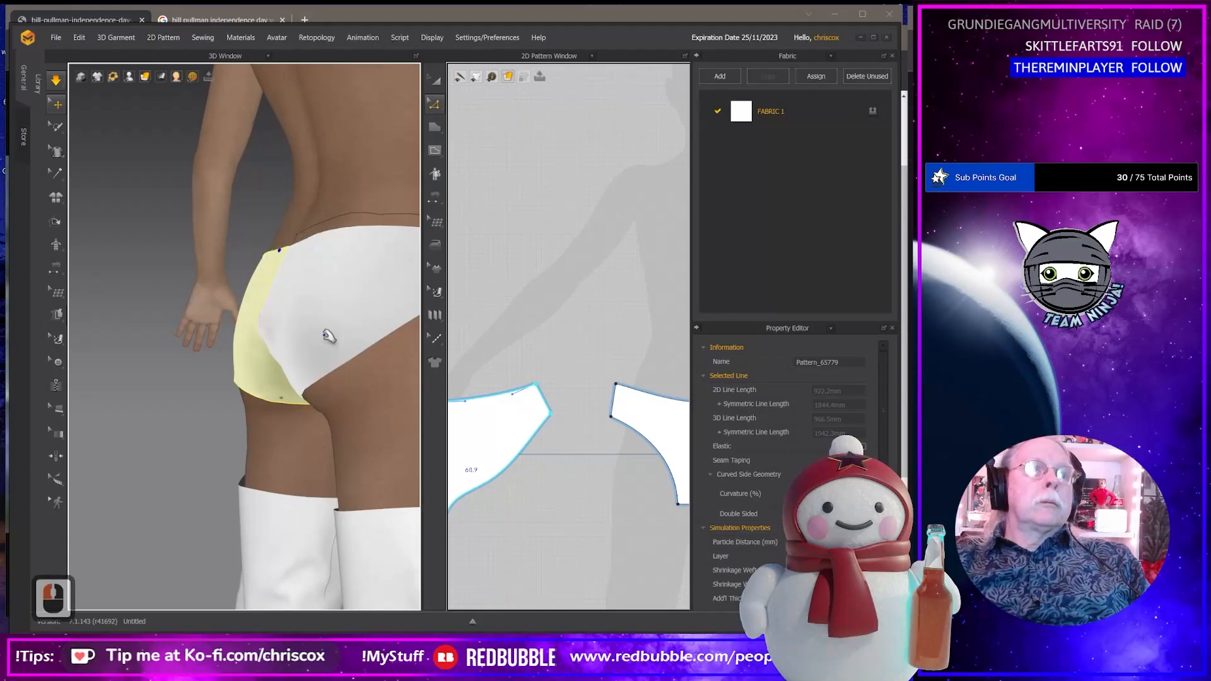
{"action": "right_click_drag", "start_coordinate": [330, 338], "coordinate": [376, 357]}
{"action": "middle_click_drag", "start_coordinate": [366, 344], "coordinate": [179, 330]}
{"action": "left_click_drag", "start_coordinate": [220, 261], "coordinate": [222, 228]}
{"action": "left_click_drag", "start_coordinate": [113, 265], "coordinate": [120, 235]}
{"action": "right_click_drag", "start_coordinate": [294, 321], "coordinate": [151, 319]}
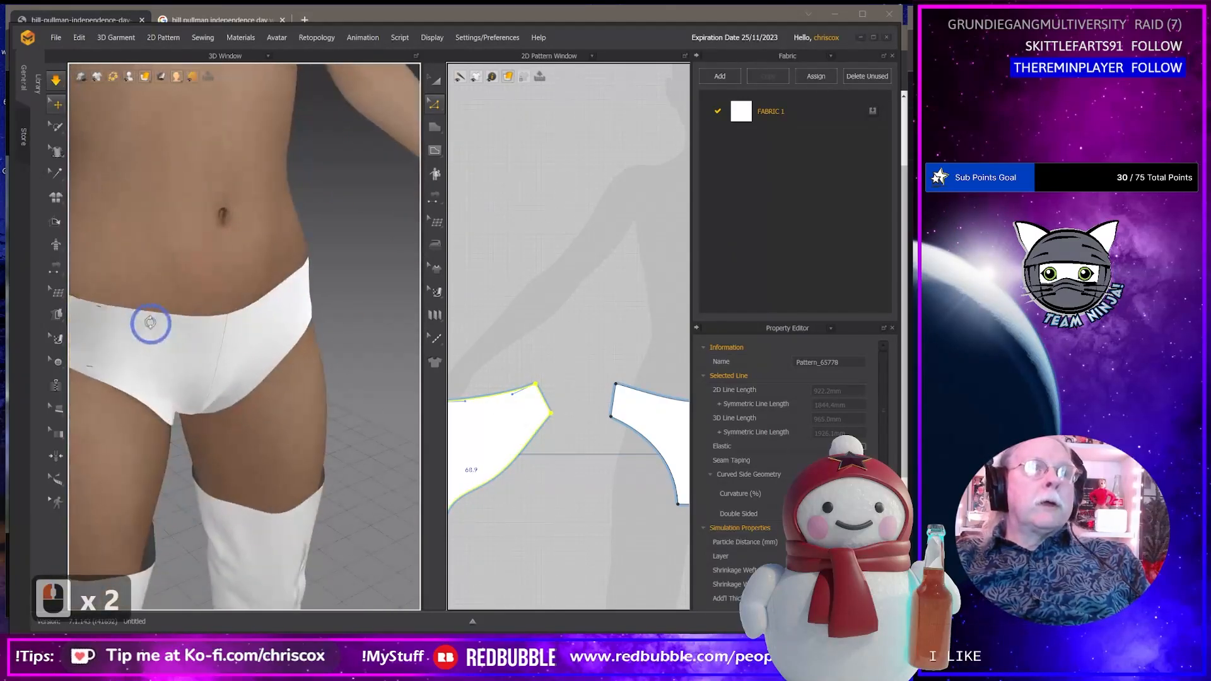
Flatten the back piece's waist curve near the side by raising its curve handle slightly.
{"action": "scroll", "coordinate": [292, 352], "scroll_direction": "up", "scroll_amount": 4}
{"action": "scroll", "coordinate": [271, 347], "scroll_direction": "up", "scroll_amount": 7}
{"action": "scroll", "coordinate": [272, 347], "scroll_direction": "down", "scroll_amount": 8}
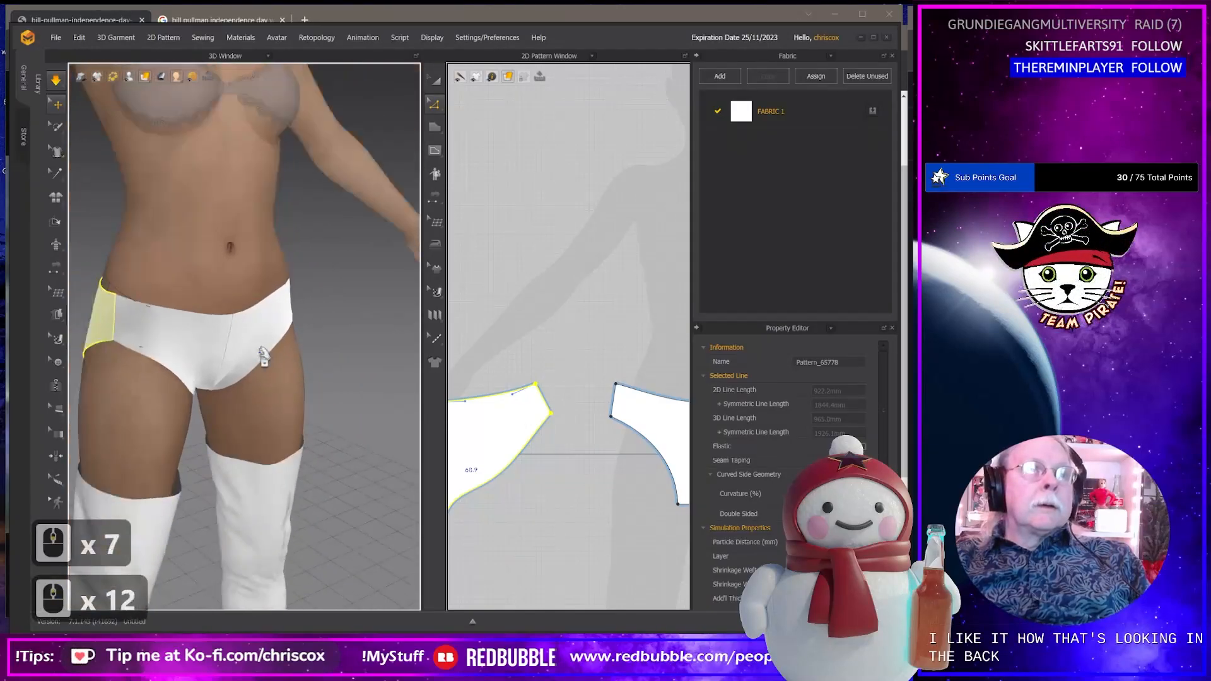
{"action": "right_click_drag", "start_coordinate": [262, 351], "coordinate": [376, 378]}
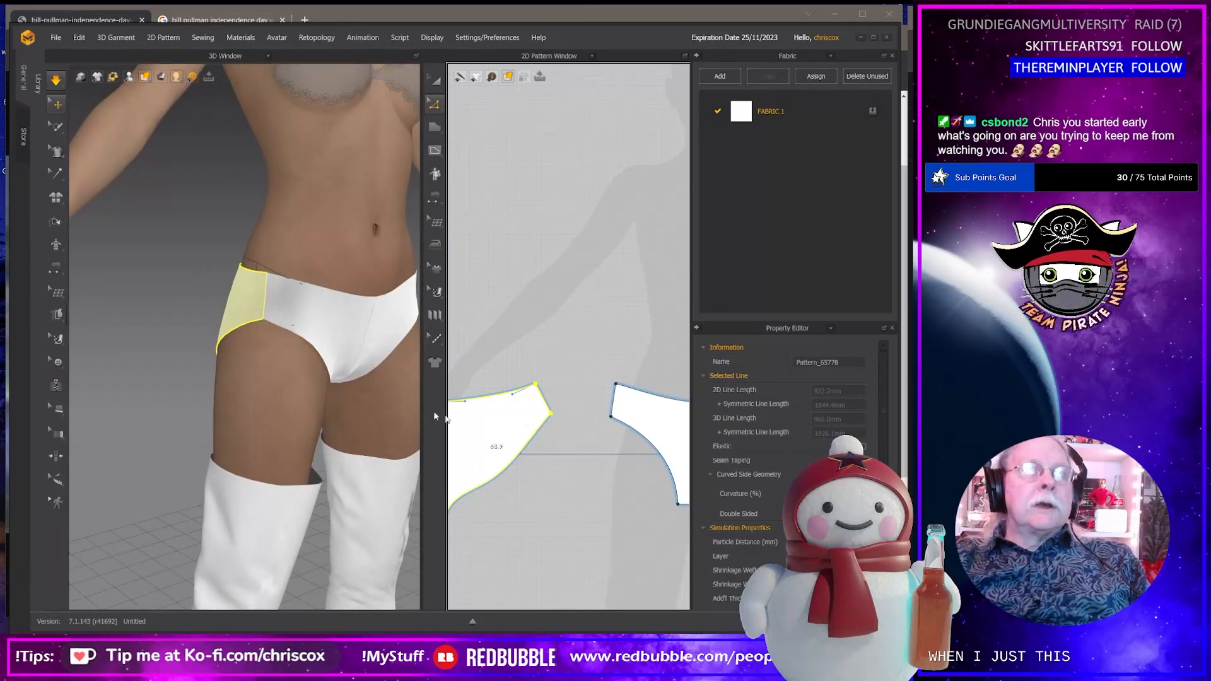
{"action": "scroll", "coordinate": [554, 473], "scroll_direction": "up", "scroll_amount": 6}
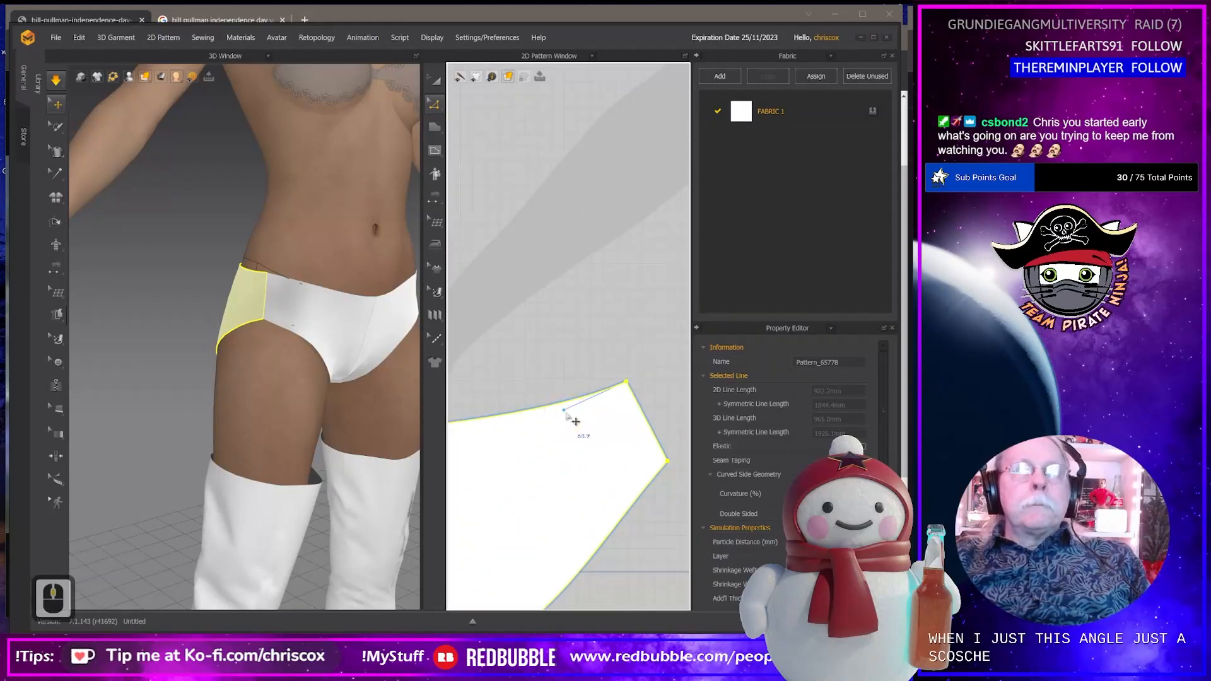
{"action": "left_click", "coordinate": [564, 409]}
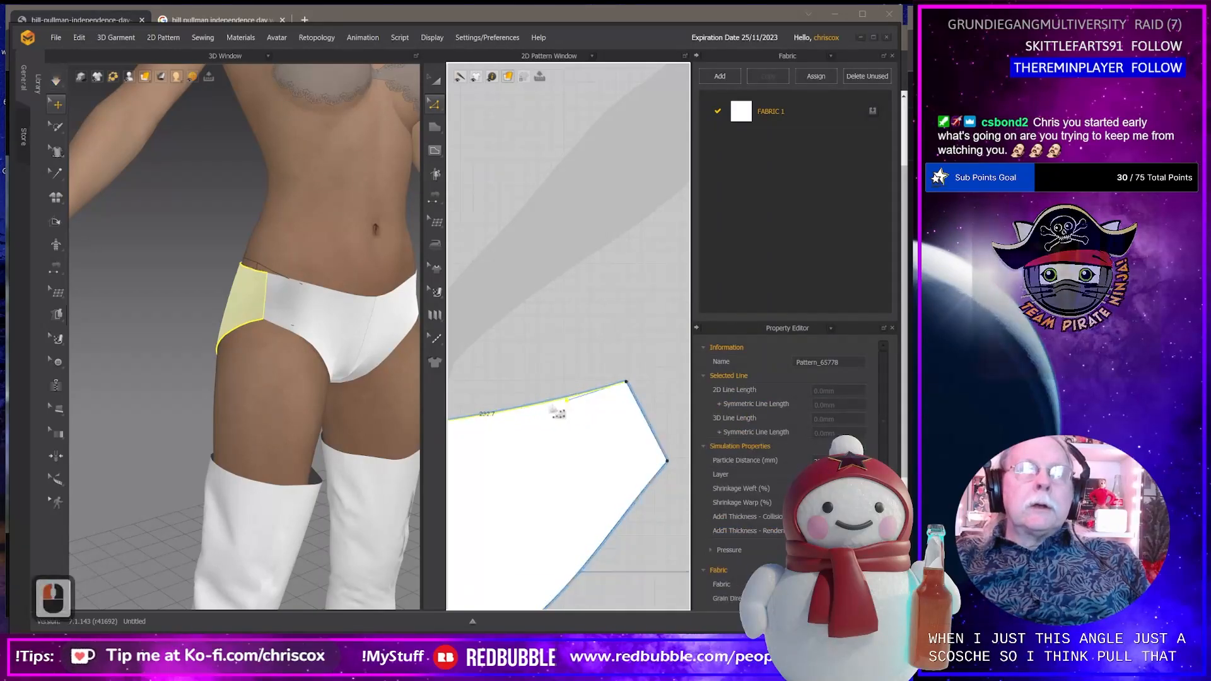
Simulate the flattened back waist, check the fit from the front and below, and select the back piece's crotch edge.
{"action": "right_click_drag", "start_coordinate": [369, 415], "coordinate": [313, 338]}
{"action": "scroll", "coordinate": [324, 343], "scroll_direction": "down", "scroll_amount": 6}
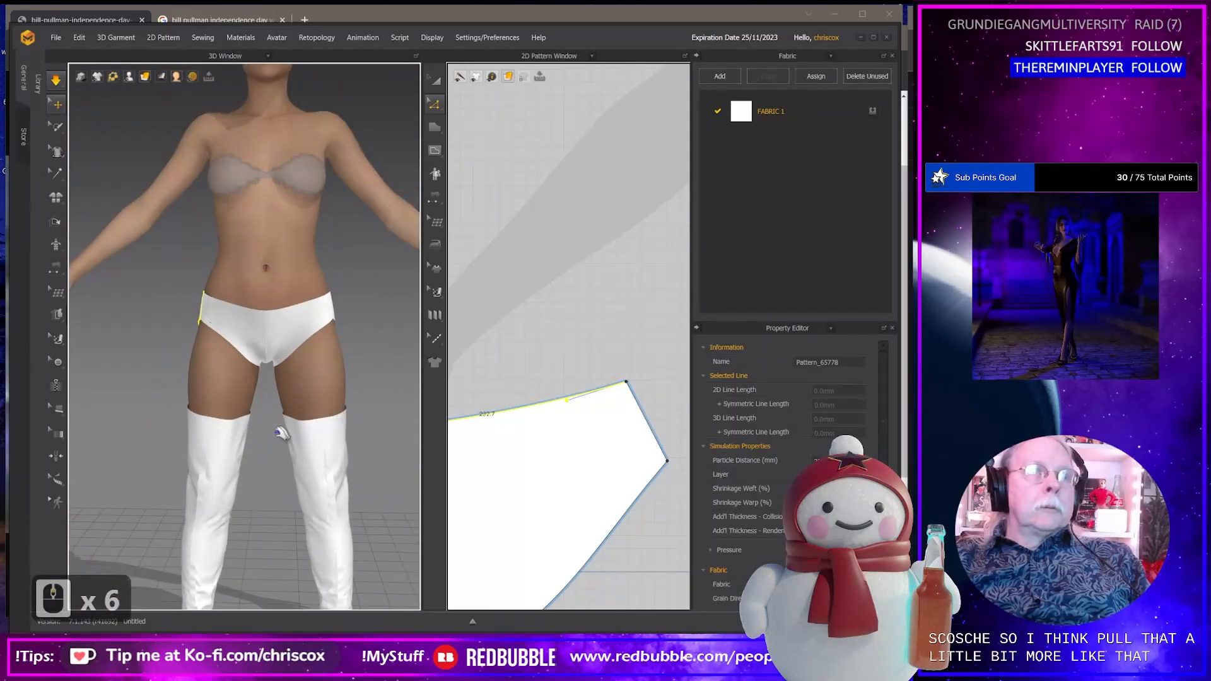
{"action": "right_click_drag", "start_coordinate": [333, 411], "coordinate": [295, 379]}
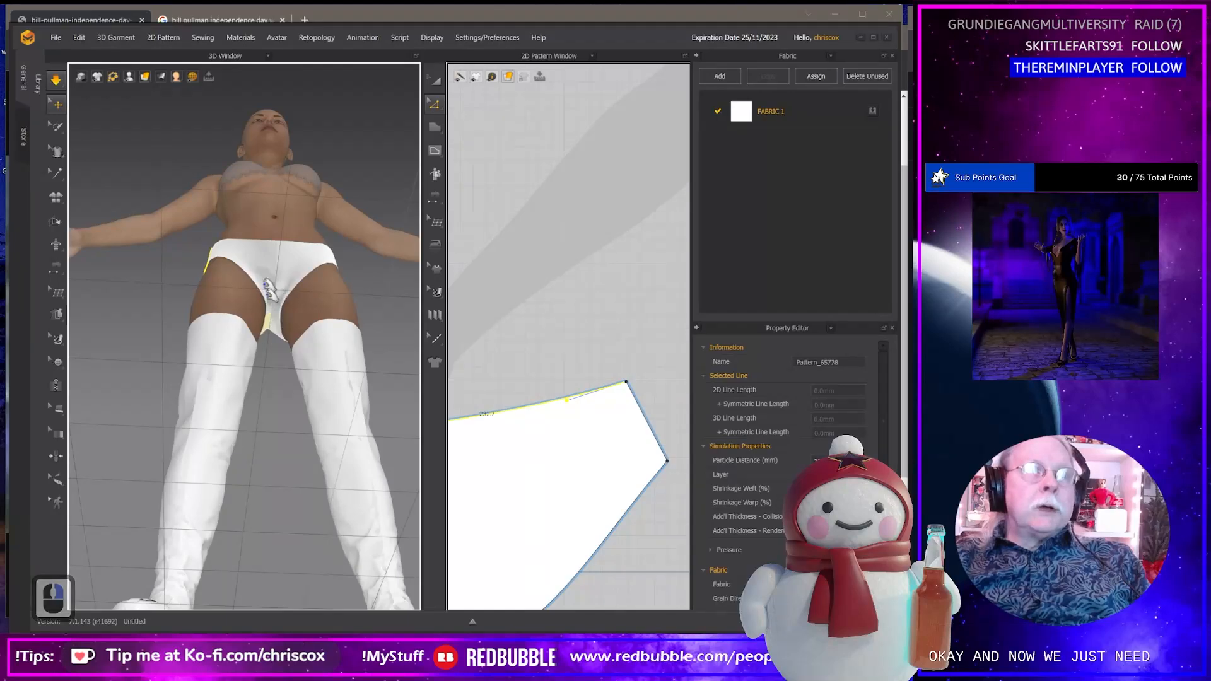
{"action": "middle_click_drag", "start_coordinate": [650, 454], "coordinate": [627, 262]}
{"action": "middle_click_drag", "start_coordinate": [545, 510], "coordinate": [648, 504]}
{"action": "left_click", "coordinate": [546, 493]}
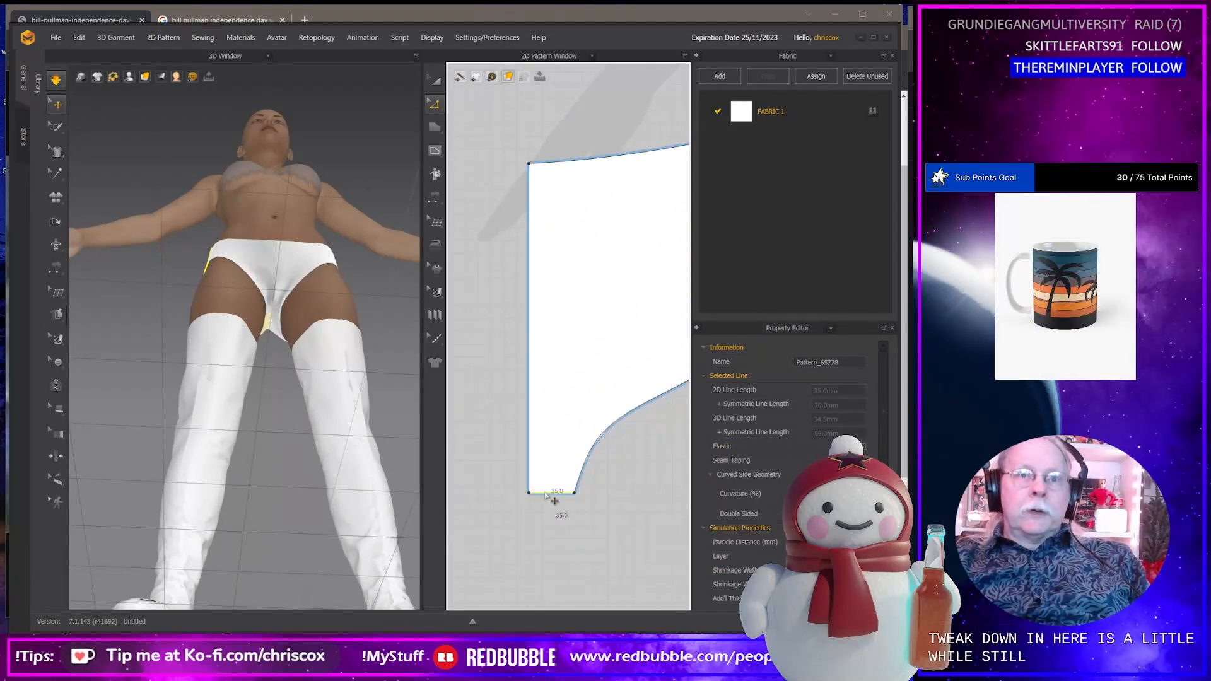
{"action": "right_click", "coordinate": [547, 492]}
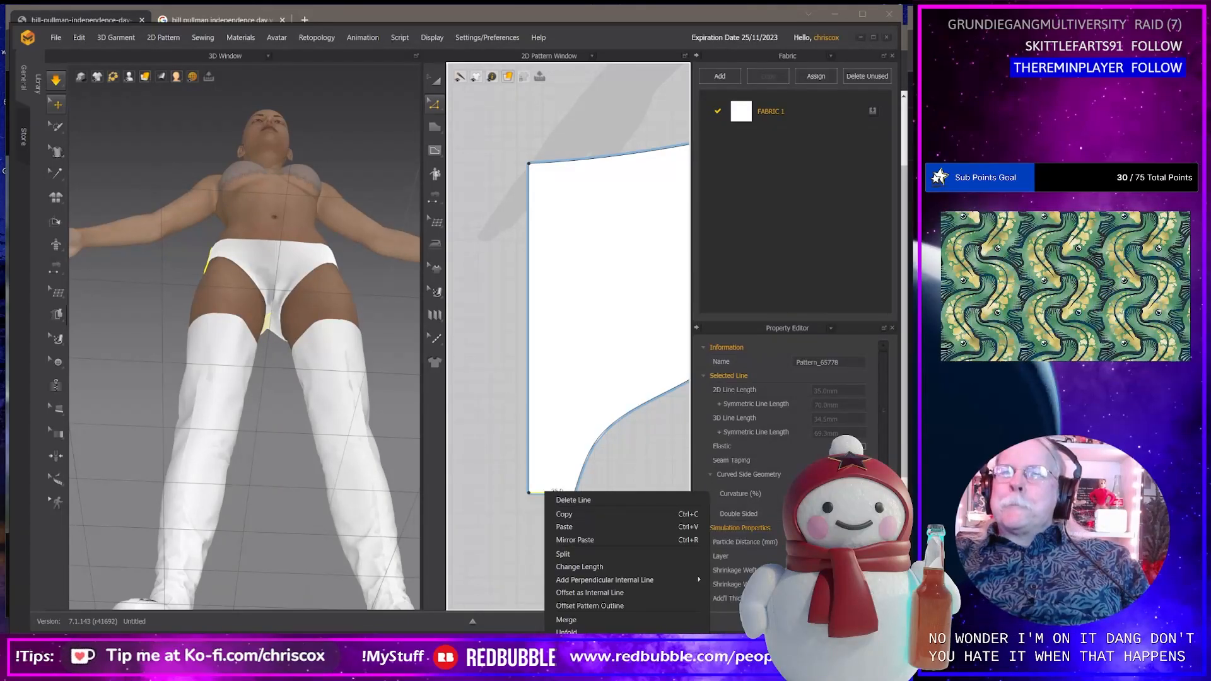
{"action": "left_click", "coordinate": [567, 633]}
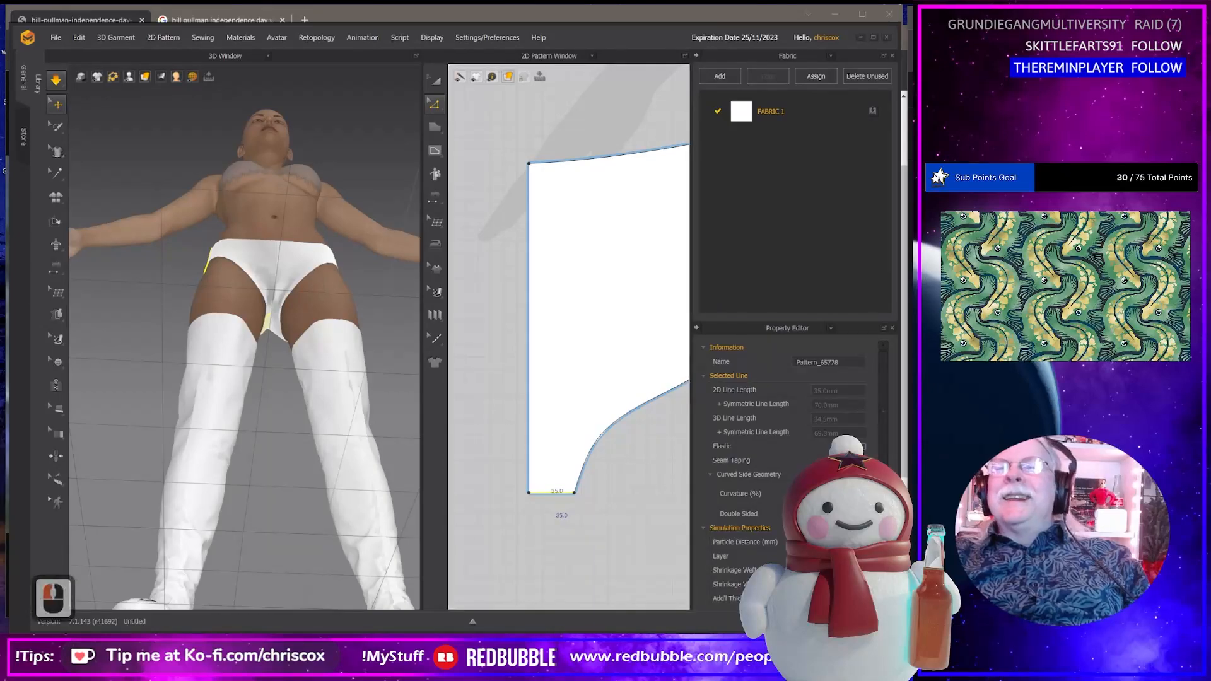
{"action": "type", "text": "!"}
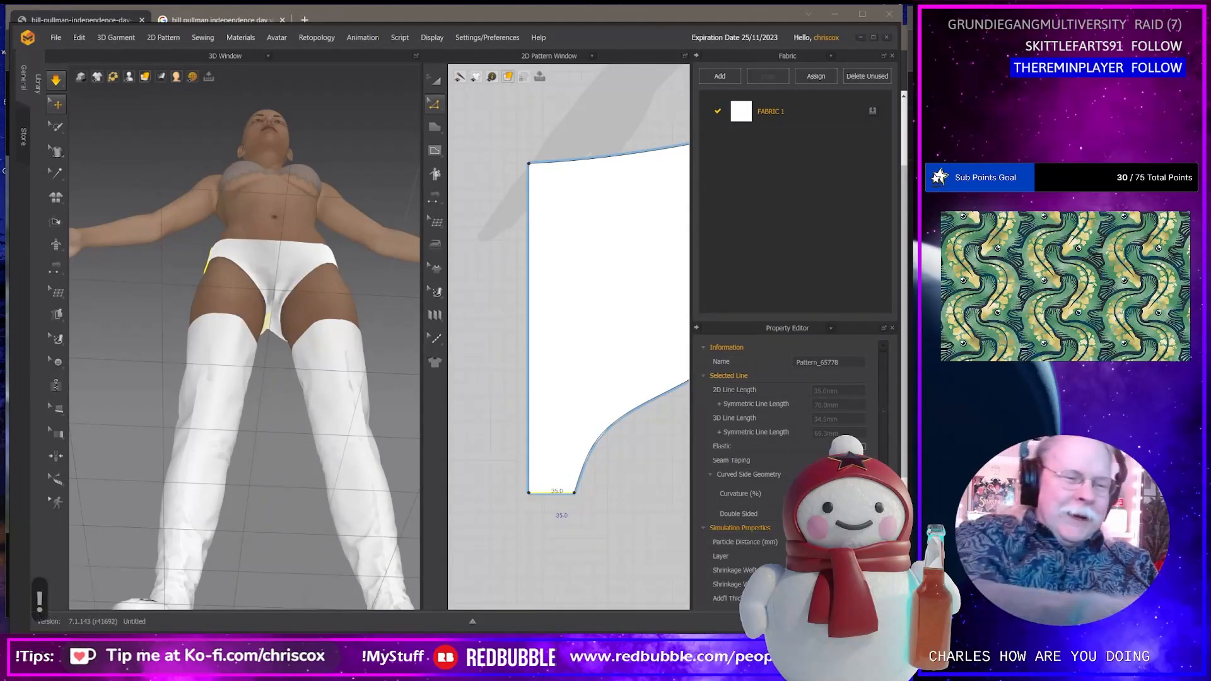
{"action": "key", "text": "Return"}
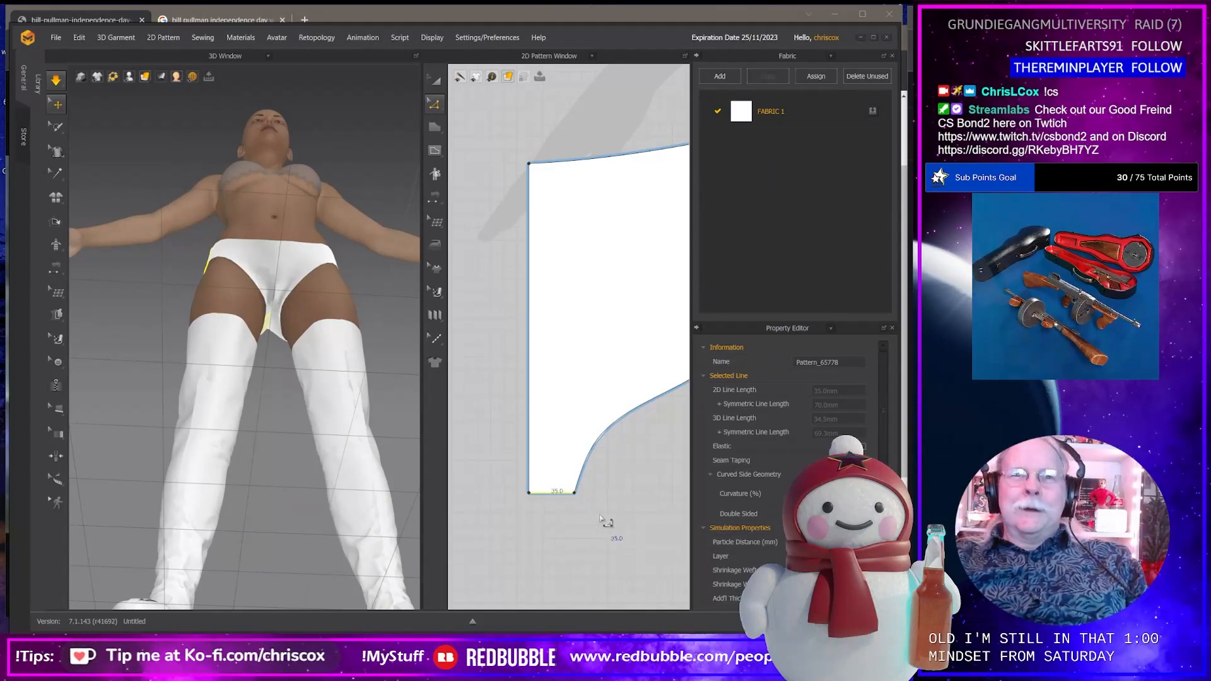
{"action": "scroll", "coordinate": [788, 473], "scroll_direction": "down", "scroll_amount": 2}
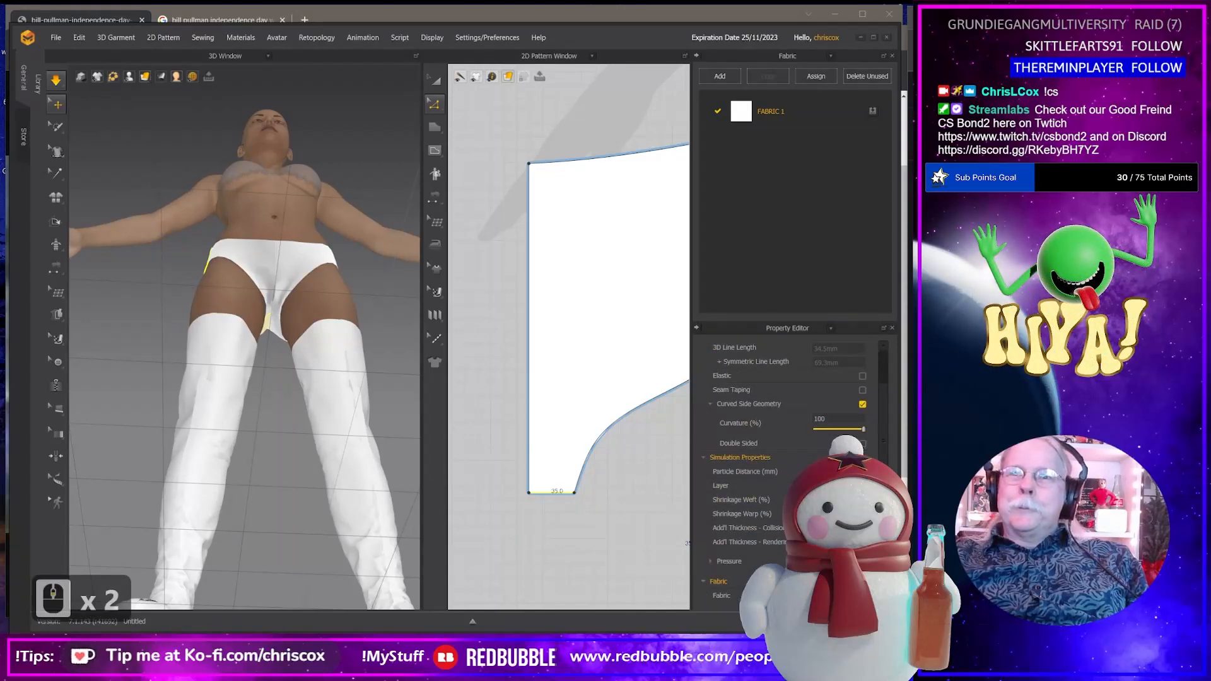
{"action": "scroll", "coordinate": [789, 473], "scroll_direction": "up", "scroll_amount": 1}
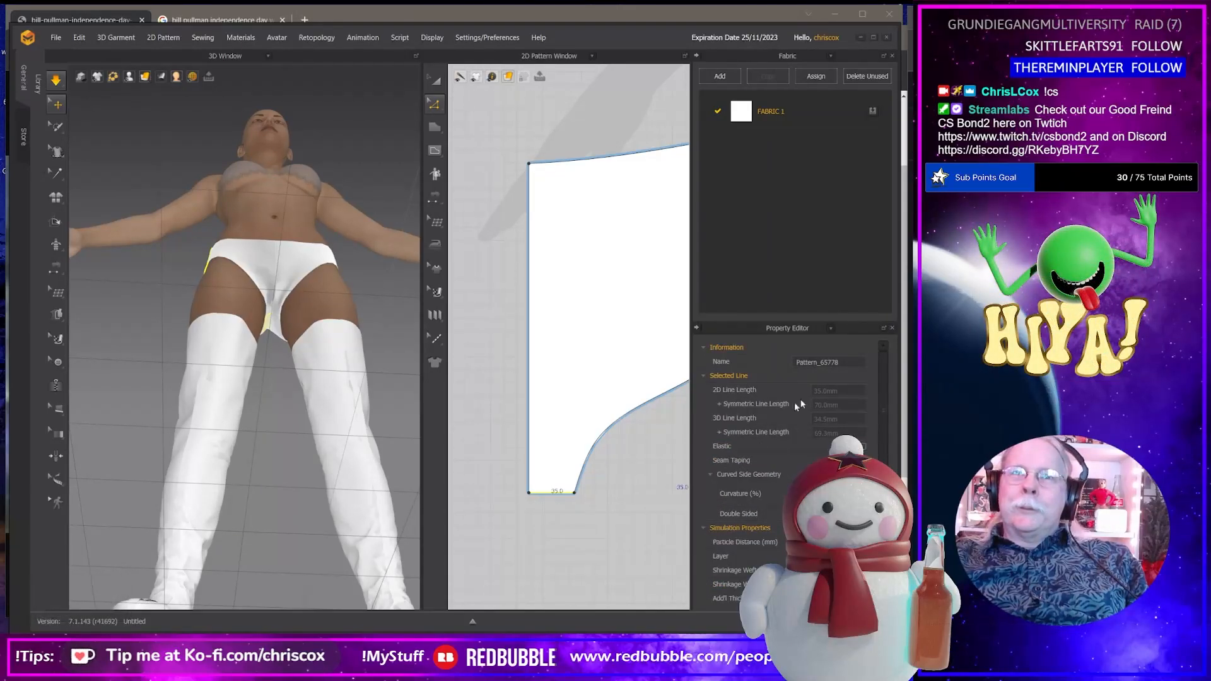
Change the length of the back piece's crotch edge to 25 mm, using the Start direction.
{"action": "right_click", "coordinate": [551, 492]}
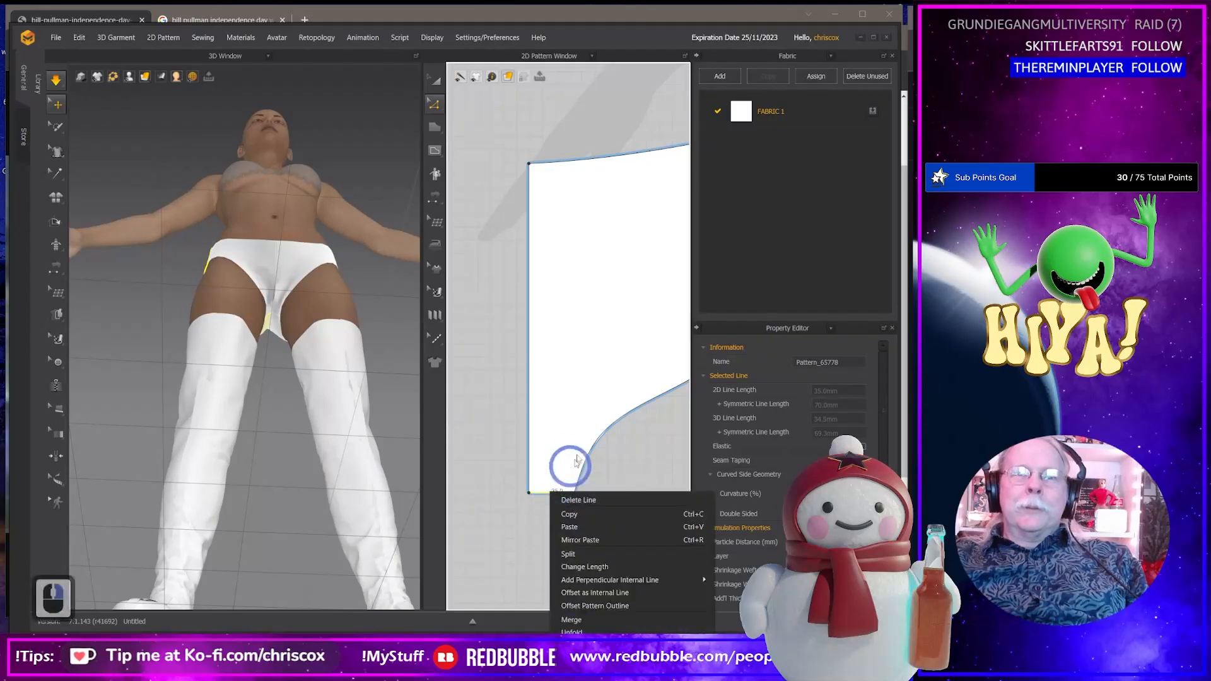
{"action": "left_click", "coordinate": [585, 566]}
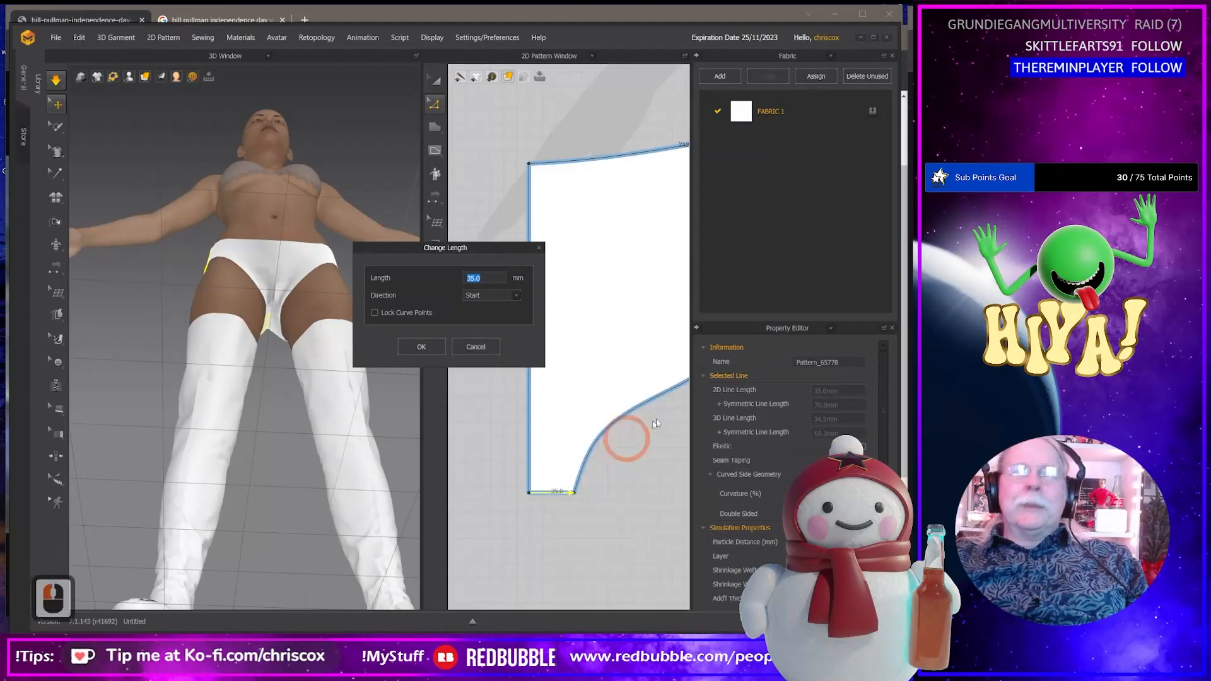
{"action": "type", "text": "25"}
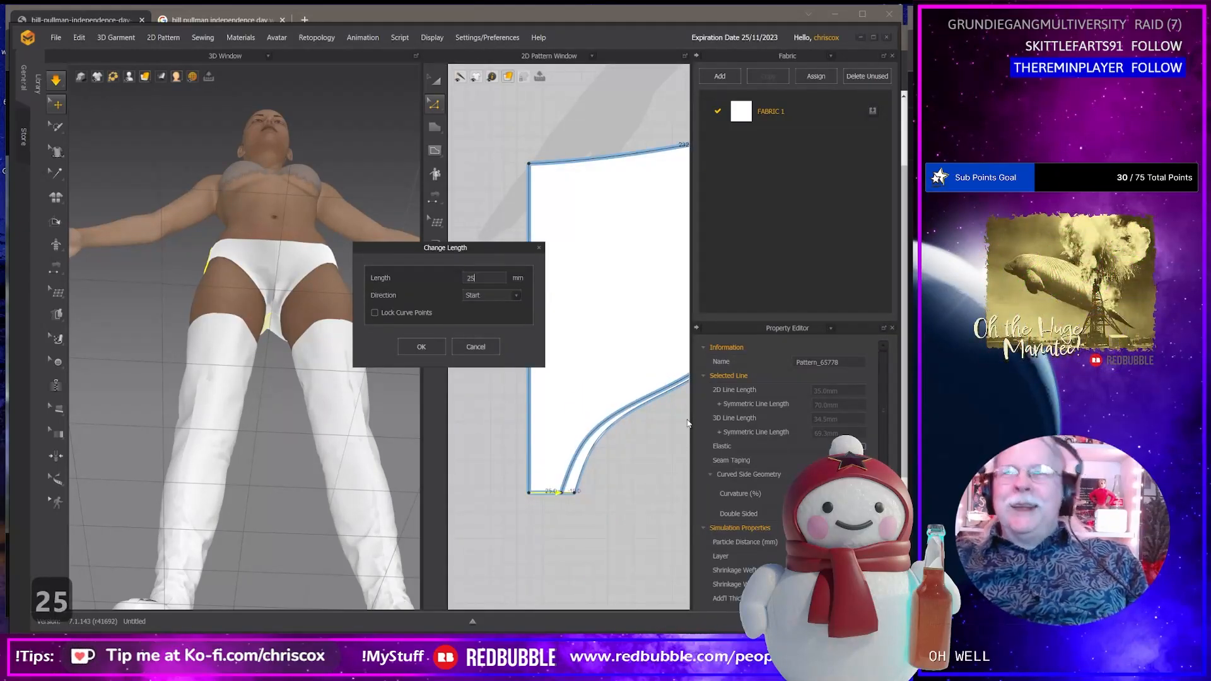
{"action": "key", "text": "Return"}
{"action": "left_click", "coordinate": [421, 346]}
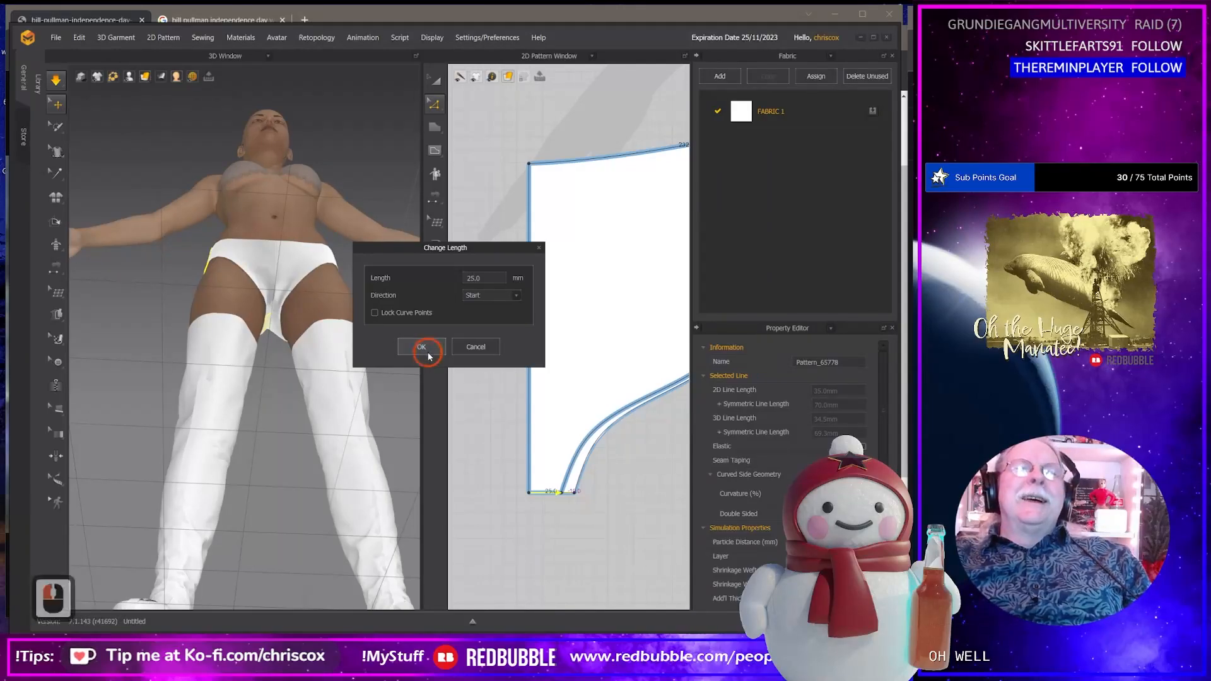
Change the length of the front piece's crotch edge to 25 mm in the End direction, keeping the center front line straight.
{"action": "middle_click_drag", "start_coordinate": [611, 497], "coordinate": [470, 453]}
{"action": "scroll", "coordinate": [594, 486], "scroll_direction": "down", "scroll_amount": 4}
{"action": "middle_click_drag", "start_coordinate": [629, 465], "coordinate": [610, 464]}
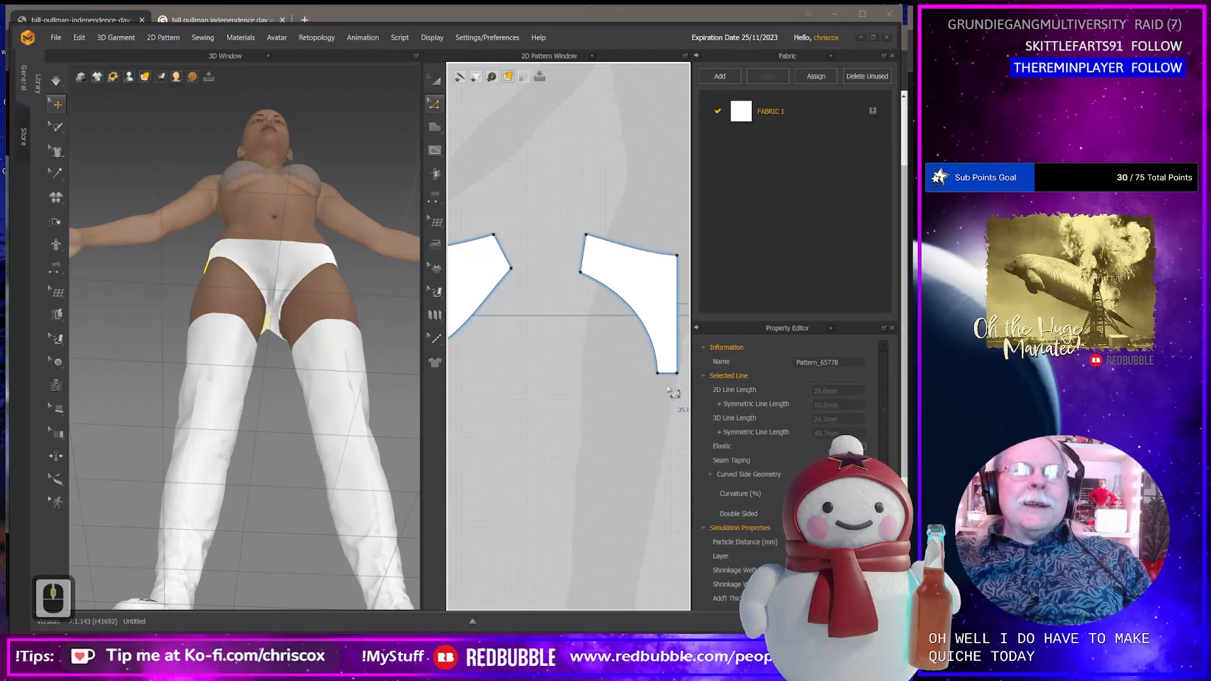
{"action": "left_click", "coordinate": [664, 374]}
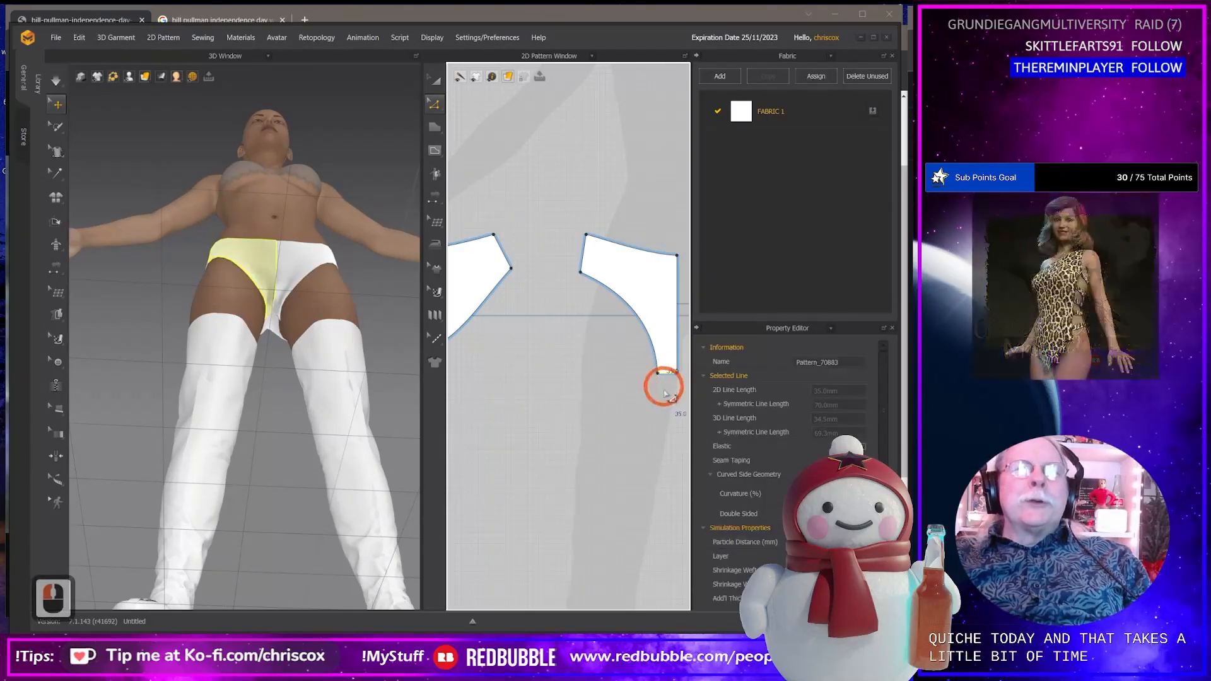
{"action": "scroll", "coordinate": [666, 394], "scroll_direction": "down", "scroll_amount": 3}
{"action": "scroll", "coordinate": [602, 394], "scroll_direction": "up", "scroll_amount": 7}
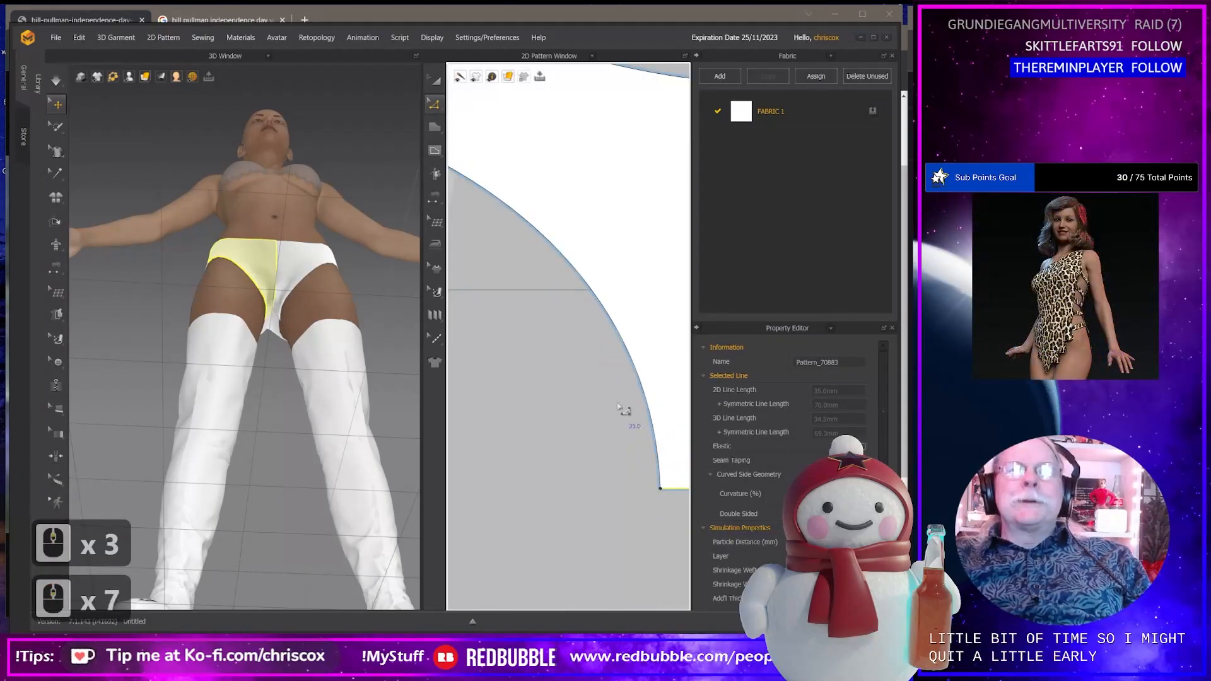
{"action": "scroll", "coordinate": [620, 407], "scroll_direction": "down", "scroll_amount": 3}
{"action": "middle_click_drag", "start_coordinate": [533, 338], "coordinate": [511, 331]}
{"action": "right_click_drag", "start_coordinate": [328, 383], "coordinate": [383, 462]}
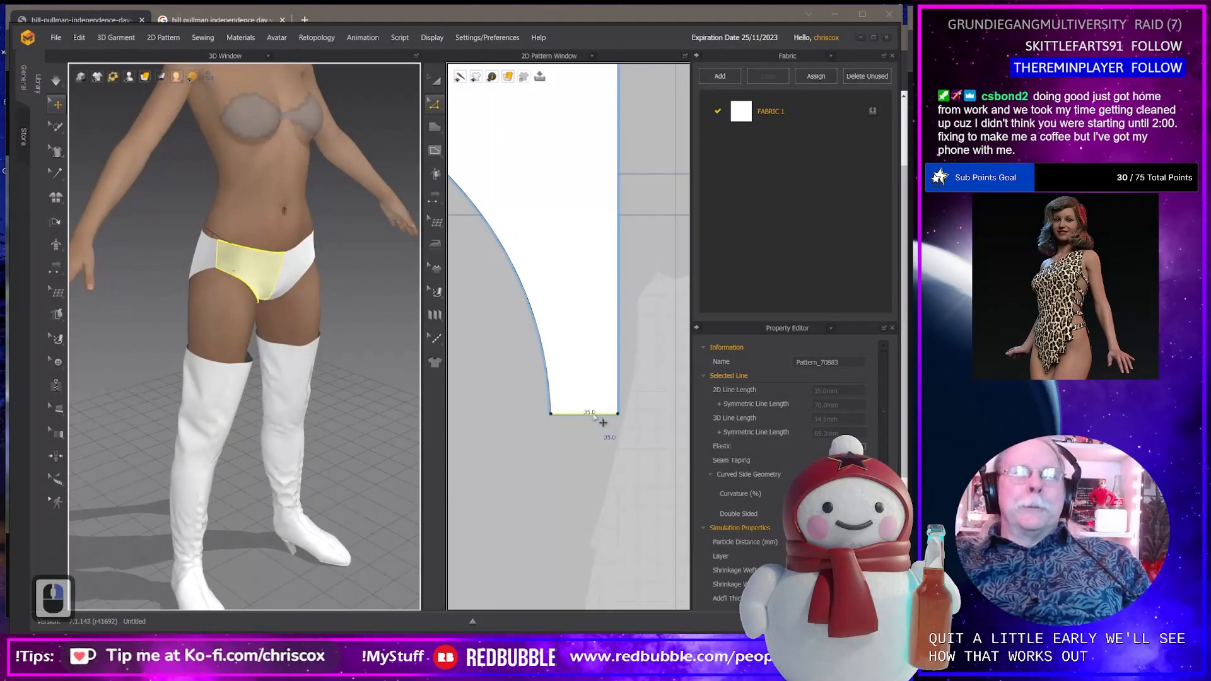
{"action": "right_click", "coordinate": [593, 415]}
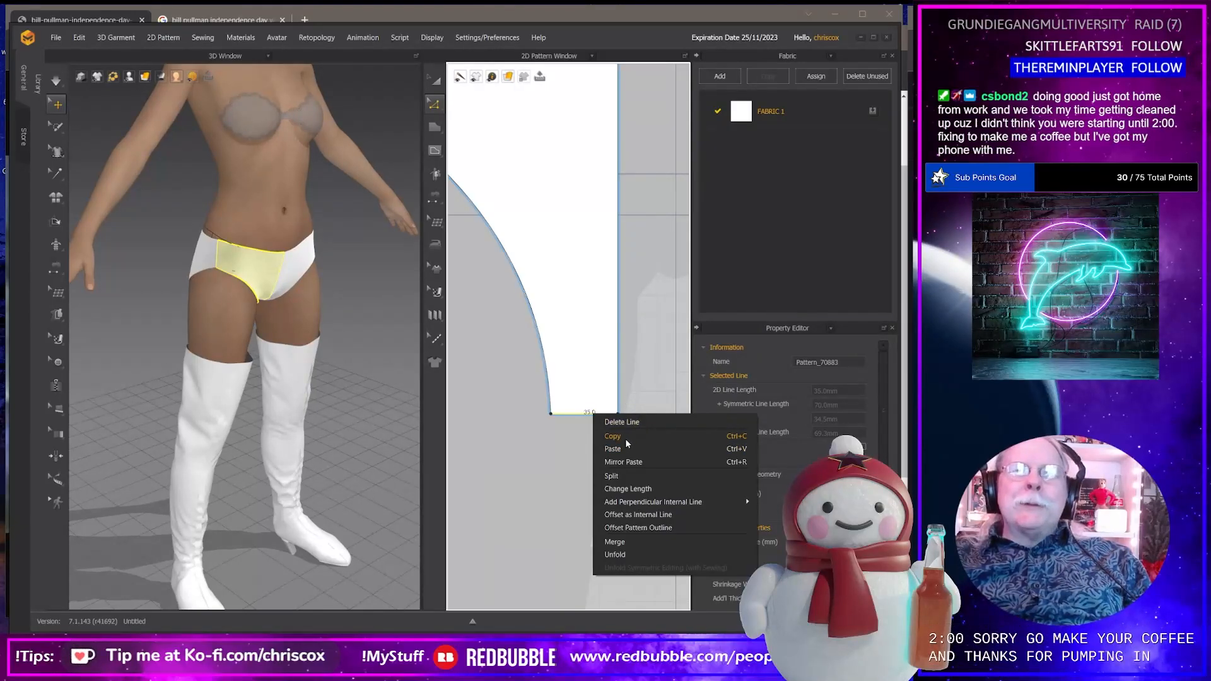
{"action": "left_click", "coordinate": [643, 489]}
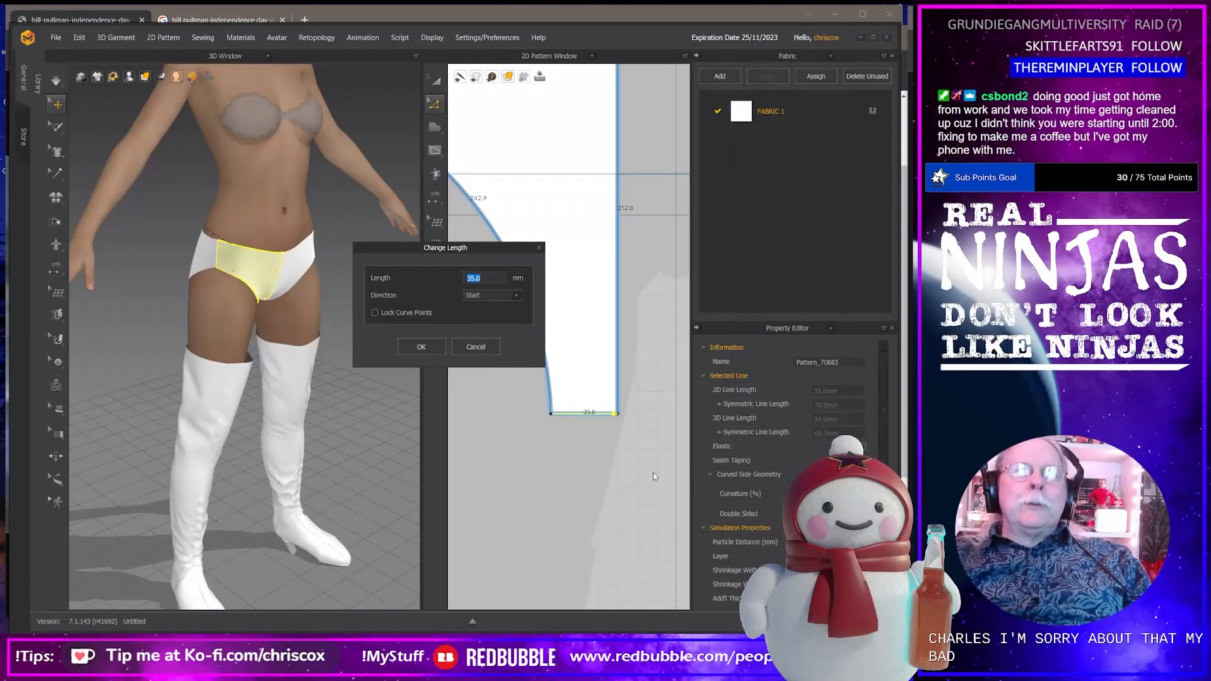
{"action": "type", "text": "25"}
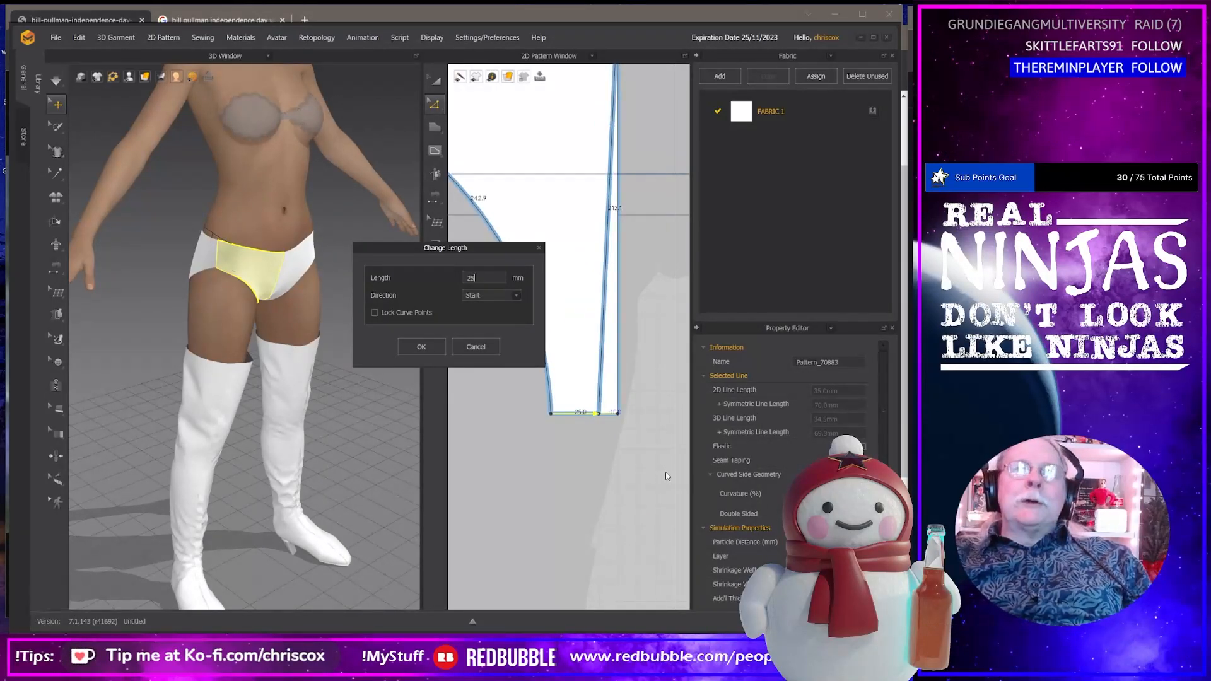
{"action": "left_click", "coordinate": [515, 296]}
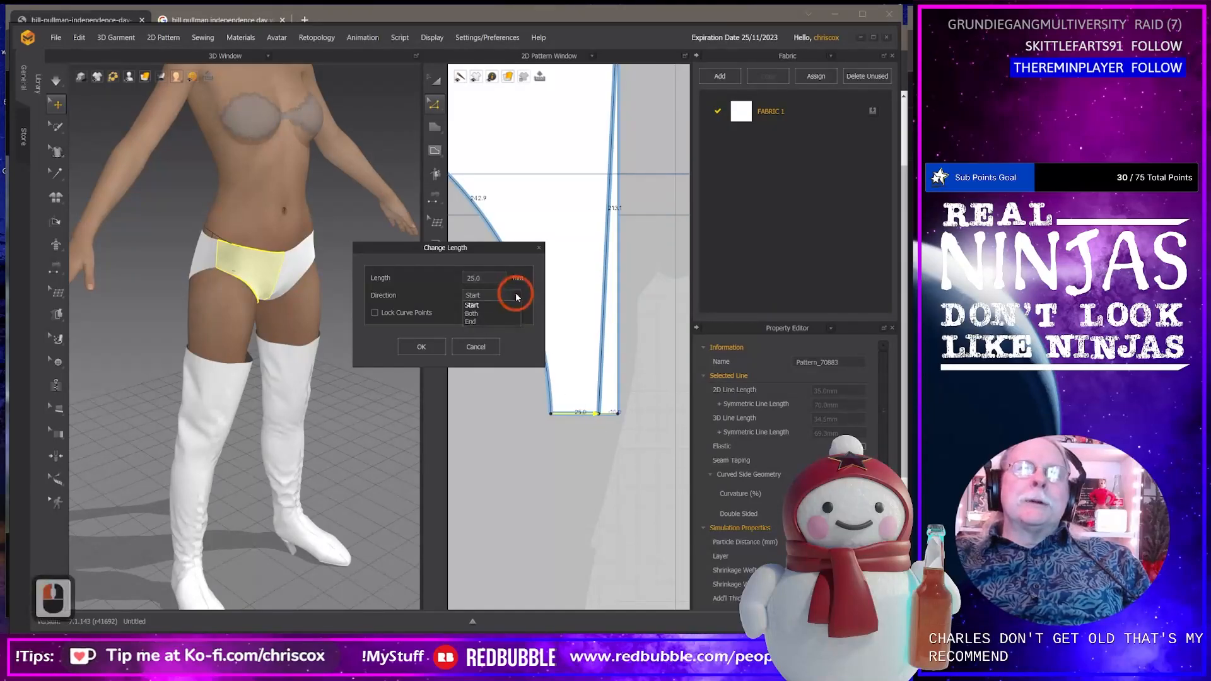
{"action": "left_click", "coordinate": [481, 314]}
{"action": "left_click", "coordinate": [433, 346]}
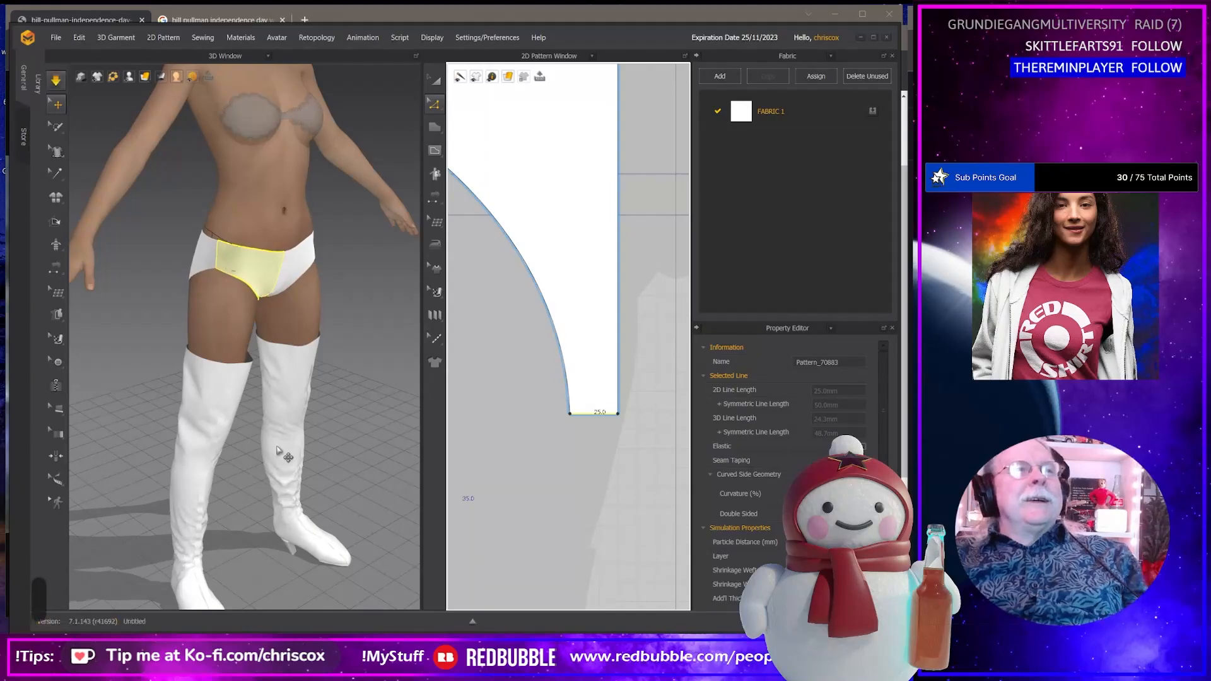
Tug both front halves of the simulated panty near the center seam to settle the narrowed crotch on the avatar.
{"action": "right_click_drag", "start_coordinate": [257, 487], "coordinate": [197, 453]}
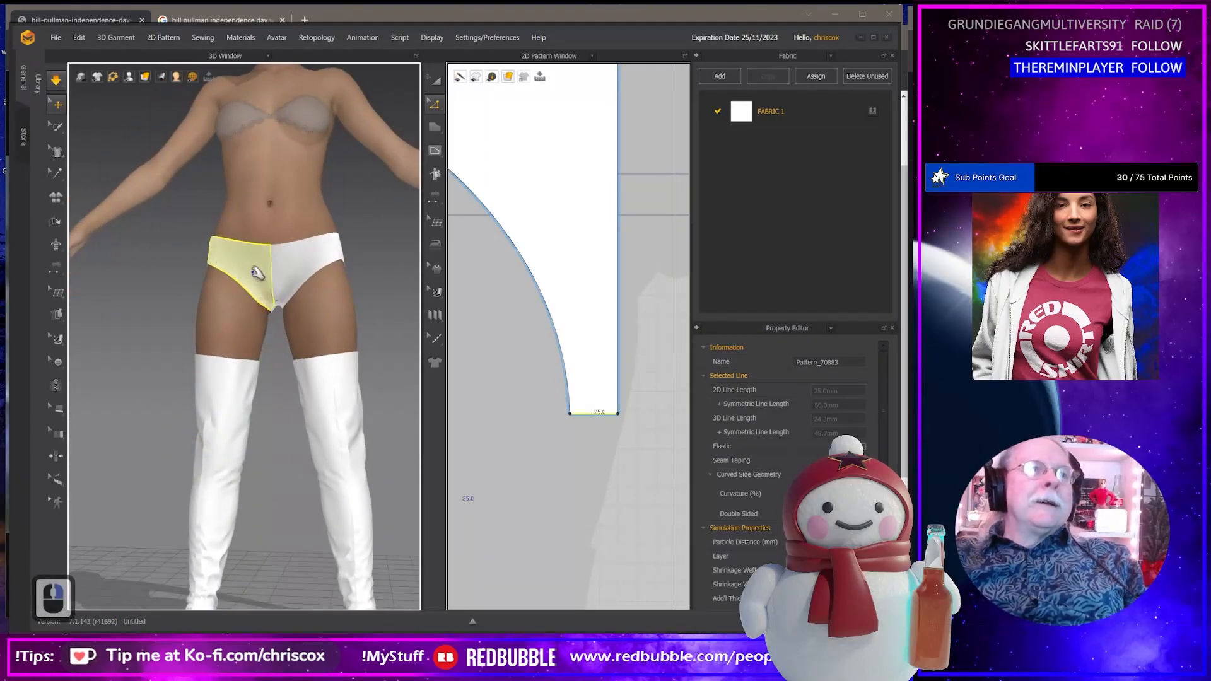
{"action": "mouse_move", "coordinate": [253, 271]}
{"action": "left_mouse_down"}
{"action": "mouse_move", "coordinate": [248, 246]}
{"action": "mouse_move", "coordinate": [290, 262]}
{"action": "mouse_move", "coordinate": [245, 270]}
{"action": "left_mouse_up"}
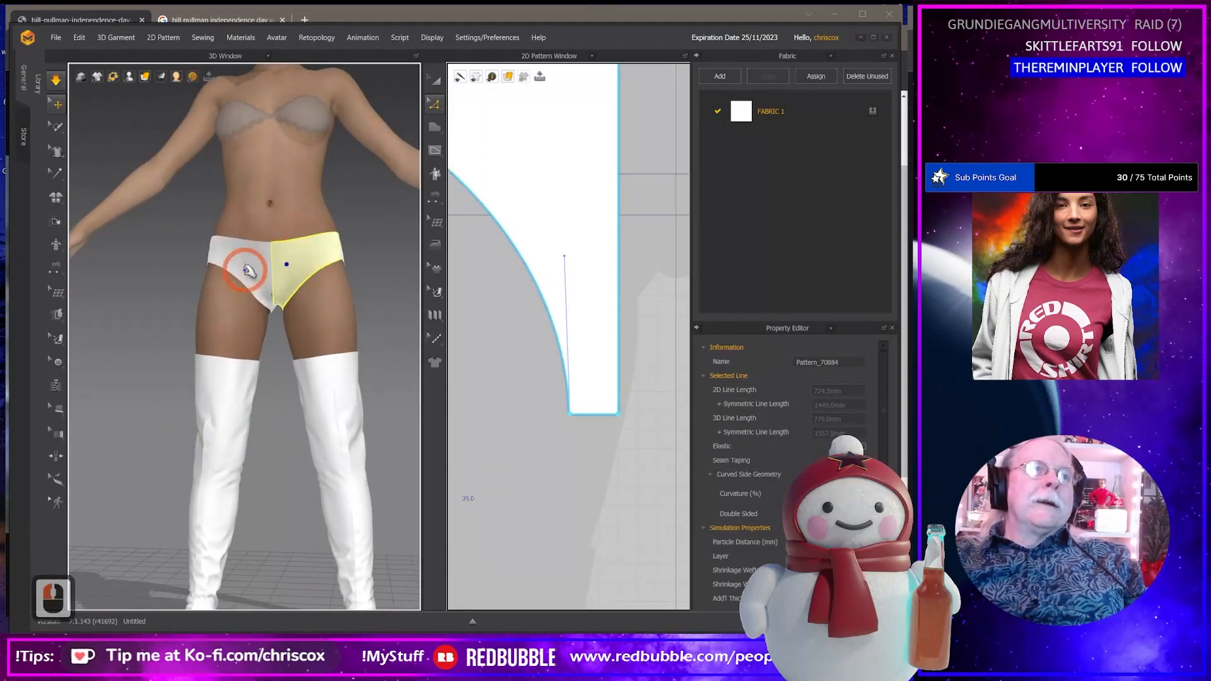
{"action": "left_click", "coordinate": [249, 271]}
{"action": "left_click", "coordinate": [281, 289]}
{"action": "right_click_drag", "start_coordinate": [297, 315], "coordinate": [308, 291]}
{"action": "scroll", "coordinate": [298, 321], "scroll_direction": "up", "scroll_amount": 4}
{"action": "scroll", "coordinate": [299, 328], "scroll_direction": "down", "scroll_amount": 16}
{"action": "scroll", "coordinate": [307, 338], "scroll_direction": "down", "scroll_amount": 3}
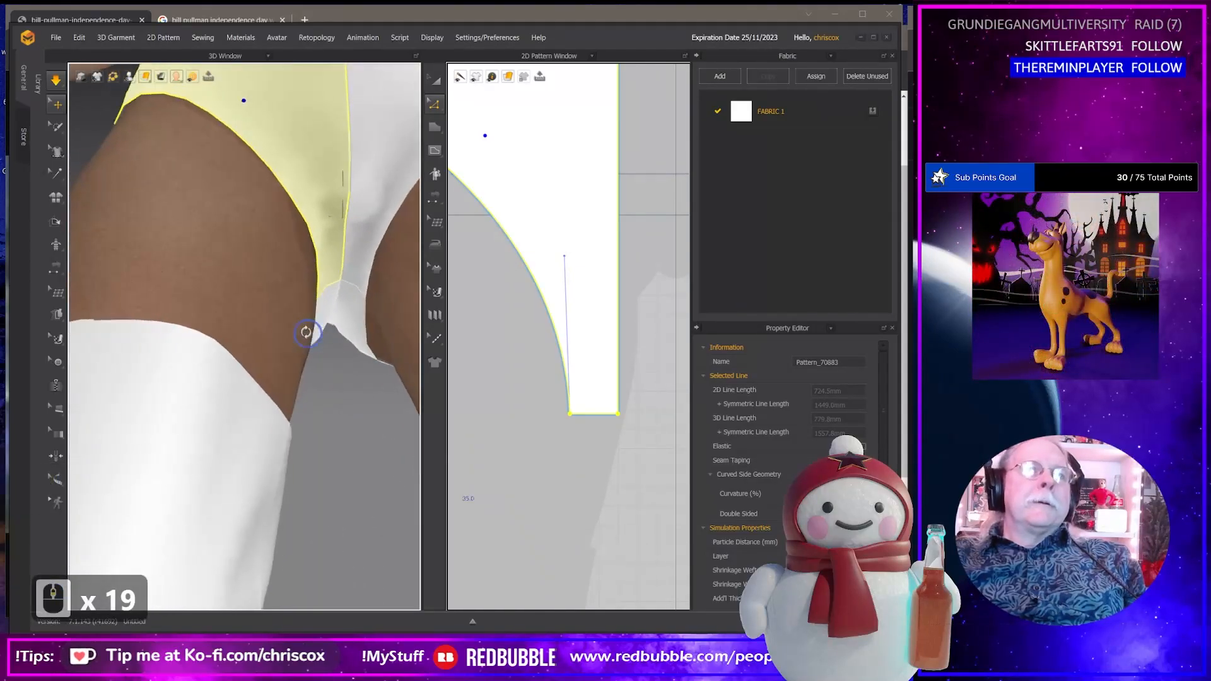
Pull the cloth of both front halves around the crotch seam into place and check the crotch fit from below.
{"action": "right_click_drag", "start_coordinate": [305, 335], "coordinate": [324, 317]}
{"action": "middle_click_drag", "start_coordinate": [354, 271], "coordinate": [355, 336]}
{"action": "right_click_drag", "start_coordinate": [350, 331], "coordinate": [343, 352]}
{"action": "left_click_drag", "start_coordinate": [335, 272], "coordinate": [357, 257]}
{"action": "left_click_drag", "start_coordinate": [359, 259], "coordinate": [357, 284]}
{"action": "middle_click_drag", "start_coordinate": [353, 369], "coordinate": [354, 311]}
{"action": "right_click_drag", "start_coordinate": [355, 338], "coordinate": [354, 233]}
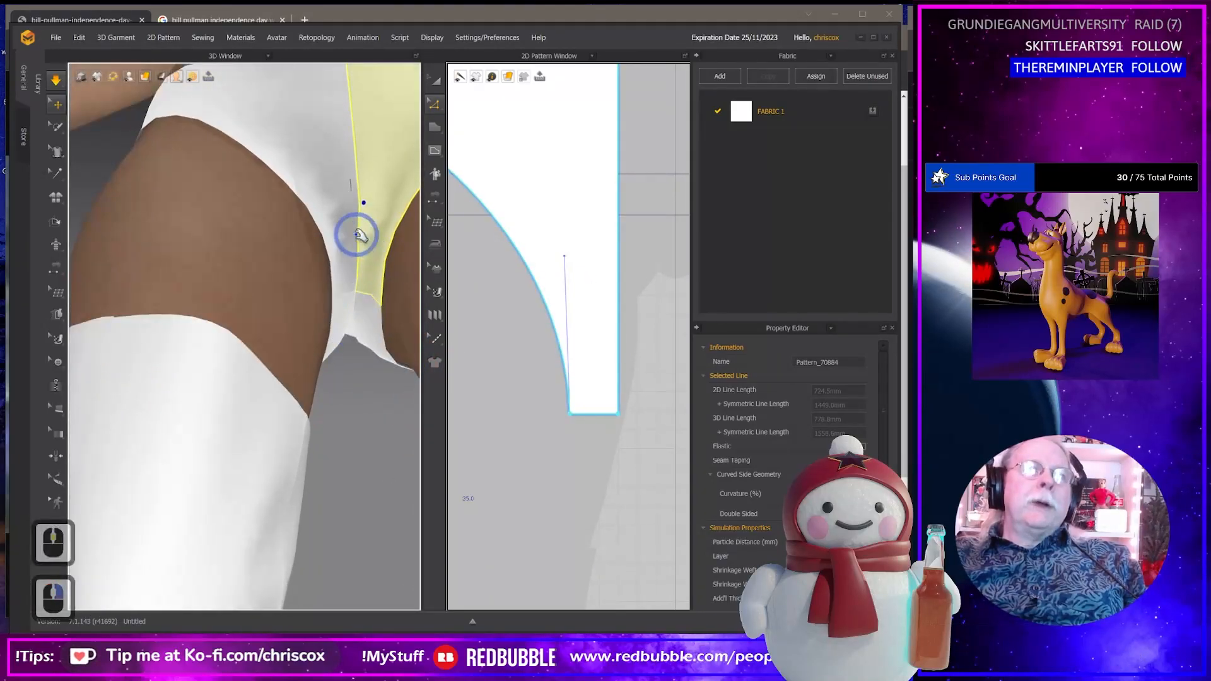
{"action": "mouse_move", "coordinate": [346, 231]}
{"action": "left_mouse_down"}
{"action": "mouse_move", "coordinate": [348, 206]}
{"action": "mouse_move", "coordinate": [354, 227]}
{"action": "left_mouse_up"}
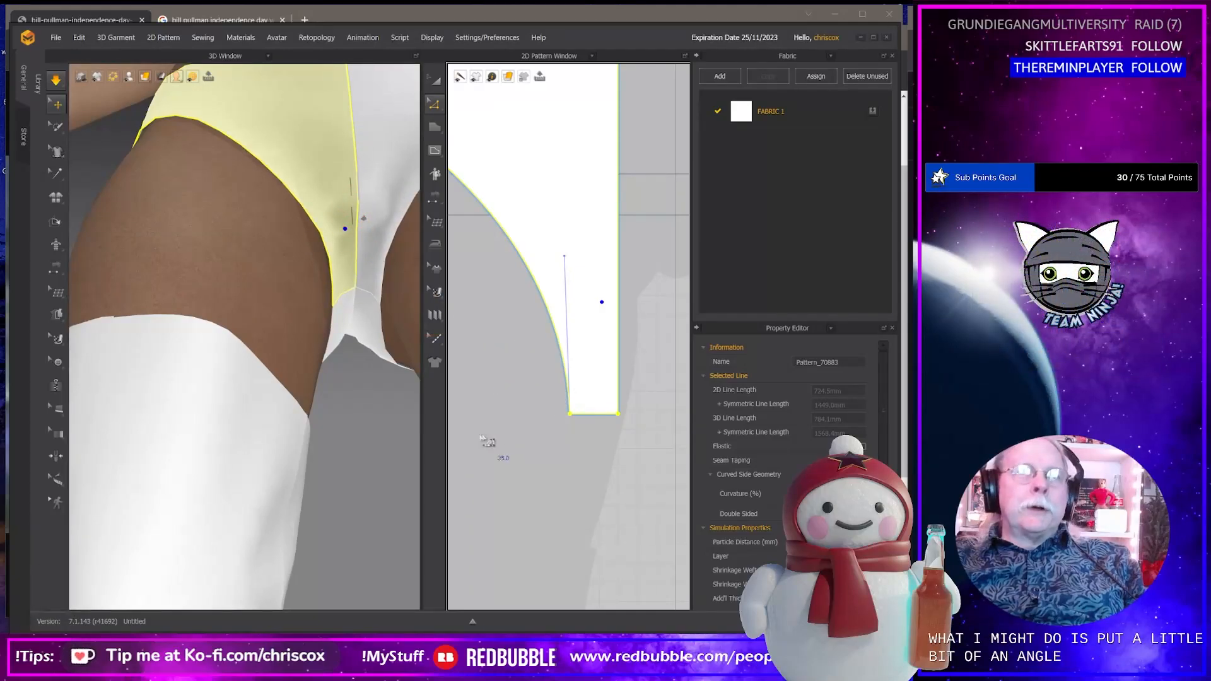
{"action": "right_click_drag", "start_coordinate": [304, 370], "coordinate": [298, 425]}
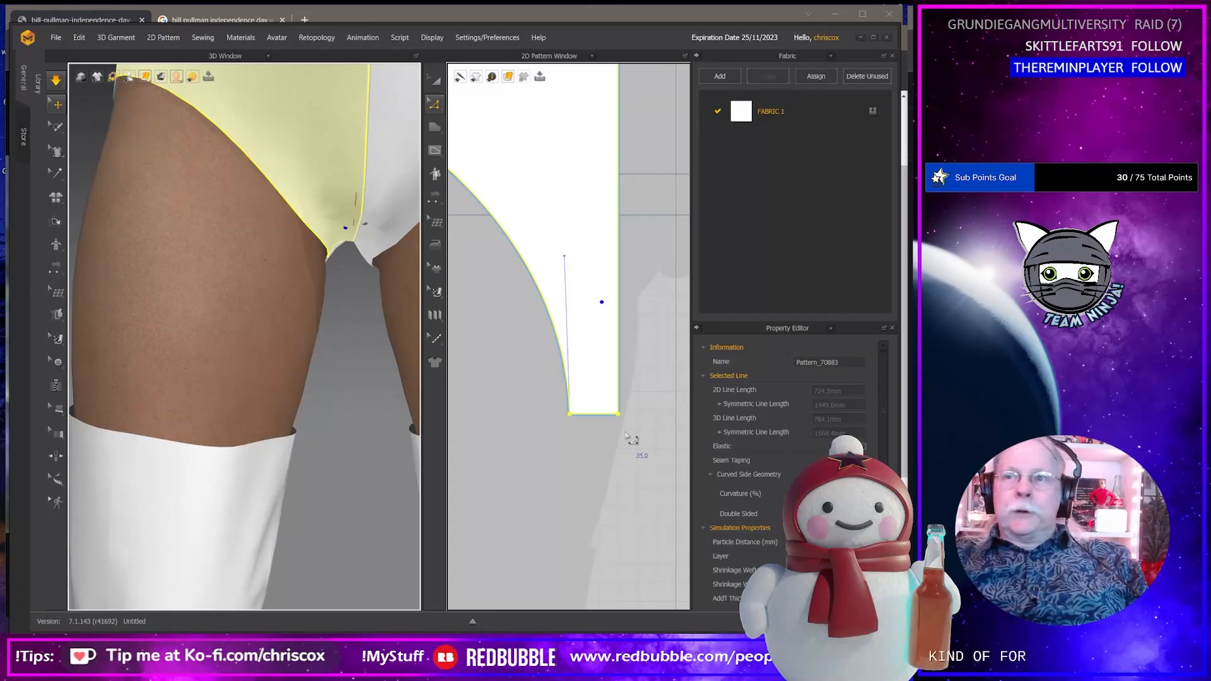
{"action": "scroll", "coordinate": [633, 452], "scroll_direction": "up", "scroll_amount": 4}
{"action": "scroll", "coordinate": [632, 453], "scroll_direction": "up", "scroll_amount": 2}
{"action": "middle_click_drag", "start_coordinate": [639, 466], "coordinate": [603, 379], "text": "shift"}
{"action": "scroll", "coordinate": [664, 509], "scroll_direction": "up", "scroll_amount": 2}
{"action": "scroll", "coordinate": [664, 509], "scroll_direction": "down", "scroll_amount": 1}
{"action": "scroll", "coordinate": [663, 509], "scroll_direction": "down", "scroll_amount": 7}
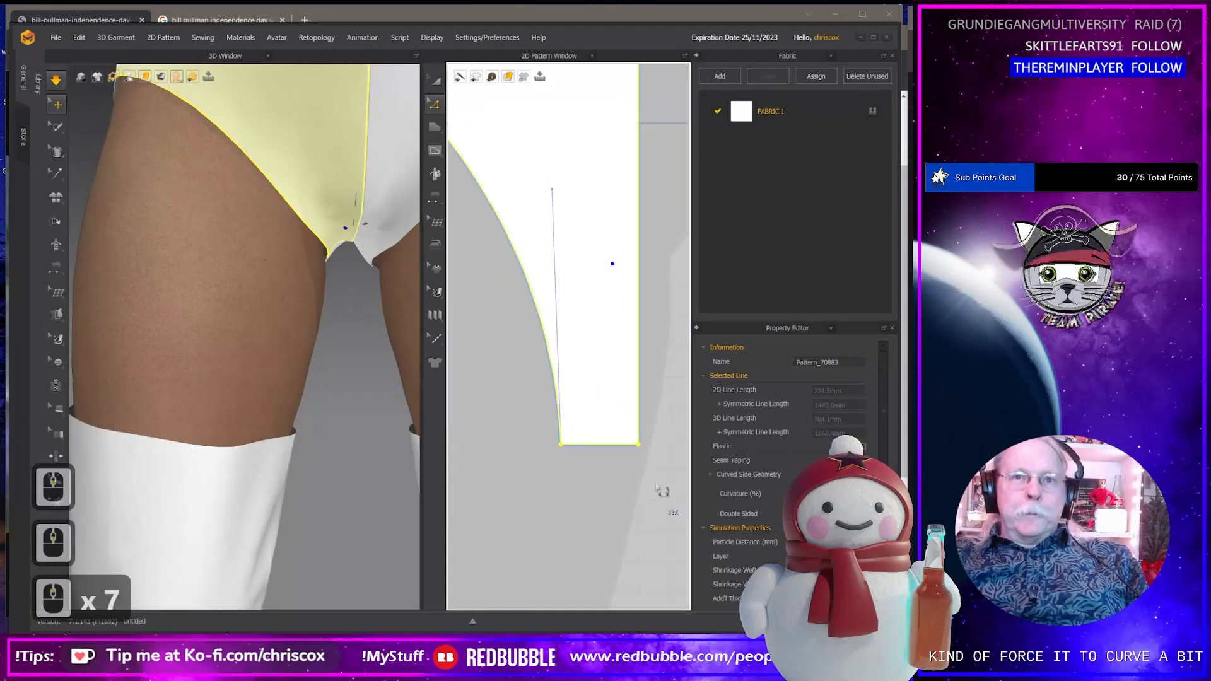
{"action": "left_click", "coordinate": [639, 446], "text": "shift"}
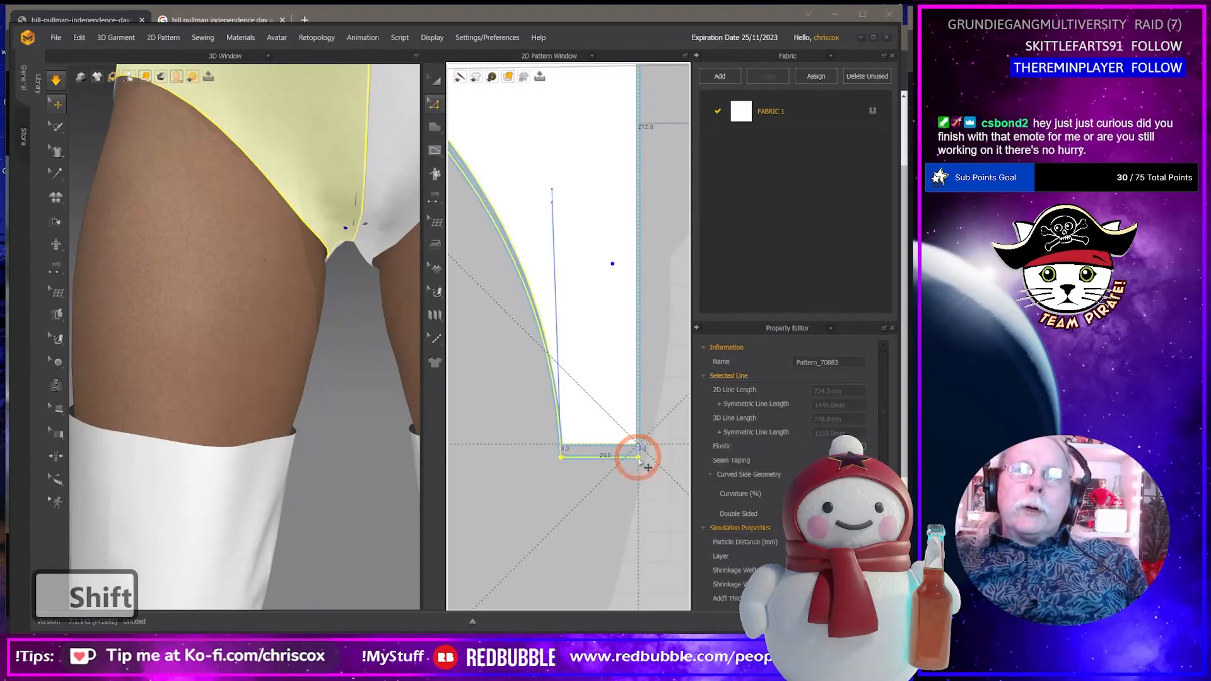
{"action": "left_click", "coordinate": [642, 464], "text": "shift"}
{"action": "key", "text": "ctrl+z"}
{"action": "left_click", "coordinate": [645, 468]}
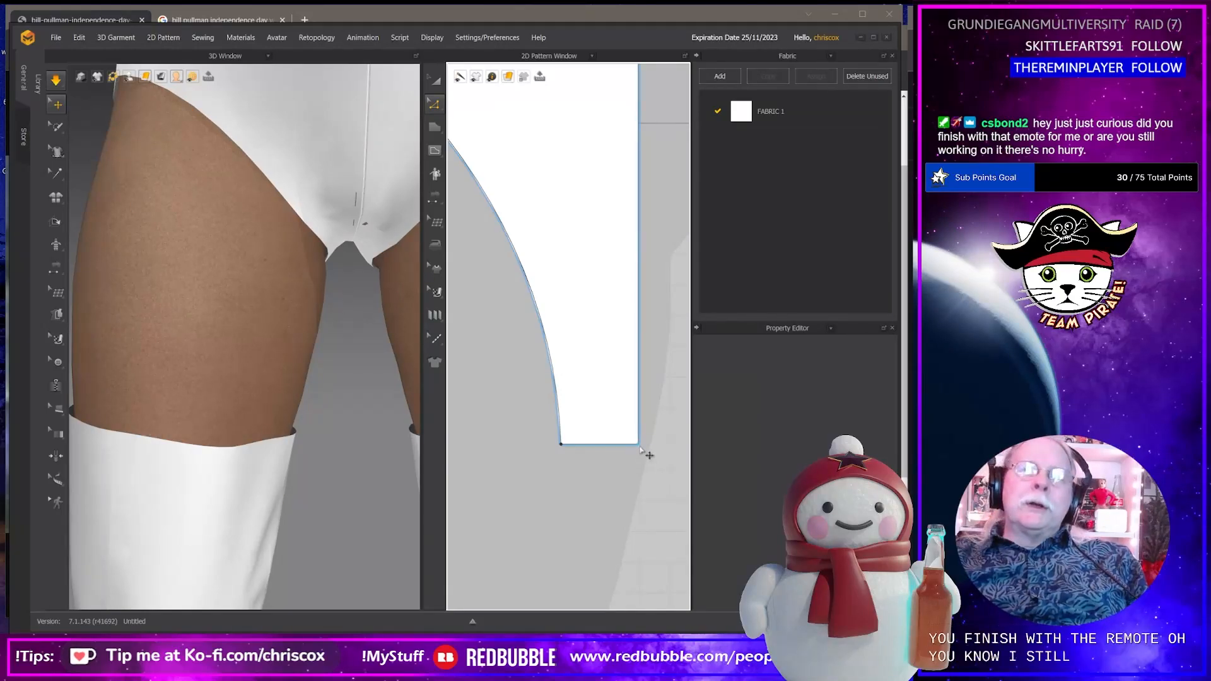
Lower the front piece's center crotch corner straight down and bow the crotch edge slightly outward to about 25.9 mm long.
{"action": "left_click", "coordinate": [639, 445]}
{"action": "left_click_drag", "start_coordinate": [638, 446], "coordinate": [639, 462]}
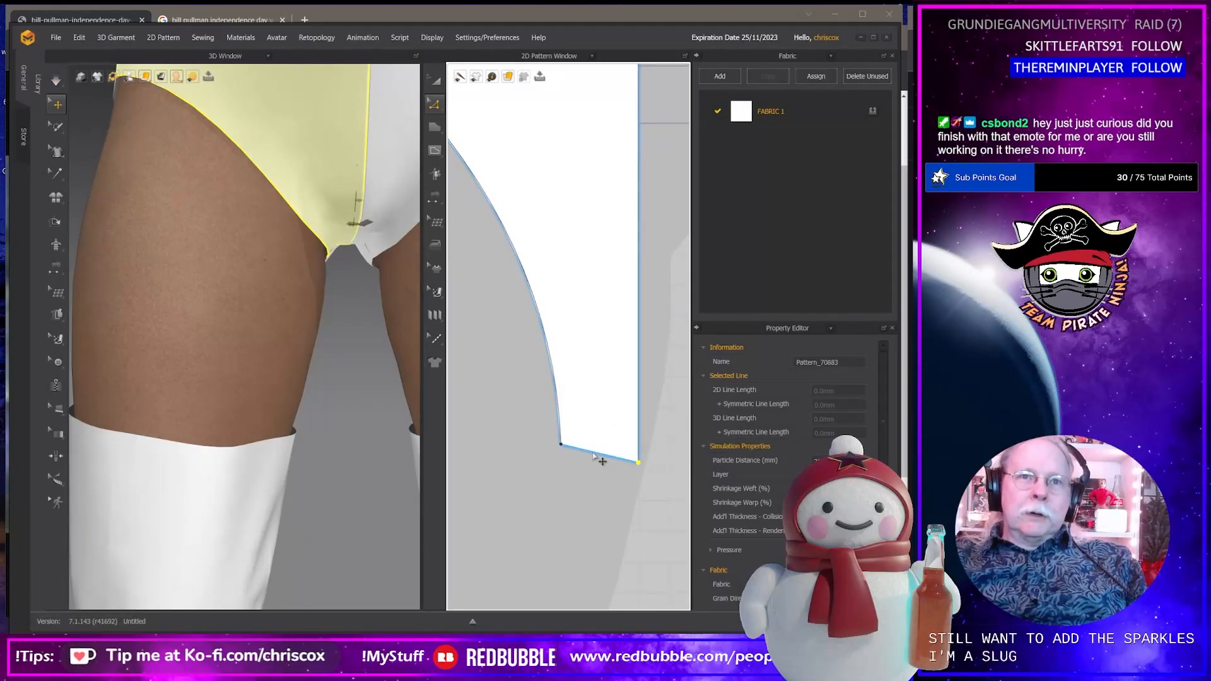
{"action": "key", "text": "c"}
{"action": "left_click_drag", "start_coordinate": [593, 452], "coordinate": [595, 457]}
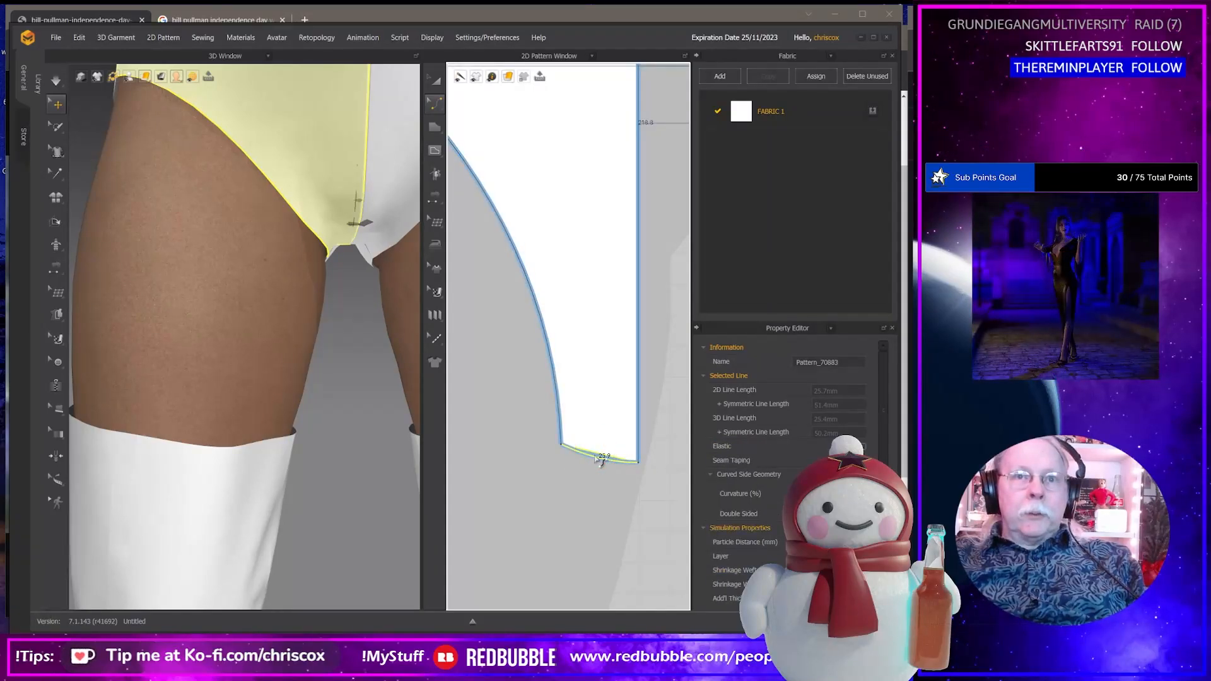
{"action": "left_click", "coordinate": [599, 459]}
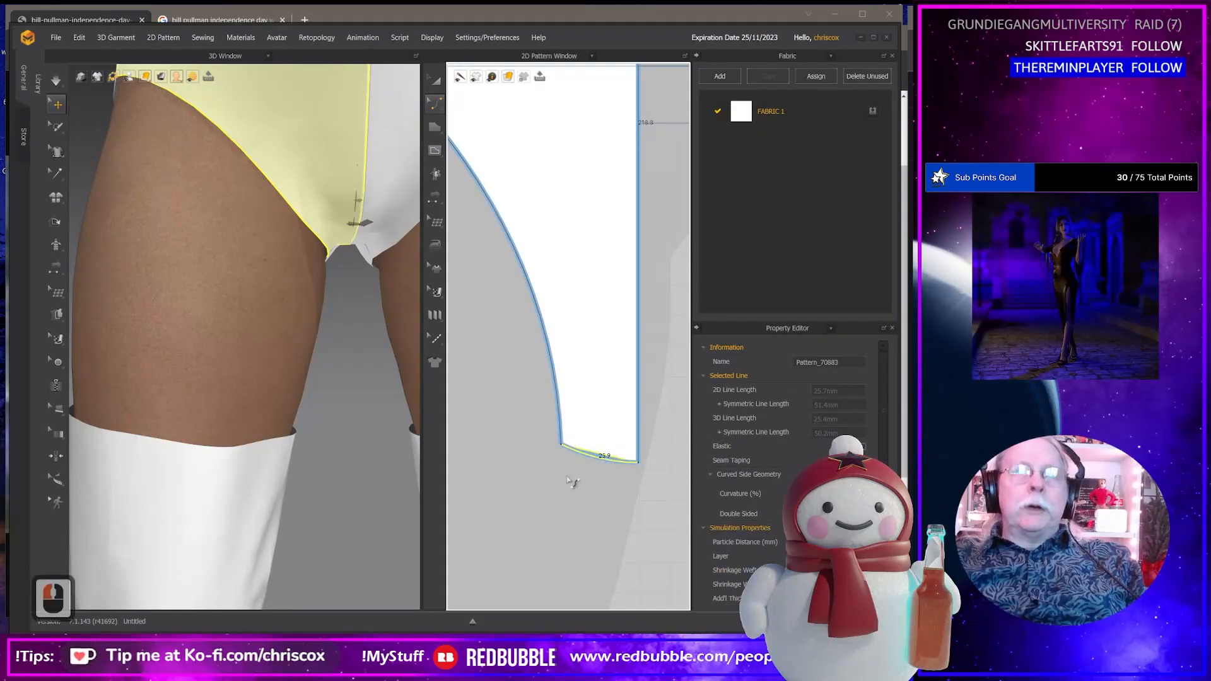
Lower the back piece's center crotch corner straight down so its crotch edge slopes toward the center line.
{"action": "scroll", "coordinate": [569, 481], "scroll_direction": "down", "scroll_amount": 3}
{"action": "scroll", "coordinate": [573, 481], "scroll_direction": "down", "scroll_amount": 16}
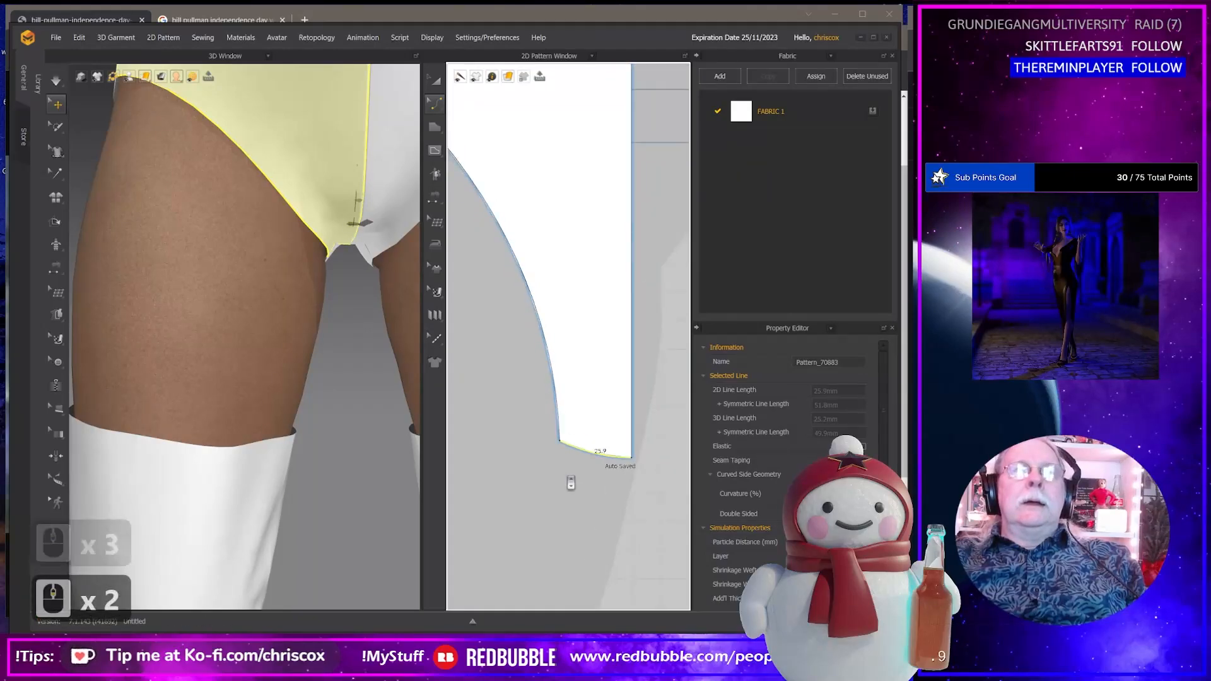
{"action": "scroll", "coordinate": [573, 482], "scroll_direction": "down", "scroll_amount": 4}
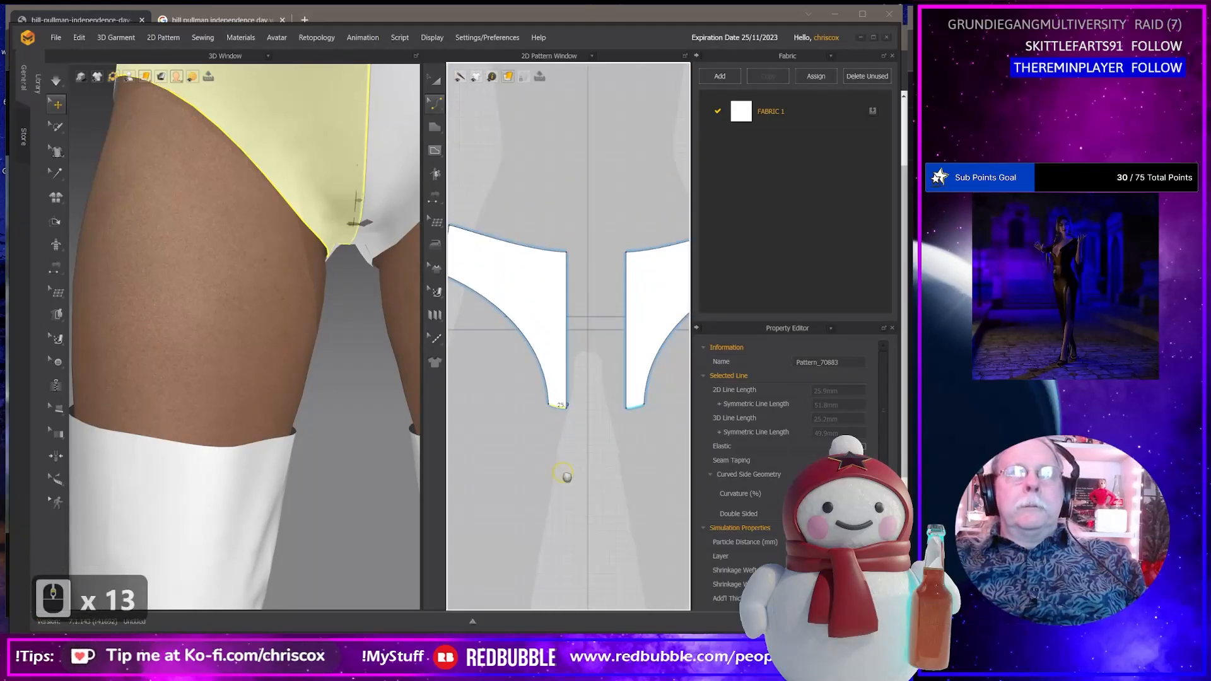
{"action": "middle_click_drag", "start_coordinate": [516, 478], "coordinate": [626, 486]}
{"action": "middle_click_drag", "start_coordinate": [552, 487], "coordinate": [625, 407]}
{"action": "scroll", "coordinate": [562, 489], "scroll_direction": "down", "scroll_amount": 3}
{"action": "scroll", "coordinate": [563, 490], "scroll_direction": "up", "scroll_amount": 7}
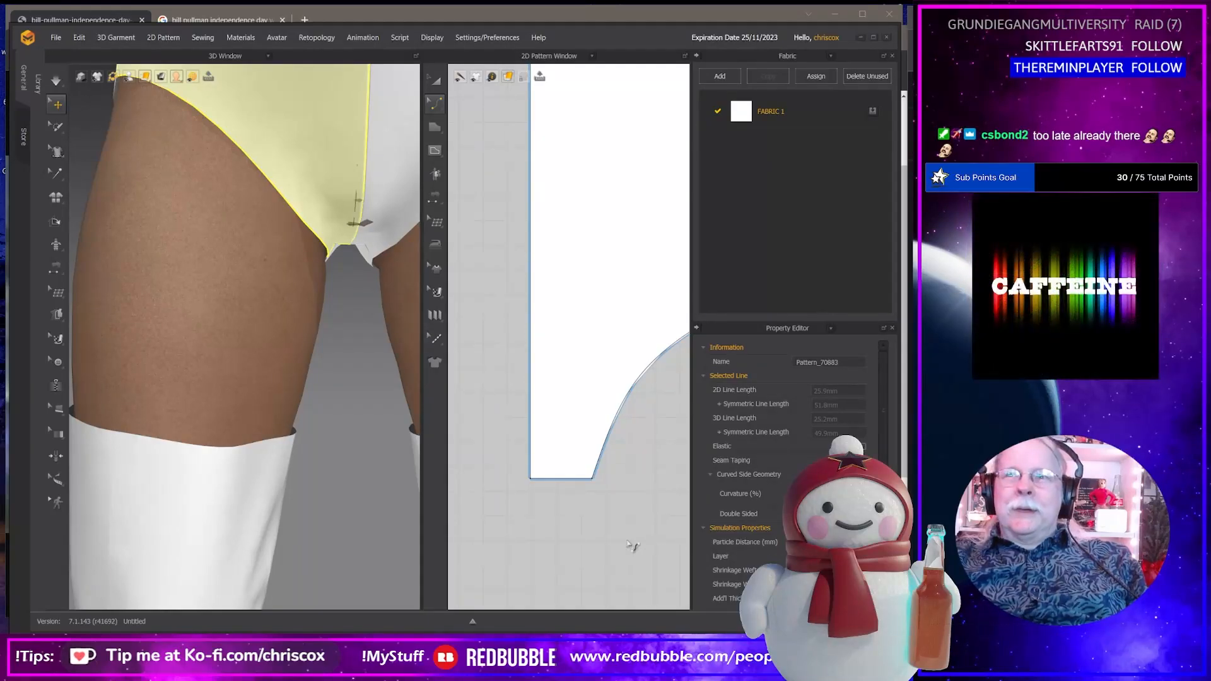
{"action": "left_click", "coordinate": [530, 481]}
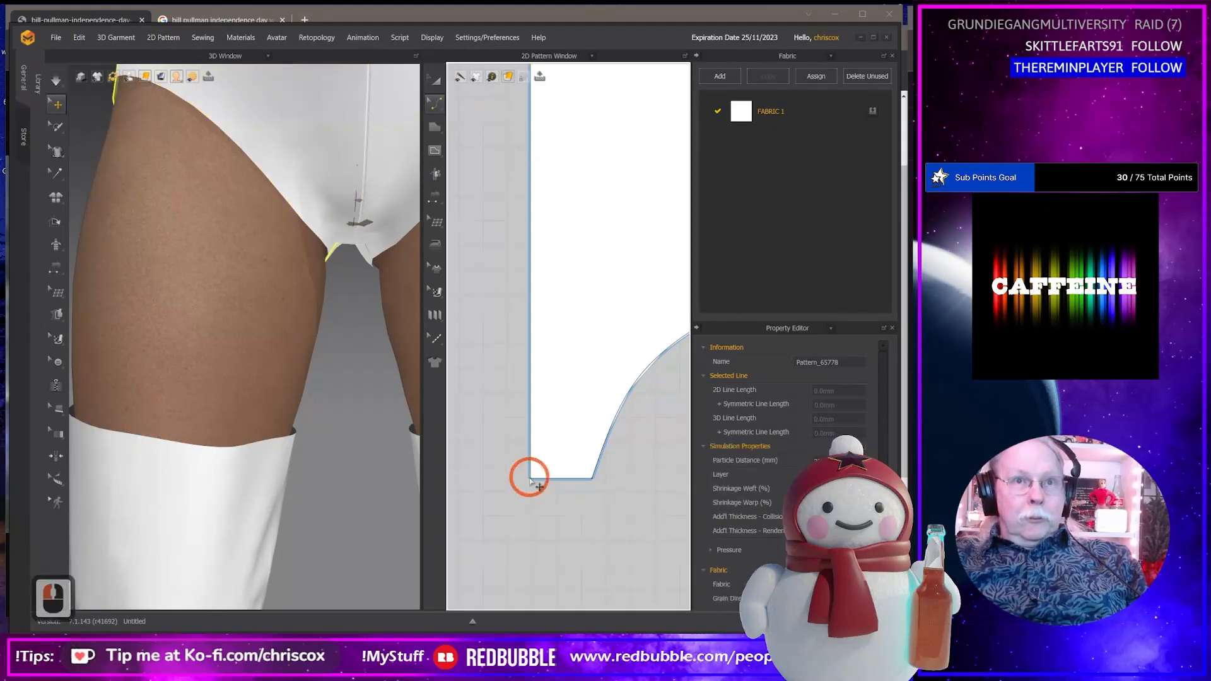
{"action": "left_click", "coordinate": [530, 480]}
{"action": "key", "text": "z"}
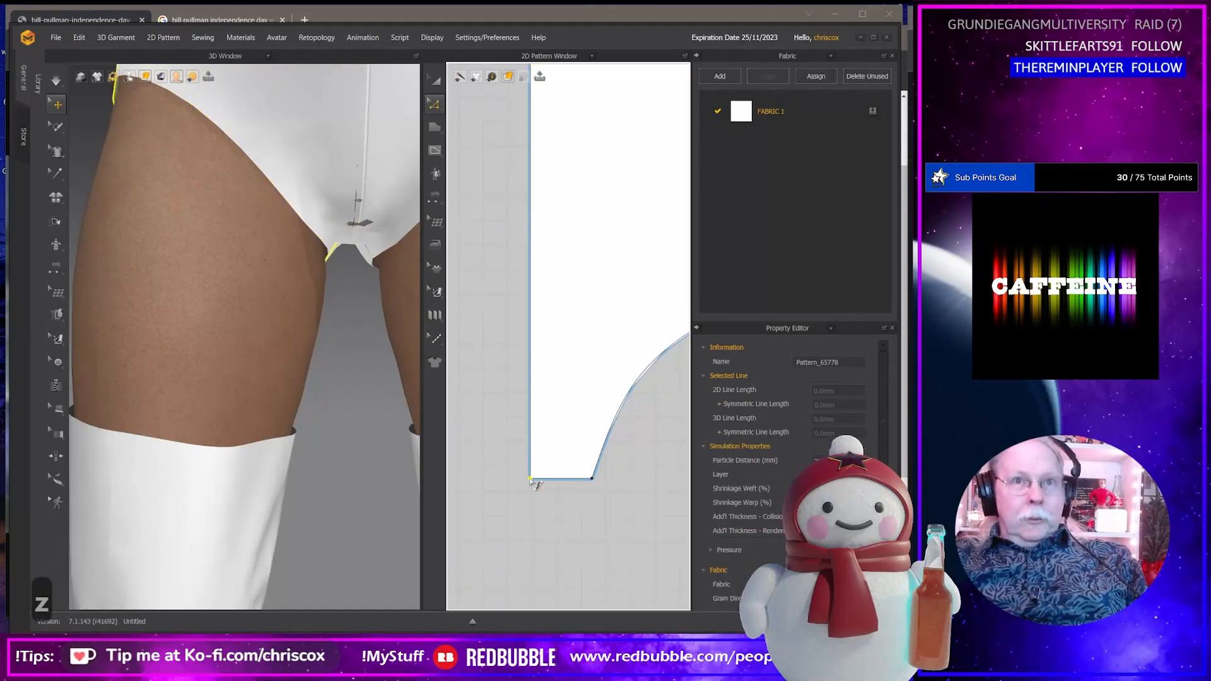
{"action": "left_click_drag", "start_coordinate": [530, 479], "coordinate": [532, 525]}
Bow the back piece's sloped crotch edge slightly outward to about 25.5 mm long.
{"action": "scroll", "coordinate": [595, 511], "scroll_direction": "down", "scroll_amount": 2}
{"action": "scroll", "coordinate": [596, 514], "scroll_direction": "up", "scroll_amount": 4}
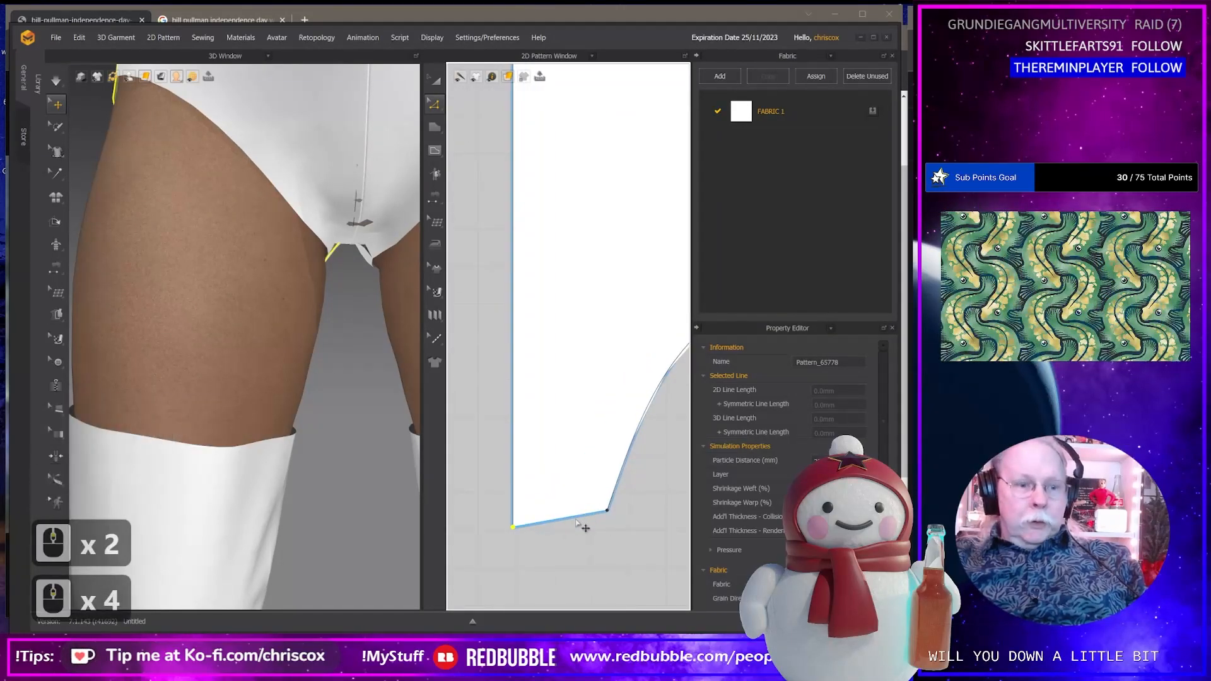
{"action": "key", "text": "c"}
{"action": "left_click", "coordinate": [567, 518]}
{"action": "left_click_drag", "start_coordinate": [568, 518], "coordinate": [572, 525]}
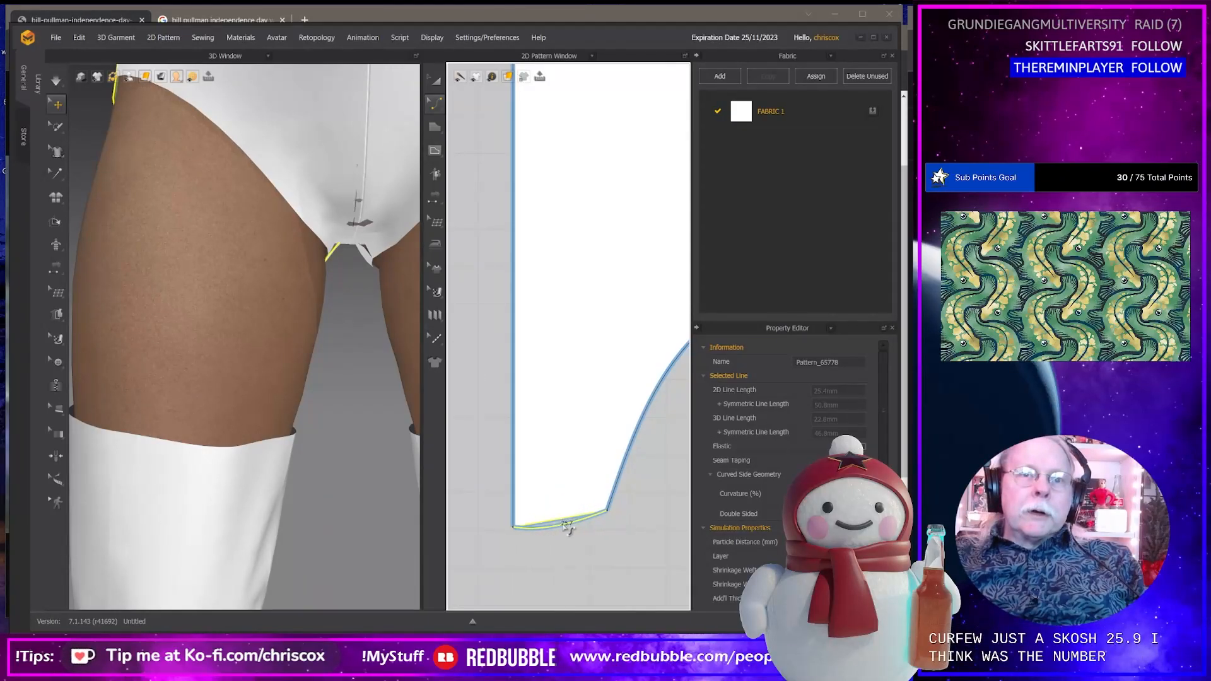
{"action": "left_click", "coordinate": [507, 529]}
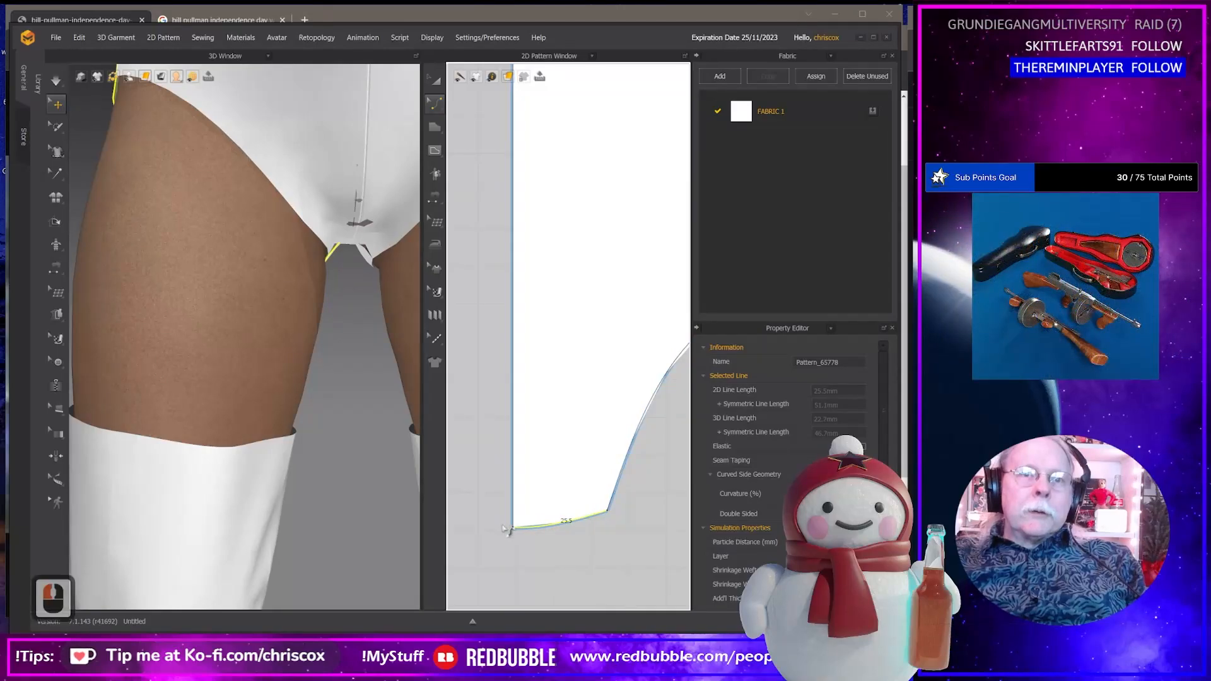
Lower the back piece's center crotch corner slightly further and fine-tune the curve points to match the front crotch edge's 25.9 mm length.
{"action": "left_click", "coordinate": [513, 529]}
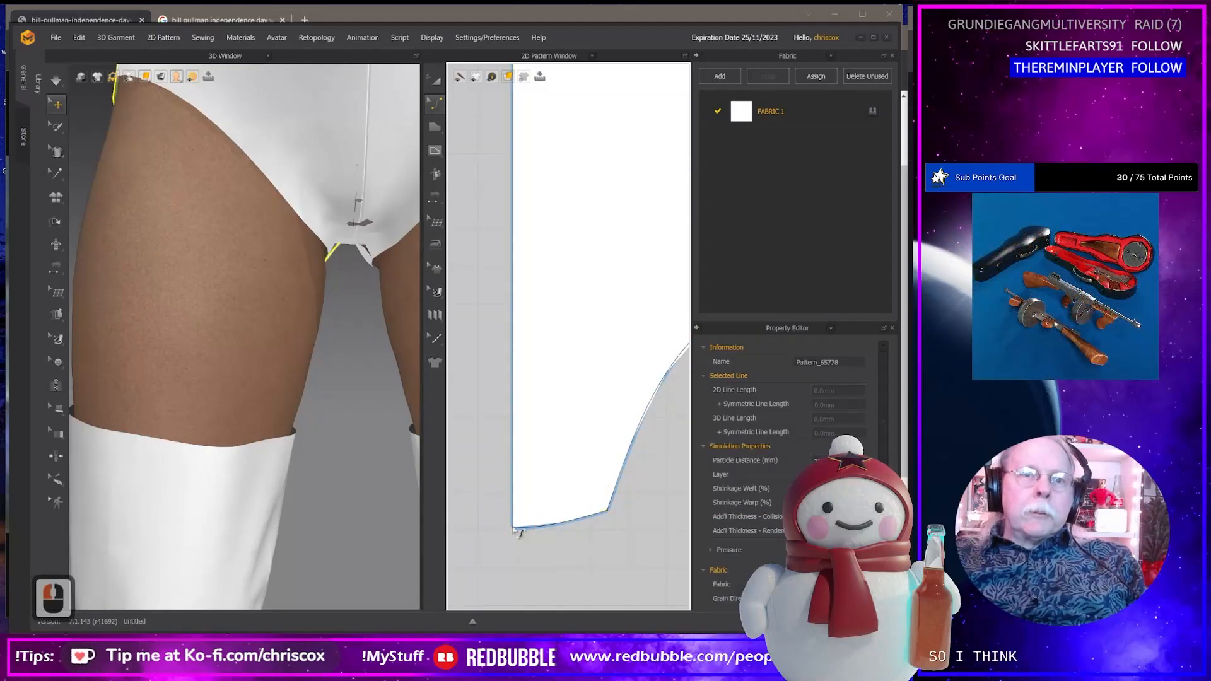
{"action": "key", "text": "z"}
{"action": "left_click_drag", "start_coordinate": [513, 528], "coordinate": [513, 533]}
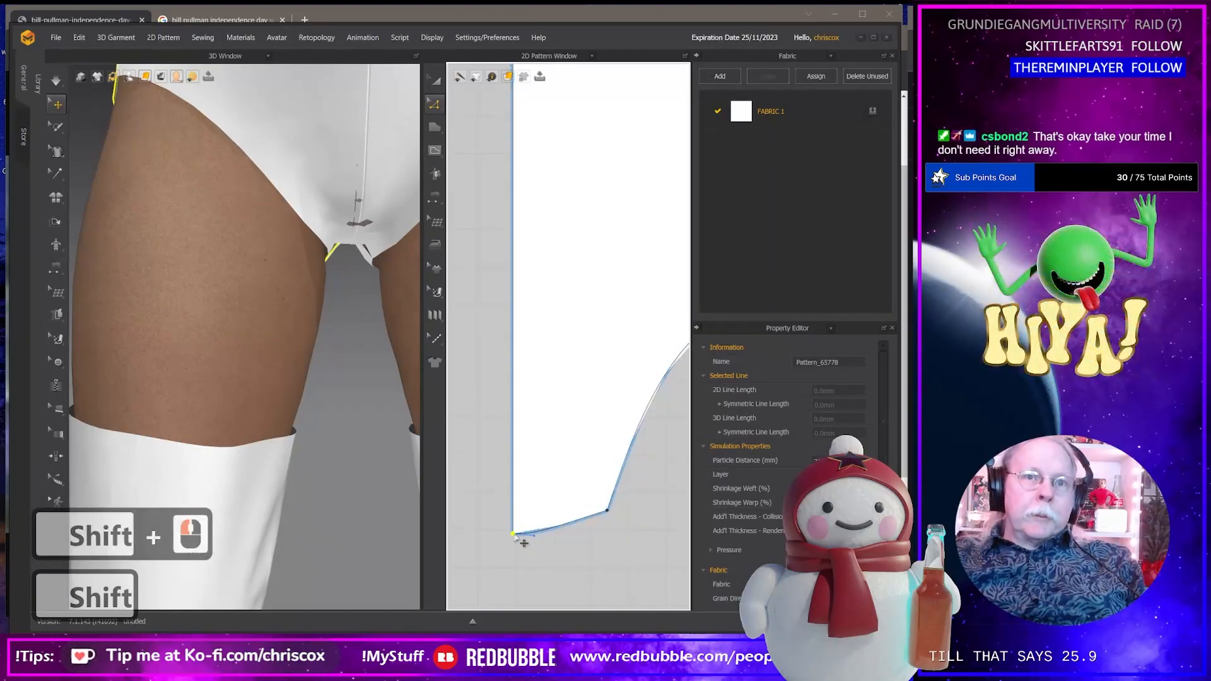
{"action": "left_click", "coordinate": [608, 510]}
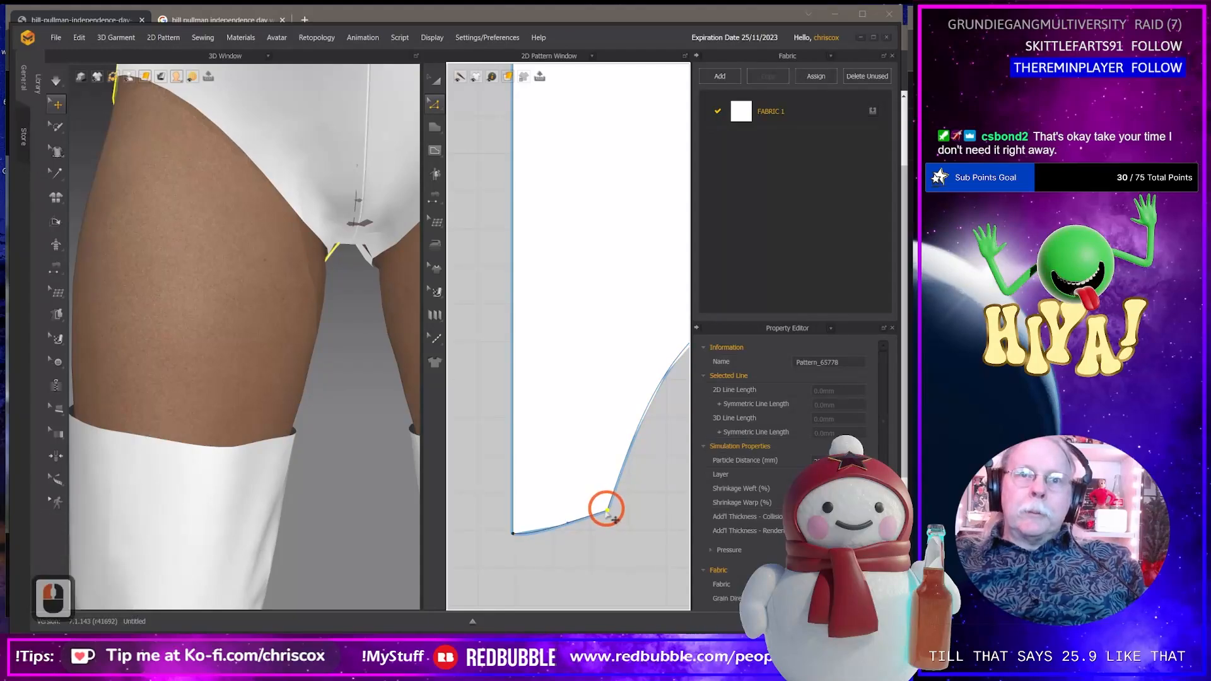
{"action": "left_click", "coordinate": [567, 523]}
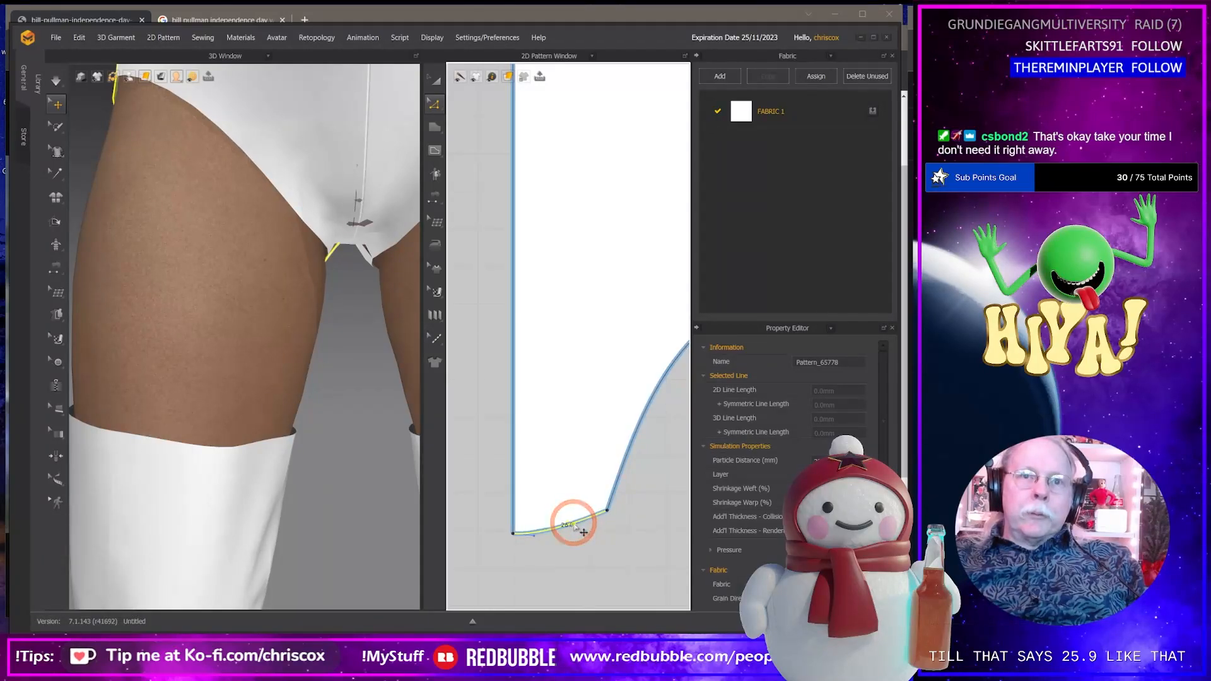
{"action": "left_click", "coordinate": [581, 525]}
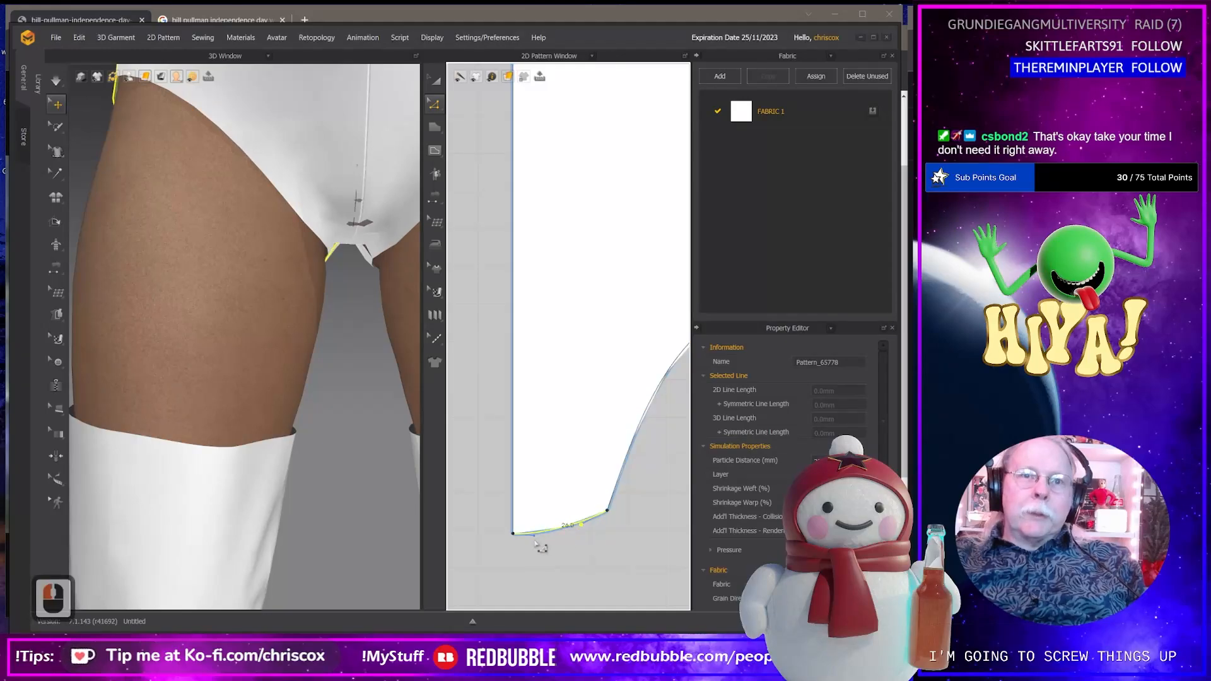
{"action": "left_click", "coordinate": [536, 534]}
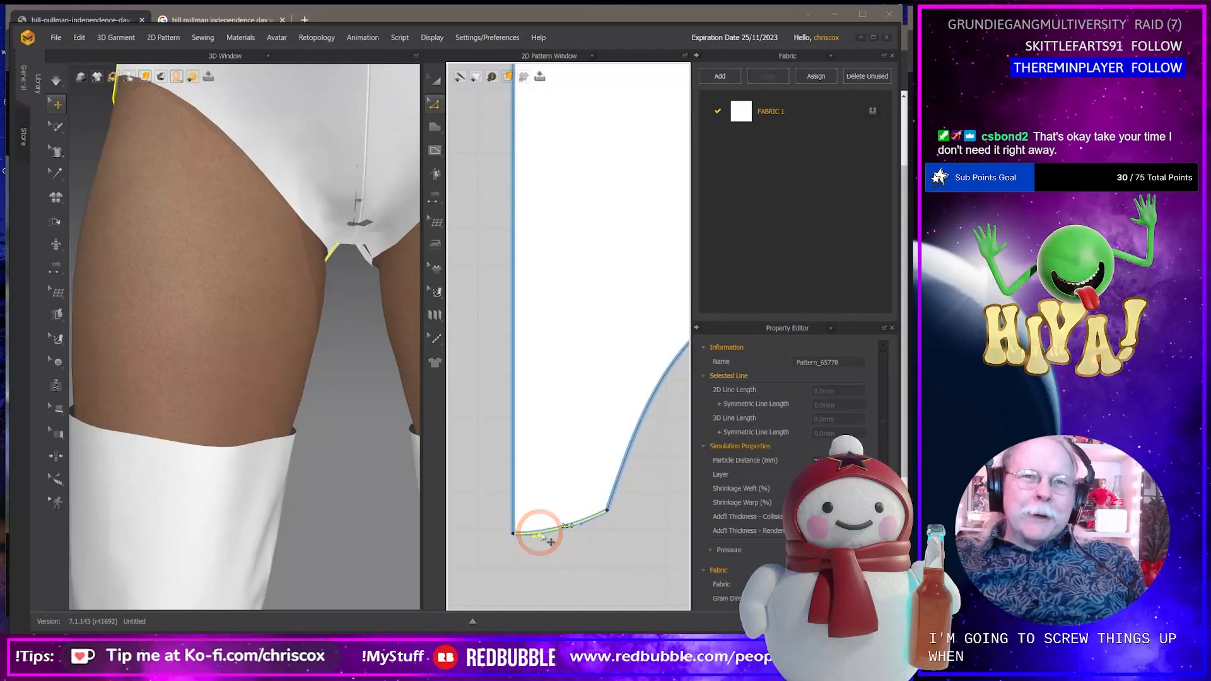
Nudge the back panel's bottom centre-line corner point slightly upward along the centre edge to fine-tune the crotch edge length.
{"action": "left_click", "coordinate": [555, 539]}
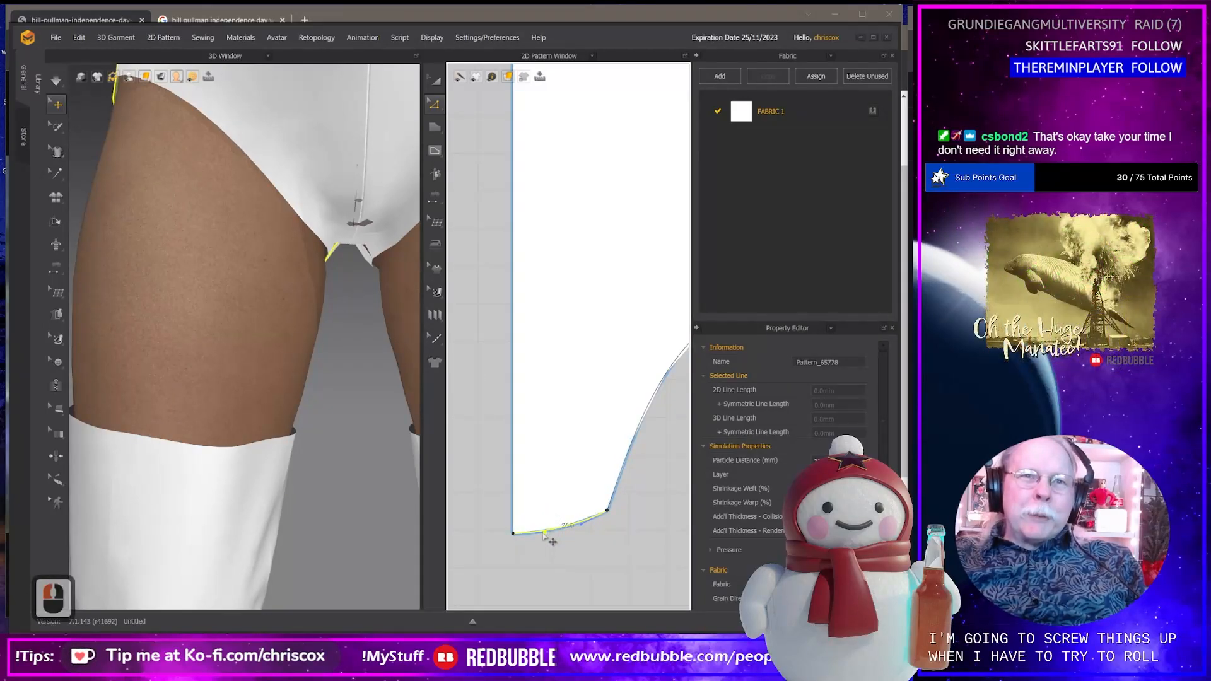
{"action": "left_click", "coordinate": [518, 537], "text": "shift"}
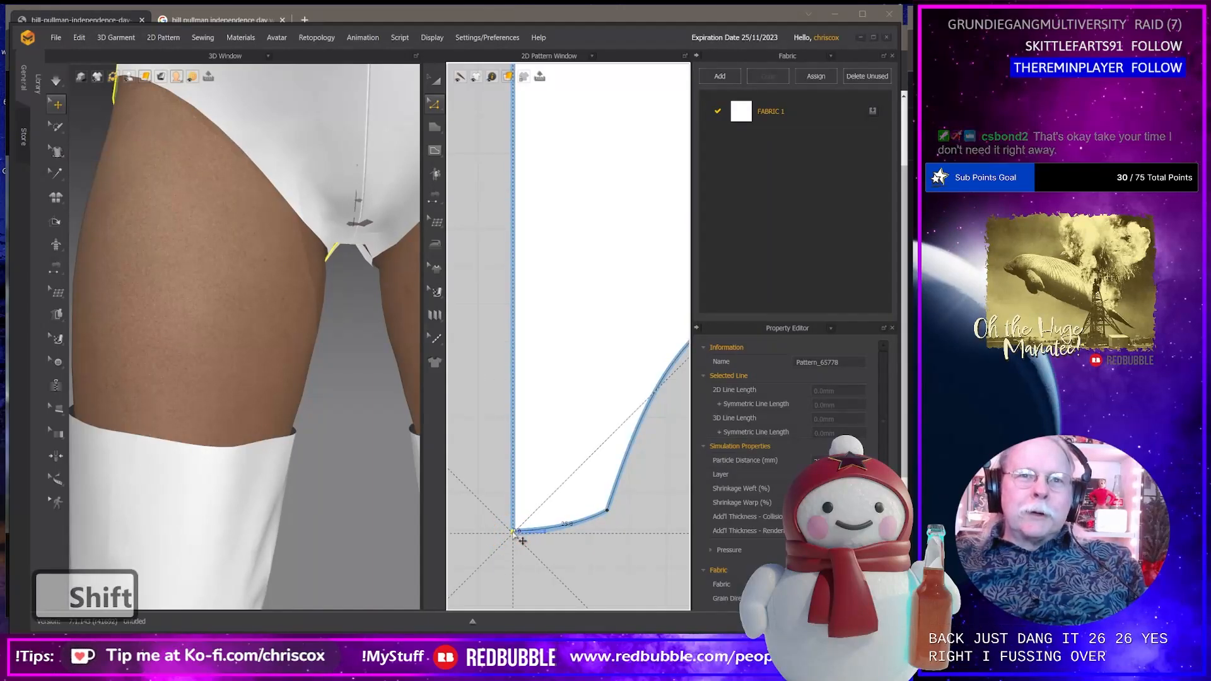
{"action": "left_click_drag", "start_coordinate": [513, 532], "coordinate": [512, 532], "text": "shift"}
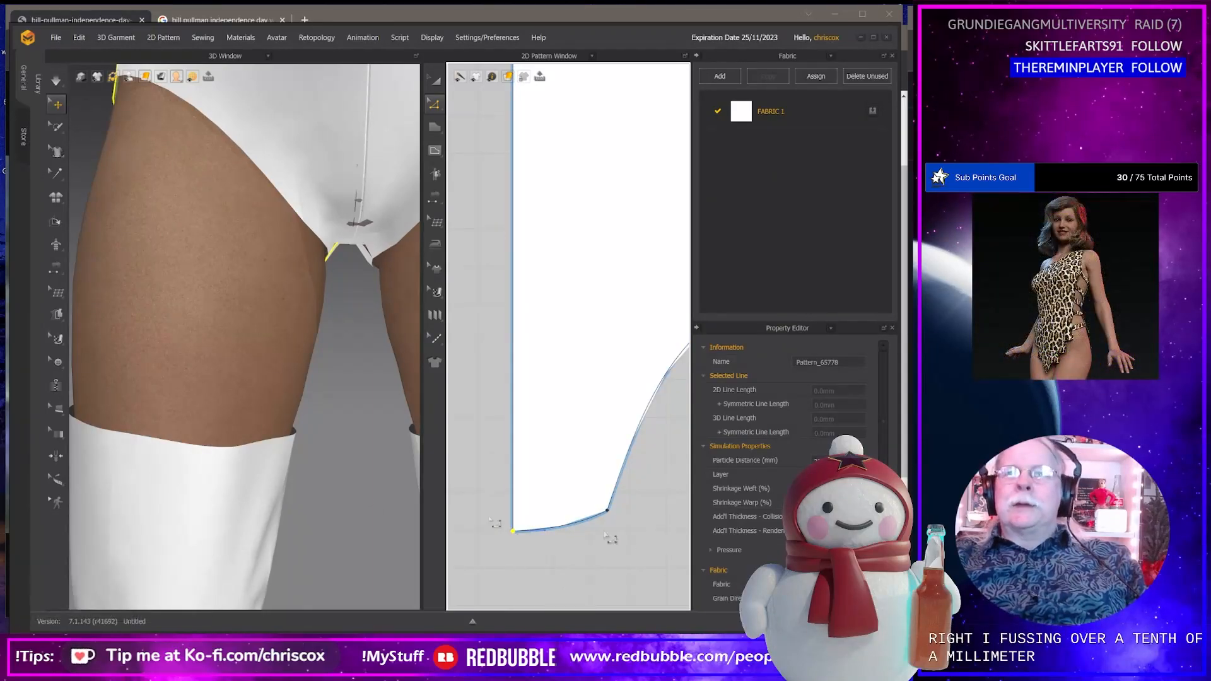
Tug the front and back panels at the crotch during simulation and check the fit from the front and from below.
{"action": "left_click", "coordinate": [333, 205]}
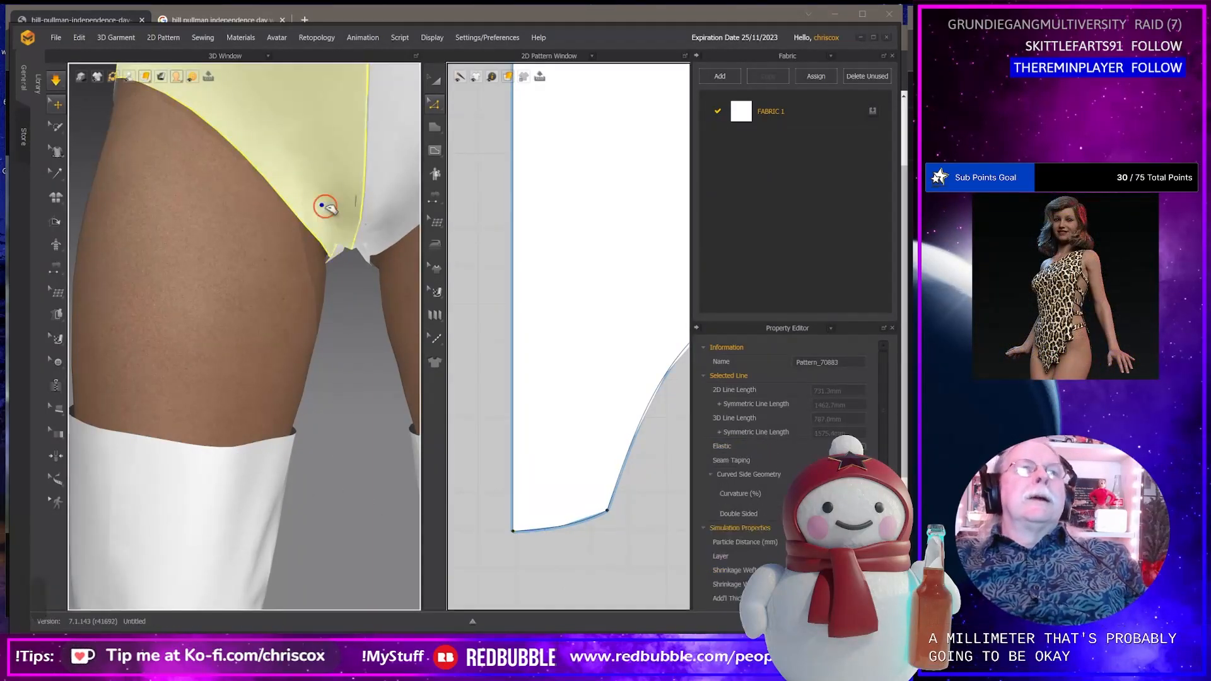
{"action": "right_click_drag", "start_coordinate": [334, 205], "coordinate": [360, 316]}
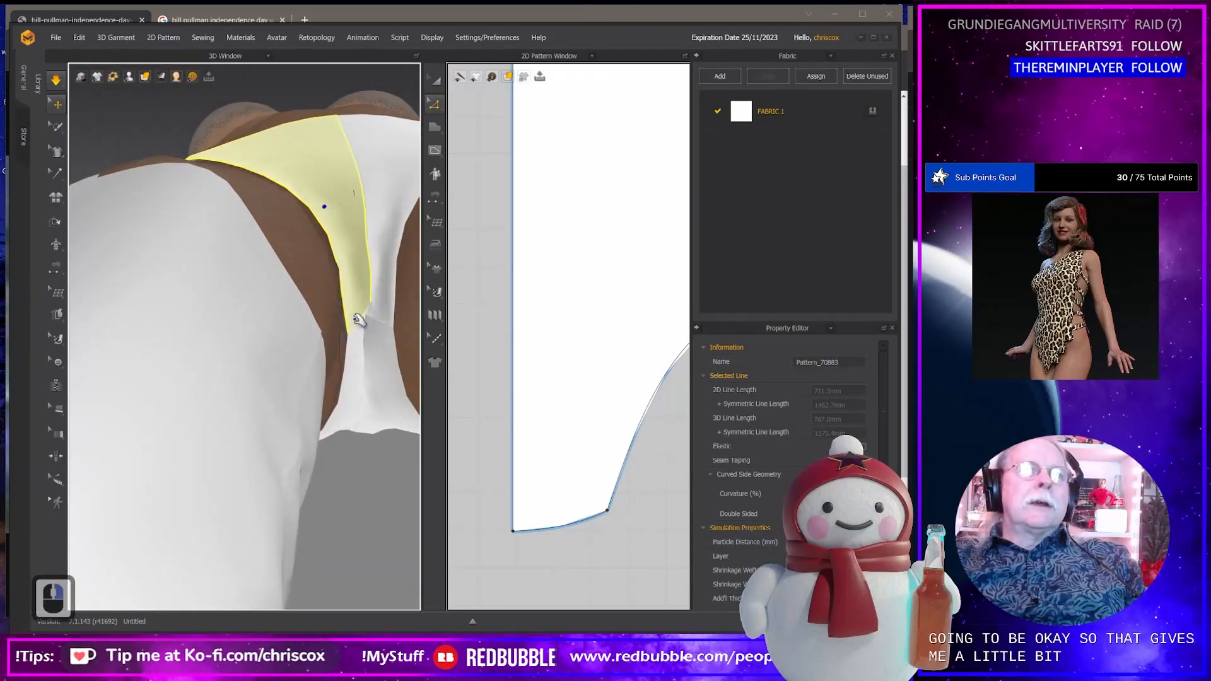
{"action": "left_click", "coordinate": [371, 348]}
{"action": "left_click_drag", "start_coordinate": [377, 347], "coordinate": [364, 420]}
{"action": "right_click_drag", "start_coordinate": [377, 372], "coordinate": [378, 417]}
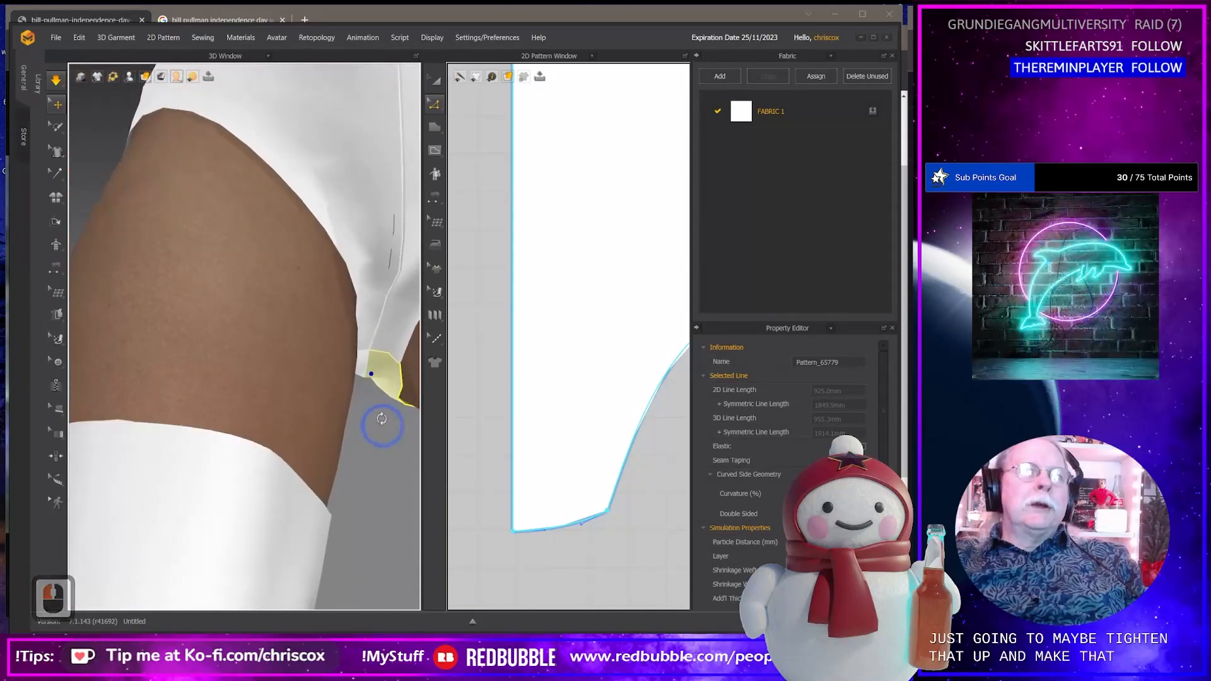
Shorten the back panel's bottom crotch edge to 20 mm with Change Length, using the Start direction.
{"action": "left_click", "coordinate": [620, 524]}
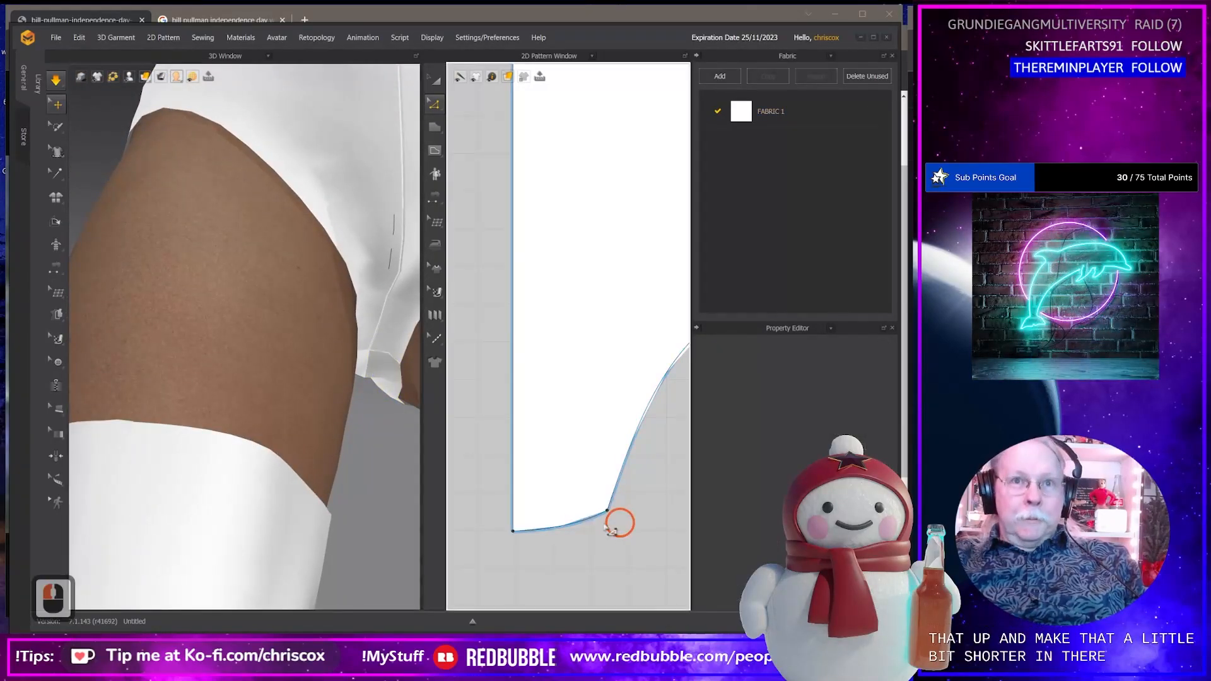
{"action": "double_click", "coordinate": [565, 527]}
{"action": "right_click", "coordinate": [565, 527]}
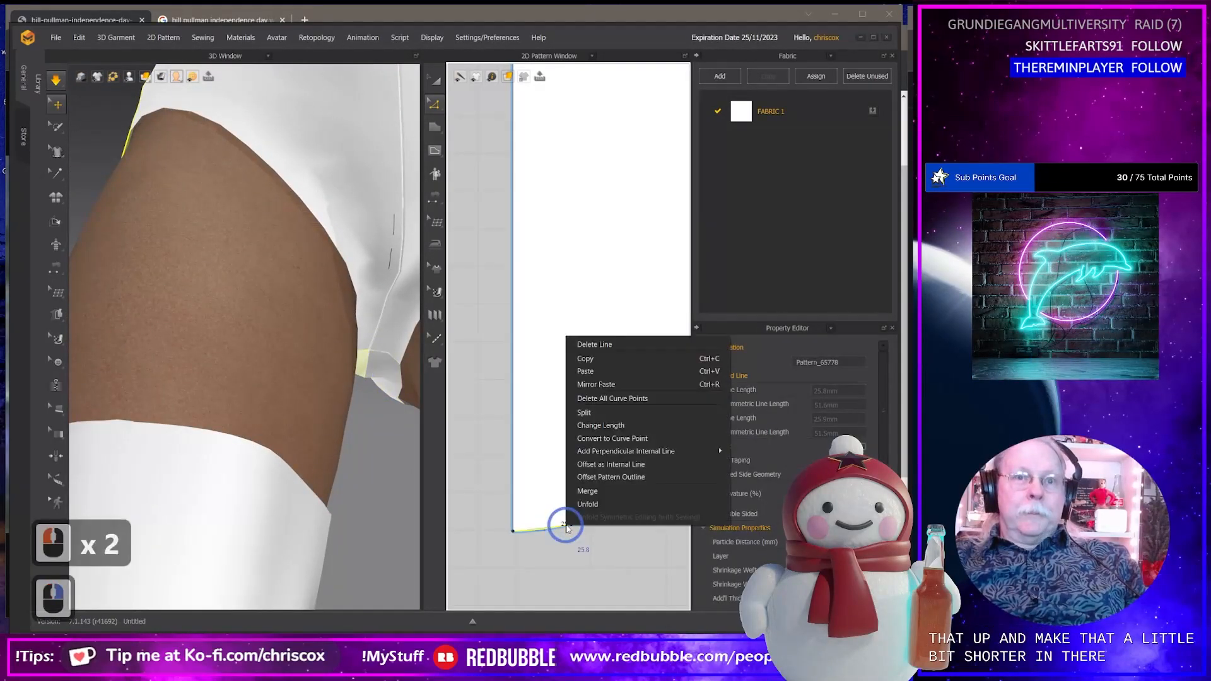
{"action": "left_click", "coordinate": [631, 425]}
{"action": "type", "text": "20"}
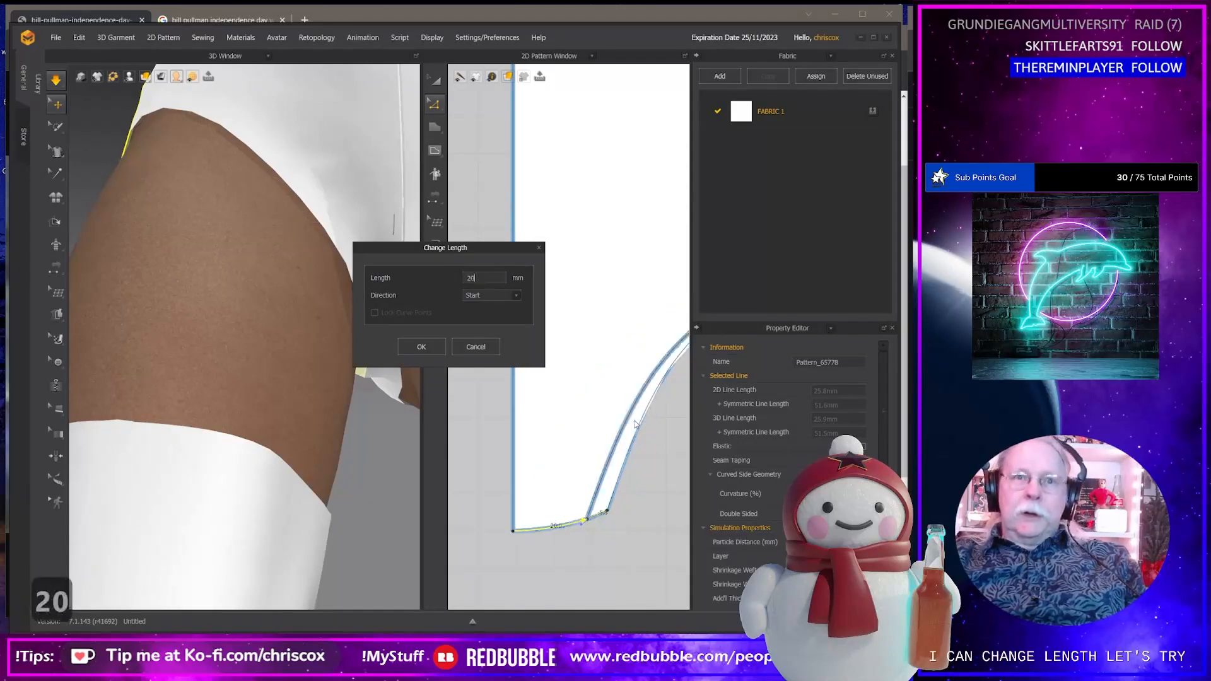
{"action": "left_click", "coordinate": [422, 347]}
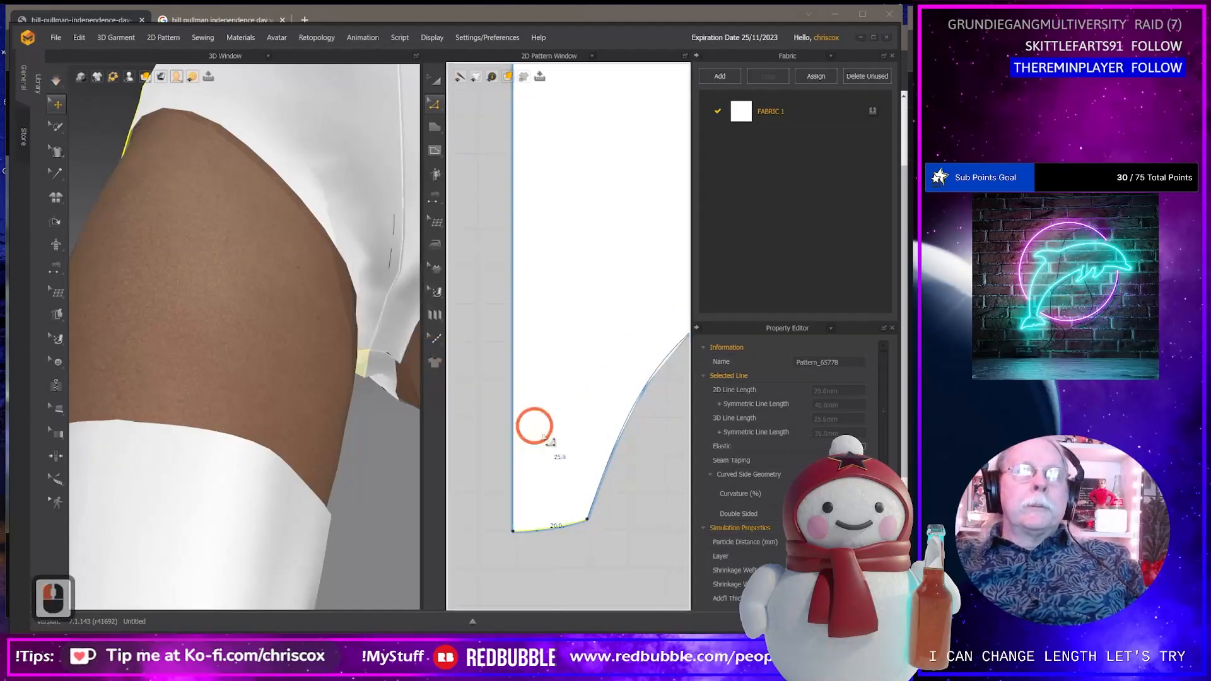
Select the bottom crotch edge of the front panel and open its editing options.
{"action": "scroll", "coordinate": [576, 500], "scroll_direction": "up", "scroll_amount": 2}
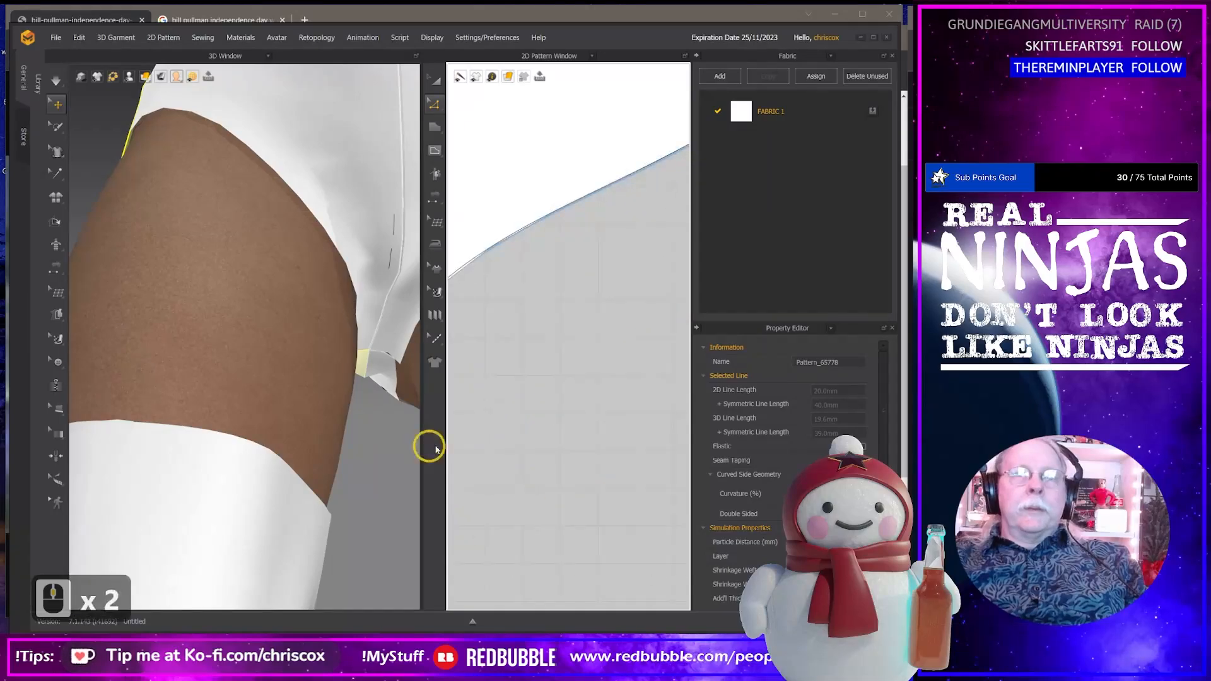
{"action": "scroll", "coordinate": [560, 462], "scroll_direction": "up", "scroll_amount": 4}
{"action": "scroll", "coordinate": [559, 463], "scroll_direction": "down", "scroll_amount": 14}
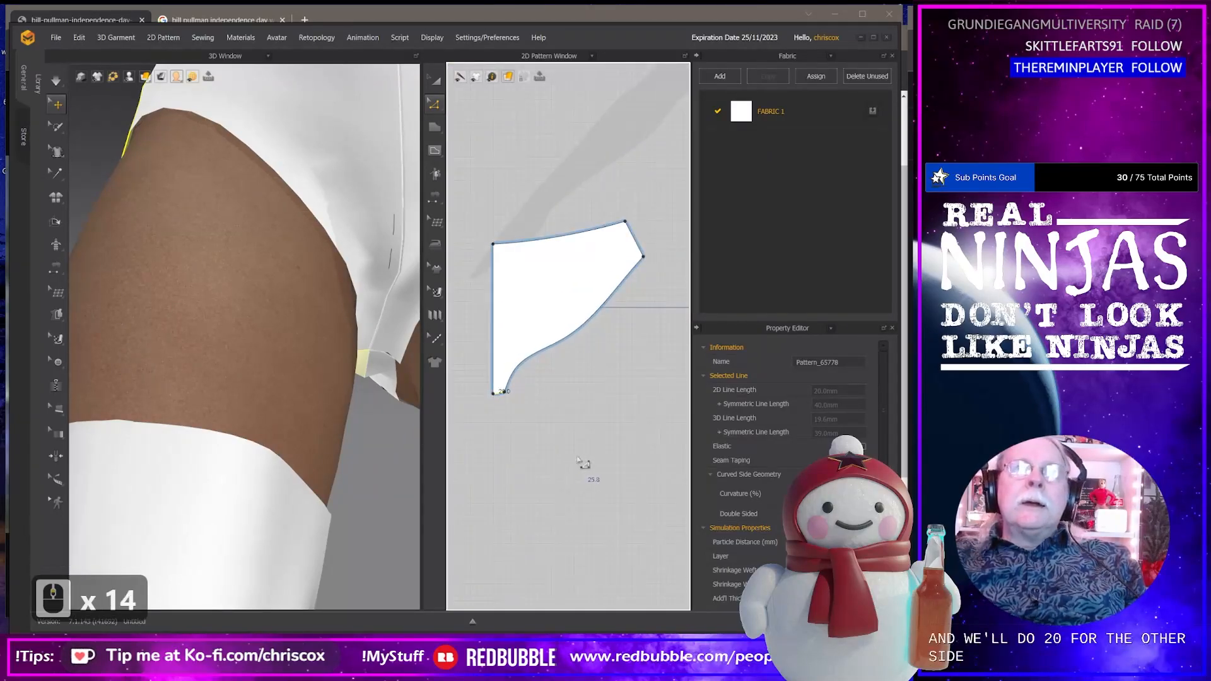
{"action": "scroll", "coordinate": [549, 460], "scroll_direction": "up", "scroll_amount": 2}
{"action": "scroll", "coordinate": [604, 478], "scroll_direction": "up", "scroll_amount": 6}
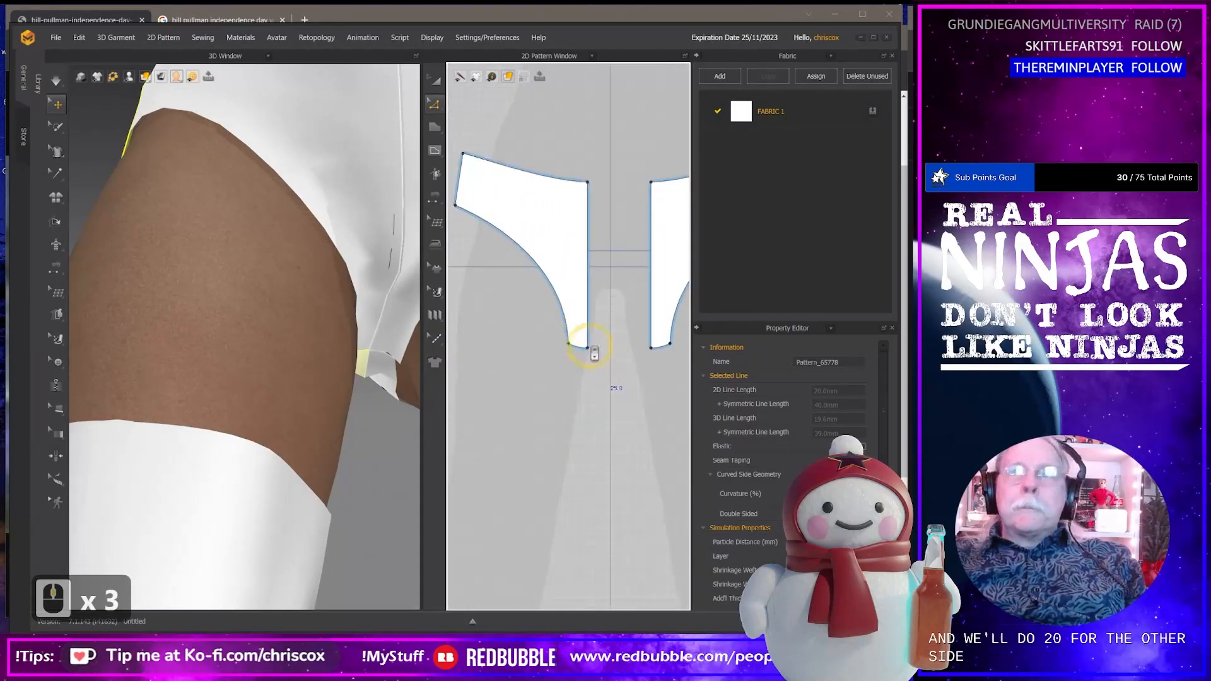
{"action": "left_click", "coordinate": [627, 503]}
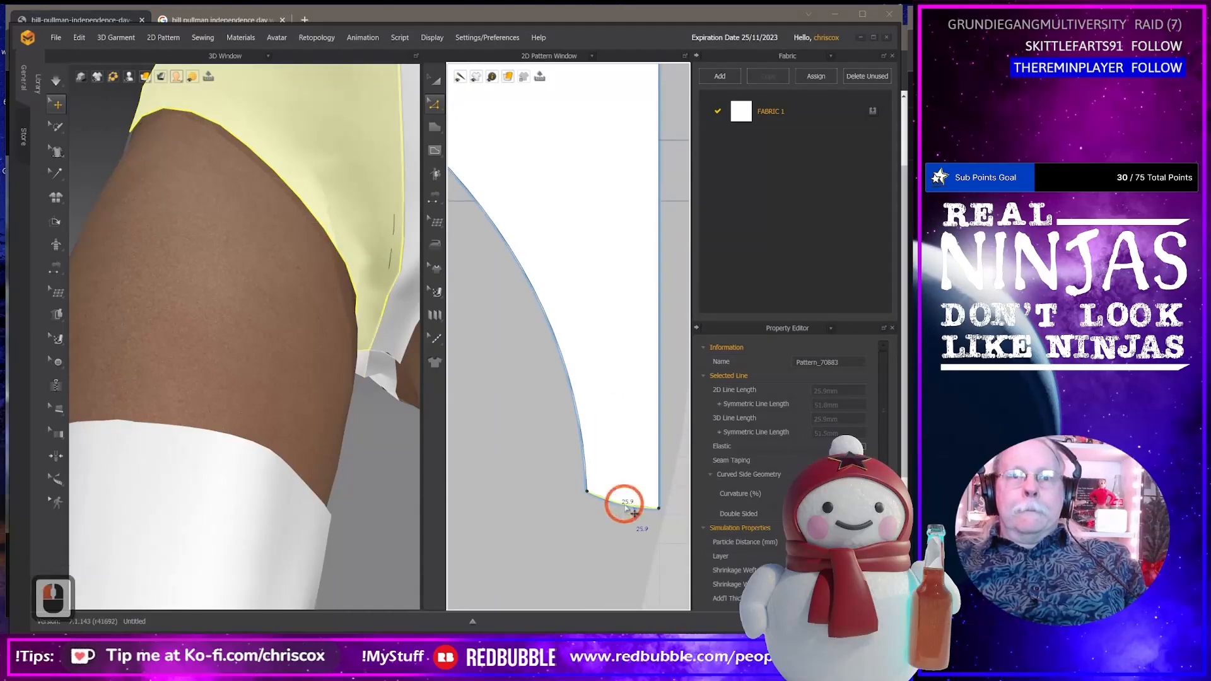
{"action": "right_click", "coordinate": [626, 503]}
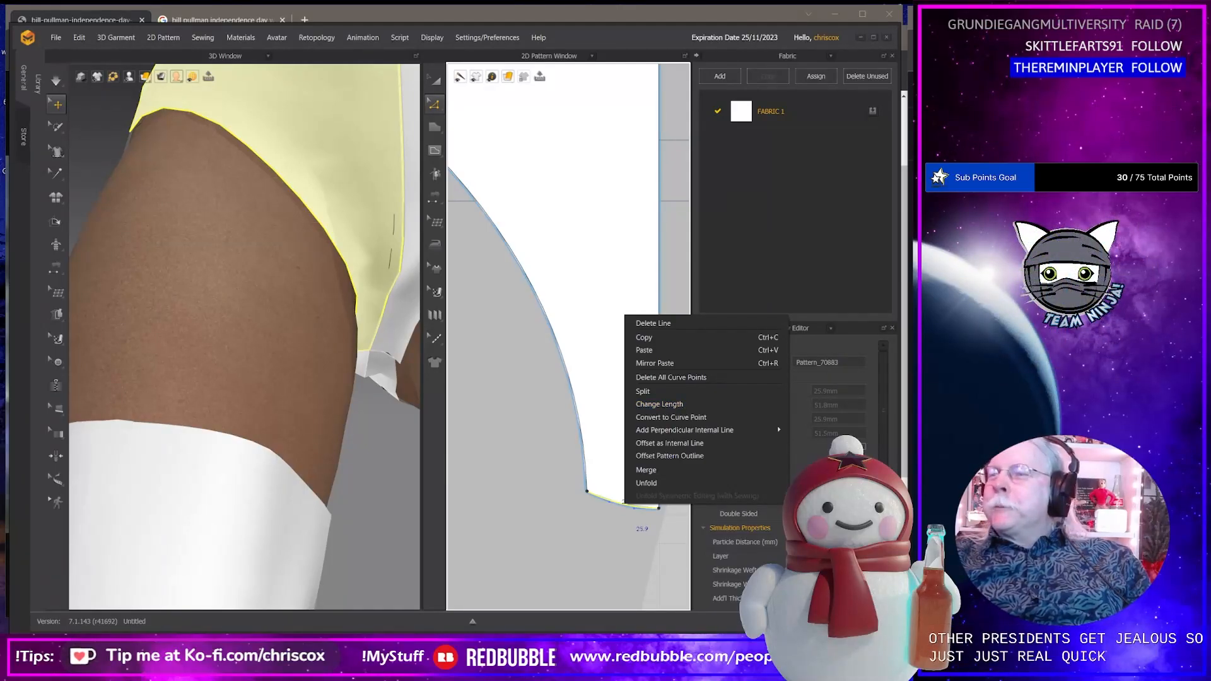
Switch to the browser to view the Bill Pullman Independence Day still, and minimize the browser.
{"action": "left_click", "coordinate": [536, 14]}
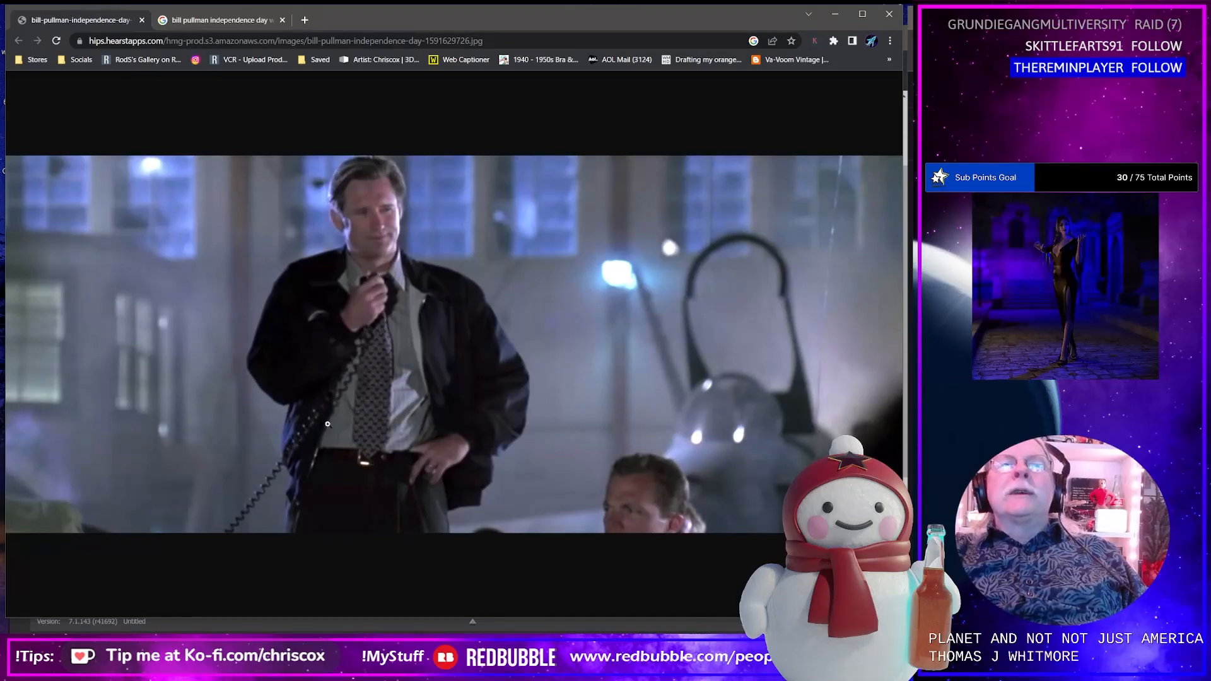
{"action": "left_click", "coordinate": [836, 14]}
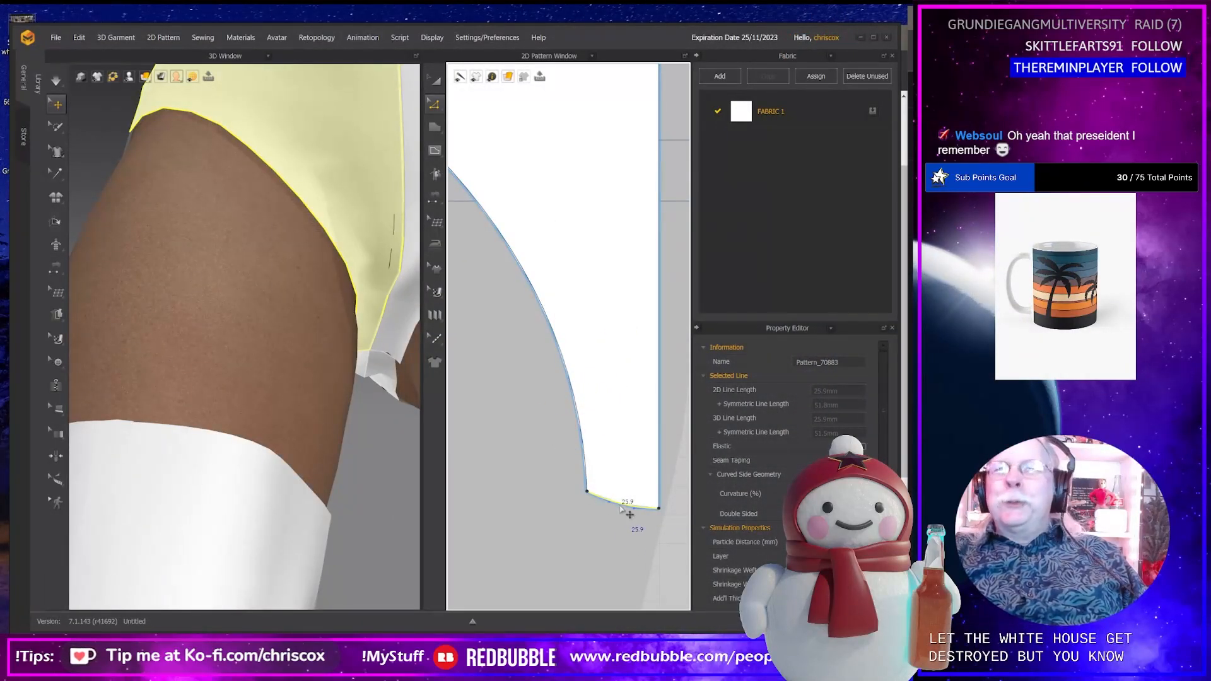
Set the front panel's bottom crotch edge to 20 mm with Change Length, using the End direction.
{"action": "right_click", "coordinate": [621, 507]}
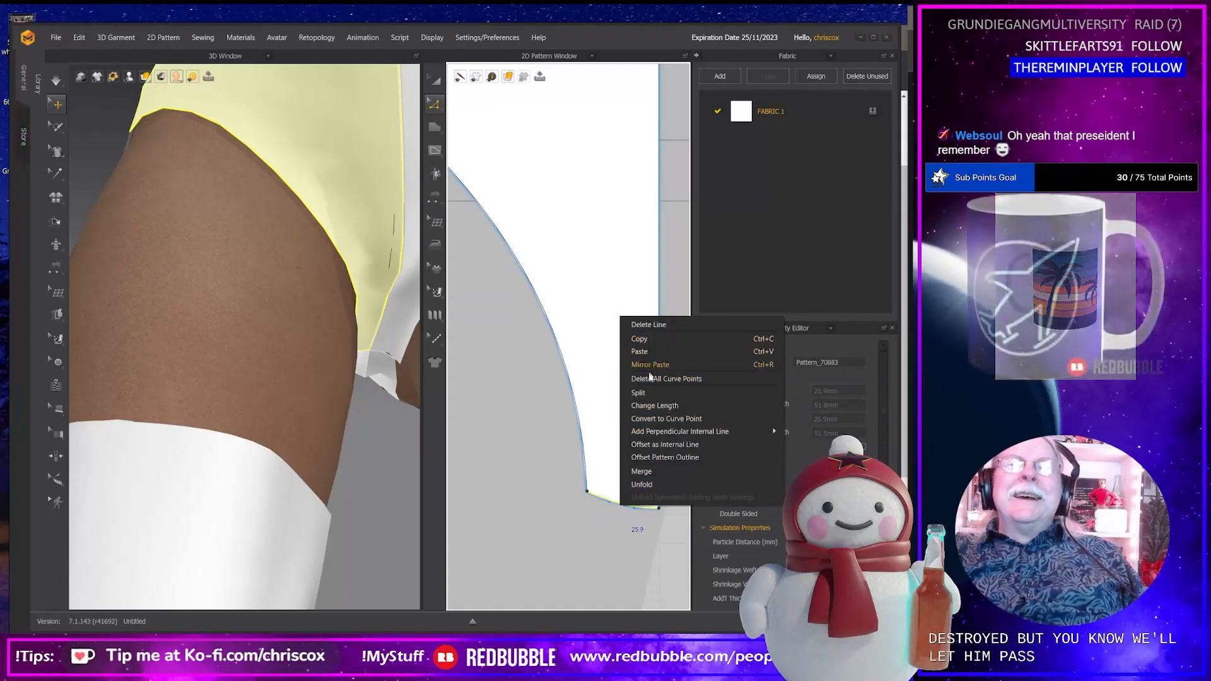
{"action": "left_click", "coordinate": [653, 406]}
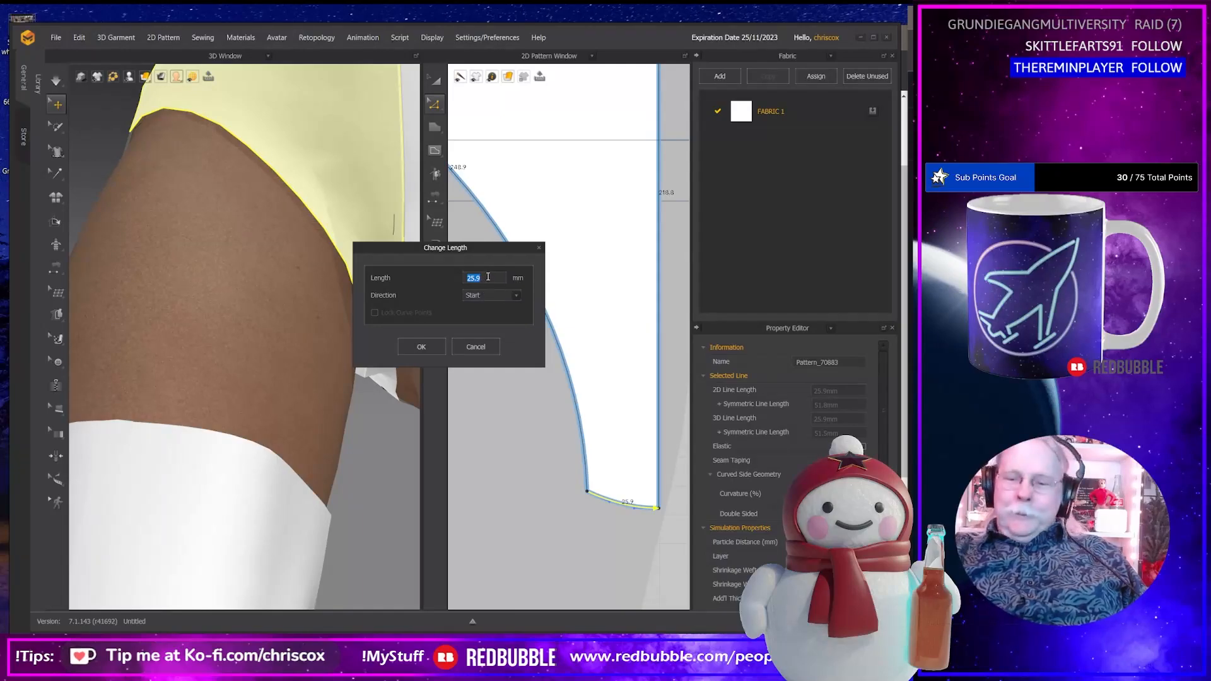
{"action": "type", "text": "20"}
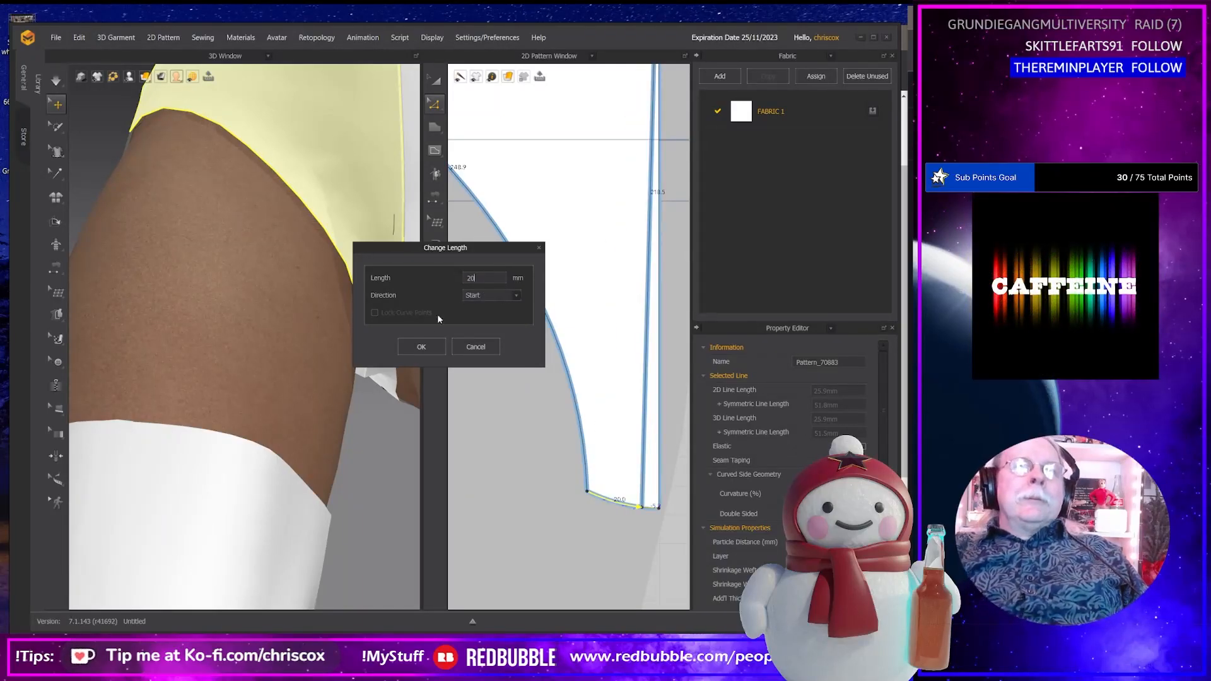
{"action": "left_click", "coordinate": [484, 296]}
{"action": "left_click", "coordinate": [476, 321]}
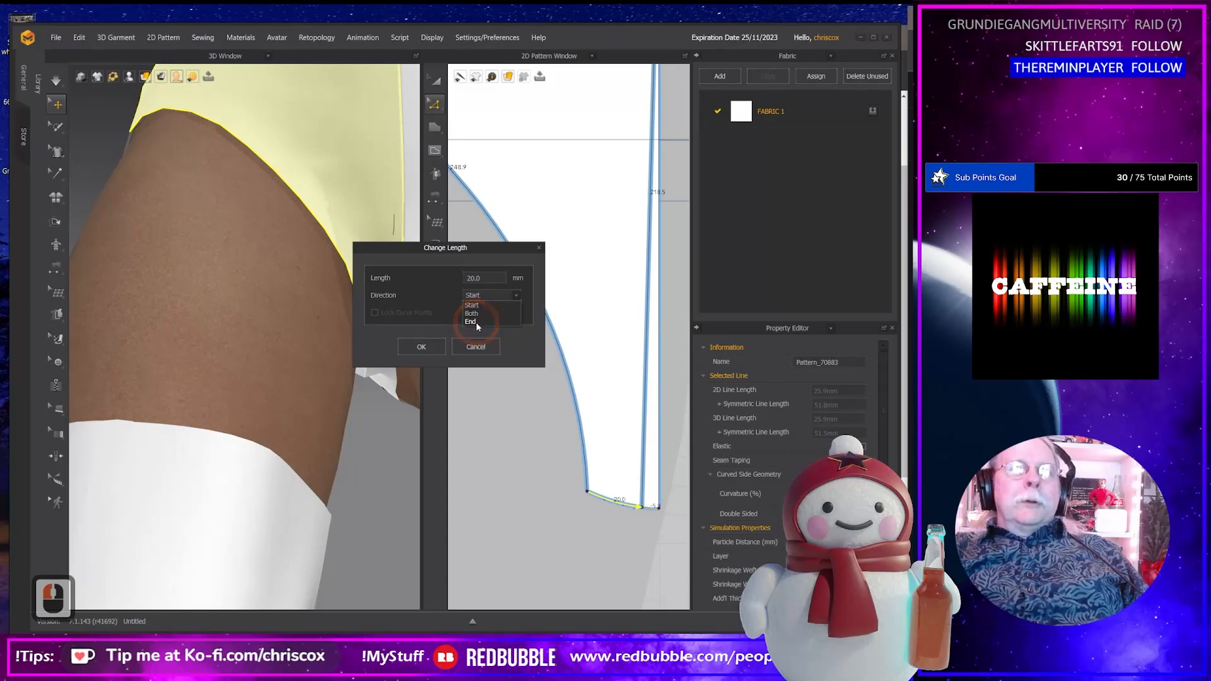
{"action": "left_click", "coordinate": [437, 345]}
Simulate the garment and pull the front and back panels into place around the crotch seam.
{"action": "left_click", "coordinate": [344, 465]}
{"action": "key", "text": "space"}
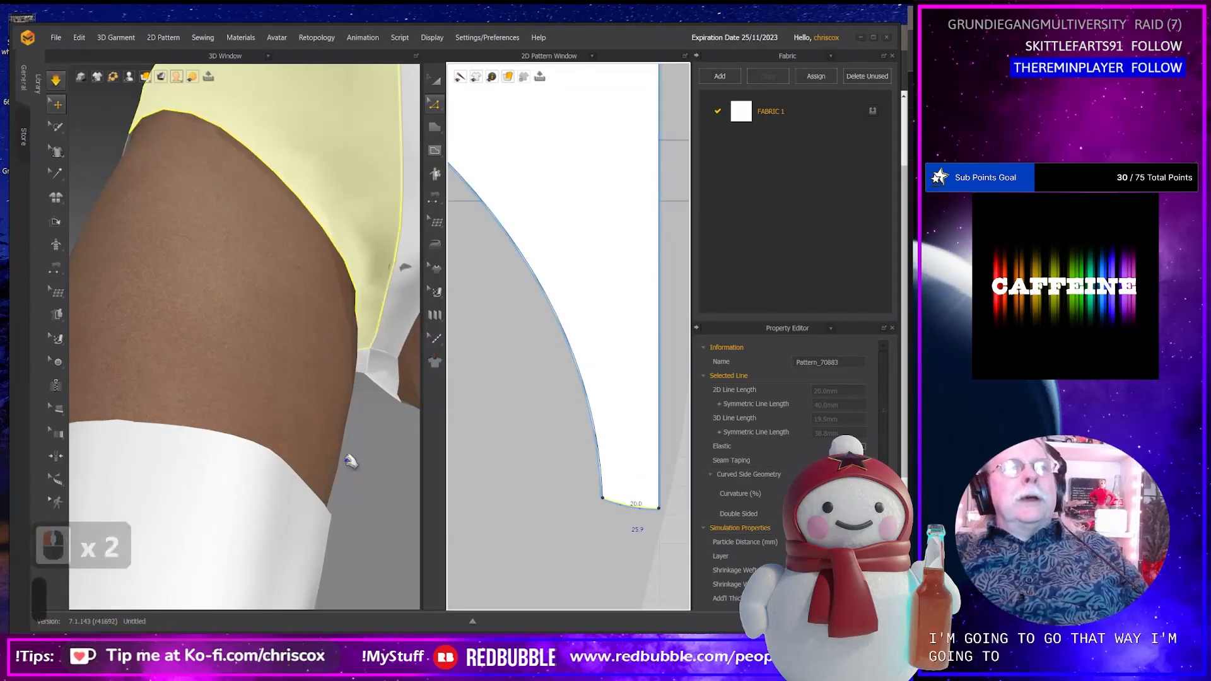
{"action": "right_click_drag", "start_coordinate": [358, 422], "coordinate": [334, 436]}
{"action": "left_click_drag", "start_coordinate": [340, 258], "coordinate": [386, 252]}
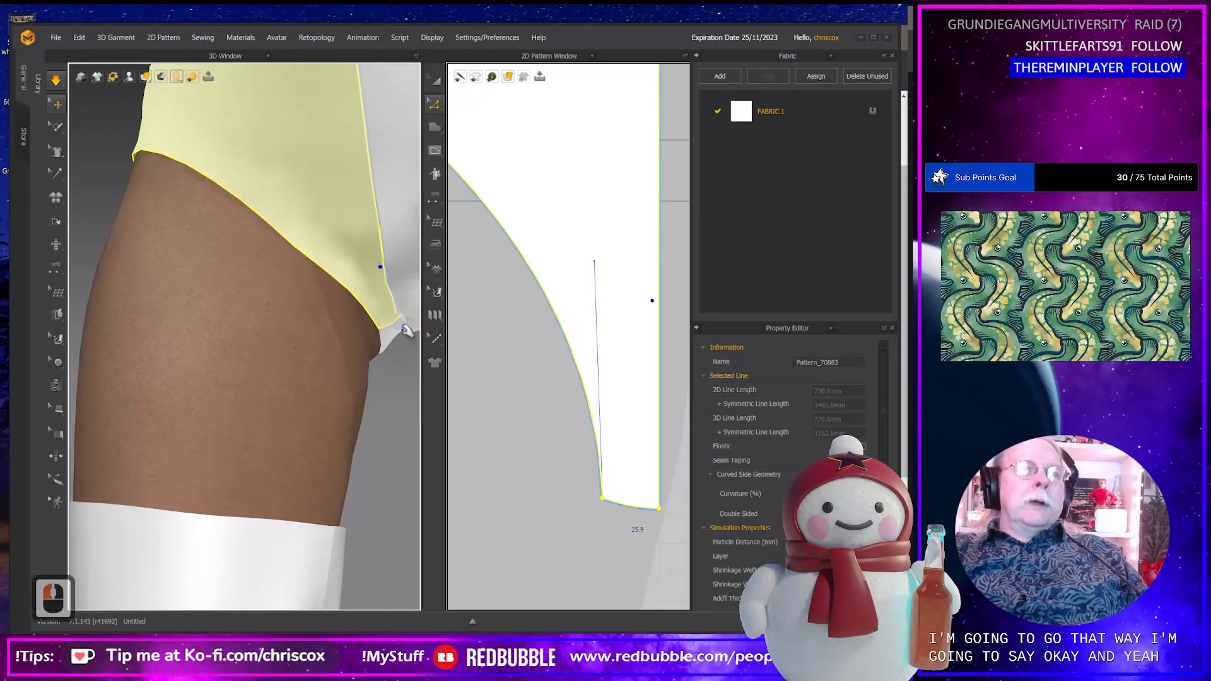
{"action": "left_click", "coordinate": [404, 338]}
{"action": "right_click_drag", "start_coordinate": [402, 339], "coordinate": [301, 309]}
{"action": "scroll", "coordinate": [386, 395], "scroll_direction": "down", "scroll_amount": 9}
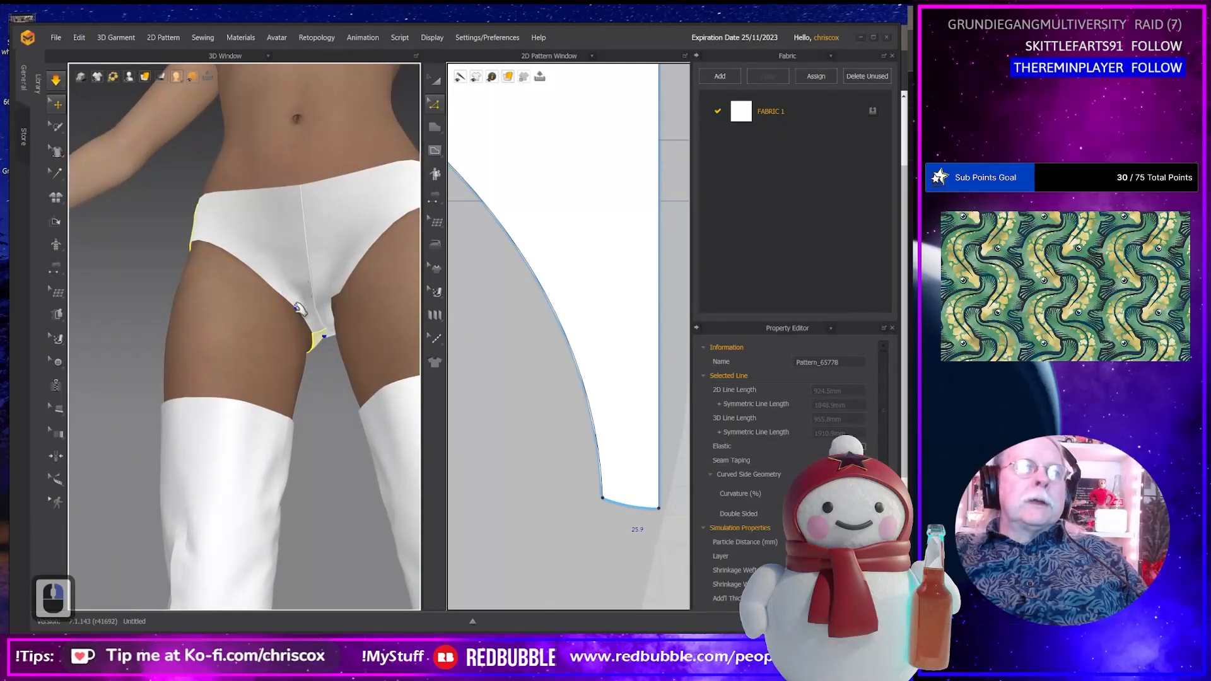
Pull the curve handle of the front panel's leg opening upward to reshape the curve to about 258 mm long.
{"action": "left_click", "coordinate": [299, 309]}
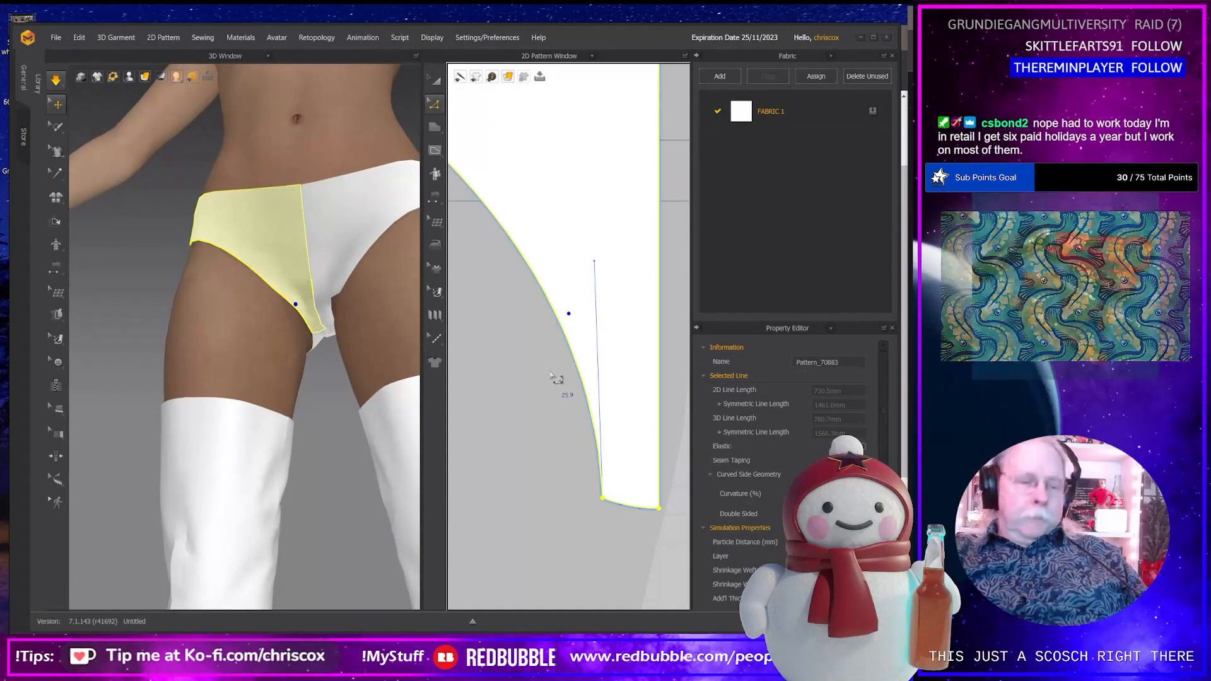
{"action": "left_click", "coordinate": [595, 261]}
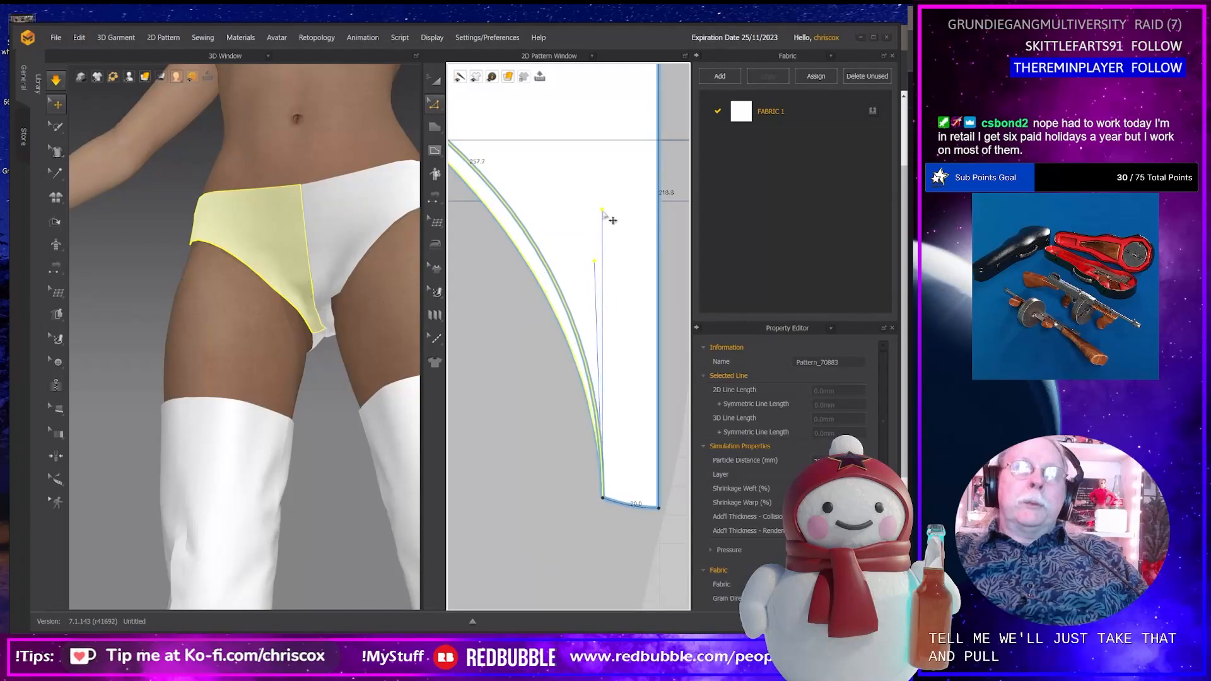
{"action": "left_click_drag", "start_coordinate": [601, 210], "coordinate": [601, 210]}
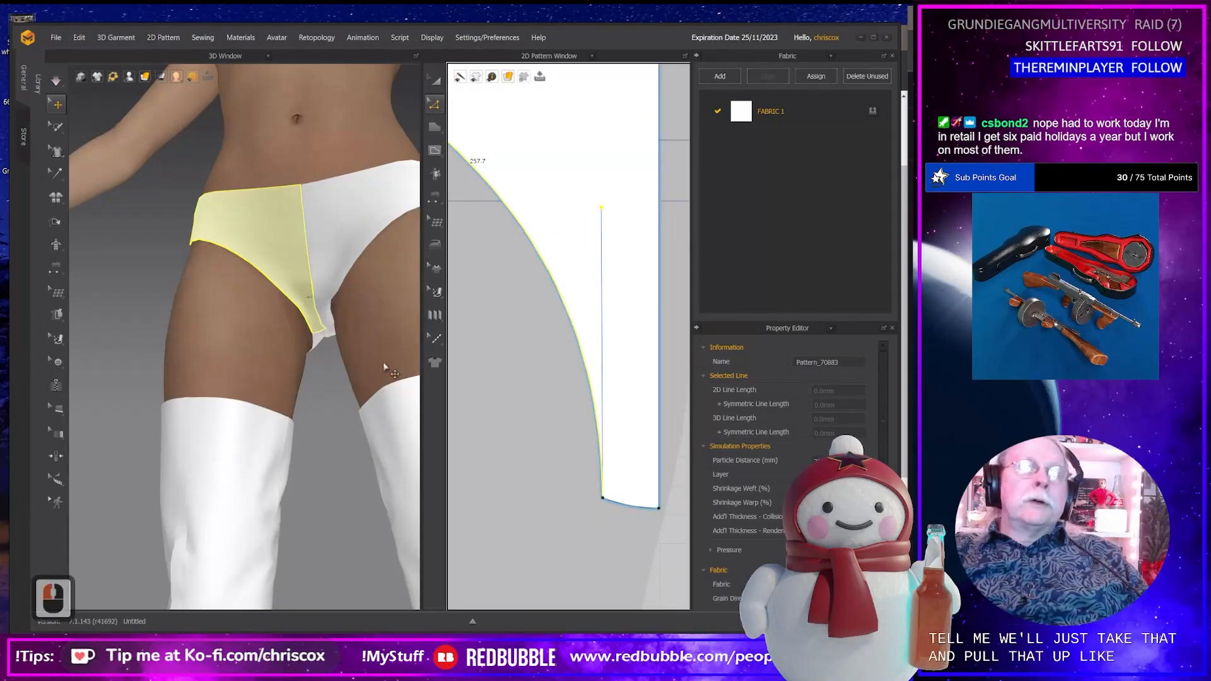
Tug the front and back panels on the avatar to settle the fit, checking the briefs from front and back.
{"action": "right_click_drag", "start_coordinate": [355, 380], "coordinate": [346, 311]}
{"action": "left_click", "coordinate": [305, 231]}
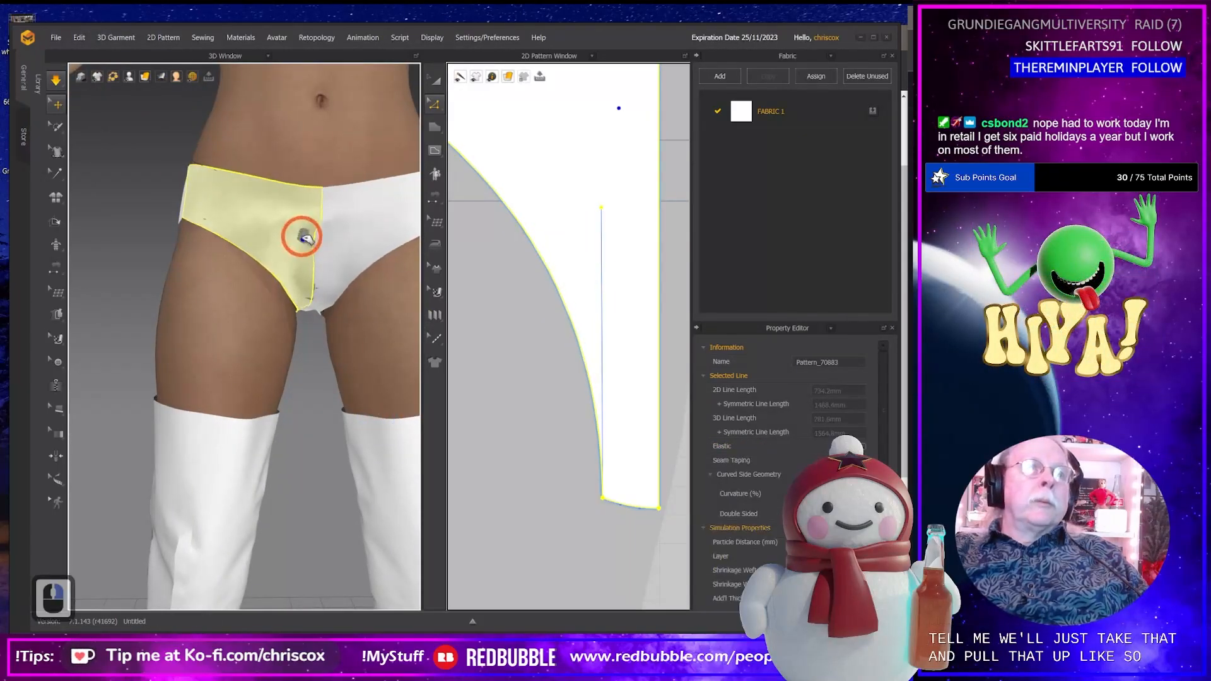
{"action": "left_click", "coordinate": [338, 238]}
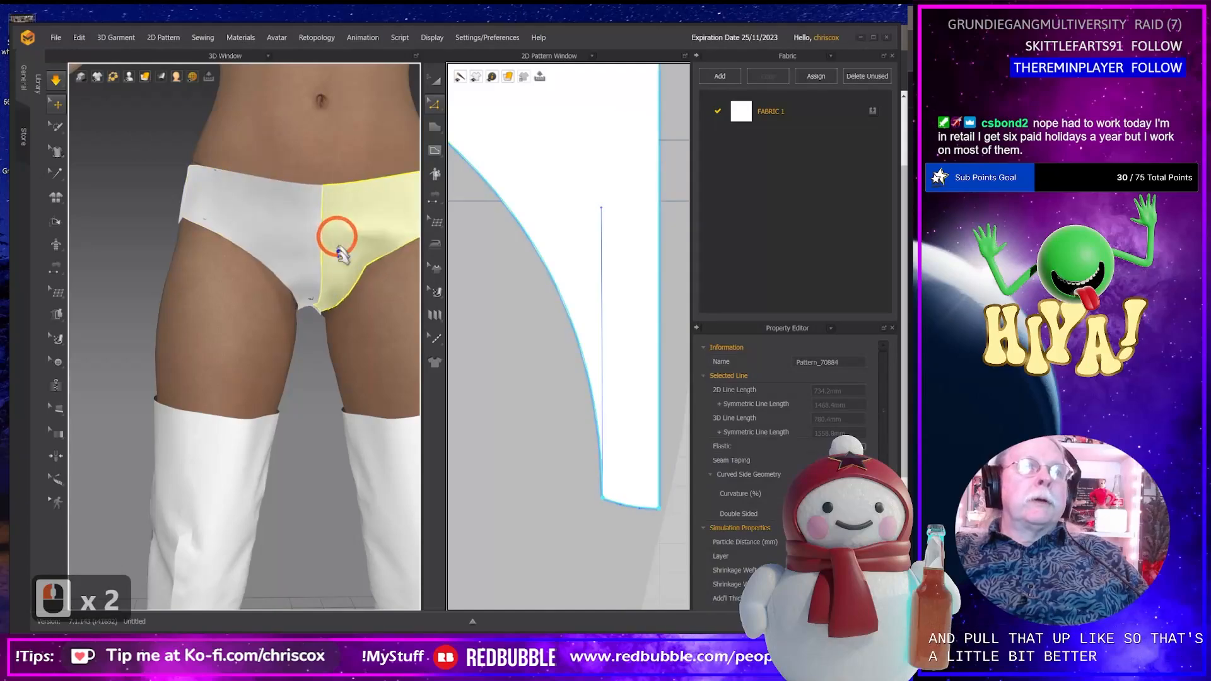
{"action": "left_click", "coordinate": [311, 284]}
{"action": "right_click_drag", "start_coordinate": [312, 283], "coordinate": [257, 283]}
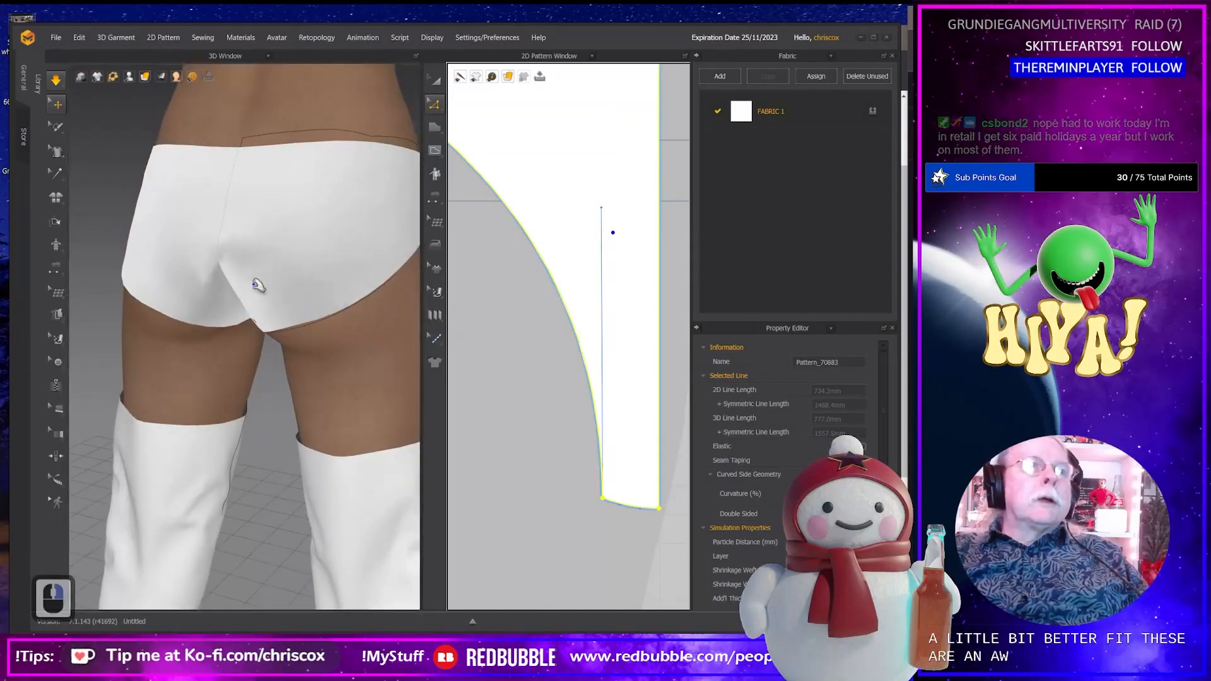
{"action": "left_click", "coordinate": [279, 267]}
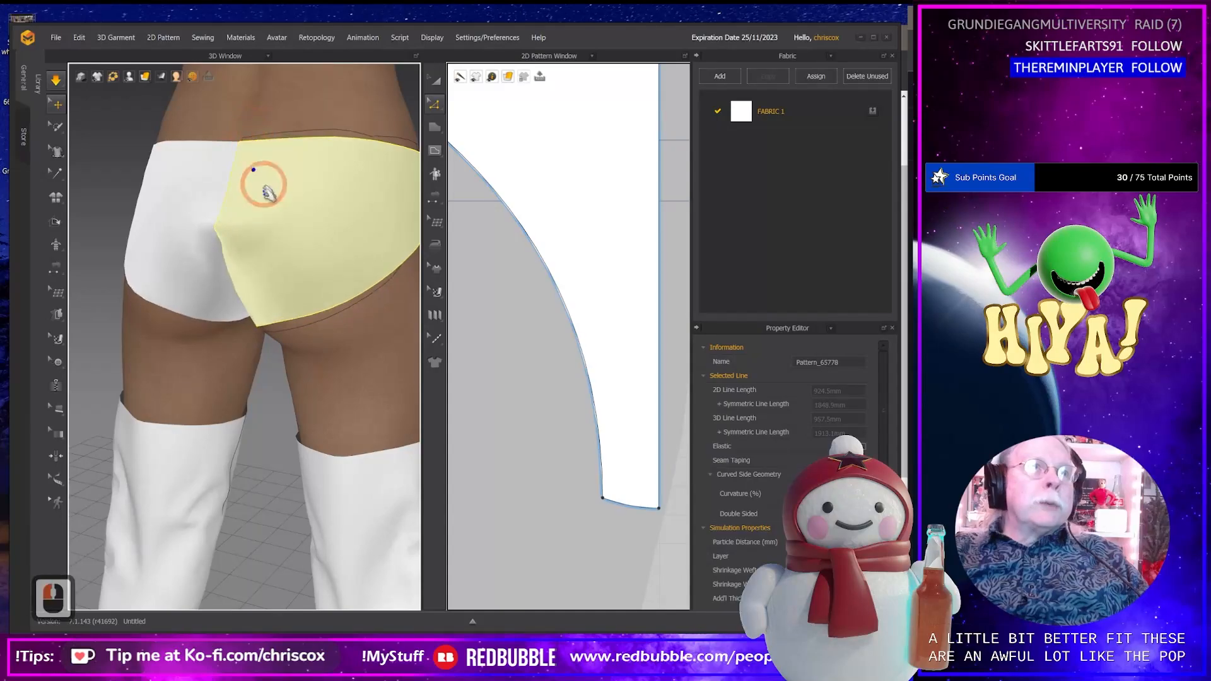
{"action": "right_click_drag", "start_coordinate": [262, 184], "coordinate": [322, 230]}
{"action": "left_click_drag", "start_coordinate": [189, 299], "coordinate": [256, 323]}
Move both halves of the front panel closer together beside the center line in the 2D pattern.
{"action": "scroll", "coordinate": [457, 373], "scroll_direction": "down", "scroll_amount": 6}
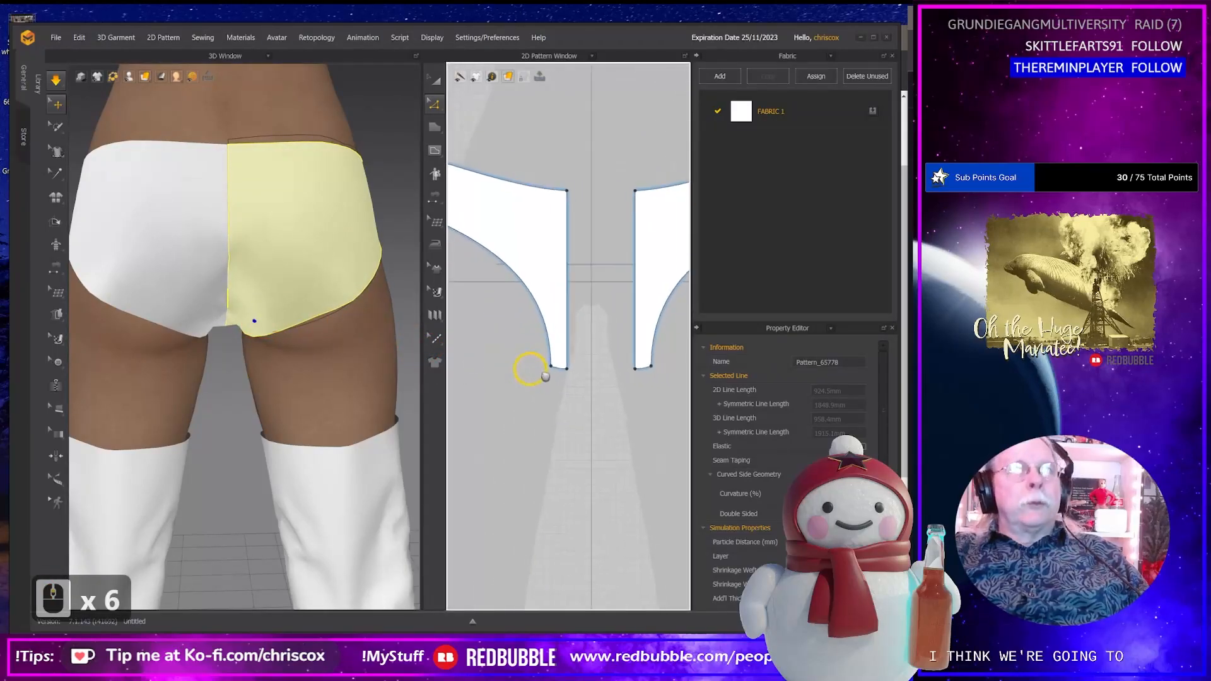
{"action": "scroll", "coordinate": [540, 372], "scroll_direction": "down", "scroll_amount": 2}
{"action": "middle_click_drag", "start_coordinate": [547, 377], "coordinate": [546, 428]}
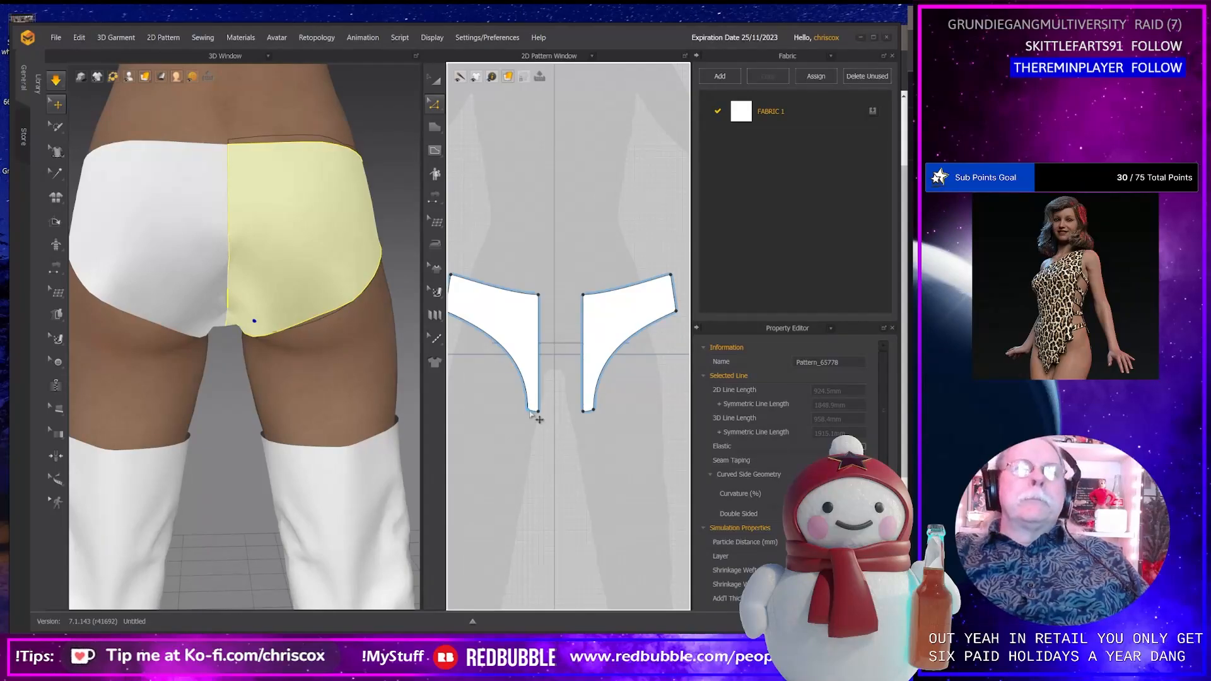
{"action": "scroll", "coordinate": [533, 415], "scroll_direction": "up", "scroll_amount": 7}
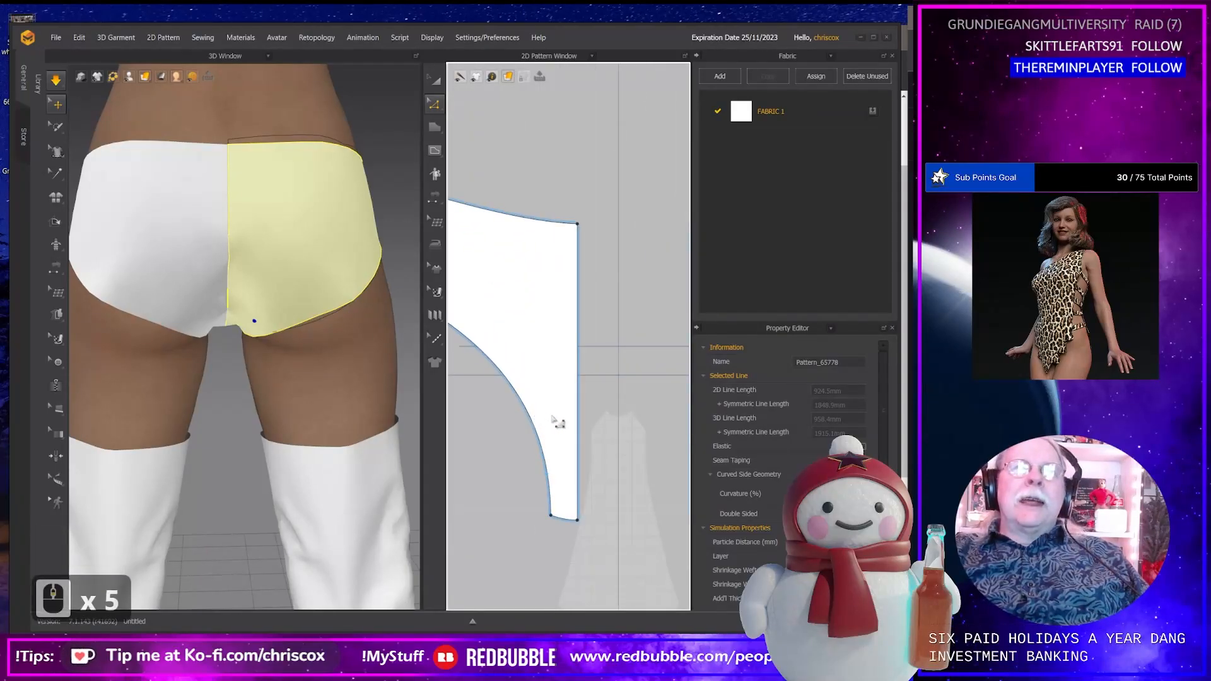
{"action": "middle_click_drag", "start_coordinate": [559, 422], "coordinate": [498, 385]}
{"action": "key", "text": "a"}
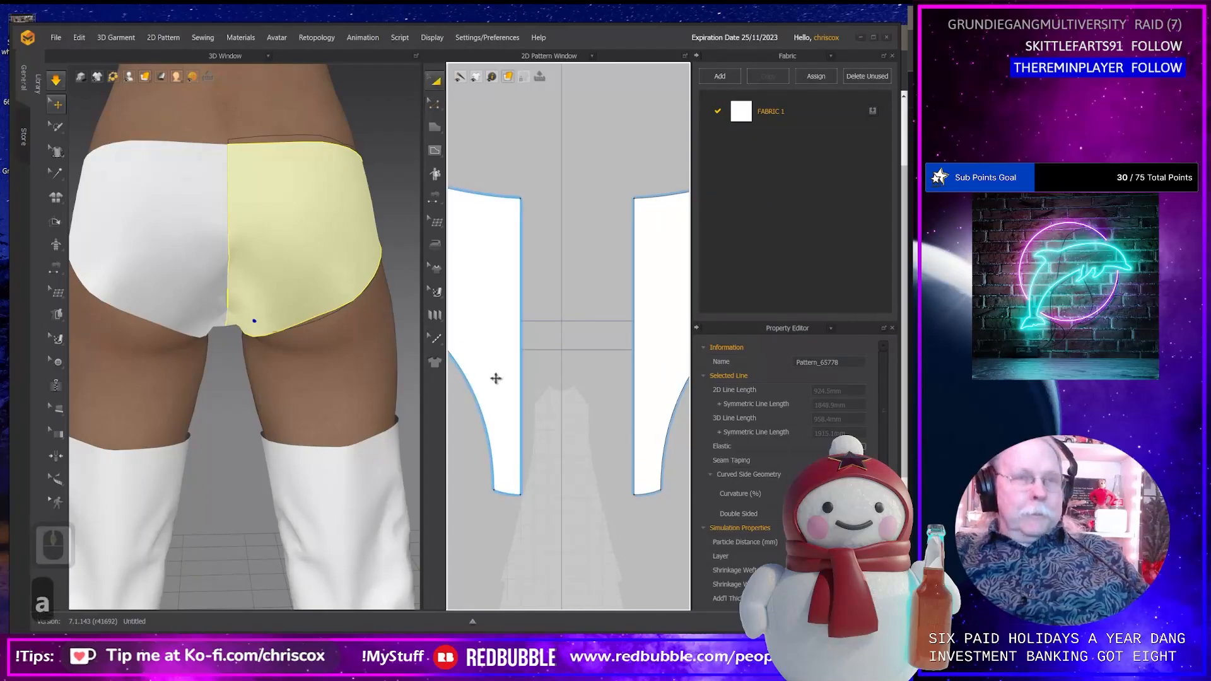
{"action": "left_click", "coordinate": [487, 360]}
{"action": "left_click_drag", "start_coordinate": [499, 361], "coordinate": [525, 366], "text": "shift"}
{"action": "left_click_drag", "start_coordinate": [642, 325], "coordinate": [585, 332]}
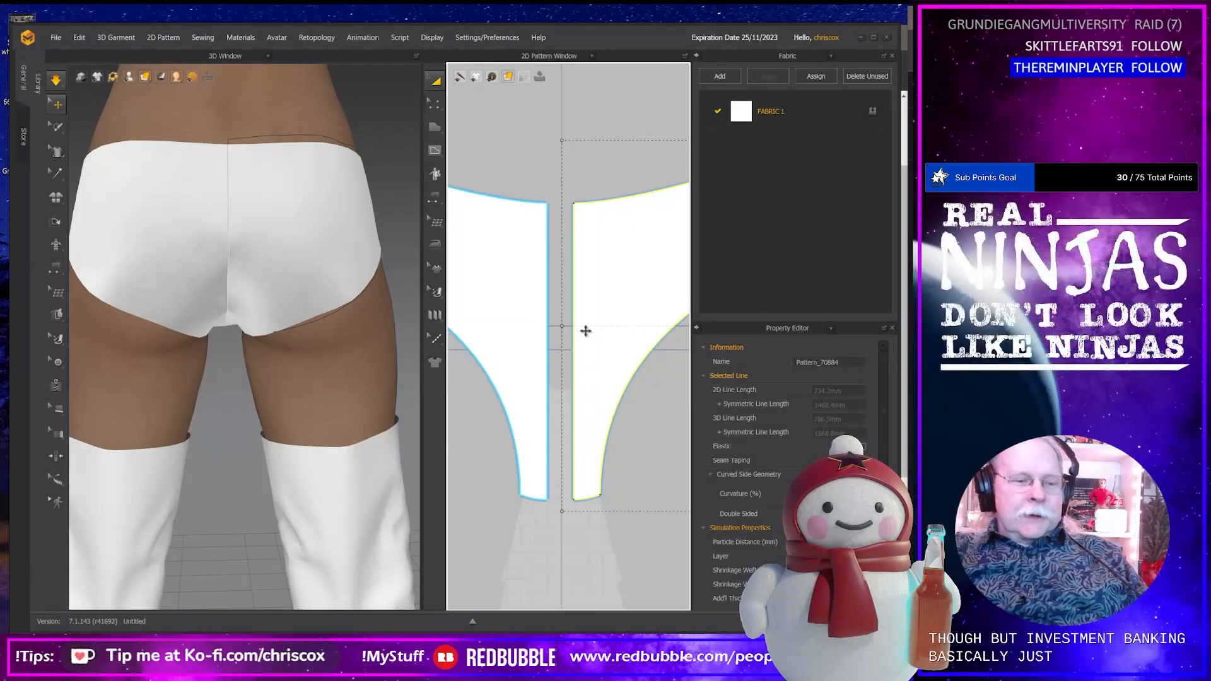
Merge the two front panel halves into one piece along their vertical center edge.
{"action": "key", "text": "z"}
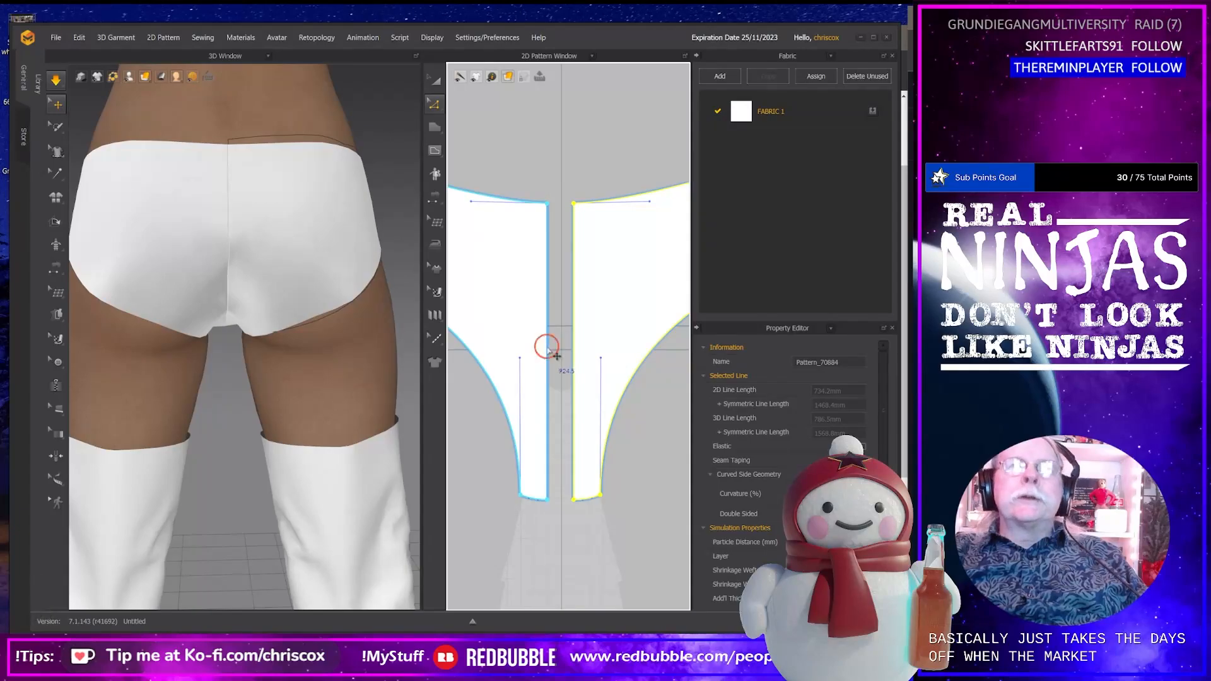
{"action": "left_click", "coordinate": [547, 347]}
{"action": "right_click", "coordinate": [547, 347]}
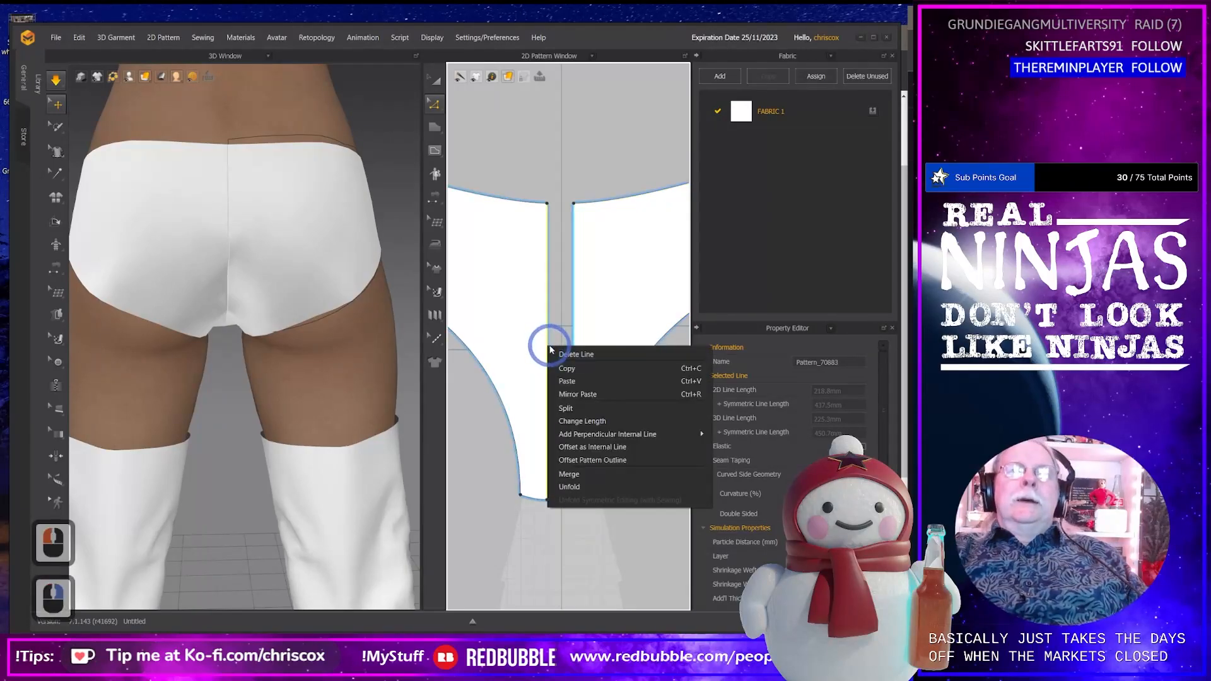
{"action": "left_click", "coordinate": [571, 474]}
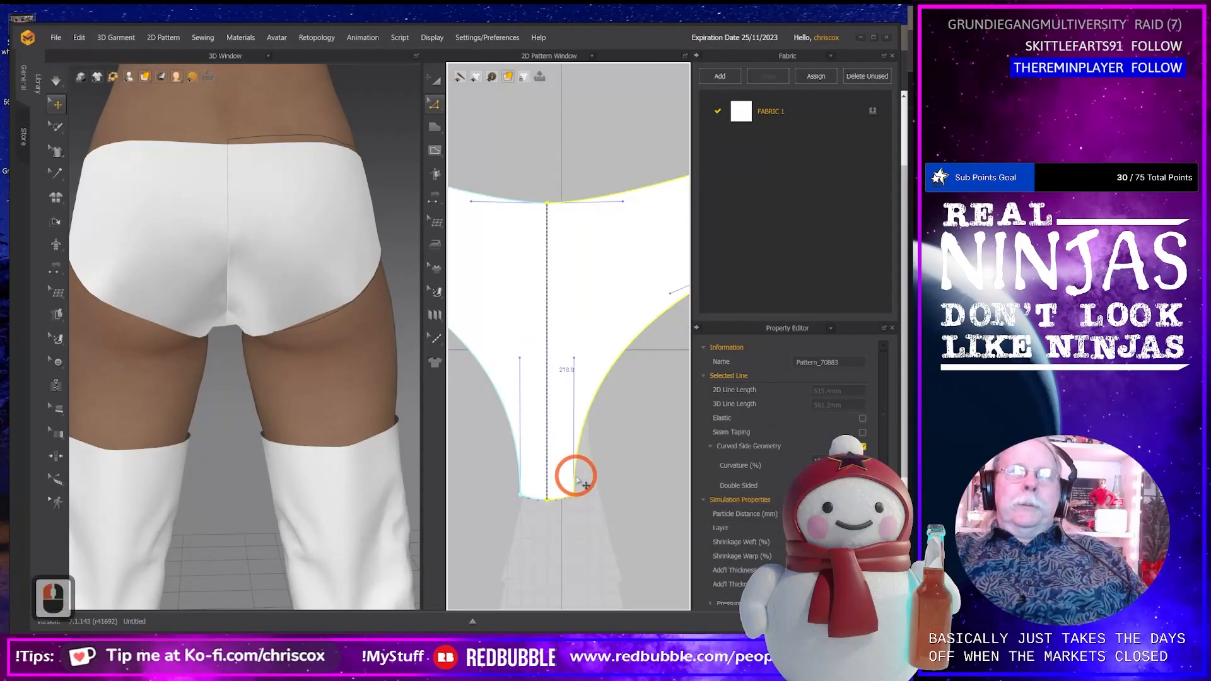
Convert the center point on the merged front panel's waistline to a curve point.
{"action": "right_click", "coordinate": [547, 204]}
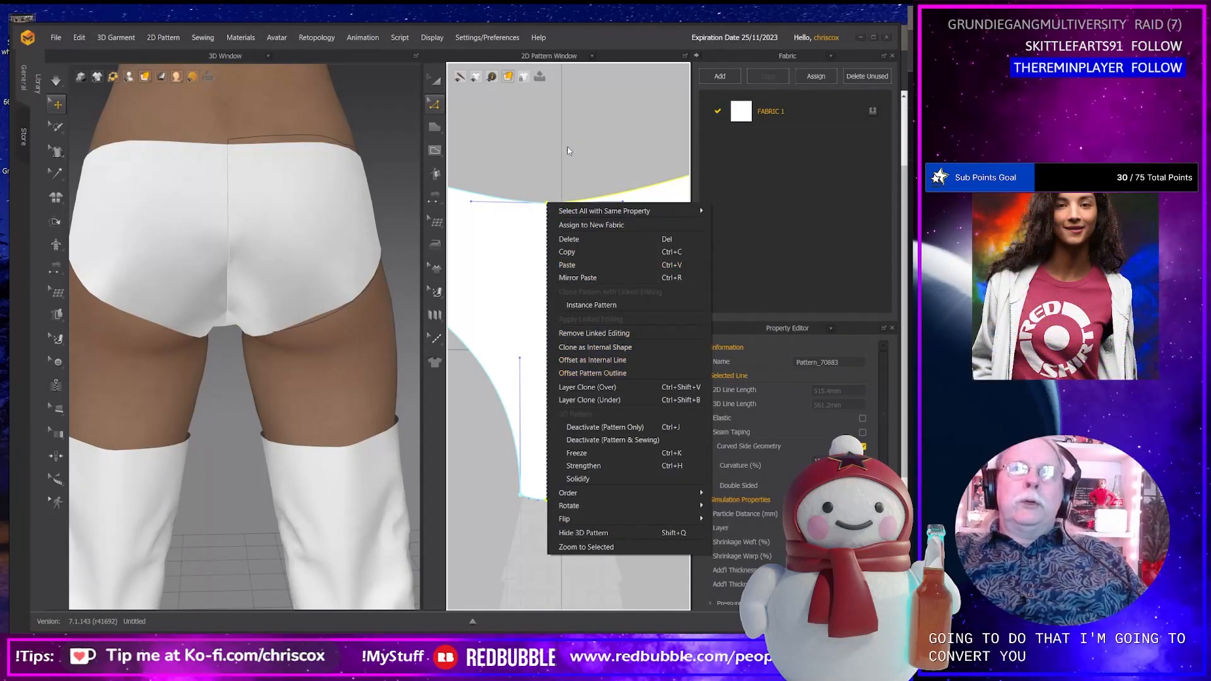
{"action": "left_click", "coordinate": [567, 149]}
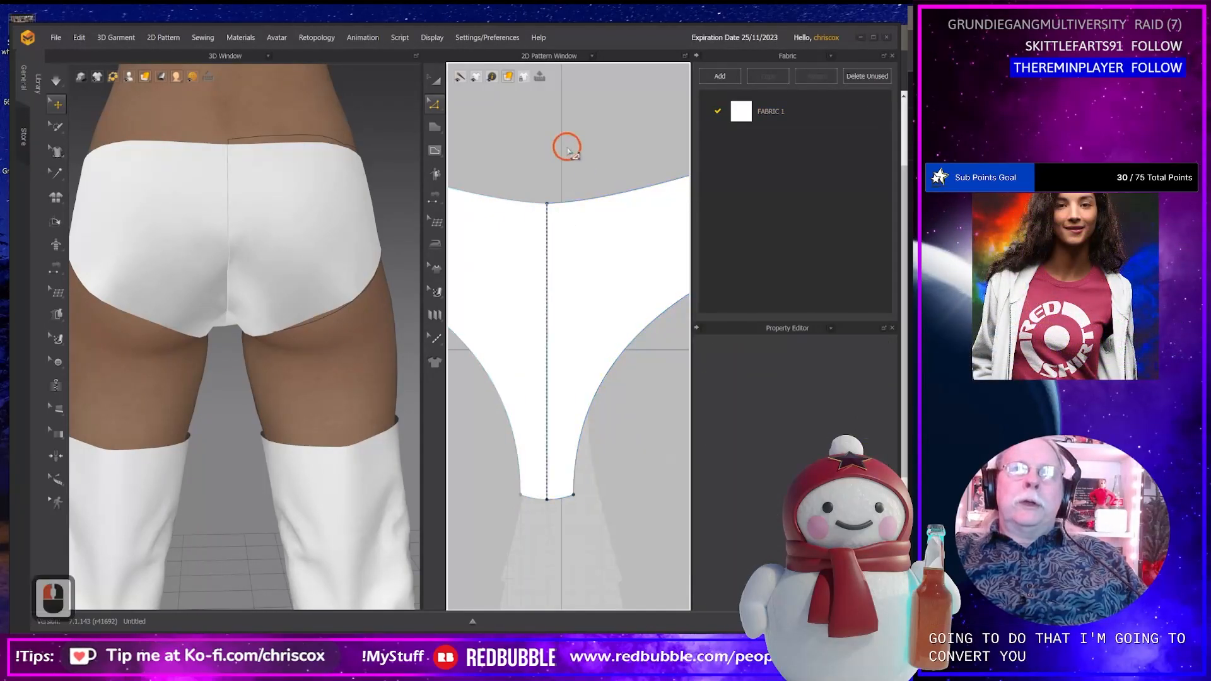
{"action": "left_click", "coordinate": [547, 203]}
{"action": "right_click", "coordinate": [547, 203]}
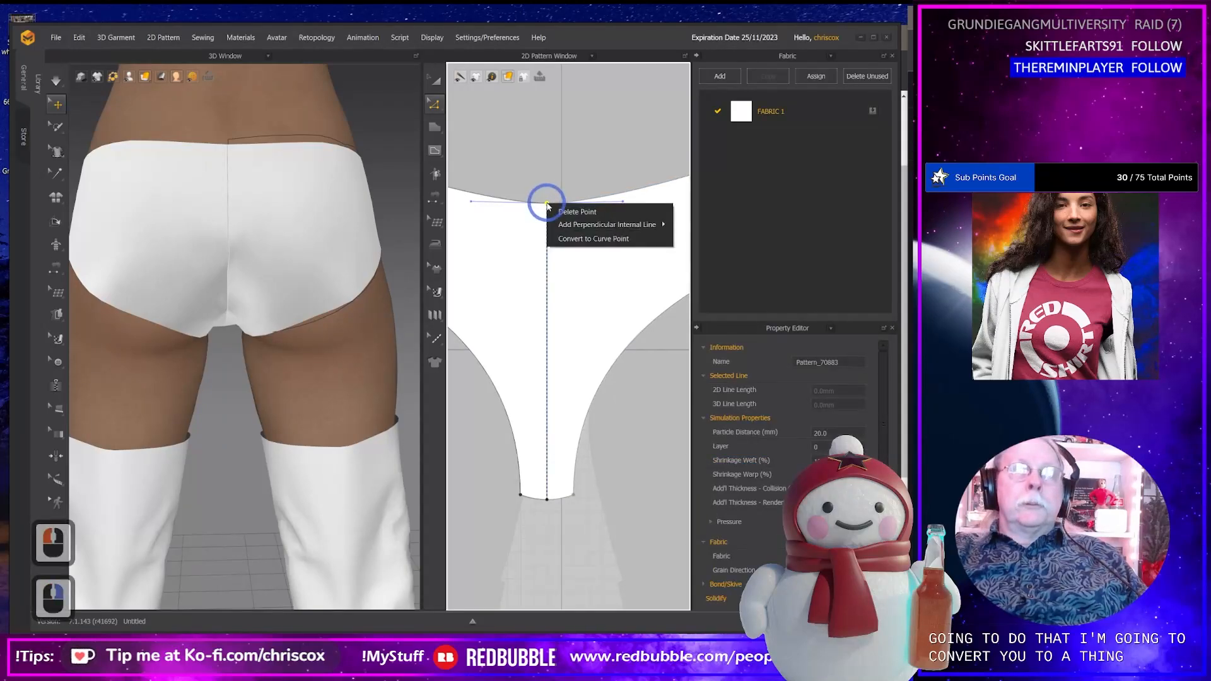
{"action": "left_click", "coordinate": [577, 239]}
Merge the two back panel halves into one piece along their vertical center edge.
{"action": "scroll", "coordinate": [575, 281], "scroll_direction": "down", "scroll_amount": 4}
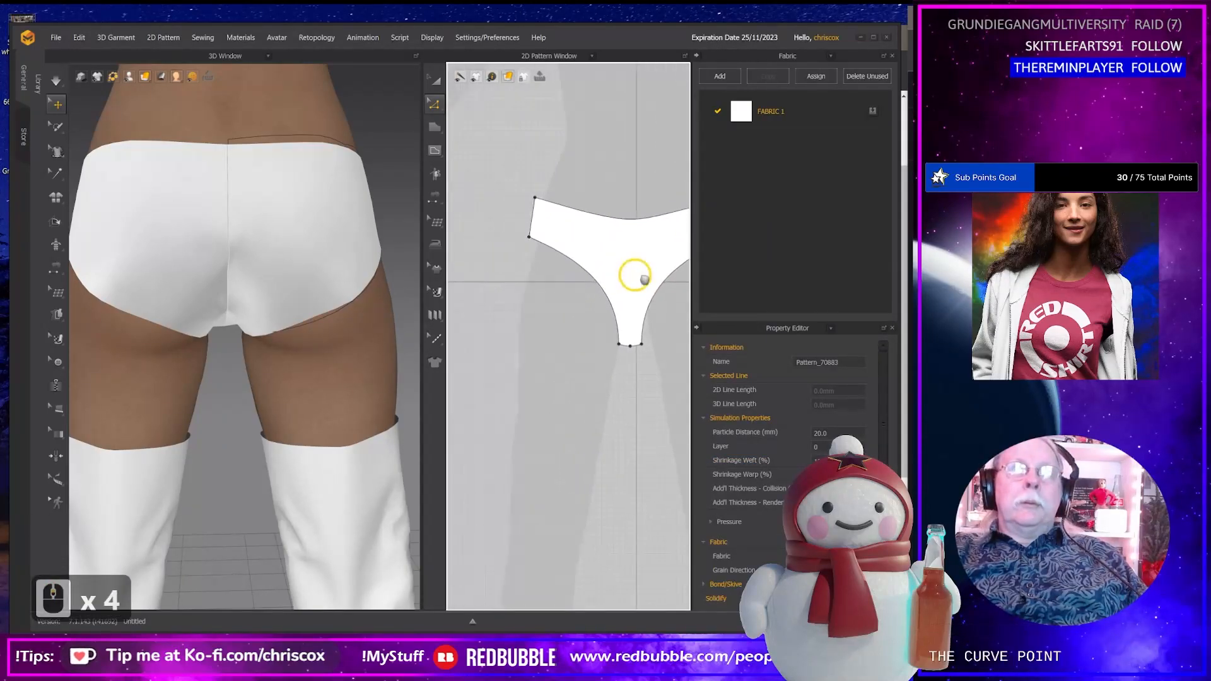
{"action": "scroll", "coordinate": [507, 324], "scroll_direction": "down", "scroll_amount": 3}
{"action": "scroll", "coordinate": [576, 319], "scroll_direction": "up", "scroll_amount": 3}
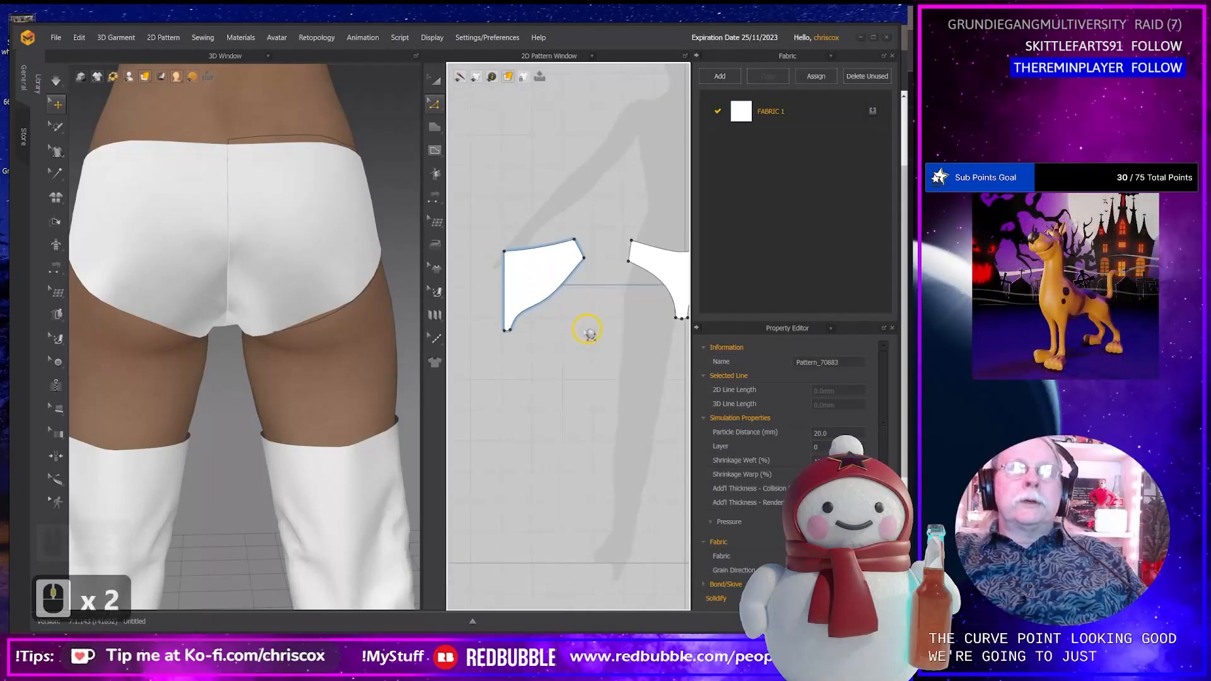
{"action": "left_click", "coordinate": [508, 284]}
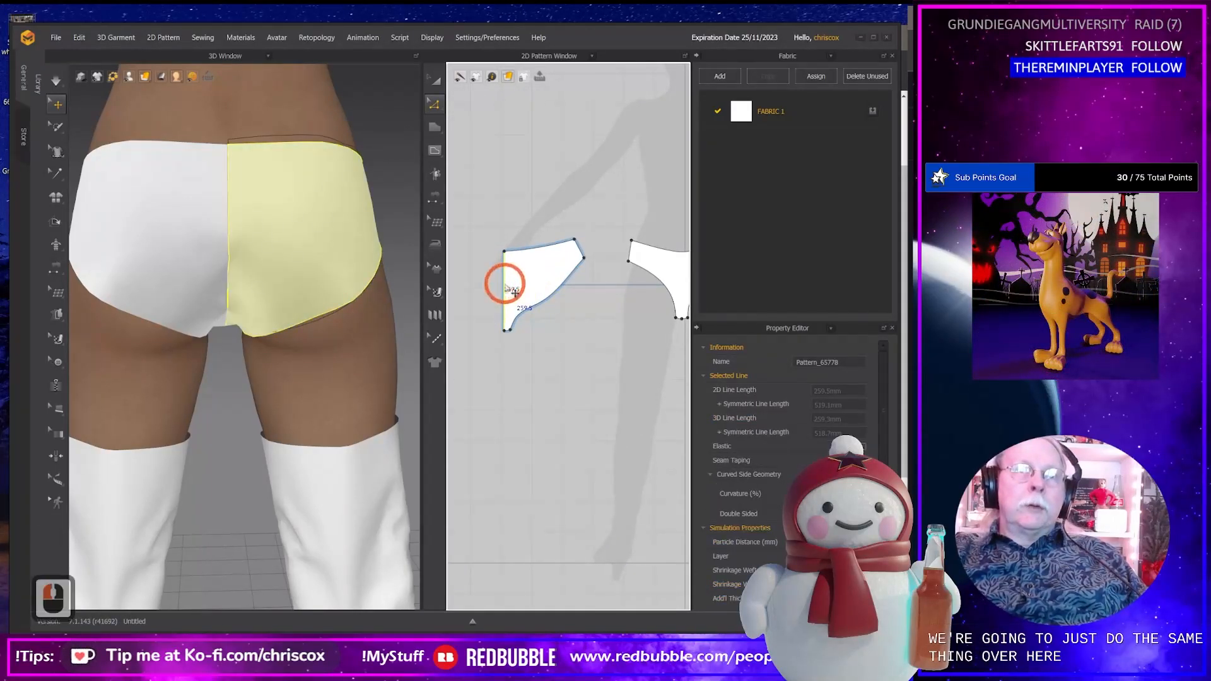
{"action": "right_click", "coordinate": [512, 291]}
{"action": "left_click", "coordinate": [527, 438]}
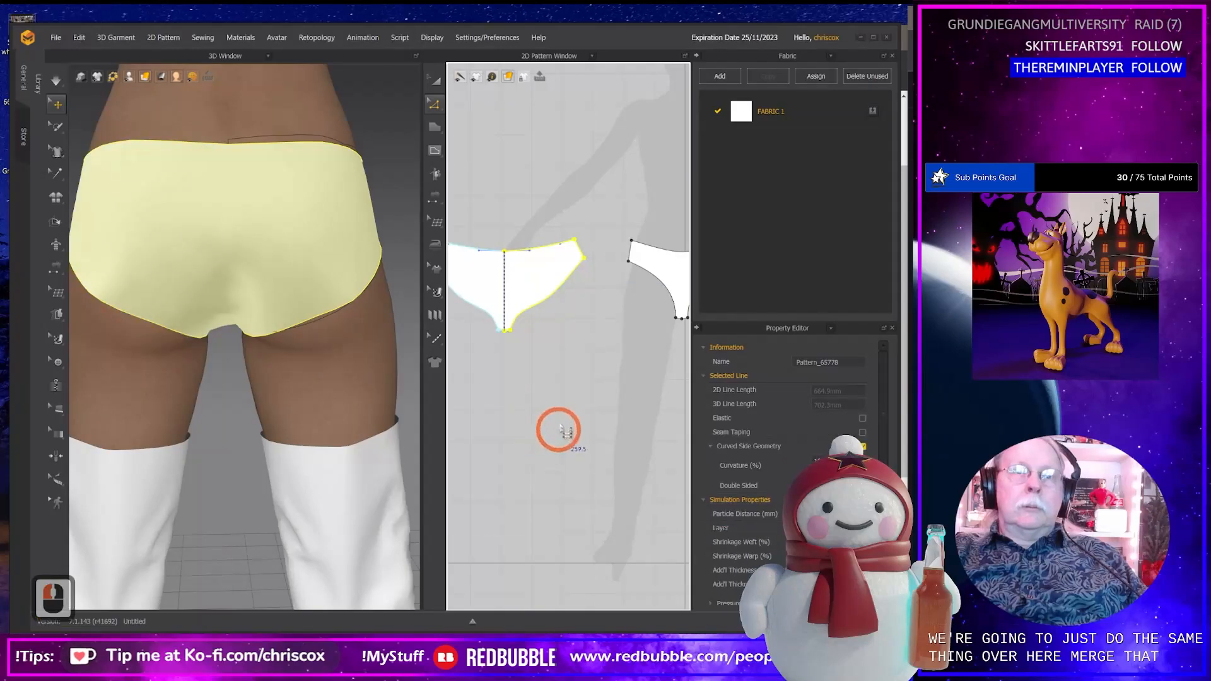
Convert the center point on the back panel's waistline to a curve point.
{"action": "left_click", "coordinate": [500, 232]}
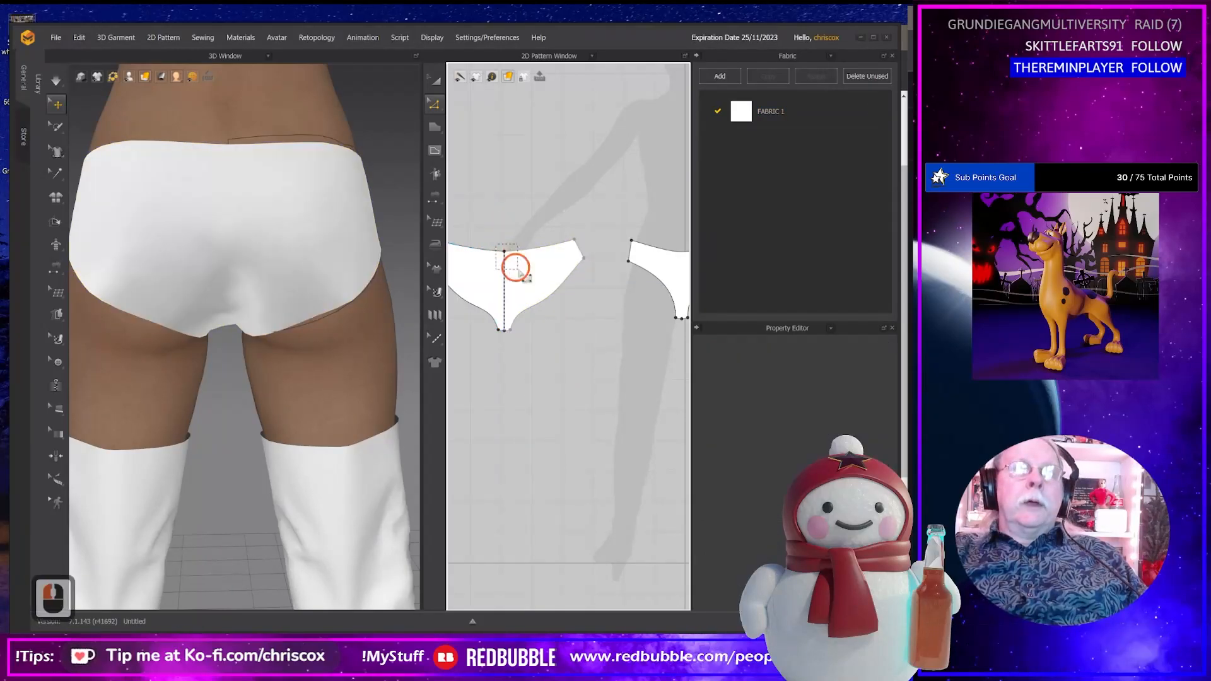
{"action": "double_click", "coordinate": [502, 259]}
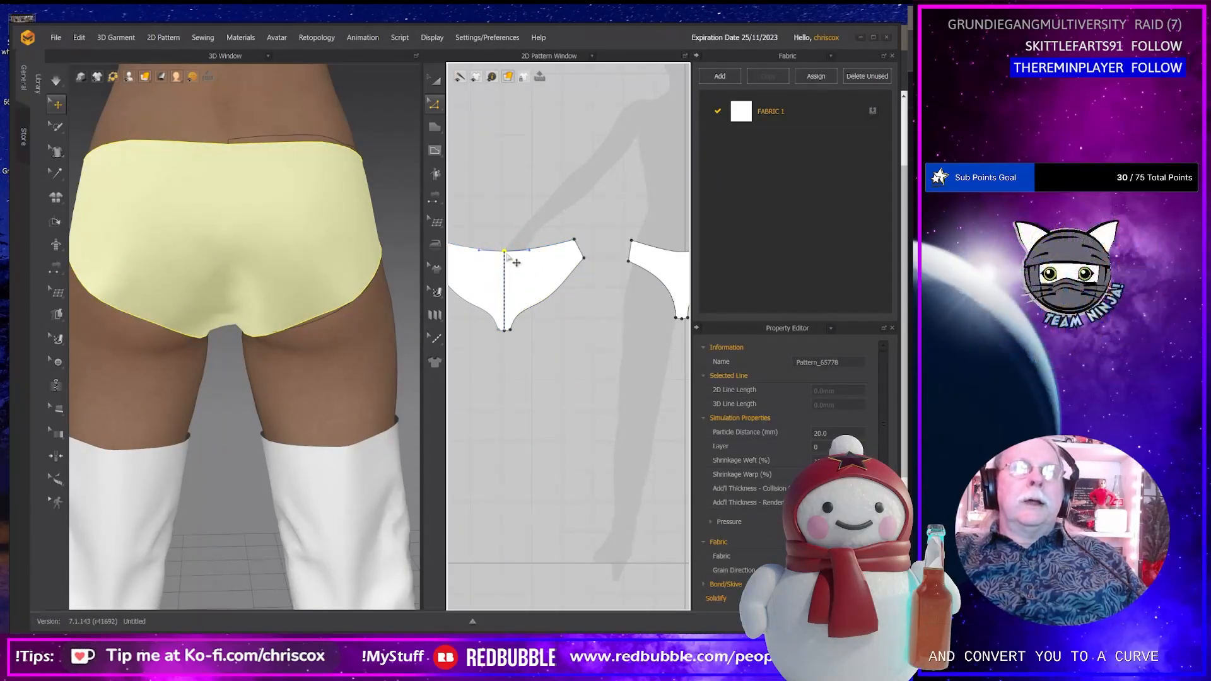
{"action": "right_click", "coordinate": [505, 252]}
{"action": "left_click", "coordinate": [546, 288]}
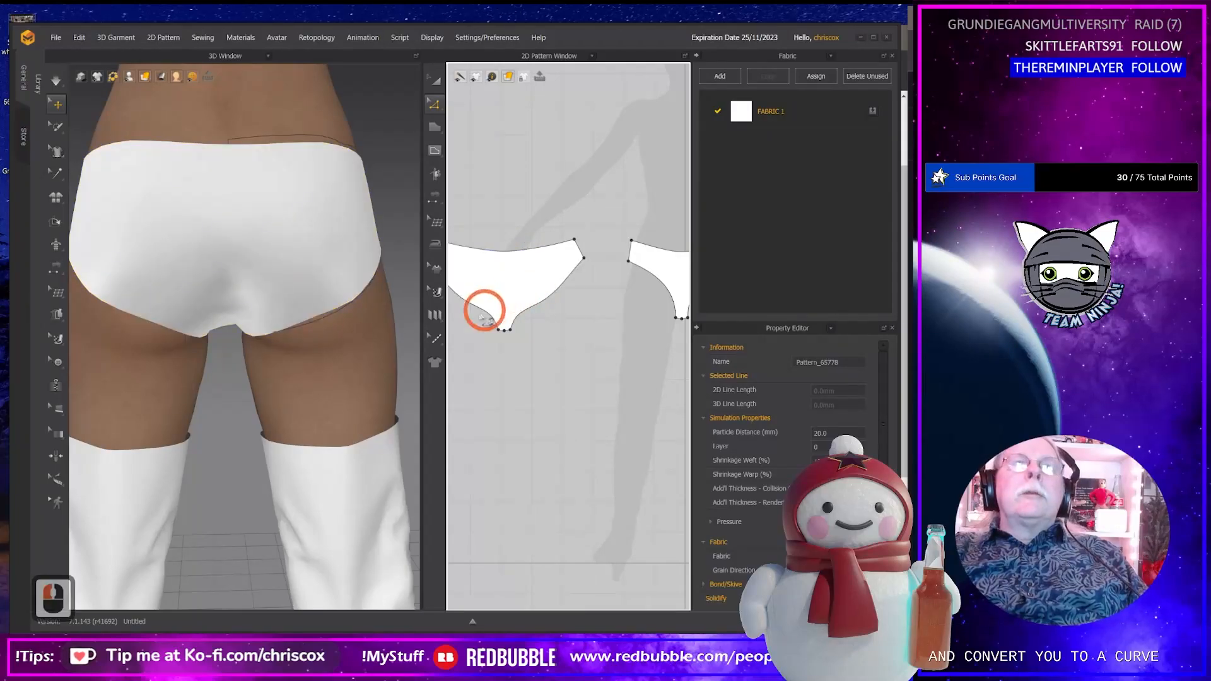
Simulate the merged briefs and tug the front and back panels on the avatar to settle the fit.
{"action": "right_click_drag", "start_coordinate": [341, 297], "coordinate": [257, 255]}
{"action": "scroll", "coordinate": [322, 315], "scroll_direction": "down", "scroll_amount": 7}
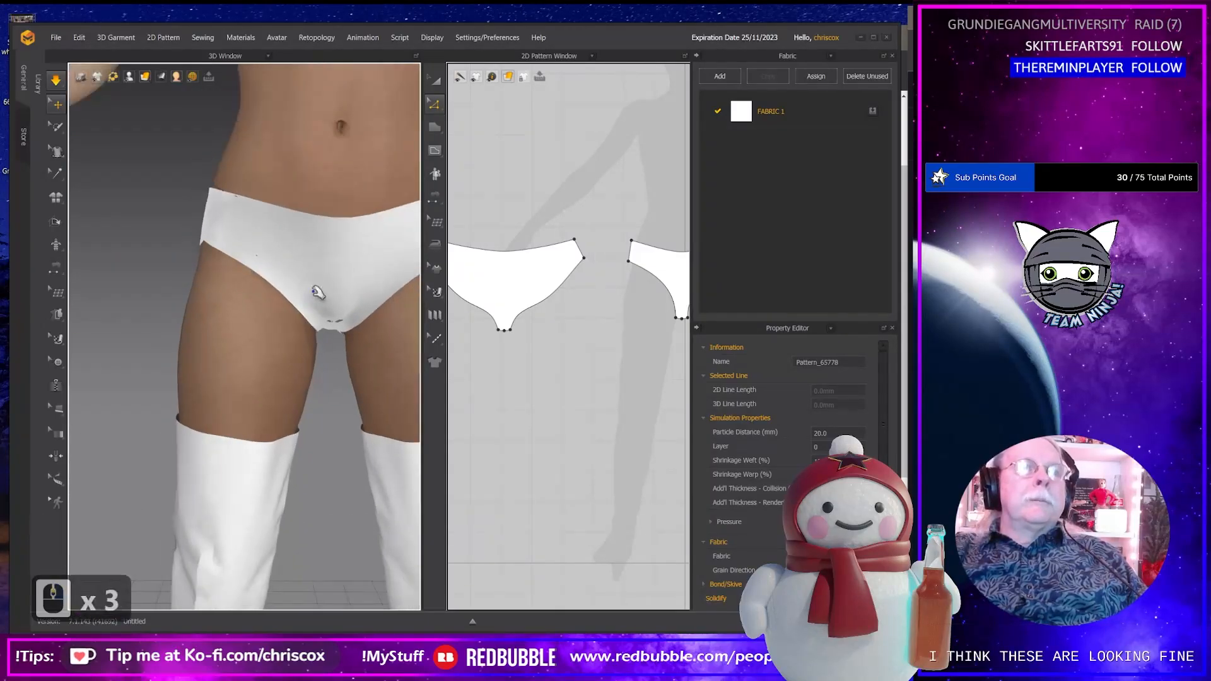
{"action": "left_click", "coordinate": [352, 294]}
{"action": "left_click_drag", "start_coordinate": [352, 294], "coordinate": [301, 315]}
{"action": "left_click_drag", "start_coordinate": [288, 265], "coordinate": [304, 267]}
{"action": "right_click_drag", "start_coordinate": [351, 297], "coordinate": [152, 324]}
{"action": "scroll", "coordinate": [329, 315], "scroll_direction": "down", "scroll_amount": 7}
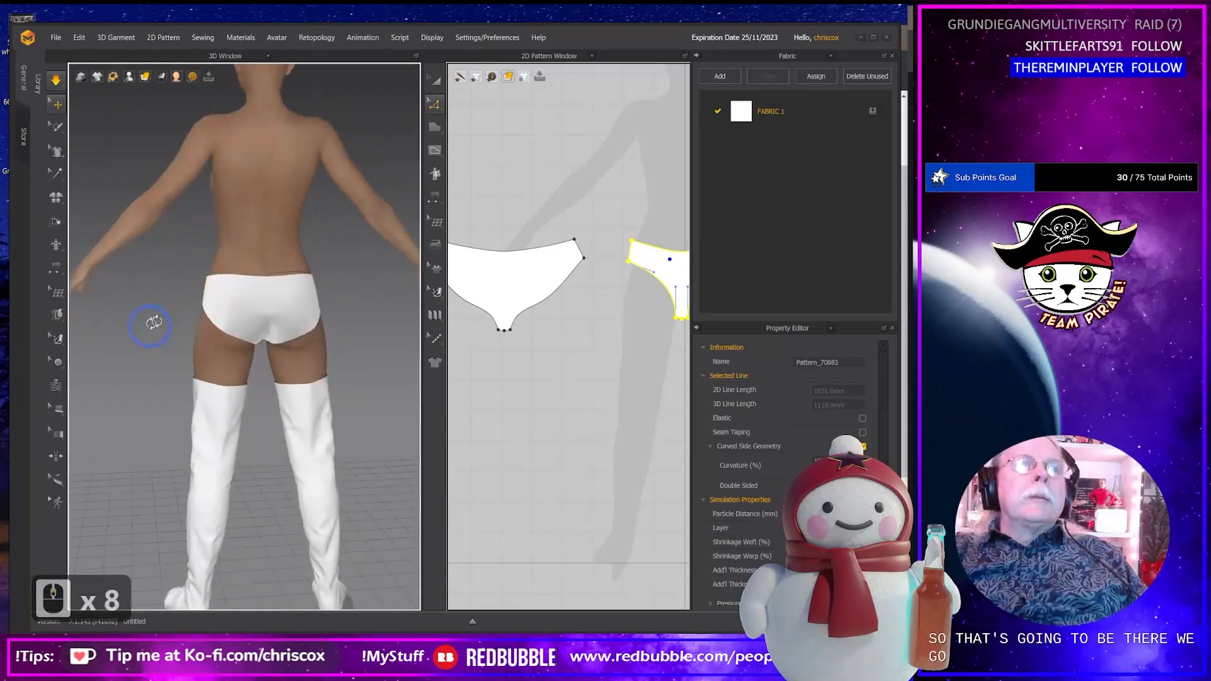
{"action": "left_click", "coordinate": [237, 275]}
{"action": "left_click_drag", "start_coordinate": [242, 281], "coordinate": [289, 276]}
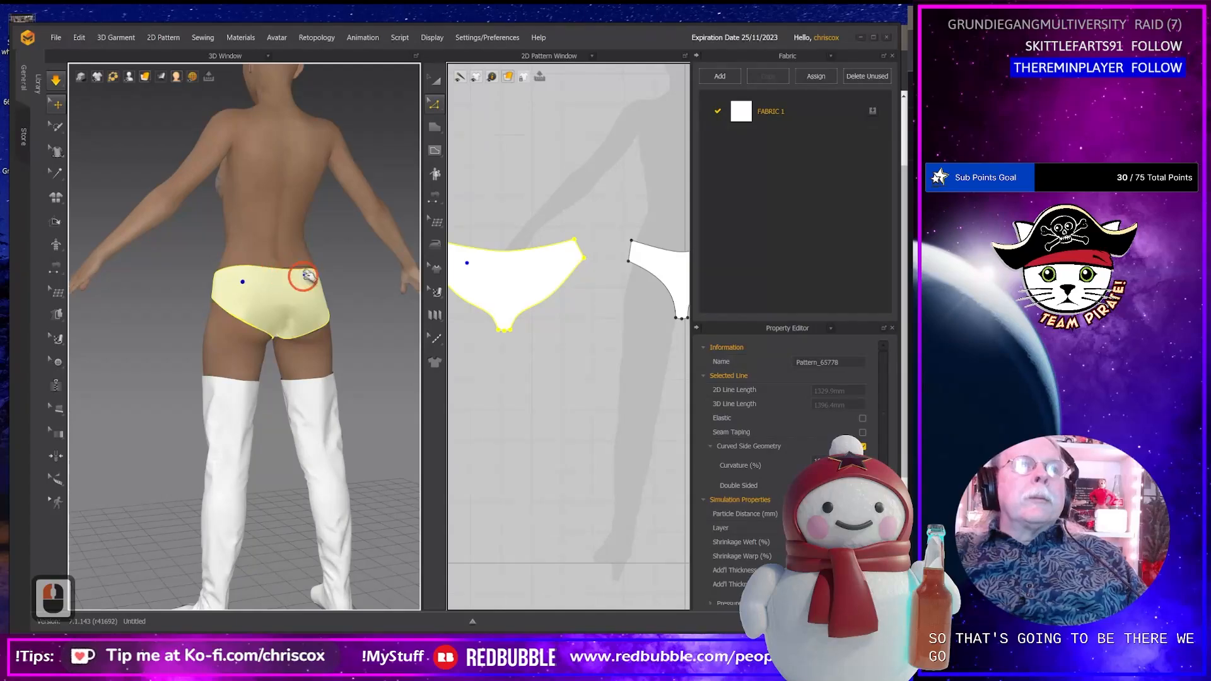
{"action": "right_click_drag", "start_coordinate": [302, 281], "coordinate": [333, 312]}
{"action": "right_click_drag", "start_coordinate": [173, 409], "coordinate": [290, 402]}
Curve the back panel's leg opening inward near the side corner, move its lower curve point toward the side, and simulate the garment.
{"action": "scroll", "coordinate": [580, 327], "scroll_direction": "down", "scroll_amount": 4}
{"action": "scroll", "coordinate": [580, 327], "scroll_direction": "up", "scroll_amount": 9}
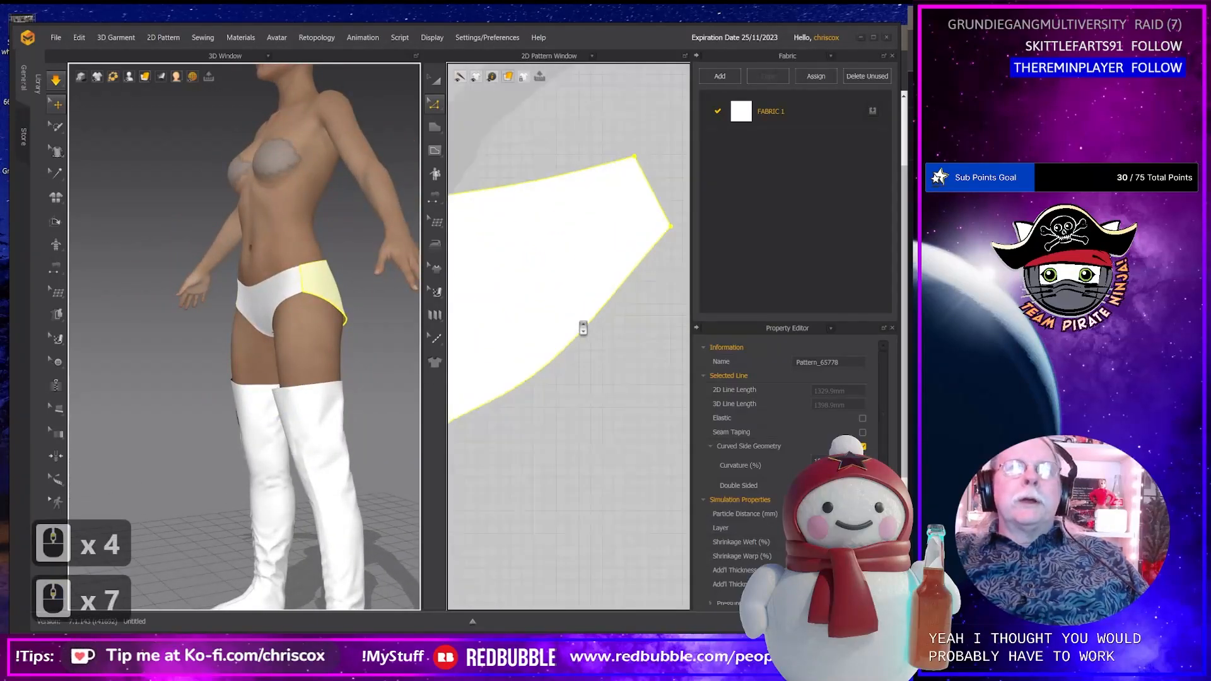
{"action": "middle_click_drag", "start_coordinate": [546, 364], "coordinate": [522, 378]}
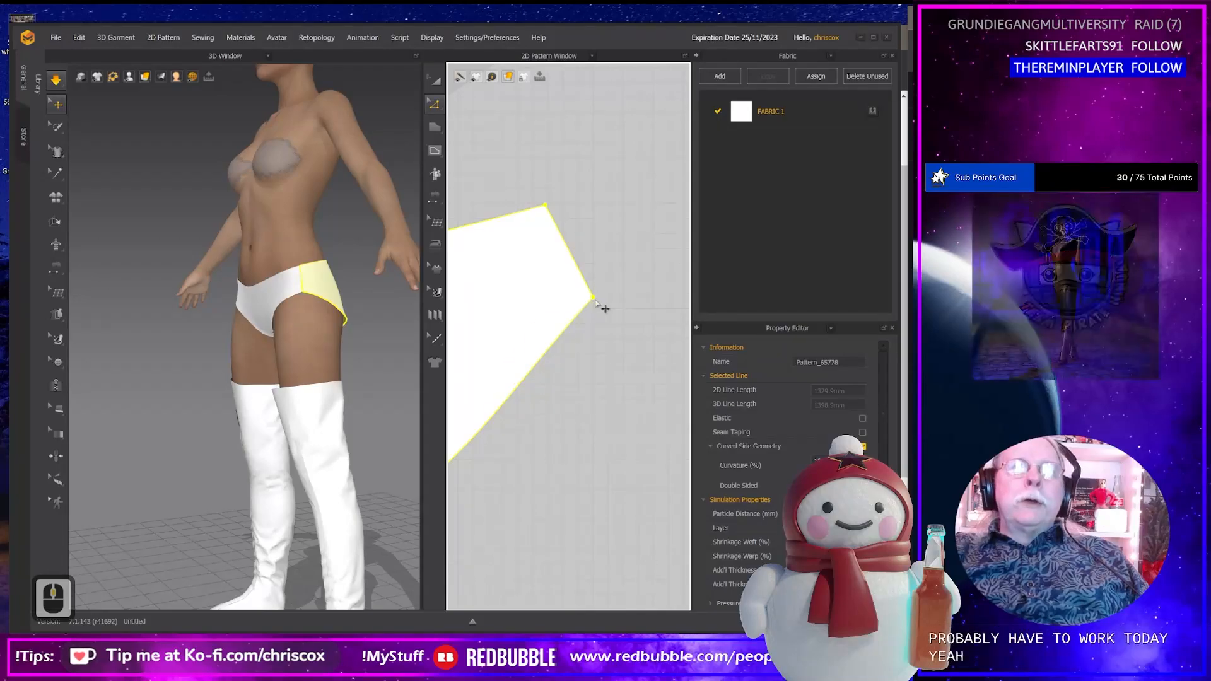
{"action": "left_click", "coordinate": [594, 297]}
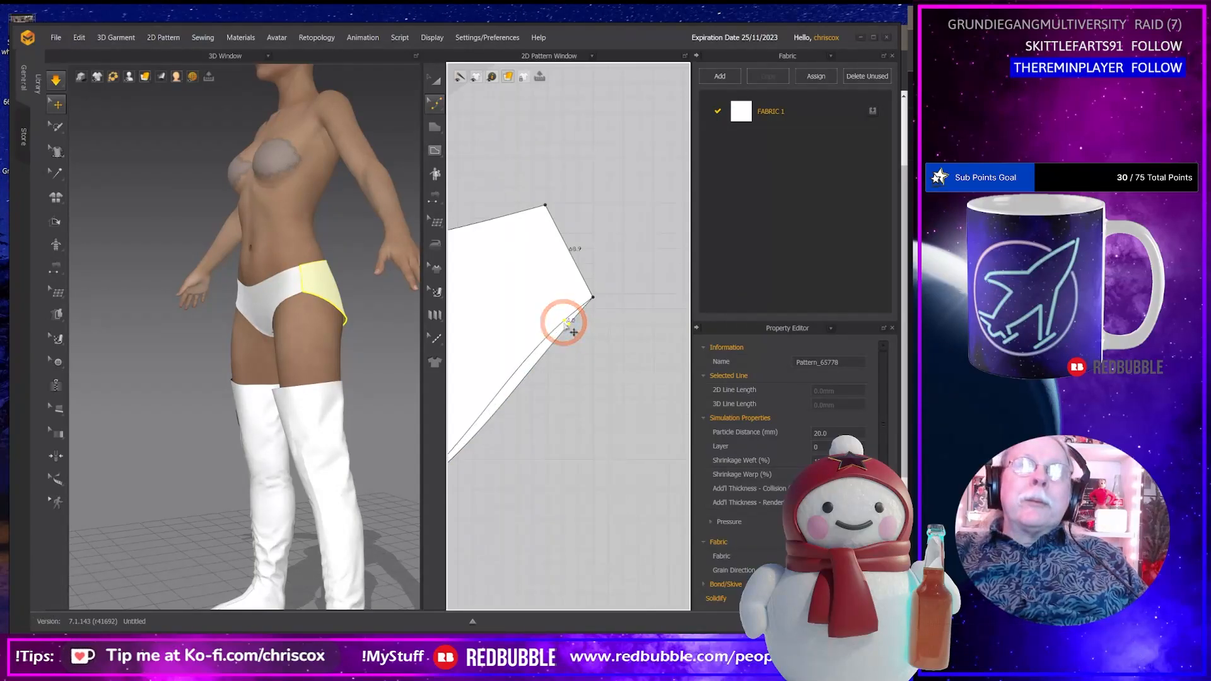
{"action": "left_click_drag", "start_coordinate": [563, 322], "coordinate": [563, 321]}
{"action": "middle_click_drag", "start_coordinate": [577, 395], "coordinate": [665, 366]}
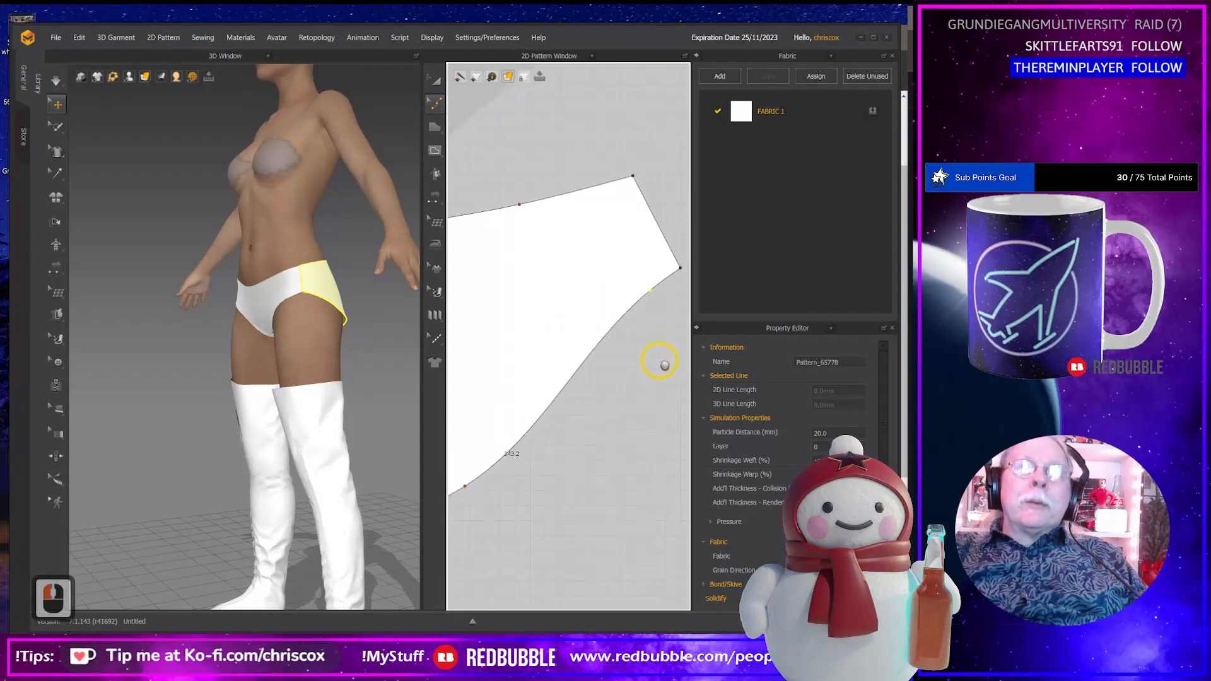
{"action": "left_click_drag", "start_coordinate": [466, 486], "coordinate": [481, 479]}
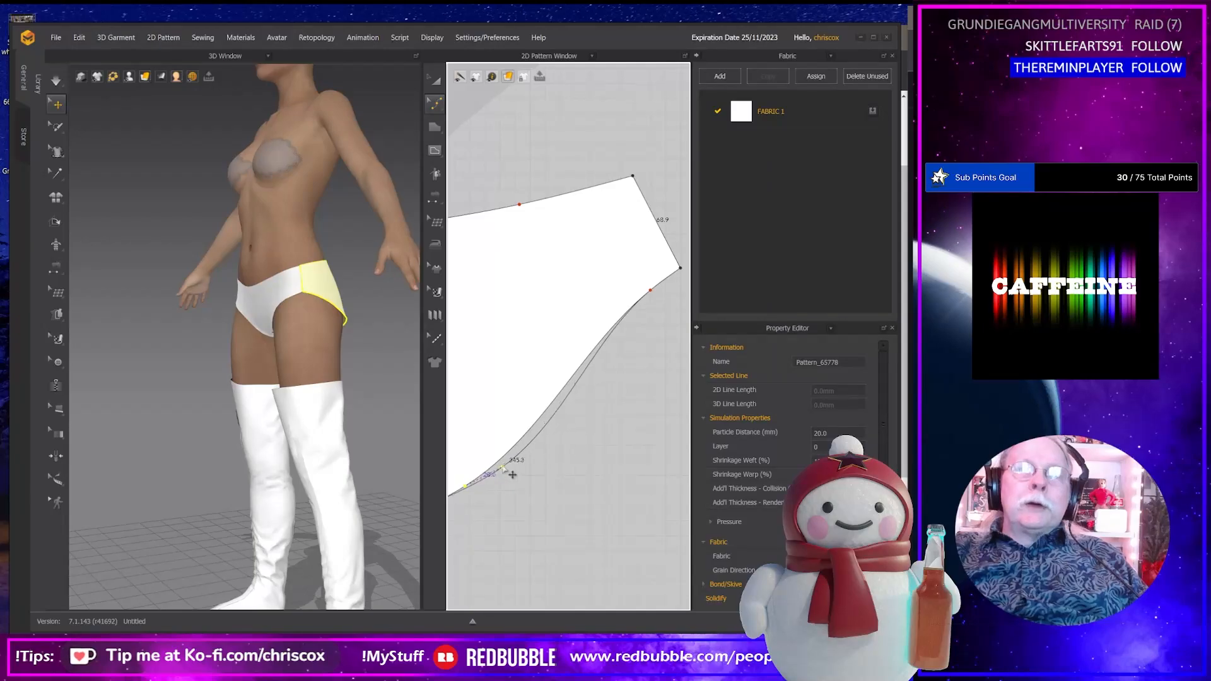
{"action": "left_click_drag", "start_coordinate": [515, 474], "coordinate": [514, 473]}
{"action": "key", "text": "space"}
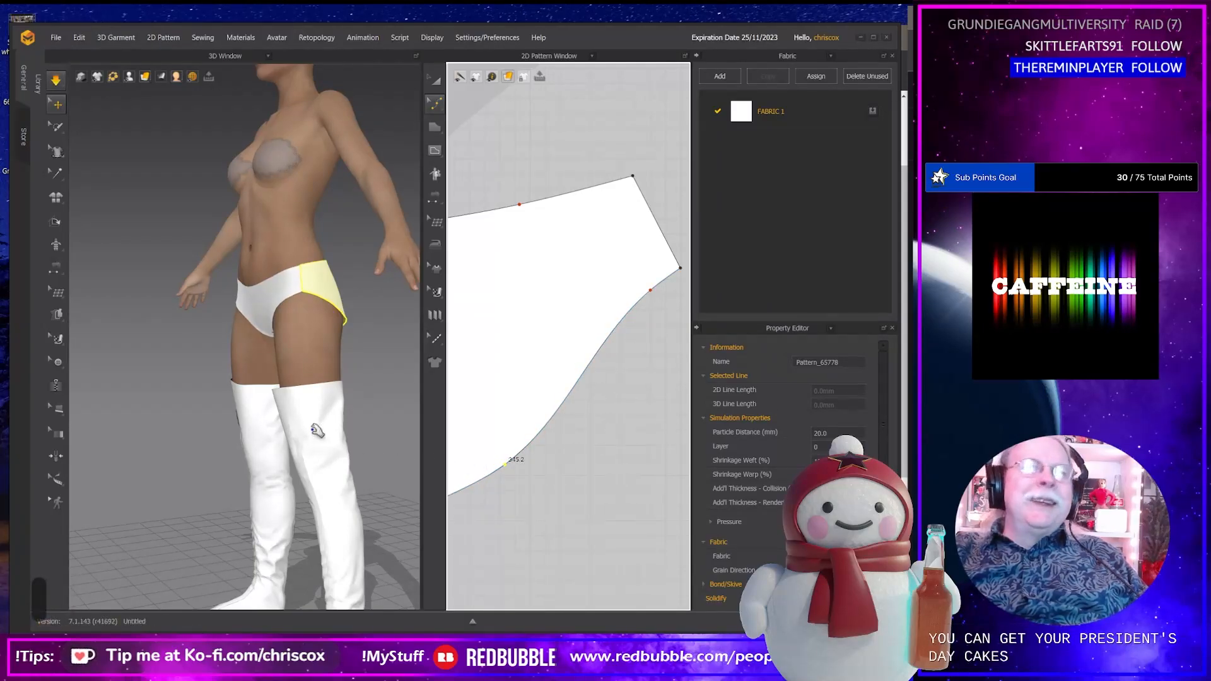
Pull the curve handle at the side corner of the front panel's left leg opening upward, making the curve about 262 mm long.
{"action": "middle_click_drag", "start_coordinate": [655, 361], "coordinate": [532, 412]}
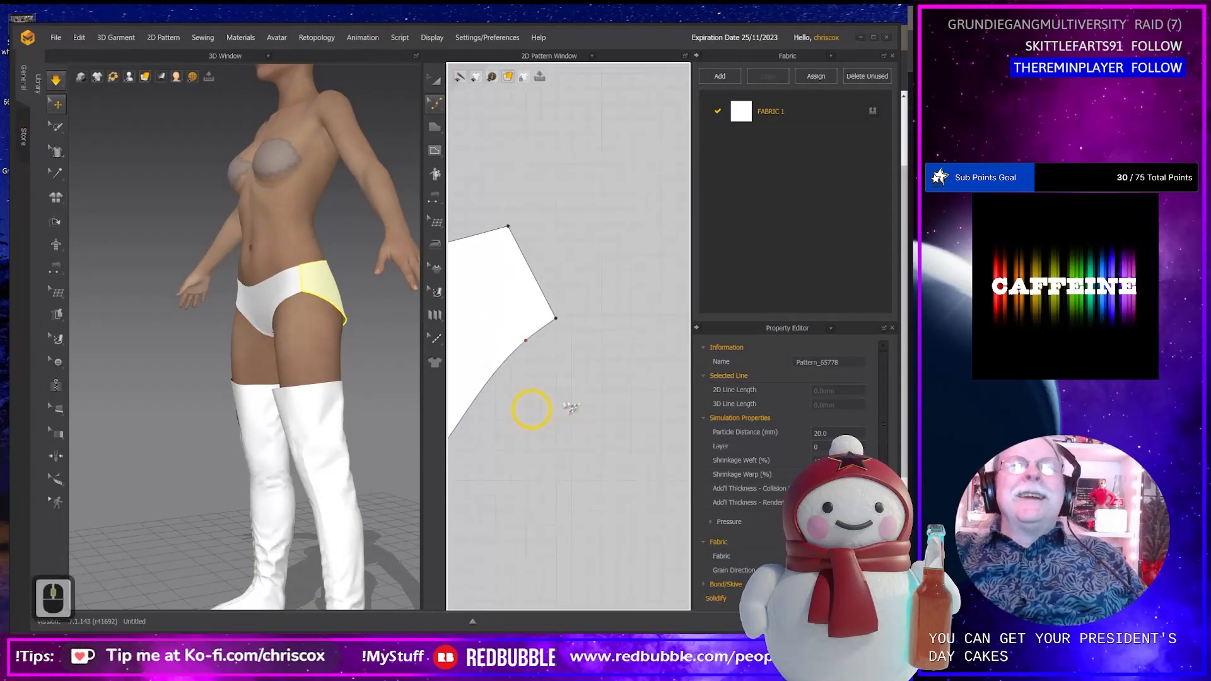
{"action": "middle_click_drag", "start_coordinate": [598, 390], "coordinate": [528, 419]}
{"action": "middle_click_drag", "start_coordinate": [638, 392], "coordinate": [471, 387]}
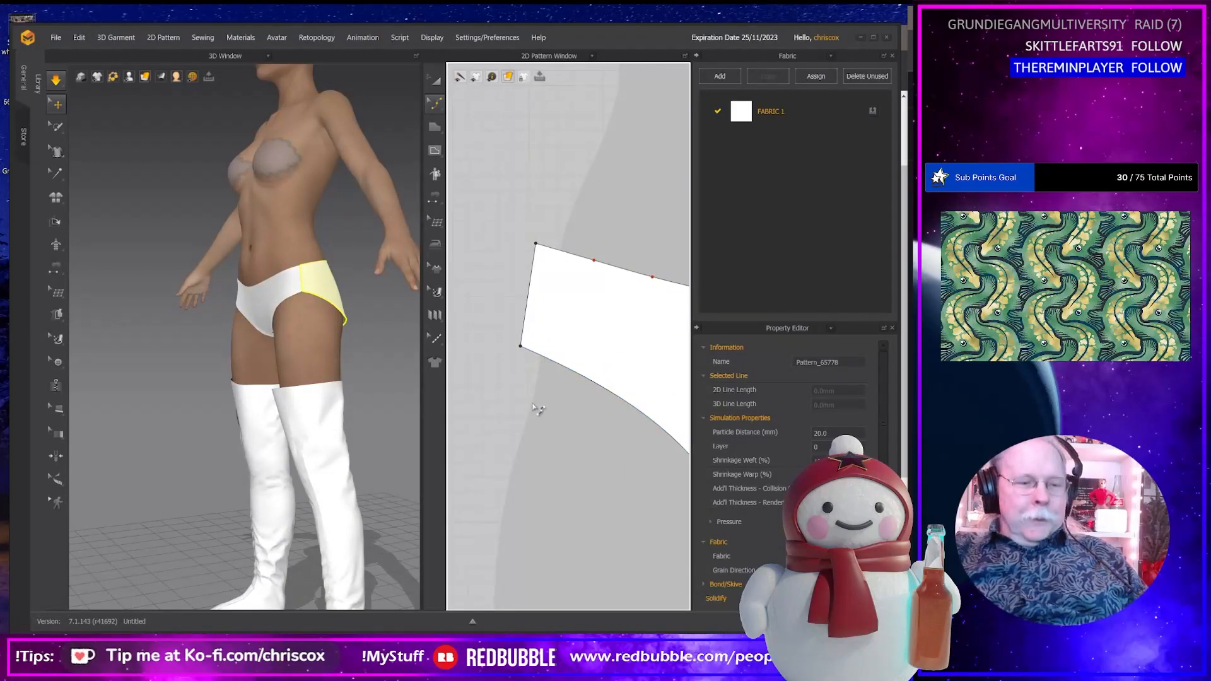
{"action": "left_click", "coordinate": [522, 346]}
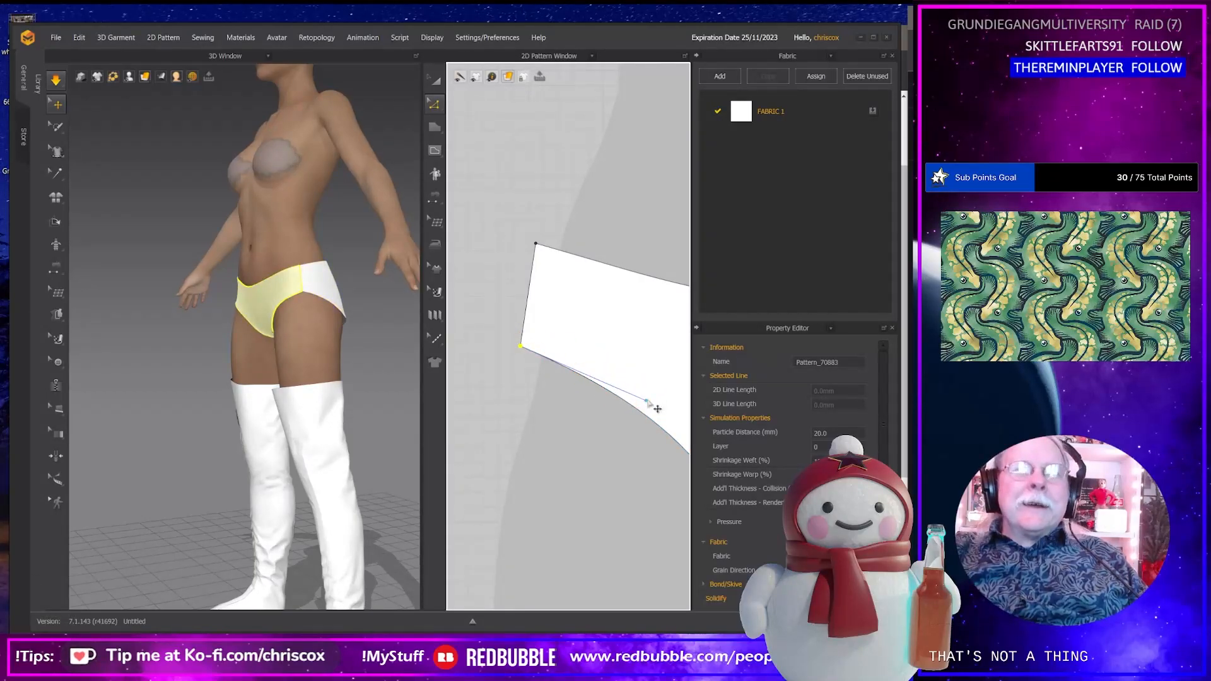
{"action": "left_click_drag", "start_coordinate": [647, 398], "coordinate": [651, 381]}
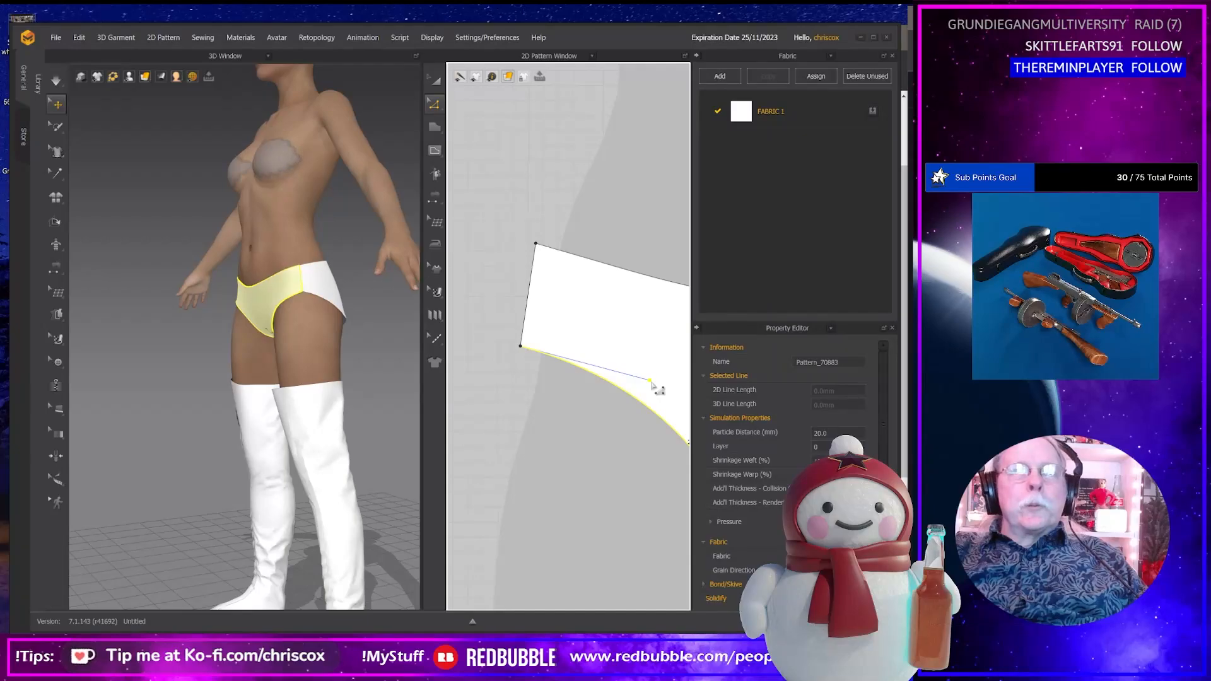
{"action": "left_click_drag", "start_coordinate": [647, 373], "coordinate": [643, 366]}
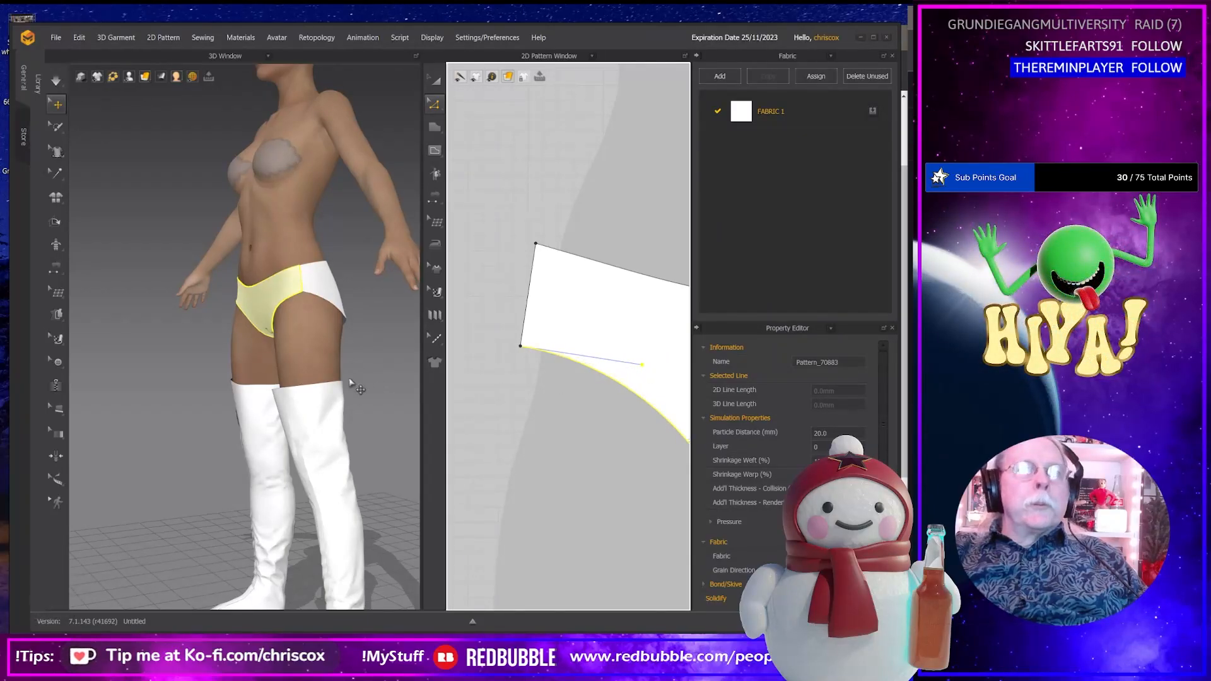
Examine the curves of both leg openings on the front panel and check the briefs on the avatar from either side.
{"action": "mouse_move", "coordinate": [351, 382]}
{"action": "right_mouse_down"}
{"action": "mouse_move", "coordinate": [475, 383]}
{"action": "mouse_move", "coordinate": [363, 381]}
{"action": "right_mouse_up"}
{"action": "scroll", "coordinate": [558, 447], "scroll_direction": "up", "scroll_amount": 2}
{"action": "scroll", "coordinate": [559, 447], "scroll_direction": "down", "scroll_amount": 5}
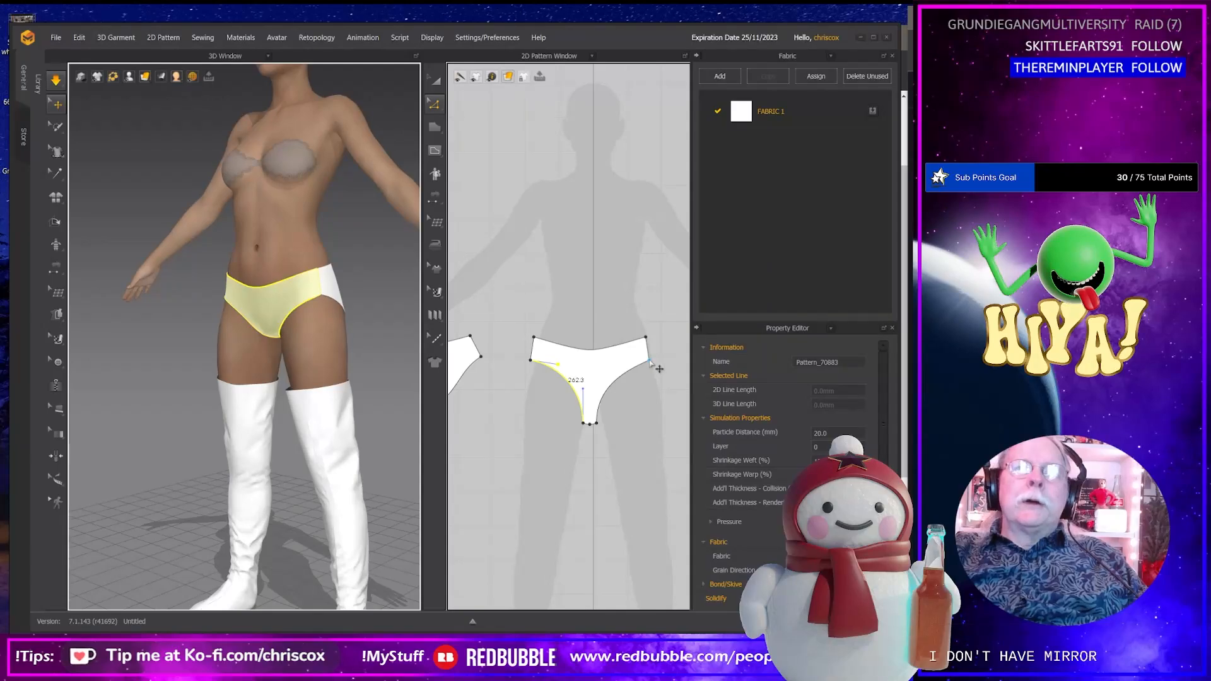
{"action": "left_click", "coordinate": [649, 360]}
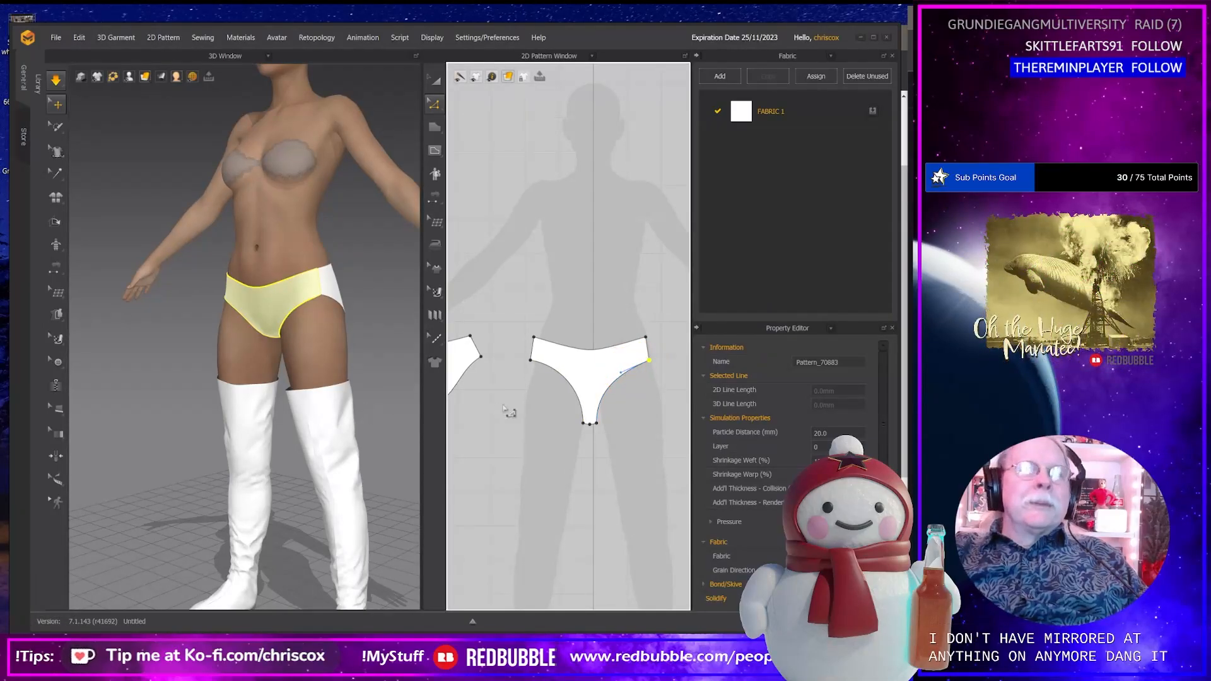
{"action": "scroll", "coordinate": [521, 423], "scroll_direction": "up", "scroll_amount": 3}
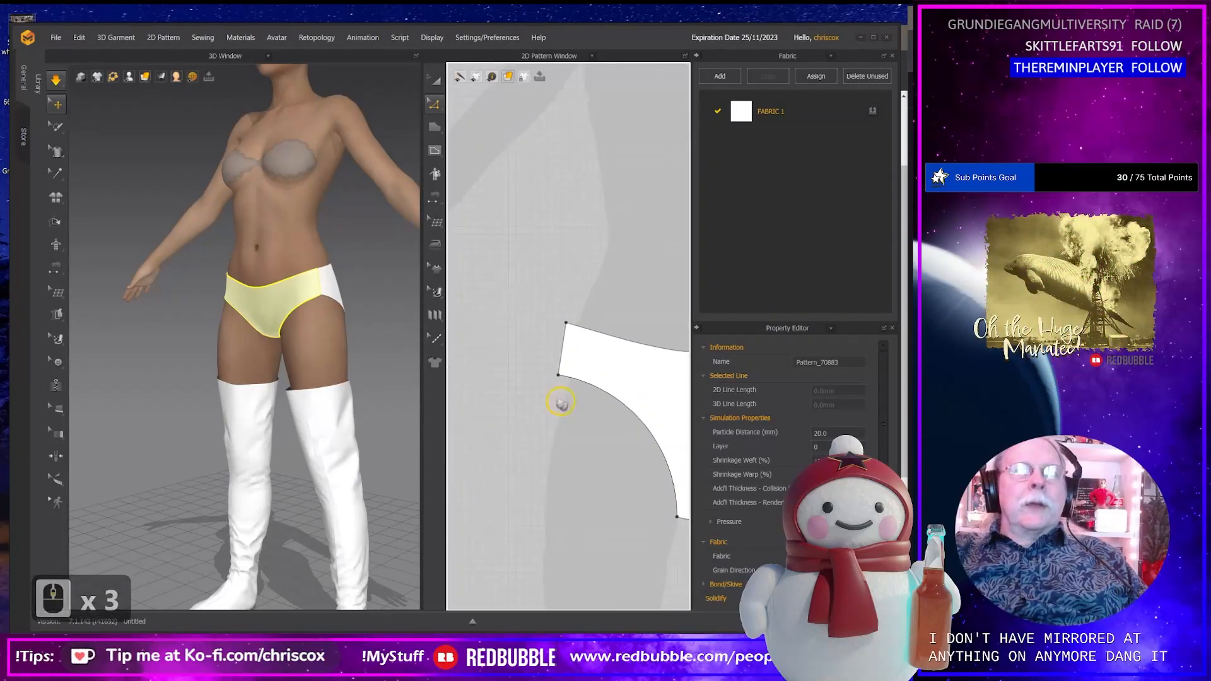
{"action": "middle_click_drag", "start_coordinate": [563, 400], "coordinate": [517, 384]}
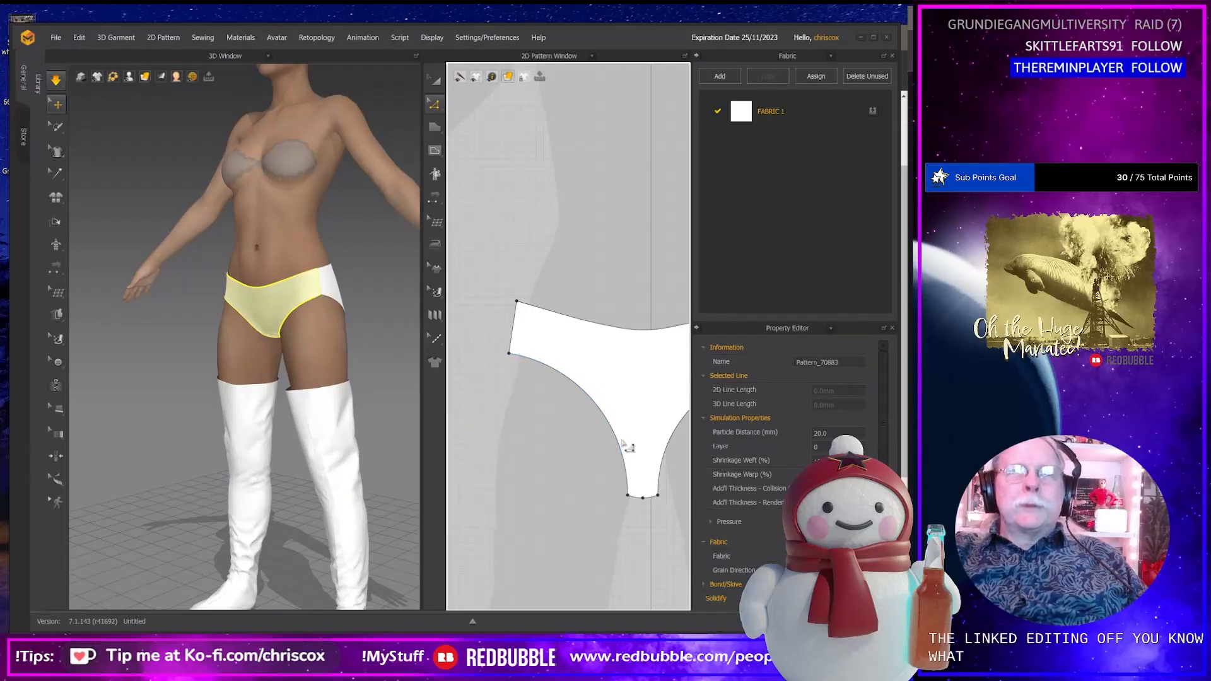
{"action": "right_click_drag", "start_coordinate": [262, 407], "coordinate": [383, 388]}
{"action": "right_click_drag", "start_coordinate": [281, 296], "coordinate": [252, 360]}
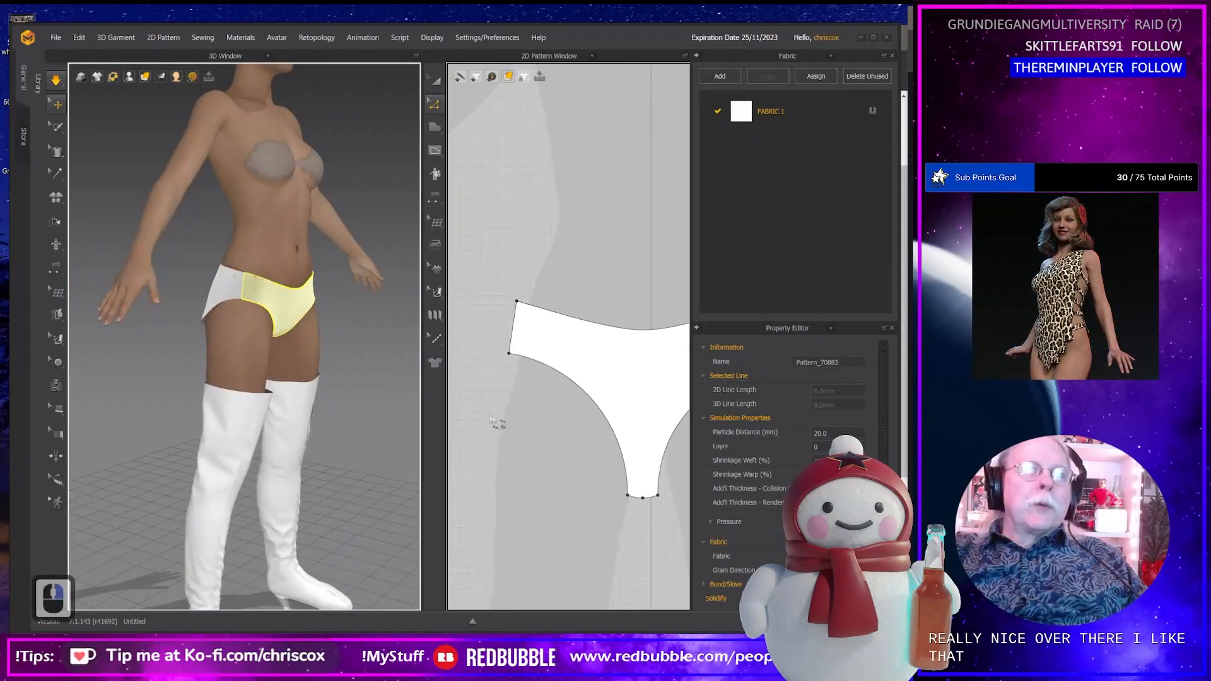
{"action": "middle_click_drag", "start_coordinate": [499, 424], "coordinate": [475, 417]}
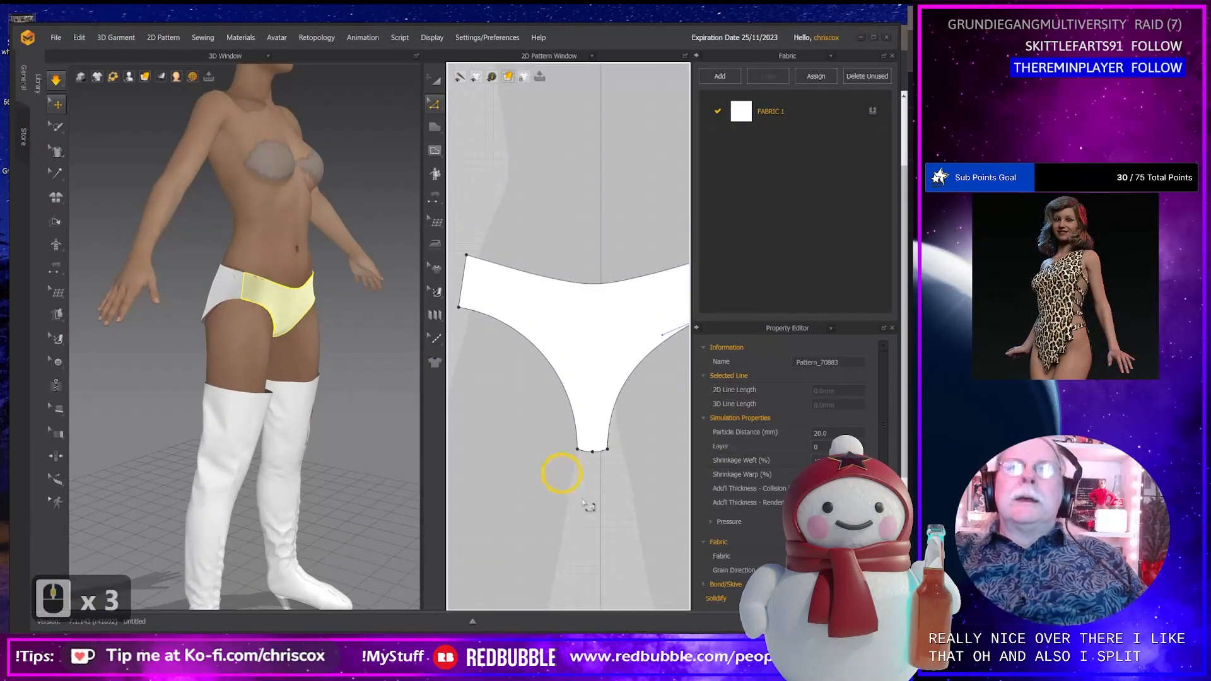
Draw a vertical internal line down the center of the front panel, from the crotch edge up to the waistline.
{"action": "key", "text": "g"}
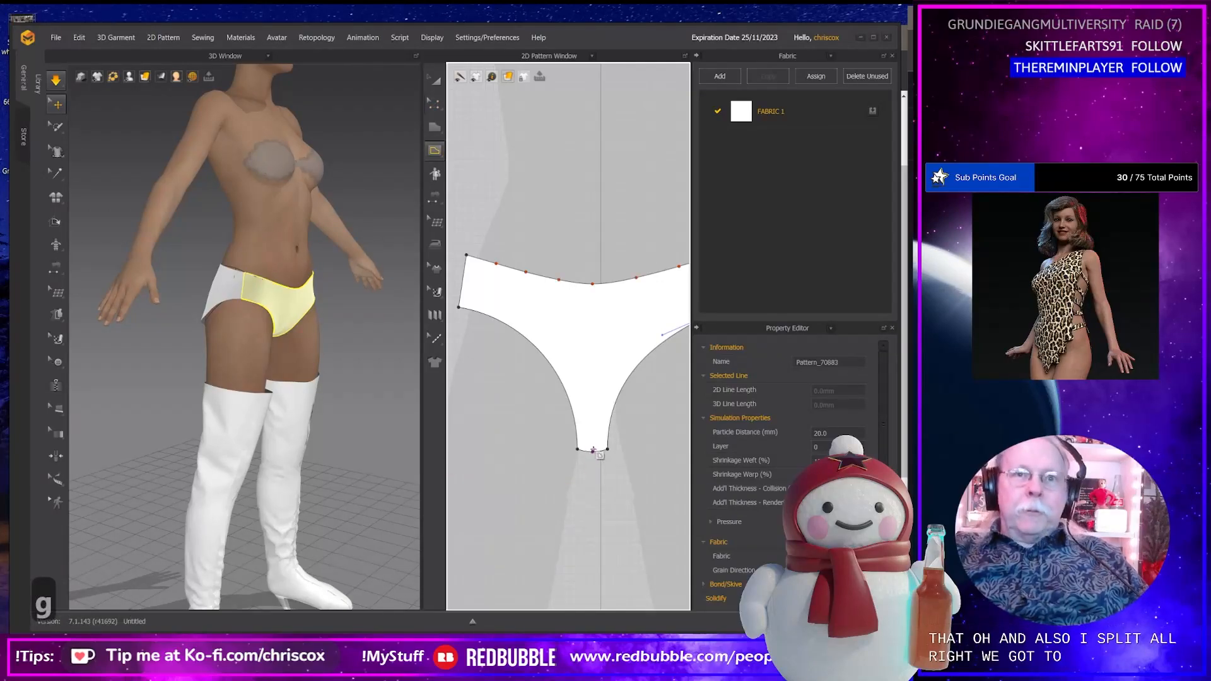
{"action": "left_click", "coordinate": [594, 452]}
{"action": "key", "text": "shift"}
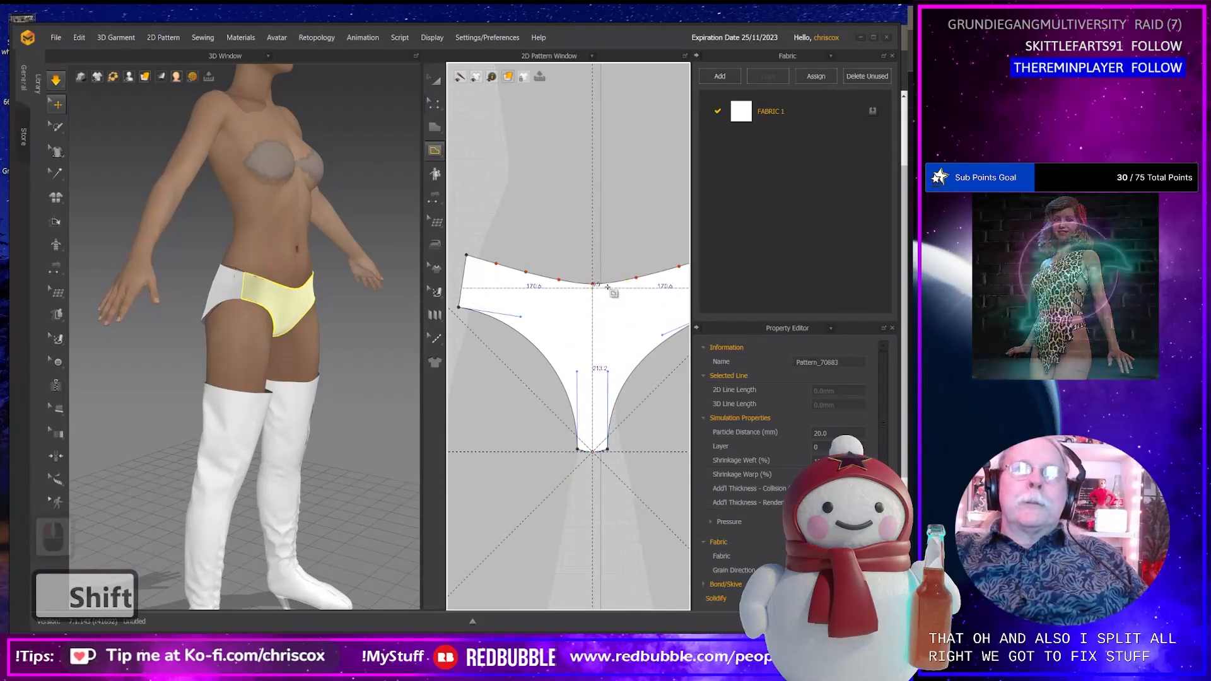
{"action": "double_click", "coordinate": [594, 285], "text": "shift"}
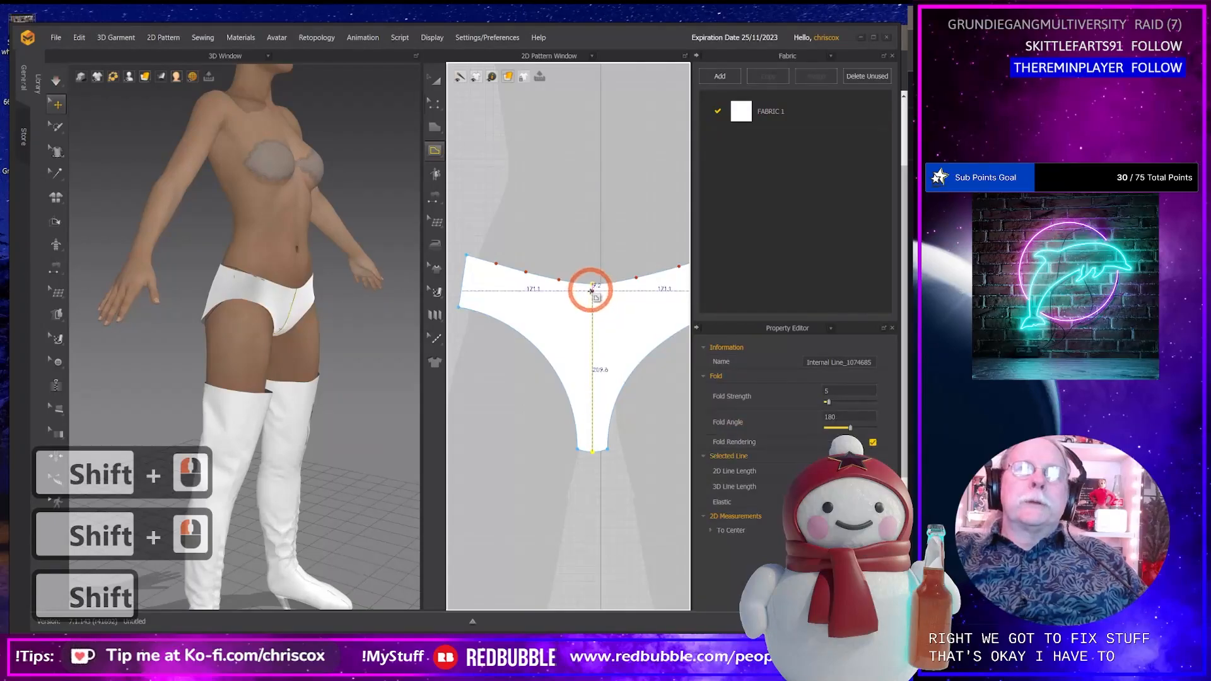
Cut the front panel along its center line and delete the half with the unedited leg opening.
{"action": "key", "text": "z"}
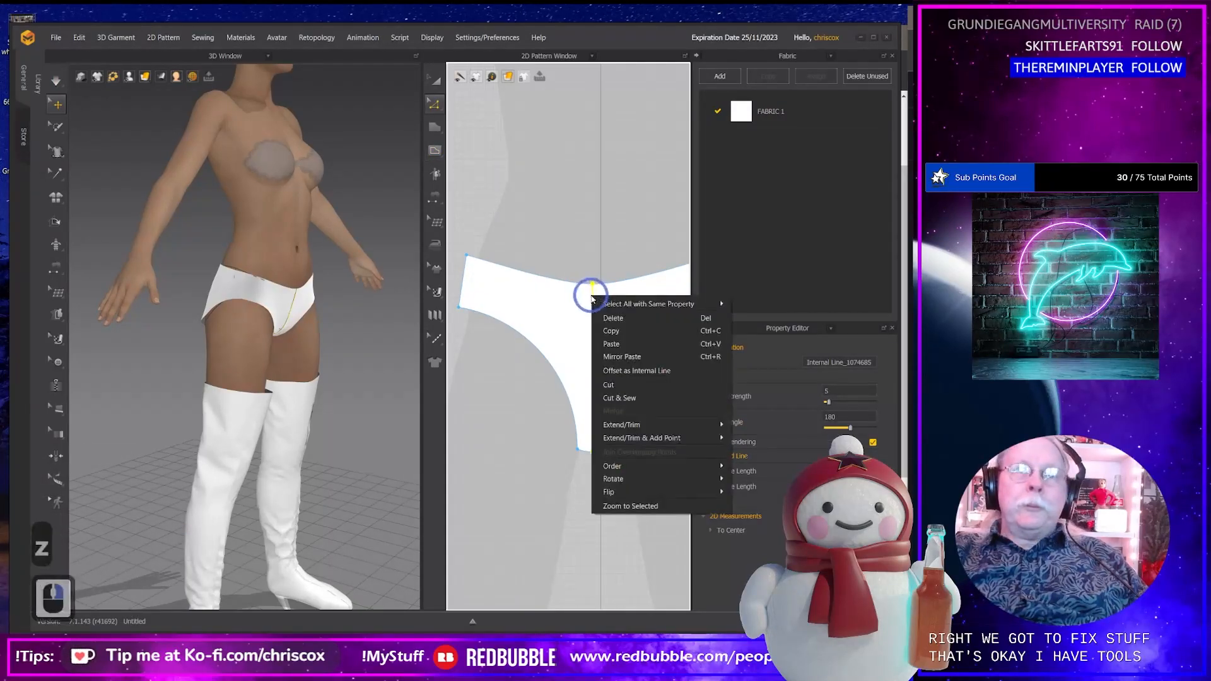
{"action": "right_click", "coordinate": [591, 296]}
{"action": "left_click", "coordinate": [609, 386]}
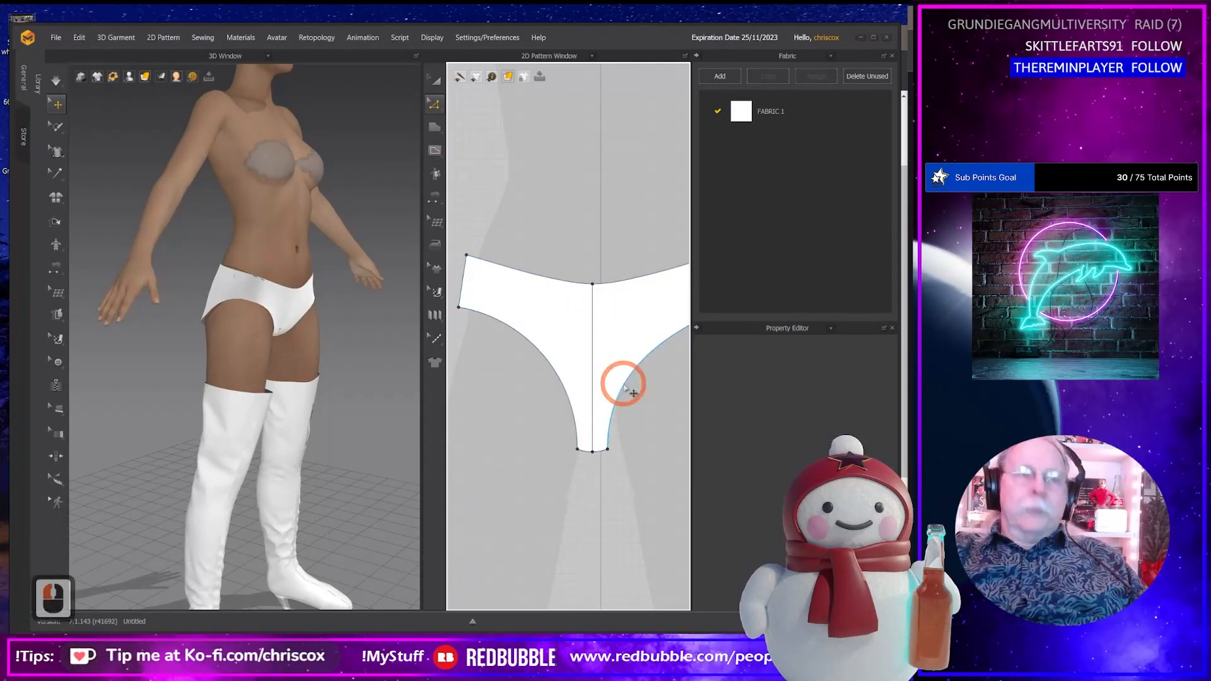
{"action": "left_click", "coordinate": [630, 352]}
{"action": "key", "text": "Delete"}
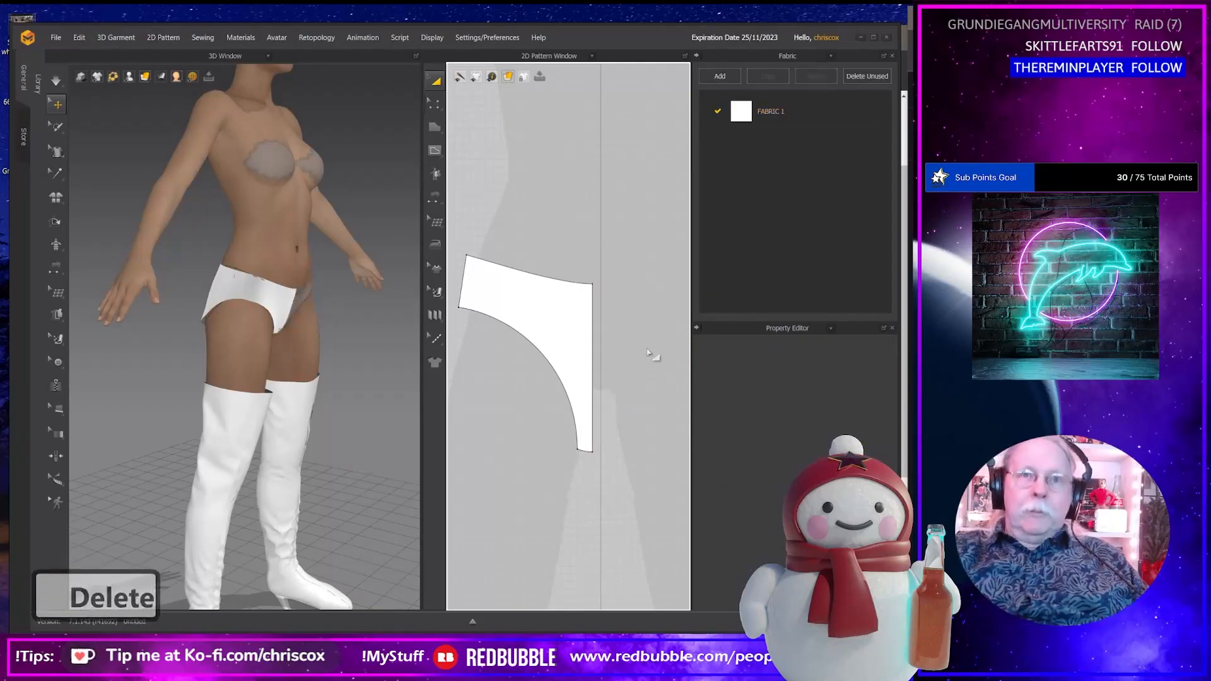
Draw a vertical internal line down the center of the back panel, from the crotch edge up to the waistline.
{"action": "middle_click_drag", "start_coordinate": [573, 442], "coordinate": [671, 438]}
{"action": "middle_click_drag", "start_coordinate": [548, 470], "coordinate": [686, 467]}
{"action": "middle_click_drag", "start_coordinate": [523, 470], "coordinate": [653, 440]}
{"action": "middle_click_drag", "start_coordinate": [524, 449], "coordinate": [560, 472]}
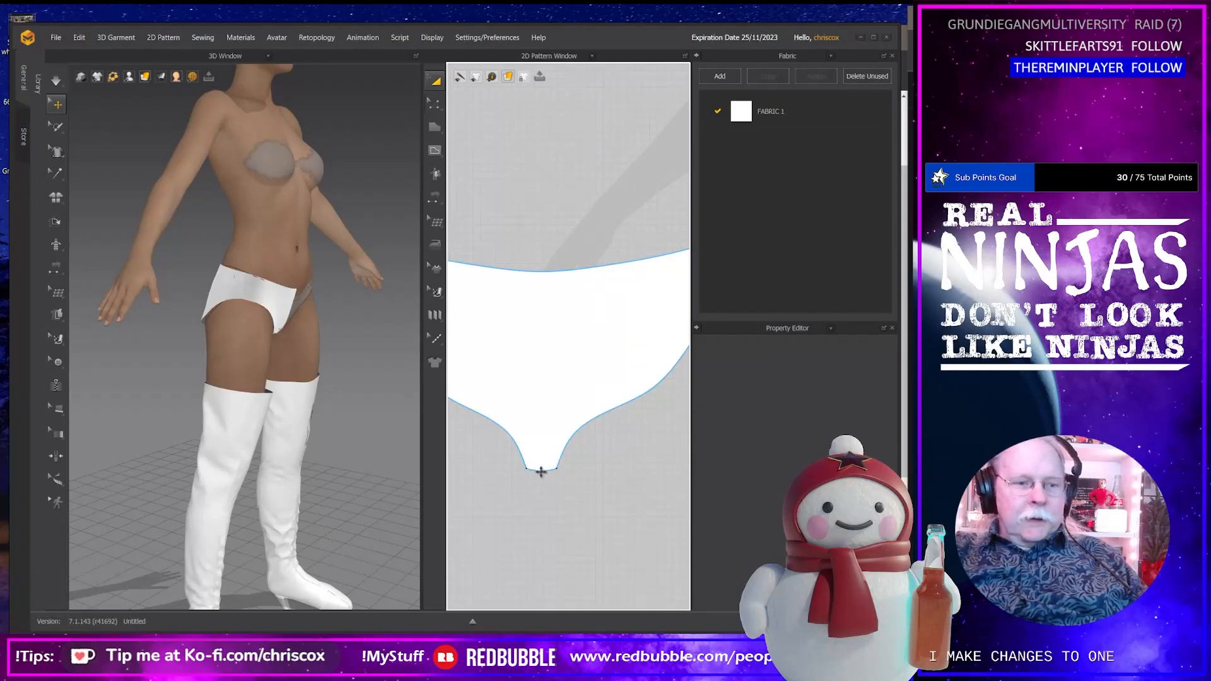
{"action": "left_click", "coordinate": [541, 471]}
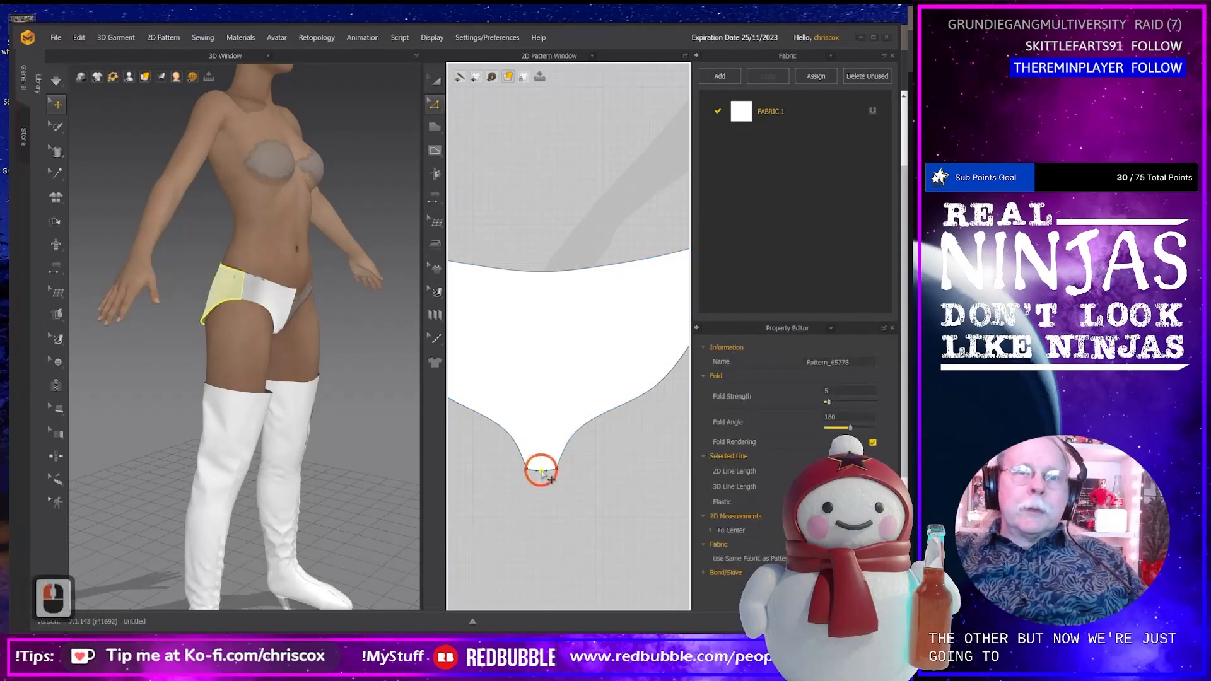
{"action": "key", "text": "g"}
{"action": "left_click", "coordinate": [541, 471]}
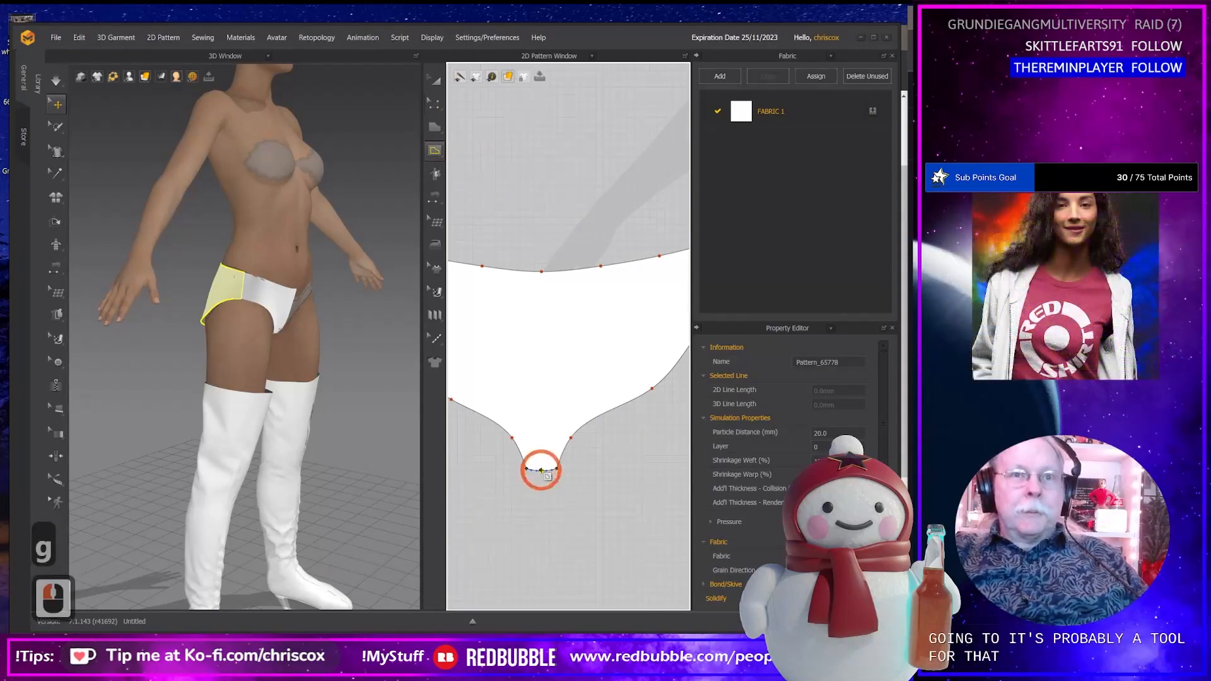
{"action": "left_click", "coordinate": [541, 272], "text": "shift"}
{"action": "left_click", "coordinate": [541, 272], "text": "shift"}
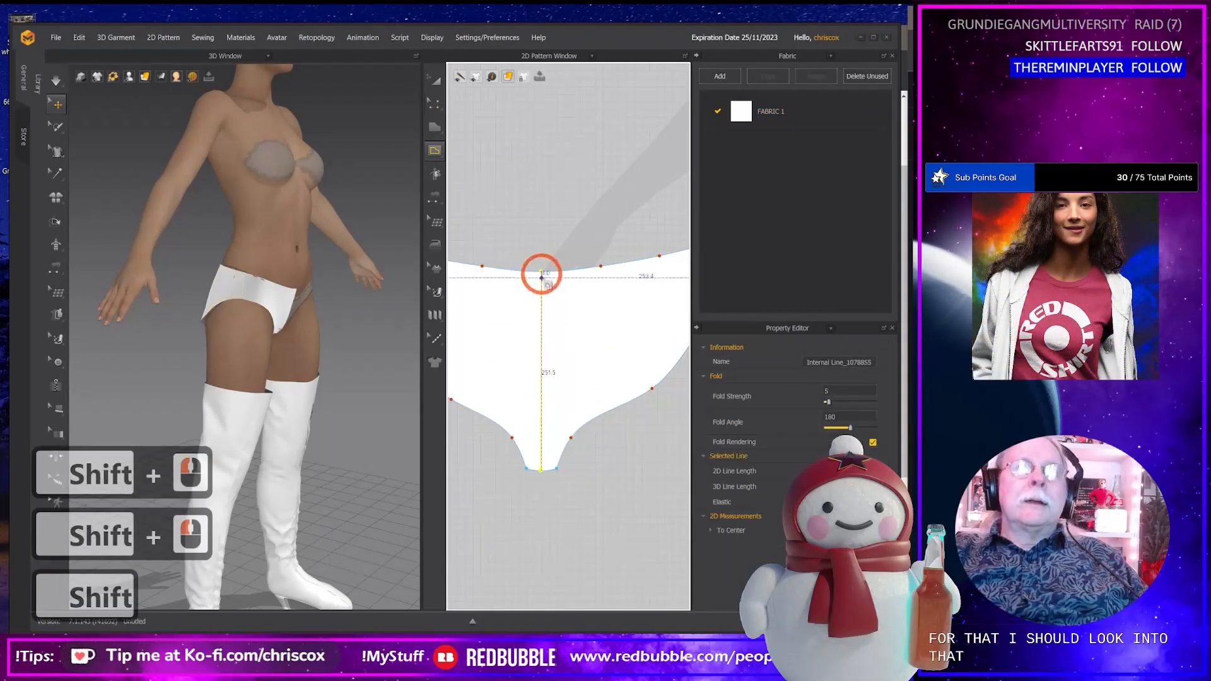
Cut the back panel along its center line, extending the line to the pattern boundaries, and delete the half left of the line.
{"action": "key", "text": "z"}
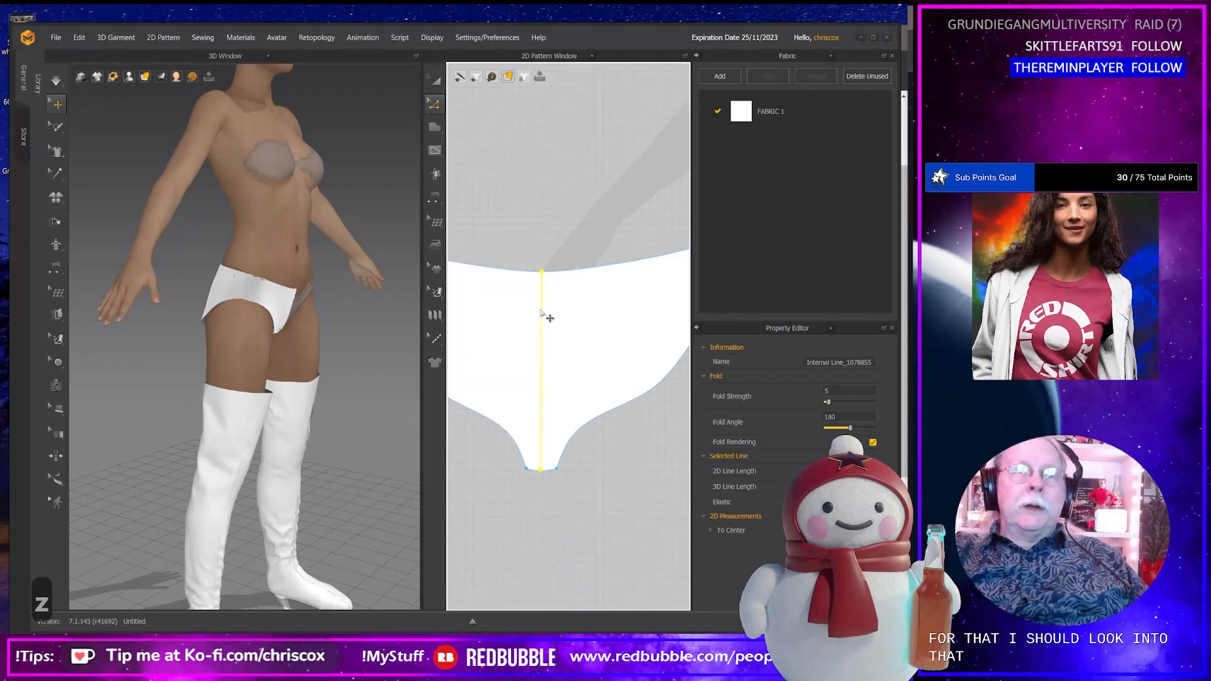
{"action": "right_click", "coordinate": [541, 312]}
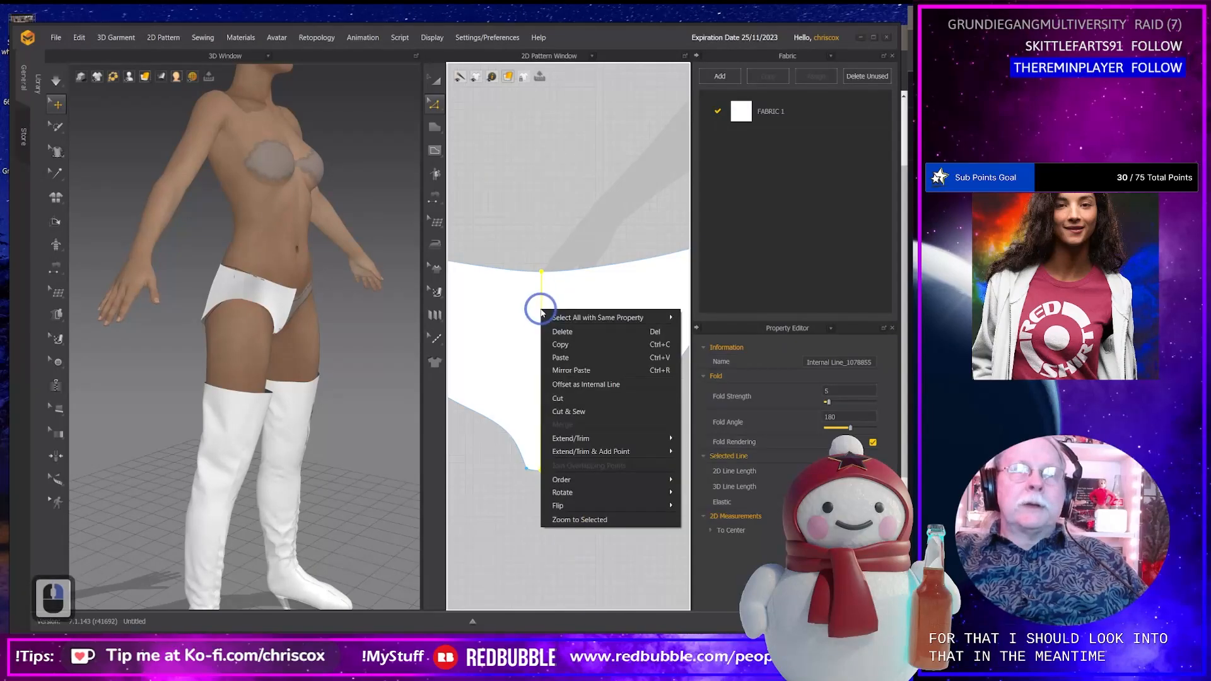
{"action": "left_click", "coordinate": [565, 414]}
{"action": "left_click", "coordinate": [402, 350]}
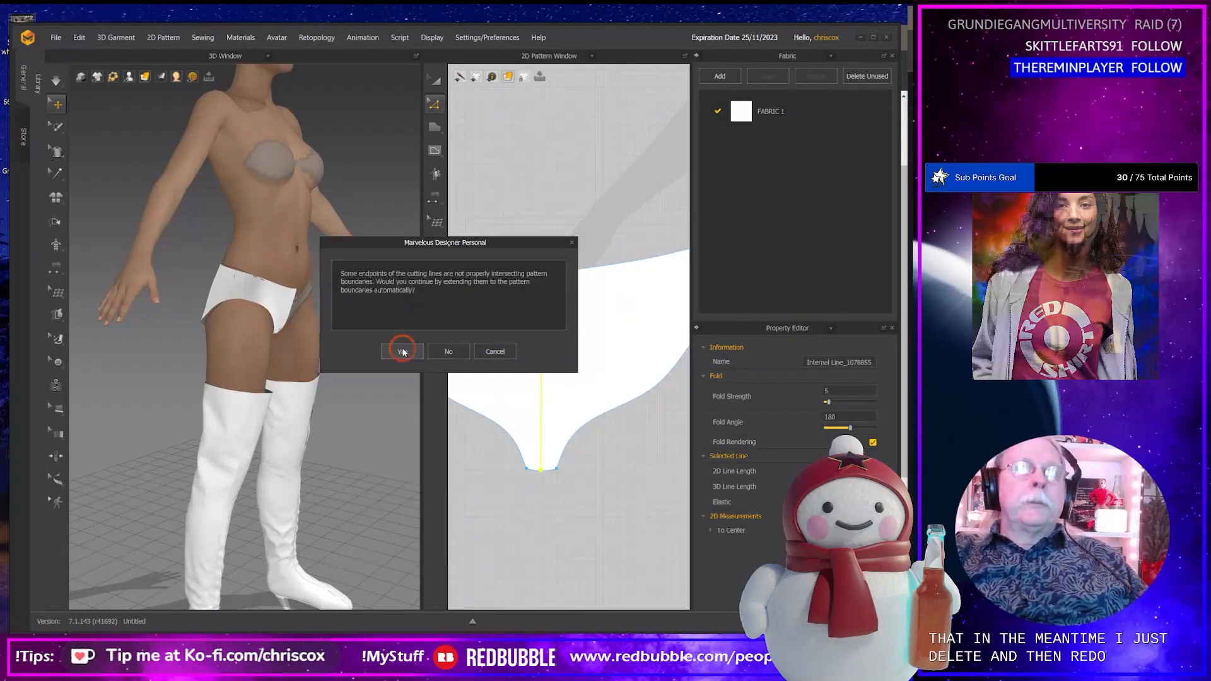
{"action": "left_click", "coordinate": [485, 356]}
{"action": "left_click", "coordinate": [490, 352]}
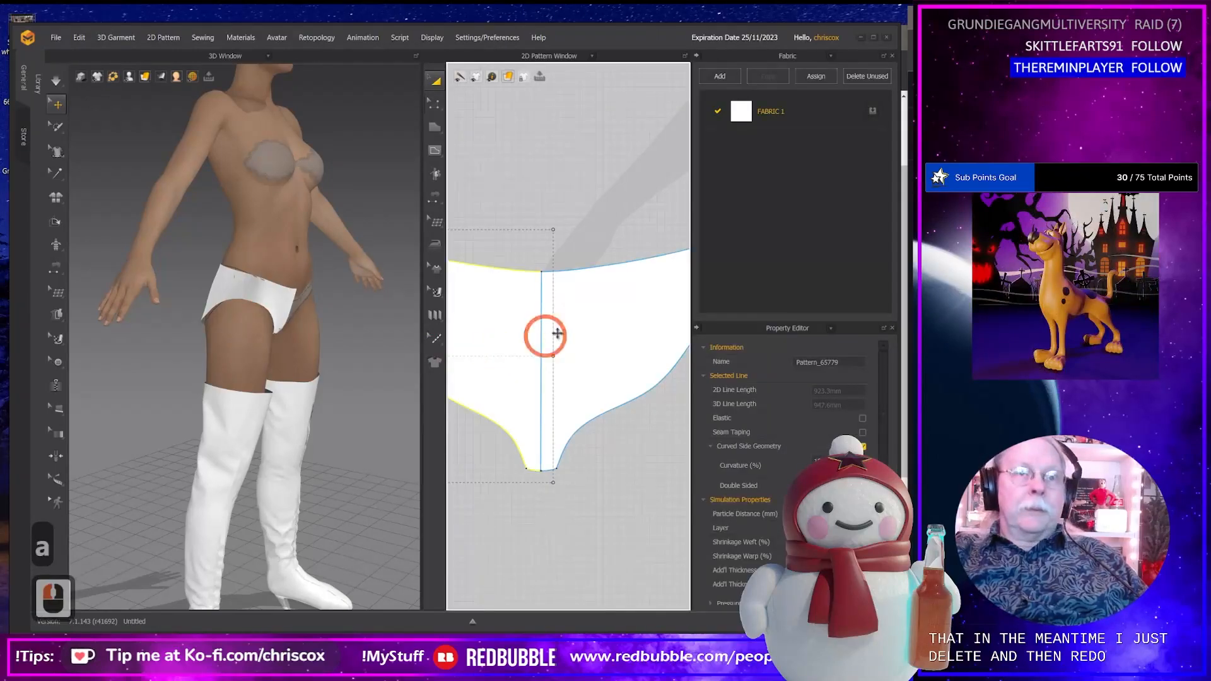
{"action": "key", "text": "Delete"}
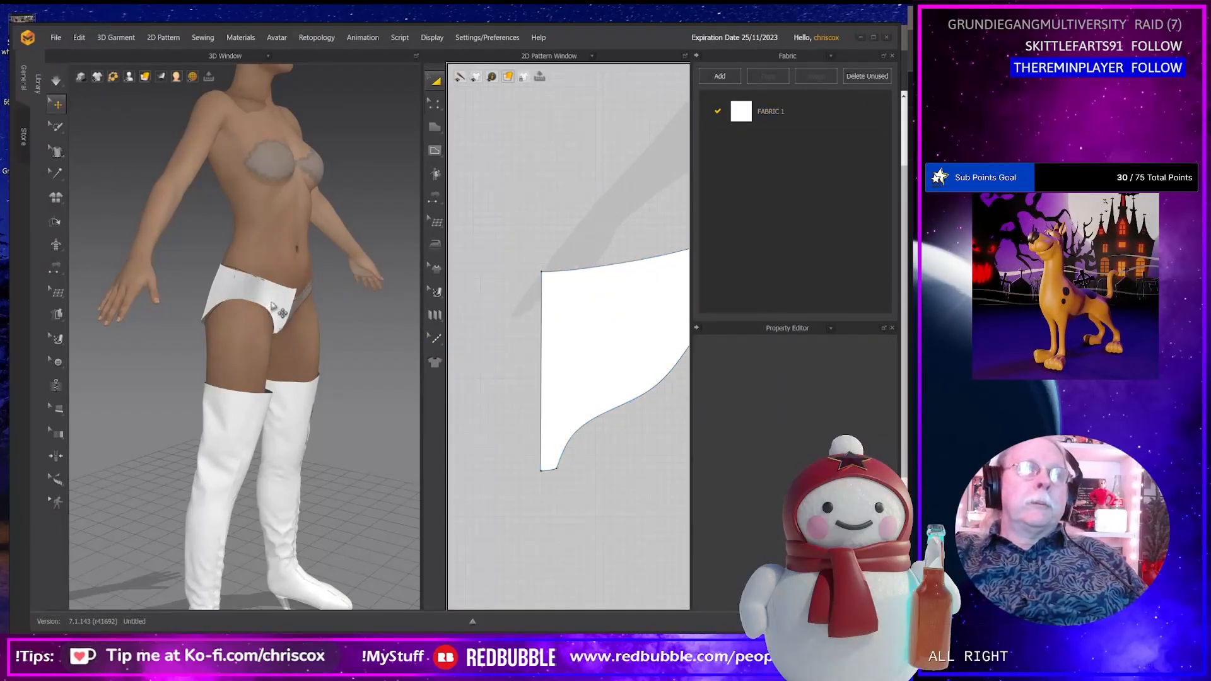
Select the remaining front and back half panels together.
{"action": "left_click", "coordinate": [276, 311]}
{"action": "right_click_drag", "start_coordinate": [276, 311], "coordinate": [378, 335]}
{"action": "left_click", "coordinate": [230, 317], "text": "shift"}
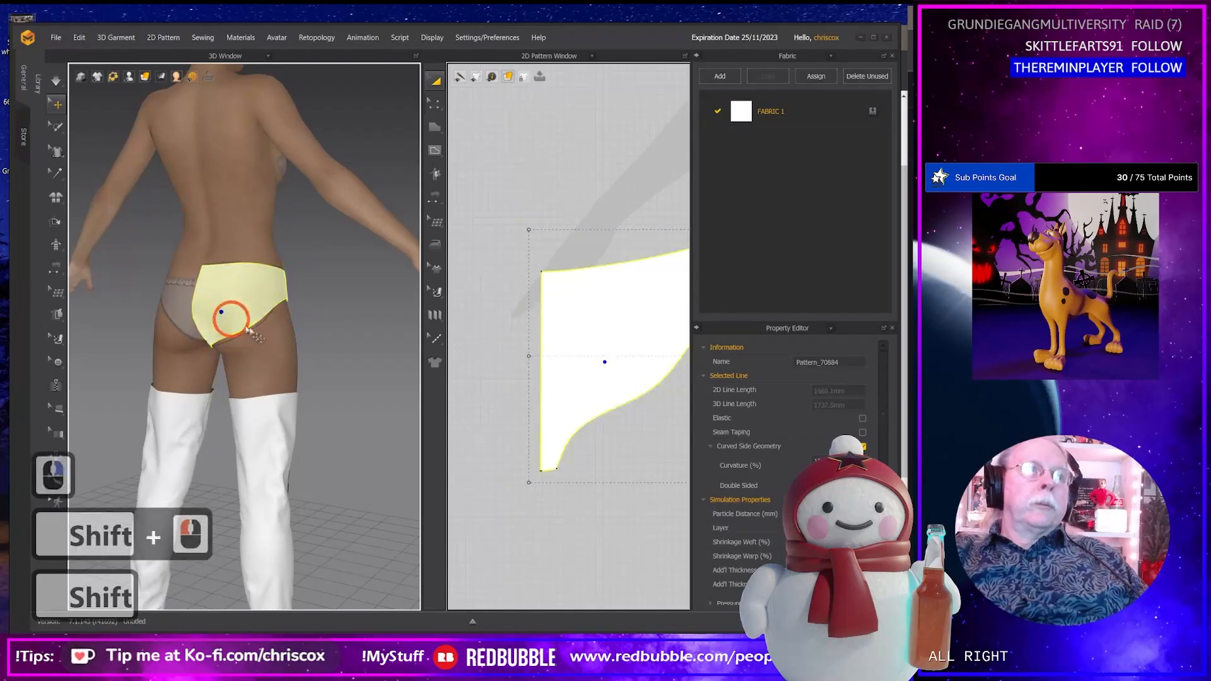
{"action": "scroll", "coordinate": [595, 405], "scroll_direction": "down", "scroll_amount": 2}
{"action": "scroll", "coordinate": [565, 435], "scroll_direction": "down", "scroll_amount": 4}
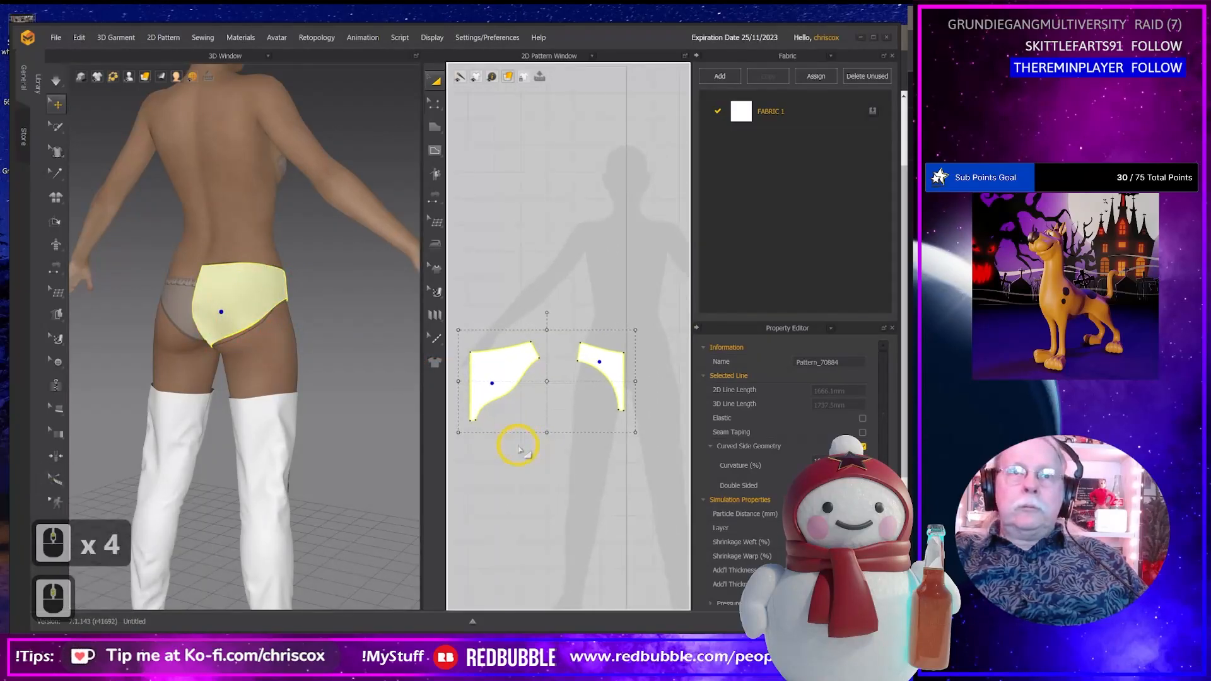
{"action": "key", "text": "ctrl+c"}
{"action": "key", "text": "ctrl+v"}
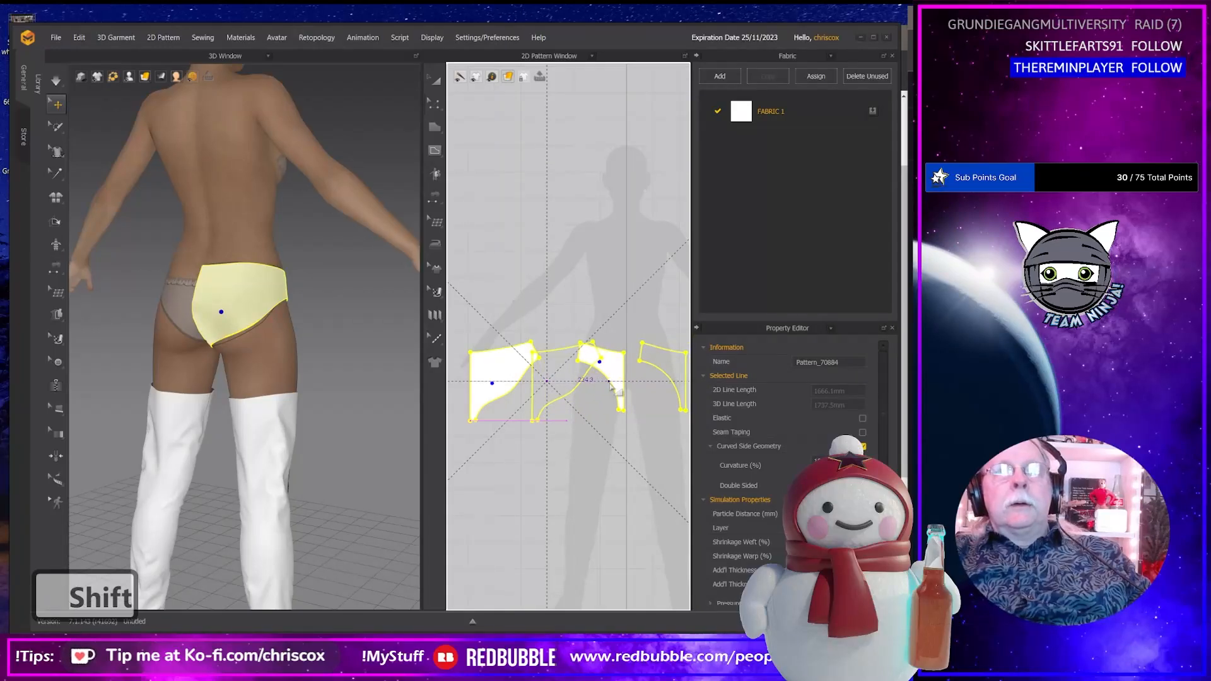
{"action": "left_click", "coordinate": [609, 382]}
{"action": "key", "text": "ctrl+z"}
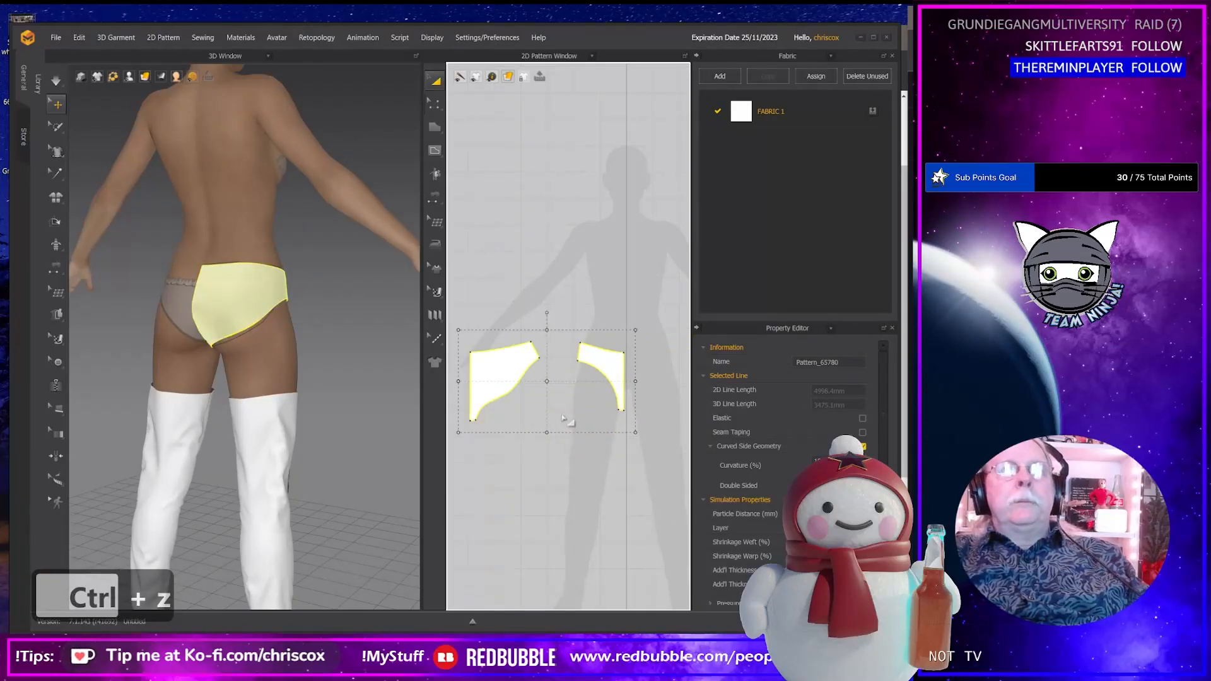
Create linked symmetric copies of both half panels and place the mirrored front half just beside the original front half.
{"action": "key", "text": "ctrl+c"}
{"action": "key", "text": "ctrl+d"}
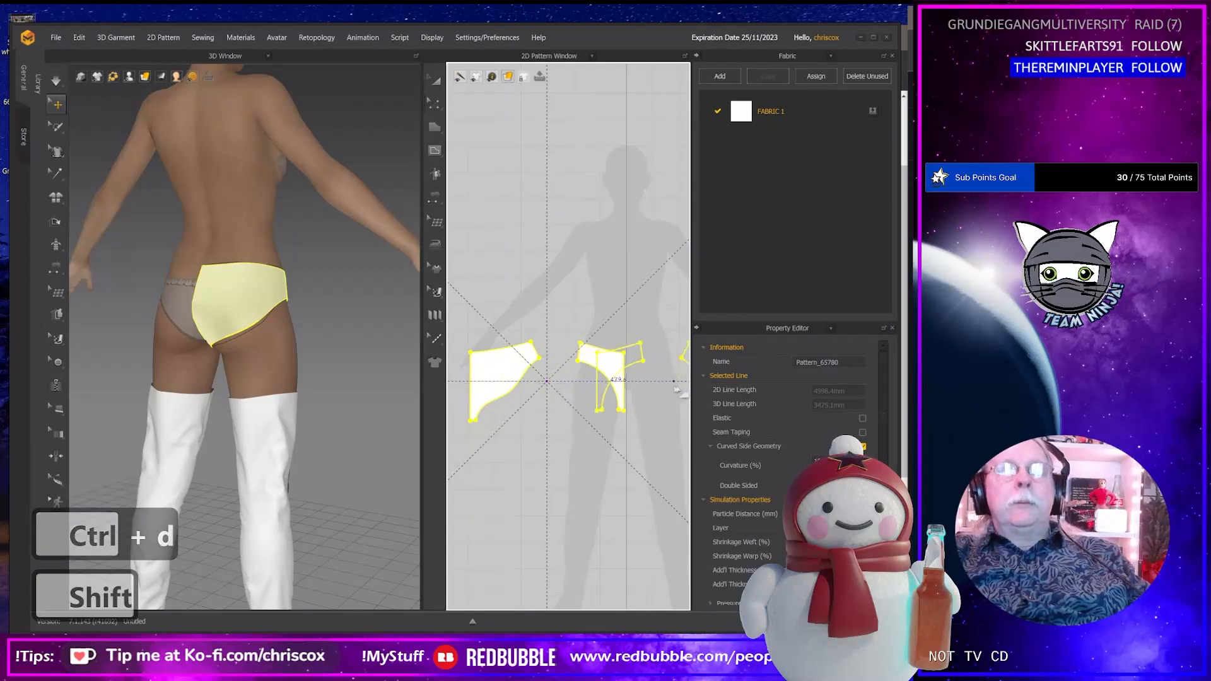
{"action": "left_click", "coordinate": [680, 386], "text": "shift"}
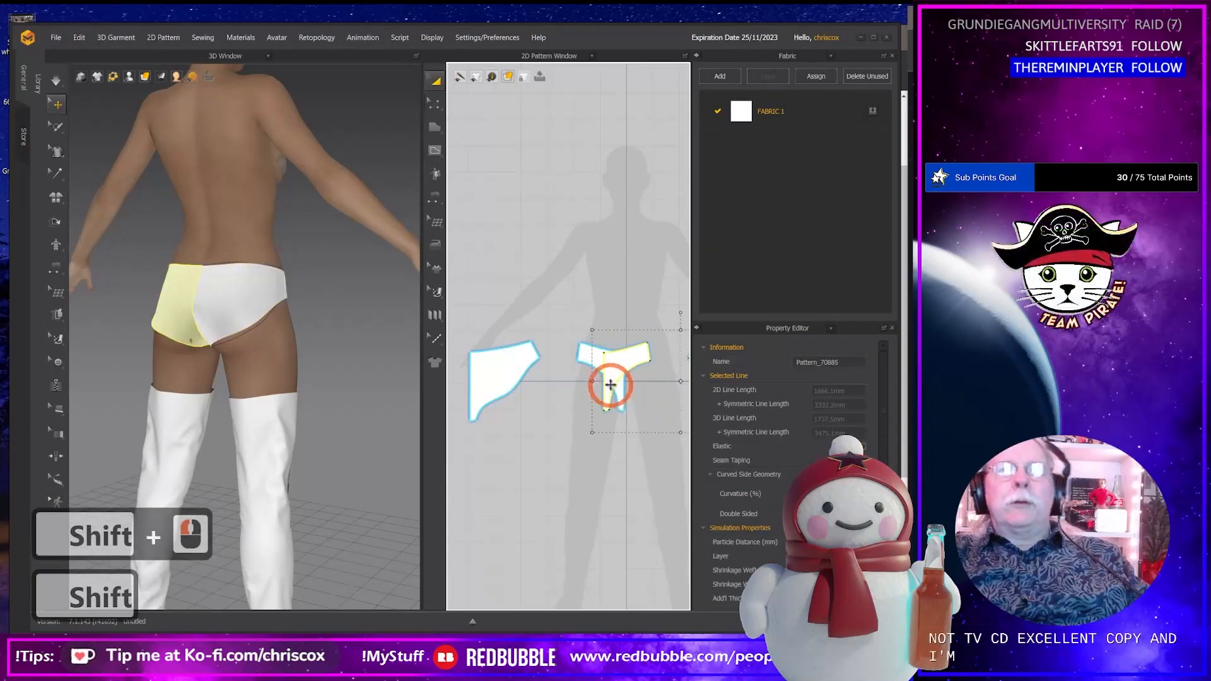
{"action": "left_click_drag", "start_coordinate": [614, 380], "coordinate": [643, 385], "text": "shift"}
{"action": "left_click", "coordinate": [573, 427]}
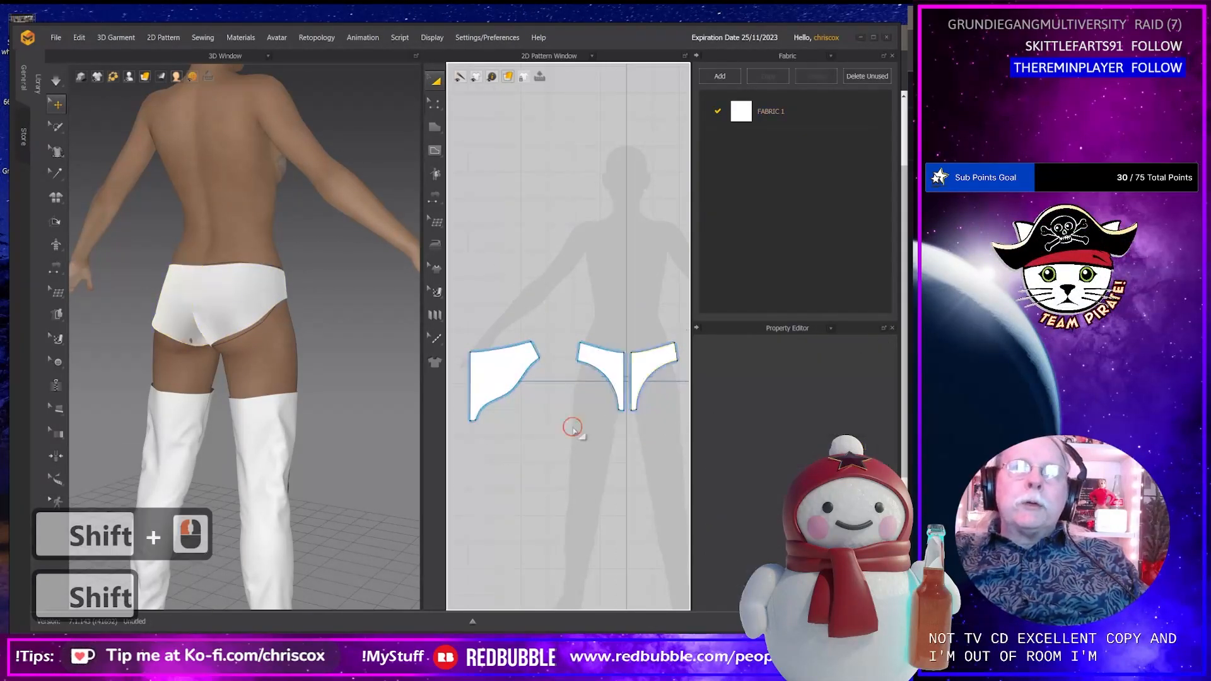
Arrange the original and mirrored back halves on either side of the two front halves.
{"action": "left_click_drag", "start_coordinate": [508, 384], "coordinate": [527, 379]}
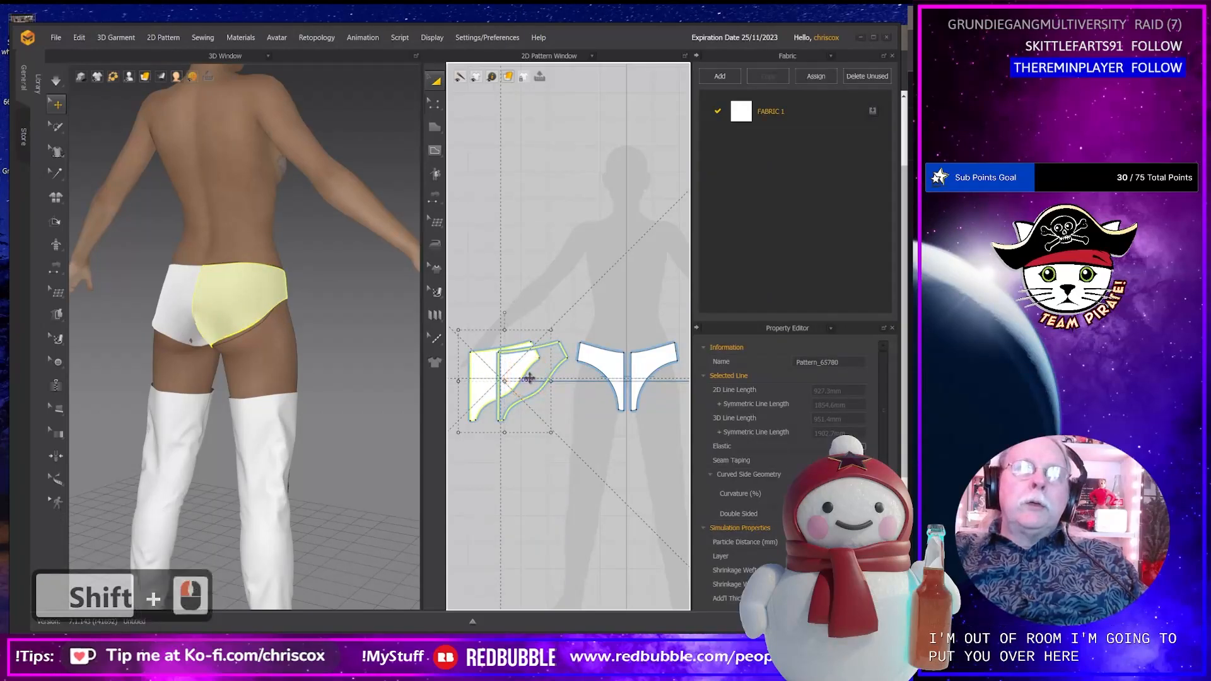
{"action": "middle_click_drag", "start_coordinate": [597, 425], "coordinate": [447, 429]}
{"action": "left_click_drag", "start_coordinate": [611, 385], "coordinate": [584, 384], "text": "shift"}
{"action": "middle_click_drag", "start_coordinate": [537, 442], "coordinate": [651, 450]}
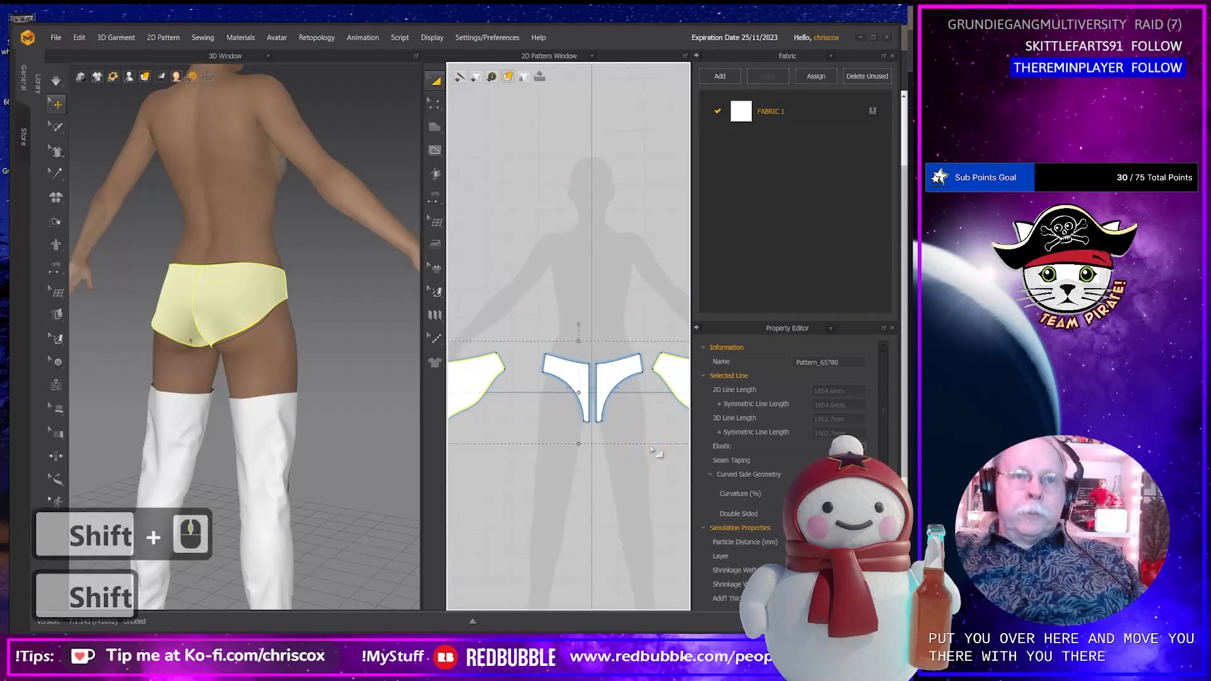
Merge the two front halves into one panel along their center edges.
{"action": "key", "text": "x"}
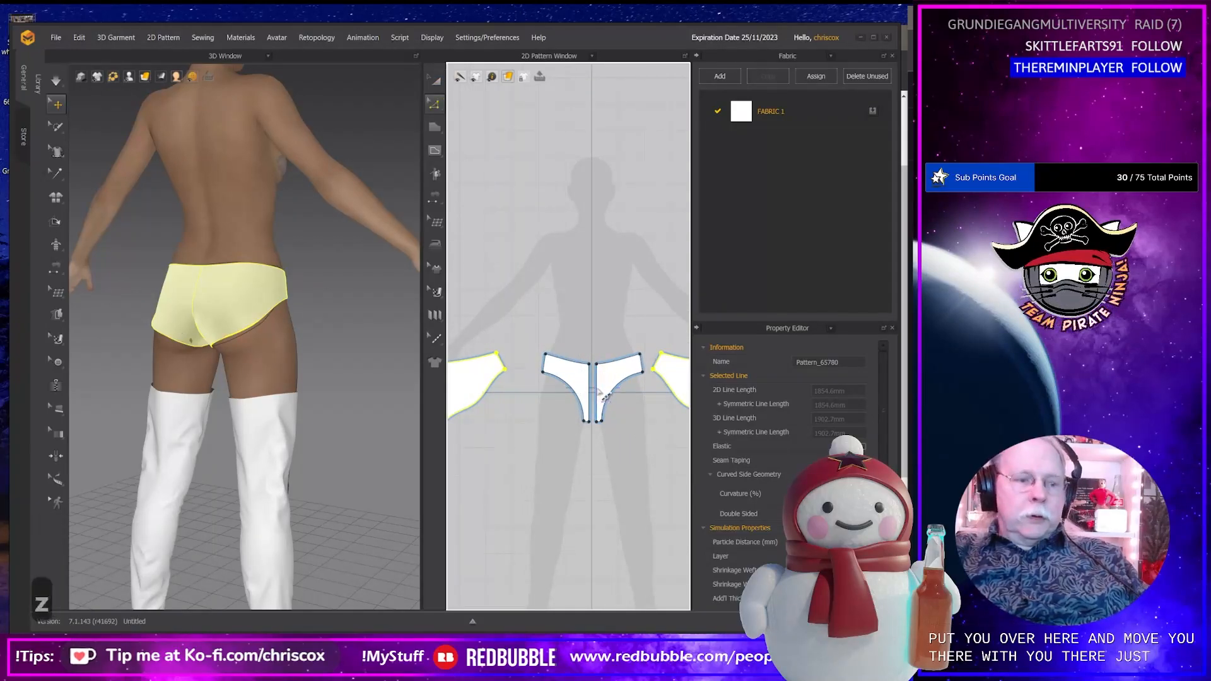
{"action": "left_click", "coordinate": [585, 382]}
{"action": "right_click", "coordinate": [588, 380]}
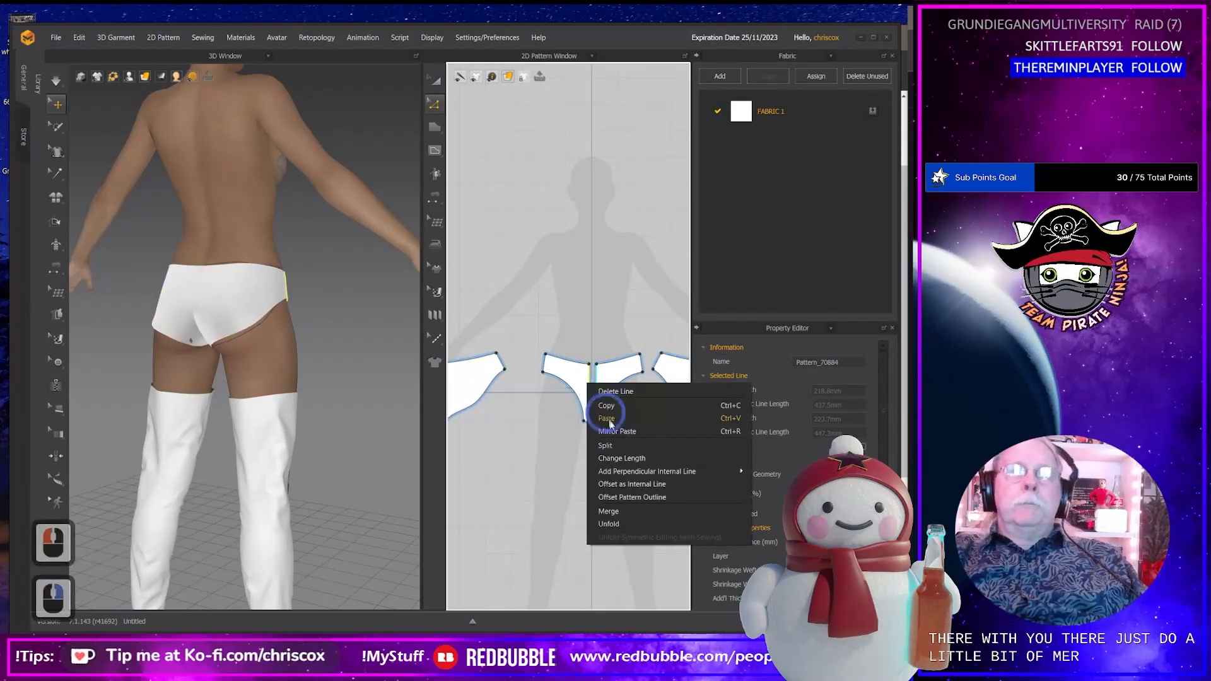
{"action": "left_click", "coordinate": [616, 513]}
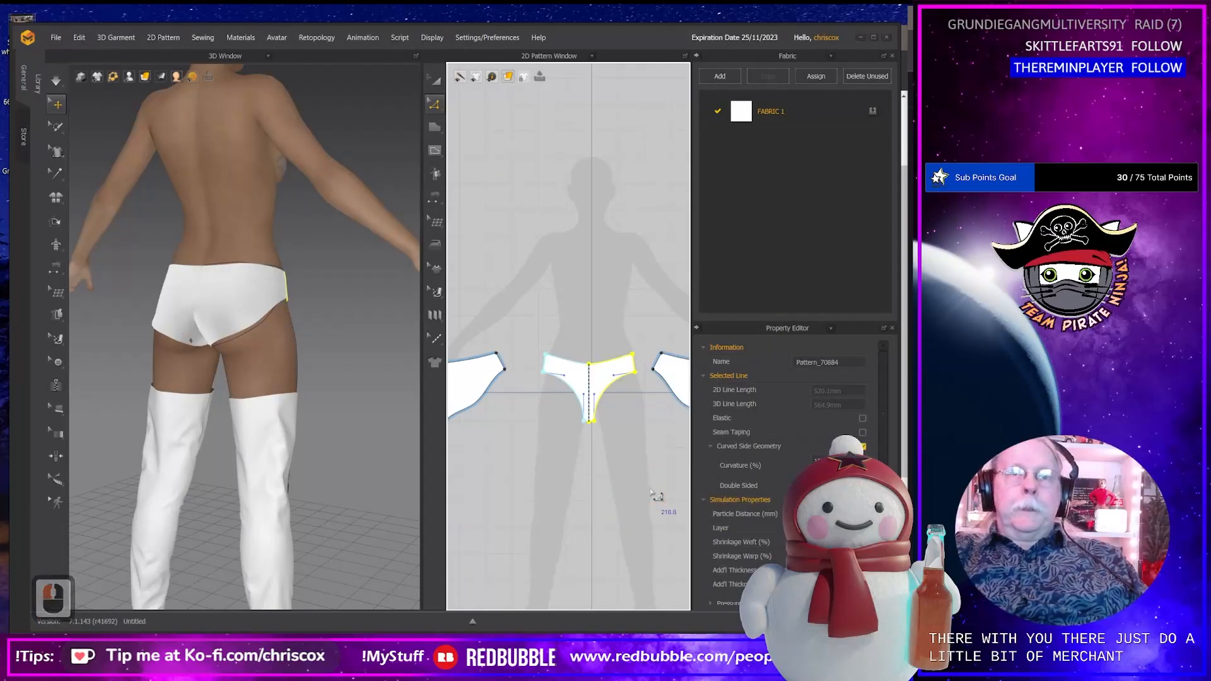
Merge the two back halves into one panel along their center edges and run the simulation.
{"action": "middle_click_drag", "start_coordinate": [479, 477], "coordinate": [597, 473]}
{"action": "left_click", "coordinate": [554, 380]}
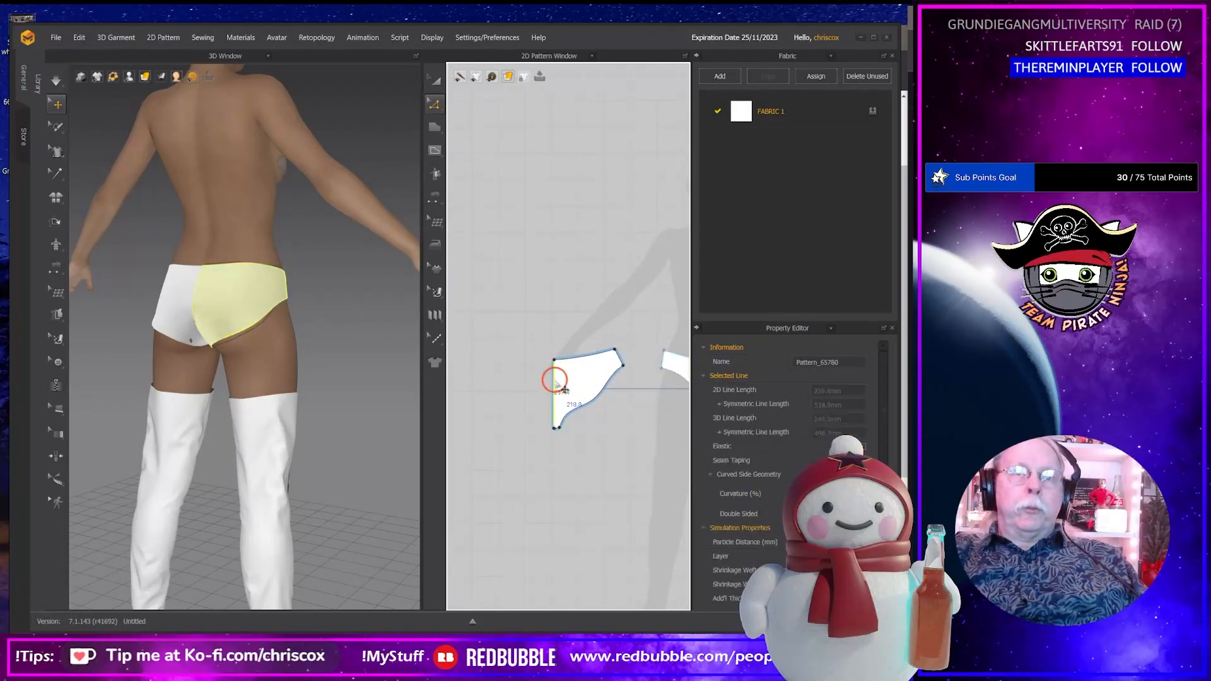
{"action": "right_click", "coordinate": [555, 381]}
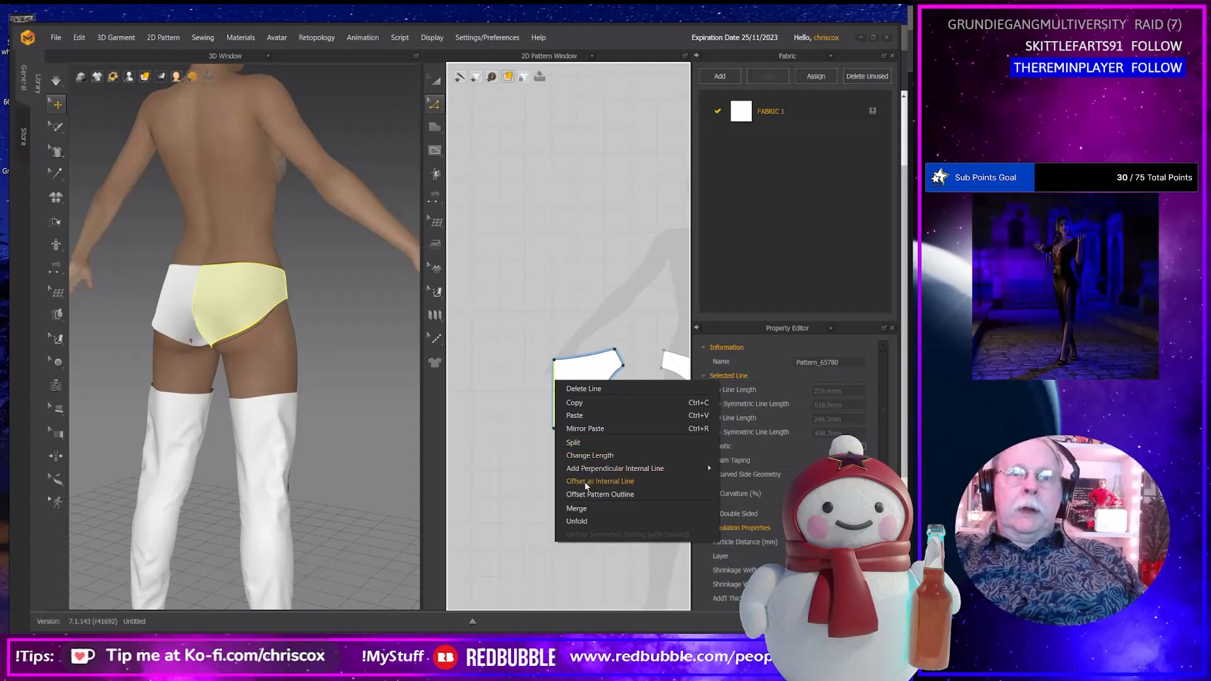
{"action": "left_click", "coordinate": [587, 510]}
{"action": "key", "text": "space"}
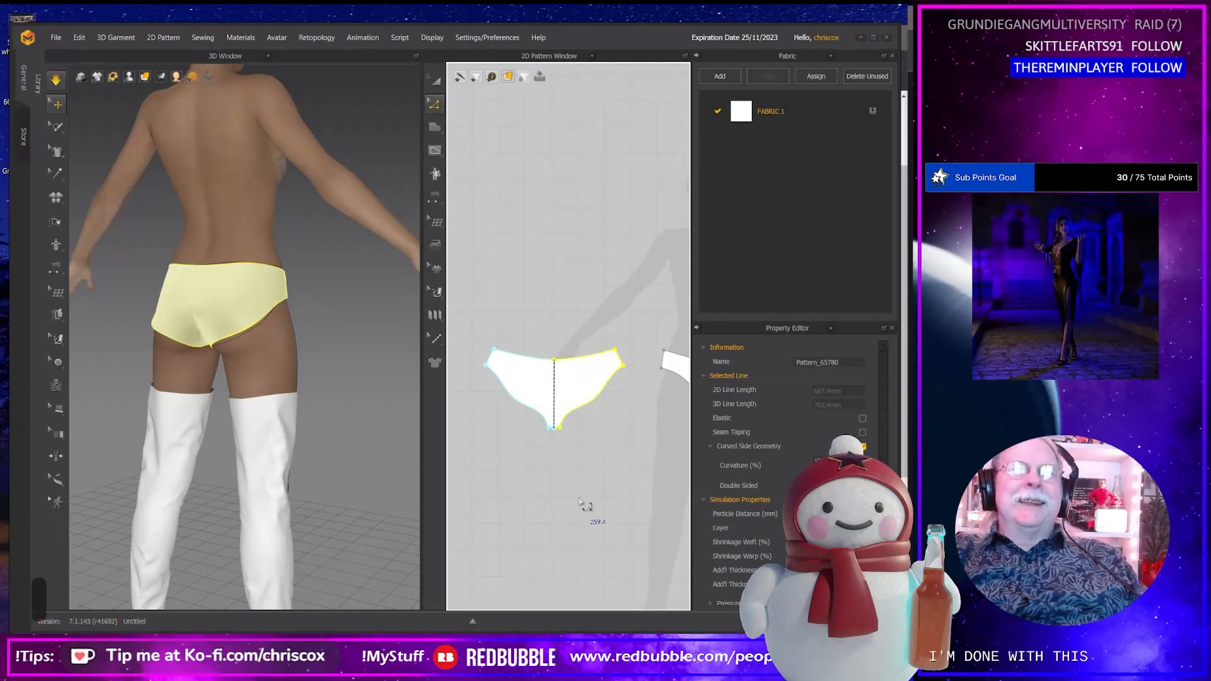
Examine the fit of the briefs' back and leg openings from several angles and compare it with the pattern outline.
{"action": "right_click_drag", "start_coordinate": [266, 445], "coordinate": [285, 341]}
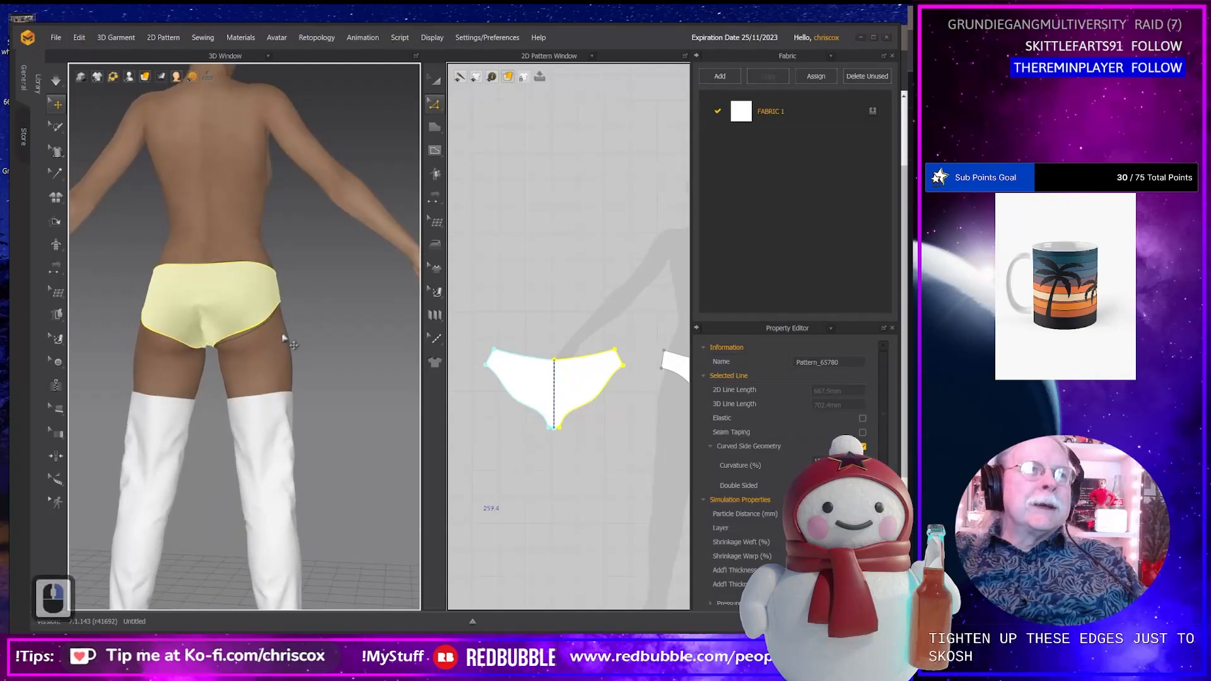
{"action": "right_click_drag", "start_coordinate": [314, 426], "coordinate": [492, 431]}
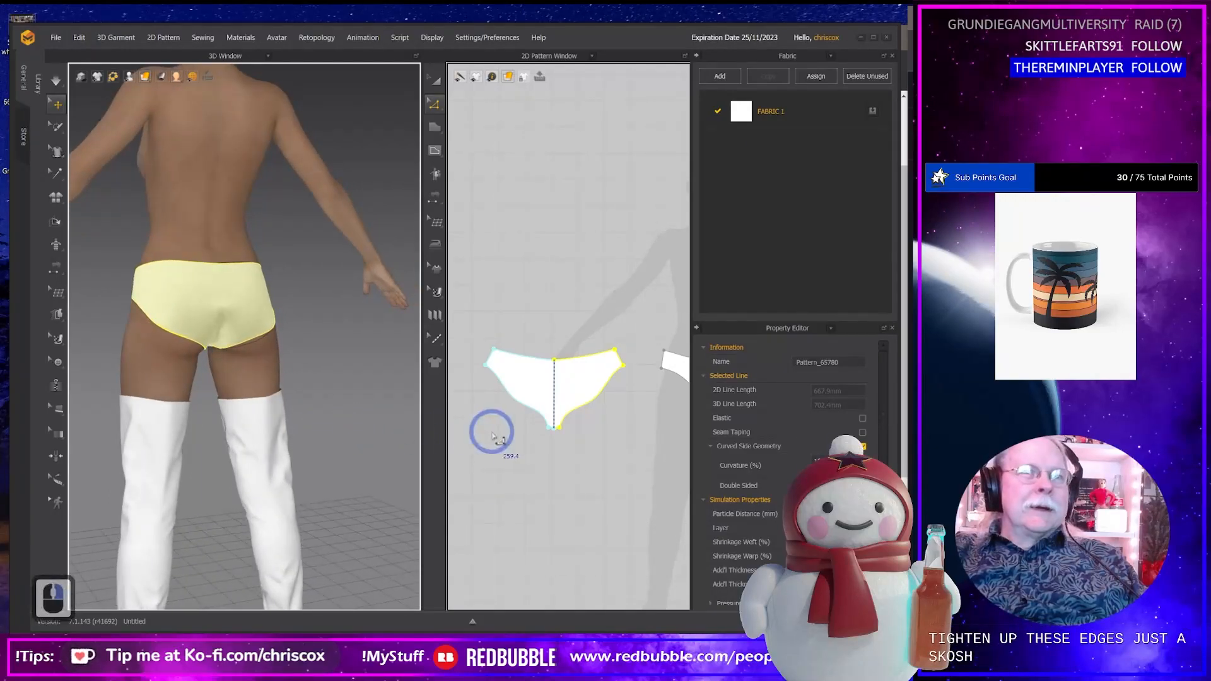
{"action": "scroll", "coordinate": [537, 429], "scroll_direction": "down", "scroll_amount": 2}
{"action": "scroll", "coordinate": [540, 433], "scroll_direction": "up", "scroll_amount": 5}
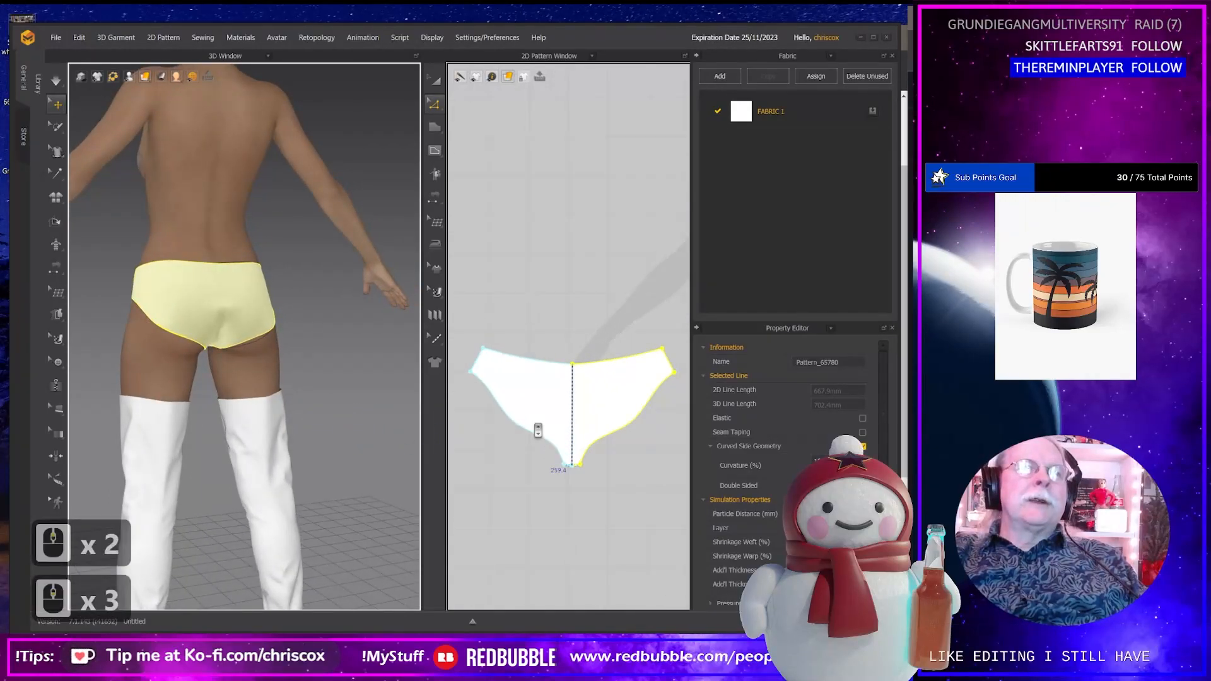
{"action": "middle_click_drag", "start_coordinate": [535, 428], "coordinate": [514, 332]}
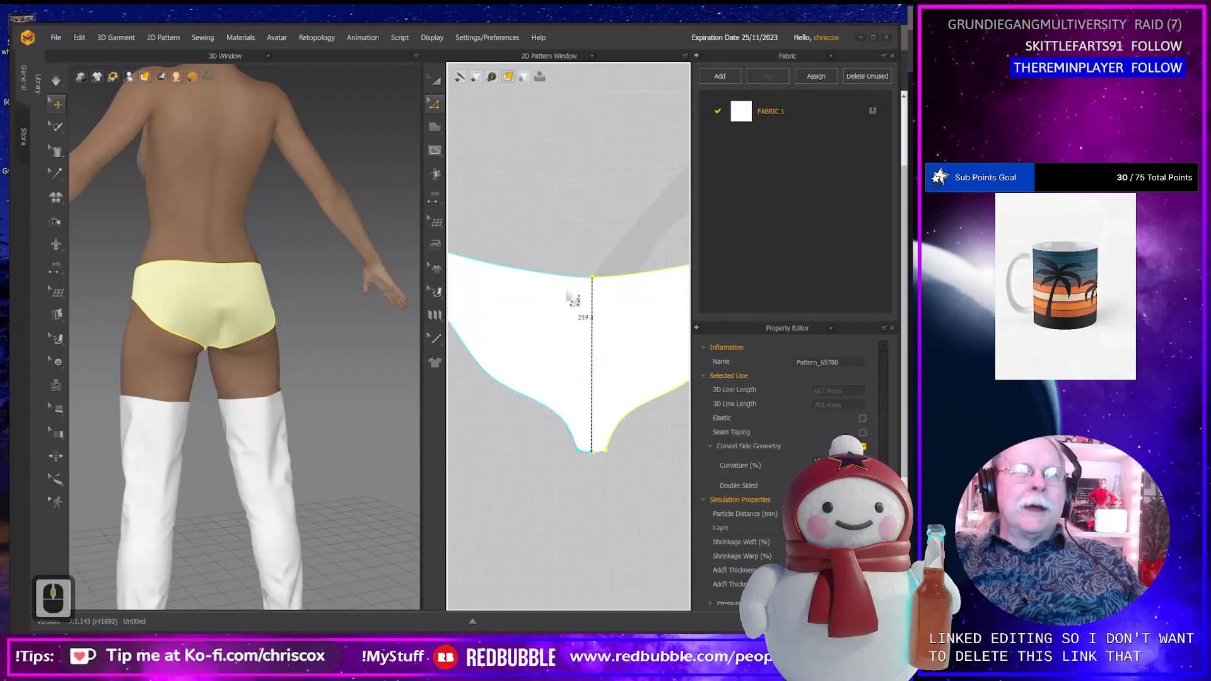
{"action": "right_click_drag", "start_coordinate": [309, 452], "coordinate": [224, 416]}
{"action": "left_click", "coordinate": [227, 407]}
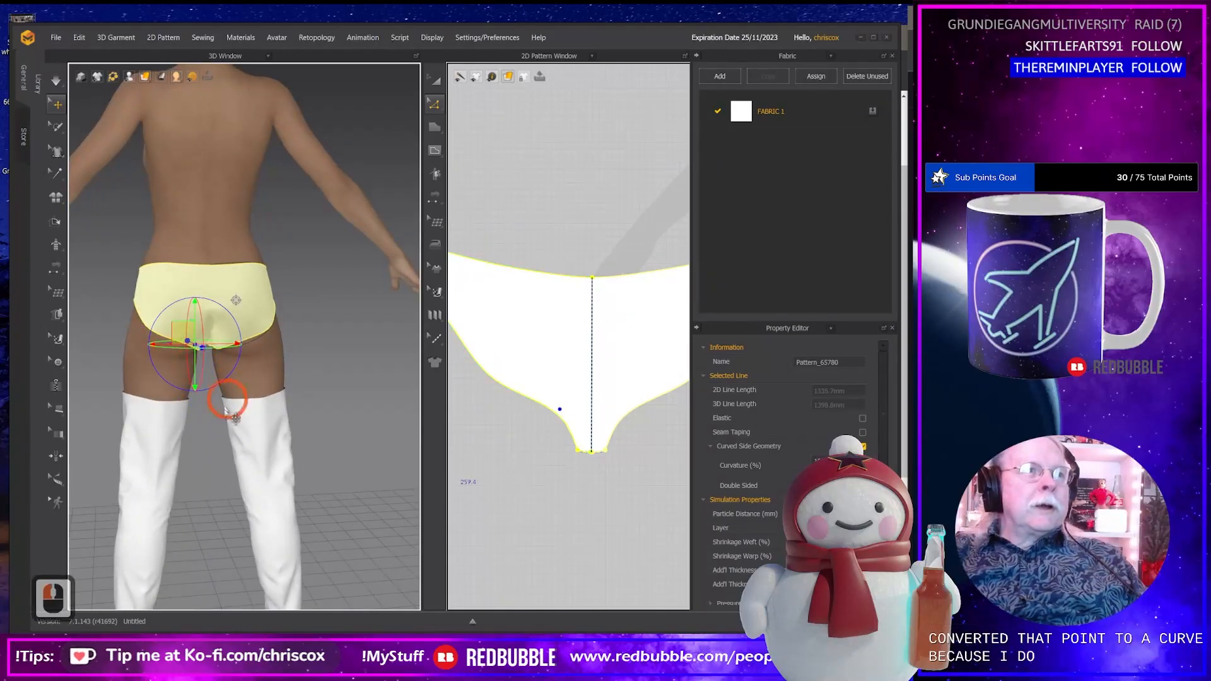
{"action": "right_click_drag", "start_coordinate": [269, 435], "coordinate": [290, 372]}
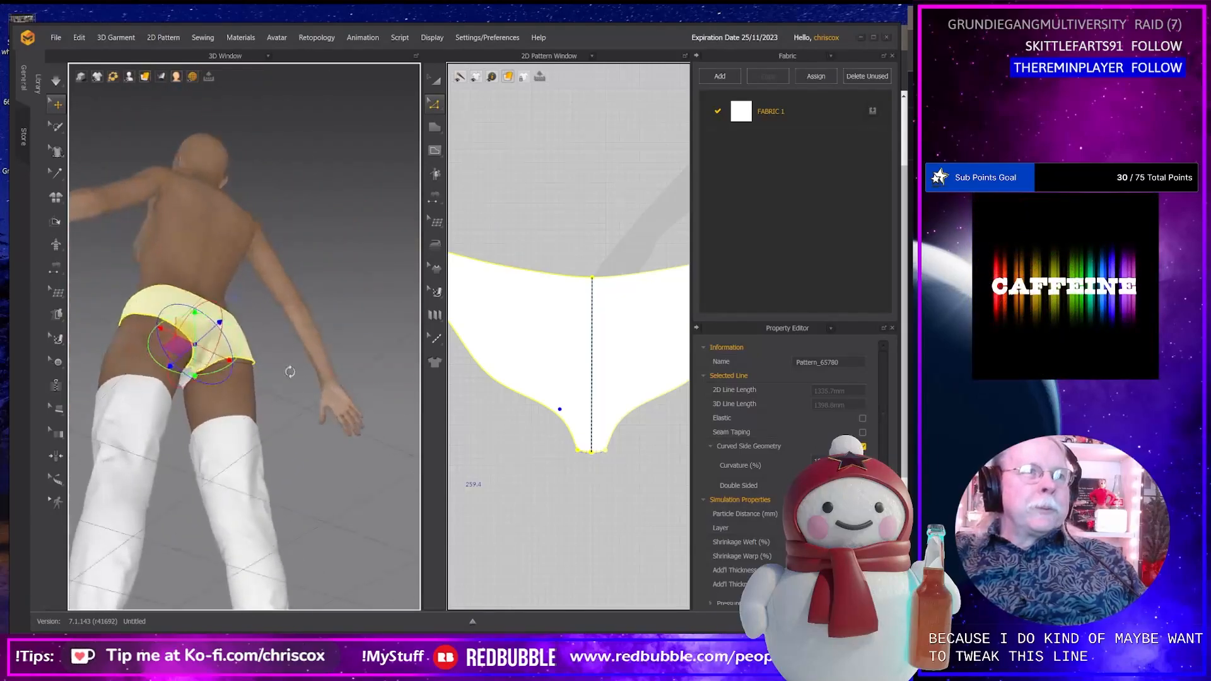
{"action": "key", "text": "8"}
{"action": "scroll", "coordinate": [516, 459], "scroll_direction": "down", "scroll_amount": 6}
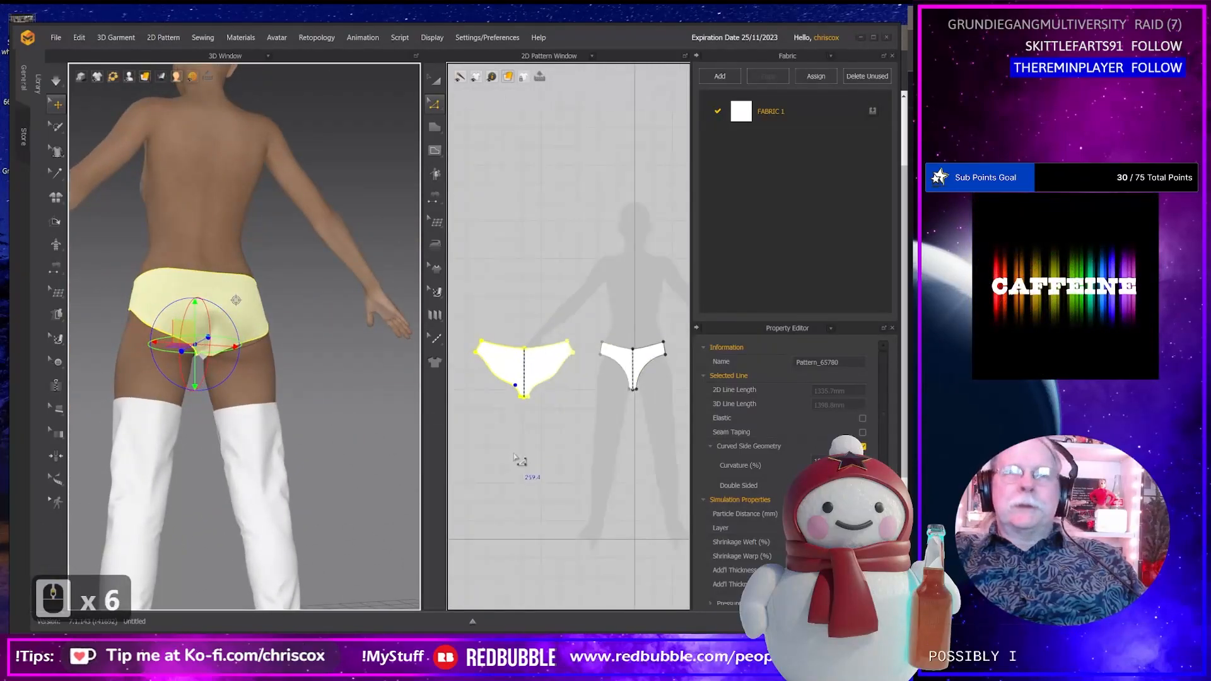
Select the front and back panels together and display the strain map on the garment.
{"action": "key", "text": "a"}
{"action": "scroll", "coordinate": [549, 470], "scroll_direction": "up", "scroll_amount": 3}
{"action": "middle_click", "coordinate": [549, 469]}
{"action": "scroll", "coordinate": [549, 466], "scroll_direction": "down", "scroll_amount": 3}
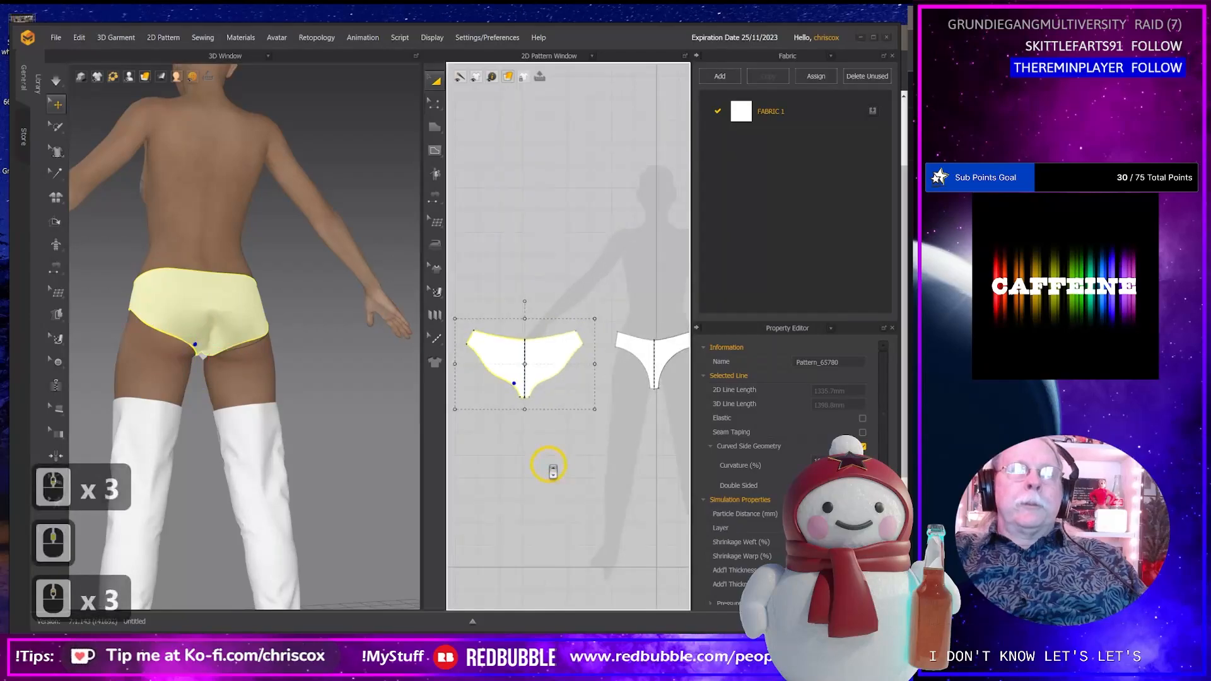
{"action": "left_click_drag", "start_coordinate": [459, 302], "coordinate": [687, 407]}
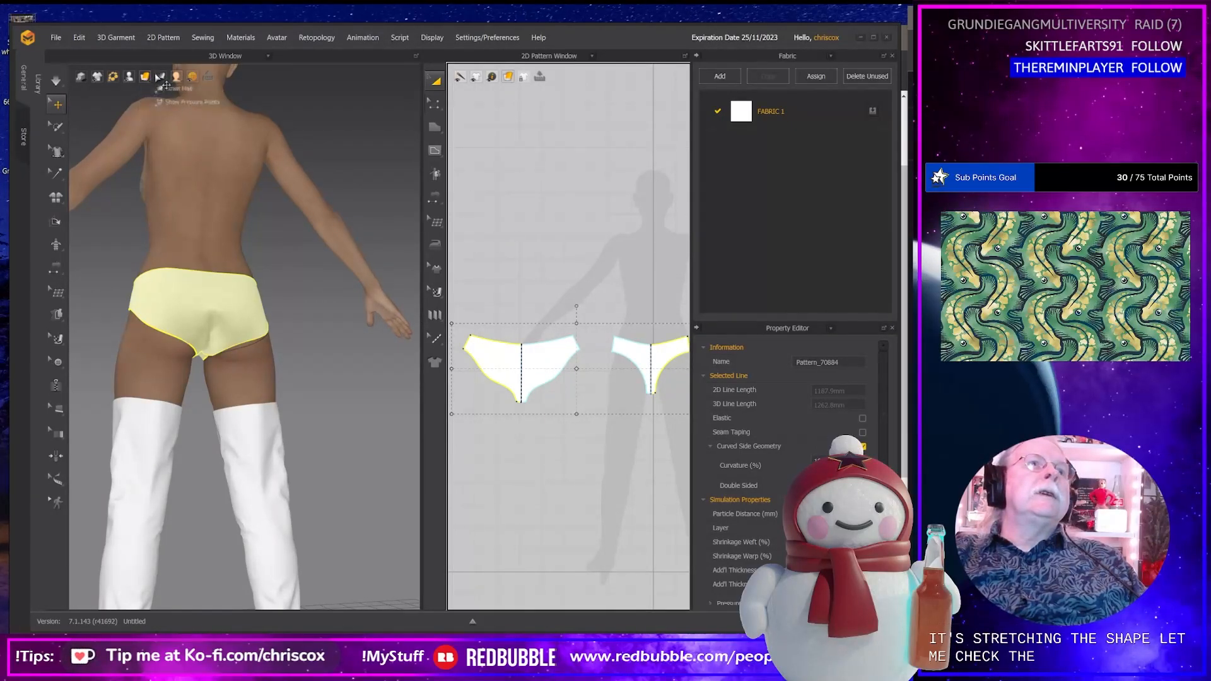
{"action": "left_click", "coordinate": [176, 90]}
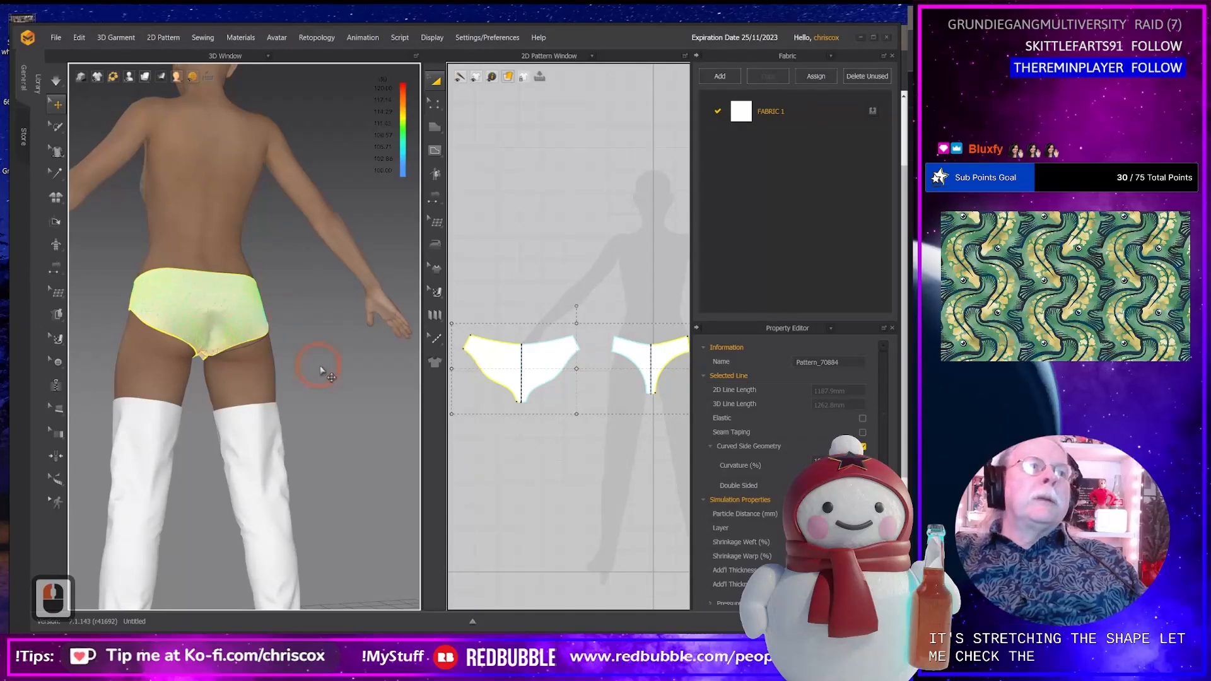
{"action": "mouse_move", "coordinate": [320, 371]}
{"action": "right_mouse_down"}
{"action": "mouse_move", "coordinate": [370, 386]}
{"action": "mouse_move", "coordinate": [514, 357]}
{"action": "mouse_move", "coordinate": [304, 364]}
{"action": "right_mouse_up"}
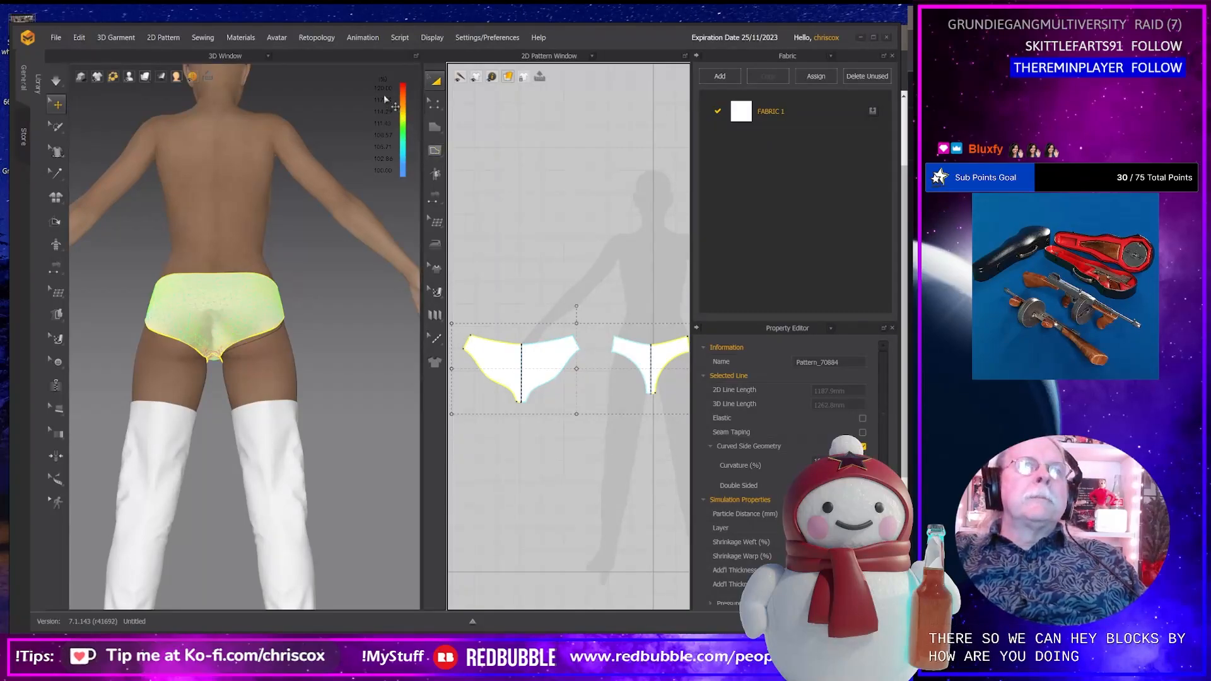
Scale both panels down slightly in width, then simulate and tug the back waistband into place.
{"action": "middle_click_drag", "start_coordinate": [572, 465], "coordinate": [605, 470]}
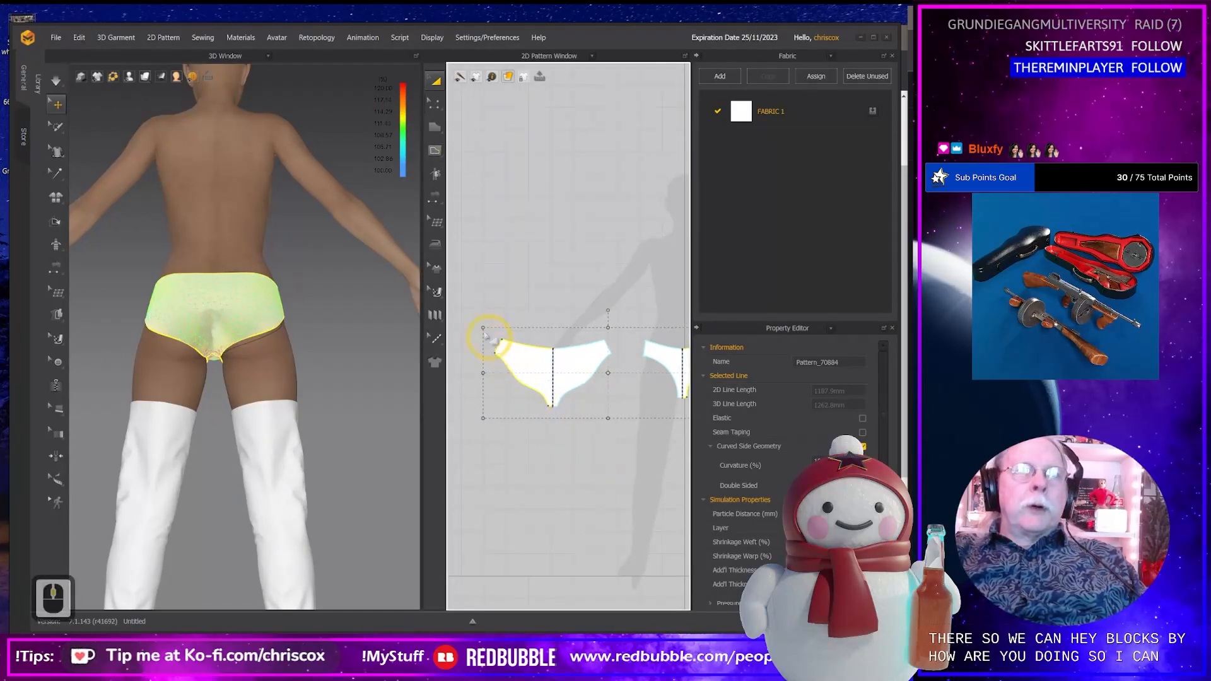
{"action": "left_click_drag", "start_coordinate": [482, 327], "coordinate": [490, 329]}
{"action": "right_click_drag", "start_coordinate": [341, 448], "coordinate": [317, 376]}
{"action": "left_click_drag", "start_coordinate": [169, 277], "coordinate": [211, 255]}
{"action": "mouse_move", "coordinate": [285, 310]}
{"action": "right_mouse_down"}
{"action": "mouse_move", "coordinate": [170, 304]}
{"action": "mouse_move", "coordinate": [271, 292]}
{"action": "right_mouse_up"}
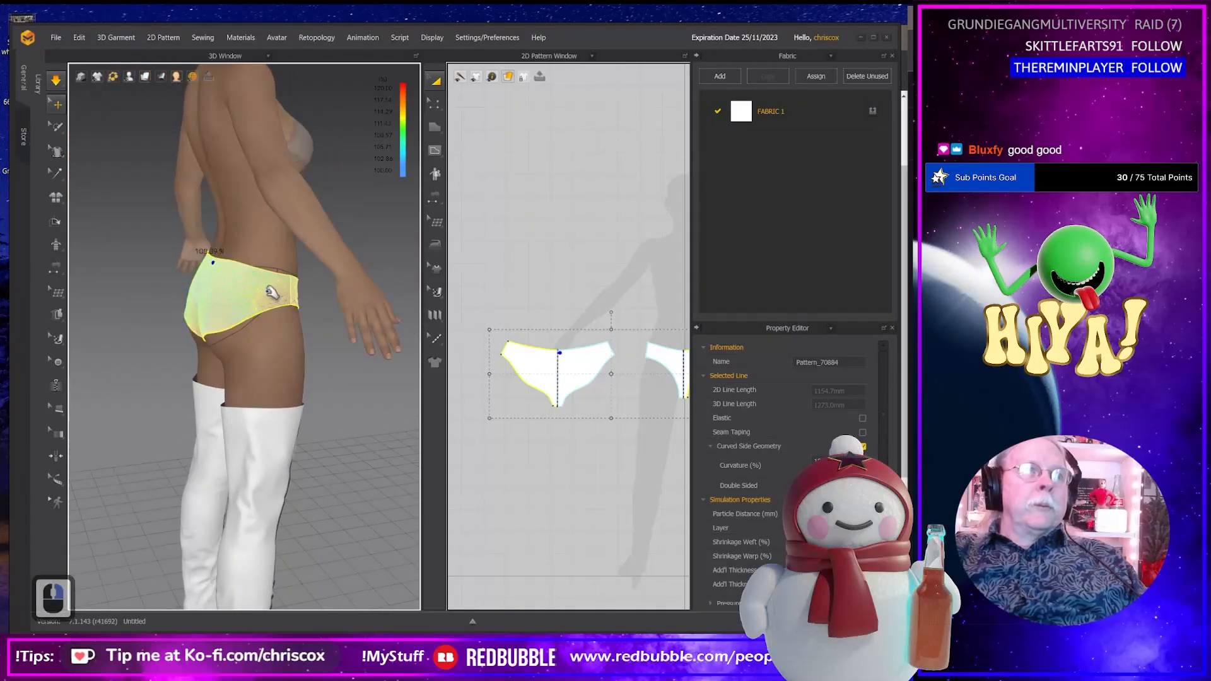
Tug the fabric around the hips and sides during simulation to settle the briefs on the avatar.
{"action": "left_click_drag", "start_coordinate": [281, 279], "coordinate": [206, 381]}
{"action": "right_click_drag", "start_coordinate": [206, 381], "coordinate": [290, 360]}
{"action": "left_click_drag", "start_coordinate": [125, 331], "coordinate": [224, 333]}
{"action": "left_click_drag", "start_coordinate": [120, 317], "coordinate": [131, 308]}
{"action": "right_click_drag", "start_coordinate": [205, 309], "coordinate": [45, 297]}
{"action": "middle_click_drag", "start_coordinate": [217, 334], "coordinate": [289, 314]}
{"action": "right_click_drag", "start_coordinate": [290, 314], "coordinate": [245, 306]}
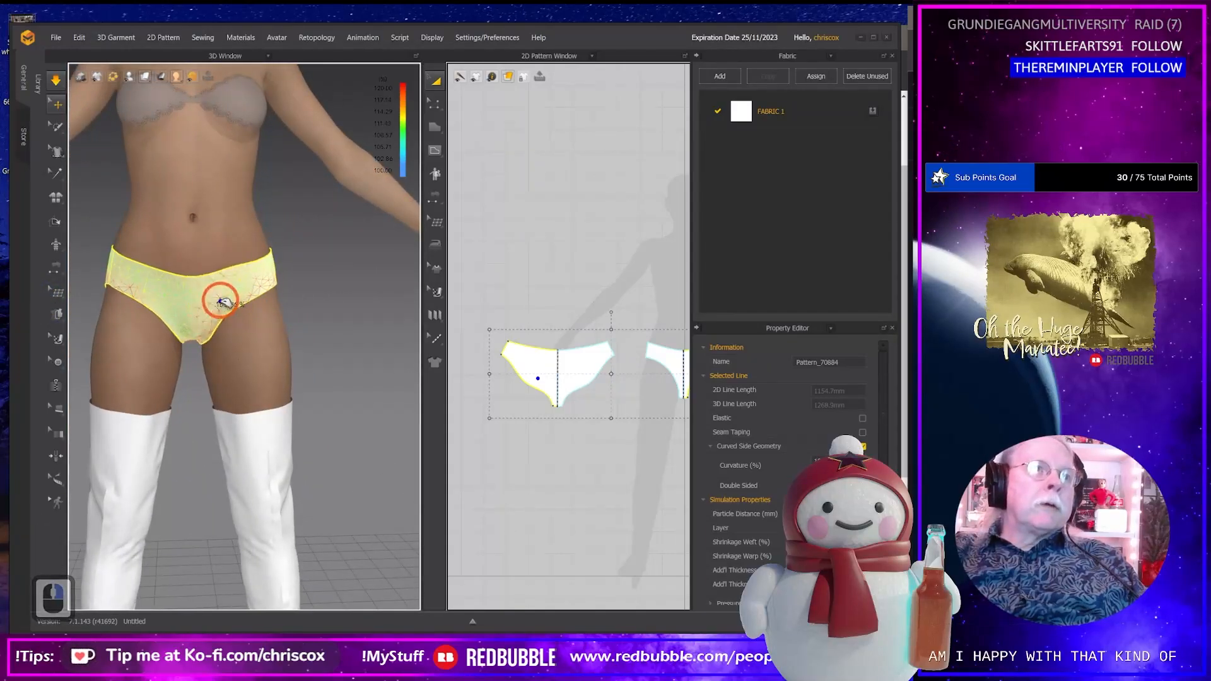
Tug the front panel's center, crotch and side fabric during simulation to even out the fit.
{"action": "mouse_move", "coordinate": [221, 301]}
{"action": "left_mouse_down"}
{"action": "mouse_move", "coordinate": [222, 323]}
{"action": "mouse_move", "coordinate": [181, 329]}
{"action": "mouse_move", "coordinate": [208, 298]}
{"action": "left_mouse_up"}
{"action": "middle_click_drag", "start_coordinate": [269, 312], "coordinate": [277, 280]}
{"action": "right_click_drag", "start_coordinate": [277, 279], "coordinate": [274, 281]}
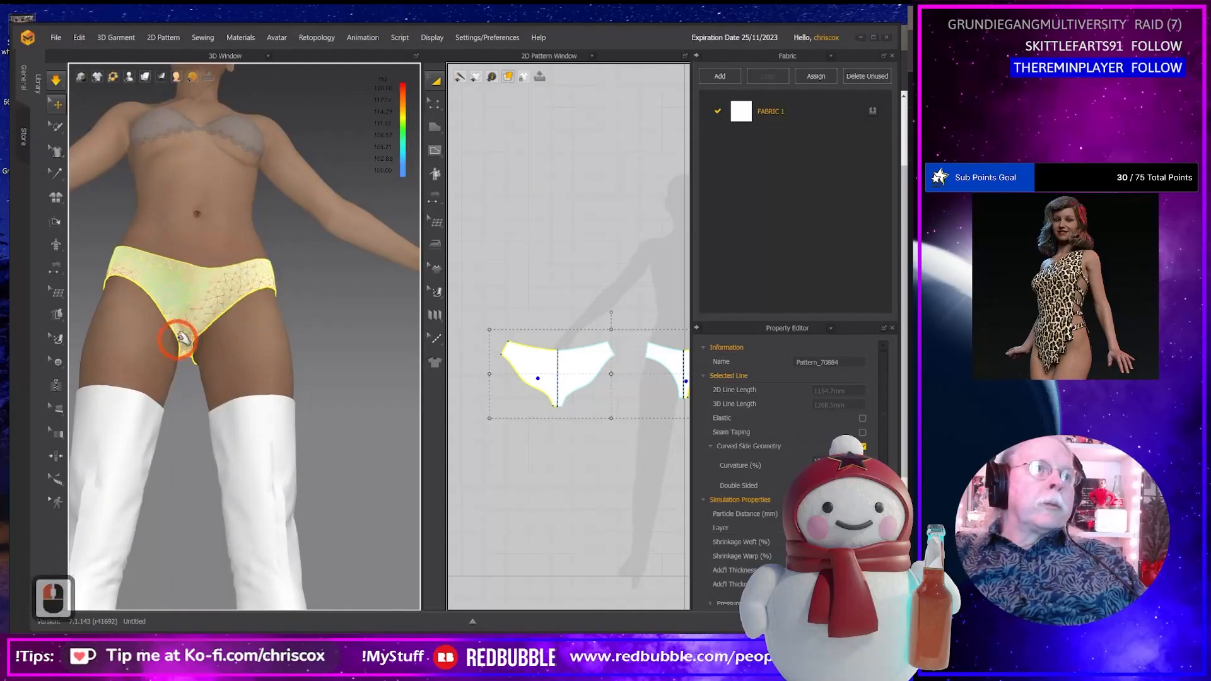
{"action": "right_click_drag", "start_coordinate": [245, 341], "coordinate": [208, 346]}
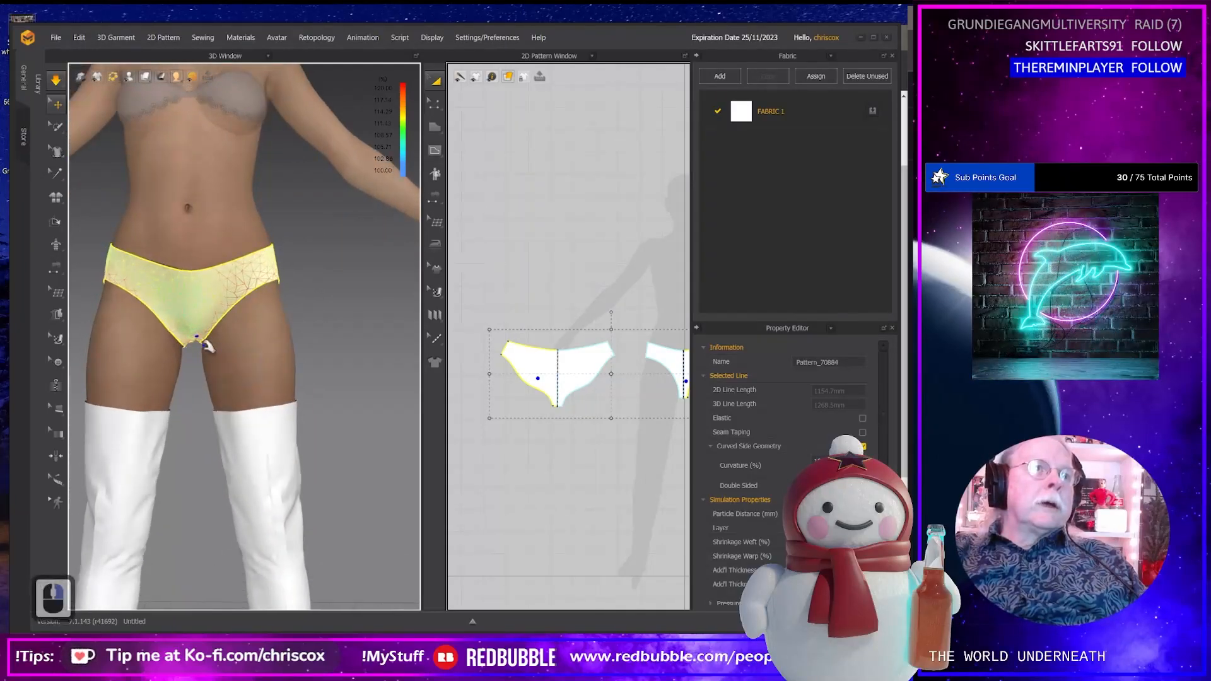
{"action": "left_click_drag", "start_coordinate": [177, 311], "coordinate": [202, 340]}
{"action": "left_click_drag", "start_coordinate": [222, 292], "coordinate": [270, 264]}
{"action": "right_click_drag", "start_coordinate": [216, 306], "coordinate": [357, 296]}
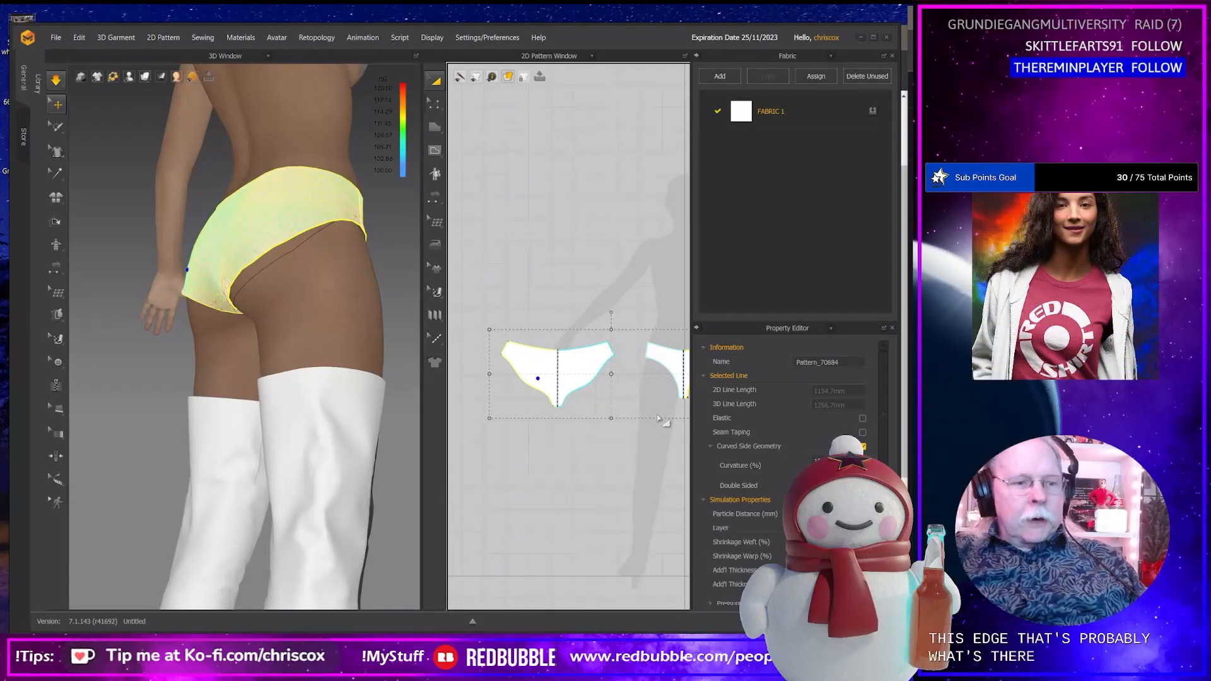
Enable Elastic on the leg-opening edges of the back and front panels and check the resulting fit.
{"action": "key", "text": "z"}
{"action": "left_click", "coordinate": [578, 391]}
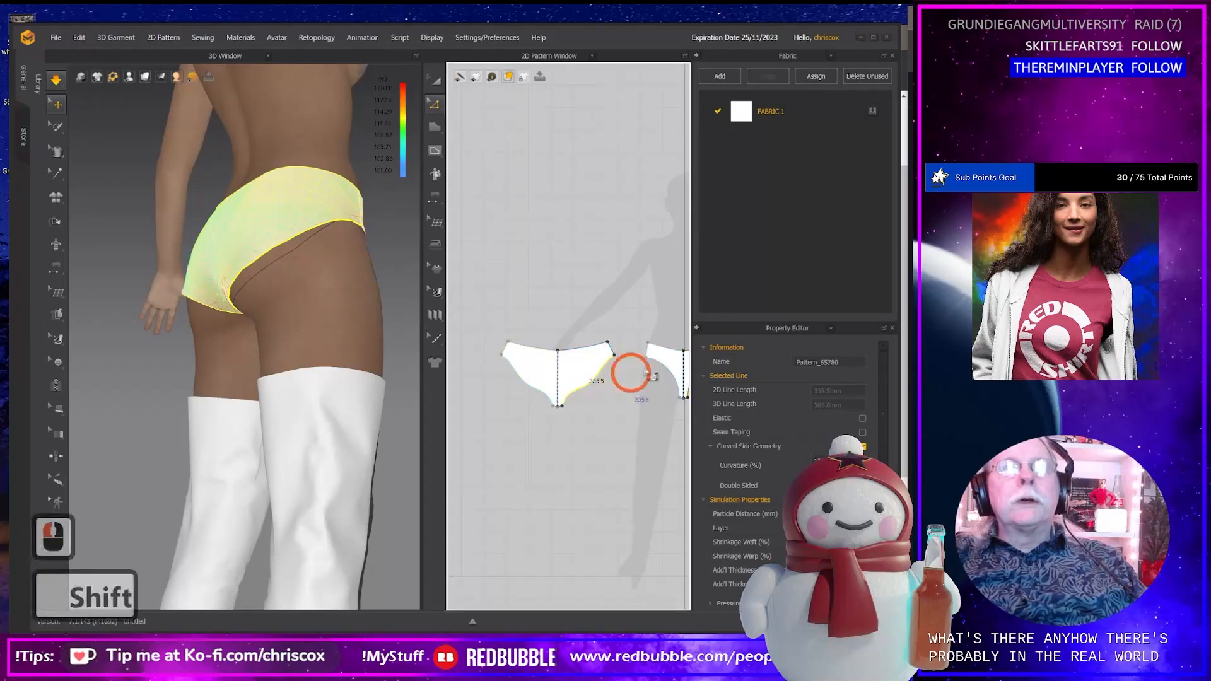
{"action": "left_click", "coordinate": [665, 371], "text": "shift"}
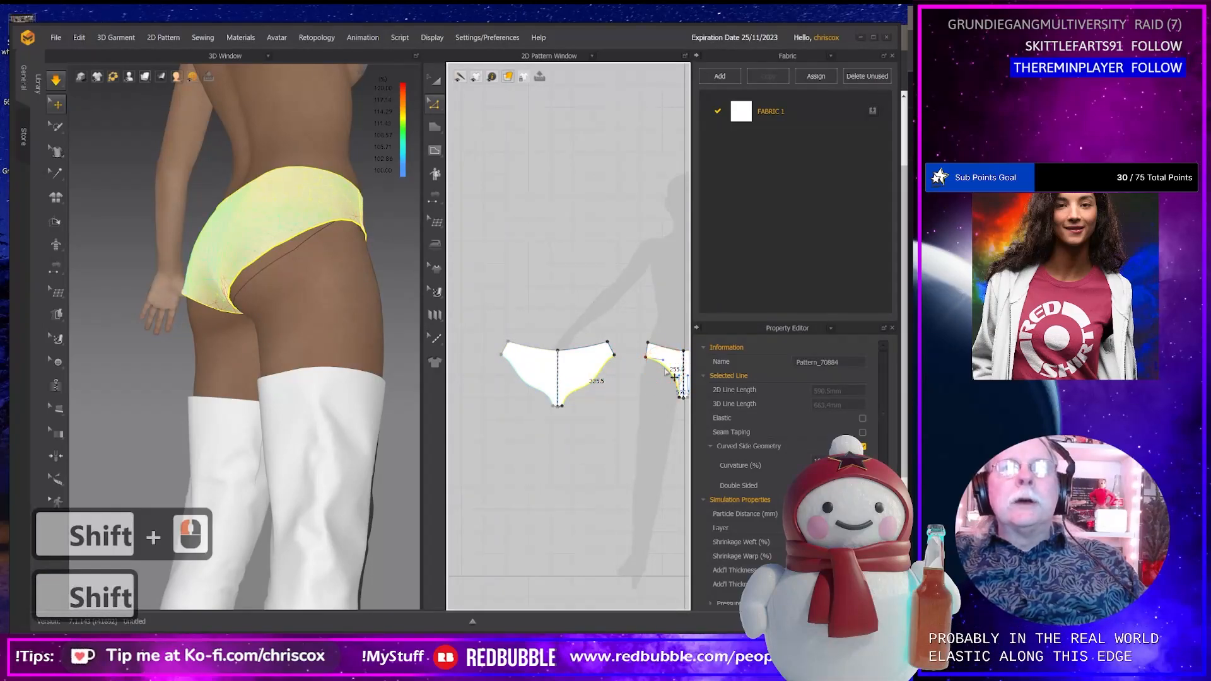
{"action": "middle_click_drag", "start_coordinate": [660, 376], "coordinate": [589, 377]}
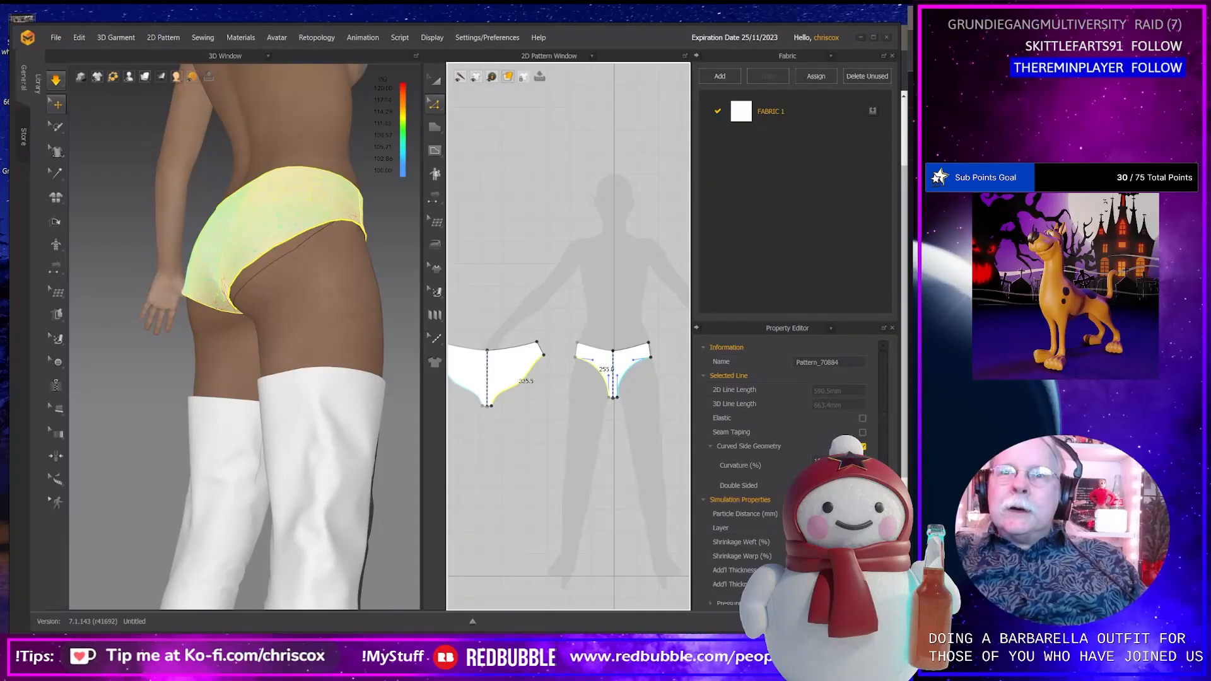
{"action": "left_click", "coordinate": [863, 419]}
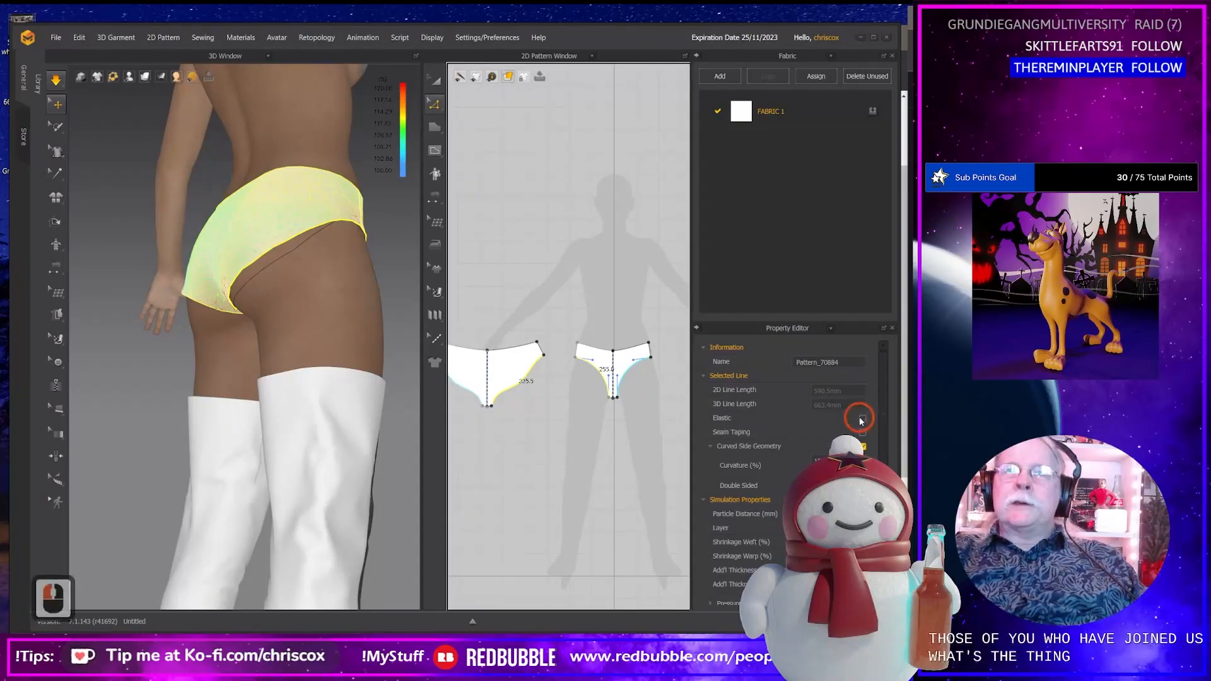
{"action": "right_click_drag", "start_coordinate": [339, 424], "coordinate": [298, 401]}
{"action": "scroll", "coordinate": [299, 402], "scroll_direction": "down", "scroll_amount": 3}
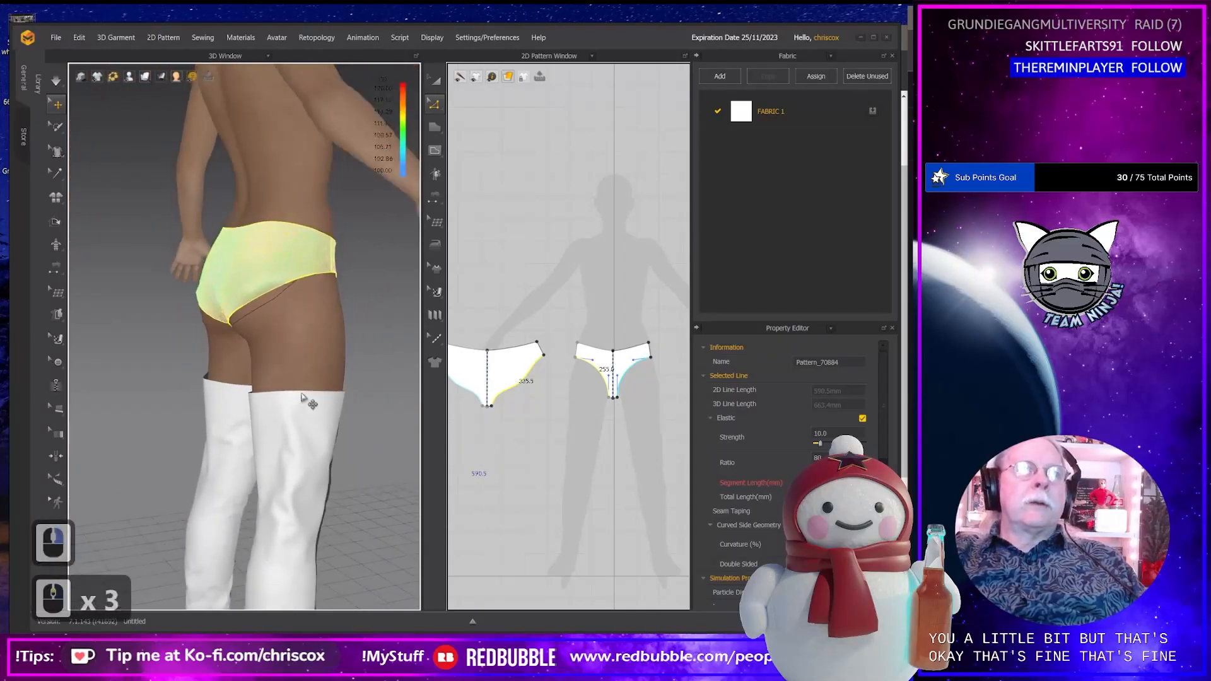
{"action": "middle_click_drag", "start_coordinate": [506, 449], "coordinate": [551, 424]}
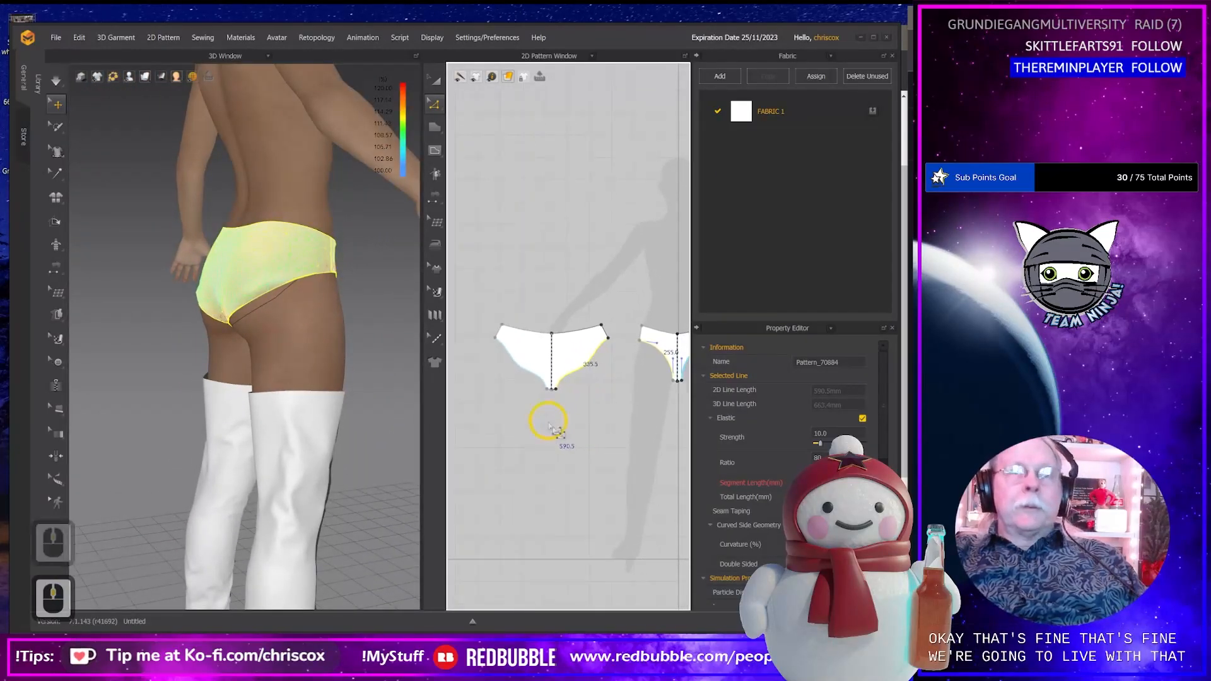
{"action": "scroll", "coordinate": [827, 435], "scroll_direction": "down", "scroll_amount": 2}
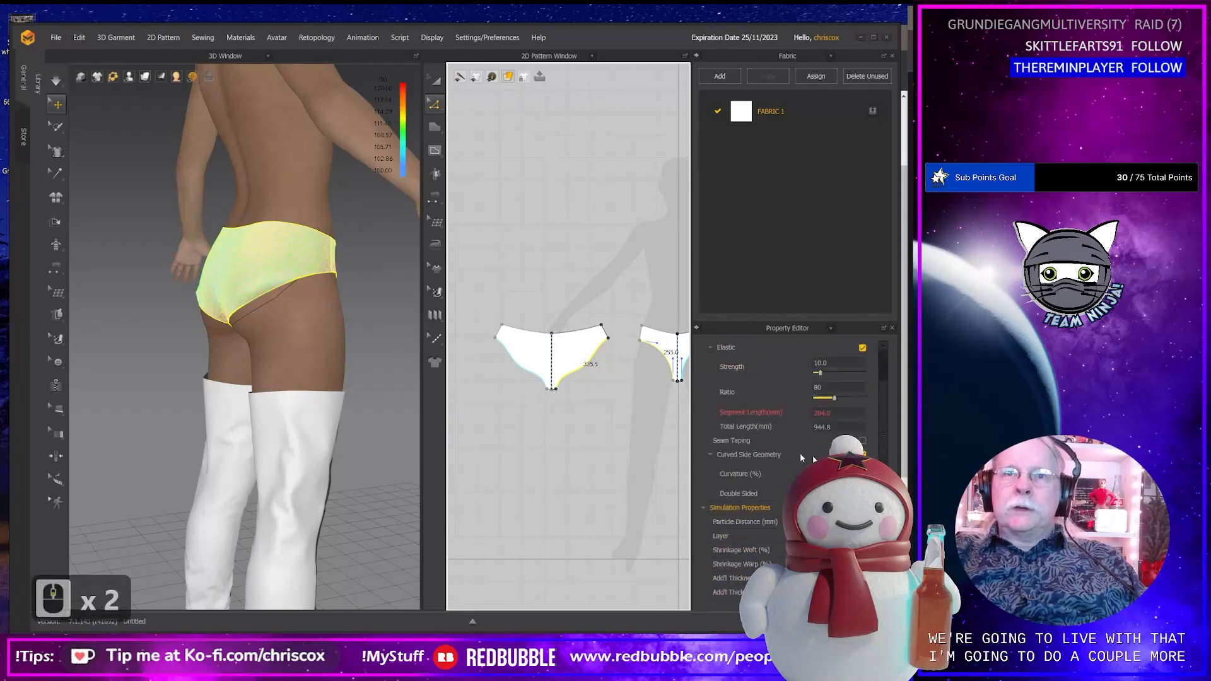
Select the back panel in the 2D pattern and nudge it closer to the front panel.
{"action": "mouse_move", "coordinate": [605, 441]}
{"action": "middle_mouse_down"}
{"action": "mouse_move", "coordinate": [546, 455]}
{"action": "mouse_move", "coordinate": [555, 463]}
{"action": "mouse_move", "coordinate": [610, 437]}
{"action": "middle_mouse_up"}
{"action": "key", "text": "a"}
{"action": "left_click", "coordinate": [587, 408]}
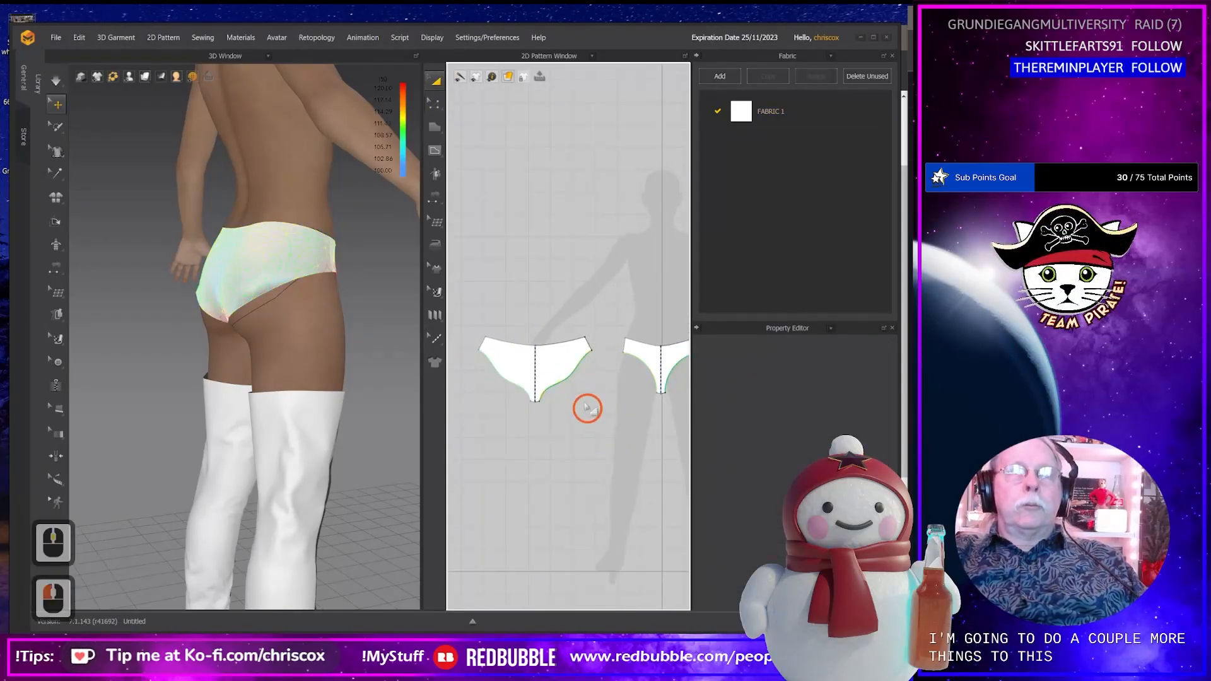
{"action": "double_click", "coordinate": [559, 365]}
{"action": "key", "text": "Right"}
{"action": "key", "text": "Right"}
{"action": "key", "text": "Right"}
{"action": "key", "text": "Right"}
{"action": "key", "text": "Right"}
{"action": "key", "text": "Right"}
{"action": "key", "text": "Right"}
{"action": "key", "text": "Right"}
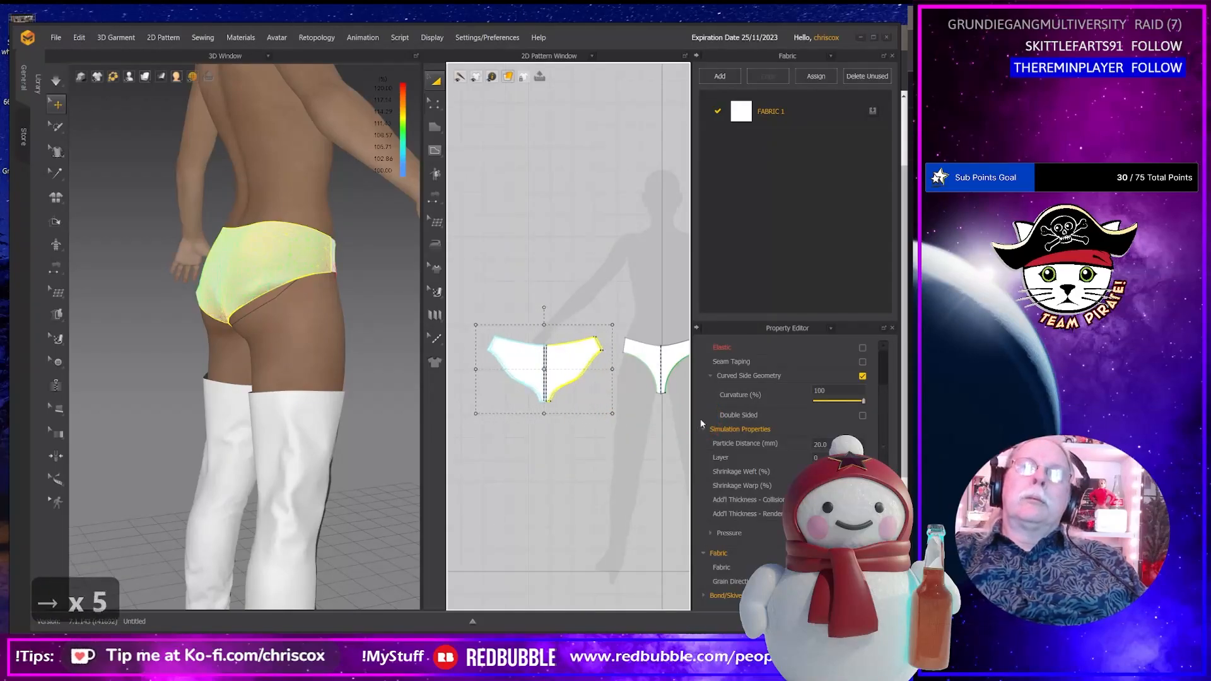
Select both briefs panels and change their mesh style in the miscellaneous properties.
{"action": "middle_click_drag", "start_coordinate": [615, 469], "coordinate": [562, 472]}
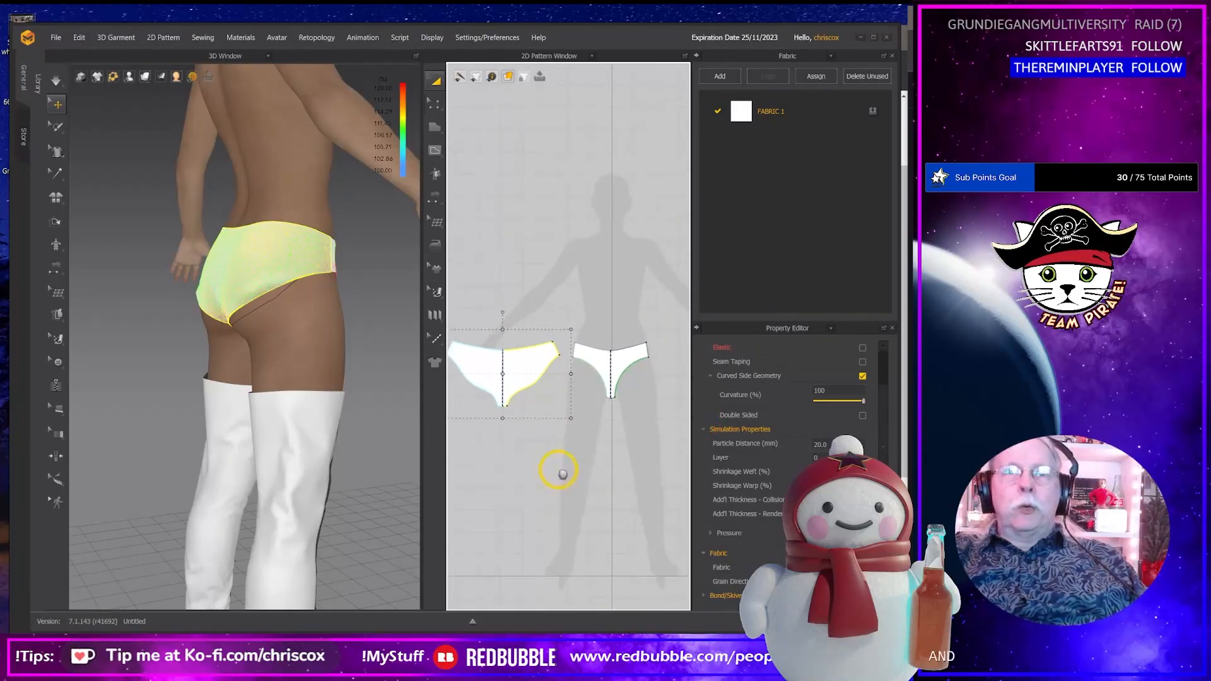
{"action": "left_click_drag", "start_coordinate": [663, 310], "coordinate": [441, 422]}
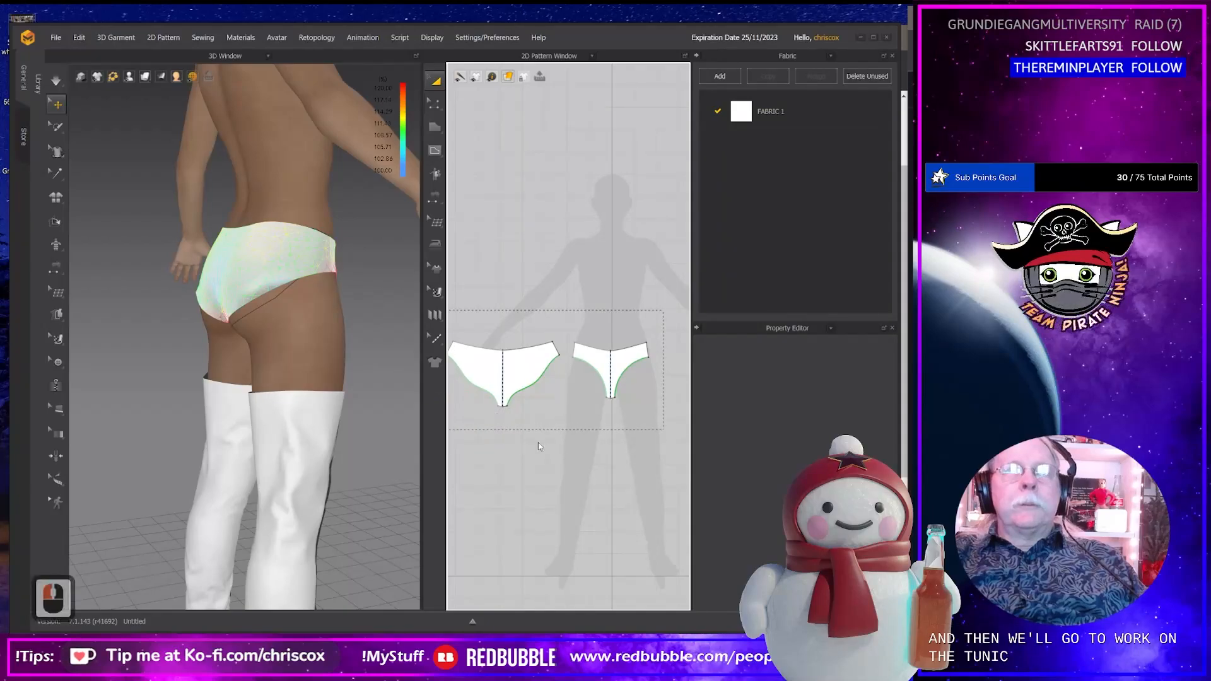
{"action": "scroll", "coordinate": [789, 466], "scroll_direction": "down", "scroll_amount": 7}
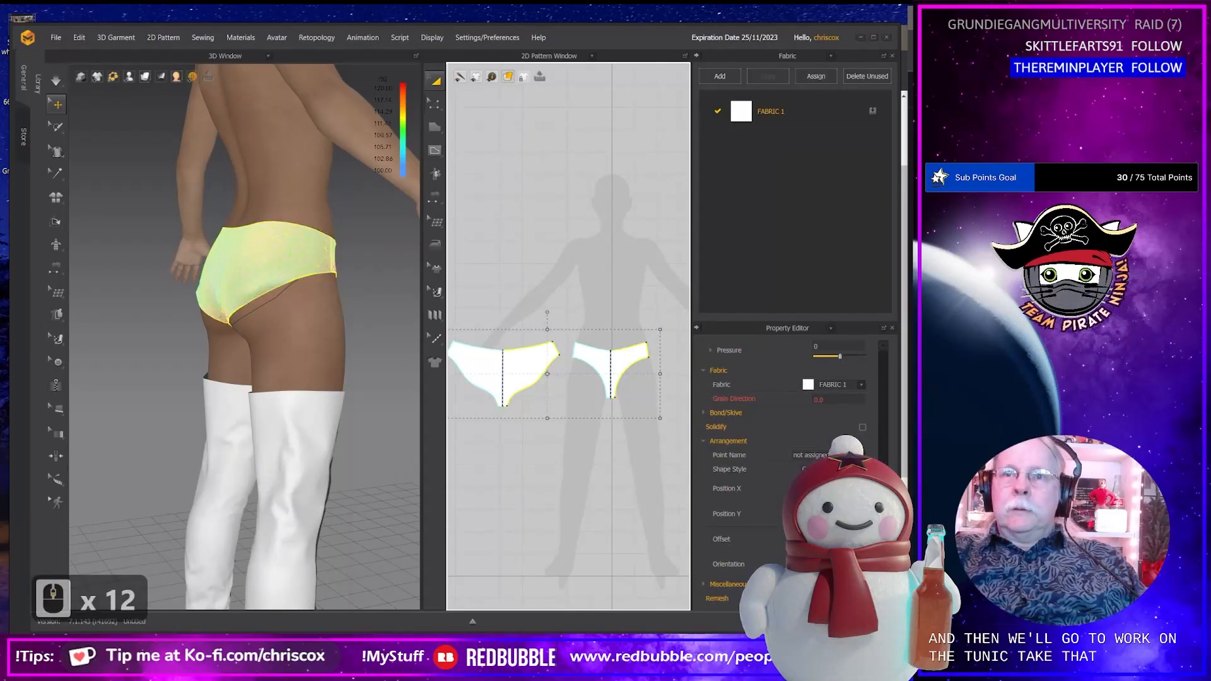
{"action": "left_click", "coordinate": [713, 585]}
{"action": "left_click", "coordinate": [833, 599]}
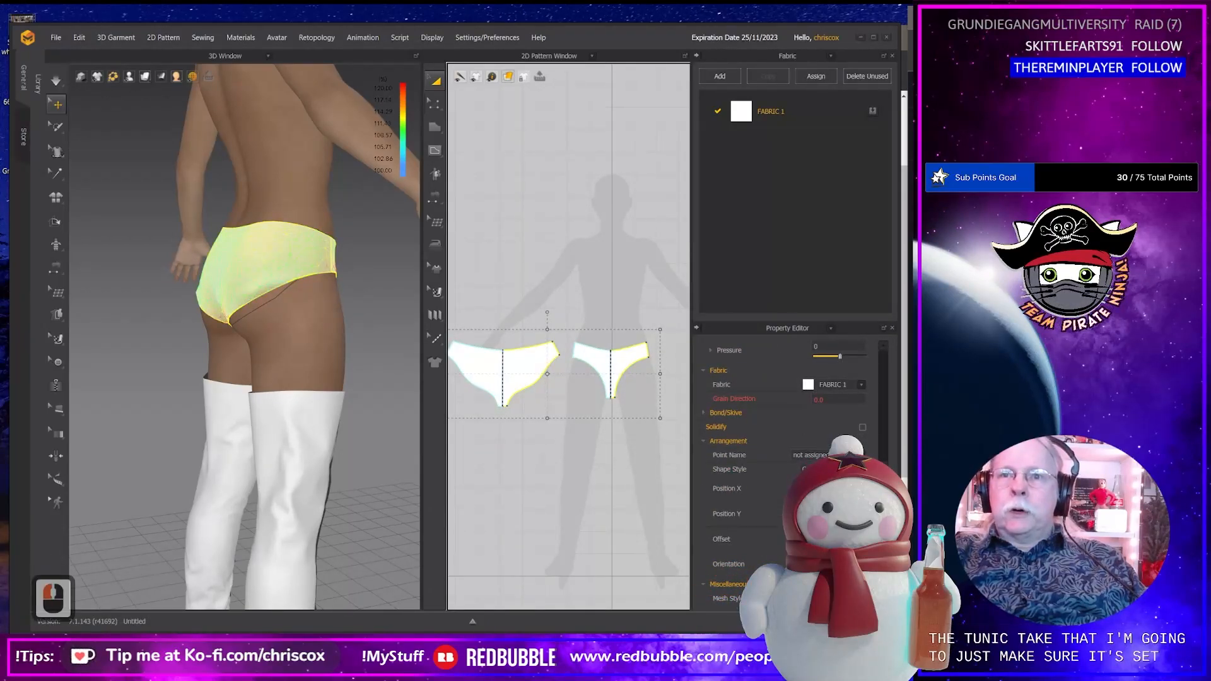
{"action": "left_click", "coordinate": [832, 620]}
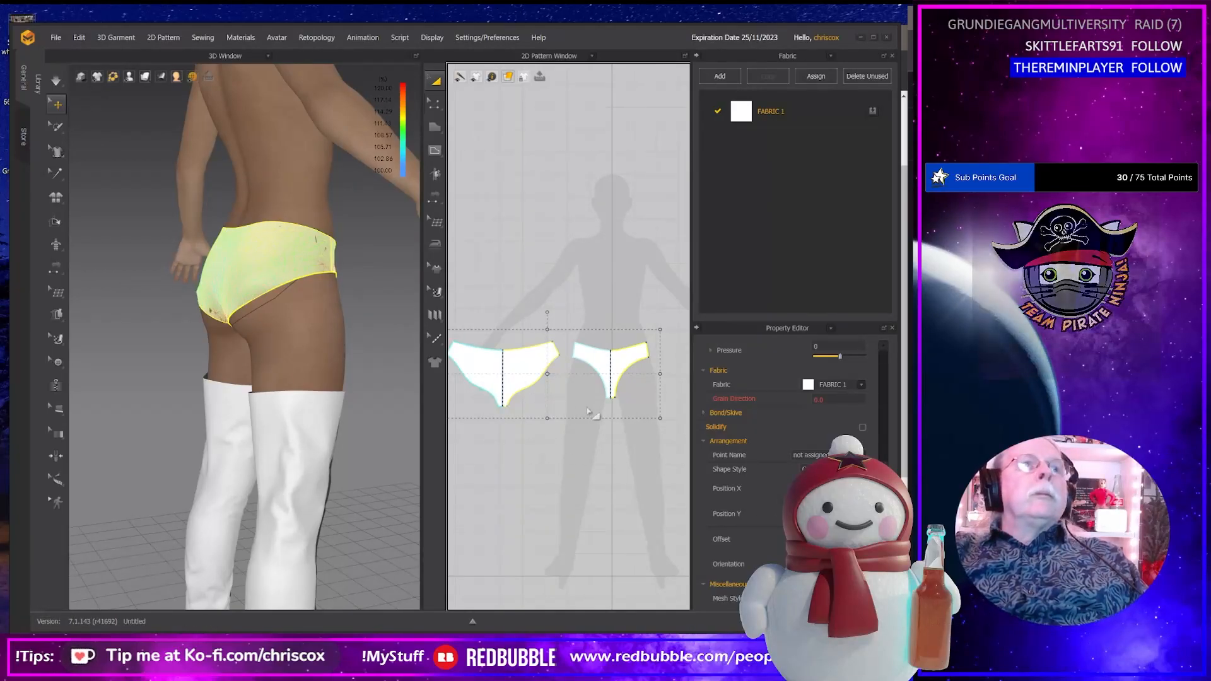
{"action": "scroll", "coordinate": [221, 482], "scroll_direction": "up", "scroll_amount": 10}
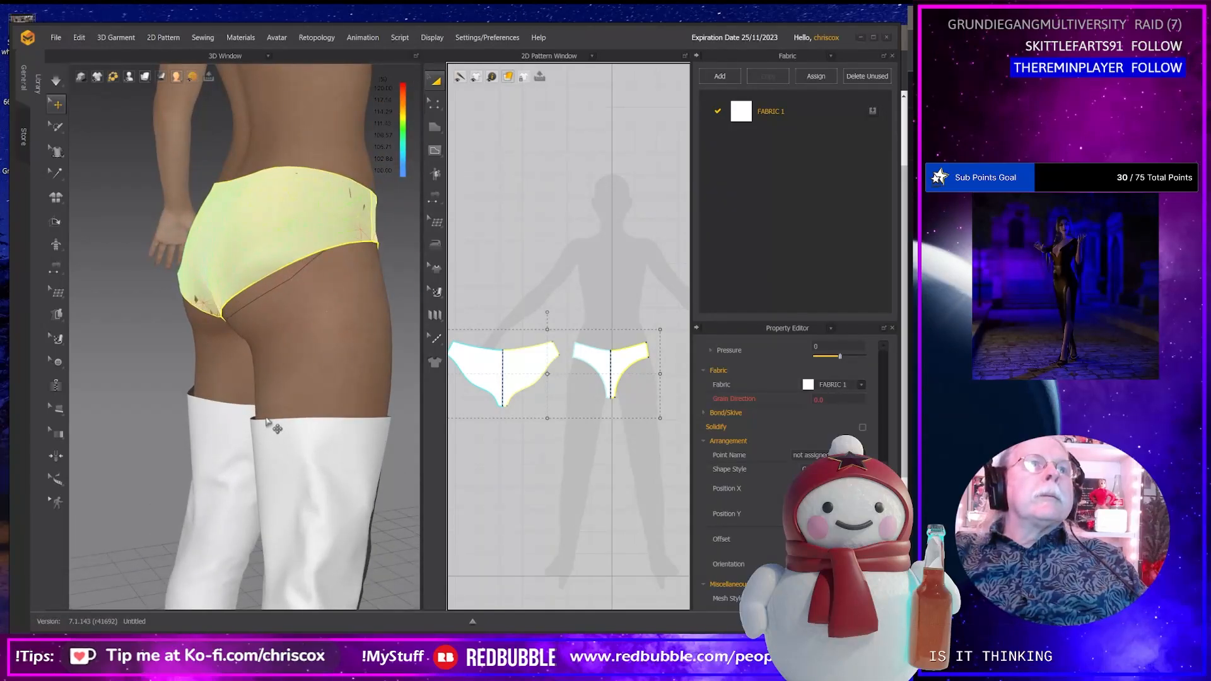
Freeze the selected front and back briefs panels in the 2D pattern.
{"action": "middle_click_drag", "start_coordinate": [260, 400], "coordinate": [271, 406]}
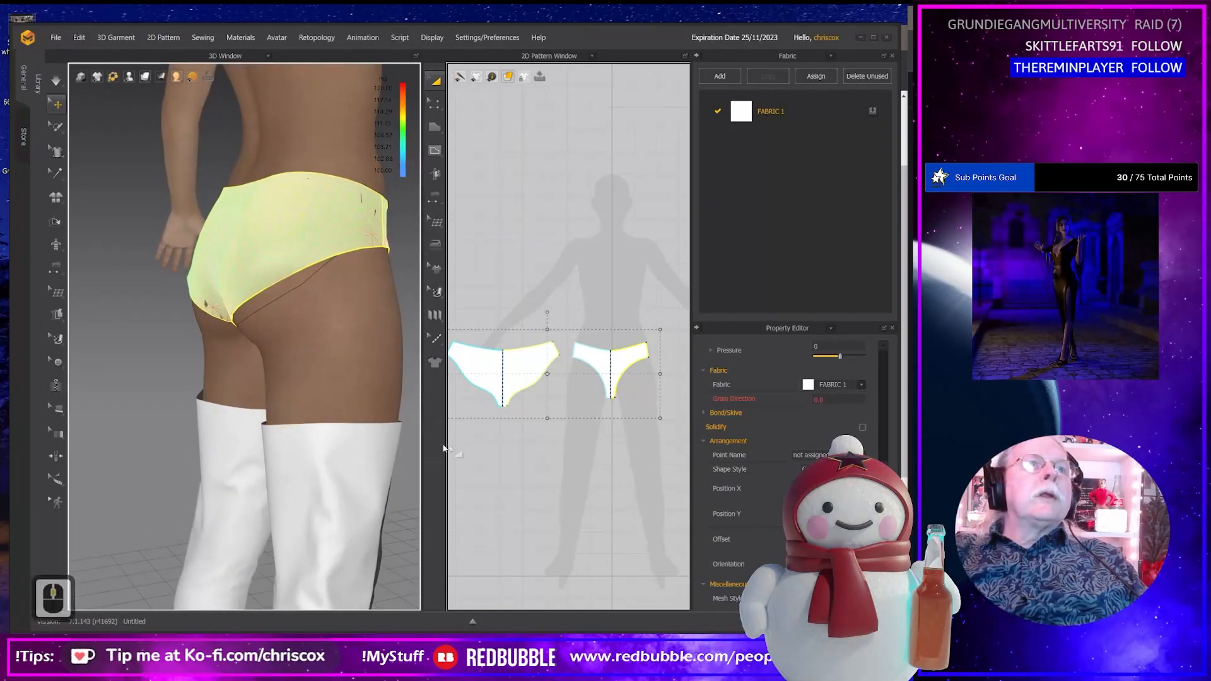
{"action": "middle_click_drag", "start_coordinate": [475, 450], "coordinate": [507, 459]}
{"action": "right_click", "coordinate": [542, 389]}
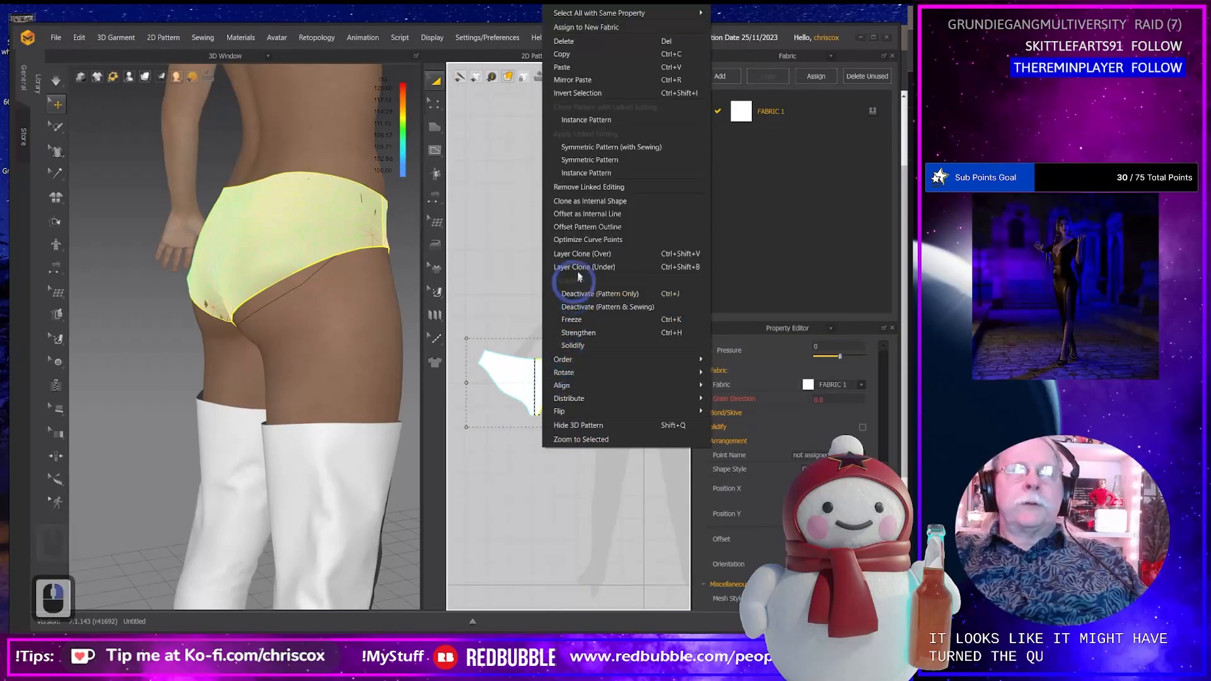
{"action": "left_click", "coordinate": [578, 315]}
{"action": "scroll", "coordinate": [584, 402], "scroll_direction": "down", "scroll_amount": 3}
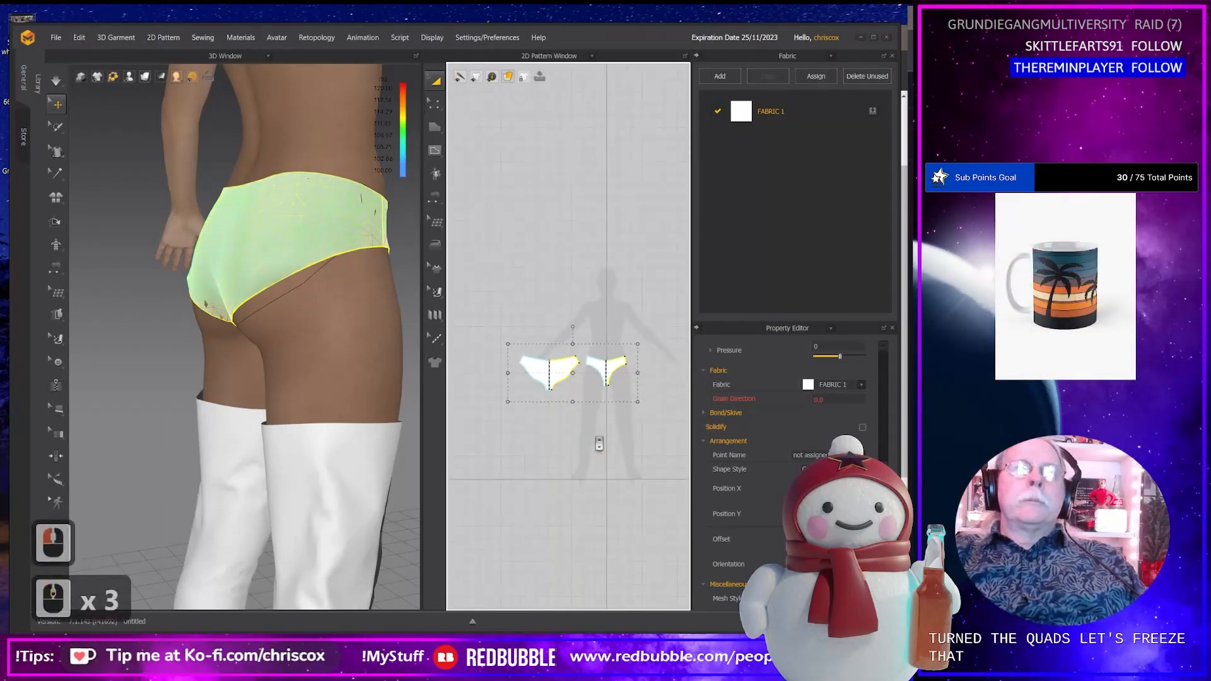
Select both briefs panels and move them above the avatar silhouette's head in the 2D pattern.
{"action": "left_click", "coordinate": [597, 366]}
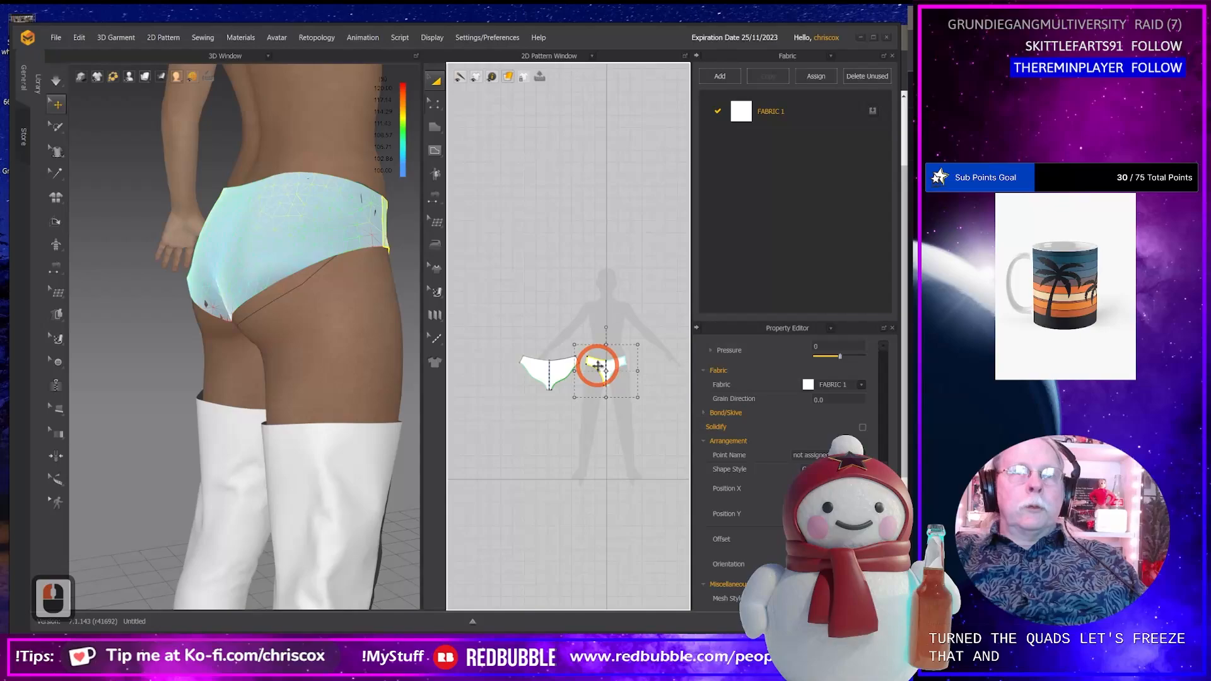
{"action": "left_click", "coordinate": [561, 370], "text": "shift"}
{"action": "left_click_drag", "start_coordinate": [596, 367], "coordinate": [595, 163]}
Switch to the browser and examine the Barbarella reference photo for the tunic's front, straps and buckles.
{"action": "scroll", "coordinate": [300, 352], "scroll_direction": "down", "scroll_amount": 9}
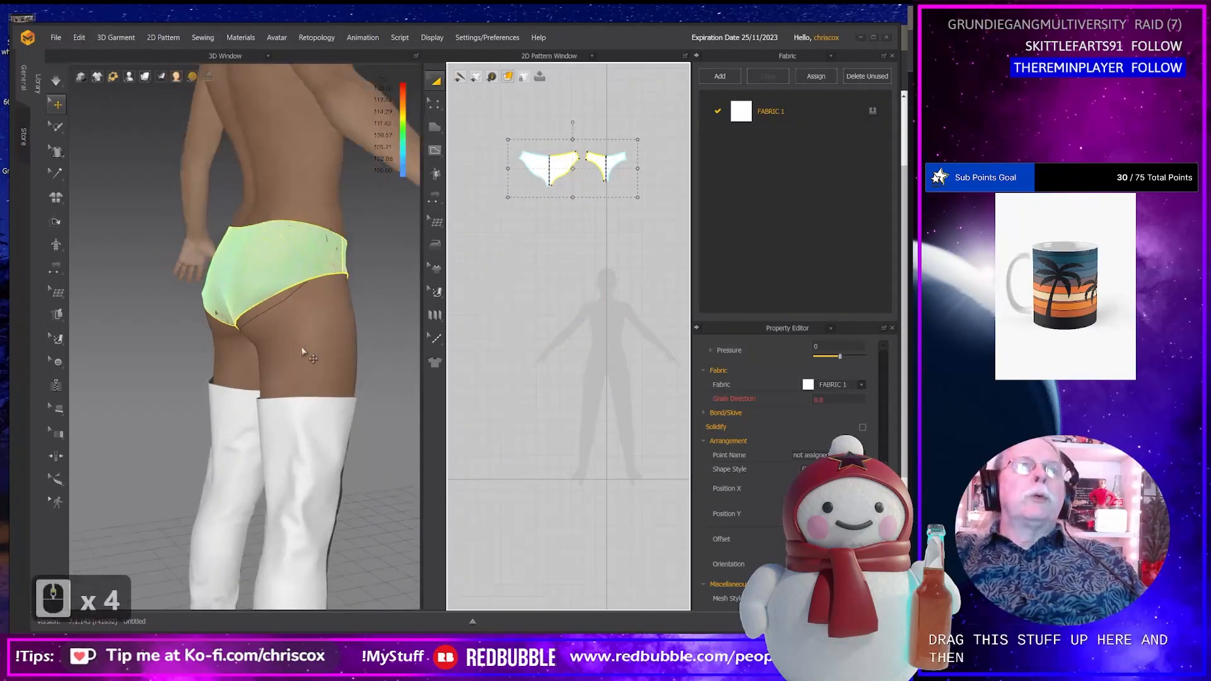
{"action": "right_click_drag", "start_coordinate": [344, 359], "coordinate": [207, 369]}
{"action": "key", "text": "alt+Tab"}
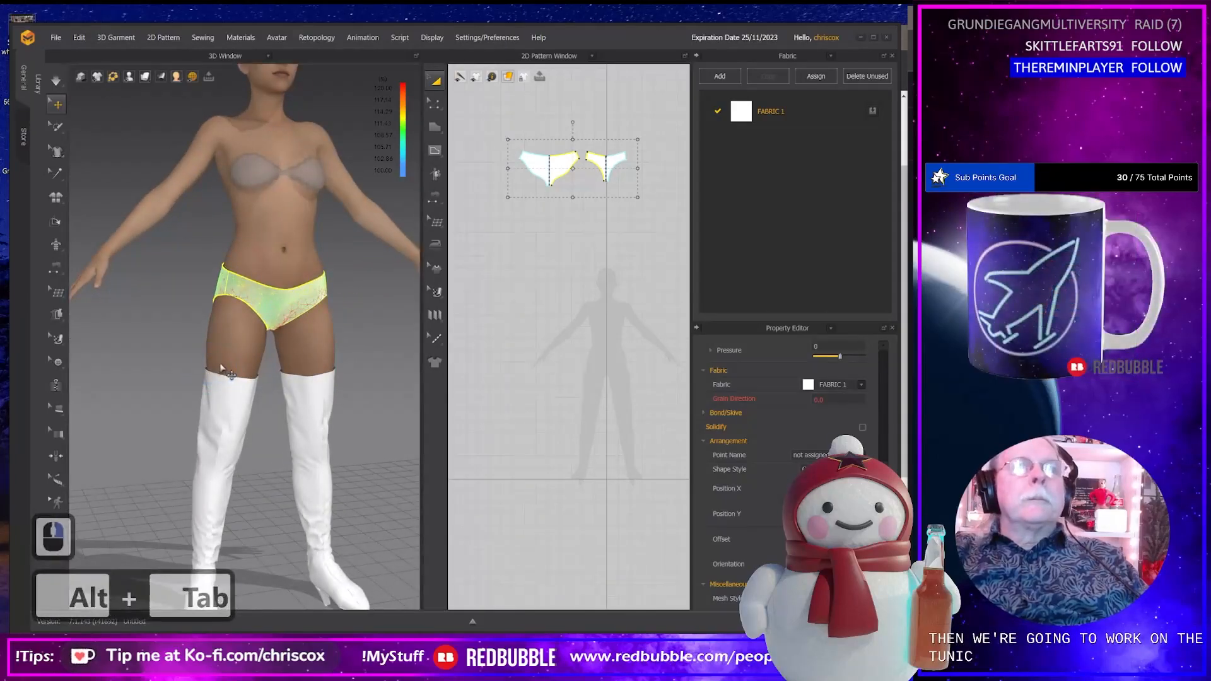
{"action": "key", "text": "alt+Tab"}
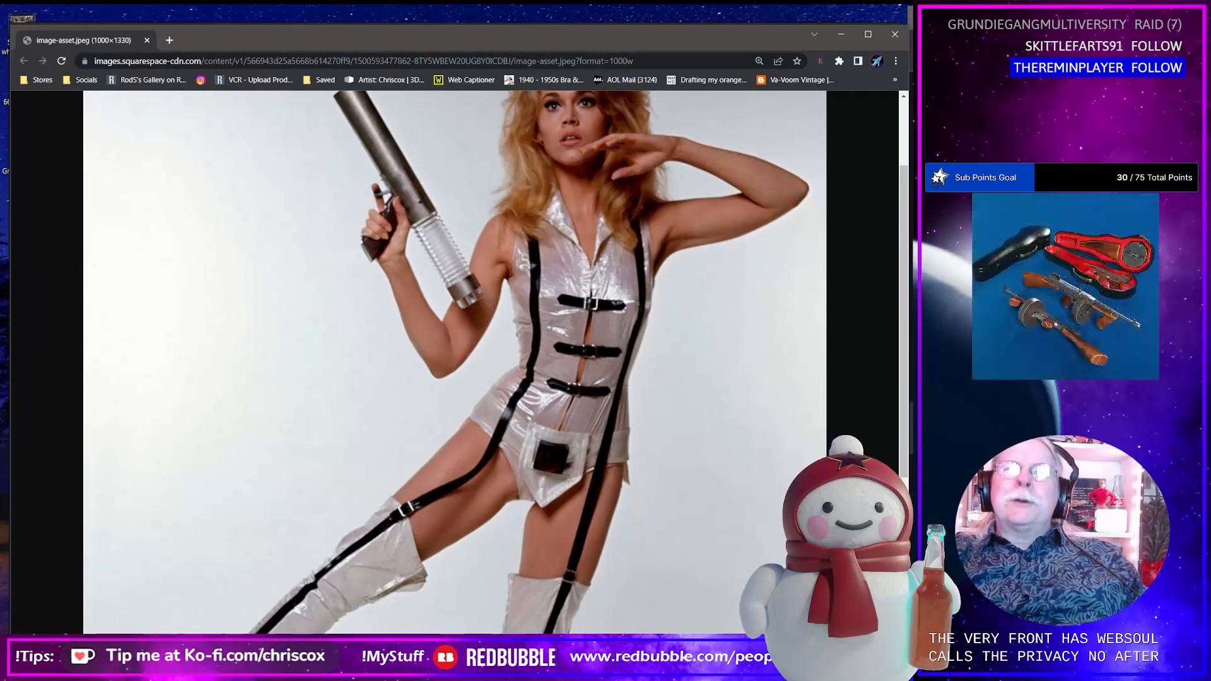
{"action": "scroll", "coordinate": [703, 484], "scroll_direction": "down", "scroll_amount": 10}
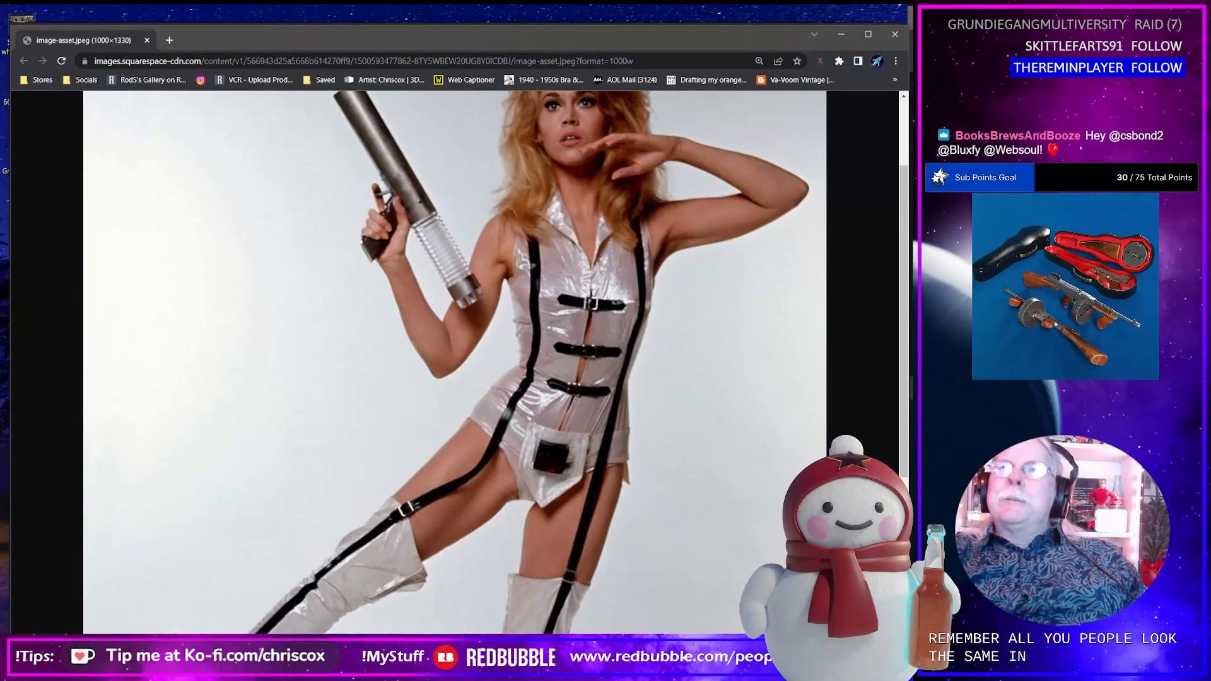
{"action": "scroll", "coordinate": [735, 580], "scroll_direction": "down", "scroll_amount": 20}
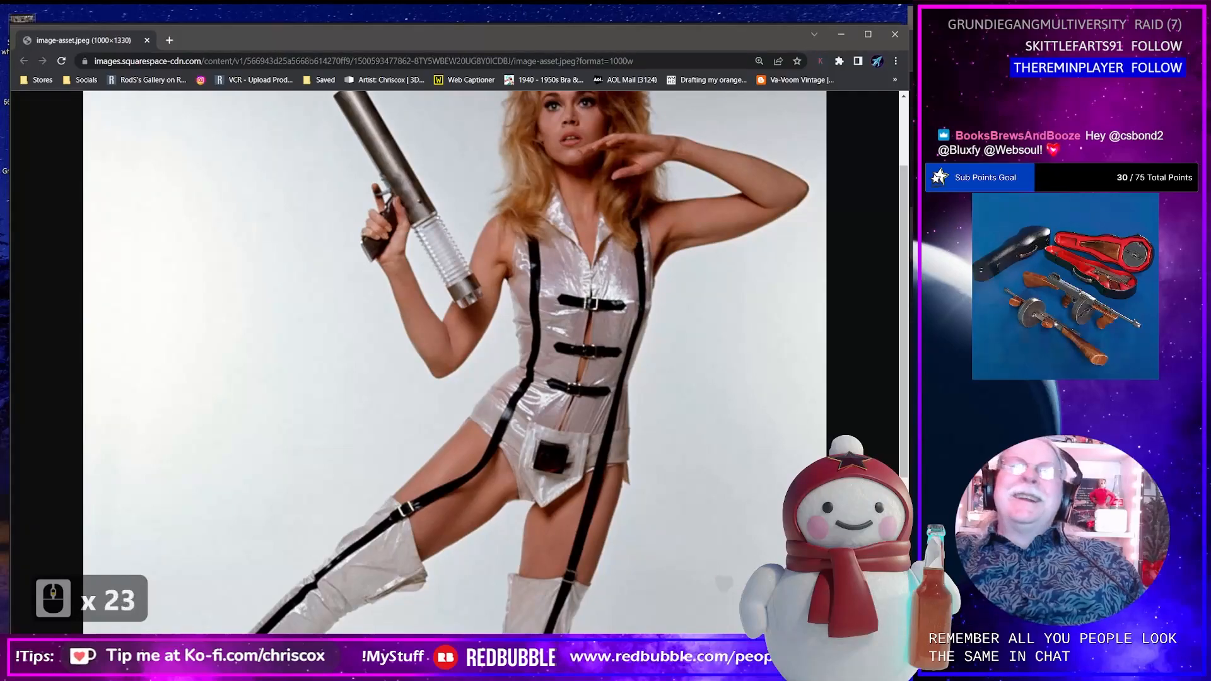
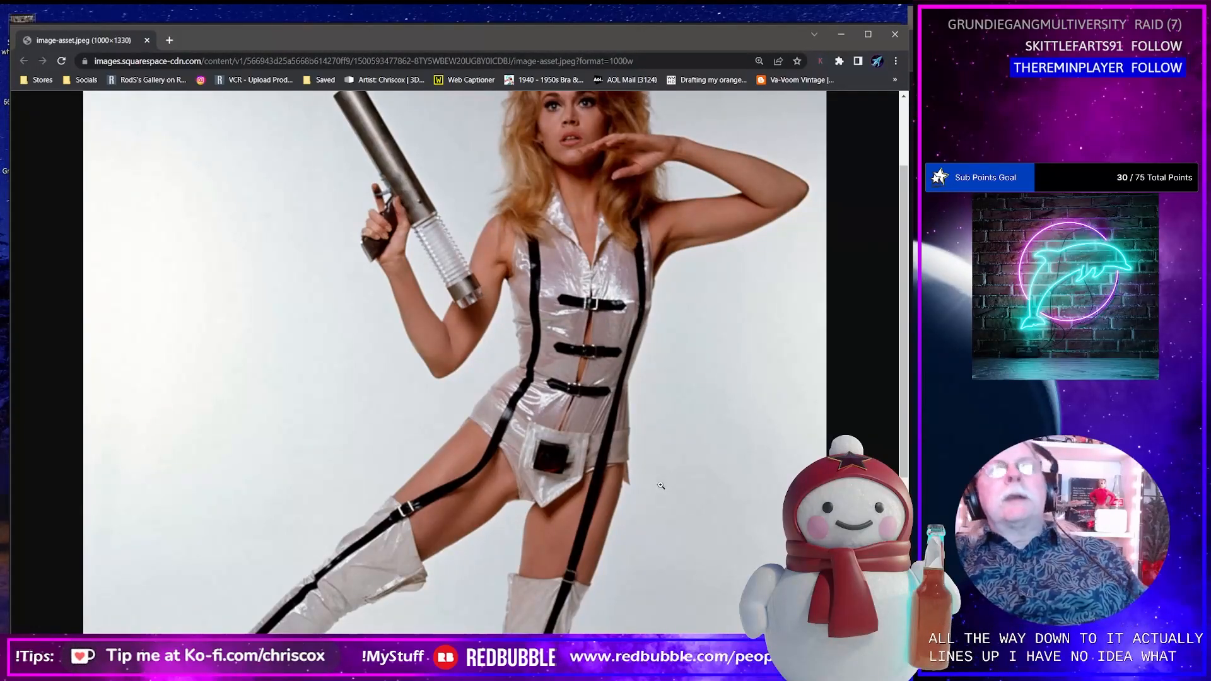
{"action": "key", "text": "alt+Tab"}
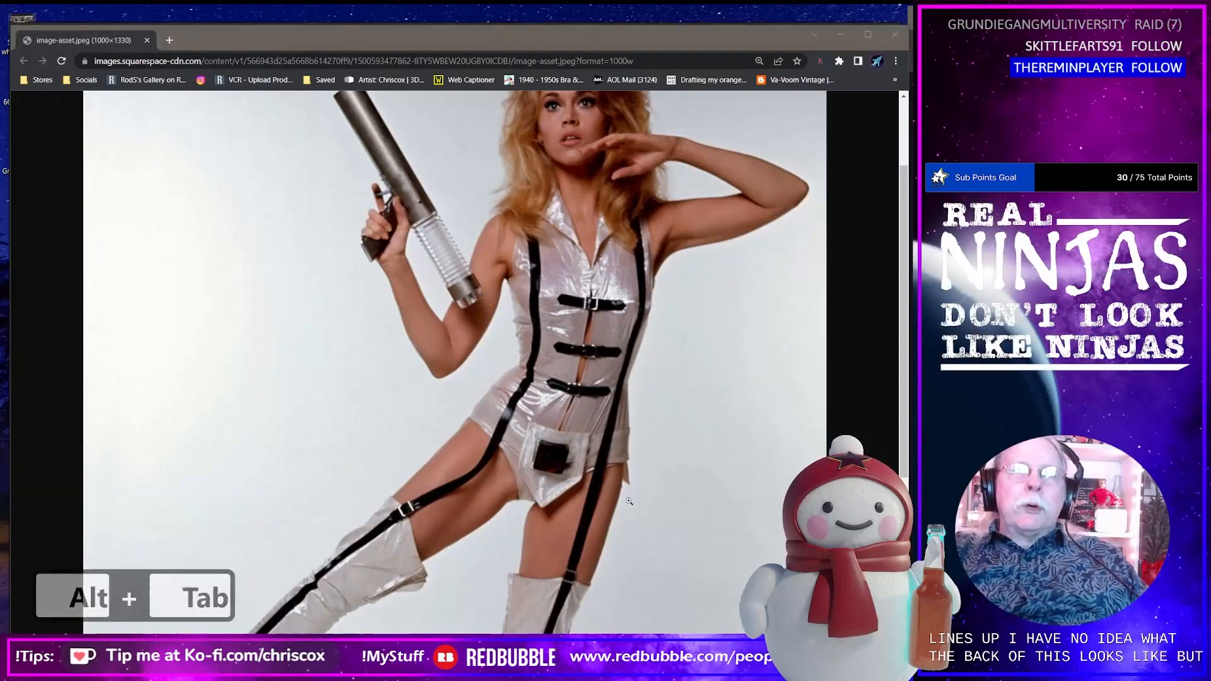
Return to Marvelous Designer and hide both briefs panels on the avatar in 3D.
{"action": "triple_click", "coordinate": [625, 429]}
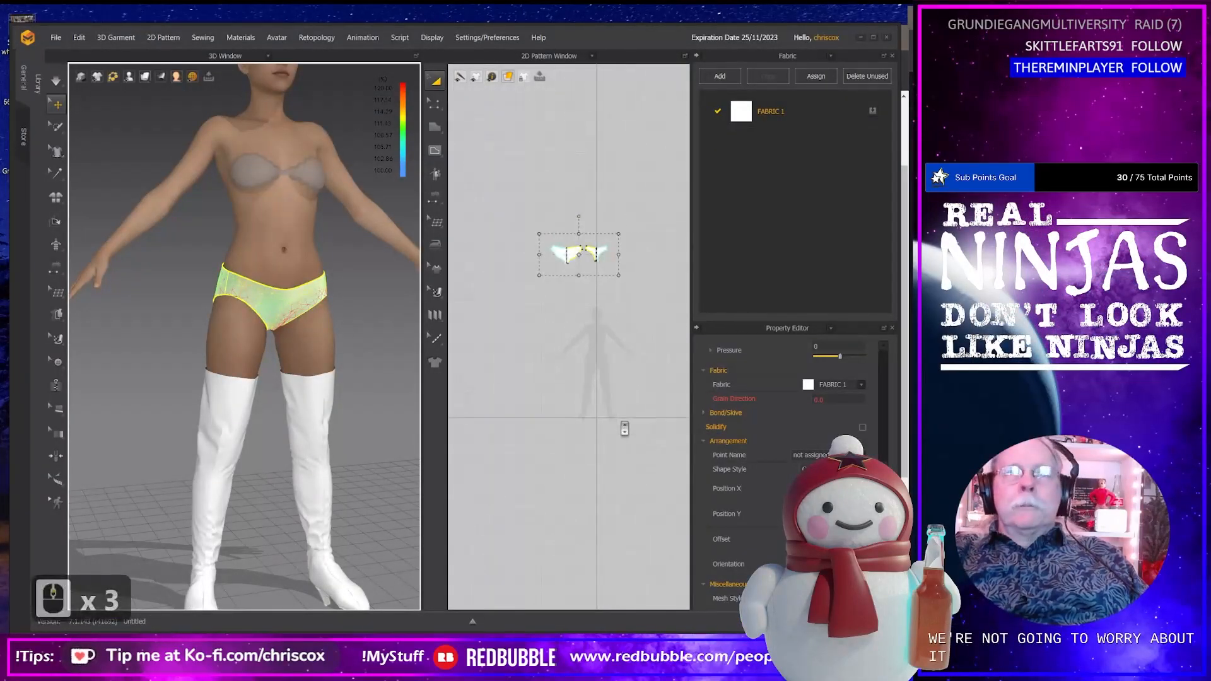
{"action": "scroll", "coordinate": [624, 429], "scroll_direction": "up", "scroll_amount": 3}
{"action": "middle_click_drag", "start_coordinate": [339, 354], "coordinate": [354, 440]}
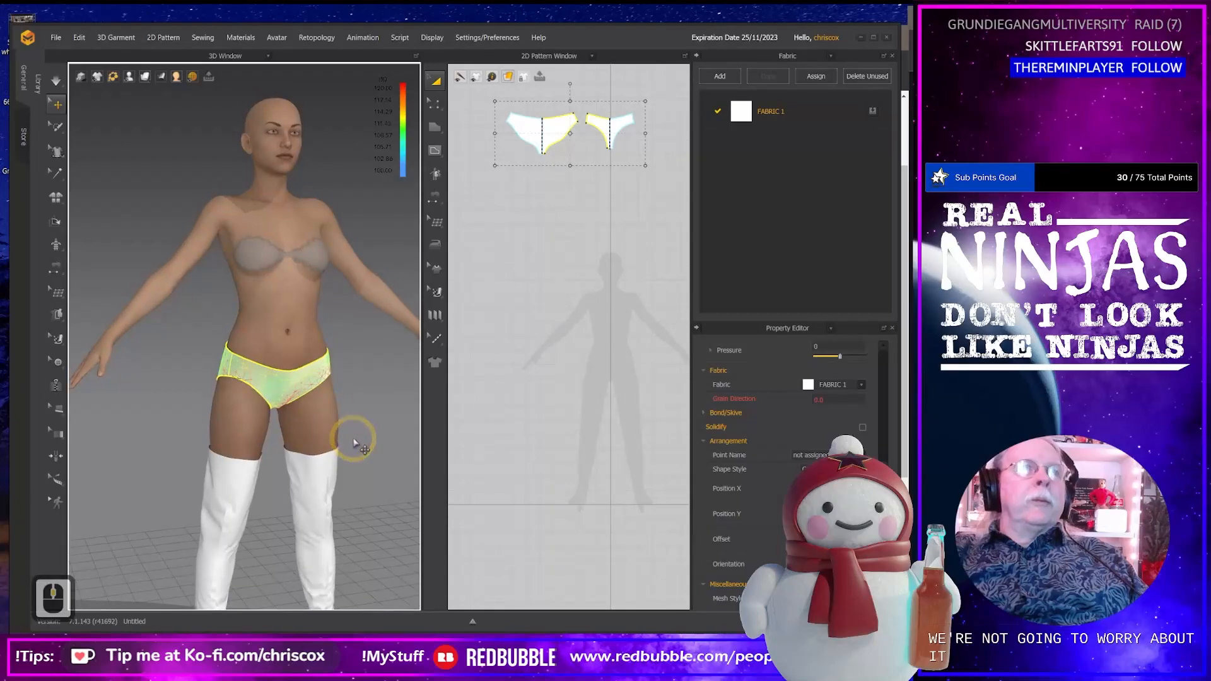
{"action": "right_click_drag", "start_coordinate": [354, 440], "coordinate": [332, 432]}
{"action": "middle_click", "coordinate": [321, 432], "text": "shift"}
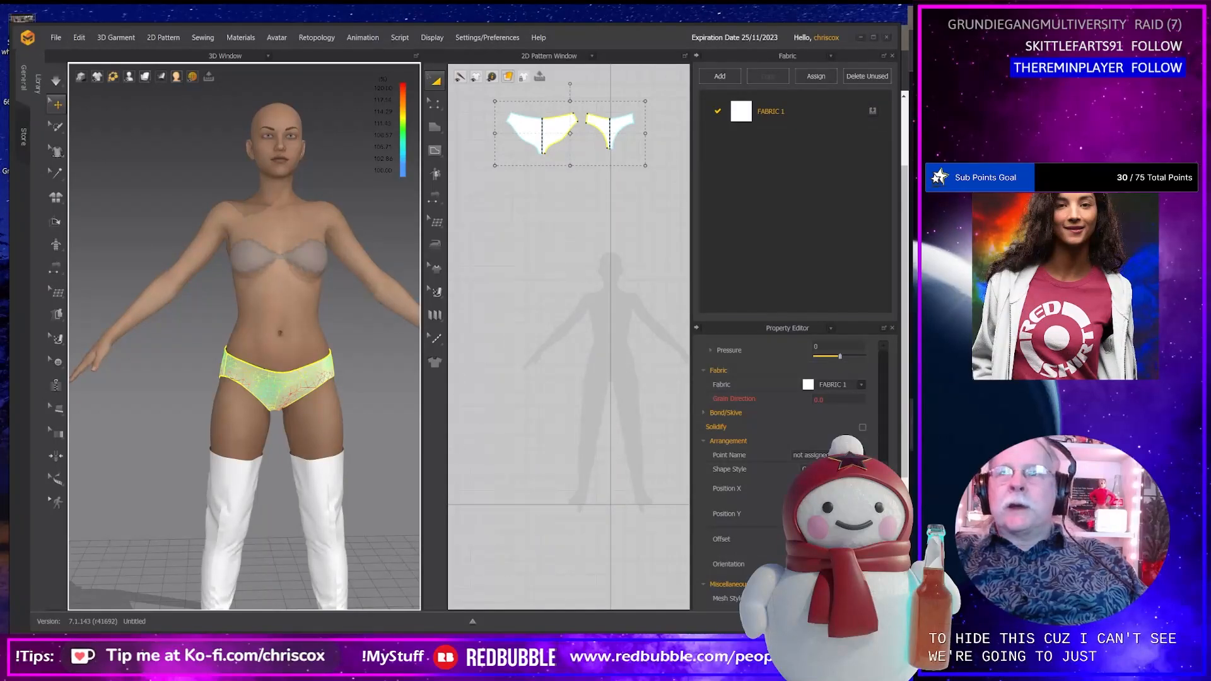
{"action": "scroll", "coordinate": [912, 341], "scroll_direction": "down", "scroll_amount": 20}
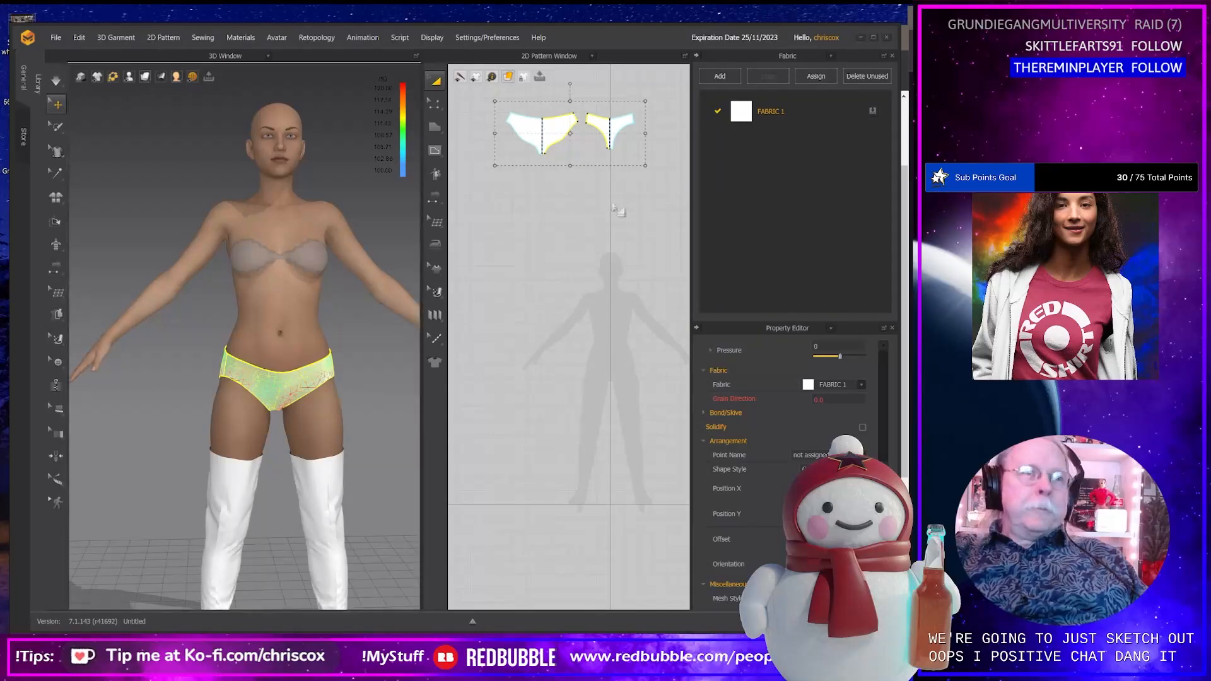
{"action": "right_click", "coordinate": [551, 136]}
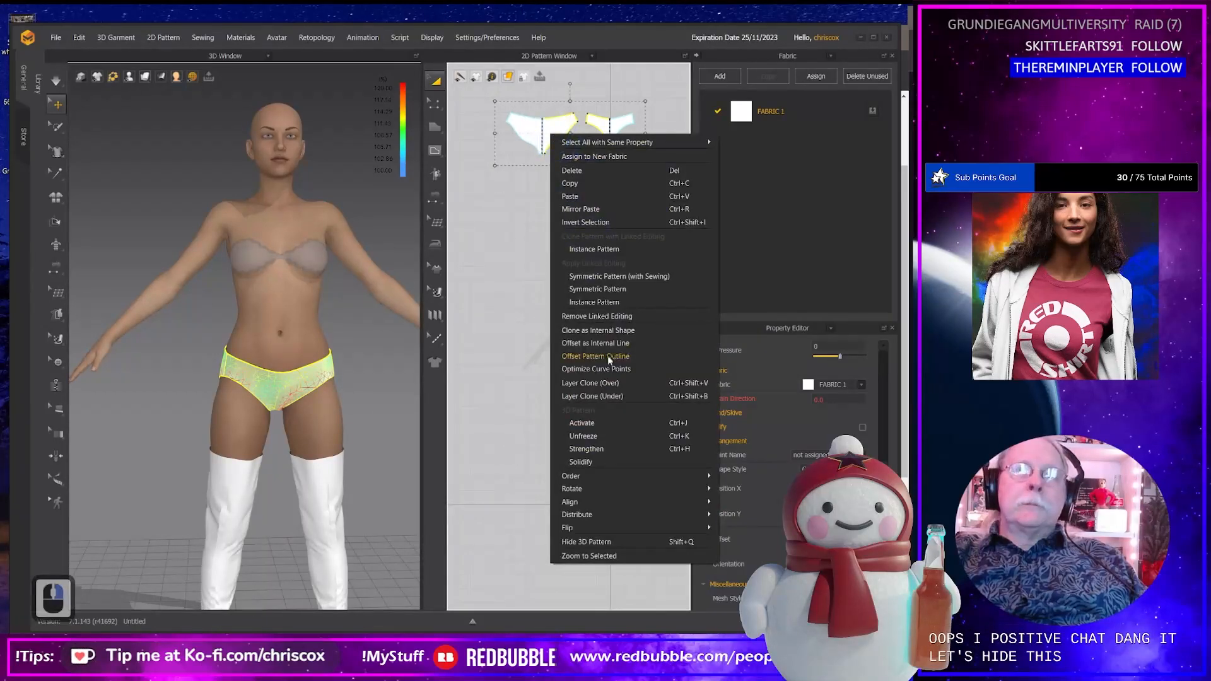
{"action": "mouse_move", "coordinate": [585, 494]}
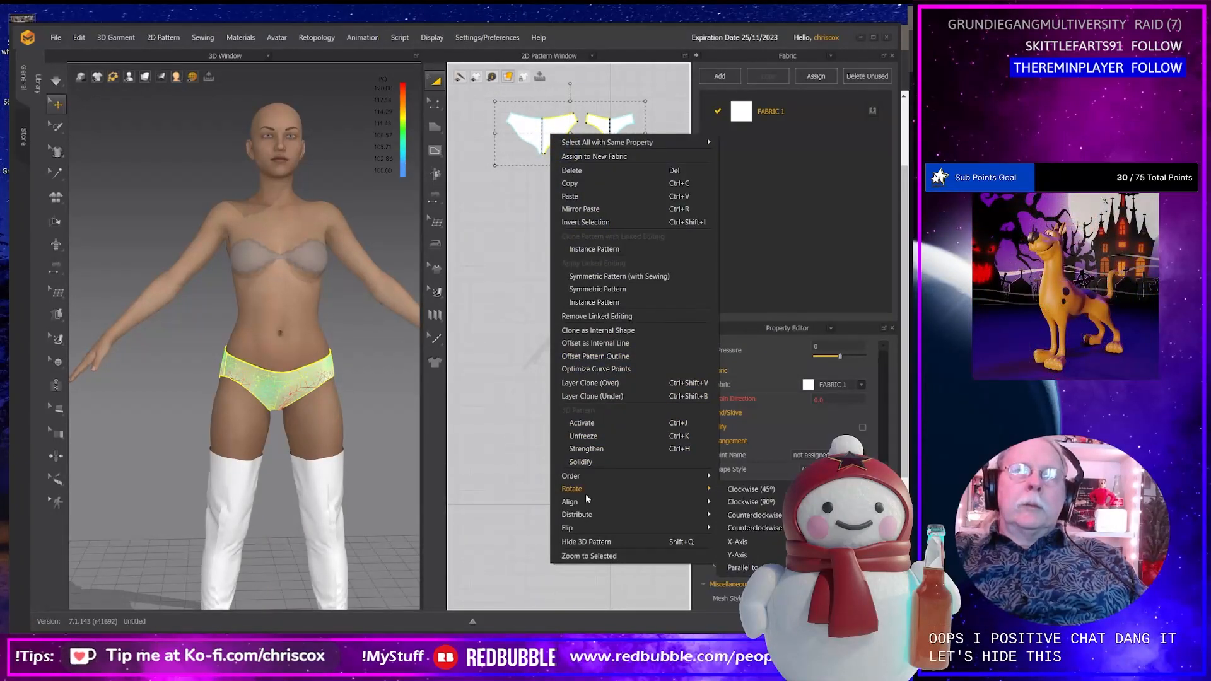
{"action": "left_click", "coordinate": [581, 542]}
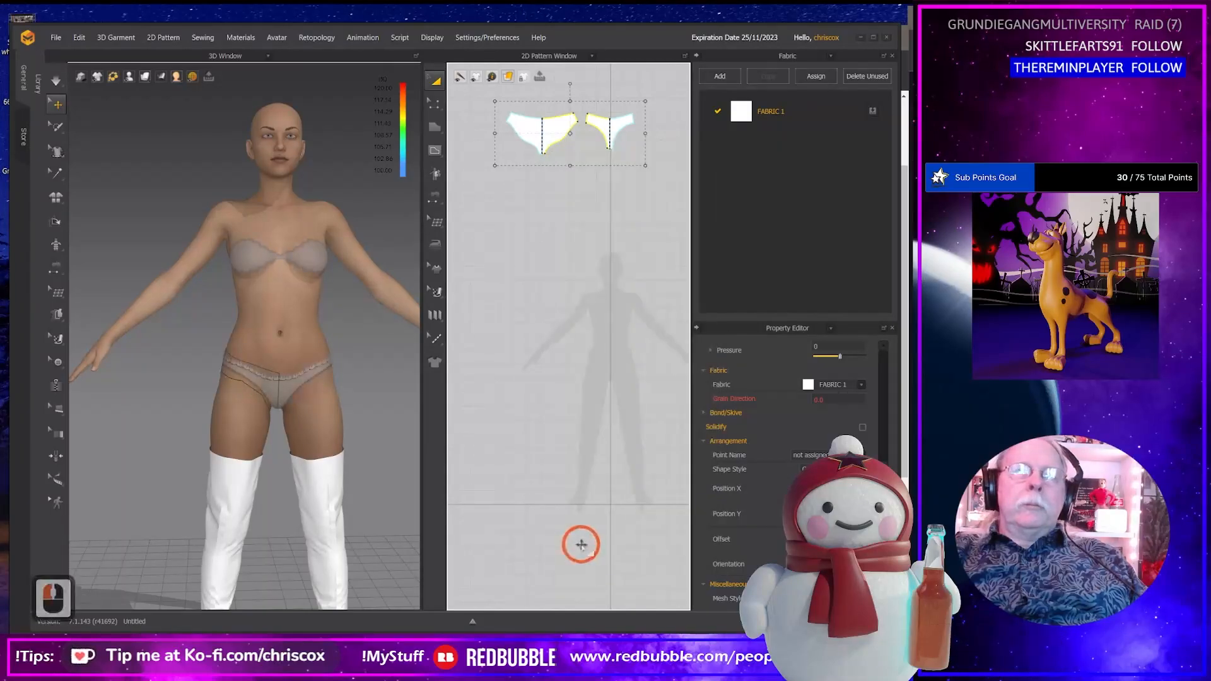
Use Edit Line (Avatar) to select all the briefs outline lines drawn on the avatar and delete them.
{"action": "right_click_drag", "start_coordinate": [309, 470], "coordinate": [466, 460]}
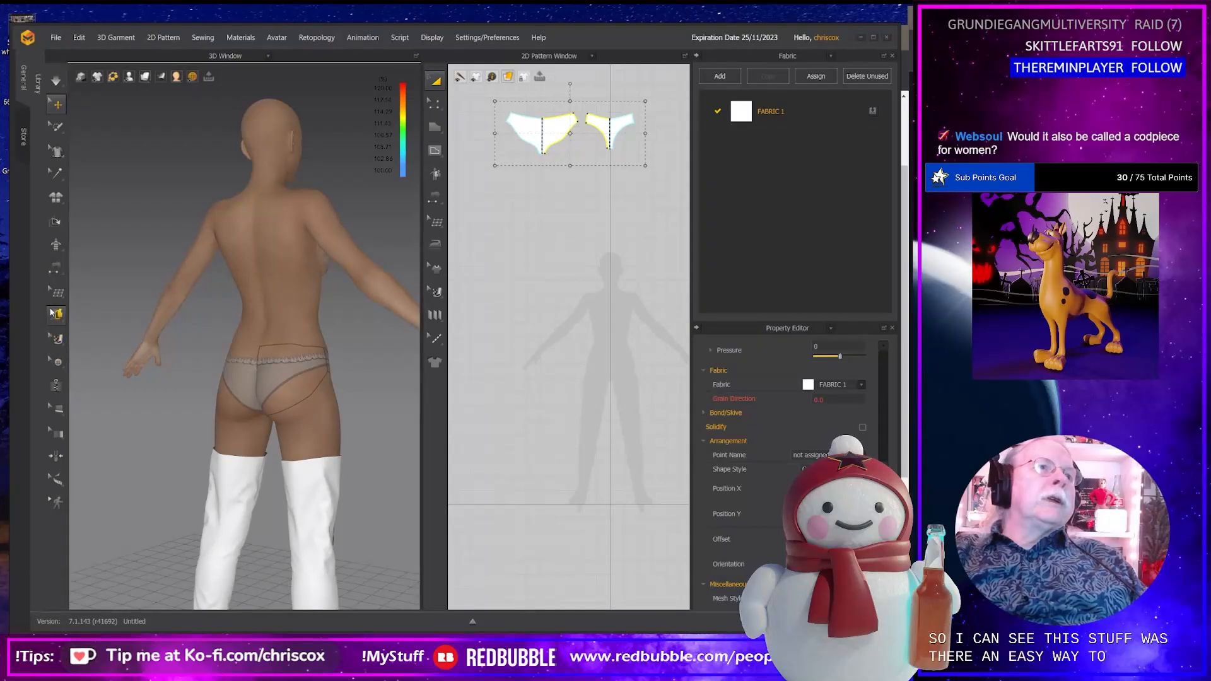
{"action": "scroll", "coordinate": [265, 380], "scroll_direction": "up", "scroll_amount": 2}
{"action": "scroll", "coordinate": [265, 381], "scroll_direction": "down", "scroll_amount": 4}
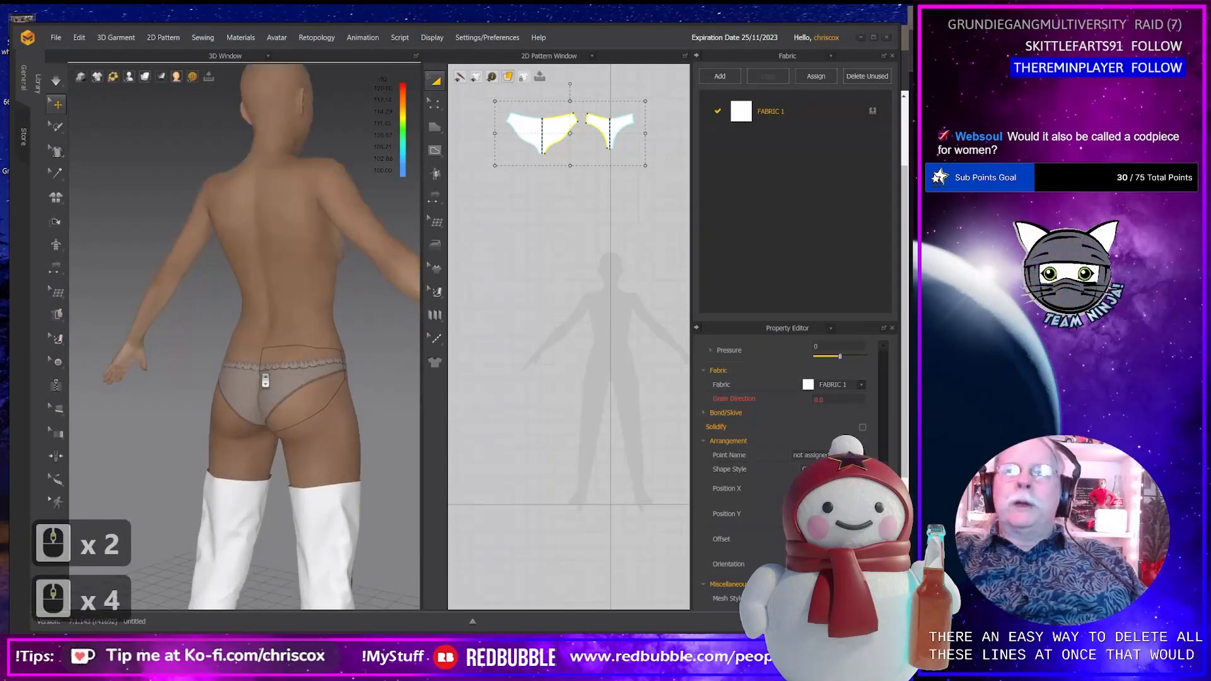
{"action": "middle_click_drag", "start_coordinate": [300, 397], "coordinate": [288, 366]}
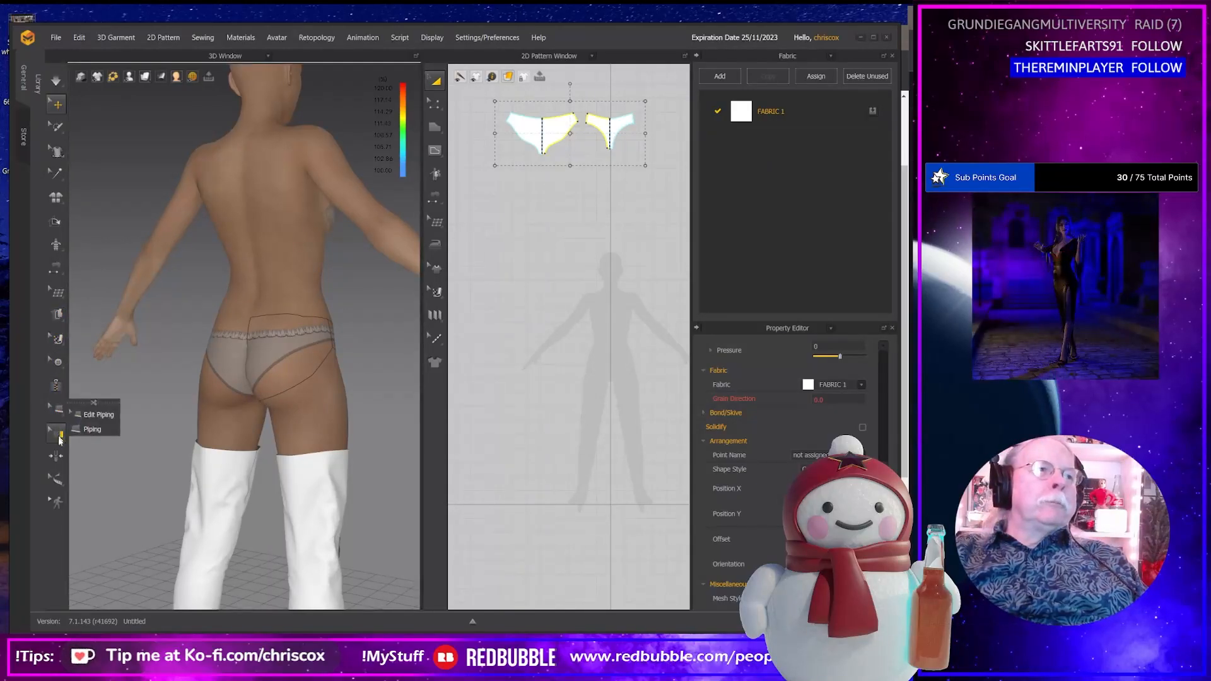
{"action": "mouse_move", "coordinate": [55, 312]}
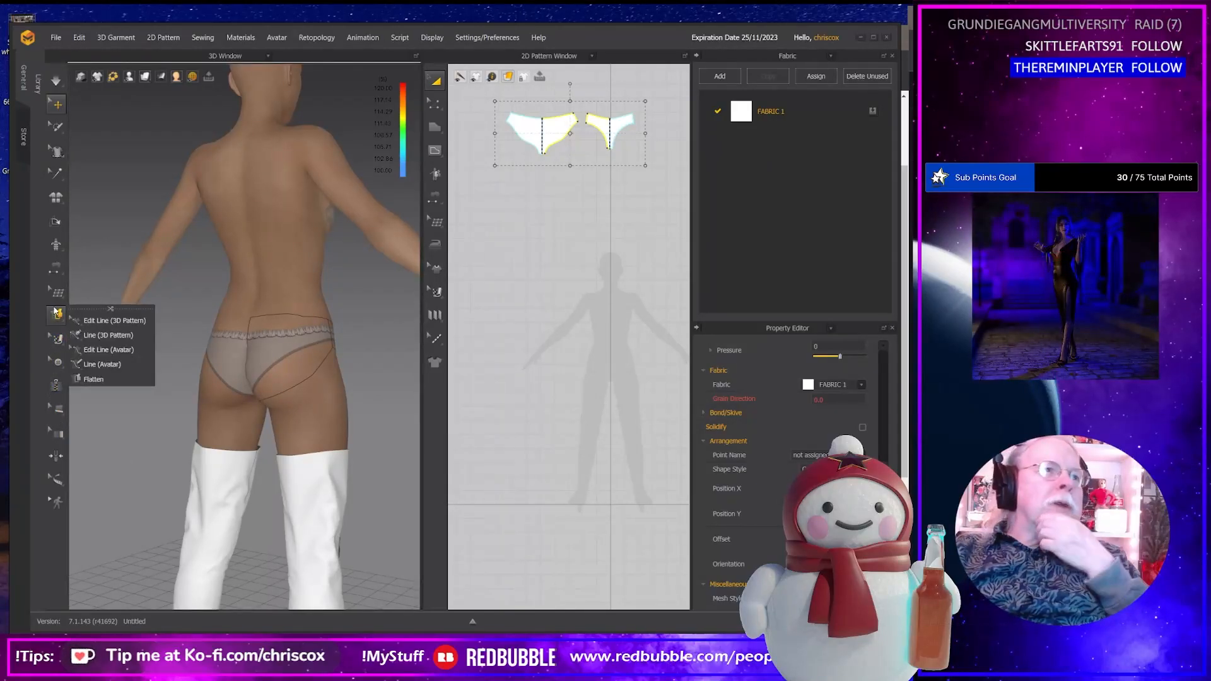
{"action": "left_click", "coordinate": [95, 351]}
{"action": "left_click", "coordinate": [288, 389]}
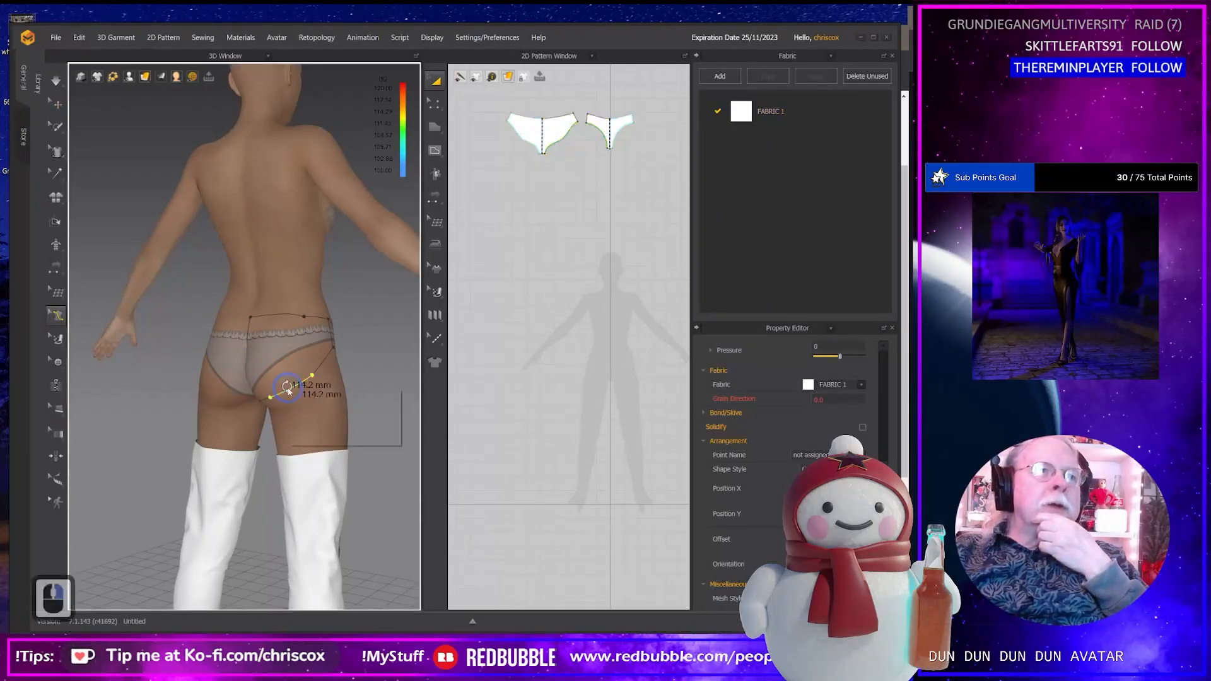
{"action": "right_click", "coordinate": [288, 389]}
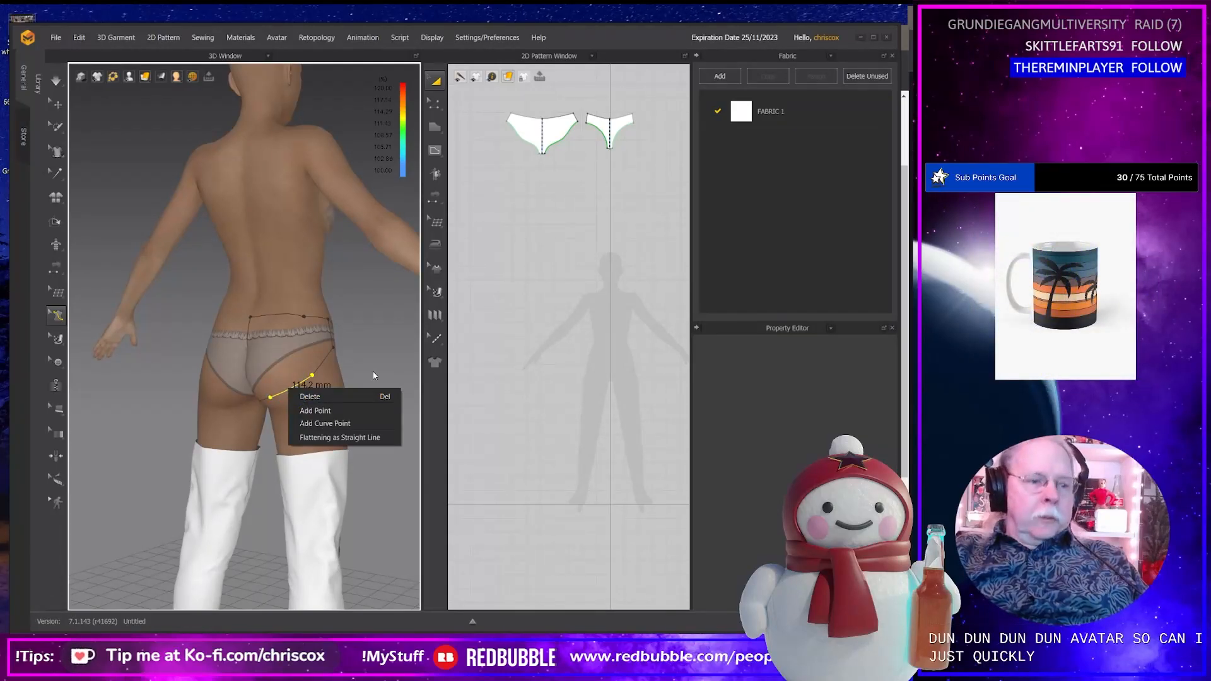
{"action": "key", "text": "ctrl+a"}
{"action": "left_click", "coordinate": [352, 366]}
{"action": "key", "text": "ctrl+a"}
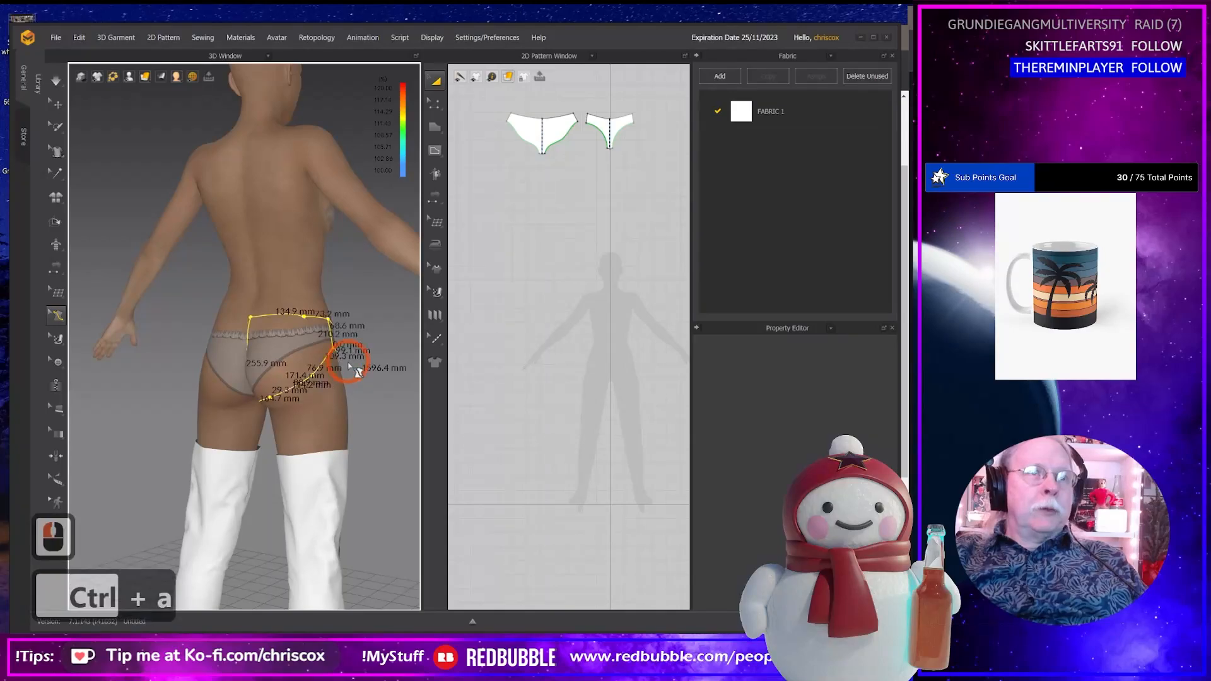
{"action": "right_click", "coordinate": [321, 367]}
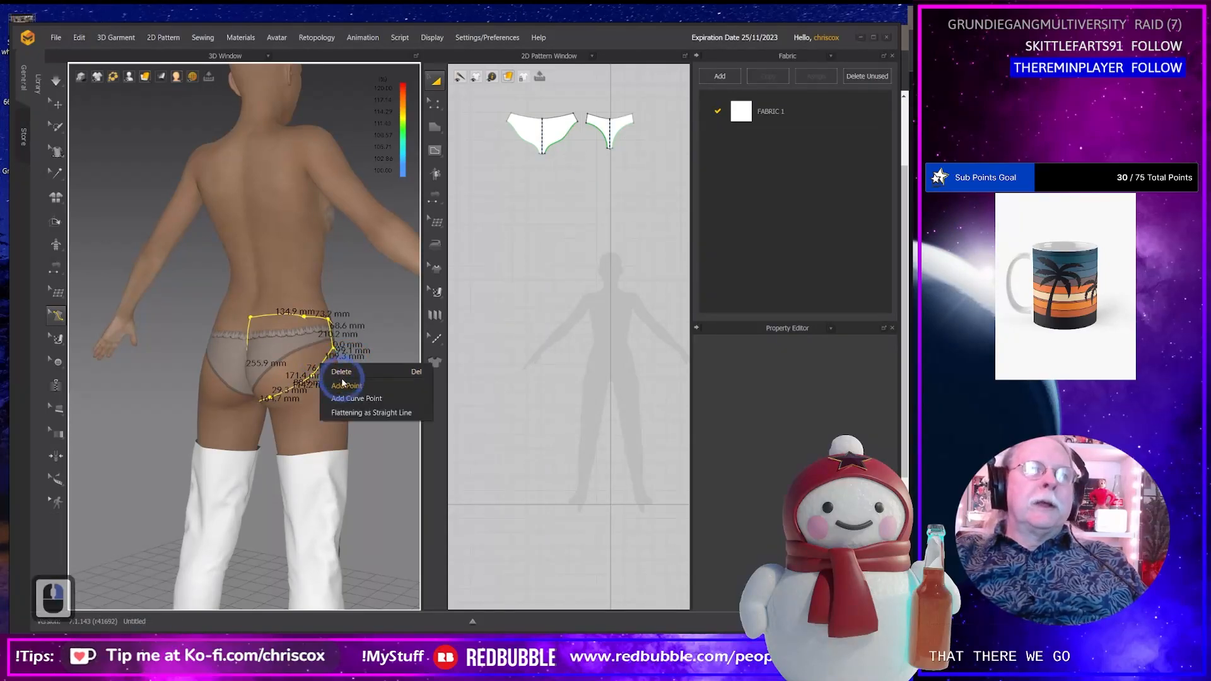
{"action": "left_click", "coordinate": [341, 372]}
Examine the avatar's torso from front, side and back and compare it with the reference photo in the browser to plan the tunic and darts.
{"action": "right_click_drag", "start_coordinate": [346, 372], "coordinate": [207, 388]}
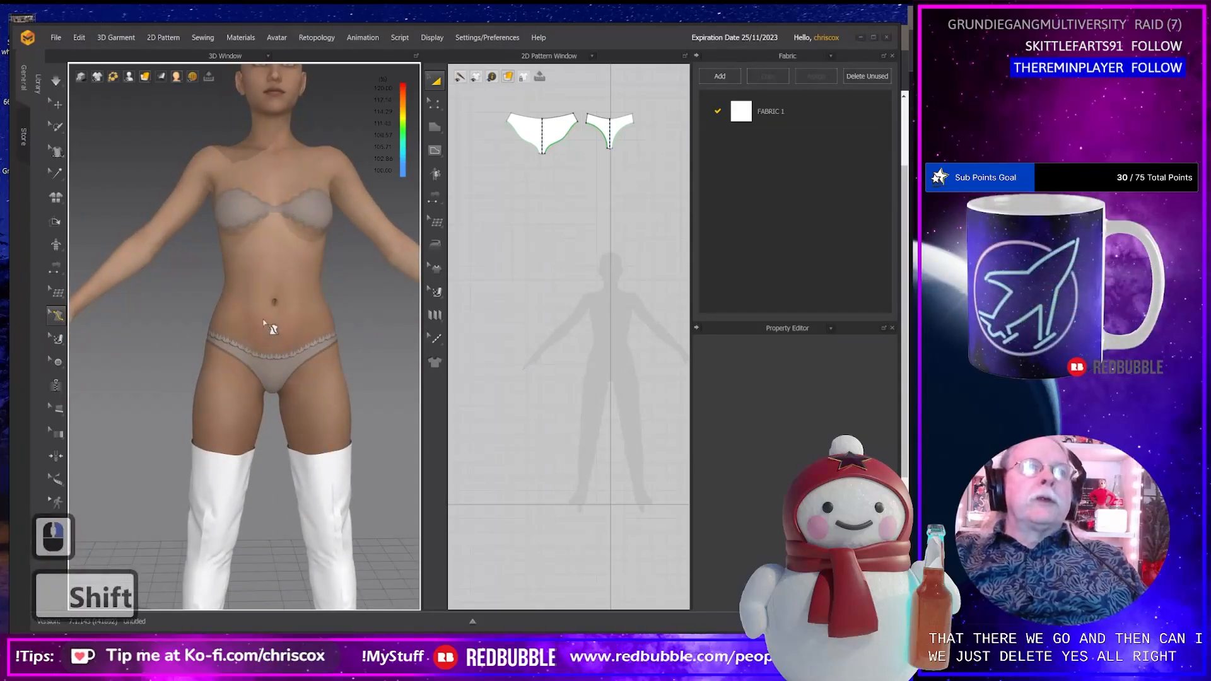
{"action": "middle_click_drag", "start_coordinate": [274, 317], "coordinate": [277, 403], "text": "shift"}
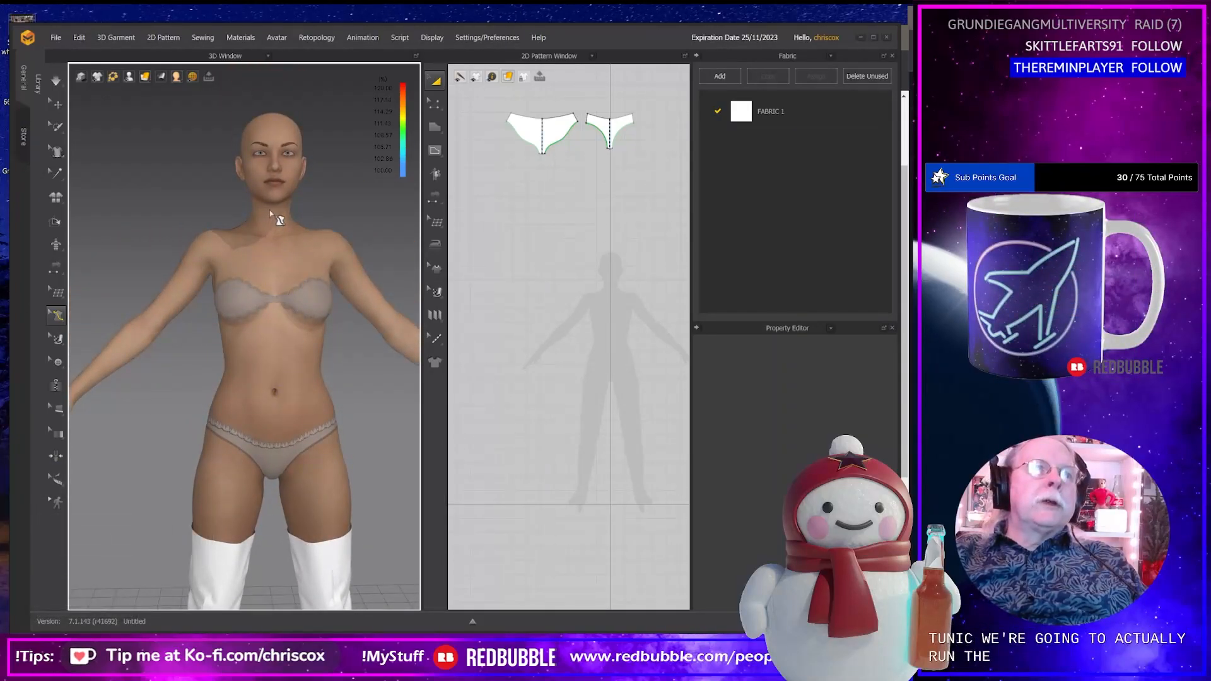
{"action": "right_click_drag", "start_coordinate": [275, 475], "coordinate": [319, 478]}
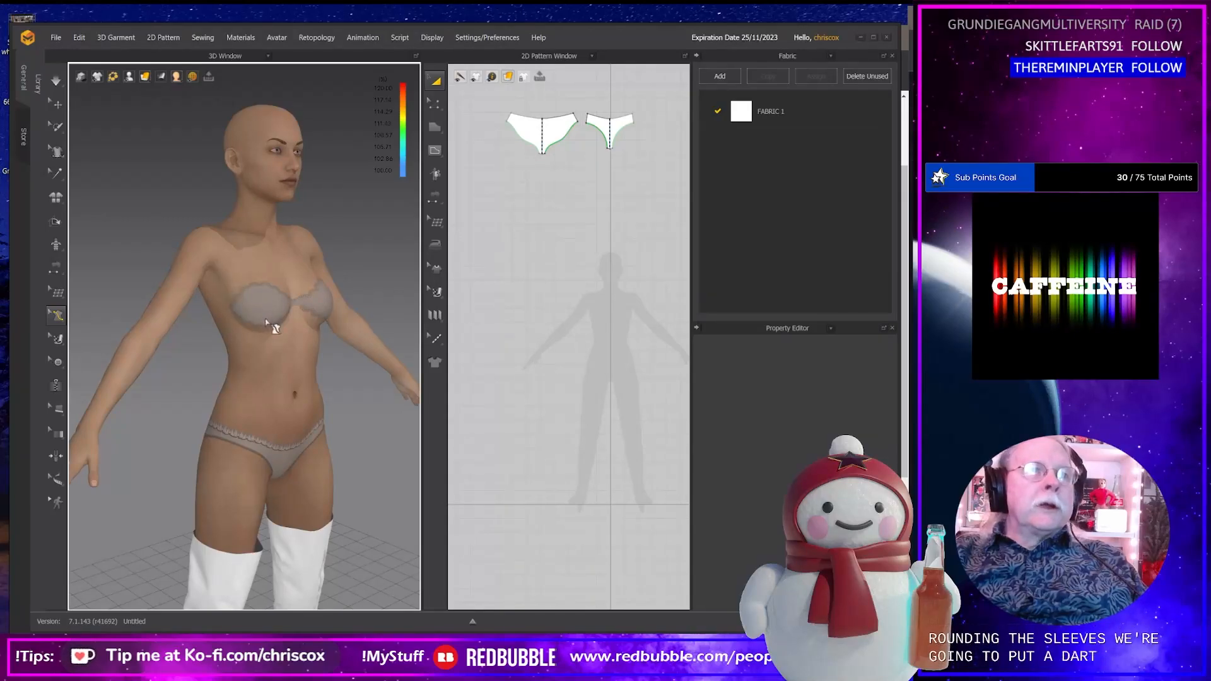
{"action": "right_click_drag", "start_coordinate": [273, 330], "coordinate": [391, 376]}
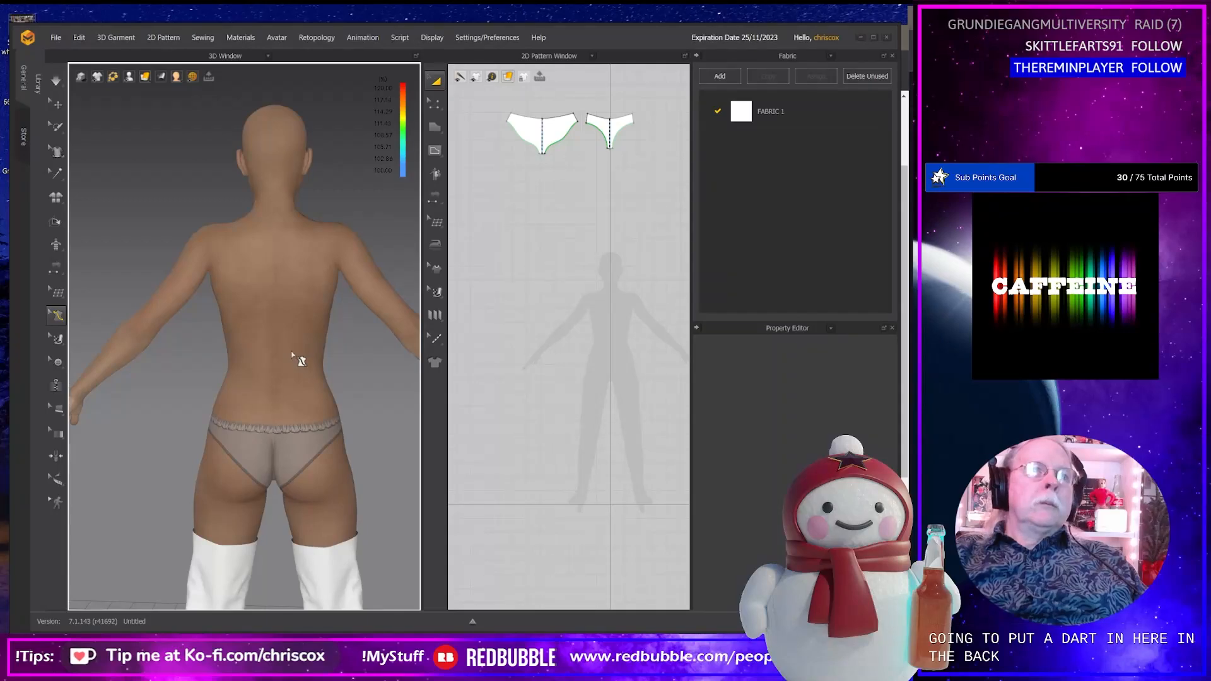
{"action": "right_click_drag", "start_coordinate": [294, 358], "coordinate": [114, 377]}
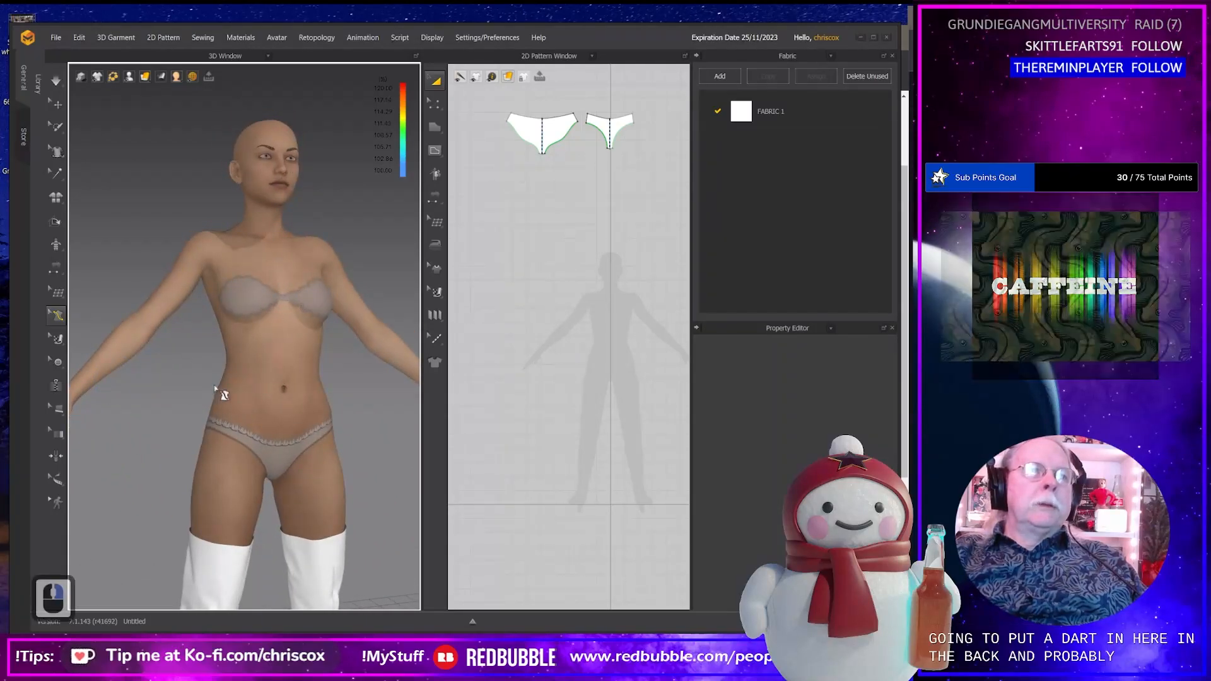
{"action": "key", "text": "alt+Tab"}
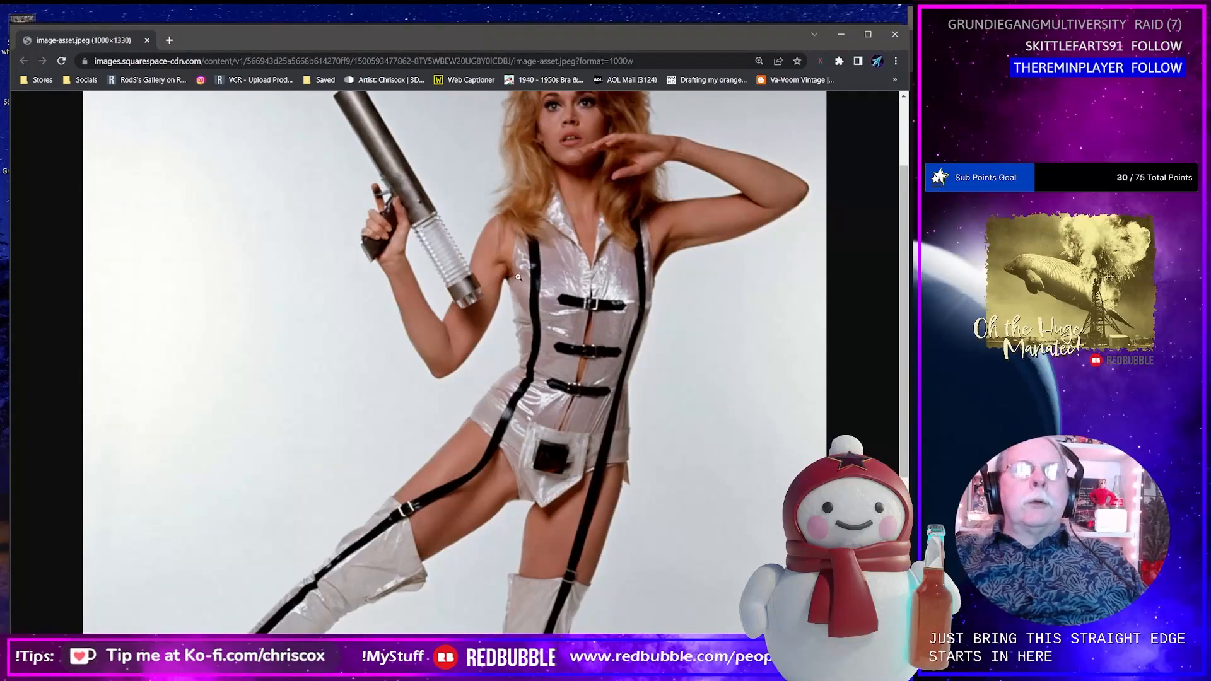
{"action": "key", "text": "alt+Tab"}
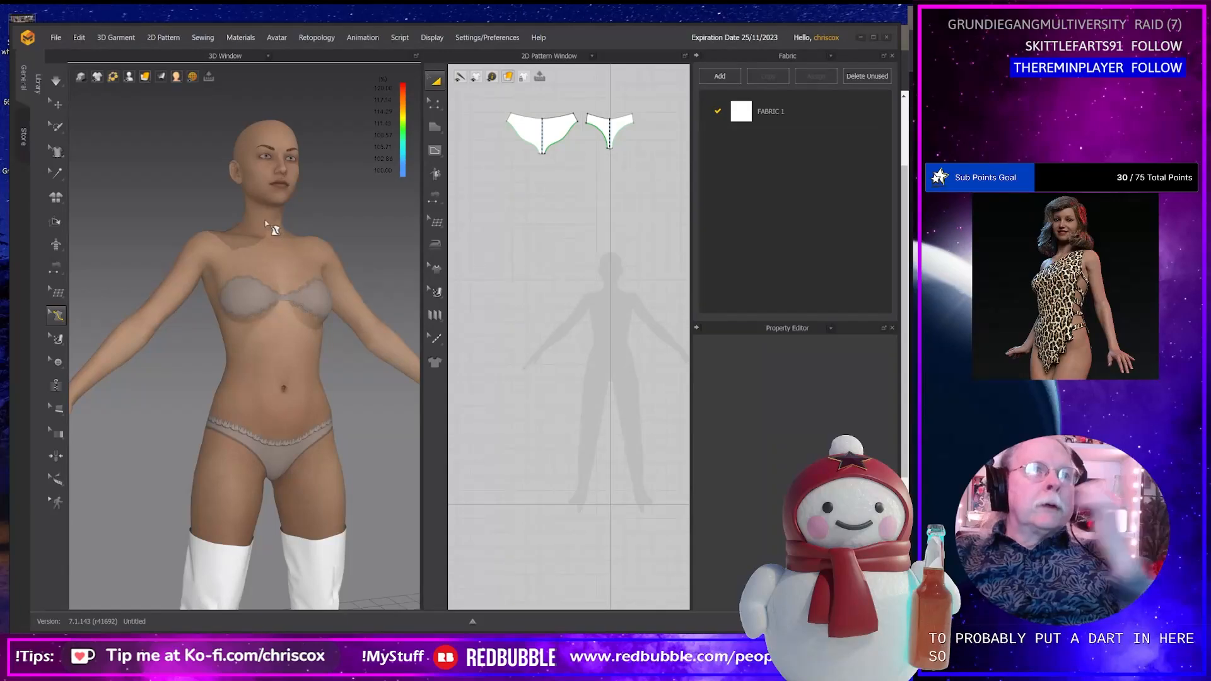
{"action": "right_click_drag", "start_coordinate": [318, 281], "coordinate": [341, 296]}
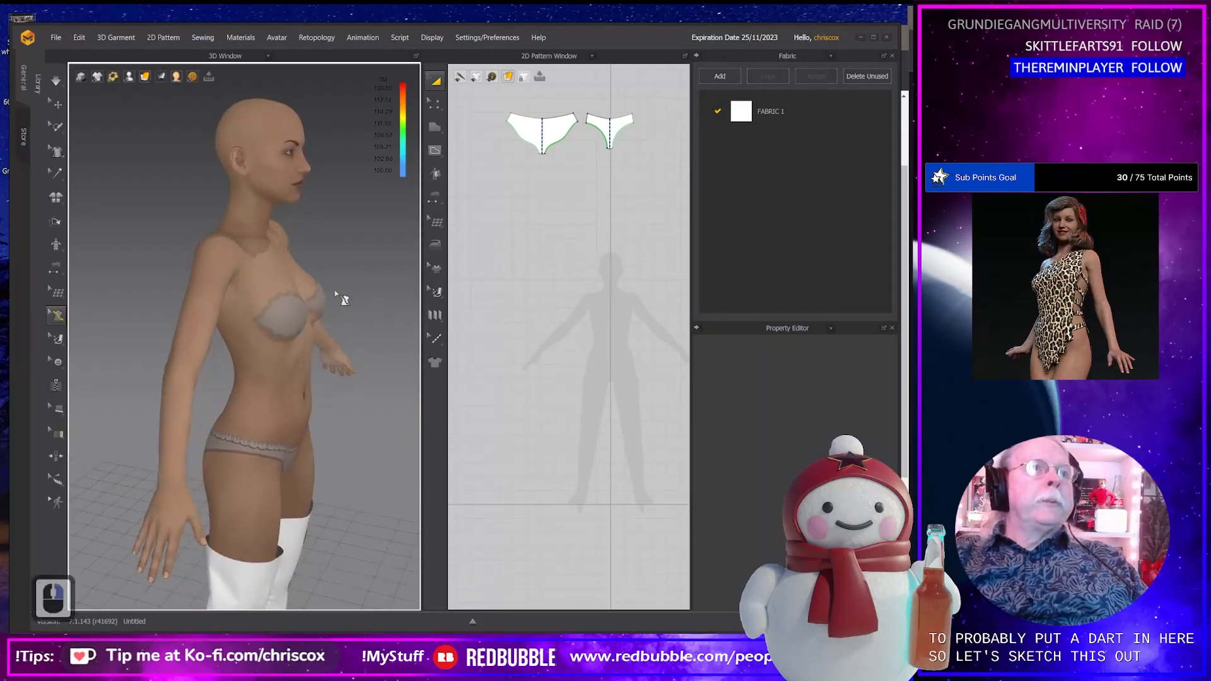
{"action": "key", "text": "alt+Tab"}
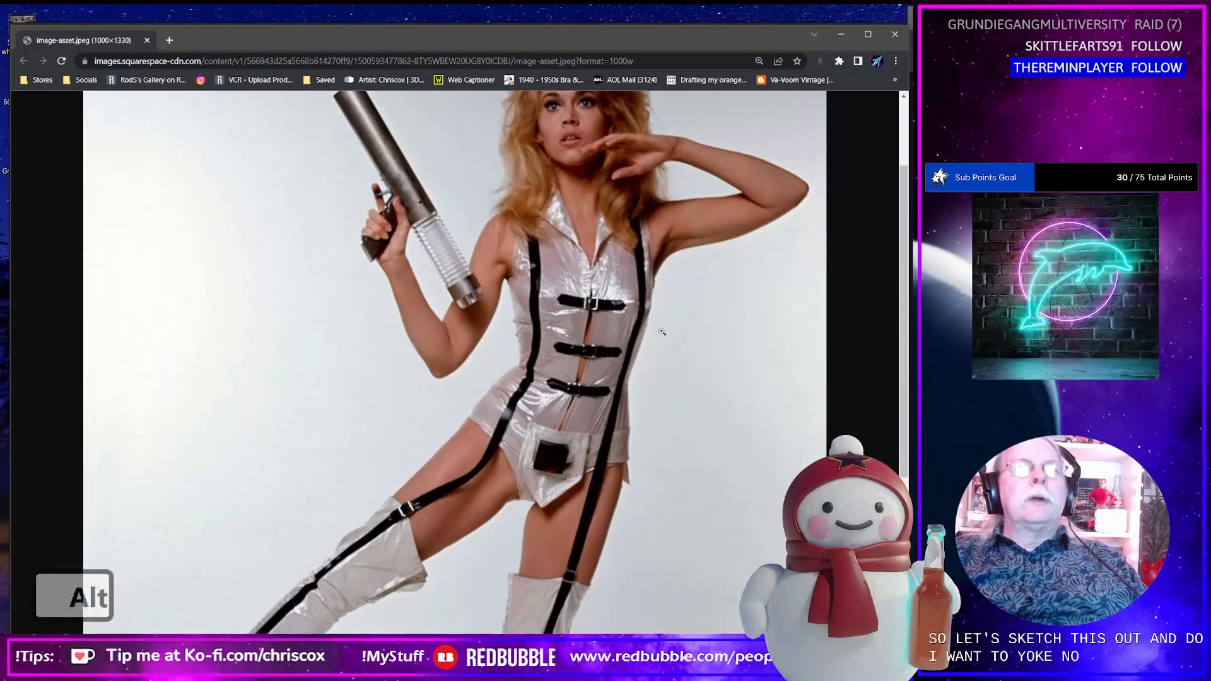
Return to Marvelous Designer and use Line (Avatar) to draw the tunic's centre front line from the neck to the crotch, about 598 mm long.
{"action": "key", "text": "alt+Tab"}
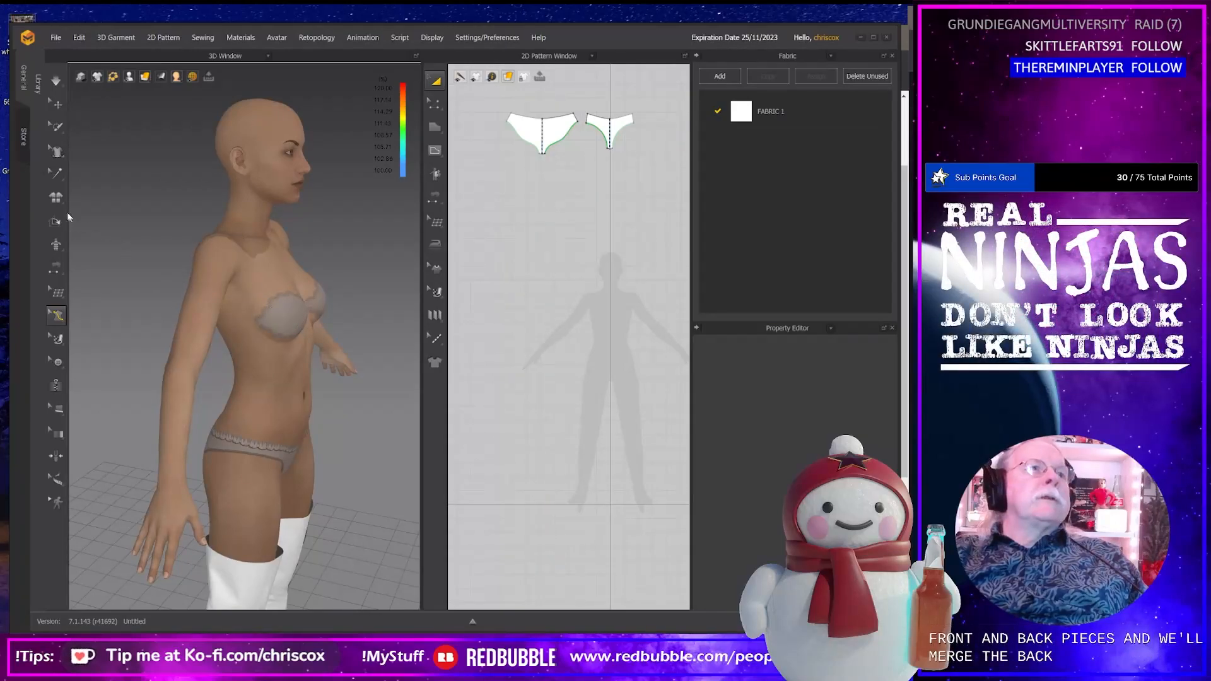
{"action": "left_click", "coordinate": [53, 309]}
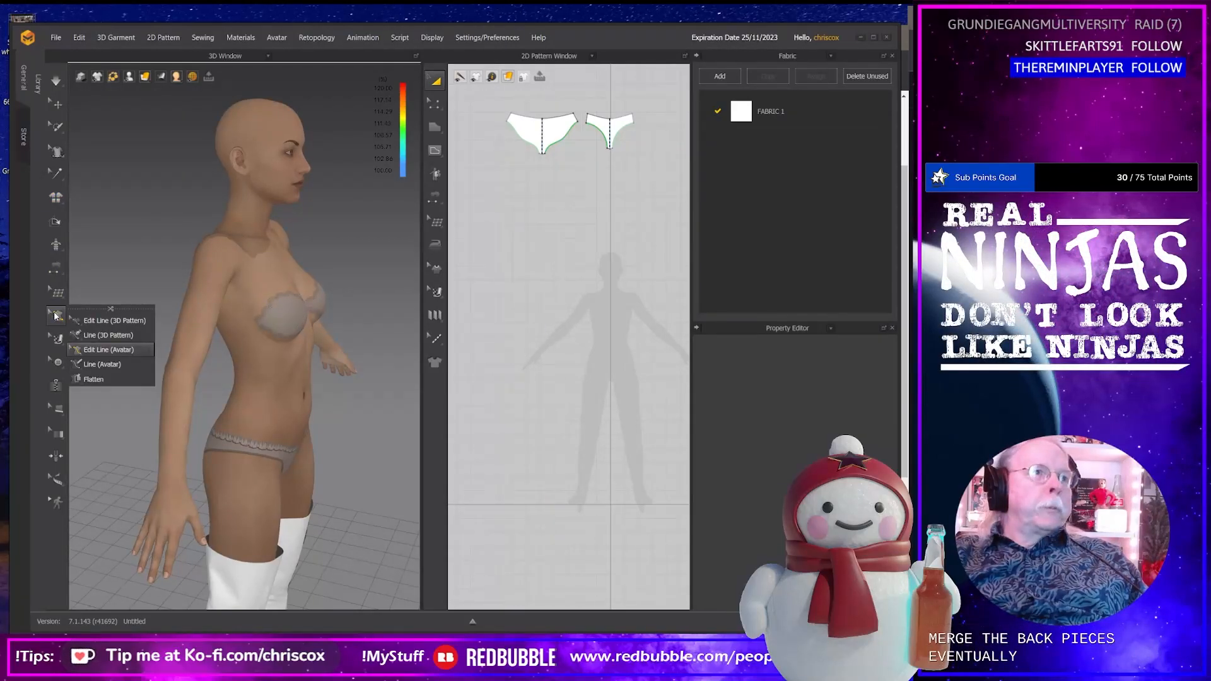
{"action": "left_click", "coordinate": [126, 350]}
{"action": "left_click", "coordinate": [252, 277]}
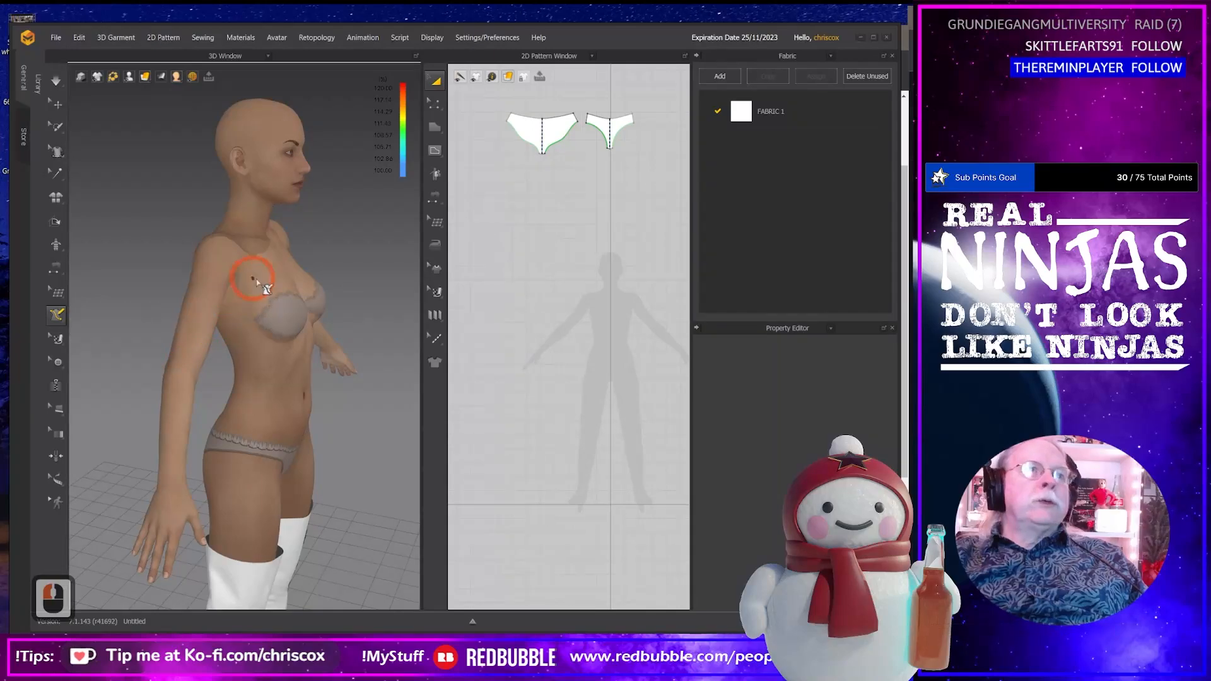
{"action": "right_click_drag", "start_coordinate": [254, 278], "coordinate": [216, 269]}
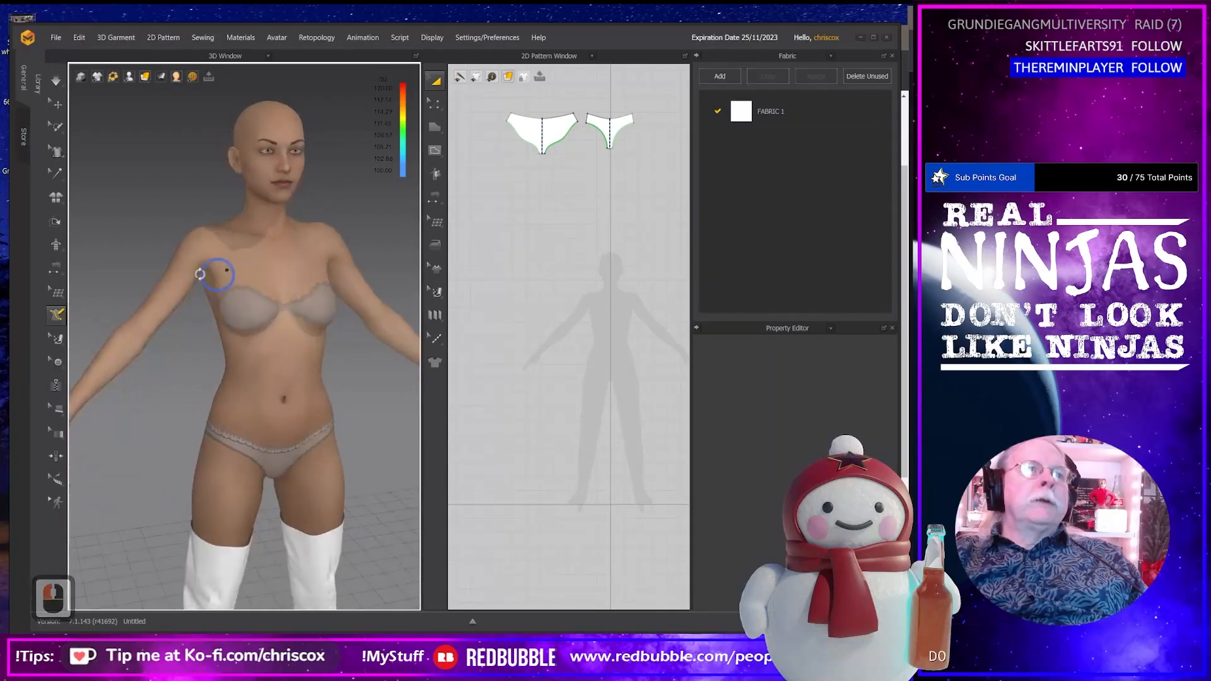
{"action": "left_click", "coordinate": [274, 217]}
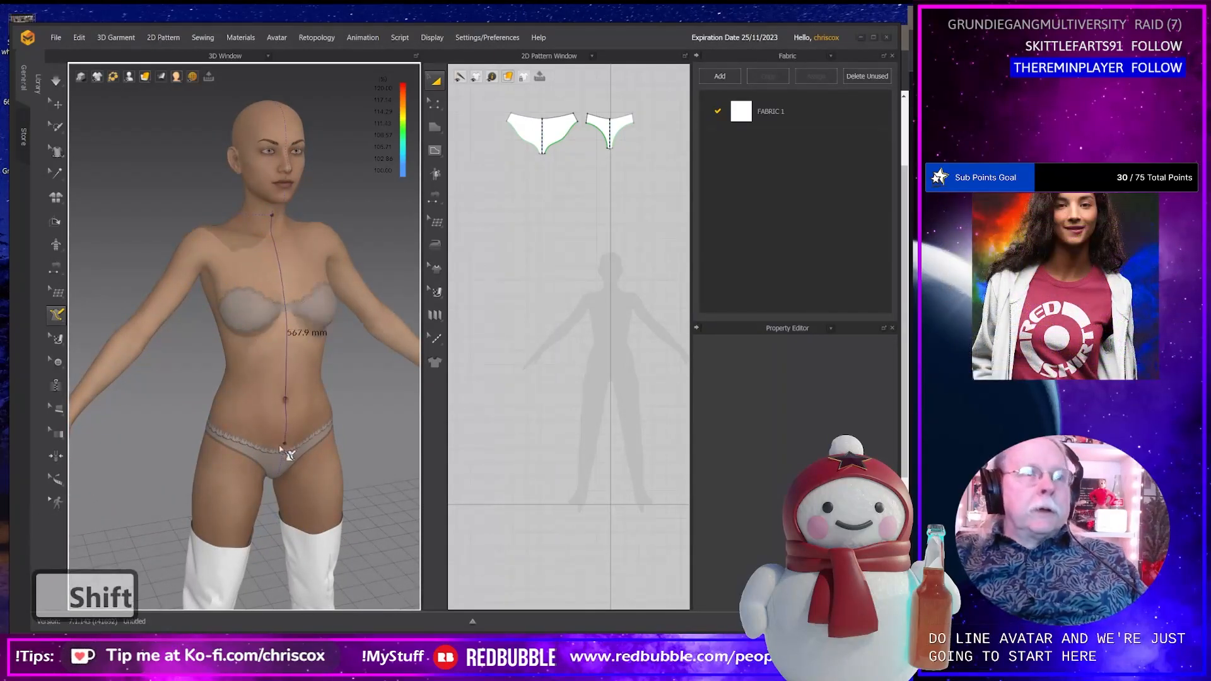
{"action": "right_click_drag", "start_coordinate": [283, 455], "coordinate": [328, 448], "text": "shift"}
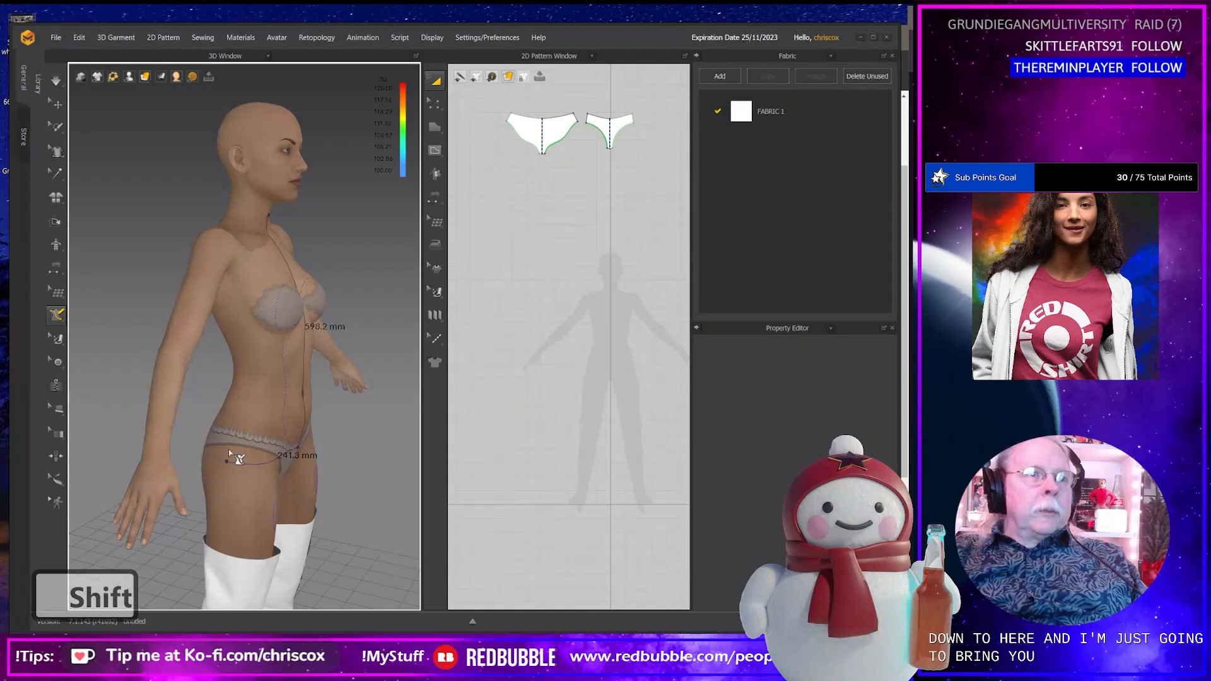
Continue the front outline with a hem about 234 mm long to the hip and a side line about 439 mm long up to the underarm.
{"action": "left_click", "coordinate": [237, 437], "text": "shift"}
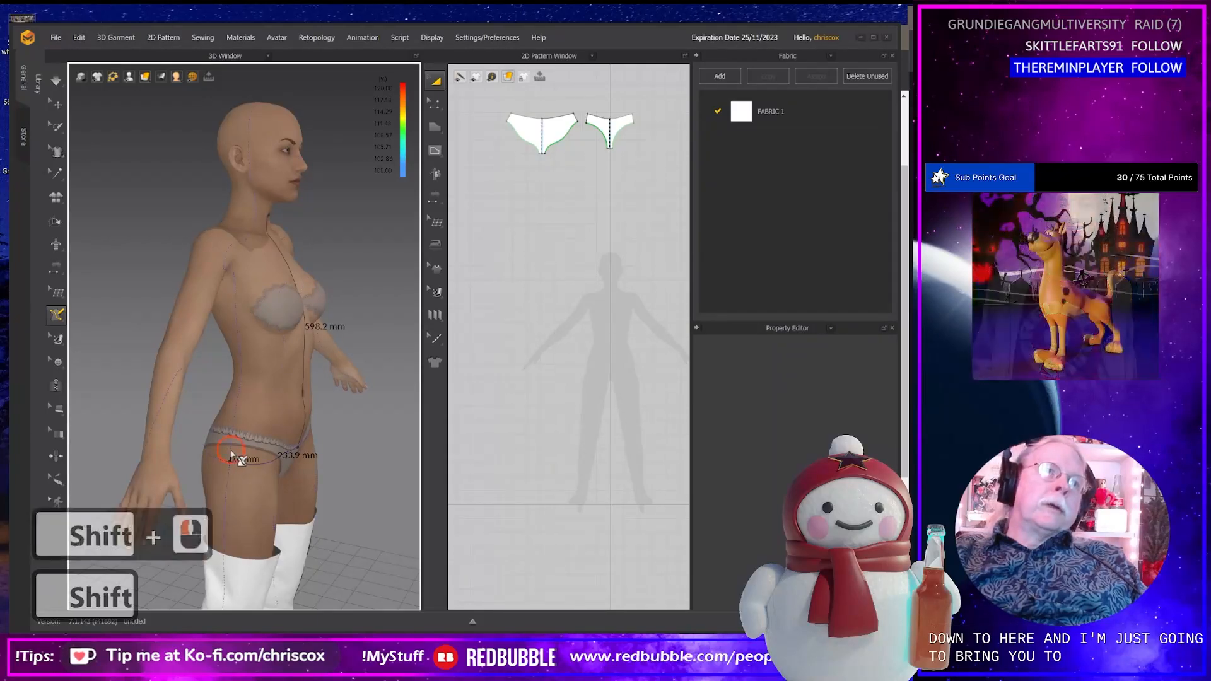
{"action": "left_click", "coordinate": [234, 280], "text": "shift"}
{"action": "right_click_drag", "start_coordinate": [230, 279], "coordinate": [194, 297]}
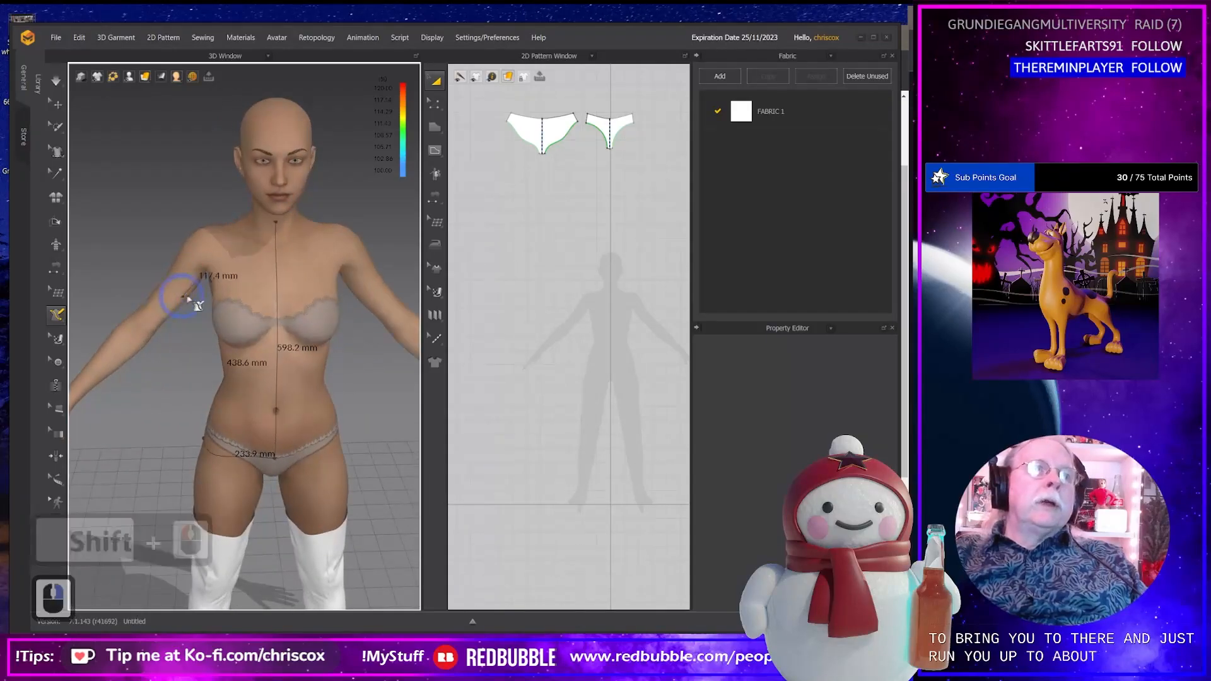
Draw the front armhole from the underarm up to the shoulder in segments of about 42, 63 and 60 mm.
{"action": "key", "text": "shift"}
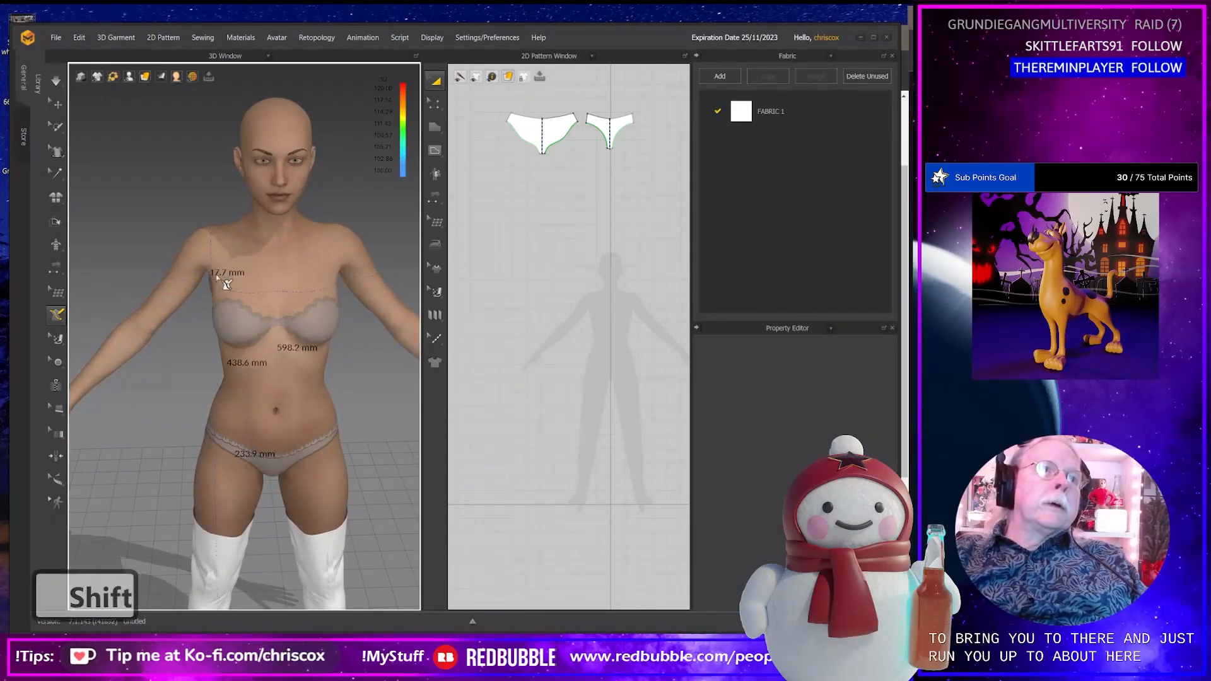
{"action": "left_click", "coordinate": [216, 277], "text": "shift"}
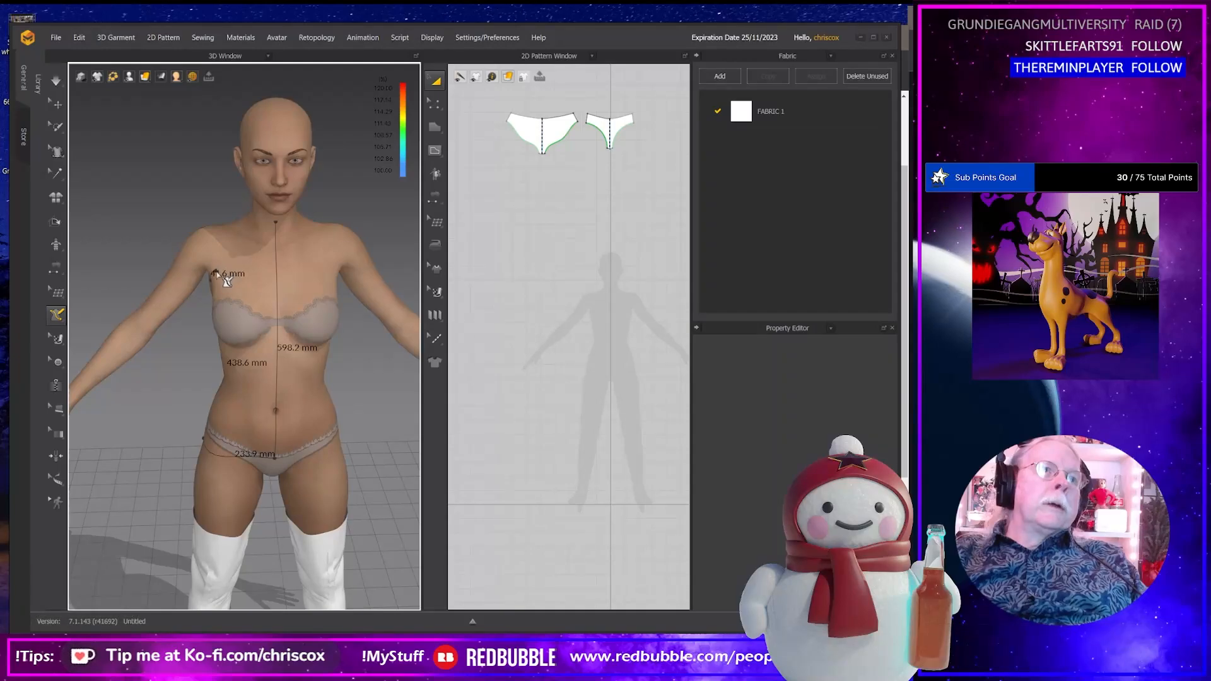
{"action": "left_click", "coordinate": [226, 233]}
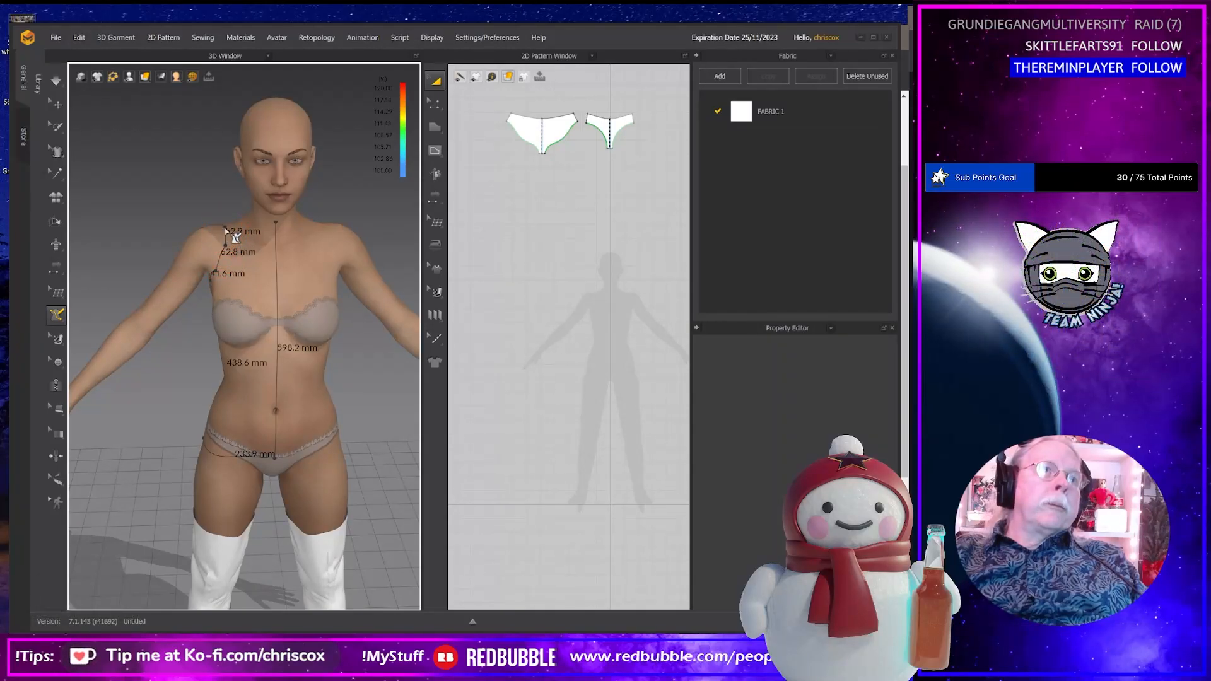
{"action": "right_click_drag", "start_coordinate": [225, 231], "coordinate": [214, 265]}
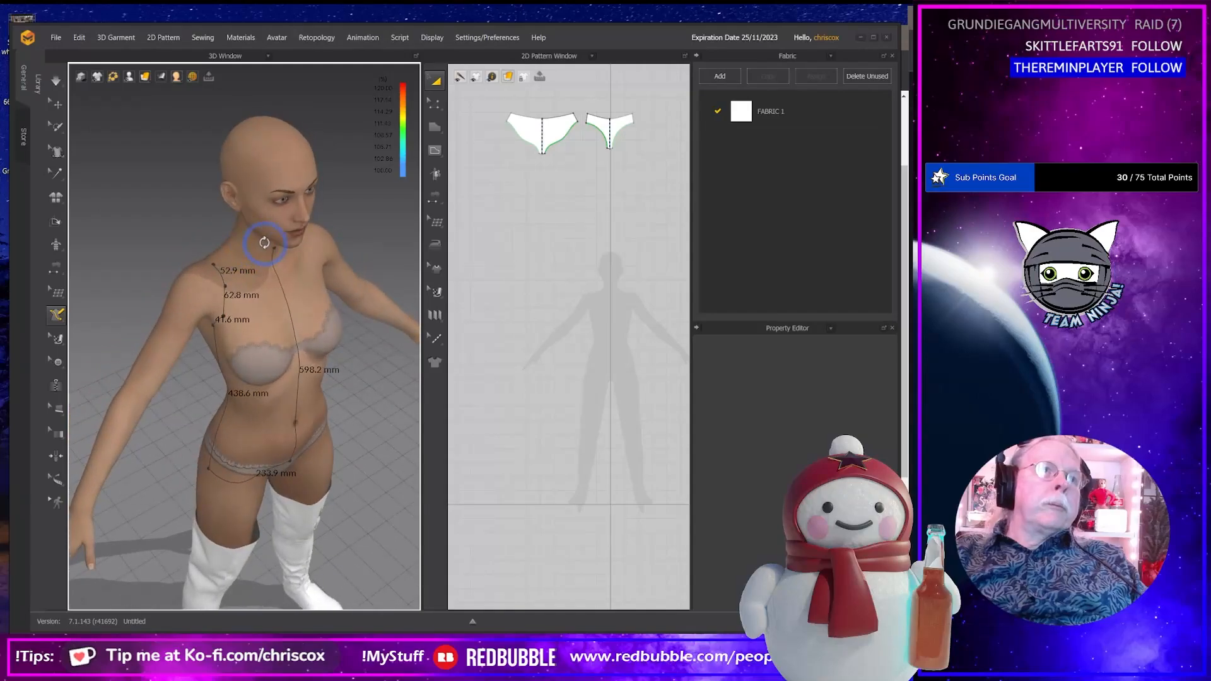
{"action": "left_click", "coordinate": [211, 263]}
Draw the shoulder line about 87 mm long to the side neck and close the front outline with a neckline of about 80 mm.
{"action": "left_click", "coordinate": [227, 255], "text": "shift"}
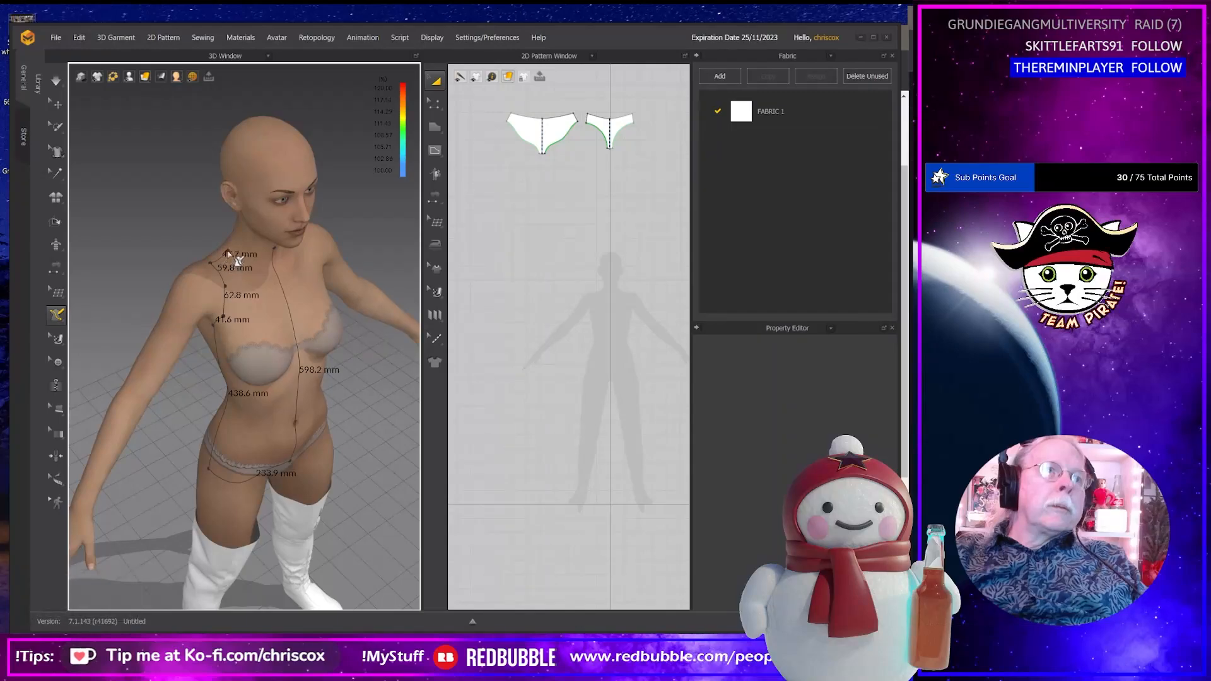
{"action": "left_click", "coordinate": [239, 242]}
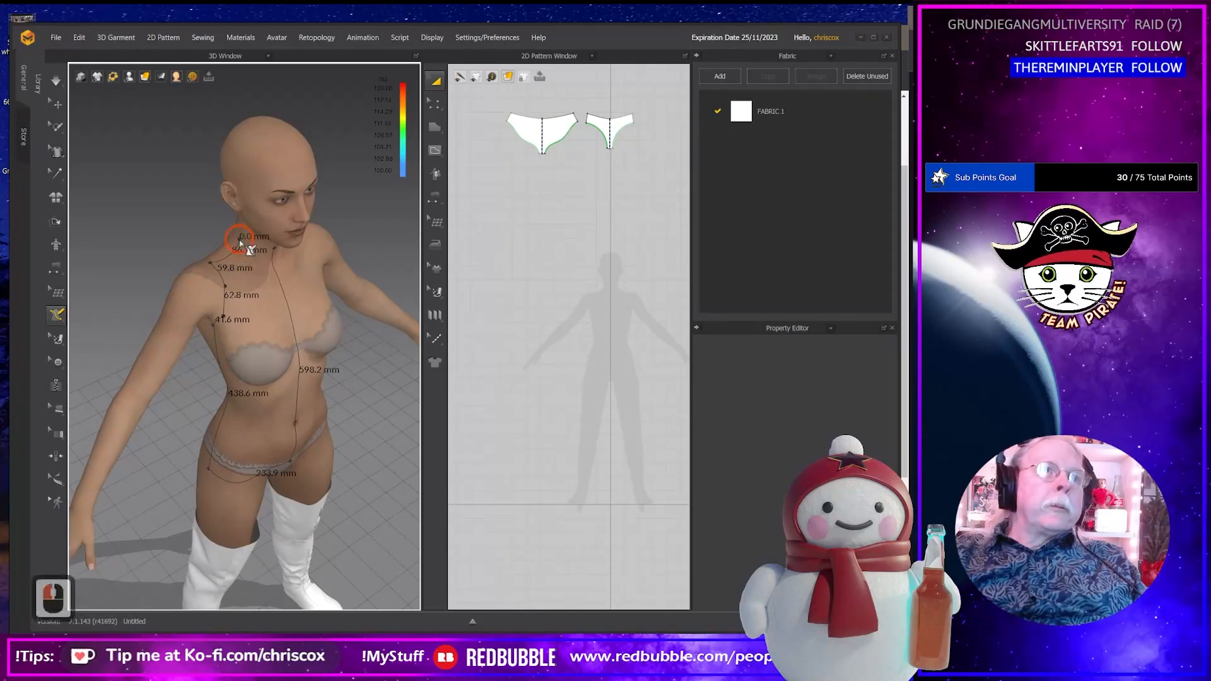
{"action": "left_click", "coordinate": [273, 251]}
Draw the back neckline from the side neck point to the centre back, about 83 mm long.
{"action": "right_click_drag", "start_coordinate": [275, 260], "coordinate": [386, 230]}
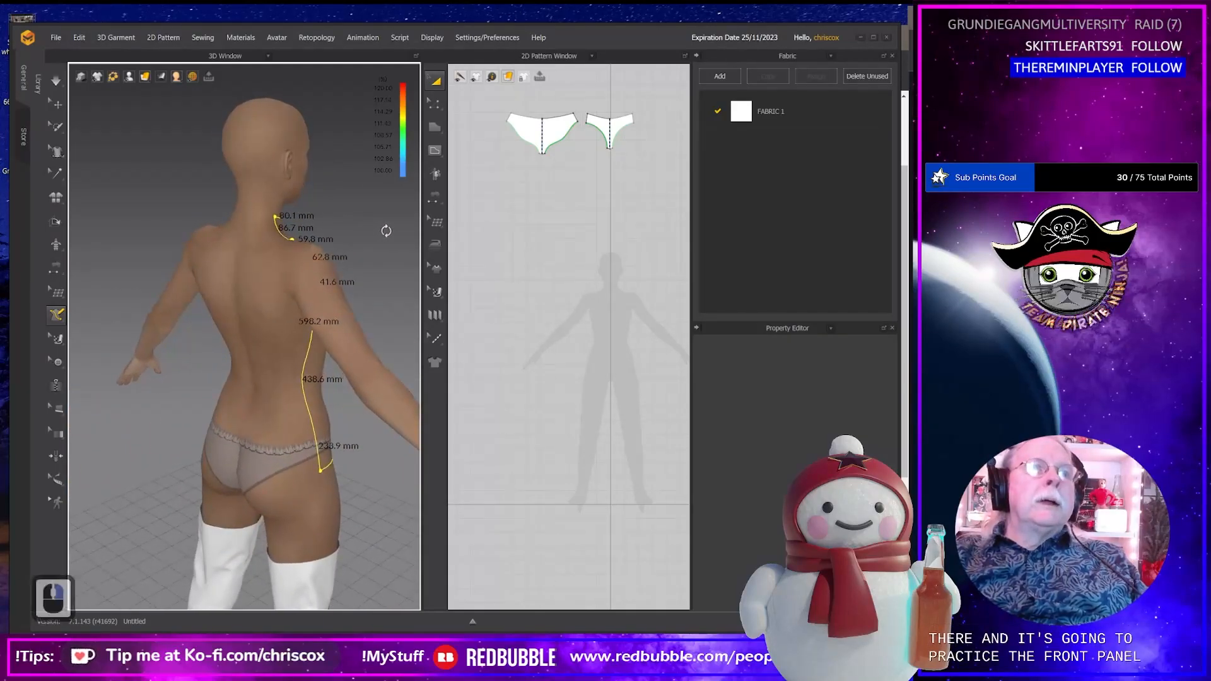
{"action": "mouse_move", "coordinate": [278, 219]}
{"action": "right_mouse_down"}
{"action": "mouse_move", "coordinate": [285, 234]}
{"action": "mouse_move", "coordinate": [295, 226]}
{"action": "right_mouse_up"}
{"action": "left_click", "coordinate": [294, 223]}
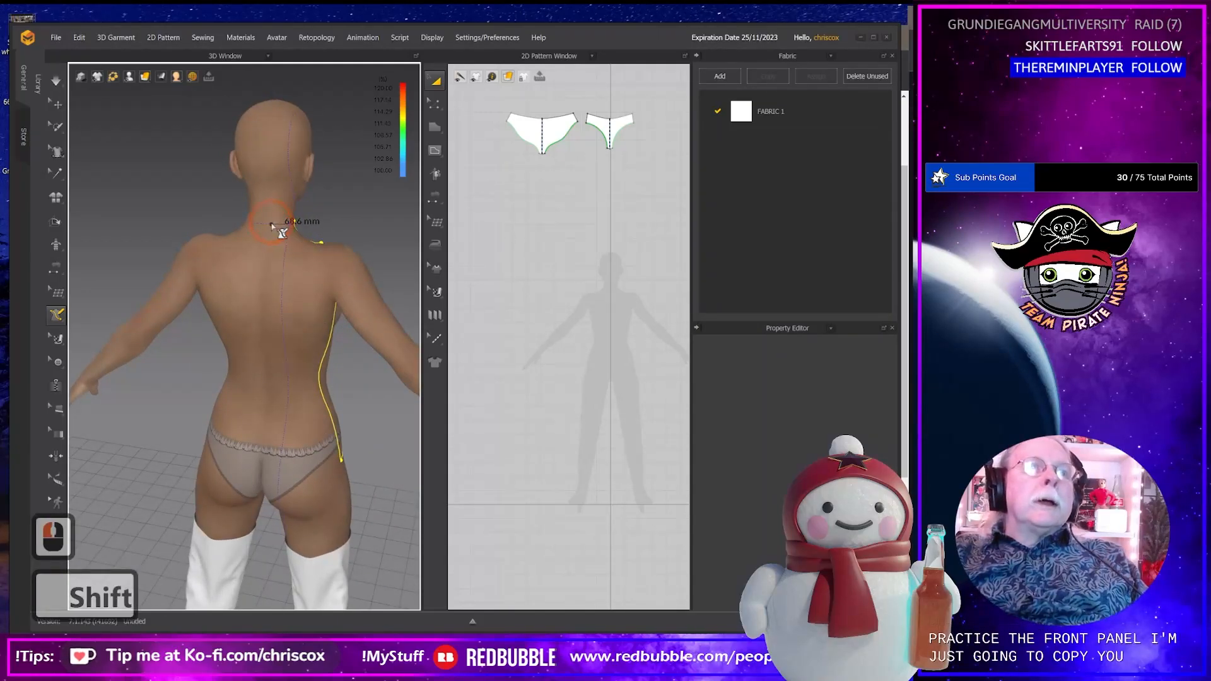
{"action": "left_click", "coordinate": [265, 223], "text": "shift"}
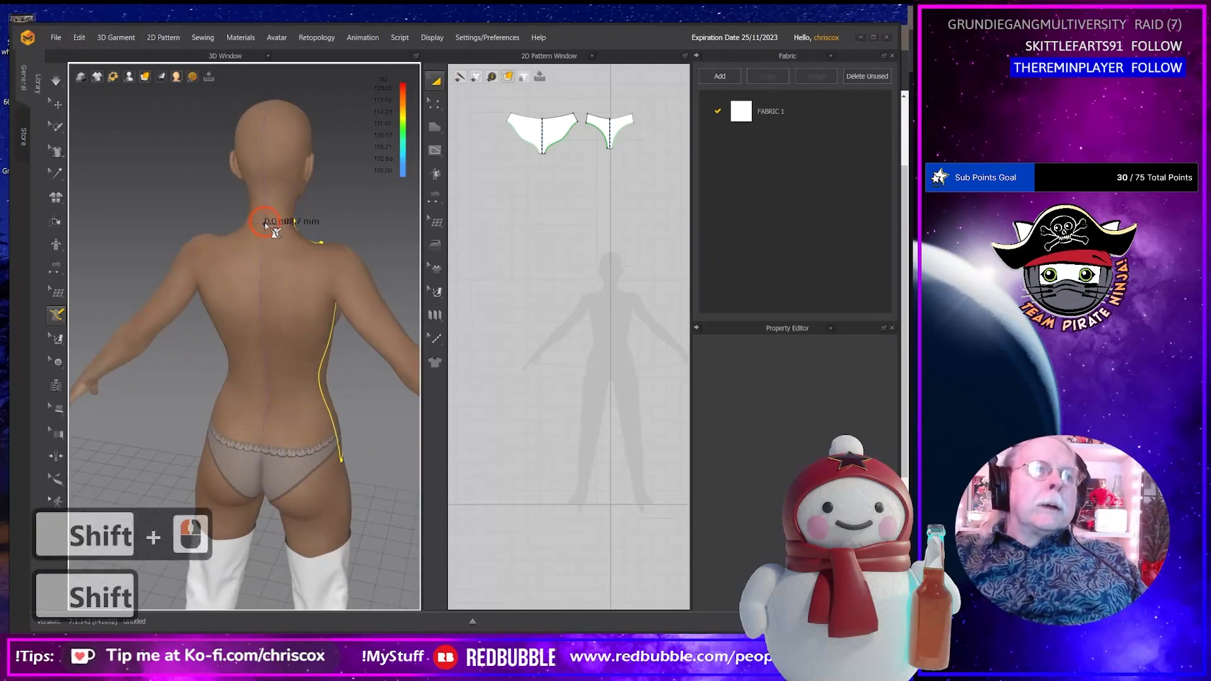
Draw the centre back line about 583 mm long down to the briefs area and a curved back hem across to the side line.
{"action": "right_click_drag", "start_coordinate": [276, 341], "coordinate": [285, 293]}
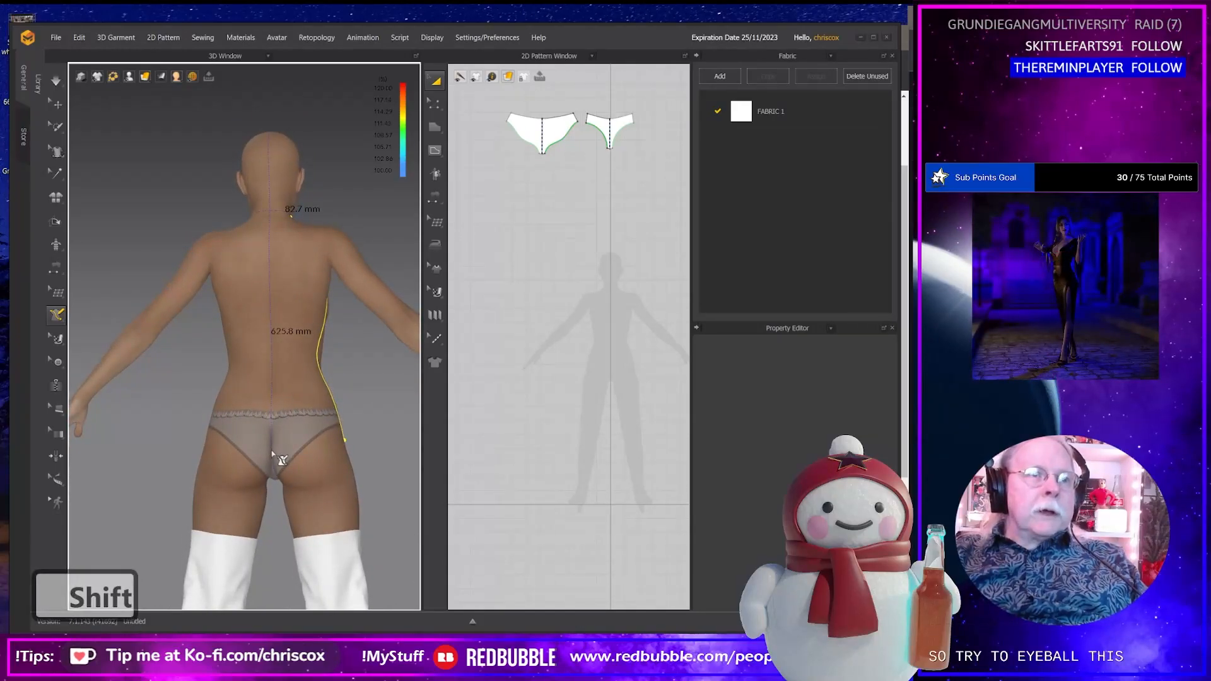
{"action": "left_click", "coordinate": [312, 449], "text": "shift"}
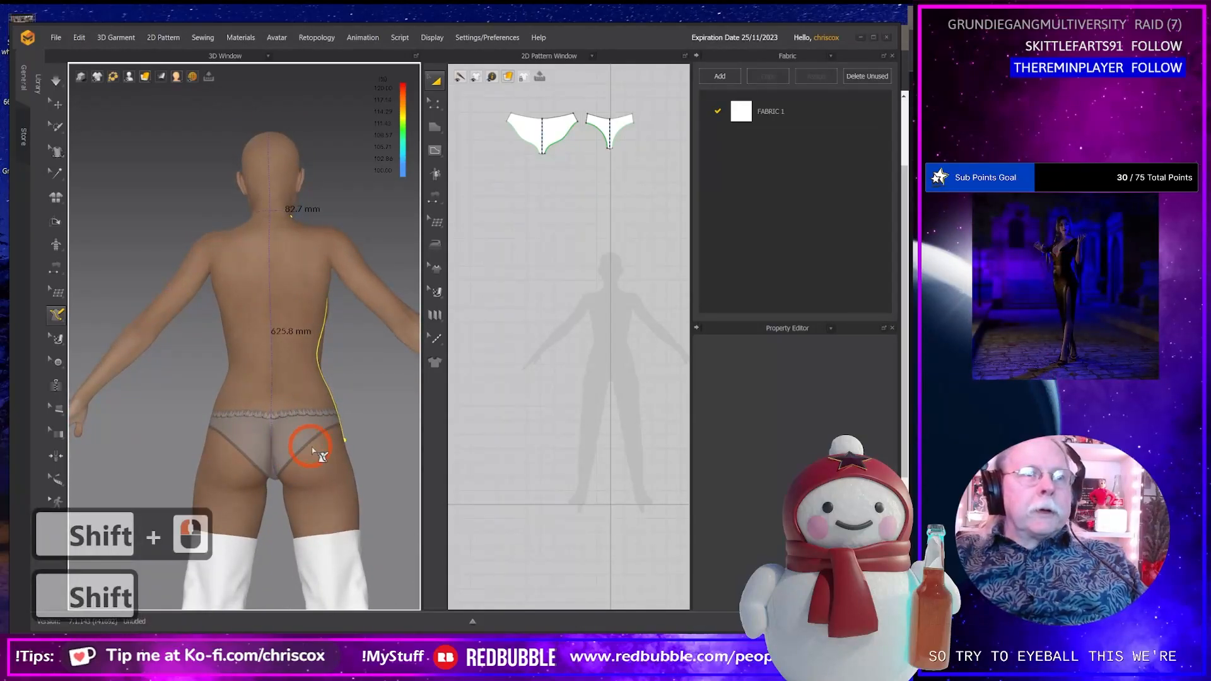
{"action": "left_click", "coordinate": [280, 431], "text": "shift"}
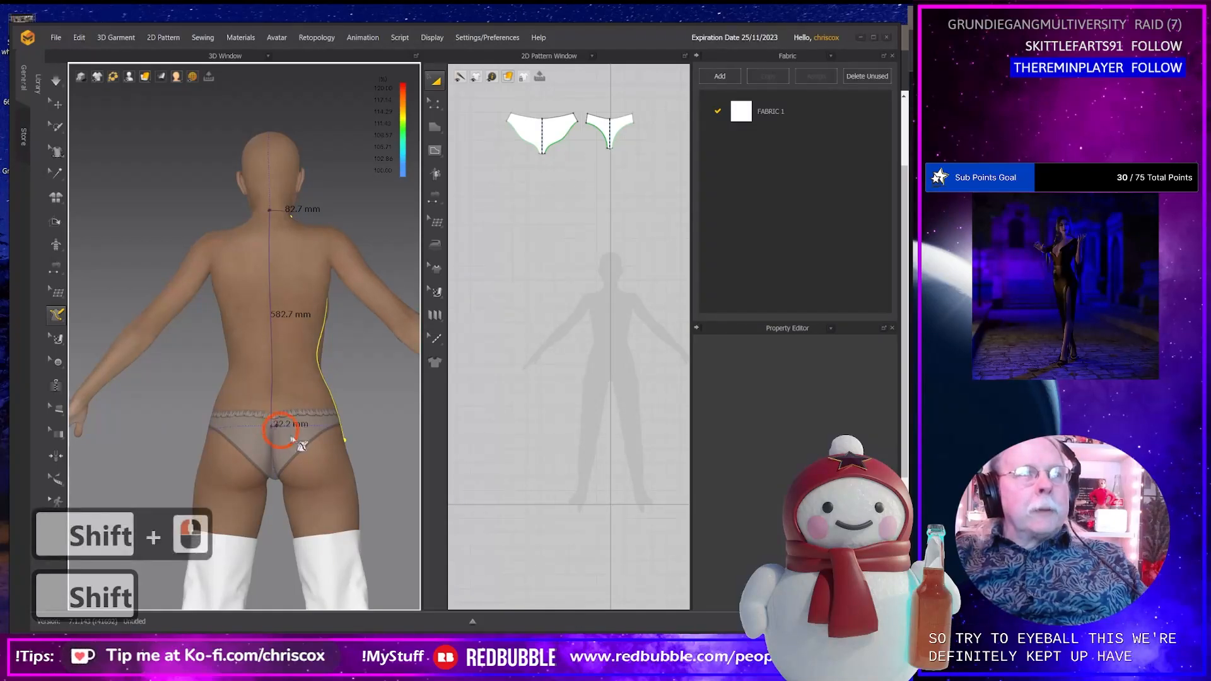
{"action": "left_click", "coordinate": [335, 439], "text": "shift"}
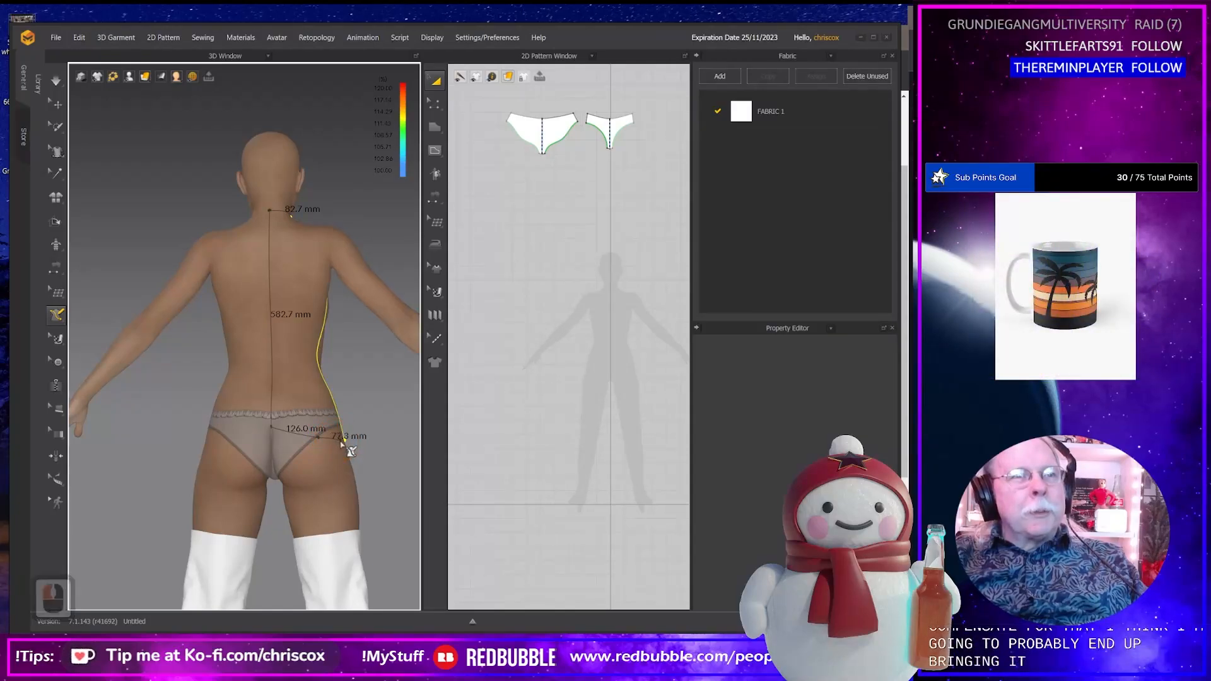
{"action": "right_click_drag", "start_coordinate": [345, 445], "coordinate": [304, 470]}
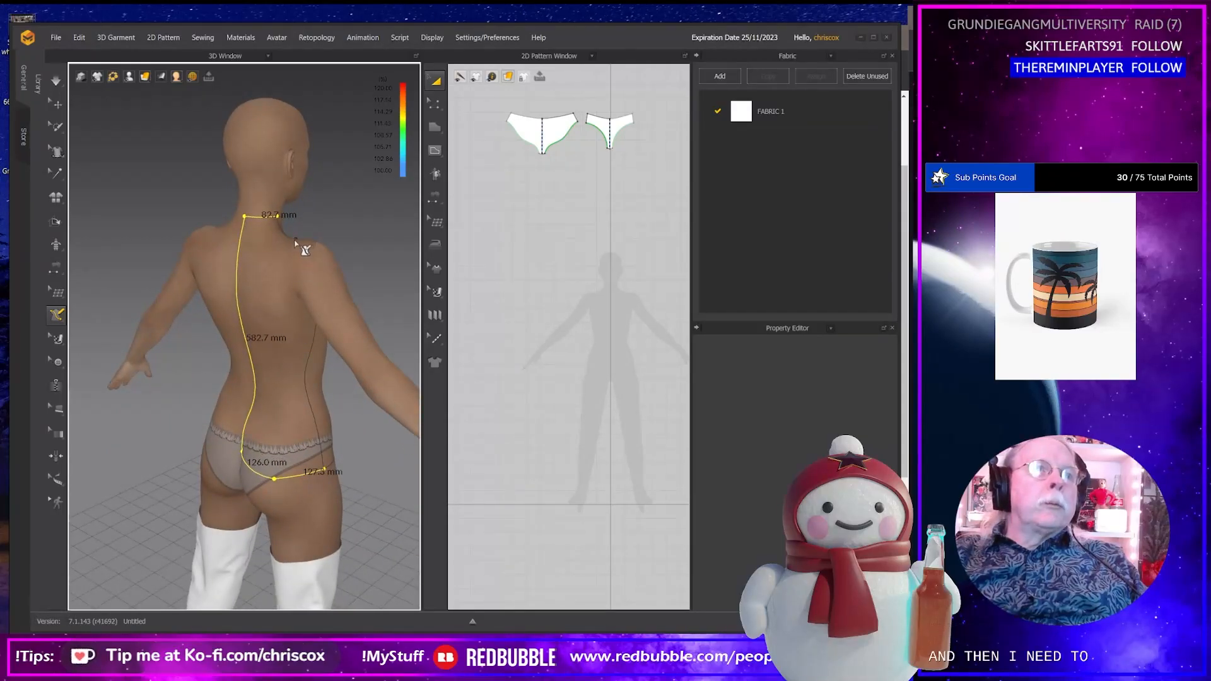
Draw the back armhole from the shoulder point around to the underarm in segments of about 50, 100, 63 and 75 mm.
{"action": "right_click_drag", "start_coordinate": [294, 241], "coordinate": [309, 293]}
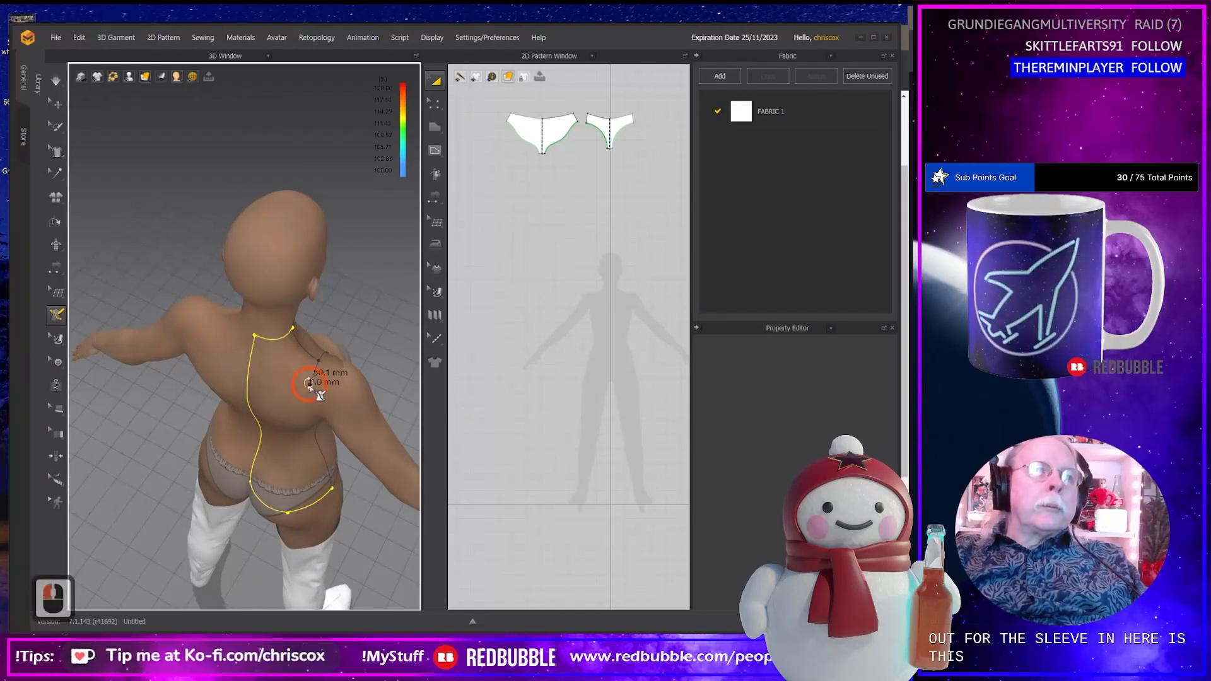
{"action": "right_click_drag", "start_coordinate": [316, 381], "coordinate": [298, 336]}
{"action": "right_click_drag", "start_coordinate": [293, 249], "coordinate": [255, 243]}
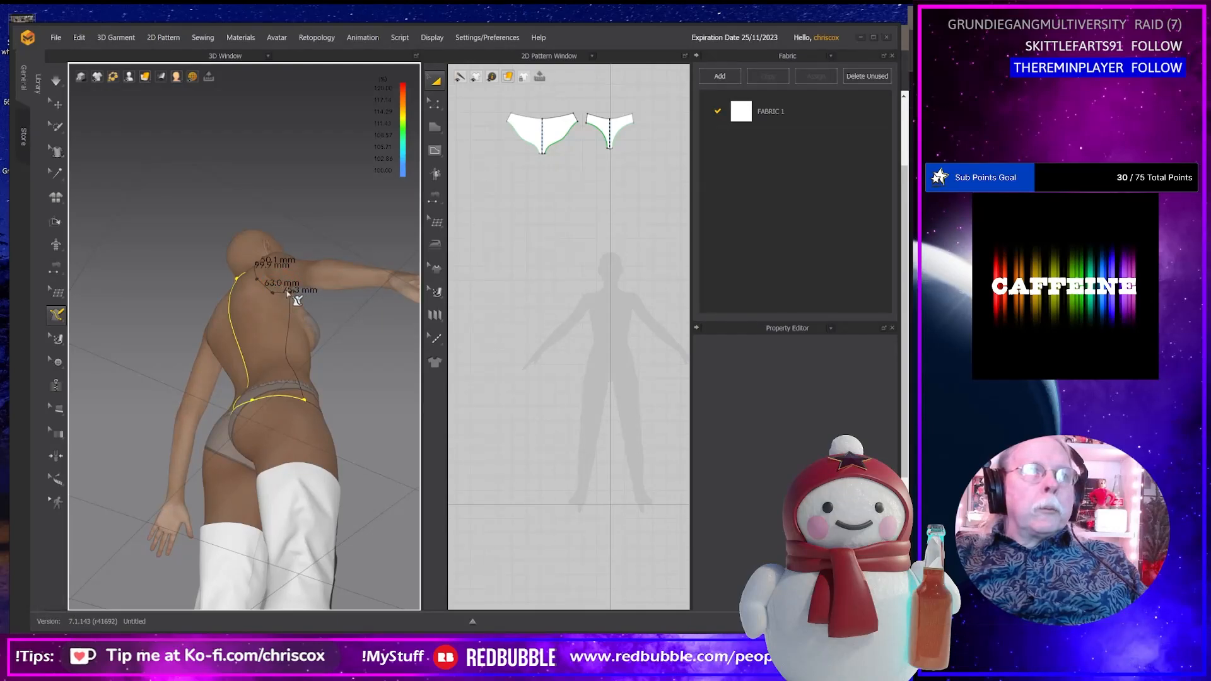
{"action": "right_click_drag", "start_coordinate": [291, 294], "coordinate": [259, 339]}
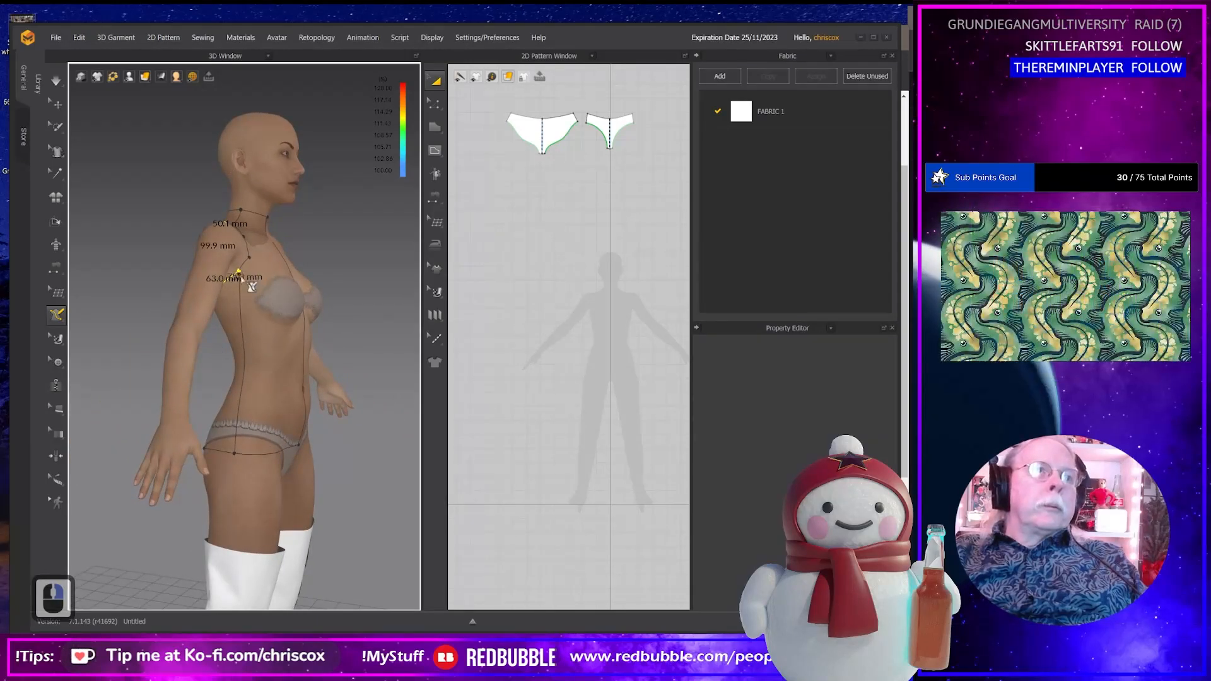
{"action": "right_click_drag", "start_coordinate": [240, 275], "coordinate": [251, 336]}
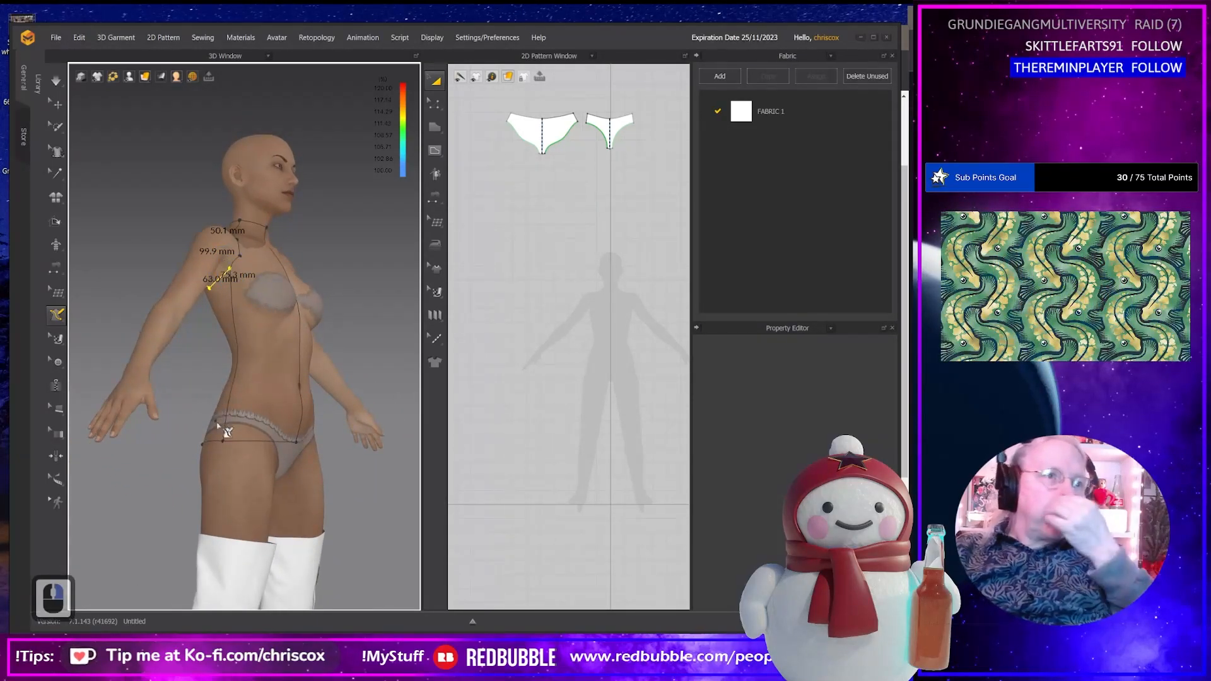
{"action": "left_click", "coordinate": [223, 442]}
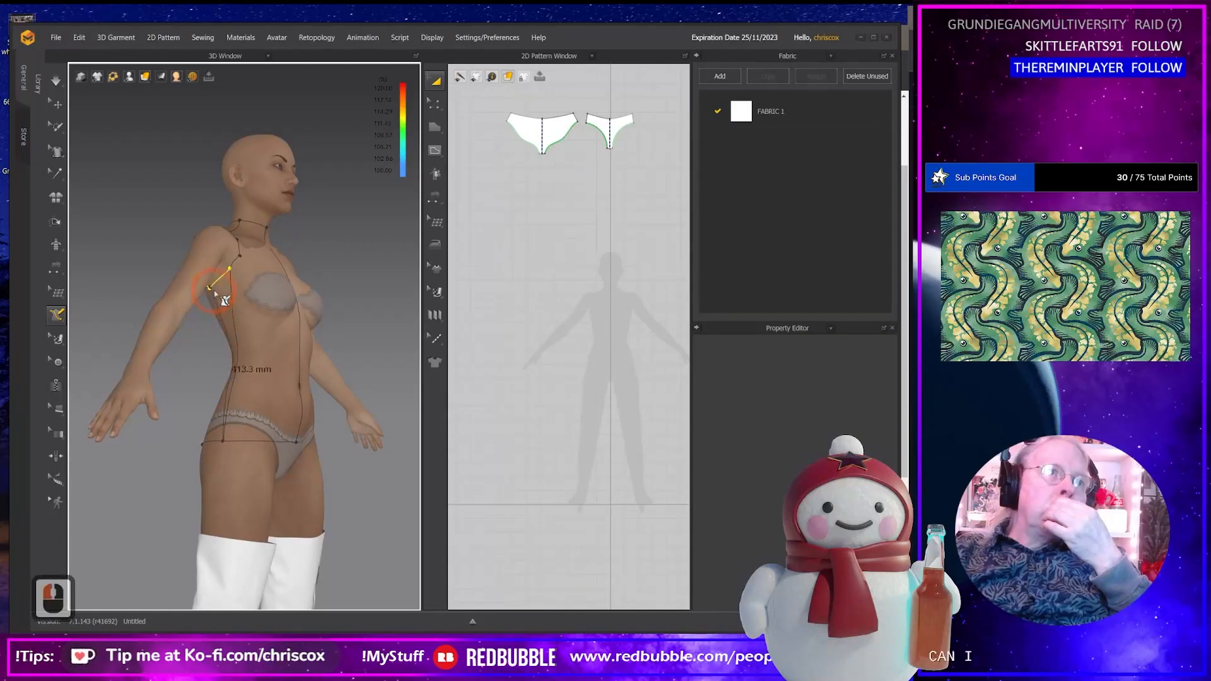
{"action": "right_click_drag", "start_coordinate": [223, 299], "coordinate": [221, 334]}
{"action": "key", "text": "ctrl+z"}
Use Edit Line (Avatar) to lower the side line's top point beneath the armpit, about 422 mm long, and move the back armhole's end to meet it.
{"action": "scroll", "coordinate": [232, 271], "scroll_direction": "up", "scroll_amount": 13}
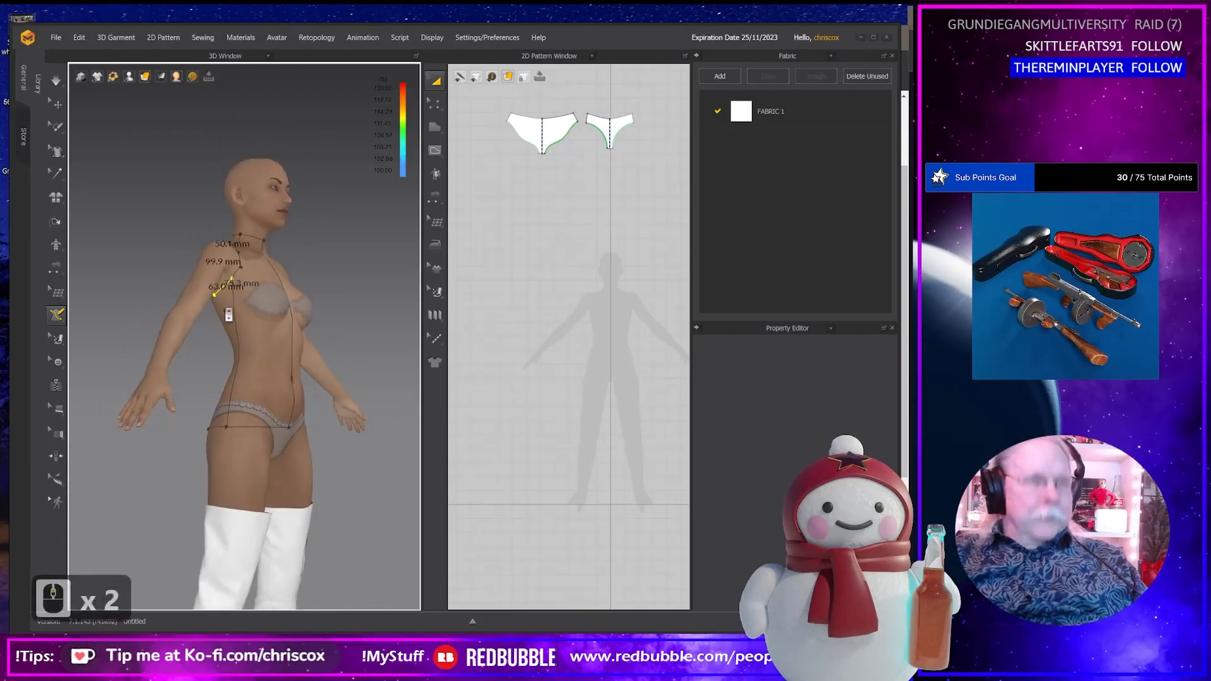
{"action": "middle_click_drag", "start_coordinate": [229, 308], "coordinate": [288, 302], "text": "shift"}
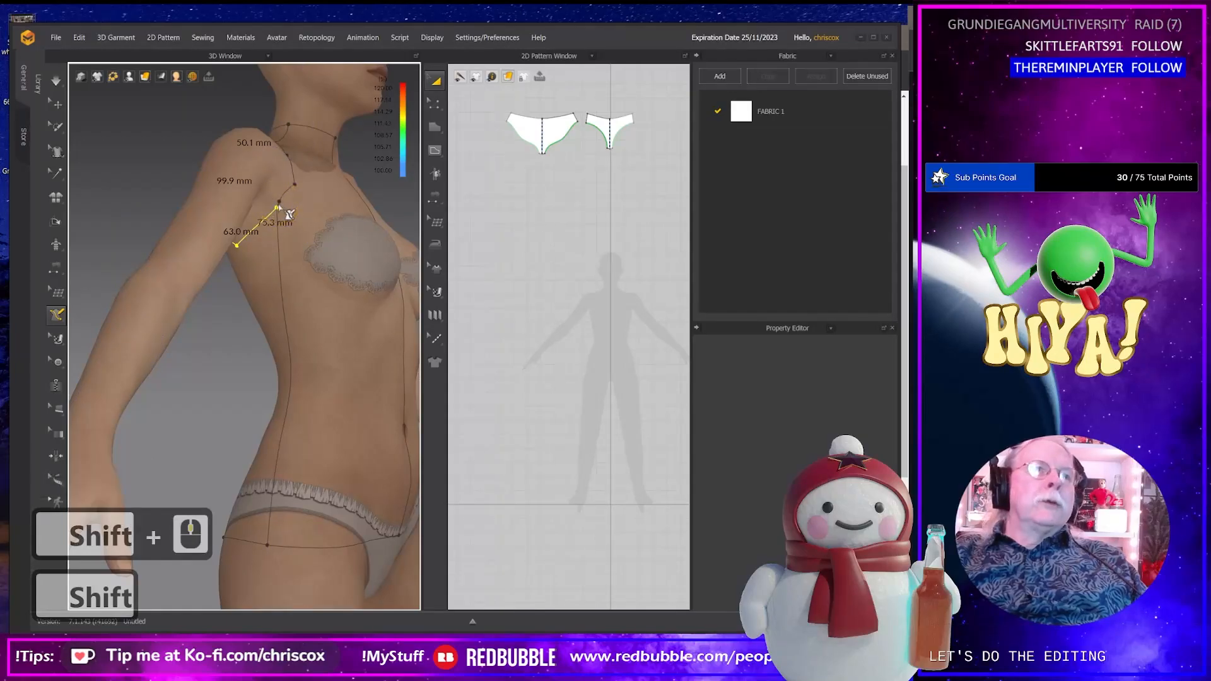
{"action": "right_click_drag", "start_coordinate": [256, 238], "coordinate": [157, 216]}
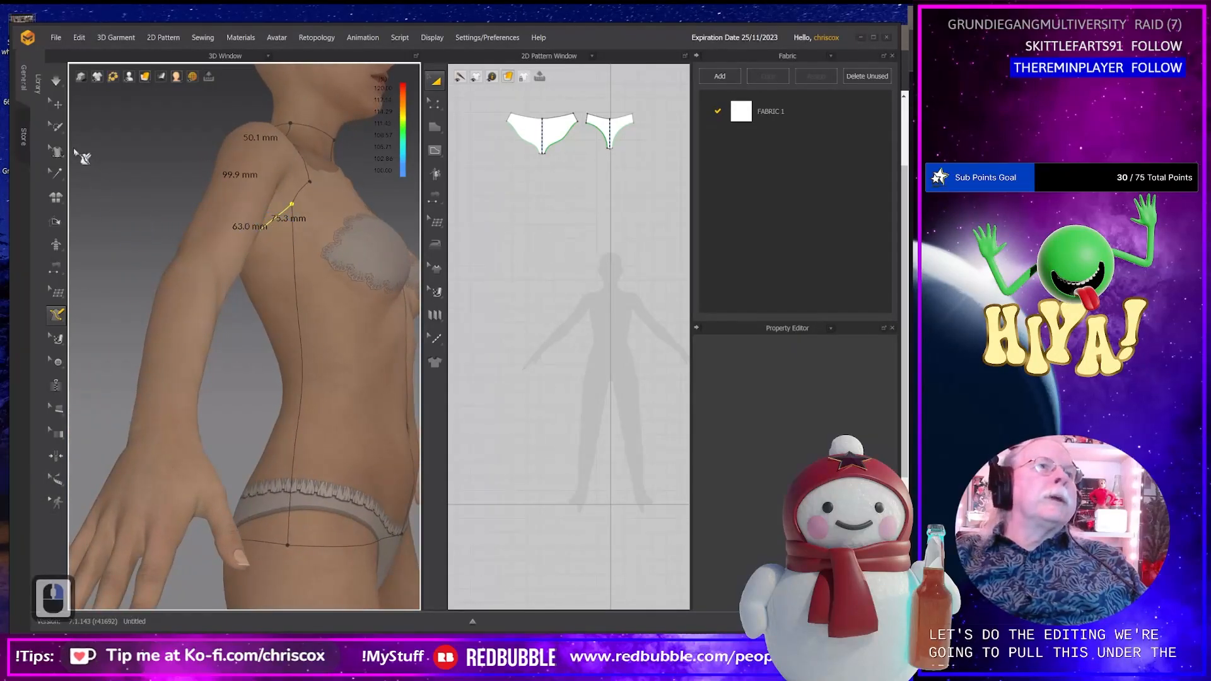
{"action": "left_click", "coordinate": [60, 315]}
{"action": "left_click", "coordinate": [96, 350]}
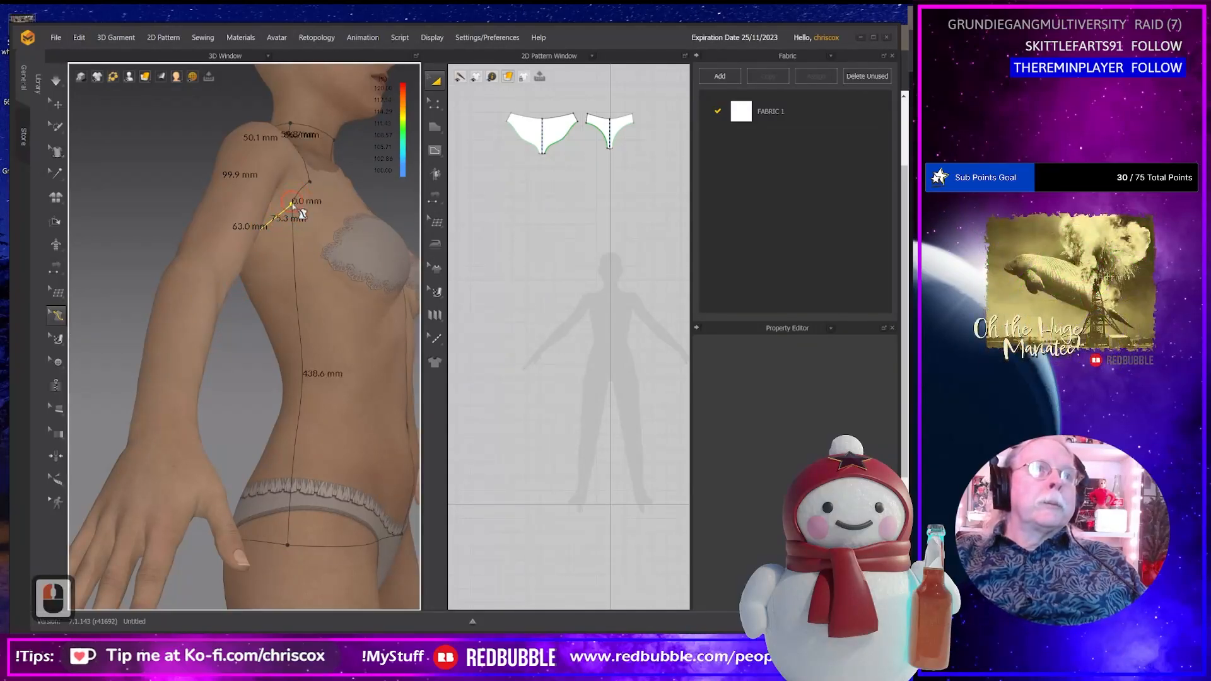
{"action": "double_click", "coordinate": [303, 214]}
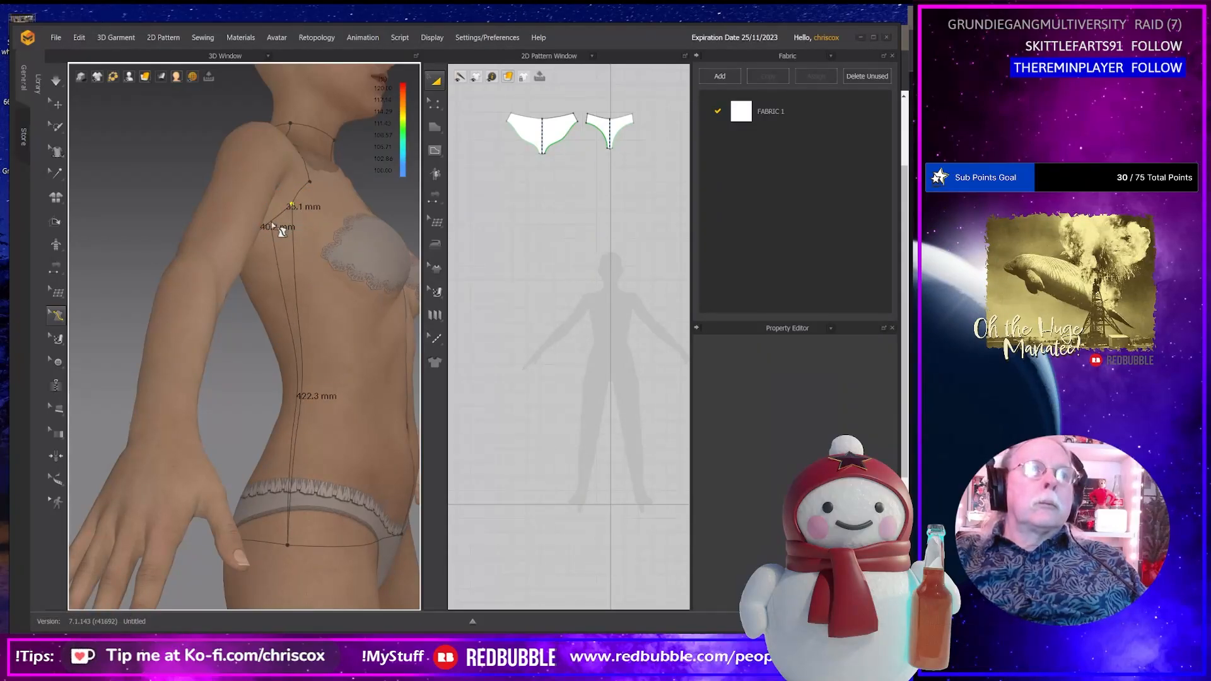
{"action": "left_click", "coordinate": [272, 223]}
{"action": "left_click", "coordinate": [292, 203]}
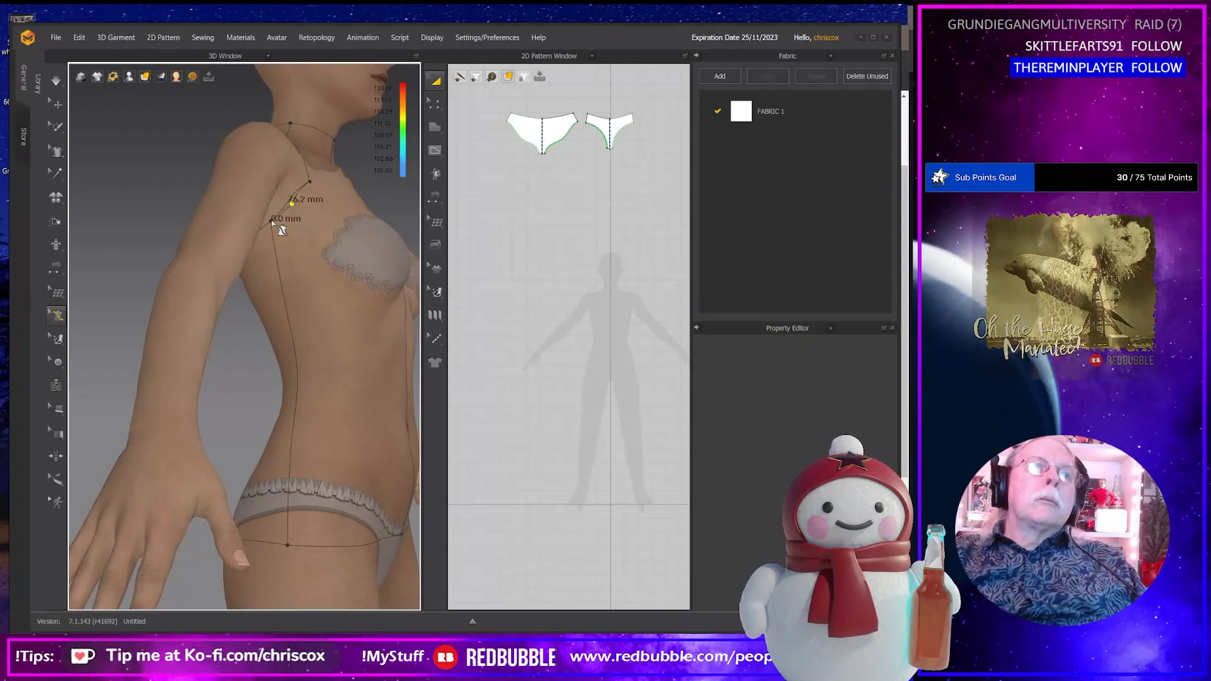
{"action": "left_click", "coordinate": [271, 222]}
Reposition the underarm point where the front armhole meets the top of the side line.
{"action": "right_click_drag", "start_coordinate": [287, 237], "coordinate": [240, 245]}
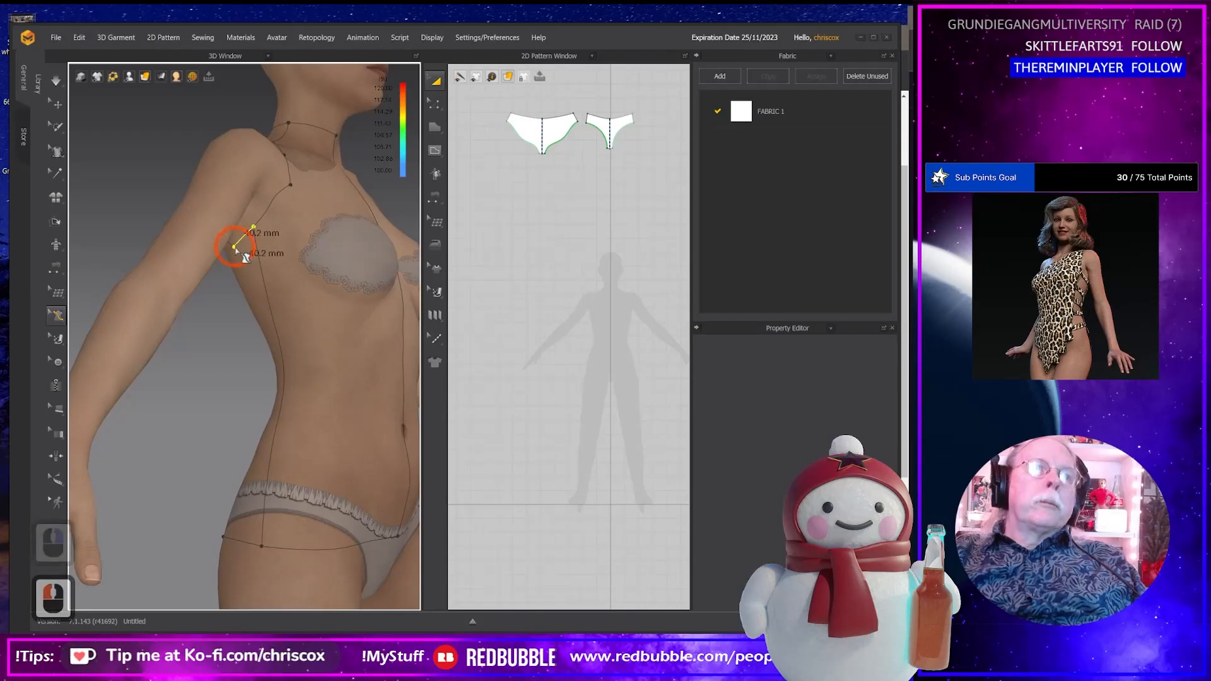
{"action": "double_click", "coordinate": [235, 246]}
{"action": "left_click", "coordinate": [234, 247]}
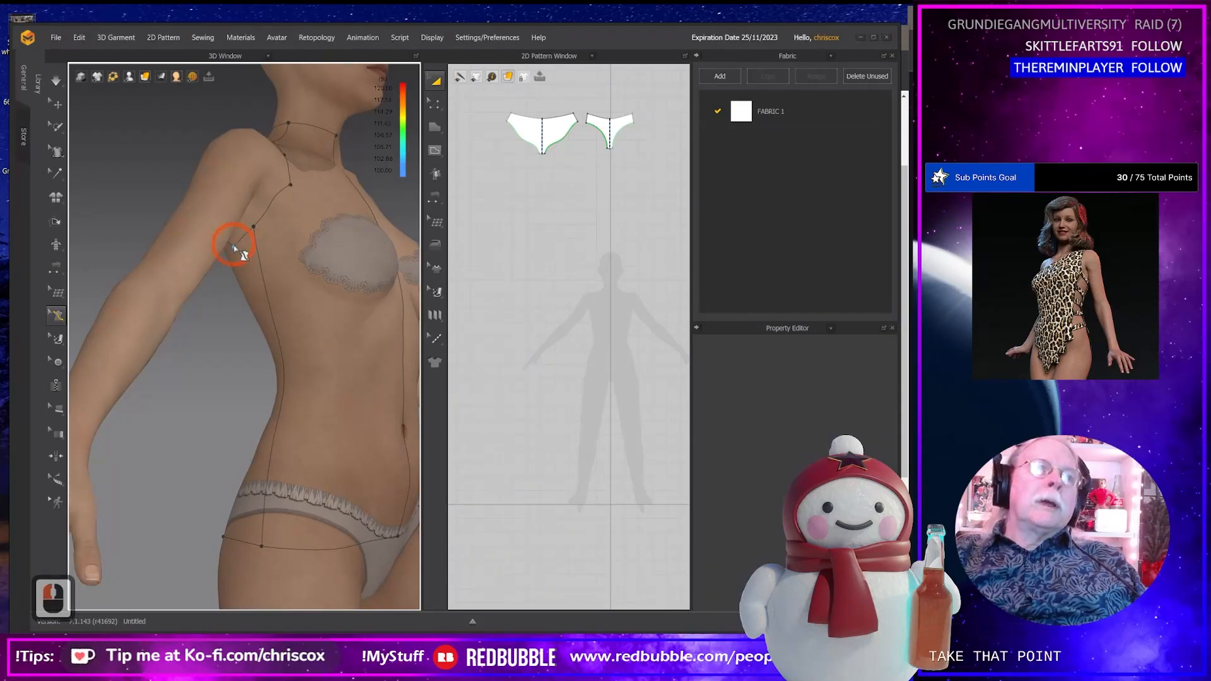
{"action": "left_click", "coordinate": [234, 247]}
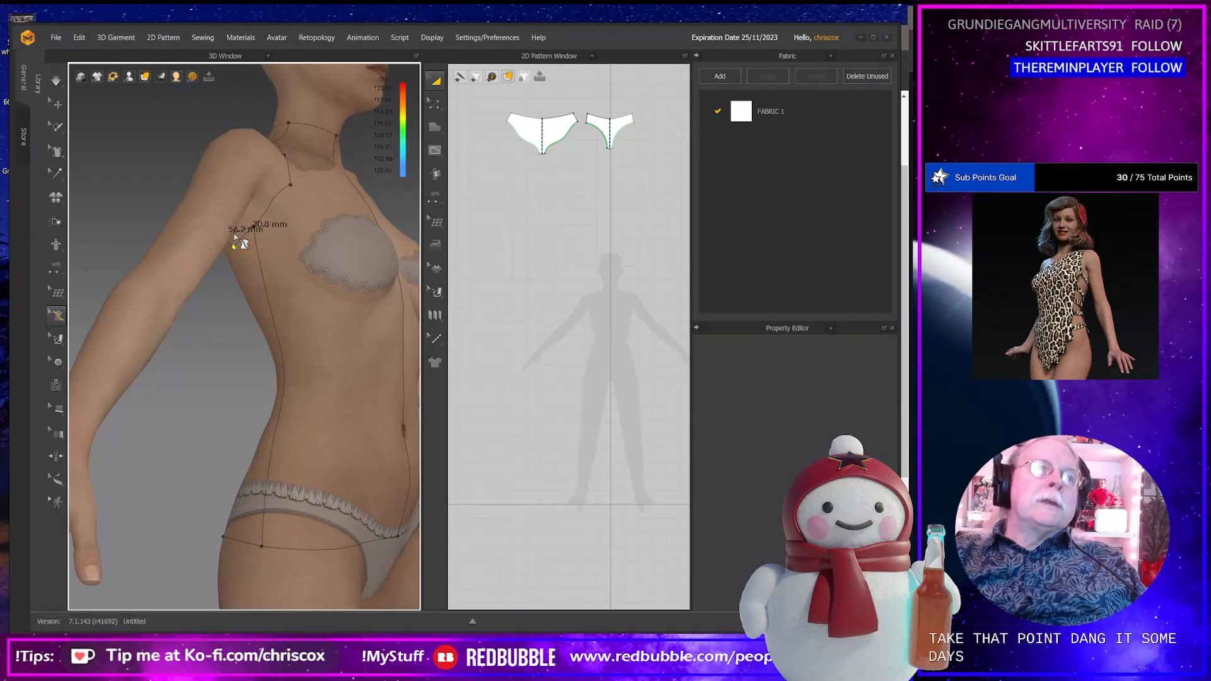
Raise the back hem's side point and its middle point toward the leg edge of the briefs.
{"action": "right_click_drag", "start_coordinate": [240, 249], "coordinate": [333, 397]}
{"action": "scroll", "coordinate": [284, 259], "scroll_direction": "down", "scroll_amount": 7}
{"action": "left_click", "coordinate": [300, 419]}
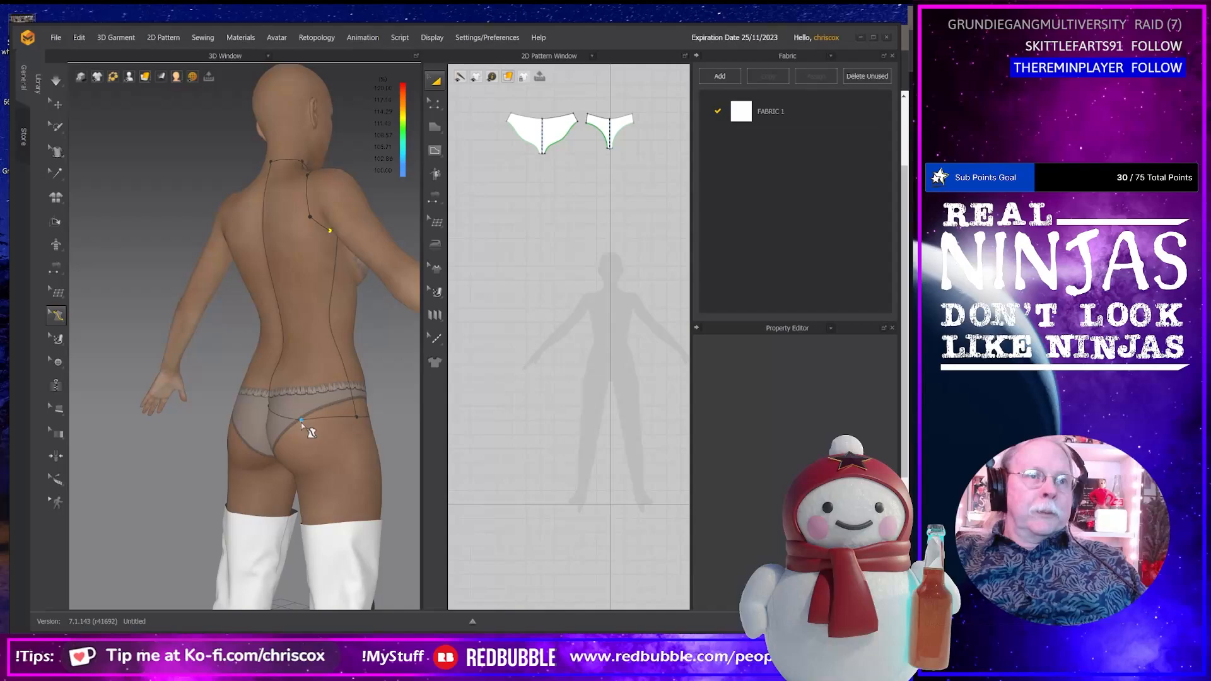
{"action": "left_click", "coordinate": [357, 418]}
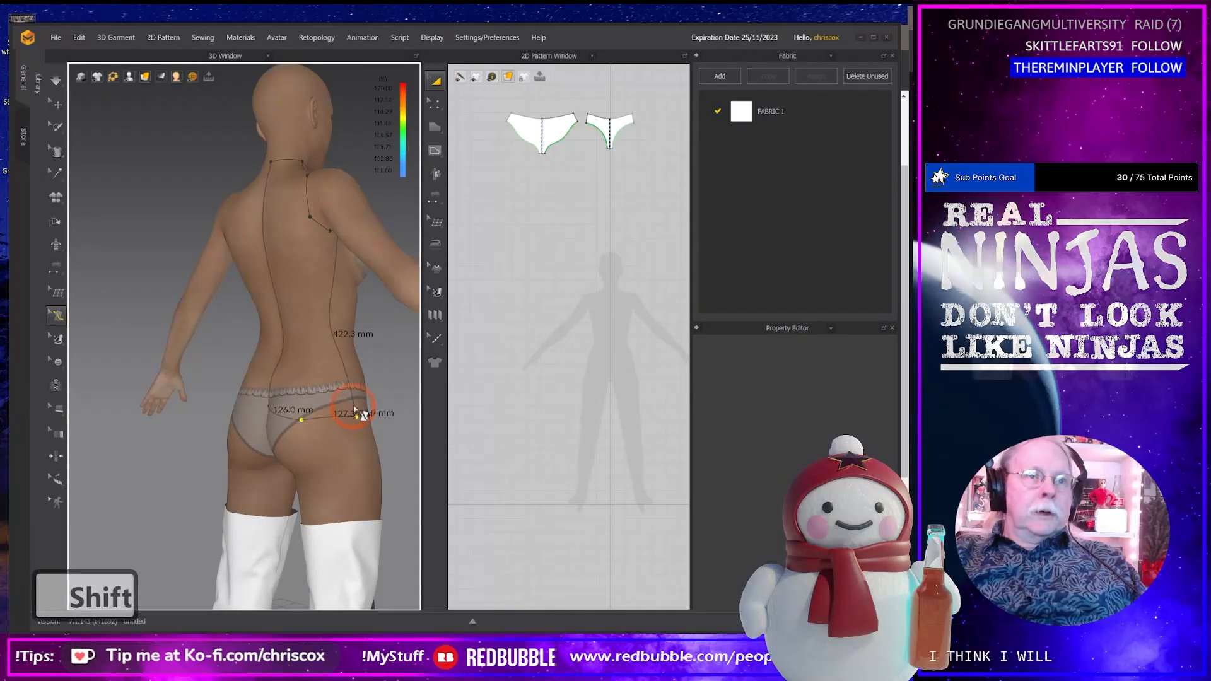
{"action": "left_click", "coordinate": [357, 419]}
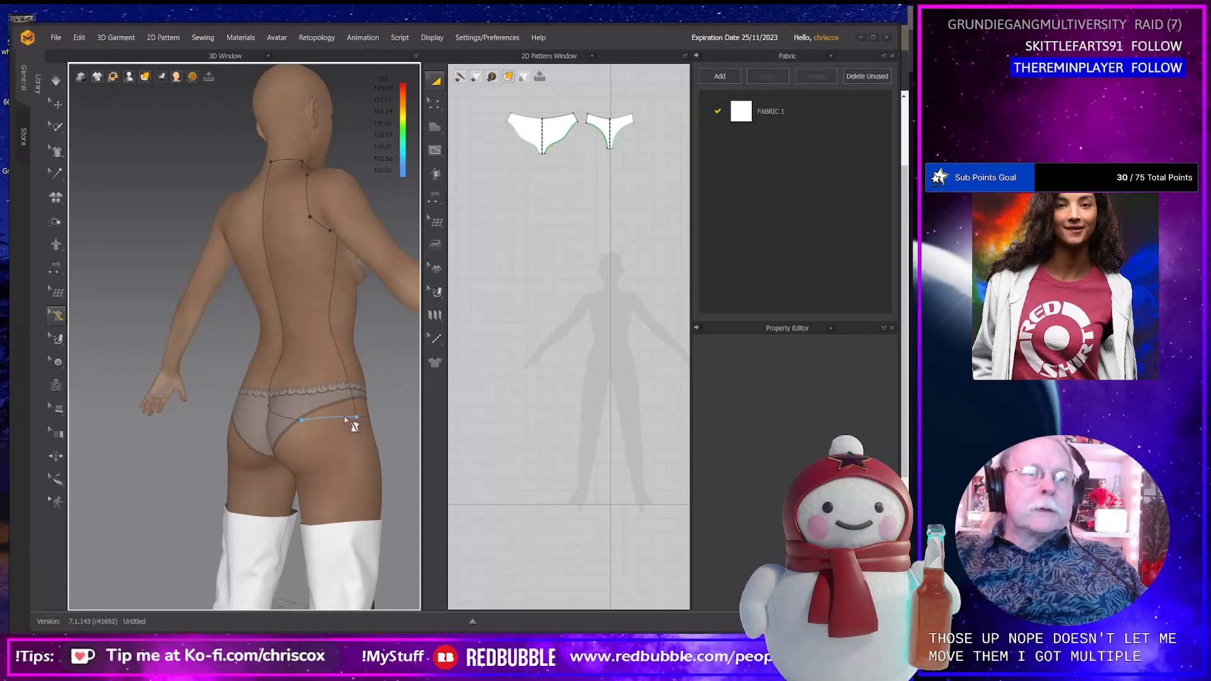
{"action": "double_click", "coordinate": [356, 418]}
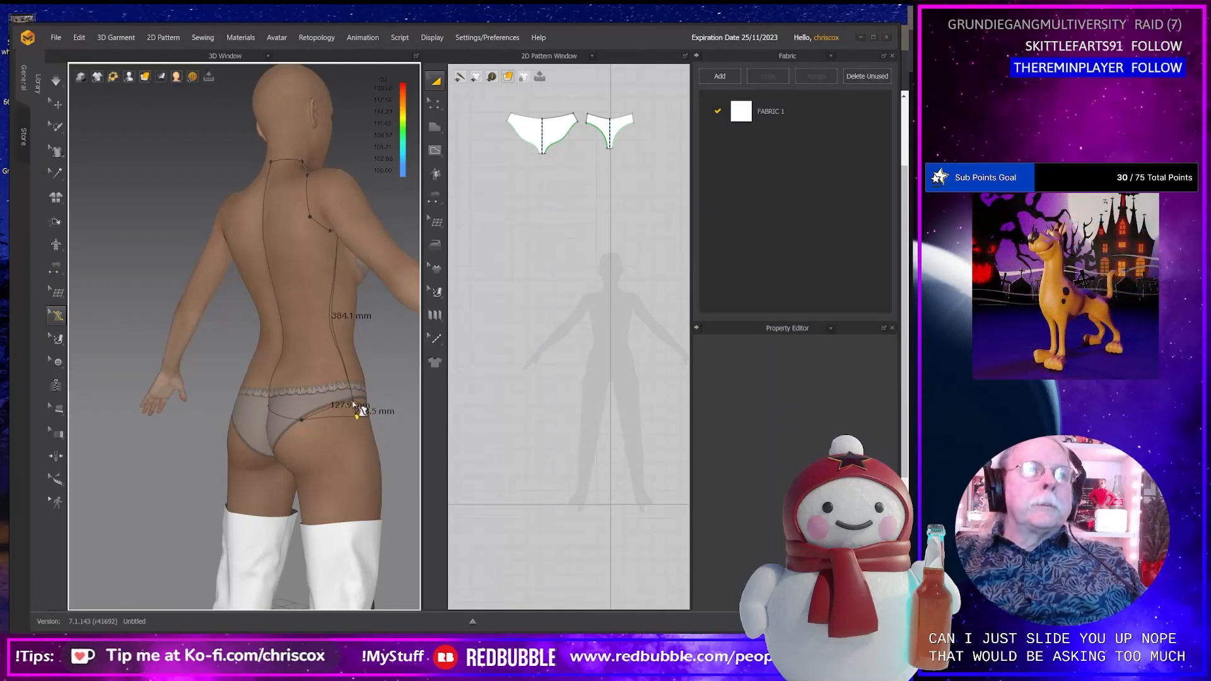
{"action": "left_click", "coordinate": [324, 417]}
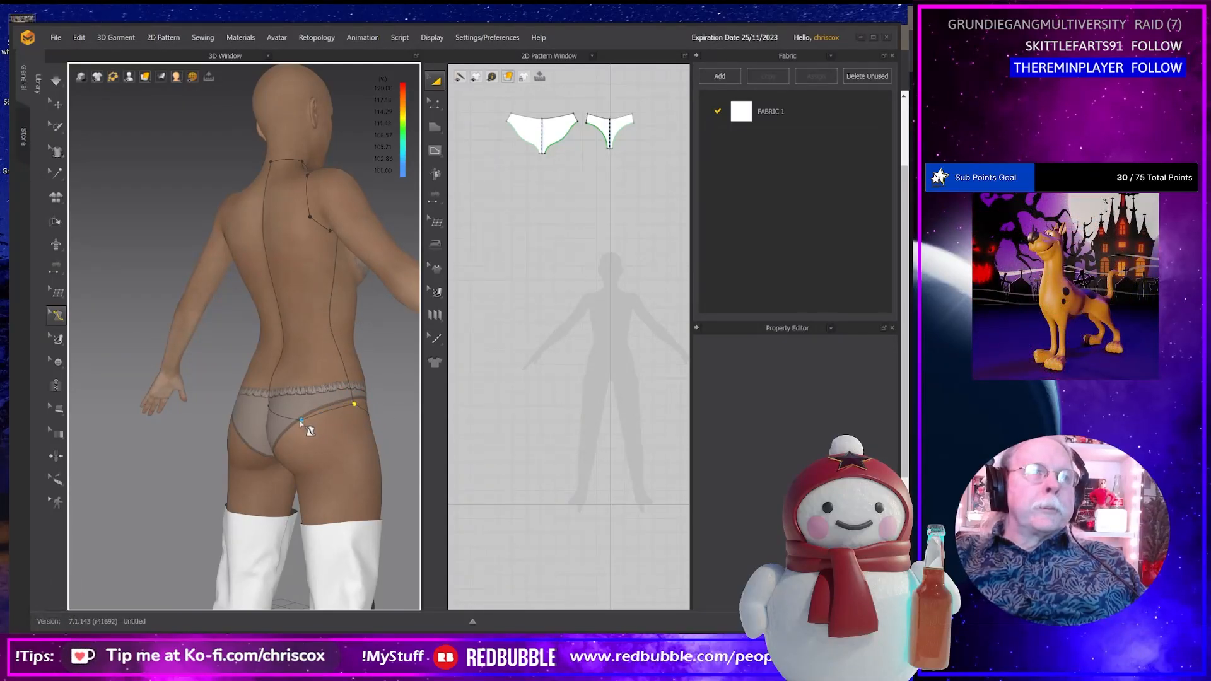
{"action": "left_click_drag", "start_coordinate": [302, 421], "coordinate": [303, 411]}
Nudge the front hem's centre point slightly toward the centre front.
{"action": "right_click_drag", "start_coordinate": [303, 413], "coordinate": [209, 421]}
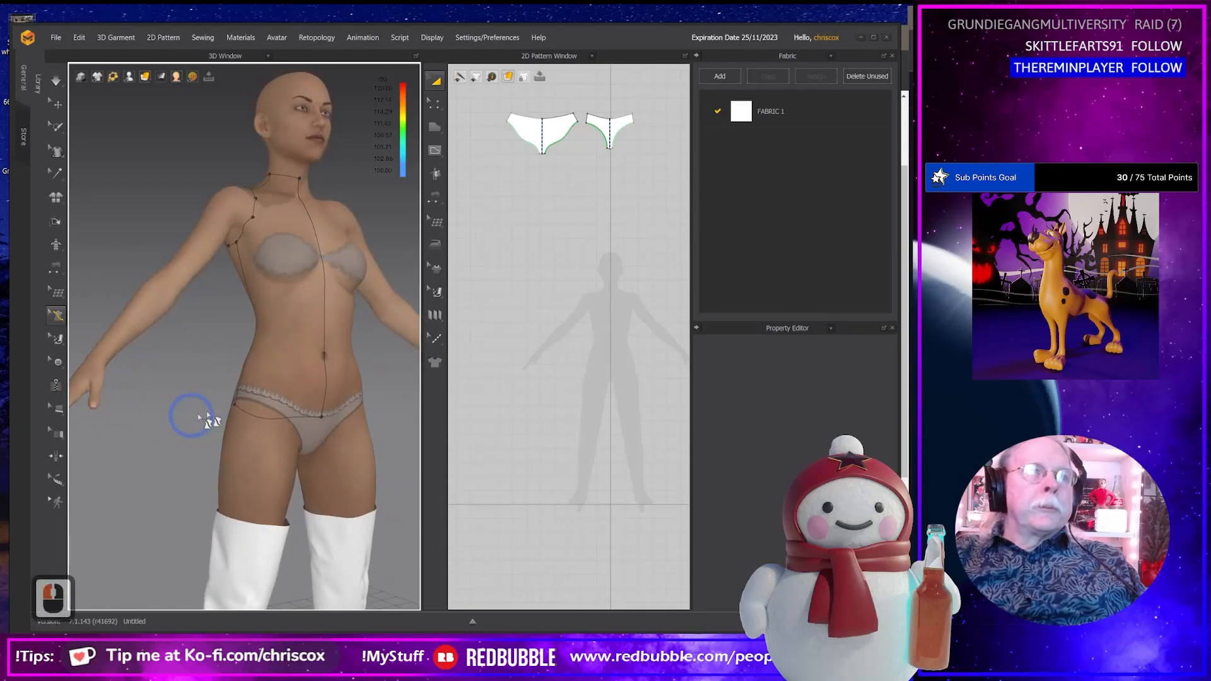
{"action": "left_click", "coordinate": [320, 418]}
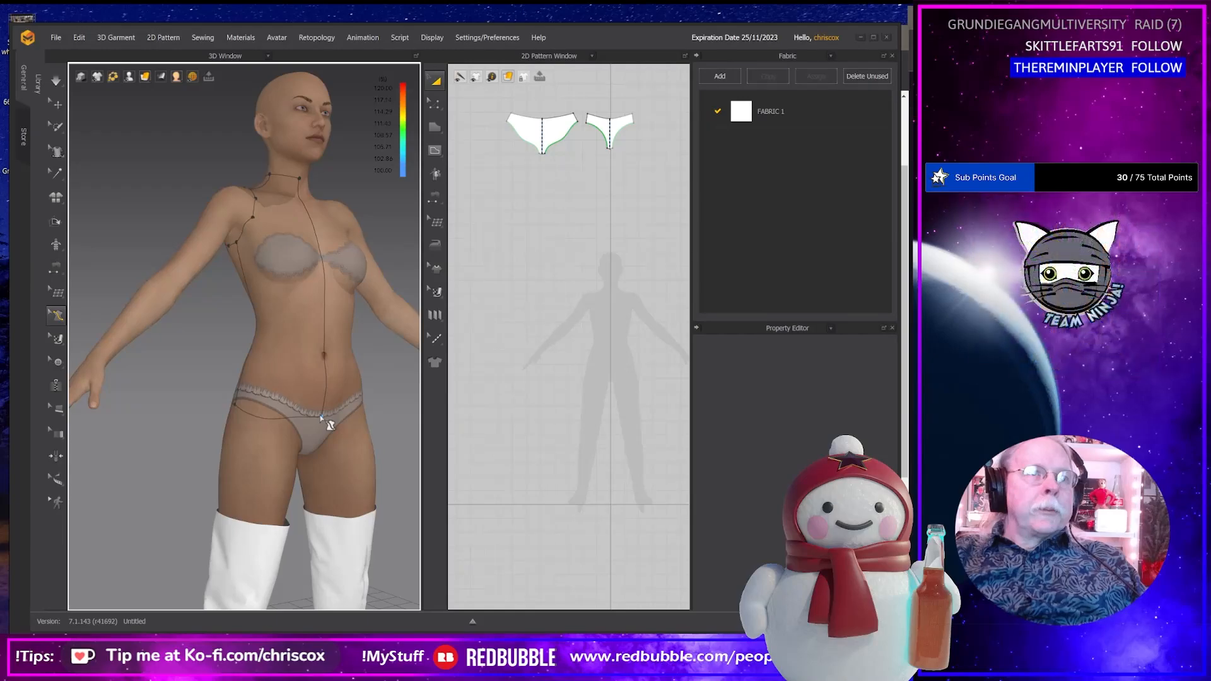
{"action": "left_click", "coordinate": [320, 415]}
{"action": "left_click_drag", "start_coordinate": [321, 417], "coordinate": [324, 415]}
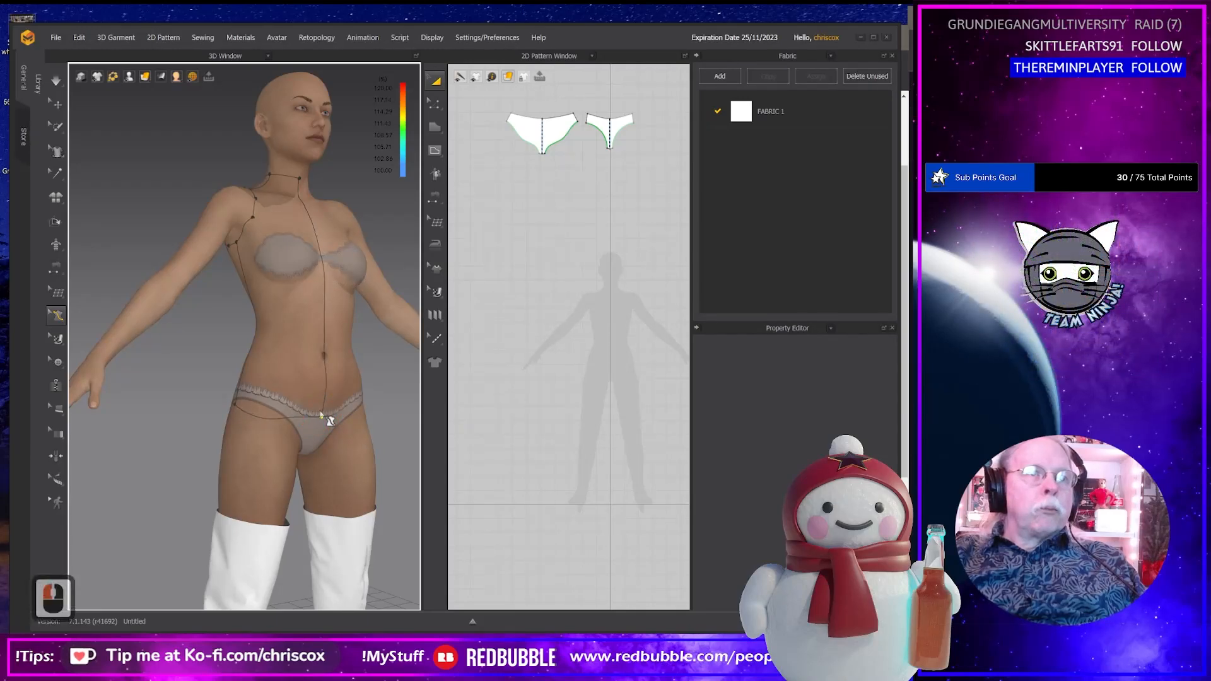
Use Flatten to turn the enclosed front torso area on the avatar into a 2D pattern piece.
{"action": "right_click_drag", "start_coordinate": [326, 415], "coordinate": [292, 410]}
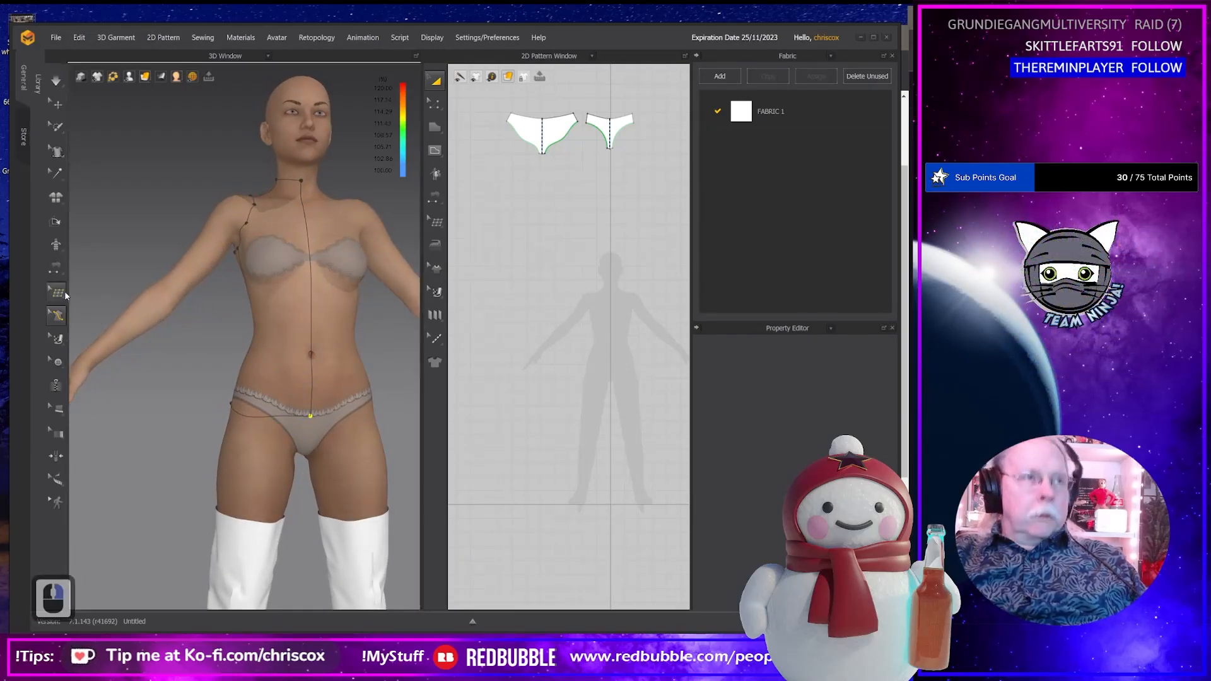
{"action": "left_click", "coordinate": [56, 318]}
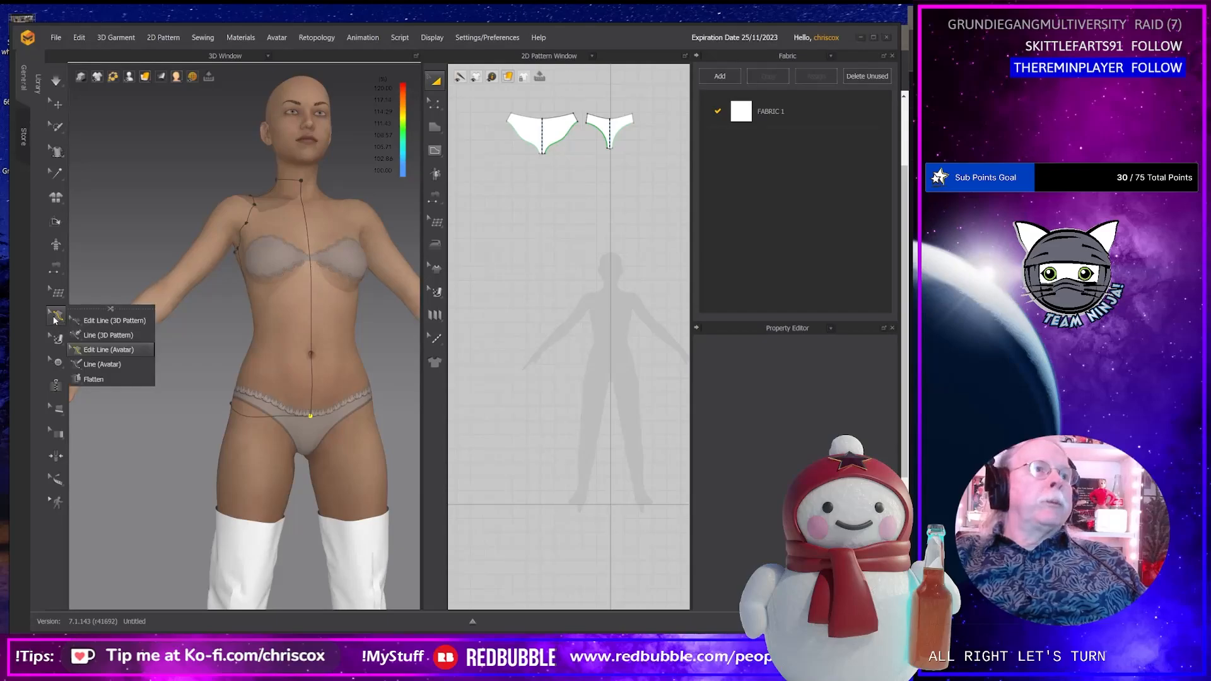
{"action": "left_click", "coordinate": [93, 378]}
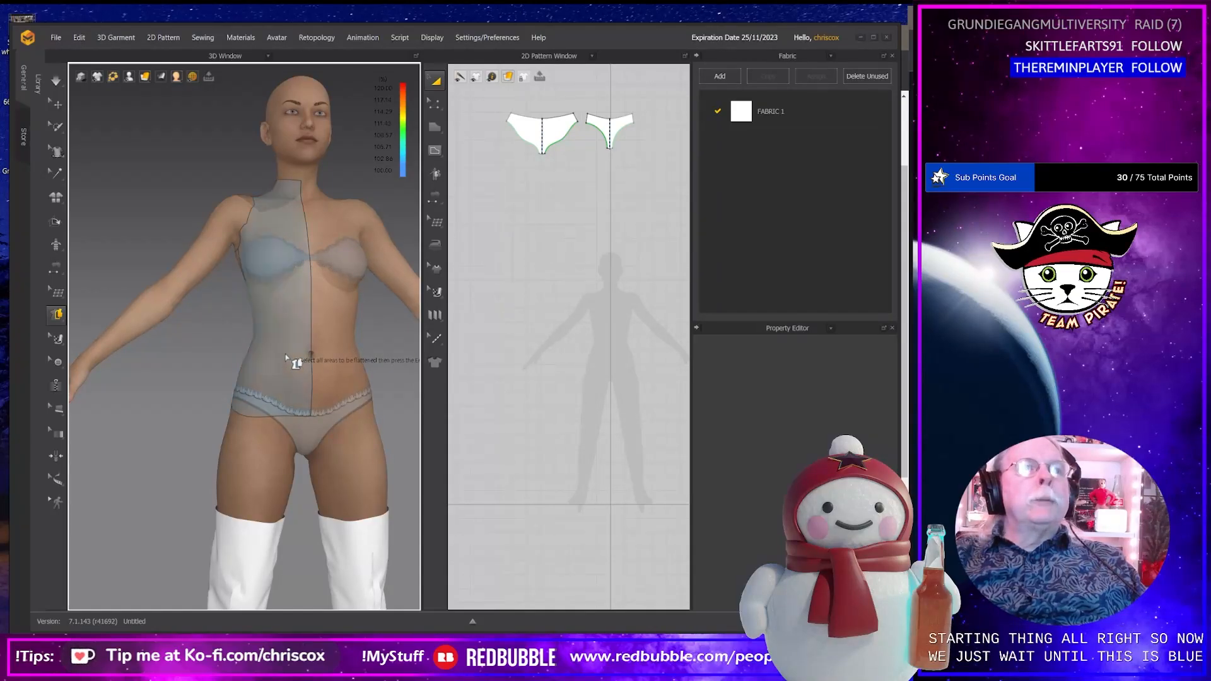
{"action": "left_click", "coordinate": [285, 354]}
{"action": "key", "text": "Return"}
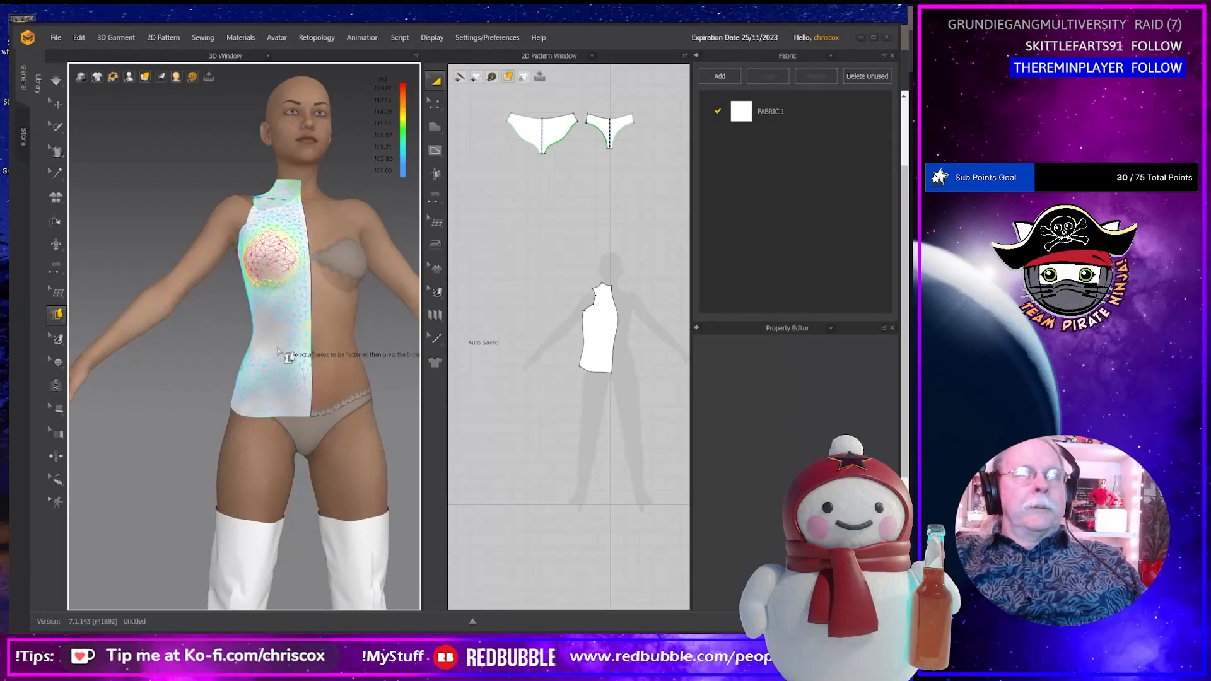
Flatten the enclosed back torso area and move the resulting pattern piece beside the front piece.
{"action": "right_click_drag", "start_coordinate": [281, 351], "coordinate": [340, 358]}
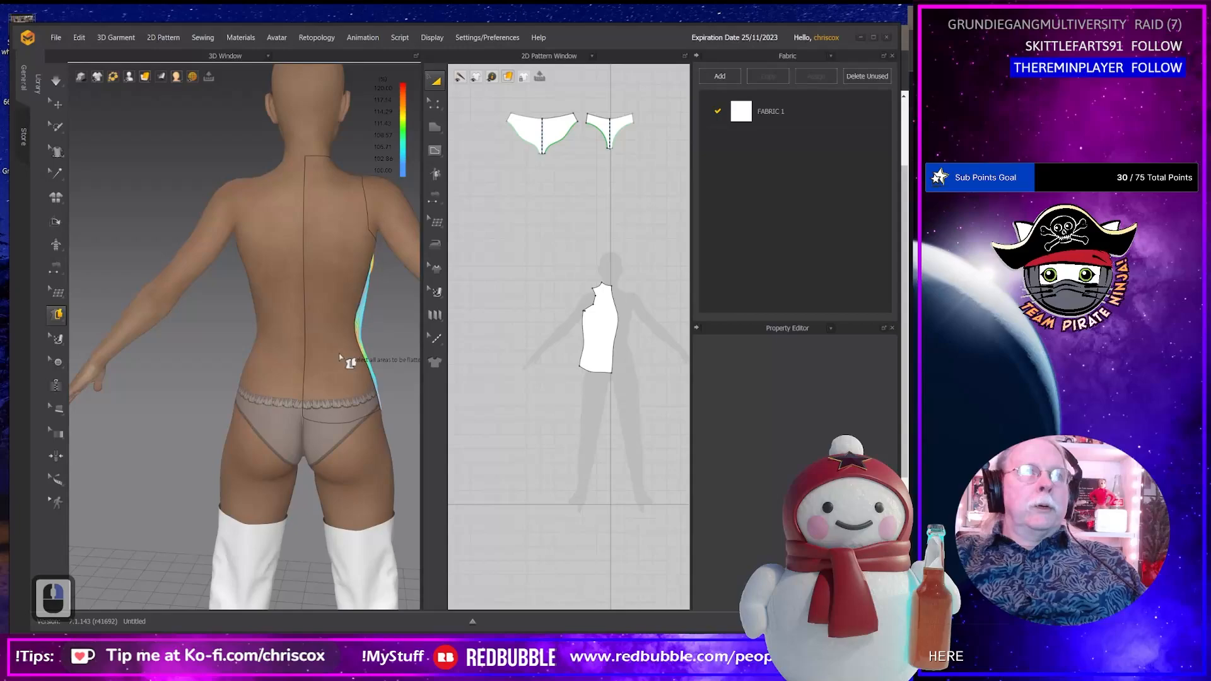
{"action": "left_click", "coordinate": [343, 321]}
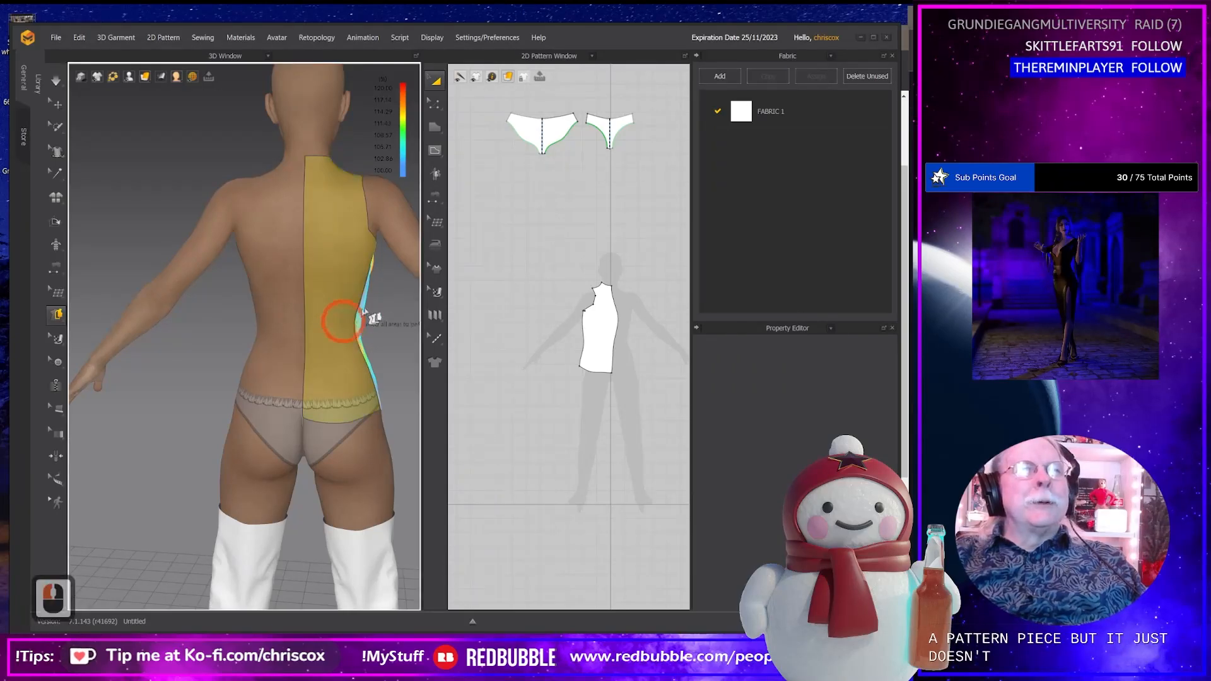
{"action": "key", "text": "Return"}
{"action": "right_click_drag", "start_coordinate": [373, 320], "coordinate": [200, 334]}
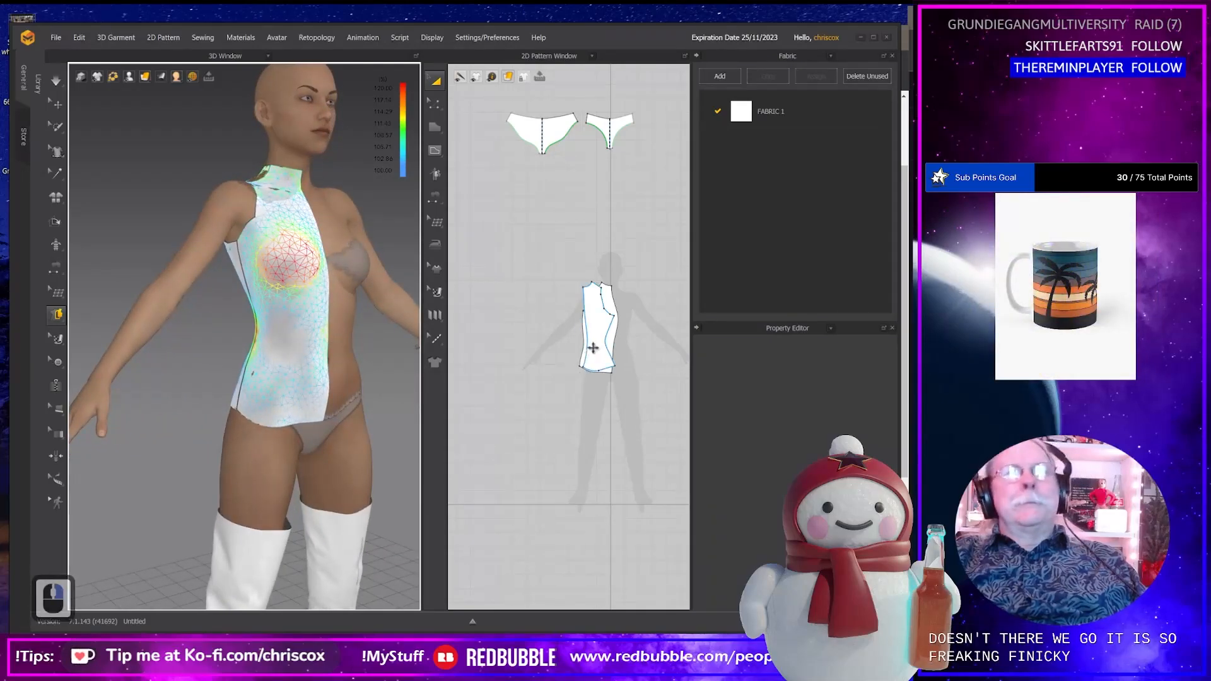
{"action": "mouse_move", "coordinate": [593, 348]}
{"action": "left_mouse_down"}
{"action": "mouse_move", "coordinate": [540, 341]}
{"action": "mouse_move", "coordinate": [590, 347]}
{"action": "left_mouse_up"}
{"action": "scroll", "coordinate": [602, 397], "scroll_direction": "up", "scroll_amount": 10}
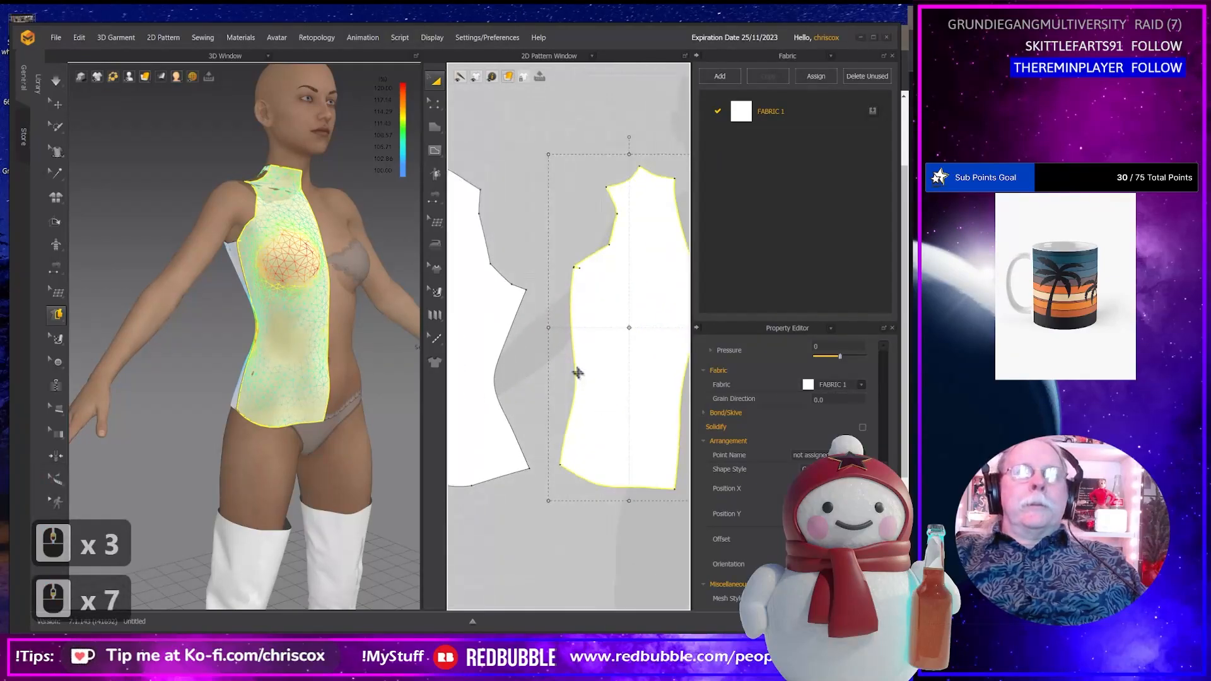
Examine the flattened front and back pieces in 2D and on the avatar, and compare them with the reference photo.
{"action": "left_click", "coordinate": [620, 407], "text": "shift"}
{"action": "scroll", "coordinate": [605, 403], "scroll_direction": "up", "scroll_amount": 2}
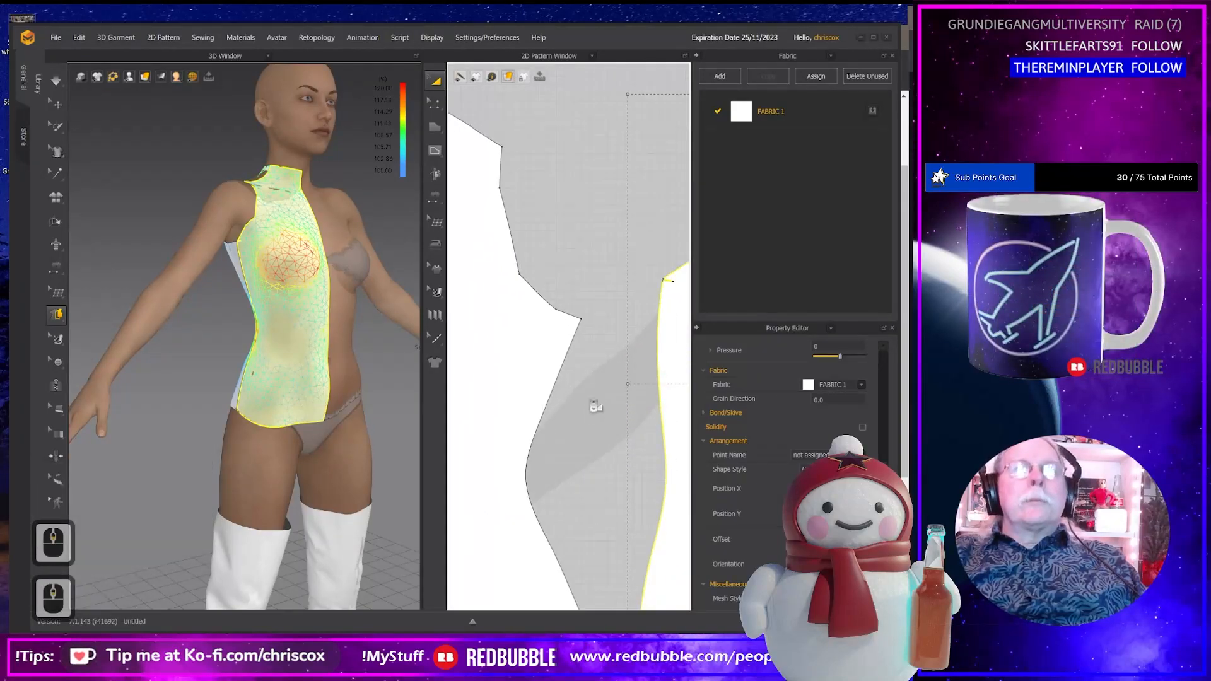
{"action": "scroll", "coordinate": [596, 384], "scroll_direction": "down", "scroll_amount": 4}
{"action": "right_click_drag", "start_coordinate": [330, 319], "coordinate": [386, 329]}
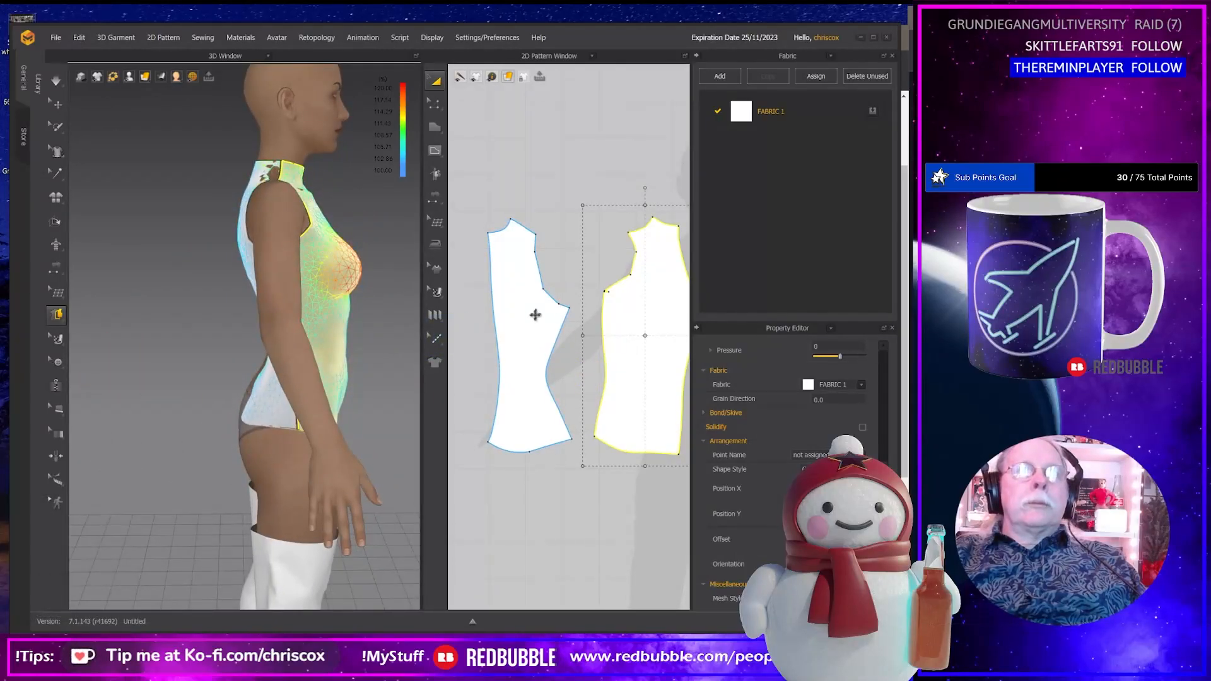
{"action": "right_click_drag", "start_coordinate": [369, 292], "coordinate": [270, 270]}
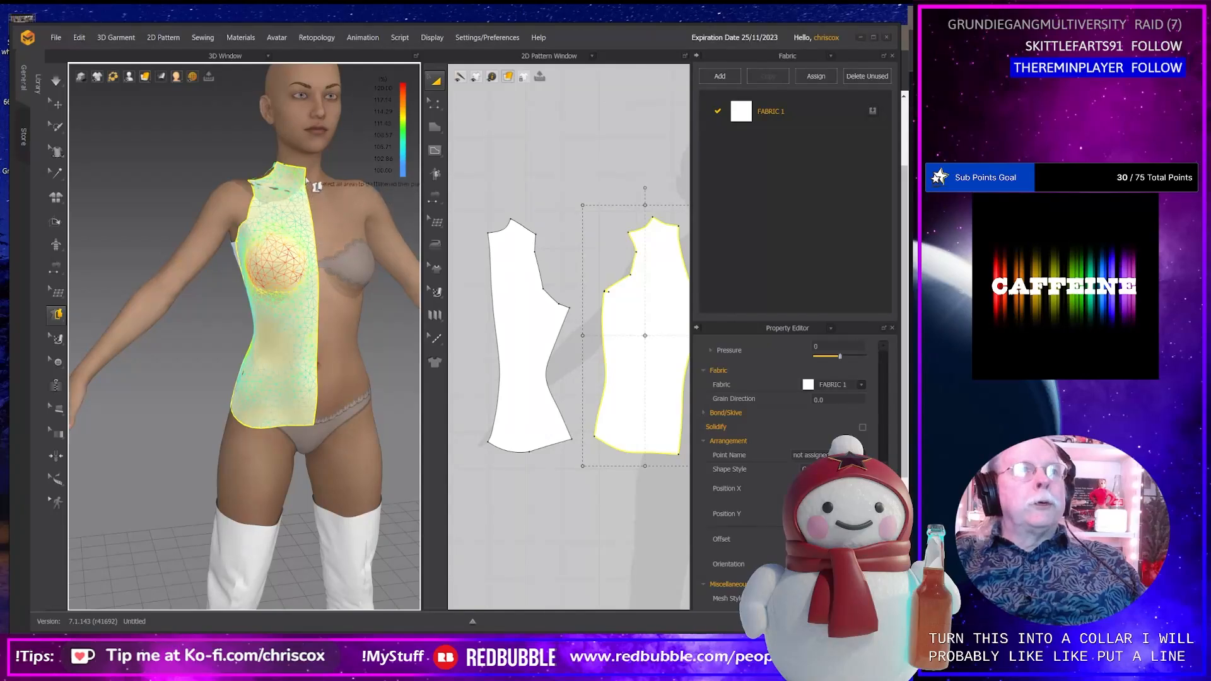
{"action": "scroll", "coordinate": [561, 325], "scroll_direction": "down", "scroll_amount": 3}
{"action": "scroll", "coordinate": [559, 321], "scroll_direction": "up", "scroll_amount": 3}
{"action": "left_click", "coordinate": [554, 317]}
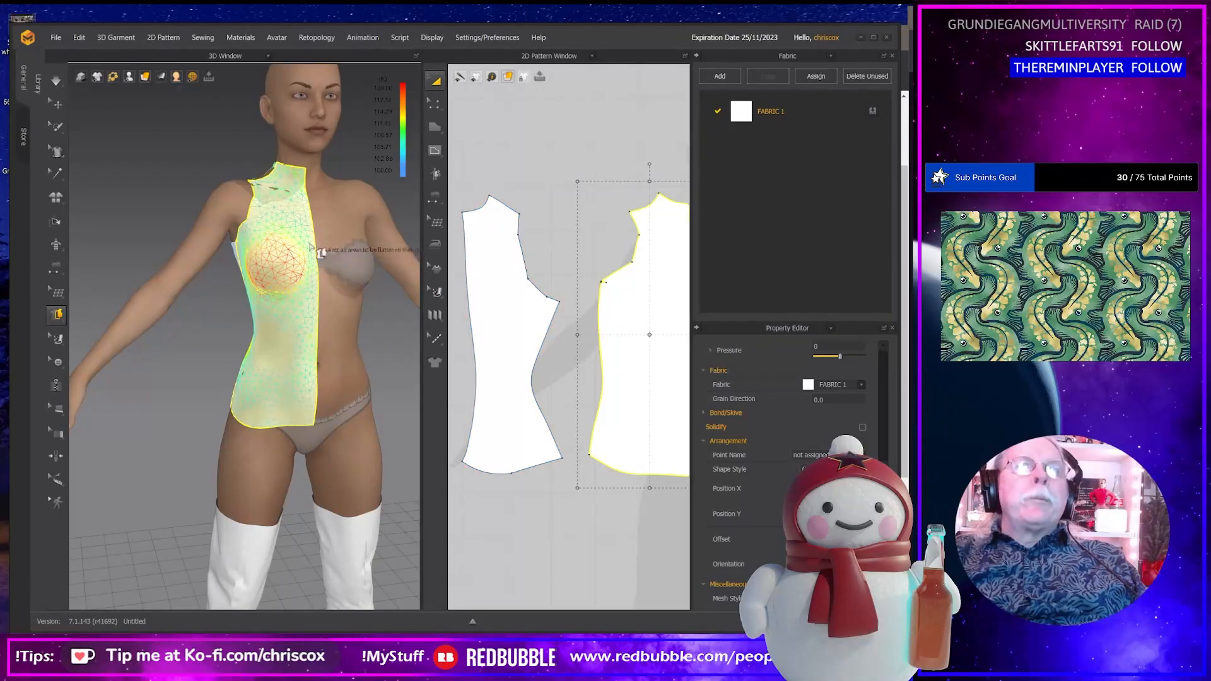
{"action": "key", "text": "alt+Tab"}
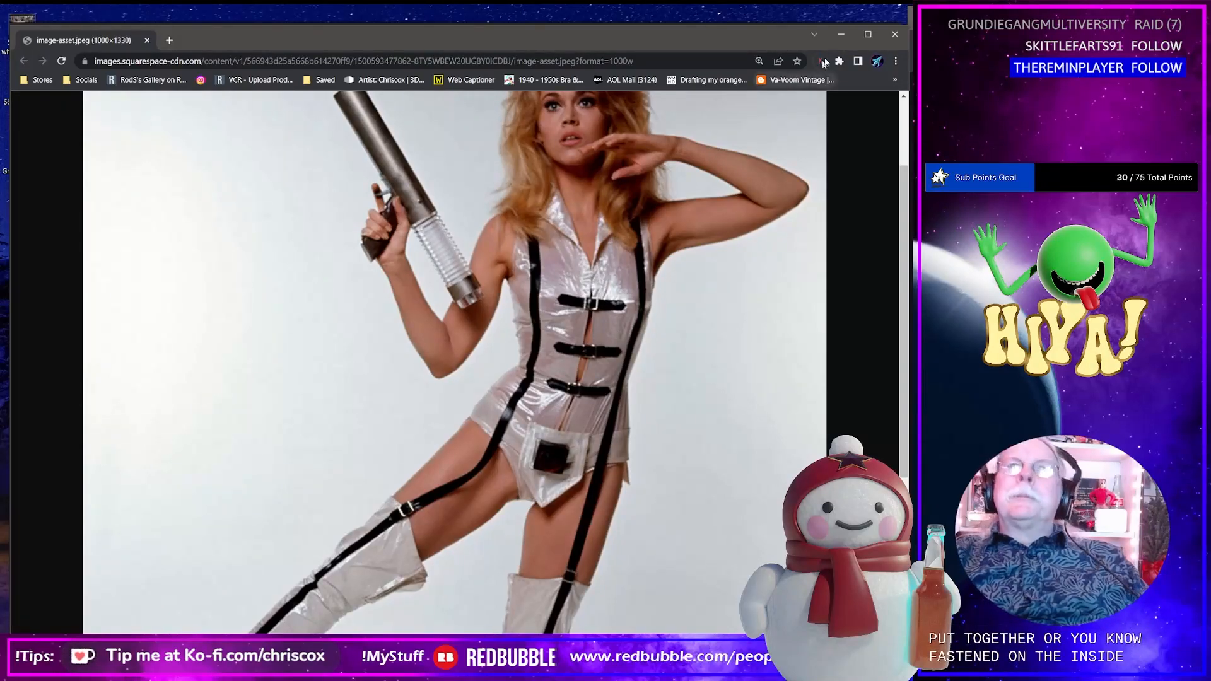
{"action": "left_click", "coordinate": [841, 35]}
{"action": "left_click", "coordinate": [591, 378]}
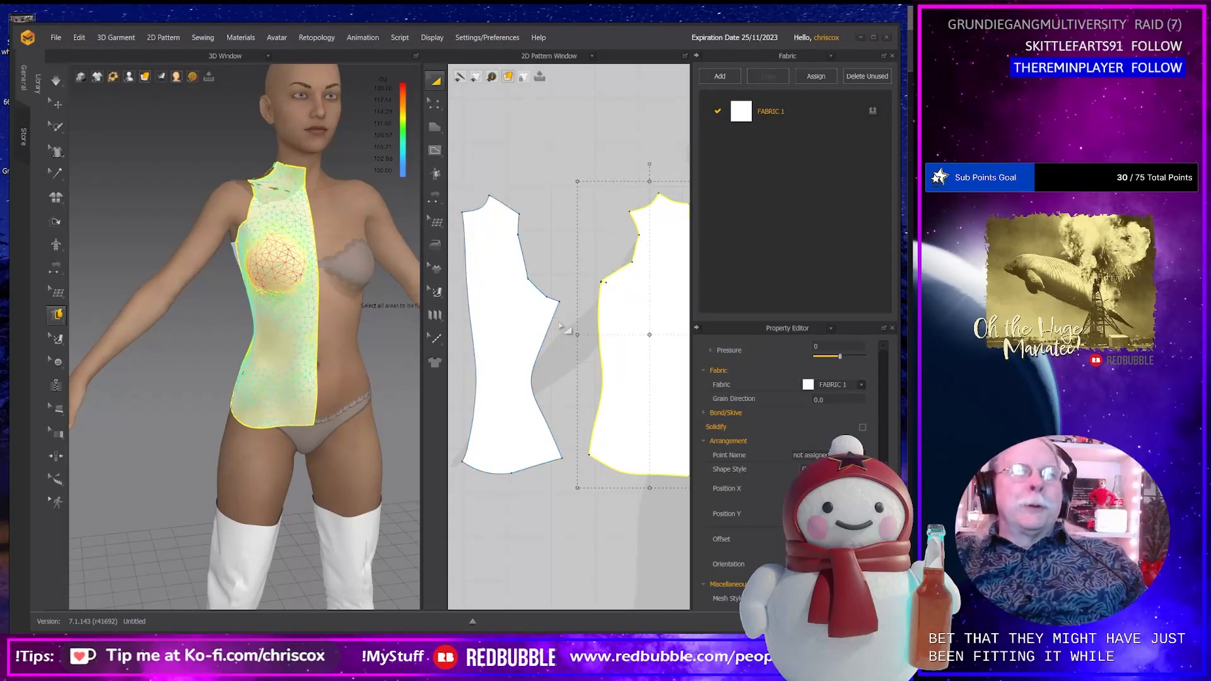
{"action": "middle_click_drag", "start_coordinate": [560, 325], "coordinate": [517, 318]}
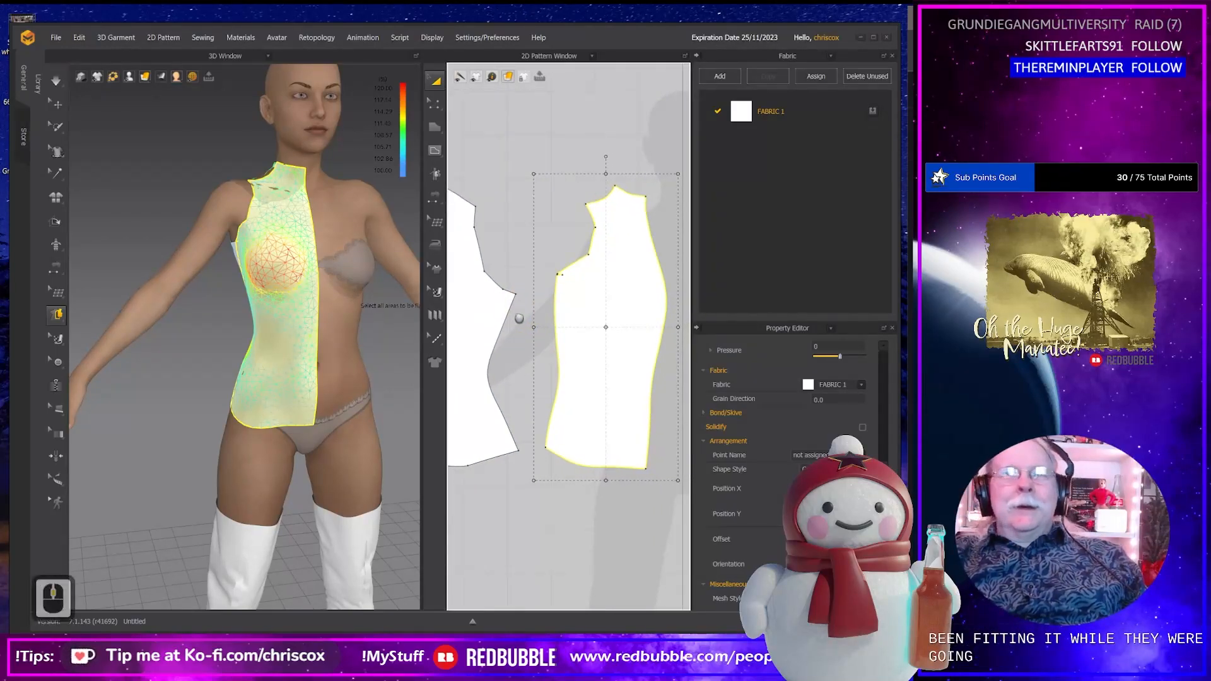
{"action": "right_click_drag", "start_coordinate": [320, 337], "coordinate": [367, 339]}
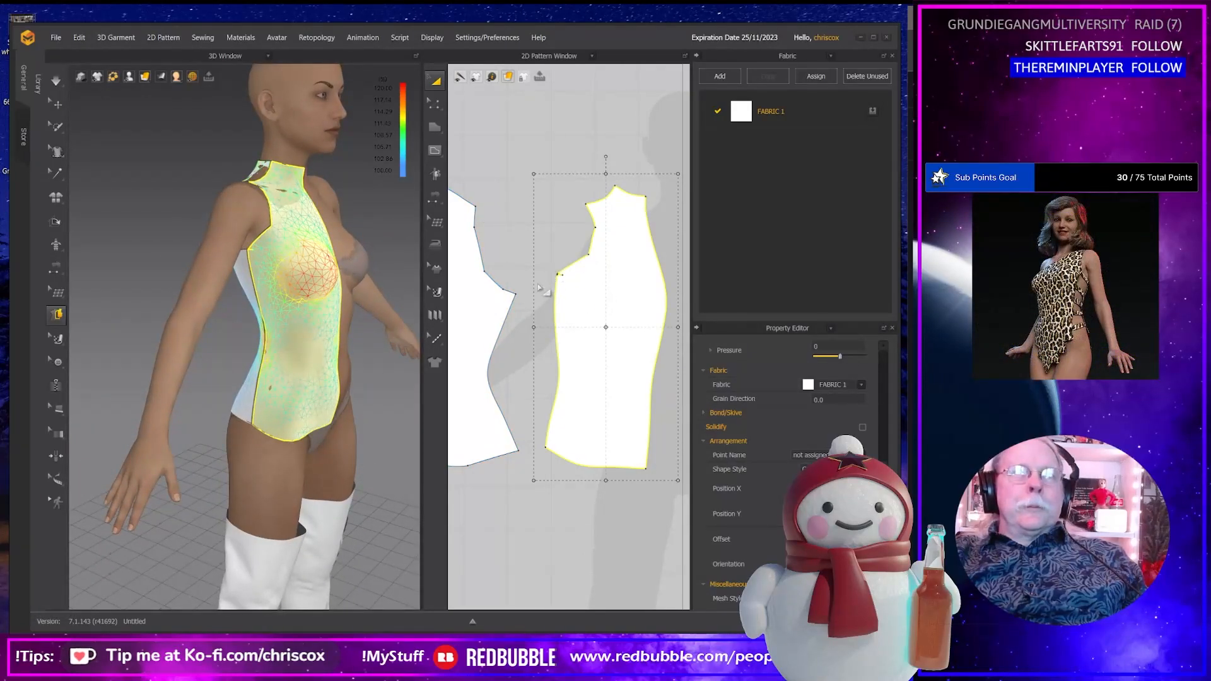
Mark the bust apex on the front piece in 3D to locate it on the 2D pattern.
{"action": "left_click", "coordinate": [313, 275]}
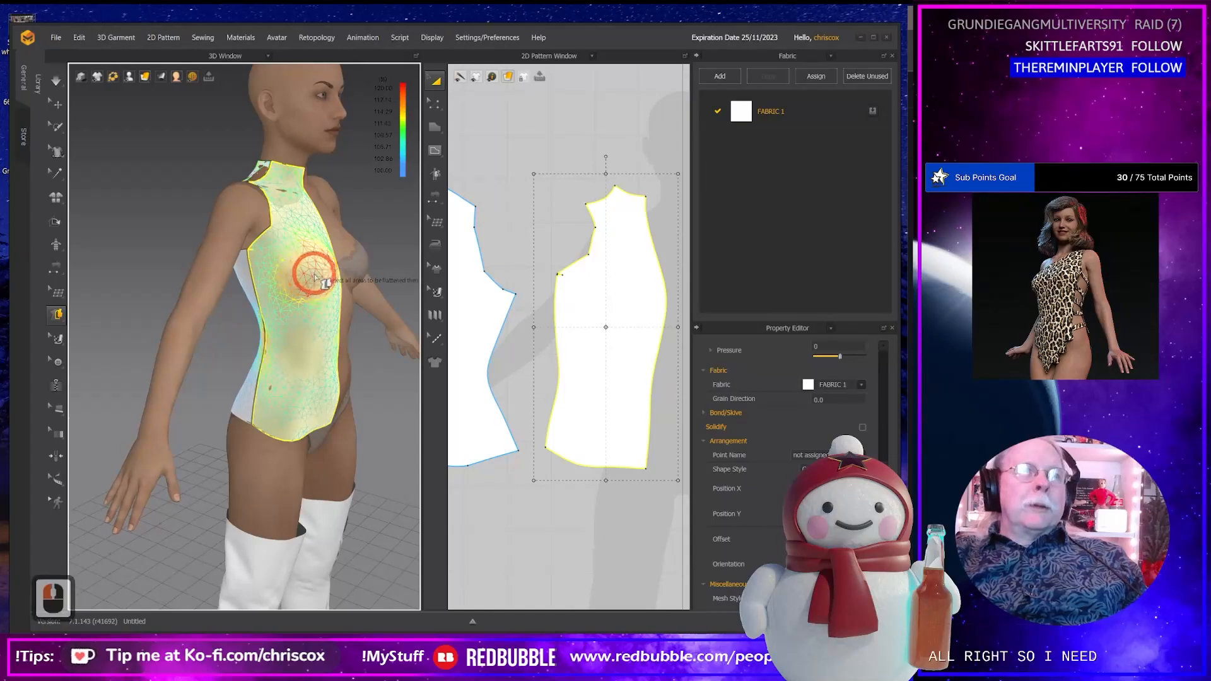
{"action": "key", "text": "q"}
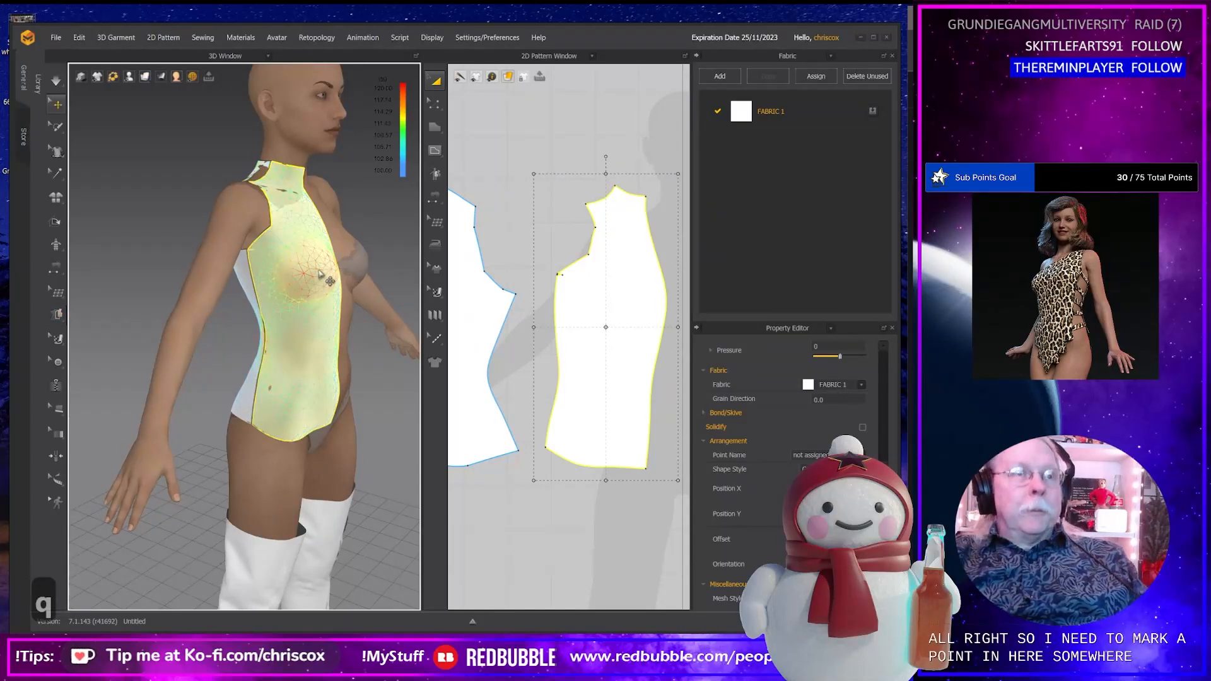
{"action": "left_click", "coordinate": [315, 270]}
{"action": "left_click", "coordinate": [644, 335]}
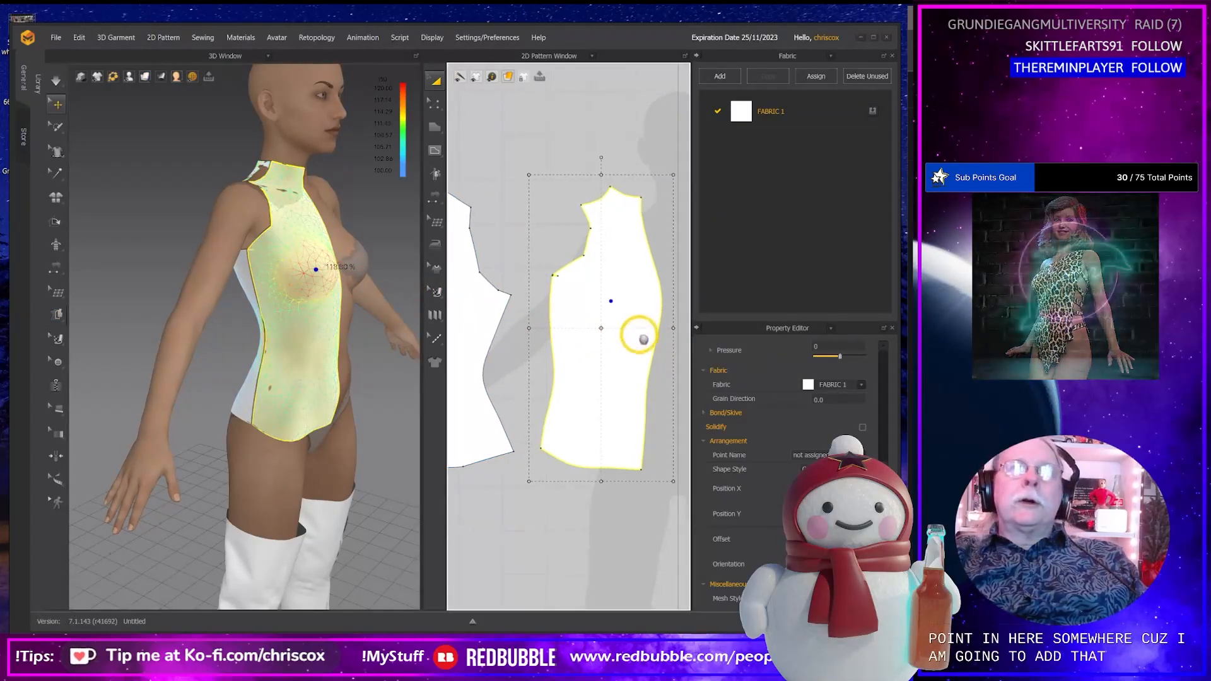
{"action": "middle_click_drag", "start_coordinate": [632, 336], "coordinate": [628, 336]}
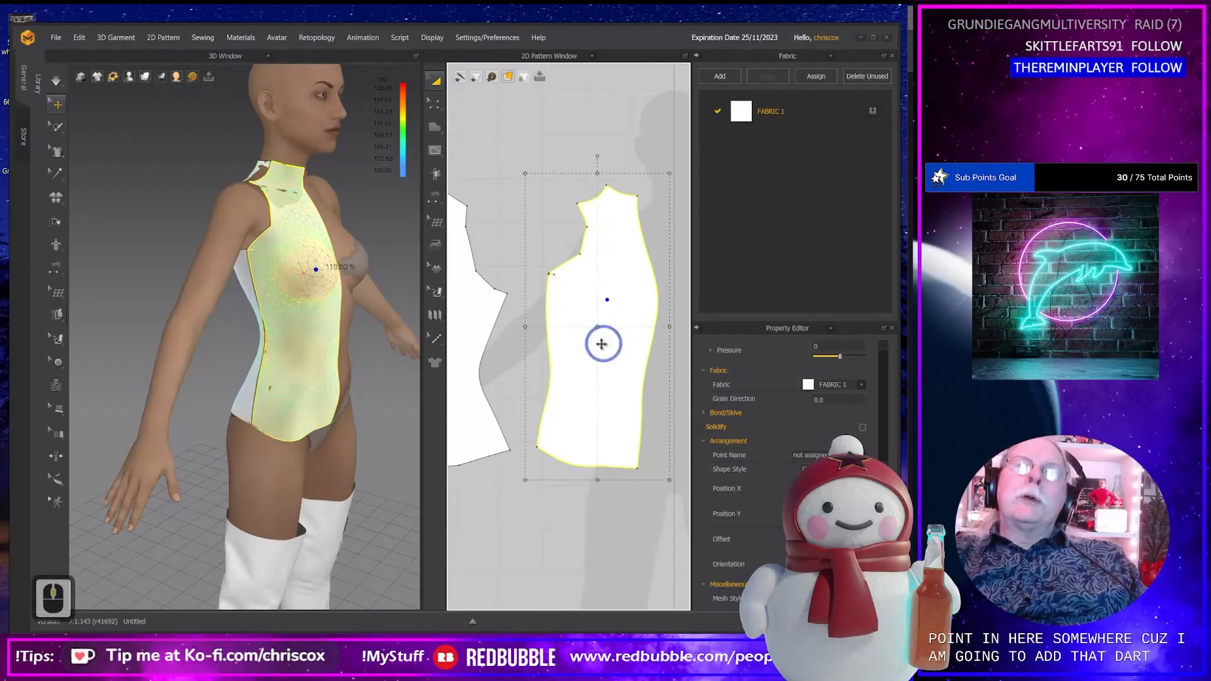
{"action": "right_click", "coordinate": [602, 344]}
{"action": "left_click", "coordinate": [551, 343]}
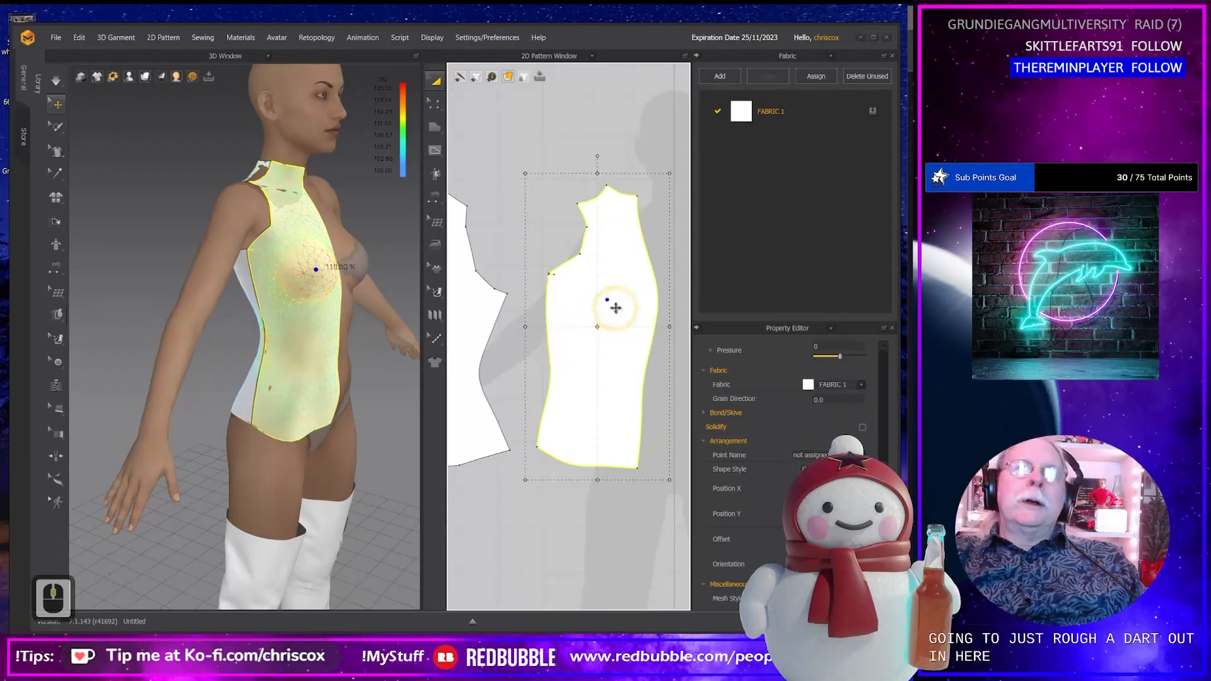
Draw an internal line about 124 mm long from the marked bust point to the lower armhole edge of the front piece.
{"action": "key", "text": "g"}
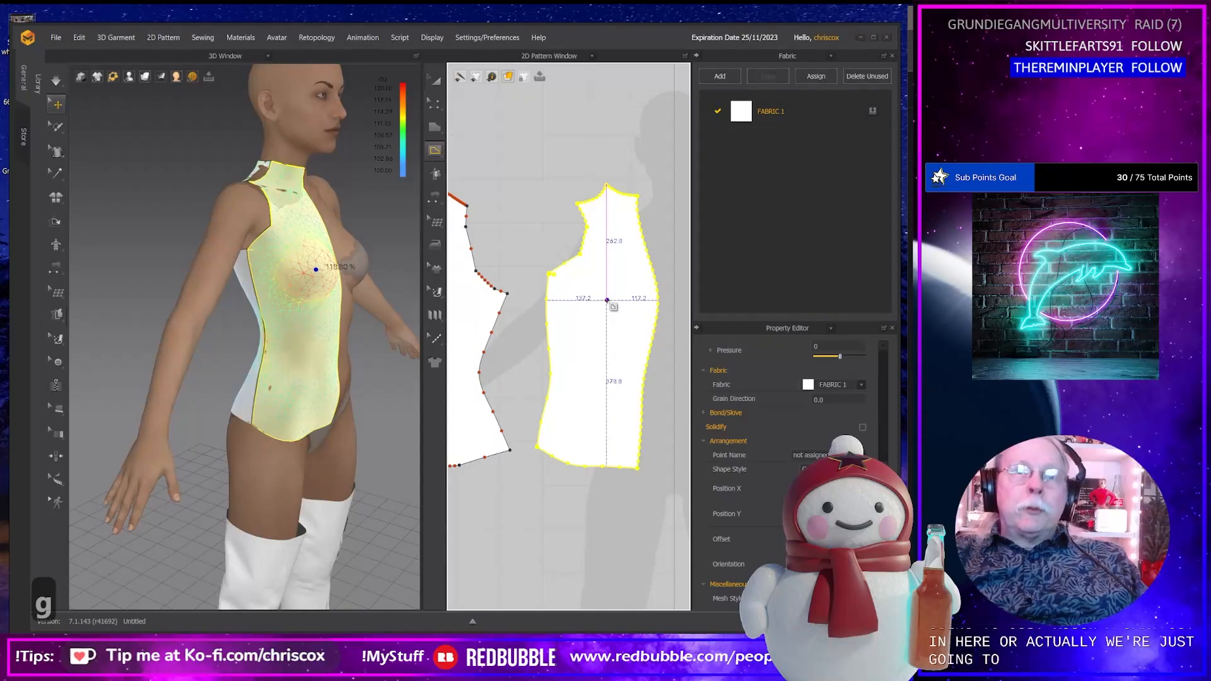
{"action": "left_click", "coordinate": [607, 299]}
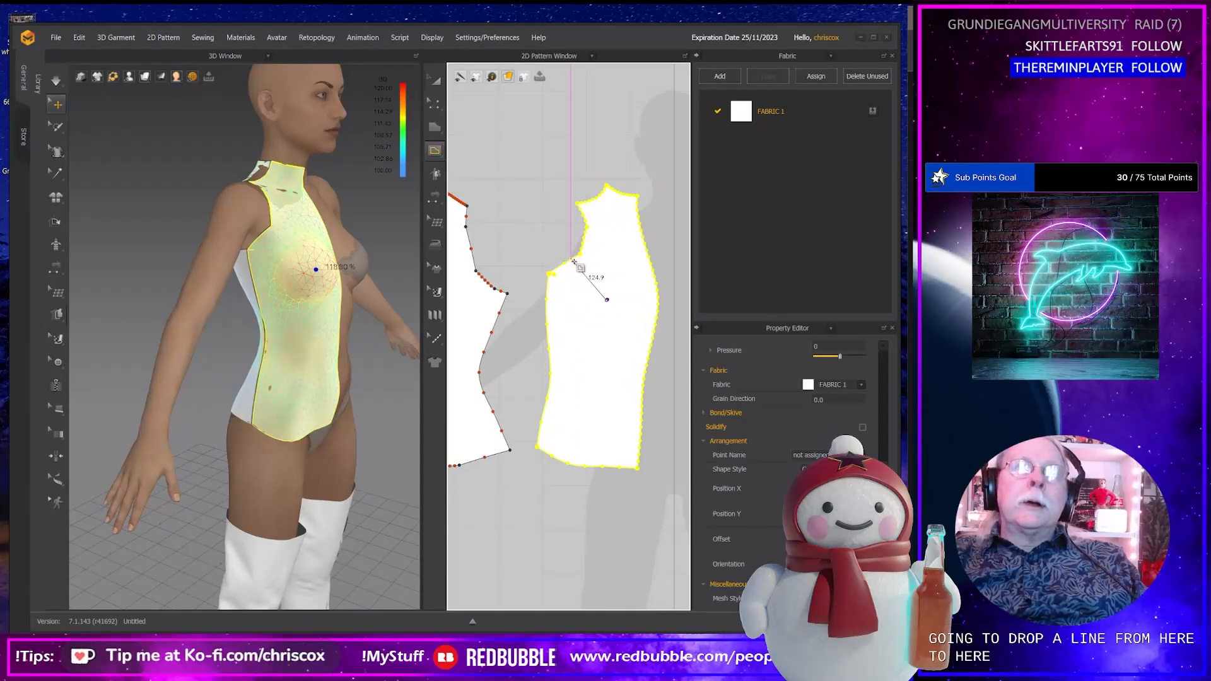
{"action": "double_click", "coordinate": [573, 261]}
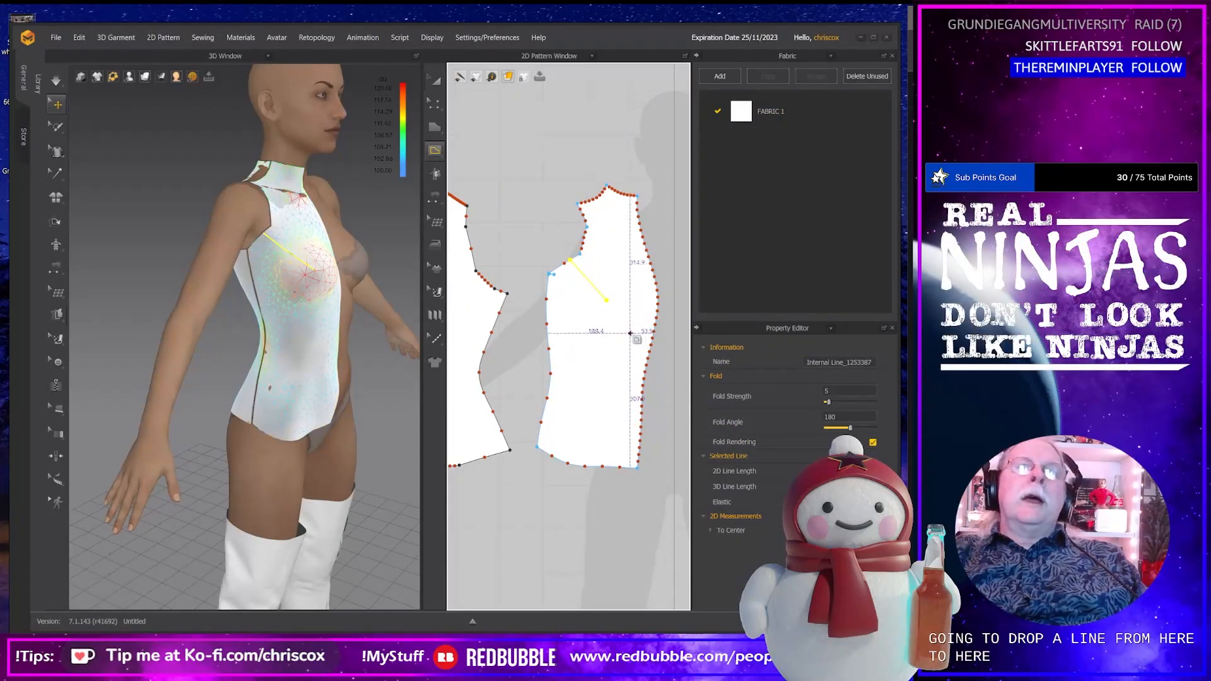
Extend the bust dart line on the front piece to the pattern outline, adding a point where it meets the edge.
{"action": "scroll", "coordinate": [585, 273], "scroll_direction": "up", "scroll_amount": 2}
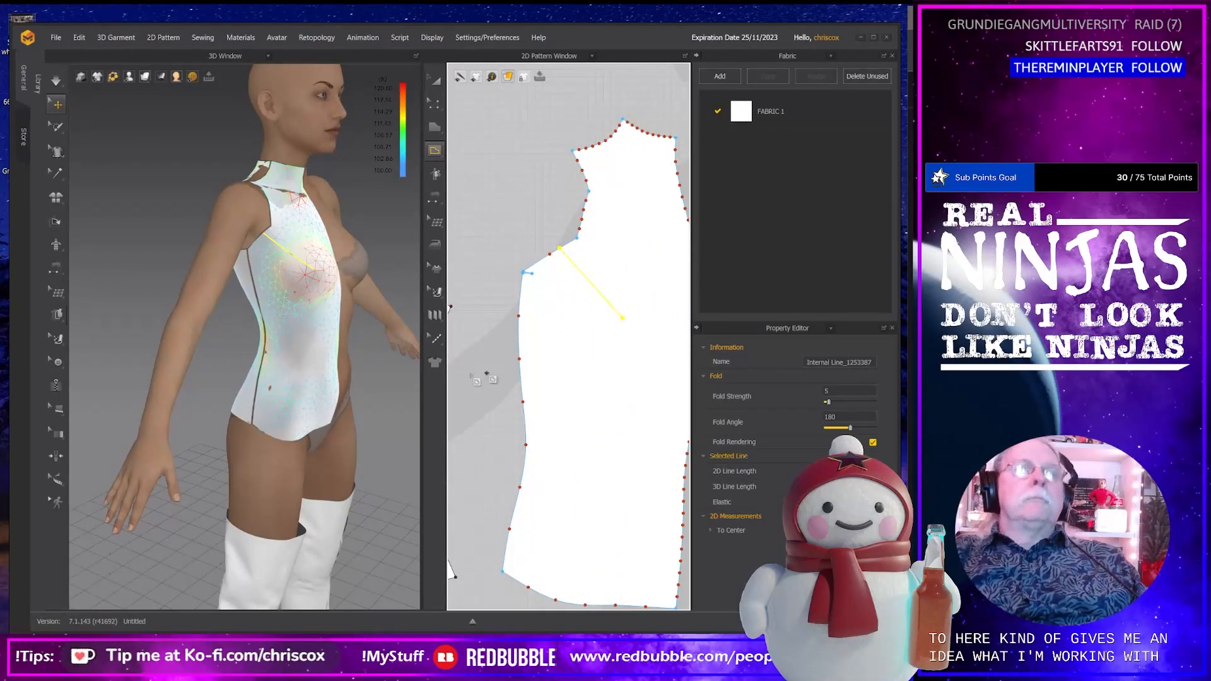
{"action": "key", "text": "z"}
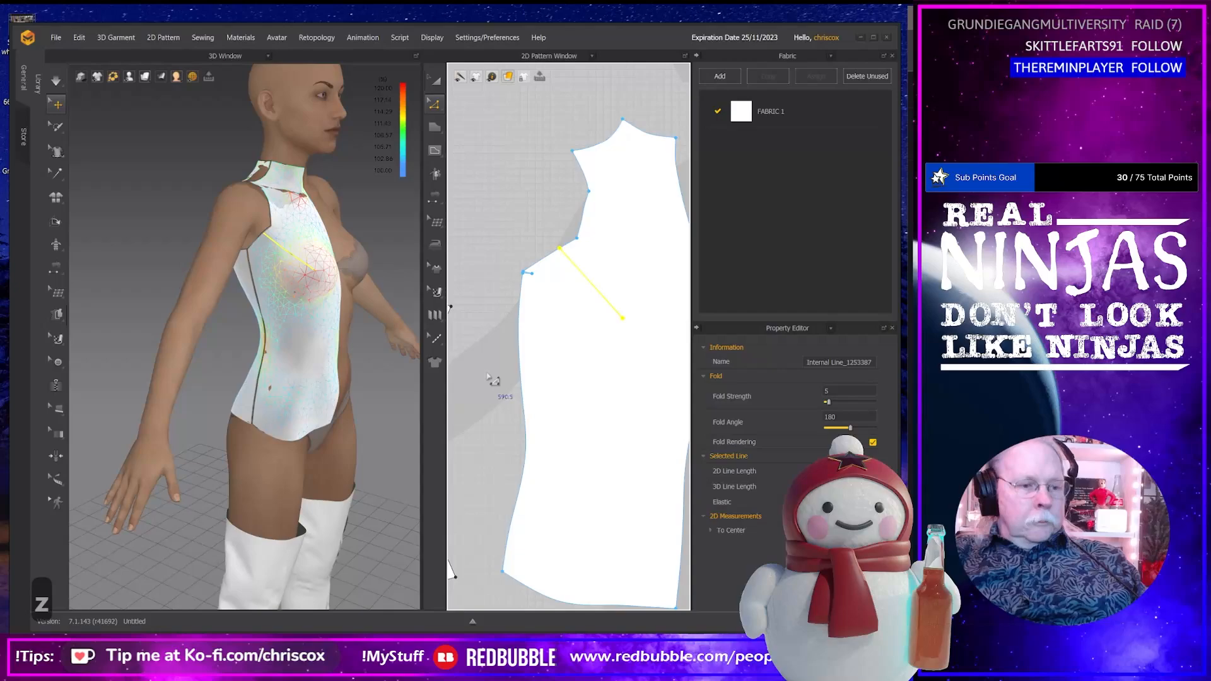
{"action": "right_click", "coordinate": [600, 295]}
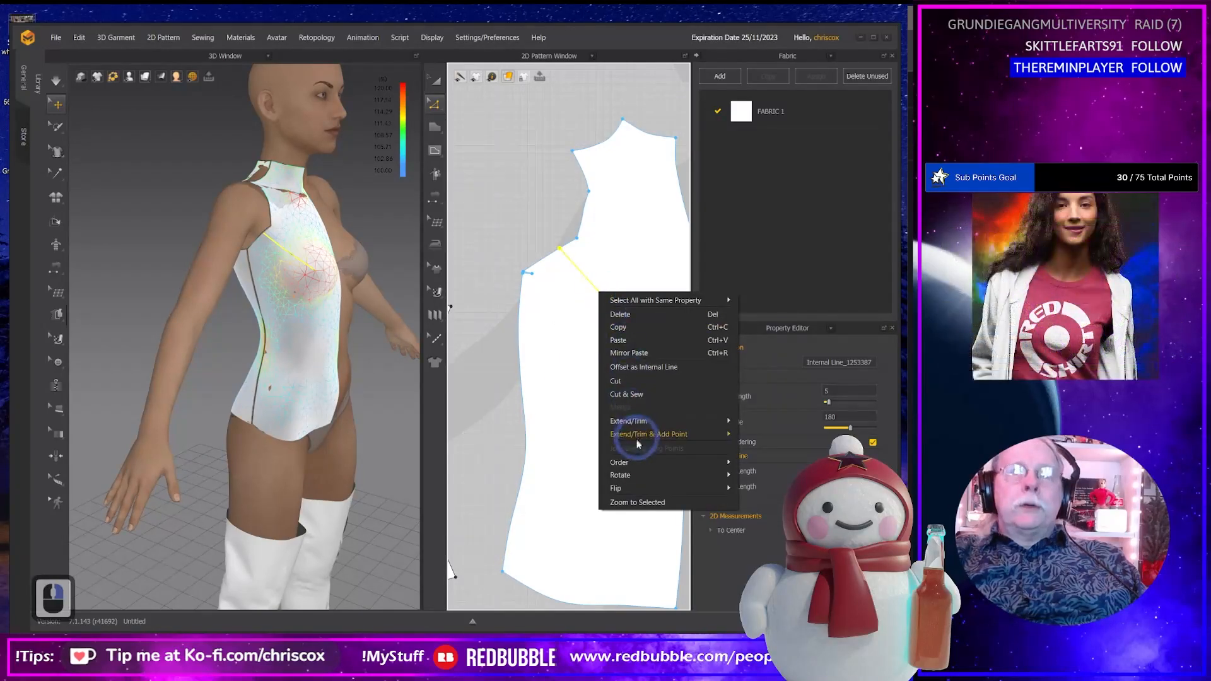
{"action": "mouse_move", "coordinate": [637, 437]}
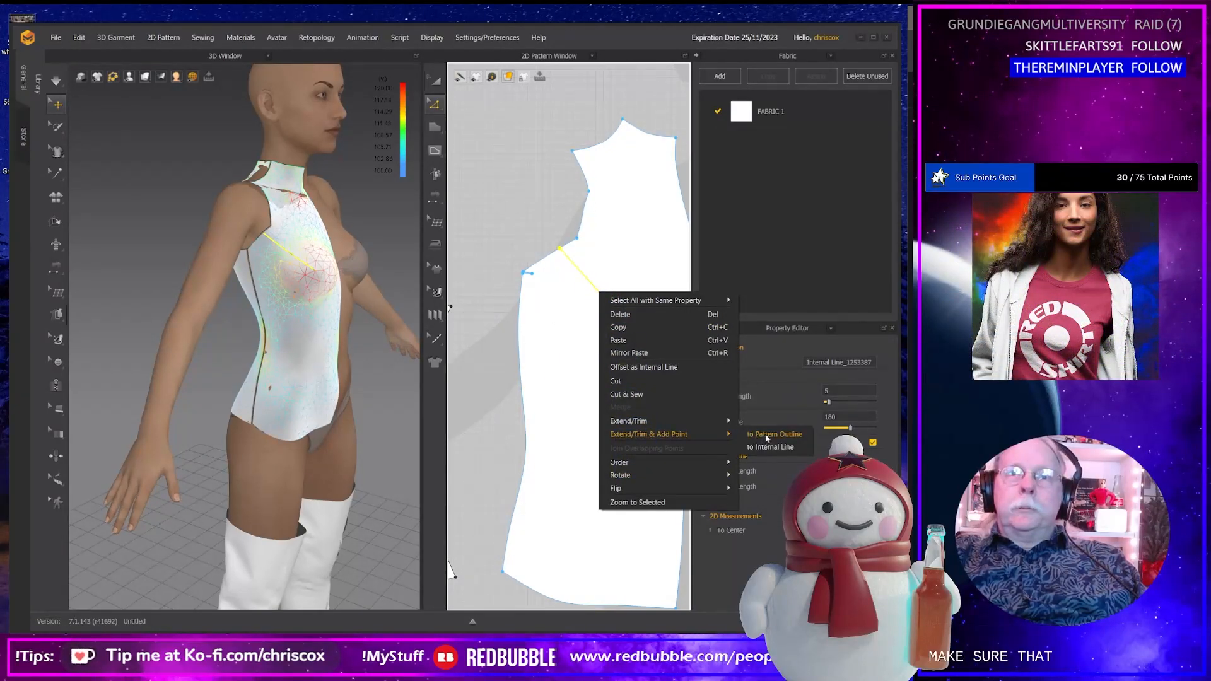
{"action": "left_click", "coordinate": [767, 437]}
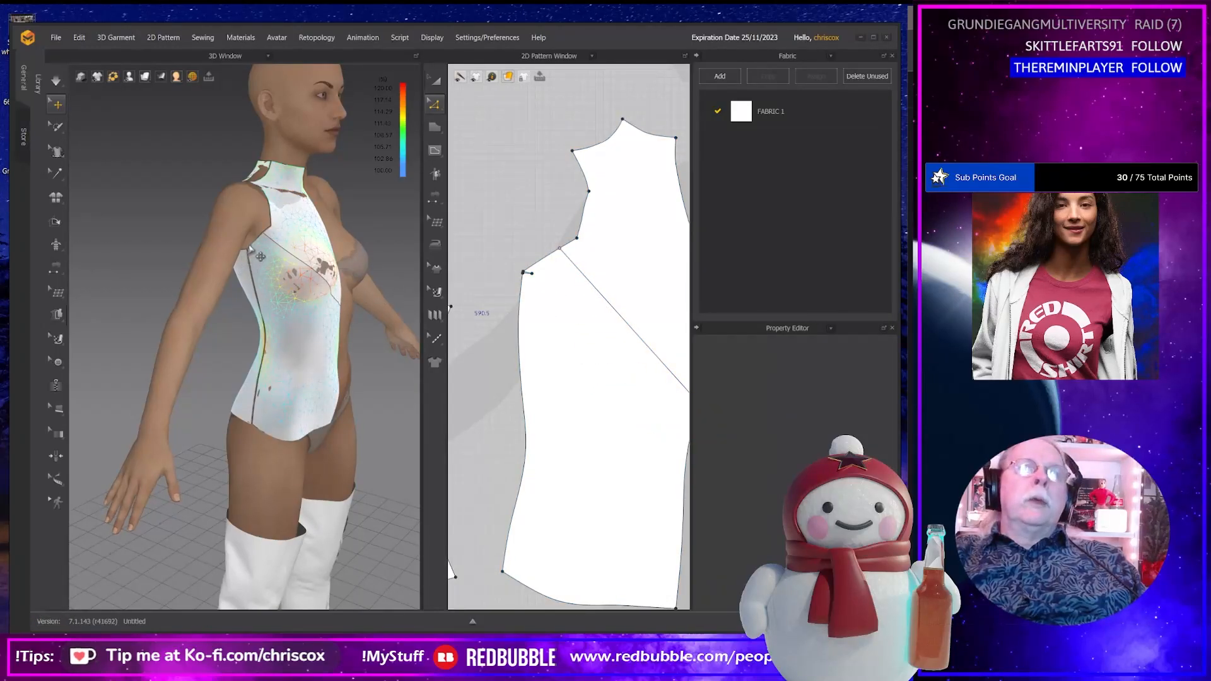
{"action": "left_click", "coordinate": [316, 272]}
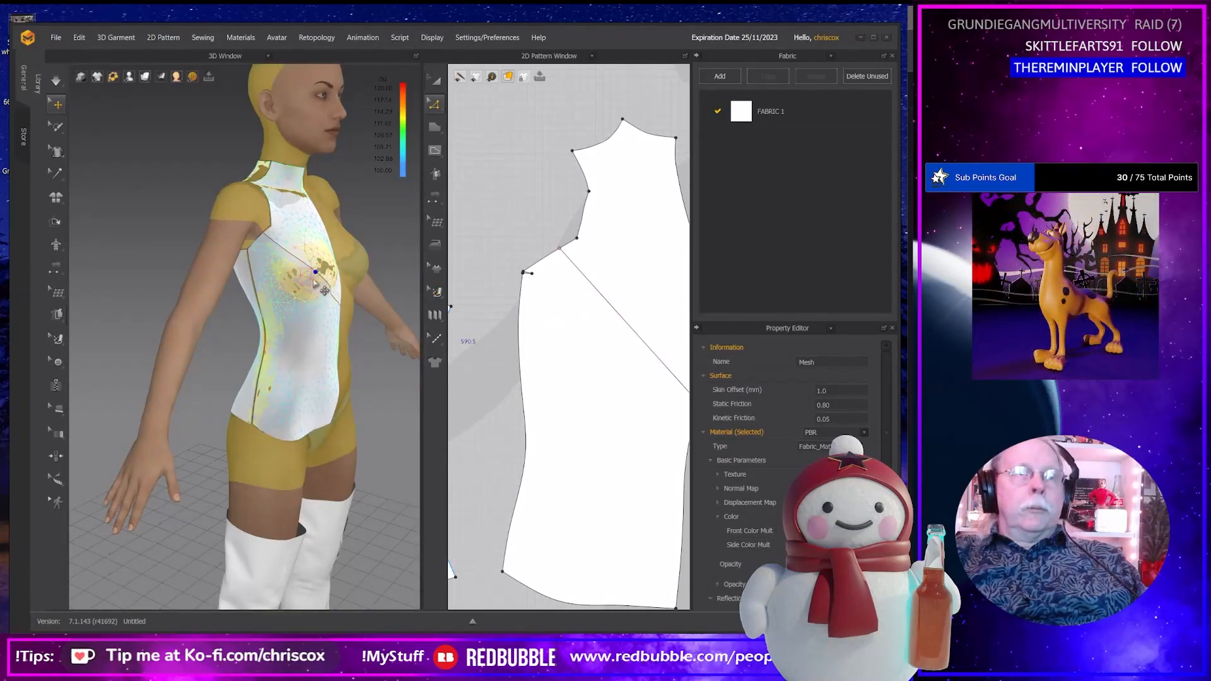
{"action": "left_click", "coordinate": [316, 284]}
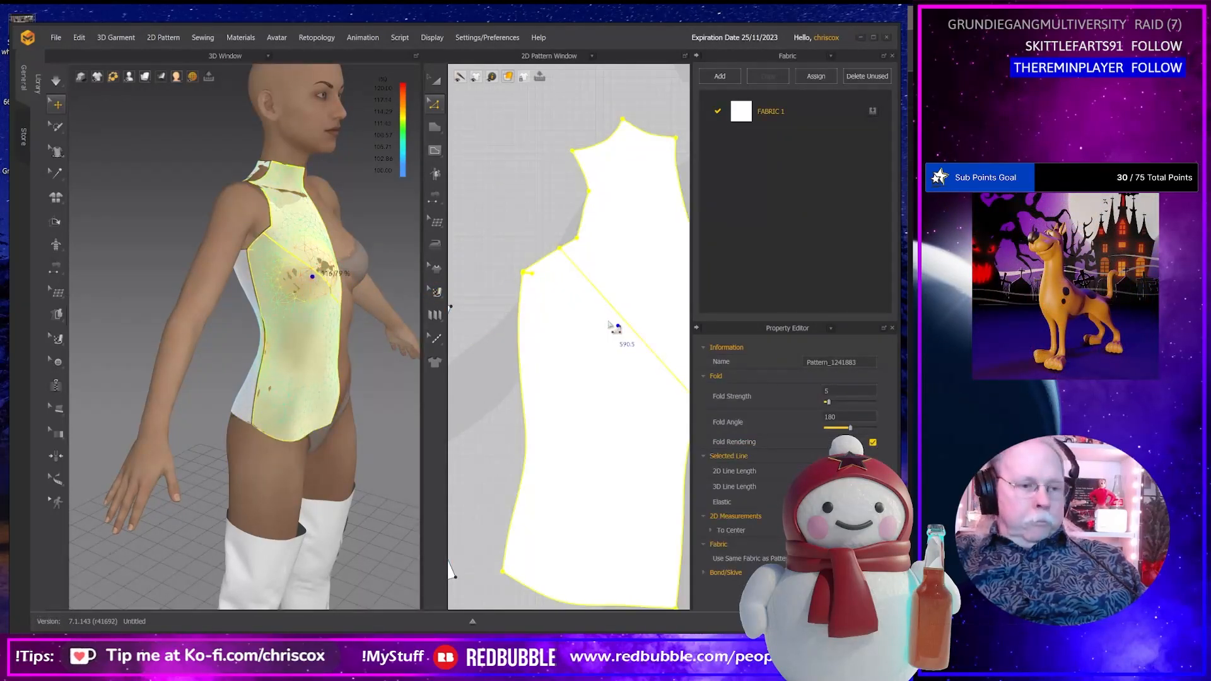
Split the extended line on the front piece into two lines at the bust point, with Line 1 set to 124 mm.
{"action": "left_click", "coordinate": [625, 324]}
{"action": "right_click", "coordinate": [622, 320]}
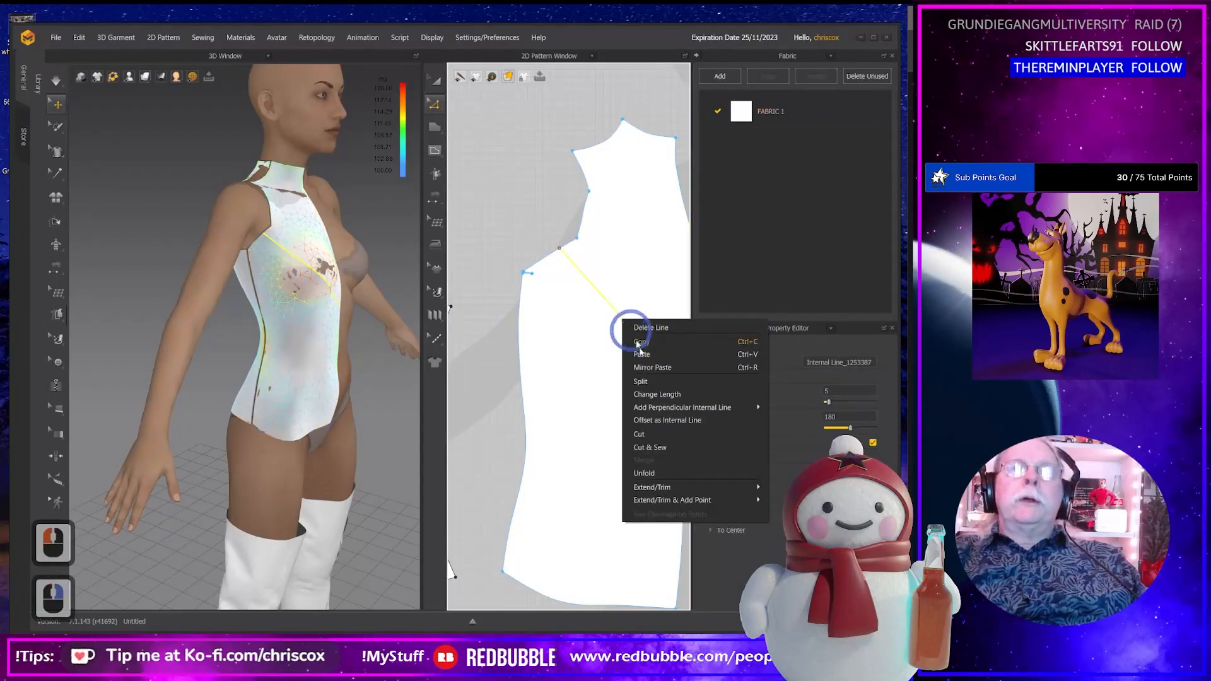
{"action": "left_click", "coordinate": [649, 385]}
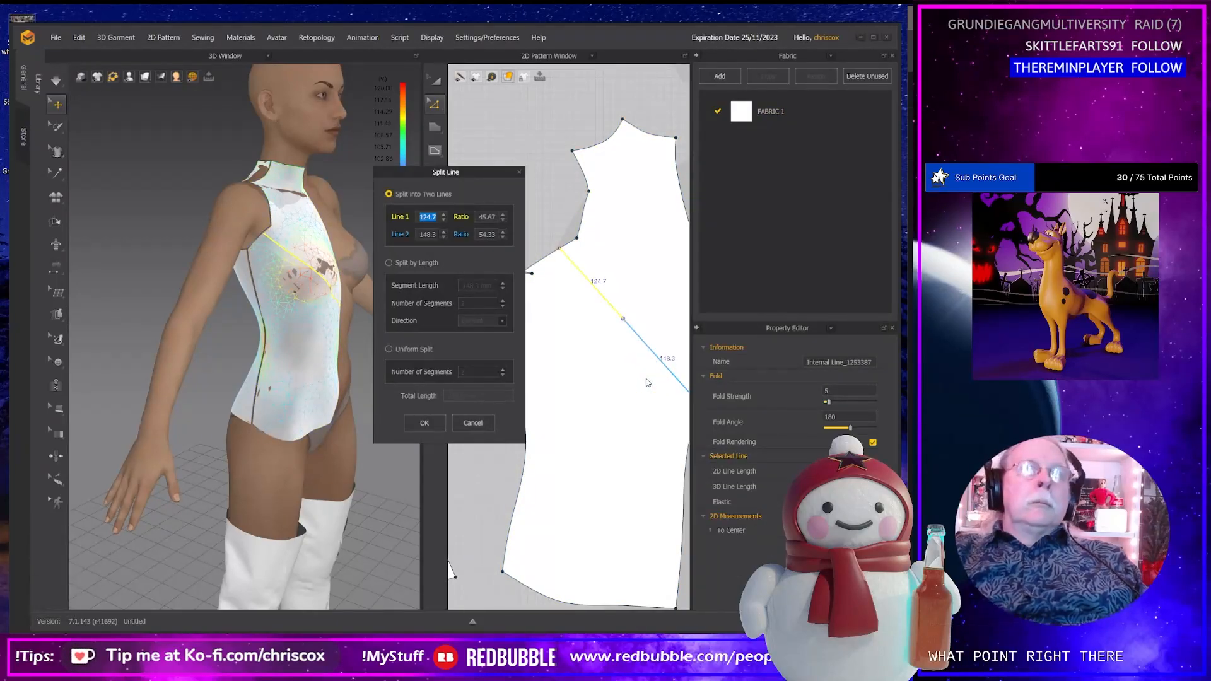
{"action": "type", "text": "124"}
{"action": "key", "text": "Return"}
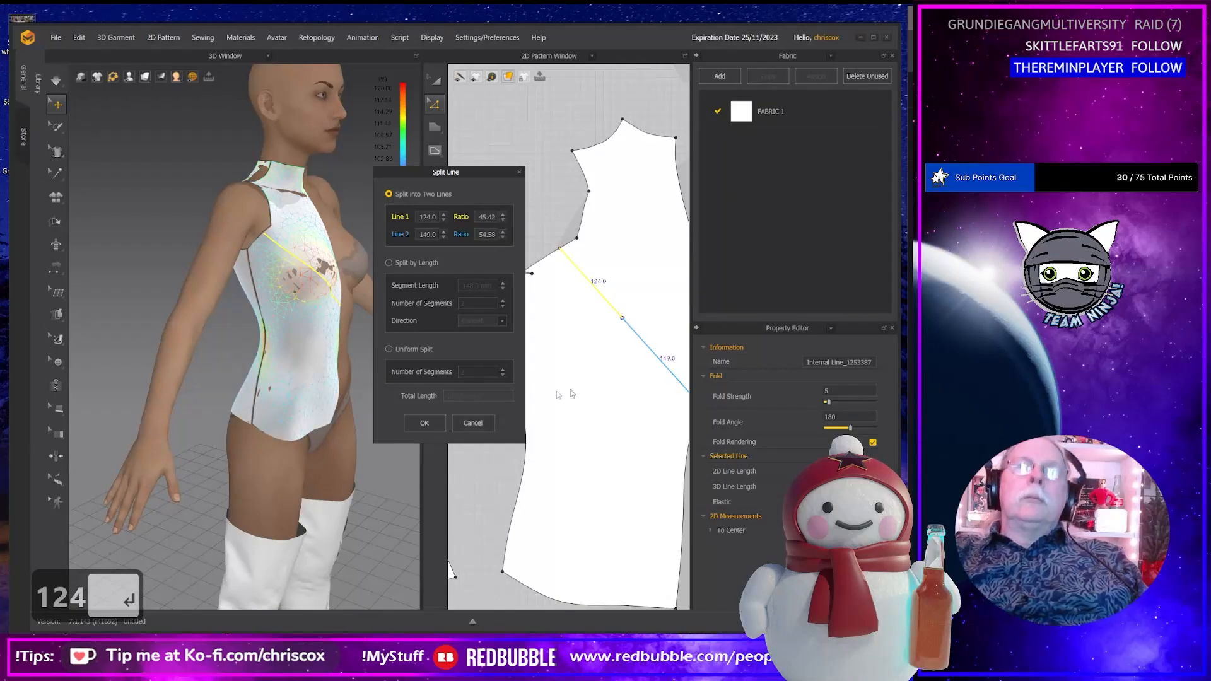
{"action": "left_click", "coordinate": [423, 429]}
Start a polygon over the flattened front piece with a straight vertical centre-front edge and a neckline edge about 77.5 mm long.
{"action": "middle_click_drag", "start_coordinate": [532, 430], "coordinate": [432, 421]}
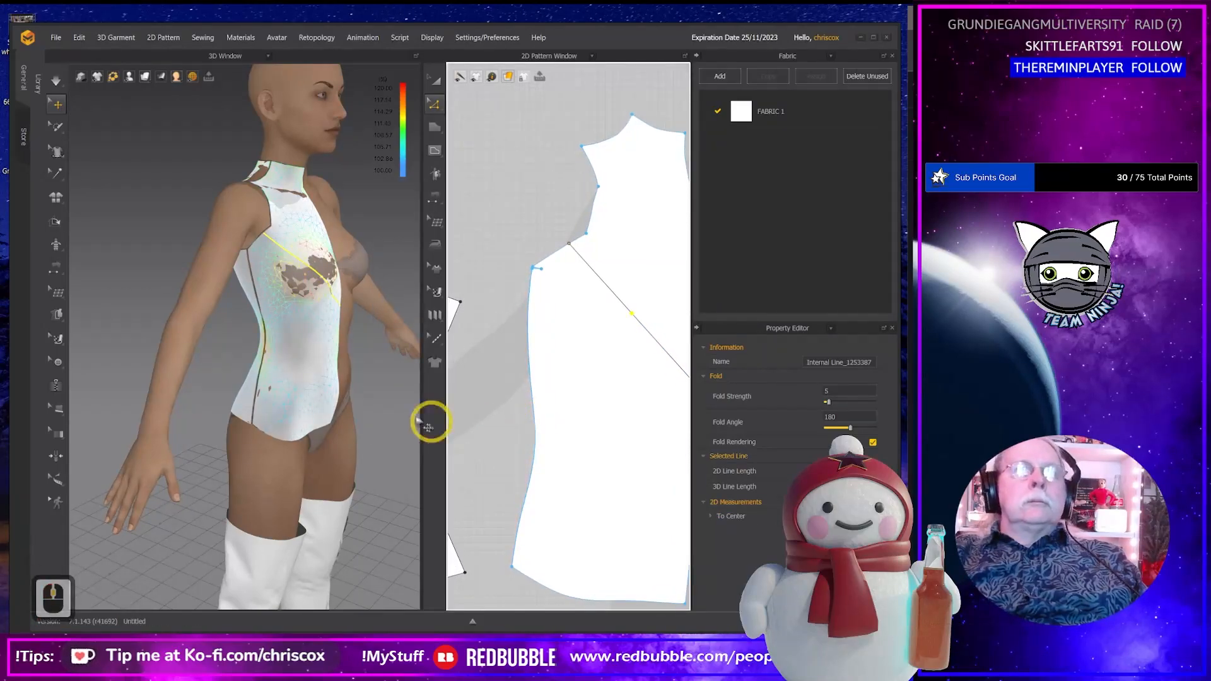
{"action": "right_click_drag", "start_coordinate": [410, 422], "coordinate": [289, 391]}
{"action": "scroll", "coordinate": [584, 400], "scroll_direction": "down", "scroll_amount": 3}
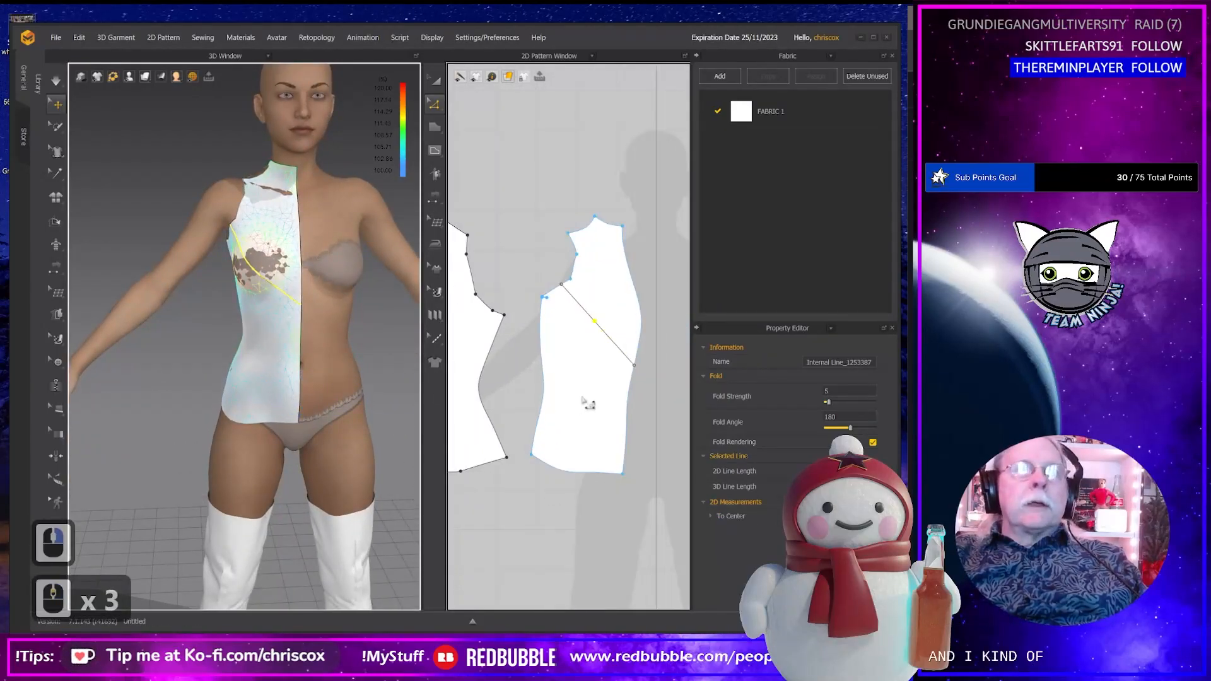
{"action": "middle_click_drag", "start_coordinate": [581, 398], "coordinate": [578, 391]}
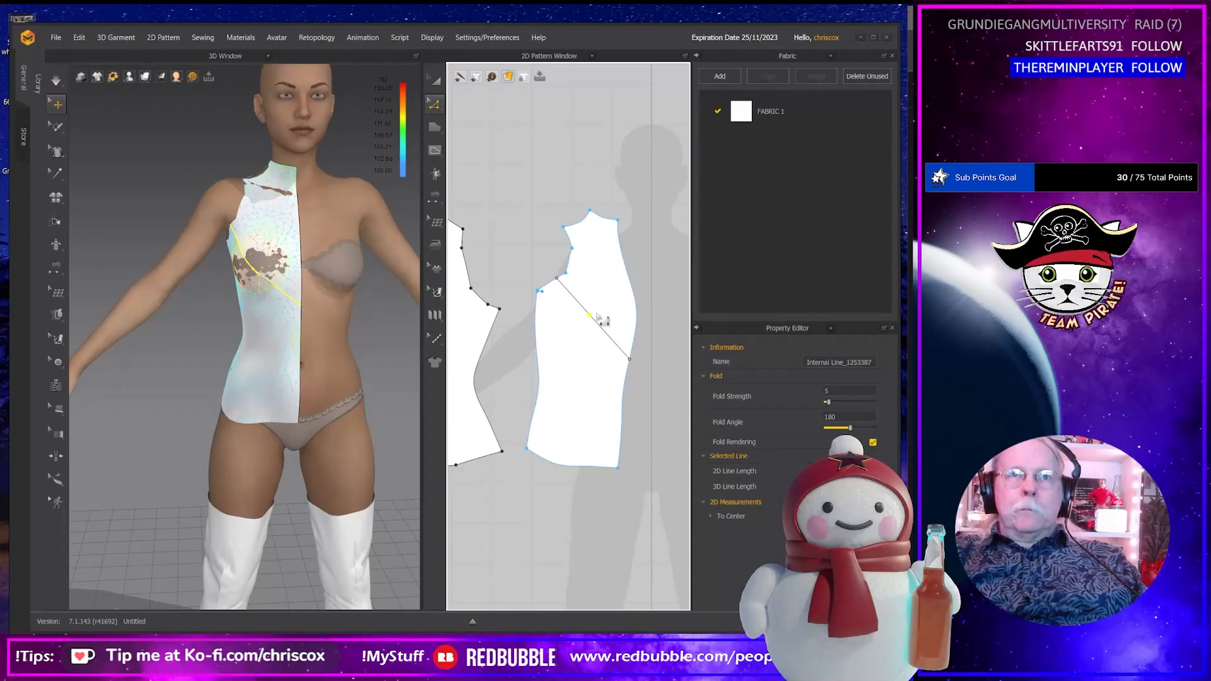
{"action": "middle_click_drag", "start_coordinate": [602, 310], "coordinate": [615, 323]}
{"action": "scroll", "coordinate": [615, 323], "scroll_direction": "down", "scroll_amount": 4}
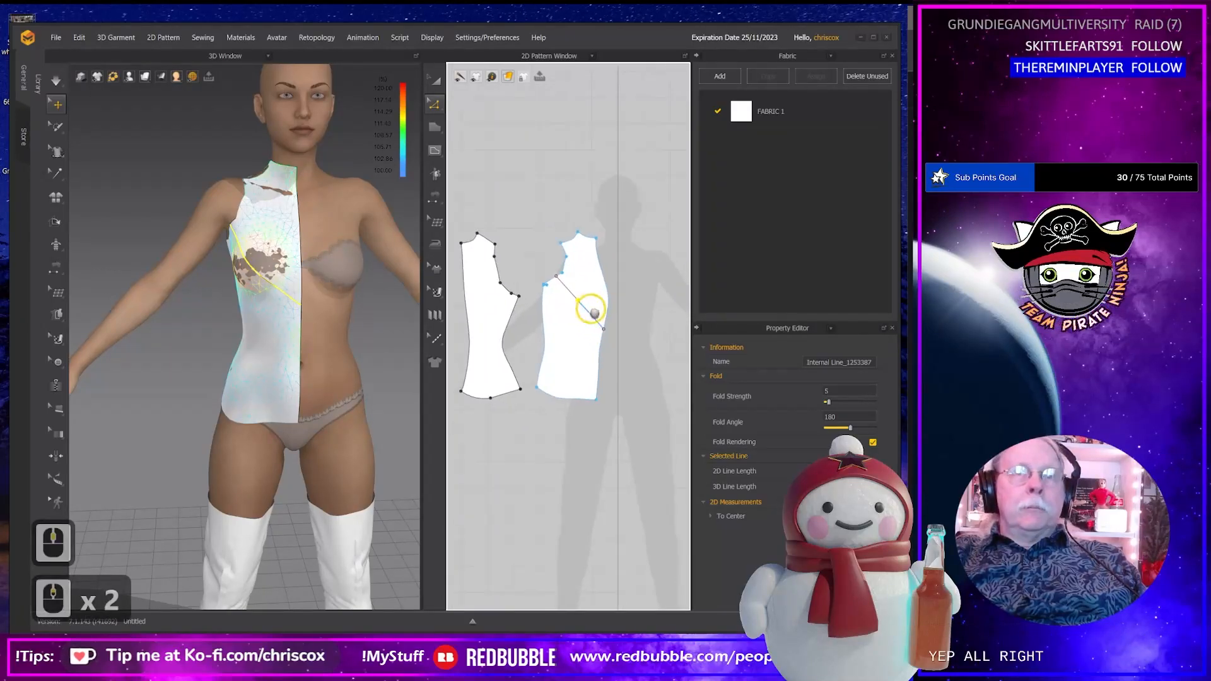
{"action": "left_click", "coordinate": [434, 131]}
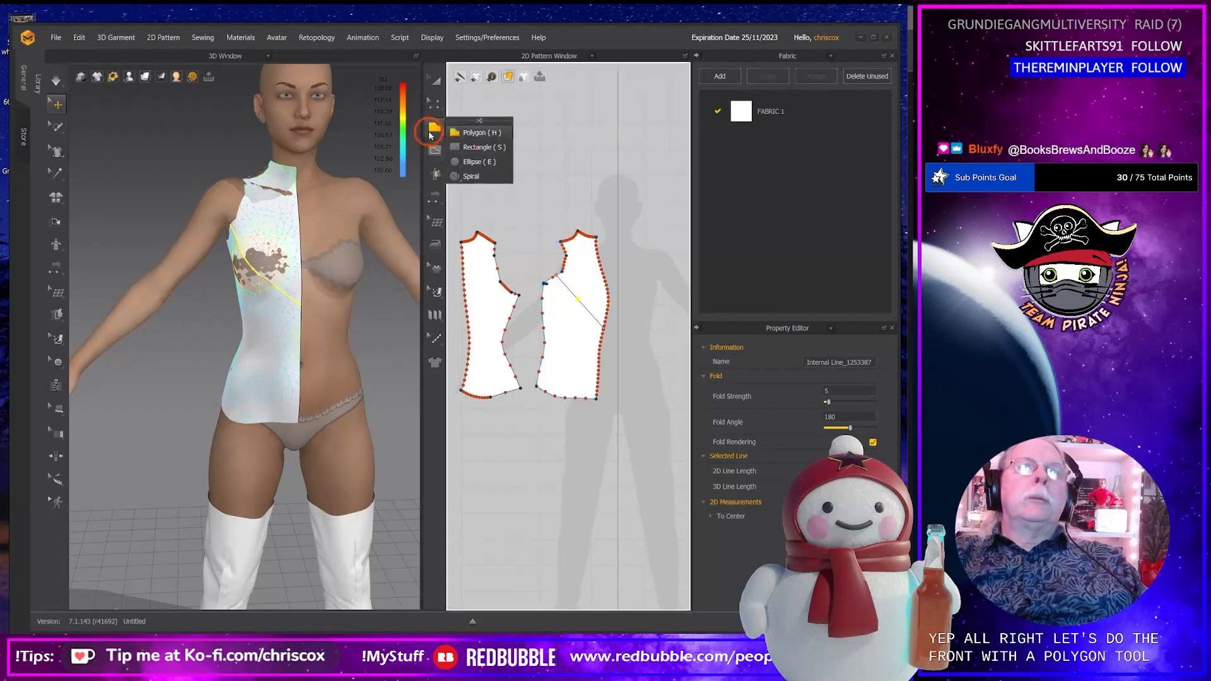
{"action": "scroll", "coordinate": [592, 245], "scroll_direction": "up", "scroll_amount": 1}
{"action": "scroll", "coordinate": [588, 244], "scroll_direction": "down", "scroll_amount": 1}
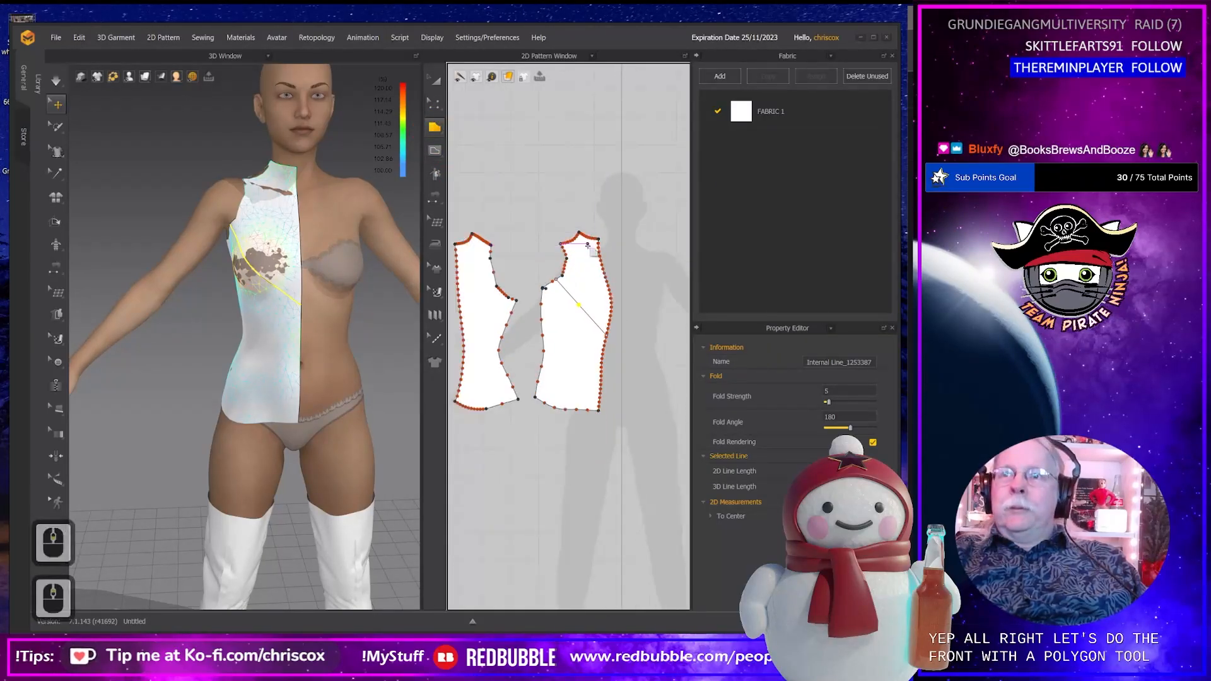
{"action": "scroll", "coordinate": [591, 246], "scroll_direction": "down", "scroll_amount": 3}
{"action": "scroll", "coordinate": [592, 250], "scroll_direction": "up", "scroll_amount": 5}
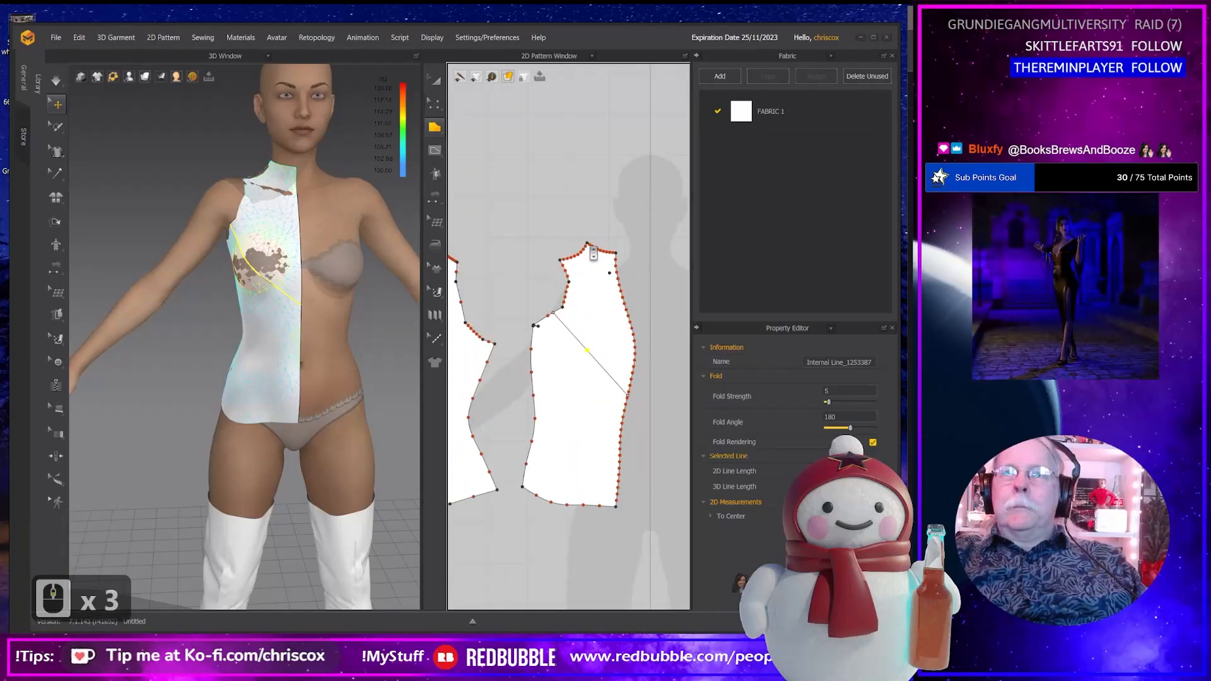
{"action": "scroll", "coordinate": [594, 252], "scroll_direction": "up", "scroll_amount": 1}
{"action": "right_click_drag", "start_coordinate": [594, 253], "coordinate": [564, 163]}
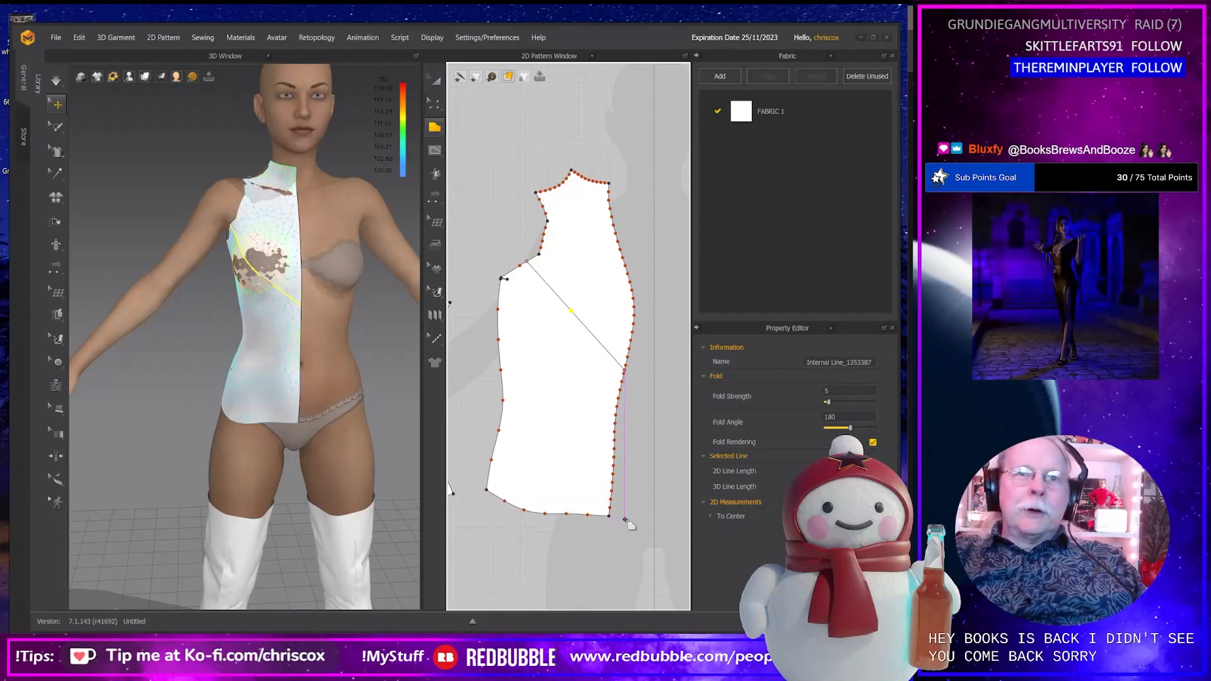
{"action": "left_click", "coordinate": [619, 518]}
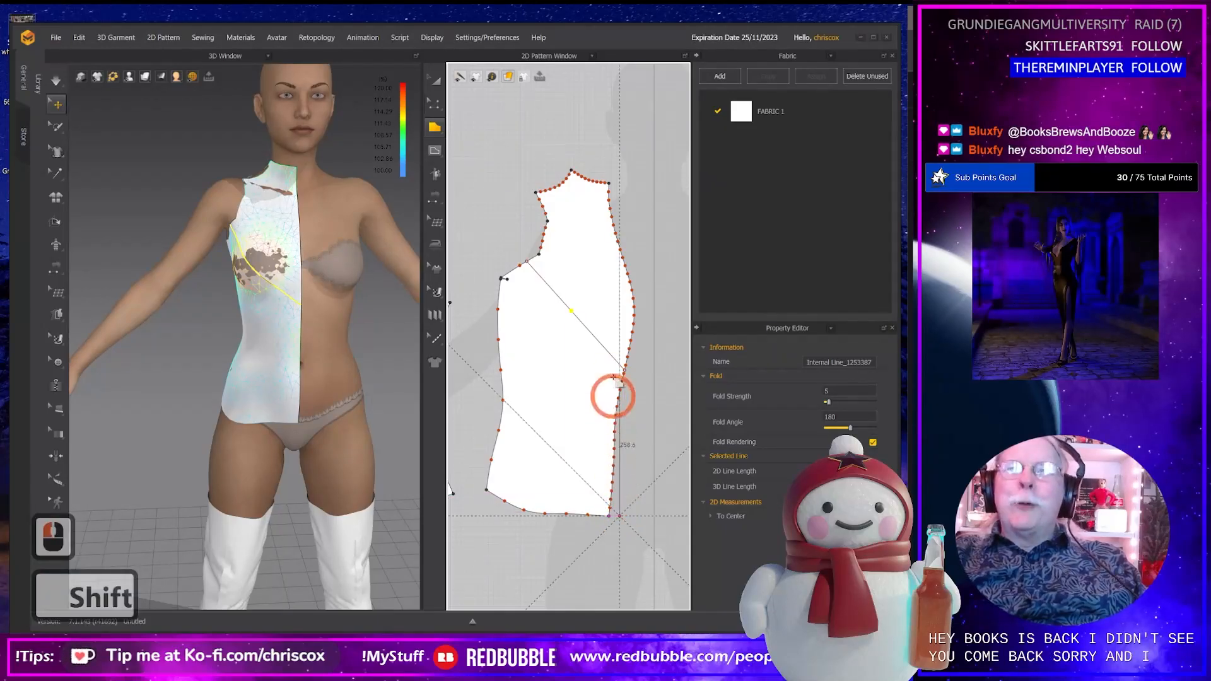
{"action": "left_click", "coordinate": [620, 183], "text": "shift"}
{"action": "left_click", "coordinate": [573, 172], "text": "shift"}
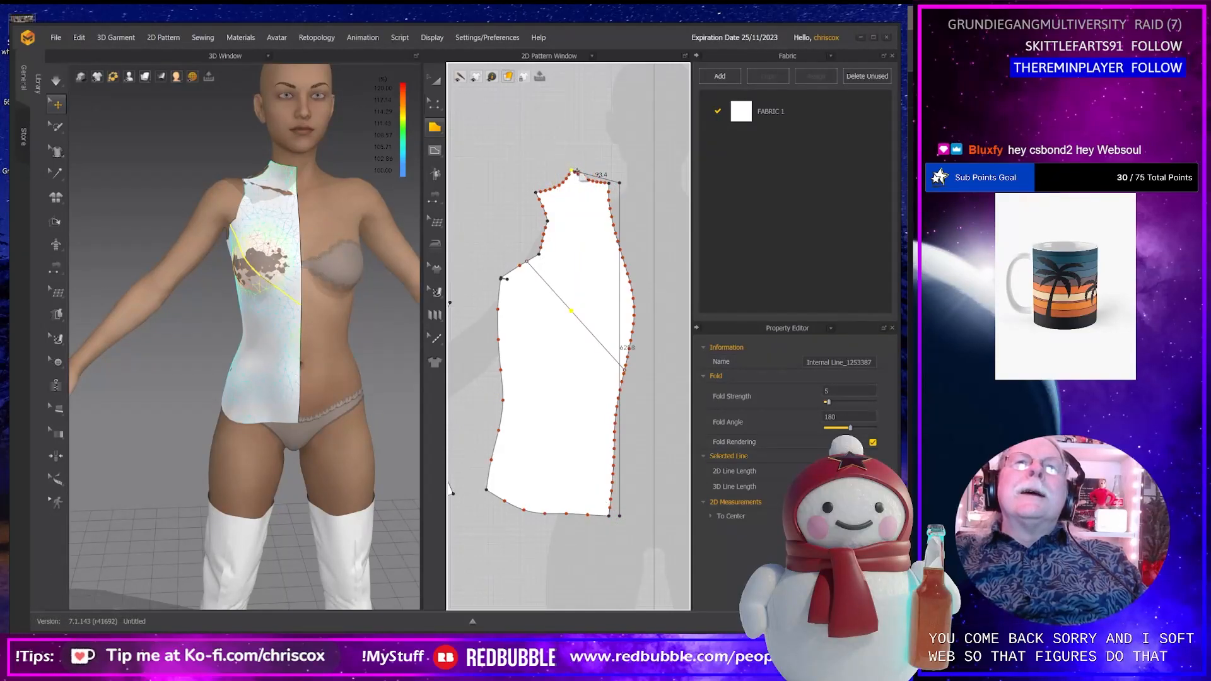
{"action": "left_click", "coordinate": [580, 170]}
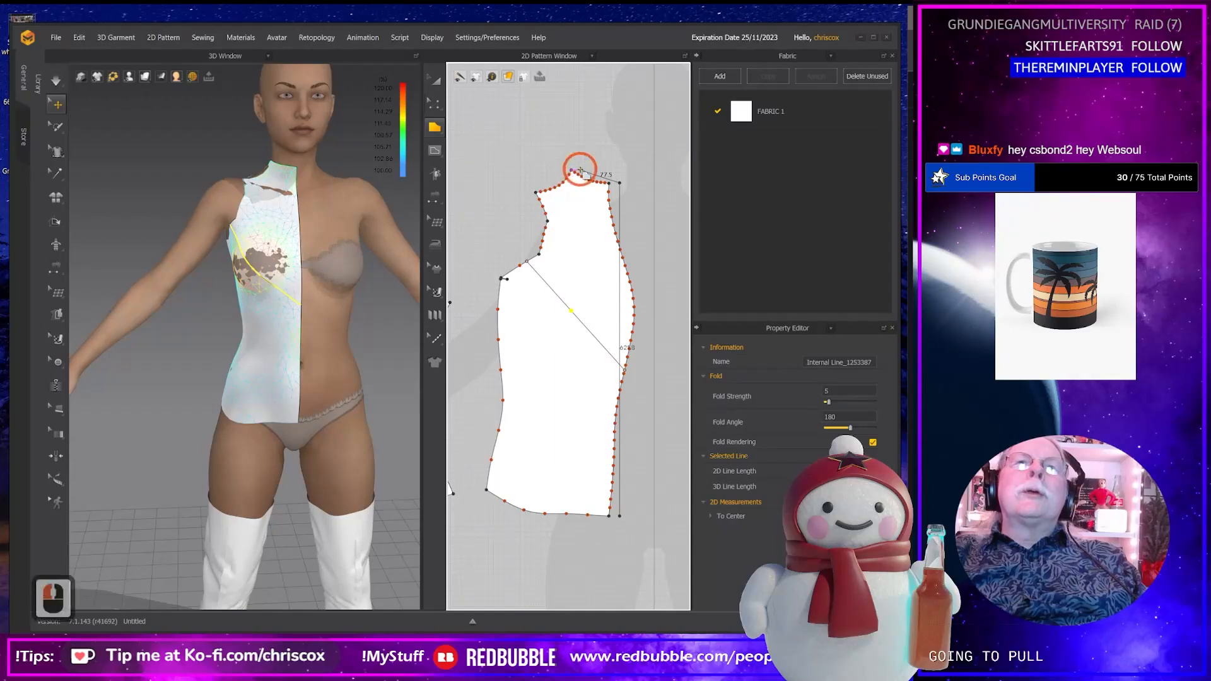
Complete the front polygon through the outer shoulder corner, dart line end, underarm corner and side hem corner, closing at the centre-front hem.
{"action": "left_click", "coordinate": [537, 195]}
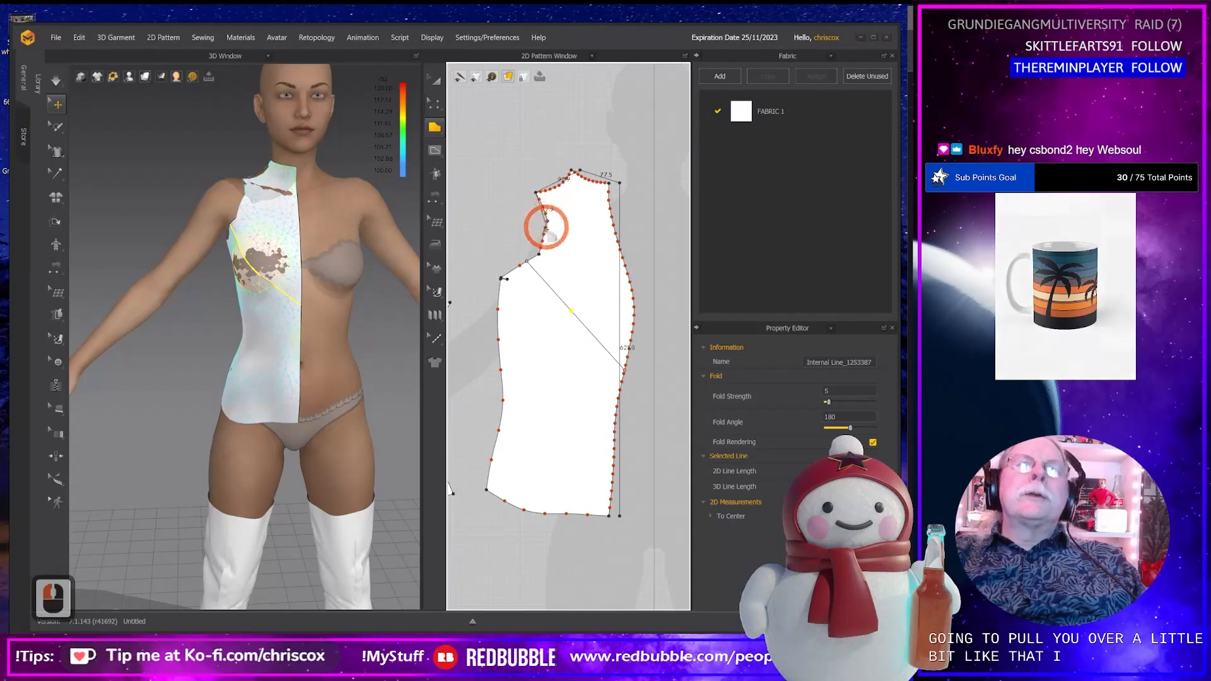
{"action": "left_click", "coordinate": [528, 262]}
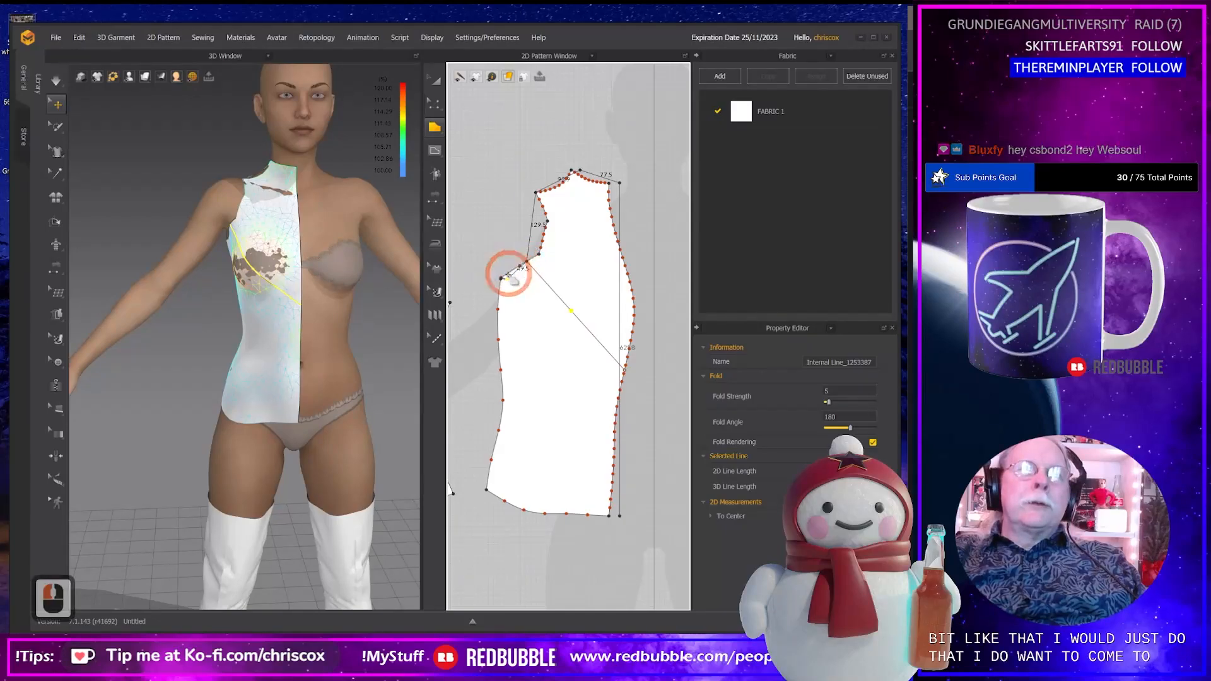
{"action": "left_click", "coordinate": [502, 278]}
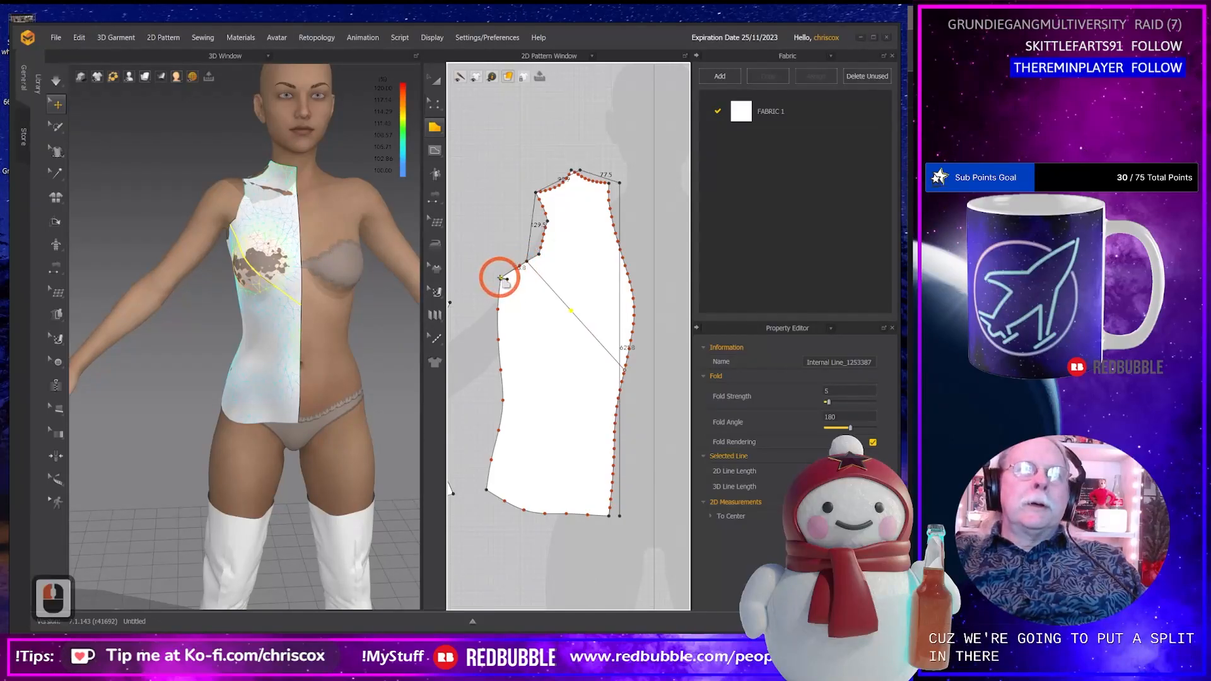
{"action": "left_click", "coordinate": [488, 491]}
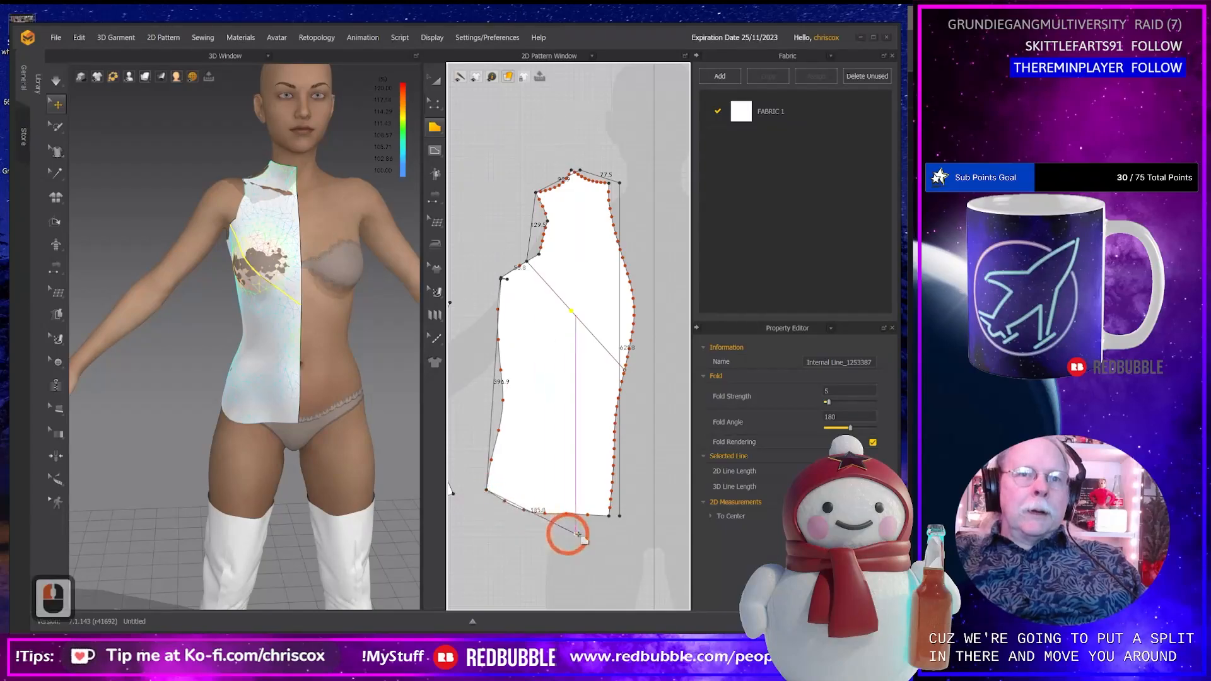
{"action": "left_click", "coordinate": [619, 517]}
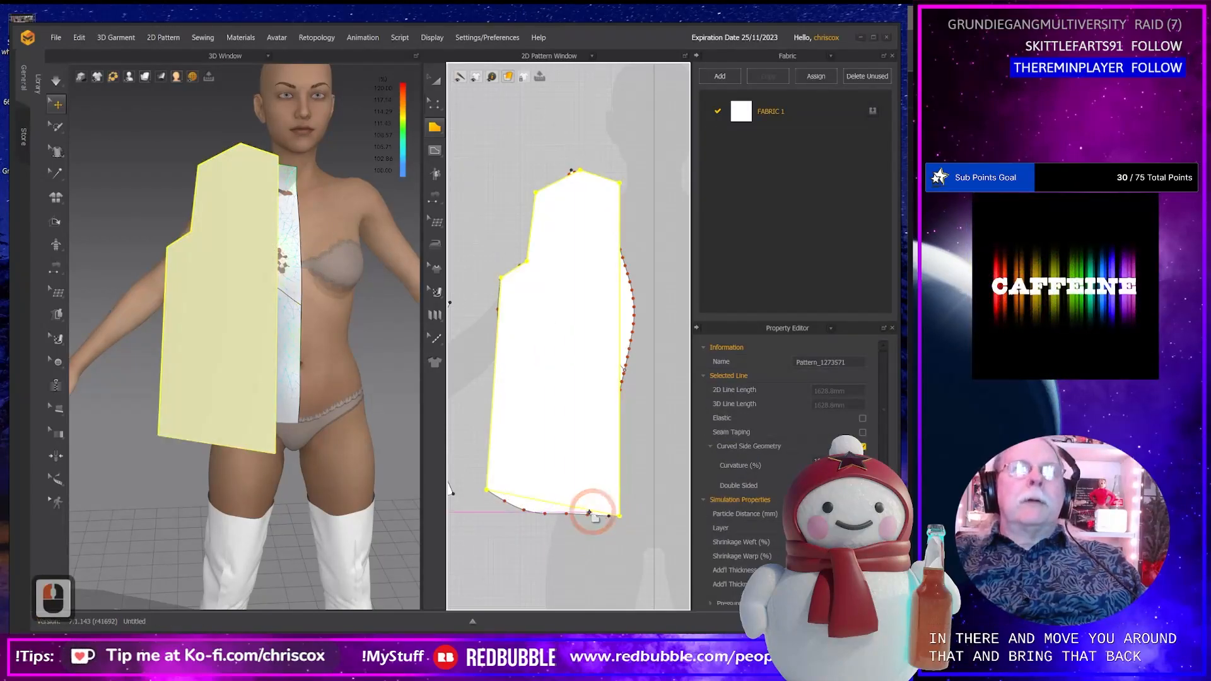
Trace the flattened back piece as a closed polygon with a vertical centre-back edge, an armhole edge about 220 mm and a side edge about 357 mm.
{"action": "scroll", "coordinate": [583, 495], "scroll_direction": "down", "scroll_amount": 4}
{"action": "mouse_move", "coordinate": [584, 483]}
{"action": "middle_mouse_down", "text": "shift"}
{"action": "mouse_move", "coordinate": [591, 505]}
{"action": "mouse_move", "coordinate": [586, 491]}
{"action": "middle_mouse_up", "text": "shift"}
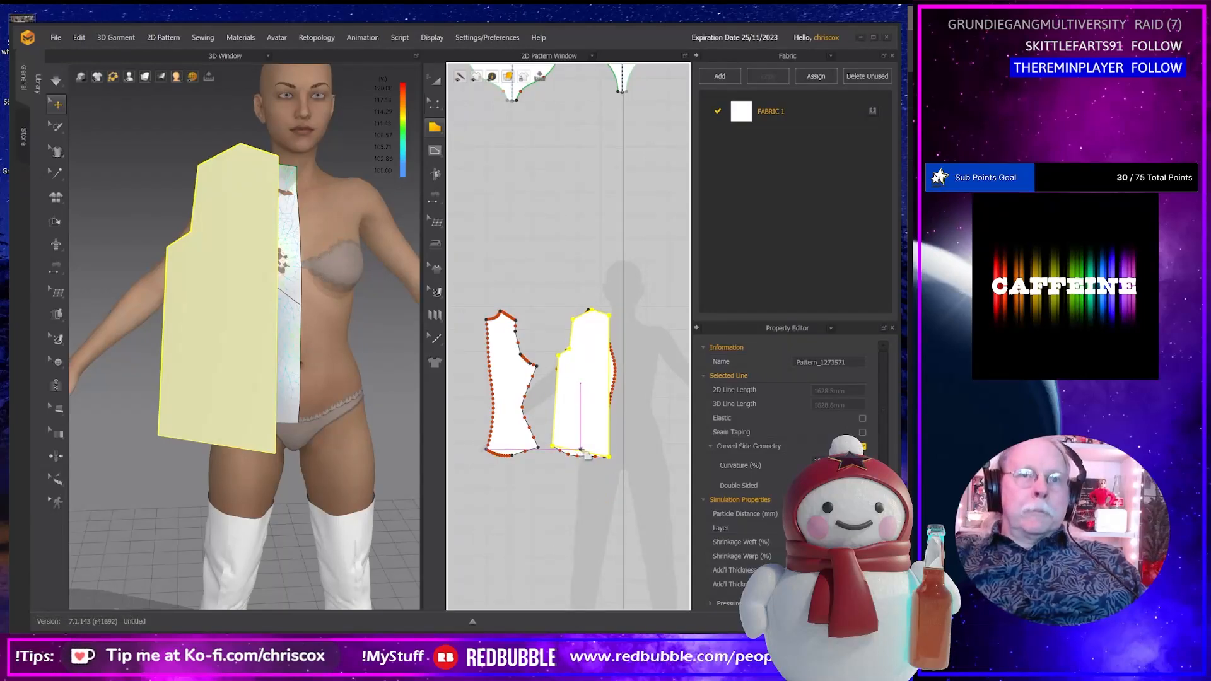
{"action": "scroll", "coordinate": [522, 425], "scroll_direction": "down", "scroll_amount": 1}
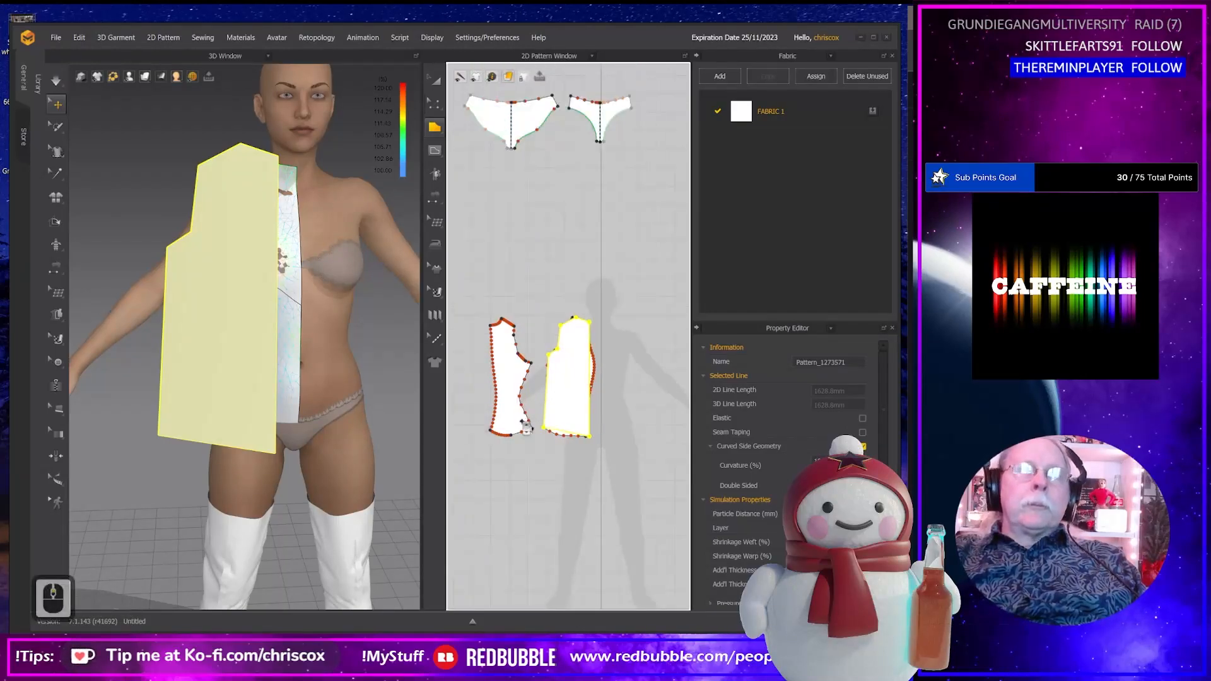
{"action": "scroll", "coordinate": [522, 425], "scroll_direction": "up", "scroll_amount": 3}
{"action": "middle_click_drag", "start_coordinate": [522, 418], "coordinate": [561, 390], "text": "shift"}
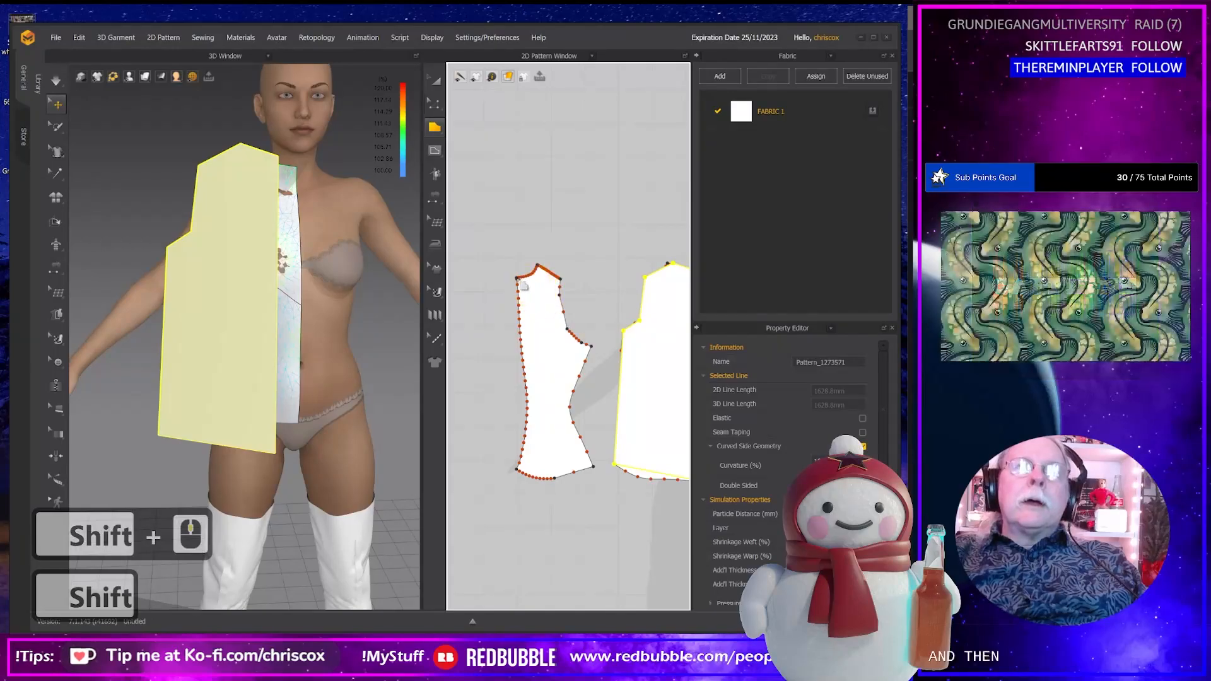
{"action": "left_click", "coordinate": [516, 470]}
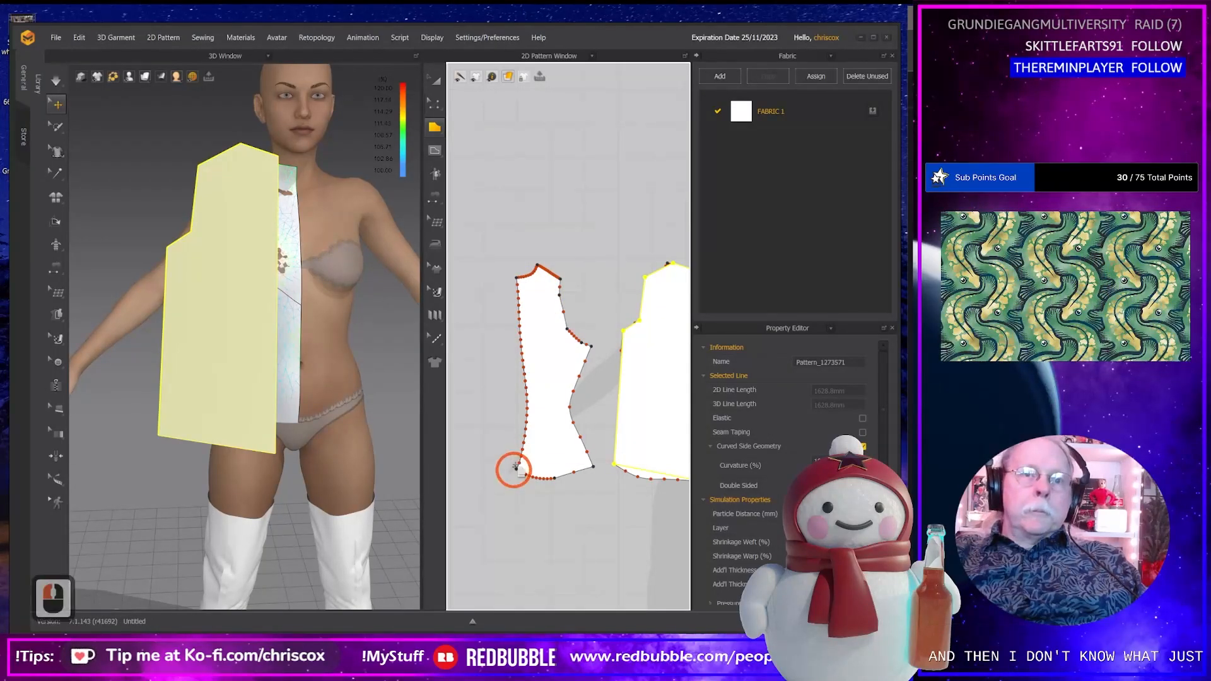
{"action": "left_click", "coordinate": [516, 279], "text": "shift"}
{"action": "left_click", "coordinate": [538, 265]}
{"action": "left_click", "coordinate": [560, 278]}
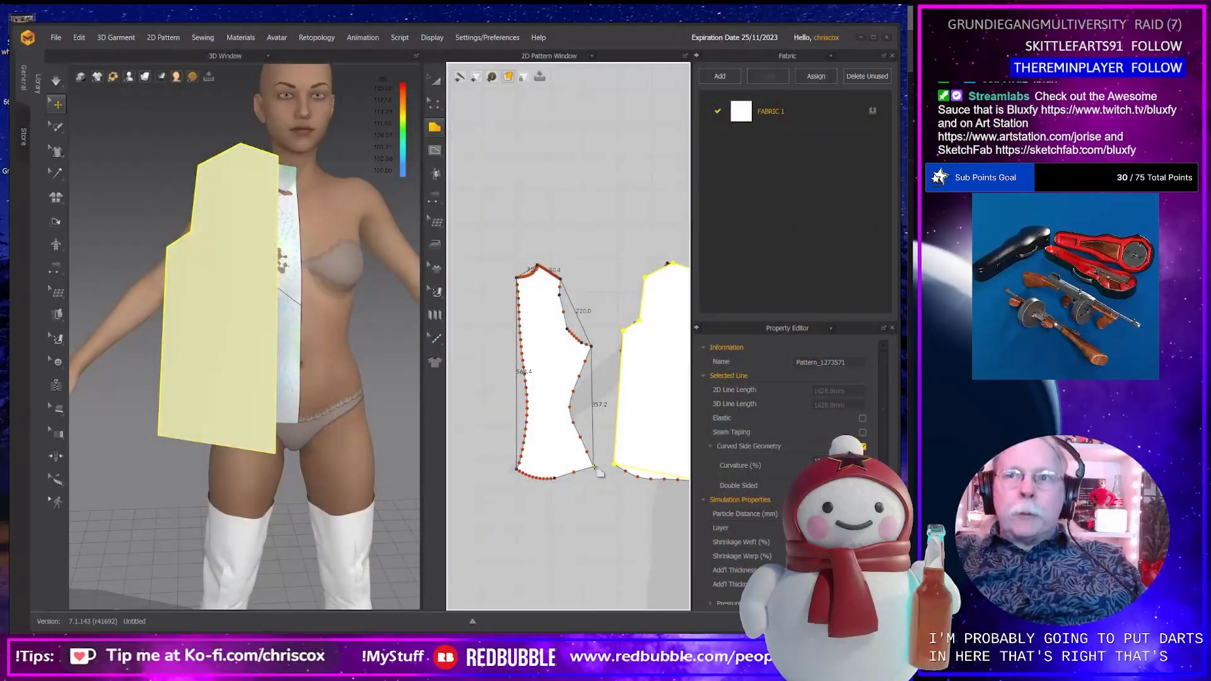
{"action": "left_click", "coordinate": [593, 467]}
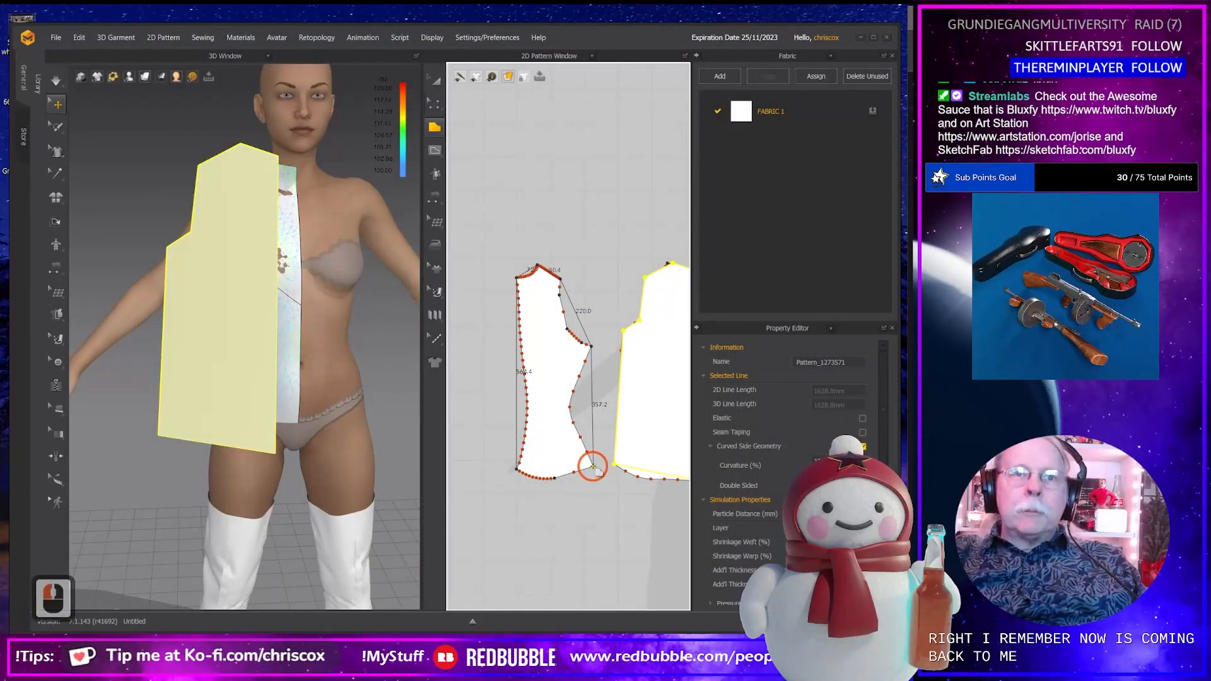
{"action": "left_click", "coordinate": [517, 470]}
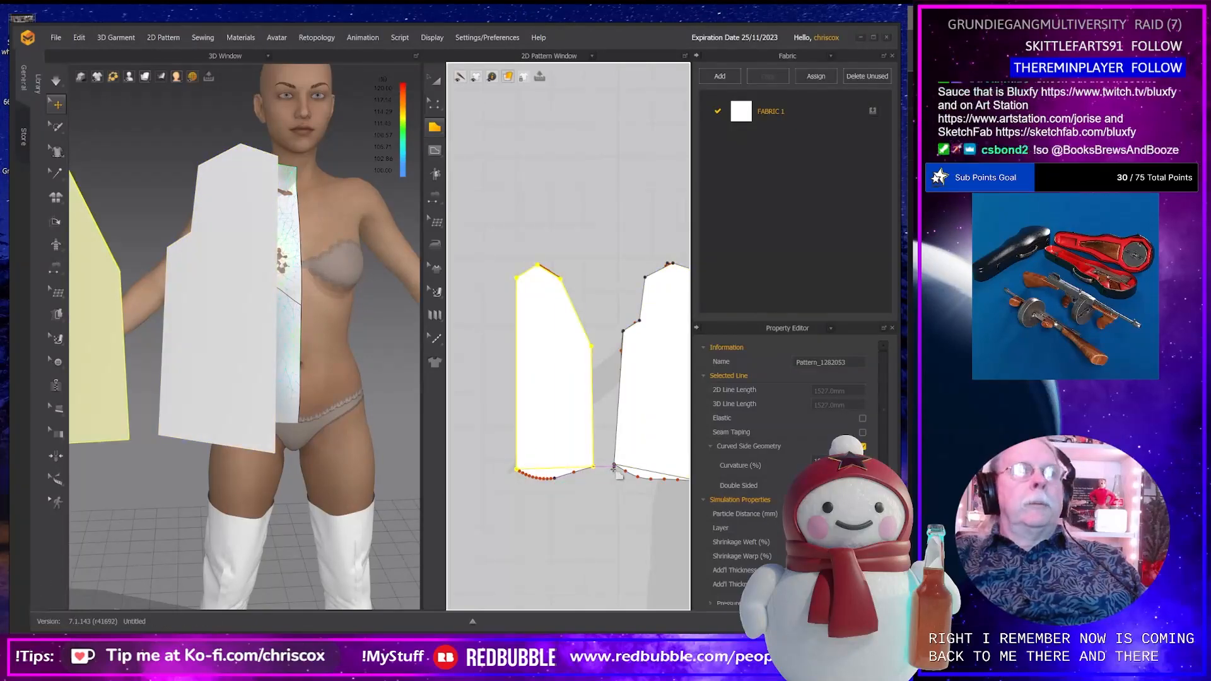
Move both traced polygon pieces straight down below the flattened originals, keeping them side by side, and select the flattened front piece.
{"action": "scroll", "coordinate": [609, 474], "scroll_direction": "down", "scroll_amount": 3}
{"action": "key", "text": "a"}
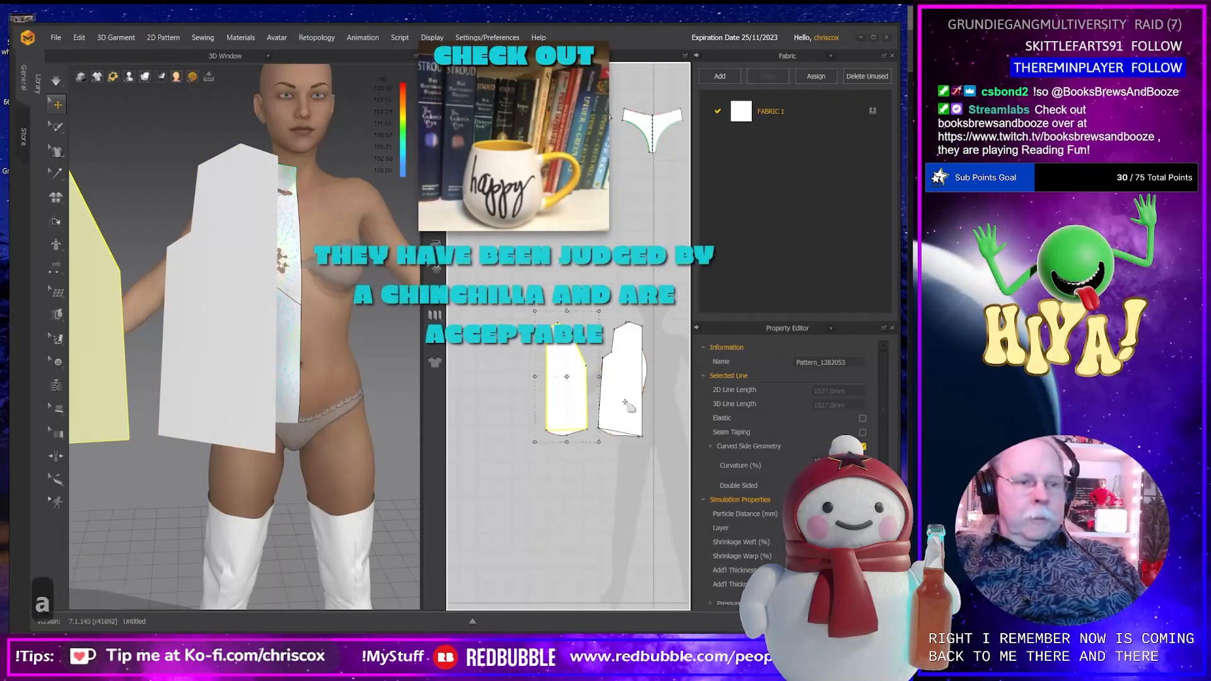
{"action": "left_click", "coordinate": [622, 385]}
{"action": "mouse_move", "coordinate": [570, 398]}
{"action": "left_mouse_down", "text": "shift"}
{"action": "mouse_move", "coordinate": [557, 521]}
{"action": "mouse_move", "coordinate": [572, 522]}
{"action": "left_mouse_up", "text": "shift"}
{"action": "left_click", "coordinate": [610, 389]}
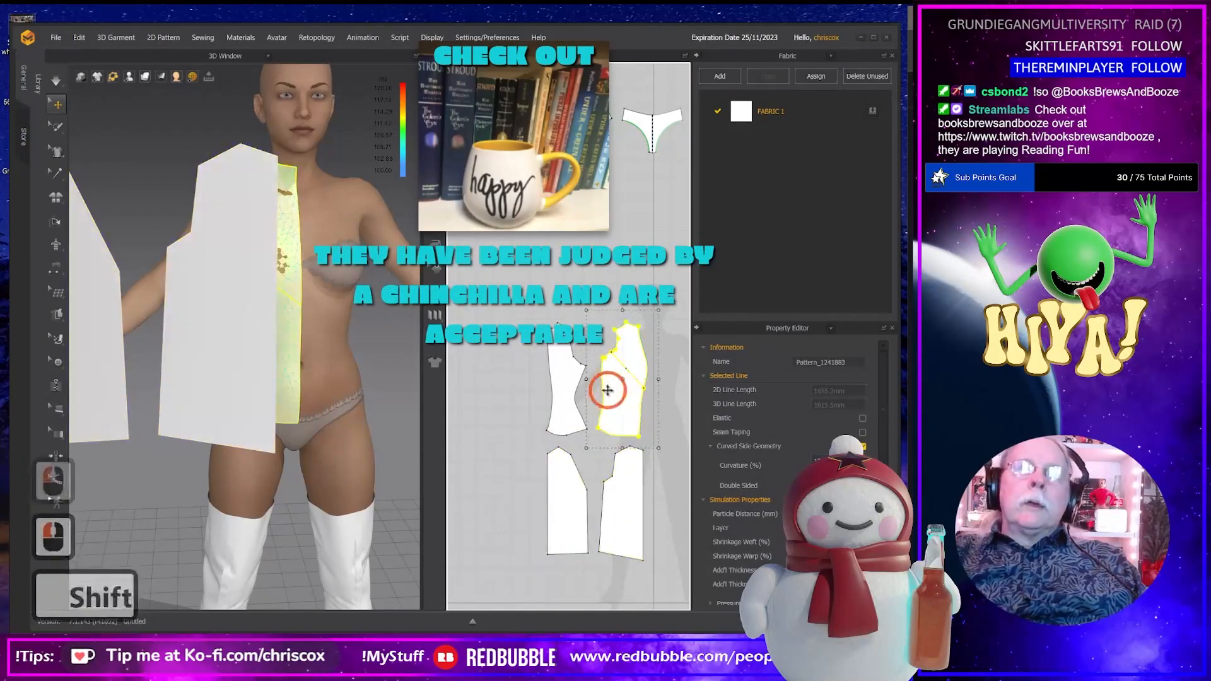
Move both flattened pieces up beside the briefs patterns, shift the two traced pieces straight up, and reselect the flattened pair.
{"action": "left_click_drag", "start_coordinate": [569, 382], "coordinate": [520, 212], "text": "shift"}
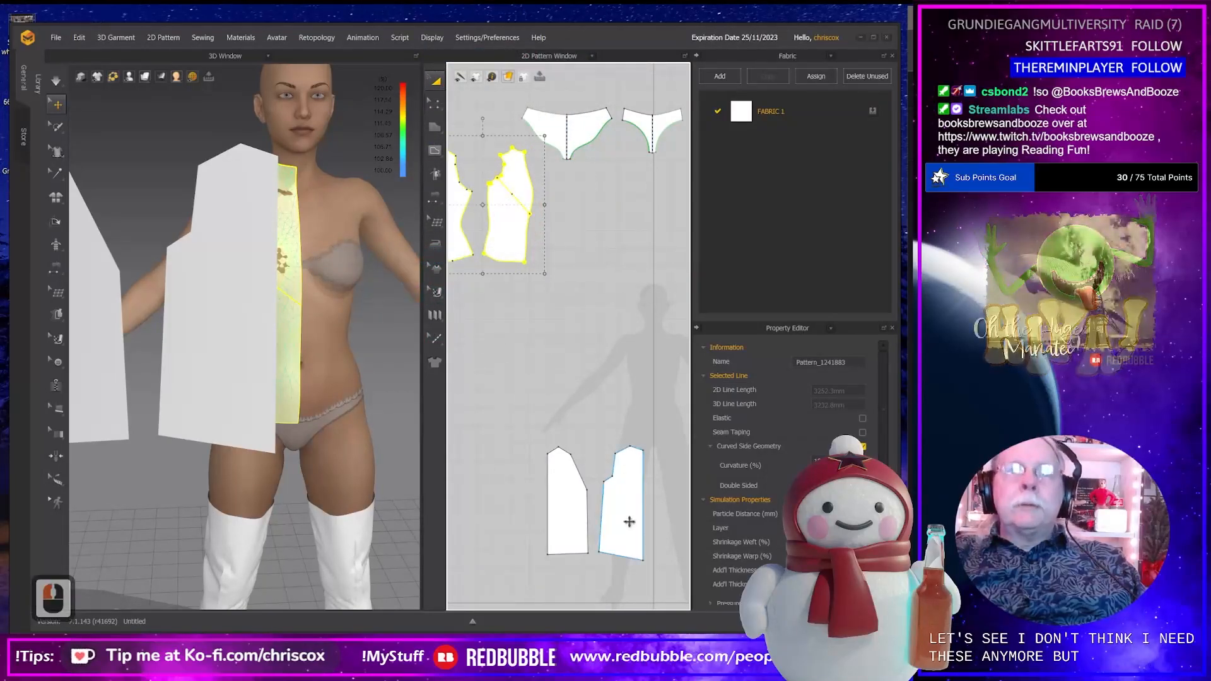
{"action": "left_click", "coordinate": [629, 521]}
{"action": "left_click_drag", "start_coordinate": [577, 520], "coordinate": [583, 414], "text": "shift"}
{"action": "left_click", "coordinate": [504, 223]}
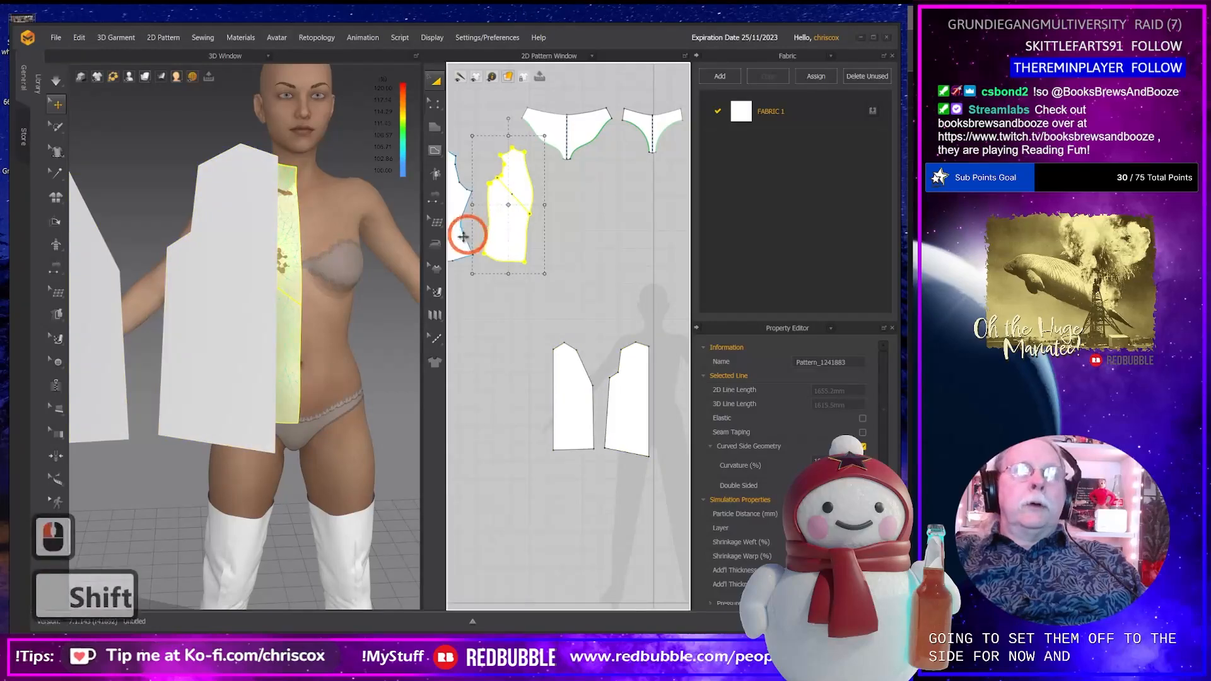
{"action": "left_click", "coordinate": [464, 237], "text": "shift"}
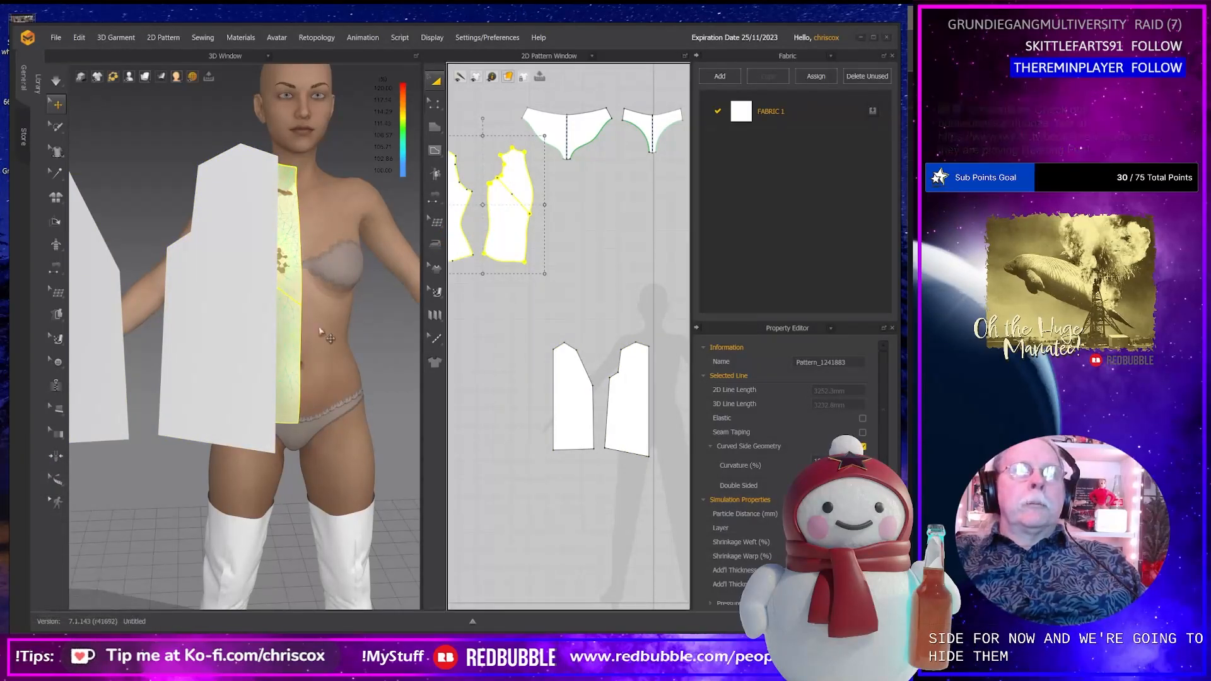
Turn off the strain map display in the 3D view.
{"action": "right_click_drag", "start_coordinate": [331, 341], "coordinate": [373, 357]}
{"action": "left_click", "coordinate": [238, 219]}
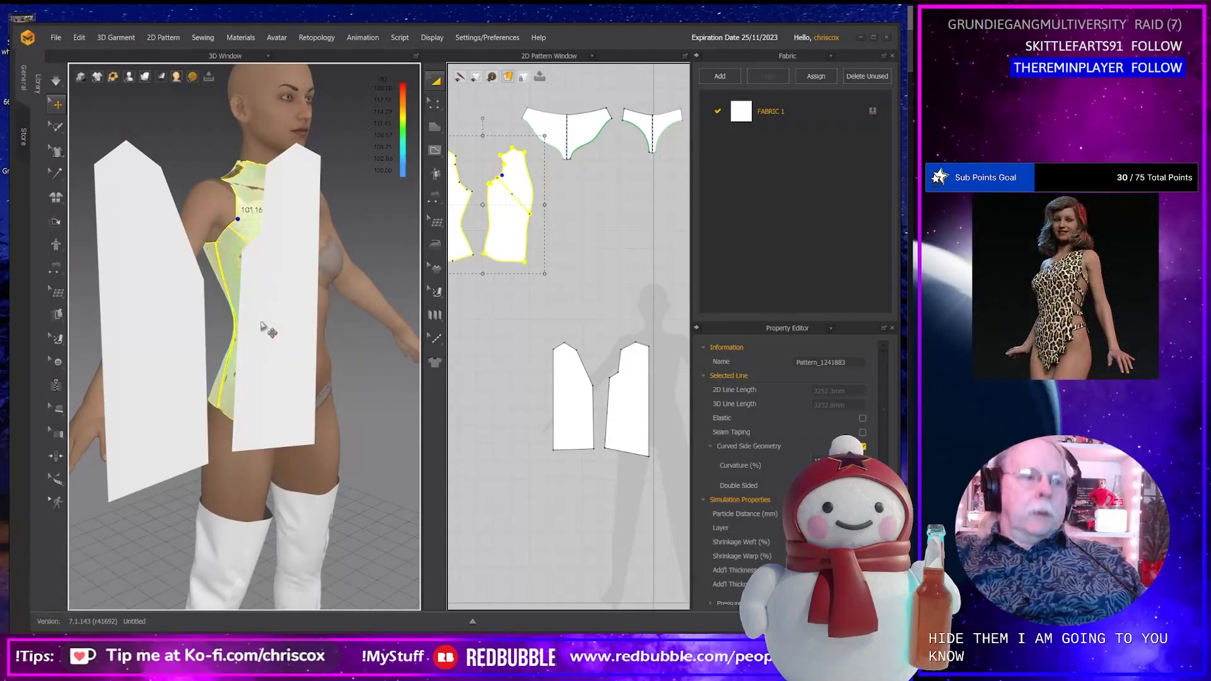
{"action": "scroll", "coordinate": [280, 306], "scroll_direction": "up", "scroll_amount": 2}
{"action": "scroll", "coordinate": [280, 306], "scroll_direction": "up", "scroll_amount": 4}
{"action": "scroll", "coordinate": [280, 307], "scroll_direction": "down", "scroll_amount": 11}
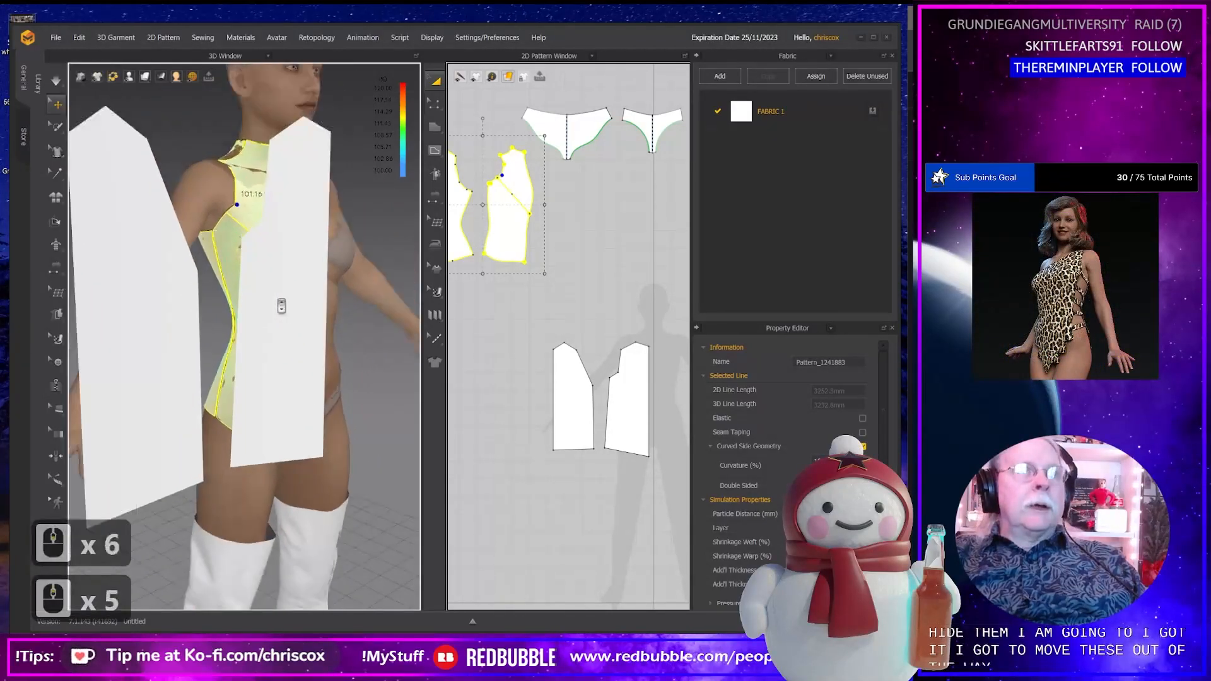
{"action": "right_click_drag", "start_coordinate": [257, 320], "coordinate": [370, 310]}
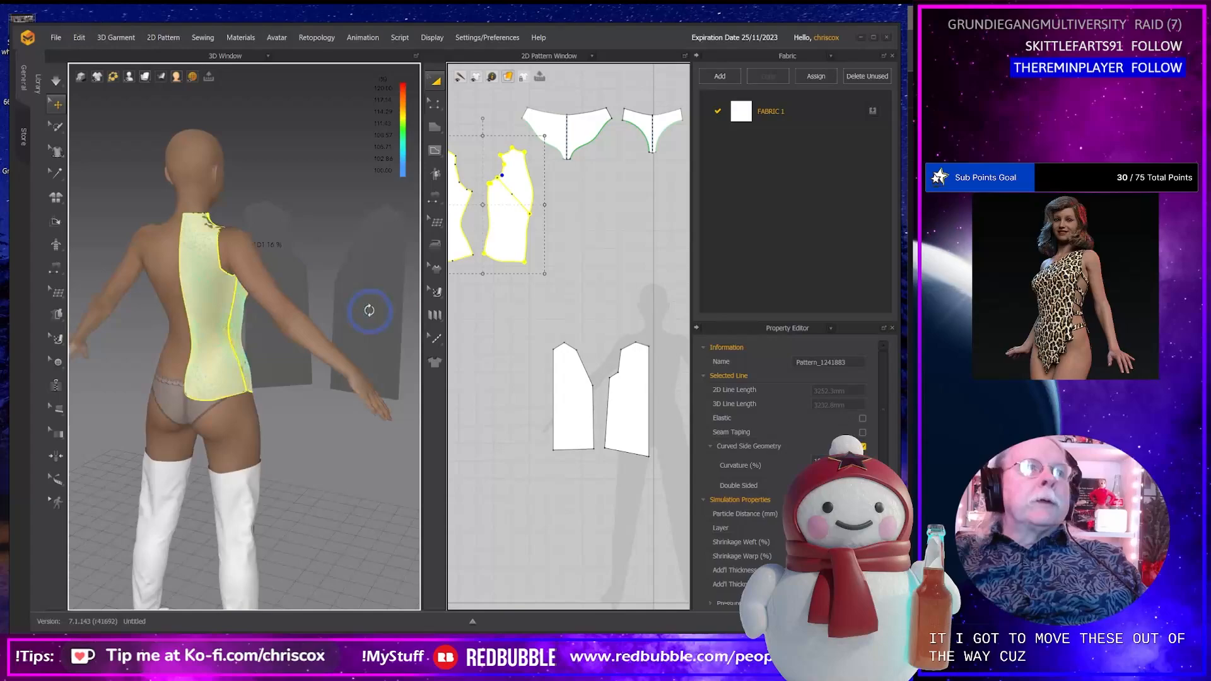
{"action": "double_click", "coordinate": [207, 330]}
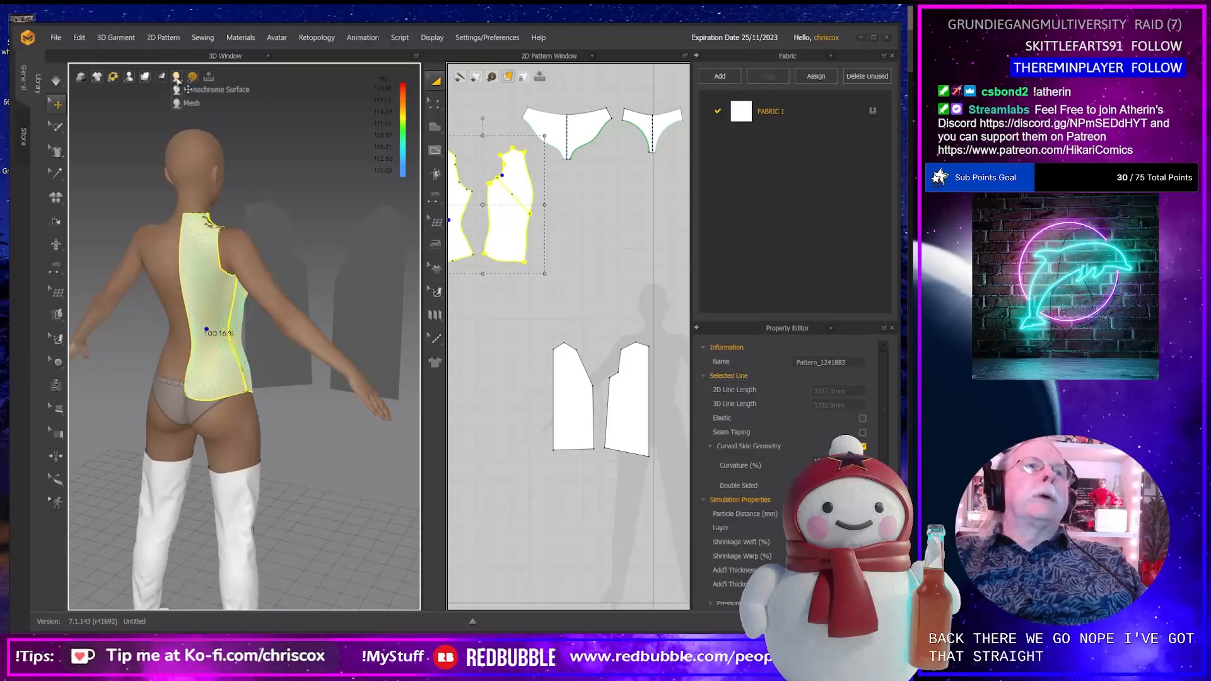
{"action": "left_click", "coordinate": [169, 92]}
Move the flattened front and back pieces off the avatar's body to above head height and freeze them.
{"action": "left_click", "coordinate": [222, 316]}
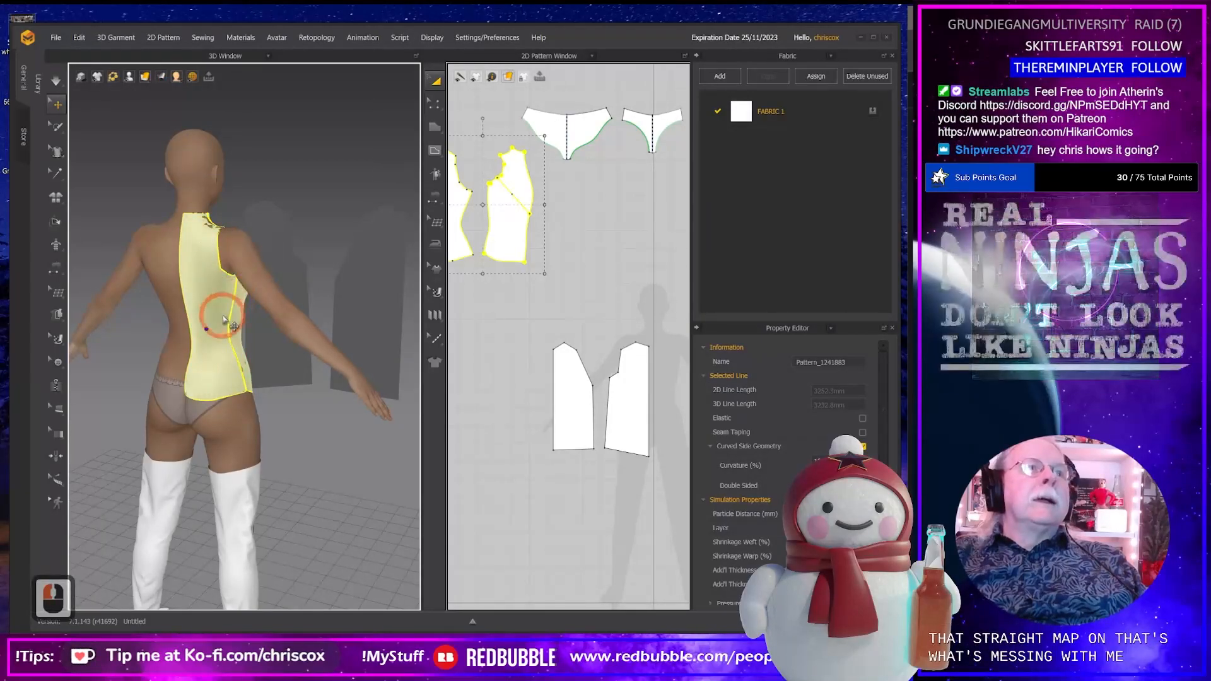
{"action": "right_click_drag", "start_coordinate": [254, 349], "coordinate": [227, 288]}
{"action": "left_click_drag", "start_coordinate": [217, 301], "coordinate": [313, 57]}
{"action": "right_click", "coordinate": [314, 125]}
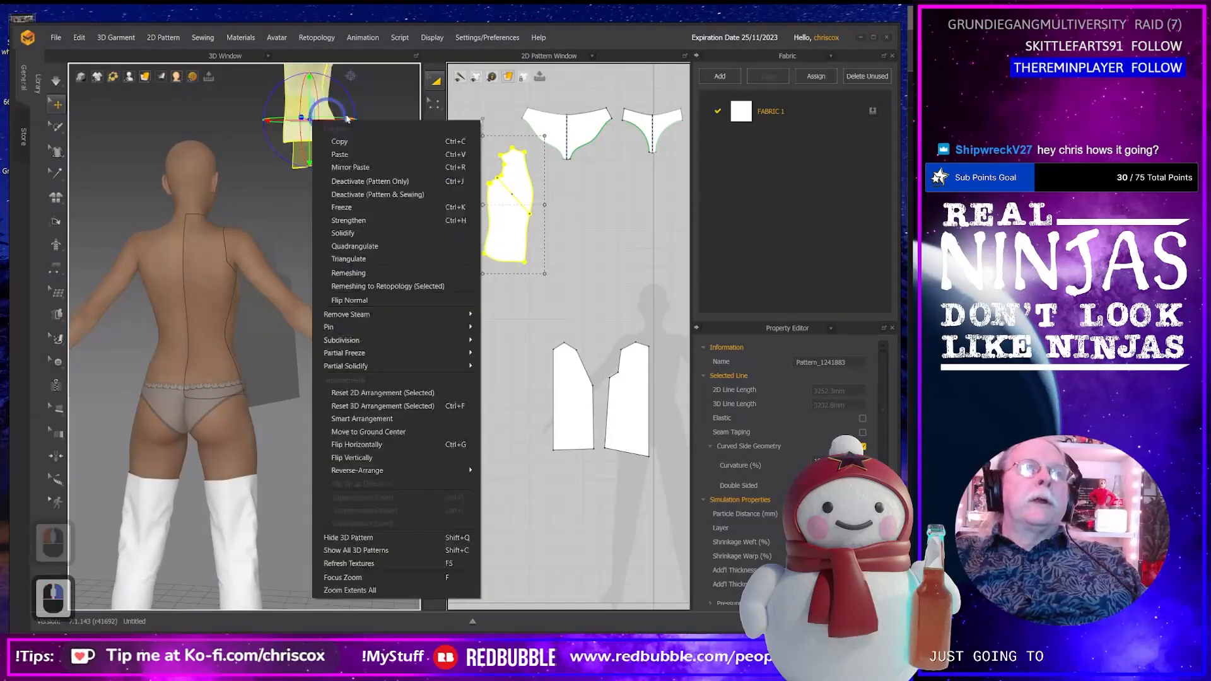
{"action": "left_click", "coordinate": [347, 213]}
Hide the frozen flattened pieces in the 3D view while keeping them in the 2D pattern layout.
{"action": "right_click_drag", "start_coordinate": [347, 213], "coordinate": [222, 272]}
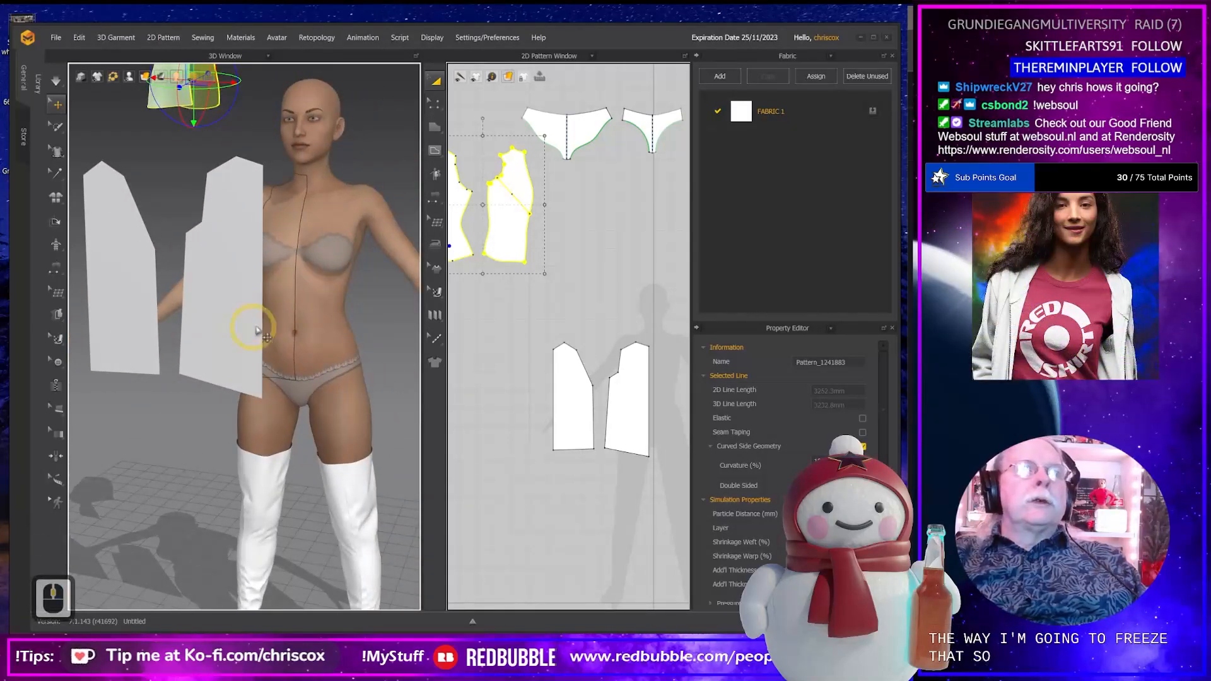
{"action": "mouse_move", "coordinate": [251, 324]}
{"action": "right_mouse_down"}
{"action": "mouse_move", "coordinate": [271, 309]}
{"action": "mouse_move", "coordinate": [274, 322]}
{"action": "right_mouse_up"}
{"action": "scroll", "coordinate": [279, 330], "scroll_direction": "down", "scroll_amount": 2}
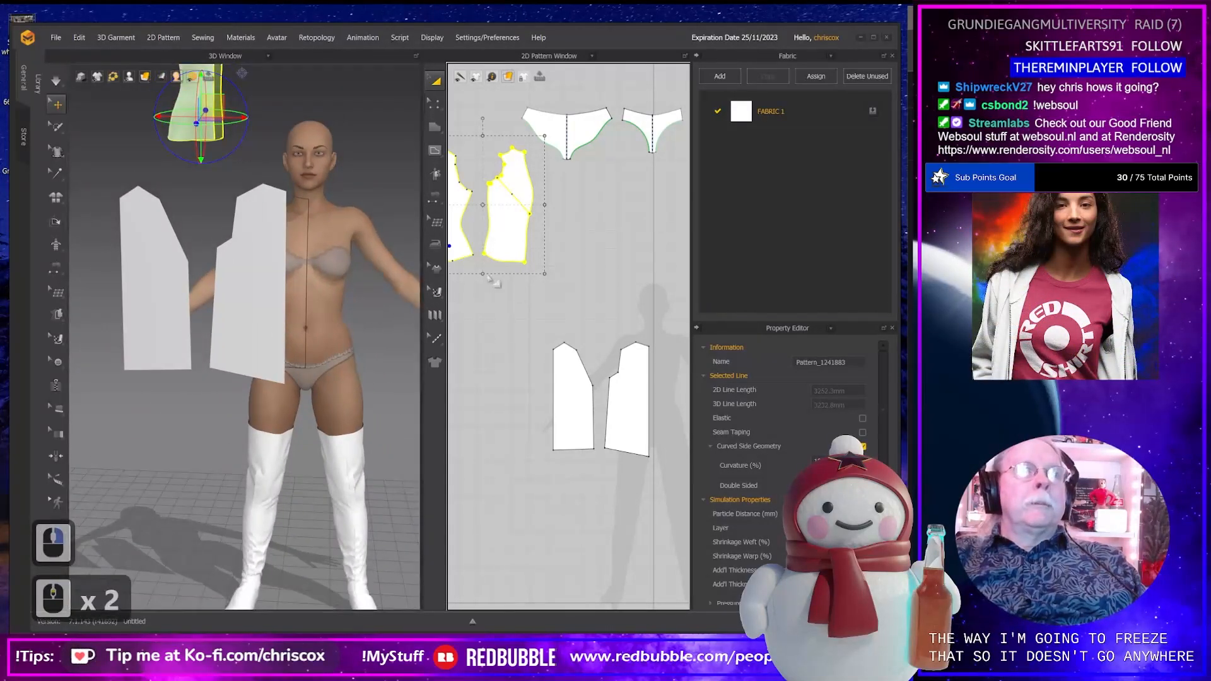
{"action": "right_click", "coordinate": [496, 233]}
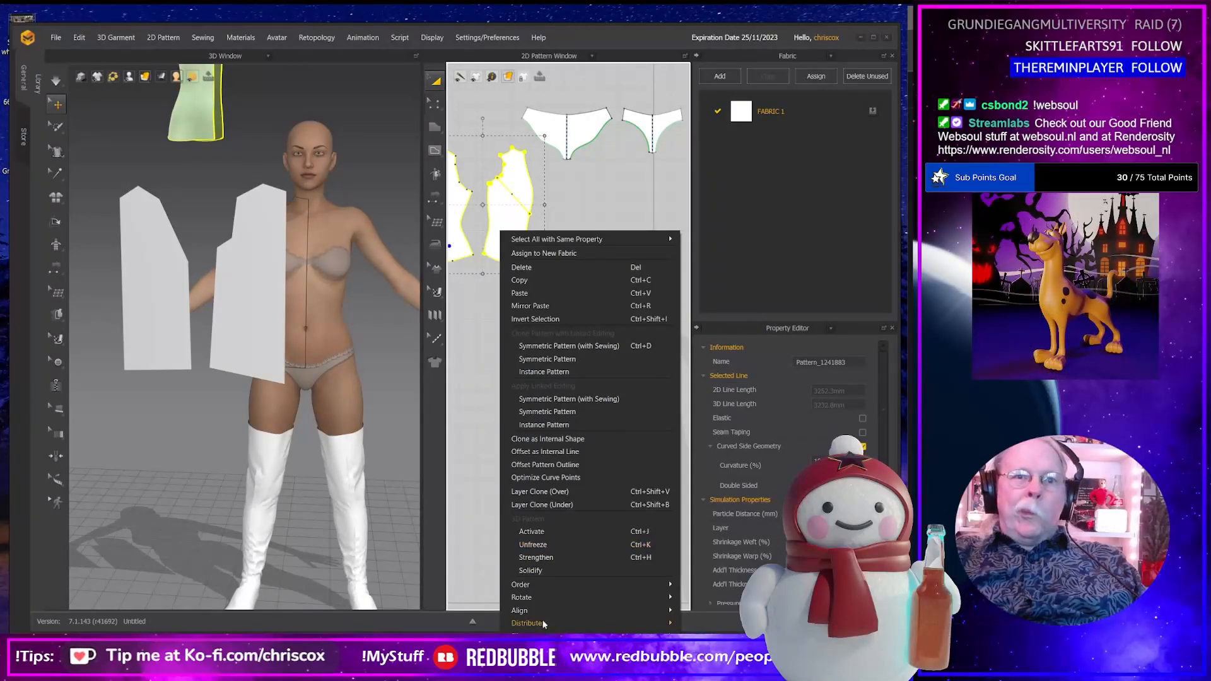
{"action": "left_click", "coordinate": [541, 661]}
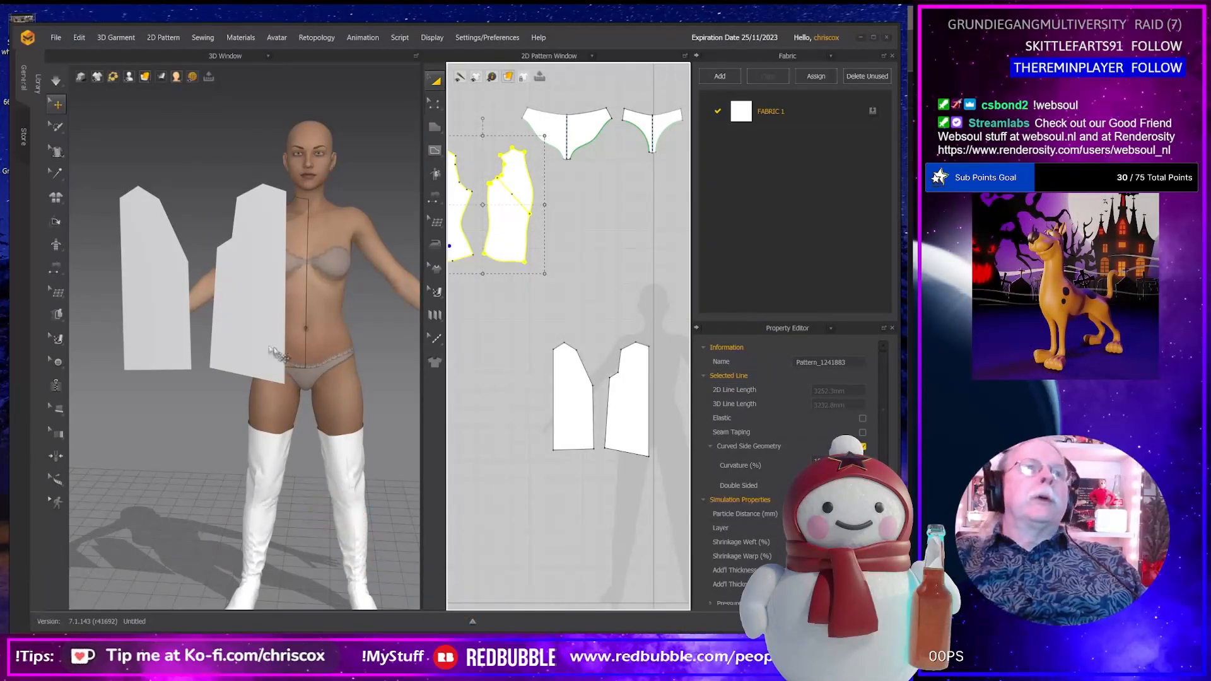
Place the traced back piece behind the avatar's back in the 3D view.
{"action": "left_click", "coordinate": [150, 304]}
{"action": "right_click_drag", "start_coordinate": [150, 304], "coordinate": [190, 330]}
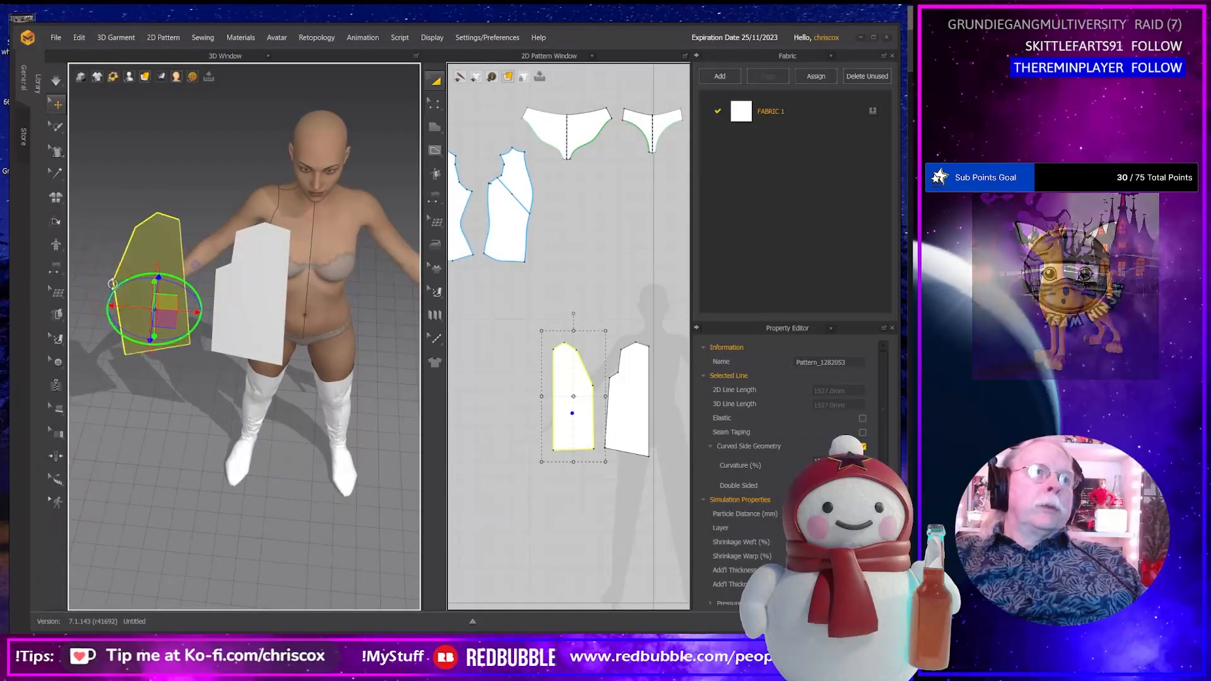
{"action": "right_click_drag", "start_coordinate": [179, 338], "coordinate": [165, 319]}
{"action": "left_click_drag", "start_coordinate": [166, 319], "coordinate": [272, 196]}
{"action": "mouse_move", "coordinate": [272, 197]}
{"action": "right_mouse_down"}
{"action": "mouse_move", "coordinate": [281, 240]}
{"action": "mouse_move", "coordinate": [349, 168]}
{"action": "mouse_move", "coordinate": [282, 203]}
{"action": "right_mouse_up"}
Sew the traced front piece's shoulder edge to the back piece's shoulder edge with segment sewing.
{"action": "left_click", "coordinate": [257, 261]}
{"action": "scroll", "coordinate": [567, 419], "scroll_direction": "down", "scroll_amount": 4}
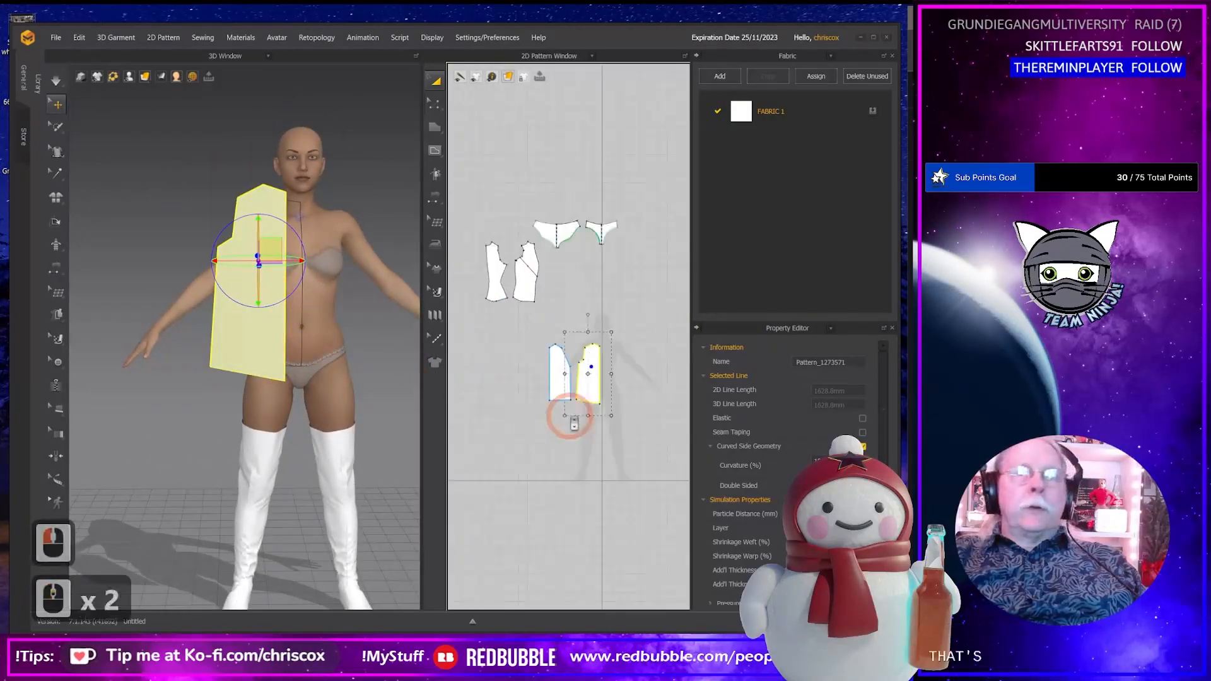
{"action": "scroll", "coordinate": [574, 416], "scroll_direction": "up", "scroll_amount": 4}
{"action": "middle_click_drag", "start_coordinate": [605, 417], "coordinate": [520, 364]}
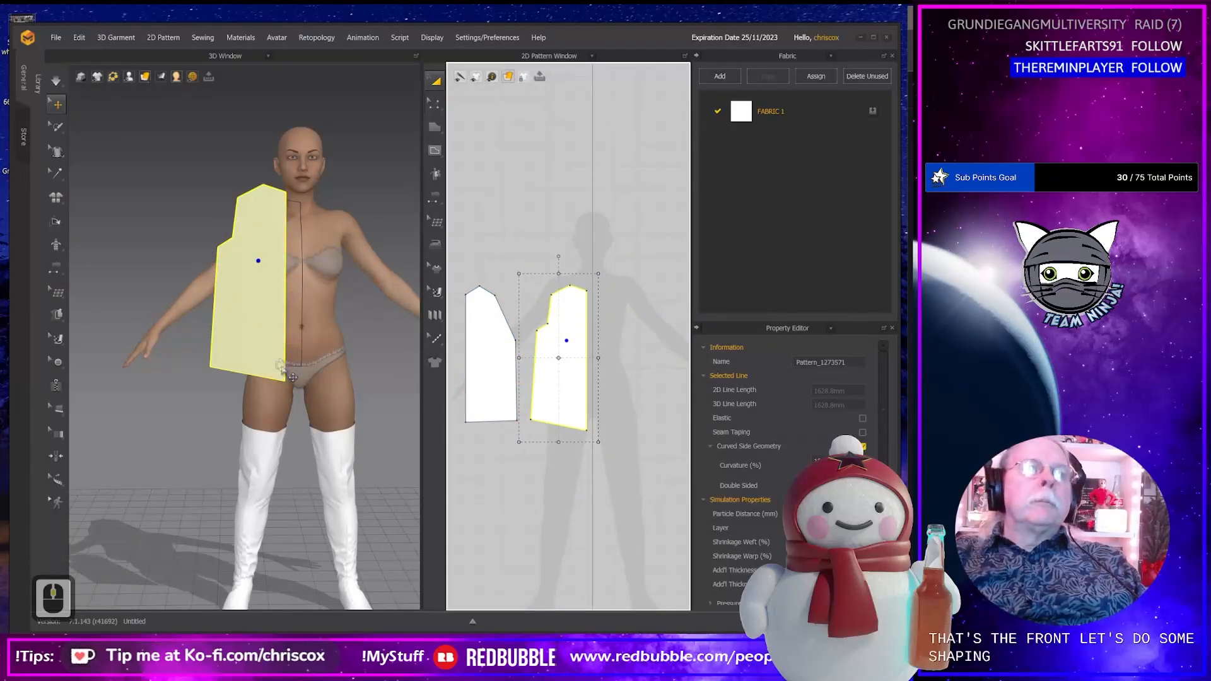
{"action": "mouse_move", "coordinate": [293, 373]}
{"action": "right_mouse_down"}
{"action": "mouse_move", "coordinate": [453, 366]}
{"action": "mouse_move", "coordinate": [314, 377]}
{"action": "right_mouse_up"}
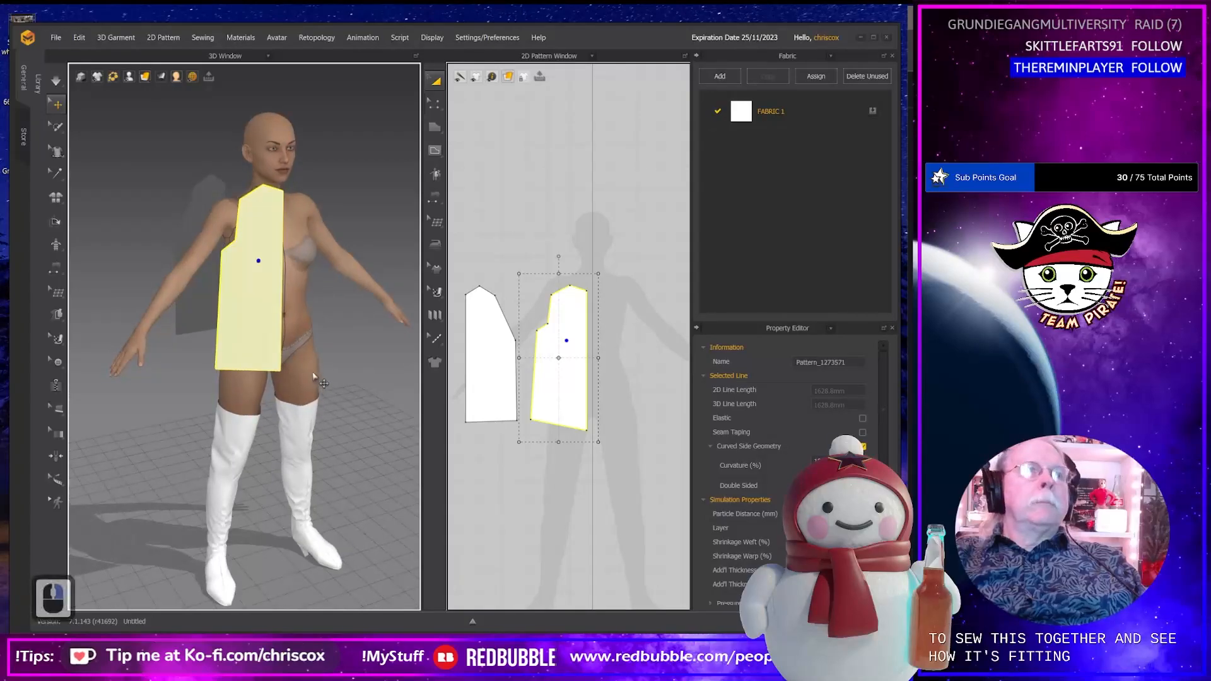
{"action": "key", "text": "n"}
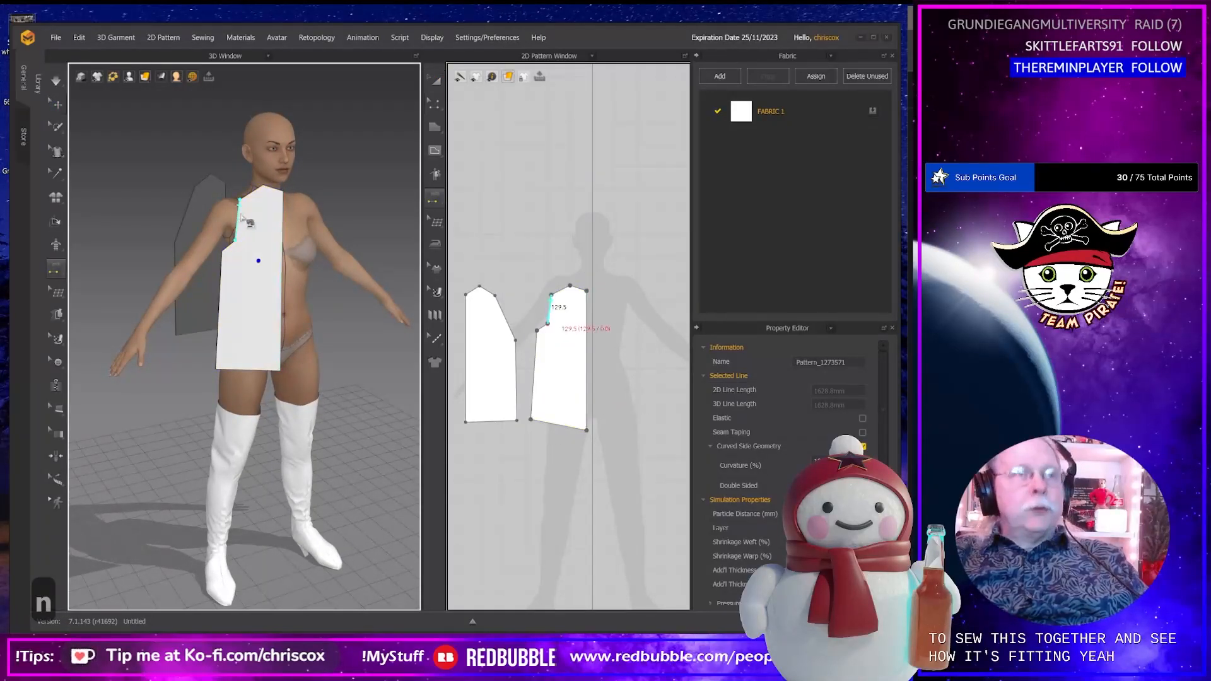
{"action": "left_click", "coordinate": [208, 192]}
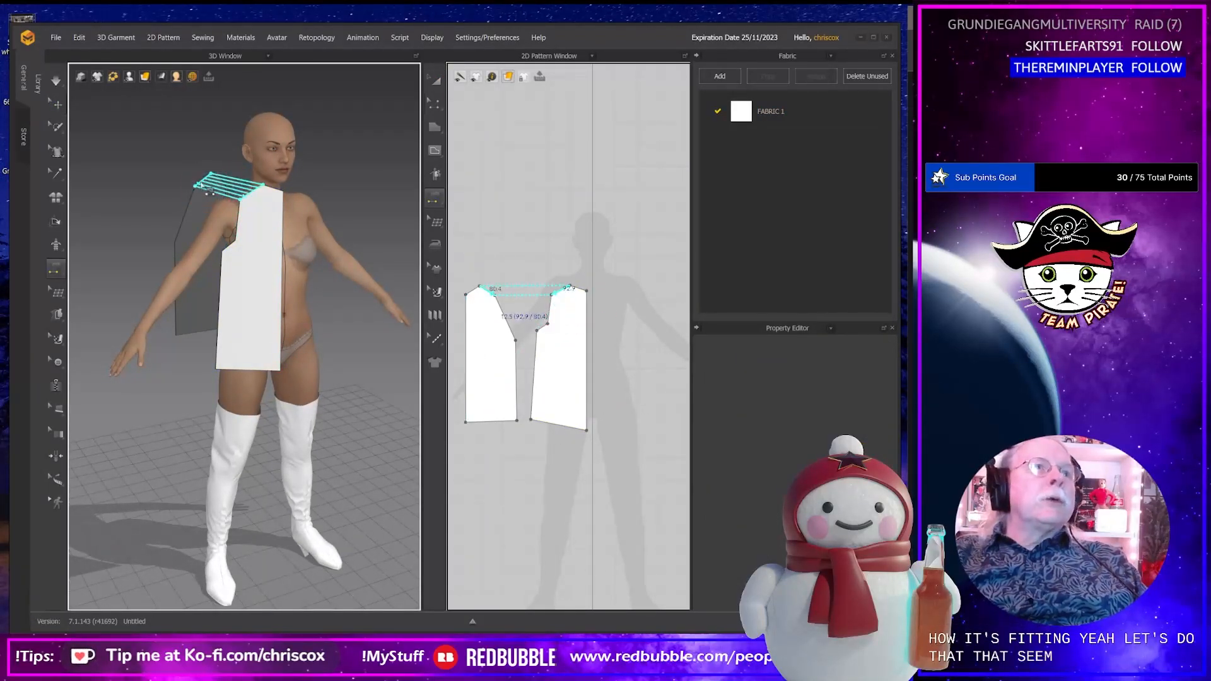
Sew the back piece's side edge to the front piece's side edge.
{"action": "right_click_drag", "start_coordinate": [276, 280], "coordinate": [319, 268]}
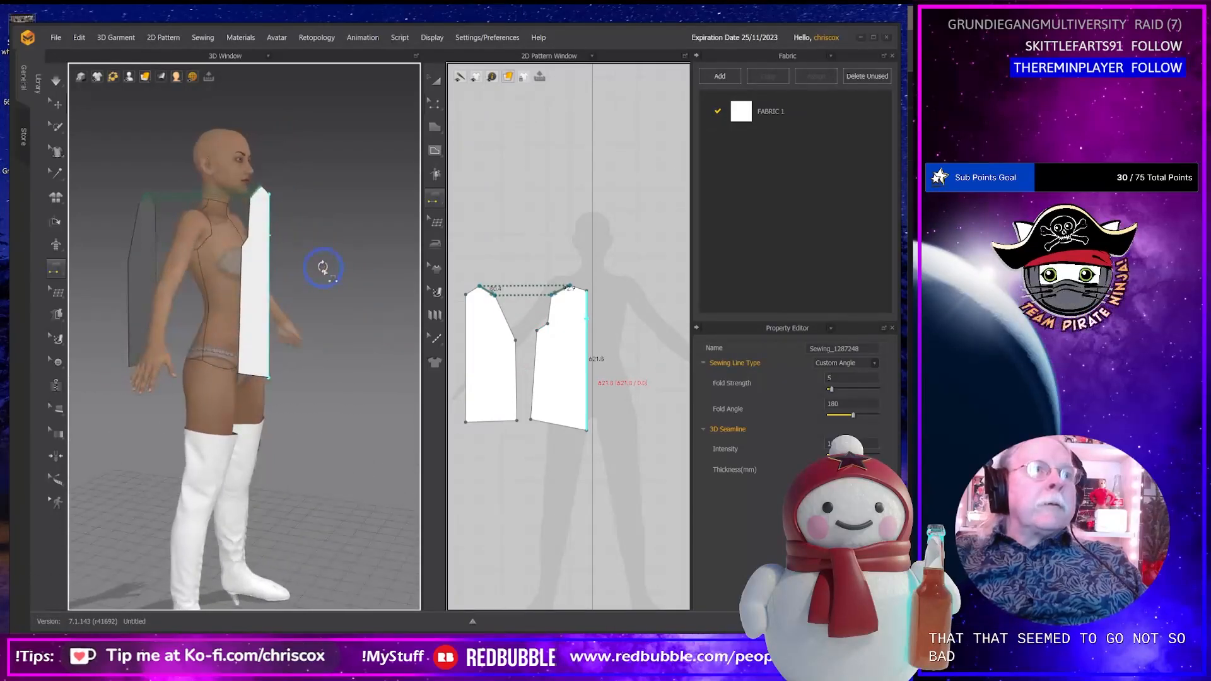
{"action": "left_click", "coordinate": [126, 279]}
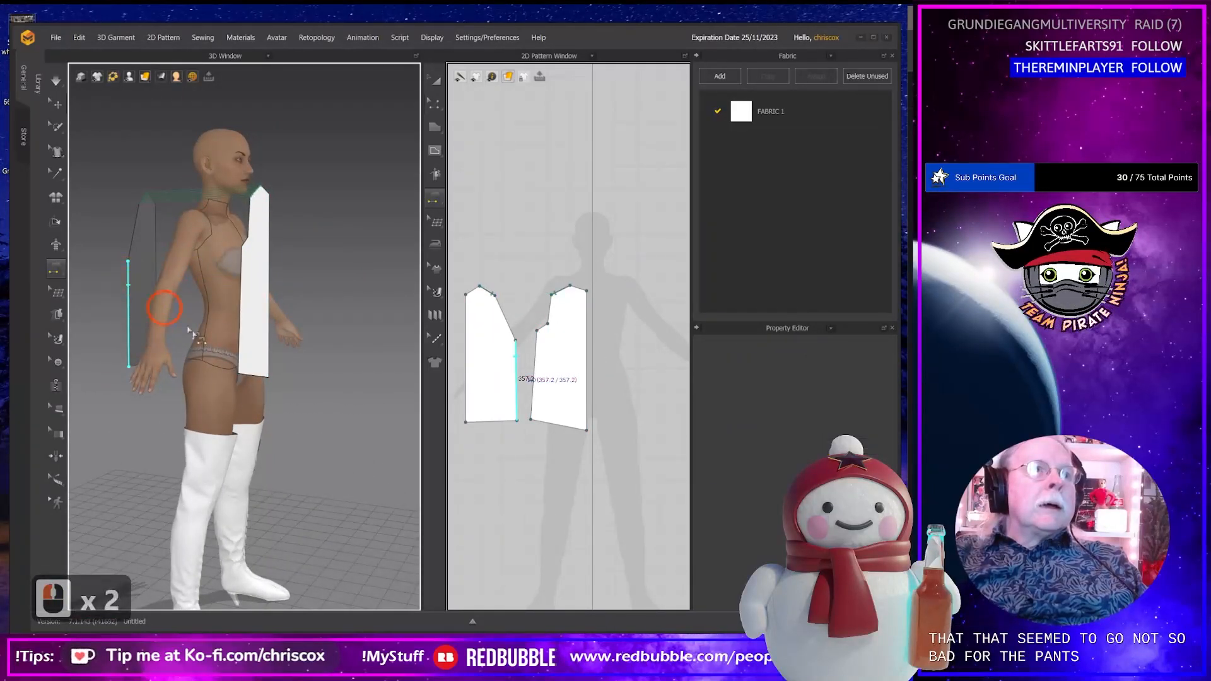
{"action": "left_click", "coordinate": [244, 276]}
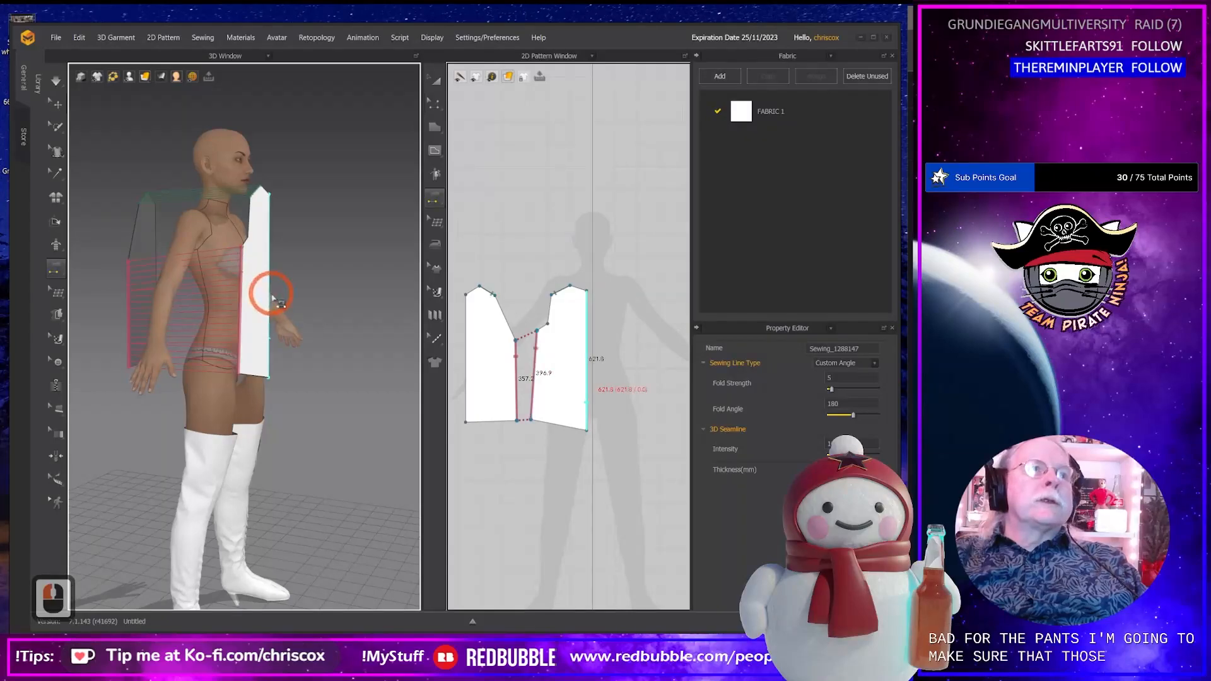
{"action": "right_click_drag", "start_coordinate": [274, 299], "coordinate": [182, 294]}
Clone the traced front and back pieces as a symmetric pattern with sewing, placed level with the originals across the centre line.
{"action": "left_click", "coordinate": [478, 407]}
{"action": "key", "text": "a"}
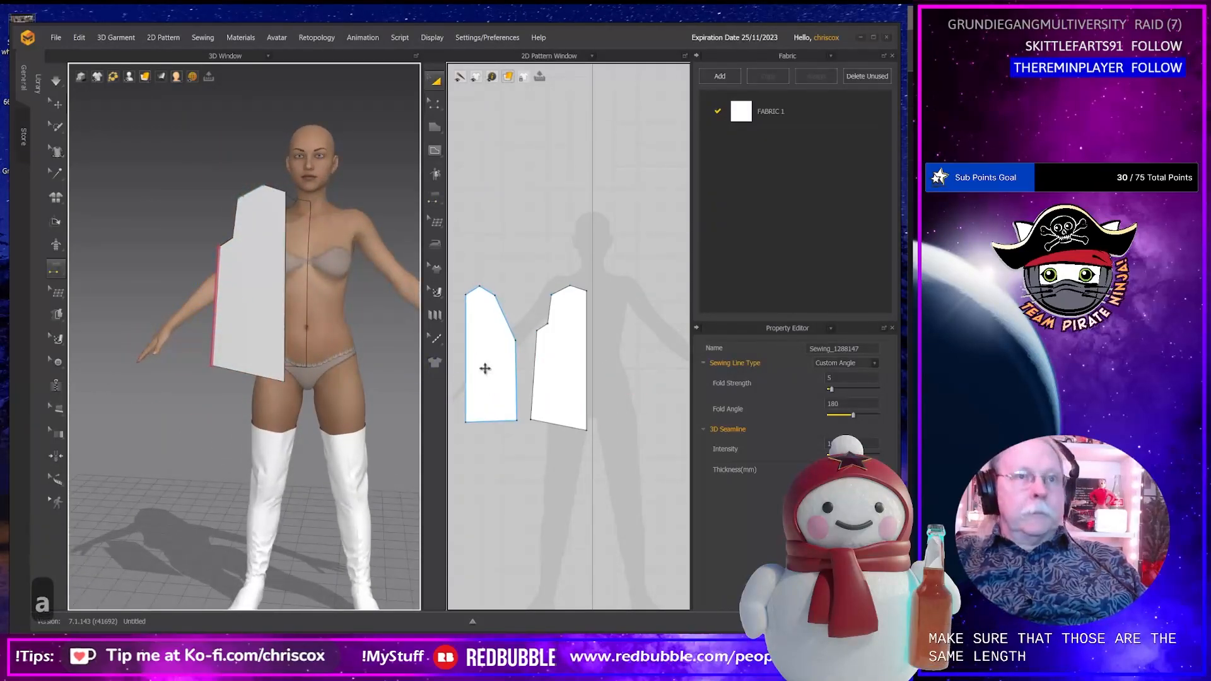
{"action": "left_click", "coordinate": [485, 368]}
{"action": "left_click", "coordinate": [560, 371], "text": "shift"}
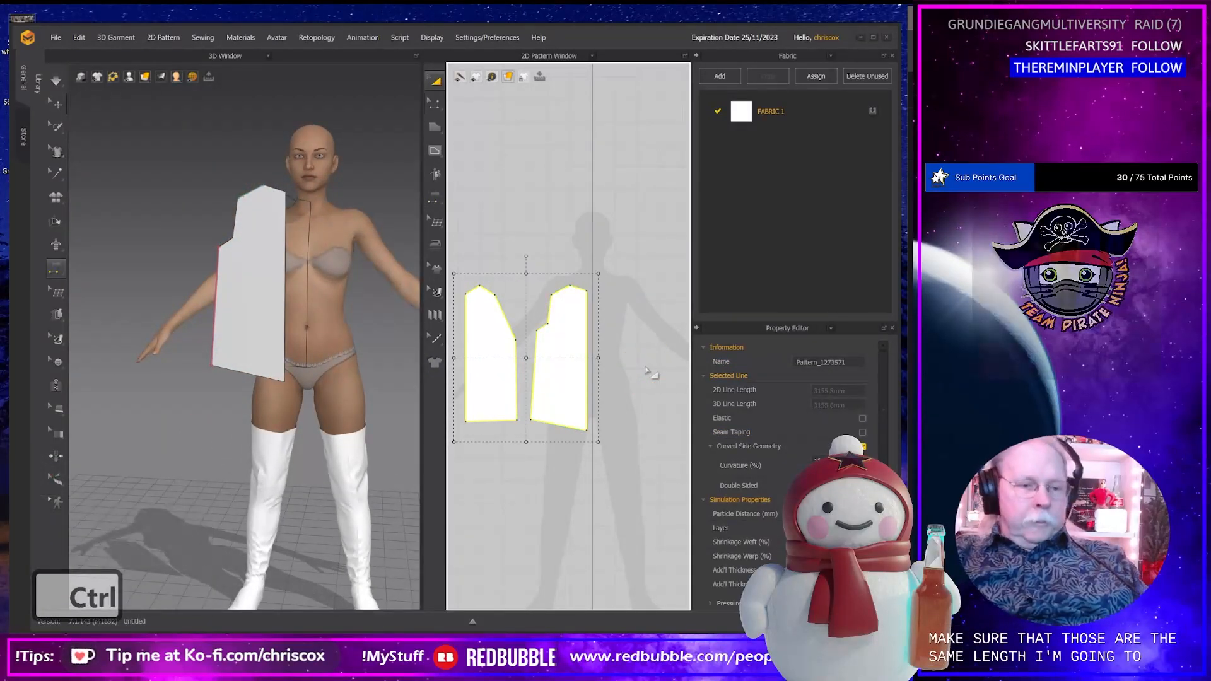
{"action": "key", "text": "ctrl+c"}
{"action": "key", "text": "ctrl+d"}
{"action": "left_click", "coordinate": [660, 357], "text": "shift"}
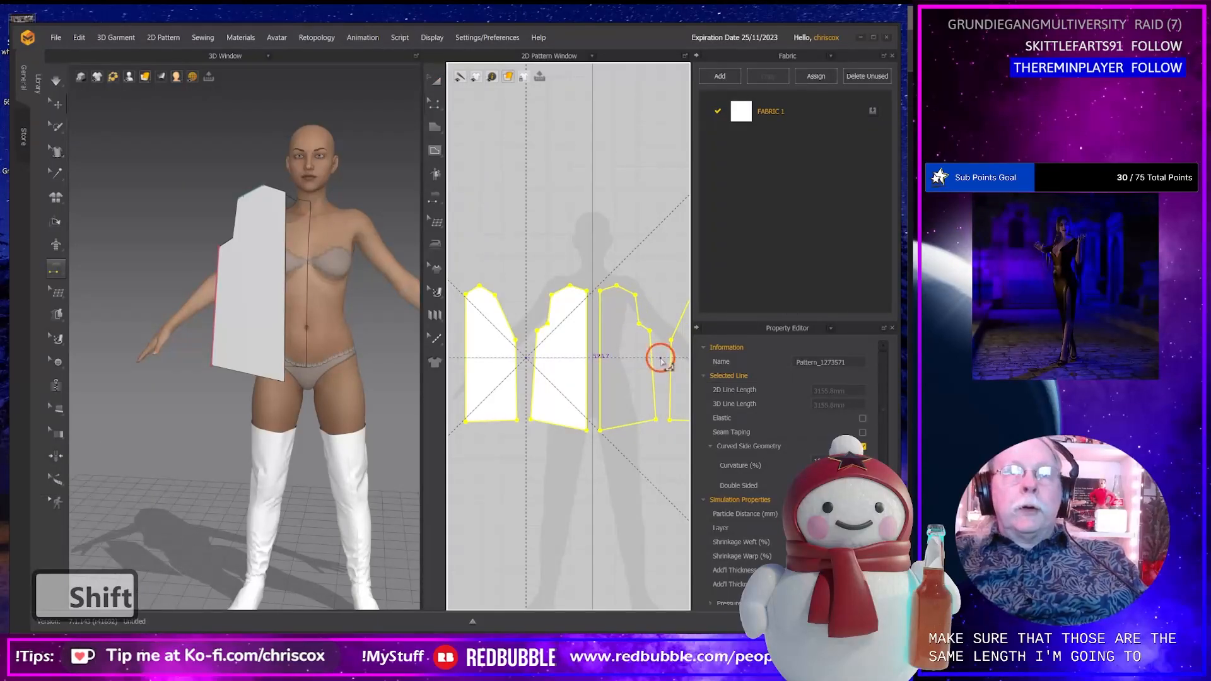
{"action": "left_click", "coordinate": [377, 378], "text": "shift"}
Sew the two centre-front edges together with segment sewing.
{"action": "key", "text": "n"}
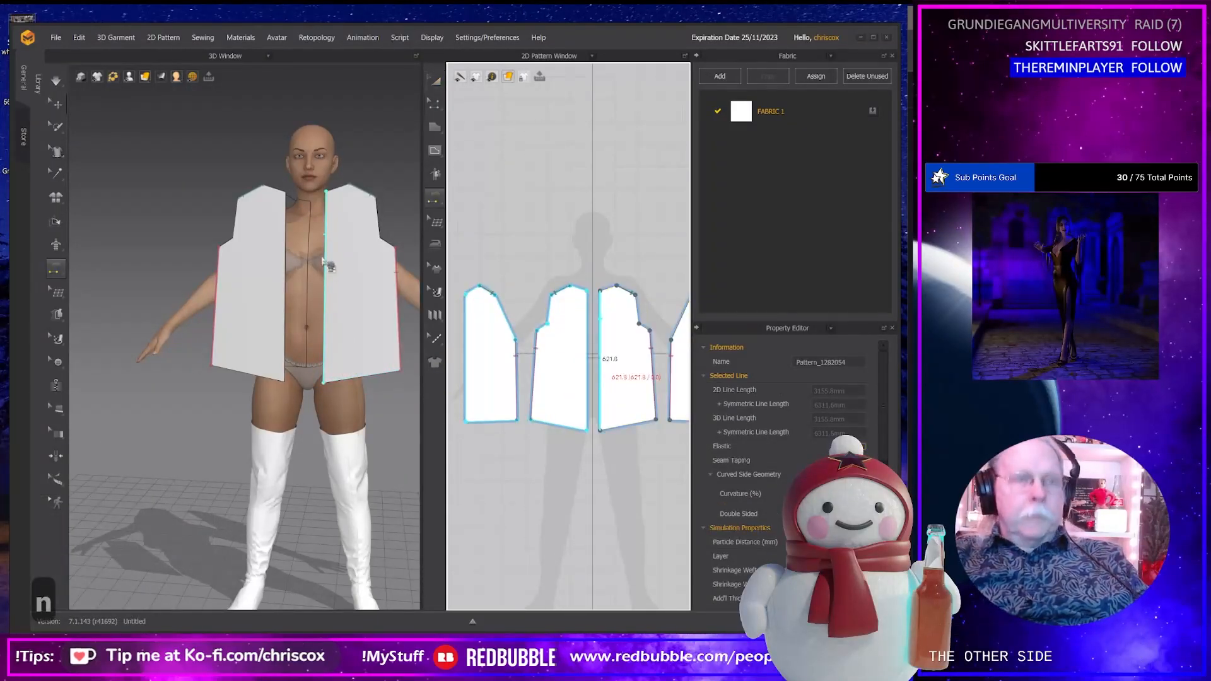
{"action": "left_click", "coordinate": [326, 233]}
{"action": "left_click", "coordinate": [286, 235]}
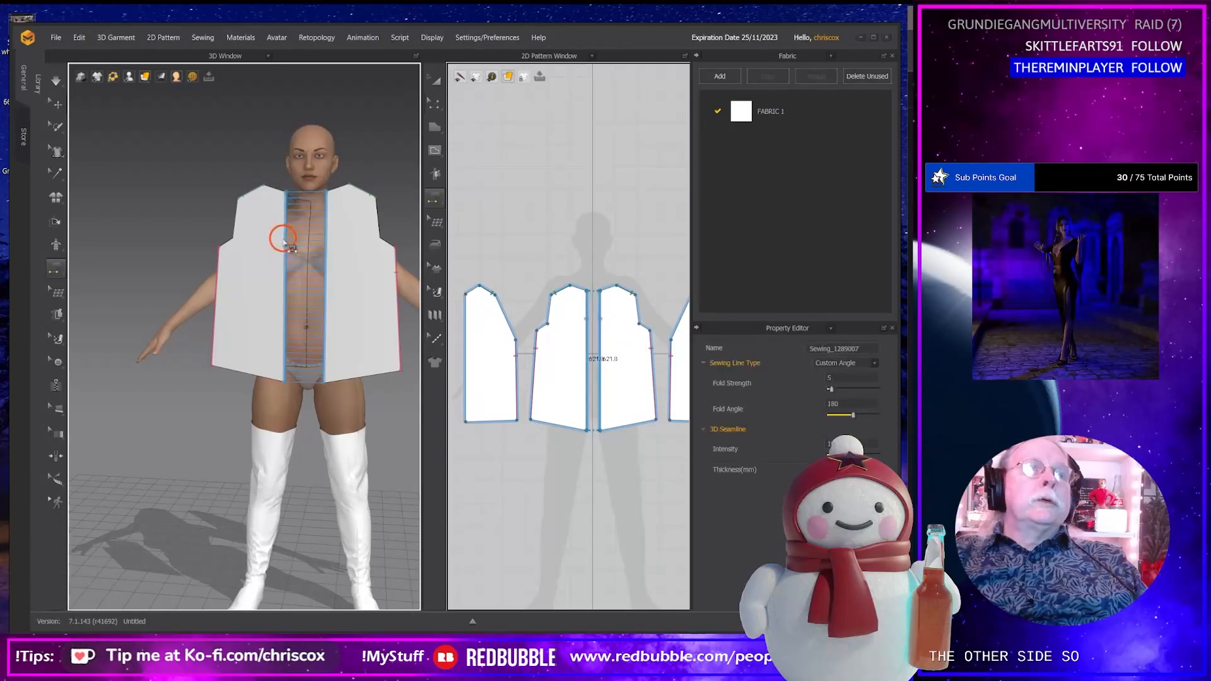
Try to sew the two centre-back edges together and simulate the tunic on the avatar.
{"action": "right_click_drag", "start_coordinate": [246, 283], "coordinate": [433, 298]}
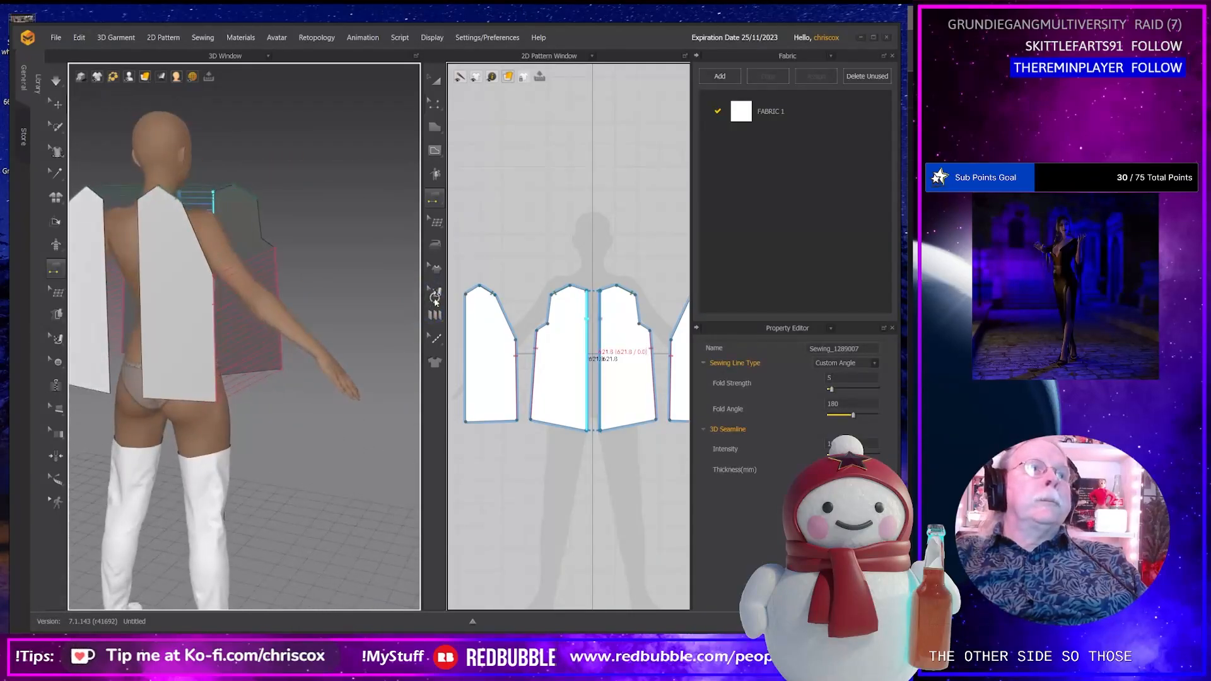
{"action": "left_click", "coordinate": [106, 246]}
{"action": "left_click", "coordinate": [158, 248]}
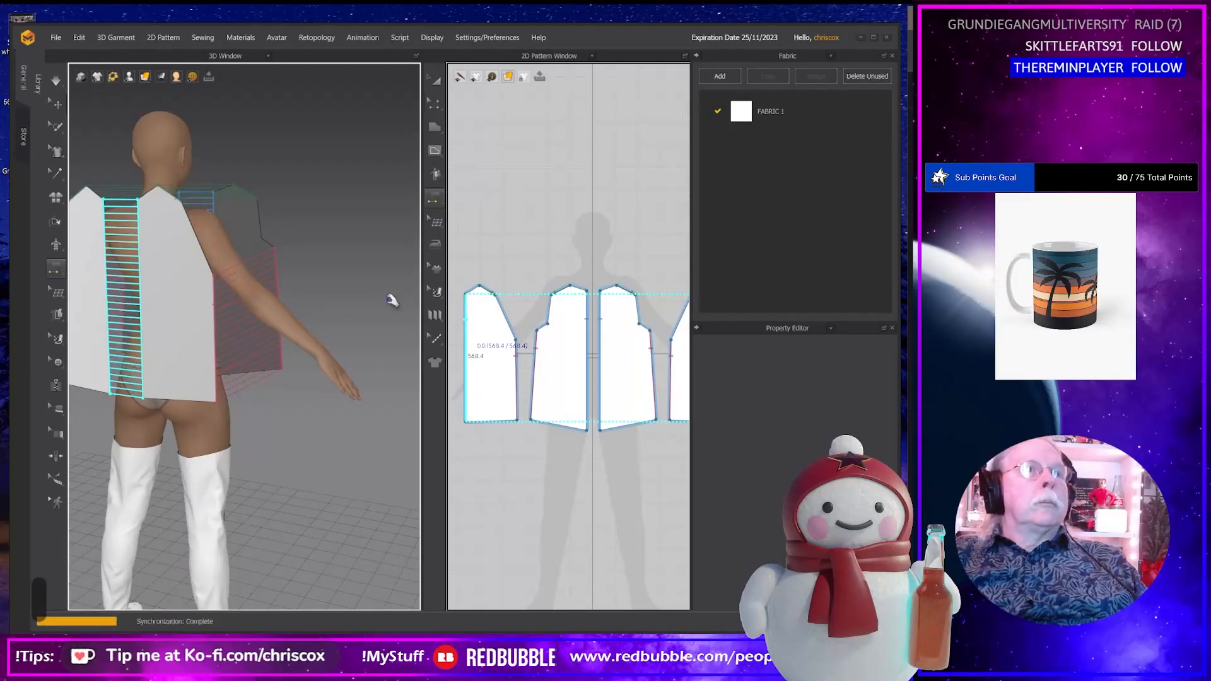
{"action": "key", "text": "space"}
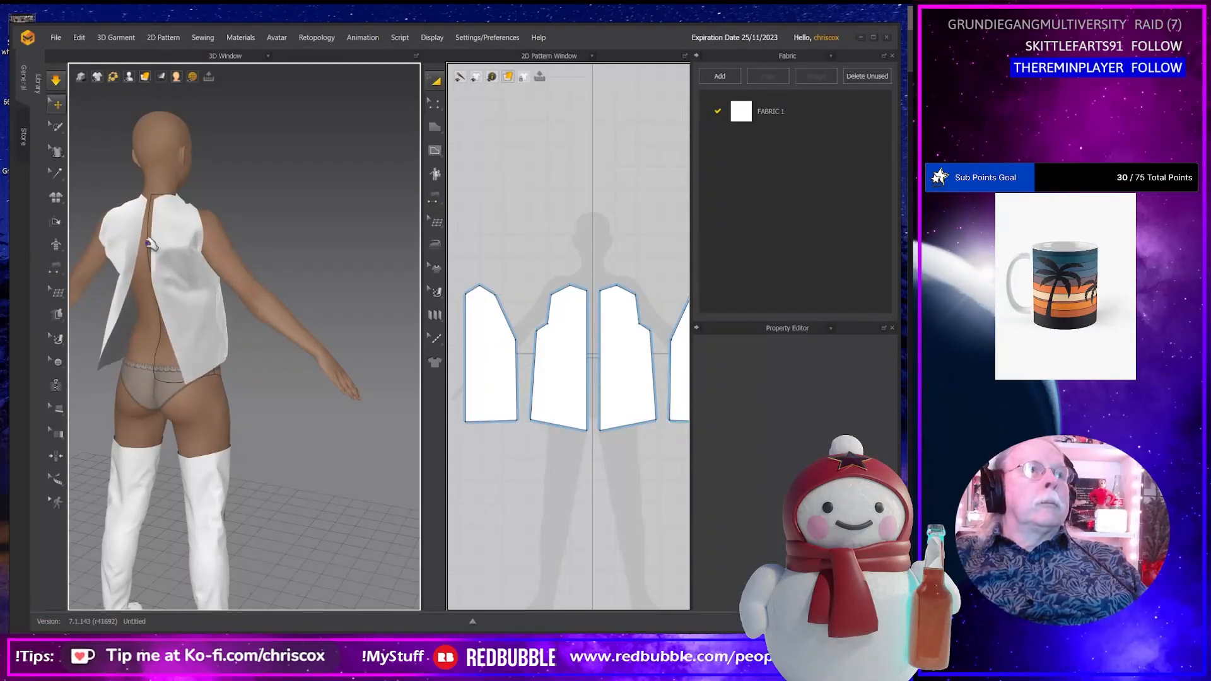
Sew the centre-back edges together again, simulate the tunic, and select the front piece at its hem.
{"action": "key", "text": "n"}
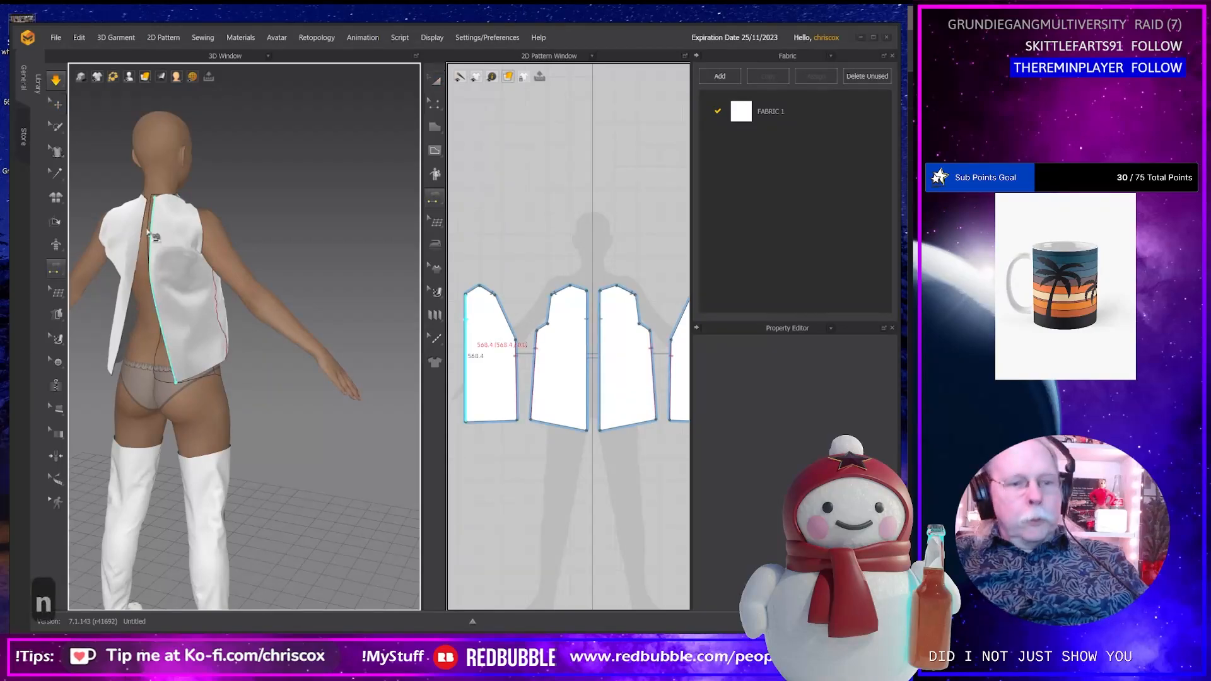
{"action": "left_click", "coordinate": [150, 229]}
{"action": "left_click", "coordinate": [134, 239]}
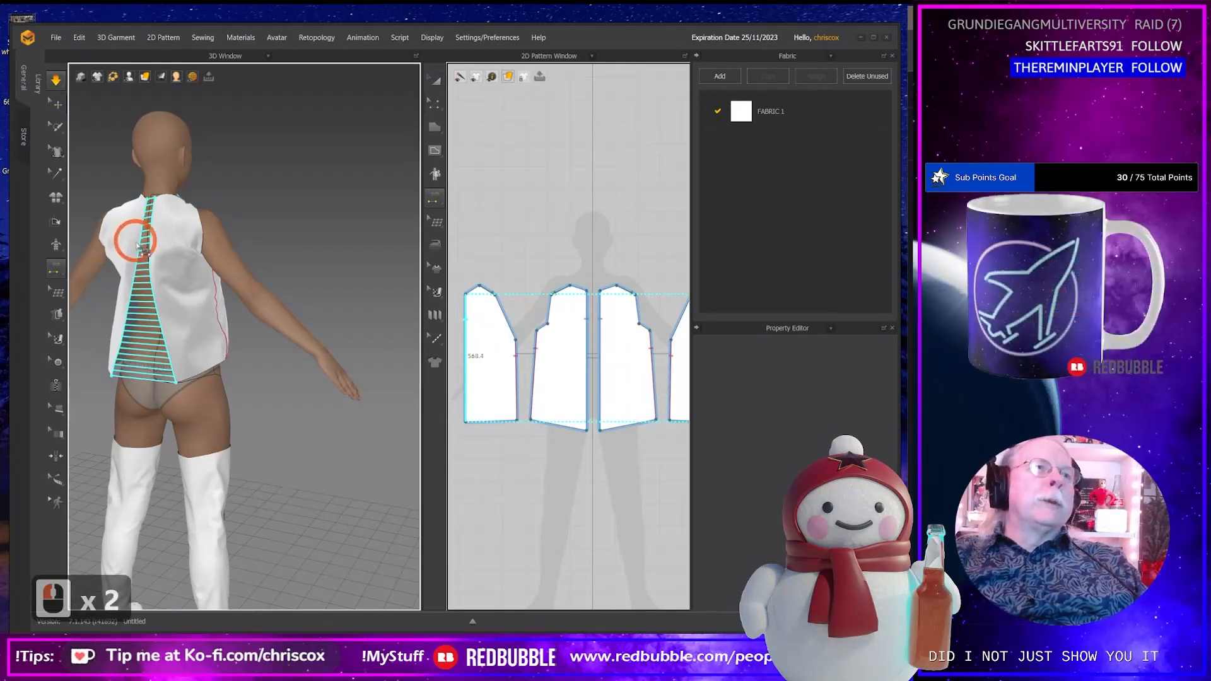
{"action": "left_click", "coordinate": [137, 237]}
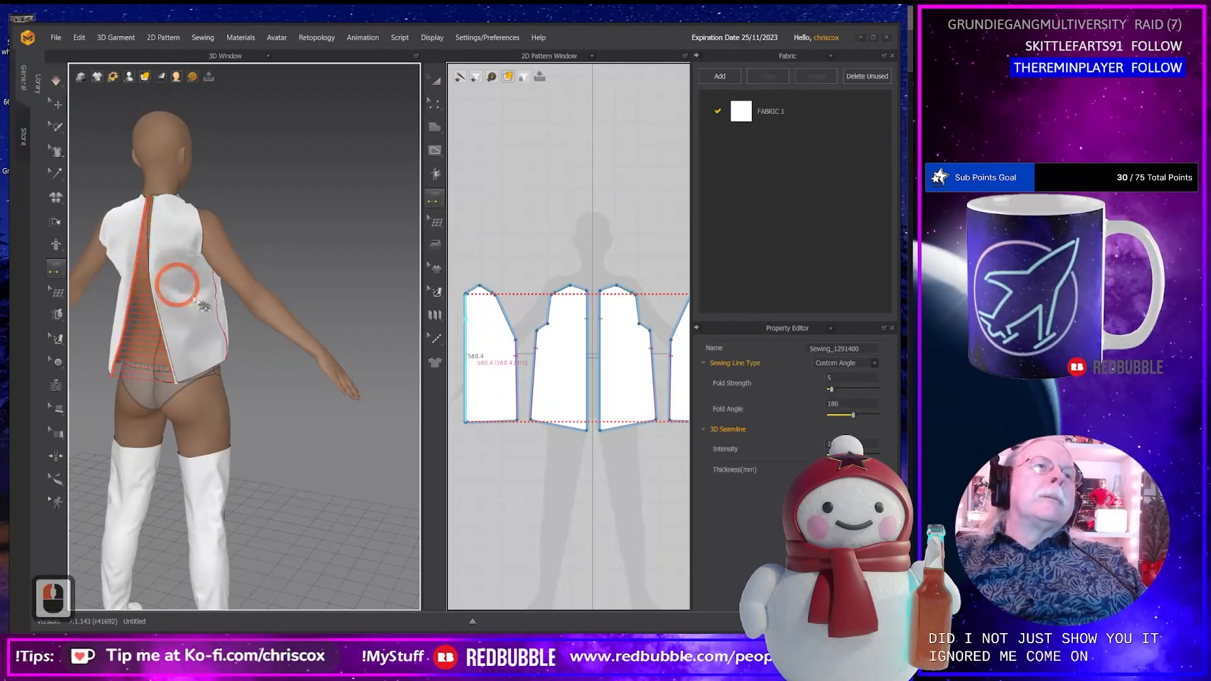
{"action": "key", "text": "space"}
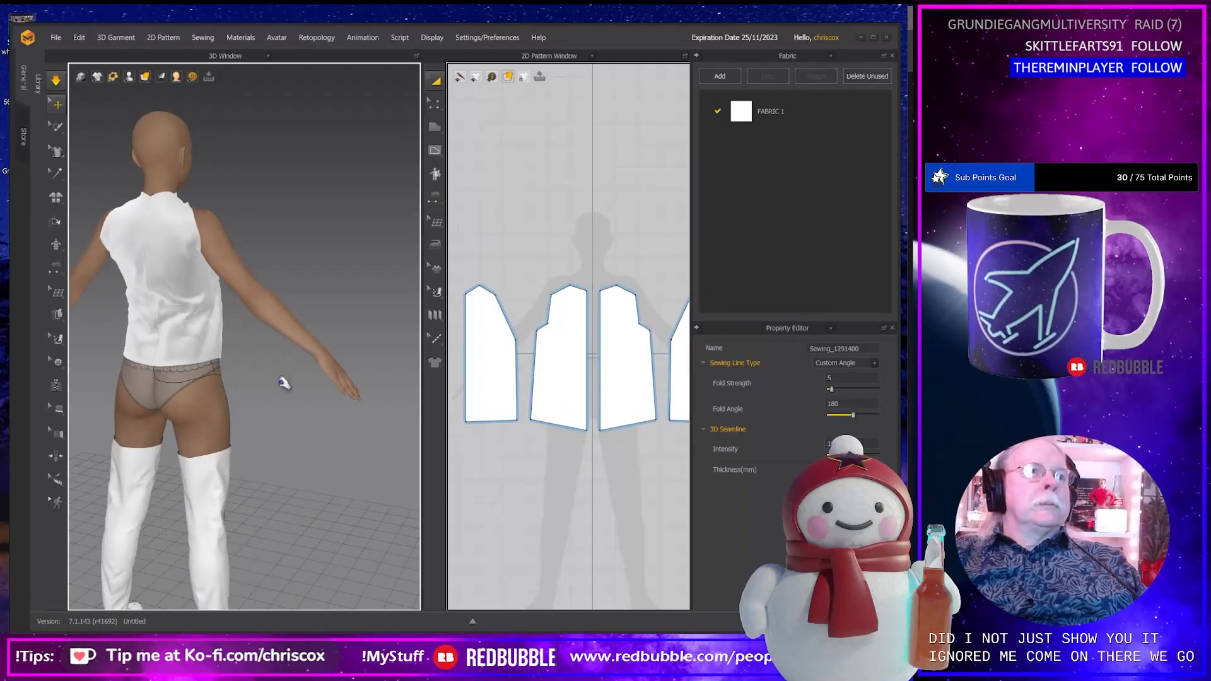
{"action": "right_click_drag", "start_coordinate": [284, 383], "coordinate": [298, 373]}
{"action": "left_click", "coordinate": [255, 336]}
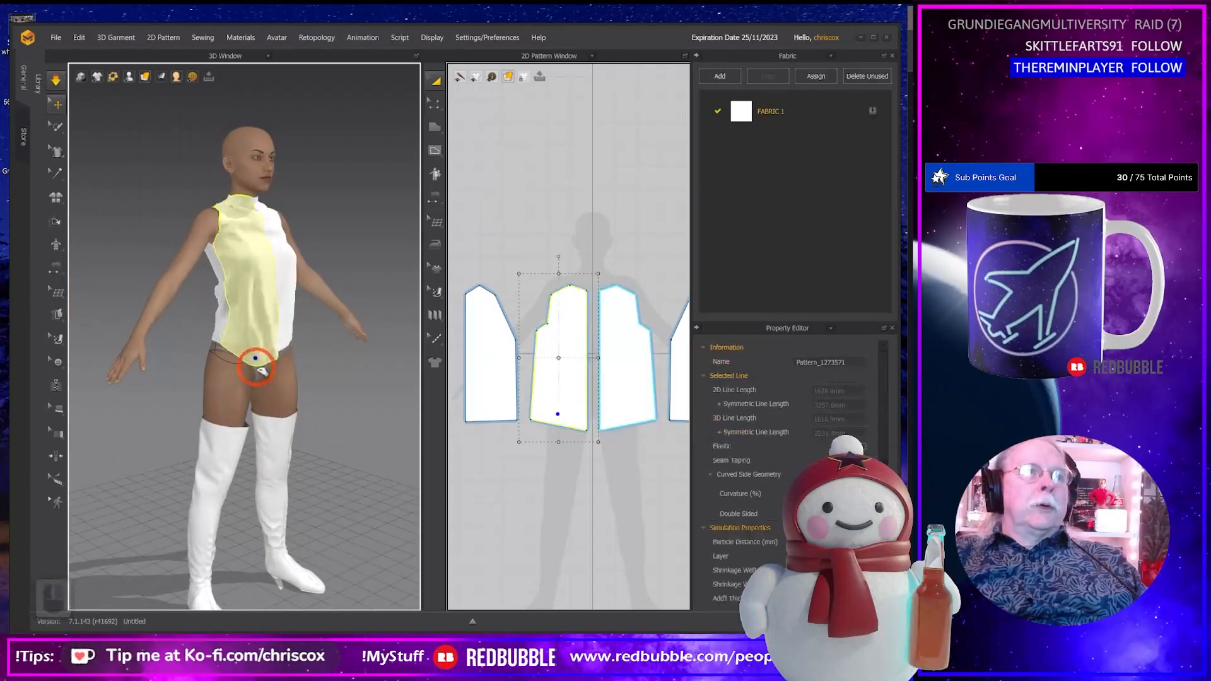
Pull both front pieces and the back piece near the hem during simulation to settle the tunic on the avatar.
{"action": "right_click_drag", "start_coordinate": [271, 320], "coordinate": [316, 347]}
{"action": "left_click", "coordinate": [316, 347]}
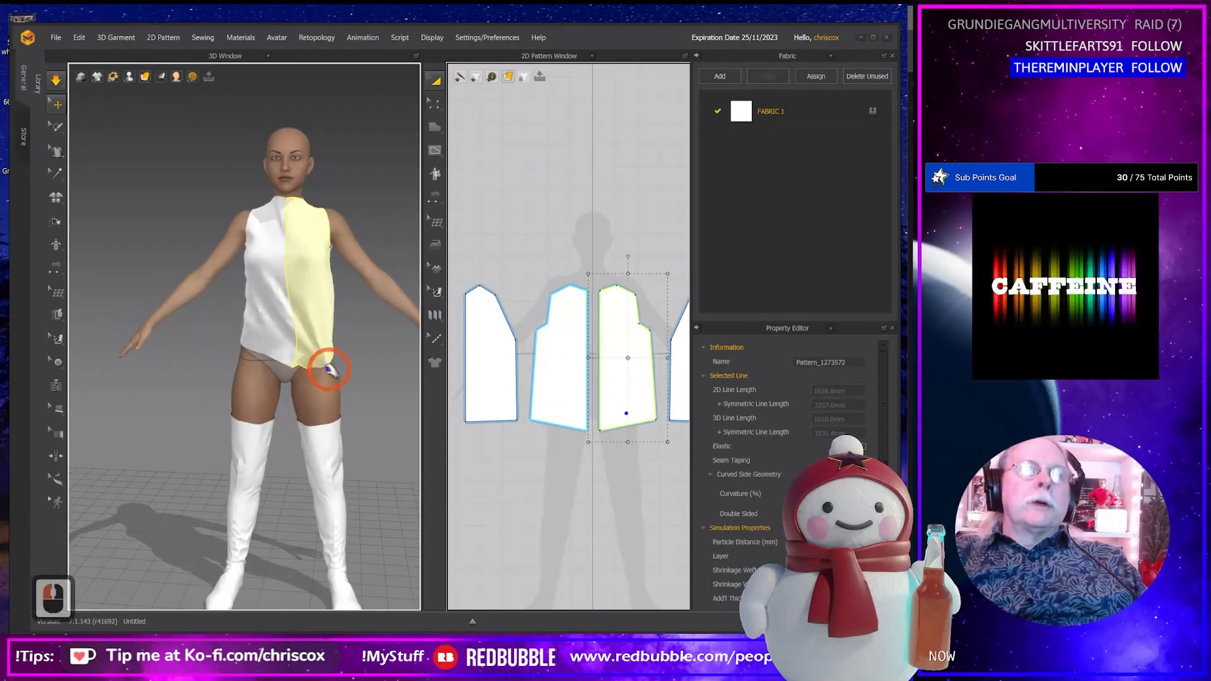
{"action": "left_click", "coordinate": [255, 338]}
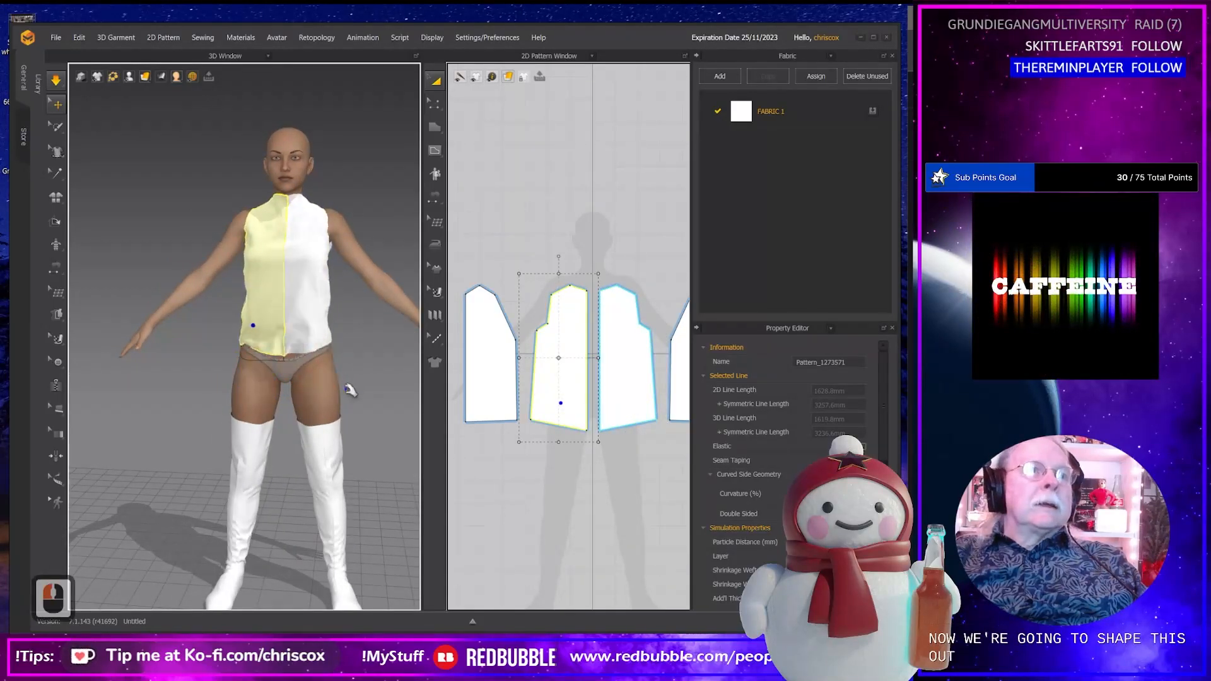
{"action": "right_click_drag", "start_coordinate": [293, 402], "coordinate": [154, 400]}
{"action": "left_click", "coordinate": [287, 383]}
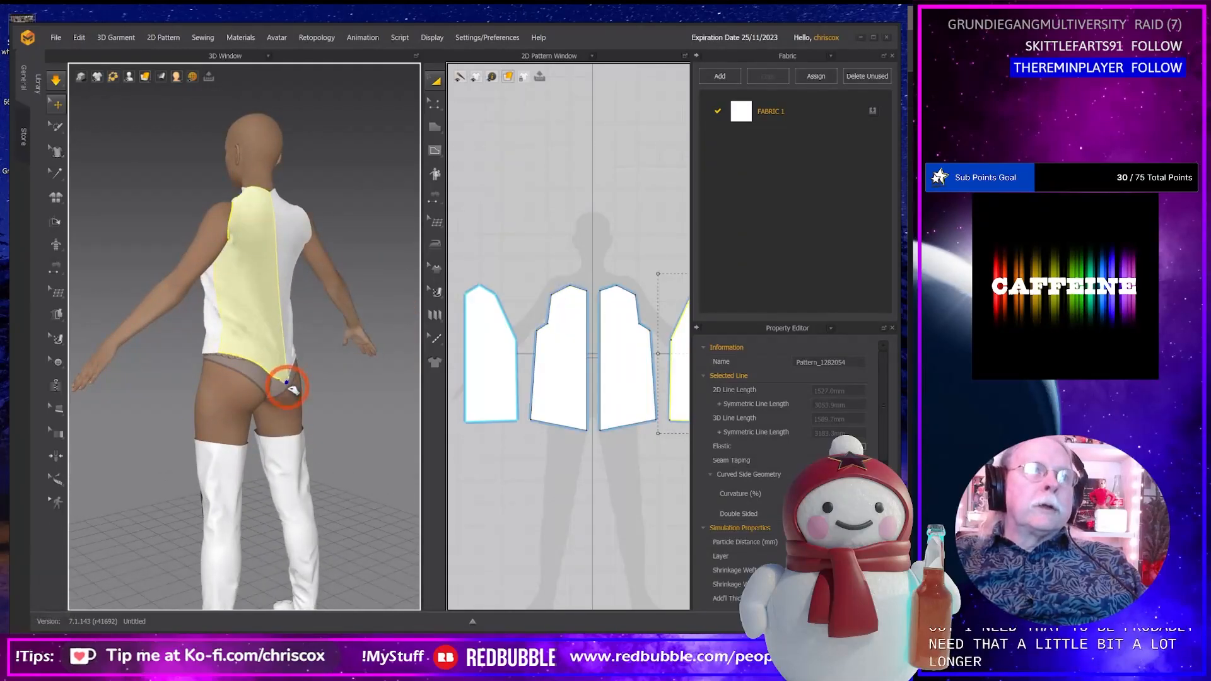
{"action": "left_click_drag", "start_coordinate": [288, 384], "coordinate": [248, 302]}
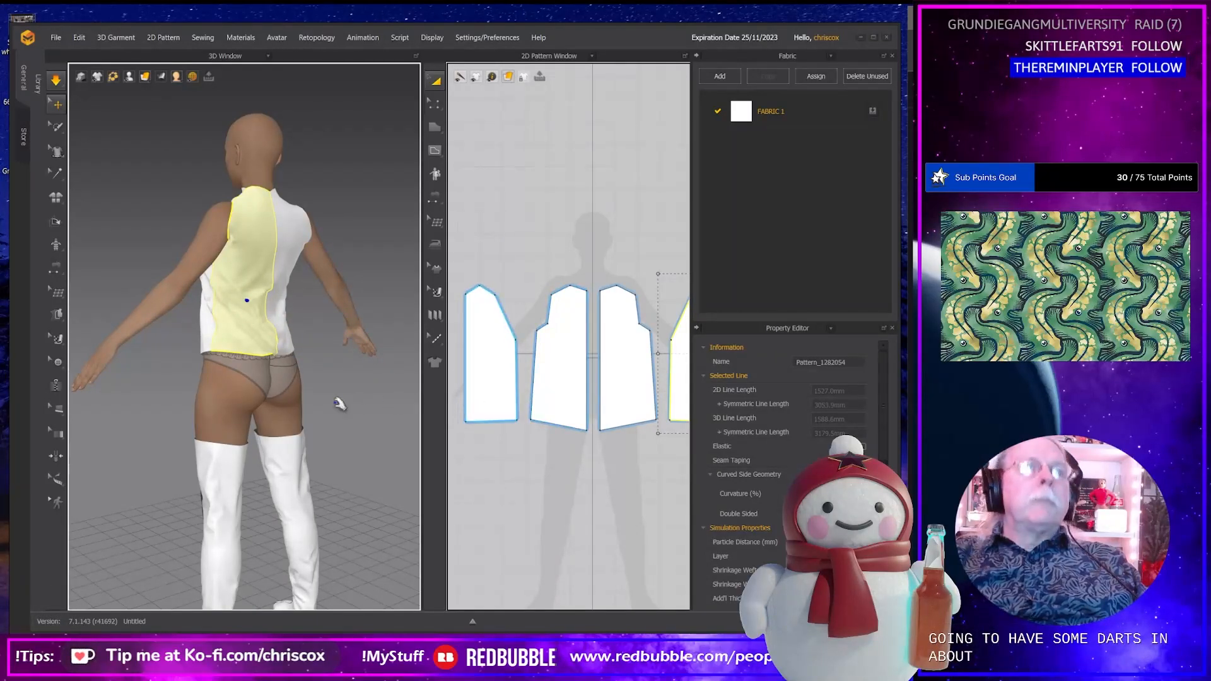
{"action": "right_click_drag", "start_coordinate": [340, 405], "coordinate": [494, 392]}
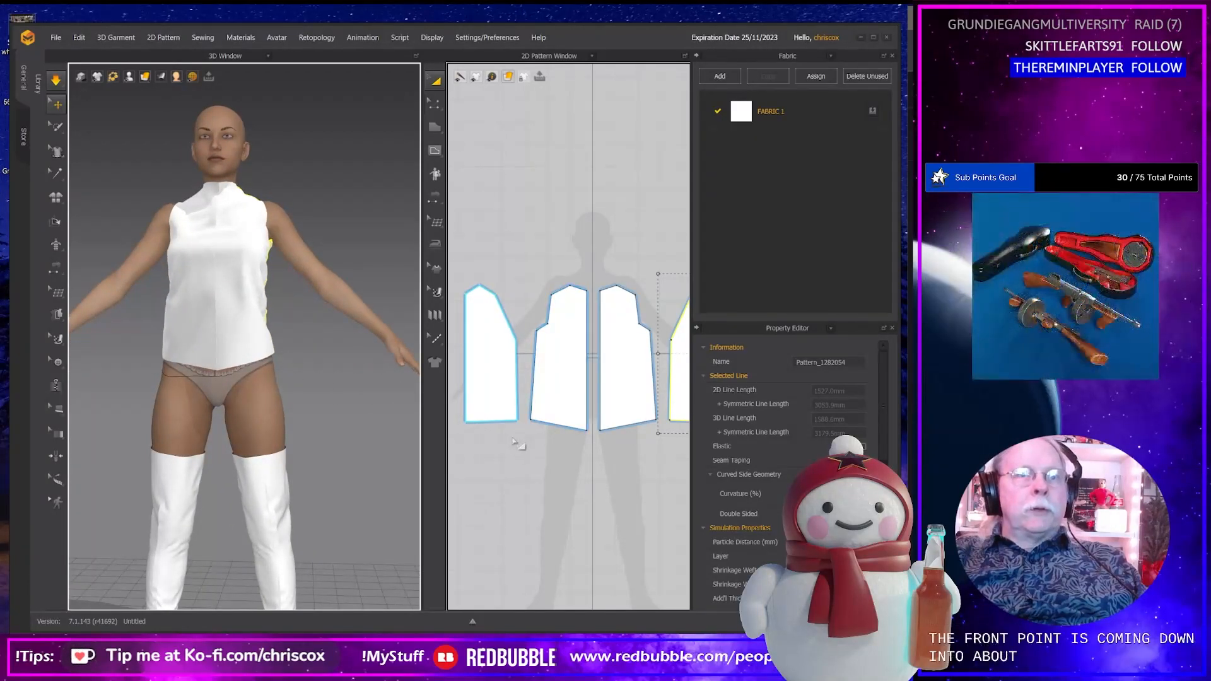
Examine the bust and armhole area of the front piece on the avatar and in the pattern to locate the dart.
{"action": "right_click_drag", "start_coordinate": [276, 425], "coordinate": [253, 319]}
{"action": "left_click", "coordinate": [251, 310]}
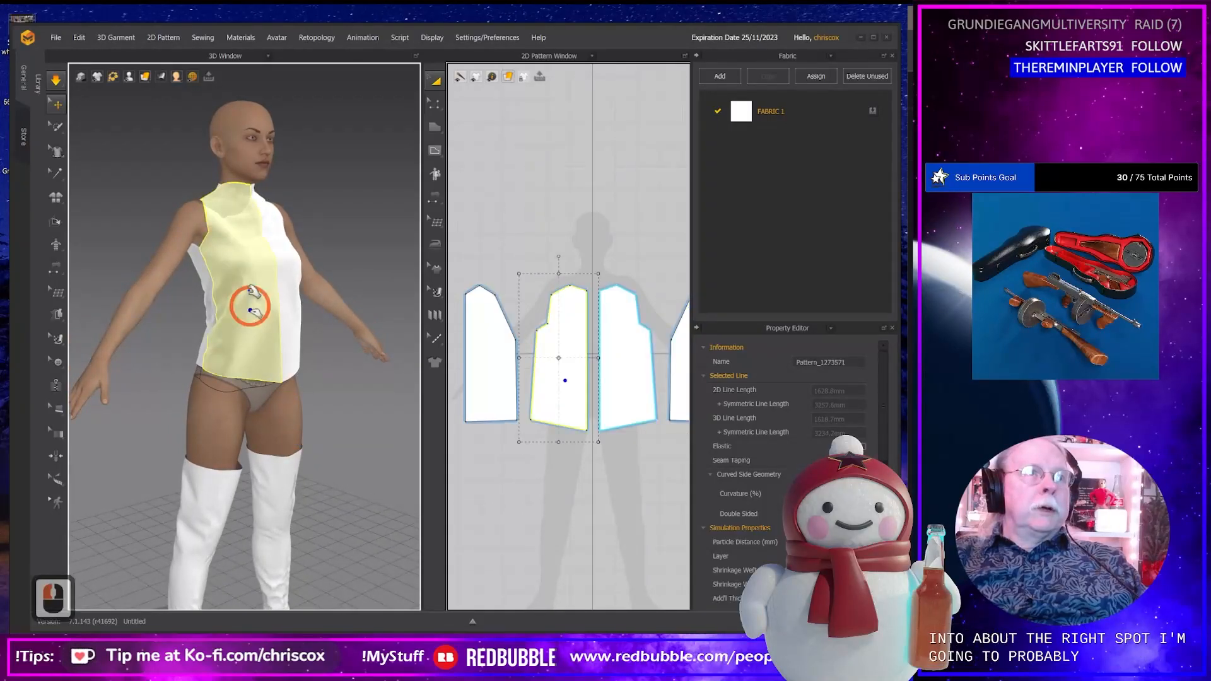
{"action": "left_click", "coordinate": [211, 234]}
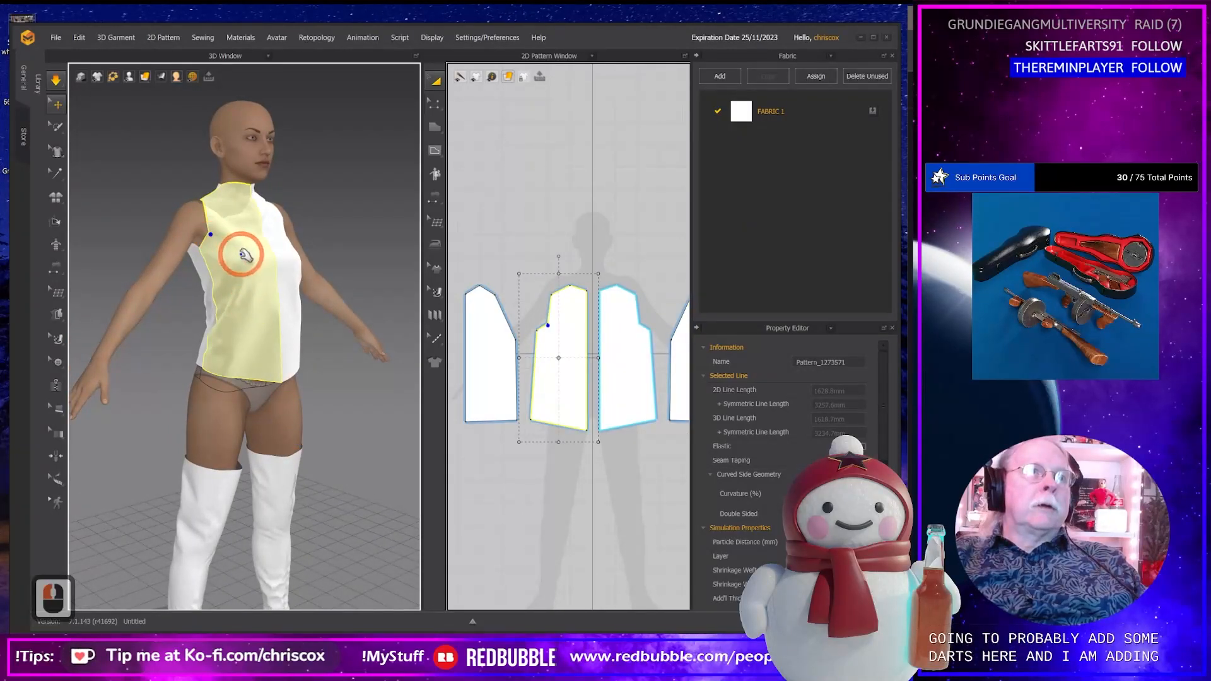
{"action": "scroll", "coordinate": [549, 379], "scroll_direction": "up", "scroll_amount": 4}
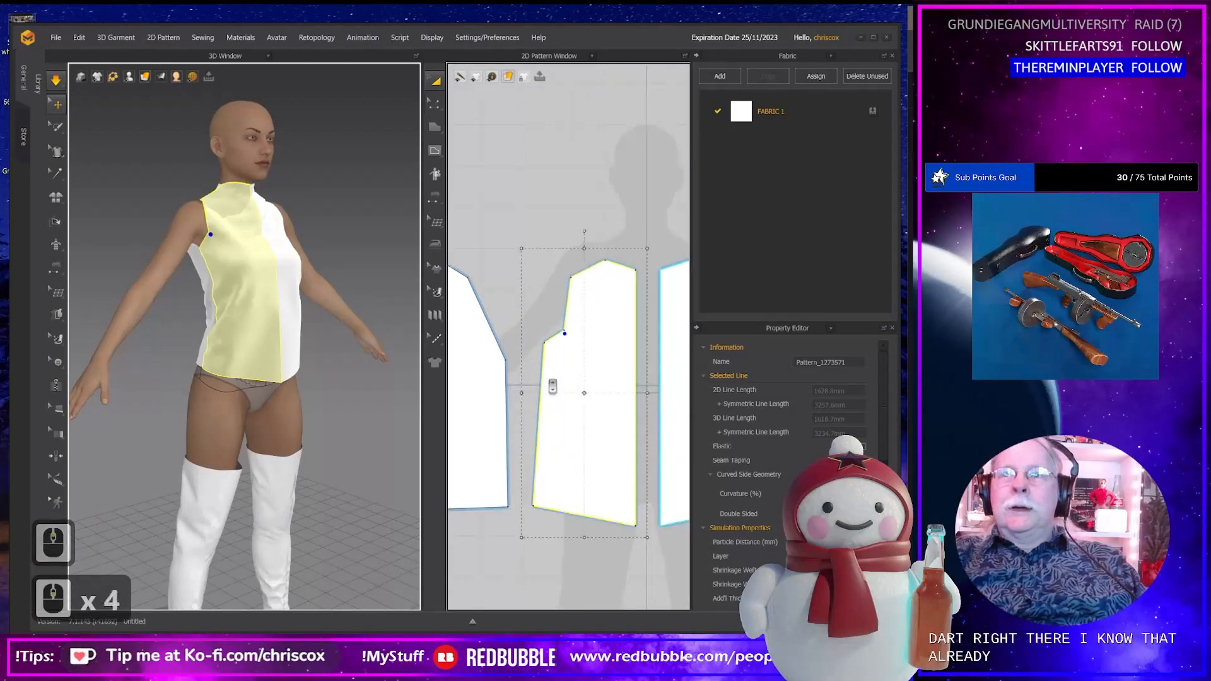
{"action": "middle_click_drag", "start_coordinate": [579, 381], "coordinate": [549, 394]}
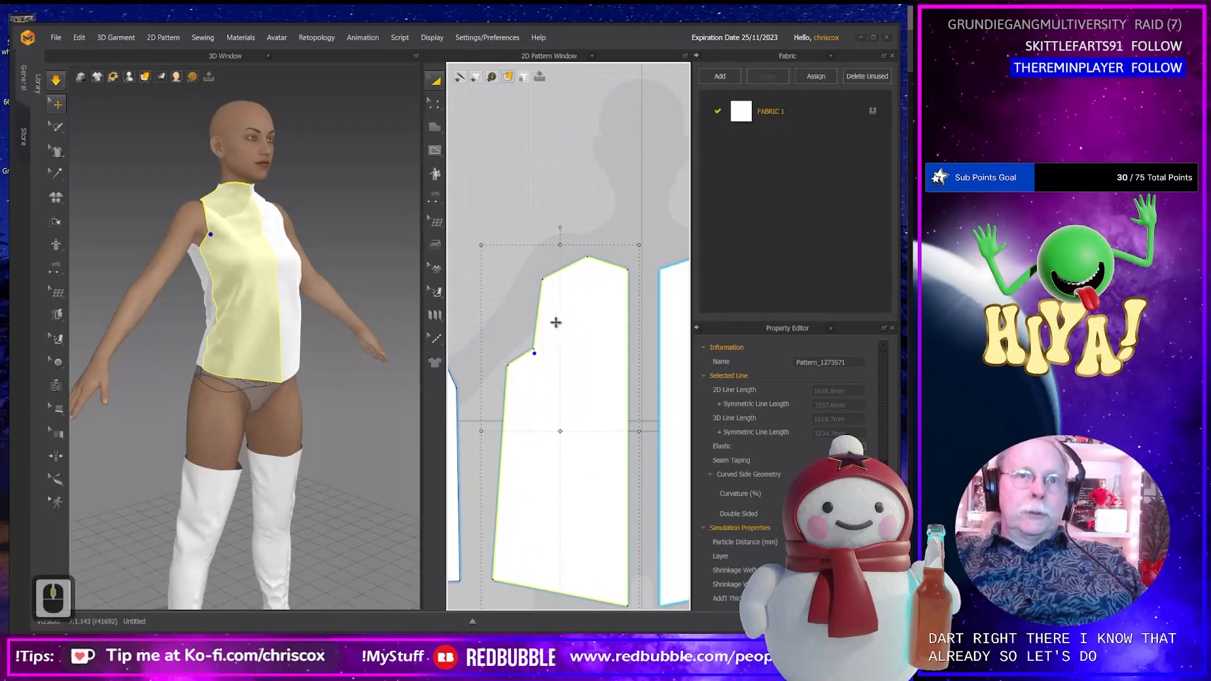
{"action": "left_click", "coordinate": [554, 357]}
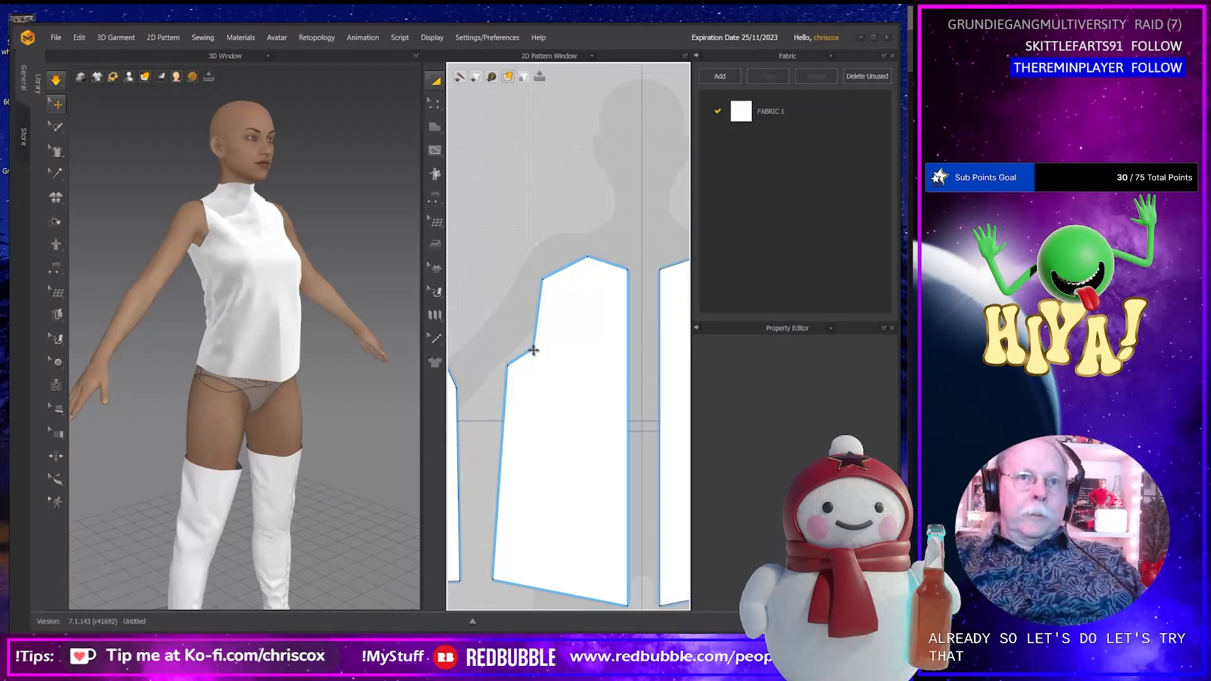
{"action": "mouse_move", "coordinate": [574, 369]}
{"action": "middle_mouse_down"}
{"action": "mouse_move", "coordinate": [616, 373]}
{"action": "mouse_move", "coordinate": [581, 371]}
{"action": "middle_mouse_up"}
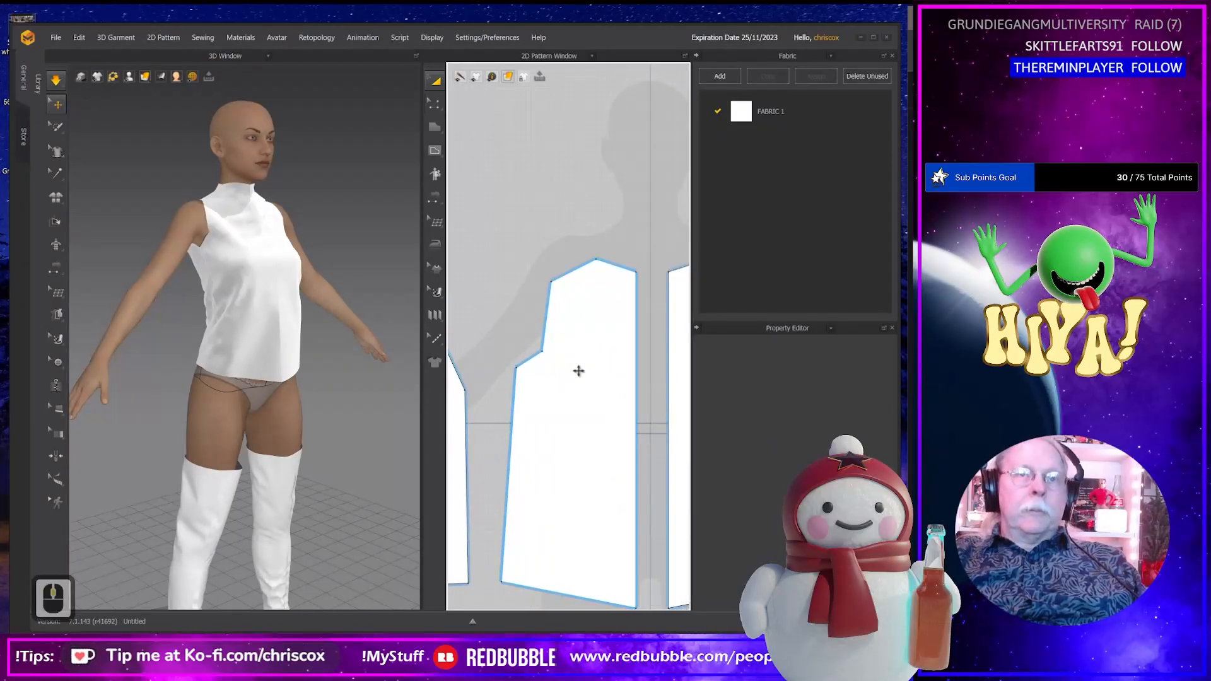
{"action": "scroll", "coordinate": [578, 371], "scroll_direction": "down", "scroll_amount": 4}
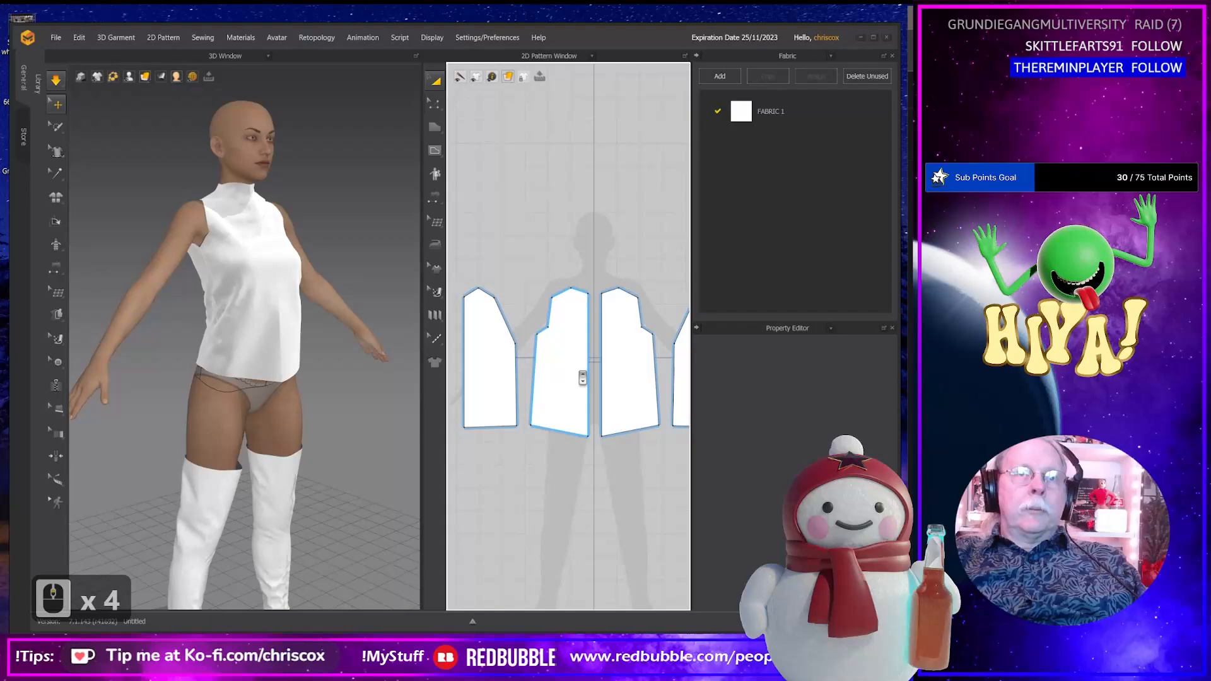
{"action": "left_click", "coordinate": [248, 261]}
{"action": "scroll", "coordinate": [560, 380], "scroll_direction": "down", "scroll_amount": 4}
{"action": "scroll", "coordinate": [565, 382], "scroll_direction": "up", "scroll_amount": 6}
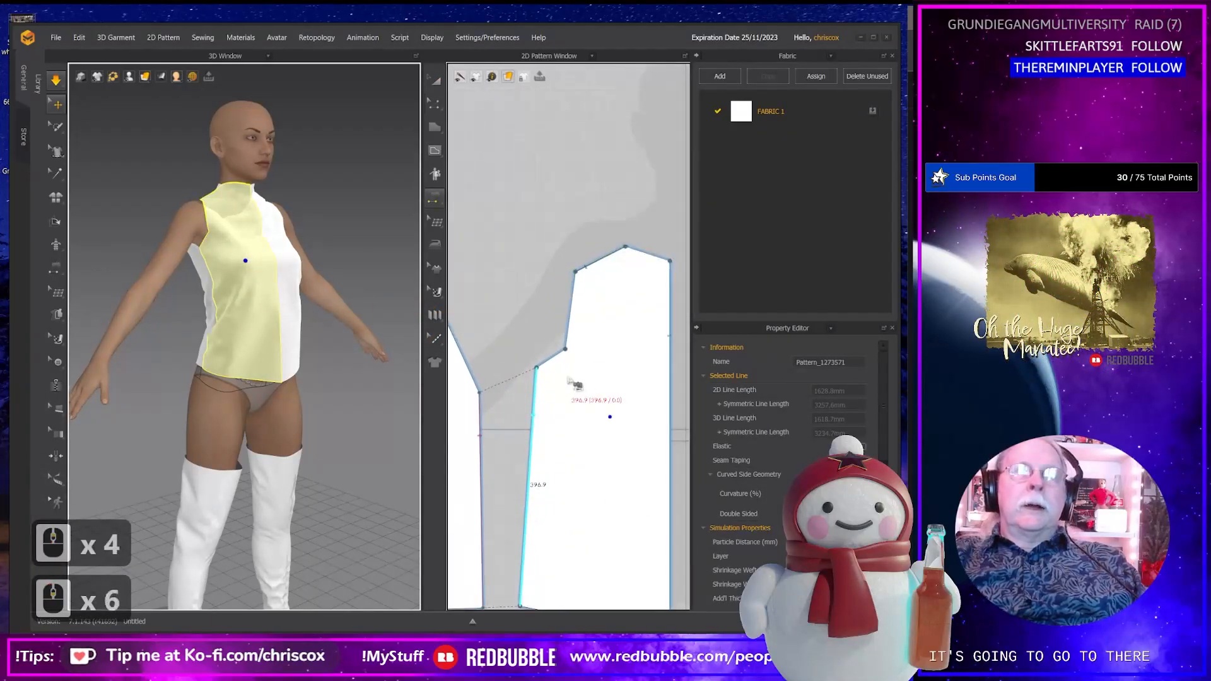
{"action": "middle_click_drag", "start_coordinate": [572, 366], "coordinate": [528, 373], "text": "shift"}
{"action": "left_click", "coordinate": [528, 358]}
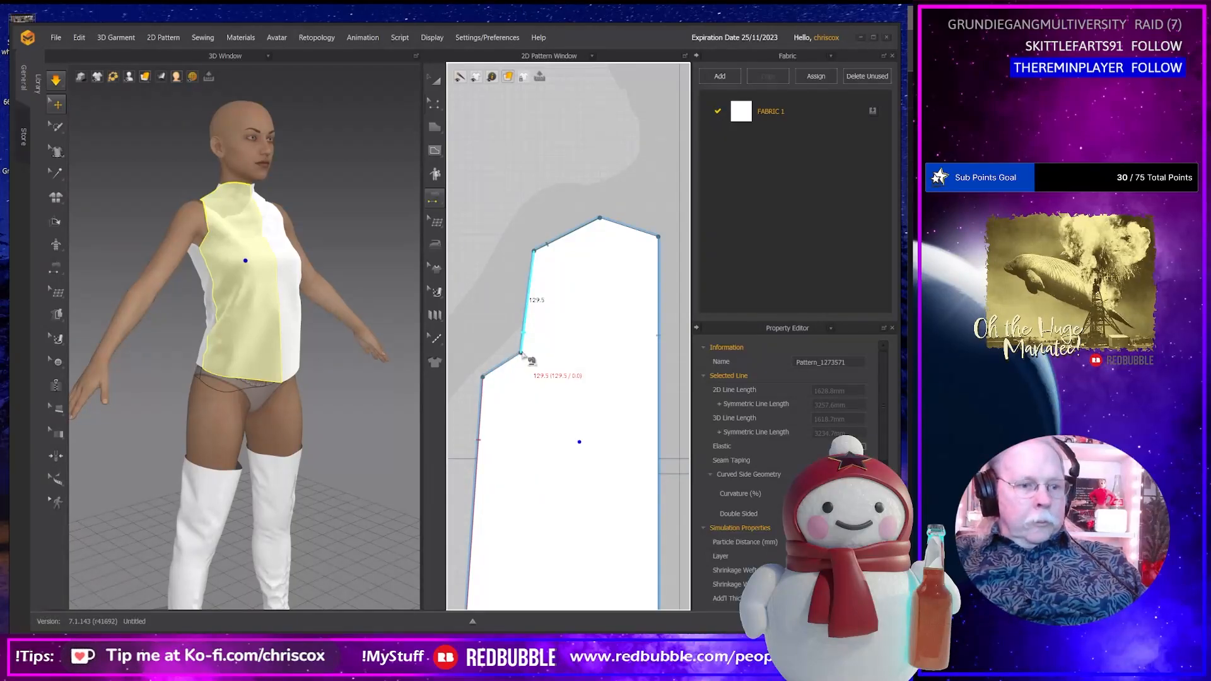
{"action": "left_click", "coordinate": [526, 361]}
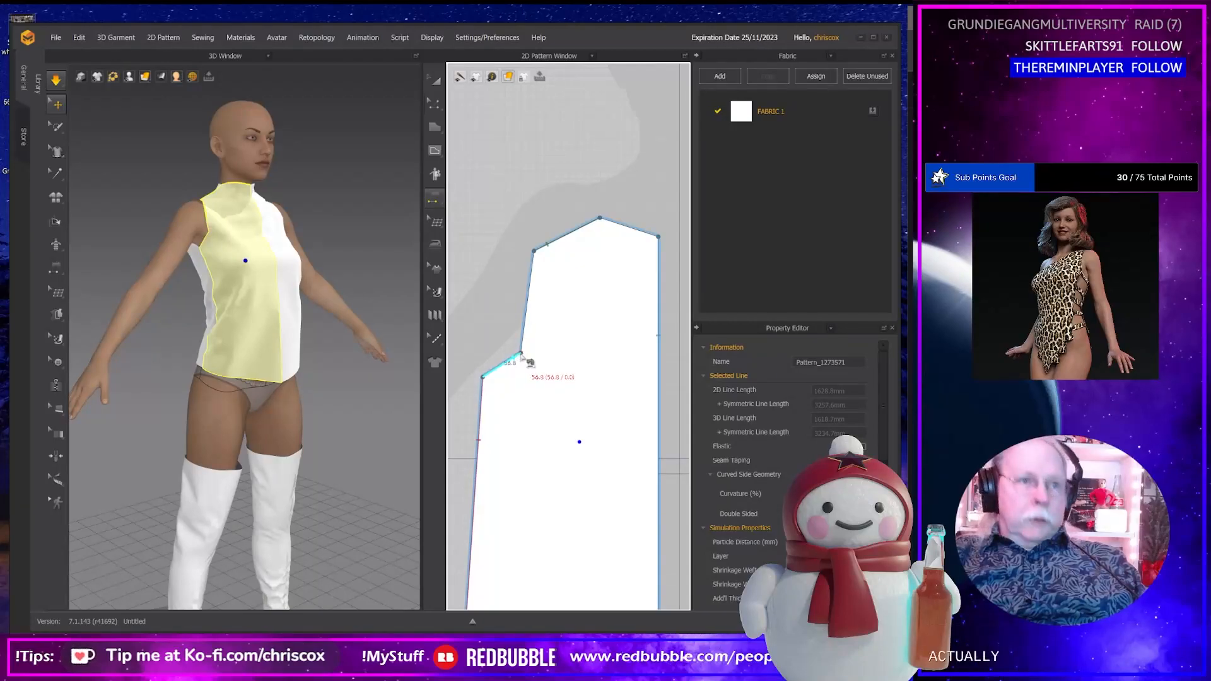
{"action": "right_click", "coordinate": [523, 357]}
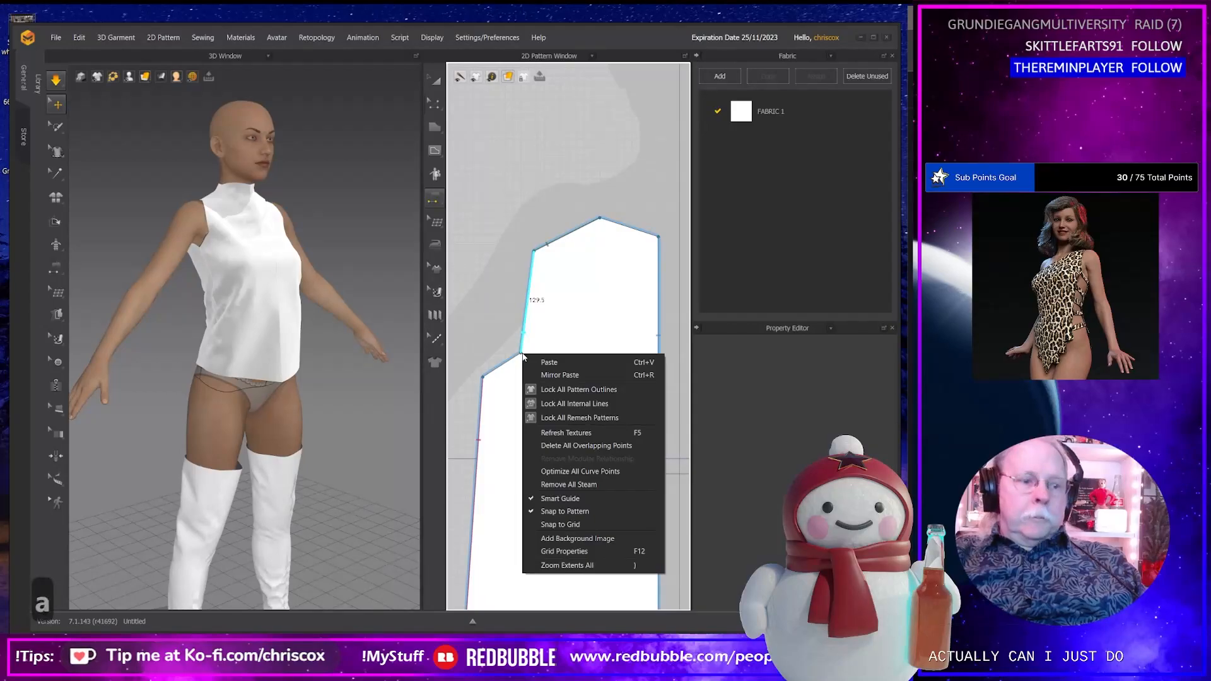
{"action": "left_click", "coordinate": [490, 340]}
Add a dart at the front piece's underarm corner with 20 mm total width and 10 mm arm width, lengthened past 100 mm.
{"action": "key", "text": "z"}
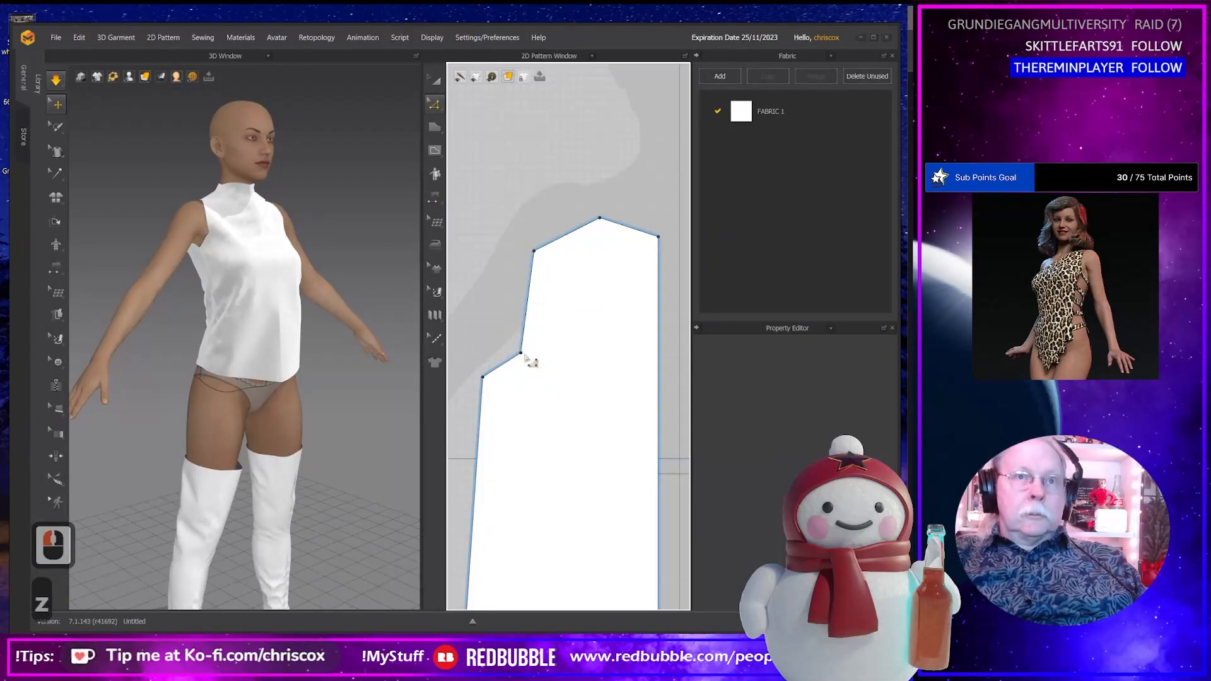
{"action": "left_click", "coordinate": [520, 354]}
{"action": "right_click", "coordinate": [521, 354]}
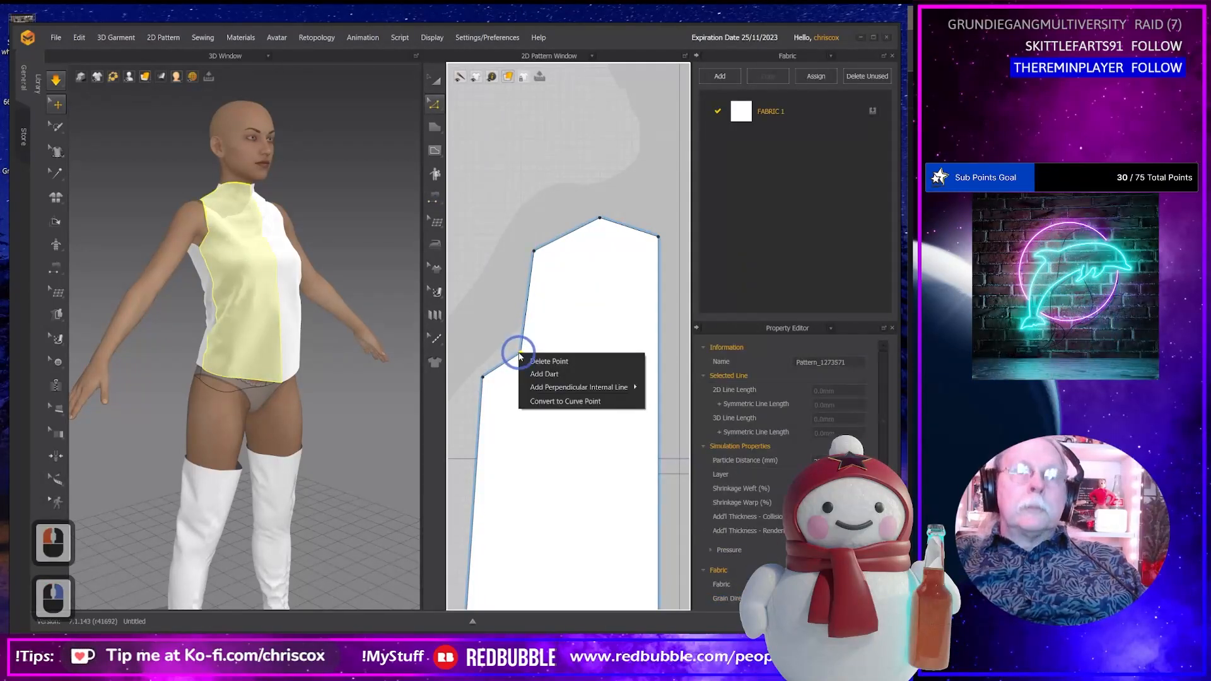
{"action": "left_click", "coordinate": [558, 376]}
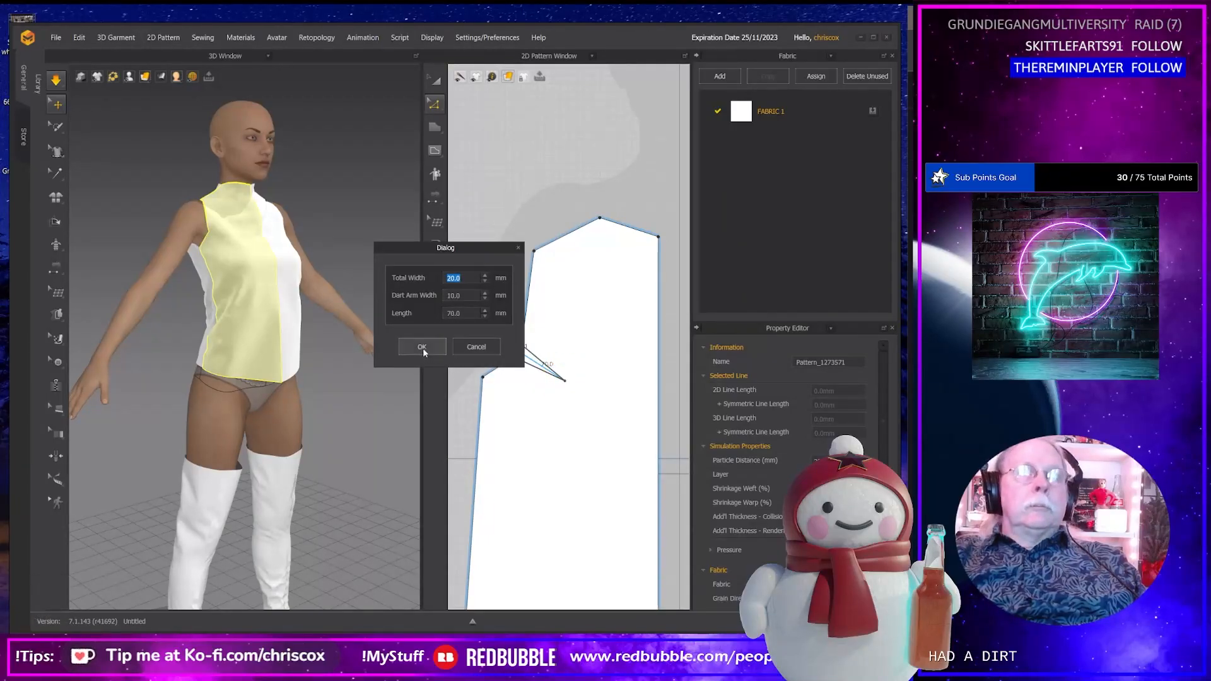
{"action": "left_click_drag", "start_coordinate": [462, 247], "coordinate": [443, 184]}
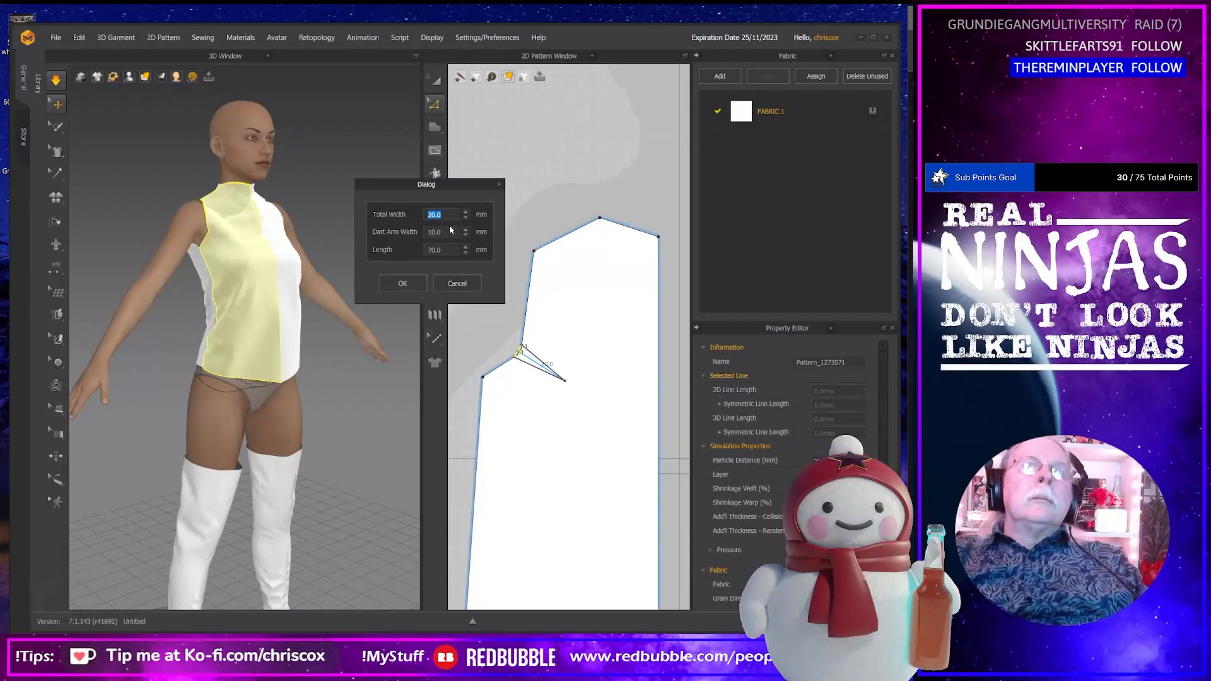
{"action": "left_click", "coordinate": [466, 247]}
{"action": "left_click", "coordinate": [466, 248]}
{"action": "left_click", "coordinate": [466, 248]}
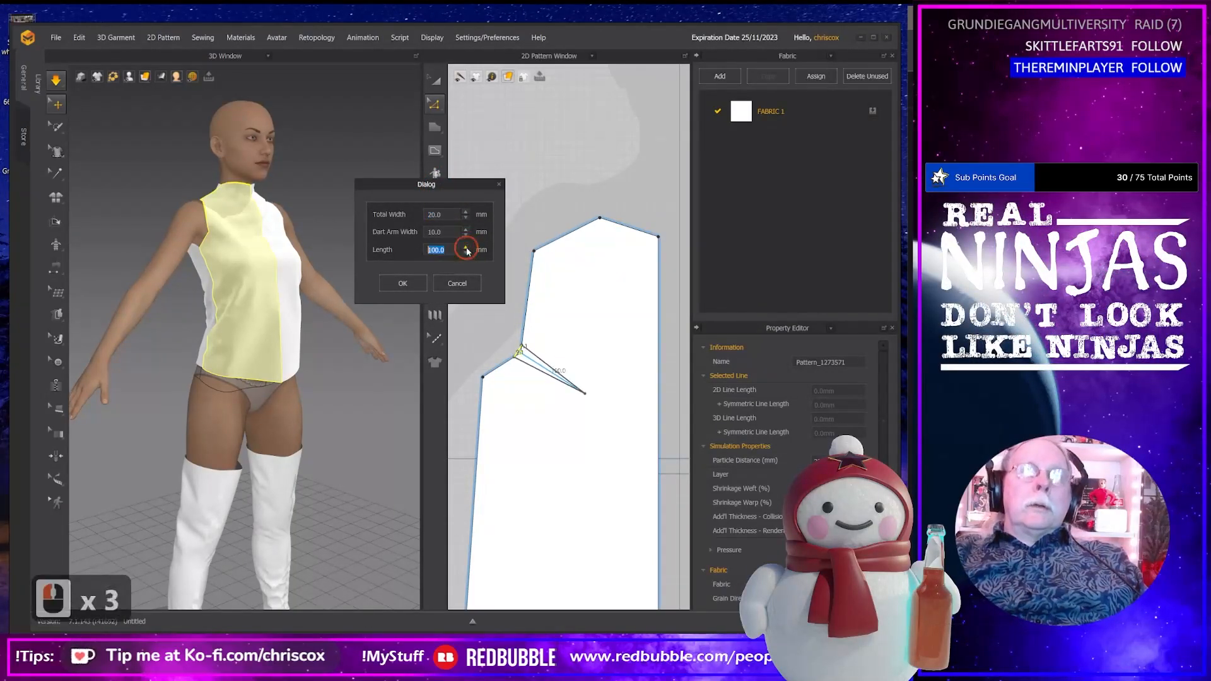
{"action": "left_click", "coordinate": [413, 285]}
Move the front dart's tip down and towards the side seam, and simulate the tunic to see its fit.
{"action": "right_click_drag", "start_coordinate": [369, 297], "coordinate": [410, 313]}
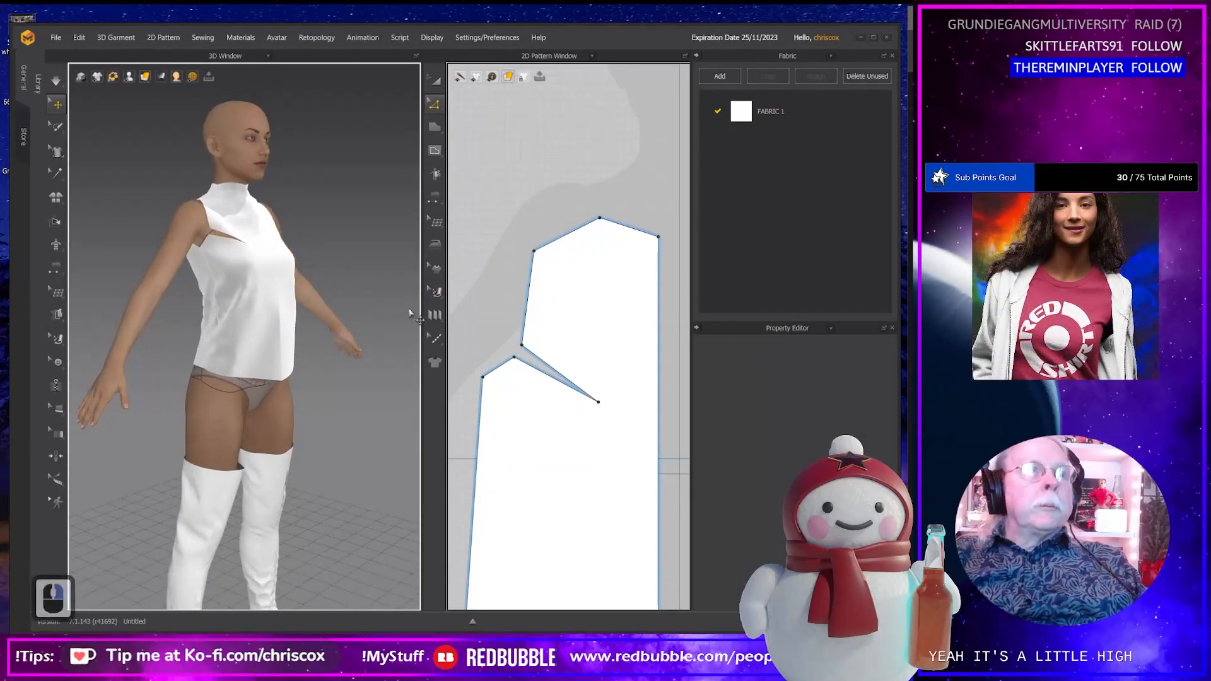
{"action": "left_click", "coordinate": [598, 402]}
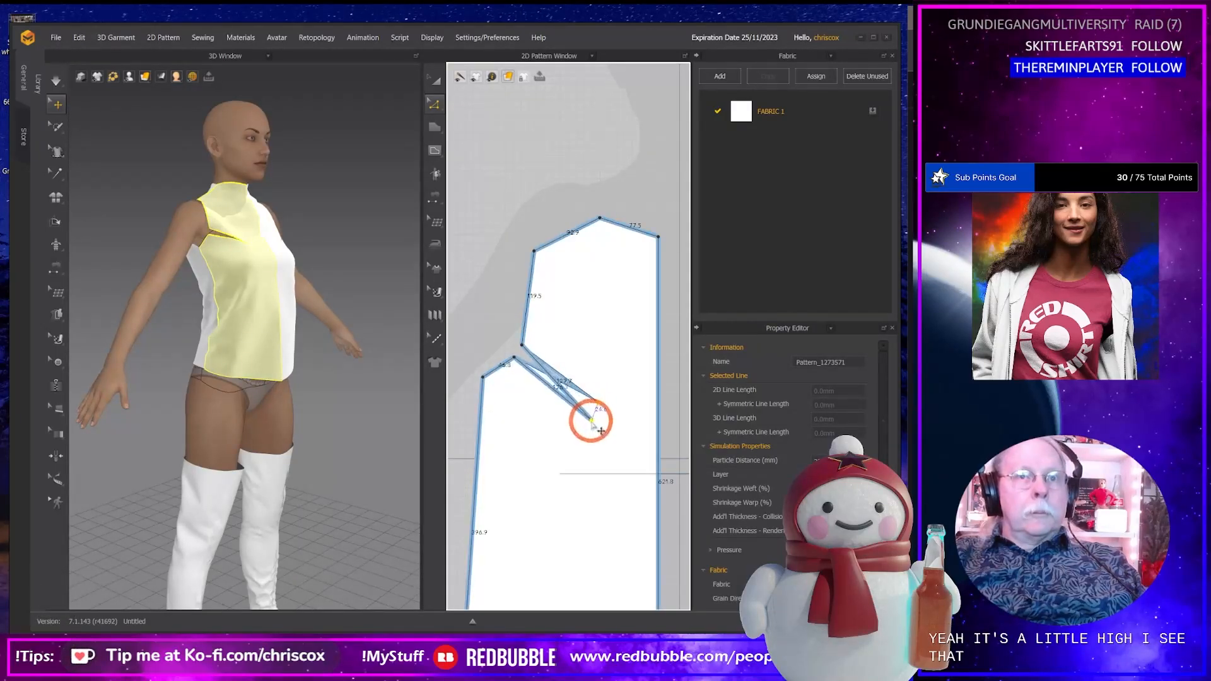
{"action": "right_click_drag", "start_coordinate": [379, 390], "coordinate": [315, 386]}
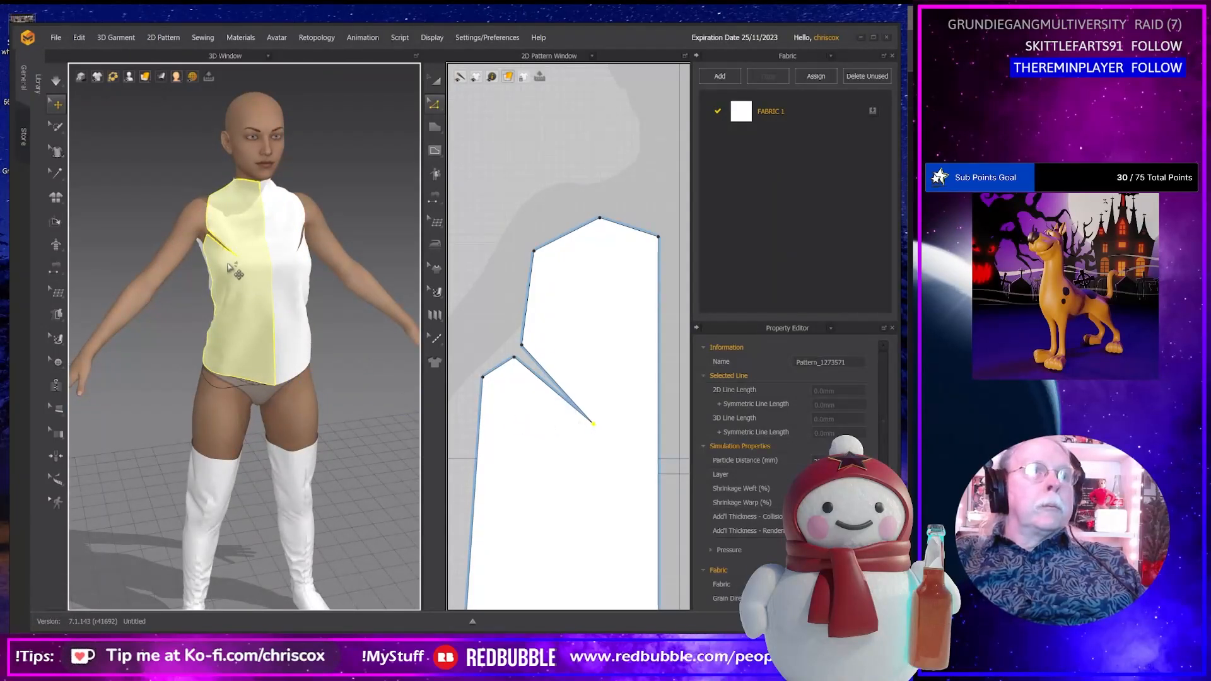
{"action": "left_click", "coordinate": [232, 268]}
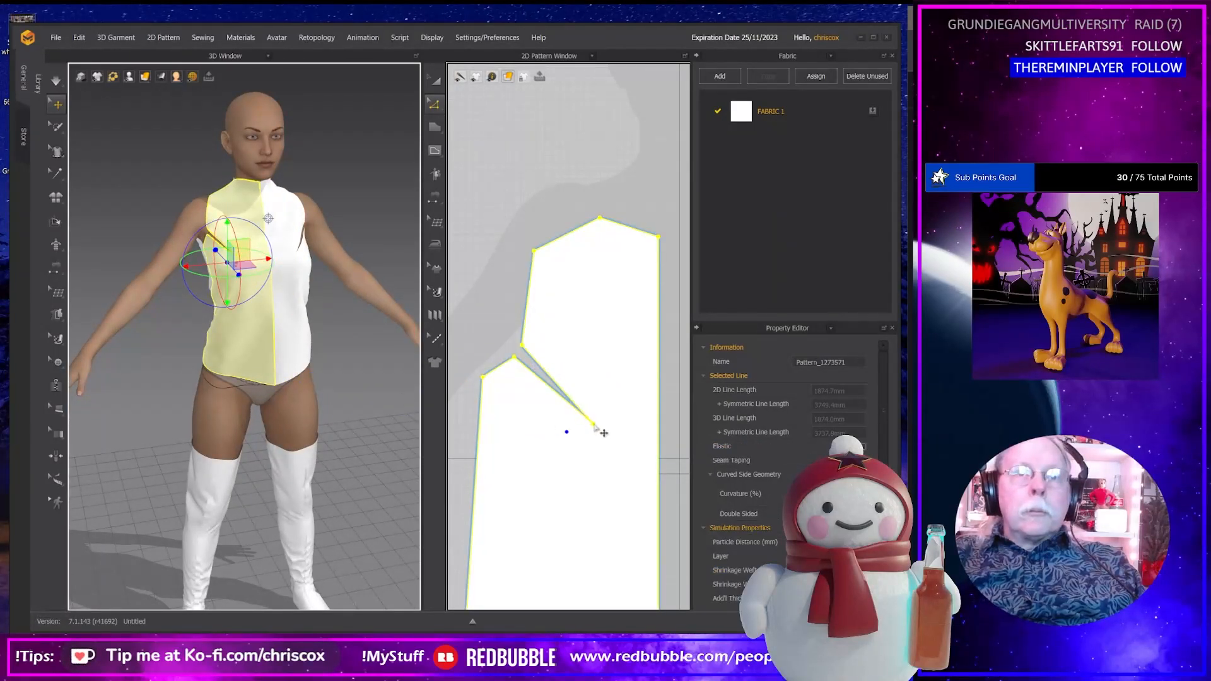
{"action": "left_click_drag", "start_coordinate": [594, 426], "coordinate": [577, 432]}
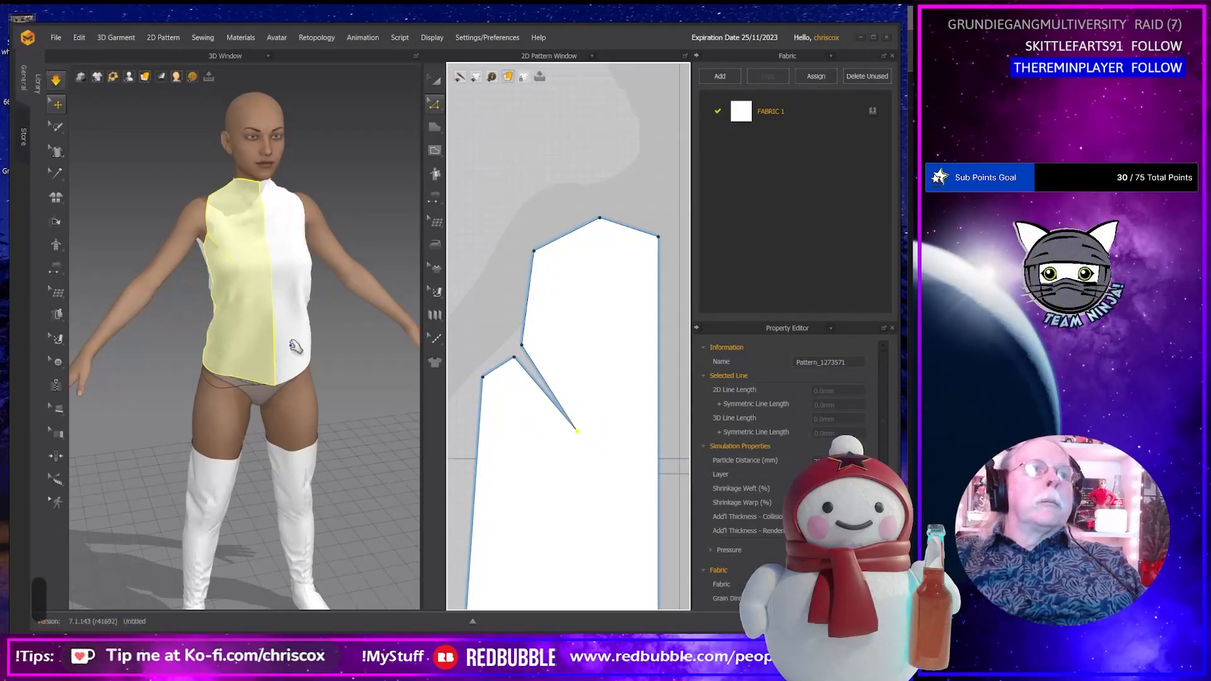
{"action": "right_click_drag", "start_coordinate": [294, 347], "coordinate": [325, 328]}
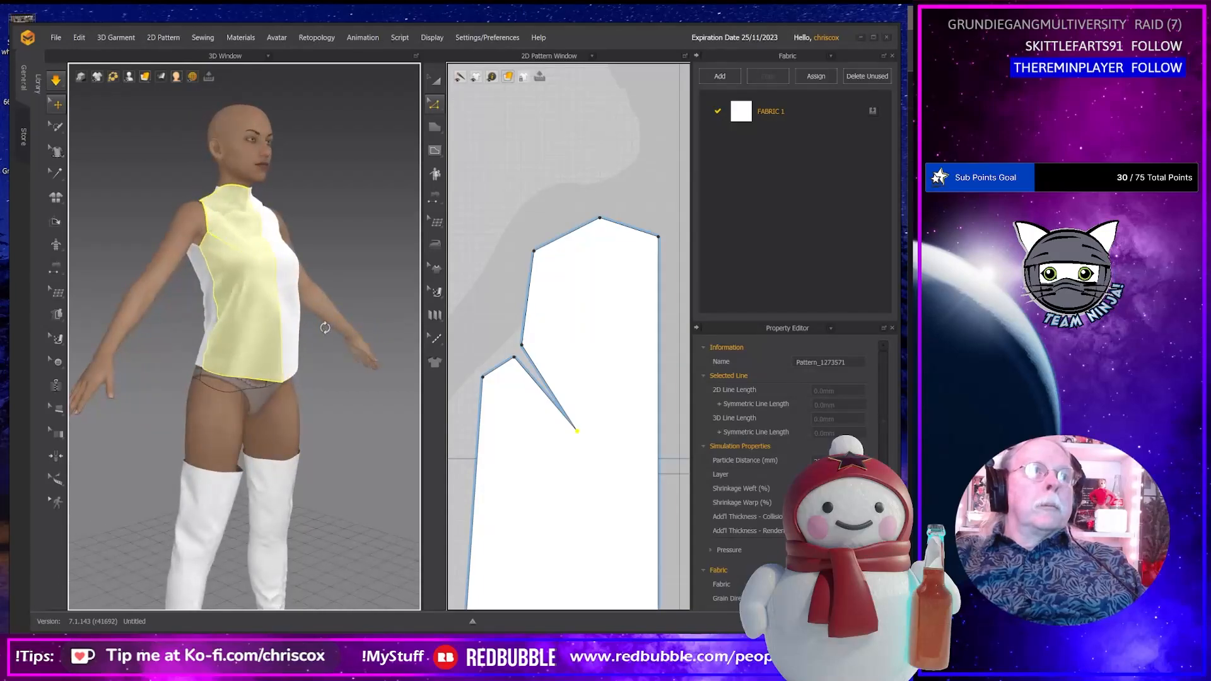
Move the short armhole edge below the dart outward to widen the dart opening, and simulate the tunic.
{"action": "left_click", "coordinate": [497, 368]}
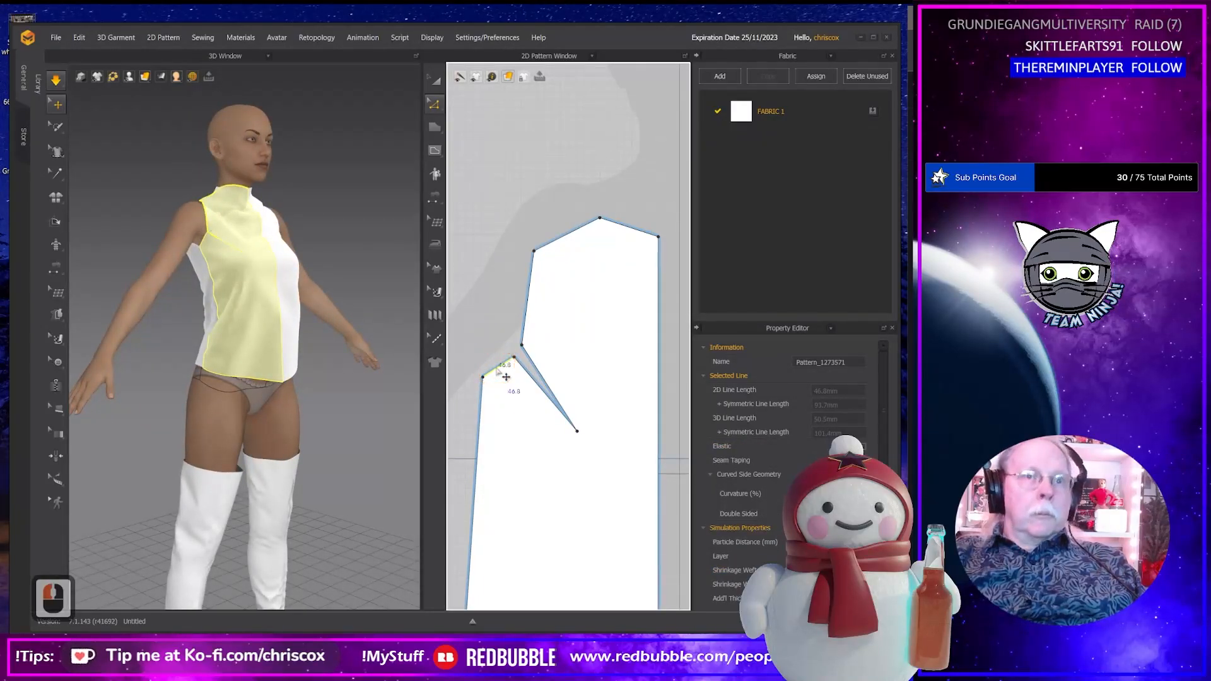
{"action": "scroll", "coordinate": [498, 371], "scroll_direction": "up", "scroll_amount": 3}
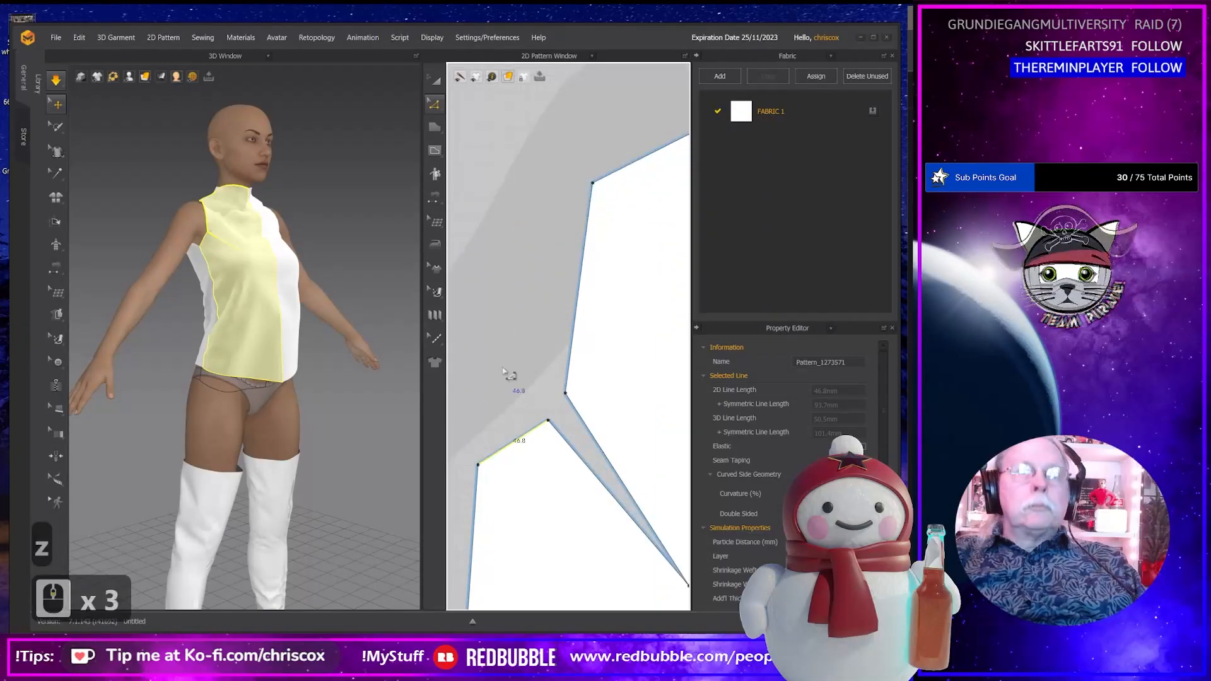
{"action": "scroll", "coordinate": [500, 373], "scroll_direction": "down", "scroll_amount": 6}
{"action": "middle_click_drag", "start_coordinate": [501, 372], "coordinate": [546, 358], "text": "shift"}
{"action": "scroll", "coordinate": [554, 362], "scroll_direction": "up", "scroll_amount": 3}
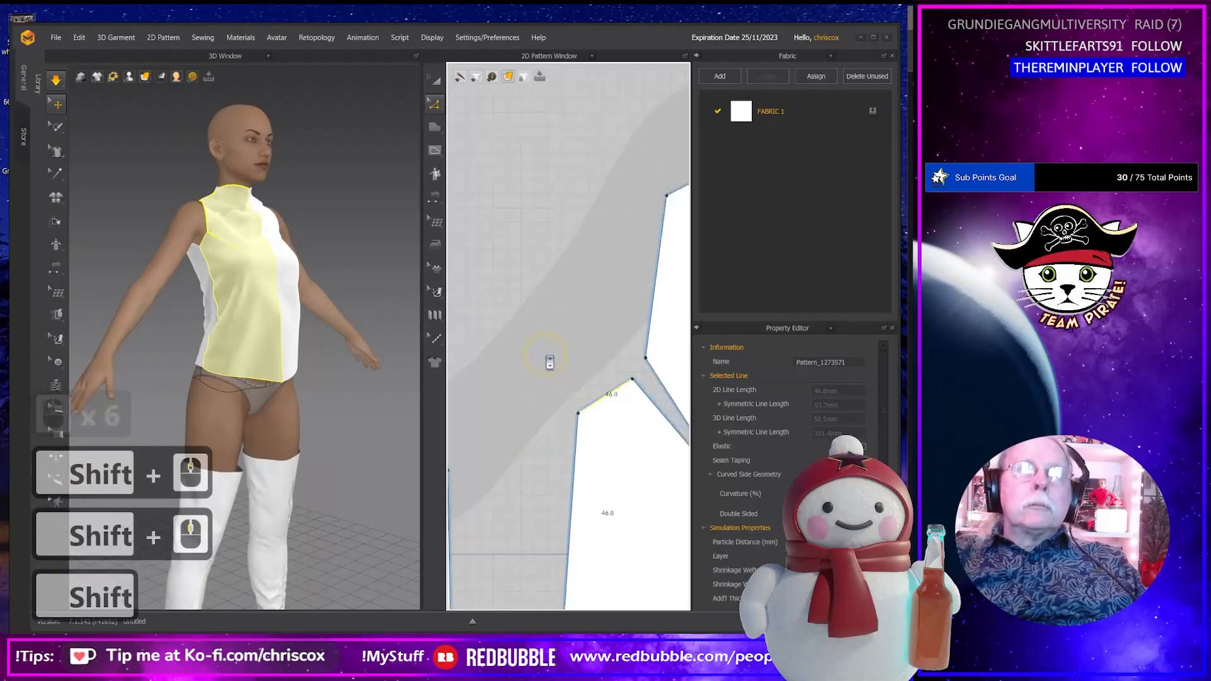
{"action": "left_click_drag", "start_coordinate": [581, 409], "coordinate": [567, 418]}
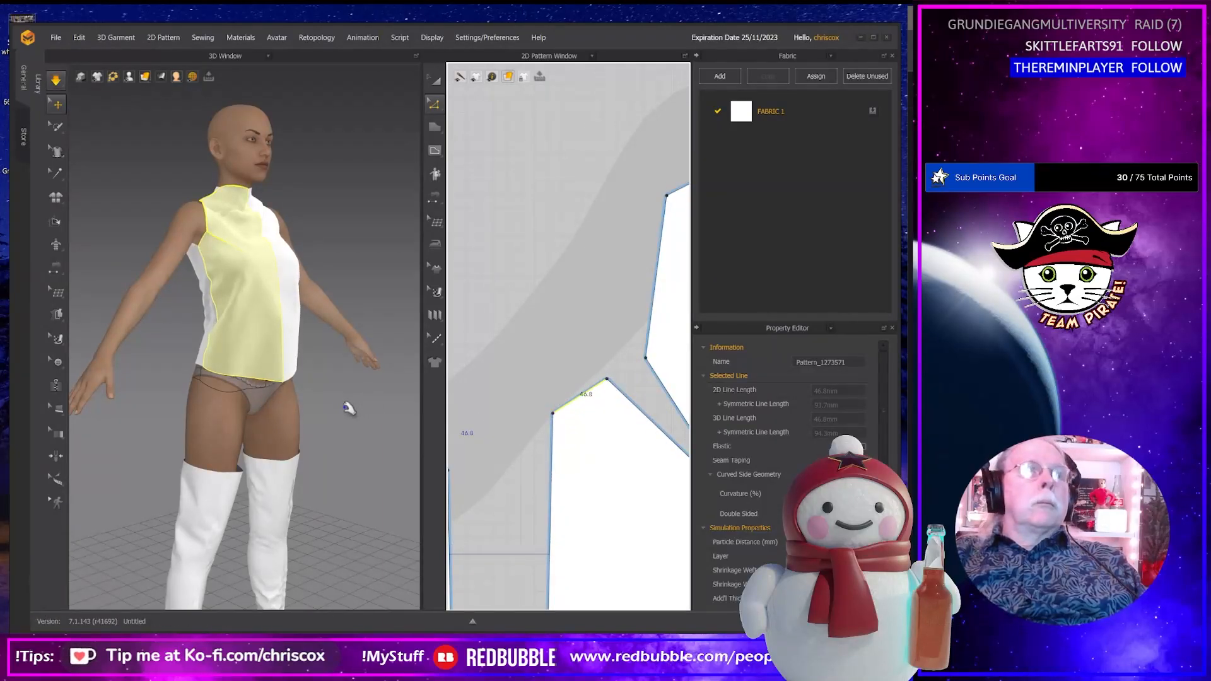
{"action": "right_click_drag", "start_coordinate": [349, 409], "coordinate": [250, 346]}
Shift the widened dart's tip slightly lower and closer to the side seam on the front piece.
{"action": "middle_click_drag", "start_coordinate": [601, 456], "coordinate": [495, 356]}
{"action": "left_click", "coordinate": [632, 408]}
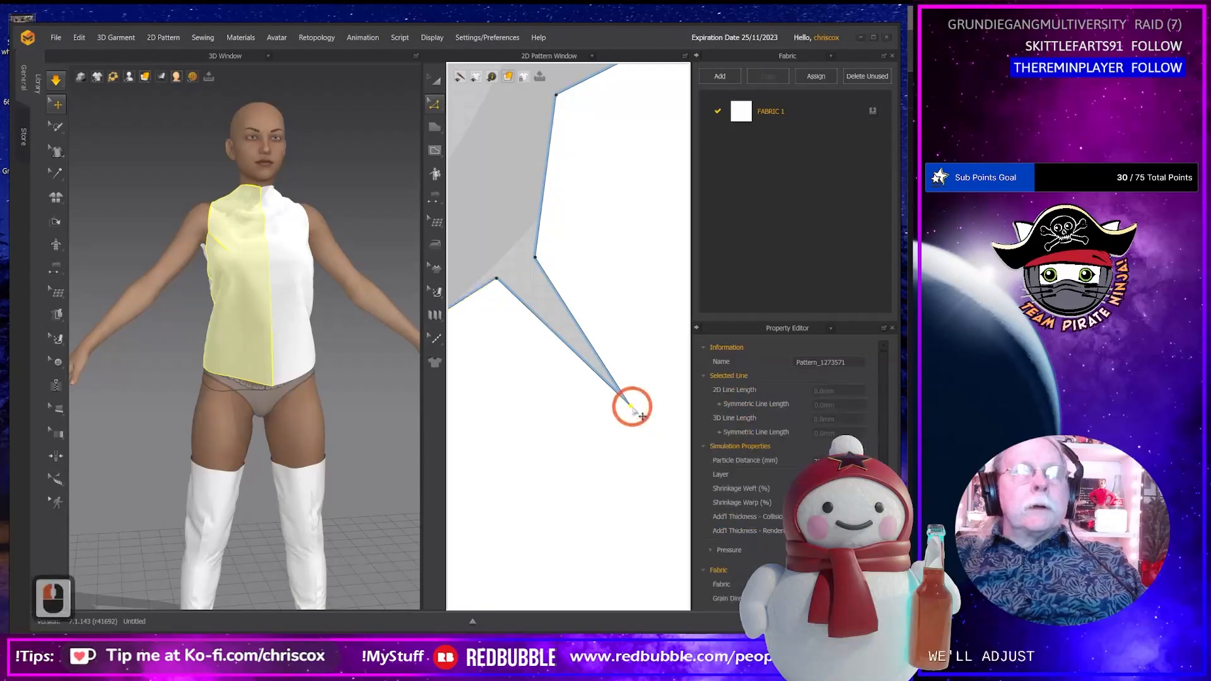
{"action": "left_click_drag", "start_coordinate": [632, 408], "coordinate": [611, 415]}
Simulate the tunic with the adjusted dart, tug the front piece at the bust, and check the fit from the side.
{"action": "scroll", "coordinate": [227, 271], "scroll_direction": "up", "scroll_amount": 15}
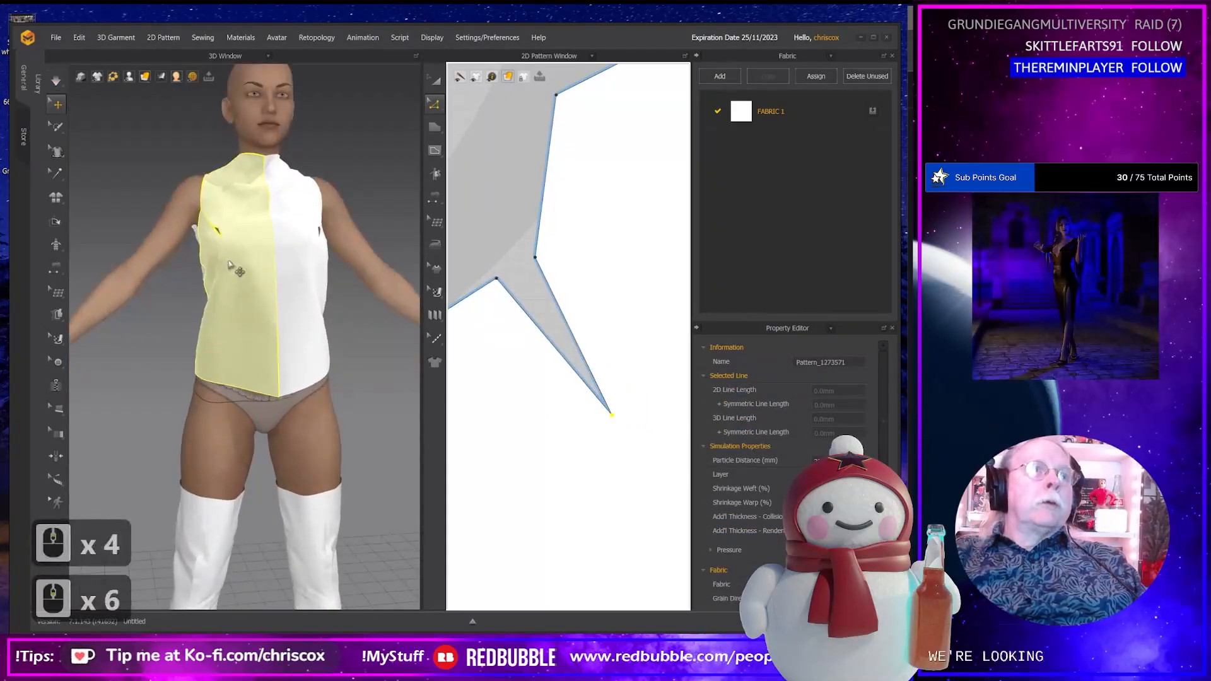
{"action": "left_click", "coordinate": [310, 421]}
{"action": "left_click", "coordinate": [264, 294]}
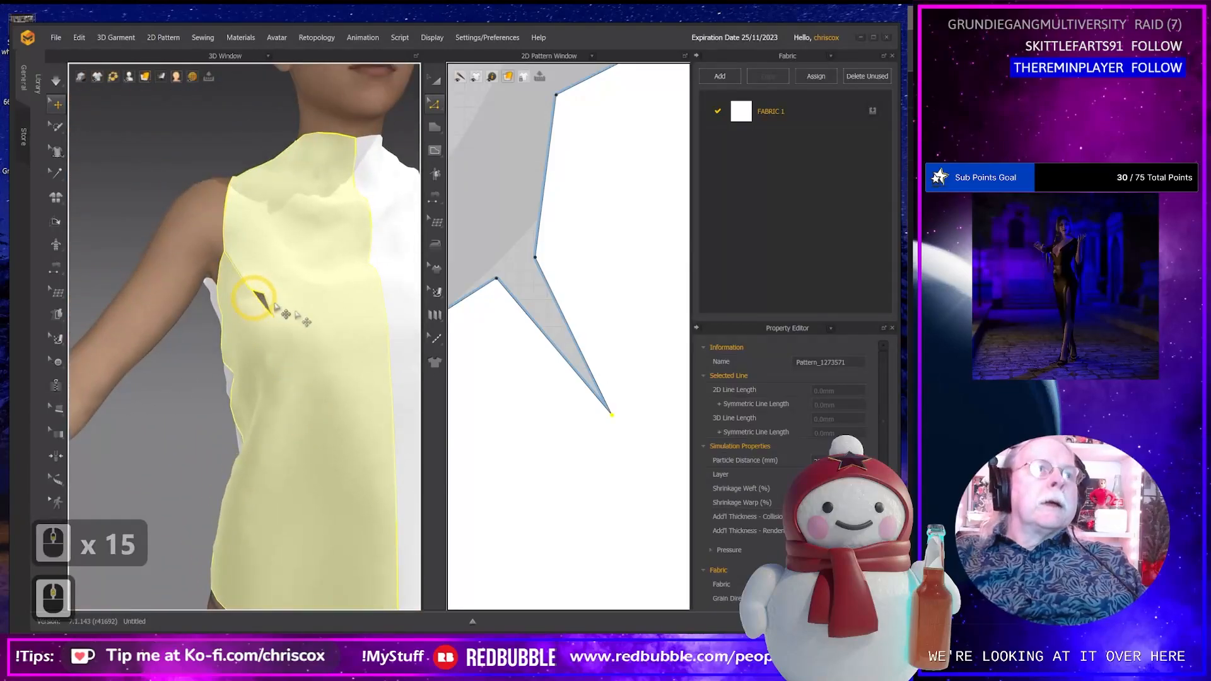
{"action": "left_click", "coordinate": [279, 329]}
{"action": "right_click_drag", "start_coordinate": [279, 328], "coordinate": [344, 390]}
{"action": "scroll", "coordinate": [316, 379], "scroll_direction": "down", "scroll_amount": 8}
{"action": "scroll", "coordinate": [308, 435], "scroll_direction": "down", "scroll_amount": 4}
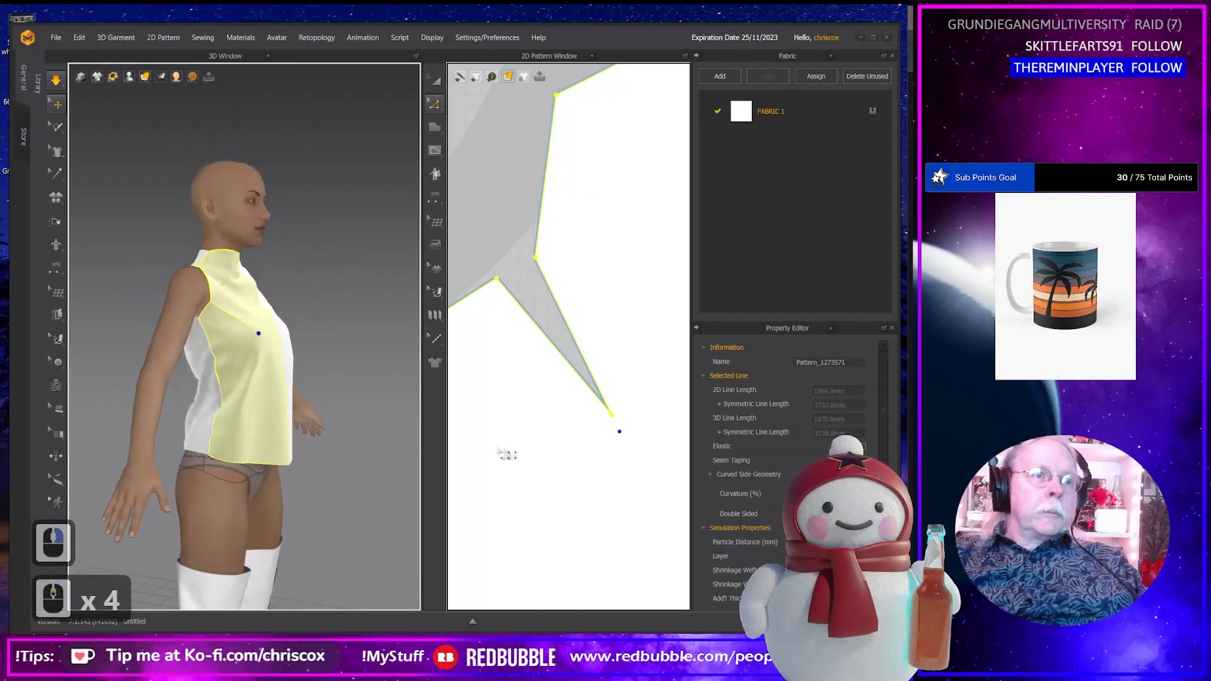
Shift the short armhole edge below the front dart slightly outward until the side seam runs vertical above the hem corner.
{"action": "scroll", "coordinate": [565, 379], "scroll_direction": "up", "scroll_amount": 5}
{"action": "middle_click_drag", "start_coordinate": [579, 333], "coordinate": [589, 296]}
{"action": "middle_click_drag", "start_coordinate": [536, 404], "coordinate": [570, 373]}
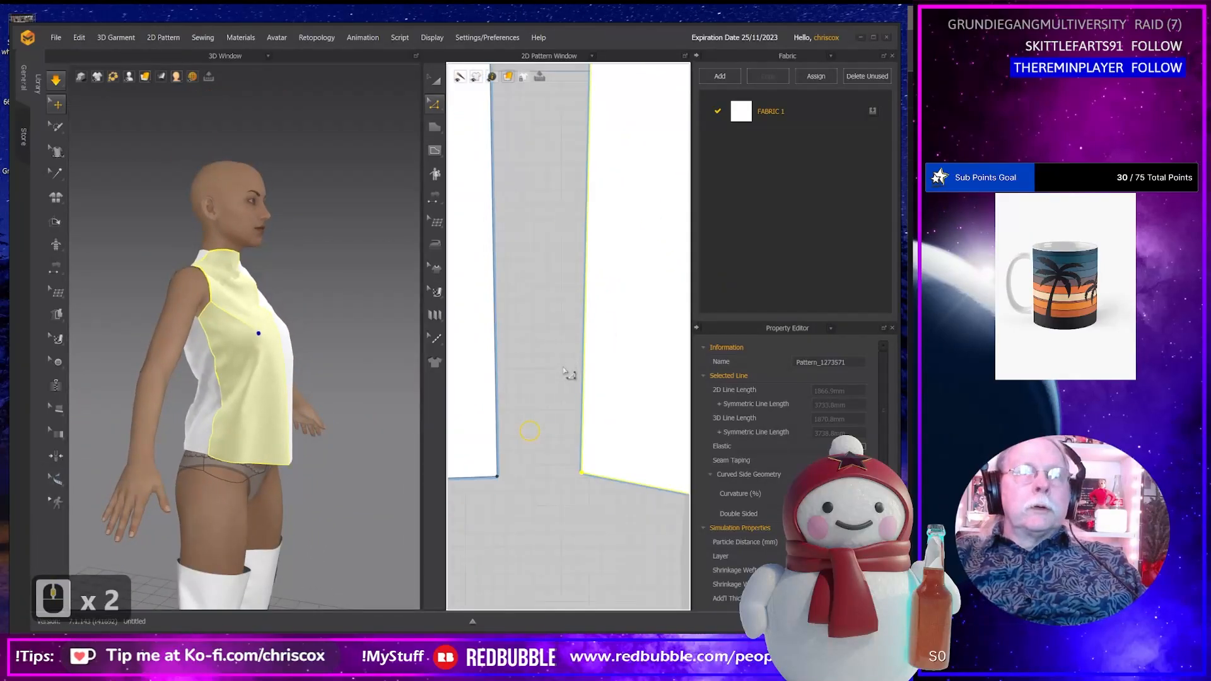
{"action": "scroll", "coordinate": [570, 375], "scroll_direction": "up", "scroll_amount": 3}
{"action": "scroll", "coordinate": [570, 375], "scroll_direction": "down", "scroll_amount": 8}
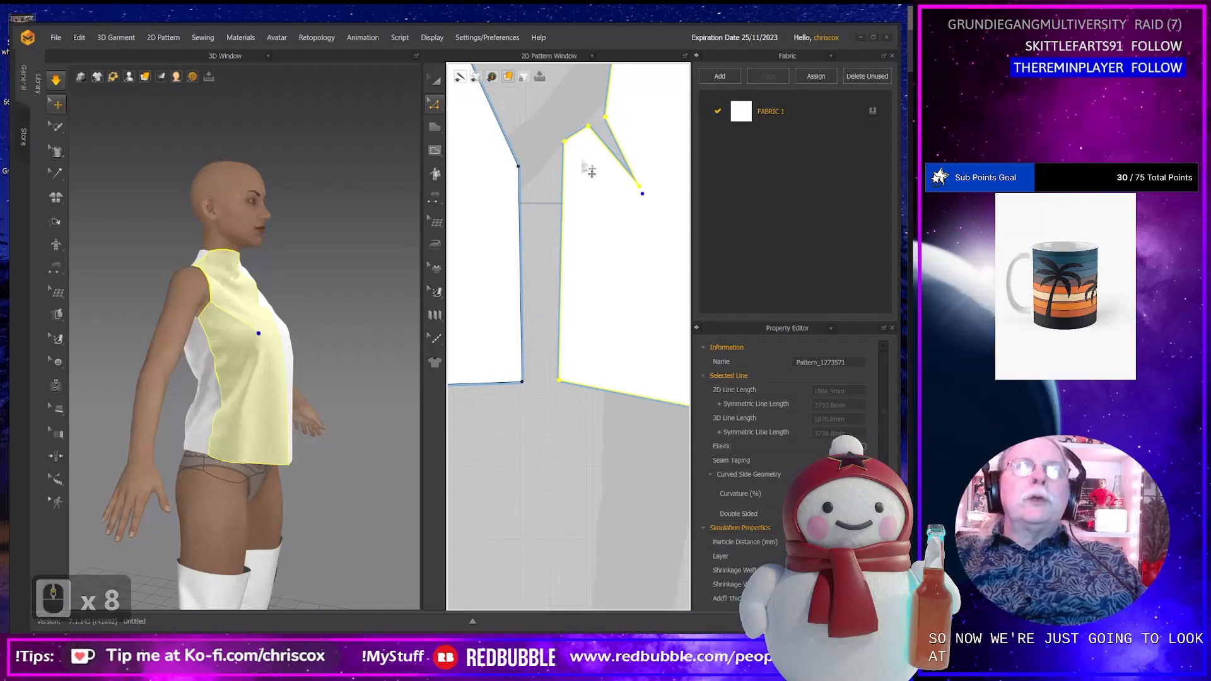
{"action": "scroll", "coordinate": [577, 161], "scroll_direction": "up", "scroll_amount": 1}
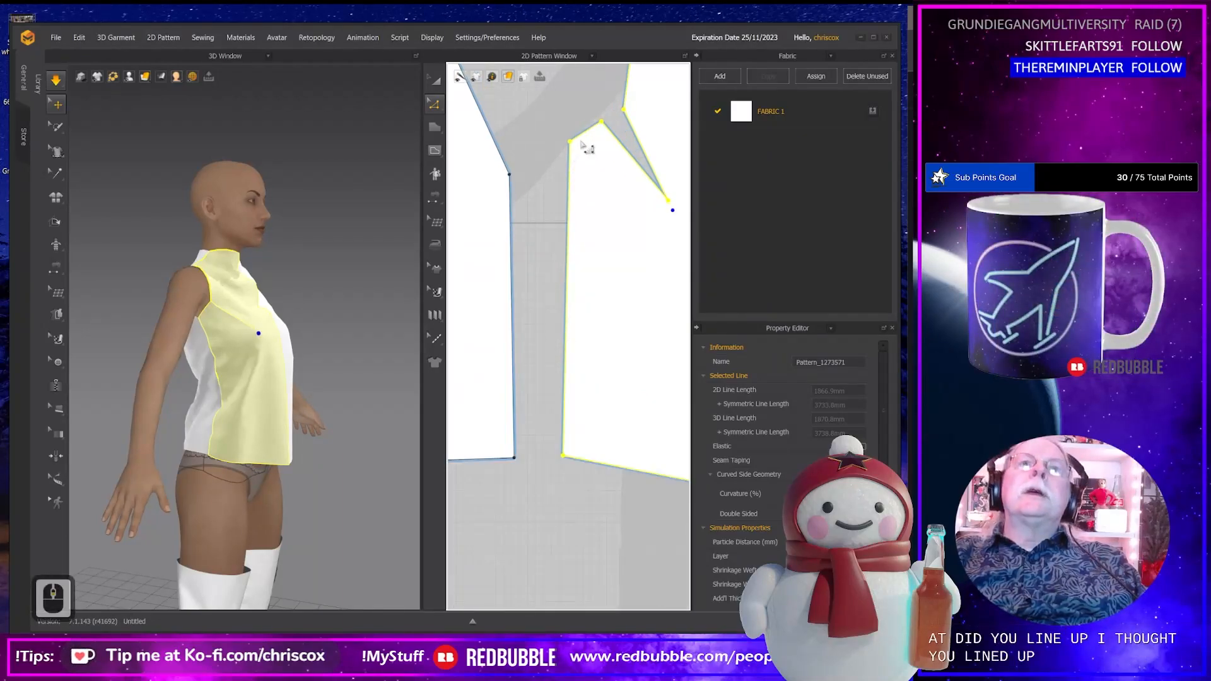
{"action": "left_click_drag", "start_coordinate": [590, 144], "coordinate": [586, 144]}
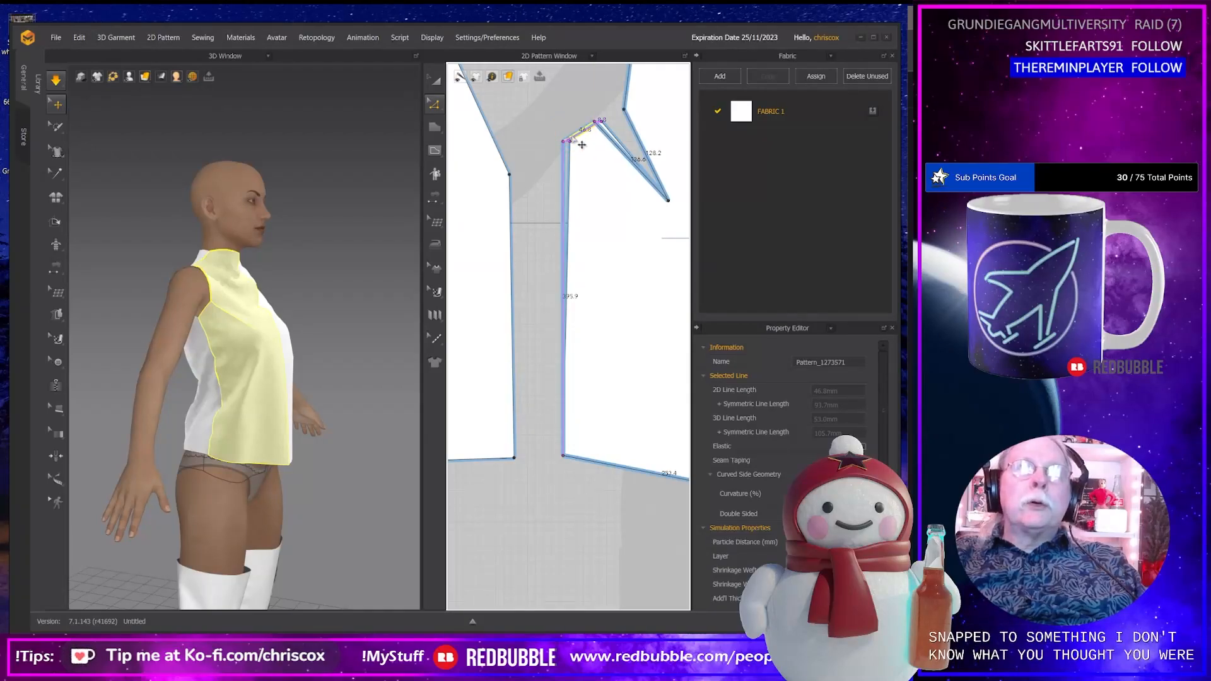
{"action": "left_click", "coordinate": [582, 146]}
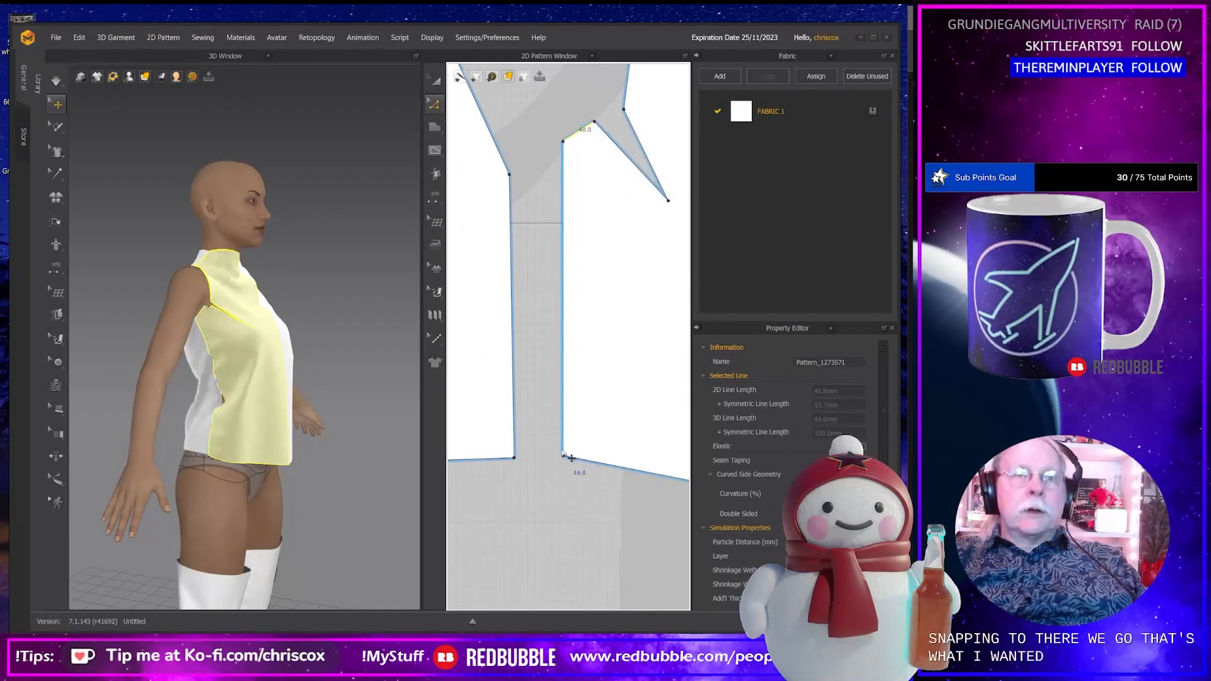
Tug the front and back hems during simulation and check the tunic's fit from the front, back and side.
{"action": "left_click", "coordinate": [227, 466]}
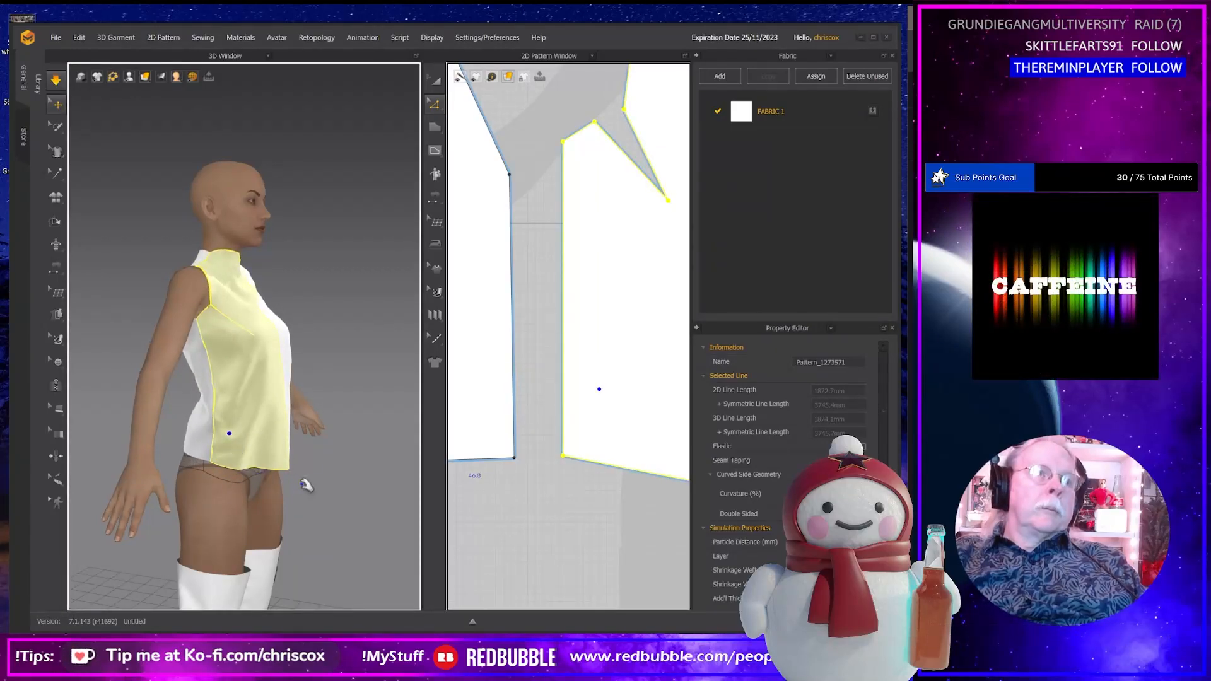
{"action": "right_click_drag", "start_coordinate": [305, 486], "coordinate": [234, 464]}
{"action": "left_click_drag", "start_coordinate": [297, 465], "coordinate": [299, 425]}
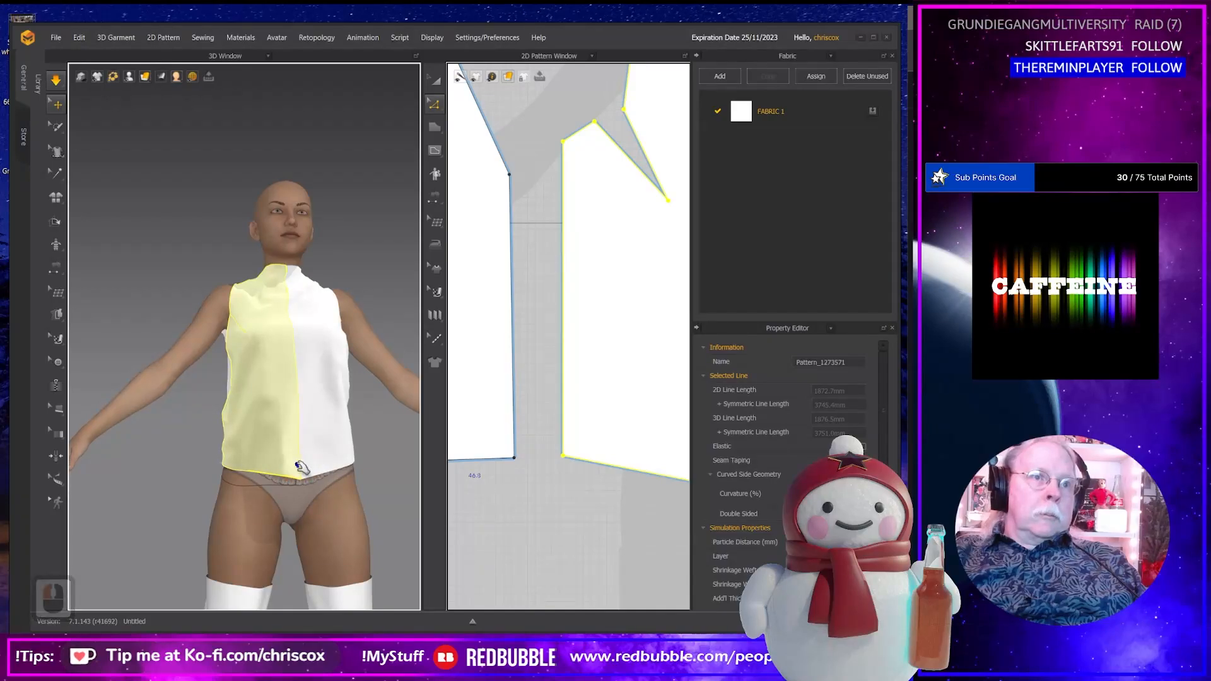
{"action": "right_click_drag", "start_coordinate": [293, 410], "coordinate": [488, 465]}
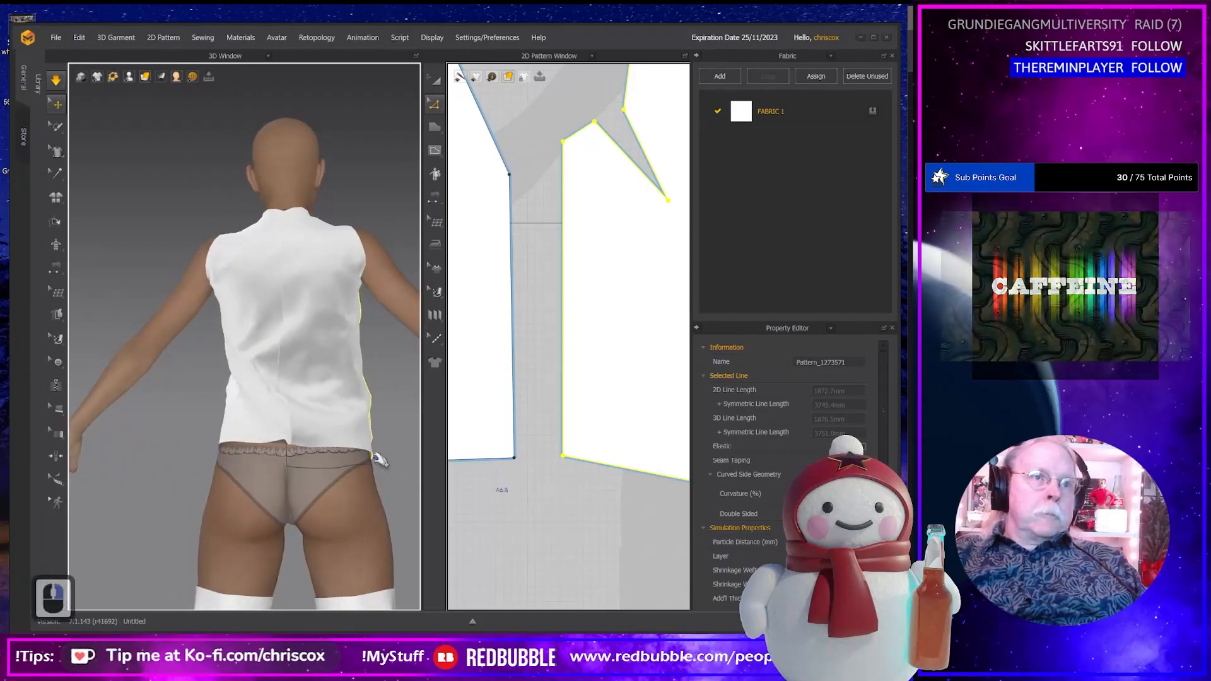
{"action": "left_click", "coordinate": [302, 404]}
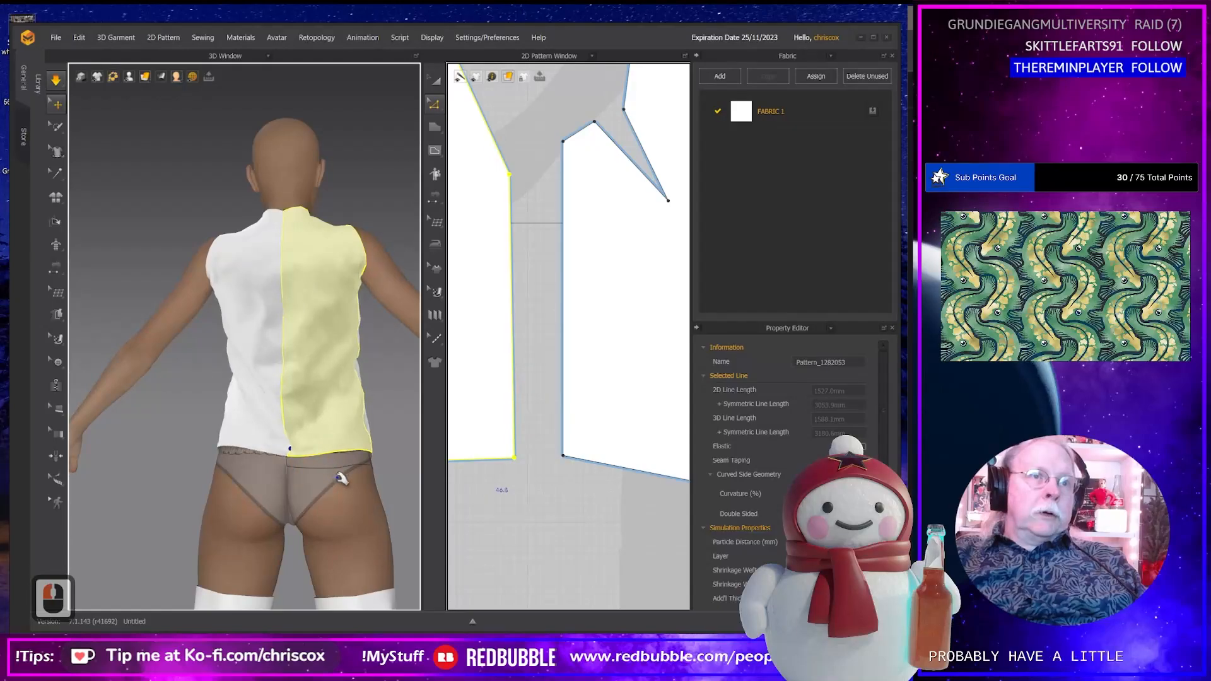
{"action": "right_click_drag", "start_coordinate": [338, 479], "coordinate": [354, 441]}
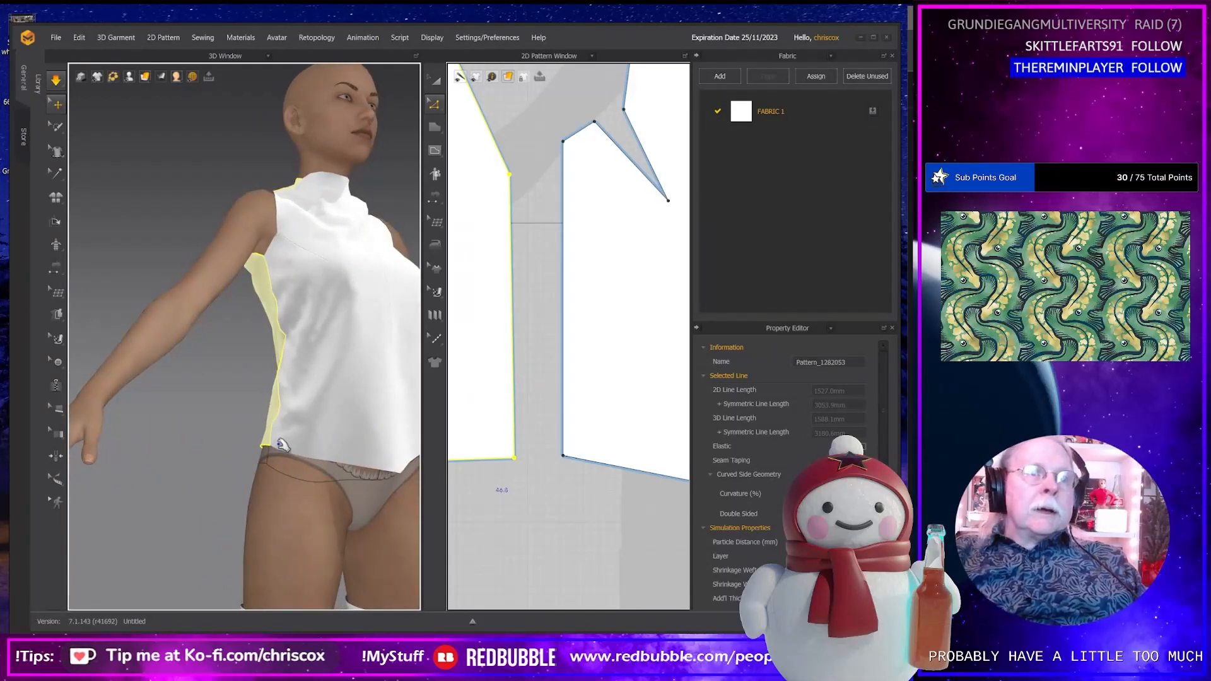
{"action": "middle_click_drag", "start_coordinate": [571, 460], "coordinate": [506, 456]}
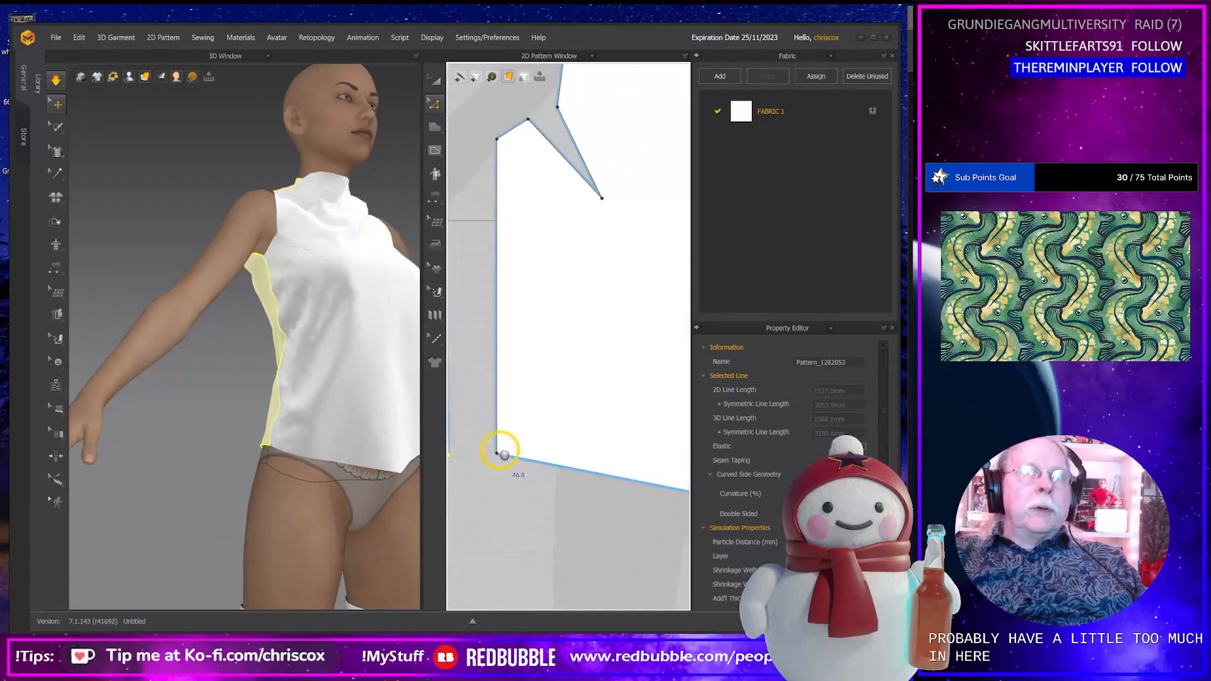
{"action": "right_click_drag", "start_coordinate": [337, 324], "coordinate": [320, 354]}
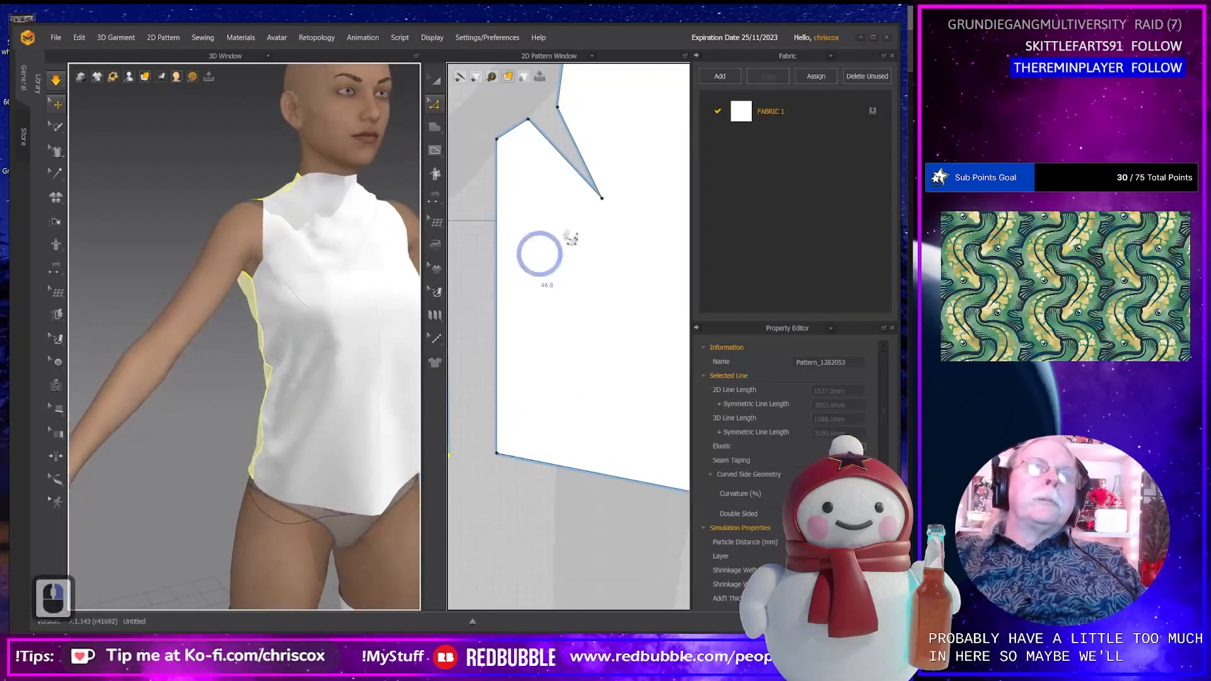
Check the length of the lower dart leg, and nudge the front piece's side seam inward twice to take out excess width.
{"action": "left_click", "coordinate": [563, 155]}
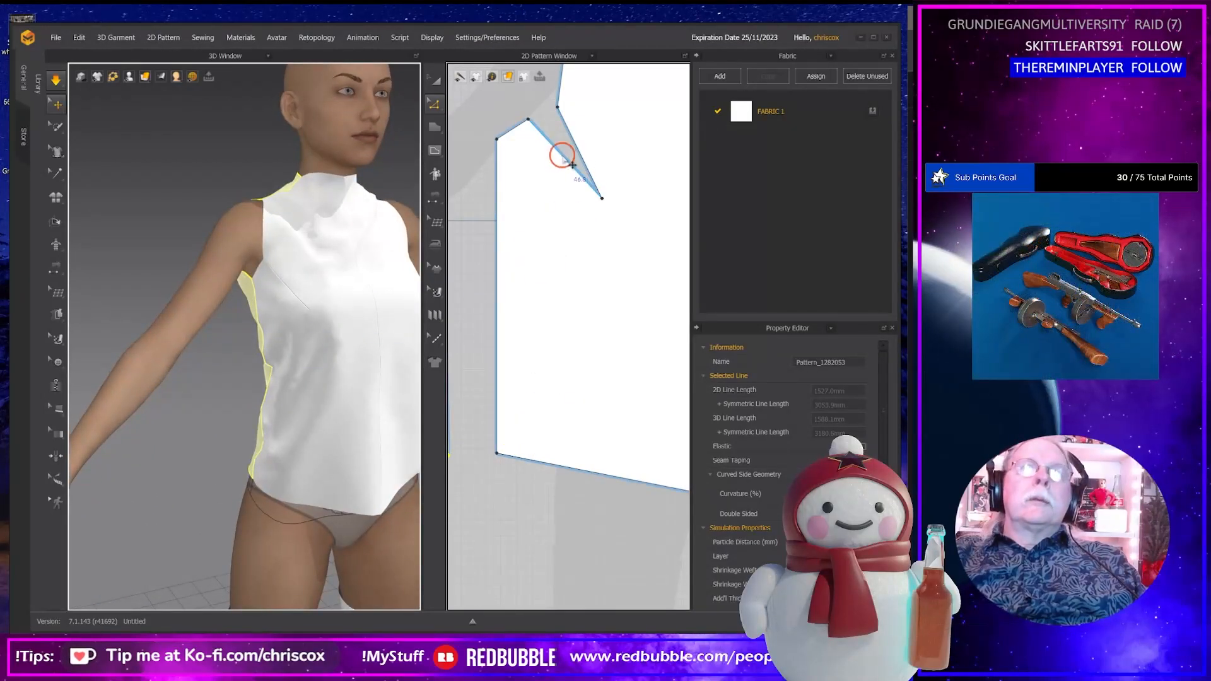
{"action": "left_click", "coordinate": [589, 162], "text": "shift"}
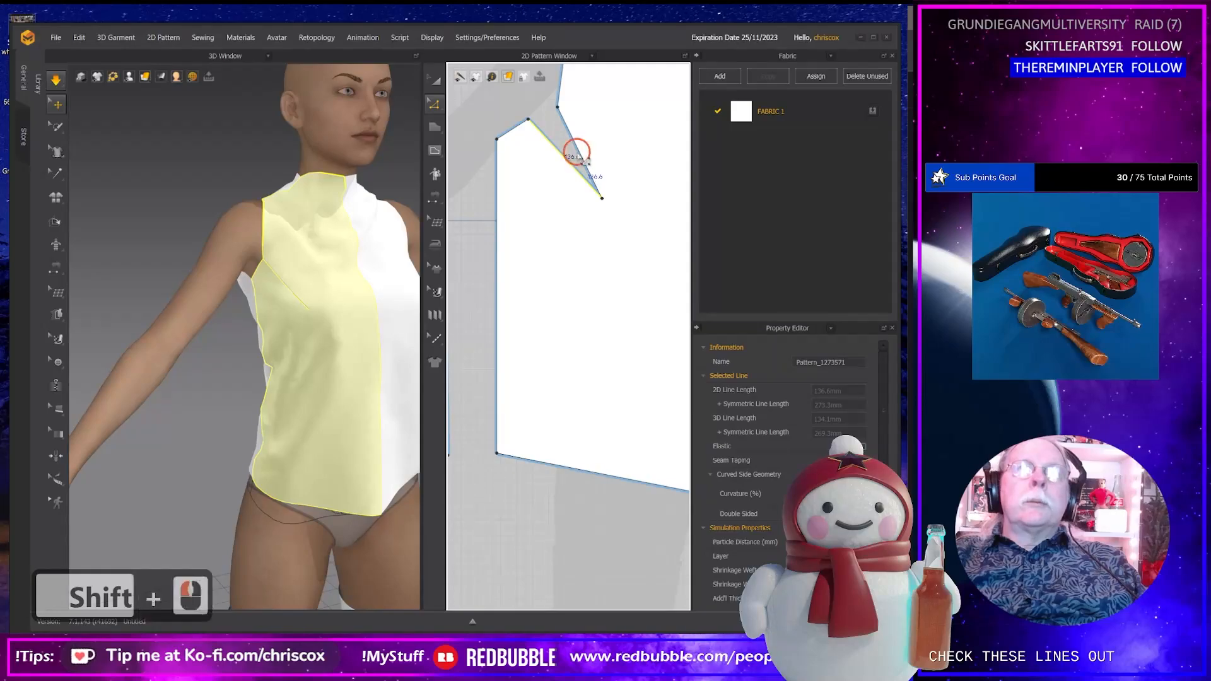
{"action": "left_click", "coordinate": [498, 253]}
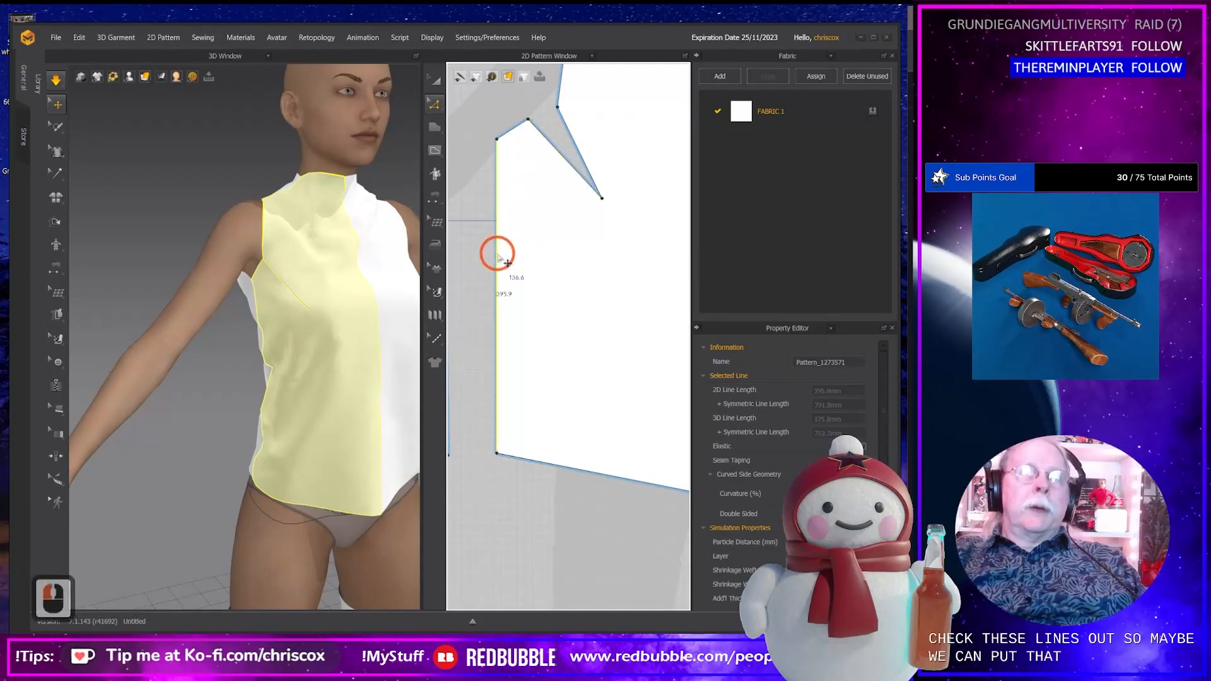
{"action": "left_click", "coordinate": [874, 106]}
{"action": "key", "text": "Right"}
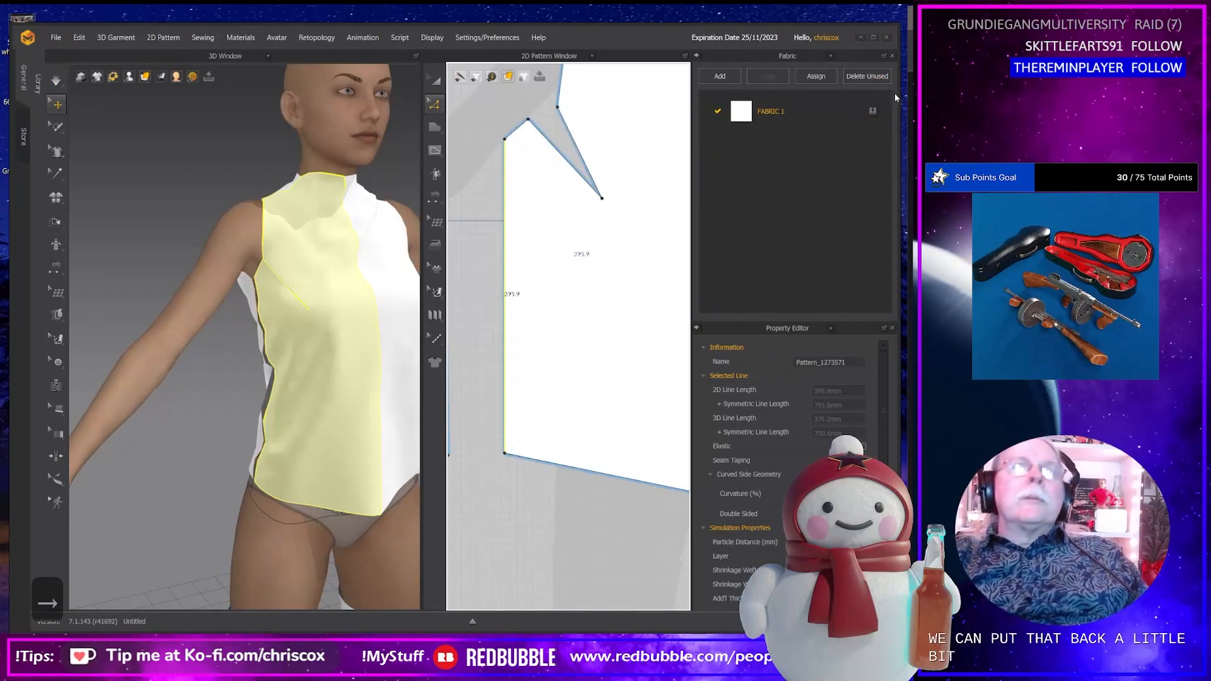
{"action": "key", "text": "Right"}
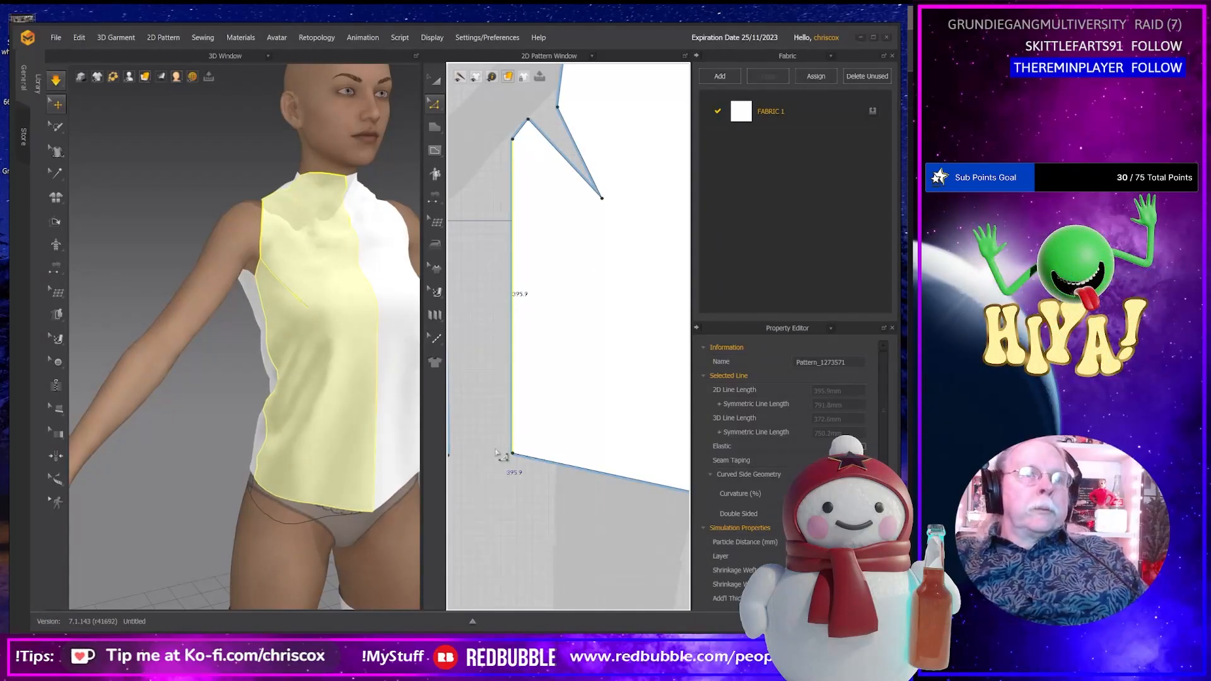
Tug the narrowed front piece near its hem during simulation and examine the fit from below and from the side.
{"action": "left_click", "coordinate": [320, 482]}
{"action": "right_click_drag", "start_coordinate": [273, 478], "coordinate": [365, 400]}
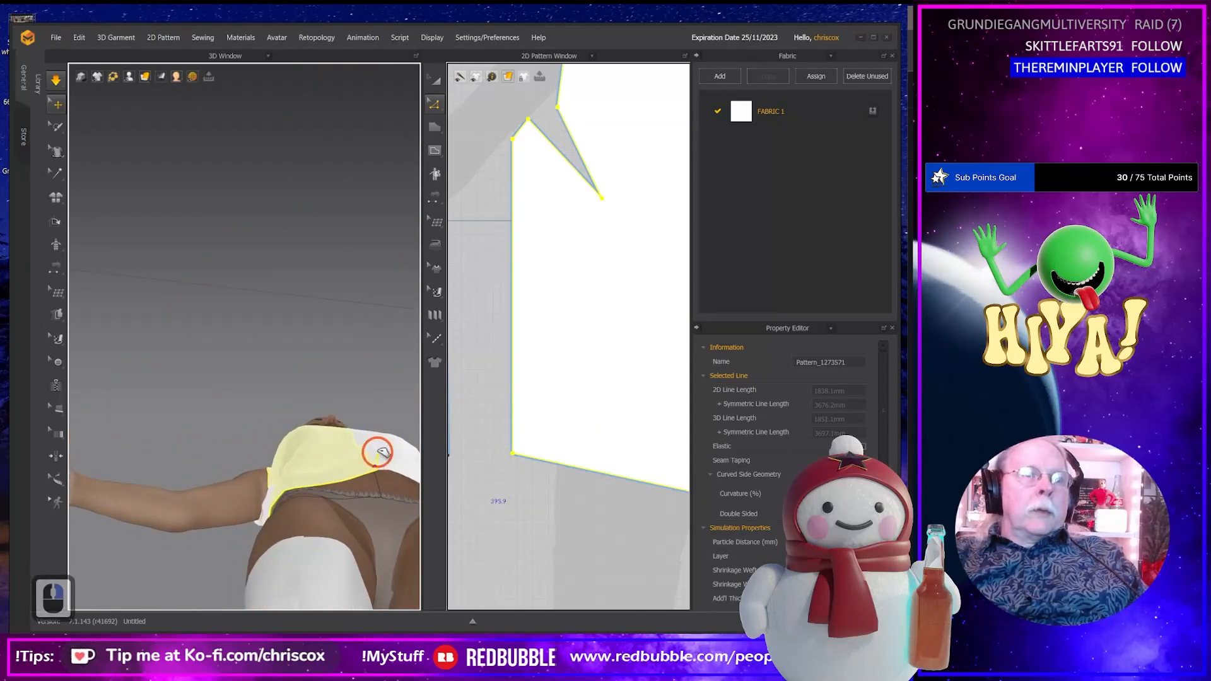
{"action": "right_click_drag", "start_coordinate": [381, 457], "coordinate": [405, 365]}
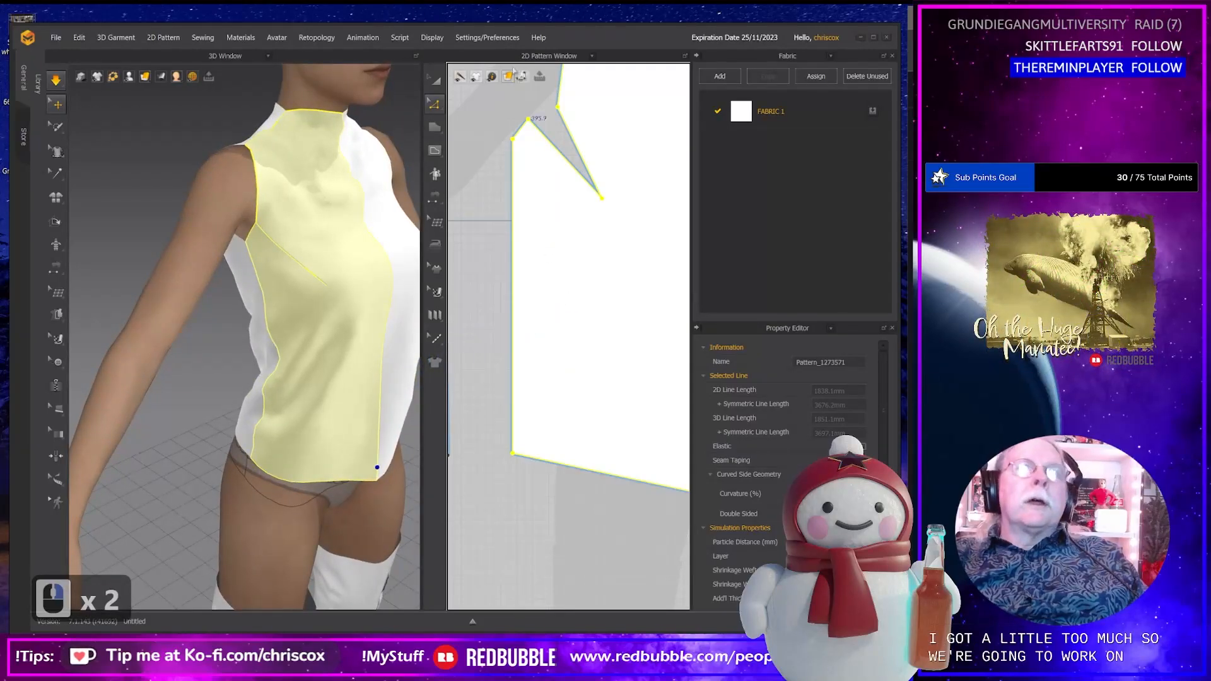
{"action": "left_click", "coordinate": [508, 76]}
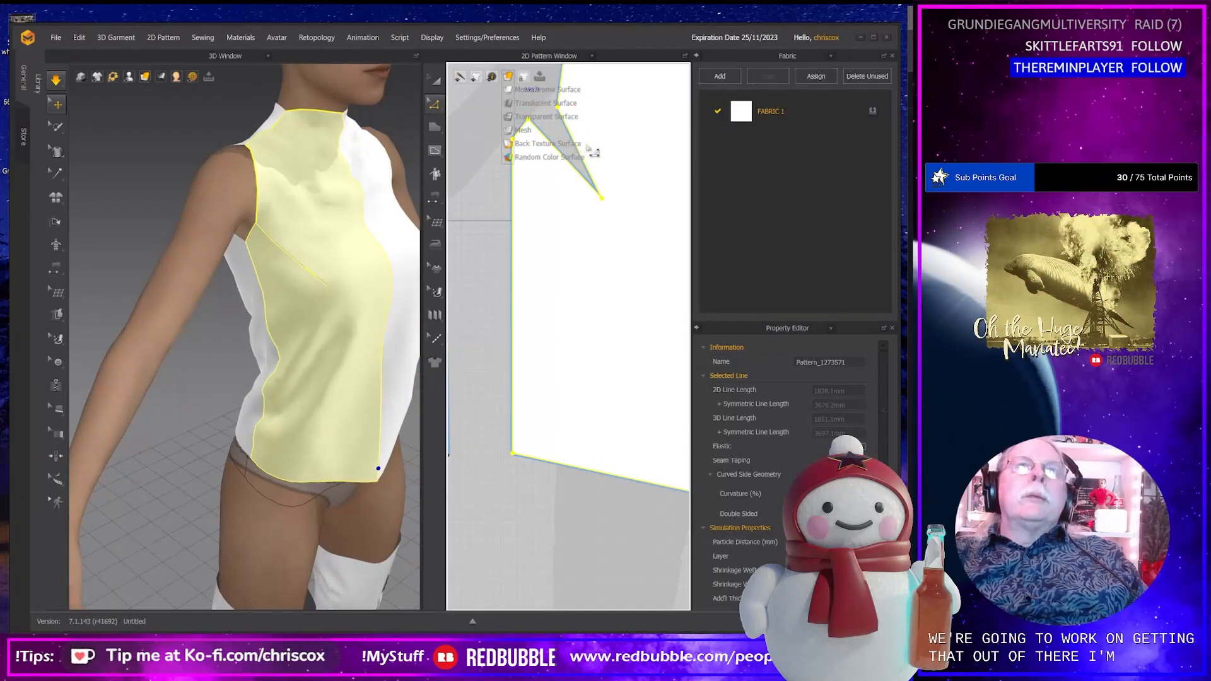
{"action": "left_click", "coordinate": [577, 234]}
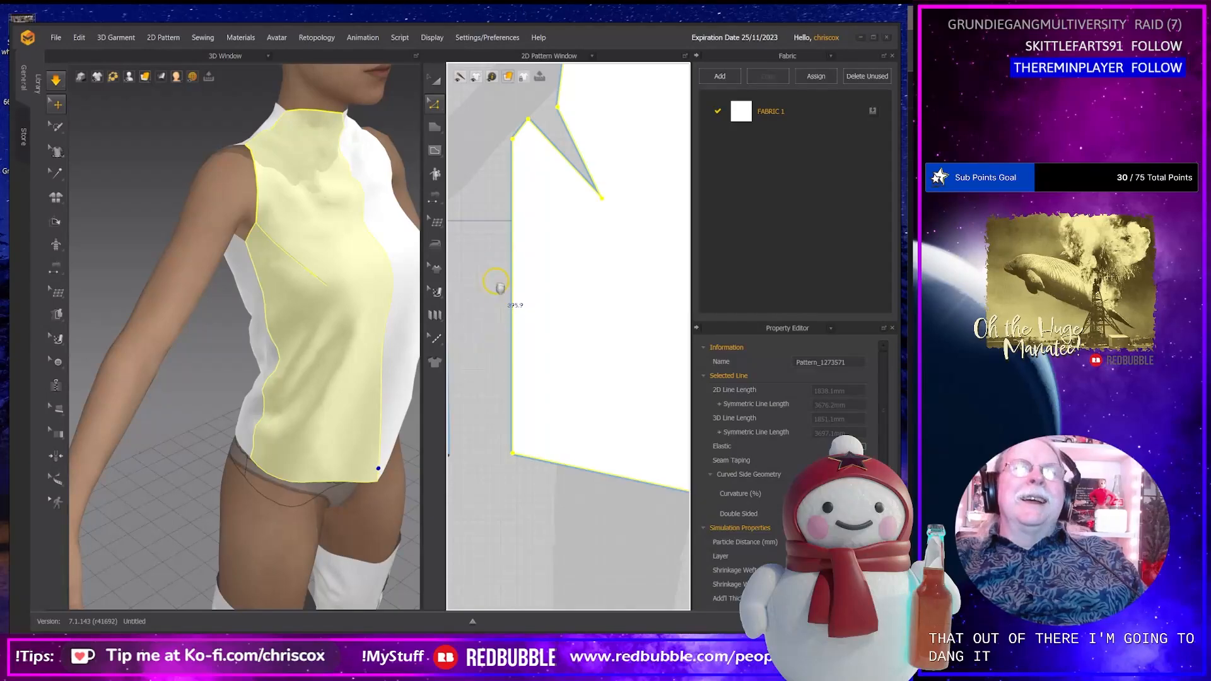
Move the dart's lower armhole corner until the lower leg matches the upper leg at about 128.2 mm, and simulate the tunic.
{"action": "scroll", "coordinate": [500, 287], "scroll_direction": "down", "scroll_amount": 5}
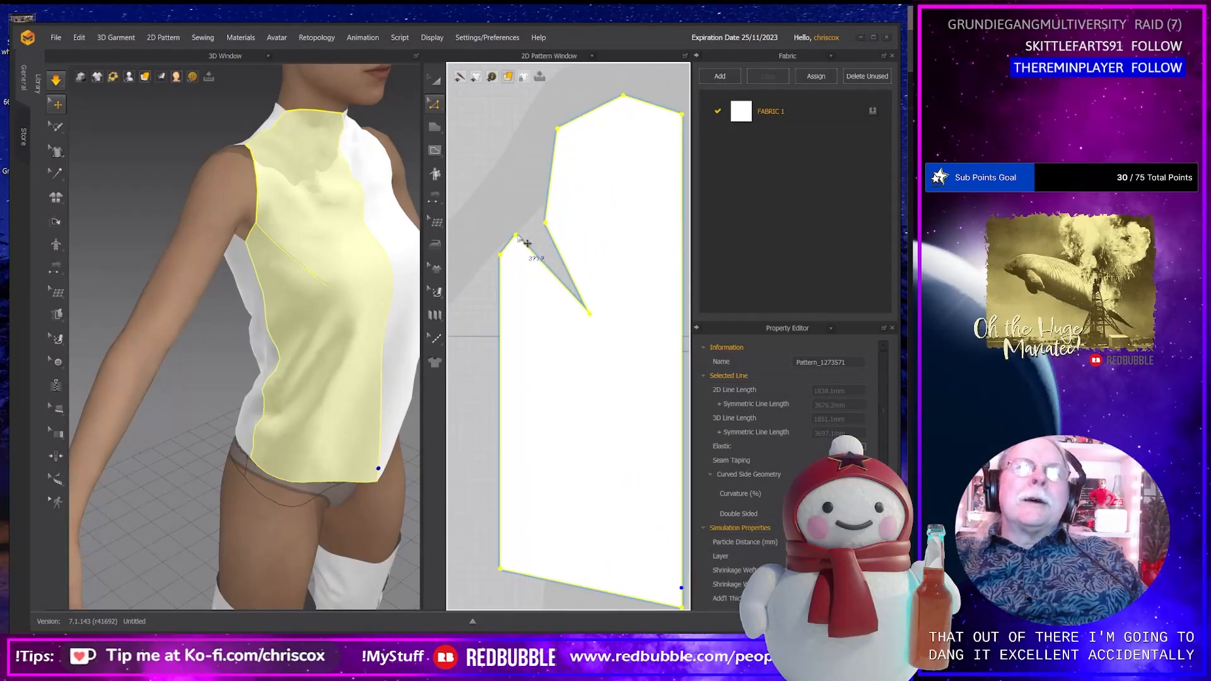
{"action": "left_click", "coordinate": [554, 240]}
{"action": "left_click", "coordinate": [554, 237]}
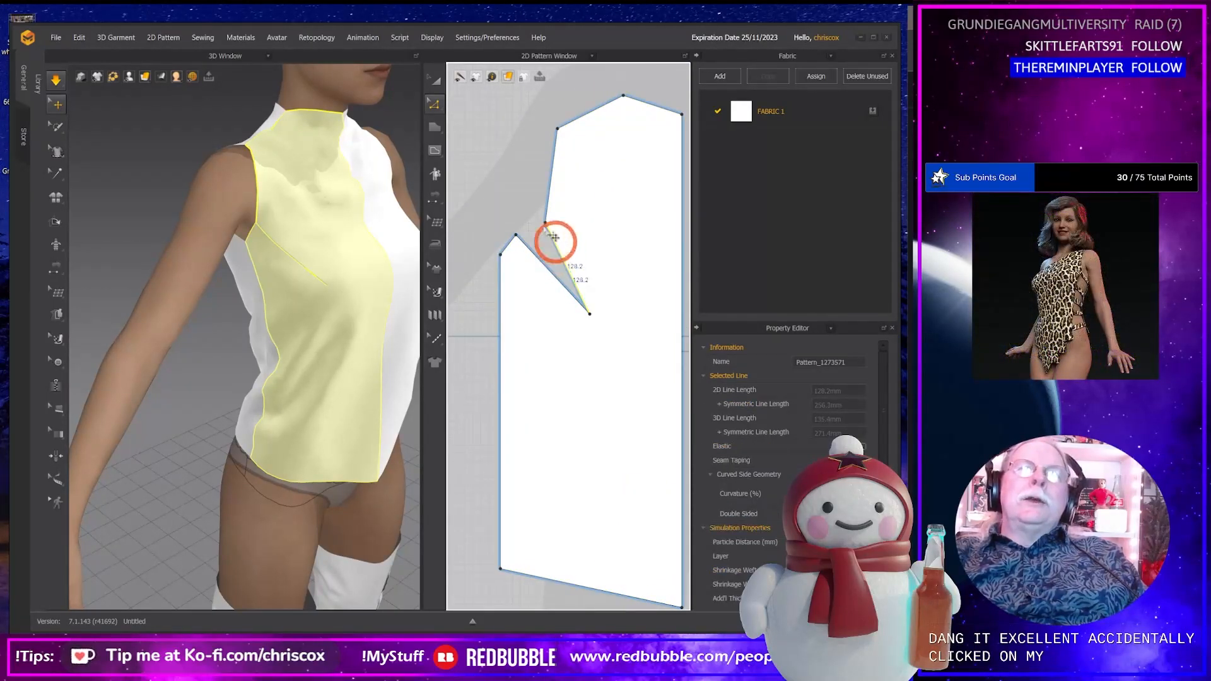
{"action": "left_click", "coordinate": [516, 234]}
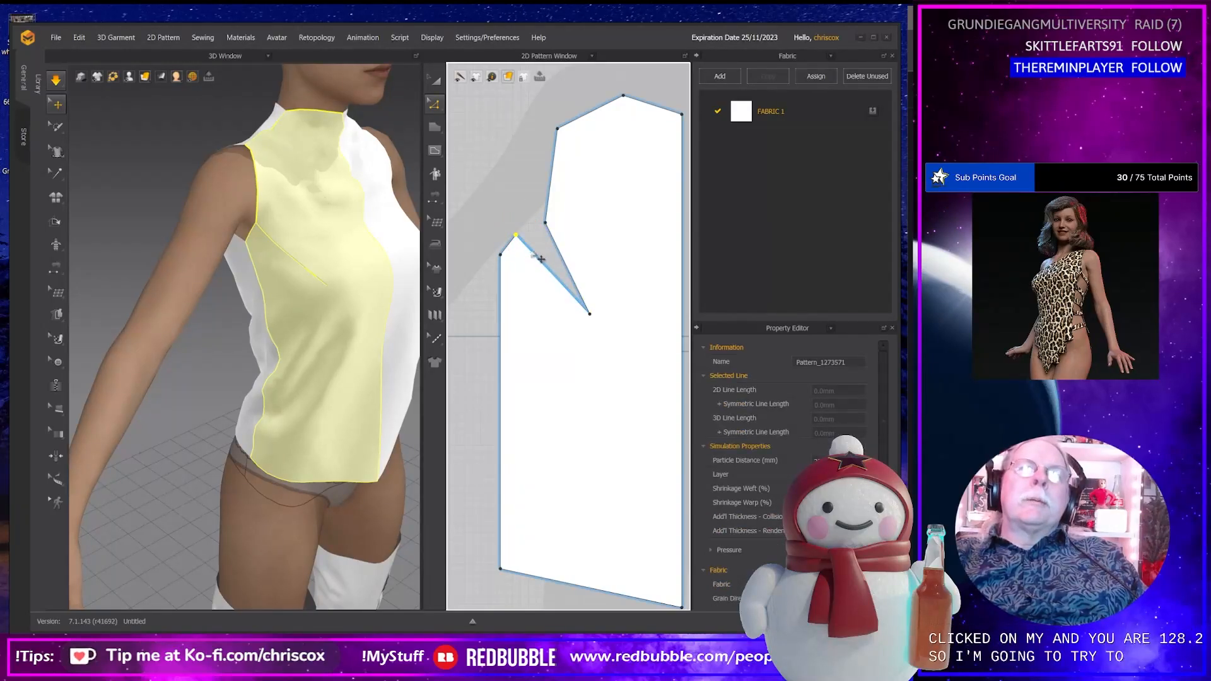
{"action": "scroll", "coordinate": [556, 272], "scroll_direction": "down", "scroll_amount": 2}
{"action": "scroll", "coordinate": [556, 274], "scroll_direction": "up", "scroll_amount": 5}
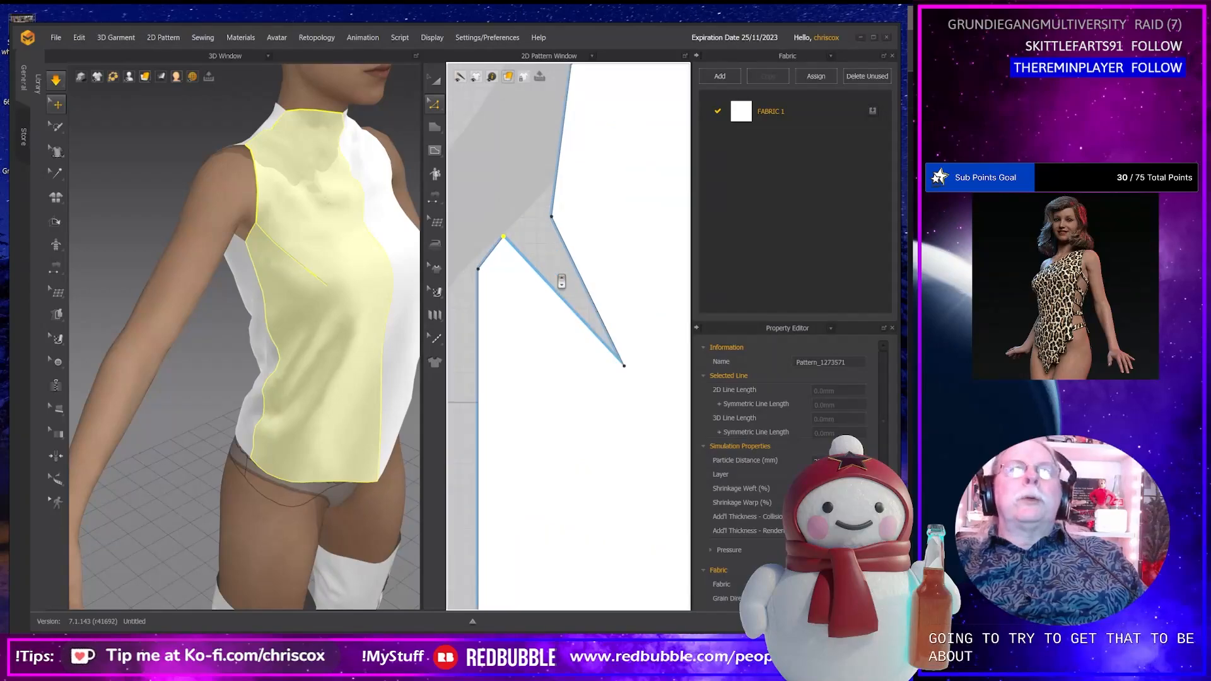
{"action": "scroll", "coordinate": [491, 265], "scroll_direction": "down", "scroll_amount": 1}
{"action": "left_click_drag", "start_coordinate": [482, 245], "coordinate": [510, 255]}
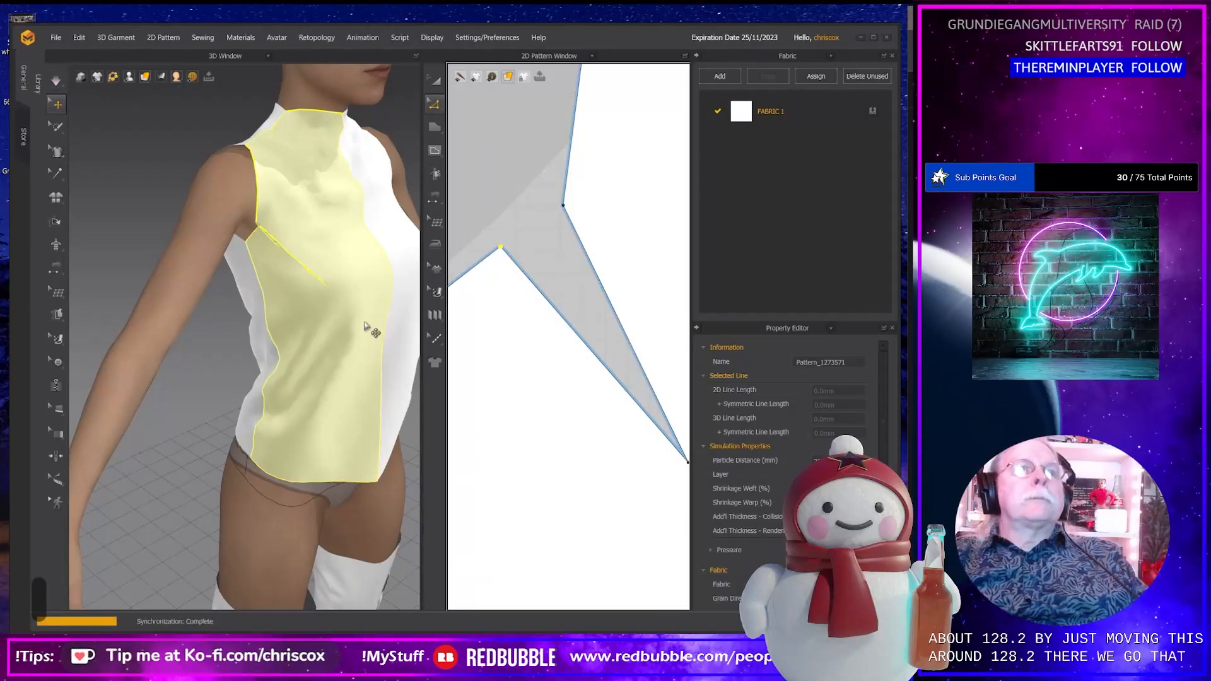
{"action": "key", "text": "space"}
{"action": "middle_click_drag", "start_coordinate": [541, 369], "coordinate": [665, 358]}
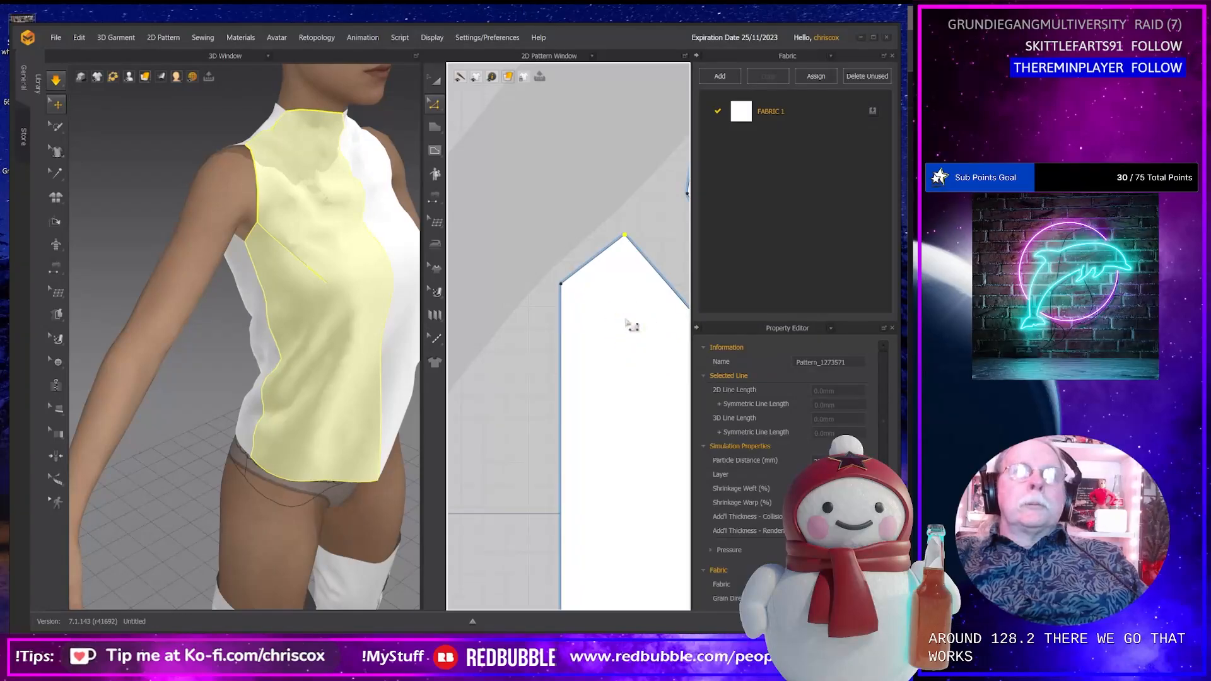
{"action": "middle_click_drag", "start_coordinate": [623, 318], "coordinate": [596, 332]}
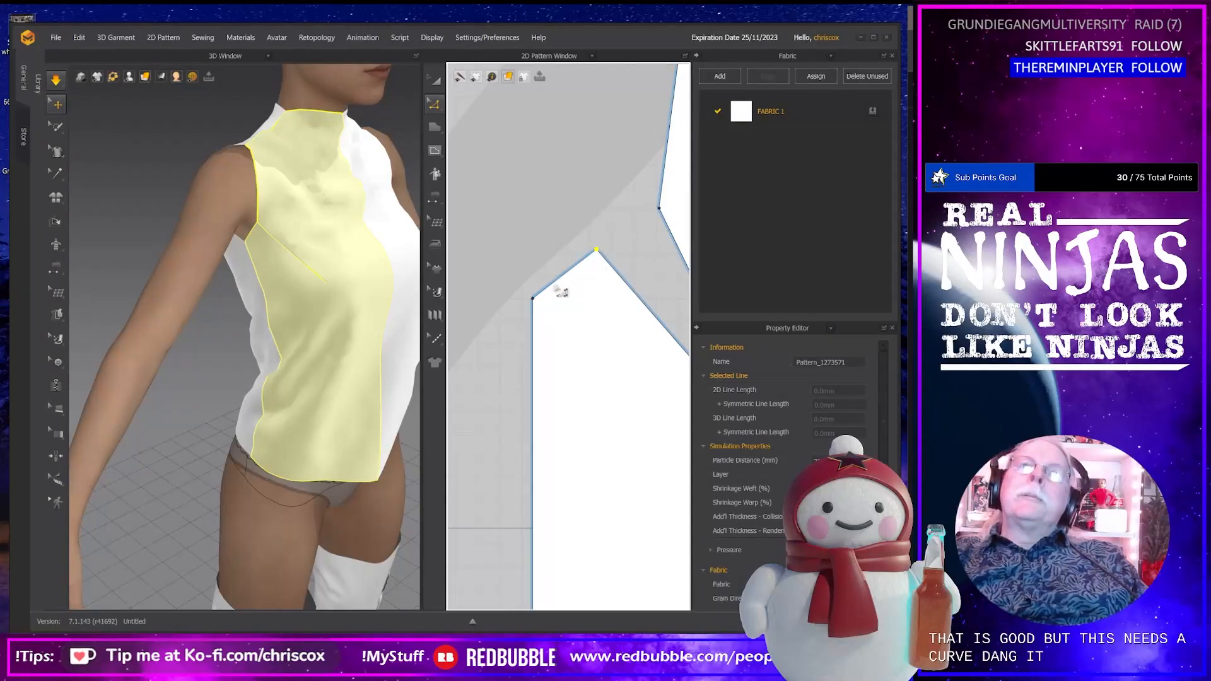
Raise the front piece's side-seam underarm corner and curve the short edge between that corner and the dart slightly inward.
{"action": "left_click", "coordinate": [533, 299]}
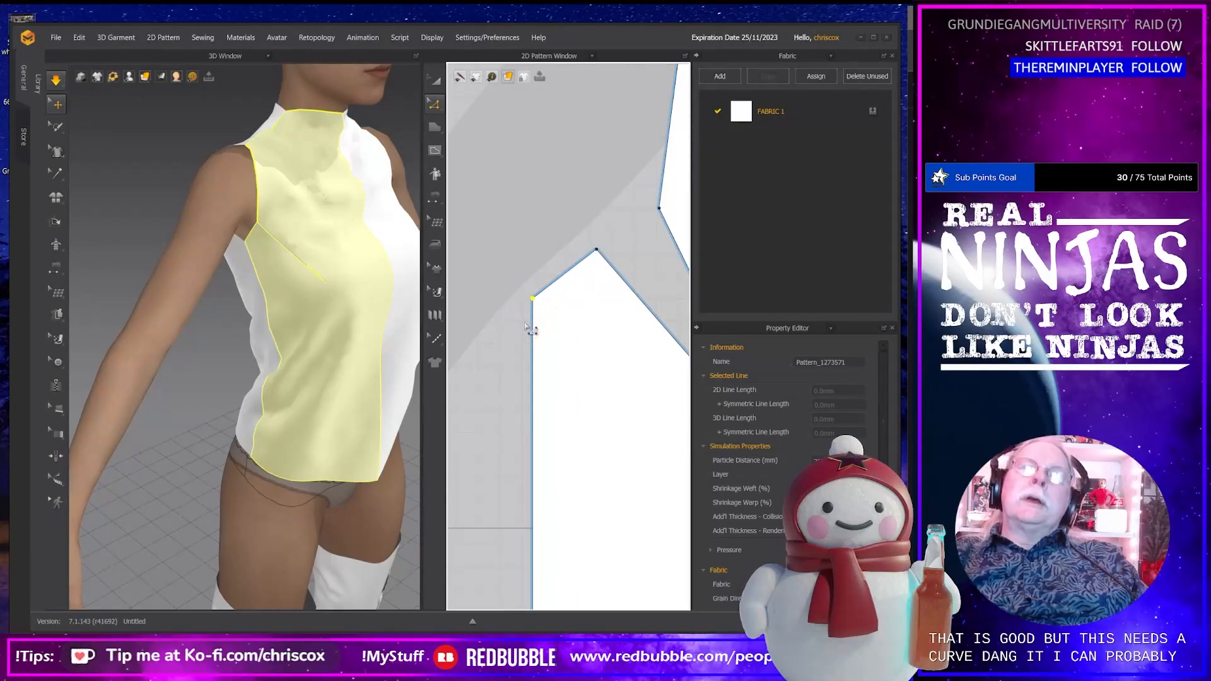
{"action": "key", "text": "Up"}
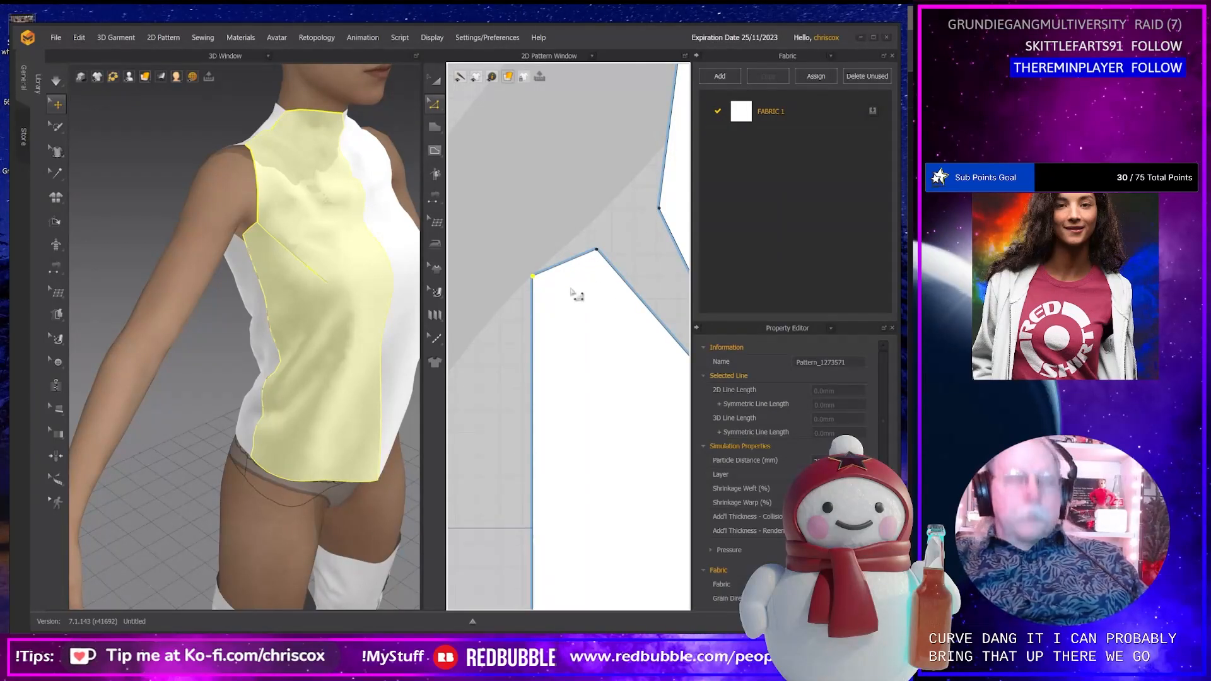
{"action": "scroll", "coordinate": [575, 295], "scroll_direction": "up", "scroll_amount": 2}
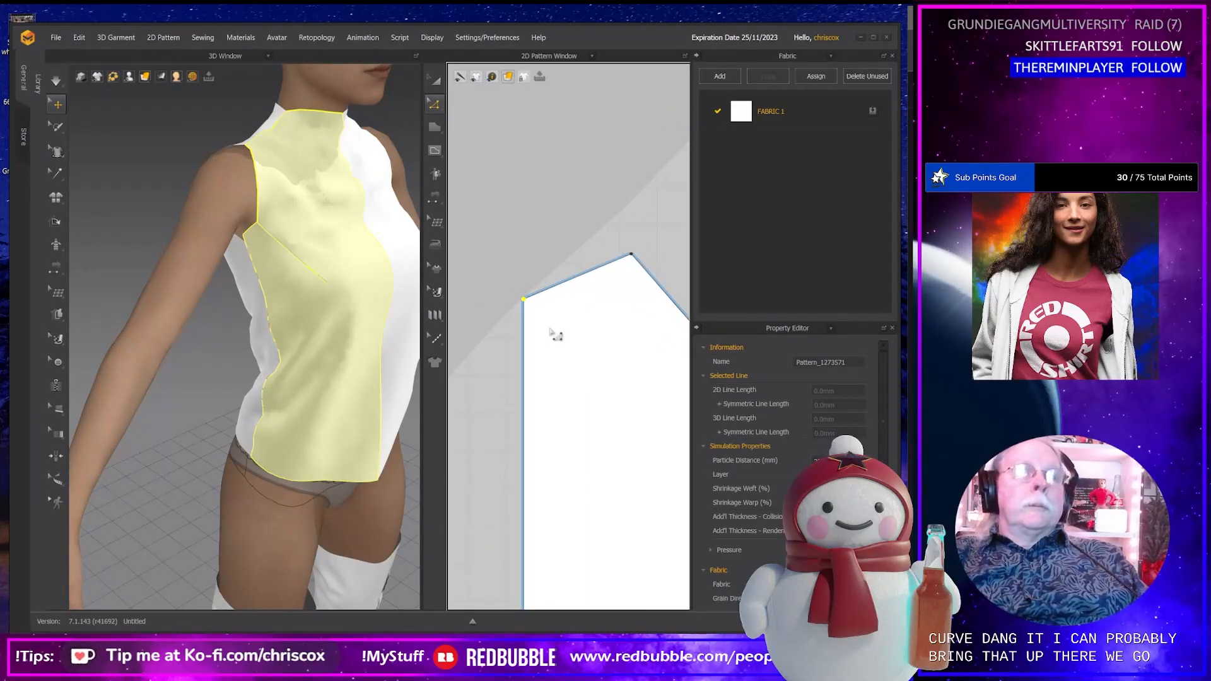
{"action": "key", "text": "shift+c"}
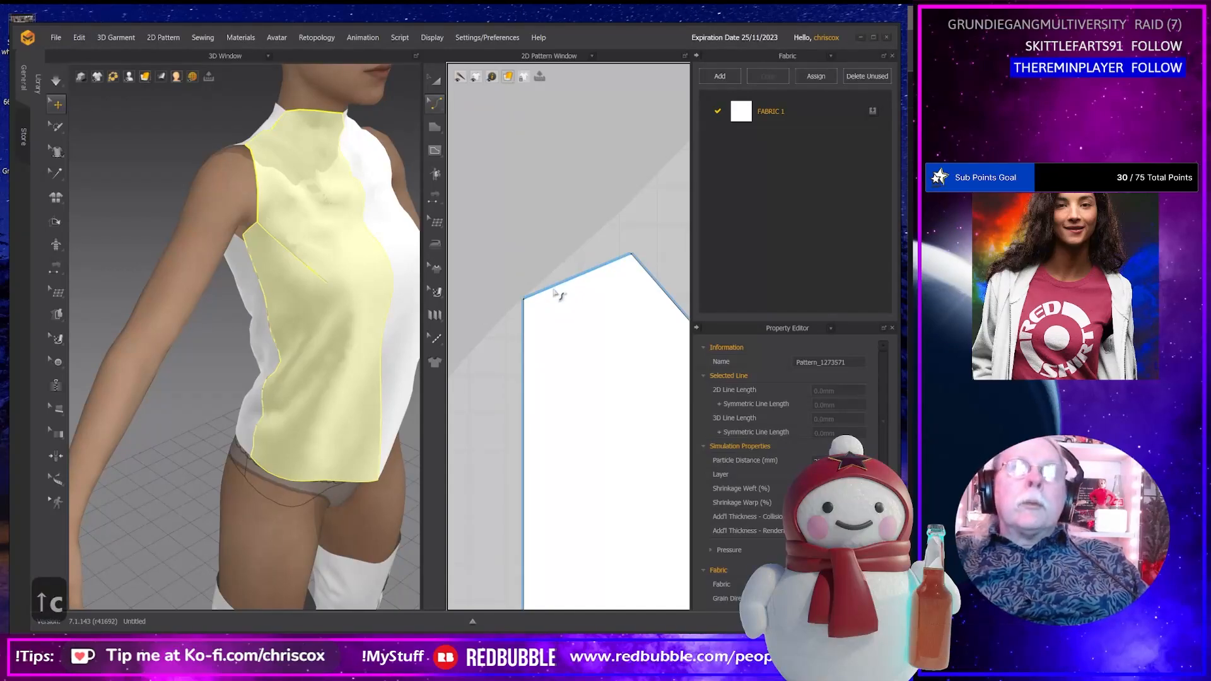
{"action": "left_click_drag", "start_coordinate": [555, 283], "coordinate": [560, 300]}
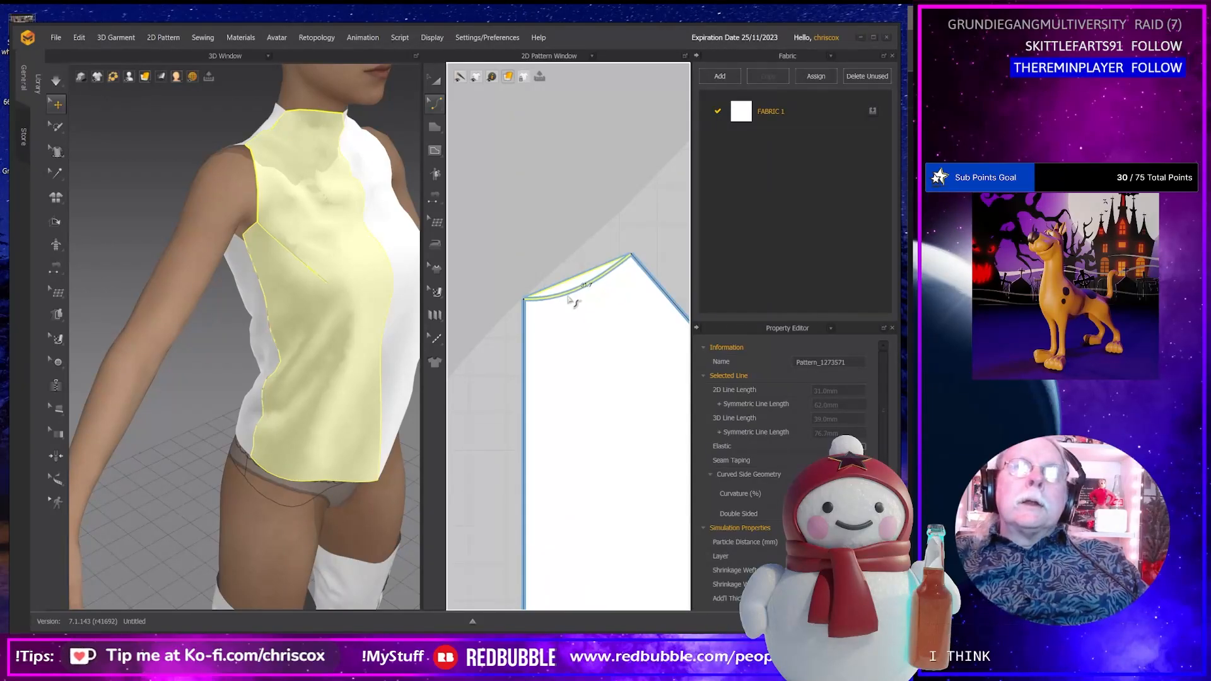
{"action": "left_click_drag", "start_coordinate": [575, 300], "coordinate": [577, 297]}
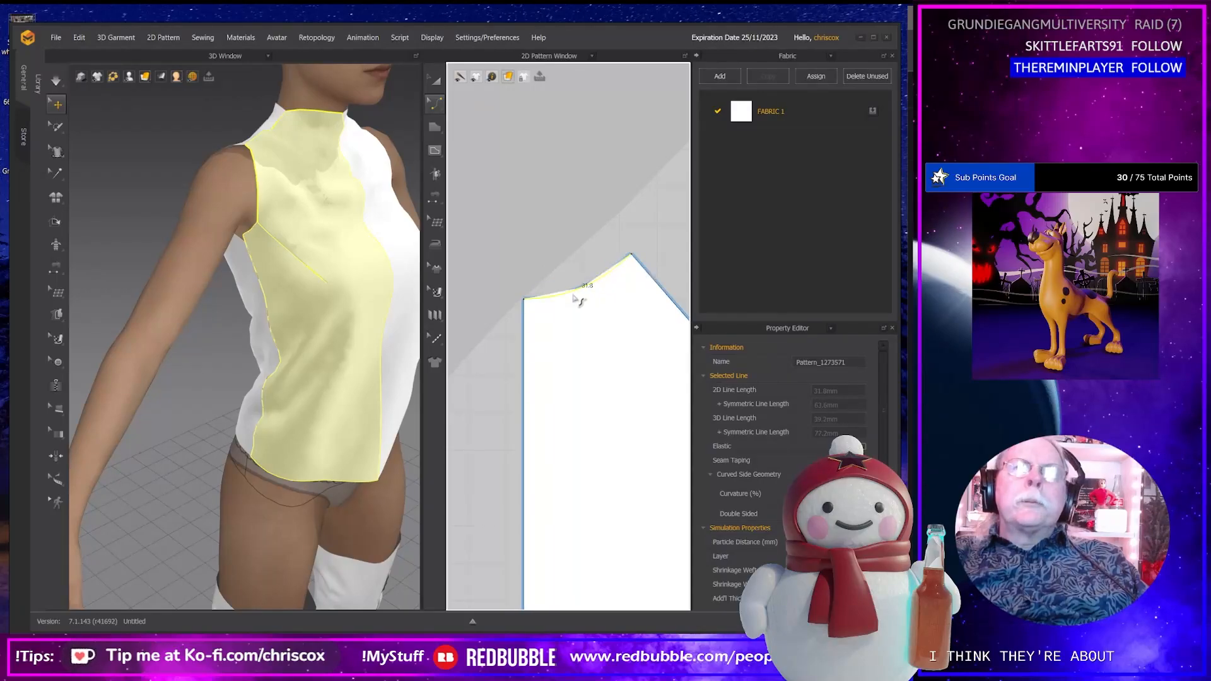
Curve the front piece's armhole edge inward between the shoulder and the dart, and simulate the garment.
{"action": "scroll", "coordinate": [616, 307], "scroll_direction": "down", "scroll_amount": 4}
{"action": "middle_click_drag", "start_coordinate": [616, 307], "coordinate": [512, 394]}
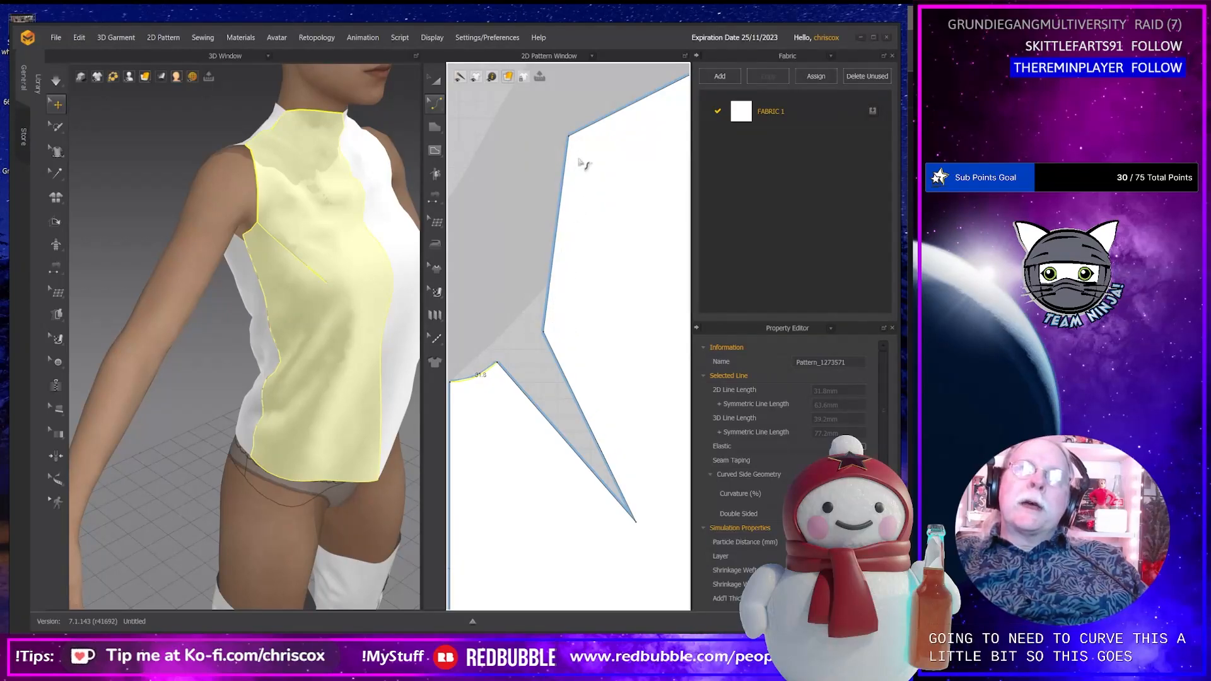
{"action": "left_click", "coordinate": [565, 256]}
{"action": "left_click_drag", "start_coordinate": [568, 259], "coordinate": [589, 269]}
{"action": "key", "text": "space"}
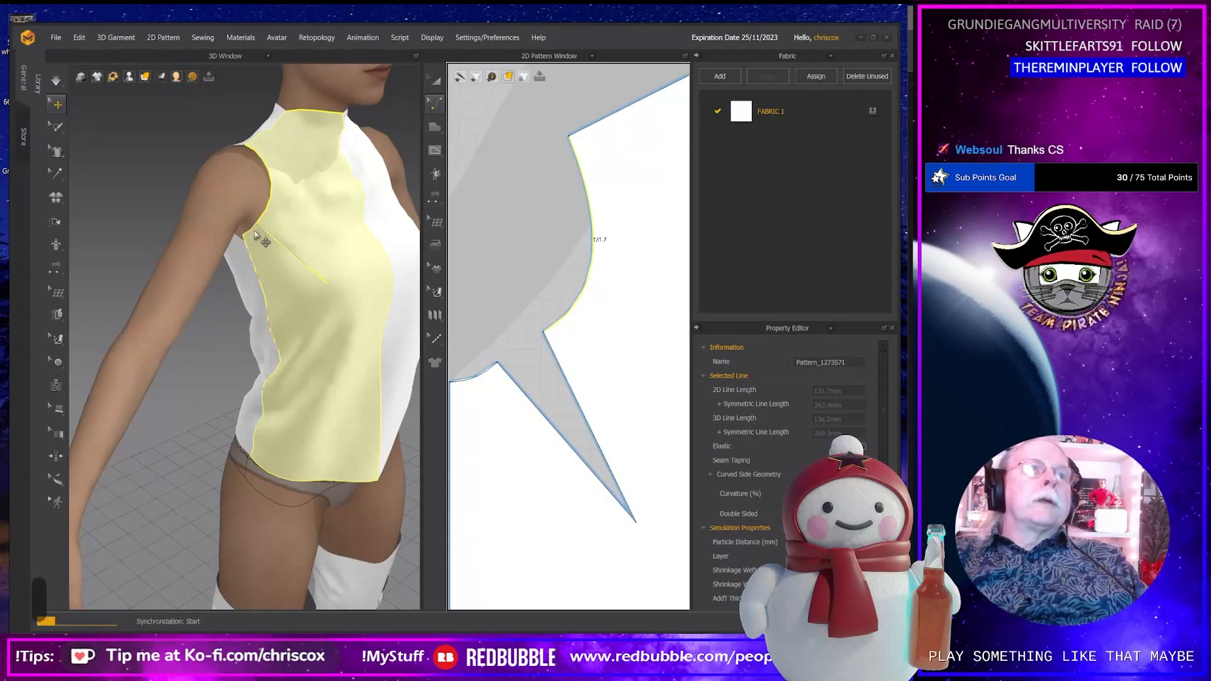
{"action": "right_click_drag", "start_coordinate": [262, 230], "coordinate": [354, 289]}
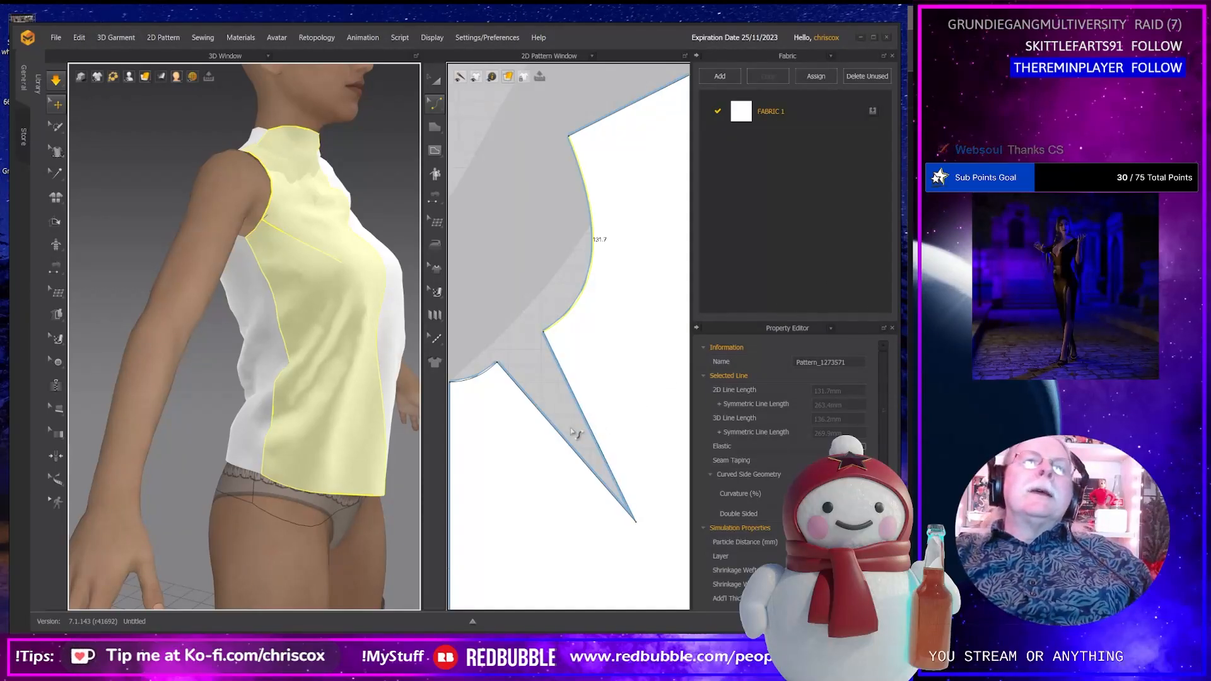
Curve the back piece's straight armhole edge deeply inward between the shoulder and the side seam.
{"action": "scroll", "coordinate": [570, 434], "scroll_direction": "up", "scroll_amount": 2}
{"action": "scroll", "coordinate": [571, 434], "scroll_direction": "down", "scroll_amount": 3}
{"action": "scroll", "coordinate": [571, 434], "scroll_direction": "down", "scroll_amount": 5}
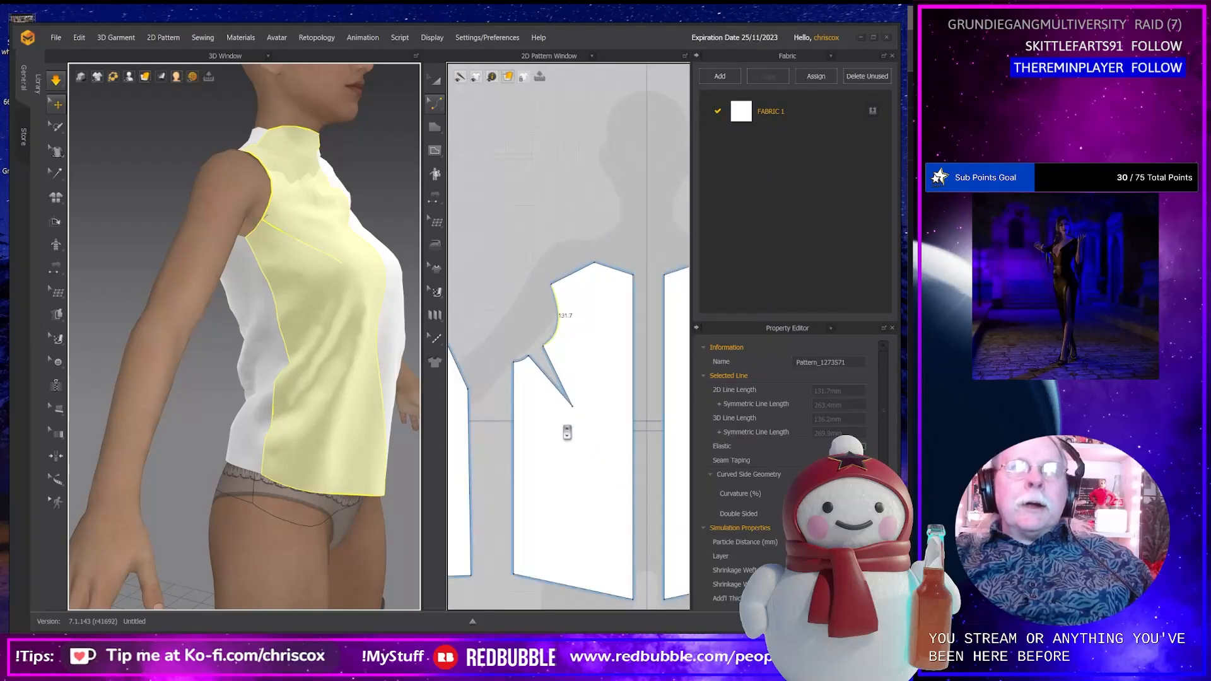
{"action": "middle_click_drag", "start_coordinate": [568, 433], "coordinate": [658, 354]}
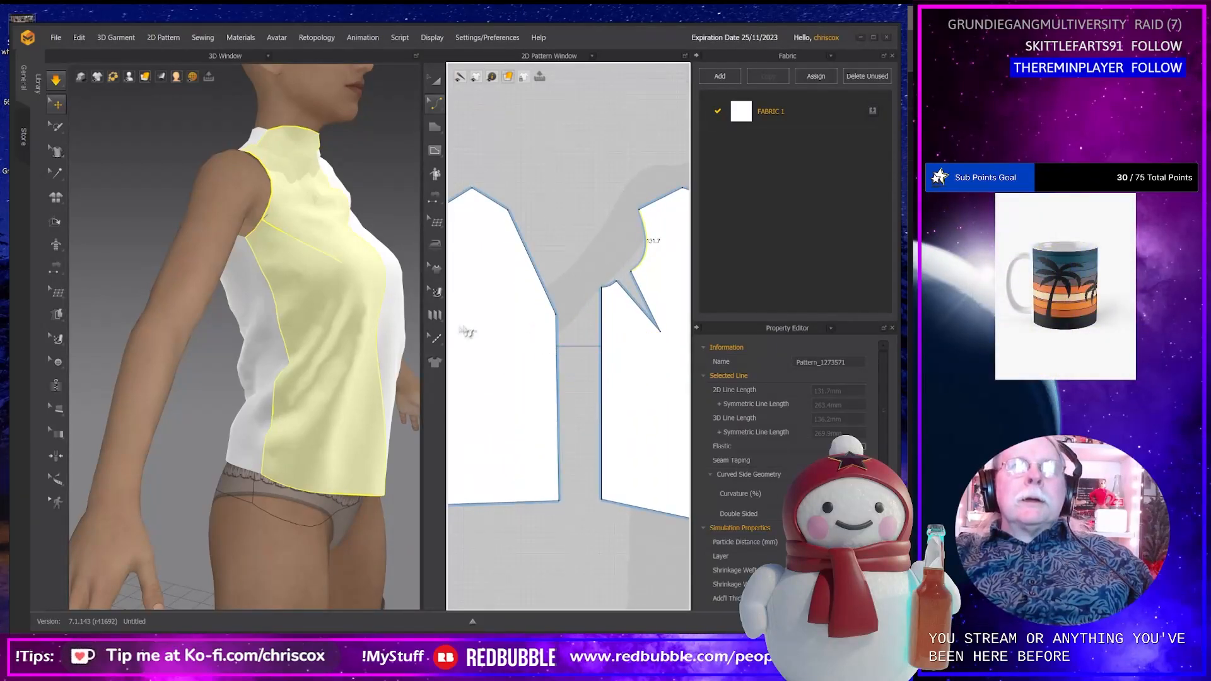
{"action": "right_click_drag", "start_coordinate": [268, 328], "coordinate": [393, 318]}
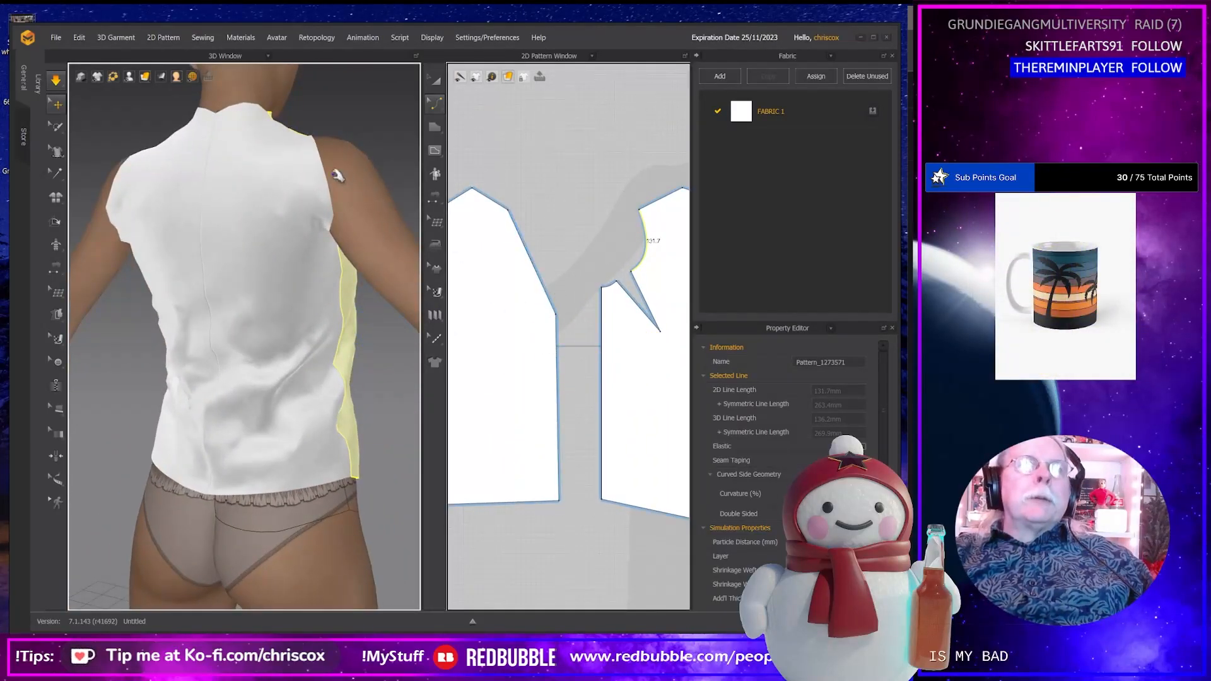
{"action": "left_click", "coordinate": [535, 271]}
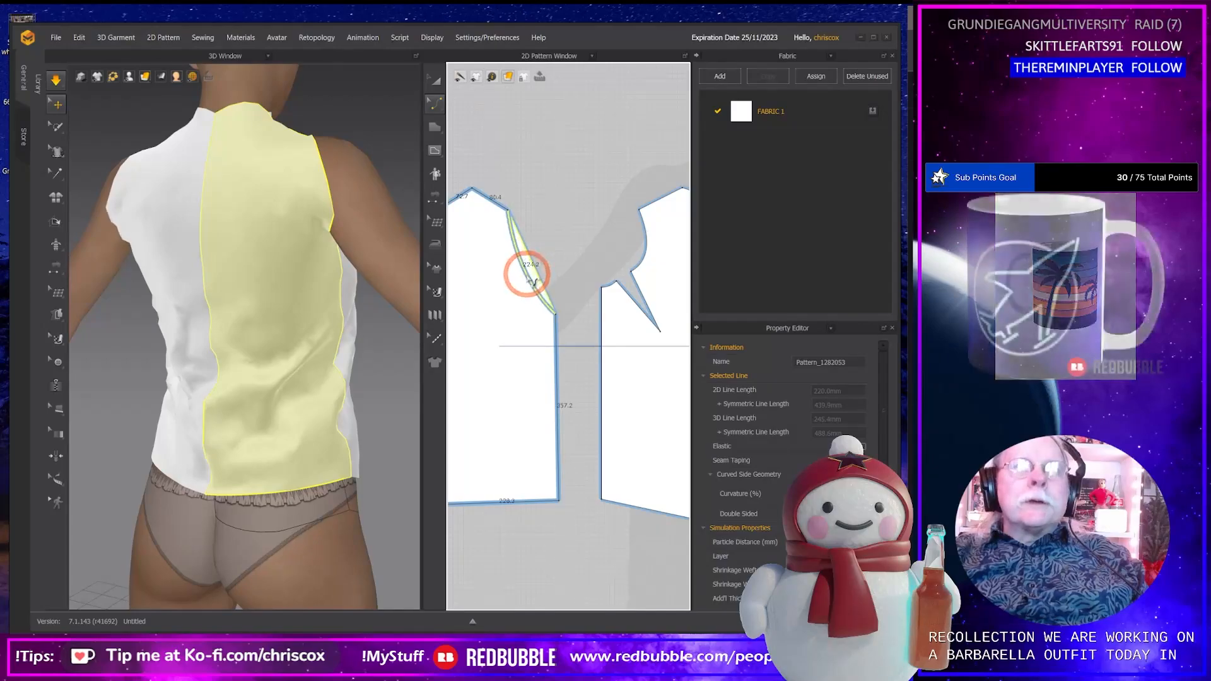
{"action": "left_click_drag", "start_coordinate": [532, 298], "coordinate": [512, 299]}
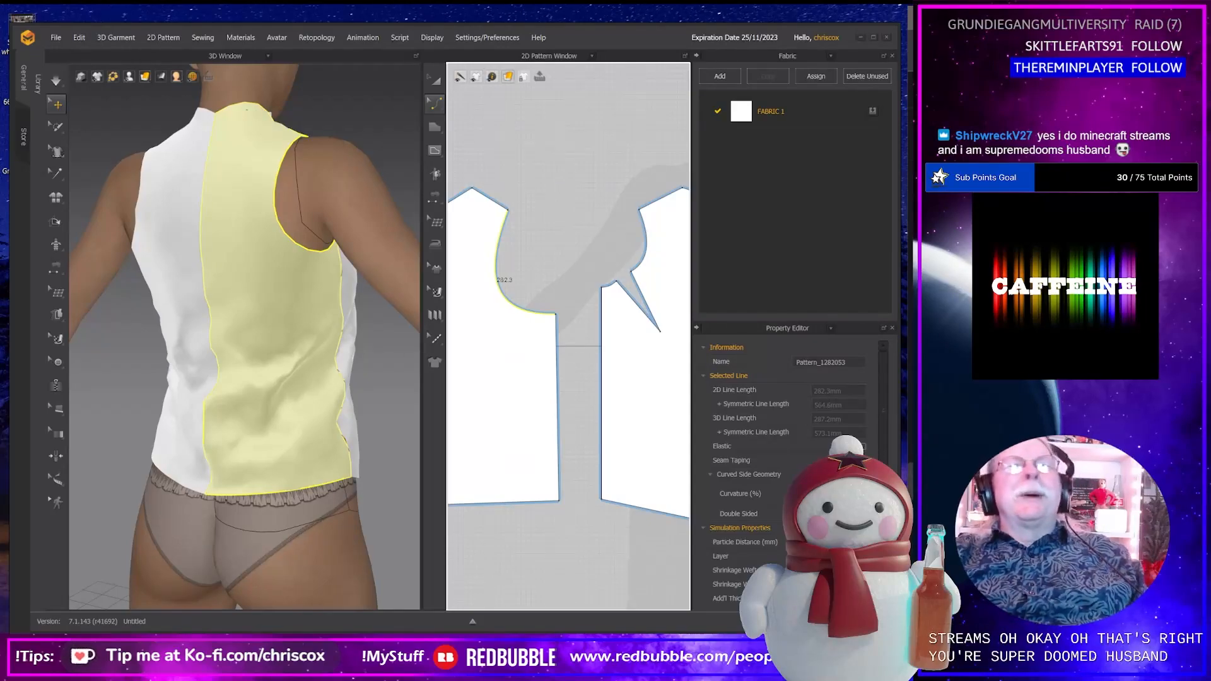
{"action": "mouse_move", "coordinate": [404, 403]}
{"action": "right_mouse_down"}
{"action": "mouse_move", "coordinate": [330, 400]}
{"action": "mouse_move", "coordinate": [308, 417]}
{"action": "mouse_move", "coordinate": [410, 409]}
{"action": "right_mouse_up"}
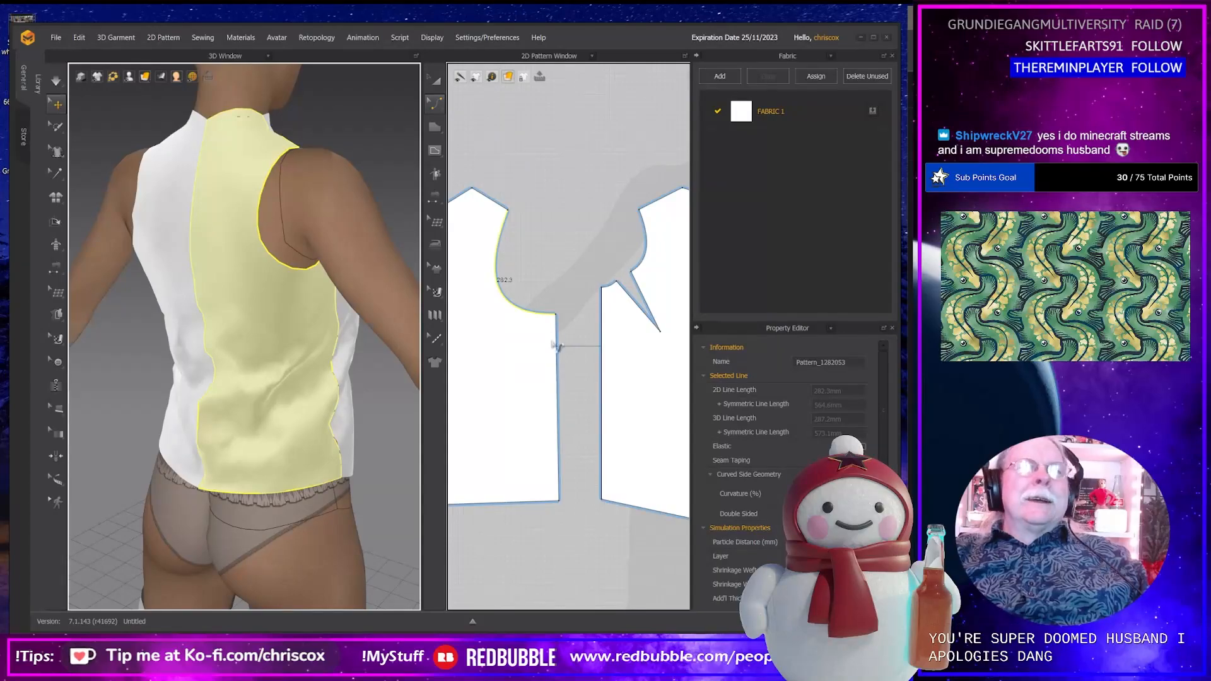
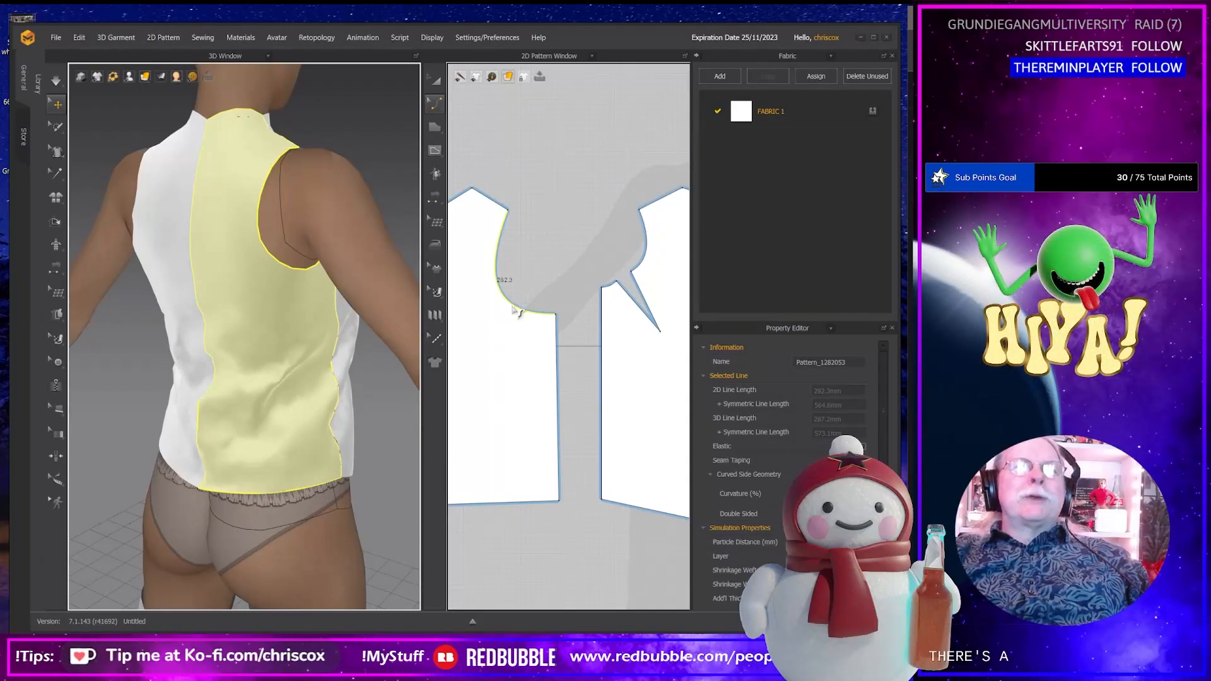
{"action": "right_click_drag", "start_coordinate": [208, 309], "coordinate": [280, 319]}
Switch to the browser, examine the costume's boots, straps and bodice in the reference photo, and return to the garment program.
{"action": "key", "text": "alt+Tab"}
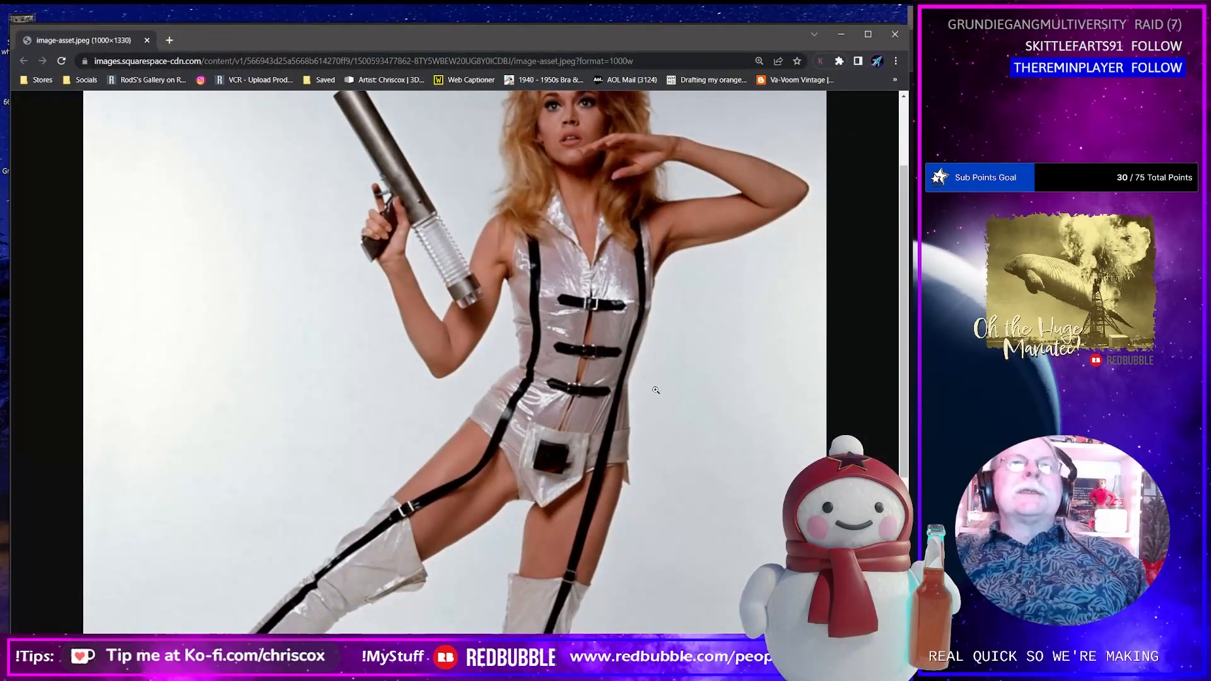
{"action": "scroll", "coordinate": [649, 389], "scroll_direction": "down", "scroll_amount": 5}
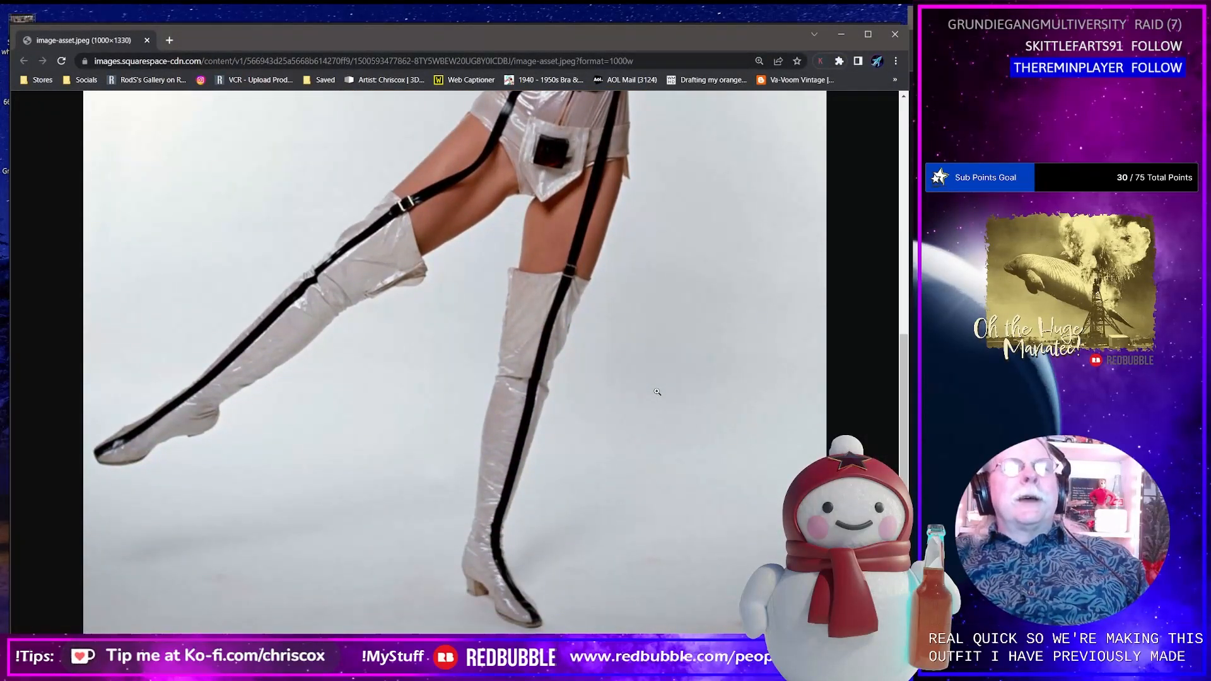
{"action": "scroll", "coordinate": [657, 392], "scroll_direction": "up", "scroll_amount": 2}
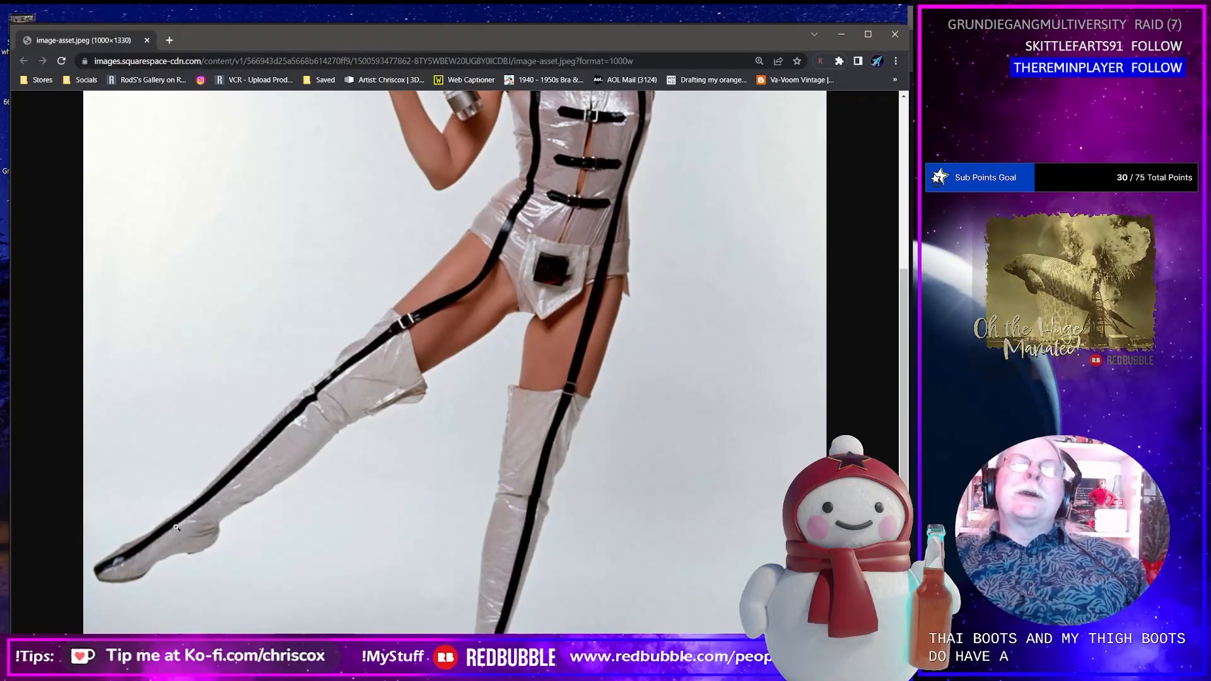
{"action": "scroll", "coordinate": [467, 407], "scroll_direction": "up", "scroll_amount": 4}
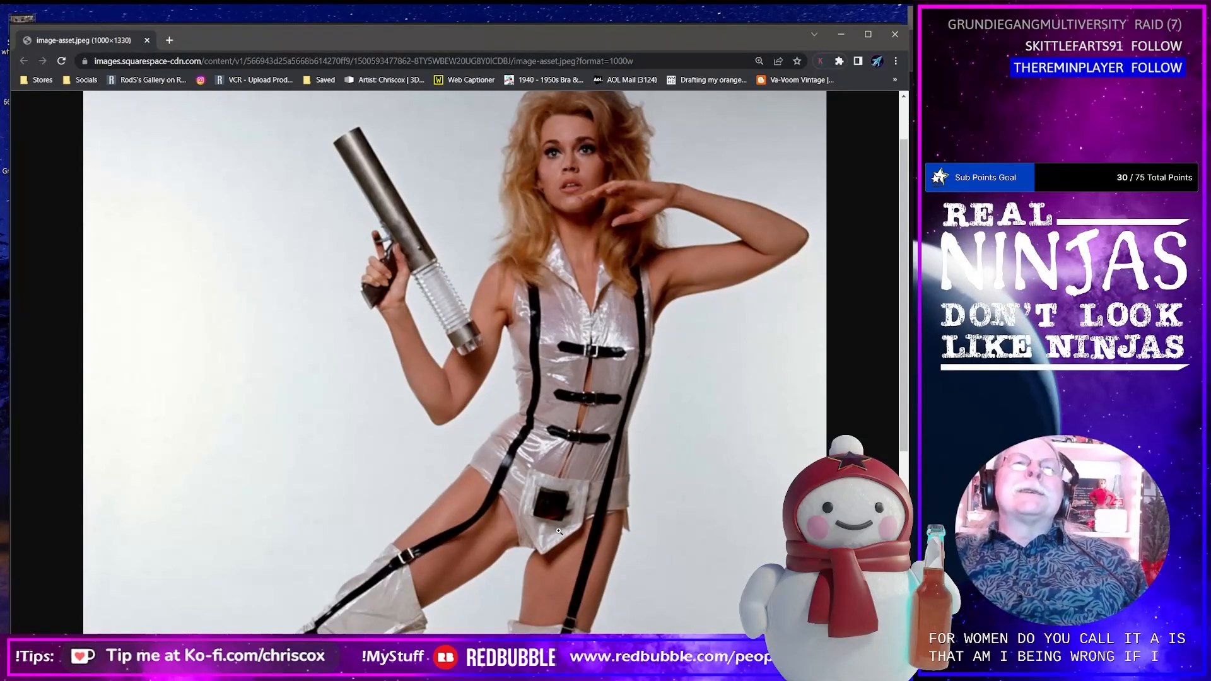
{"action": "key", "text": "alt+Tab"}
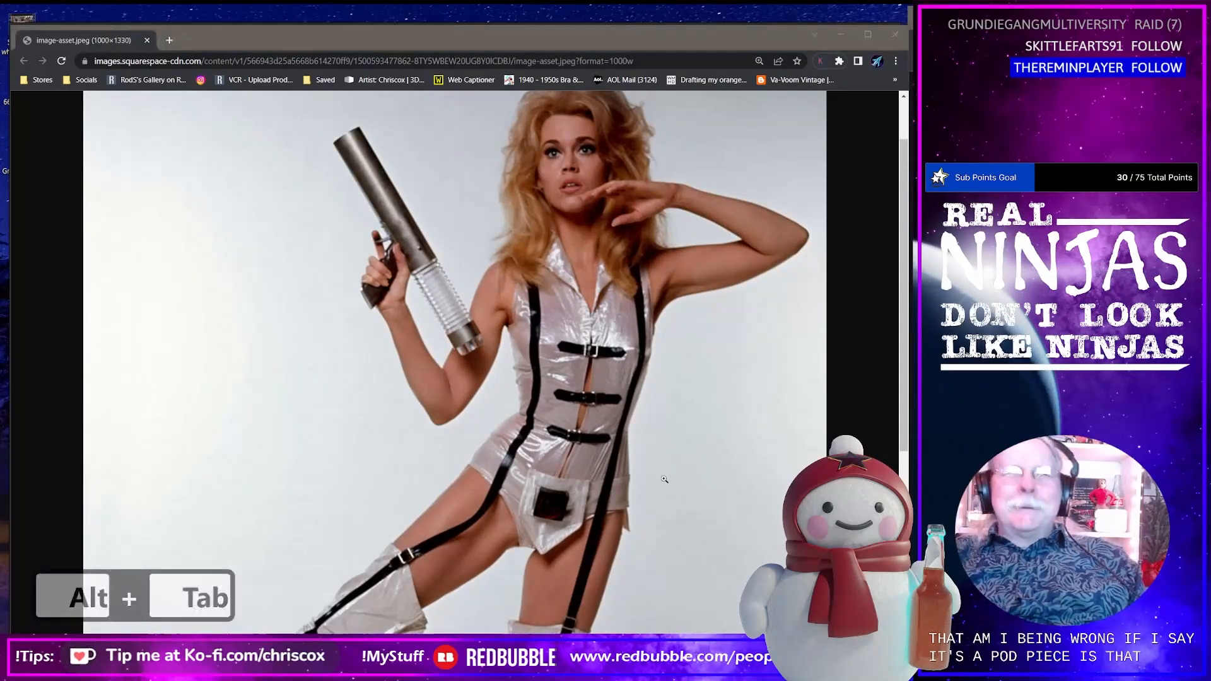
Try to activate the Dart tool for adding a dart inside the front pattern piece.
{"action": "right_click_drag", "start_coordinate": [335, 458], "coordinate": [217, 441]}
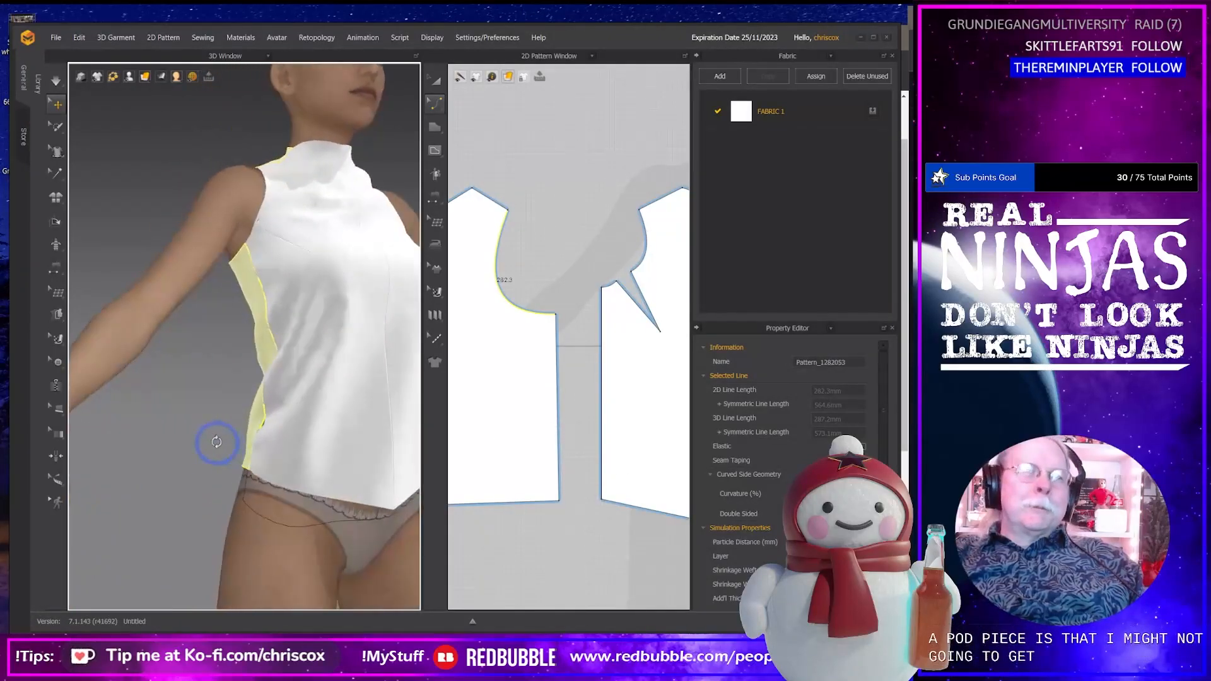
{"action": "left_click", "coordinate": [344, 337]}
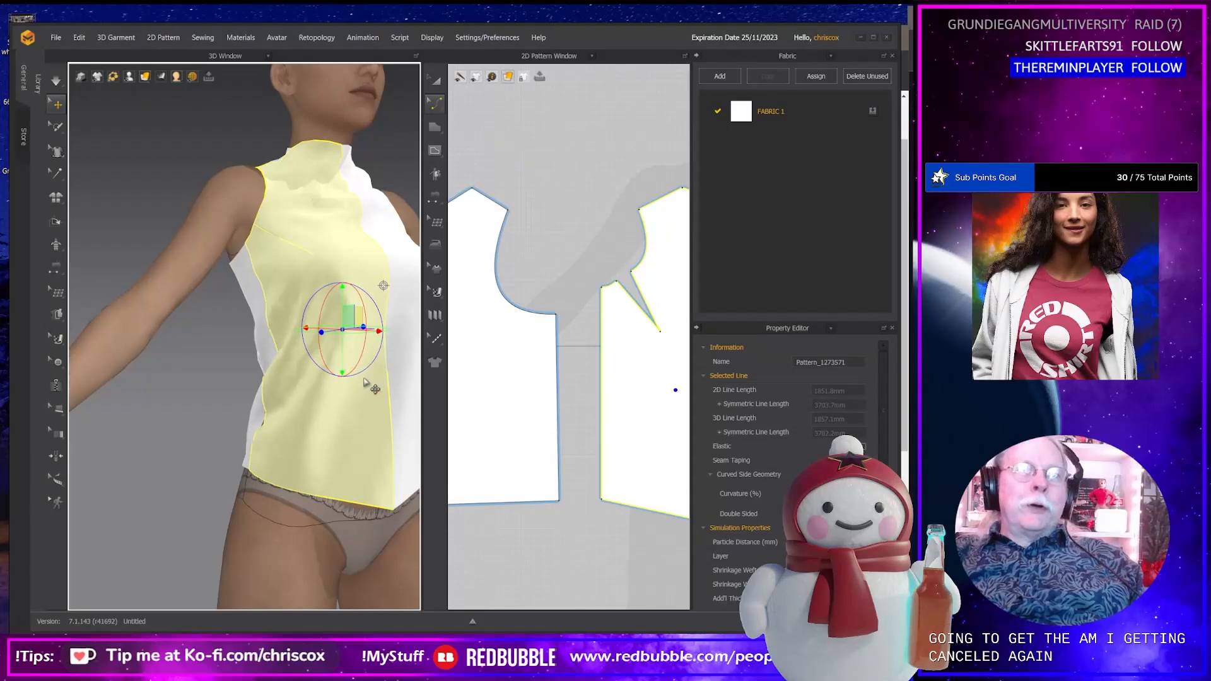
{"action": "scroll", "coordinate": [369, 411], "scroll_direction": "down", "scroll_amount": 3}
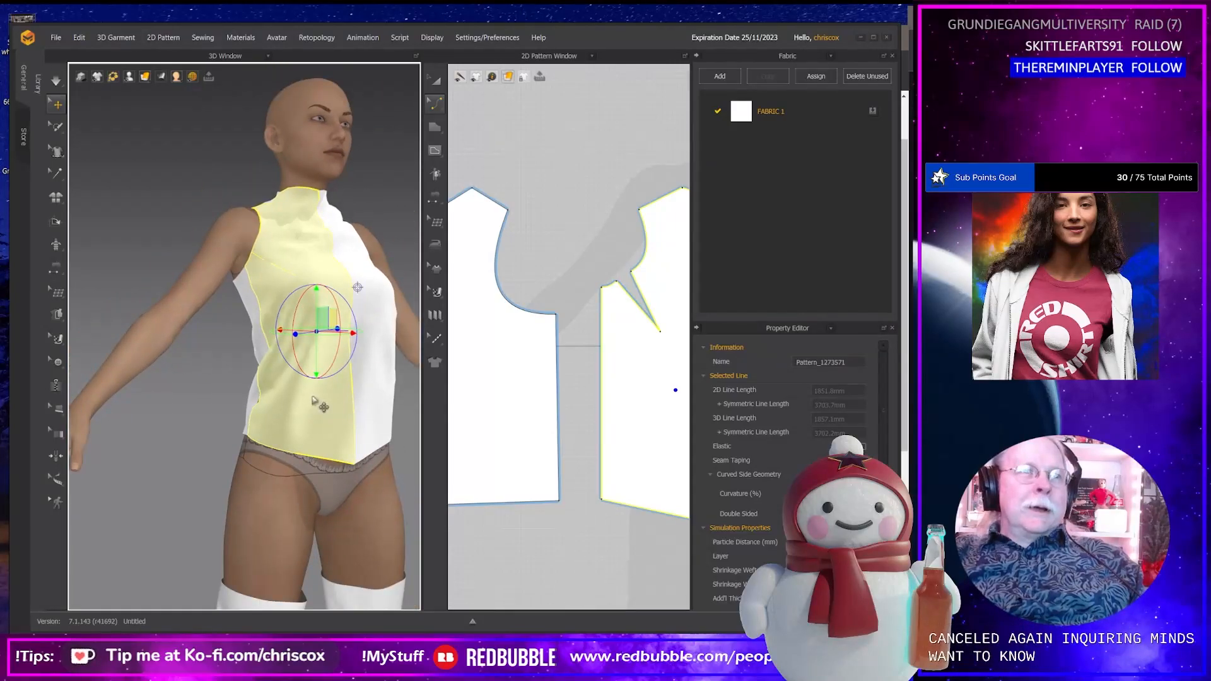
{"action": "mouse_move", "coordinate": [314, 401]}
{"action": "right_mouse_down"}
{"action": "mouse_move", "coordinate": [376, 422]}
{"action": "mouse_move", "coordinate": [338, 406]}
{"action": "mouse_move", "coordinate": [399, 413]}
{"action": "mouse_move", "coordinate": [319, 422]}
{"action": "right_mouse_up"}
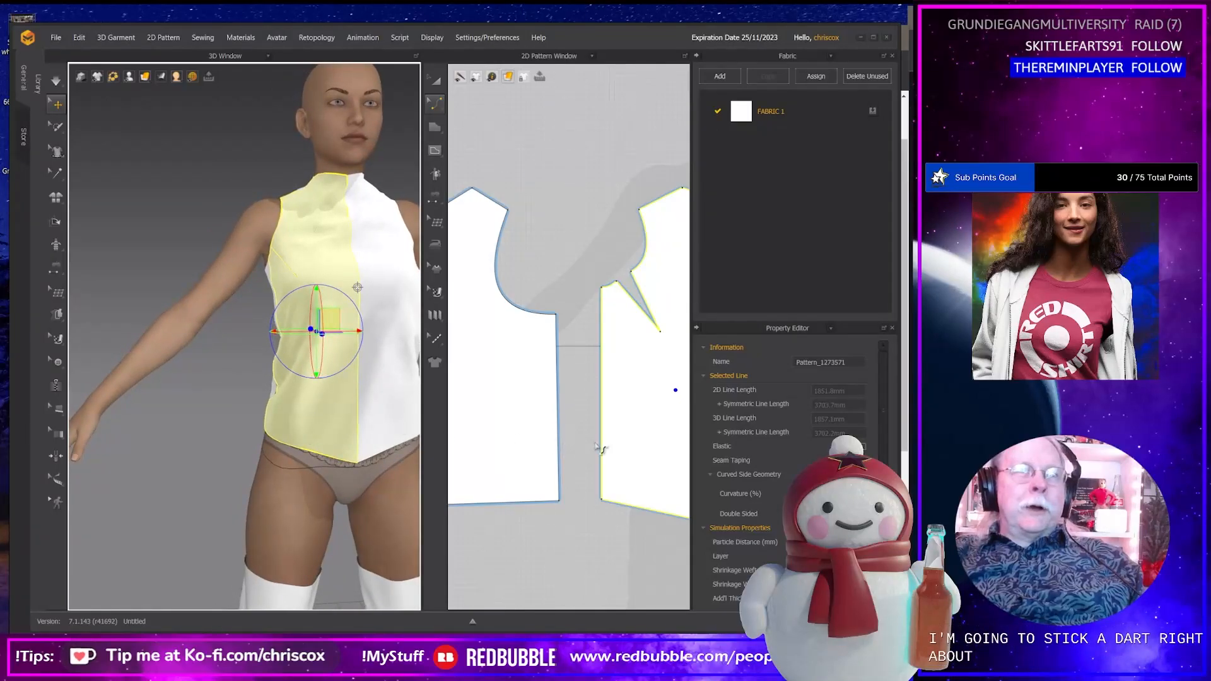
{"action": "right_click_drag", "start_coordinate": [598, 446], "coordinate": [562, 441]}
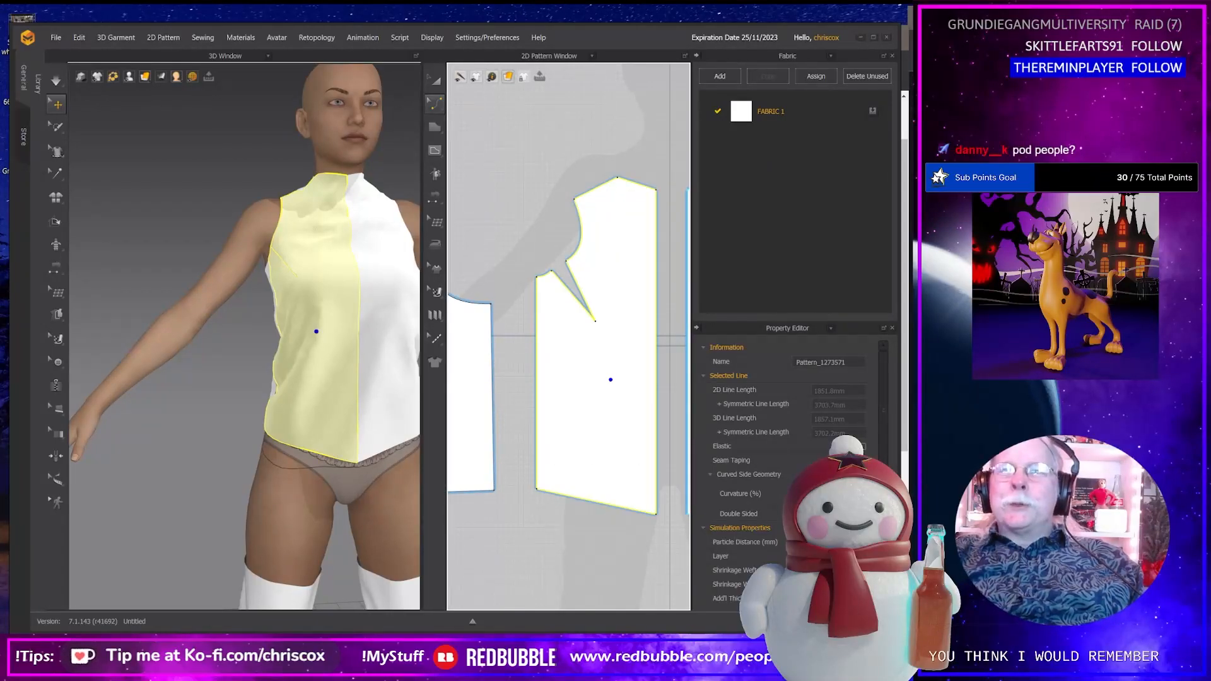
{"action": "right_click", "coordinate": [612, 382]}
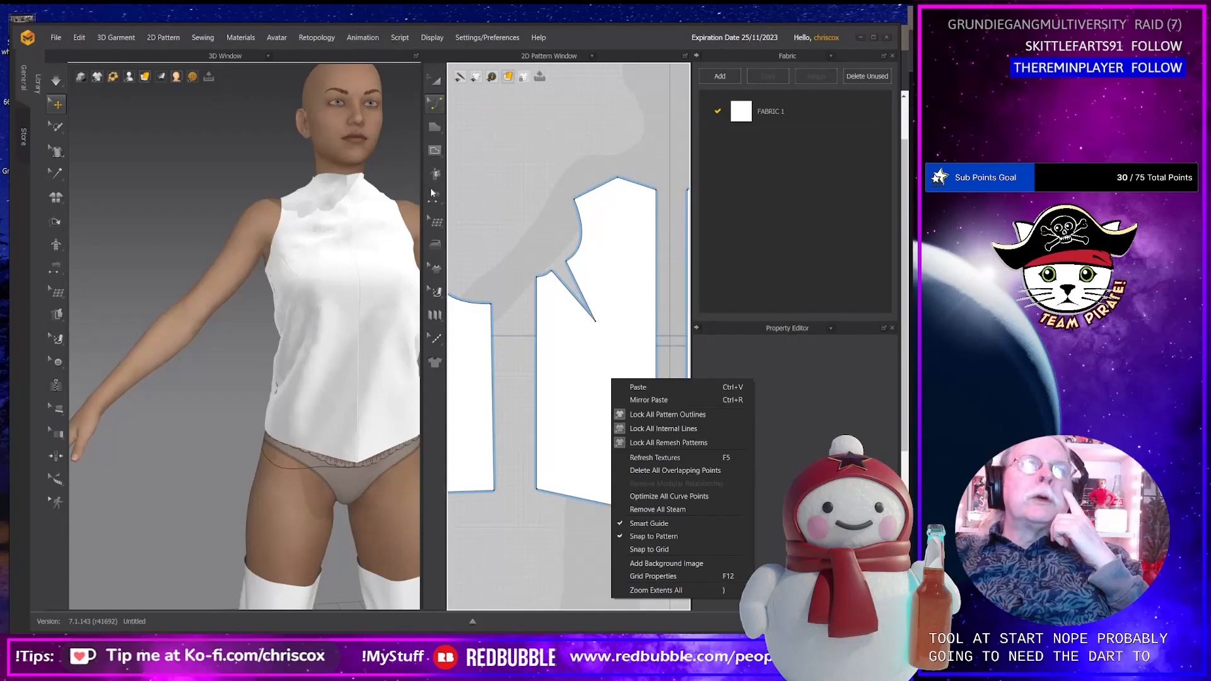
{"action": "left_click", "coordinate": [437, 130]}
{"action": "left_click", "coordinate": [436, 151]}
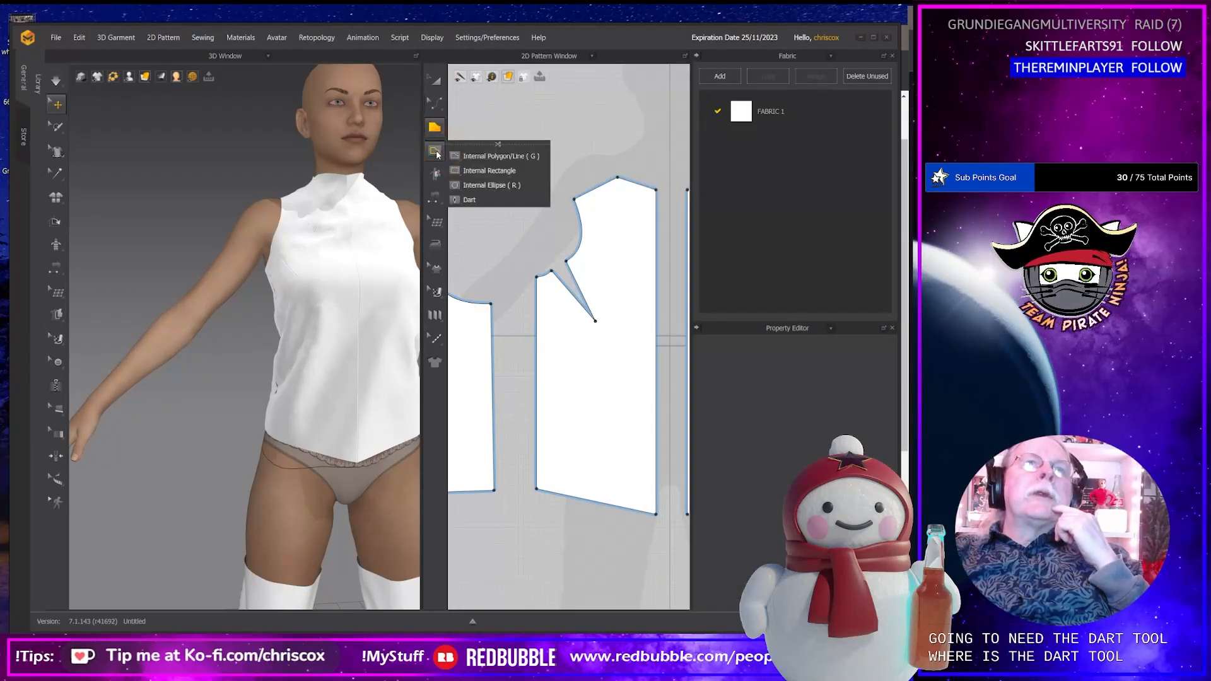
{"action": "left_click", "coordinate": [467, 203]}
{"action": "left_click", "coordinate": [464, 204]}
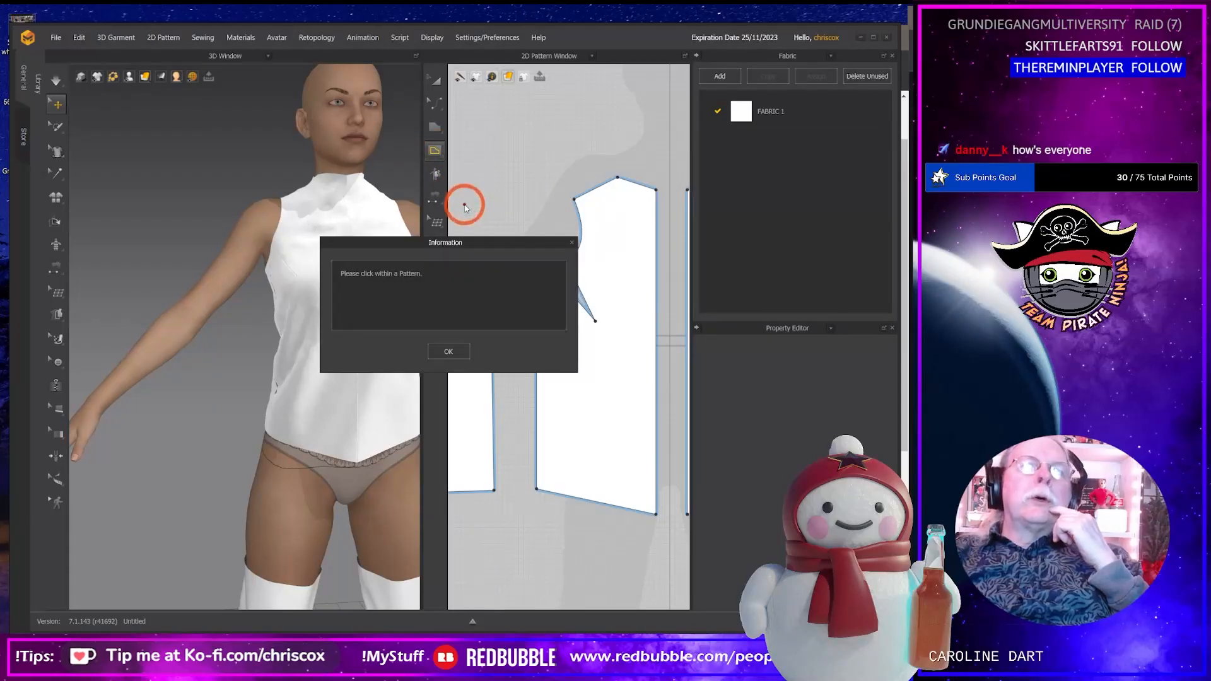
{"action": "left_click", "coordinate": [449, 352]}
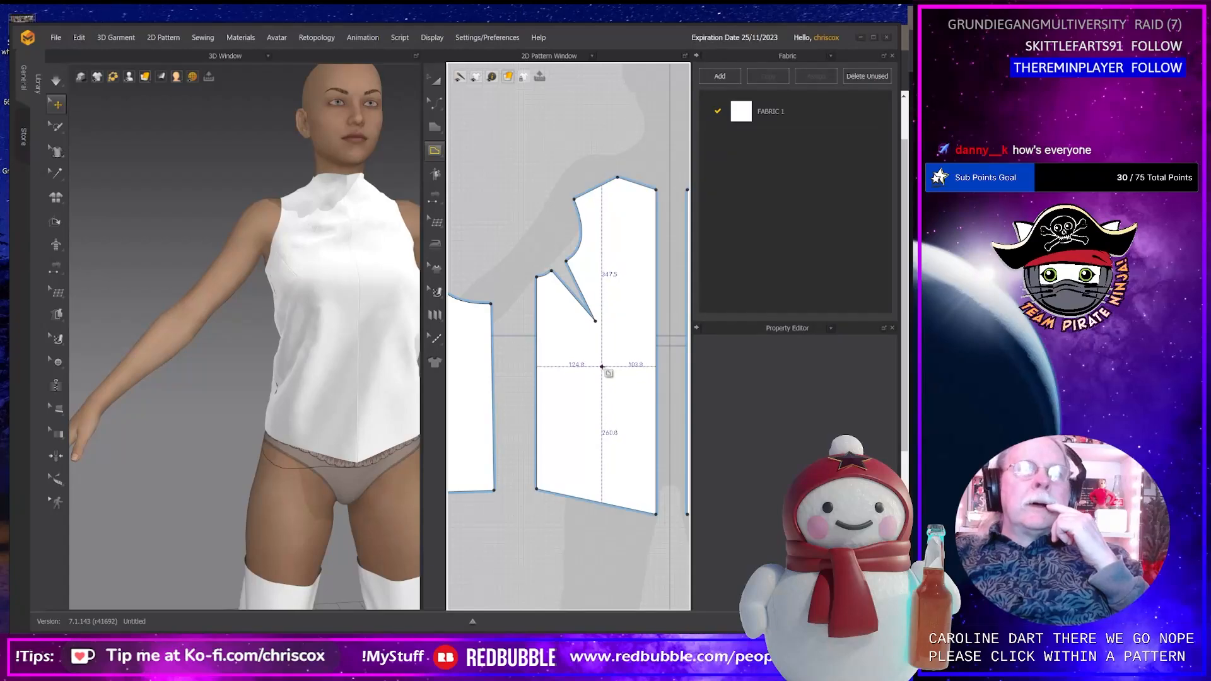
Try to draw a dart as a vertical internal line in the middle of the front piece, and undo the drawn points.
{"action": "left_click", "coordinate": [603, 366]}
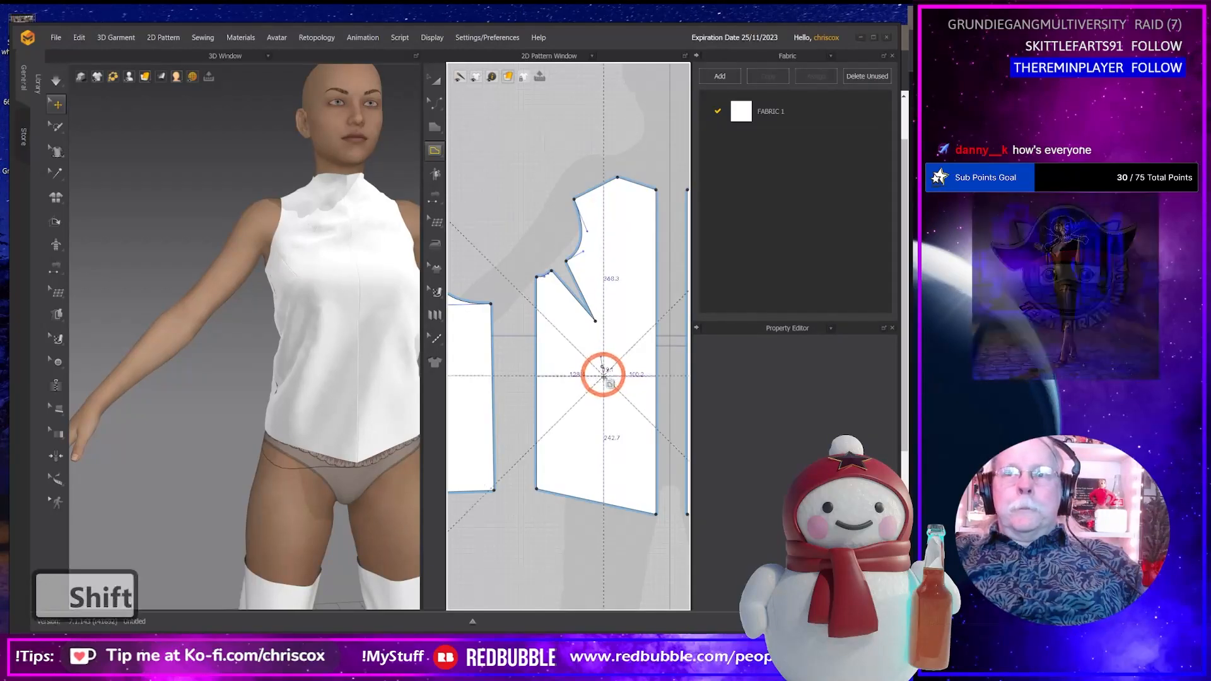
{"action": "key", "text": "ctrl+z"}
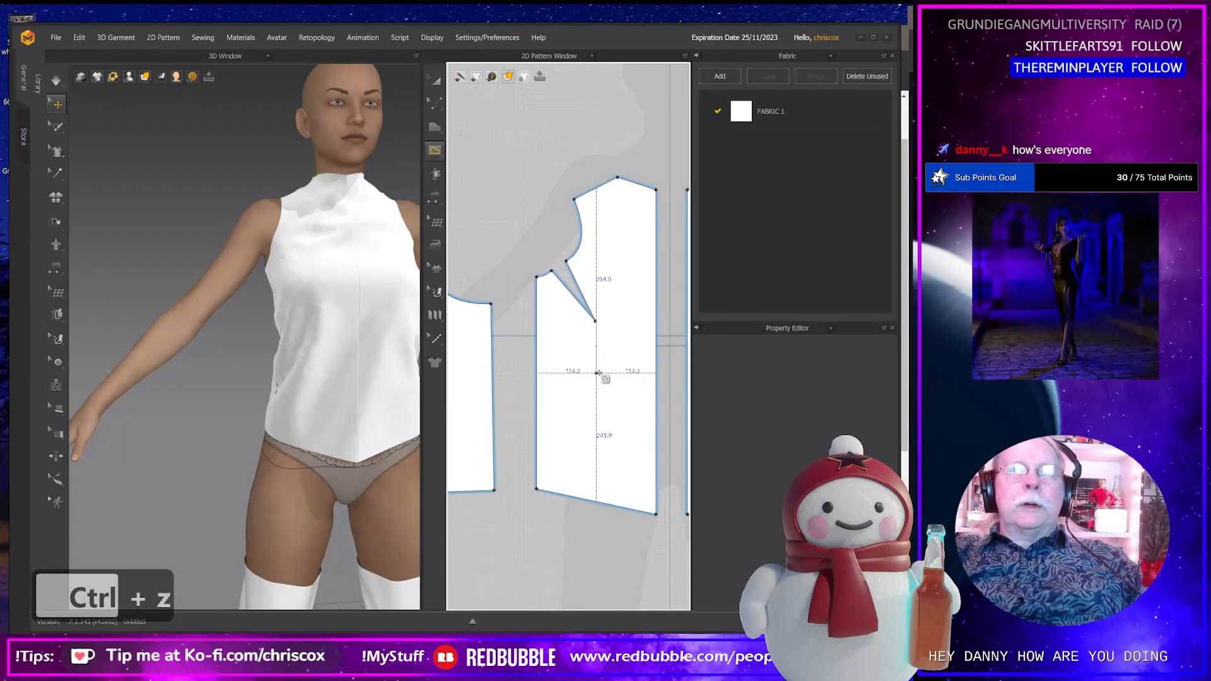
{"action": "left_click", "coordinate": [607, 421]}
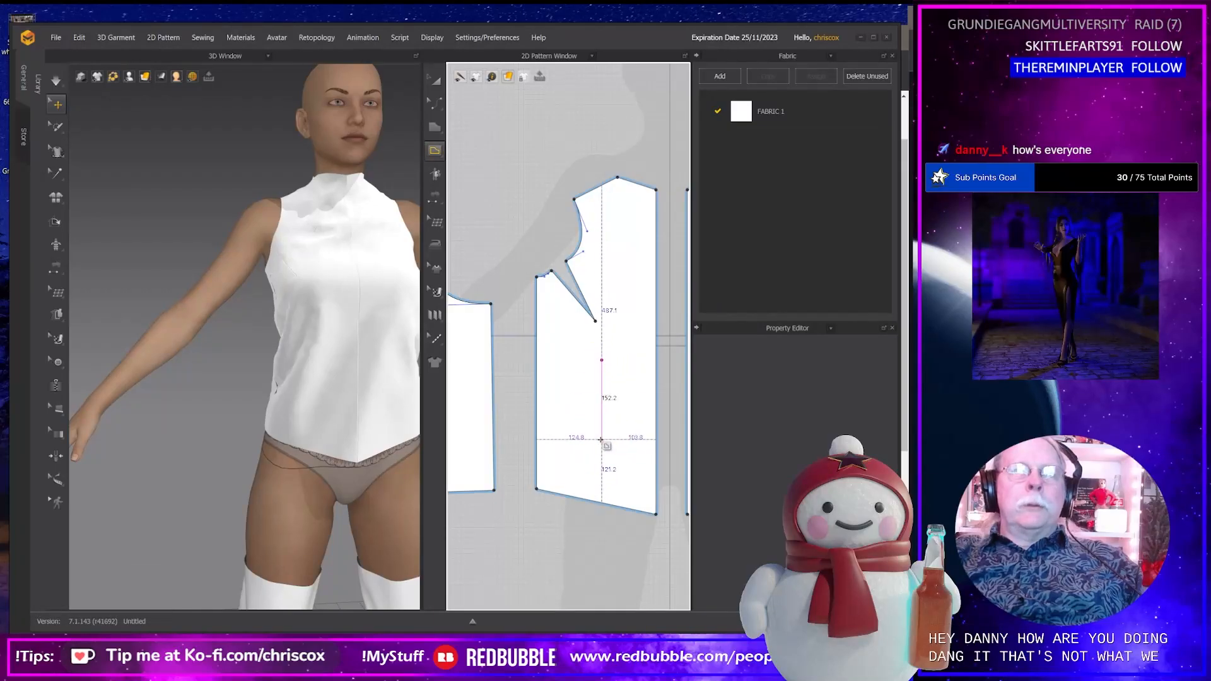
{"action": "left_click", "coordinate": [602, 439]}
{"action": "key", "text": "ctrl+z"}
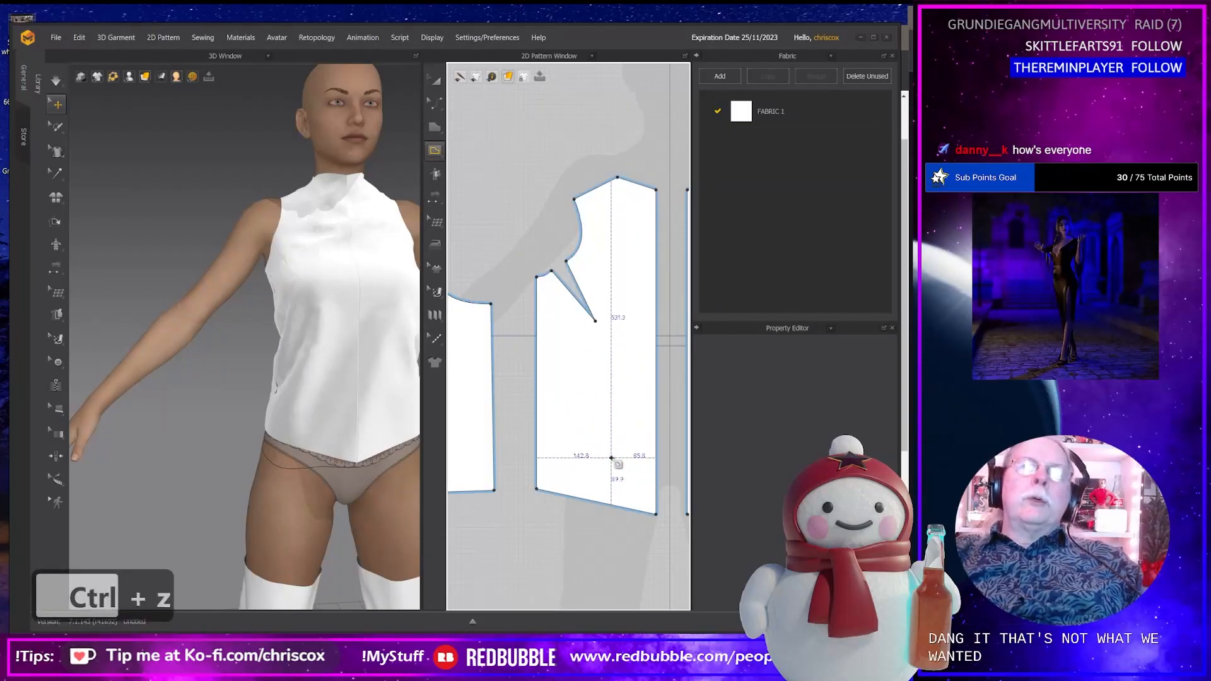
Activate the Dart tool for adding an internal dart to the front pattern piece.
{"action": "left_click", "coordinate": [435, 150]}
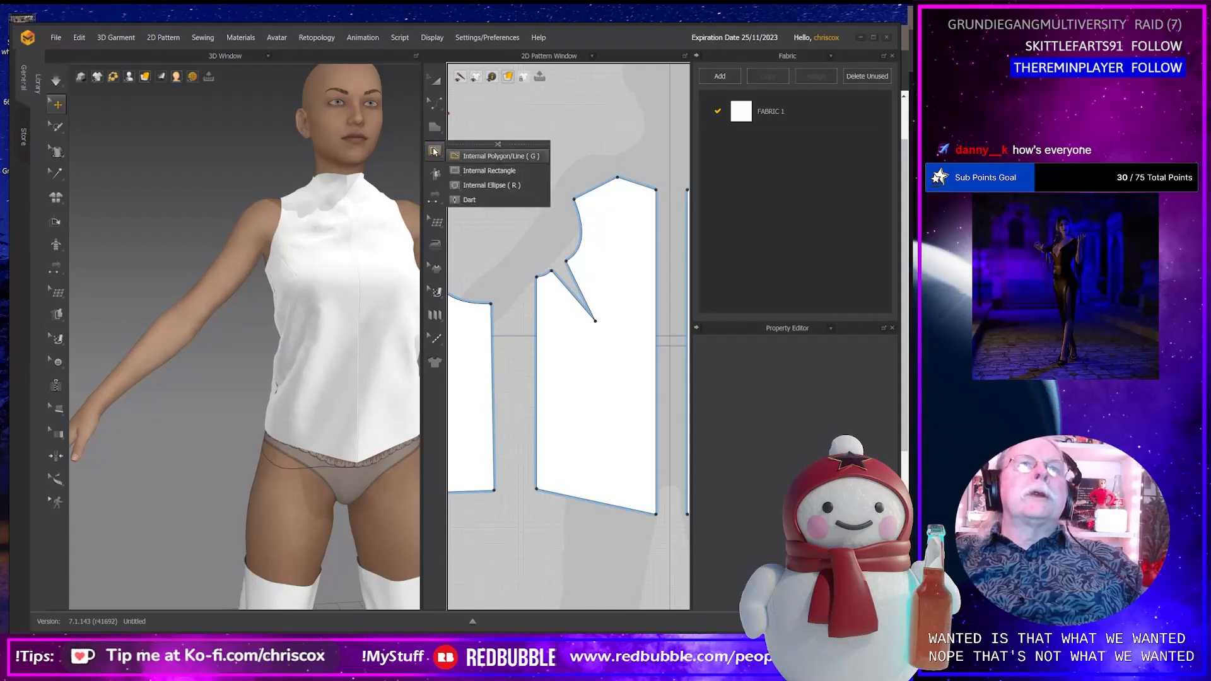
{"action": "left_click", "coordinate": [483, 201]}
{"action": "left_click", "coordinate": [596, 348]}
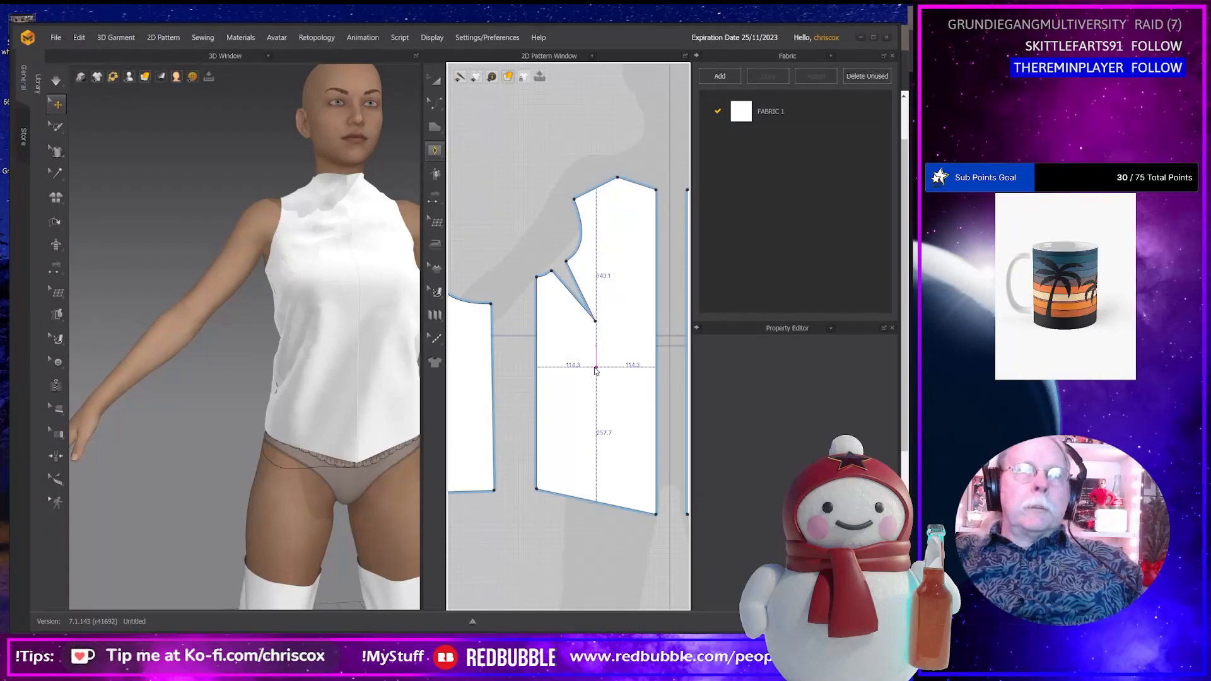
{"action": "left_click", "coordinate": [590, 391]}
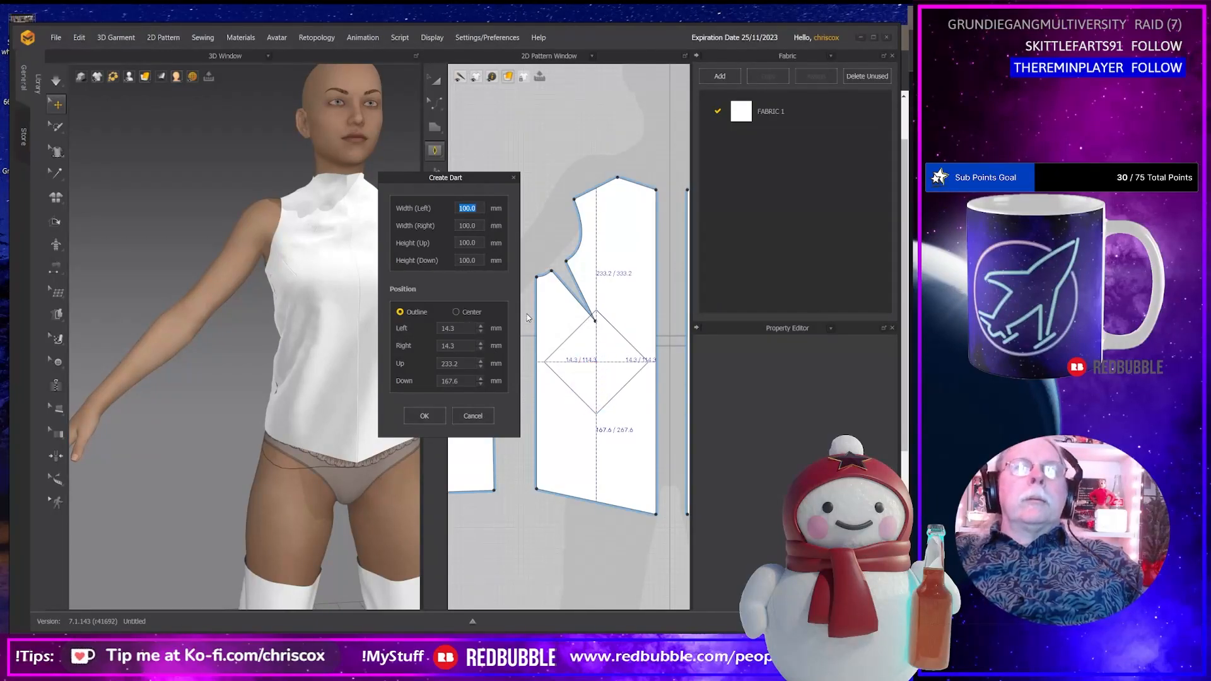
{"action": "key", "text": "ctrl+z"}
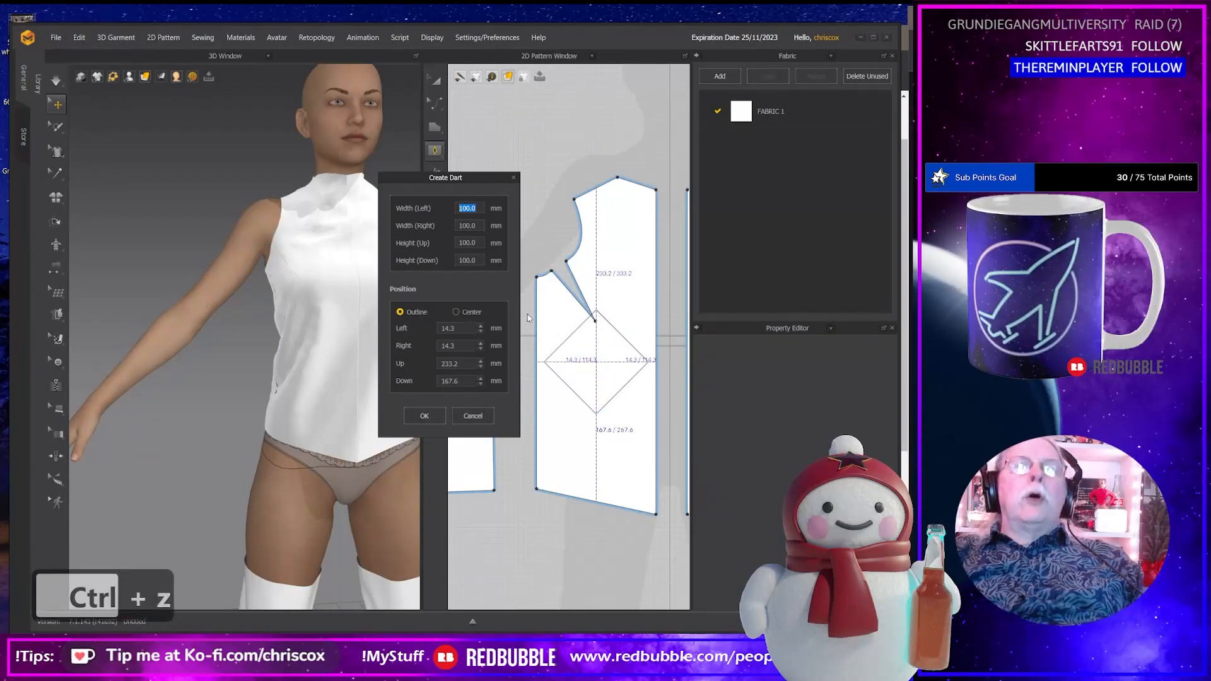
{"action": "left_click", "coordinate": [474, 416]}
{"action": "left_click", "coordinate": [576, 406]}
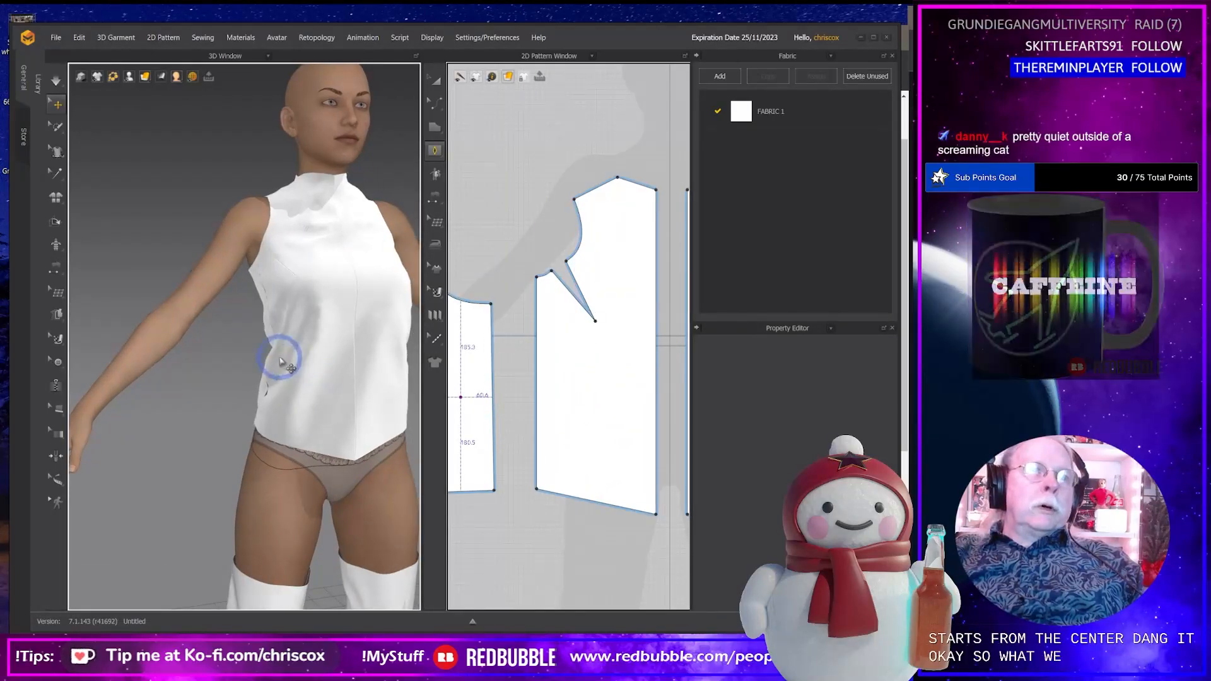
Start a diamond dart midway across the front piece, below the armhole dart, with left and right widths of 35 mm.
{"action": "left_click", "coordinate": [322, 358]}
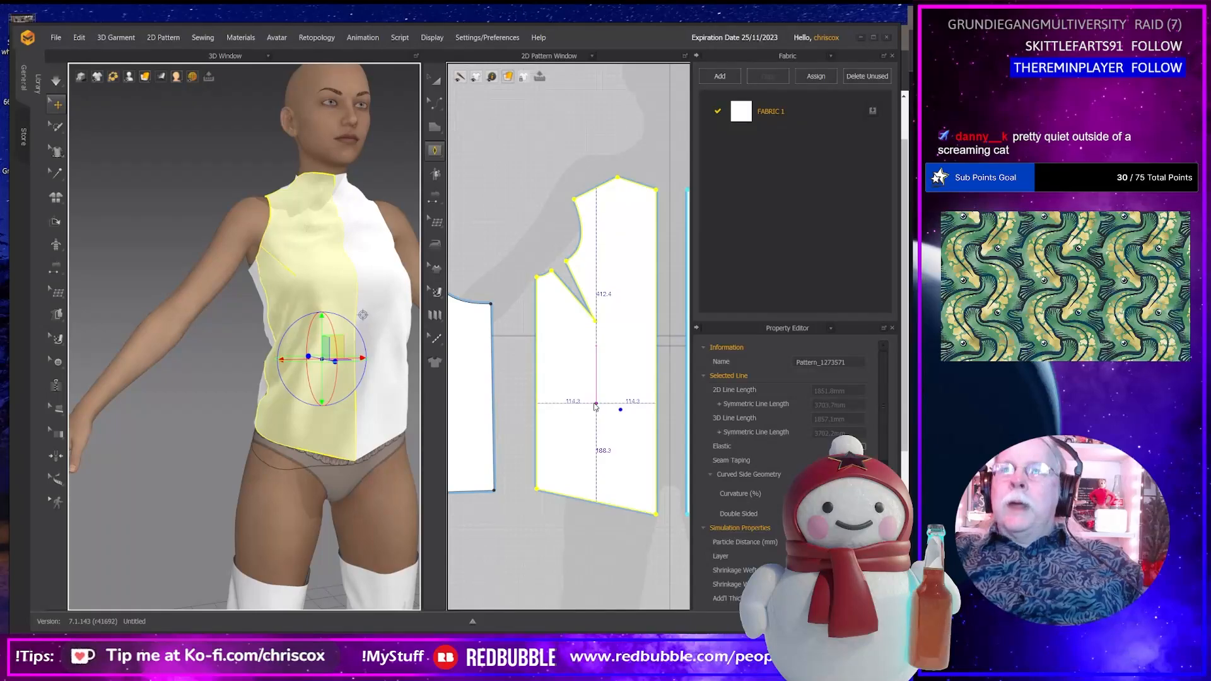
{"action": "left_click", "coordinate": [595, 404]}
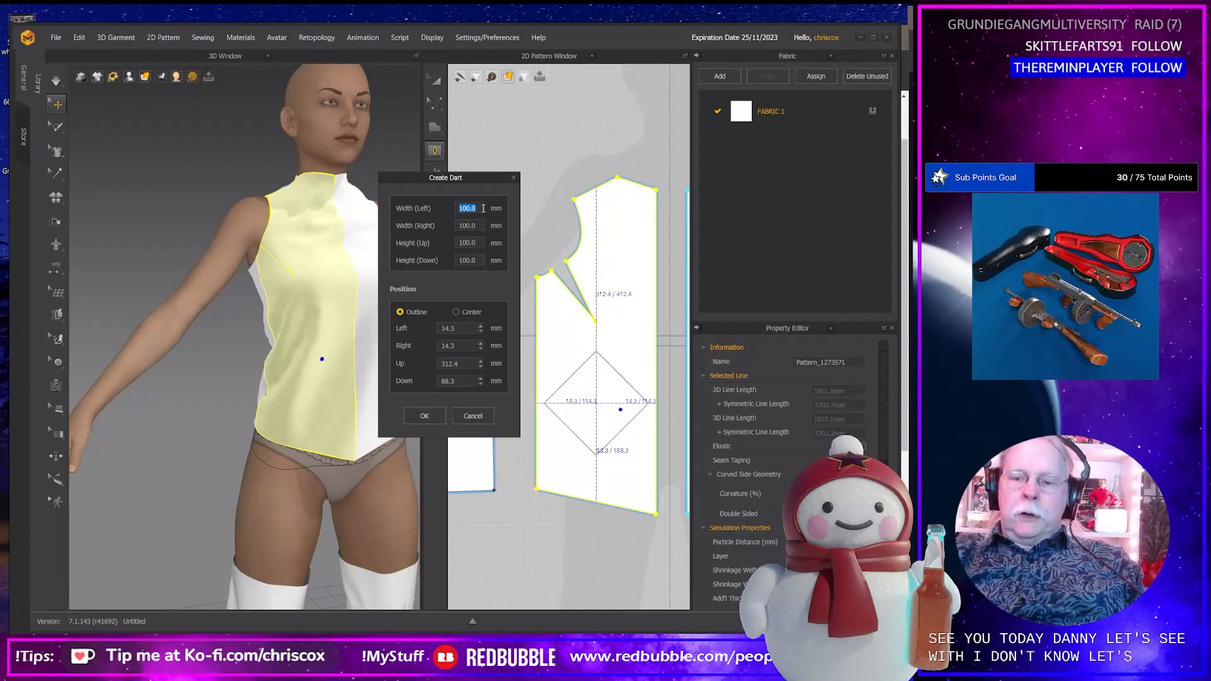
{"action": "type", "text": "35"}
{"action": "key", "text": "Tab"}
{"action": "key", "text": "Tab"}
{"action": "key", "text": "Tab"}
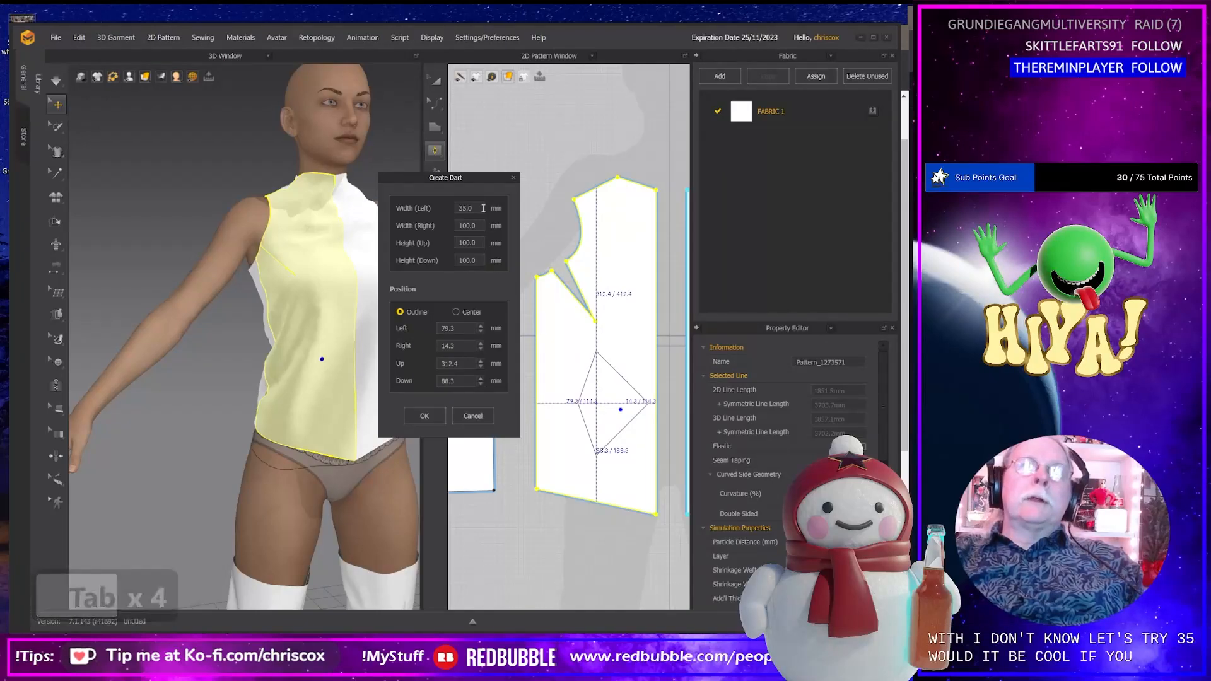
{"action": "left_click", "coordinate": [478, 226]}
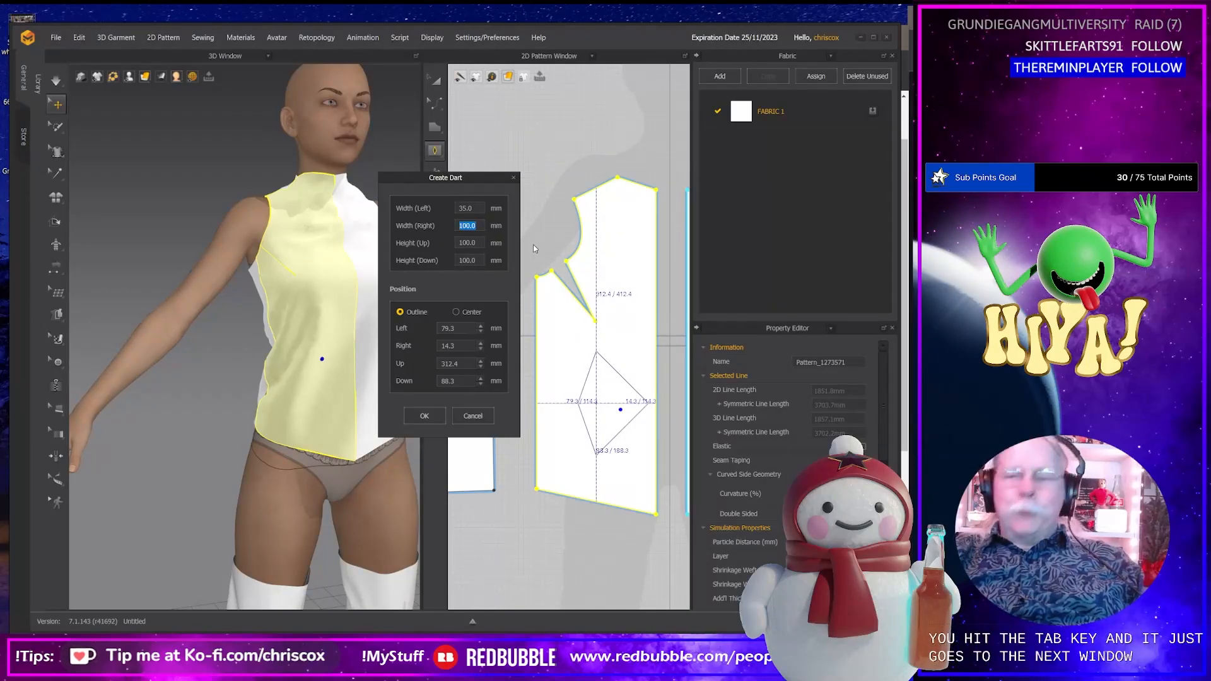
{"action": "type", "text": "35"}
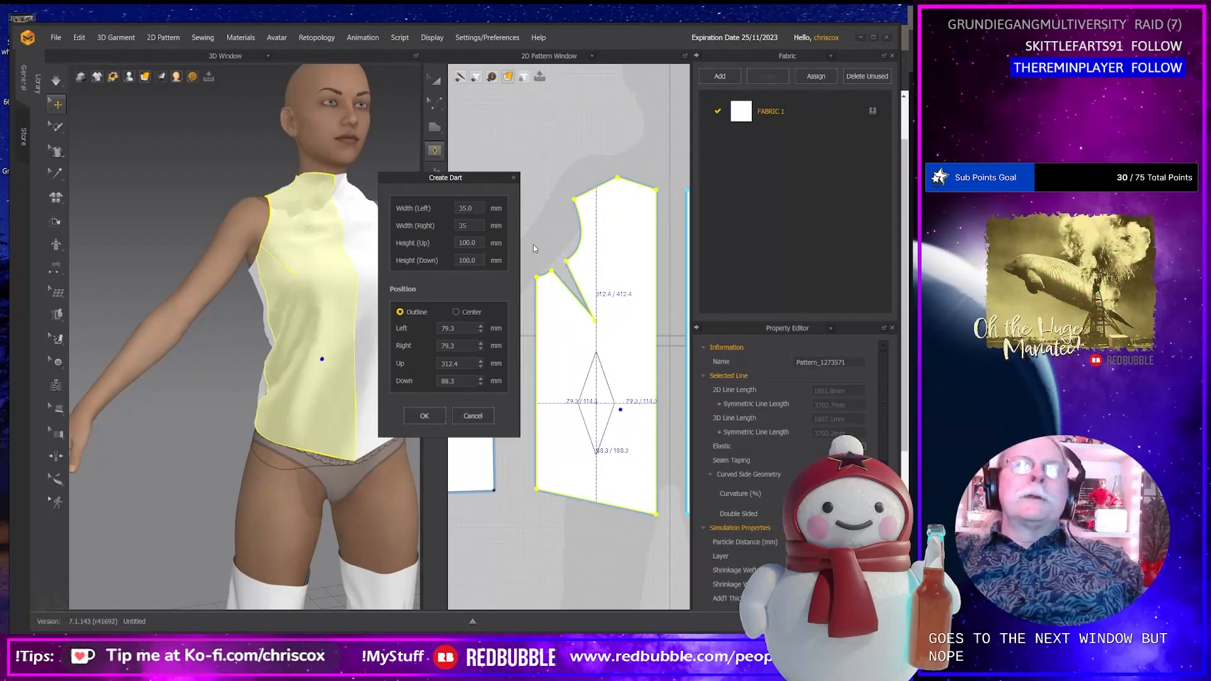
Set the front dart's left and right widths to 25 mm and create it with the default heights.
{"action": "left_click", "coordinate": [468, 208]}
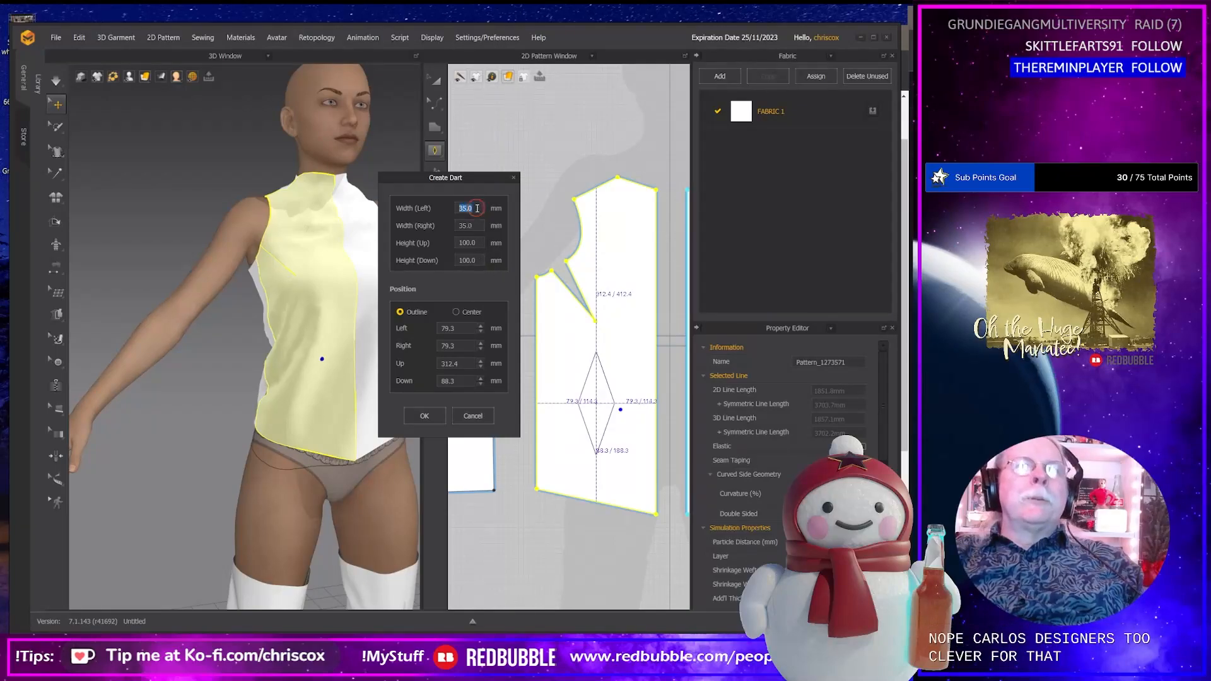
{"action": "type", "text": "25"}
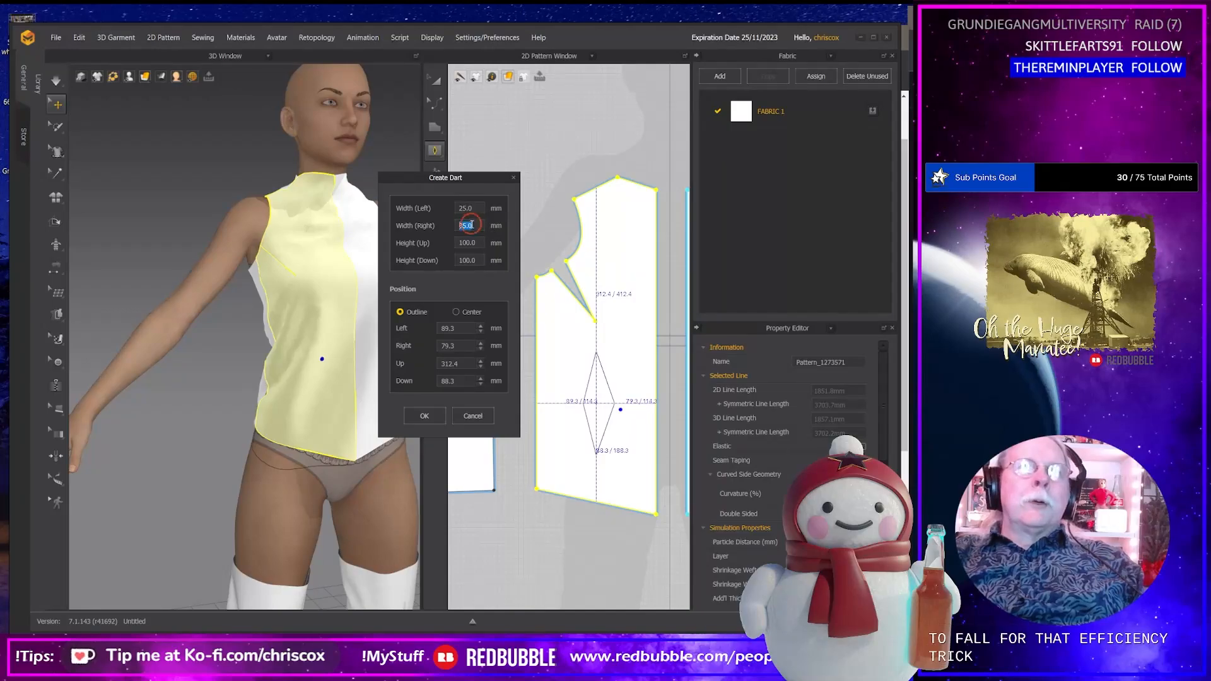
{"action": "type", "text": "25"}
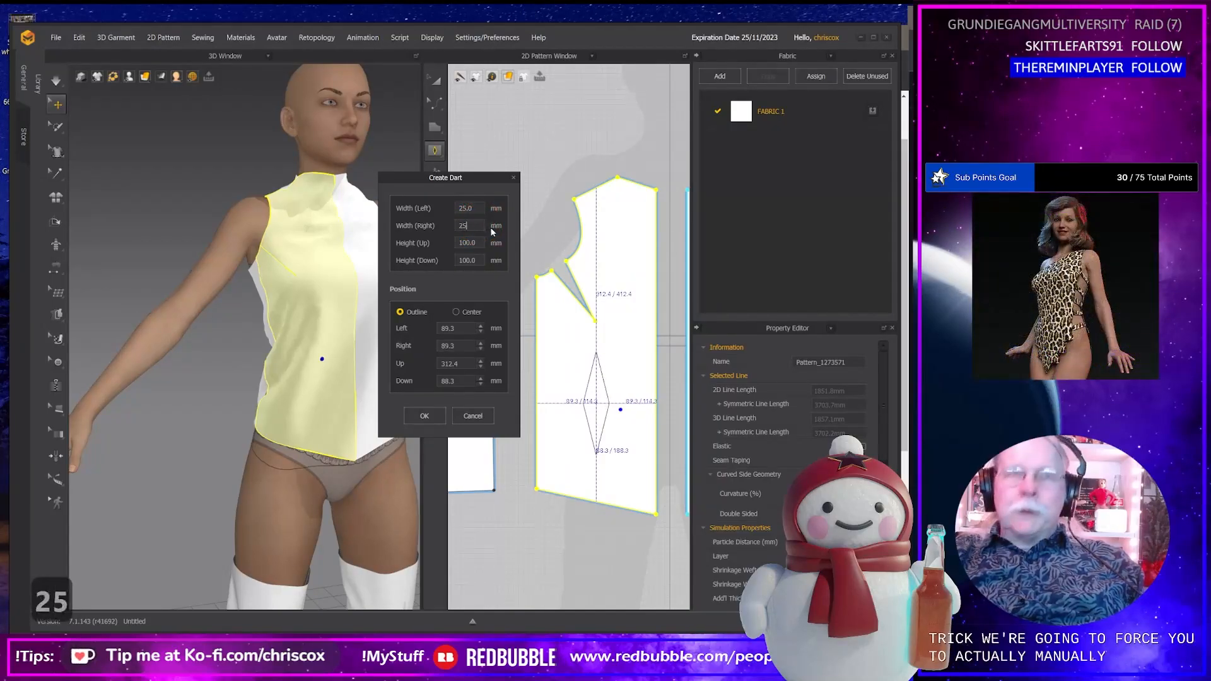
{"action": "left_click", "coordinate": [467, 242]}
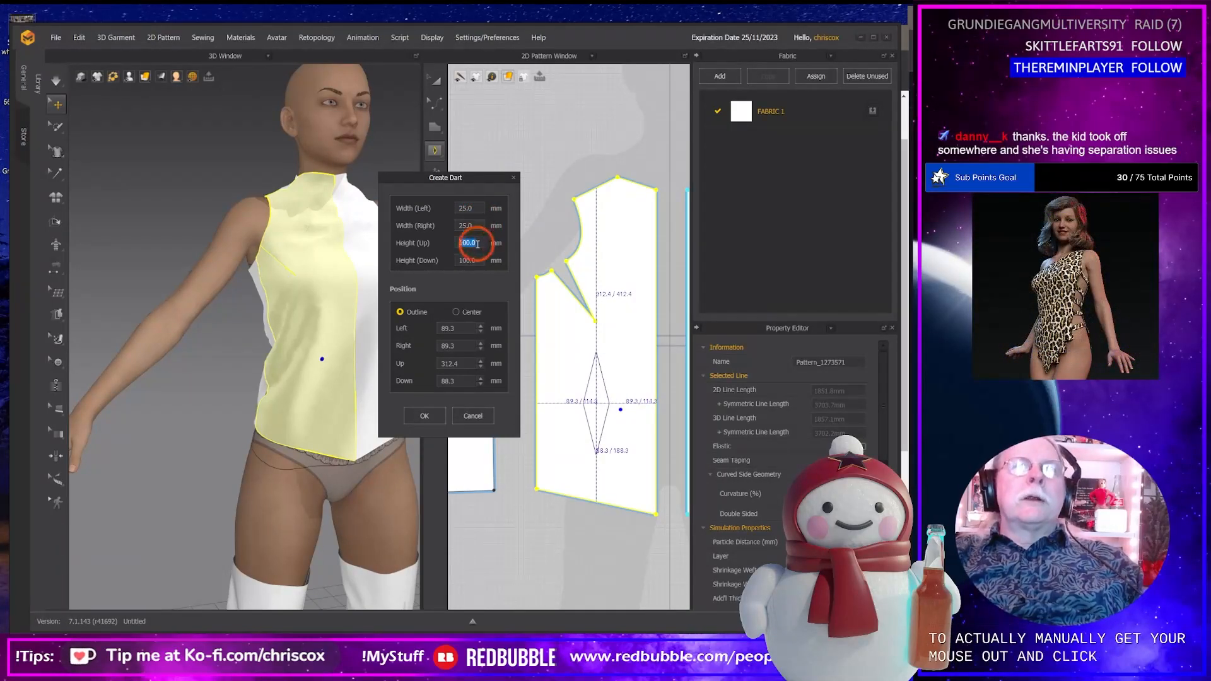
{"action": "left_click", "coordinate": [424, 415]}
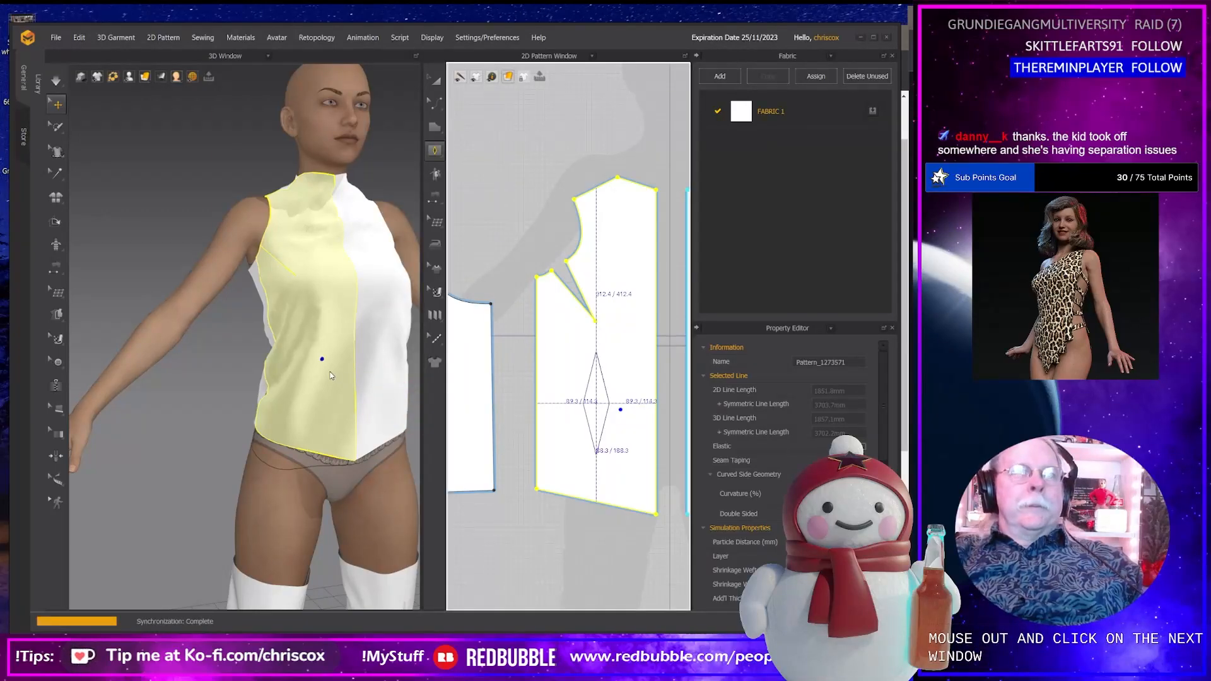
Simulate the garment with the front waist darts and inspect the fit from the front, side and back.
{"action": "key", "text": "space"}
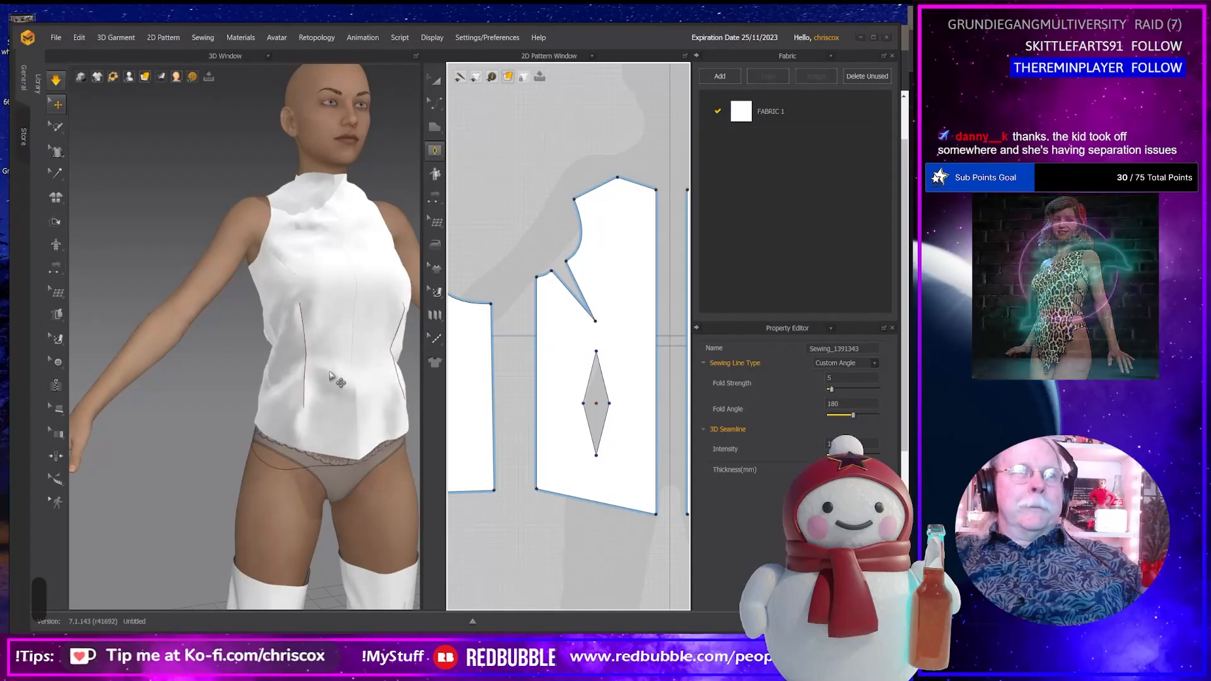
{"action": "right_click_drag", "start_coordinate": [330, 376], "coordinate": [325, 480]}
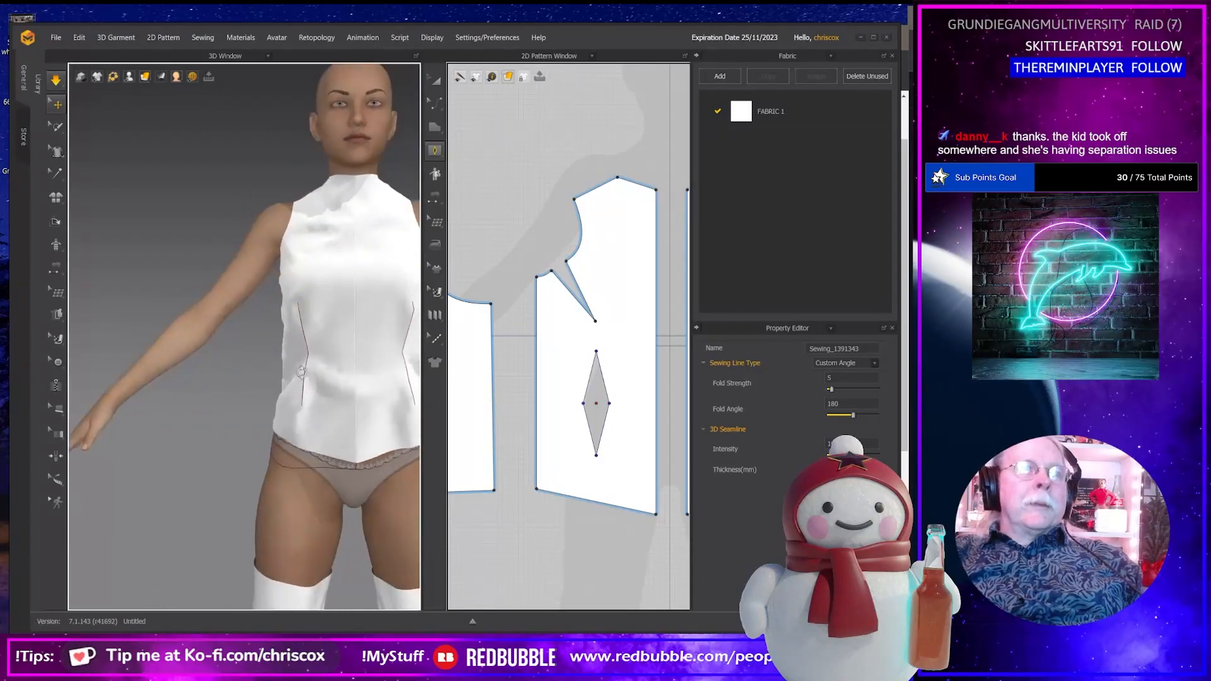
{"action": "left_click", "coordinate": [330, 426]}
{"action": "right_click_drag", "start_coordinate": [343, 433], "coordinate": [406, 441]}
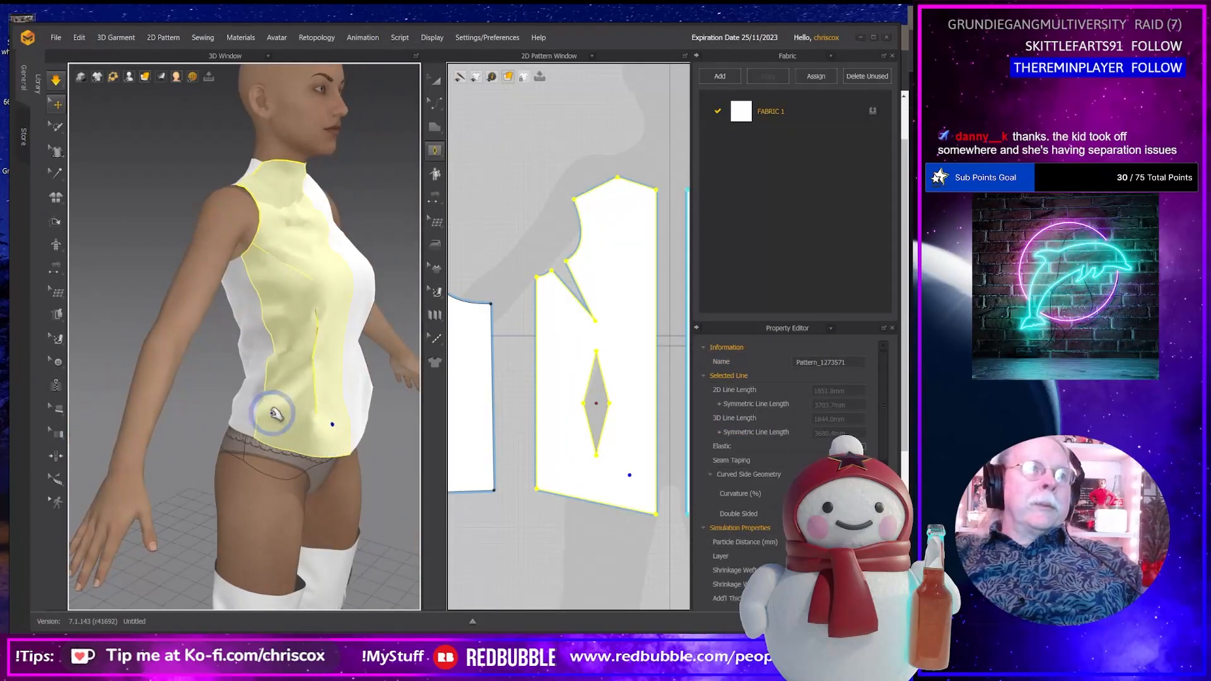
{"action": "right_click_drag", "start_coordinate": [270, 441], "coordinate": [440, 449]}
{"action": "right_click_drag", "start_coordinate": [234, 439], "coordinate": [265, 410]}
Create a diamond dart in the lower middle of the back piece with left and right widths of 25 mm.
{"action": "left_click", "coordinate": [226, 371]}
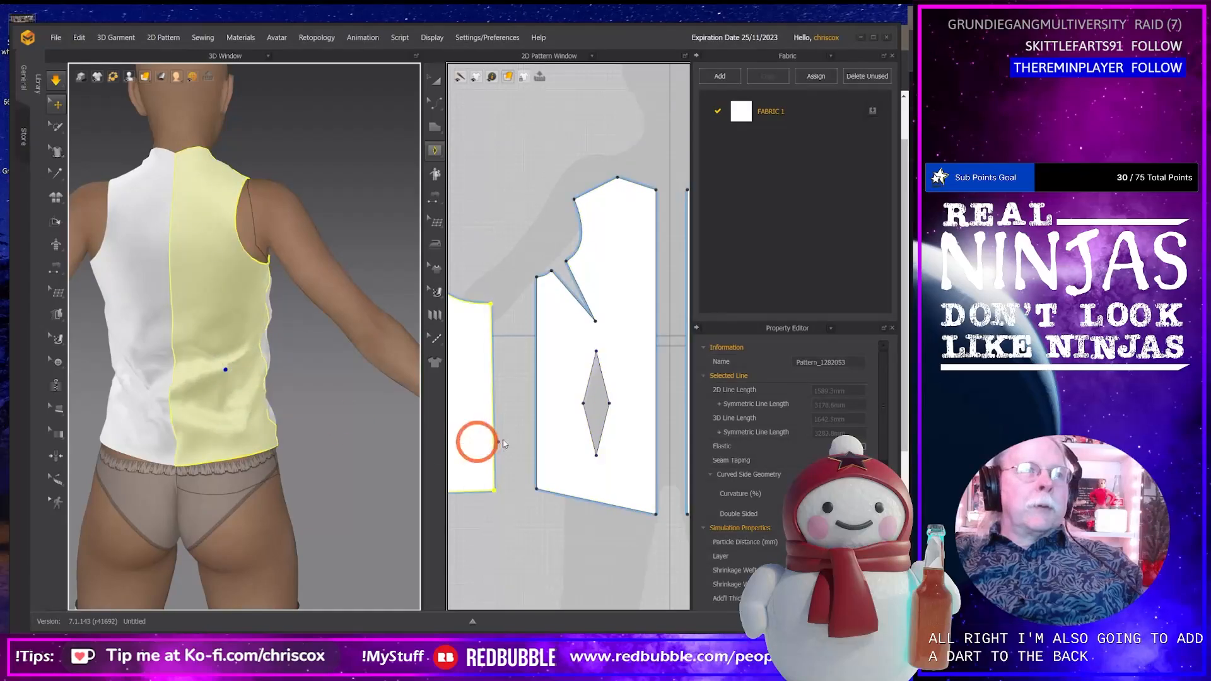
{"action": "middle_click_drag", "start_coordinate": [510, 423], "coordinate": [610, 407]}
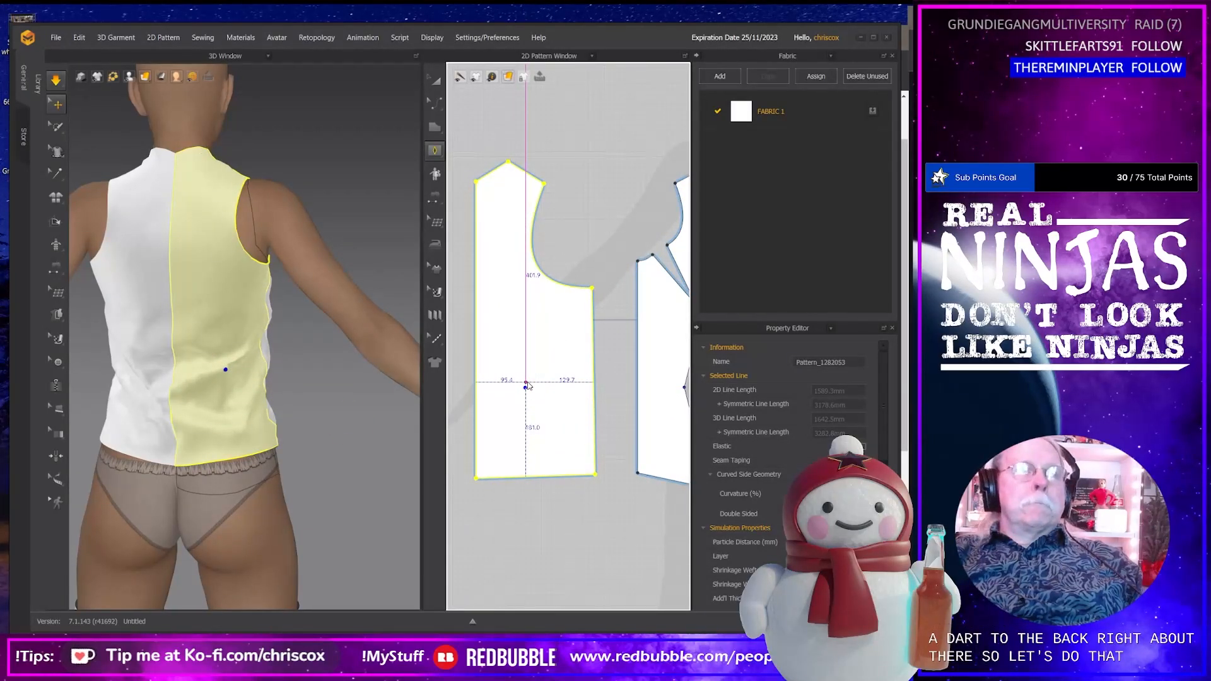
{"action": "left_click", "coordinate": [528, 385]}
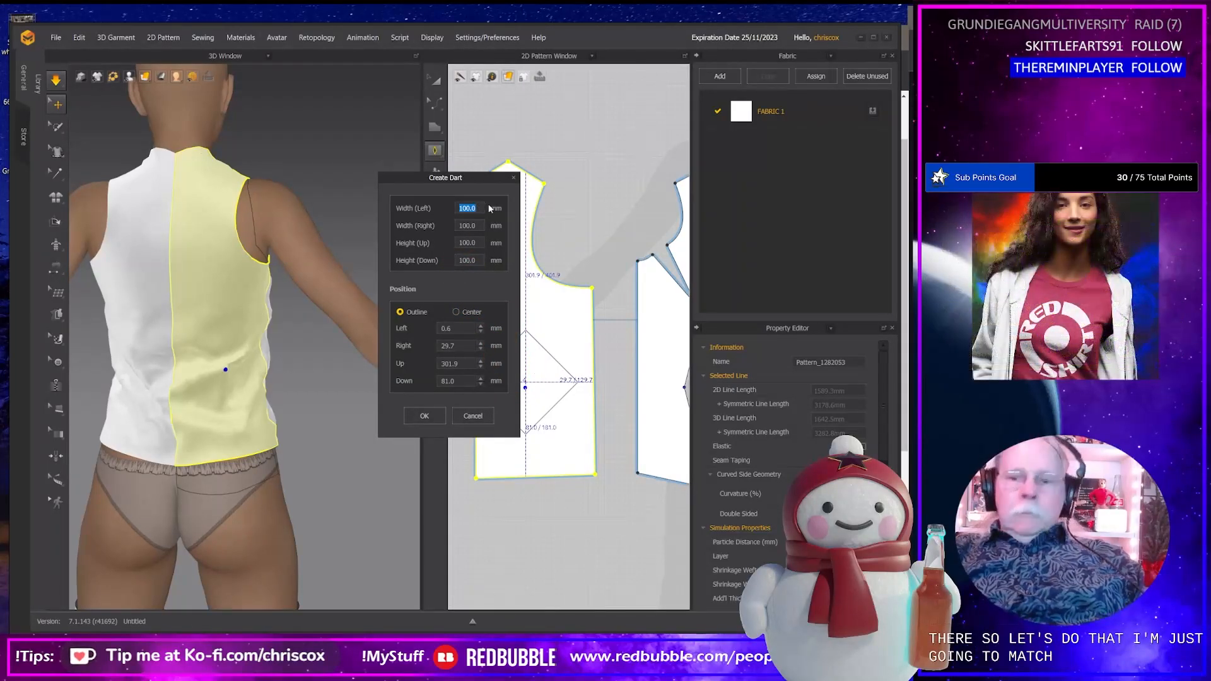
{"action": "type", "text": "25"}
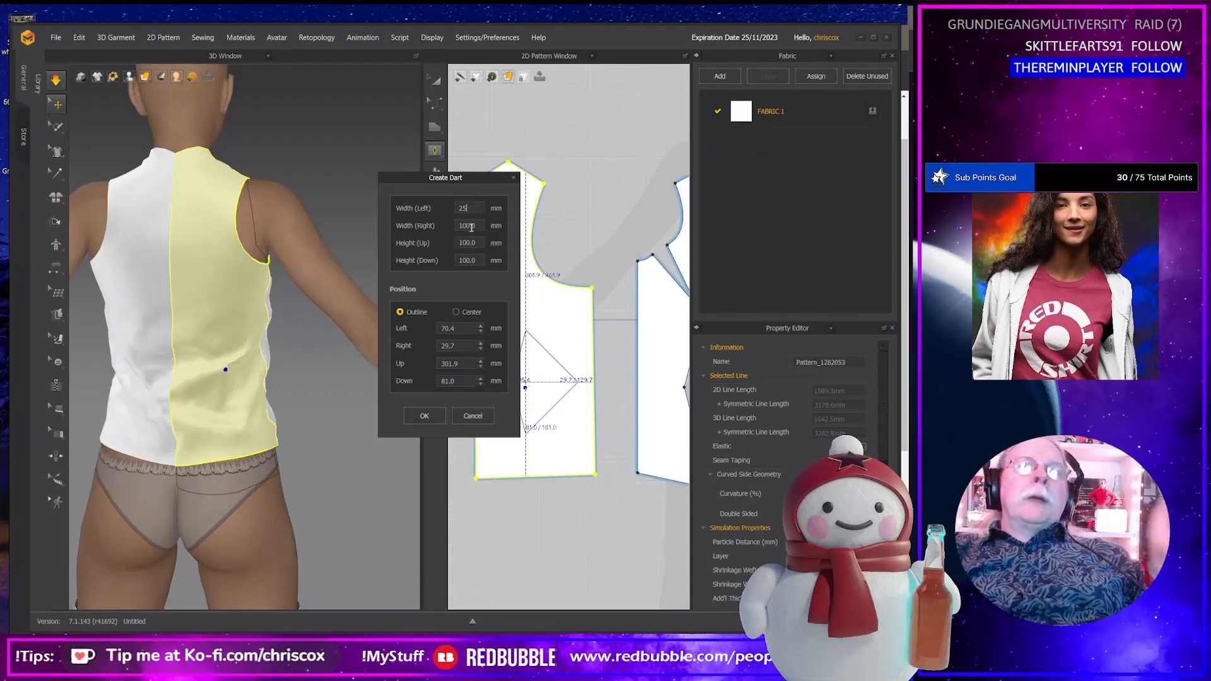
{"action": "key", "text": "Tab"}
{"action": "left_click", "coordinate": [444, 228]}
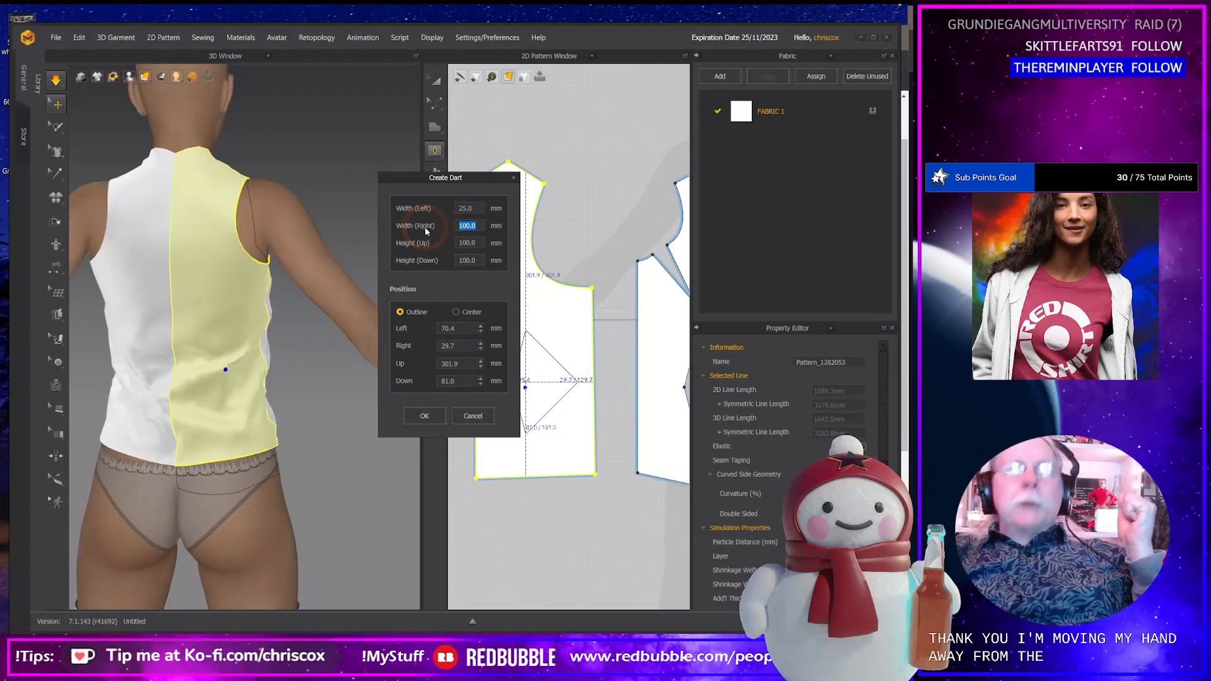
{"action": "type", "text": "25"}
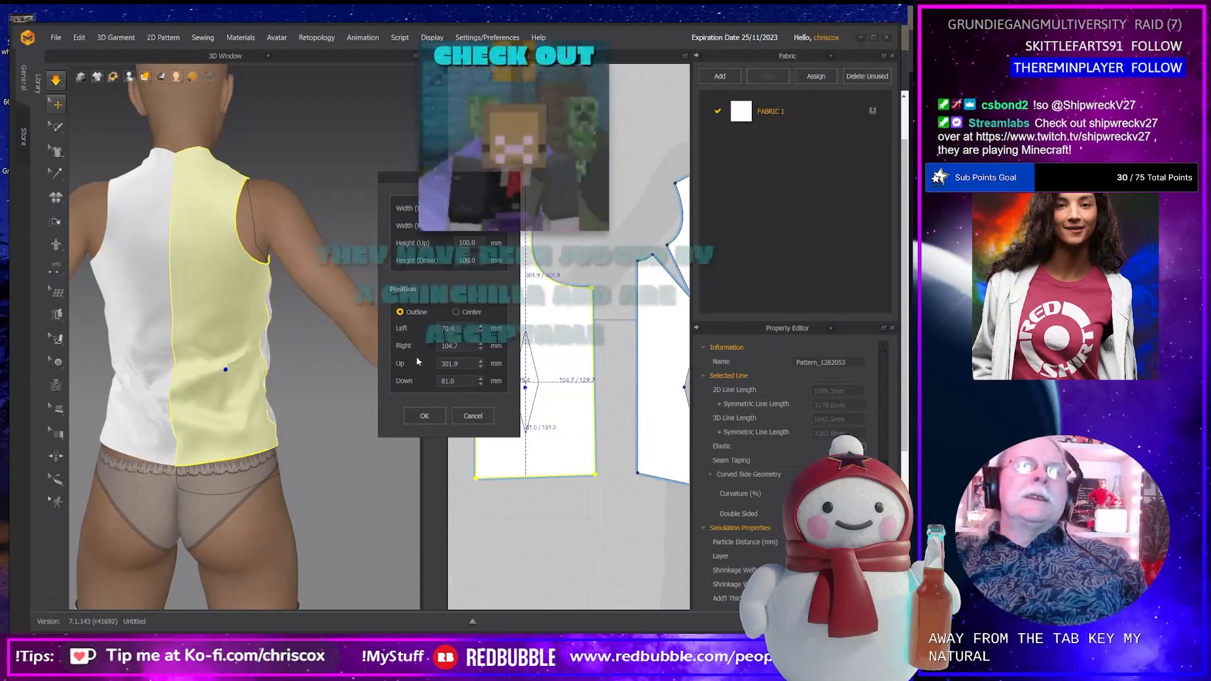
{"action": "left_click", "coordinate": [424, 416]}
{"action": "left_click", "coordinate": [496, 422]}
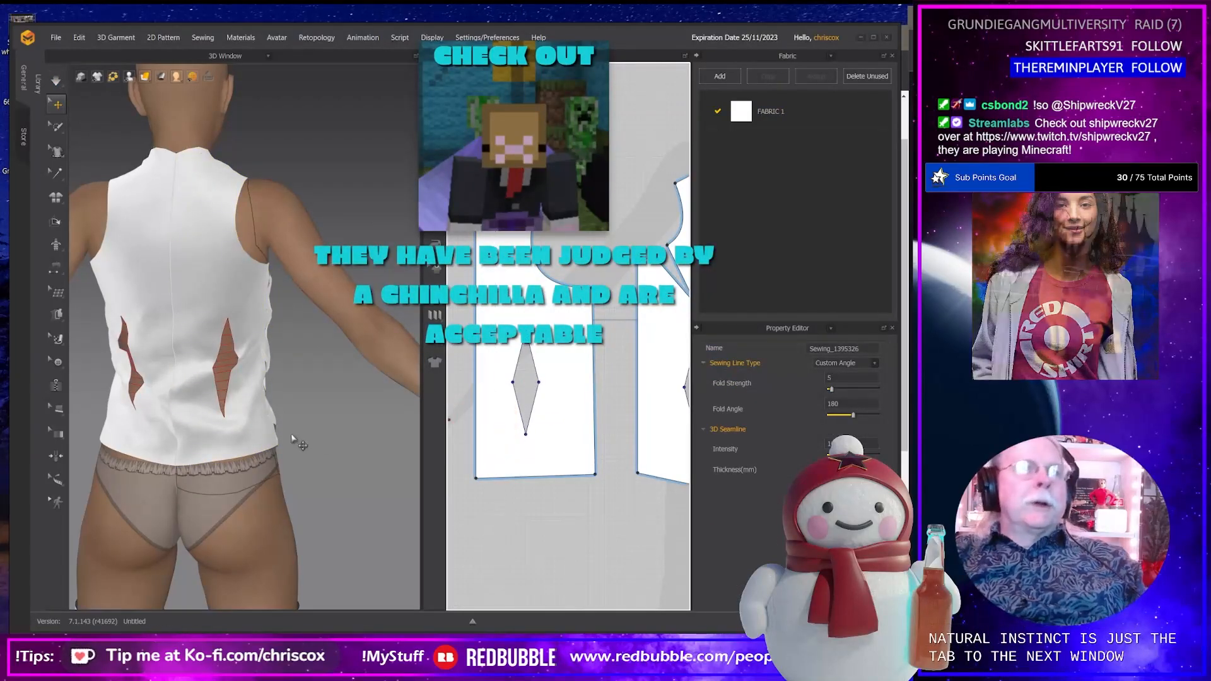
Run the simulation with the back darts, tug the top's hem downward to settle the fabric, and check the fit.
{"action": "key", "text": "space"}
{"action": "right_click_drag", "start_coordinate": [286, 436], "coordinate": [275, 436]}
{"action": "left_click_drag", "start_coordinate": [166, 439], "coordinate": [180, 472]}
{"action": "left_click_drag", "start_coordinate": [230, 437], "coordinate": [253, 467]}
{"action": "right_click_drag", "start_coordinate": [255, 467], "coordinate": [122, 465]}
{"action": "left_click", "coordinate": [208, 488]}
{"action": "left_click_drag", "start_coordinate": [205, 487], "coordinate": [284, 490]}
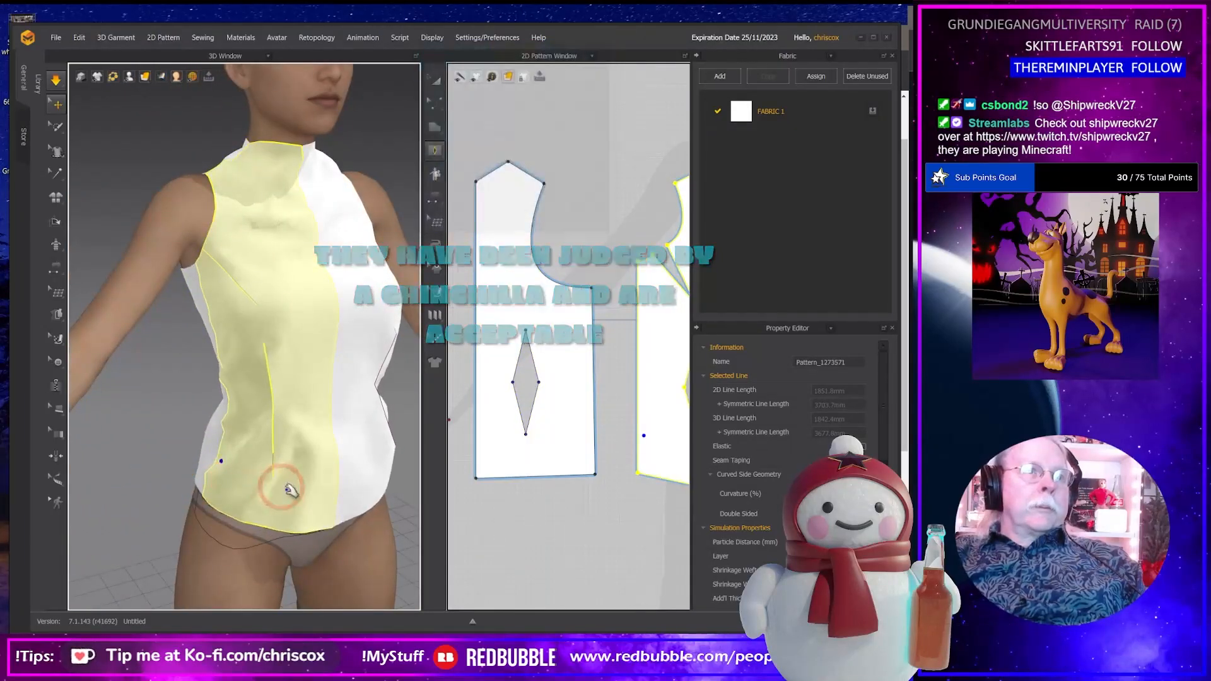
{"action": "mouse_move", "coordinate": [285, 489]}
{"action": "right_mouse_down"}
{"action": "mouse_move", "coordinate": [262, 473]}
{"action": "mouse_move", "coordinate": [346, 490]}
{"action": "mouse_move", "coordinate": [289, 491]}
{"action": "right_mouse_up"}
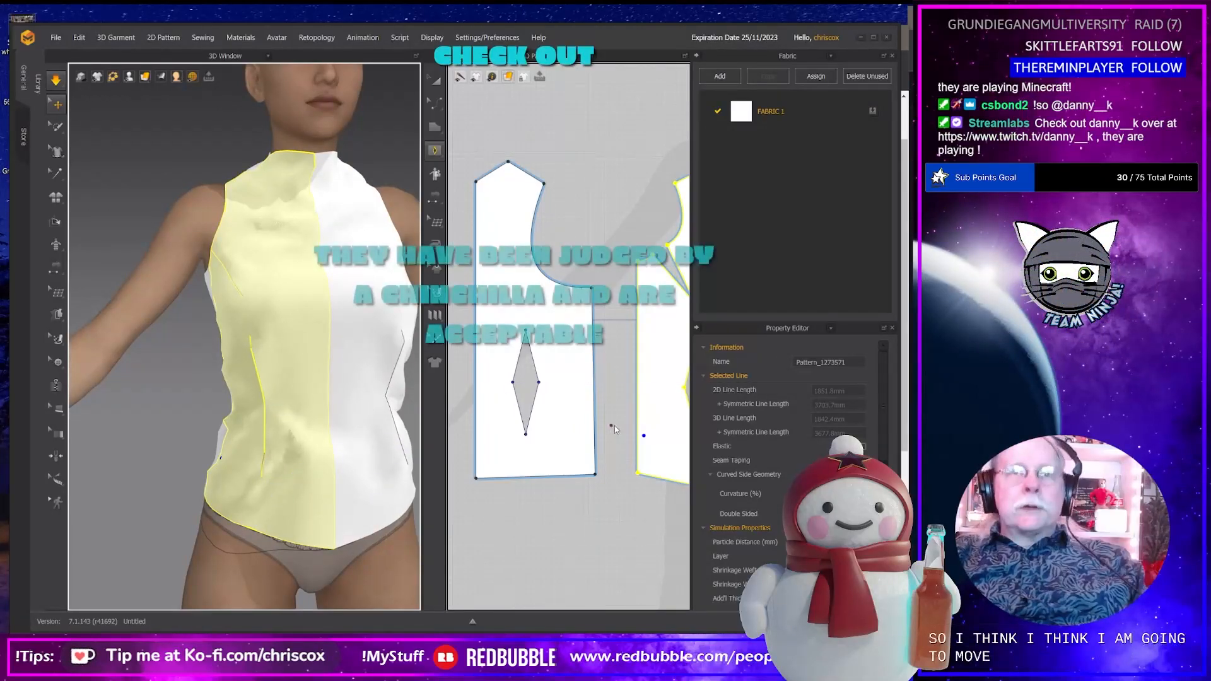
{"action": "middle_click_drag", "start_coordinate": [588, 425], "coordinate": [488, 425]}
{"action": "middle_click_drag", "start_coordinate": [633, 429], "coordinate": [593, 413]}
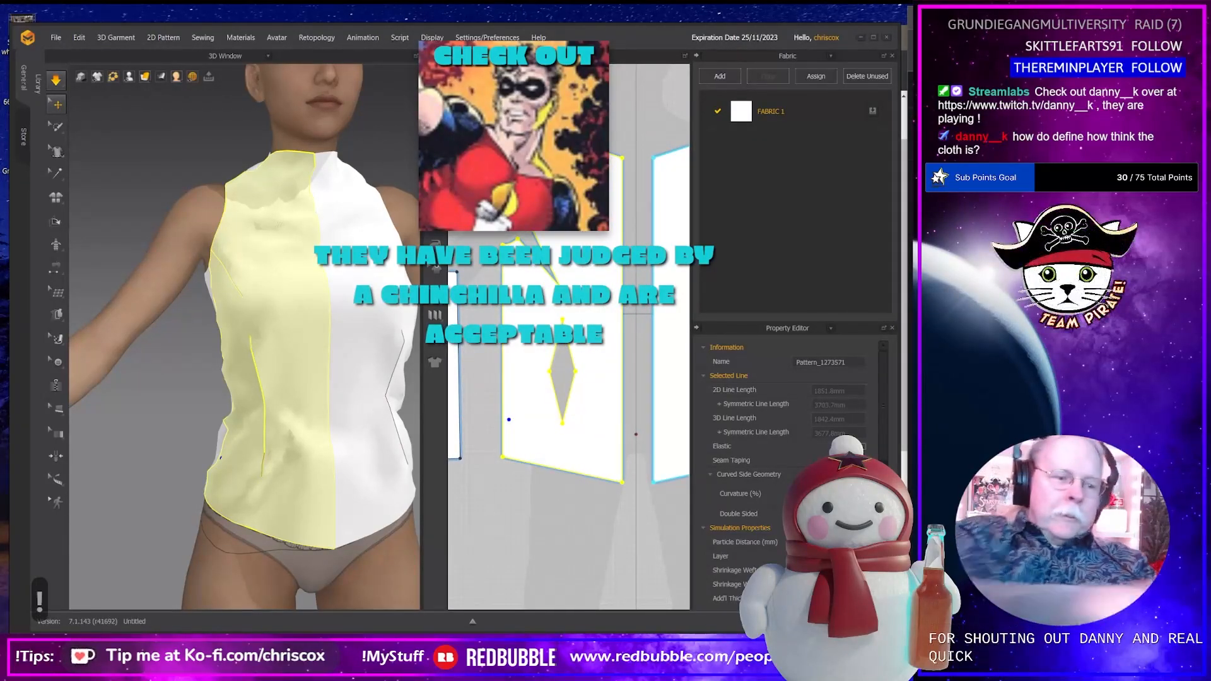
{"action": "type", "text": "!cs"}
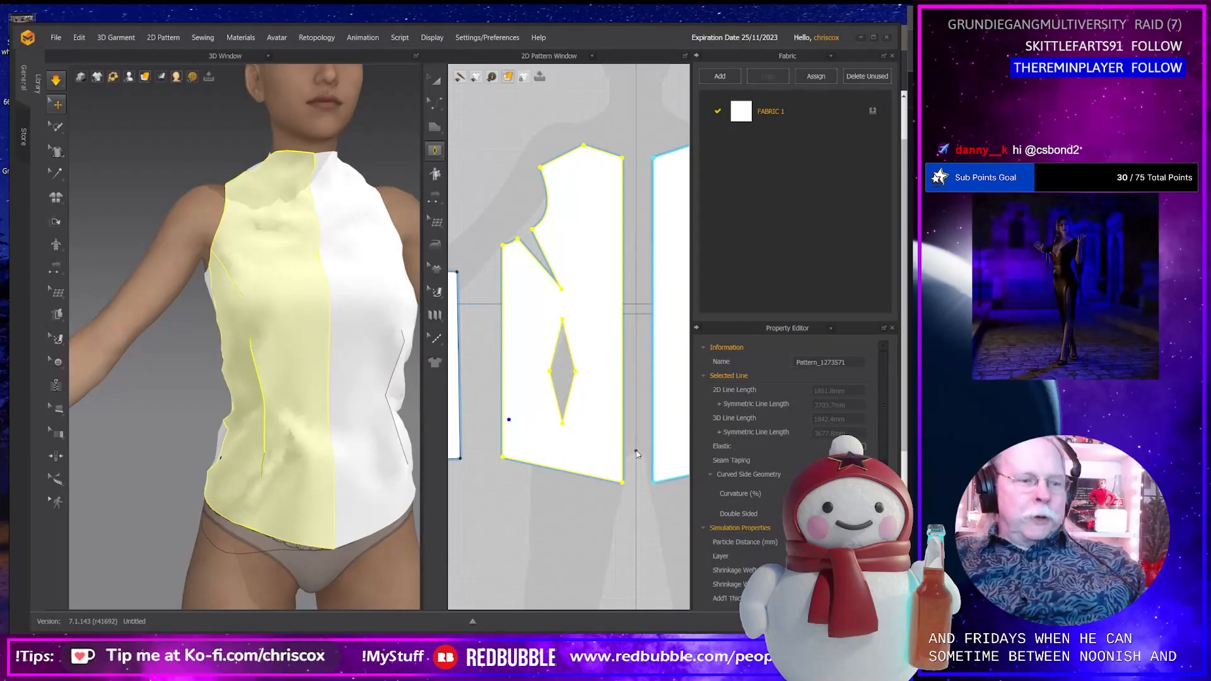
{"action": "key", "text": "z"}
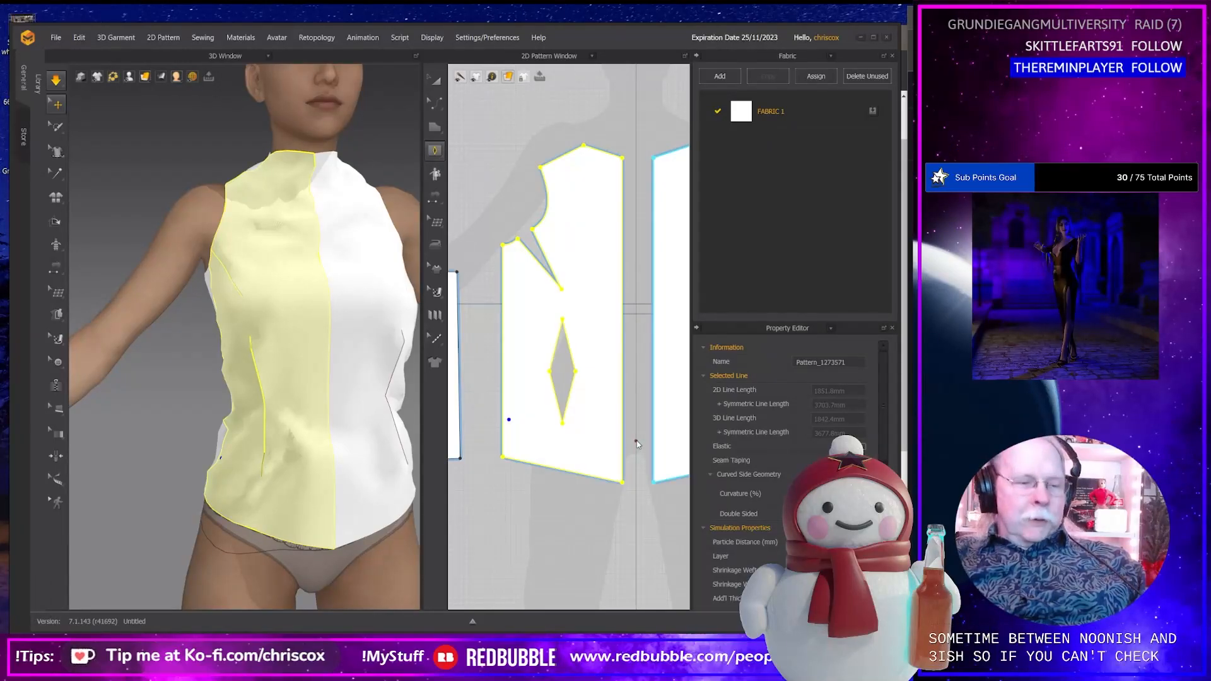
{"action": "key", "text": "a"}
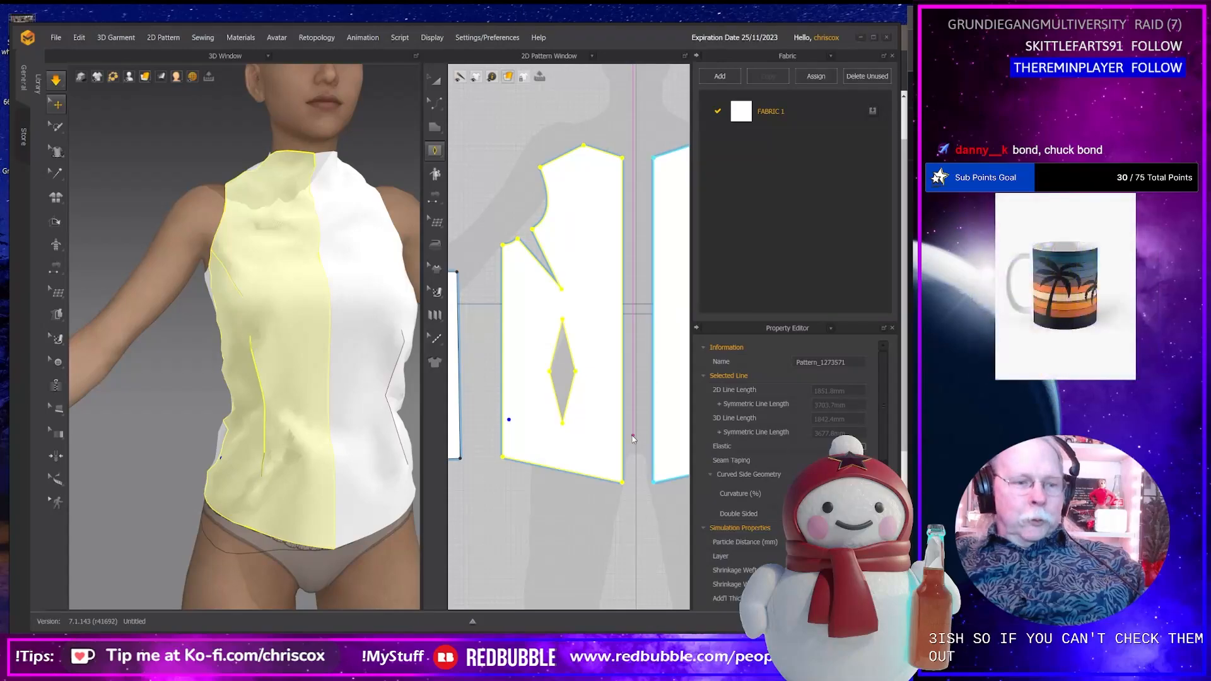
{"action": "left_click", "coordinate": [632, 437]}
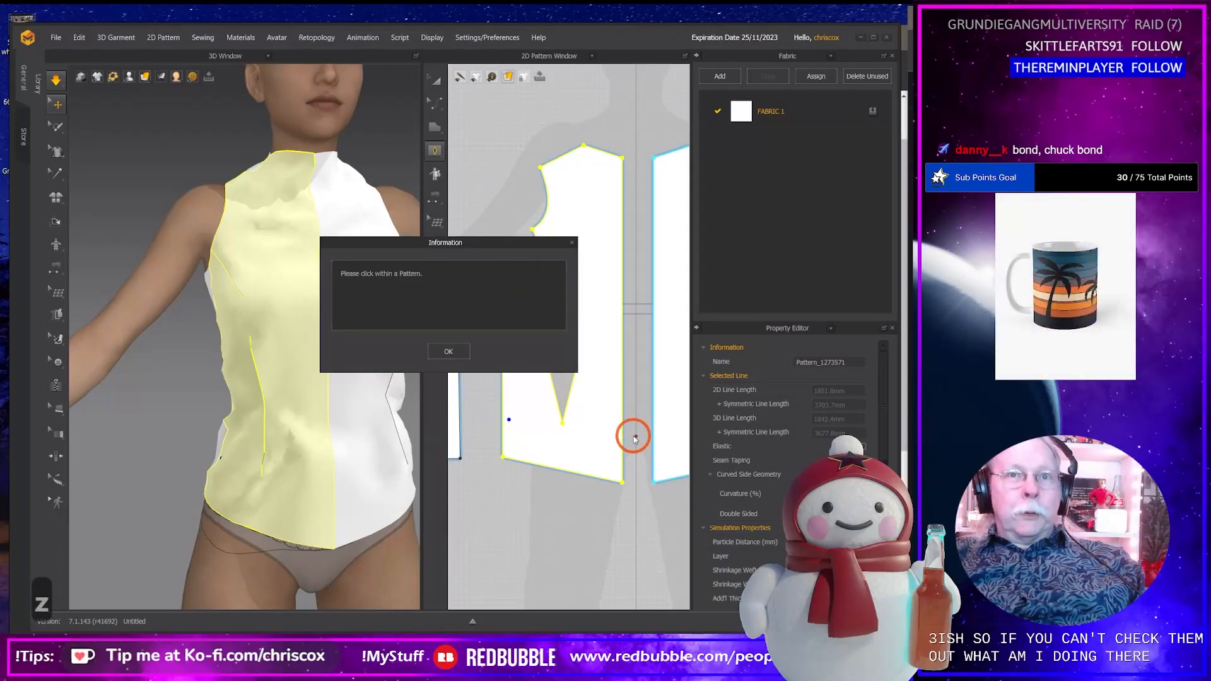
{"action": "left_click", "coordinate": [446, 352]}
Select the front piece's diamond waist dart and nudge it two increments toward the centre-front edge.
{"action": "left_click", "coordinate": [437, 83]}
{"action": "left_click", "coordinate": [600, 355]}
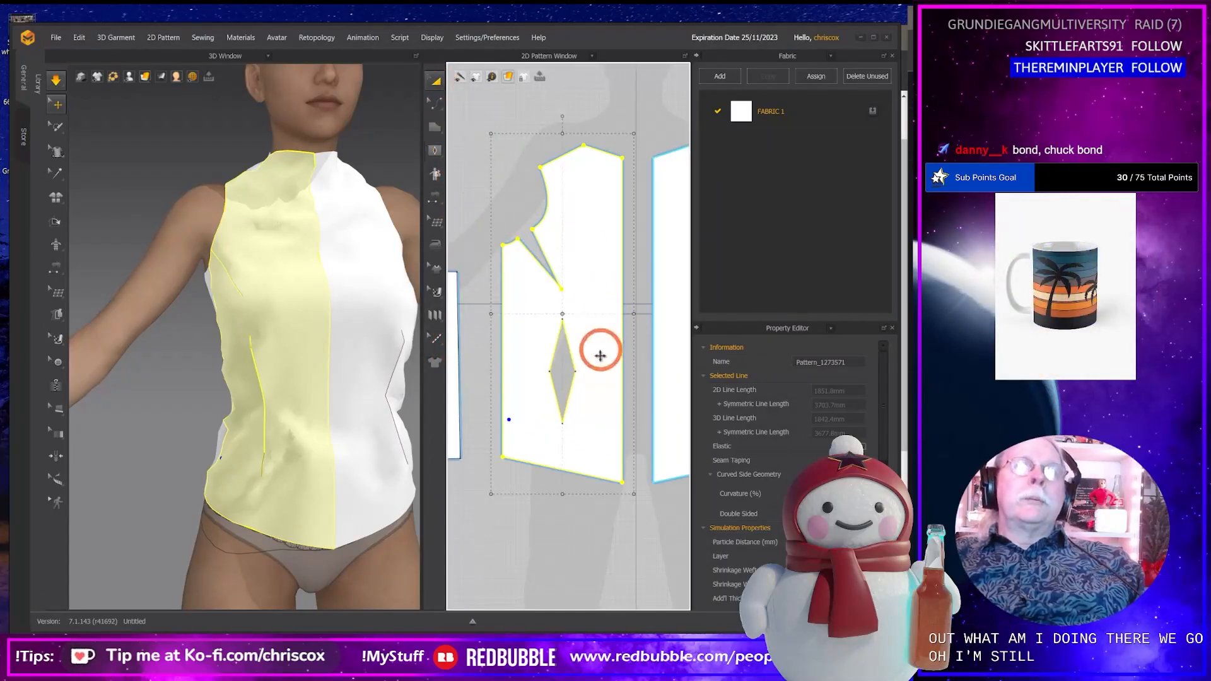
{"action": "left_click", "coordinate": [569, 395]}
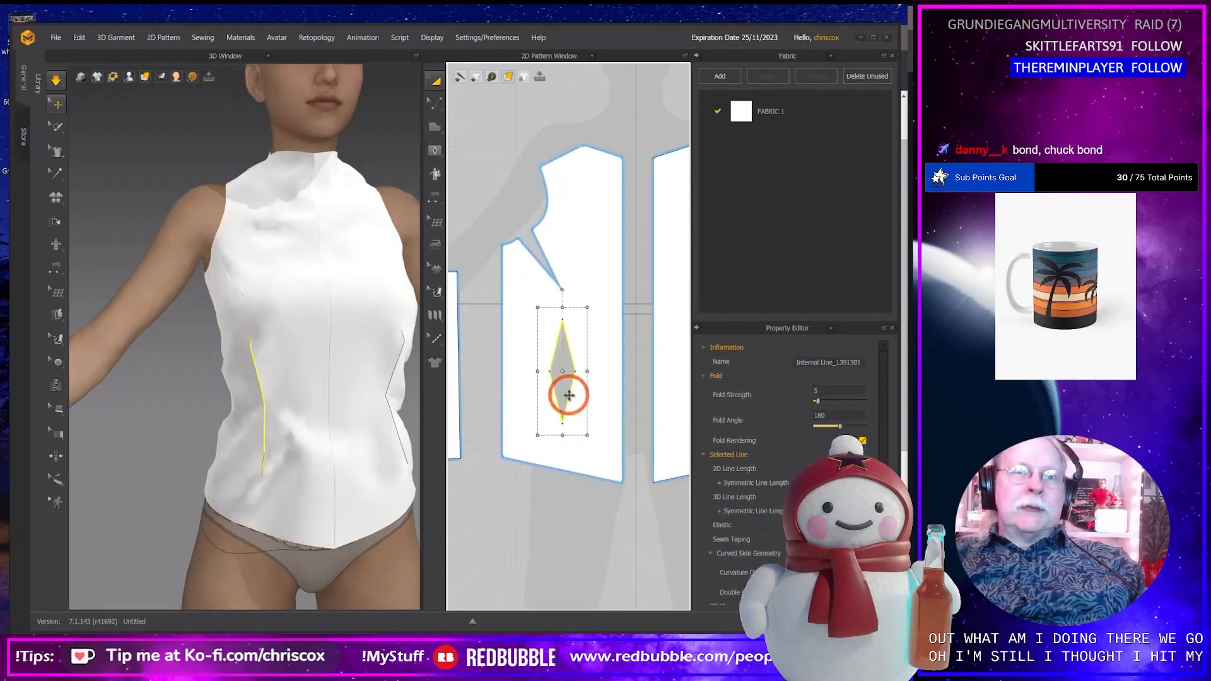
{"action": "key", "text": "Right"}
{"action": "key", "text": "Right"}
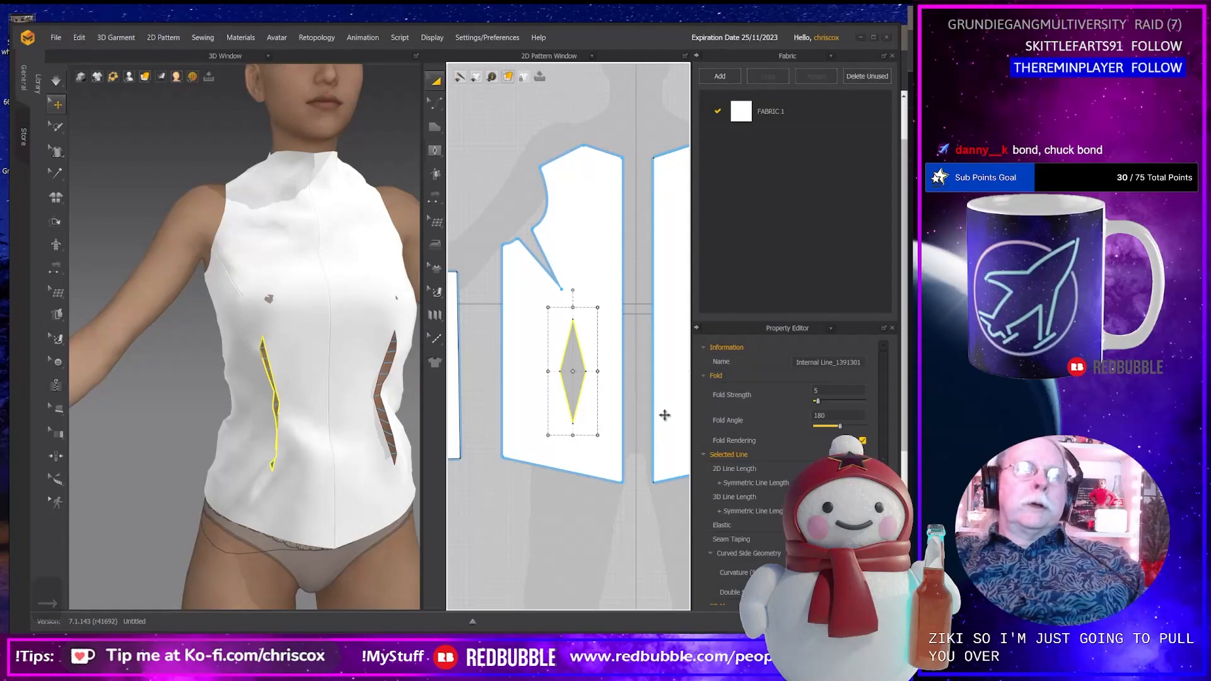
Simulate the garment with the moved front waist darts, tug the front hem to settle the fabric, and inspect the side fit.
{"action": "key", "text": "space"}
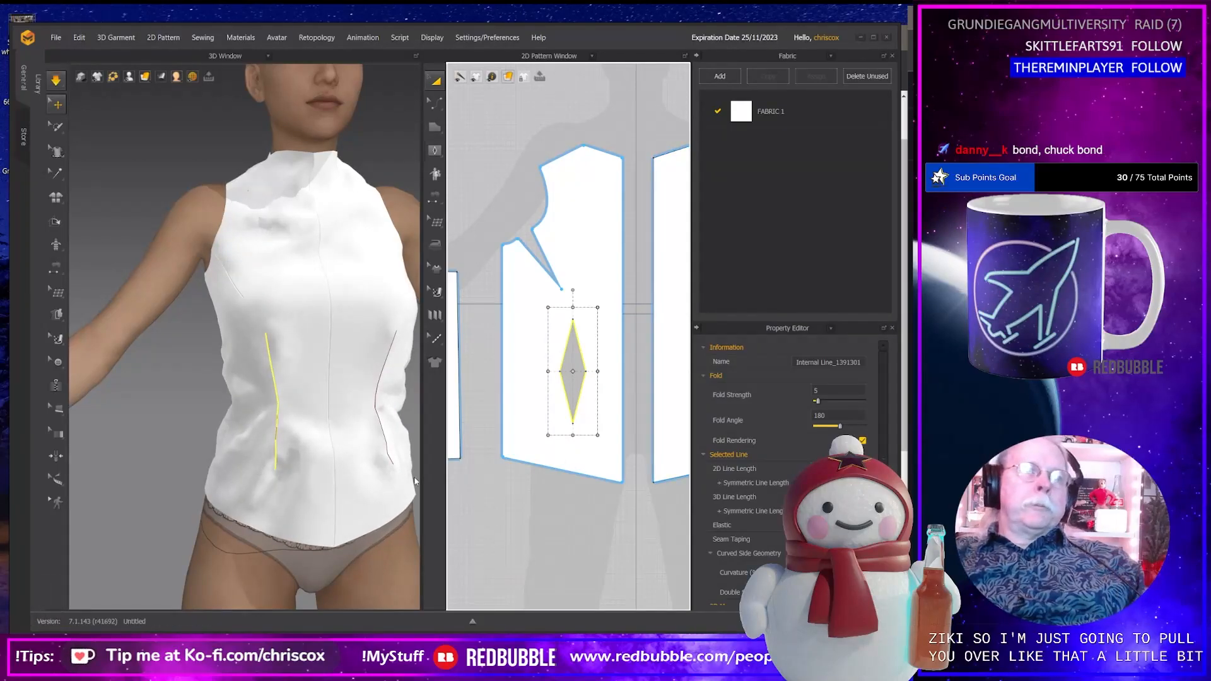
{"action": "left_click_drag", "start_coordinate": [249, 471], "coordinate": [368, 505]}
{"action": "scroll", "coordinate": [365, 505], "scroll_direction": "down", "scroll_amount": 2}
{"action": "right_click_drag", "start_coordinate": [359, 505], "coordinate": [363, 454]}
{"action": "left_click", "coordinate": [217, 388]}
Compare the 2D lengths of the side-seam edges on the front and back pieces.
{"action": "middle_click_drag", "start_coordinate": [449, 425], "coordinate": [553, 406]}
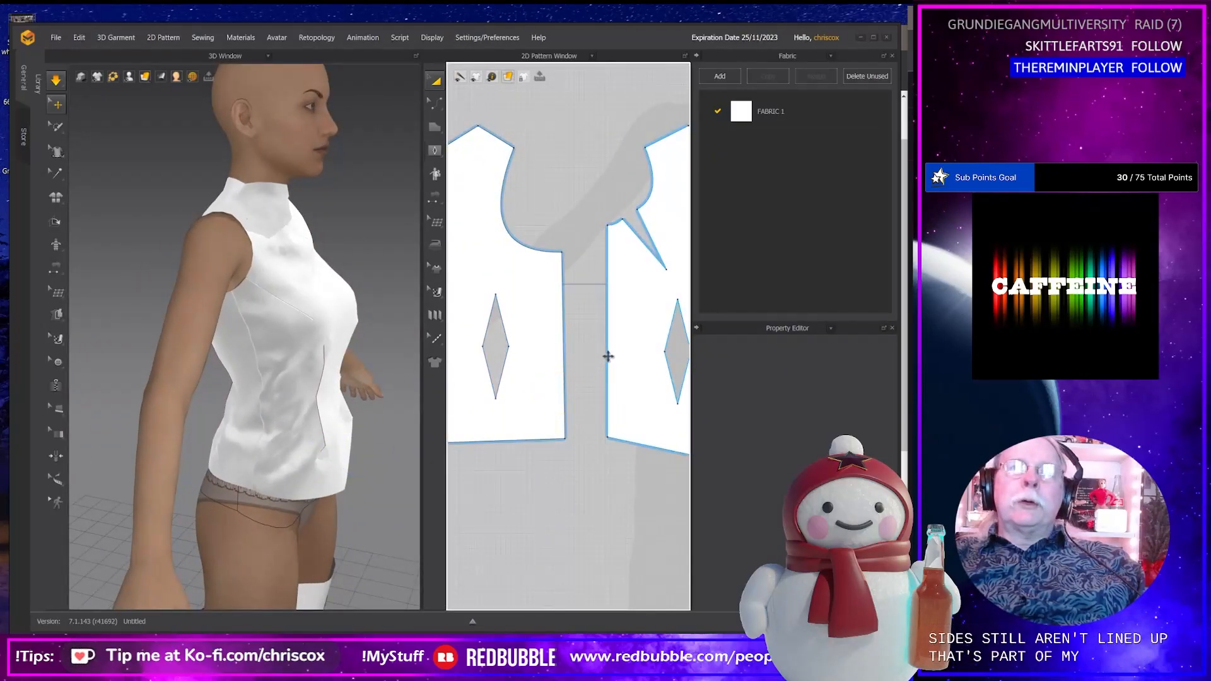
{"action": "middle_click_drag", "start_coordinate": [563, 388], "coordinate": [560, 372]}
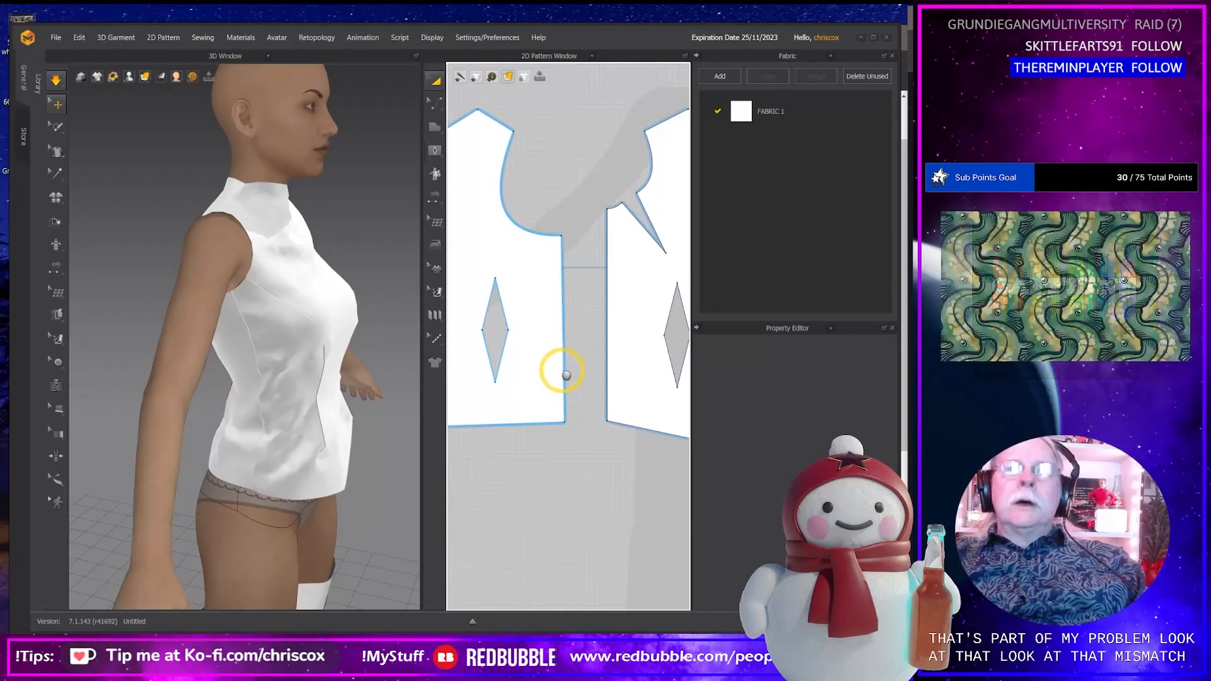
{"action": "middle_click_drag", "start_coordinate": [607, 470], "coordinate": [617, 513]}
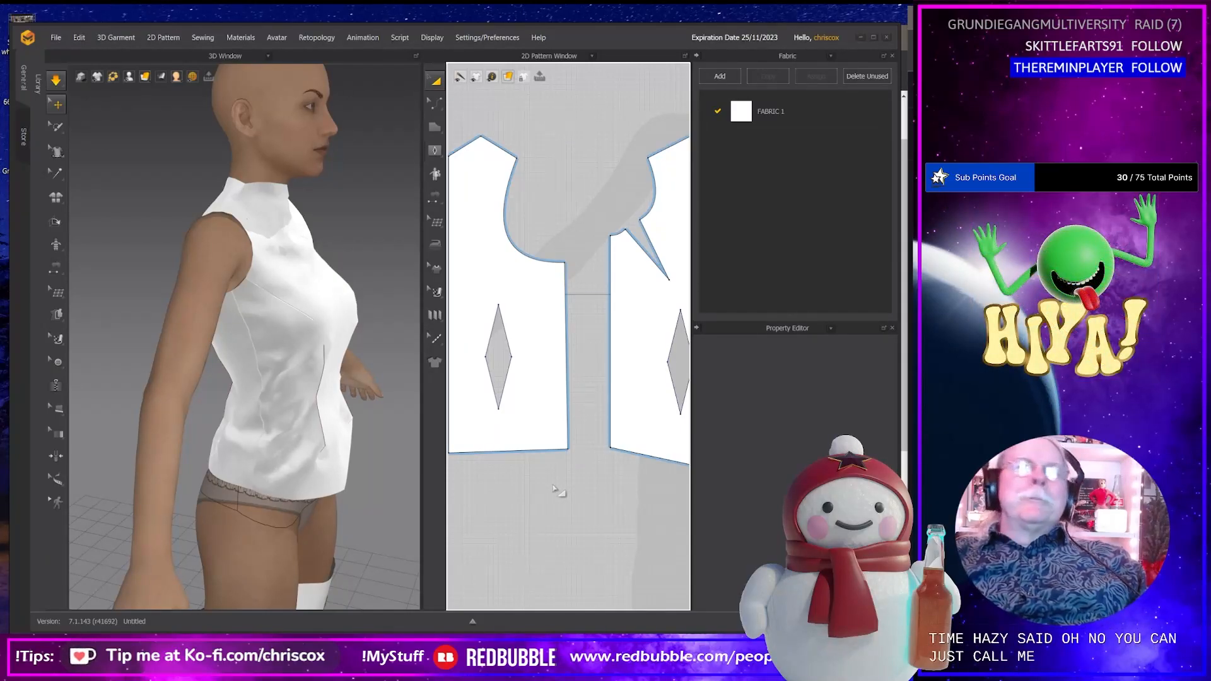
{"action": "right_click_drag", "start_coordinate": [557, 464], "coordinate": [575, 443]}
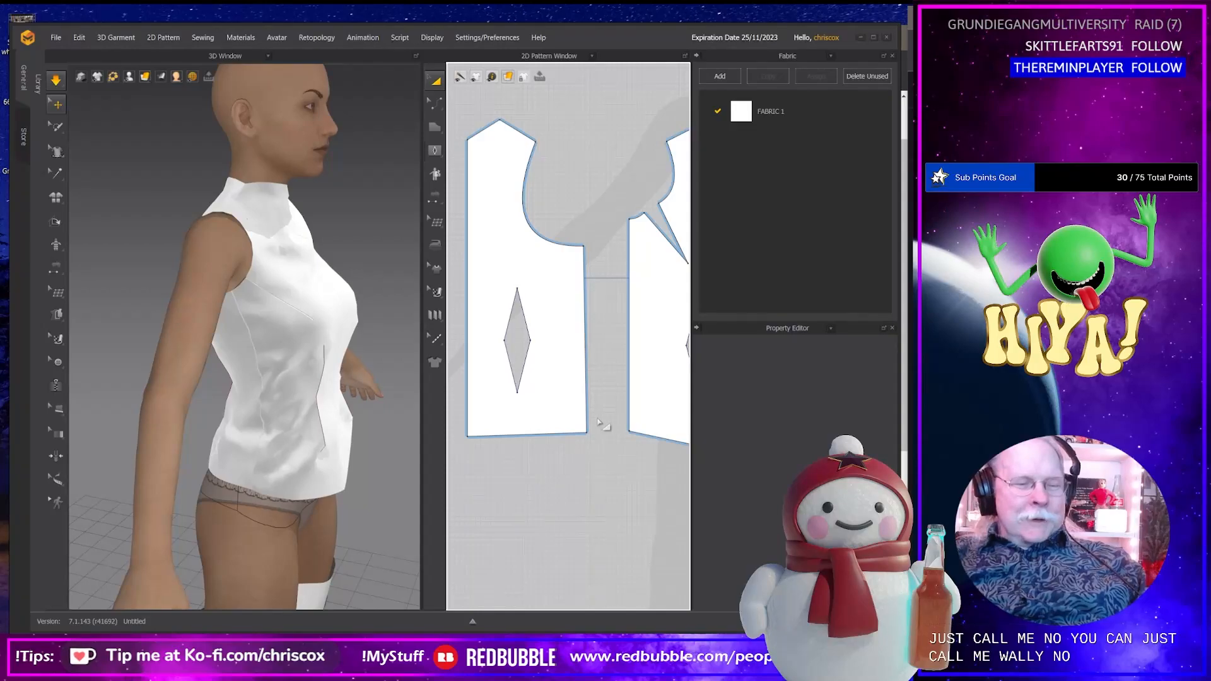
{"action": "key", "text": "z"}
{"action": "left_click", "coordinate": [629, 376]}
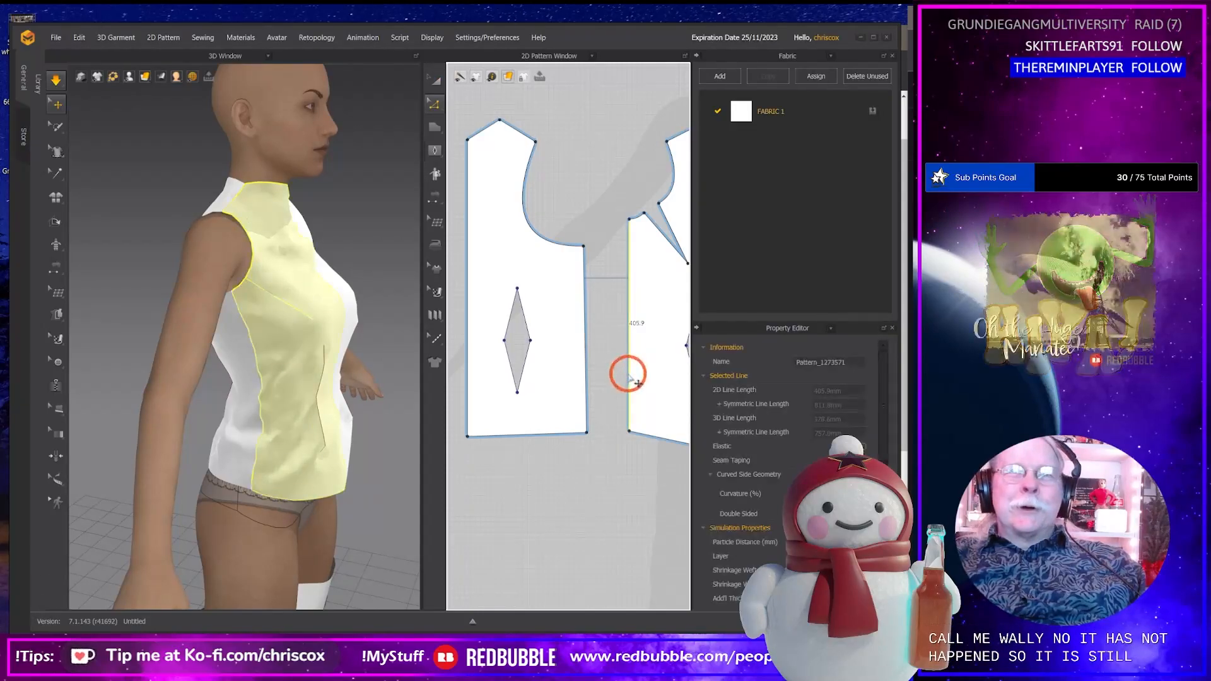
{"action": "left_click", "coordinate": [585, 394]}
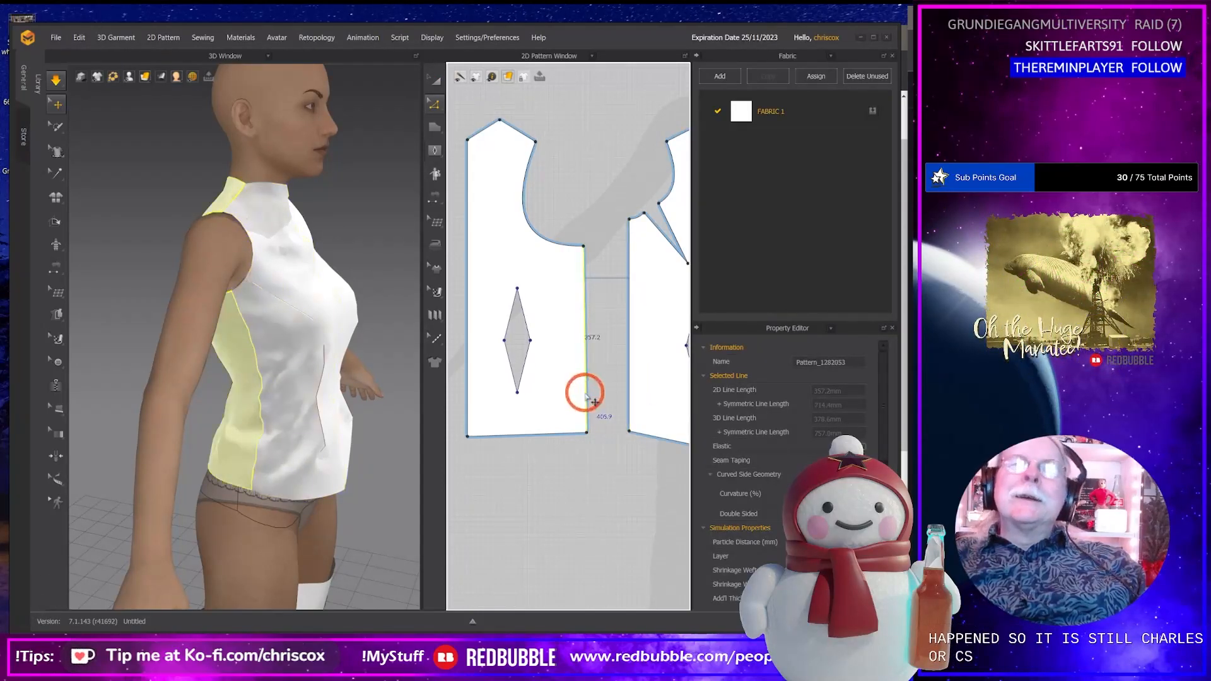
{"action": "left_click", "coordinate": [629, 380]}
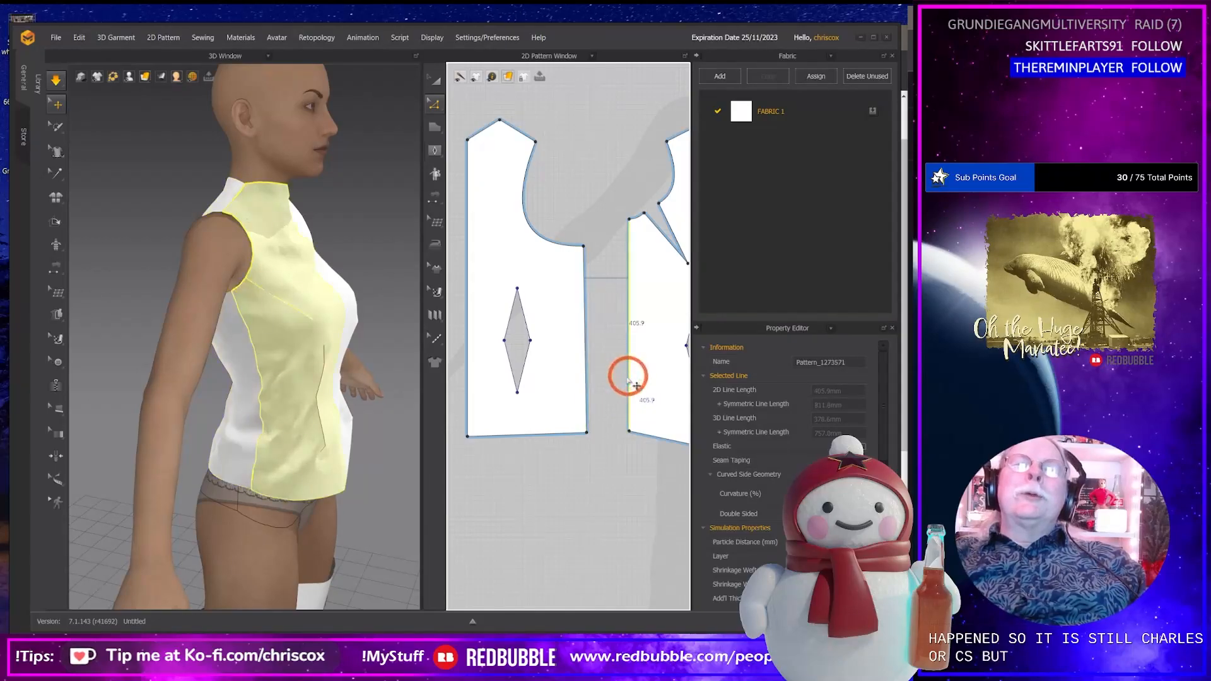
Set the back piece's side edge length to 405.9 mm, with the direction set to End.
{"action": "left_click", "coordinate": [586, 356]}
{"action": "right_click", "coordinate": [587, 355]}
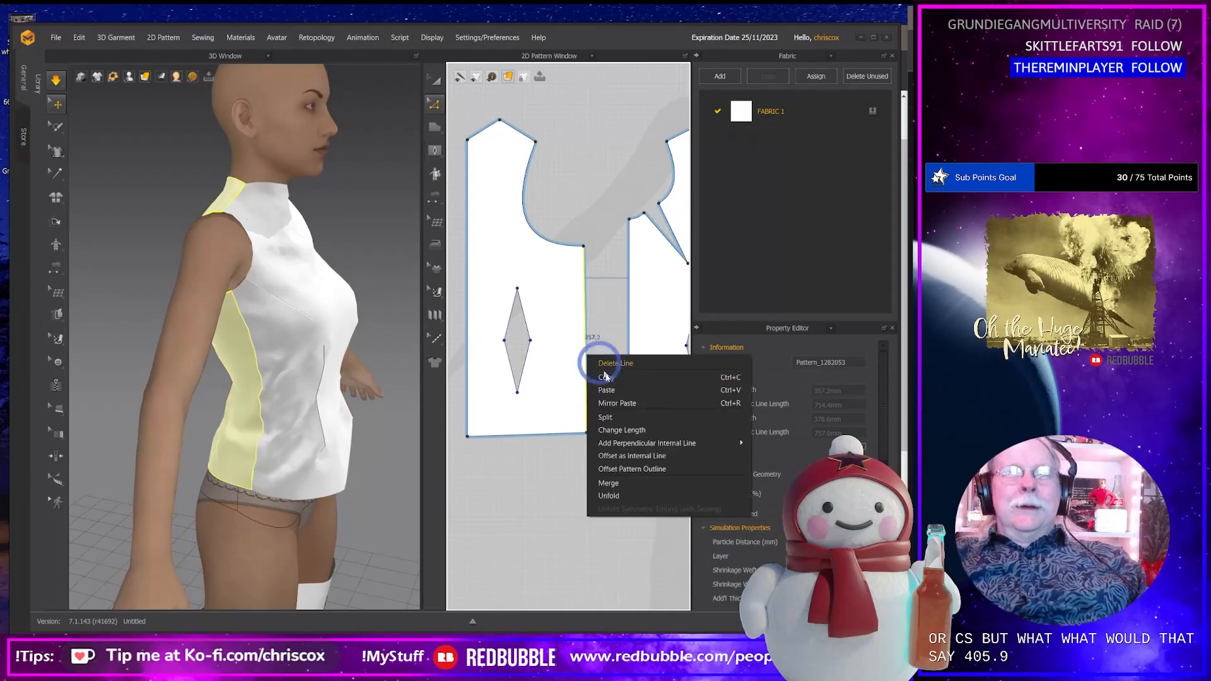
{"action": "left_click", "coordinate": [618, 432]}
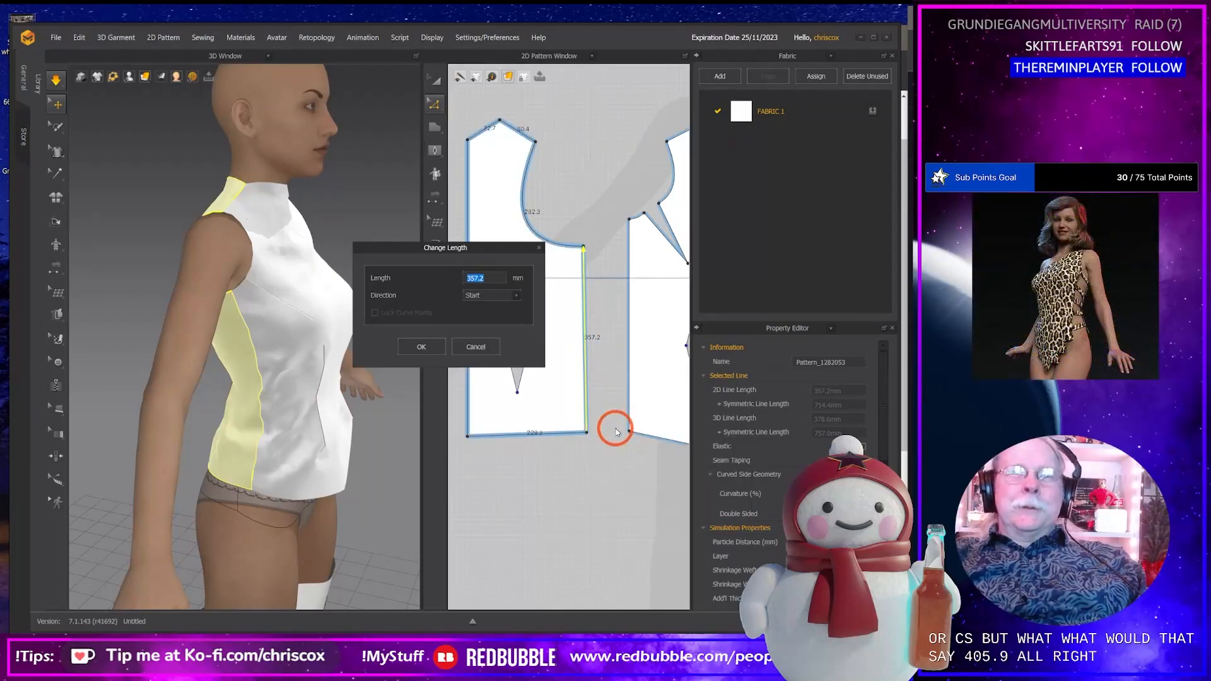
{"action": "left_click", "coordinate": [482, 321]}
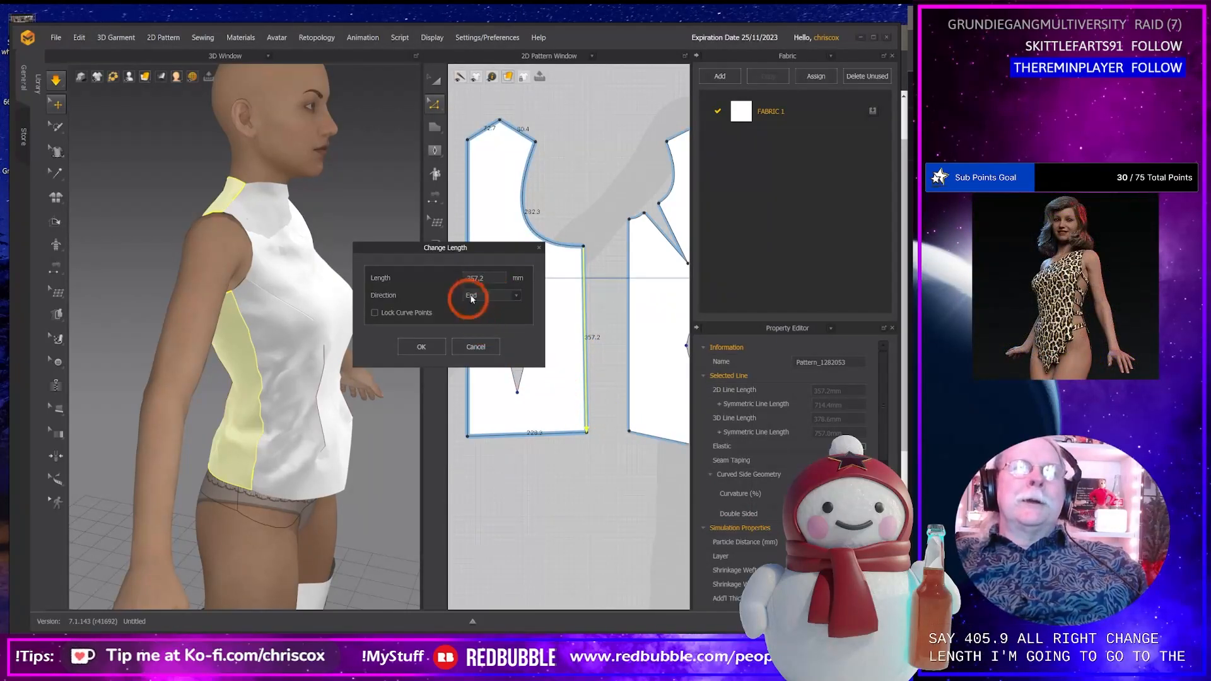
{"action": "left_click", "coordinate": [491, 278]}
{"action": "type", "text": "405.9"}
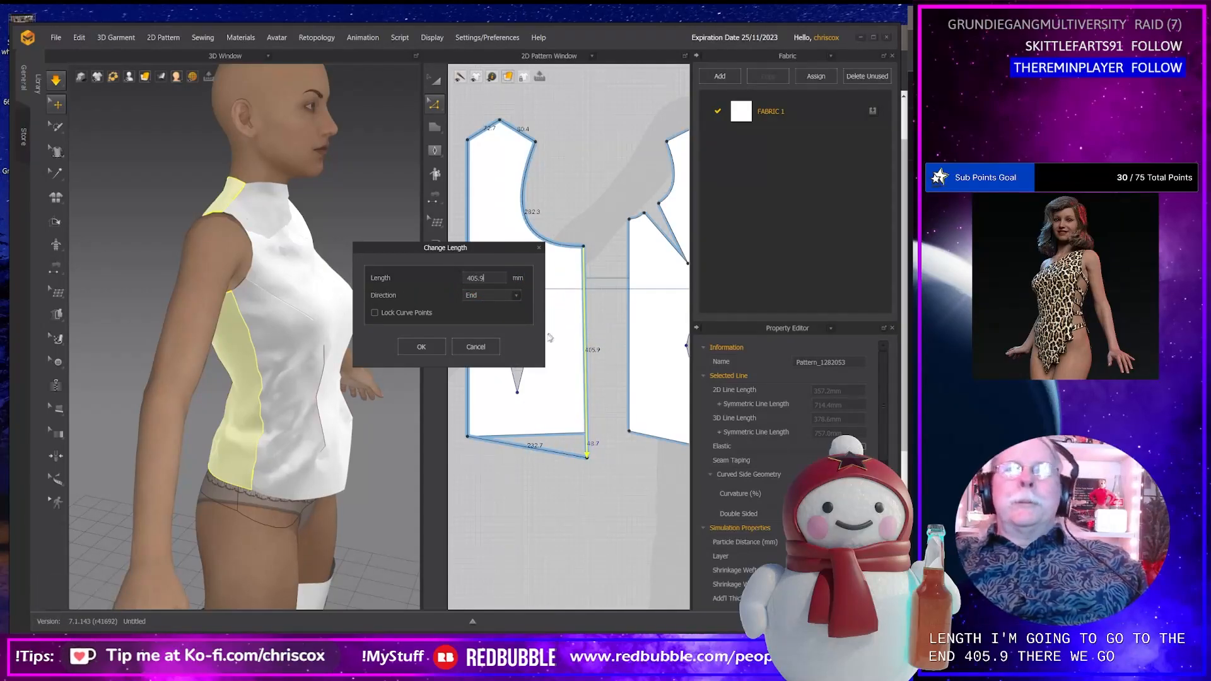
{"action": "left_click", "coordinate": [421, 347]}
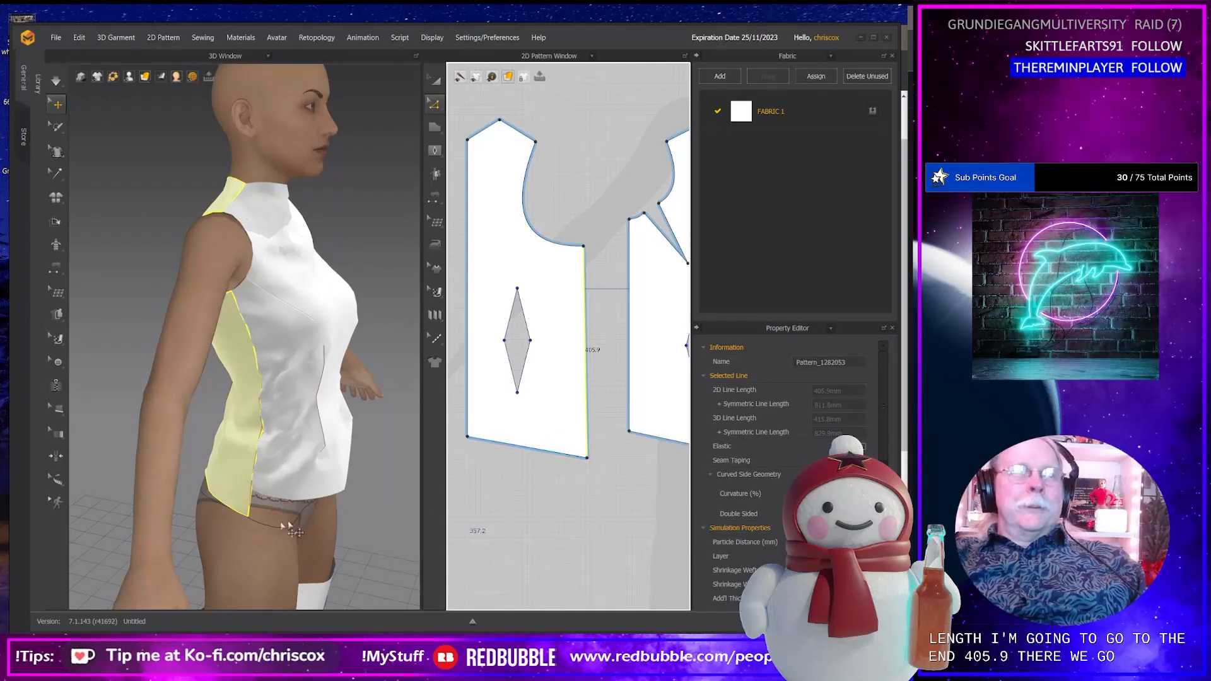
Tug the front hem downward at the side and near the centre front in the running simulation, and check the fit from the front.
{"action": "left_click", "coordinate": [268, 491]}
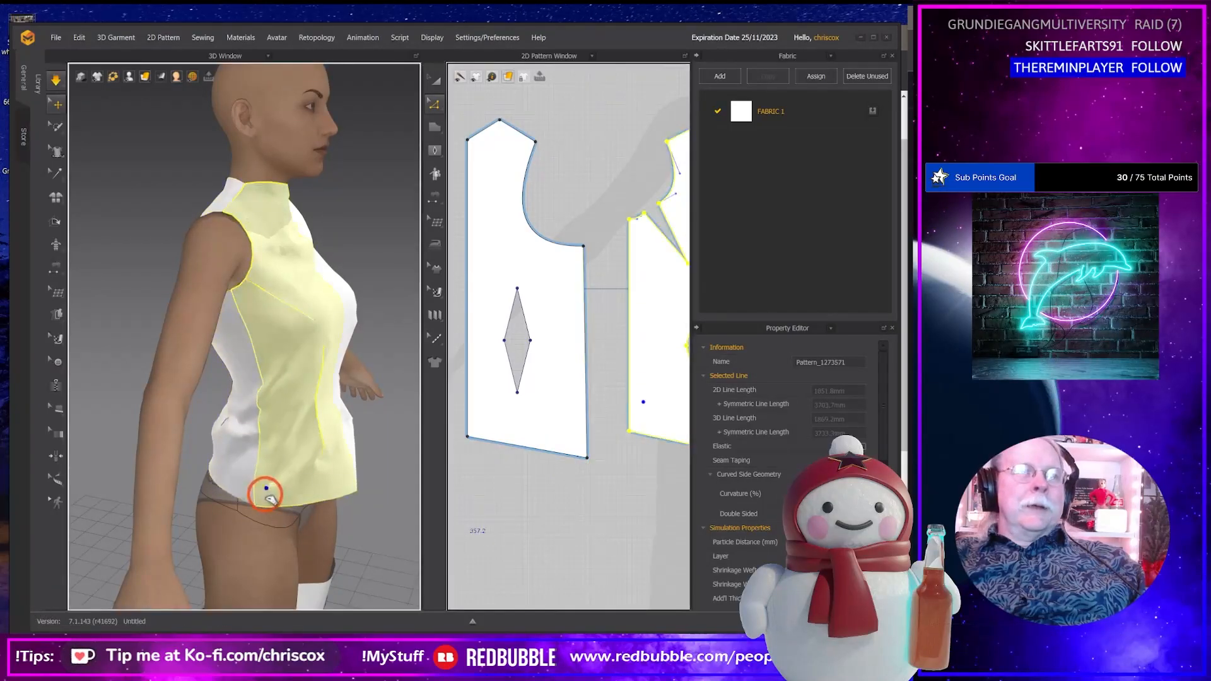
{"action": "left_click_drag", "start_coordinate": [265, 483], "coordinate": [270, 522]}
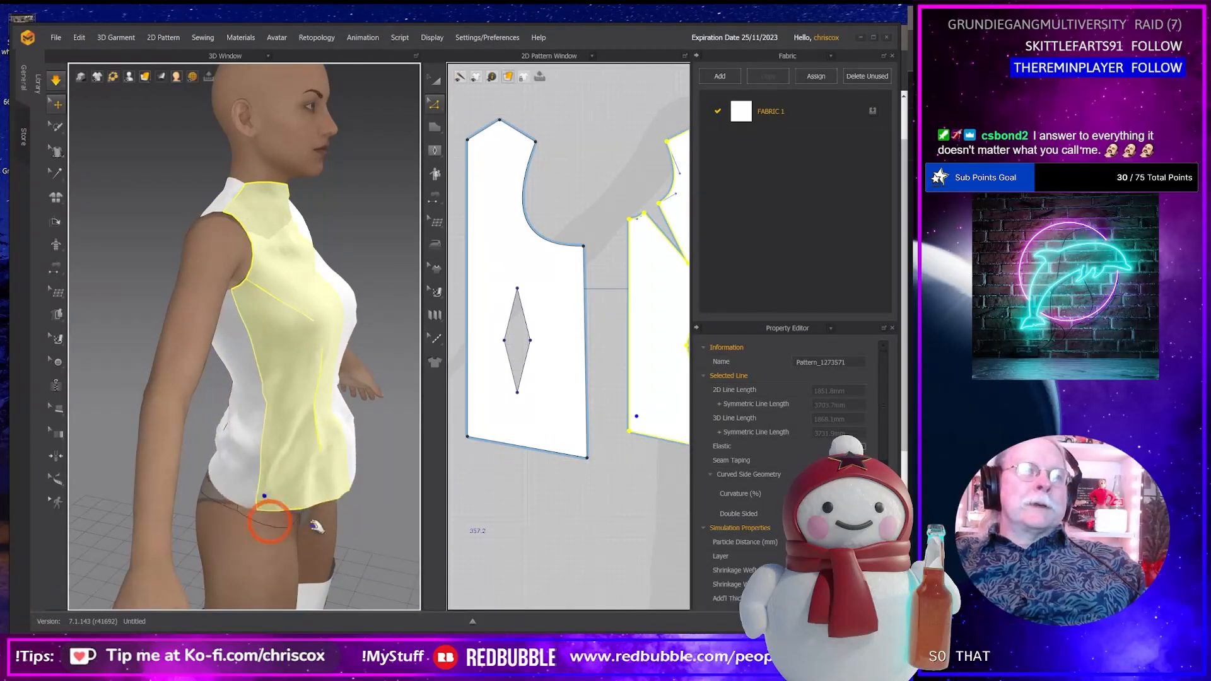
{"action": "right_click_drag", "start_coordinate": [314, 526], "coordinate": [273, 504]}
{"action": "left_click_drag", "start_coordinate": [367, 503], "coordinate": [357, 558]}
{"action": "right_click_drag", "start_coordinate": [357, 557], "coordinate": [387, 551]}
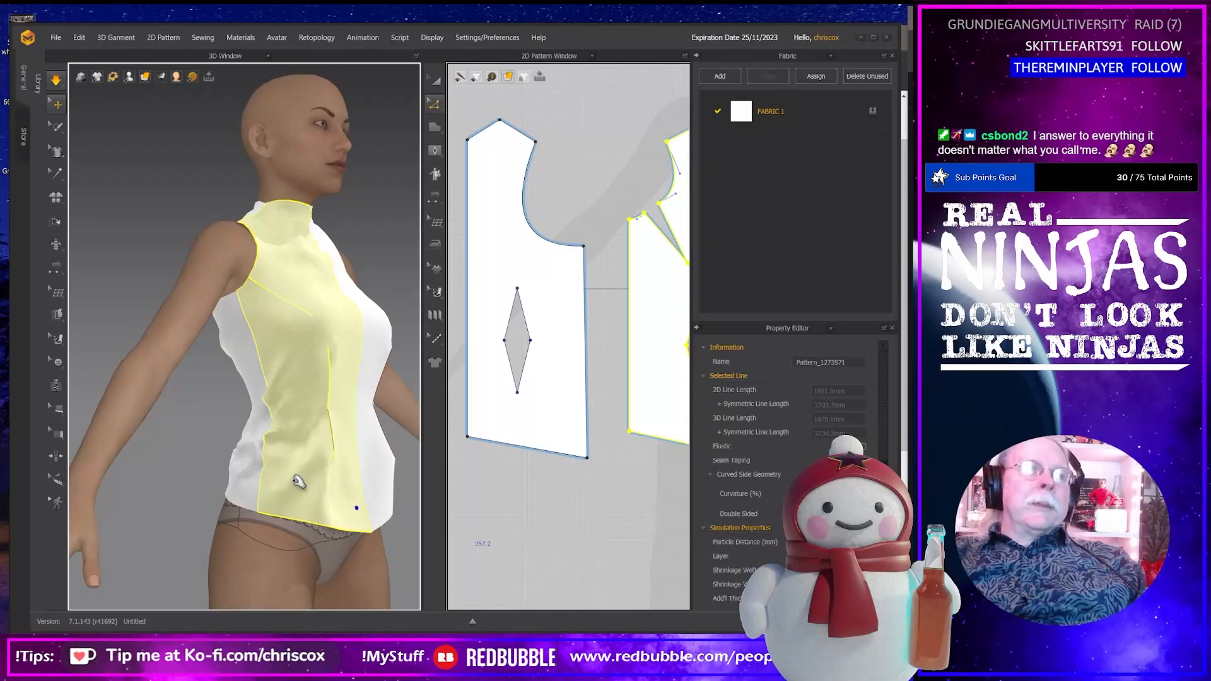
{"action": "right_click_drag", "start_coordinate": [298, 481], "coordinate": [246, 501]}
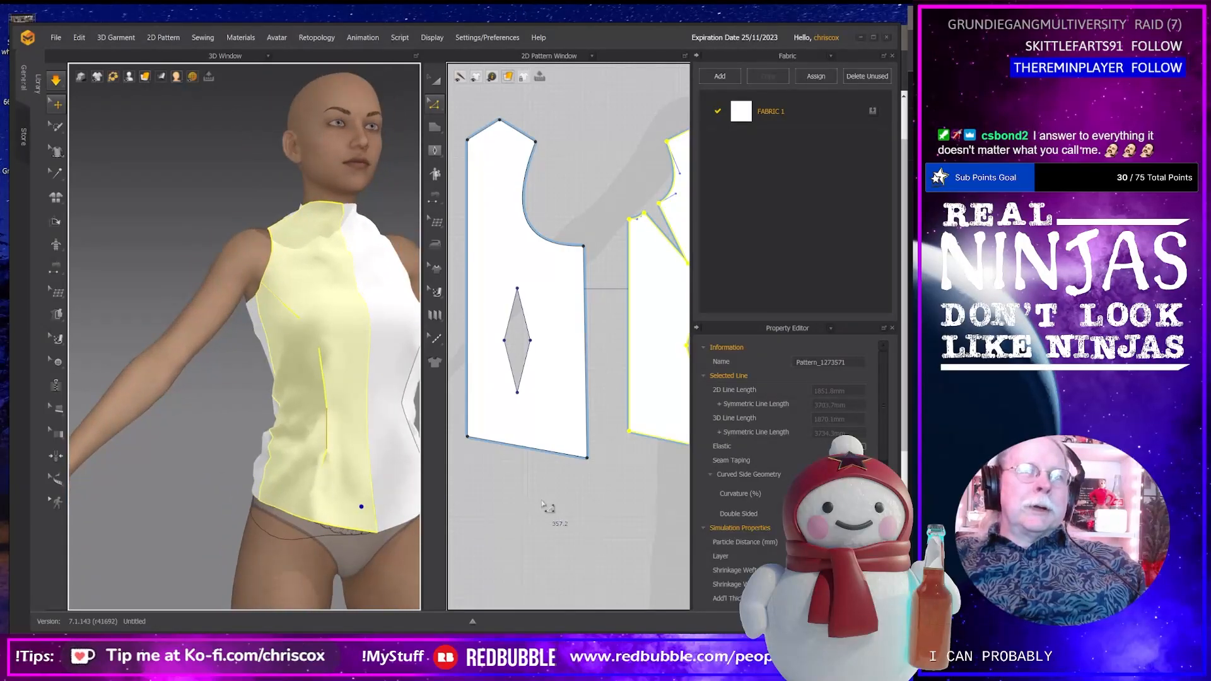
{"action": "right_click_drag", "start_coordinate": [543, 504], "coordinate": [463, 482]}
{"action": "right_click_drag", "start_coordinate": [360, 493], "coordinate": [378, 516]}
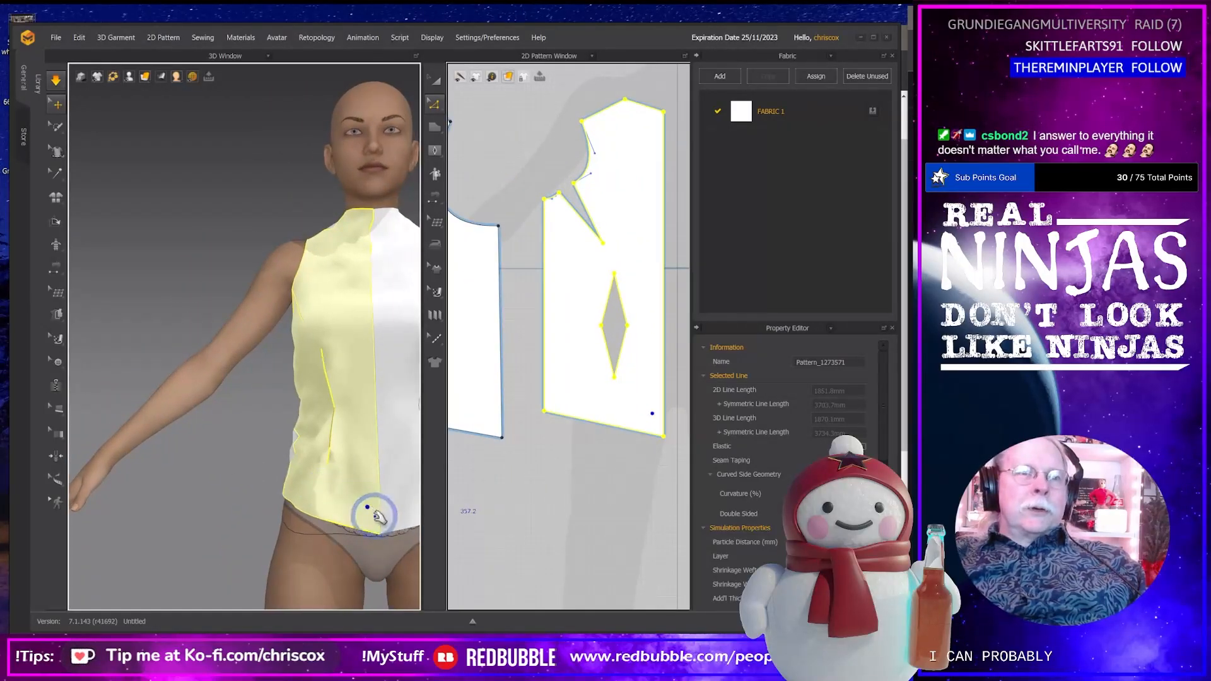
Raise the front piece's bottom point at the centre-front edge by two increments to shorten the hem there.
{"action": "mouse_move", "coordinate": [584, 515]}
{"action": "middle_mouse_down"}
{"action": "mouse_move", "coordinate": [511, 511]}
{"action": "mouse_move", "coordinate": [590, 512]}
{"action": "middle_mouse_up"}
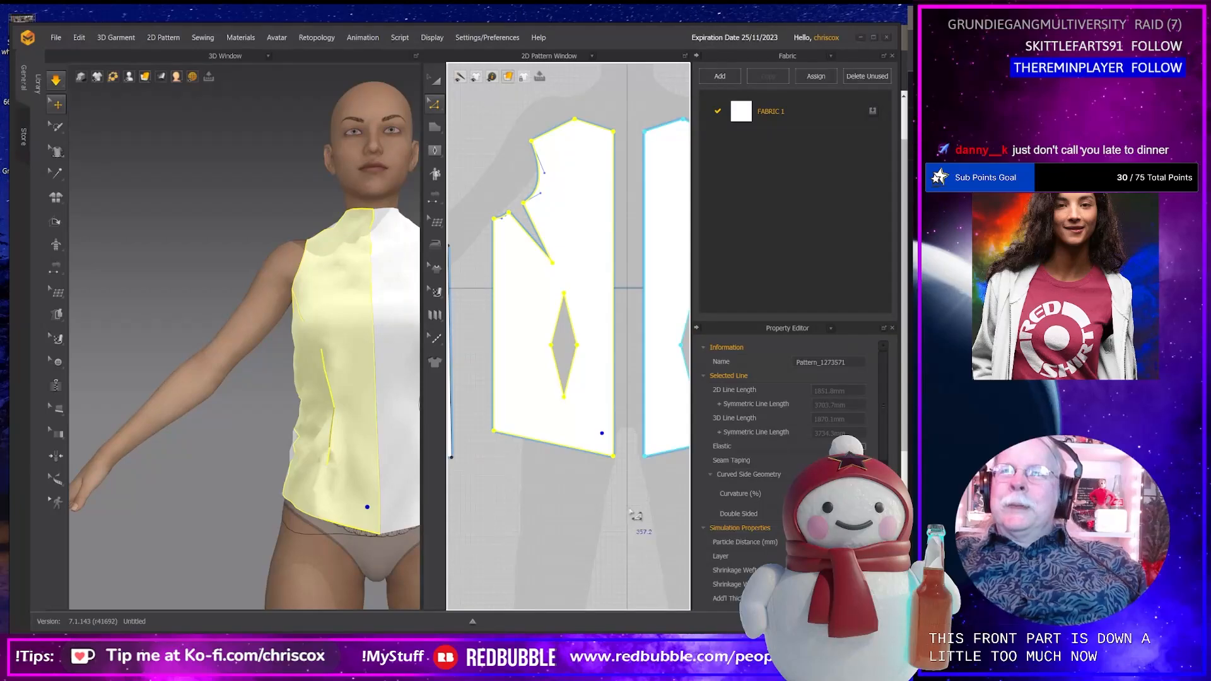
{"action": "left_click", "coordinate": [589, 452]}
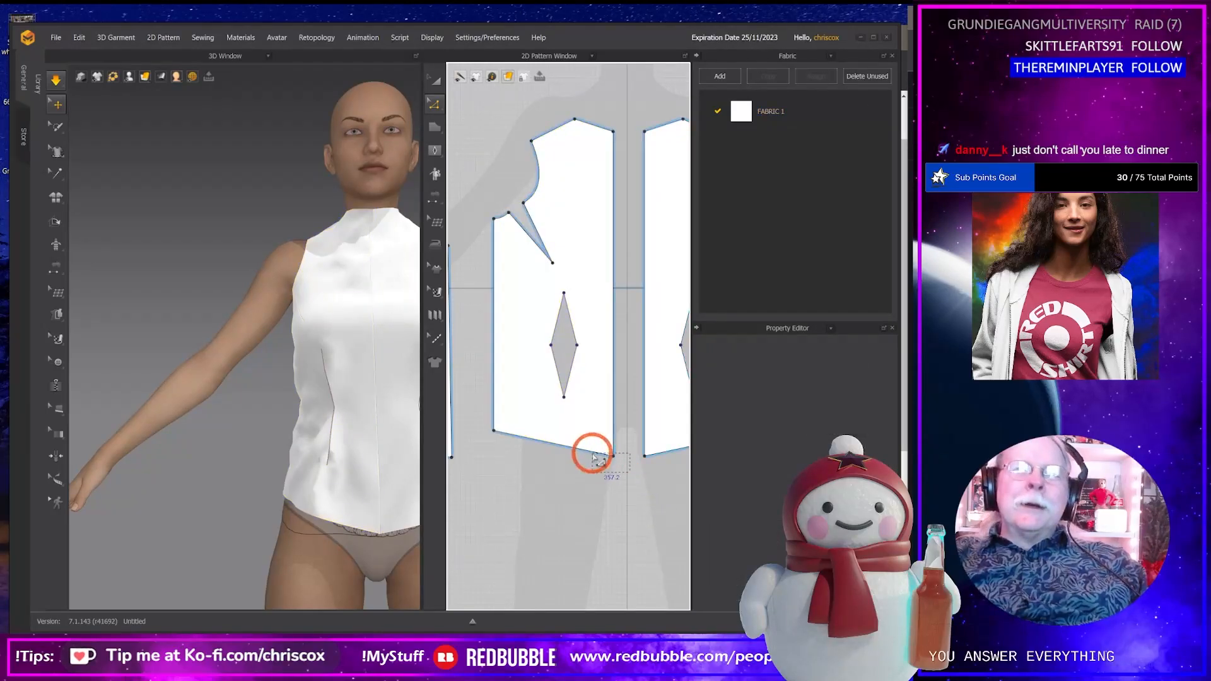
{"action": "key", "text": "Up"}
{"action": "key", "text": "Up"}
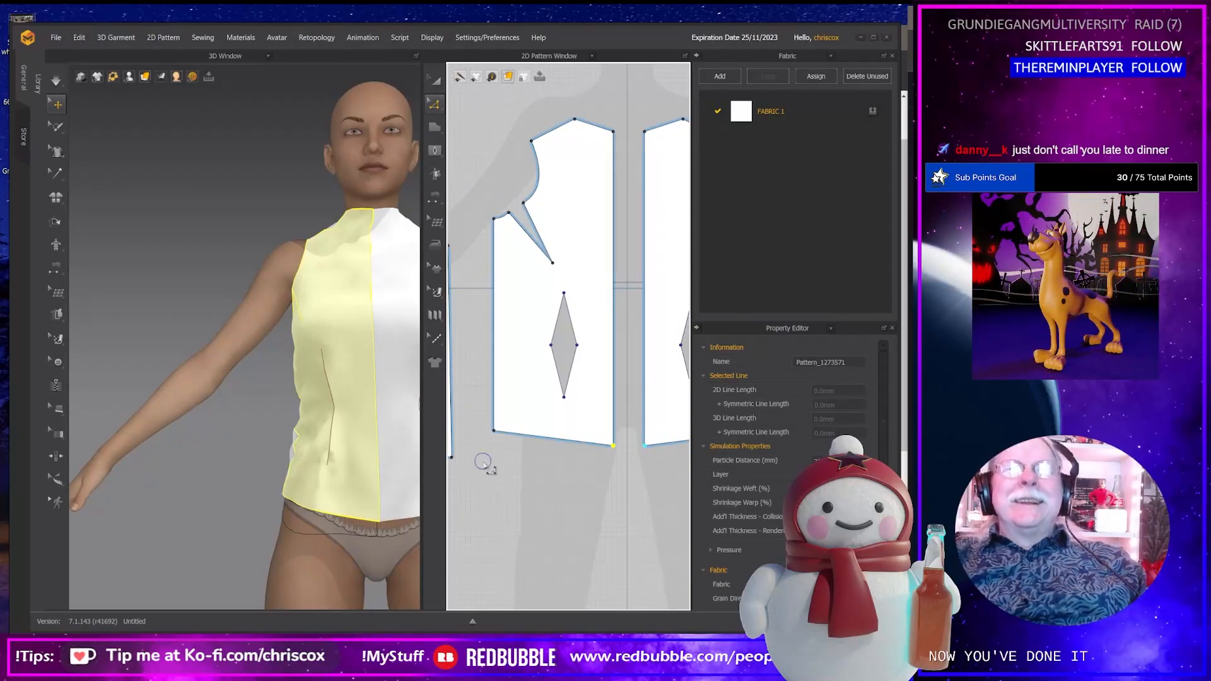
{"action": "left_click", "coordinate": [557, 465]}
Curve the front piece's straight side edge inward at the waist to a length of about 410 mm.
{"action": "right_click_drag", "start_coordinate": [486, 476], "coordinate": [589, 471]}
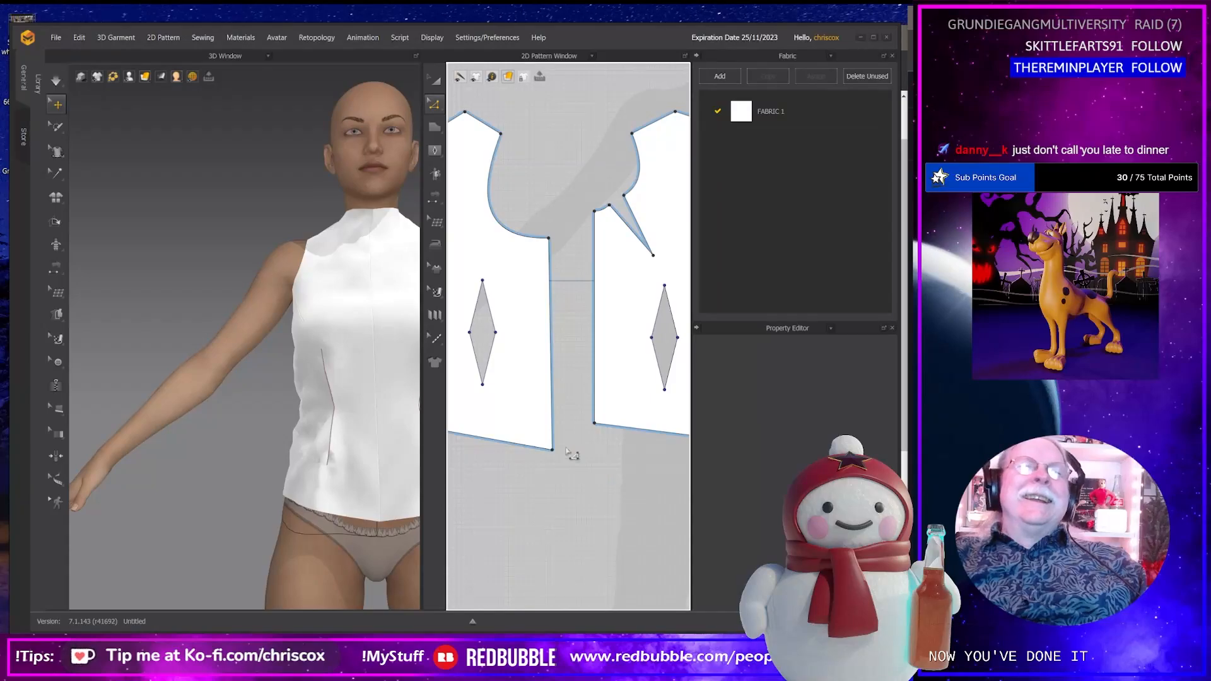
{"action": "right_click_drag", "start_coordinate": [325, 435], "coordinate": [431, 414]}
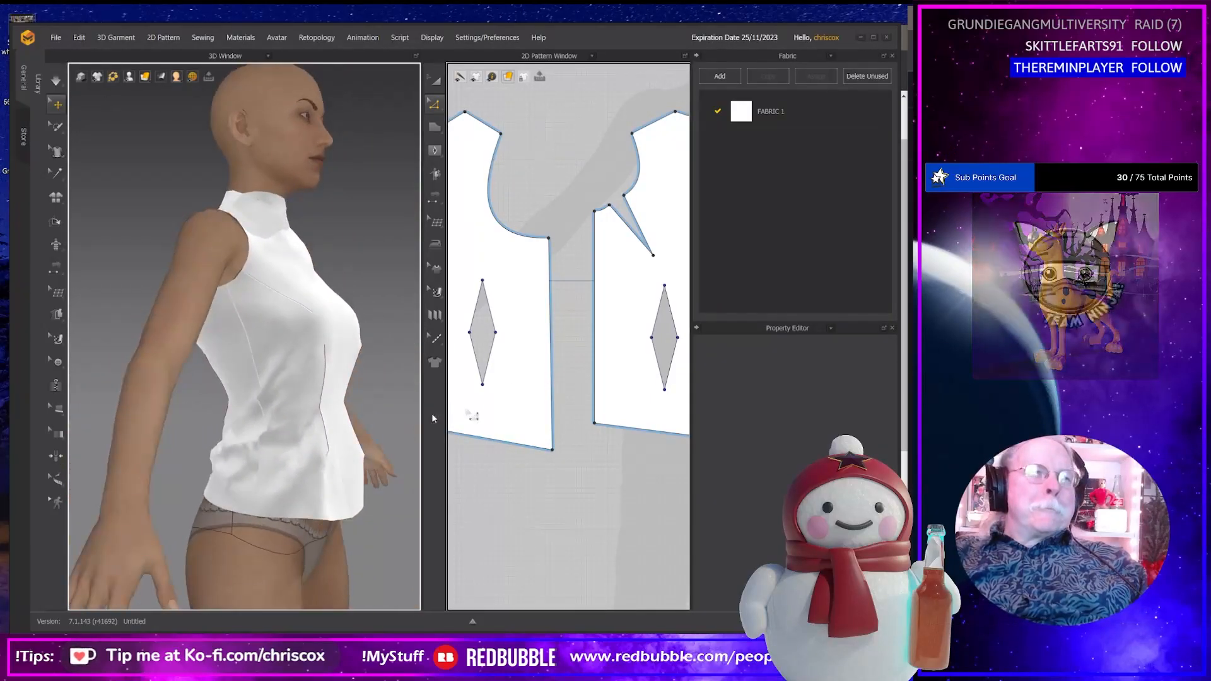
{"action": "key", "text": "shift"}
{"action": "key", "text": "shift"}
{"action": "key", "text": "c"}
{"action": "left_click", "coordinate": [595, 328]}
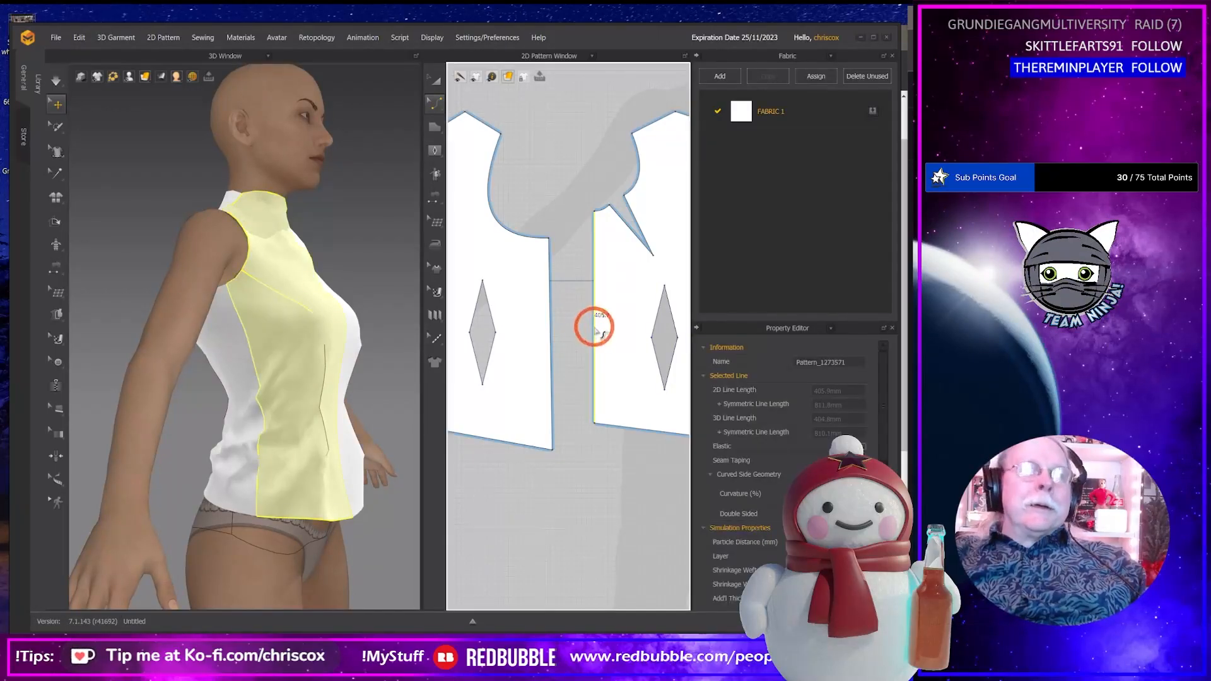
{"action": "left_click", "coordinate": [265, 421]}
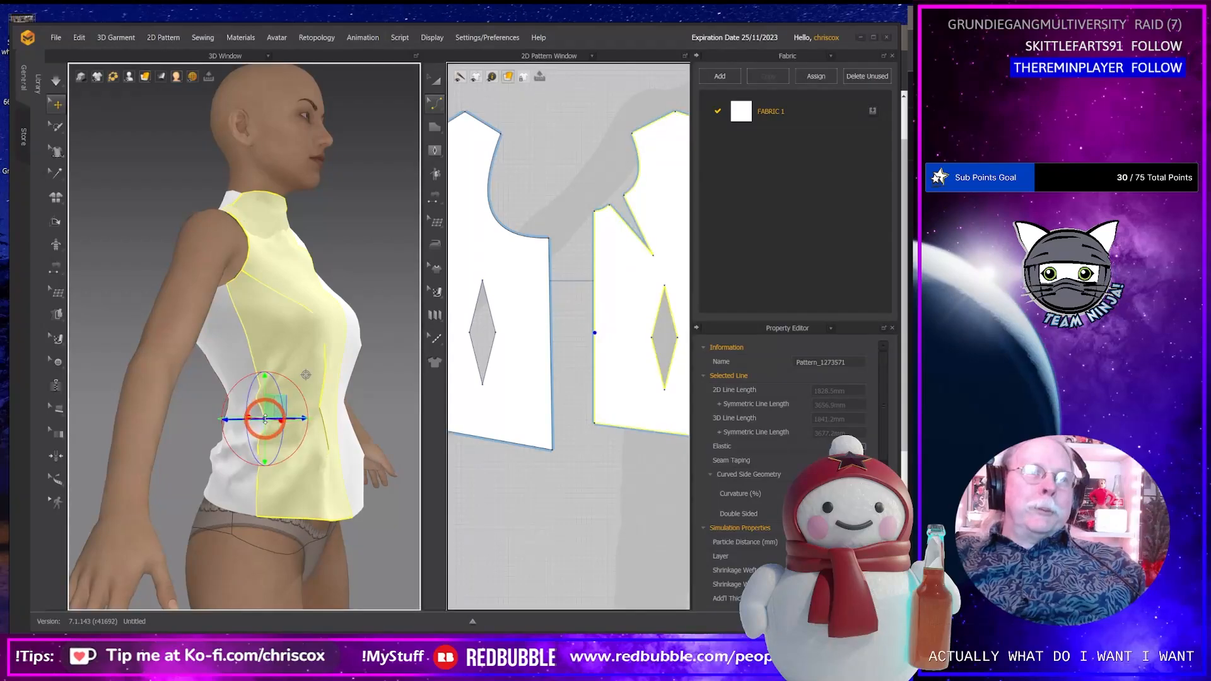
{"action": "left_click", "coordinate": [595, 341]}
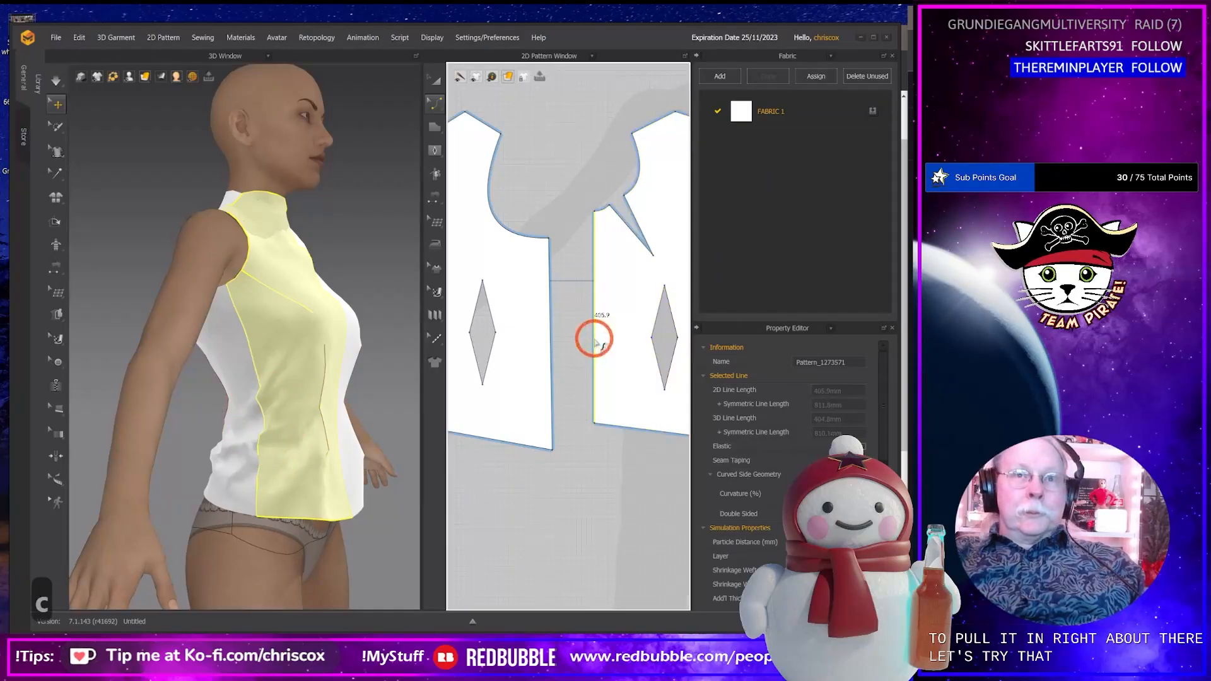
{"action": "left_click_drag", "start_coordinate": [604, 344], "coordinate": [610, 346]}
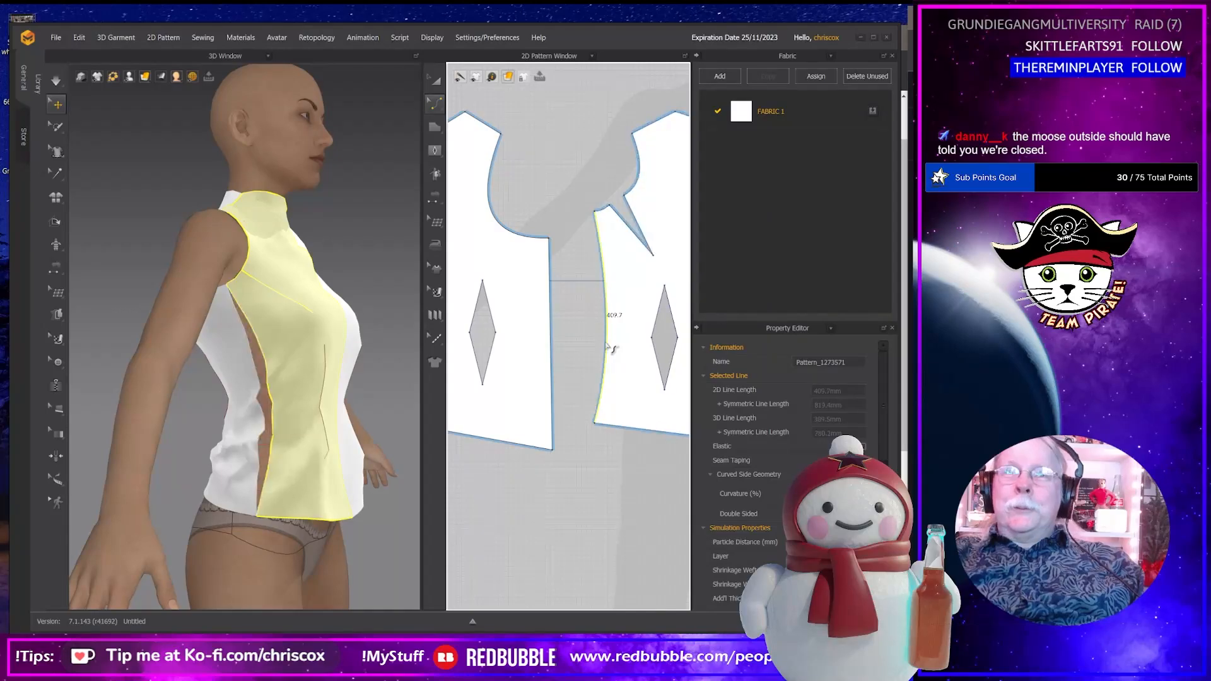
Simulate the garment with the curved front side edge, tug the front hem downward, and inspect the fit from the side.
{"action": "key", "text": "space"}
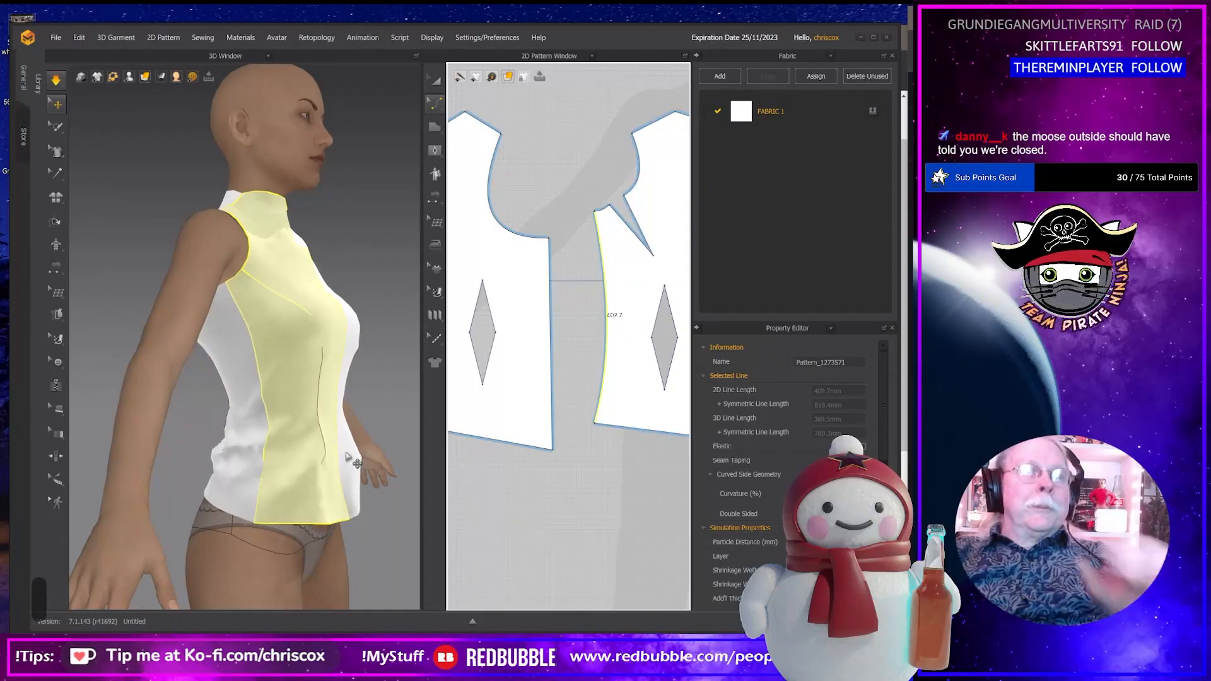
{"action": "left_click_drag", "start_coordinate": [311, 489], "coordinate": [316, 511]}
{"action": "right_click_drag", "start_coordinate": [335, 516], "coordinate": [311, 513]}
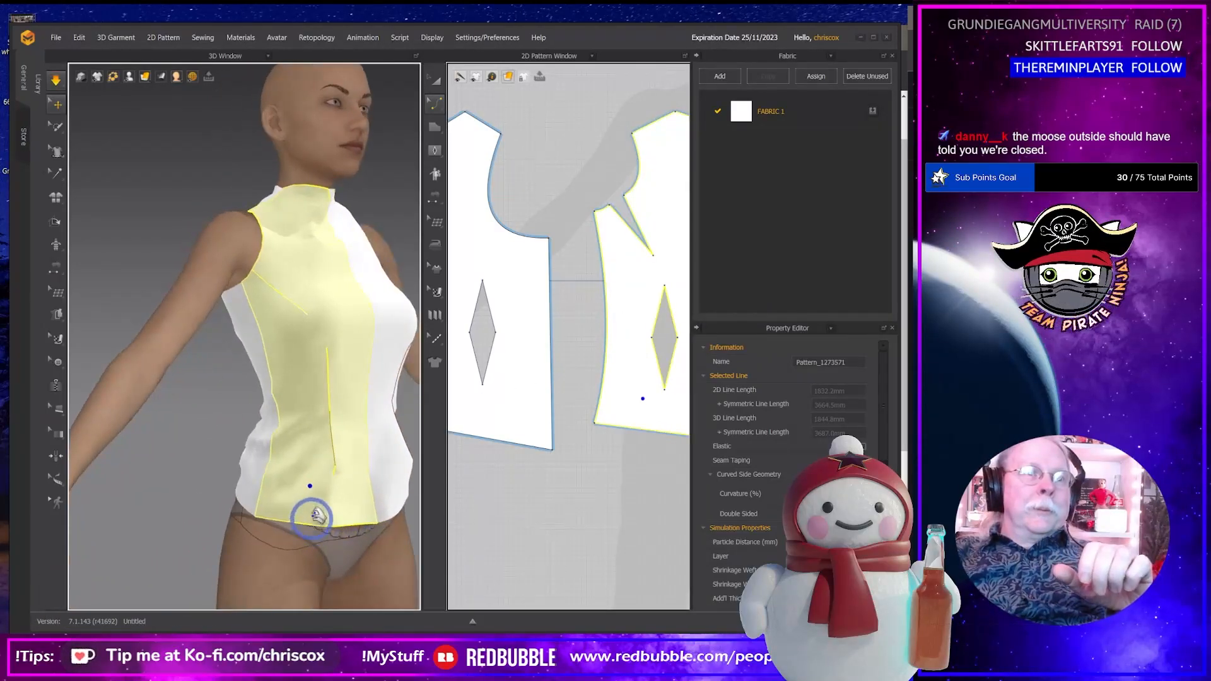
{"action": "mouse_move", "coordinate": [345, 467]}
{"action": "right_mouse_down"}
{"action": "mouse_move", "coordinate": [262, 495]}
{"action": "mouse_move", "coordinate": [316, 498]}
{"action": "mouse_move", "coordinate": [341, 462]}
{"action": "right_mouse_up"}
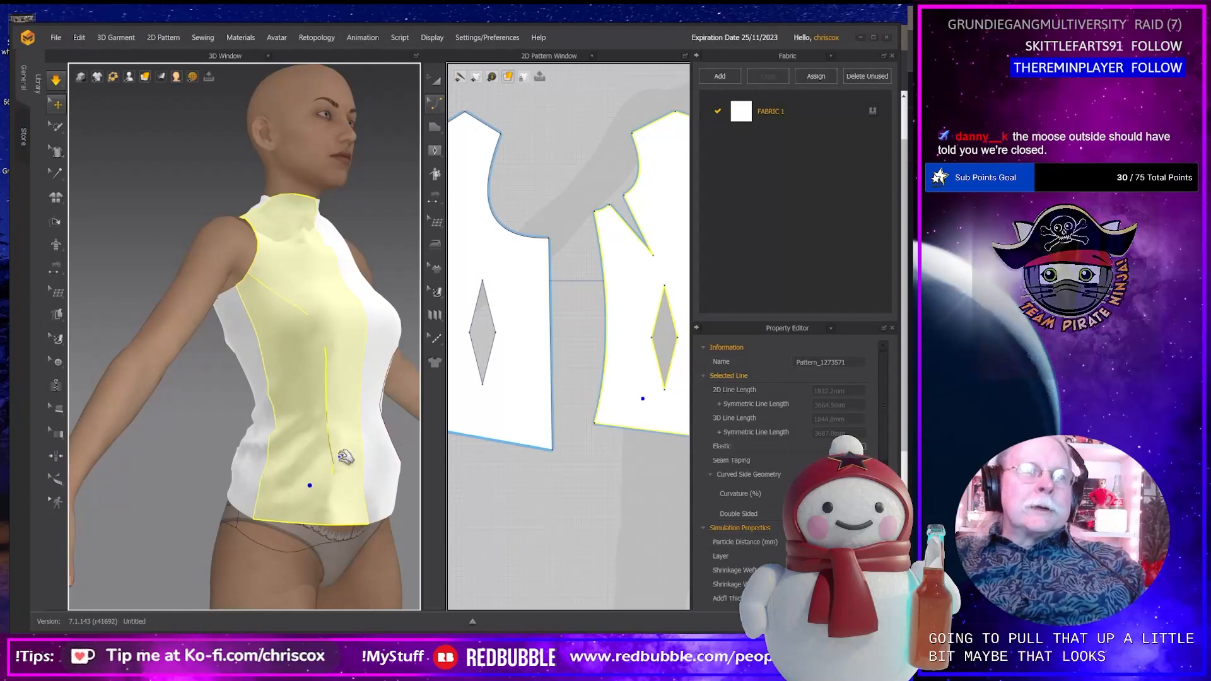
Shorten the front piece's diamond waist dart by moving its bottom point up two increments.
{"action": "left_click", "coordinate": [665, 391]}
{"action": "key", "text": "z"}
{"action": "left_click", "coordinate": [665, 389]}
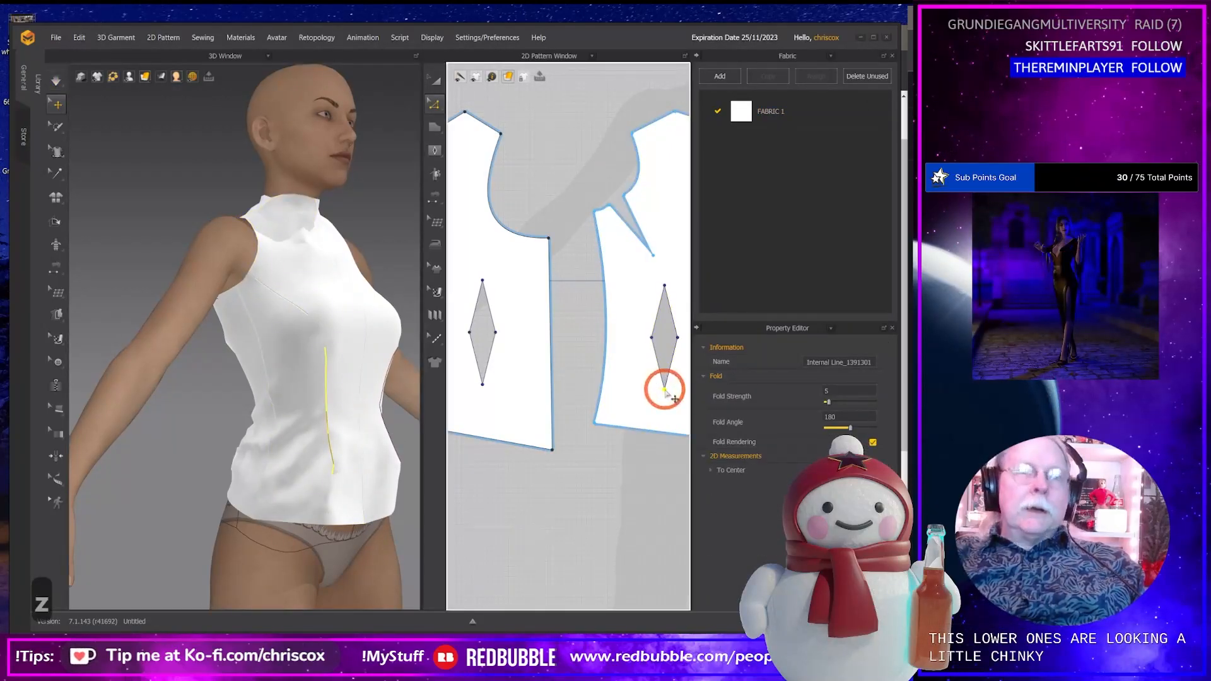
{"action": "key", "text": "Up"}
{"action": "key", "text": "Up"}
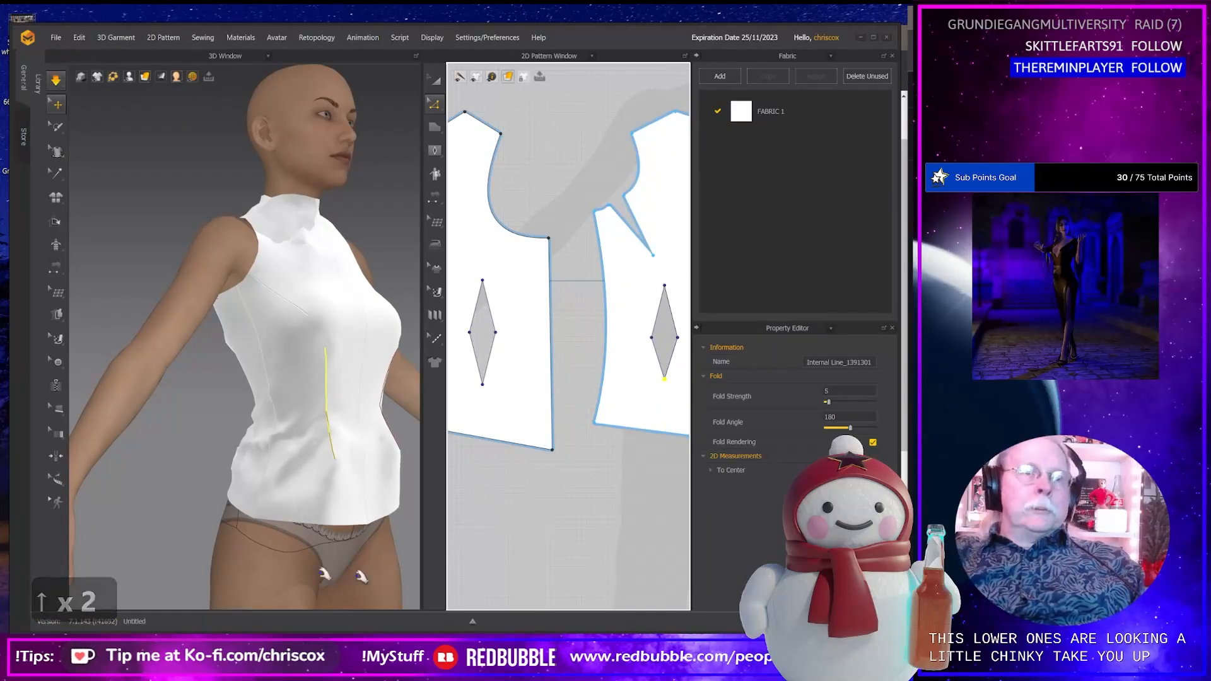
Tug the front hem to settle the fabric around the shortened dart and review the front piece's length.
{"action": "left_click", "coordinate": [344, 519]}
{"action": "left_click_drag", "start_coordinate": [344, 518], "coordinate": [353, 520]}
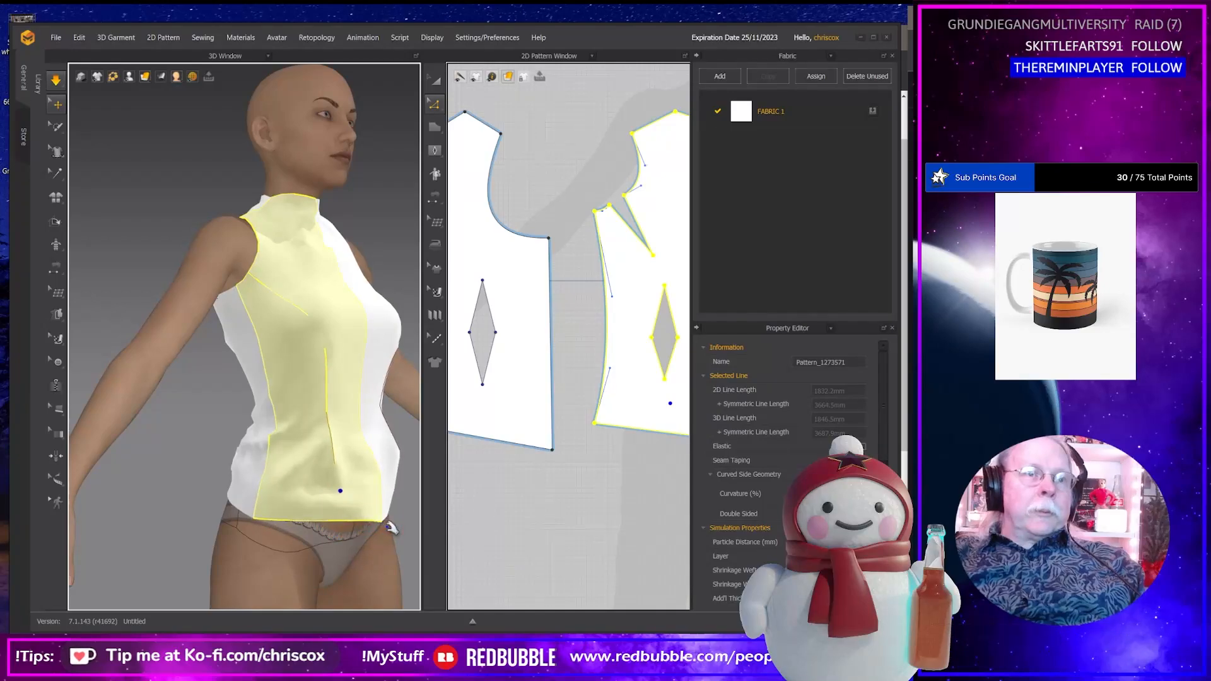
{"action": "right_click_drag", "start_coordinate": [349, 522], "coordinate": [317, 526]}
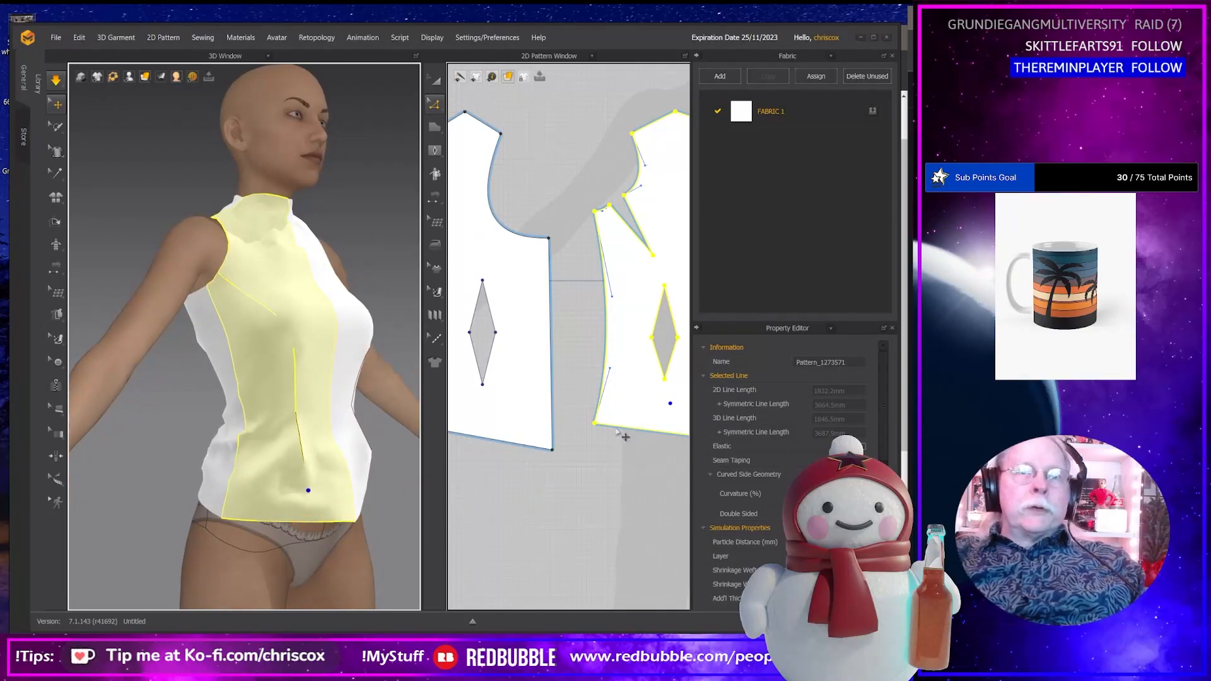
{"action": "mouse_move", "coordinate": [621, 434]}
{"action": "right_mouse_down"}
{"action": "mouse_move", "coordinate": [571, 427]}
{"action": "mouse_move", "coordinate": [601, 440]}
{"action": "right_mouse_up"}
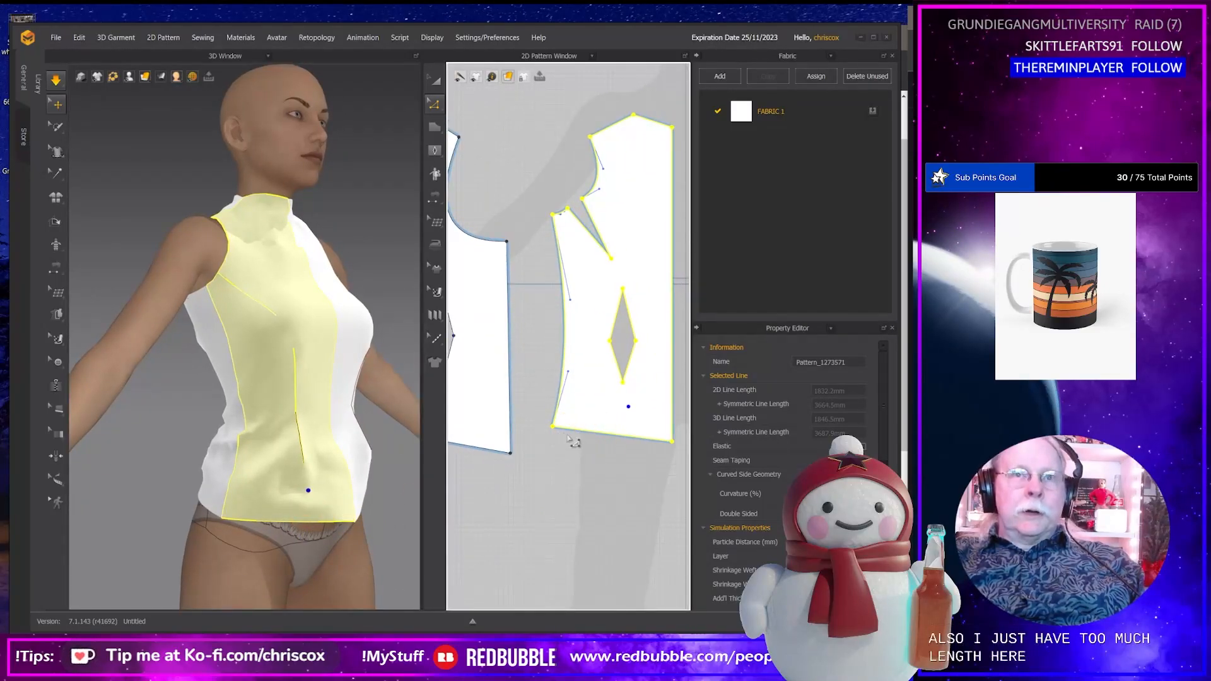
Tug the top's front and back hems downward to settle the fabric, inspecting the fit from the front and back.
{"action": "mouse_move", "coordinate": [335, 515]}
{"action": "left_mouse_down"}
{"action": "mouse_move", "coordinate": [328, 521]}
{"action": "mouse_move", "coordinate": [355, 516]}
{"action": "left_mouse_up"}
{"action": "right_click_drag", "start_coordinate": [372, 514], "coordinate": [312, 522]}
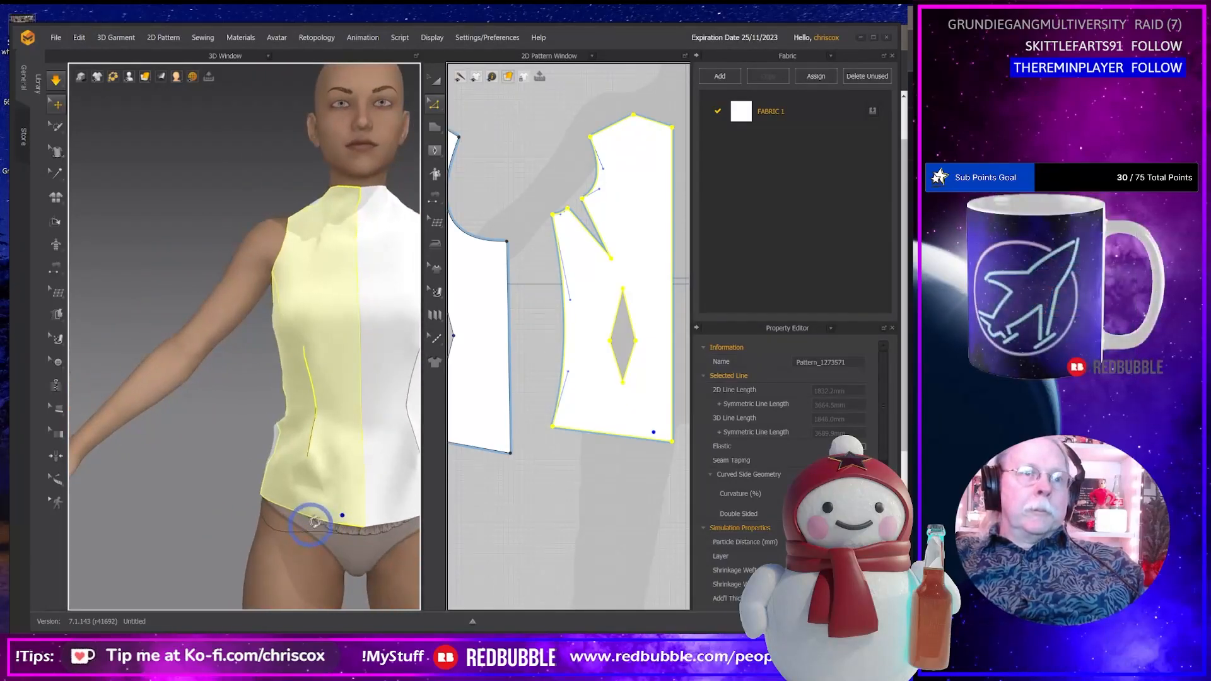
{"action": "scroll", "coordinate": [340, 517], "scroll_direction": "down", "scroll_amount": 3}
{"action": "middle_click_drag", "start_coordinate": [323, 274], "coordinate": [341, 292]}
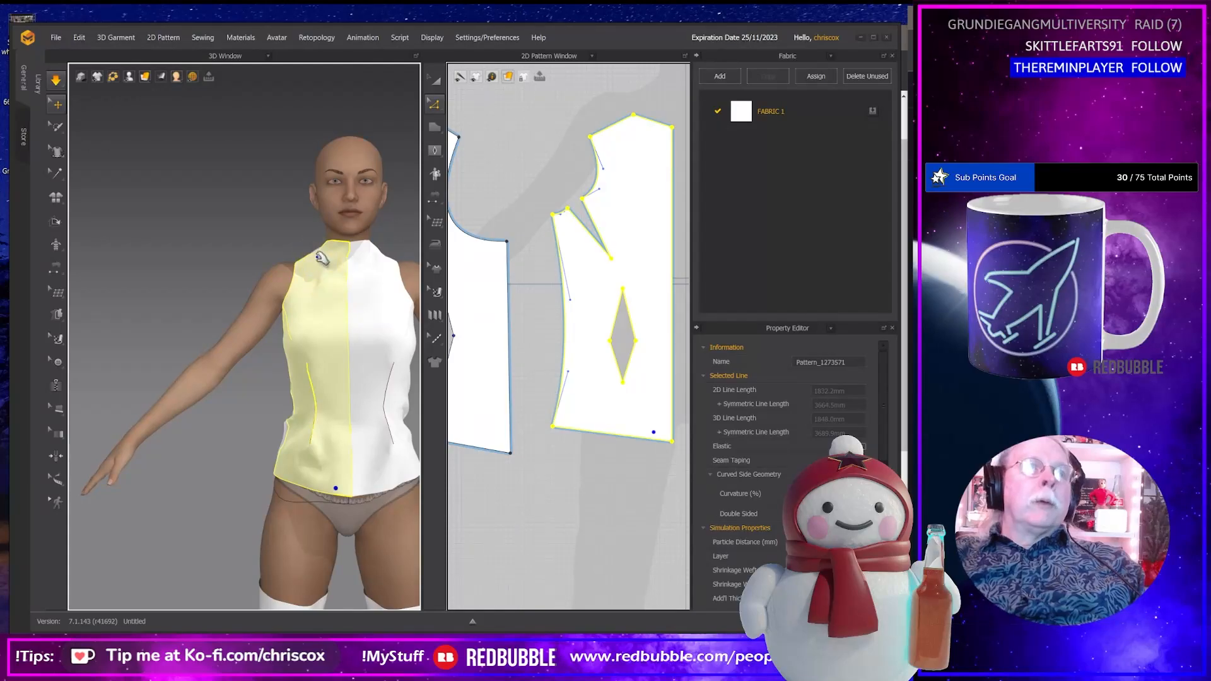
{"action": "right_click_drag", "start_coordinate": [324, 270], "coordinate": [441, 277]}
{"action": "left_click_drag", "start_coordinate": [283, 456], "coordinate": [297, 509]}
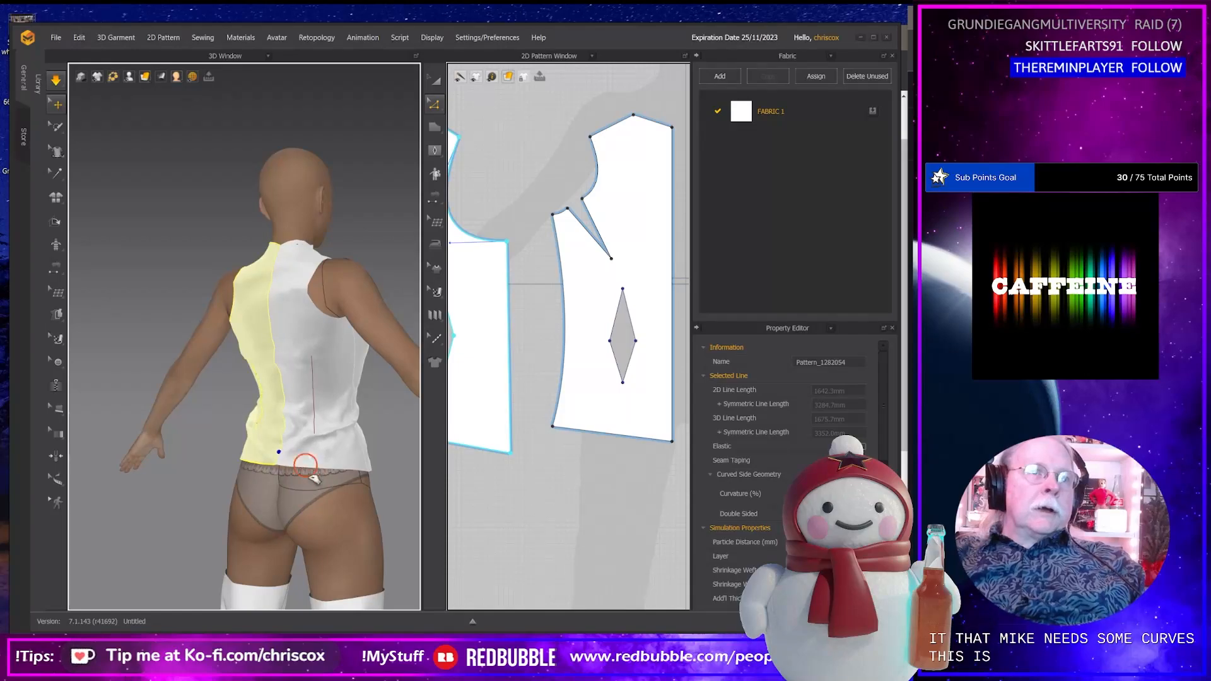
{"action": "left_click", "coordinate": [299, 474]}
Lower the centre-back hem corner of the back piece by two increments and simulate the garment.
{"action": "middle_click_drag", "start_coordinate": [513, 471], "coordinate": [553, 492]}
{"action": "key", "text": "z"}
{"action": "left_click_drag", "start_coordinate": [557, 485], "coordinate": [509, 423]}
{"action": "key", "text": "Down"}
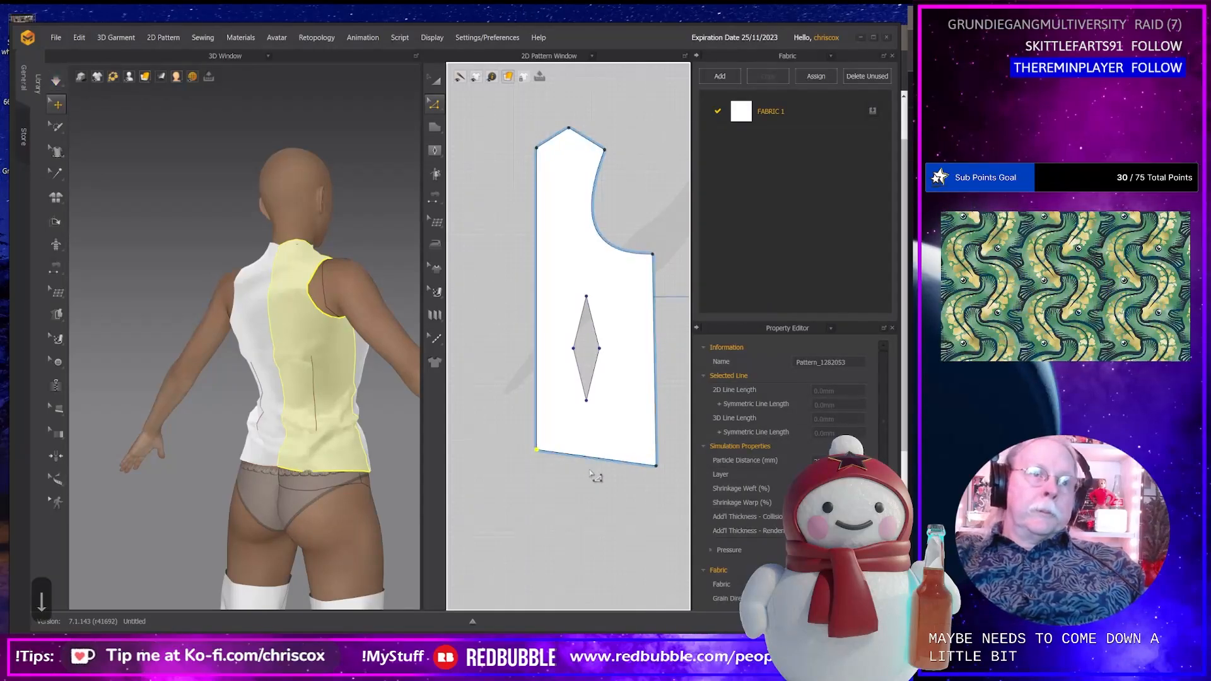
{"action": "key", "text": "Down"}
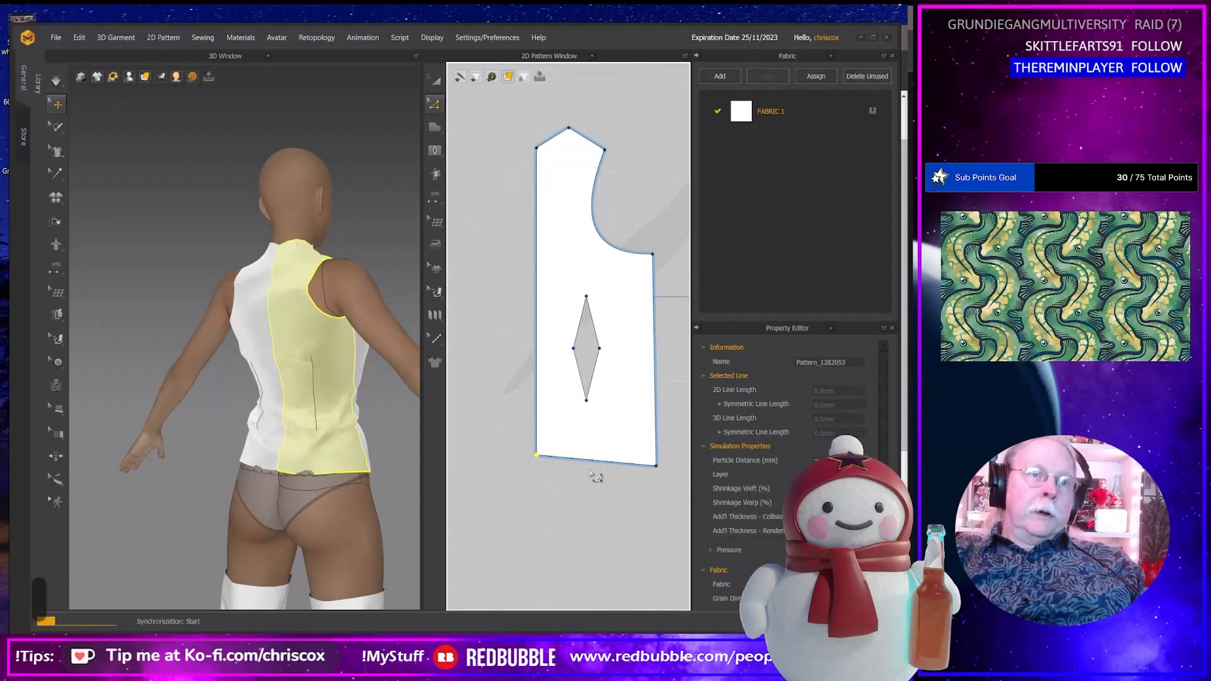
{"action": "key", "text": "space"}
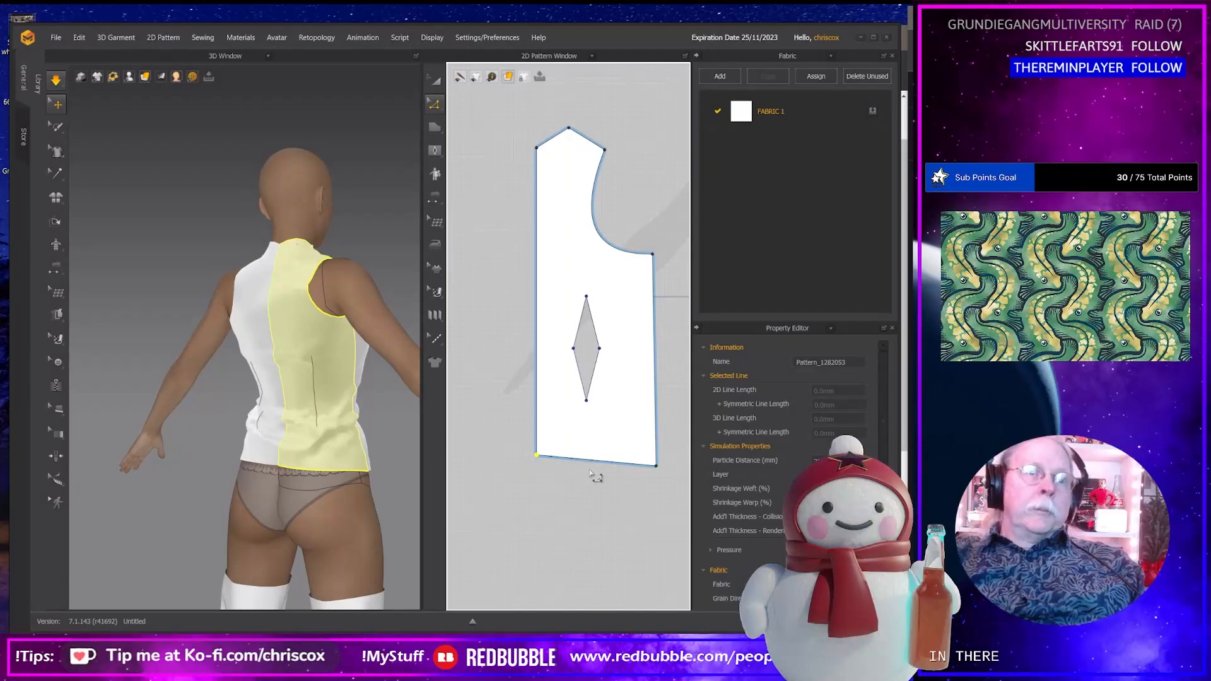
Tug the back hem and the fabric beside the back waist dart to settle the lengthened piece.
{"action": "left_click_drag", "start_coordinate": [282, 452], "coordinate": [290, 523]}
{"action": "left_click_drag", "start_coordinate": [350, 456], "coordinate": [303, 498]}
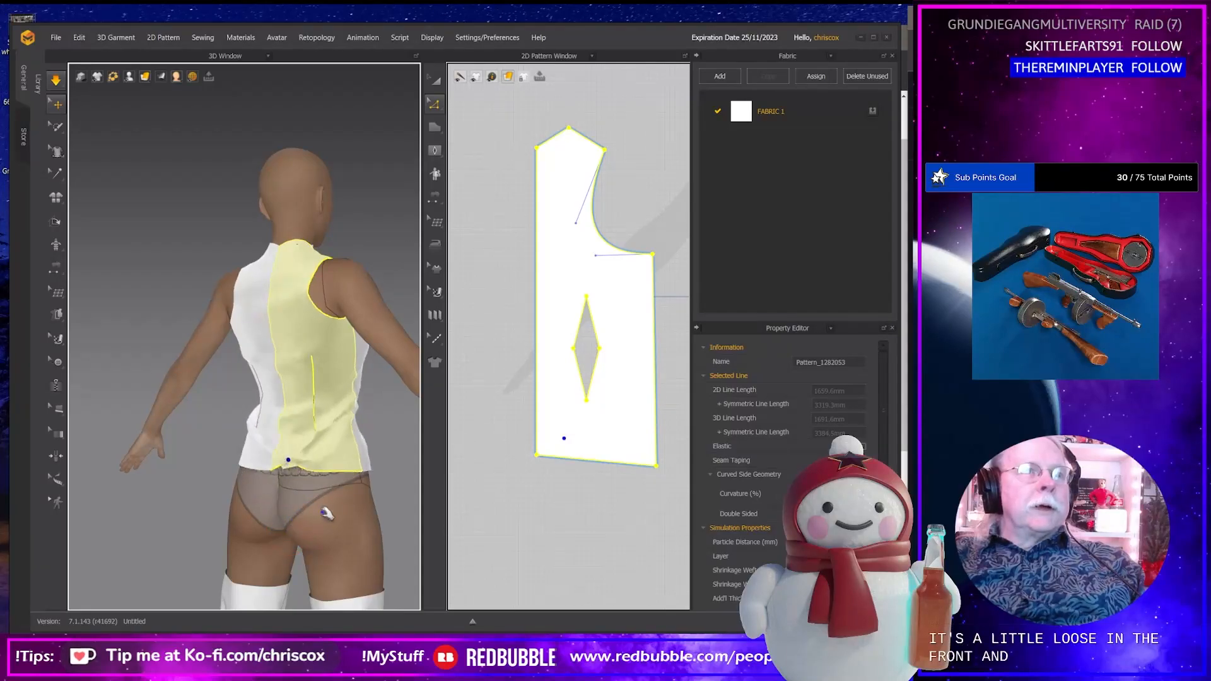
{"action": "left_click_drag", "start_coordinate": [290, 456], "coordinate": [313, 479]}
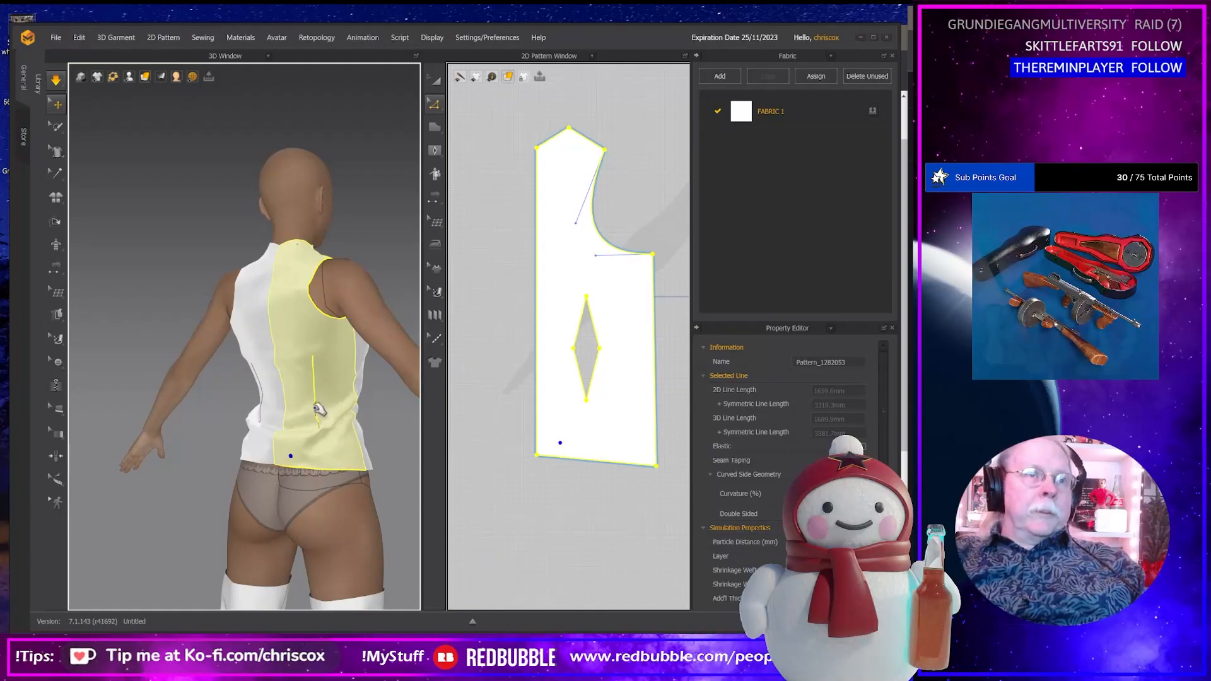
{"action": "left_click_drag", "start_coordinate": [322, 407], "coordinate": [404, 399]}
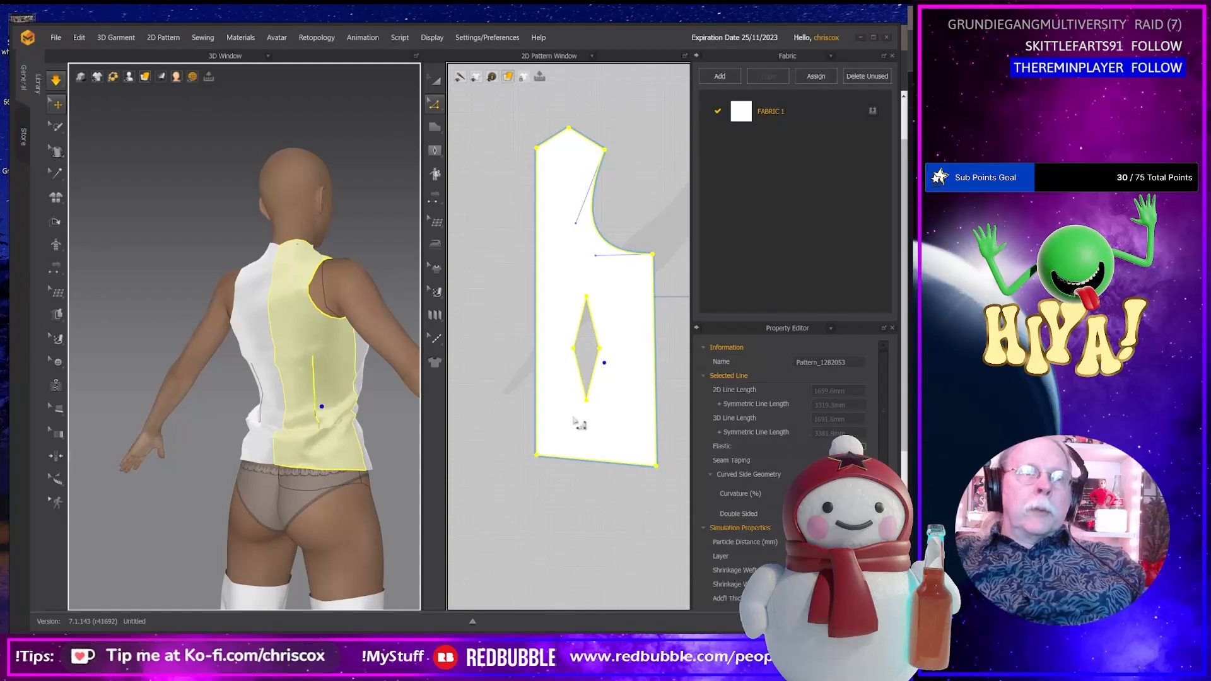
Move the back piece's whole diamond waist dart down toward the waistline in small increments, simulating after each adjustment.
{"action": "left_click", "coordinate": [593, 378]}
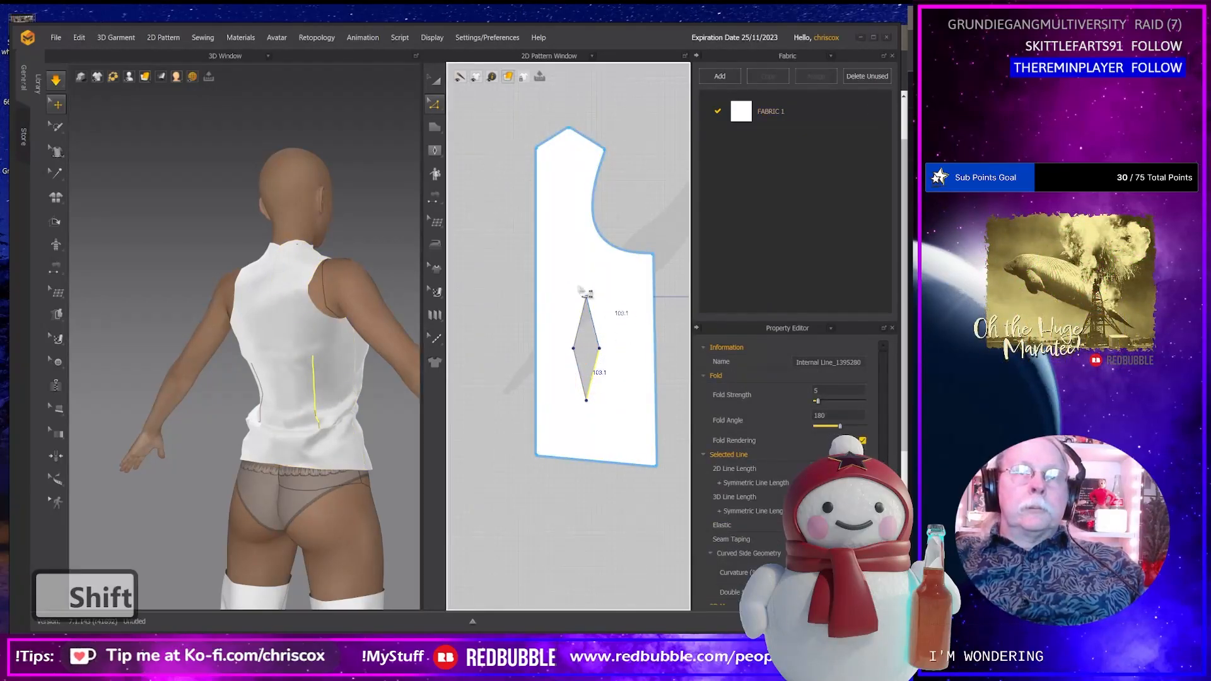
{"action": "left_click_drag", "start_coordinate": [519, 280], "coordinate": [584, 429]}
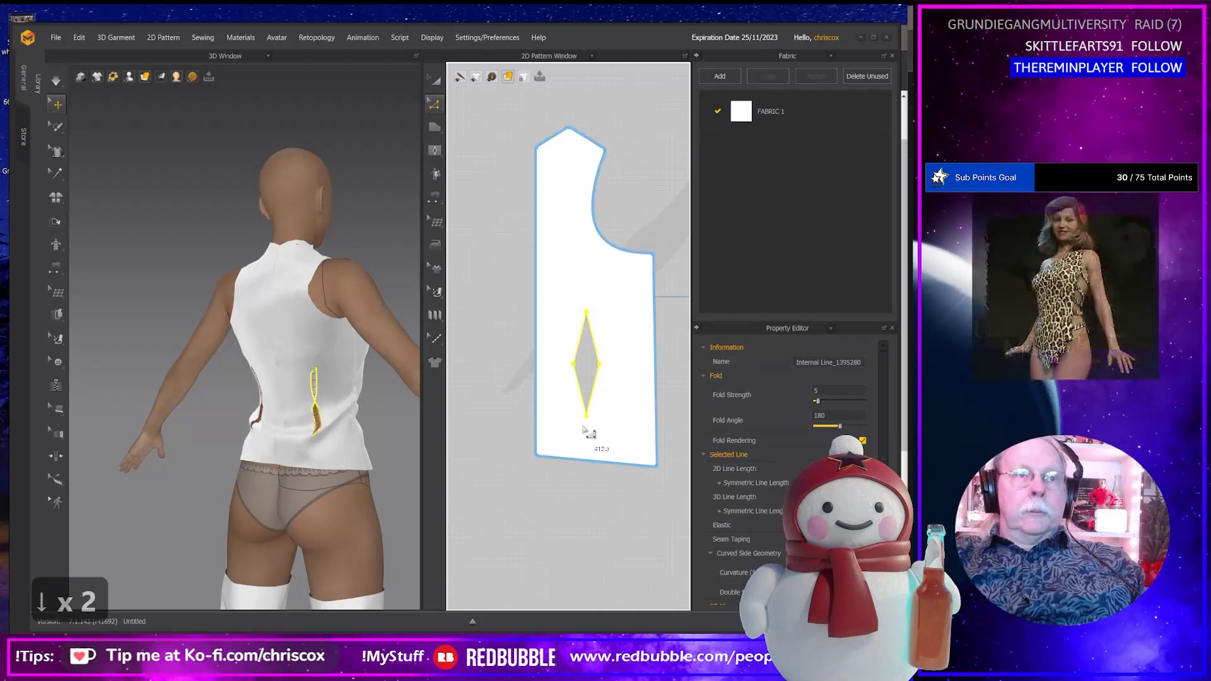
{"action": "key", "text": "space"}
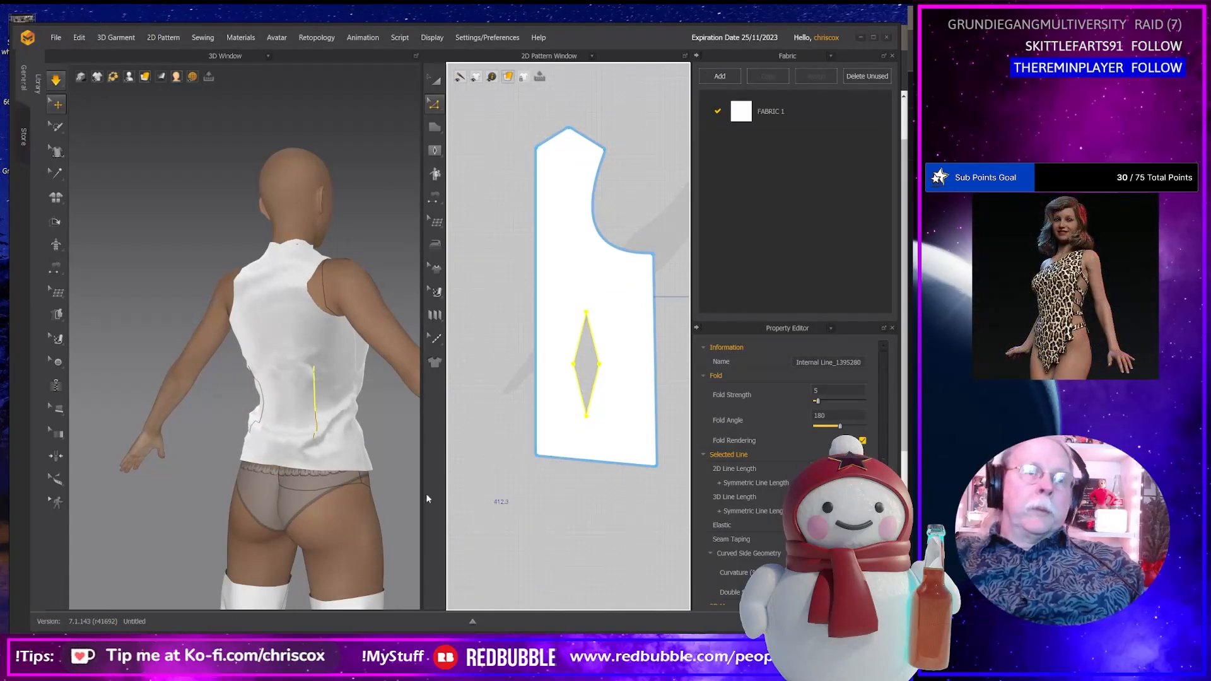
{"action": "left_click", "coordinate": [318, 460]}
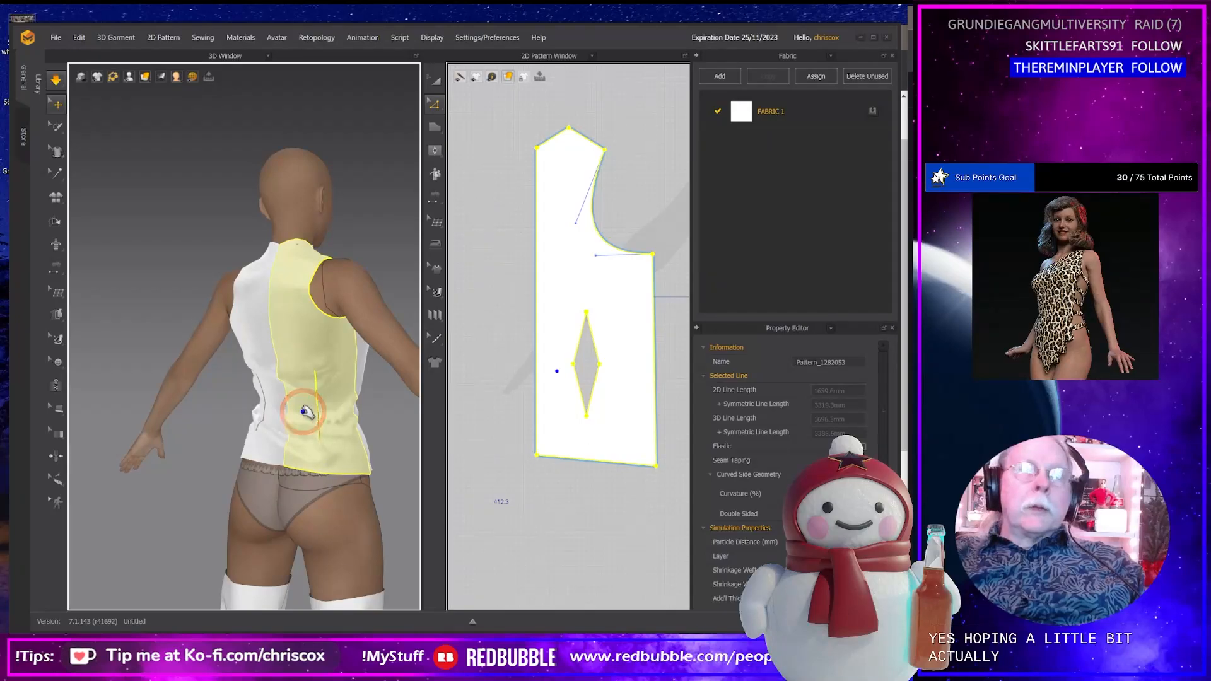
{"action": "left_click_drag", "start_coordinate": [572, 303], "coordinate": [621, 433]}
{"action": "key", "text": "space"}
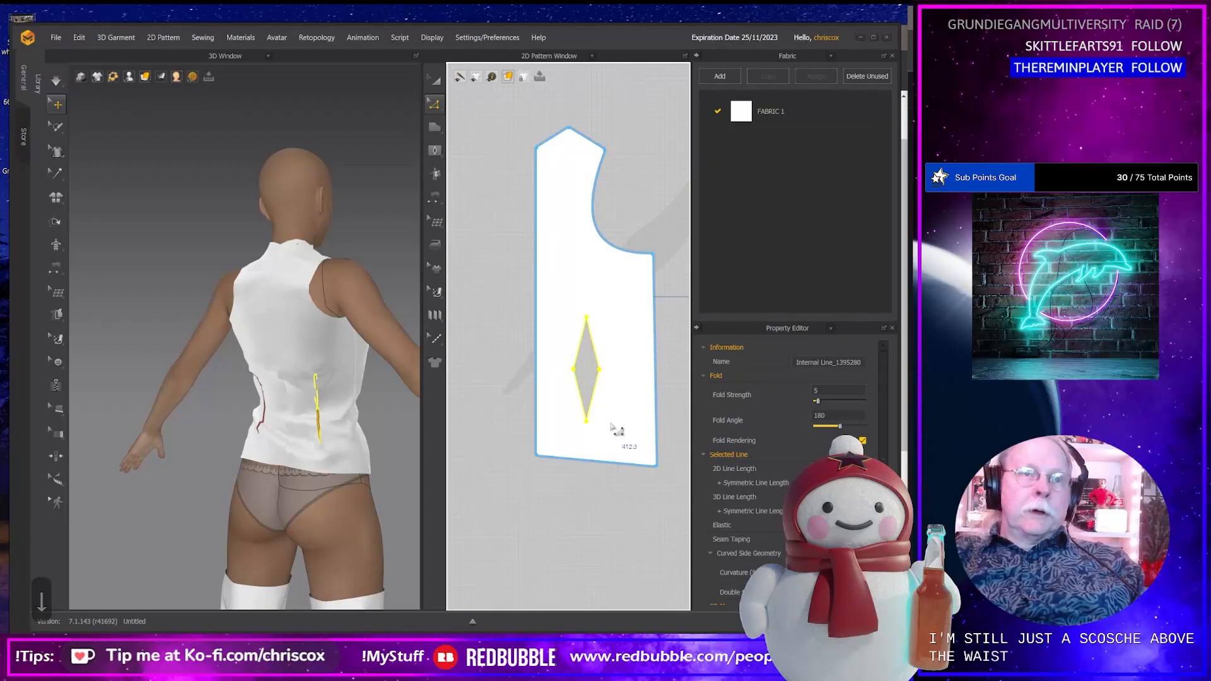
{"action": "key", "text": "space"}
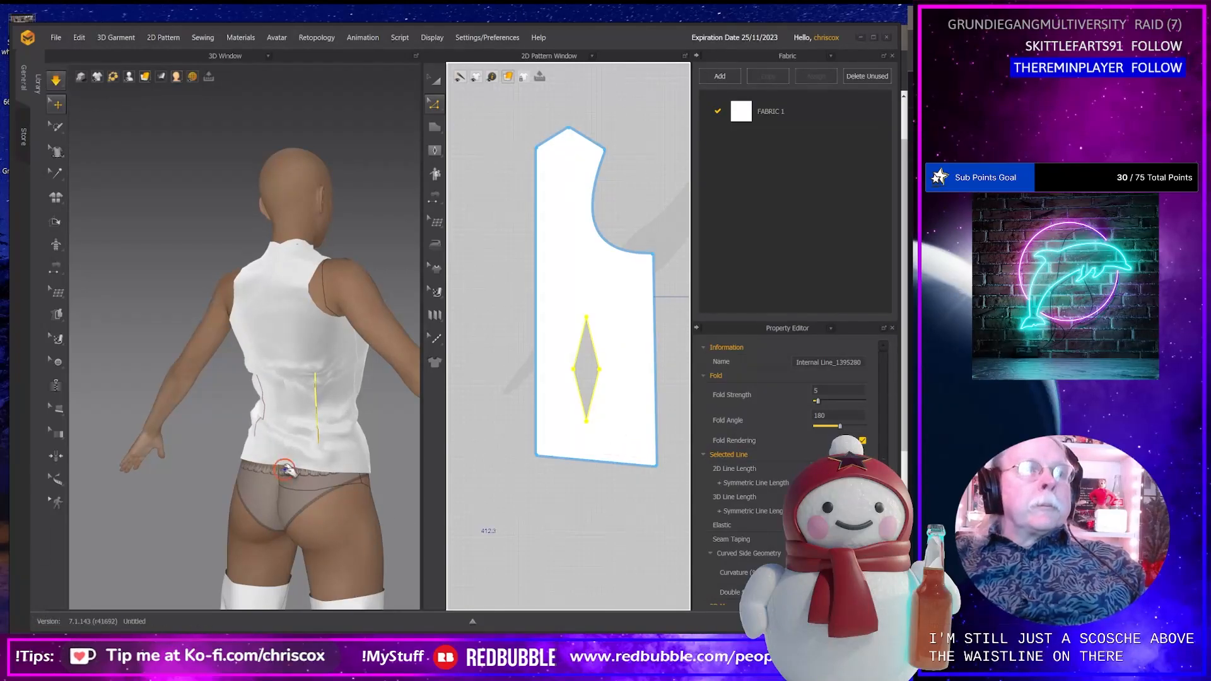
Tug both sides of the back hem downward and check the lowered darts from behind.
{"action": "left_click", "coordinate": [285, 470]}
{"action": "left_click_drag", "start_coordinate": [292, 455], "coordinate": [291, 492]}
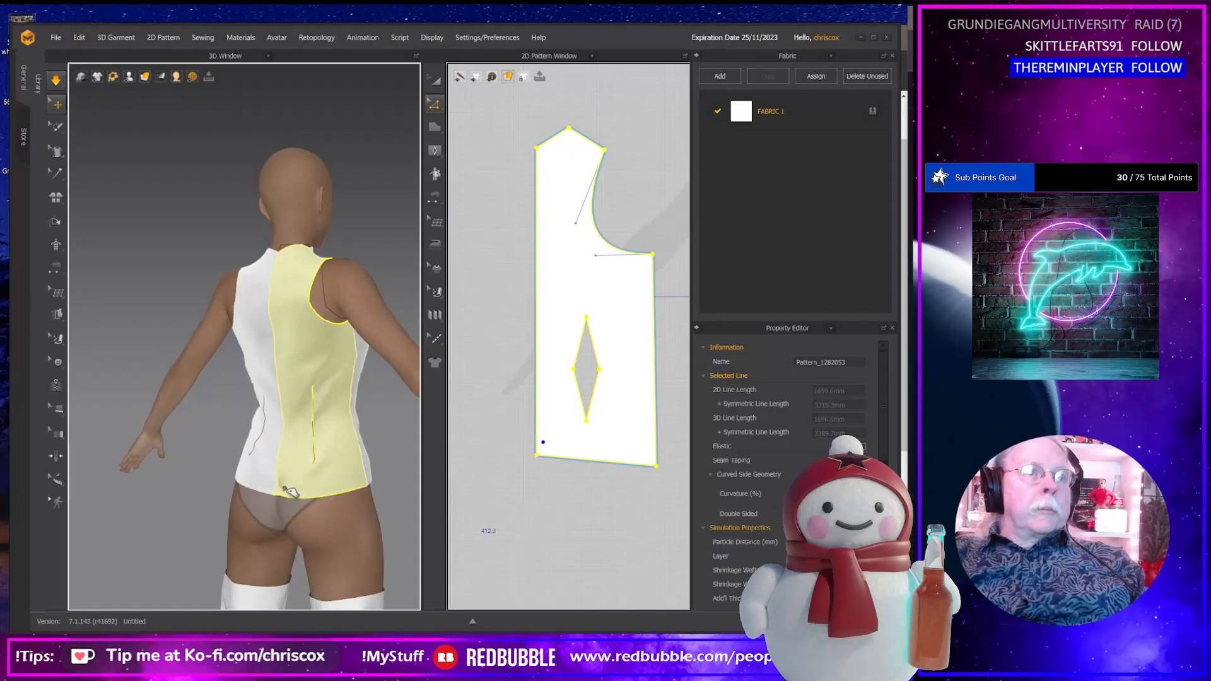
{"action": "right_click_drag", "start_coordinate": [291, 492], "coordinate": [374, 516]}
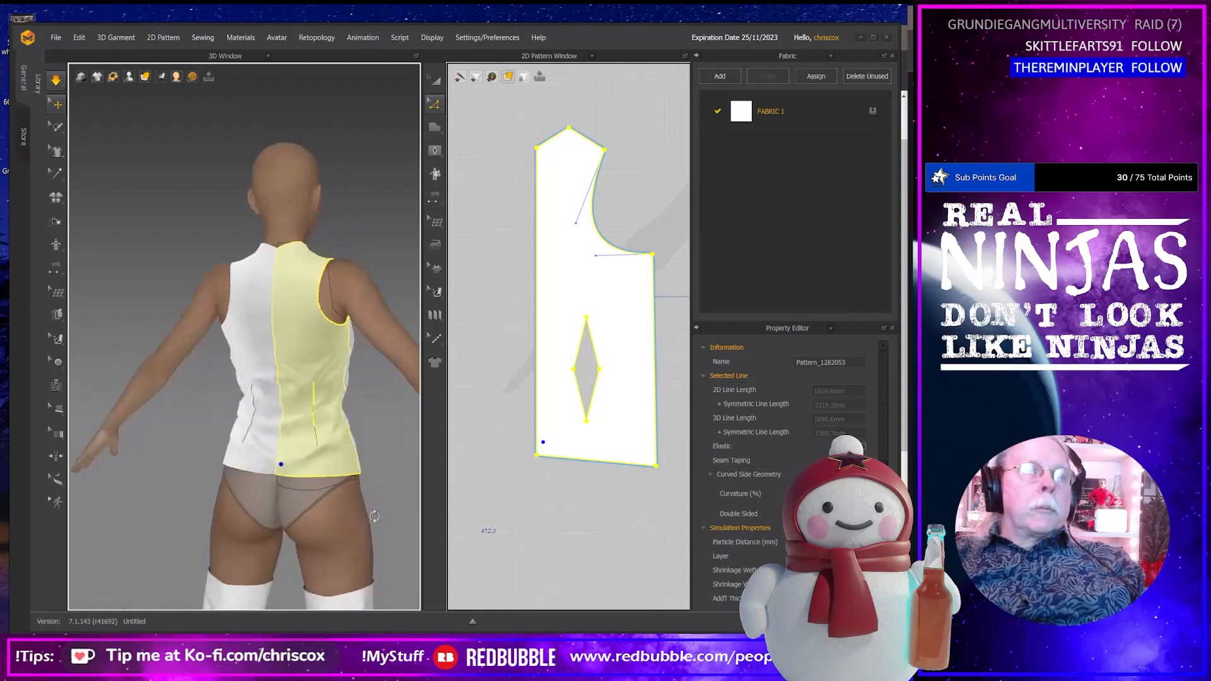
{"action": "left_click", "coordinate": [254, 454]}
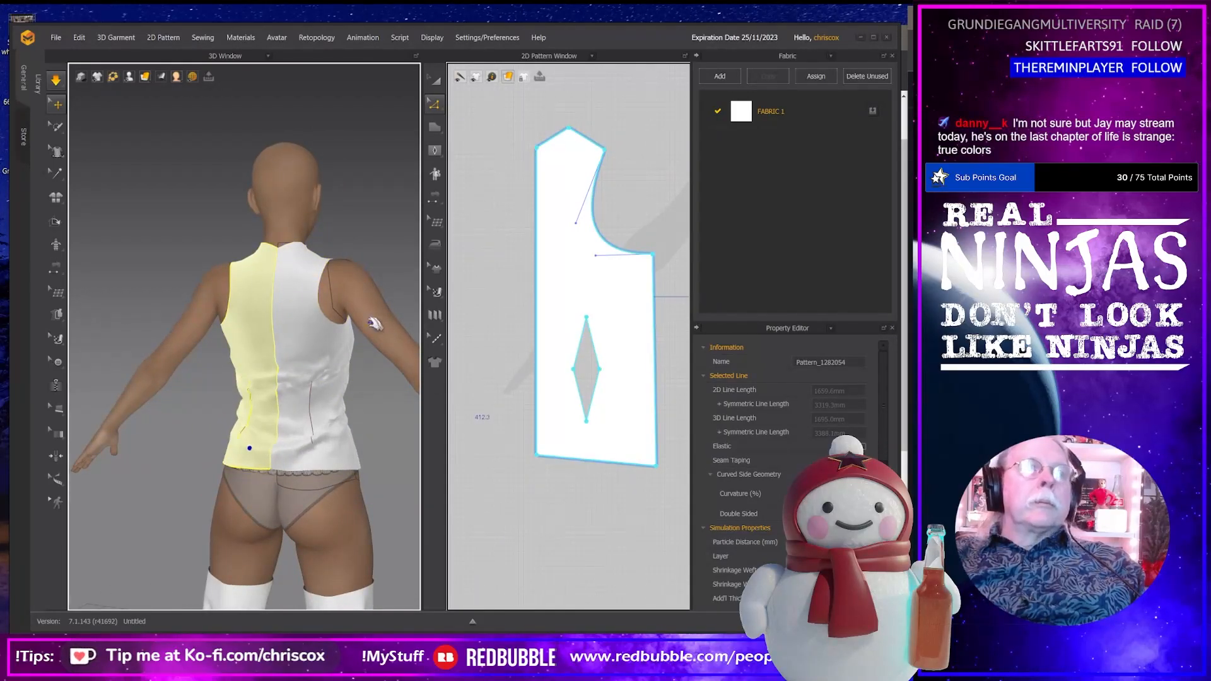
Lengthen the back waist dart by raising its top point three increments, and pull the back hem down to settle the fabric.
{"action": "left_click", "coordinate": [593, 324]}
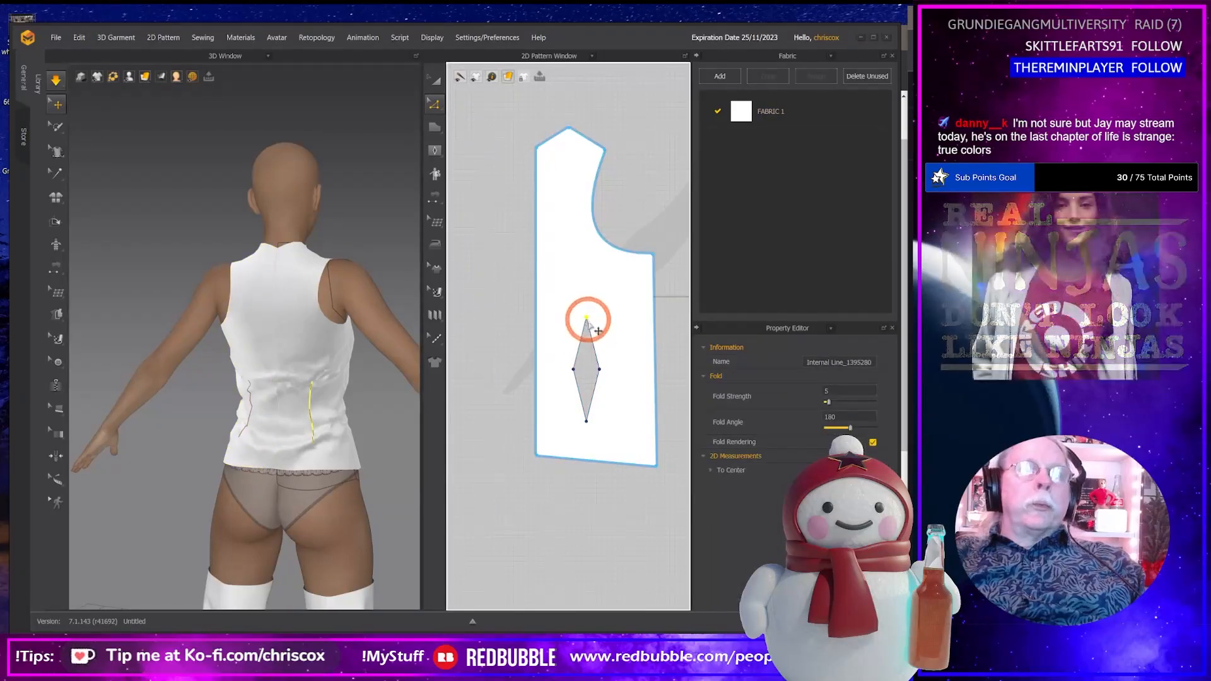
{"action": "key", "text": "Up"}
{"action": "key", "text": "Up"}
{"action": "key", "text": "Up"}
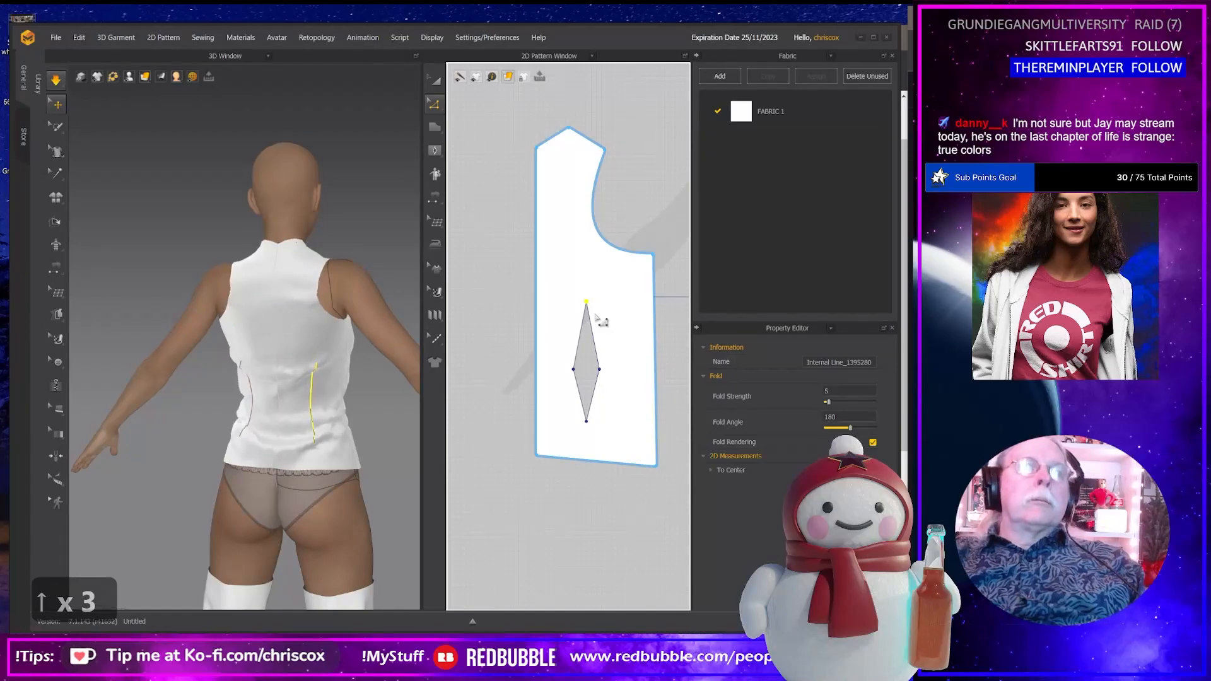
{"action": "left_click", "coordinate": [273, 460]}
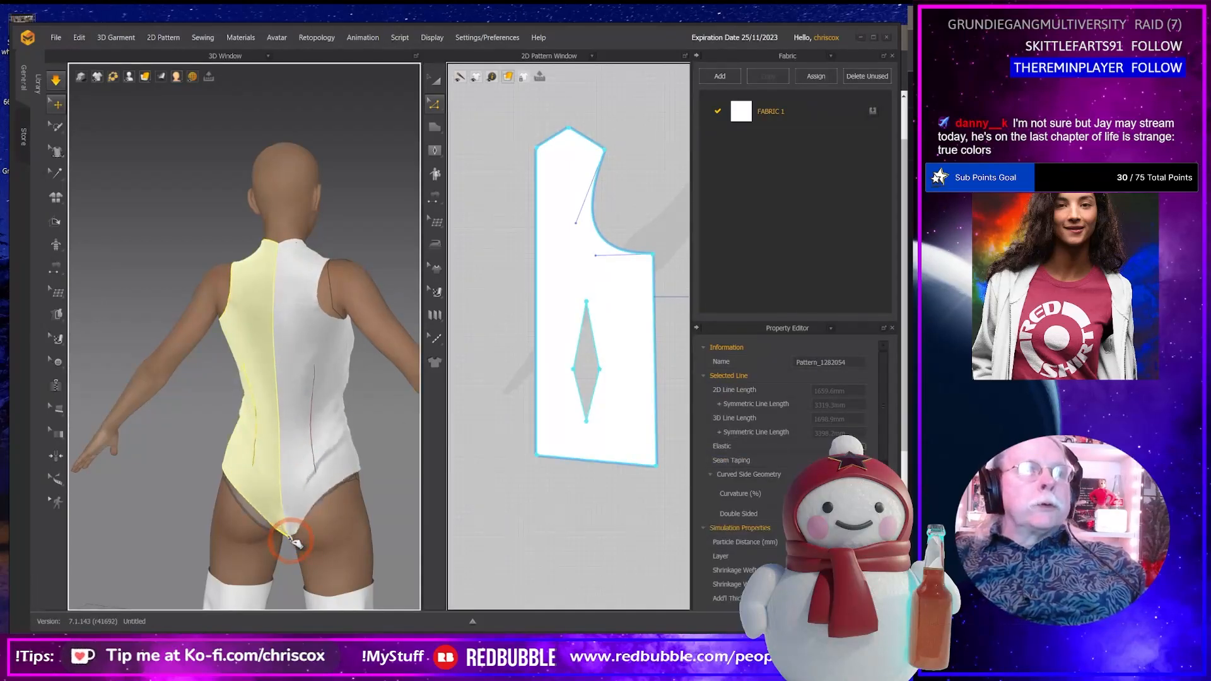
Raise the back piece's centre neck corner by one increment and simulate, viewing the neck from the side and back.
{"action": "middle_click_drag", "start_coordinate": [514, 230], "coordinate": [513, 351]}
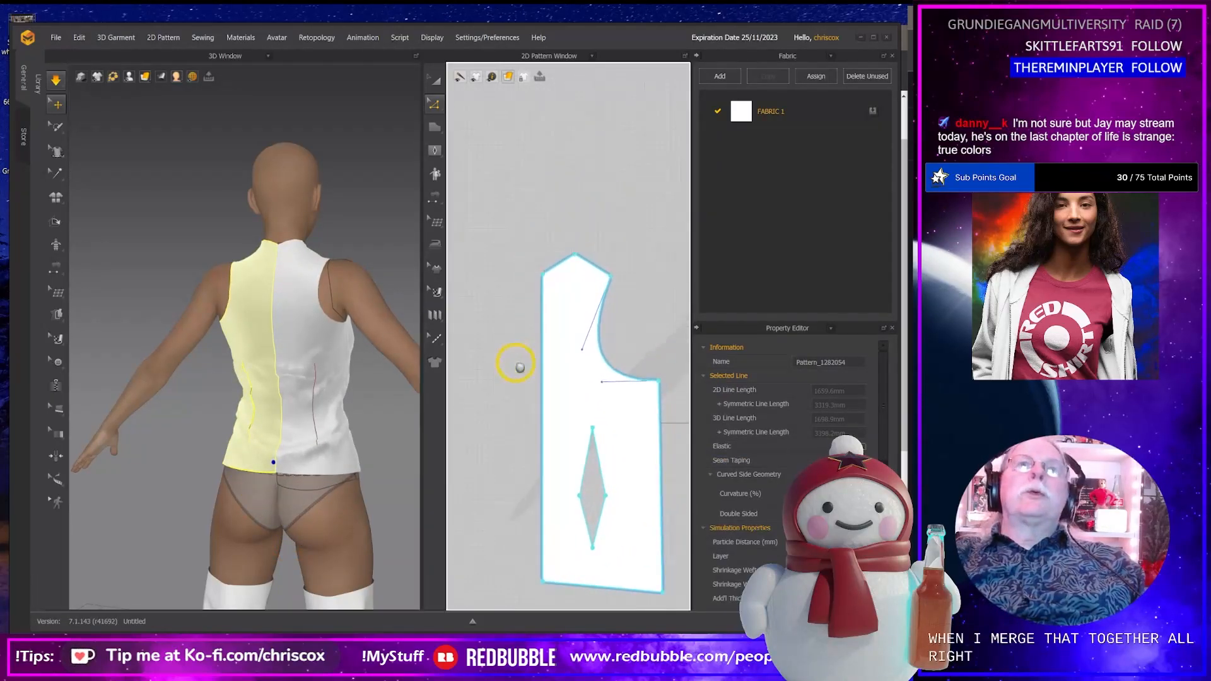
{"action": "right_click_drag", "start_coordinate": [321, 273], "coordinate": [238, 300]}
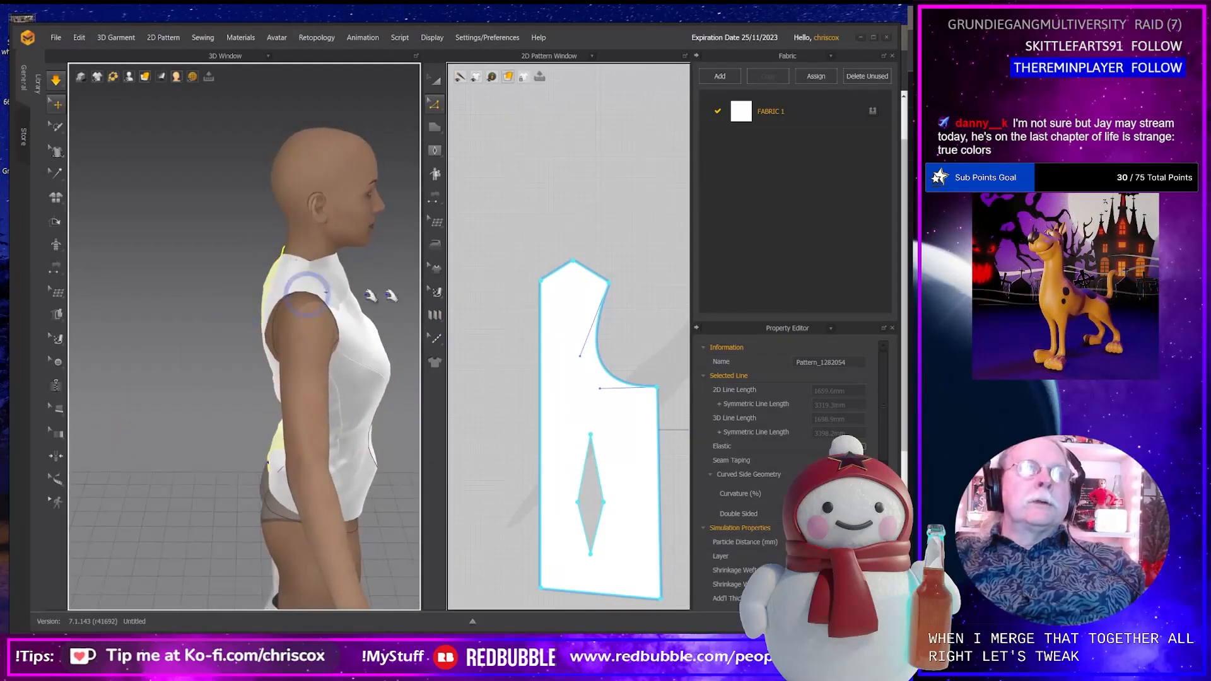
{"action": "left_click_drag", "start_coordinate": [515, 262], "coordinate": [563, 311]}
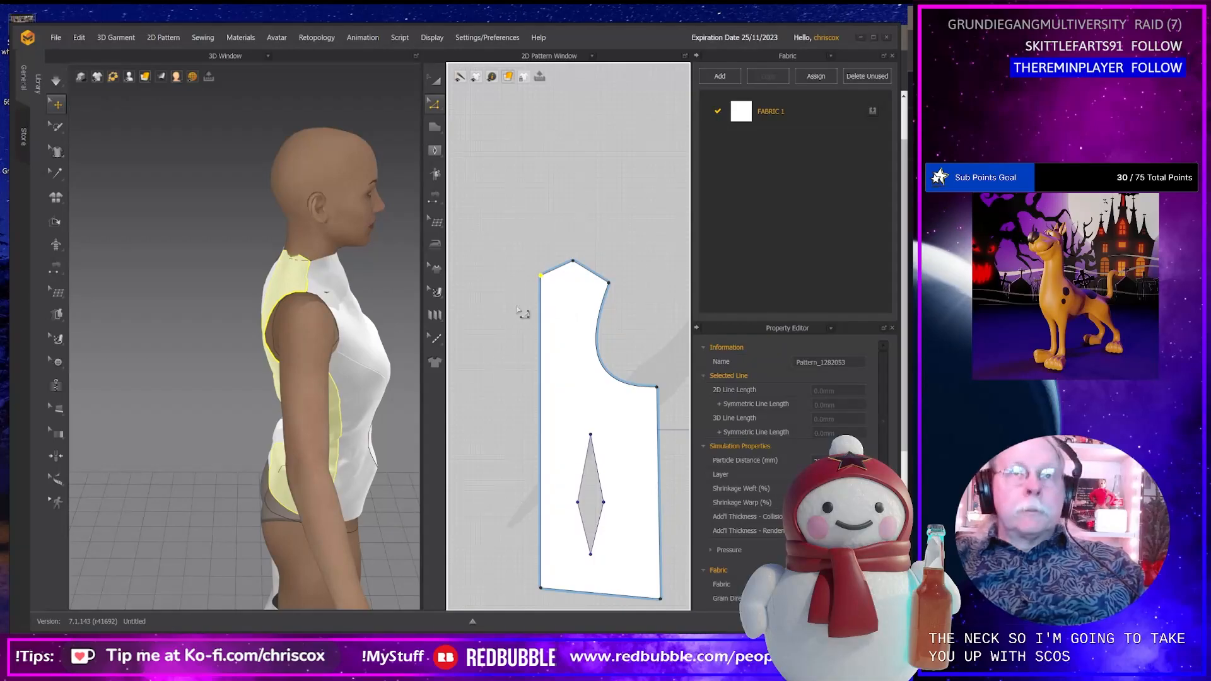
{"action": "key", "text": "space"}
{"action": "right_click_drag", "start_coordinate": [354, 319], "coordinate": [469, 304]}
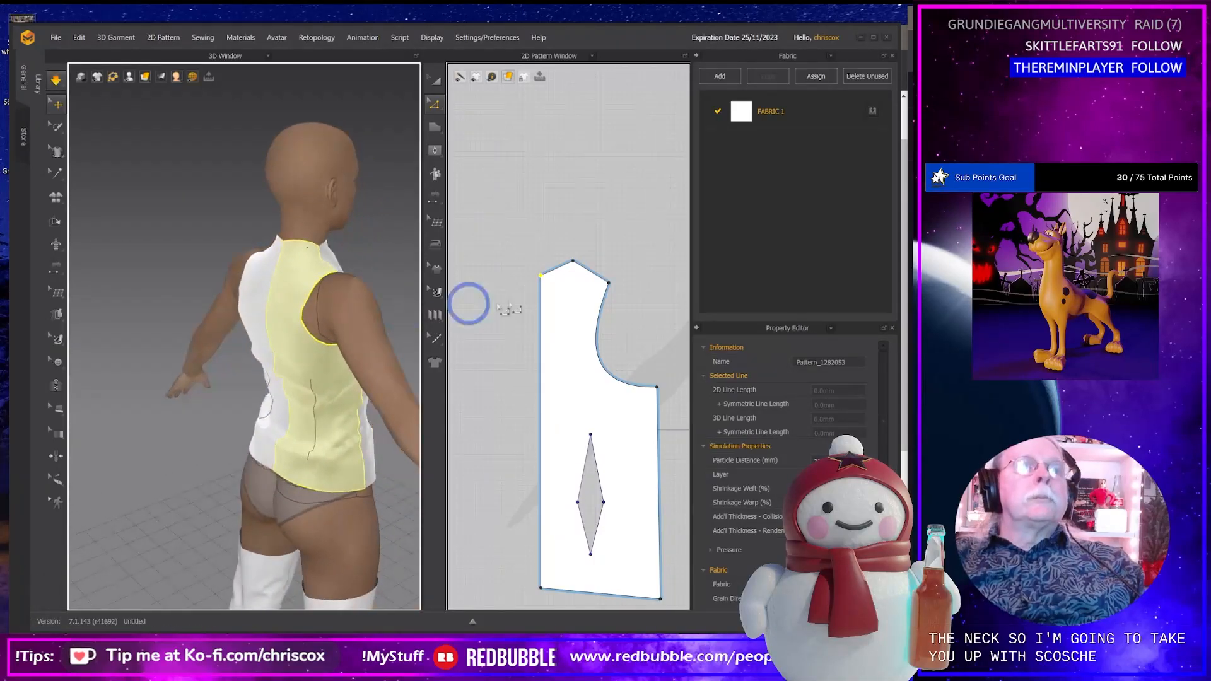
Curve the back piece's straight neckline edge inward to a length of about 69.7 mm and view it from the side.
{"action": "scroll", "coordinate": [505, 309], "scroll_direction": "up", "scroll_amount": 5}
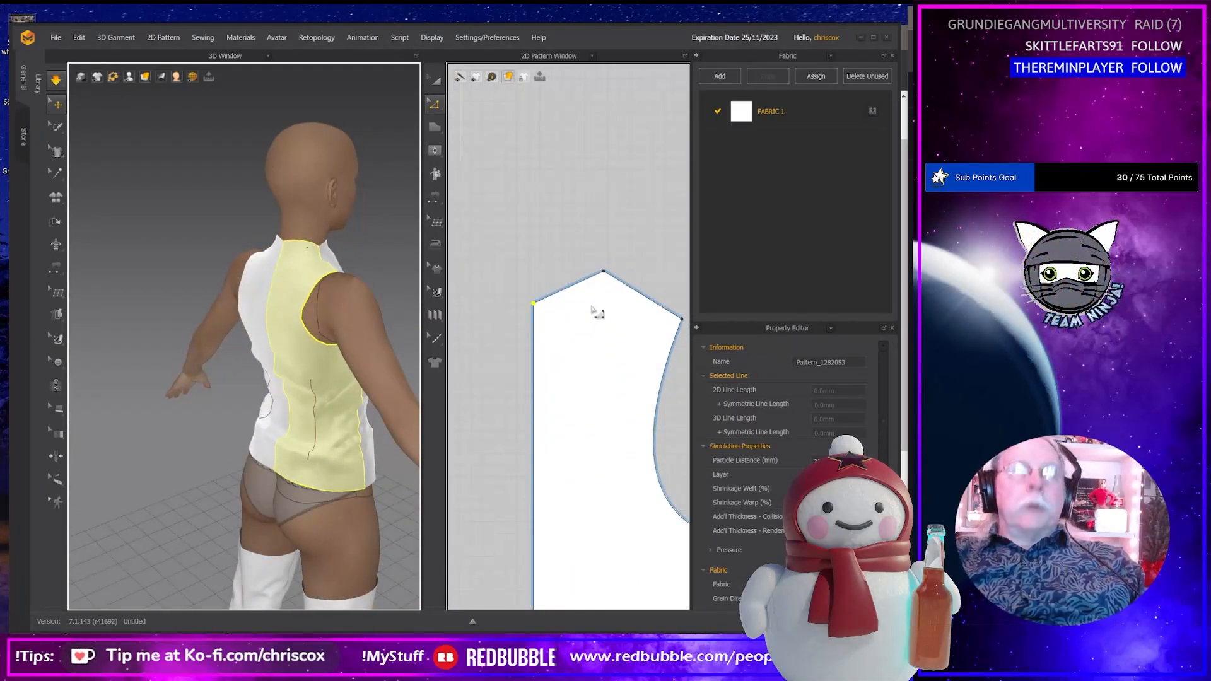
{"action": "key", "text": "c"}
{"action": "left_click_drag", "start_coordinate": [563, 294], "coordinate": [575, 304]}
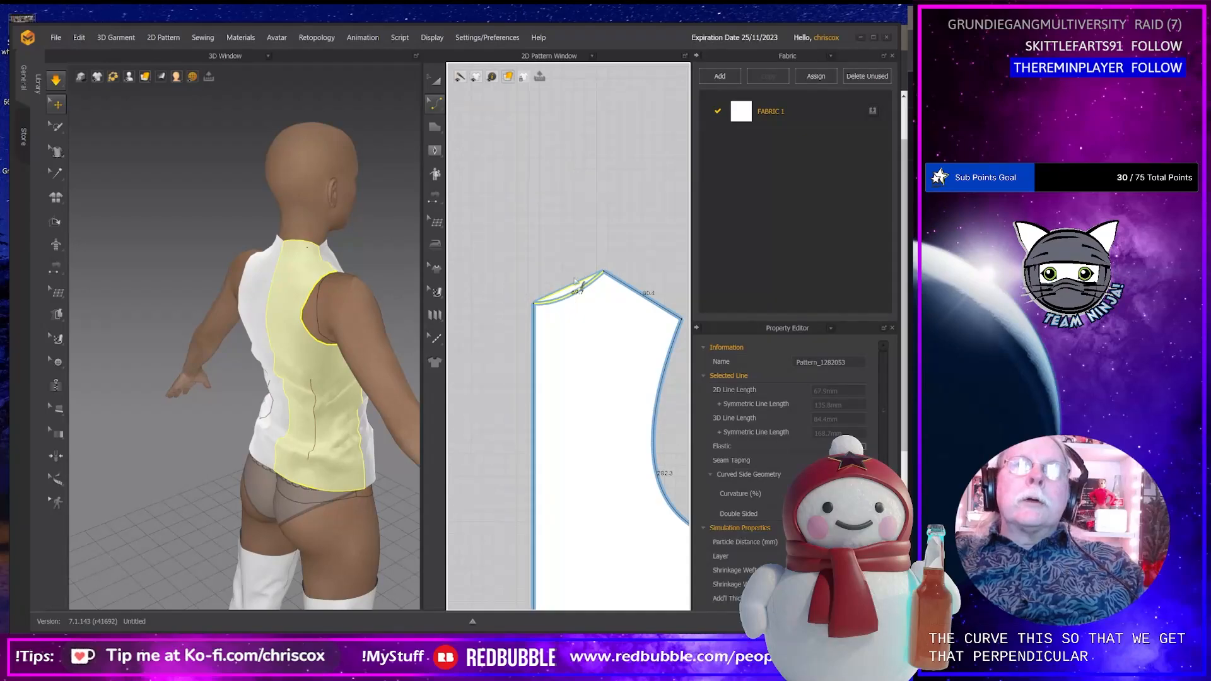
{"action": "left_click_drag", "start_coordinate": [575, 280], "coordinate": [600, 283]}
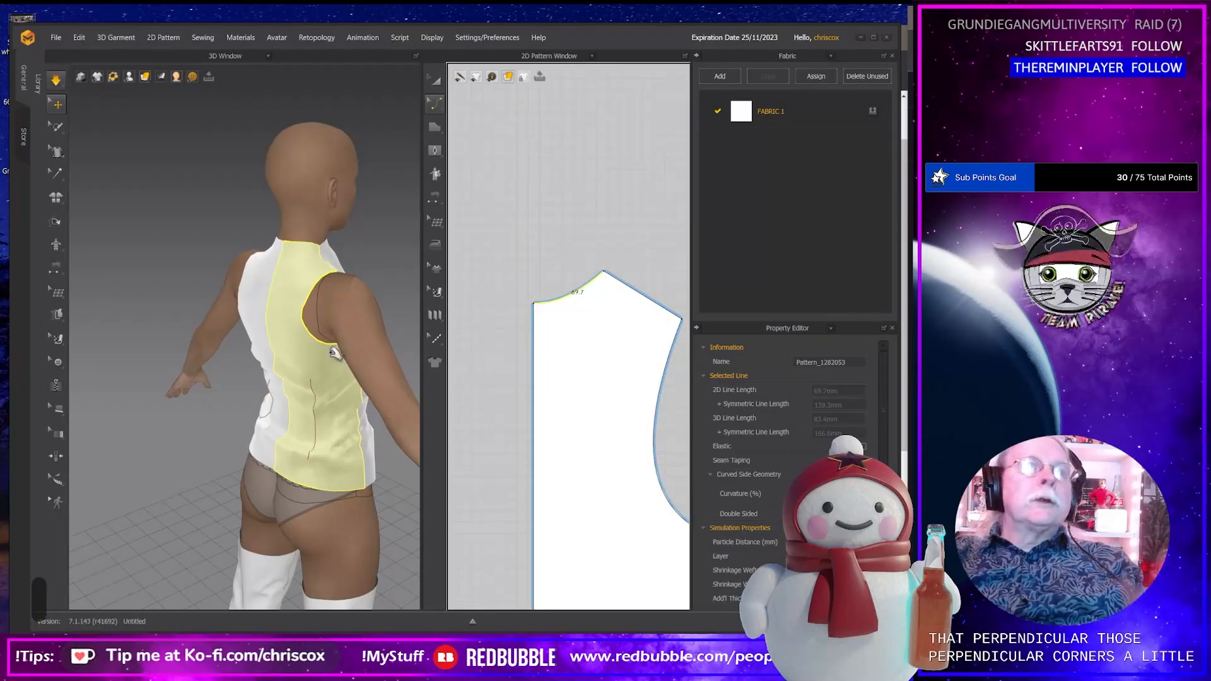
{"action": "right_click_drag", "start_coordinate": [335, 354], "coordinate": [260, 355]}
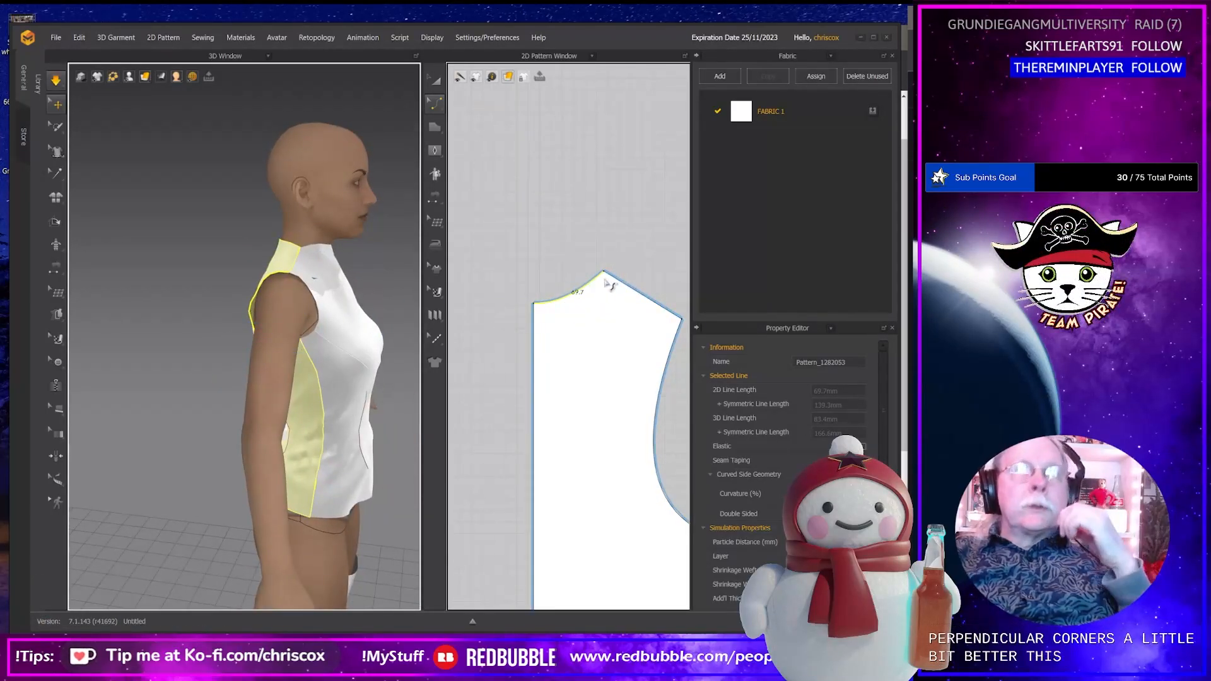
Deepen the back piece's neckline curve by moving the curve handle at its shoulder end inward and down.
{"action": "scroll", "coordinate": [608, 282], "scroll_direction": "up", "scroll_amount": 3}
{"action": "scroll", "coordinate": [608, 283], "scroll_direction": "down", "scroll_amount": 5}
{"action": "middle_click_drag", "start_coordinate": [615, 296], "coordinate": [560, 264]}
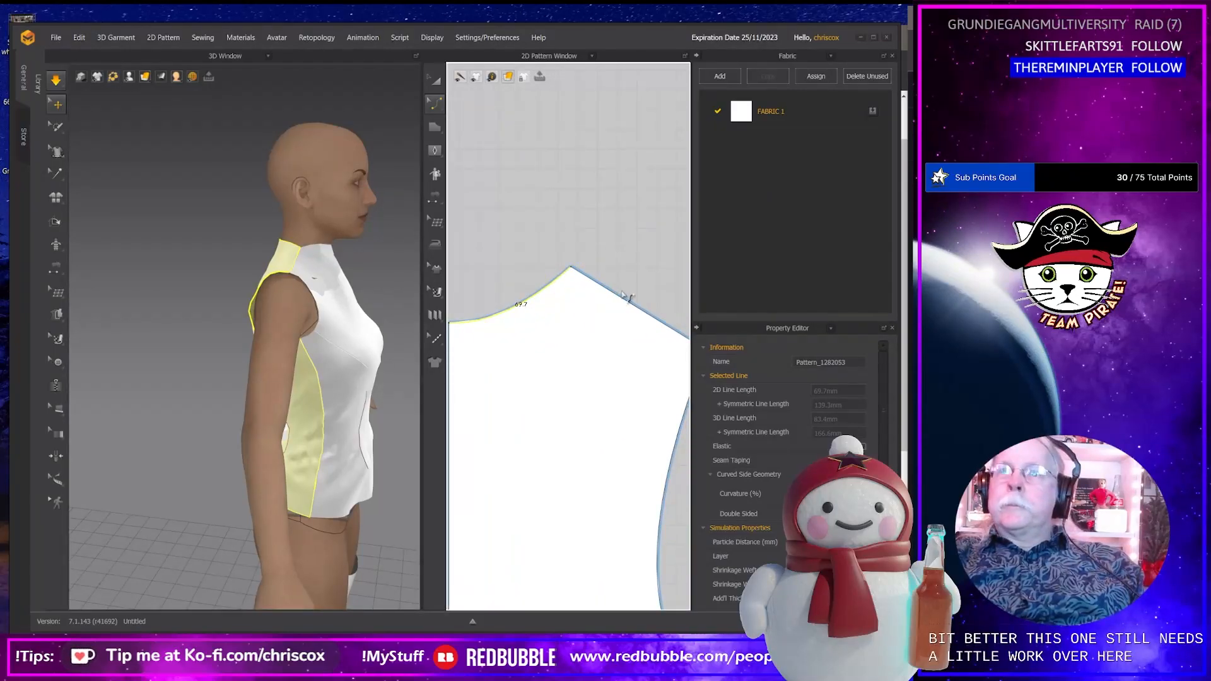
{"action": "middle_click_drag", "start_coordinate": [620, 346], "coordinate": [640, 359]}
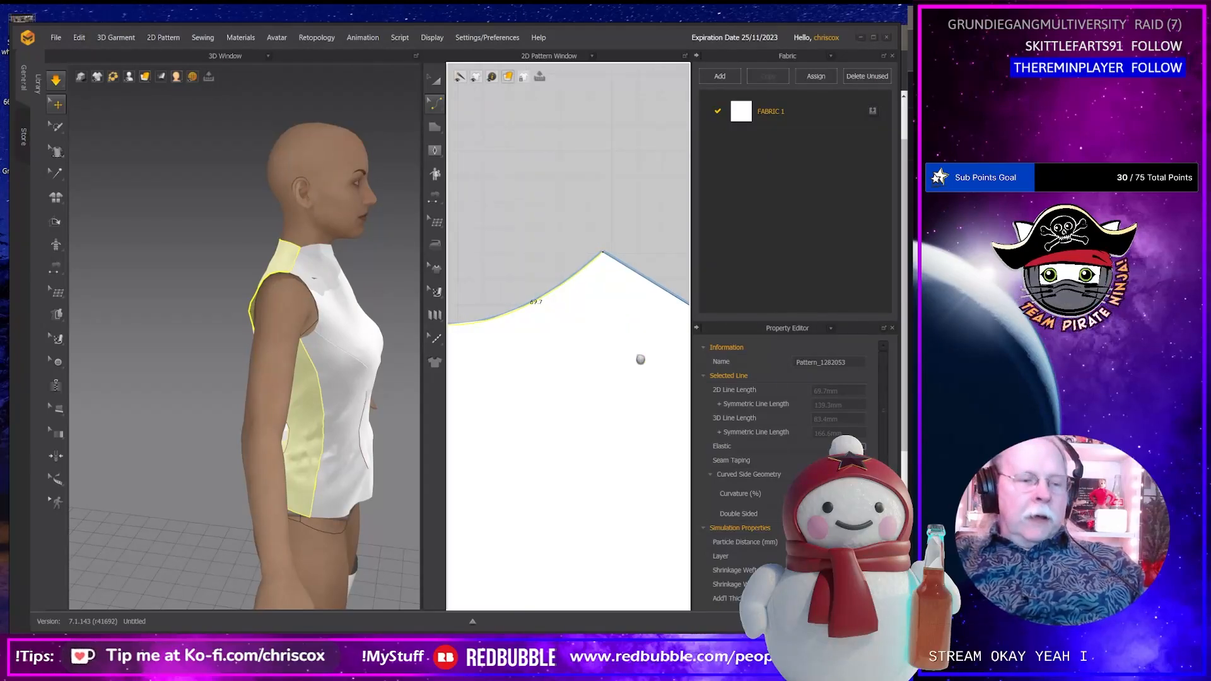
{"action": "key", "text": "z"}
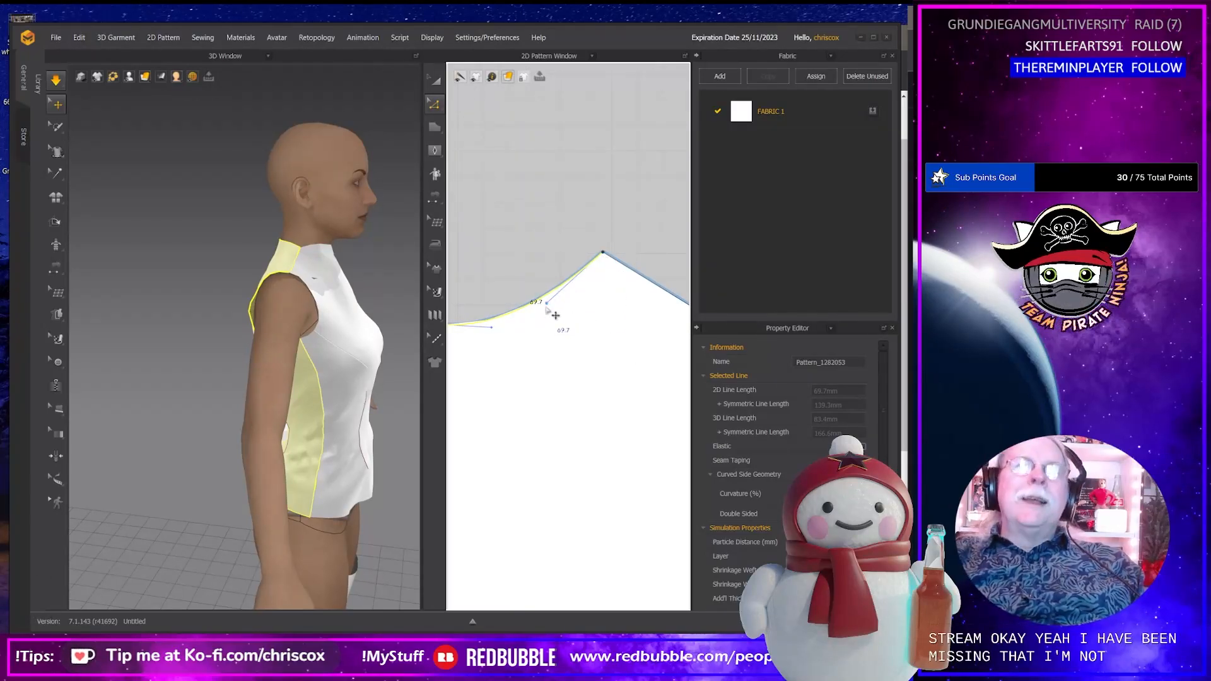
{"action": "left_click_drag", "start_coordinate": [547, 307], "coordinate": [559, 316]}
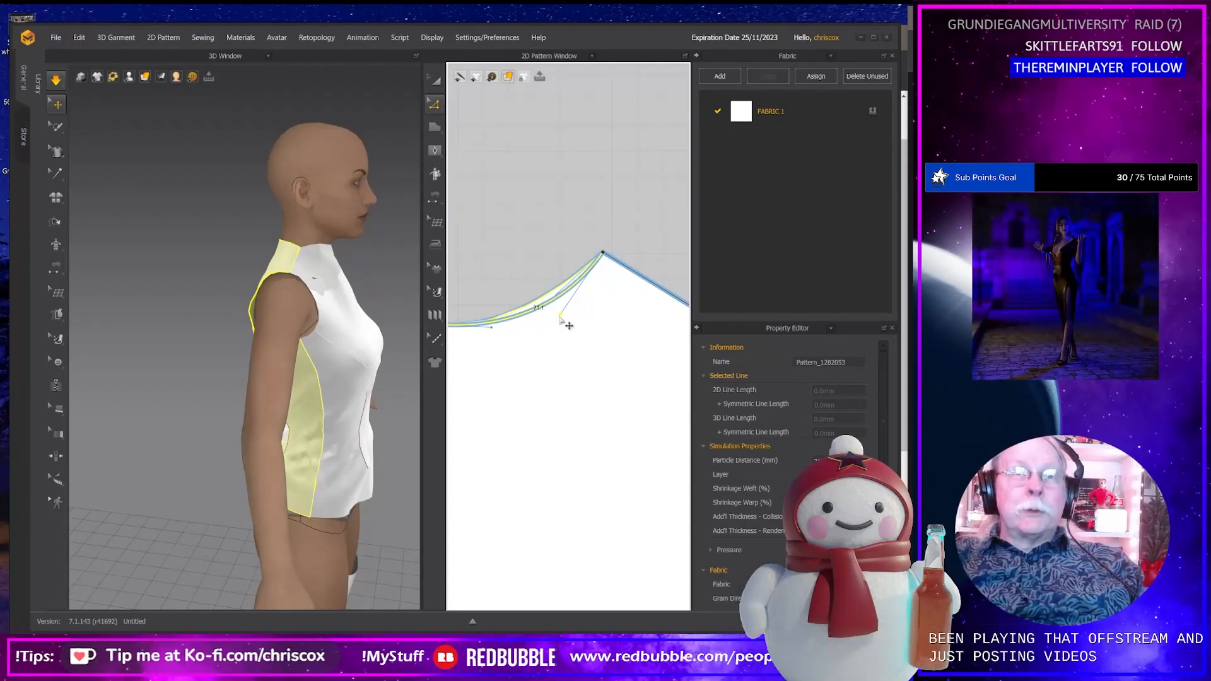
Lengthen the neckline curve's handle at the centre back and level it so the edge meets the centre line more squarely.
{"action": "scroll", "coordinate": [630, 368], "scroll_direction": "down", "scroll_amount": 3}
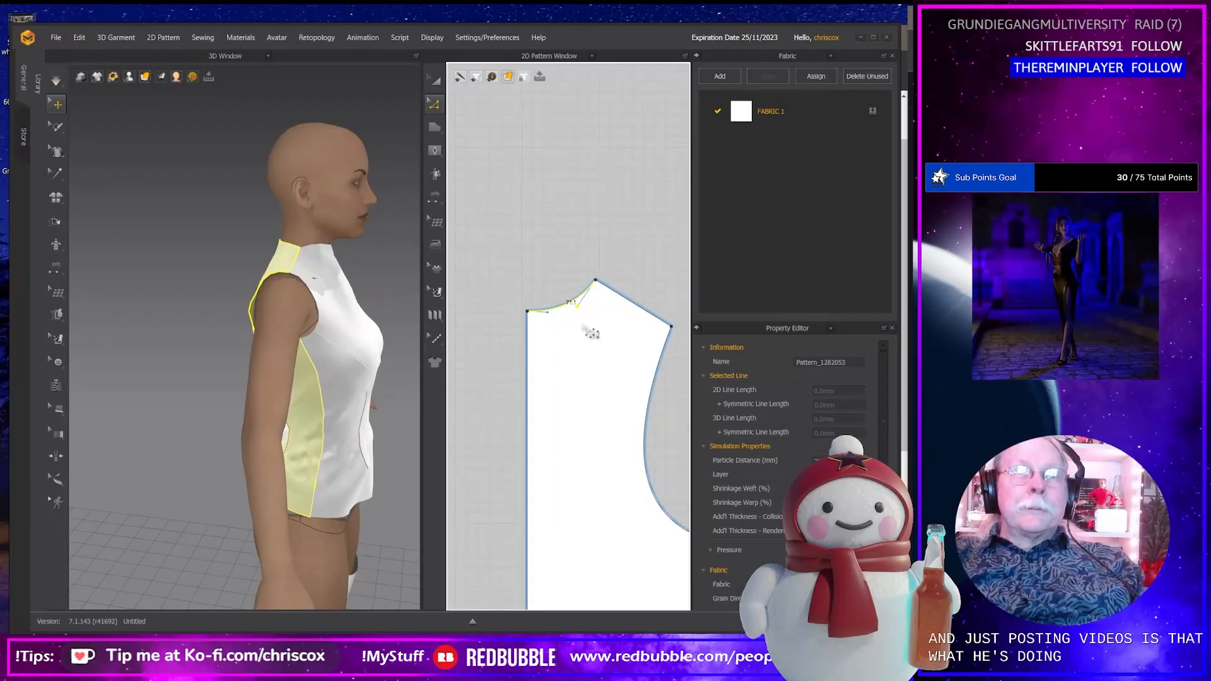
{"action": "scroll", "coordinate": [557, 318], "scroll_direction": "down", "scroll_amount": 1}
{"action": "scroll", "coordinate": [556, 322], "scroll_direction": "up", "scroll_amount": 4}
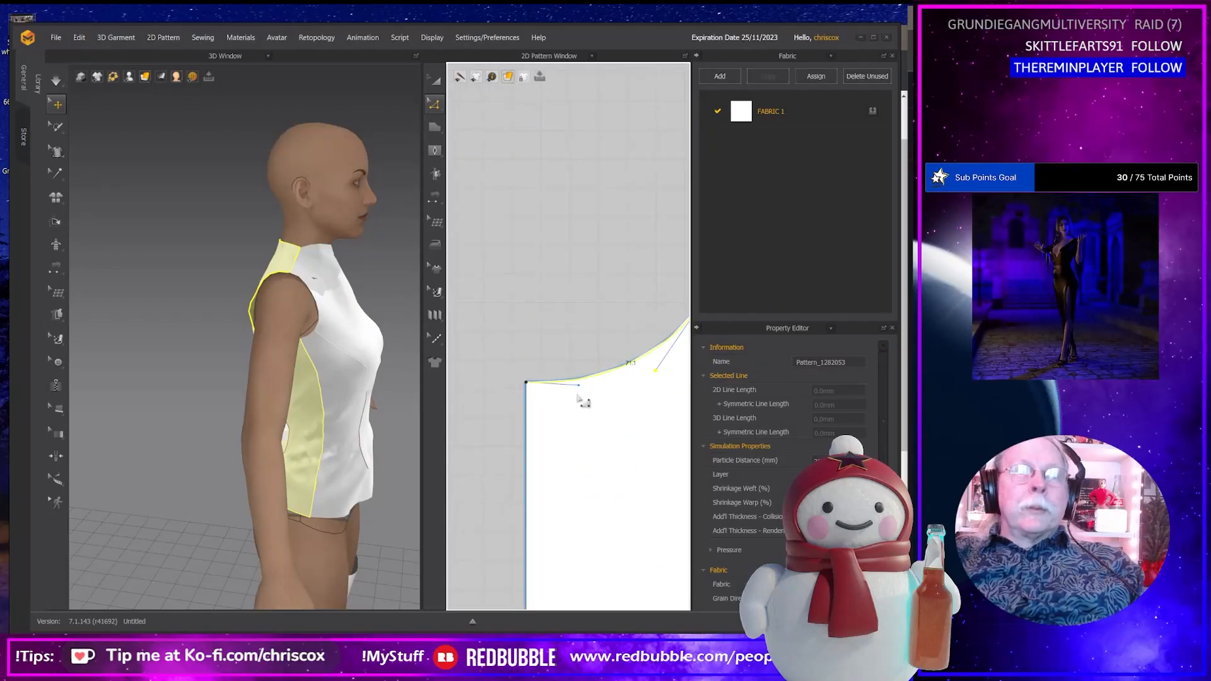
{"action": "left_click_drag", "start_coordinate": [579, 386], "coordinate": [592, 380]}
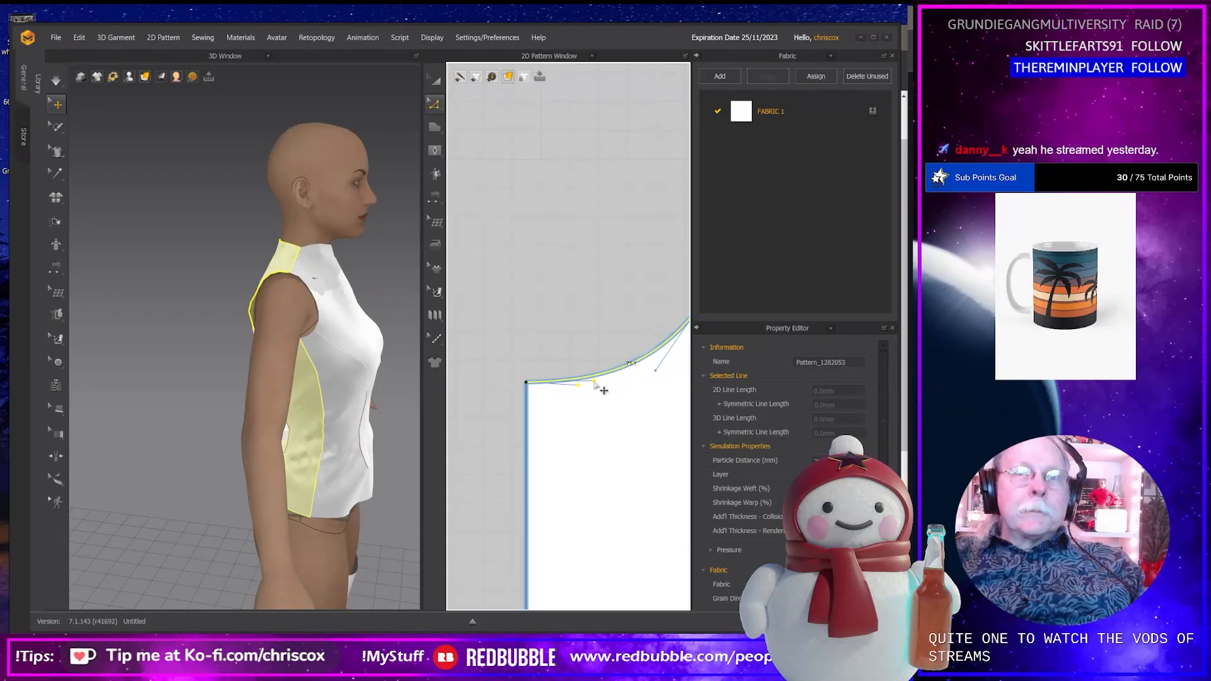
{"action": "left_click_drag", "start_coordinate": [595, 382], "coordinate": [594, 381]}
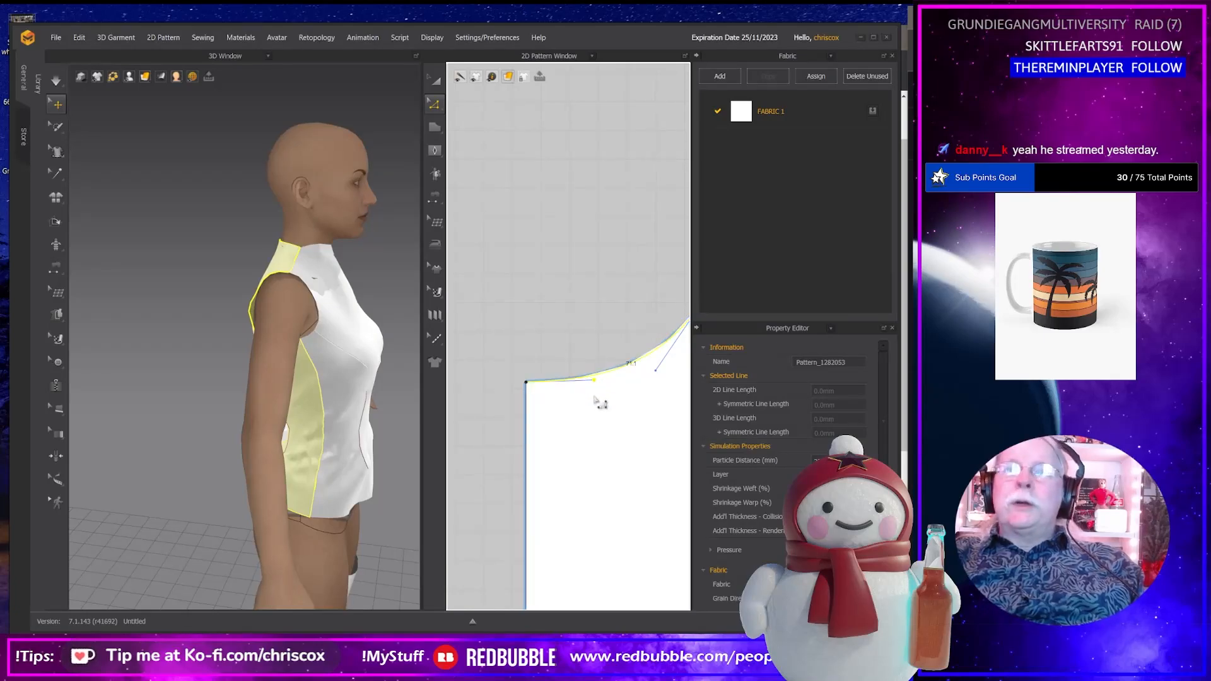
Simulate the top with the reshaped back neckline and view the neck and shoulder from the side.
{"action": "scroll", "coordinate": [595, 399], "scroll_direction": "down", "scroll_amount": 3}
{"action": "middle_click_drag", "start_coordinate": [642, 417], "coordinate": [517, 380]}
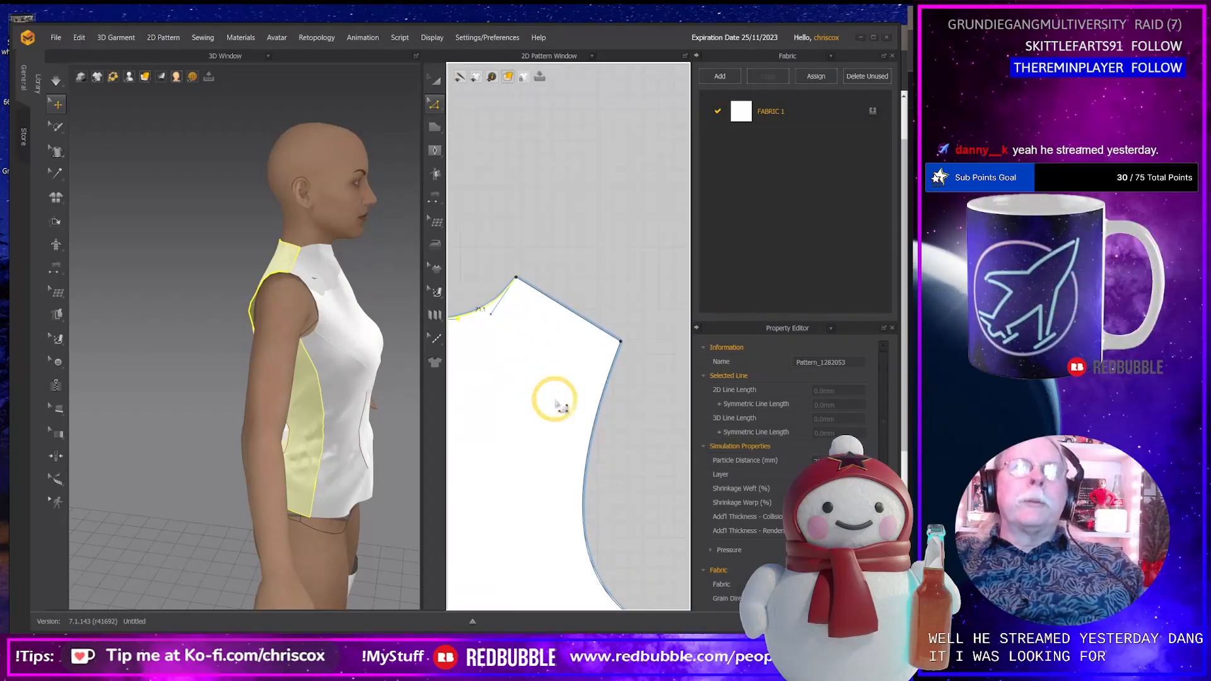
{"action": "key", "text": "space"}
{"action": "right_click_drag", "start_coordinate": [311, 400], "coordinate": [349, 391]}
{"action": "middle_click_drag", "start_coordinate": [572, 427], "coordinate": [511, 401]}
{"action": "middle_click_drag", "start_coordinate": [610, 400], "coordinate": [663, 412]}
{"action": "right_click_drag", "start_coordinate": [327, 349], "coordinate": [343, 297]}
{"action": "left_click", "coordinate": [235, 255]}
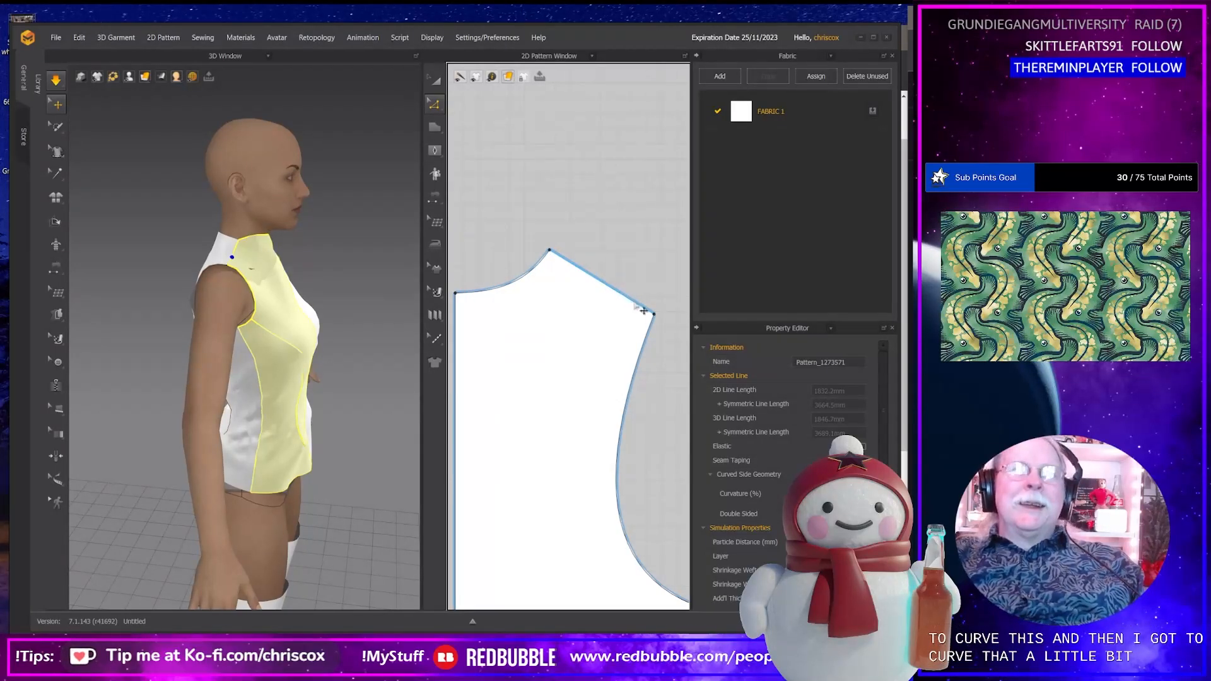
Add a curve point near the armhole end of the back shoulder edge to bow it inward, and view the front.
{"action": "key", "text": "v"}
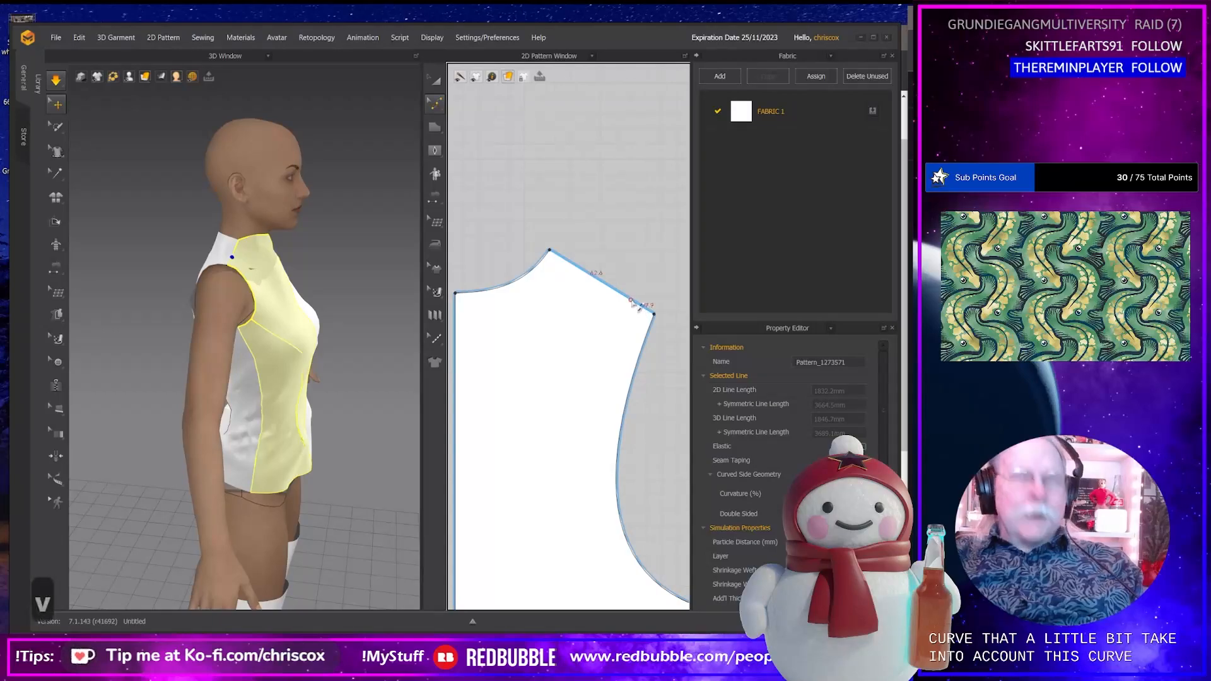
{"action": "mouse_move", "coordinate": [637, 308]}
{"action": "left_mouse_down"}
{"action": "mouse_move", "coordinate": [639, 319]}
{"action": "mouse_move", "coordinate": [630, 310]}
{"action": "left_mouse_up"}
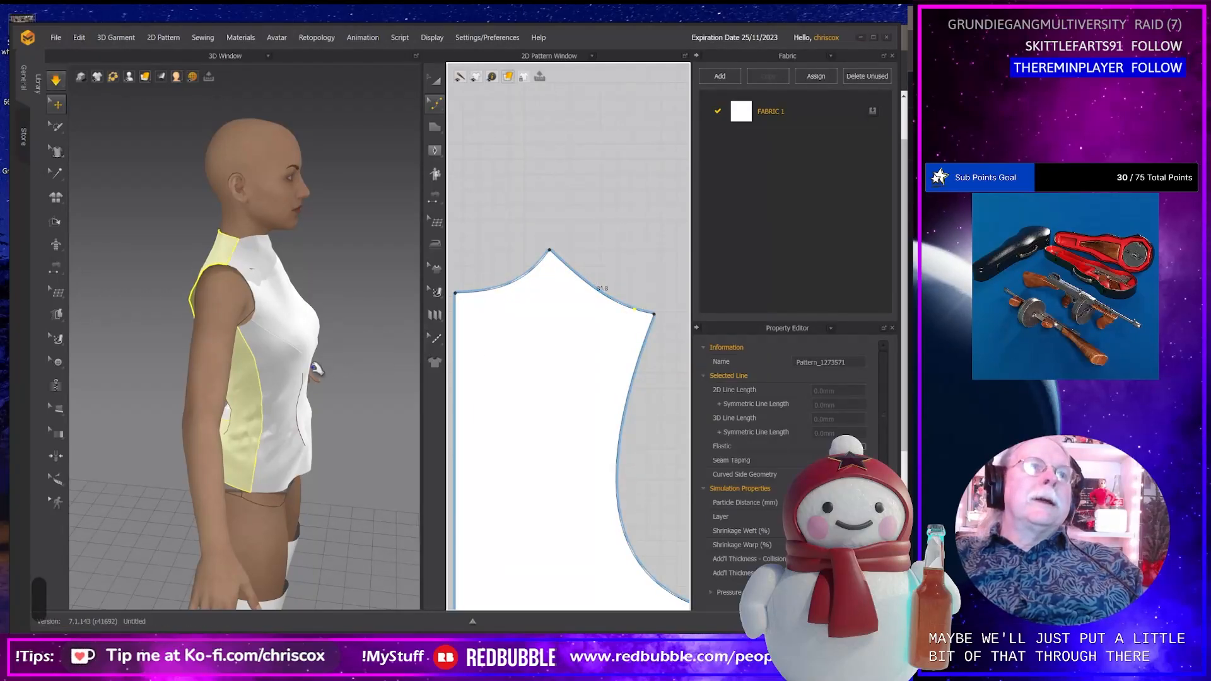
{"action": "right_click_drag", "start_coordinate": [316, 369], "coordinate": [212, 365]}
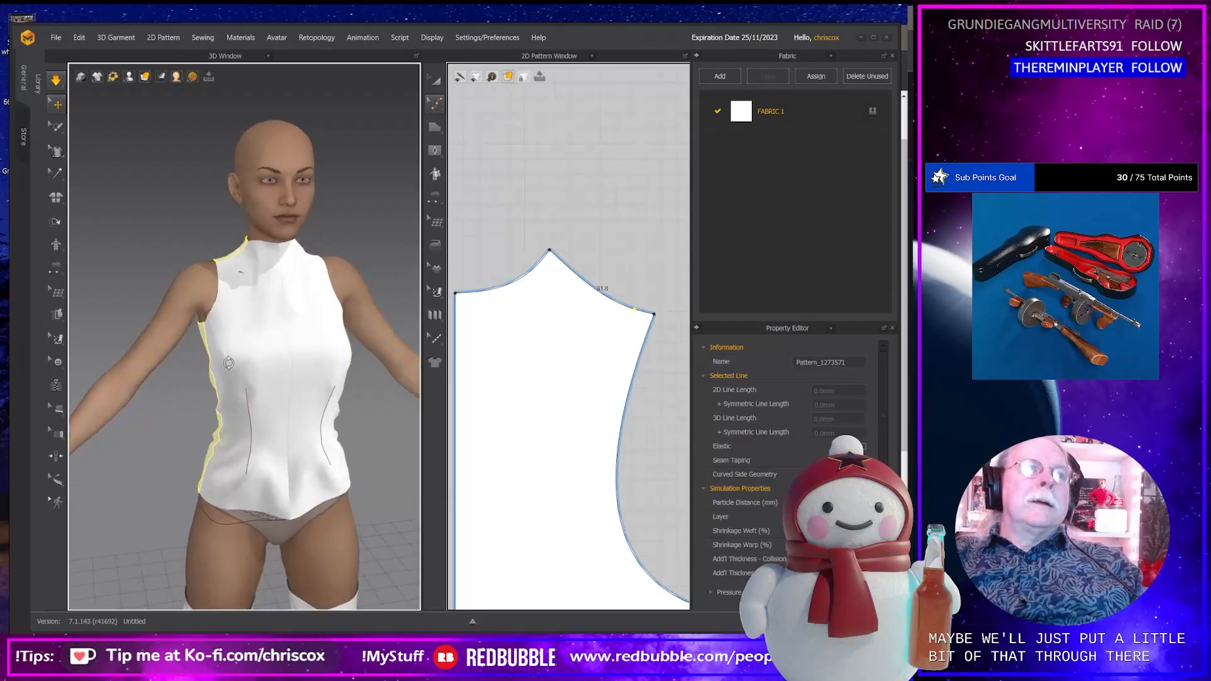
Add a curve point near the armhole end of the front piece's shoulder edge and bow the edge inward.
{"action": "scroll", "coordinate": [640, 398], "scroll_direction": "down", "scroll_amount": 3}
{"action": "middle_click_drag", "start_coordinate": [646, 400], "coordinate": [522, 404]}
{"action": "middle_click_drag", "start_coordinate": [675, 328], "coordinate": [555, 350]}
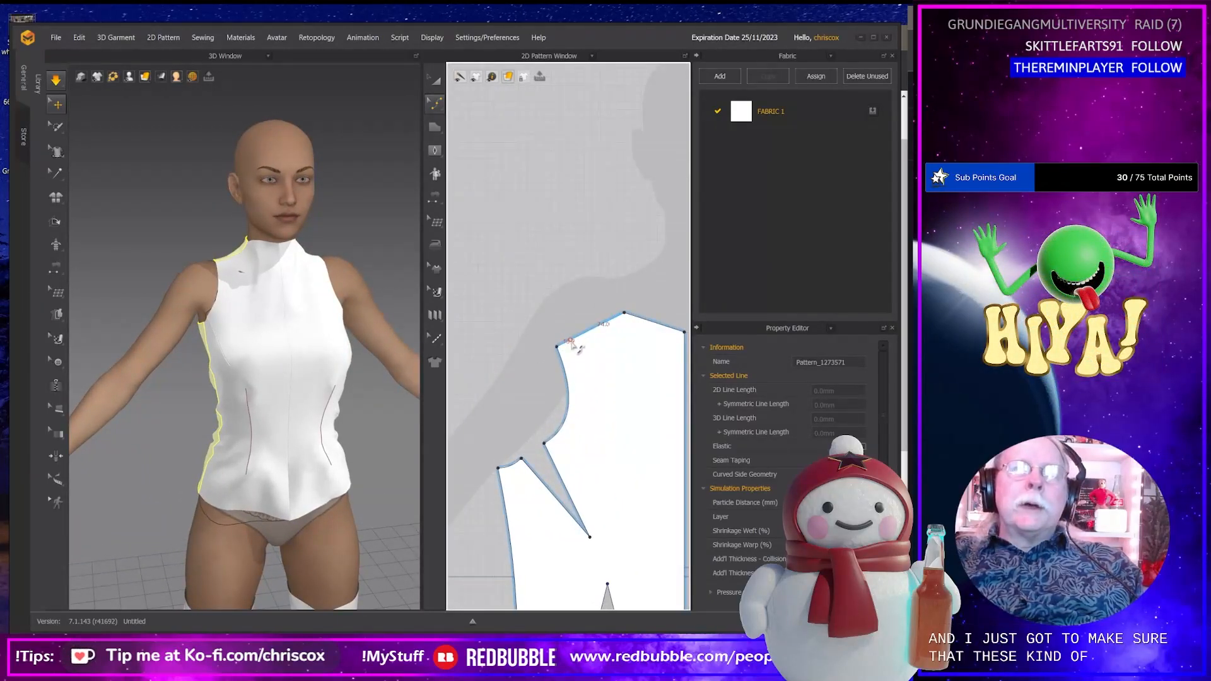
{"action": "left_click", "coordinate": [572, 345]}
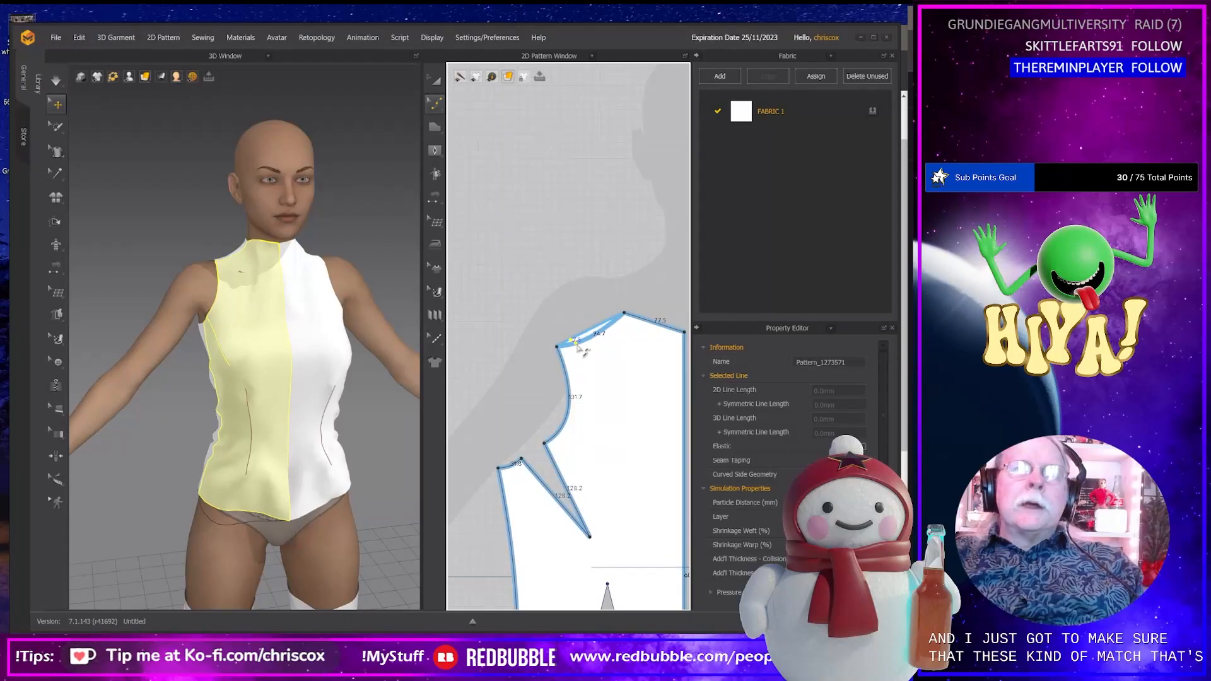
{"action": "left_click_drag", "start_coordinate": [577, 345], "coordinate": [575, 342]}
Compare the line lengths of the back and front shoulder edges.
{"action": "middle_click_drag", "start_coordinate": [472, 360], "coordinate": [585, 337]}
{"action": "middle_click_drag", "start_coordinate": [540, 351], "coordinate": [598, 345]}
{"action": "key", "text": "z"}
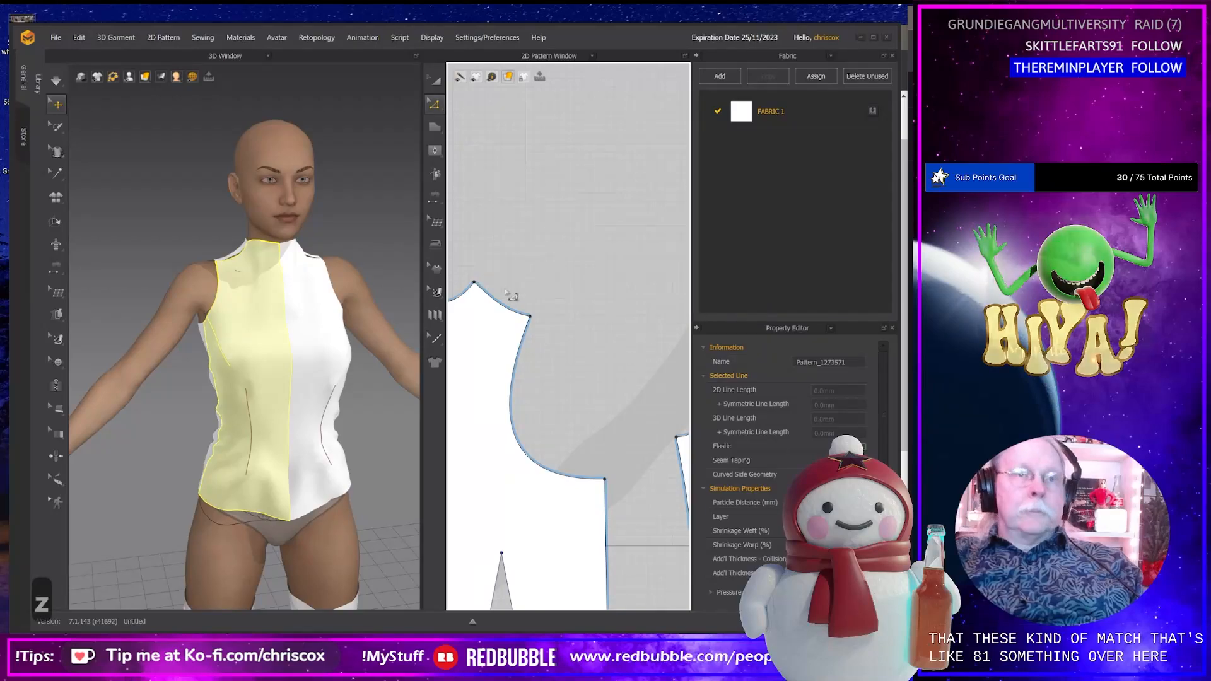
{"action": "left_click", "coordinate": [503, 298]}
{"action": "middle_click_drag", "start_coordinate": [614, 309], "coordinate": [549, 337]}
{"action": "left_click", "coordinate": [554, 337]}
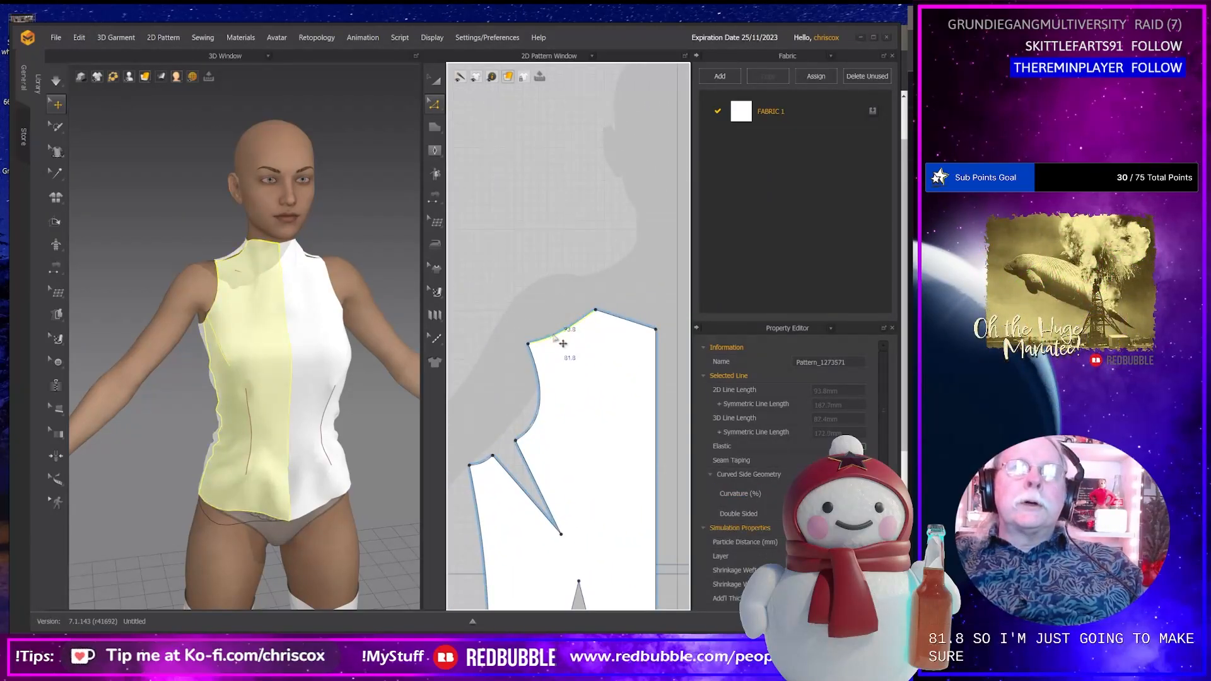
{"action": "right_click", "coordinate": [558, 342]}
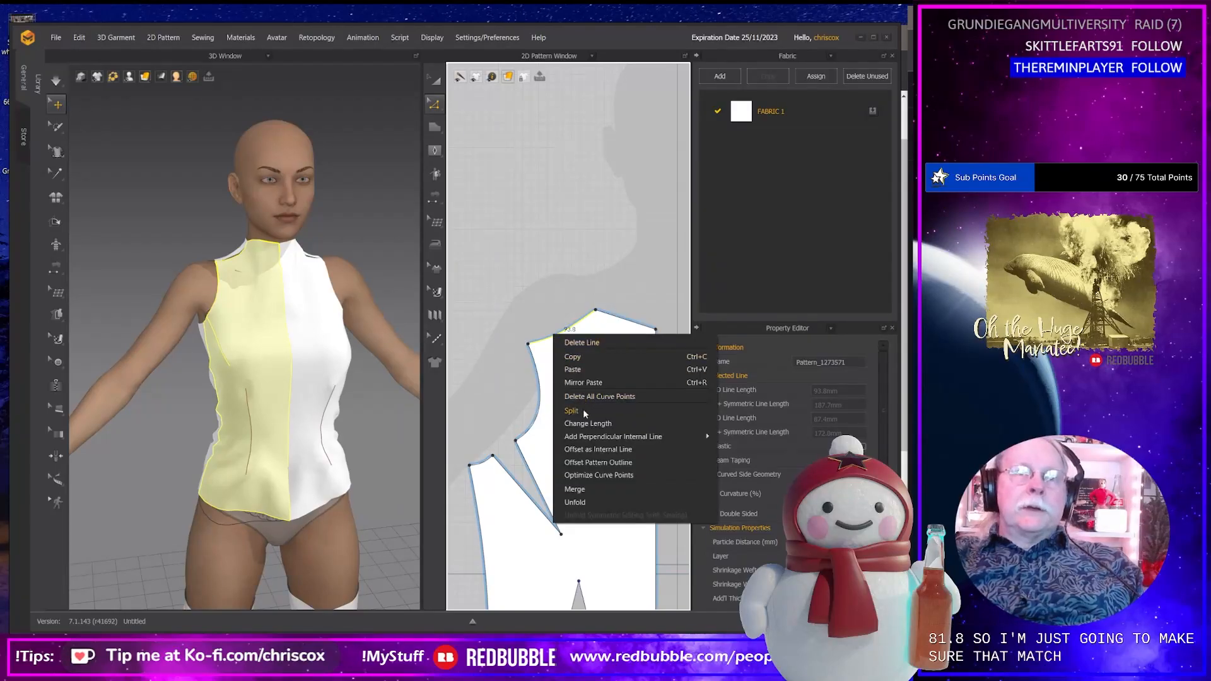
{"action": "left_click", "coordinate": [596, 449]}
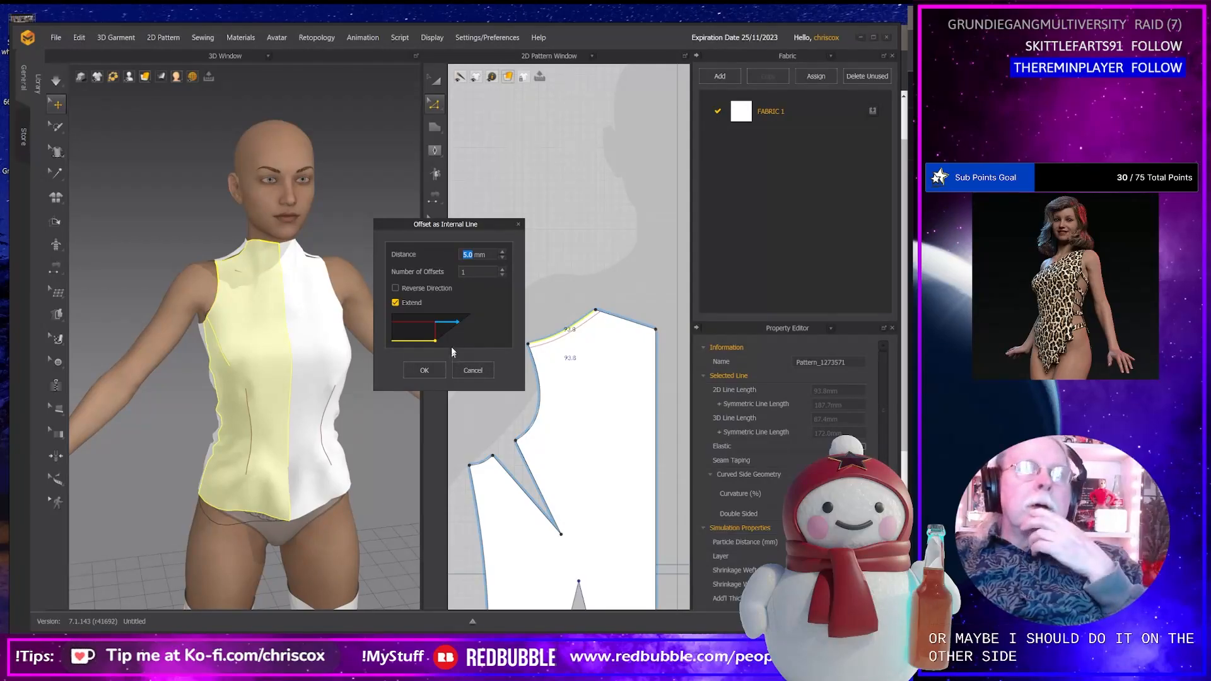
{"action": "left_click", "coordinate": [480, 371]}
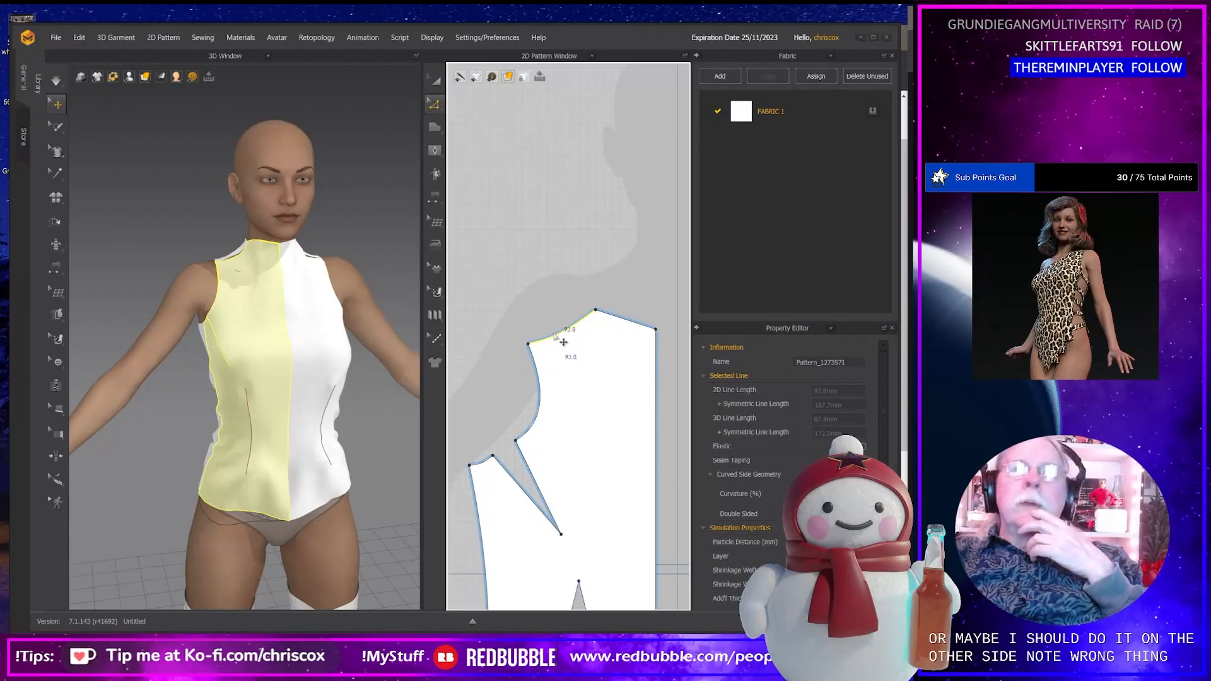
Set the front shoulder edge's length to 81.8 mm in the Start direction, simulate, and view the shoulder seam.
{"action": "right_click", "coordinate": [555, 336]}
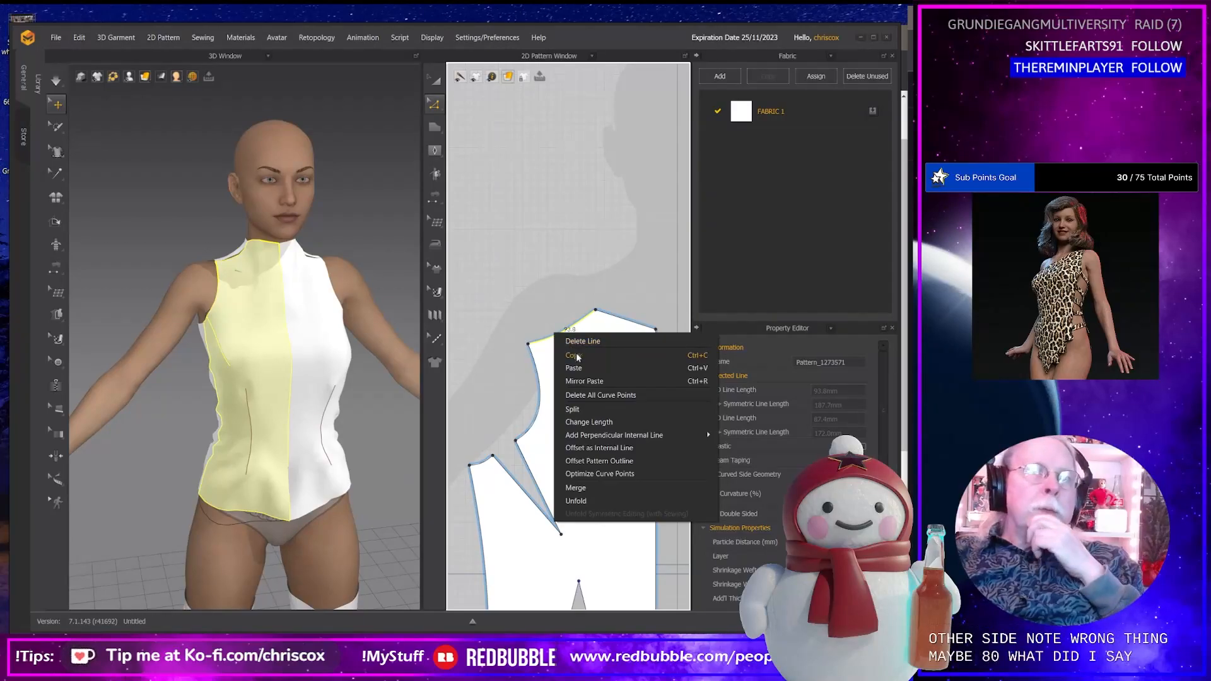
{"action": "left_click", "coordinate": [593, 422]}
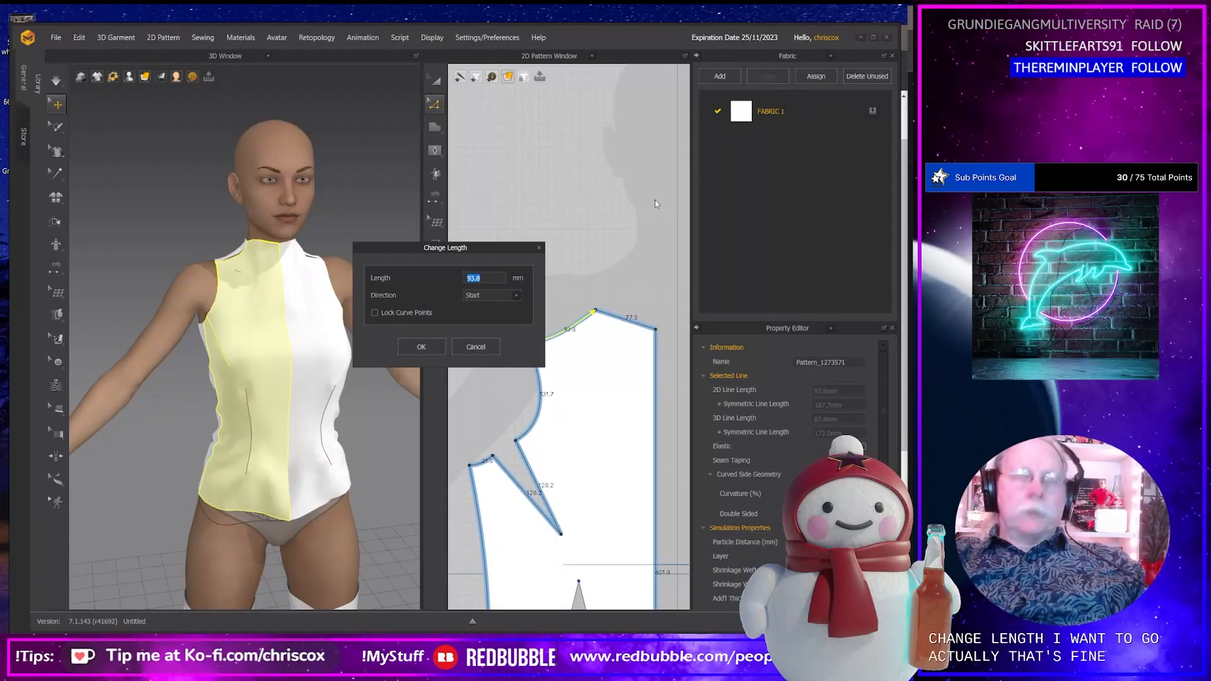
{"action": "type", "text": "81.8"}
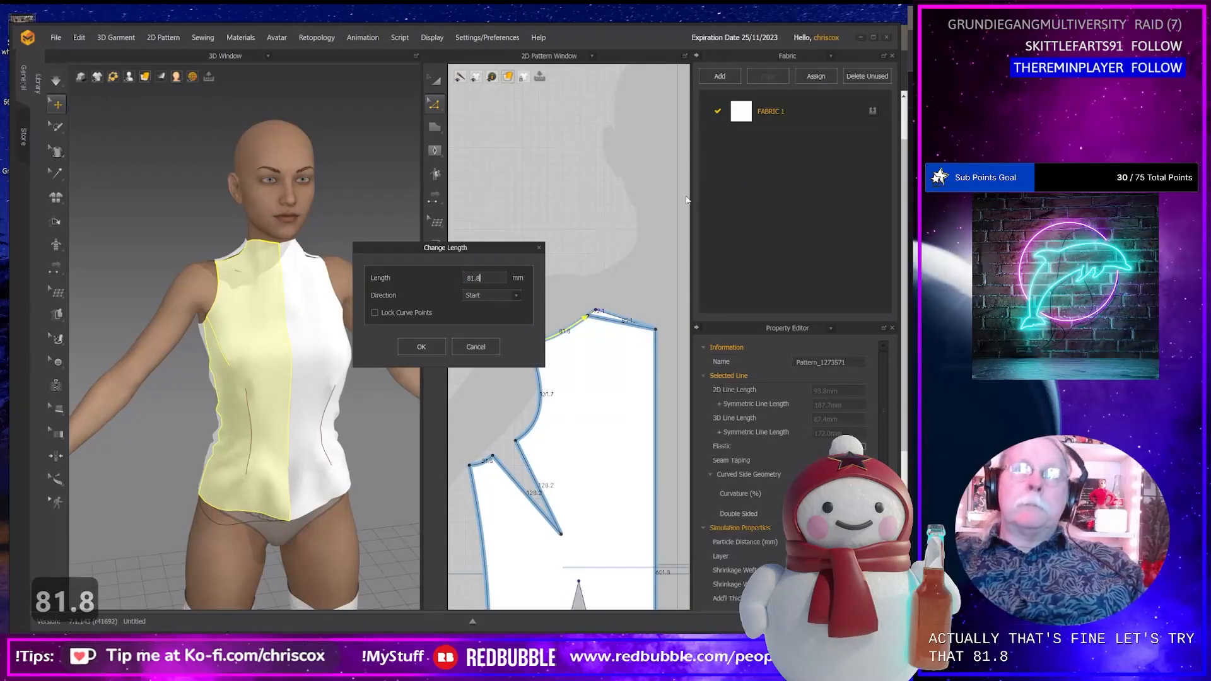
{"action": "left_click", "coordinate": [421, 346]}
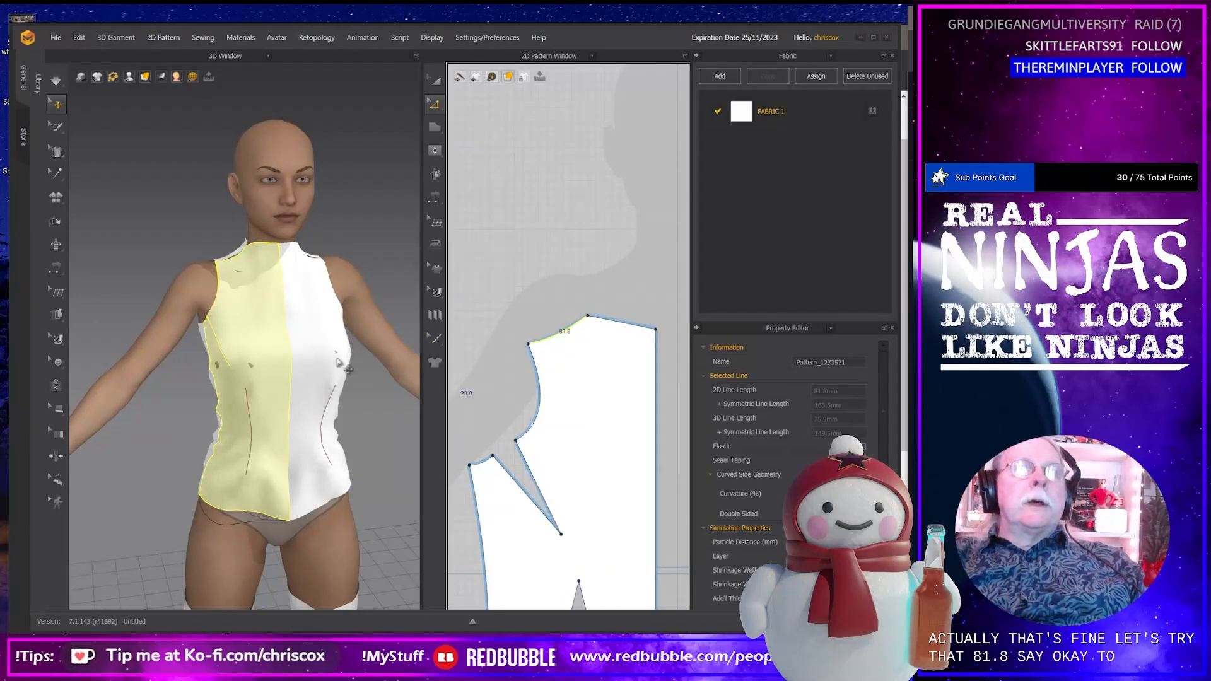
{"action": "right_click_drag", "start_coordinate": [341, 365], "coordinate": [189, 243]}
{"action": "left_click", "coordinate": [193, 290]}
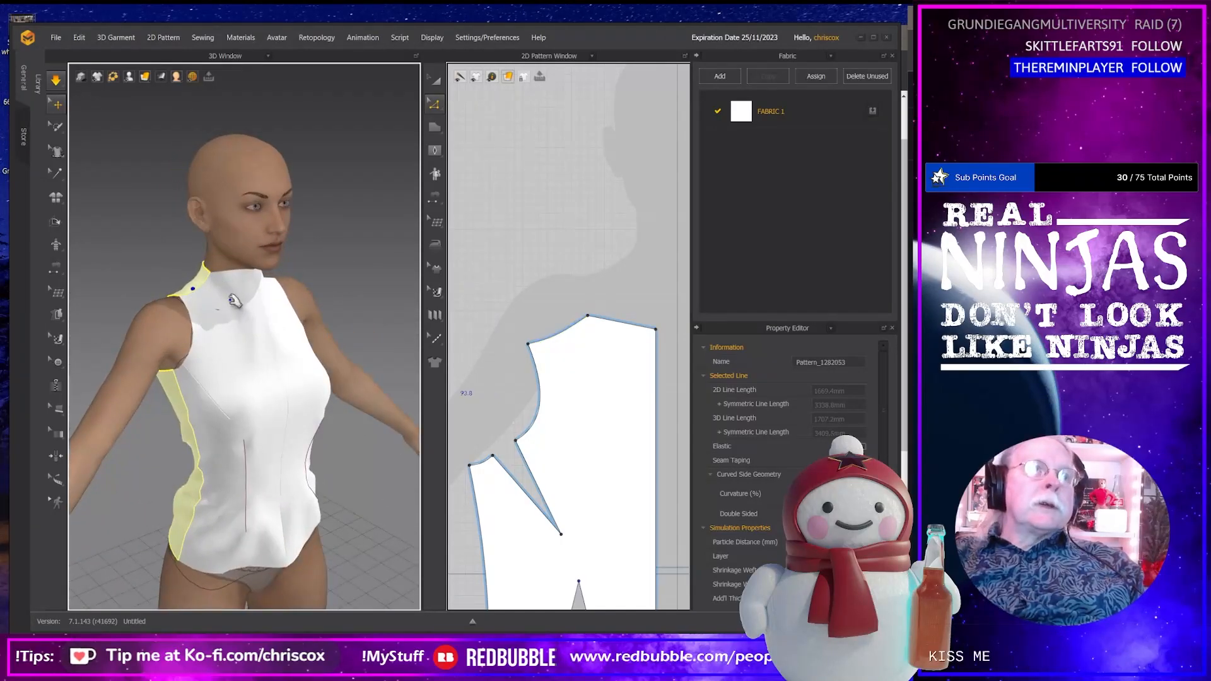
{"action": "left_click", "coordinate": [236, 289]}
{"action": "right_click_drag", "start_coordinate": [241, 284], "coordinate": [230, 246]}
Lower the front piece's centre neck corner in small increments.
{"action": "left_click_drag", "start_coordinate": [642, 311], "coordinate": [683, 347]}
{"action": "key", "text": "Down"}
{"action": "key", "text": "Down"}
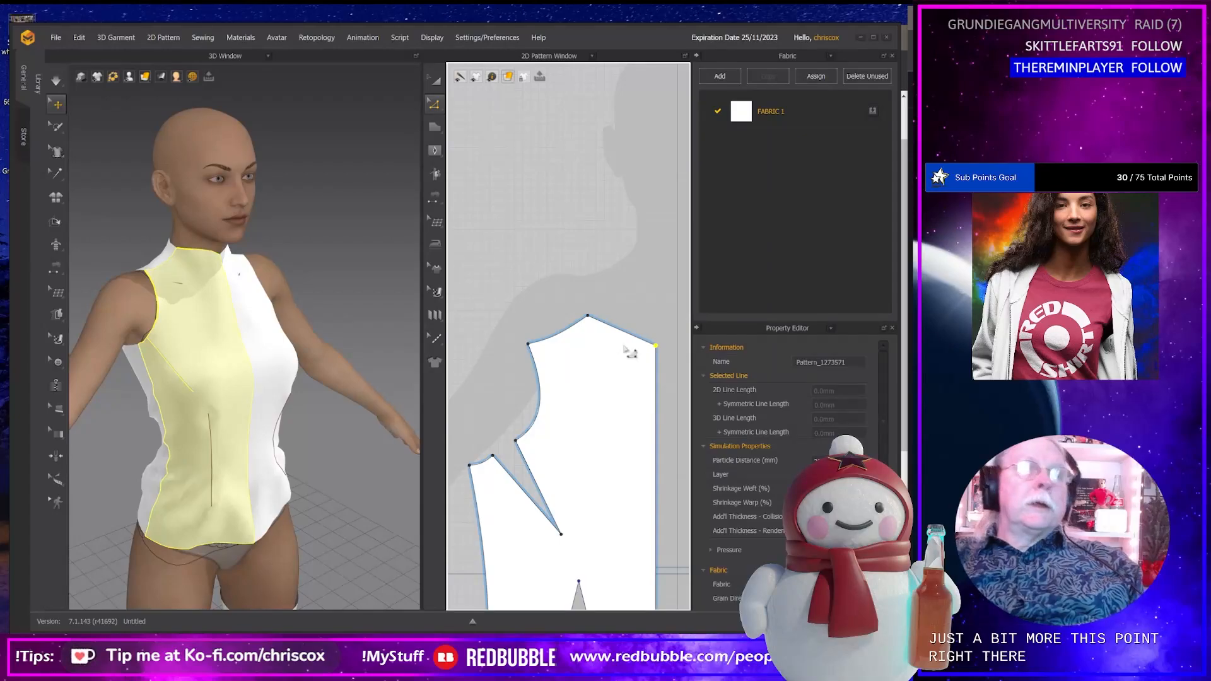
Curve the front piece's straight neckline edge inward to a length of about 94.4 mm.
{"action": "key", "text": "c"}
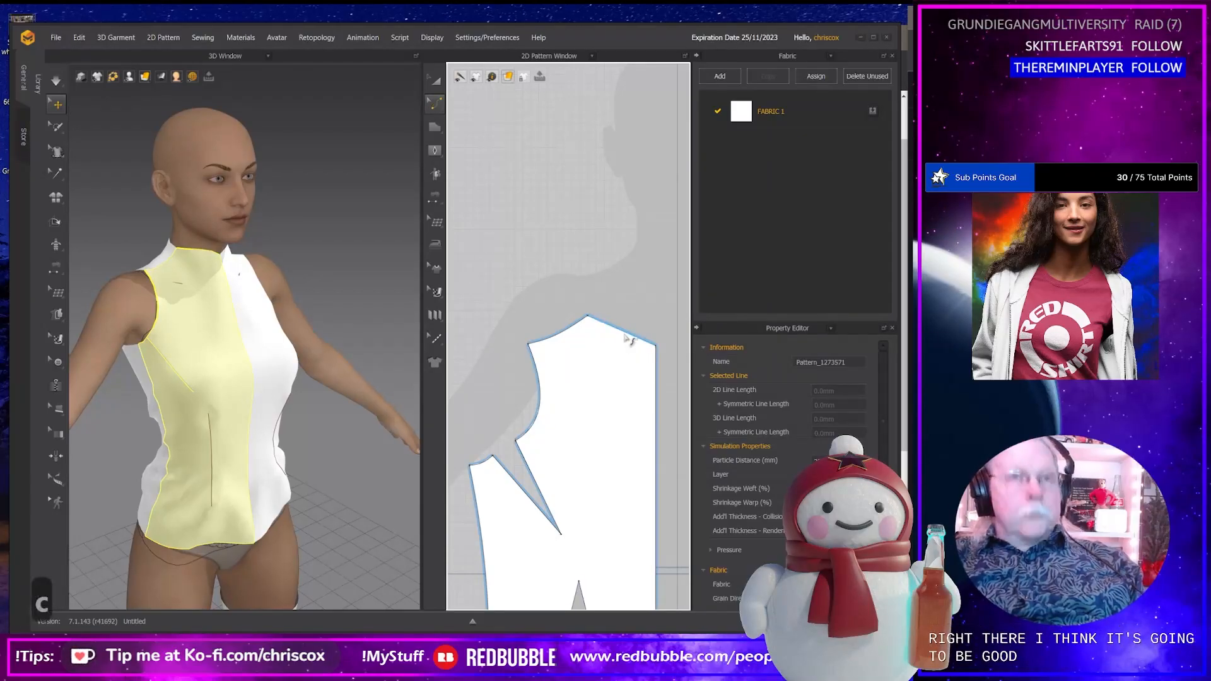
{"action": "left_click", "coordinate": [629, 334]}
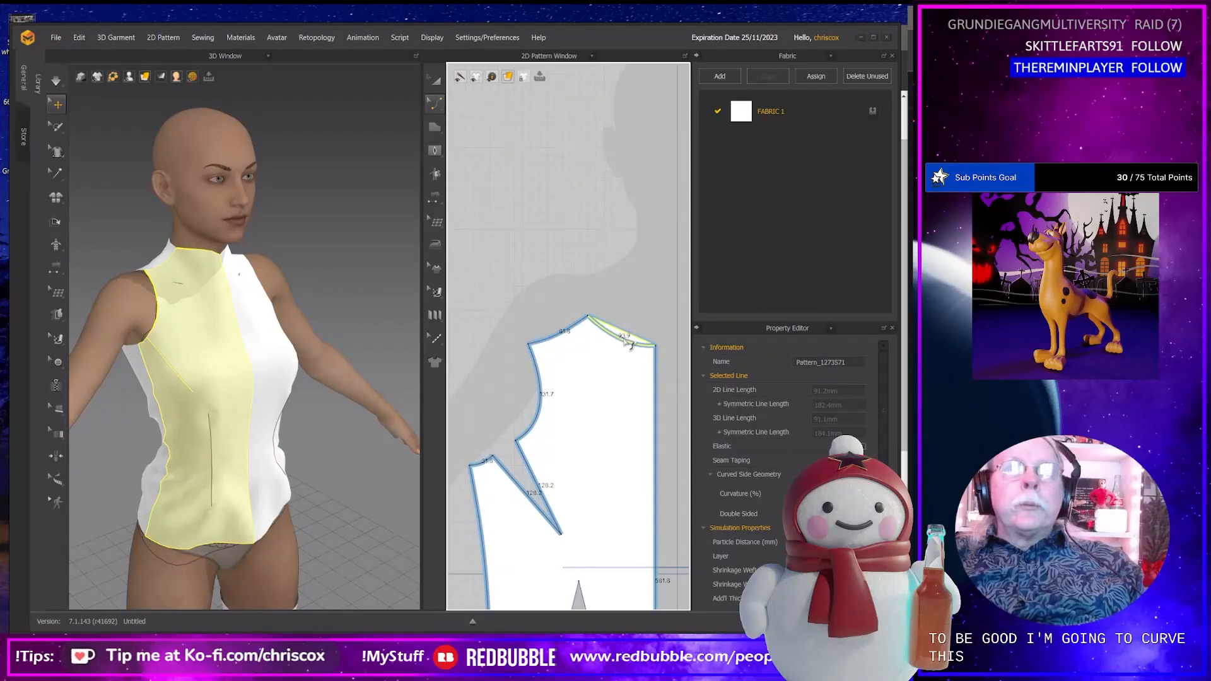
{"action": "left_click_drag", "start_coordinate": [635, 348], "coordinate": [634, 349]}
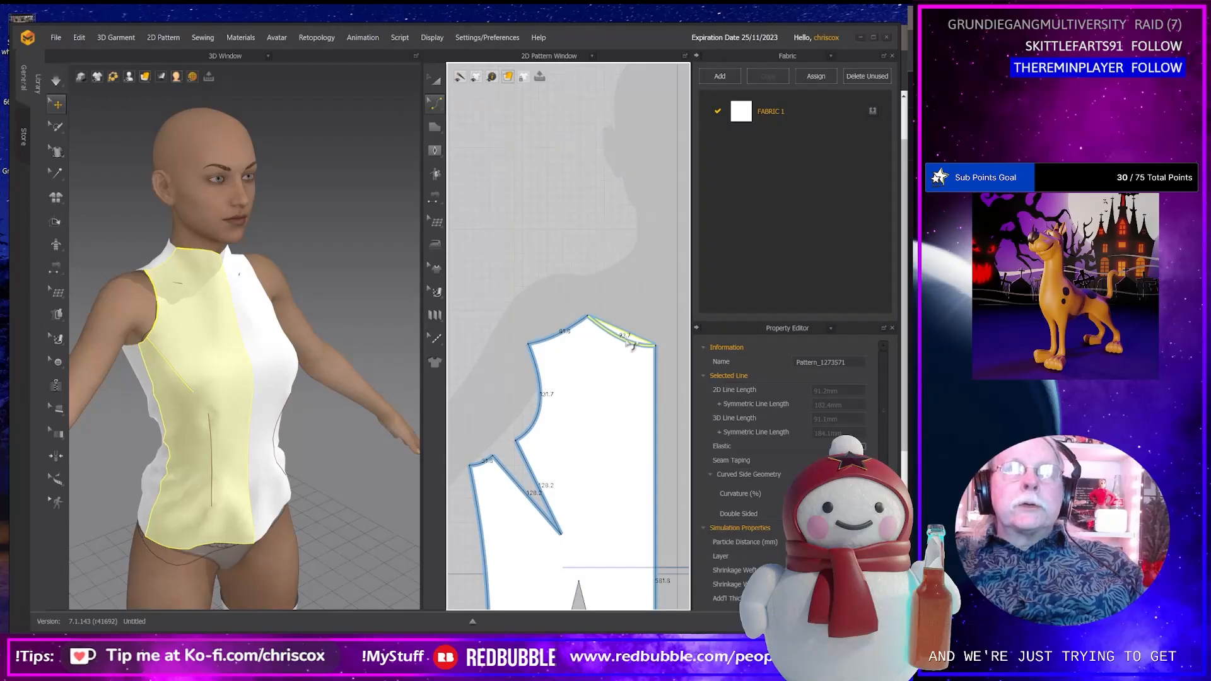
{"action": "left_click_drag", "start_coordinate": [627, 340], "coordinate": [625, 342]}
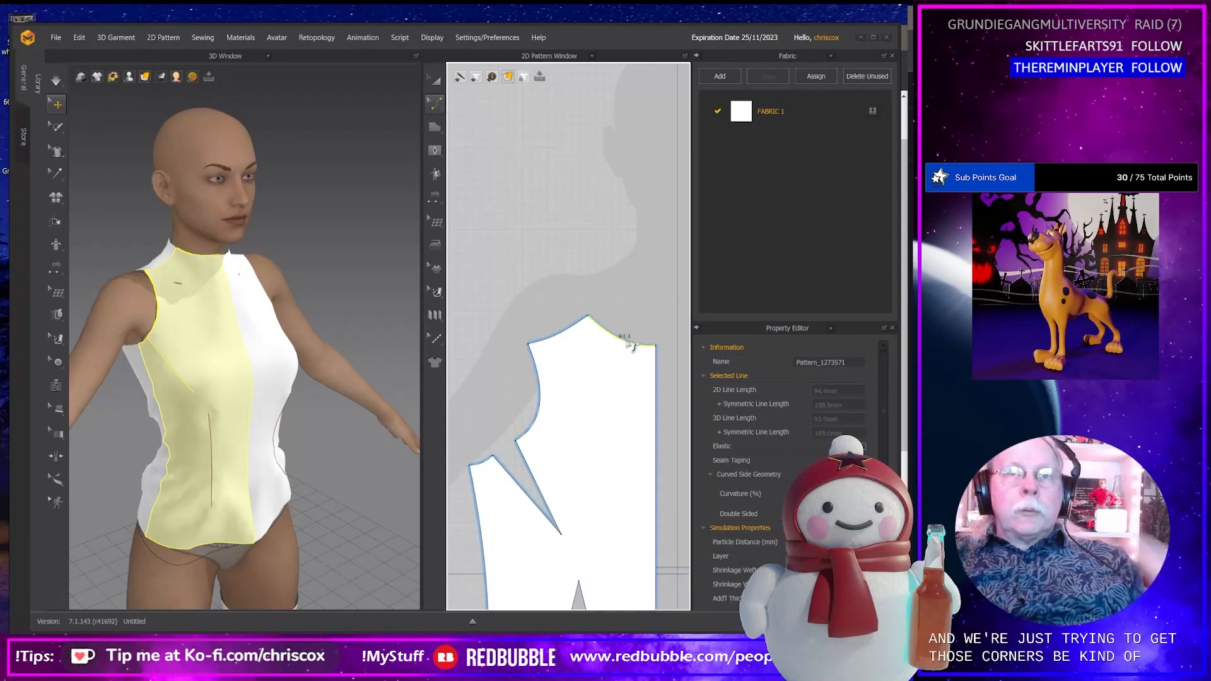
Simulate the top with the curved front neckline and check the neck and shoulder edges from the front and side.
{"action": "key", "text": "space"}
{"action": "right_click_drag", "start_coordinate": [233, 363], "coordinate": [251, 345]}
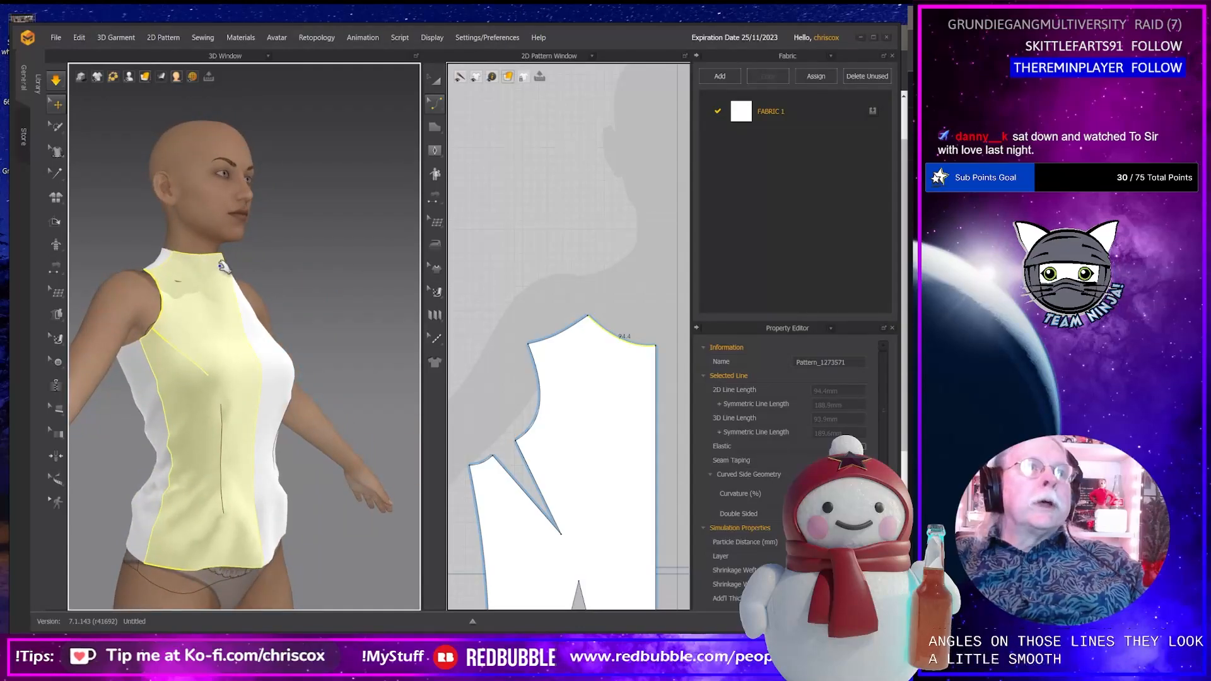
{"action": "right_click_drag", "start_coordinate": [224, 265], "coordinate": [196, 272]}
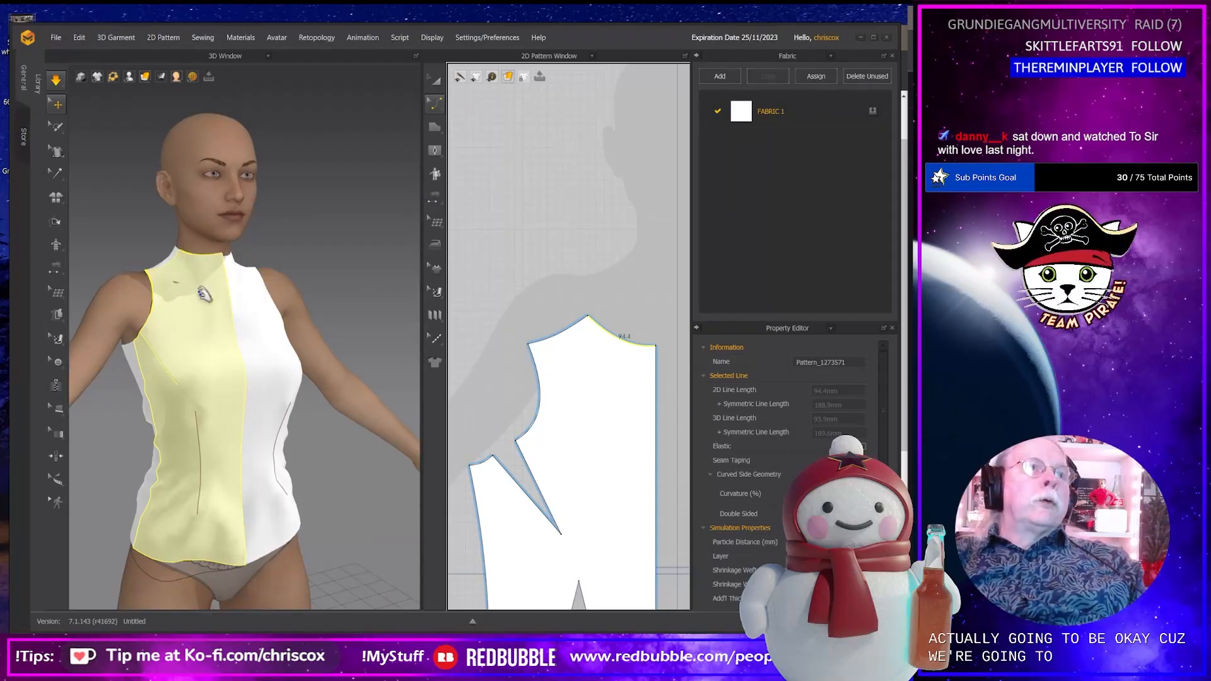
{"action": "left_click", "coordinate": [233, 333]}
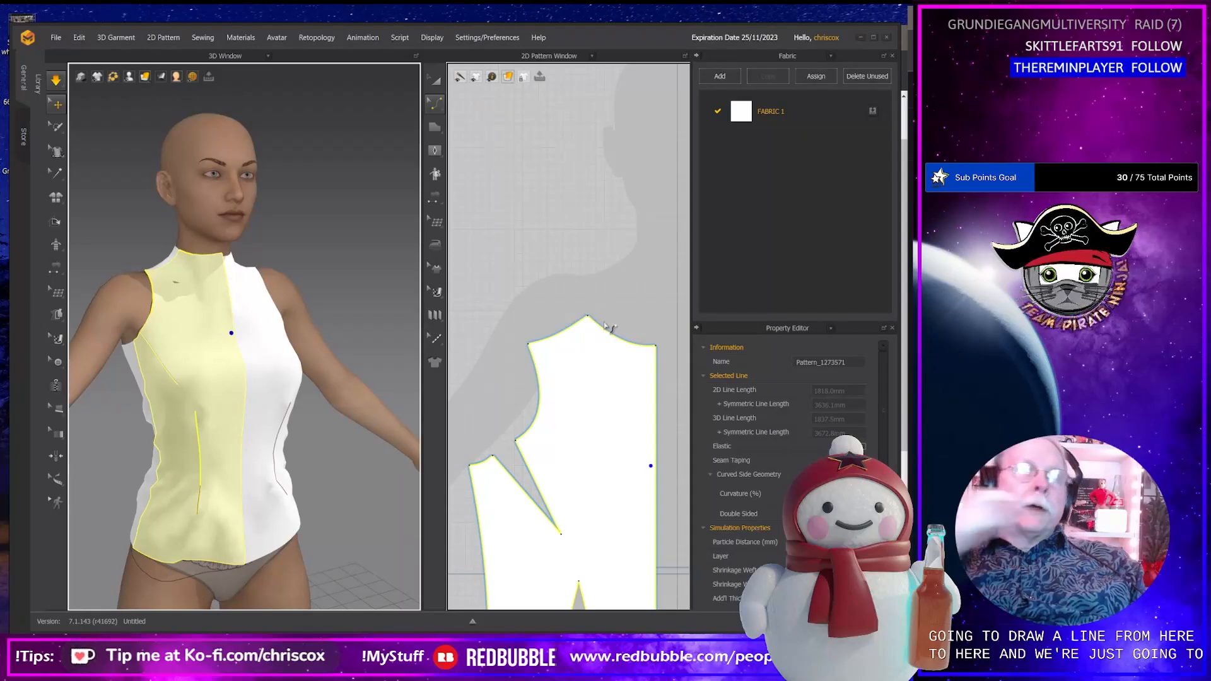
{"action": "right_click_drag", "start_coordinate": [224, 342], "coordinate": [297, 349]}
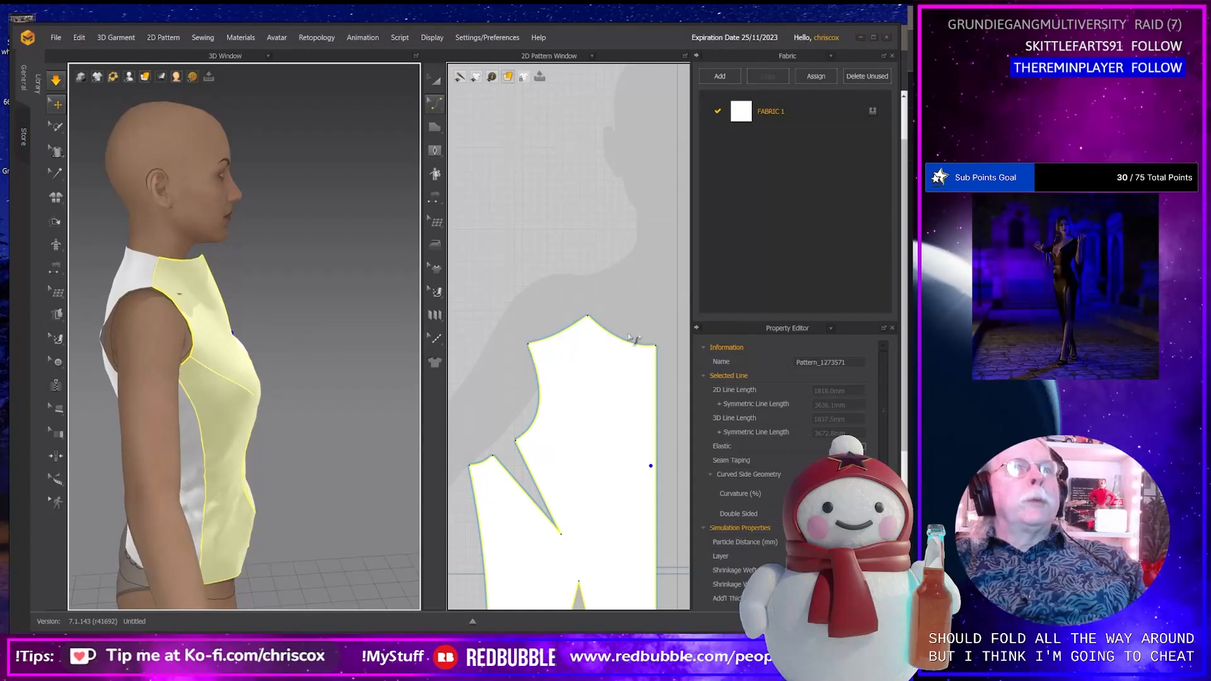
{"action": "left_click", "coordinate": [576, 326]}
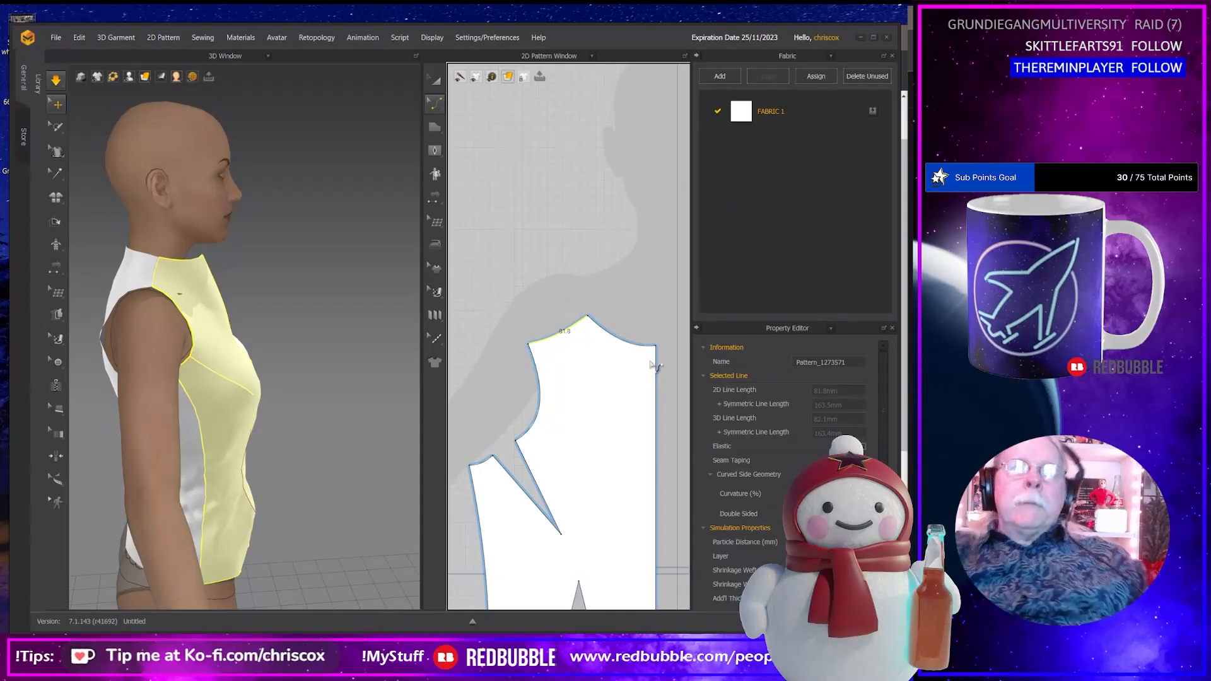
Tug the front panels of the top while simulating and inspect the neckline and shoulders from several front angles.
{"action": "right_click_drag", "start_coordinate": [313, 358], "coordinate": [246, 330]}
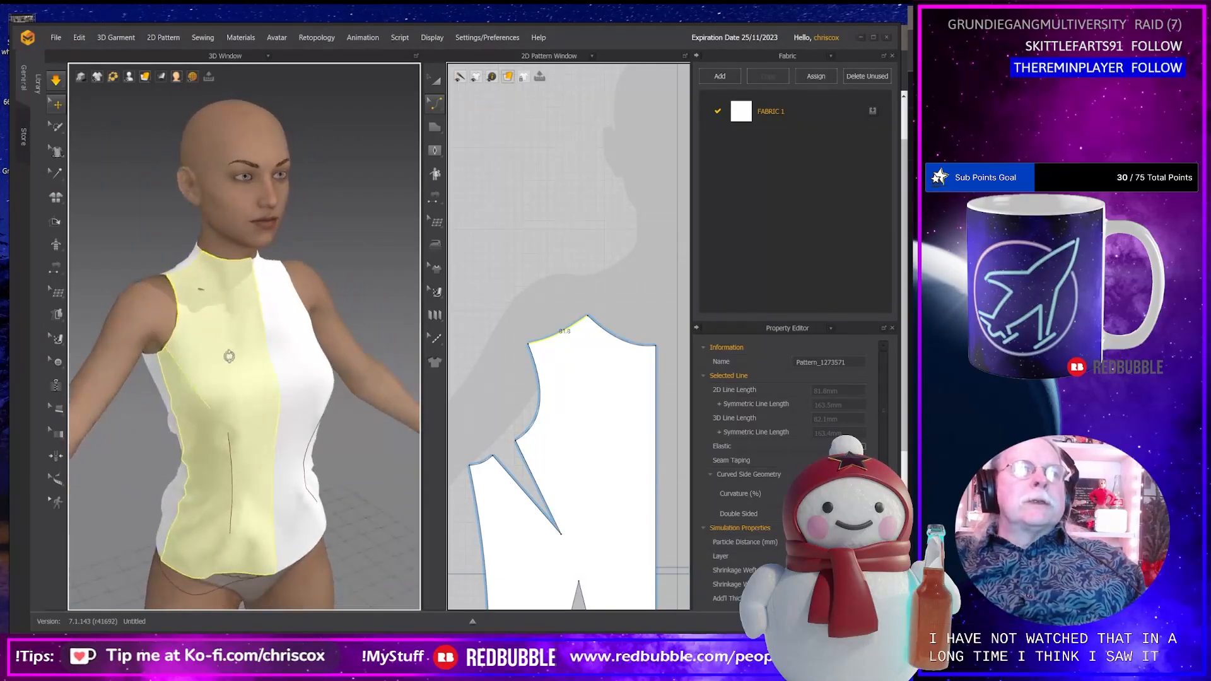
{"action": "left_click", "coordinate": [245, 330]}
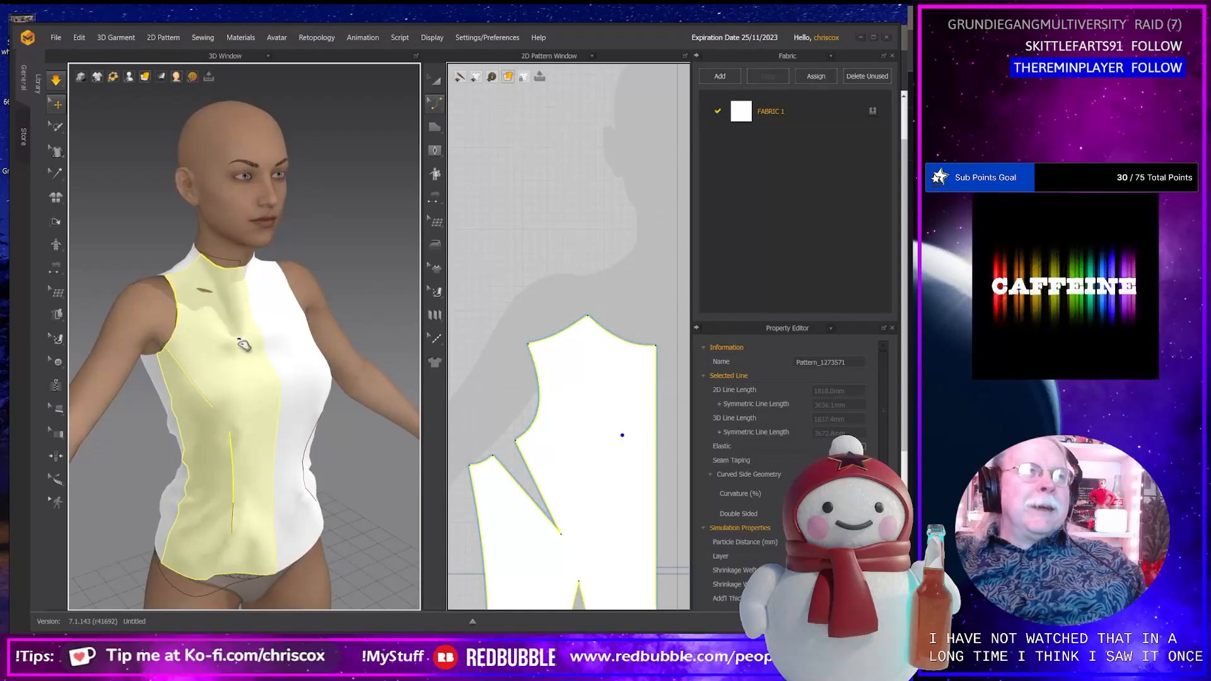
{"action": "right_click_drag", "start_coordinate": [275, 303], "coordinate": [225, 304]}
{"action": "left_click", "coordinate": [269, 287]}
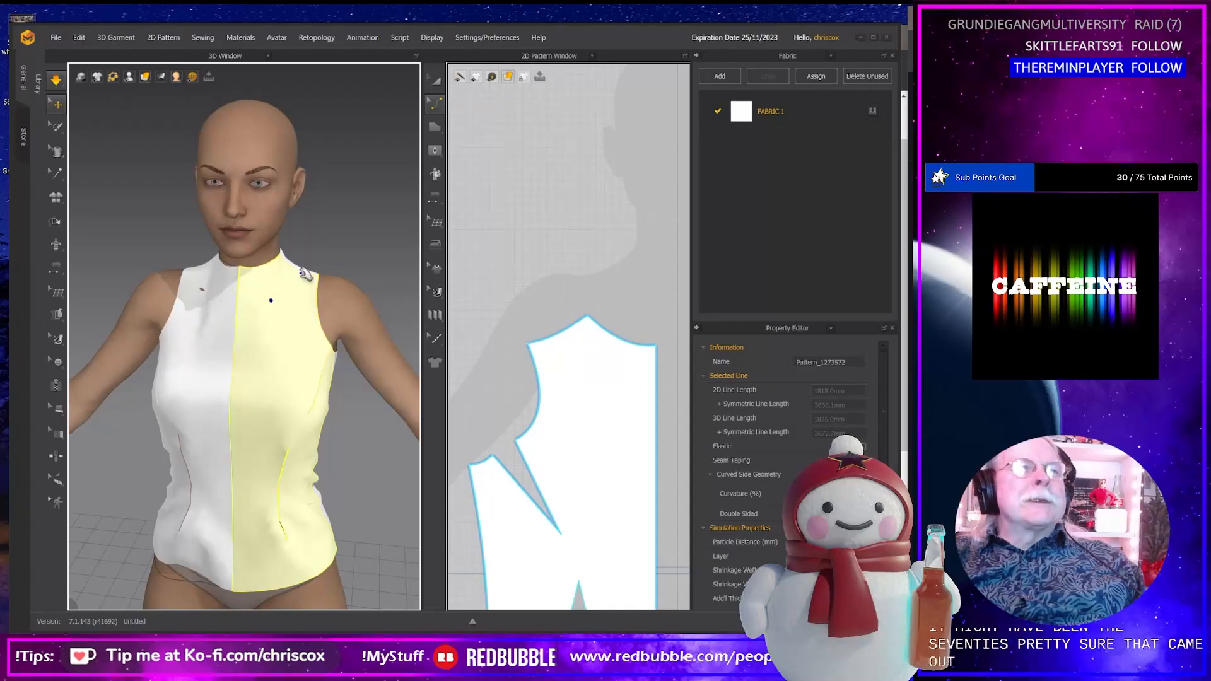
{"action": "left_click", "coordinate": [182, 271]}
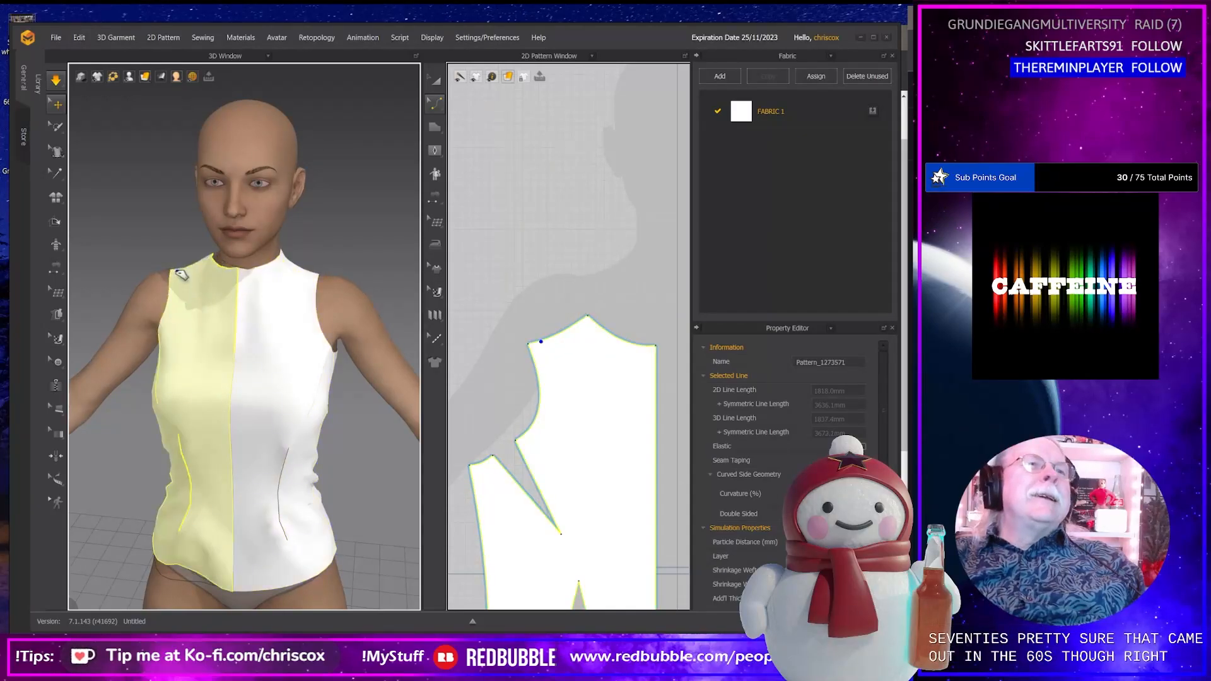
{"action": "left_click_drag", "start_coordinate": [176, 270], "coordinate": [214, 310]}
{"action": "right_click_drag", "start_coordinate": [273, 324], "coordinate": [312, 310]}
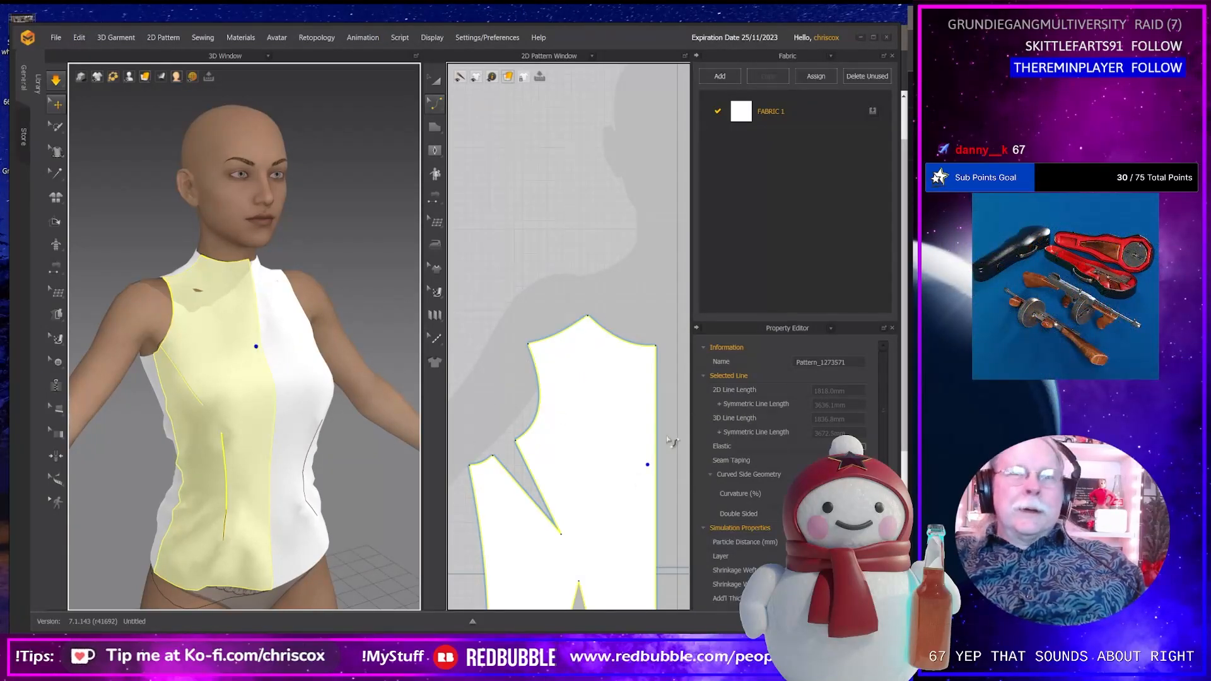
Draw a diagonal internal line about 200 mm long from the front piece's centre edge up to the shoulder edge near the neck point.
{"action": "key", "text": "z"}
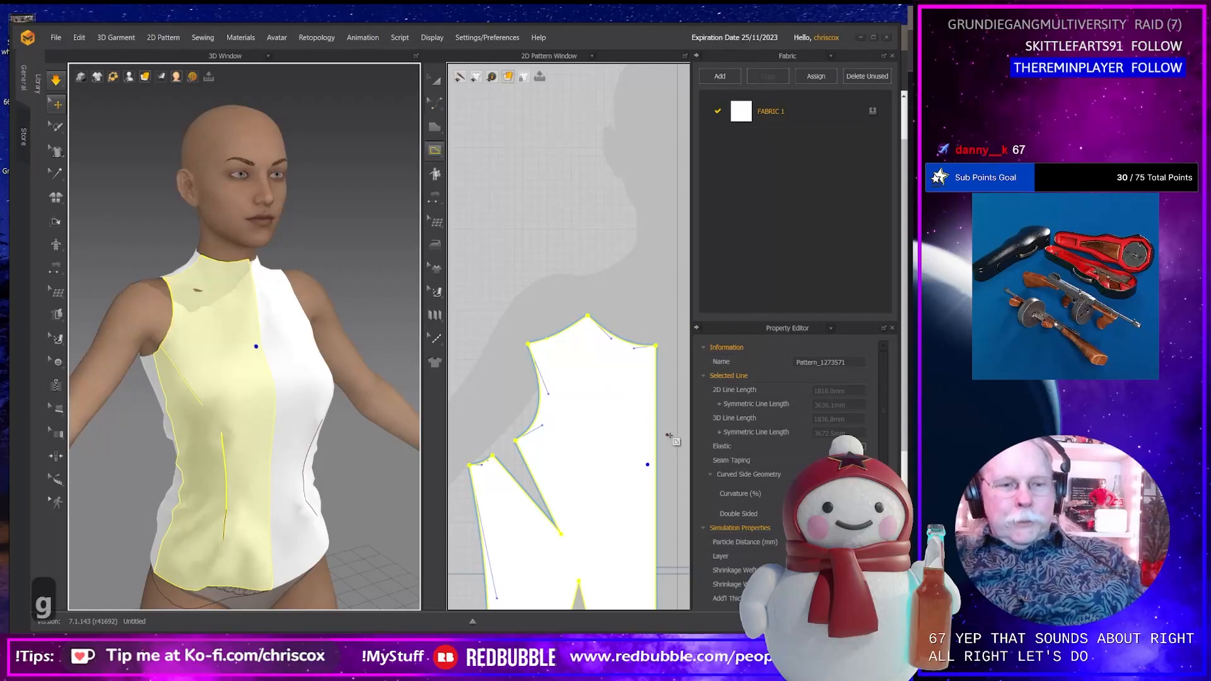
{"action": "left_click", "coordinate": [656, 465]}
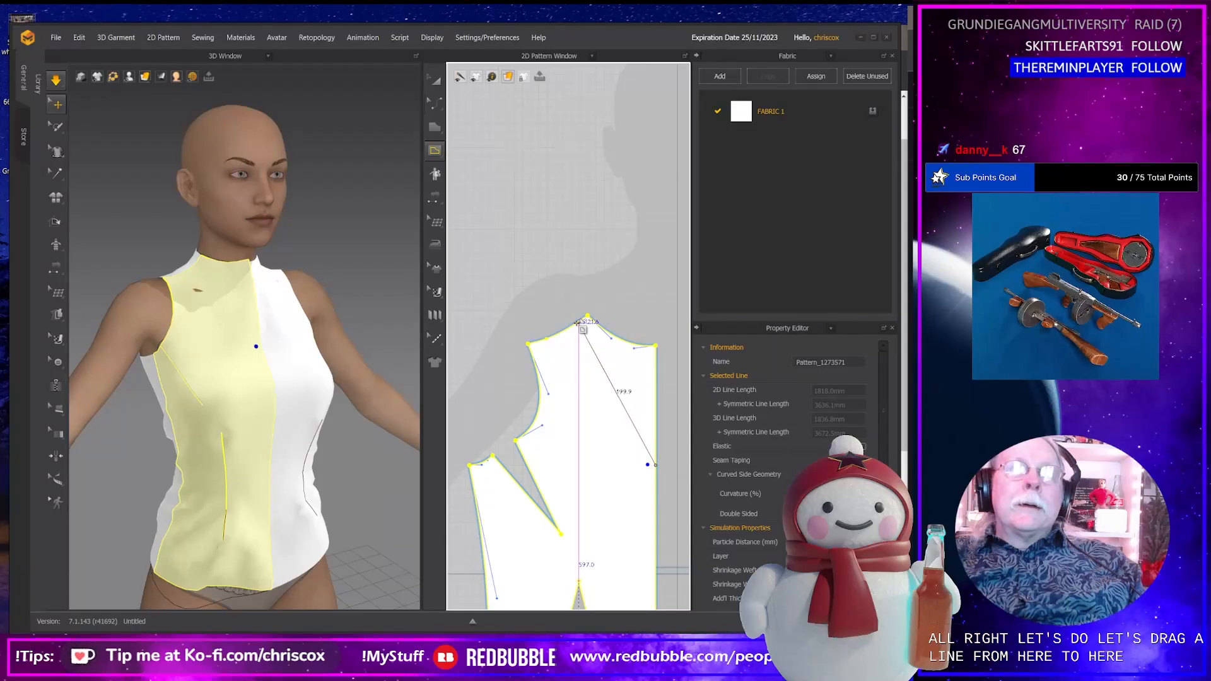
{"action": "left_click", "coordinate": [578, 323]}
Split the front shoulder edge 20 mm from the neck point and move the diagonal internal line's upper end onto the split point.
{"action": "scroll", "coordinate": [570, 299], "scroll_direction": "up", "scroll_amount": 1}
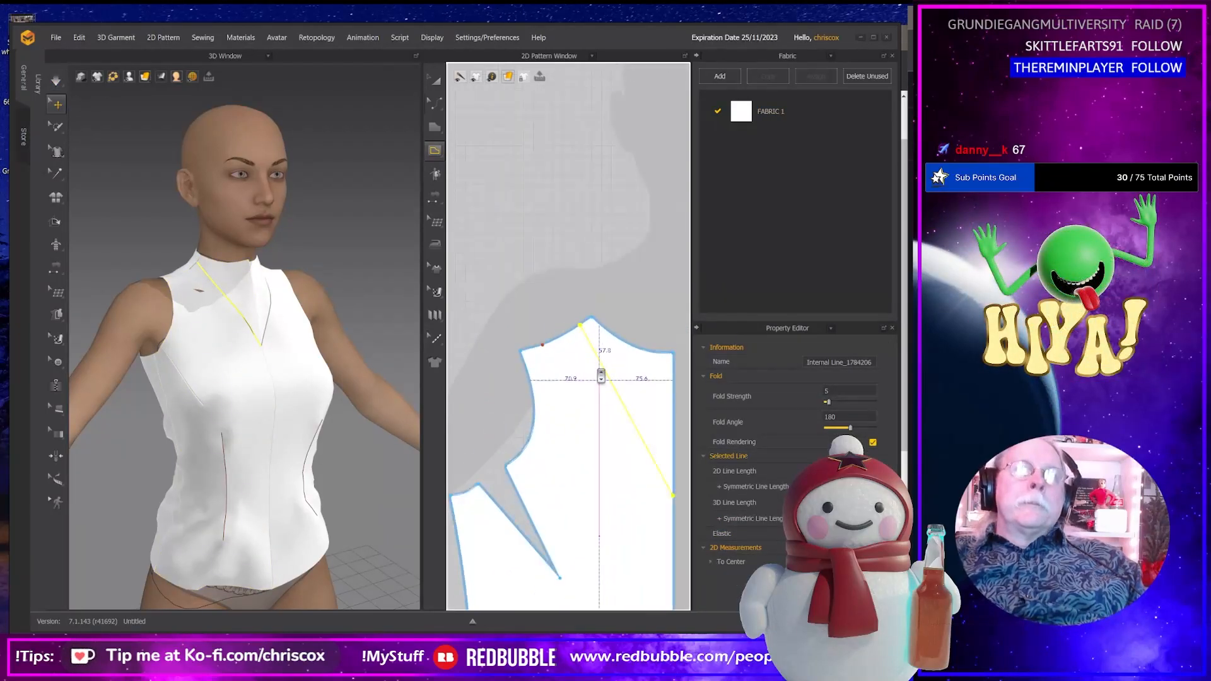
{"action": "scroll", "coordinate": [602, 376], "scroll_direction": "up", "scroll_amount": 3}
{"action": "key", "text": "z"}
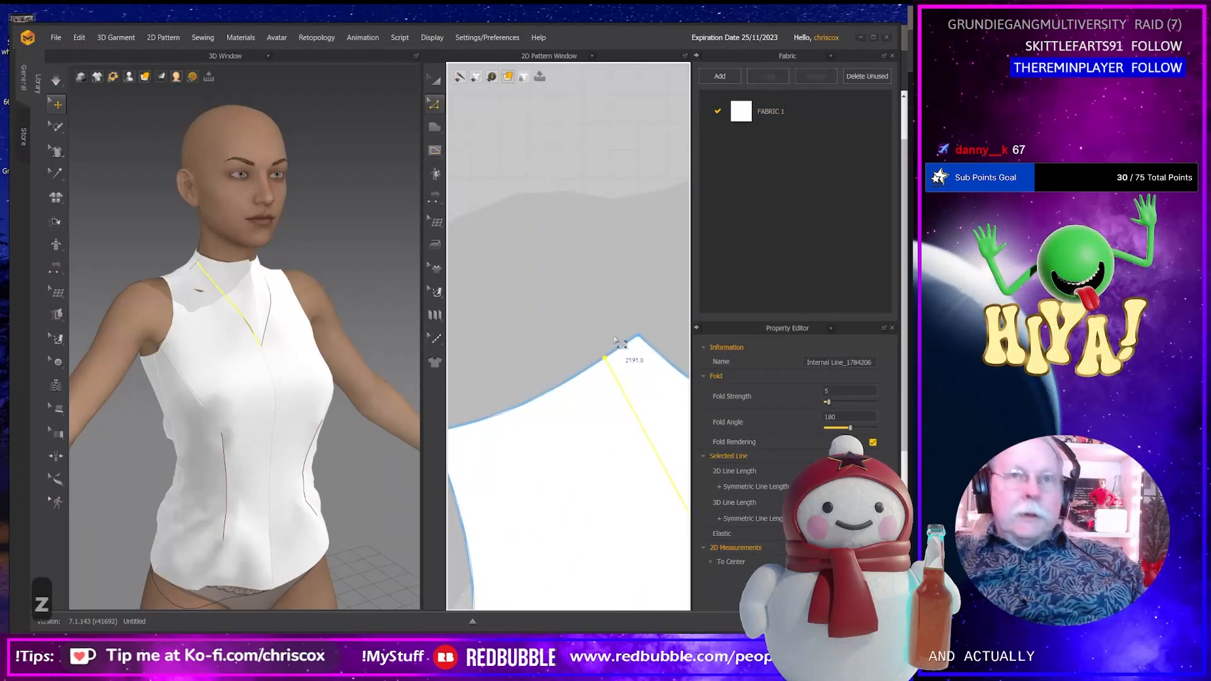
{"action": "left_click", "coordinate": [618, 352]}
{"action": "right_click", "coordinate": [619, 352]}
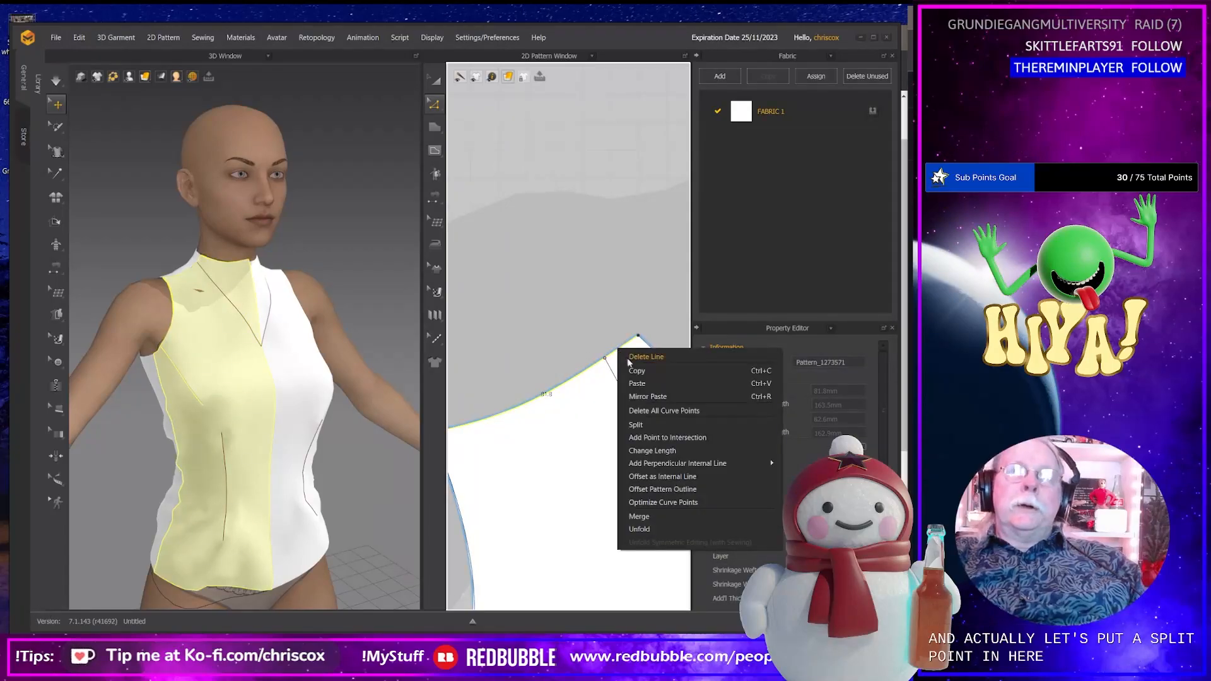
{"action": "left_click", "coordinate": [637, 425]}
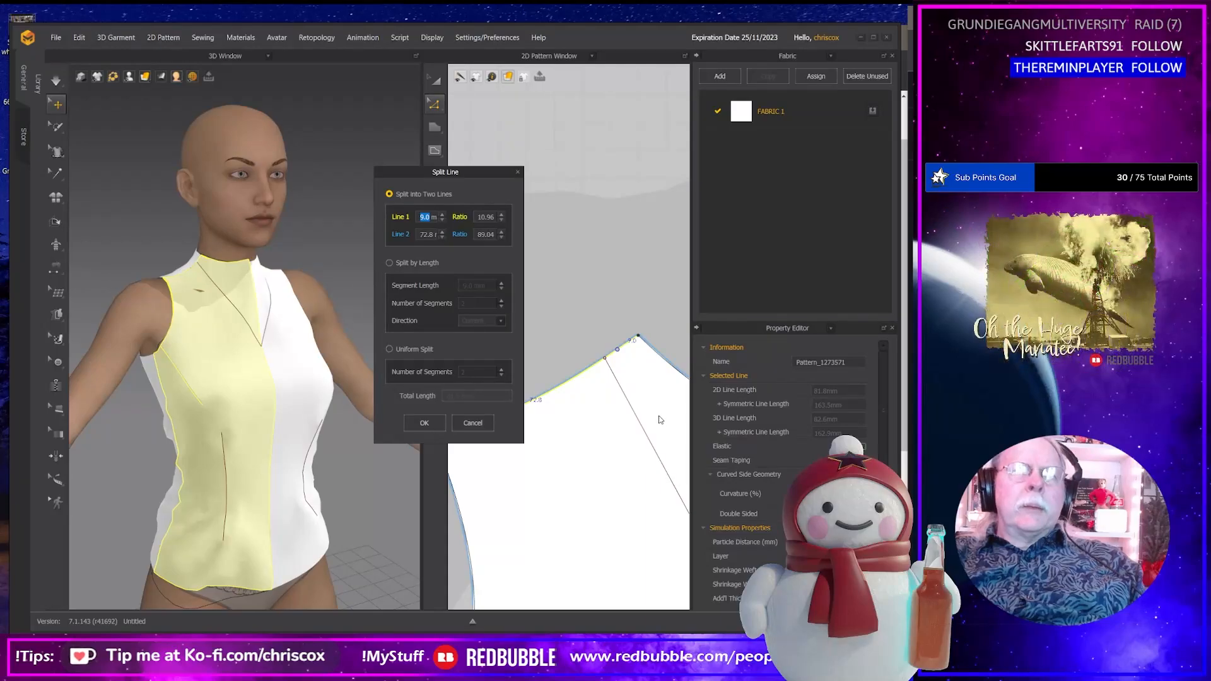
{"action": "type", "text": "20"}
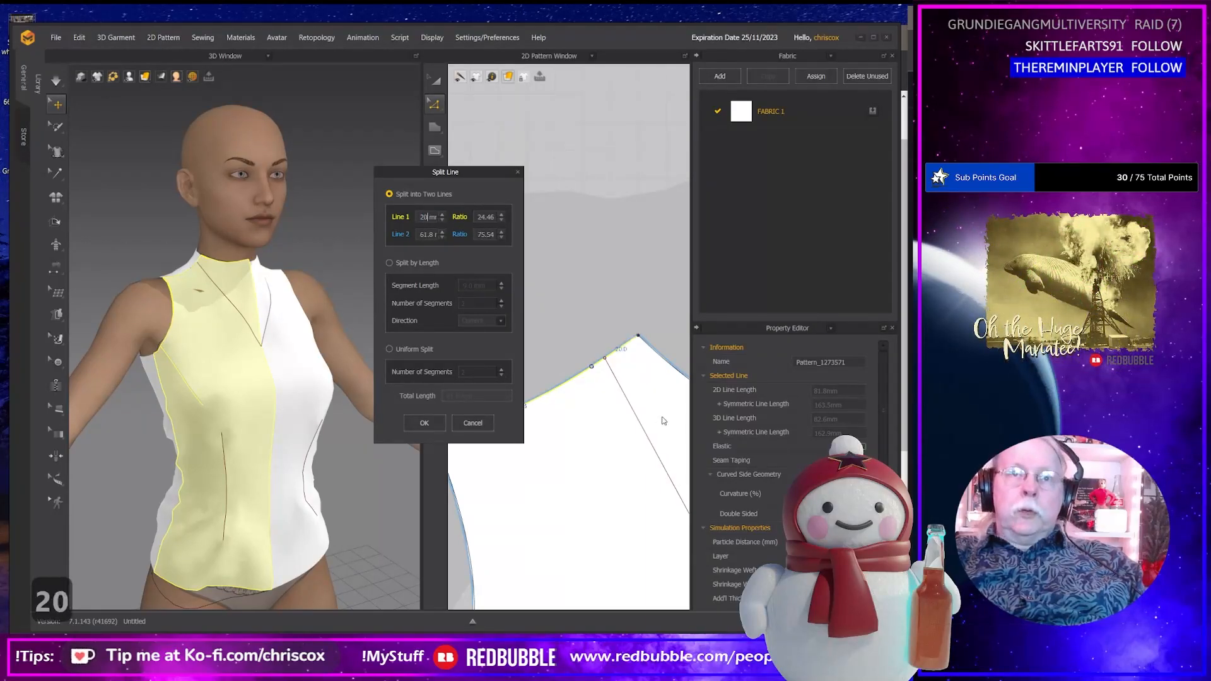
{"action": "left_click", "coordinate": [424, 427]}
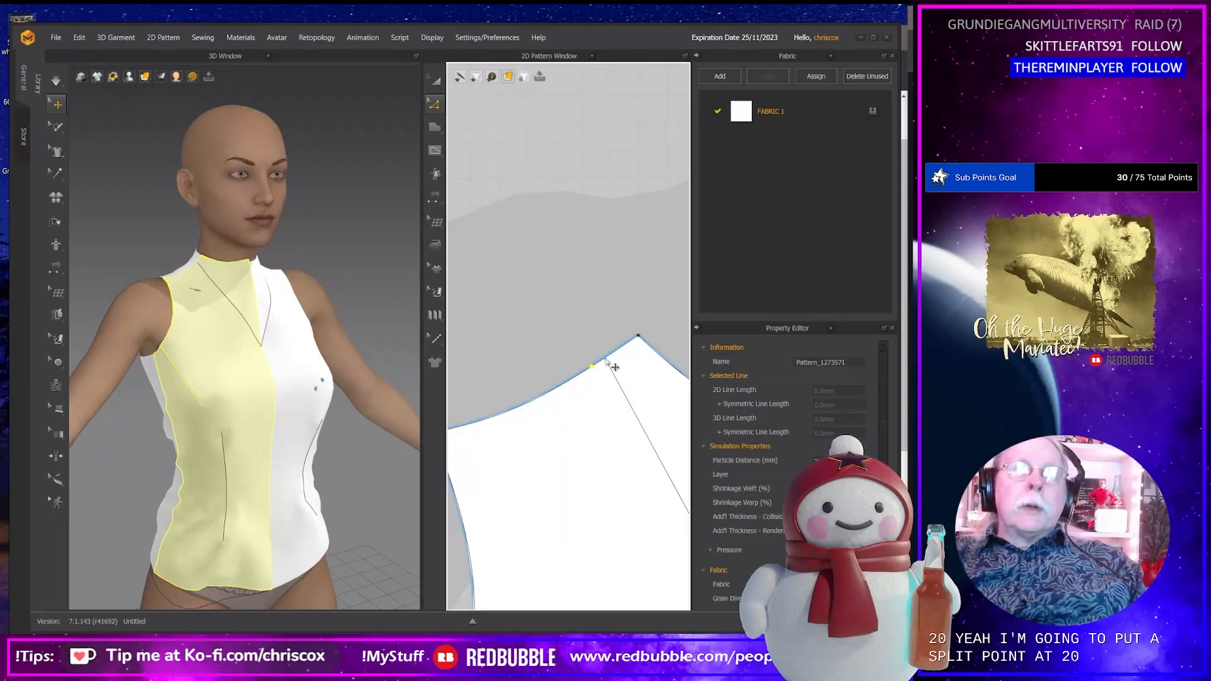
{"action": "mouse_move", "coordinate": [606, 360]}
{"action": "left_mouse_down"}
{"action": "mouse_move", "coordinate": [595, 366]}
{"action": "mouse_move", "coordinate": [605, 376]}
{"action": "left_mouse_up"}
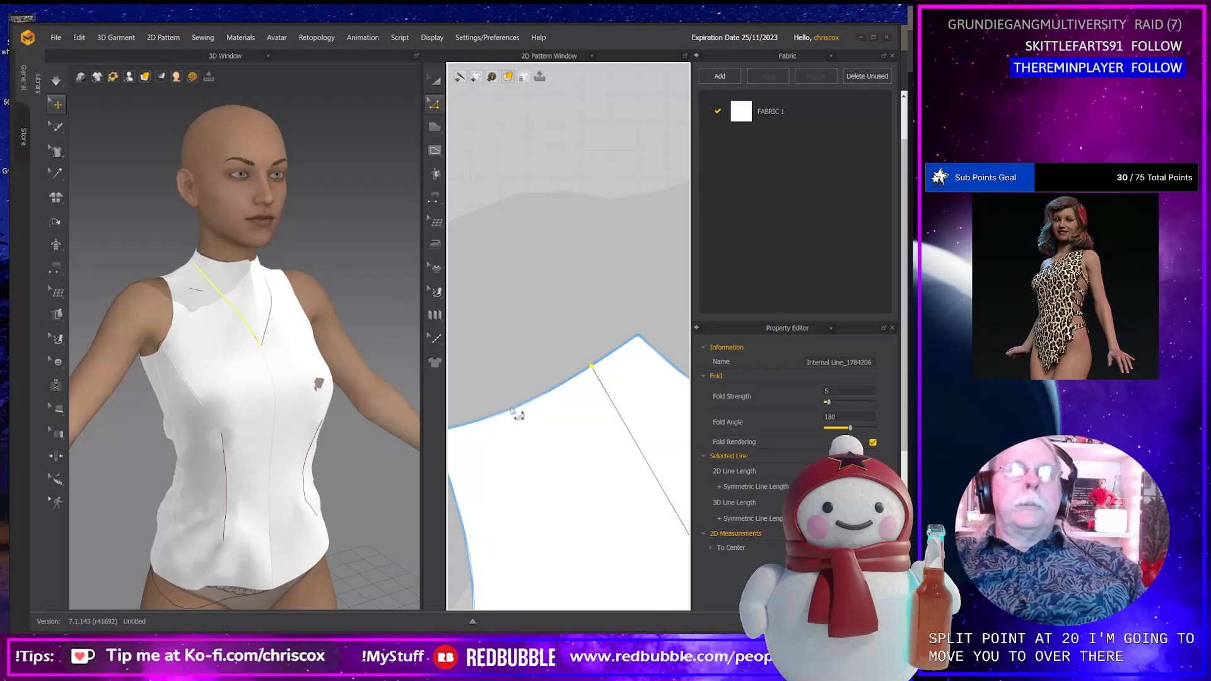
Offset the back piece's neckline edge inward as a single extended internal line at a distance of 20 mm.
{"action": "scroll", "coordinate": [514, 413], "scroll_direction": "down", "scroll_amount": 5}
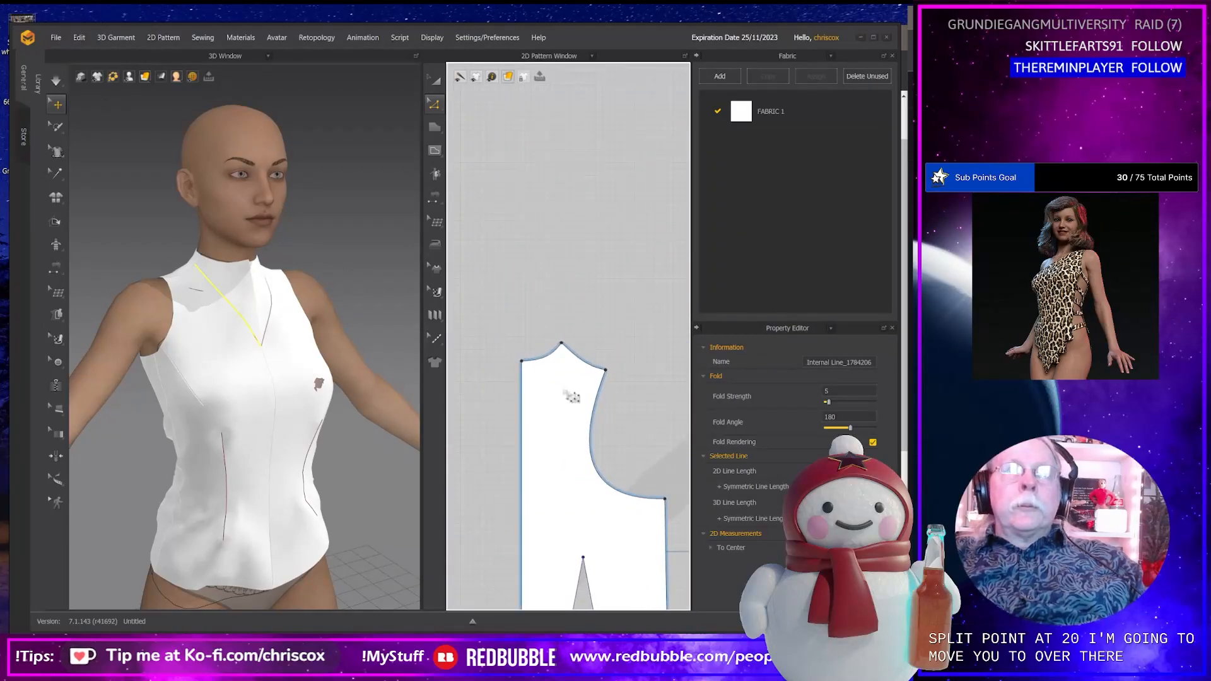
{"action": "left_click", "coordinate": [545, 360]}
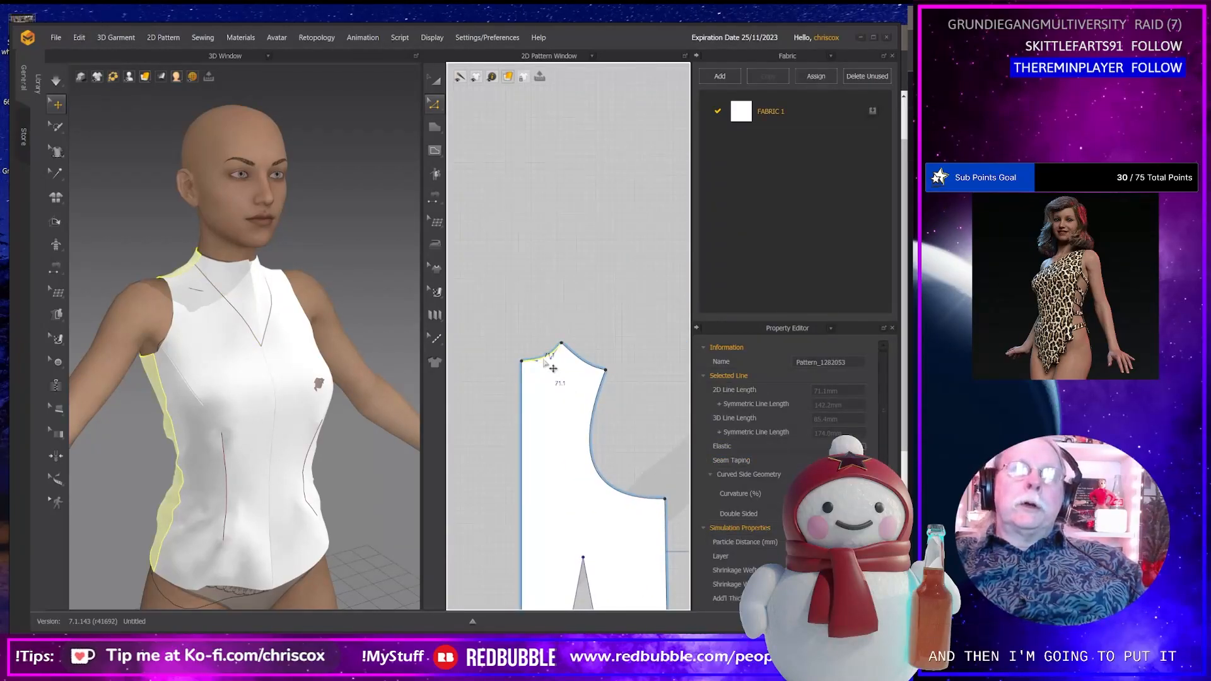
{"action": "right_click", "coordinate": [544, 362]}
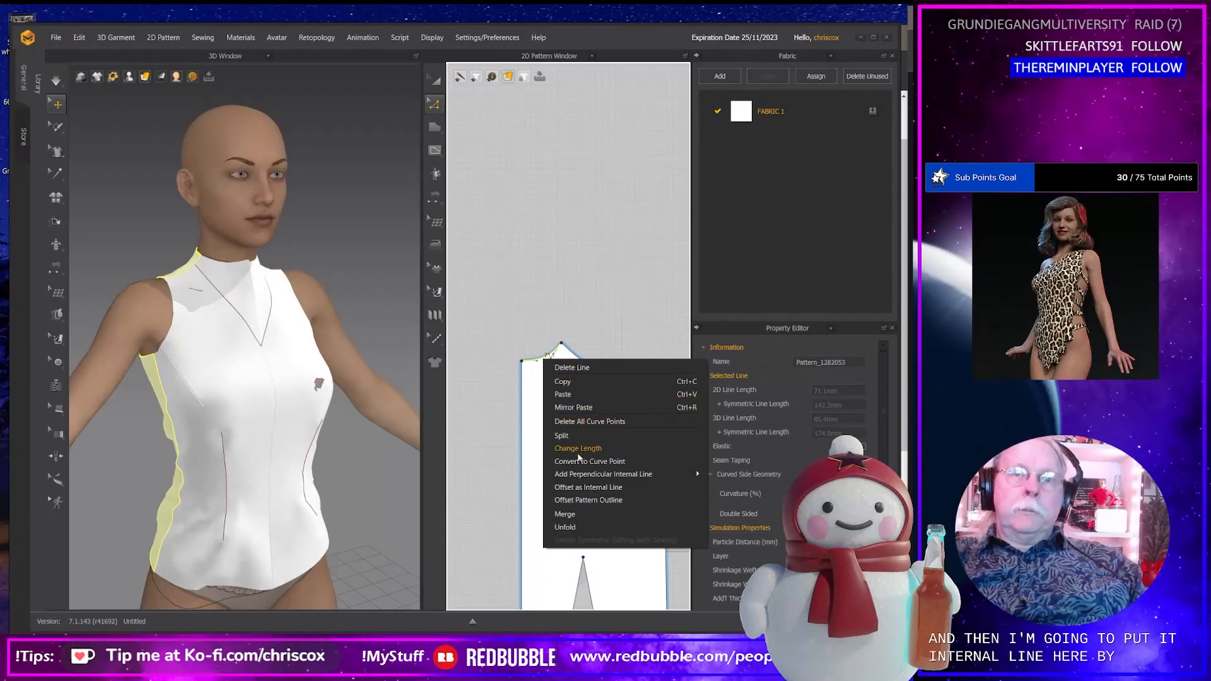
{"action": "left_click", "coordinate": [586, 486]}
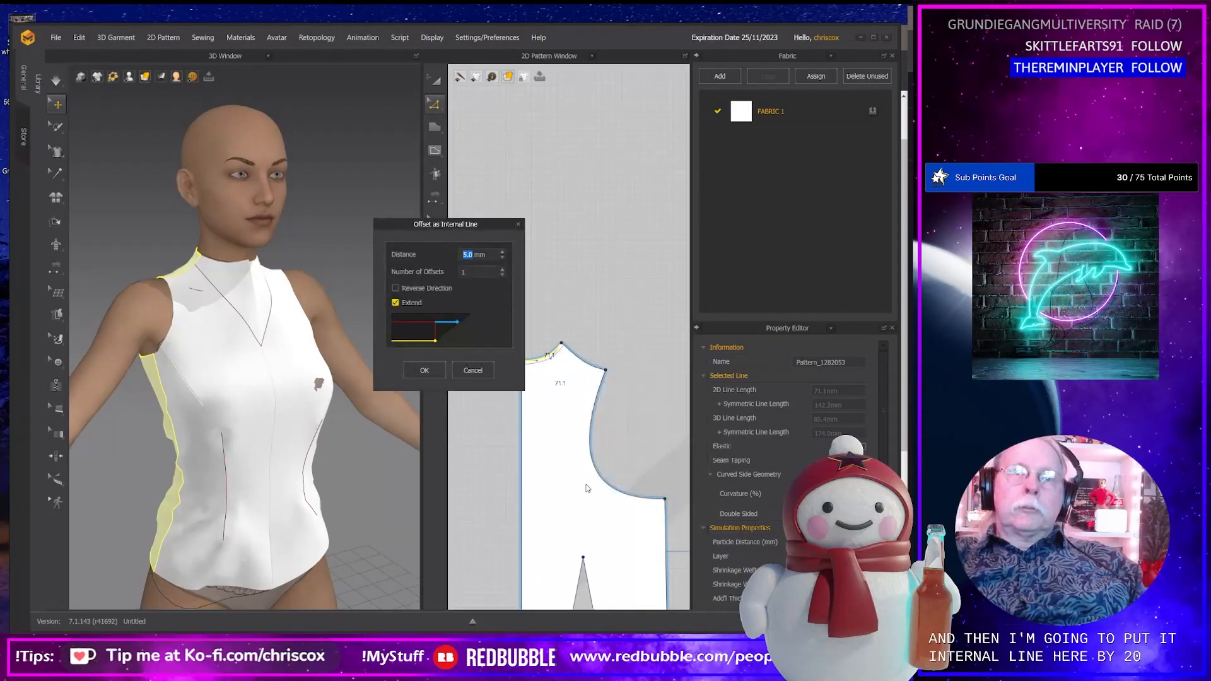
{"action": "type", "text": "20"}
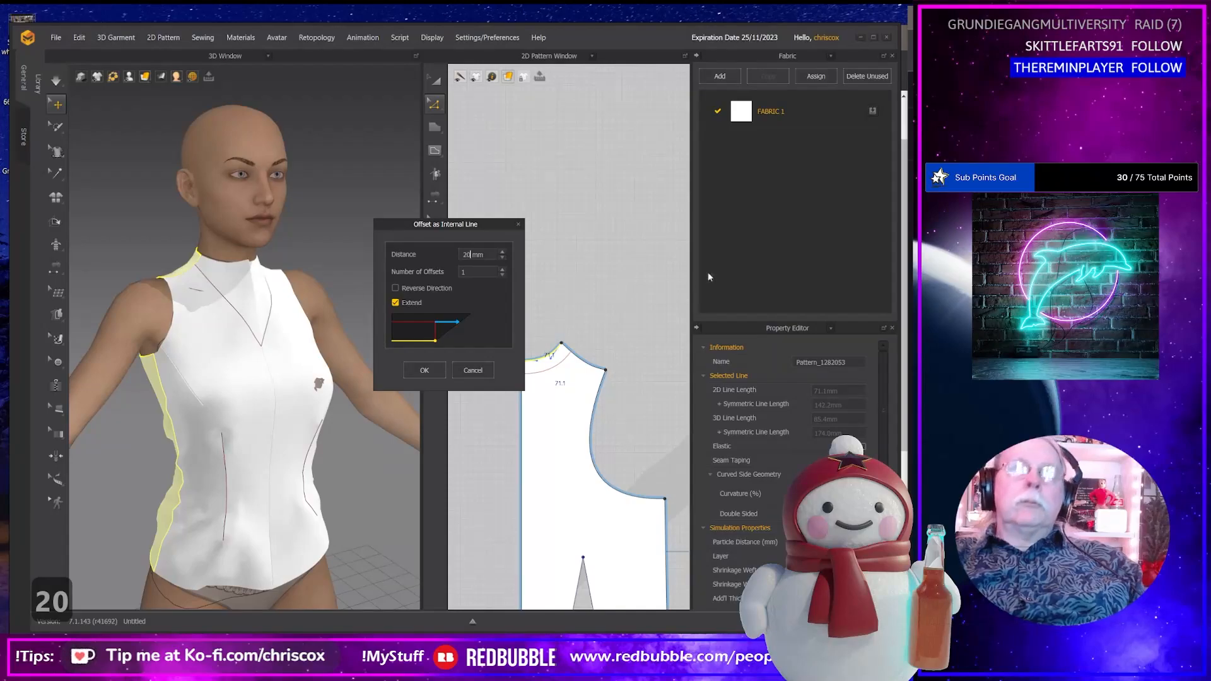
{"action": "left_click", "coordinate": [424, 371]}
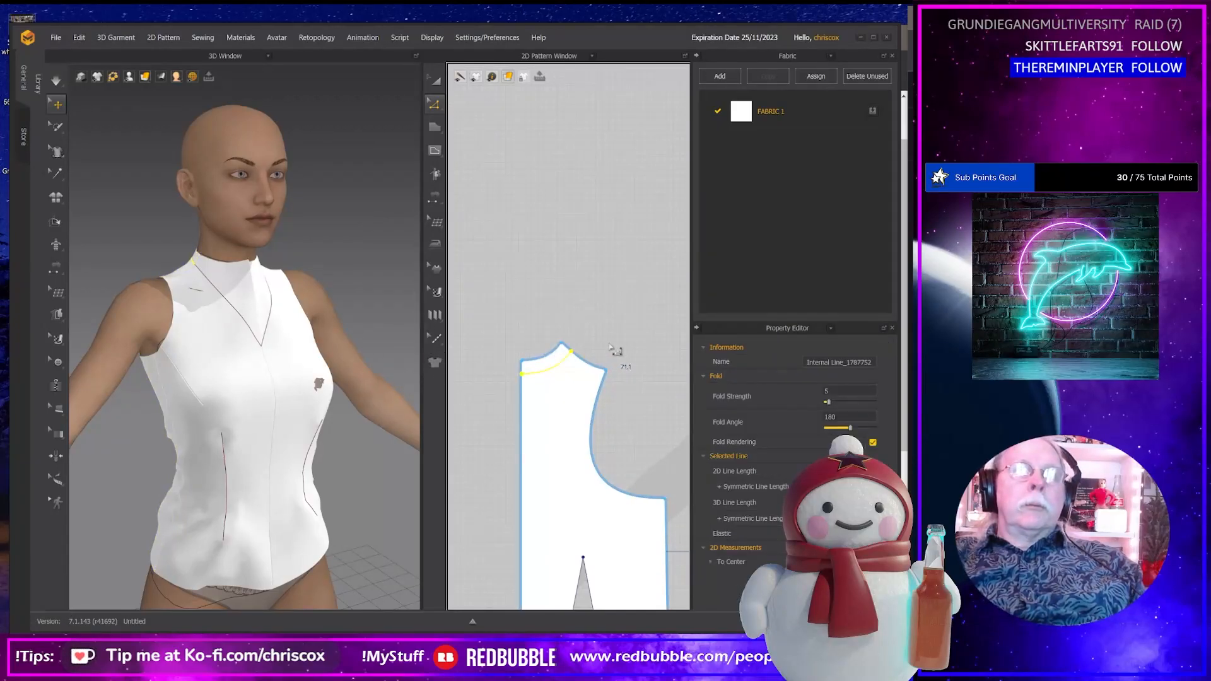
Select the back neckline's offset line together with the front diagonal internal line and review their fold settings.
{"action": "mouse_move", "coordinate": [140, 378]}
{"action": "right_mouse_down"}
{"action": "mouse_move", "coordinate": [313, 376]}
{"action": "mouse_move", "coordinate": [128, 378]}
{"action": "mouse_move", "coordinate": [149, 378]}
{"action": "right_mouse_up"}
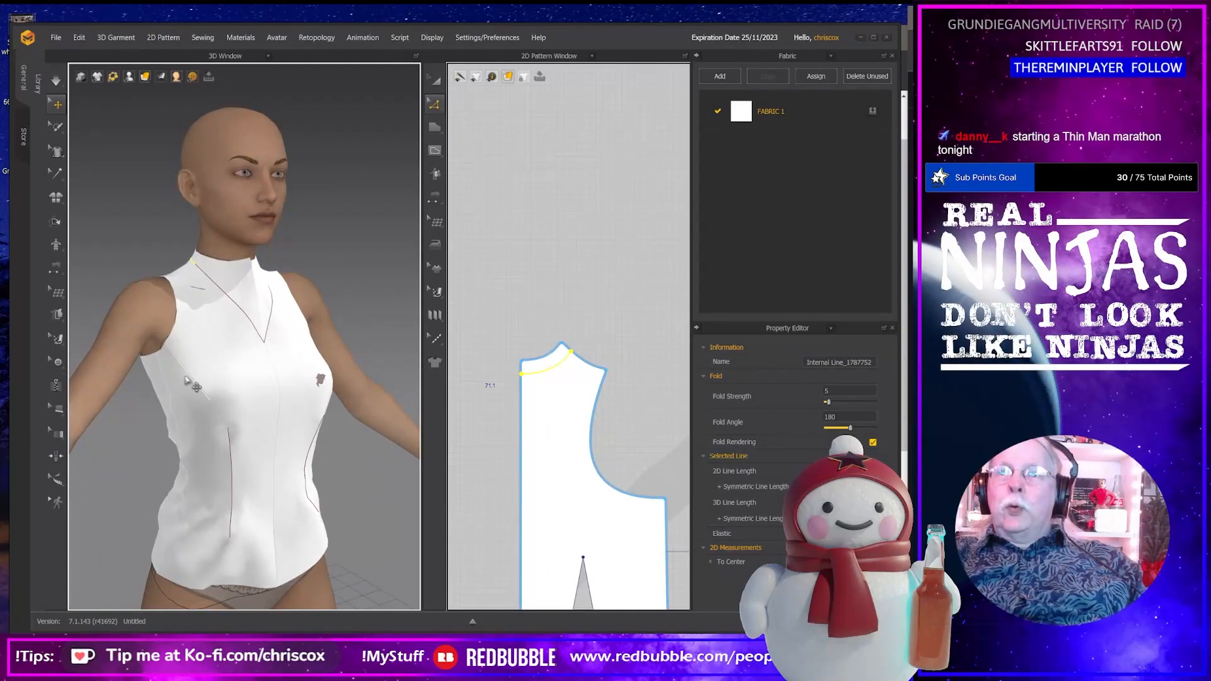
{"action": "scroll", "coordinate": [257, 407], "scroll_direction": "up", "scroll_amount": 6}
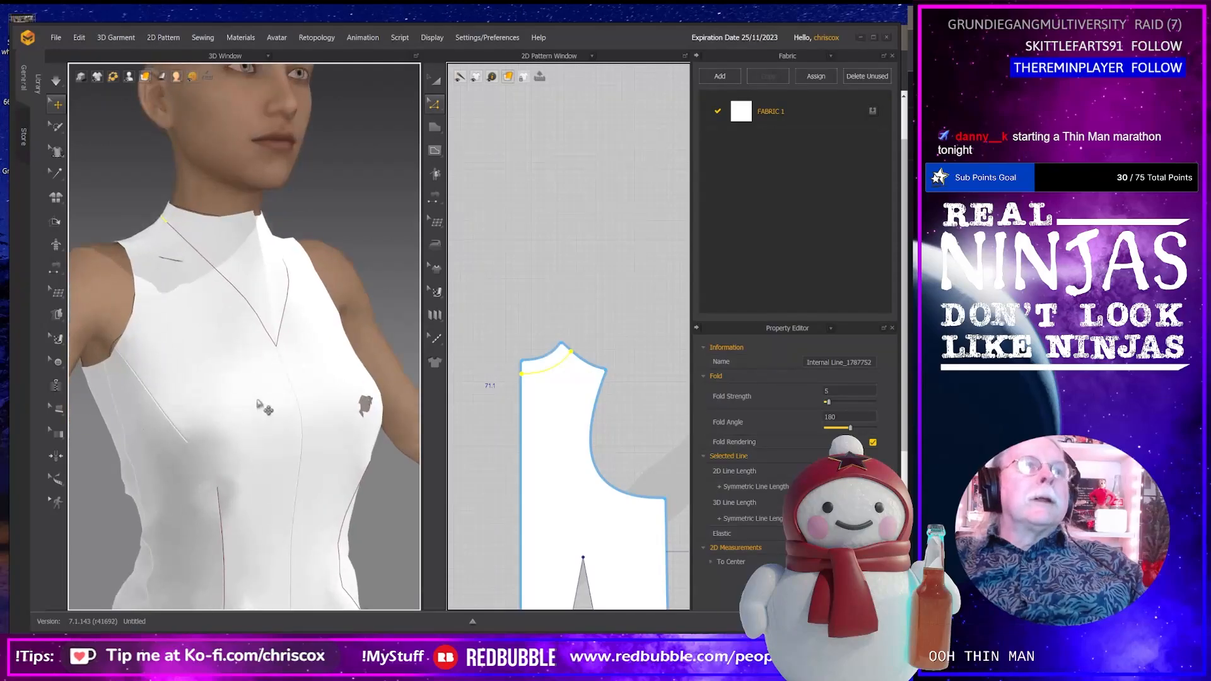
{"action": "right_click_drag", "start_coordinate": [214, 398], "coordinate": [240, 371]}
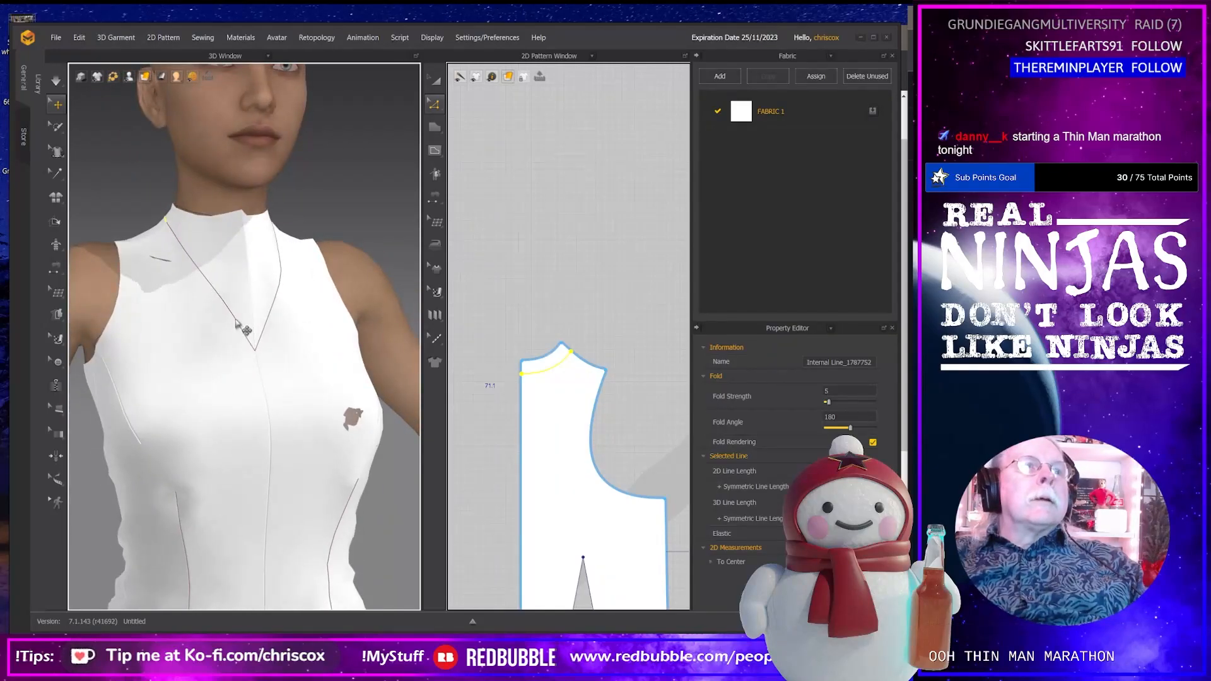
{"action": "left_click", "coordinate": [236, 323]}
{"action": "mouse_move", "coordinate": [237, 323]}
{"action": "right_mouse_down"}
{"action": "mouse_move", "coordinate": [276, 274]}
{"action": "mouse_move", "coordinate": [213, 326]}
{"action": "right_mouse_up"}
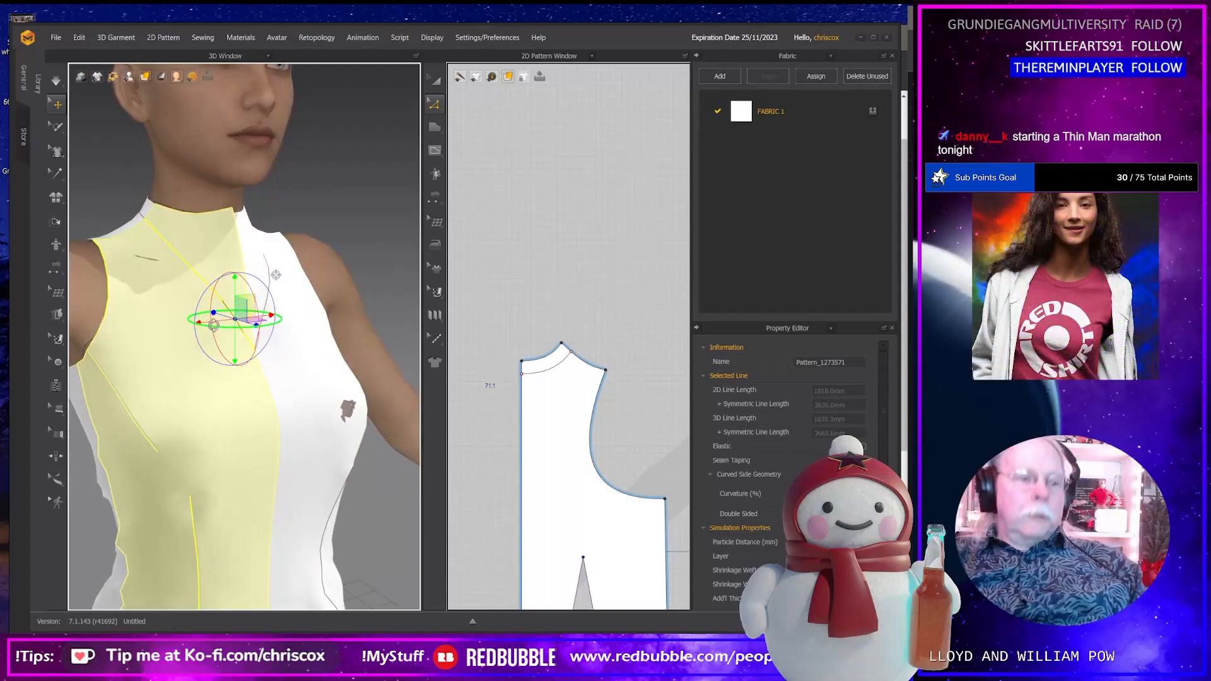
{"action": "left_click", "coordinate": [556, 366]}
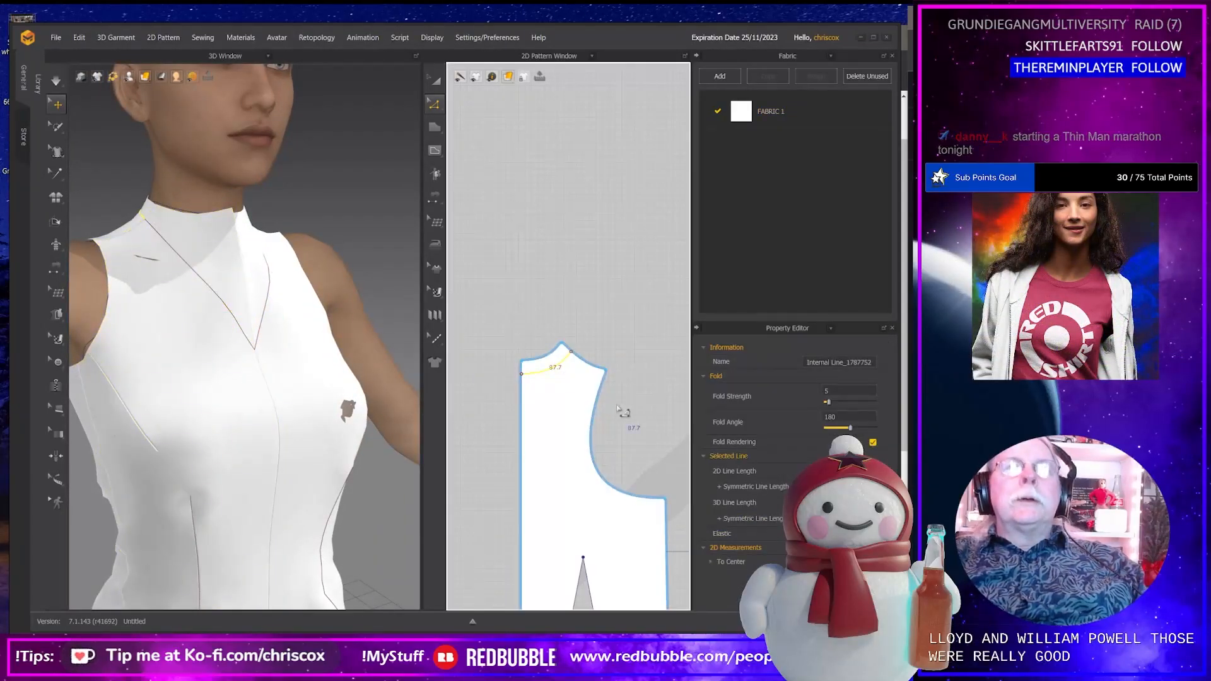
{"action": "middle_click_drag", "start_coordinate": [621, 409], "coordinate": [506, 367]}
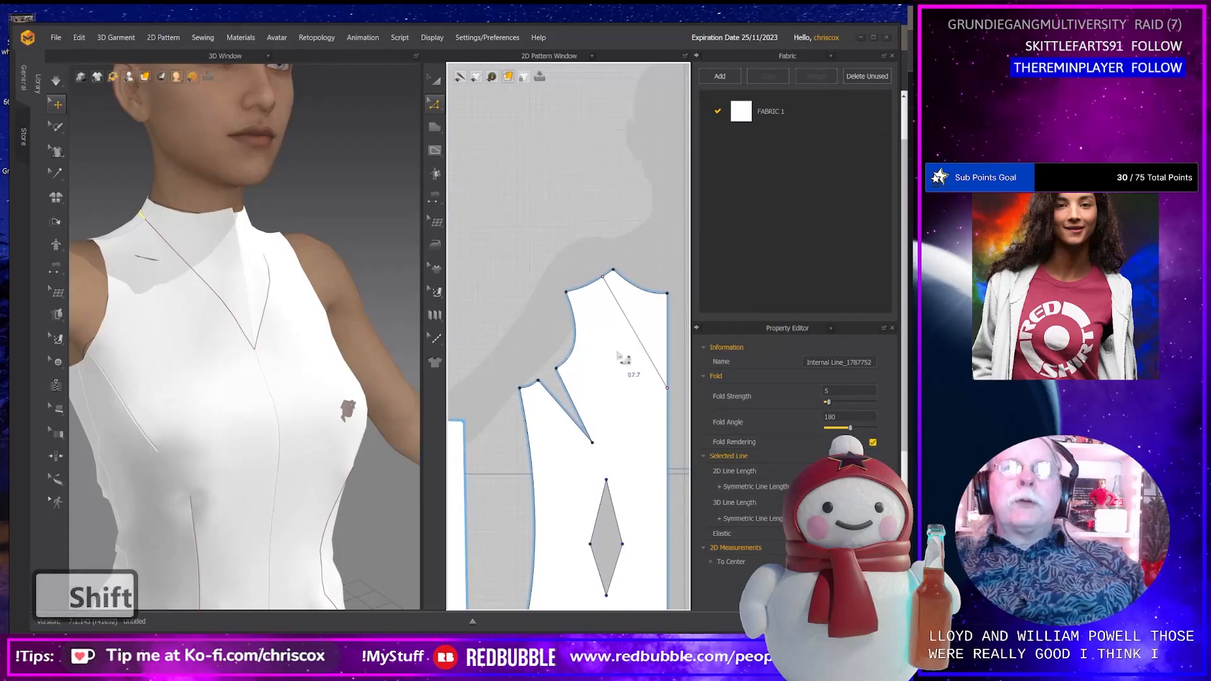
{"action": "left_click", "coordinate": [650, 353], "text": "shift"}
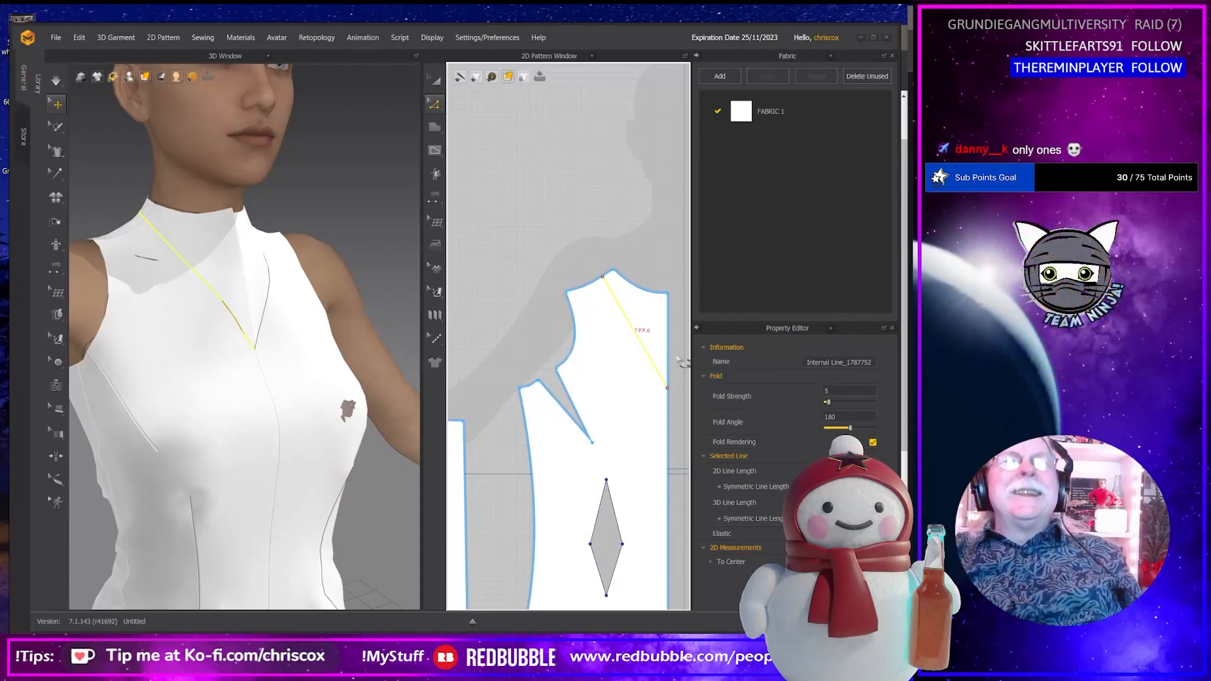
{"action": "right_click", "coordinate": [638, 341]}
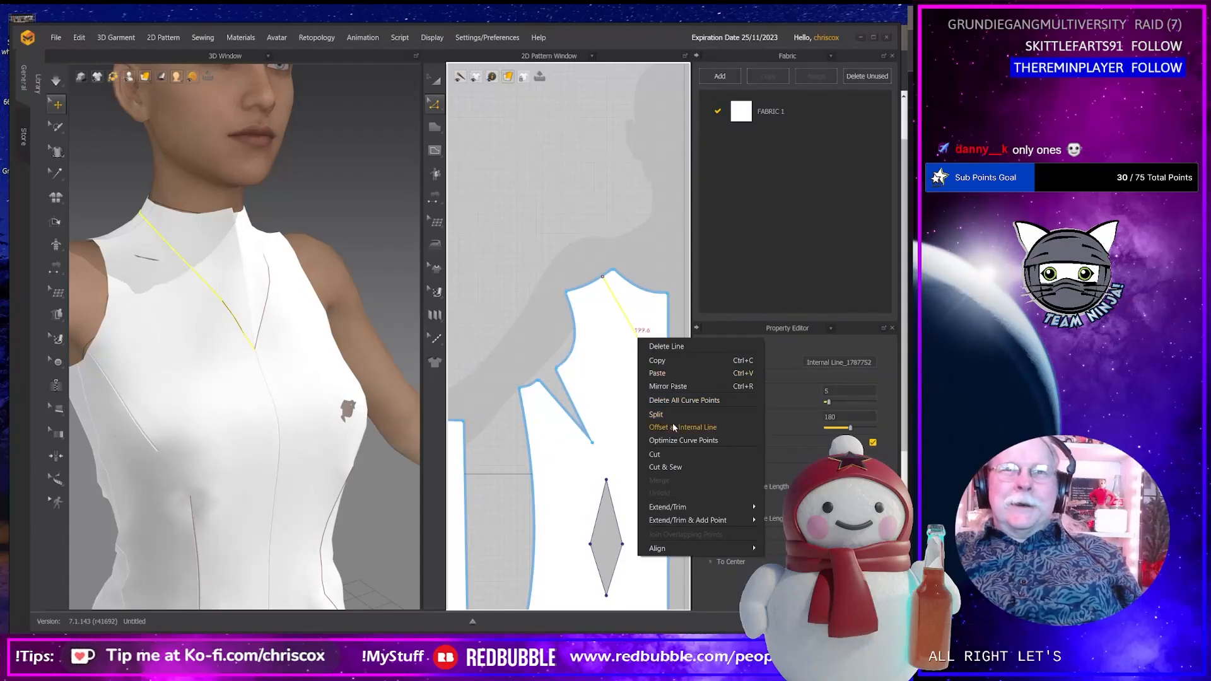
{"action": "left_click", "coordinate": [883, 405]}
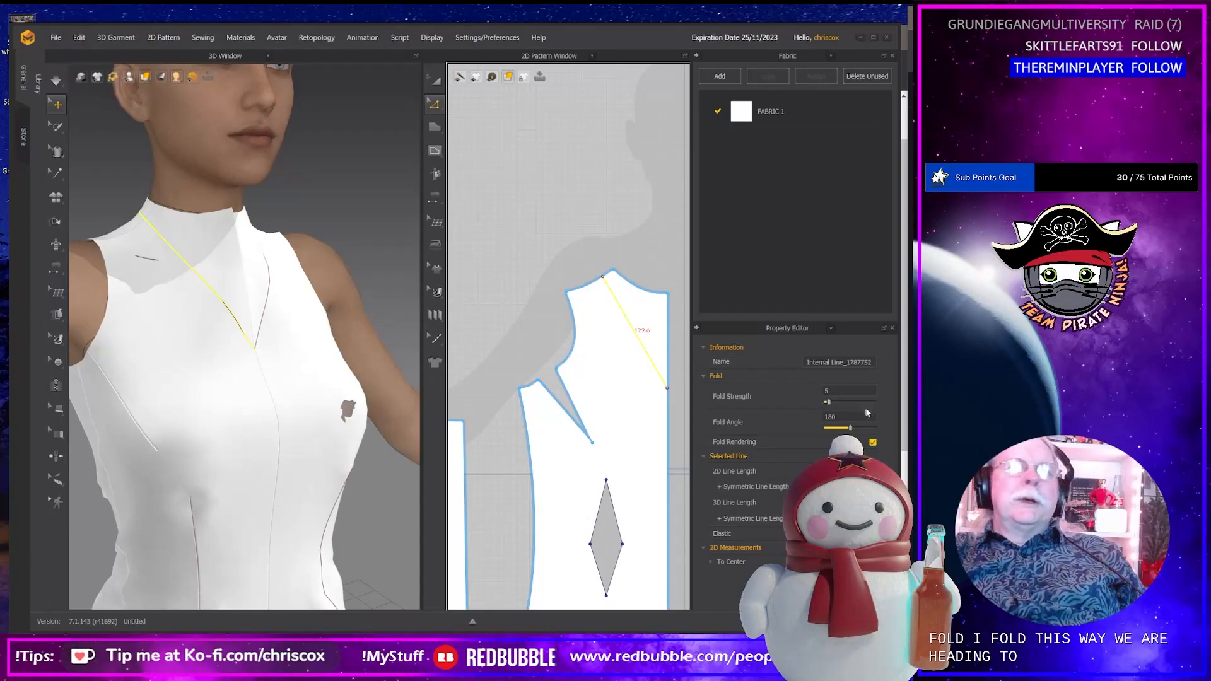
Compare the front V lines' meeting point with the collar opening in the Barbarella reference photo in the browser.
{"action": "right_click_drag", "start_coordinate": [311, 400], "coordinate": [268, 382]}
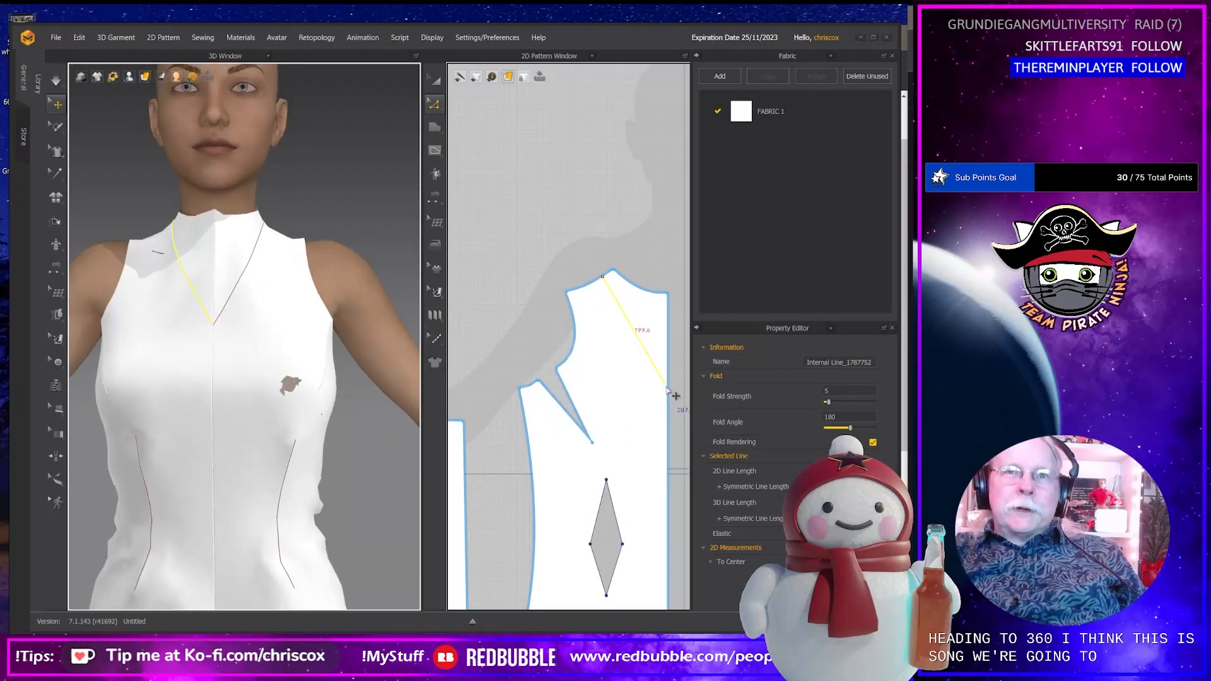
{"action": "right_click", "coordinate": [664, 384]}
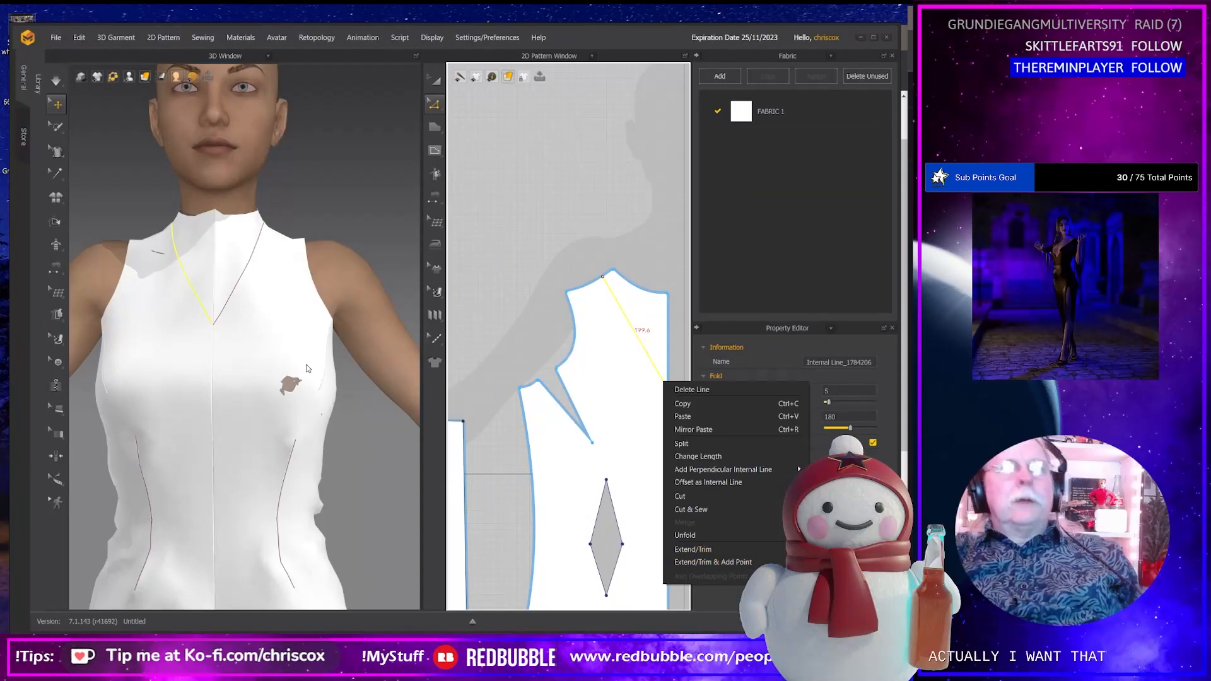
{"action": "key", "text": "alt+Tab"}
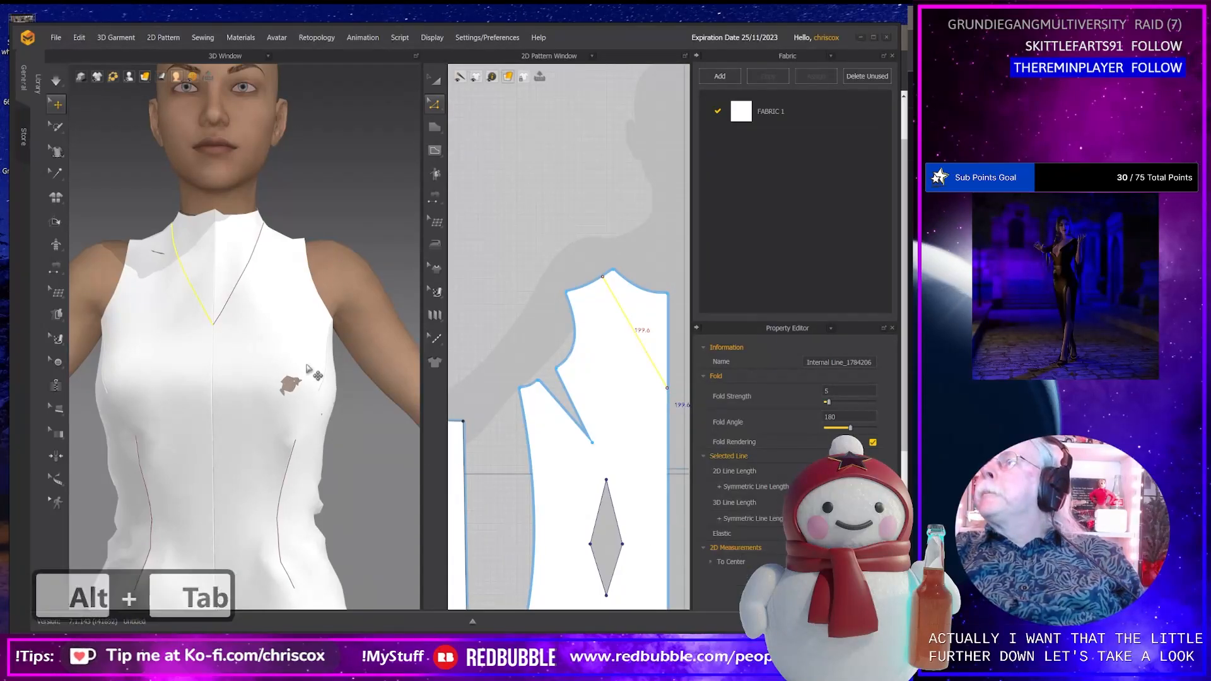
{"action": "key", "text": "alt+Tab"}
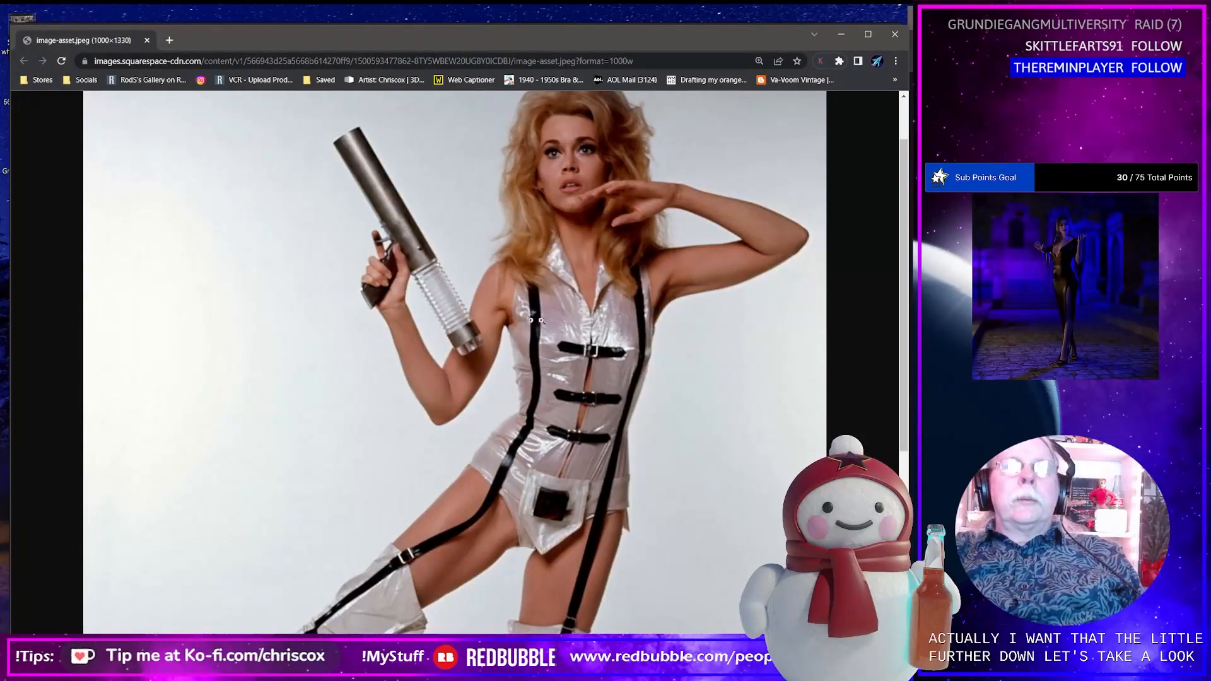
{"action": "key", "text": "alt+Tab"}
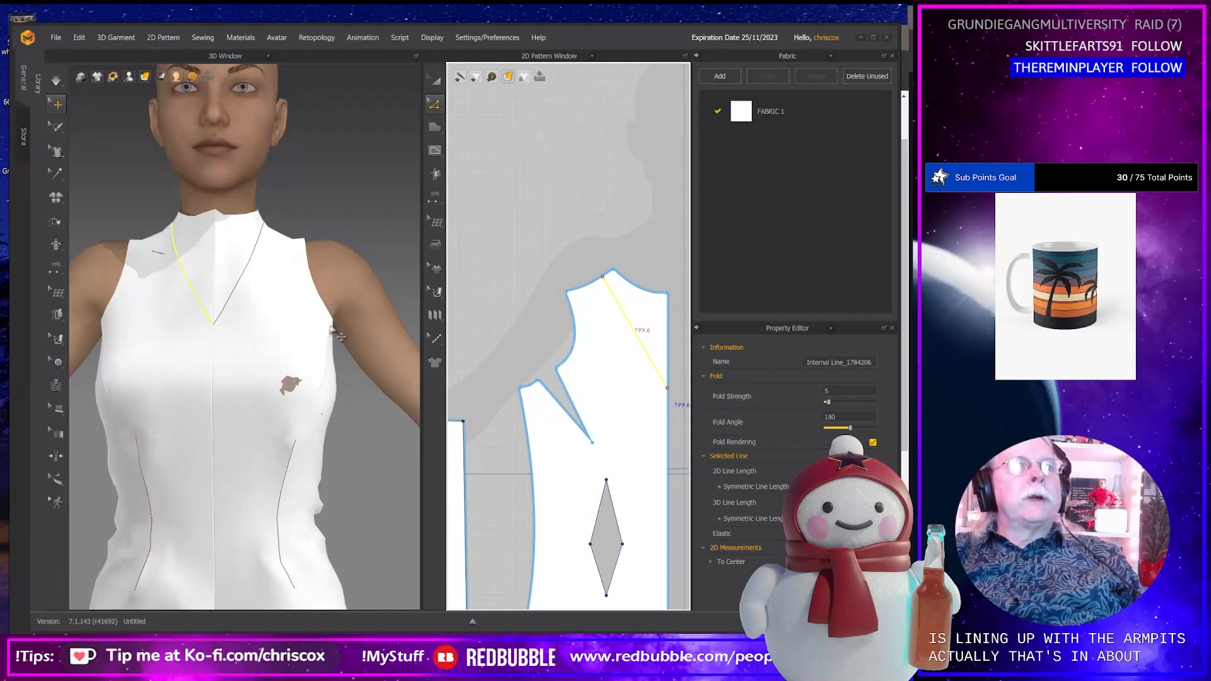
{"action": "key", "text": "alt+Tab"}
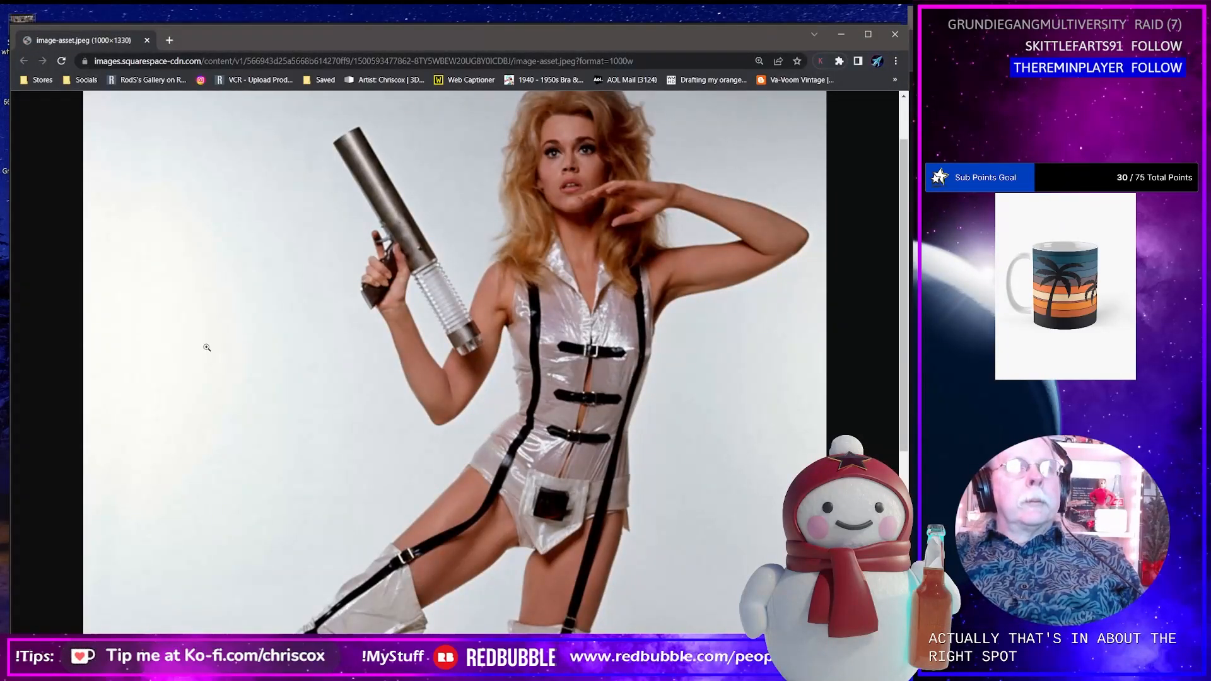
Lower the front diagonal line's lower end to about 157 mm below the neckline and trim it to the centre-front edge with an added point.
{"action": "key", "text": "alt+Tab"}
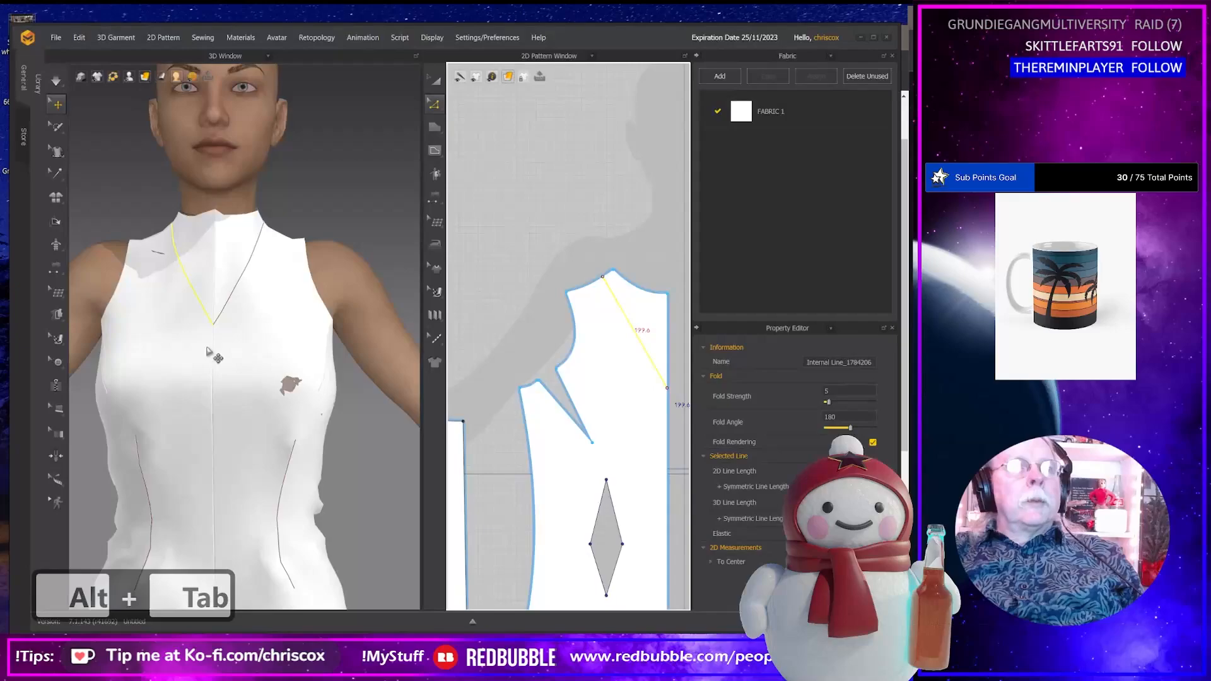
{"action": "left_click", "coordinate": [667, 388]}
{"action": "key", "text": "Down"}
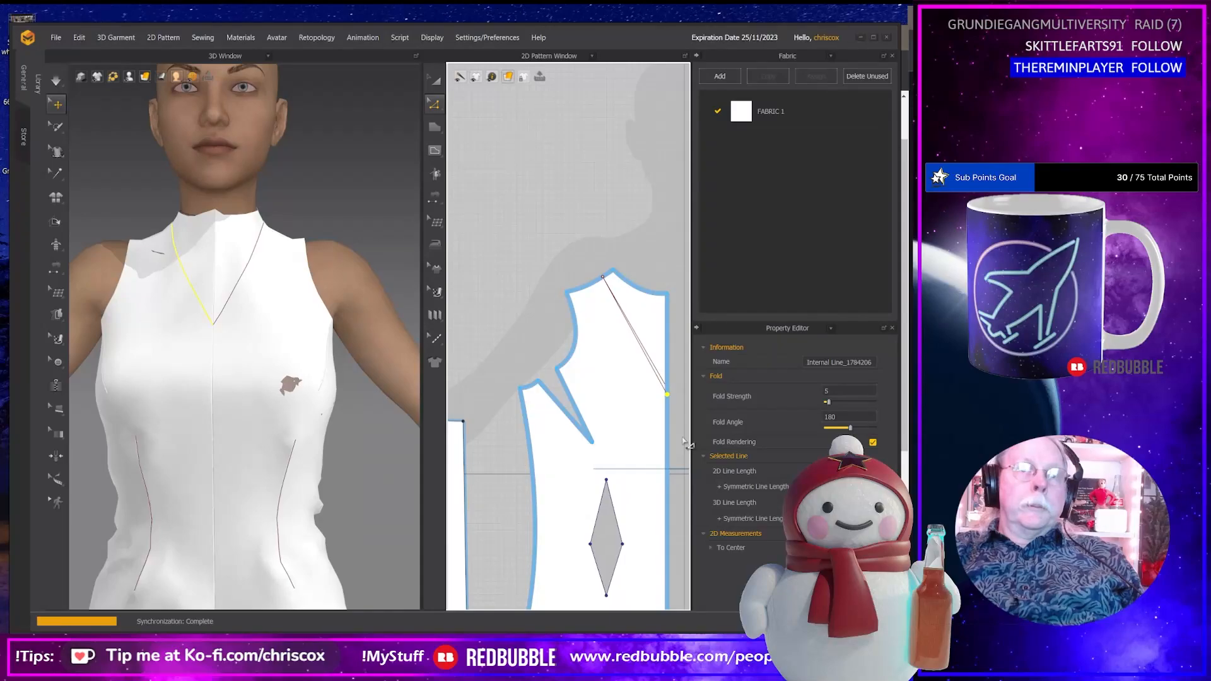
{"action": "left_click", "coordinate": [659, 377]}
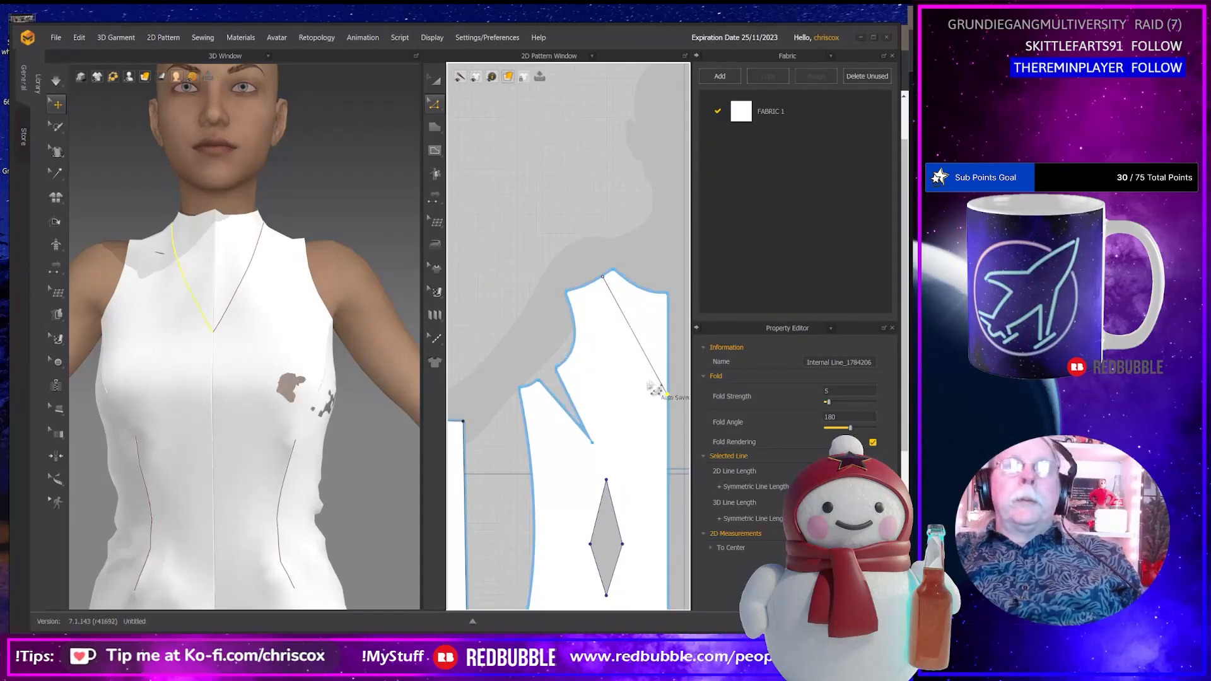
{"action": "right_click", "coordinate": [666, 388]}
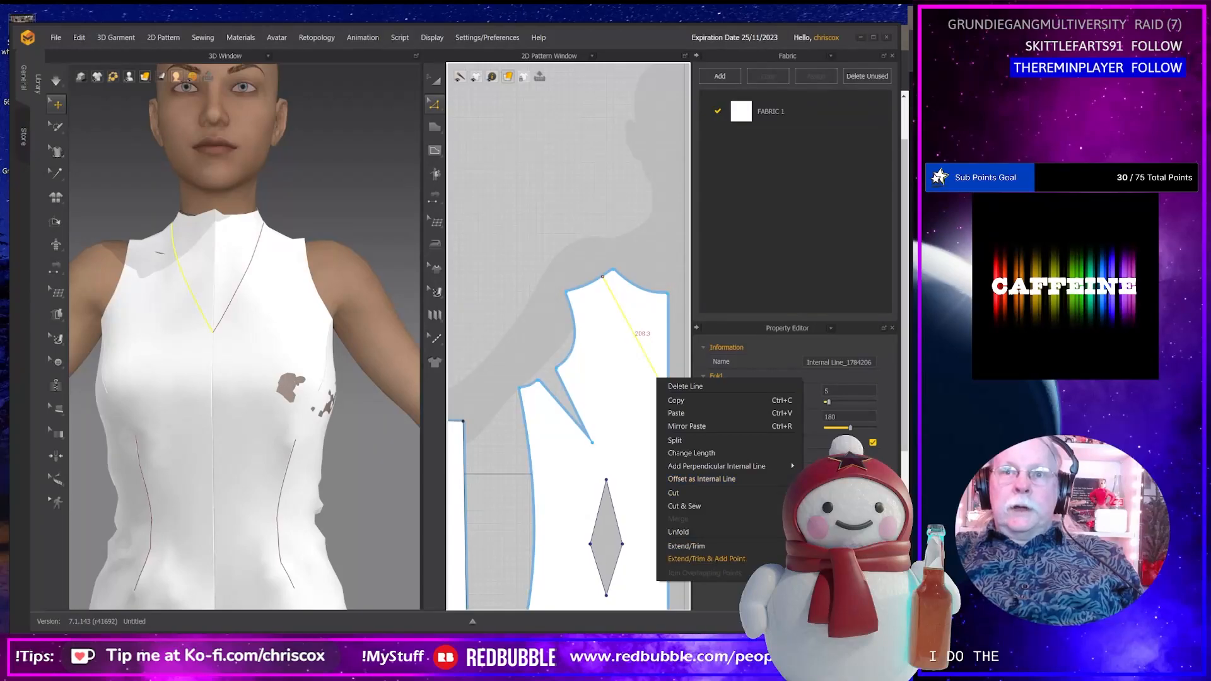
{"action": "left_click", "coordinate": [706, 559]}
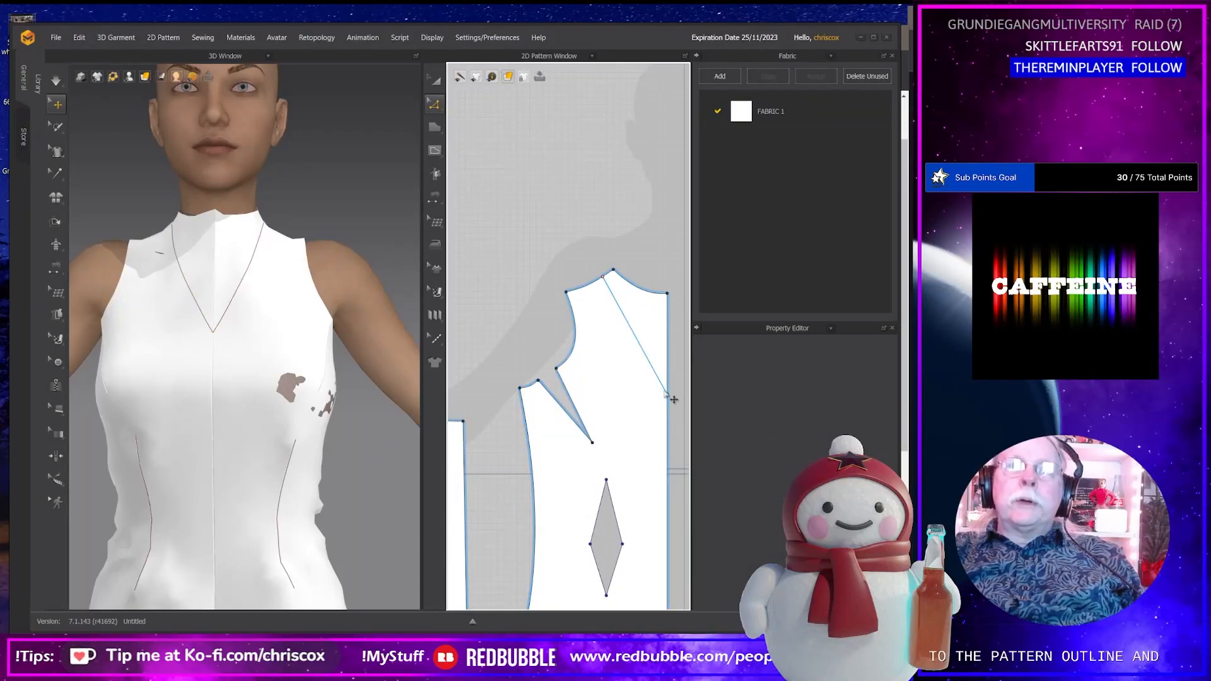
{"action": "left_click", "coordinate": [669, 391]}
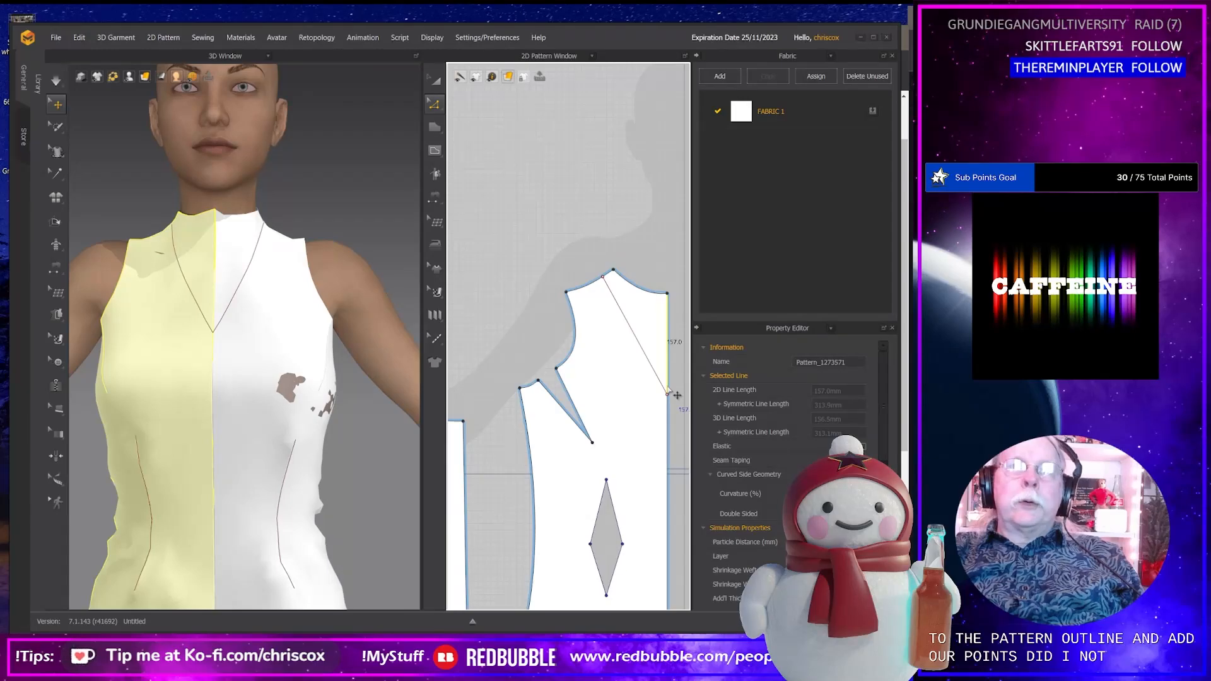
Delete the full-length centre-front sewing and resew the two front edges only below the V point.
{"action": "key", "text": "b"}
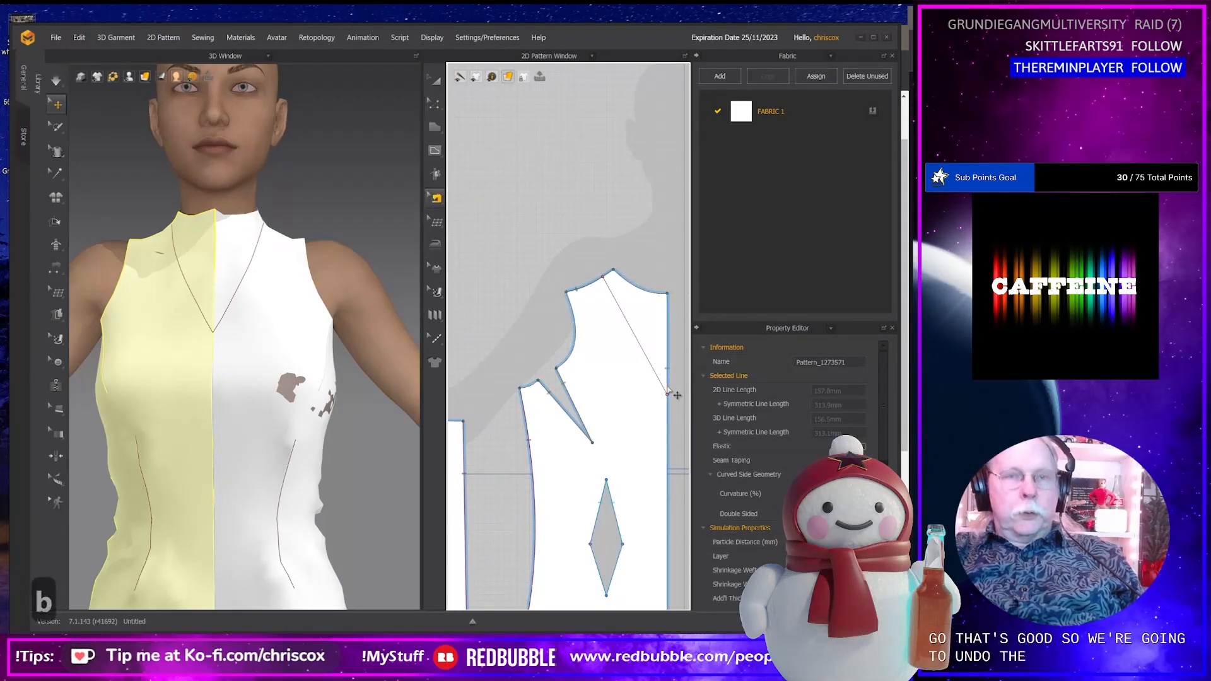
{"action": "left_click", "coordinate": [670, 378]}
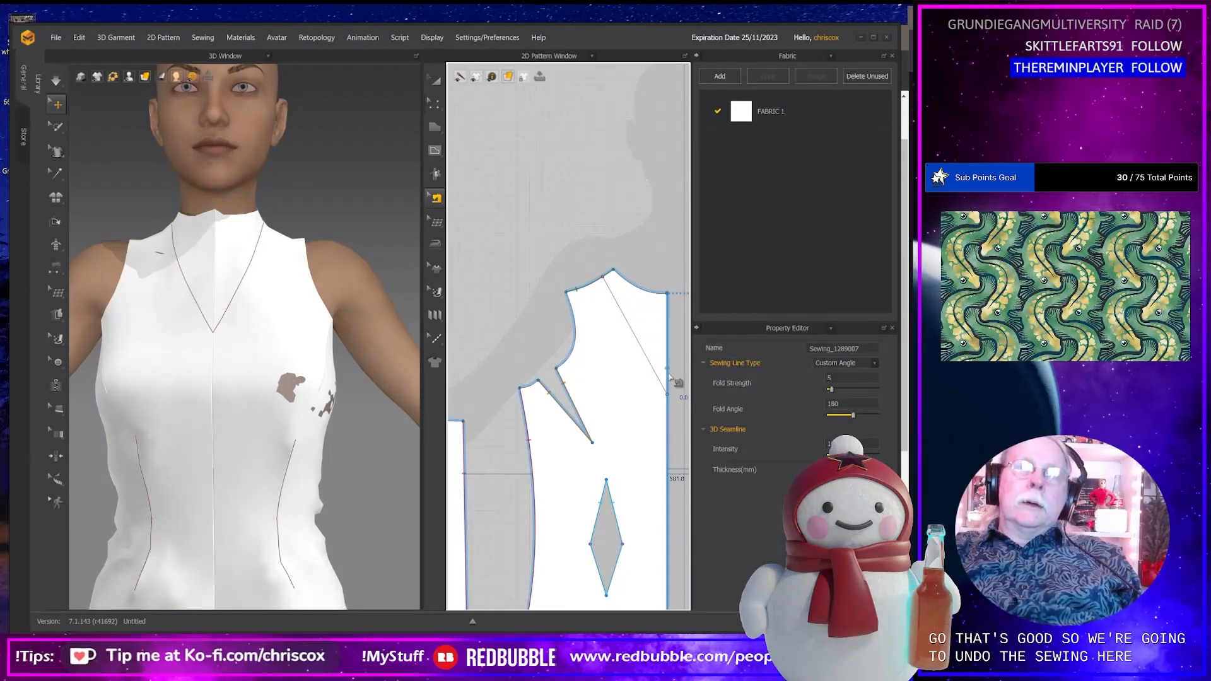
{"action": "key", "text": "Delete"}
{"action": "scroll", "coordinate": [567, 467], "scroll_direction": "down", "scroll_amount": 3}
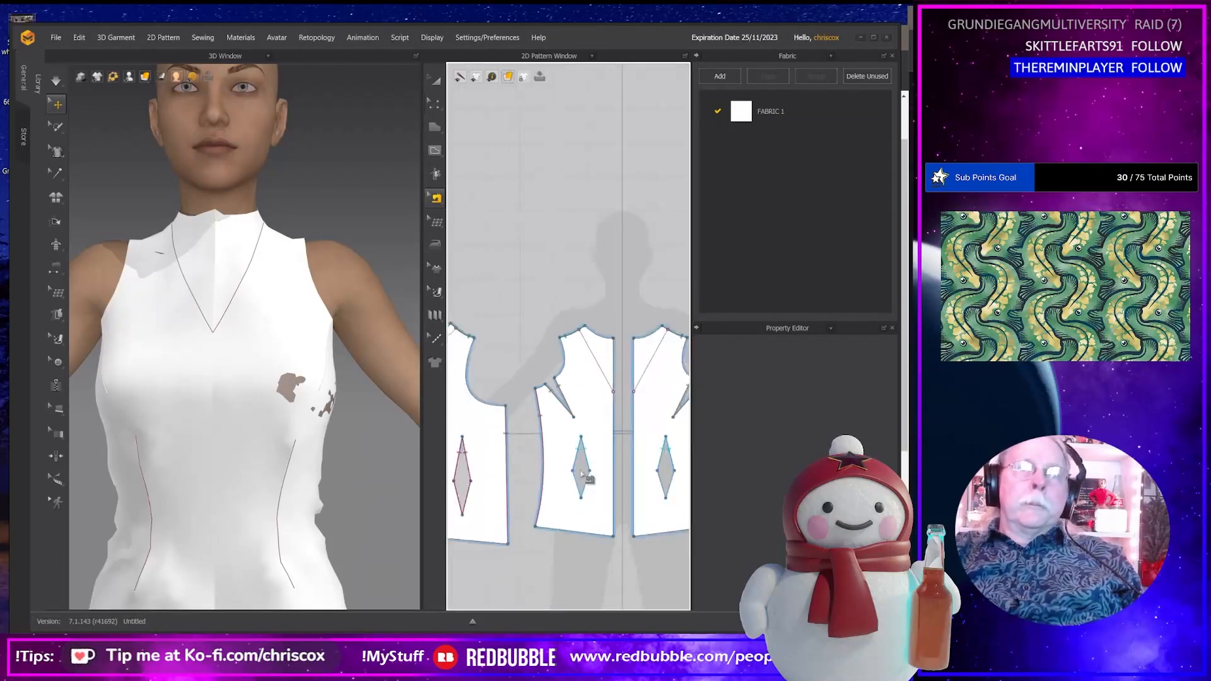
{"action": "middle_click_drag", "start_coordinate": [613, 465], "coordinate": [599, 464]}
{"action": "key", "text": "n"}
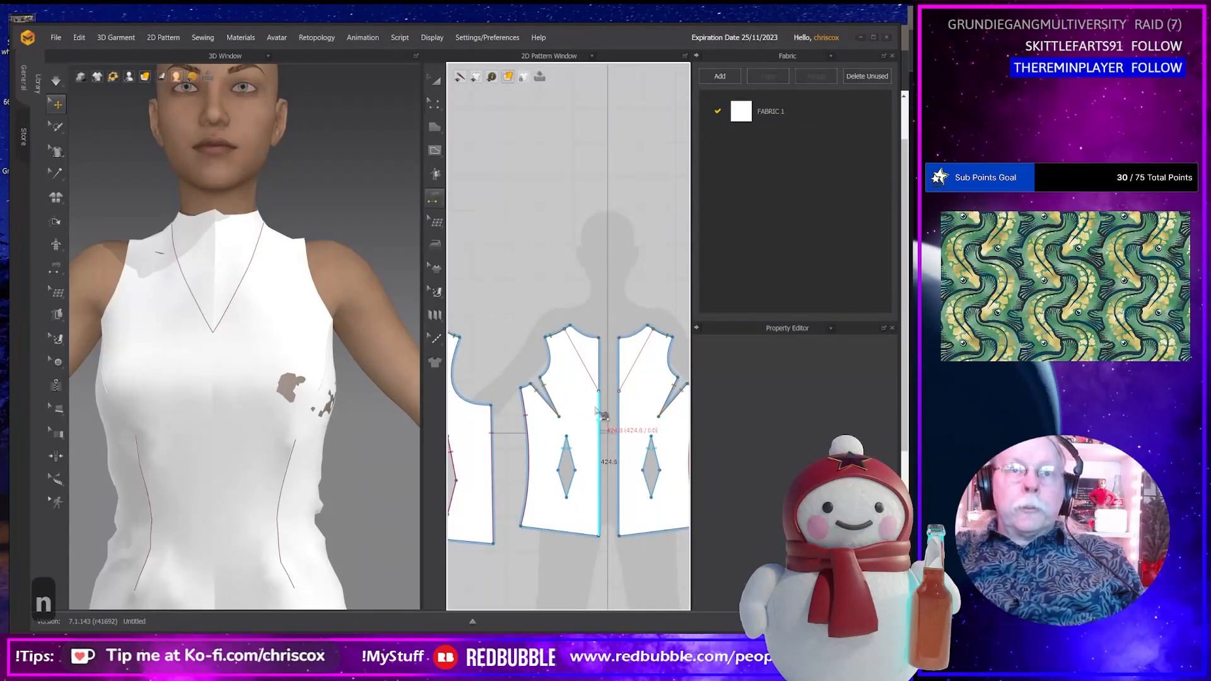
{"action": "left_click", "coordinate": [599, 413]}
{"action": "left_click", "coordinate": [619, 423]}
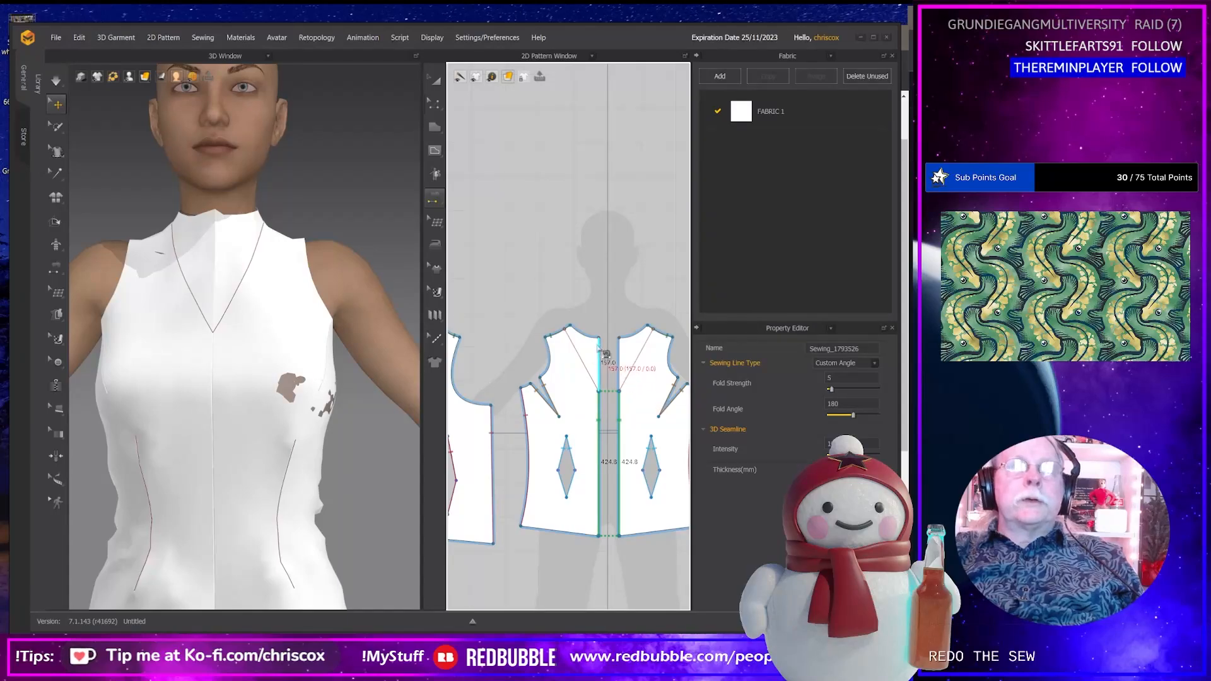
Simulate the garment, pull the upper front corners outward to open the neckline, and check the drape from the side and back.
{"action": "key", "text": "space"}
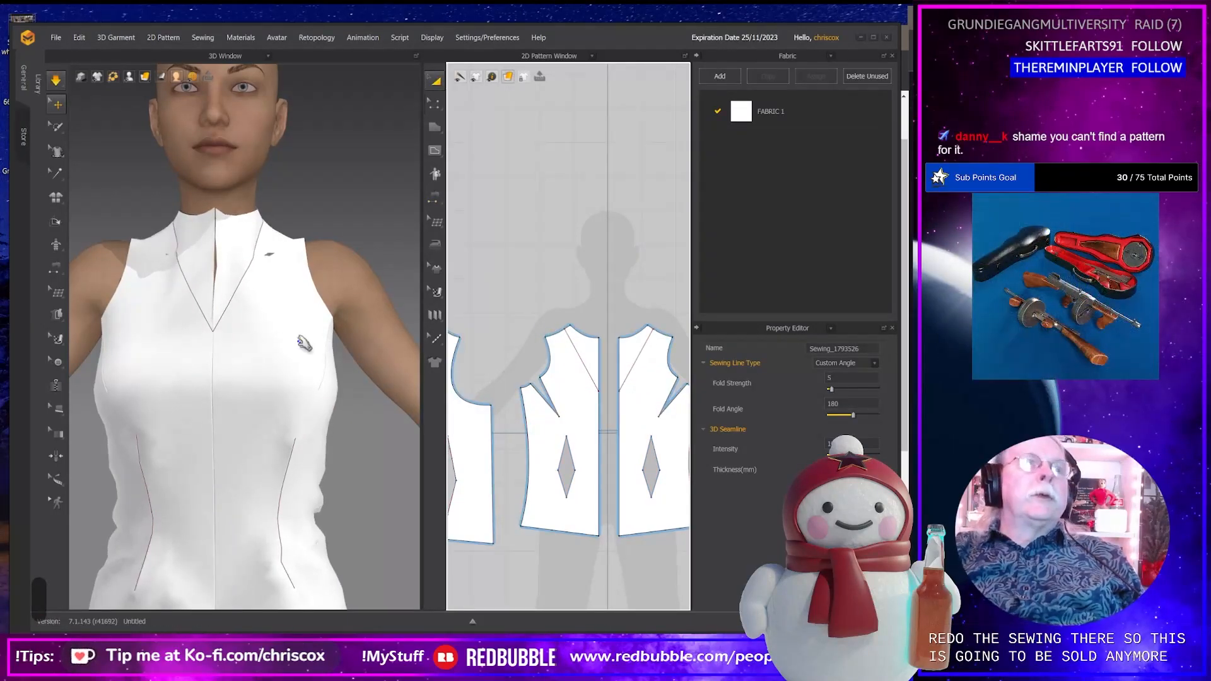
{"action": "left_click", "coordinate": [233, 226]}
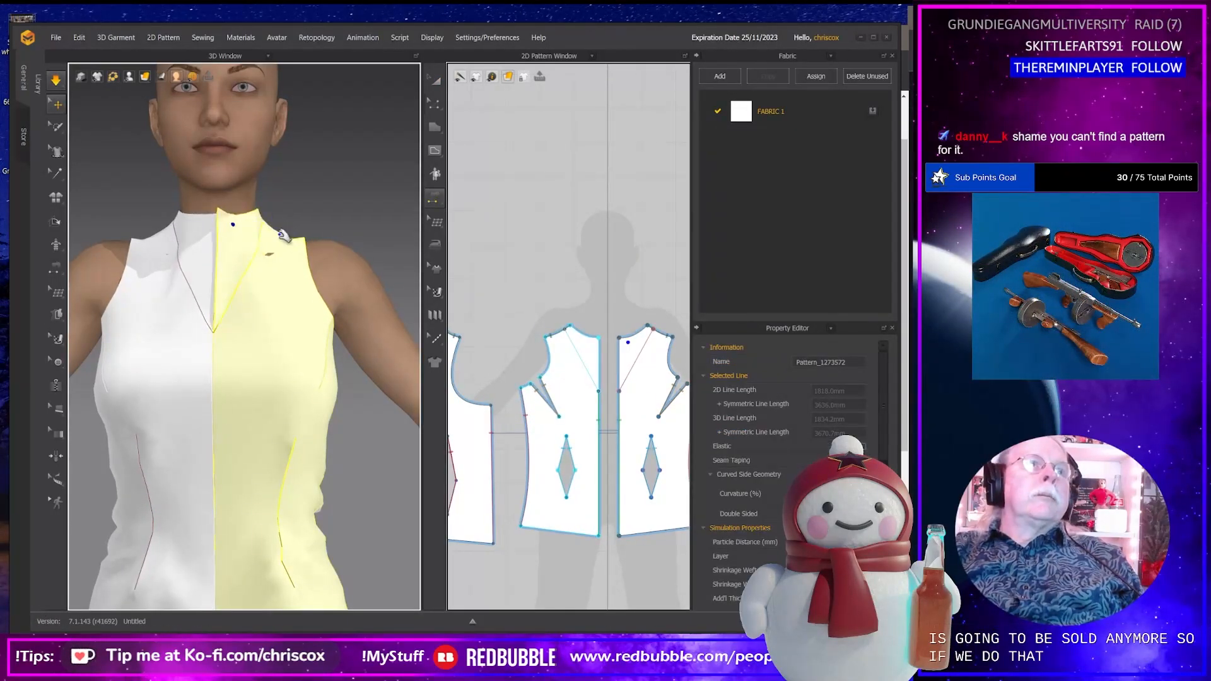
{"action": "left_click_drag", "start_coordinate": [282, 234], "coordinate": [278, 234]}
{"action": "left_click_drag", "start_coordinate": [204, 226], "coordinate": [117, 243]}
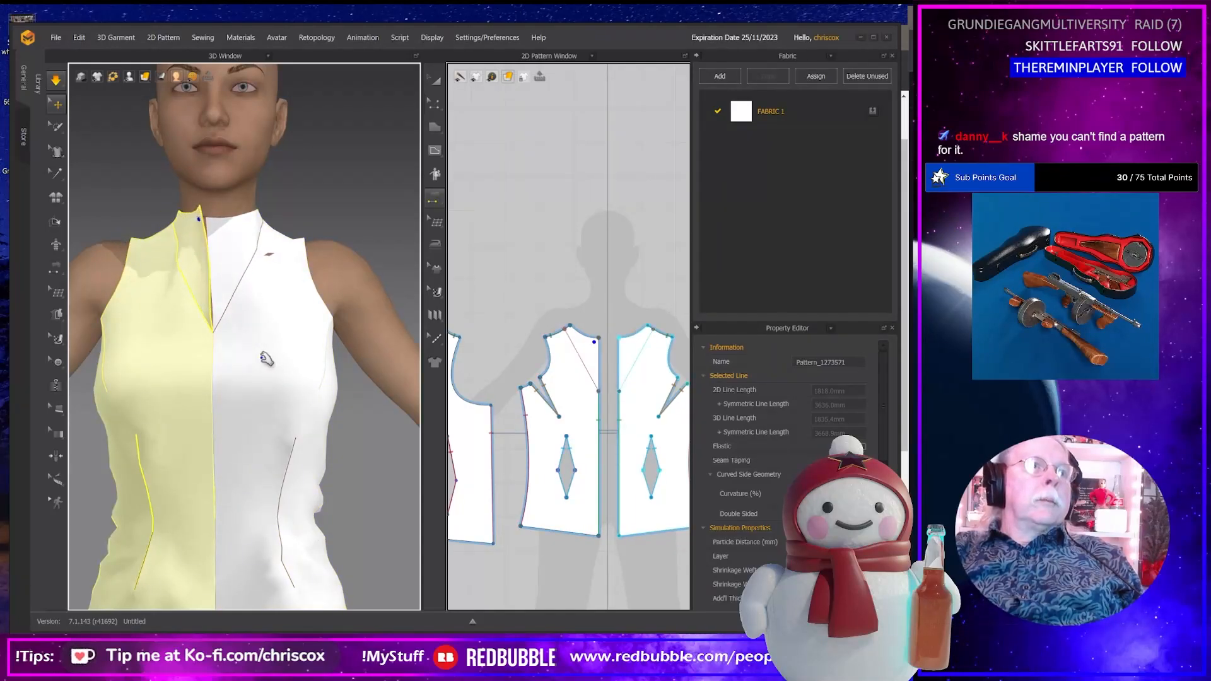
{"action": "right_click_drag", "start_coordinate": [267, 360], "coordinate": [339, 364]}
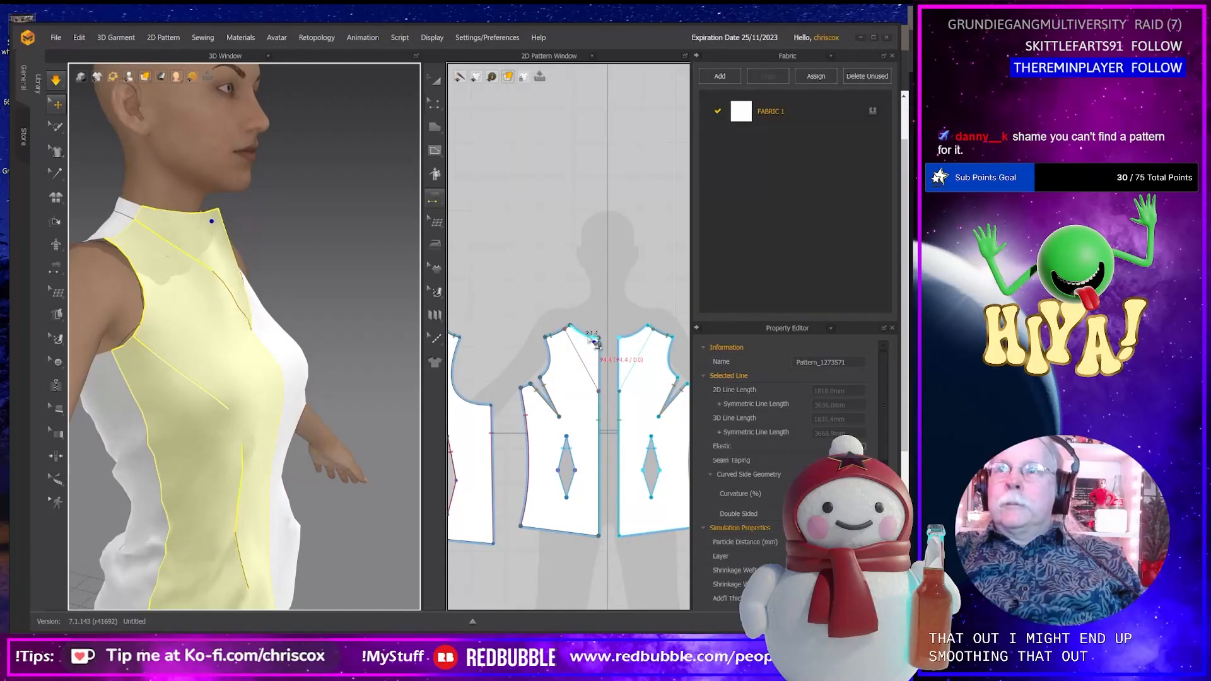
{"action": "right_click_drag", "start_coordinate": [360, 338], "coordinate": [278, 328]}
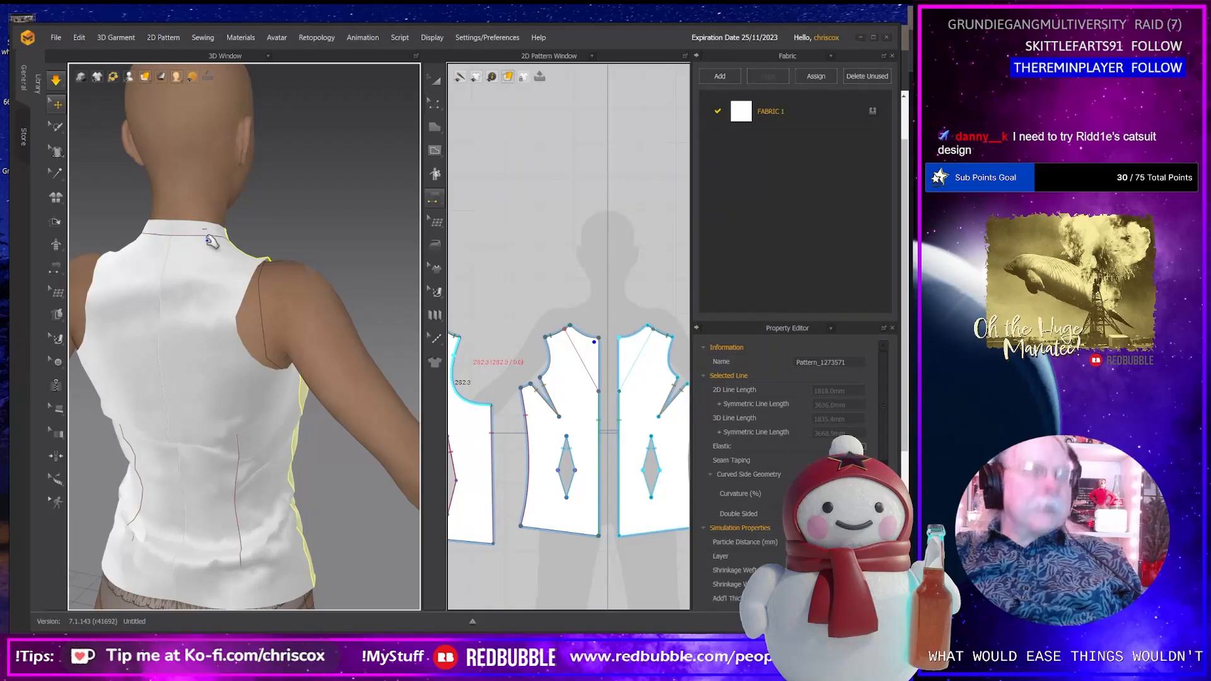
Set the fold strength to 100 for the back neckline's offset line and the front diagonal line together.
{"action": "key", "text": "z"}
{"action": "scroll", "coordinate": [597, 394], "scroll_direction": "down", "scroll_amount": 2}
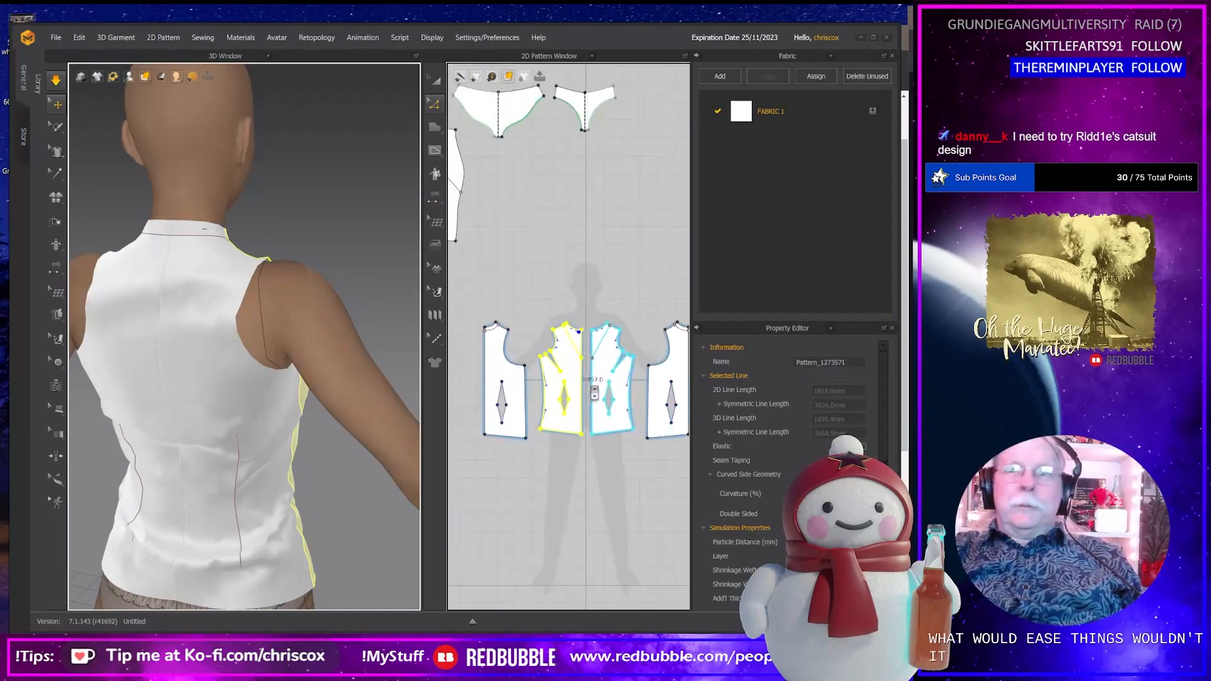
{"action": "scroll", "coordinate": [596, 394], "scroll_direction": "up", "scroll_amount": 5}
{"action": "scroll", "coordinate": [627, 392], "scroll_direction": "down", "scroll_amount": 2}
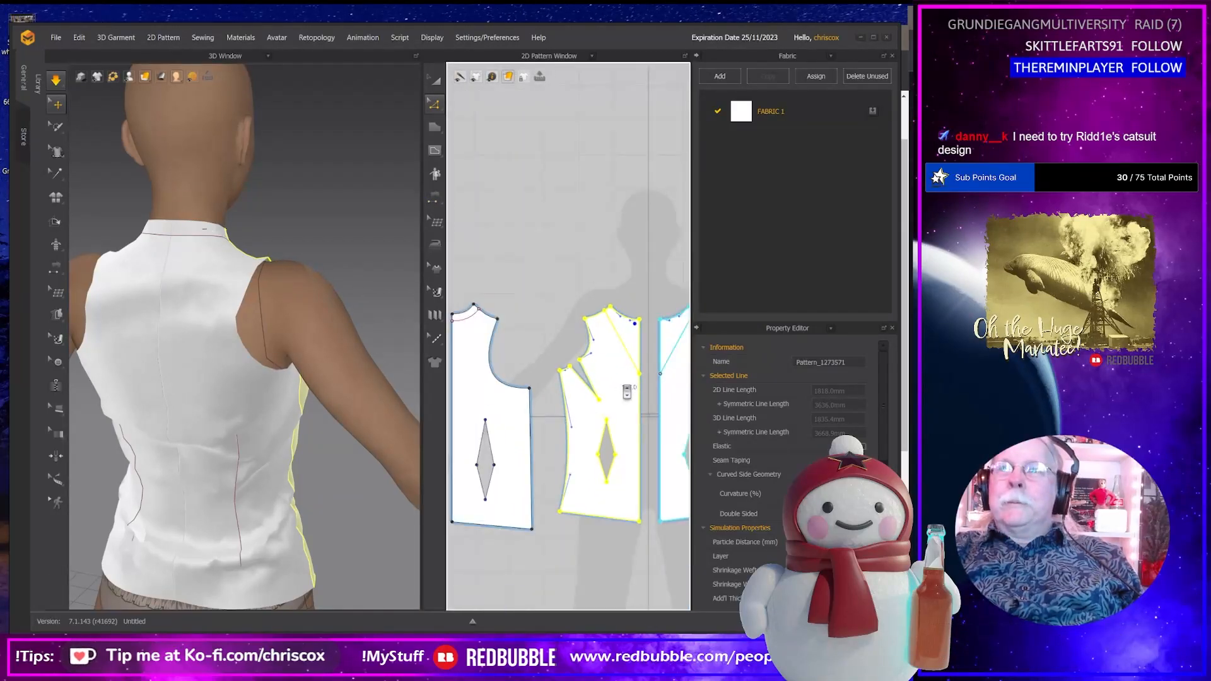
{"action": "middle_click_drag", "start_coordinate": [638, 409], "coordinate": [656, 413]}
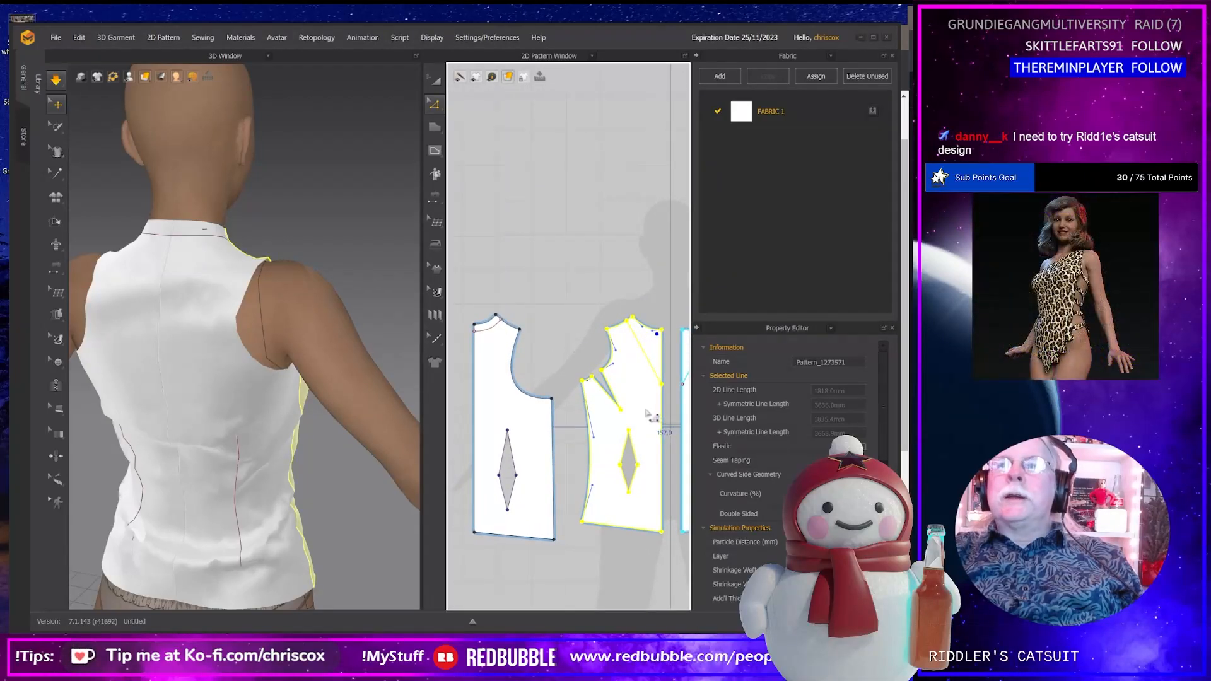
{"action": "left_click", "coordinate": [482, 332]}
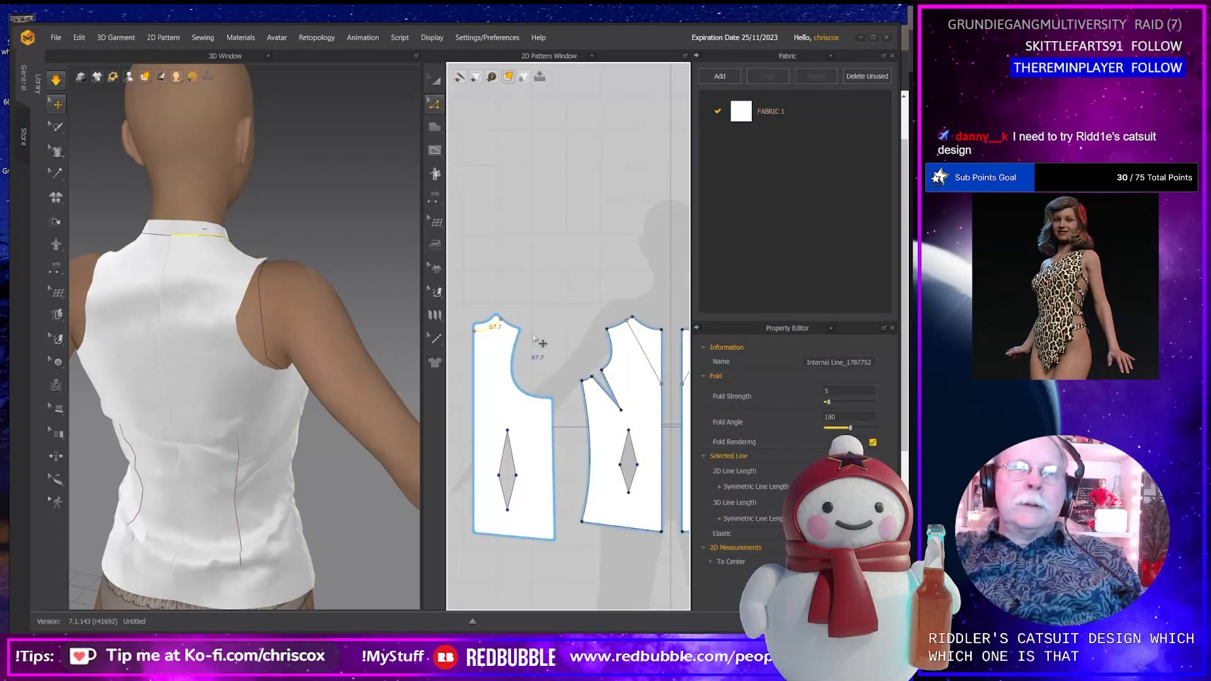
{"action": "right_click", "coordinate": [644, 352], "text": "shift"}
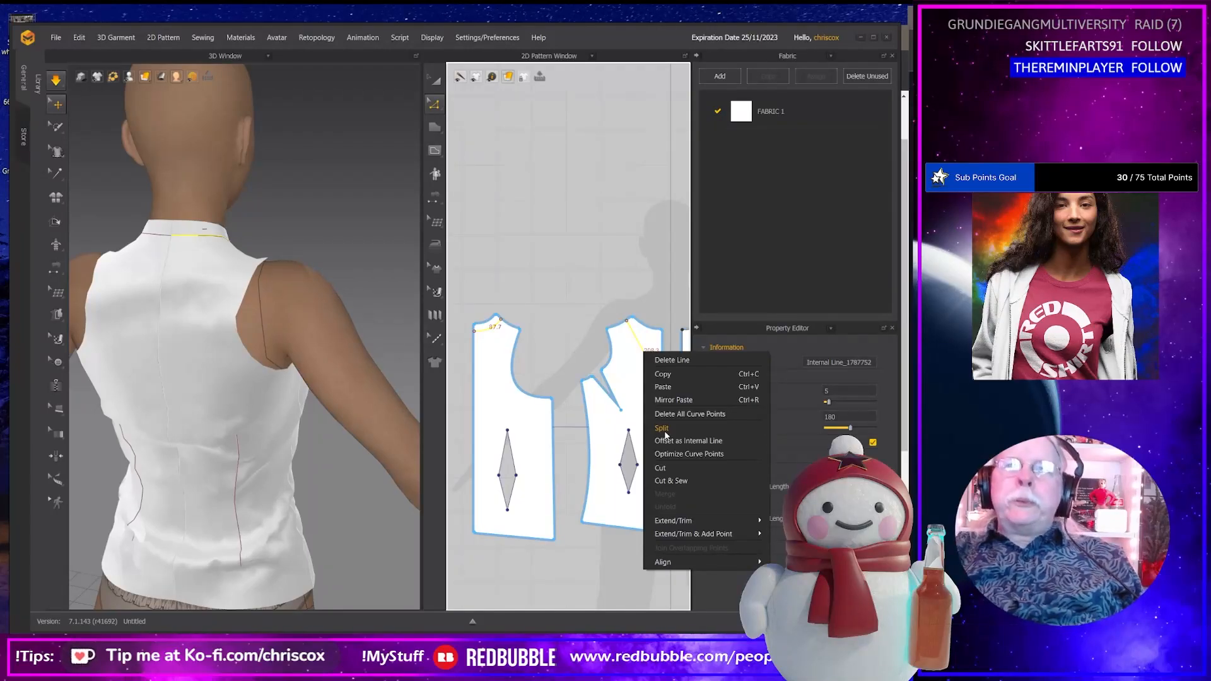
{"action": "left_click", "coordinate": [831, 400]}
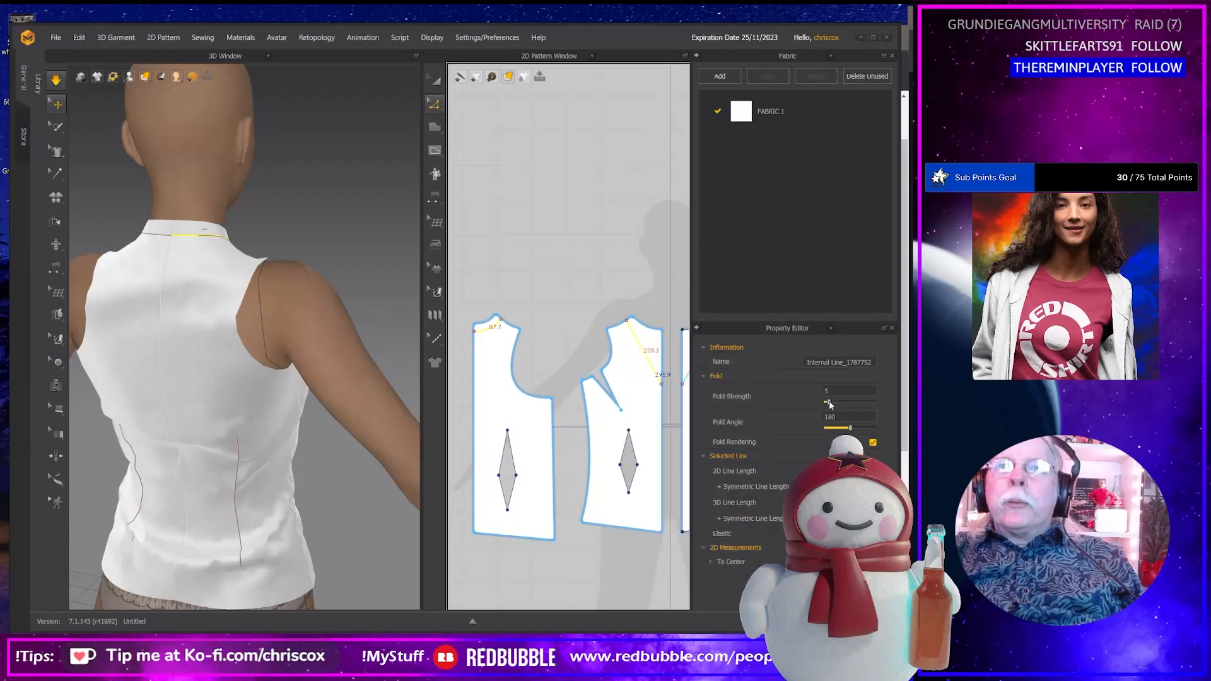
{"action": "left_click_drag", "start_coordinate": [830, 401], "coordinate": [850, 403]}
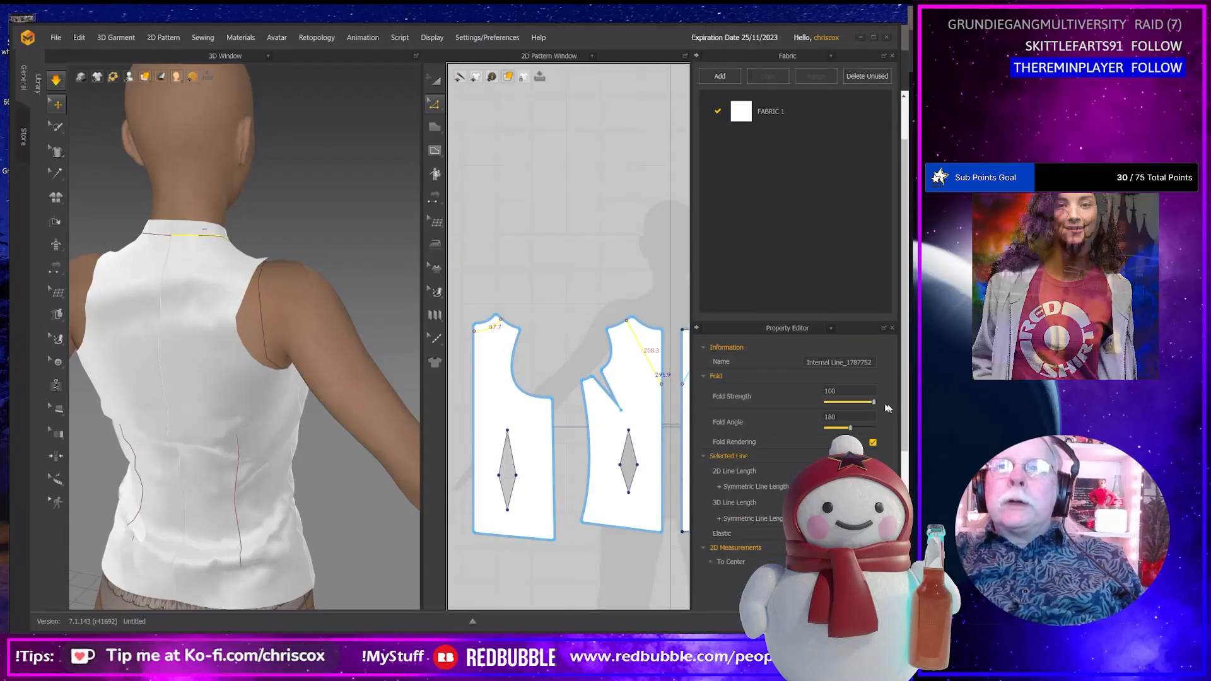
{"action": "key", "text": "space"}
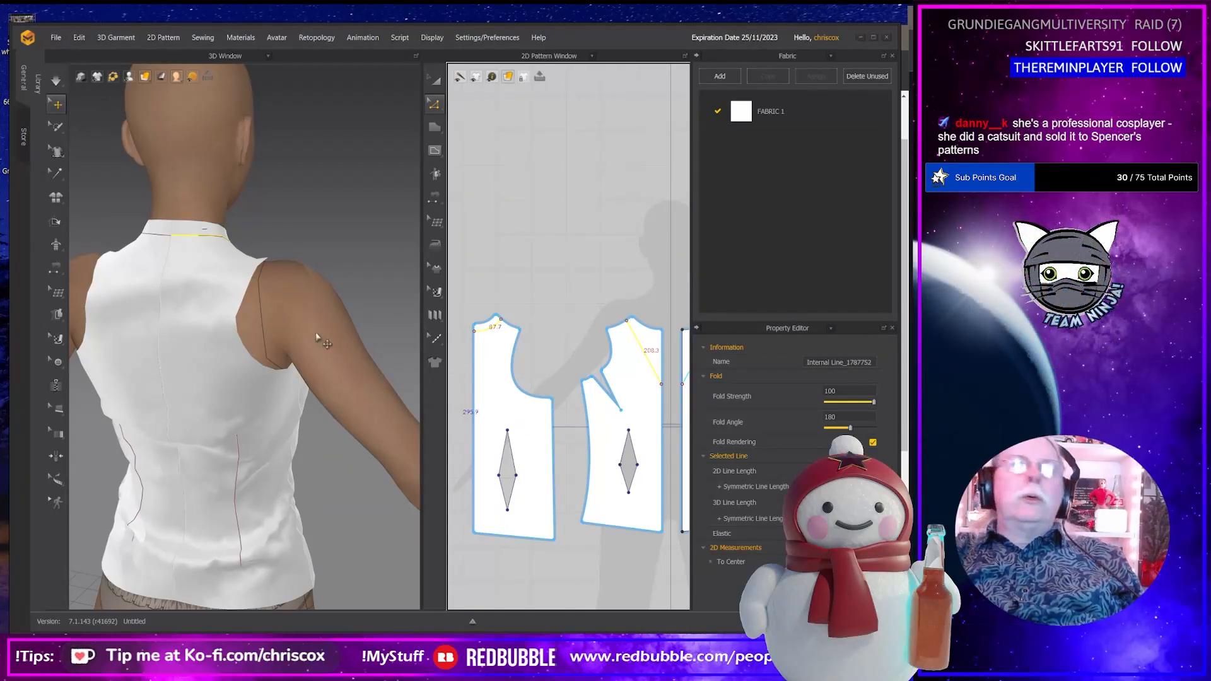
Set the fold angle of the selected back neckline and front diagonal lines to 342 while the garment simulates.
{"action": "right_click_drag", "start_coordinate": [320, 332], "coordinate": [185, 333]}
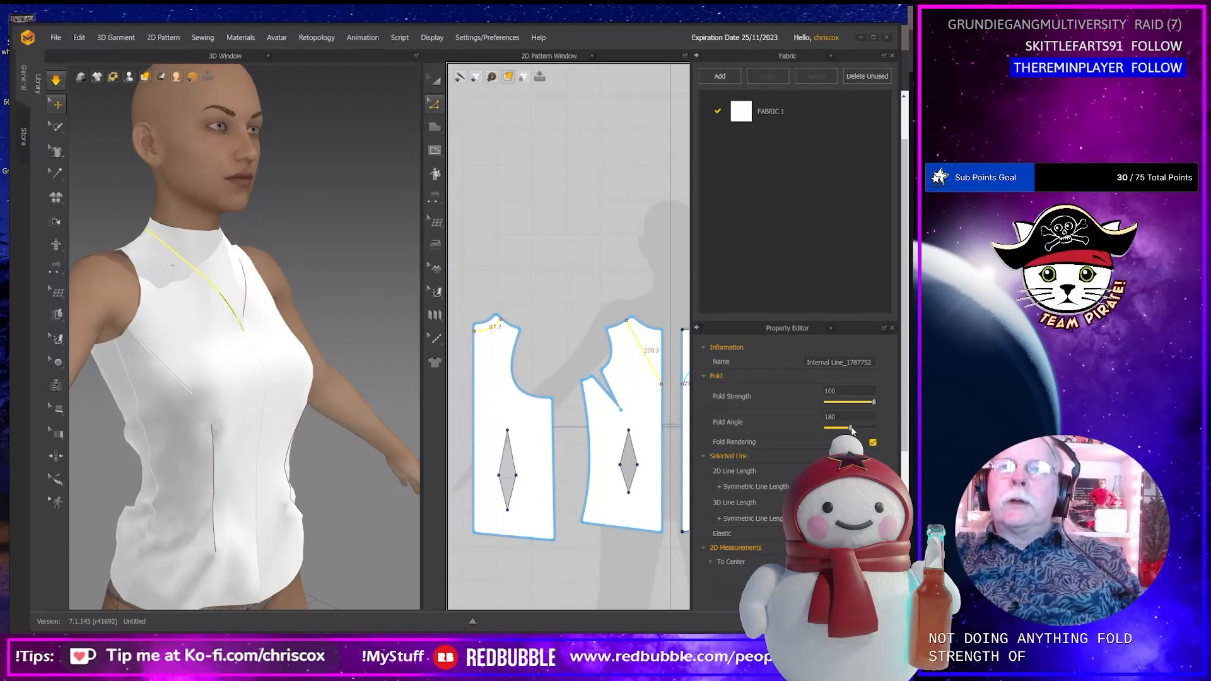
{"action": "left_click_drag", "start_coordinate": [856, 428], "coordinate": [871, 427]}
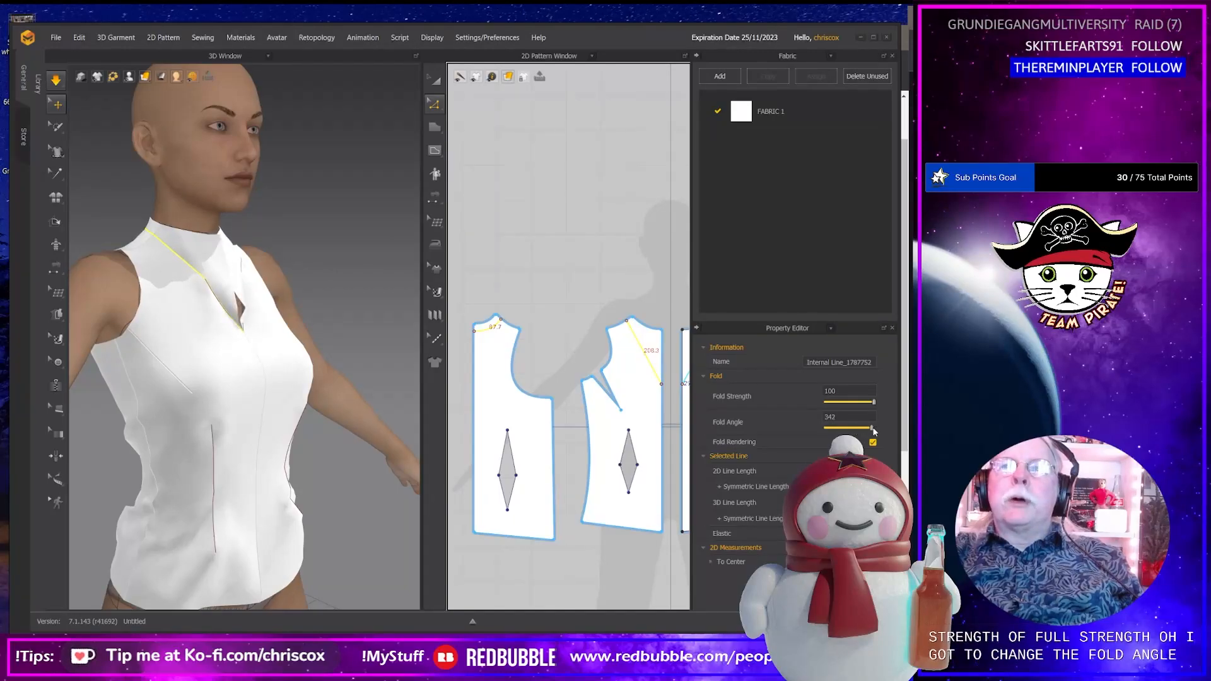
{"action": "right_click_drag", "start_coordinate": [348, 397], "coordinate": [295, 393]}
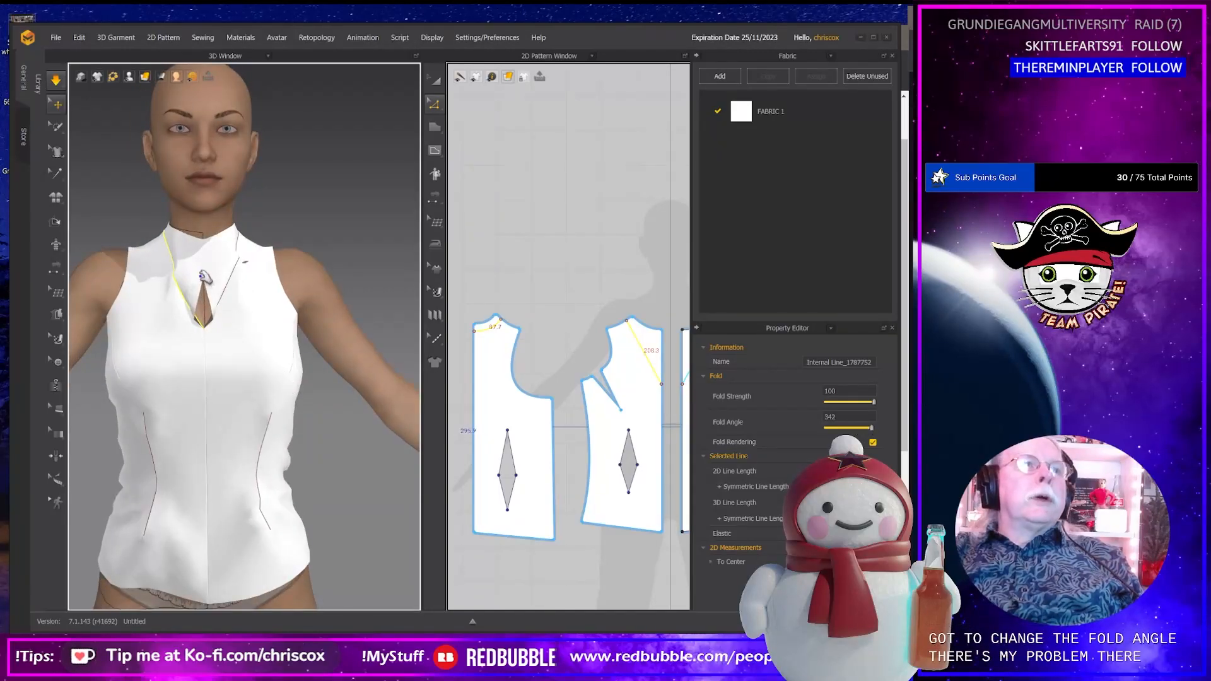
Pull both front collar flaps outward over the chest and tug the back collar strip in the simulation.
{"action": "left_click_drag", "start_coordinate": [203, 262], "coordinate": [136, 265]}
{"action": "left_click_drag", "start_coordinate": [214, 250], "coordinate": [303, 280]}
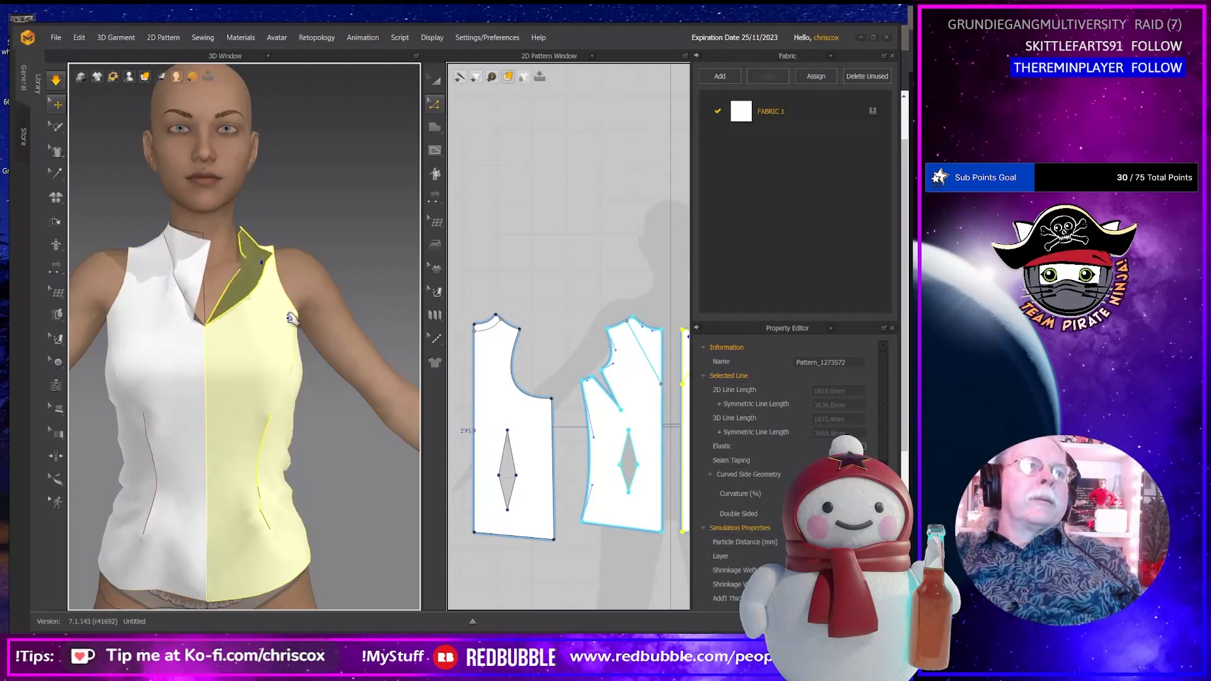
{"action": "right_click_drag", "start_coordinate": [293, 322], "coordinate": [203, 269]}
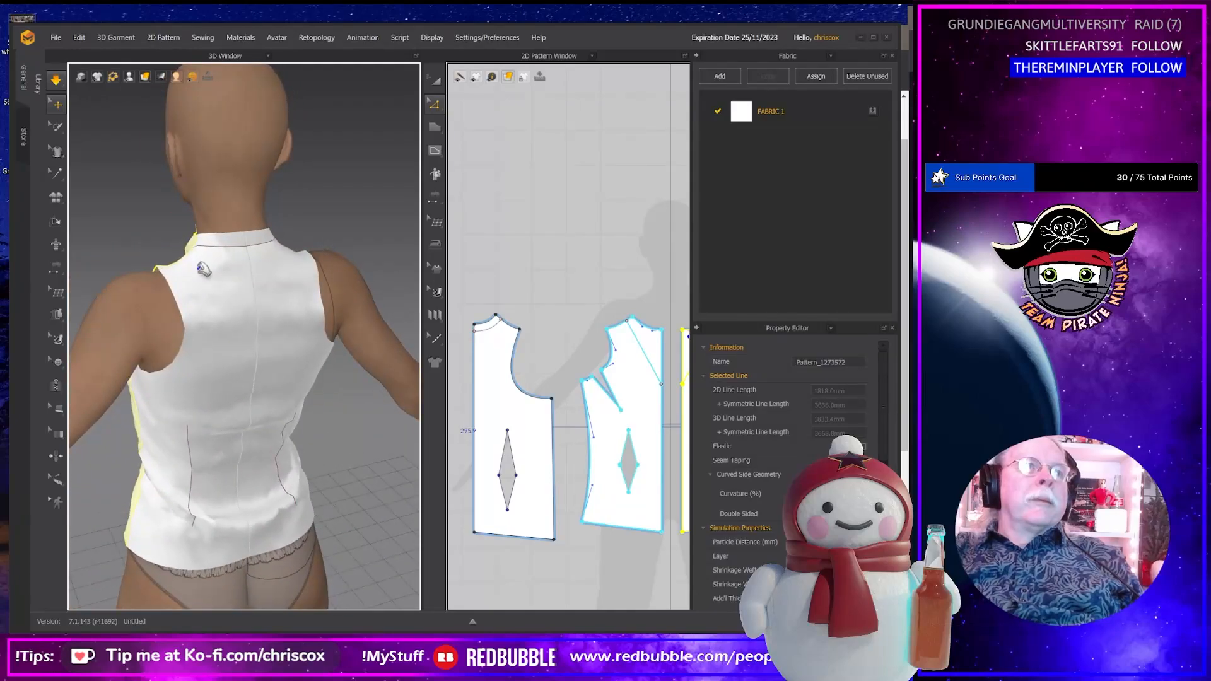
{"action": "left_click", "coordinate": [225, 239]}
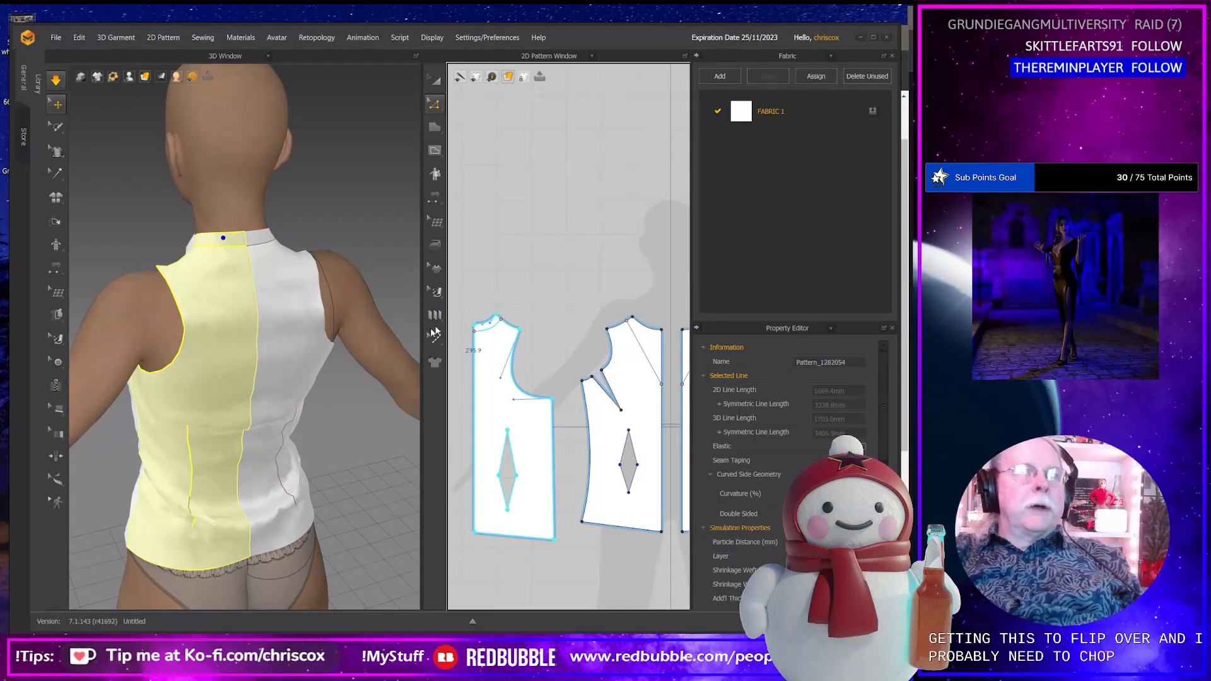
Examine the back collar strip's fold from the side and select the back piece's neckline point at centre back.
{"action": "right_click_drag", "start_coordinate": [295, 344], "coordinate": [410, 352]}
{"action": "scroll", "coordinate": [311, 334], "scroll_direction": "down", "scroll_amount": 1}
{"action": "scroll", "coordinate": [307, 335], "scroll_direction": "up", "scroll_amount": 4}
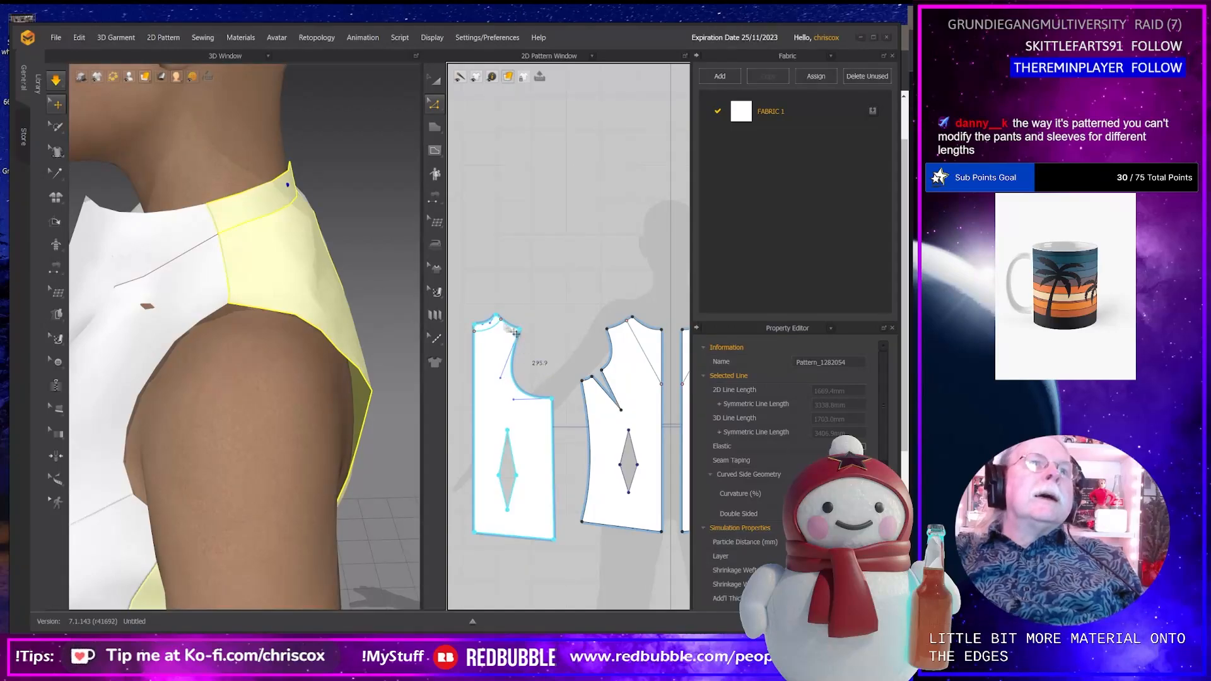
{"action": "left_click", "coordinate": [473, 324]}
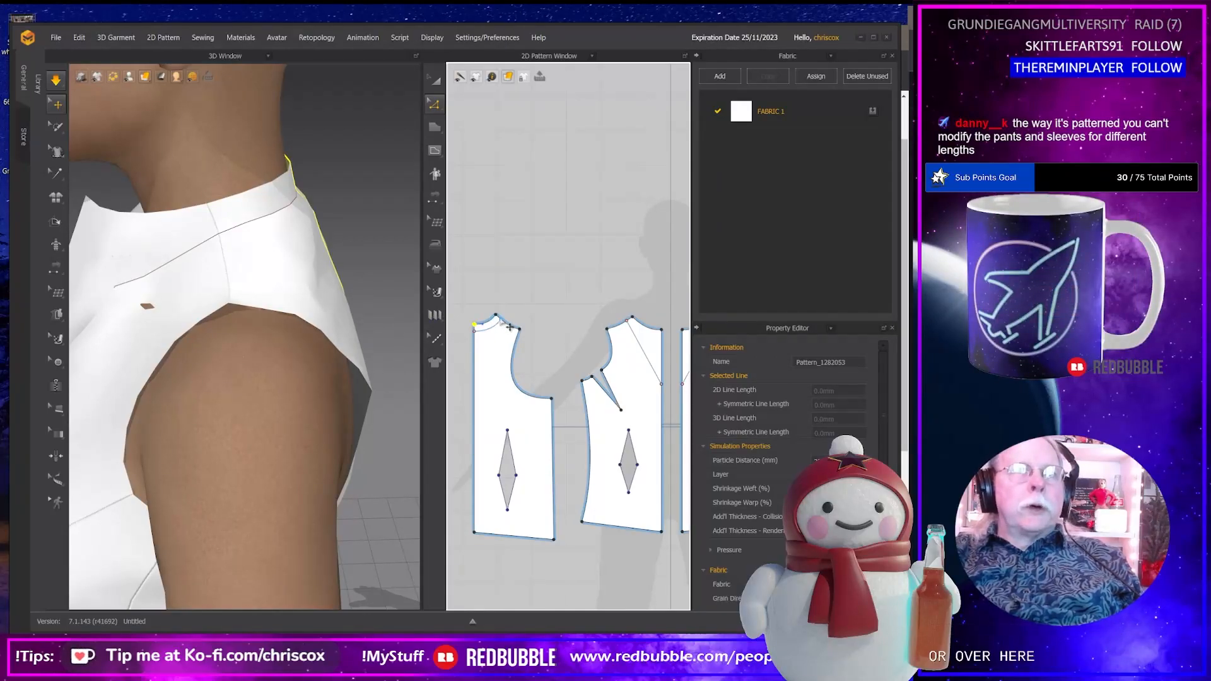
Fold the back collar strip outward along the back neckline's offset line with the Fold Arrangement tool.
{"action": "right_click_drag", "start_coordinate": [303, 293], "coordinate": [227, 288]}
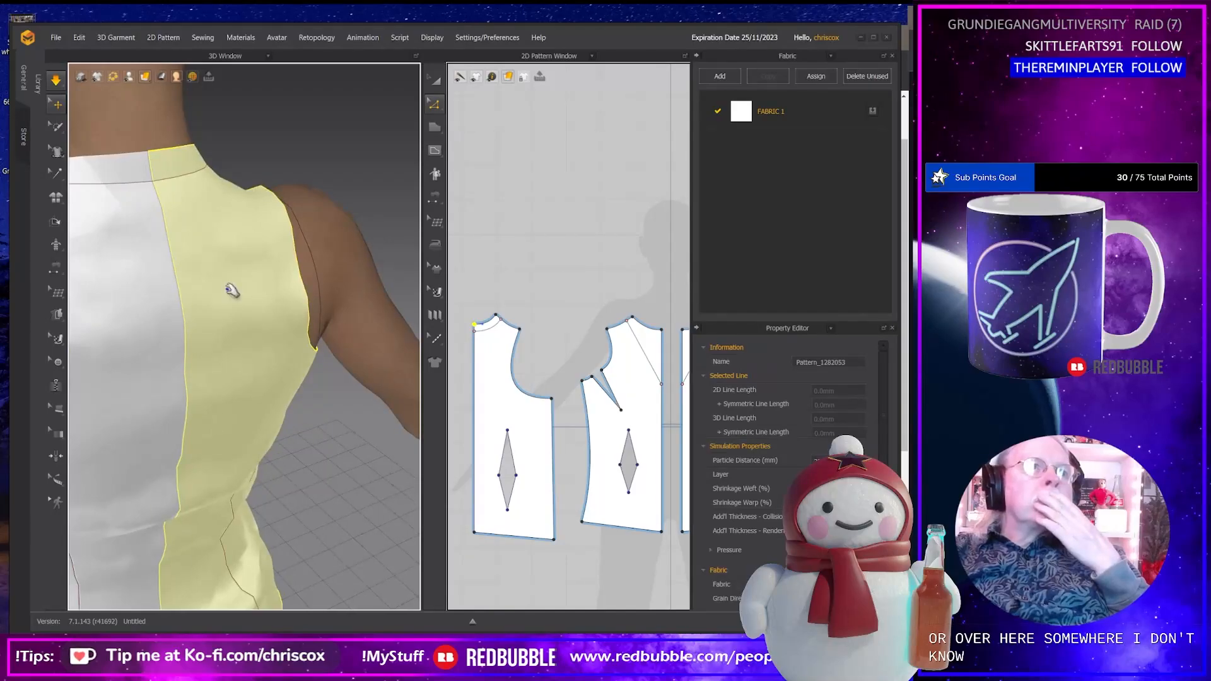
{"action": "middle_click_drag", "start_coordinate": [227, 288], "coordinate": [323, 300]}
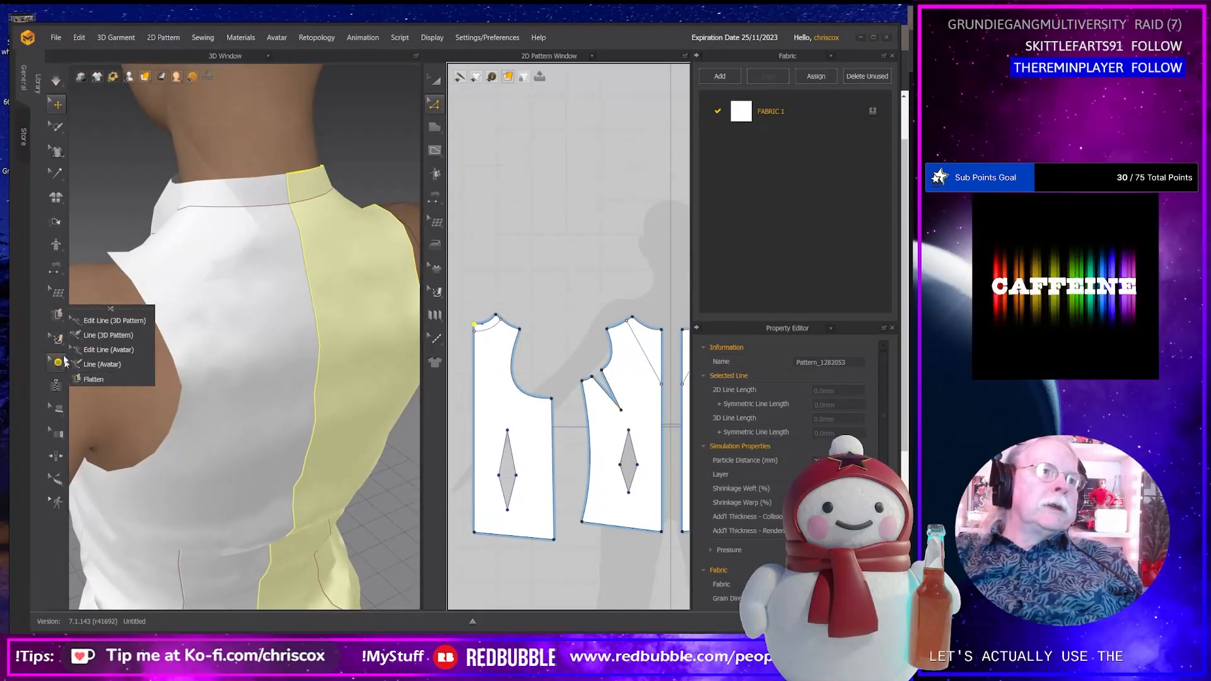
{"action": "left_click", "coordinate": [55, 222]}
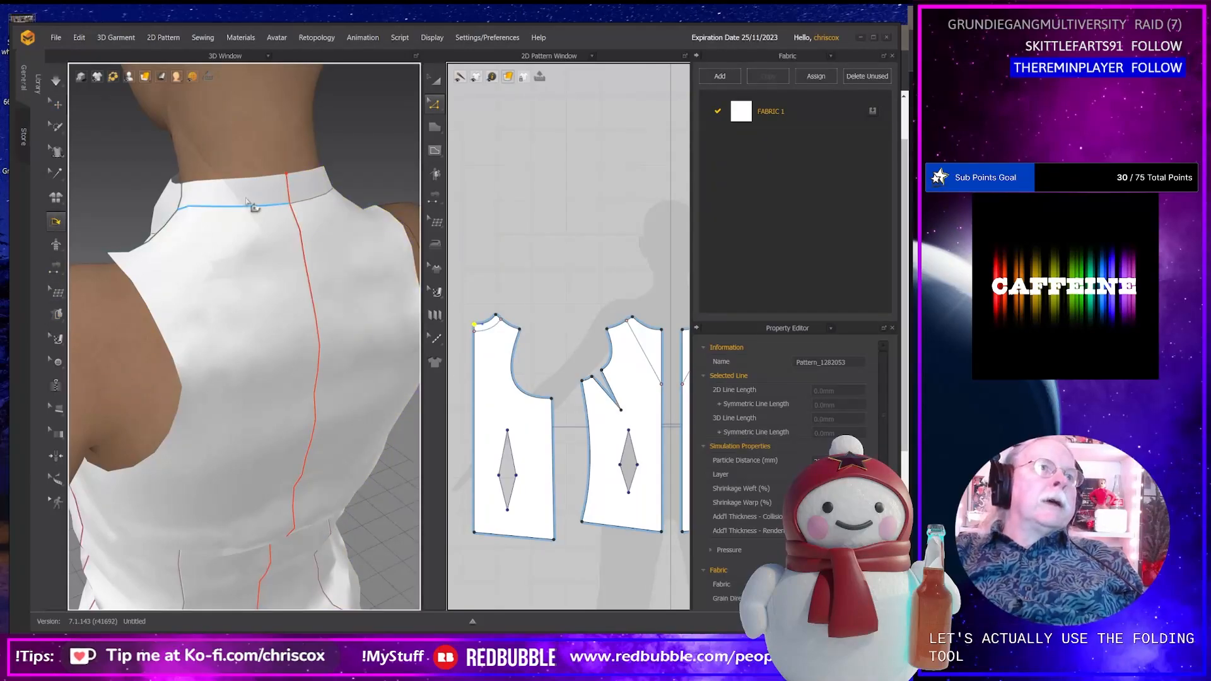
{"action": "left_click", "coordinate": [246, 207]}
{"action": "right_click_drag", "start_coordinate": [247, 228], "coordinate": [196, 154]}
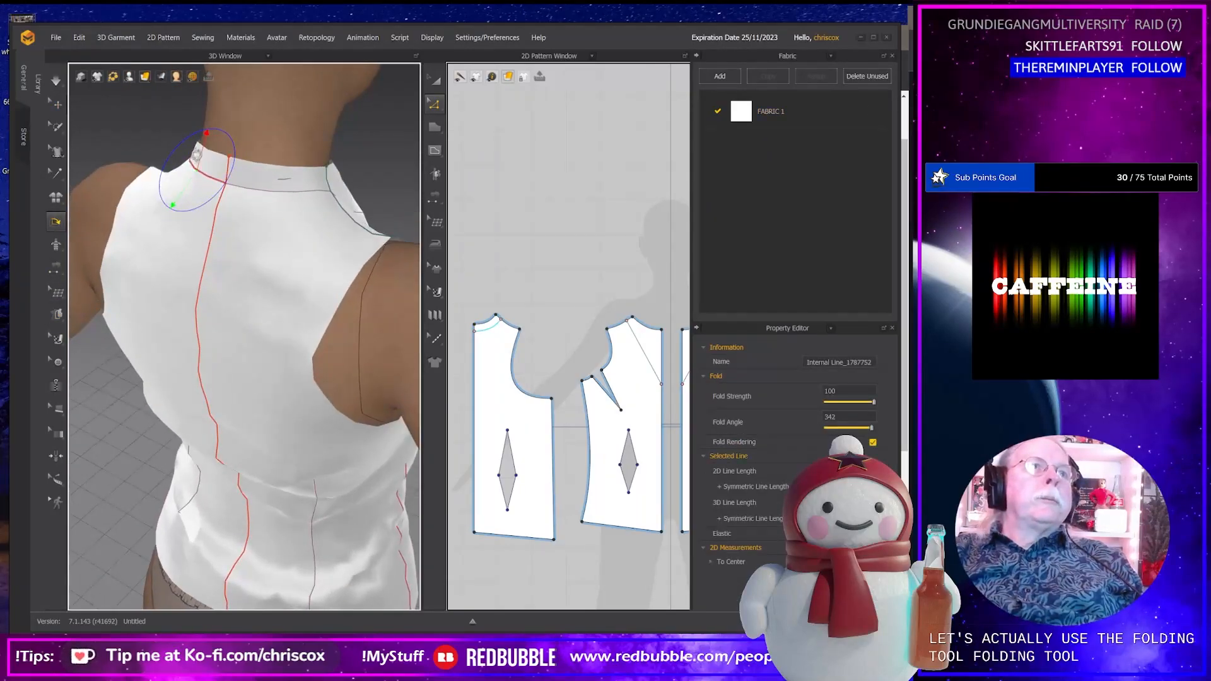
{"action": "left_click_drag", "start_coordinate": [202, 138], "coordinate": [168, 188]}
{"action": "right_click_drag", "start_coordinate": [147, 220], "coordinate": [183, 254]}
Fold the front collar flap outward along its diagonal internal line and run the simulation.
{"action": "left_click", "coordinate": [241, 275]}
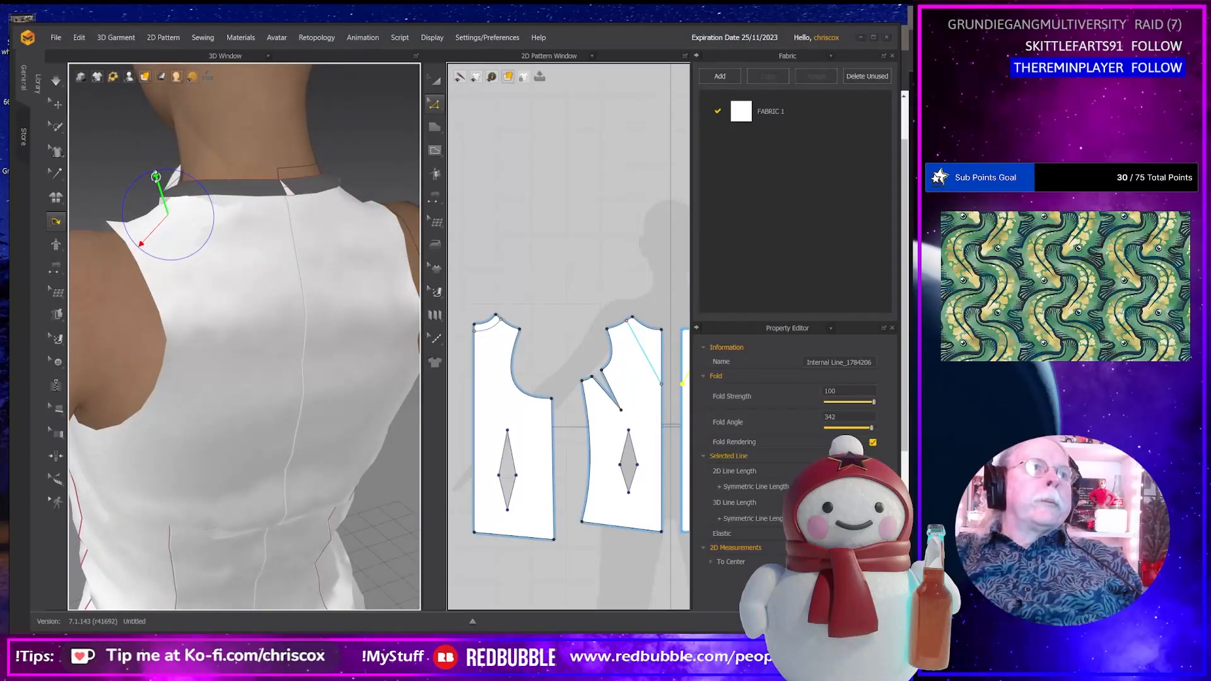
{"action": "left_click_drag", "start_coordinate": [156, 177], "coordinate": [129, 228]}
{"action": "right_click_drag", "start_coordinate": [202, 257], "coordinate": [311, 267]}
{"action": "right_click_drag", "start_coordinate": [313, 360], "coordinate": [352, 357]}
{"action": "middle_click_drag", "start_coordinate": [371, 371], "coordinate": [234, 341]}
{"action": "left_click", "coordinate": [308, 285]}
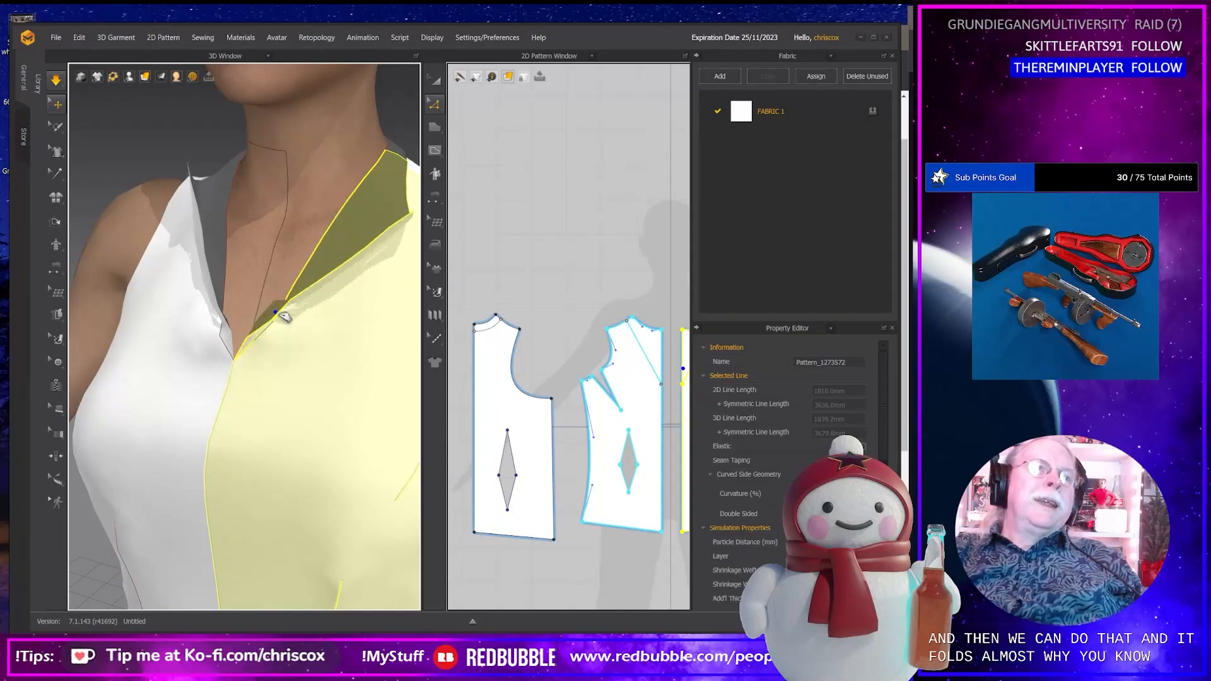
Pull both front collar flaps outward so they lie flat over the chest while the garment simulates.
{"action": "left_click_drag", "start_coordinate": [281, 314], "coordinate": [275, 329]}
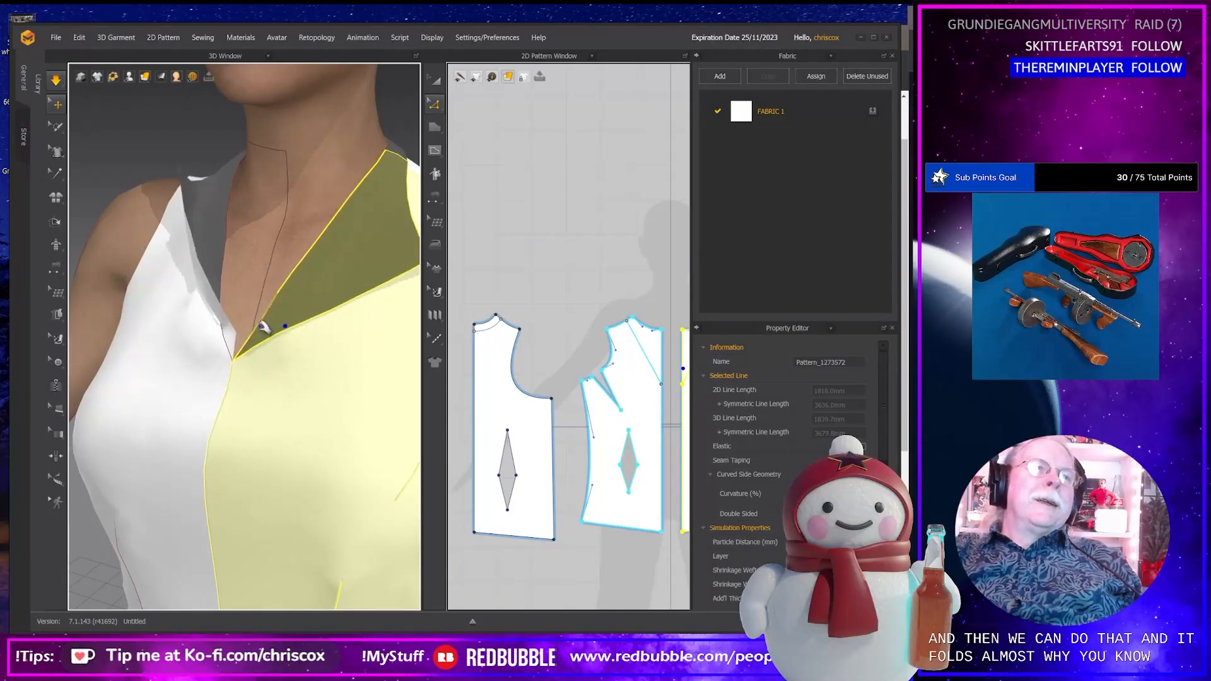
{"action": "left_click", "coordinate": [200, 258]}
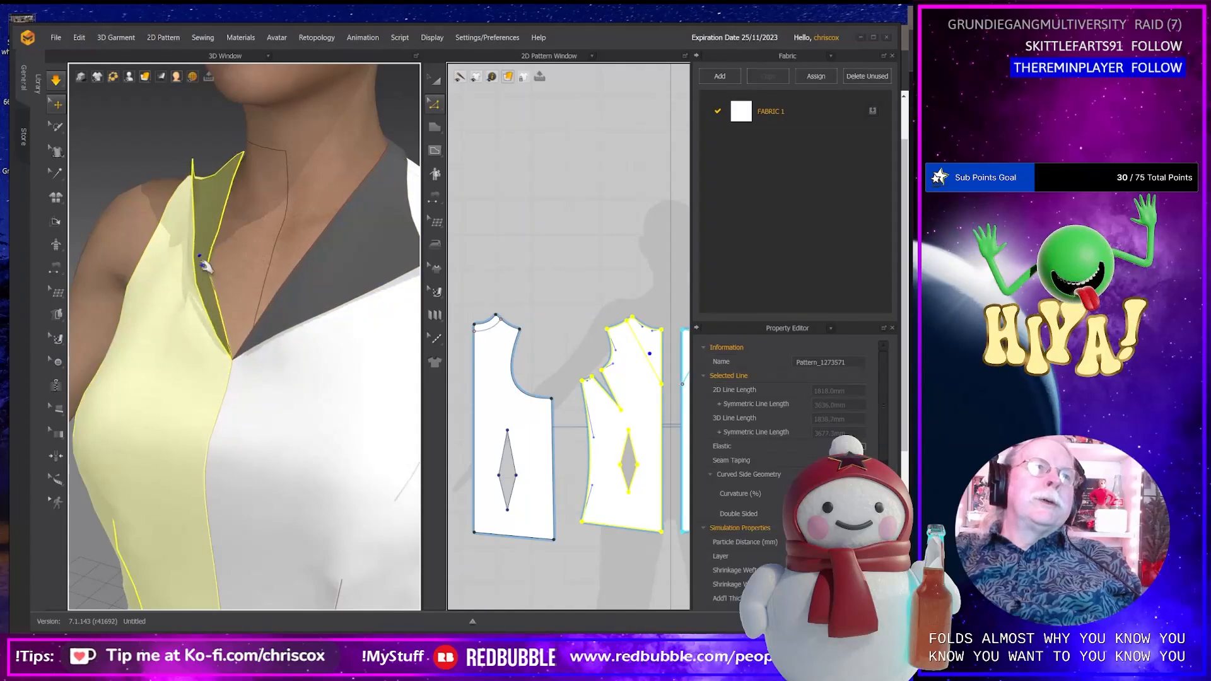
{"action": "left_click_drag", "start_coordinate": [205, 267], "coordinate": [220, 247]}
{"action": "left_click_drag", "start_coordinate": [167, 193], "coordinate": [101, 225]}
{"action": "right_click_drag", "start_coordinate": [287, 290], "coordinate": [221, 287]}
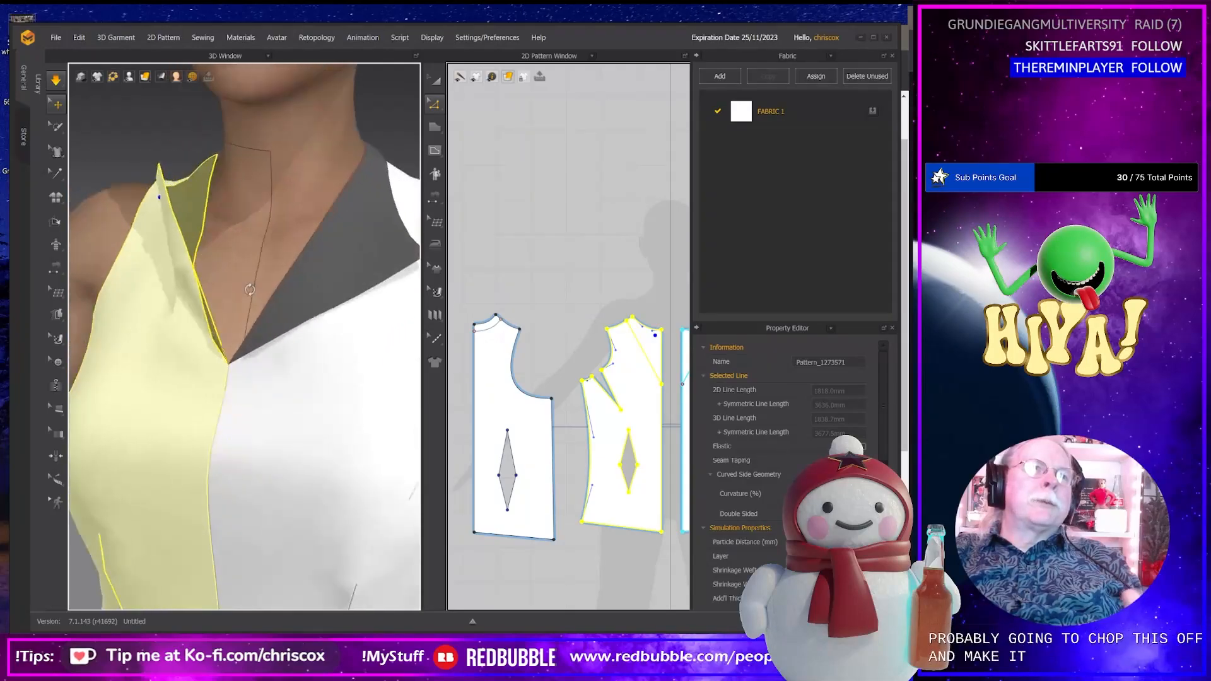
{"action": "left_click_drag", "start_coordinate": [190, 276], "coordinate": [172, 310]}
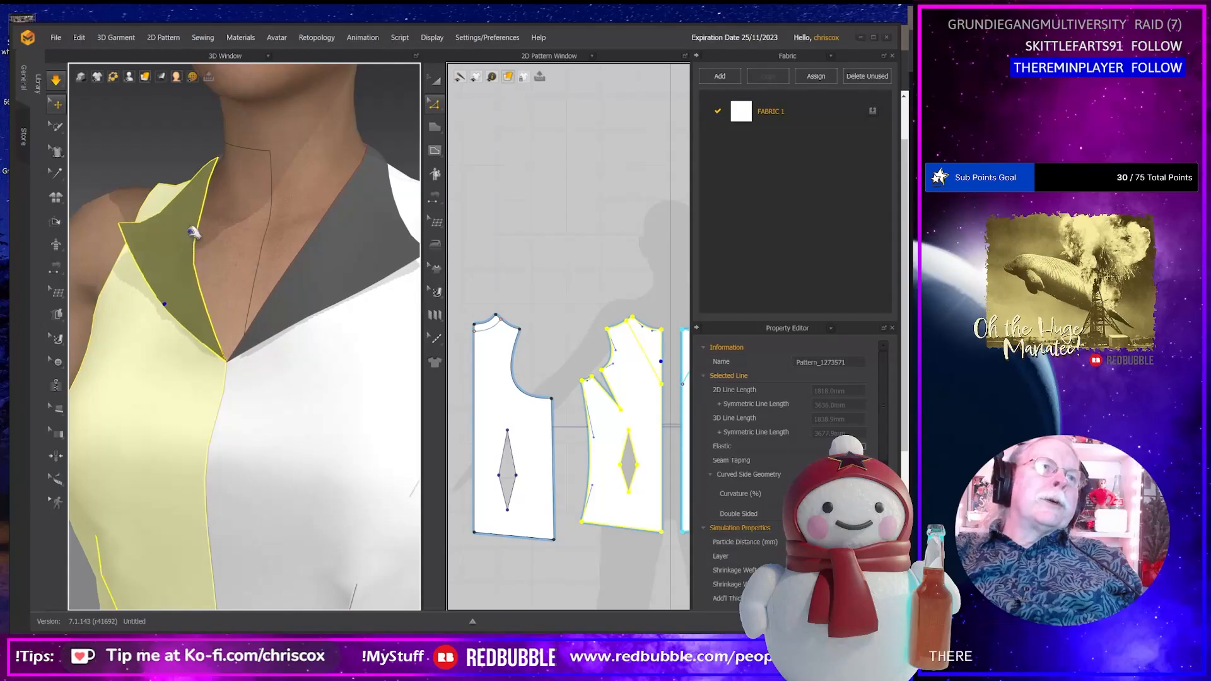
Compare the top's folded collar with the Barbarella reference photo in the browser and return to the garment.
{"action": "right_click_drag", "start_coordinate": [260, 251], "coordinate": [294, 244]}
{"action": "scroll", "coordinate": [297, 292], "scroll_direction": "down", "scroll_amount": 5}
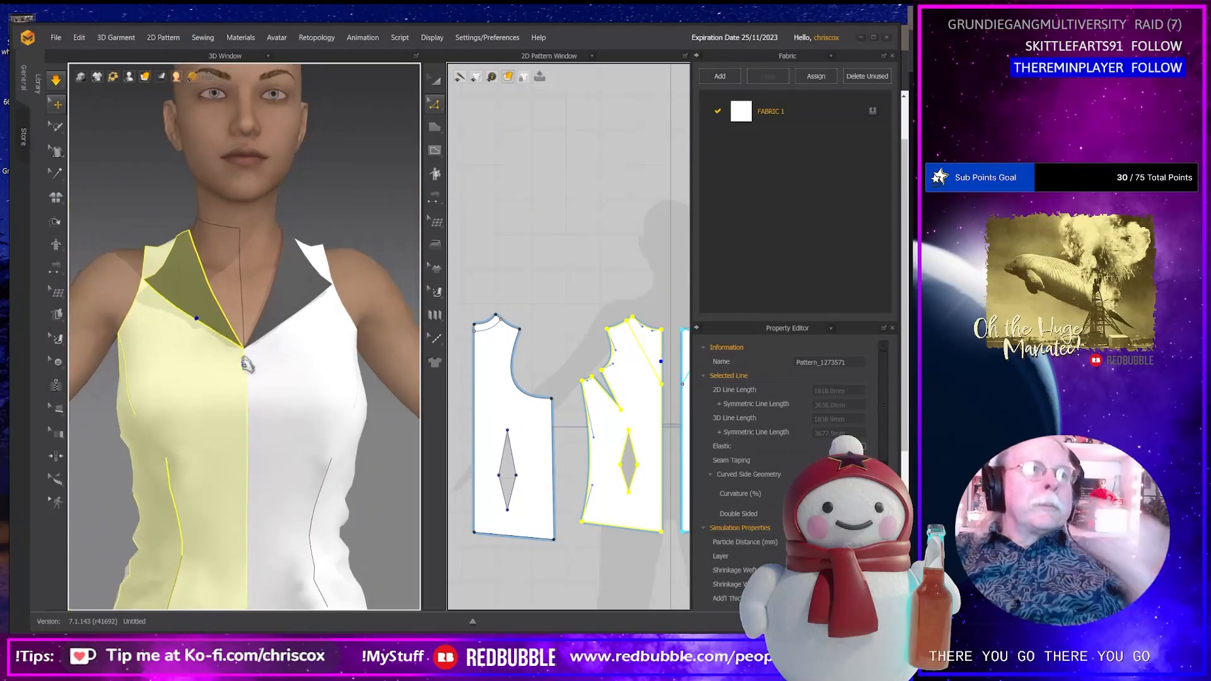
{"action": "mouse_move", "coordinate": [251, 369]}
{"action": "right_mouse_down"}
{"action": "mouse_move", "coordinate": [359, 379]}
{"action": "mouse_move", "coordinate": [240, 380]}
{"action": "right_mouse_up"}
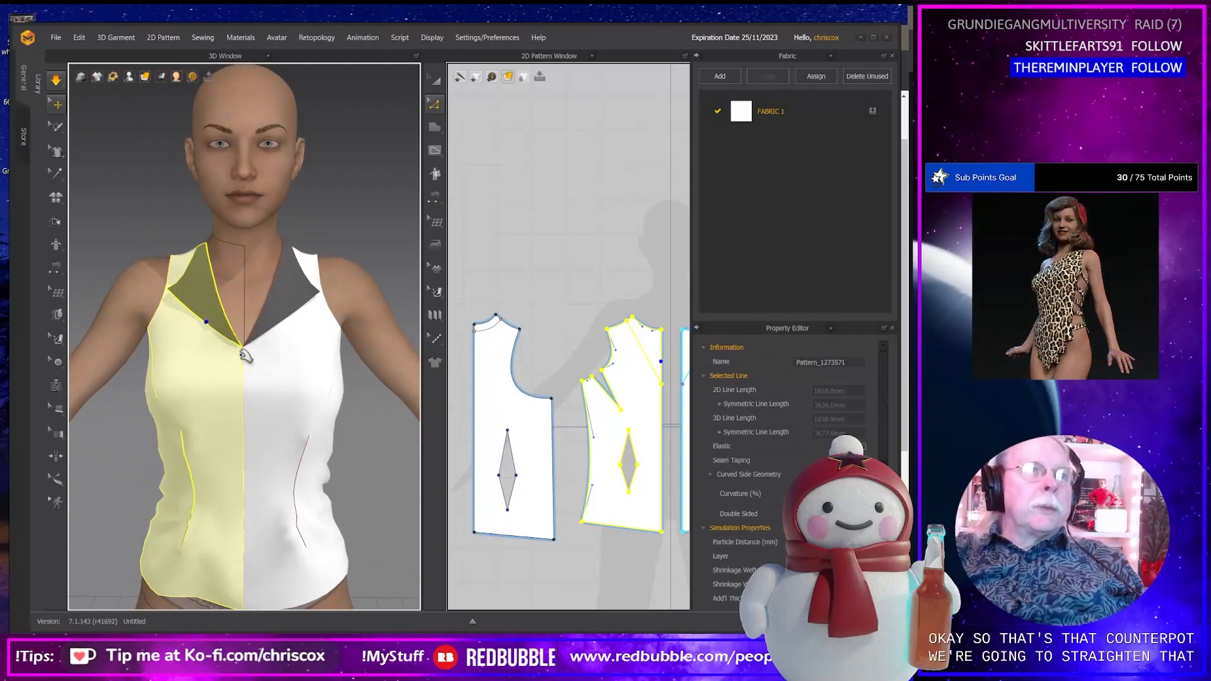
{"action": "key", "text": "alt"}
{"action": "key", "text": "alt+Tab"}
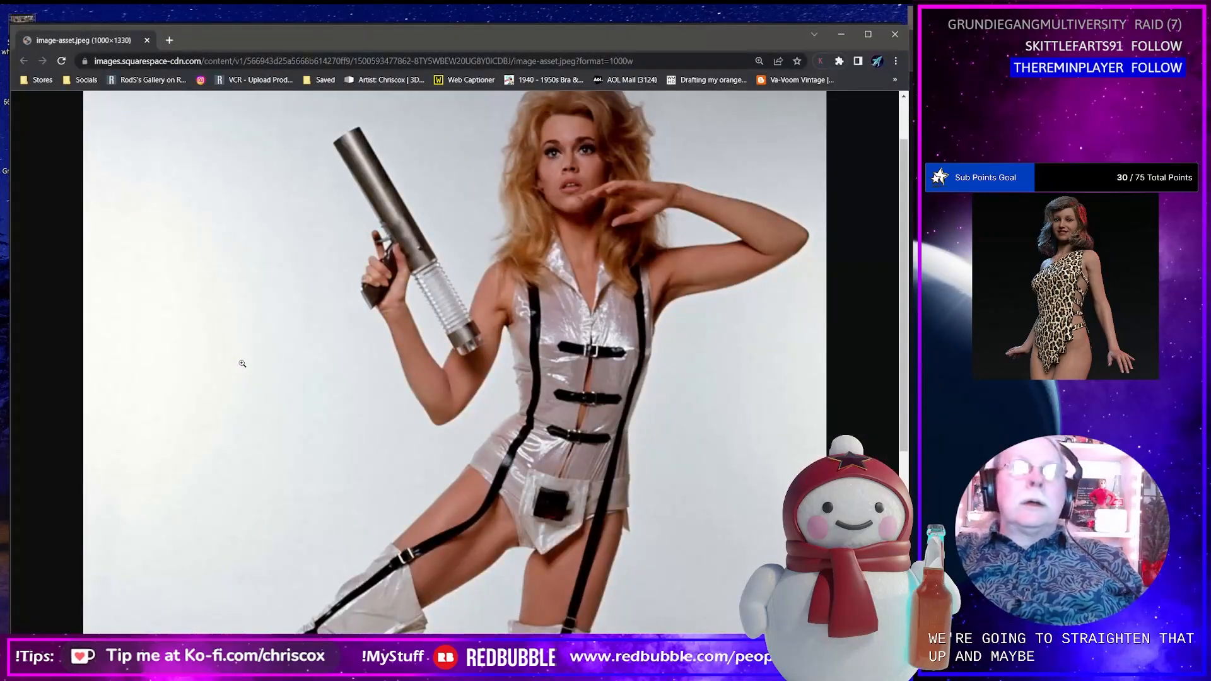
{"action": "key", "text": "alt+Tab"}
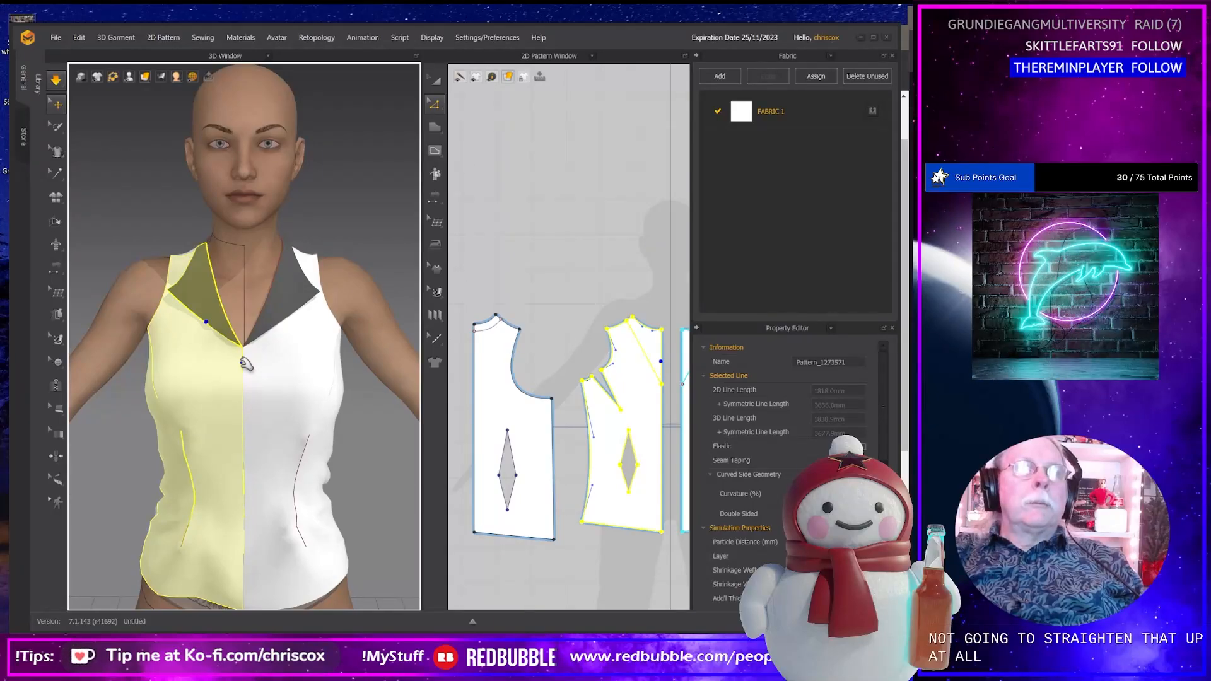
{"action": "key", "text": "alt+Tab"}
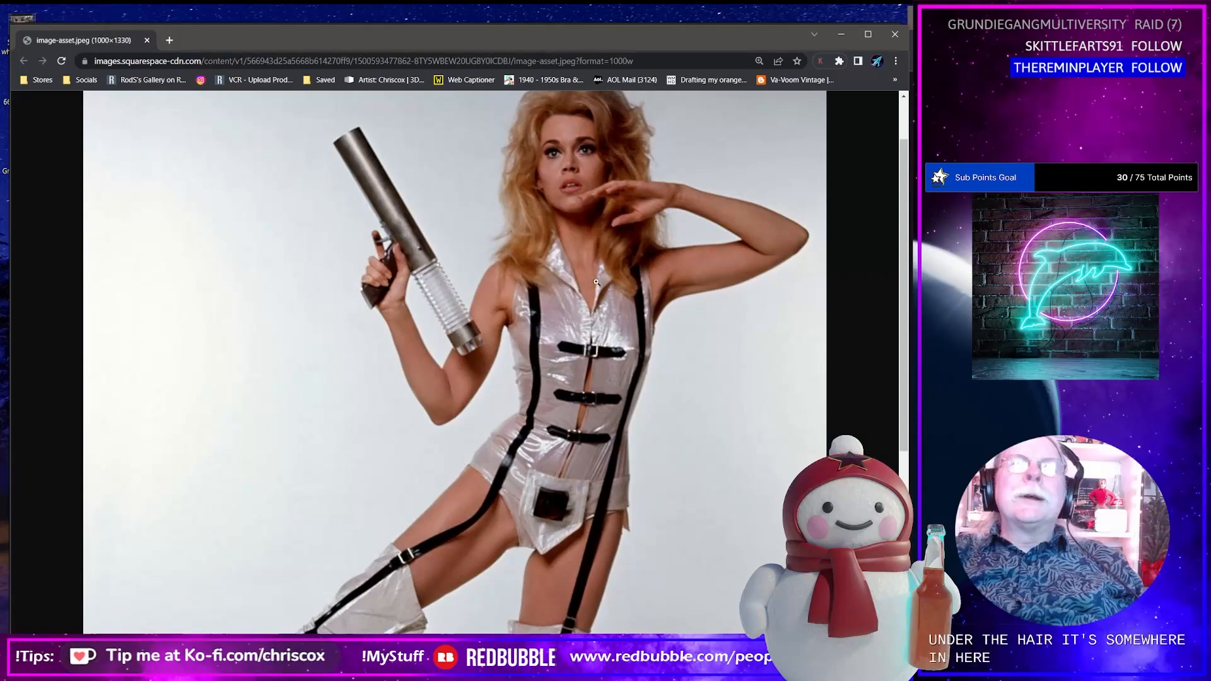
{"action": "key", "text": "alt+Tab"}
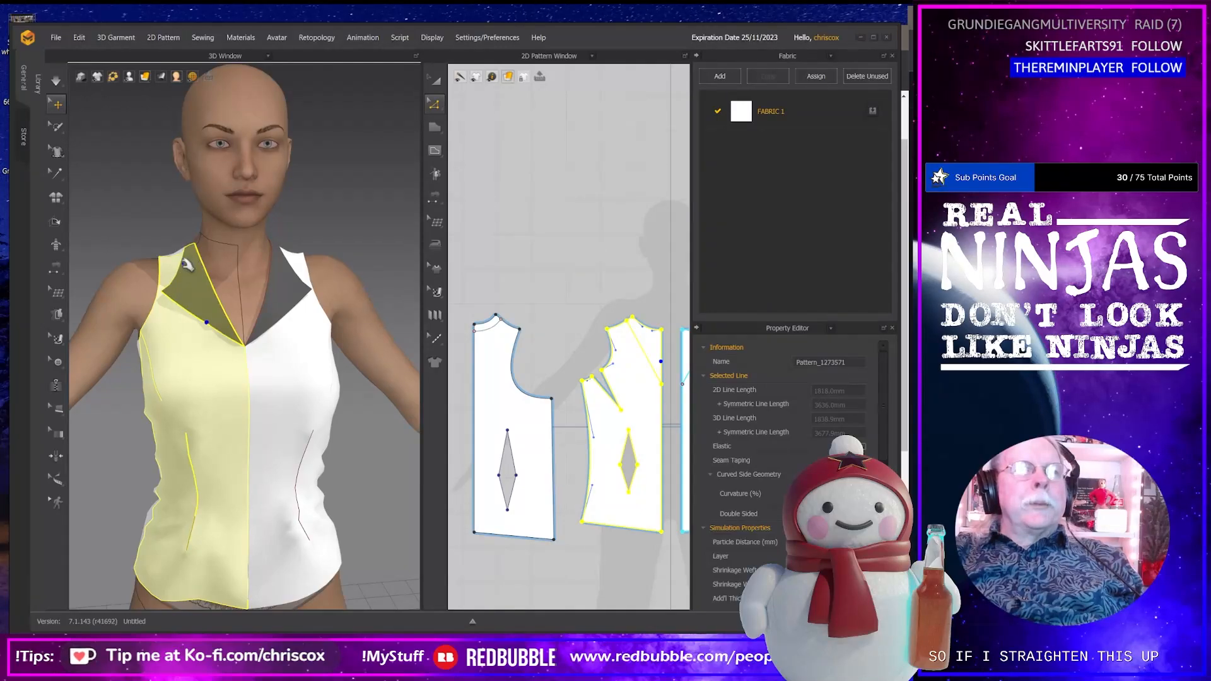
Simulate the top again and tug the lower parts of both front pieces into place near the hem.
{"action": "right_click_drag", "start_coordinate": [213, 273], "coordinate": [174, 275]}
{"action": "key", "text": "space"}
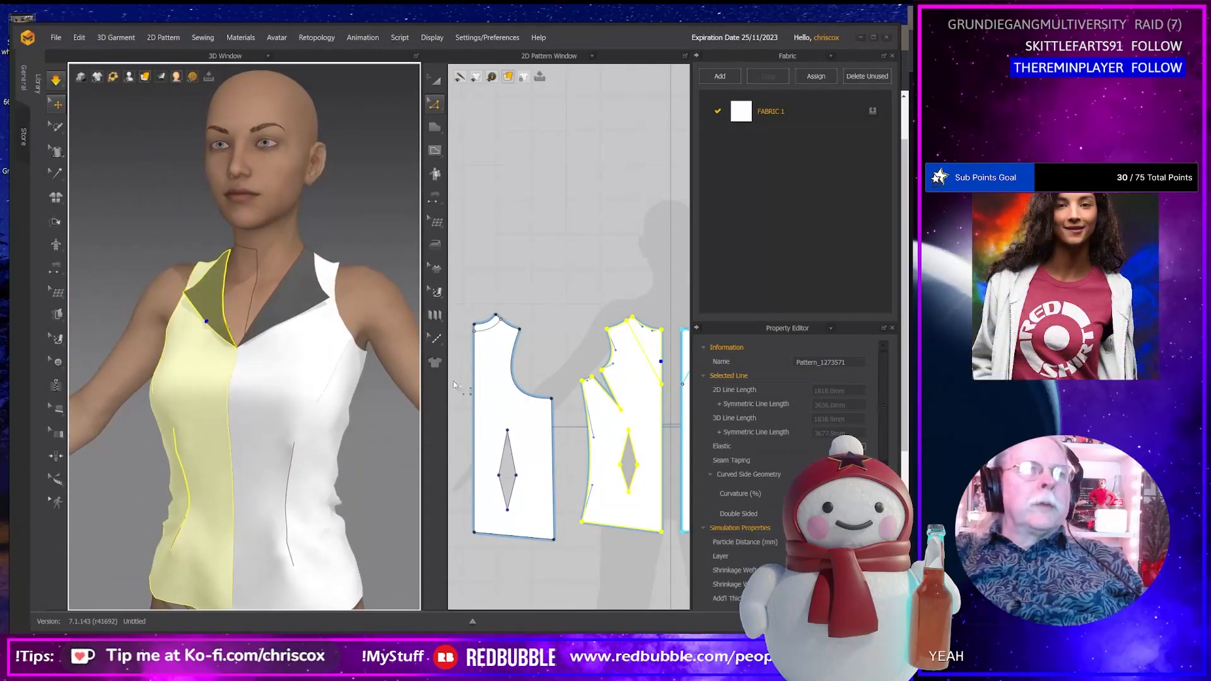
{"action": "scroll", "coordinate": [512, 382], "scroll_direction": "down", "scroll_amount": 3}
{"action": "right_click_drag", "start_coordinate": [531, 377], "coordinate": [519, 364]}
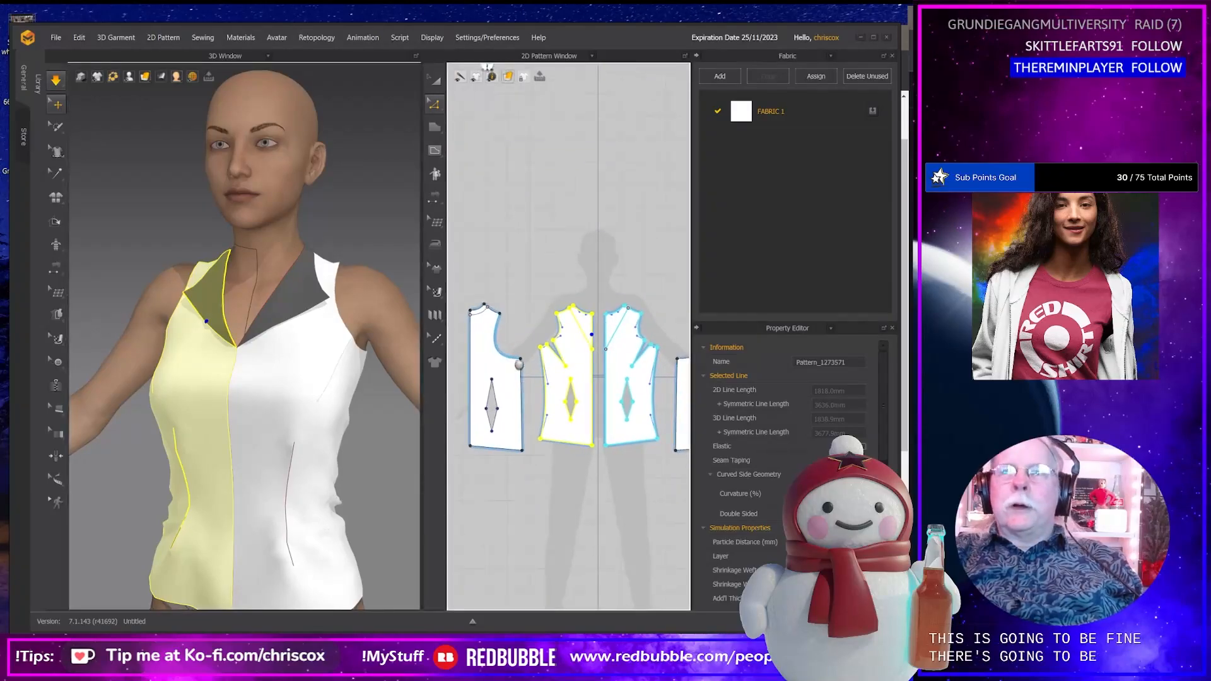
{"action": "right_click_drag", "start_coordinate": [271, 353], "coordinate": [312, 410]}
{"action": "middle_click_drag", "start_coordinate": [258, 441], "coordinate": [293, 356]}
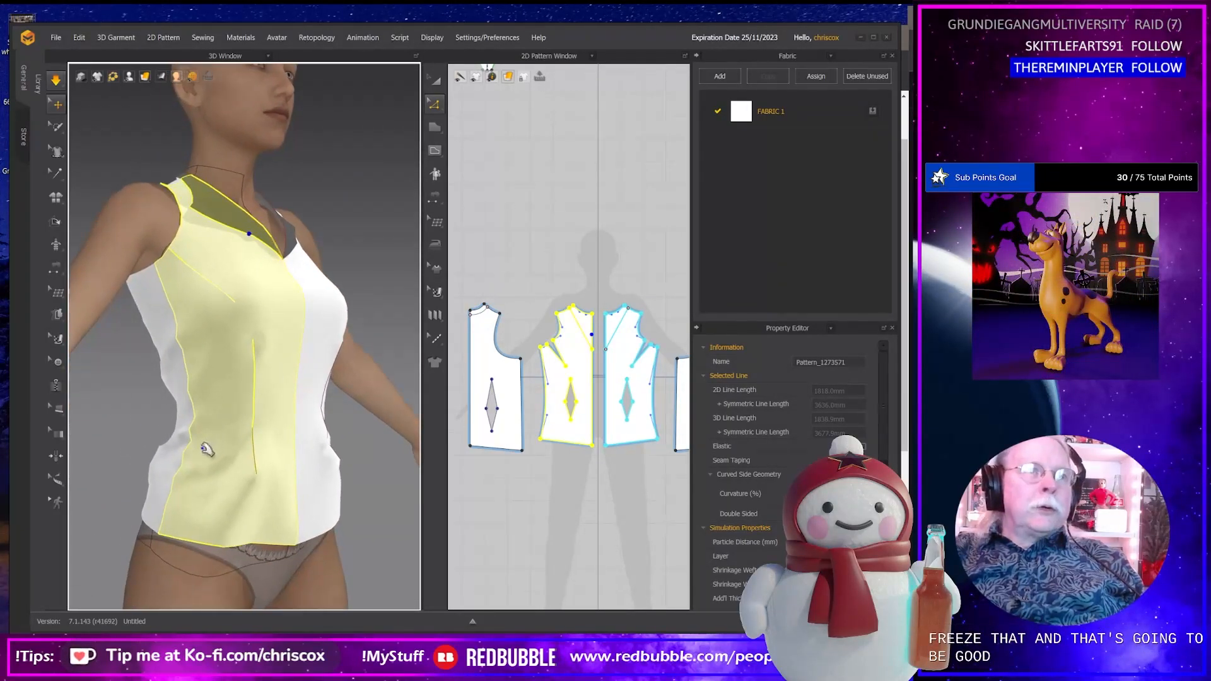
{"action": "left_click_drag", "start_coordinate": [203, 477], "coordinate": [189, 513]}
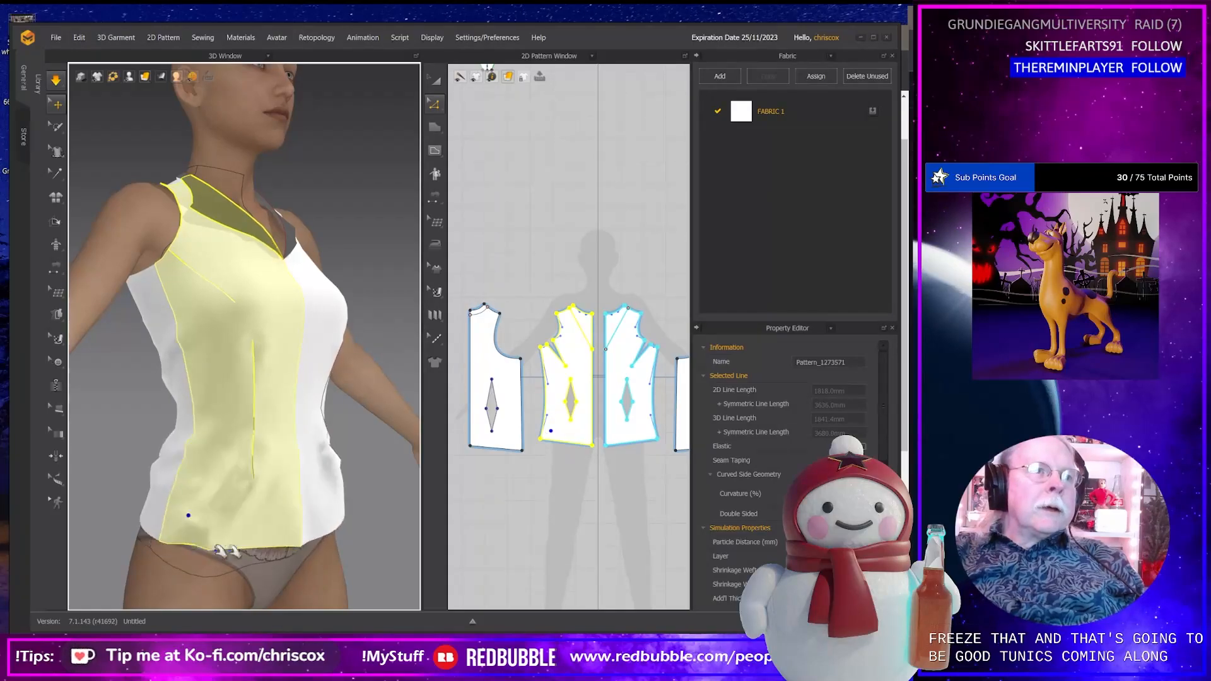
{"action": "right_click_drag", "start_coordinate": [190, 513], "coordinate": [319, 536]}
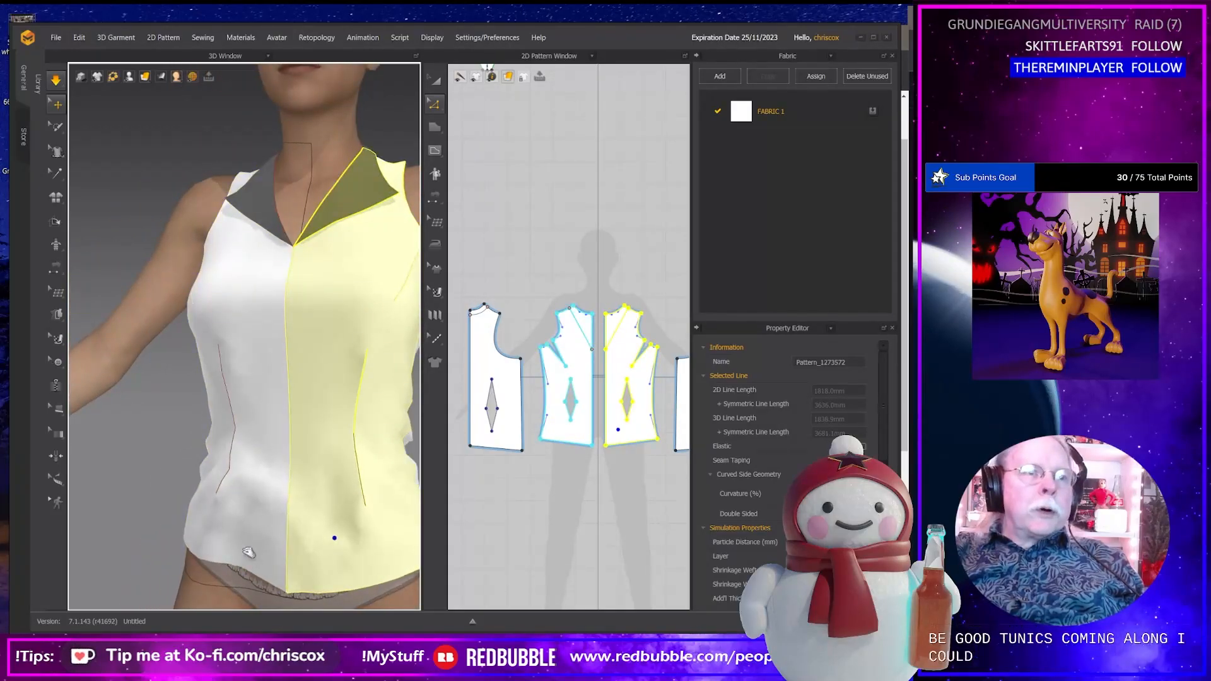
{"action": "right_click_drag", "start_coordinate": [244, 544], "coordinate": [311, 501]}
{"action": "right_click_drag", "start_coordinate": [188, 344], "coordinate": [116, 309]}
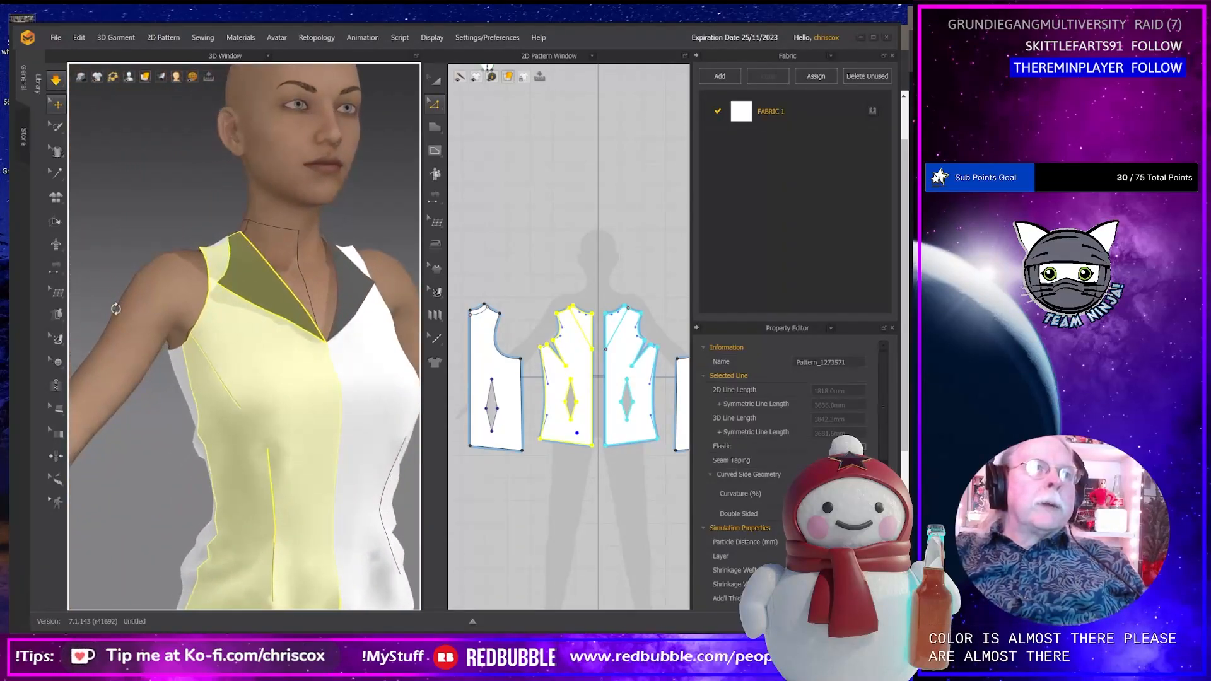
{"action": "scroll", "coordinate": [231, 372], "scroll_direction": "down", "scroll_amount": 6}
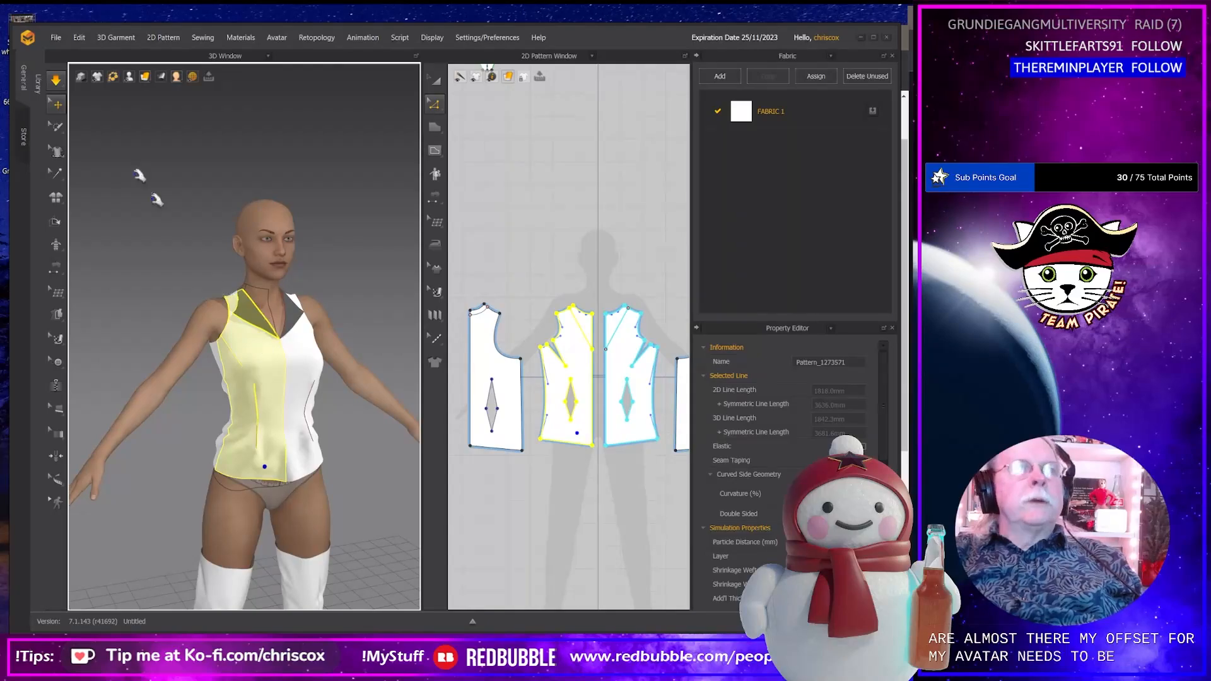
Start saving the work as a new project file and go to the Projects folder on drive D.
{"action": "left_click", "coordinate": [59, 39]}
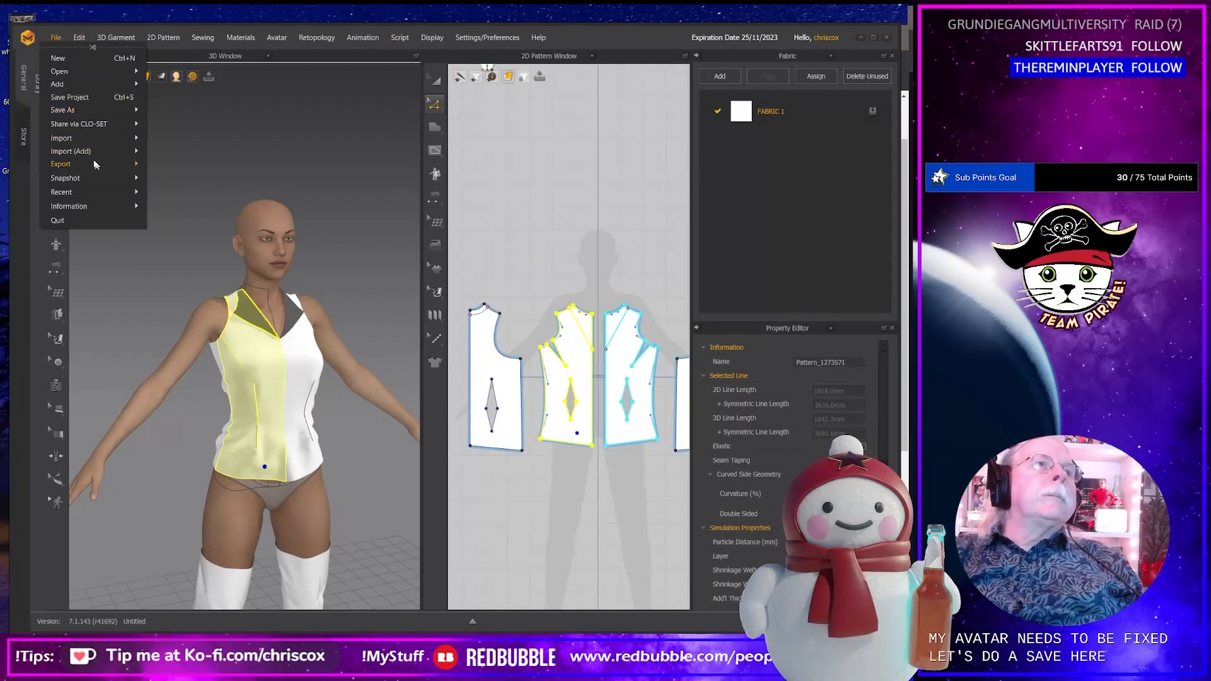
{"action": "mouse_move", "coordinate": [80, 113]}
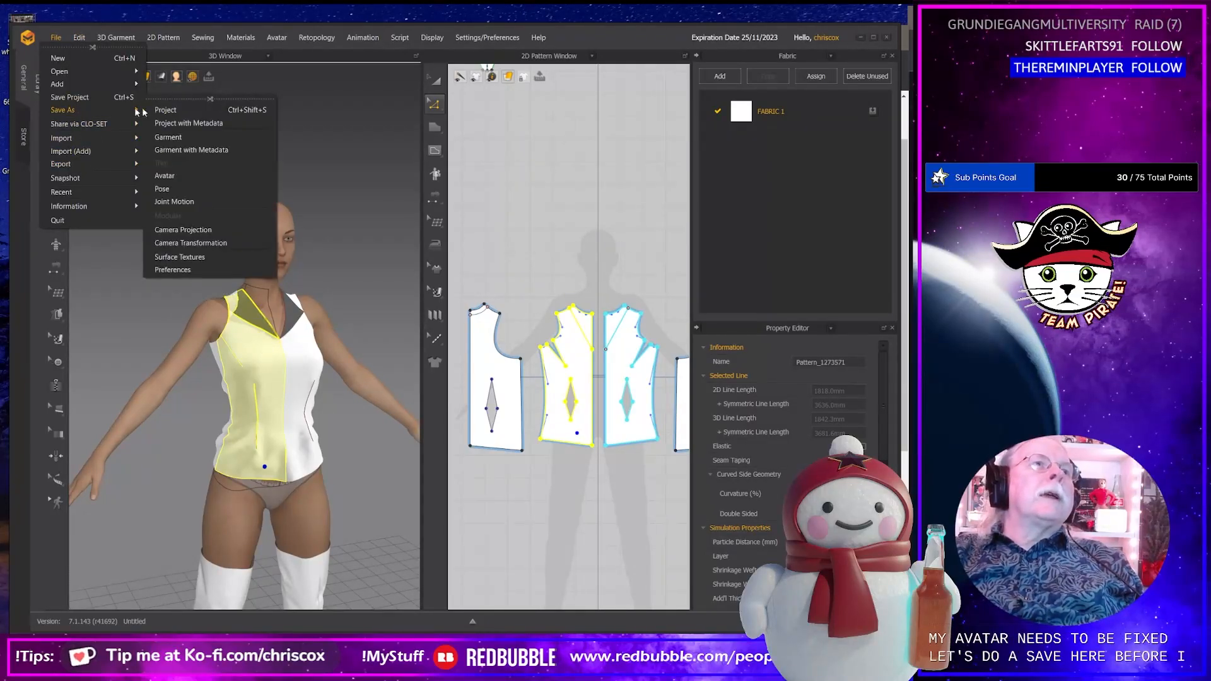
{"action": "left_click", "coordinate": [201, 109]}
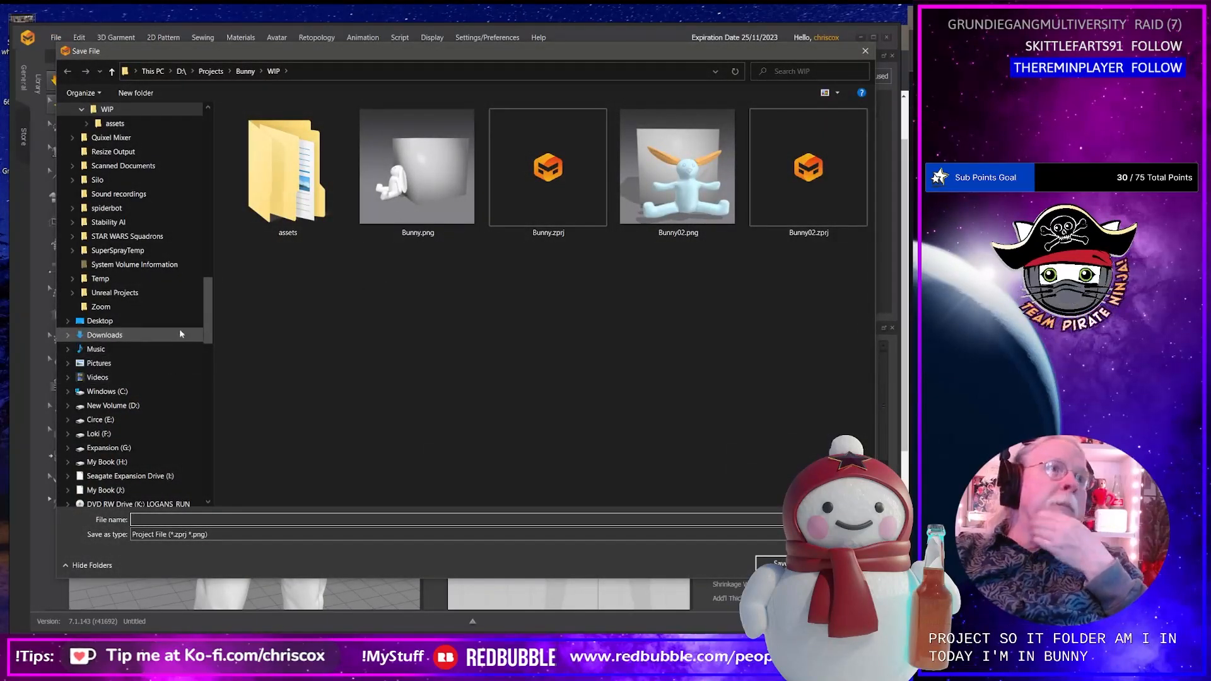
{"action": "scroll", "coordinate": [179, 312], "scroll_direction": "up", "scroll_amount": 1}
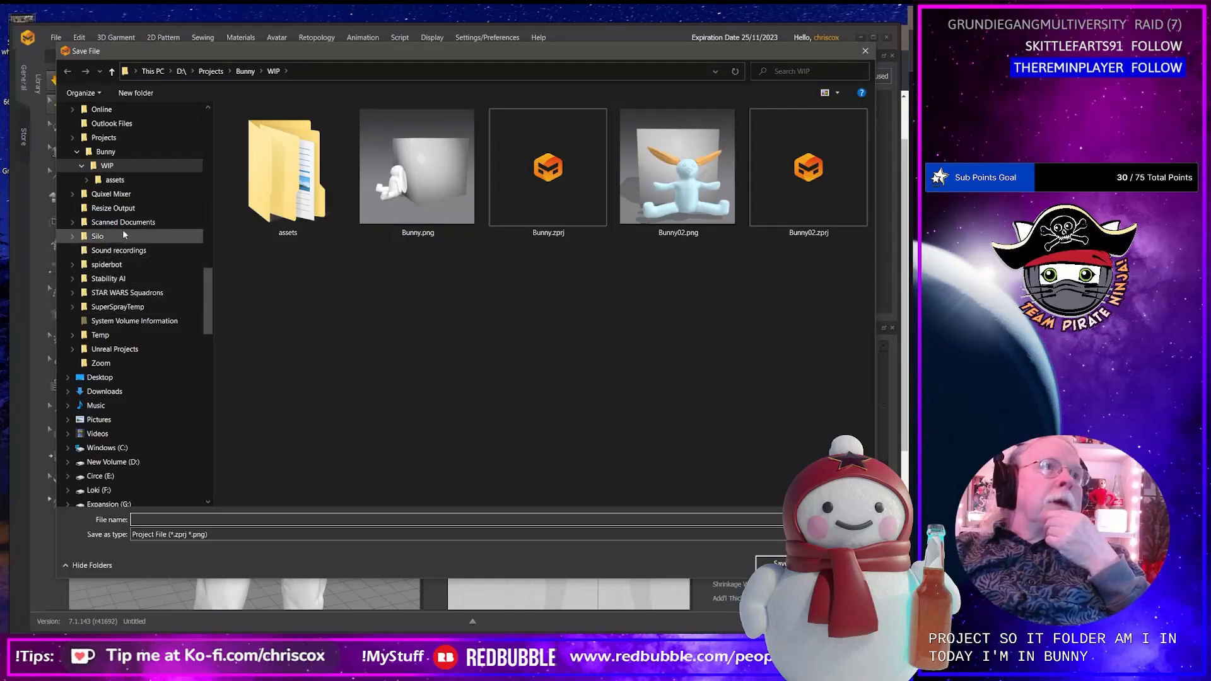
{"action": "scroll", "coordinate": [124, 227], "scroll_direction": "up", "scroll_amount": 3}
{"action": "scroll", "coordinate": [126, 222], "scroll_direction": "up", "scroll_amount": 1}
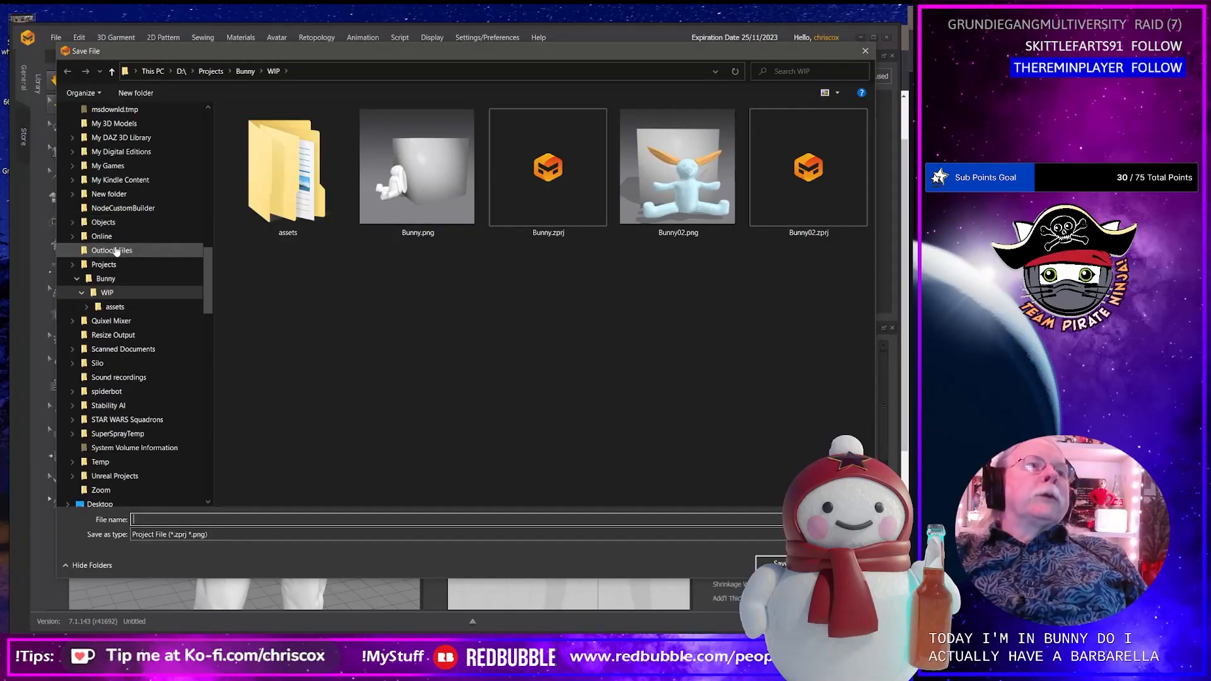
{"action": "left_click", "coordinate": [172, 269]}
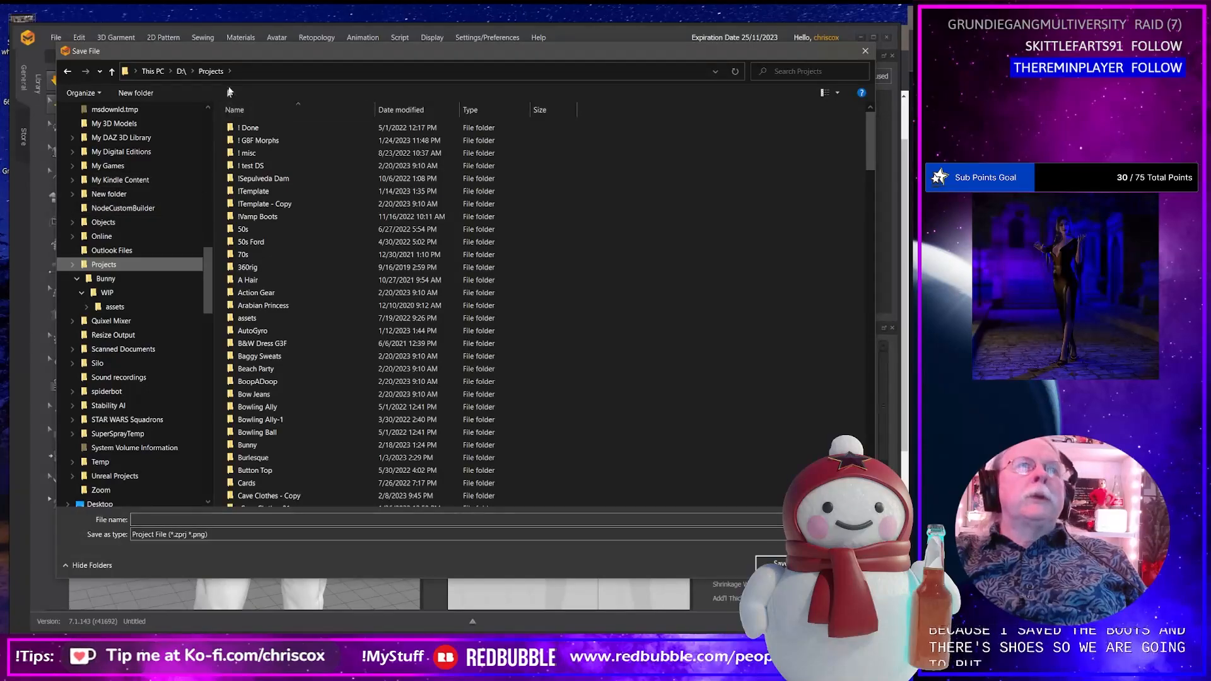
Create a new folder named Barbarella Suit inside the Projects folder.
{"action": "right_click", "coordinate": [632, 407]}
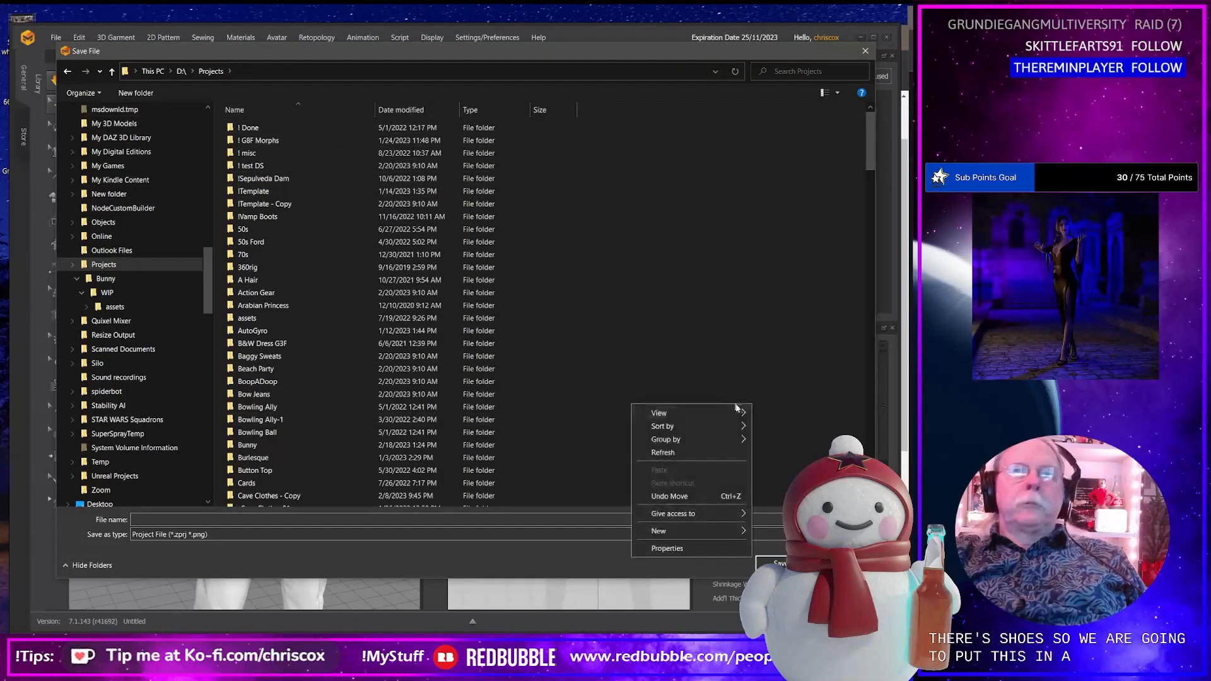
{"action": "mouse_move", "coordinate": [726, 531]}
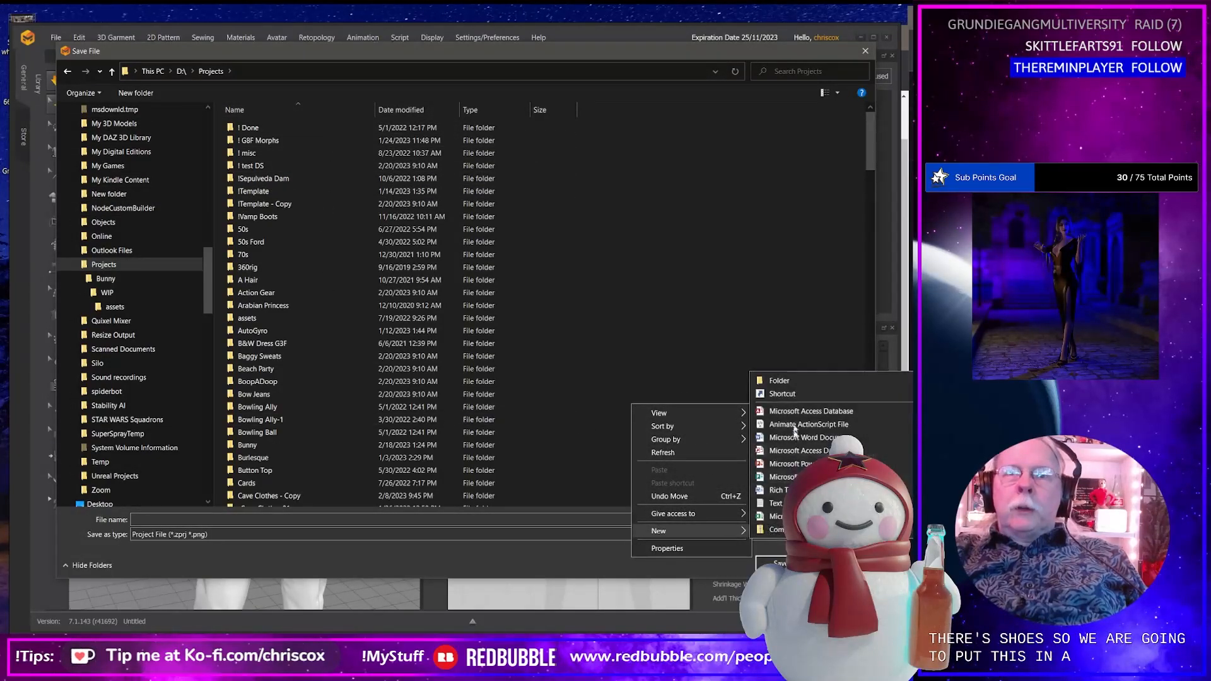
{"action": "left_click", "coordinate": [775, 380]}
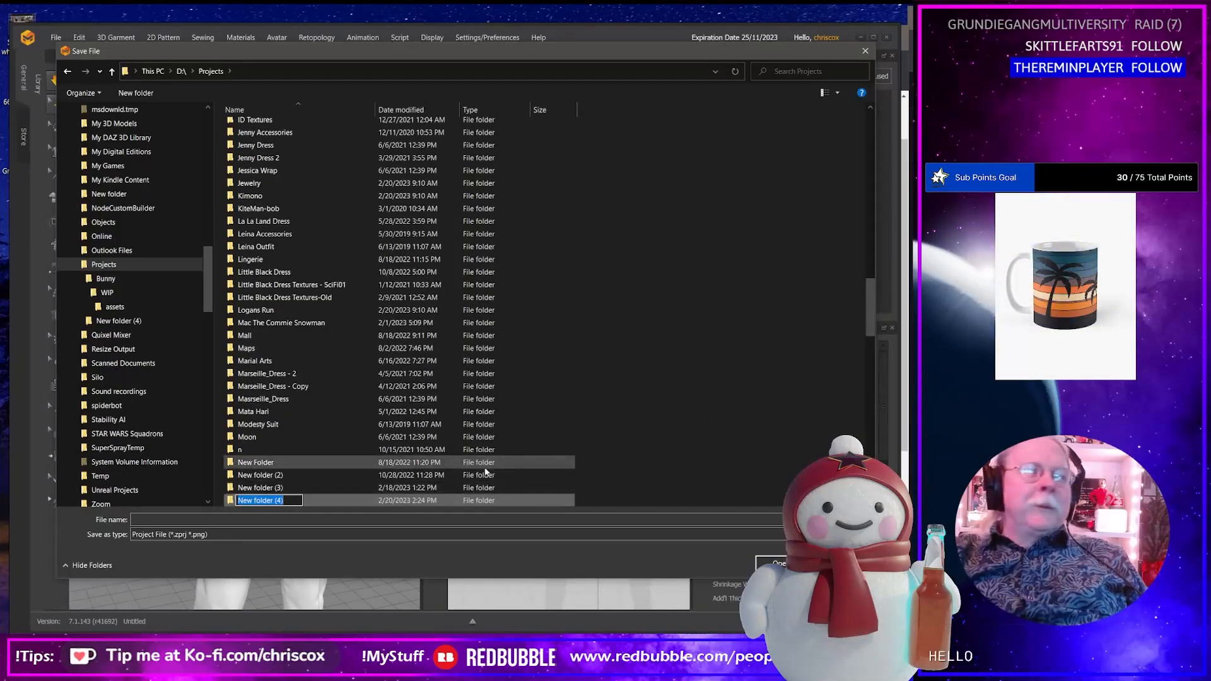
{"action": "type", "text": "B"}
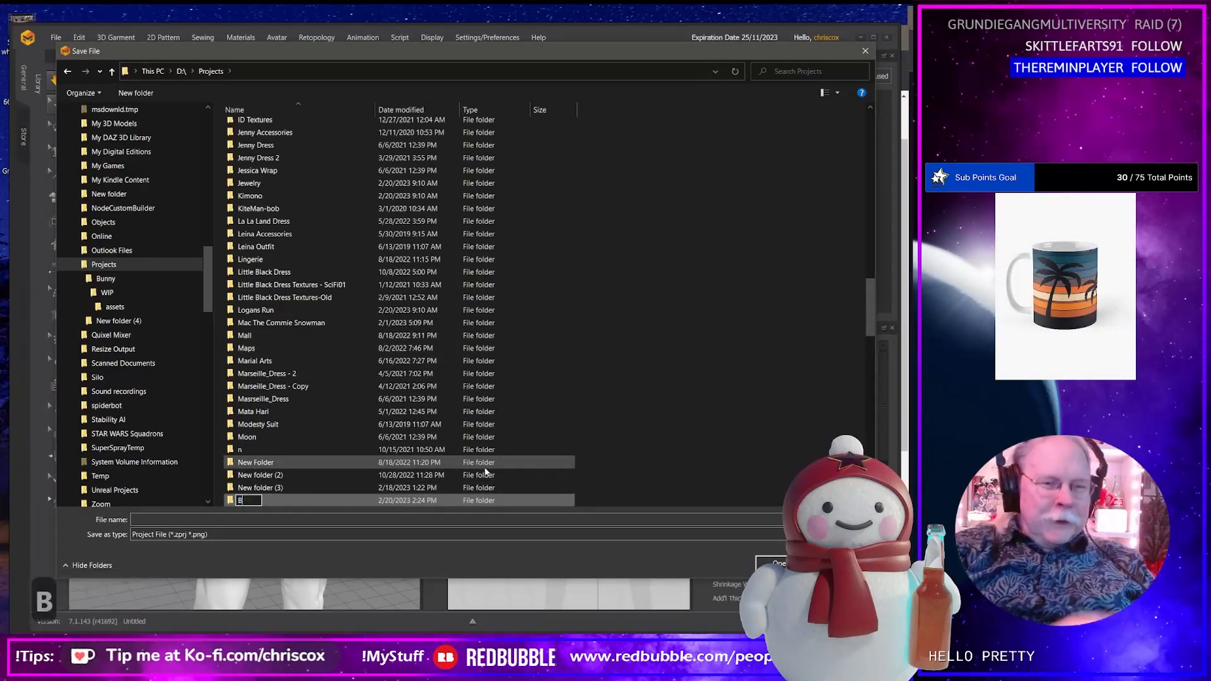
{"action": "type", "text": "arbarella"}
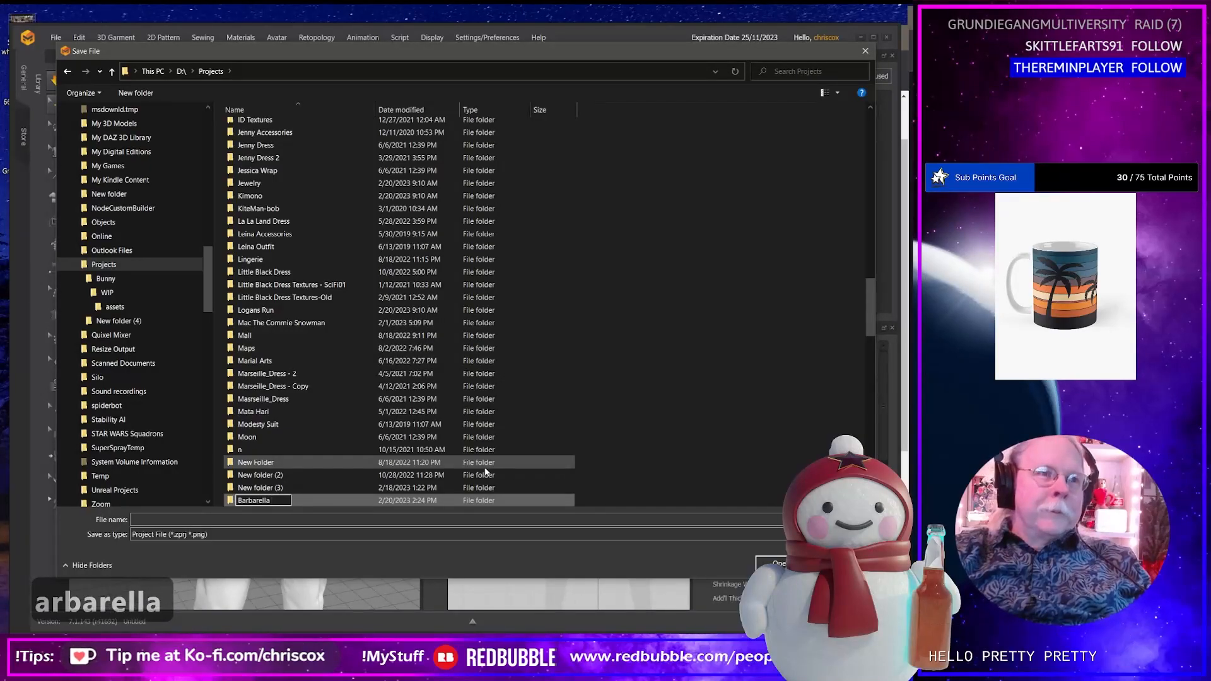
{"action": "type", "text": " Suit"}
{"action": "key", "text": "Return"}
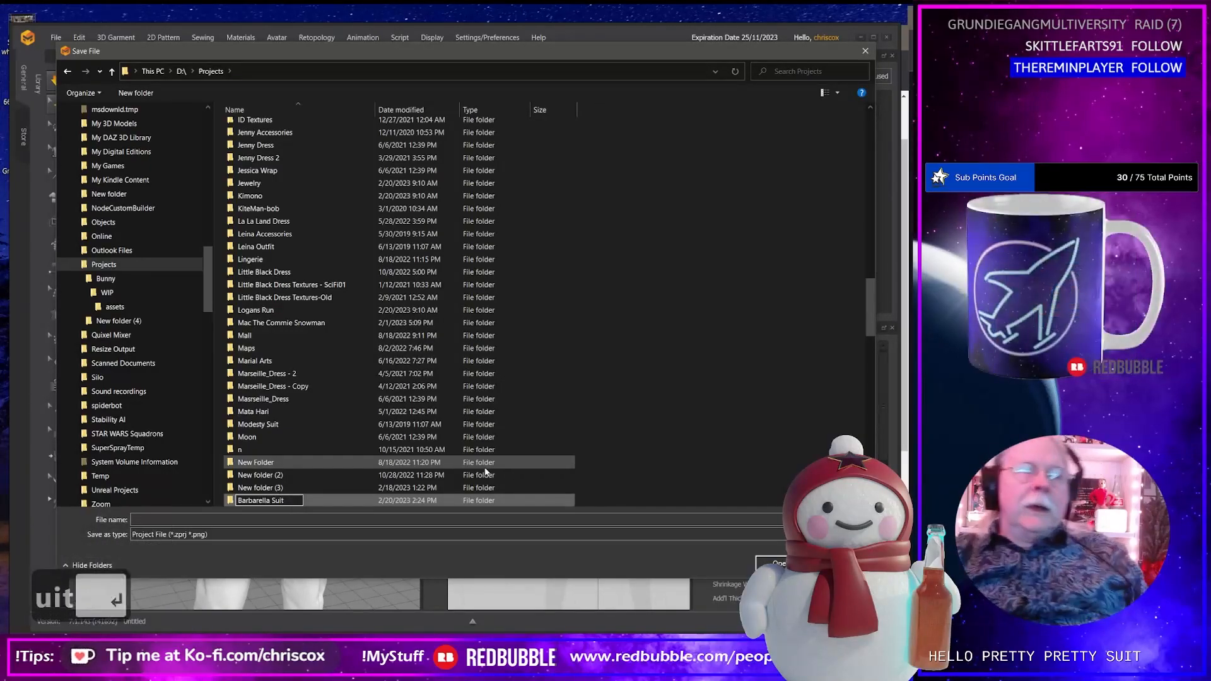
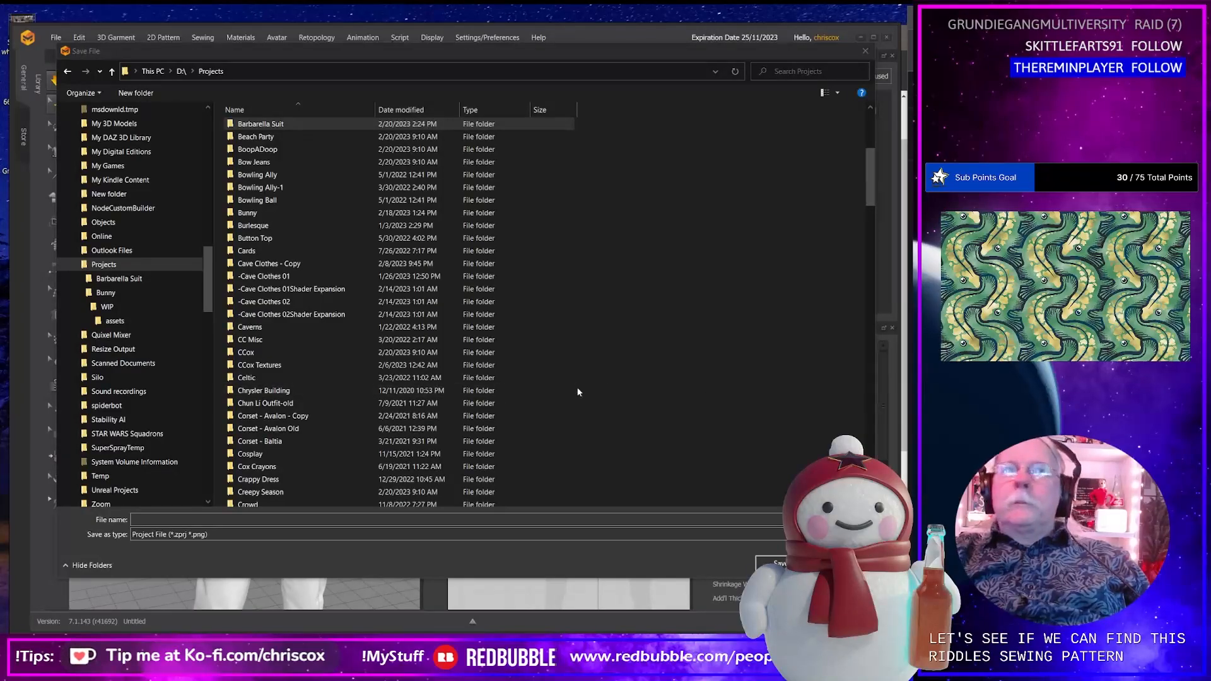
Open the Barbarella Suit folder, create a subfolder named Wip inside it and go into that subfolder.
{"action": "double_click", "coordinate": [249, 125]}
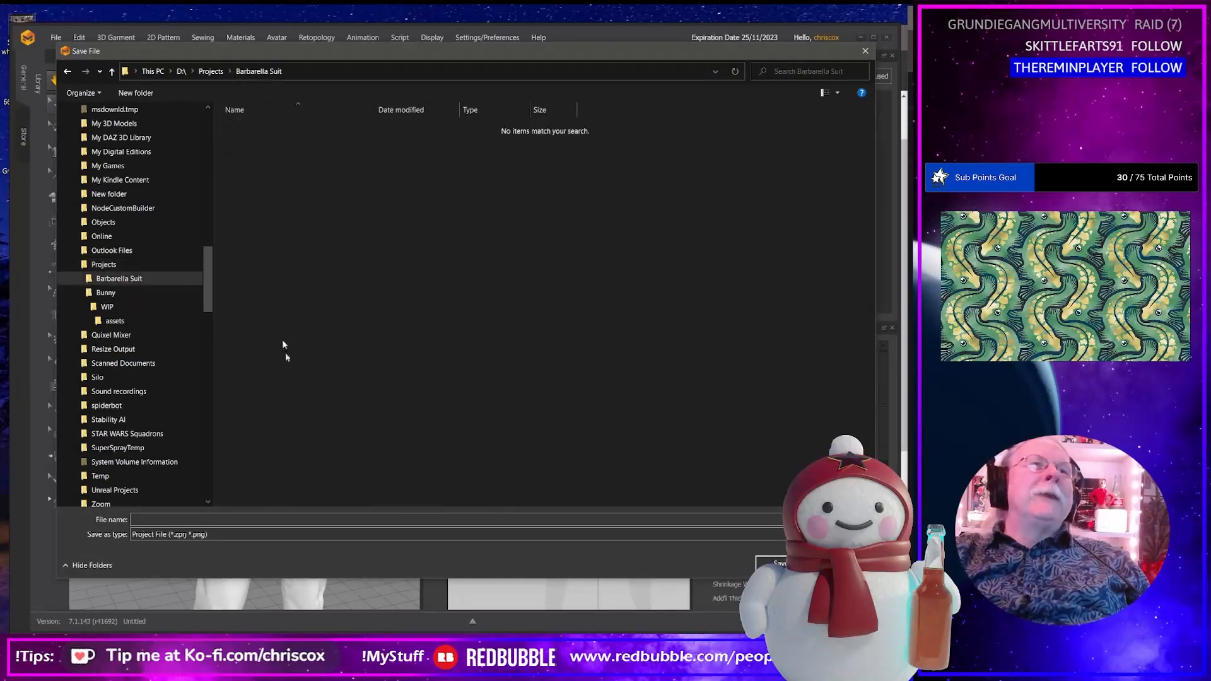
{"action": "right_click", "coordinate": [258, 464]}
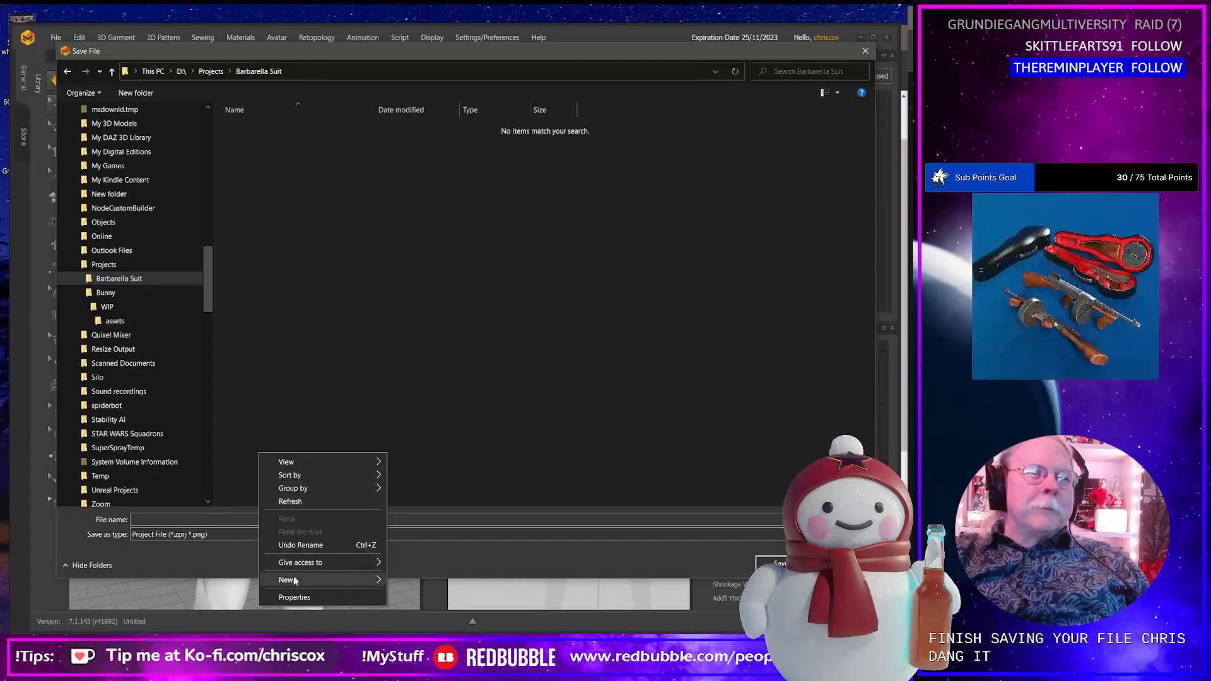
{"action": "mouse_move", "coordinate": [293, 586]}
{"action": "left_click", "coordinate": [413, 430]}
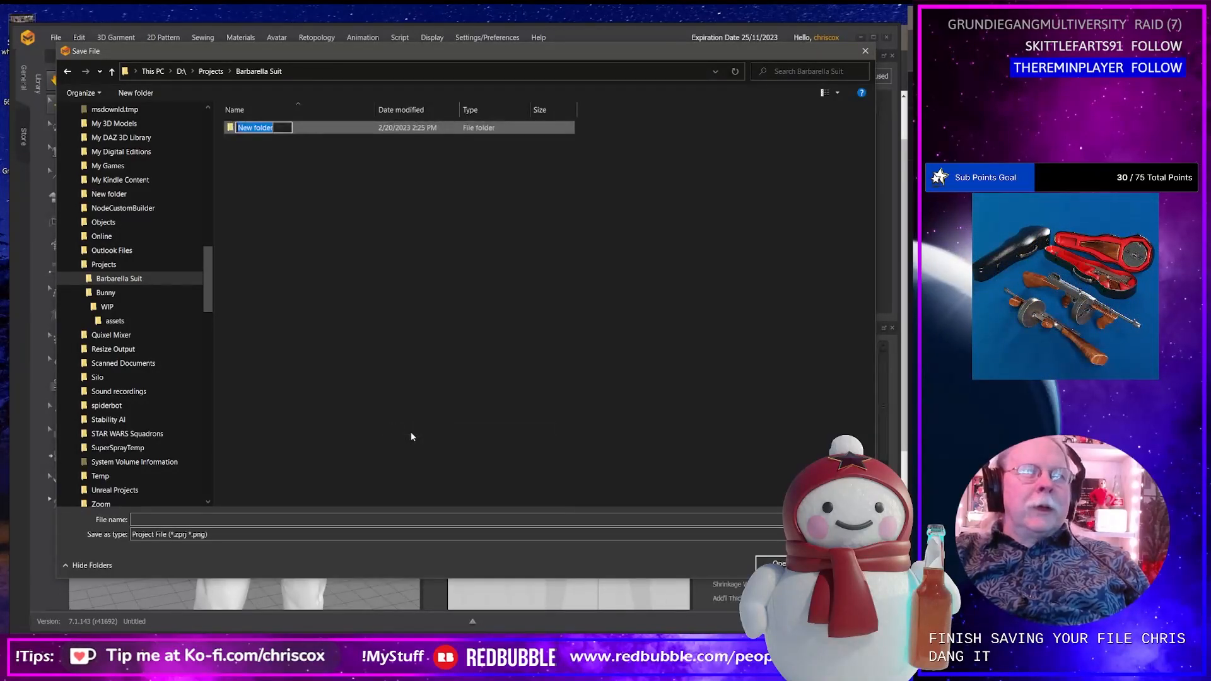
{"action": "type", "text": "Wip"}
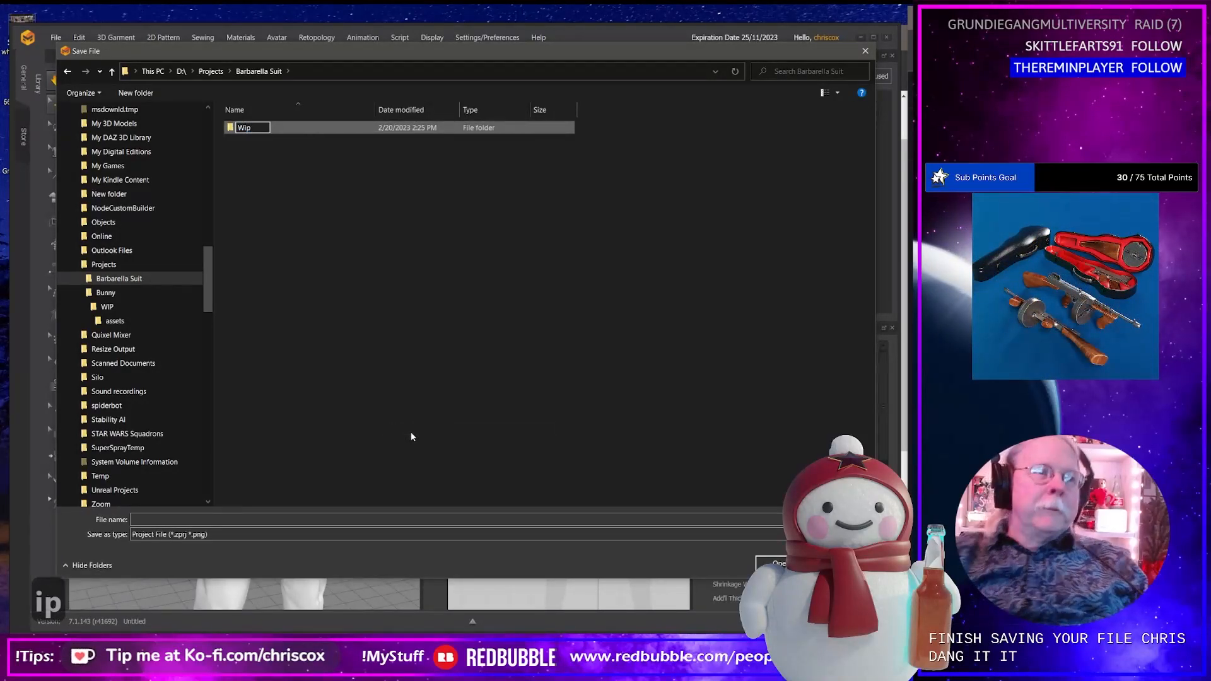
{"action": "key", "text": "Return"}
{"action": "key", "text": "Return"}
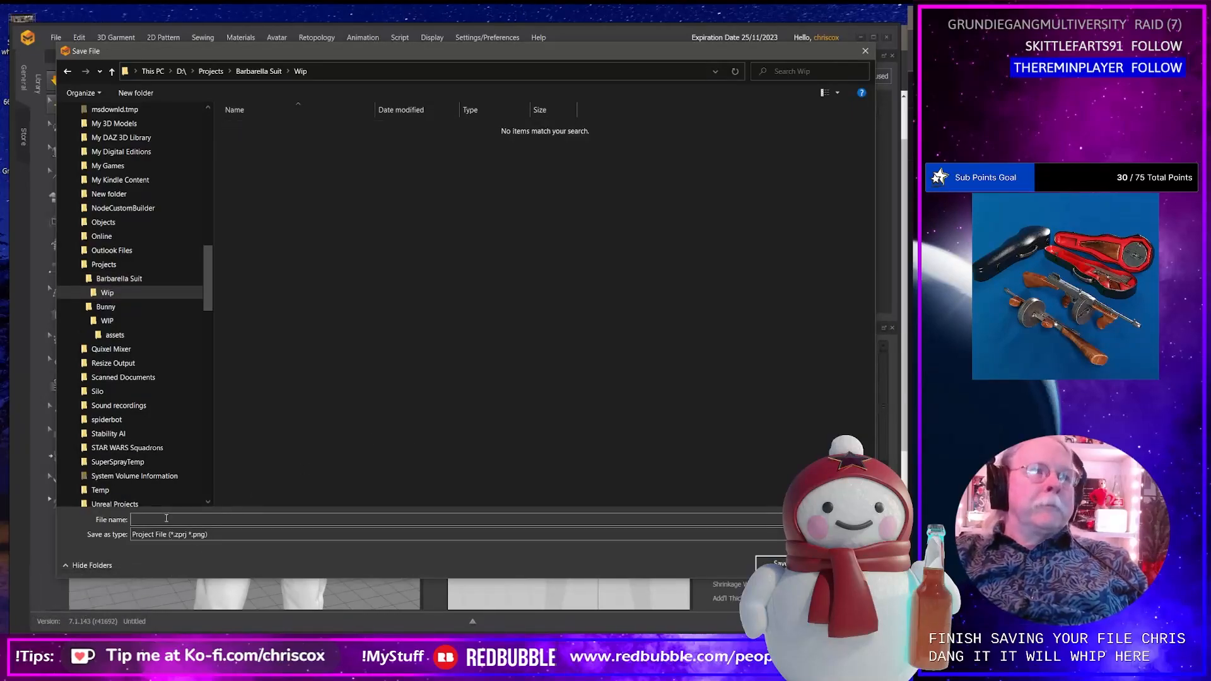
Save the project file as Barbarella Suit 01 in the Wip folder.
{"action": "left_click", "coordinate": [170, 522]}
{"action": "type", "text": "Bar"}
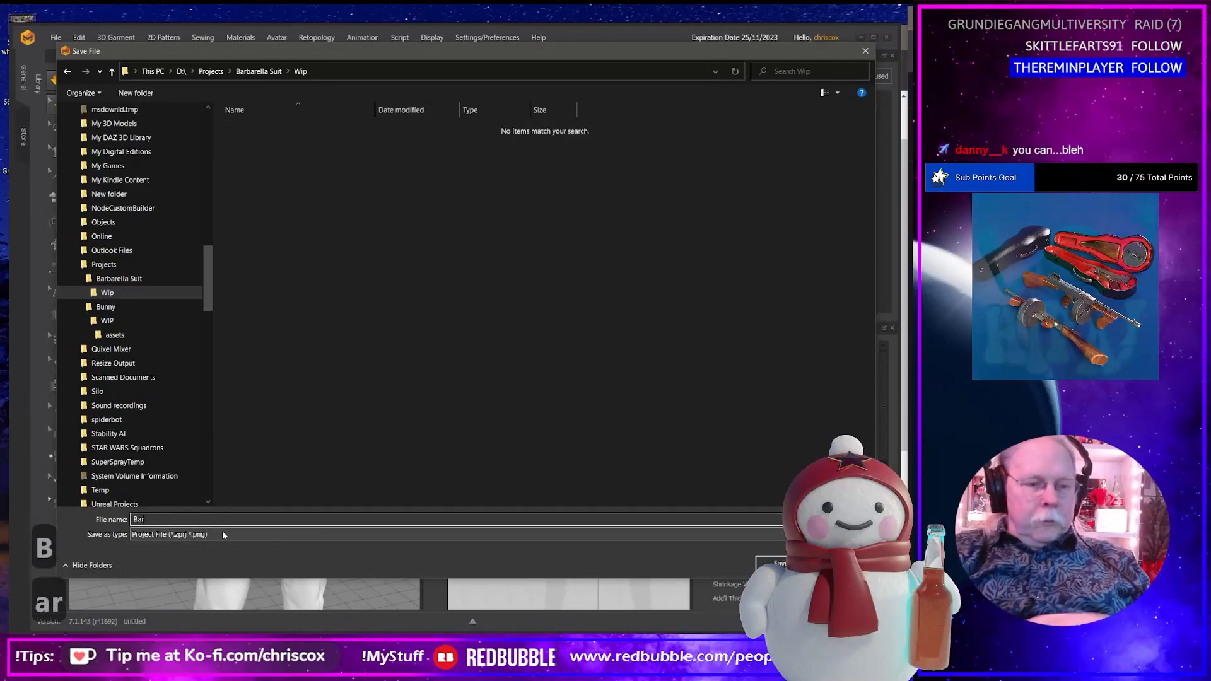
{"action": "type", "text": "barella "}
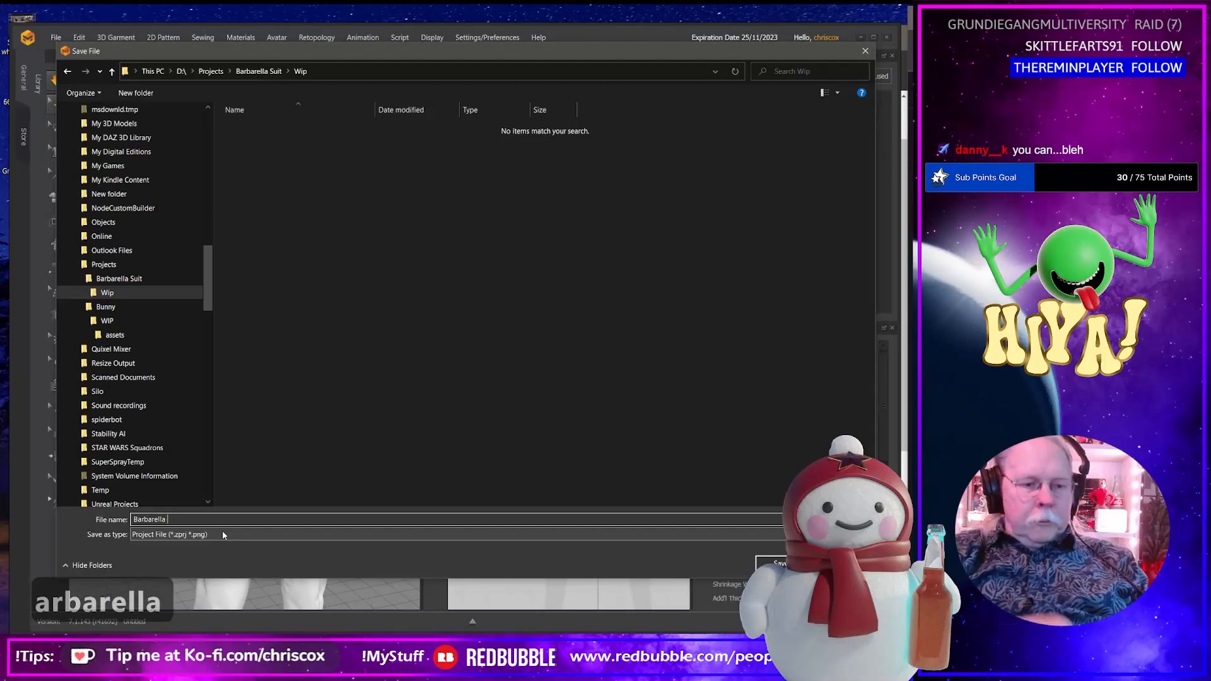
{"action": "type", "text": "Suit 01"}
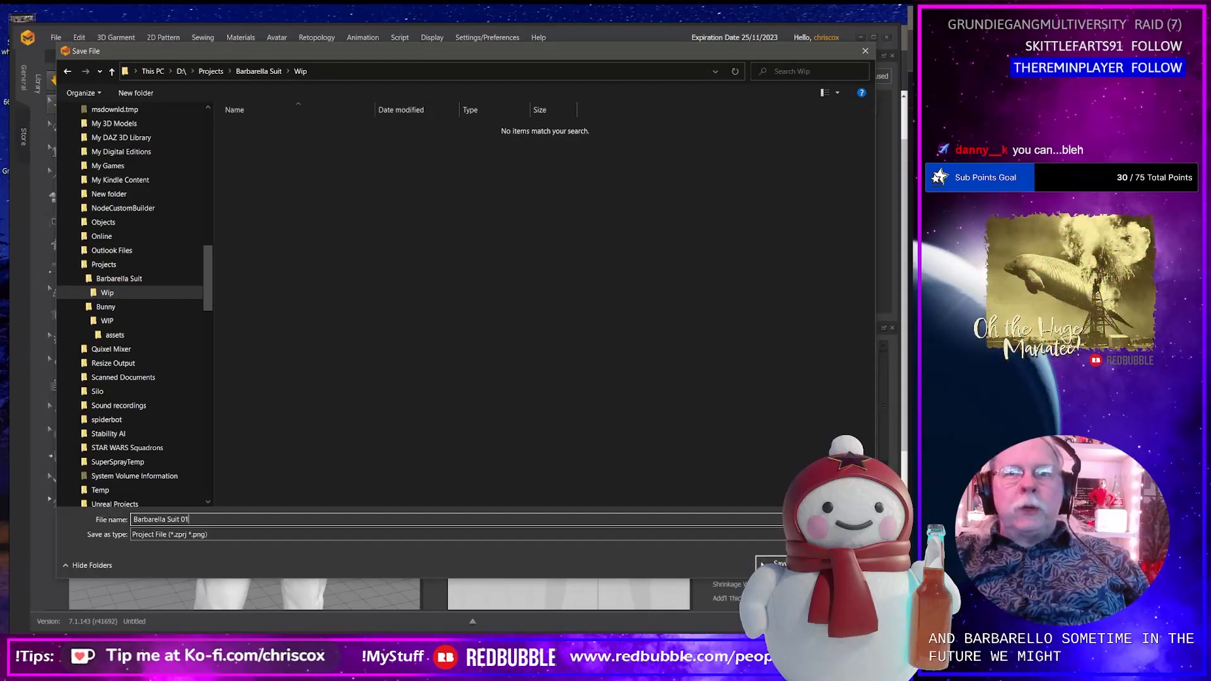
{"action": "left_click", "coordinate": [766, 563]}
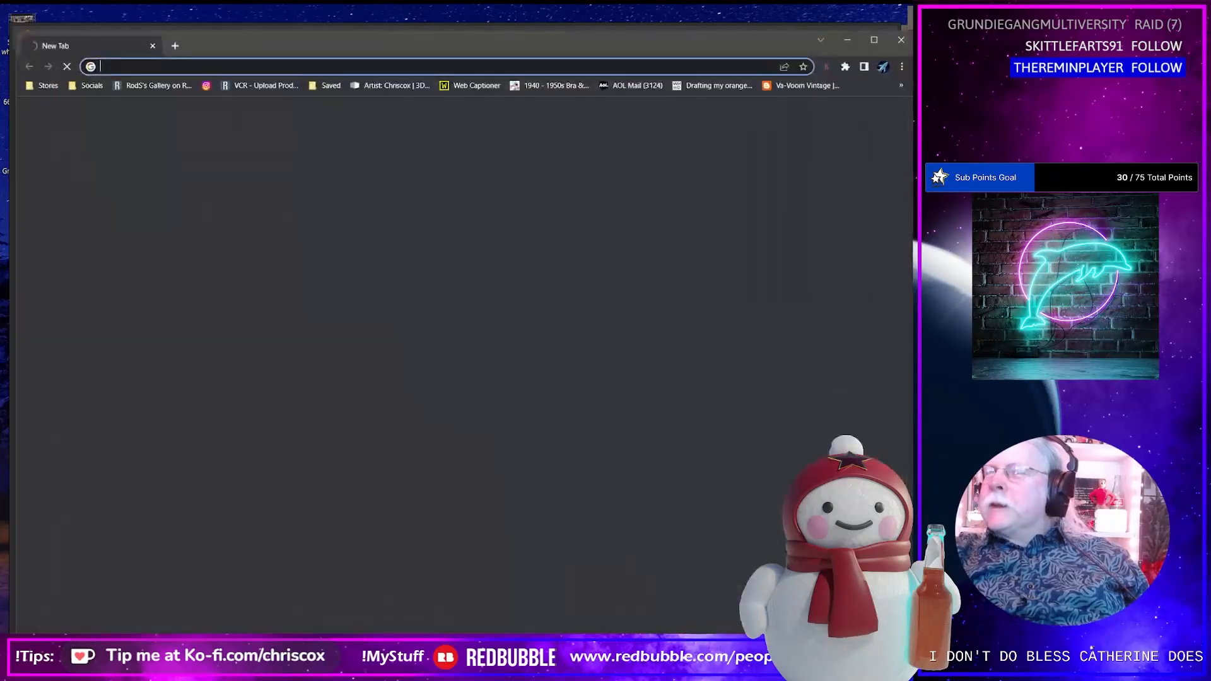
Switch to a new browser window, search Google for "ridd1e sewing pattern" and look over the results.
{"action": "left_click_drag", "start_coordinate": [593, 45], "coordinate": [575, 40]}
{"action": "type", "text": "Ridd1e"}
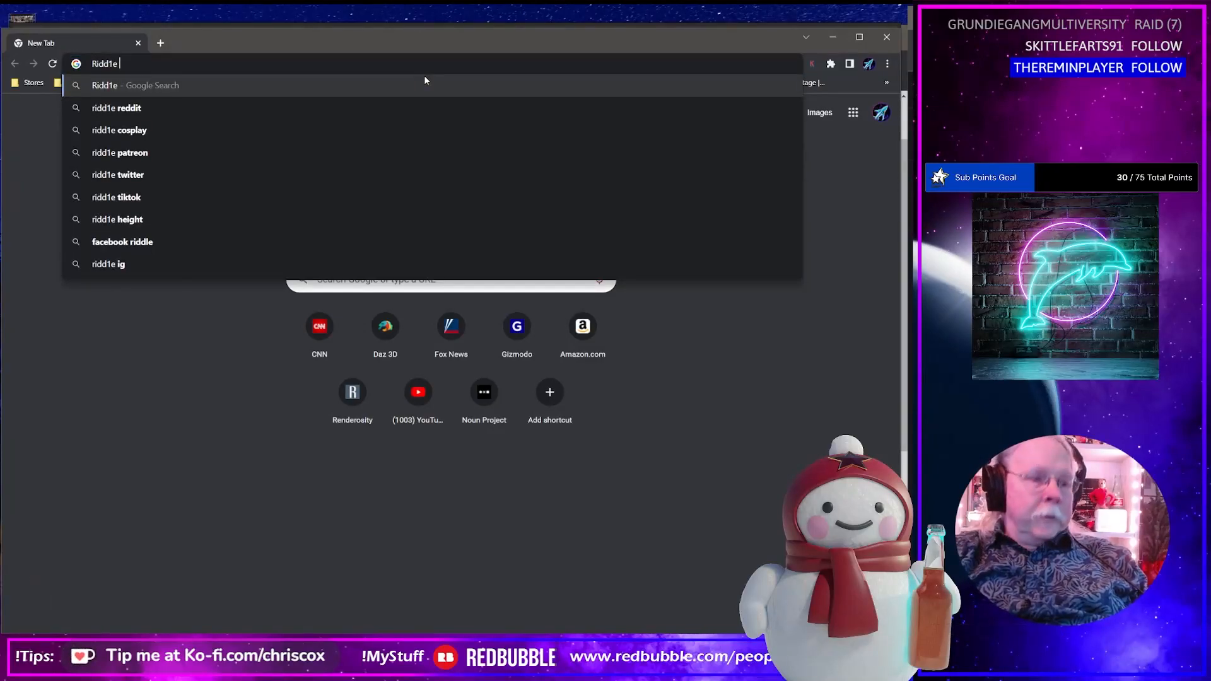
{"action": "type", "text": "sewing patter"}
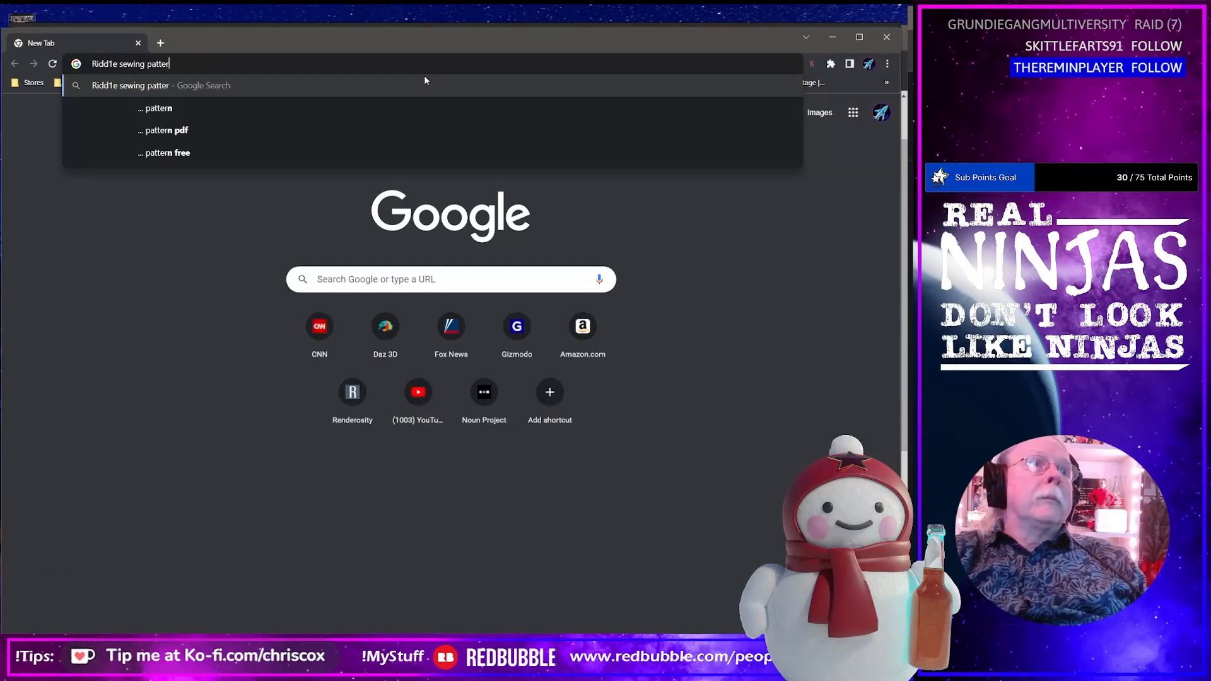
{"action": "key", "text": "Down"}
{"action": "key", "text": "Return"}
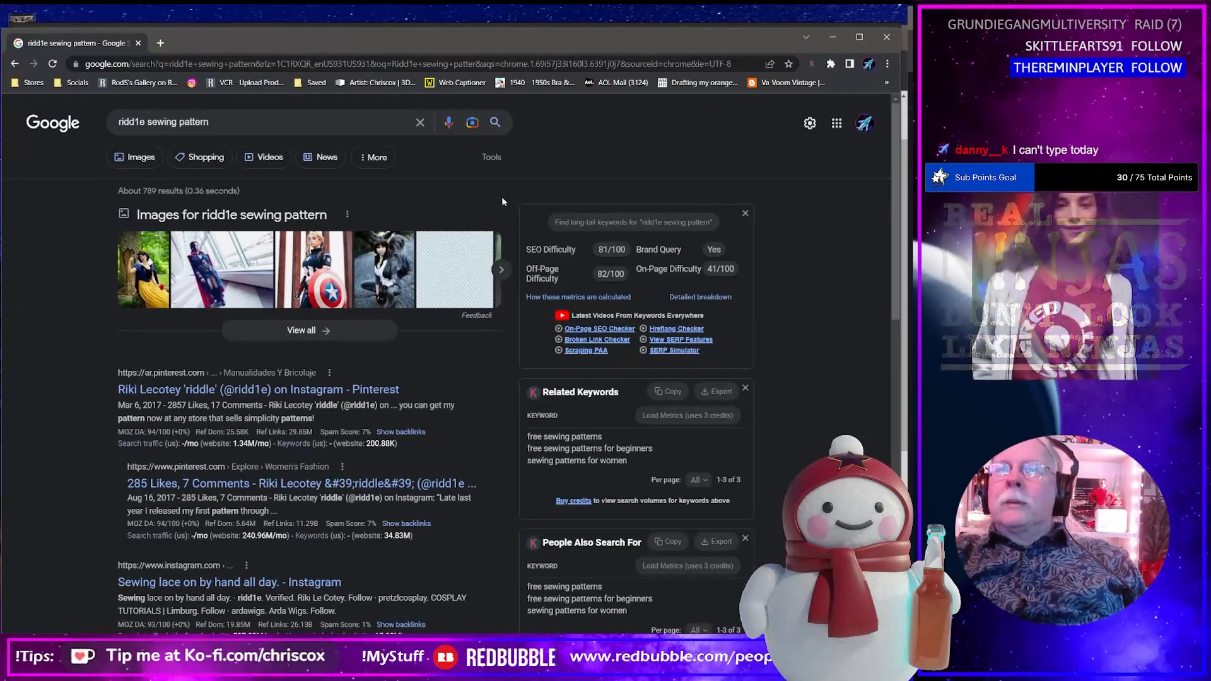
{"action": "left_click_drag", "start_coordinate": [444, 52], "coordinate": [467, 45]}
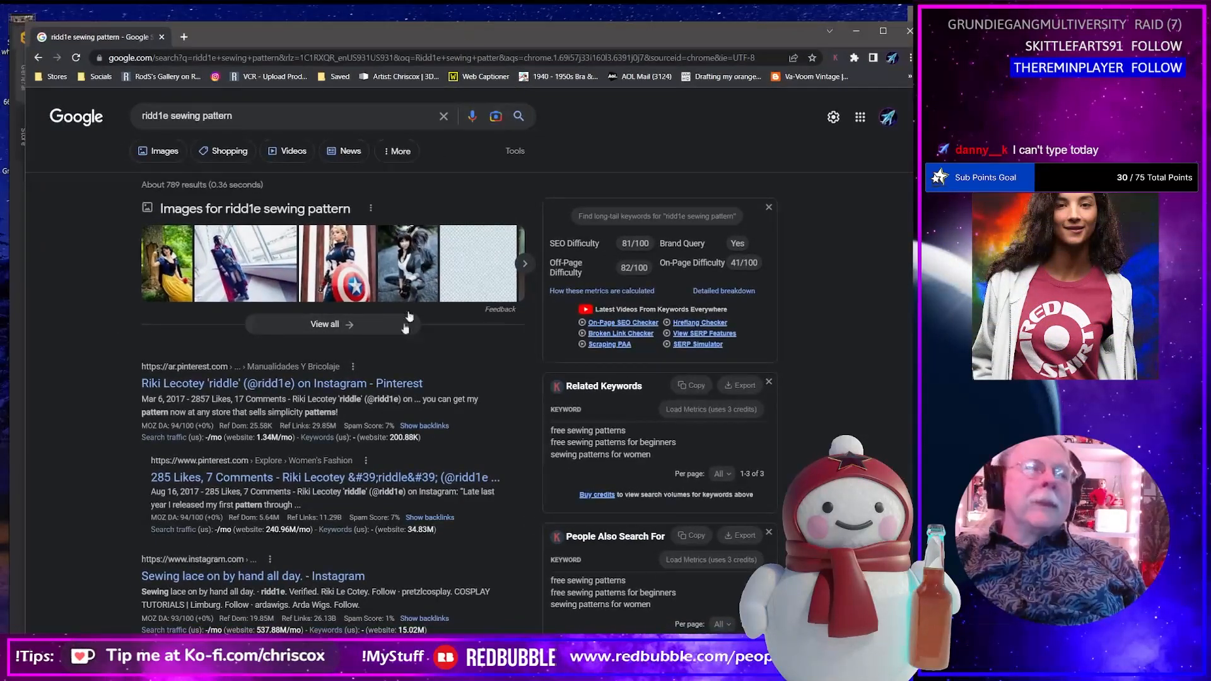
{"action": "scroll", "coordinate": [391, 378], "scroll_direction": "down", "scroll_amount": 3}
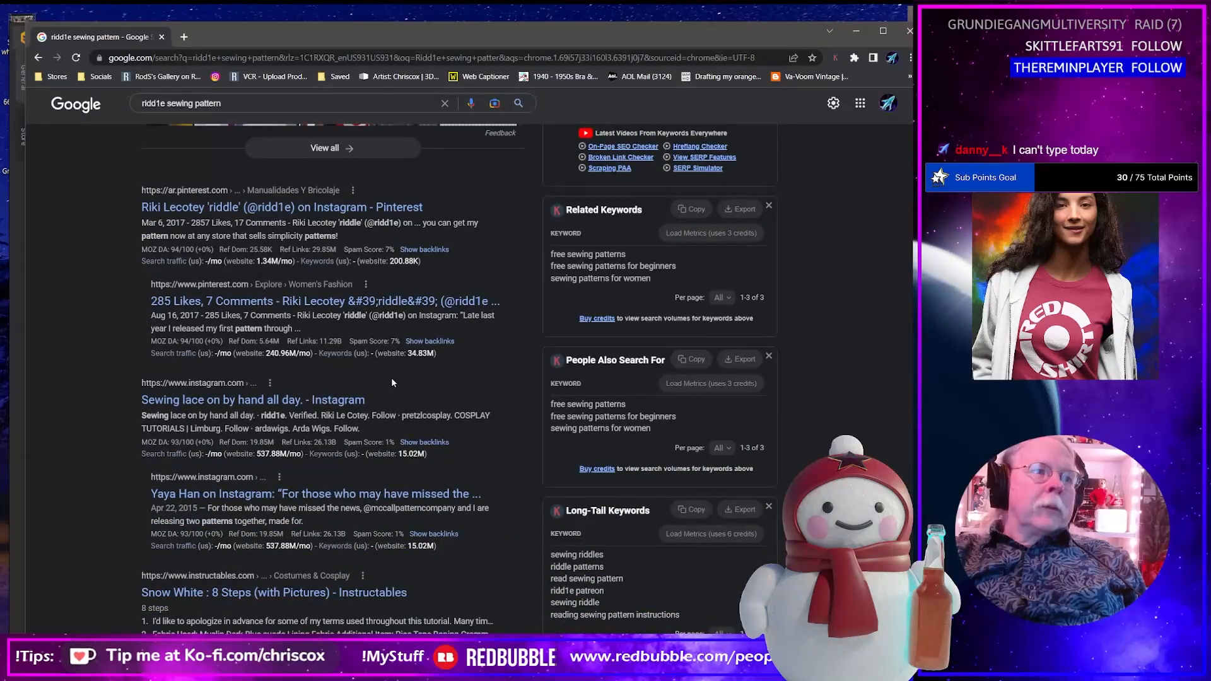
{"action": "scroll", "coordinate": [391, 378], "scroll_direction": "up", "scroll_amount": 3}
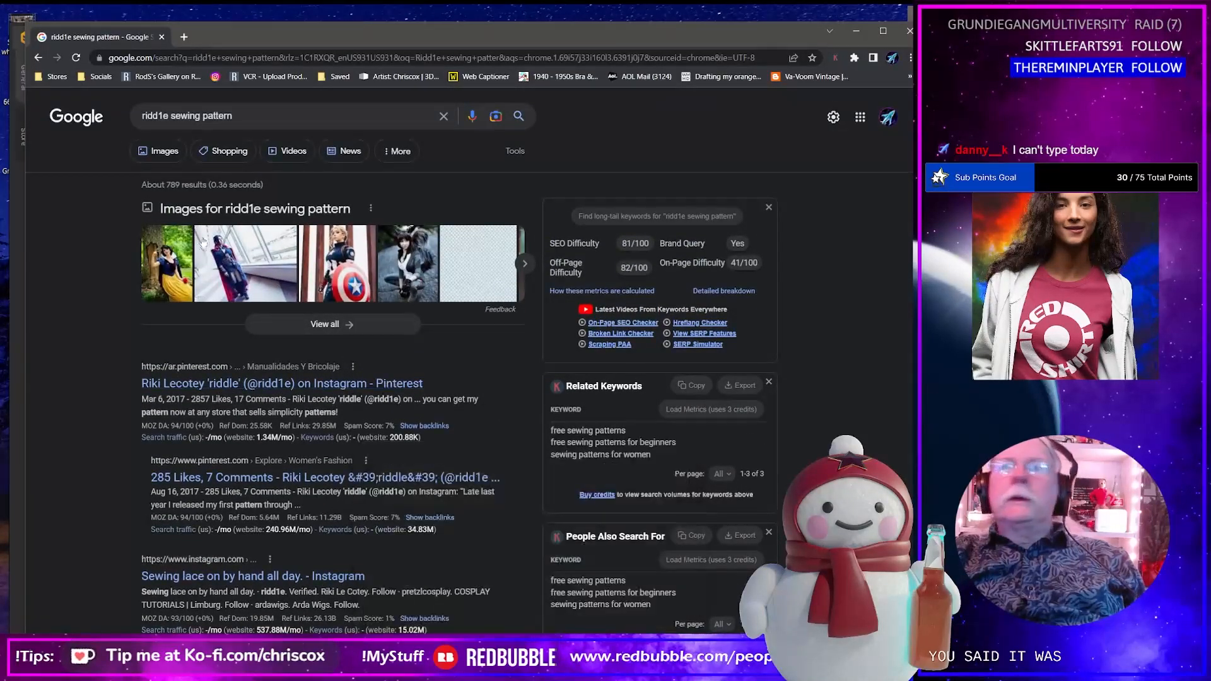
Refine the web search to "ridd1e sewing pattern simplicity".
{"action": "left_click", "coordinate": [265, 117]}
{"action": "type", "text": "so"}
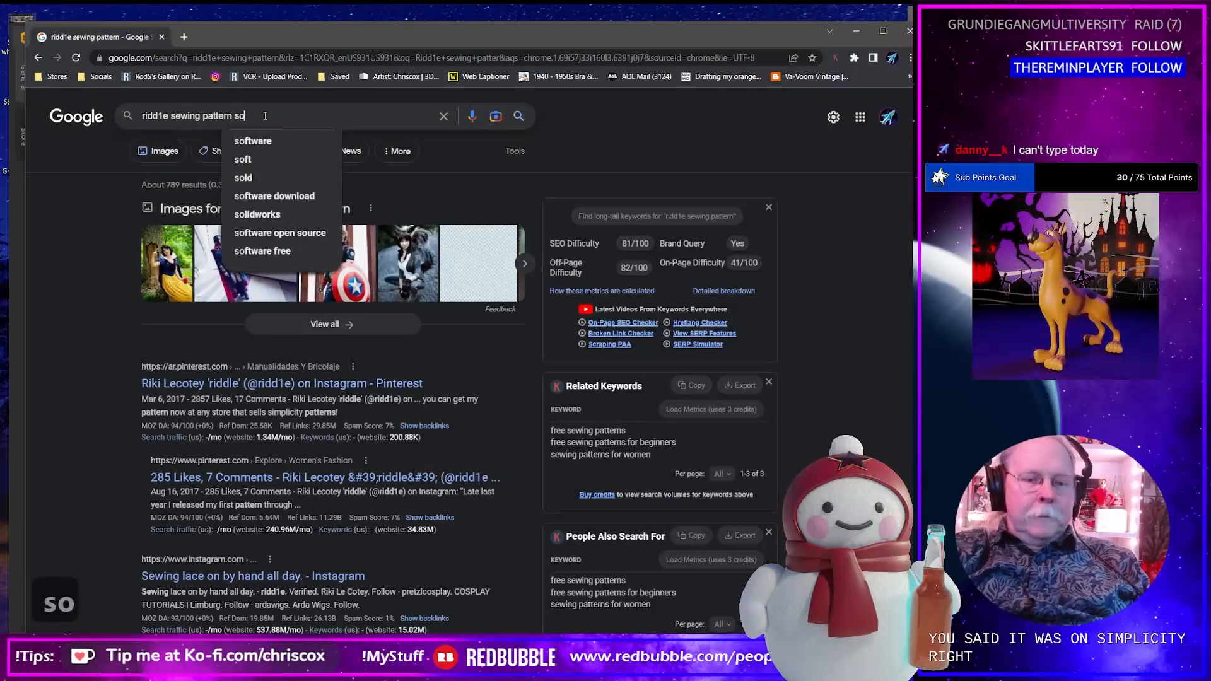
{"action": "key", "text": "BackSpace"}
{"action": "type", "text": "implicity"}
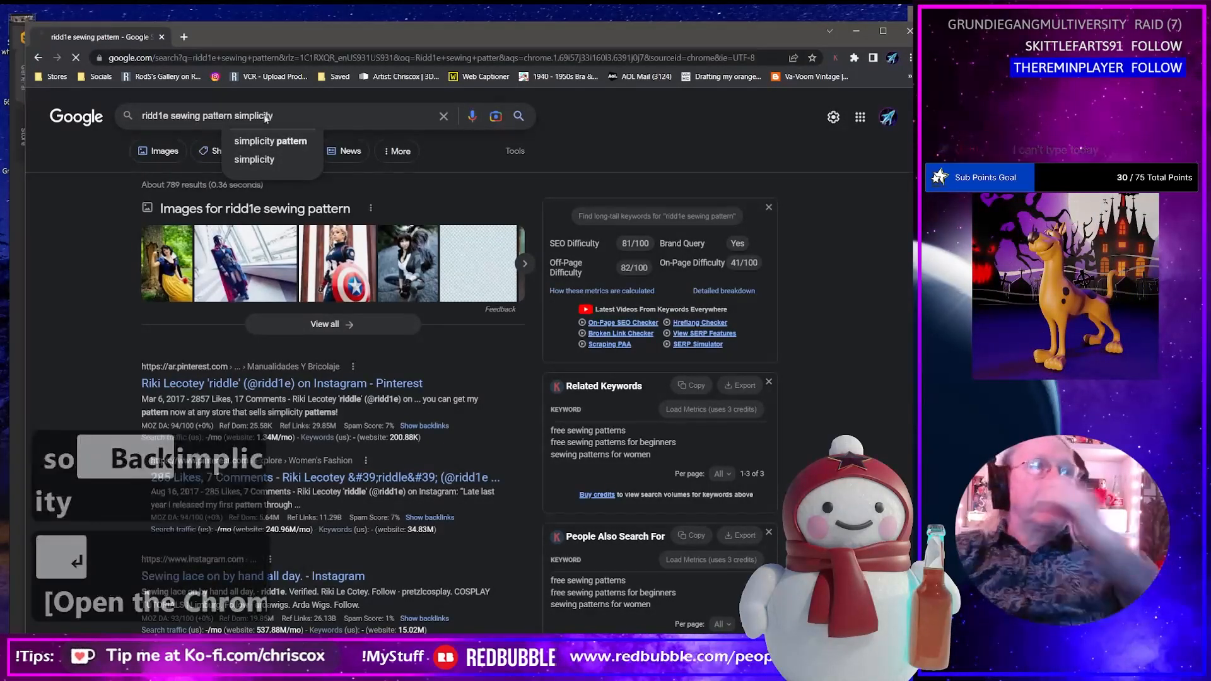
{"action": "key", "text": "Return"}
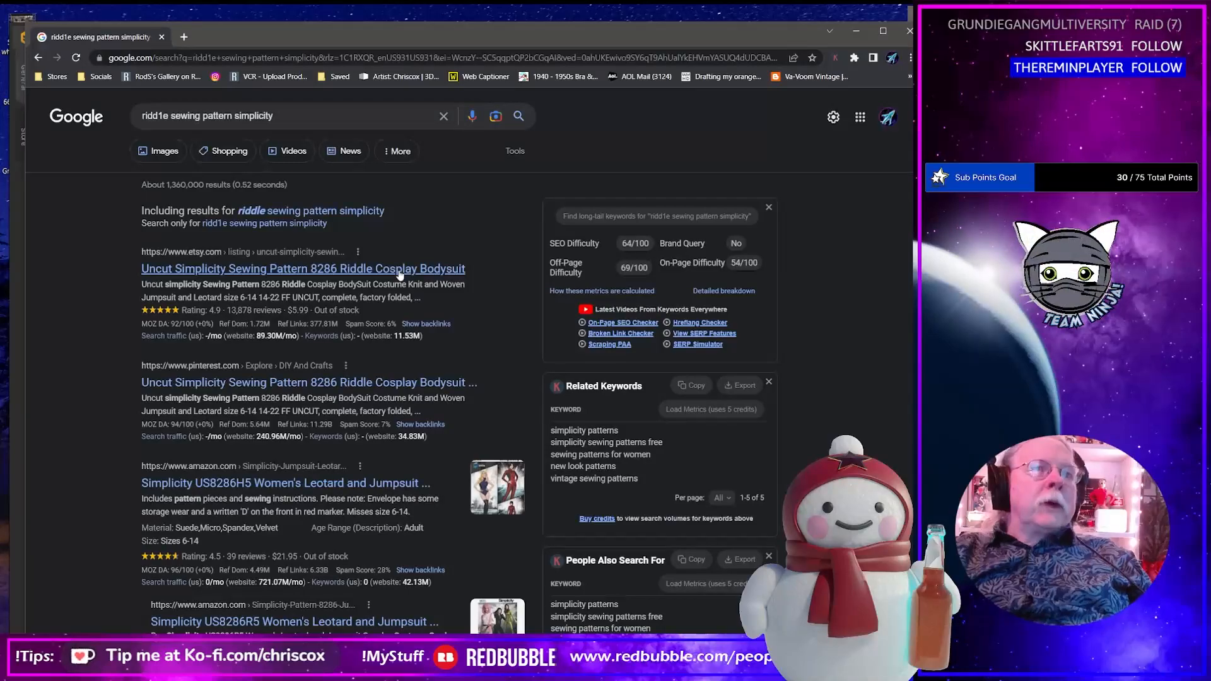
Look through the Simplicity results and open the Etsy, Amazon and Desertcart listings for pattern 8286 in separate tabs.
{"action": "scroll", "coordinate": [328, 341], "scroll_direction": "down", "scroll_amount": 2}
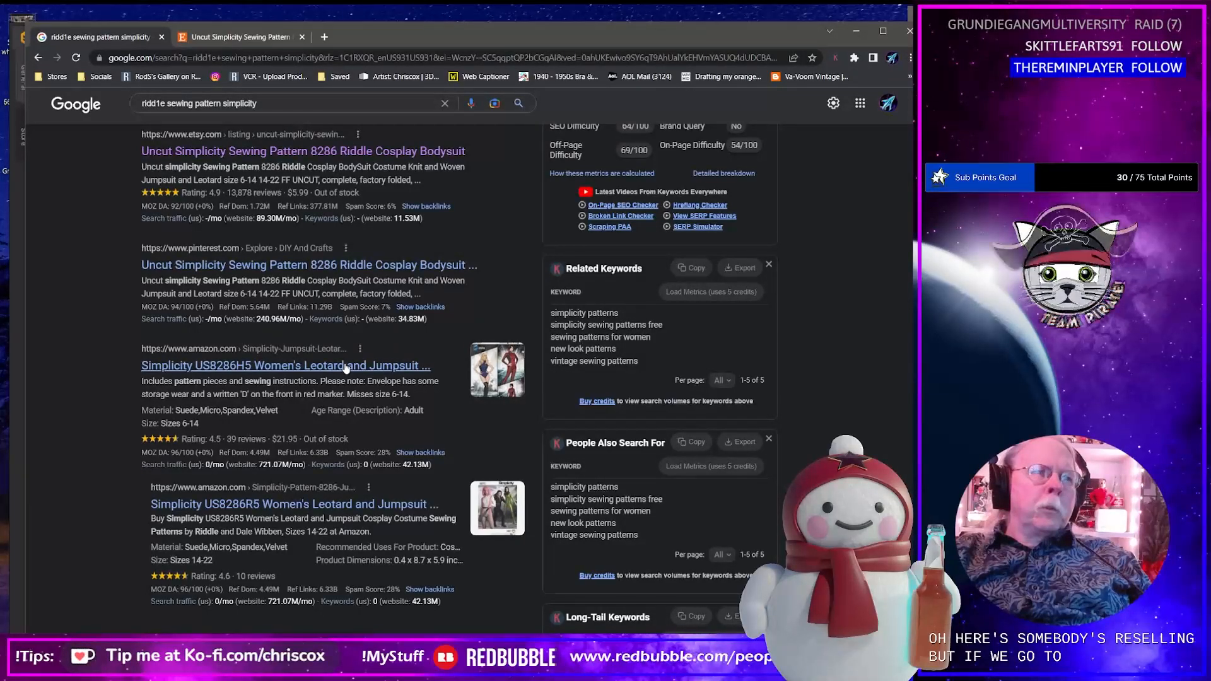
{"action": "scroll", "coordinate": [346, 368], "scroll_direction": "down", "scroll_amount": 6}
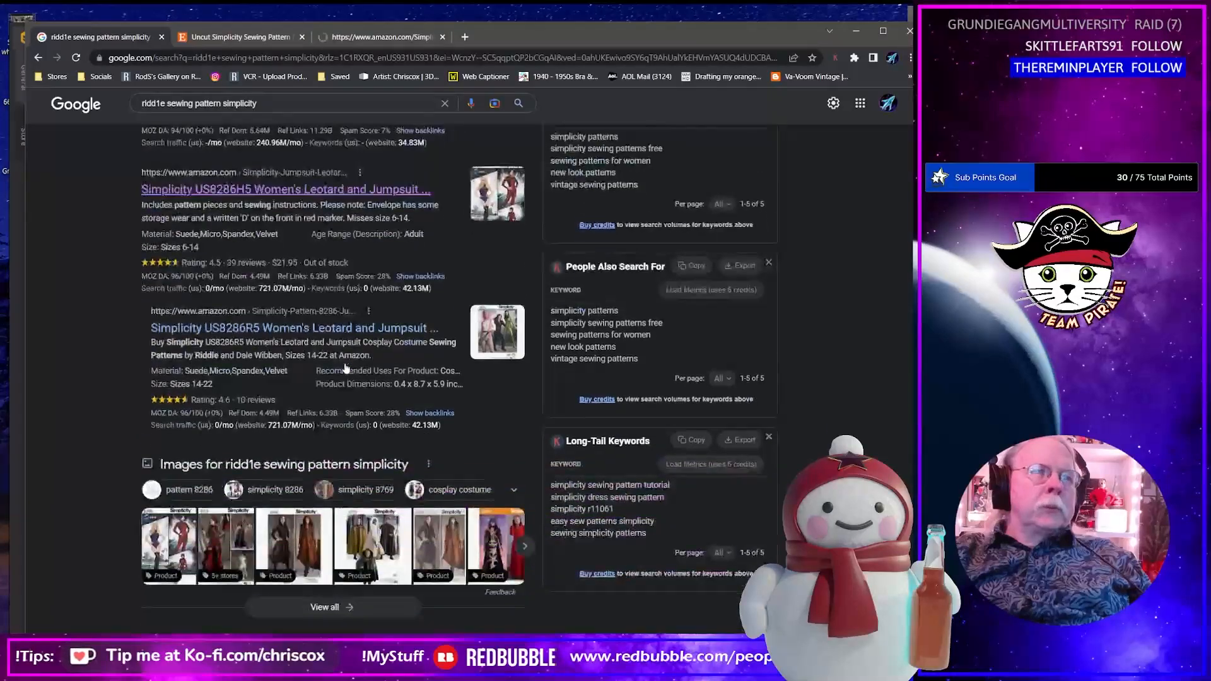
{"action": "scroll", "coordinate": [346, 368], "scroll_direction": "down", "scroll_amount": 2}
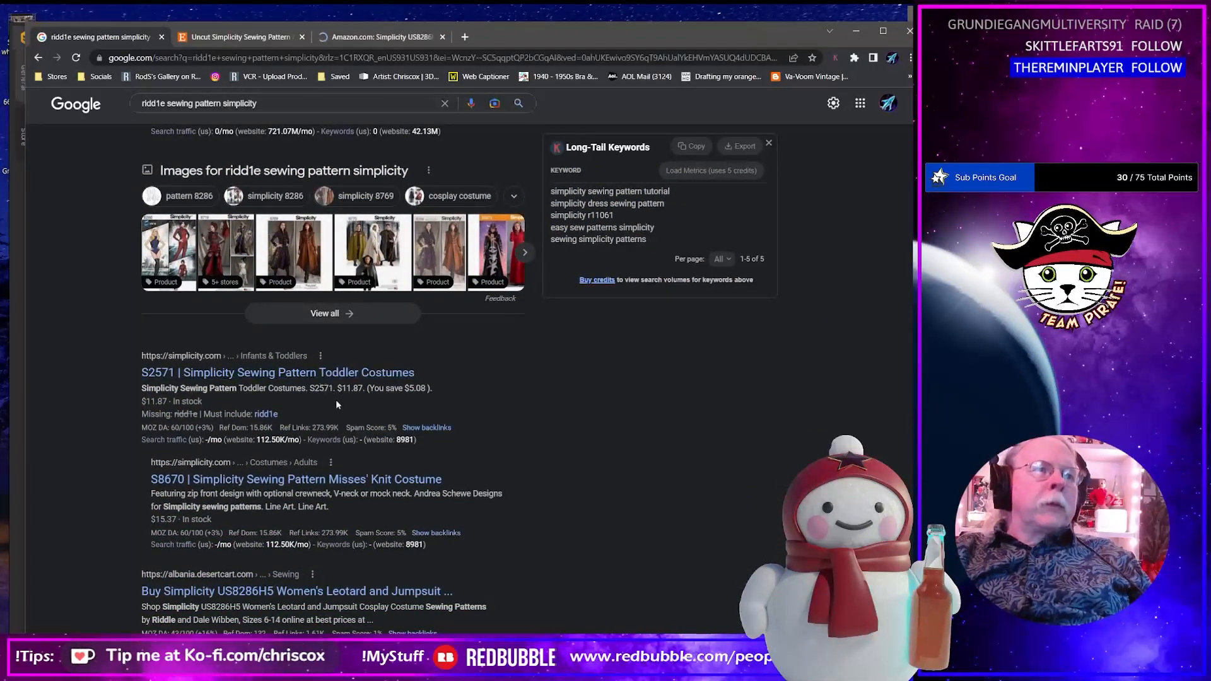
{"action": "scroll", "coordinate": [336, 399], "scroll_direction": "down", "scroll_amount": 2}
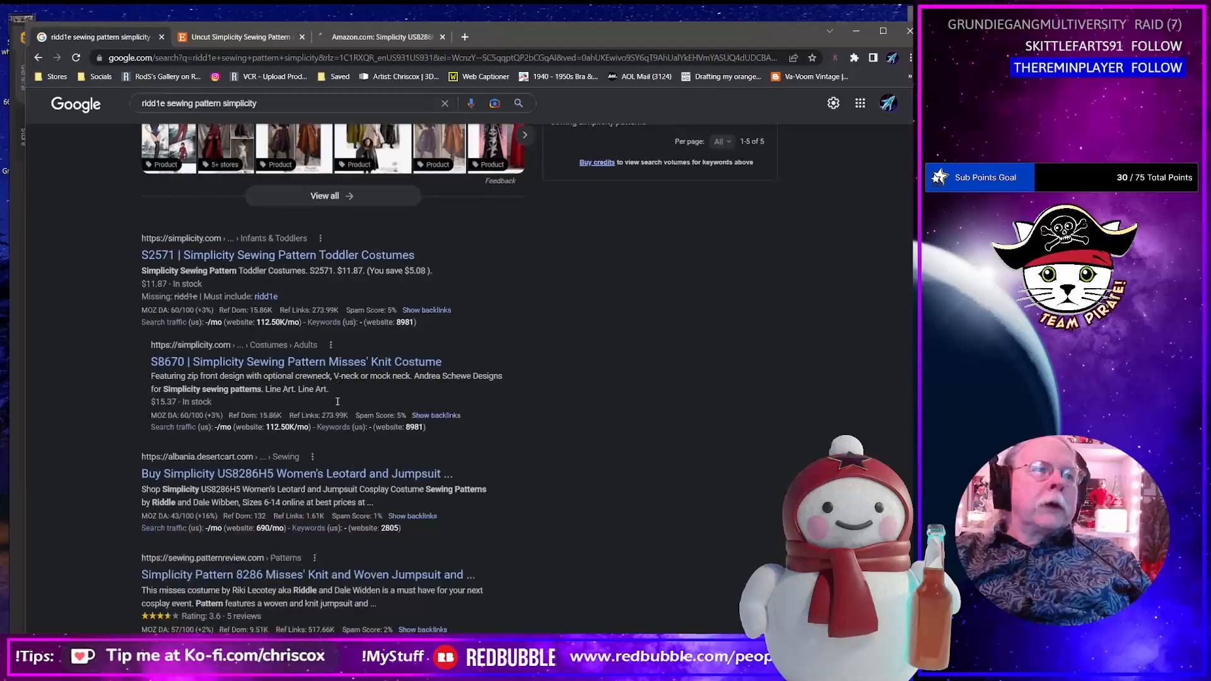
{"action": "middle_click", "coordinate": [334, 474]}
Examine the Simplicity 8286 product images and front and back line drawings on Amazon, and check the Etsy listing.
{"action": "left_click", "coordinate": [341, 39]}
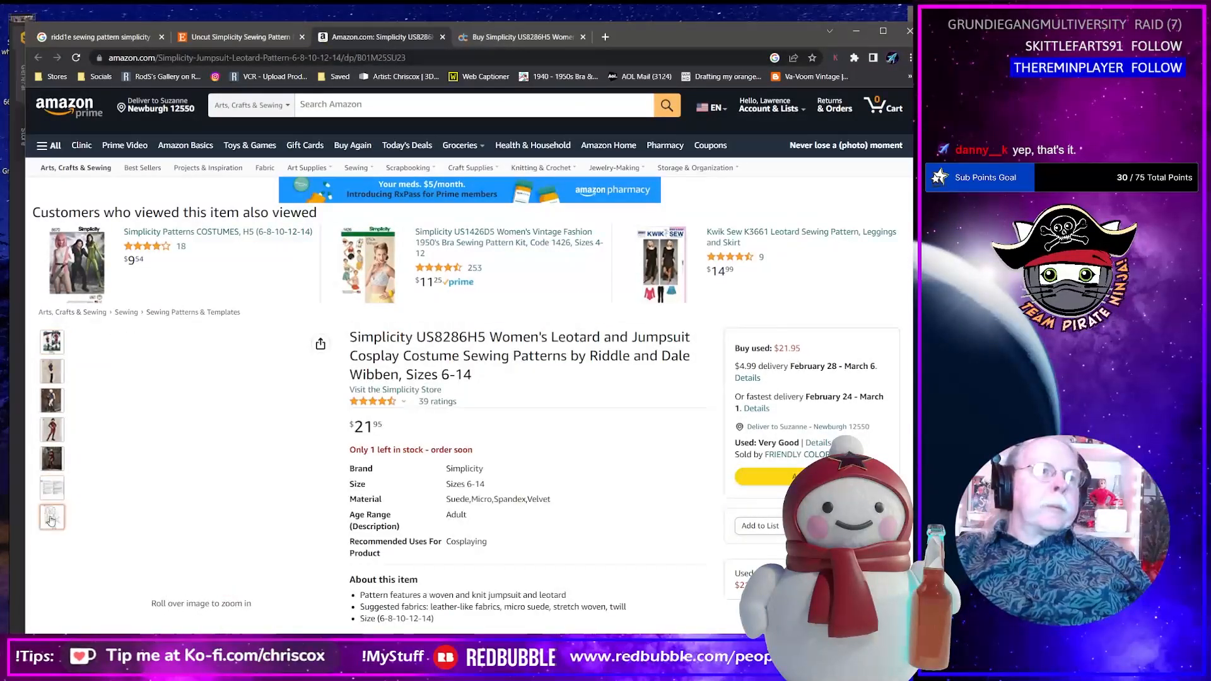
{"action": "mouse_move", "coordinate": [52, 519]}
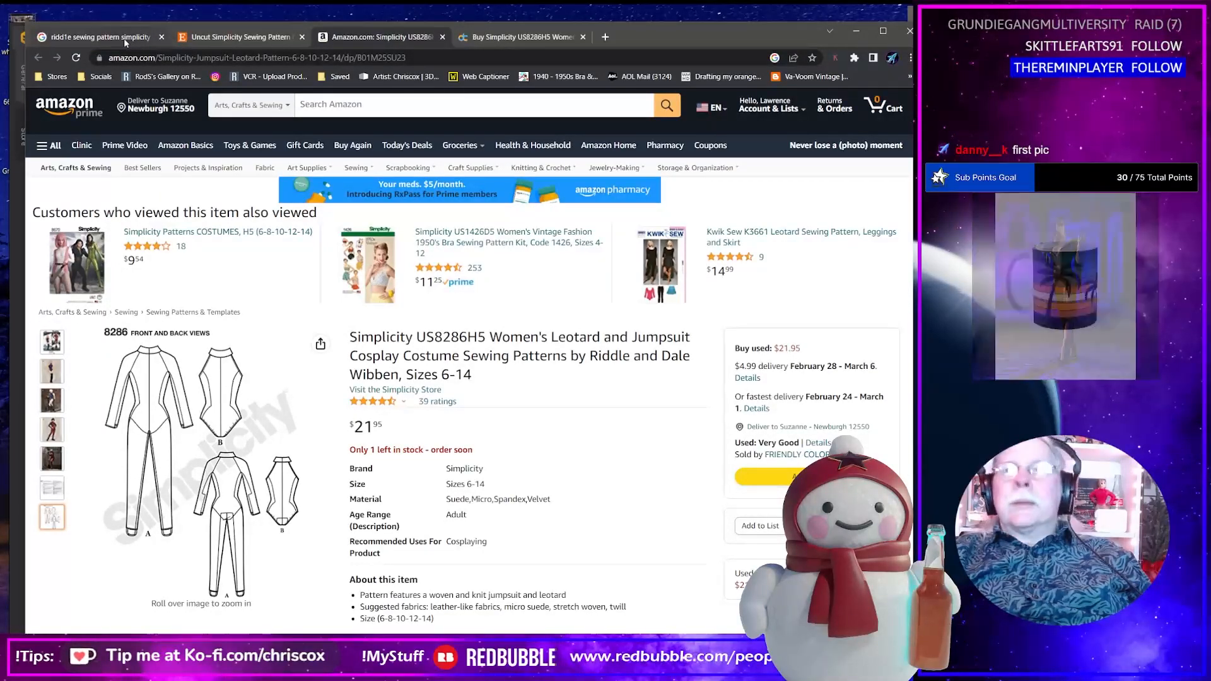
{"action": "mouse_move", "coordinate": [123, 38]}
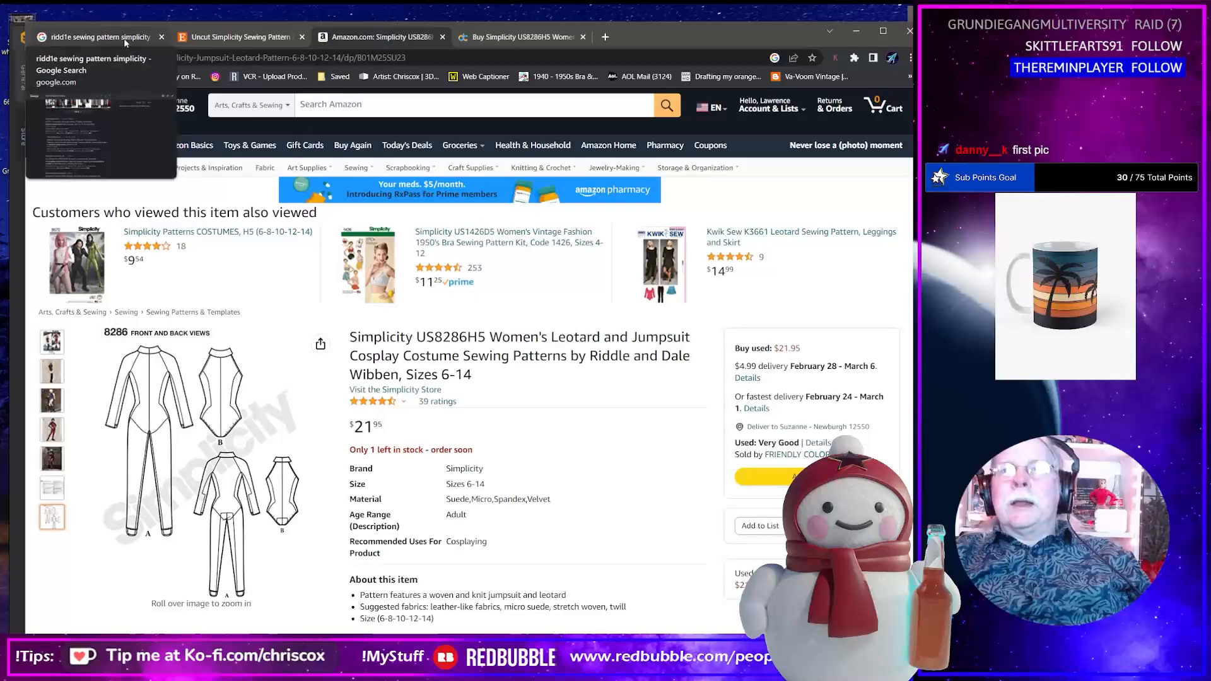
{"action": "left_click", "coordinate": [202, 38]}
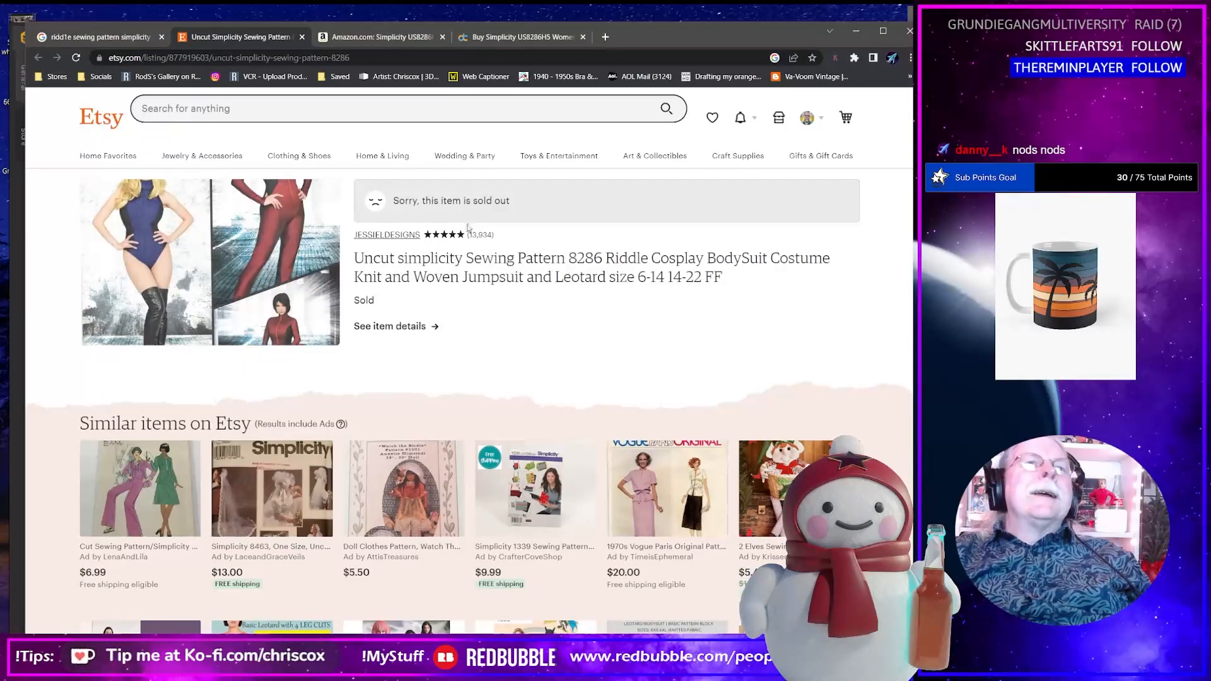
{"action": "left_click", "coordinate": [351, 38]}
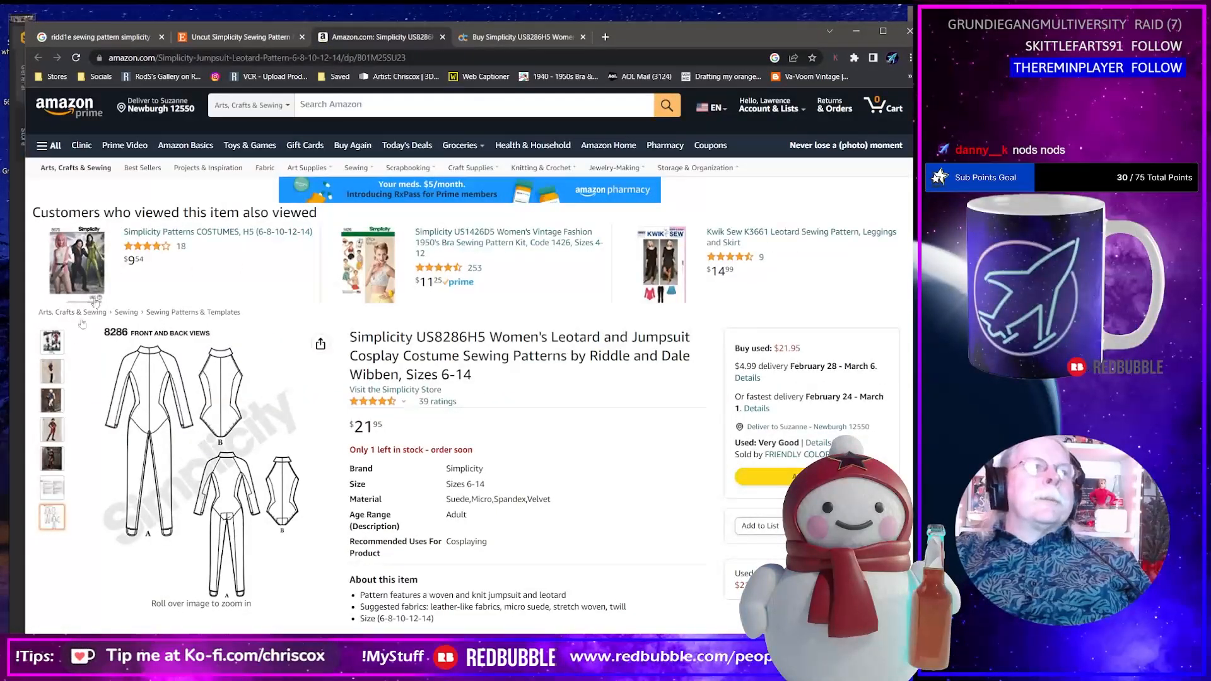
{"action": "mouse_move", "coordinate": [52, 429]}
{"action": "mouse_move", "coordinate": [54, 403]}
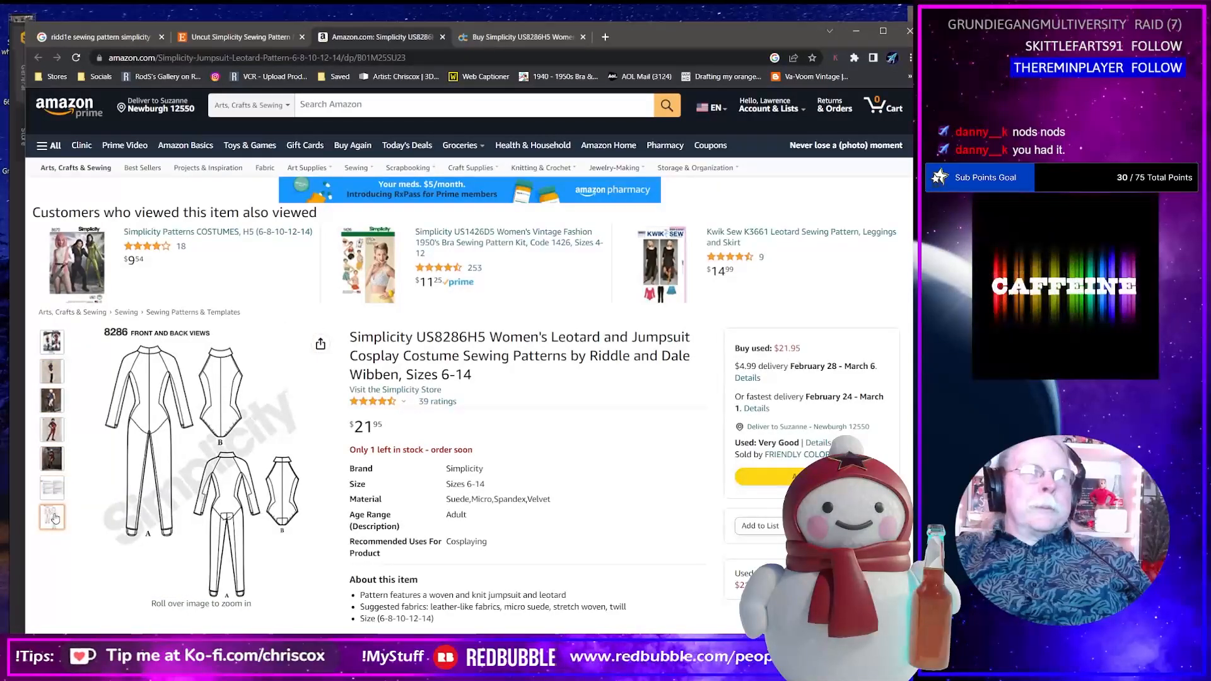
Read the Amazon listing's details for the Simplicity leotard and jumpsuit pattern and return to the garment in Marvelous Designer.
{"action": "scroll", "coordinate": [574, 450], "scroll_direction": "down", "scroll_amount": 2}
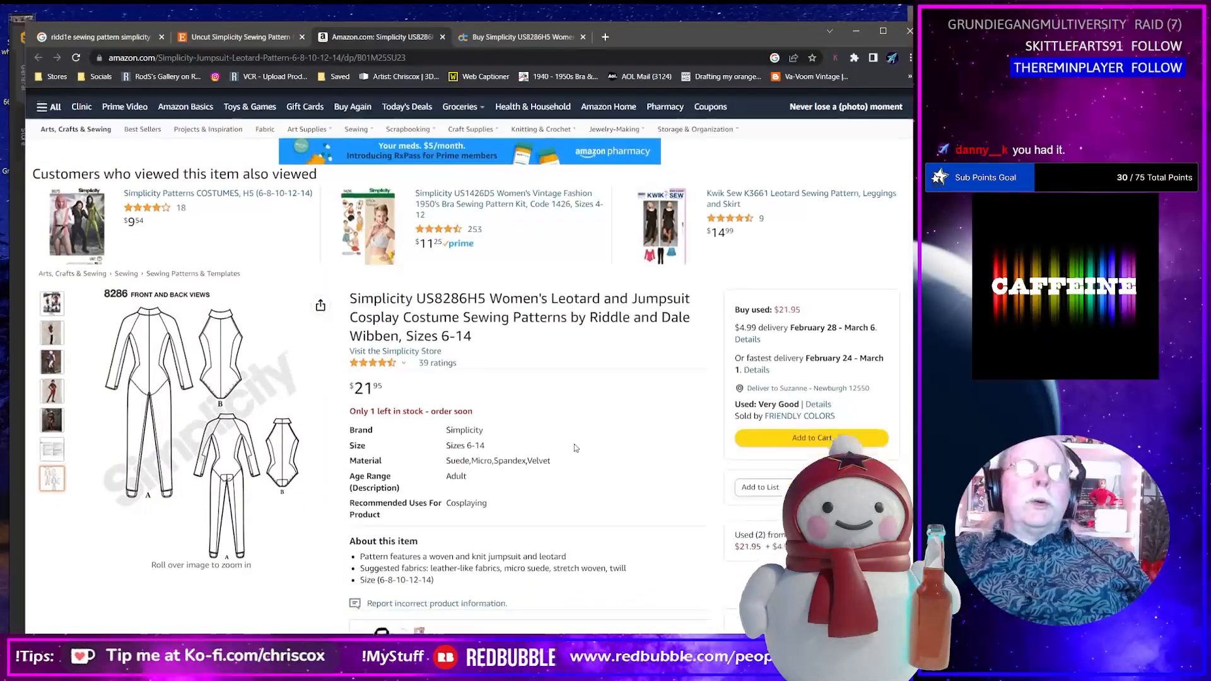
{"action": "scroll", "coordinate": [575, 448], "scroll_direction": "down", "scroll_amount": 2}
{"action": "scroll", "coordinate": [575, 448], "scroll_direction": "up", "scroll_amount": 2}
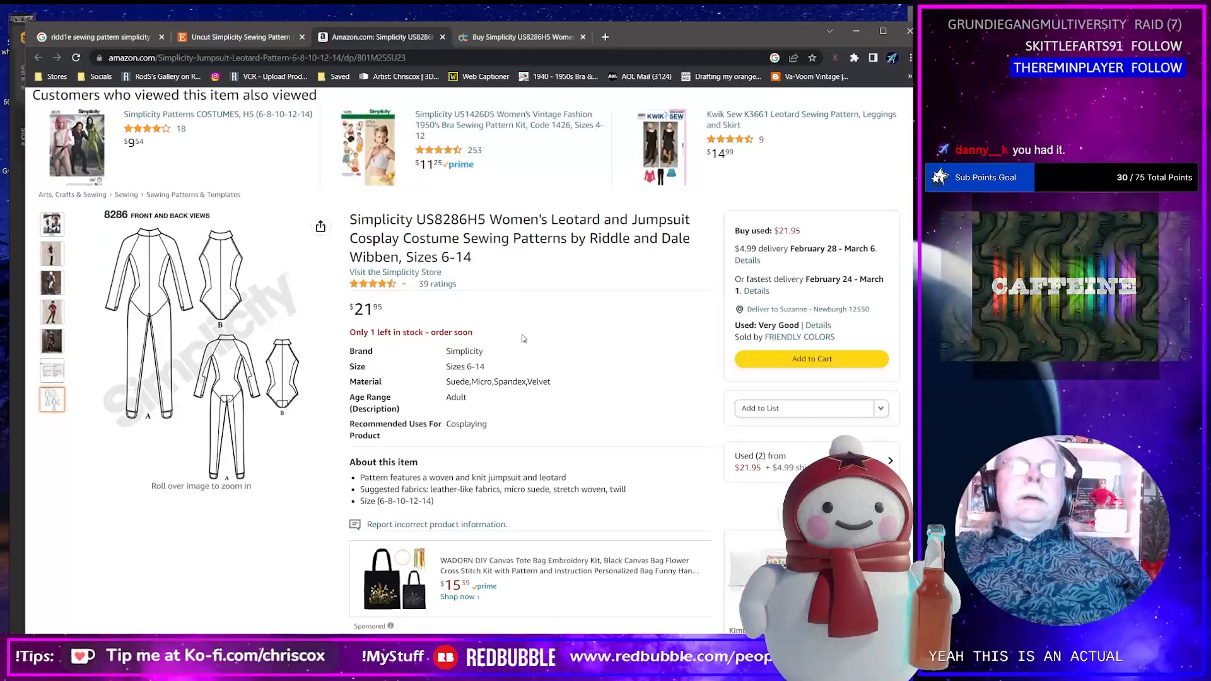
{"action": "scroll", "coordinate": [522, 332], "scroll_direction": "up", "scroll_amount": 1}
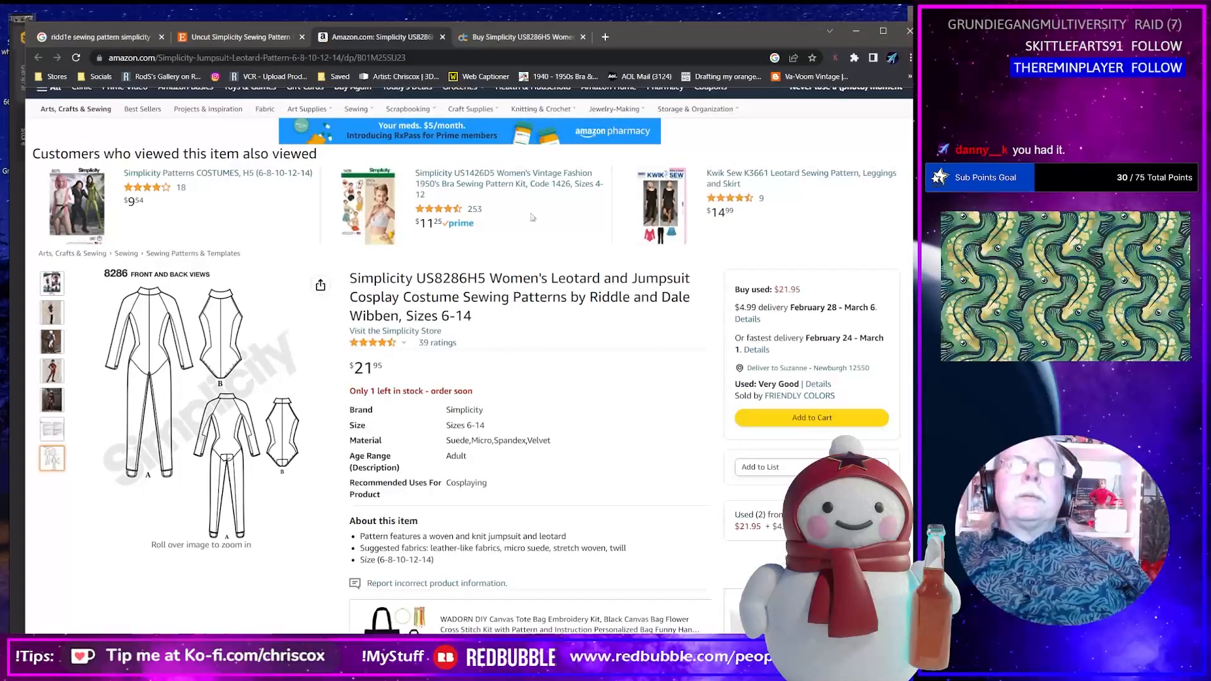
{"action": "mouse_move", "coordinate": [243, 337]}
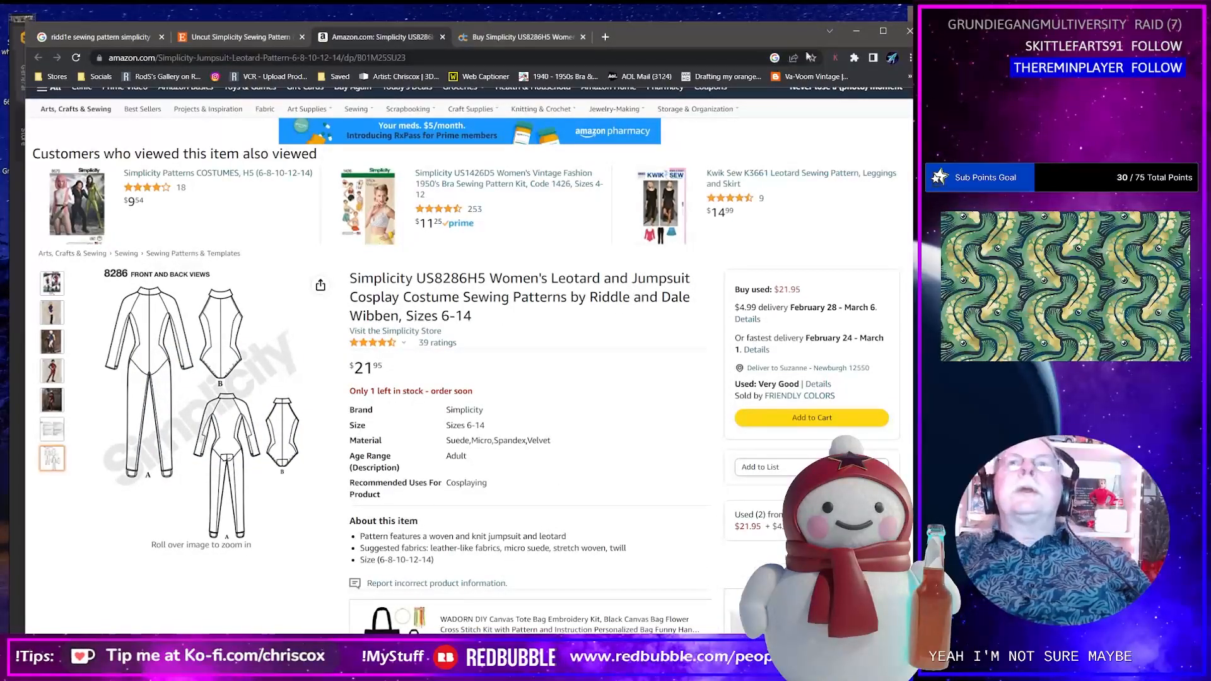
{"action": "left_click", "coordinate": [856, 31]}
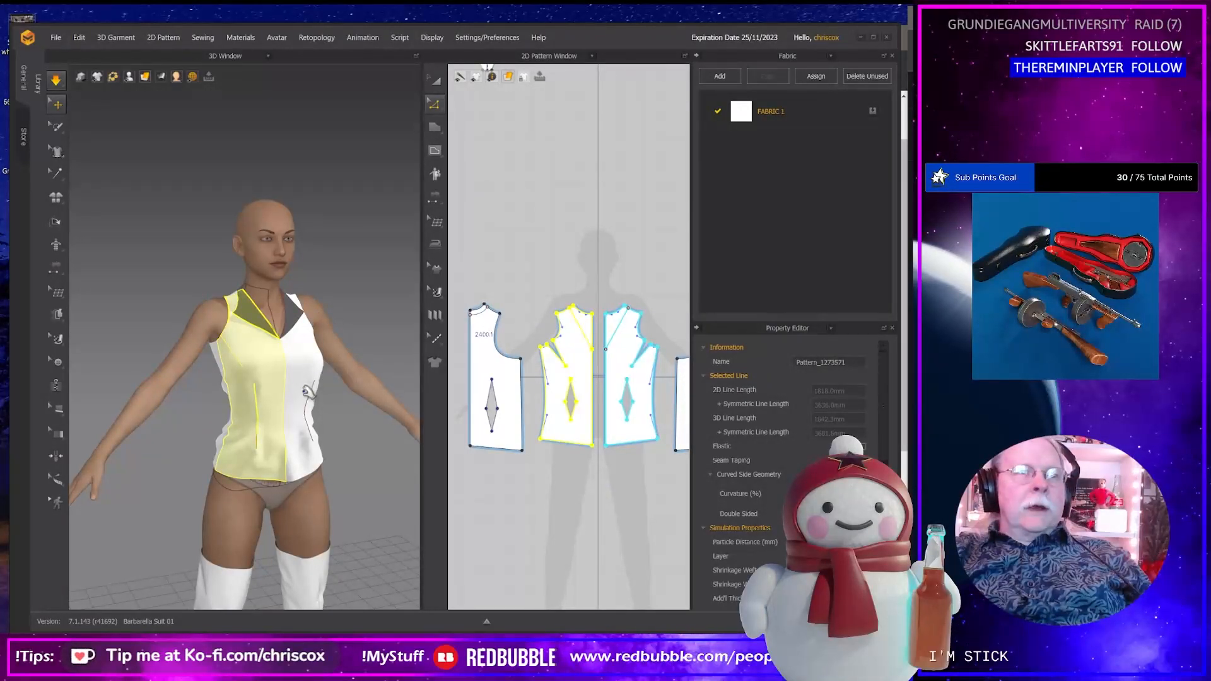
Examine how the sleeveless top's back piece fits at the back and sides of the figure, and check the collar in front.
{"action": "right_click_drag", "start_coordinate": [309, 438], "coordinate": [241, 464]}
{"action": "left_click", "coordinate": [238, 466]}
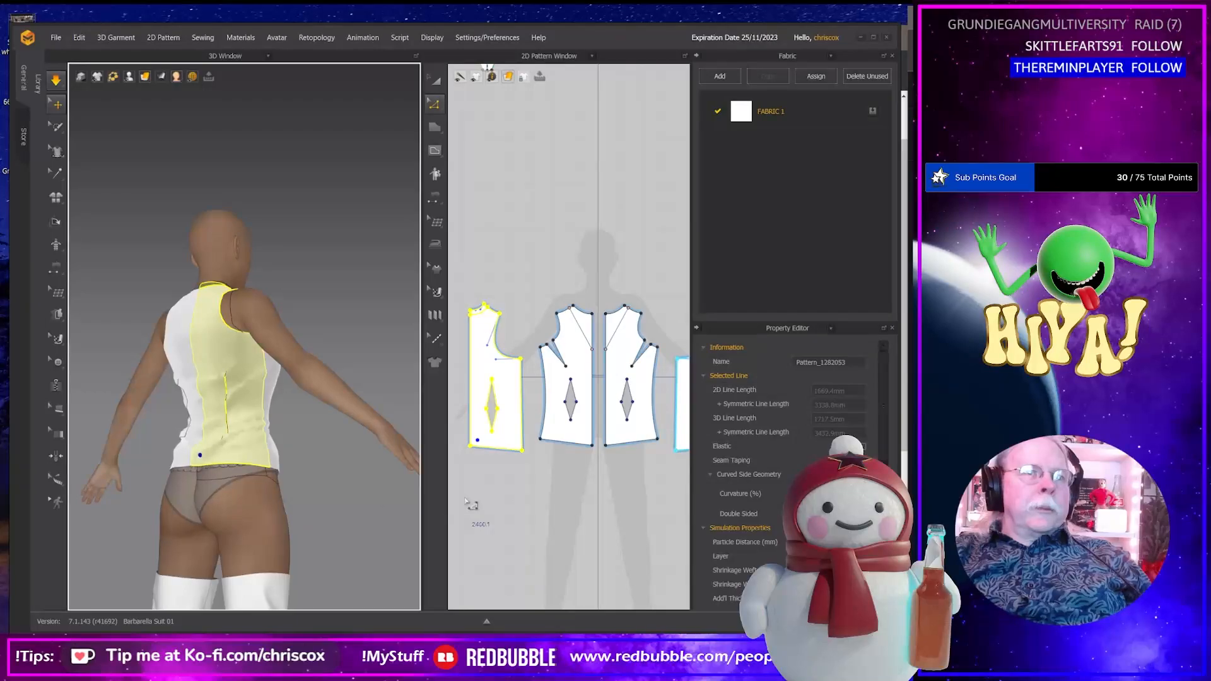
{"action": "right_click_drag", "start_coordinate": [270, 489], "coordinate": [227, 489]}
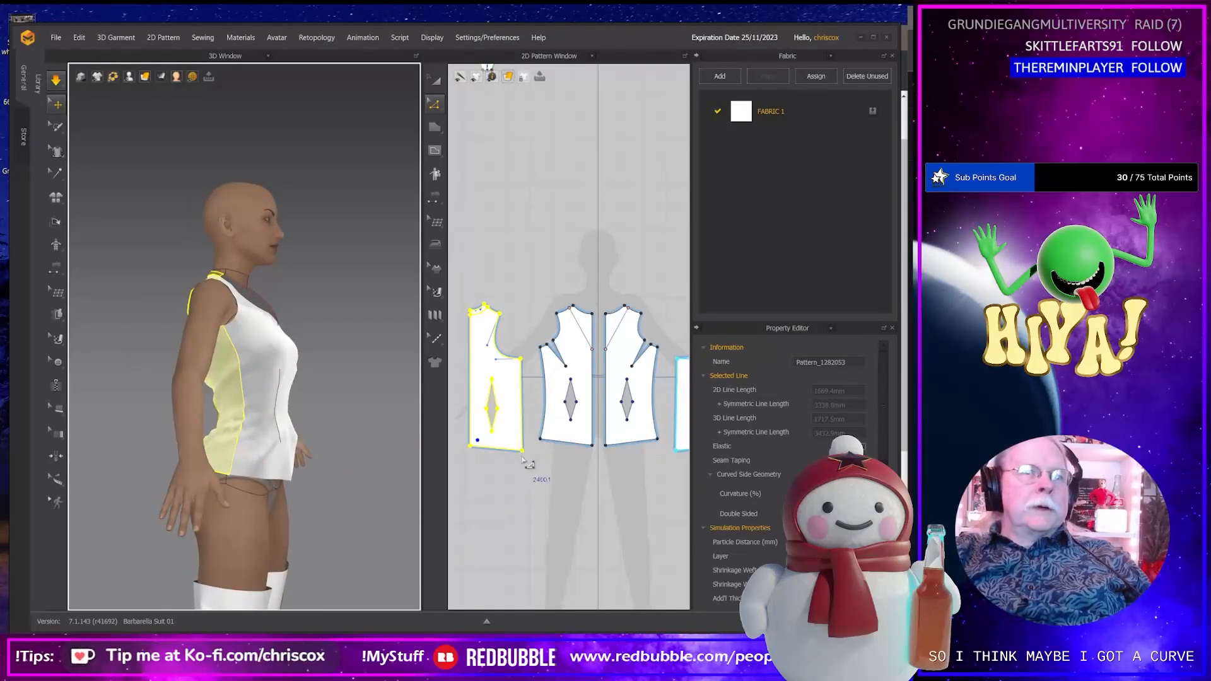
{"action": "right_click_drag", "start_coordinate": [326, 480], "coordinate": [300, 481]}
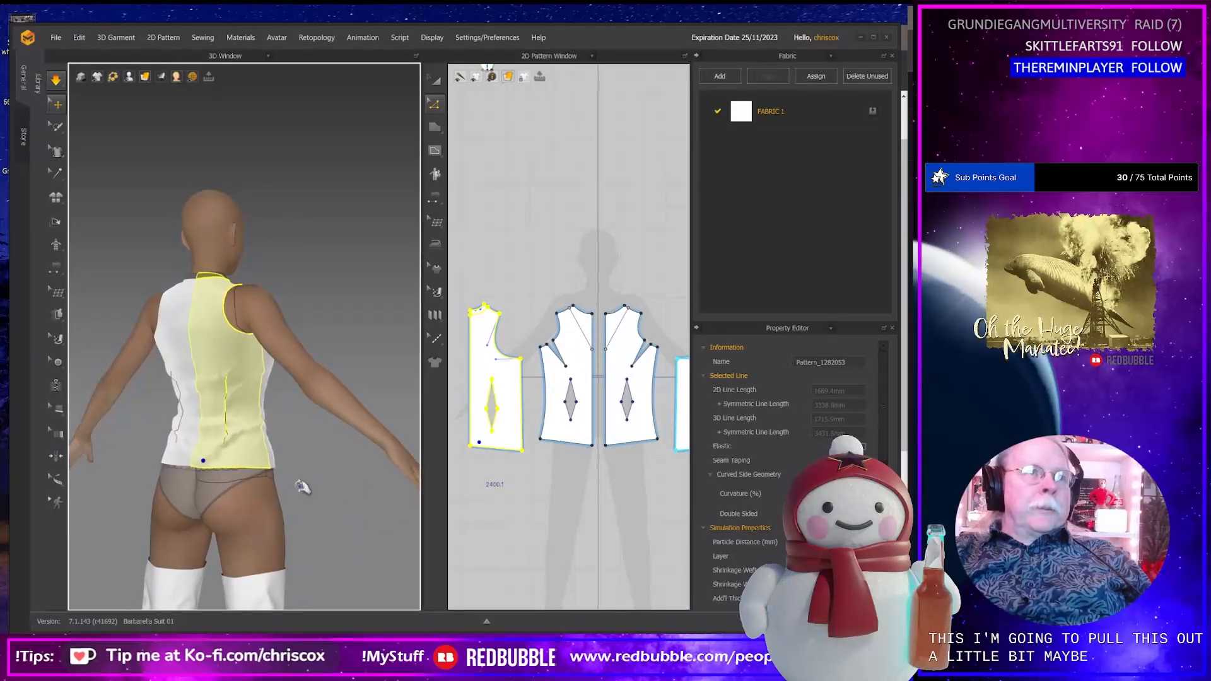
{"action": "right_click_drag", "start_coordinate": [303, 486], "coordinate": [434, 467]}
{"action": "scroll", "coordinate": [508, 411], "scroll_direction": "down", "scroll_amount": 3}
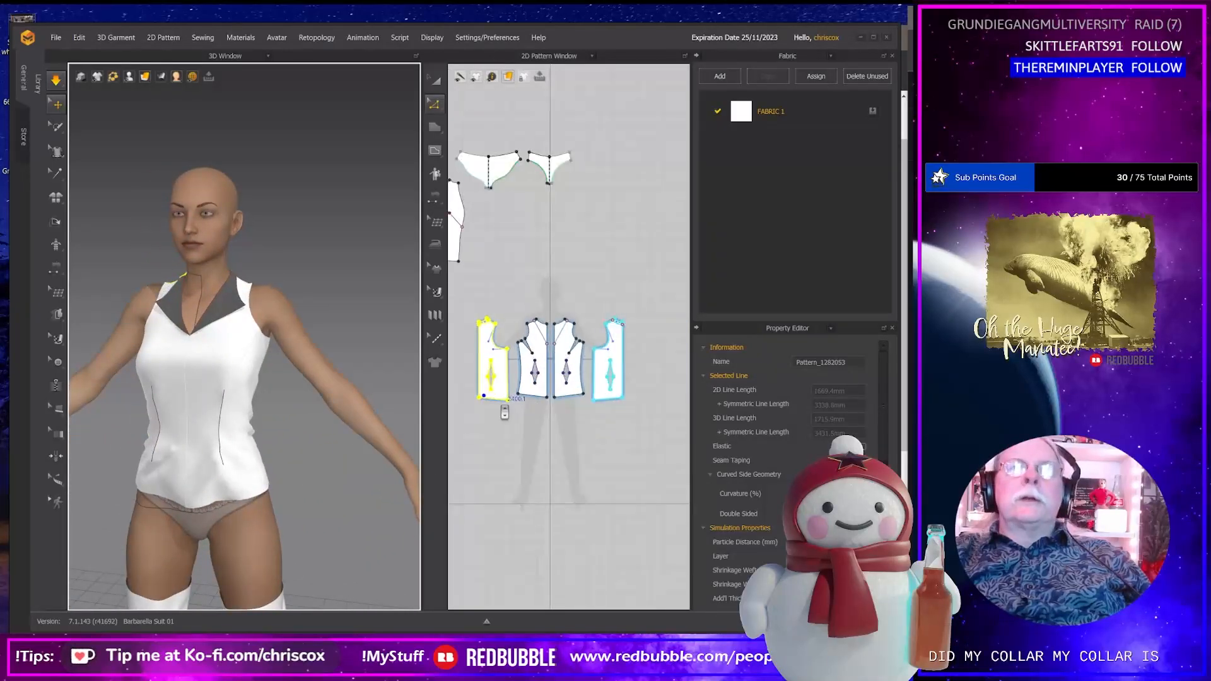
Cut and sew the back and front pieces along their internal collar fold lines.
{"action": "scroll", "coordinate": [501, 406], "scroll_direction": "up", "scroll_amount": 8}
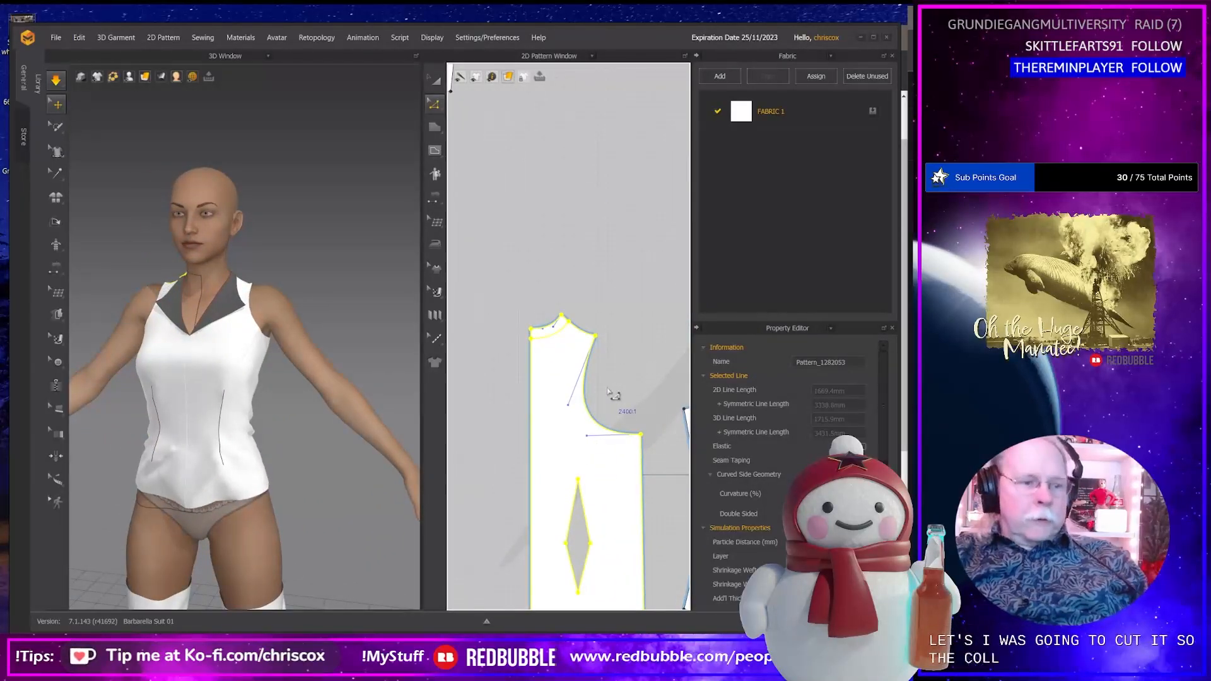
{"action": "key", "text": "z"}
{"action": "left_click", "coordinate": [547, 342]}
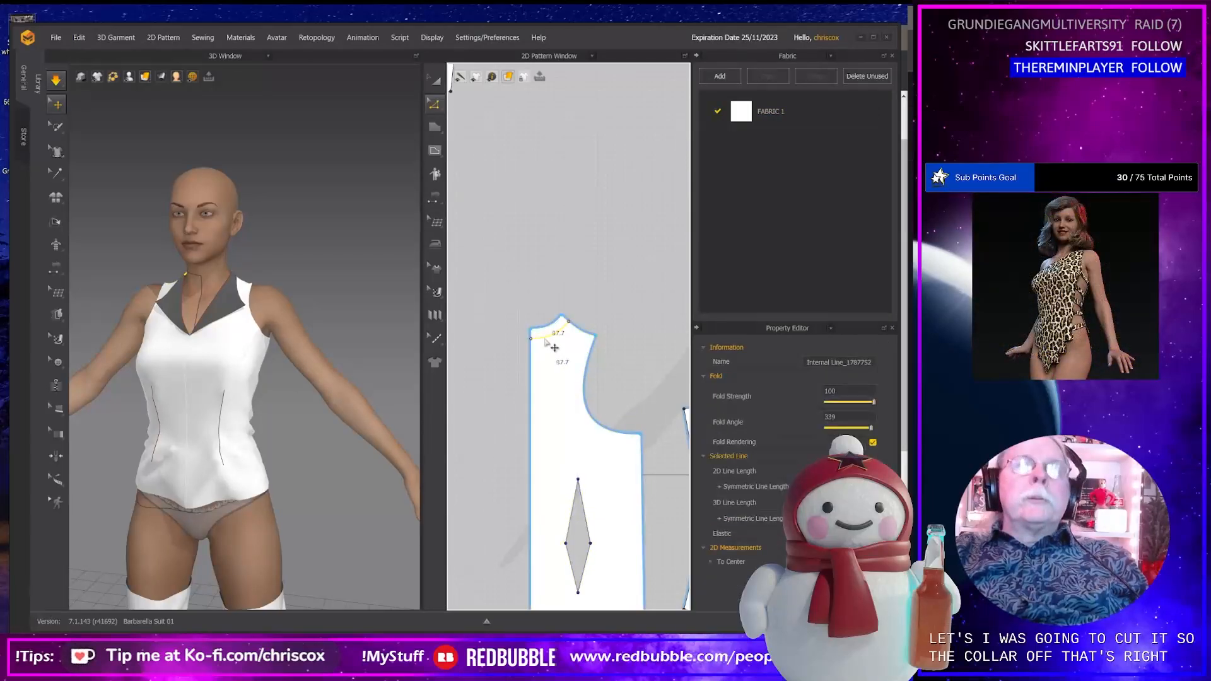
{"action": "right_click", "coordinate": [546, 342]}
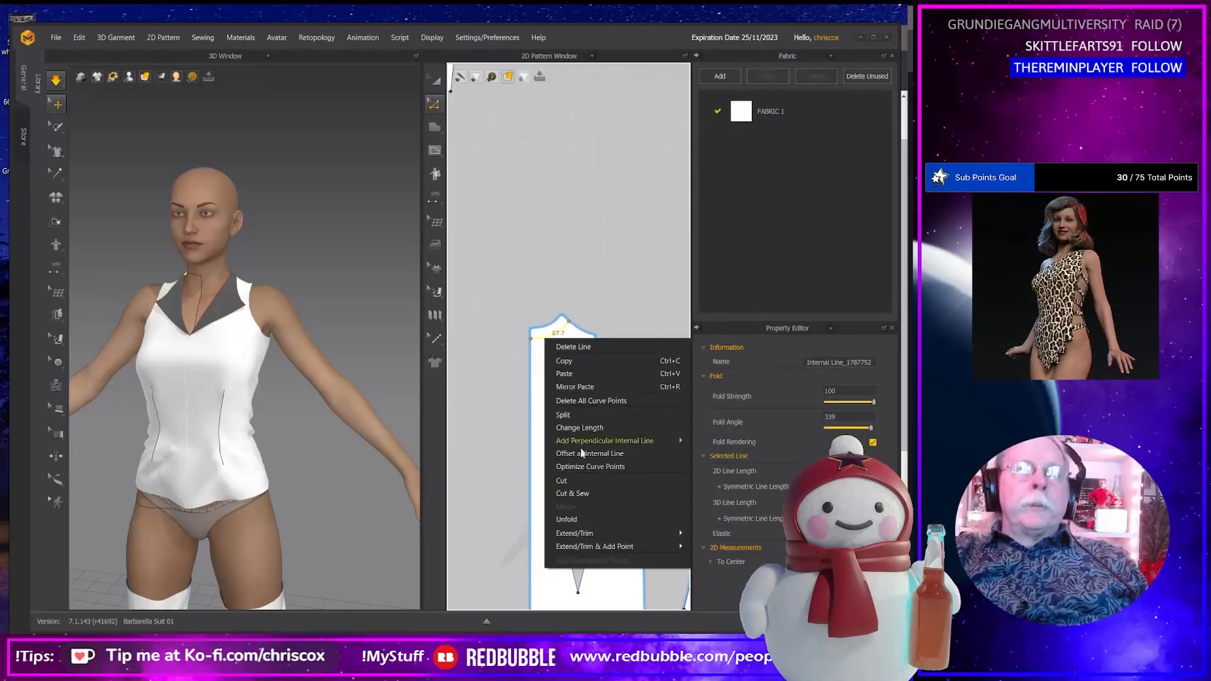
{"action": "left_click", "coordinate": [579, 495]}
{"action": "scroll", "coordinate": [629, 373], "scroll_direction": "down", "scroll_amount": 2}
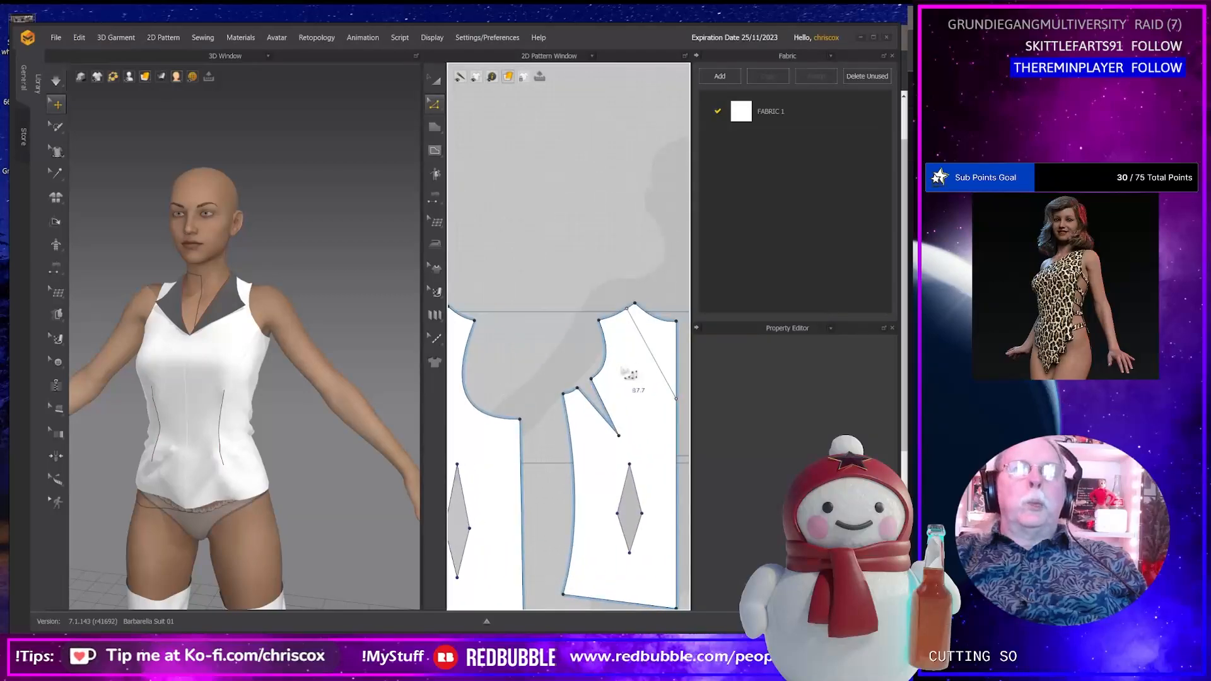
{"action": "left_click", "coordinate": [667, 375]}
{"action": "right_click", "coordinate": [657, 357]}
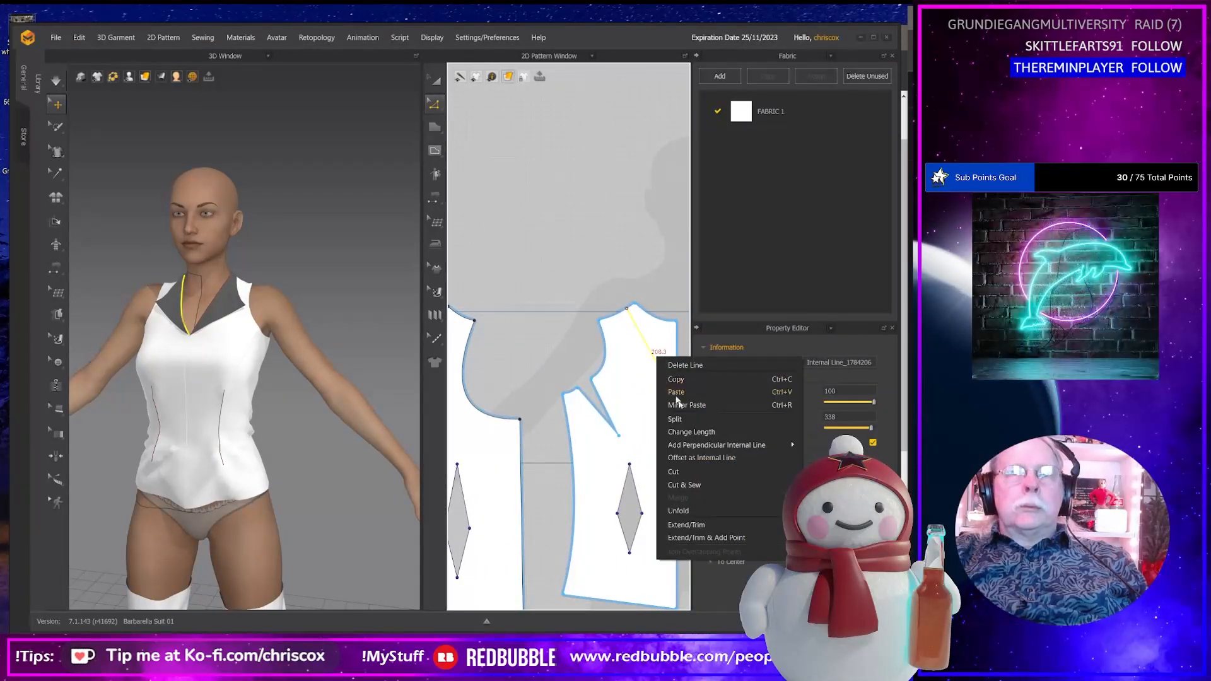
{"action": "left_click", "coordinate": [687, 475]}
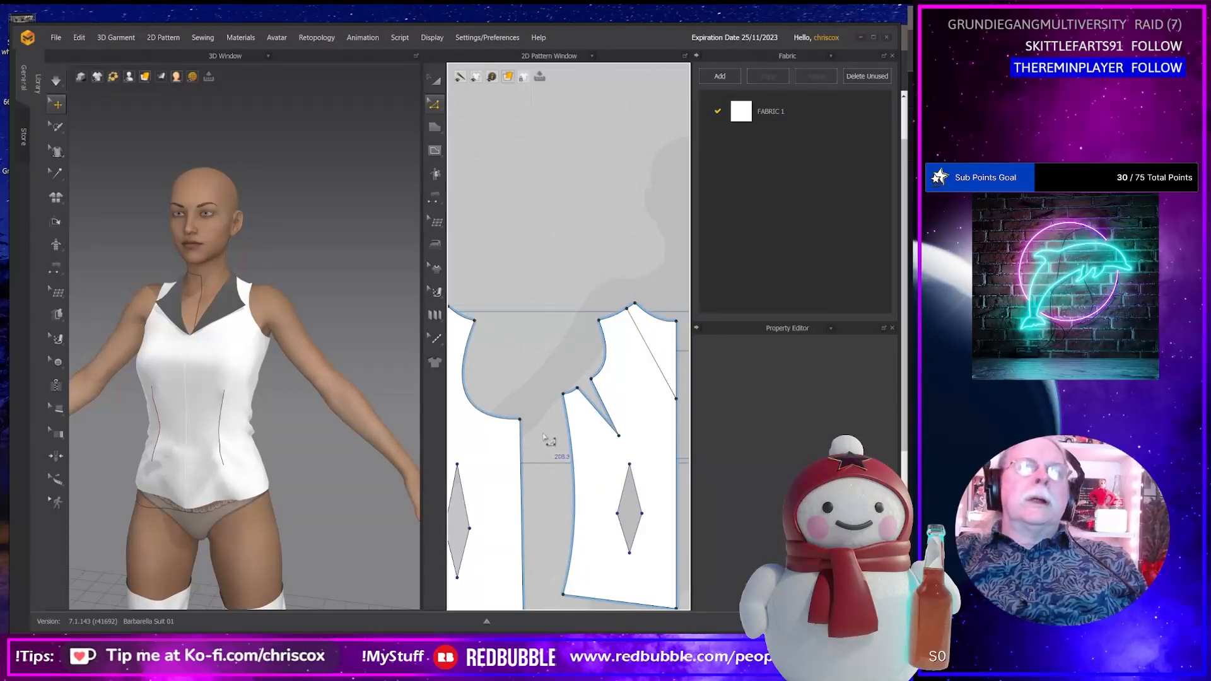
{"action": "scroll", "coordinate": [548, 440], "scroll_direction": "down", "scroll_amount": 6}
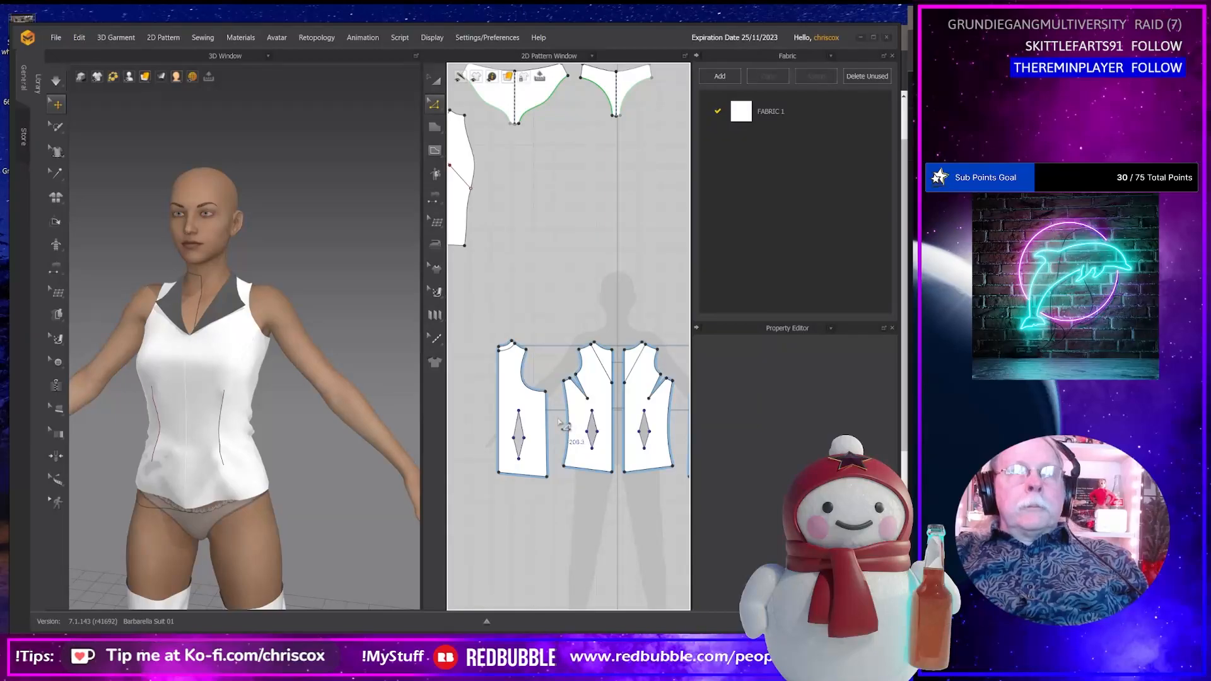
Examine the top's front fit on the figure and compare the shapes of the front and back pattern pieces.
{"action": "right_click_drag", "start_coordinate": [144, 404], "coordinate": [274, 387]}
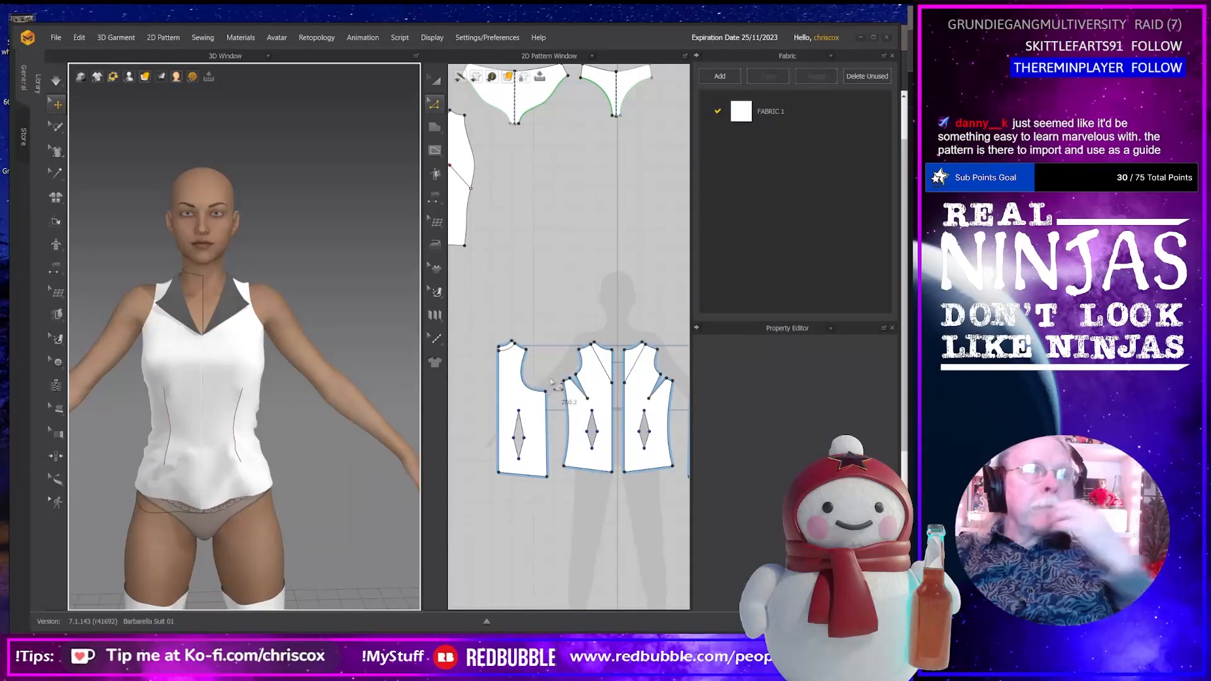
{"action": "scroll", "coordinate": [551, 381], "scroll_direction": "up", "scroll_amount": 6}
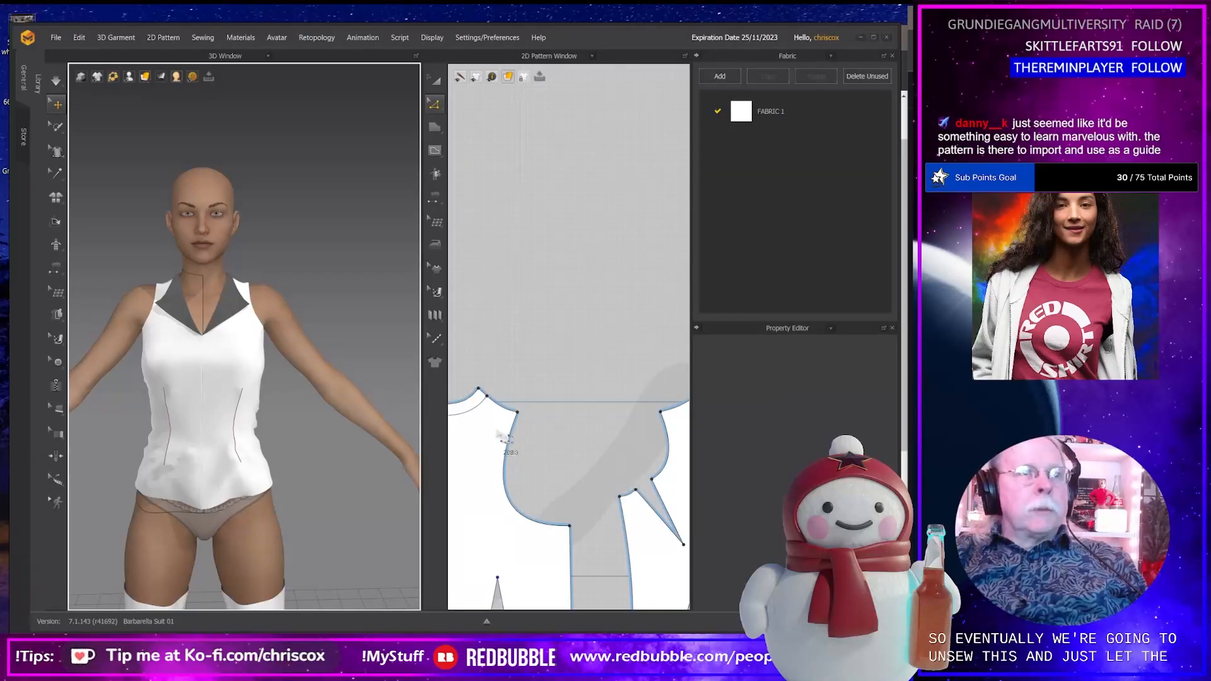
{"action": "right_click_drag", "start_coordinate": [538, 441], "coordinate": [533, 330]}
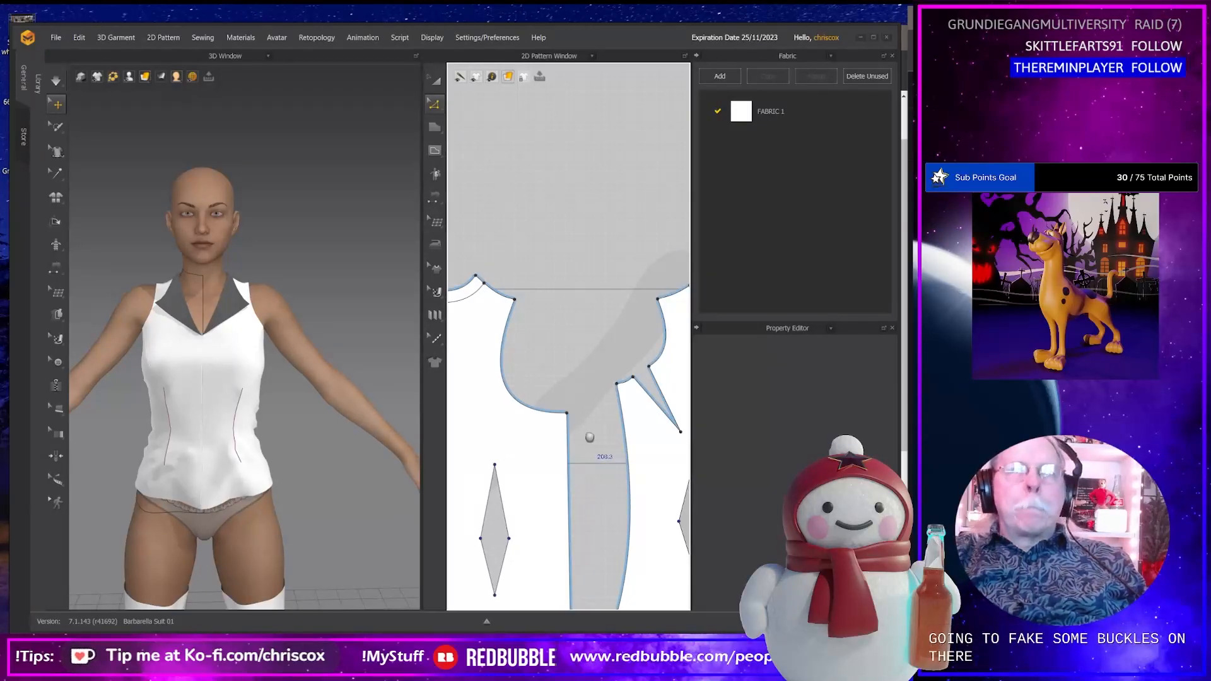
{"action": "middle_click_drag", "start_coordinate": [592, 439], "coordinate": [536, 390]}
{"action": "right_click_drag", "start_coordinate": [246, 441], "coordinate": [295, 453]}
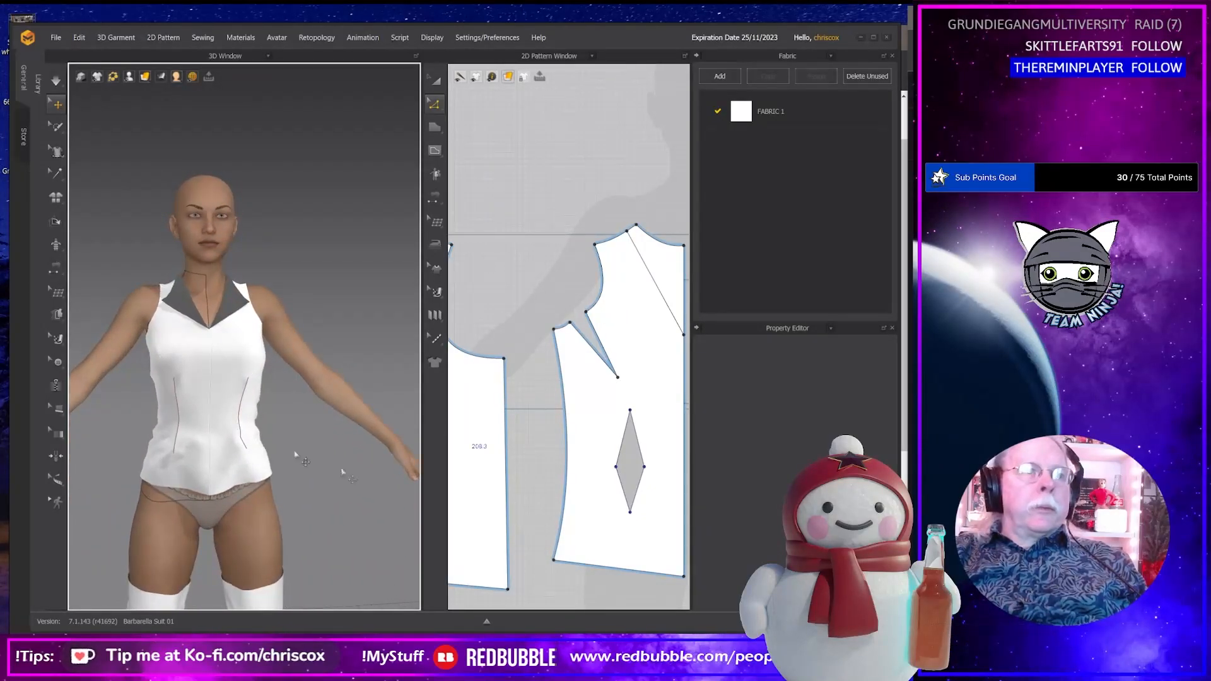
{"action": "left_click", "coordinate": [208, 491]}
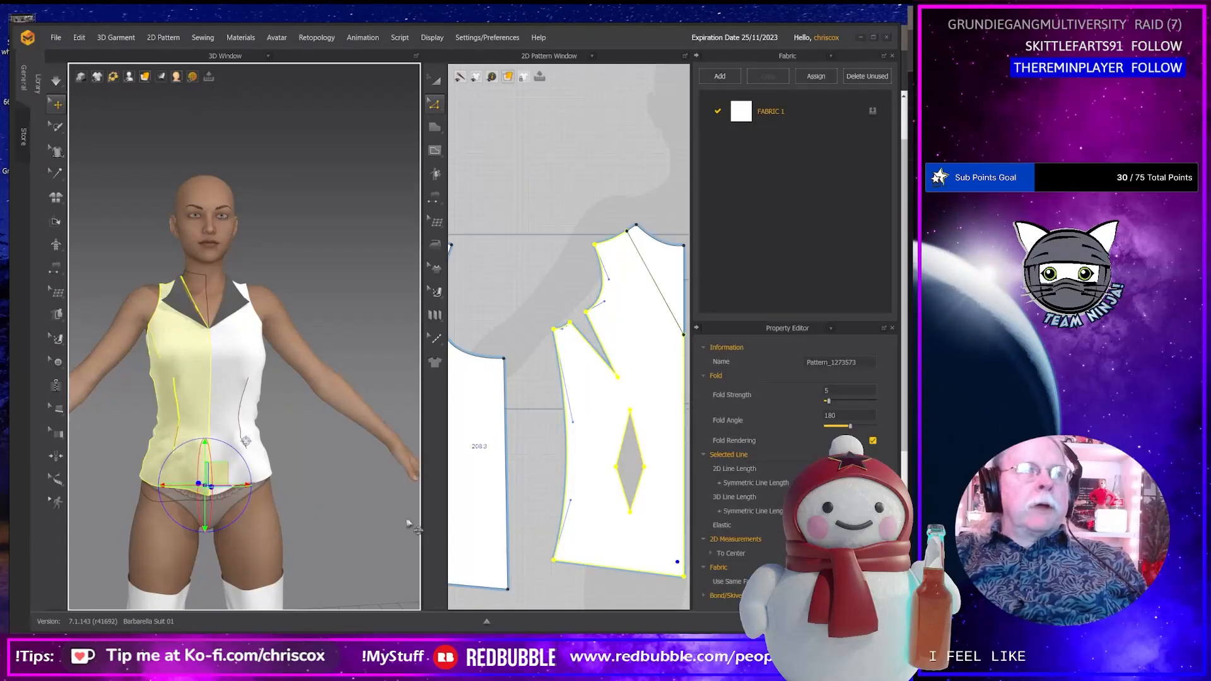
{"action": "scroll", "coordinate": [633, 443], "scroll_direction": "down", "scroll_amount": 3}
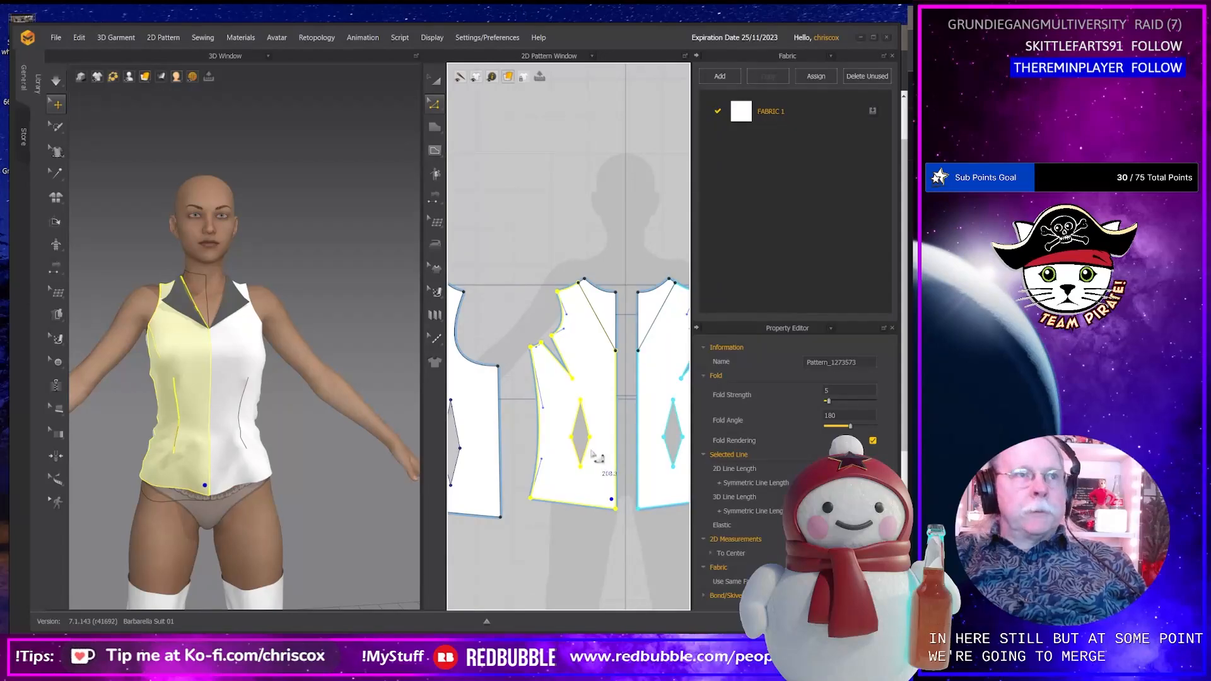
{"action": "key", "text": "z"}
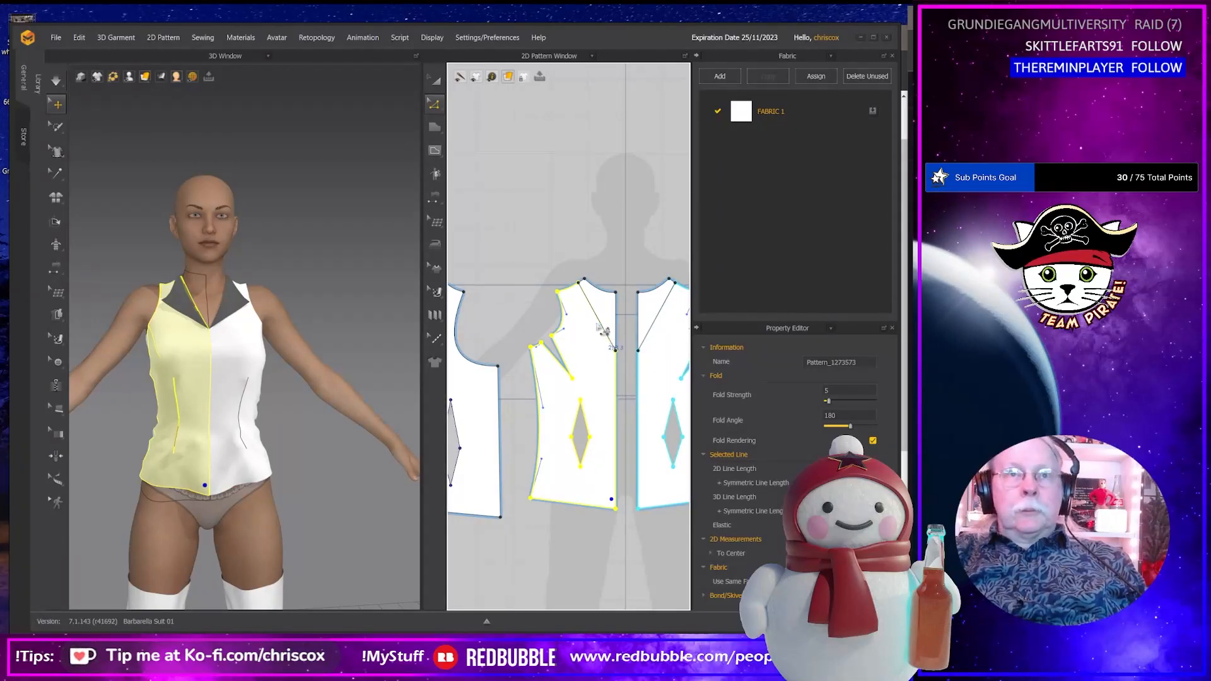
{"action": "right_click_drag", "start_coordinate": [609, 366], "coordinate": [705, 410]}
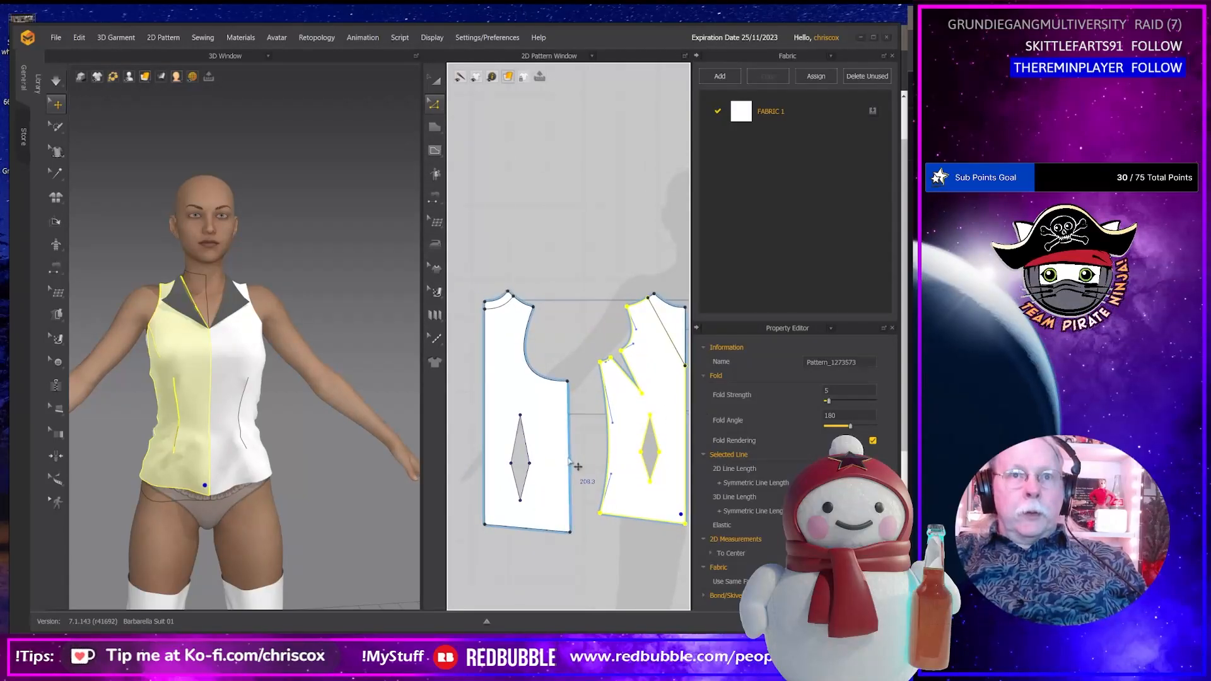
Curve the back piece's side seam inward at the waist to about 412 mm long, and check the simulated fit.
{"action": "key", "text": "c"}
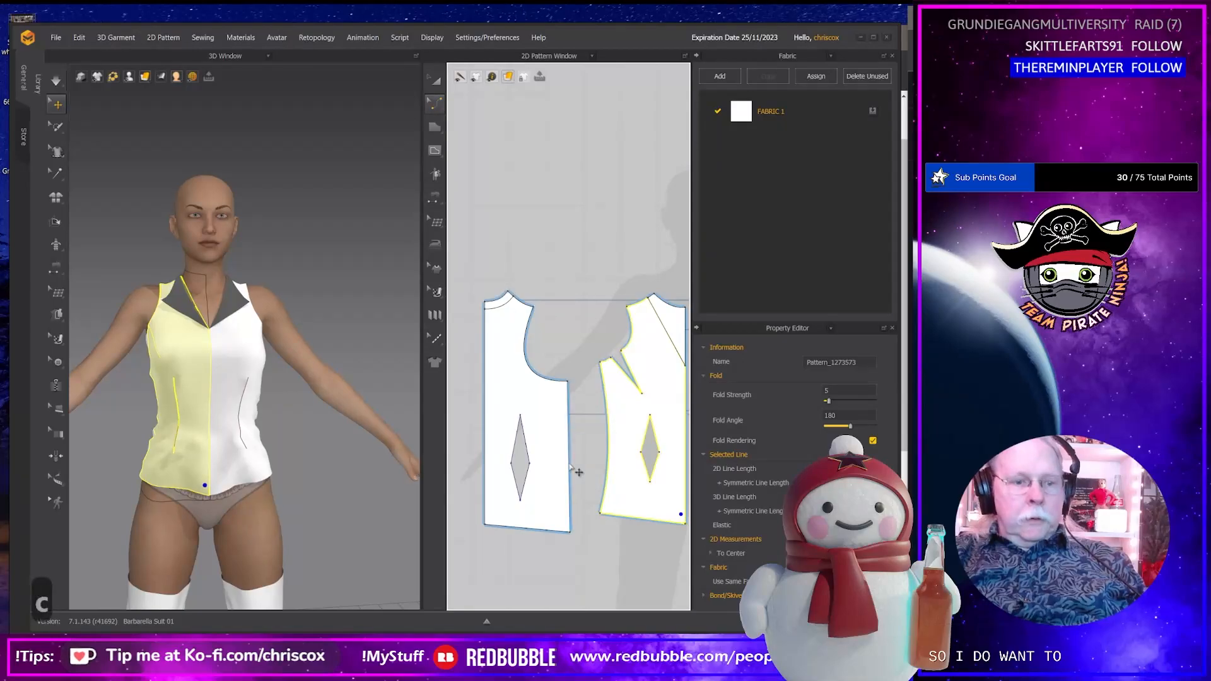
{"action": "left_click_drag", "start_coordinate": [571, 467], "coordinate": [565, 467]}
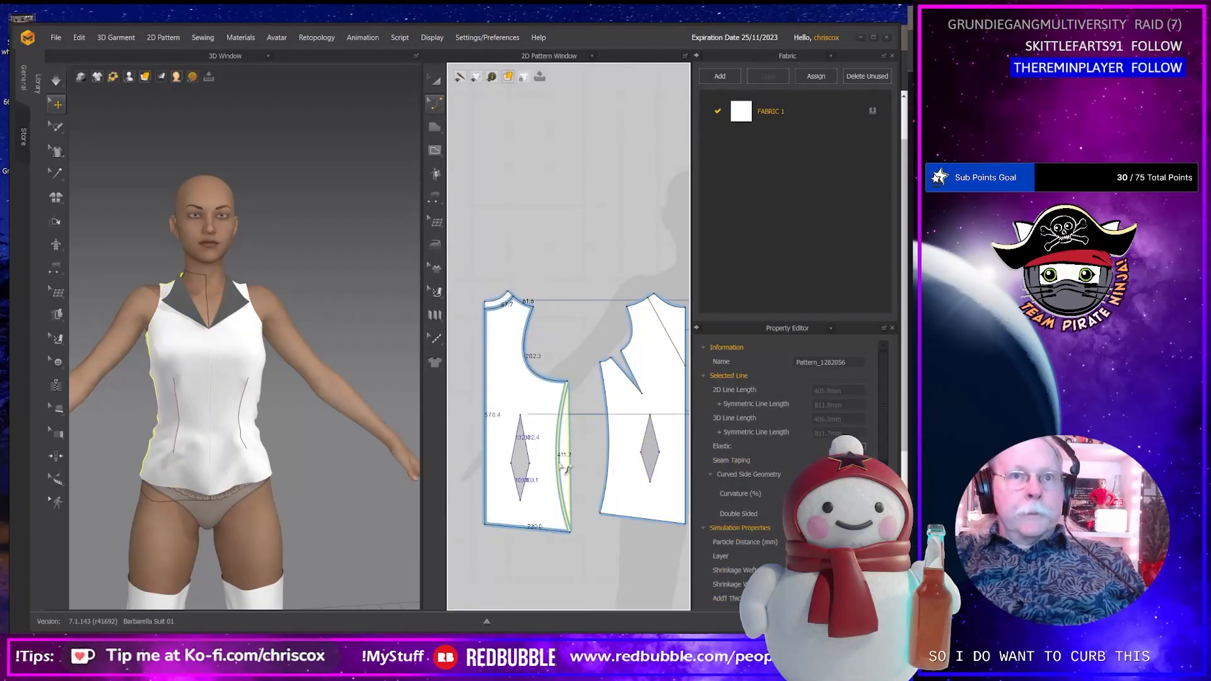
{"action": "right_click_drag", "start_coordinate": [282, 514], "coordinate": [409, 509]}
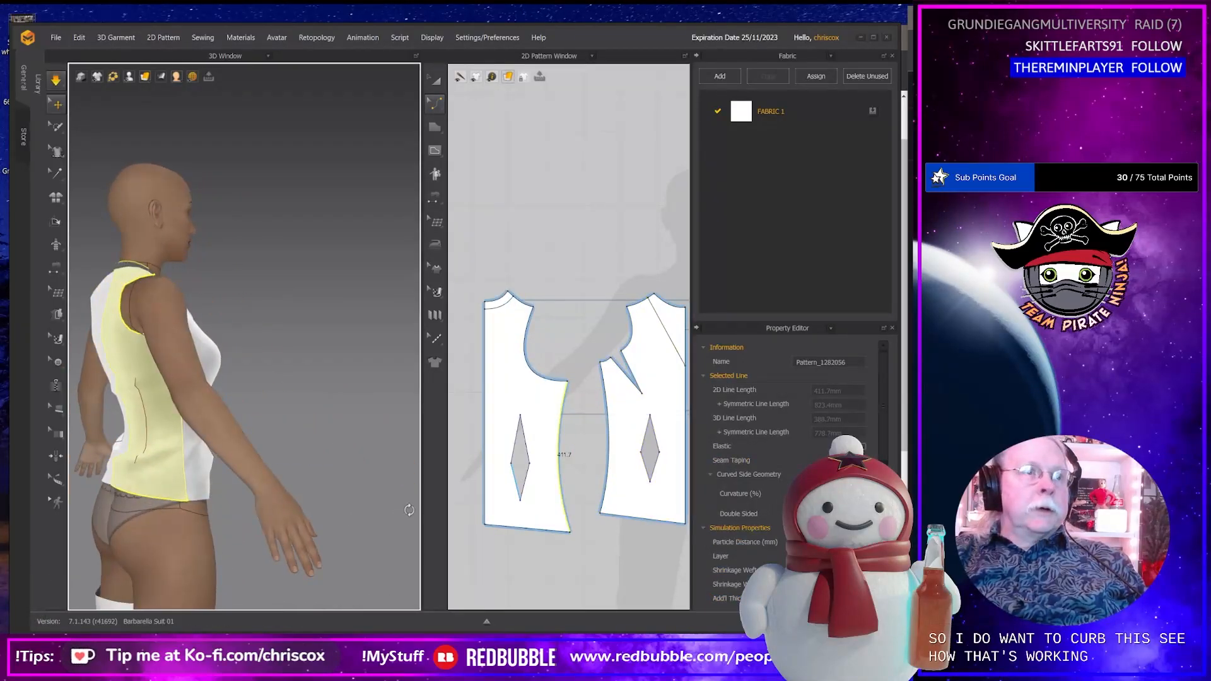
{"action": "left_click", "coordinate": [170, 492]}
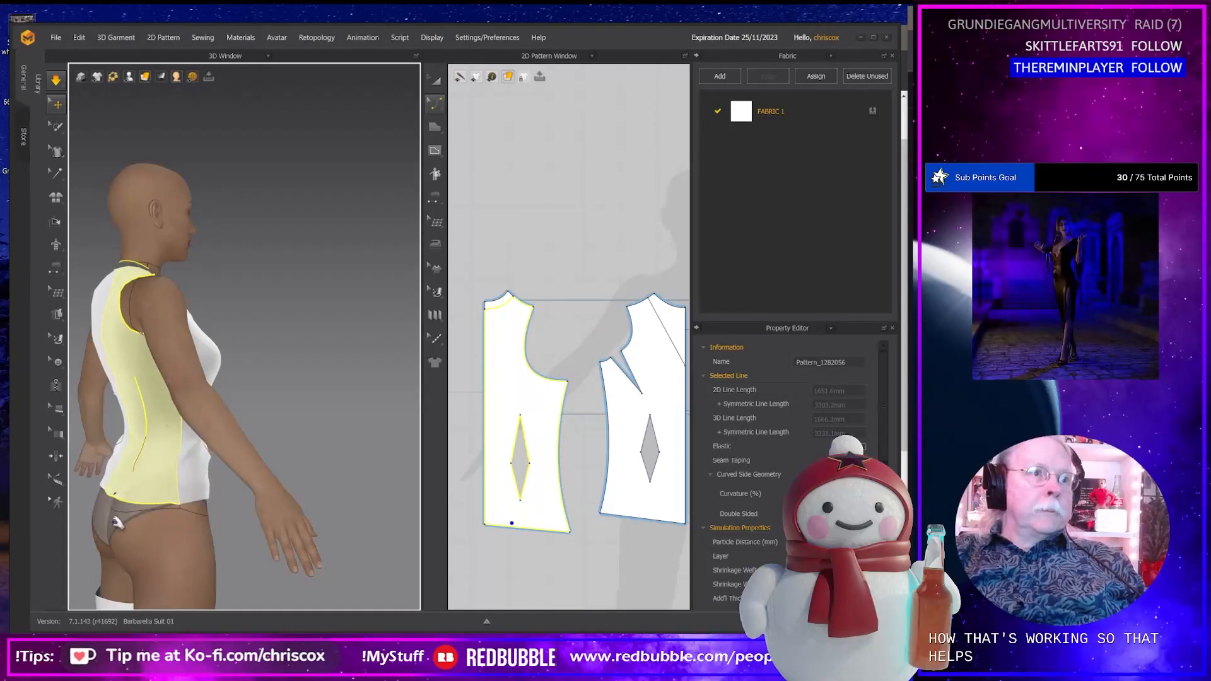
{"action": "right_click_drag", "start_coordinate": [129, 505], "coordinate": [555, 510]}
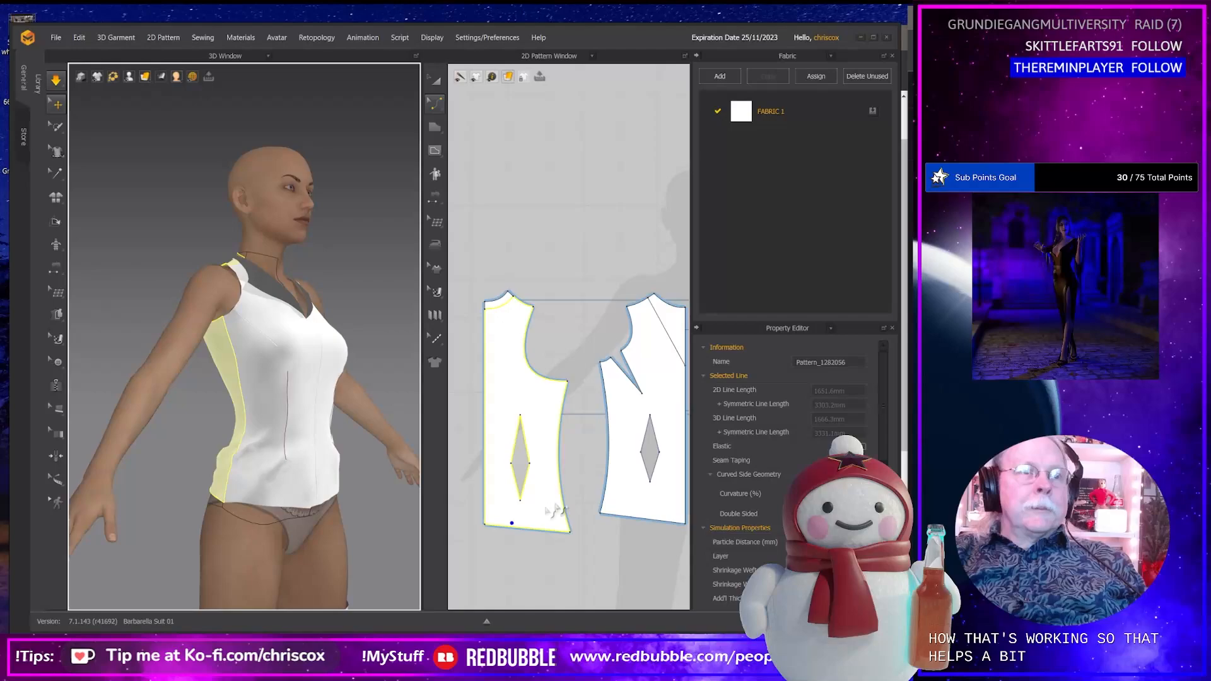
Compare the front and back side seams, and set the back piece's side seam length to 409.7 mm from the Start direction.
{"action": "left_click", "coordinate": [611, 467]}
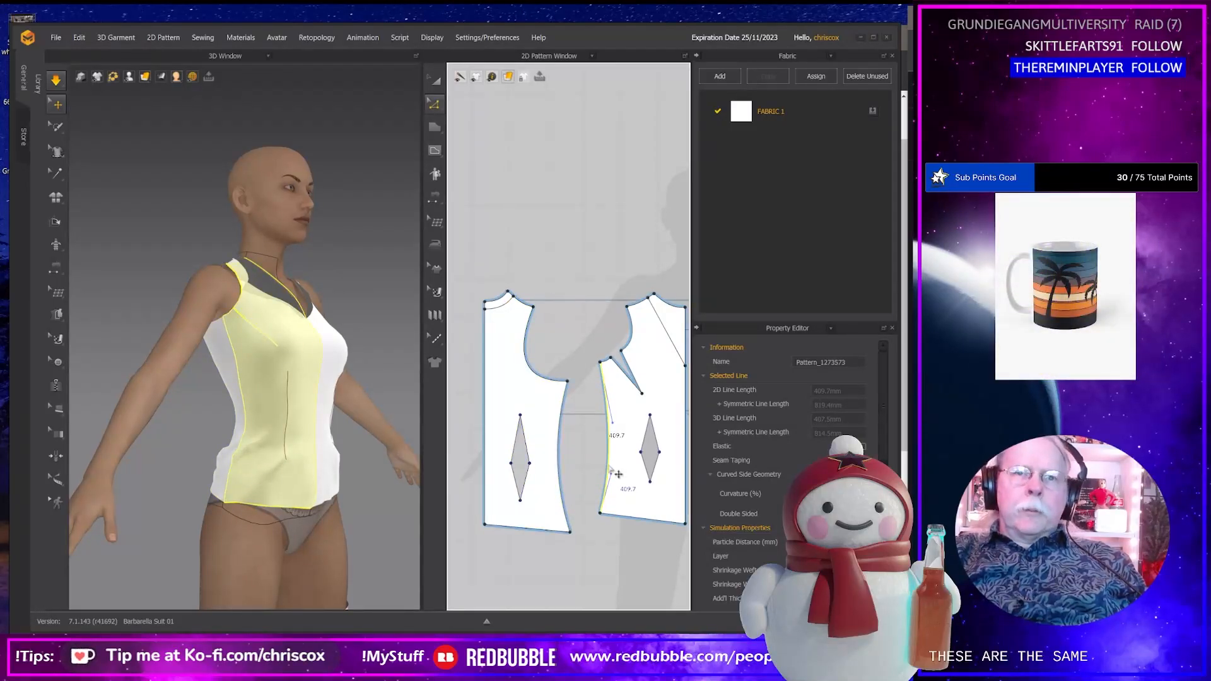
{"action": "left_click", "coordinate": [560, 482]}
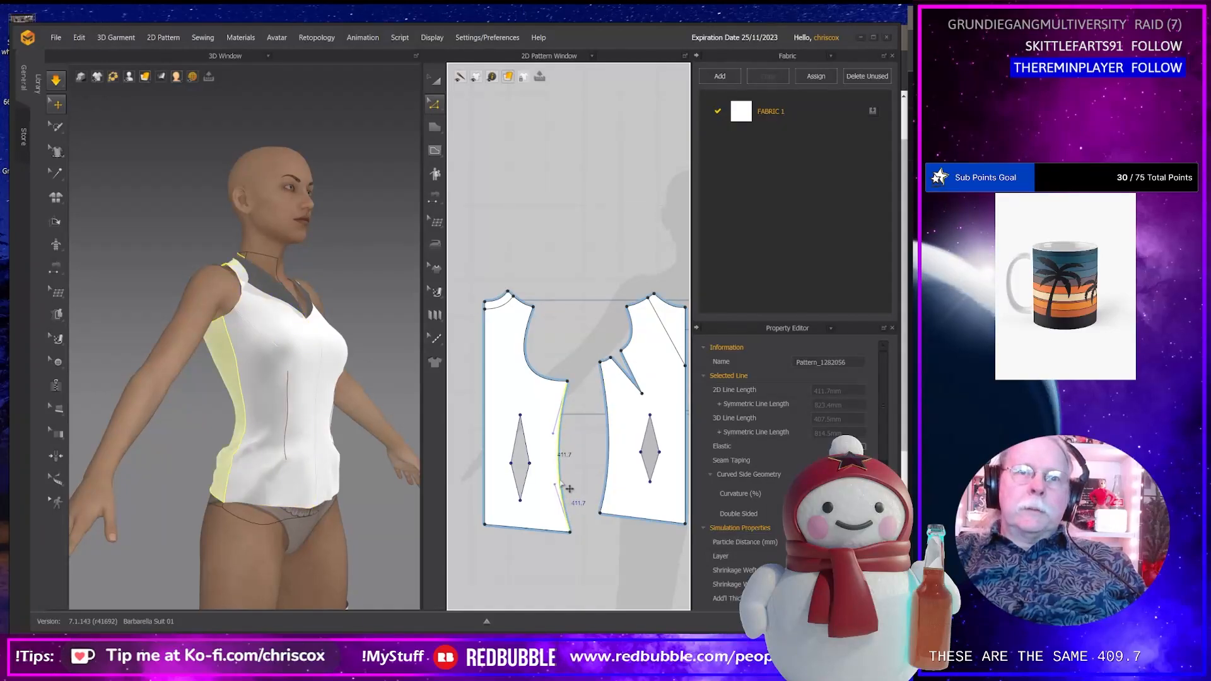
{"action": "right_click", "coordinate": [561, 486]}
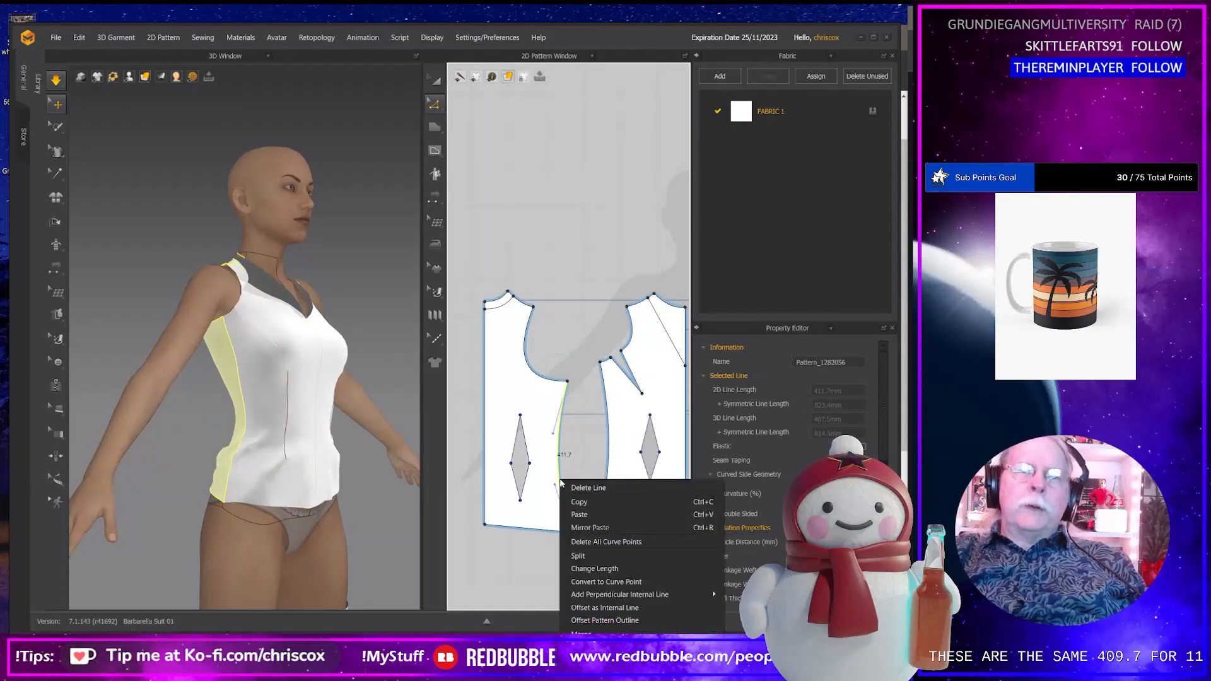
{"action": "left_click", "coordinate": [589, 569]}
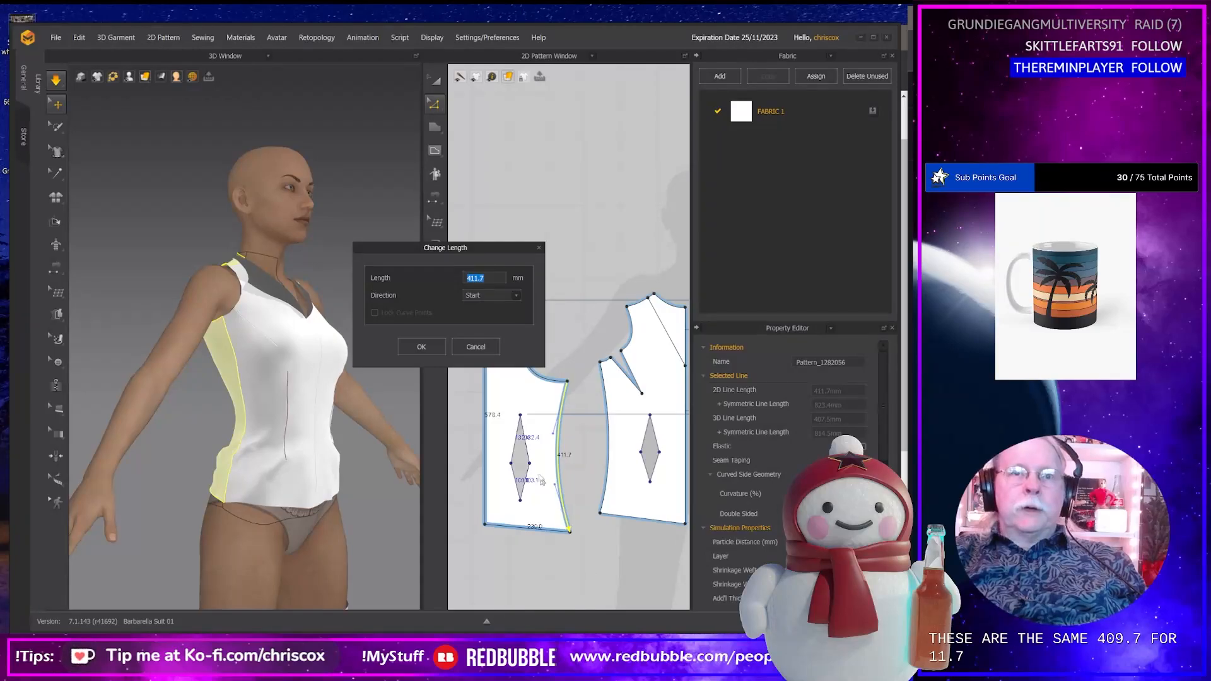
{"action": "type", "text": "409.7"}
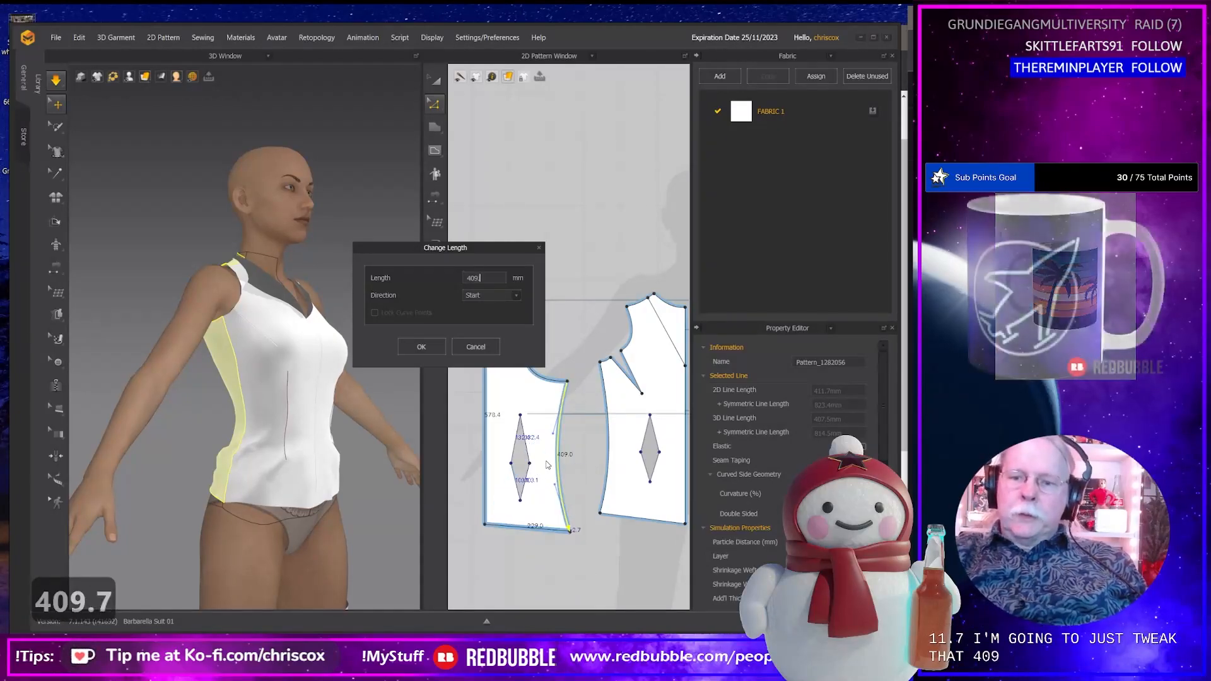
{"action": "key", "text": "Return"}
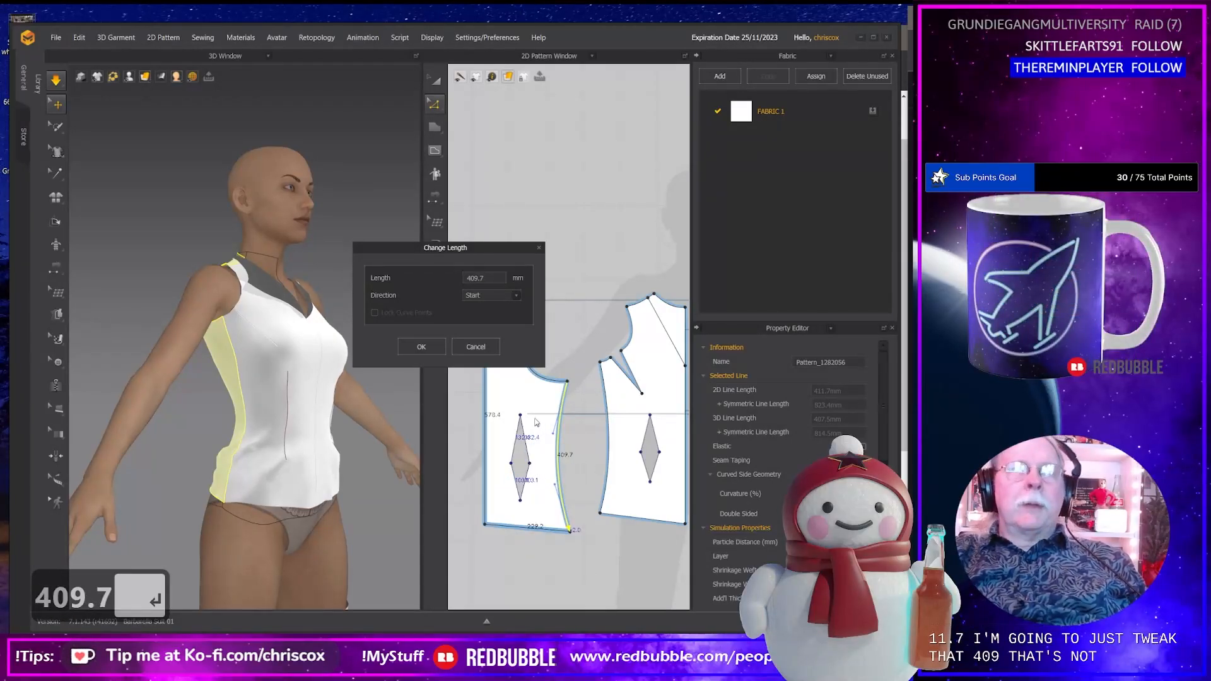
{"action": "left_click", "coordinate": [422, 347]}
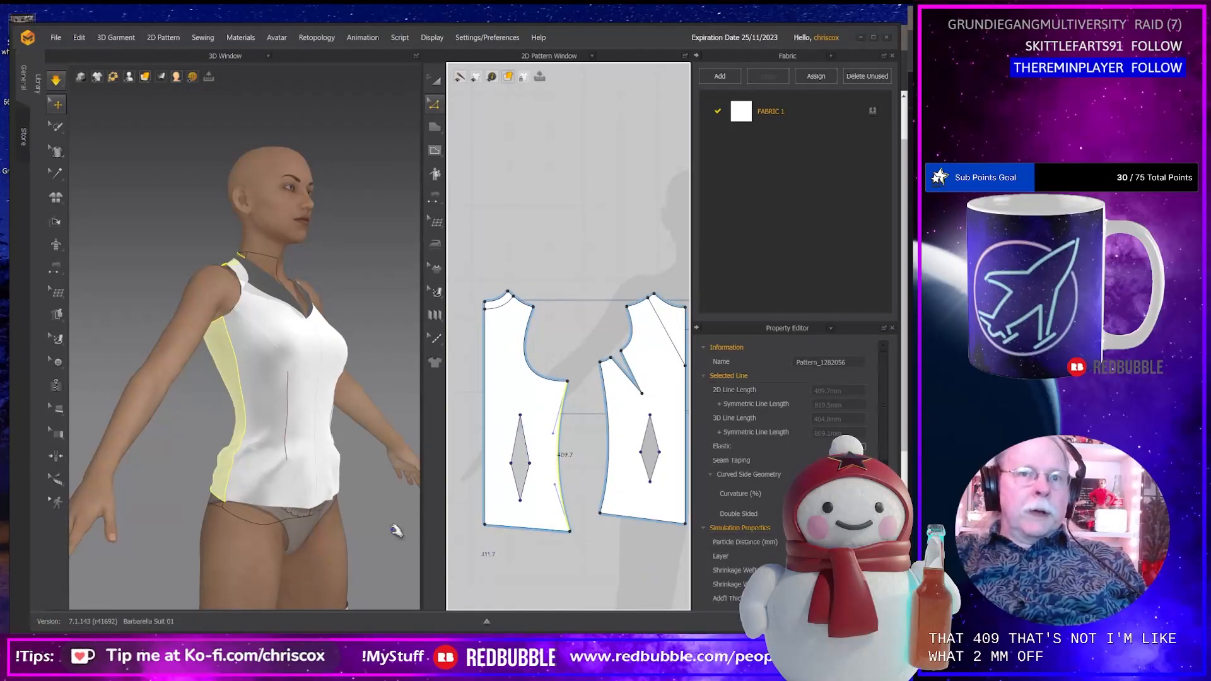
Check the fit of the adjusted side seams from the front, side and back, and select the front piece near its hem.
{"action": "right_click_drag", "start_coordinate": [339, 522], "coordinate": [253, 477]}
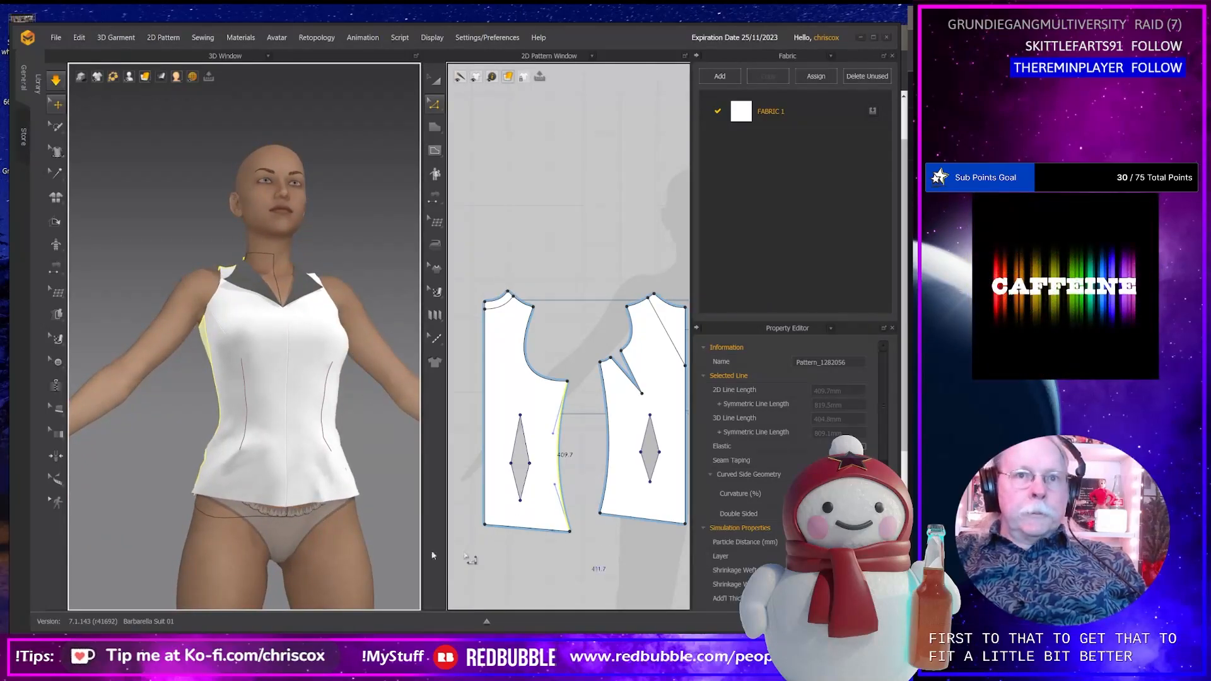
{"action": "right_click_drag", "start_coordinate": [287, 535], "coordinate": [398, 537]}
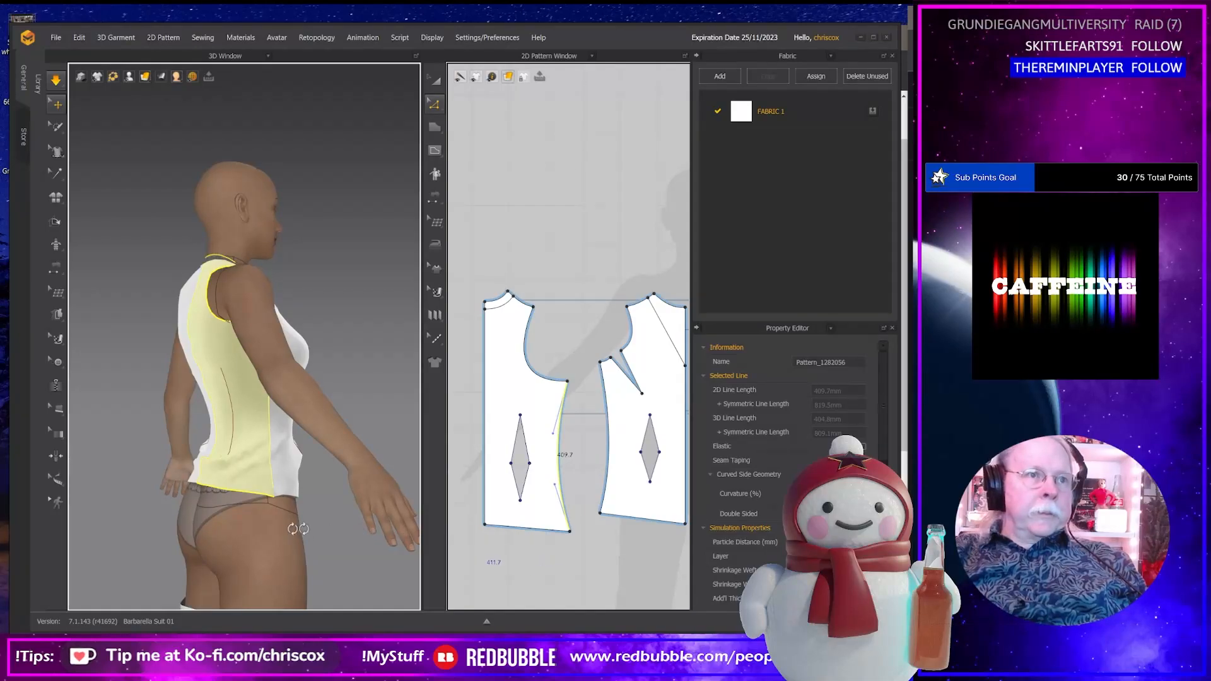
{"action": "right_click_drag", "start_coordinate": [297, 528], "coordinate": [183, 535]}
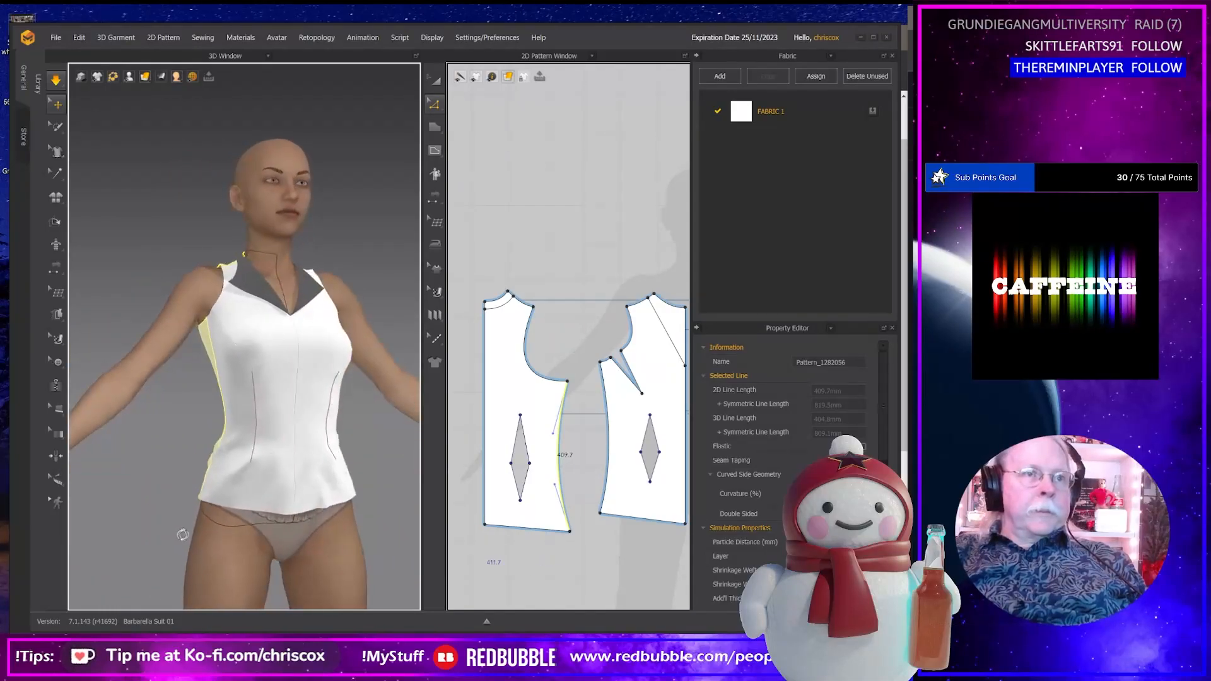
{"action": "left_click", "coordinate": [289, 498]}
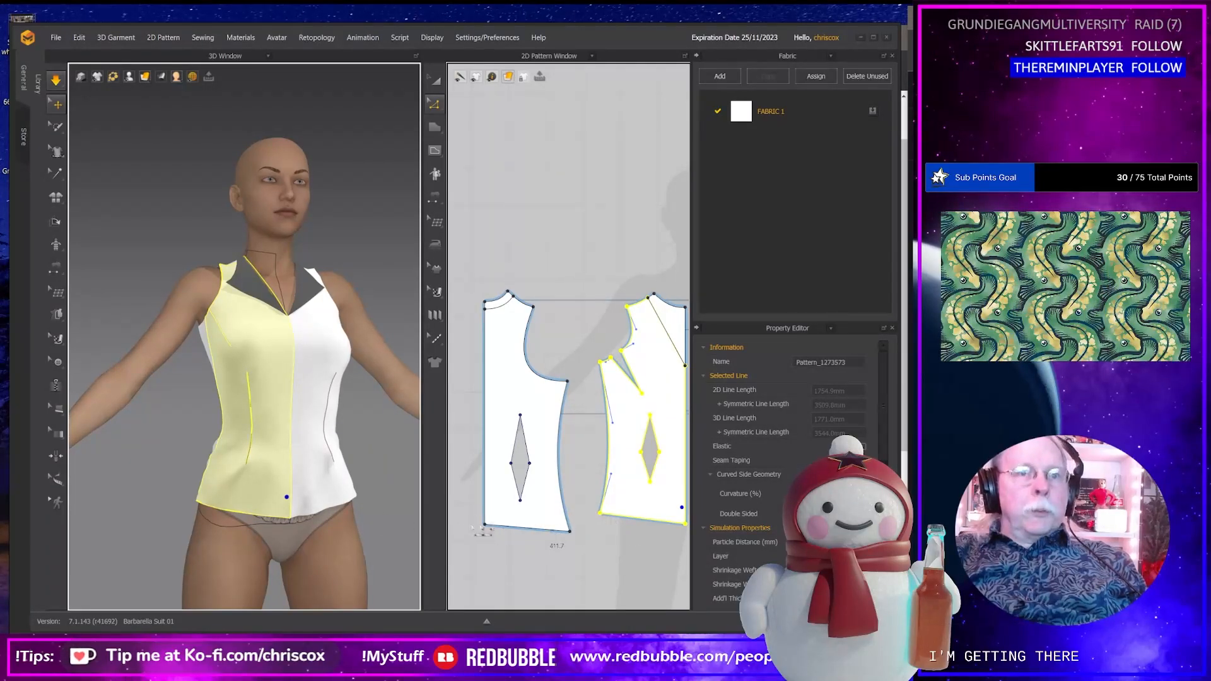
Merge the back piece with its mirrored half along the center back line to make one full back panel.
{"action": "left_click", "coordinate": [536, 528]}
{"action": "right_click", "coordinate": [538, 528]}
{"action": "left_click", "coordinate": [535, 555]}
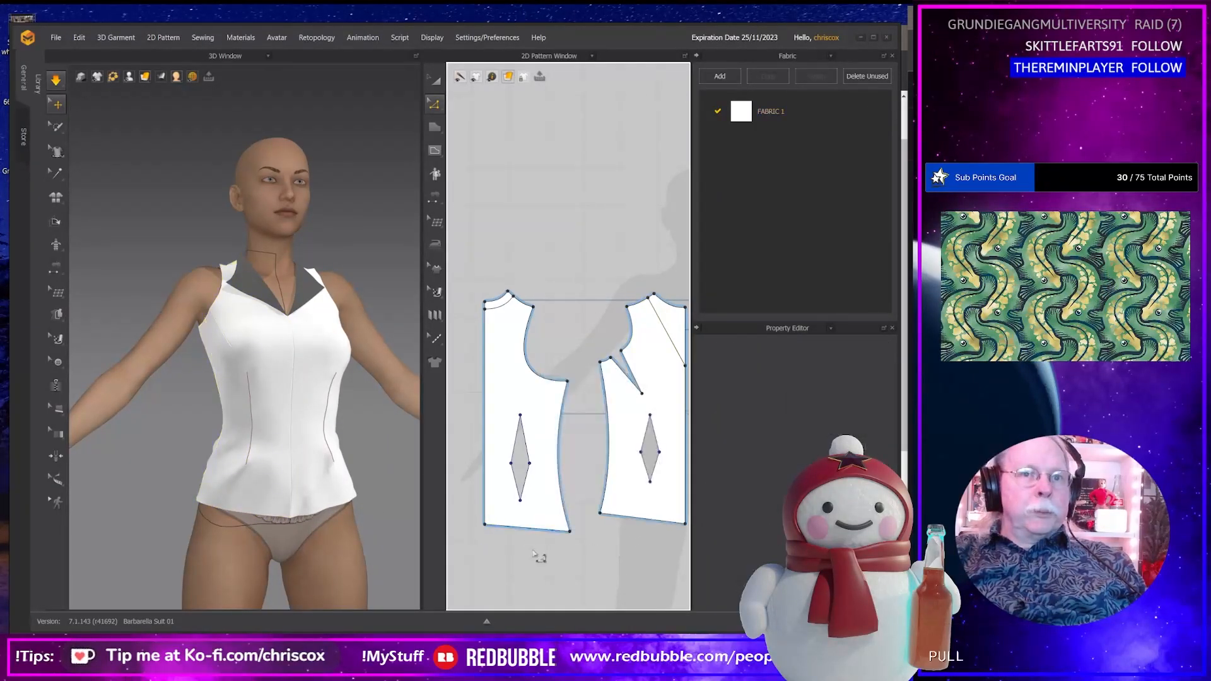
{"action": "scroll", "coordinate": [601, 531], "scroll_direction": "down", "scroll_amount": 3}
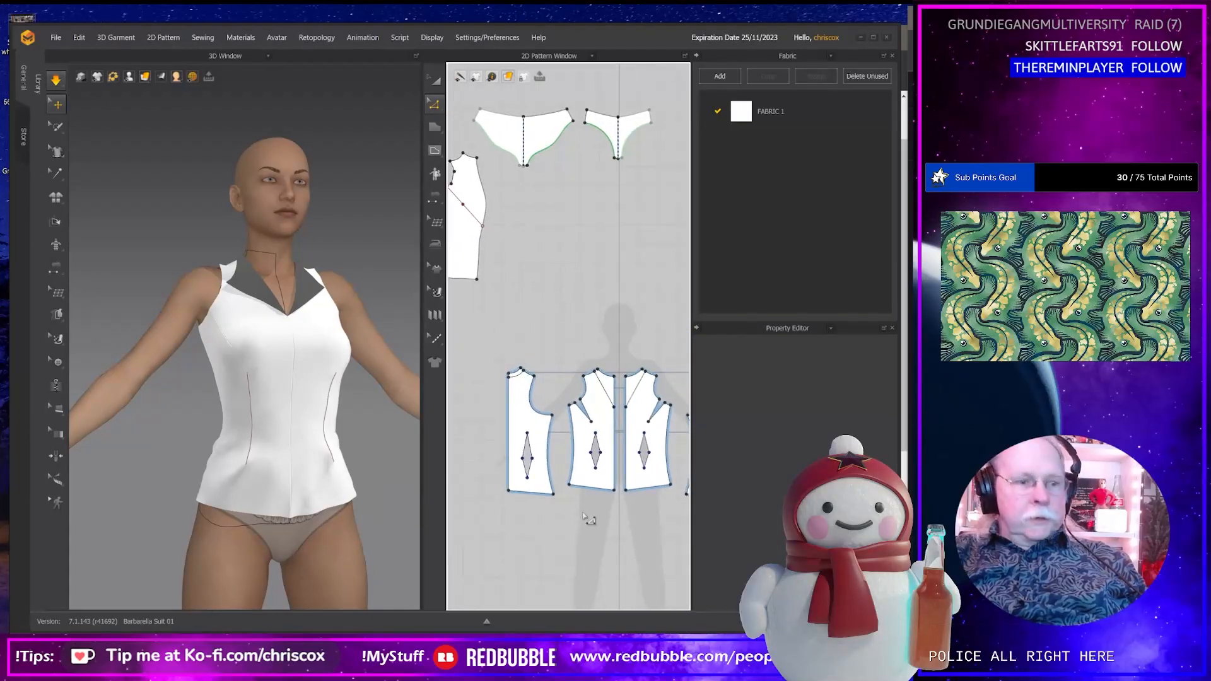
{"action": "key", "text": "z"}
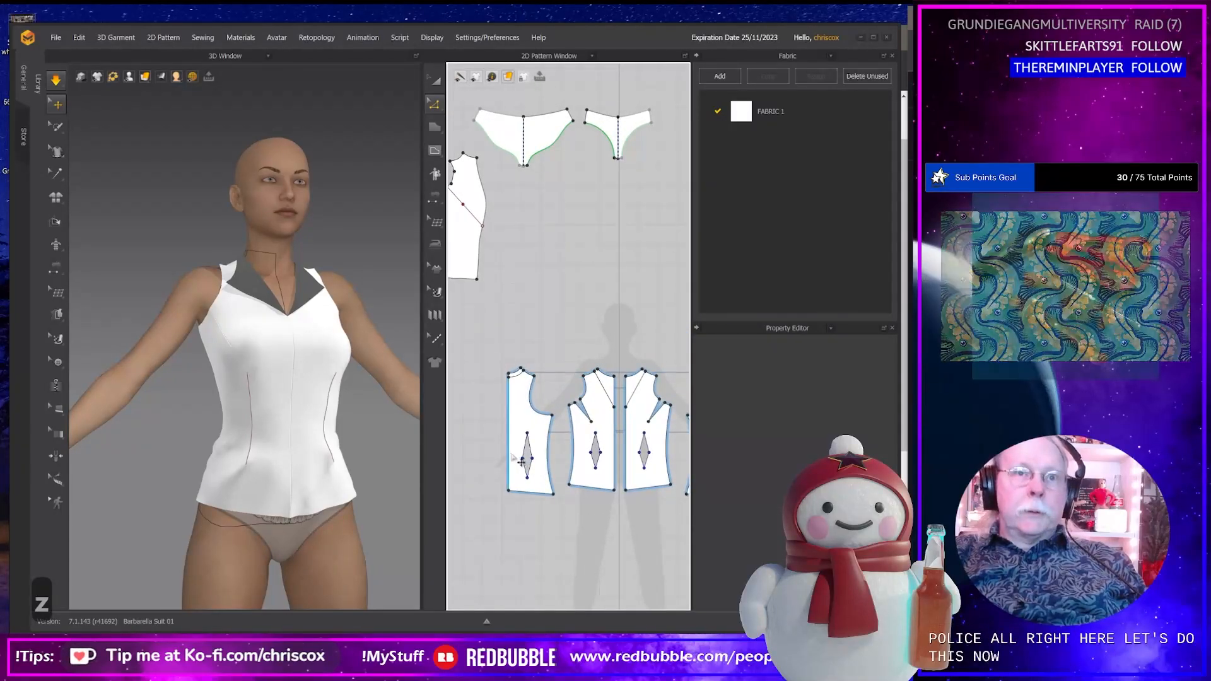
{"action": "left_click", "coordinate": [508, 457]}
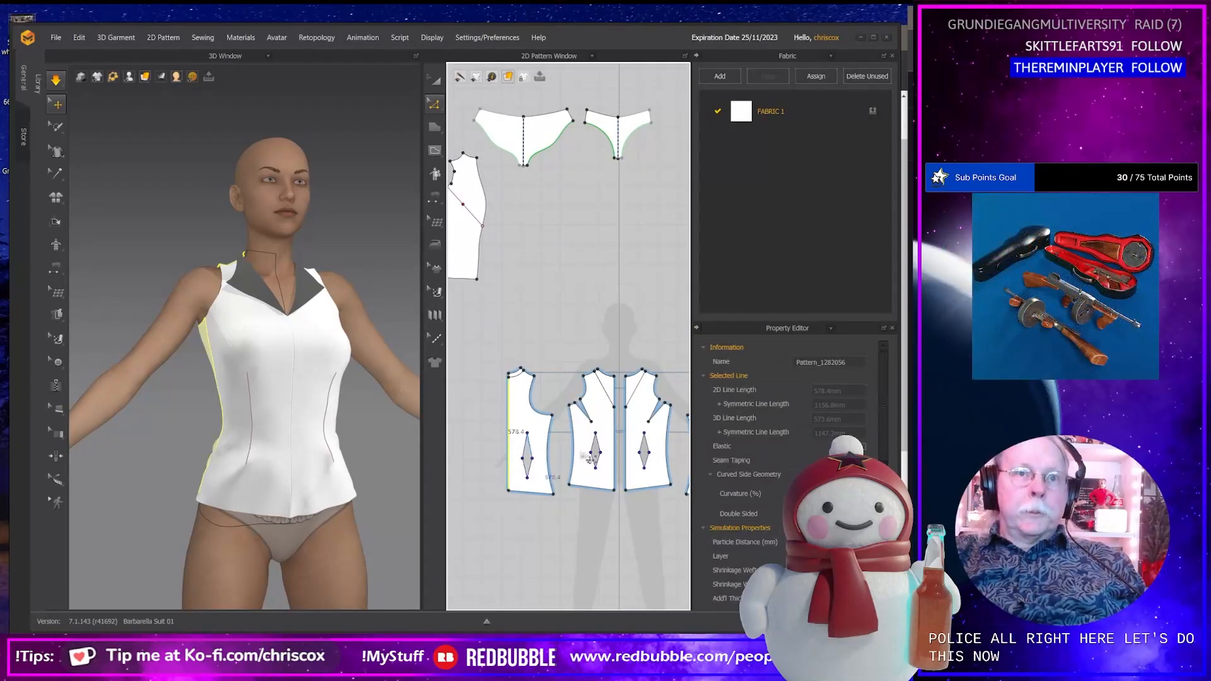
{"action": "right_click", "coordinate": [511, 463]}
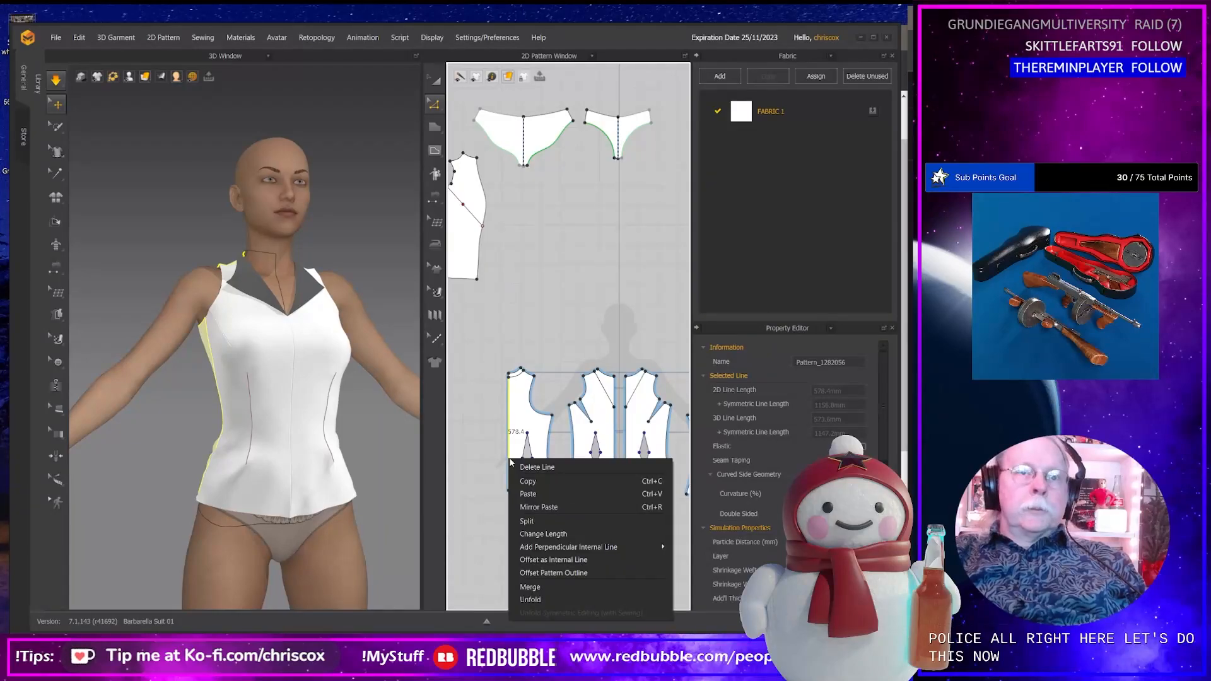
{"action": "left_click", "coordinate": [544, 587]}
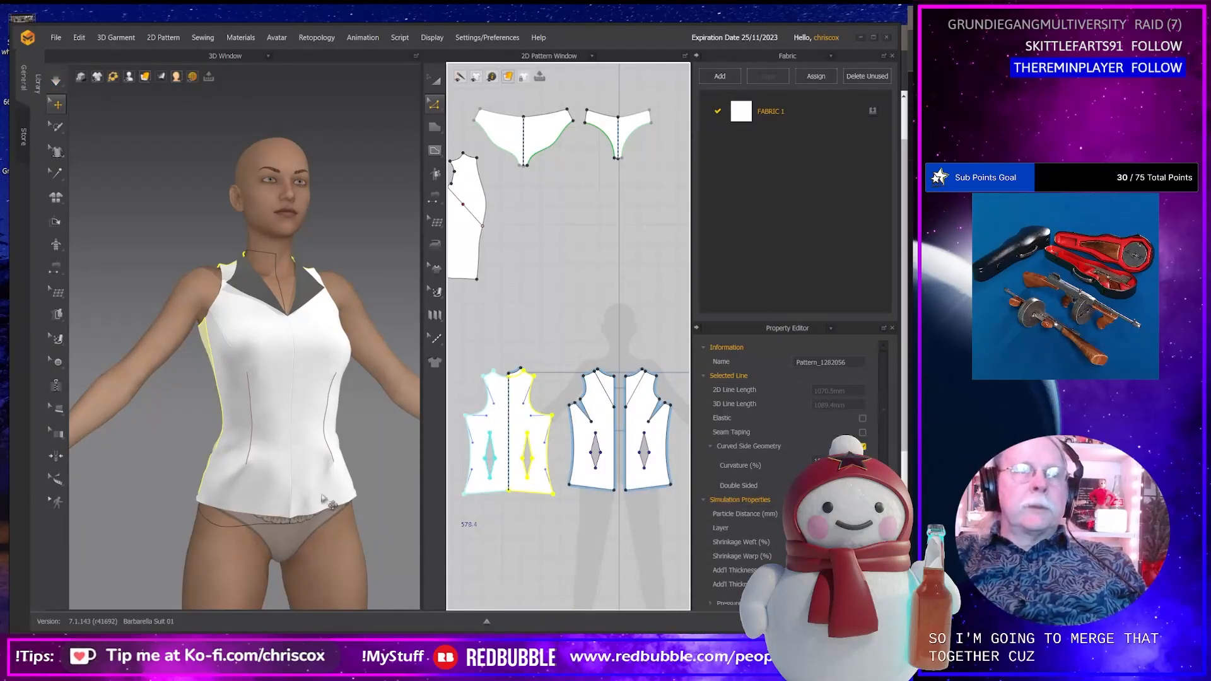
Simulate the merged back panel and tug the back hem down, checking the fit from the back, front and sides.
{"action": "right_click_drag", "start_coordinate": [269, 502], "coordinate": [452, 499]}
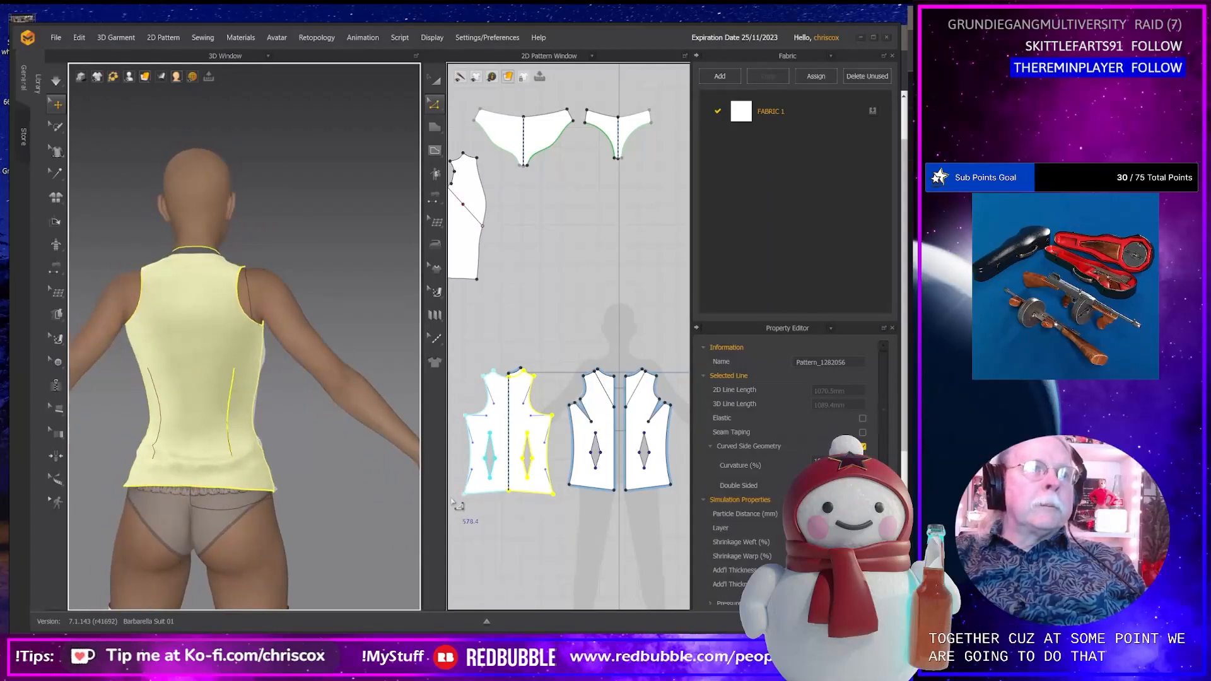
{"action": "key", "text": "space"}
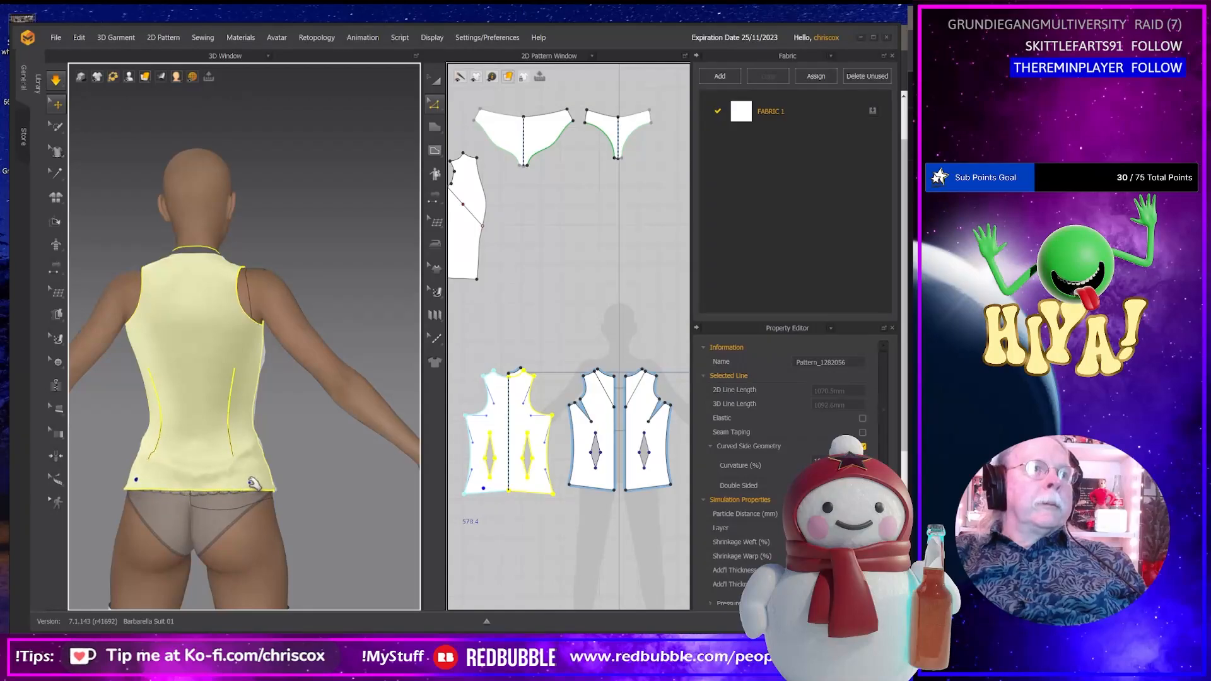
{"action": "left_click_drag", "start_coordinate": [252, 483], "coordinate": [281, 506]}
{"action": "left_click_drag", "start_coordinate": [200, 481], "coordinate": [197, 497]}
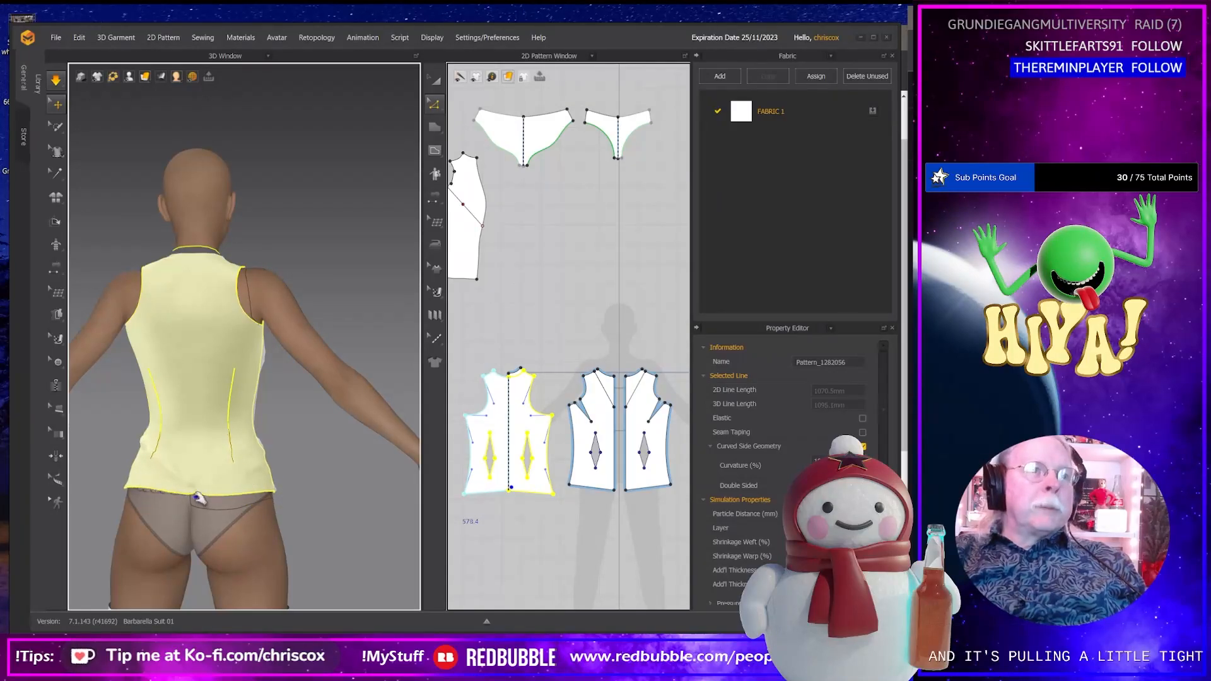
{"action": "right_click_drag", "start_coordinate": [296, 507], "coordinate": [226, 502]}
{"action": "left_click", "coordinate": [181, 510]}
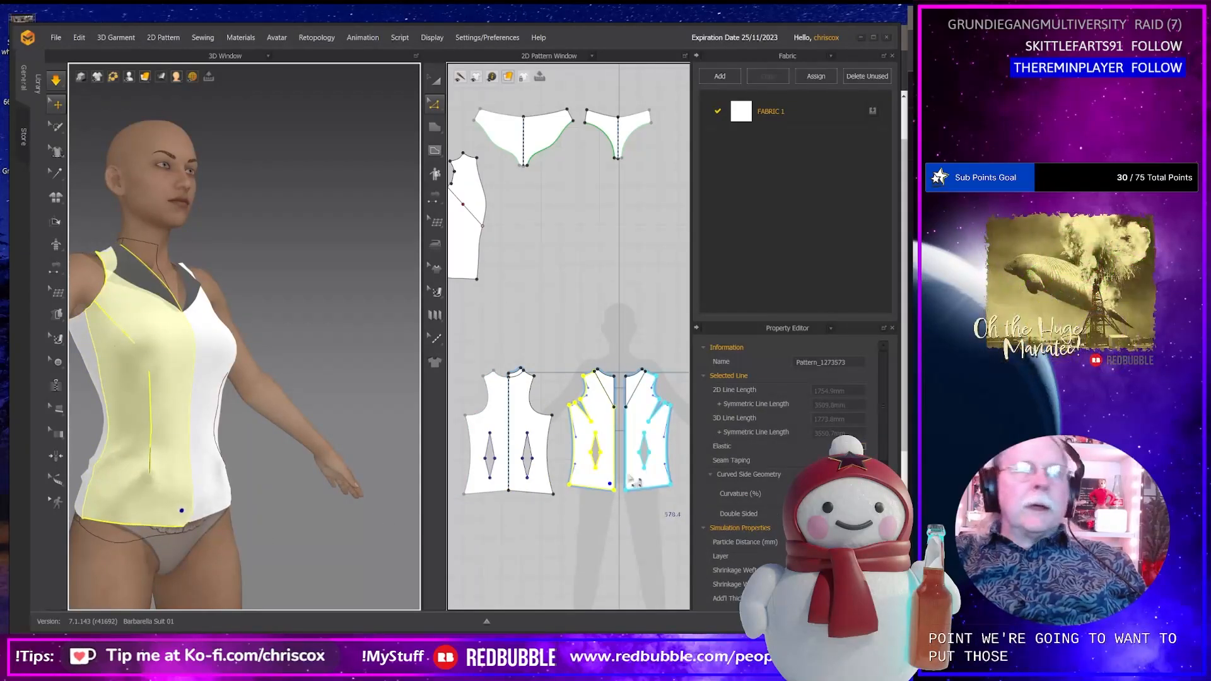
{"action": "right_click_drag", "start_coordinate": [166, 492], "coordinate": [218, 497]}
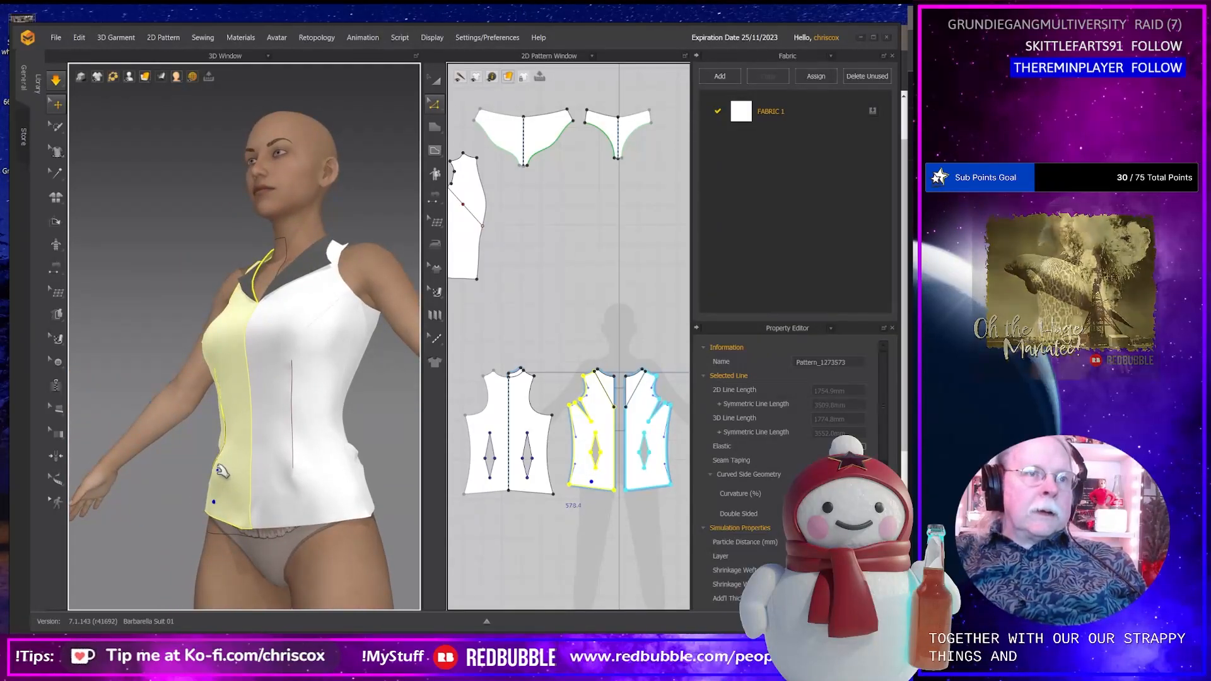
{"action": "right_click_drag", "start_coordinate": [339, 522], "coordinate": [313, 517]}
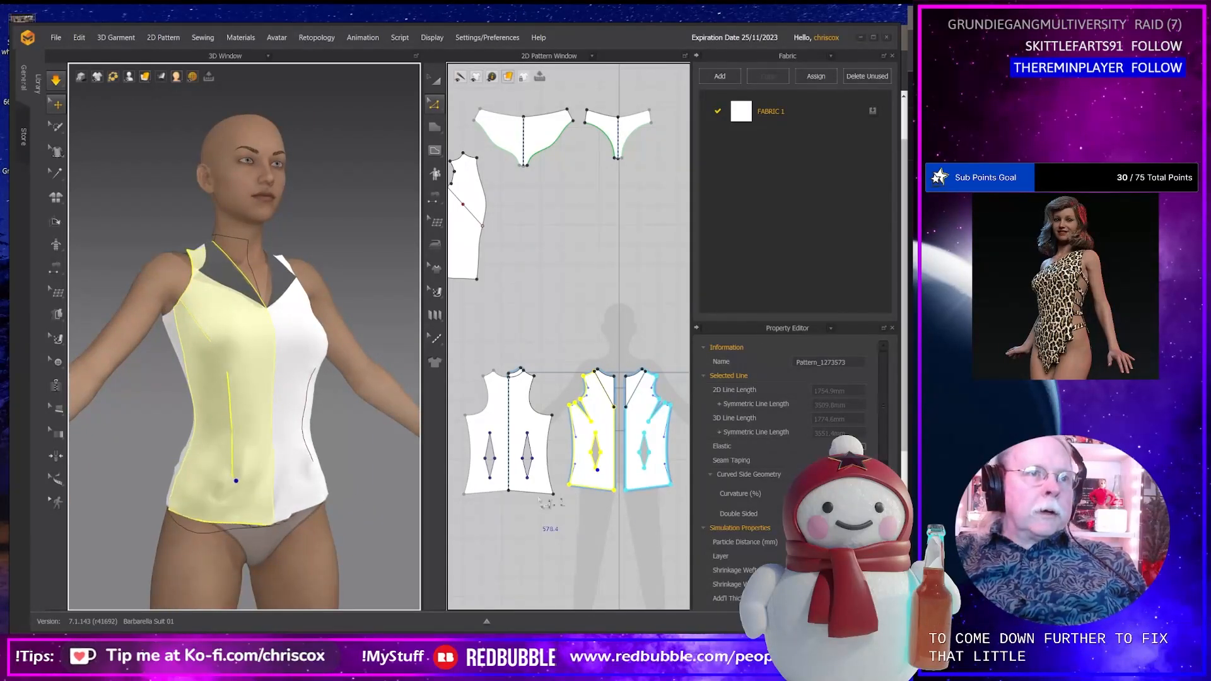
Lengthen the front piece's waist dart by moving its lower point down toward the hem, and check the simulated fit.
{"action": "scroll", "coordinate": [612, 502], "scroll_direction": "down", "scroll_amount": 1}
{"action": "scroll", "coordinate": [612, 502], "scroll_direction": "up", "scroll_amount": 5}
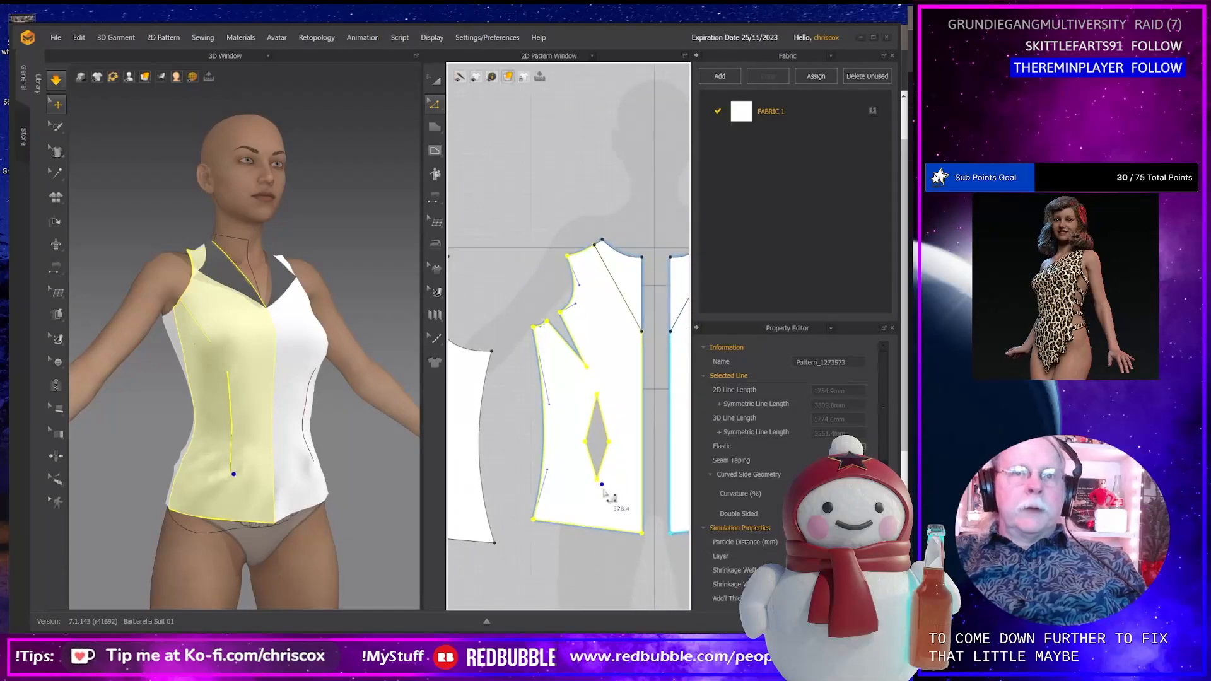
{"action": "key", "text": "z"}
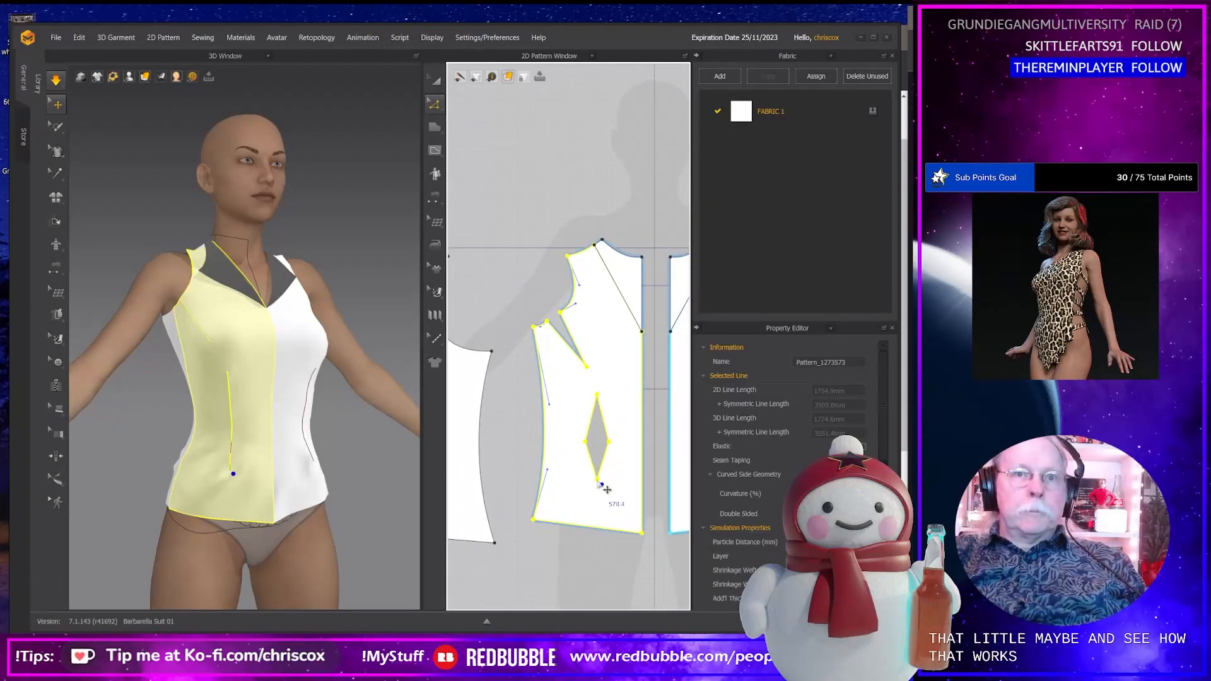
{"action": "left_click", "coordinate": [602, 484]}
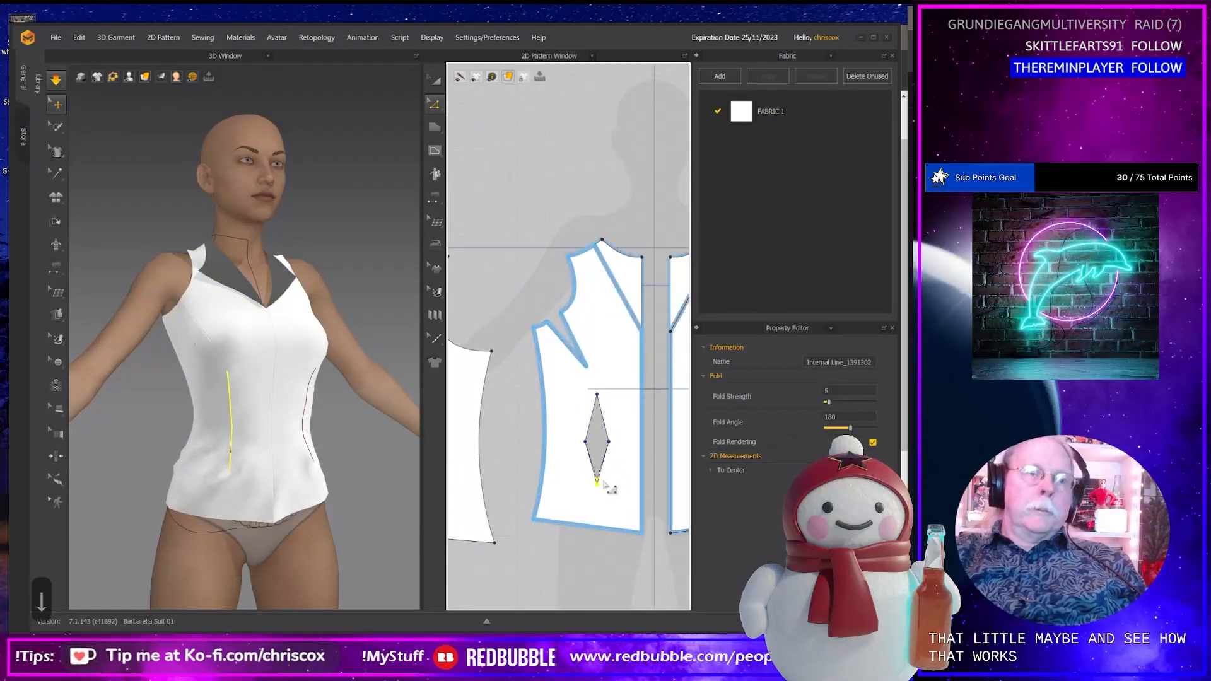
{"action": "key", "text": "Down"}
{"action": "key", "text": "Down"}
{"action": "key", "text": "Down"}
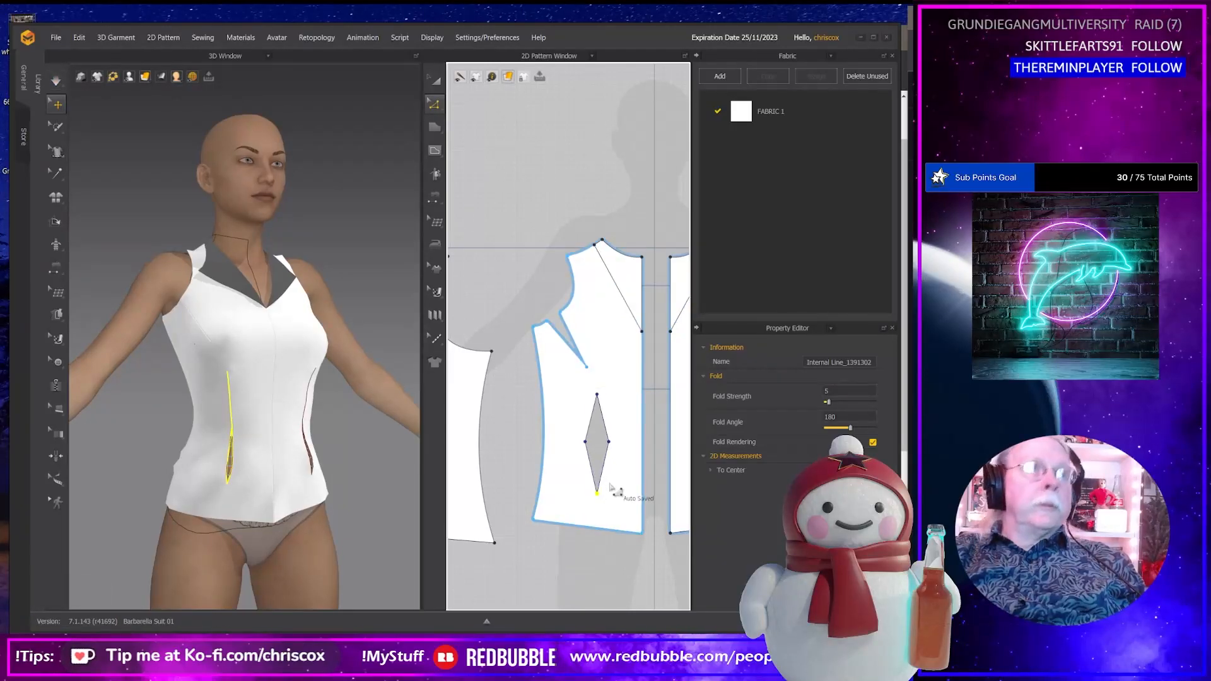
{"action": "key", "text": "Down"}
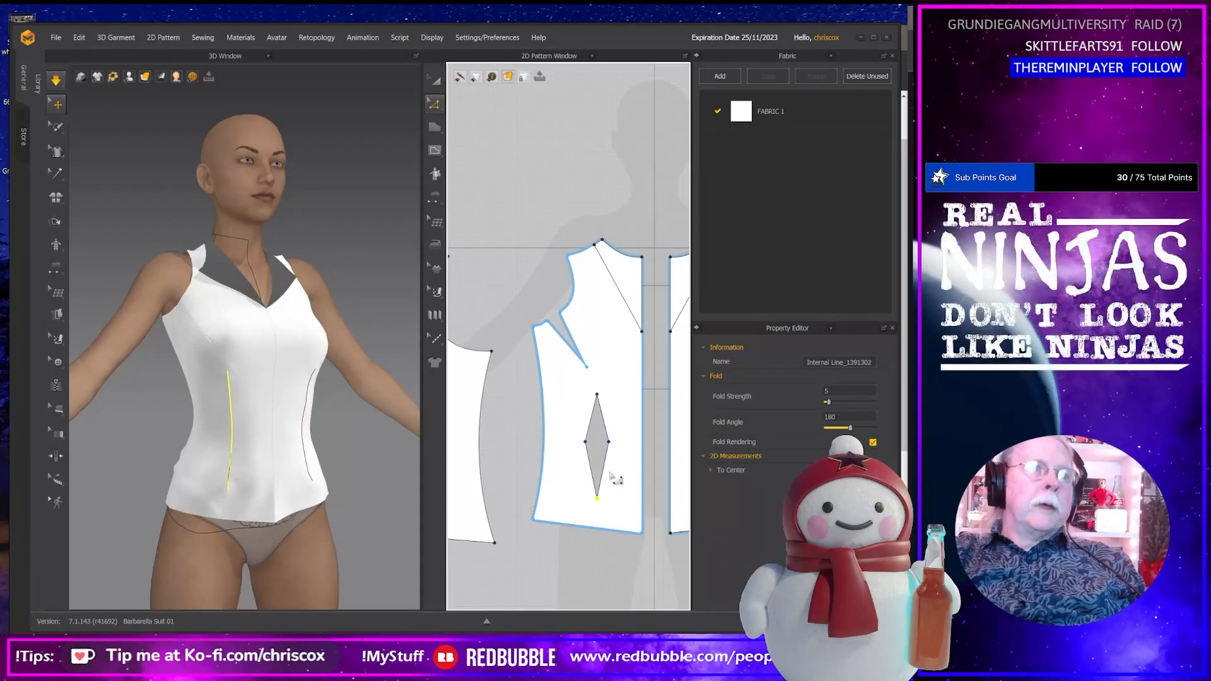
{"action": "left_click", "coordinate": [263, 515]}
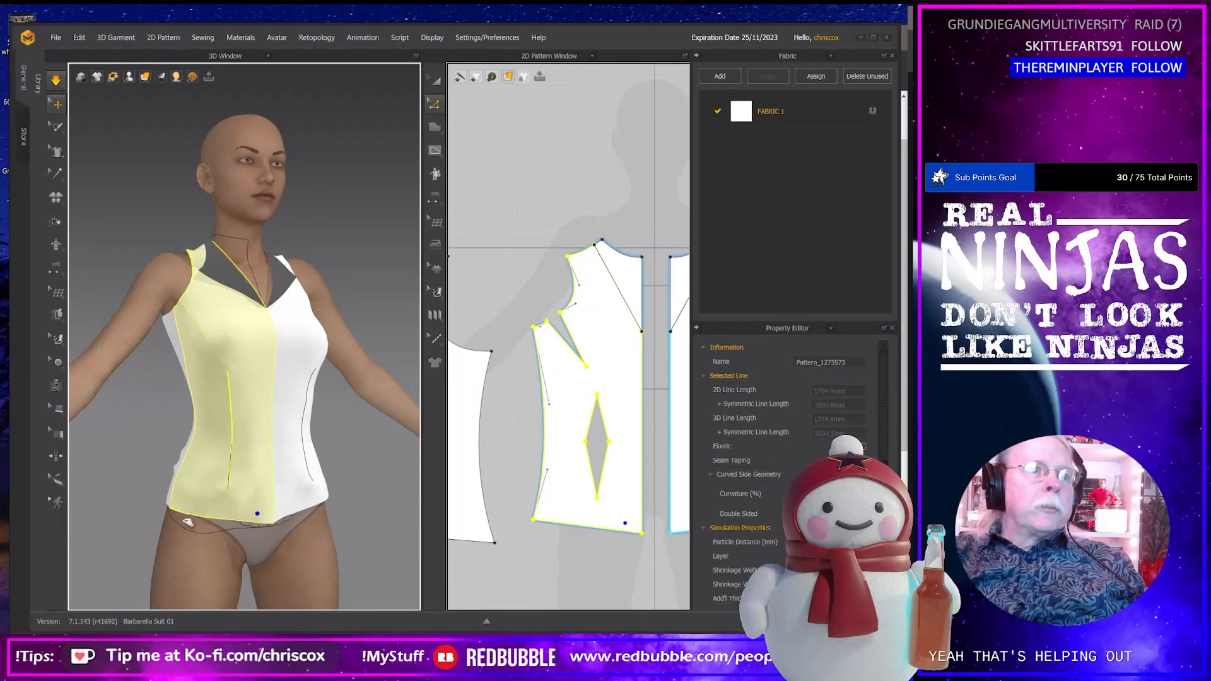
Curve the front piece's hem slightly downward to about 231.1 mm long, and check the hem from the side.
{"action": "scroll", "coordinate": [590, 525], "scroll_direction": "up", "scroll_amount": 3}
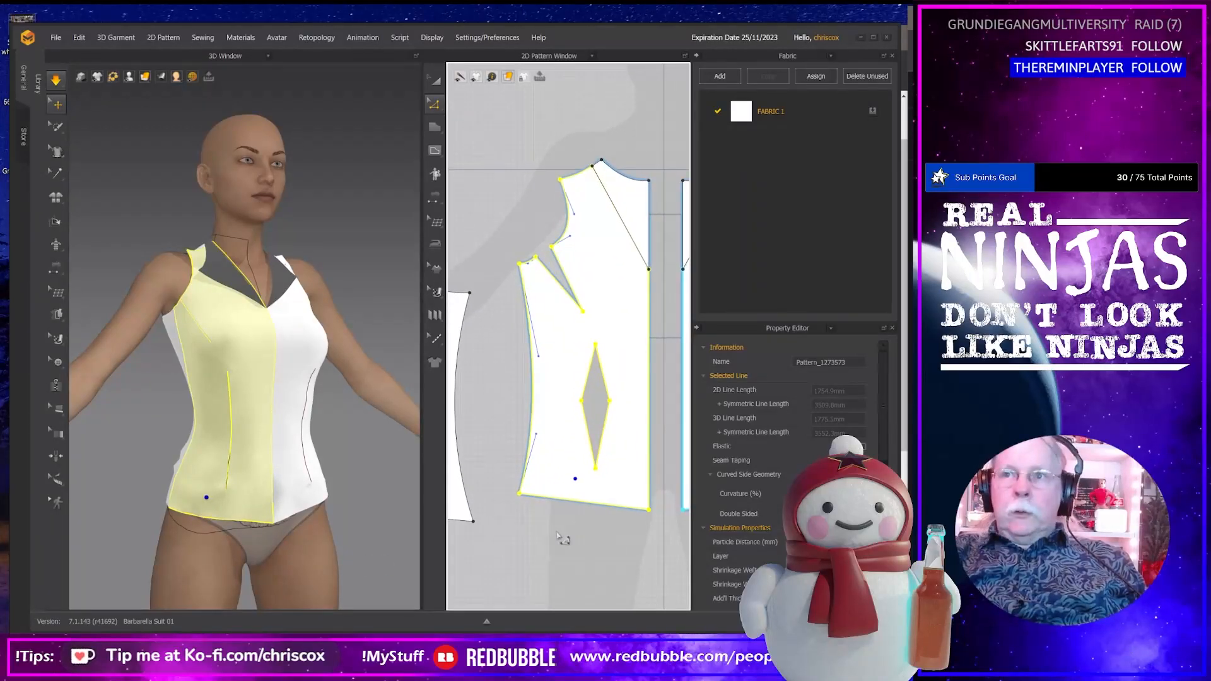
{"action": "key", "text": "c"}
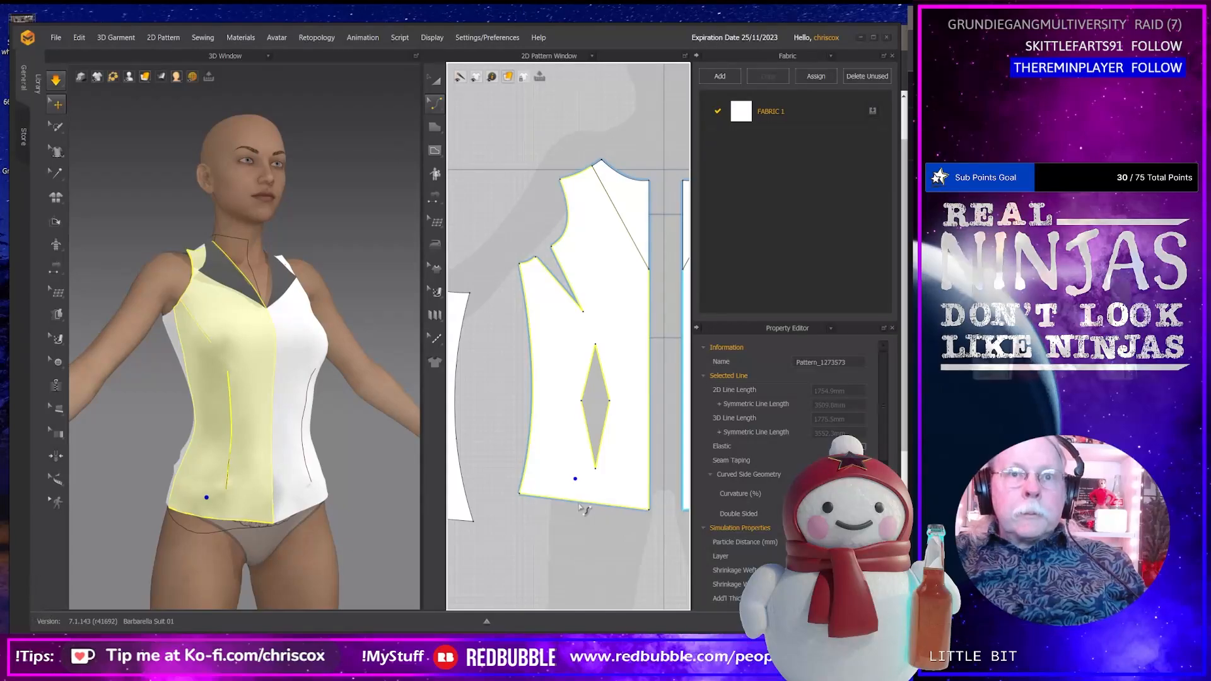
{"action": "left_click", "coordinate": [581, 506]}
{"action": "left_click_drag", "start_coordinate": [583, 513], "coordinate": [593, 514]}
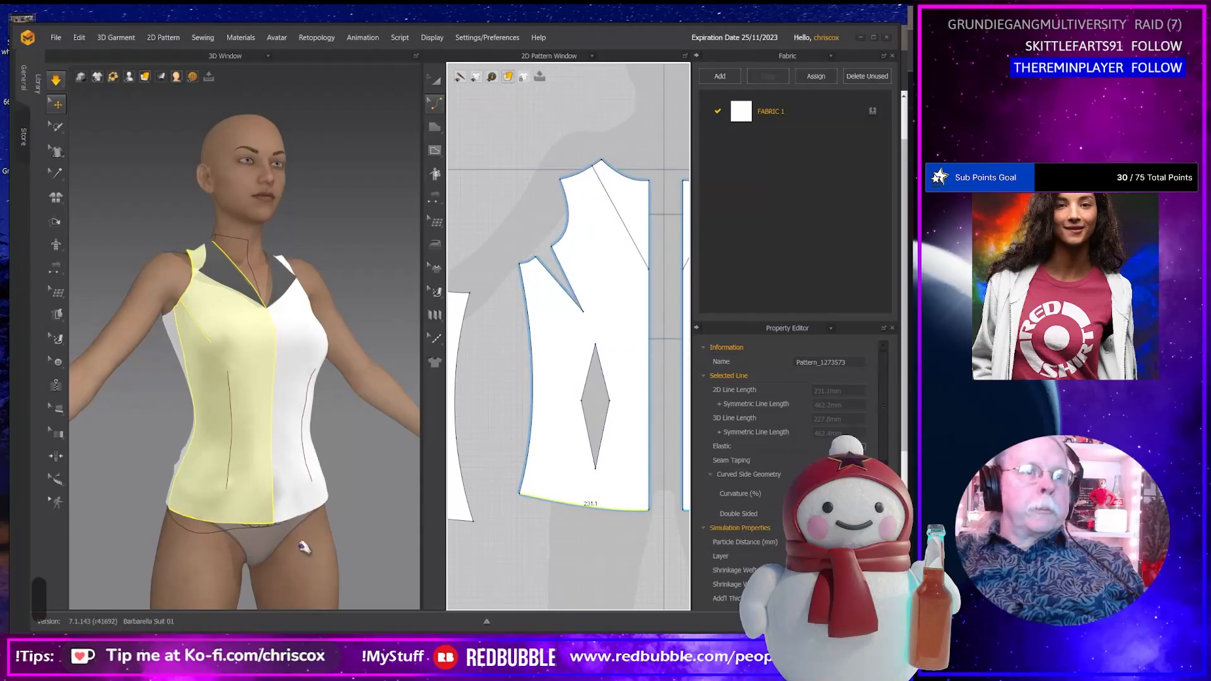
{"action": "right_click_drag", "start_coordinate": [303, 553], "coordinate": [282, 527]}
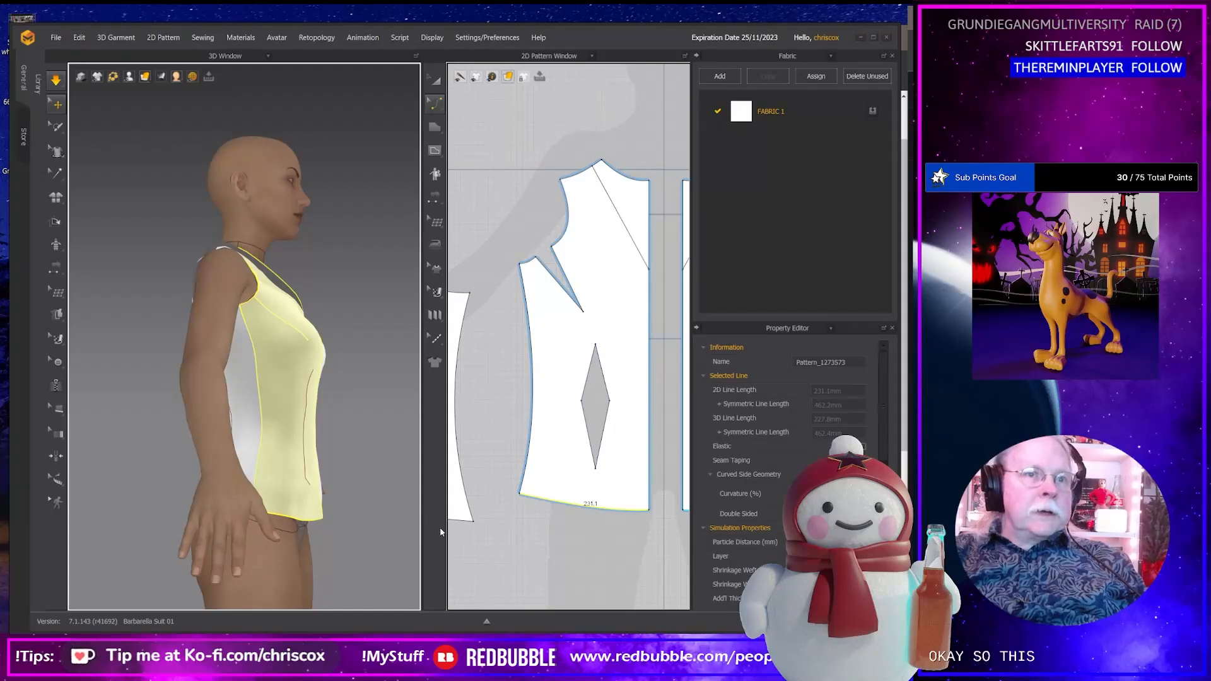
Curve the back piece's hem with one curve point near the center back and another lowering it near the side seam.
{"action": "right_click_drag", "start_coordinate": [441, 531], "coordinate": [632, 526]}
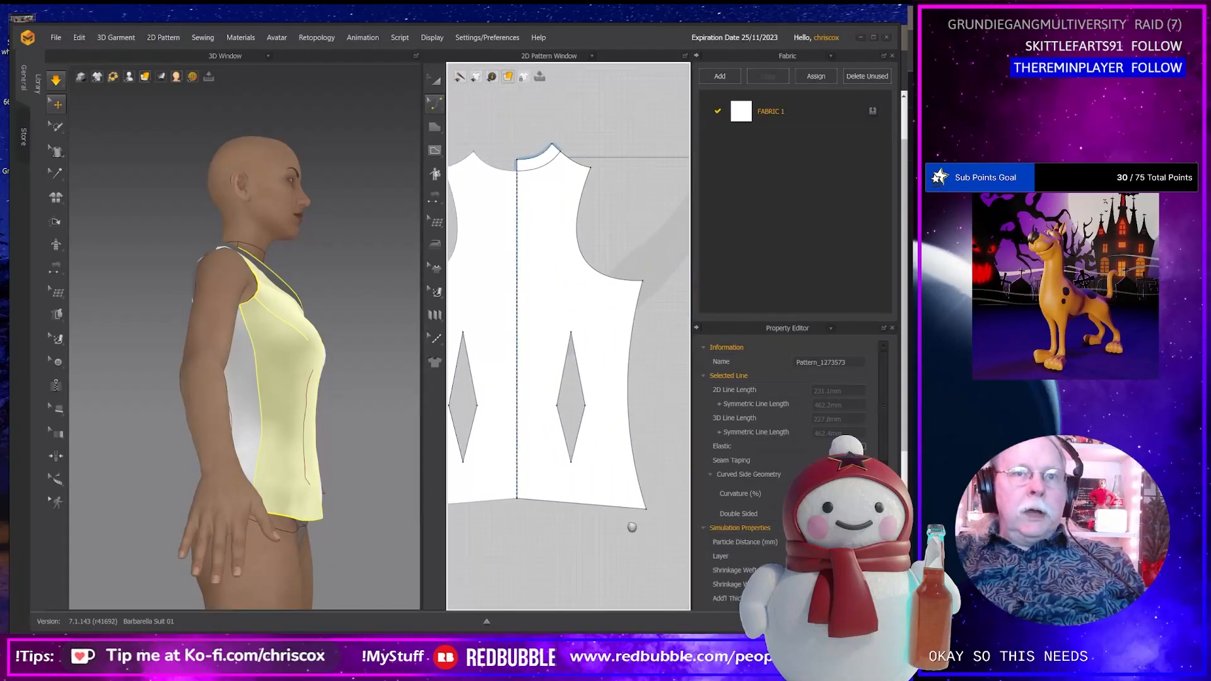
{"action": "key", "text": "v"}
{"action": "left_click", "coordinate": [547, 504]}
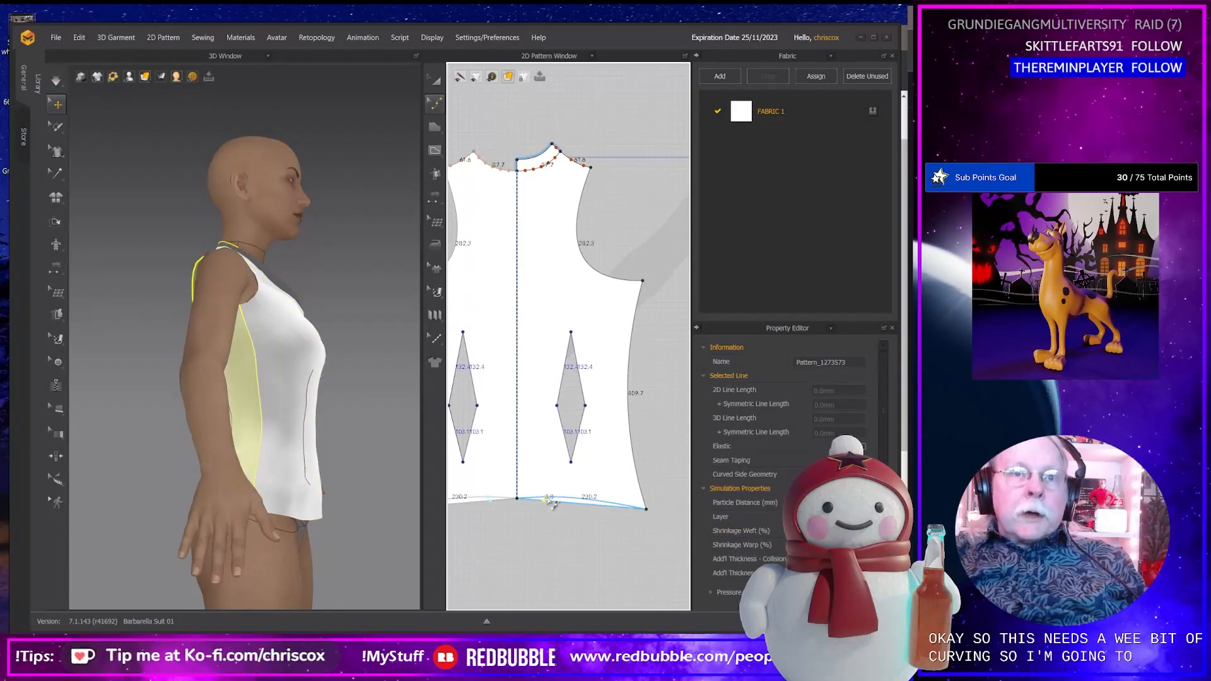
{"action": "scroll", "coordinate": [552, 514], "scroll_direction": "up", "scroll_amount": 5}
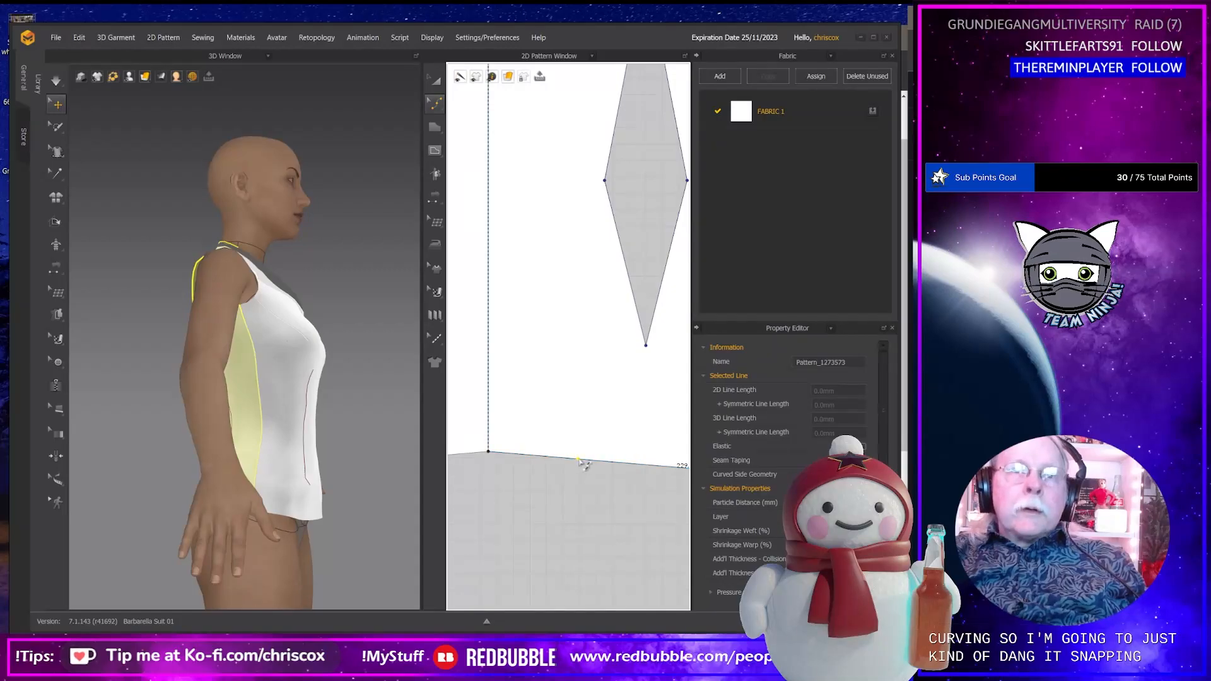
{"action": "left_click_drag", "start_coordinate": [578, 460], "coordinate": [582, 457]}
{"action": "middle_click_drag", "start_coordinate": [613, 503], "coordinate": [514, 528]}
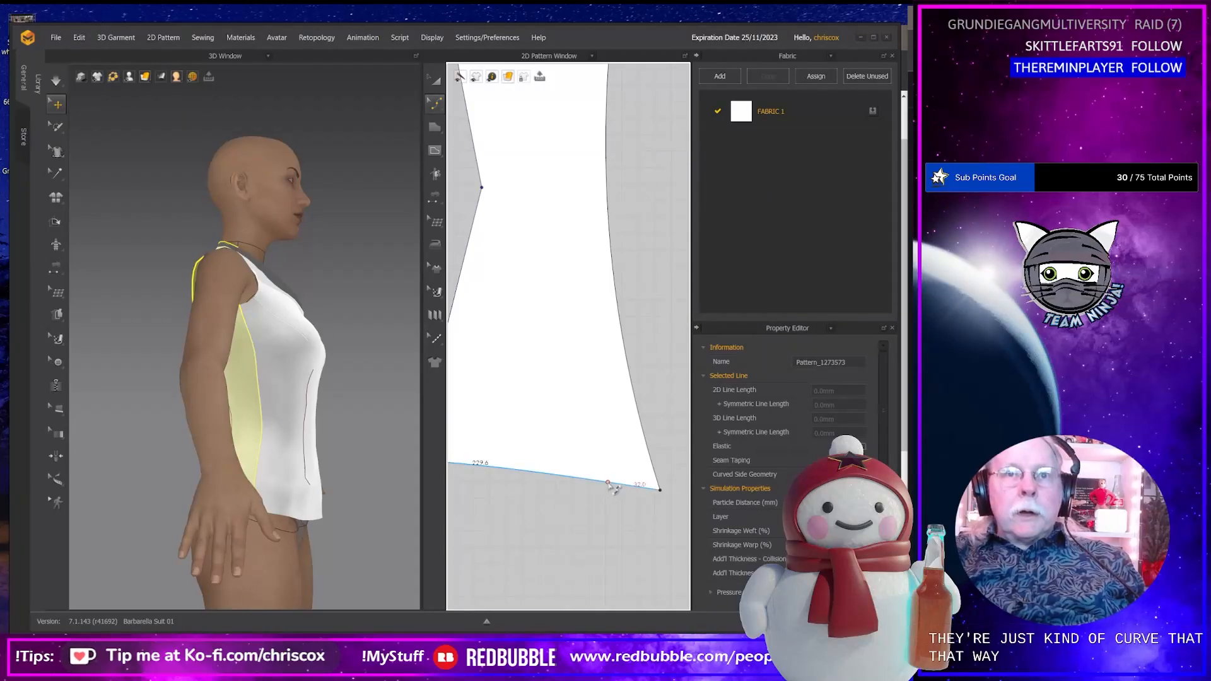
{"action": "left_click_drag", "start_coordinate": [610, 493], "coordinate": [615, 498]}
Simulate the curved back hem and tug the garment down at the side seam to settle its drape over the hips.
{"action": "right_click_drag", "start_coordinate": [387, 541], "coordinate": [364, 549]}
{"action": "key", "text": "space"}
{"action": "left_click_drag", "start_coordinate": [268, 507], "coordinate": [245, 546]}
{"action": "right_click_drag", "start_coordinate": [262, 548], "coordinate": [335, 540]}
{"action": "left_click", "coordinate": [199, 494]}
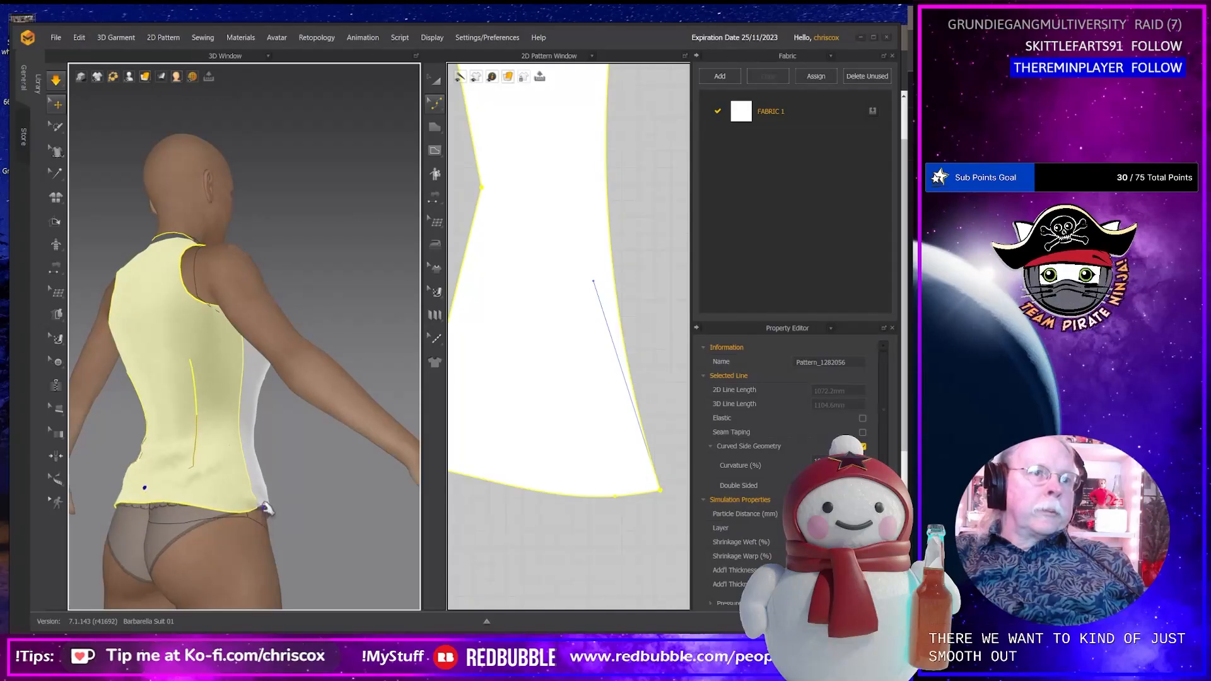
{"action": "left_click_drag", "start_coordinate": [269, 514], "coordinate": [275, 547]}
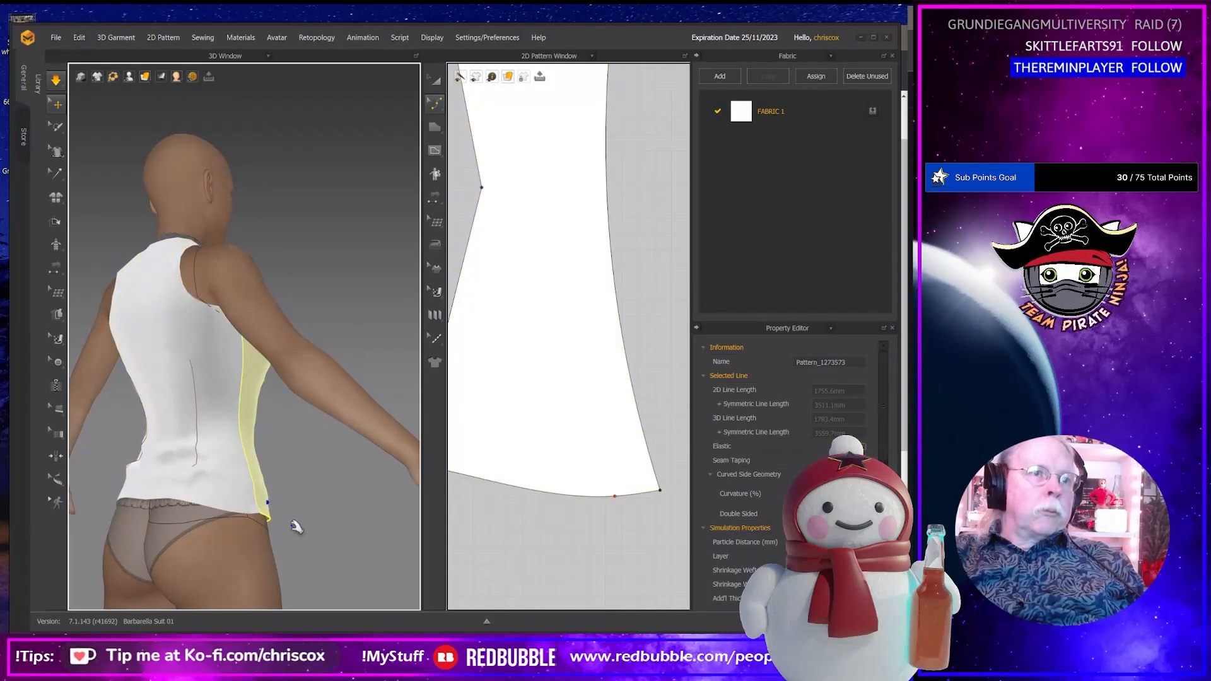
Pull the back pattern's hem down over the avatar's hips and inspect how it drapes around the darts.
{"action": "right_click_drag", "start_coordinate": [296, 527], "coordinate": [327, 526]}
{"action": "left_click", "coordinate": [152, 487]}
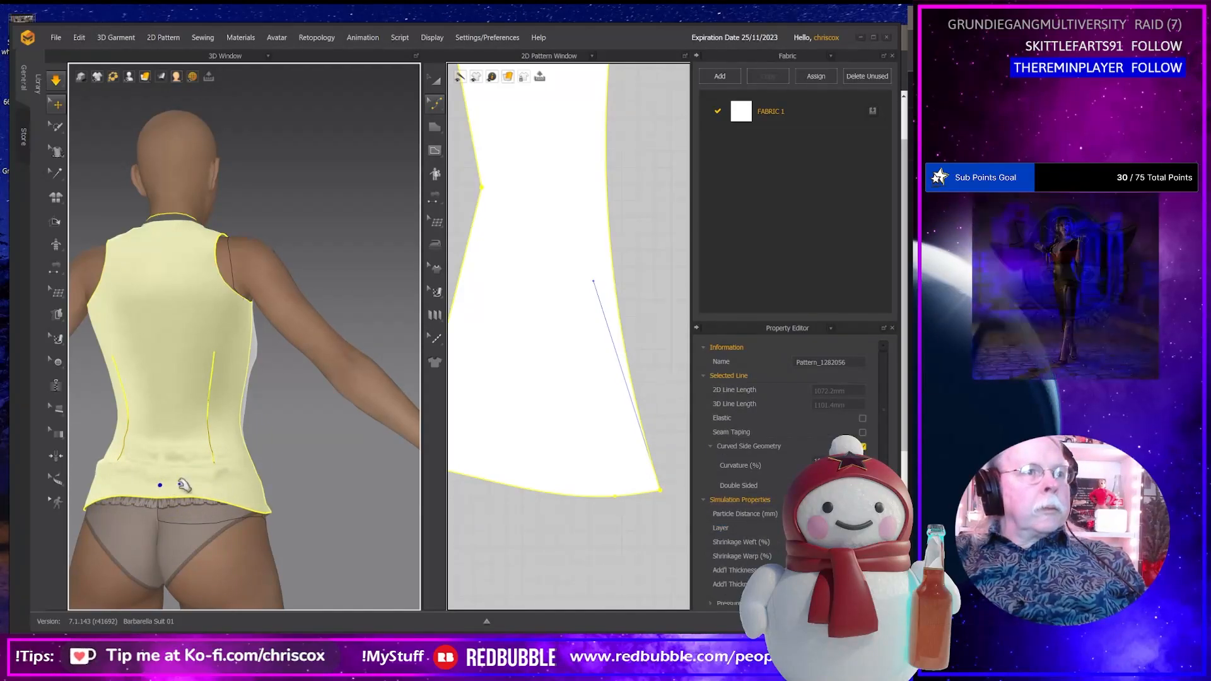
{"action": "left_click_drag", "start_coordinate": [156, 486], "coordinate": [160, 531]}
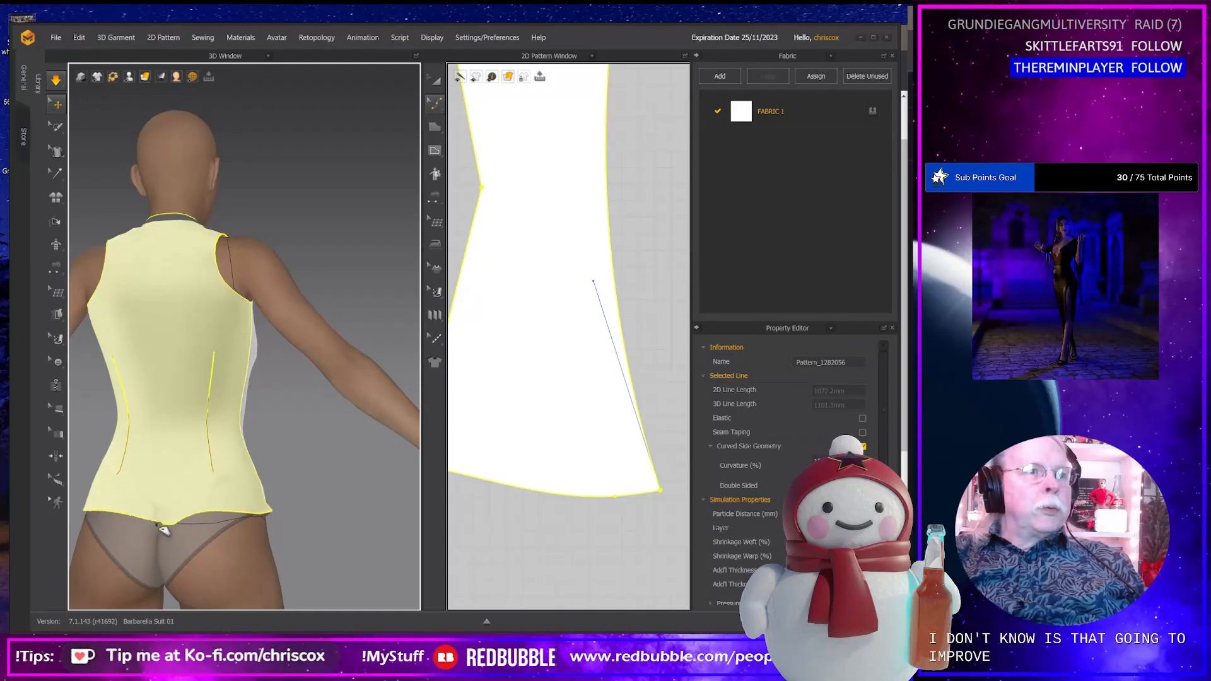
{"action": "right_click_drag", "start_coordinate": [167, 530], "coordinate": [411, 477]}
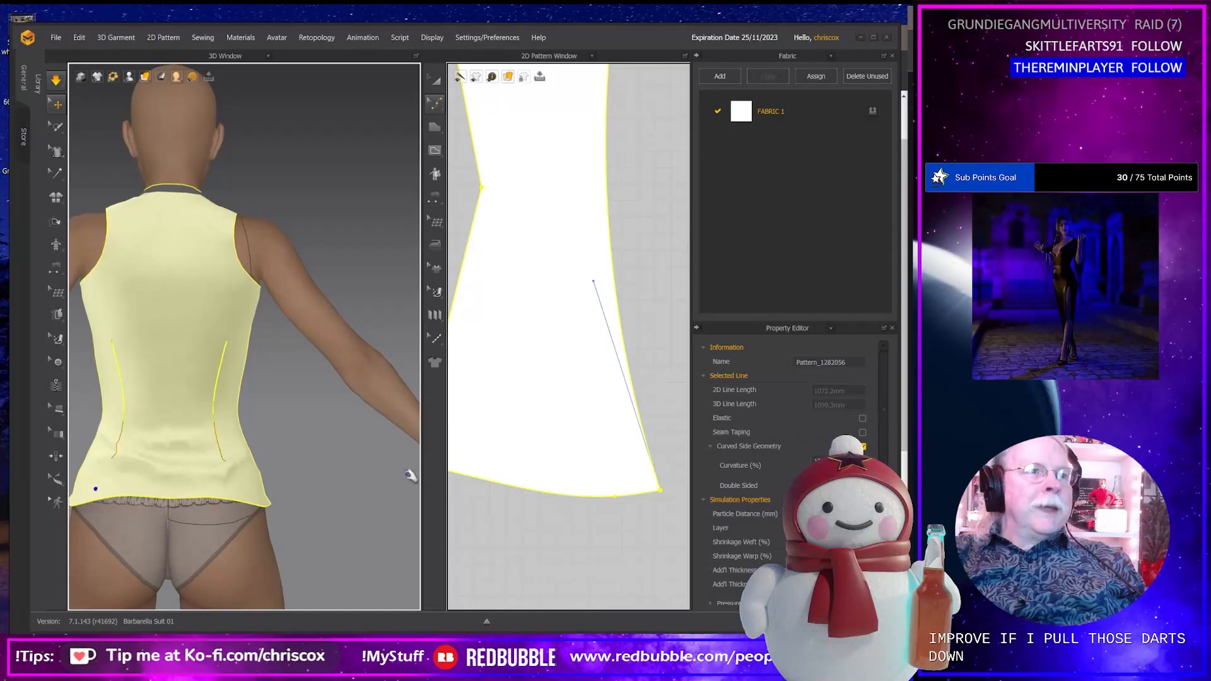
{"action": "right_click_drag", "start_coordinate": [220, 502], "coordinate": [150, 492]}
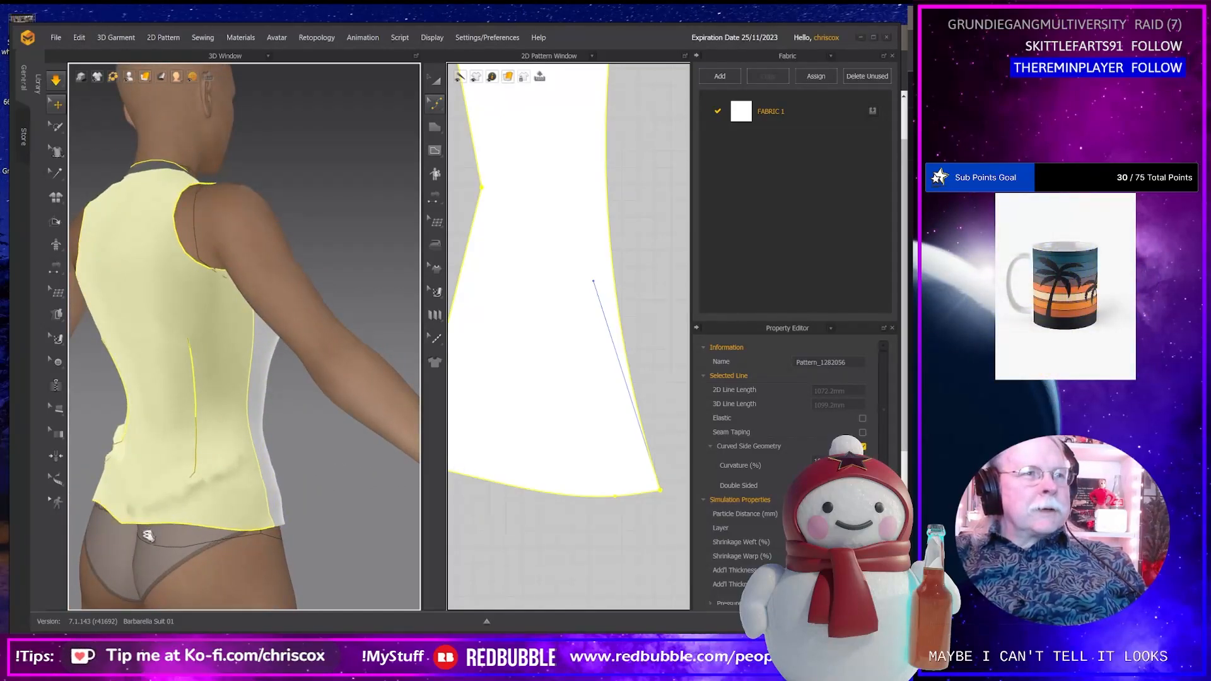
{"action": "right_click_drag", "start_coordinate": [191, 554], "coordinate": [189, 545]}
Nudge the back pattern's lower side-seam corner outward in the 2D pattern to widen the hem.
{"action": "scroll", "coordinate": [625, 508], "scroll_direction": "down", "scroll_amount": 4}
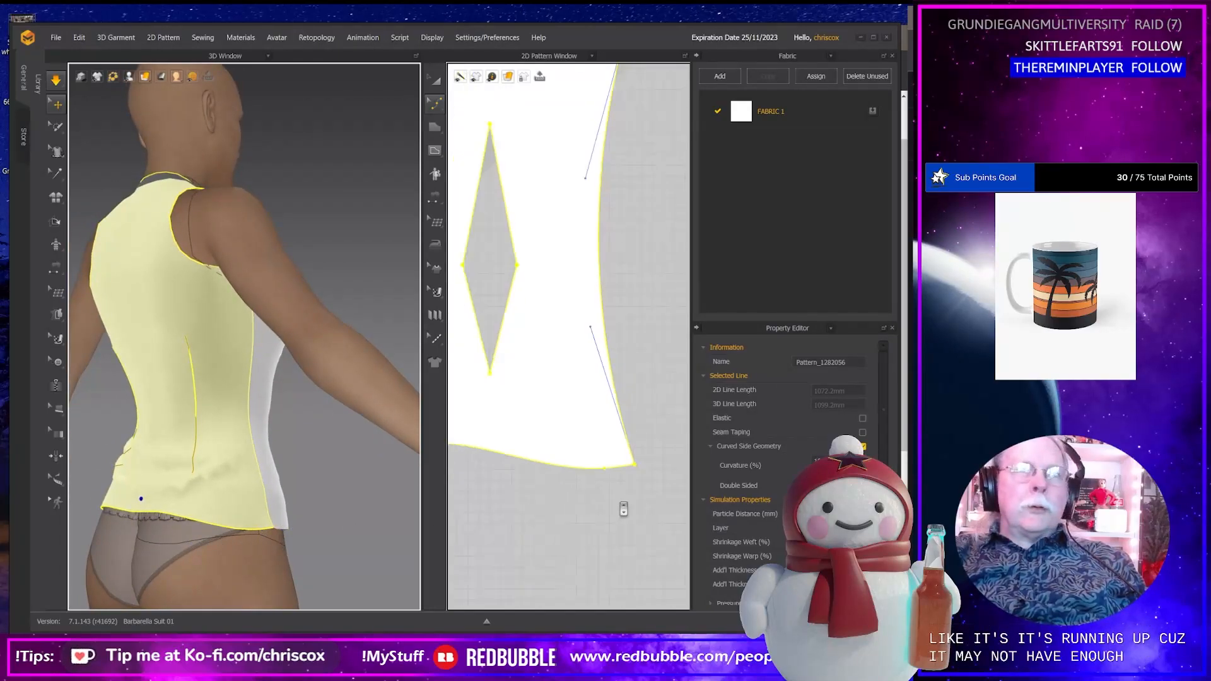
{"action": "mouse_move", "coordinate": [627, 503]}
{"action": "middle_mouse_down"}
{"action": "mouse_move", "coordinate": [614, 524]}
{"action": "mouse_move", "coordinate": [614, 507]}
{"action": "middle_mouse_up"}
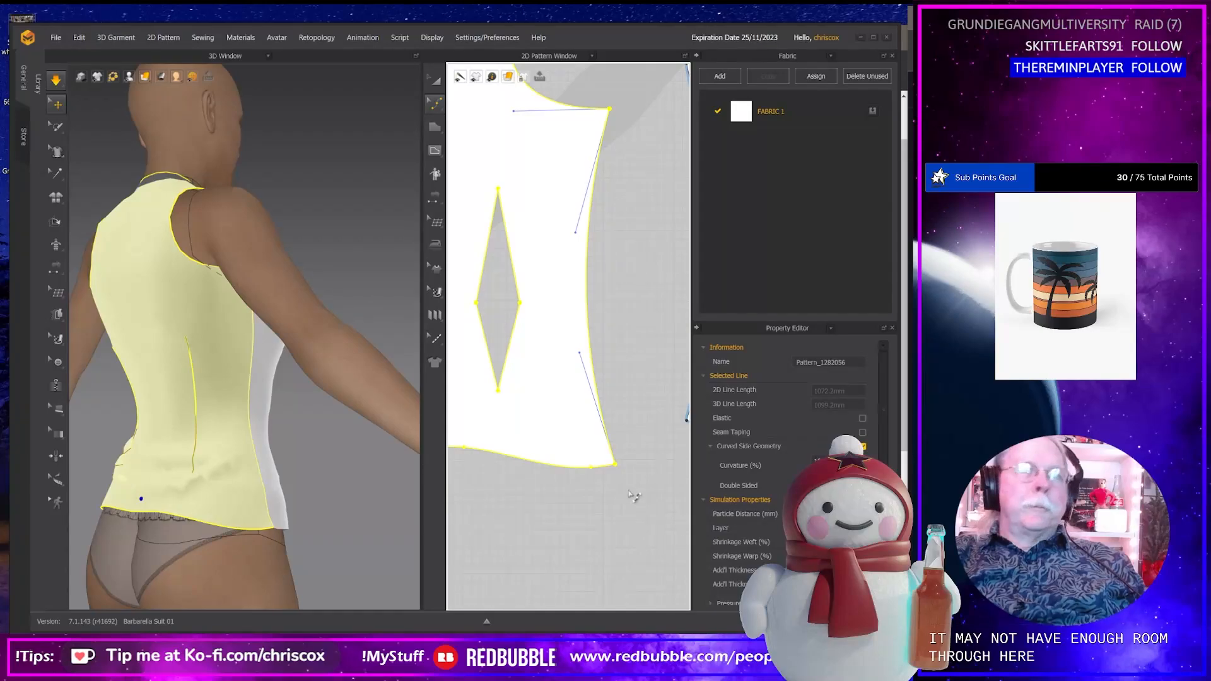
{"action": "left_click", "coordinate": [650, 496]}
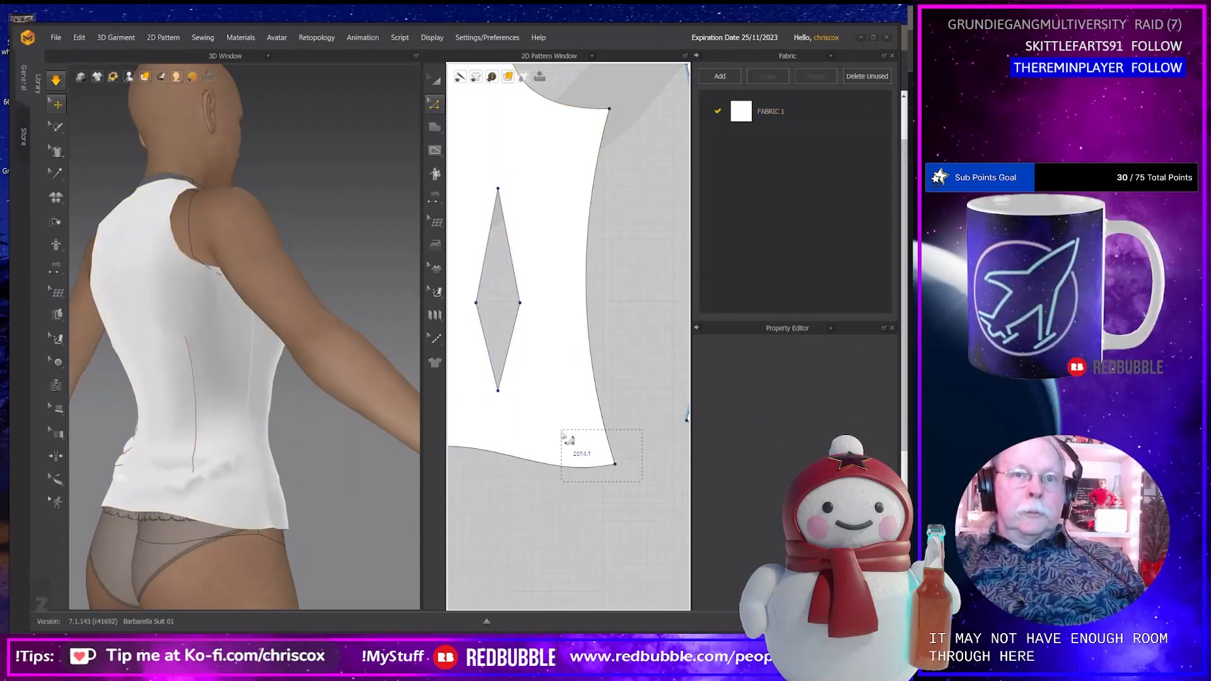
{"action": "key", "text": "Right"}
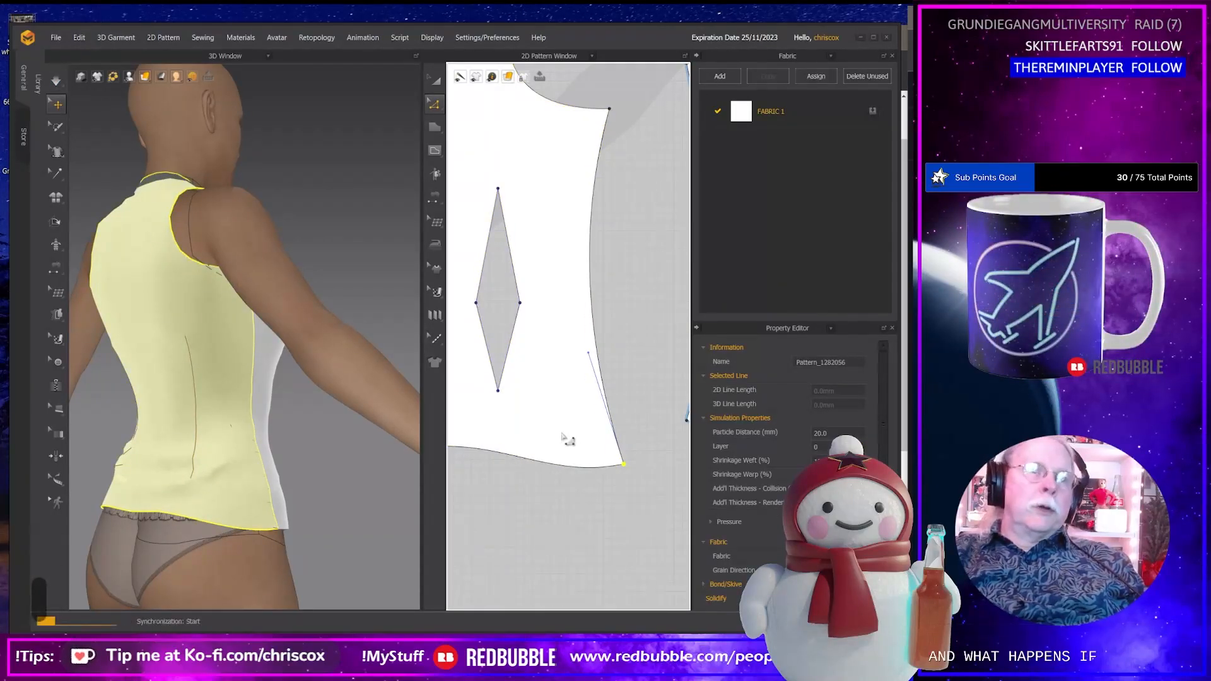
Tug the widened back hem down and sideways on the avatar to test its drape from back and side.
{"action": "left_click", "coordinate": [152, 511]}
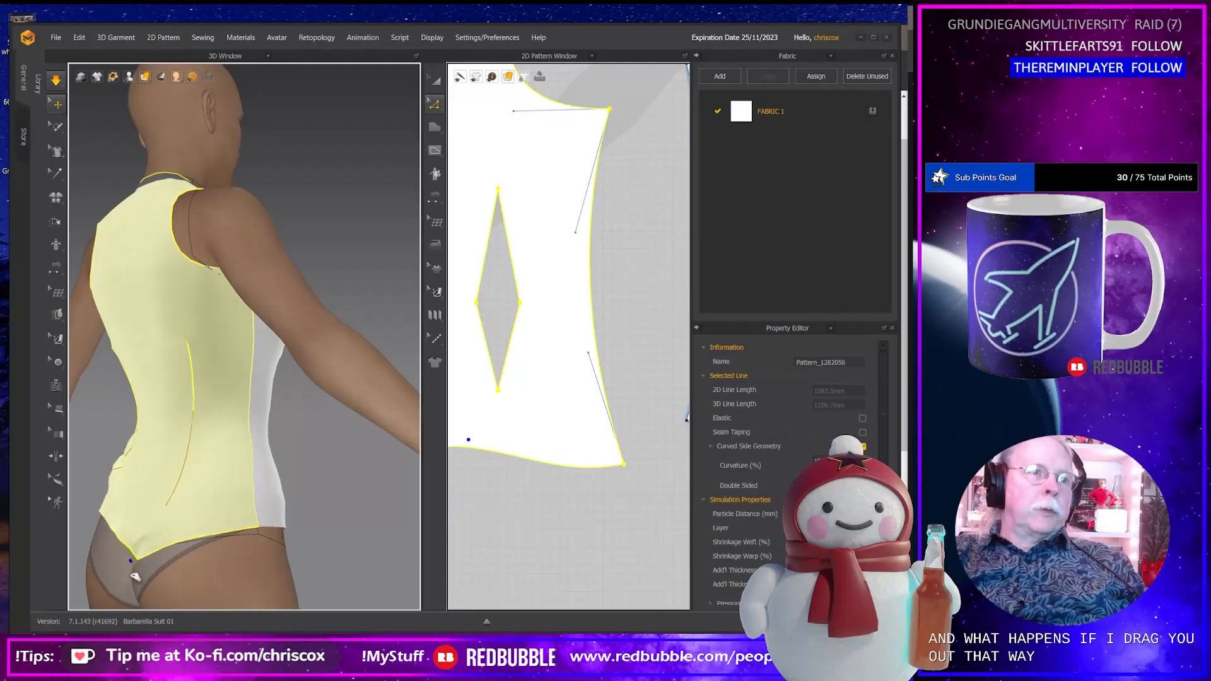
{"action": "left_click_drag", "start_coordinate": [126, 522], "coordinate": [193, 538]}
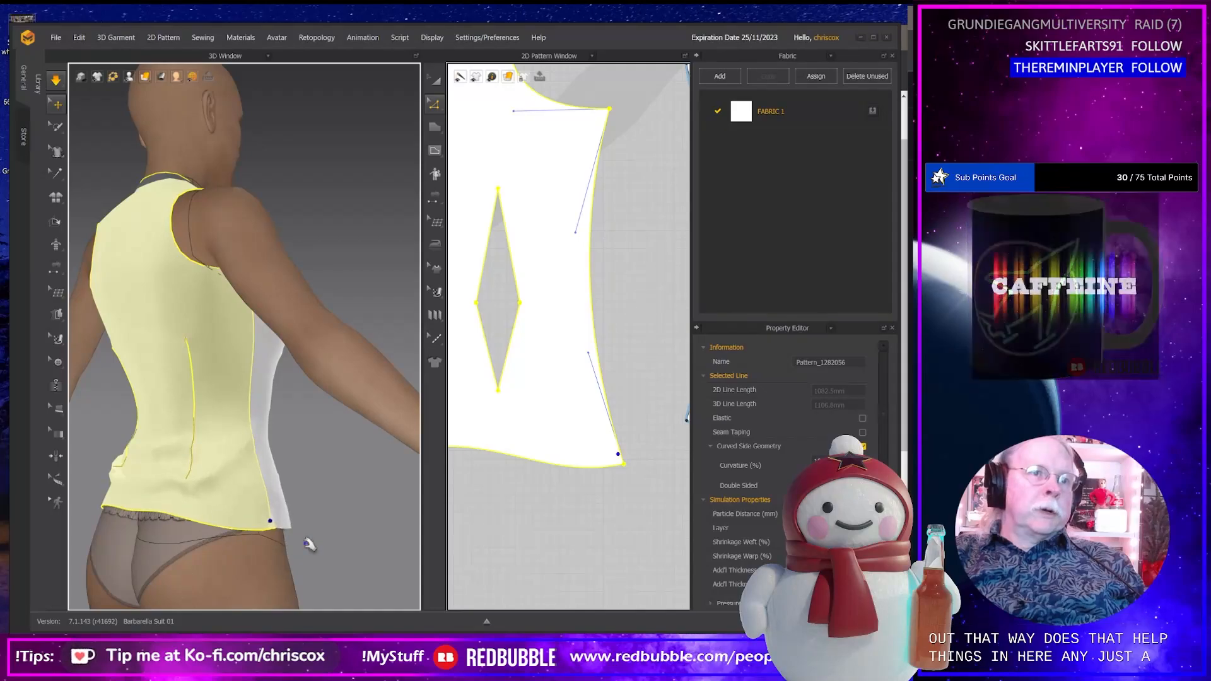
{"action": "right_click_drag", "start_coordinate": [305, 538], "coordinate": [222, 538]}
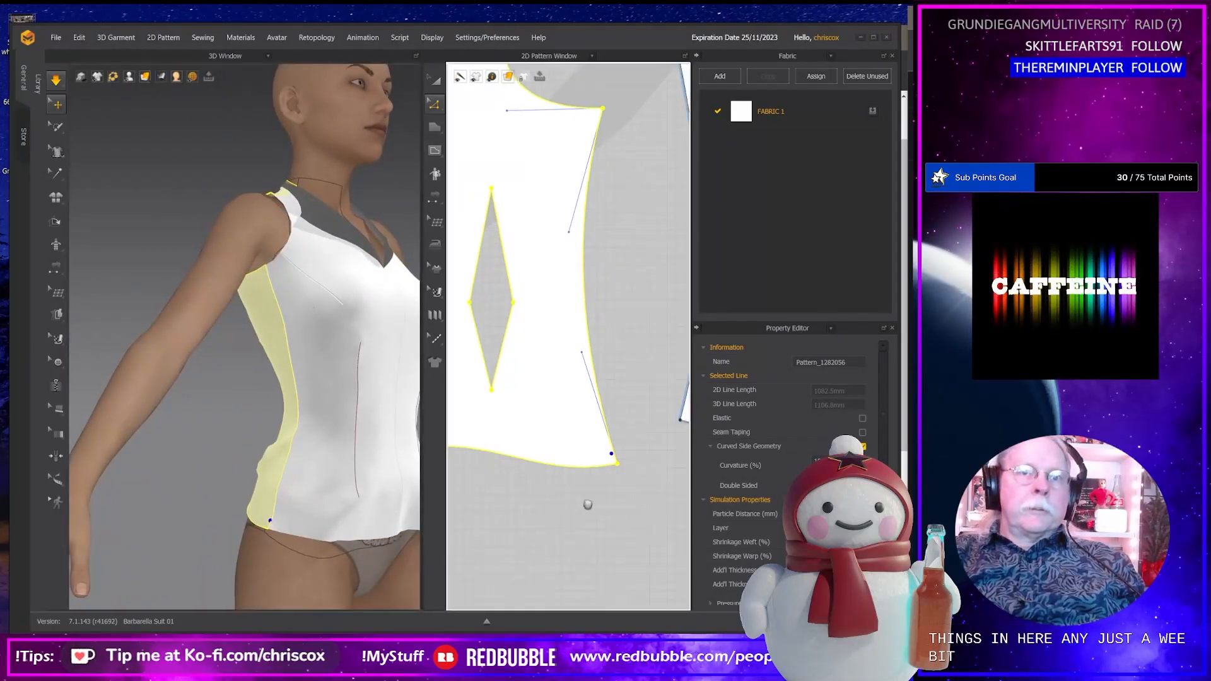
Compare the lengths of the front and back patterns' side-seam lines.
{"action": "right_click_drag", "start_coordinate": [587, 506], "coordinate": [564, 504]}
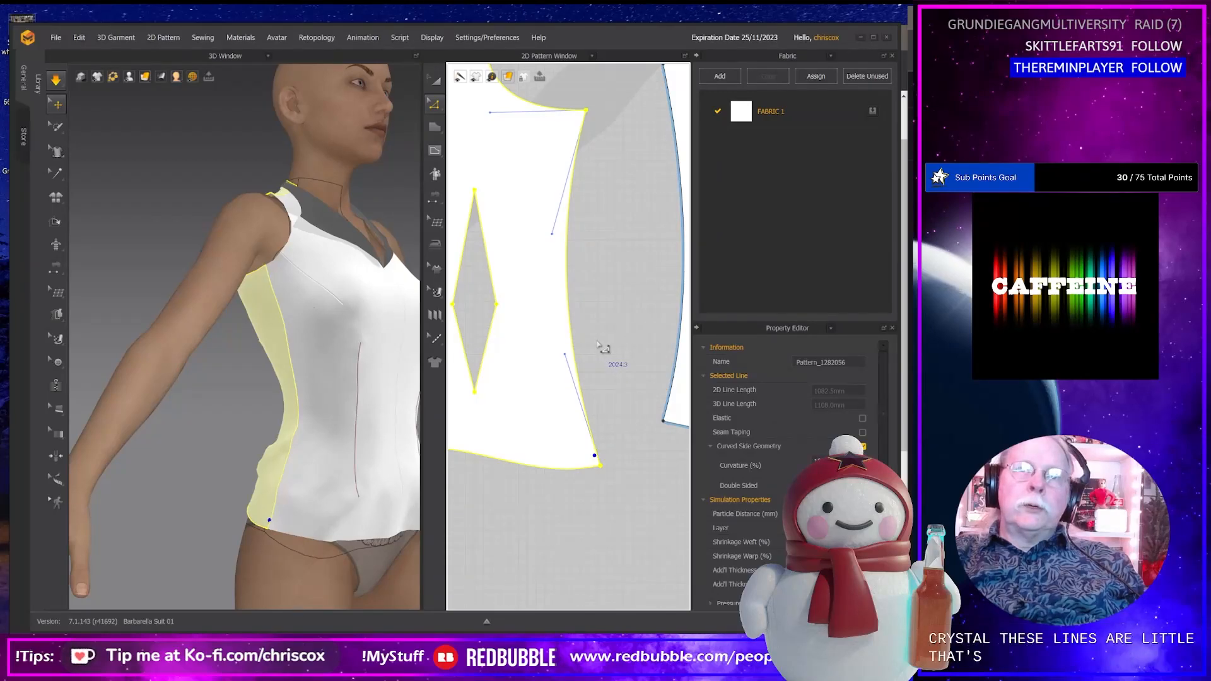
{"action": "left_click", "coordinate": [679, 361]}
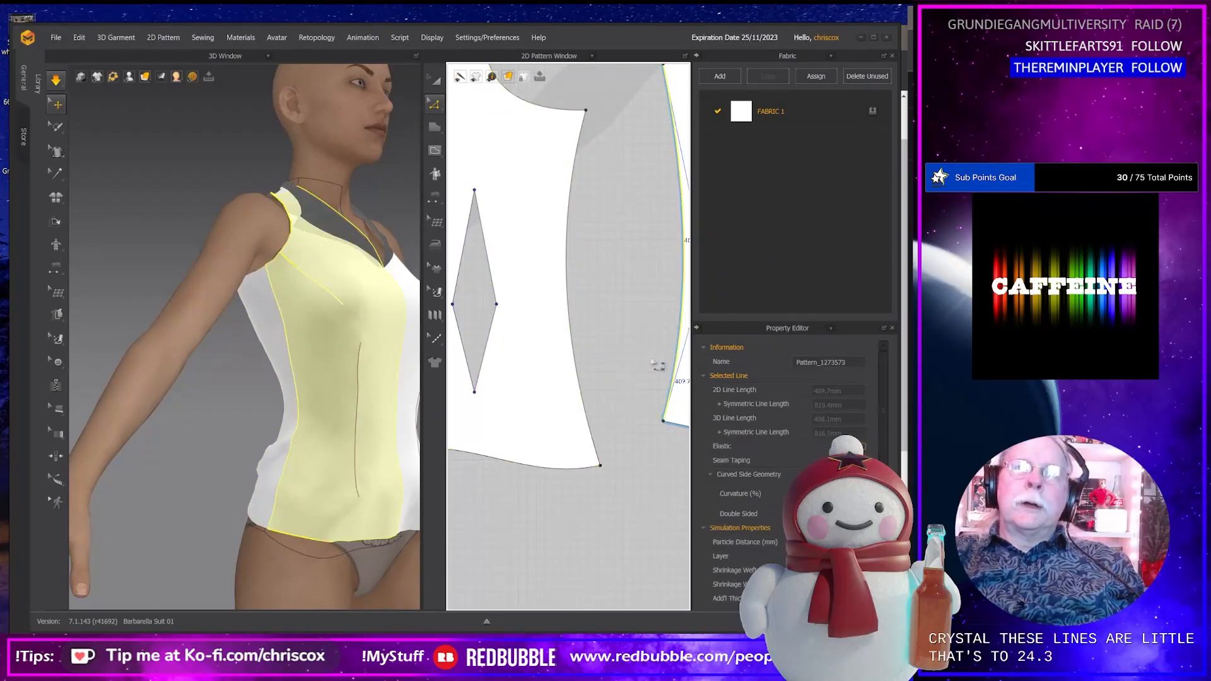
{"action": "left_click", "coordinate": [583, 395]}
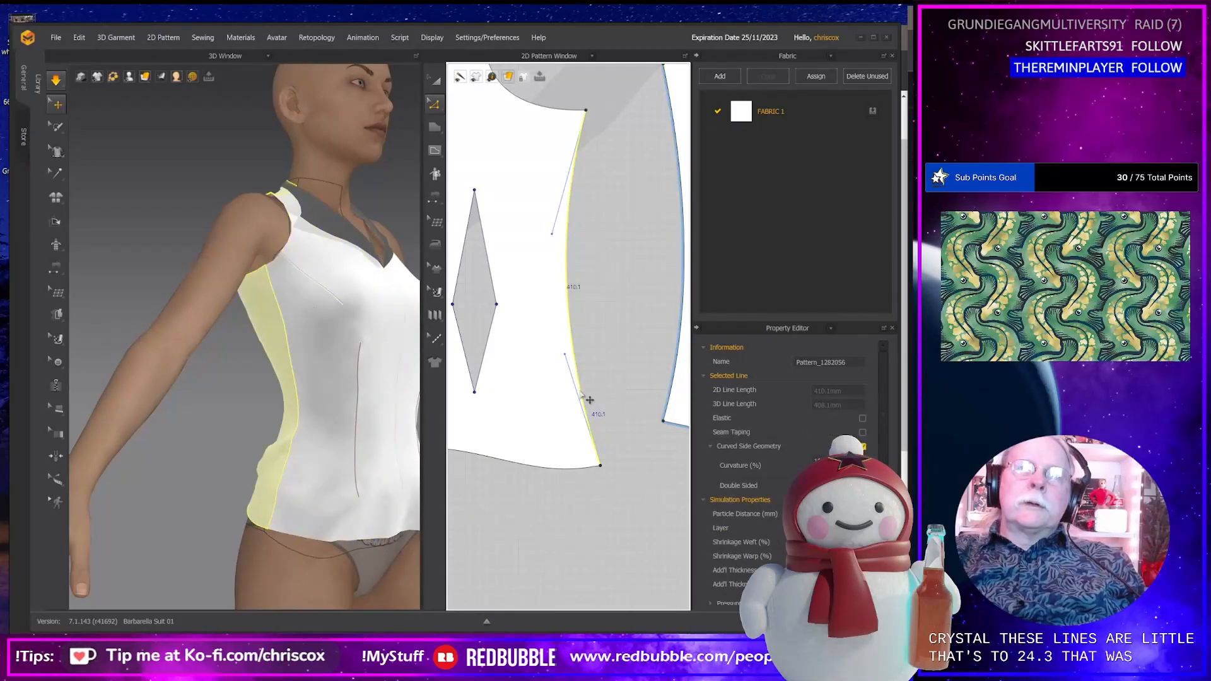
{"action": "left_click", "coordinate": [676, 392]}
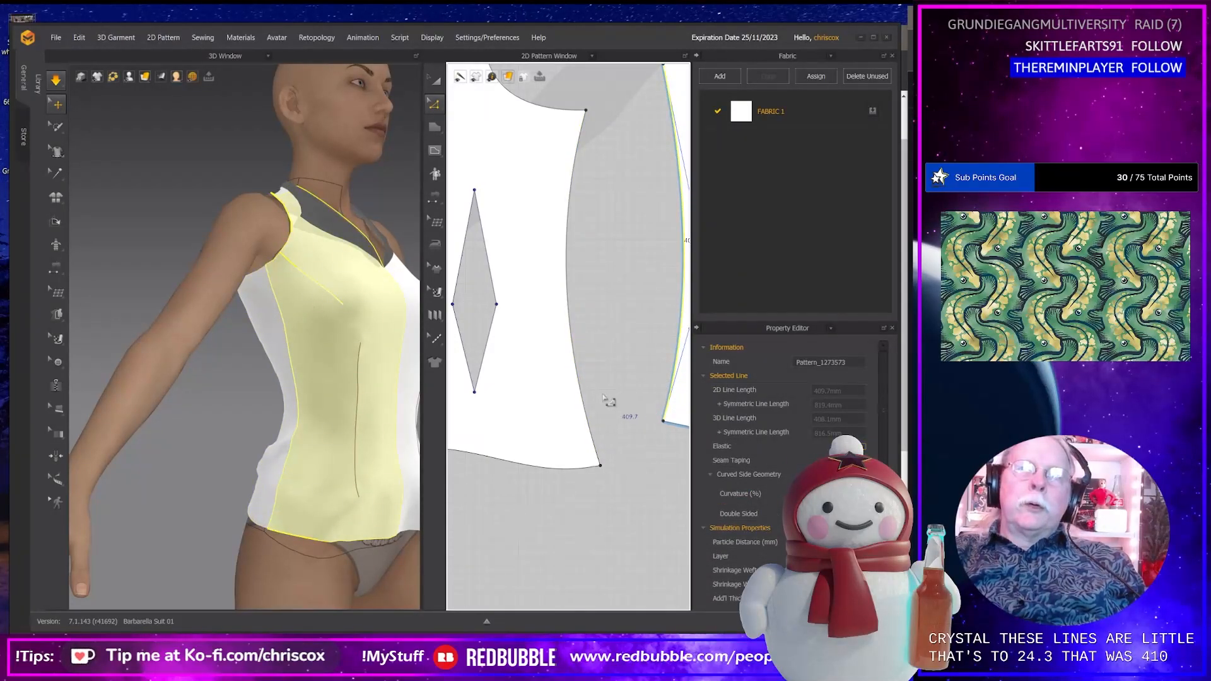
Apply Strengthen to the back pattern on the avatar.
{"action": "right_click_drag", "start_coordinate": [391, 566], "coordinate": [208, 535]}
{"action": "scroll", "coordinate": [338, 530], "scroll_direction": "down", "scroll_amount": 3}
{"action": "left_click", "coordinate": [294, 453]}
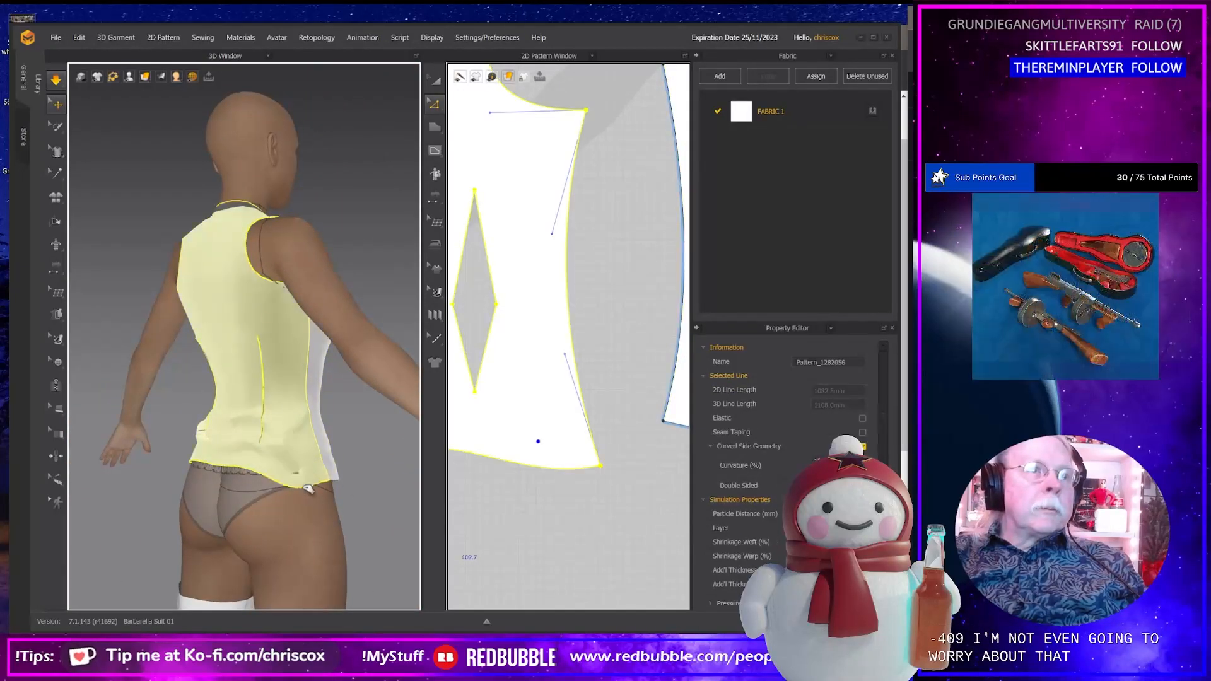
{"action": "right_click", "coordinate": [287, 441]}
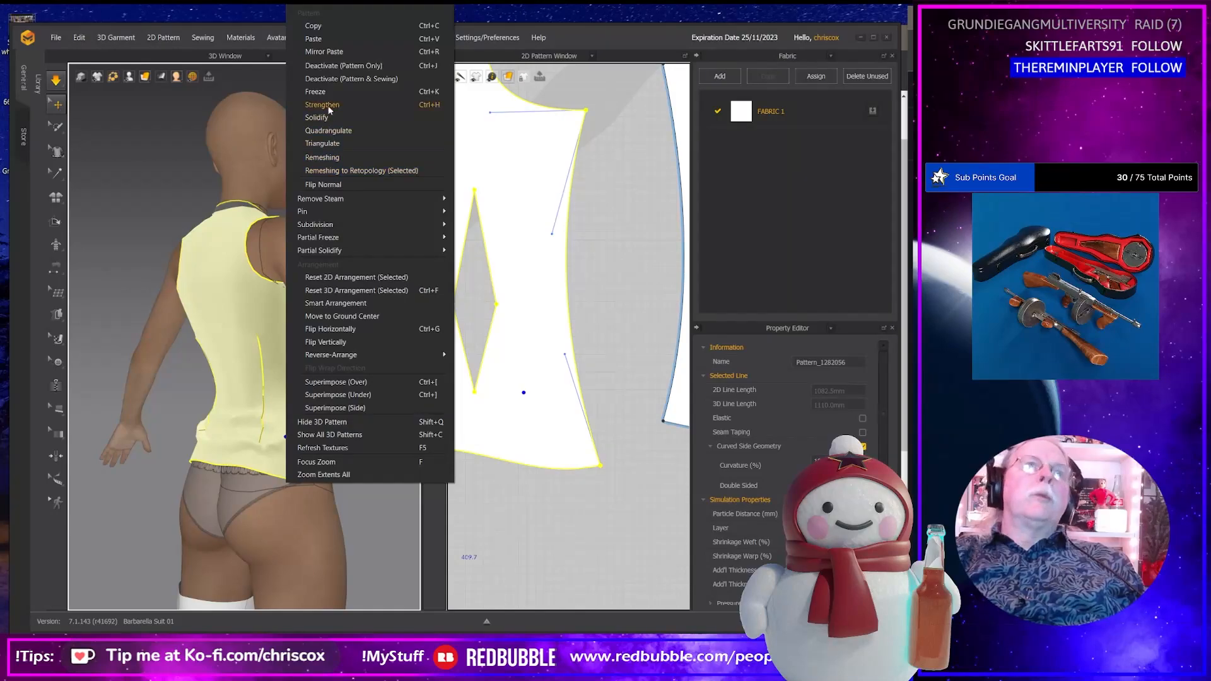
{"action": "left_click", "coordinate": [337, 425]}
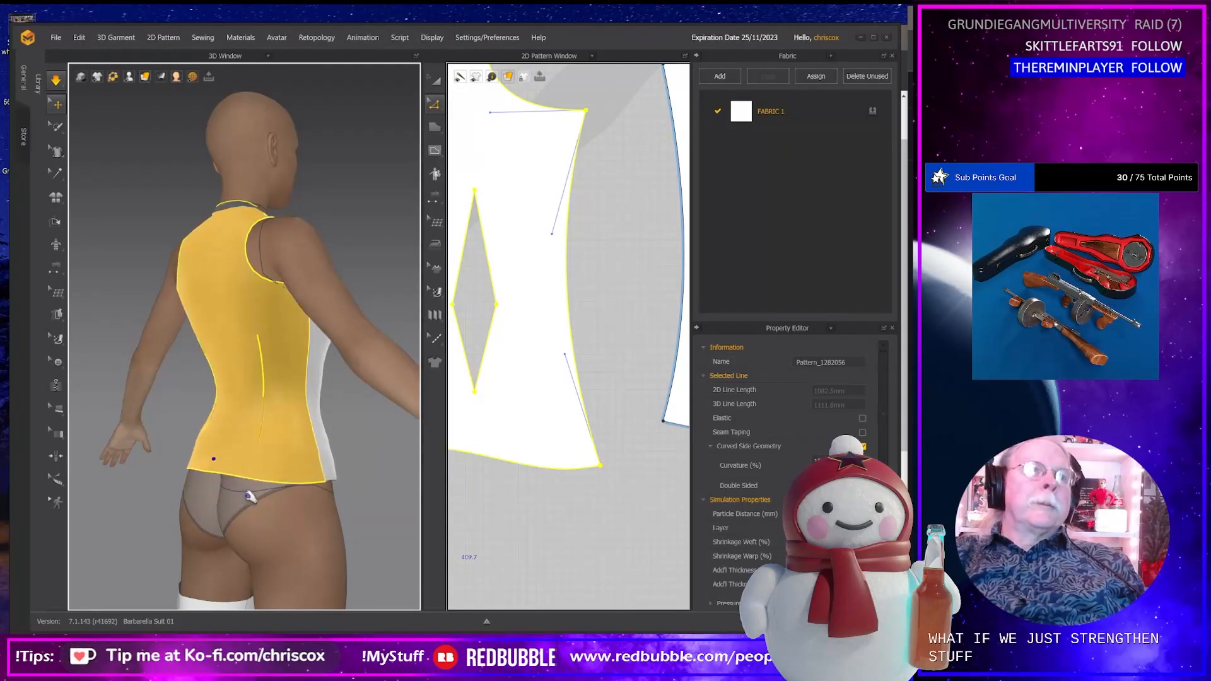
Apply Strengthen to the front pattern on the avatar.
{"action": "right_click_drag", "start_coordinate": [219, 455], "coordinate": [175, 518]}
{"action": "left_click", "coordinate": [229, 502]}
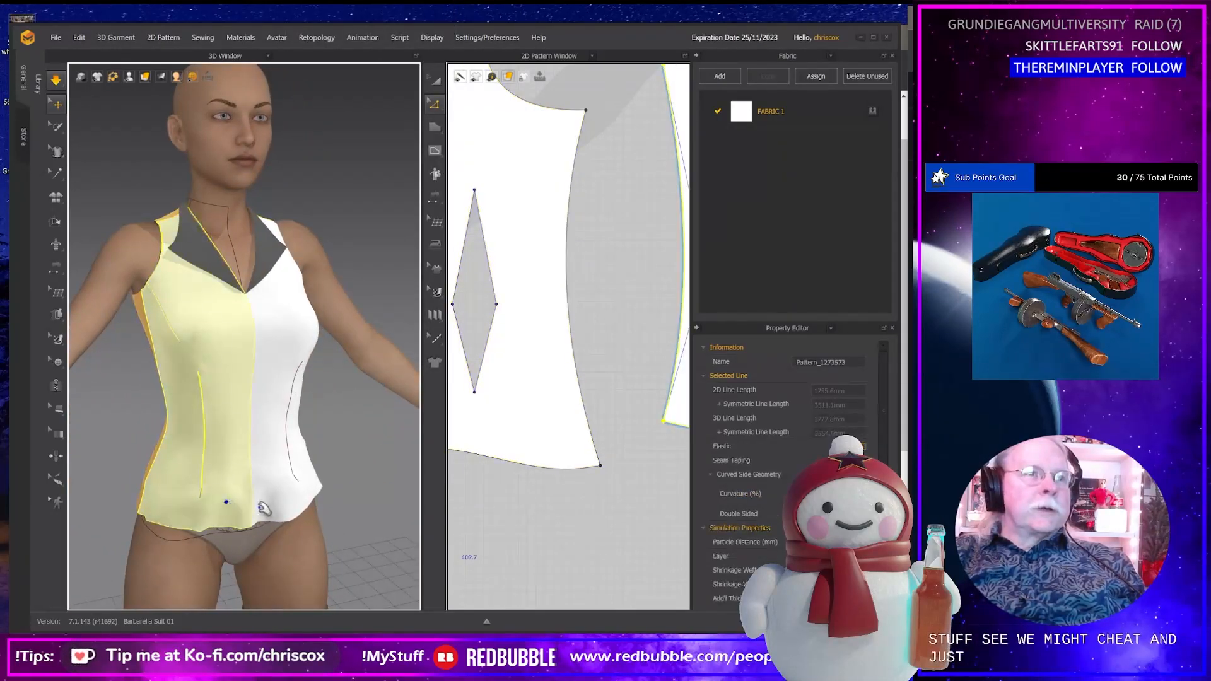
{"action": "right_click", "coordinate": [227, 499]}
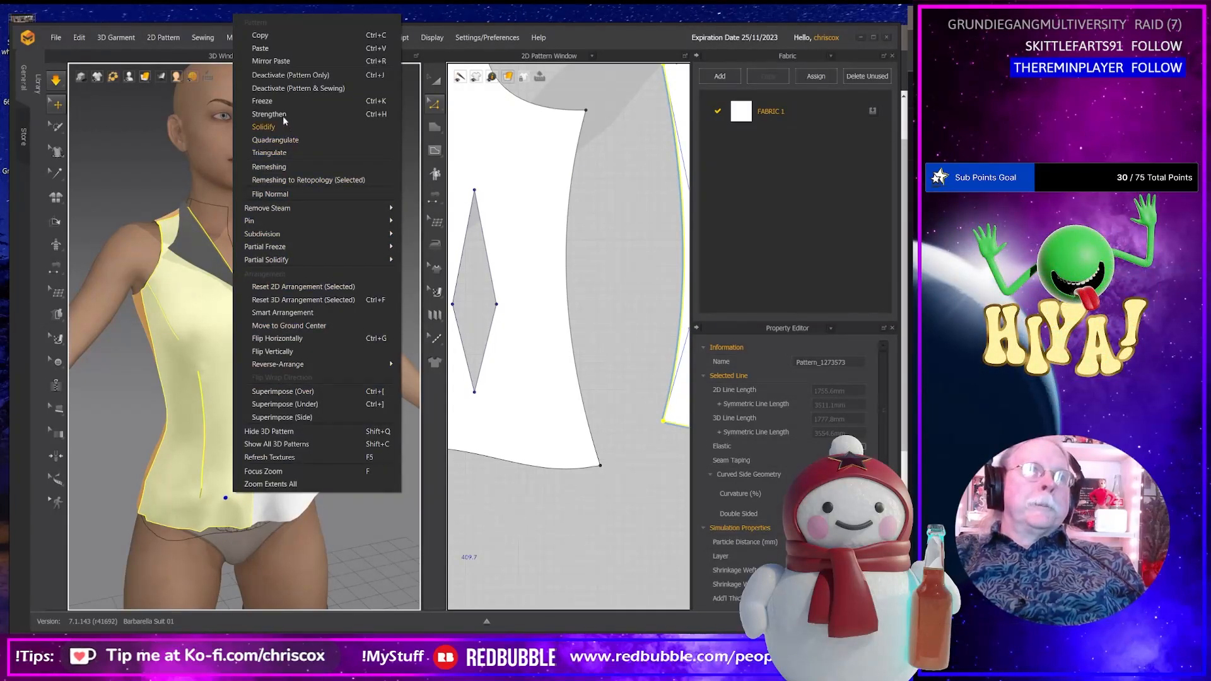
{"action": "left_click", "coordinate": [285, 153]}
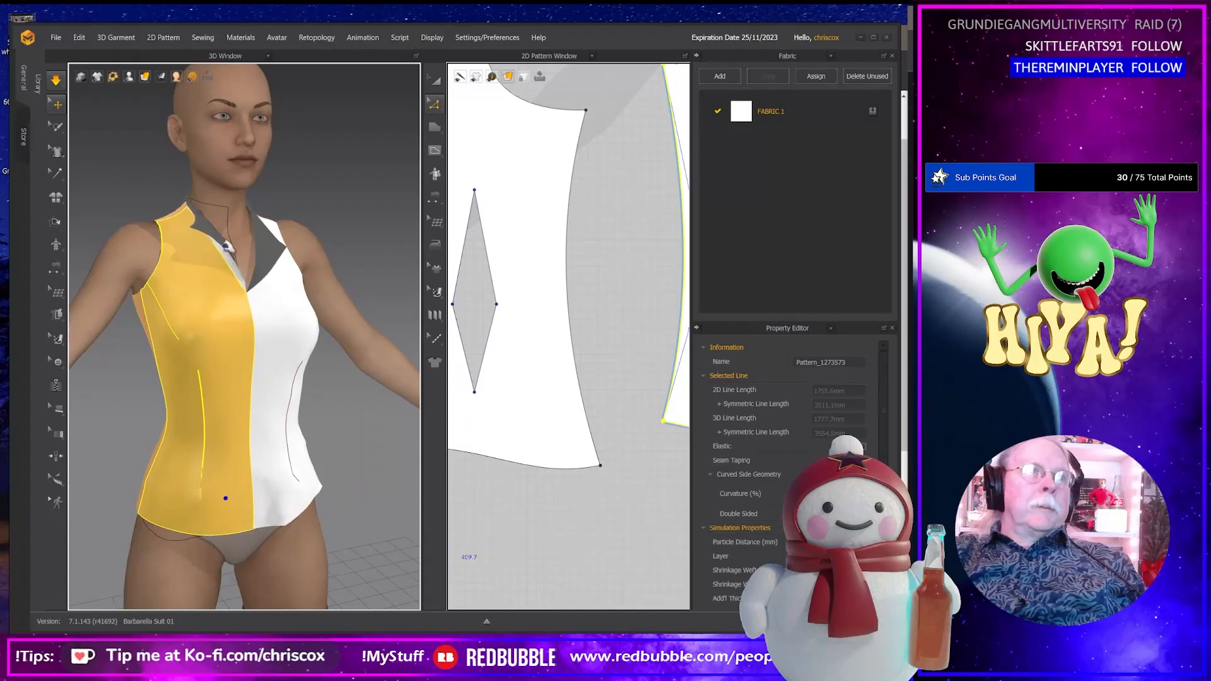
Try to pull the tucked collar lapel out over the strengthened front pattern.
{"action": "right_click_drag", "start_coordinate": [219, 271], "coordinate": [189, 271]}
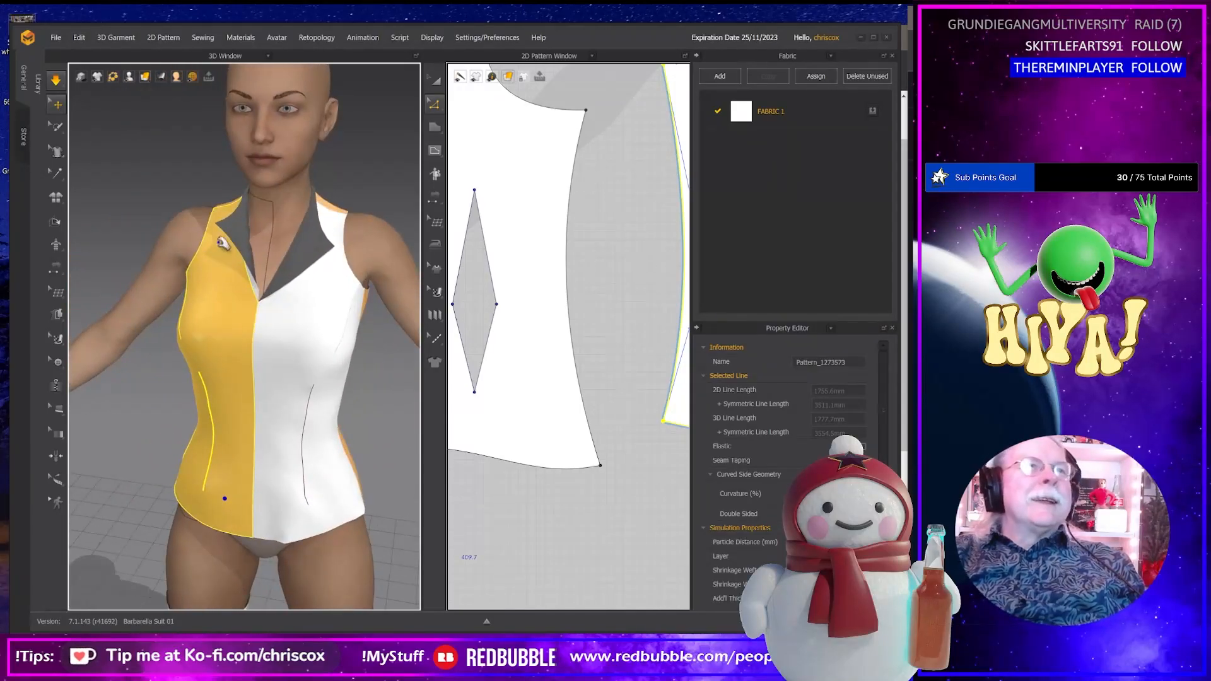
{"action": "left_click", "coordinate": [201, 237]}
{"action": "left_click_drag", "start_coordinate": [199, 237], "coordinate": [288, 308]}
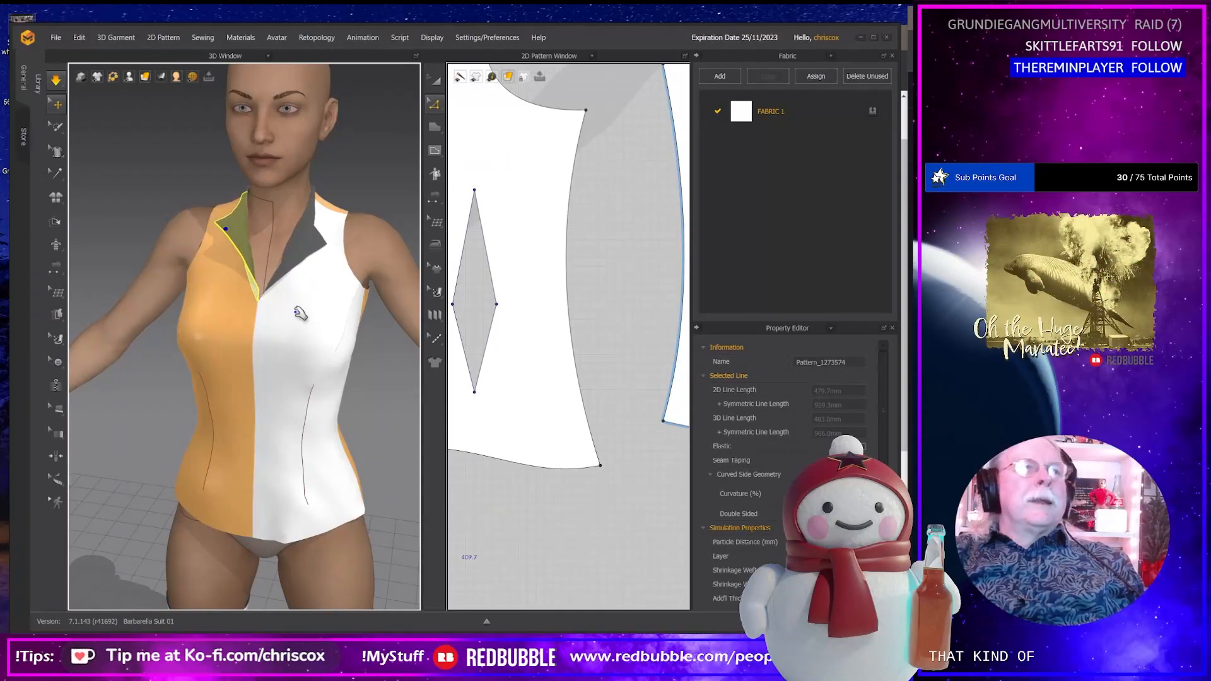
Undo the collar pull, both Strengthen operations and the hem tugging, back to the moved back-pattern corner.
{"action": "key", "text": "ctrl+z"}
{"action": "key", "text": "ctrl+z"}
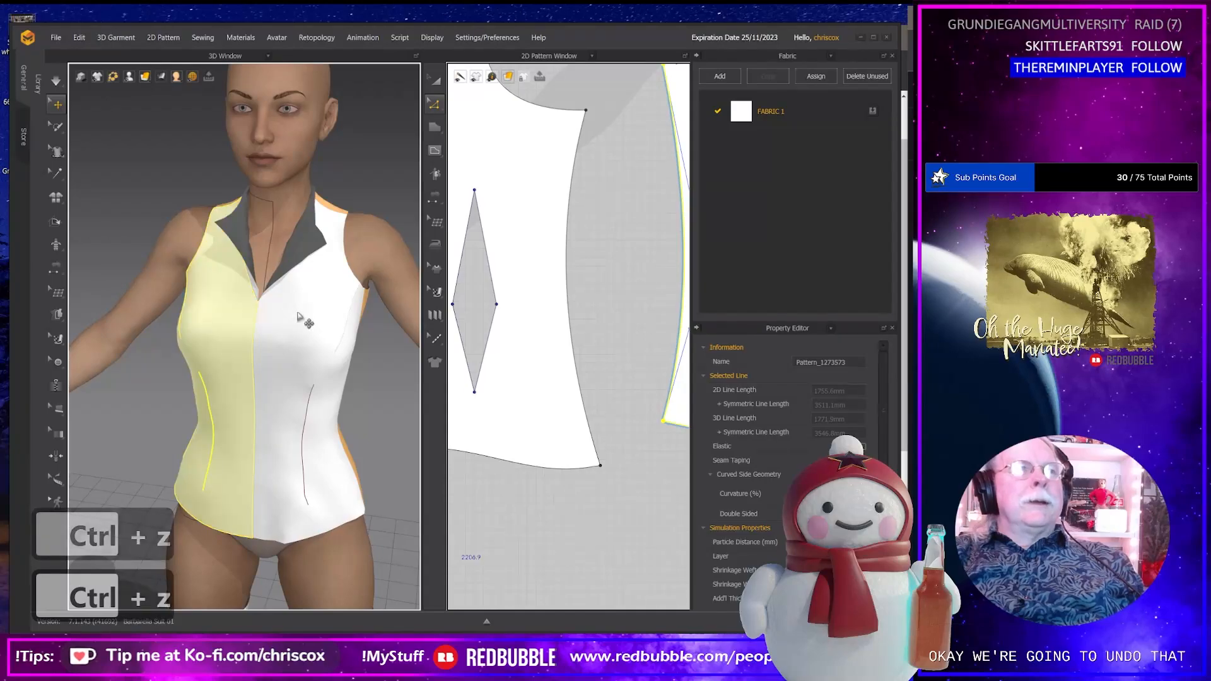
{"action": "key", "text": "ctrl+z"}
{"action": "key", "text": "ctrl+z"}
{"action": "key", "text": "ctrl+z"}
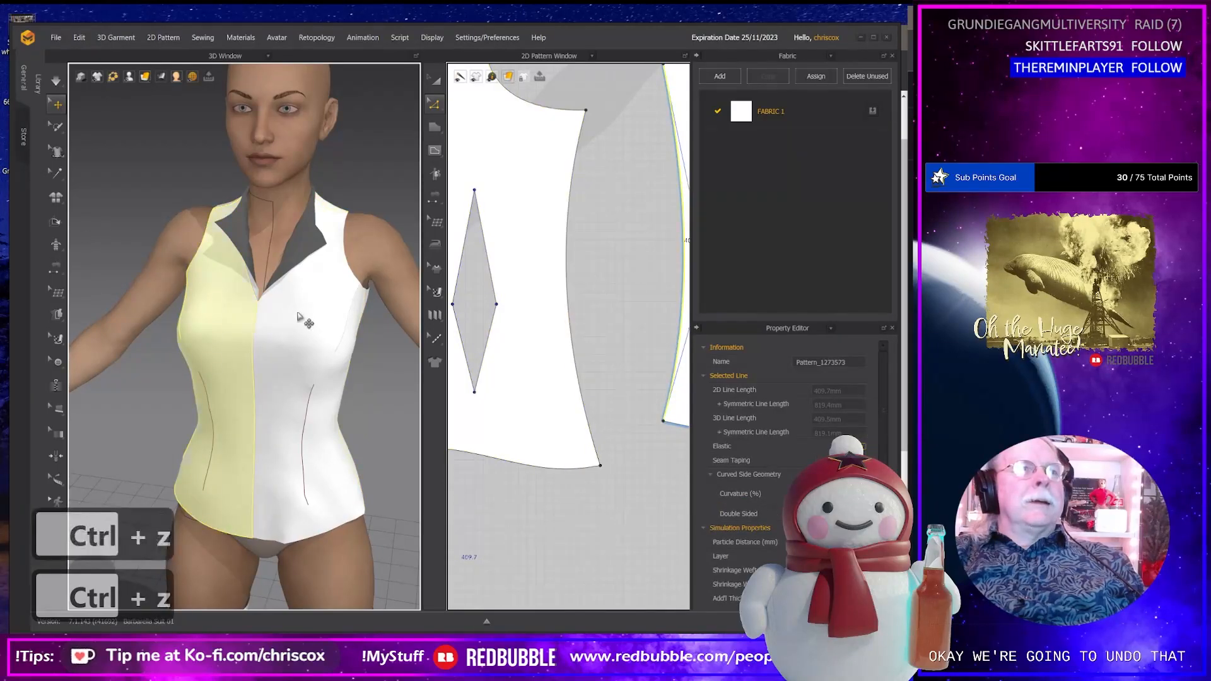
{"action": "key", "text": "ctrl+z"}
{"action": "key", "text": "ctrl+z"}
{"action": "key", "text": "ctrl+z"}
{"action": "key", "text": "ctrl+z"}
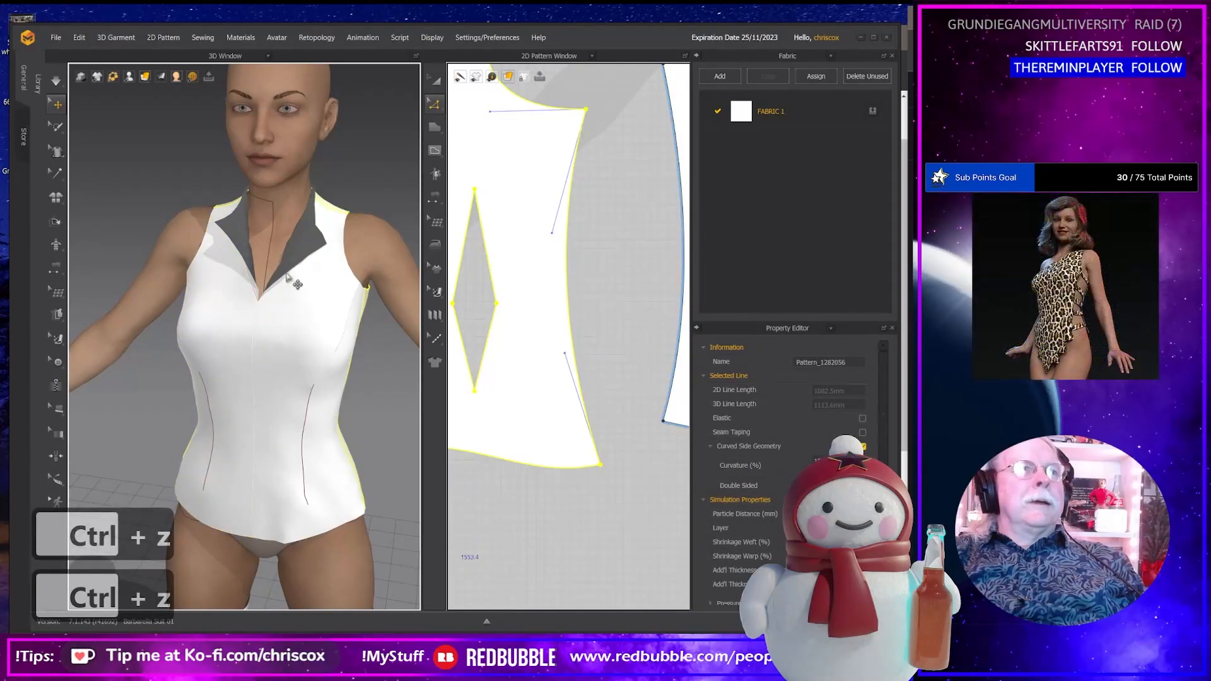
{"action": "key", "text": "ctrl+z"}
{"action": "key", "text": "ctrl+z"}
{"action": "key", "text": "ctrl+z"}
{"action": "key", "text": "ctrl+z"}
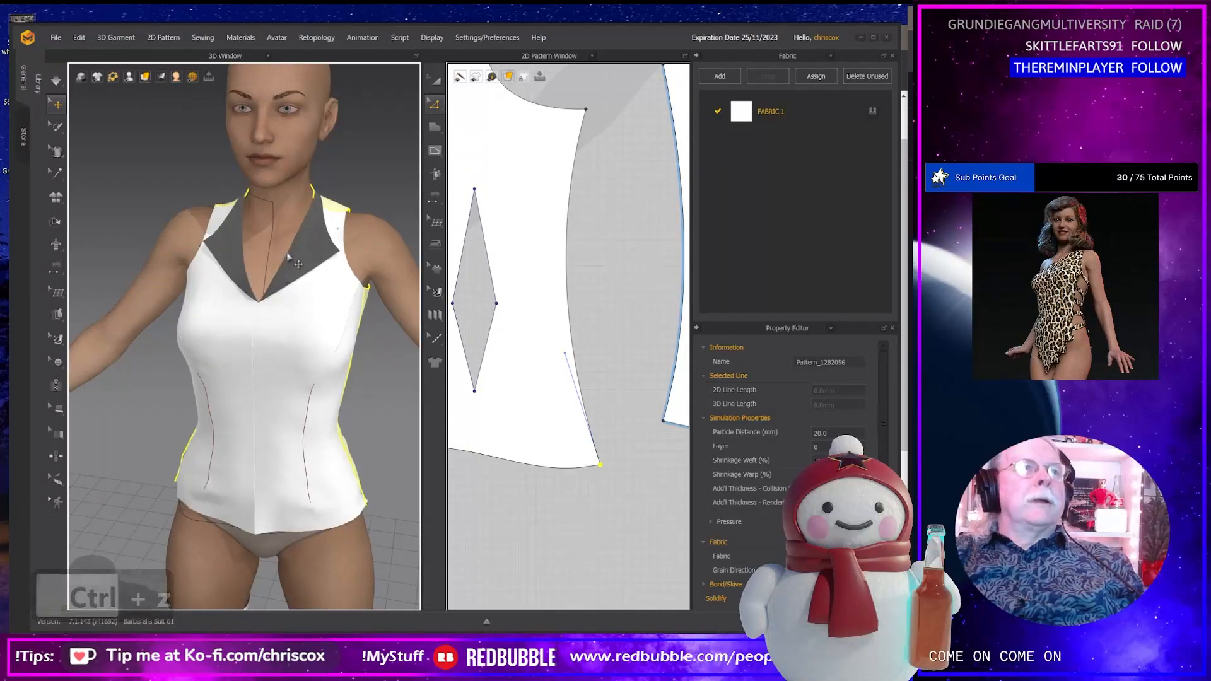
Select all the collar pieces on the avatar and flip their normals.
{"action": "left_click", "coordinate": [288, 256]}
{"action": "left_click", "coordinate": [232, 268], "text": "shift"}
{"action": "right_click_drag", "start_coordinate": [232, 268], "coordinate": [365, 267]}
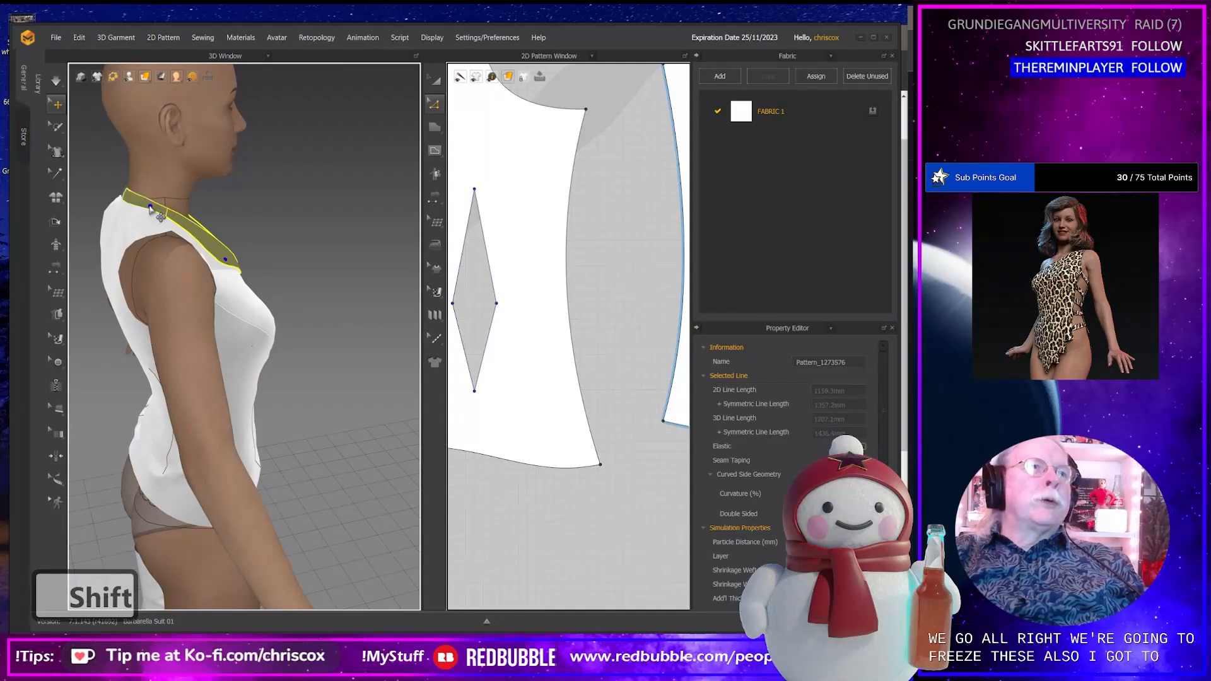
{"action": "right_click_drag", "start_coordinate": [151, 208], "coordinate": [192, 206]}
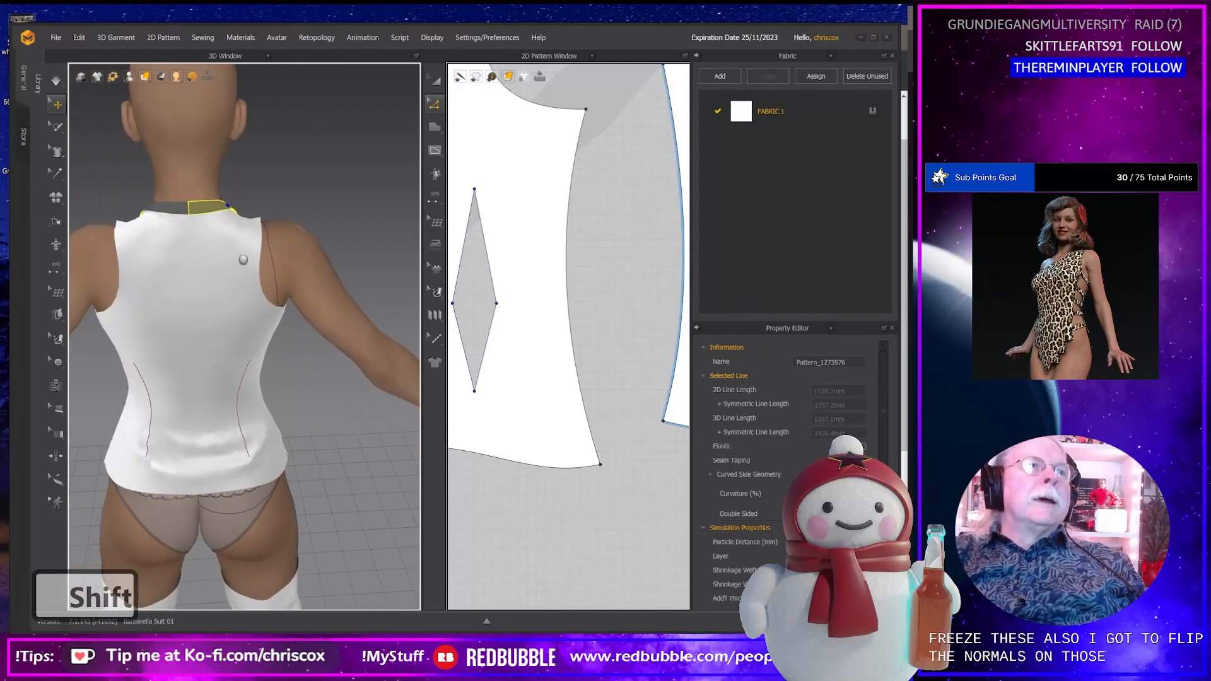
{"action": "right_click", "coordinate": [180, 208]}
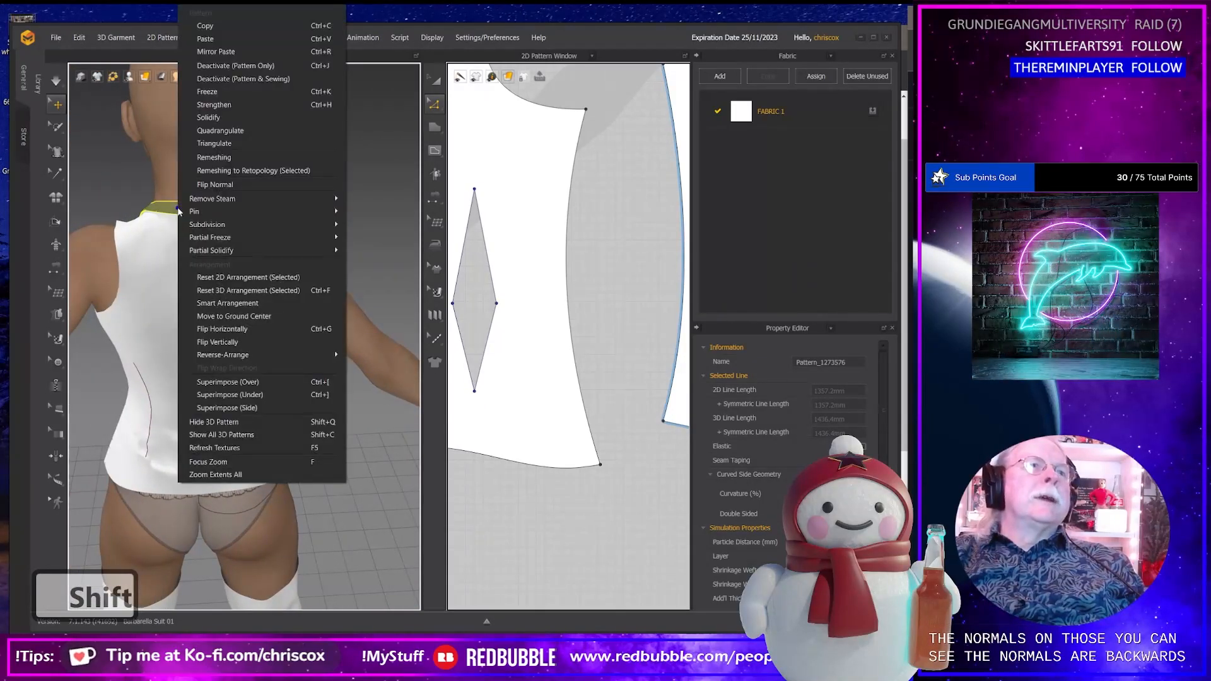
{"action": "left_click", "coordinate": [231, 189]}
Freeze the selected collar pieces and view them from the front.
{"action": "right_click_drag", "start_coordinate": [304, 324], "coordinate": [158, 300]}
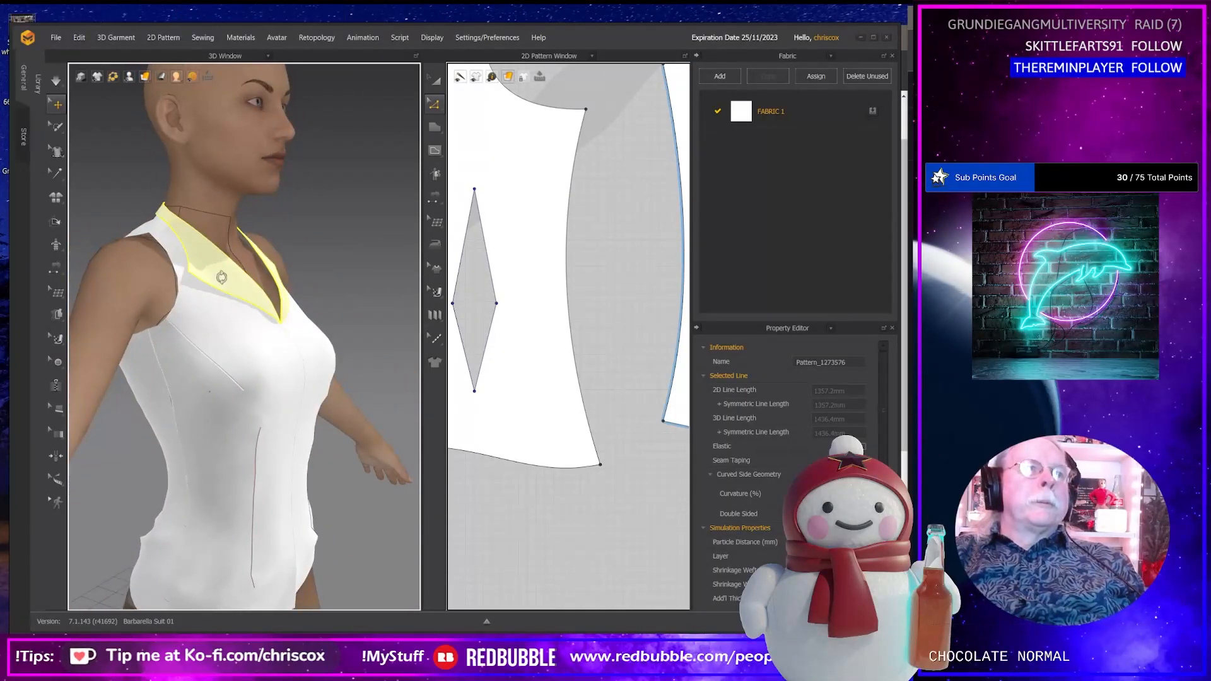
{"action": "right_click", "coordinate": [221, 277]}
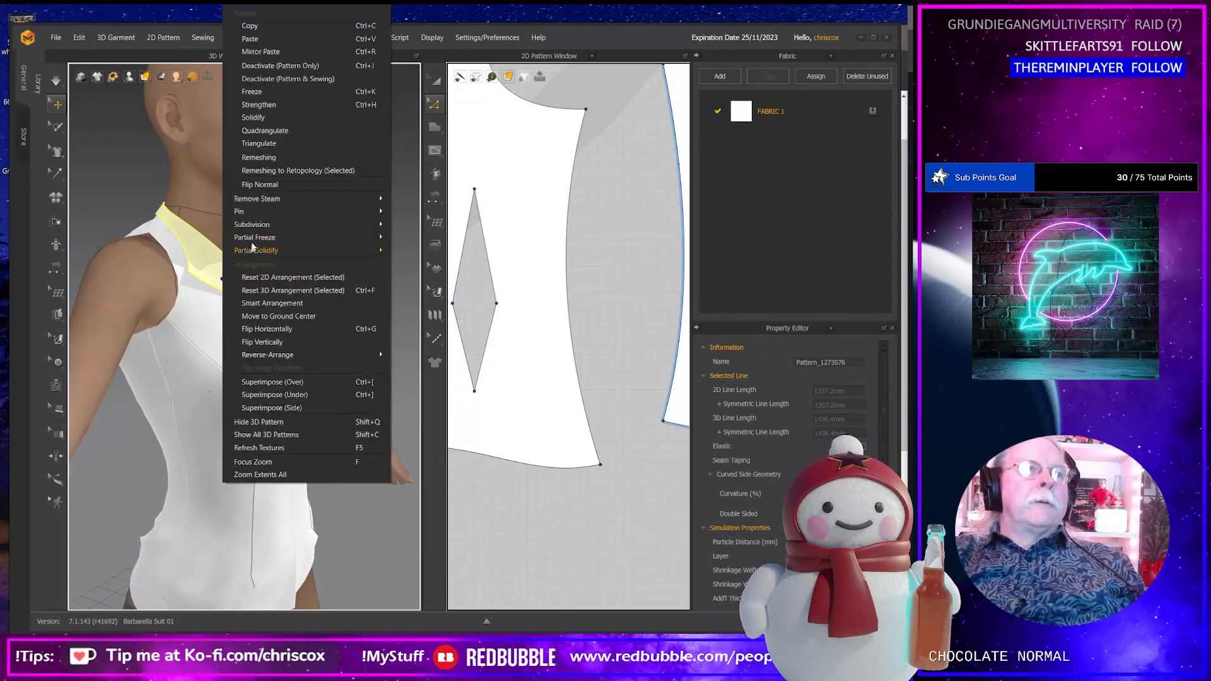
{"action": "left_click", "coordinate": [265, 94]}
{"action": "right_click_drag", "start_coordinate": [296, 344], "coordinate": [247, 348]}
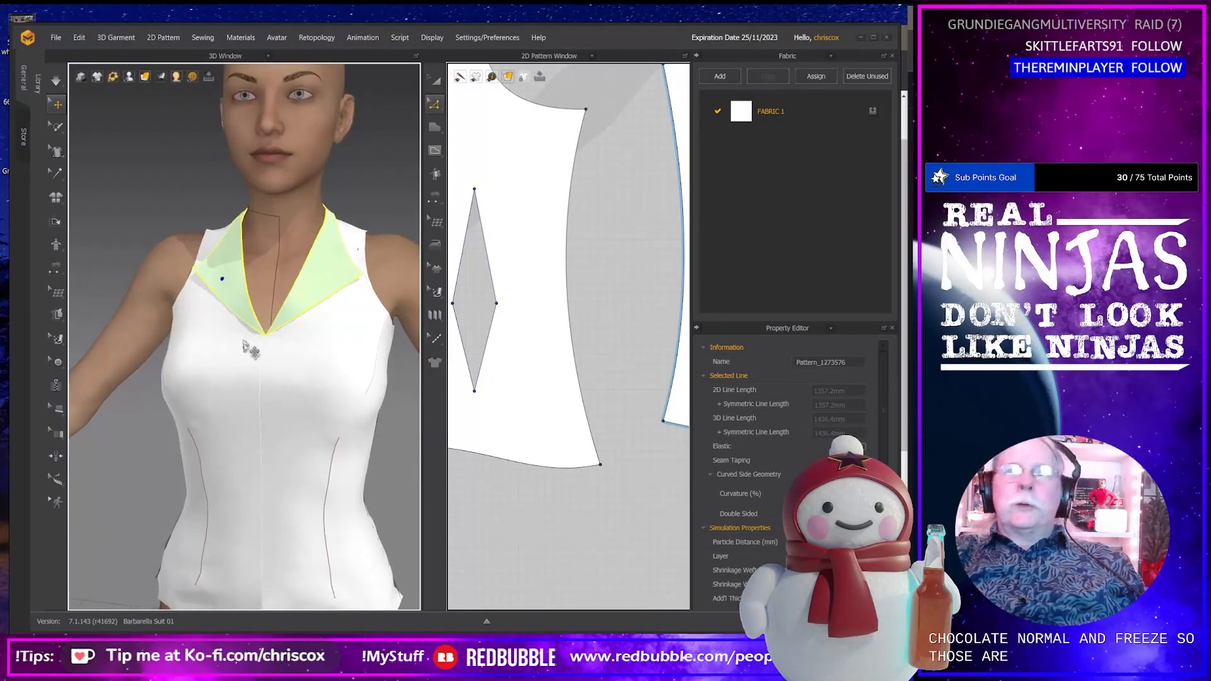
Start the simulation of the top with the collar frozen, with the whole garment in view.
{"action": "scroll", "coordinate": [247, 349], "scroll_direction": "down", "scroll_amount": 5}
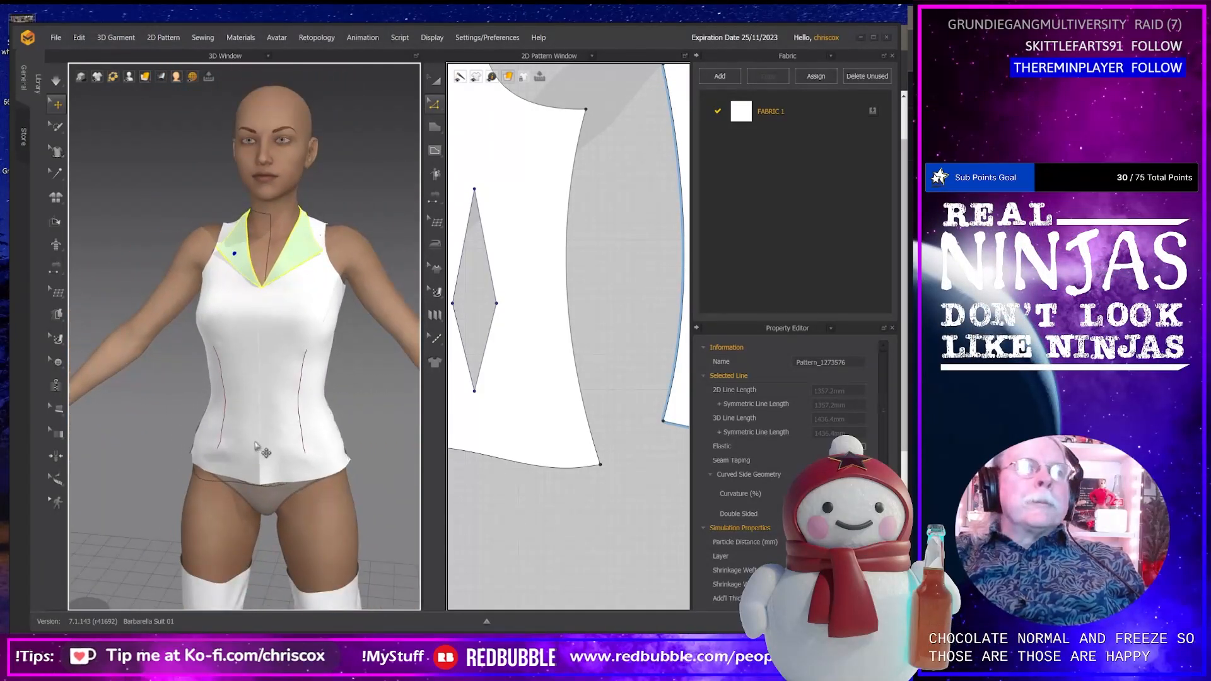
{"action": "right_click_drag", "start_coordinate": [256, 445], "coordinate": [291, 432]}
{"action": "key", "text": "space"}
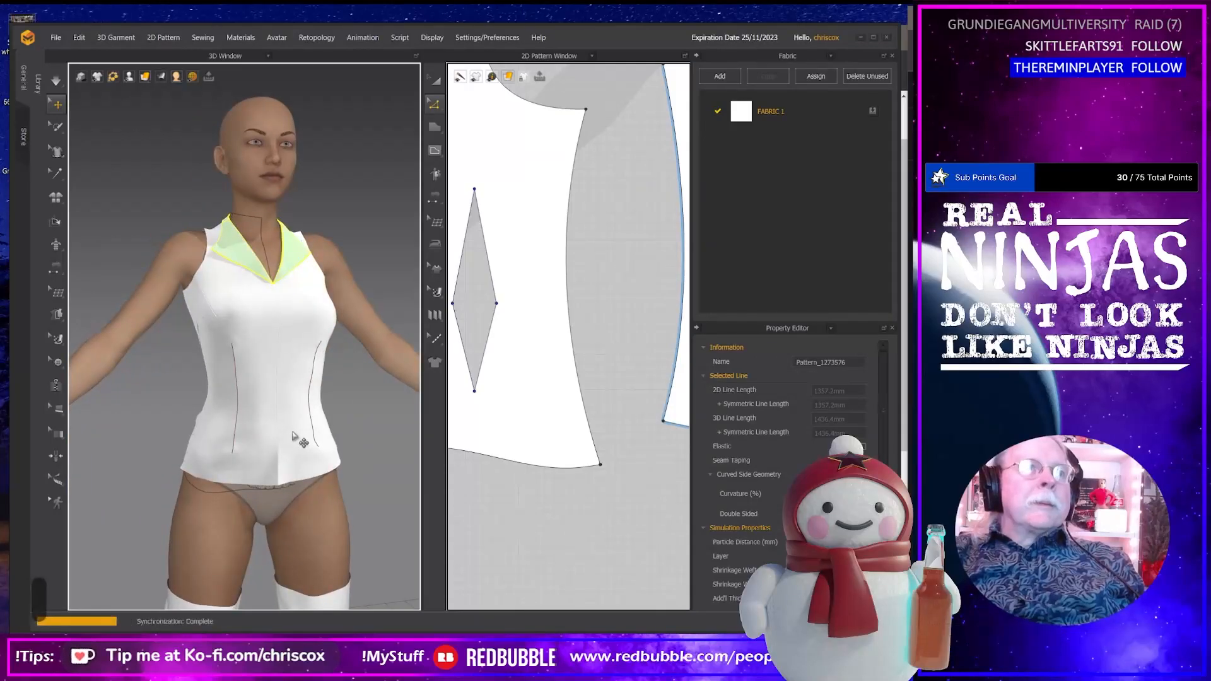
Apply Strengthen to both front patterns of the top on the avatar while the simulation runs.
{"action": "right_click", "coordinate": [253, 452]}
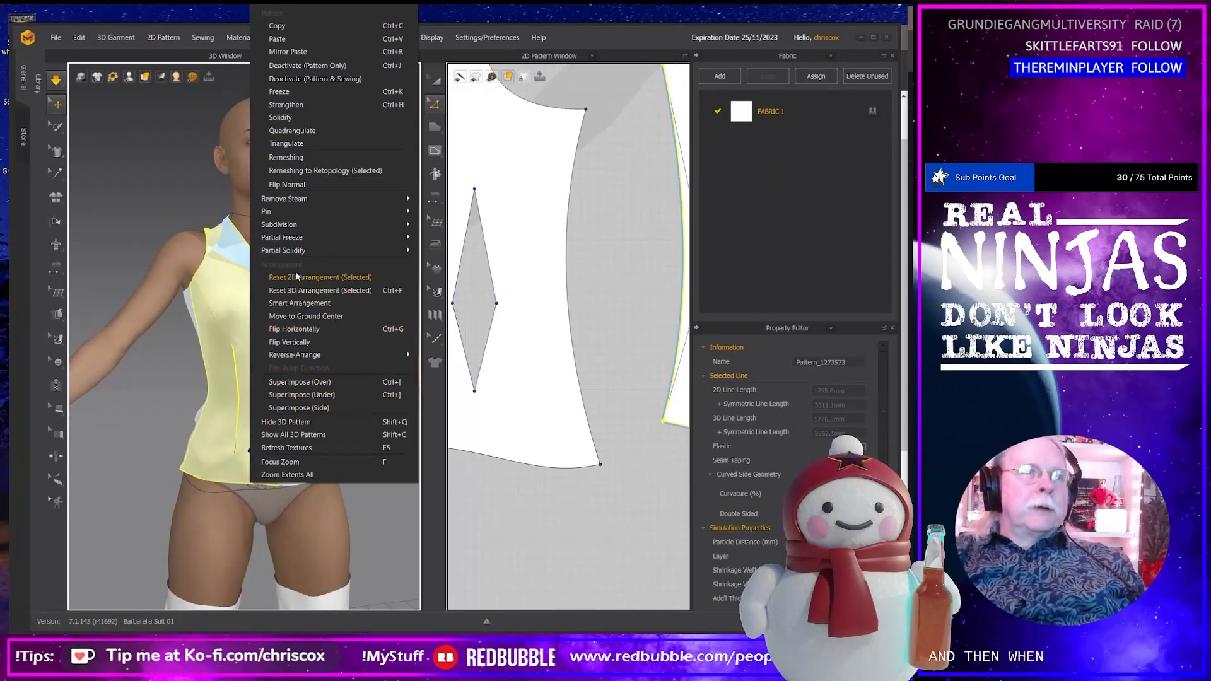
{"action": "left_click", "coordinate": [301, 105]}
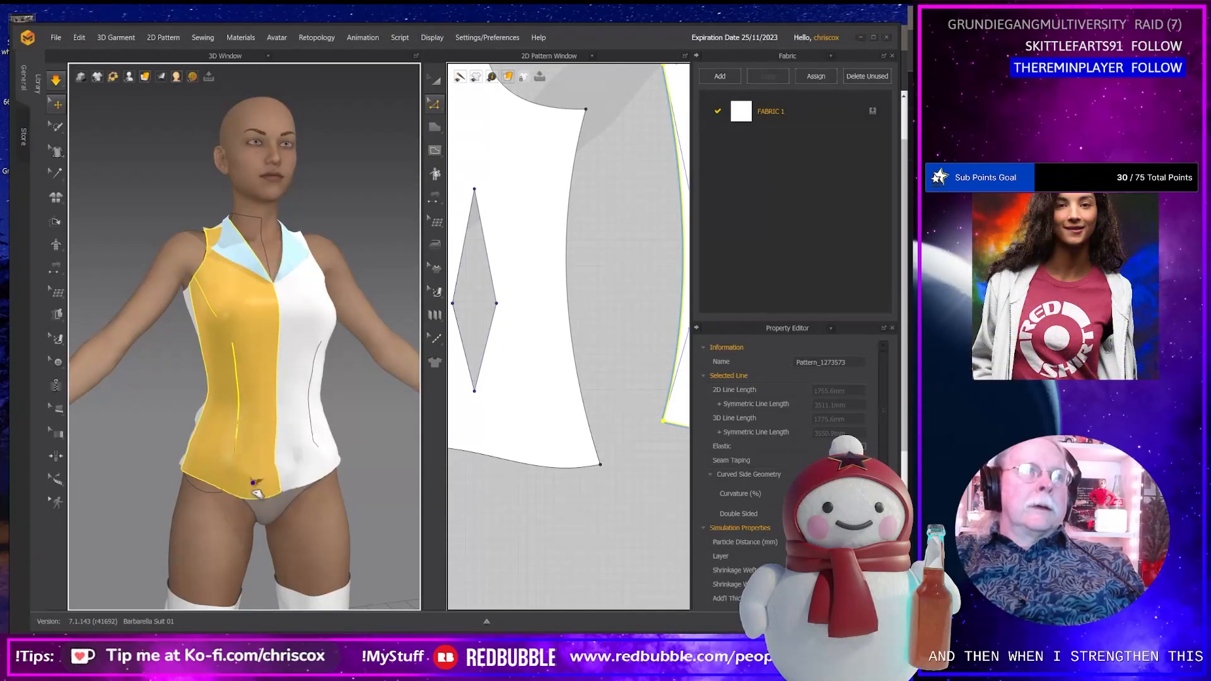
{"action": "left_click_drag", "start_coordinate": [254, 491], "coordinate": [348, 502]}
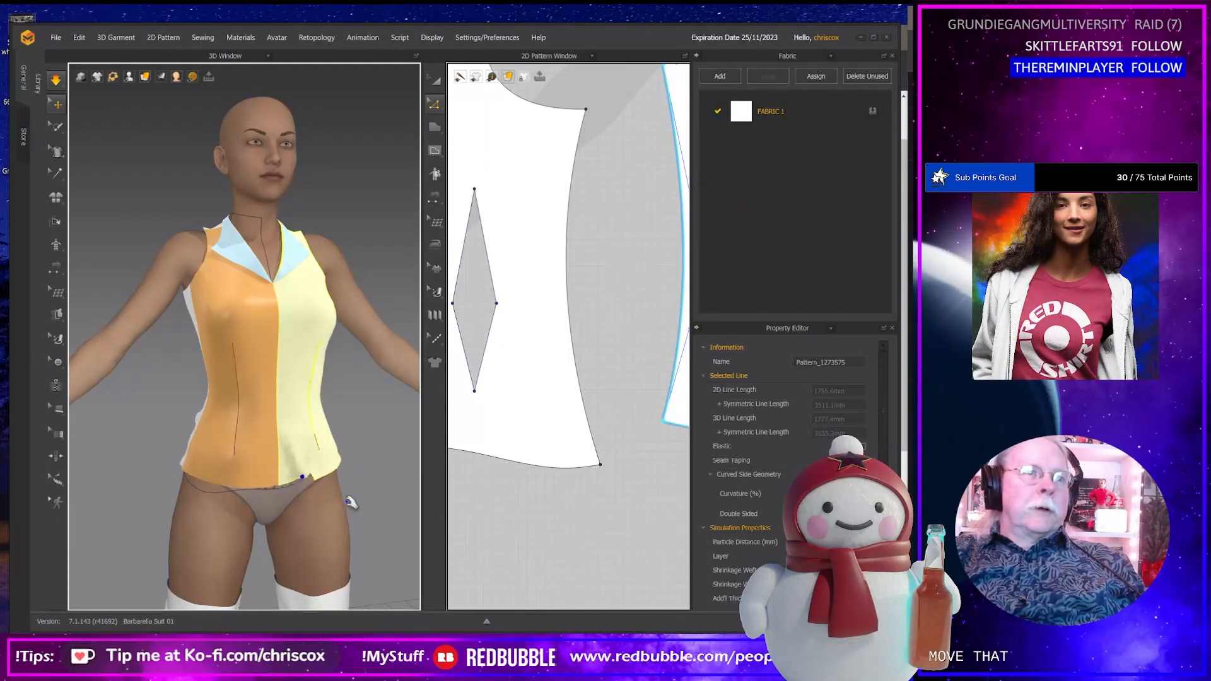
{"action": "right_click_drag", "start_coordinate": [348, 502], "coordinate": [271, 496]}
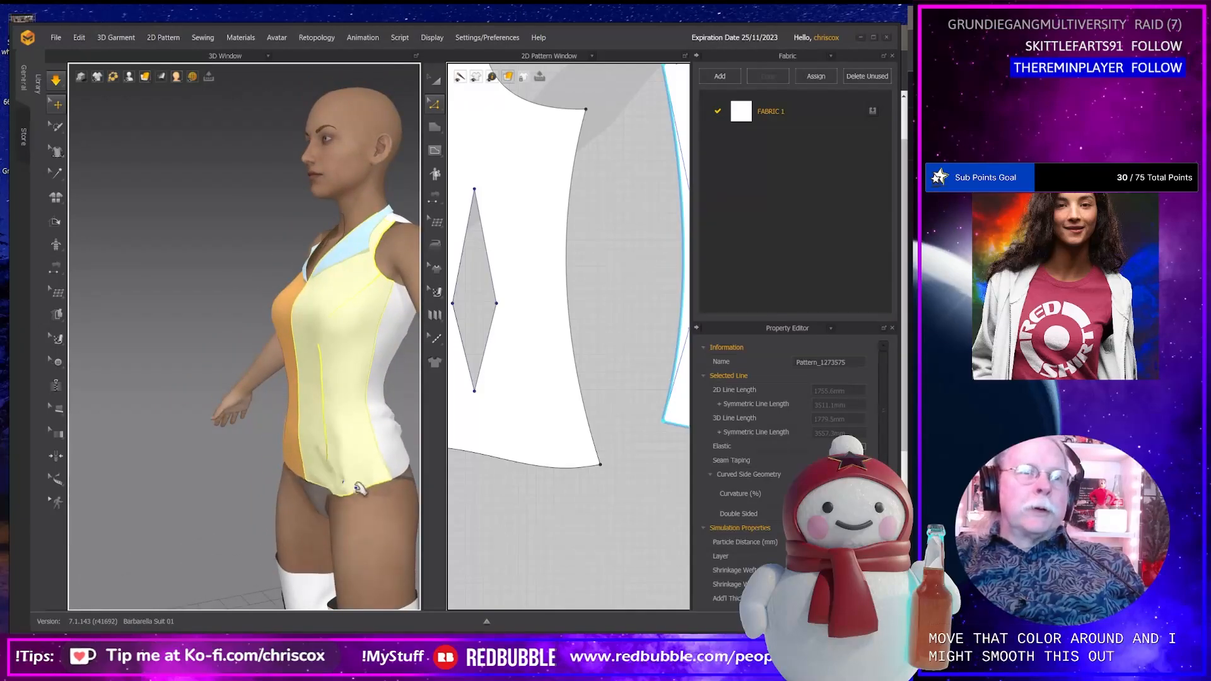
{"action": "right_click_drag", "start_coordinate": [359, 489], "coordinate": [336, 470]}
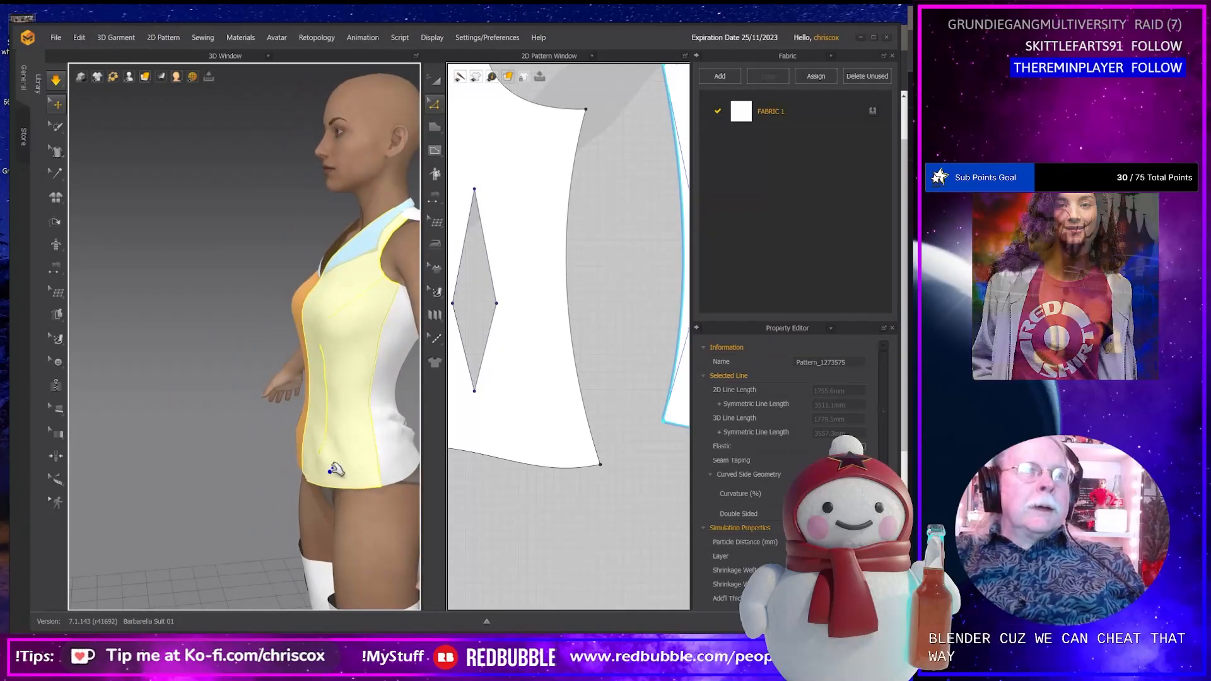
{"action": "right_click", "coordinate": [336, 470]}
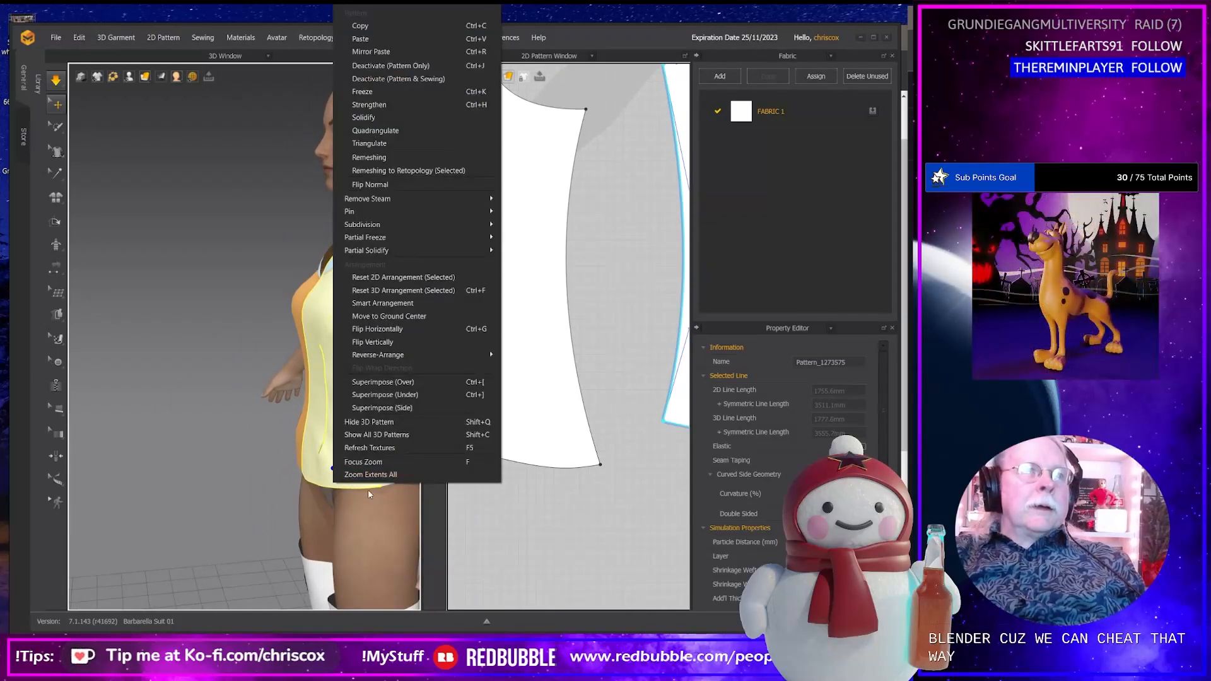
{"action": "left_click", "coordinate": [375, 107]}
Strengthen the back pattern of the top on the avatar and check the garment from the front.
{"action": "right_click_drag", "start_coordinate": [324, 379], "coordinate": [438, 383]}
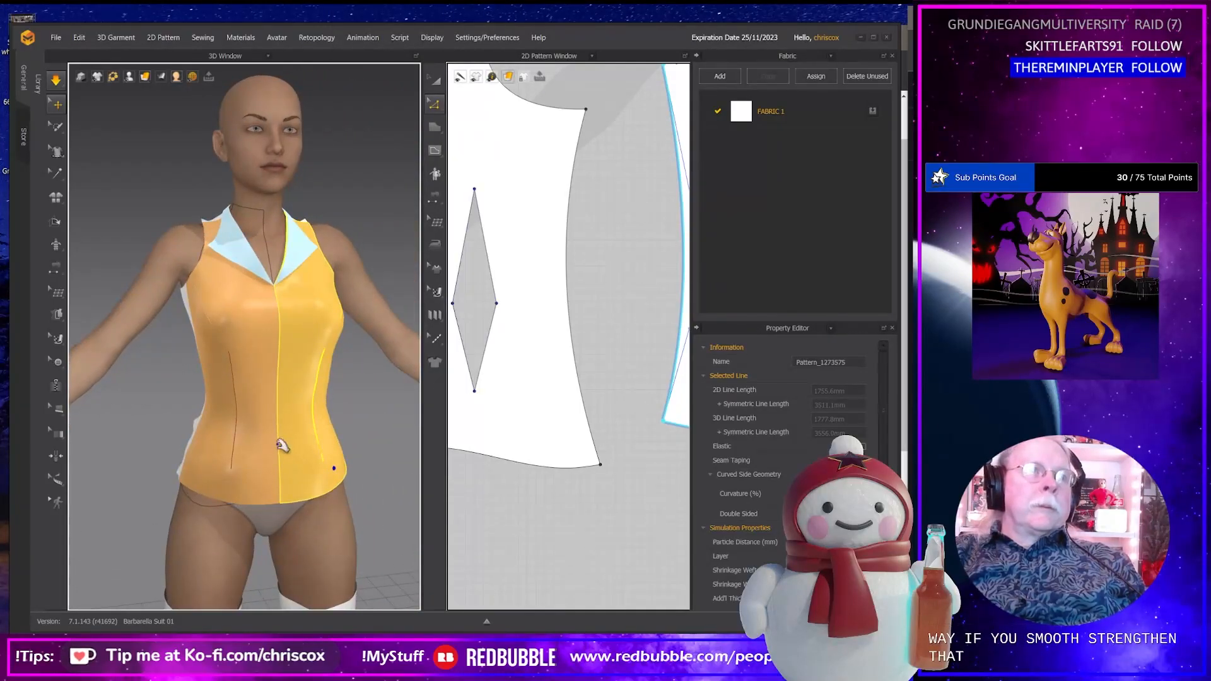
{"action": "right_click_drag", "start_coordinate": [282, 445], "coordinate": [340, 468]}
{"action": "left_click", "coordinate": [317, 495]}
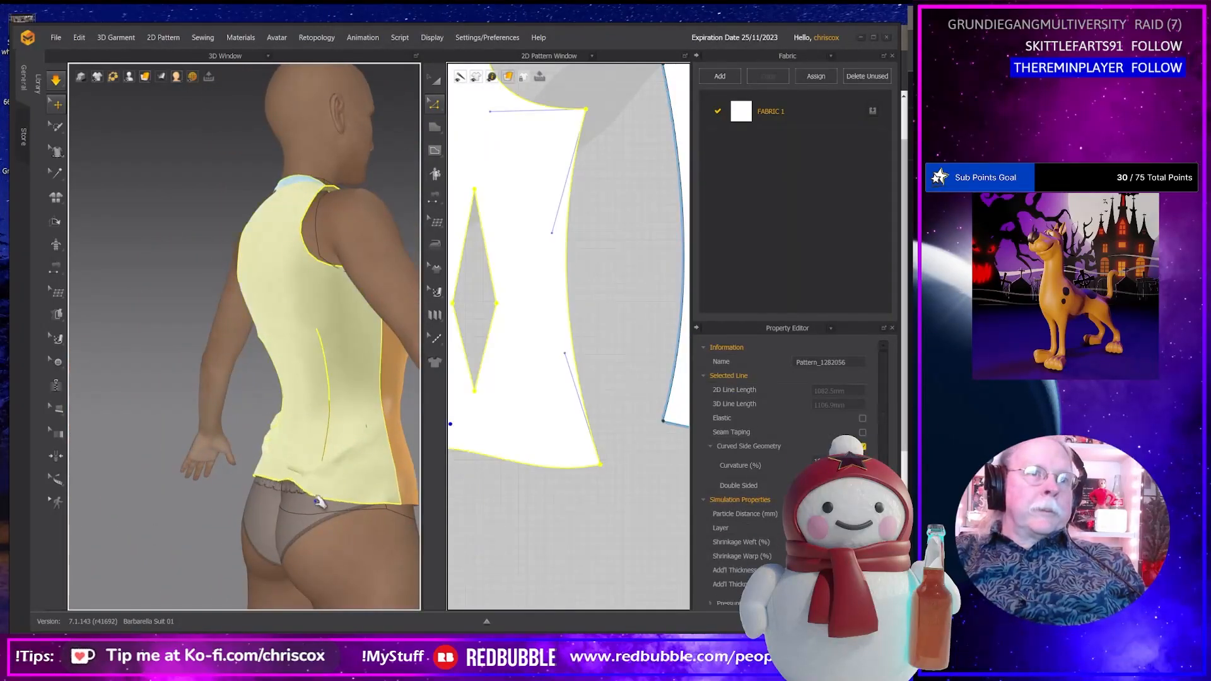
{"action": "right_click", "coordinate": [292, 429]}
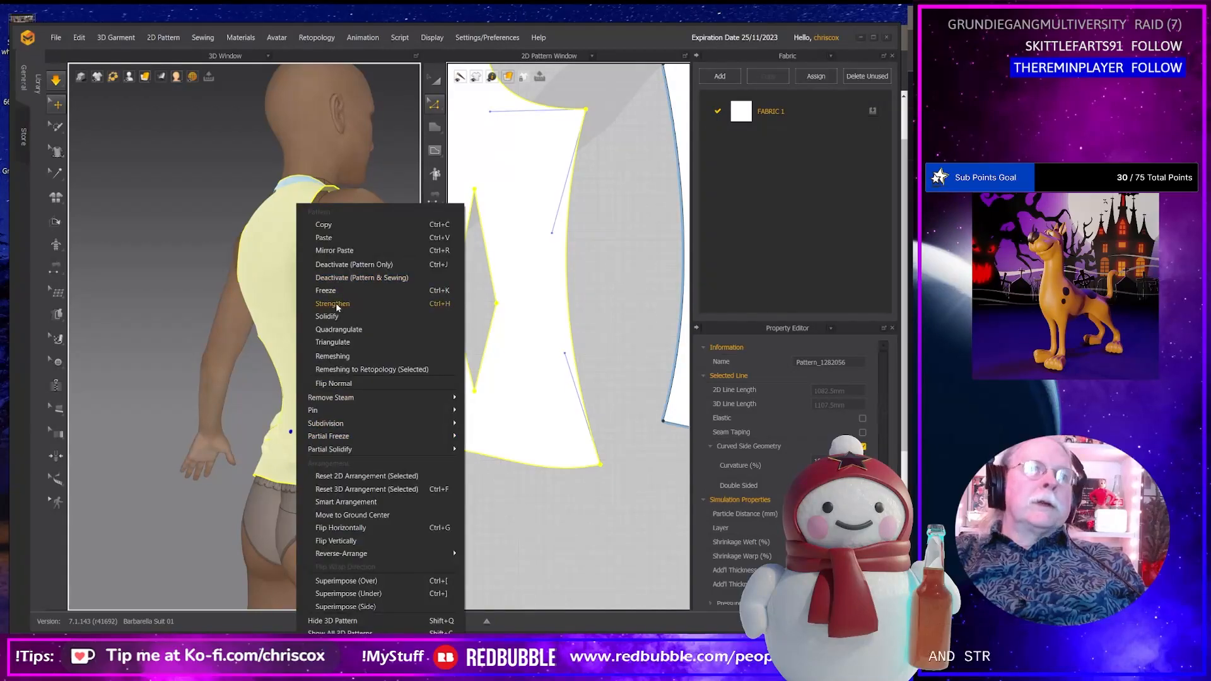
{"action": "left_click", "coordinate": [331, 306]}
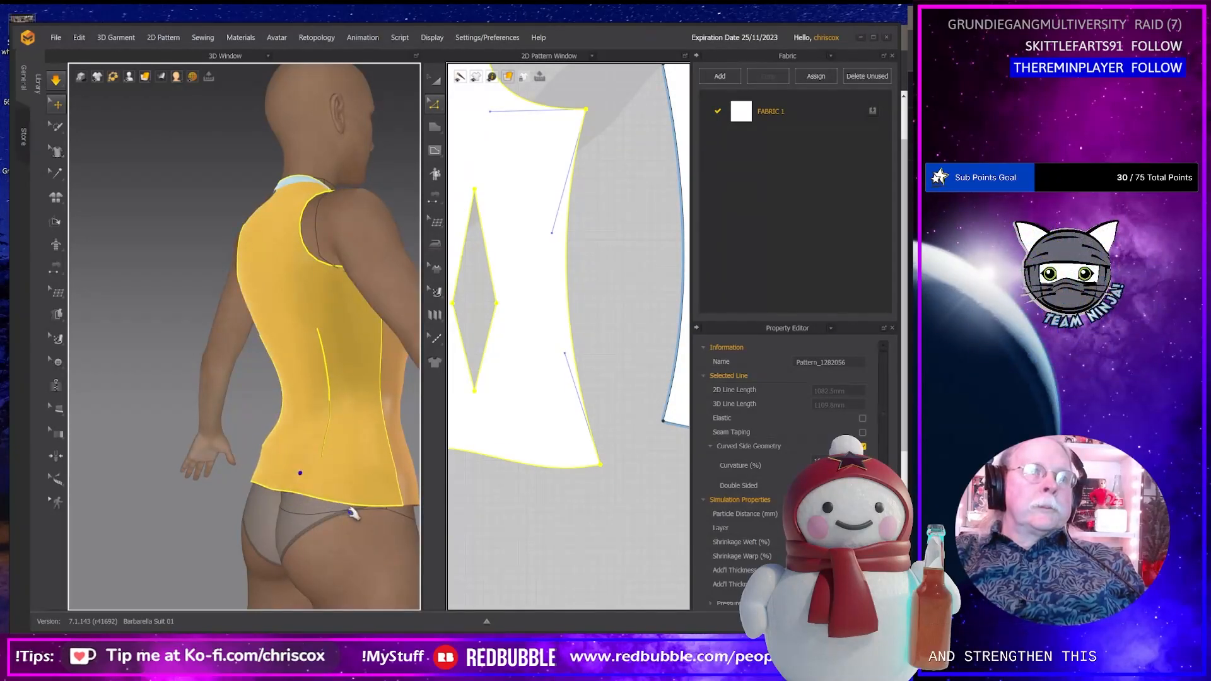
{"action": "right_click_drag", "start_coordinate": [351, 505], "coordinate": [316, 335]}
{"action": "scroll", "coordinate": [327, 484], "scroll_direction": "down", "scroll_amount": 5}
Switch to the browser to view the costume reference photo, then return to the garment program.
{"action": "key", "text": "alt+Tab"}
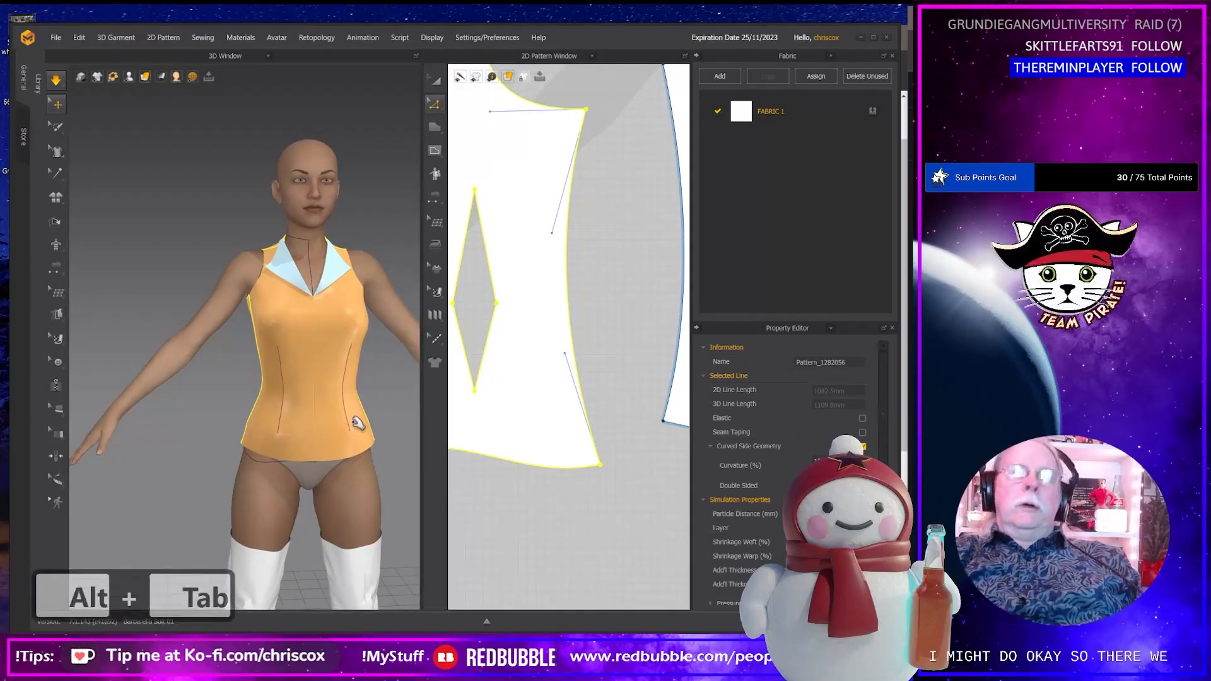
{"action": "key", "text": "alt+Tab"}
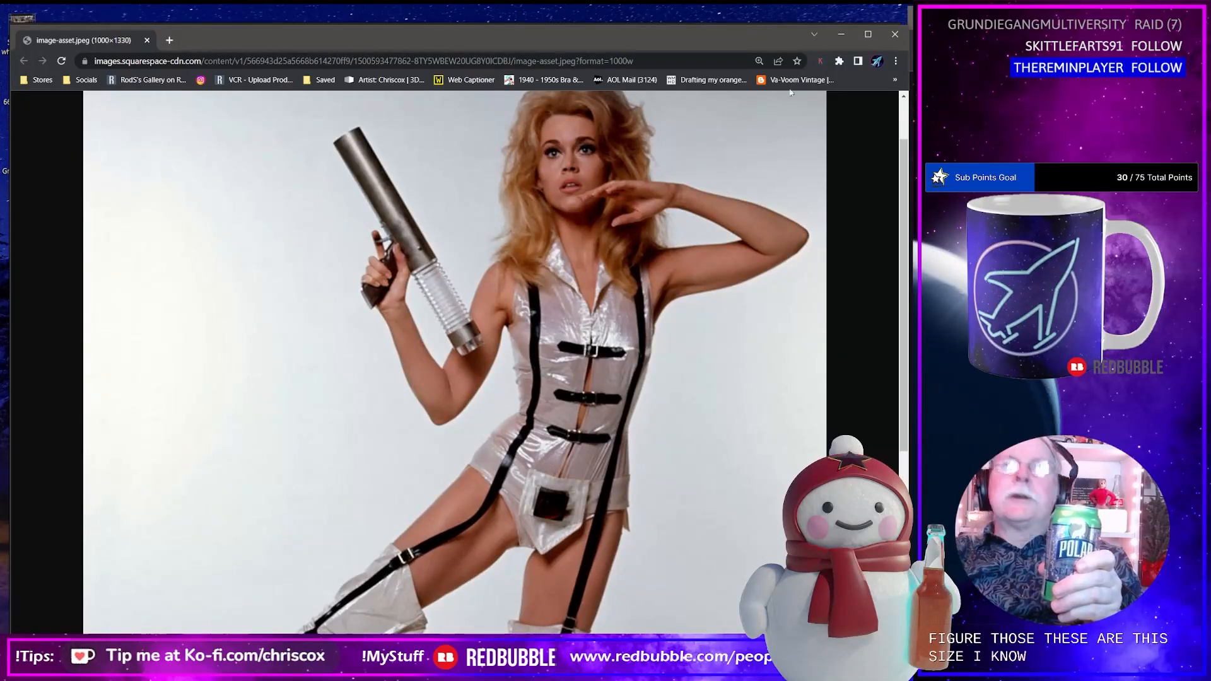
{"action": "left_click", "coordinate": [841, 36]}
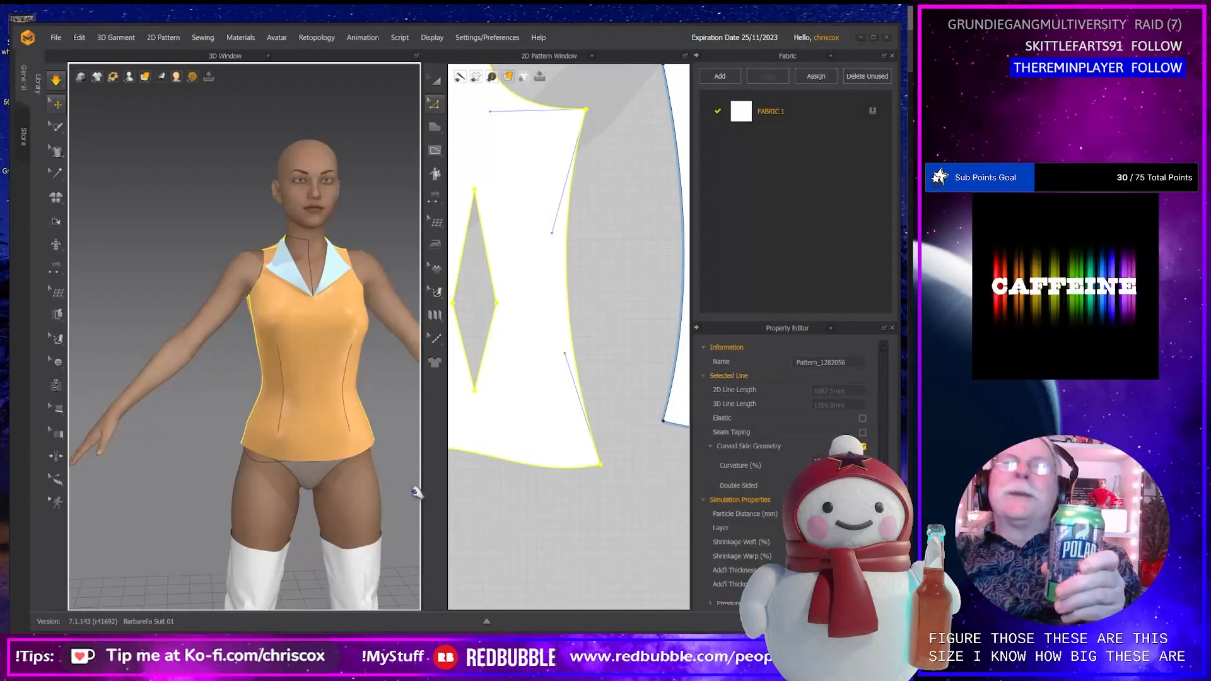
Examine how the upper edges of the boots sit on the avatar's thighs from several sides.
{"action": "scroll", "coordinate": [332, 376], "scroll_direction": "up", "scroll_amount": 3}
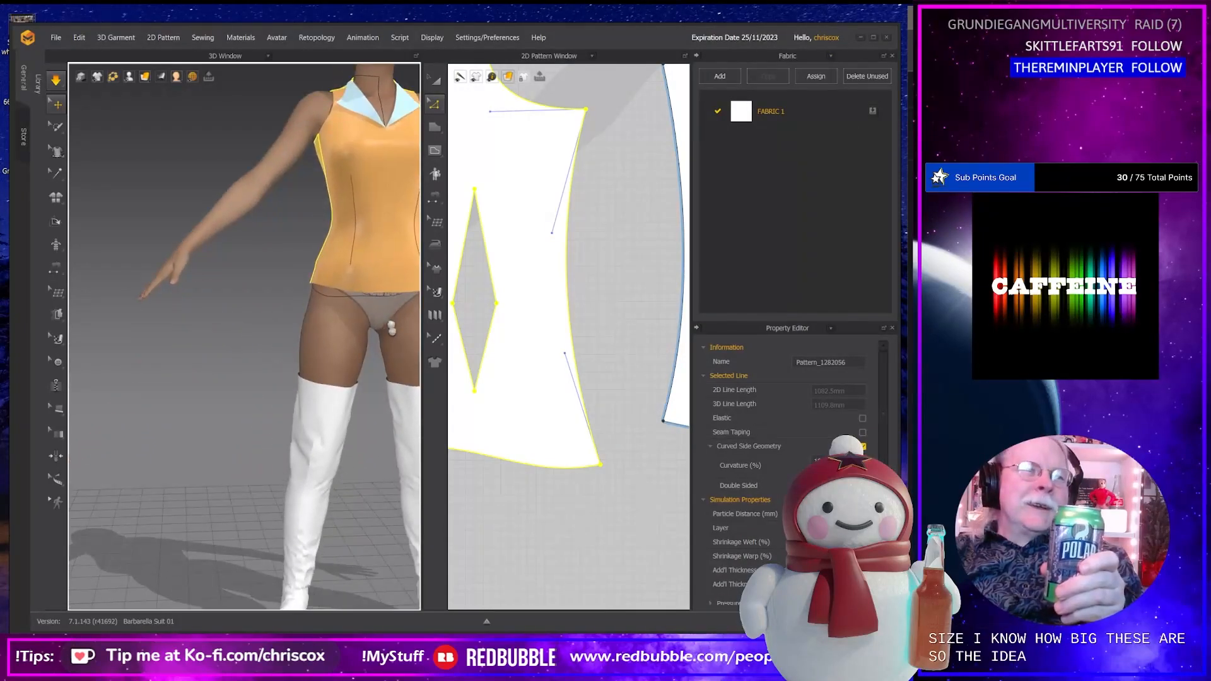
{"action": "left_click", "coordinate": [318, 447]}
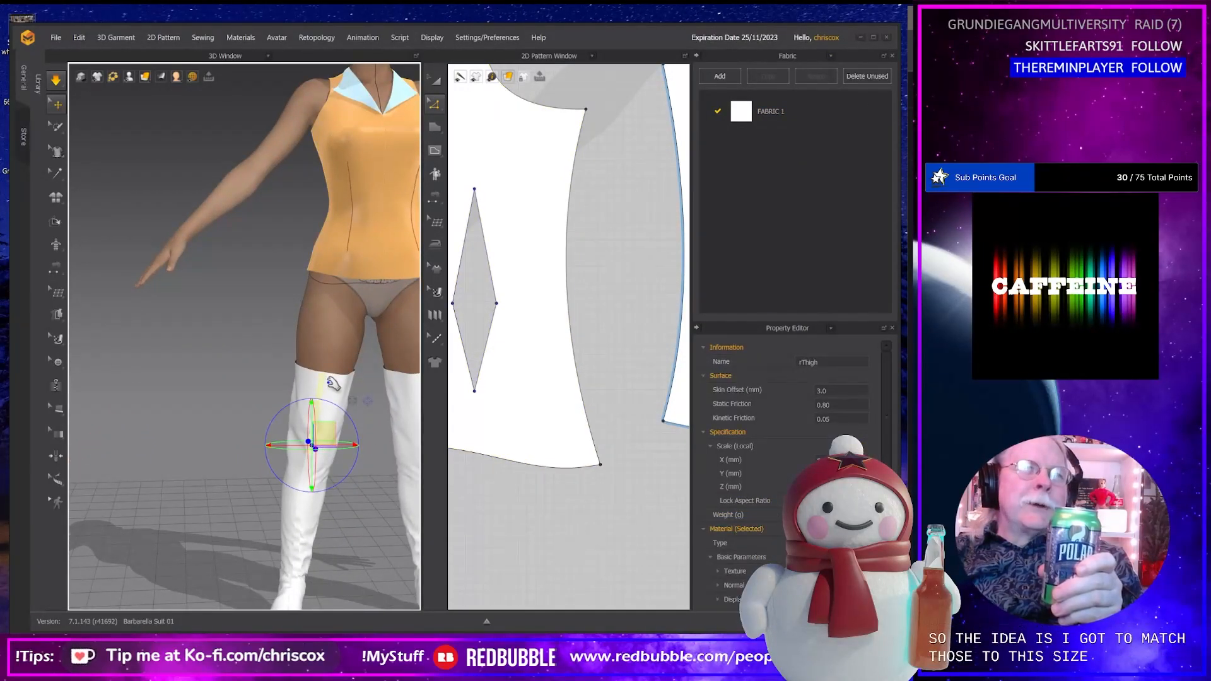
{"action": "scroll", "coordinate": [333, 382], "scroll_direction": "down", "scroll_amount": 2}
{"action": "scroll", "coordinate": [353, 410], "scroll_direction": "up", "scroll_amount": 6}
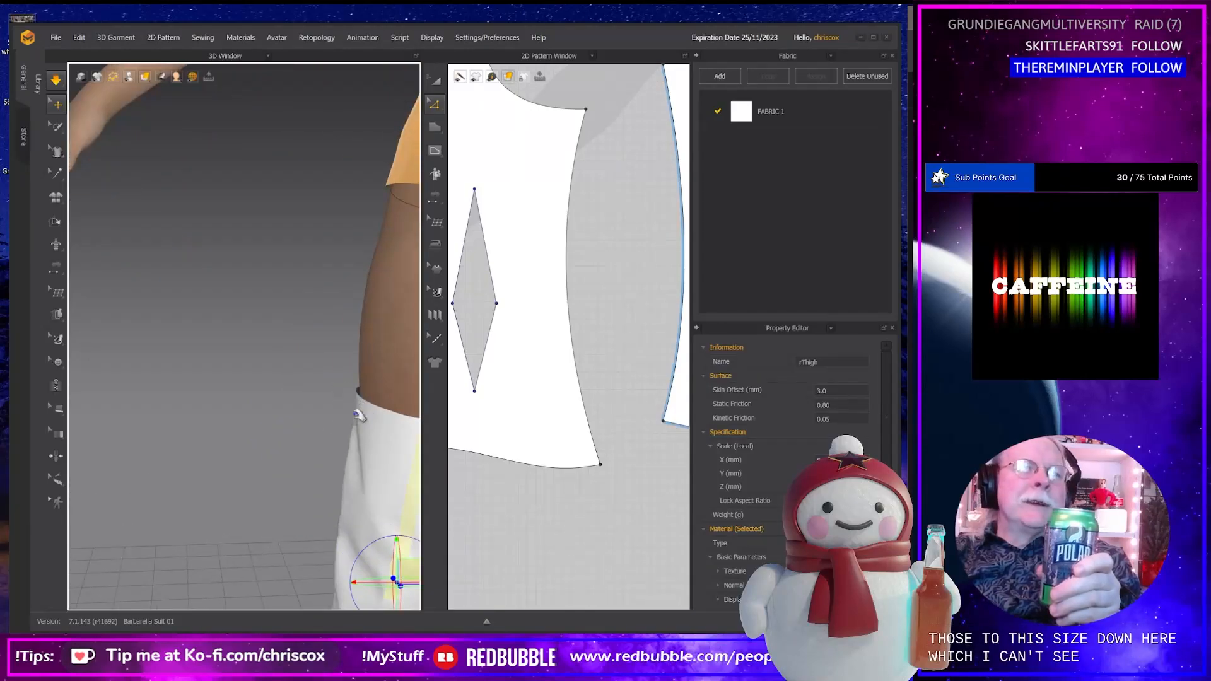
{"action": "scroll", "coordinate": [358, 414], "scroll_direction": "down", "scroll_amount": 2}
{"action": "scroll", "coordinate": [252, 492], "scroll_direction": "up", "scroll_amount": 5}
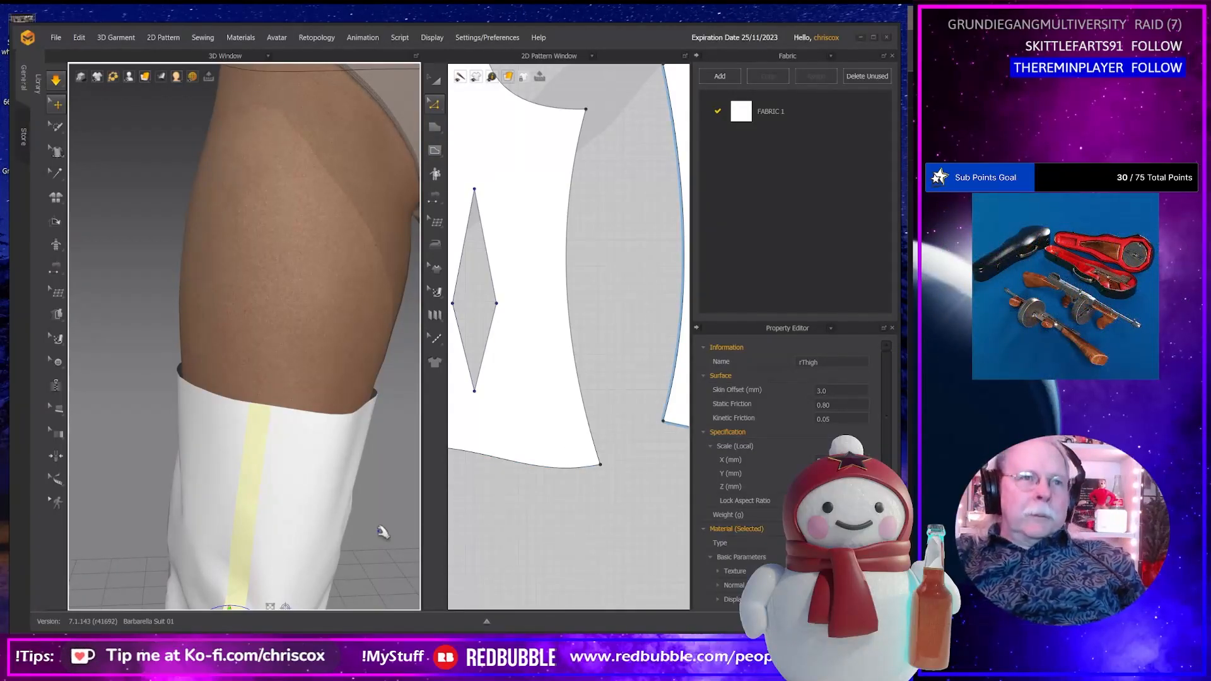
{"action": "right_click_drag", "start_coordinate": [358, 519], "coordinate": [348, 419]}
{"action": "scroll", "coordinate": [348, 499], "scroll_direction": "down", "scroll_amount": 3}
{"action": "scroll", "coordinate": [351, 502], "scroll_direction": "down", "scroll_amount": 5}
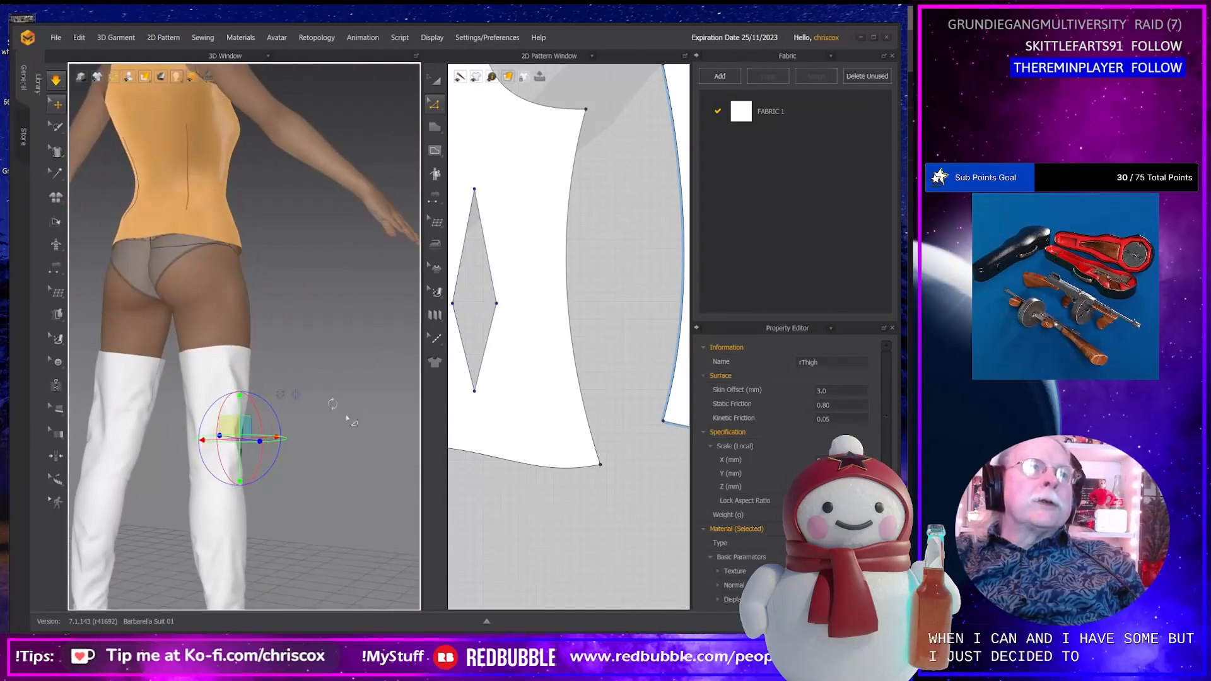
{"action": "right_click_drag", "start_coordinate": [305, 370], "coordinate": [202, 382]}
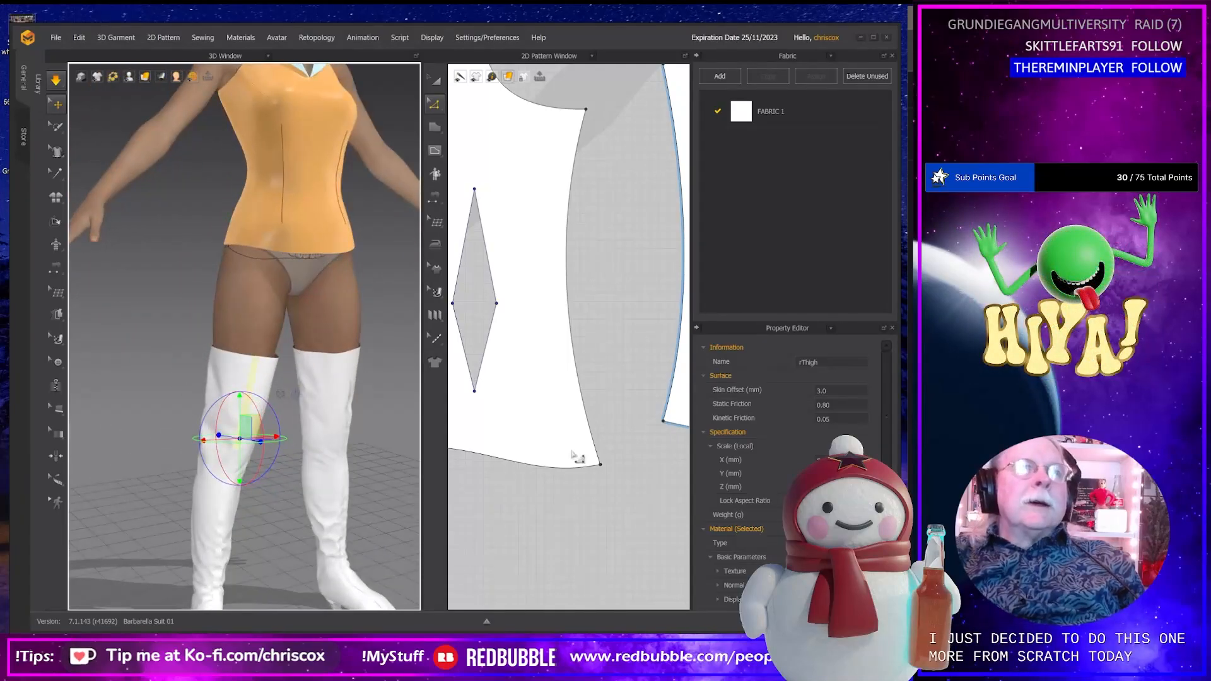
Select both hidden pants patterns, show them on the avatar and stop the simulation.
{"action": "scroll", "coordinate": [576, 455], "scroll_direction": "down", "scroll_amount": 5}
{"action": "scroll", "coordinate": [577, 455], "scroll_direction": "down", "scroll_amount": 3}
{"action": "middle_click_drag", "start_coordinate": [603, 452], "coordinate": [639, 584]}
{"action": "middle_click_drag", "start_coordinate": [620, 273], "coordinate": [577, 432]}
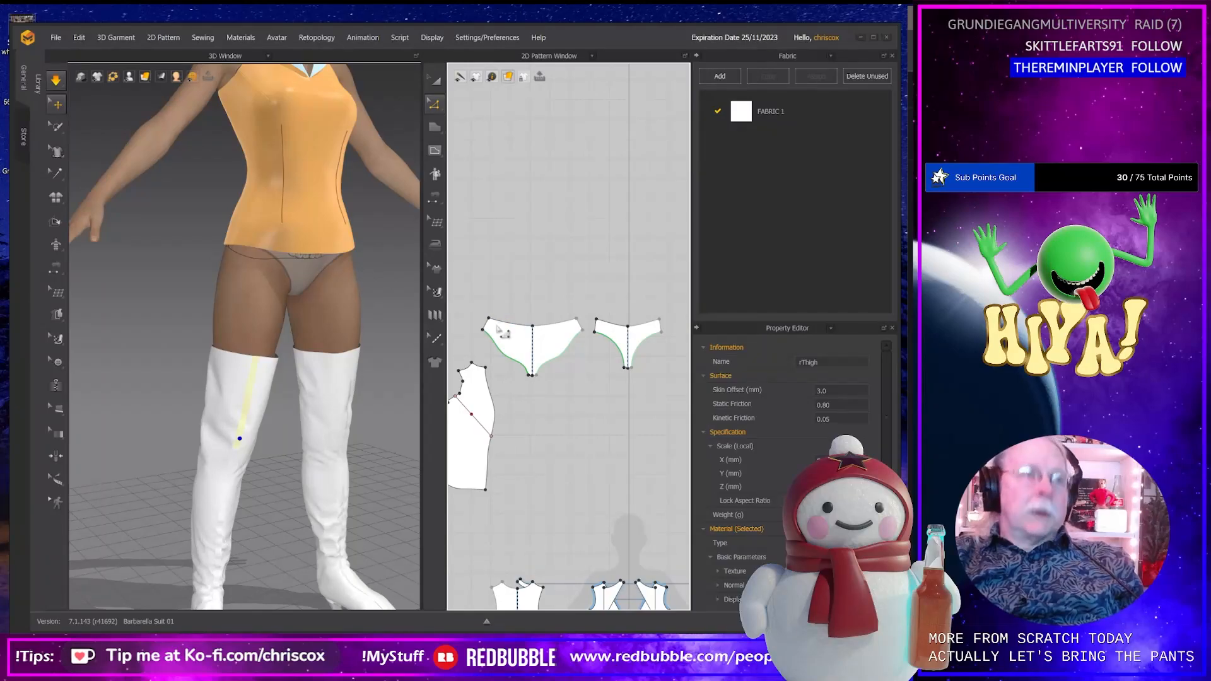
{"action": "key", "text": "a"}
{"action": "left_click", "coordinate": [480, 303]}
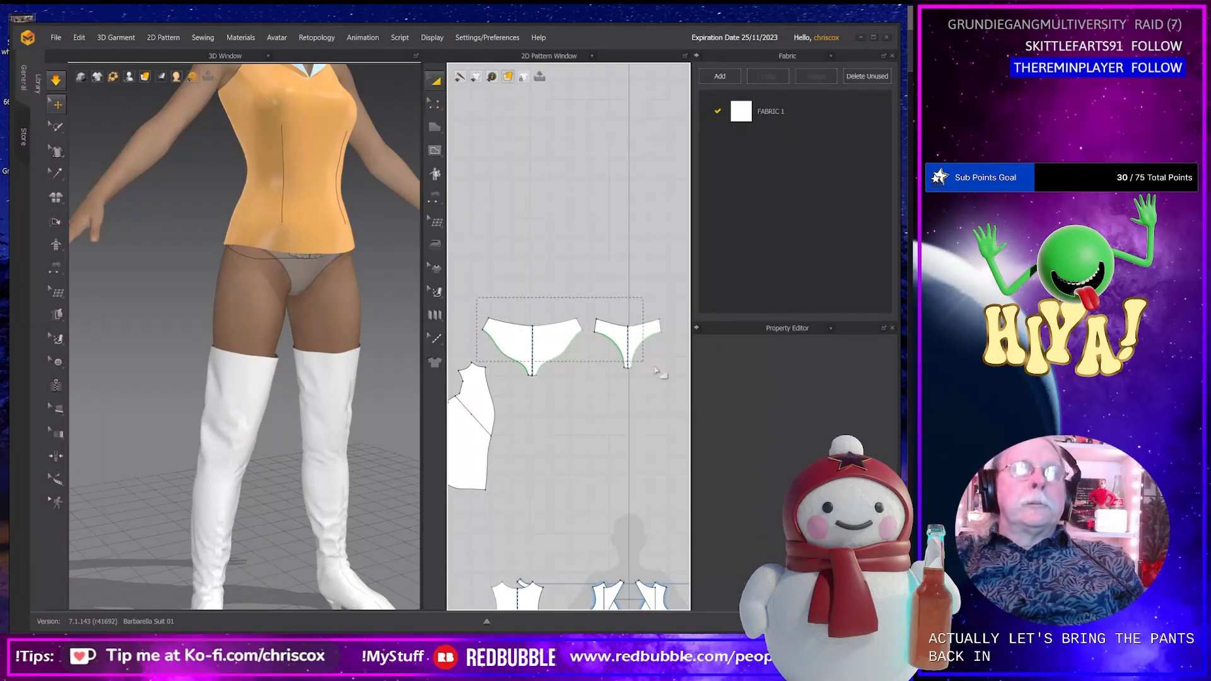
{"action": "left_click_drag", "start_coordinate": [675, 379], "coordinate": [683, 385]}
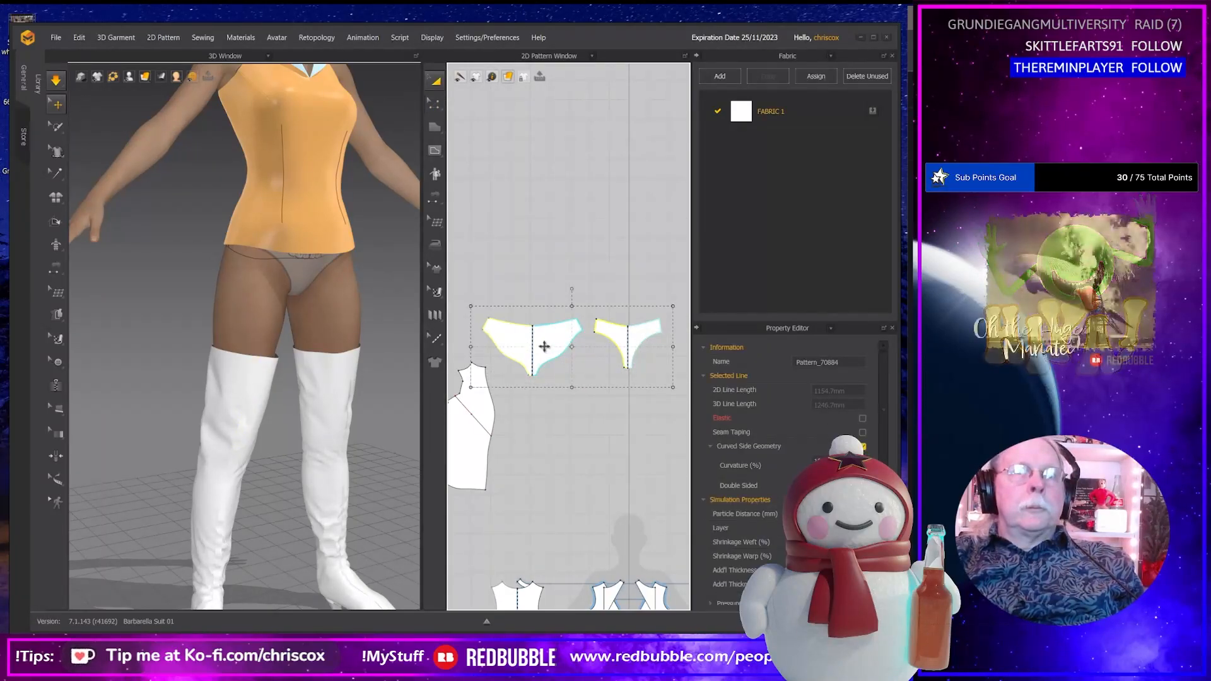
{"action": "key", "text": "ctrl"}
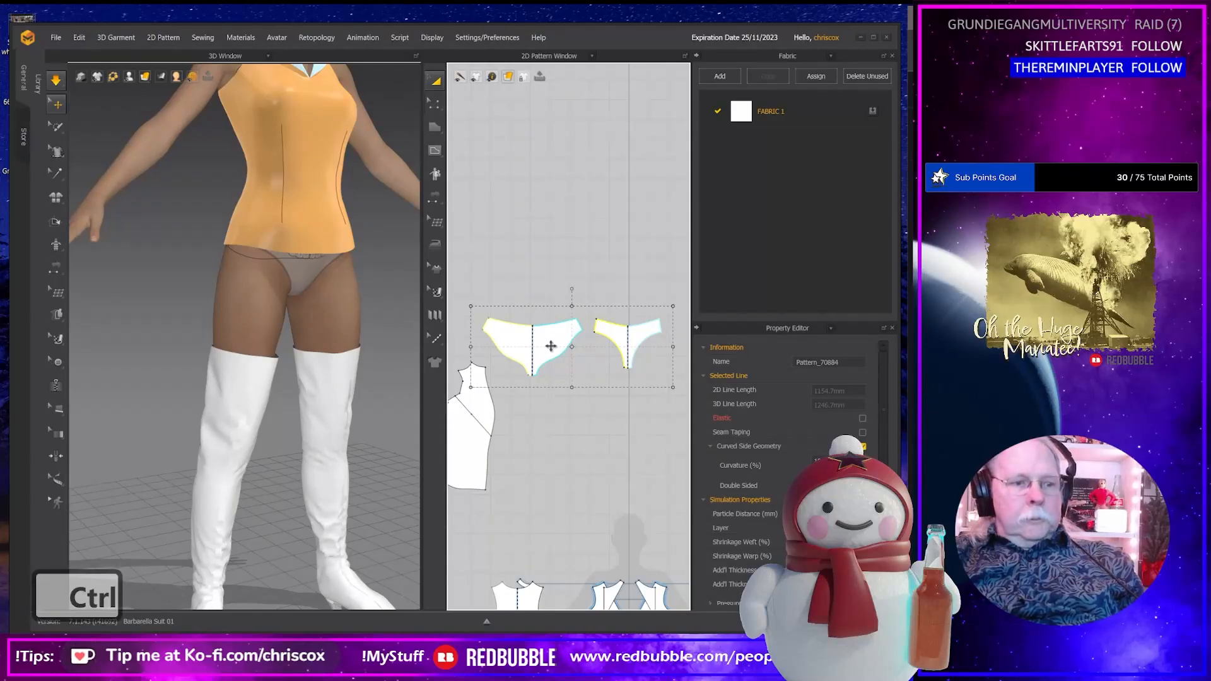
{"action": "key", "text": "q"}
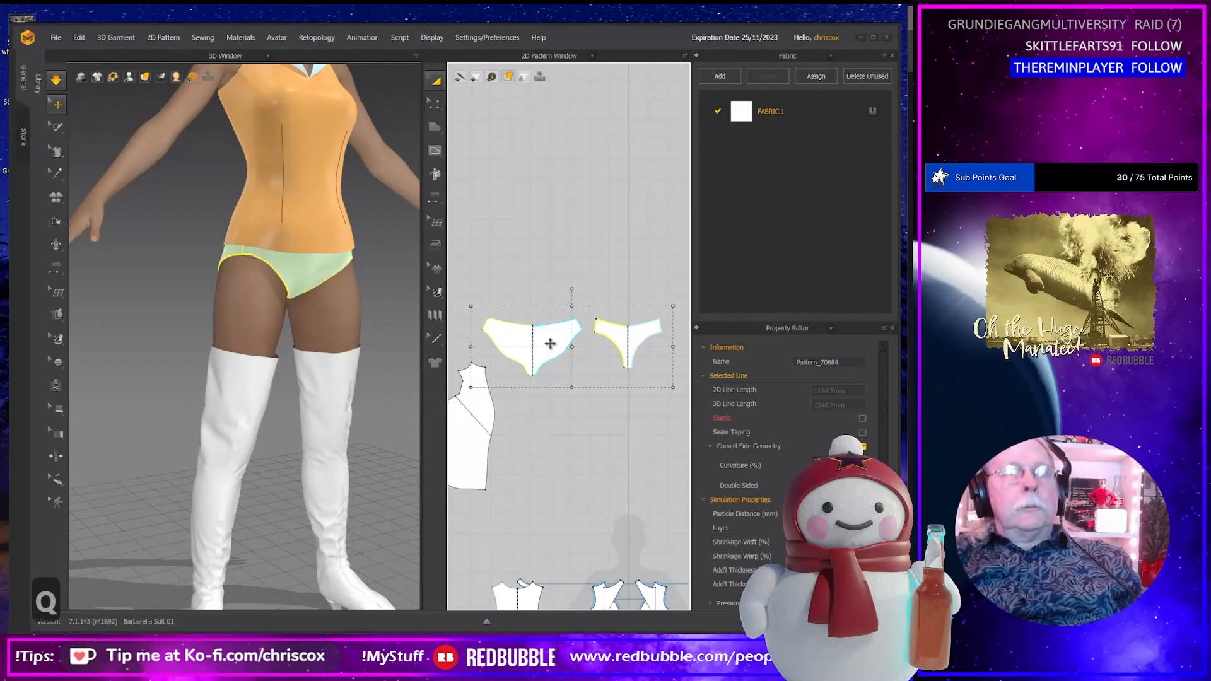
{"action": "key", "text": "space"}
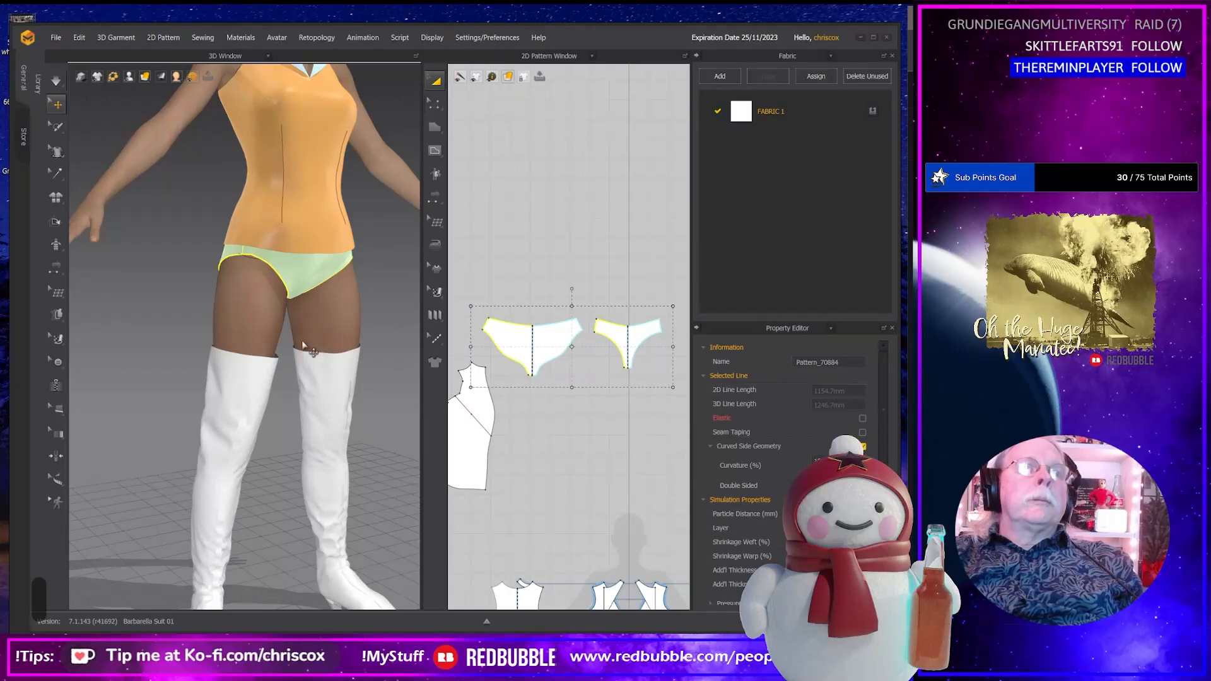
{"action": "right_click_drag", "start_coordinate": [304, 345], "coordinate": [225, 303]}
{"action": "left_click_drag", "start_coordinate": [245, 243], "coordinate": [257, 240]}
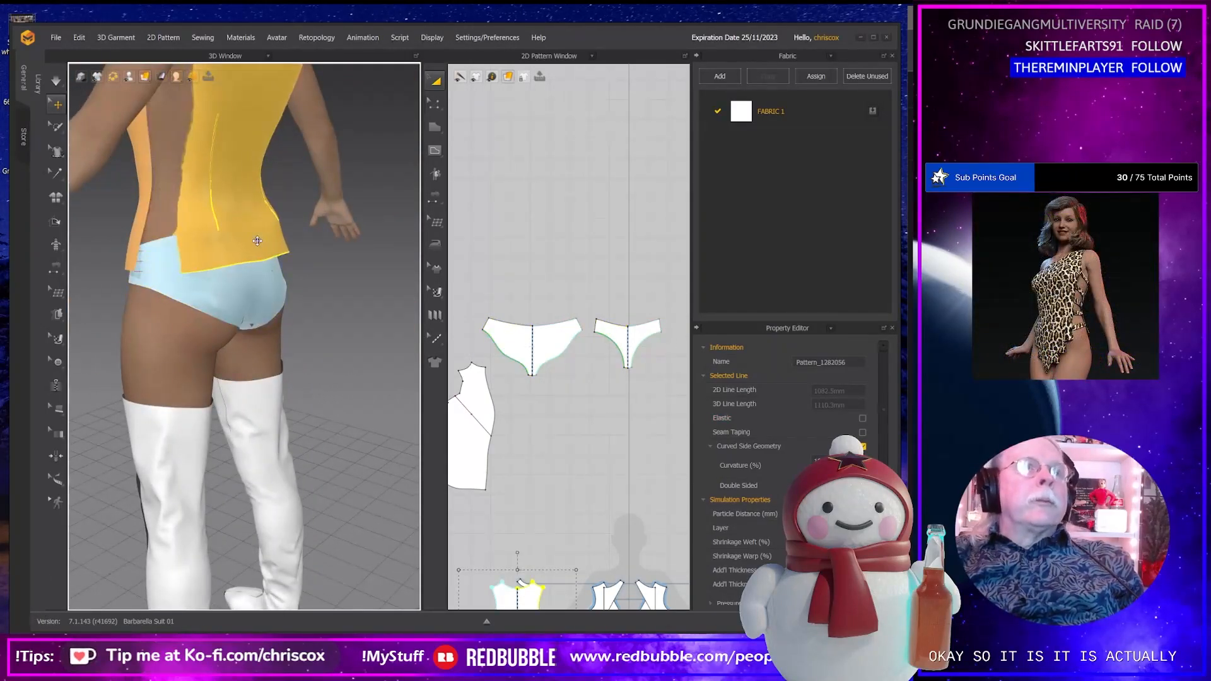
{"action": "key", "text": "ctrl+z"}
{"action": "right_click_drag", "start_coordinate": [257, 246], "coordinate": [340, 315]}
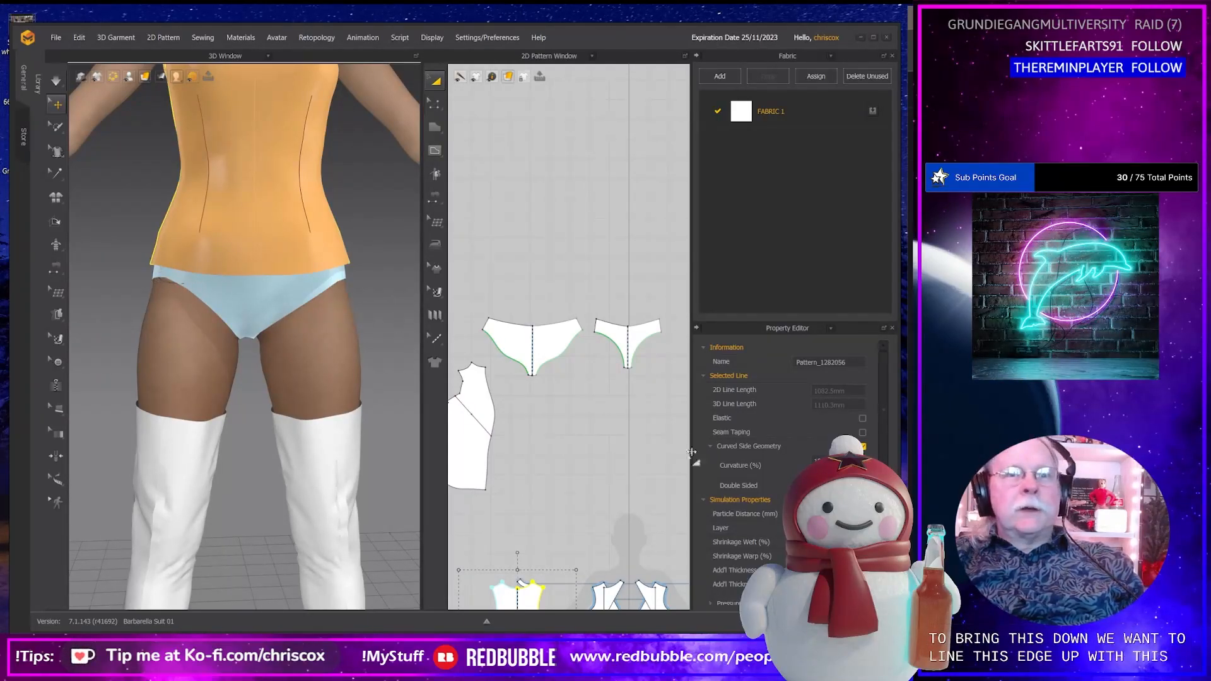
Lengthen the top by selecting the bottom edges of the front and back patterns and nudging them down four times.
{"action": "scroll", "coordinate": [627, 456], "scroll_direction": "down", "scroll_amount": 5}
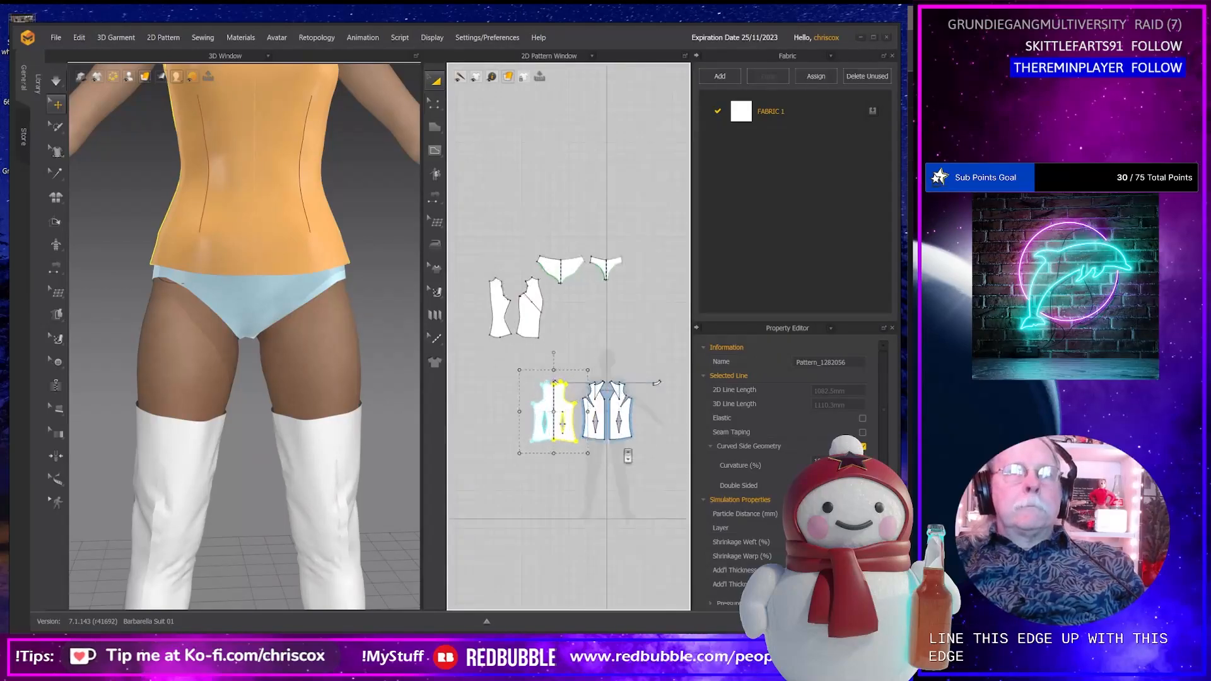
{"action": "scroll", "coordinate": [628, 456], "scroll_direction": "up", "scroll_amount": 4}
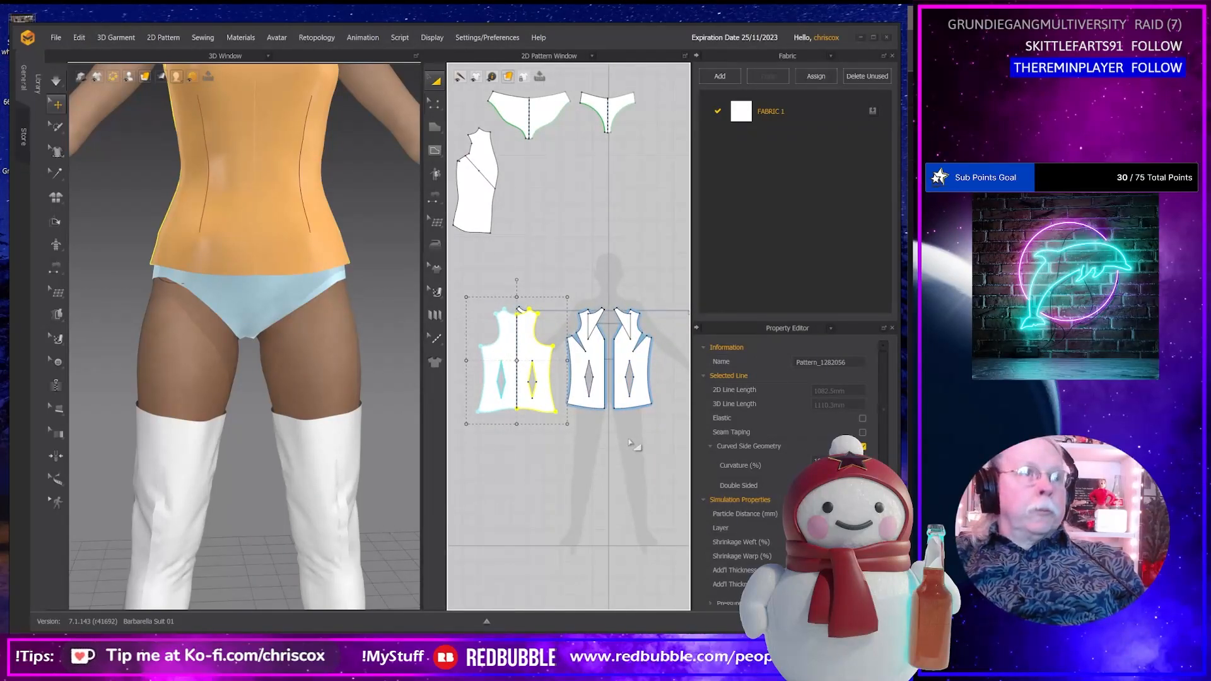
{"action": "key", "text": "z"}
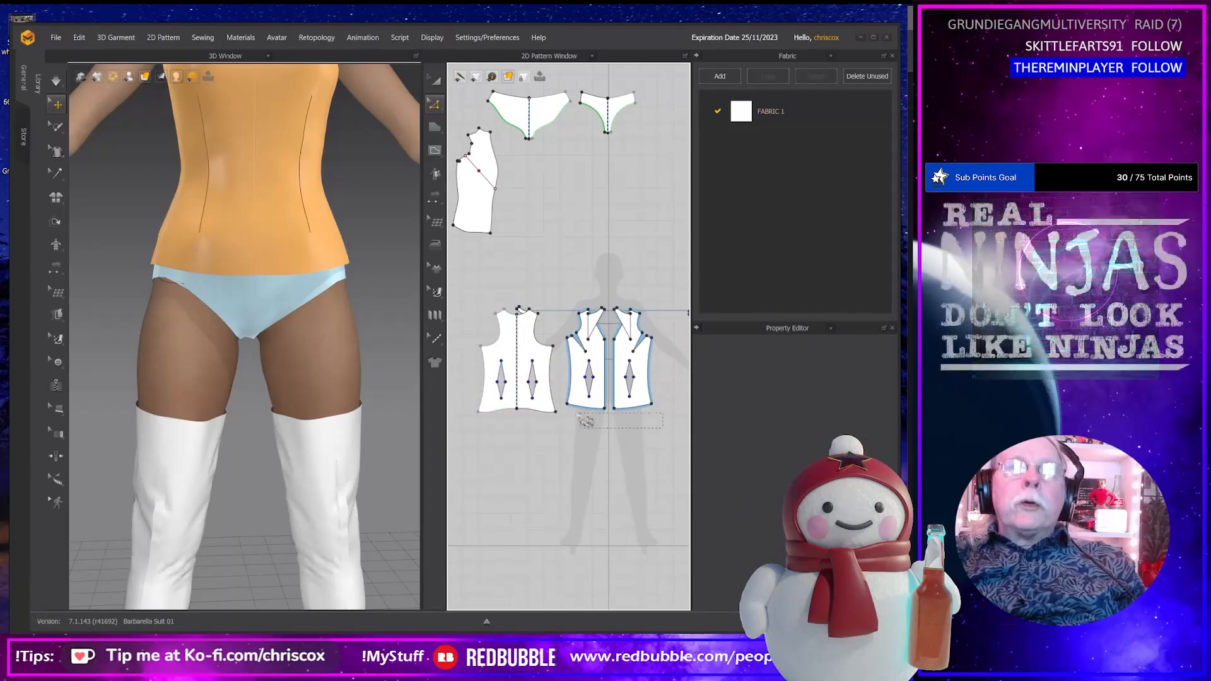
{"action": "left_click", "coordinate": [585, 407]}
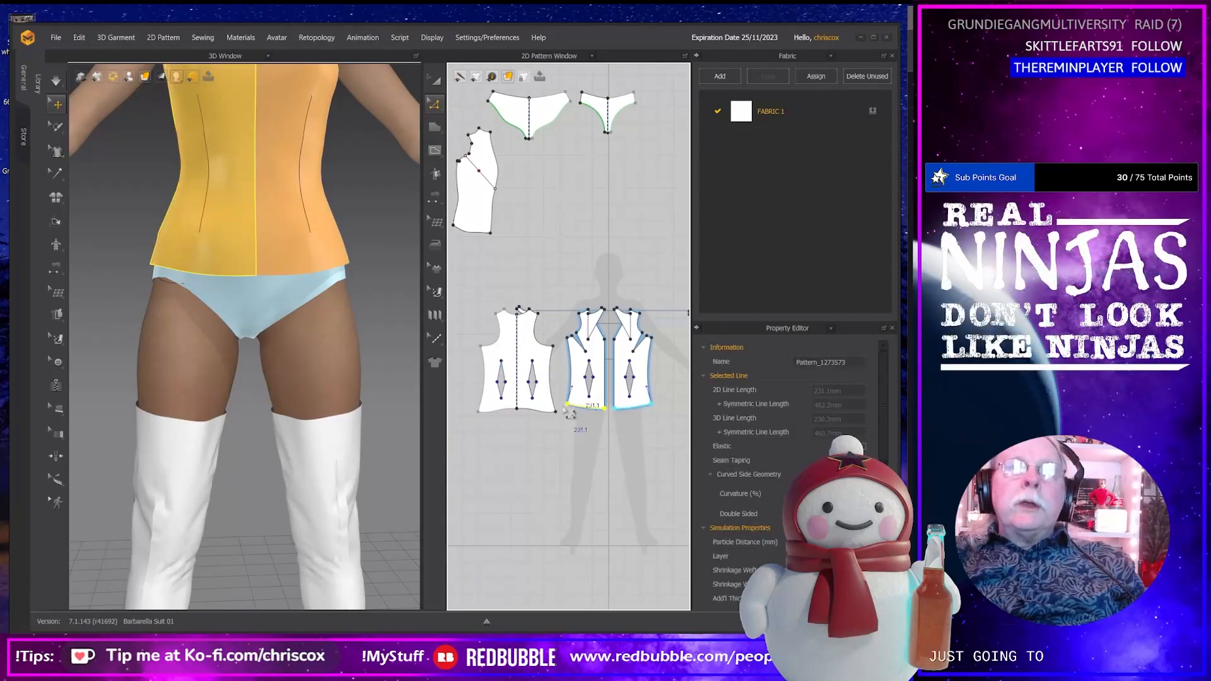
{"action": "left_click", "coordinate": [479, 411], "text": "shift"}
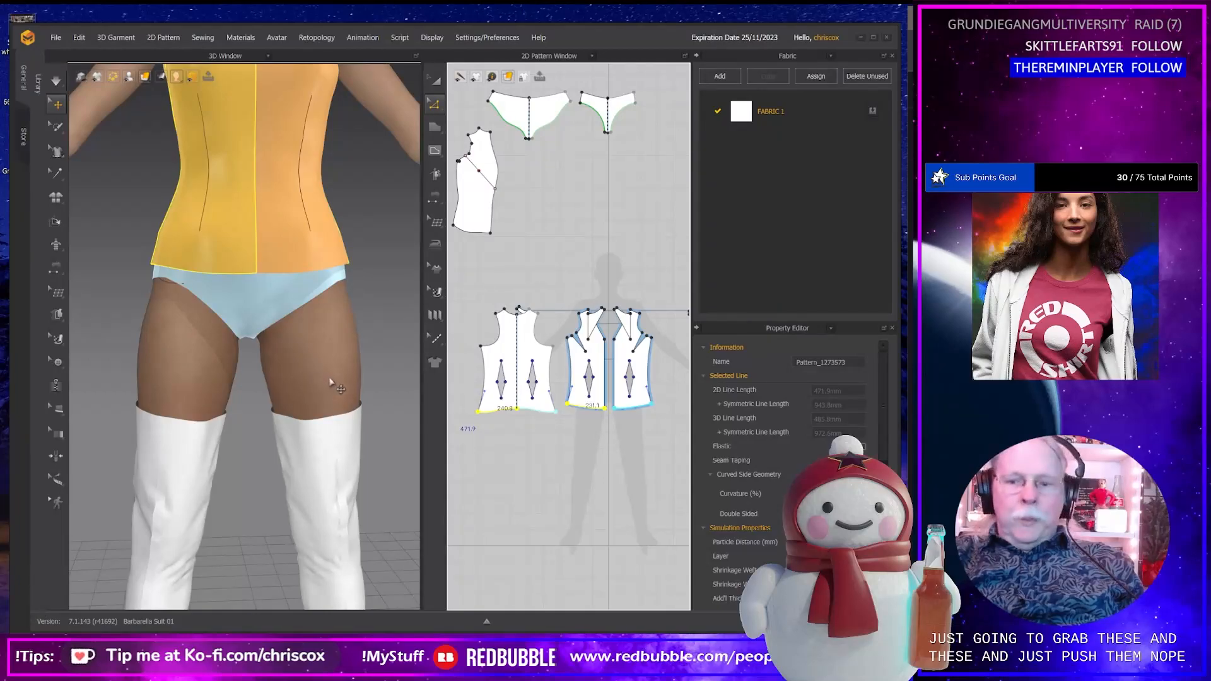
{"action": "key", "text": "Down"}
{"action": "key", "text": "Down"}
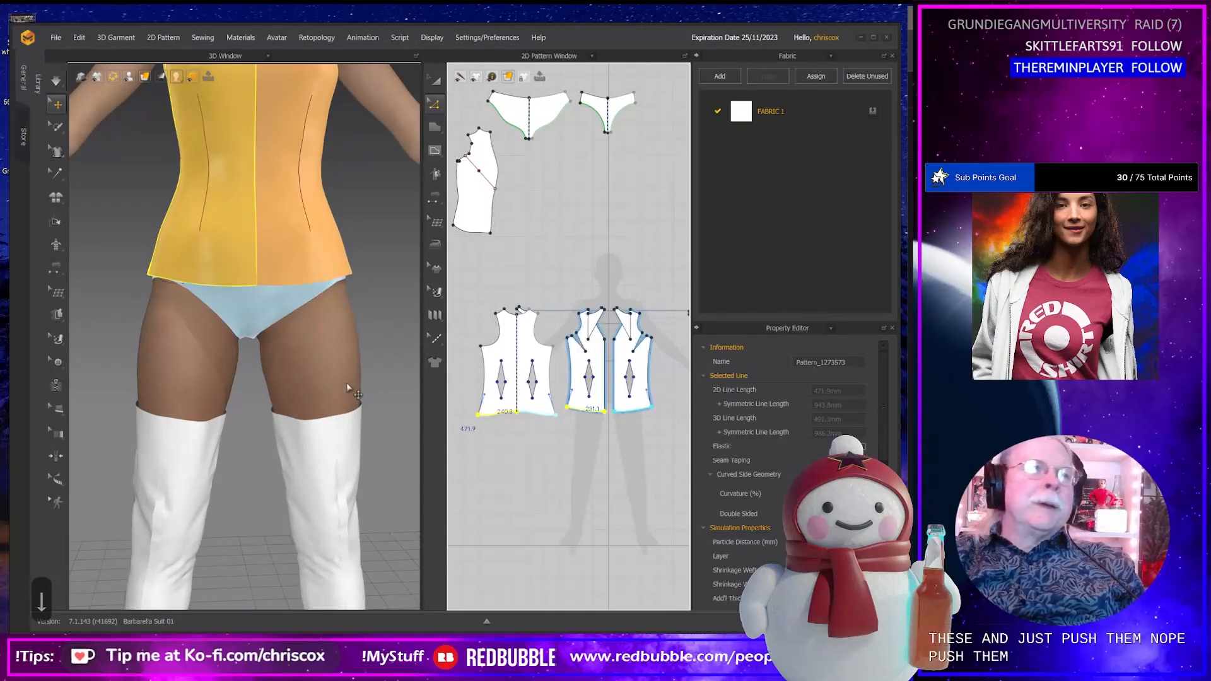
{"action": "key", "text": "Down"}
{"action": "key", "text": "Down"}
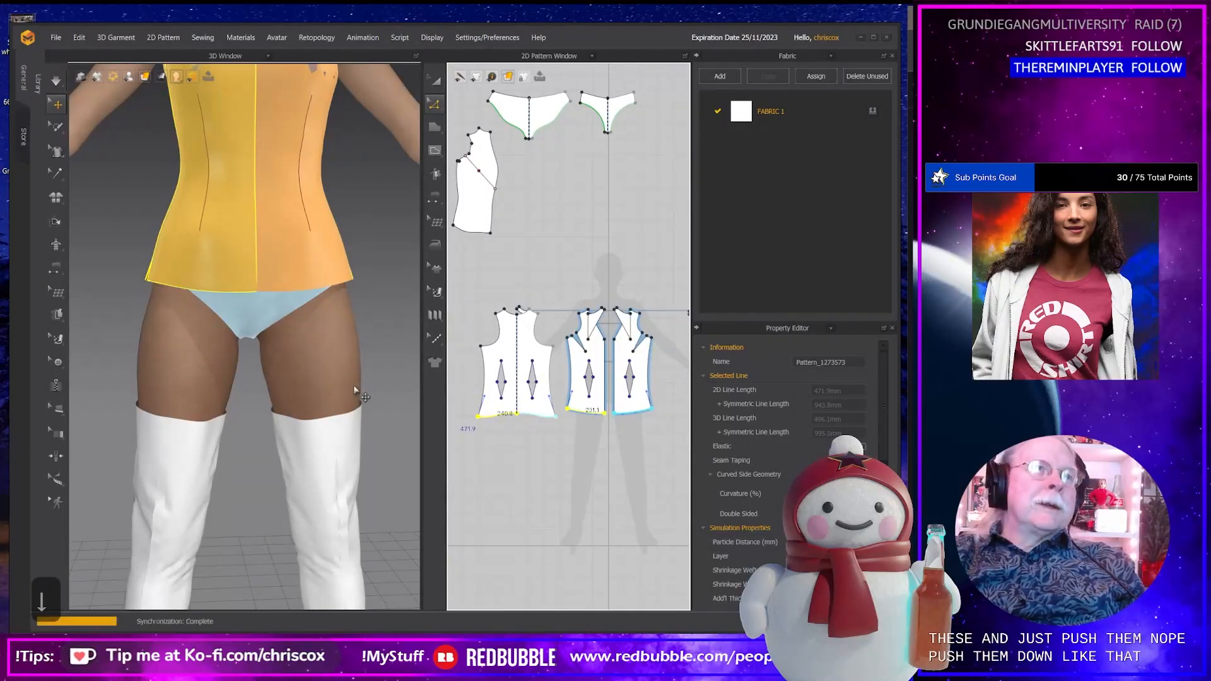
Simulate the lengthened top and check its hem over the pants from the front.
{"action": "right_click_drag", "start_coordinate": [327, 387], "coordinate": [282, 340]}
{"action": "left_click", "coordinate": [252, 272]}
{"action": "scroll", "coordinate": [275, 388], "scroll_direction": "down", "scroll_amount": 2}
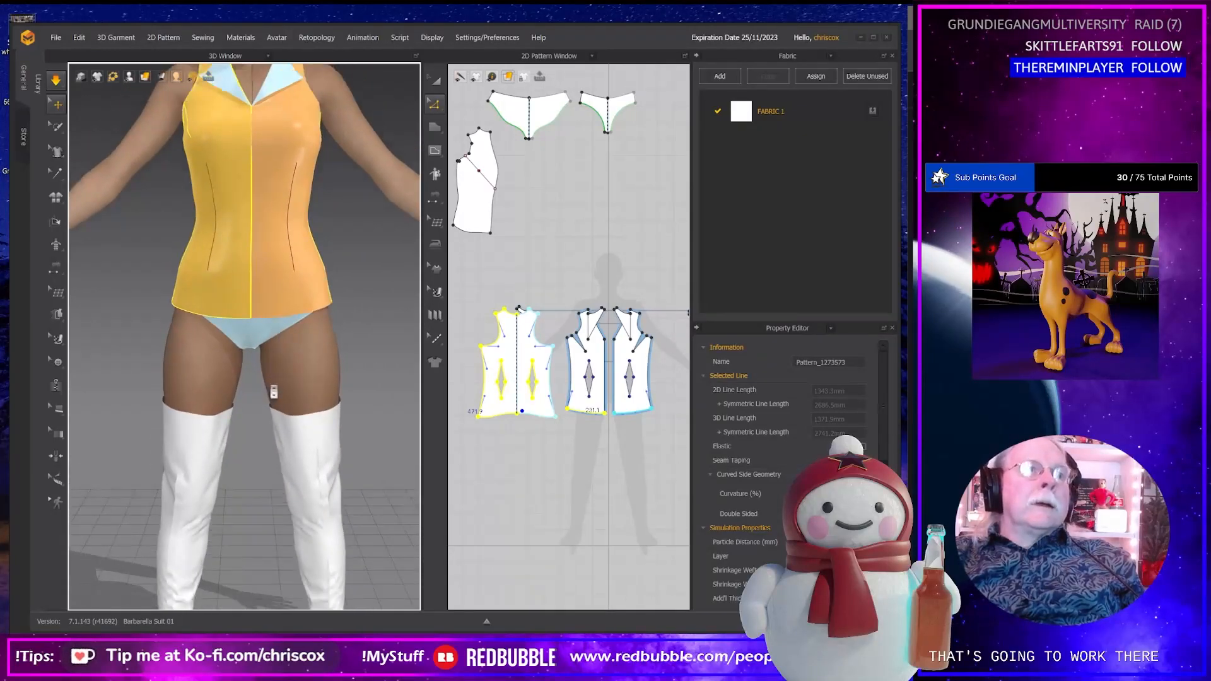
Check the outfit's strap details against the reference photo in the web browser and return to the garment in Marvelous Designer.
{"action": "scroll", "coordinate": [577, 455], "scroll_direction": "down", "scroll_amount": 1}
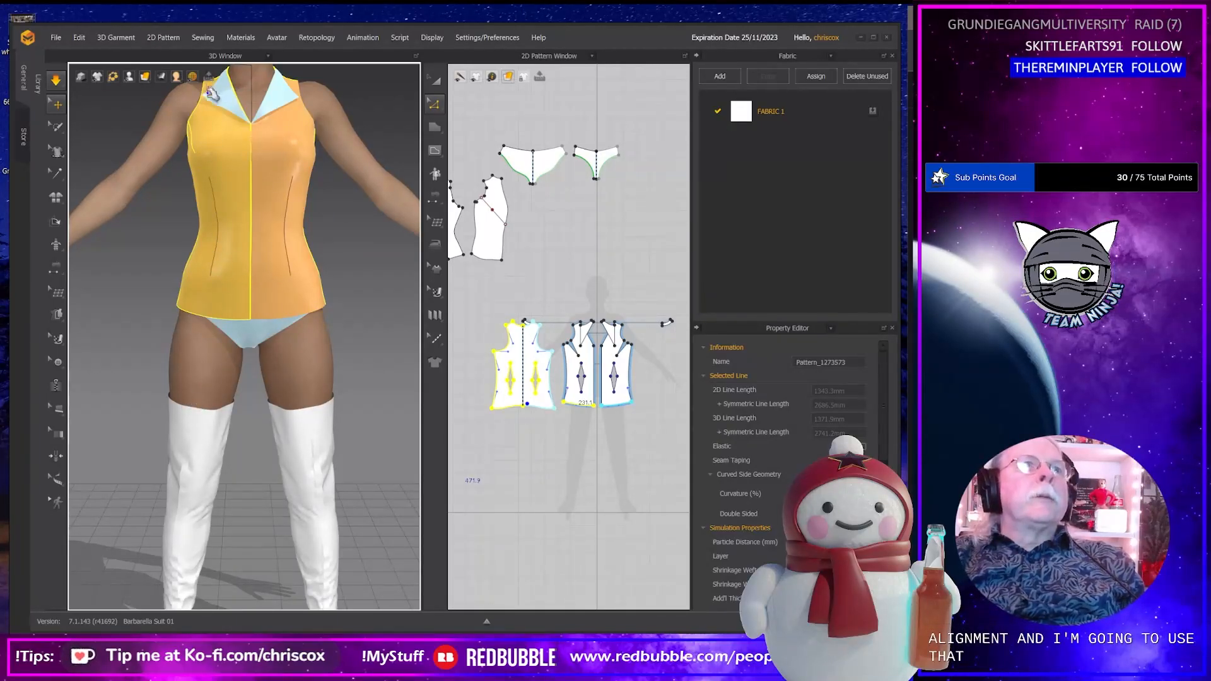
{"action": "key", "text": "alt+Tab"}
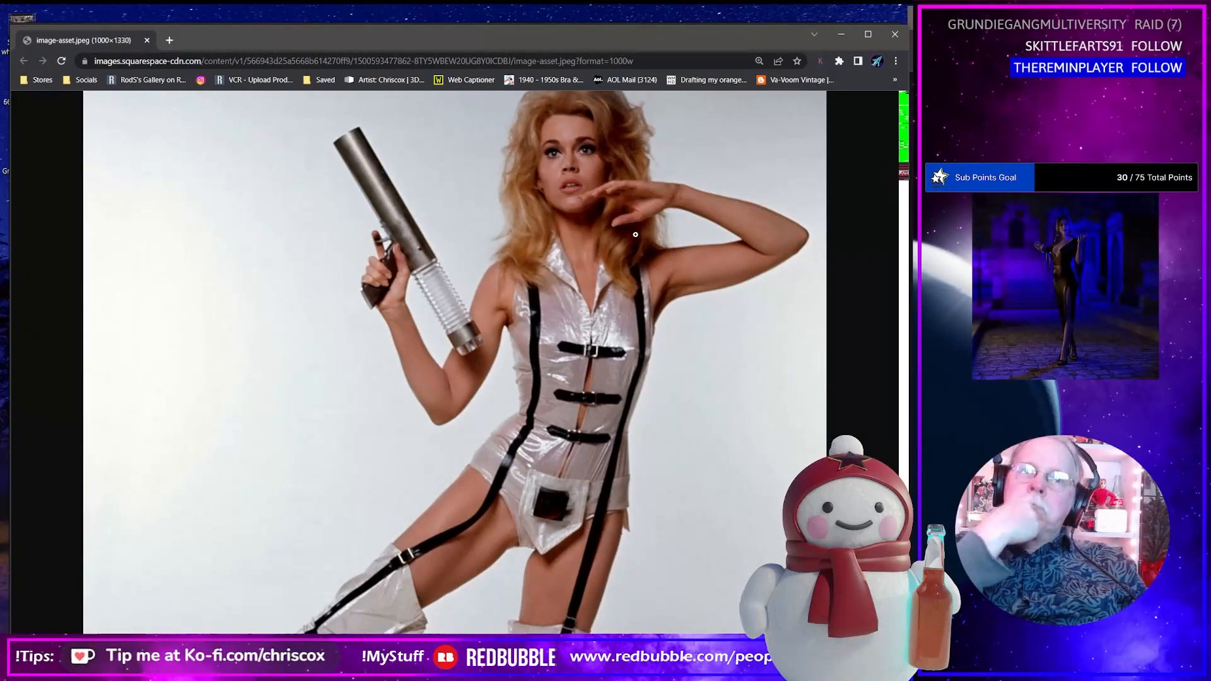
{"action": "key", "text": "alt+Tab"}
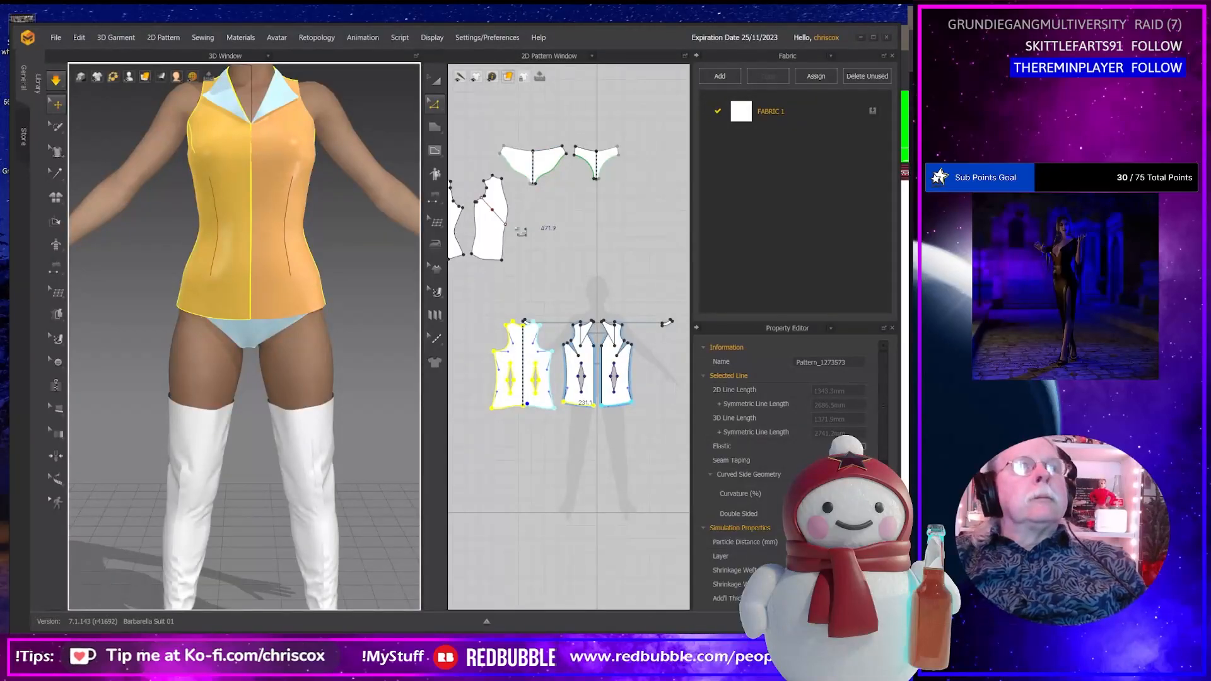
{"action": "mouse_move", "coordinate": [303, 306]}
{"action": "right_mouse_down"}
{"action": "mouse_move", "coordinate": [416, 281]}
{"action": "mouse_move", "coordinate": [351, 309]}
{"action": "mouse_move", "coordinate": [303, 311]}
{"action": "right_mouse_up"}
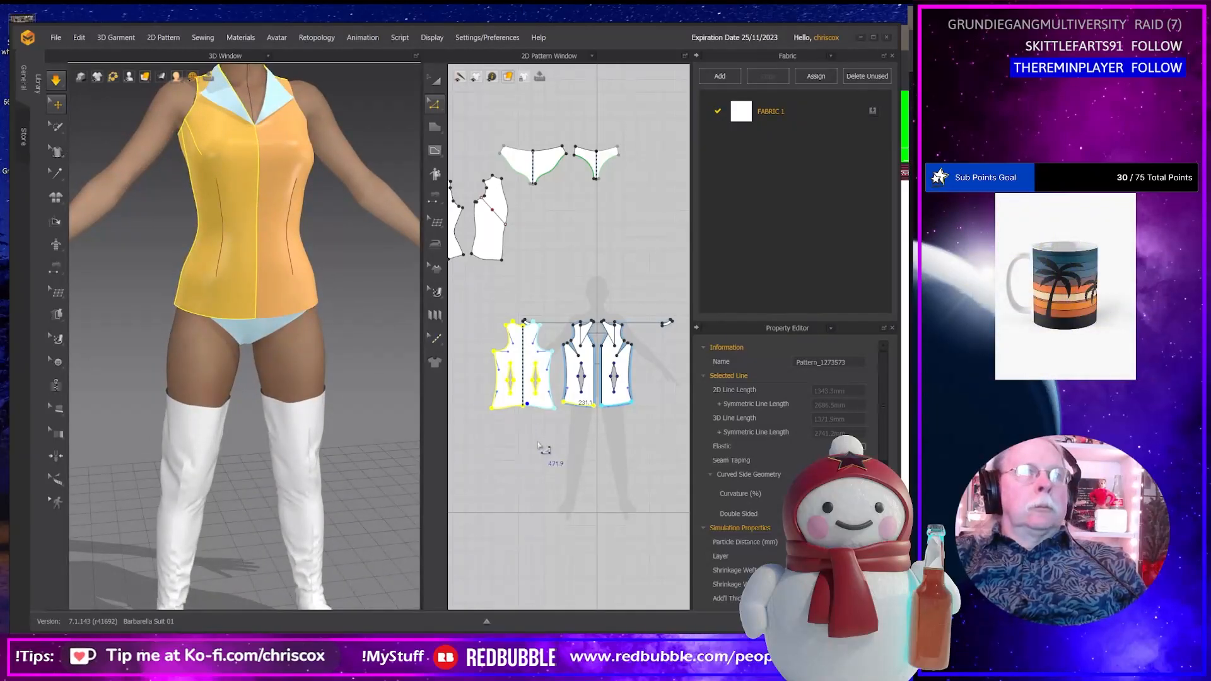
{"action": "scroll", "coordinate": [540, 452], "scroll_direction": "down", "scroll_amount": 2}
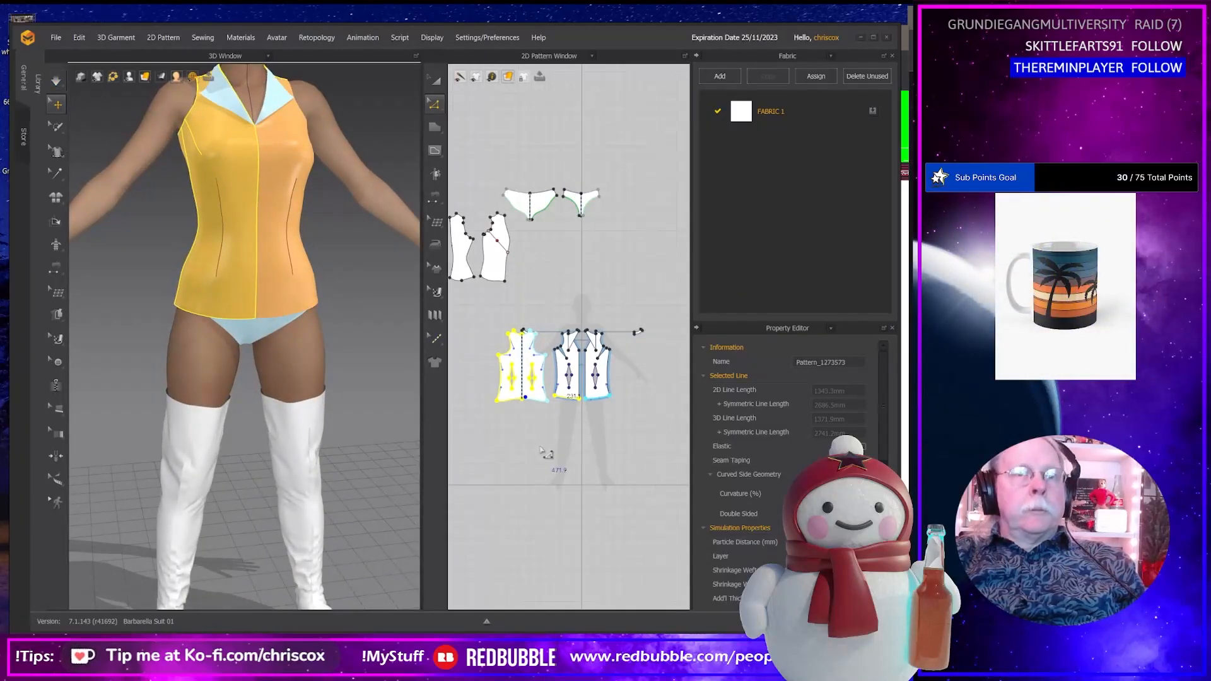
Move the two collar pieces off the front patterns into the empty area above them in the 2D layout.
{"action": "key", "text": "a"}
{"action": "left_click_drag", "start_coordinate": [628, 434], "coordinate": [478, 320]}
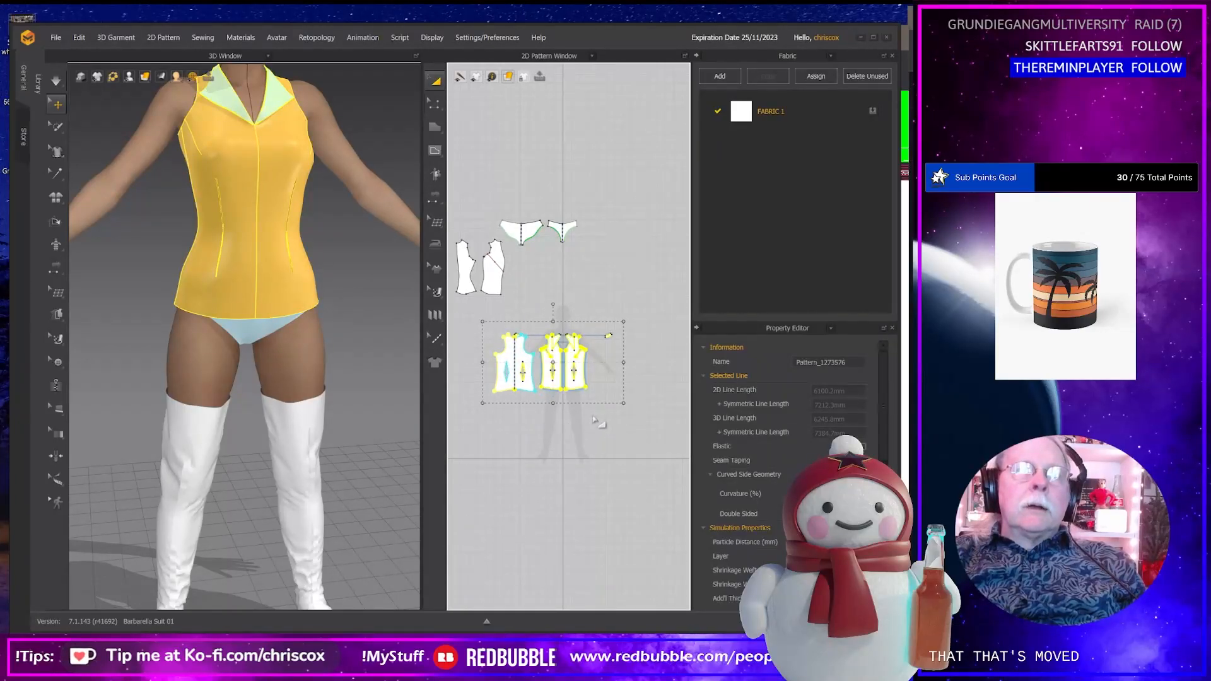
{"action": "scroll", "coordinate": [598, 414], "scroll_direction": "up", "scroll_amount": 8}
{"action": "middle_click_drag", "start_coordinate": [617, 405], "coordinate": [636, 425]}
{"action": "left_click", "coordinate": [557, 328]}
{"action": "left_click_drag", "start_coordinate": [521, 378], "coordinate": [581, 273]}
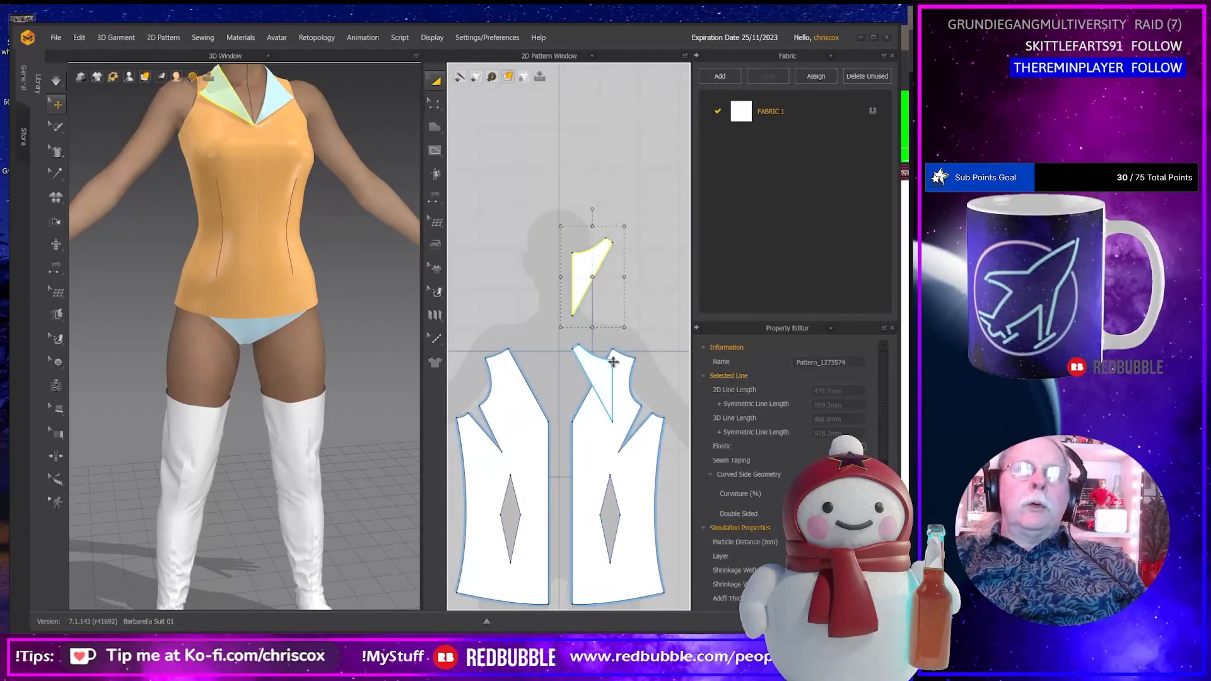
{"action": "left_click_drag", "start_coordinate": [603, 373], "coordinate": [529, 279]}
Place the two curved neck strips side by side directly above the collar pieces in the 2D layout.
{"action": "scroll", "coordinate": [593, 393], "scroll_direction": "up", "scroll_amount": 4}
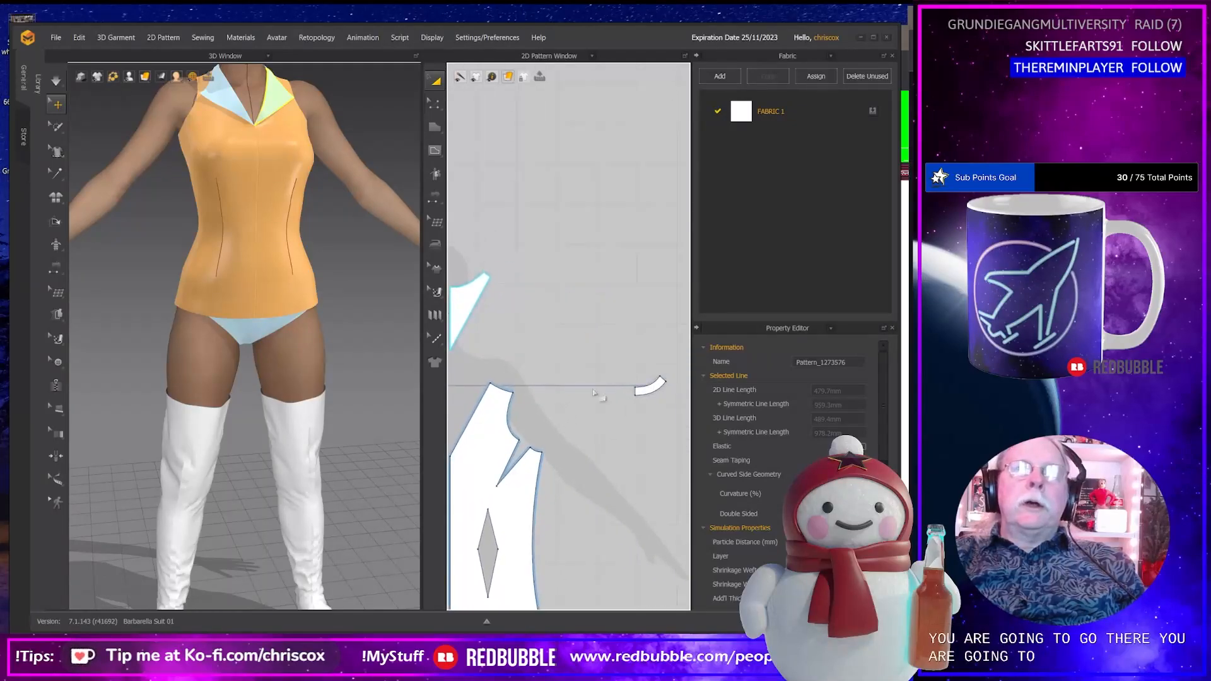
{"action": "left_click_drag", "start_coordinate": [658, 386], "coordinate": [470, 268]}
{"action": "middle_click_drag", "start_coordinate": [496, 358], "coordinate": [685, 407]}
{"action": "key", "text": "ctrl+r"}
{"action": "middle_click_drag", "start_coordinate": [449, 397], "coordinate": [553, 404]}
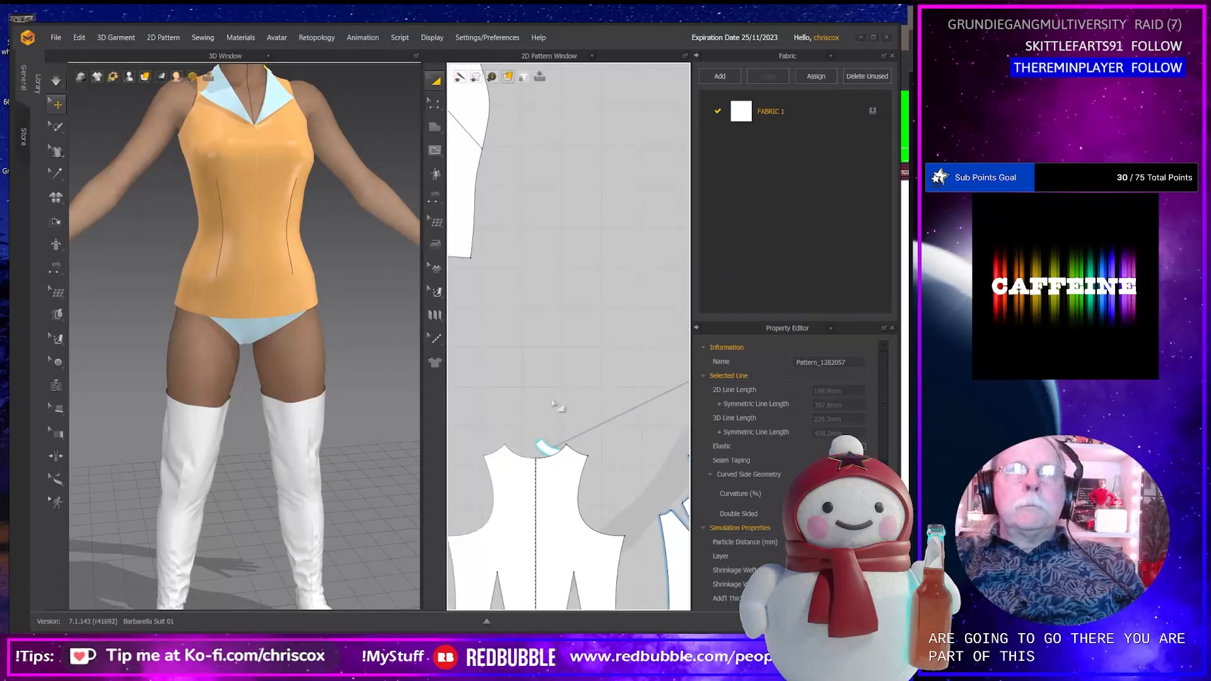
{"action": "left_click_drag", "start_coordinate": [543, 446], "coordinate": [626, 321]}
{"action": "middle_click_drag", "start_coordinate": [647, 335], "coordinate": [500, 392]}
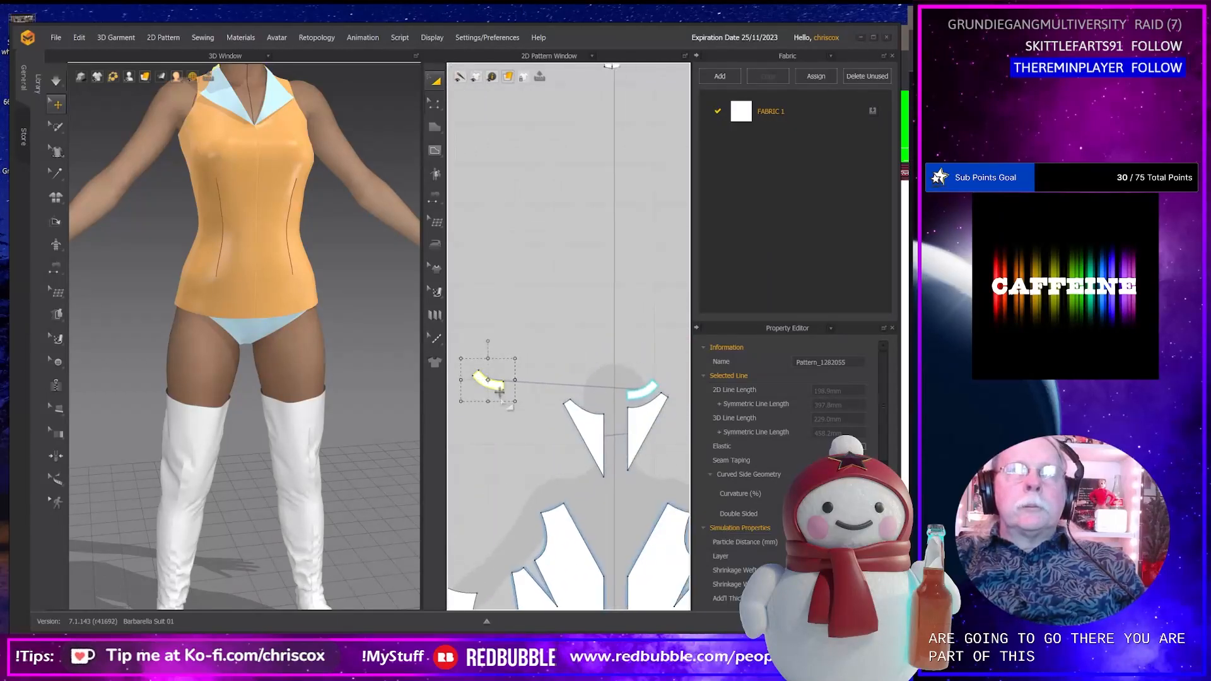
{"action": "left_click_drag", "start_coordinate": [497, 387], "coordinate": [597, 400]}
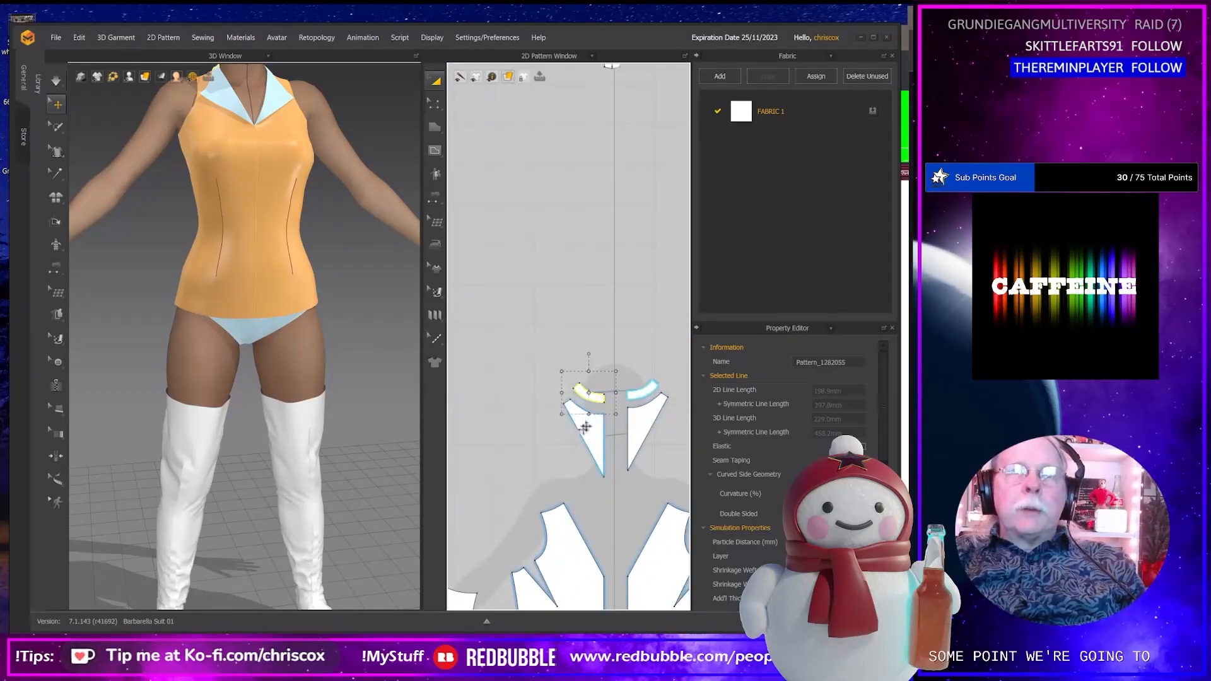
Create a 25 by 25 mm rectangle pattern just below the front patterns of the top.
{"action": "middle_click_drag", "start_coordinate": [577, 437], "coordinate": [588, 403]}
{"action": "scroll", "coordinate": [588, 403], "scroll_direction": "down", "scroll_amount": 6}
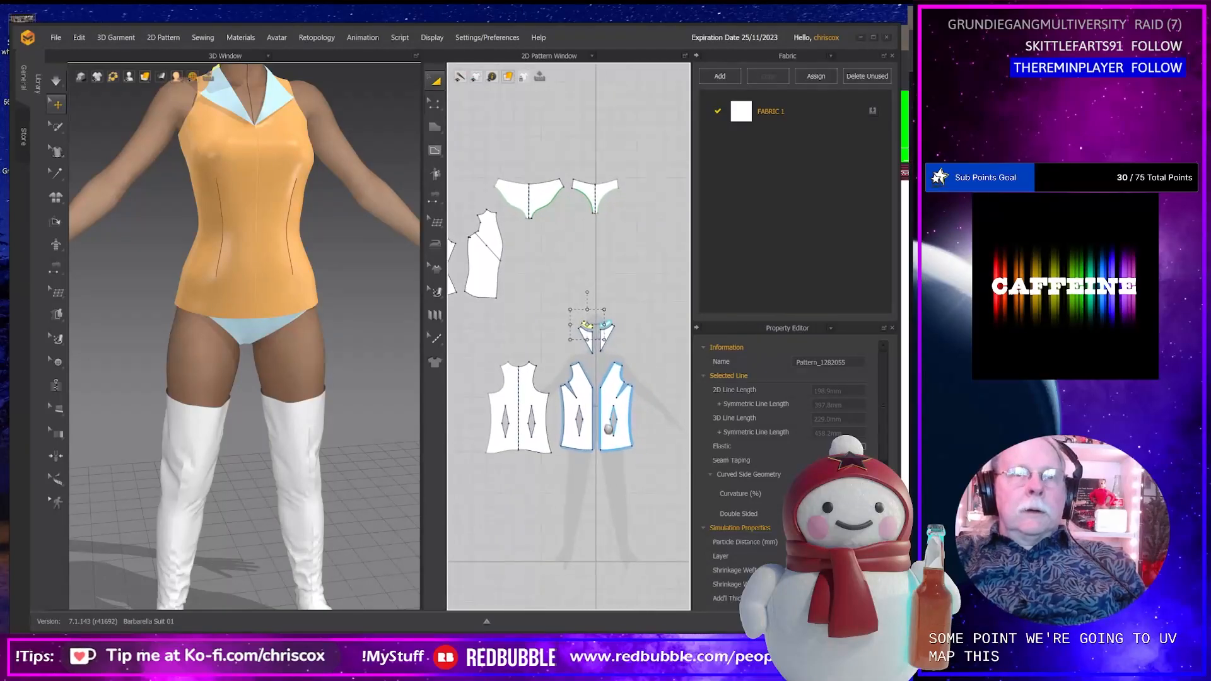
{"action": "scroll", "coordinate": [579, 492], "scroll_direction": "up", "scroll_amount": 5}
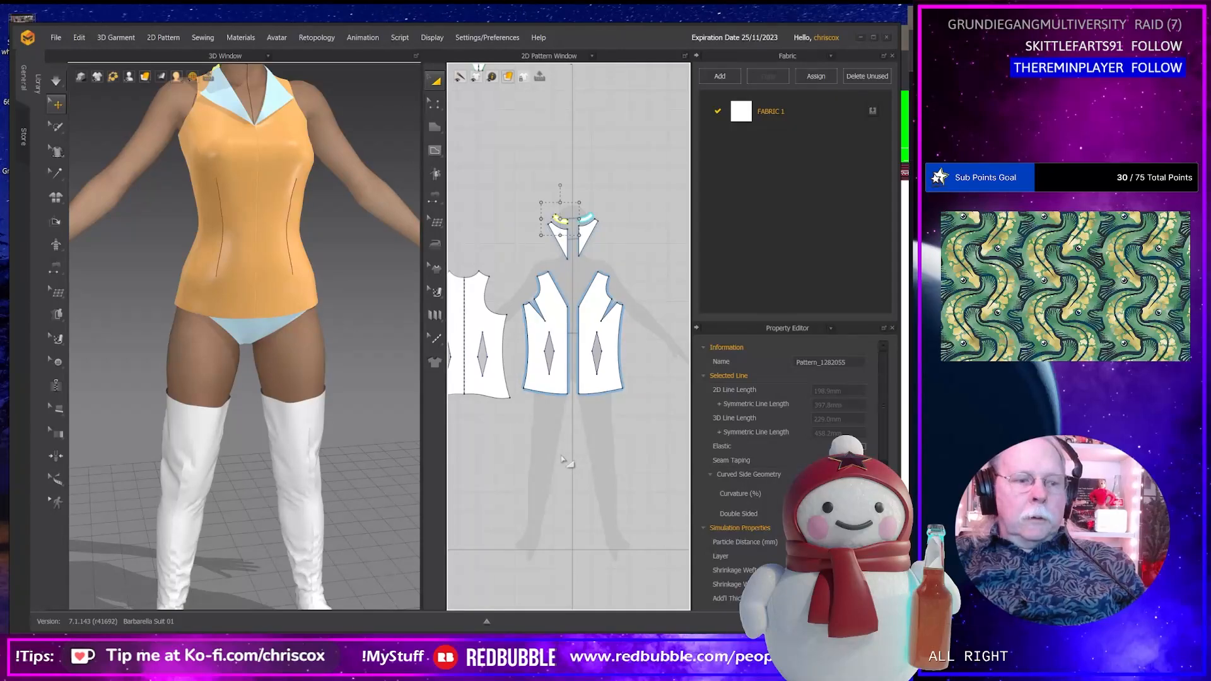
{"action": "key", "text": "s"}
{"action": "left_click", "coordinate": [562, 419]}
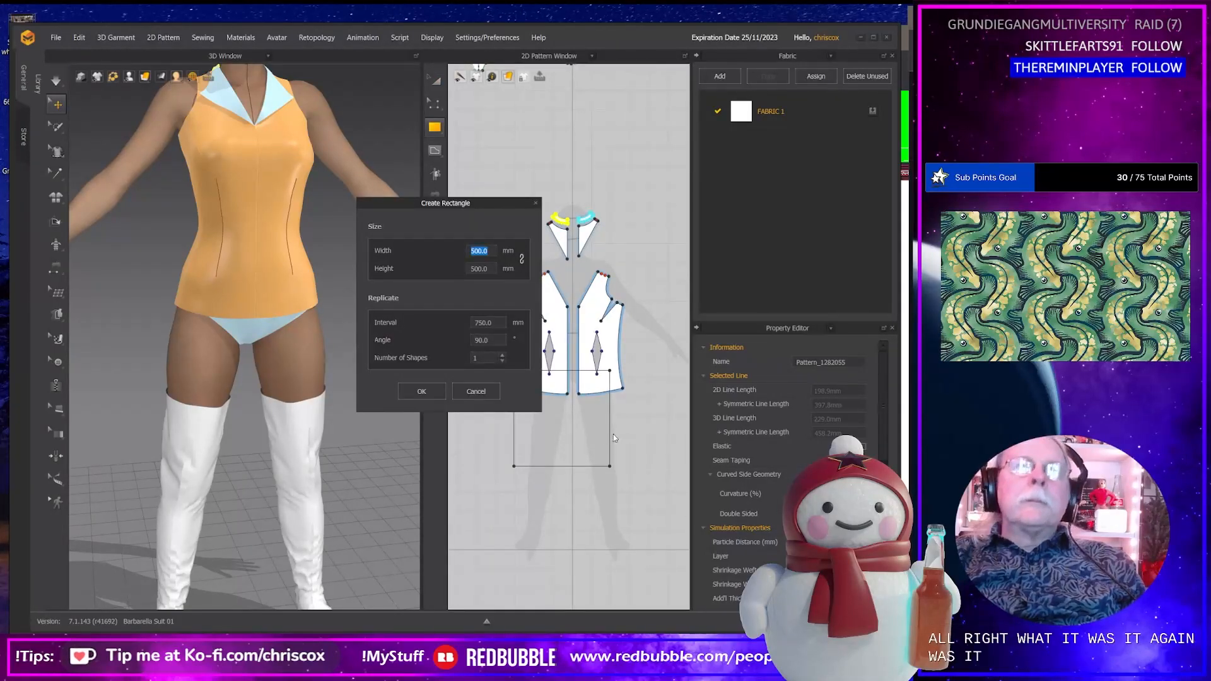
{"action": "type", "text": "25"}
{"action": "key", "text": "Tab"}
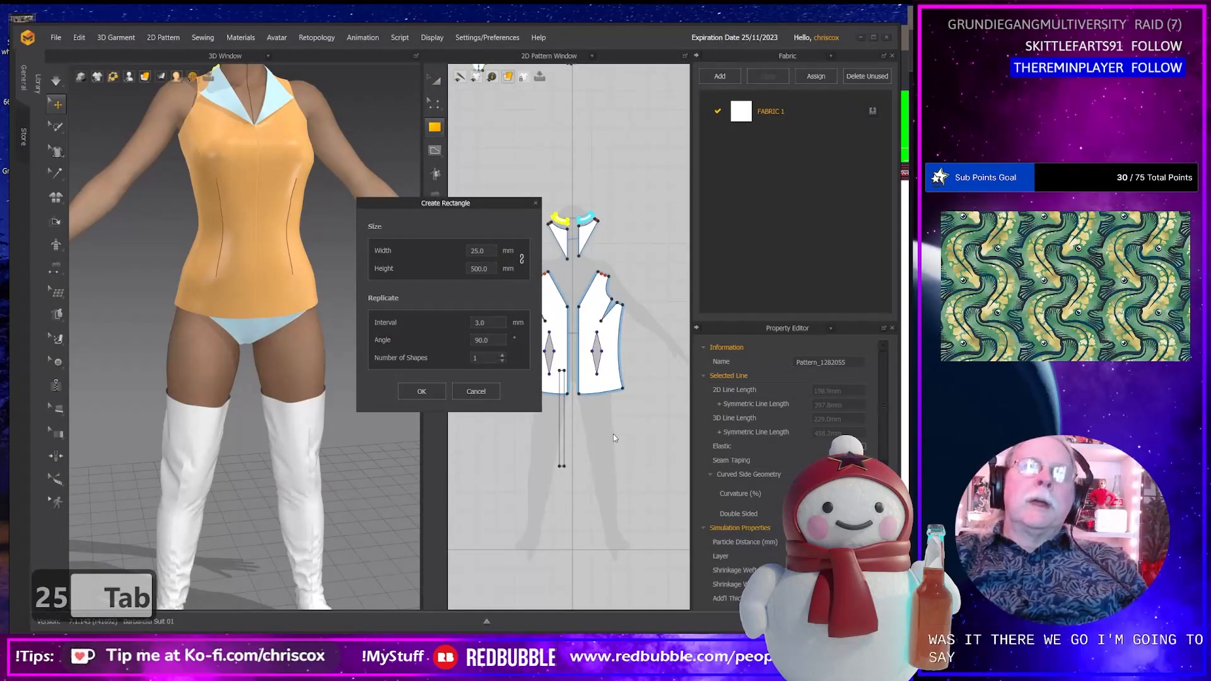
{"action": "double_click", "coordinate": [483, 269]}
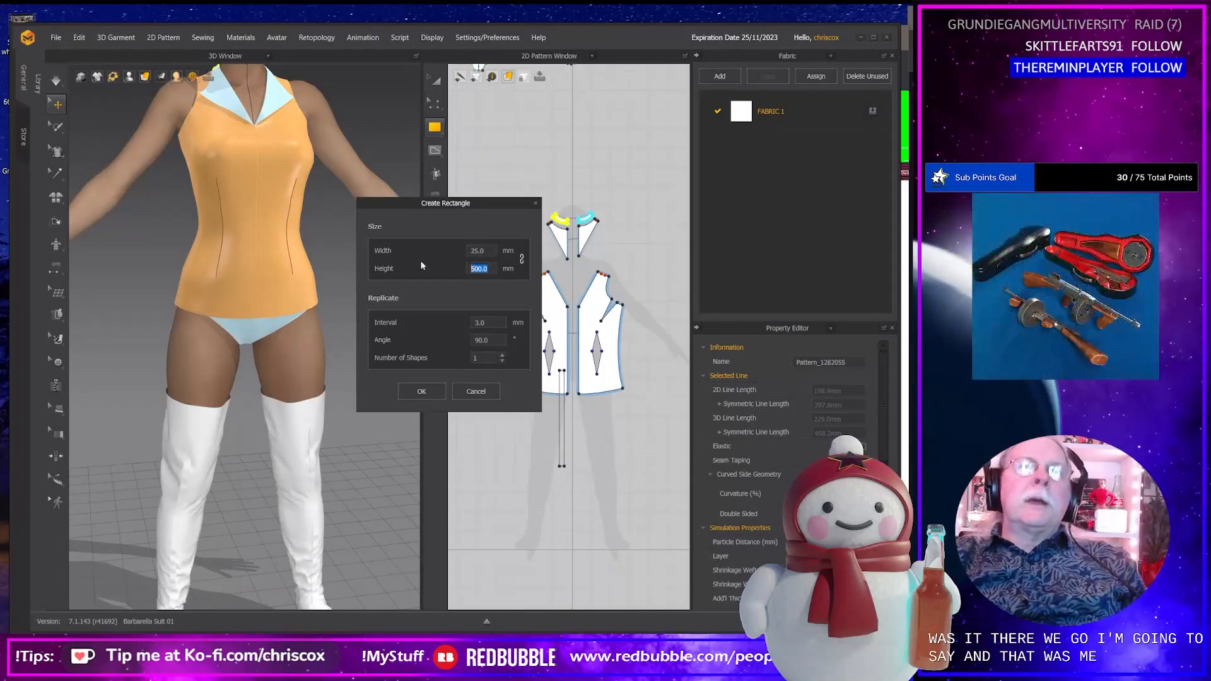
{"action": "type", "text": "25"}
{"action": "key", "text": "Tab"}
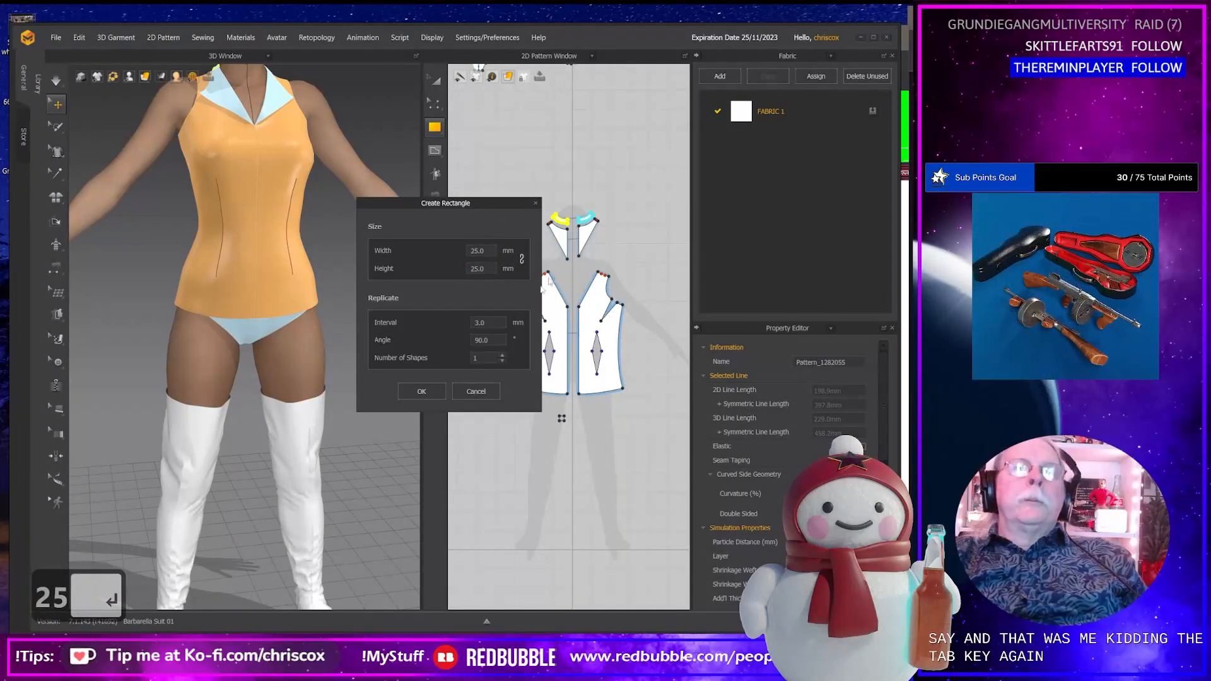
{"action": "left_click", "coordinate": [407, 392]}
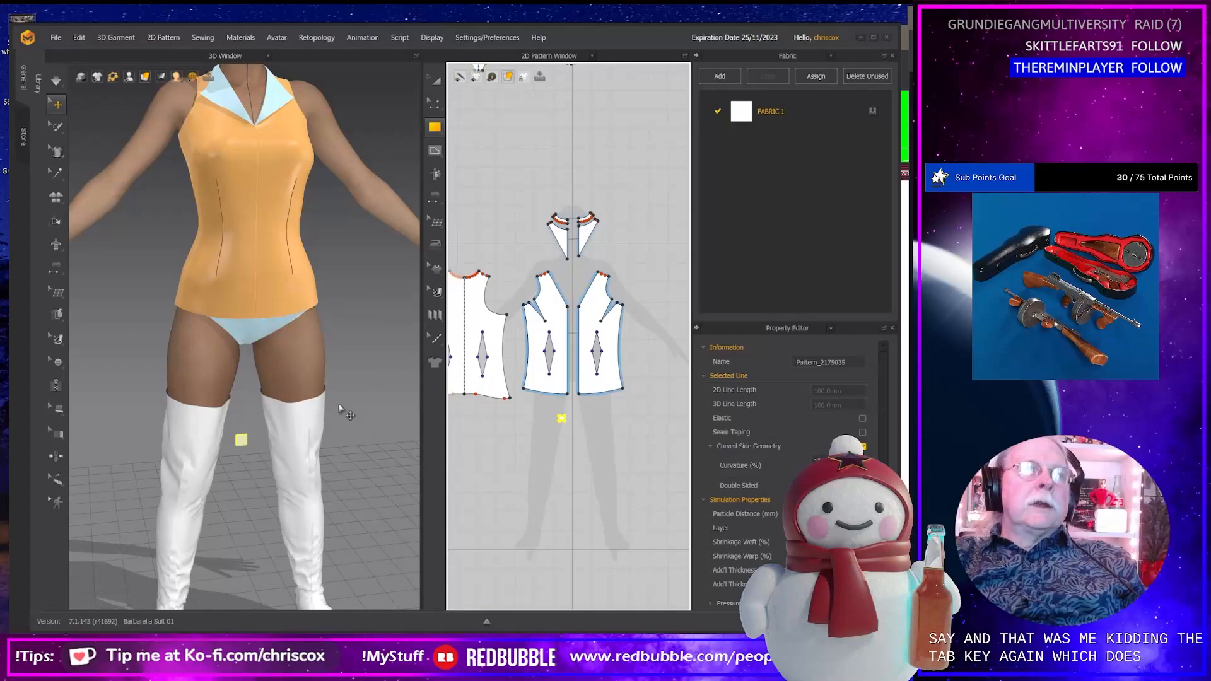
Place the 25 mm square over the upper part of the avatar's right boot and inspect its size close up.
{"action": "left_click", "coordinate": [244, 443]}
{"action": "right_click_drag", "start_coordinate": [276, 389], "coordinate": [313, 473]}
{"action": "right_click_drag", "start_coordinate": [316, 419], "coordinate": [258, 449]}
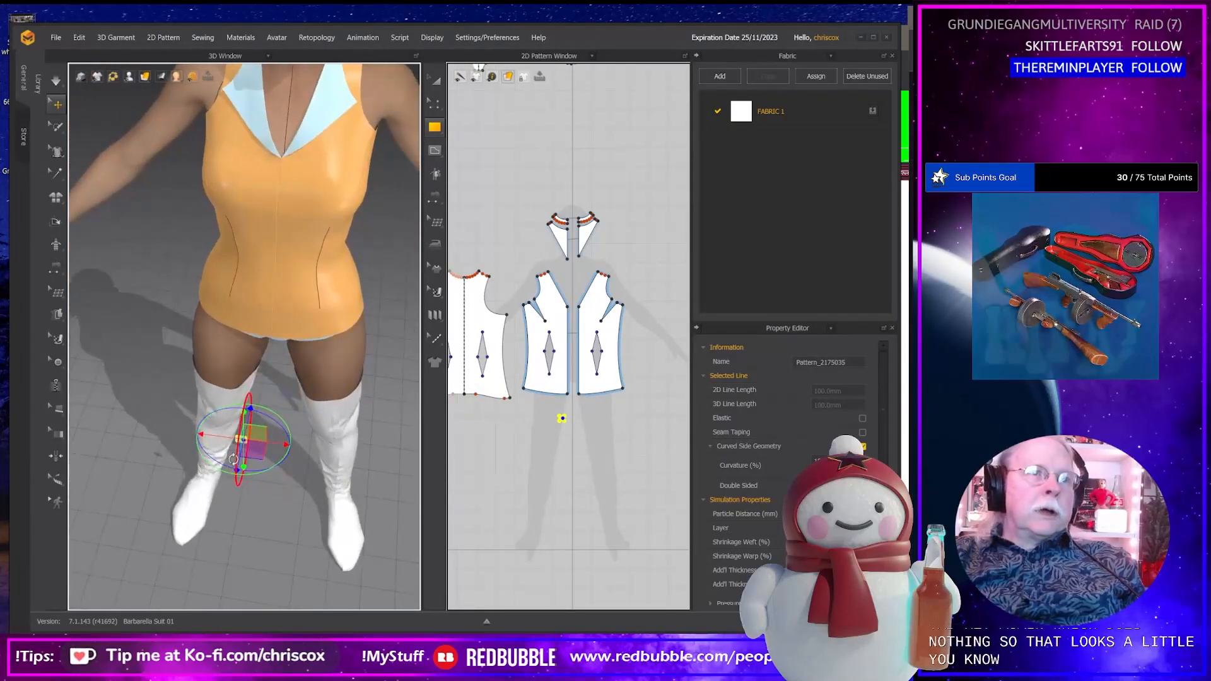
{"action": "left_click_drag", "start_coordinate": [258, 449], "coordinate": [230, 411]}
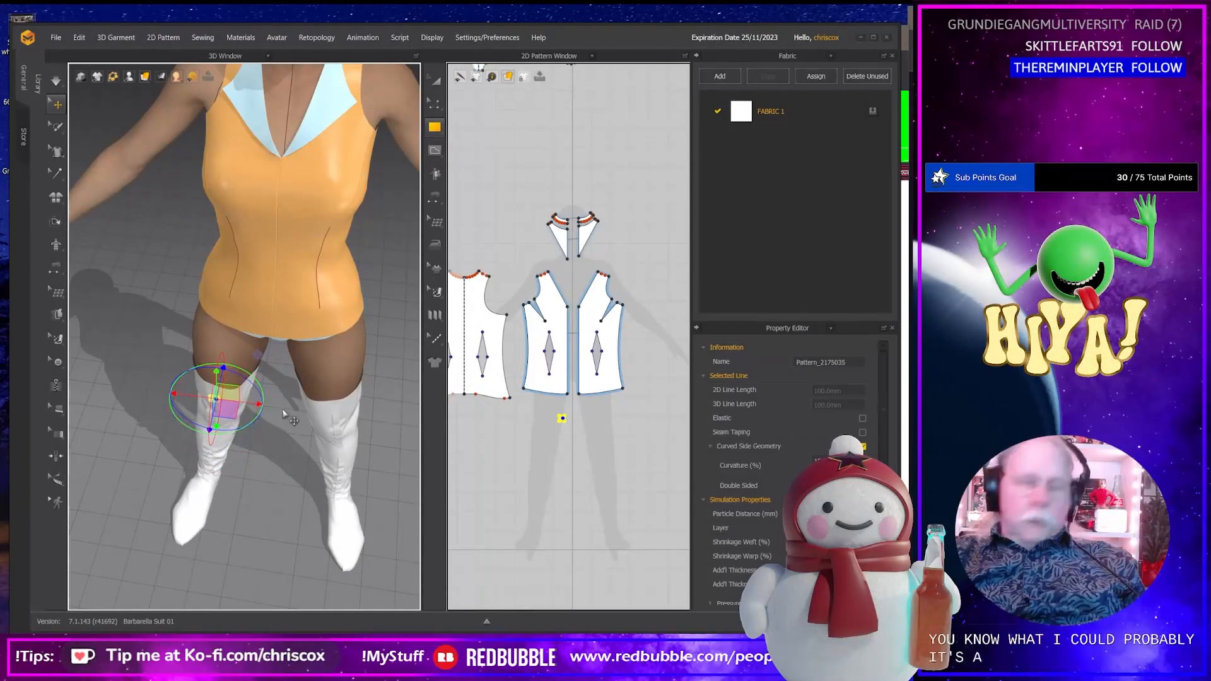
{"action": "key", "text": "f"}
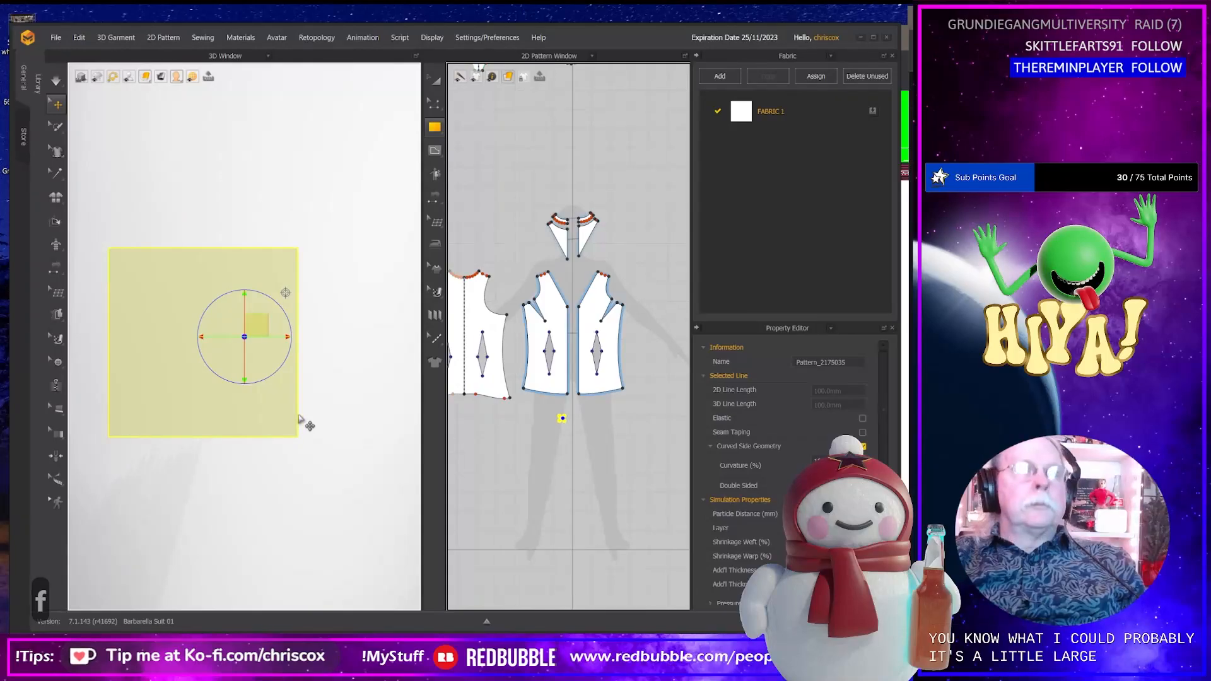
{"action": "scroll", "coordinate": [303, 422], "scroll_direction": "down", "scroll_amount": 3}
{"action": "scroll", "coordinate": [303, 422], "scroll_direction": "up", "scroll_amount": 4}
{"action": "scroll", "coordinate": [303, 422], "scroll_direction": "down", "scroll_amount": 5}
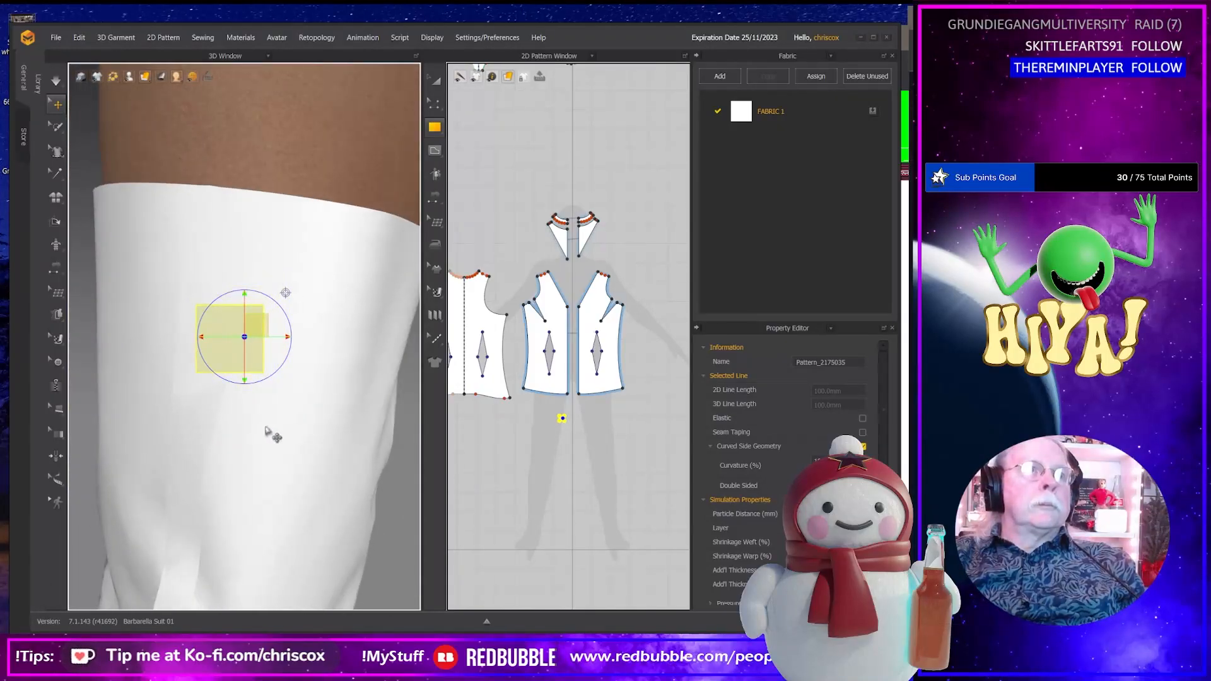
{"action": "right_click_drag", "start_coordinate": [276, 398], "coordinate": [288, 398]}
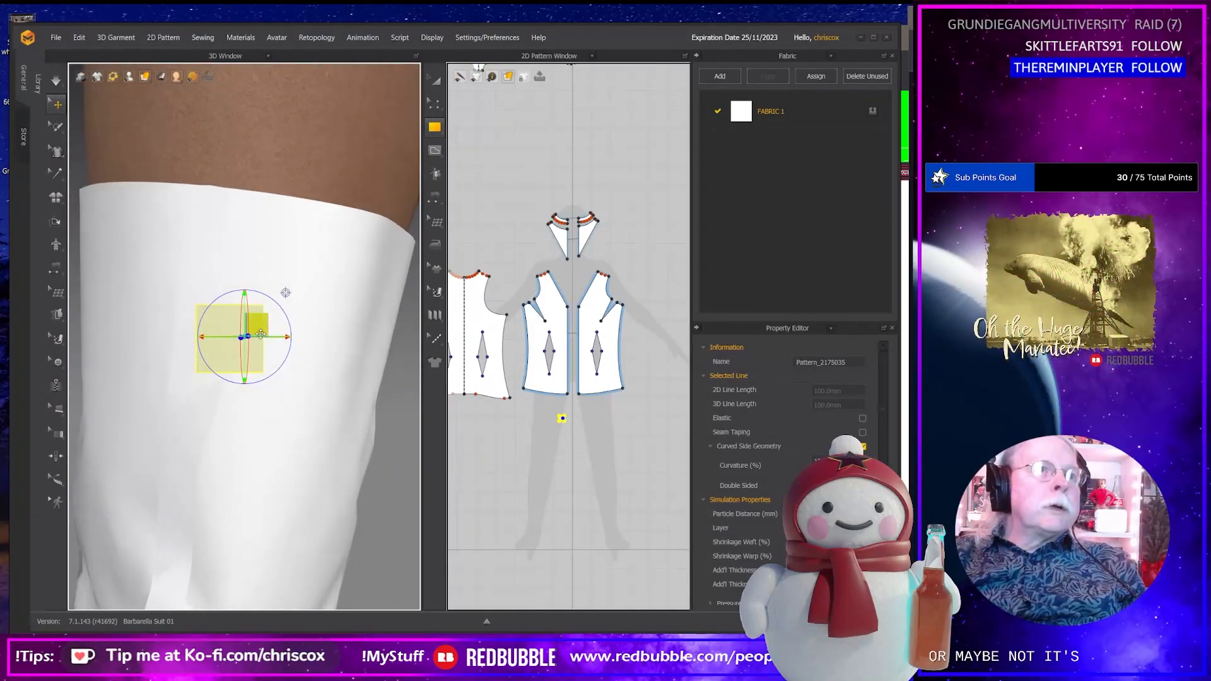
{"action": "left_click_drag", "start_coordinate": [254, 338], "coordinate": [216, 374]}
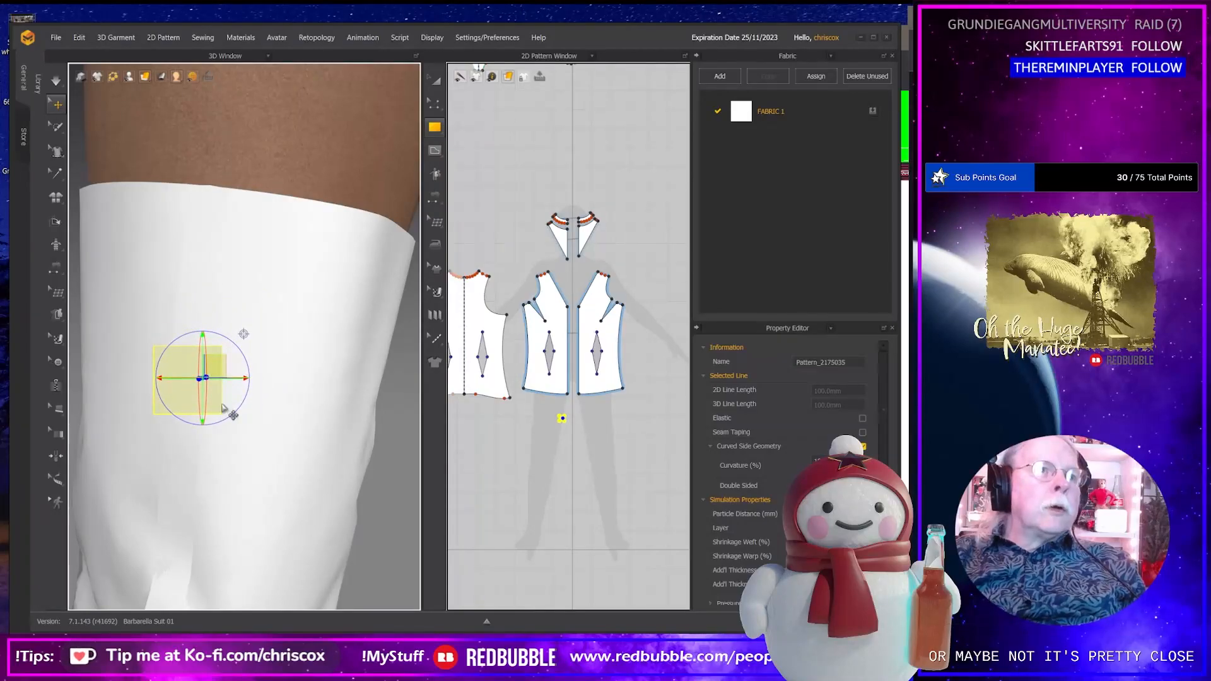
{"action": "right_click_drag", "start_coordinate": [223, 408], "coordinate": [222, 372]}
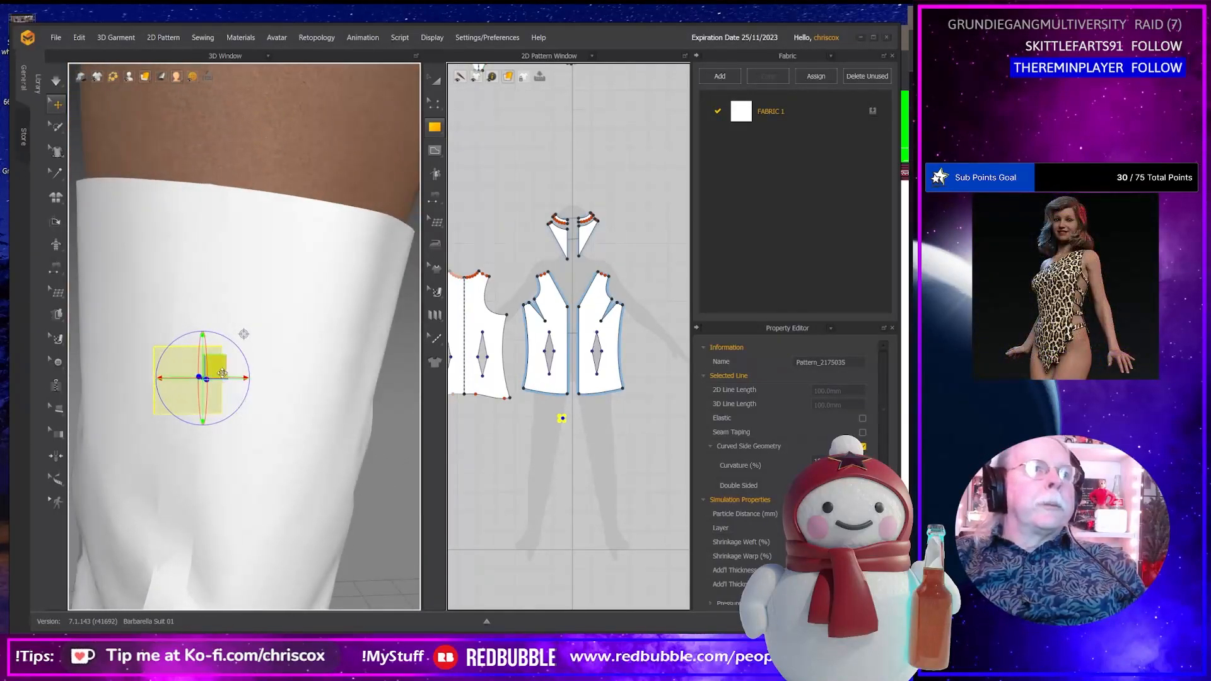
Raise the 25 mm square to the boot's upper edge on the bare thigh and judge its size close up.
{"action": "left_click_drag", "start_coordinate": [252, 317], "coordinate": [252, 133]}
{"action": "scroll", "coordinate": [301, 264], "scroll_direction": "up", "scroll_amount": 2}
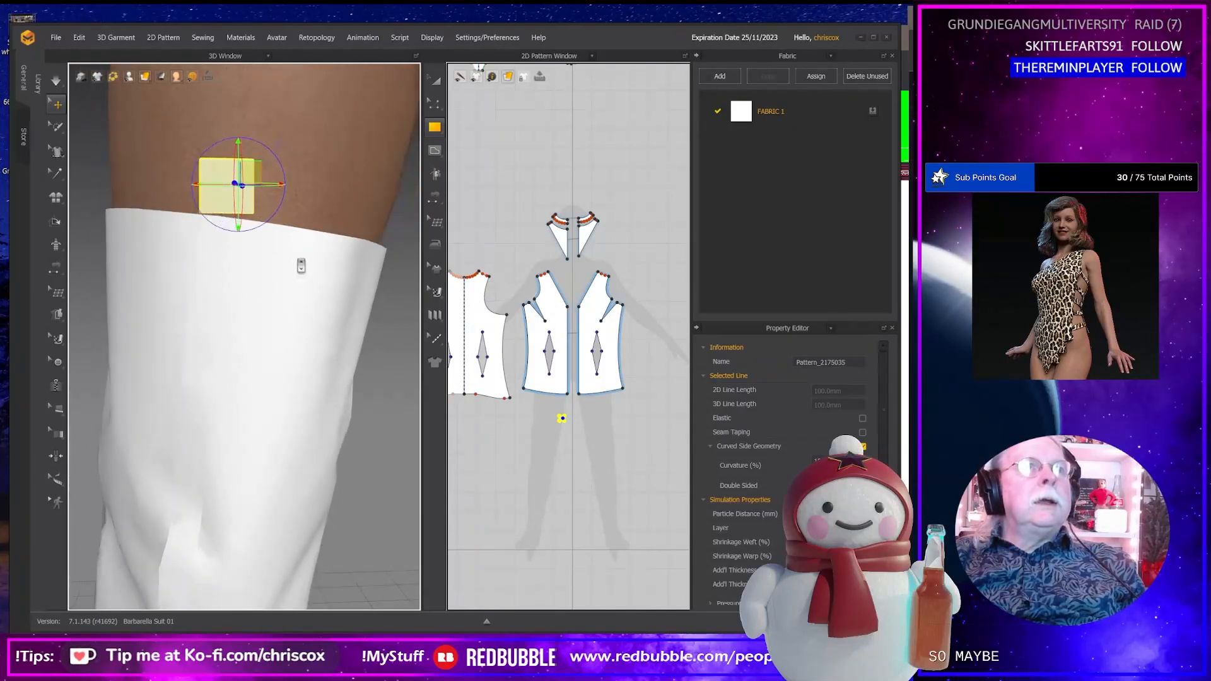
{"action": "scroll", "coordinate": [300, 268], "scroll_direction": "down", "scroll_amount": 4}
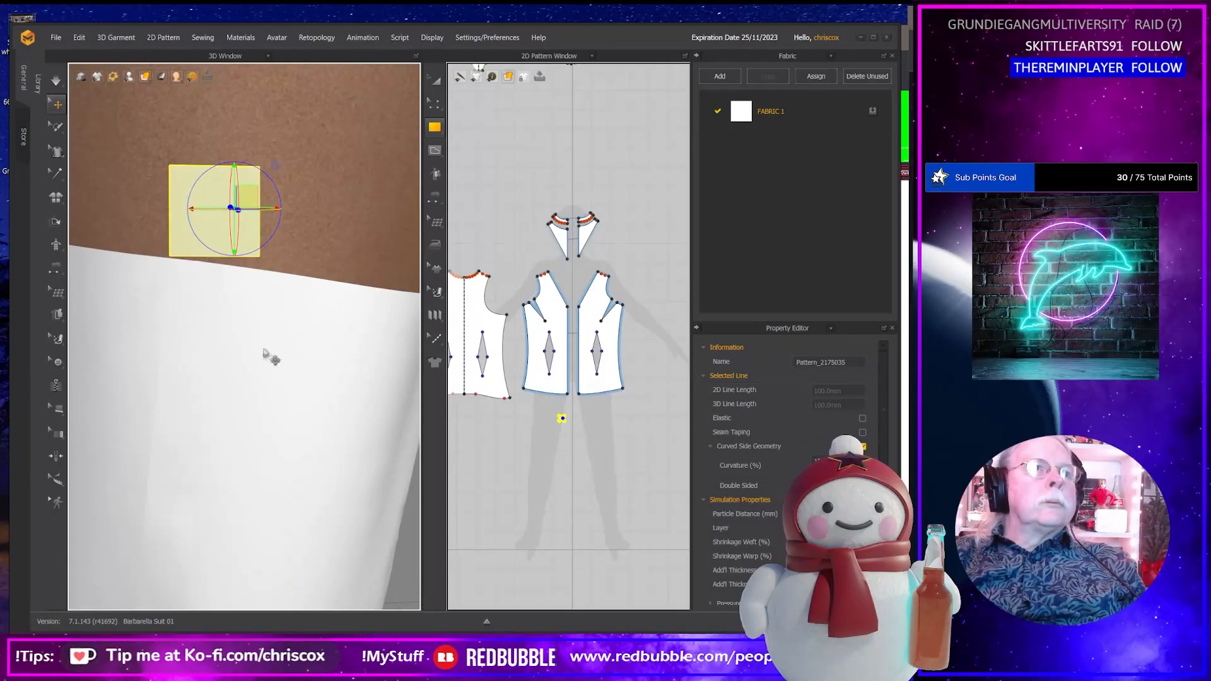
{"action": "left_click_drag", "start_coordinate": [245, 197], "coordinate": [243, 197]}
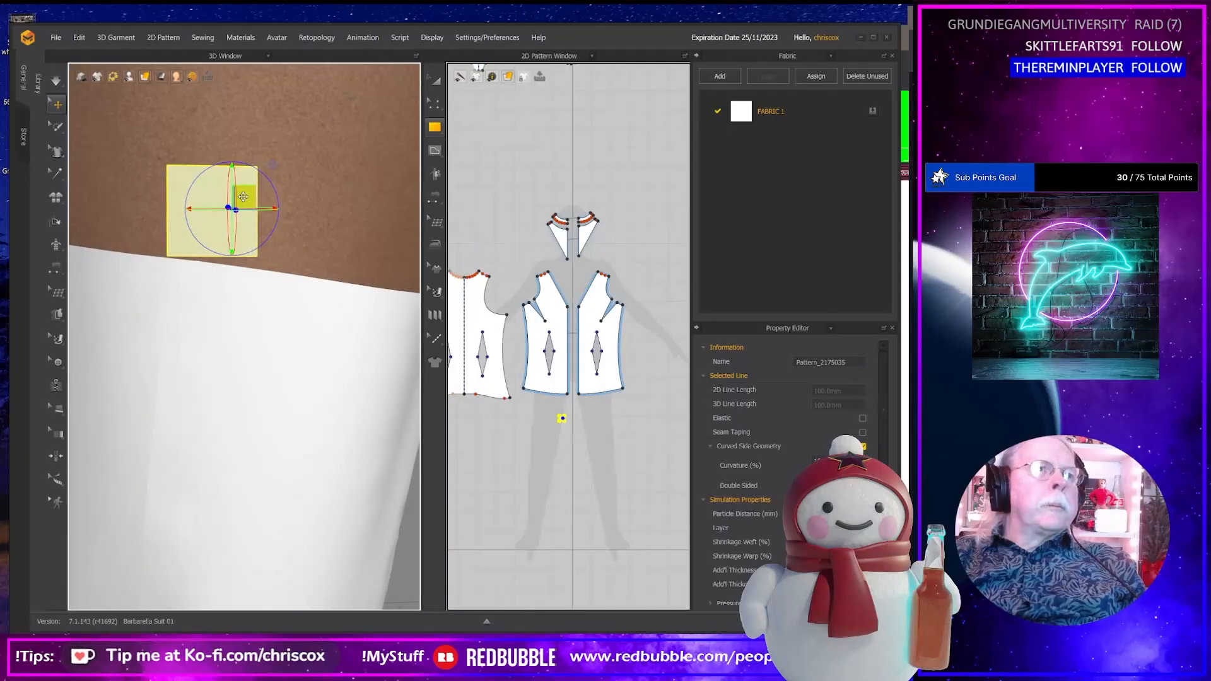
{"action": "scroll", "coordinate": [239, 302], "scroll_direction": "up", "scroll_amount": 3}
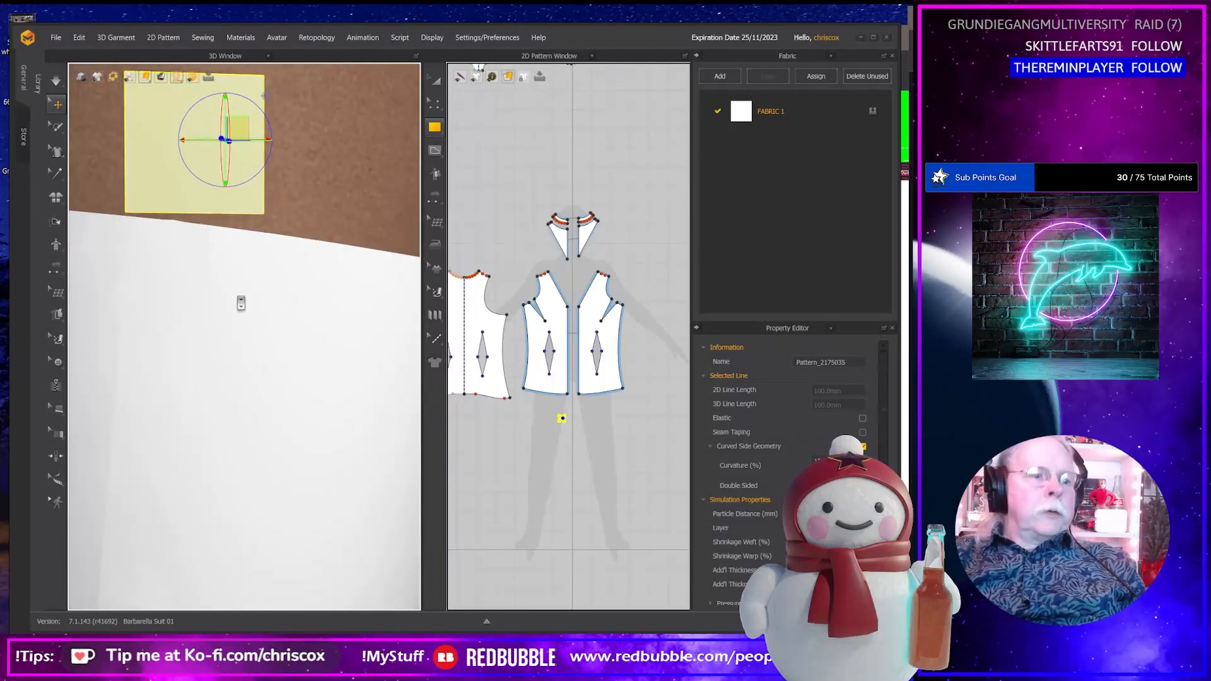
{"action": "scroll", "coordinate": [241, 303], "scroll_direction": "up", "scroll_amount": 2}
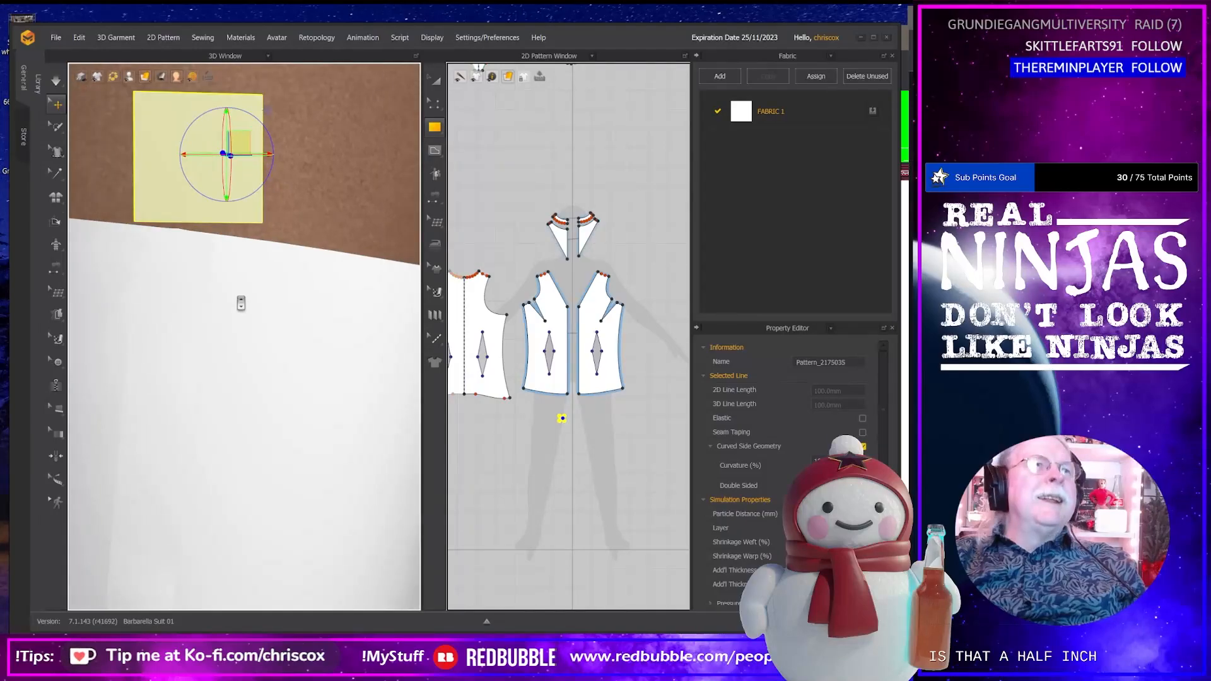
{"action": "scroll", "coordinate": [242, 303], "scroll_direction": "up", "scroll_amount": 1}
{"action": "middle_click_drag", "start_coordinate": [241, 298], "coordinate": [344, 323], "text": "shift"}
{"action": "left_click_drag", "start_coordinate": [303, 211], "coordinate": [309, 213]}
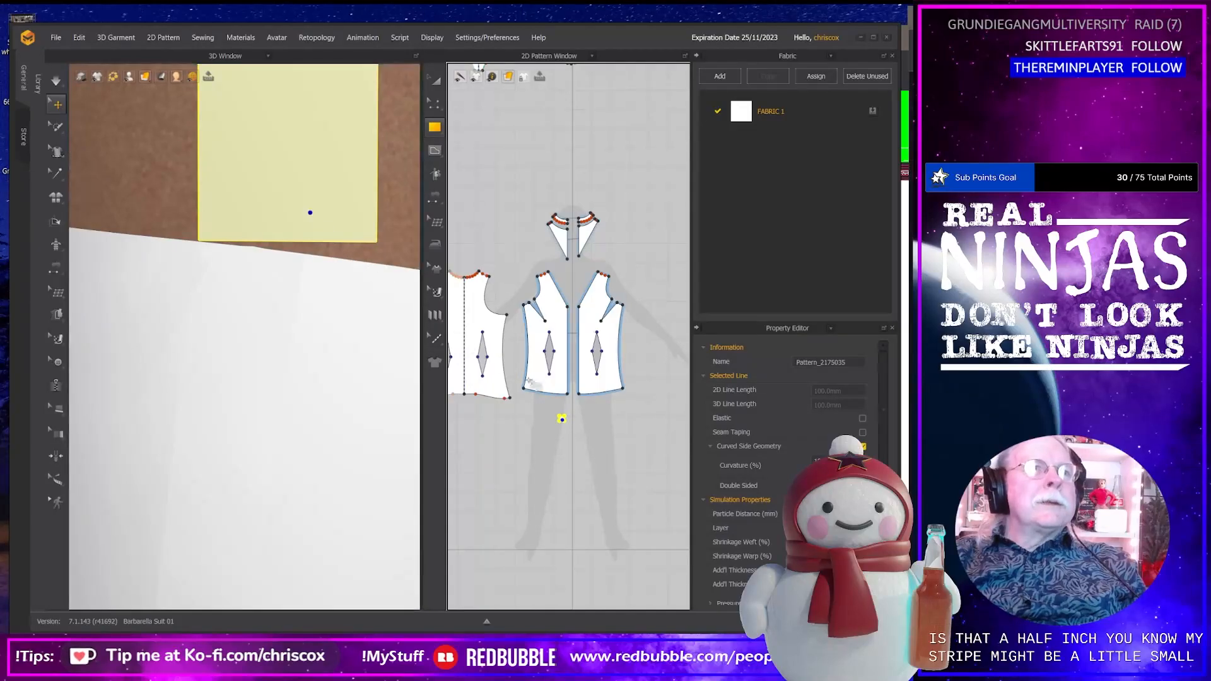
Create a 15 by 15 mm rectangle pattern just below the 25 mm square in the 2D layout.
{"action": "scroll", "coordinate": [616, 442], "scroll_direction": "up", "scroll_amount": 6}
{"action": "middle_click_drag", "start_coordinate": [553, 563], "coordinate": [582, 374]}
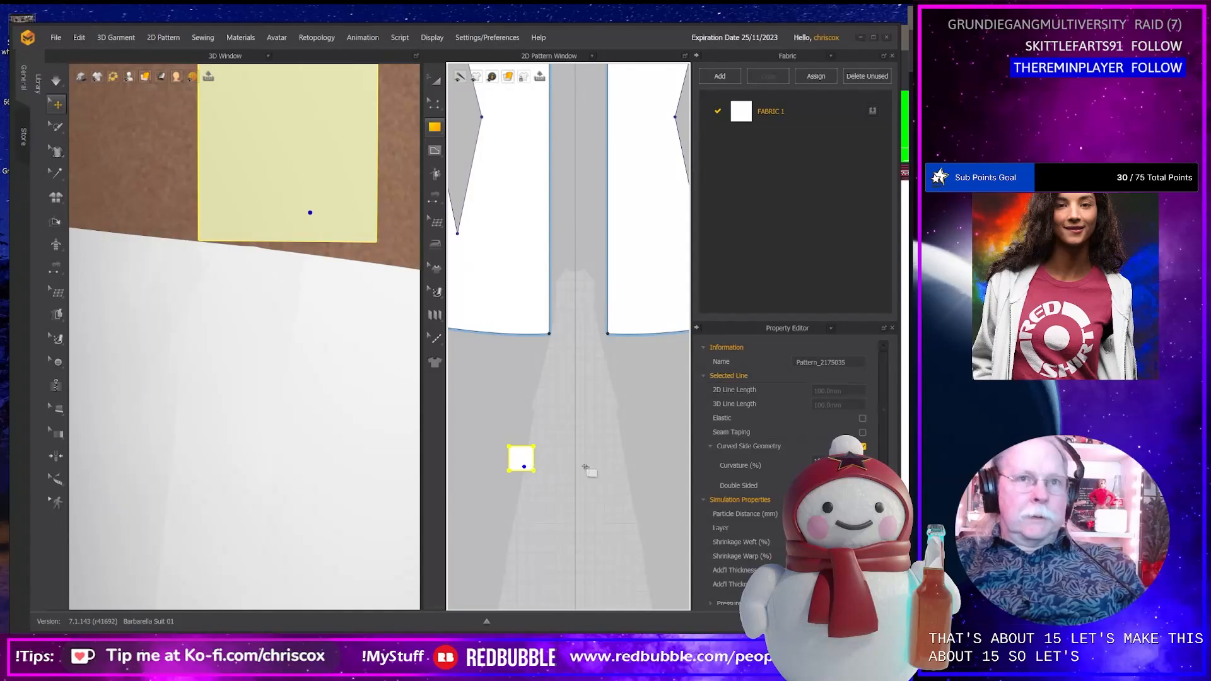
{"action": "left_click", "coordinate": [510, 494]}
{"action": "type", "text": "15"}
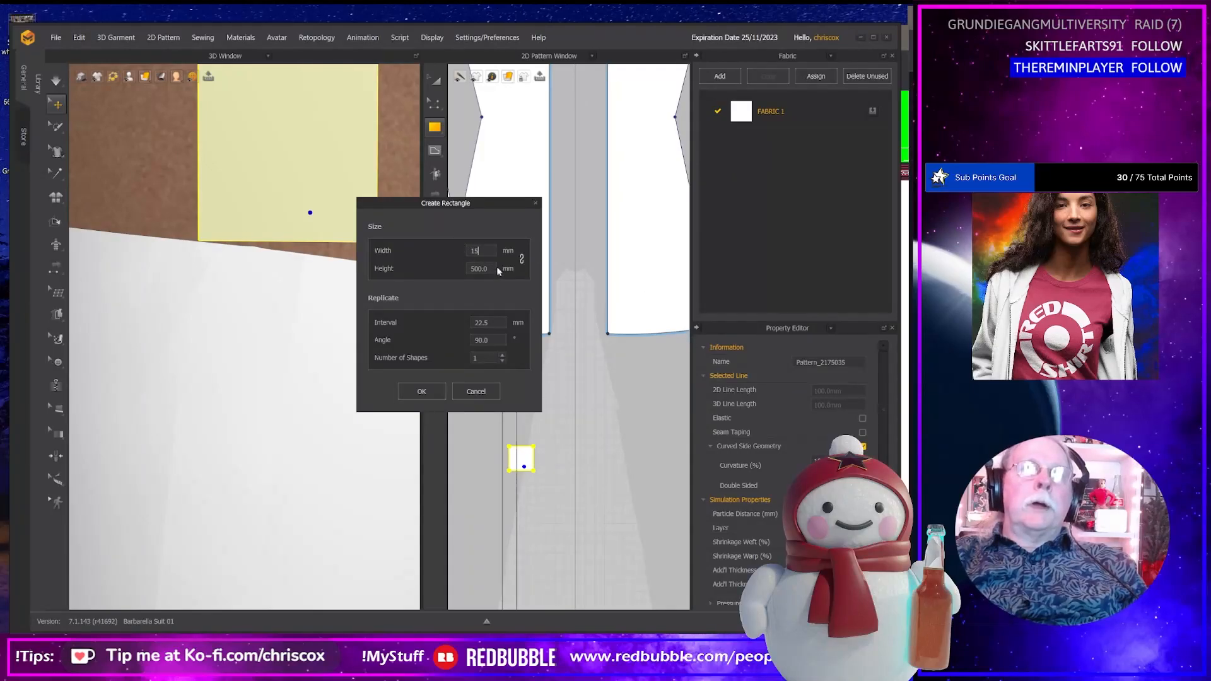
{"action": "key", "text": "Tab"}
{"action": "type", "text": "115"}
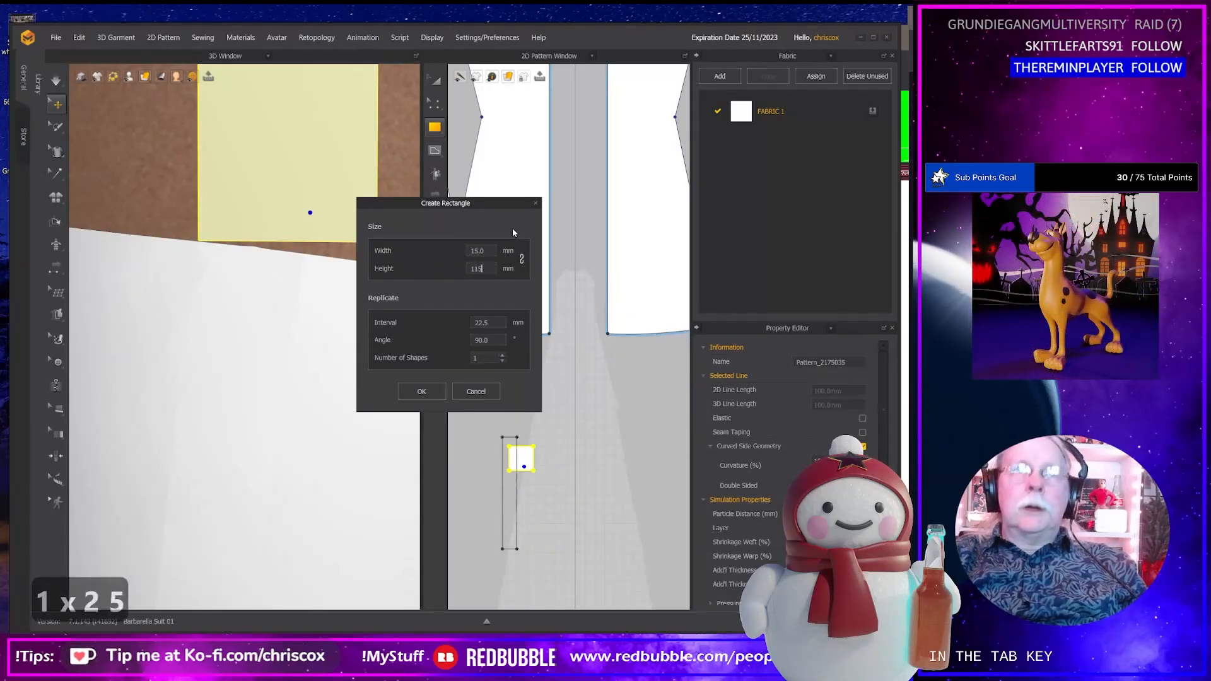
{"action": "key", "text": "Left"}
{"action": "key", "text": "BackSpace"}
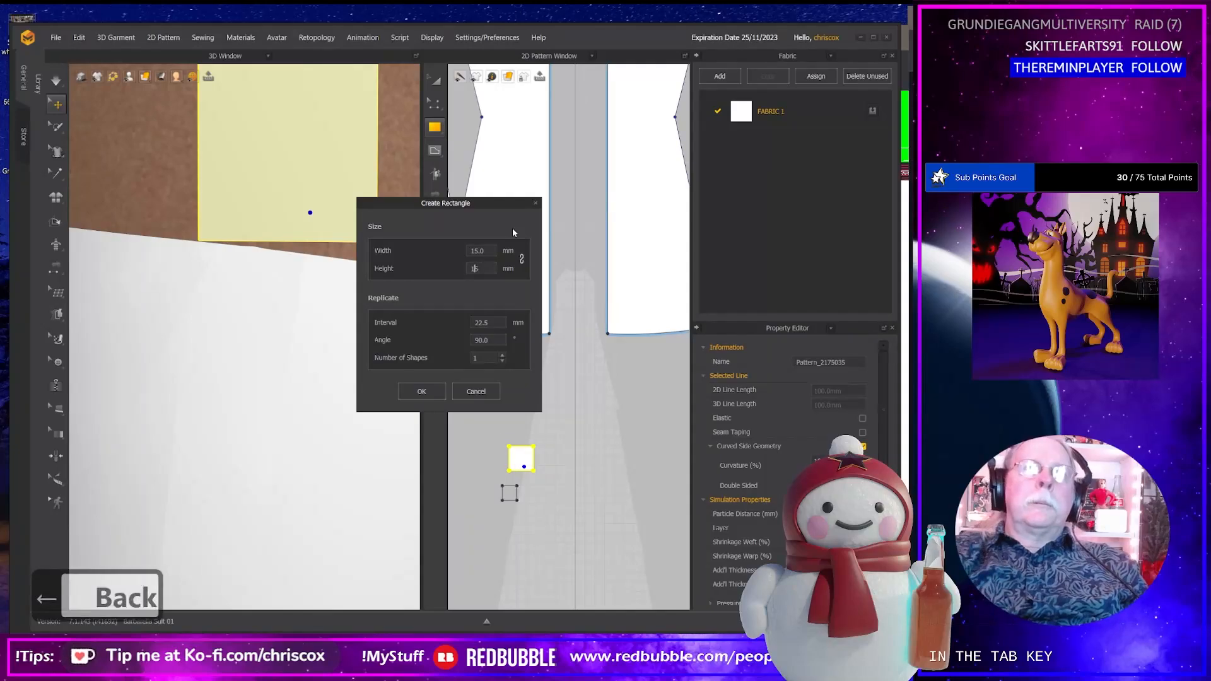
{"action": "left_click", "coordinate": [409, 391]}
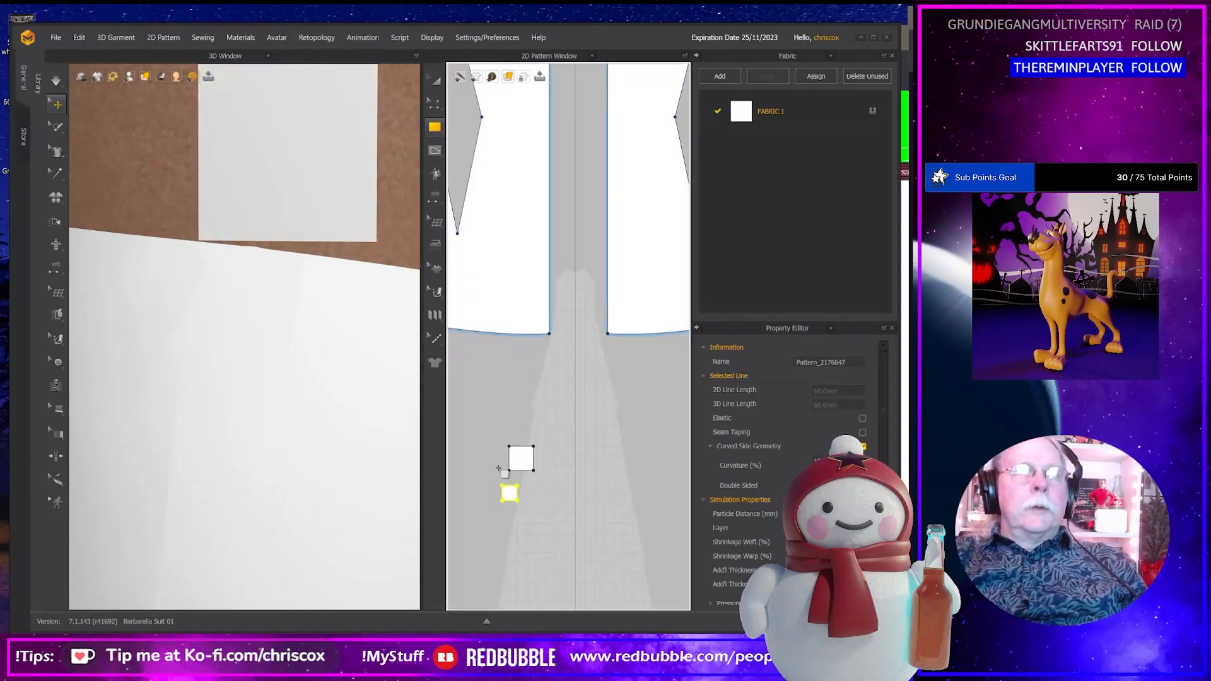
Place the 15 mm square at the upper edge of the avatar's right boot, beside the 25 mm square.
{"action": "scroll", "coordinate": [510, 475], "scroll_direction": "down", "scroll_amount": 5}
{"action": "scroll", "coordinate": [337, 412], "scroll_direction": "down", "scroll_amount": 10}
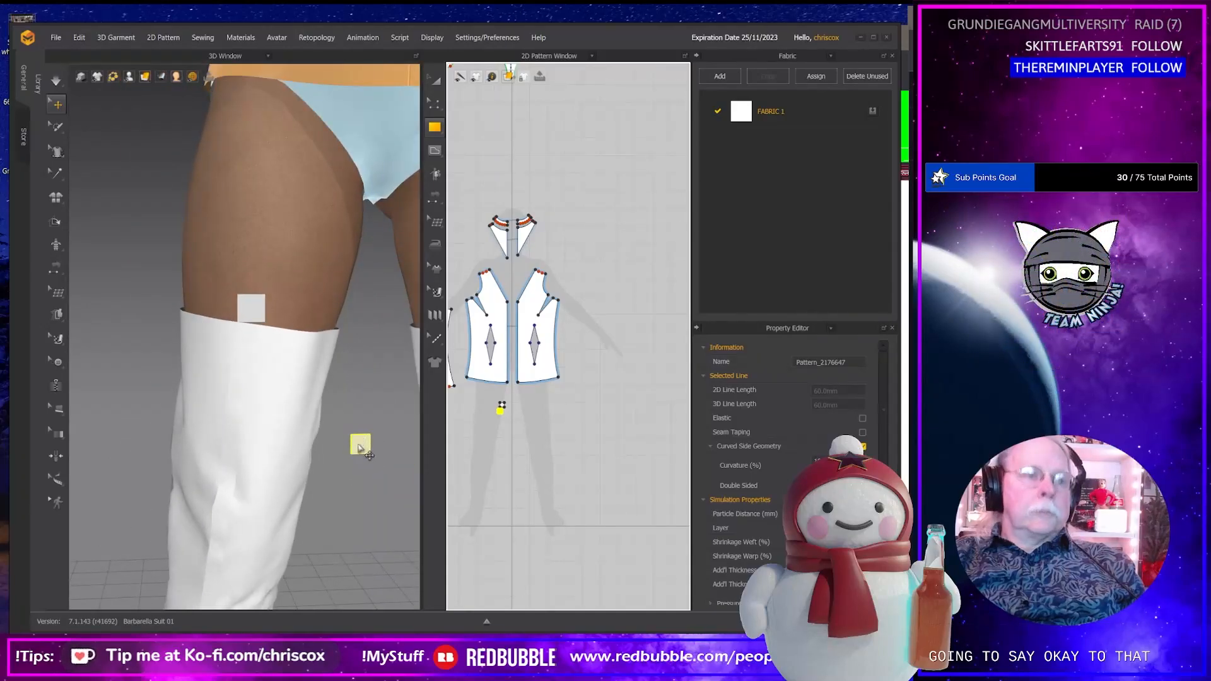
{"action": "left_click", "coordinate": [369, 454]}
{"action": "right_click_drag", "start_coordinate": [362, 435], "coordinate": [372, 431]}
{"action": "left_click_drag", "start_coordinate": [371, 432], "coordinate": [260, 321]}
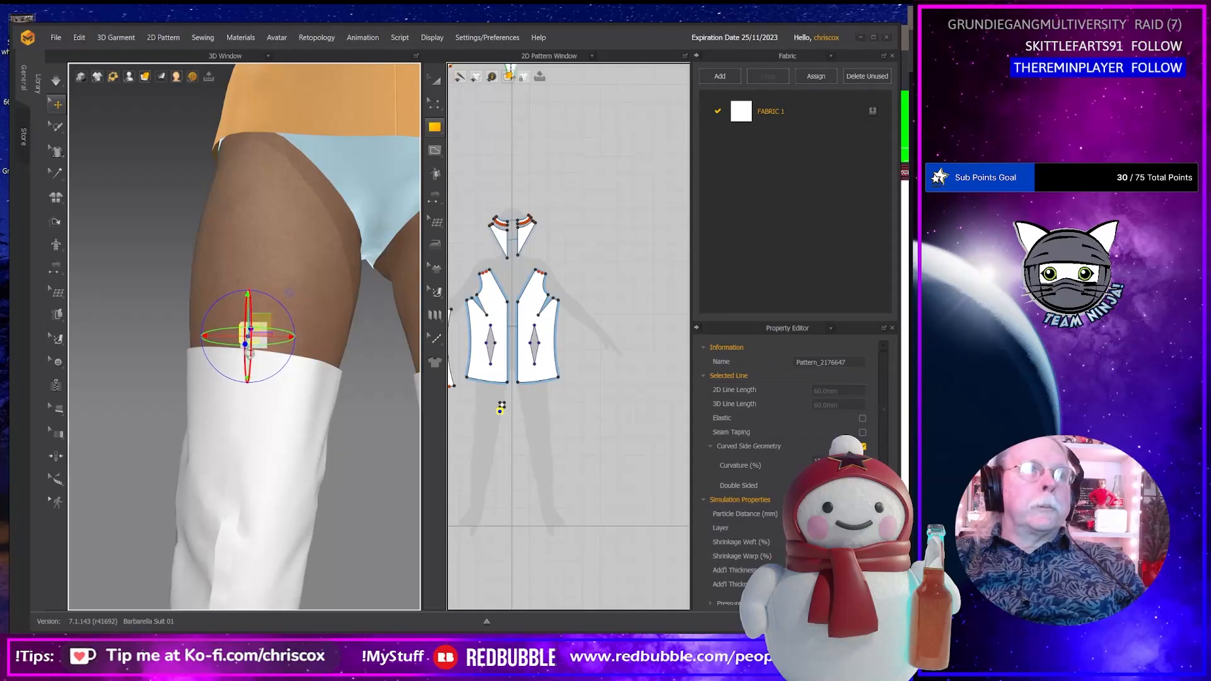
{"action": "right_click_drag", "start_coordinate": [251, 352], "coordinate": [327, 370]}
{"action": "left_click_drag", "start_coordinate": [347, 329], "coordinate": [205, 315]}
{"action": "right_click_drag", "start_coordinate": [249, 349], "coordinate": [157, 338]}
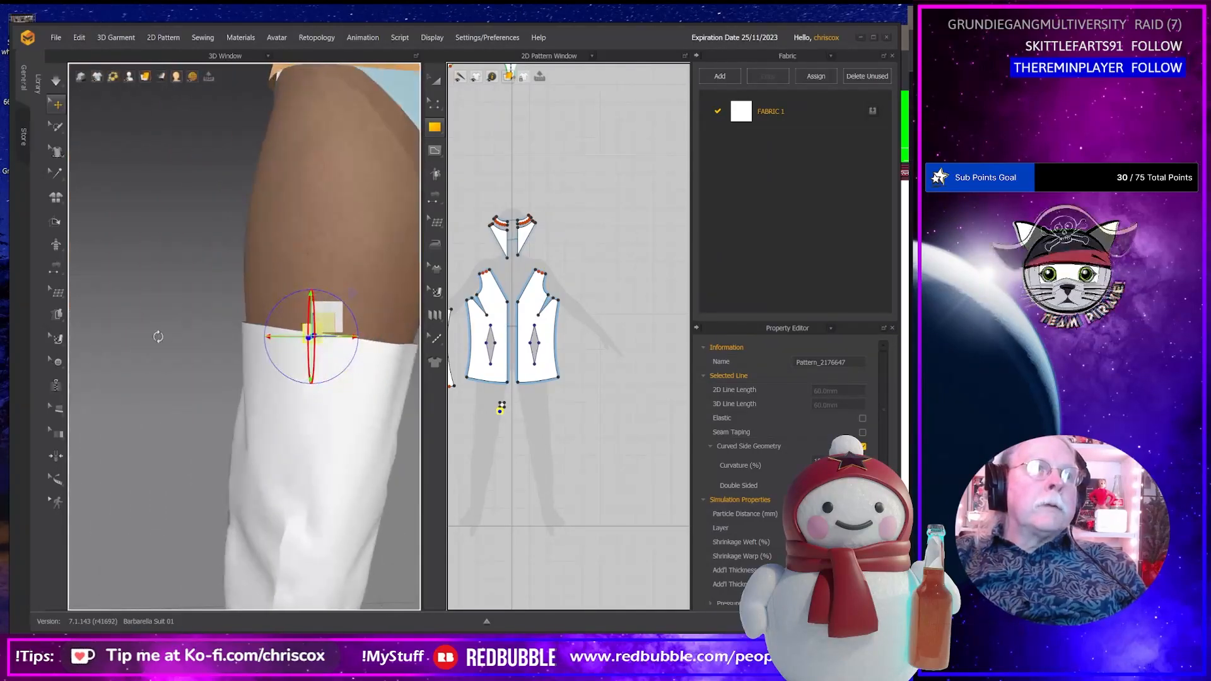
Move the 15 mm square up over the 25 mm square and compare the two sizes close up.
{"action": "key", "text": "f"}
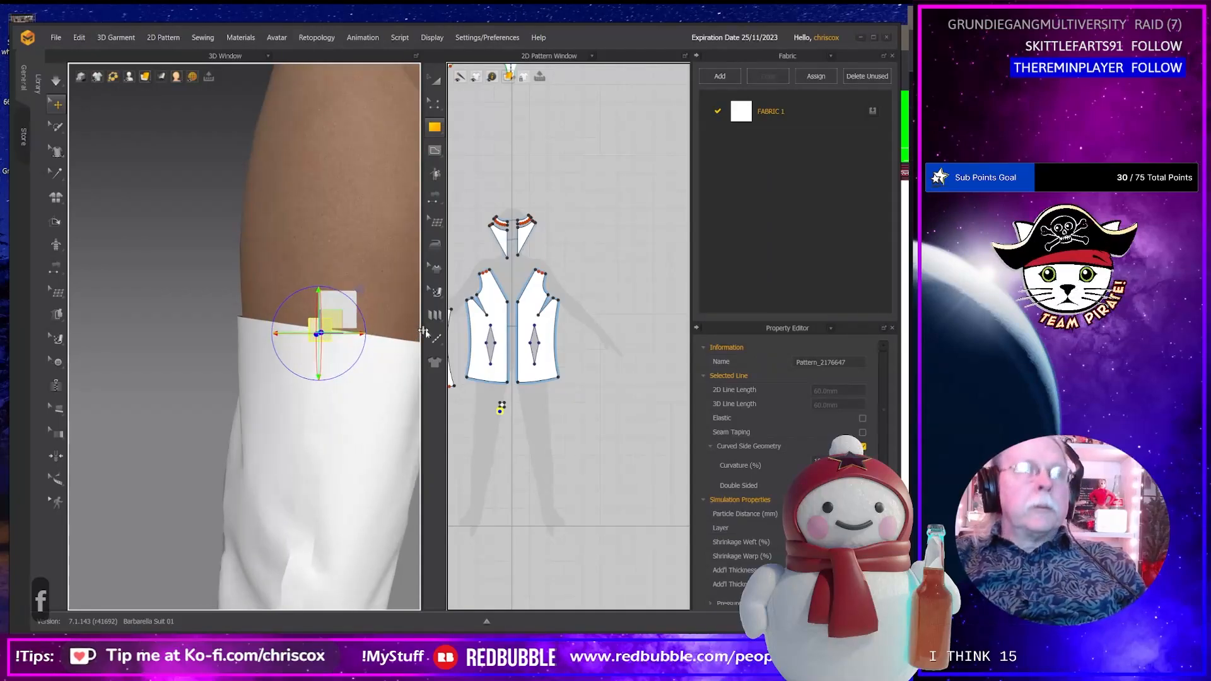
{"action": "key", "text": "f"}
{"action": "key", "text": "f"}
{"action": "key", "text": "f"}
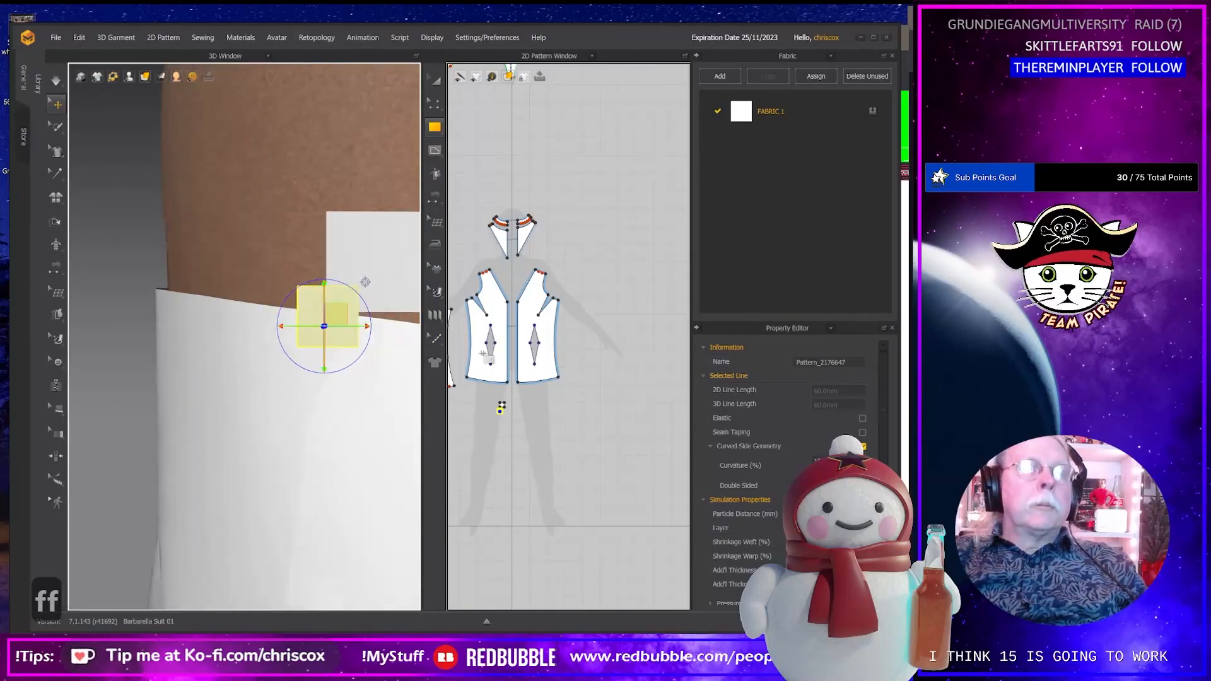
{"action": "right_click_drag", "start_coordinate": [350, 372], "coordinate": [229, 411]}
{"action": "left_click", "coordinate": [197, 398]}
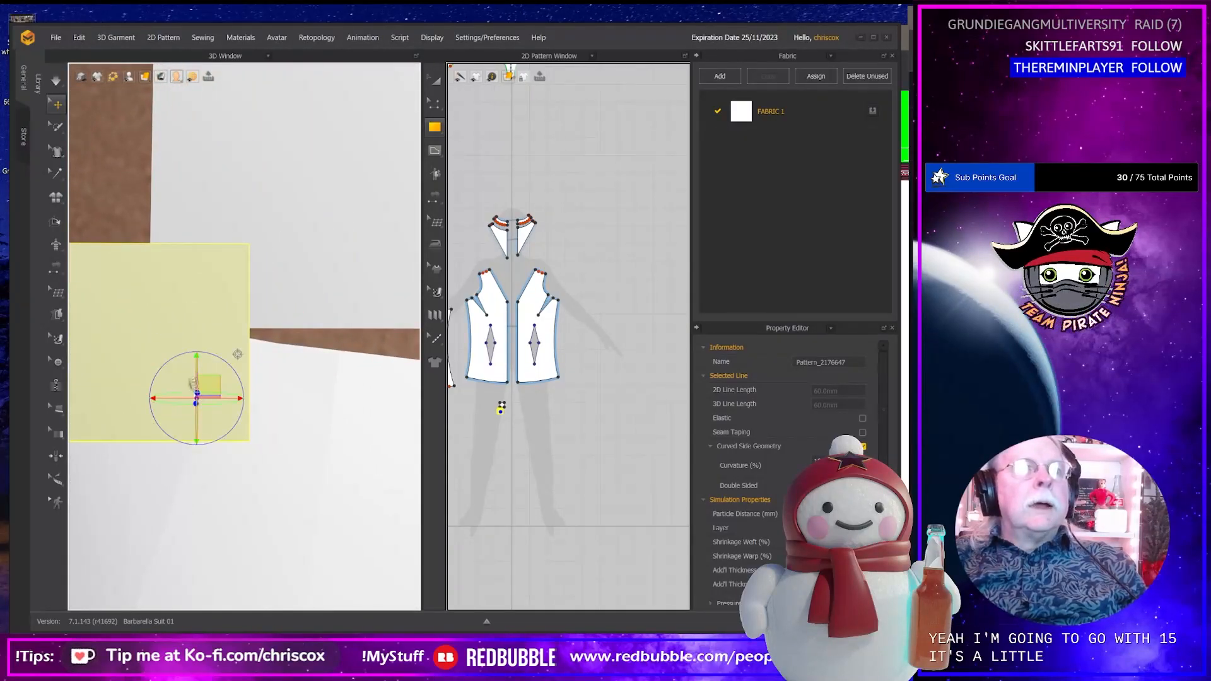
{"action": "left_click", "coordinate": [193, 333]}
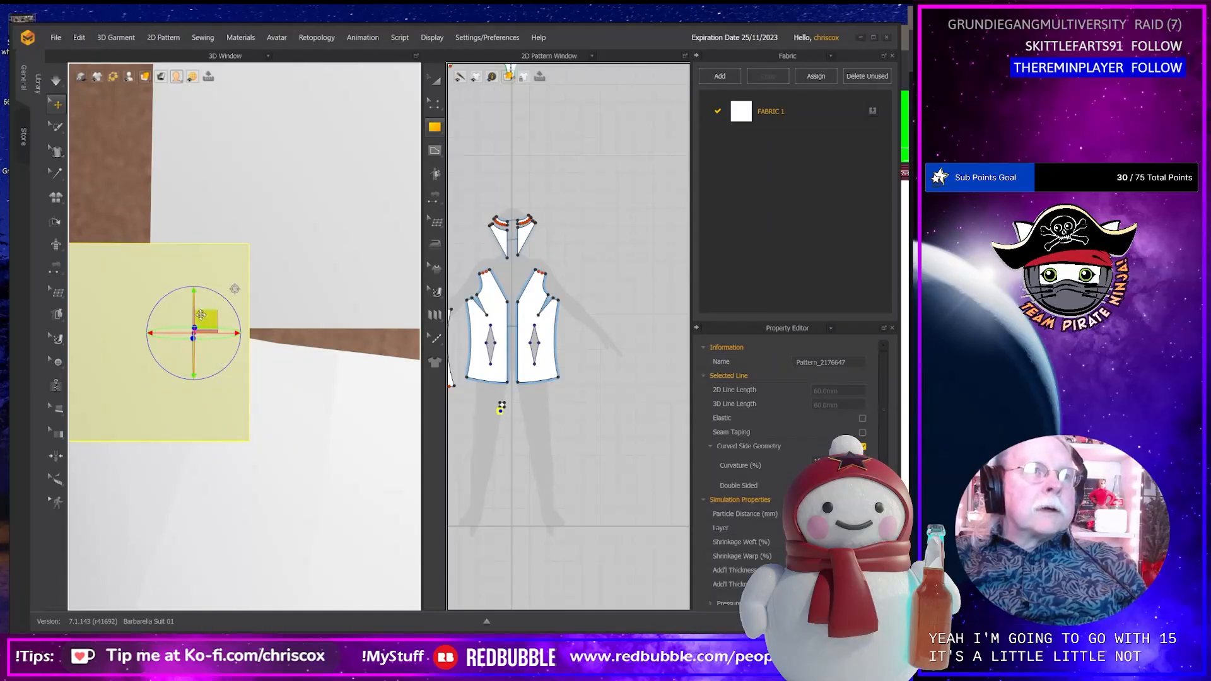
{"action": "left_click_drag", "start_coordinate": [201, 315], "coordinate": [310, 263]}
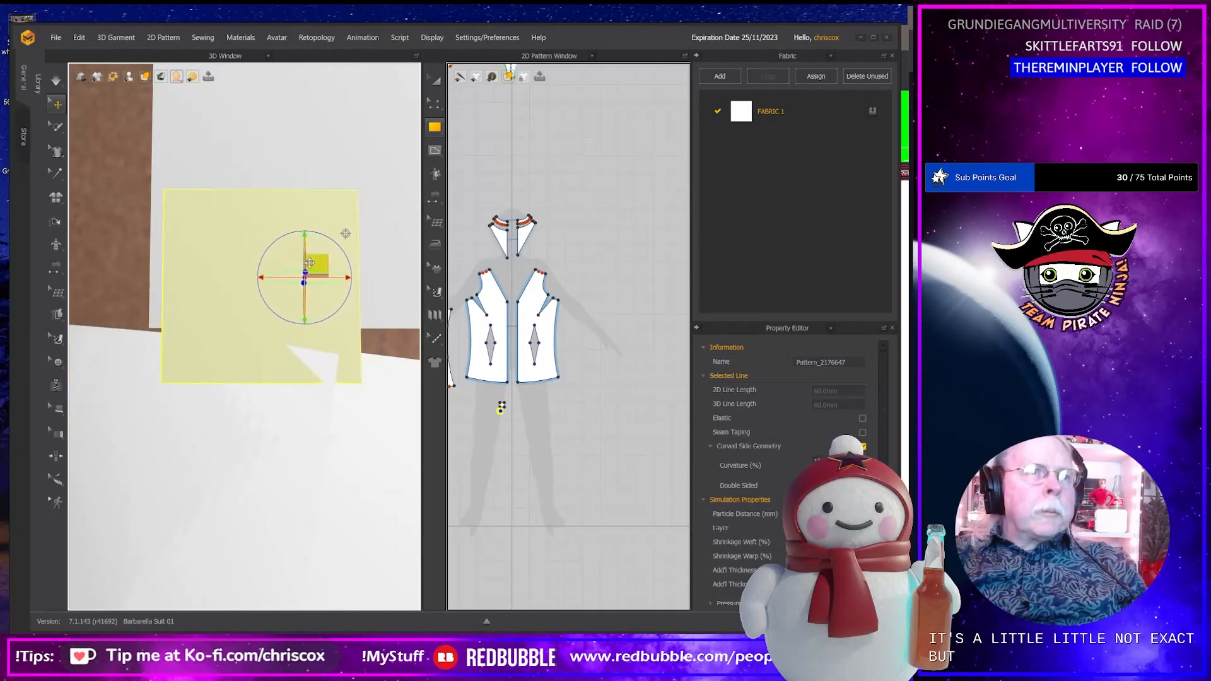
Rotate the 15 mm square about its vertical axis in front of the 25 mm square and check it against the leg.
{"action": "right_click_drag", "start_coordinate": [310, 263], "coordinate": [318, 297]}
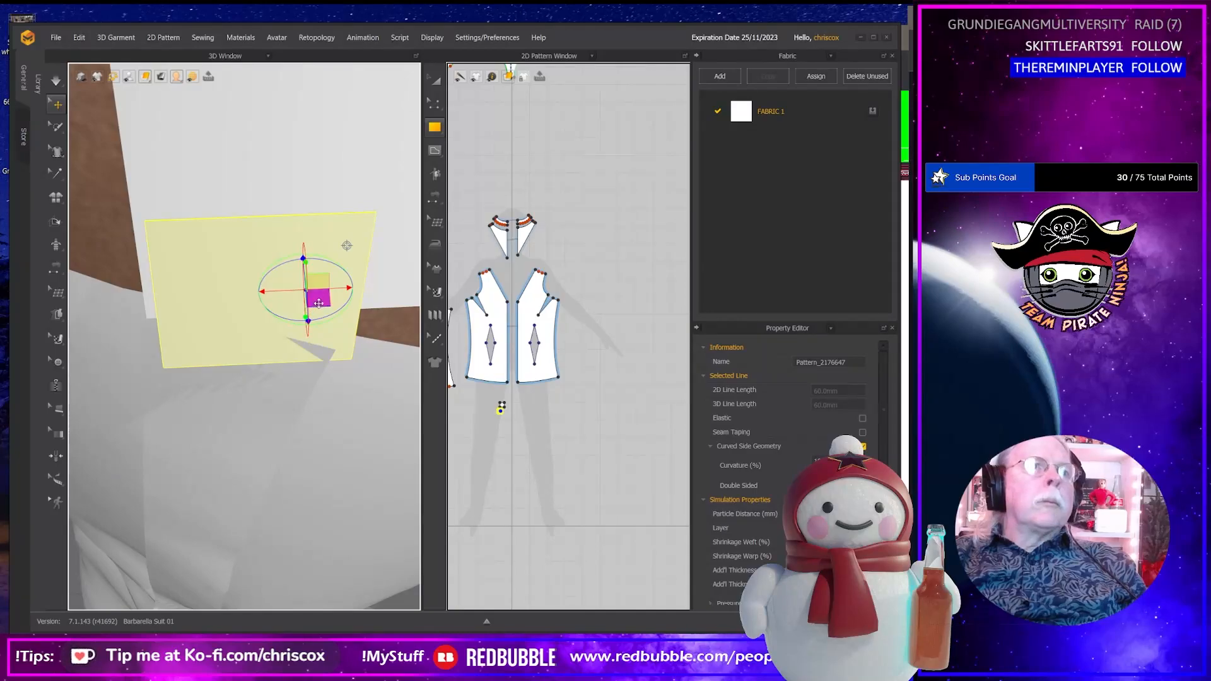
{"action": "mouse_move", "coordinate": [319, 304]}
{"action": "left_mouse_down"}
{"action": "mouse_move", "coordinate": [293, 293]}
{"action": "mouse_move", "coordinate": [307, 295]}
{"action": "mouse_move", "coordinate": [301, 309]}
{"action": "left_mouse_up"}
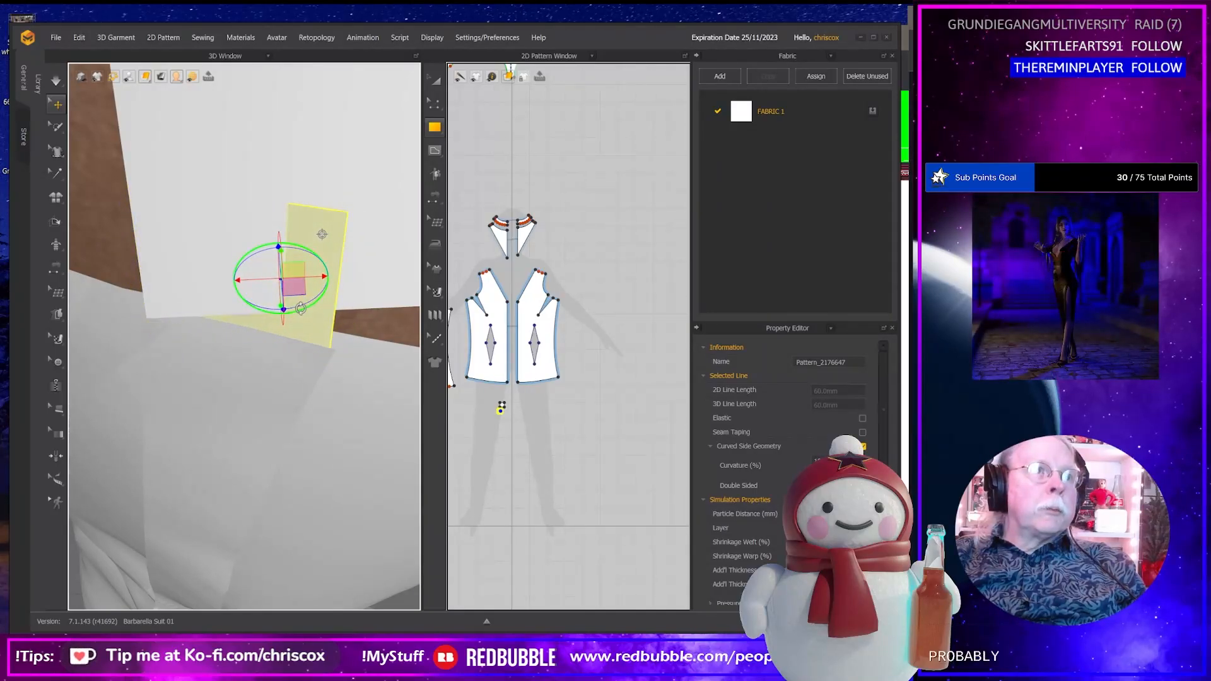
{"action": "right_click_drag", "start_coordinate": [314, 304], "coordinate": [307, 265]}
{"action": "left_click_drag", "start_coordinate": [307, 266], "coordinate": [306, 259]}
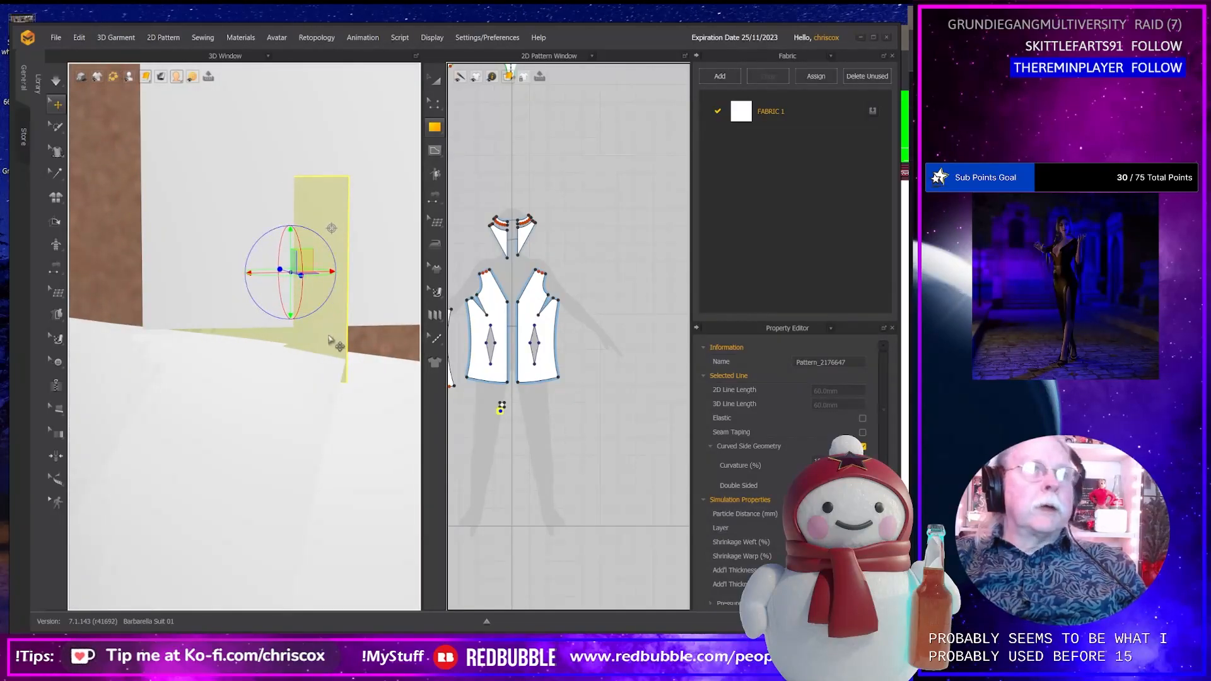
{"action": "scroll", "coordinate": [344, 375], "scroll_direction": "up", "scroll_amount": 3}
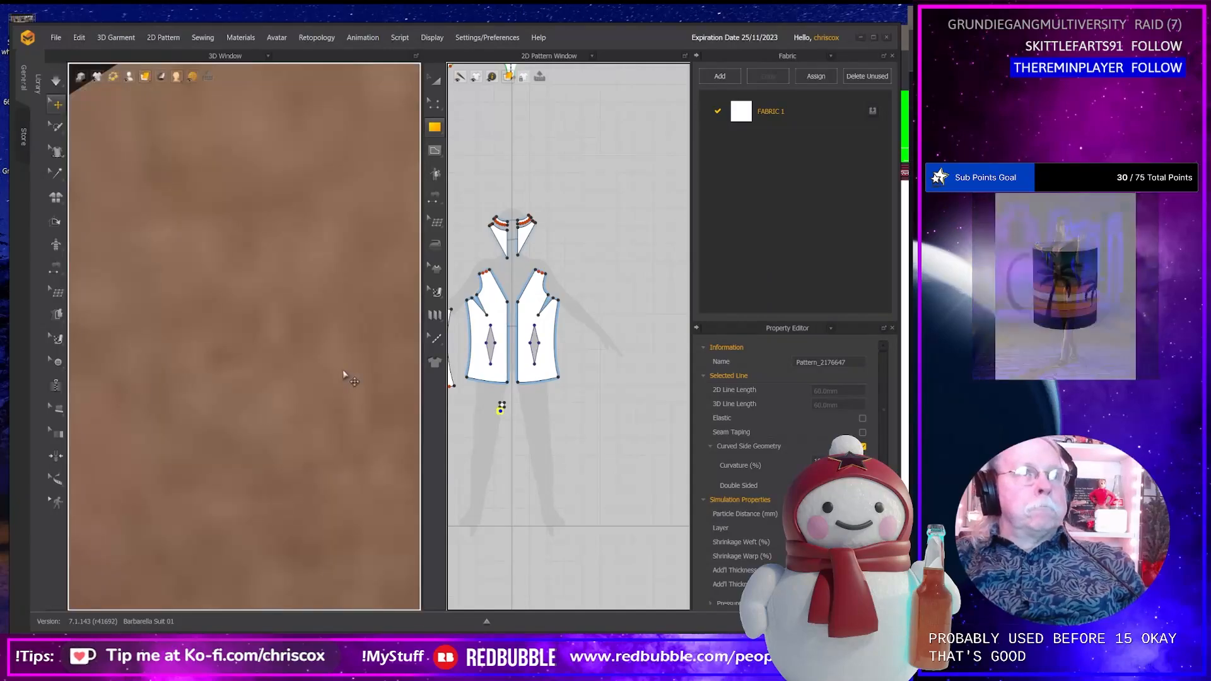
{"action": "scroll", "coordinate": [343, 376], "scroll_direction": "down", "scroll_amount": 8}
{"action": "scroll", "coordinate": [343, 378], "scroll_direction": "down", "scroll_amount": 3}
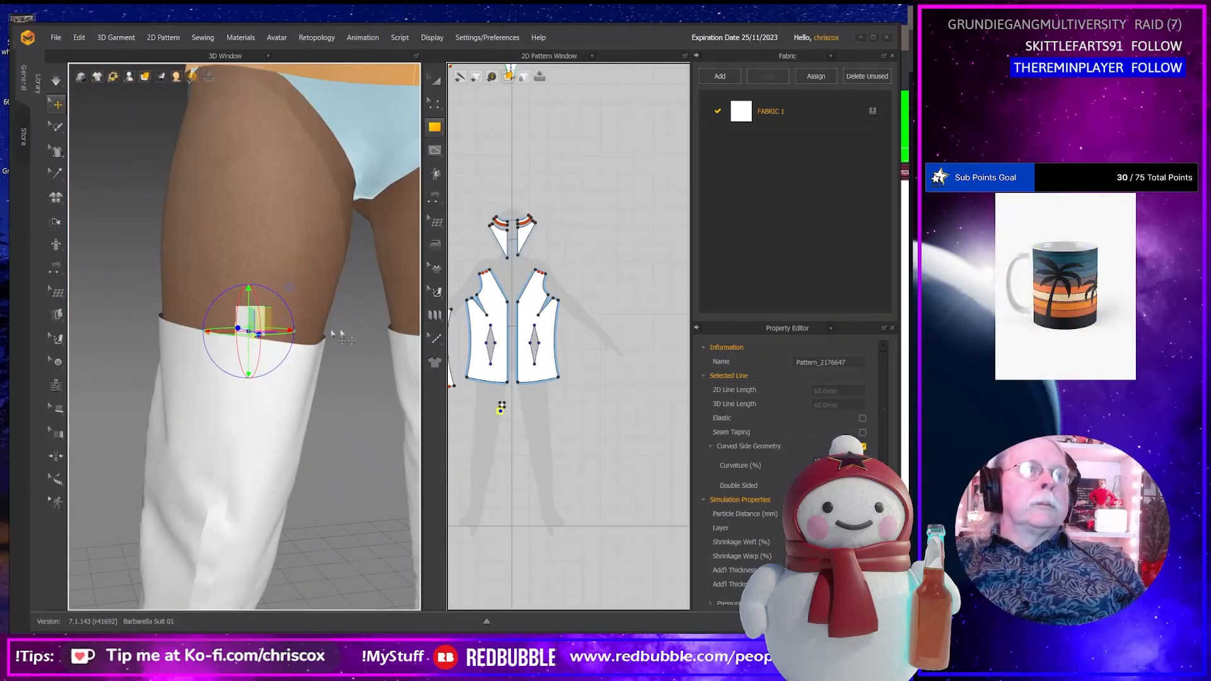
Shift the left-hand front pattern of the top outward from the avatar's centre line in the 2D layout.
{"action": "left_click", "coordinate": [529, 390]}
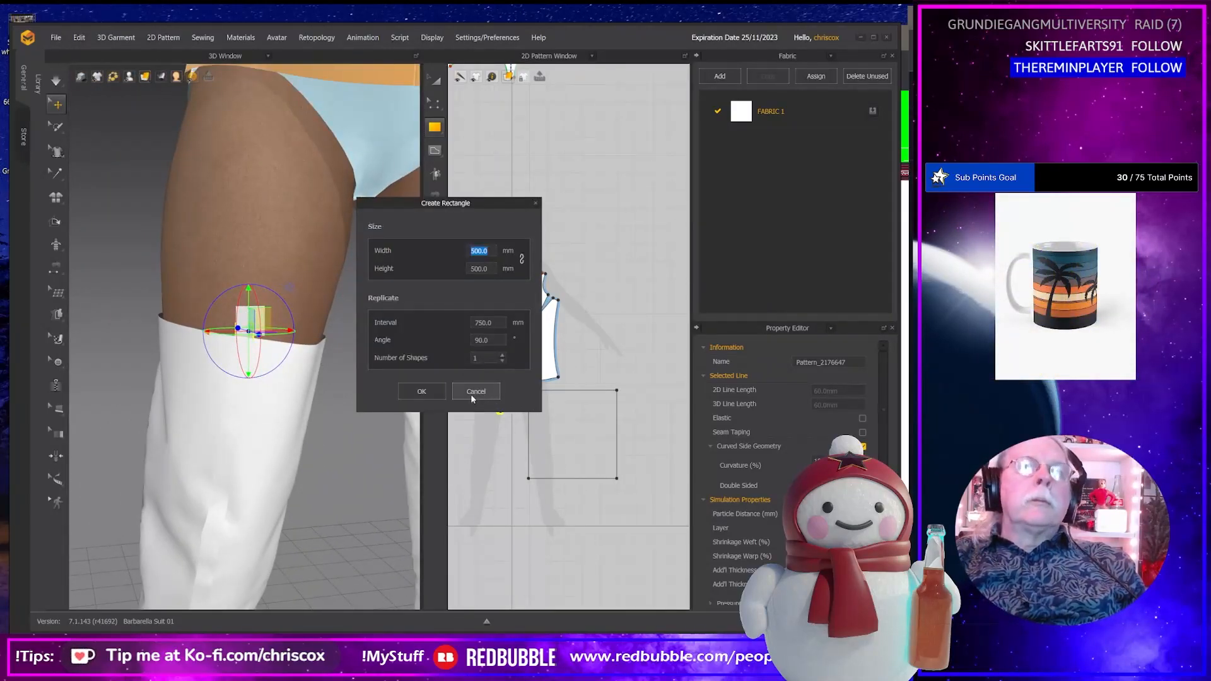
{"action": "left_click", "coordinate": [471, 392]}
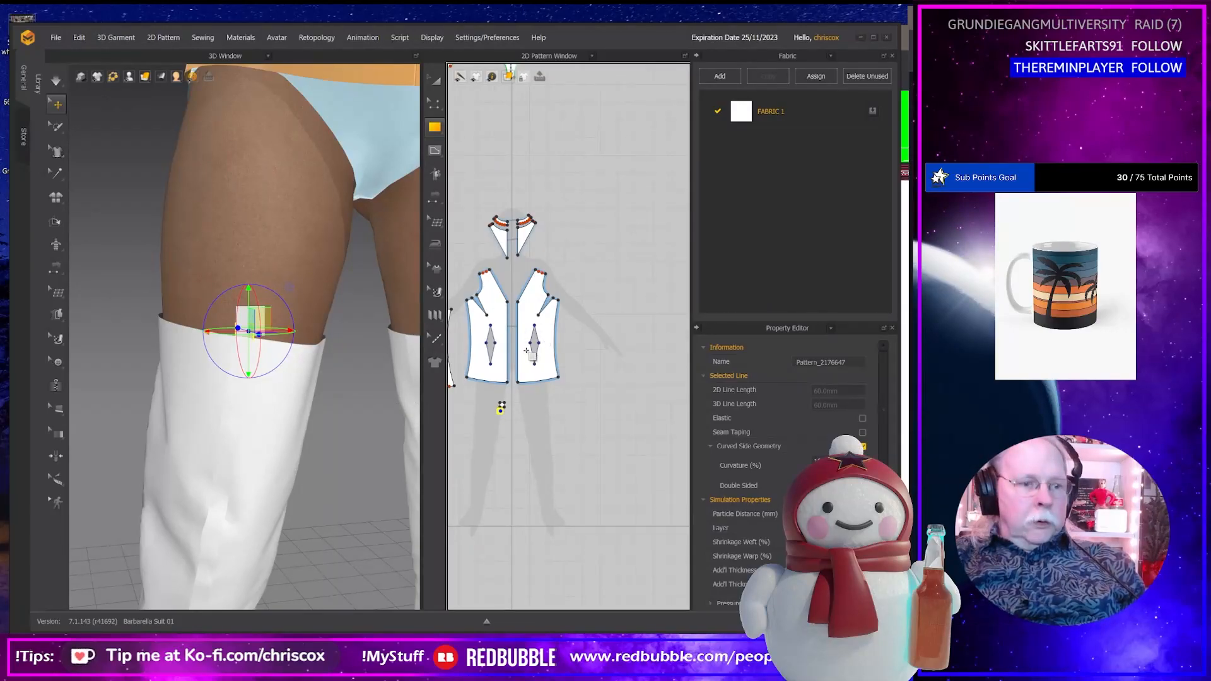
{"action": "key", "text": "a"}
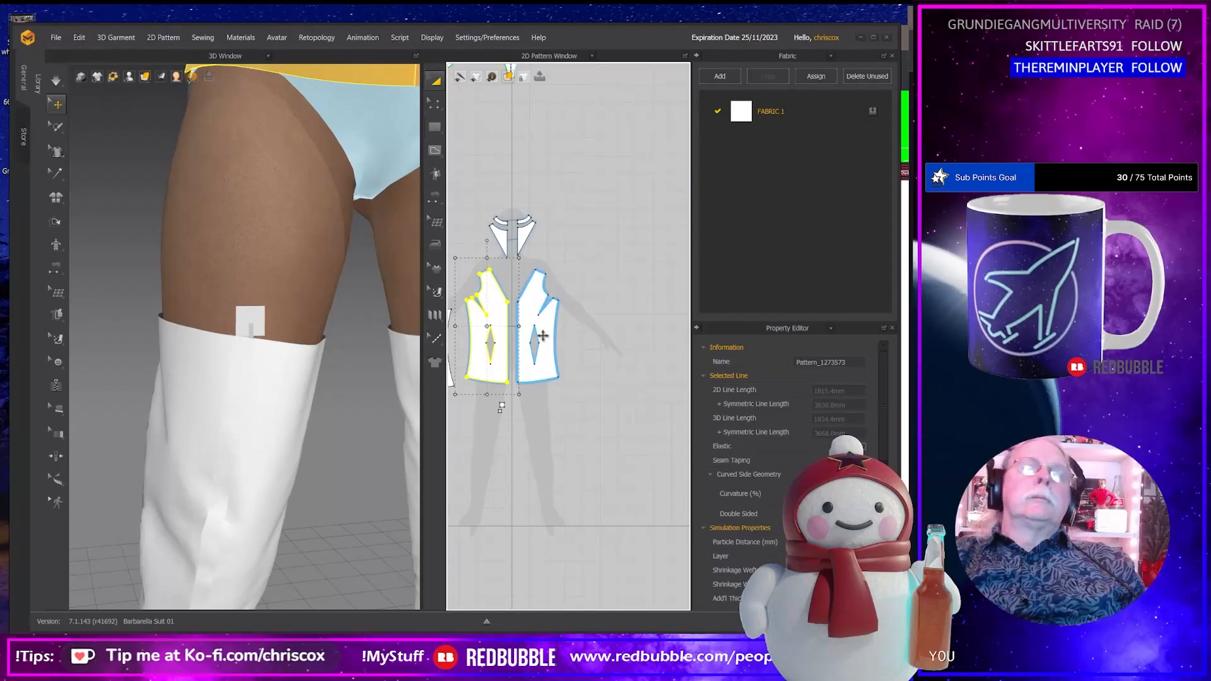
{"action": "key", "text": "Left"}
{"action": "key", "text": "Left"}
{"action": "key", "text": "Left"}
{"action": "key", "text": "Left"}
{"action": "key", "text": "Left"}
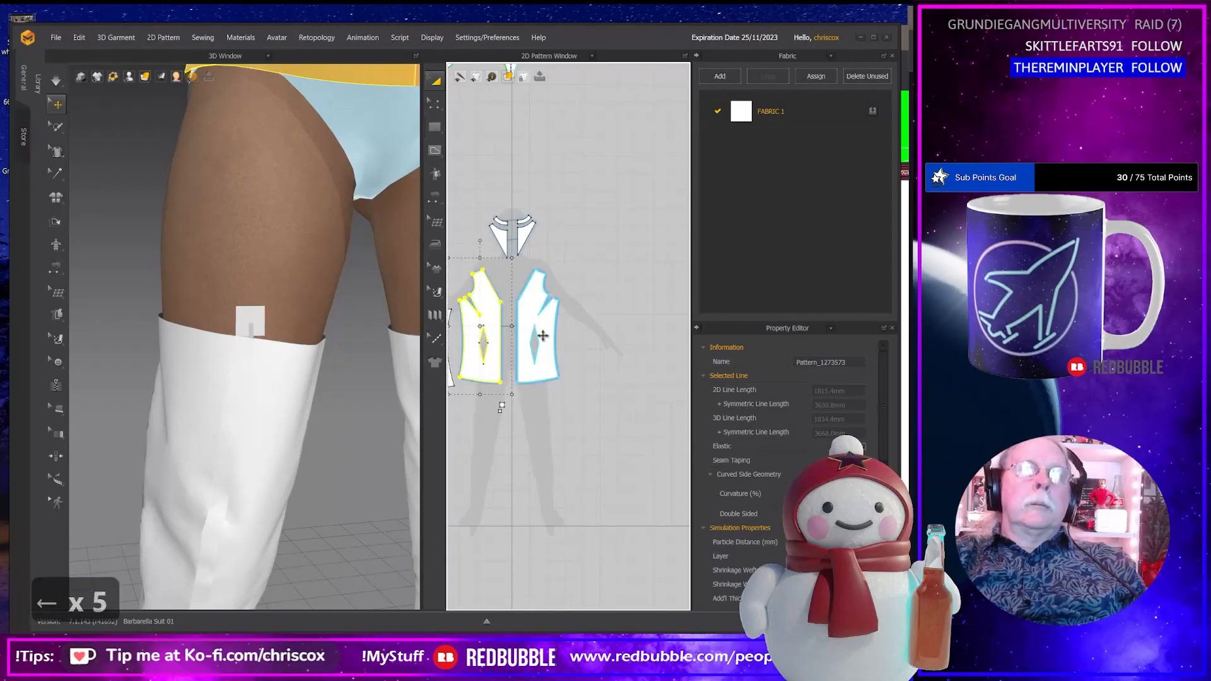
Shift the right-hand front pattern outward as well, widening the gap between the two front patterns.
{"action": "left_click", "coordinate": [546, 374]}
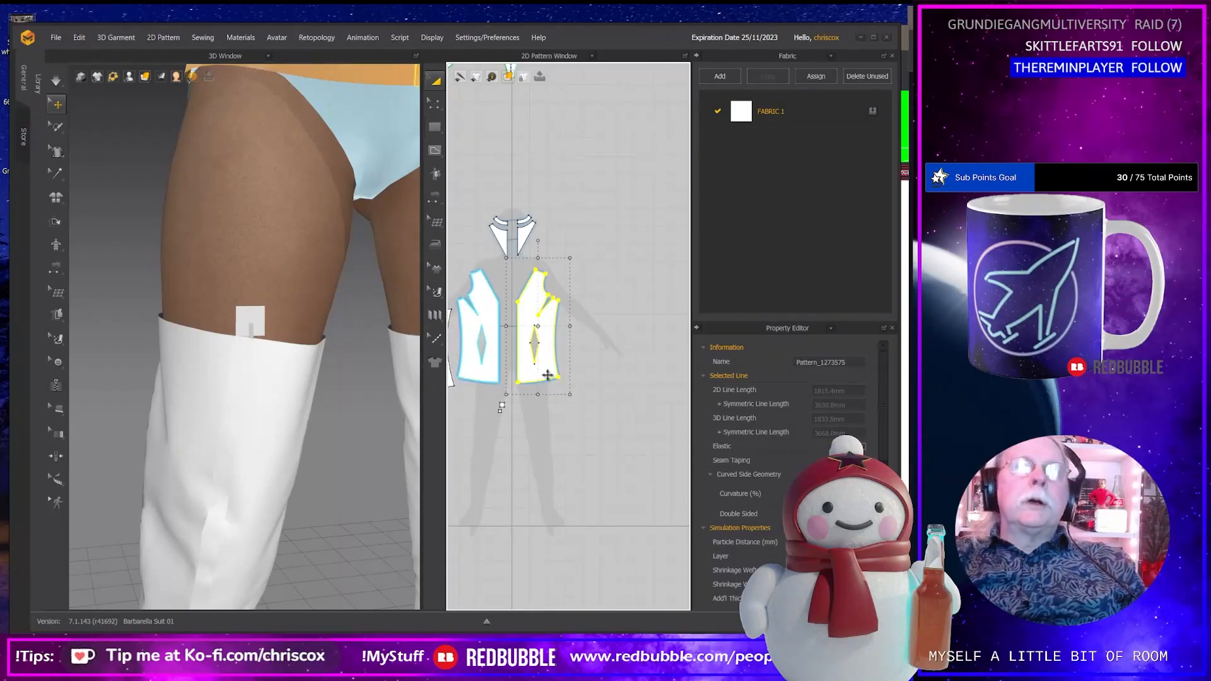
{"action": "key", "text": "Right"}
{"action": "key", "text": "Right"}
{"action": "key", "text": "Right"}
{"action": "key", "text": "Right"}
{"action": "key", "text": "Right"}
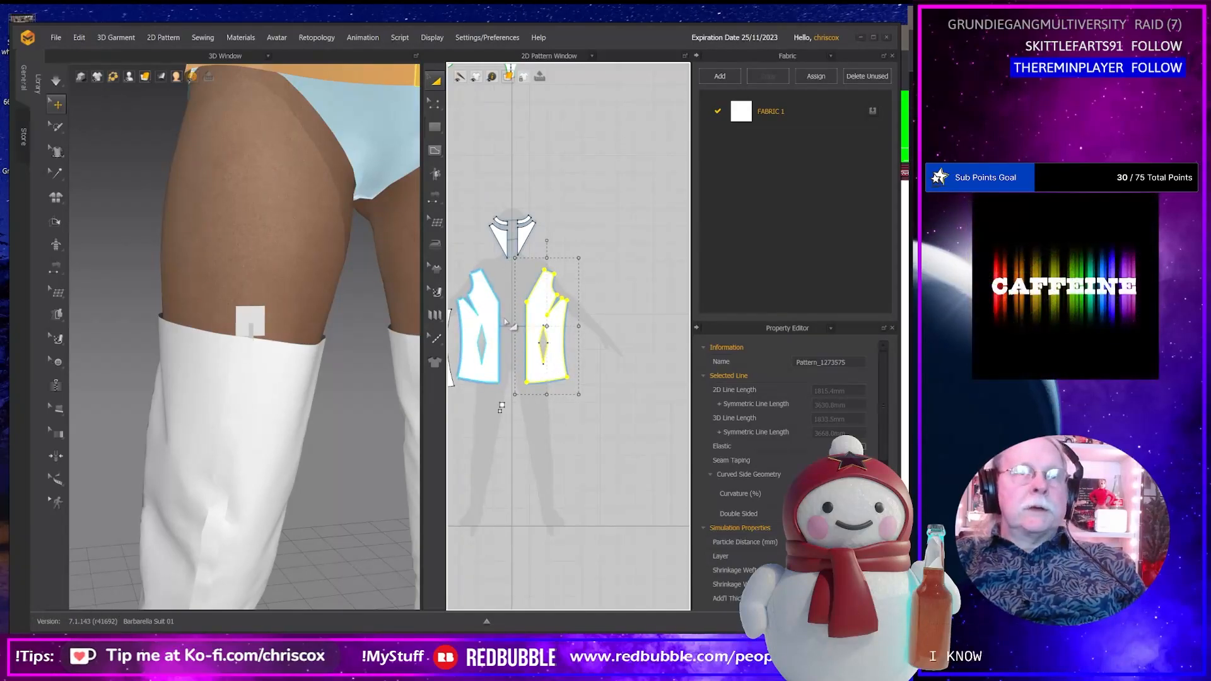
Inspect the top's front on the avatar and move the left-hand front pattern slightly farther from the centre line.
{"action": "scroll", "coordinate": [516, 322], "scroll_direction": "down", "scroll_amount": 3}
{"action": "middle_click_drag", "start_coordinate": [346, 259], "coordinate": [338, 438]}
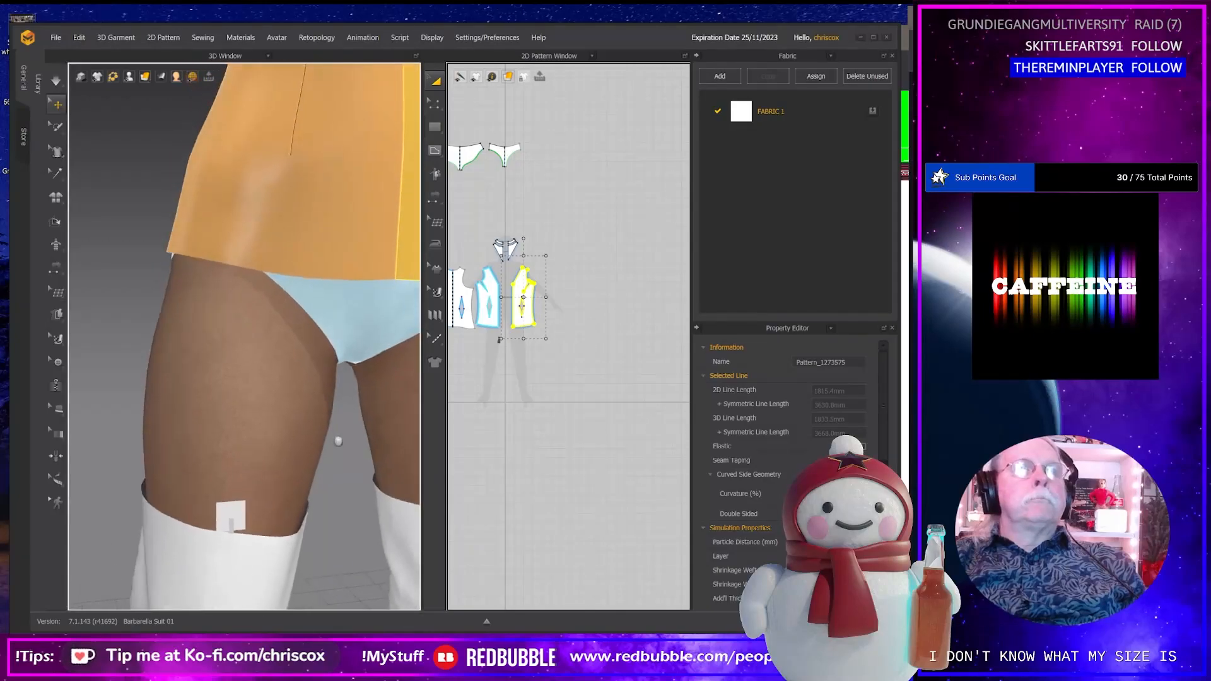
{"action": "middle_click_drag", "start_coordinate": [355, 374], "coordinate": [358, 440]}
{"action": "right_click_drag", "start_coordinate": [365, 447], "coordinate": [331, 442]}
{"action": "middle_click_drag", "start_coordinate": [342, 395], "coordinate": [352, 505]}
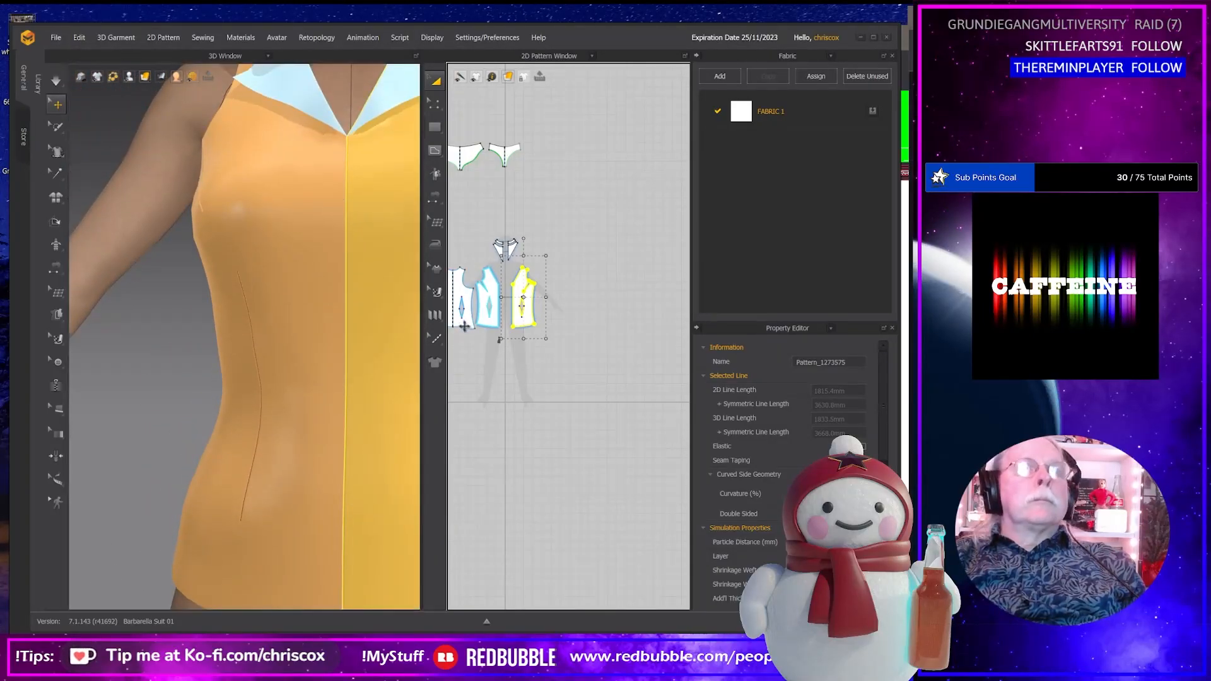
{"action": "scroll", "coordinate": [516, 383], "scroll_direction": "up", "scroll_amount": 2}
{"action": "scroll", "coordinate": [516, 383], "scroll_direction": "up", "scroll_amount": 3}
{"action": "left_click", "coordinate": [566, 380]}
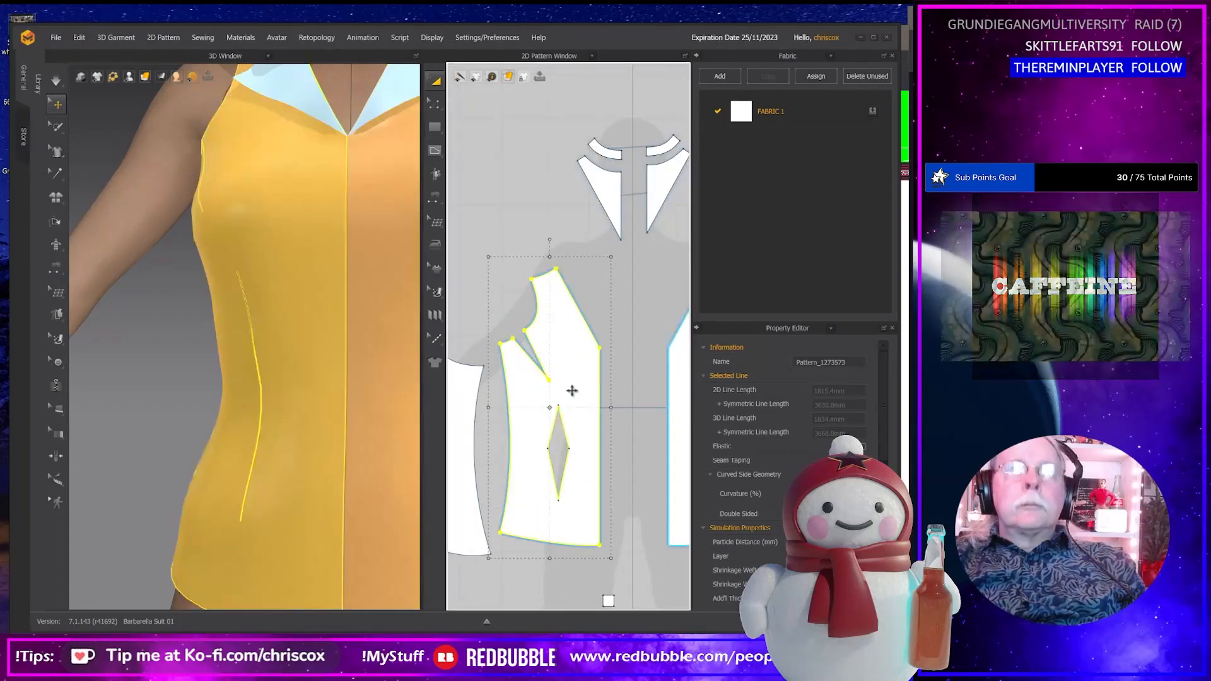
{"action": "left_click_drag", "start_coordinate": [556, 392], "coordinate": [558, 392]}
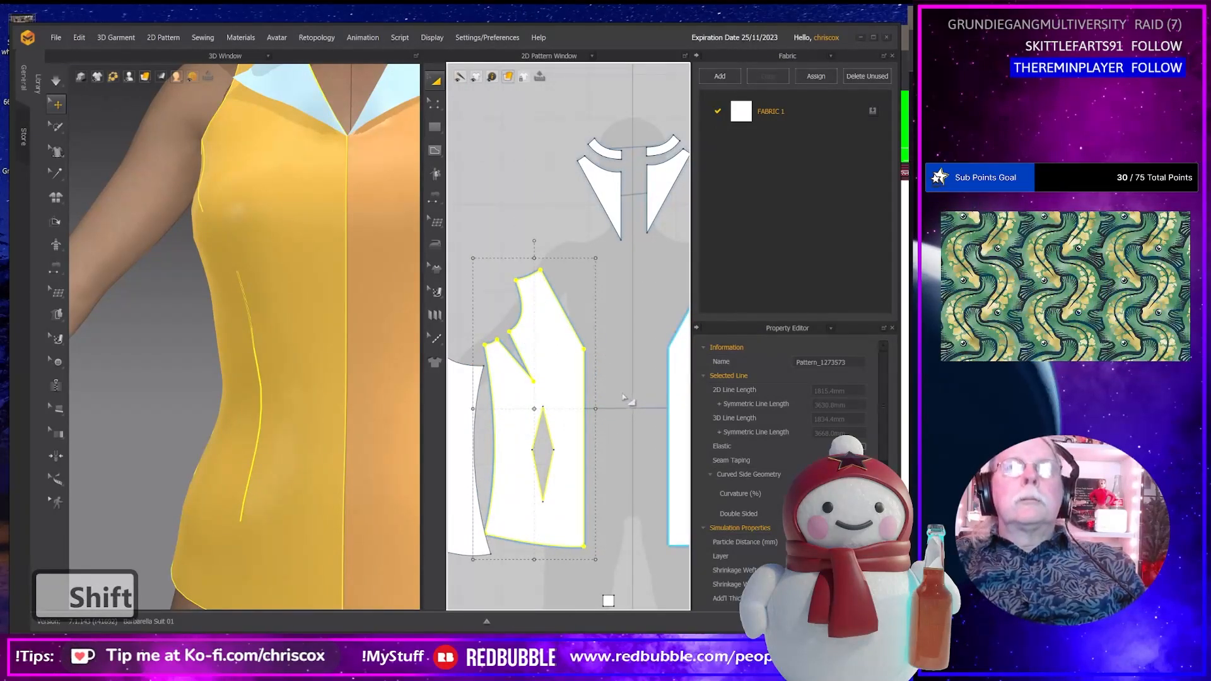
Create a 75 mm wide, 15 mm high rectangle pattern for a front strap in the gap between the two front patterns, consulting the reference photo.
{"action": "key", "text": "s"}
{"action": "left_click", "coordinate": [621, 360]}
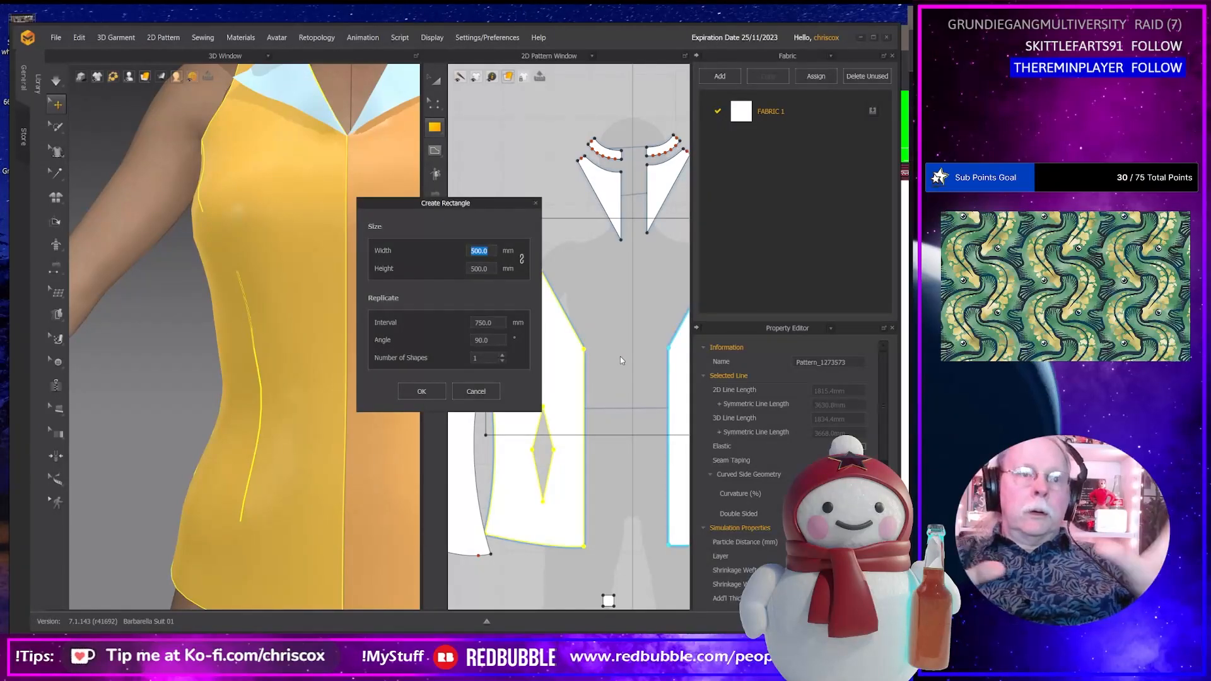
{"action": "key", "text": "alt+Tab"}
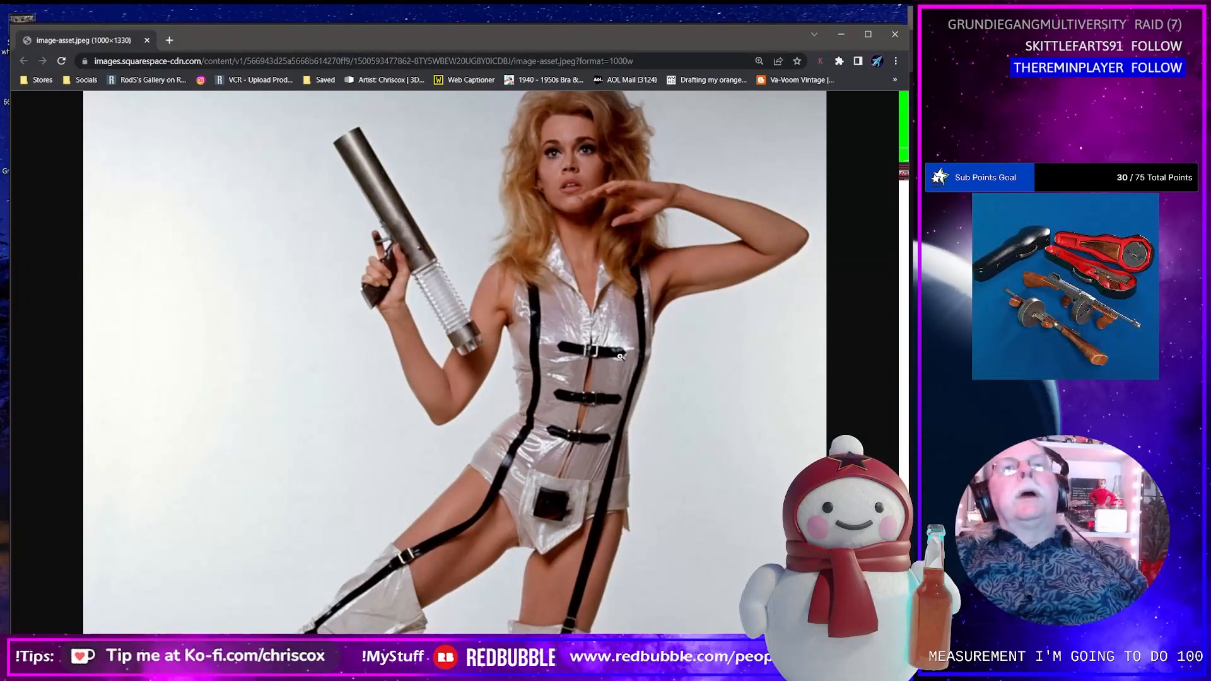
{"action": "key", "text": "alt+Tab"}
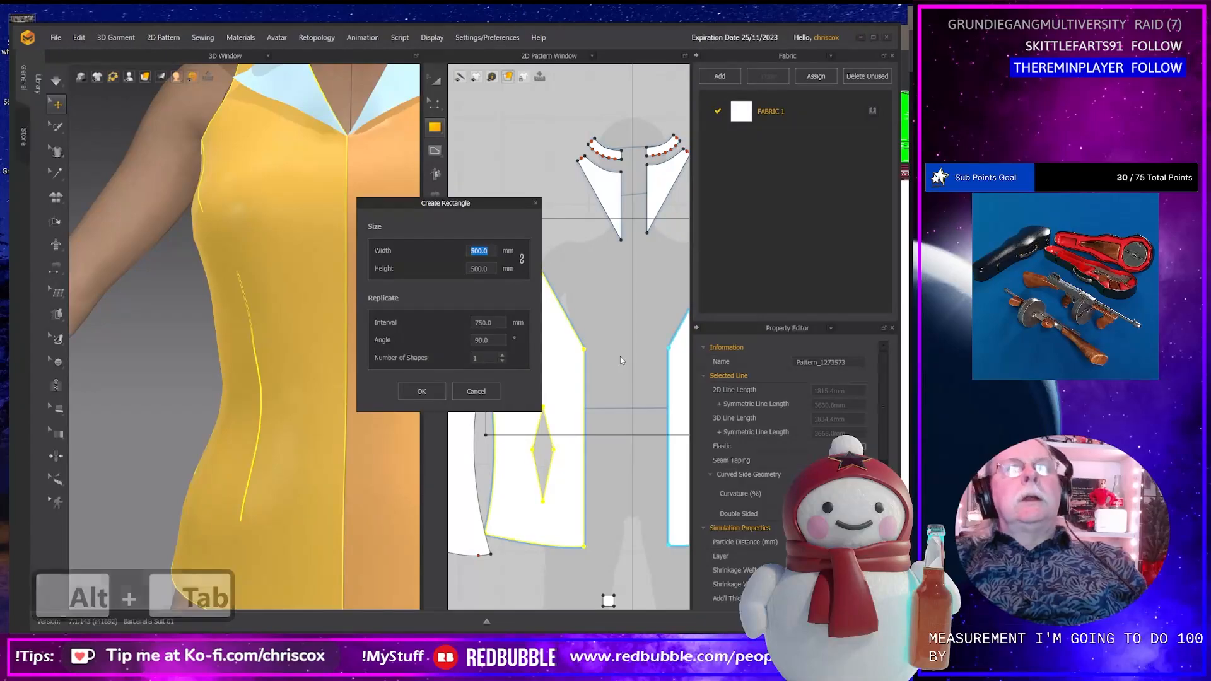
{"action": "type", "text": "110"}
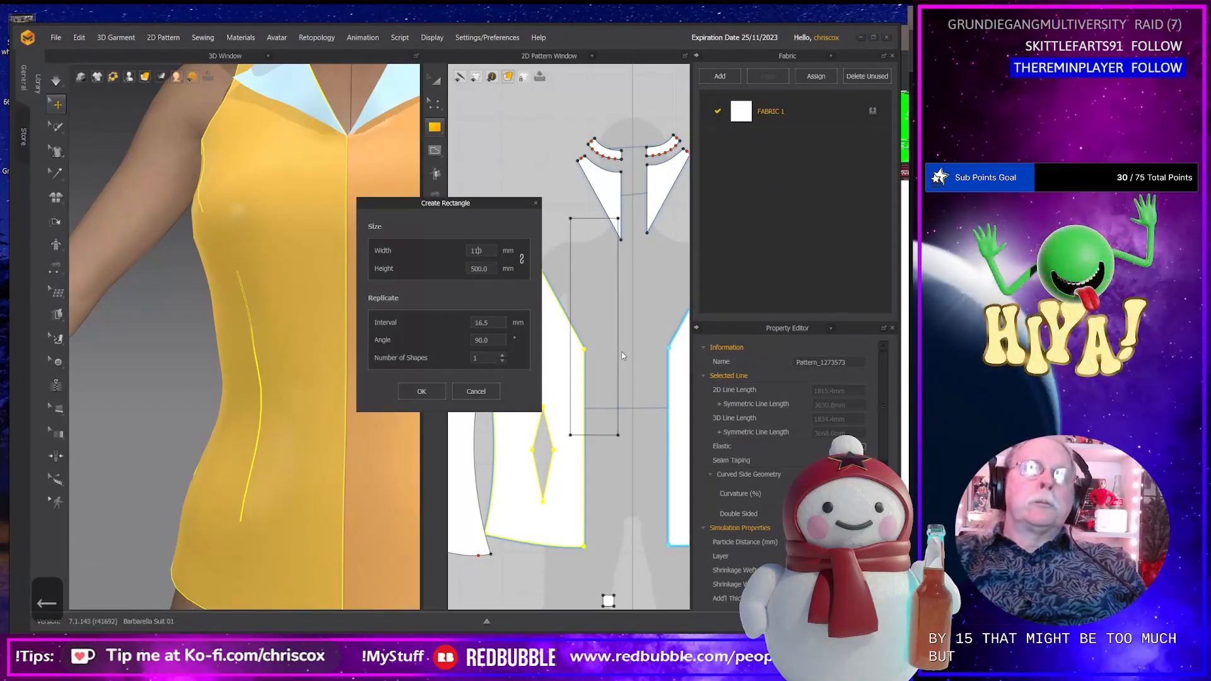
{"action": "key", "text": "BackSpace"}
{"action": "key", "text": "BackSpace"}
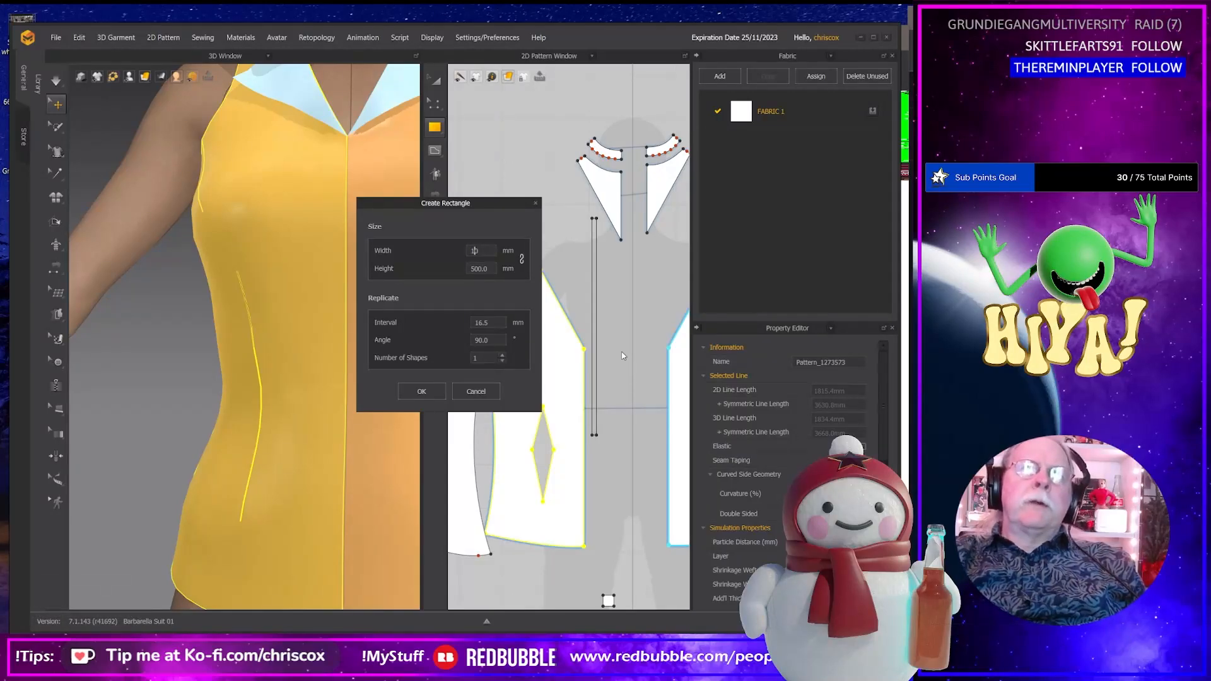
{"action": "type", "text": "00.0"}
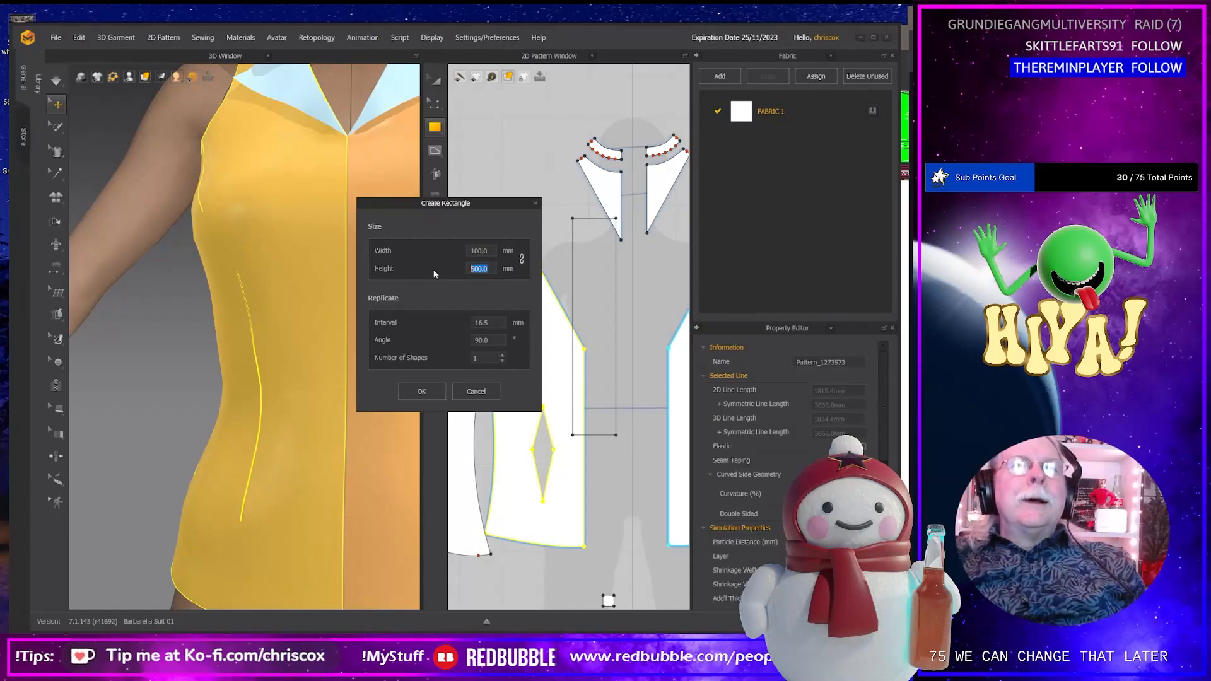
{"action": "type", "text": "15"}
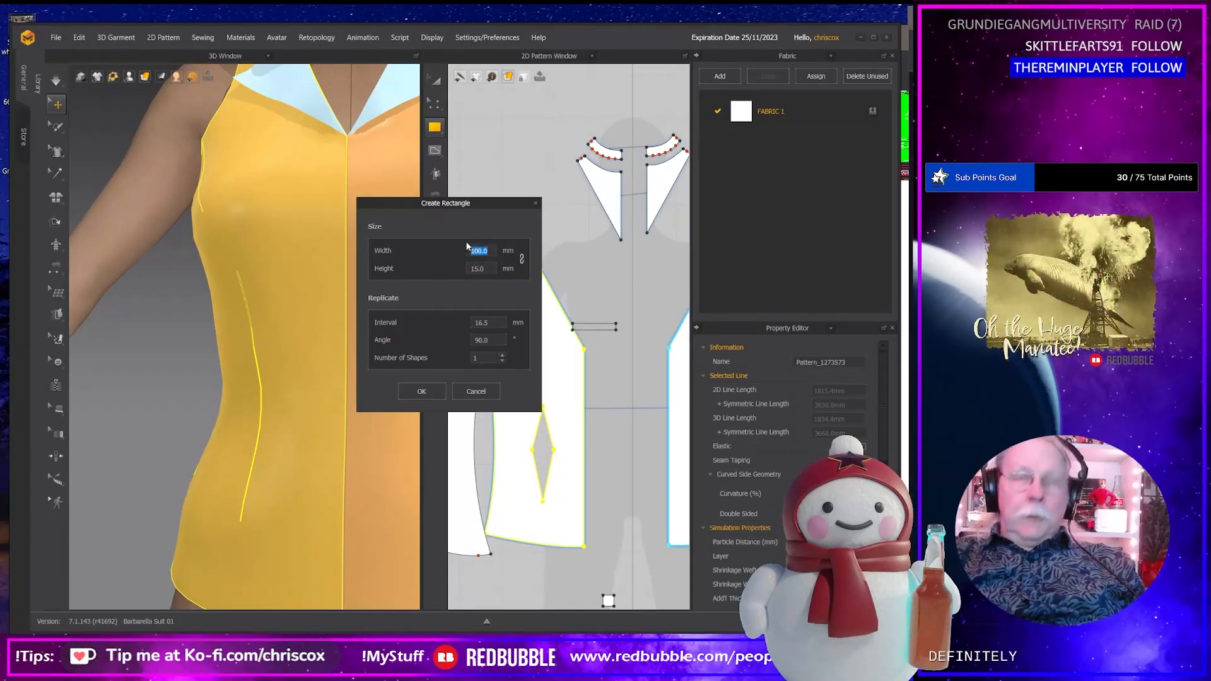
{"action": "type", "text": "75"}
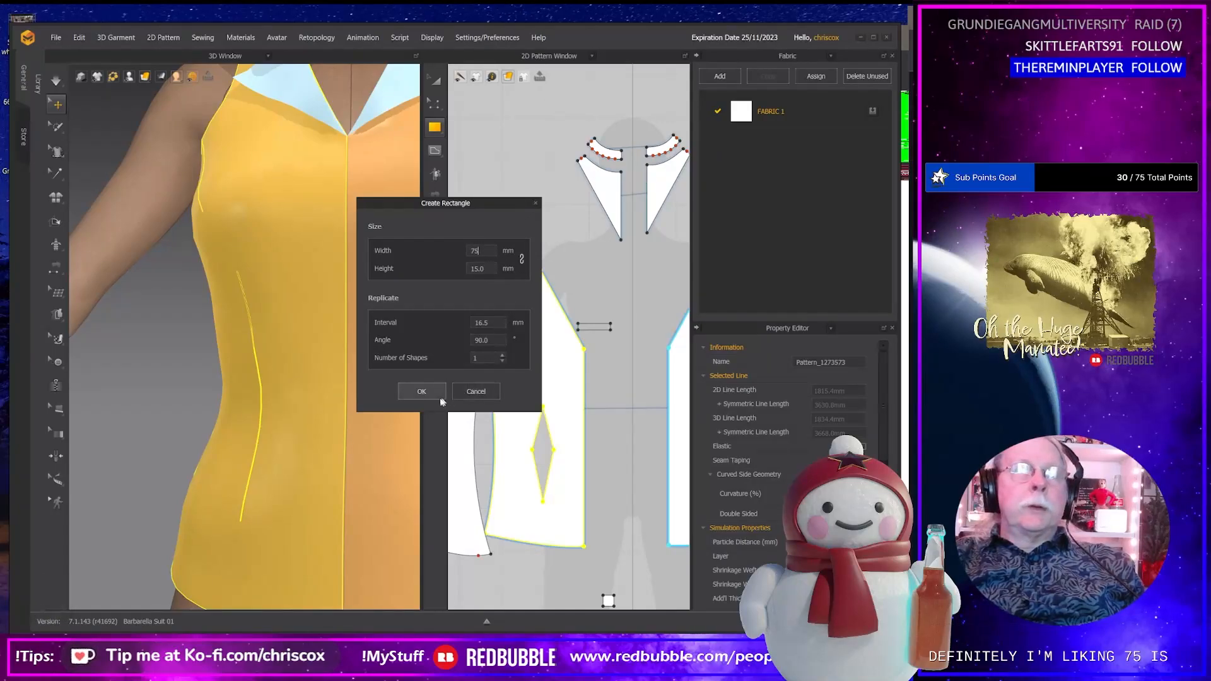
{"action": "left_click", "coordinate": [421, 391]}
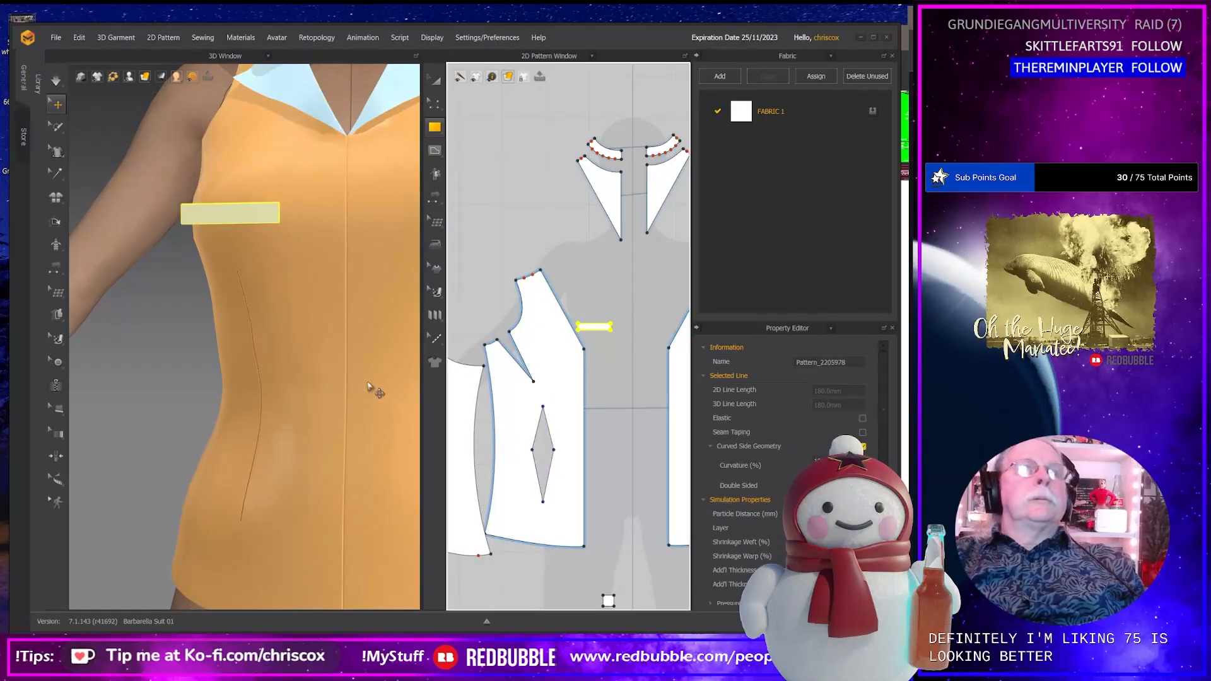
Position the strap rectangle just beside the avatar's centre line and shift the left-hand front pattern slightly farther outward.
{"action": "scroll", "coordinate": [574, 429], "scroll_direction": "up", "scroll_amount": 5}
{"action": "key", "text": "shift"}
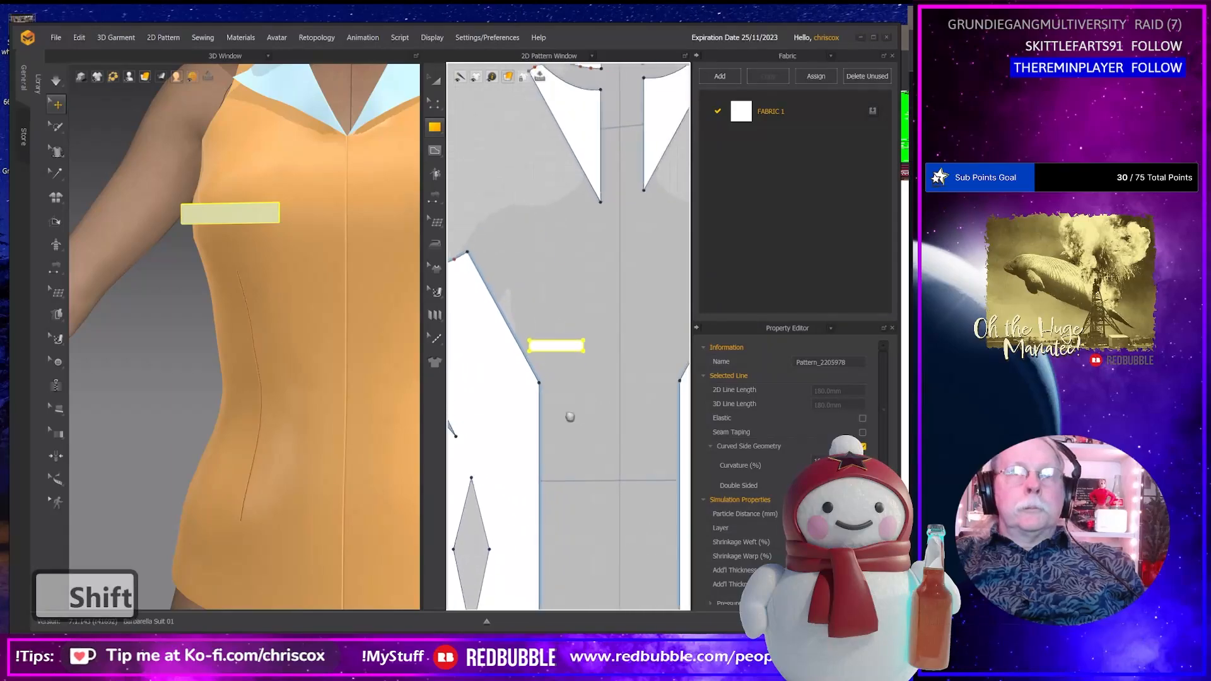
{"action": "key", "text": "a"}
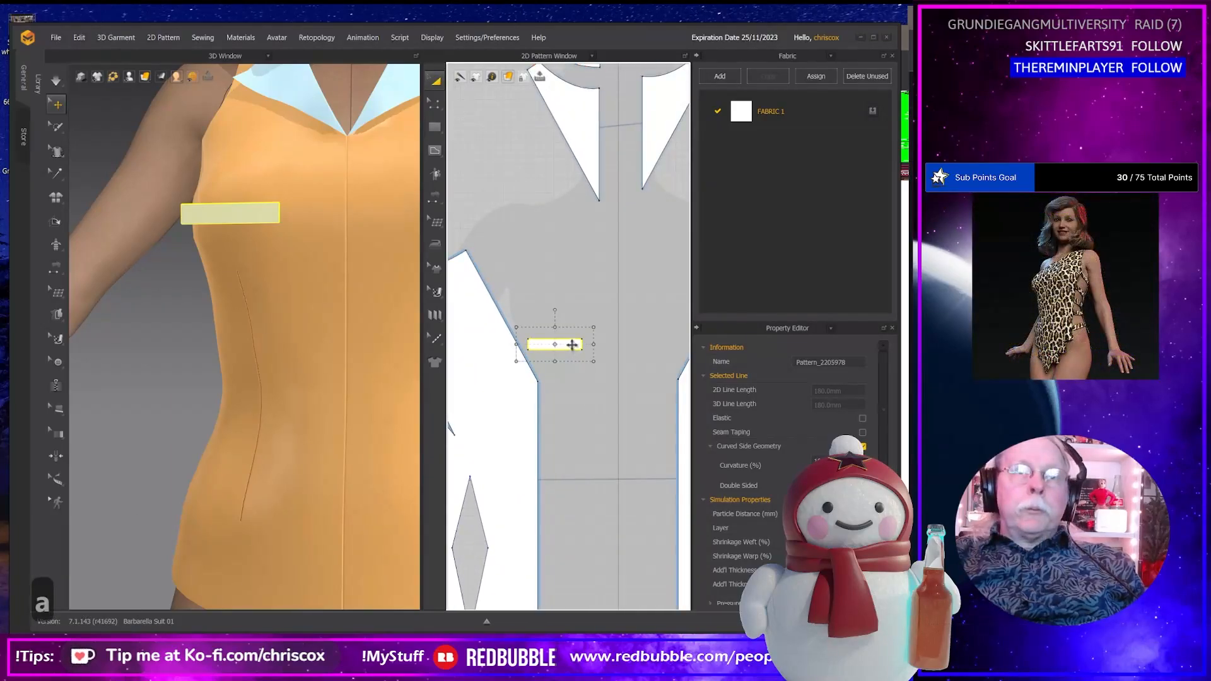
{"action": "left_click_drag", "start_coordinate": [572, 345], "coordinate": [601, 397]}
{"action": "left_click", "coordinate": [494, 411]}
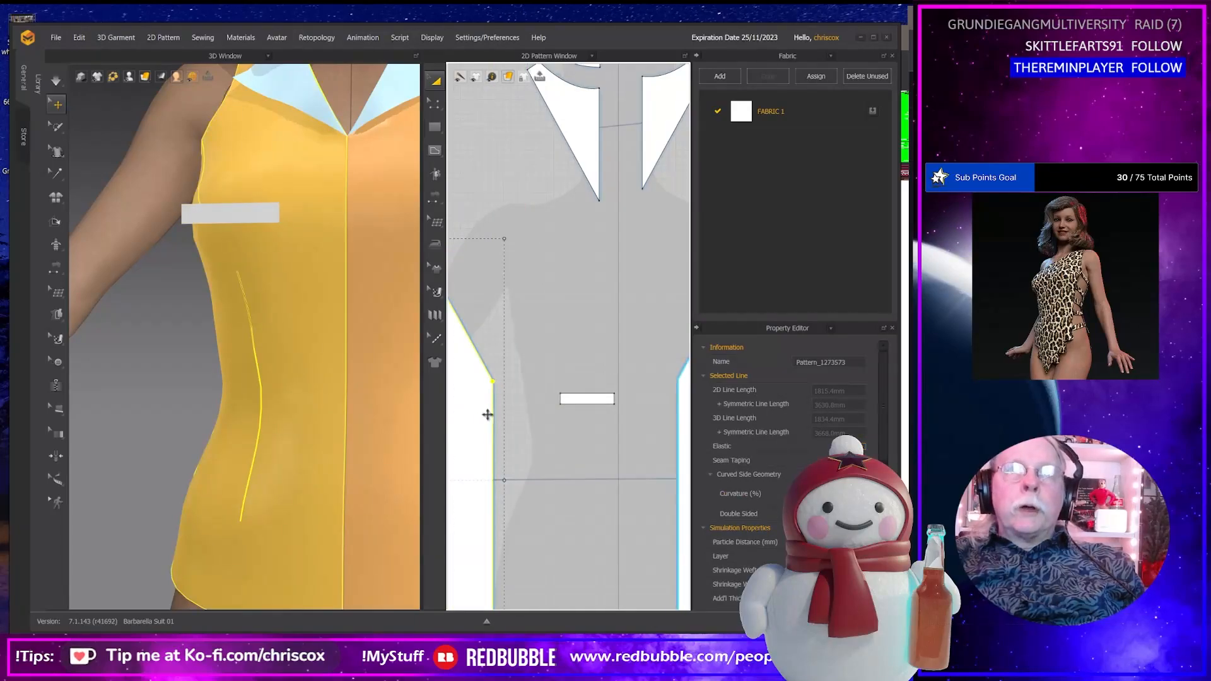
{"action": "left_click_drag", "start_coordinate": [600, 398], "coordinate": [603, 344]}
{"action": "right_click_drag", "start_coordinate": [358, 378], "coordinate": [352, 368]}
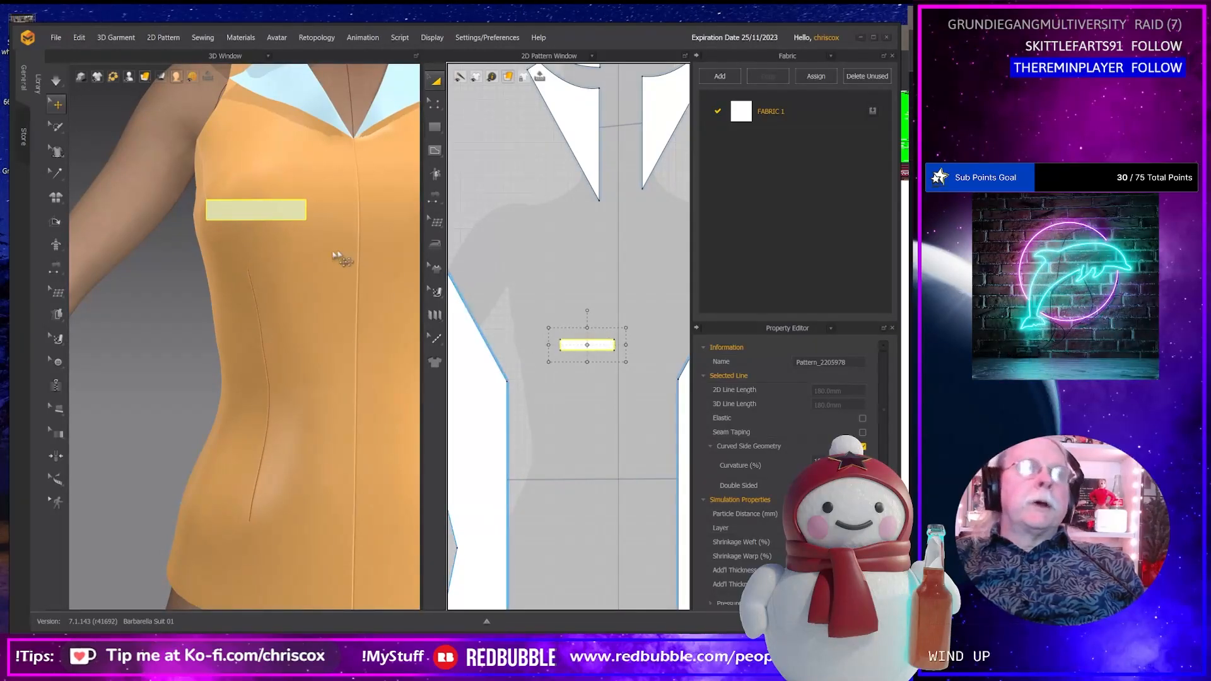
Split the strap's left short edge uniformly into 2 segments.
{"action": "scroll", "coordinate": [585, 371], "scroll_direction": "down", "scroll_amount": 2}
{"action": "scroll", "coordinate": [585, 370], "scroll_direction": "up", "scroll_amount": 3}
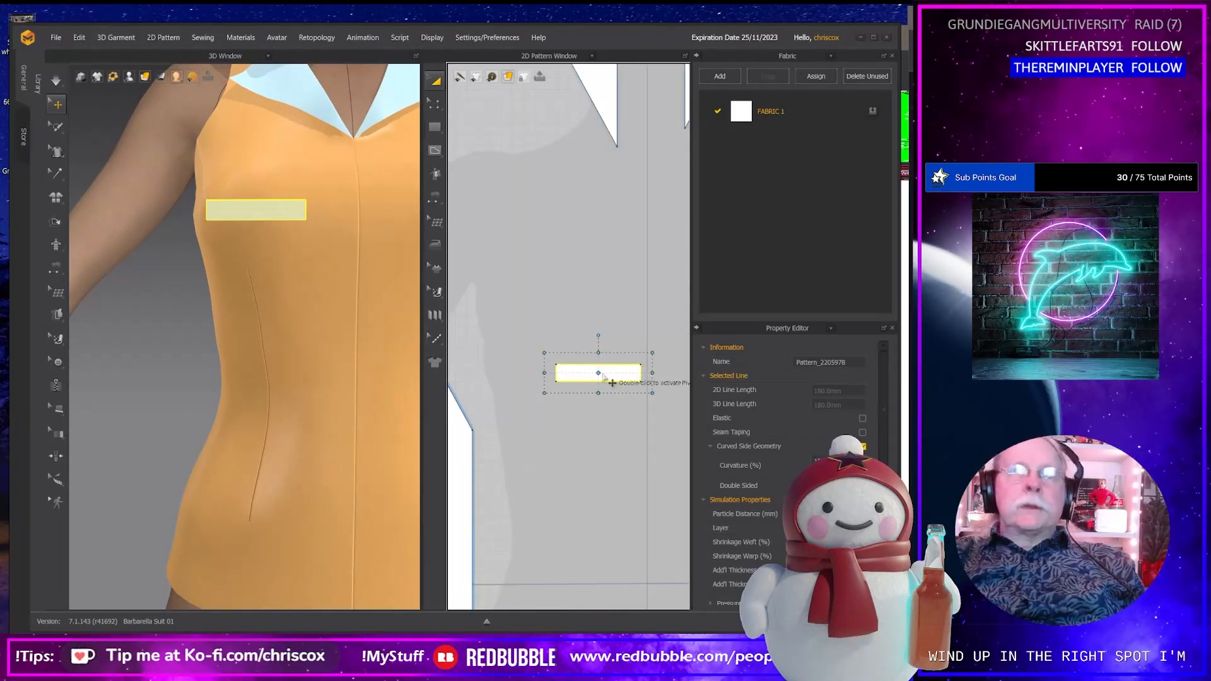
{"action": "scroll", "coordinate": [604, 376], "scroll_direction": "up", "scroll_amount": 1}
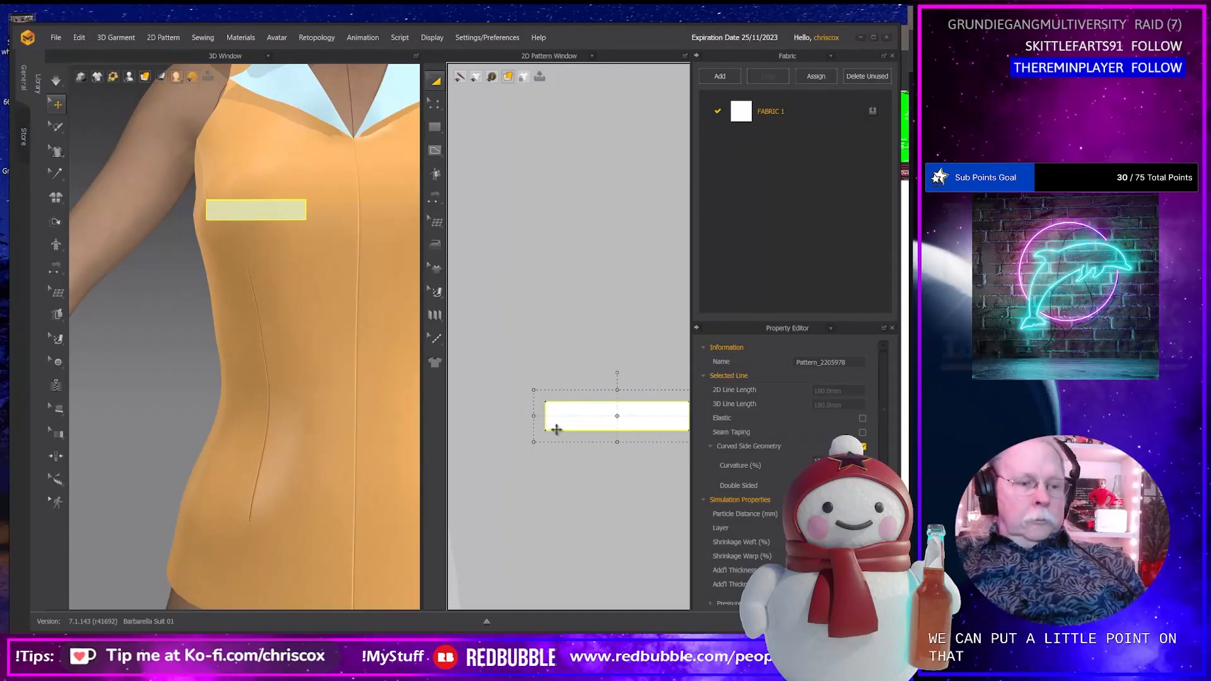
{"action": "key", "text": "z"}
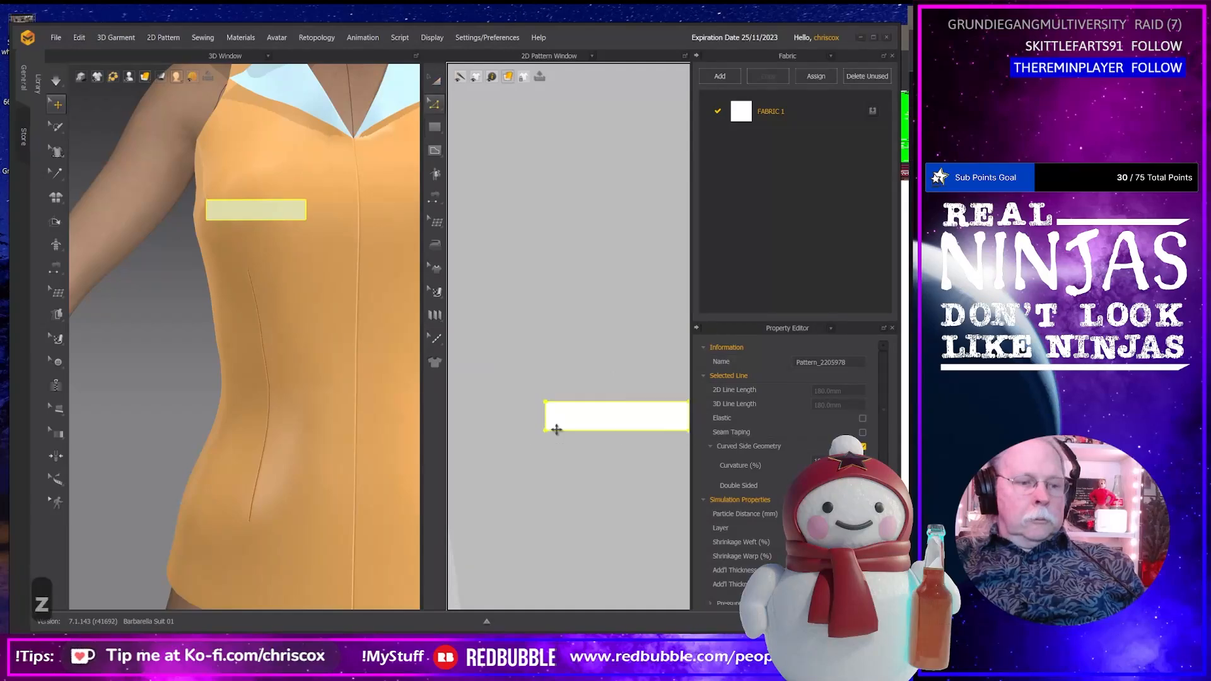
{"action": "right_click", "coordinate": [547, 417]}
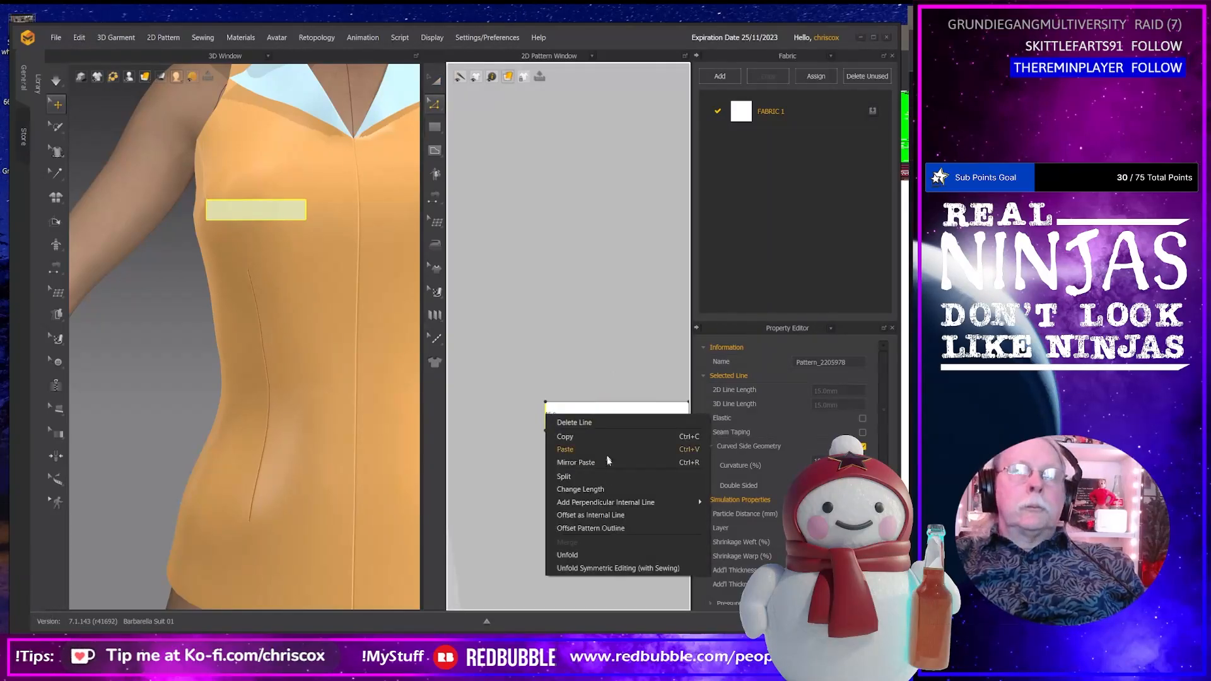
{"action": "left_click", "coordinate": [563, 476]}
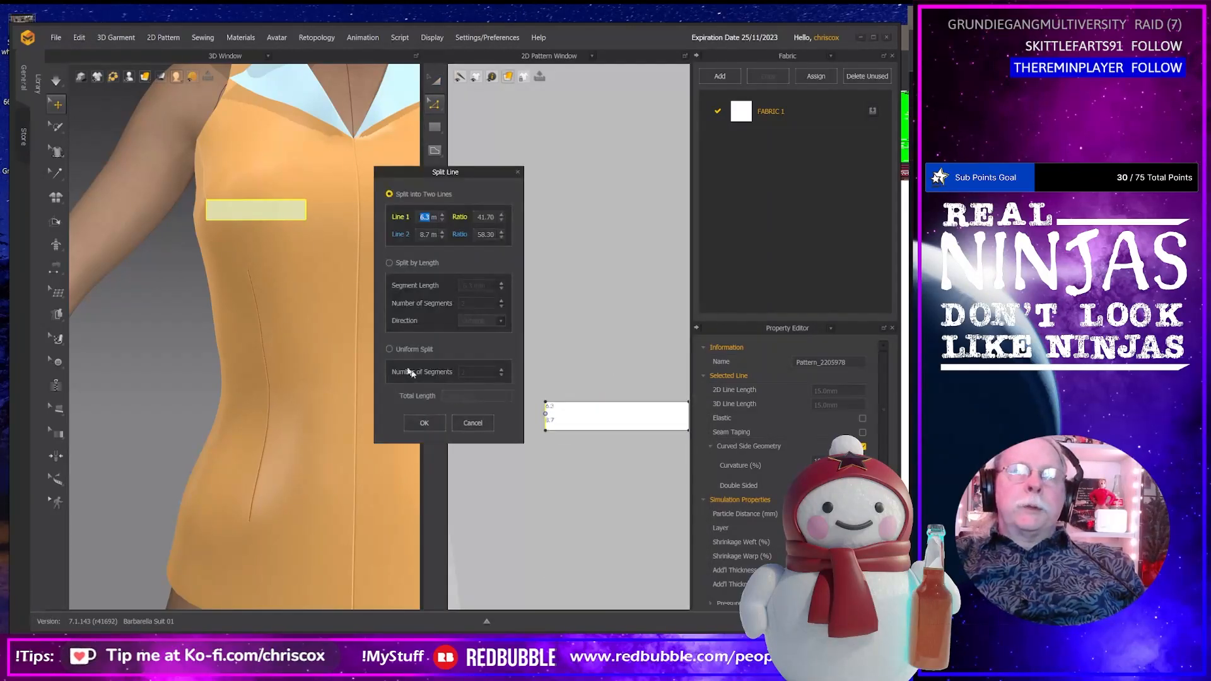
{"action": "left_click", "coordinate": [408, 351]}
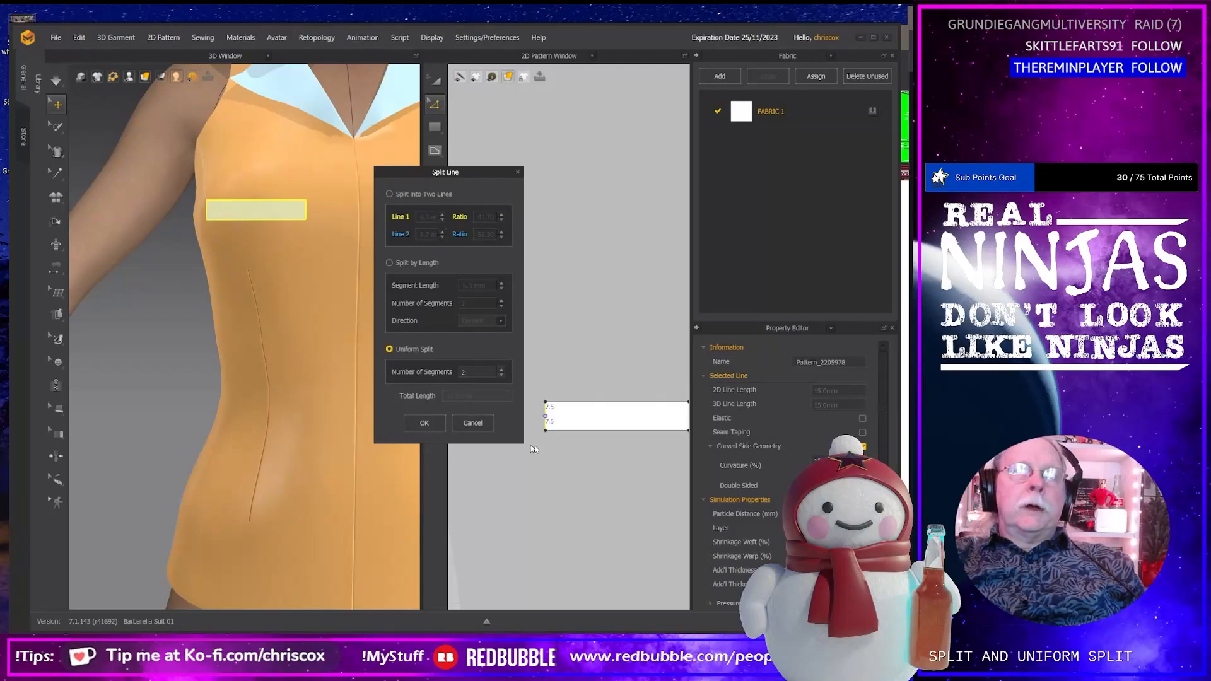
{"action": "left_click", "coordinate": [424, 423]}
Draw a straight horizontal internal line through the strap from the left edge's midpoint to the right short edge.
{"action": "middle_click_drag", "start_coordinate": [554, 459], "coordinate": [516, 464]}
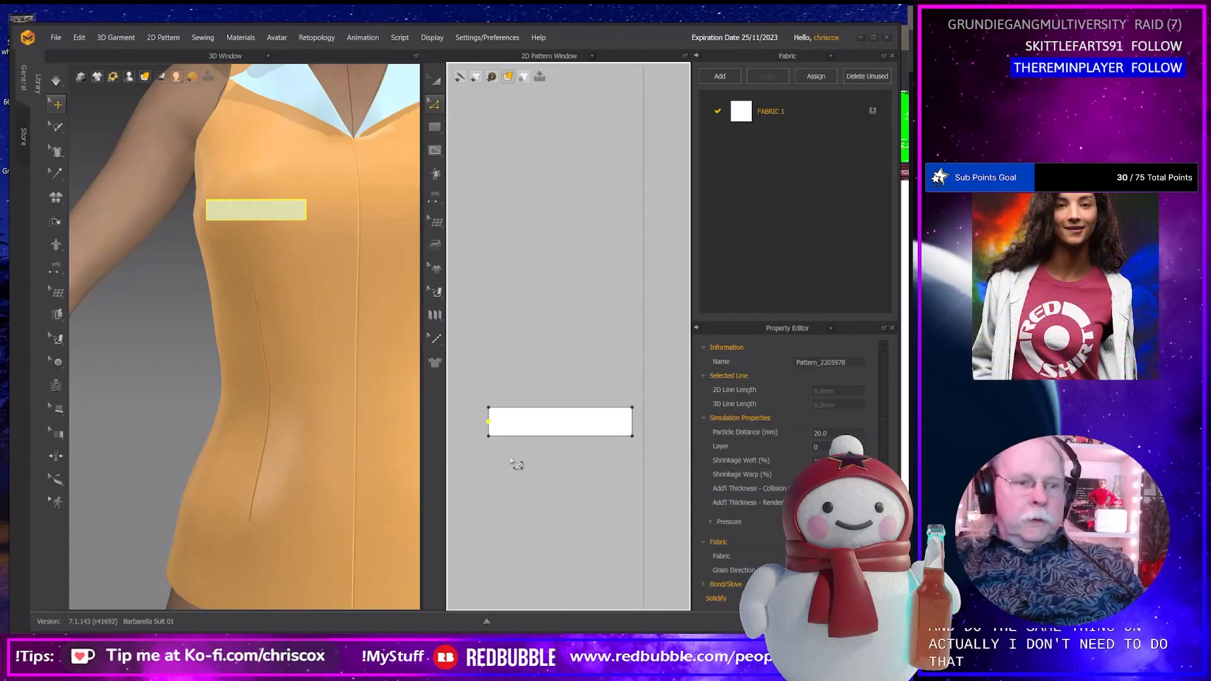
{"action": "key", "text": "g"}
{"action": "key", "text": "shift"}
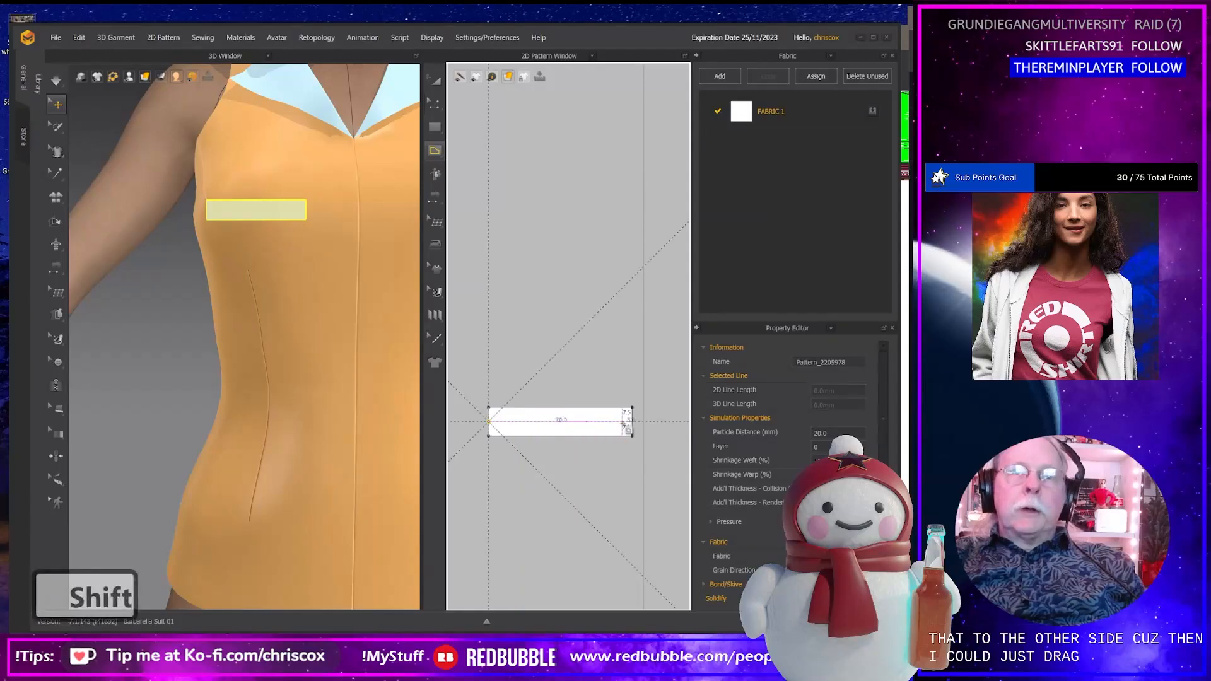
{"action": "left_click", "coordinate": [633, 422]}
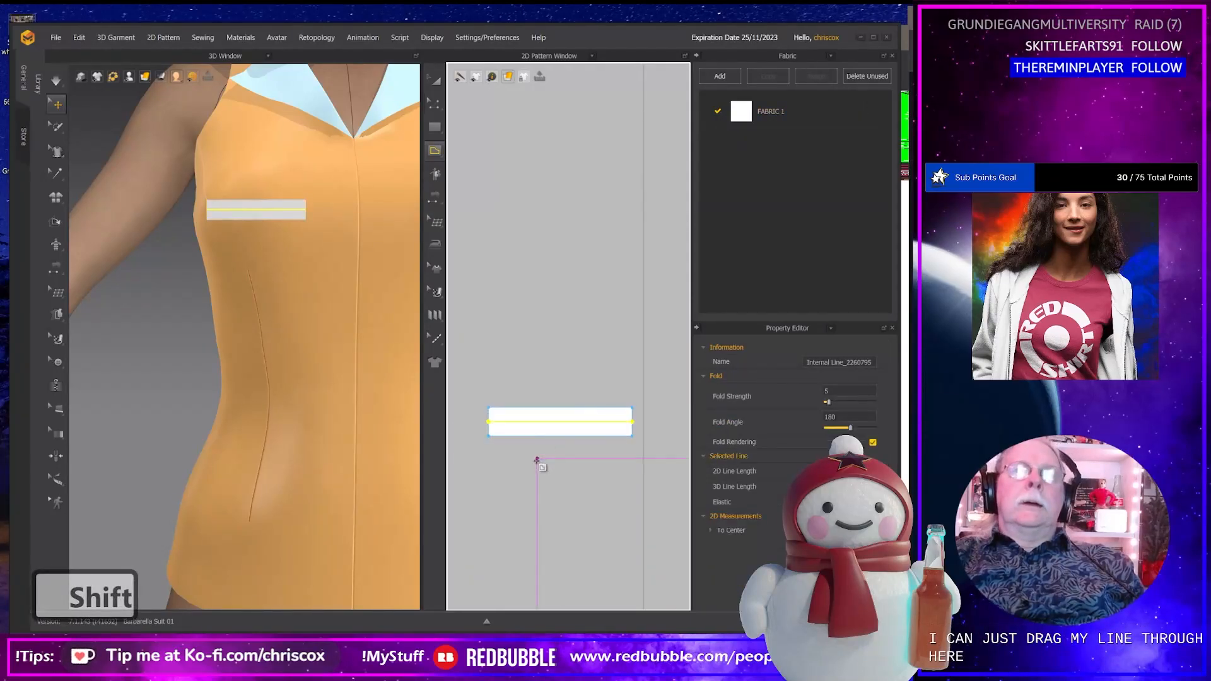
Extend the internal line to the strap outline with added points, and pull the left midpoint outward into a short pointed tip.
{"action": "key", "text": "z"}
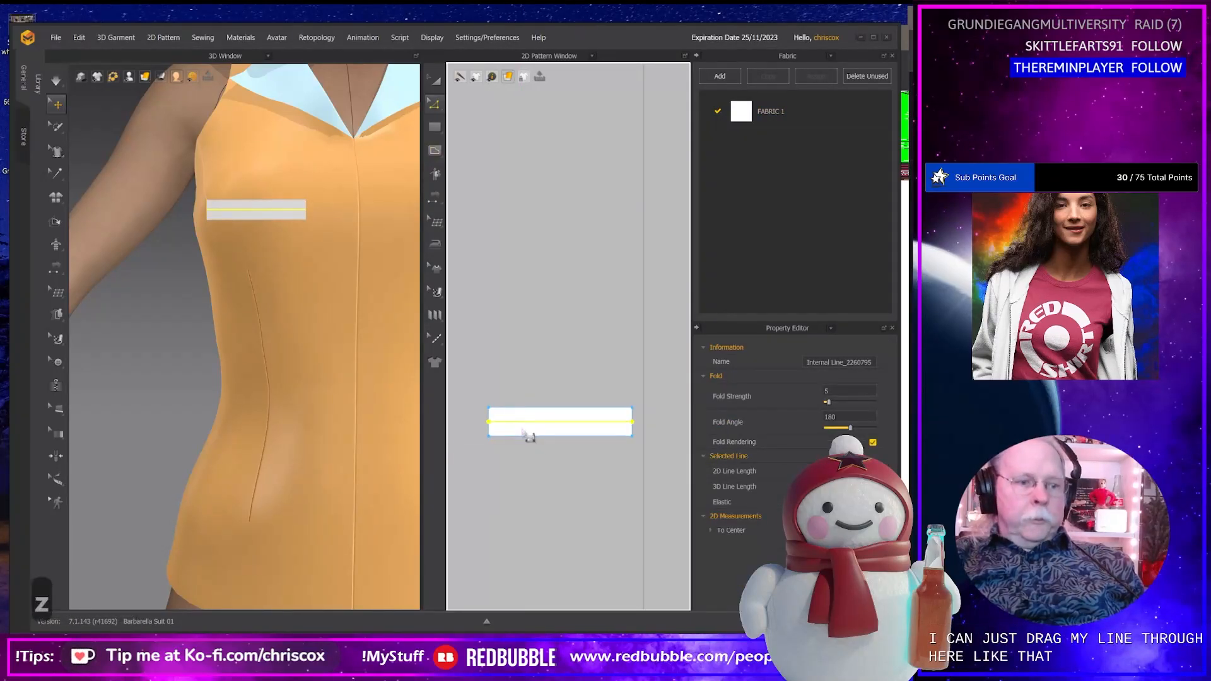
{"action": "right_click", "coordinate": [524, 426]}
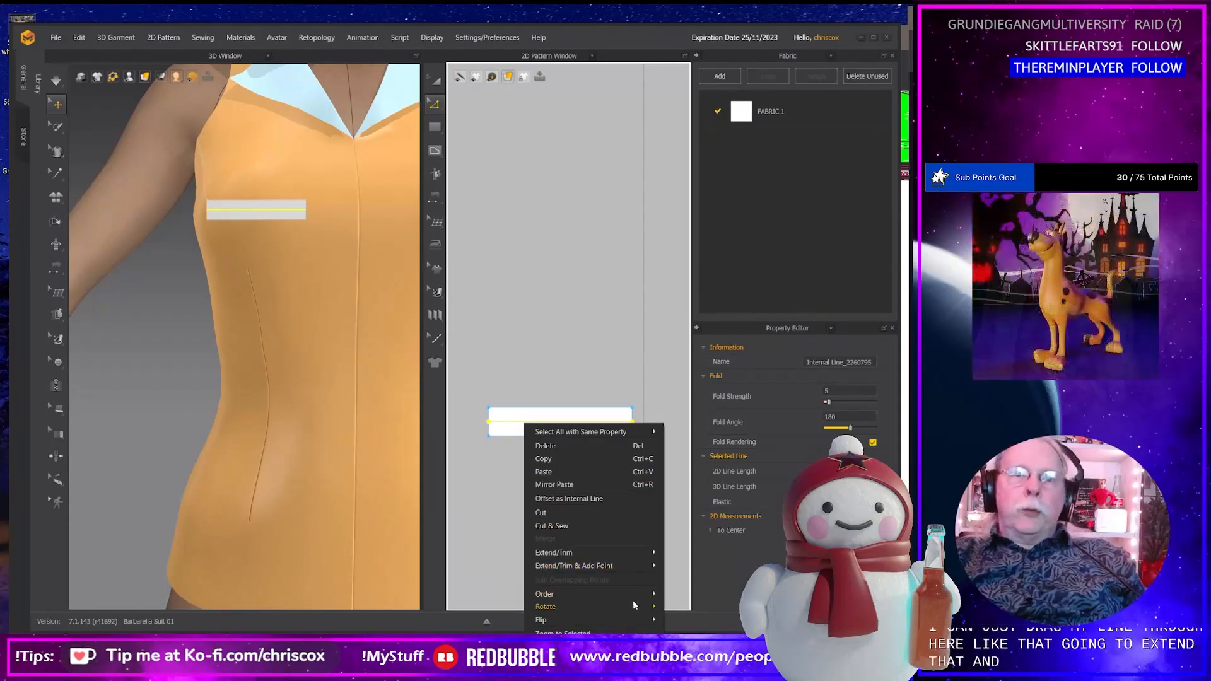
{"action": "mouse_move", "coordinate": [632, 566]}
{"action": "left_click", "coordinate": [691, 567]}
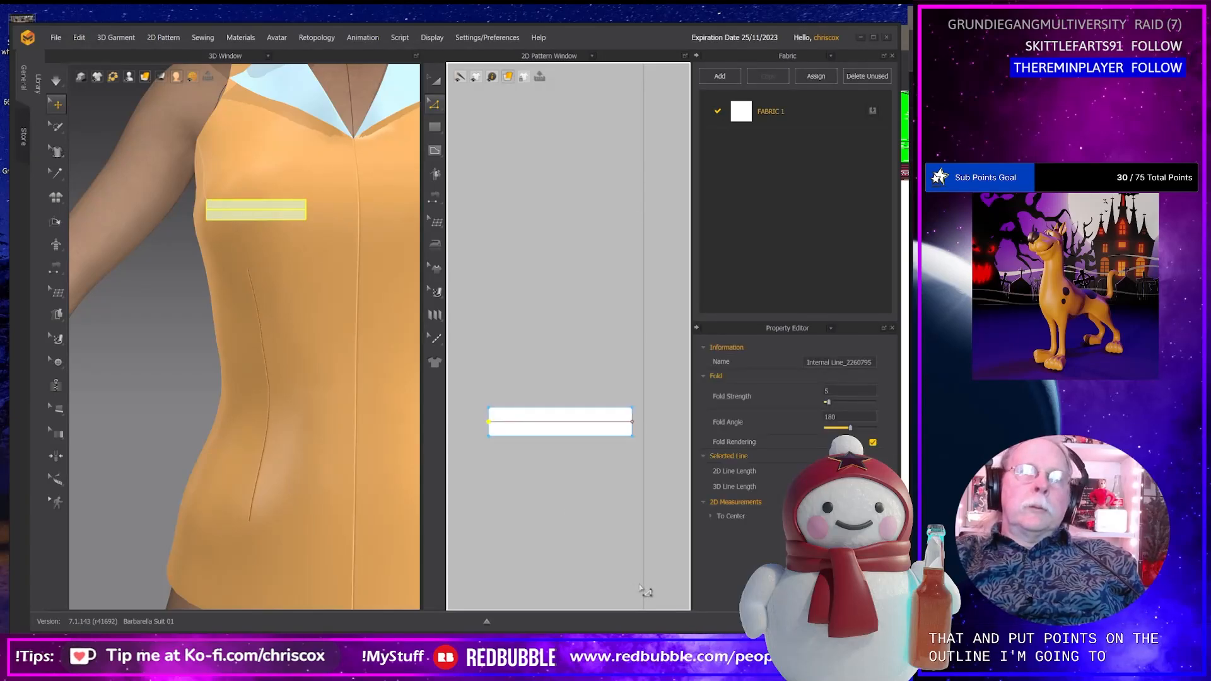
{"action": "key", "text": "Left"}
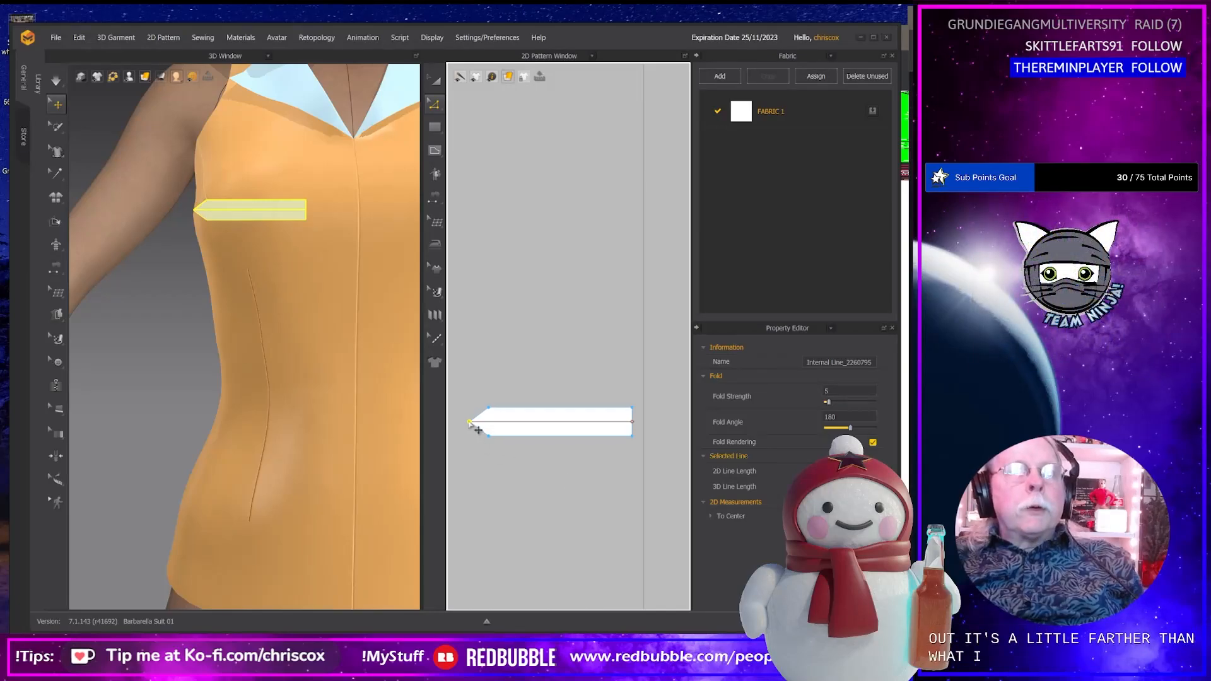
{"action": "left_click_drag", "start_coordinate": [470, 427], "coordinate": [489, 435], "text": "shift"}
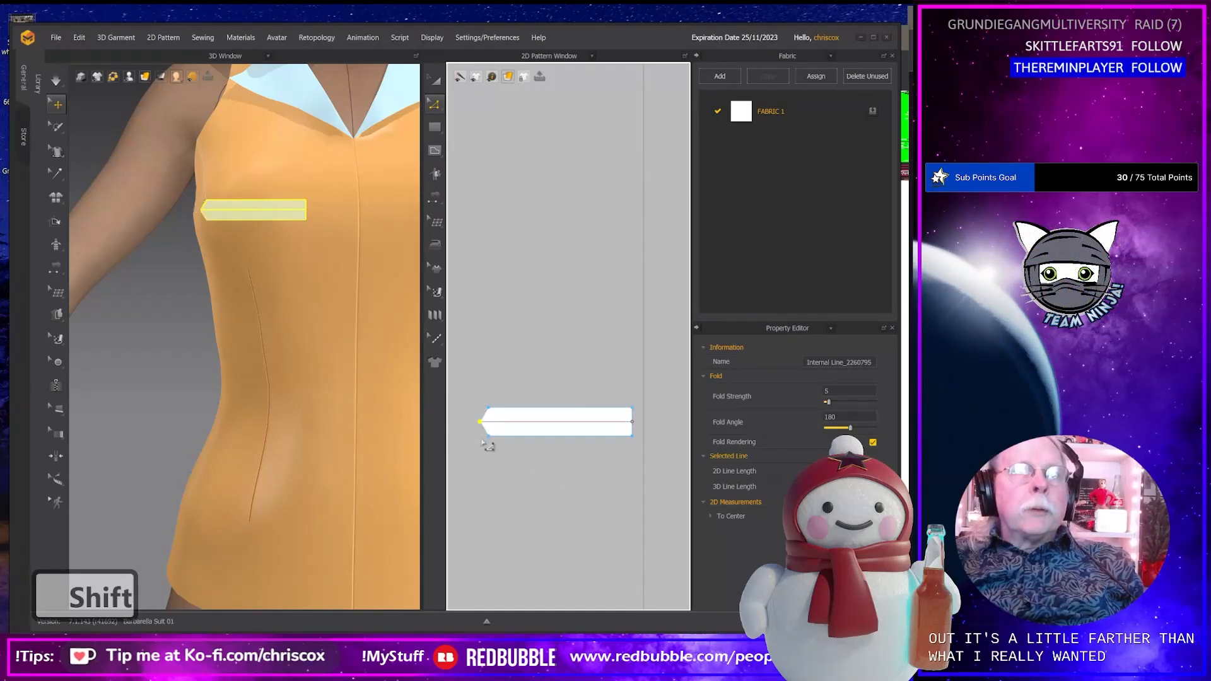
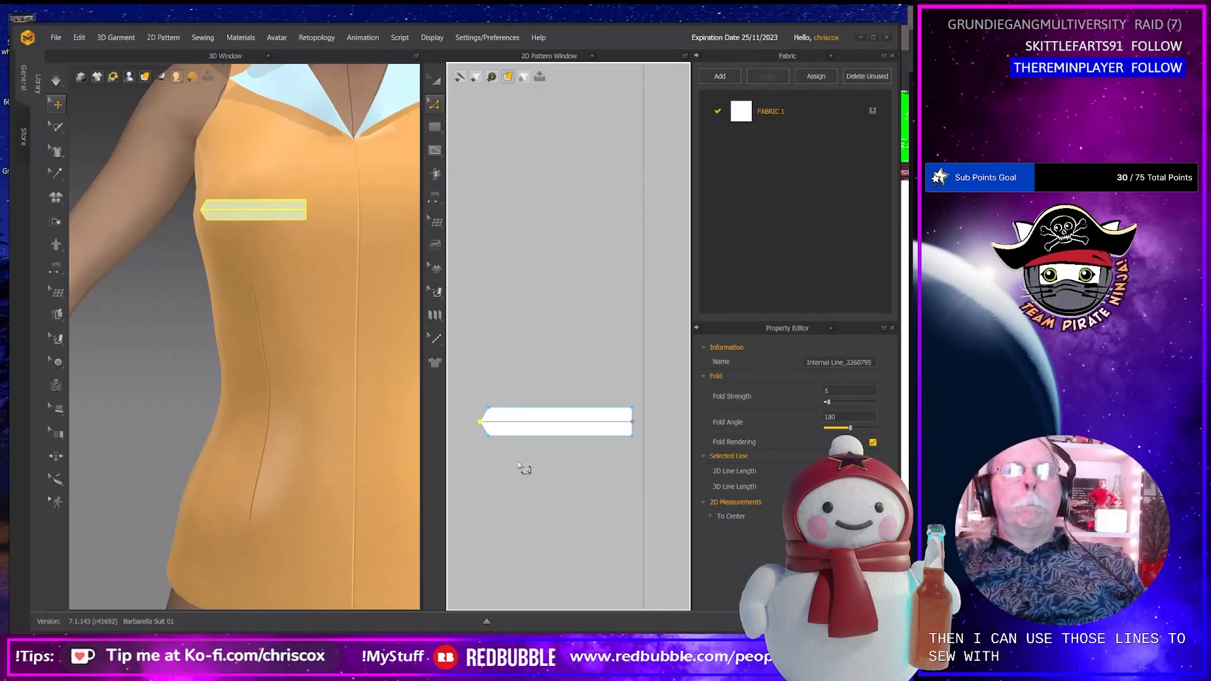
Compare the strap and the top's centre front edge with the reference photo in the browser to judge the attachment spot and overlap.
{"action": "scroll", "coordinate": [498, 449], "scroll_direction": "down", "scroll_amount": 2}
{"action": "middle_click_drag", "start_coordinate": [503, 480], "coordinate": [611, 396]}
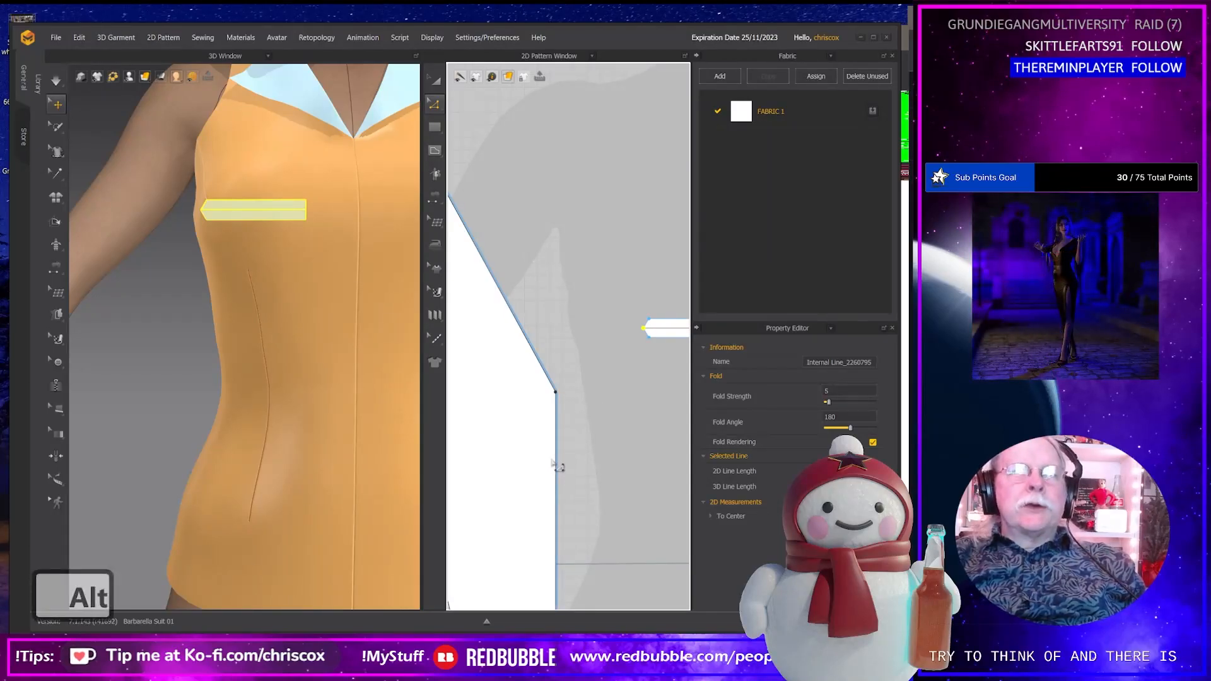
{"action": "key", "text": "alt+Tab"}
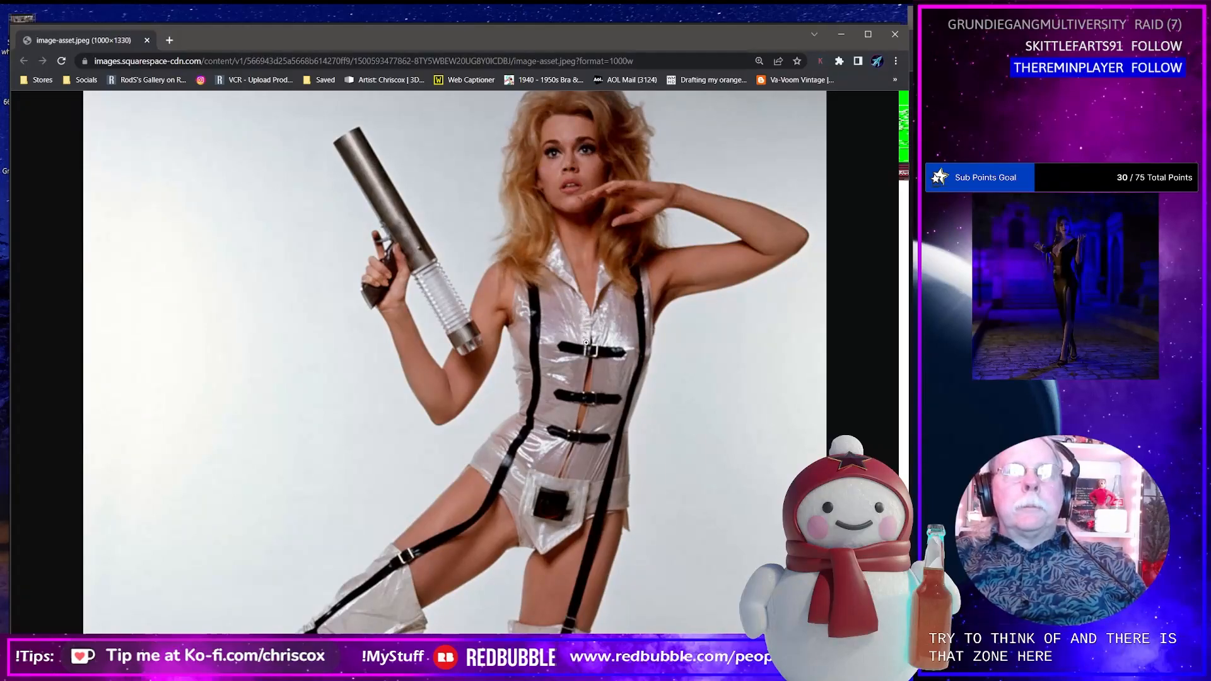
{"action": "key", "text": "alt+Tab"}
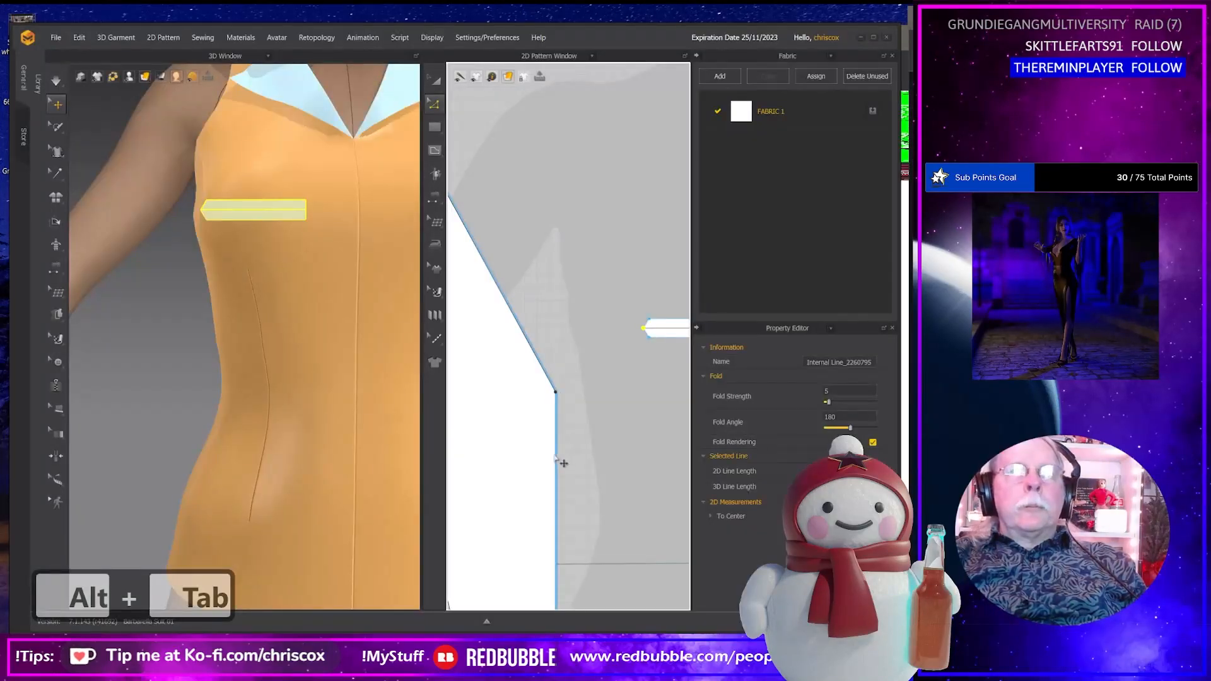
{"action": "left_click", "coordinate": [355, 205]}
{"action": "middle_click_drag", "start_coordinate": [586, 445], "coordinate": [579, 346]}
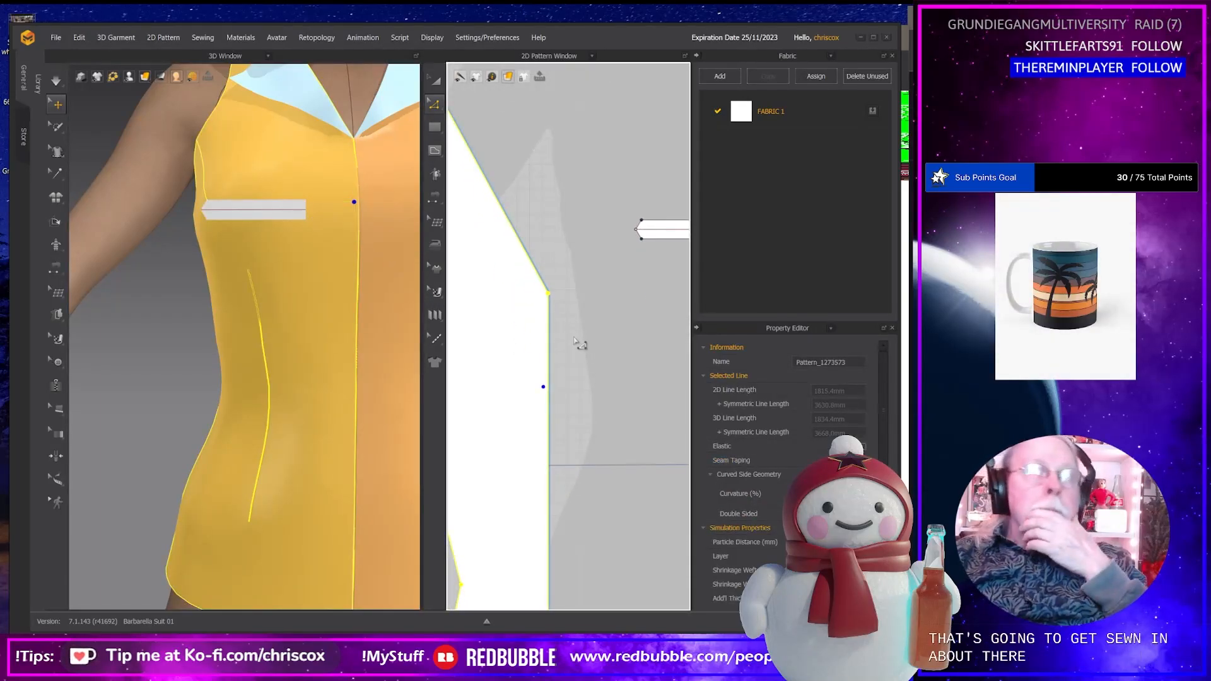
{"action": "middle_click_drag", "start_coordinate": [584, 313], "coordinate": [524, 312]}
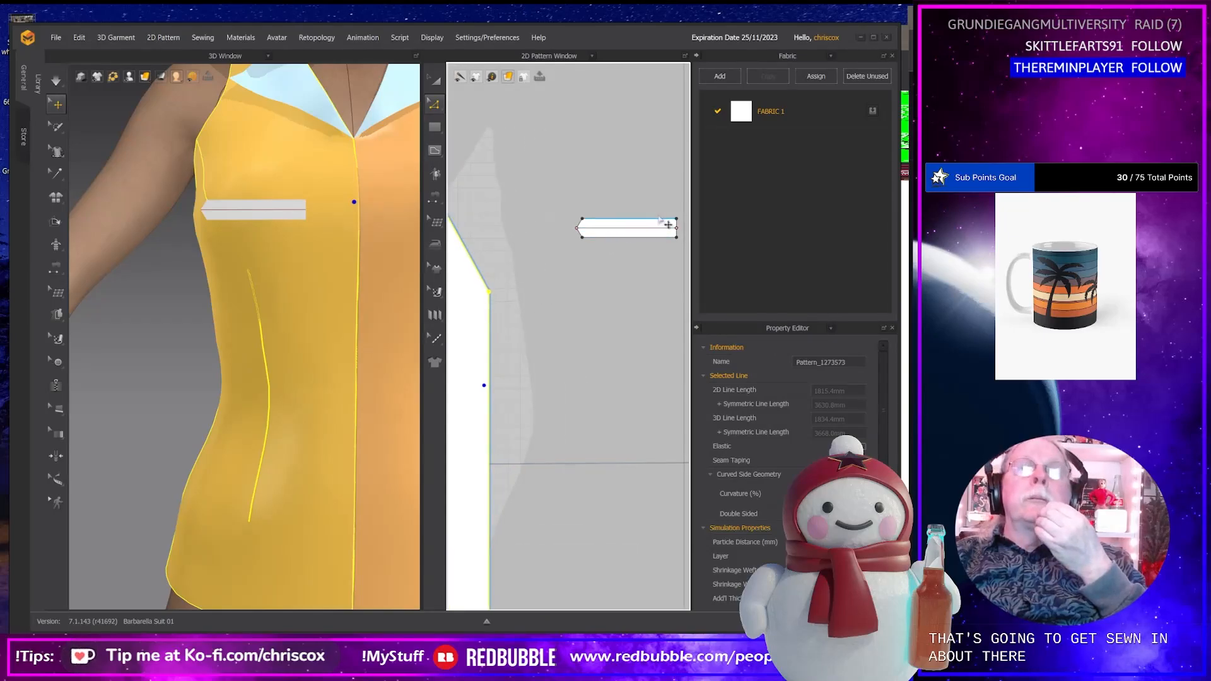
{"action": "key", "text": "alt+Tab"}
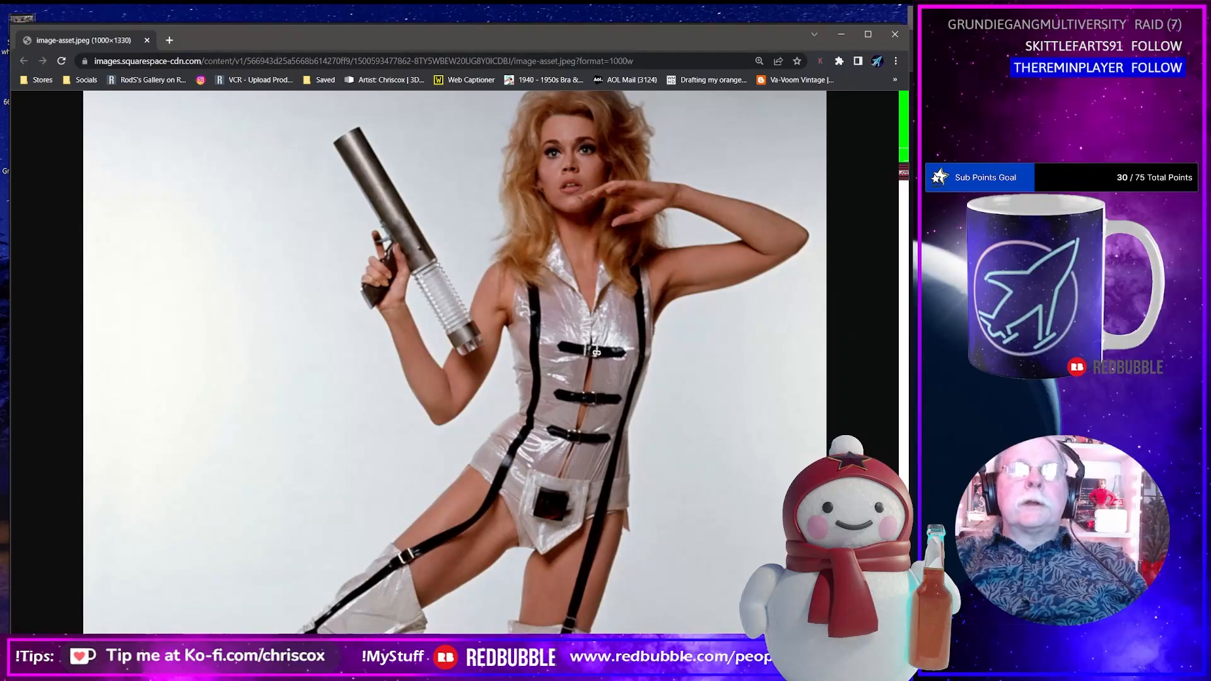
{"action": "key", "text": "alt+Tab"}
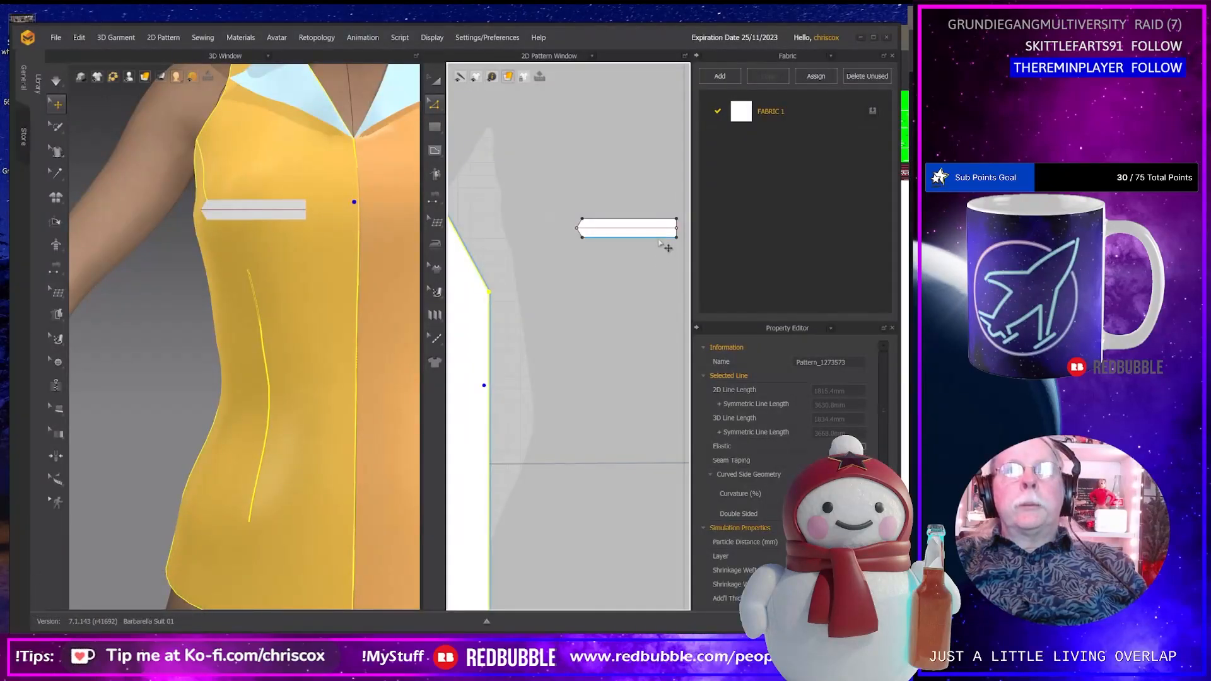
Split the strap's lower long edge into two lines 20 mm from its square end.
{"action": "left_click", "coordinate": [659, 240]}
{"action": "right_click", "coordinate": [659, 240]}
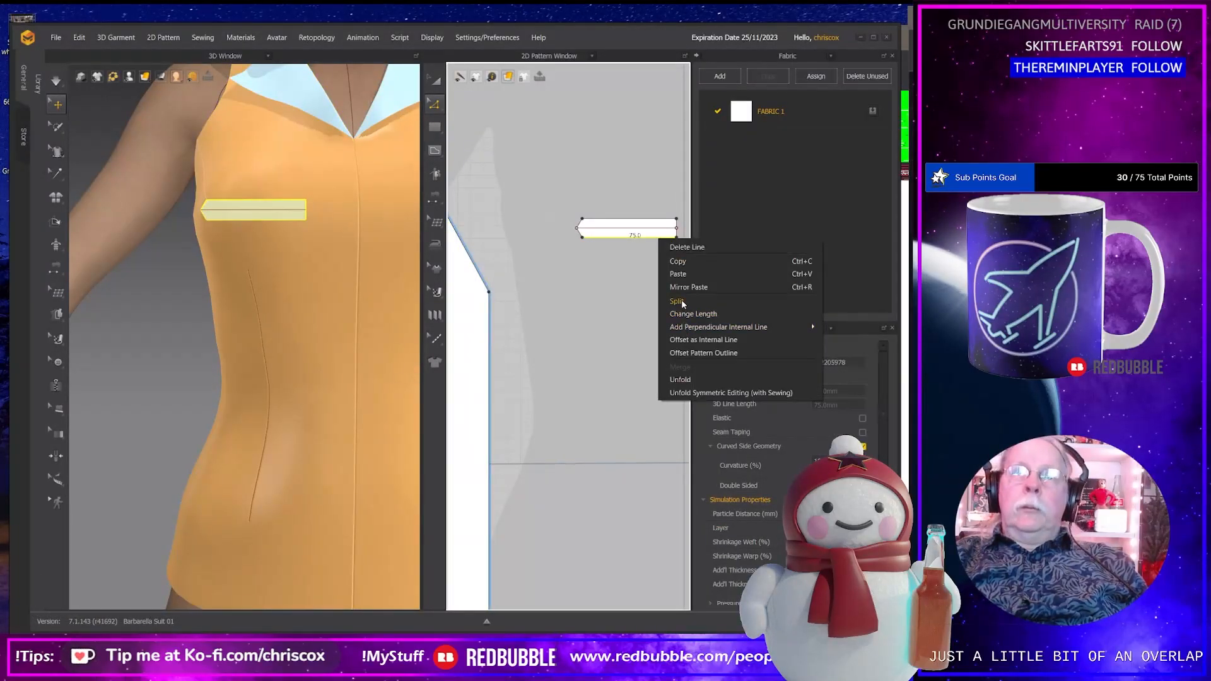
{"action": "left_click", "coordinate": [676, 301]}
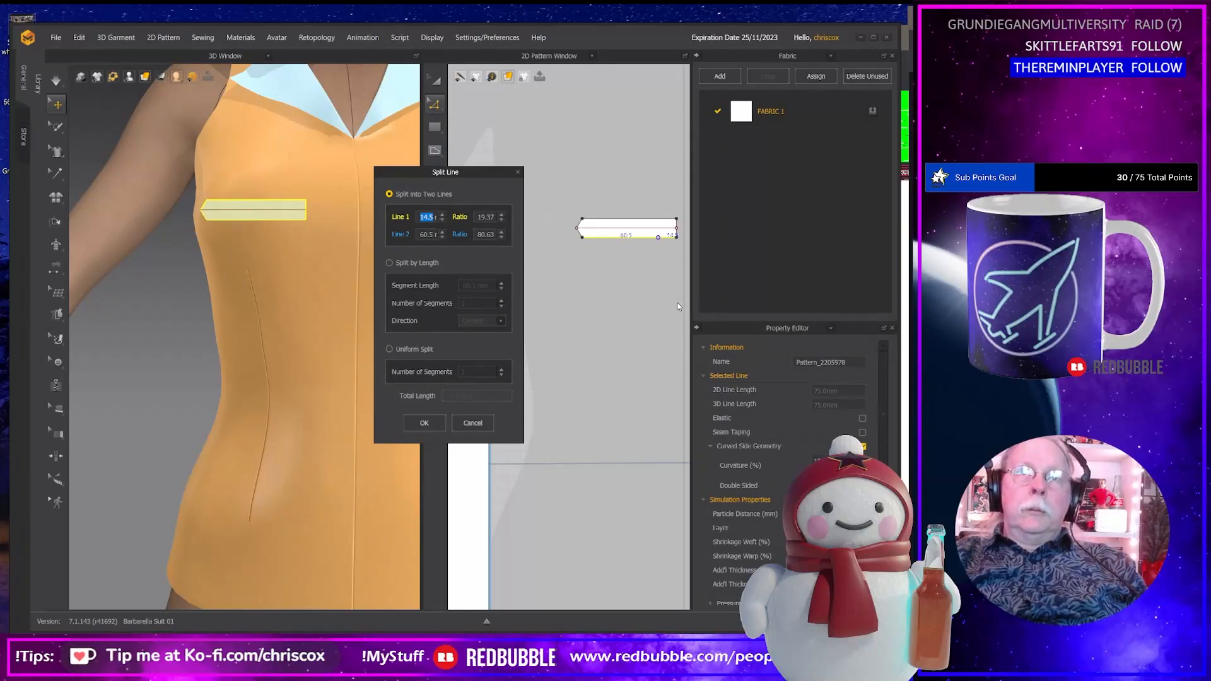
{"action": "type", "text": "20"}
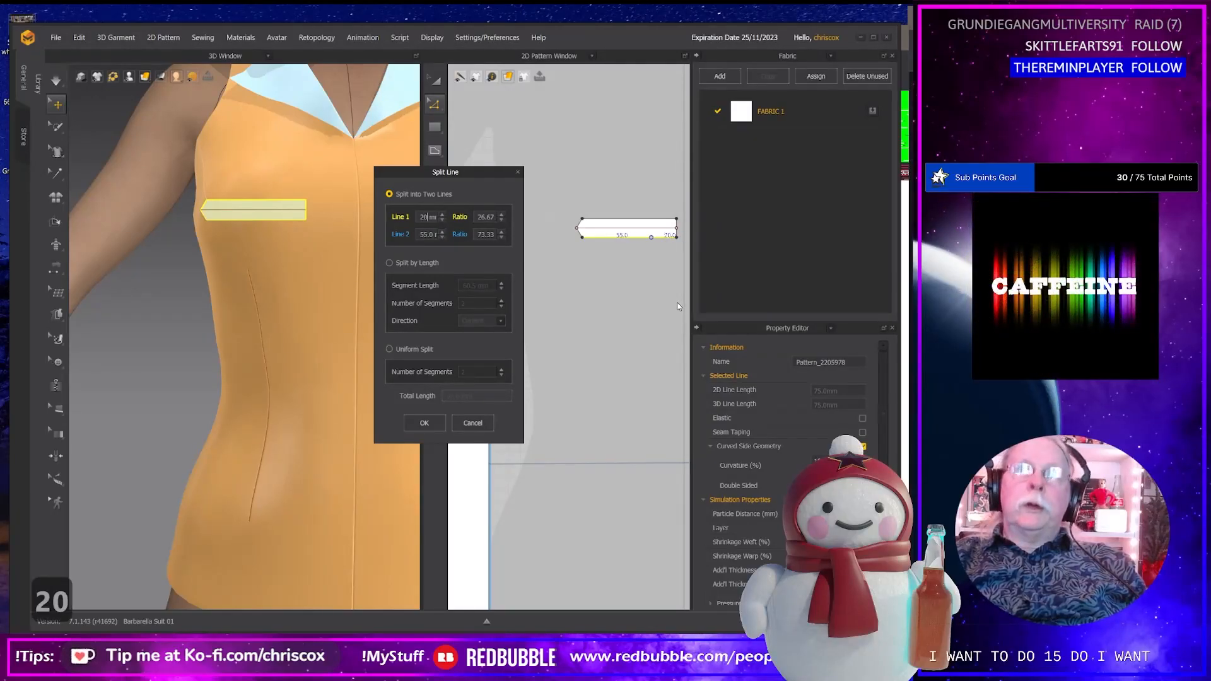
{"action": "left_click", "coordinate": [442, 419]}
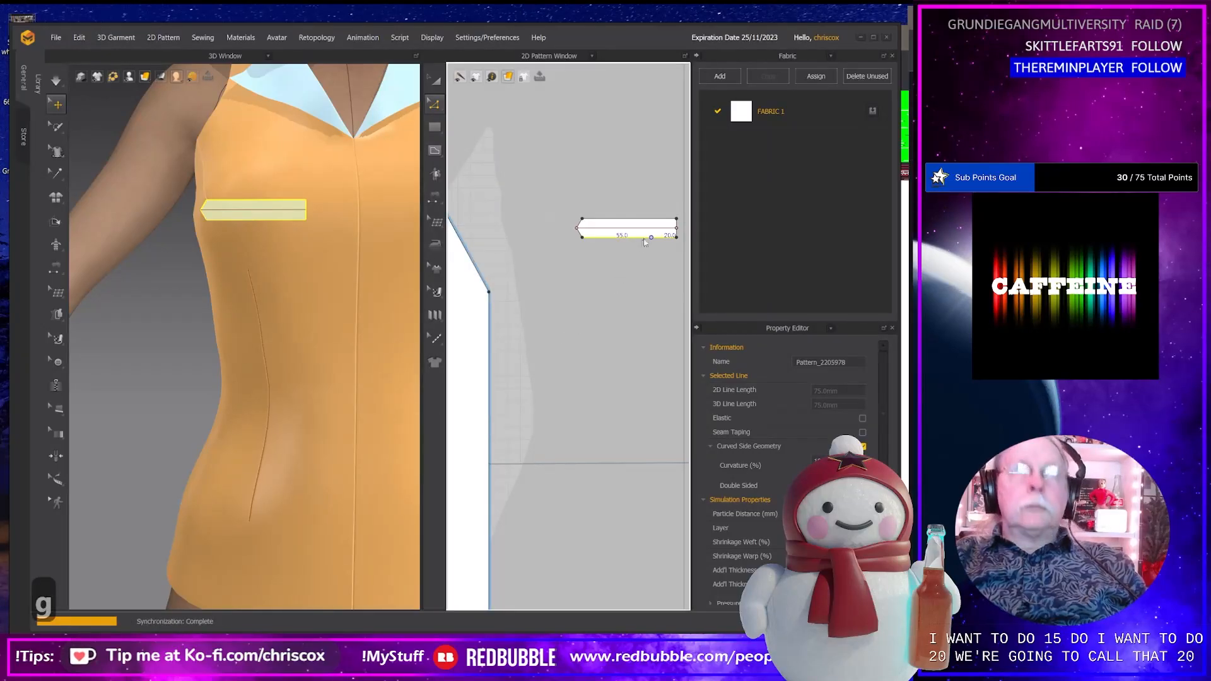
Draw a straight vertical internal line across the strap from the lower edge's split point to the upper edge.
{"action": "key", "text": "g"}
{"action": "key", "text": "shift"}
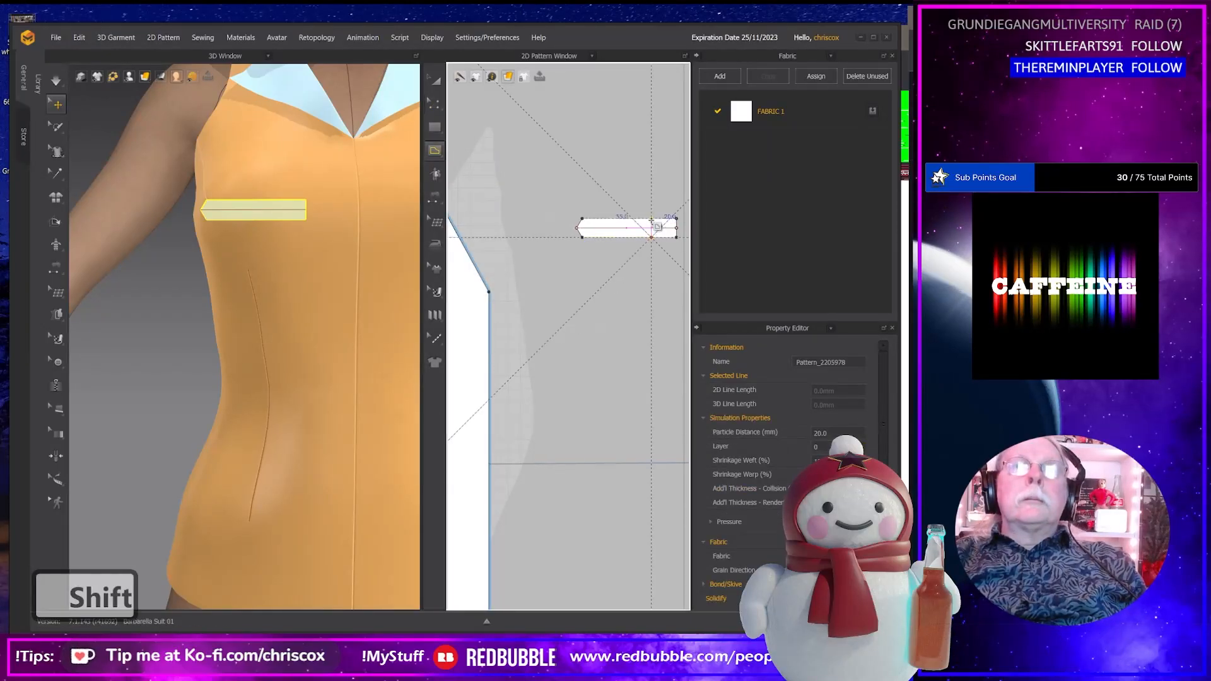
{"action": "double_click", "coordinate": [651, 220]}
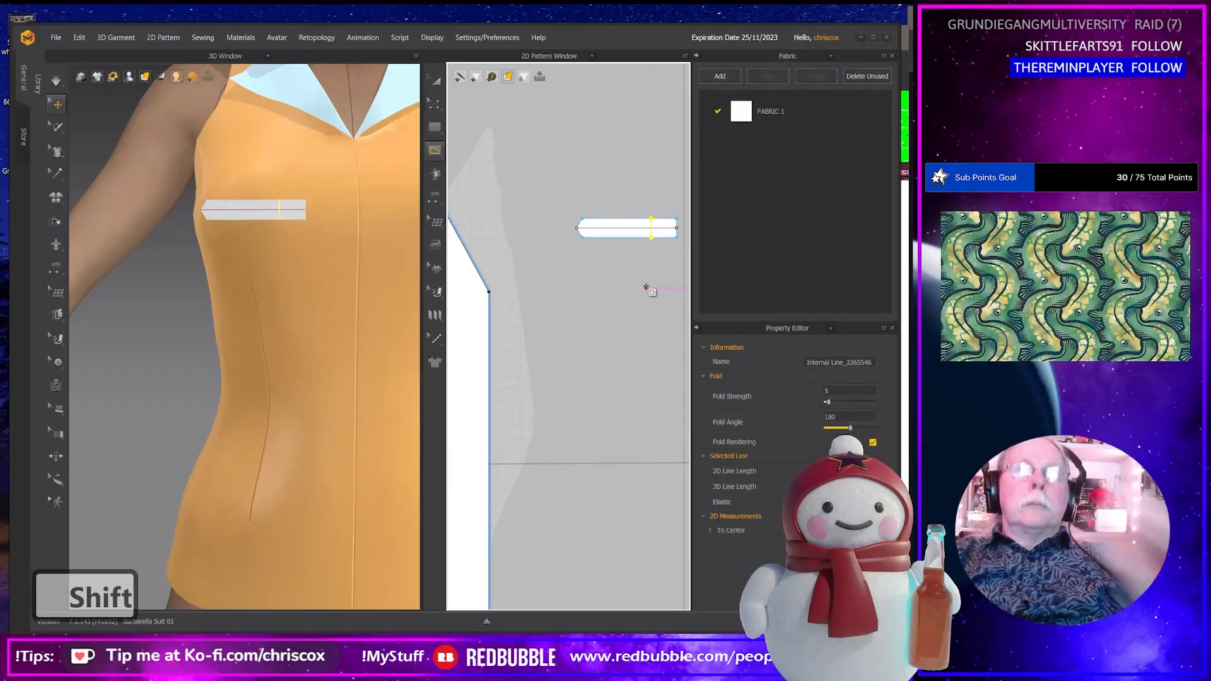
Try to nudge the strap's crosswise internal line toward the pointed tip, and undo the move.
{"action": "scroll", "coordinate": [611, 311], "scroll_direction": "down", "scroll_amount": 3}
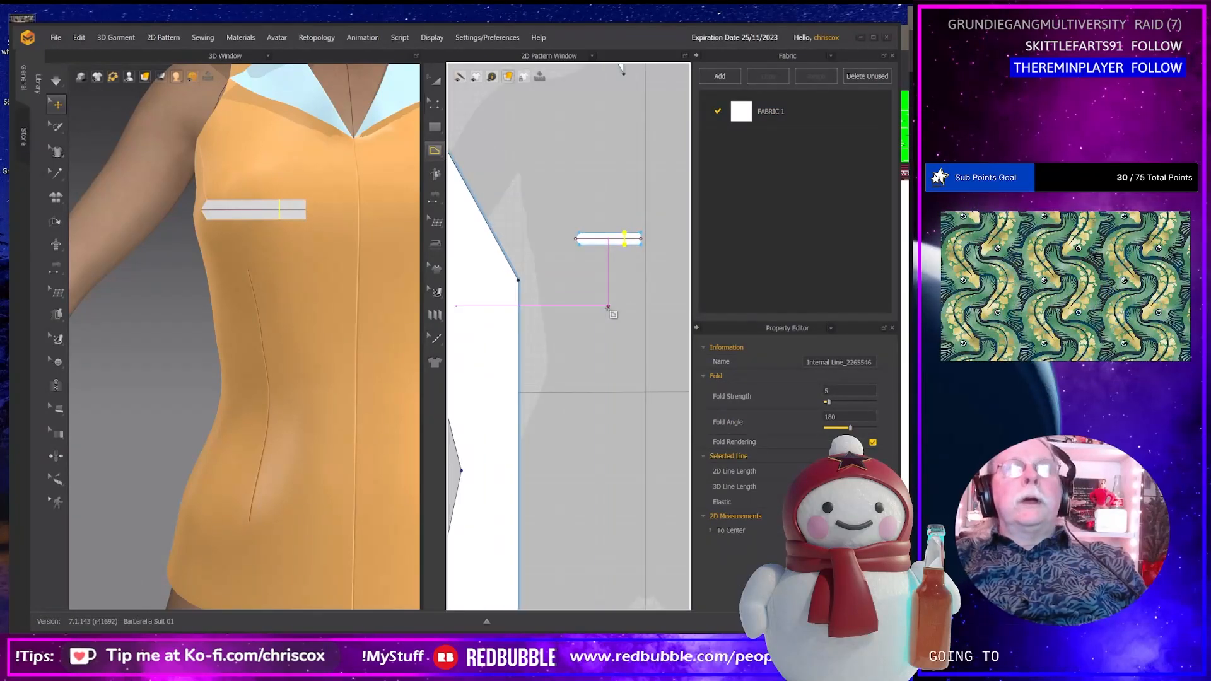
{"action": "scroll", "coordinate": [612, 316], "scroll_direction": "up", "scroll_amount": 4}
{"action": "scroll", "coordinate": [613, 317], "scroll_direction": "down", "scroll_amount": 4}
{"action": "key", "text": "shift"}
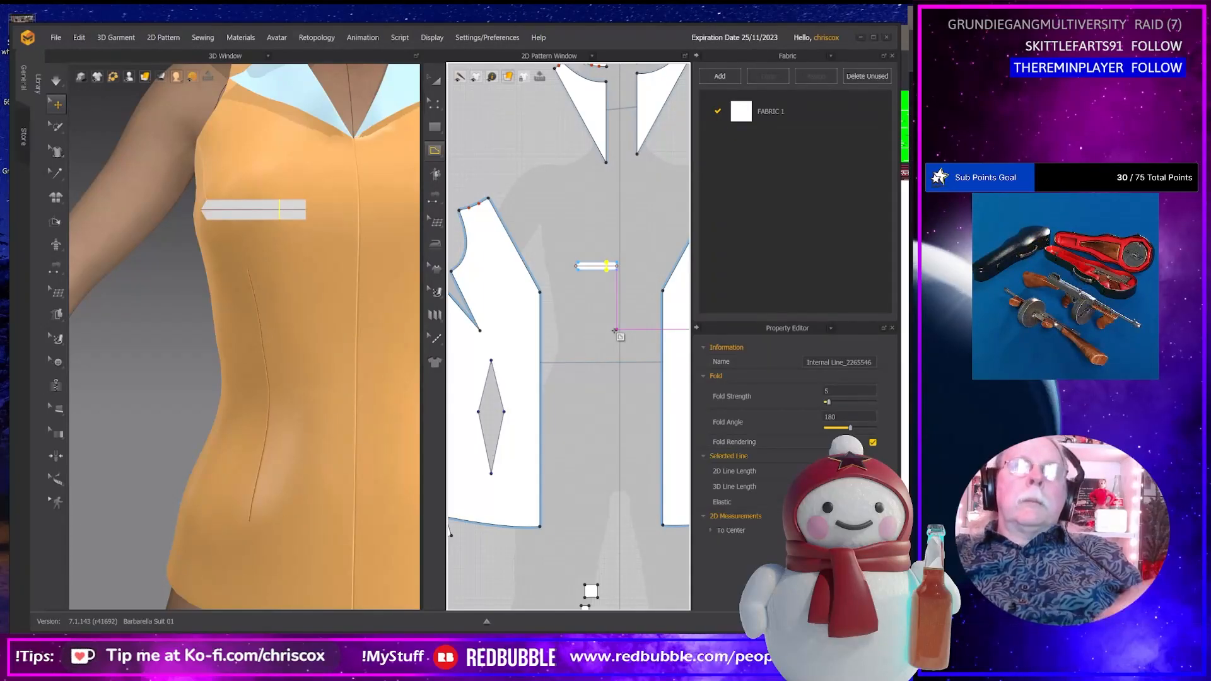
{"action": "scroll", "coordinate": [624, 338], "scroll_direction": "down", "scroll_amount": 2}
{"action": "scroll", "coordinate": [623, 338], "scroll_direction": "up", "scroll_amount": 7}
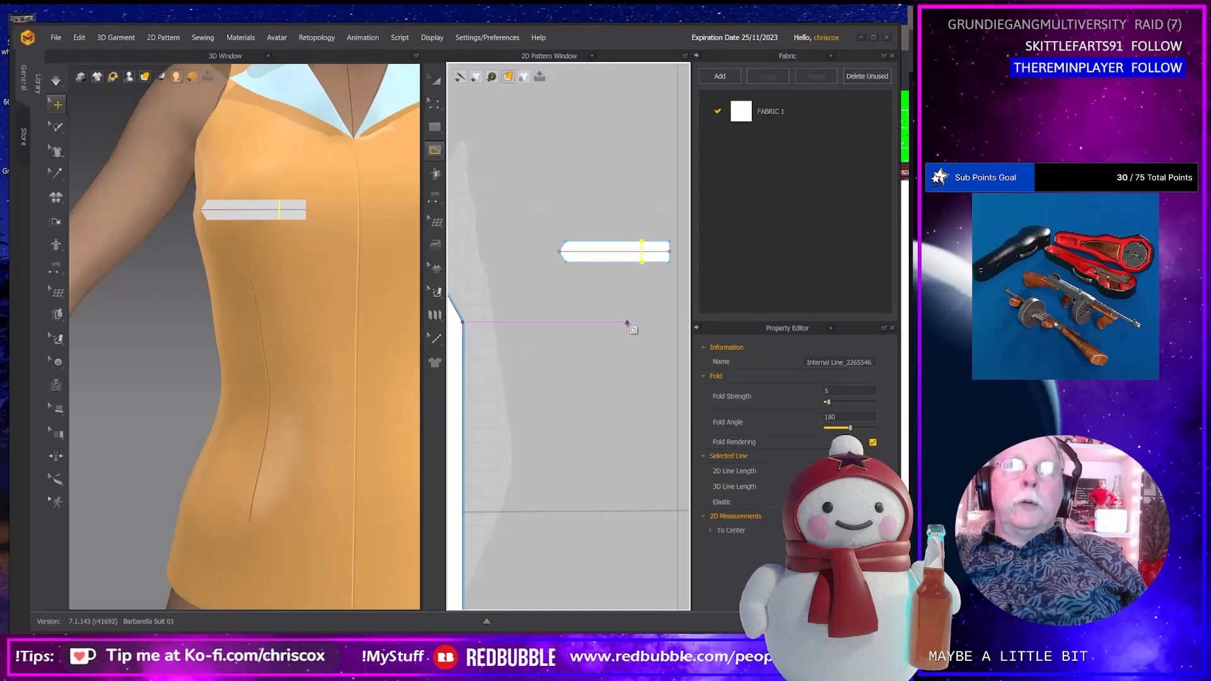
{"action": "key", "text": "shift"}
{"action": "key", "text": "Left"}
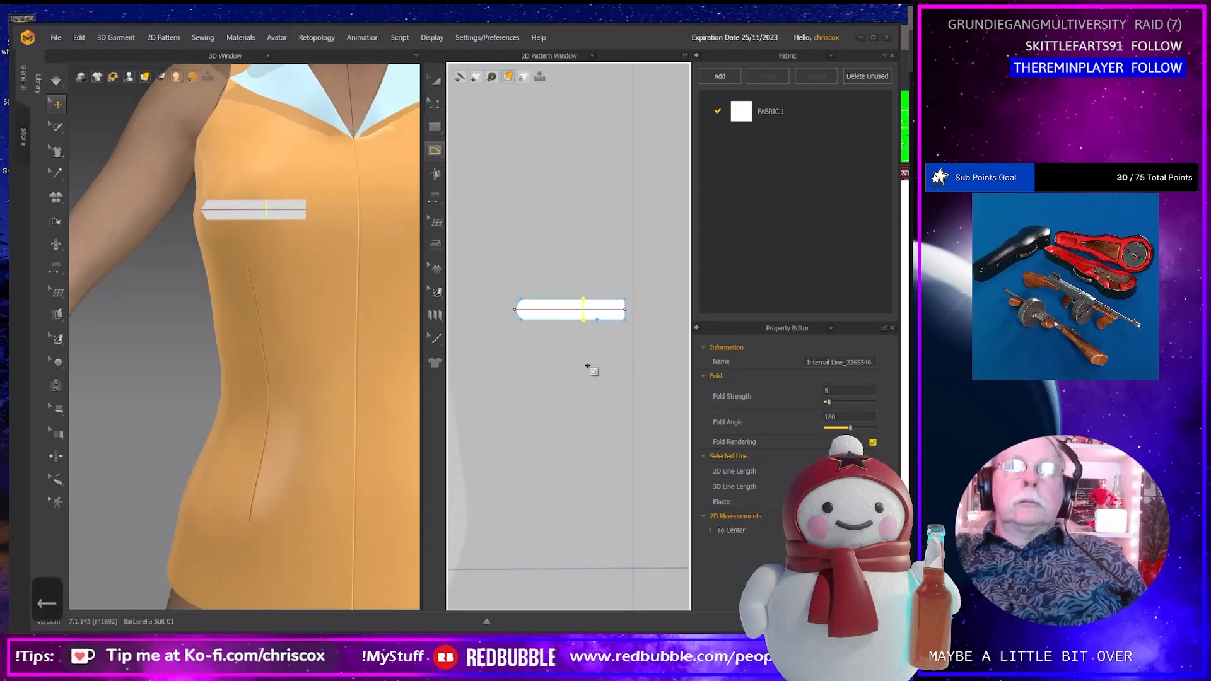
{"action": "key", "text": "ctrl+z"}
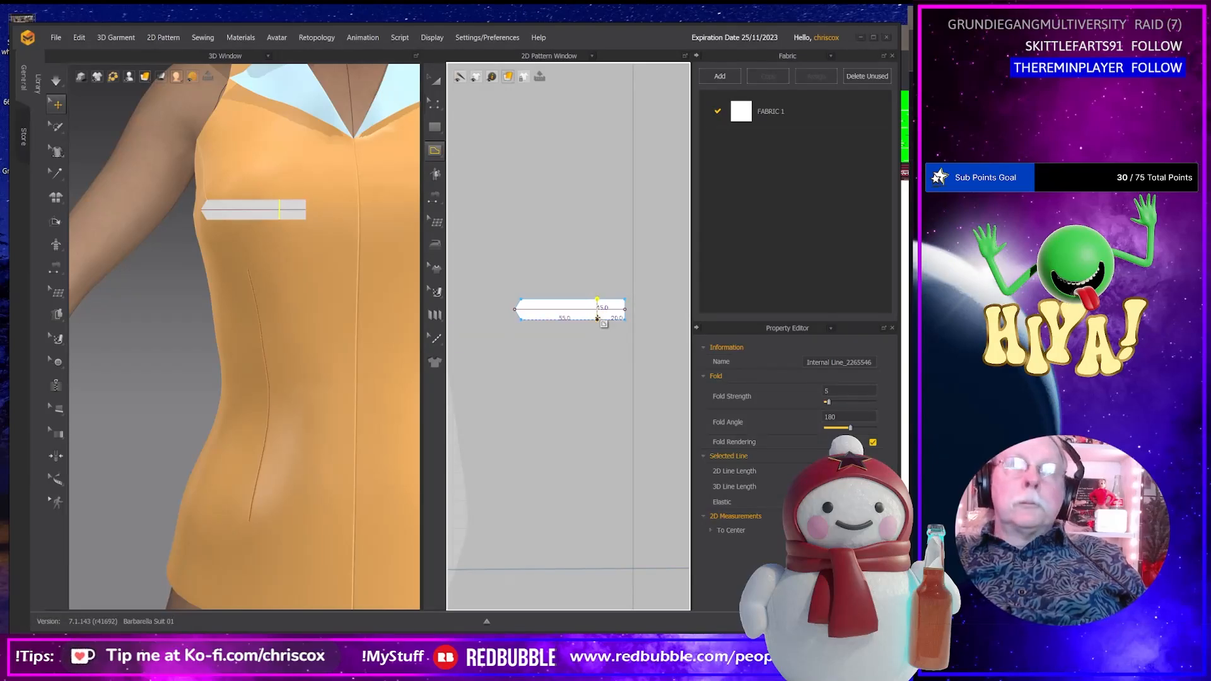
Extend the crosswise line to the strap outline with added points, and shift it toward the tip, leaving 45 mm of long edge on that side.
{"action": "key", "text": "z"}
{"action": "right_click", "coordinate": [598, 319]}
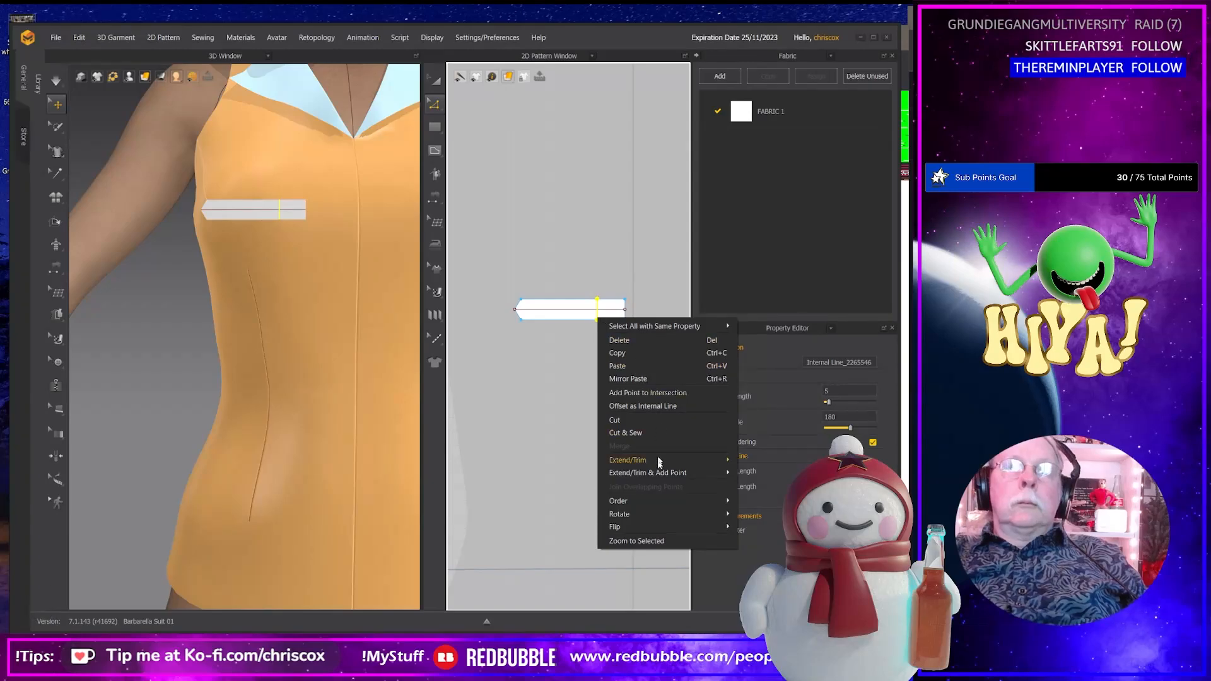
{"action": "mouse_move", "coordinate": [657, 473]}
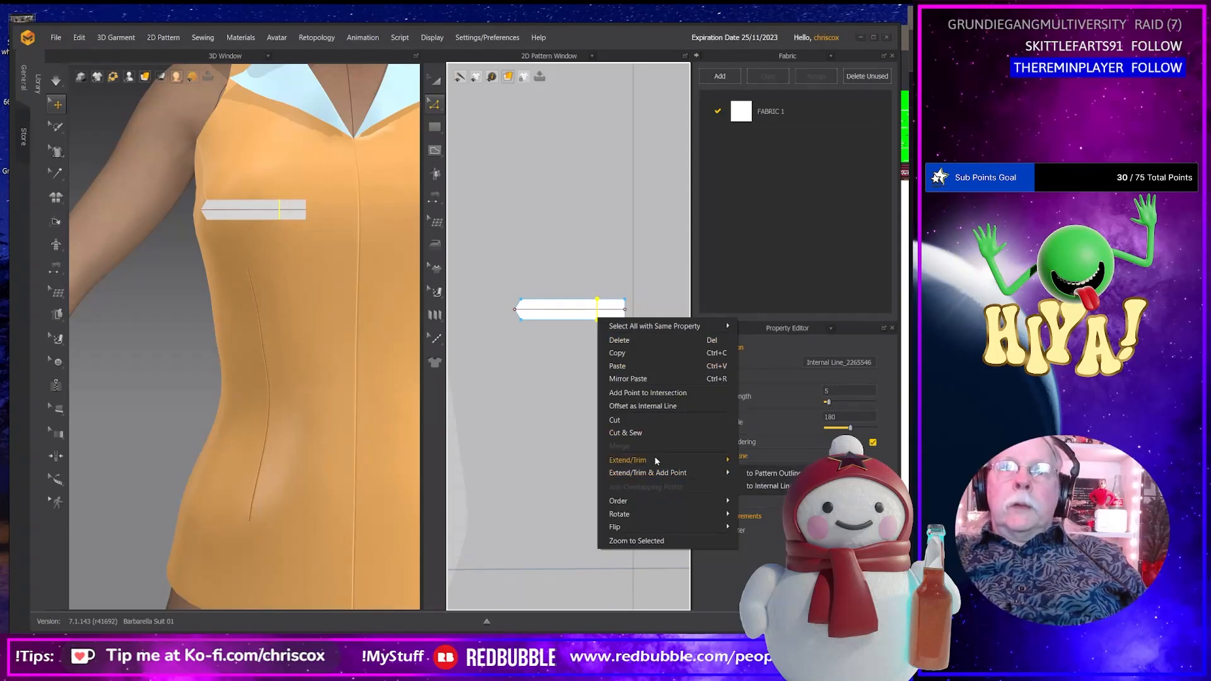
{"action": "left_click", "coordinate": [773, 471]}
{"action": "left_click_drag", "start_coordinate": [578, 279], "coordinate": [610, 356]}
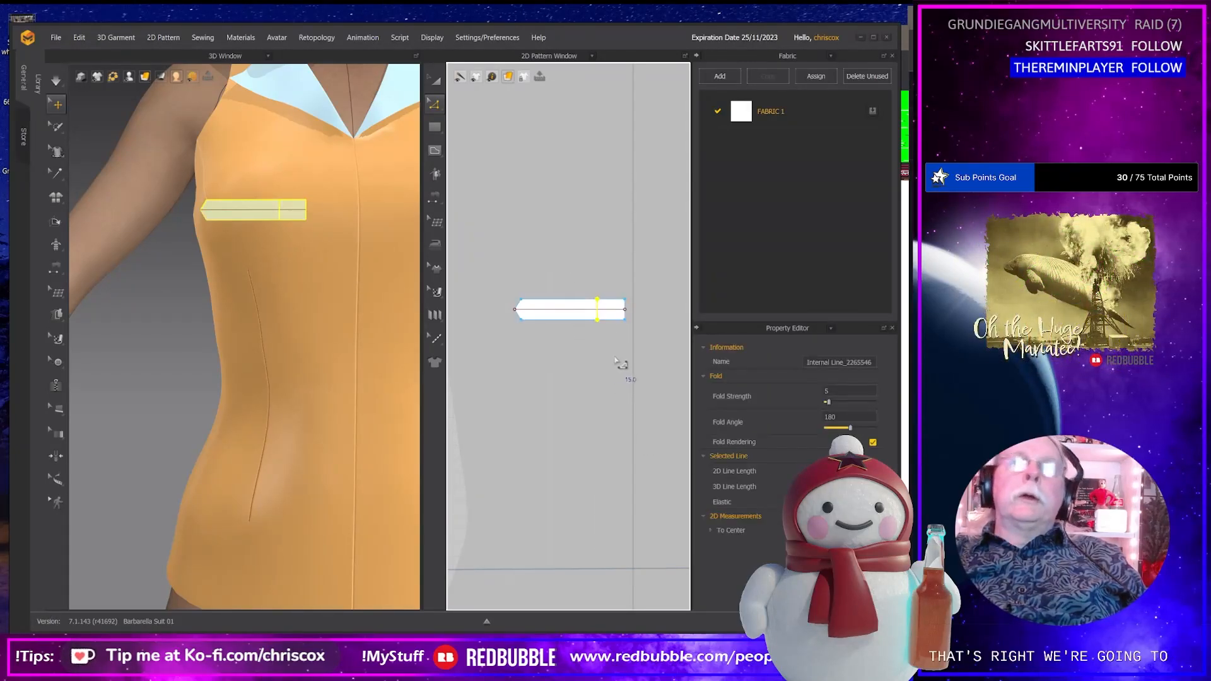
{"action": "key", "text": "Left"}
Split the front panel's centre edge 80 mm below the neckline corner, at the strap's attachment height.
{"action": "scroll", "coordinate": [607, 383], "scroll_direction": "down", "scroll_amount": 3}
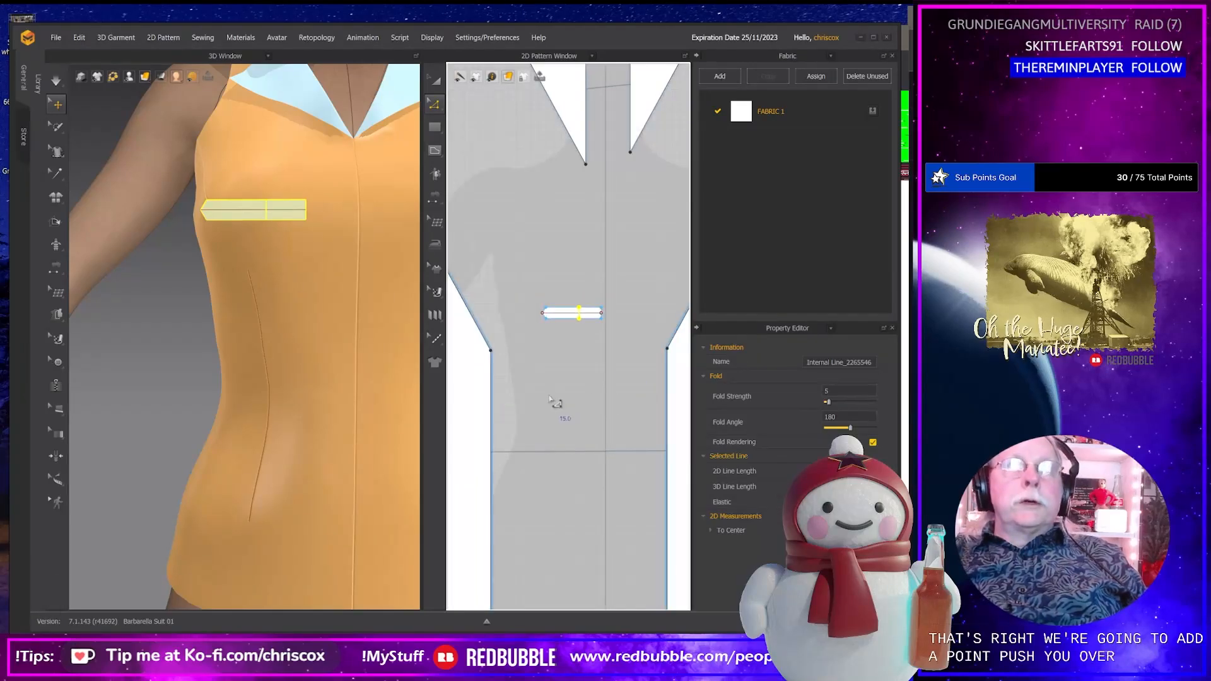
{"action": "middle_click_drag", "start_coordinate": [557, 402], "coordinate": [613, 384]}
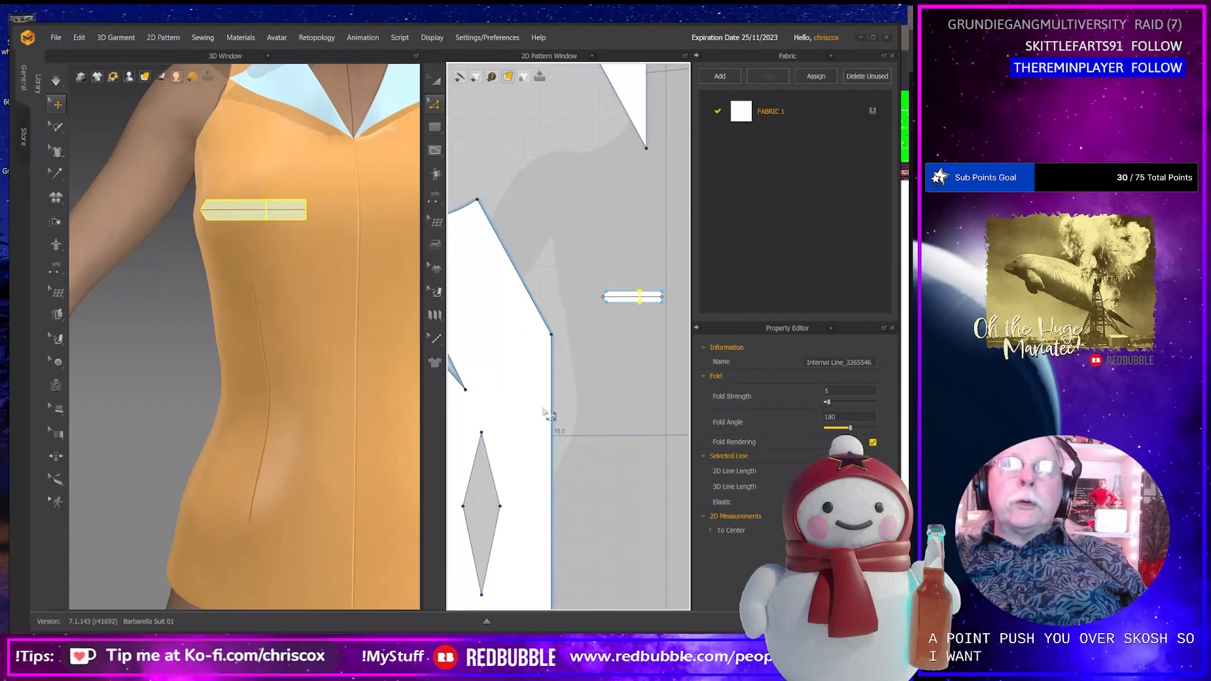
{"action": "left_click", "coordinate": [356, 221]}
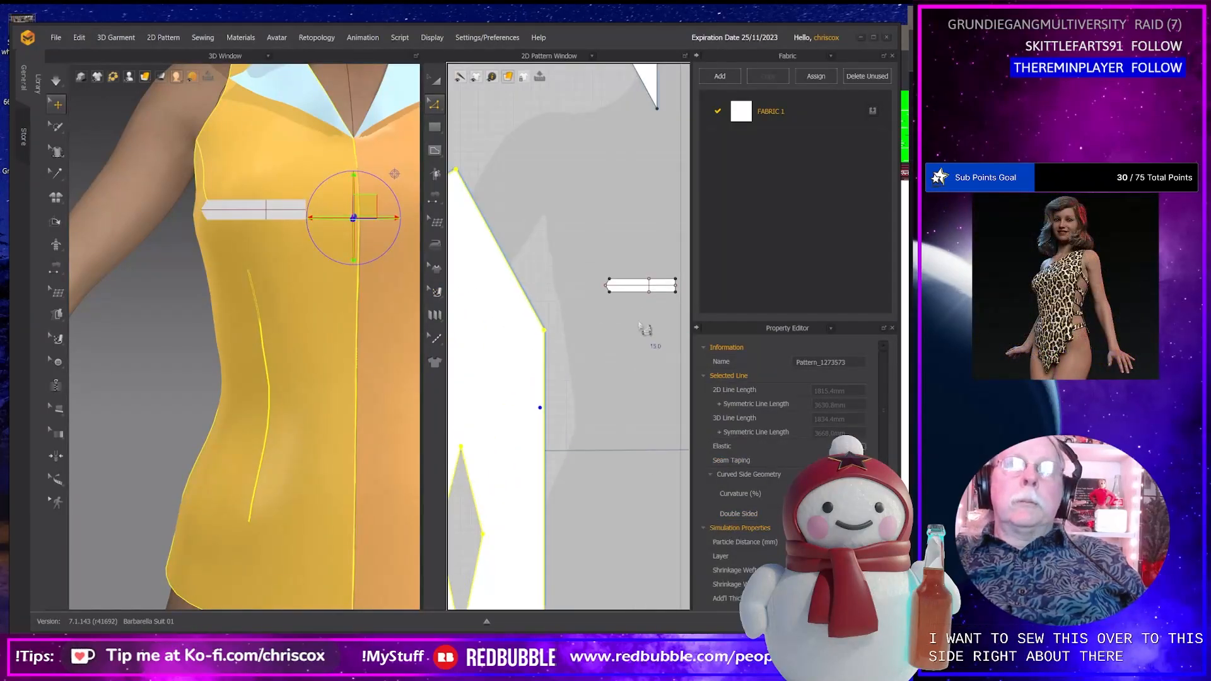
{"action": "left_click", "coordinate": [627, 294]}
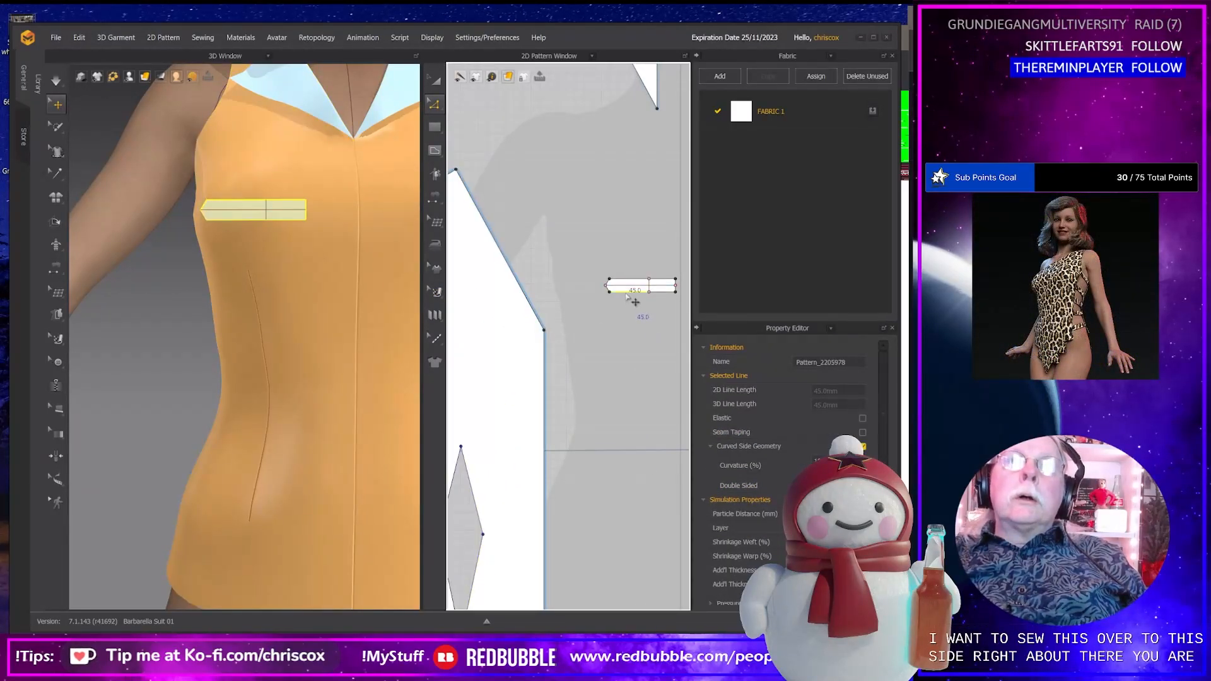
{"action": "left_click", "coordinate": [546, 397]}
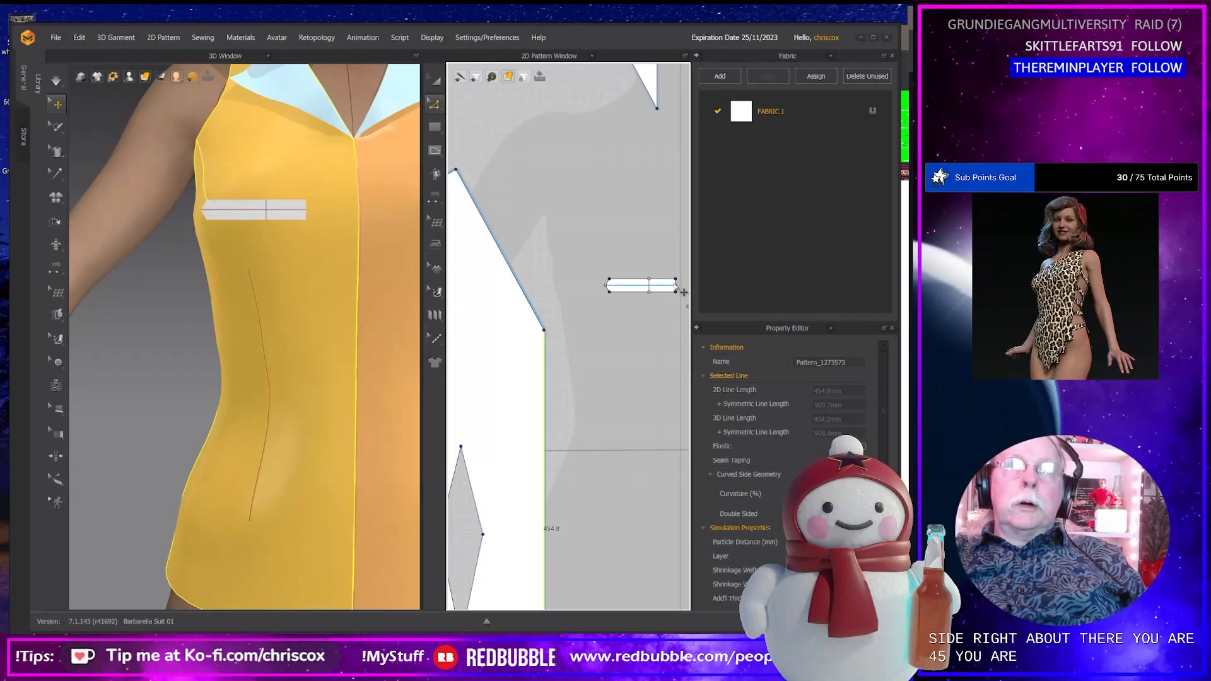
{"action": "right_click", "coordinate": [547, 406]}
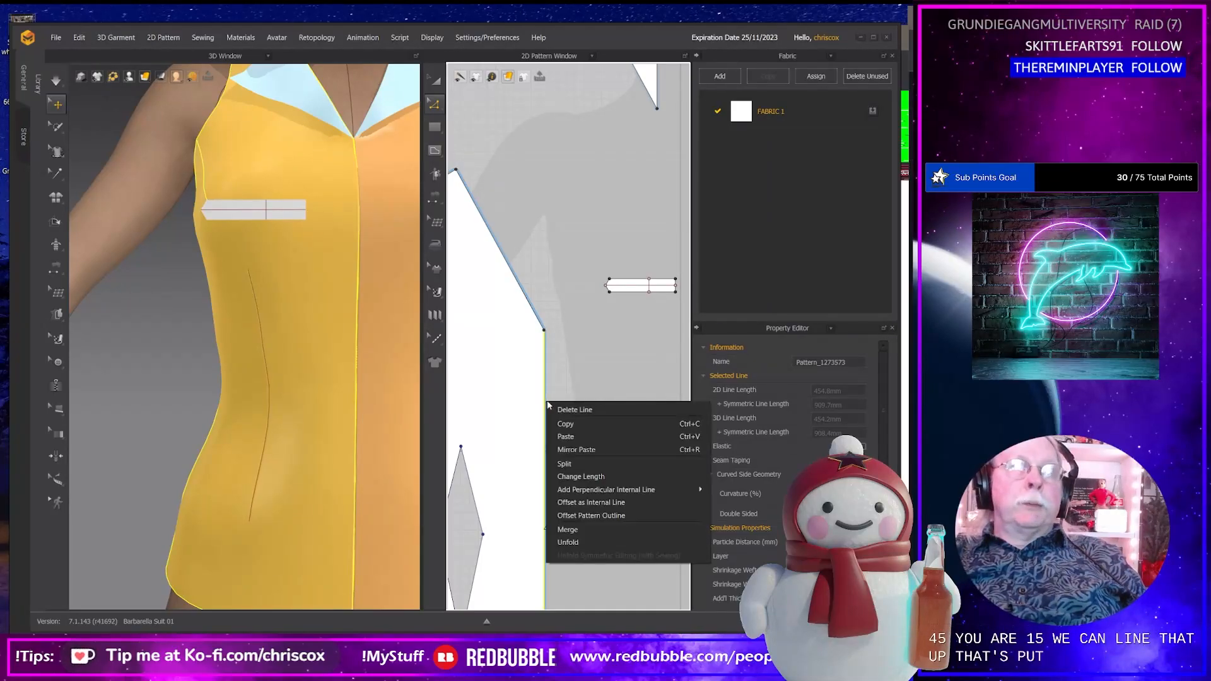
{"action": "left_click", "coordinate": [568, 455]}
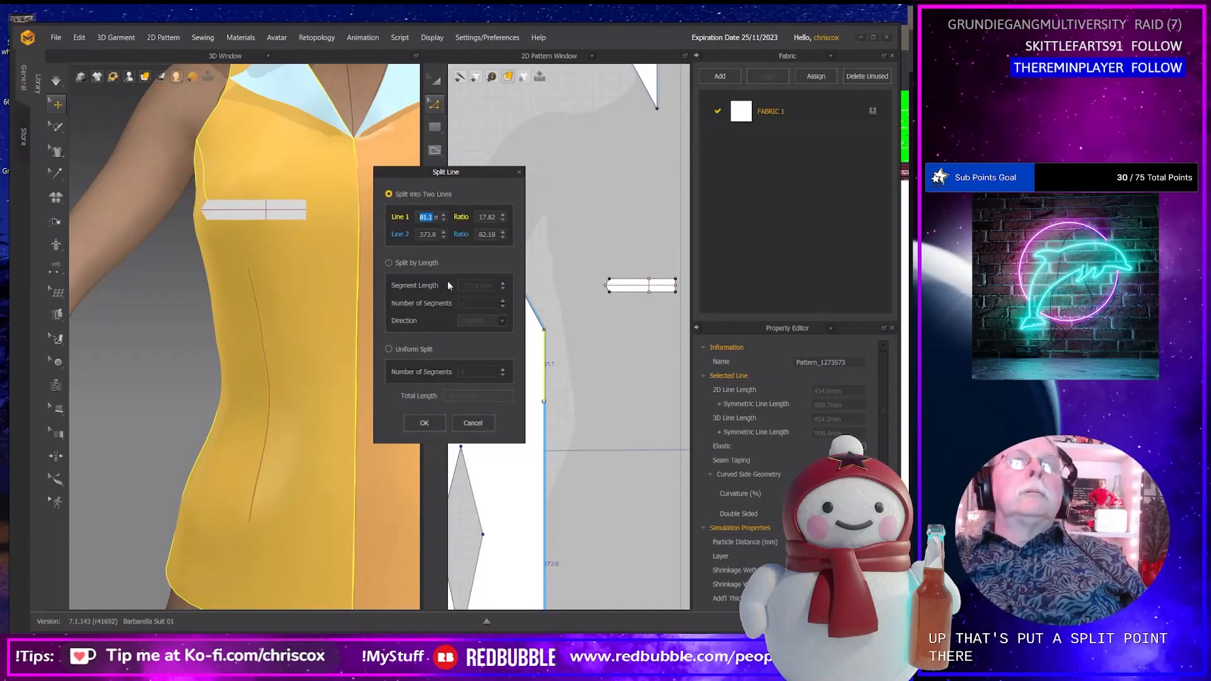
{"action": "type", "text": "80"}
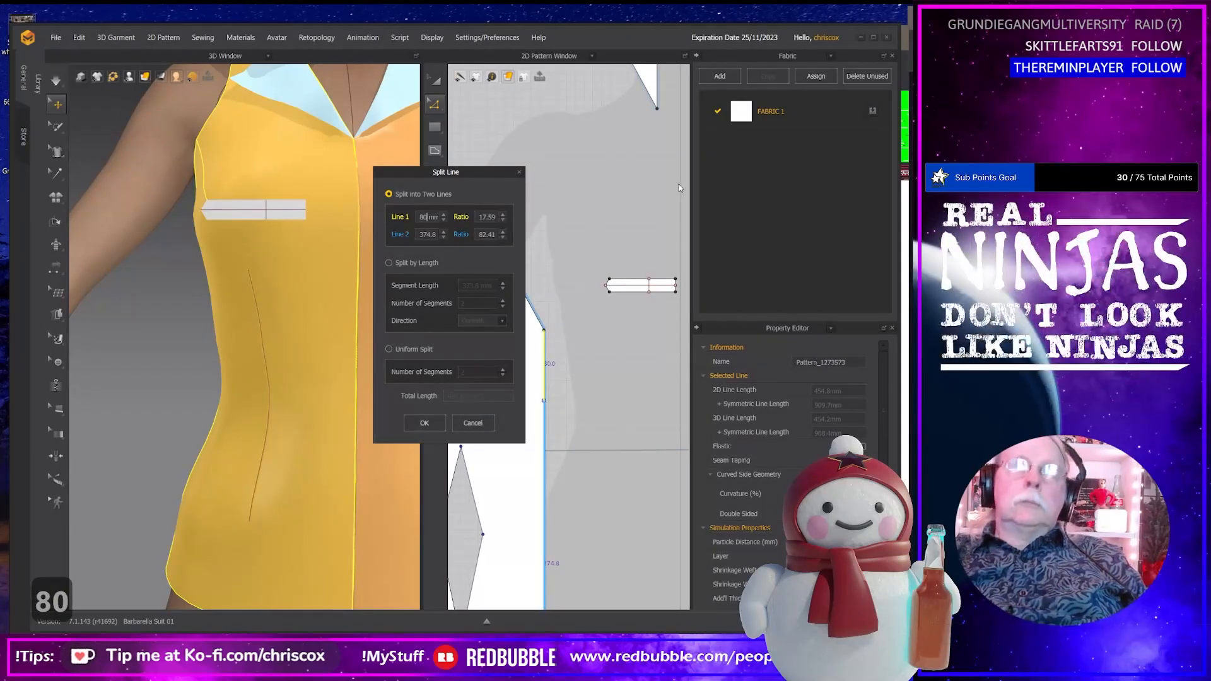
{"action": "left_click", "coordinate": [425, 423]}
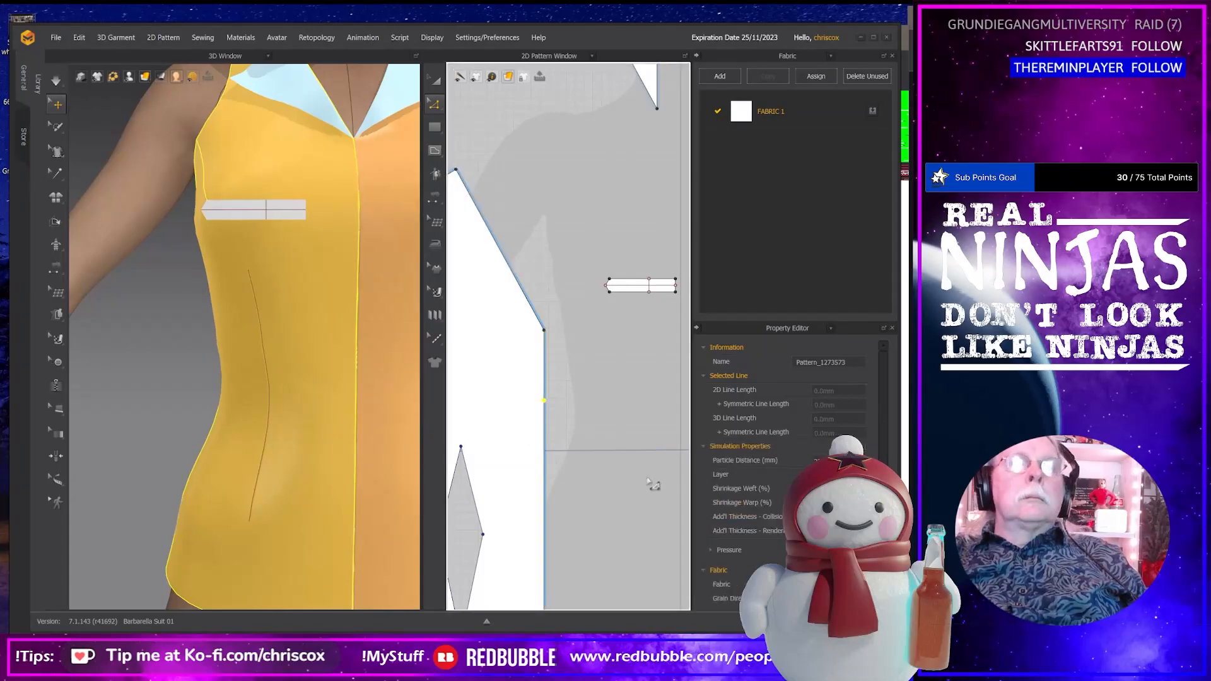
Split the lower part of the front panel's centre edge 15 mm below the new point.
{"action": "left_click", "coordinate": [546, 425]}
{"action": "right_click", "coordinate": [547, 423]}
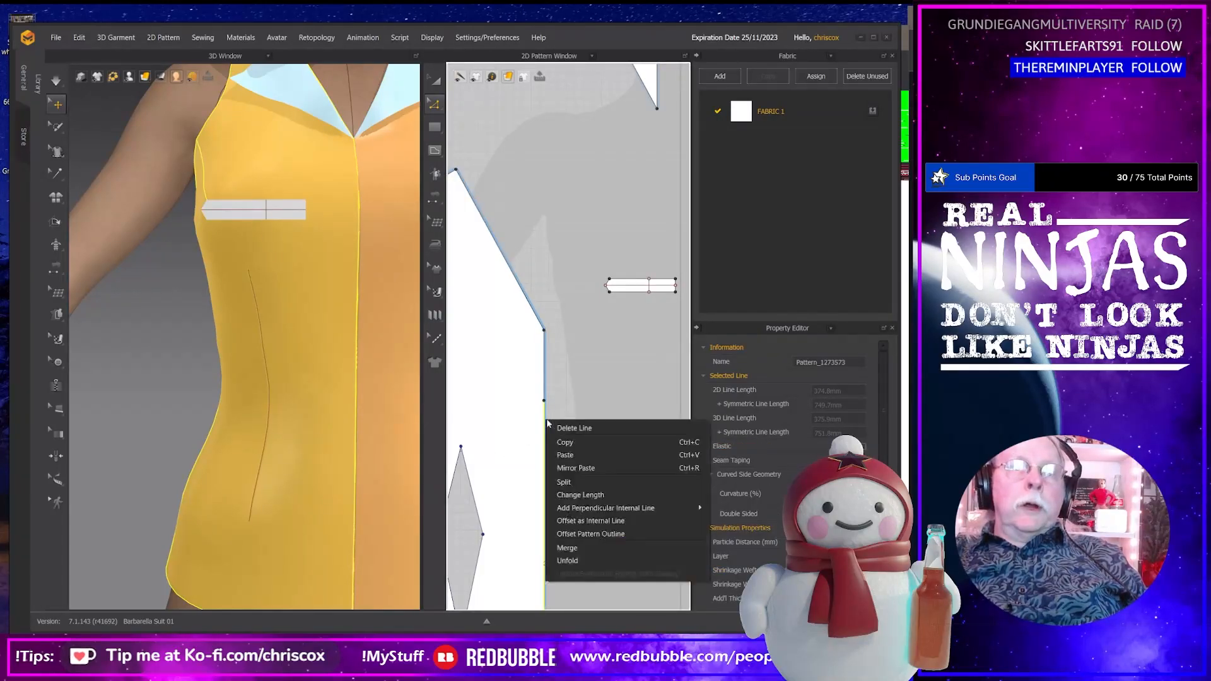
{"action": "left_click", "coordinate": [564, 482]}
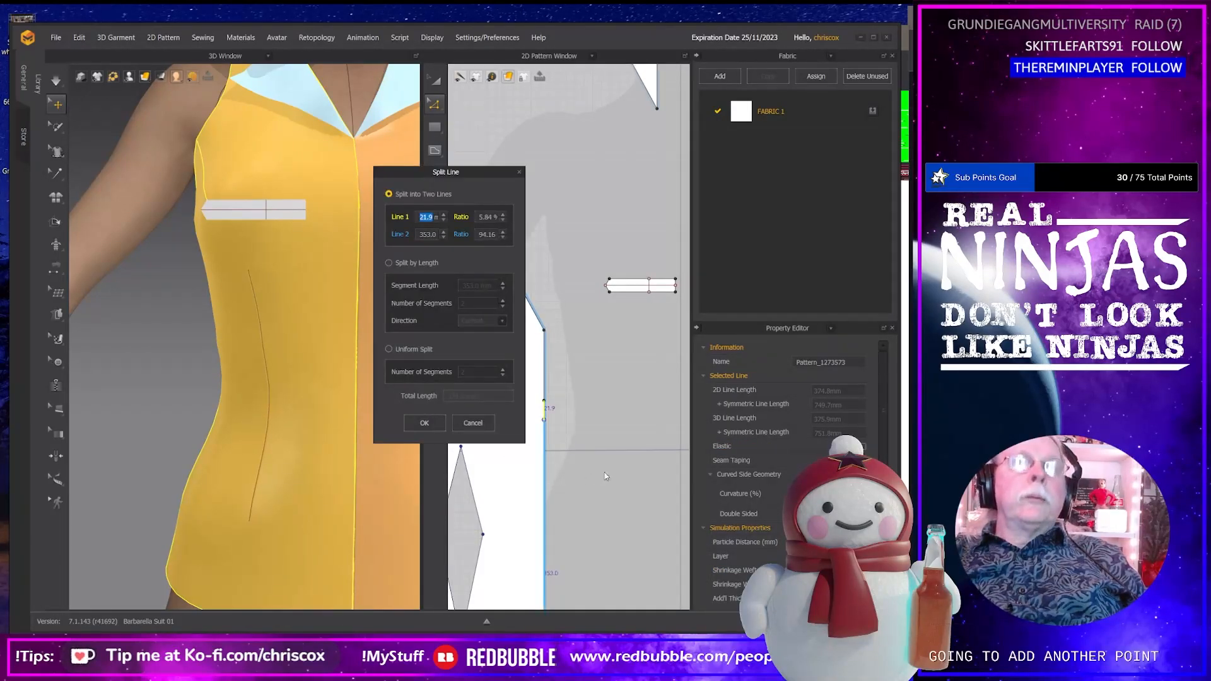
{"action": "type", "text": "15"}
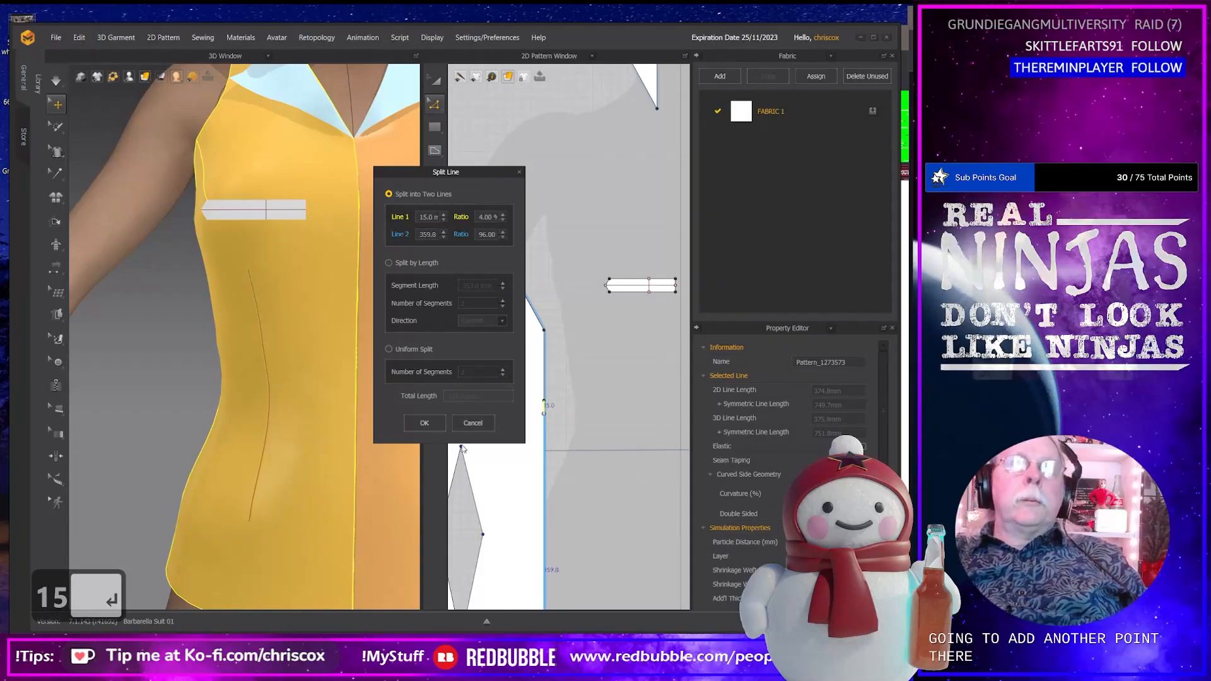
{"action": "left_click", "coordinate": [434, 426]}
Draw a three-sided internal line about 55 by 15 mm inside the front panel, starting and ending at the two new centre-edge points.
{"action": "scroll", "coordinate": [573, 468], "scroll_direction": "up", "scroll_amount": 5}
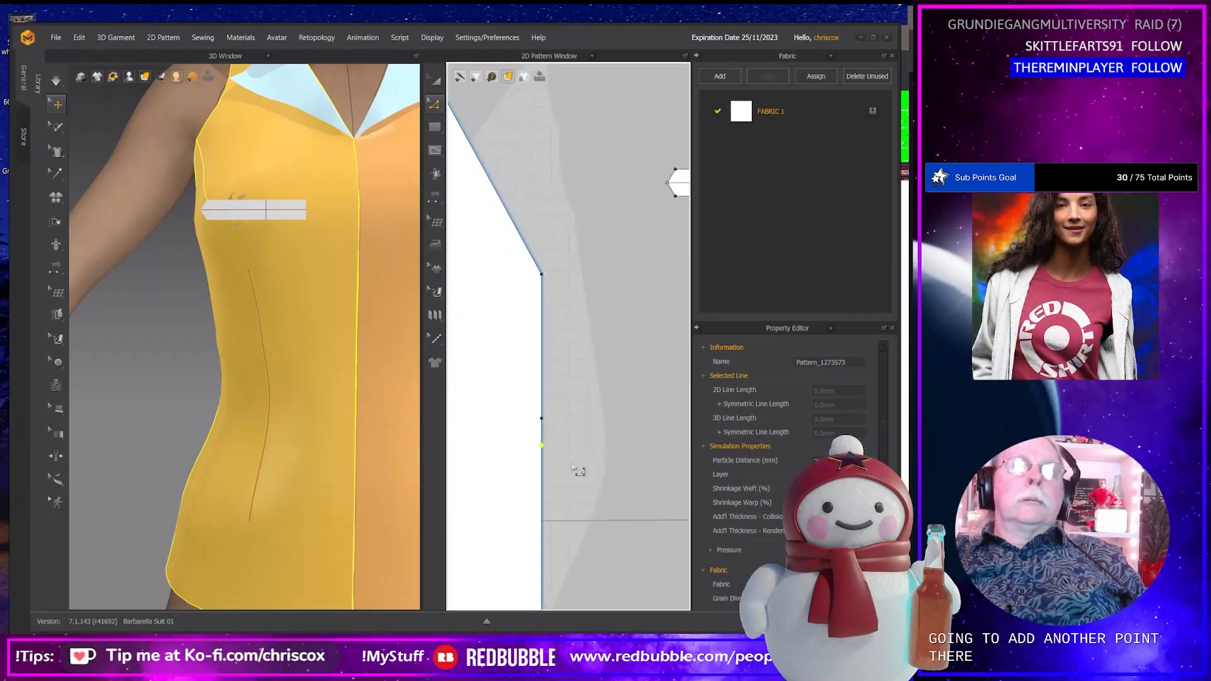
{"action": "key", "text": "g"}
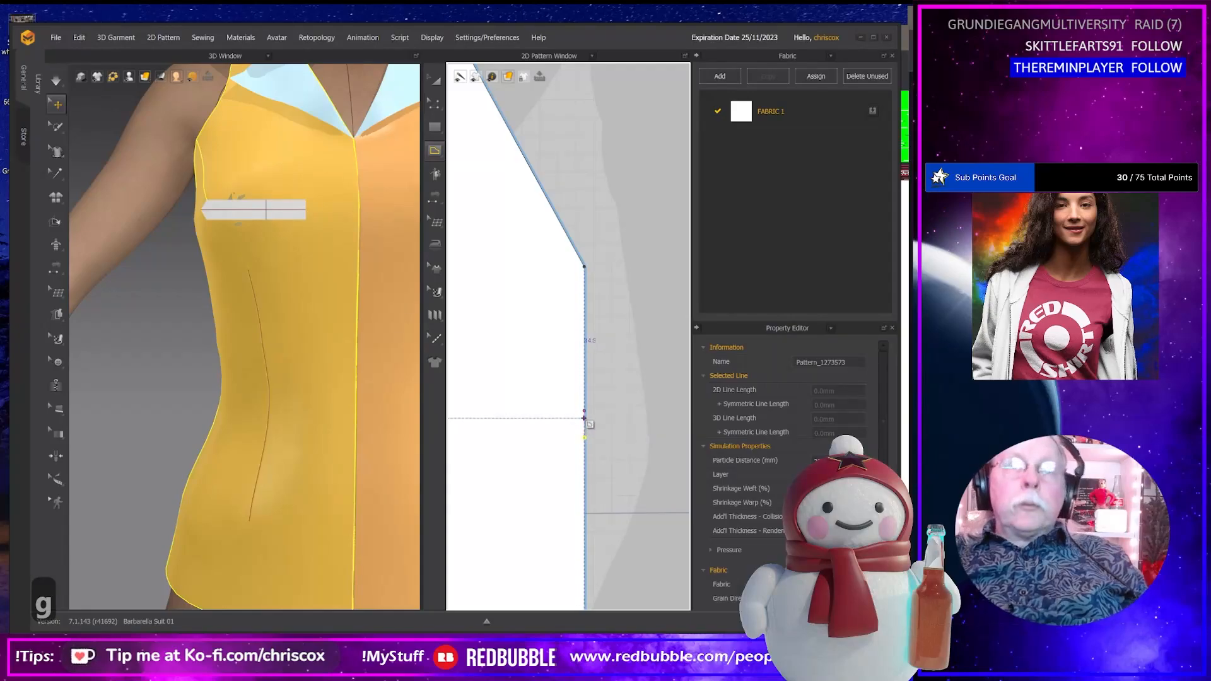
{"action": "left_click", "coordinate": [584, 411]}
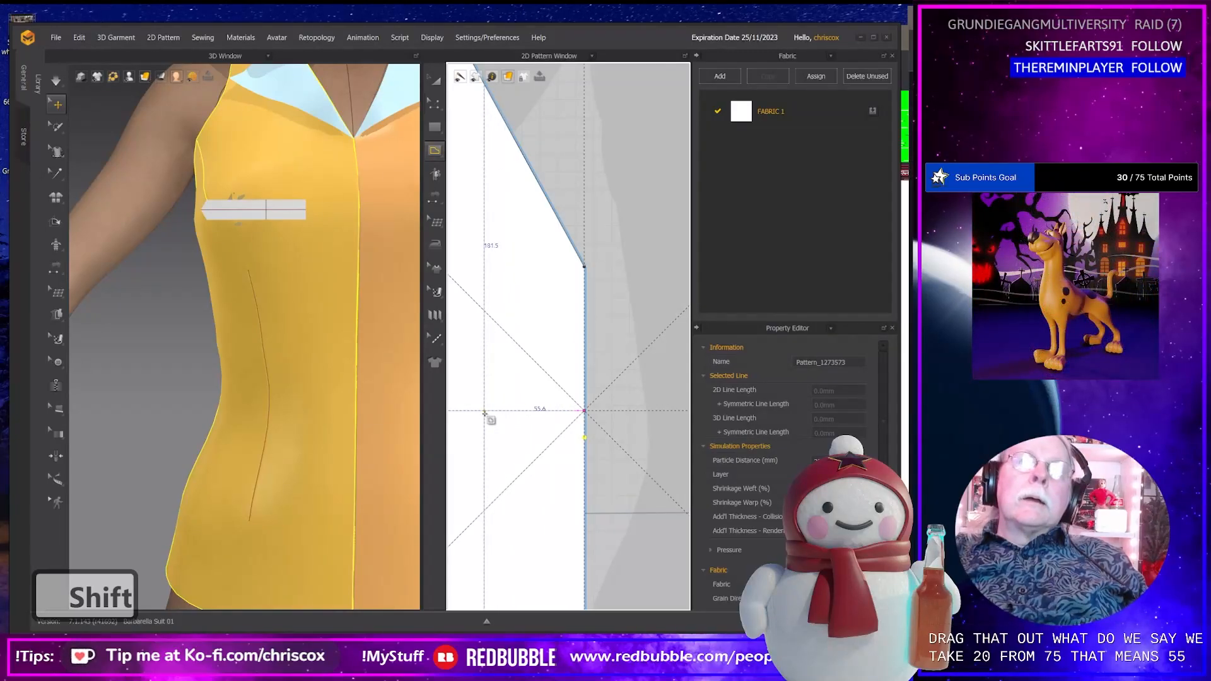
{"action": "left_click", "coordinate": [486, 411], "text": "shift"}
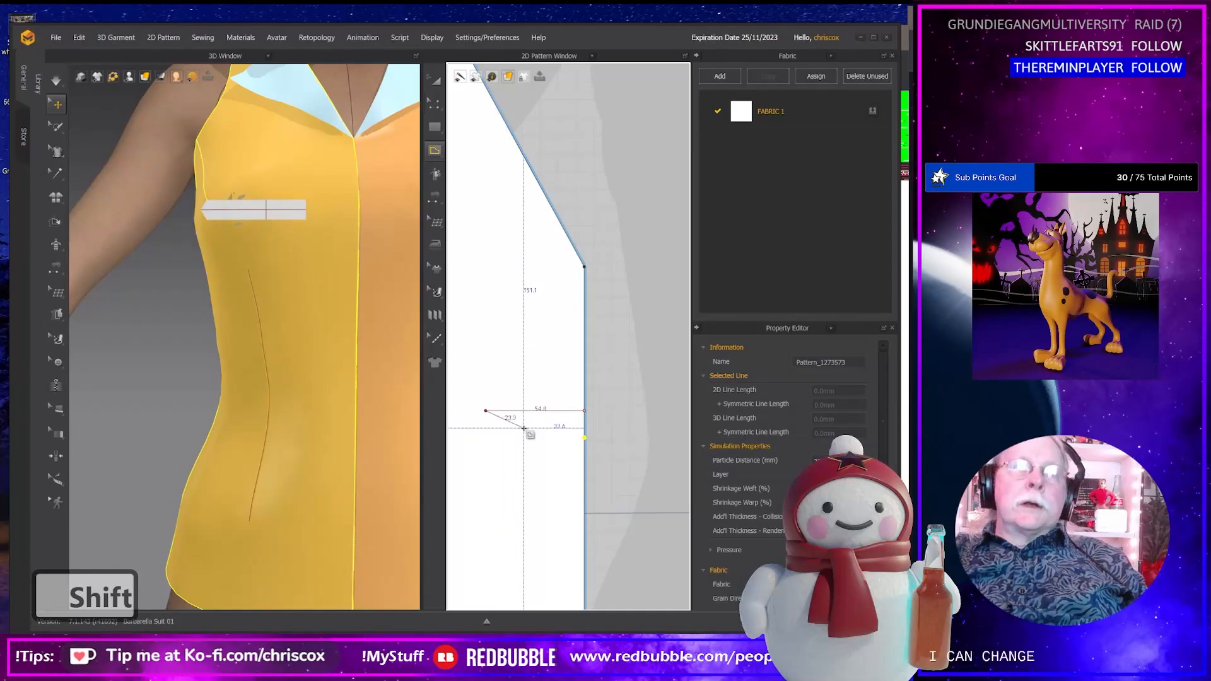
{"action": "left_click", "coordinate": [487, 436]}
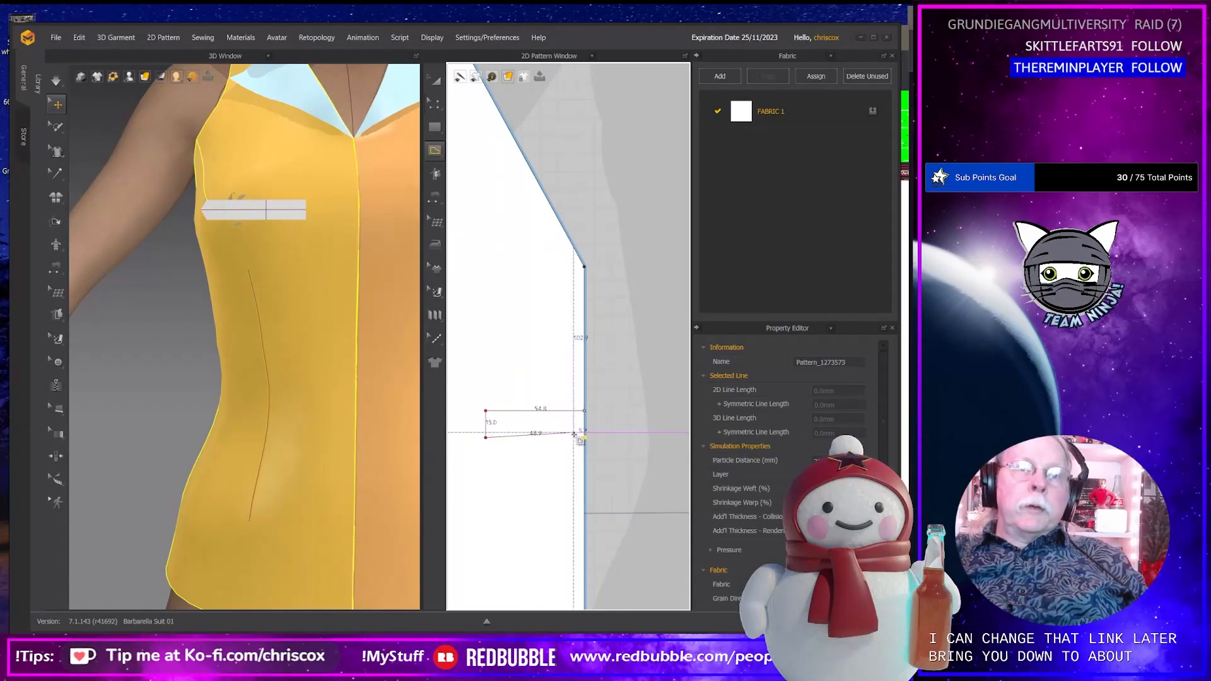
{"action": "left_click", "coordinate": [584, 437]}
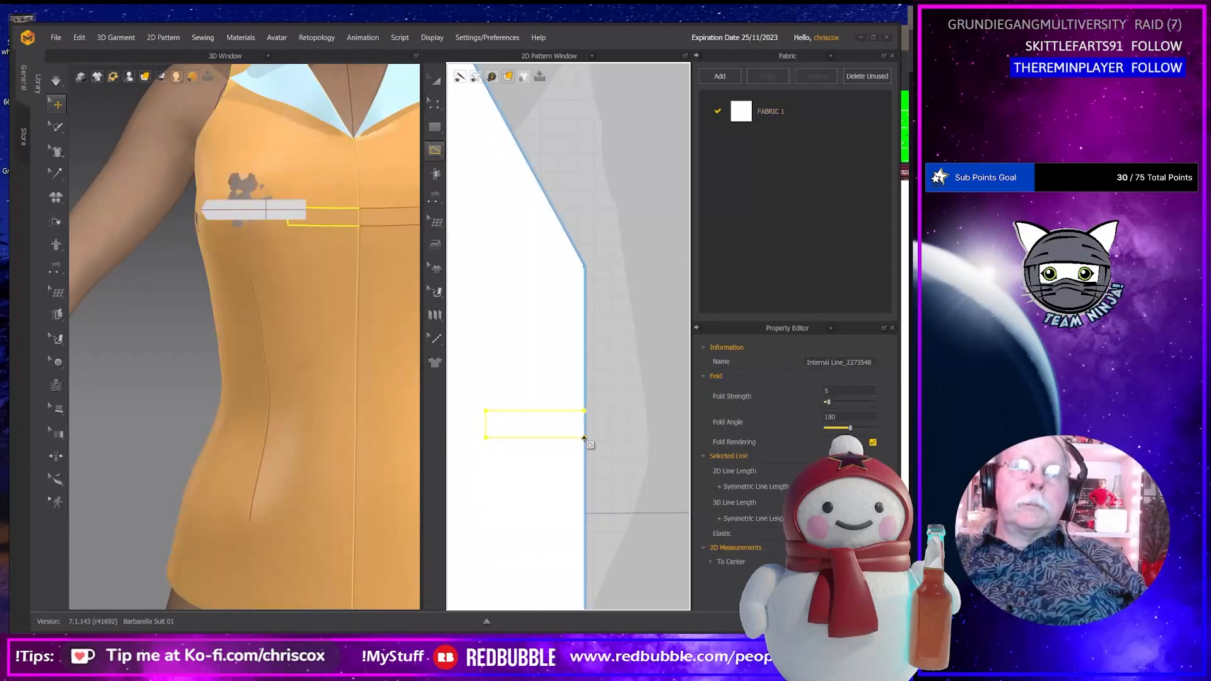
{"action": "middle_click_drag", "start_coordinate": [615, 483], "coordinate": [657, 457]}
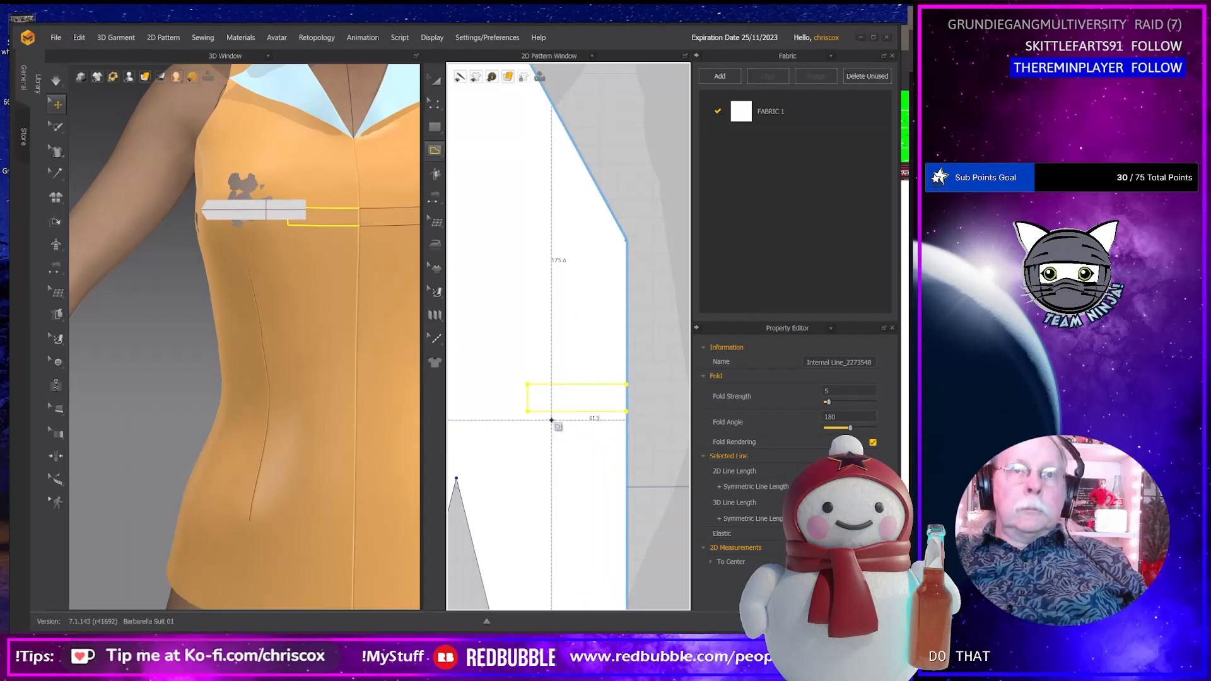
Set the upper side of the front panel's three-sided internal line to 55 mm, with End as the direction.
{"action": "key", "text": "z"}
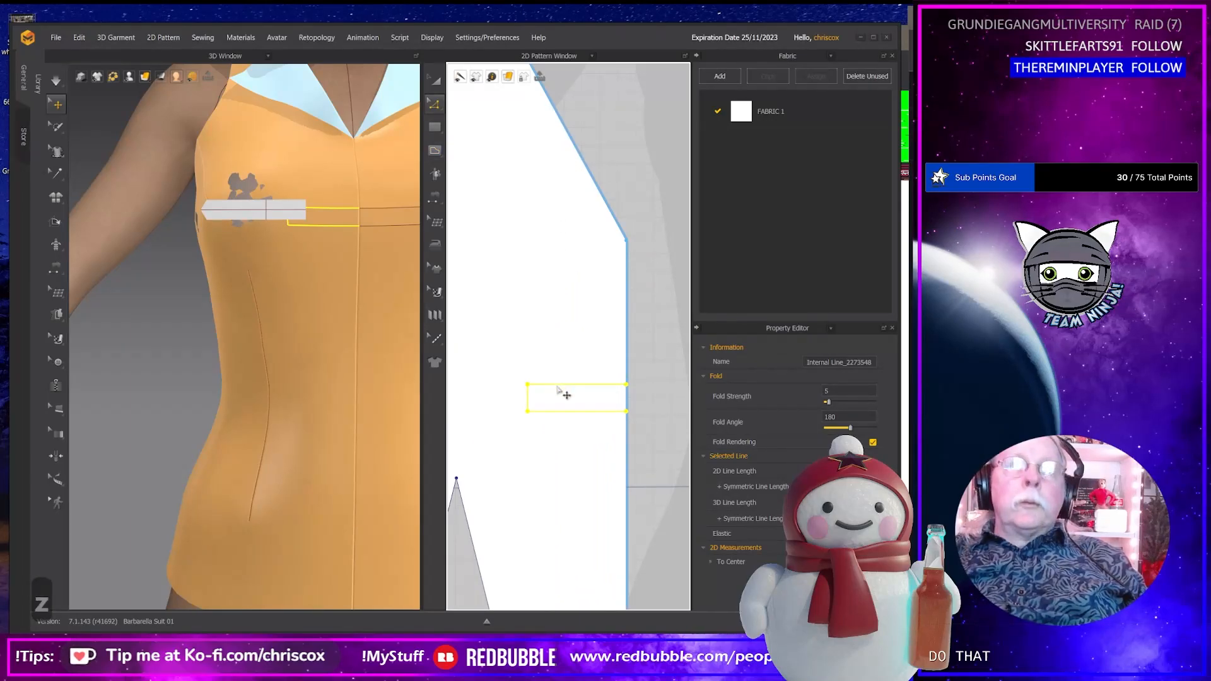
{"action": "left_click", "coordinate": [558, 384]}
{"action": "right_click", "coordinate": [558, 385]}
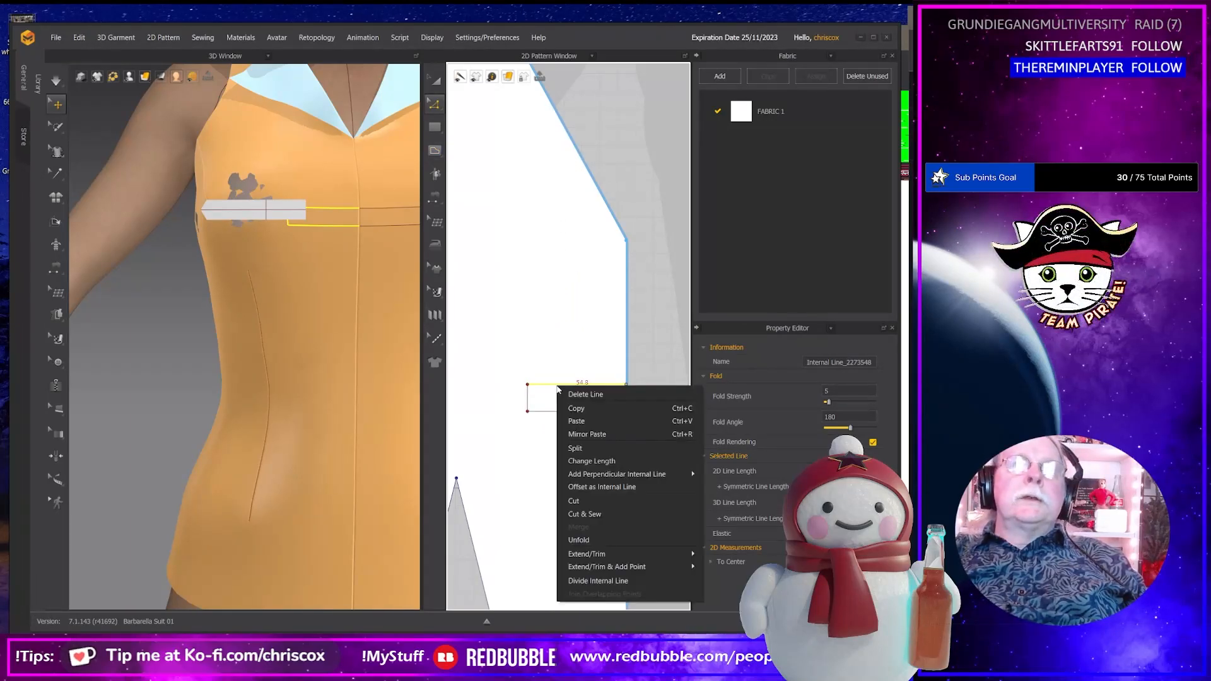
{"action": "left_click", "coordinate": [591, 461]}
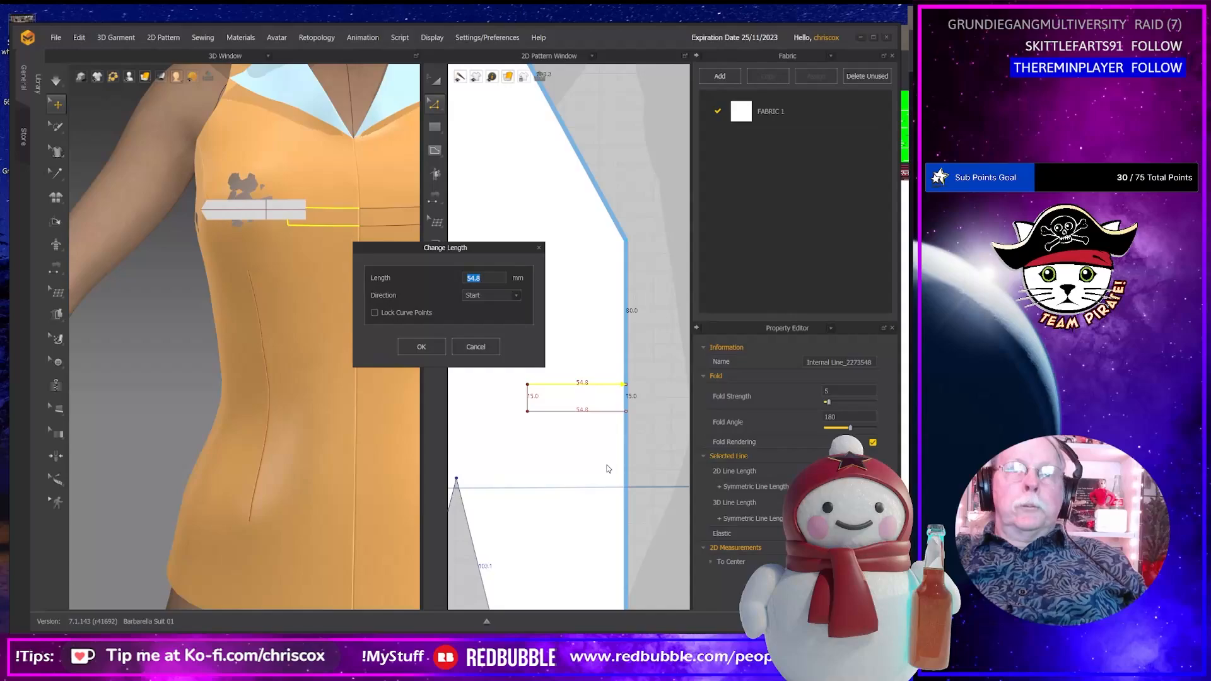
{"action": "left_click", "coordinate": [486, 300]}
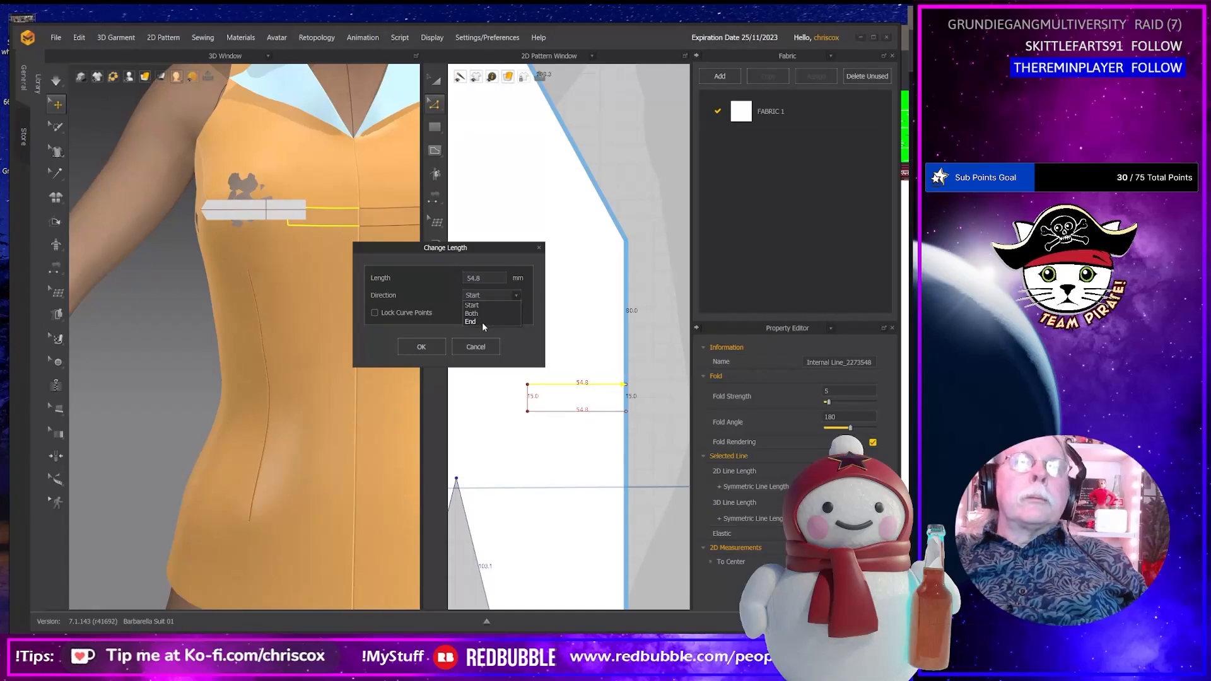
{"action": "left_click", "coordinate": [479, 314]}
{"action": "left_click_drag", "start_coordinate": [493, 279], "coordinate": [446, 278]}
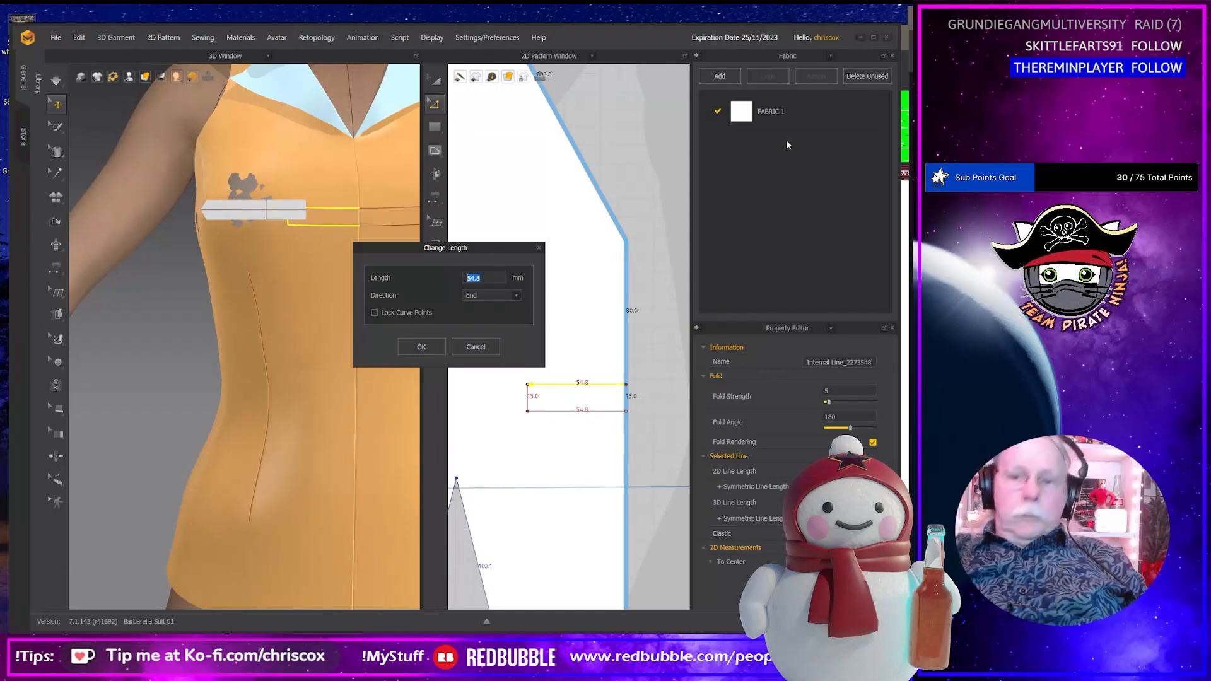
{"action": "type", "text": "55"}
{"action": "key", "text": "Return"}
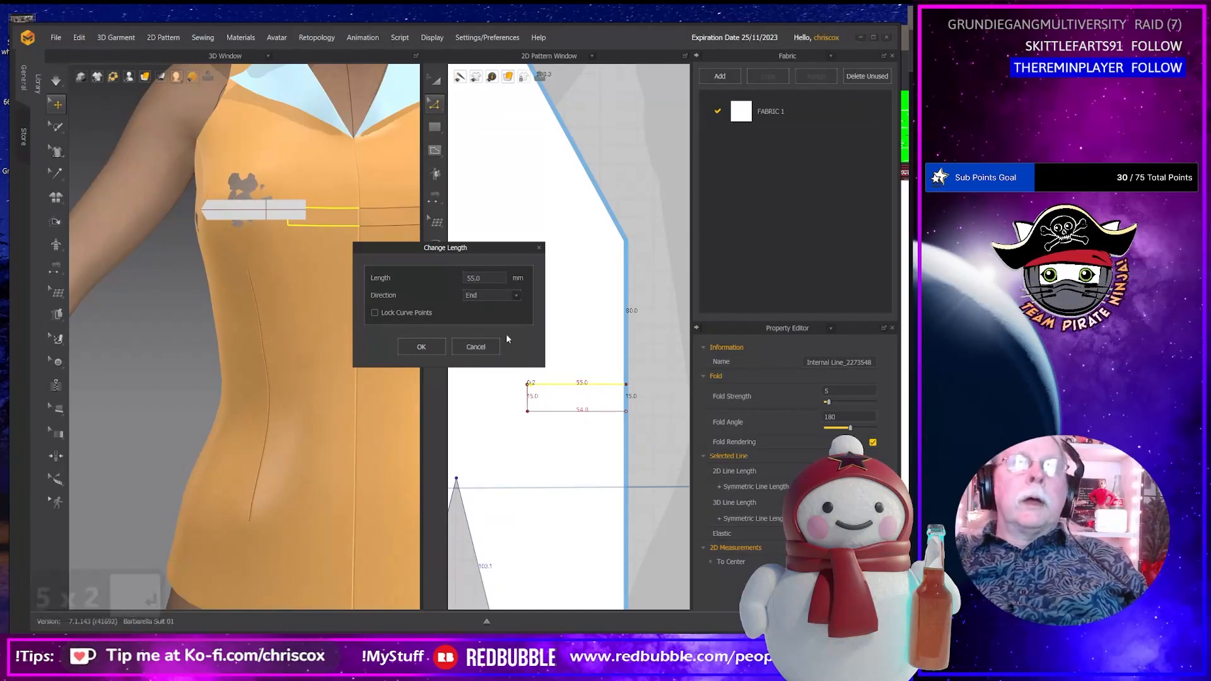
{"action": "left_click", "coordinate": [421, 347]}
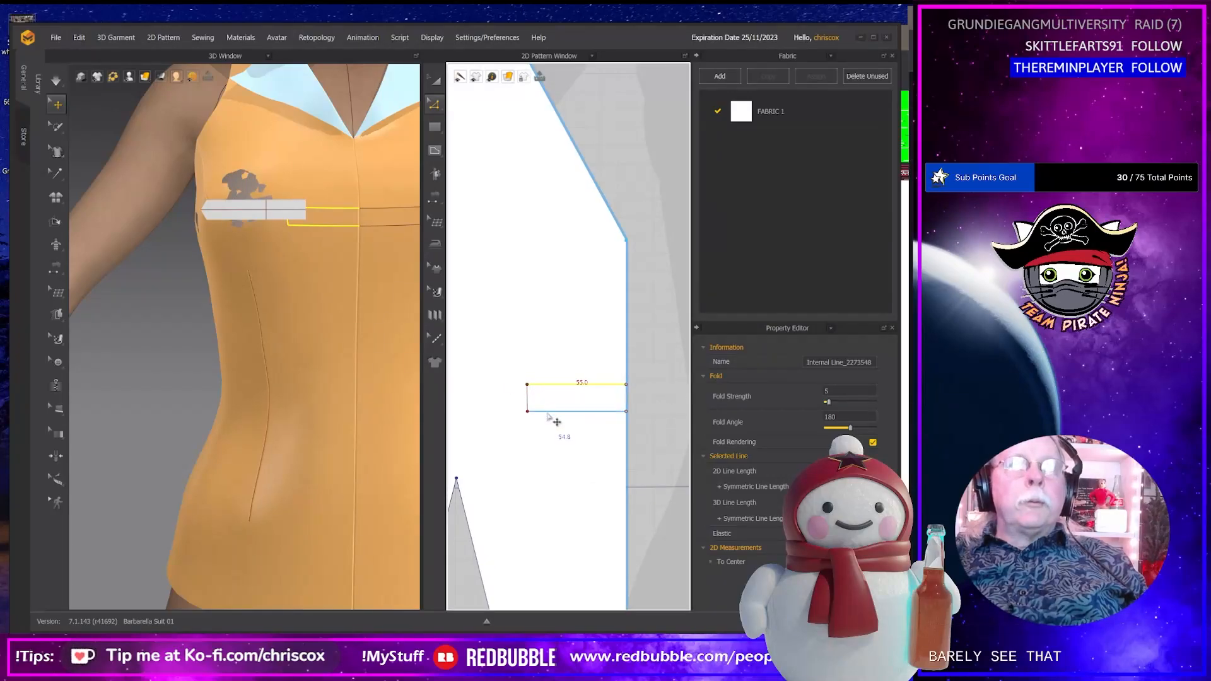
Set the lower side of the same internal line to 55 mm, keeping Start as the direction.
{"action": "right_click", "coordinate": [550, 418]}
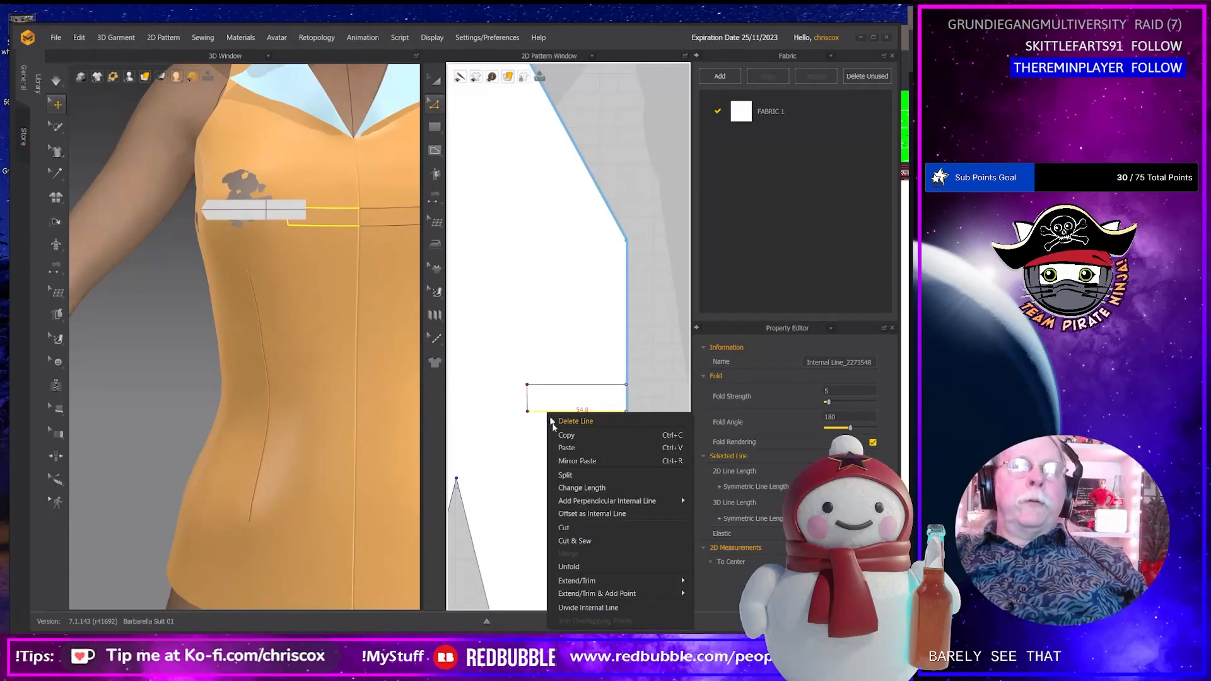
{"action": "left_click", "coordinate": [572, 488]}
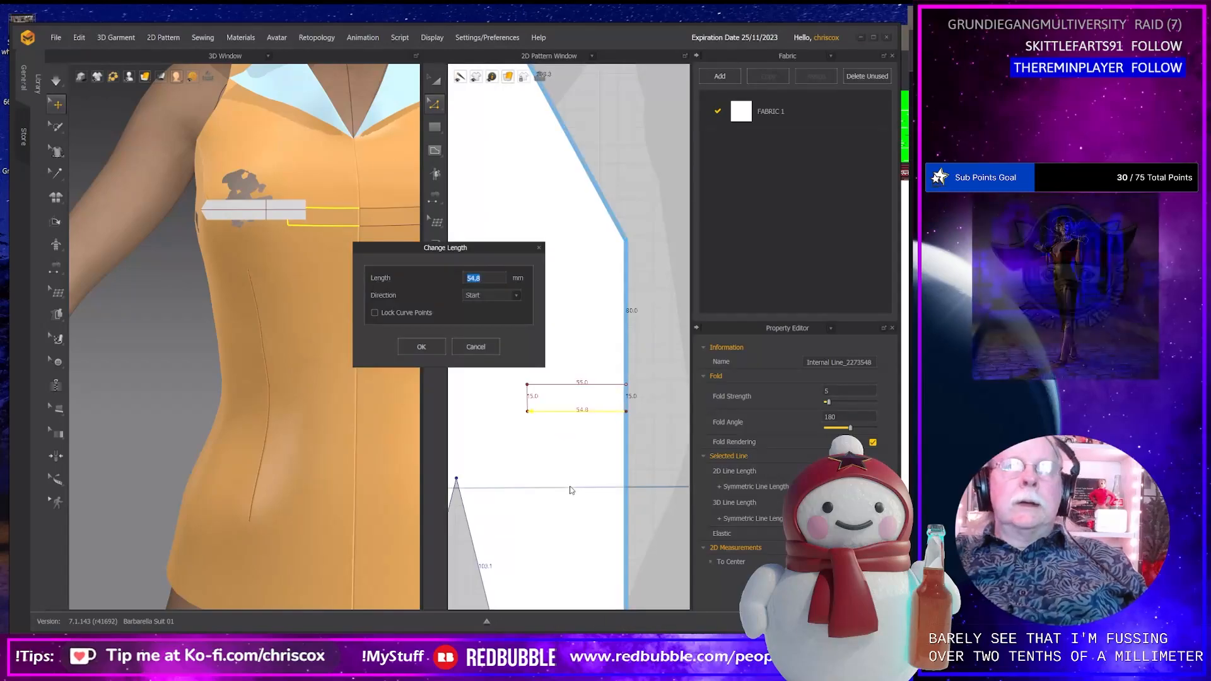
{"action": "type", "text": "55"}
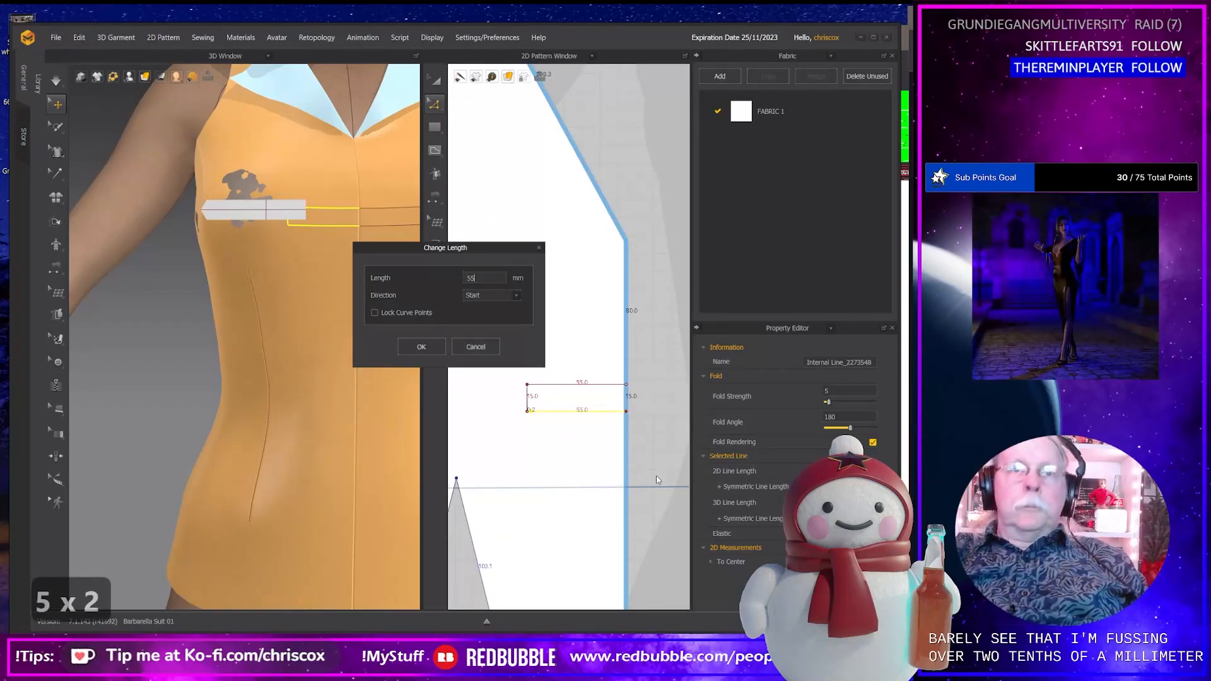
{"action": "key", "text": "Return"}
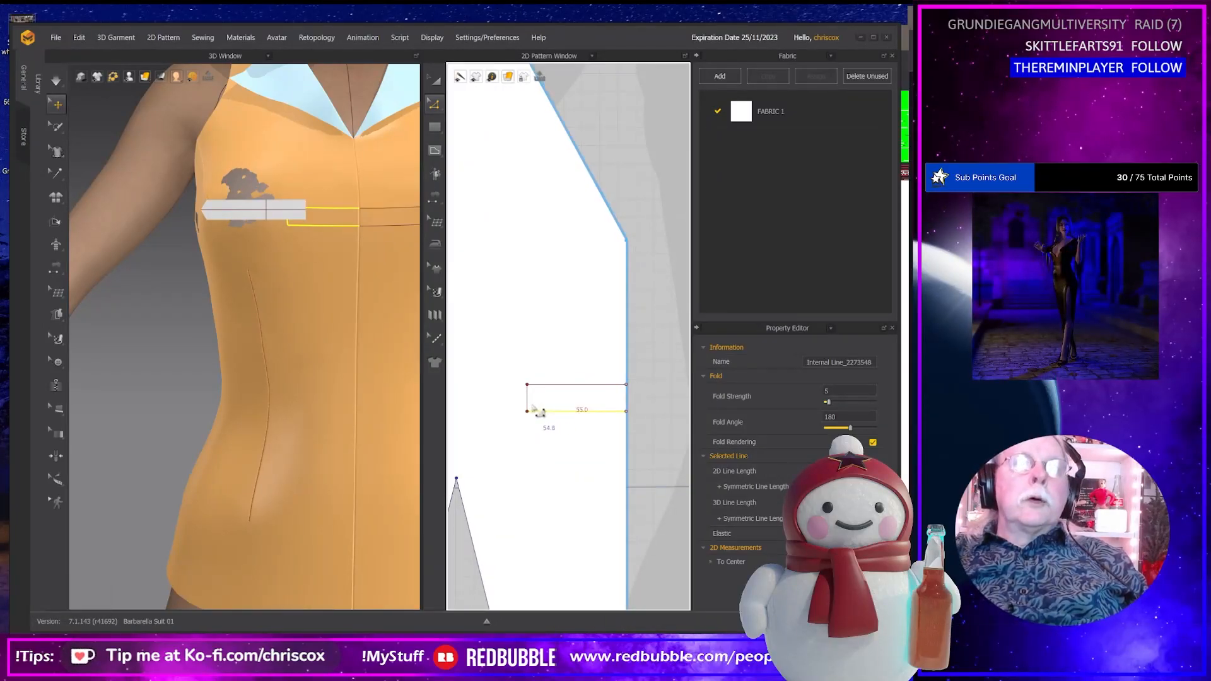
Split the short inner side of the internal line uniformly into two segments.
{"action": "right_click", "coordinate": [528, 397]}
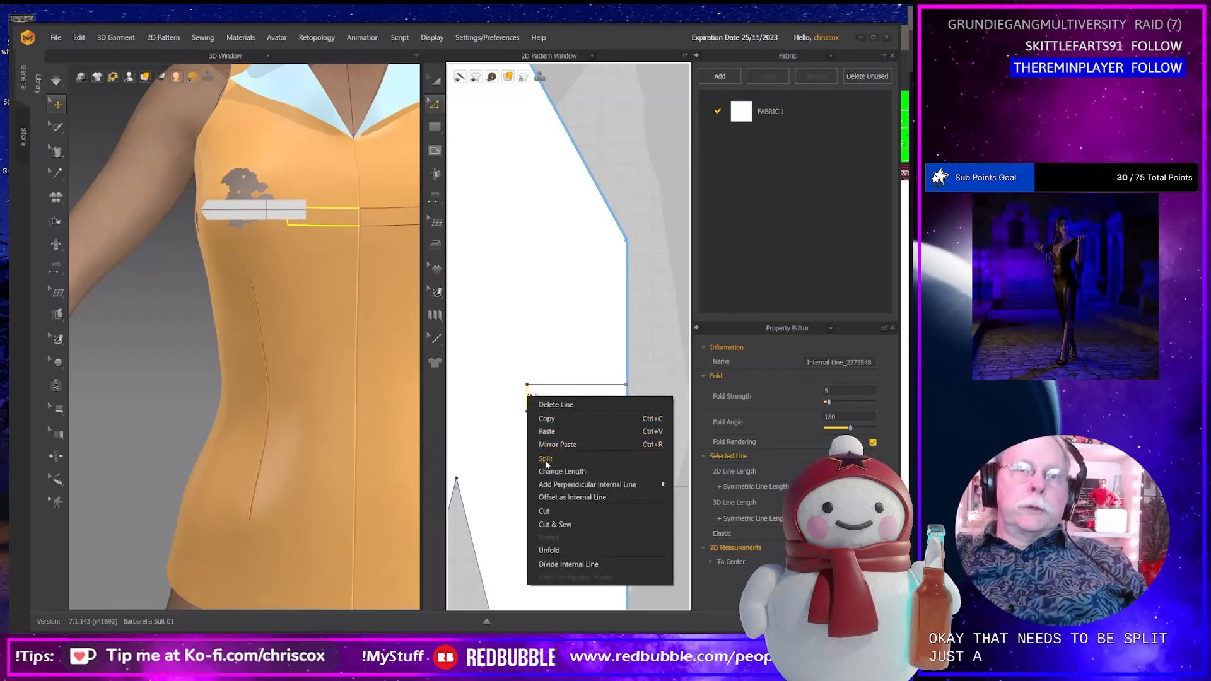
{"action": "left_click", "coordinate": [530, 445]}
{"action": "left_click", "coordinate": [416, 351]}
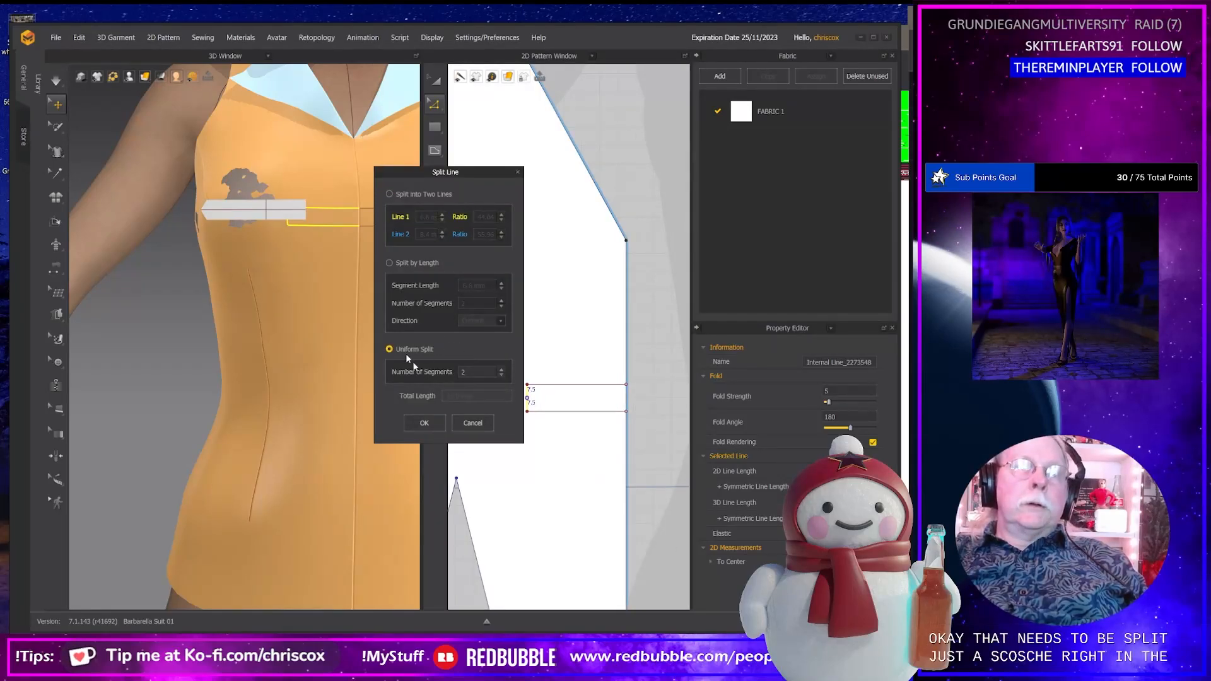
{"action": "left_click", "coordinate": [424, 422]}
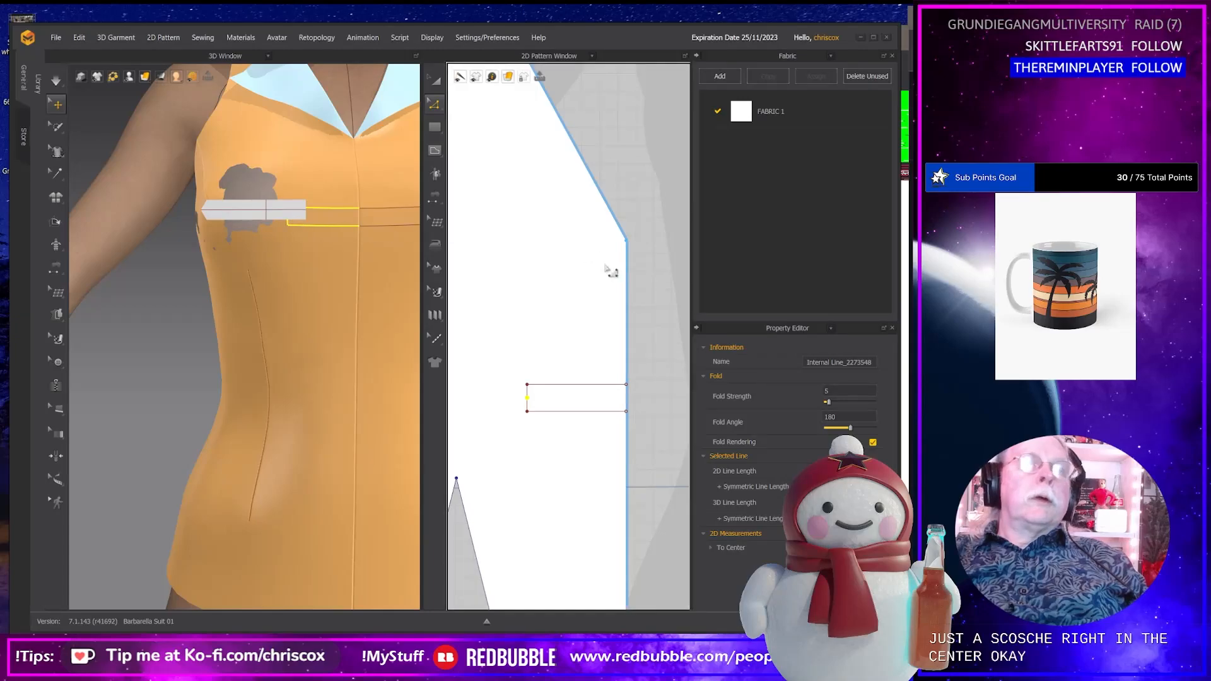
Check the strap tip's slanted edge length and pull the short side's midpoint straight outward until the internal line's slanted edges match at about 8.7 mm.
{"action": "middle_click_drag", "start_coordinate": [606, 265], "coordinate": [521, 368]}
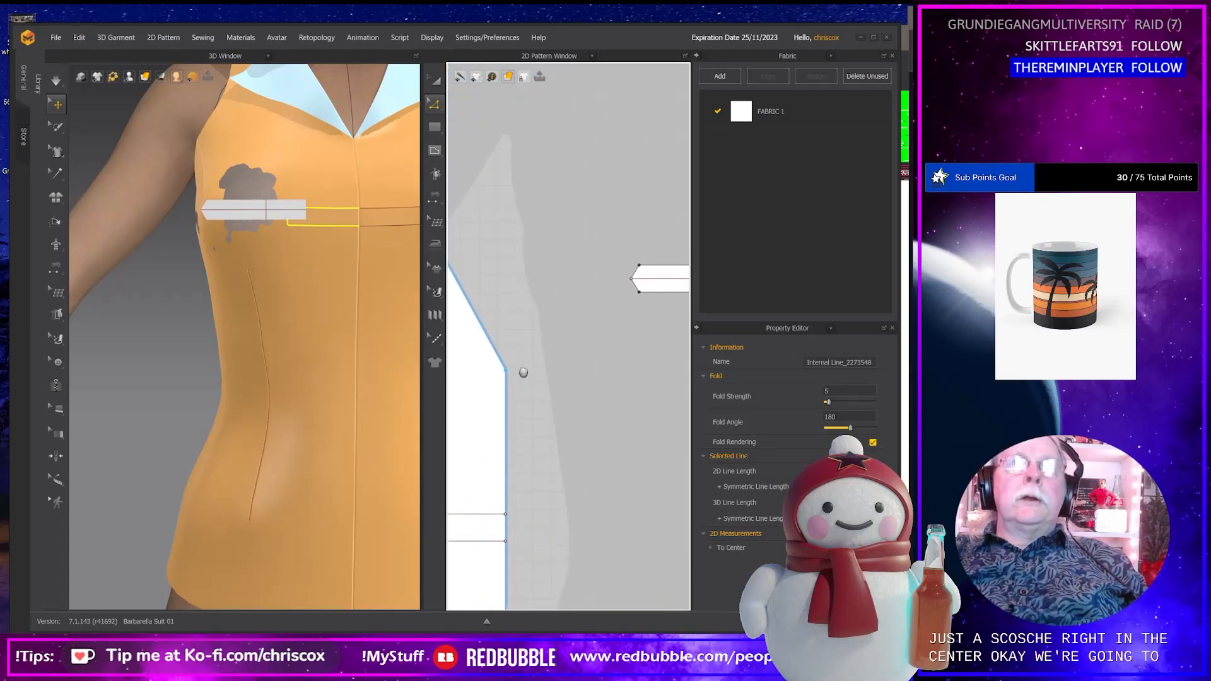
{"action": "left_click", "coordinate": [634, 276]}
{"action": "middle_click_drag", "start_coordinate": [526, 449], "coordinate": [651, 383]}
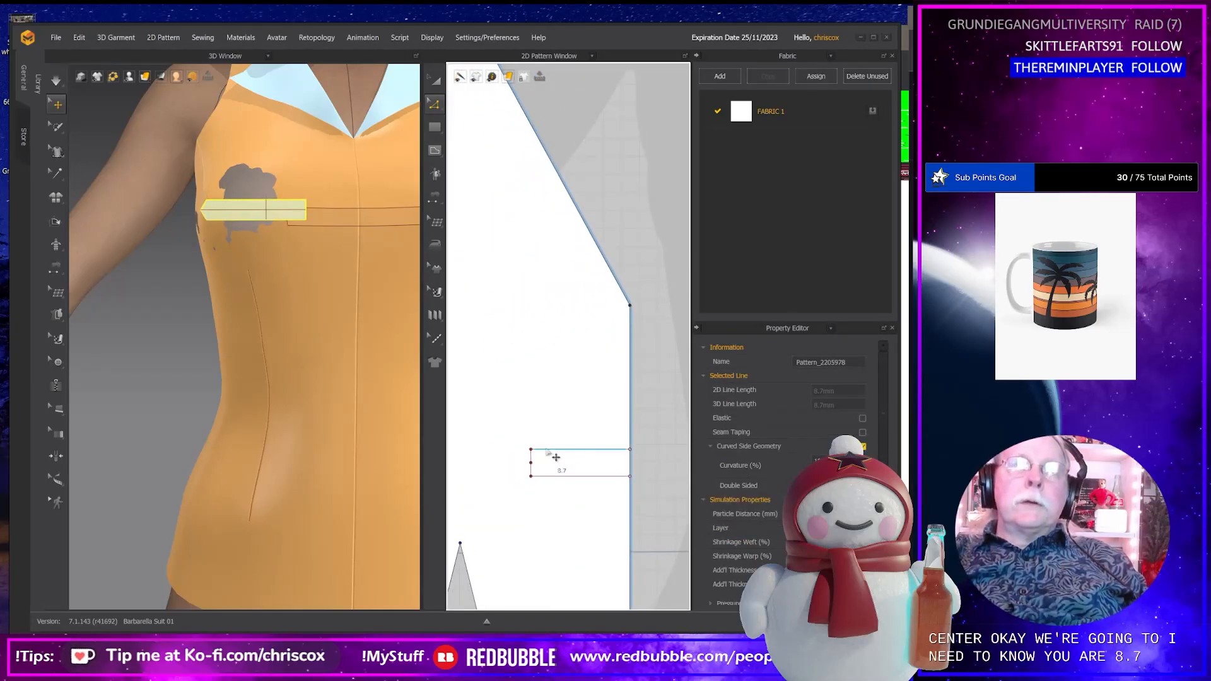
{"action": "left_click", "coordinate": [533, 458]}
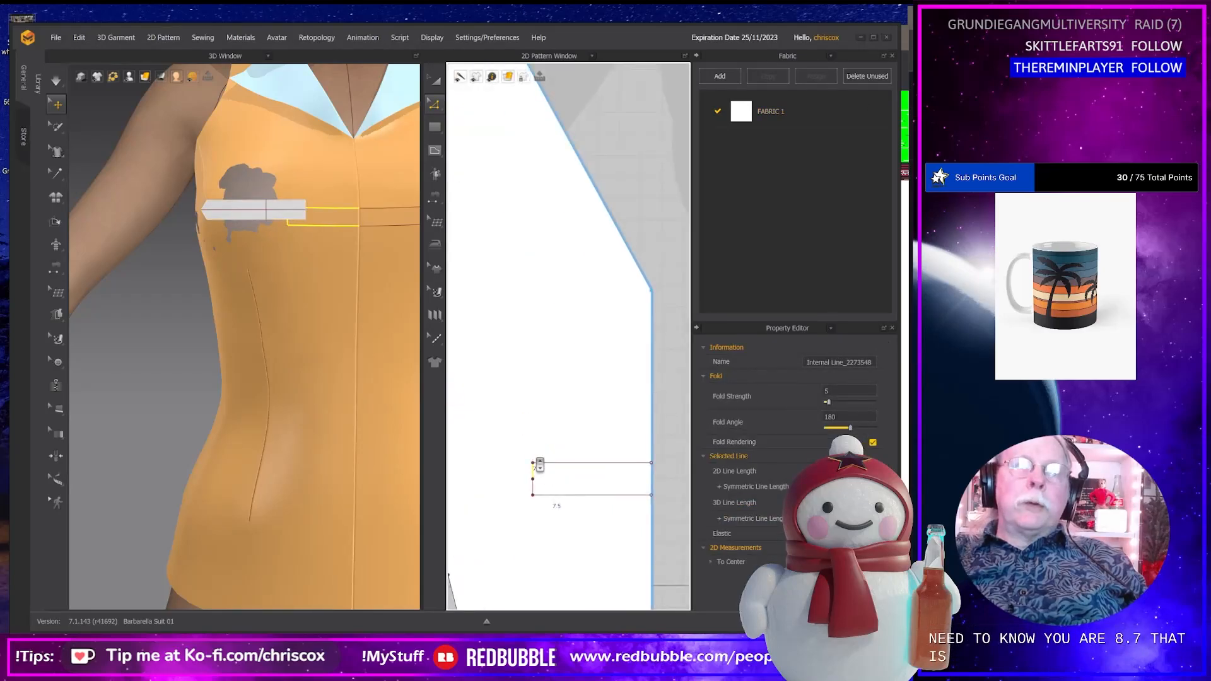
{"action": "scroll", "coordinate": [543, 465], "scroll_direction": "up", "scroll_amount": 3}
{"action": "middle_click_drag", "start_coordinate": [551, 465], "coordinate": [588, 322]}
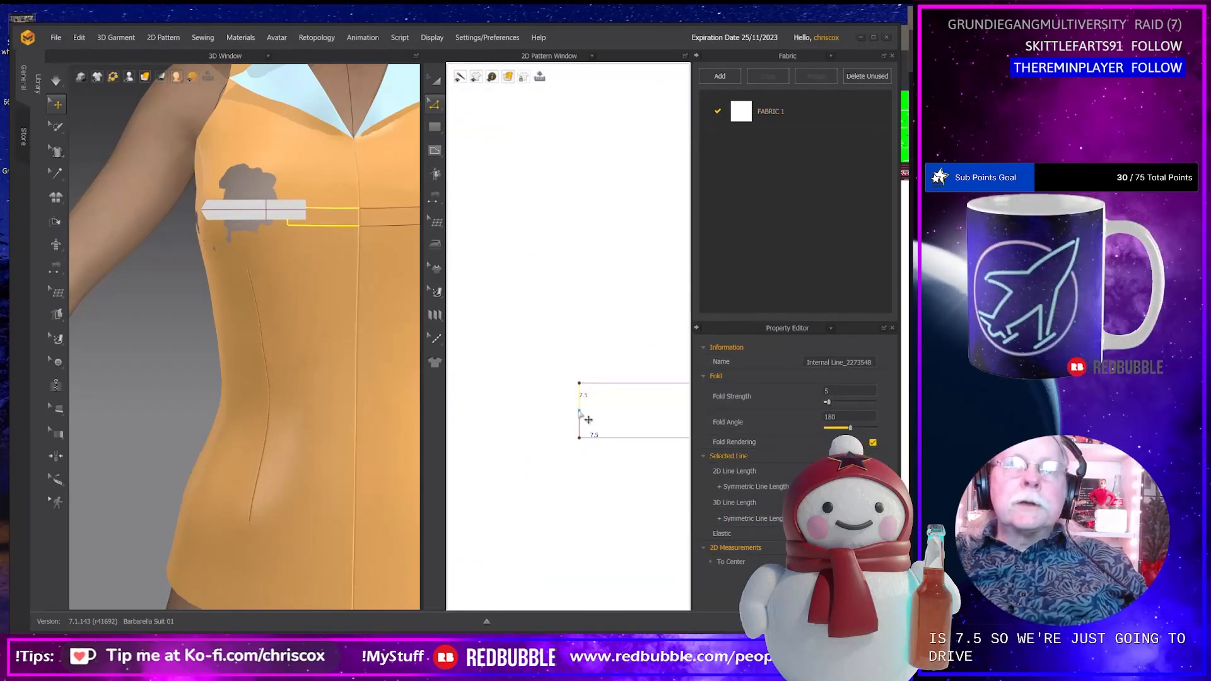
{"action": "mouse_move", "coordinate": [579, 410]}
{"action": "left_mouse_down", "text": "shift"}
{"action": "mouse_move", "coordinate": [584, 420]}
{"action": "mouse_move", "coordinate": [561, 413]}
{"action": "mouse_move", "coordinate": [571, 416]}
{"action": "left_mouse_up", "text": "shift"}
Copy the pointed internal outline and paste it vertically aligned on the front panel, about 146 mm below the original.
{"action": "scroll", "coordinate": [573, 410], "scroll_direction": "down", "scroll_amount": 6}
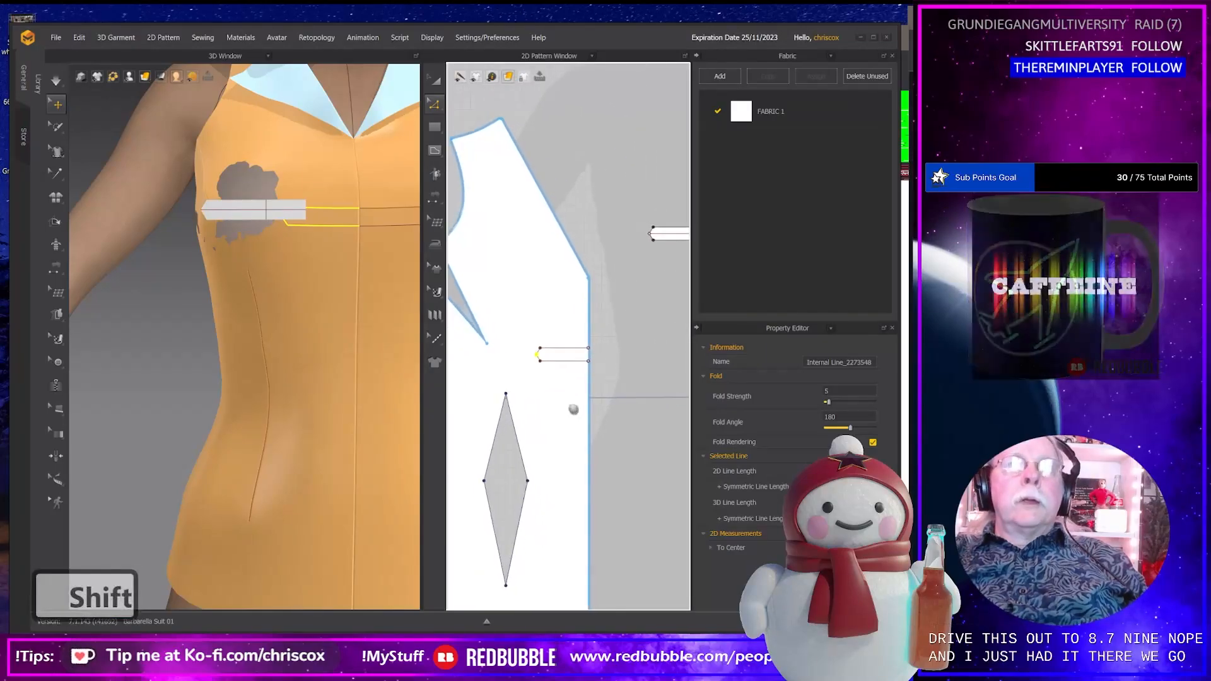
{"action": "middle_click_drag", "start_coordinate": [597, 413], "coordinate": [570, 398]}
{"action": "scroll", "coordinate": [608, 389], "scroll_direction": "down", "scroll_amount": 2}
{"action": "middle_click_drag", "start_coordinate": [661, 338], "coordinate": [647, 369]}
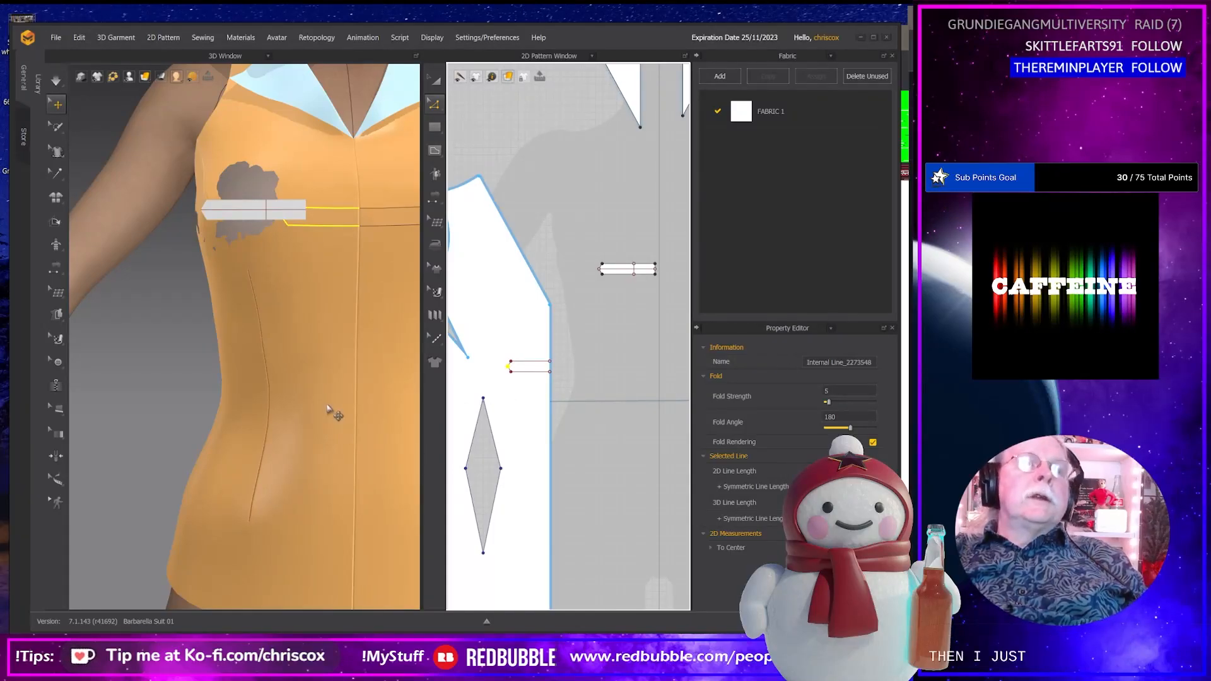
{"action": "left_click", "coordinate": [347, 403]}
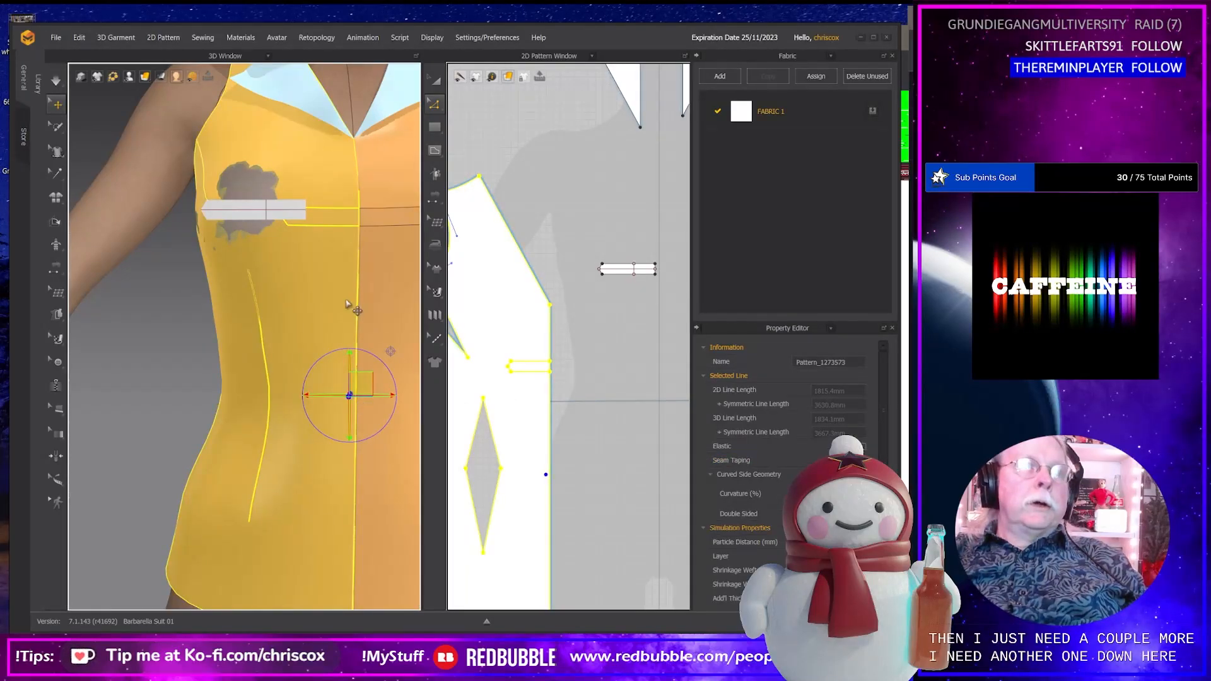
{"action": "left_click_drag", "start_coordinate": [576, 383], "coordinate": [500, 358]}
{"action": "right_click", "coordinate": [531, 364]}
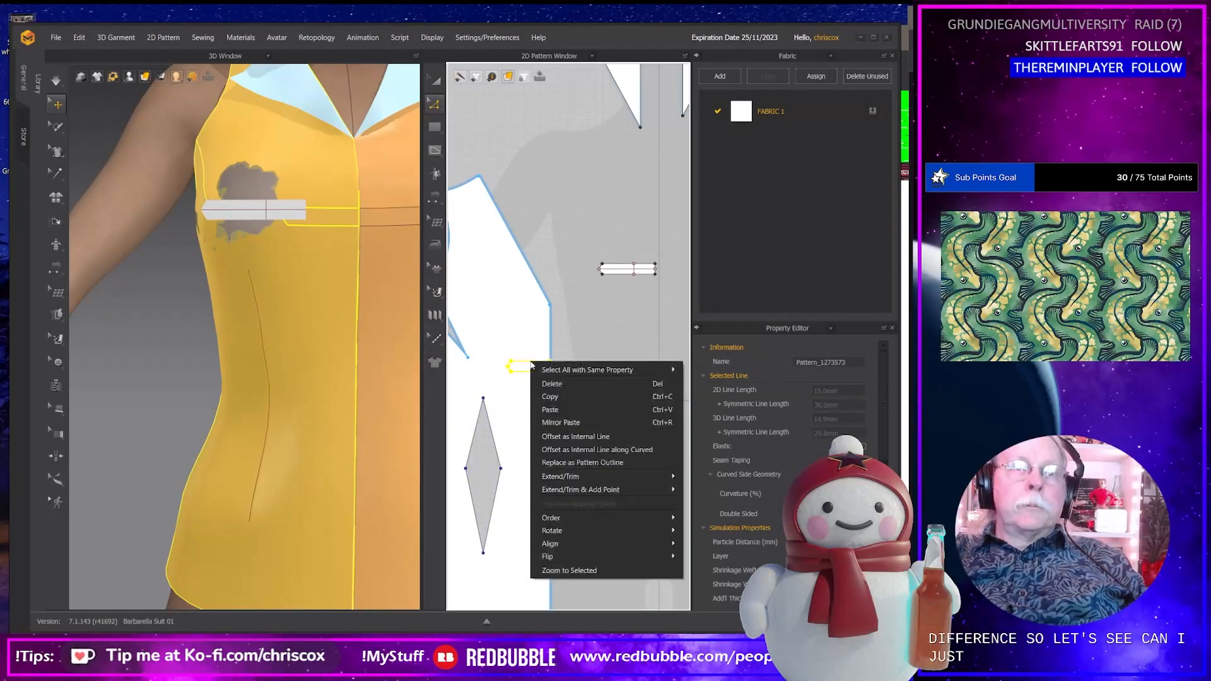
{"action": "left_click", "coordinate": [550, 397]}
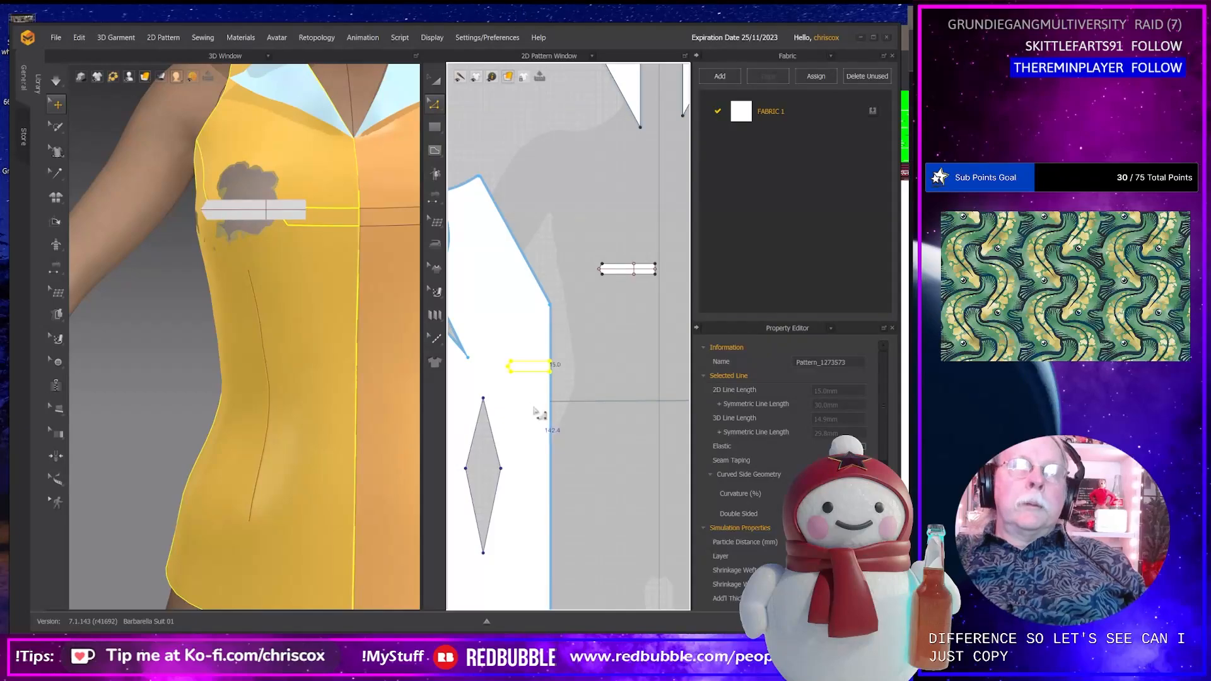
{"action": "right_click", "coordinate": [536, 410]}
{"action": "left_click", "coordinate": [559, 428]}
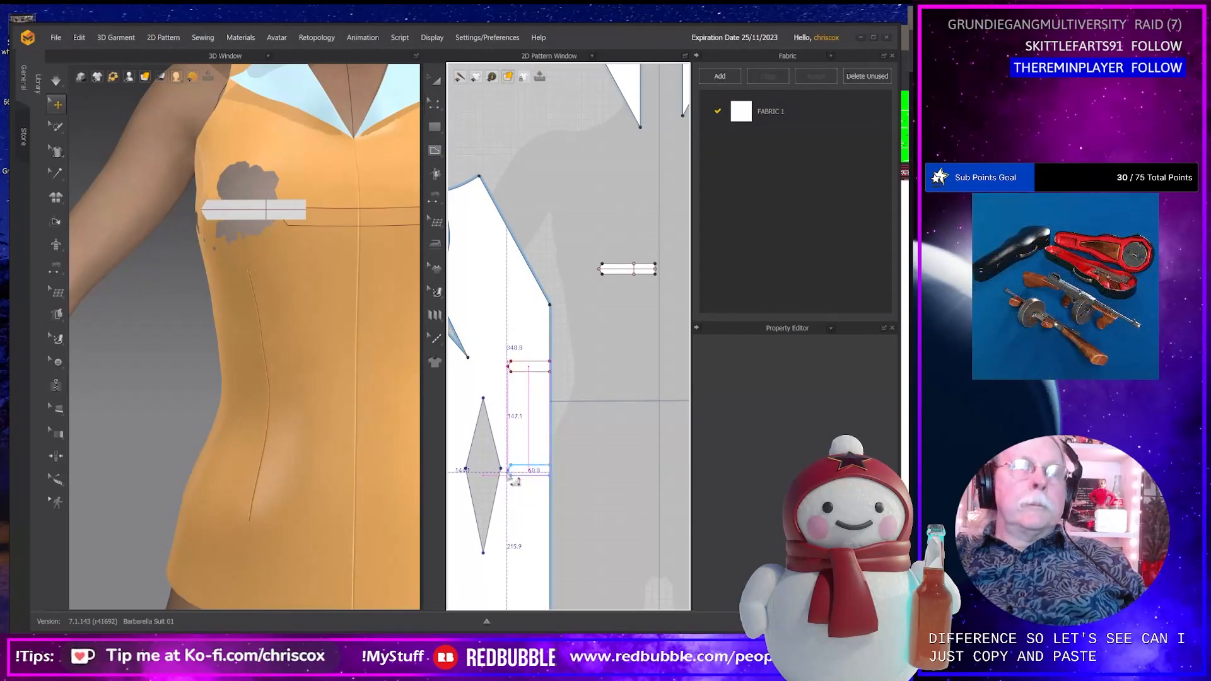
{"action": "key", "text": "shift"}
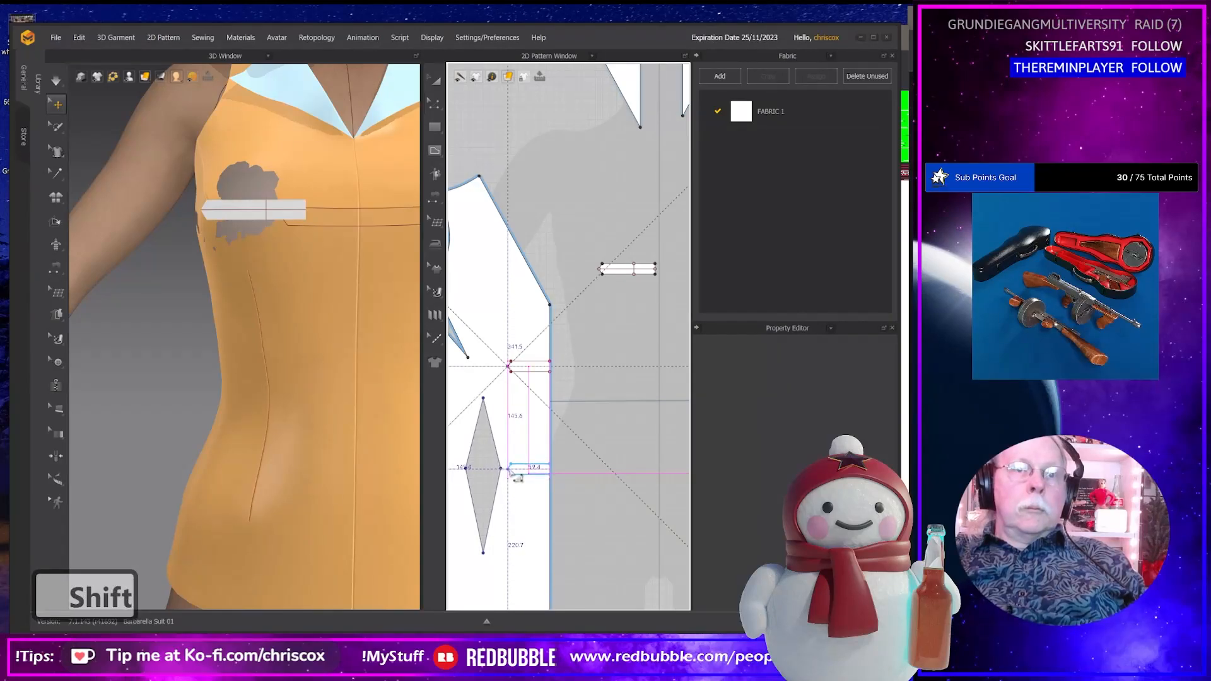
{"action": "left_click", "coordinate": [510, 471]}
{"action": "mouse_move", "coordinate": [321, 465]}
{"action": "right_mouse_down"}
{"action": "mouse_move", "coordinate": [368, 465]}
{"action": "mouse_move", "coordinate": [355, 455]}
{"action": "mouse_move", "coordinate": [316, 465]}
{"action": "right_mouse_up"}
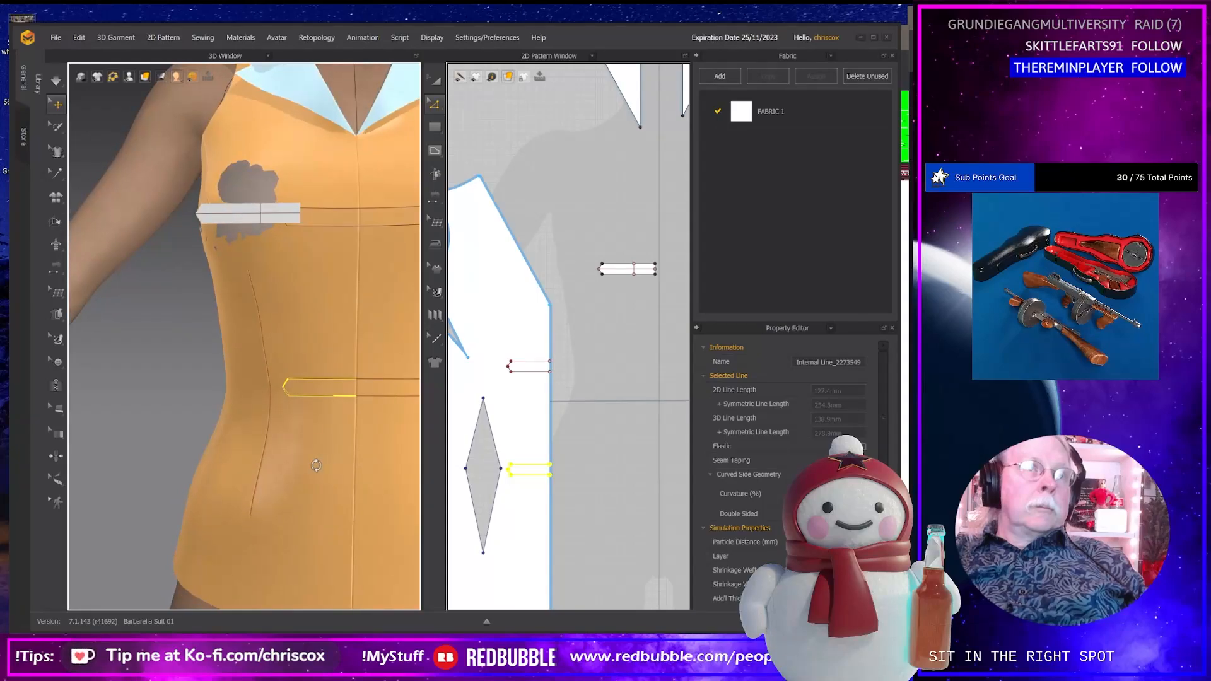
Consult the reference photo's strap spacing and paste a third pointed outline, vertically aligned, about 76 mm above the lower one, midway between the two.
{"action": "key", "text": "alt+Tab"}
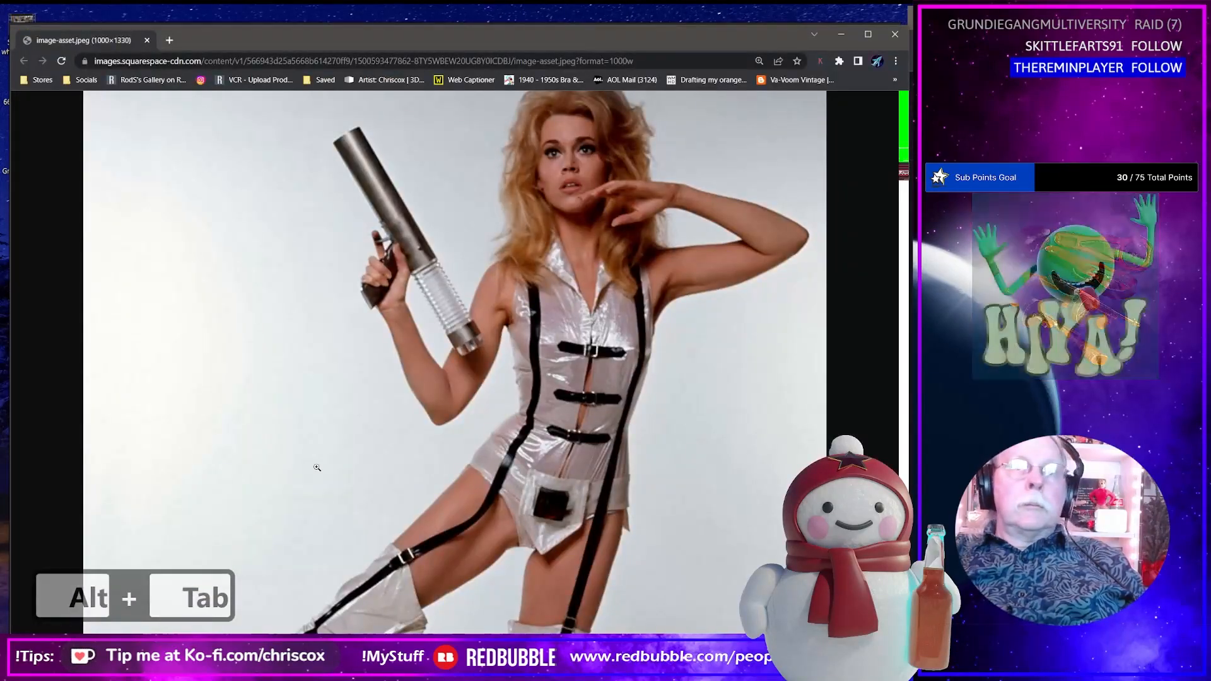
{"action": "key", "text": "alt+Tab"}
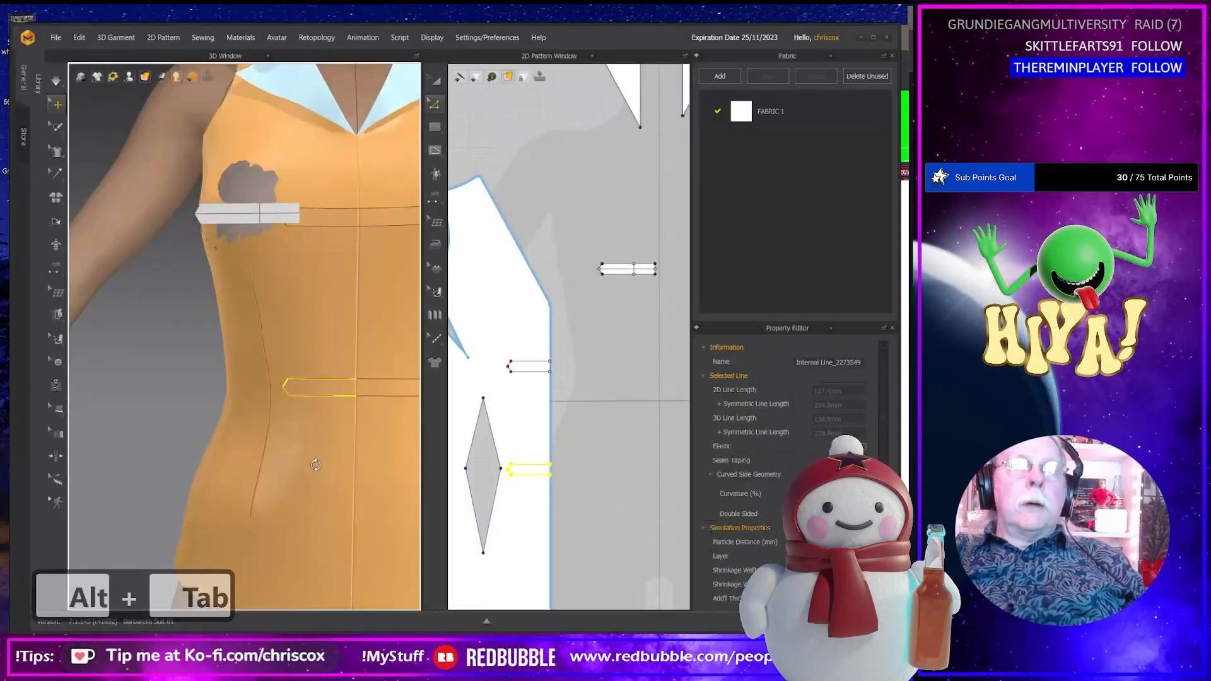
{"action": "right_click", "coordinate": [532, 466]}
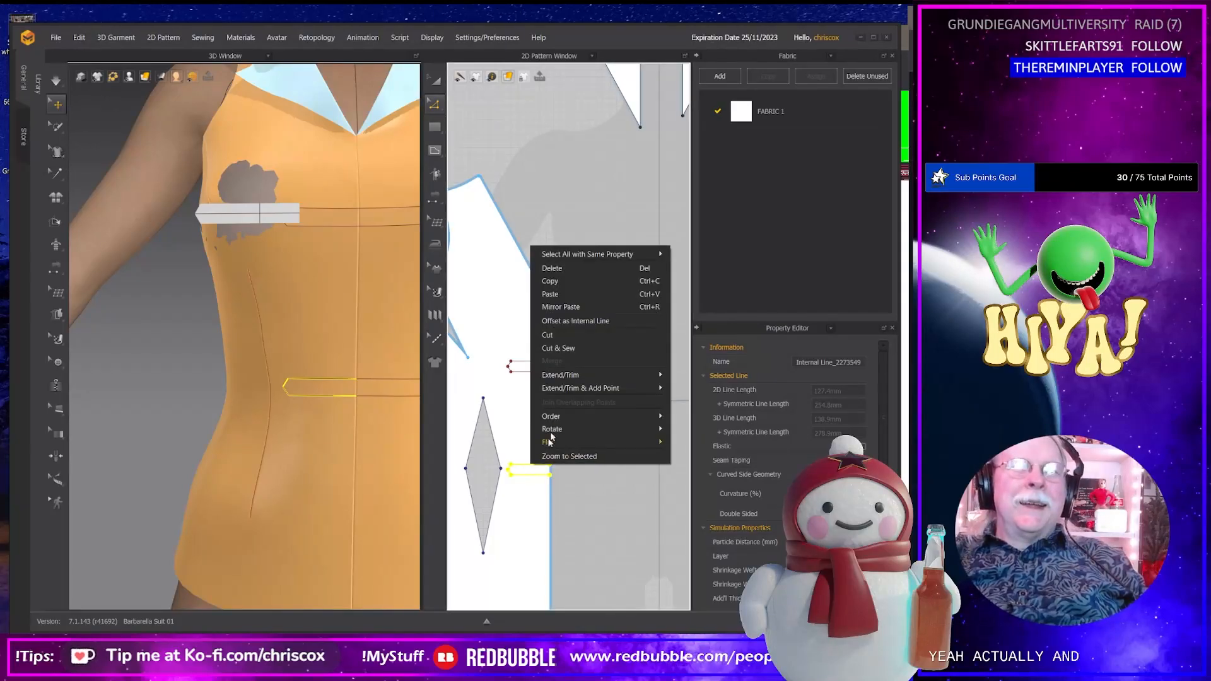
{"action": "left_click", "coordinate": [559, 307]}
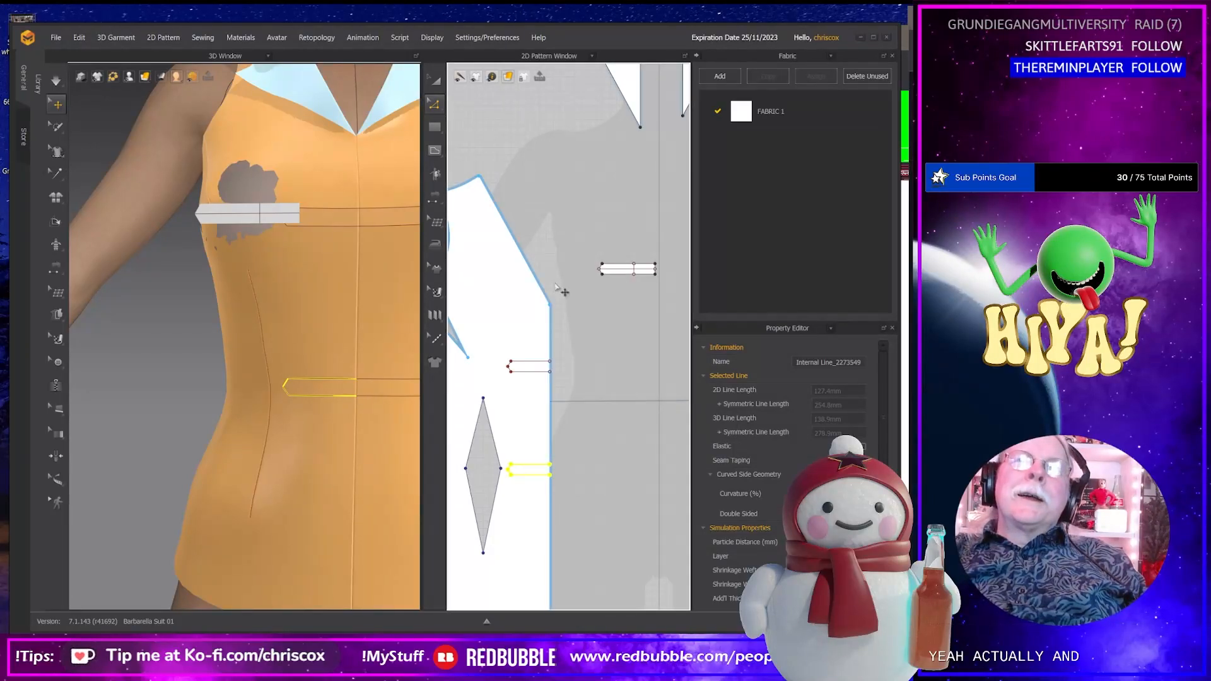
{"action": "right_click", "coordinate": [524, 442]}
{"action": "left_click", "coordinate": [545, 452]}
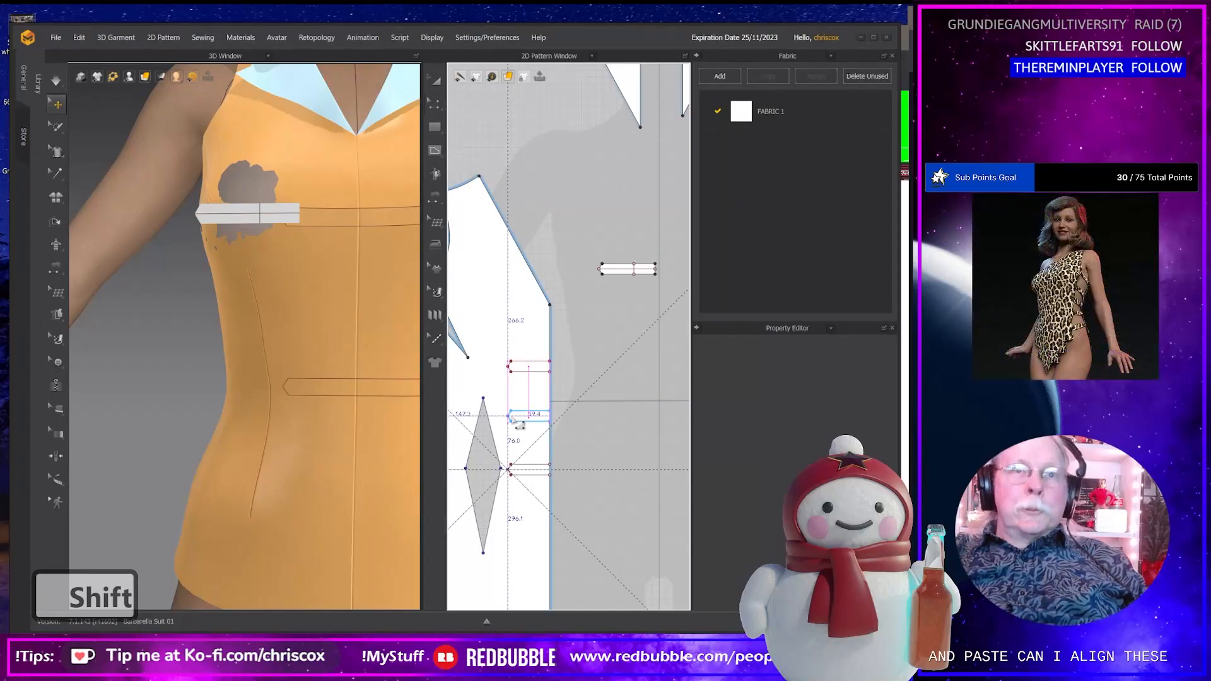
{"action": "left_click", "coordinate": [517, 424]}
{"action": "scroll", "coordinate": [590, 559], "scroll_direction": "down", "scroll_amount": 5}
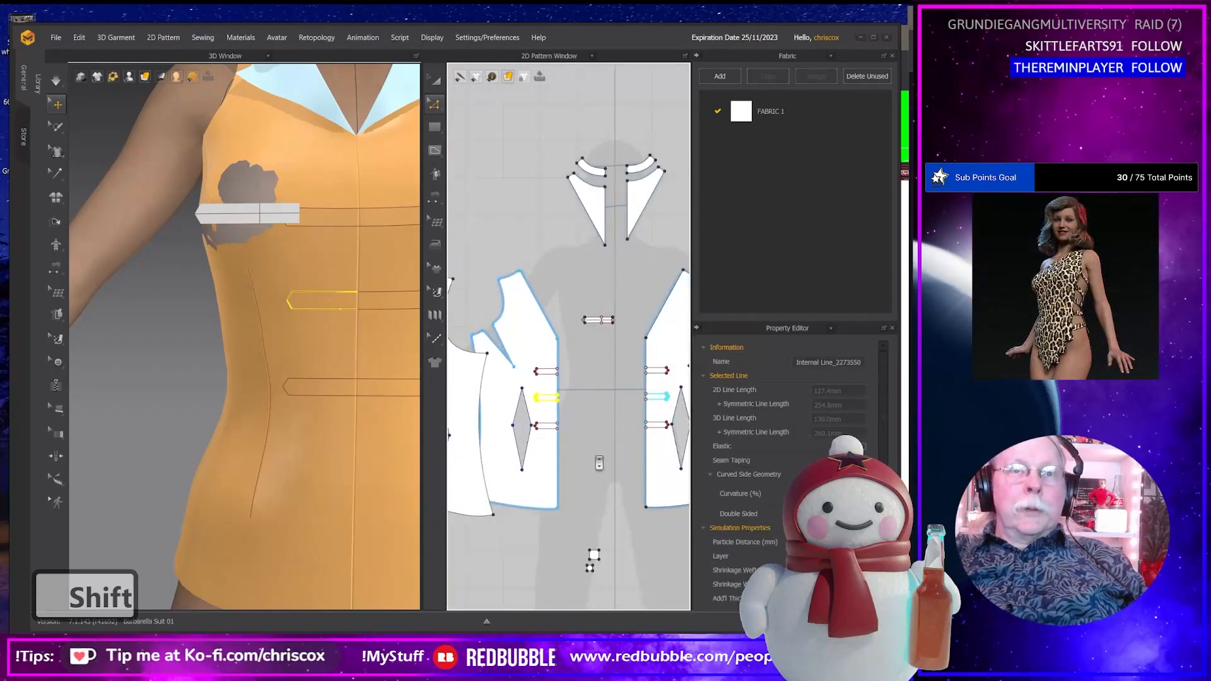
{"action": "scroll", "coordinate": [599, 460], "scroll_direction": "up", "scroll_amount": 2}
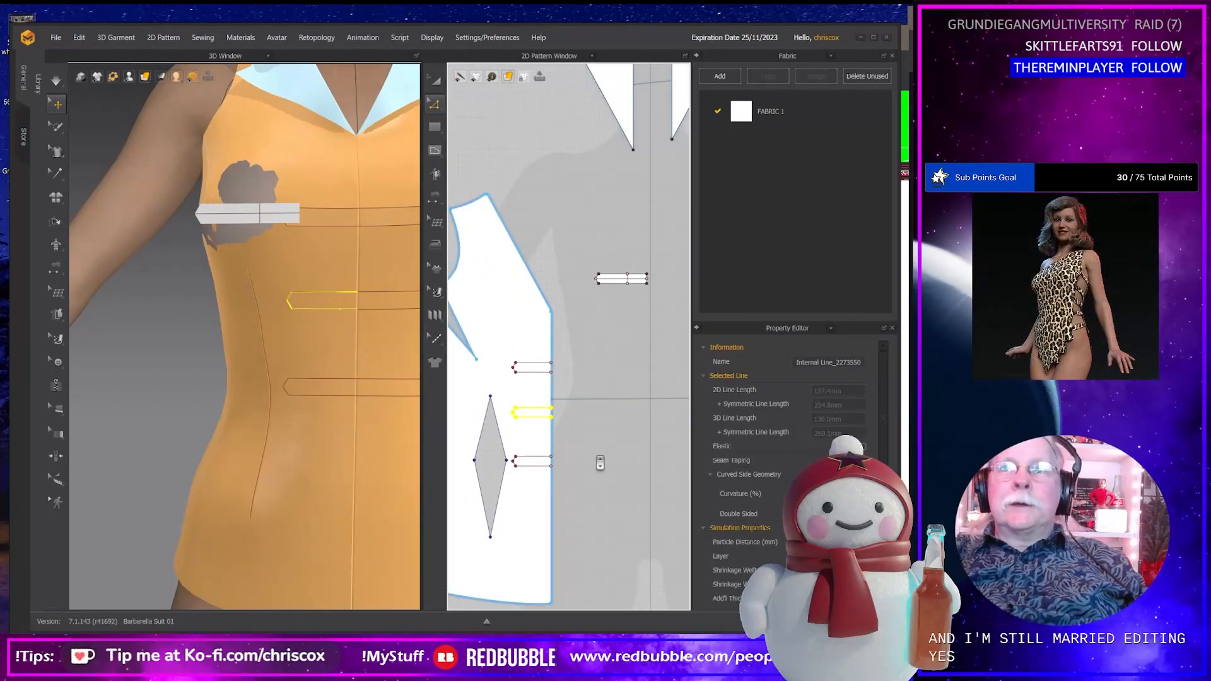
{"action": "scroll", "coordinate": [604, 458], "scroll_direction": "up", "scroll_amount": 1}
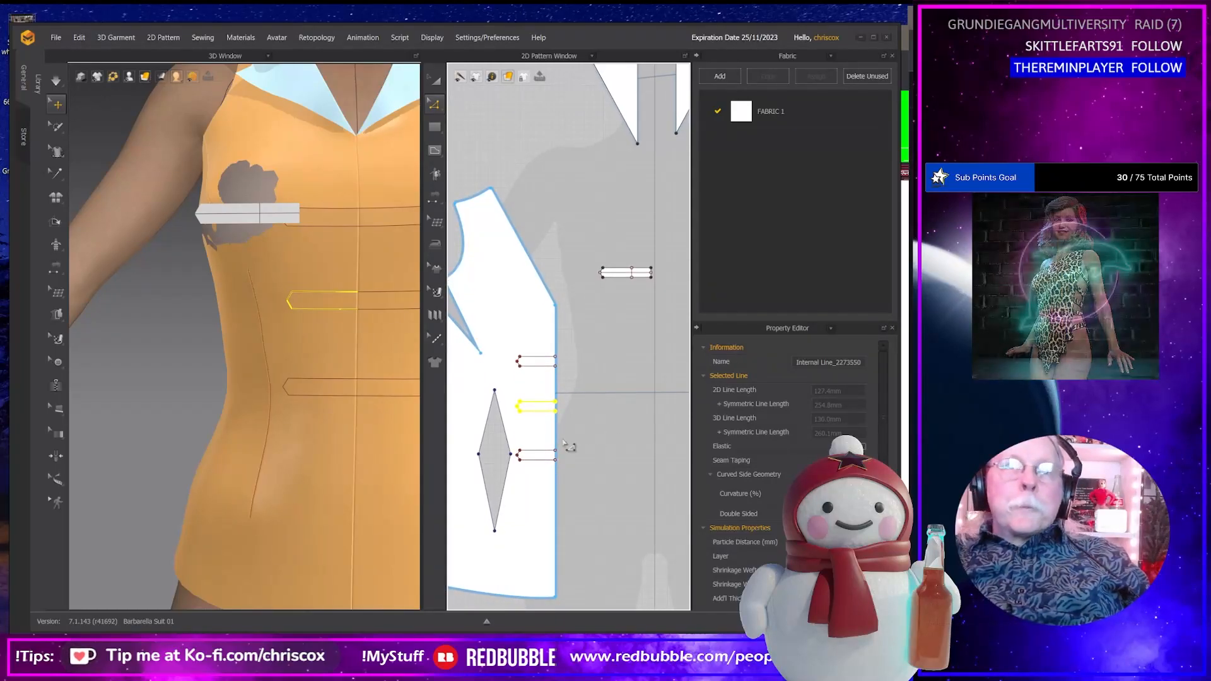
{"action": "key", "text": "z"}
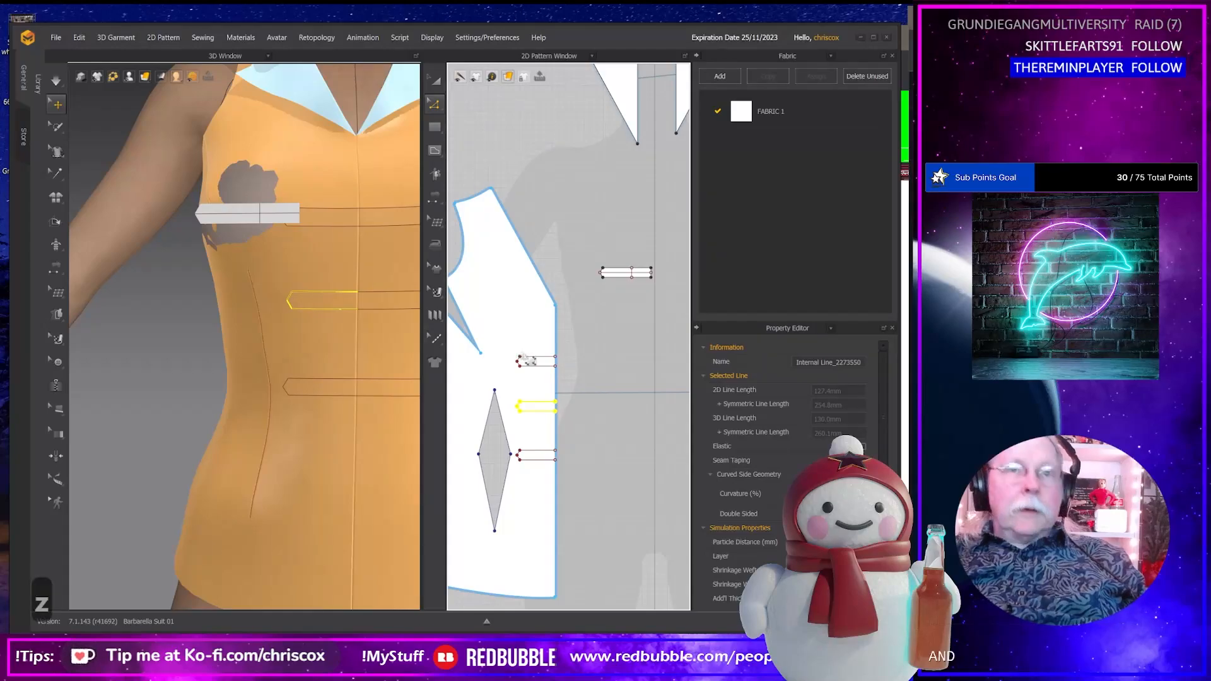
{"action": "left_click_drag", "start_coordinate": [505, 348], "coordinate": [579, 375]}
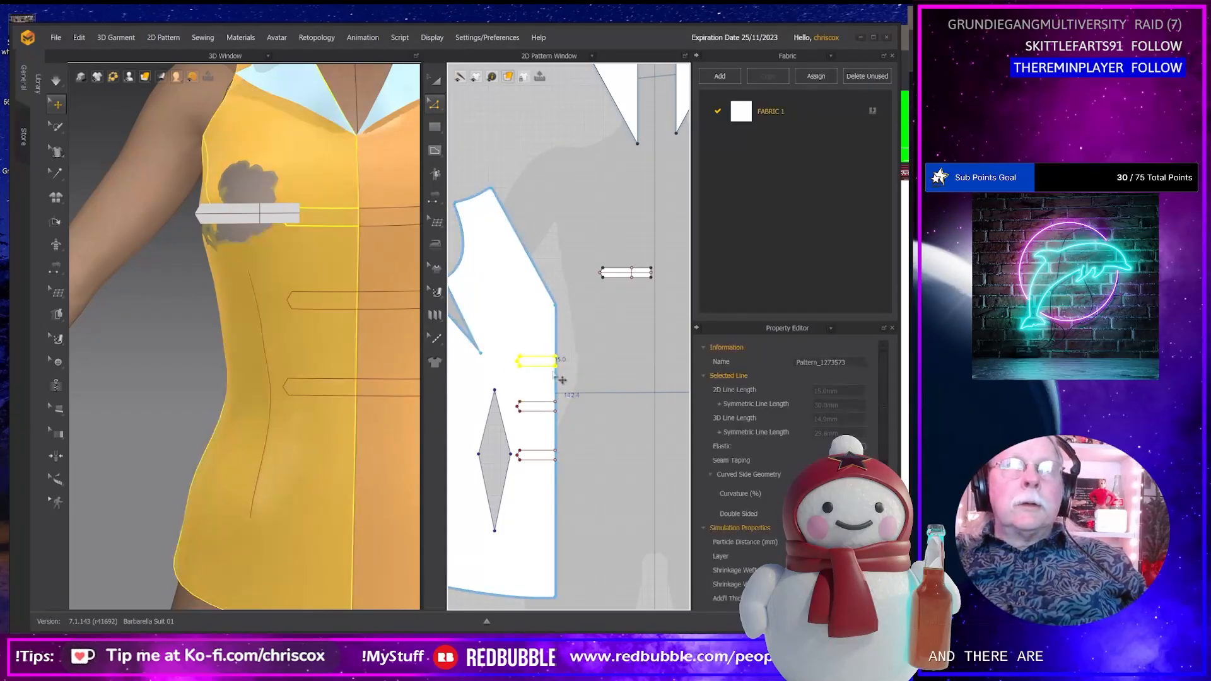
{"action": "left_click", "coordinate": [541, 373]}
{"action": "left_click", "coordinate": [537, 370]}
{"action": "left_click", "coordinate": [586, 374]}
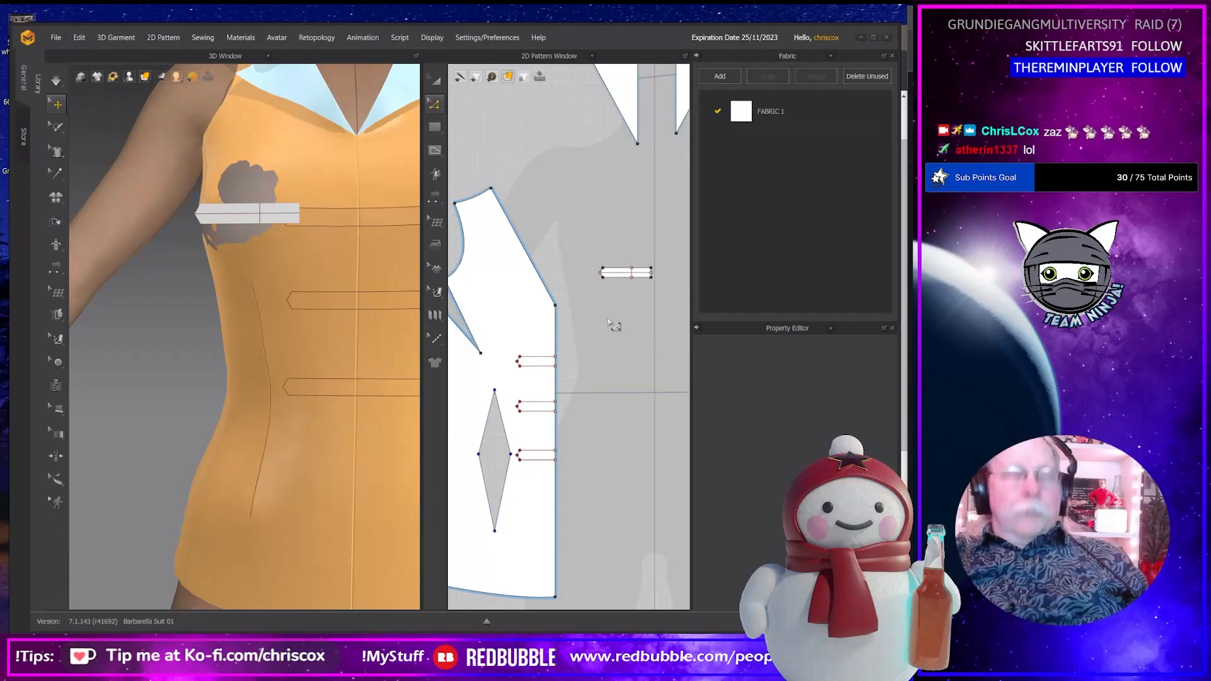
Move the loose pointed strap pattern beside the front panel's edge, level with the uppermost strap outline.
{"action": "left_click", "coordinate": [624, 276]}
{"action": "left_click", "coordinate": [631, 292]}
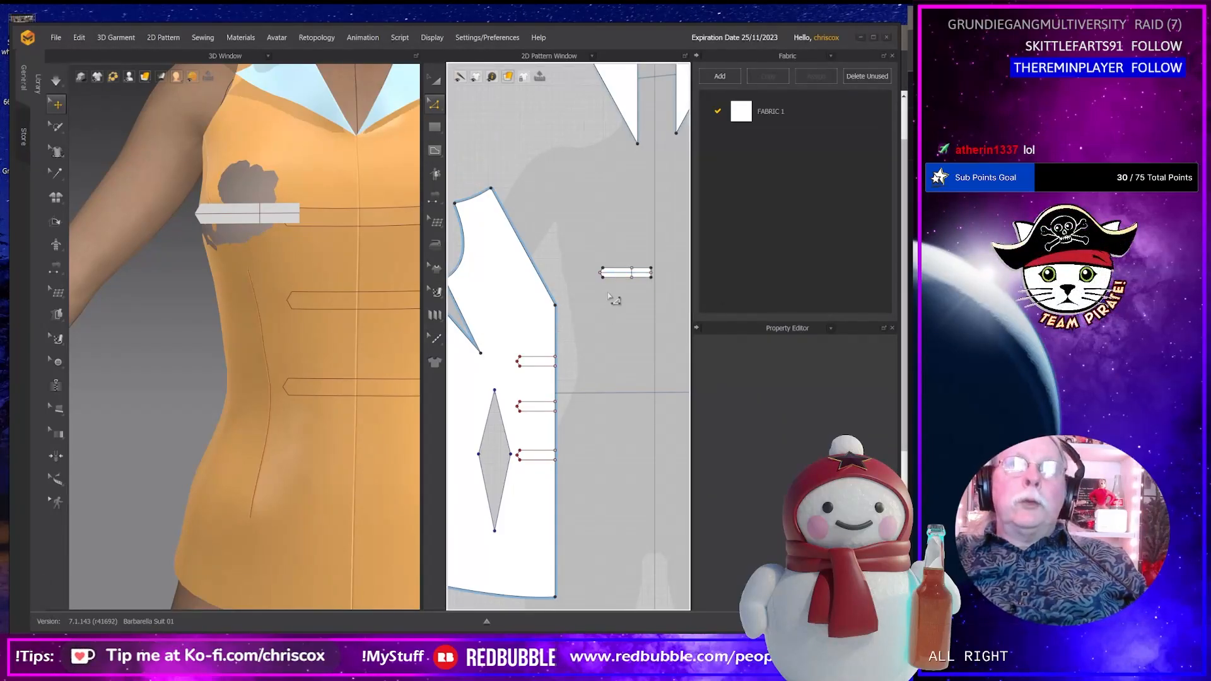
{"action": "key", "text": "z"}
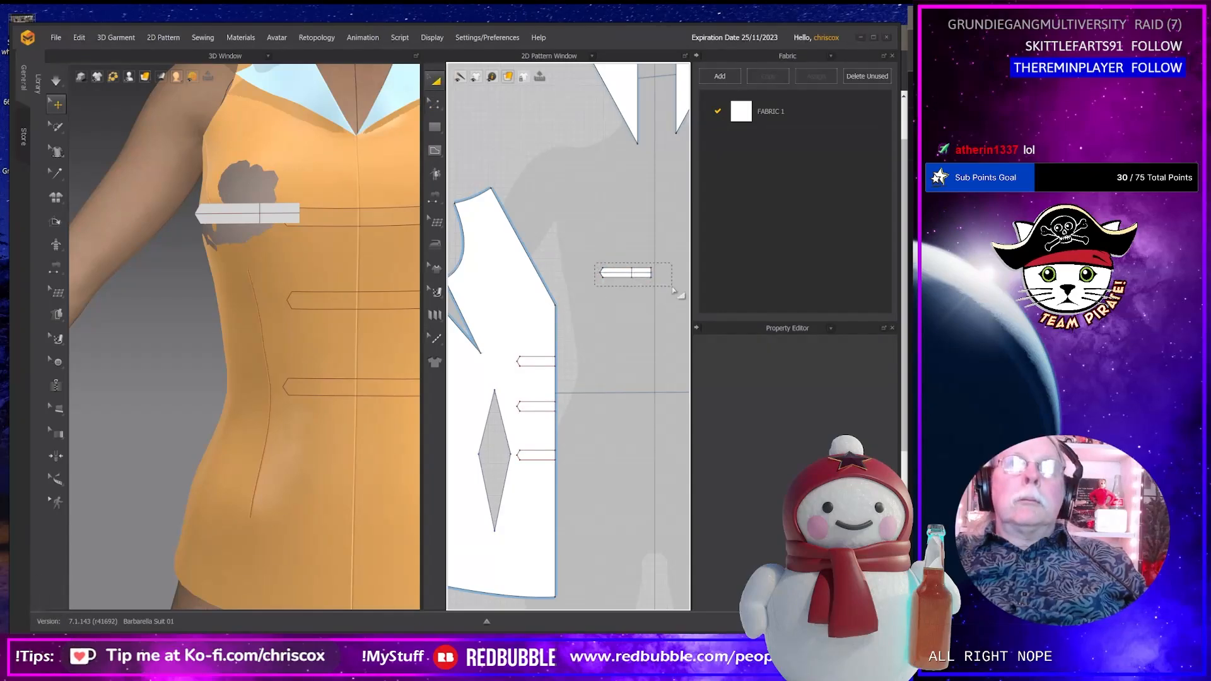
{"action": "left_click", "coordinate": [619, 270]}
{"action": "left_click_drag", "start_coordinate": [620, 270], "coordinate": [586, 356]}
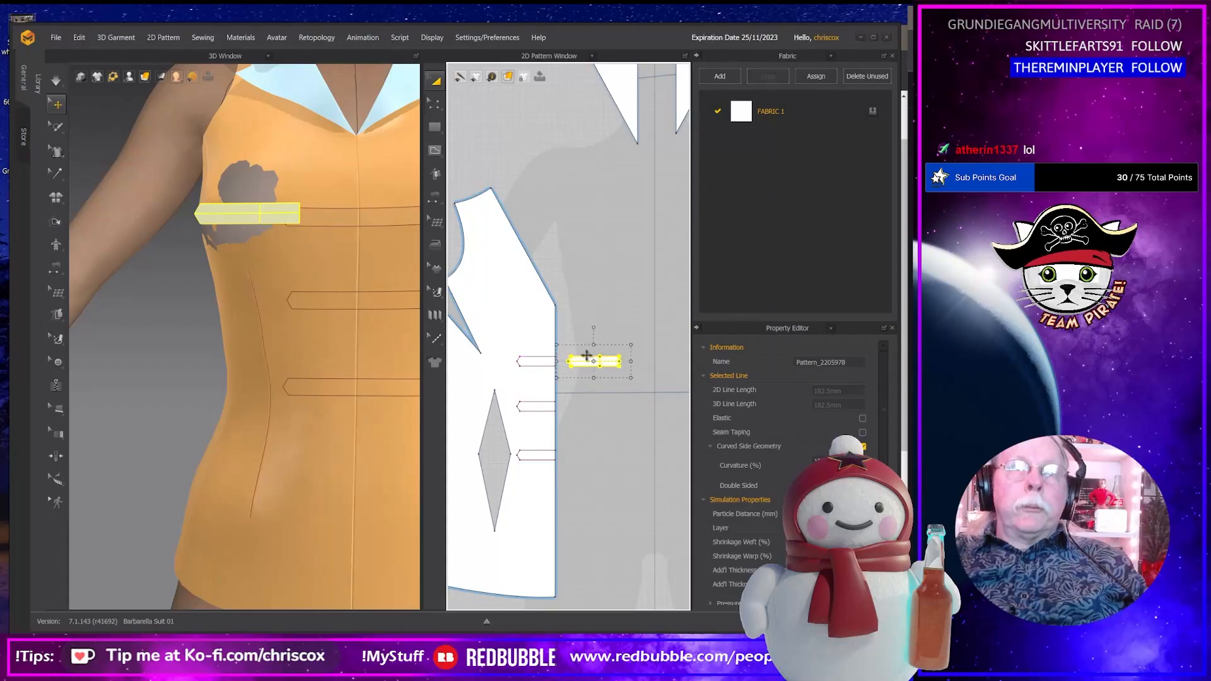
Paste two vertically aligned strap copies level with the middle and lowest outlines, spaced about 70 mm and about 79 mm apart.
{"action": "key", "text": "ctrl+c"}
{"action": "key", "text": "ctrl+v"}
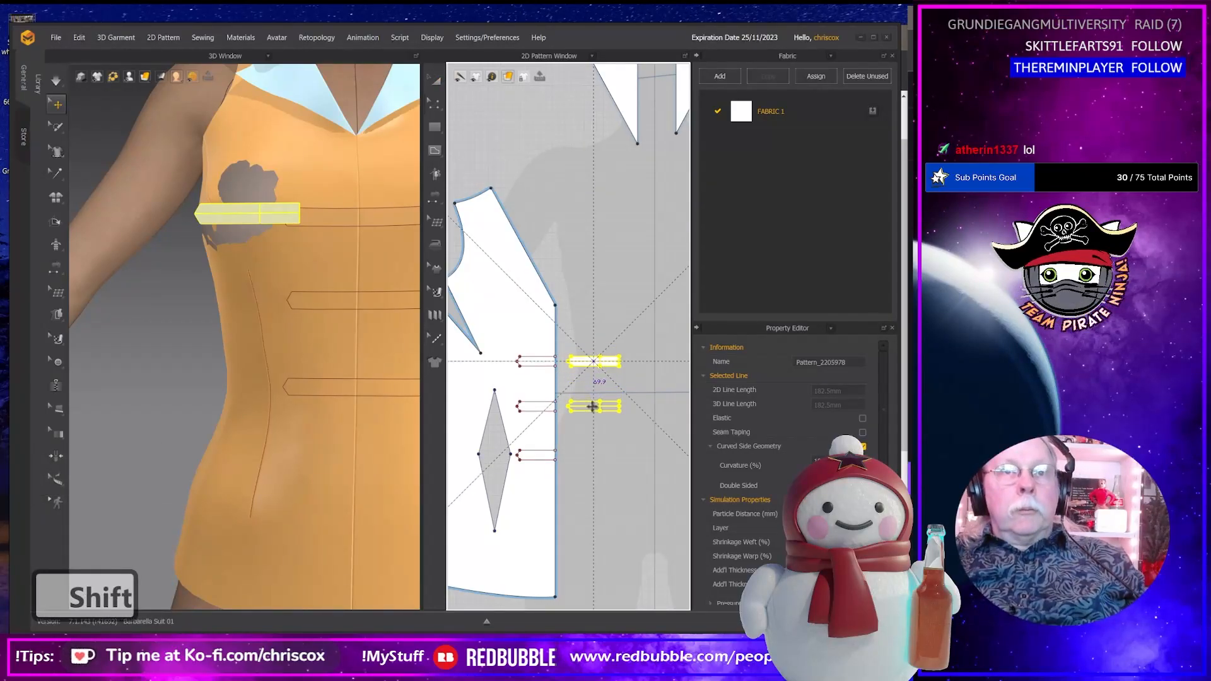
{"action": "left_click", "coordinate": [591, 404]}
{"action": "key", "text": "ctrl+c"}
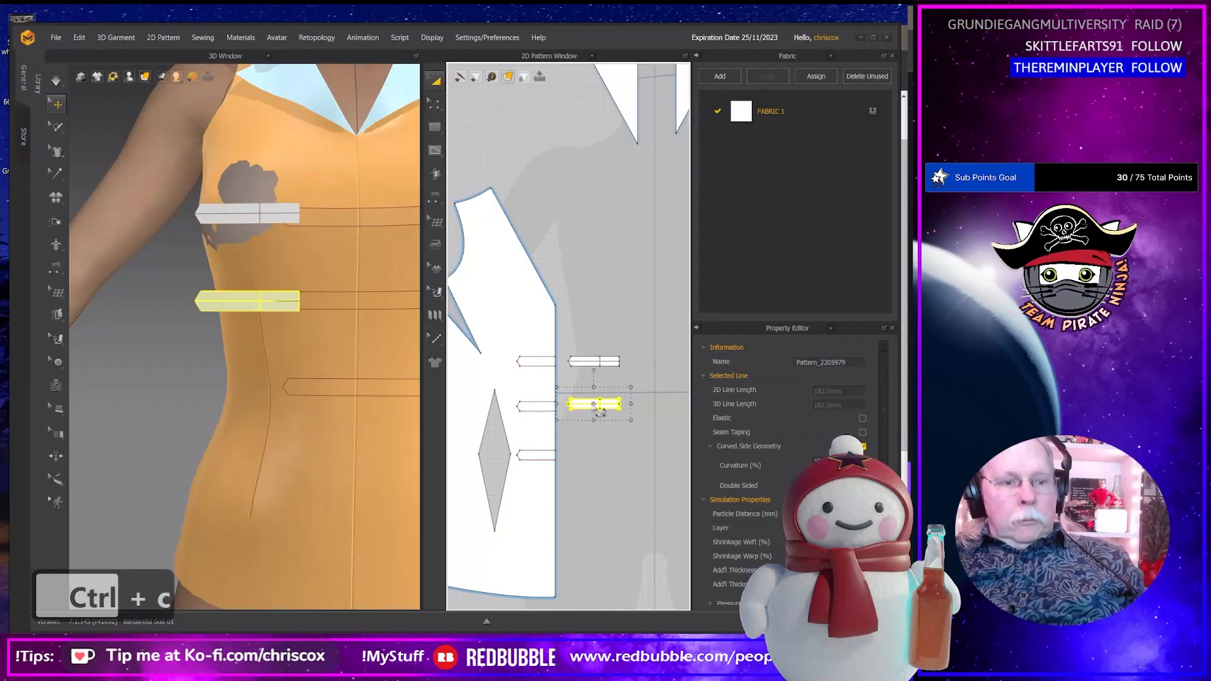
{"action": "key", "text": "ctrl+v"}
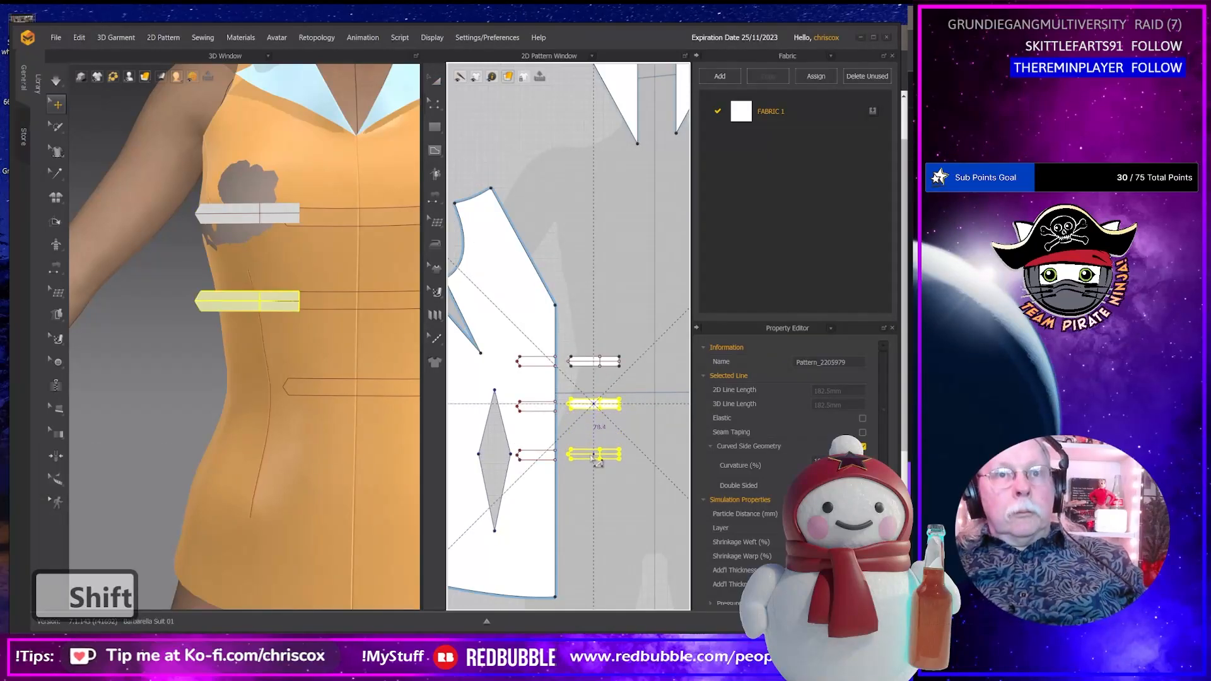
{"action": "left_click", "coordinate": [597, 463]}
Select all three straps and paste linked symmetric copies of them alongside, horizontally aligned with the originals.
{"action": "left_click_drag", "start_coordinate": [651, 476], "coordinate": [602, 394]}
{"action": "key", "text": "ctrl+c"}
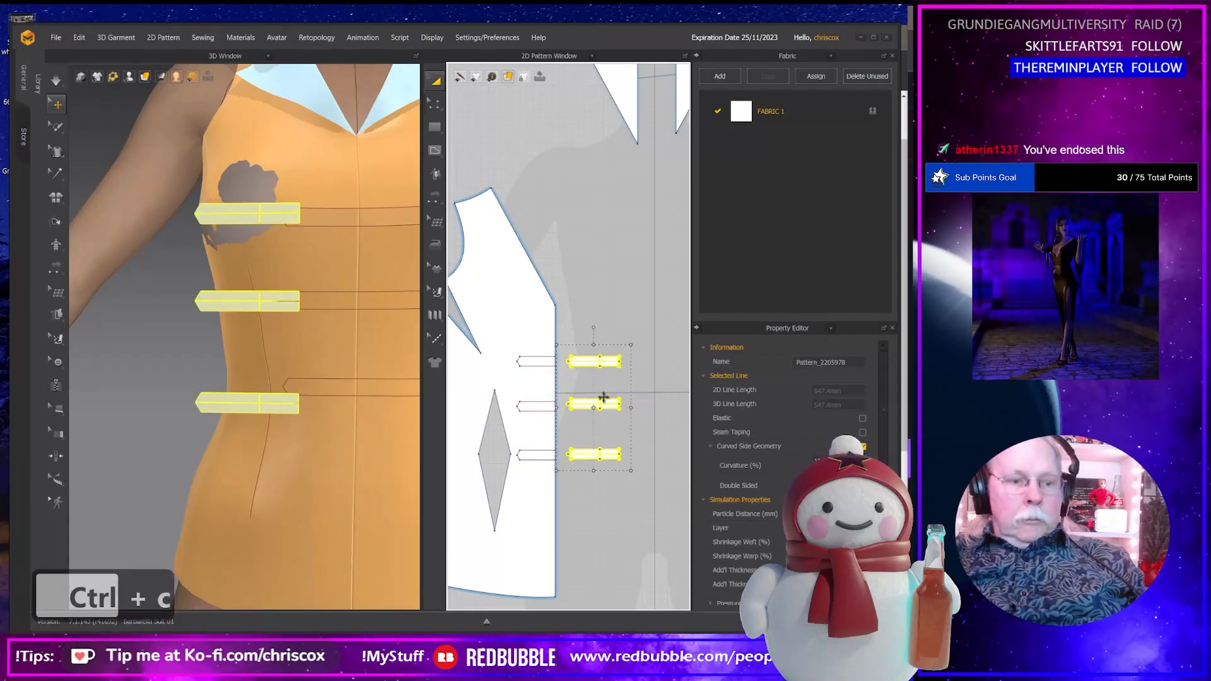
{"action": "key", "text": "ctrl+d"}
{"action": "key", "text": "shift"}
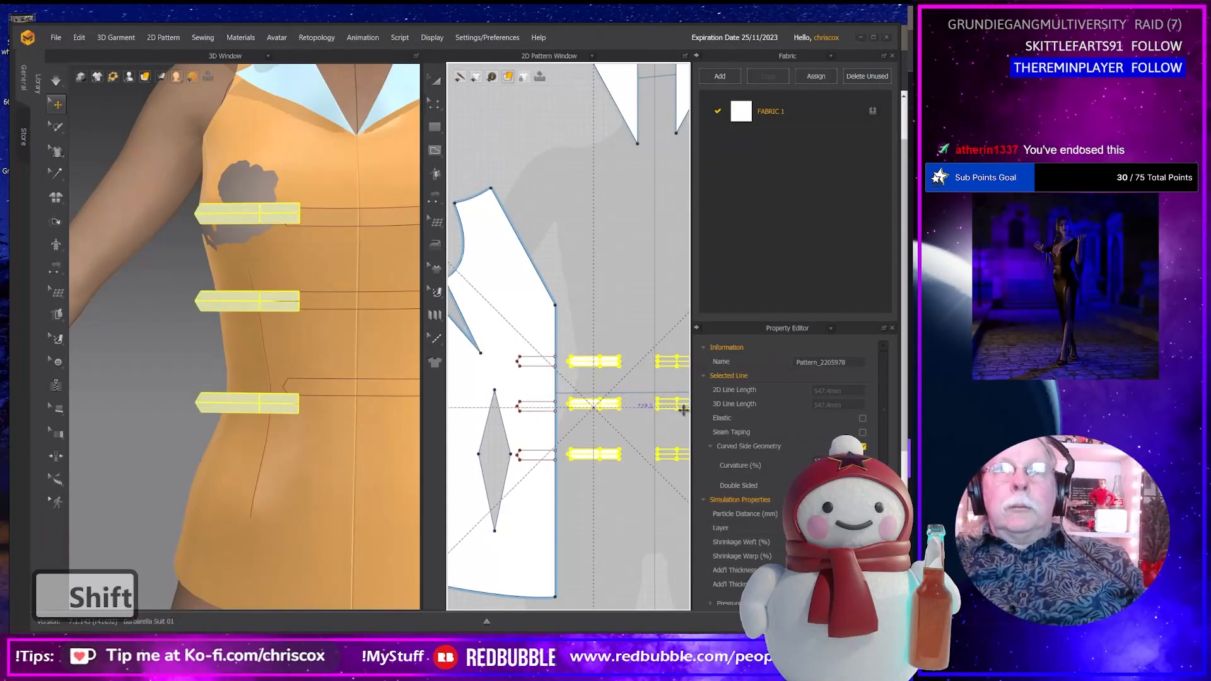
{"action": "left_click", "coordinate": [686, 411], "text": "shift"}
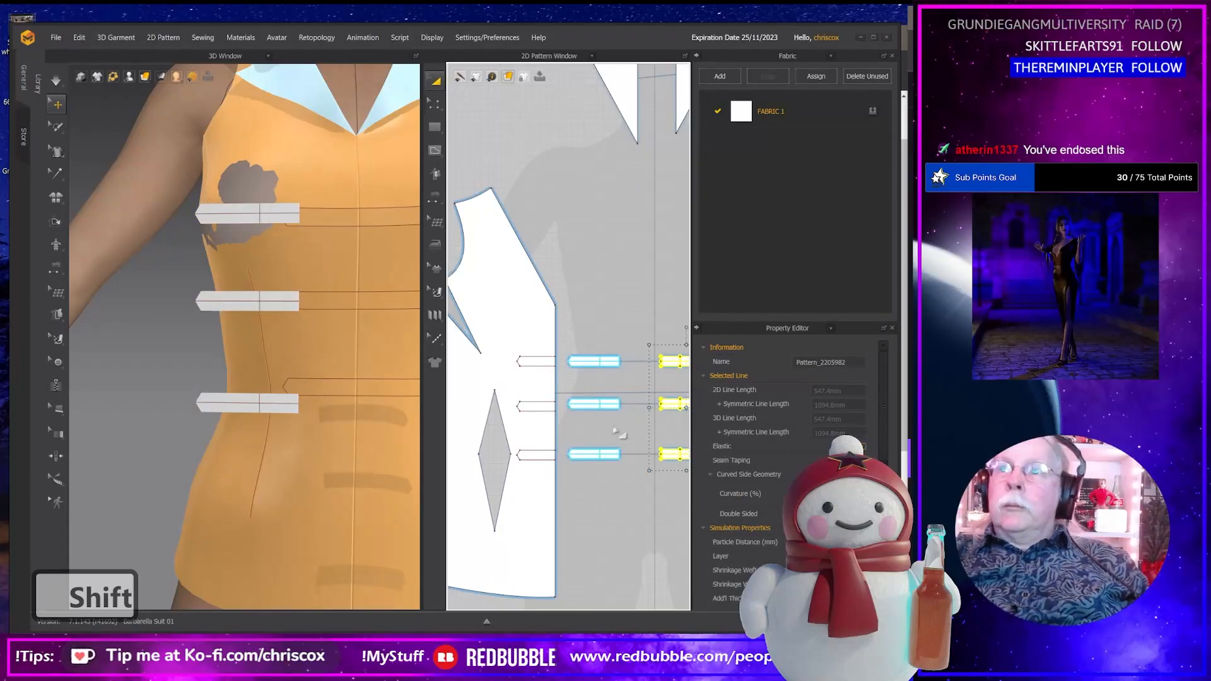
Split the lower long edge of the uppermost strap outline into two lines, with a 10 mm segment at the front edge.
{"action": "right_click_drag", "start_coordinate": [615, 432], "coordinate": [644, 427]}
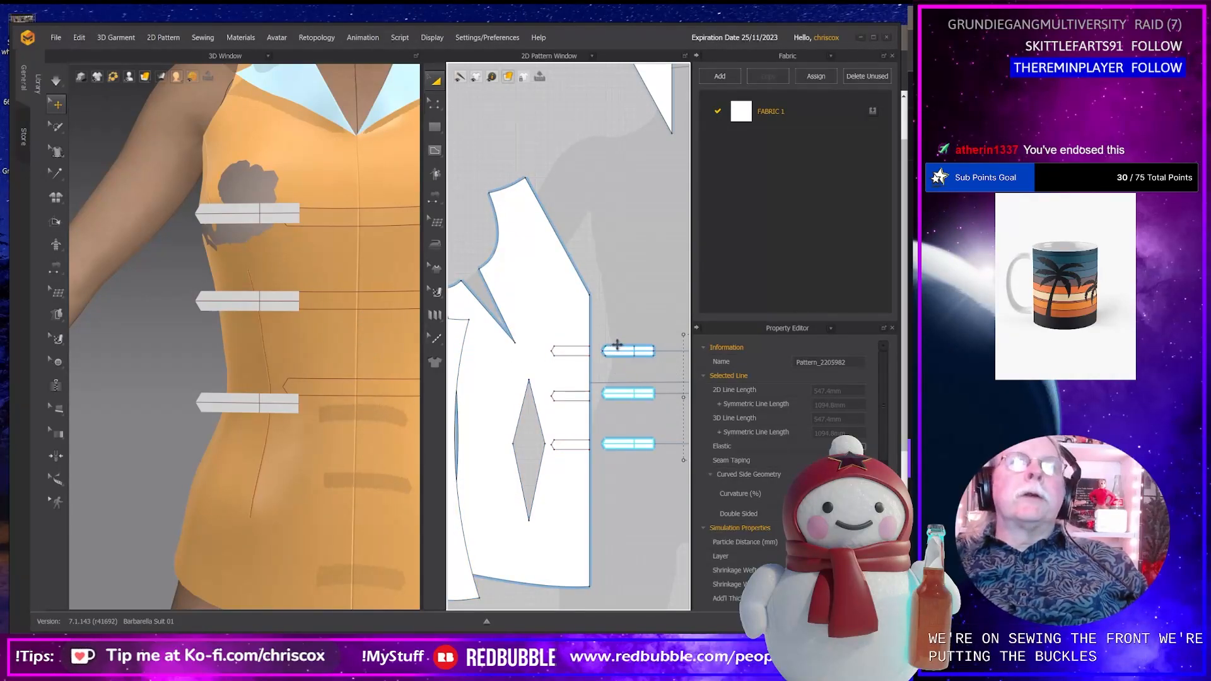
{"action": "left_click", "coordinate": [584, 352]}
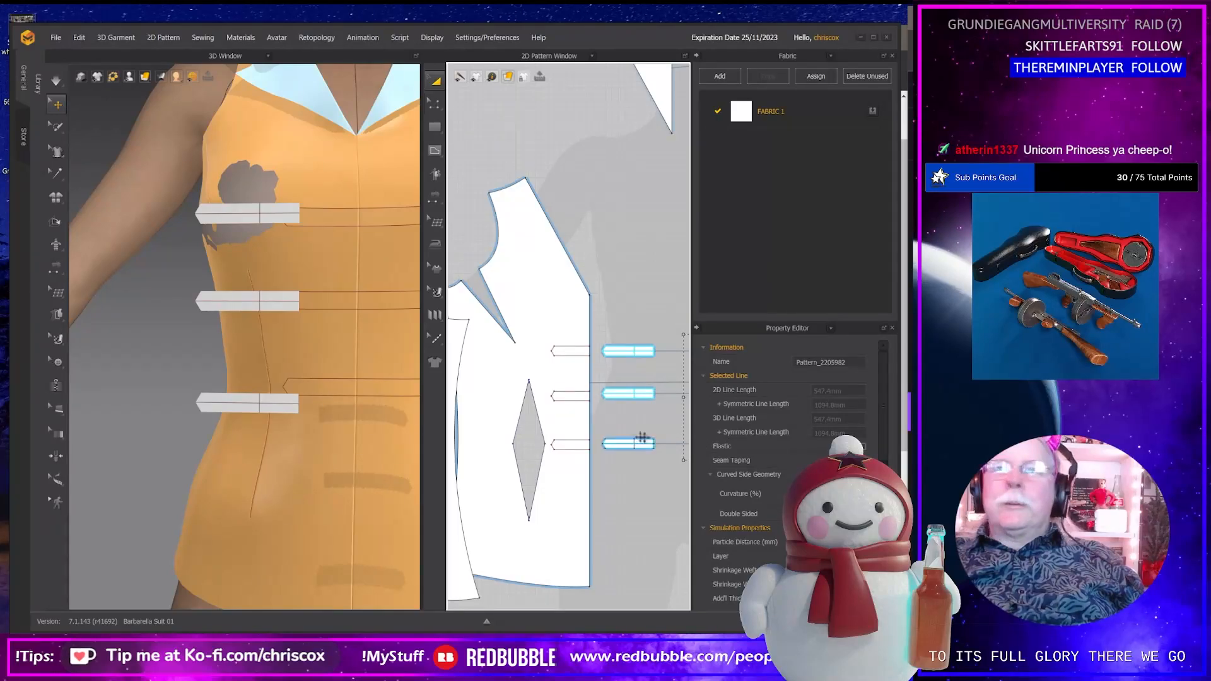
{"action": "scroll", "coordinate": [605, 428], "scroll_direction": "up", "scroll_amount": 2}
{"action": "scroll", "coordinate": [604, 429], "scroll_direction": "up", "scroll_amount": 3}
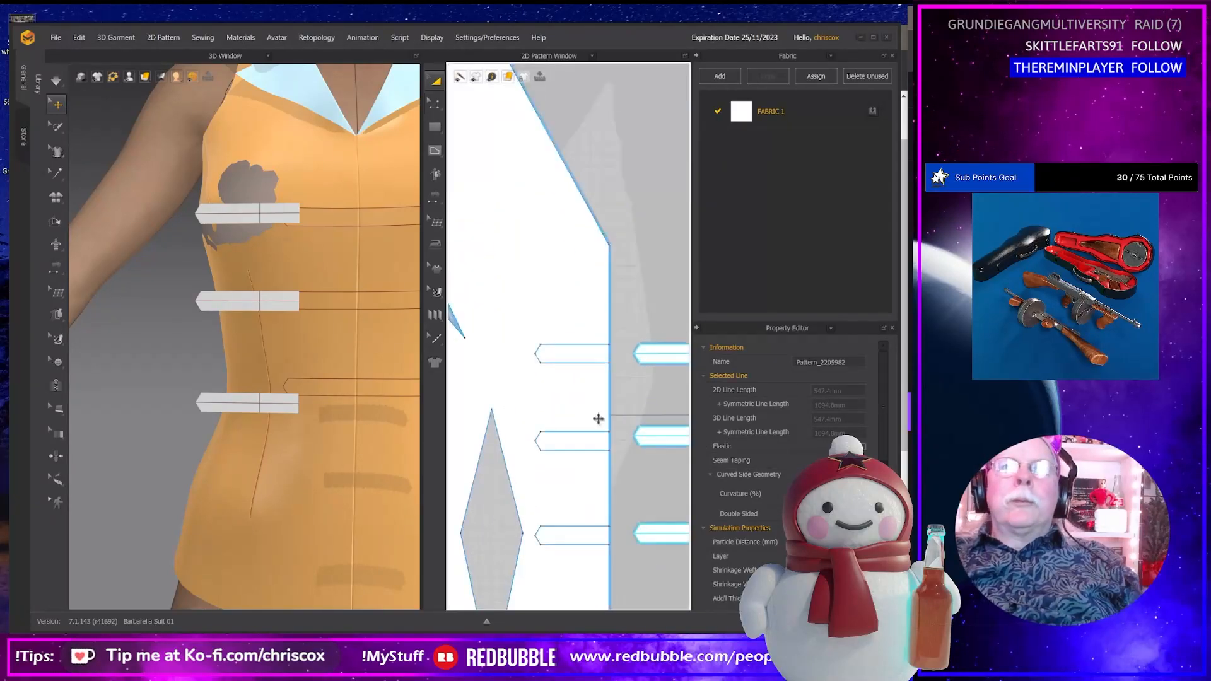
{"action": "left_click", "coordinate": [592, 362]}
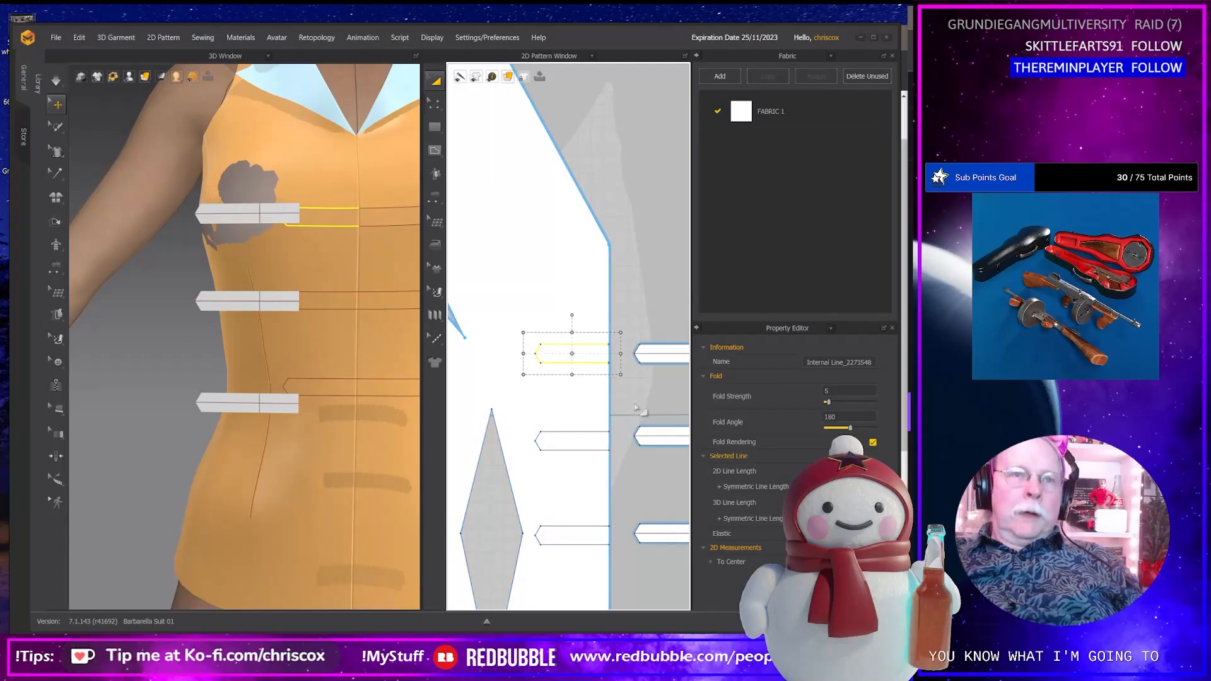
{"action": "key", "text": "z"}
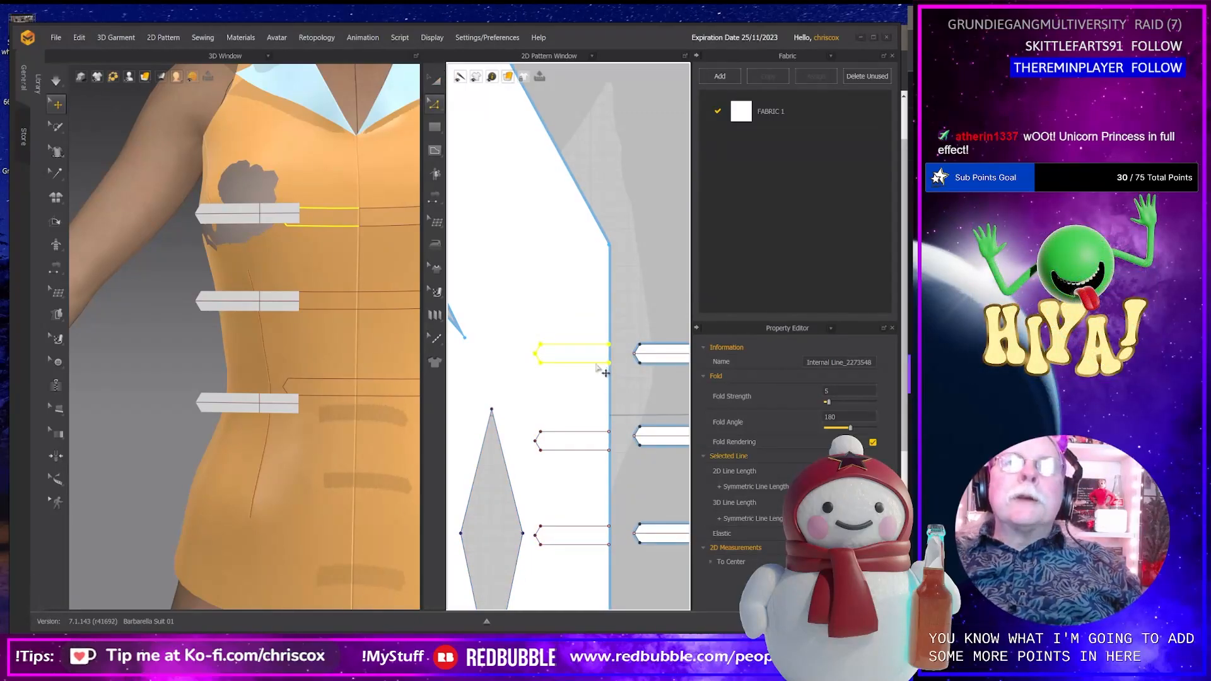
{"action": "right_click", "coordinate": [598, 368]}
{"action": "left_click", "coordinate": [624, 433]}
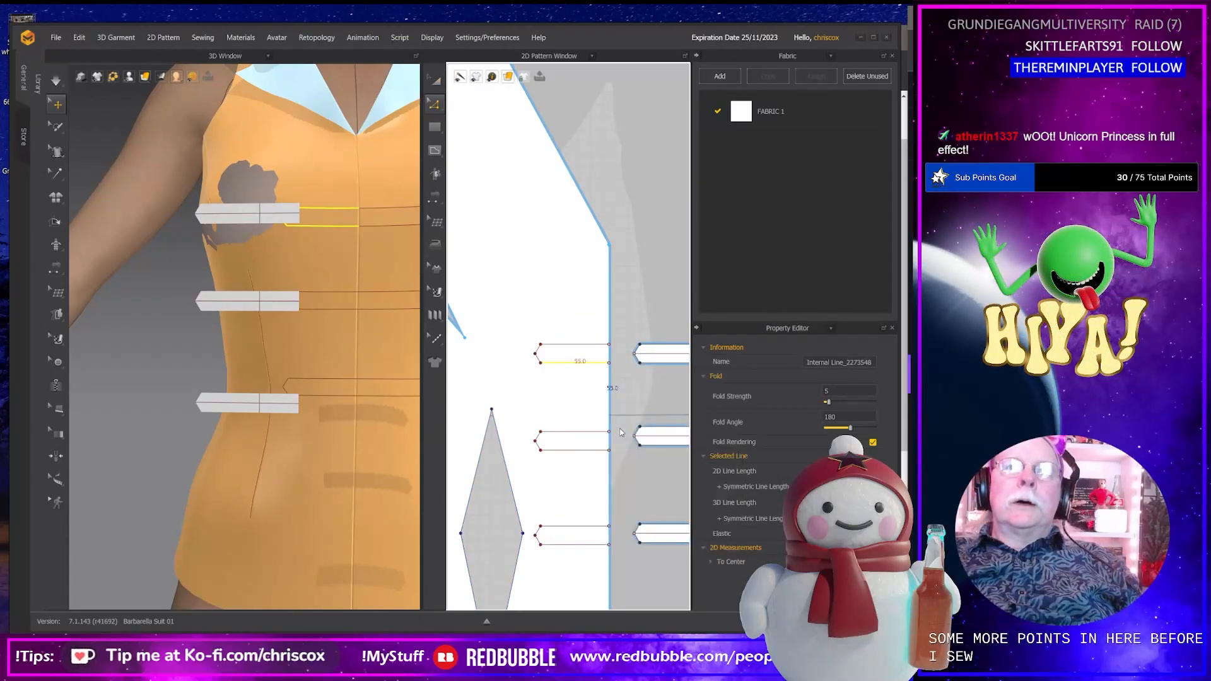
{"action": "type", "text": "10"}
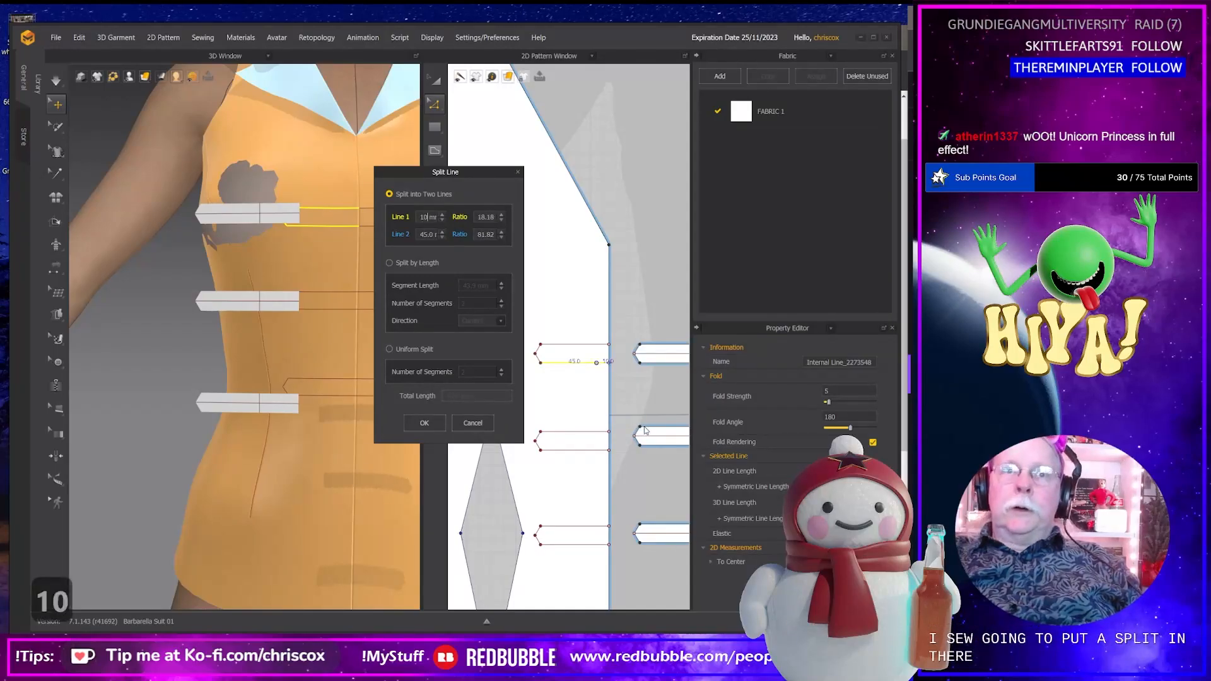
{"action": "key", "text": "Return"}
{"action": "left_click", "coordinate": [424, 422]}
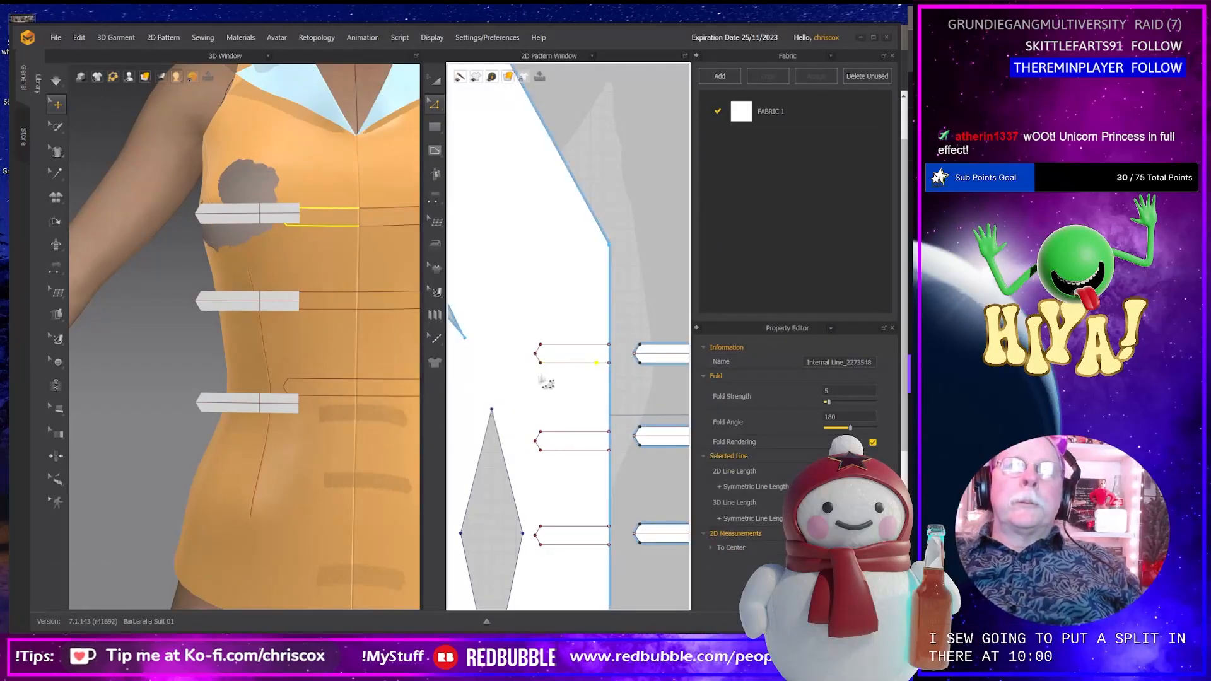
Split the upper long edge of the uppermost strap outline 10 mm from the front edge and save the project.
{"action": "left_click", "coordinate": [599, 345]}
{"action": "right_click", "coordinate": [598, 347]}
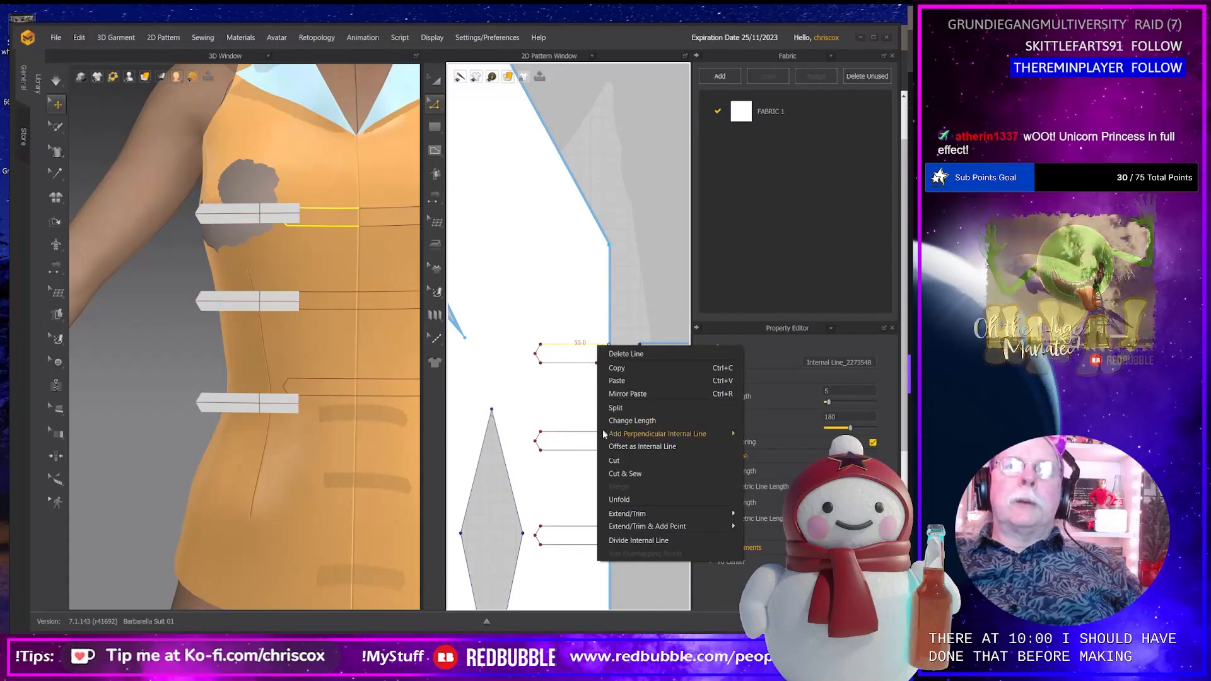
{"action": "left_click", "coordinate": [619, 416]}
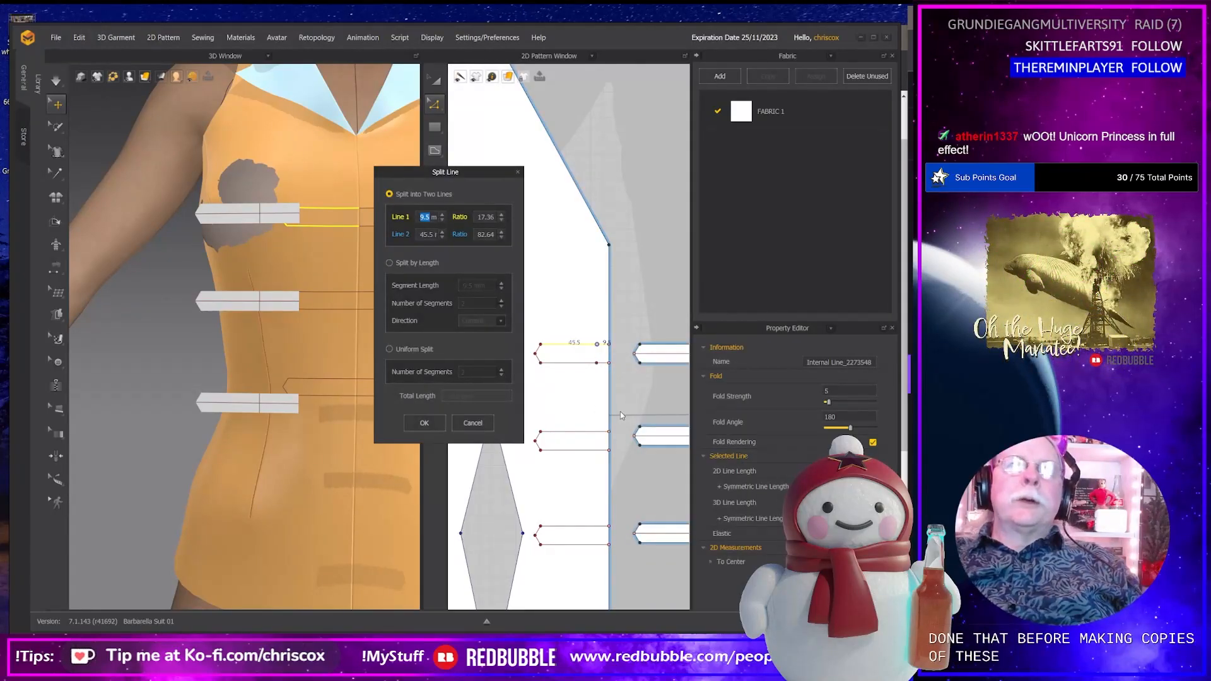
{"action": "type", "text": "10.0 r"}
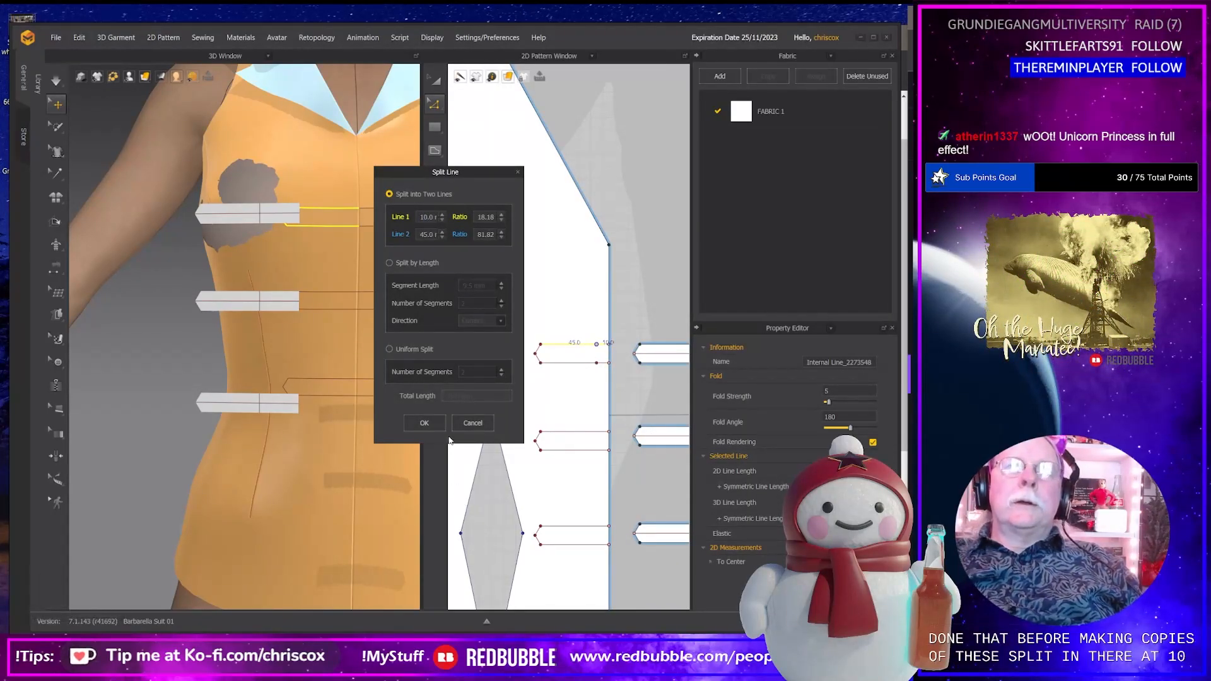
{"action": "left_click", "coordinate": [422, 422]}
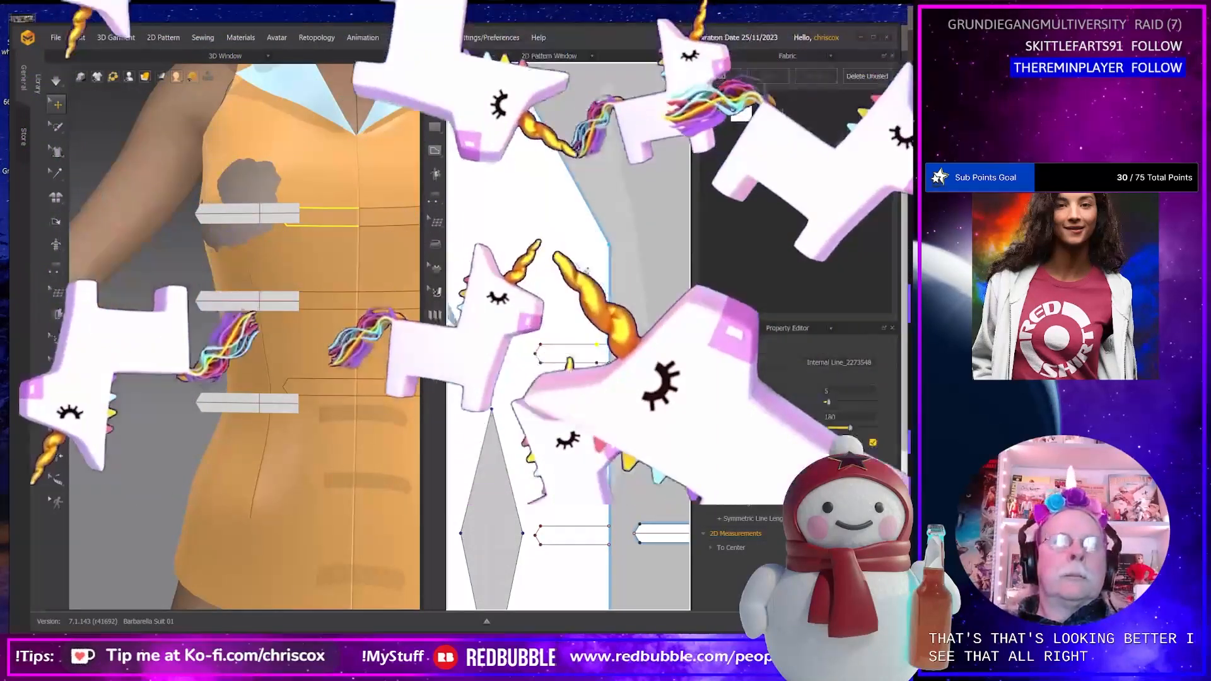
{"action": "left_click", "coordinate": [630, 216]}
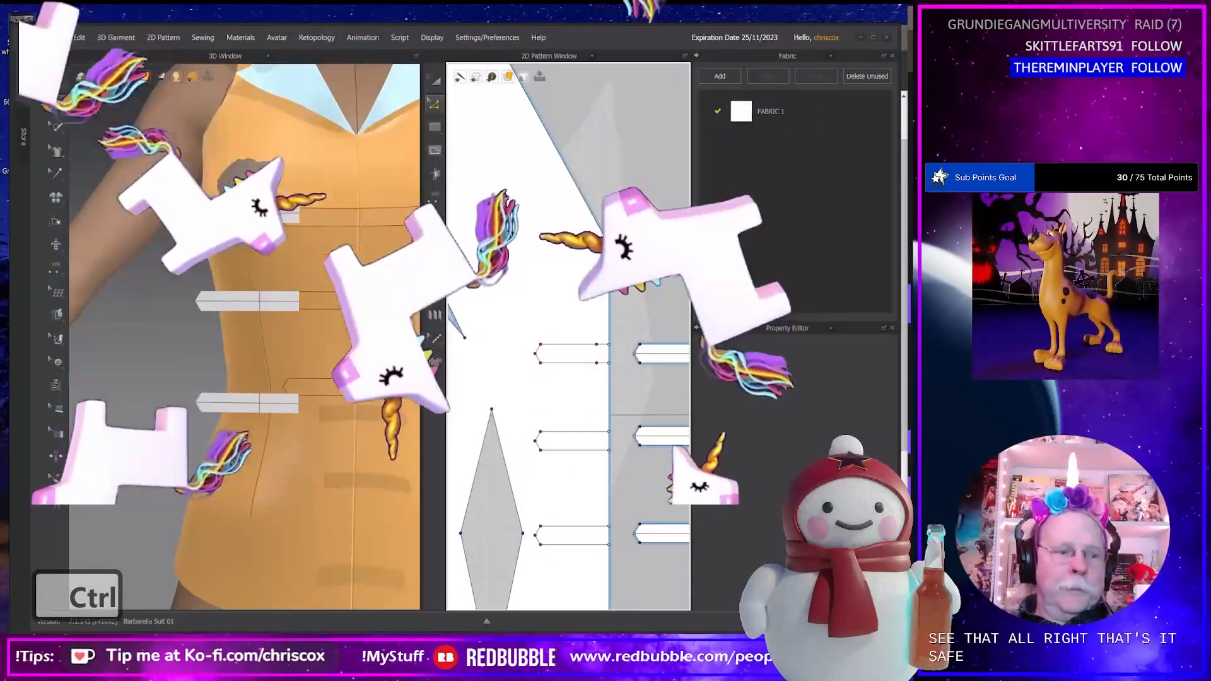
{"action": "key", "text": "ctrl+s"}
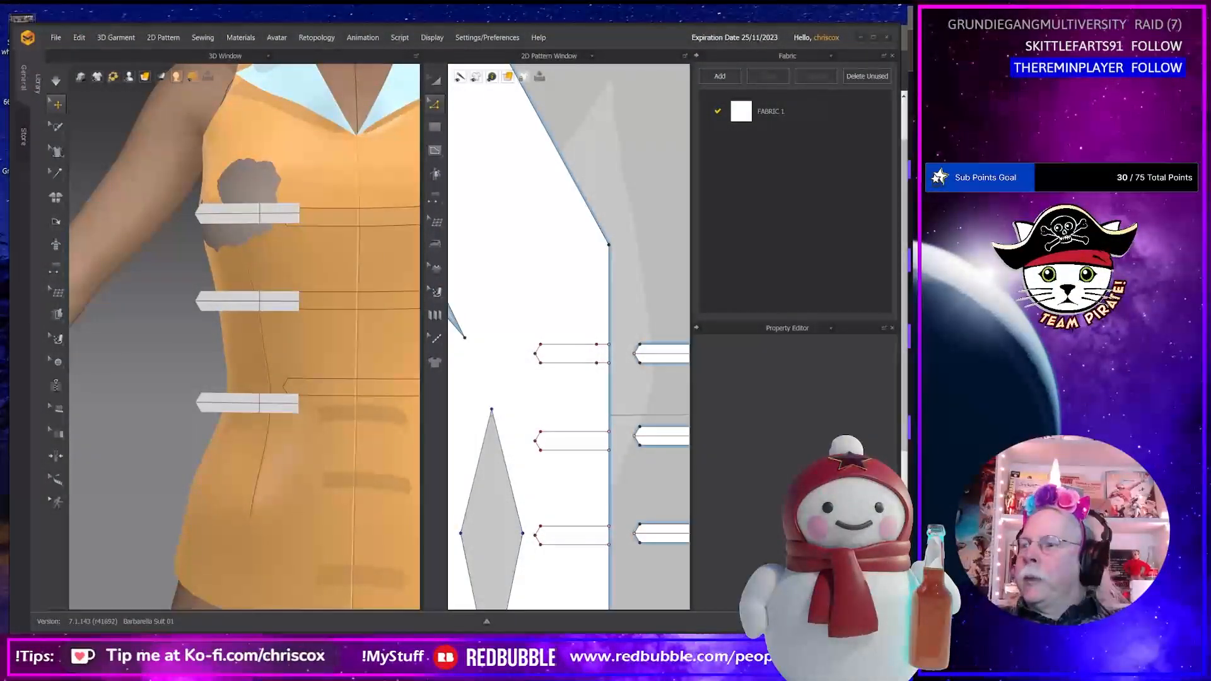
{"action": "key", "text": "alt+Tab"}
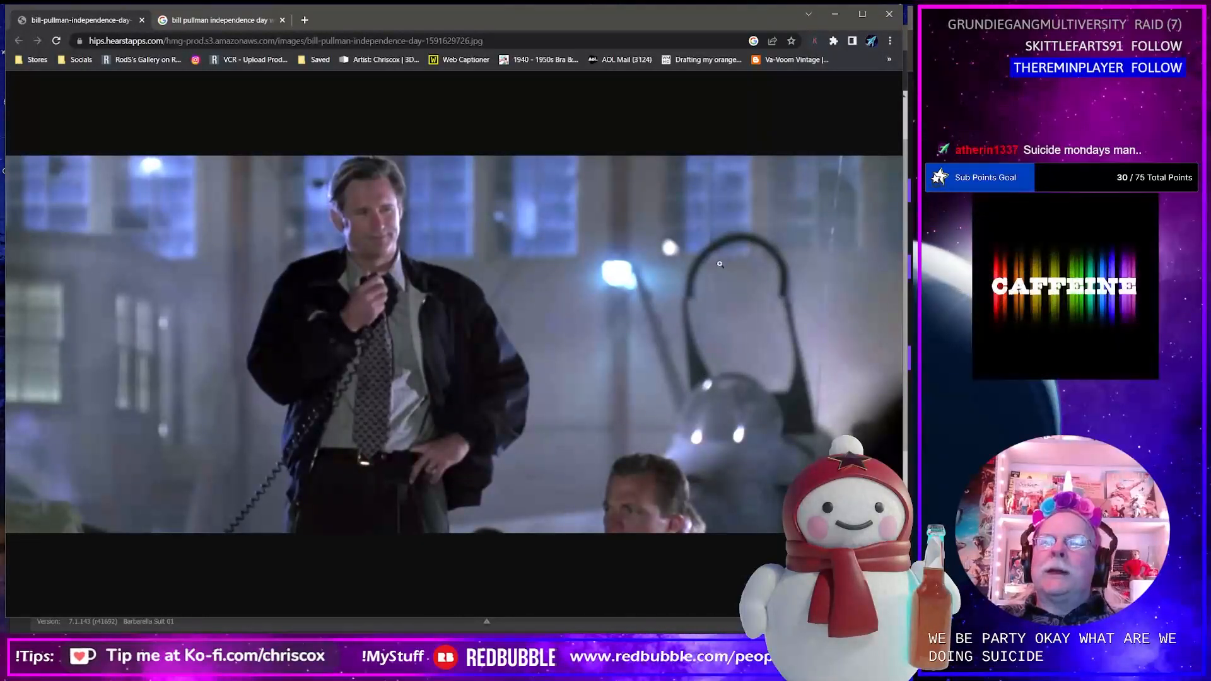
{"action": "left_click", "coordinate": [834, 18]}
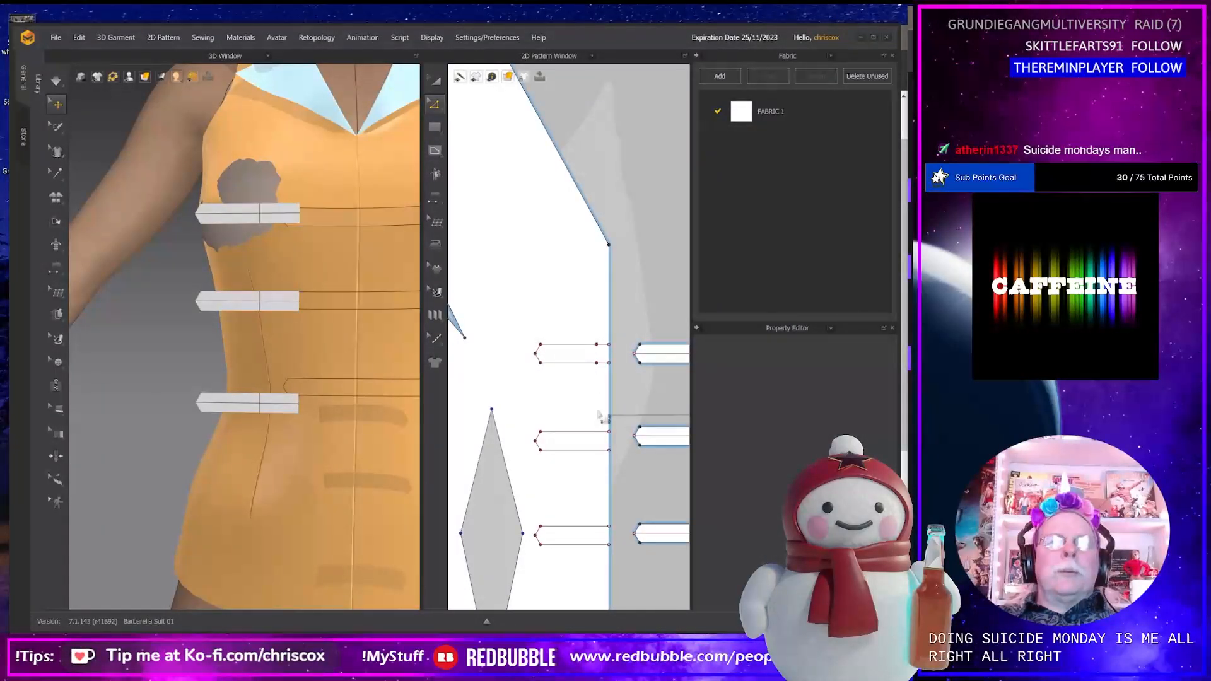
Split both long edges of the middle strap outline into two lines, each with a 10 mm segment at the front edge.
{"action": "right_click", "coordinate": [598, 433]}
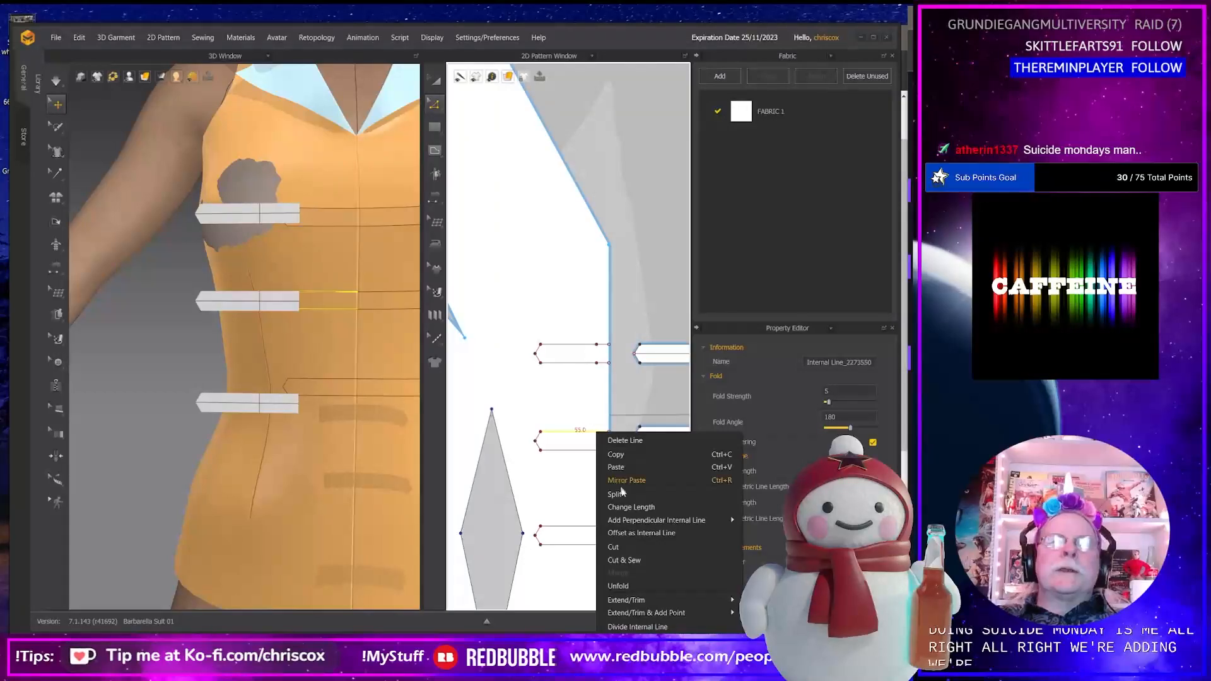
{"action": "left_click", "coordinate": [621, 498]}
{"action": "type", "text": "10.0 r"}
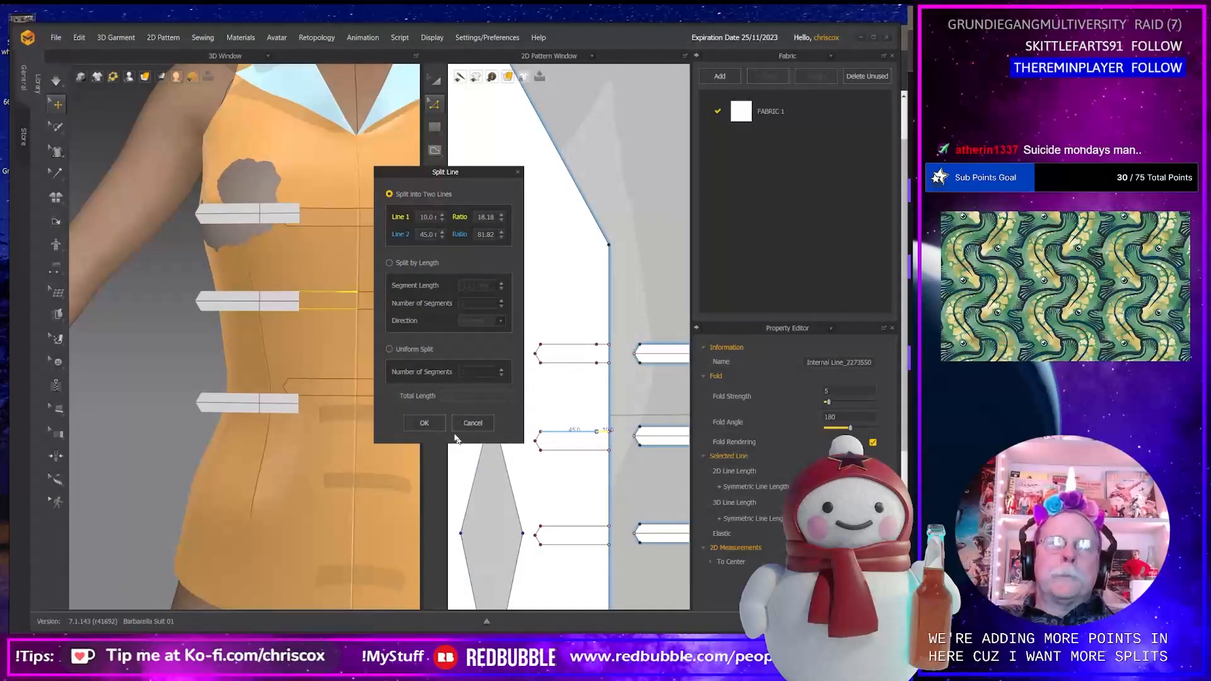
{"action": "left_click", "coordinate": [424, 424]}
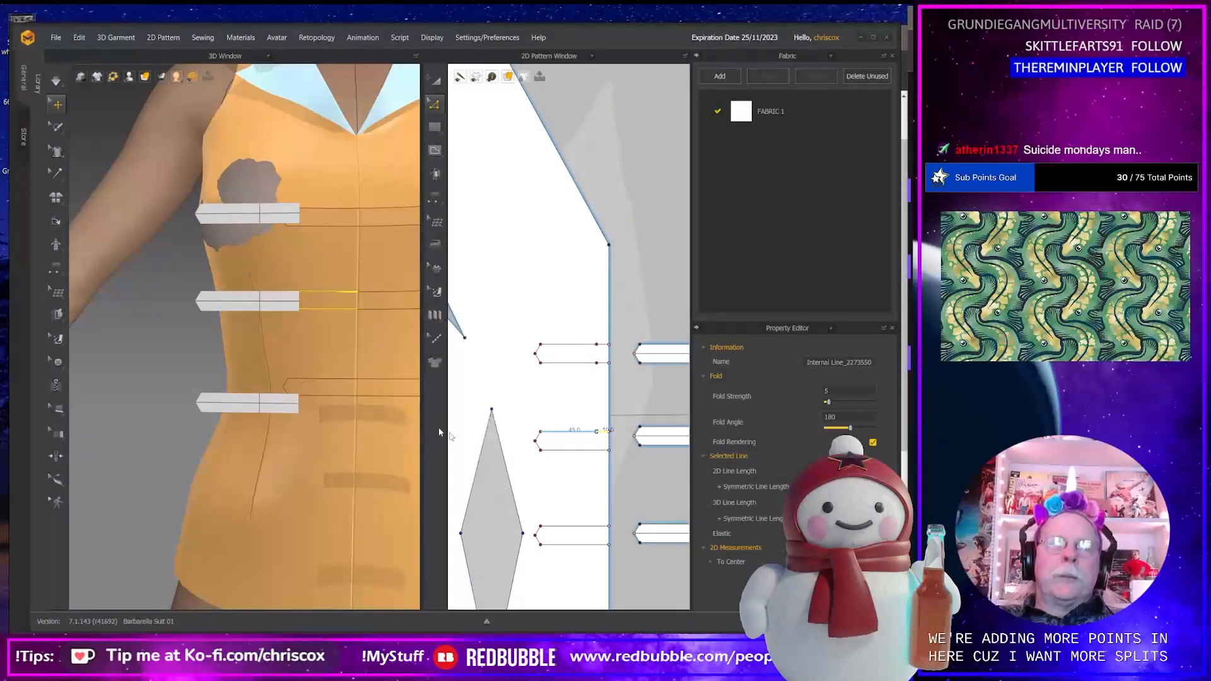
{"action": "right_click", "coordinate": [597, 454]}
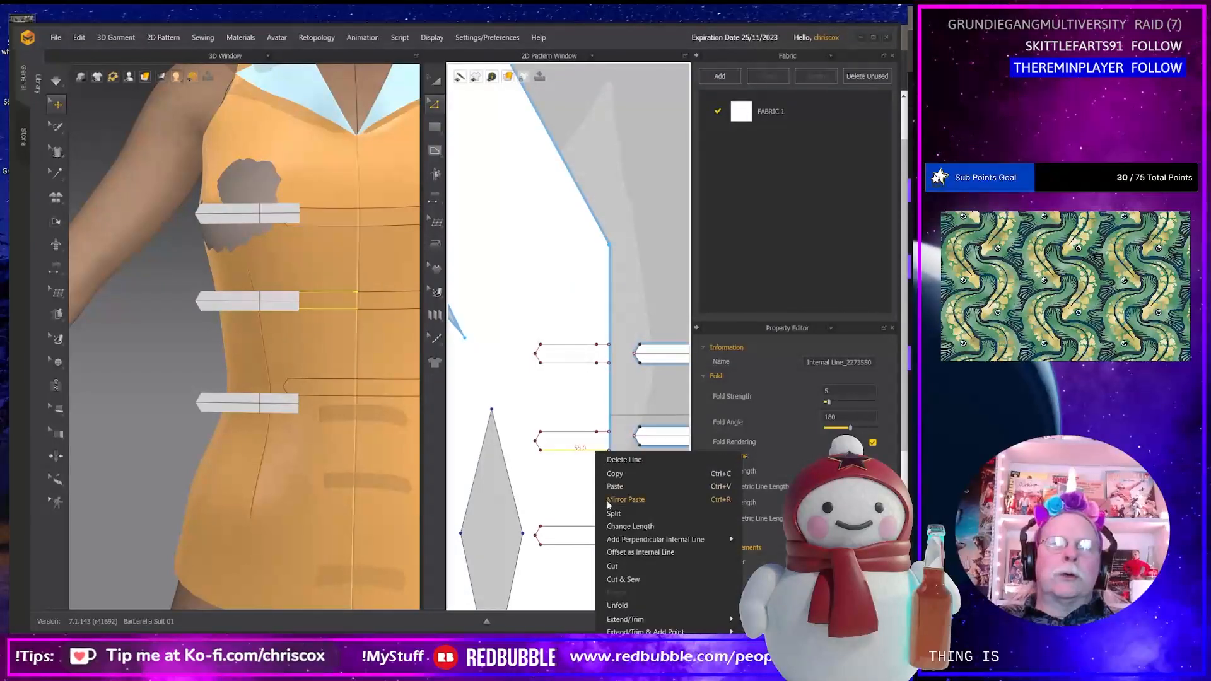
{"action": "left_click", "coordinate": [615, 512]}
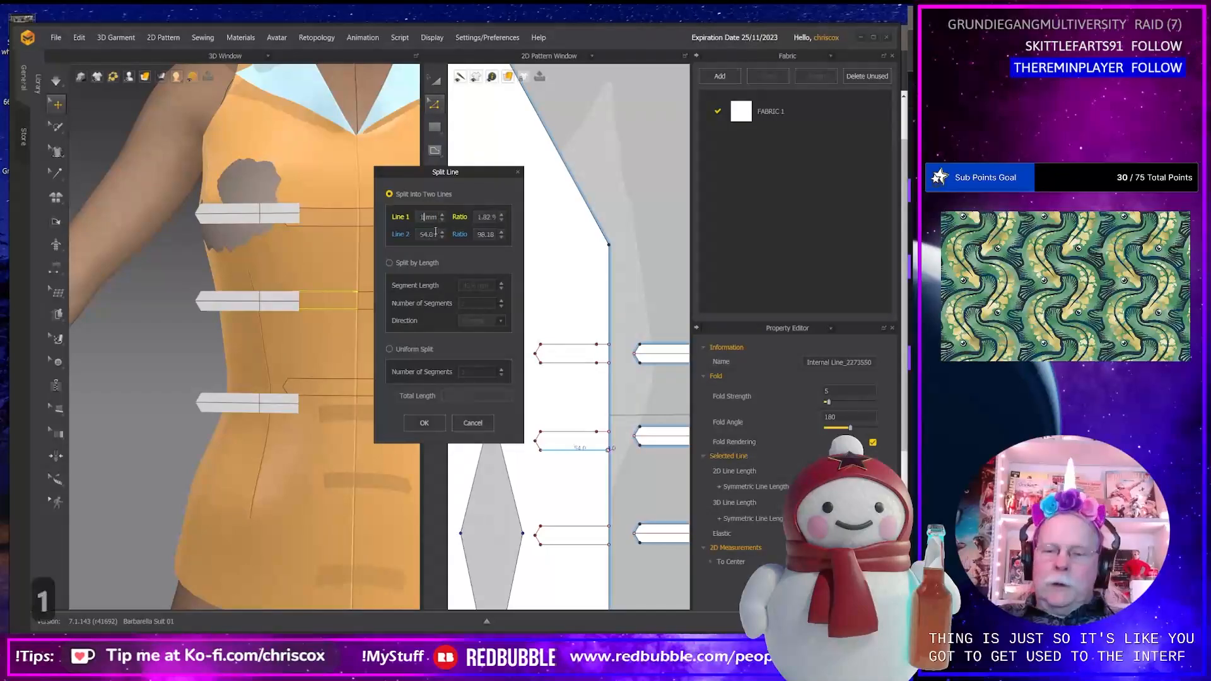
{"action": "type", "text": "10"}
{"action": "left_click", "coordinate": [424, 422]}
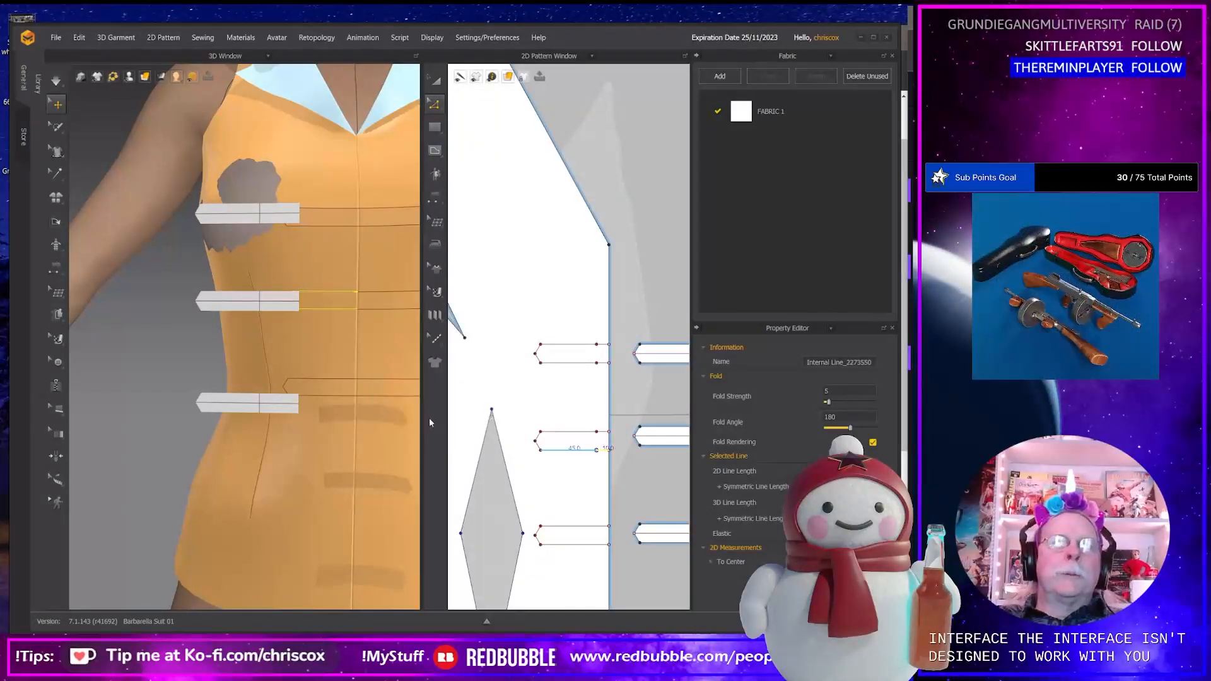
Change the length of the lowest strap outline's upper long edge to 45 mm, with the direction set to Start.
{"action": "left_click", "coordinate": [599, 528]}
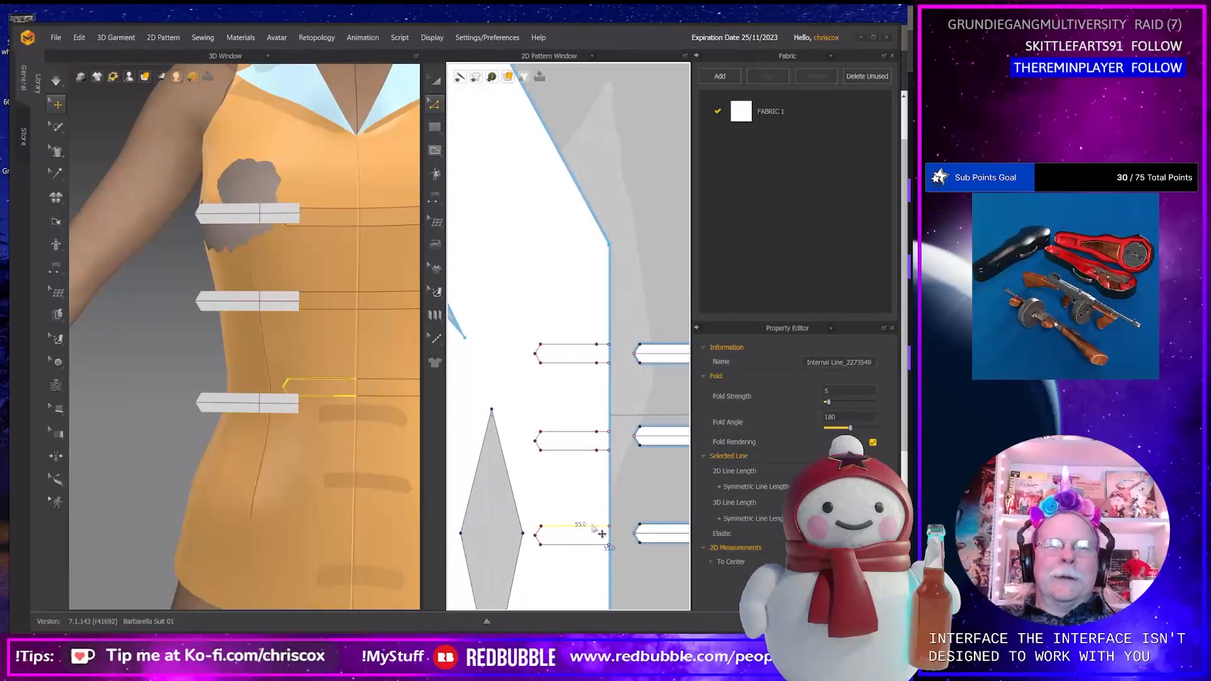
{"action": "right_click", "coordinate": [594, 526]}
{"action": "left_click", "coordinate": [627, 384]}
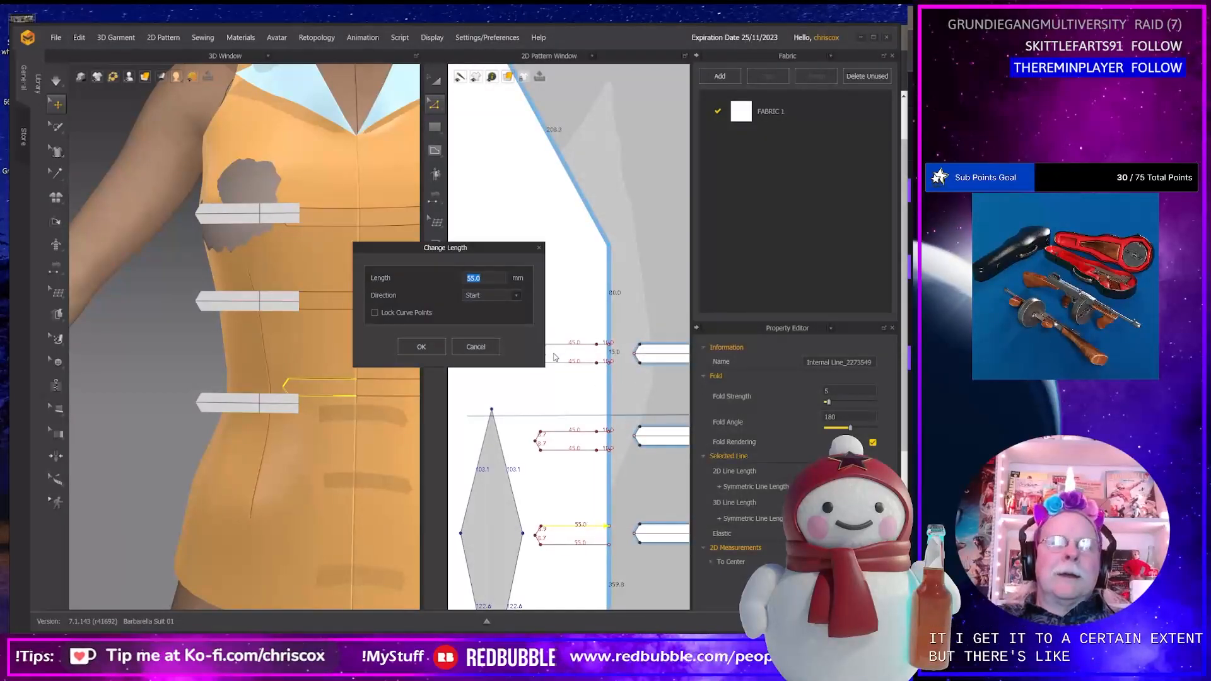
{"action": "type", "text": "10"}
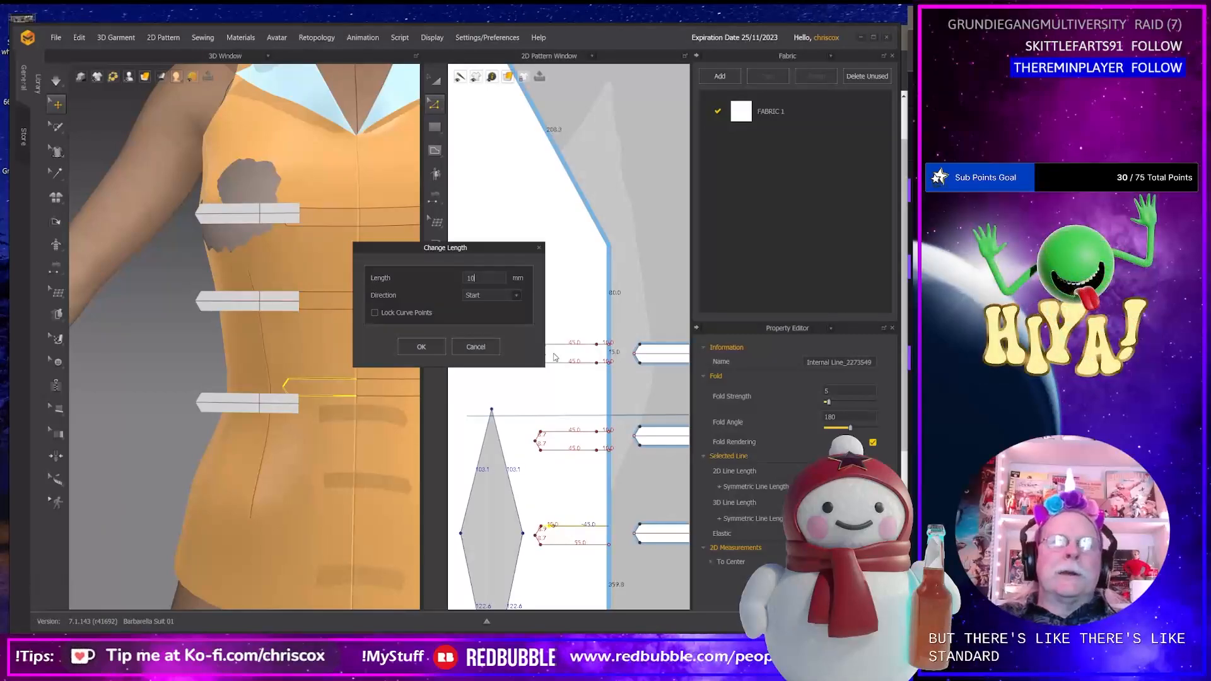
{"action": "key", "text": "shift+Left"}
{"action": "key", "text": "shift+Left"}
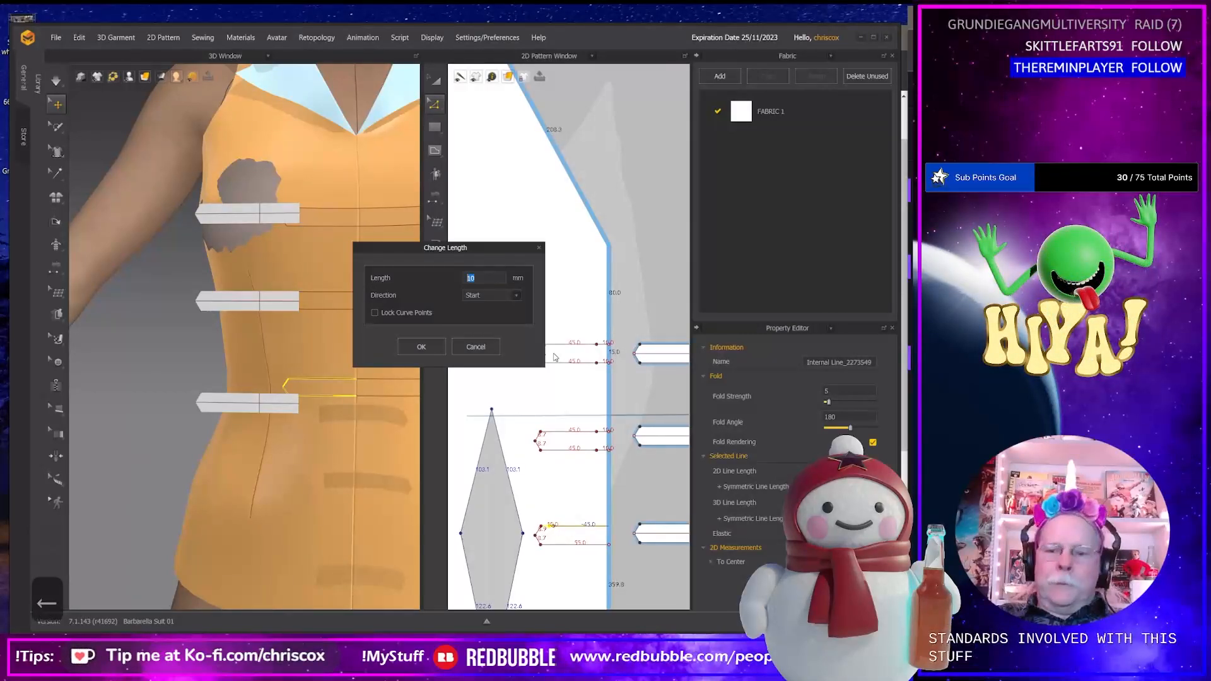
{"action": "type", "text": "55"}
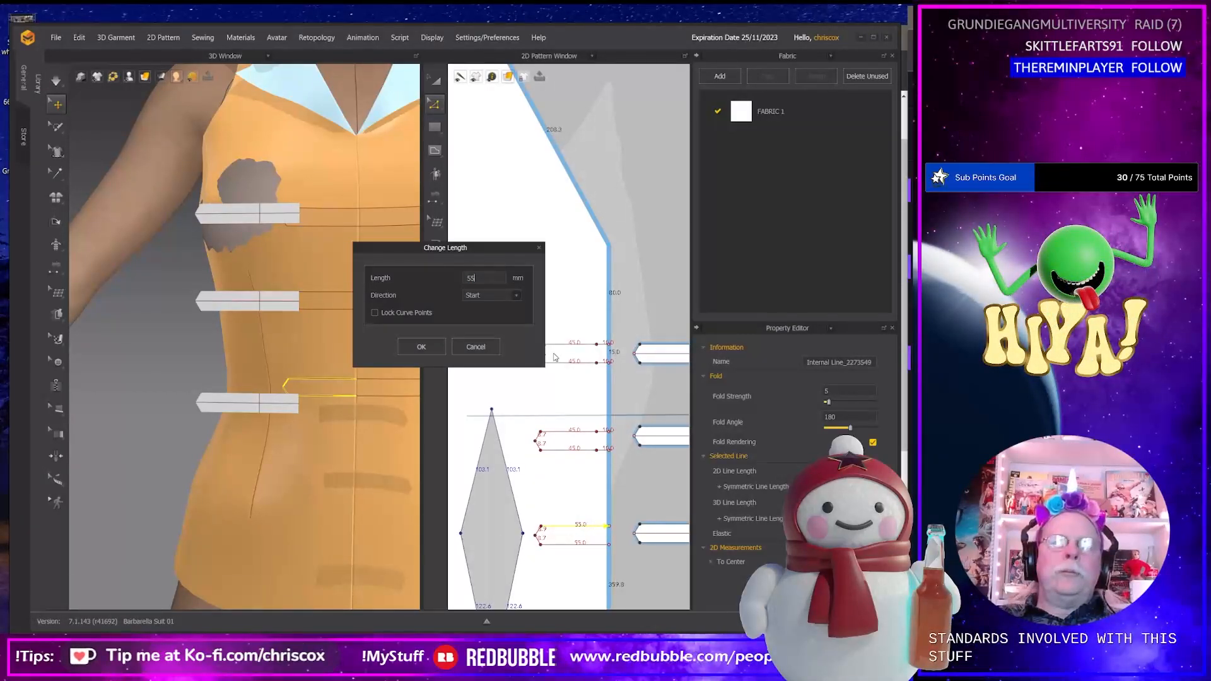
{"action": "key", "text": "BackSpace"}
{"action": "key", "text": "BackSpace"}
{"action": "type", "text": "45"}
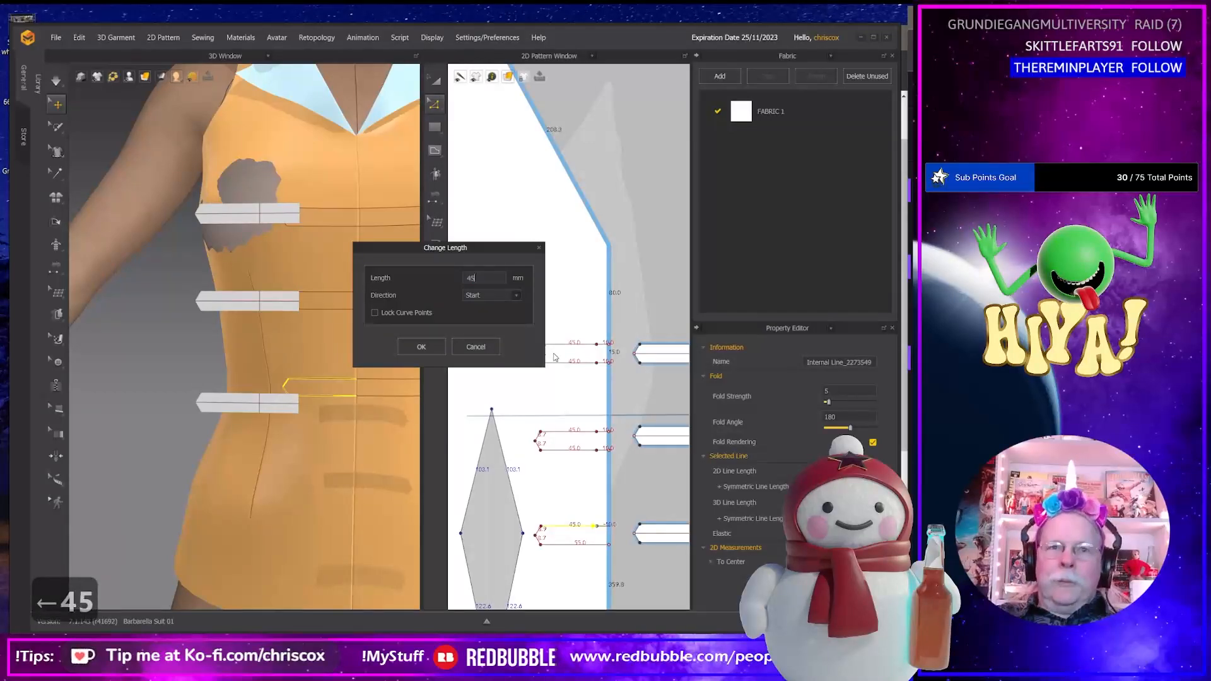
{"action": "left_click", "coordinate": [427, 346]}
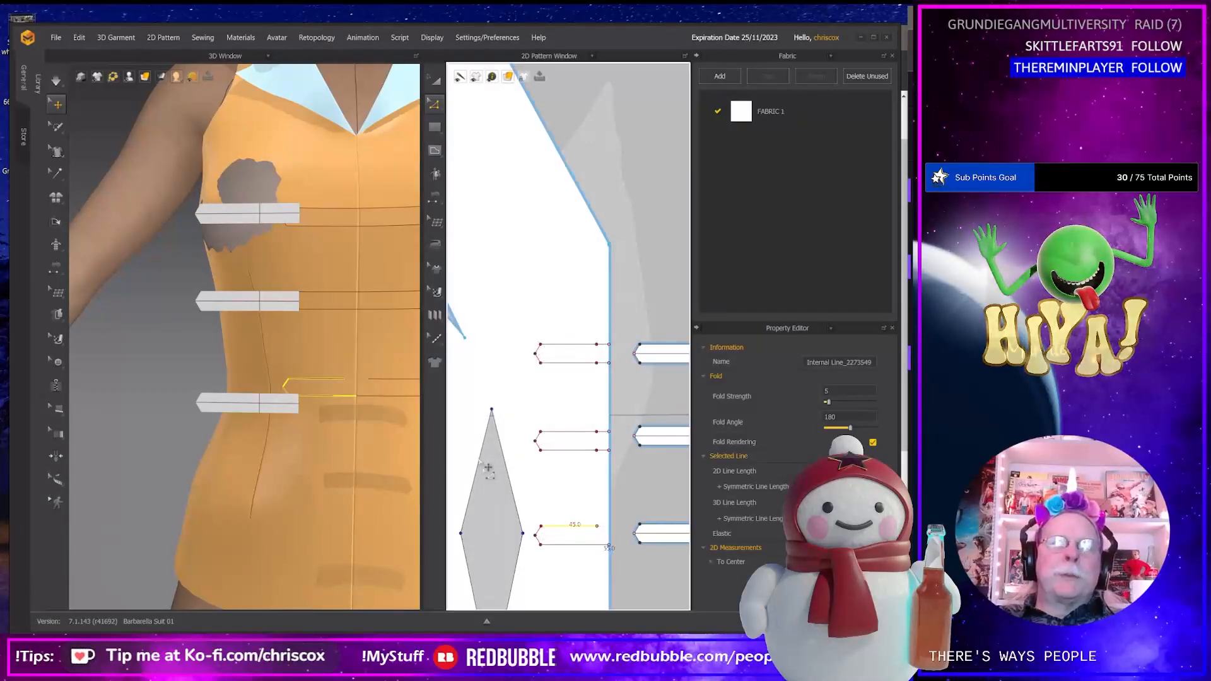
Abandon the 45 mm length change on the lowest strap outline's lower edge and undo the upper edge's length change.
{"action": "right_click", "coordinate": [593, 548]}
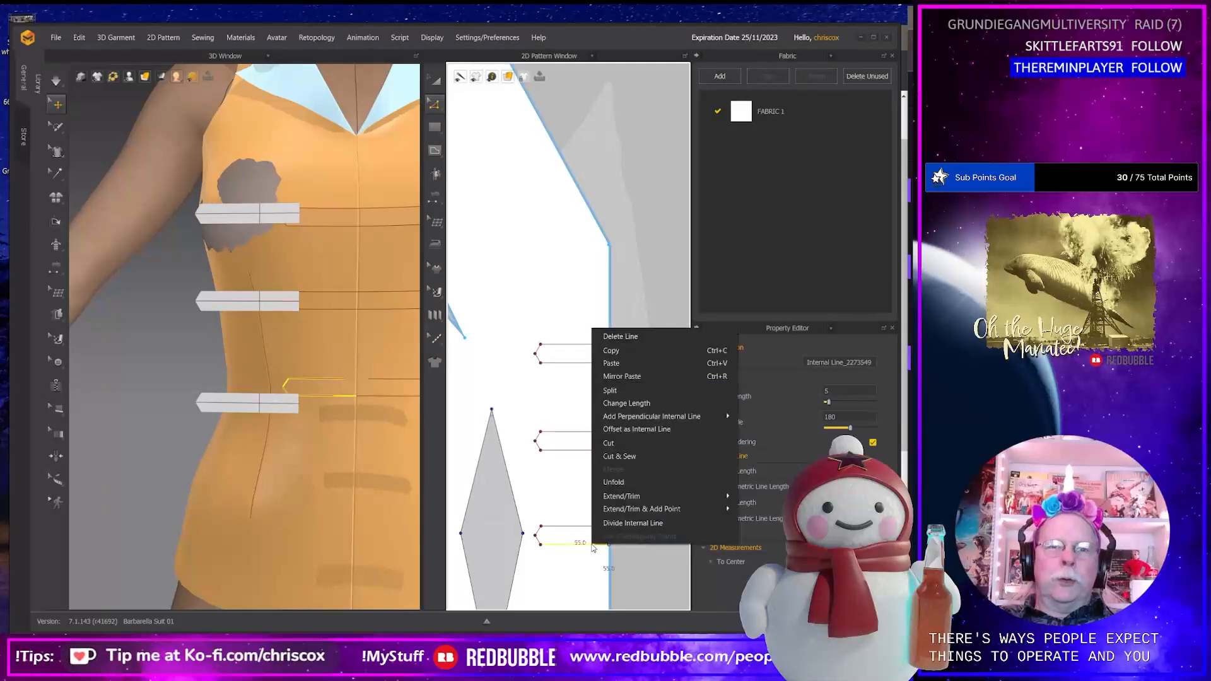
{"action": "left_click", "coordinate": [624, 403]}
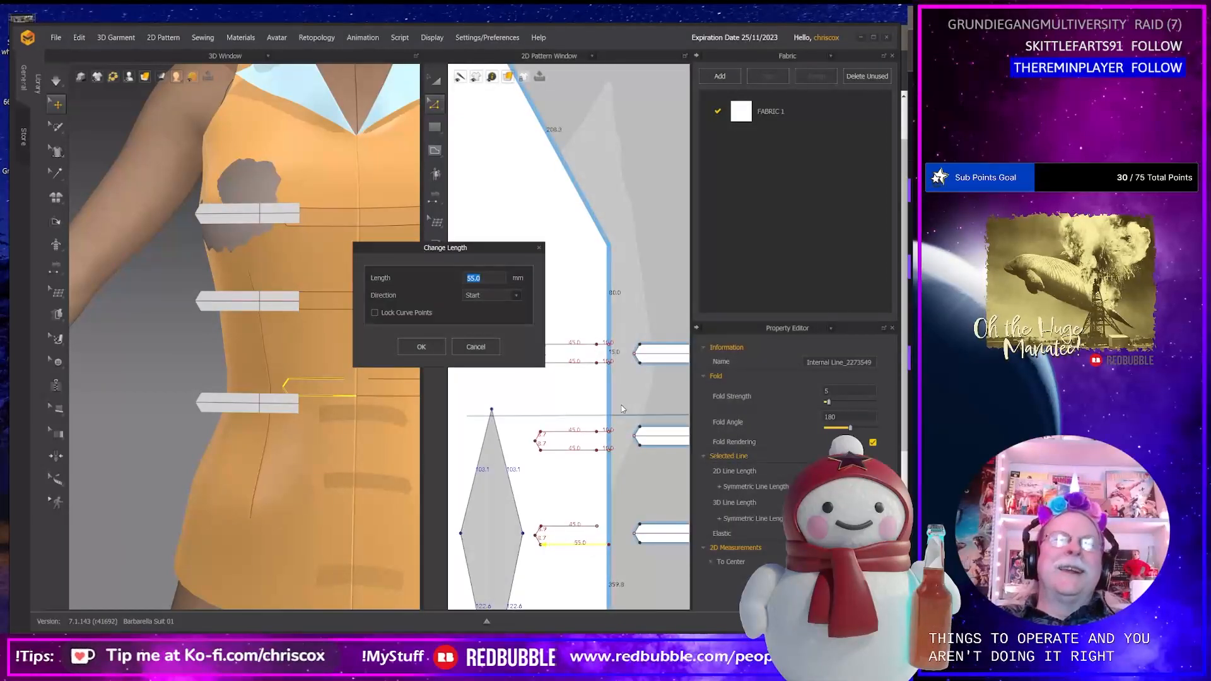
{"action": "type", "text": "45"}
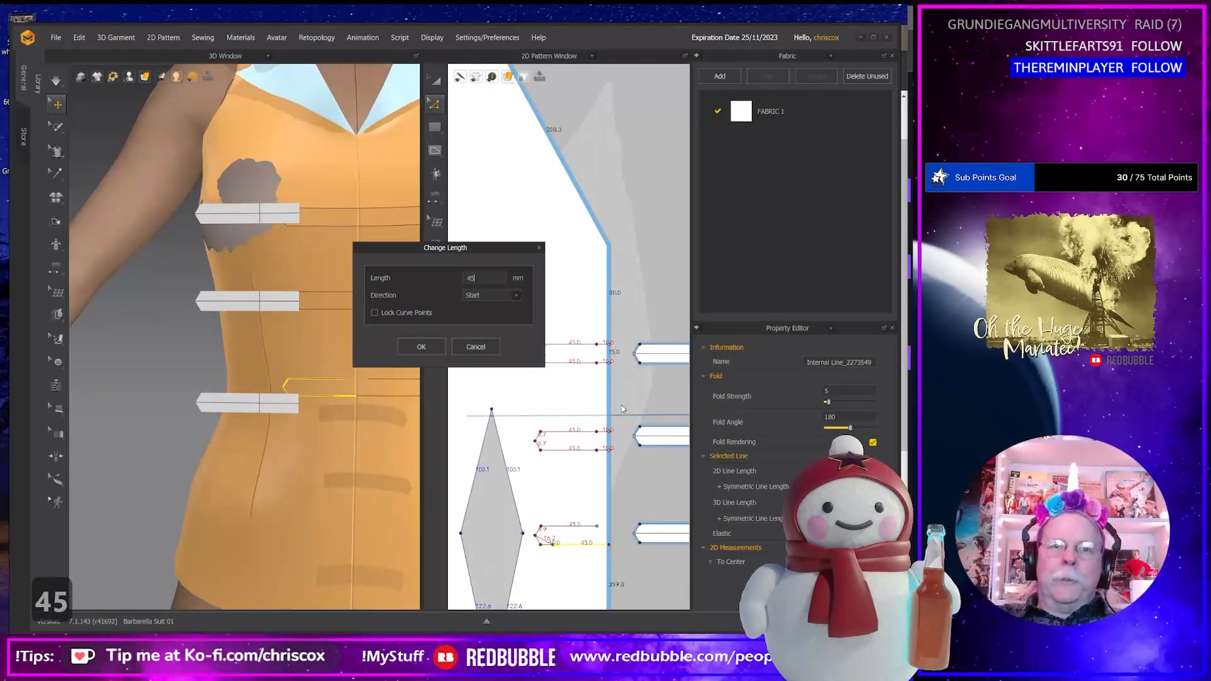
{"action": "key", "text": "ctrl+z"}
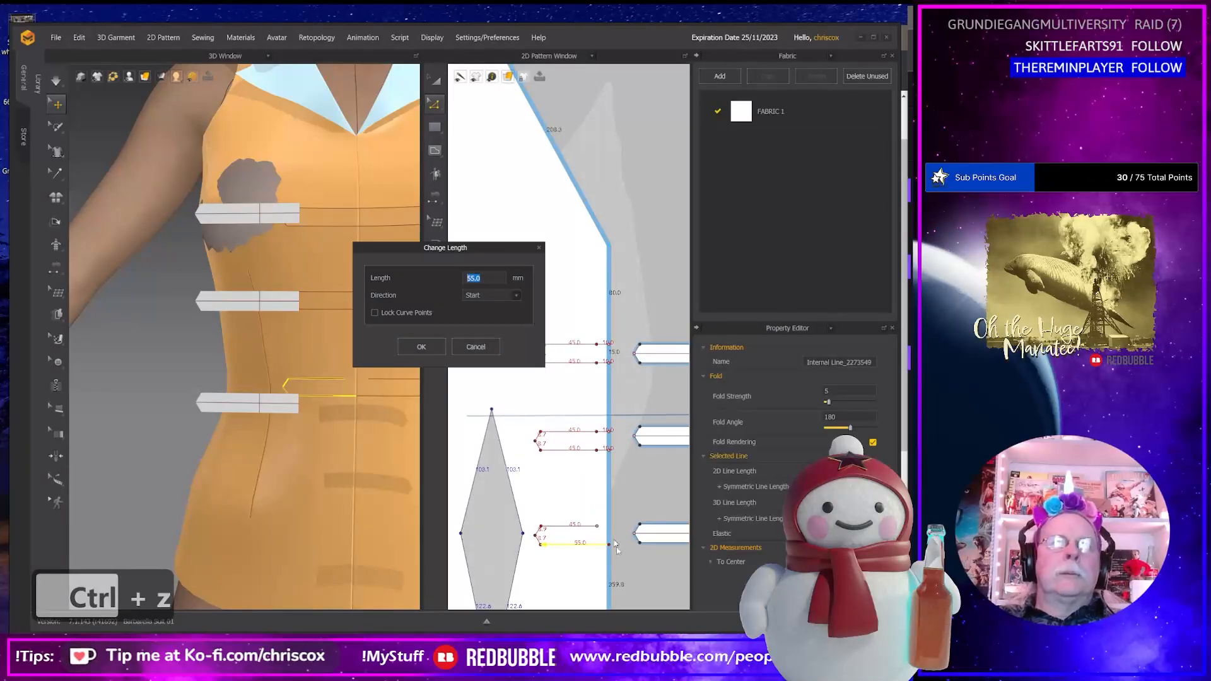
{"action": "key", "text": "ctrl+z"}
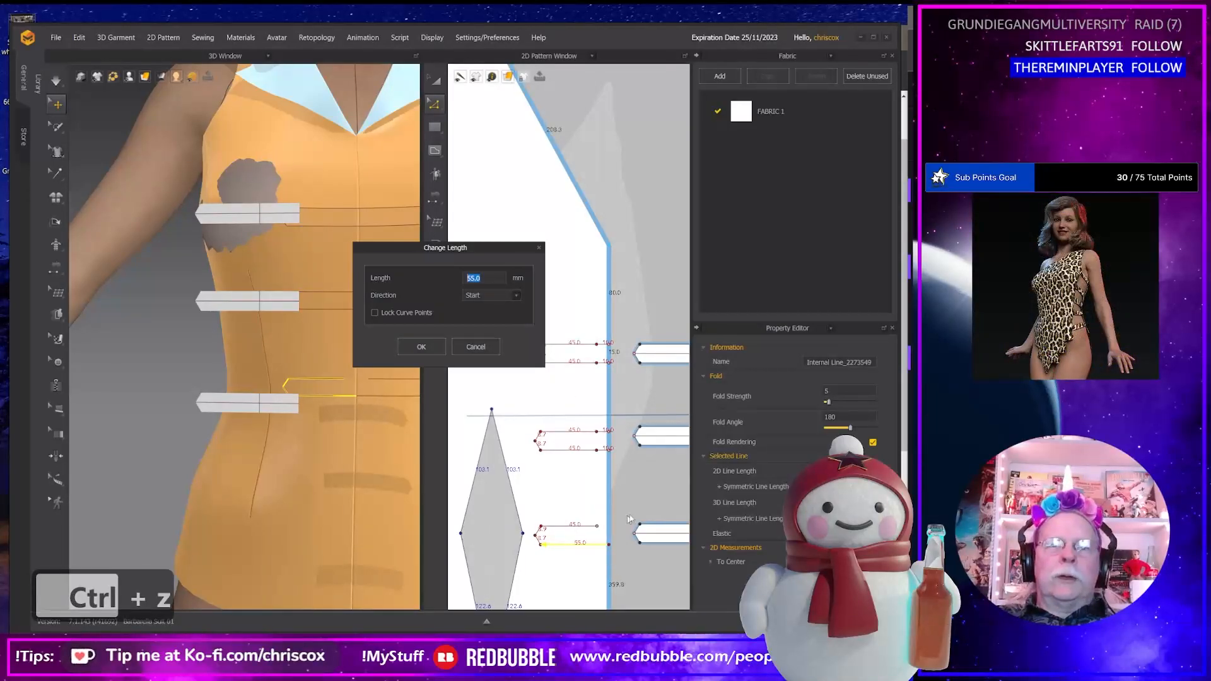
{"action": "key", "text": "ctrl+z"}
{"action": "left_click", "coordinate": [475, 346]}
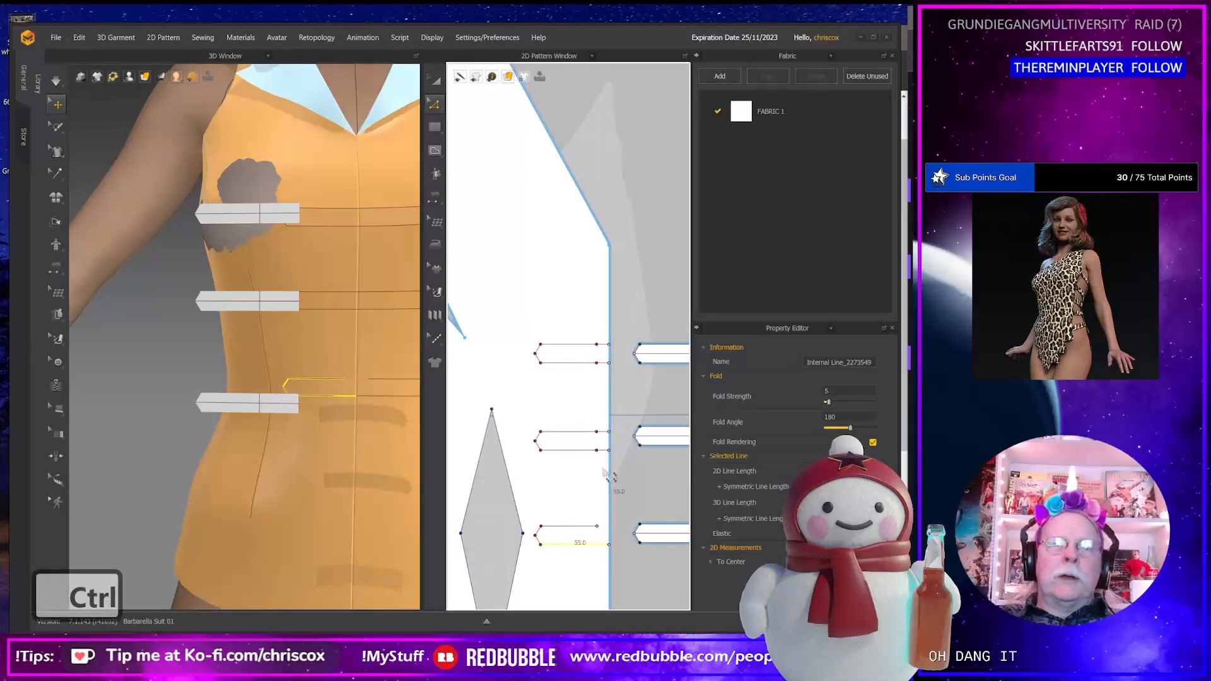
{"action": "key", "text": "ctrl+z"}
{"action": "key", "text": "ctrl+z"}
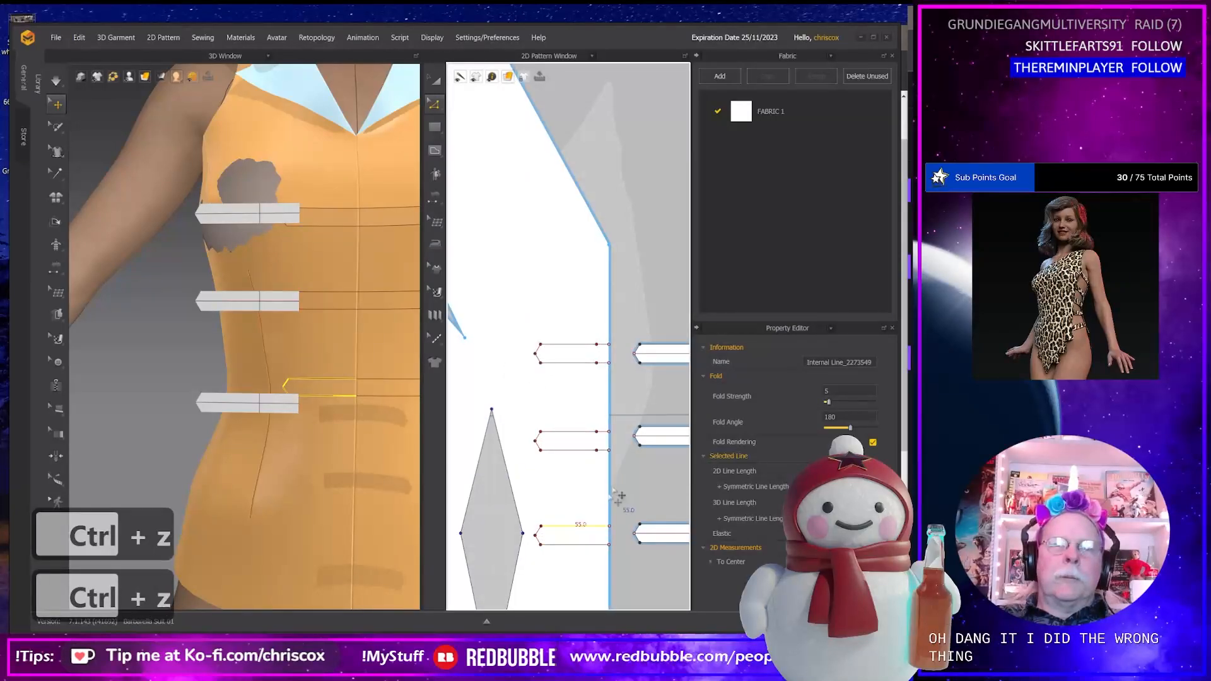
Split both long edges of the lowest strap outline into two lines, each with a 10 mm segment at the front edge.
{"action": "right_click", "coordinate": [593, 529]}
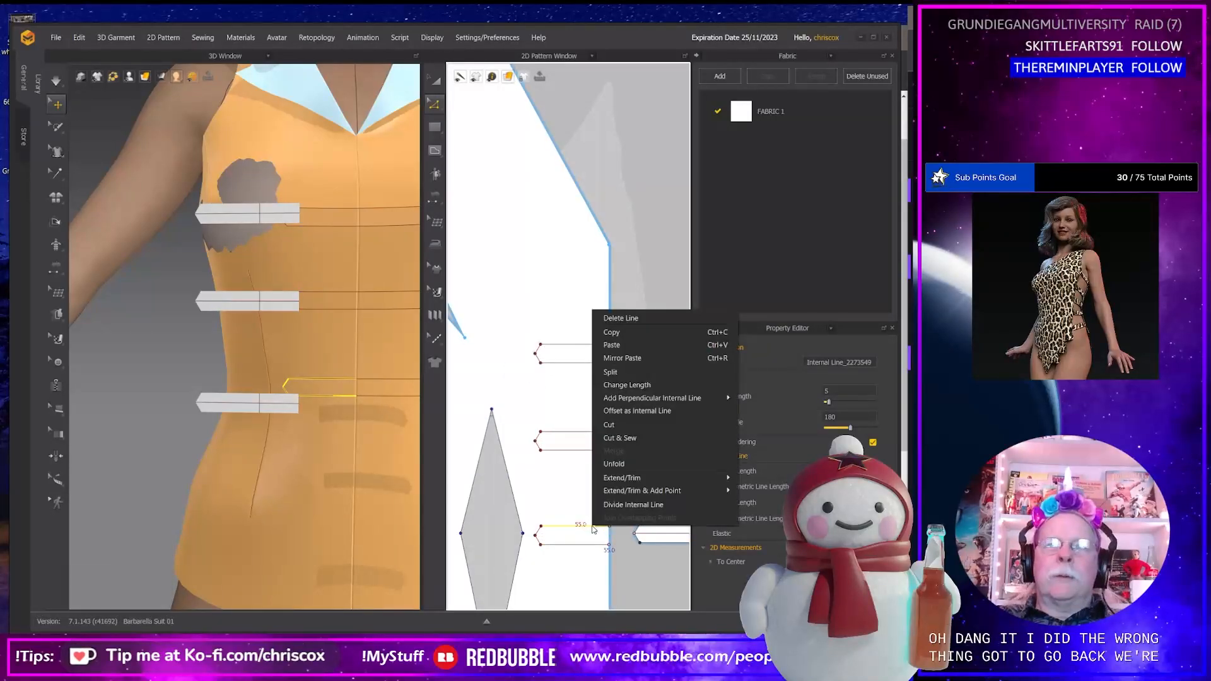
{"action": "left_click", "coordinate": [621, 372]}
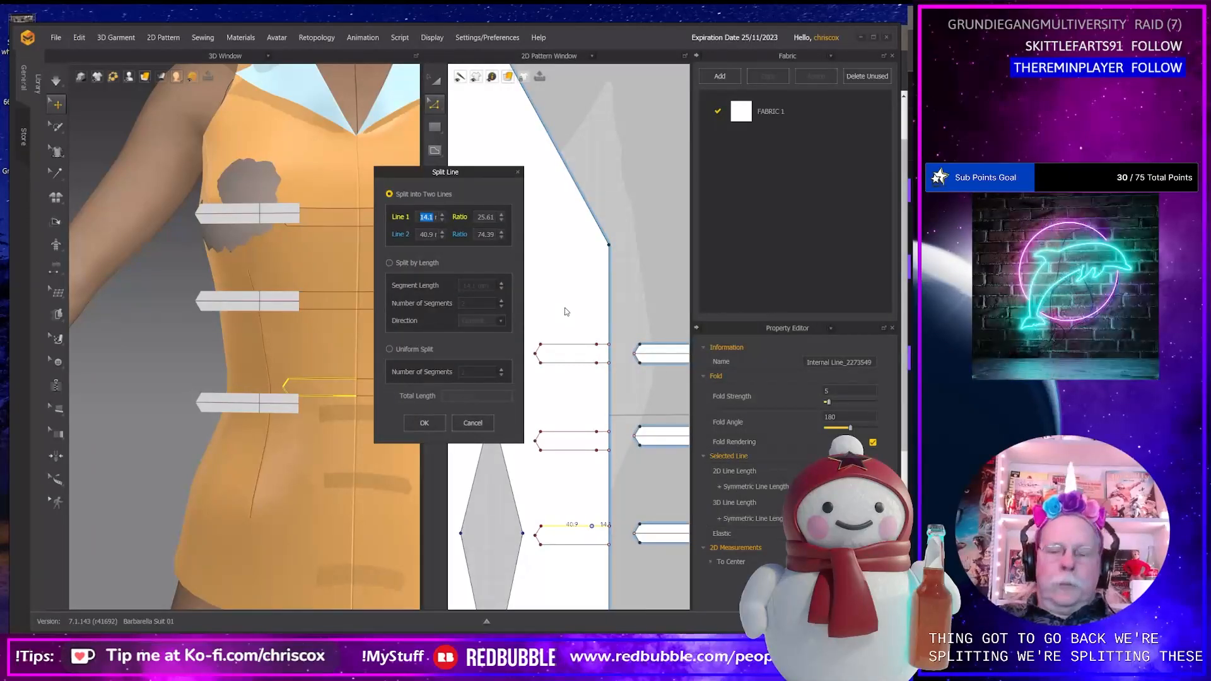
{"action": "type", "text": "10"}
{"action": "key", "text": "Return"}
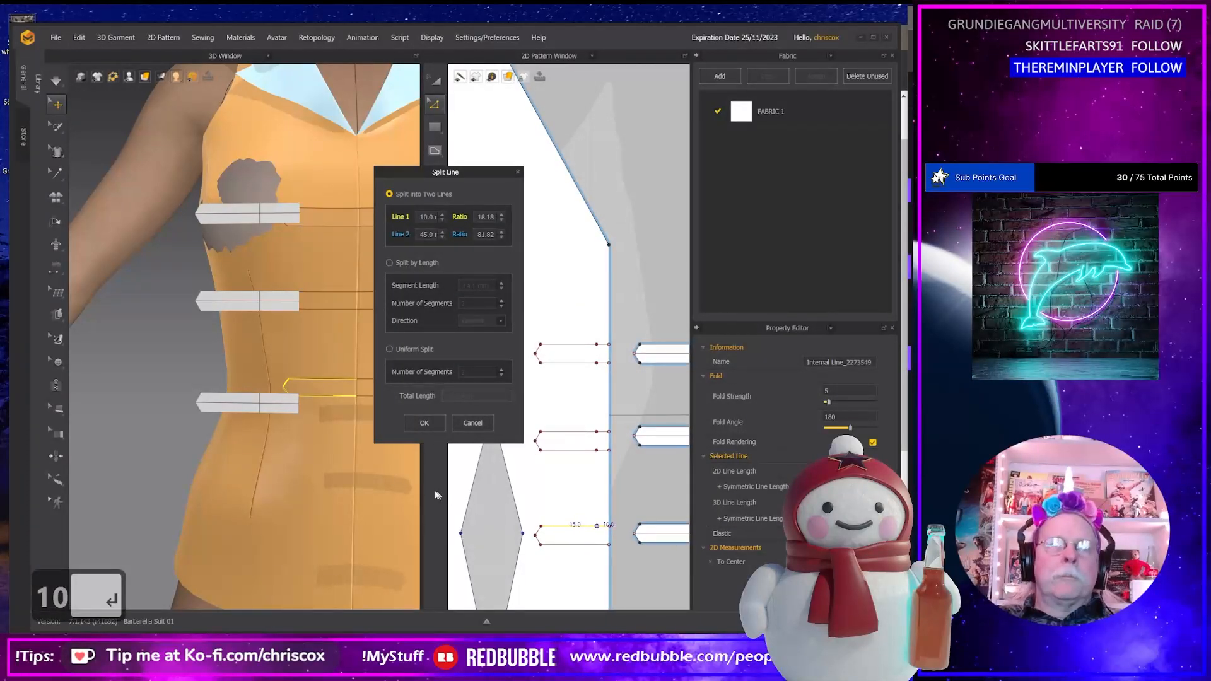
{"action": "left_click", "coordinate": [424, 423]}
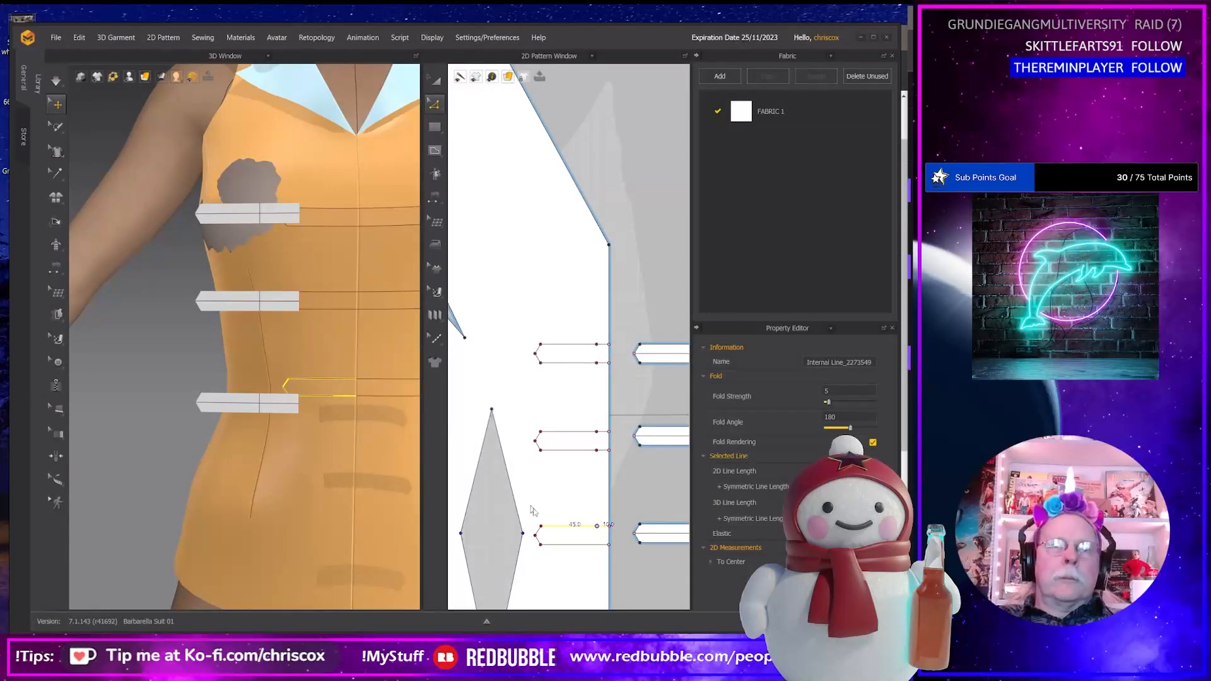
{"action": "right_click", "coordinate": [598, 549]}
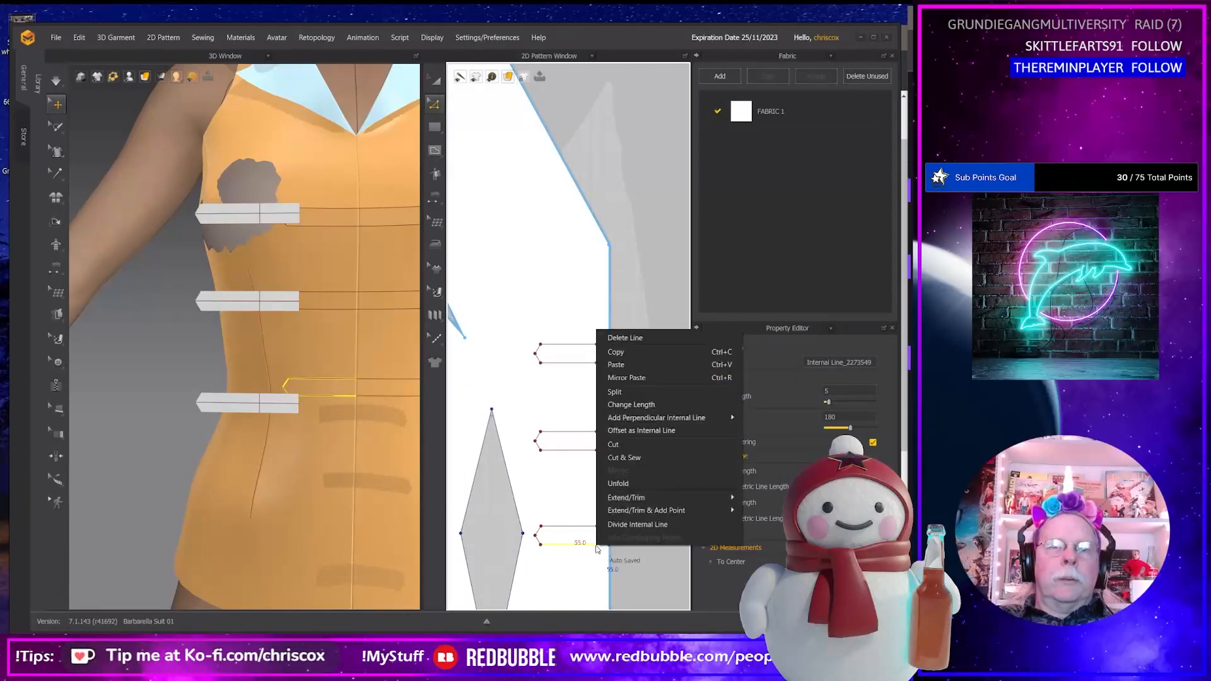
{"action": "left_click", "coordinate": [615, 392]}
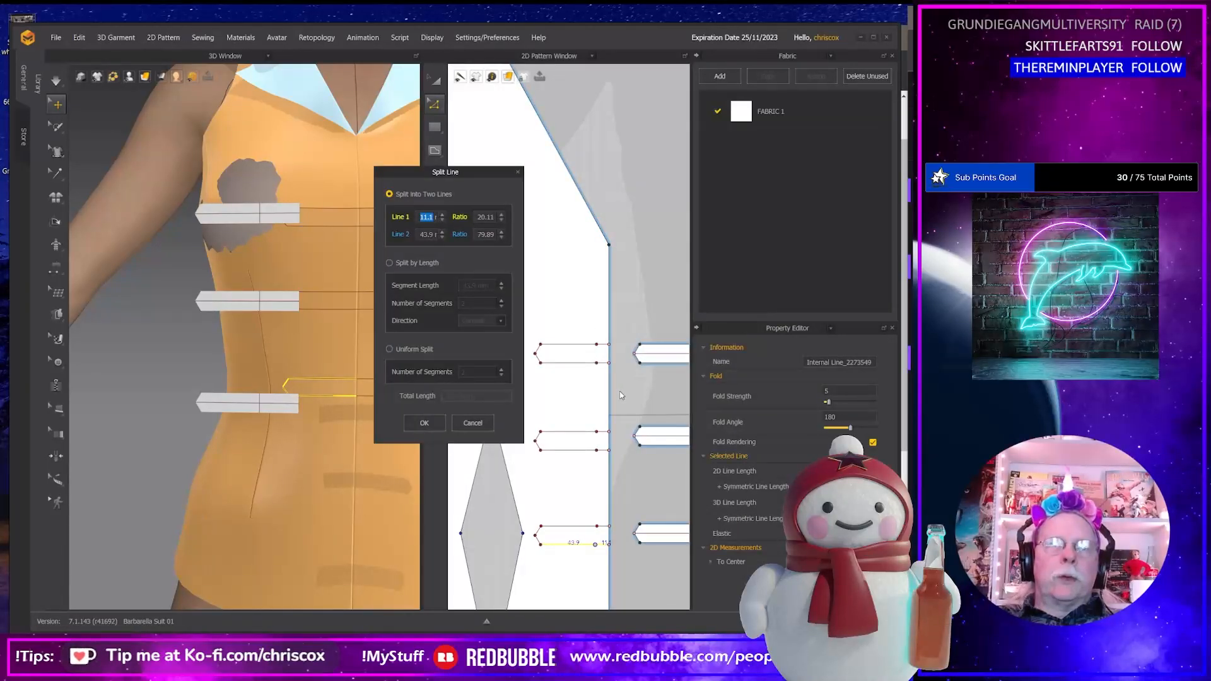
{"action": "key", "text": "Return"}
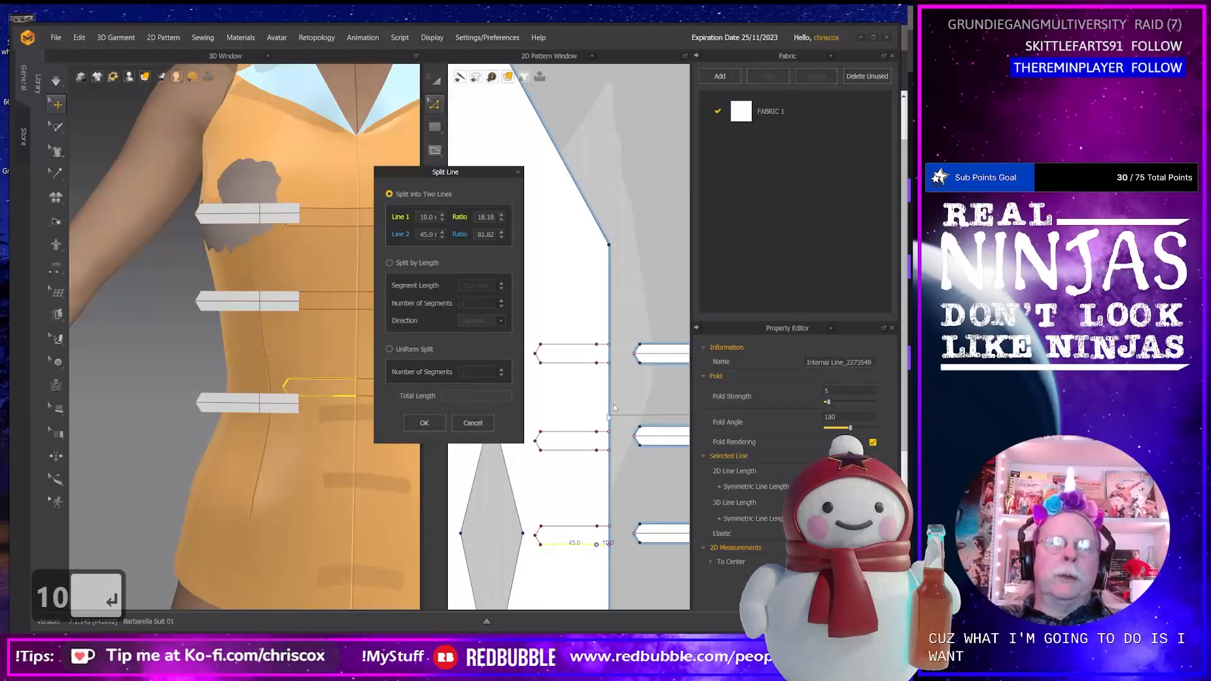
{"action": "left_click", "coordinate": [424, 423]}
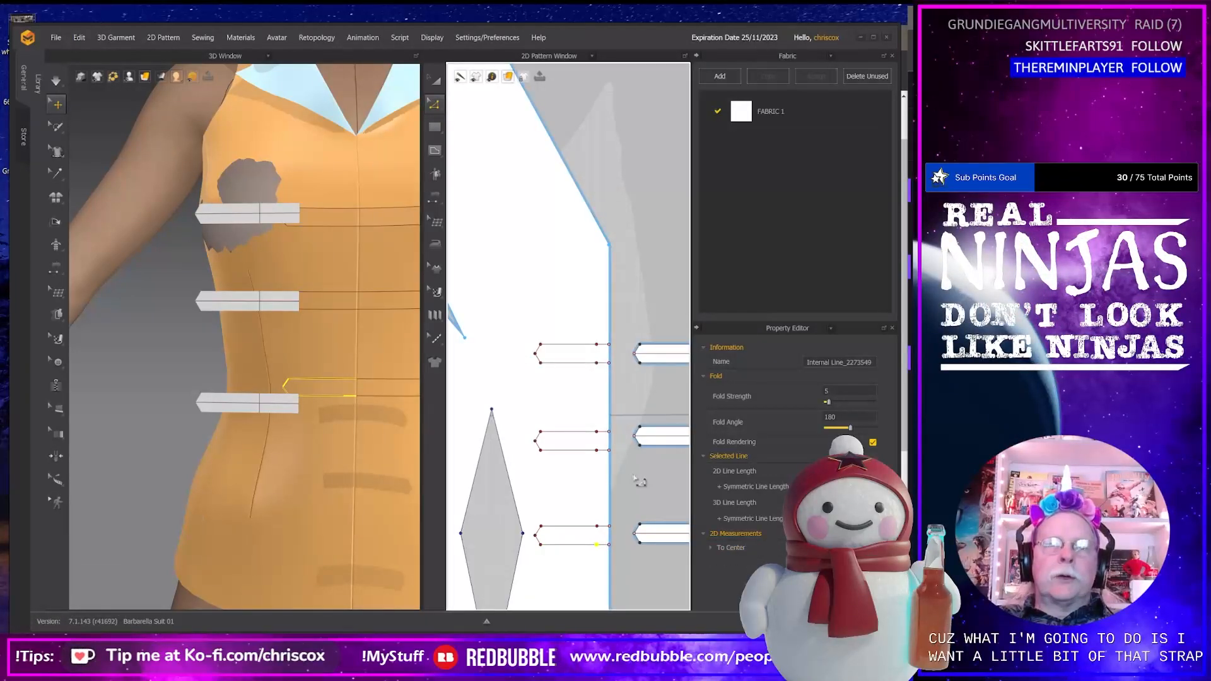
Select the crosswise internal lines on all three strap patterns and nudge them toward the pointed ends.
{"action": "middle_click_drag", "start_coordinate": [661, 476], "coordinate": [588, 470]}
{"action": "left_click_drag", "start_coordinate": [611, 329], "coordinate": [631, 596]}
{"action": "key", "text": "Left"}
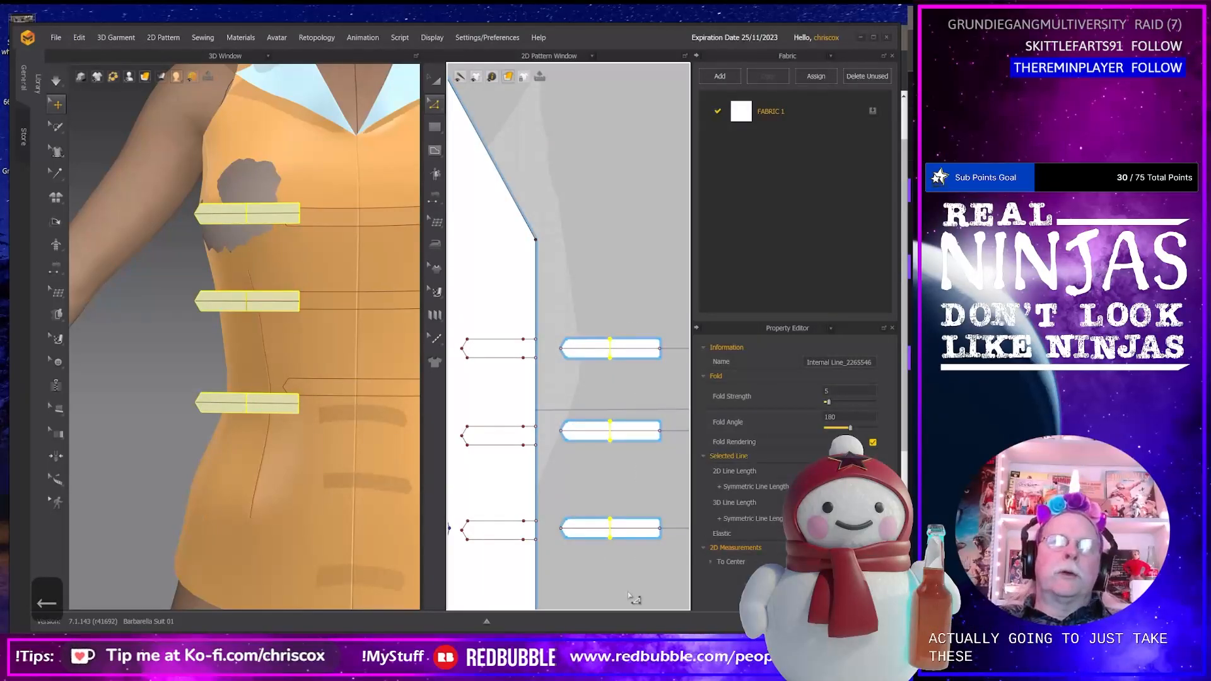
Free-sew the uppermost strap's pointed half, from its crosswise line around the tip, to the matching front panel outline up to the split points.
{"action": "middle_click_drag", "start_coordinate": [602, 538], "coordinate": [621, 540]}
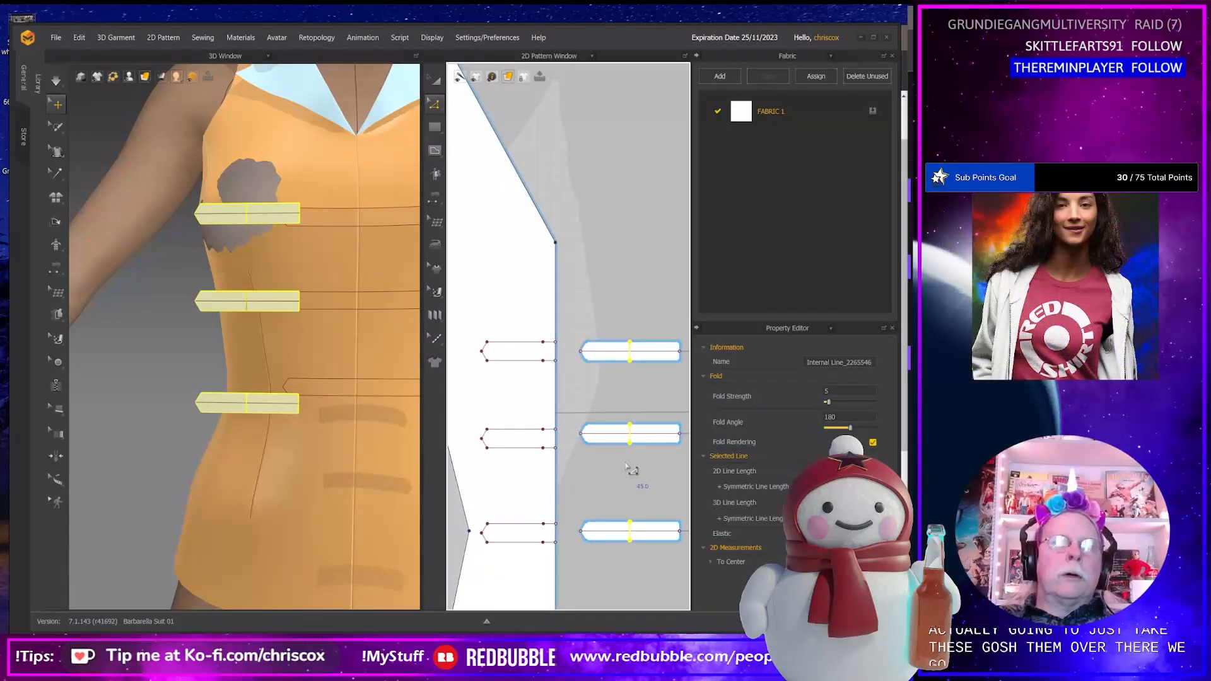
{"action": "key", "text": "m"}
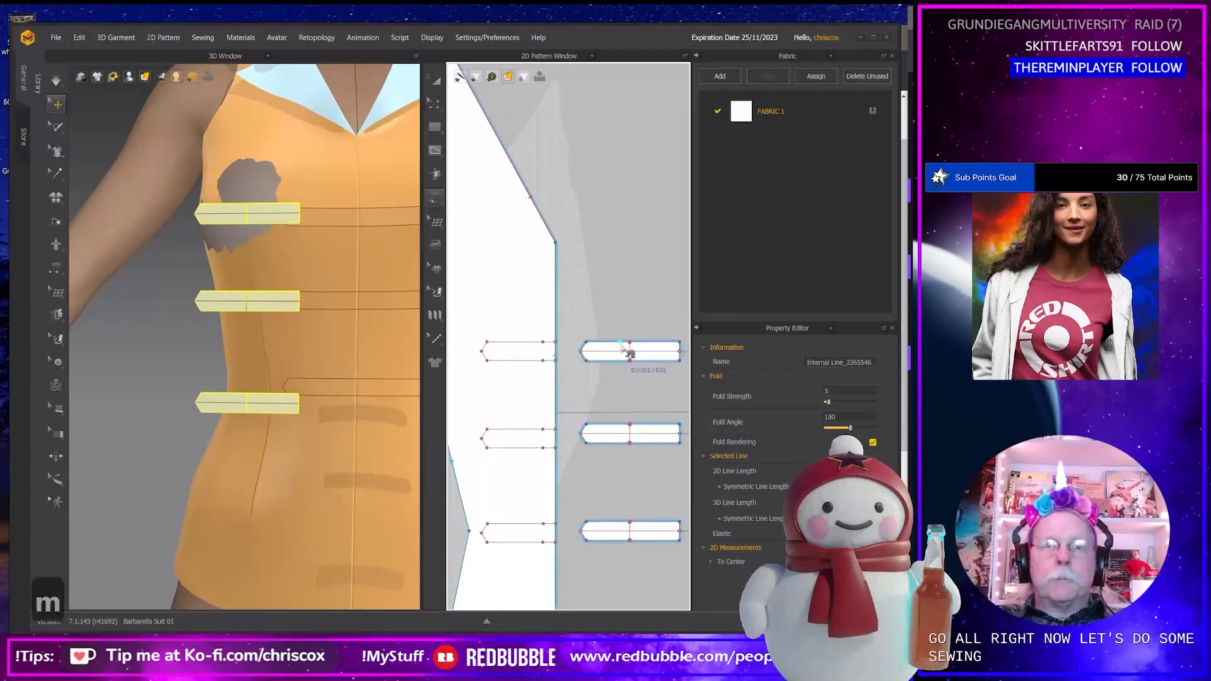
{"action": "left_click", "coordinate": [629, 343]}
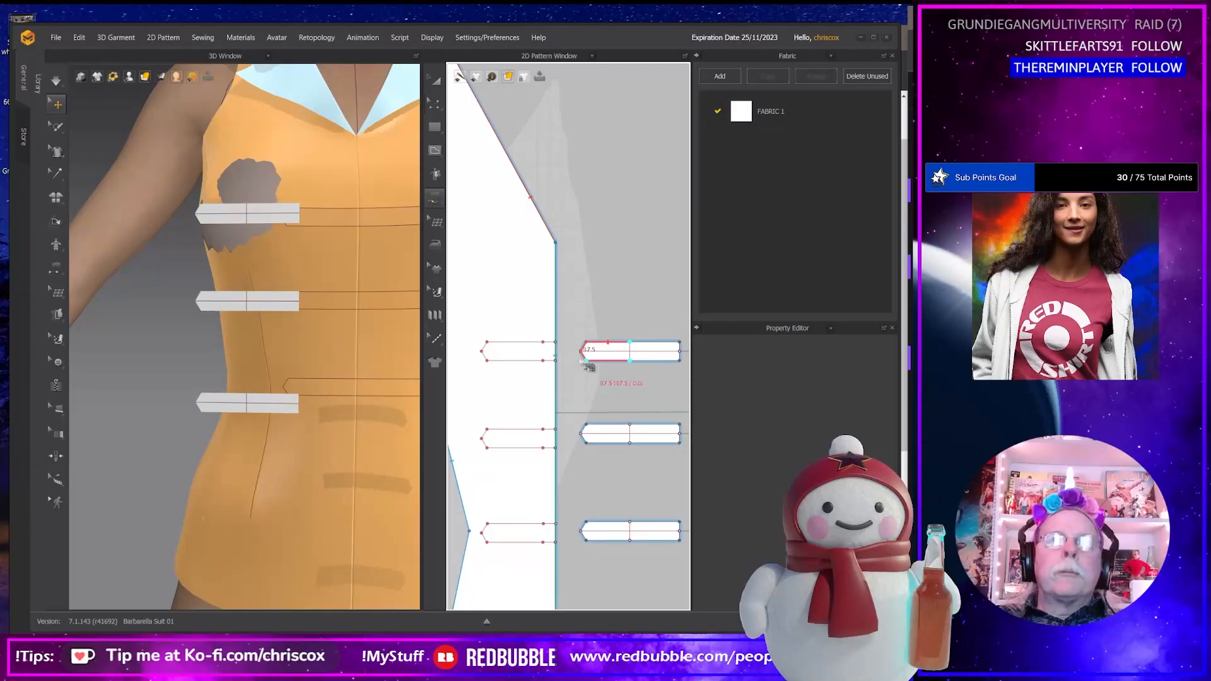
{"action": "left_click", "coordinate": [545, 344]}
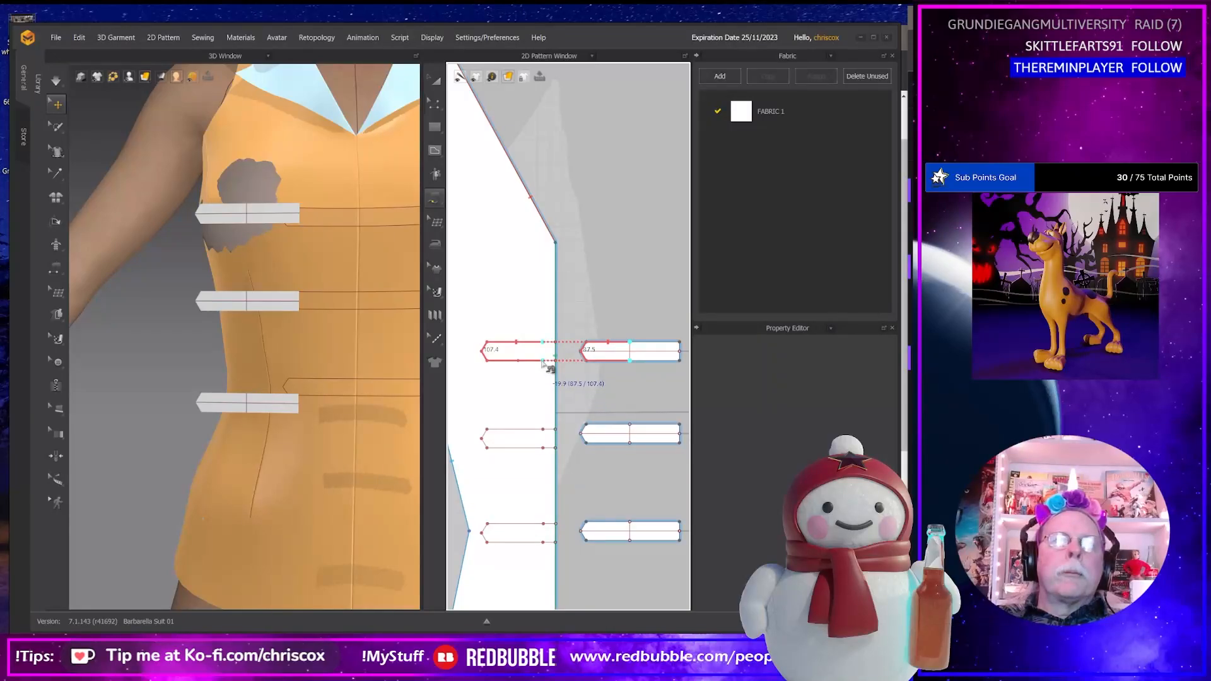
{"action": "left_click", "coordinate": [541, 363]}
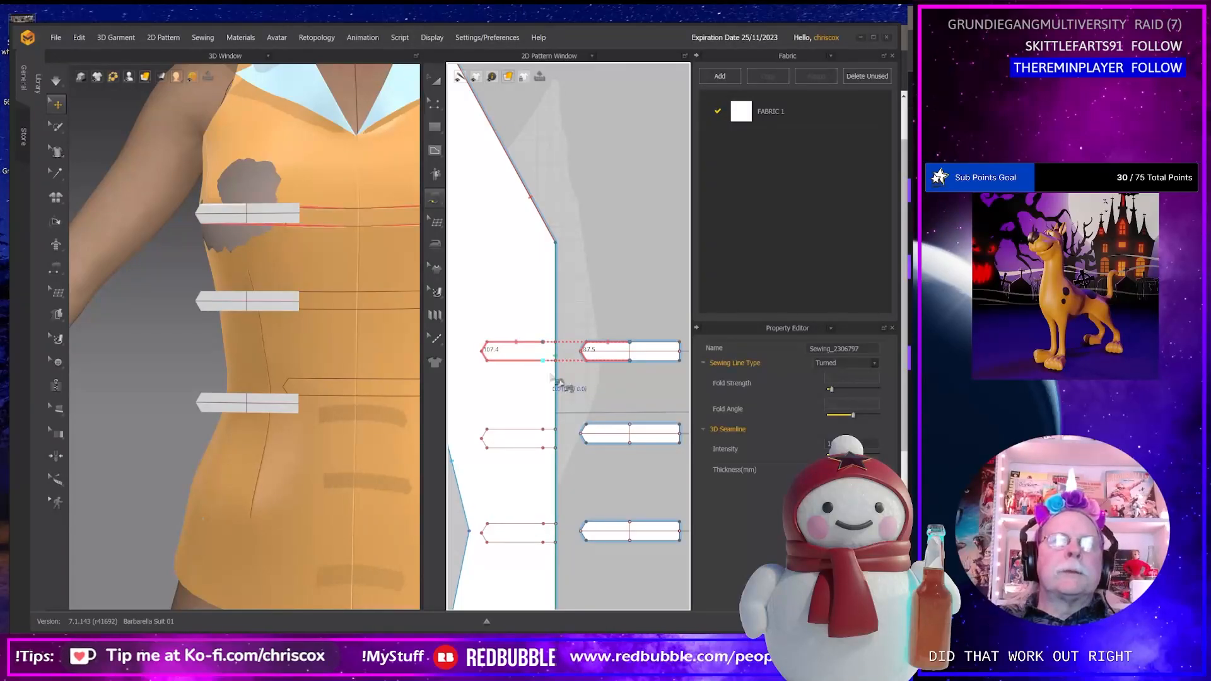
Free-sew the middle strap's pointed half around the tip to its front panel outline, ending at the split points.
{"action": "left_click", "coordinate": [629, 423]}
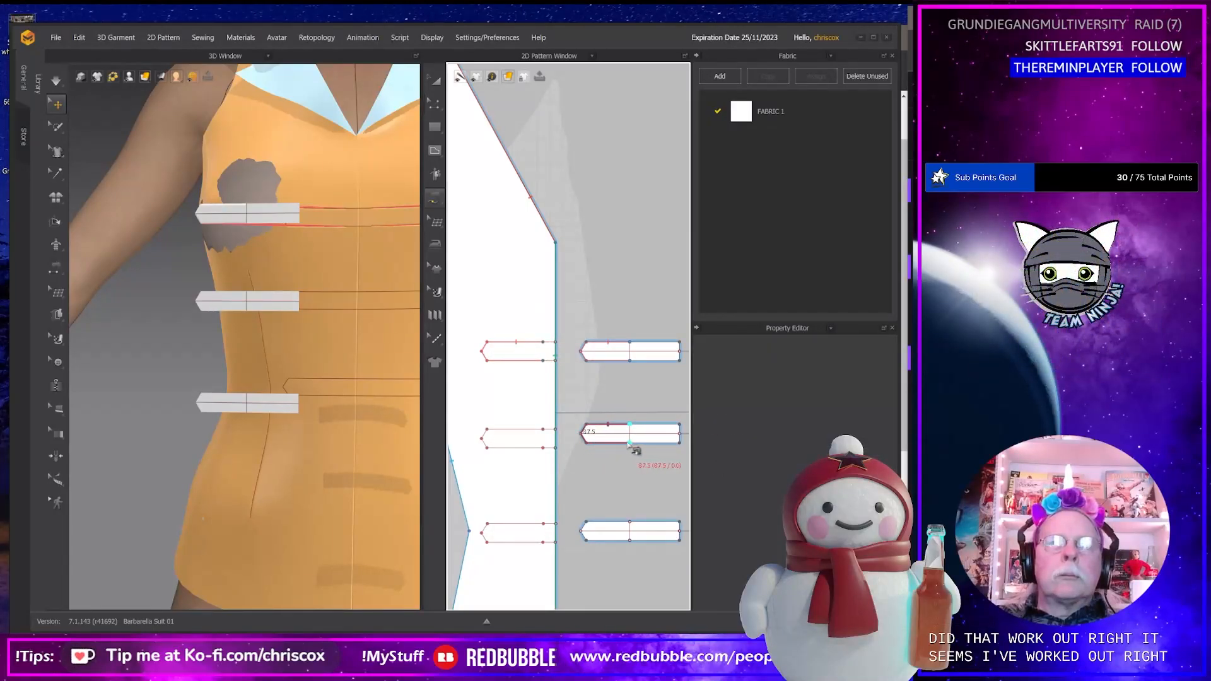
{"action": "left_click", "coordinate": [543, 431]}
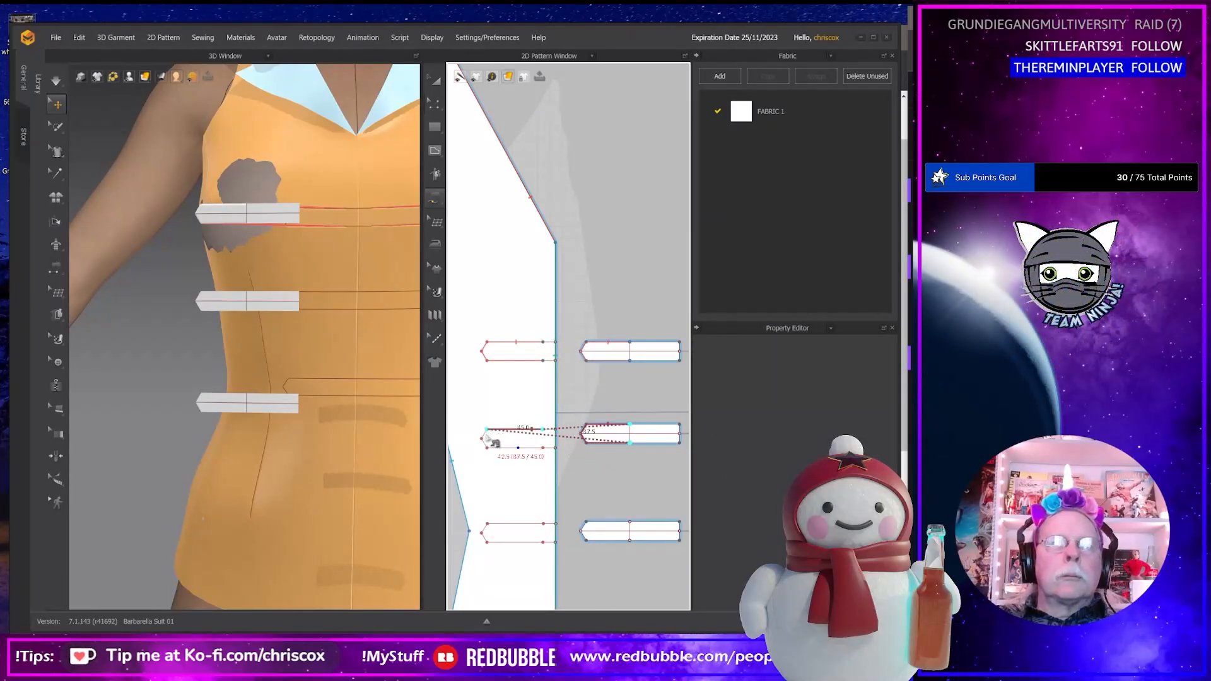
{"action": "left_click", "coordinate": [543, 448]}
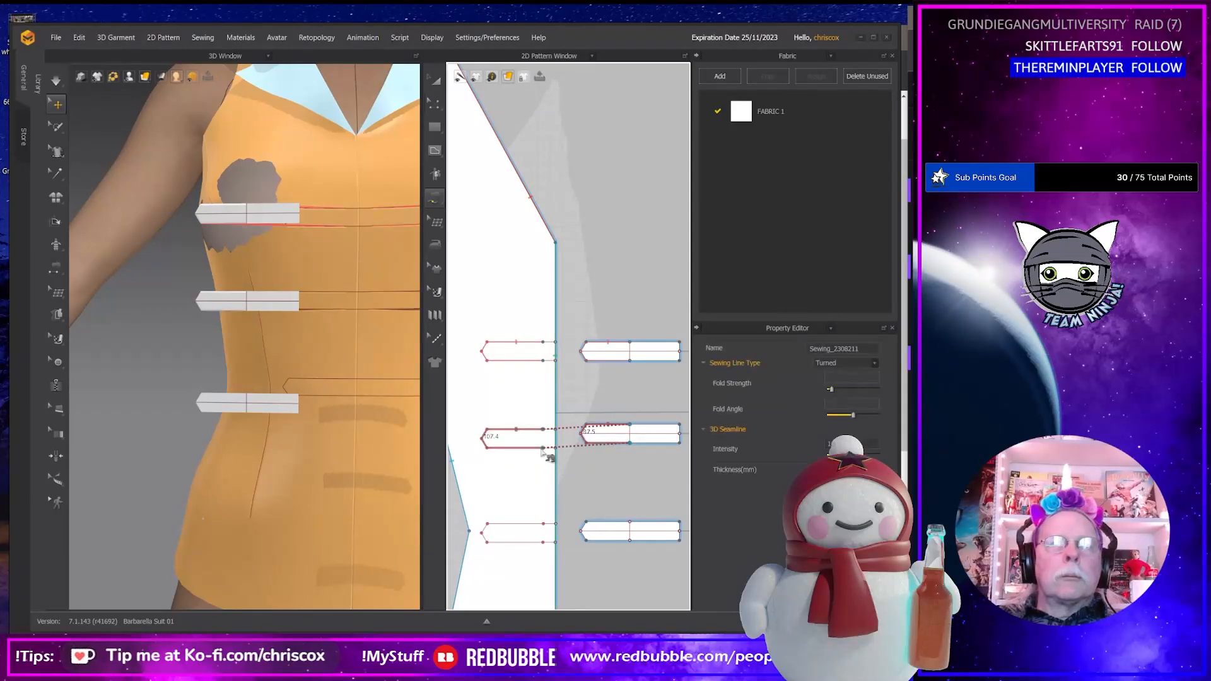
Free-sew the lowest strap's pointed half to its front panel outline between the split points, and start the simulation.
{"action": "left_click", "coordinate": [630, 522]}
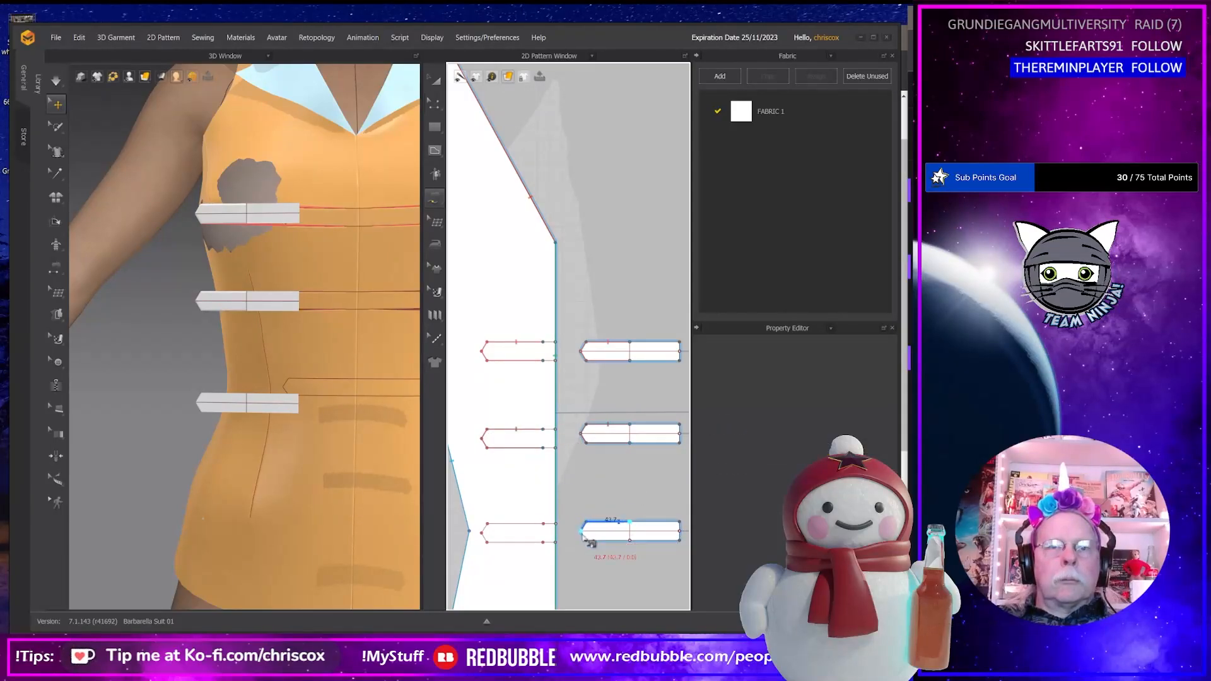
{"action": "left_click", "coordinate": [542, 525]}
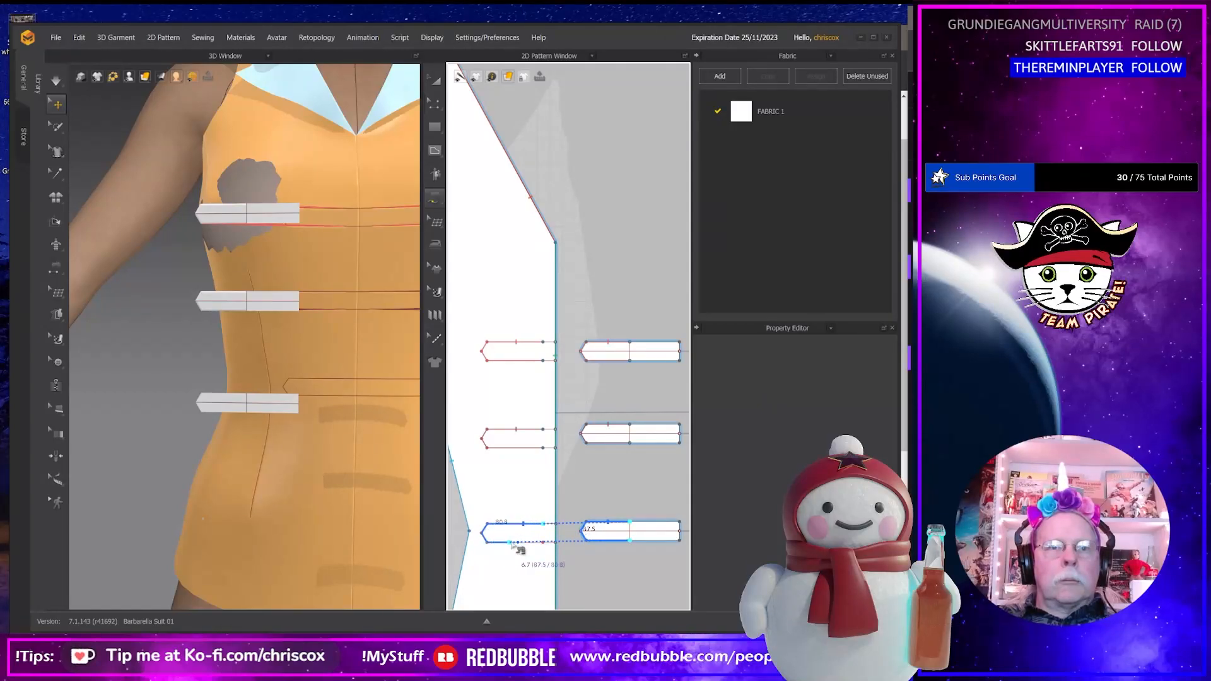
{"action": "left_click", "coordinate": [544, 542]}
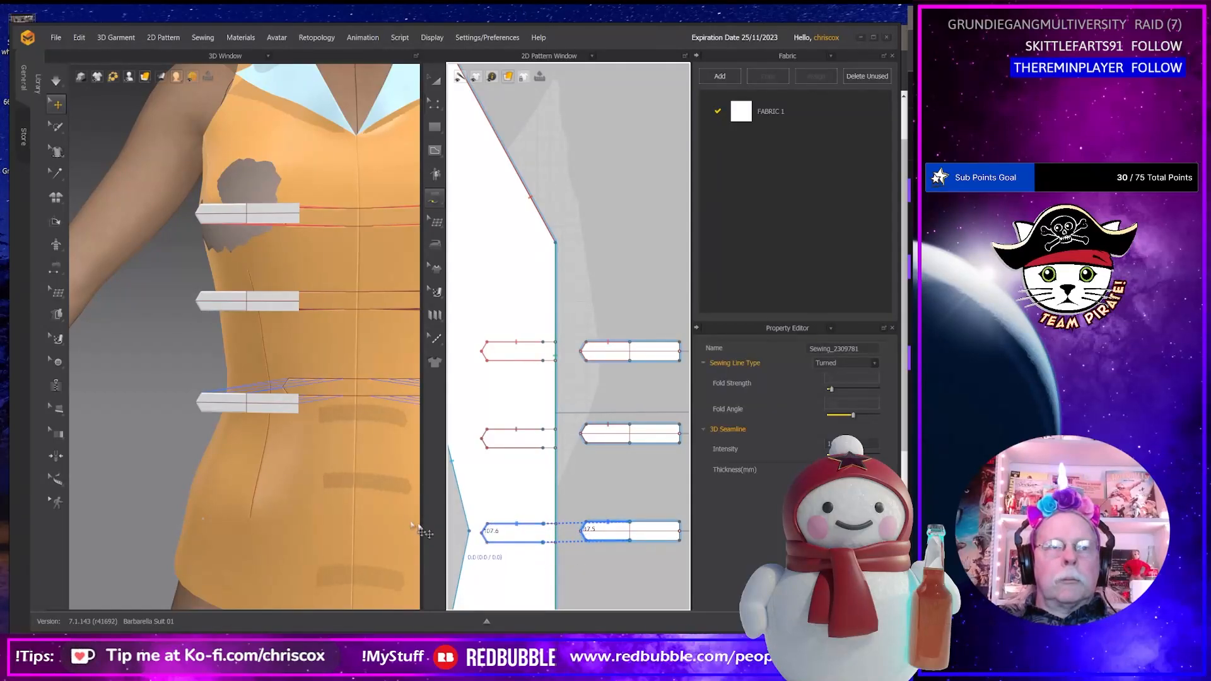
{"action": "scroll", "coordinate": [379, 483], "scroll_direction": "down", "scroll_amount": 3}
{"action": "key", "text": "space"}
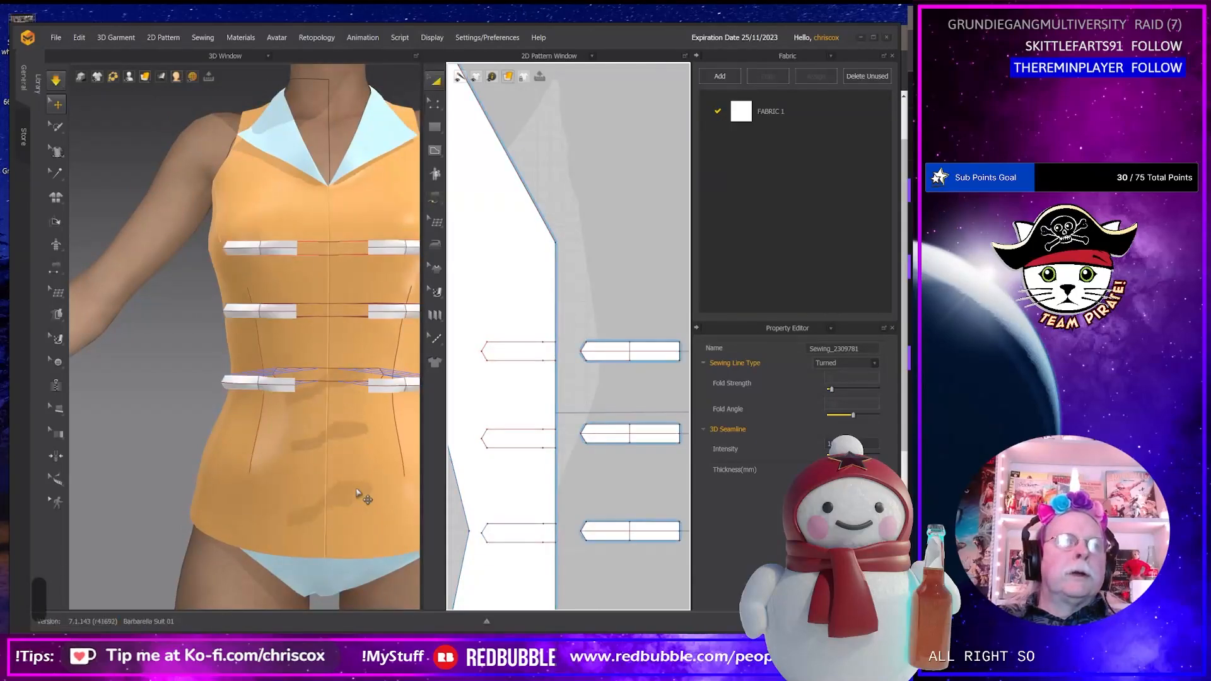
Examine how the simulated closure straps drape over the front opening, then review both sets of strap patterns in the 2D layout.
{"action": "scroll", "coordinate": [357, 463], "scroll_direction": "up", "scroll_amount": 2}
{"action": "mouse_move", "coordinate": [358, 463]}
{"action": "right_mouse_down"}
{"action": "mouse_move", "coordinate": [309, 480]}
{"action": "mouse_move", "coordinate": [363, 477]}
{"action": "mouse_move", "coordinate": [357, 464]}
{"action": "right_mouse_up"}
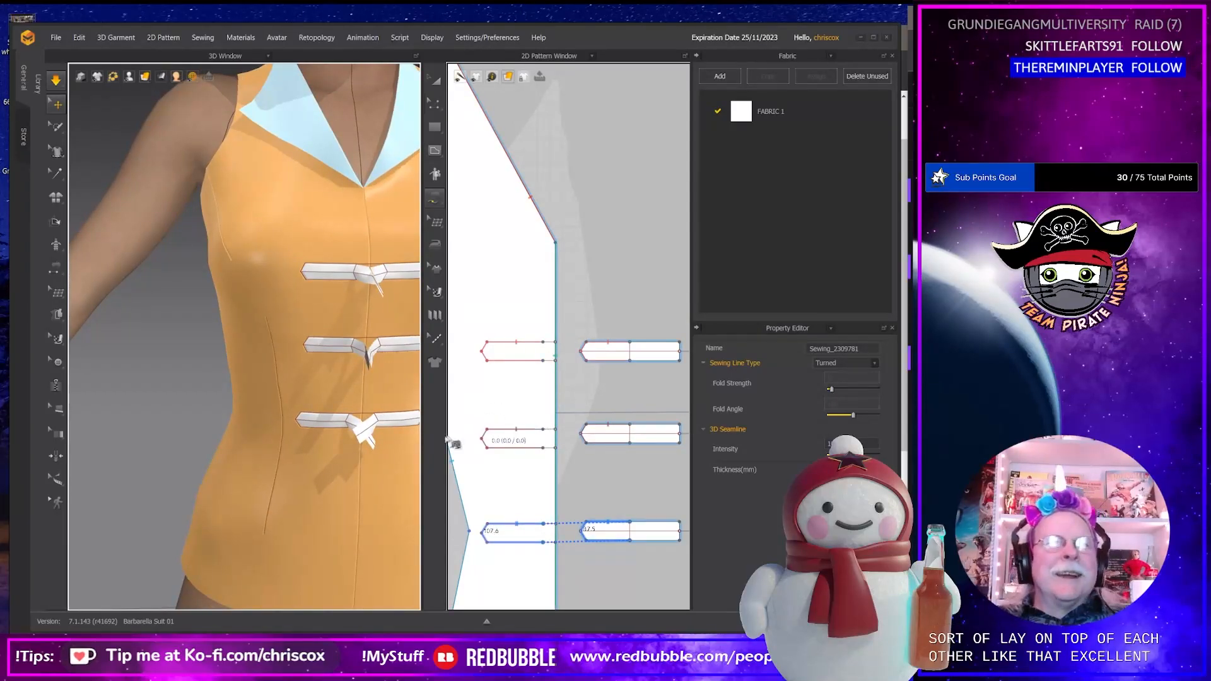
{"action": "right_click_drag", "start_coordinate": [358, 460], "coordinate": [378, 445]}
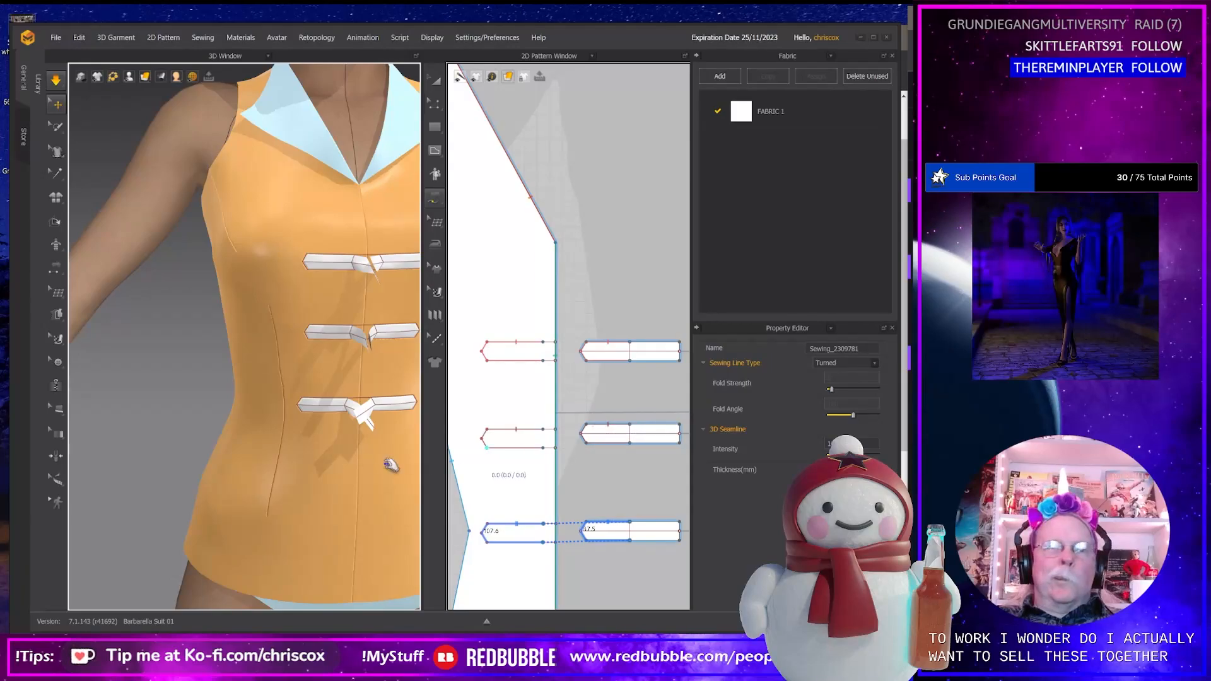
{"action": "right_click_drag", "start_coordinate": [303, 470], "coordinate": [341, 453]}
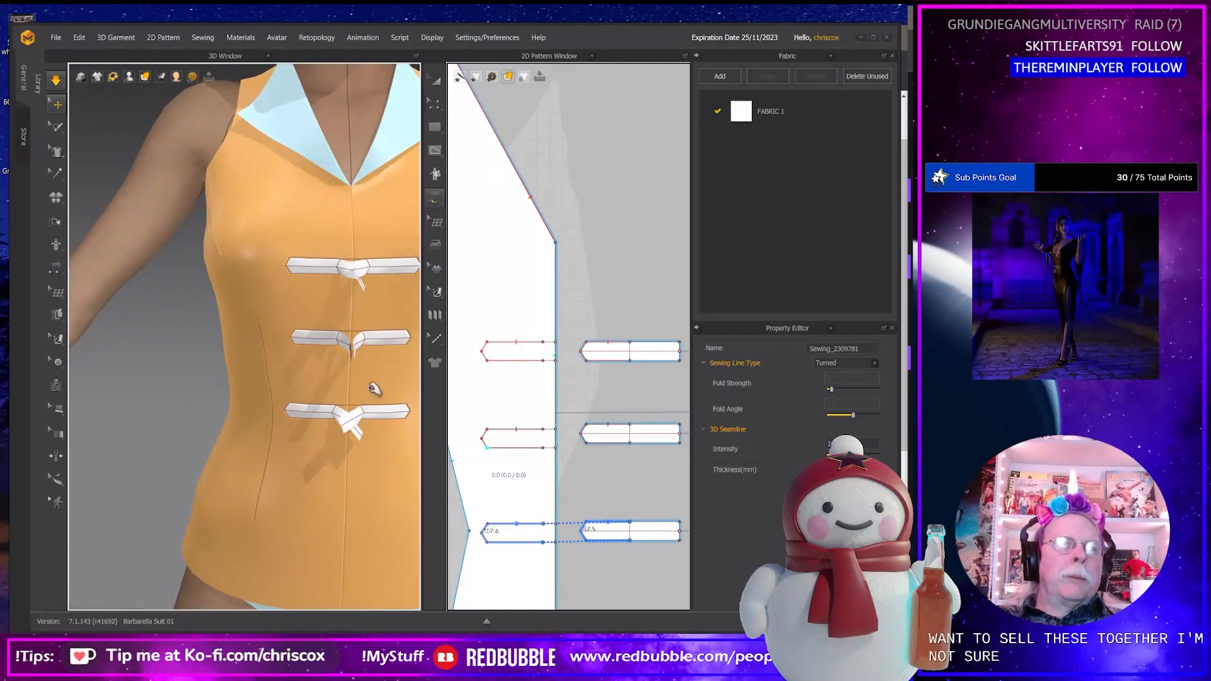
{"action": "middle_click_drag", "start_coordinate": [608, 431], "coordinate": [546, 365]}
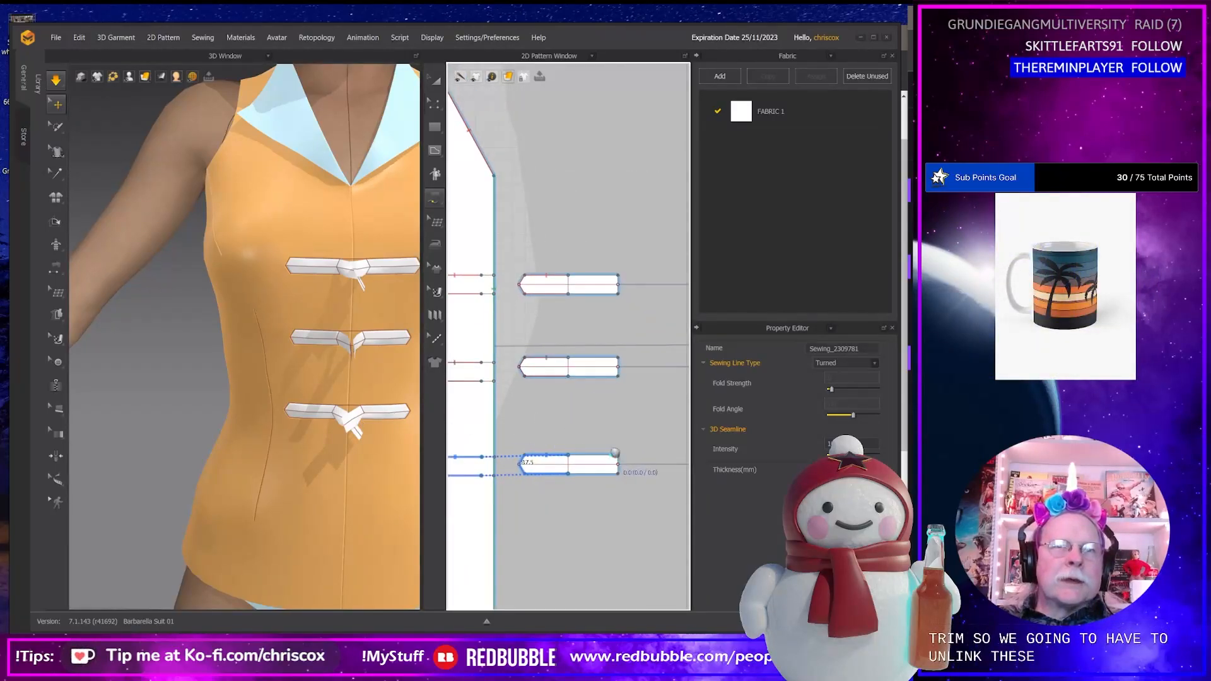
{"action": "middle_click_drag", "start_coordinate": [612, 448], "coordinate": [587, 424]}
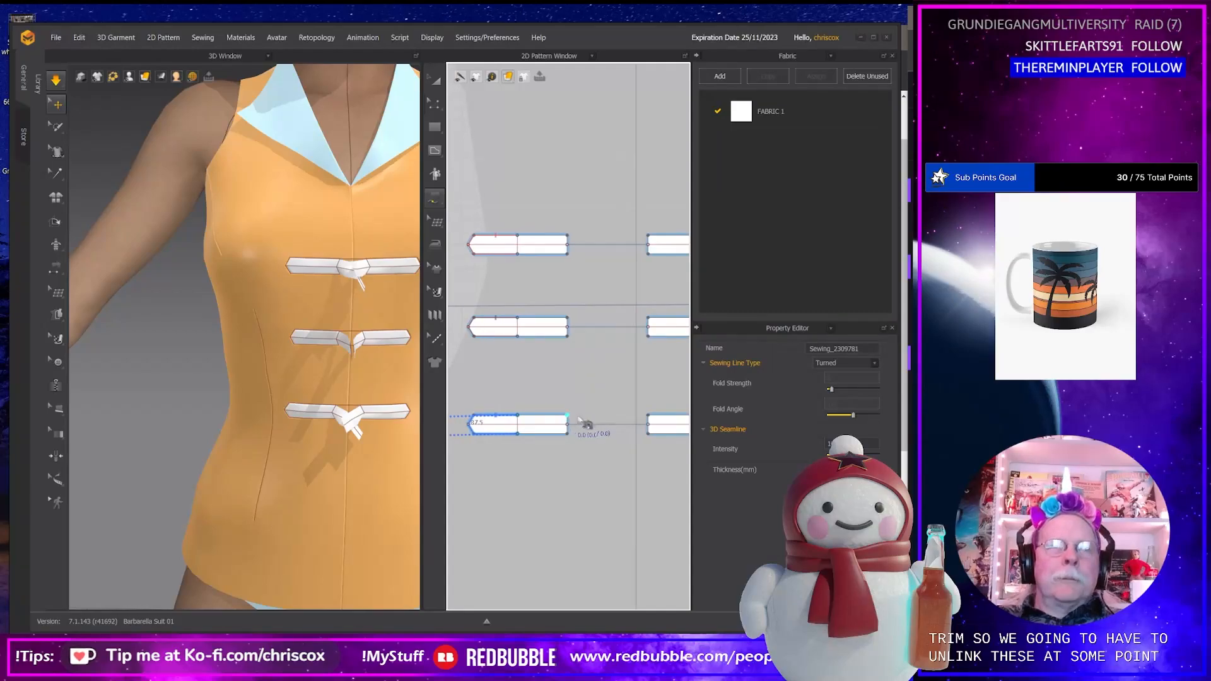
{"action": "scroll", "coordinate": [590, 432], "scroll_direction": "down", "scroll_amount": 2}
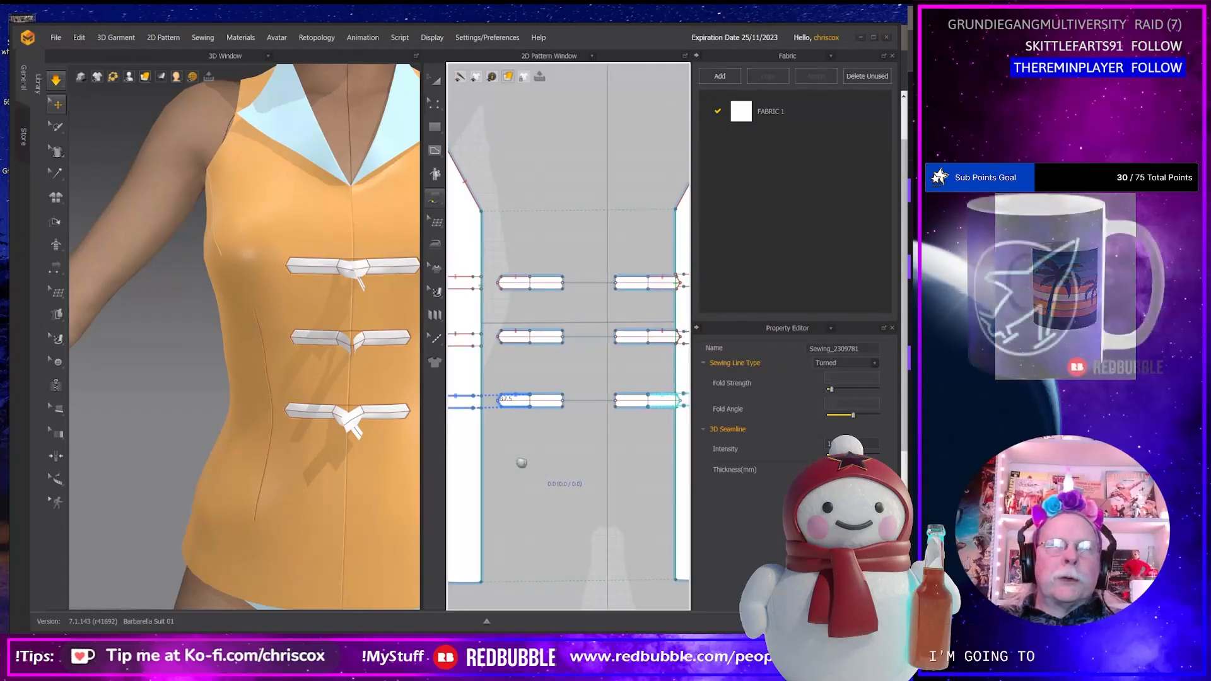
{"action": "middle_click_drag", "start_coordinate": [521, 461], "coordinate": [507, 462]}
{"action": "scroll", "coordinate": [543, 465], "scroll_direction": "down", "scroll_amount": 2}
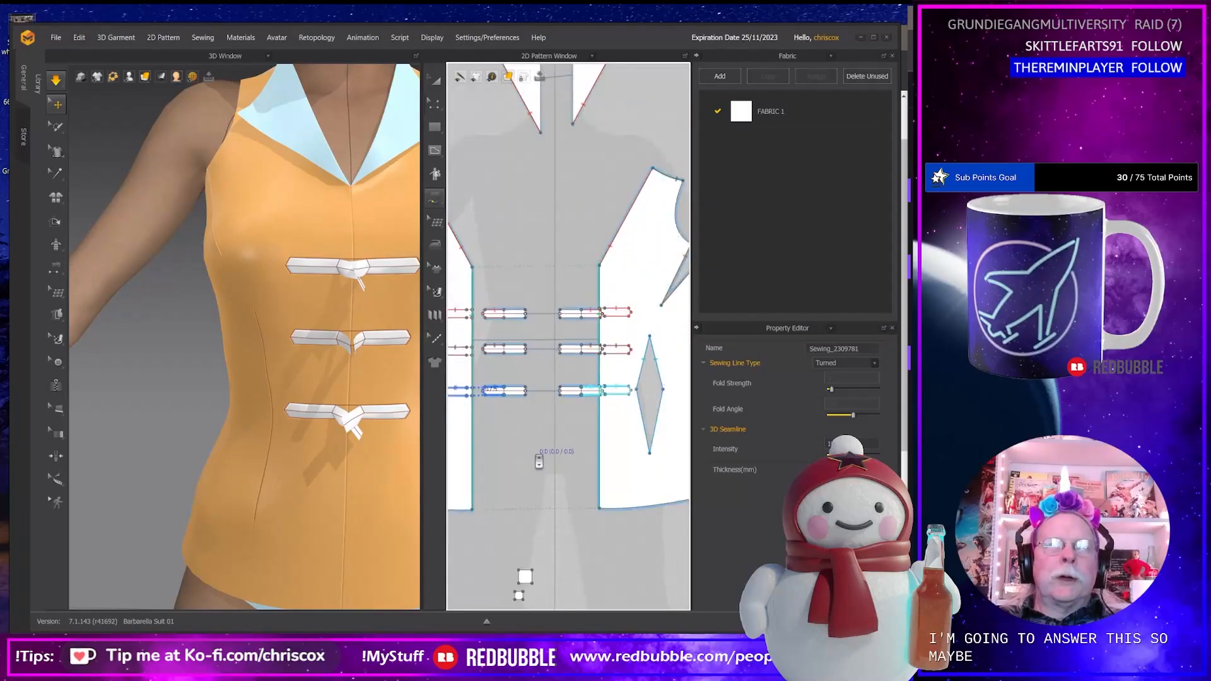
Nudge the right-hand front panel pattern outward, away from the centre line and the strap patterns.
{"action": "key", "text": "a"}
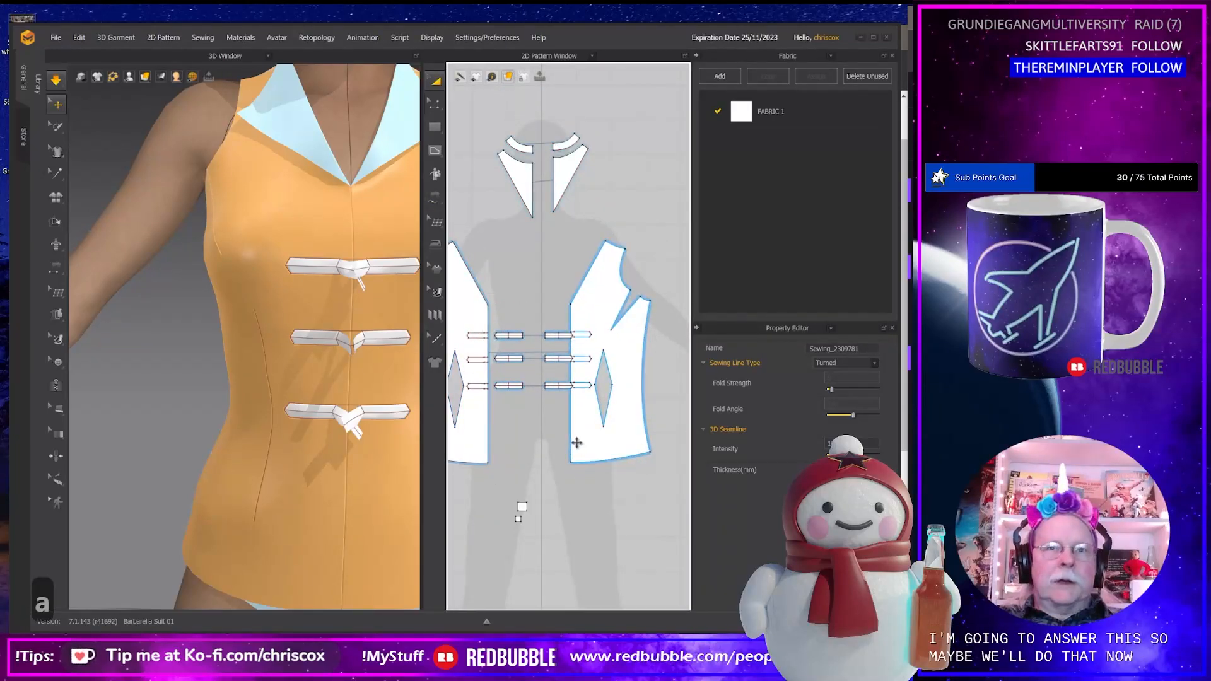
{"action": "left_click", "coordinate": [576, 443]}
{"action": "key", "text": "Right"}
{"action": "key", "text": "Right"}
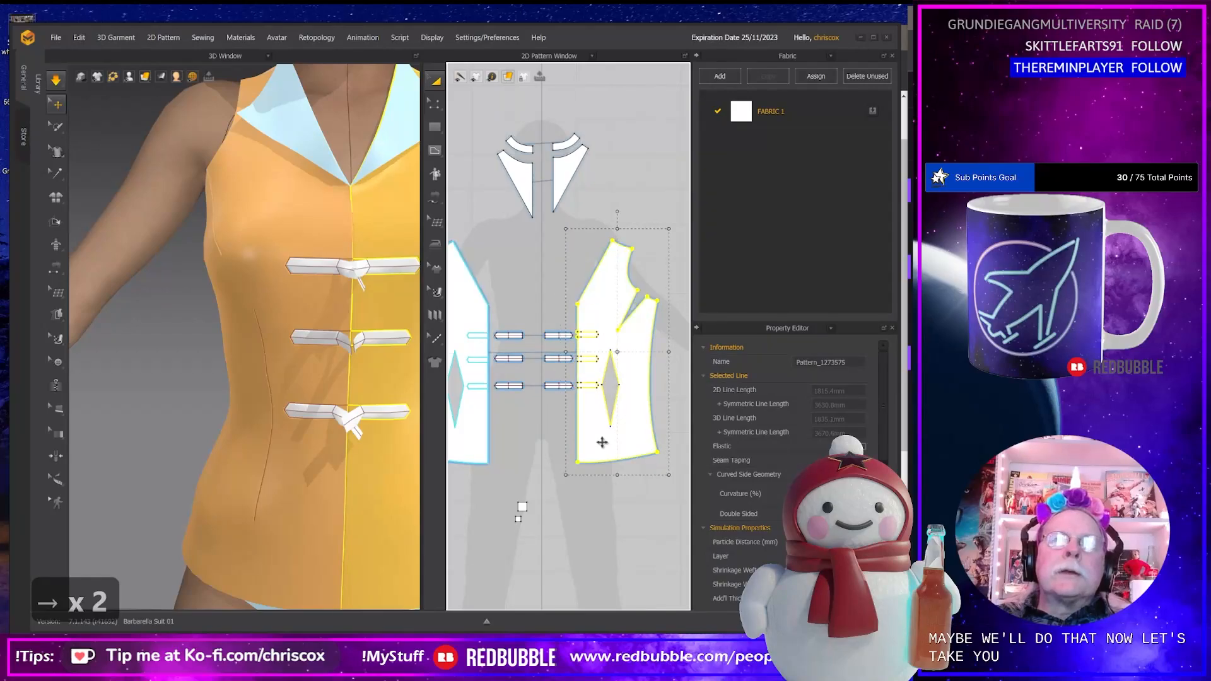
{"action": "key", "text": "Right"}
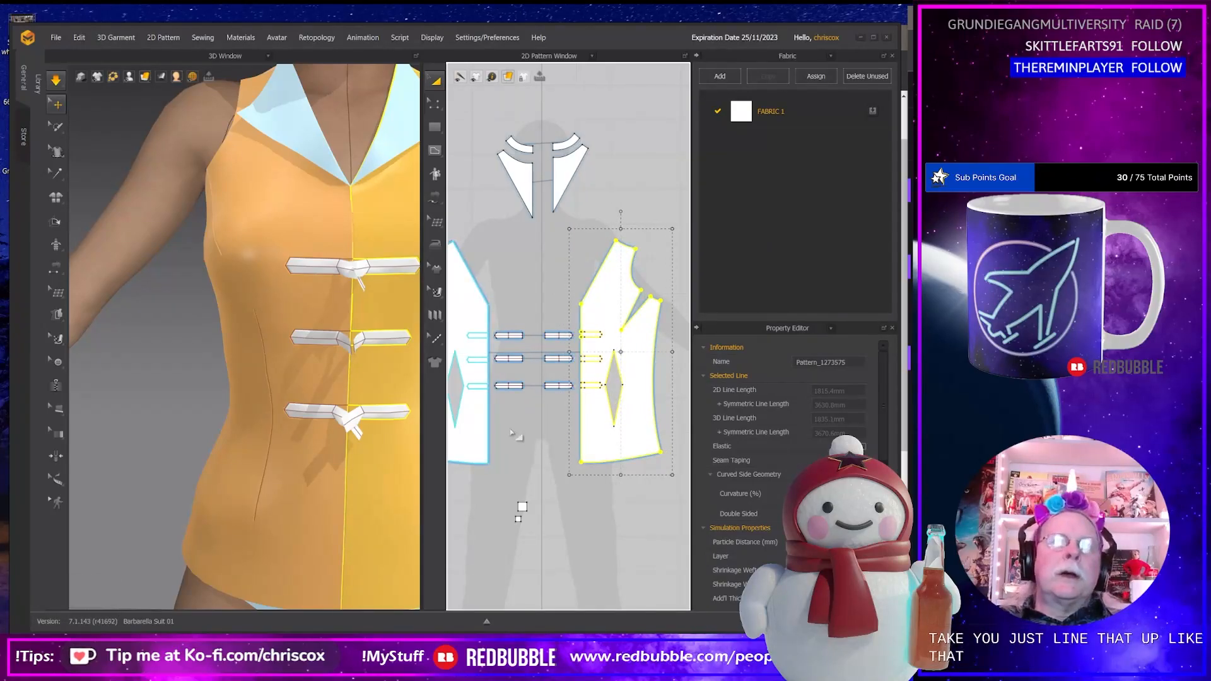
Nudge the left-hand front panel and its three straps toward the centre line, and move the collar patterns down closer to the front panels.
{"action": "middle_click_drag", "start_coordinate": [530, 310], "coordinate": [521, 398]}
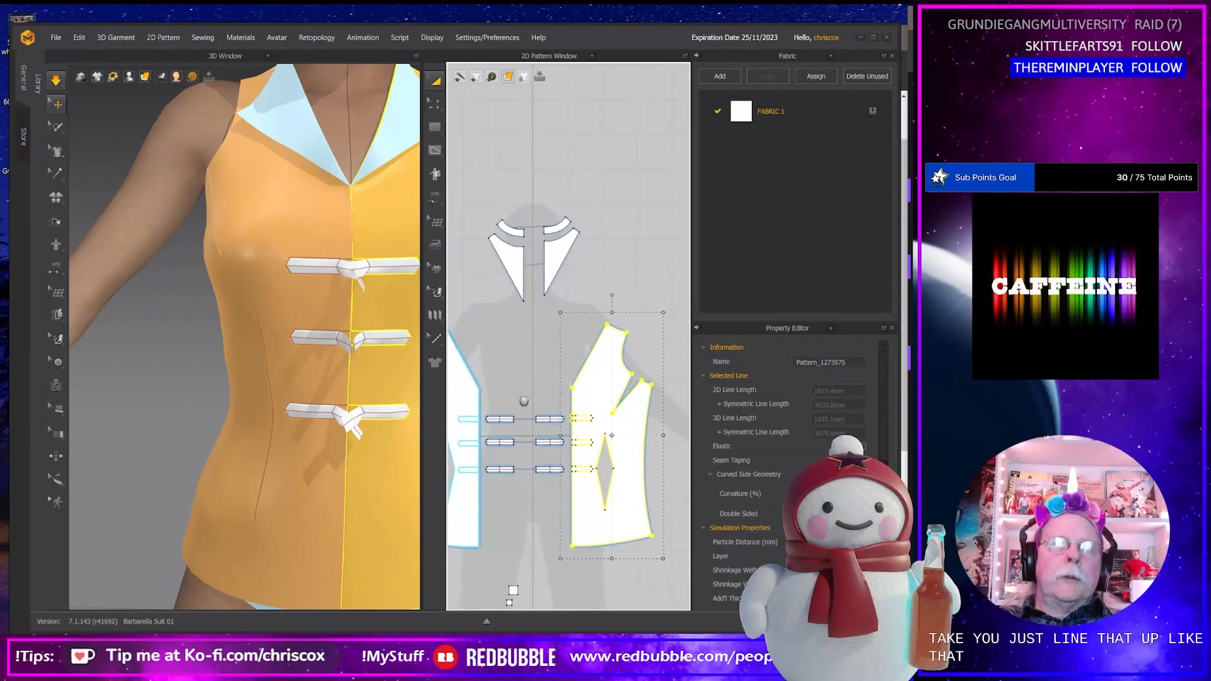
{"action": "left_click_drag", "start_coordinate": [524, 390], "coordinate": [424, 542]}
{"action": "left_click", "coordinate": [461, 542], "text": "shift"}
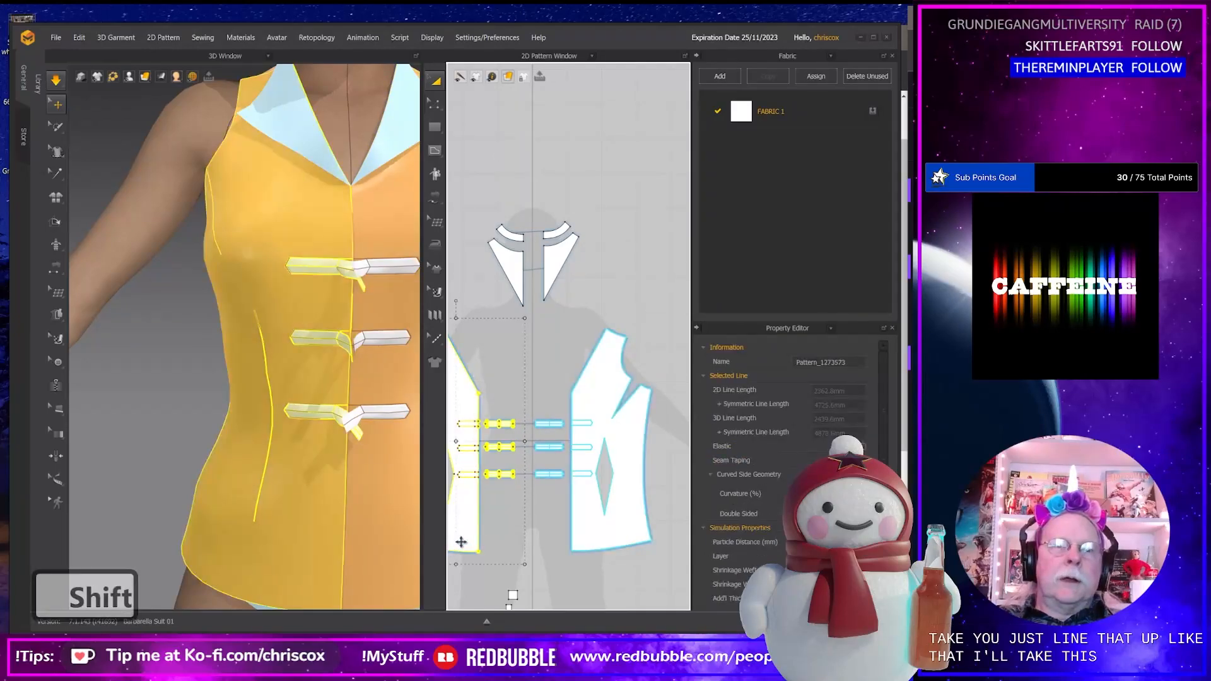
{"action": "key", "text": "Right"}
{"action": "key", "text": "Right"}
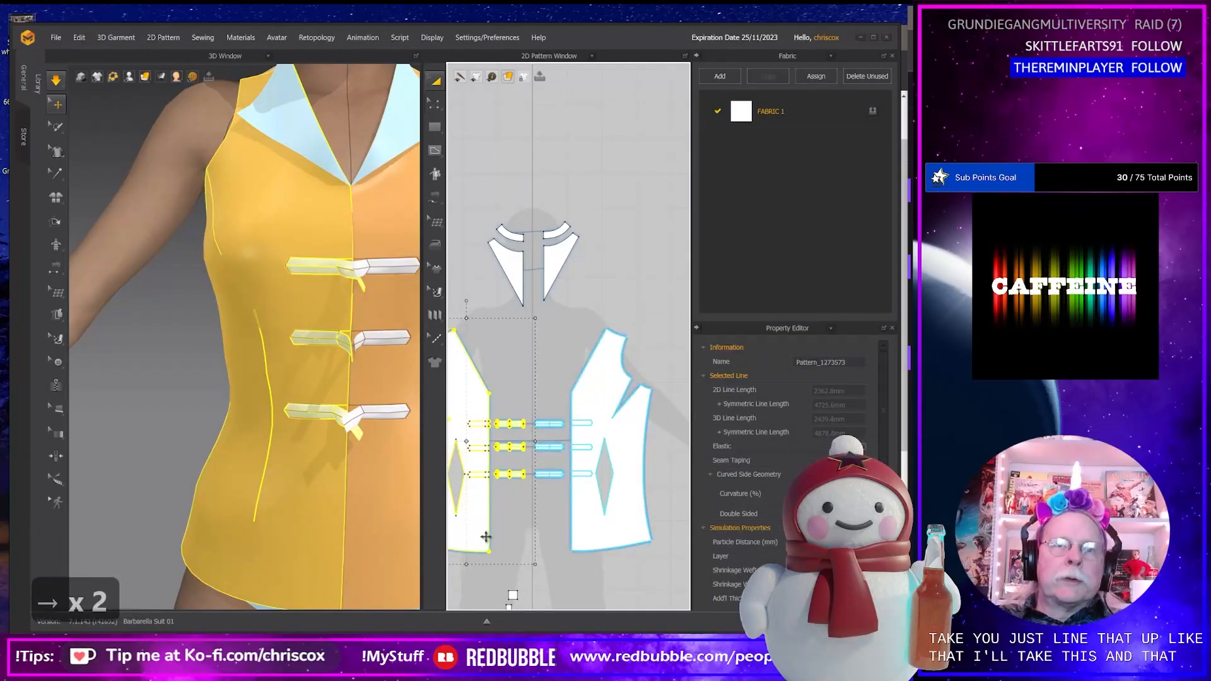
{"action": "left_click_drag", "start_coordinate": [614, 191], "coordinate": [467, 338]}
{"action": "left_click_drag", "start_coordinate": [552, 276], "coordinate": [550, 369]}
Delete both small square patterns below the front panels.
{"action": "middle_click_drag", "start_coordinate": [532, 512], "coordinate": [605, 404]}
{"action": "left_click", "coordinate": [609, 459]}
{"action": "left_click", "coordinate": [588, 483]}
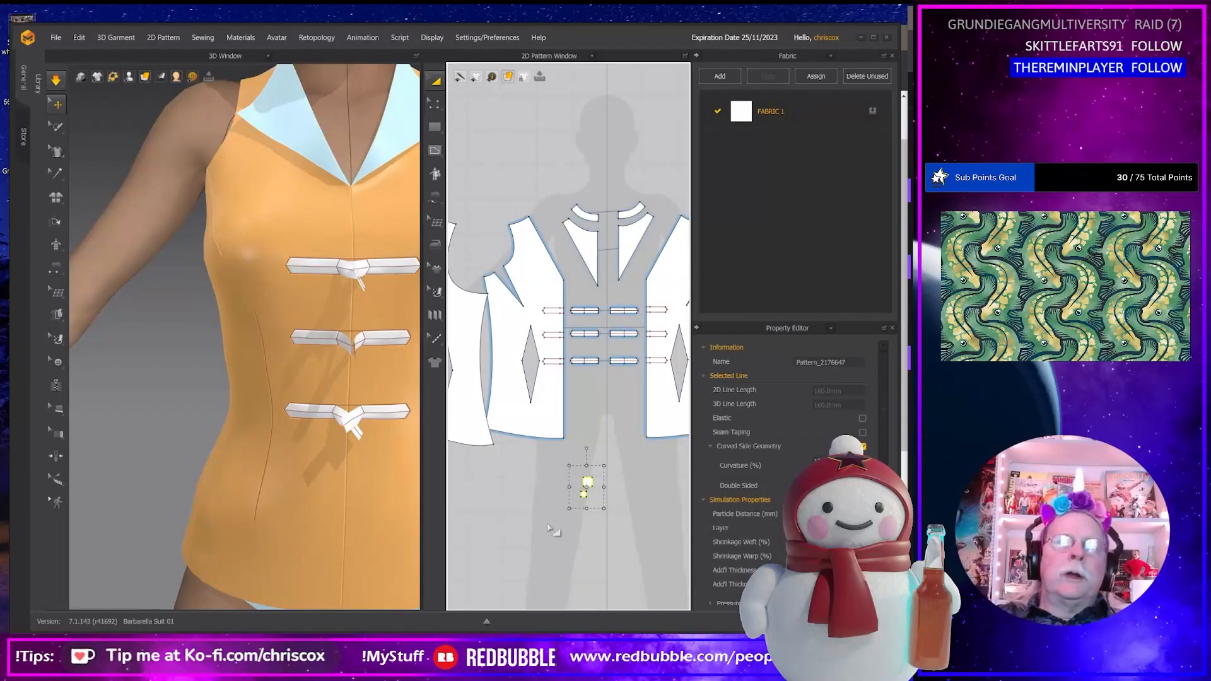
{"action": "key", "text": "Delete"}
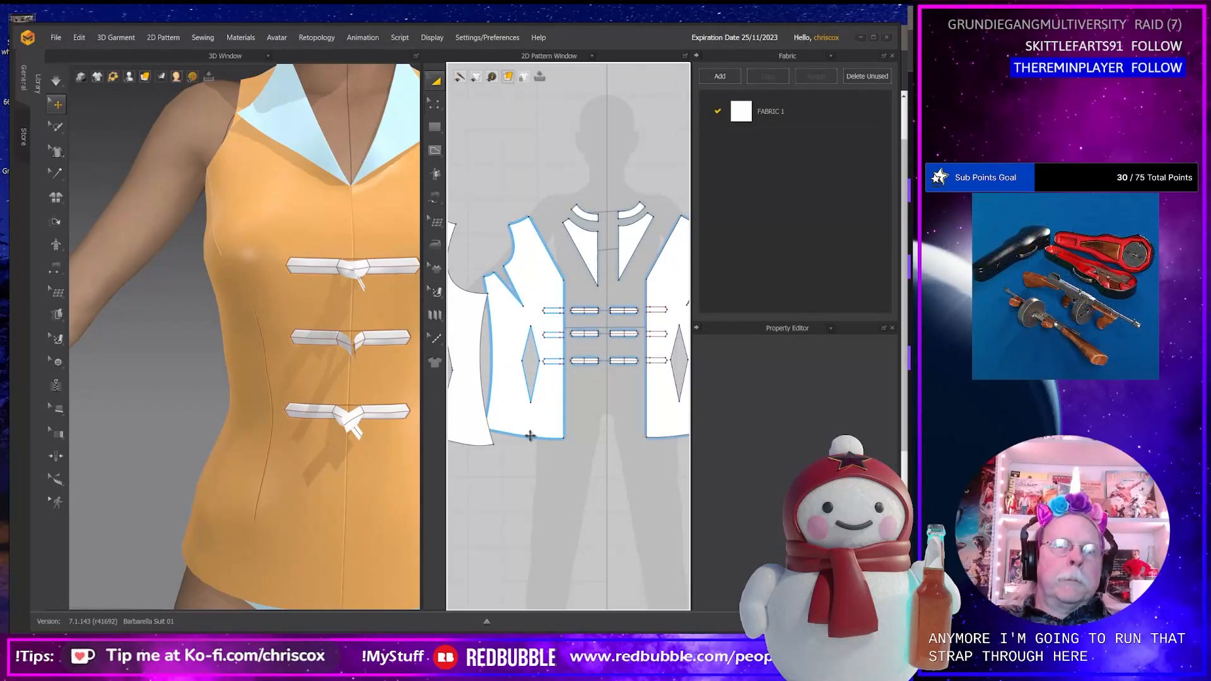
Inspect the simulated top and its strap closures on the avatar from the front and at an angle.
{"action": "scroll", "coordinate": [321, 529], "scroll_direction": "down", "scroll_amount": 6}
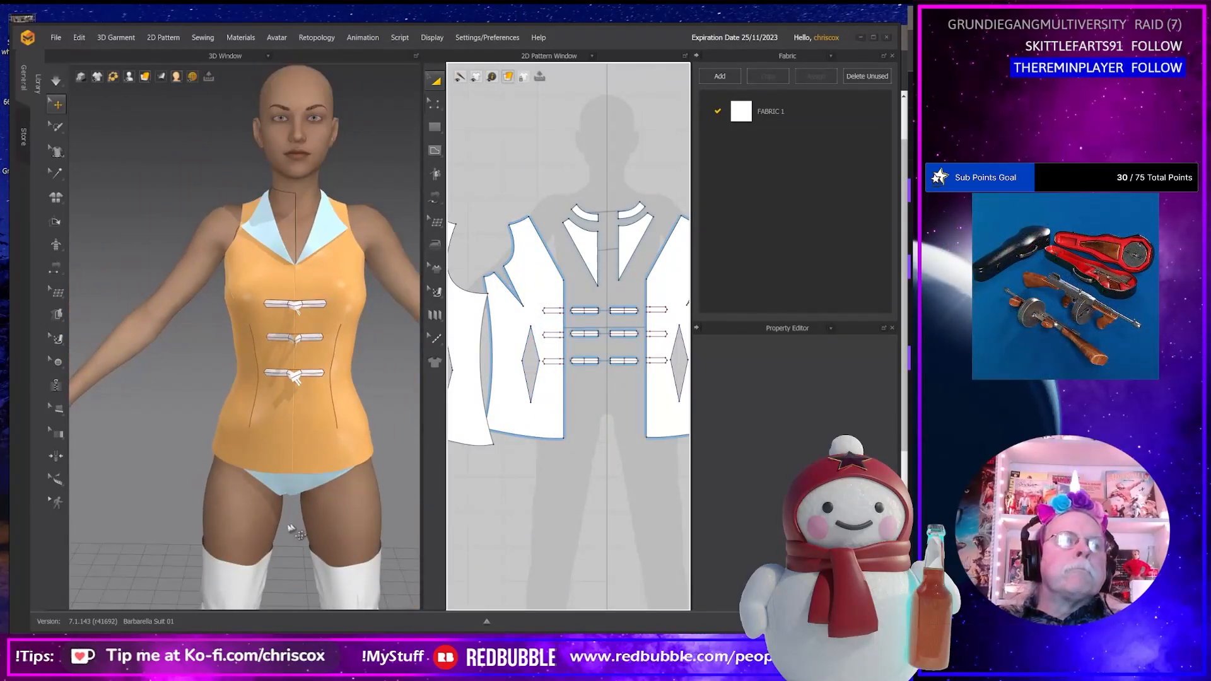
{"action": "right_click_drag", "start_coordinate": [300, 507], "coordinate": [256, 502]}
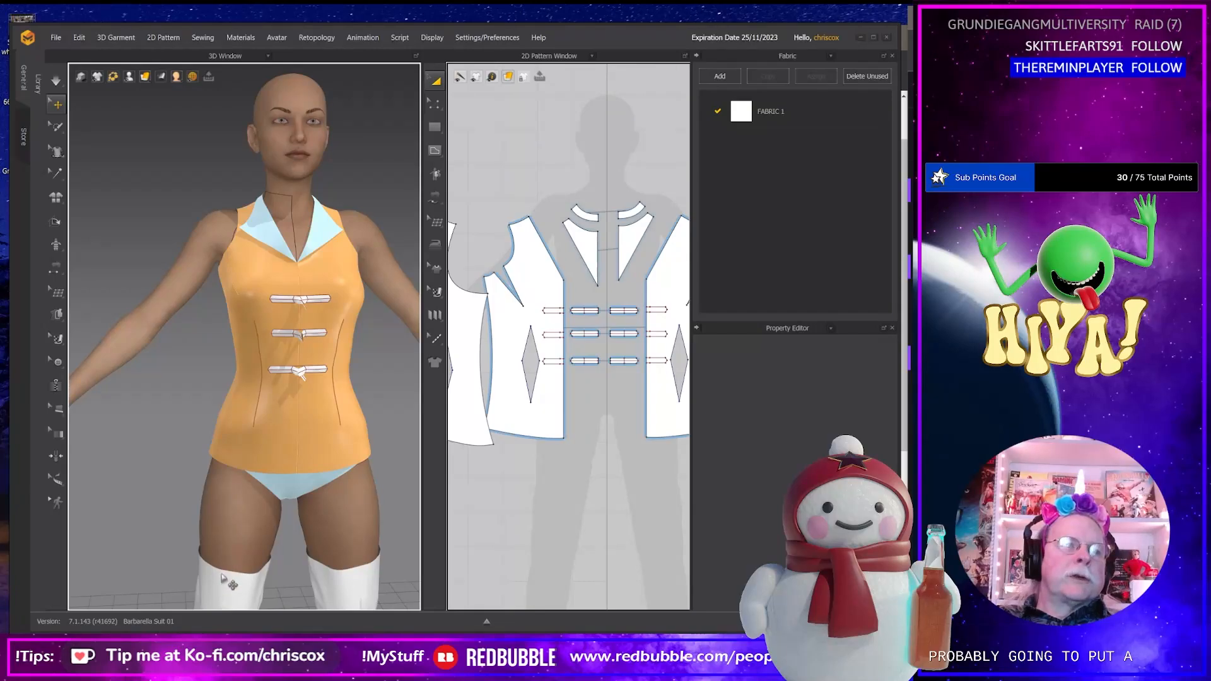
{"action": "right_click_drag", "start_coordinate": [289, 563], "coordinate": [307, 546]}
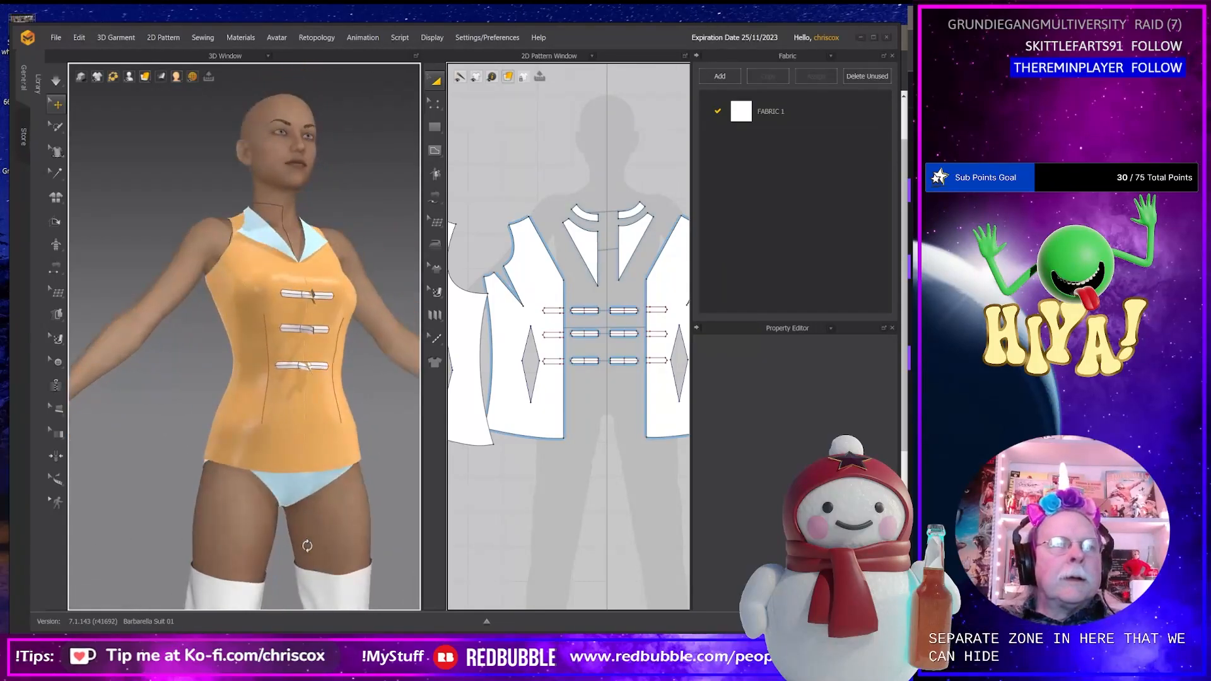
{"action": "middle_click_drag", "start_coordinate": [309, 550], "coordinate": [335, 452]}
{"action": "scroll", "coordinate": [330, 459], "scroll_direction": "down", "scroll_amount": 2}
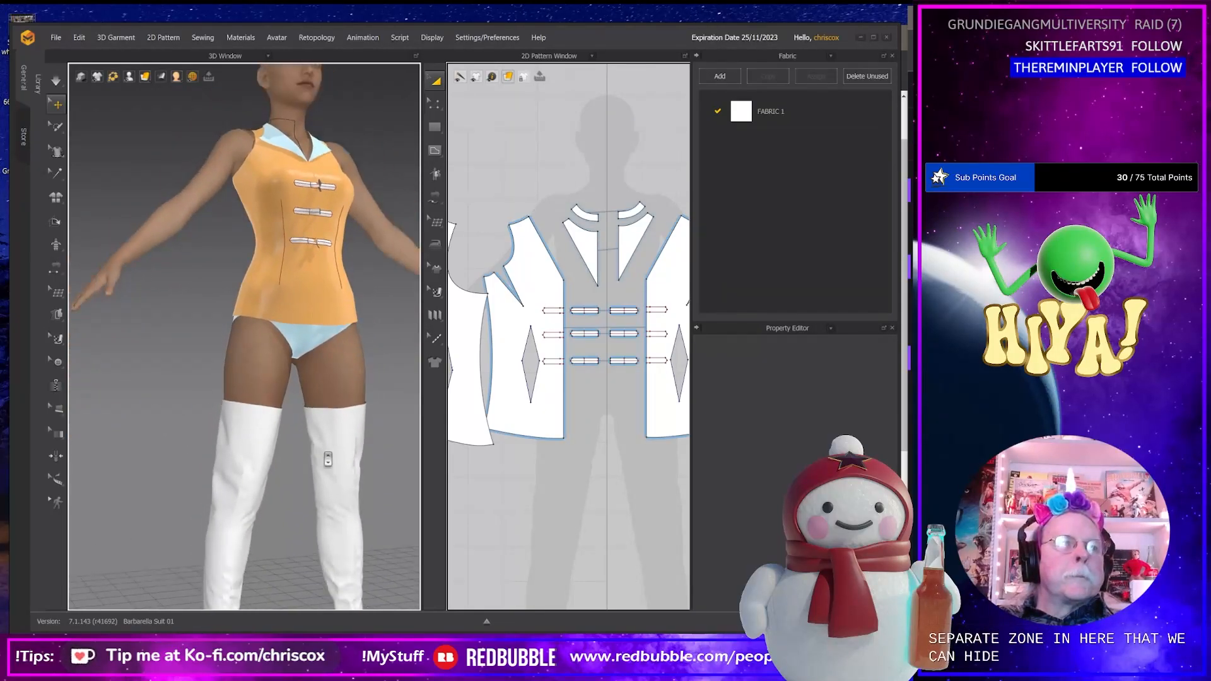
{"action": "scroll", "coordinate": [328, 459], "scroll_direction": "up", "scroll_amount": 2}
{"action": "scroll", "coordinate": [328, 459], "scroll_direction": "up", "scroll_amount": 2}
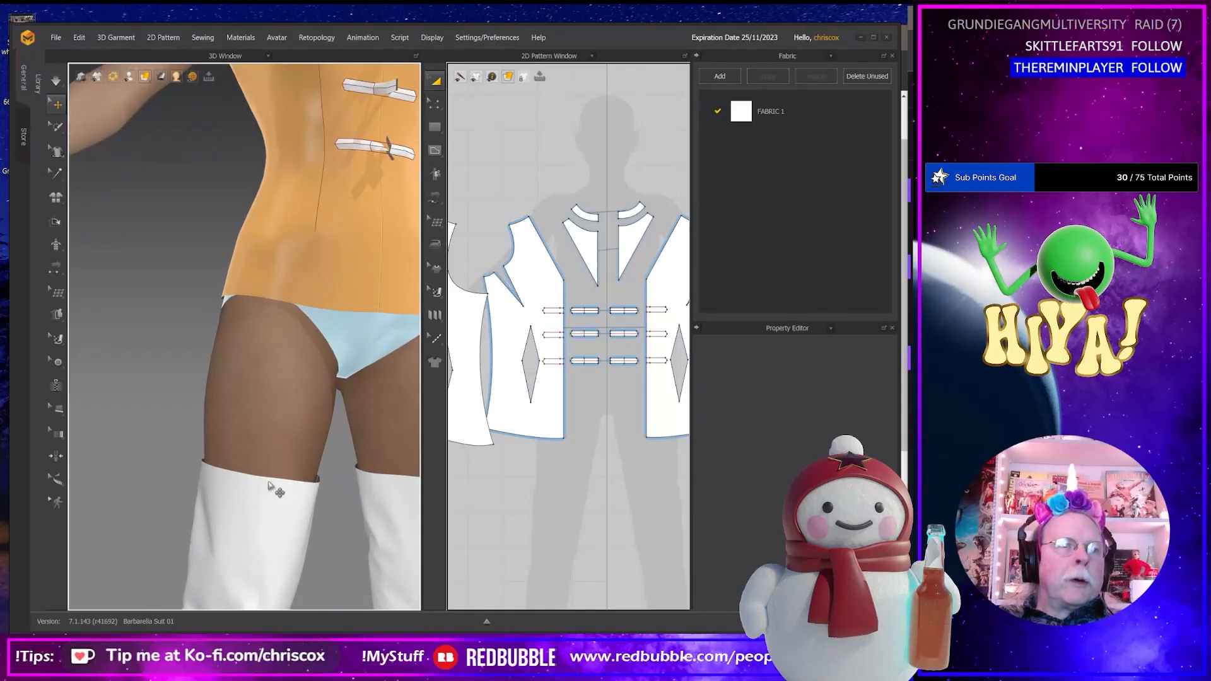
Undo the deletion of the two small squares and delete only the larger one.
{"action": "key", "text": "ctrl+z"}
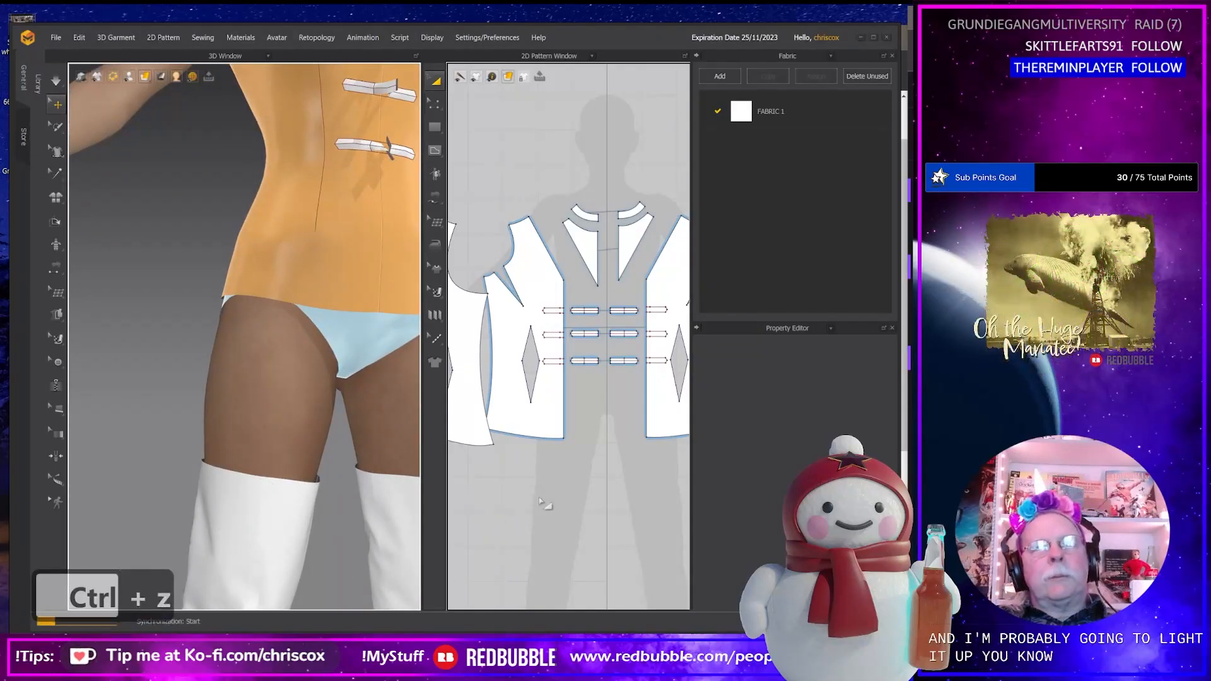
{"action": "left_click", "coordinate": [588, 482]}
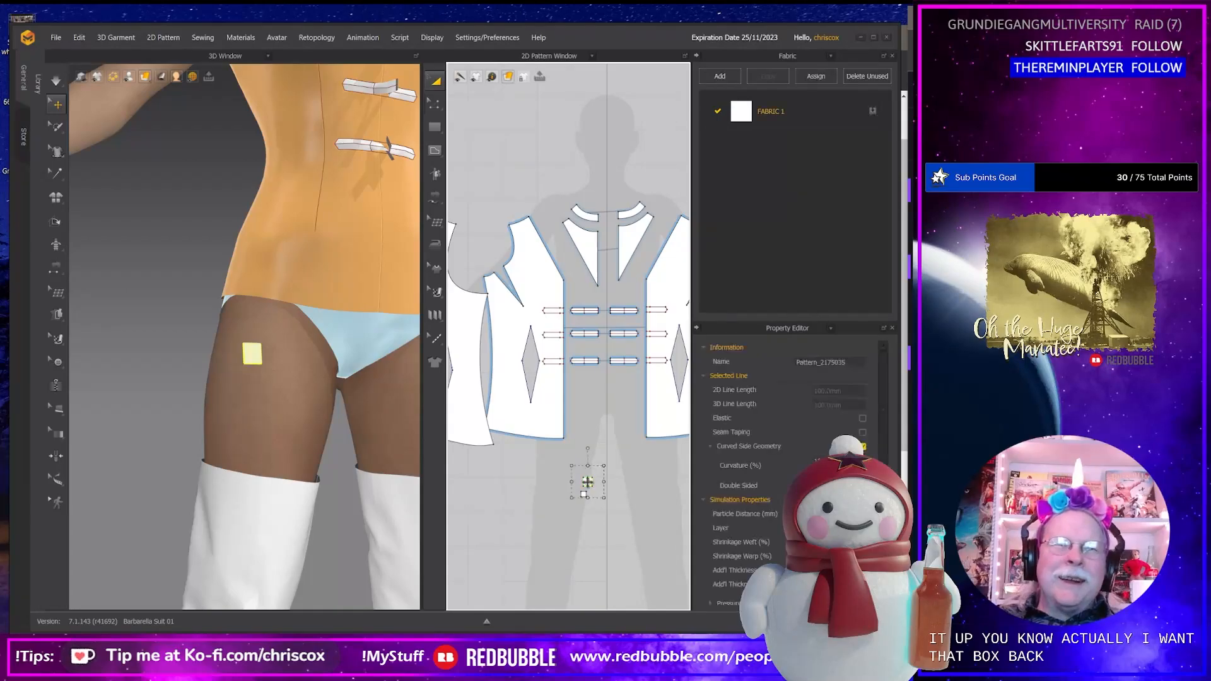
{"action": "key", "text": "Delete"}
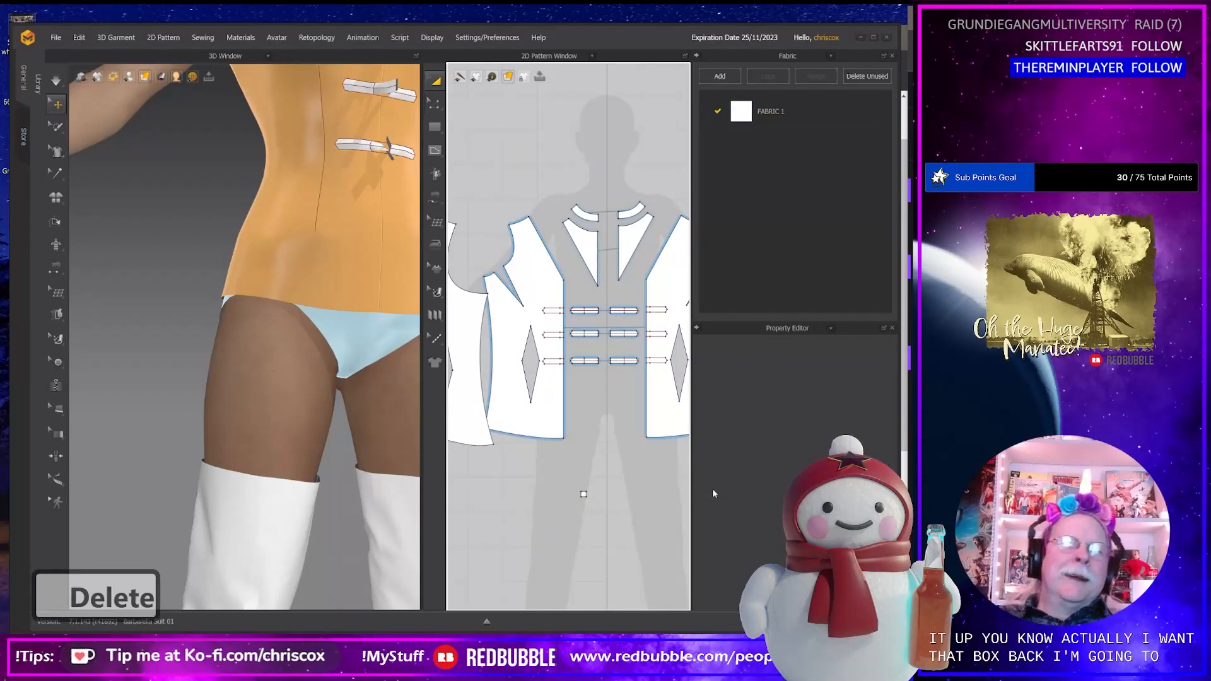
{"action": "key", "text": "ctrl+z"}
Raise the remaining small square straight up in the 3D view to about the height of the boot's upper edge.
{"action": "right_click_drag", "start_coordinate": [342, 525], "coordinate": [394, 535]}
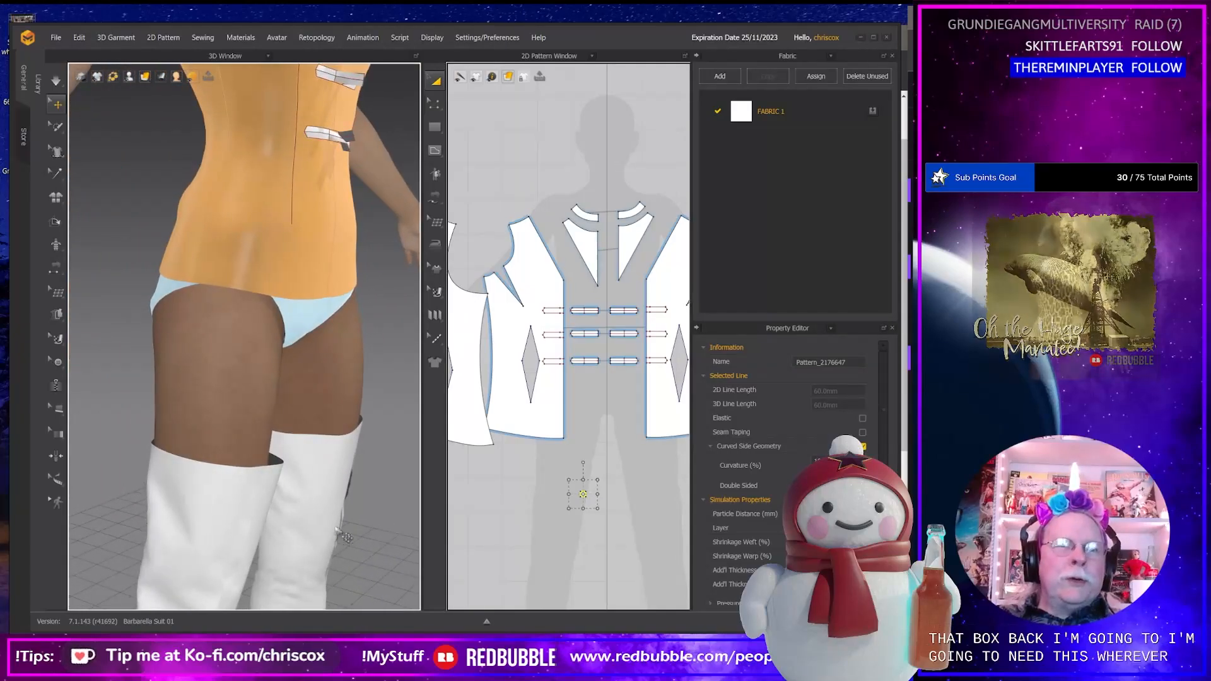
{"action": "scroll", "coordinate": [319, 522], "scroll_direction": "down", "scroll_amount": 5}
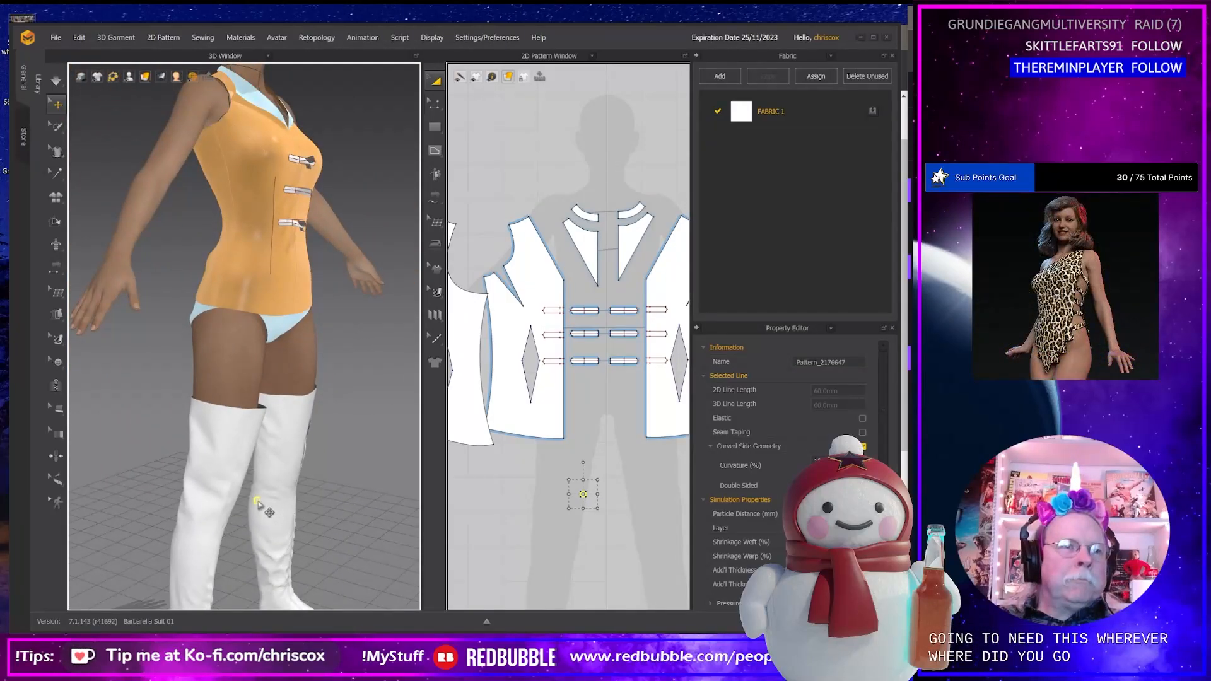
{"action": "left_click", "coordinate": [258, 502]}
{"action": "right_click_drag", "start_coordinate": [259, 504], "coordinate": [277, 492]}
{"action": "left_click_drag", "start_coordinate": [258, 485], "coordinate": [258, 397]}
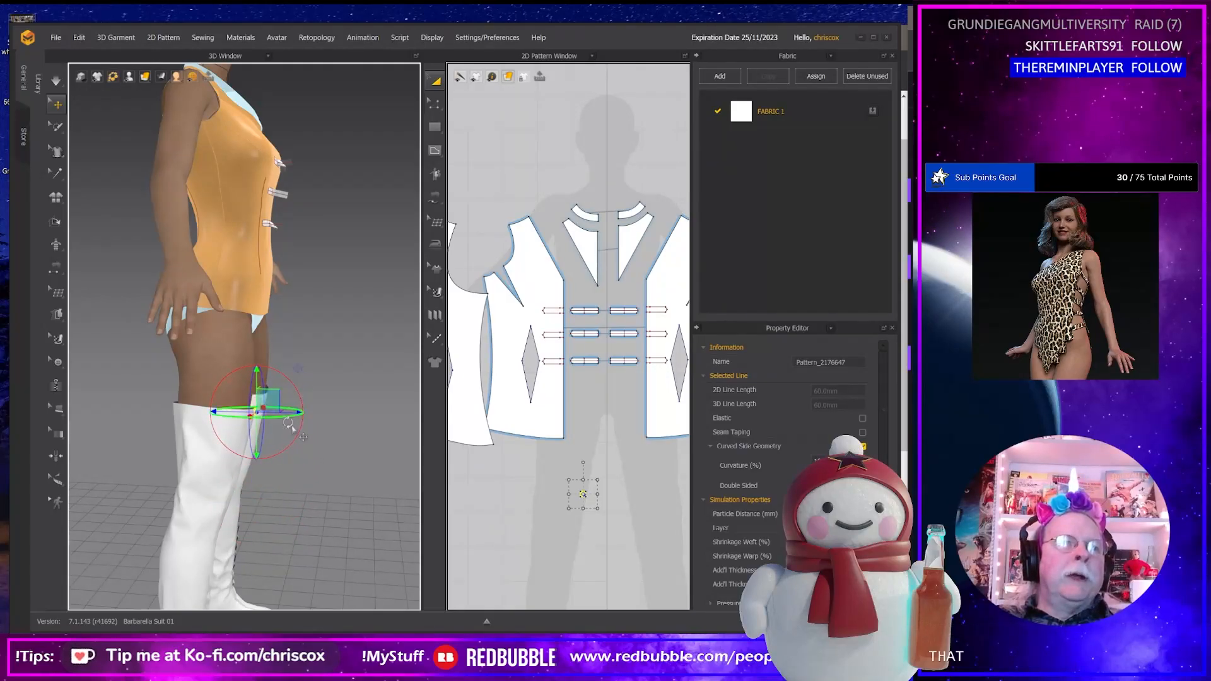
{"action": "right_click_drag", "start_coordinate": [291, 427], "coordinate": [237, 457]}
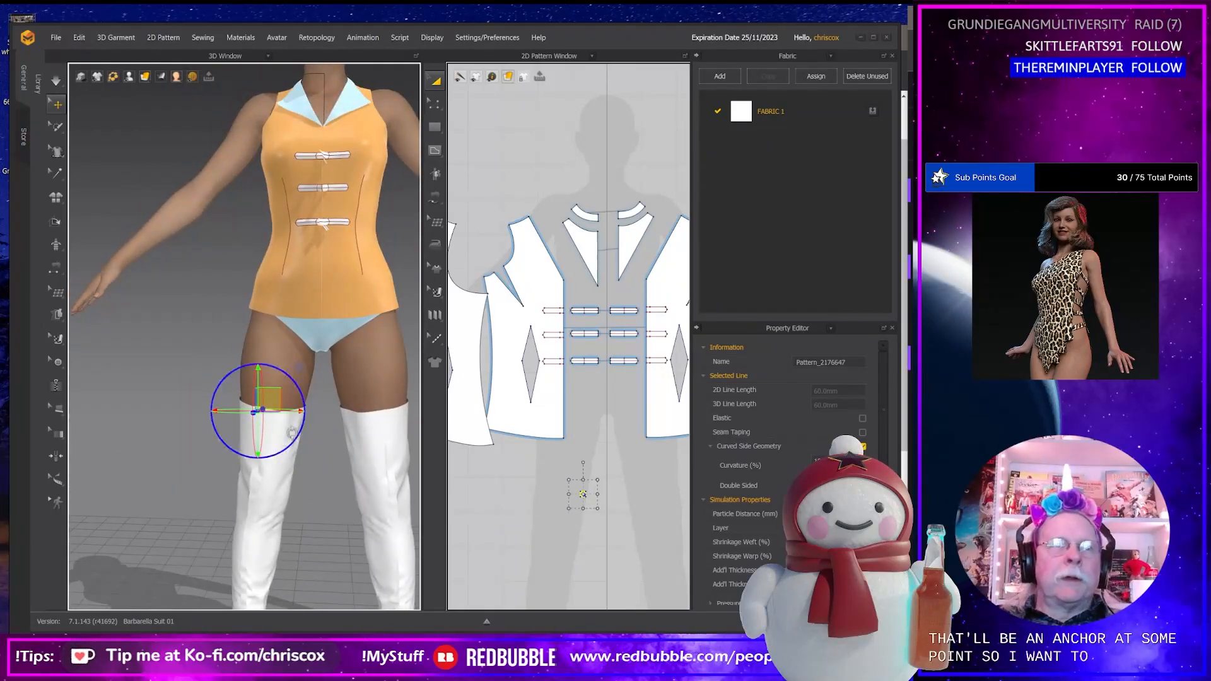
{"action": "scroll", "coordinate": [338, 467], "scroll_direction": "down", "scroll_amount": 5}
{"action": "scroll", "coordinate": [339, 467], "scroll_direction": "up", "scroll_amount": 5}
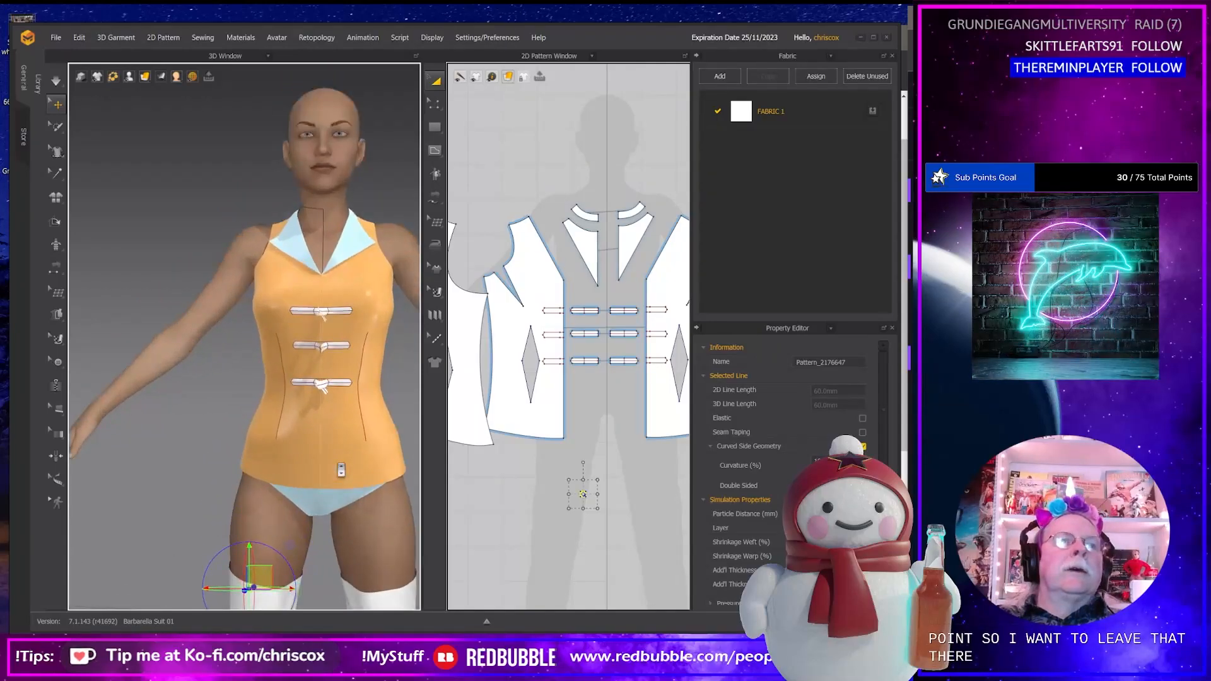
Remove linked editing from the three left-hand strap patterns.
{"action": "middle_click_drag", "start_coordinate": [571, 415], "coordinate": [541, 434]}
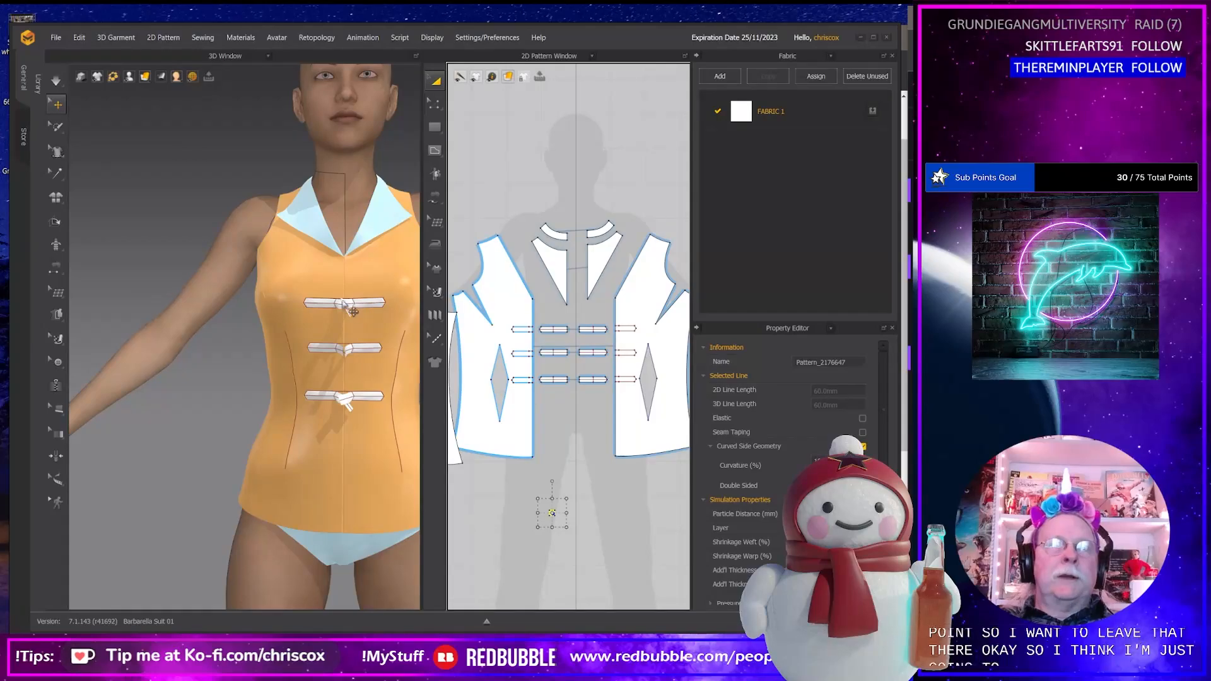
{"action": "scroll", "coordinate": [601, 417], "scroll_direction": "down", "scroll_amount": 3}
{"action": "scroll", "coordinate": [601, 417], "scroll_direction": "up", "scroll_amount": 8}
{"action": "middle_click_drag", "start_coordinate": [601, 417], "coordinate": [562, 376]}
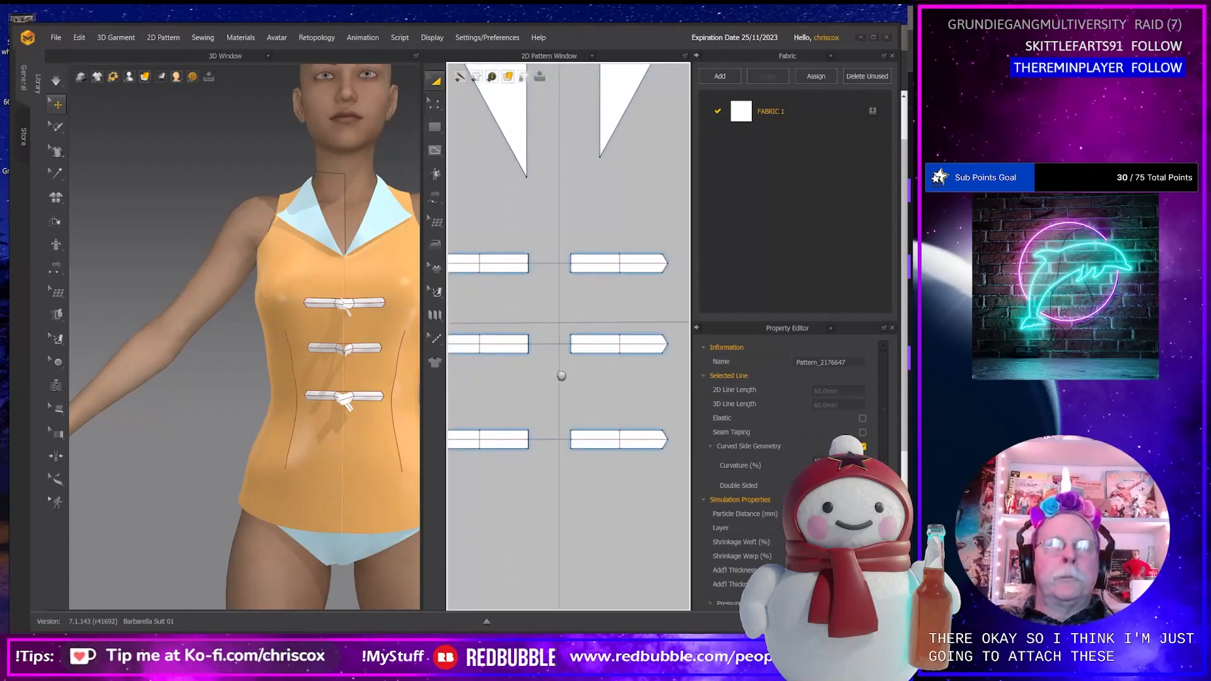
{"action": "scroll", "coordinate": [583, 403], "scroll_direction": "down", "scroll_amount": 3}
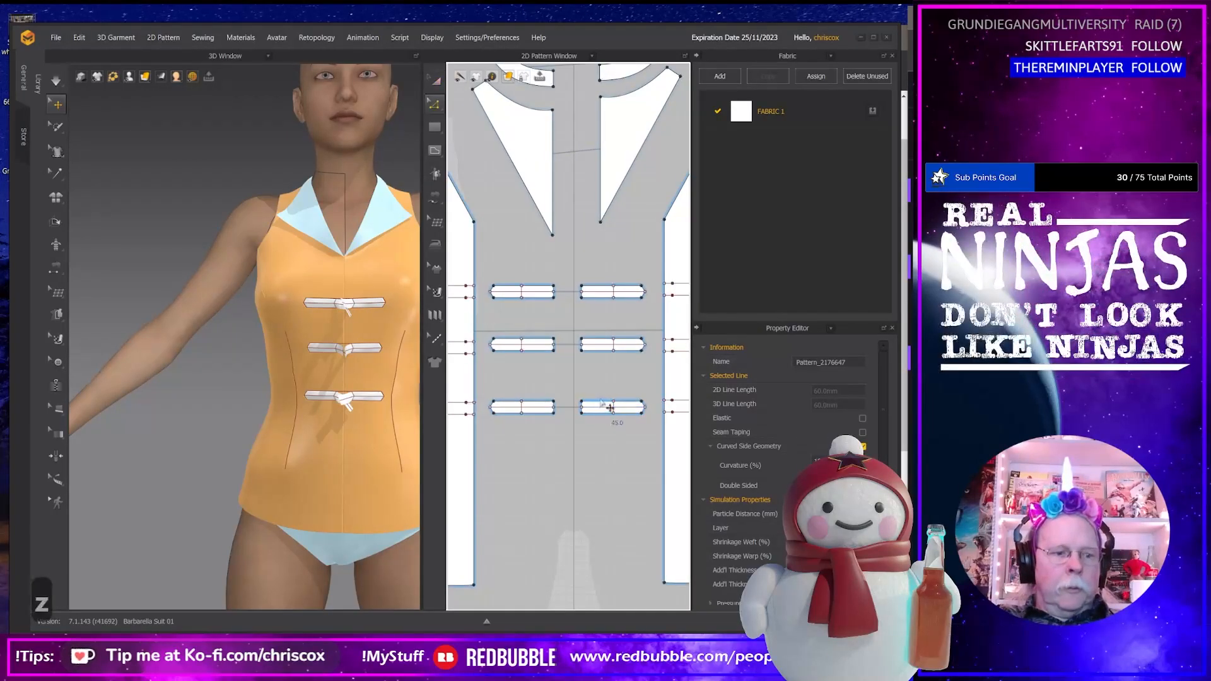
{"action": "left_click", "coordinate": [596, 294]}
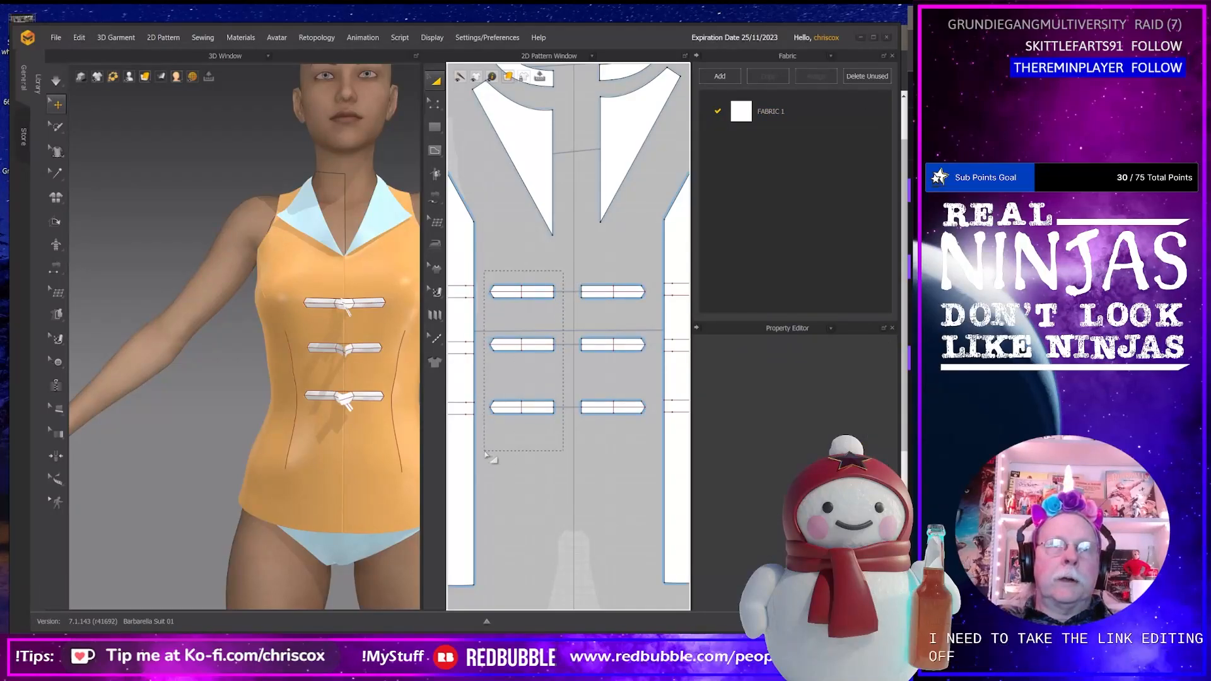
{"action": "left_click", "coordinate": [532, 407]}
{"action": "right_click", "coordinate": [537, 410]}
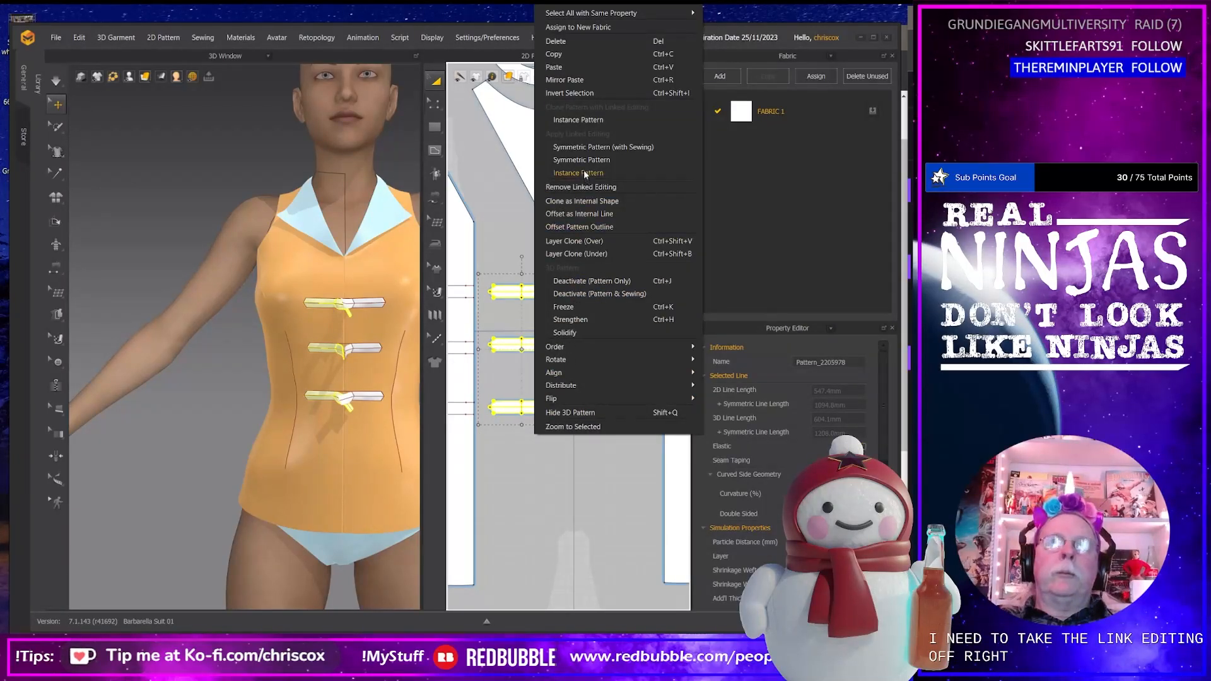
{"action": "left_click", "coordinate": [581, 187]}
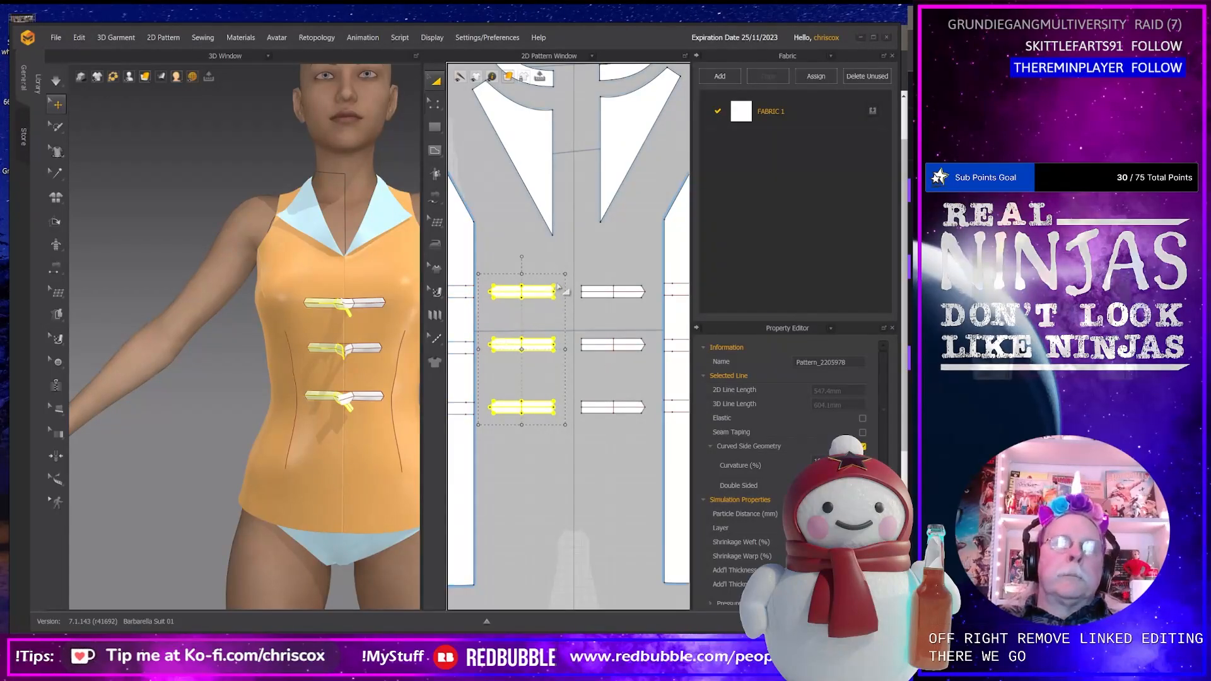
{"action": "key", "text": "alt+Tab"}
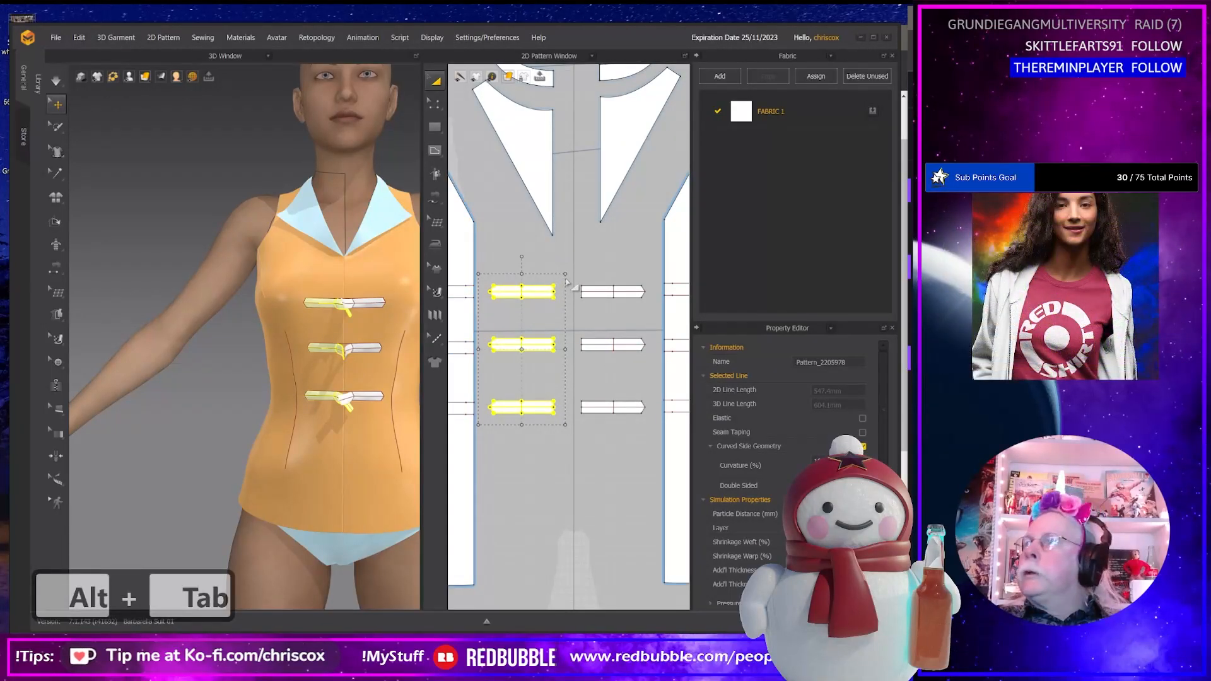
Switch to the browser's reference photo to examine the costume's buckled front straps, and return to the garment project.
{"action": "key", "text": "alt+Tab"}
{"action": "key", "text": "alt+Tab"}
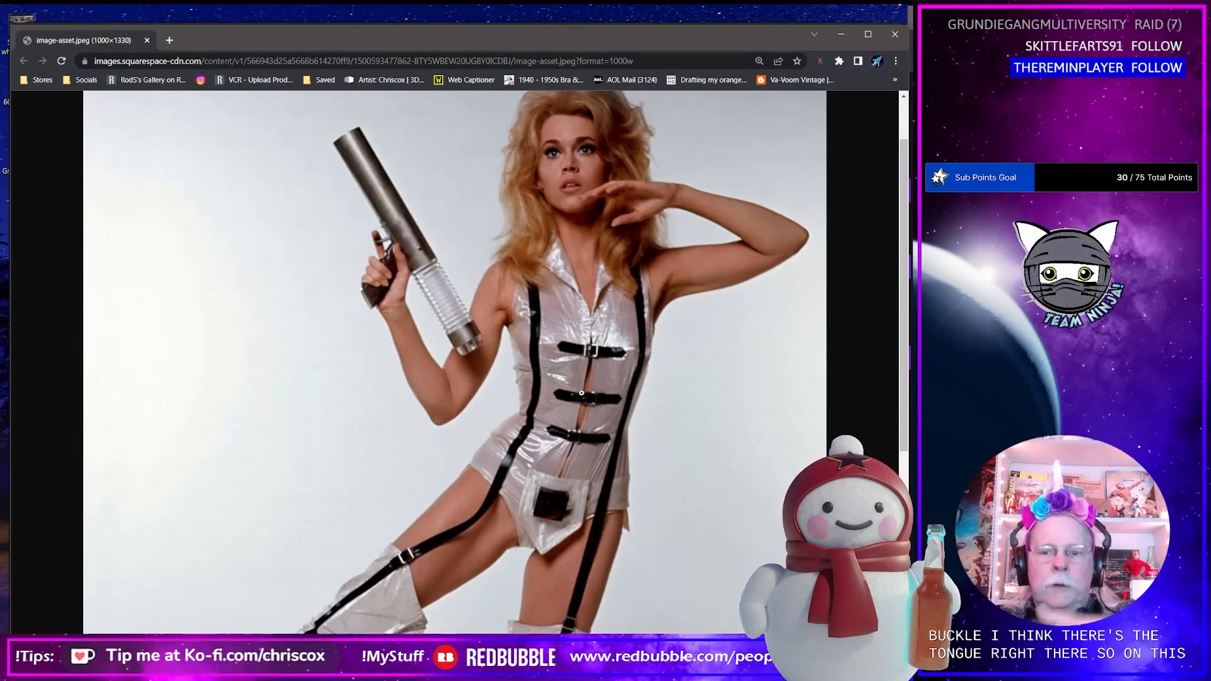
{"action": "key", "text": "alt+Tab"}
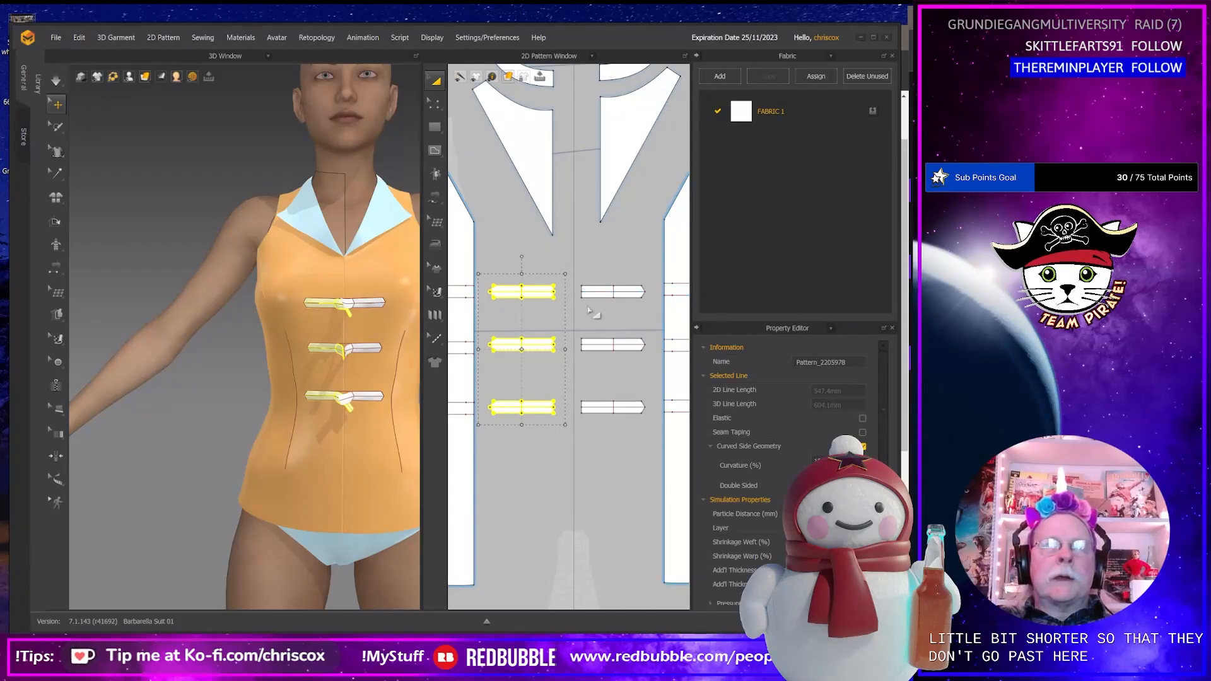
Shorten the three left-hand straps by moving their square inner ends outward to leave 20 mm past the crosswise internal line, and simulate.
{"action": "scroll", "coordinate": [591, 311], "scroll_direction": "down", "scroll_amount": 1}
{"action": "scroll", "coordinate": [591, 311], "scroll_direction": "up", "scroll_amount": 3}
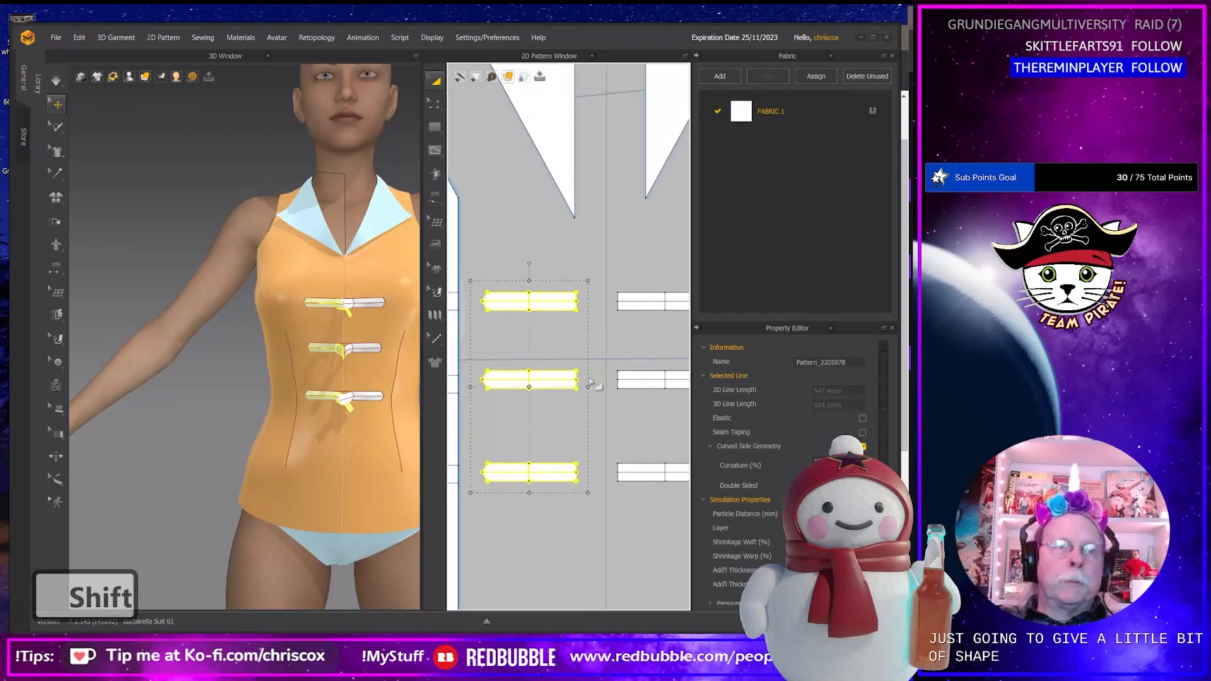
{"action": "key", "text": "z"}
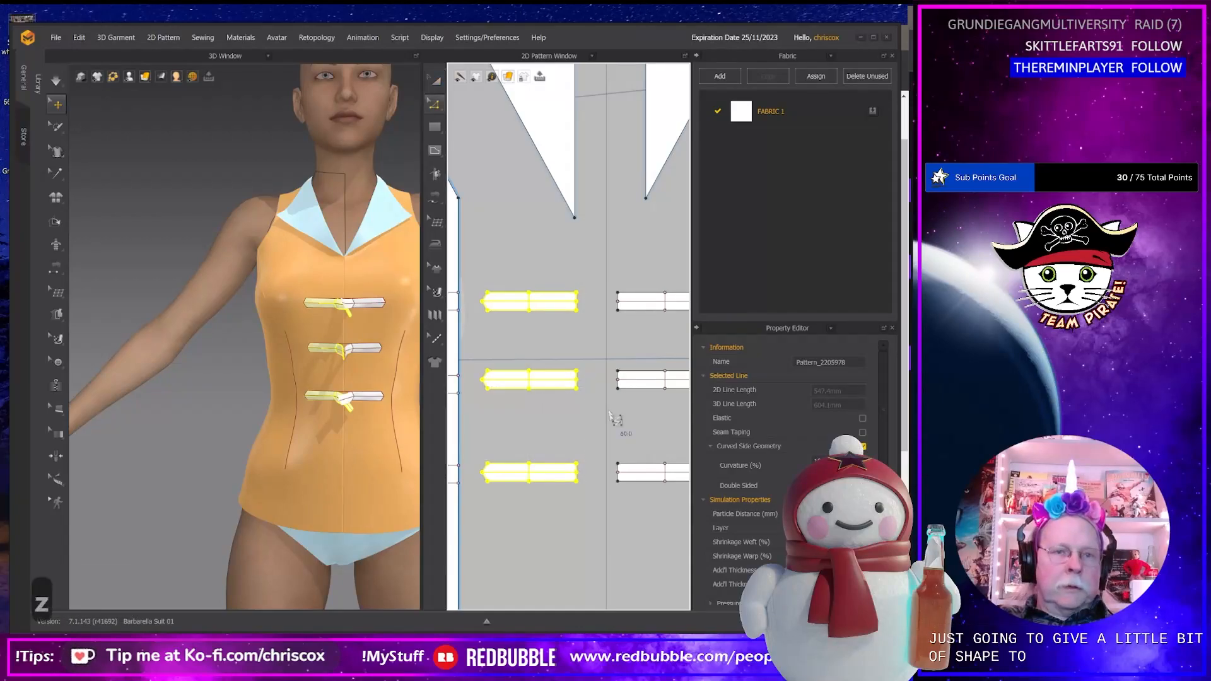
{"action": "left_click_drag", "start_coordinate": [588, 498], "coordinate": [561, 270]}
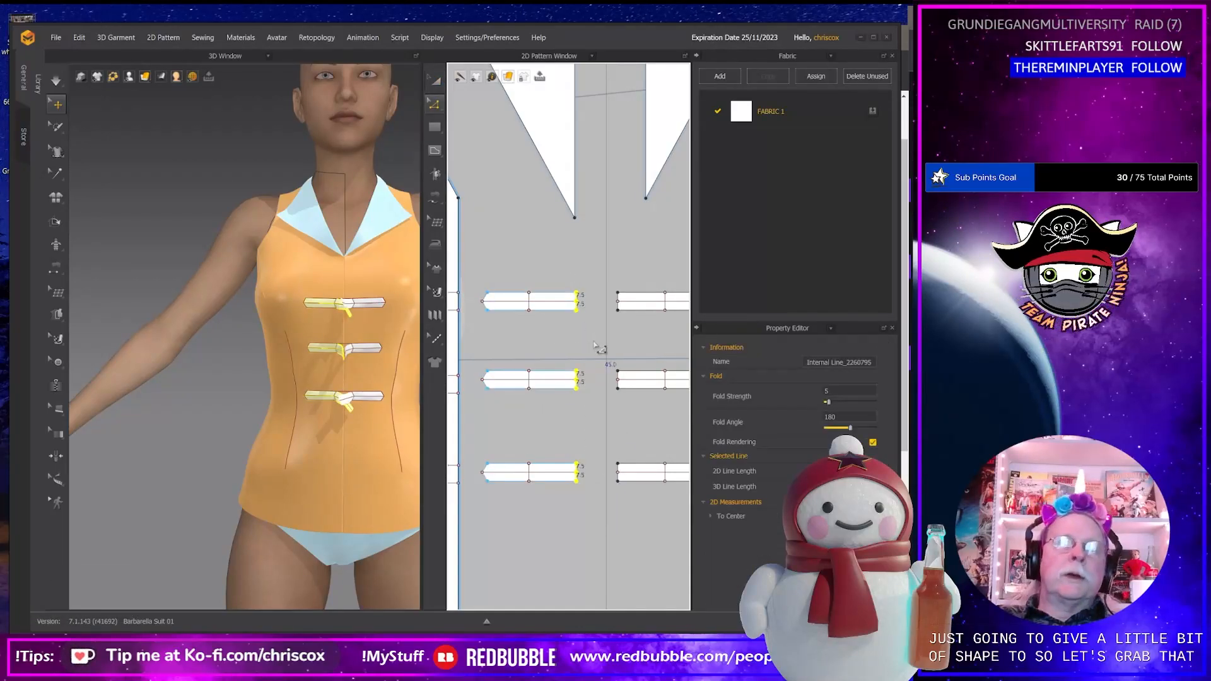
{"action": "key", "text": "Left"}
{"action": "key", "text": "Left"}
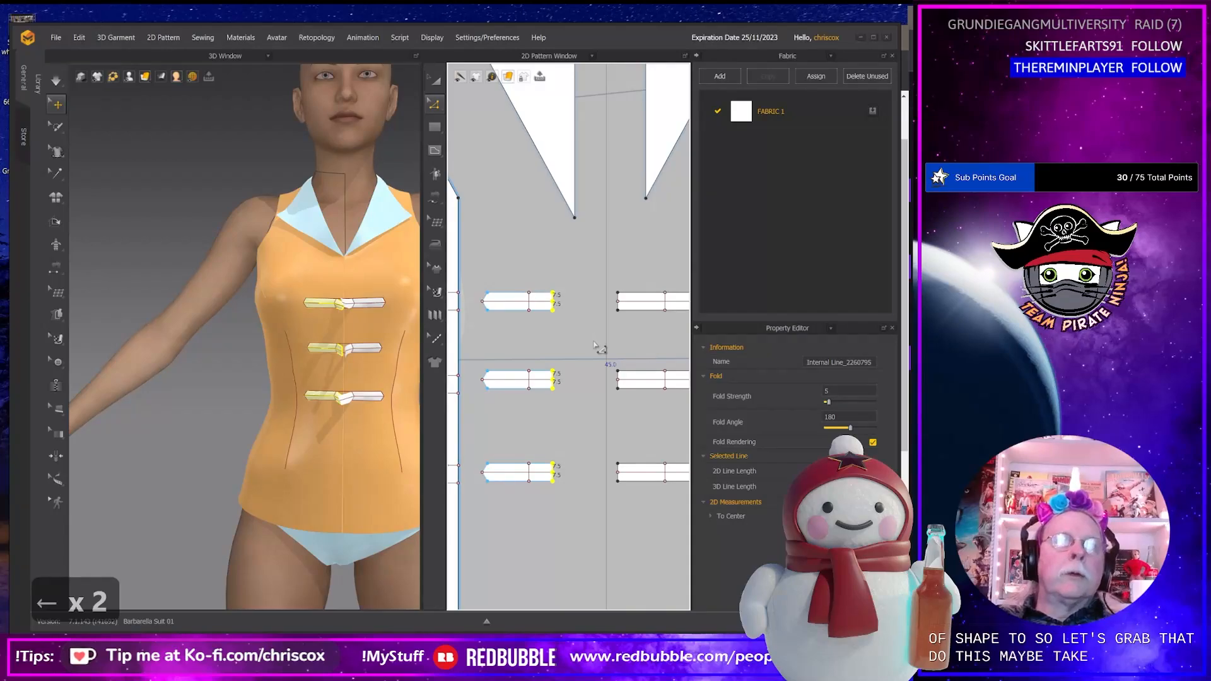
{"action": "key", "text": "space"}
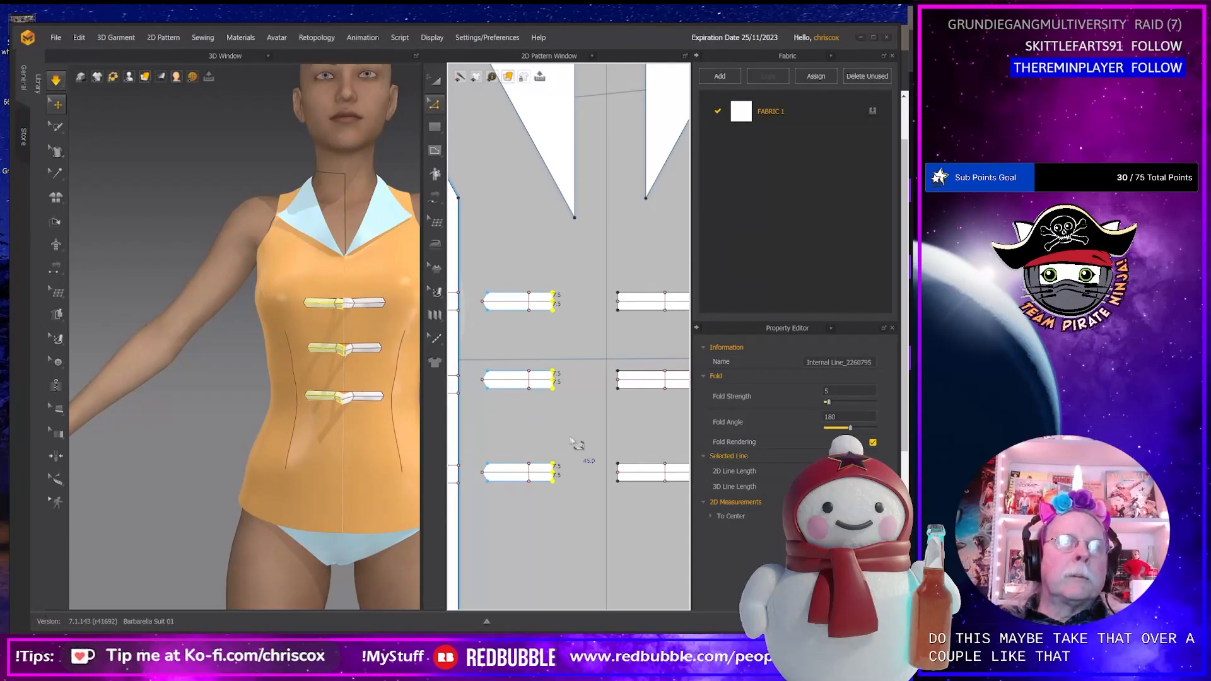
{"action": "mouse_move", "coordinate": [409, 436]}
{"action": "right_mouse_down"}
{"action": "mouse_move", "coordinate": [501, 436]}
{"action": "mouse_move", "coordinate": [414, 446]}
{"action": "right_mouse_up"}
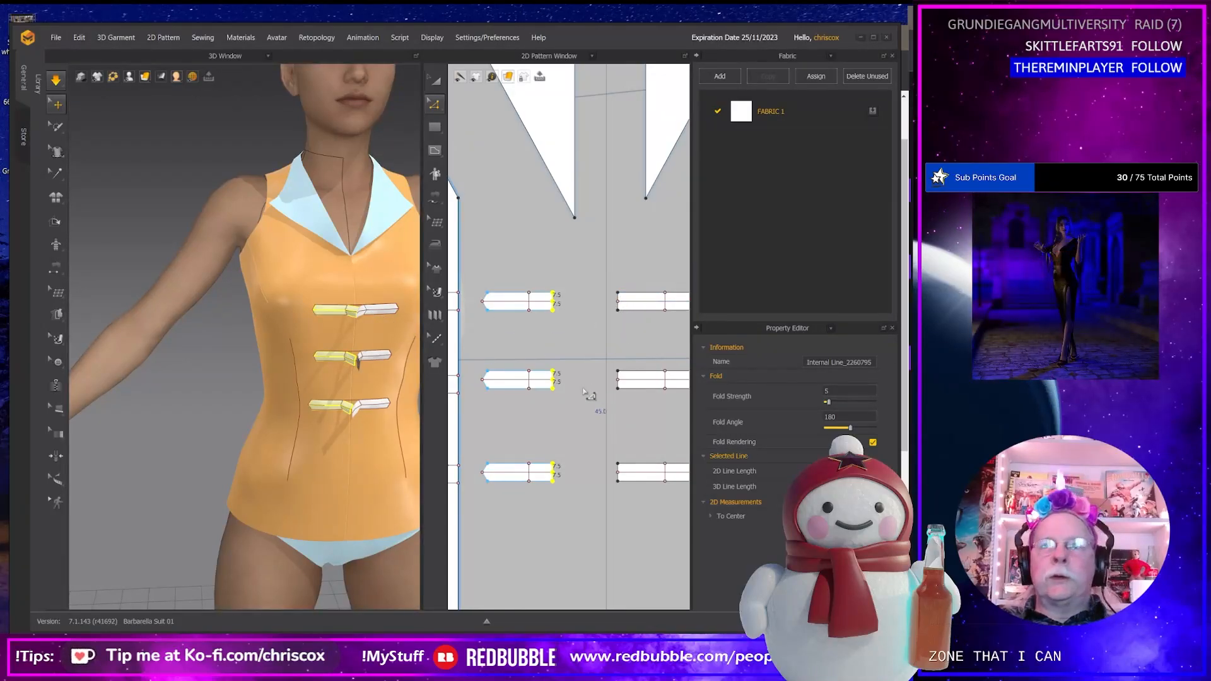
Shape the inner ends of the three right-hand straps into points by moving their end midpoints toward the garment's centre.
{"action": "left_click", "coordinate": [617, 302]}
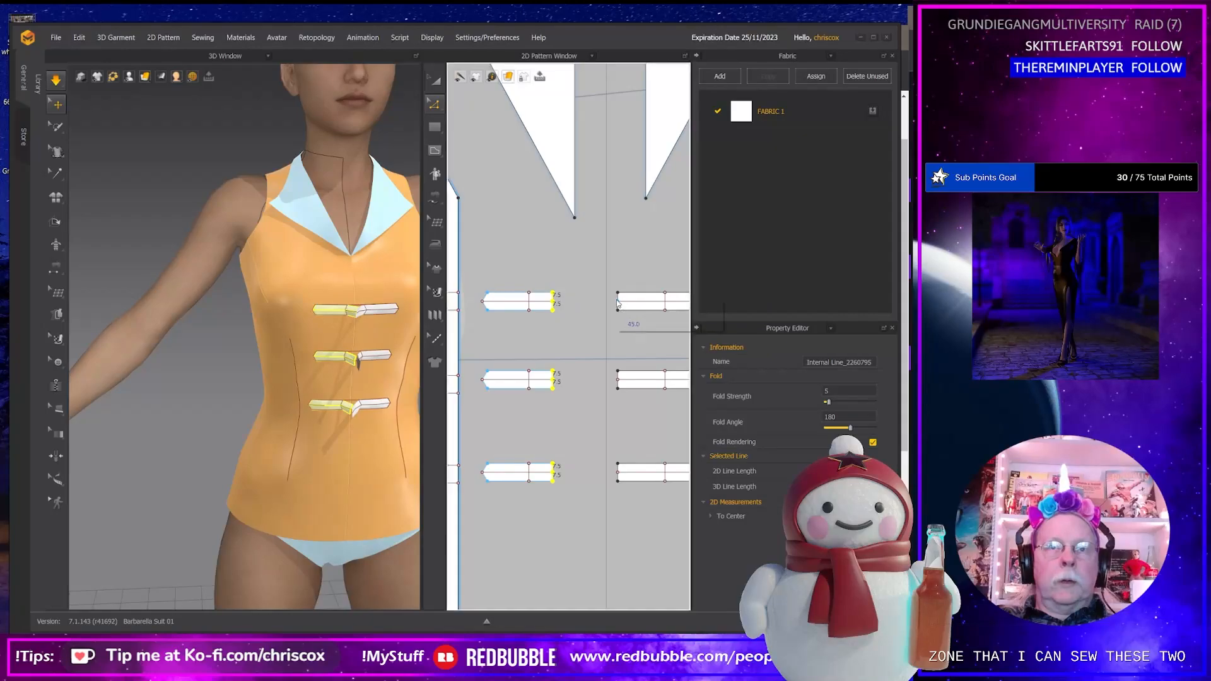
{"action": "left_click", "coordinate": [599, 330]}
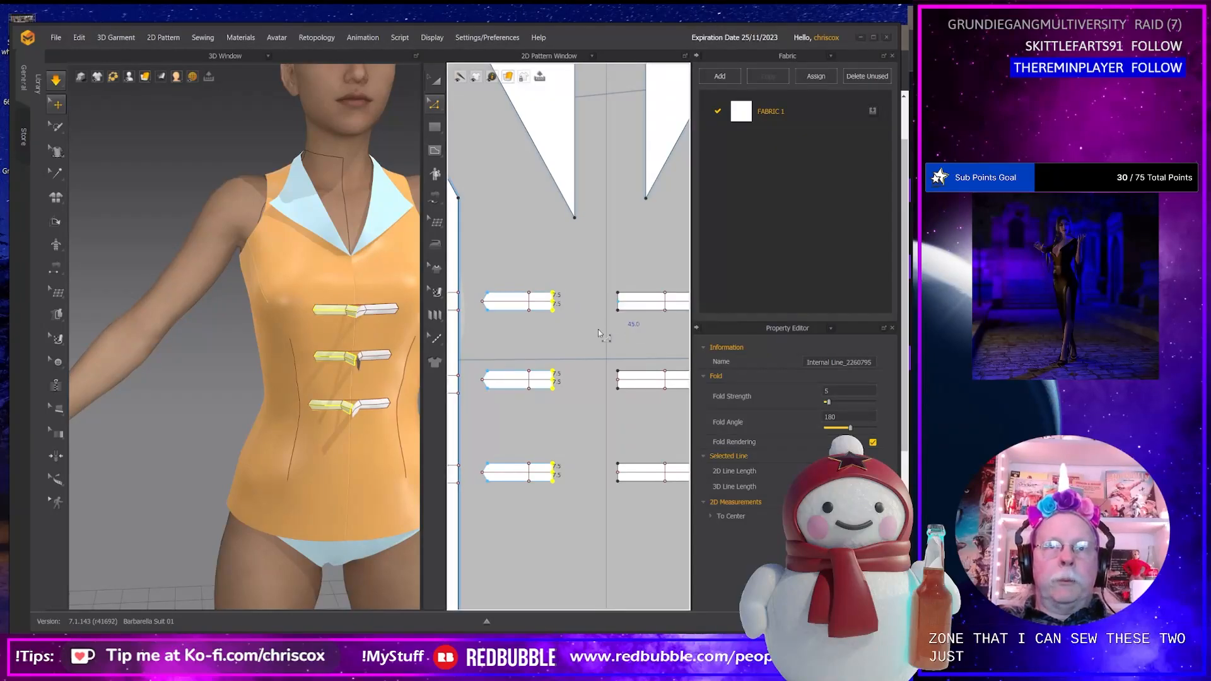
{"action": "left_click", "coordinate": [631, 304]}
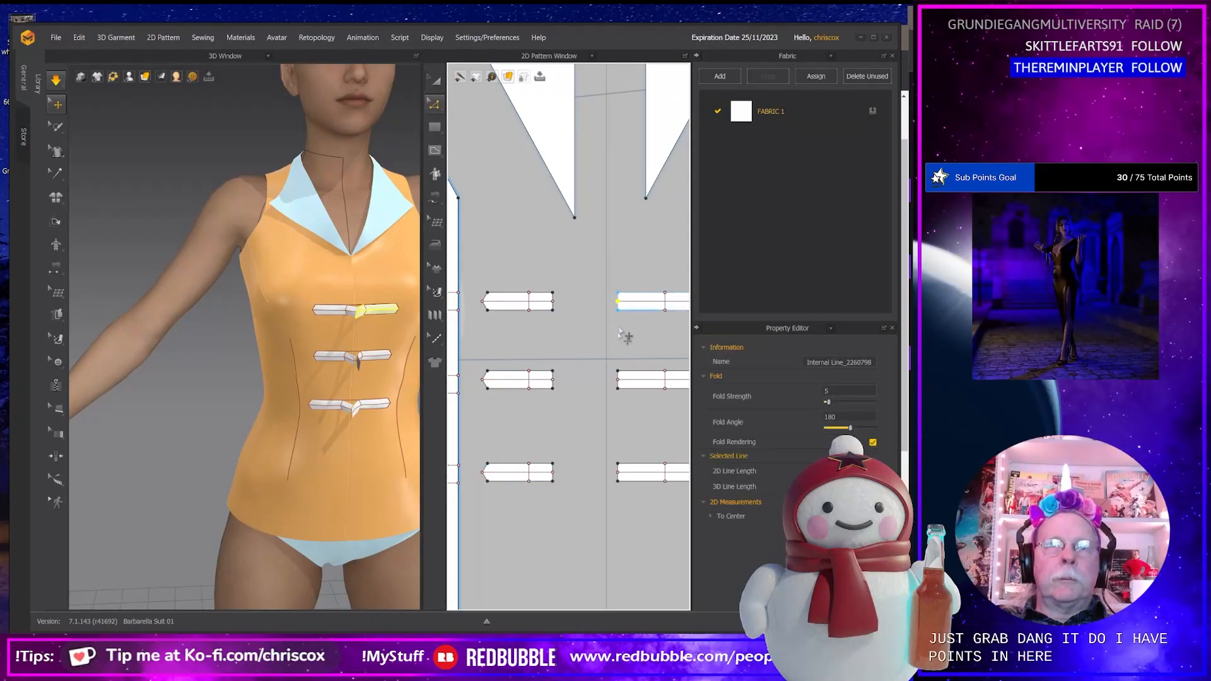
{"action": "left_click", "coordinate": [620, 386], "text": "shift"}
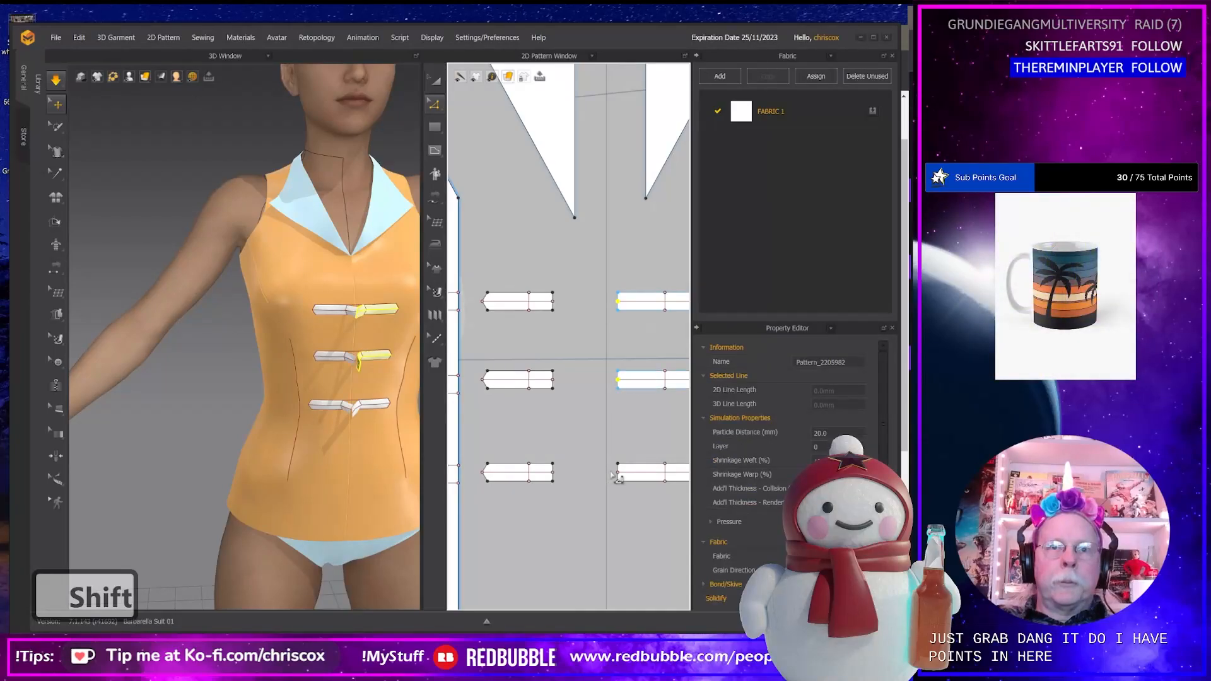
{"action": "left_click_drag", "start_coordinate": [628, 476], "coordinate": [634, 476], "text": "shift"}
{"action": "key", "text": "Left"}
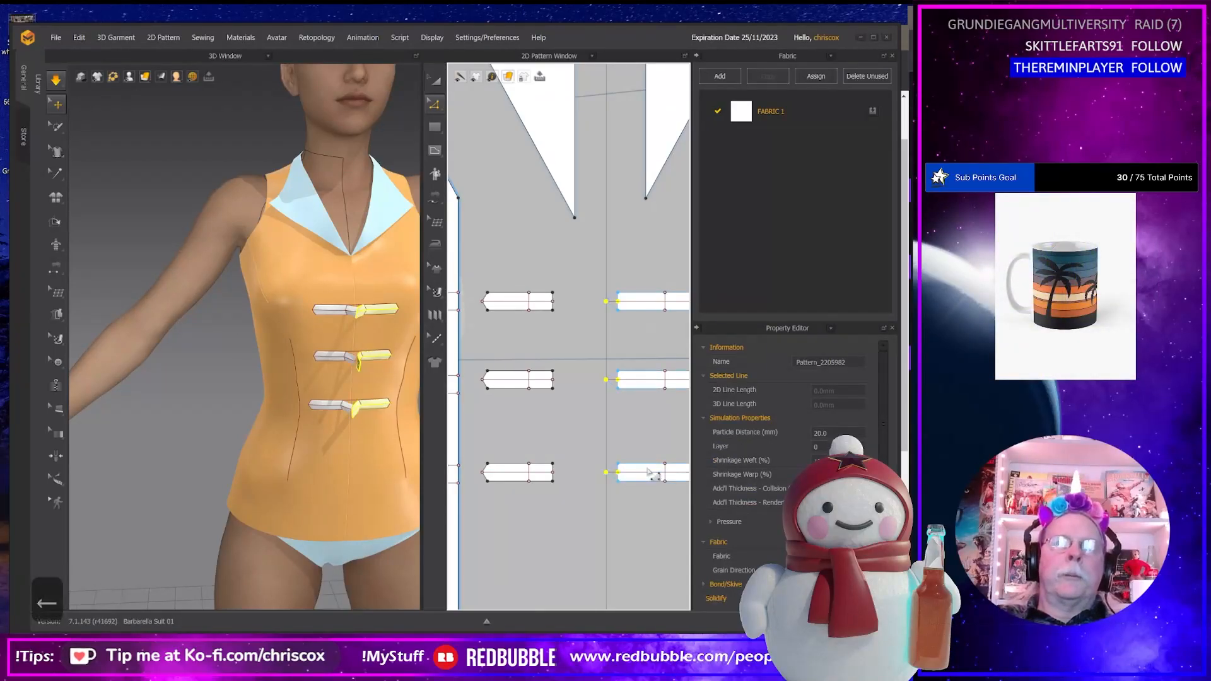
Pull the three right-hand strap tips back slightly to make the points blunter, and simulate the garment.
{"action": "scroll", "coordinate": [650, 473], "scroll_direction": "down", "scroll_amount": 2}
{"action": "scroll", "coordinate": [641, 442], "scroll_direction": "up", "scroll_amount": 6}
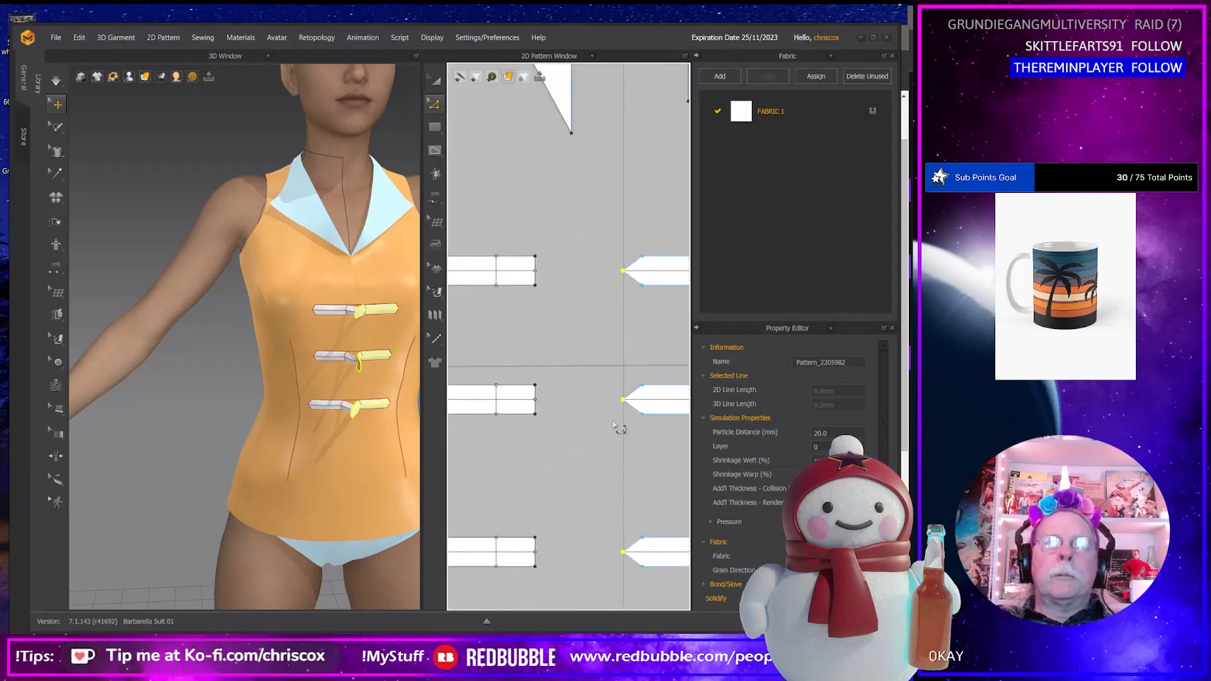
{"action": "middle_click_drag", "start_coordinate": [570, 461], "coordinate": [533, 493]}
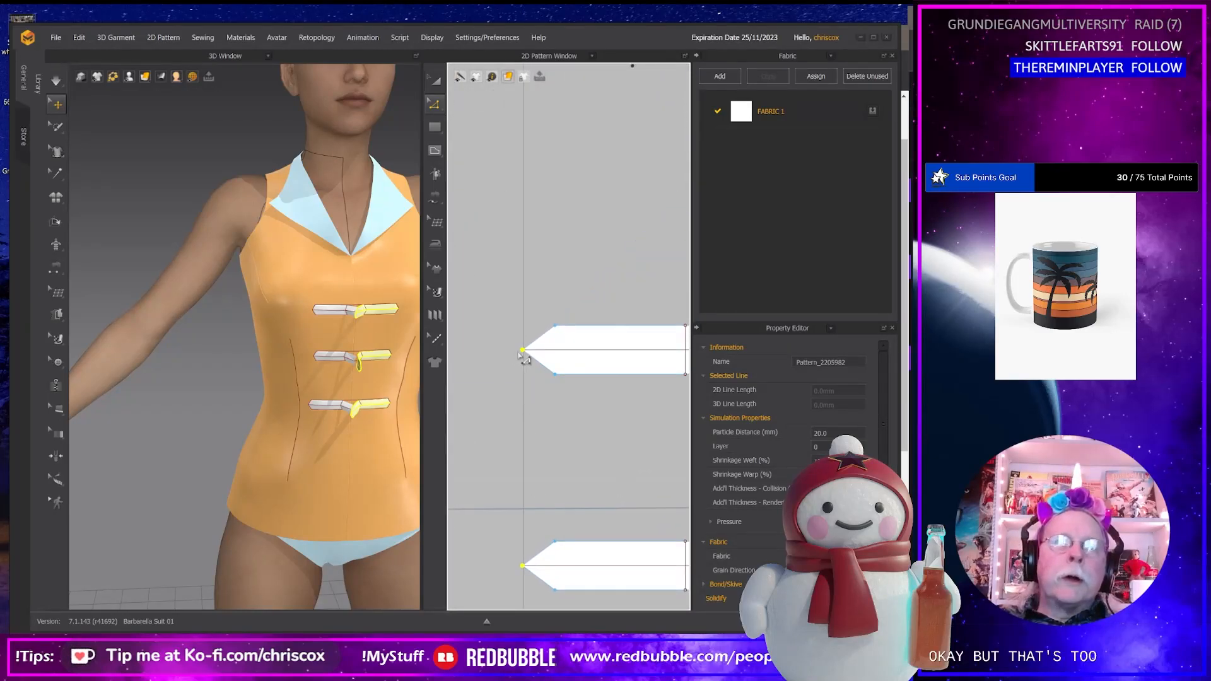
{"action": "left_click_drag", "start_coordinate": [523, 351], "coordinate": [550, 362], "text": "shift"}
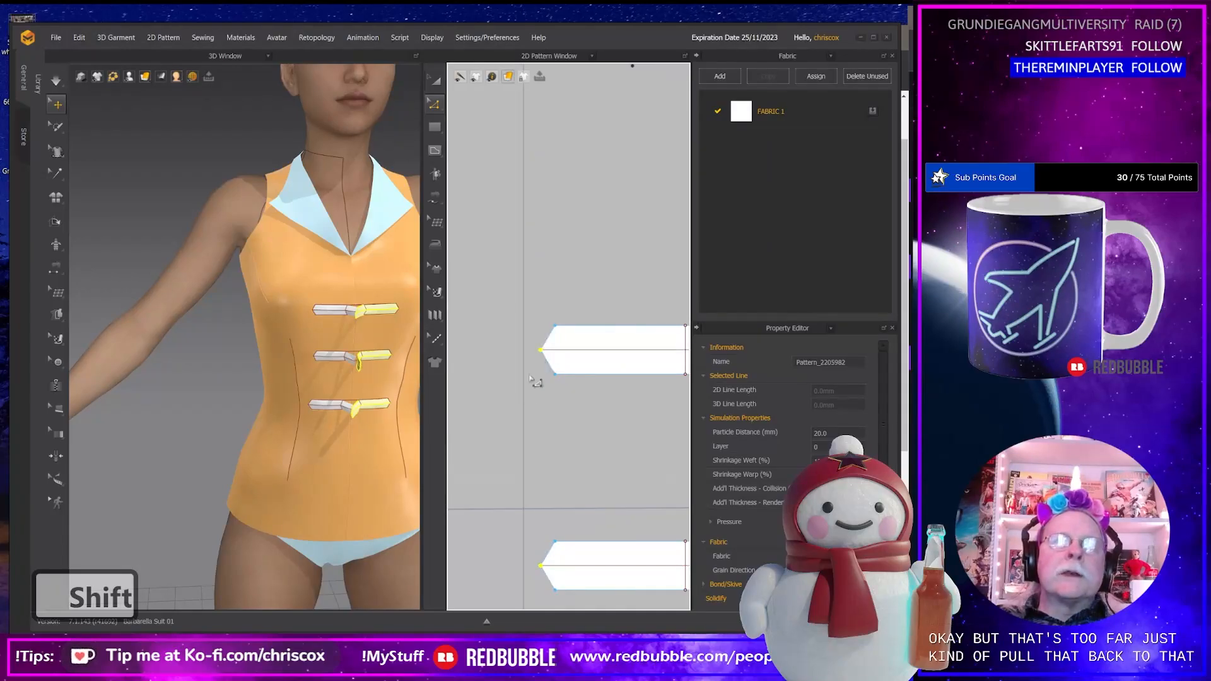
{"action": "scroll", "coordinate": [529, 435], "scroll_direction": "down", "scroll_amount": 3}
{"action": "middle_click_drag", "start_coordinate": [536, 420], "coordinate": [552, 366], "text": "shift"}
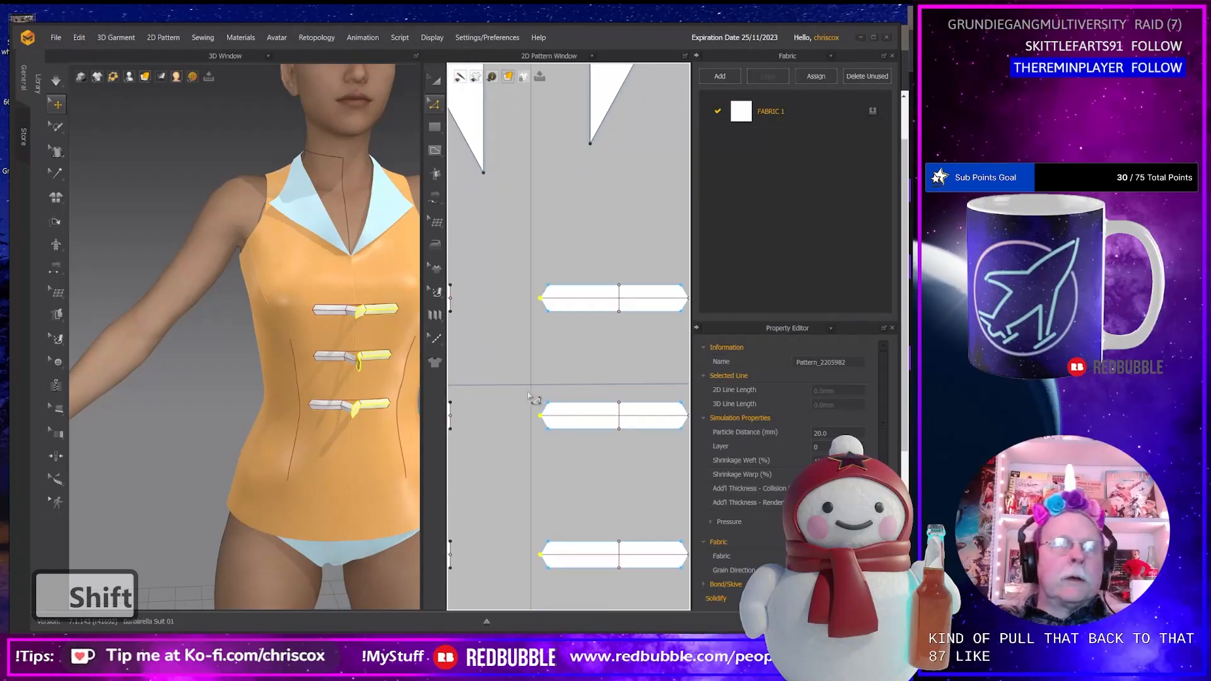
{"action": "key", "text": "space"}
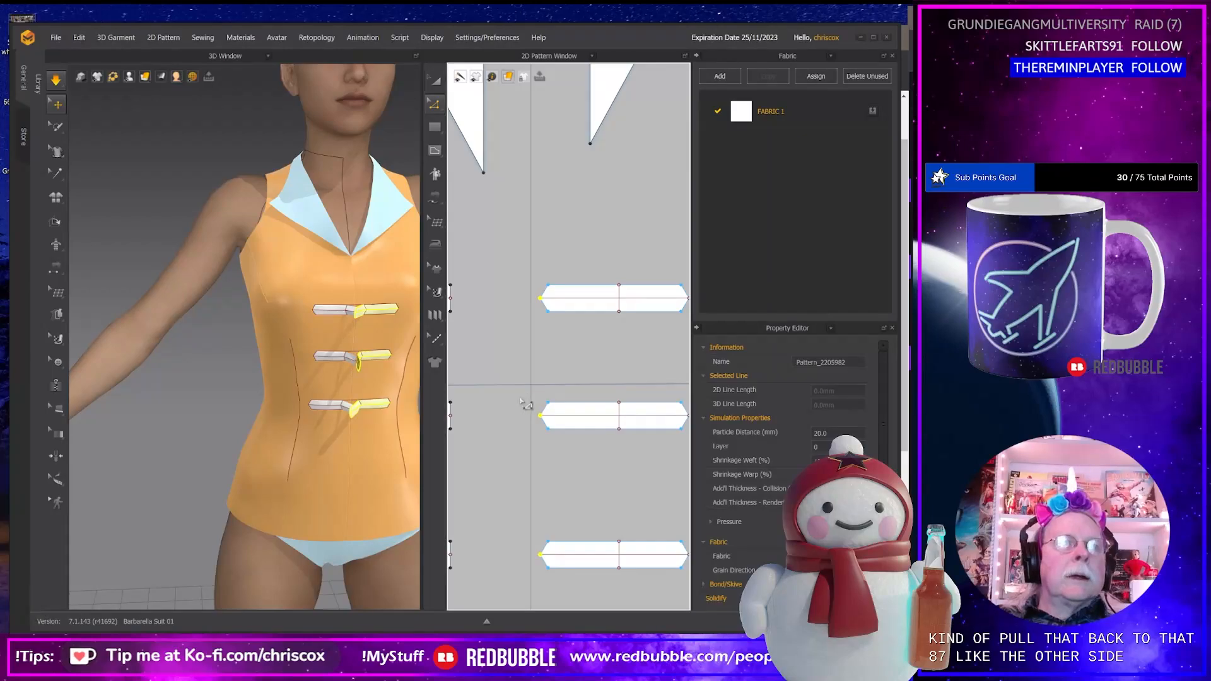
Measure the lower edge segment at the middle left-hand strap's inner end and compare it with the right-hand strap.
{"action": "middle_click_drag", "start_coordinate": [541, 392], "coordinate": [567, 298]}
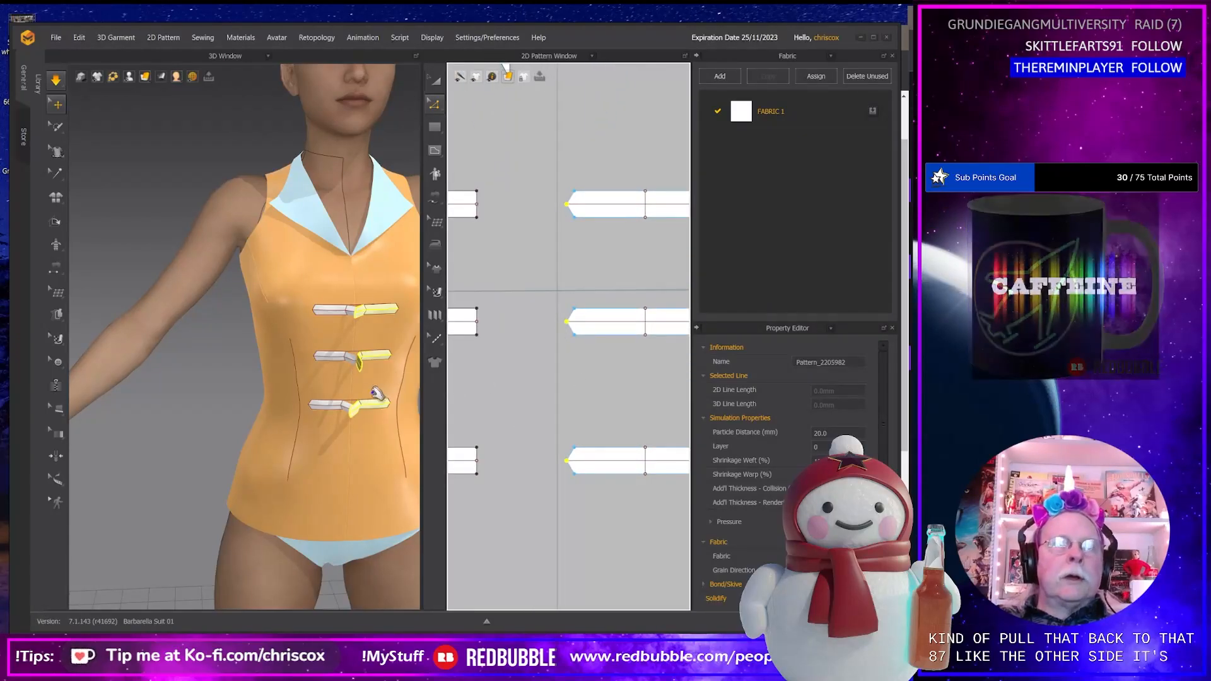
{"action": "middle_click_drag", "start_coordinate": [549, 378], "coordinate": [611, 370]}
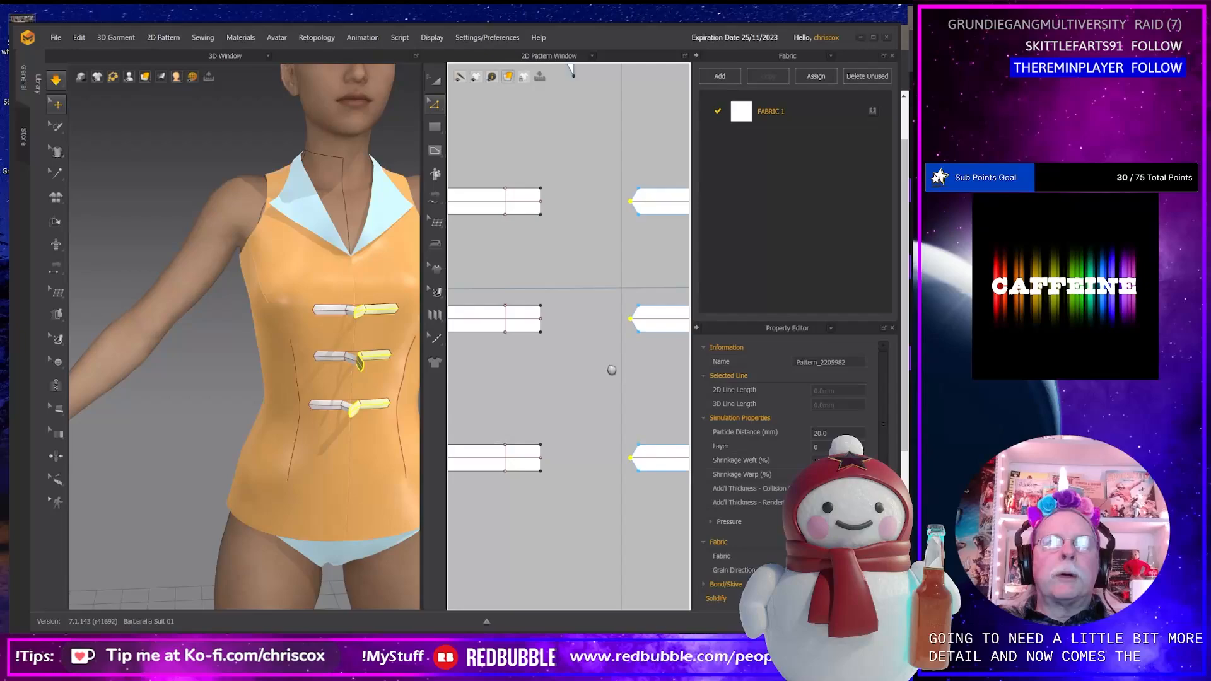
{"action": "left_click", "coordinate": [523, 331]}
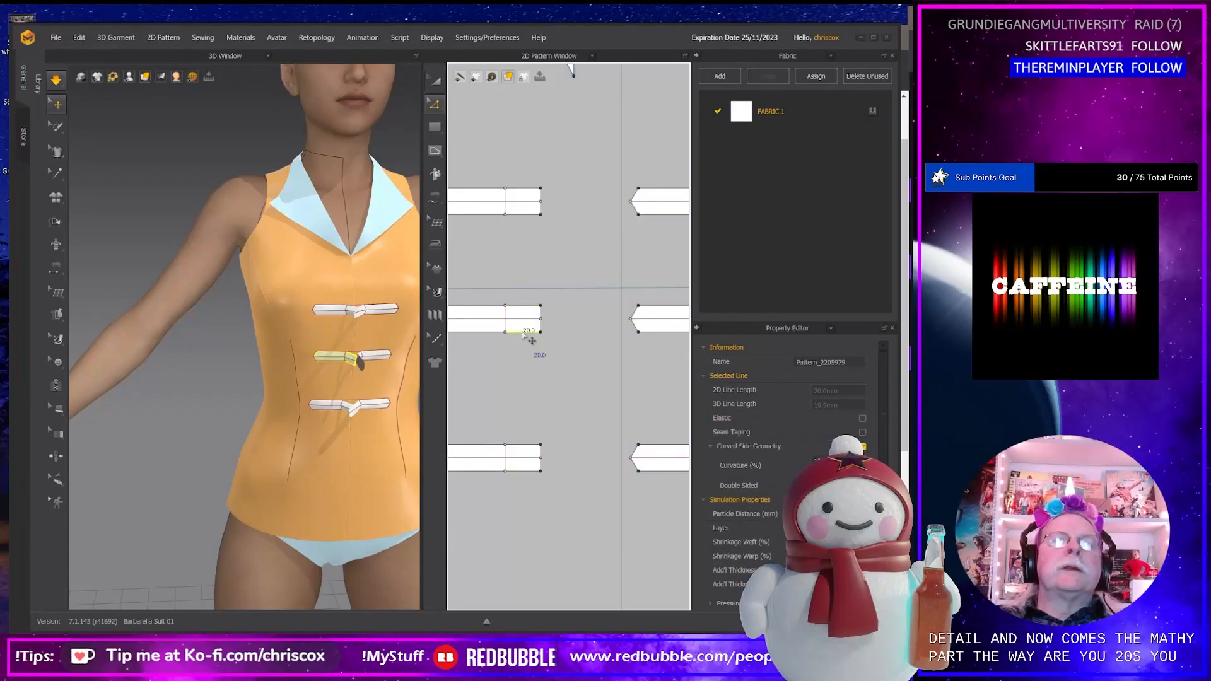
{"action": "middle_click_drag", "start_coordinate": [578, 365], "coordinate": [524, 376]}
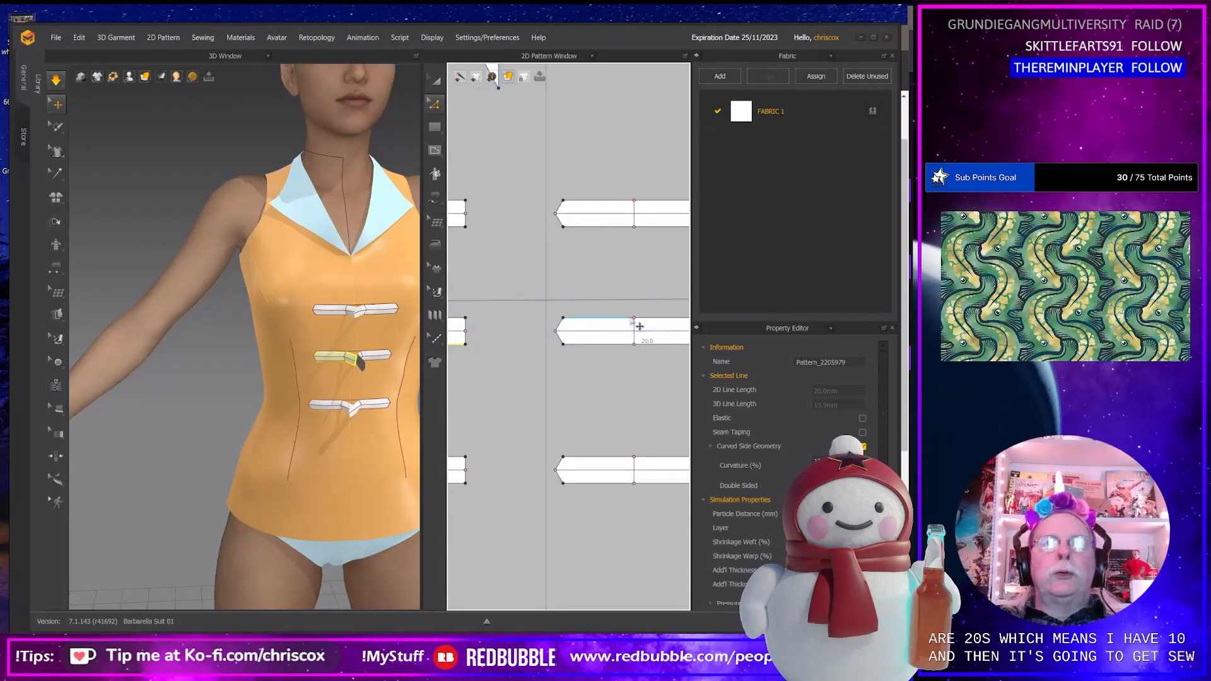
{"action": "middle_click_drag", "start_coordinate": [603, 353], "coordinate": [636, 360]}
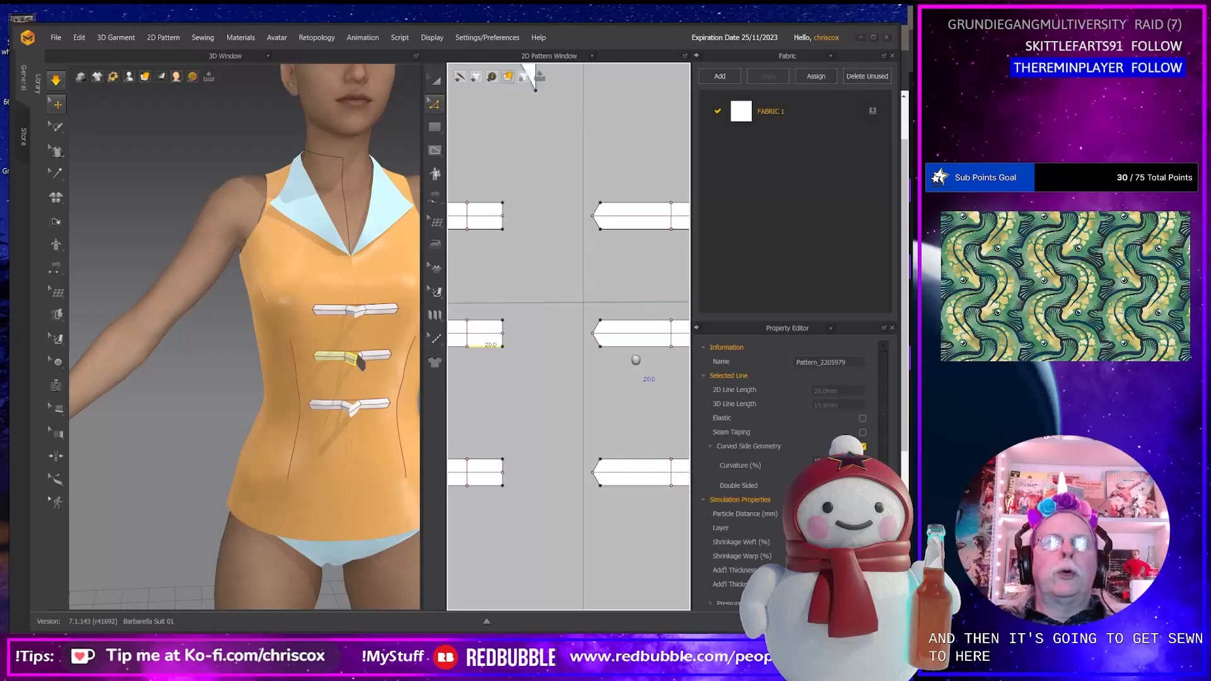
Split the upper edge of the middle right-hand strap into two lines, with Line 1 set to 10 mm.
{"action": "right_click", "coordinate": [653, 328]}
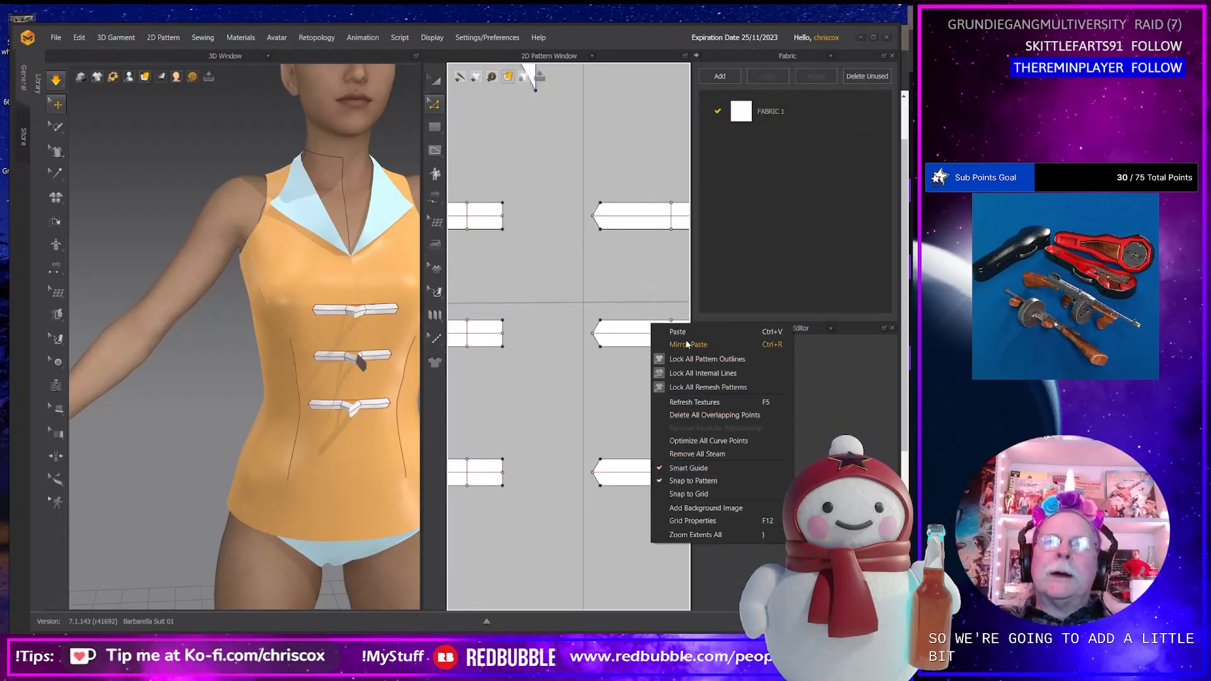
{"action": "left_click", "coordinate": [603, 437]}
{"action": "key", "text": "z"}
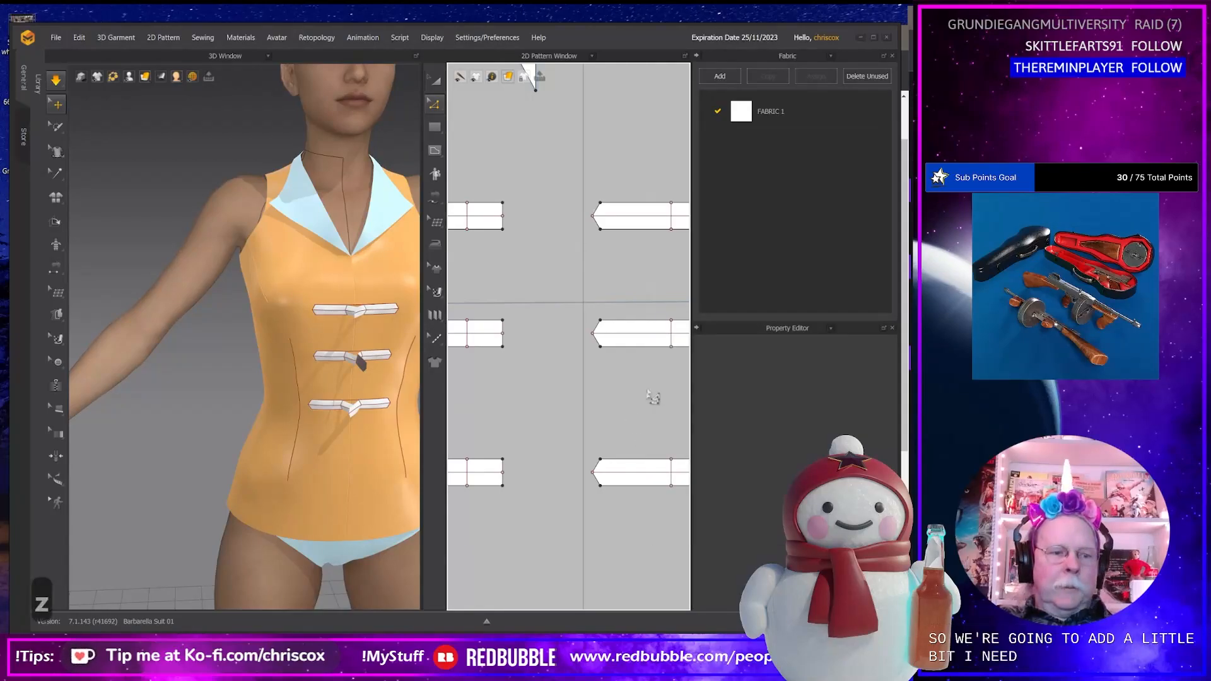
{"action": "left_click", "coordinate": [656, 320]}
{"action": "right_click", "coordinate": [656, 320]}
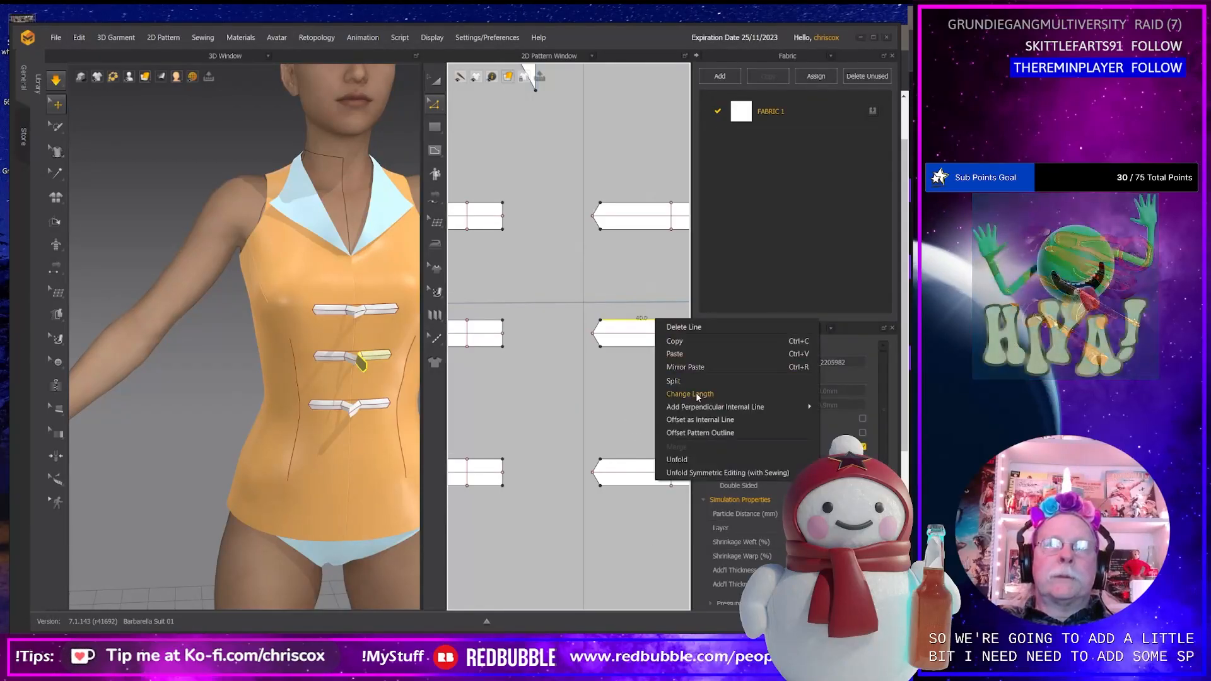
{"action": "left_click", "coordinate": [674, 382]}
{"action": "type", "text": "10mm"}
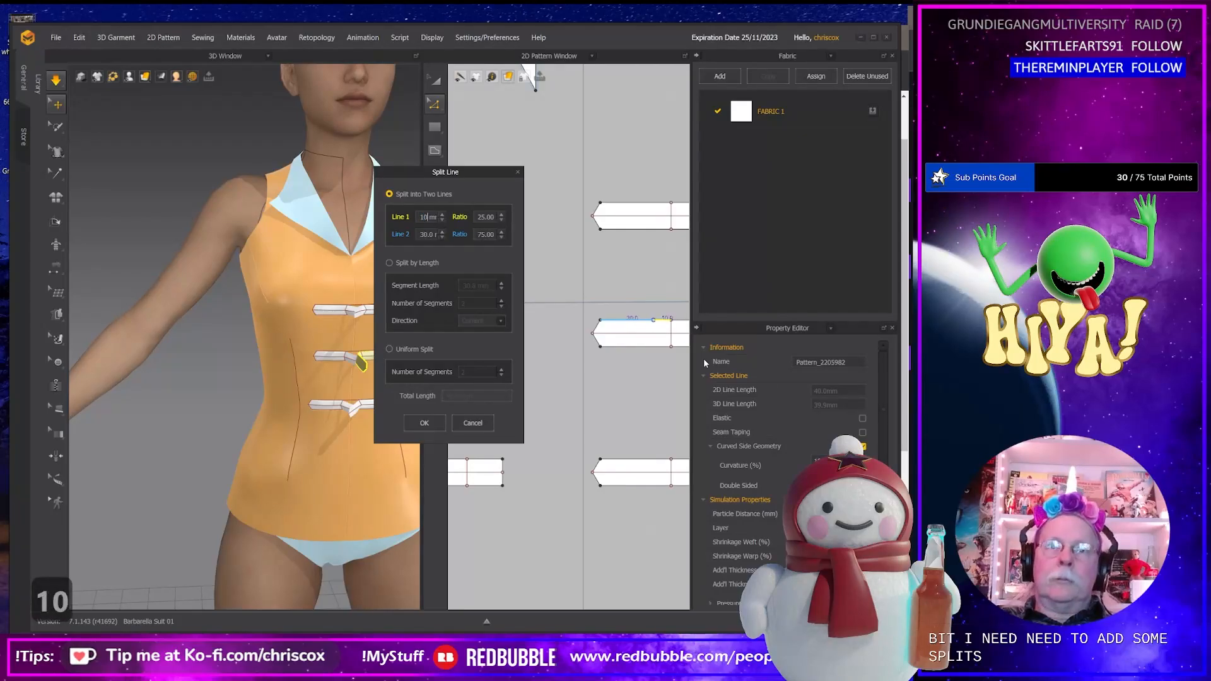
{"action": "key", "text": "Return"}
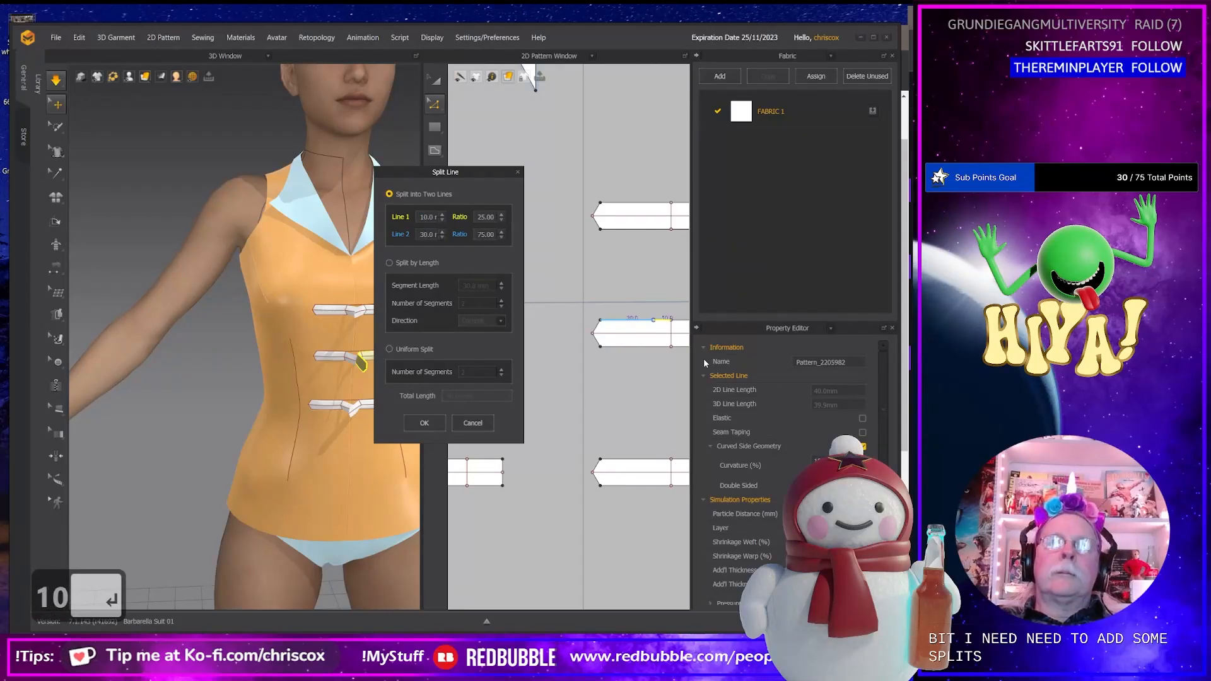
{"action": "left_click", "coordinate": [424, 422]}
Split the upper edge of the topmost right-hand strap into two lines, with Line 1 set to 10 mm.
{"action": "left_click", "coordinate": [655, 203]}
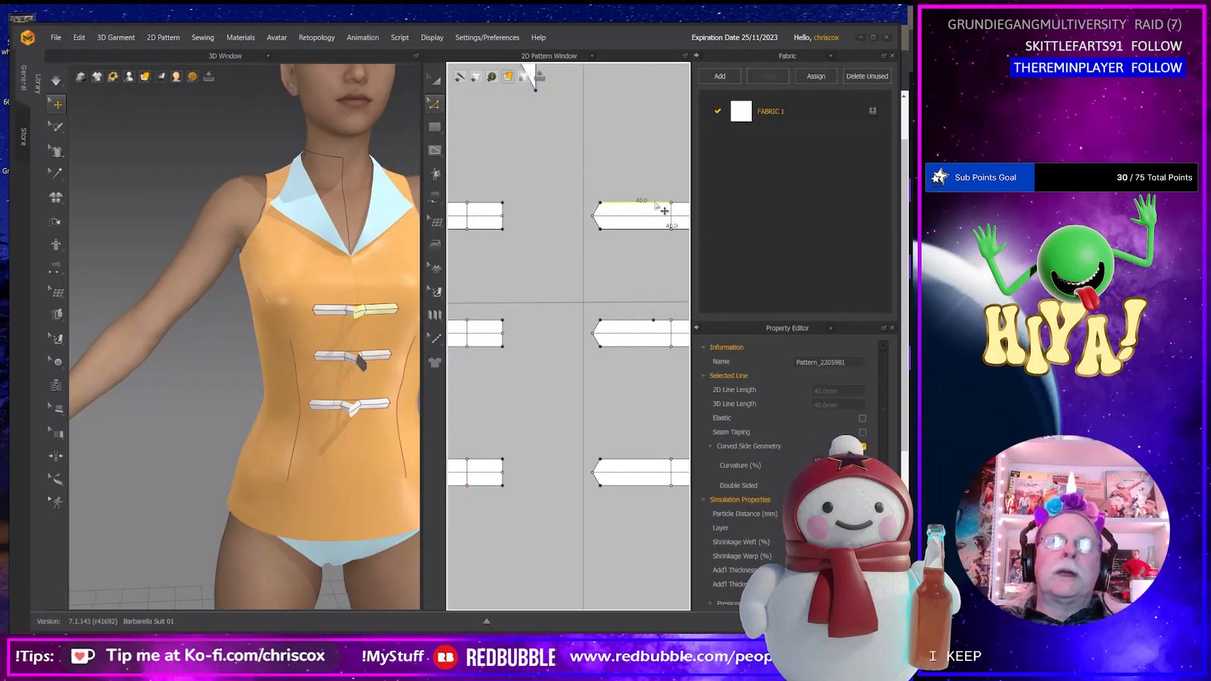
{"action": "right_click", "coordinate": [656, 203]}
{"action": "left_click", "coordinate": [672, 263]}
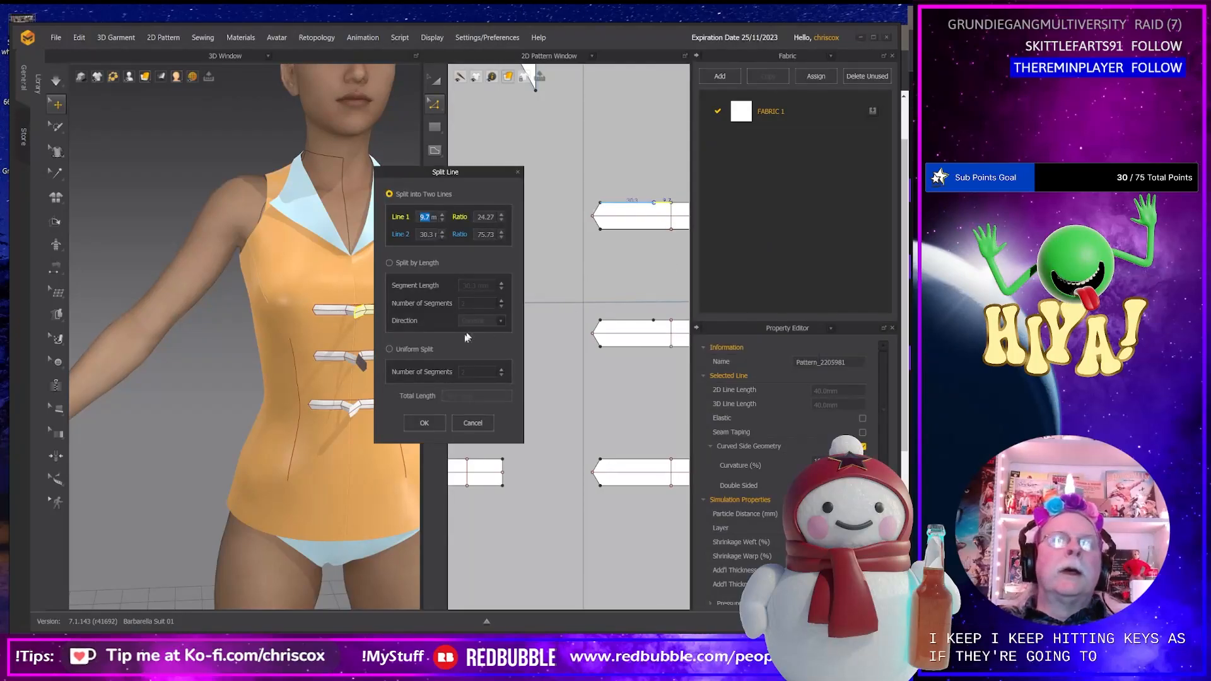
{"action": "type", "text": "10 mr"}
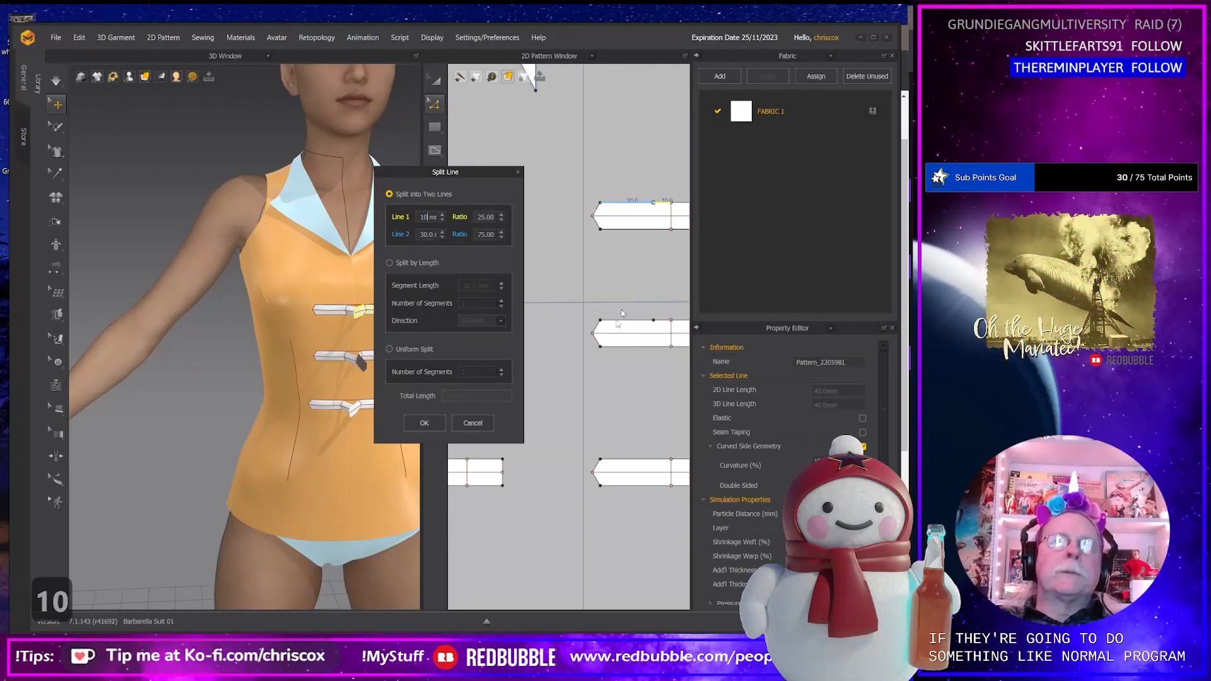
{"action": "left_click", "coordinate": [424, 423]}
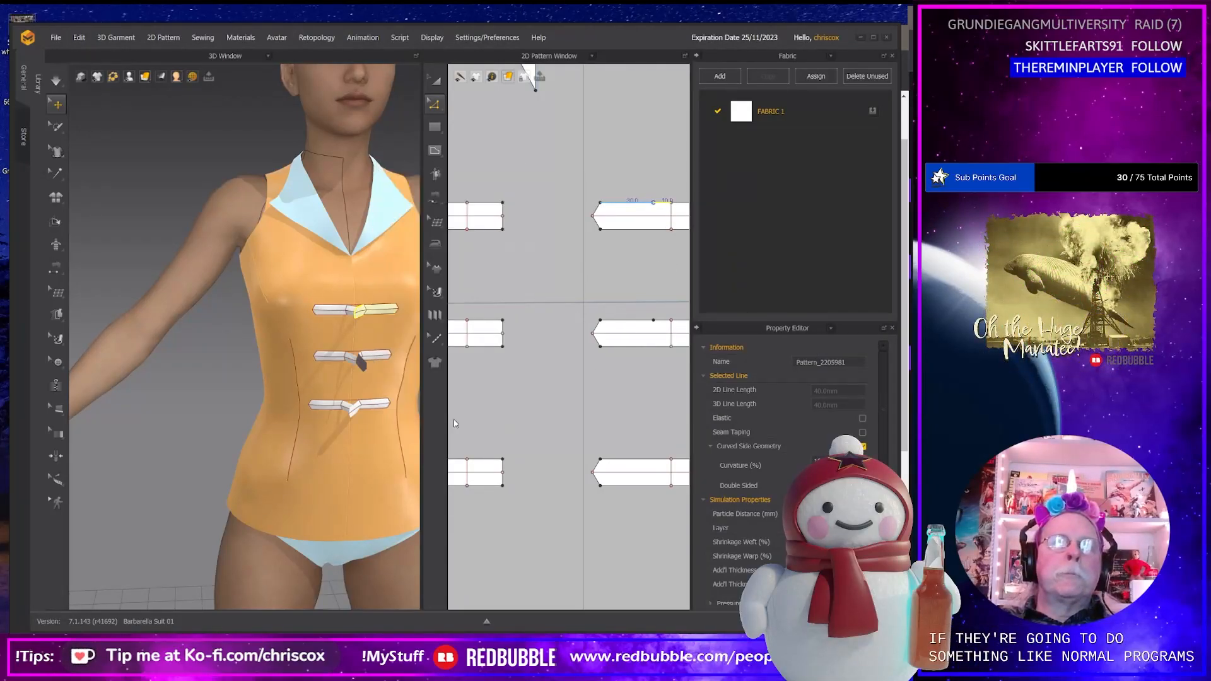
Split the upper edge of the lowest right-hand strap.
{"action": "right_click", "coordinate": [652, 460]}
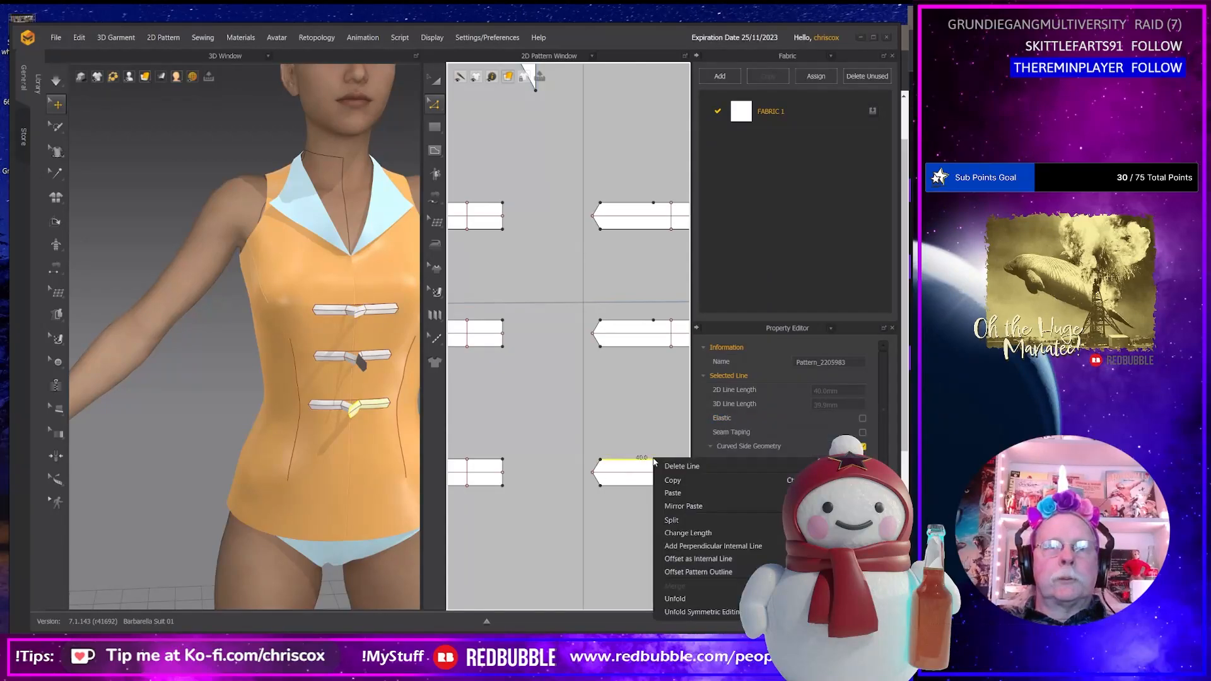
Split the upper edge of the lowest right-column strap into two lines, with Line 1 at 10 mm.
{"action": "left_click", "coordinate": [673, 520]}
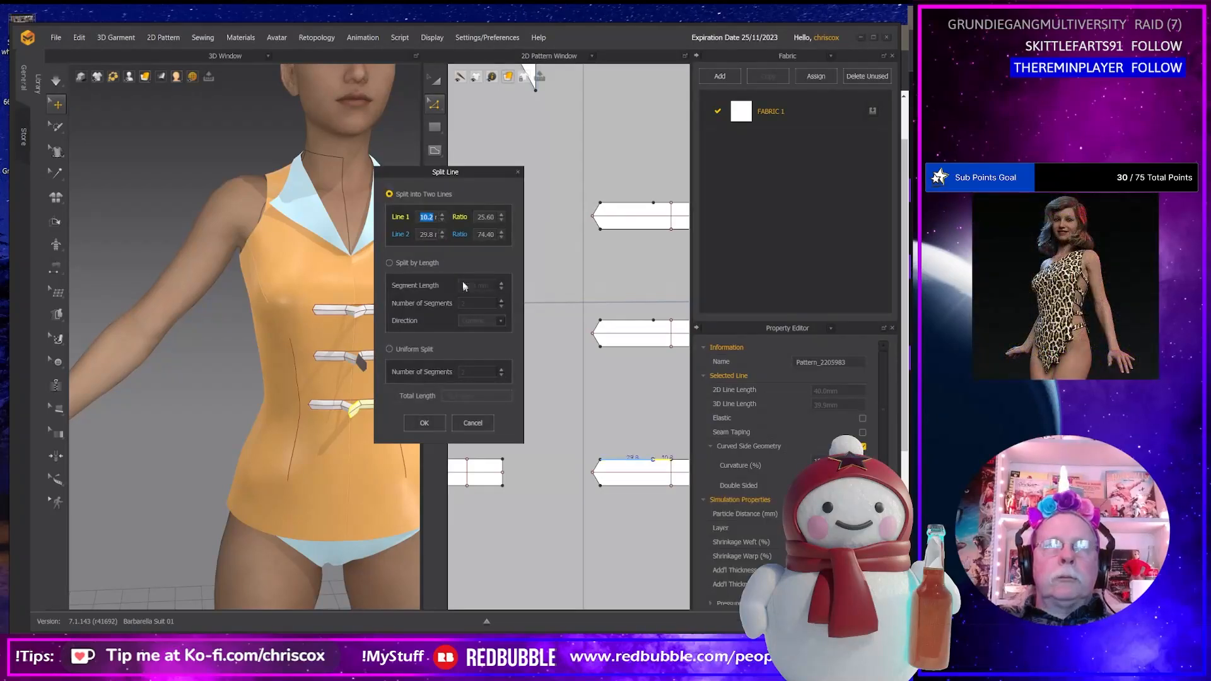
{"action": "type", "text": "10"}
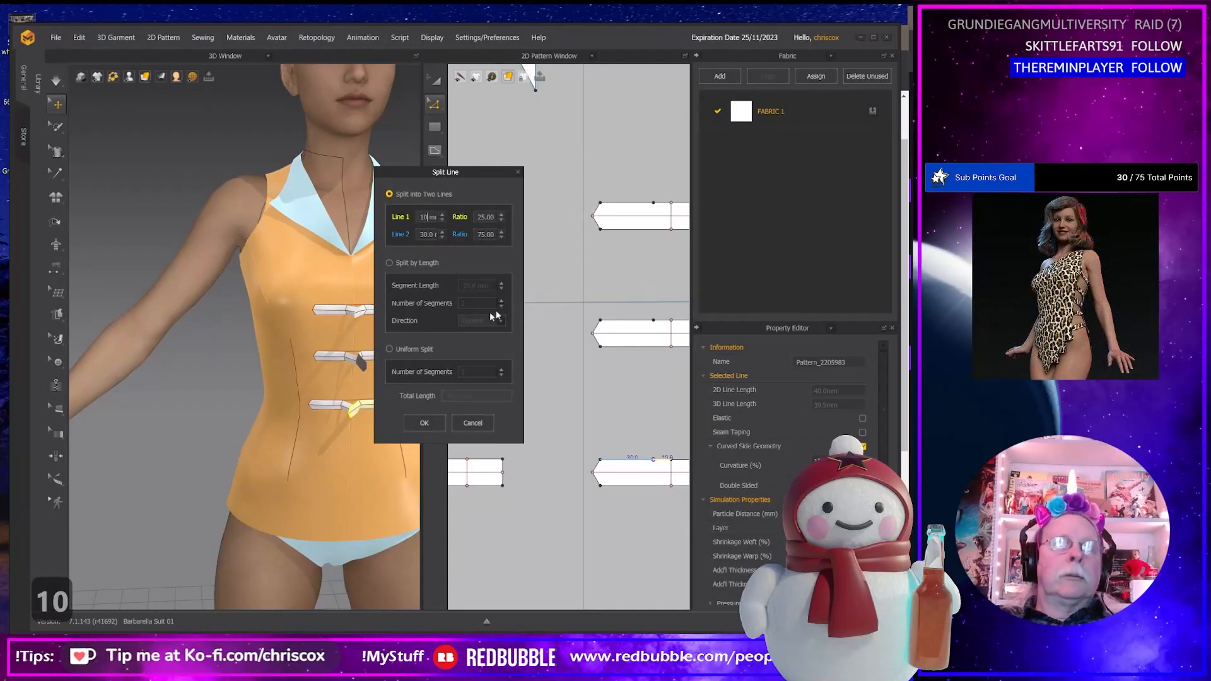
{"action": "left_click", "coordinate": [429, 421]}
Draw a vertical internal line across each of the three right-column straps, from the upper-edge split point straight to the lower edge.
{"action": "middle_click_drag", "start_coordinate": [600, 405], "coordinate": [608, 390]}
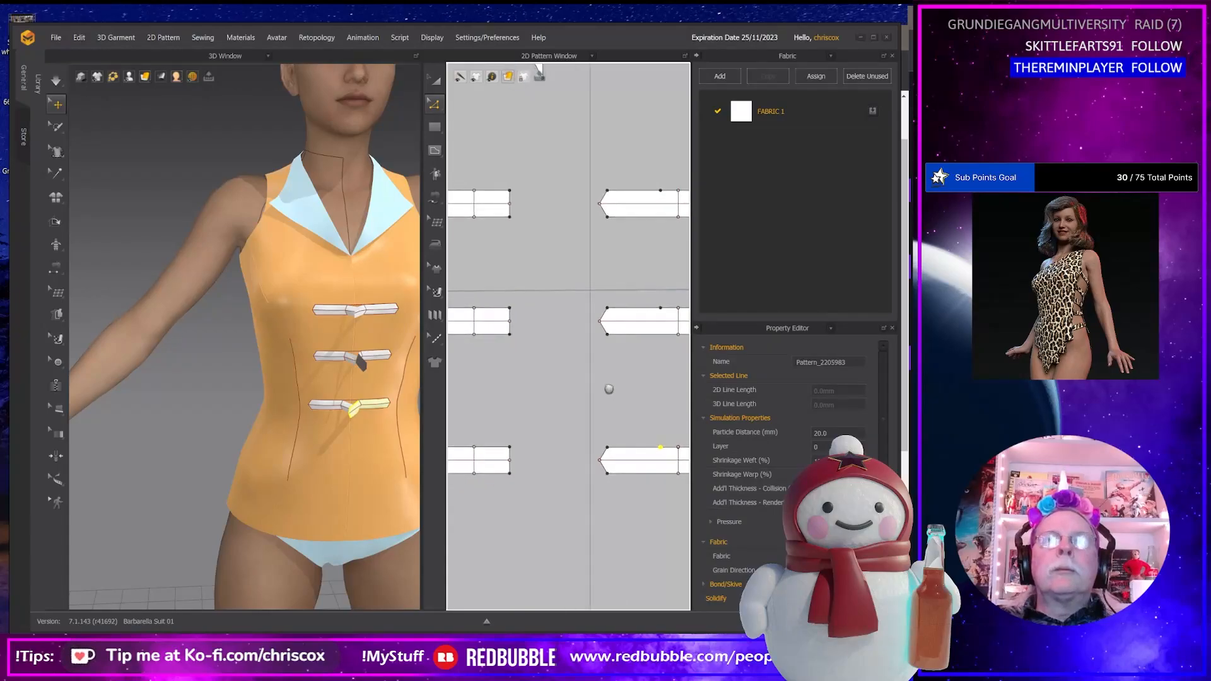
{"action": "key", "text": "g"}
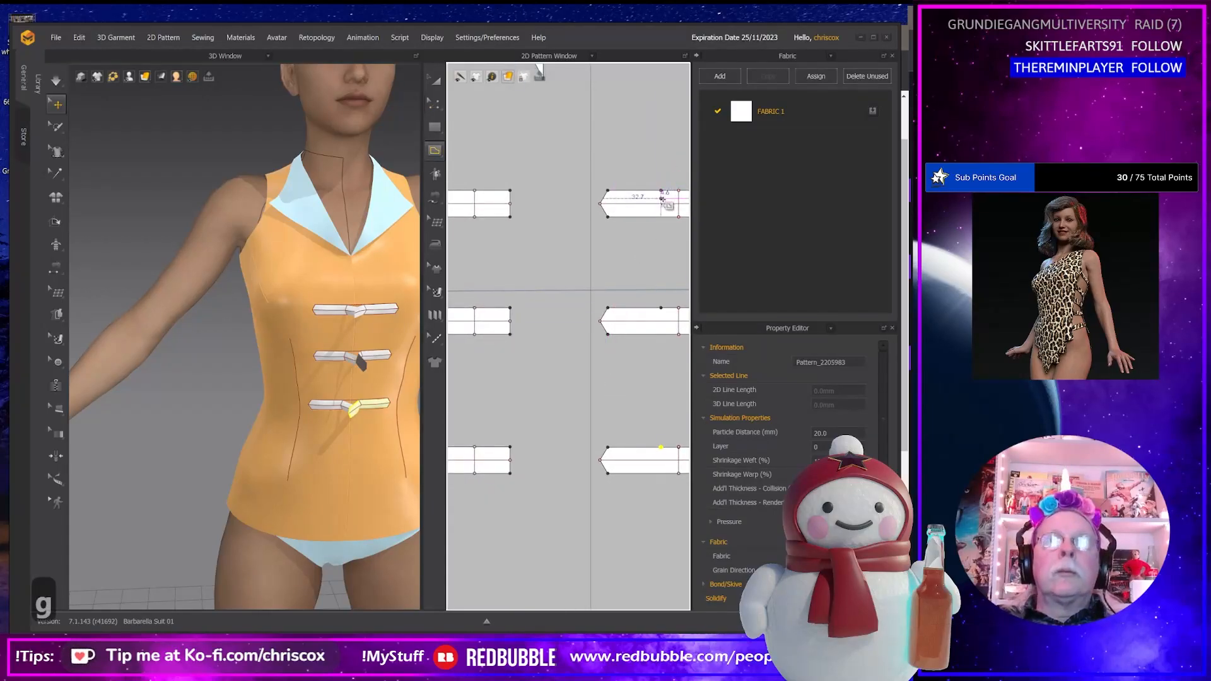
{"action": "left_click", "coordinate": [661, 191]}
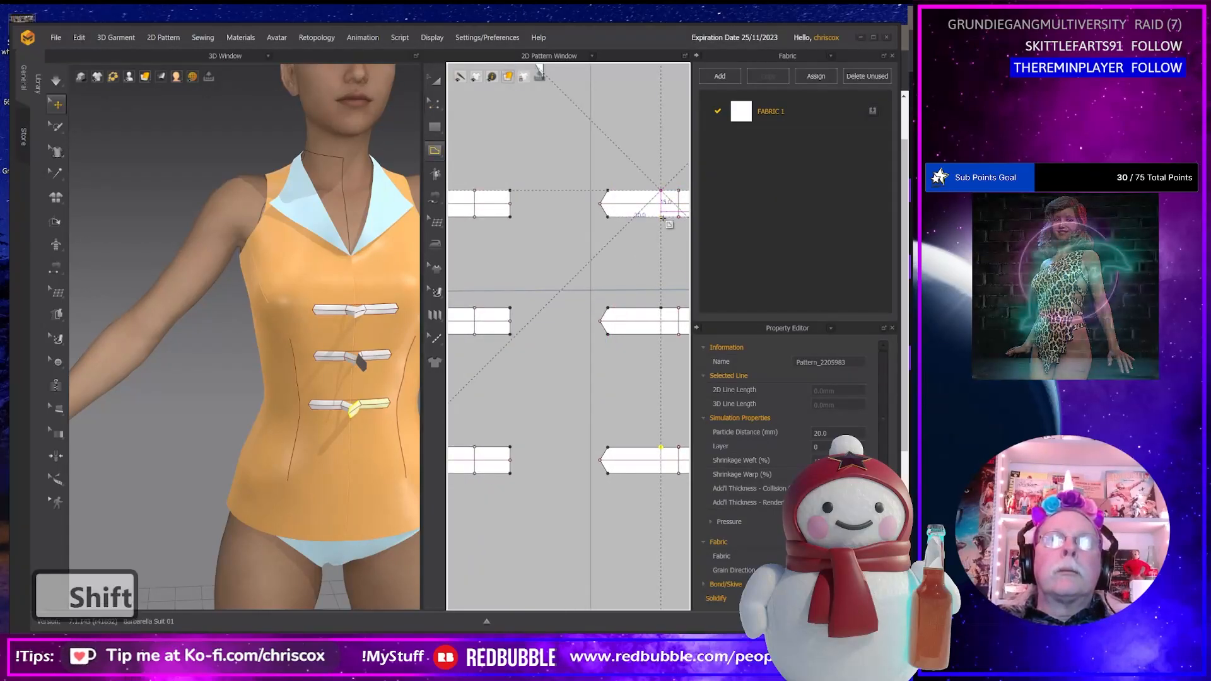
{"action": "left_click", "coordinate": [661, 217], "text": "shift"}
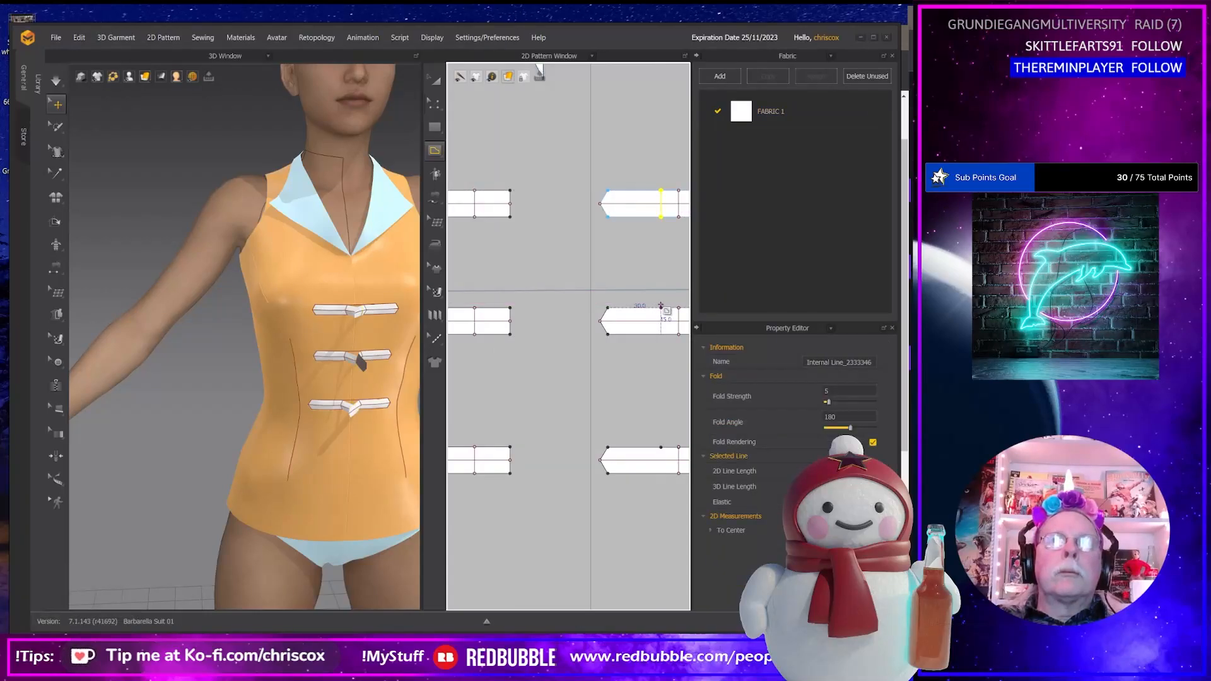
{"action": "left_click", "coordinate": [661, 307], "text": "shift"}
{"action": "left_click", "coordinate": [661, 334], "text": "shift"}
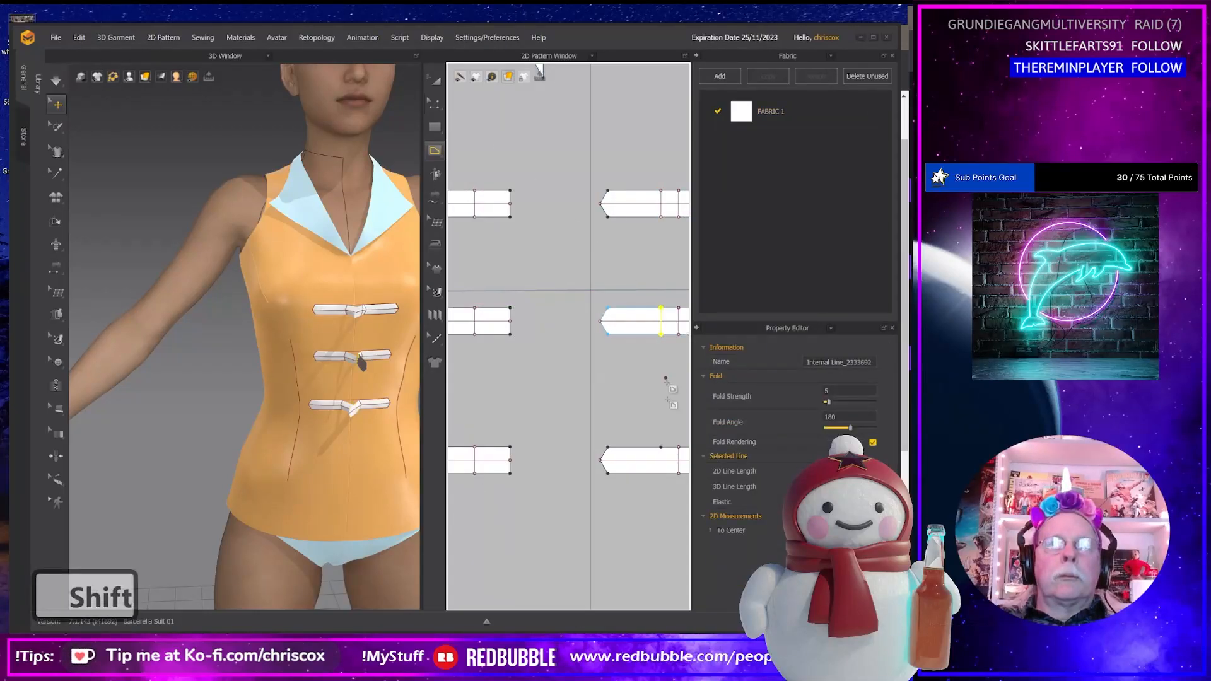
{"action": "left_click", "coordinate": [661, 447], "text": "shift"}
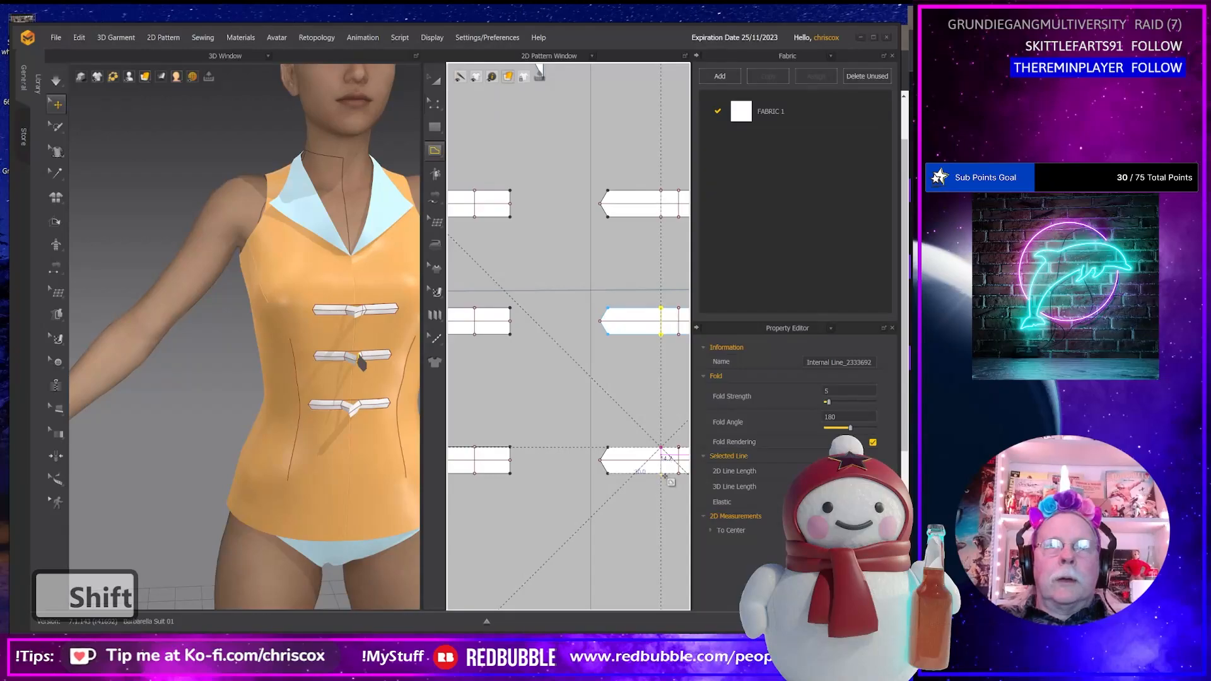
{"action": "left_click", "coordinate": [661, 474], "text": "shift"}
Split the upper edge of the topmost right-column strap, between its pointed end and first internal line, with Line 1 at 25 mm.
{"action": "middle_click_drag", "start_coordinate": [496, 482], "coordinate": [538, 458]}
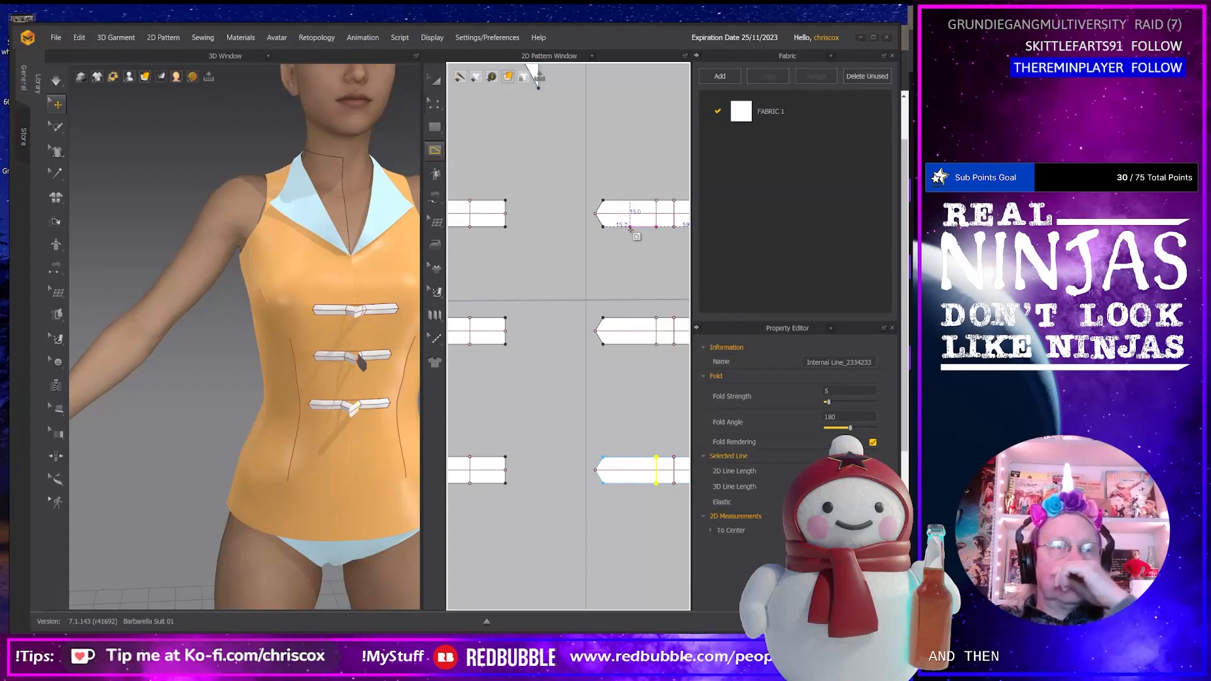
{"action": "scroll", "coordinate": [571, 337], "scroll_direction": "down", "scroll_amount": 2}
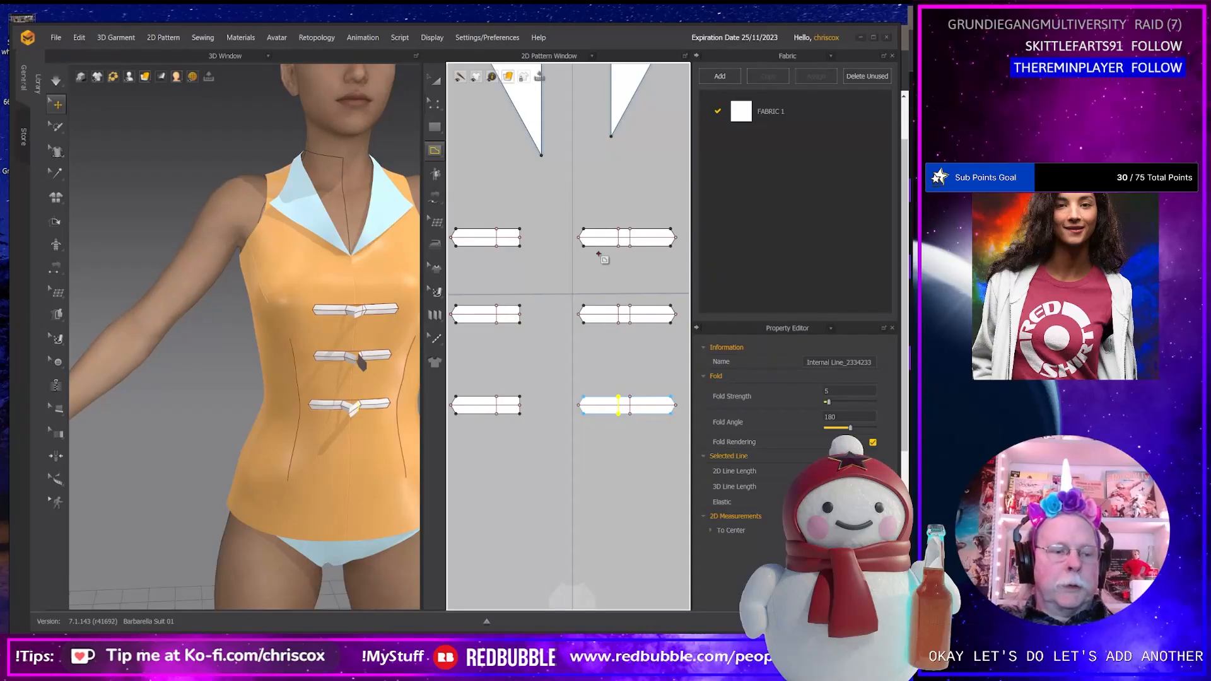
{"action": "key", "text": "z"}
{"action": "left_click", "coordinate": [607, 229]}
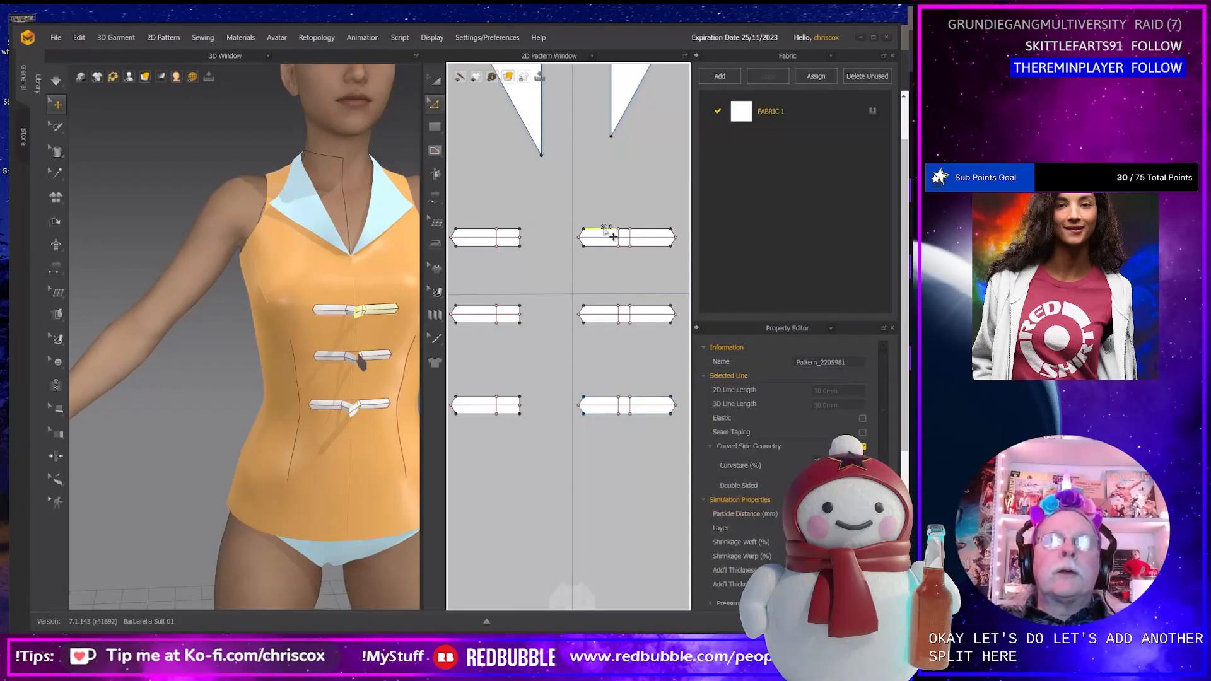
{"action": "right_click", "coordinate": [603, 229]}
{"action": "left_click", "coordinate": [621, 290]}
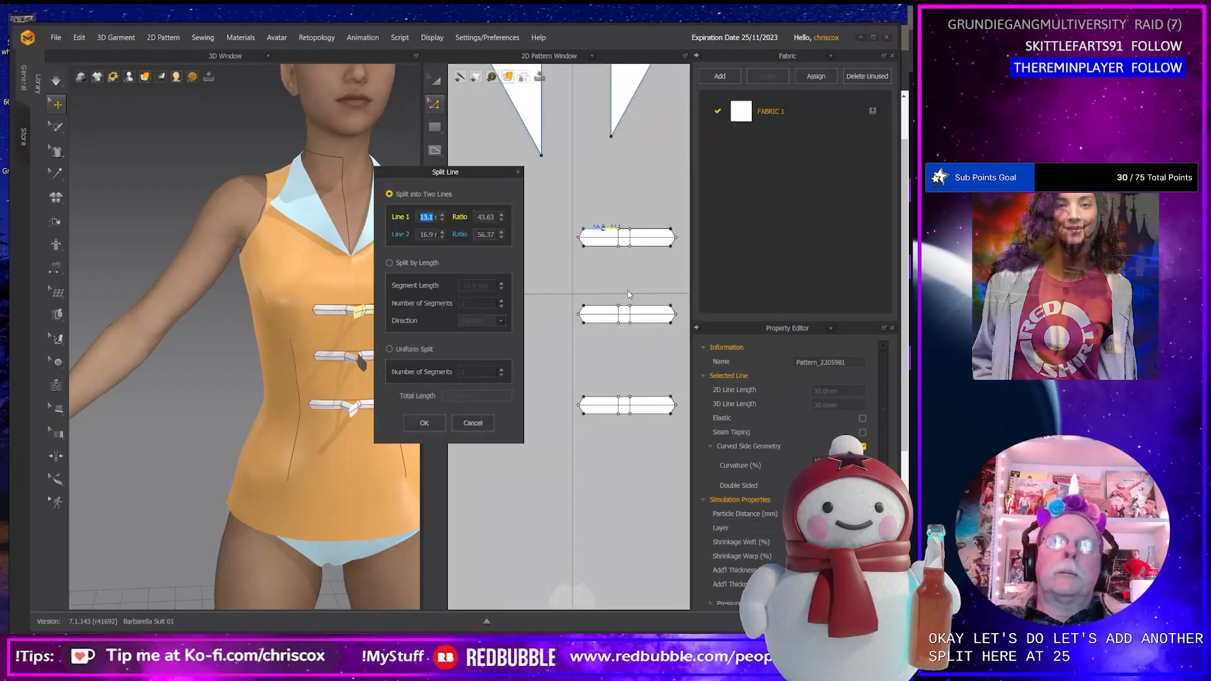
{"action": "type", "text": "25"}
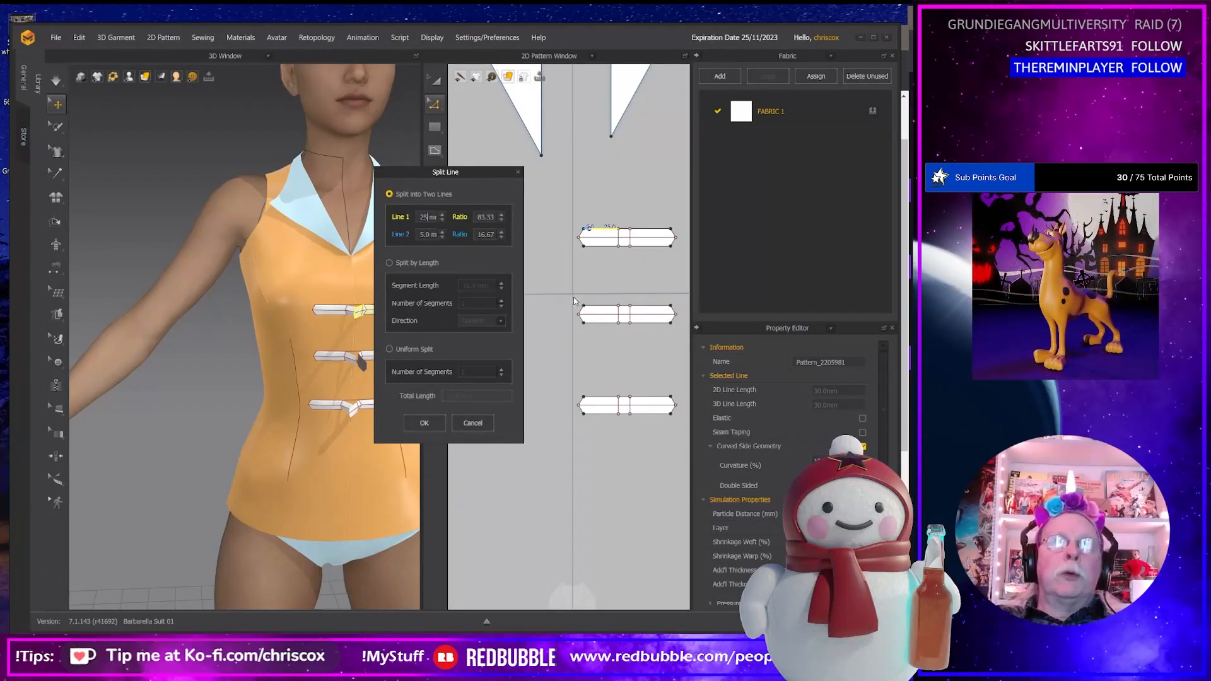
{"action": "left_click", "coordinate": [424, 423]}
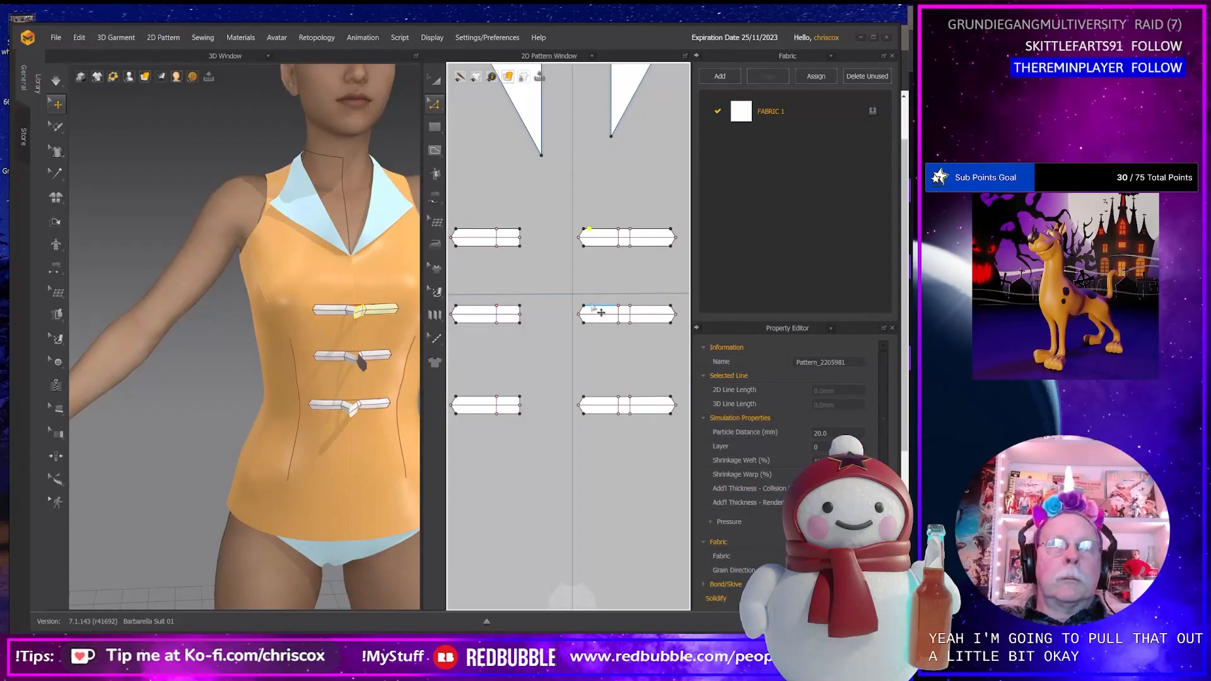
{"action": "right_click", "coordinate": [601, 312]}
{"action": "left_click", "coordinate": [609, 368]}
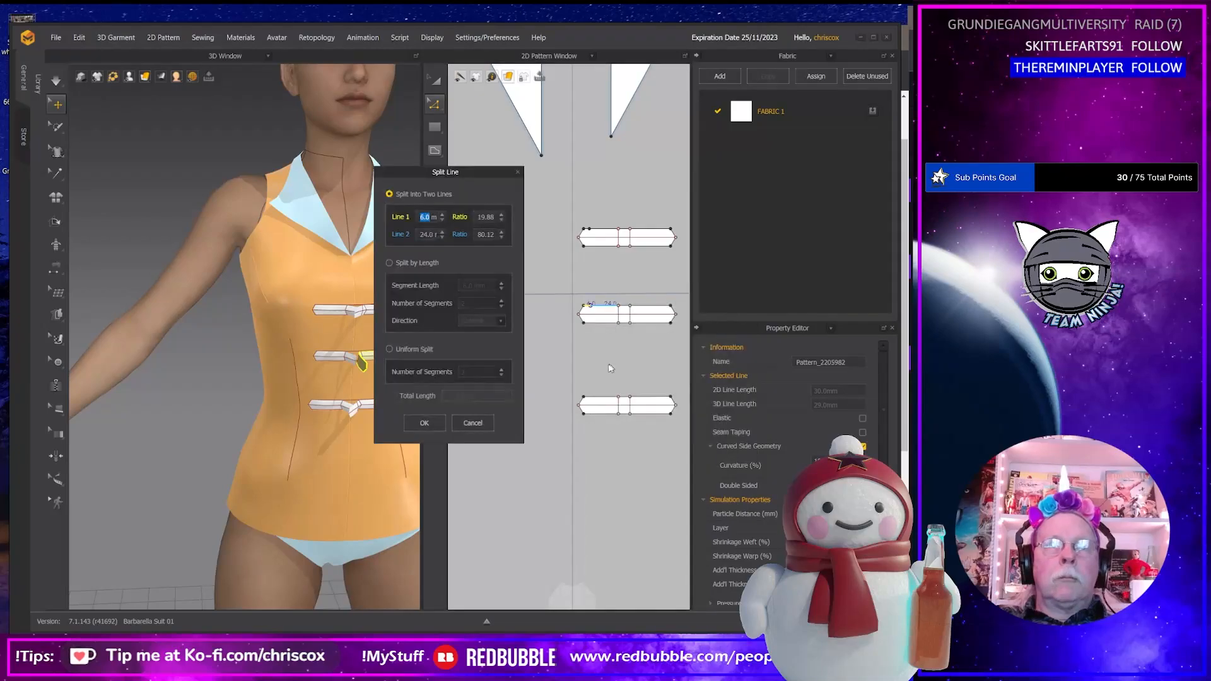
{"action": "left_click", "coordinate": [431, 421]}
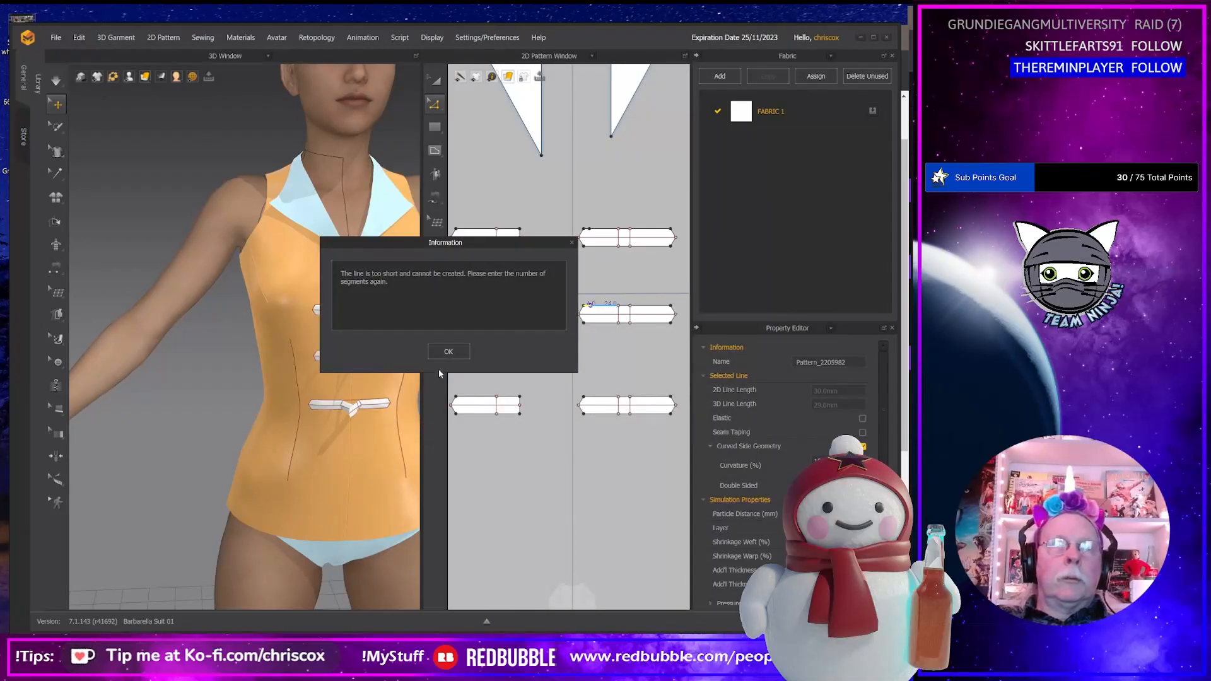
{"action": "left_click", "coordinate": [448, 352]}
Split the upper edge of the middle right-column strap near its pointed end, with Line 1 at 25 mm.
{"action": "right_click", "coordinate": [602, 314]}
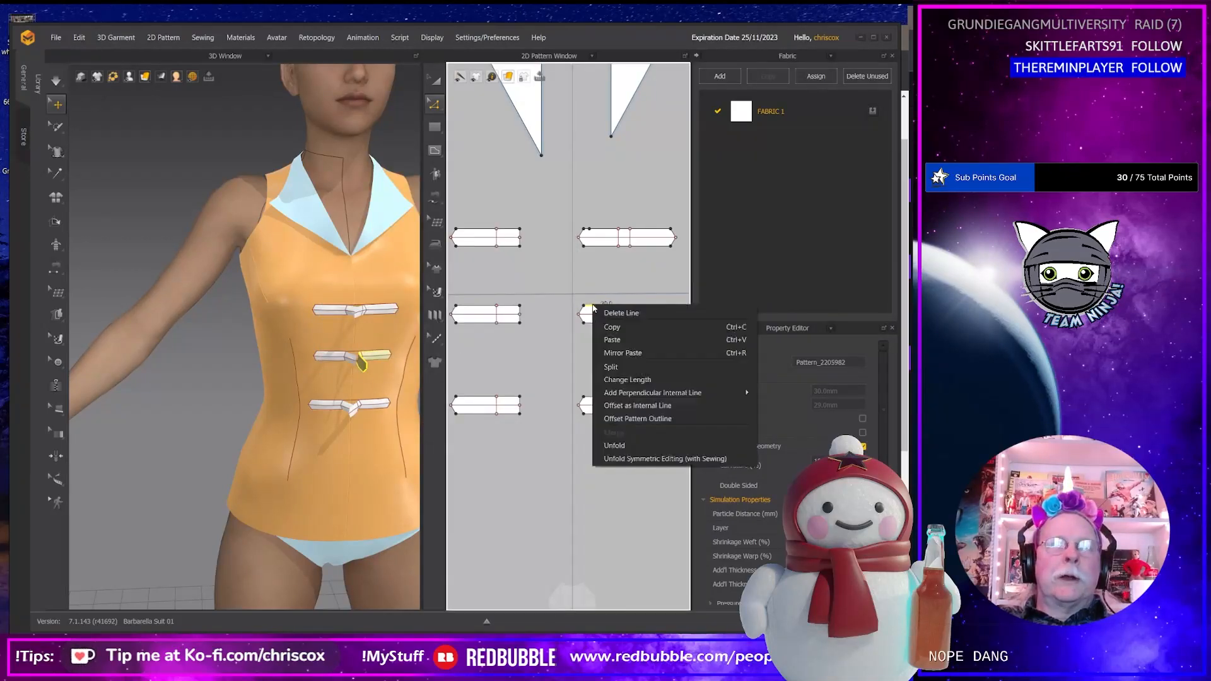
{"action": "left_click", "coordinate": [617, 367]}
{"action": "type", "text": "25mm"}
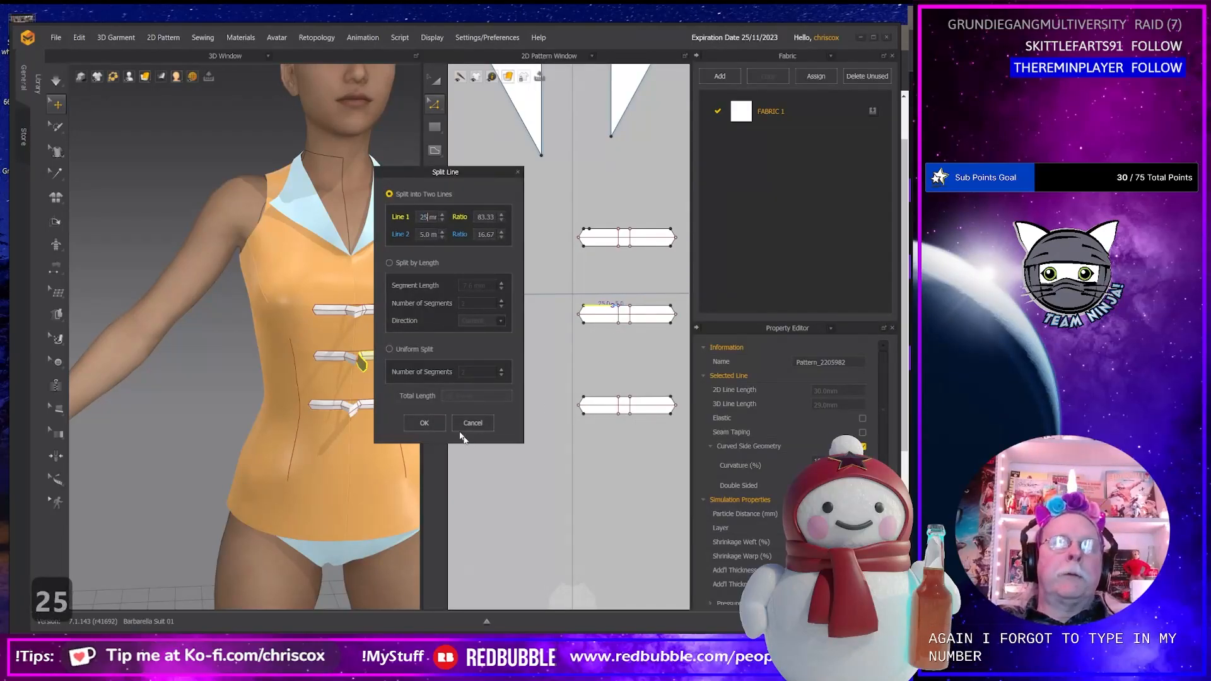
{"action": "left_click", "coordinate": [424, 423]}
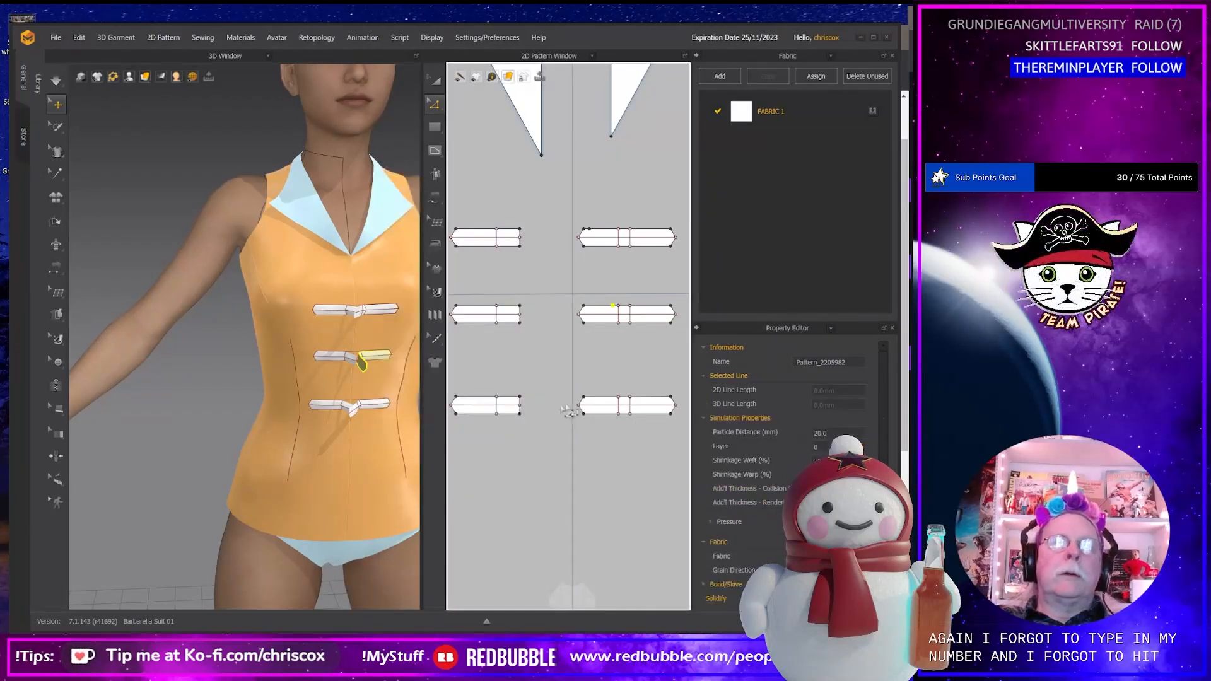
Split the upper edge of the lowest right-column strap near its pointed end, with Line 1 at 5 mm.
{"action": "right_click", "coordinate": [601, 405]}
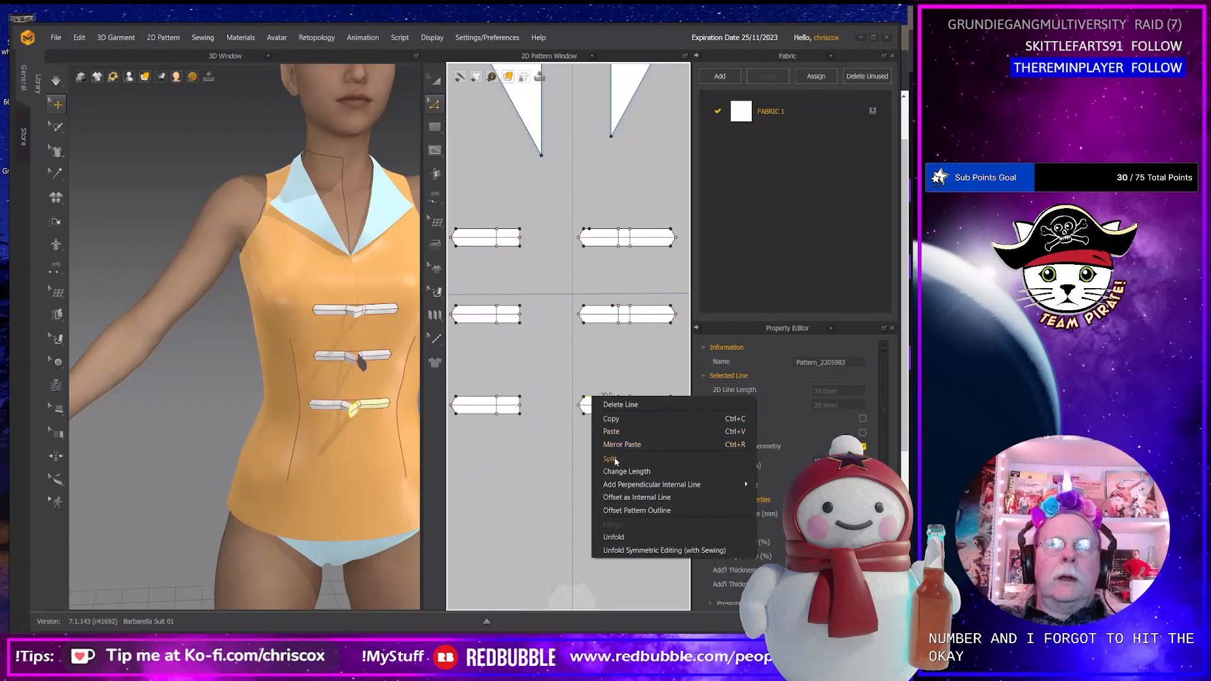
{"action": "left_click", "coordinate": [611, 459]}
{"action": "type", "text": "25mr"}
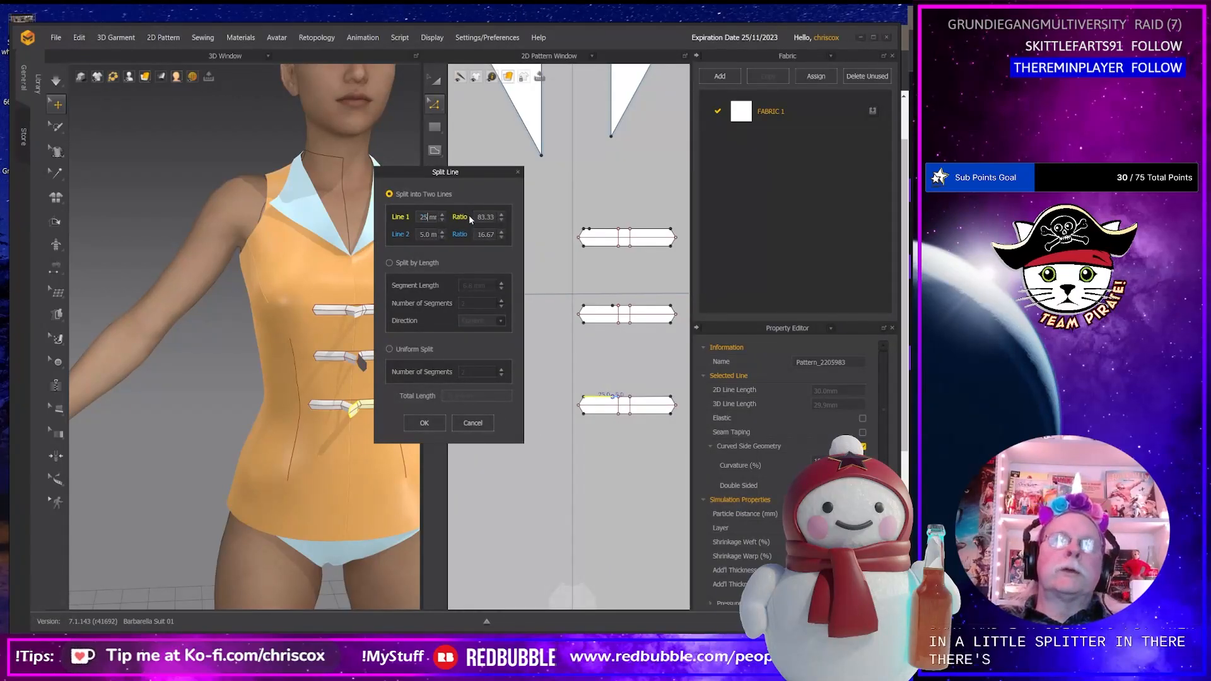
{"action": "key", "text": "shift"}
{"action": "key", "text": "shift+Home"}
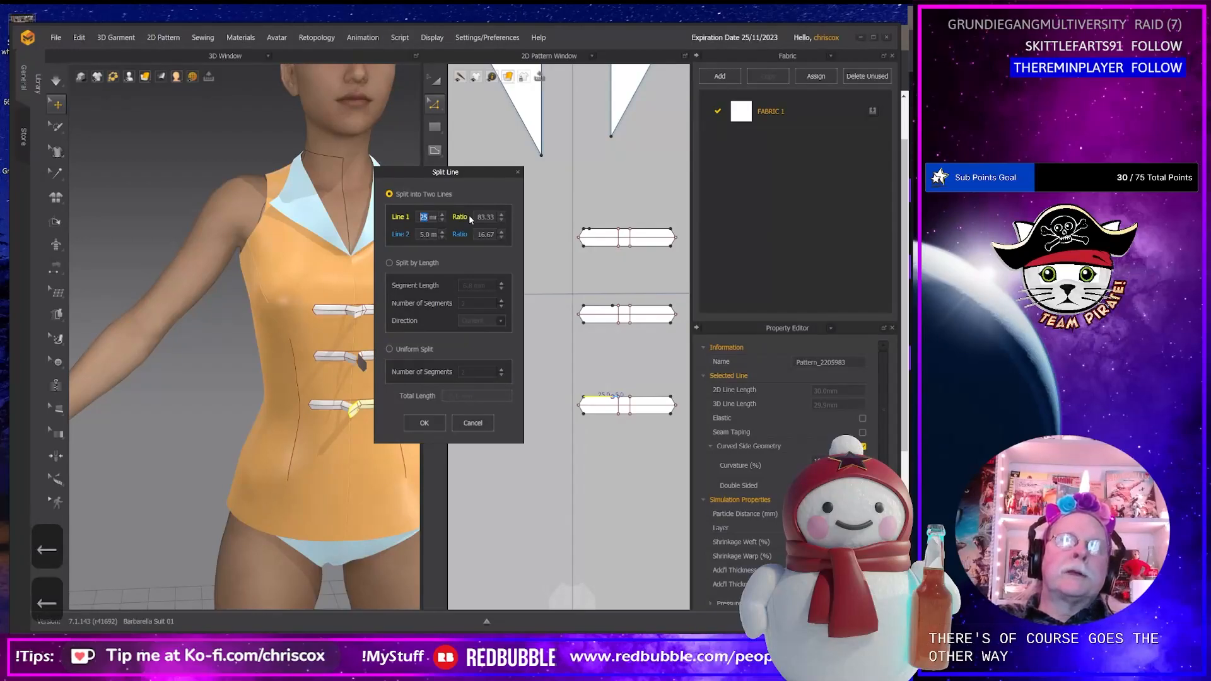
{"action": "type", "text": "5"}
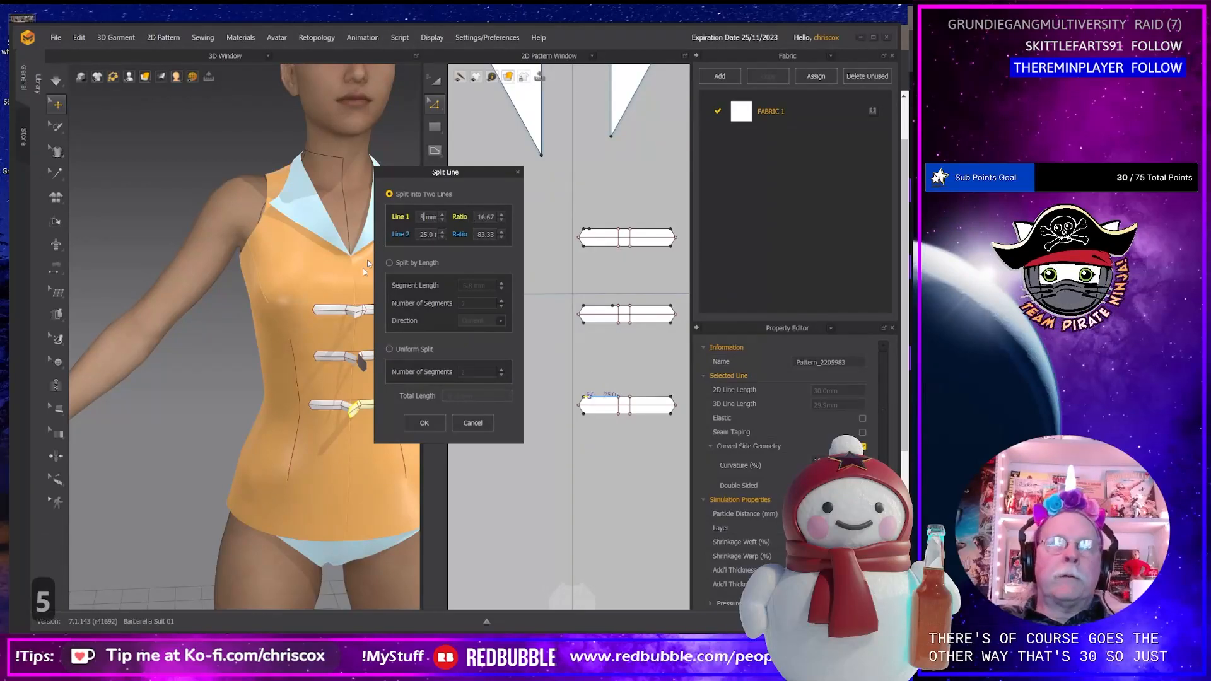
{"action": "left_click", "coordinate": [424, 423]}
Lengthen the three right-column straps by moving the points of their pointed left ends outward about 20 mm.
{"action": "scroll", "coordinate": [588, 366], "scroll_direction": "up", "scroll_amount": 2}
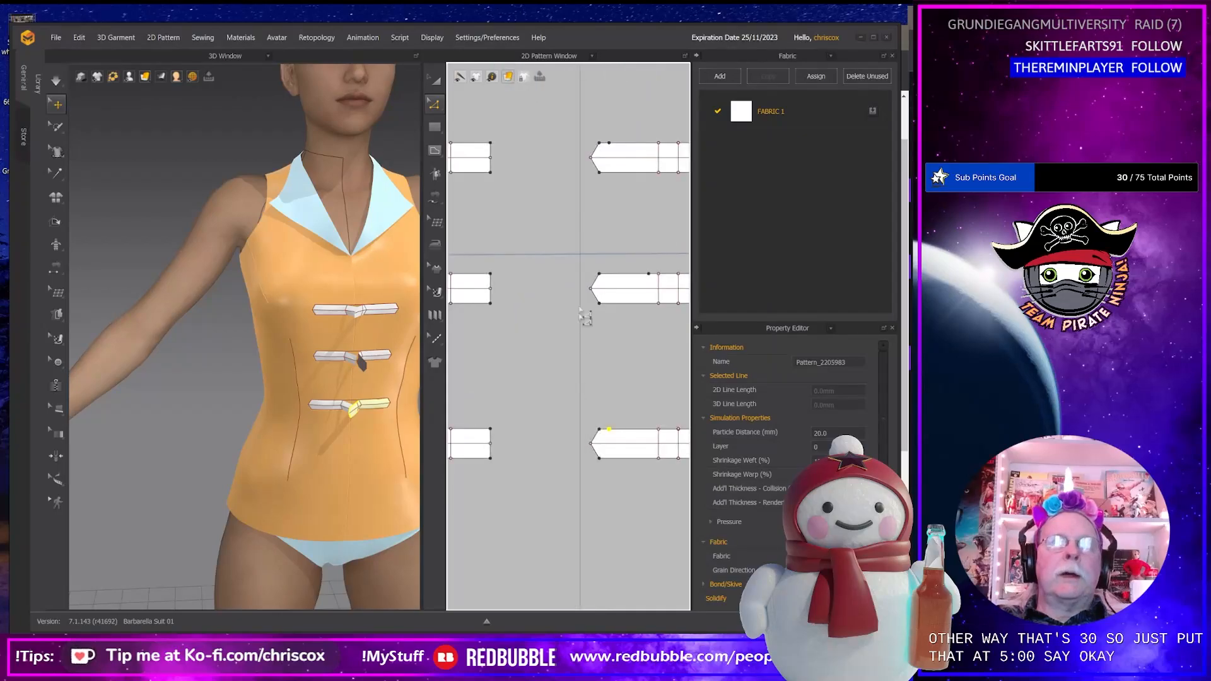
{"action": "left_click_drag", "start_coordinate": [561, 128], "coordinate": [606, 482]}
{"action": "key", "text": "Left"}
{"action": "key", "text": "Left"}
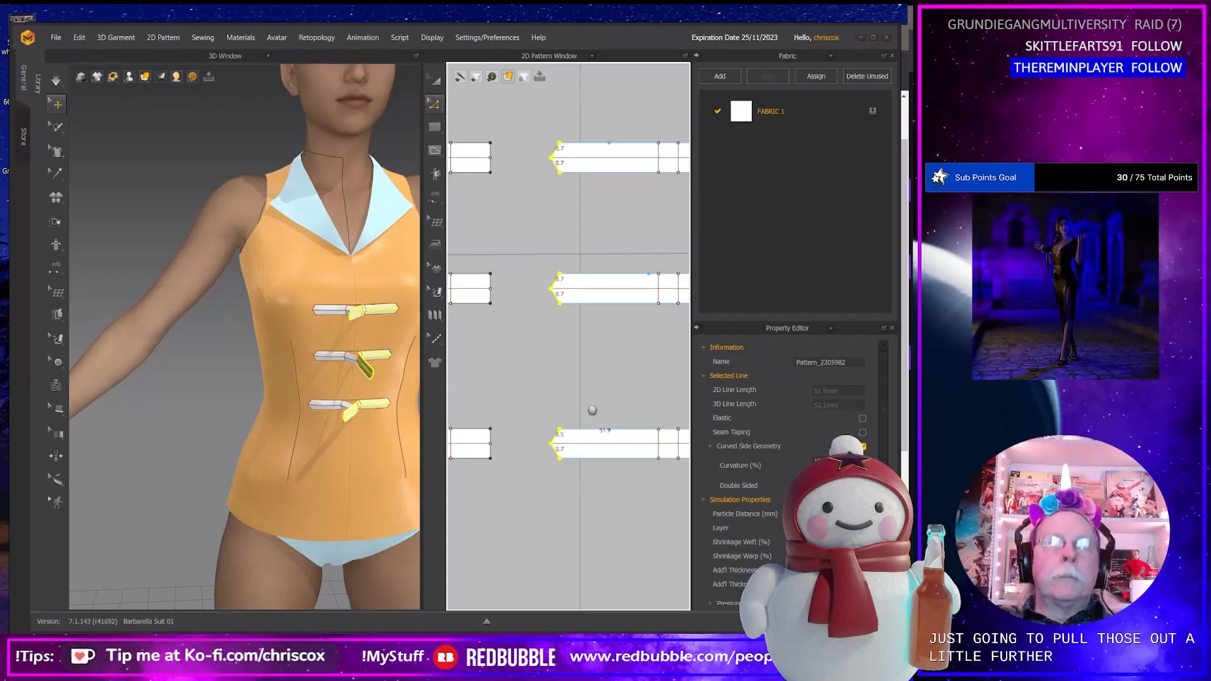
Draw a vertical internal line across the topmost right-column strap, from its new upper-edge split point to the lower edge.
{"action": "middle_click_drag", "start_coordinate": [595, 411], "coordinate": [546, 433]}
{"action": "key", "text": "g"}
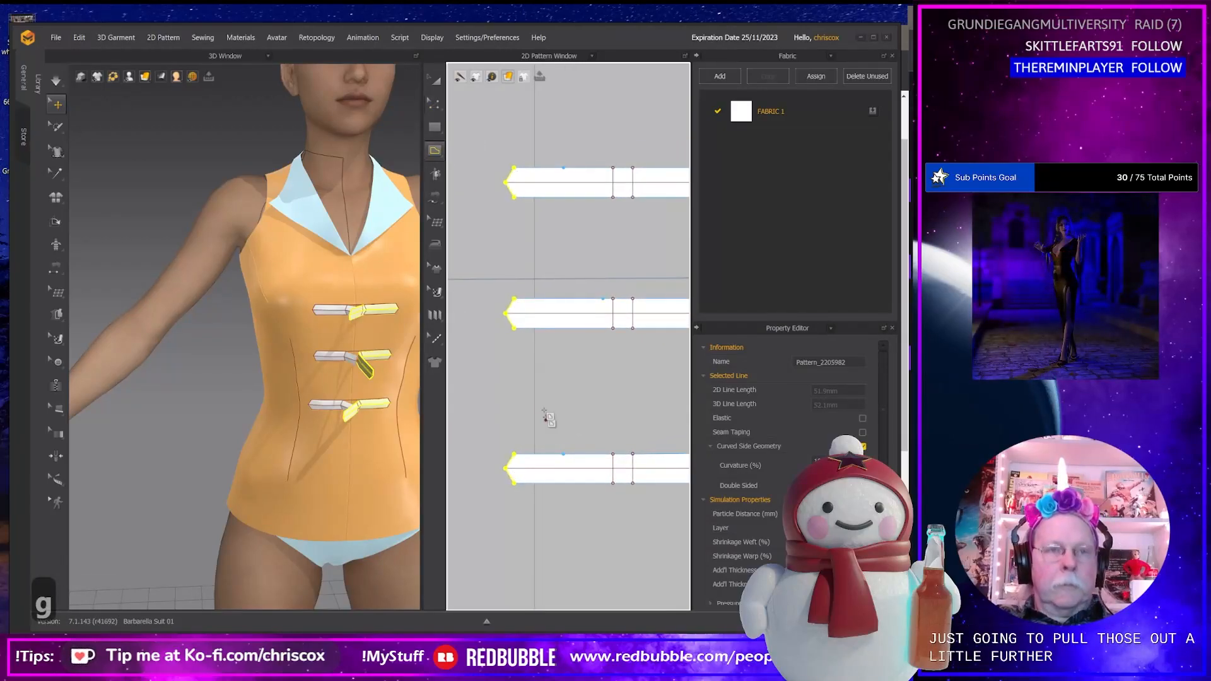
{"action": "left_click", "coordinate": [563, 168]}
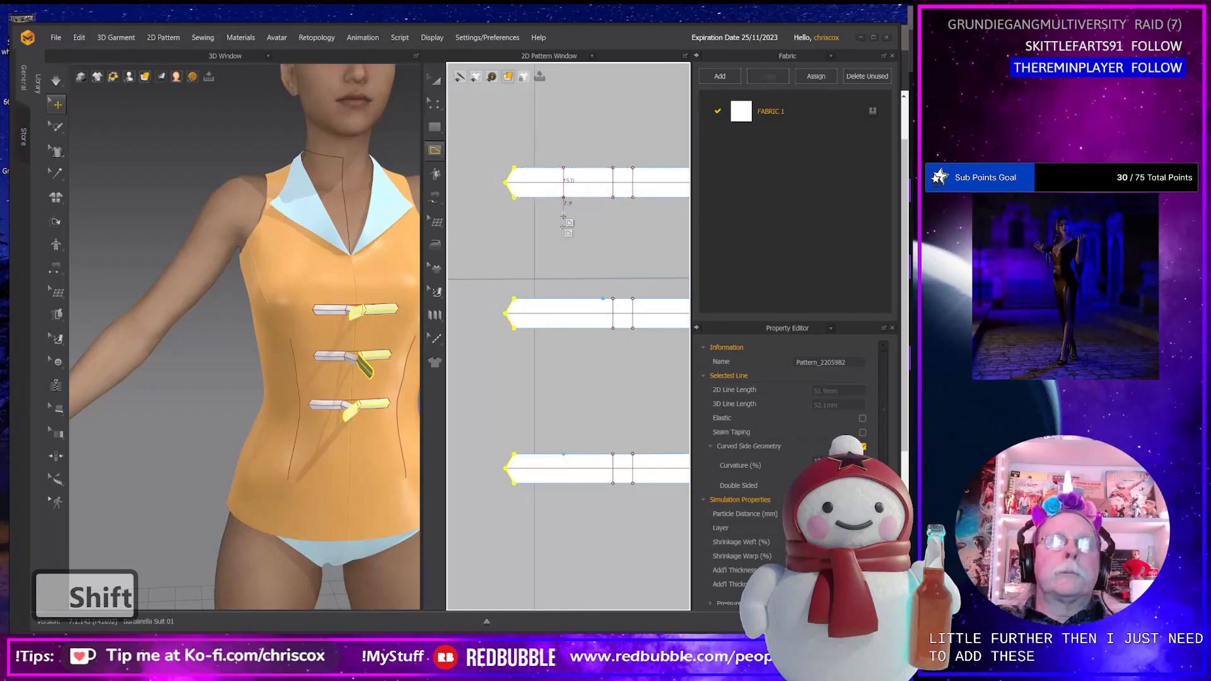
{"action": "key", "text": "ctrl+z"}
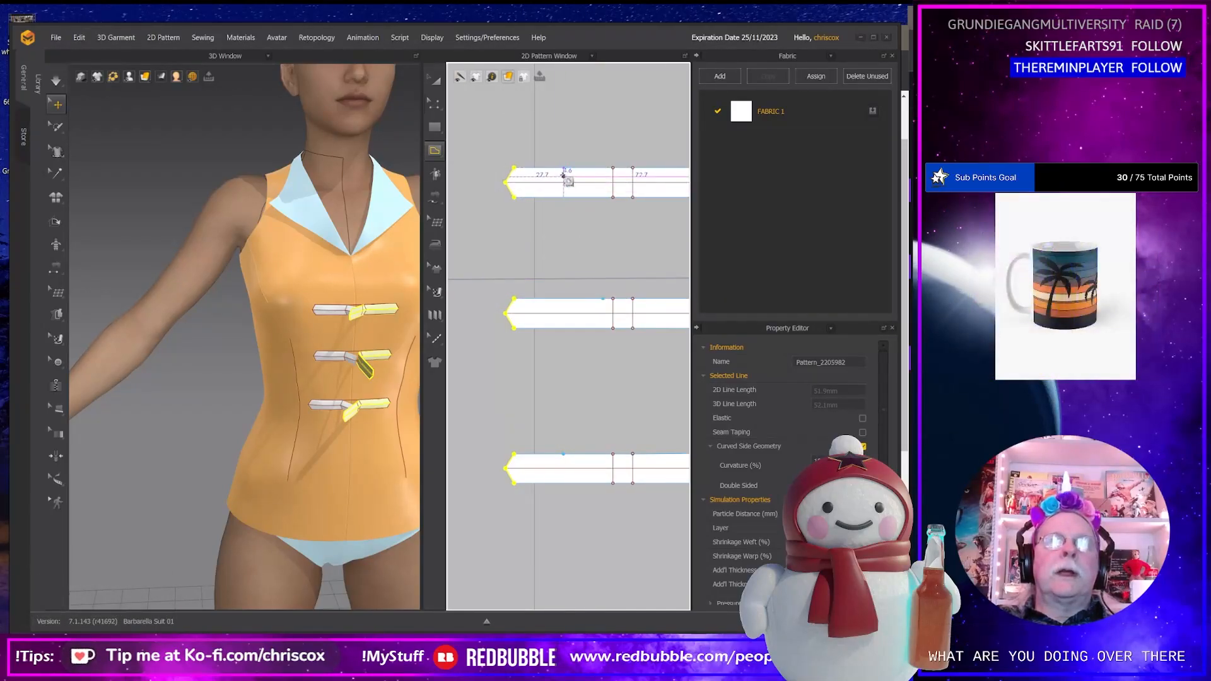
{"action": "left_click", "coordinate": [563, 197]}
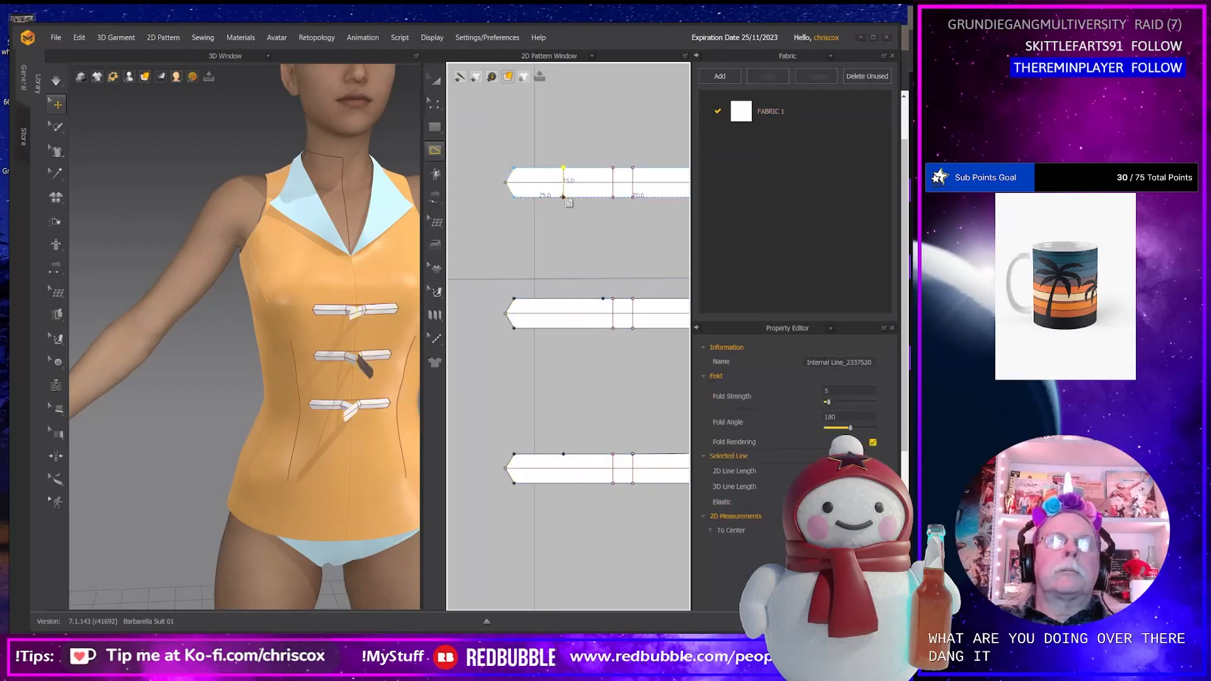
Delete the misplaced split point beside the internal lines on the middle strap's upper edge.
{"action": "key", "text": "z"}
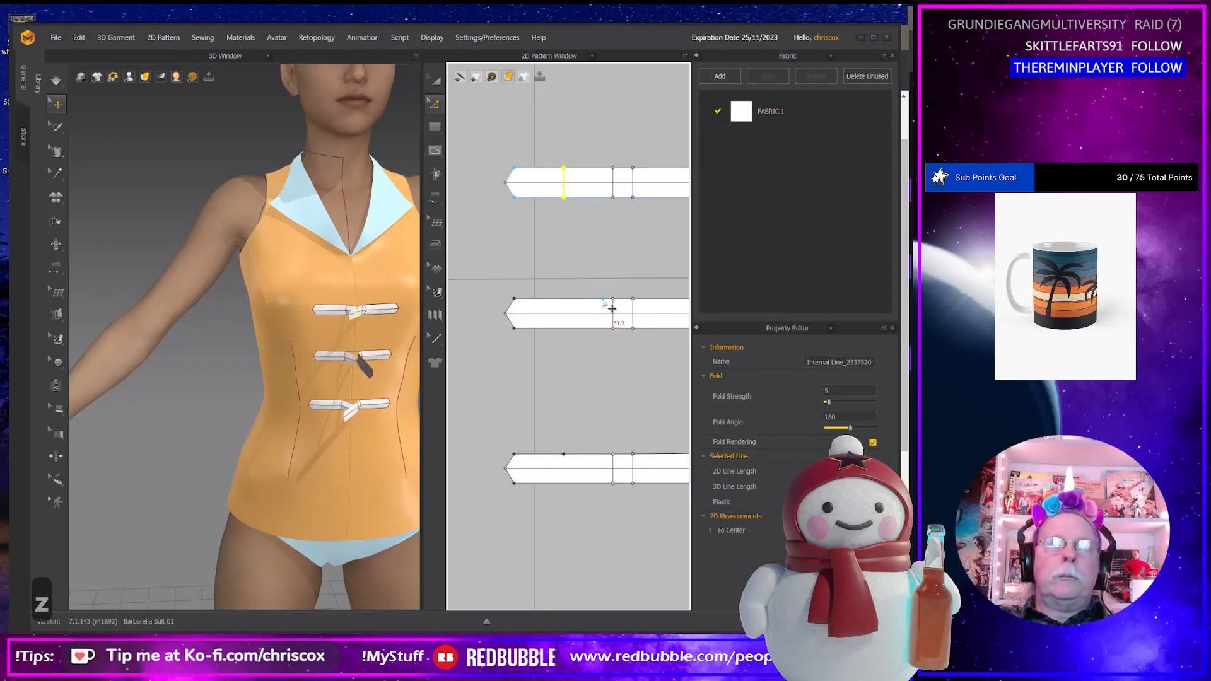
{"action": "left_click", "coordinate": [613, 307]}
{"action": "key", "text": "Delete"}
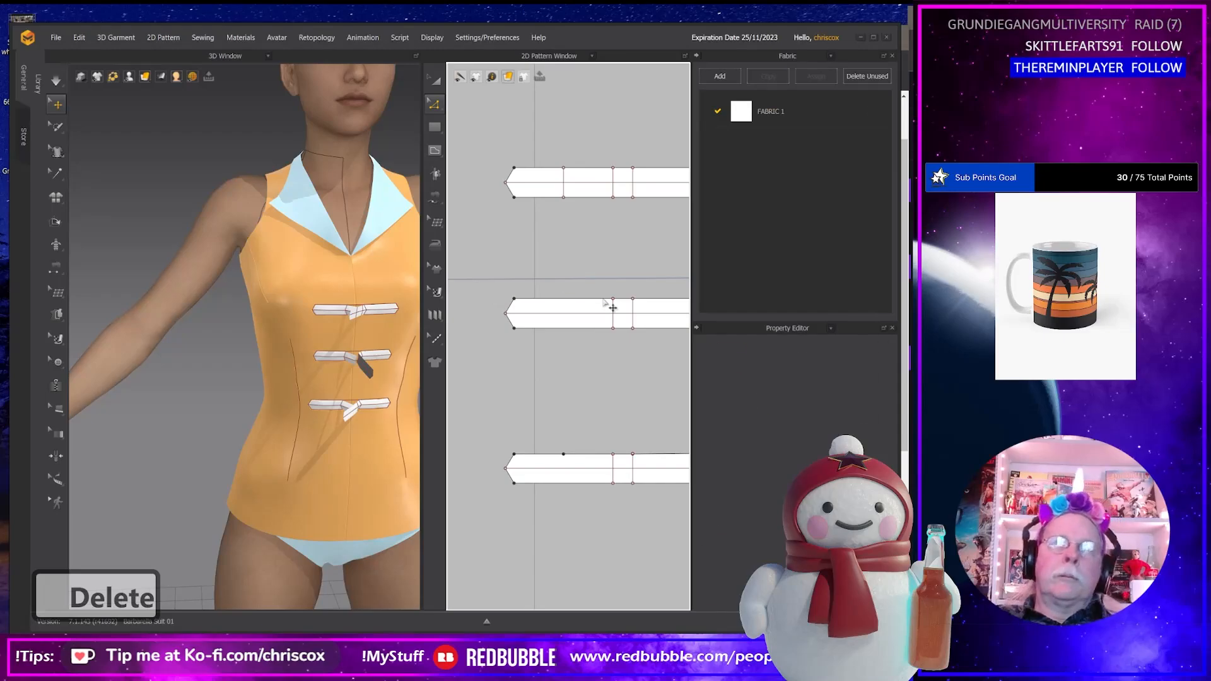
{"action": "left_click", "coordinate": [609, 301]}
{"action": "right_click", "coordinate": [605, 300]}
{"action": "left_click", "coordinate": [625, 372]}
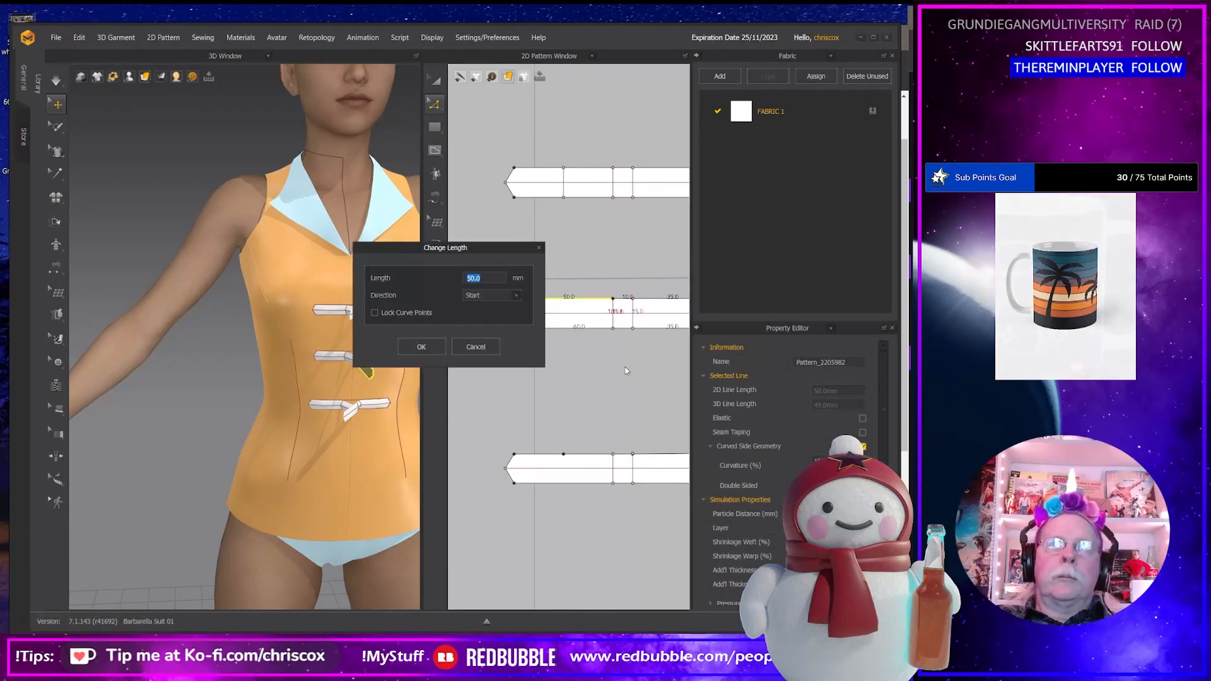
{"action": "type", "text": "25"}
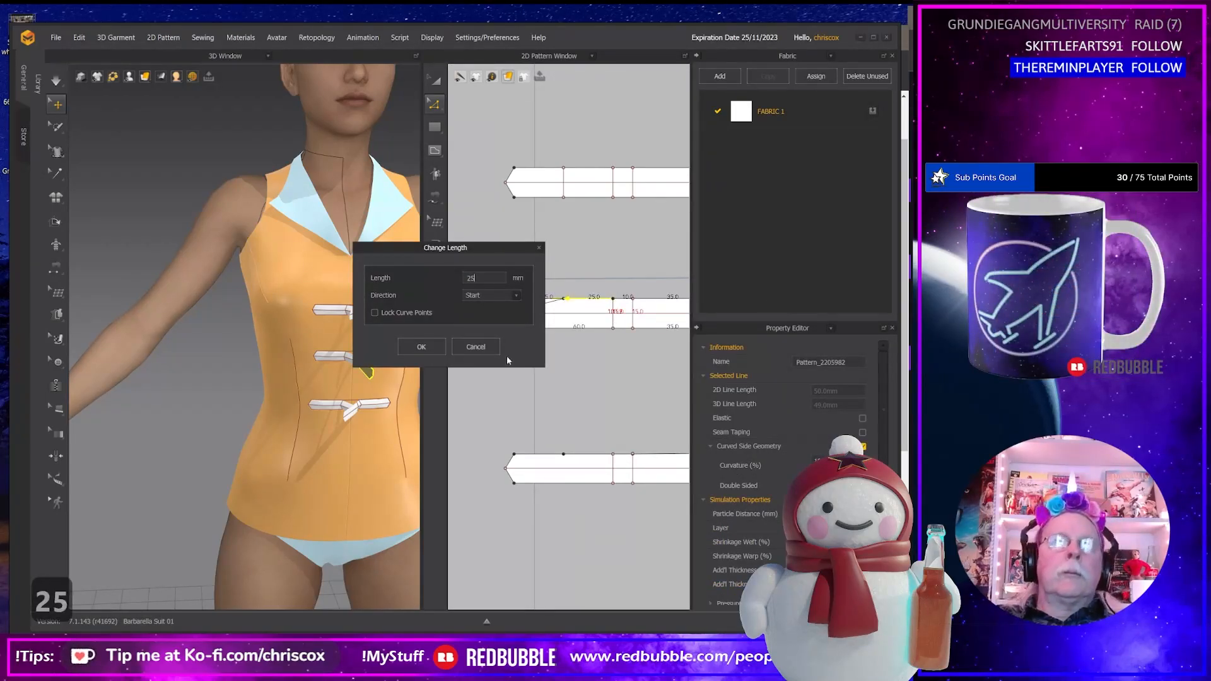
{"action": "left_click", "coordinate": [478, 348]}
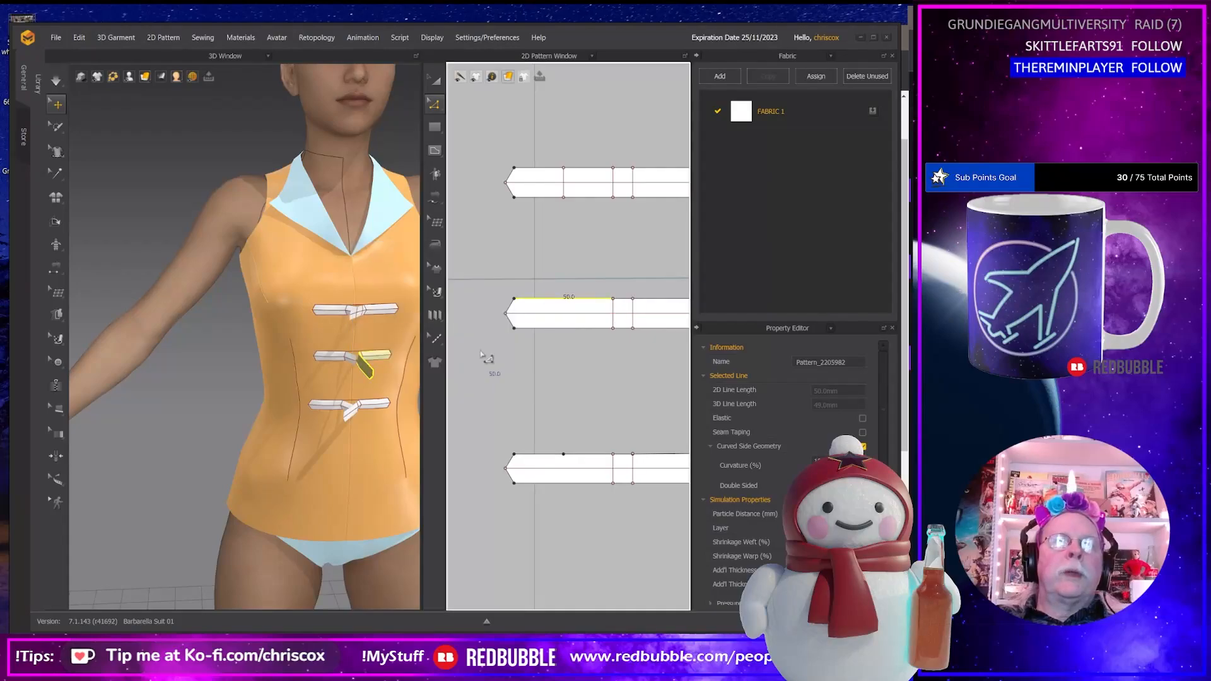
Split the 50 mm upper-edge segment near the pointed end of the middle right-column strap at its midpoint.
{"action": "right_click", "coordinate": [581, 303]}
{"action": "left_click", "coordinate": [600, 364]}
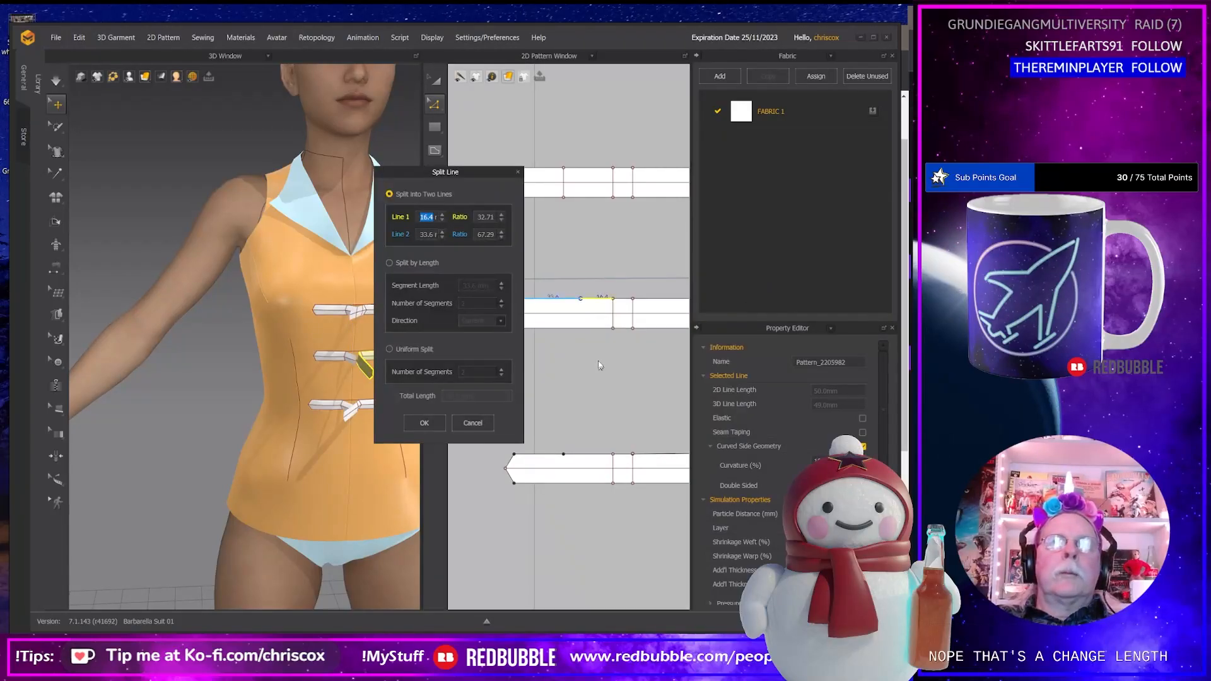
{"action": "left_click", "coordinate": [422, 423]}
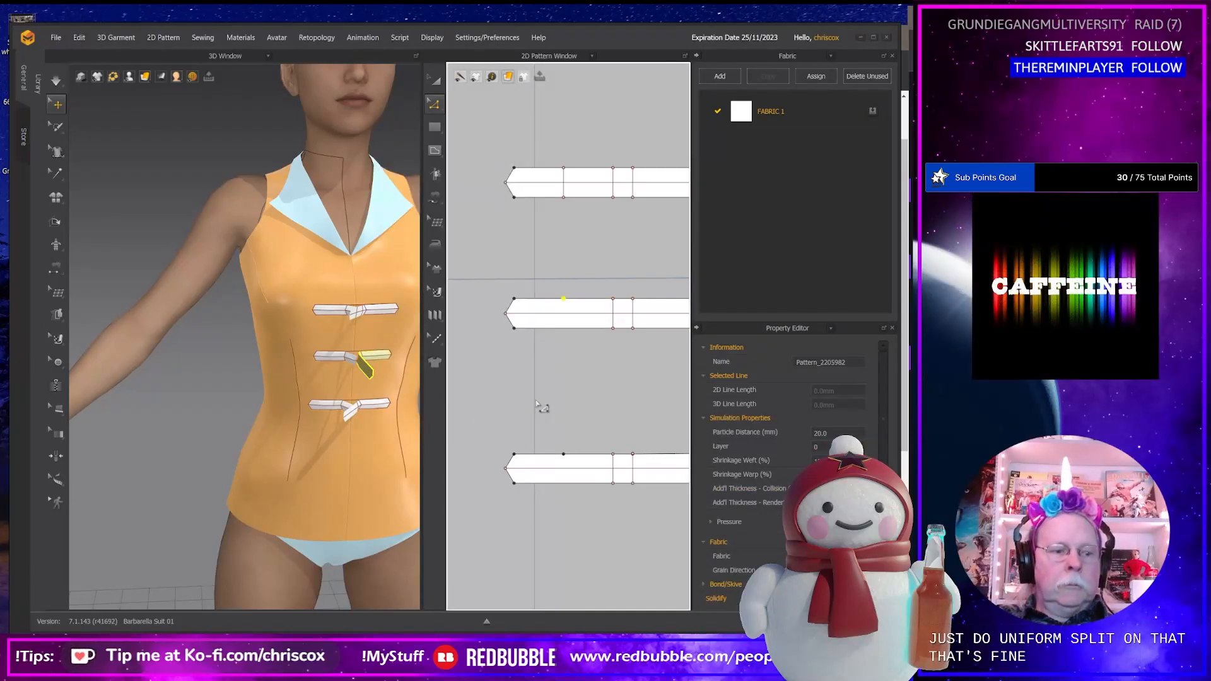
Draw vertical internal lines across the middle and lowest right-column straps, from their new upper-edge split points to the lower edges.
{"action": "key", "text": "x"}
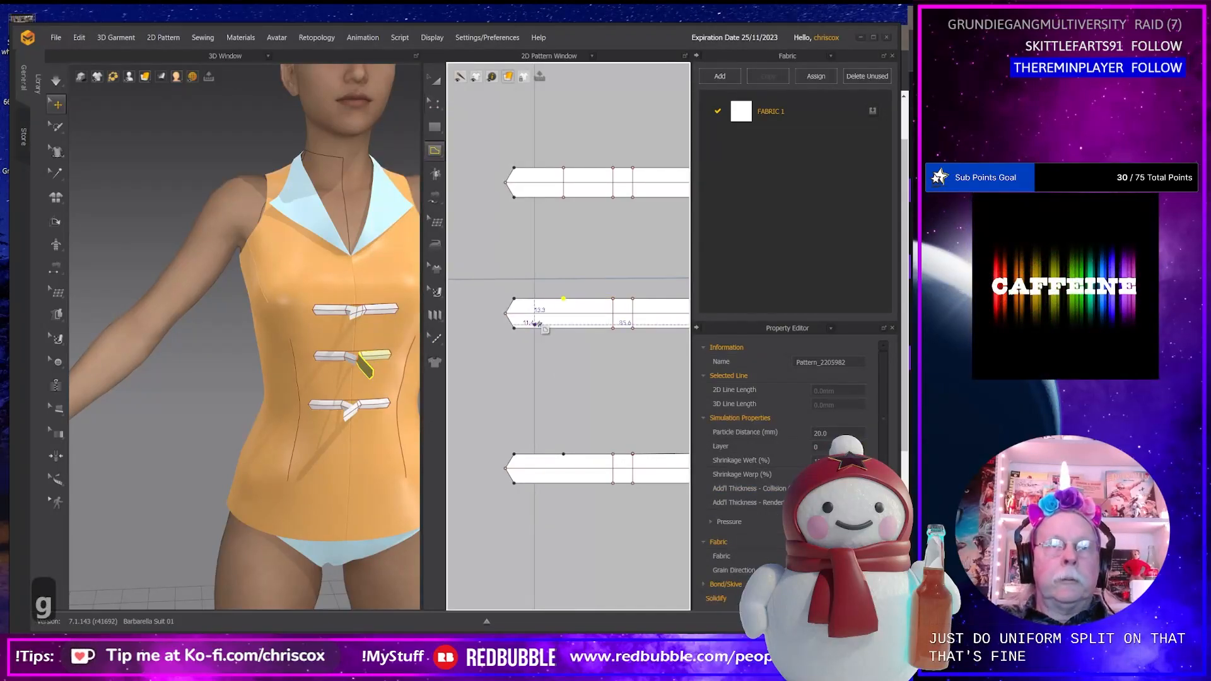
{"action": "left_click", "coordinate": [564, 299]}
{"action": "left_click", "coordinate": [562, 327]}
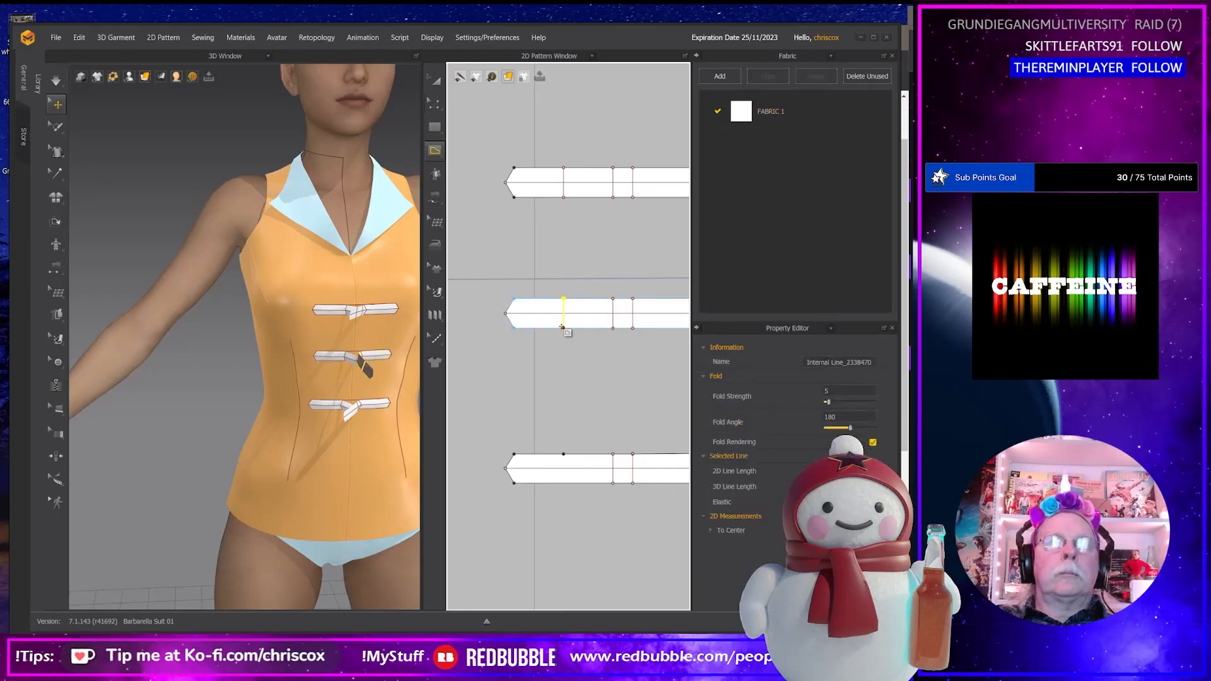
{"action": "left_click", "coordinate": [563, 454]}
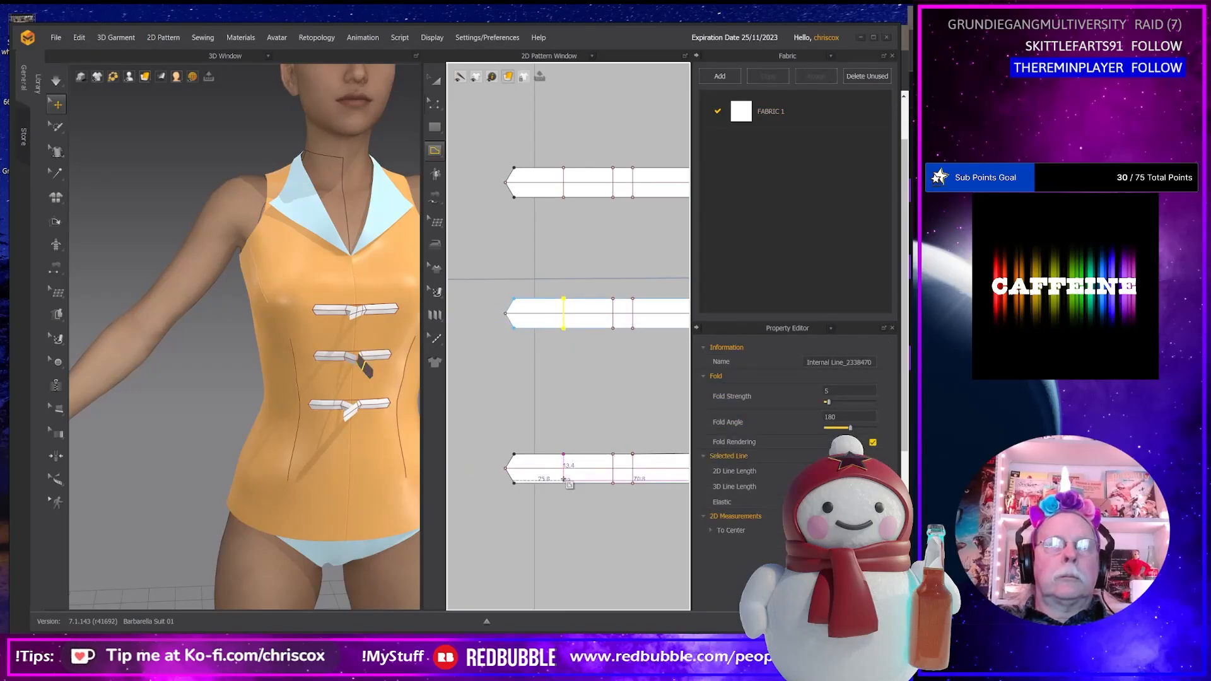
{"action": "left_click", "coordinate": [563, 483]}
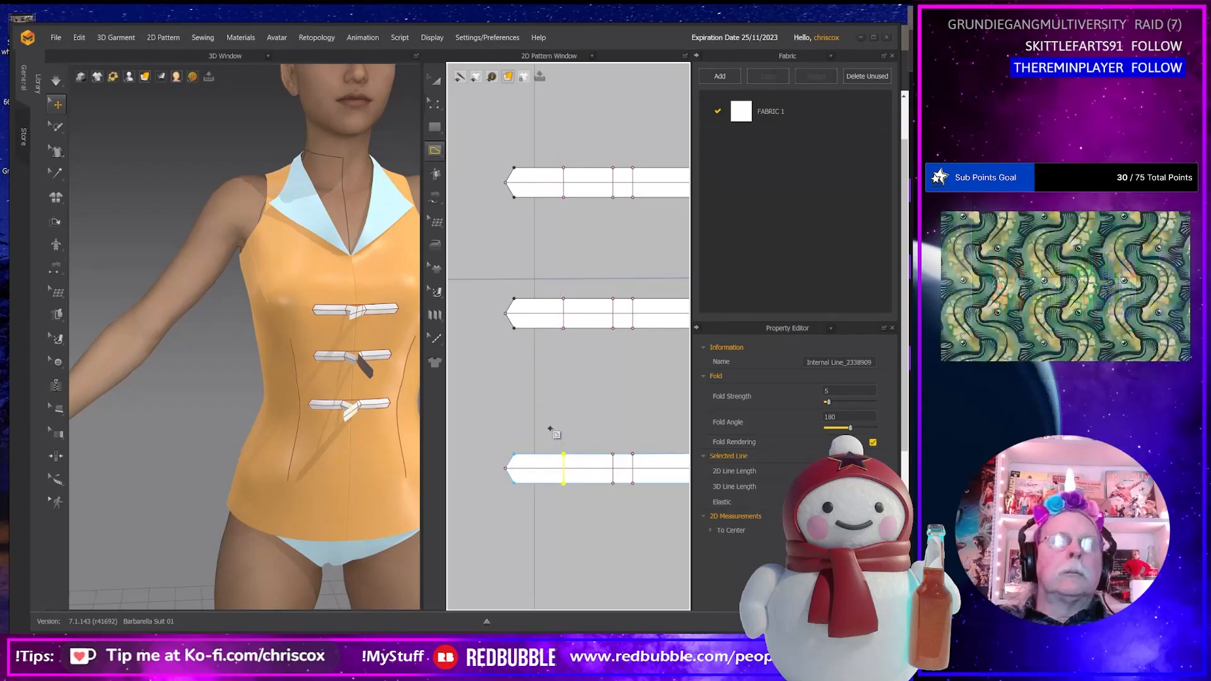
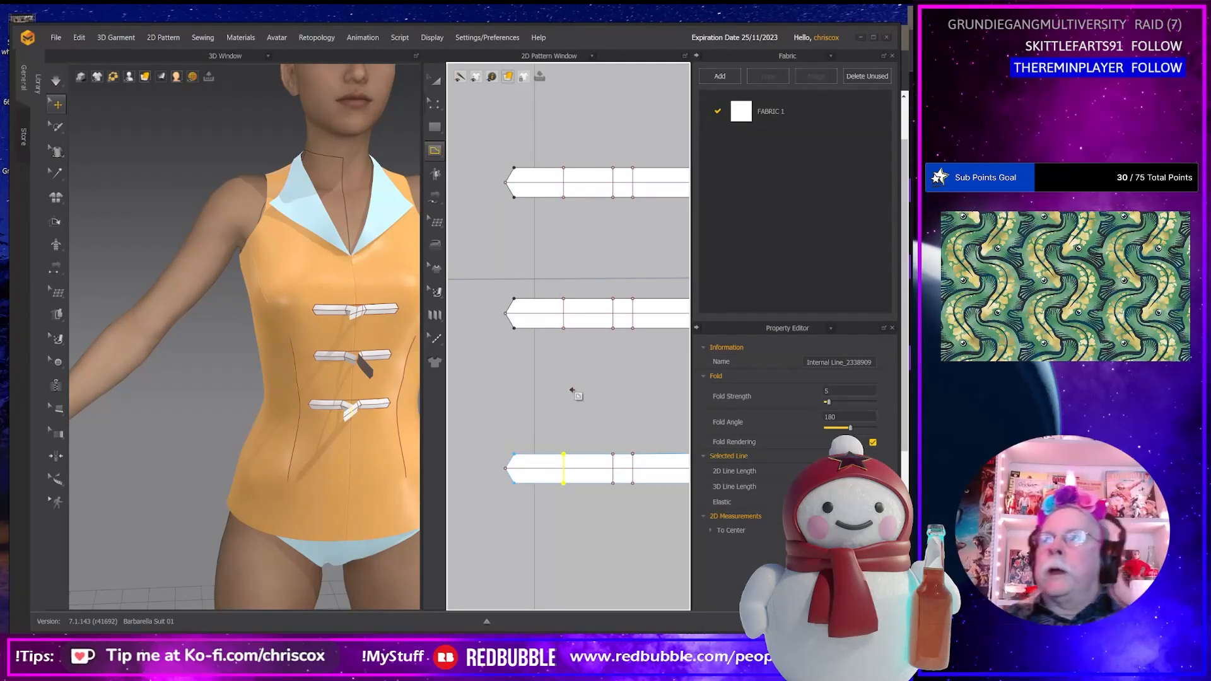
Sew the new internal line on each of the three right-column straps to the internal line of the left-column strap beside it.
{"action": "middle_click_drag", "start_coordinate": [458, 357], "coordinate": [540, 355]}
{"action": "scroll", "coordinate": [547, 359], "scroll_direction": "down", "scroll_amount": 2}
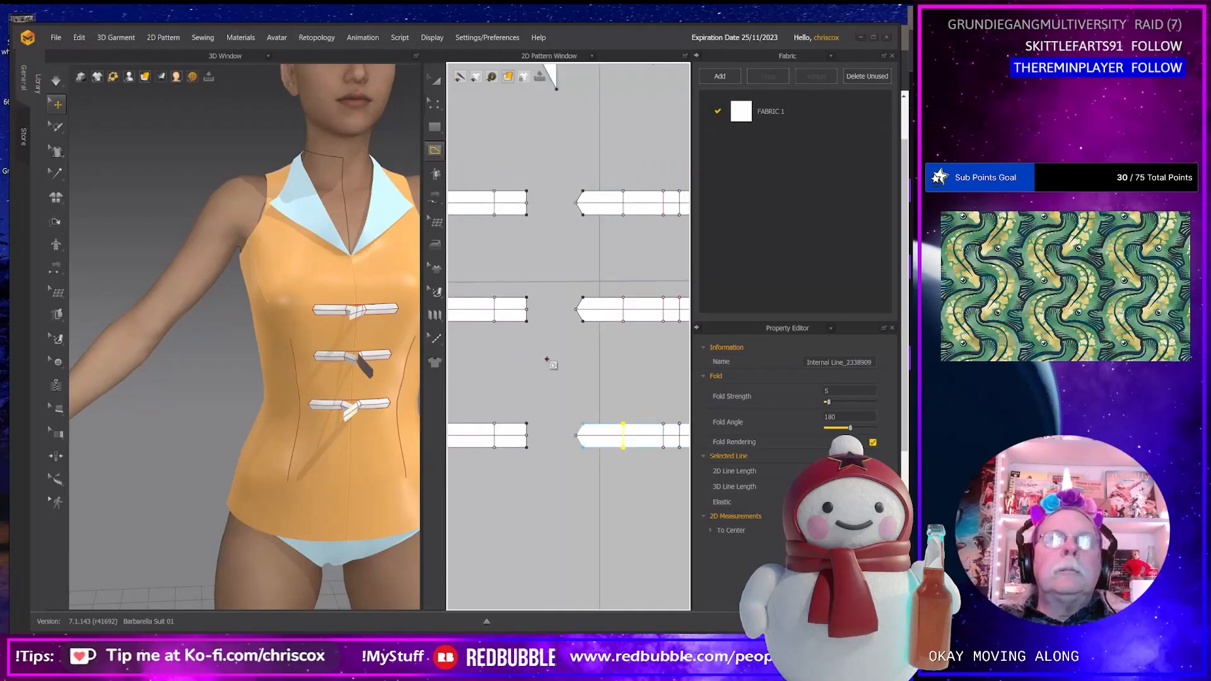
{"action": "key", "text": "n"}
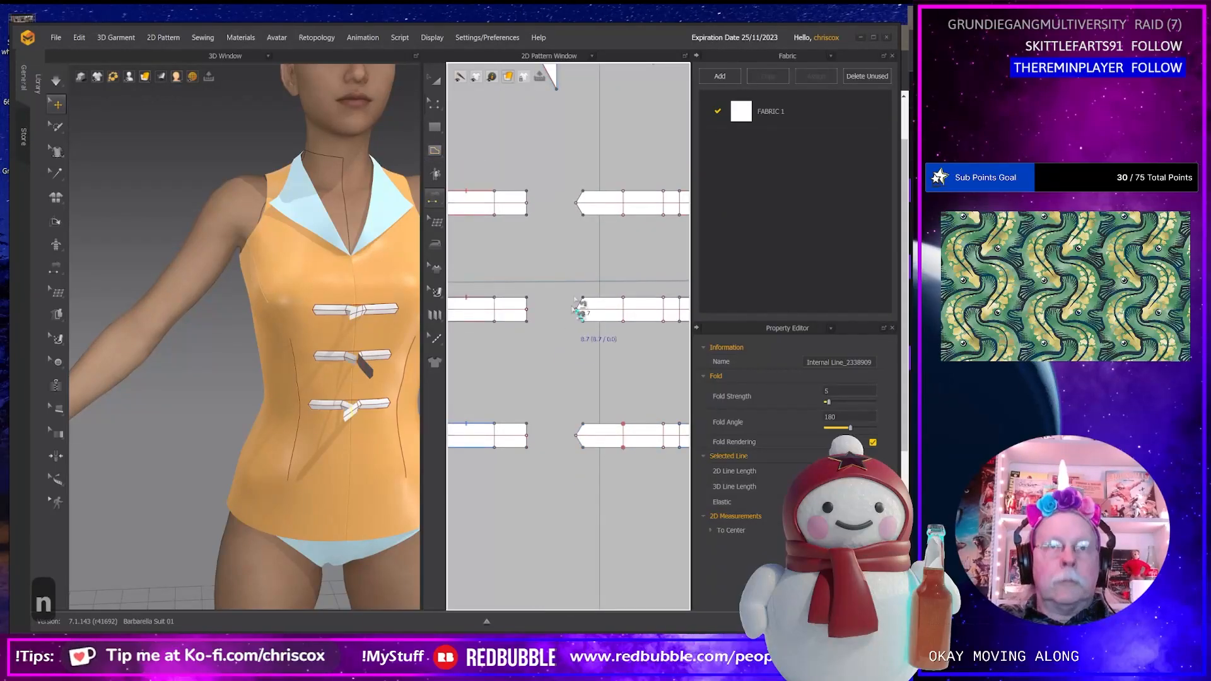
{"action": "left_click", "coordinate": [624, 202]}
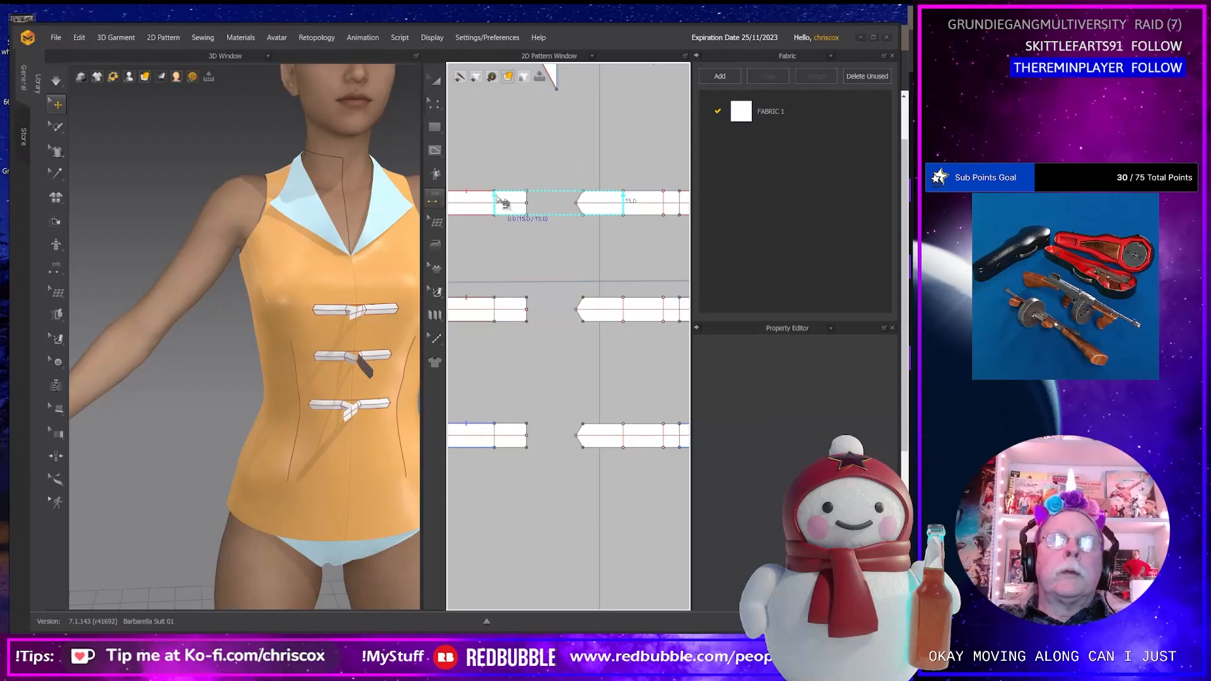
{"action": "left_click", "coordinate": [503, 202]}
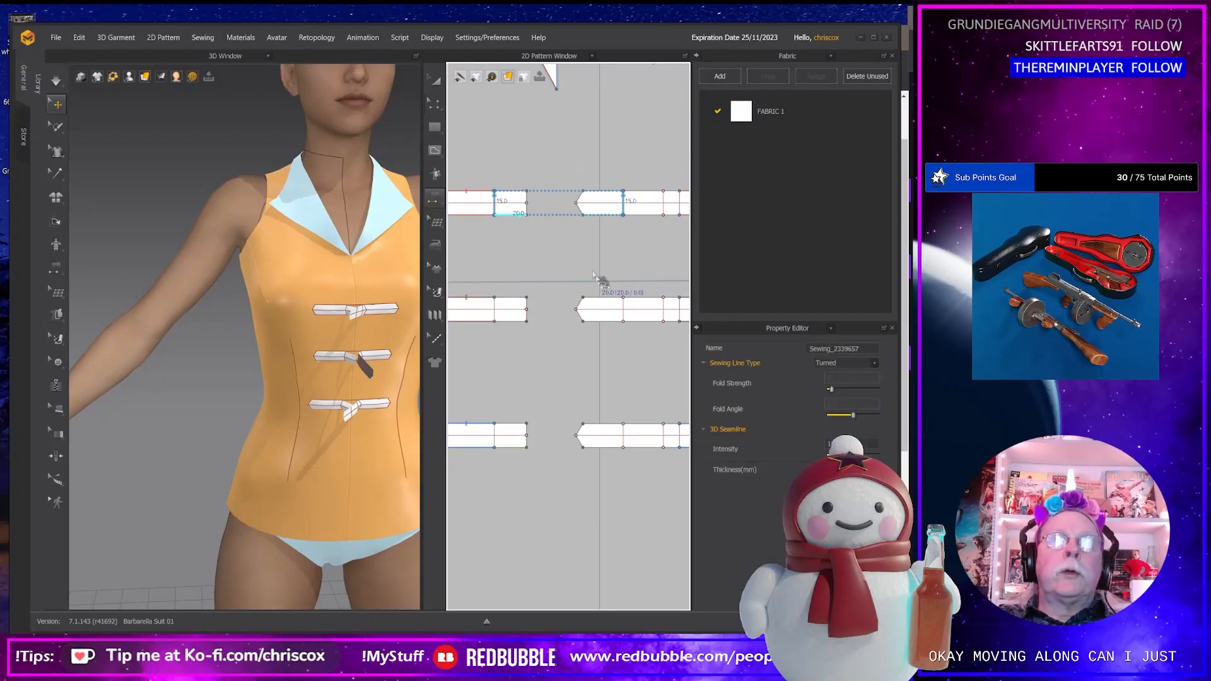
{"action": "left_click", "coordinate": [625, 310]}
{"action": "left_click", "coordinate": [506, 310]}
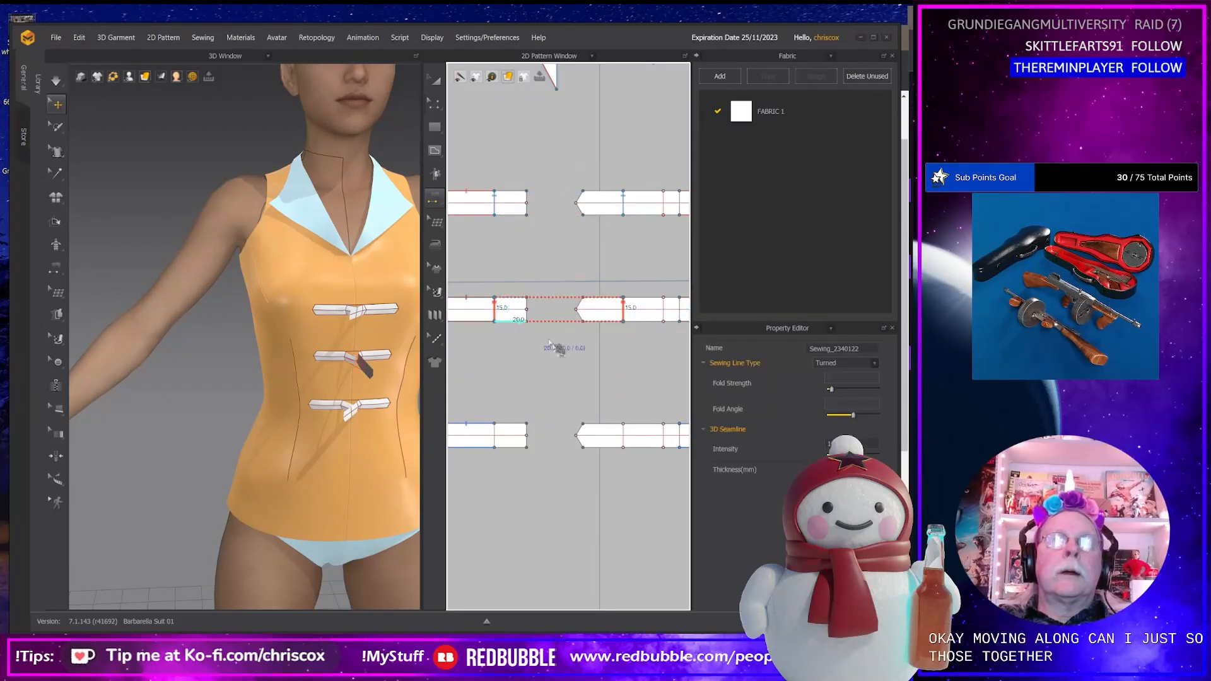
{"action": "left_click", "coordinate": [624, 436]}
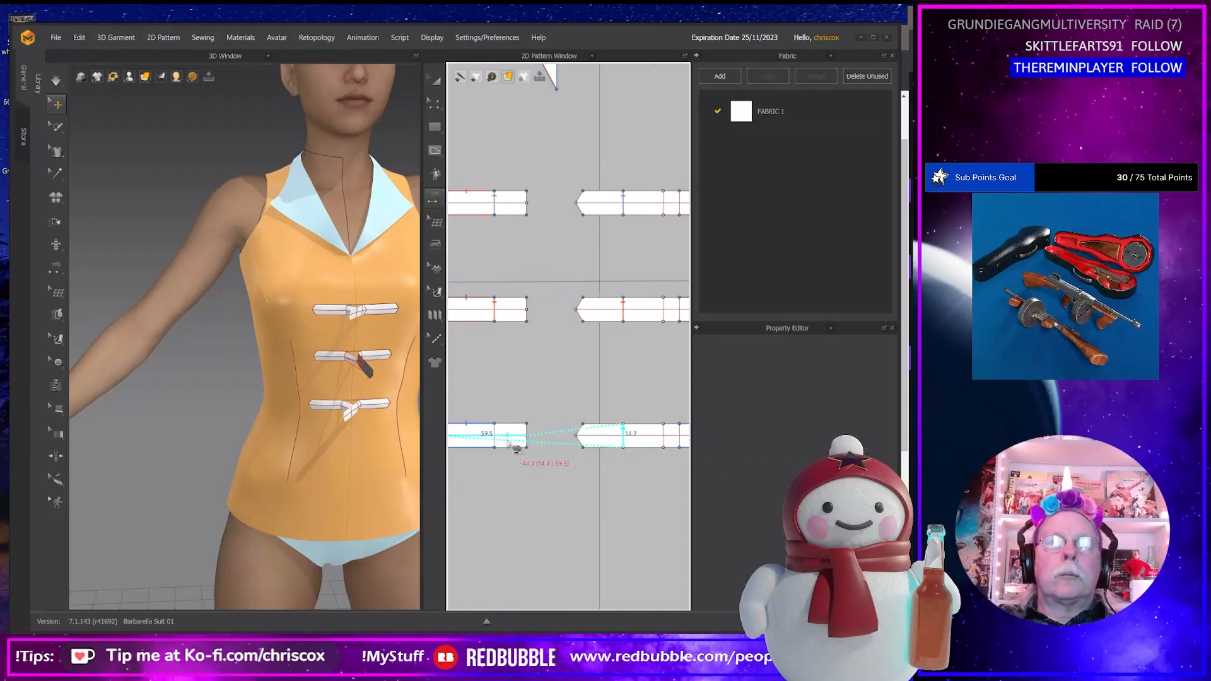
{"action": "left_click", "coordinate": [505, 436]}
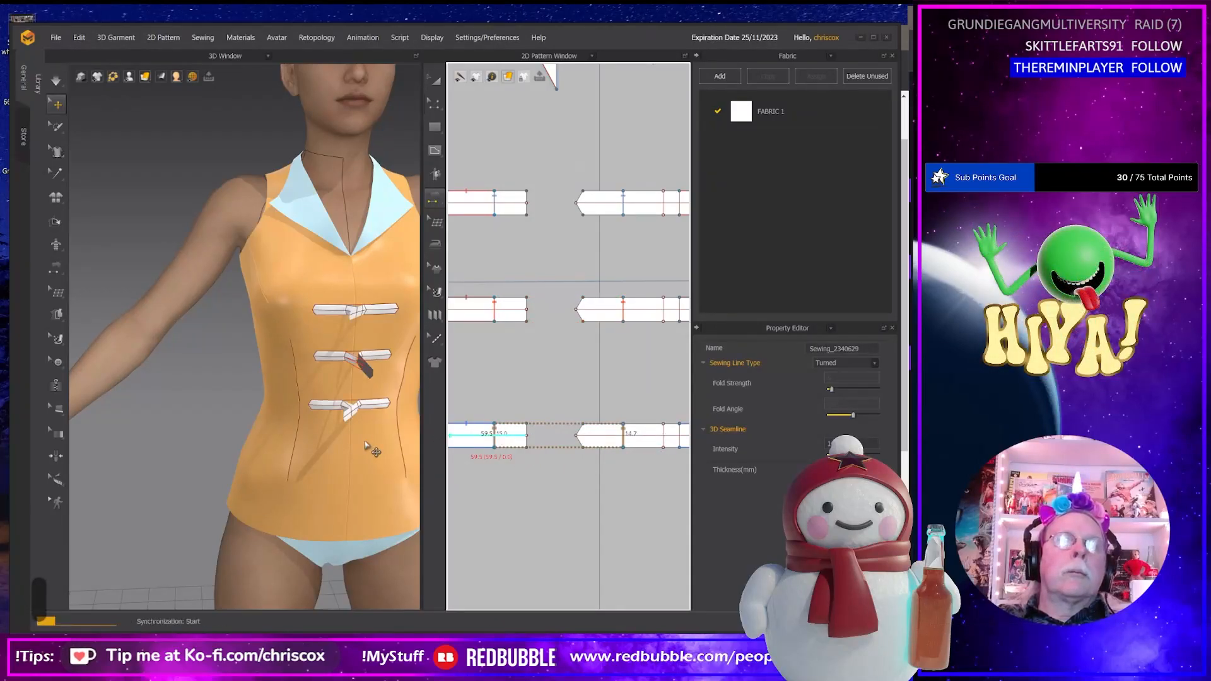
Simulate the garment with the newly sewn straps and inspect the front closures on the avatar.
{"action": "key", "text": "space"}
{"action": "mouse_move", "coordinate": [367, 443]}
{"action": "right_mouse_down"}
{"action": "mouse_move", "coordinate": [318, 445]}
{"action": "mouse_move", "coordinate": [342, 458]}
{"action": "mouse_move", "coordinate": [350, 441]}
{"action": "mouse_move", "coordinate": [311, 409]}
{"action": "mouse_move", "coordinate": [380, 435]}
{"action": "right_mouse_up"}
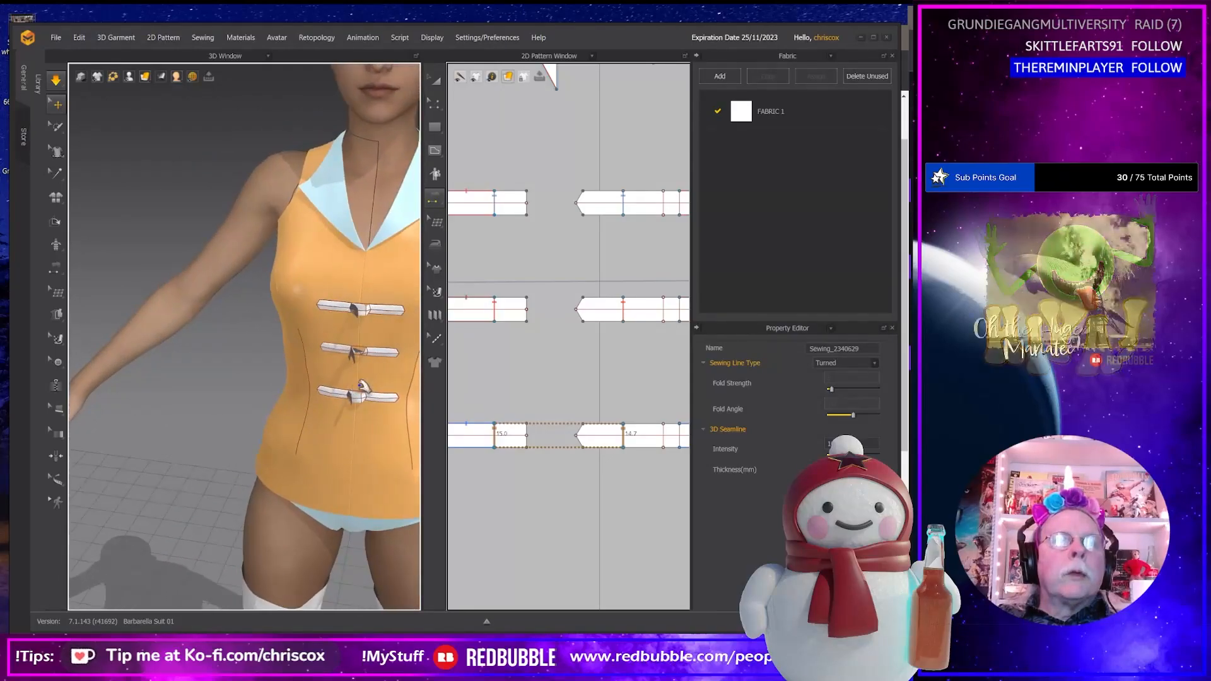
{"action": "left_click", "coordinate": [466, 444]}
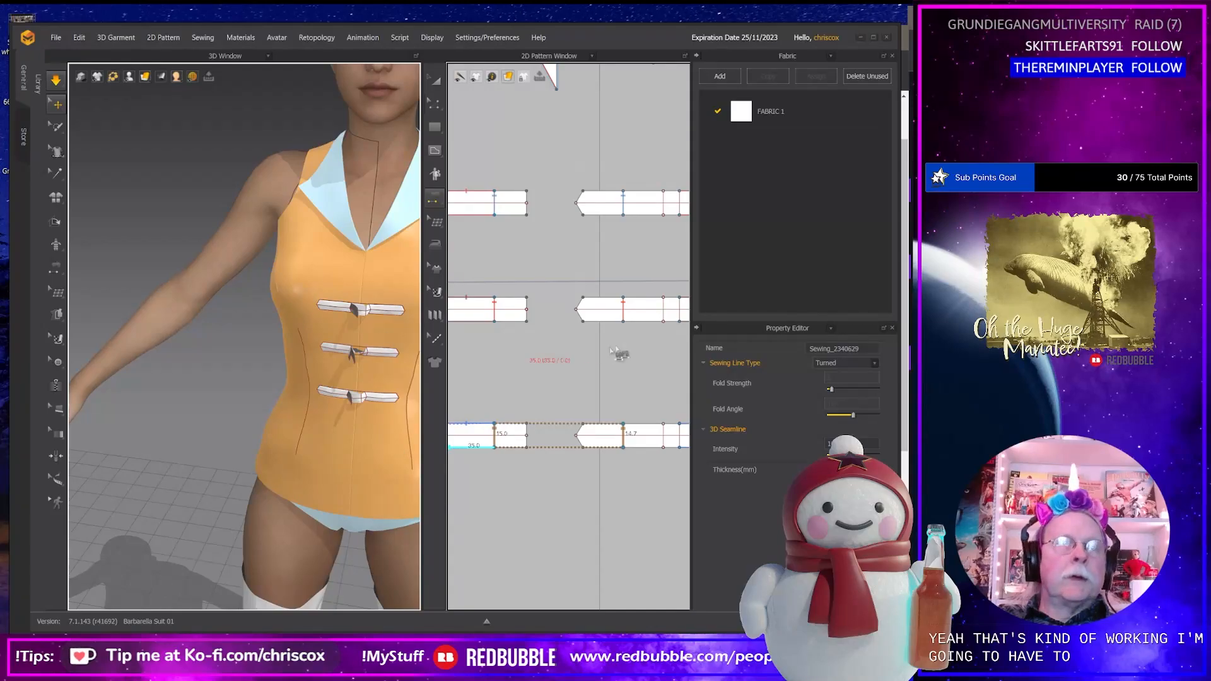
{"action": "scroll", "coordinate": [644, 335], "scroll_direction": "down", "scroll_amount": 2}
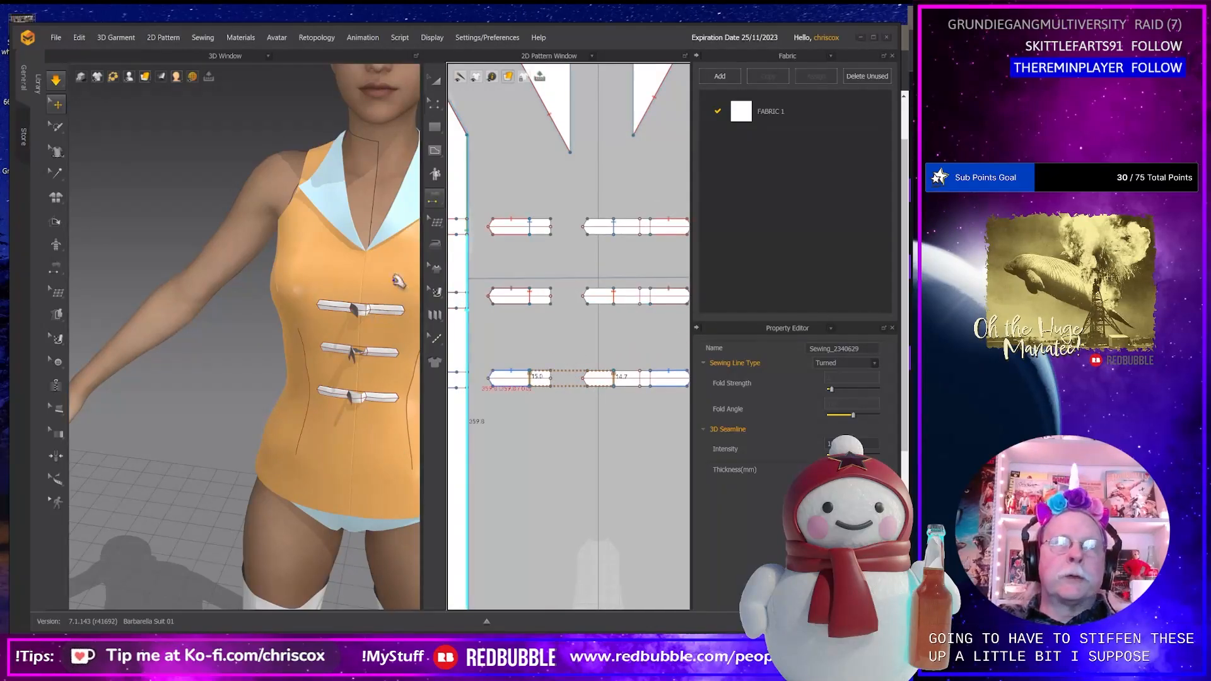
{"action": "right_click_drag", "start_coordinate": [381, 312], "coordinate": [402, 327]}
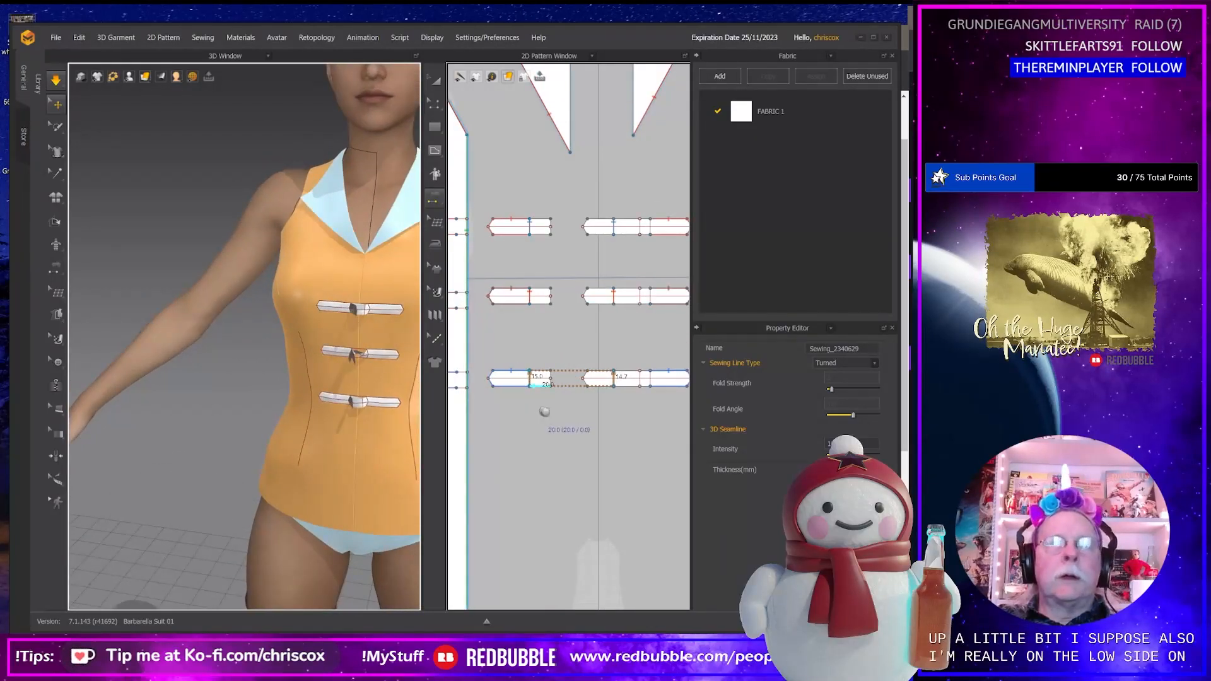
Set the simulation layer of the three left-column straps to 1 and stop the simulation.
{"action": "middle_click_drag", "start_coordinate": [538, 411], "coordinate": [572, 420]}
{"action": "key", "text": "z"}
{"action": "left_click_drag", "start_coordinate": [512, 415], "coordinate": [596, 336]}
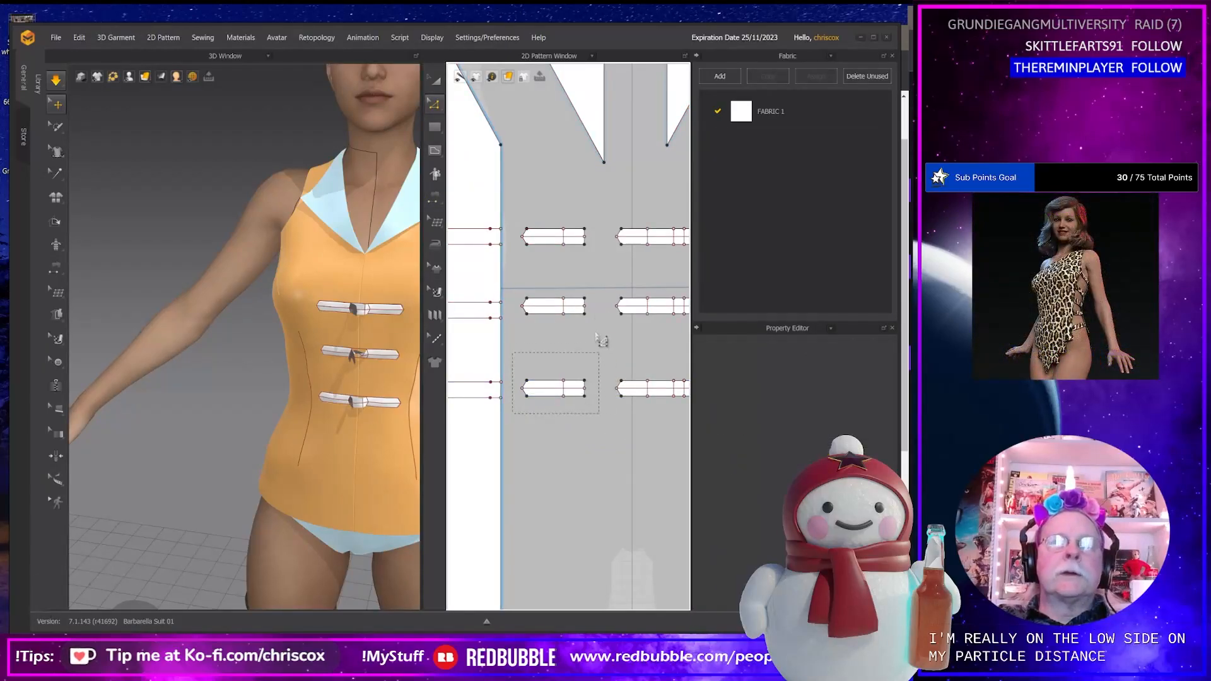
{"action": "left_click_drag", "start_coordinate": [585, 247], "coordinate": [576, 238]}
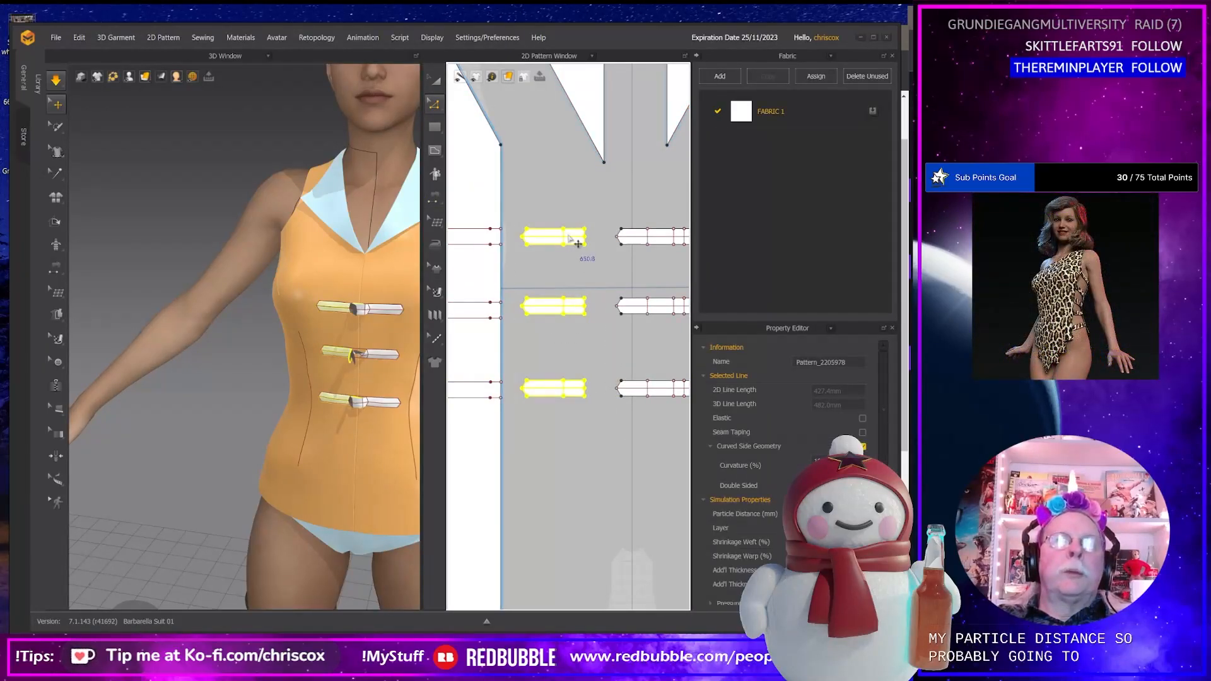
{"action": "right_click", "coordinate": [569, 239]}
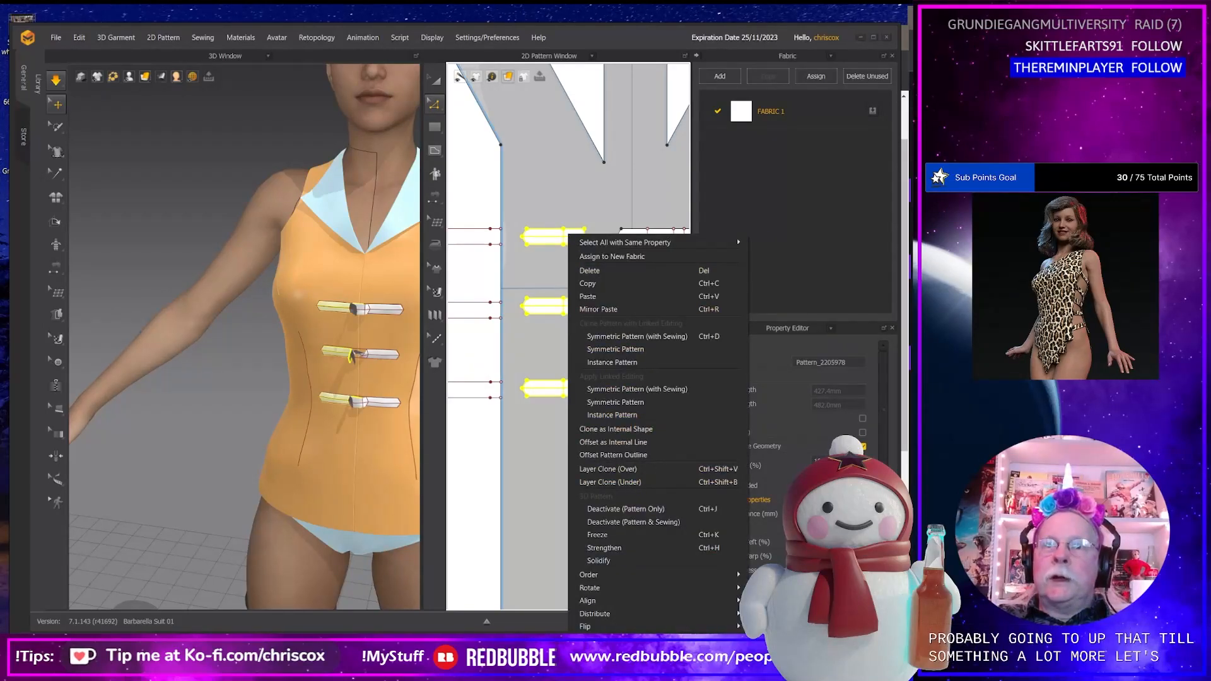
{"action": "left_click", "coordinate": [775, 525]}
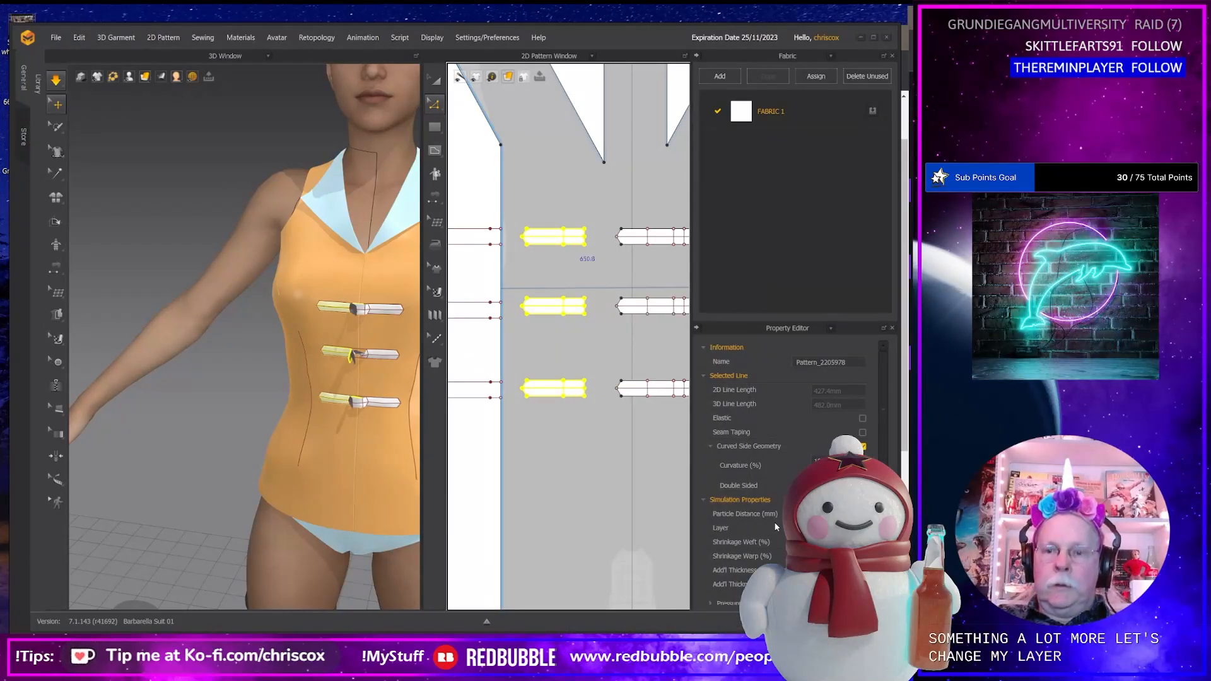
{"action": "type", "text": "1"}
{"action": "key", "text": "Return"}
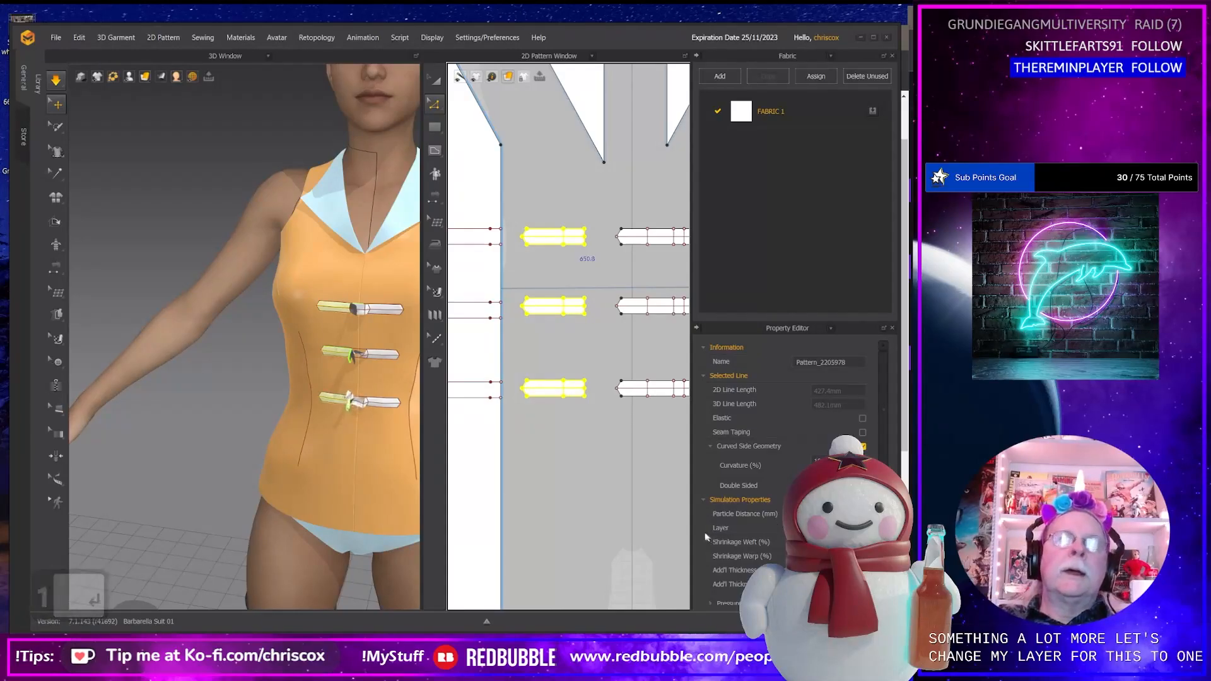
{"action": "key", "text": "space"}
Set the simulation layer of the three right-column straps to 2, run the simulation until they settle, and stop it.
{"action": "middle_click_drag", "start_coordinate": [646, 507], "coordinate": [586, 511]}
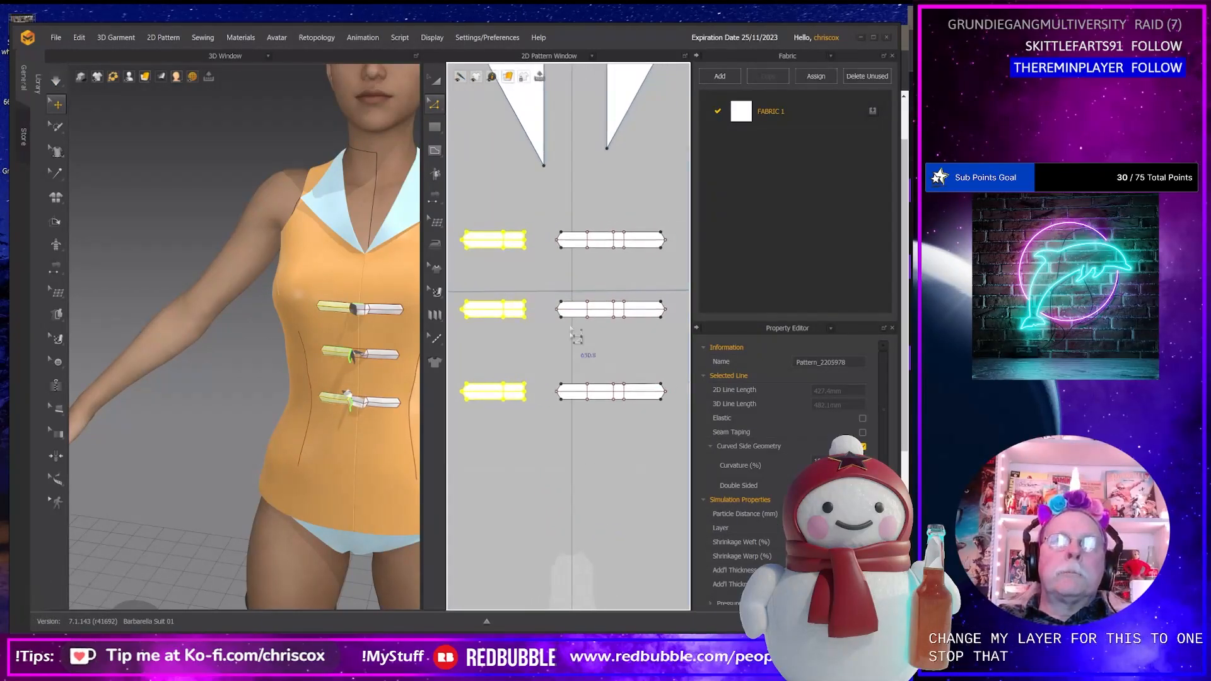
{"action": "left_click_drag", "start_coordinate": [546, 223], "coordinate": [675, 419]}
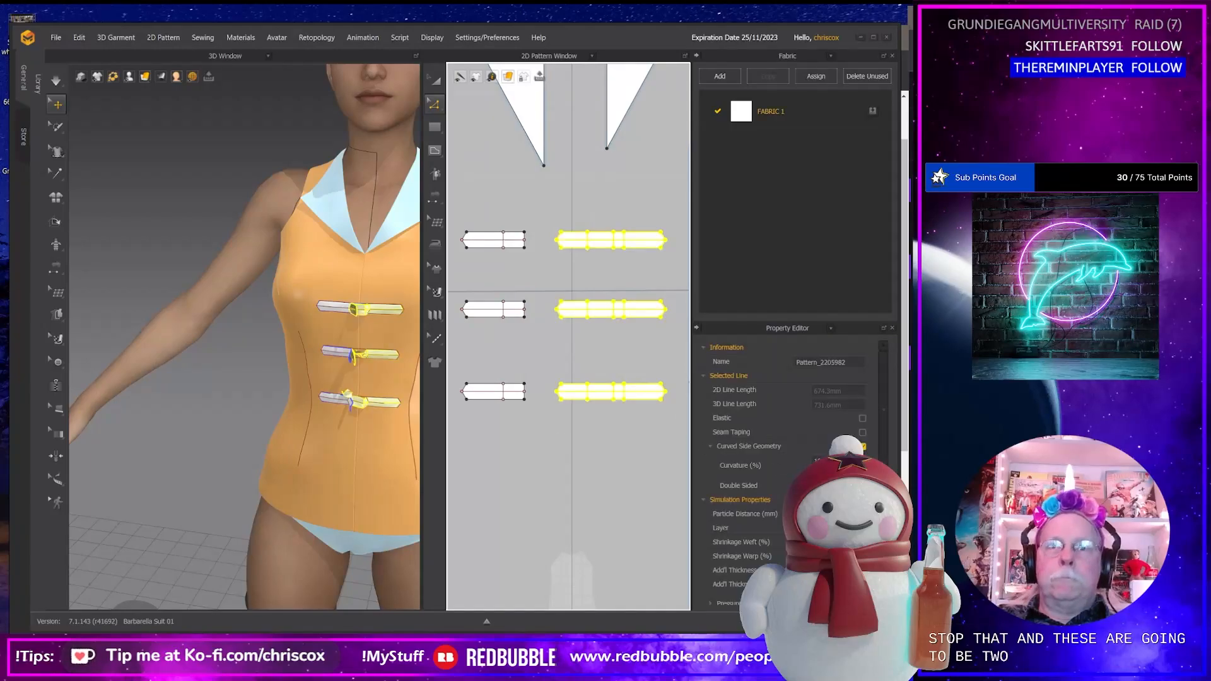
{"action": "key", "text": "space"}
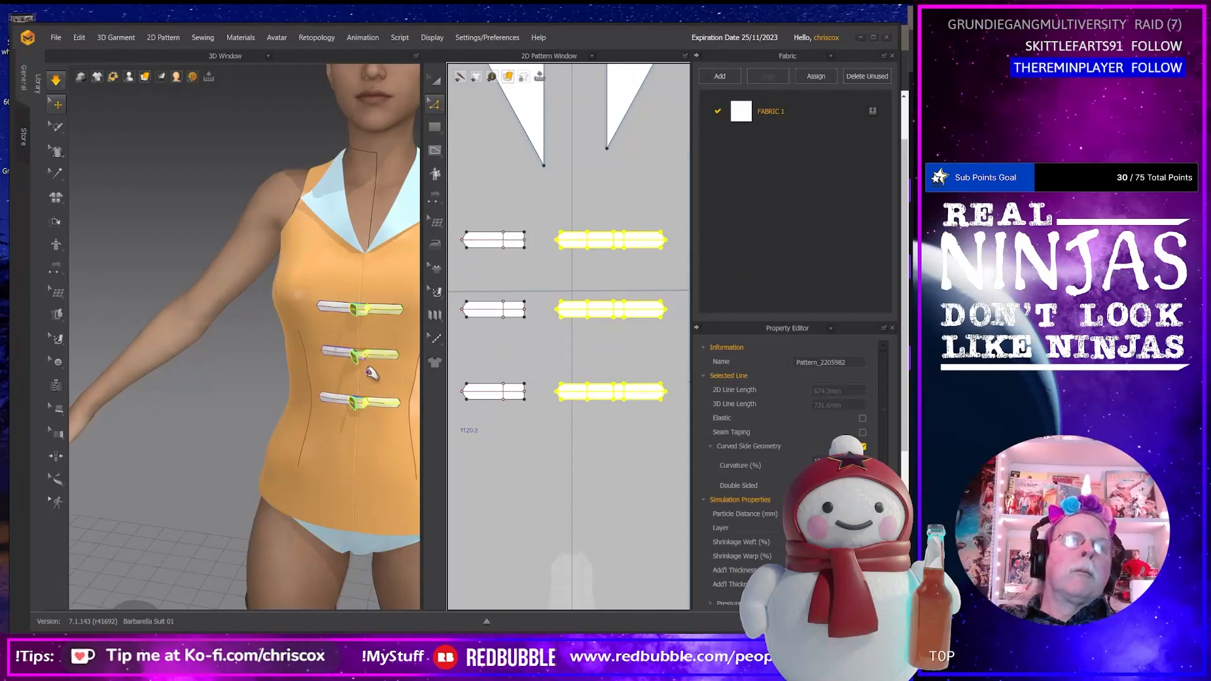
{"action": "key", "text": "space"}
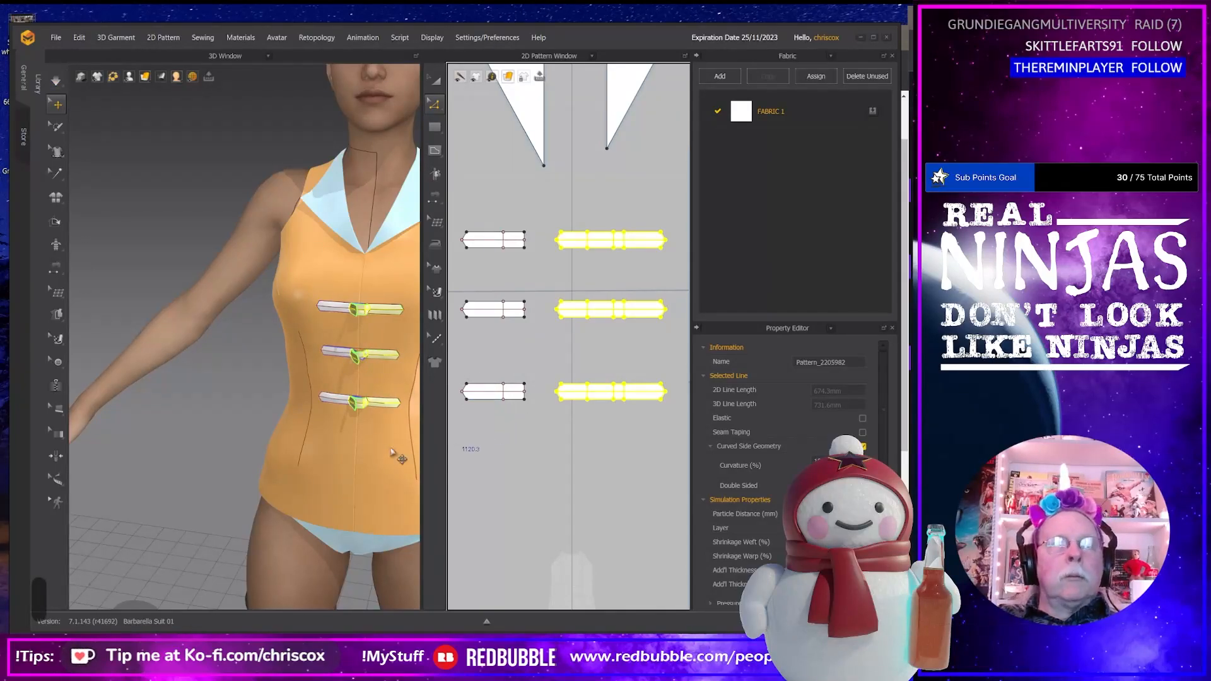
Delete the seam joining the two centre front edges and simulate the garment so only the straps hold the front.
{"action": "scroll", "coordinate": [575, 453], "scroll_direction": "down", "scroll_amount": 2}
{"action": "key", "text": "b"}
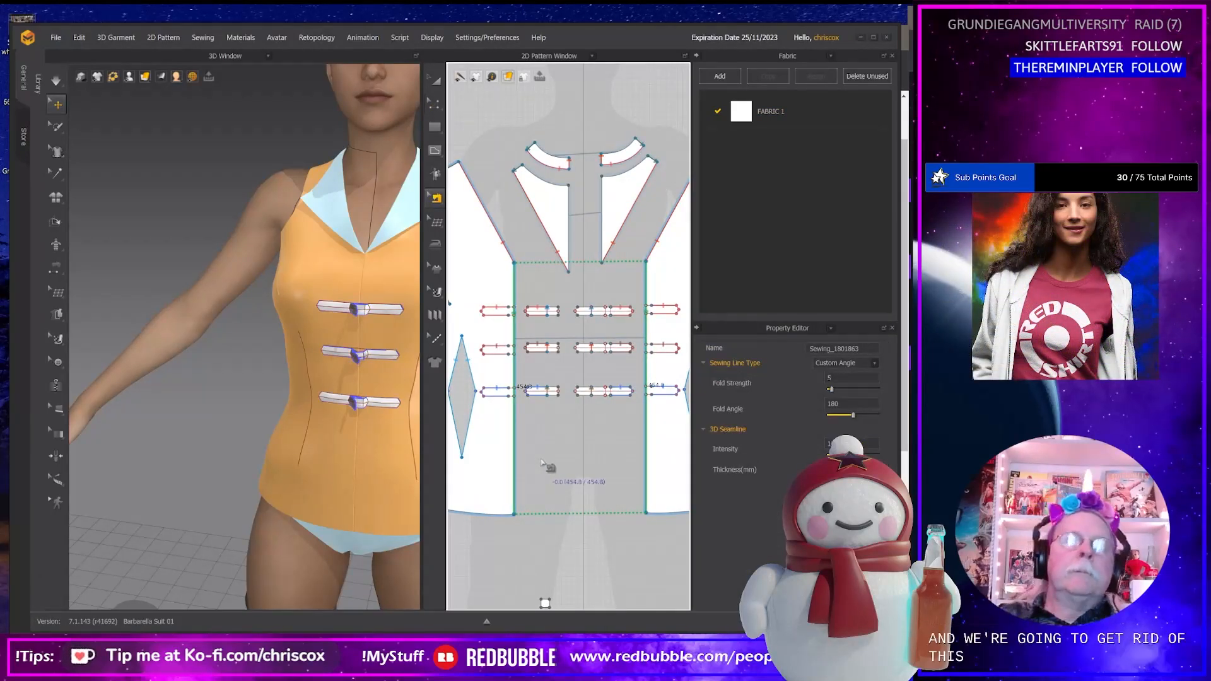
{"action": "key", "text": "Delete"}
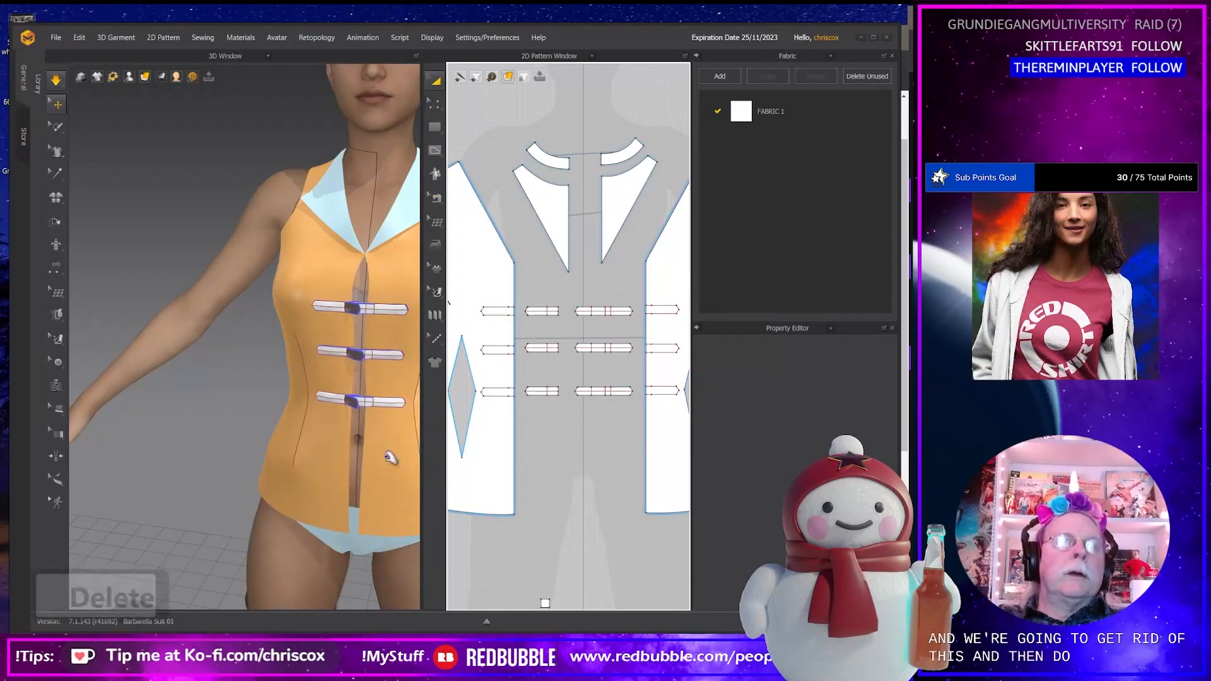
{"action": "key", "text": "space"}
{"action": "mouse_move", "coordinate": [407, 459]}
{"action": "right_mouse_down"}
{"action": "mouse_move", "coordinate": [336, 494]}
{"action": "mouse_move", "coordinate": [342, 459]}
{"action": "mouse_move", "coordinate": [400, 448]}
{"action": "right_mouse_up"}
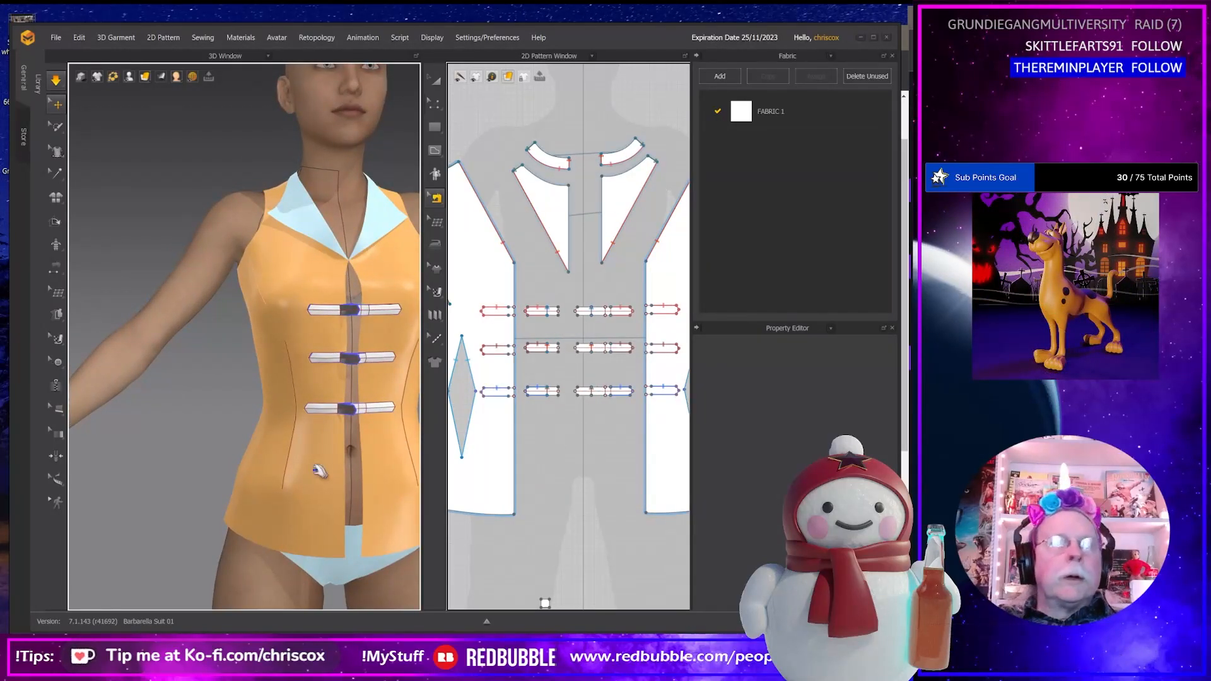
{"action": "left_click", "coordinate": [327, 435]}
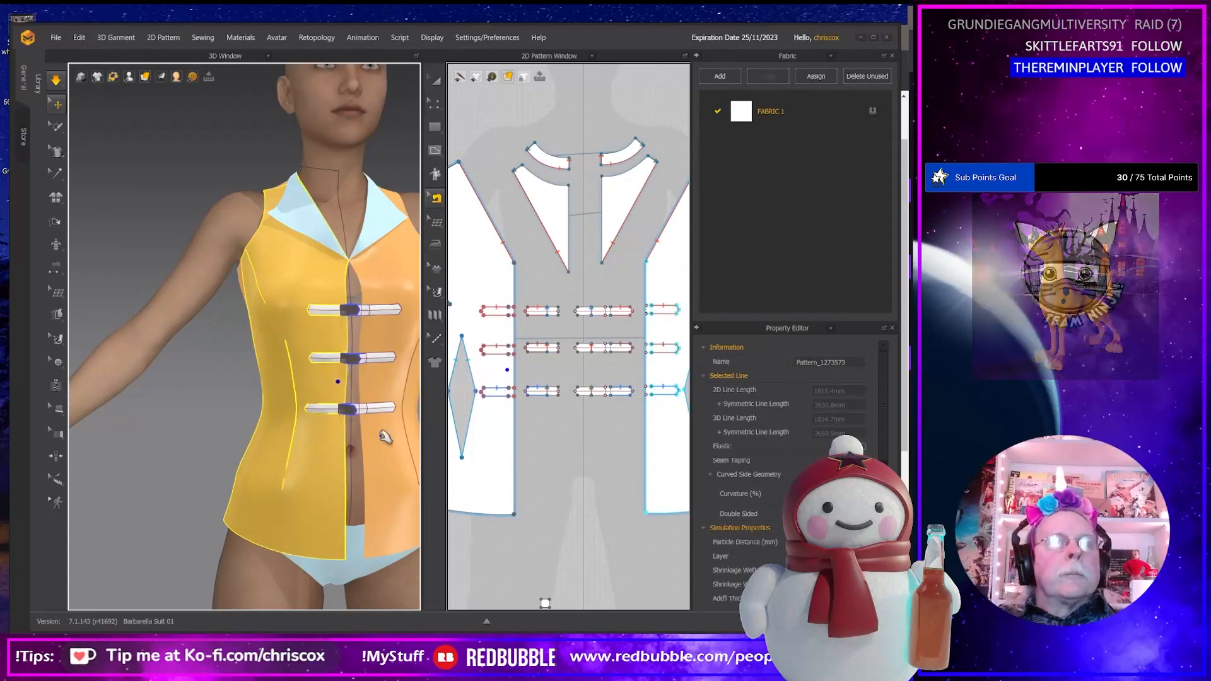
Switch to the browser's reference photo to examine the front gap and strap closures, and return to the garment's strap patterns.
{"action": "key", "text": "alt+Tab"}
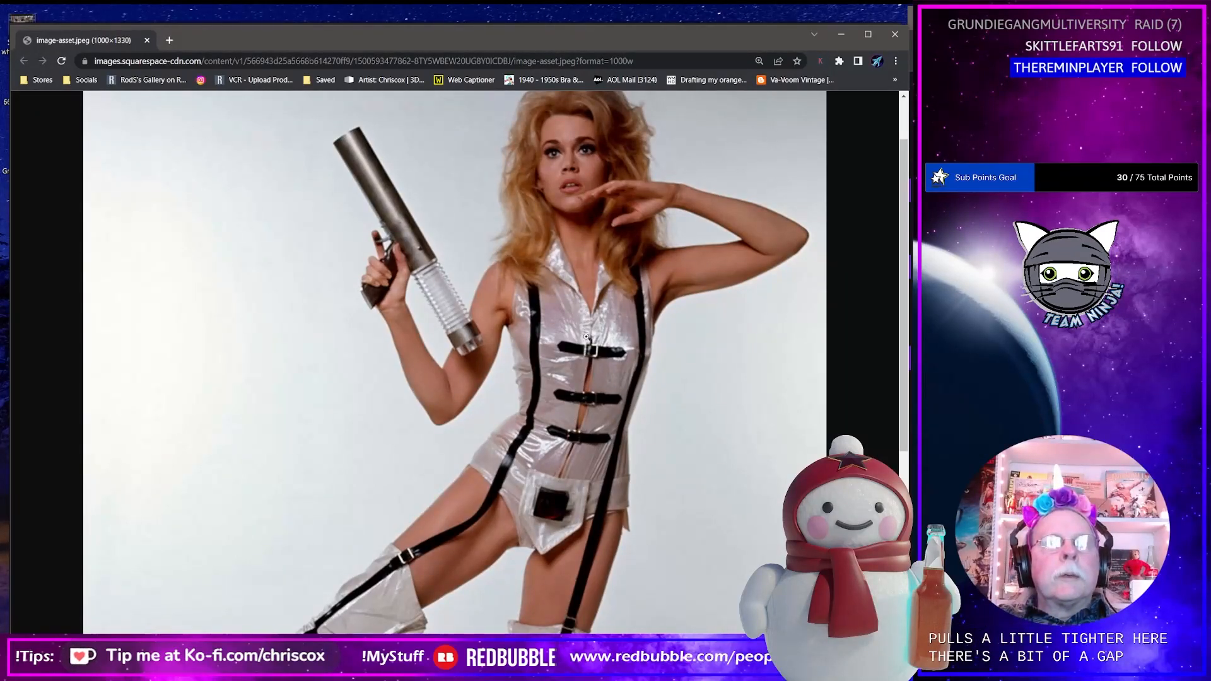
{"action": "key", "text": "alt+Tab"}
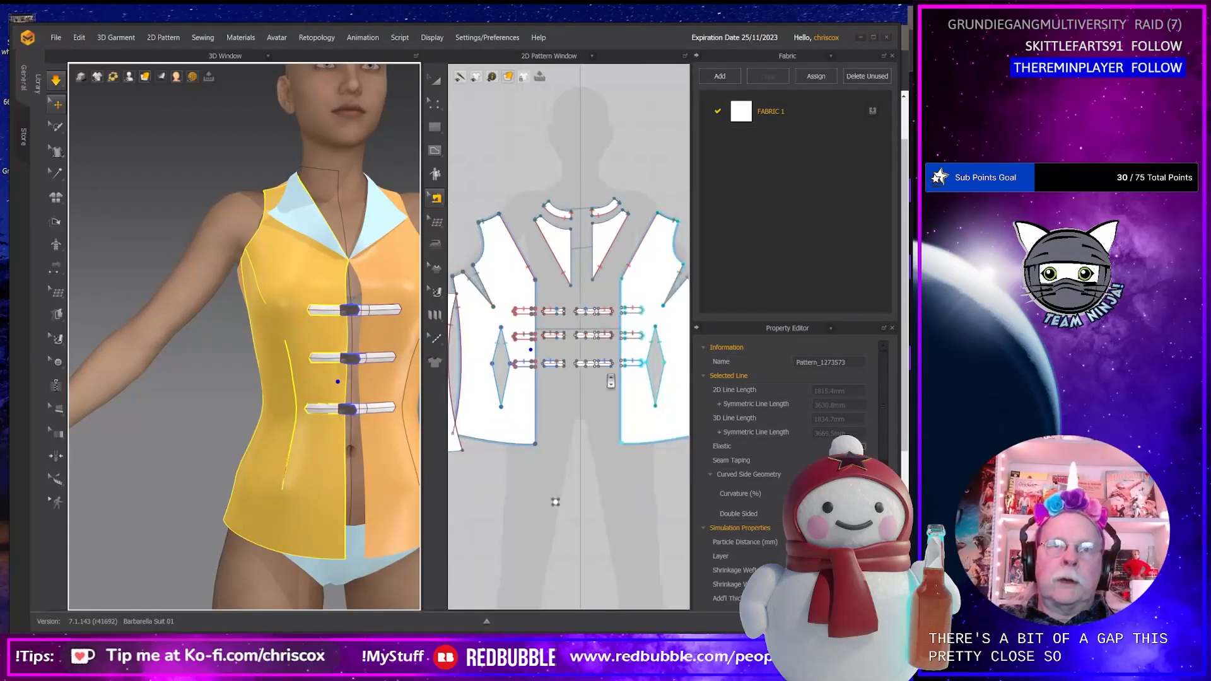
{"action": "scroll", "coordinate": [596, 372], "scroll_direction": "up", "scroll_amount": 8}
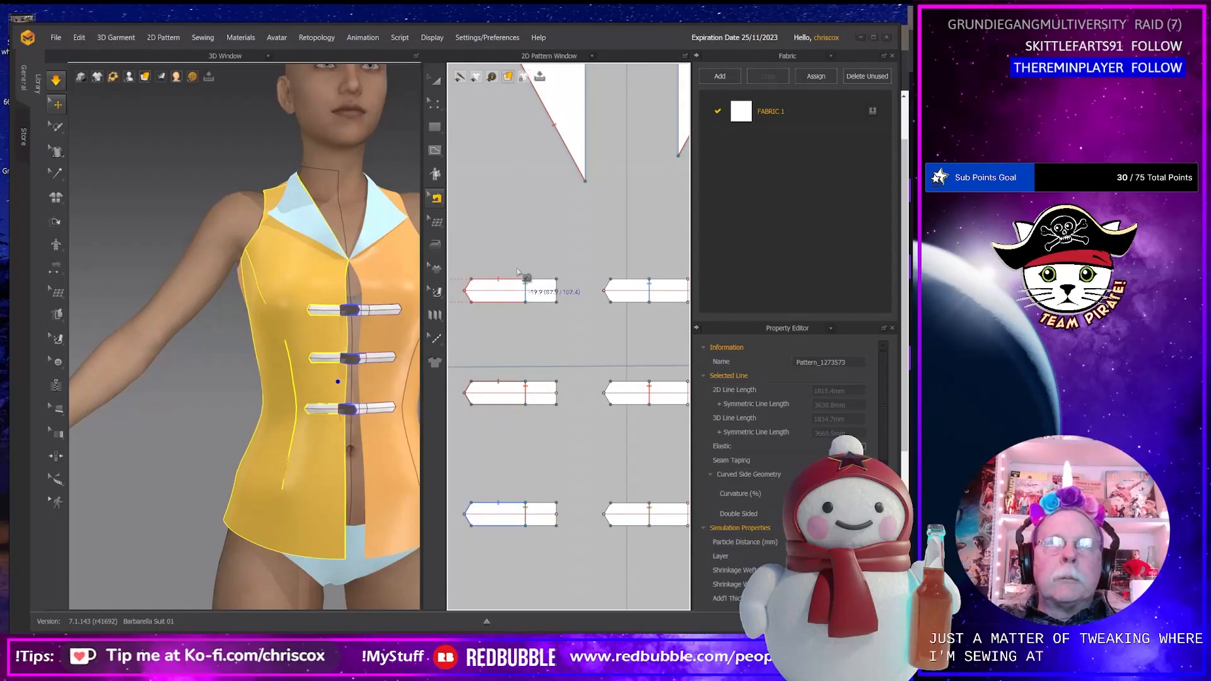
{"action": "middle_click_drag", "start_coordinate": [525, 376], "coordinate": [482, 356]}
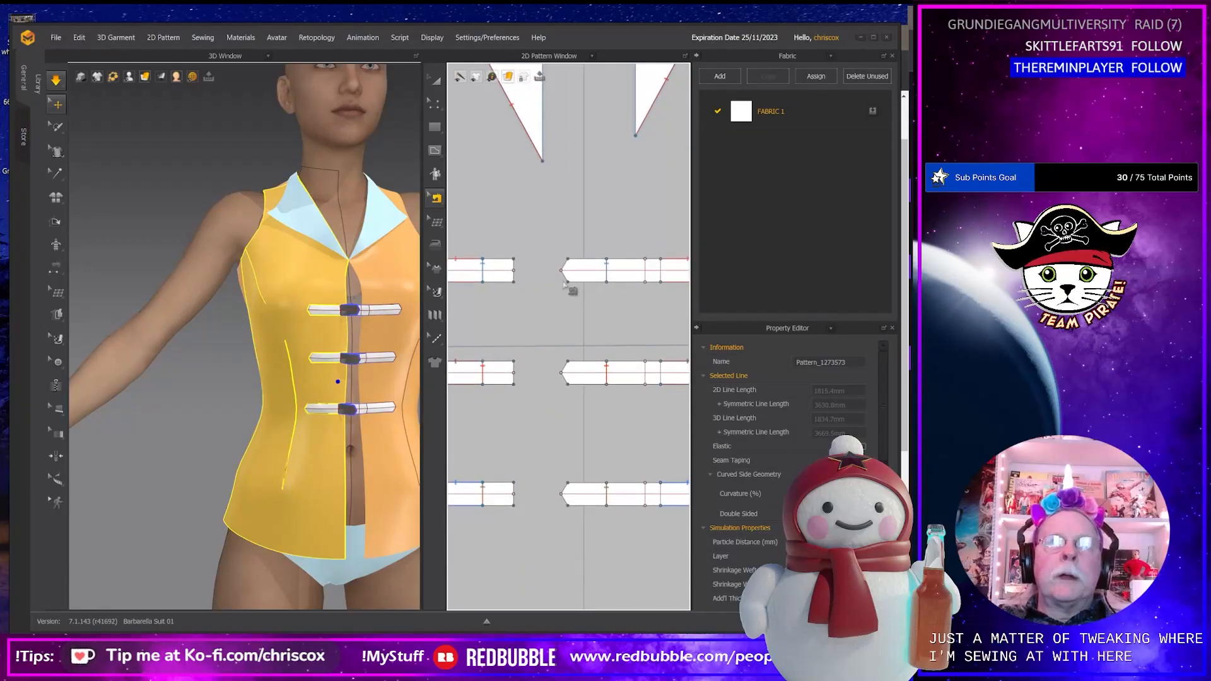
Select the existing seams between the three strap pairs to check which internal lines they join.
{"action": "left_click_drag", "start_coordinate": [588, 245], "coordinate": [609, 467]}
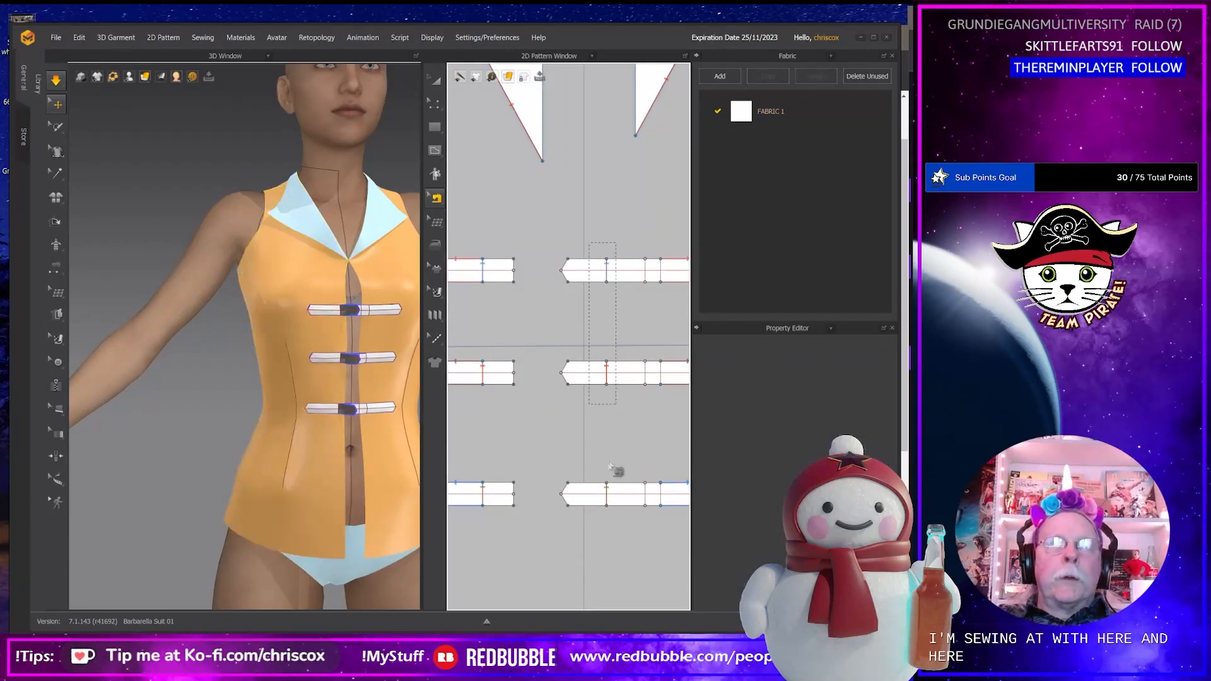
{"action": "left_click_drag", "start_coordinate": [620, 539], "coordinate": [656, 554]}
{"action": "middle_click_drag", "start_coordinate": [656, 554], "coordinate": [565, 544]}
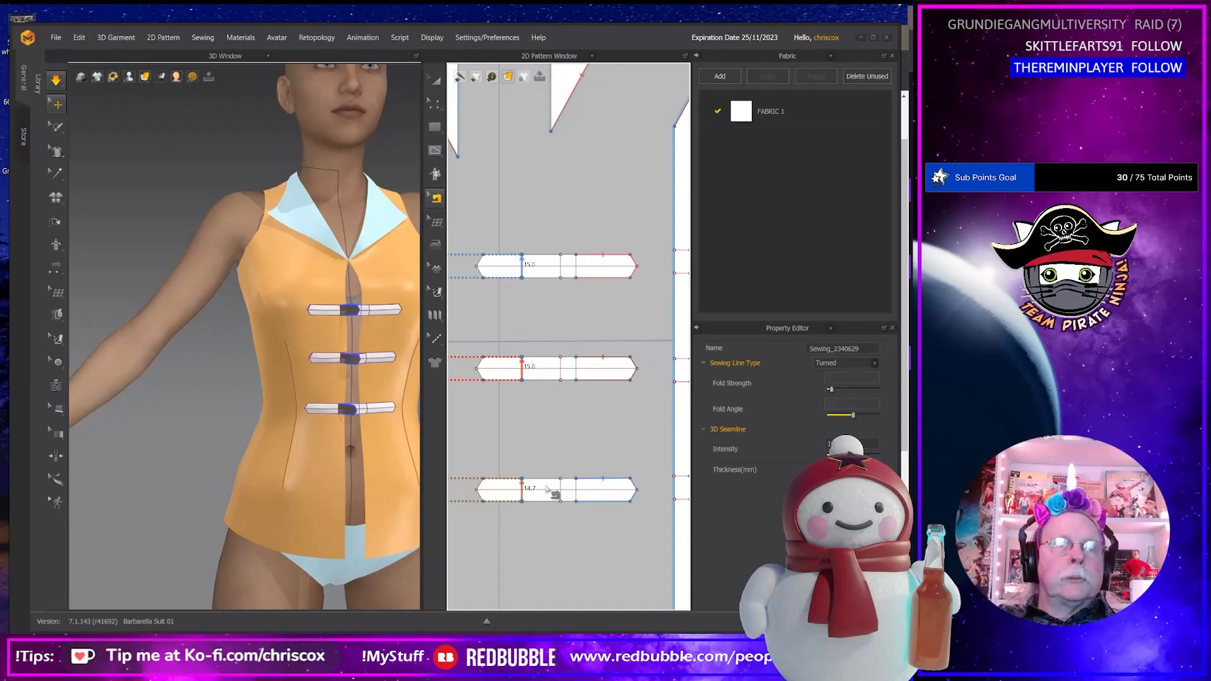
{"action": "middle_click_drag", "start_coordinate": [561, 361], "coordinate": [638, 384]}
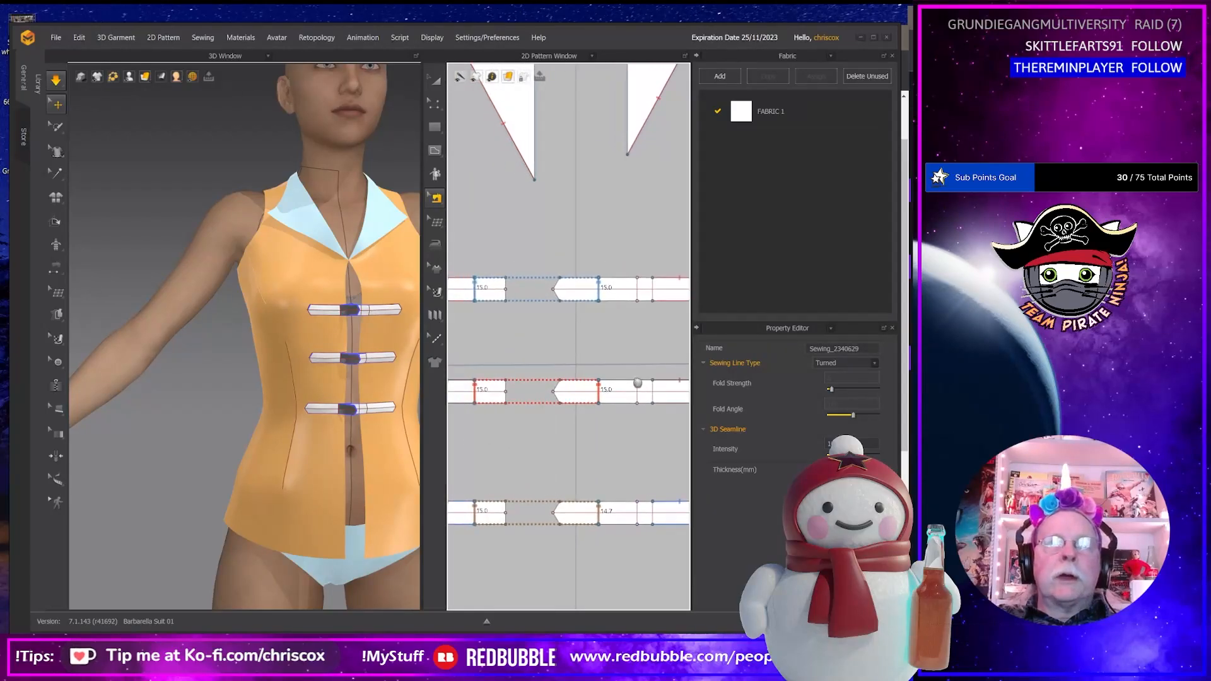
{"action": "middle_click_drag", "start_coordinate": [568, 337], "coordinate": [576, 332]}
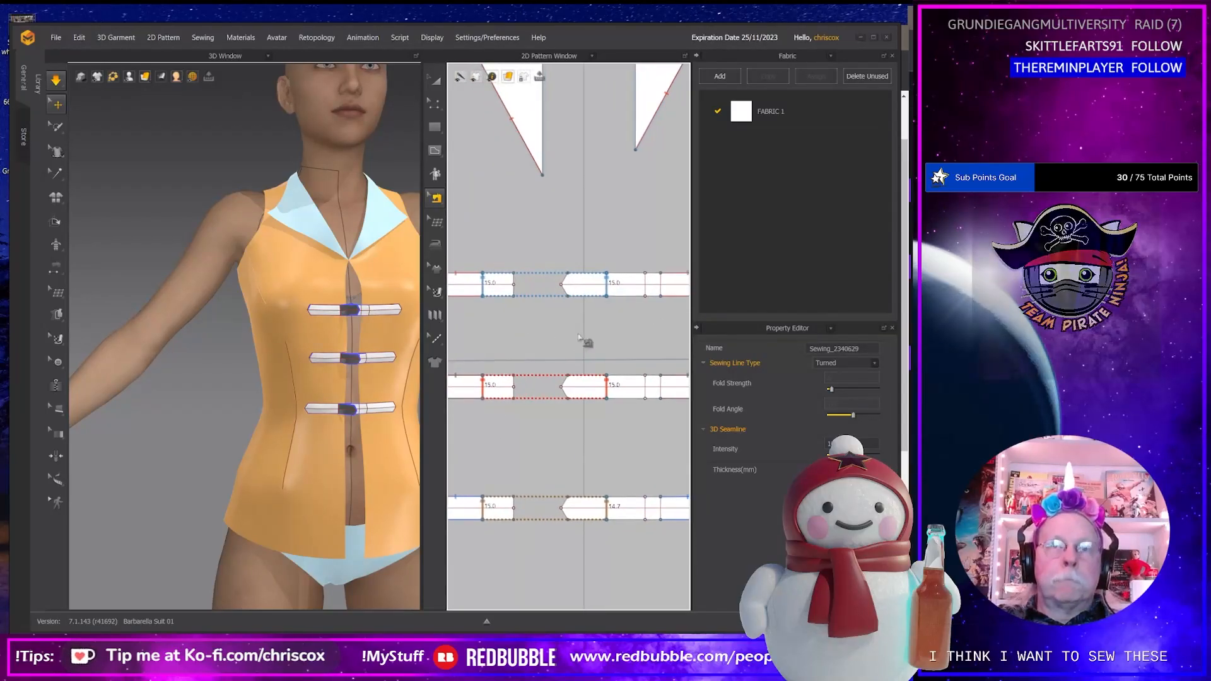
Try sewing the flat ends of the left-column straps to the right-column straps with free sewing, and simulate the garment.
{"action": "key", "text": "n"}
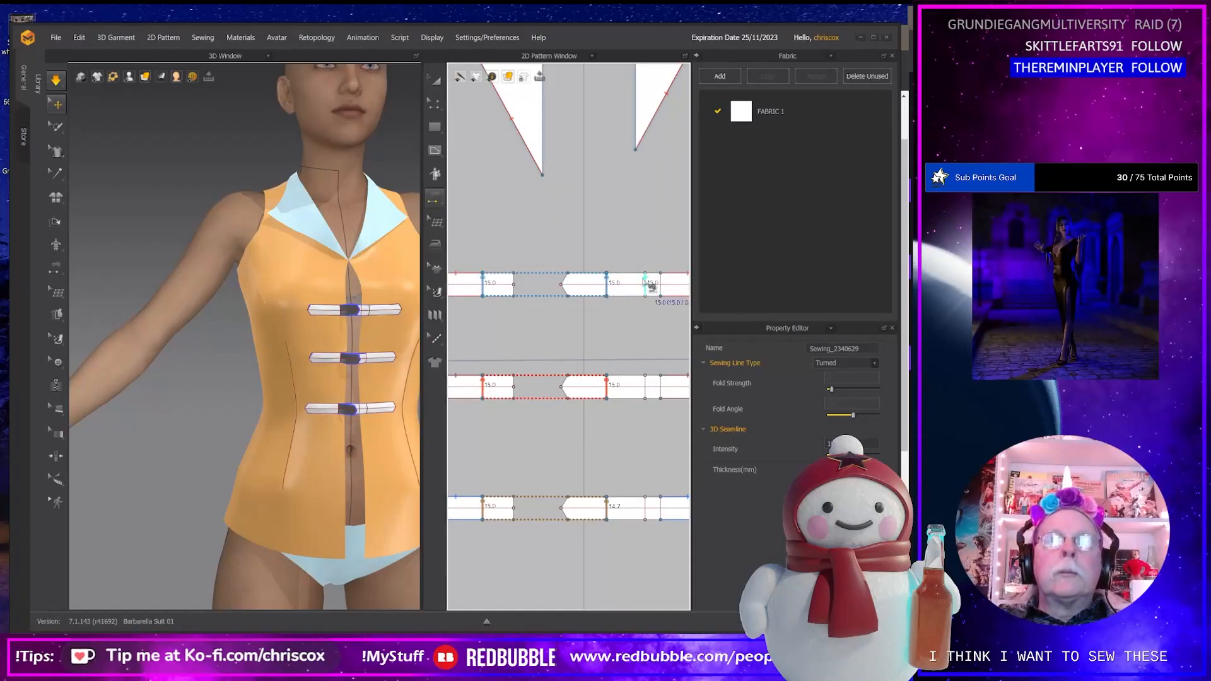
{"action": "left_click", "coordinate": [645, 282]}
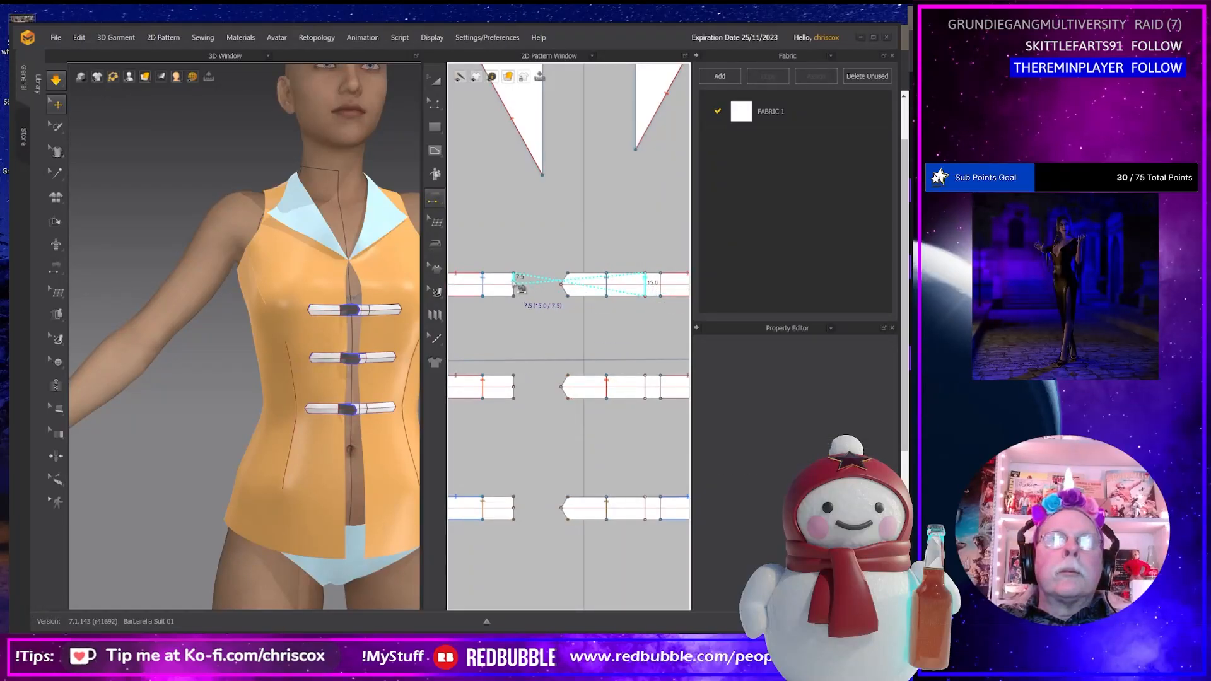
{"action": "key", "text": "m"}
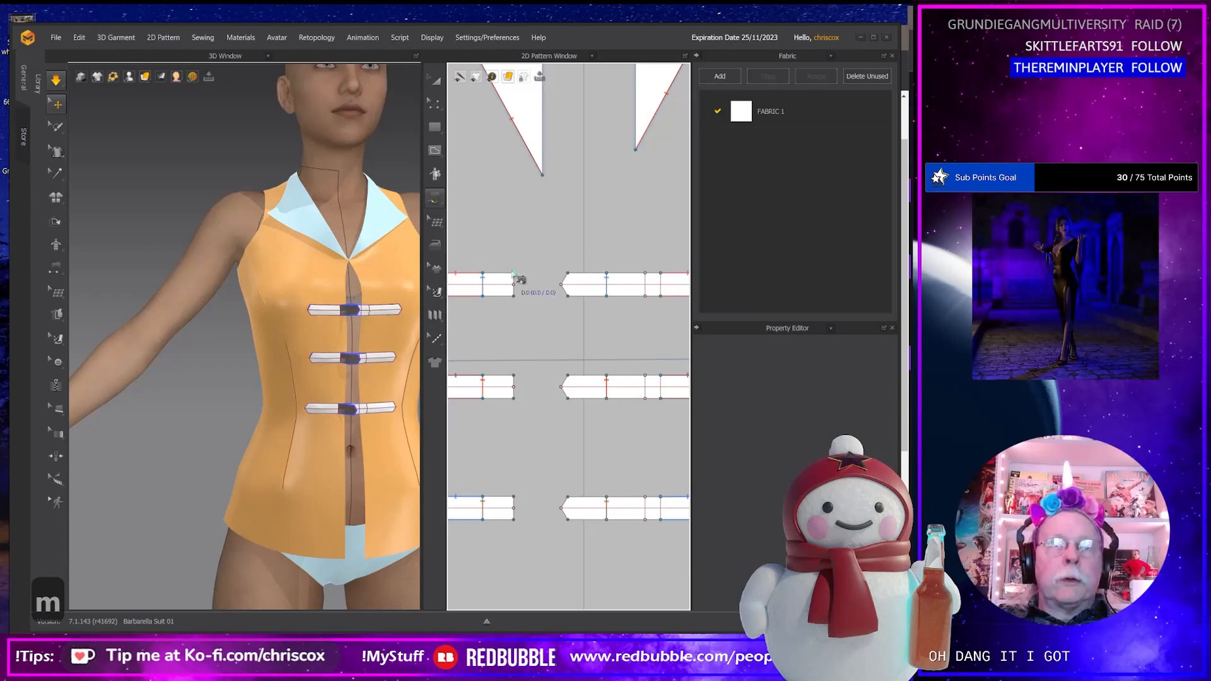
{"action": "left_click", "coordinate": [643, 273]}
{"action": "left_click", "coordinate": [645, 295]}
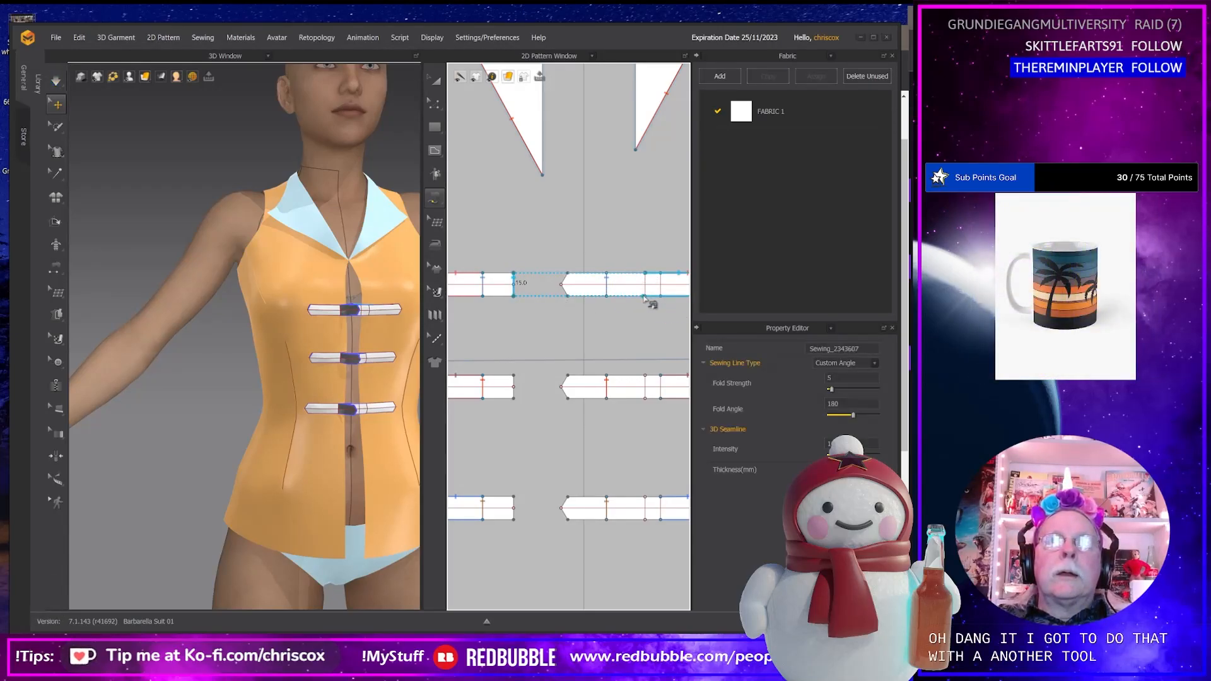
{"action": "left_click", "coordinate": [513, 378]}
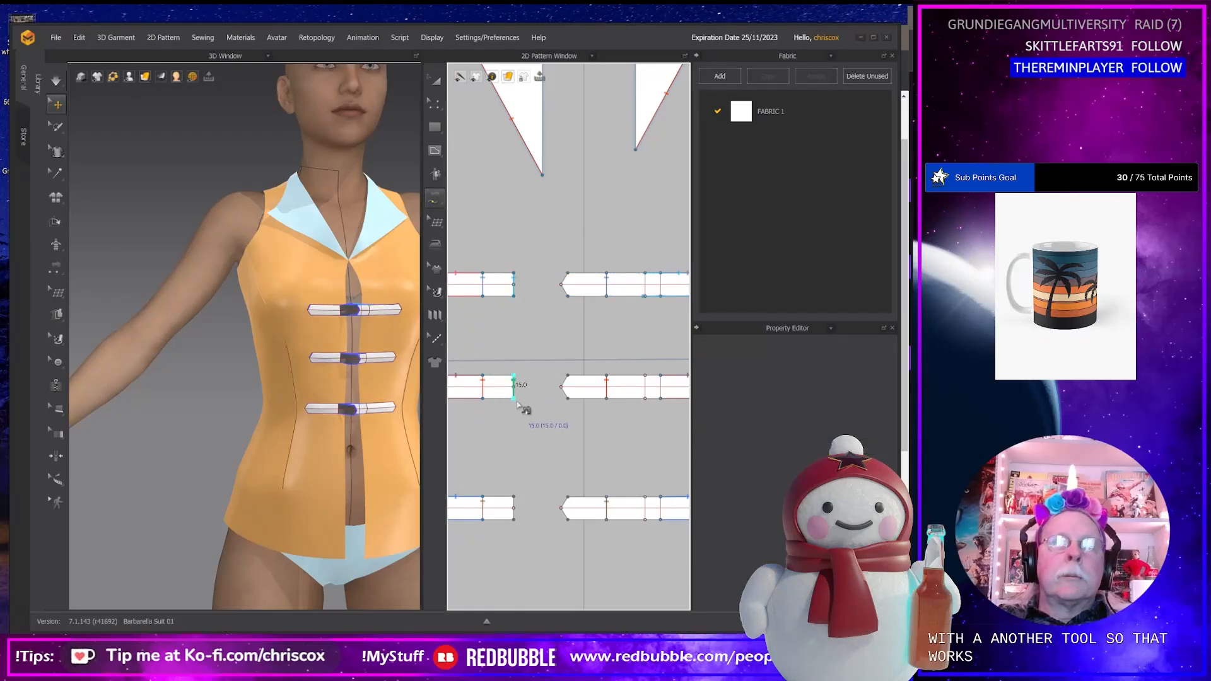
{"action": "left_click", "coordinate": [645, 398]}
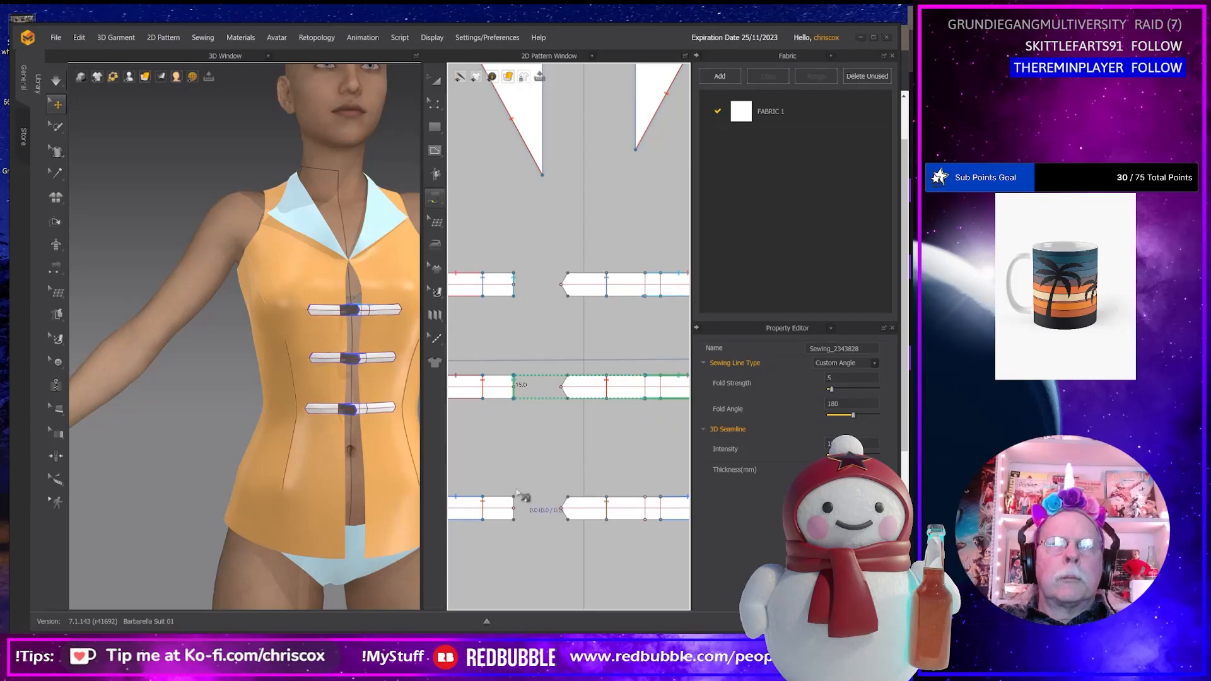
{"action": "left_click", "coordinate": [514, 499]}
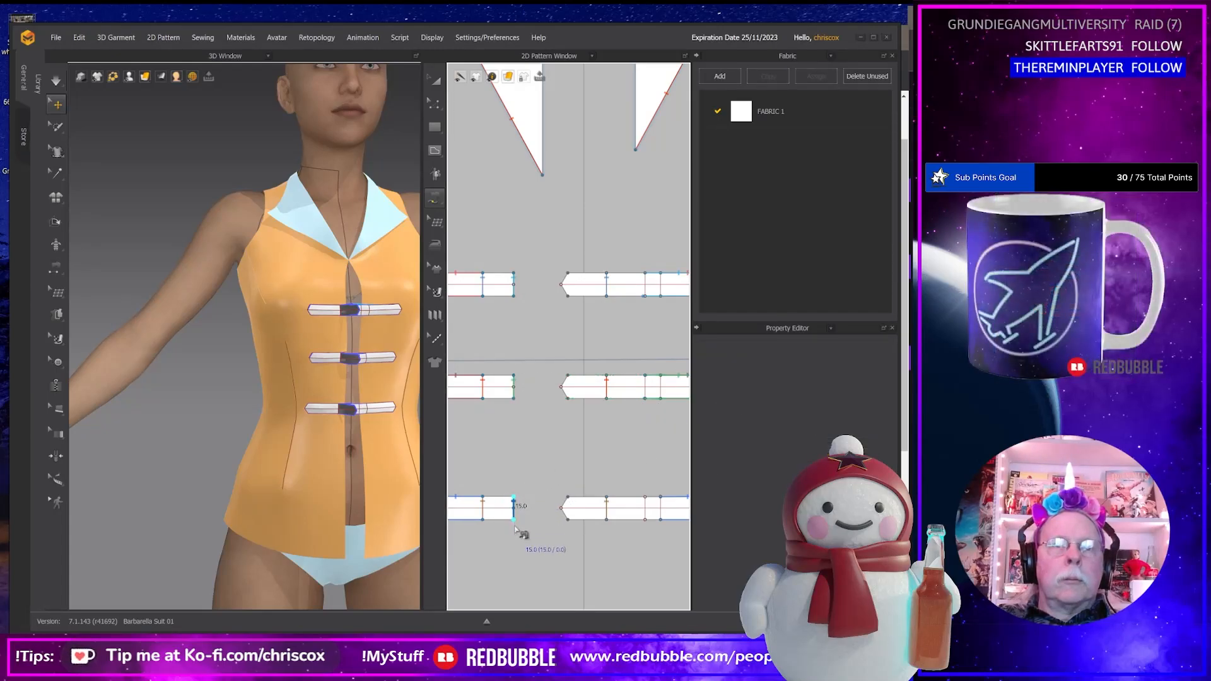
{"action": "left_click", "coordinate": [645, 519]}
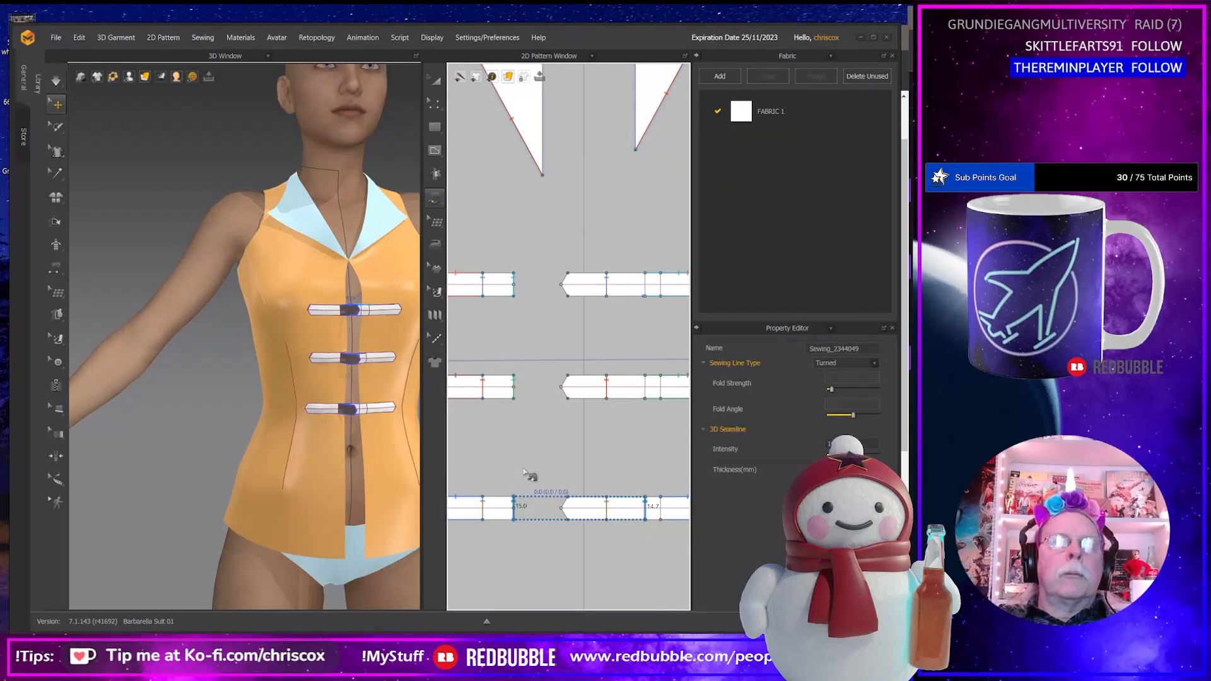
{"action": "key", "text": "space"}
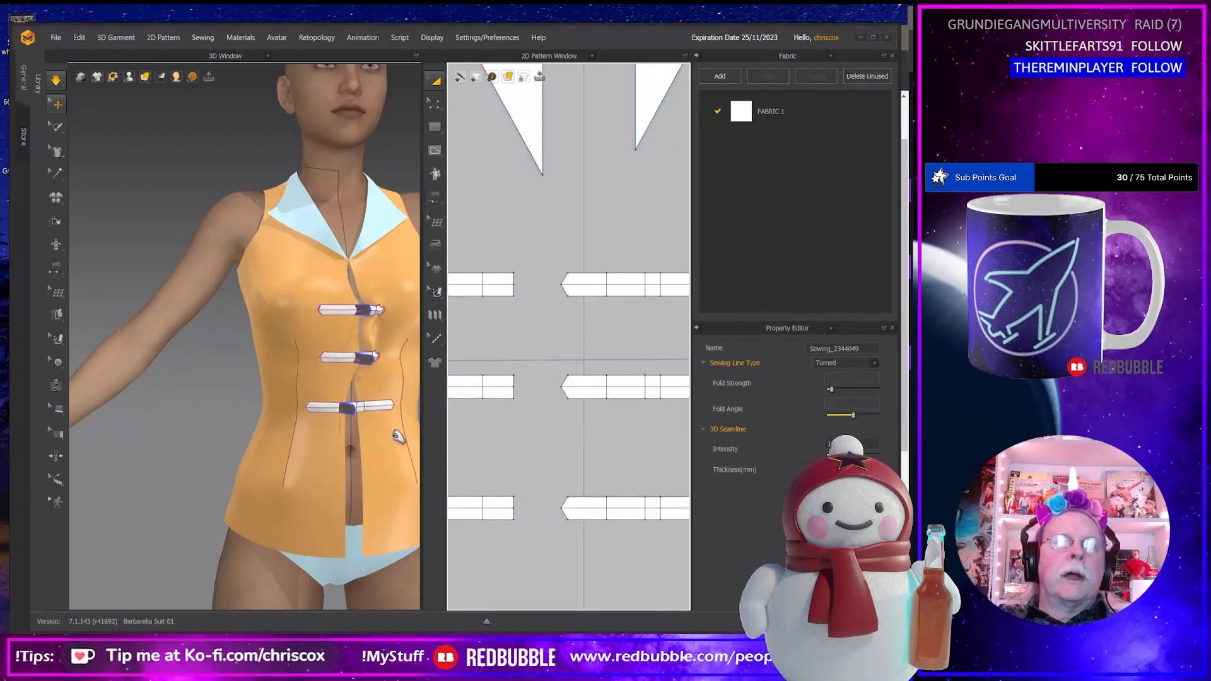
Undo the simulation and the new strap-end seams.
{"action": "key", "text": "ctrl+z"}
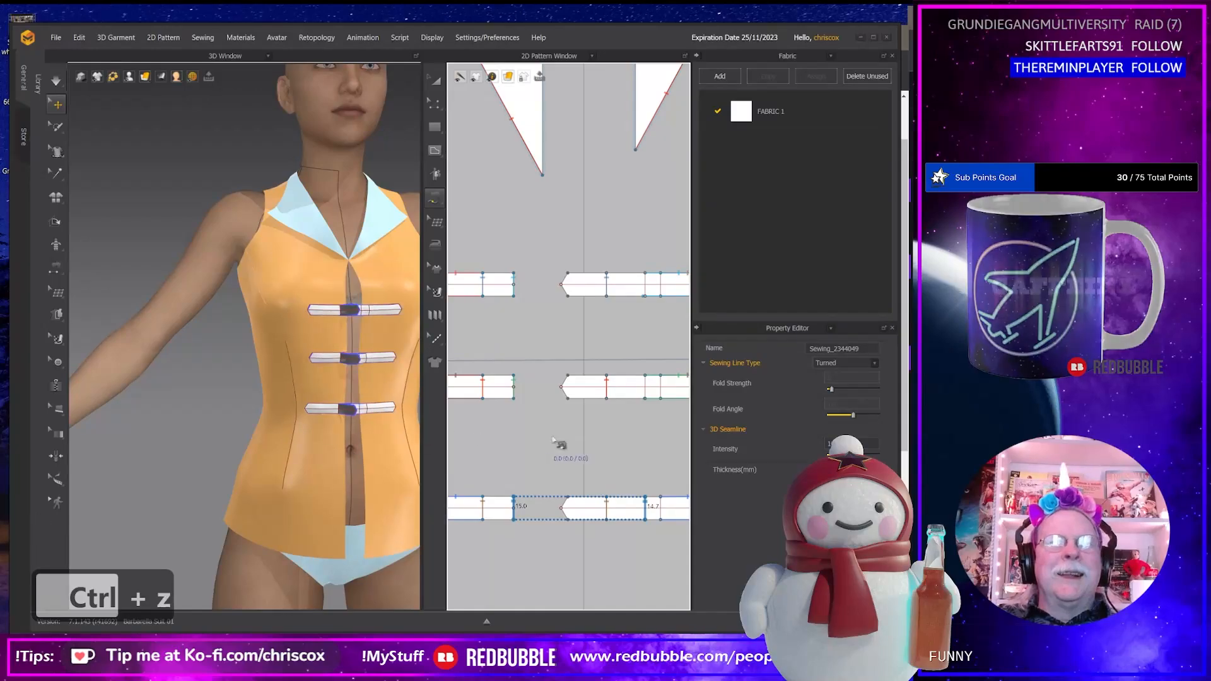
{"action": "key", "text": "ctrl+z"}
{"action": "key", "text": "ctrl+z"}
{"action": "key", "text": "ctrl+z"}
{"action": "key", "text": "ctrl+z"}
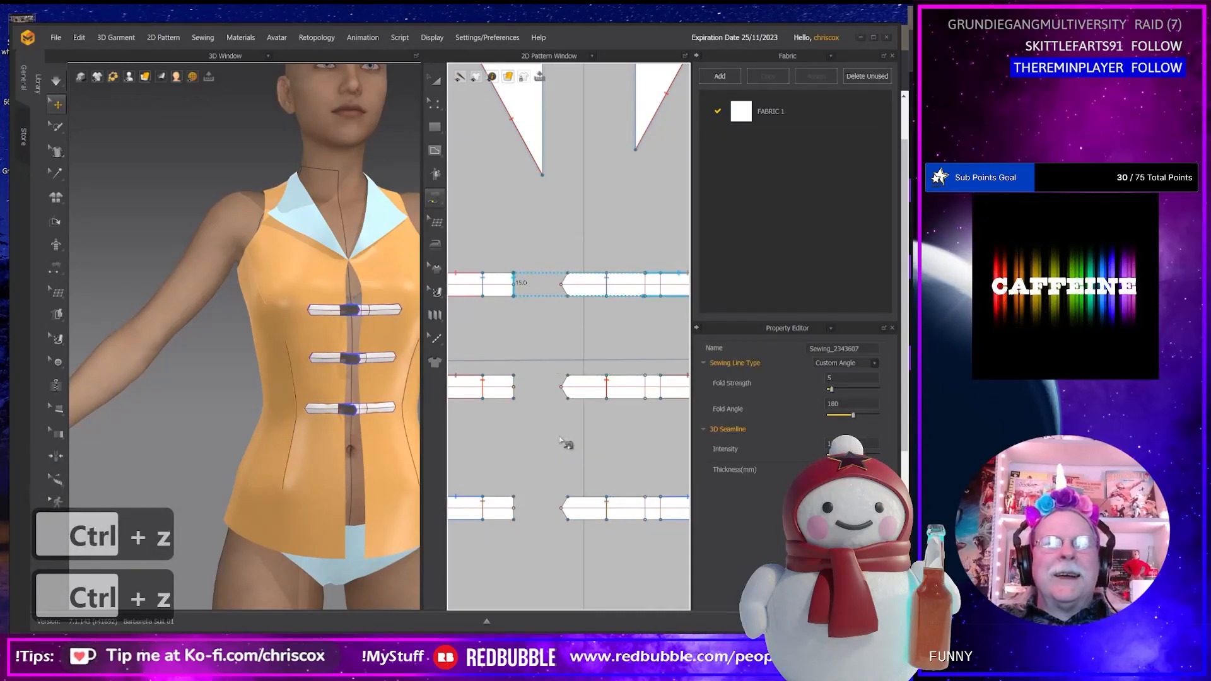
{"action": "key", "text": "ctrl+z"}
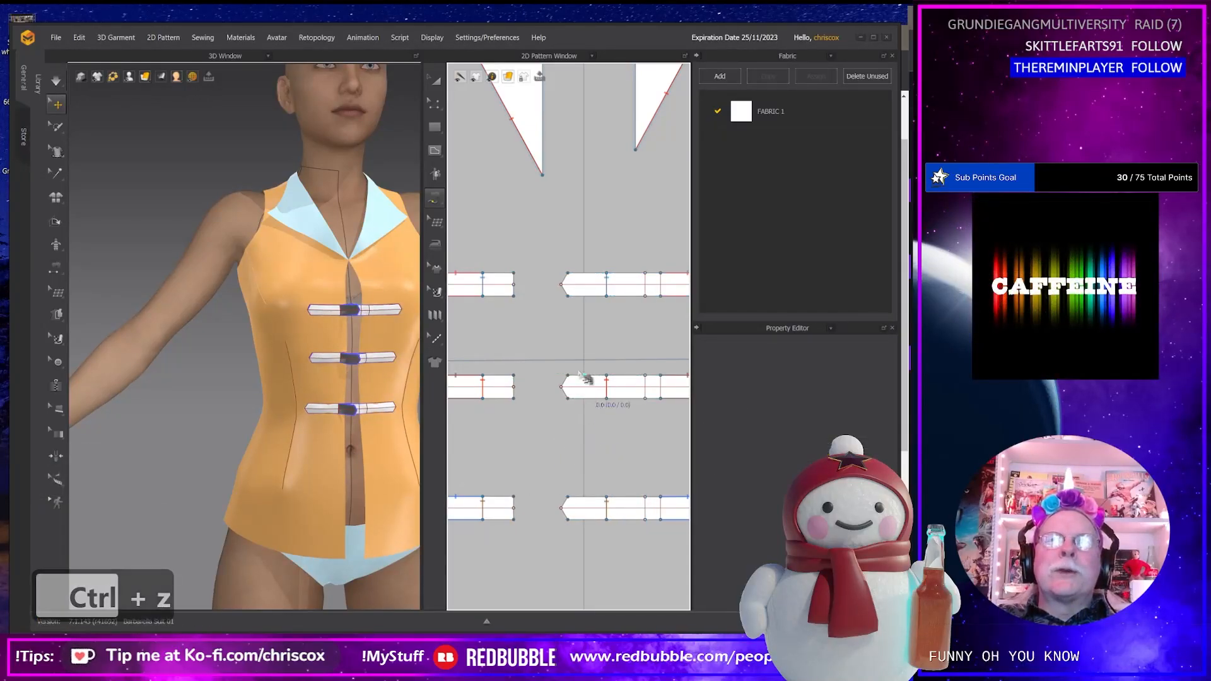
Sew each left-column strap's flat end straight to the second internal line from its partner's pointed tip, and simulate the garment.
{"action": "left_click", "coordinate": [645, 285]}
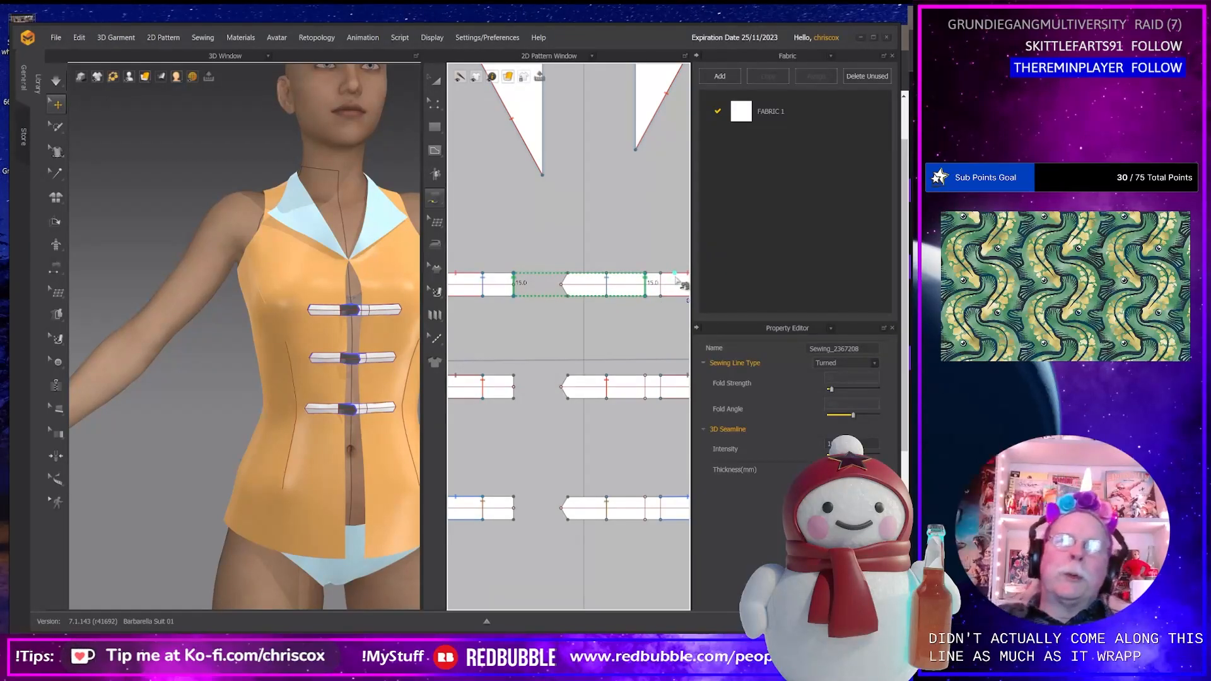
{"action": "left_click", "coordinate": [515, 382]}
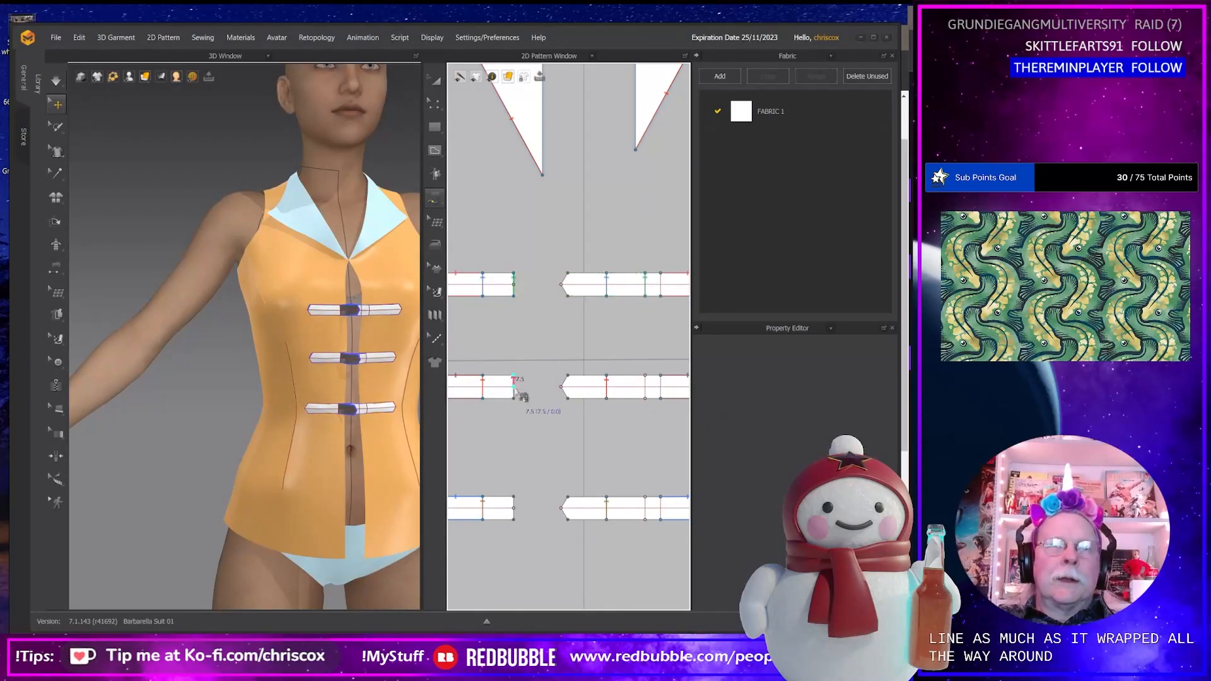
{"action": "left_click", "coordinate": [646, 382]}
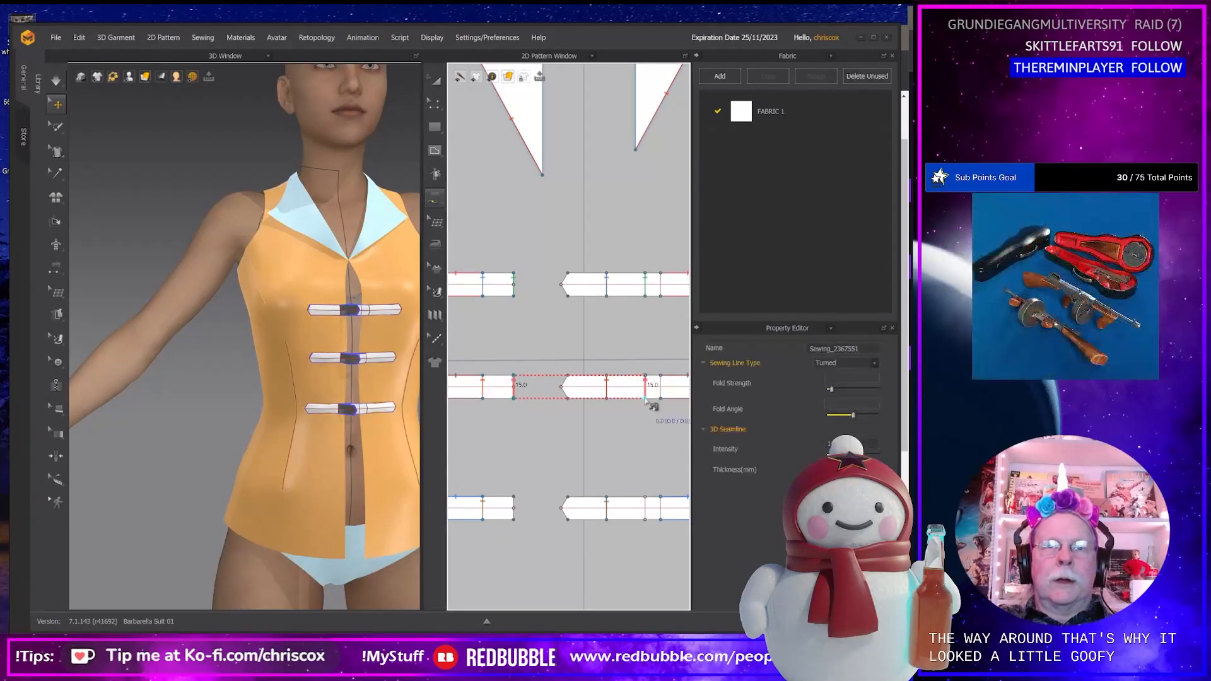
{"action": "left_click", "coordinate": [515, 511]}
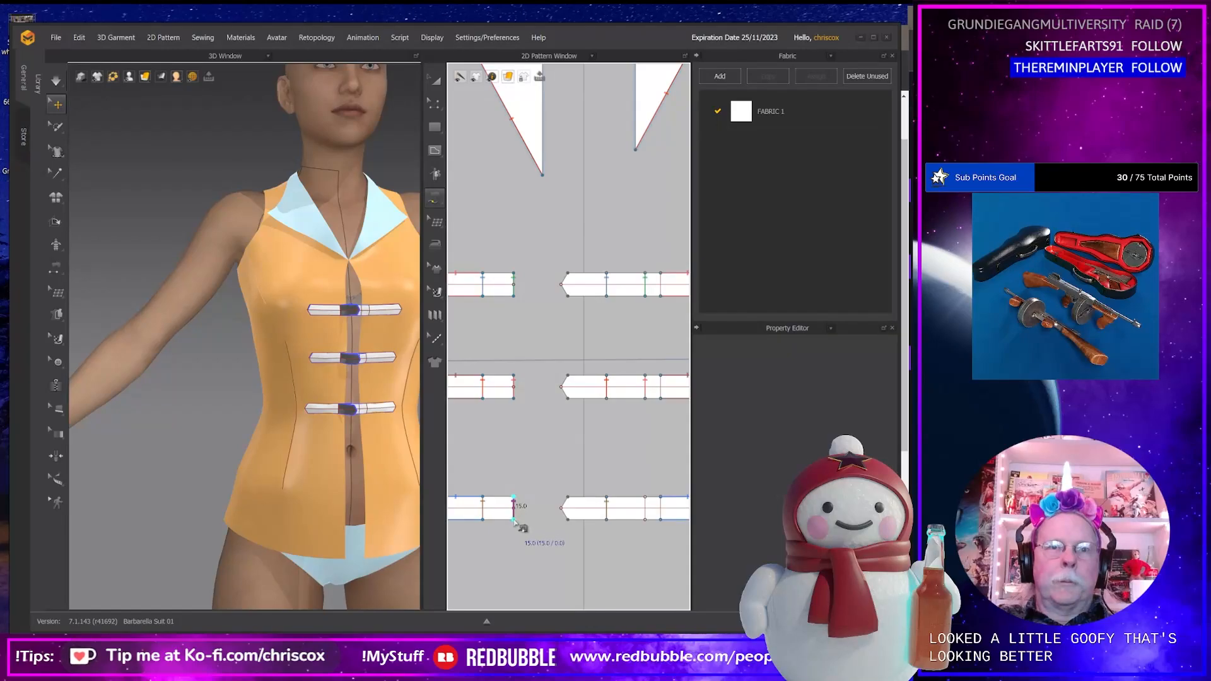
{"action": "left_click", "coordinate": [647, 516]}
{"action": "key", "text": "space"}
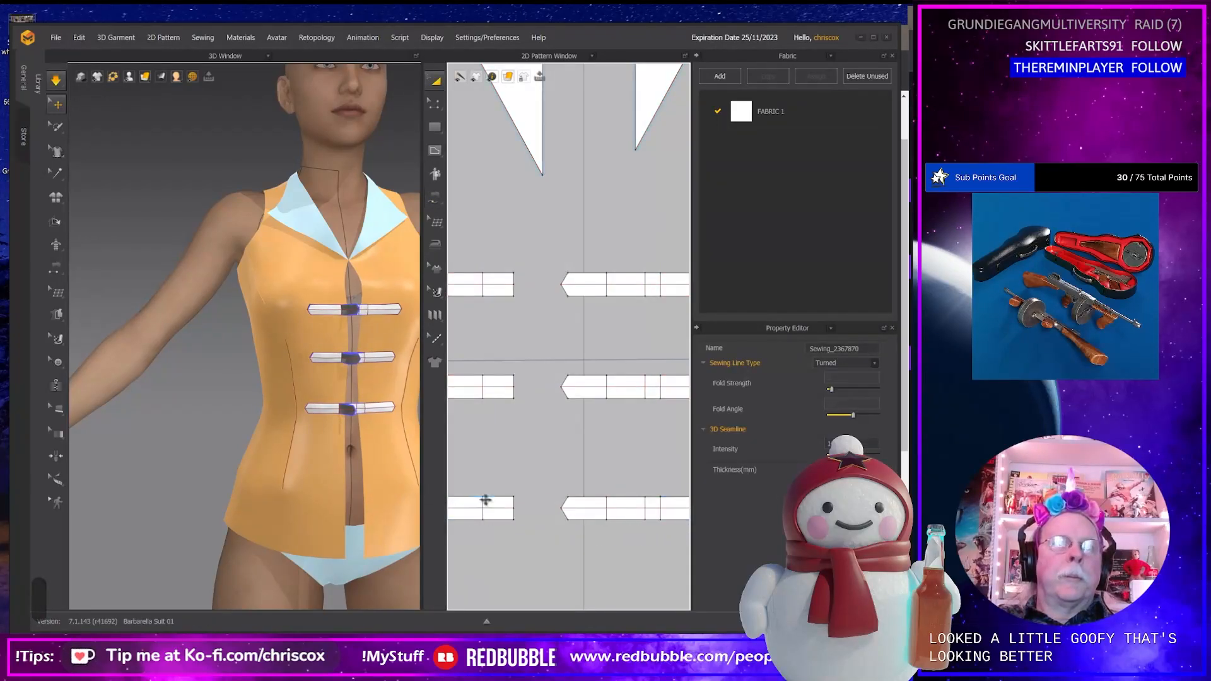
{"action": "middle_click_drag", "start_coordinate": [529, 501], "coordinate": [552, 493]}
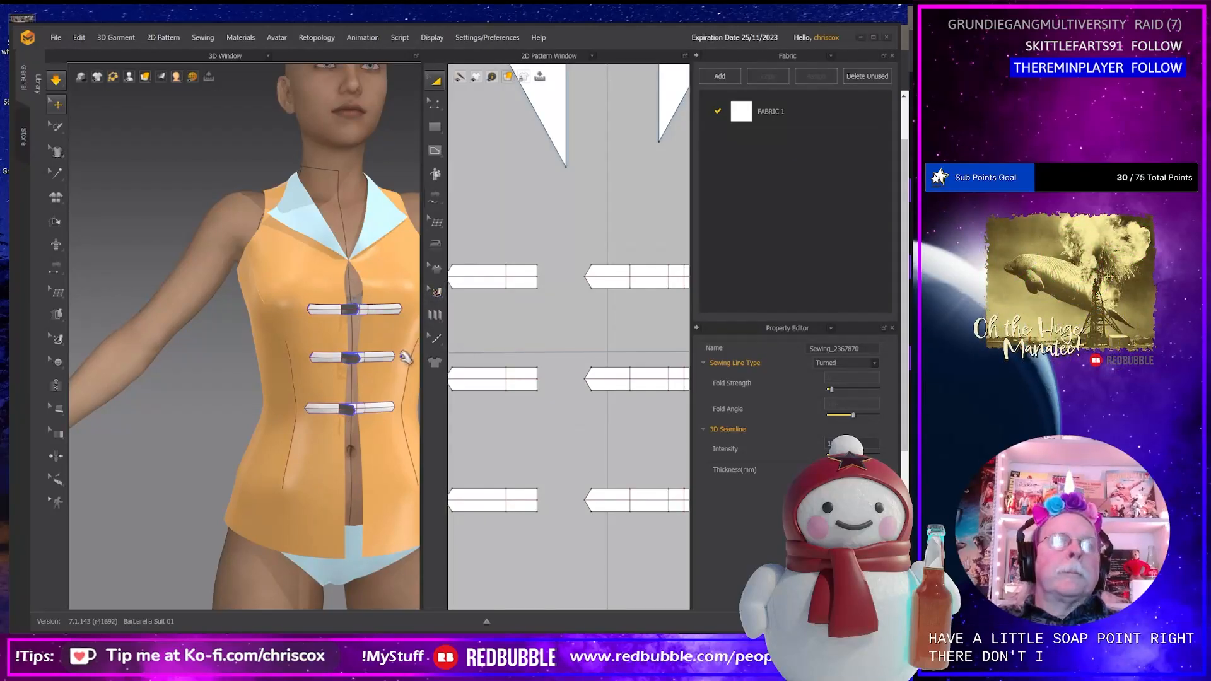
Lower the bottom points of the two waist darts on the back pattern slightly and simulate the garment.
{"action": "right_click_drag", "start_coordinate": [405, 359], "coordinate": [381, 424]}
{"action": "scroll", "coordinate": [361, 377], "scroll_direction": "down", "scroll_amount": 4}
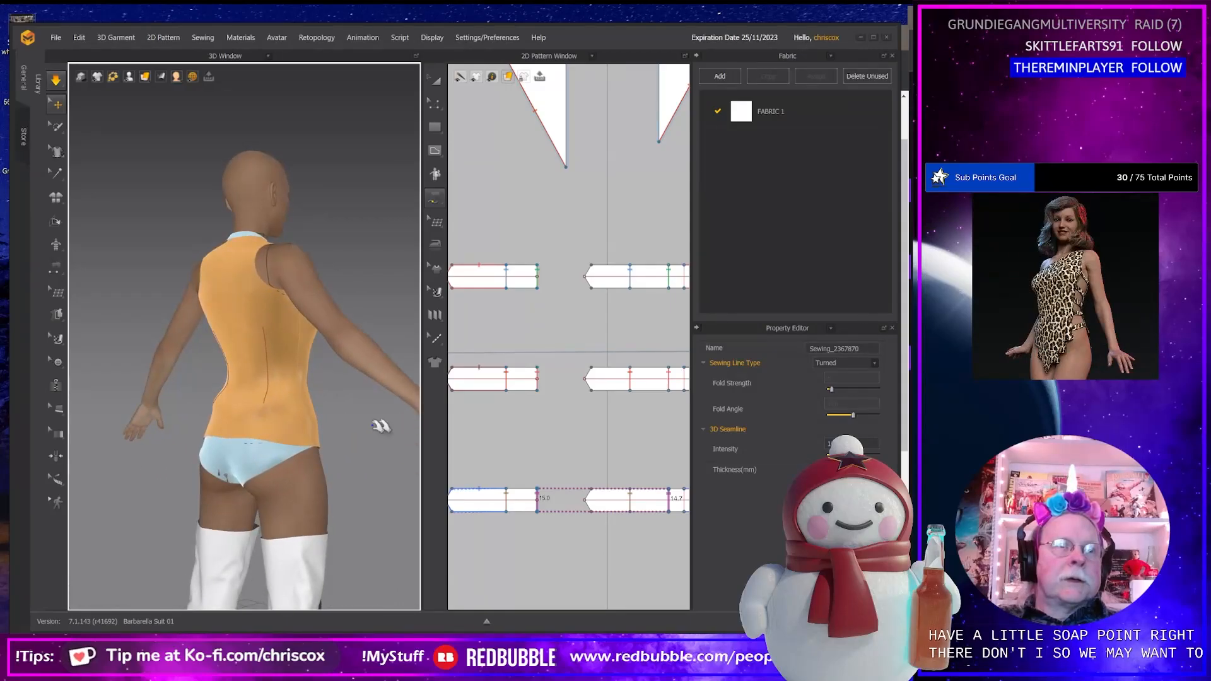
{"action": "left_click", "coordinate": [265, 432]}
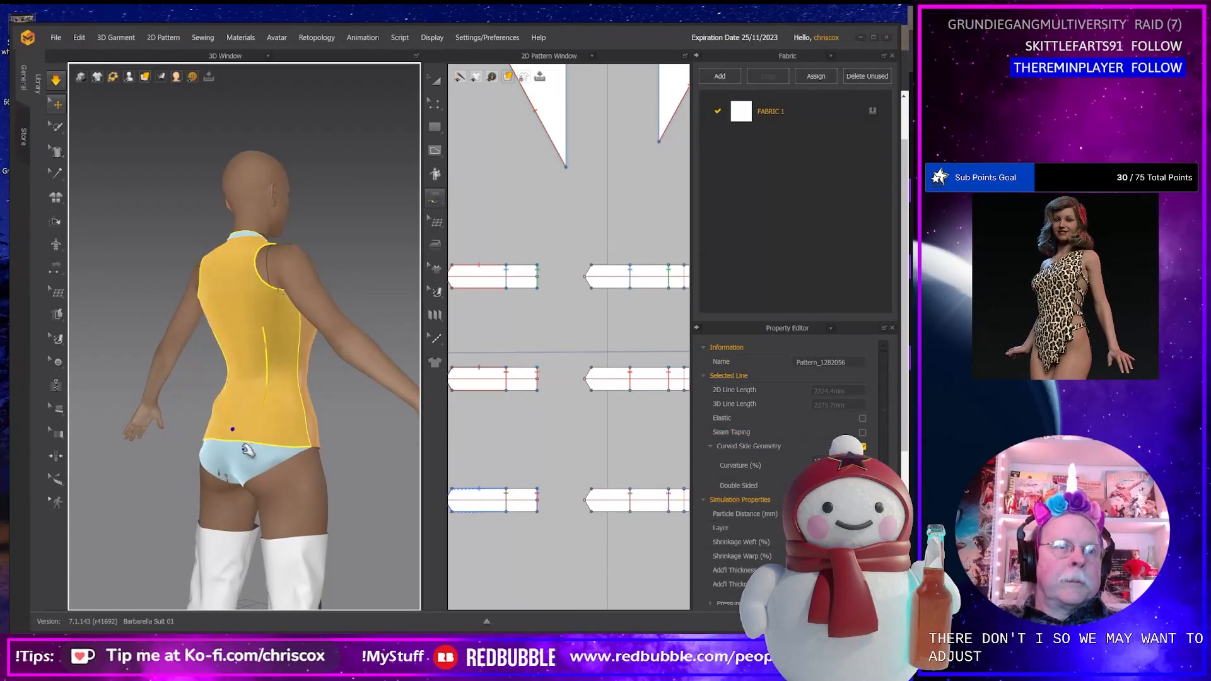
{"action": "right_click_drag", "start_coordinate": [319, 438], "coordinate": [278, 443]}
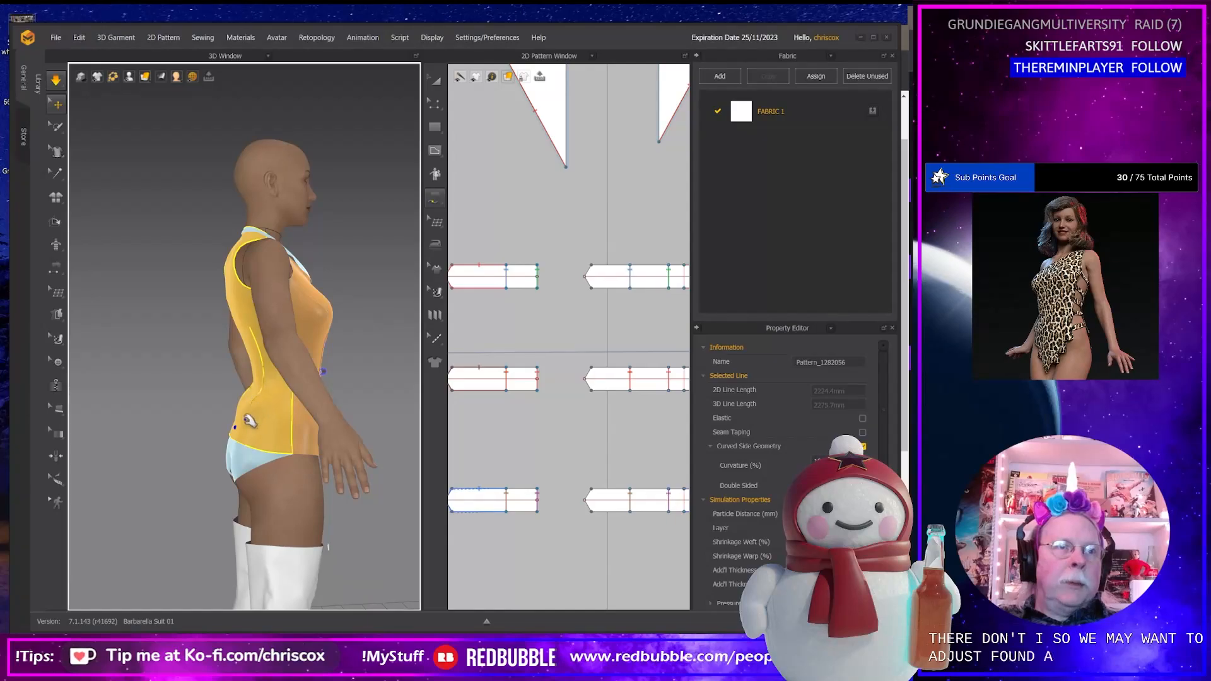
{"action": "scroll", "coordinate": [539, 434], "scroll_direction": "down", "scroll_amount": 2}
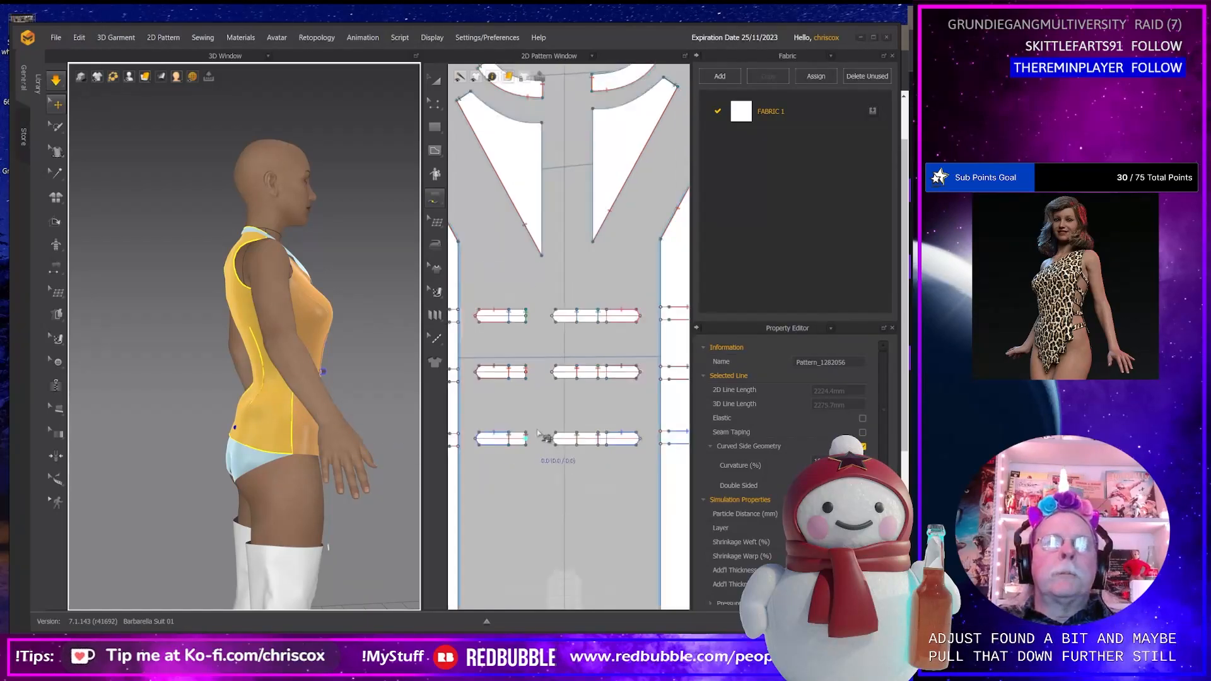
{"action": "scroll", "coordinate": [539, 435], "scroll_direction": "down", "scroll_amount": 3}
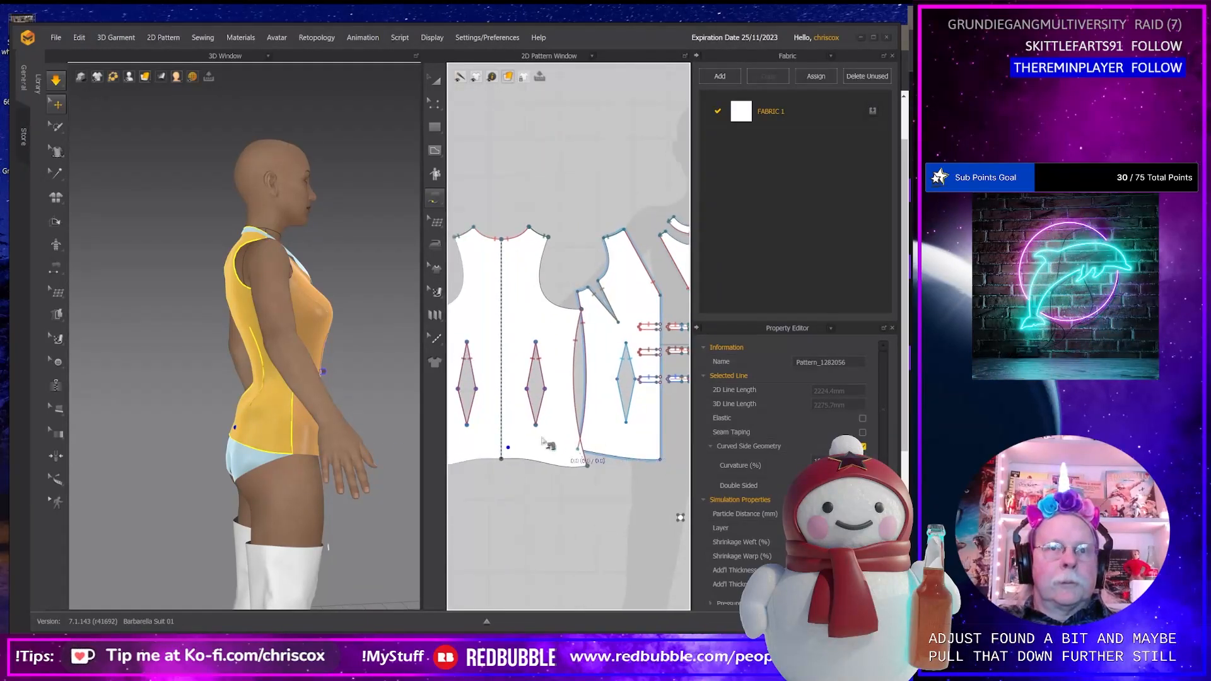
{"action": "key", "text": "z"}
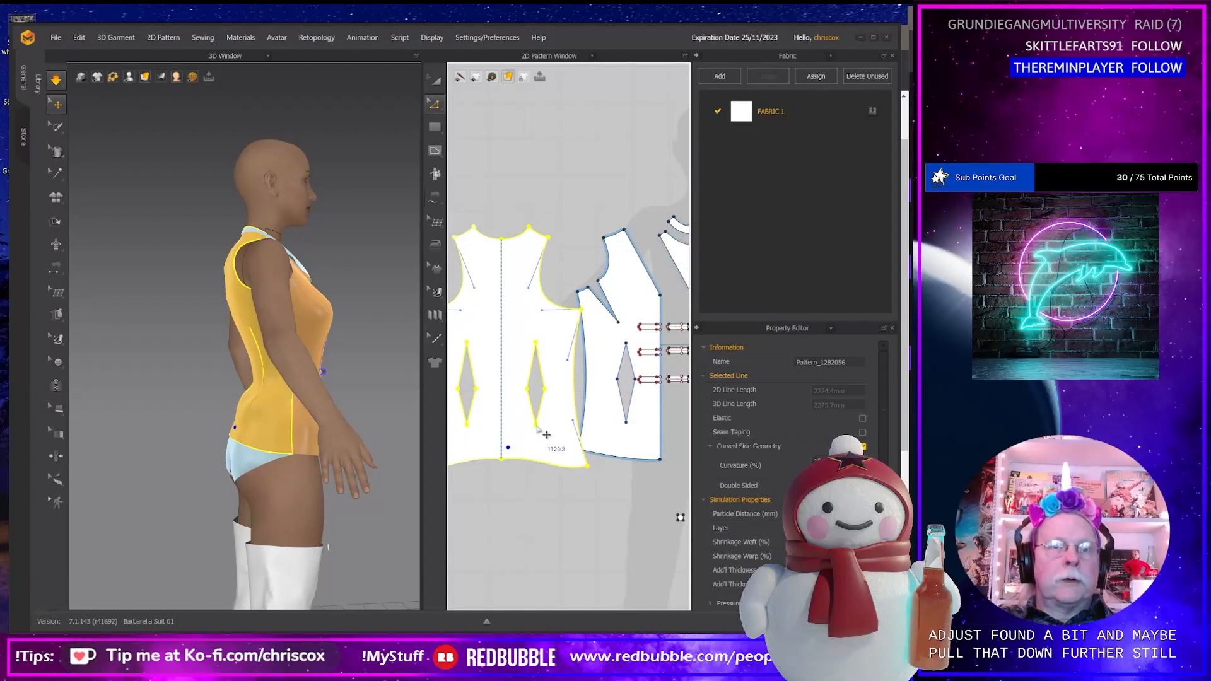
{"action": "left_click", "coordinate": [536, 427]}
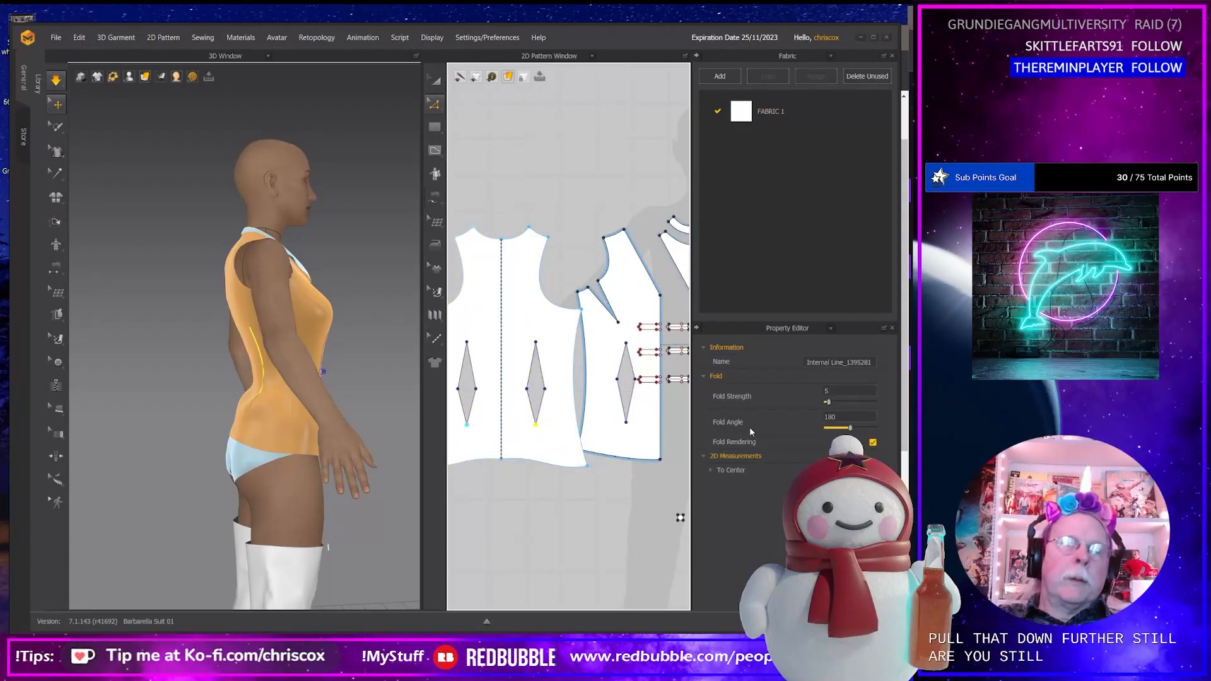
{"action": "key", "text": "Down"}
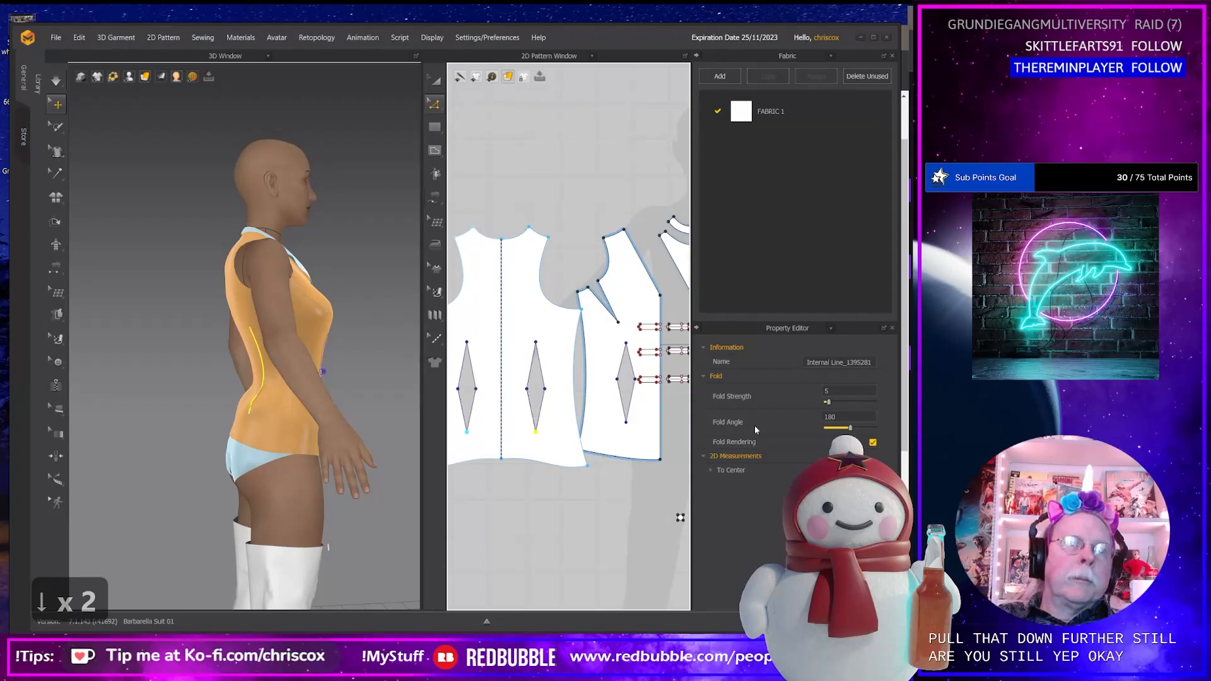
{"action": "key", "text": "space"}
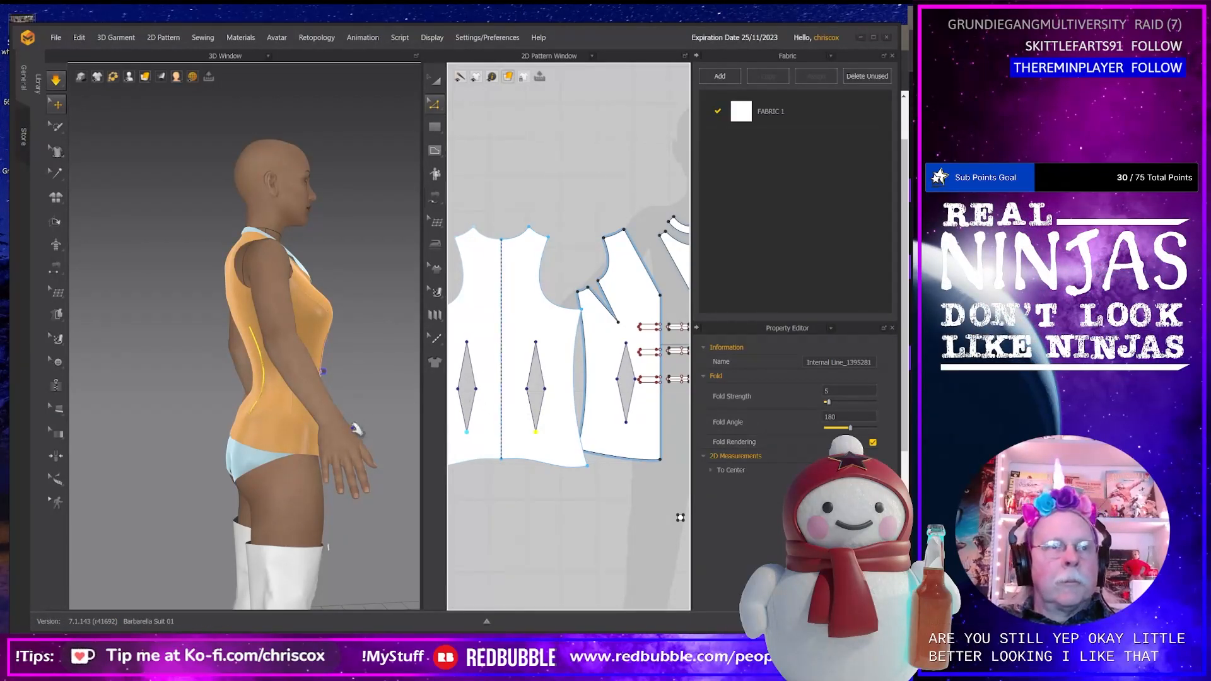
Nudge the back pattern piece left until it no longer overlaps the front bodice piece.
{"action": "right_click_drag", "start_coordinate": [353, 429], "coordinate": [287, 427]}
{"action": "right_click_drag", "start_coordinate": [356, 439], "coordinate": [391, 437]}
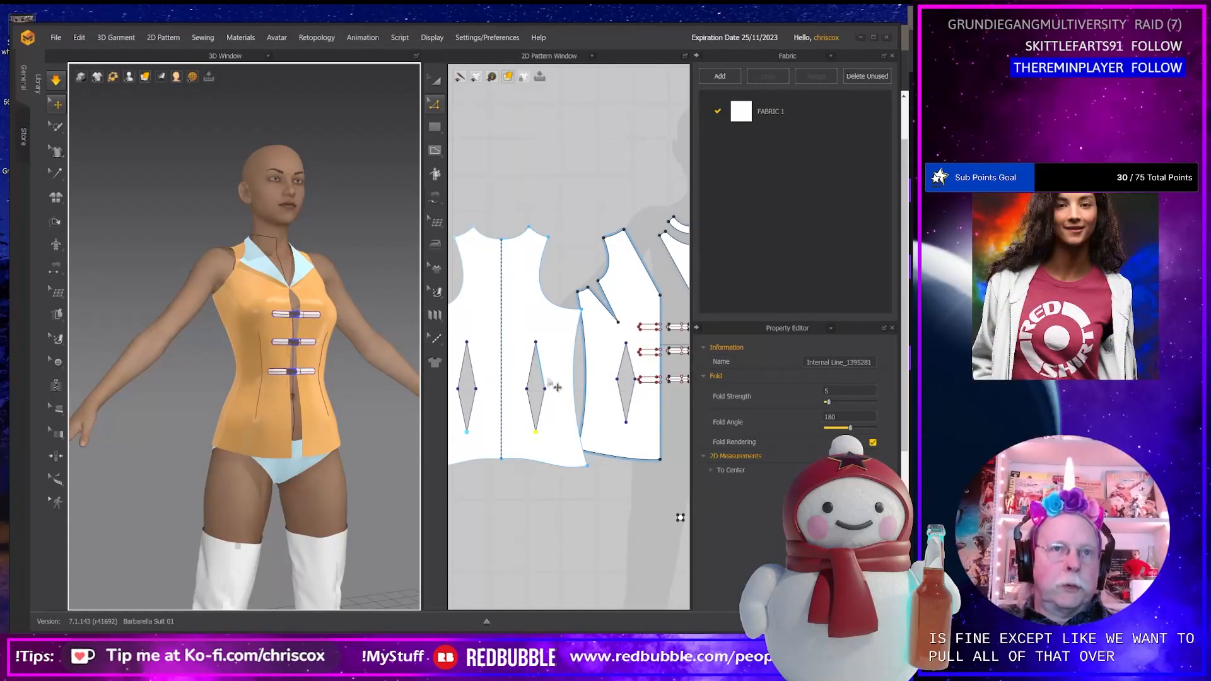
{"action": "key", "text": "a"}
{"action": "left_click", "coordinate": [556, 318]}
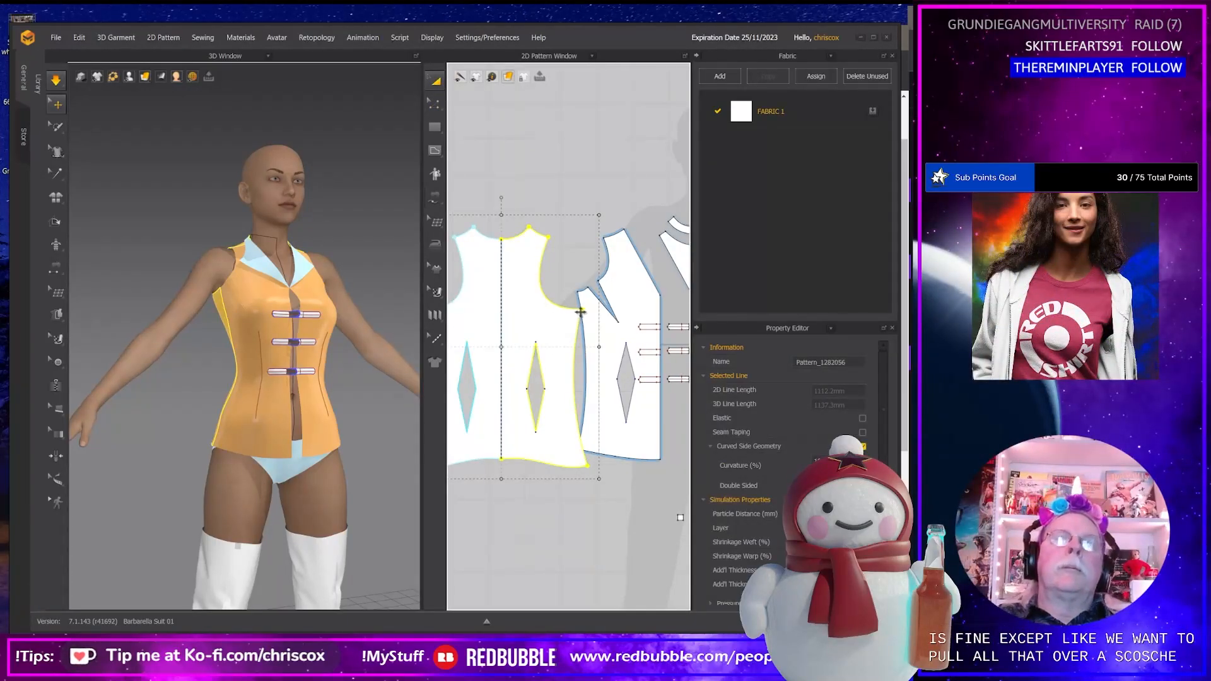
{"action": "key", "text": "Left"}
{"action": "key", "text": "Left"}
{"action": "key", "text": "Left"}
{"action": "key", "text": "Left"}
{"action": "key", "text": "Left"}
{"action": "key", "text": "Left"}
{"action": "key", "text": "Left"}
{"action": "key", "text": "Left"}
{"action": "key", "text": "Left"}
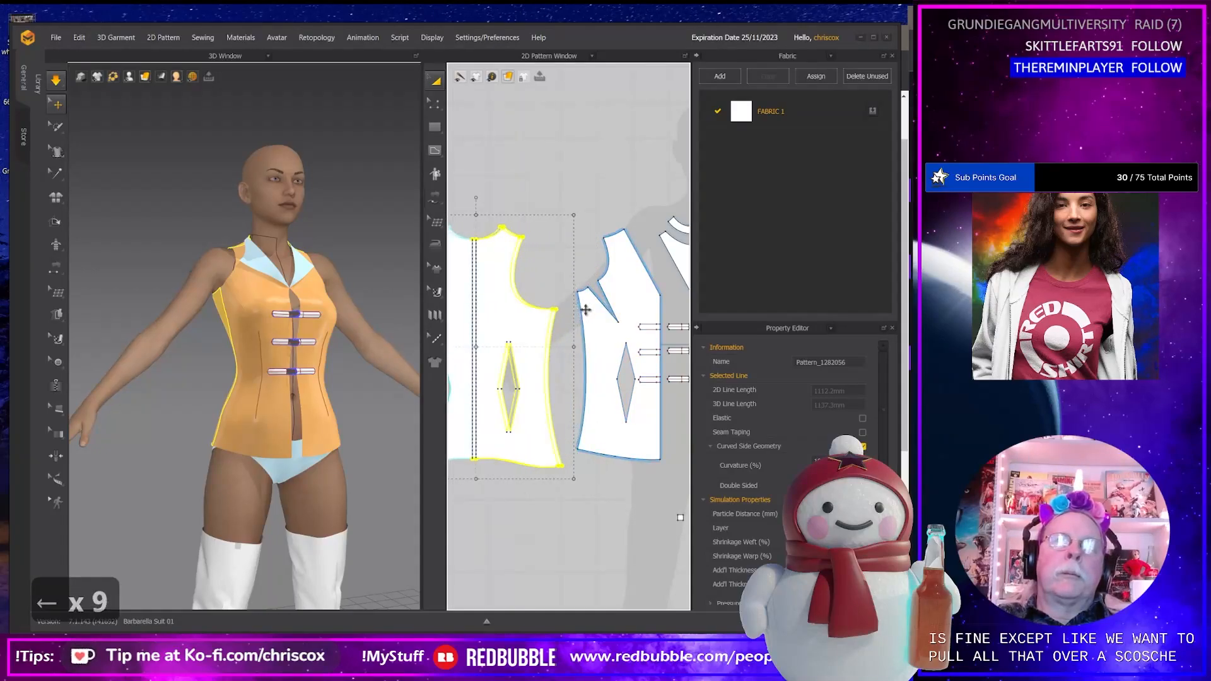
Move the left front bodice pattern piece slightly left to leave more room beside the strap pieces.
{"action": "left_click", "coordinate": [635, 304]}
{"action": "key", "text": "Left"}
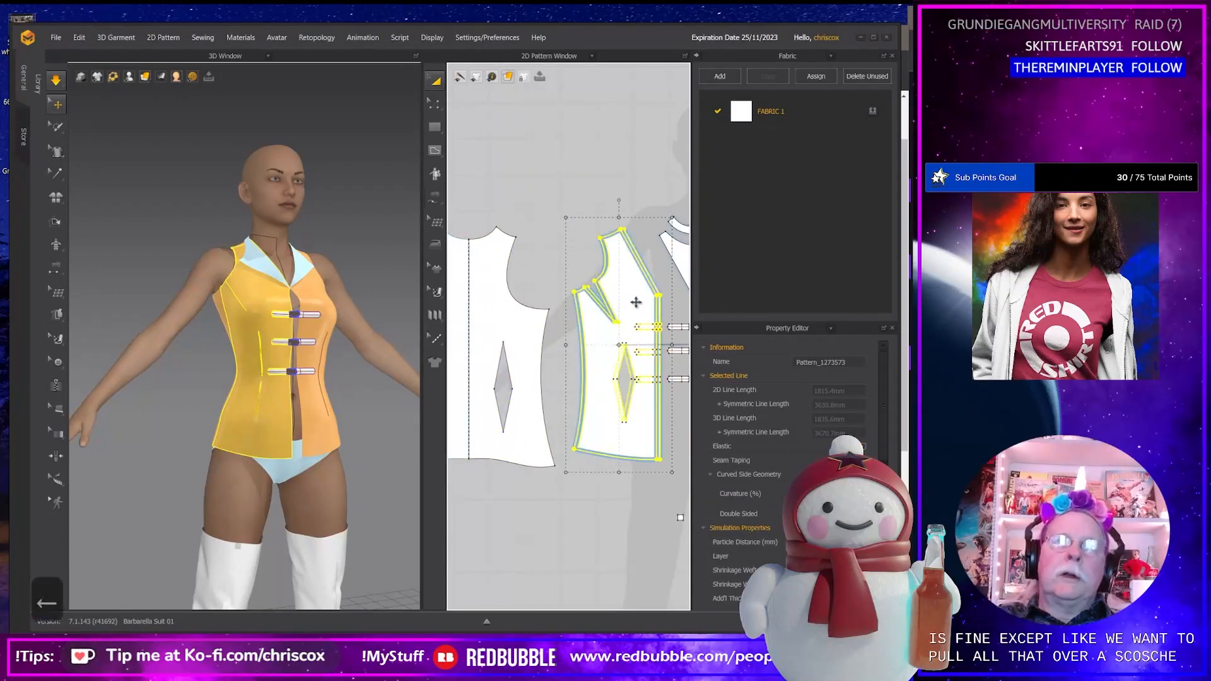
{"action": "key", "text": "Left"}
{"action": "key", "text": "Left"}
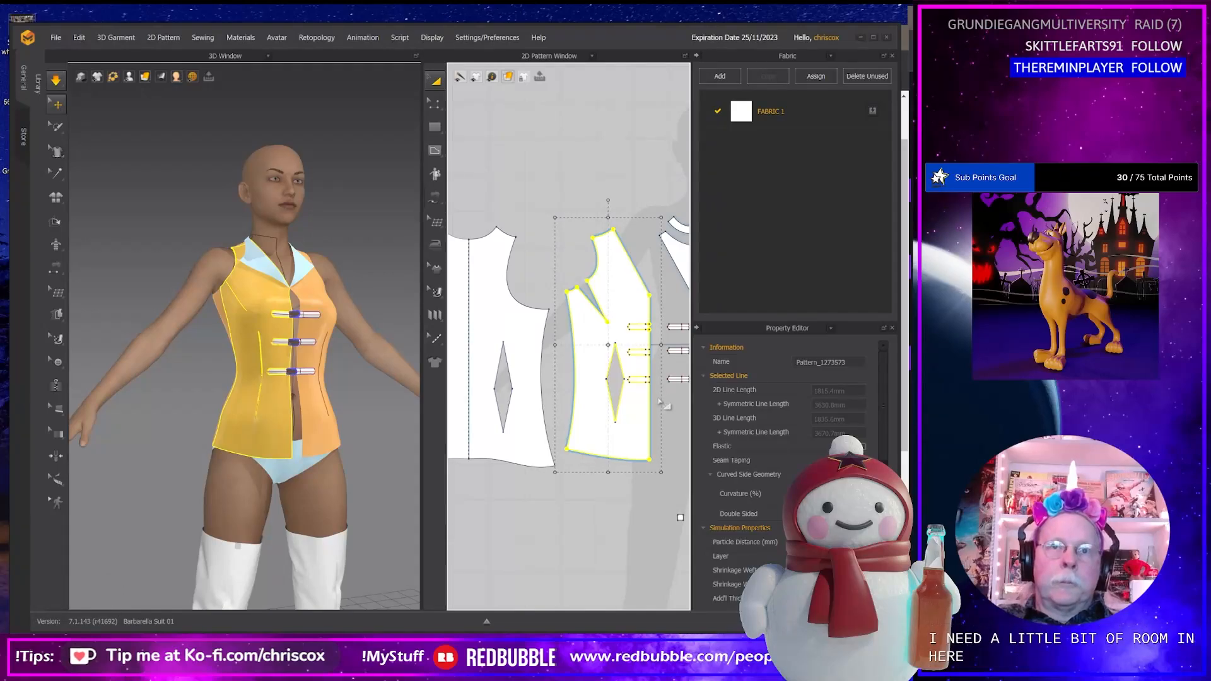
Extend the left front bodice by nudging its center-front edge and three internal strap outlines right in small increments, simulating the garment after each nudge.
{"action": "key", "text": "z"}
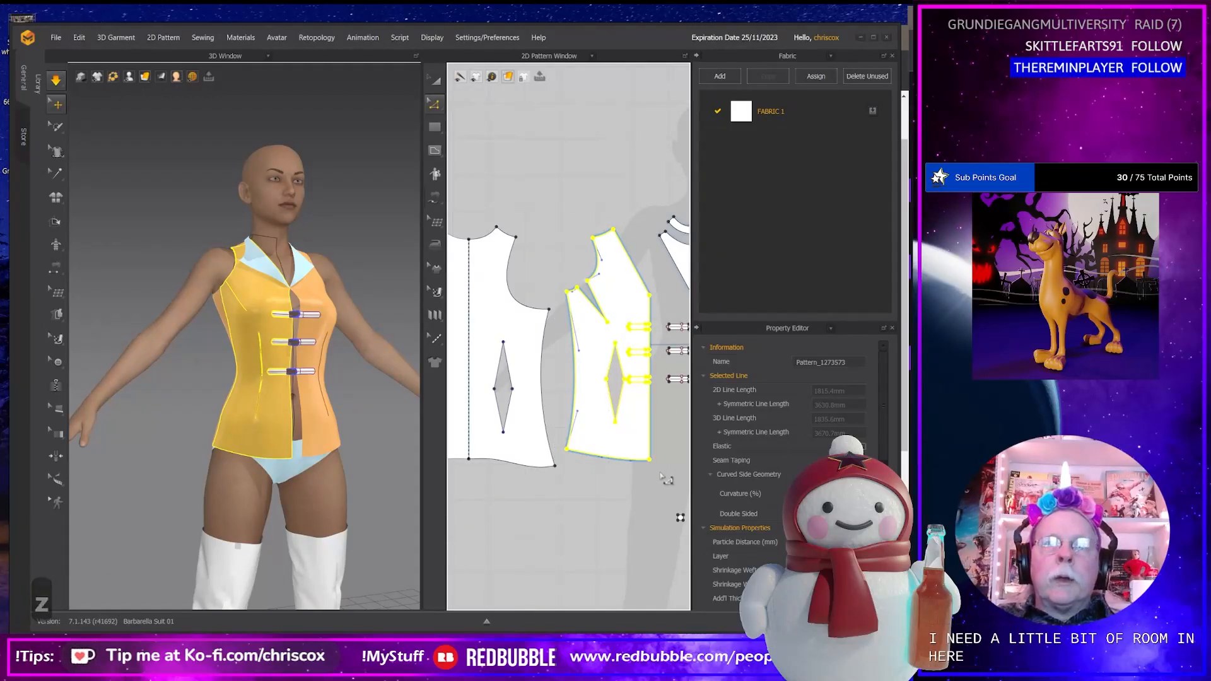
{"action": "left_click_drag", "start_coordinate": [661, 472], "coordinate": [648, 298]}
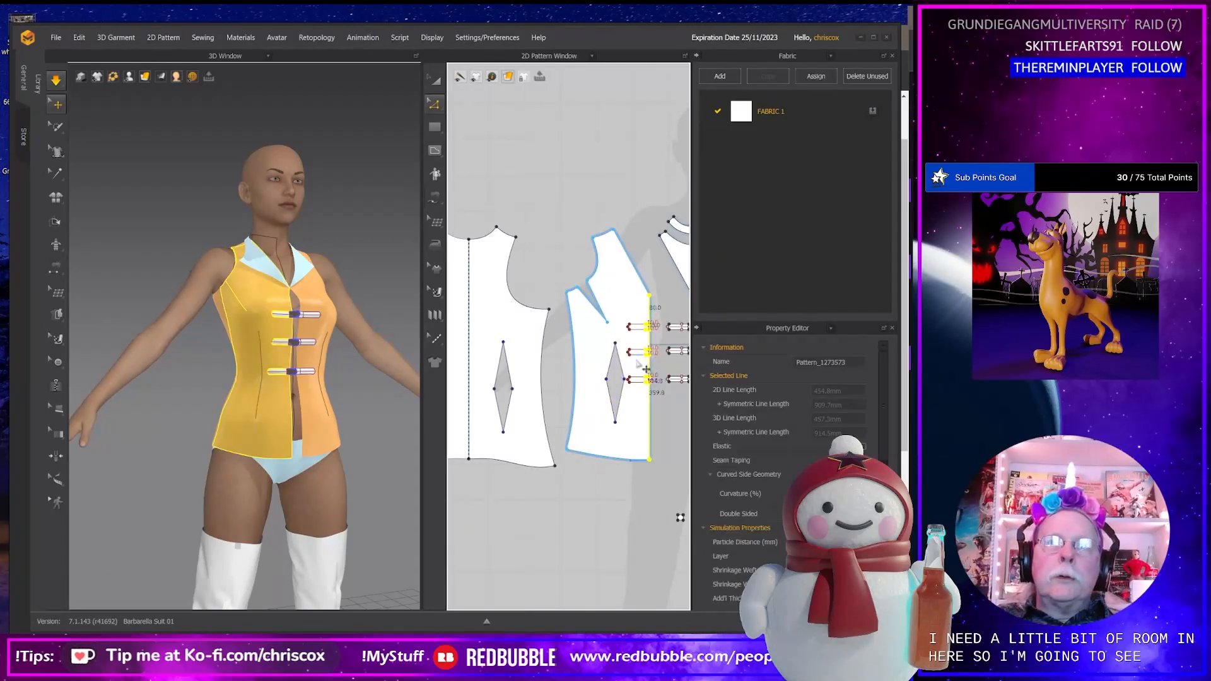
{"action": "scroll", "coordinate": [644, 369], "scroll_direction": "down", "scroll_amount": 2}
{"action": "scroll", "coordinate": [643, 369], "scroll_direction": "up", "scroll_amount": 5}
{"action": "middle_click_drag", "start_coordinate": [643, 371], "coordinate": [535, 330]}
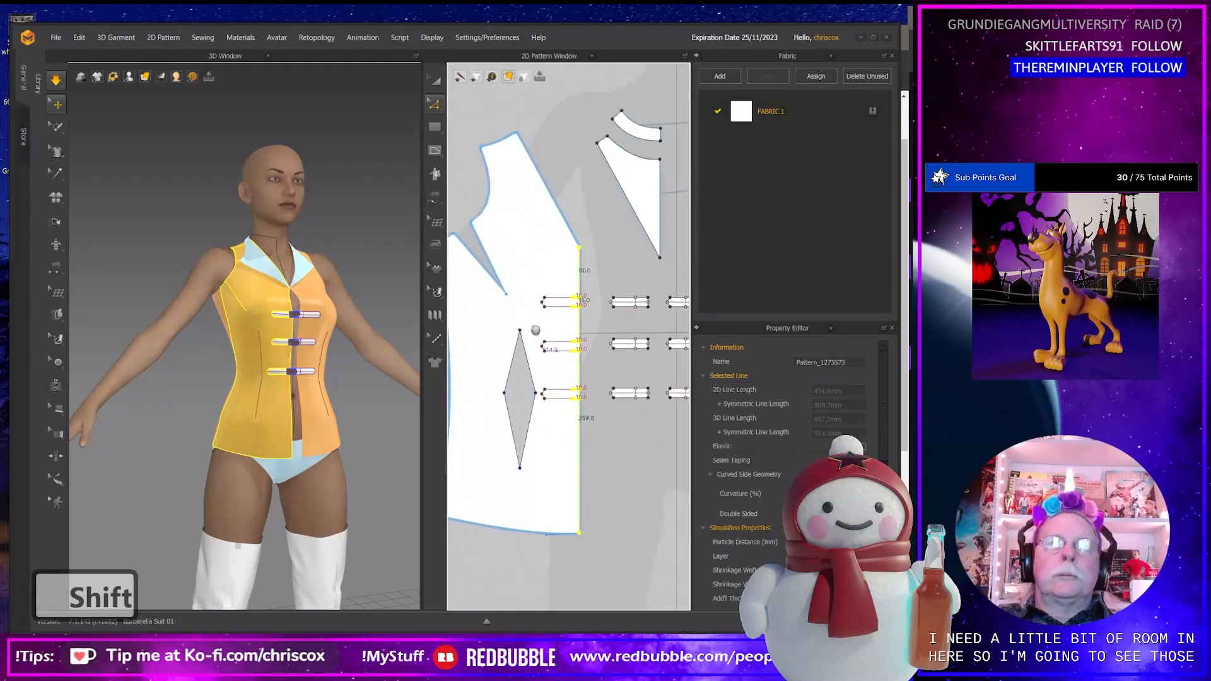
{"action": "left_click_drag", "start_coordinate": [538, 288], "coordinate": [563, 320], "text": "shift"}
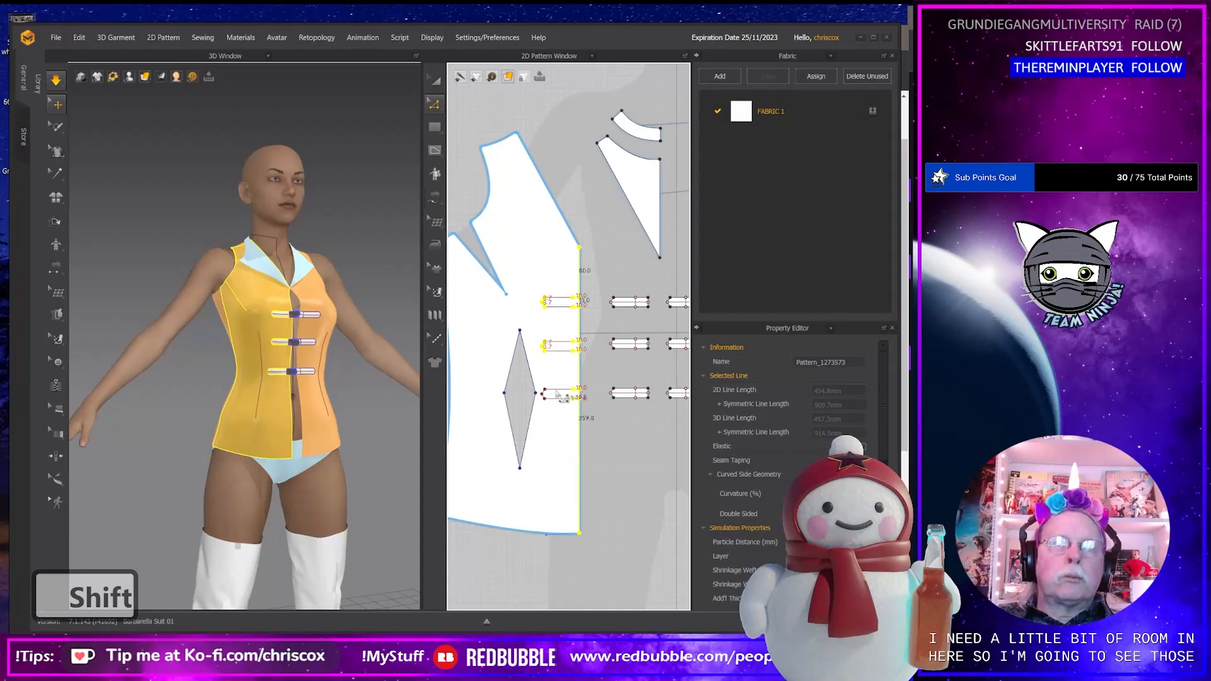
{"action": "left_click_drag", "start_coordinate": [560, 374], "coordinate": [546, 415], "text": "shift"}
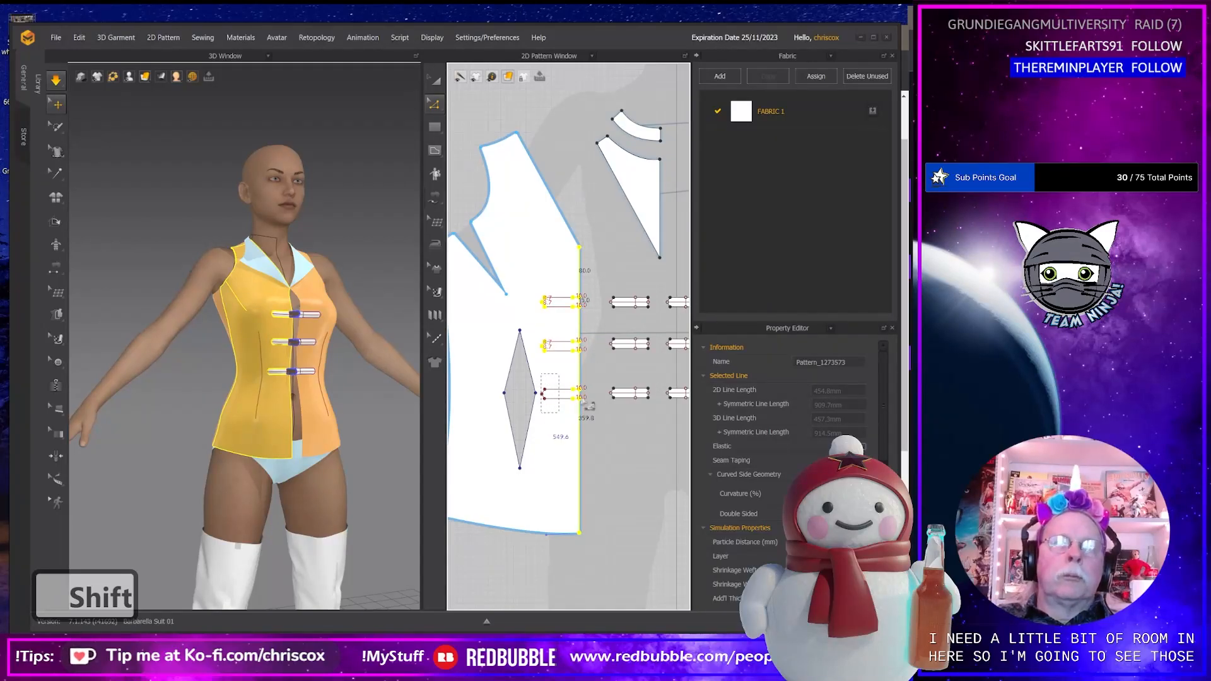
{"action": "key", "text": "Right"}
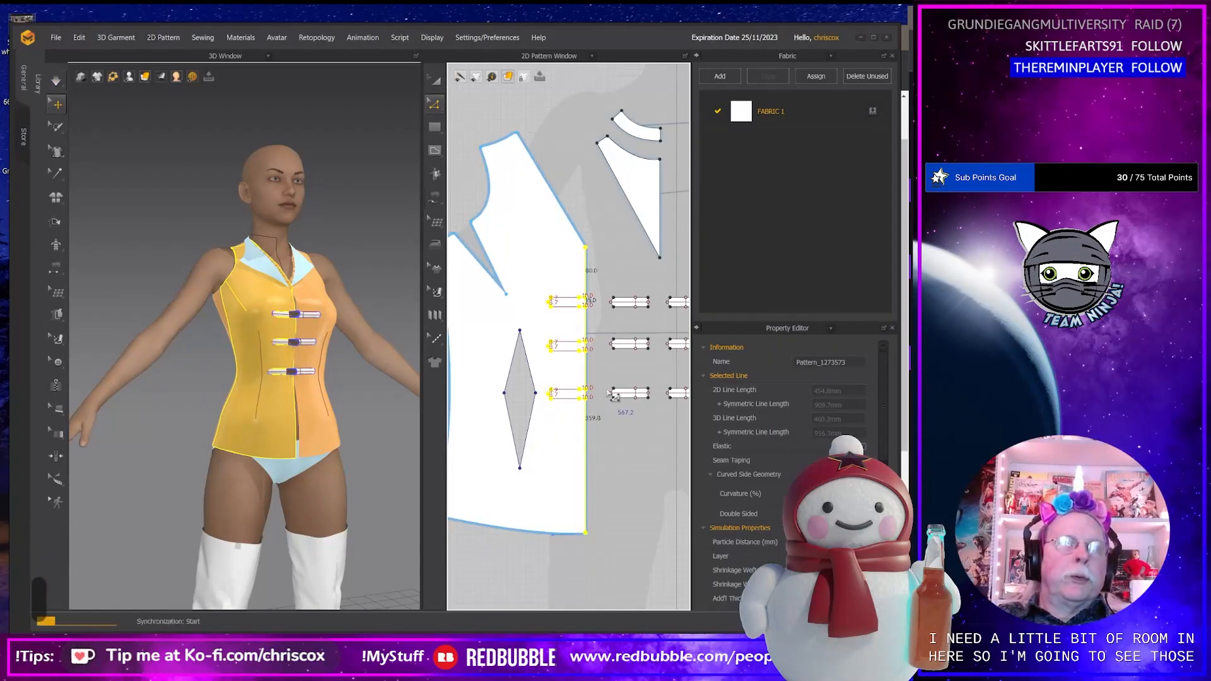
{"action": "key", "text": "space"}
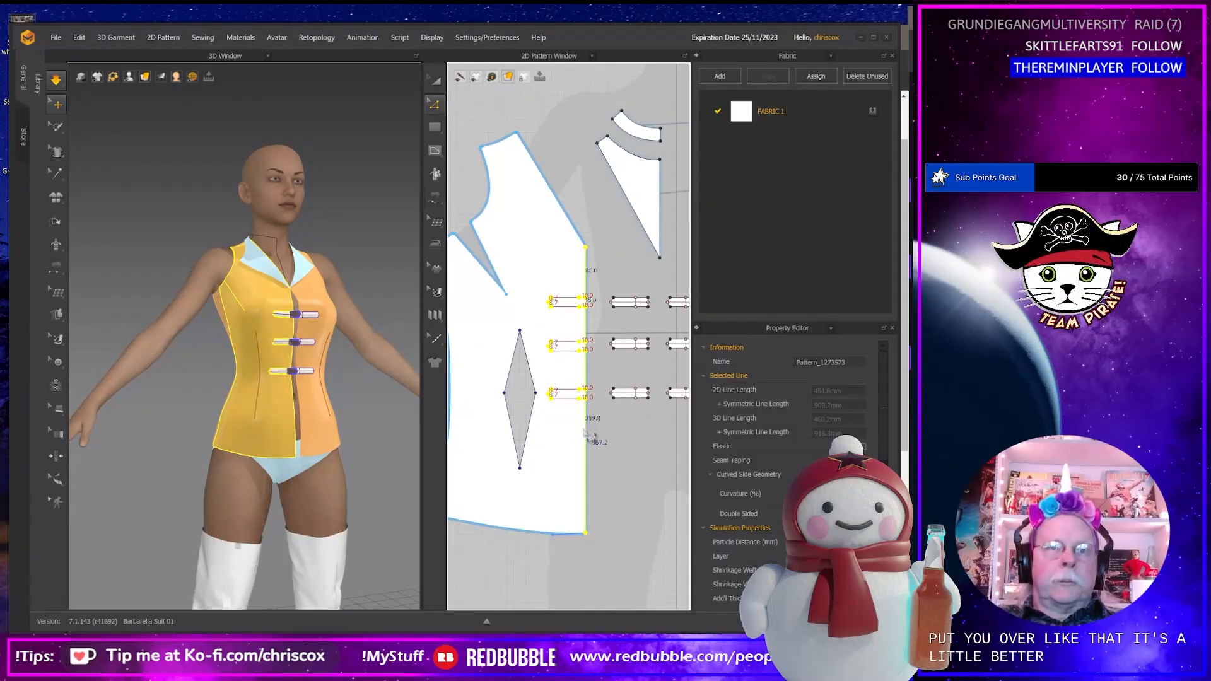
{"action": "key", "text": "Right"}
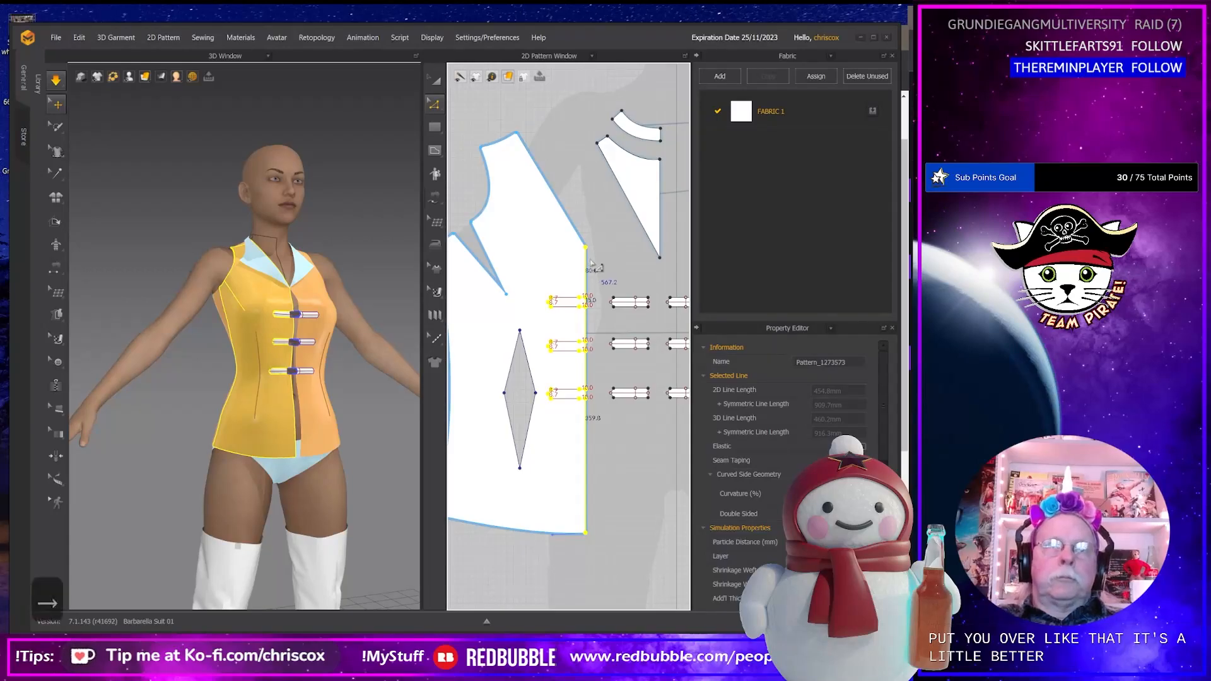
{"action": "key", "text": "space"}
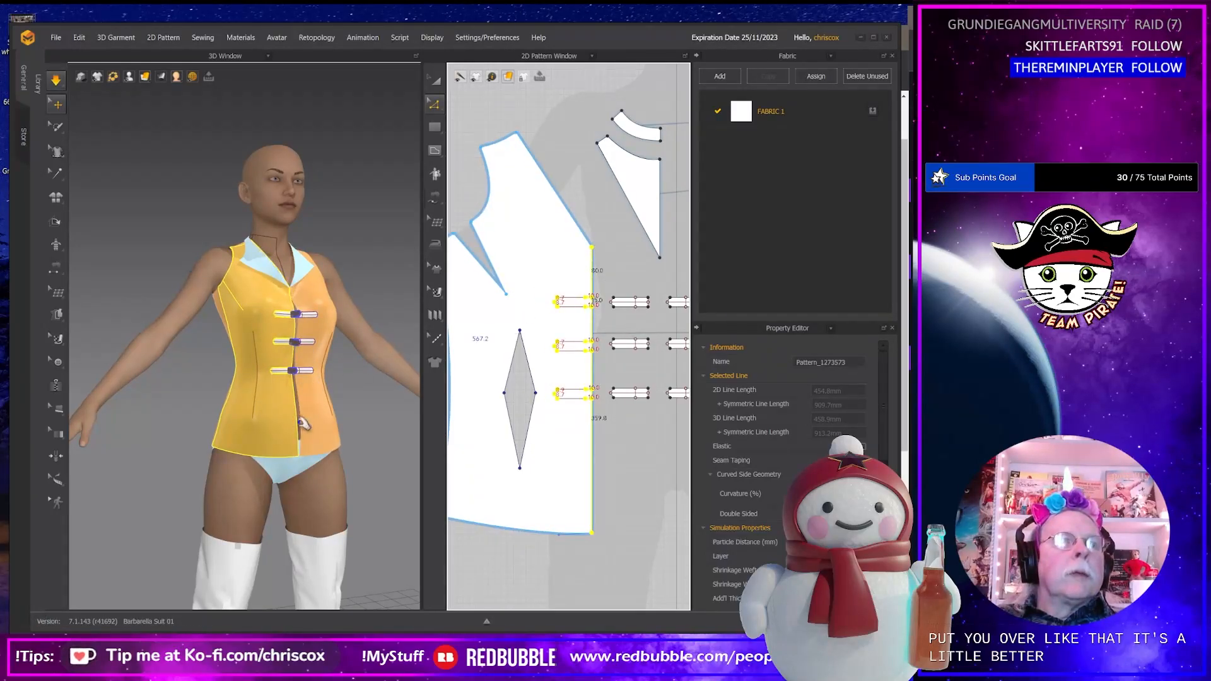
{"action": "mouse_move", "coordinate": [305, 425]}
{"action": "right_mouse_down"}
{"action": "mouse_move", "coordinate": [279, 436]}
{"action": "mouse_move", "coordinate": [293, 436]}
{"action": "right_mouse_up"}
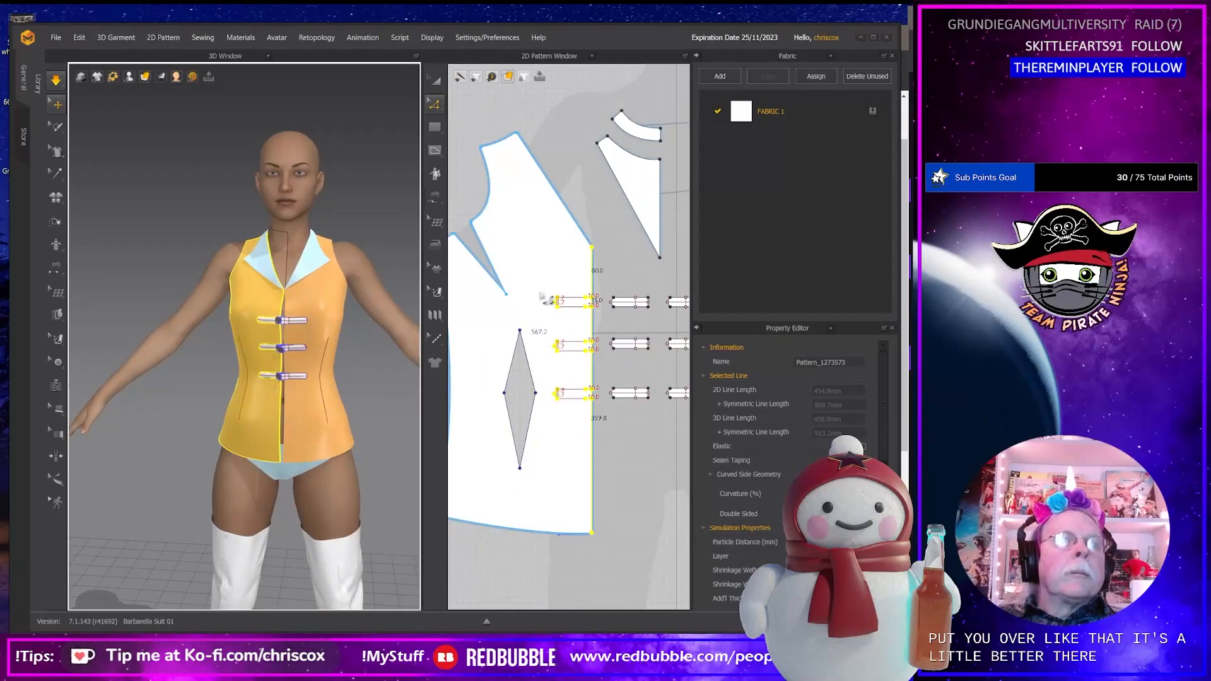
Inspect the sewing between the lapels and the front neckline edges, and check the matching pieces on the avatar.
{"action": "middle_click_drag", "start_coordinate": [516, 317], "coordinate": [451, 385]}
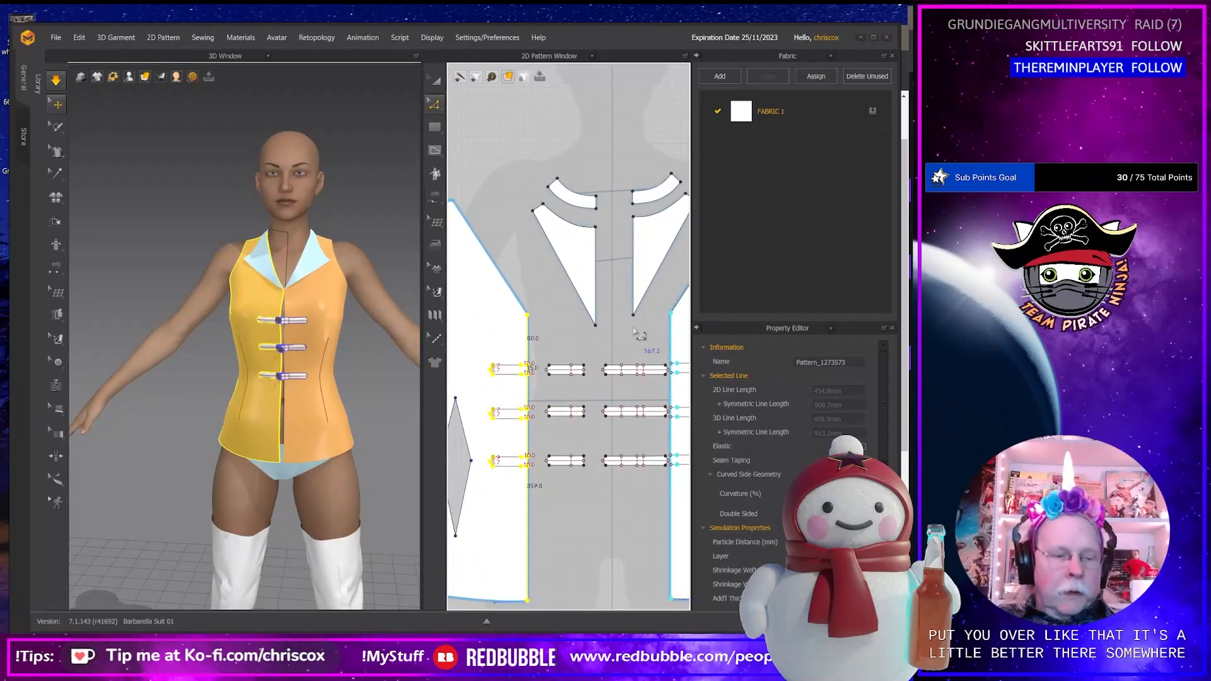
{"action": "key", "text": "b"}
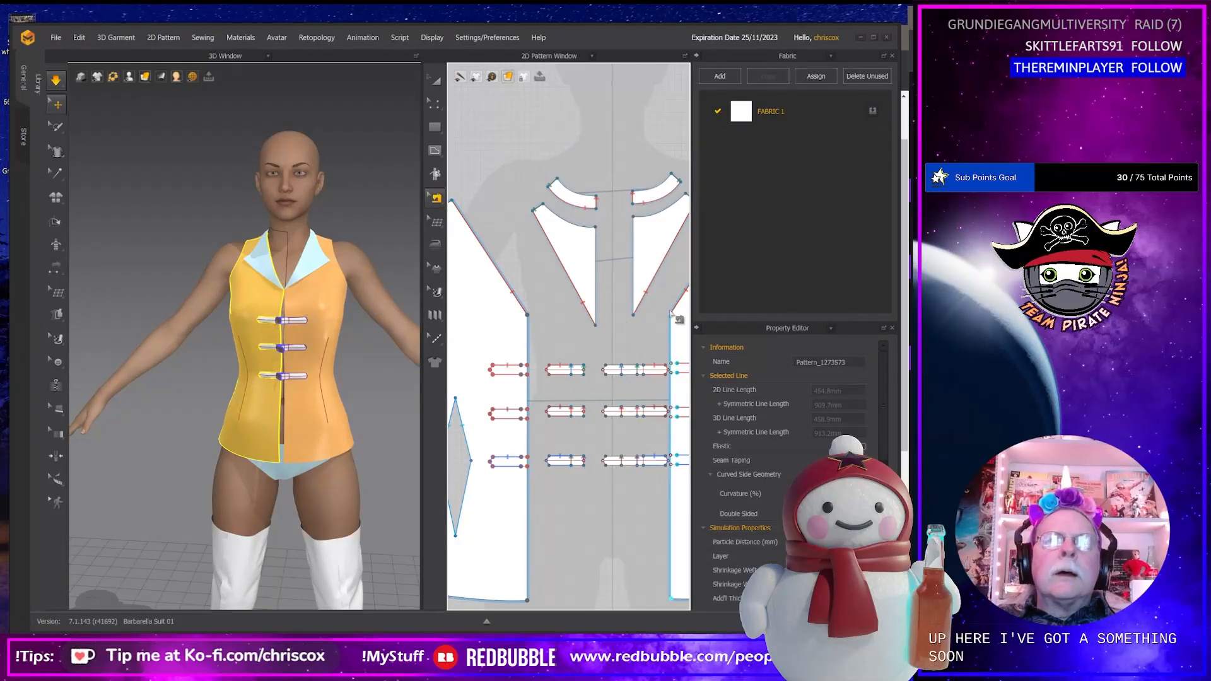
{"action": "left_click", "coordinate": [590, 315]}
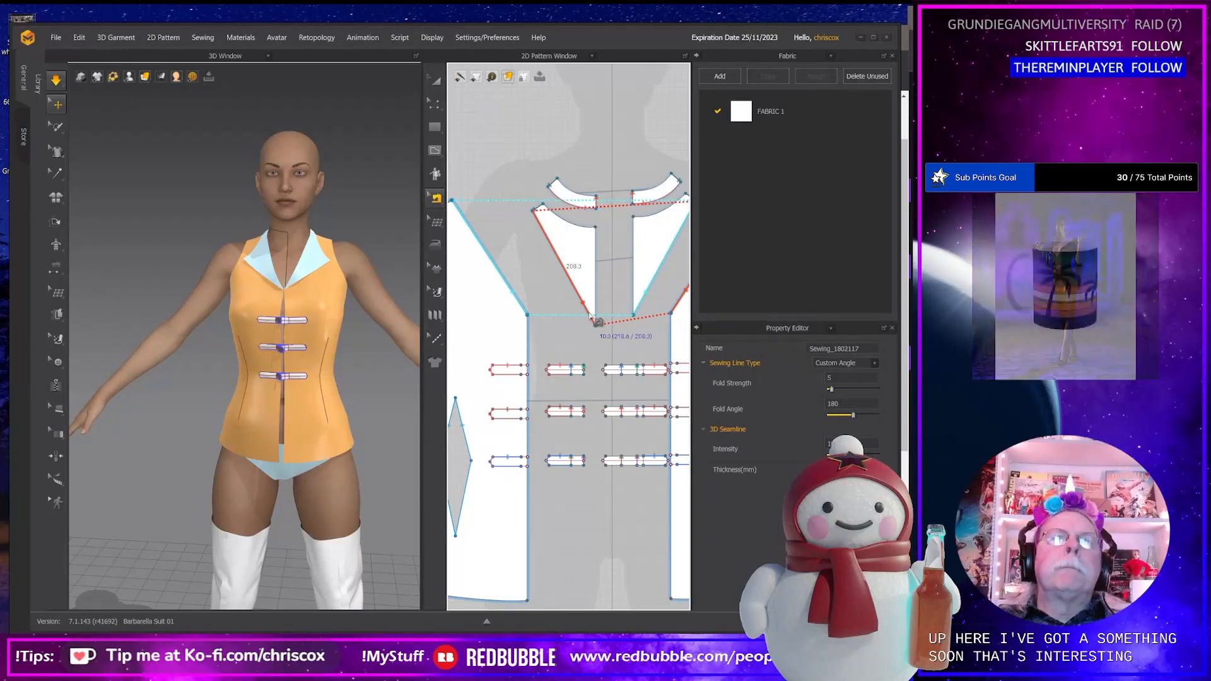
{"action": "middle_click_drag", "start_coordinate": [656, 326], "coordinate": [575, 332]}
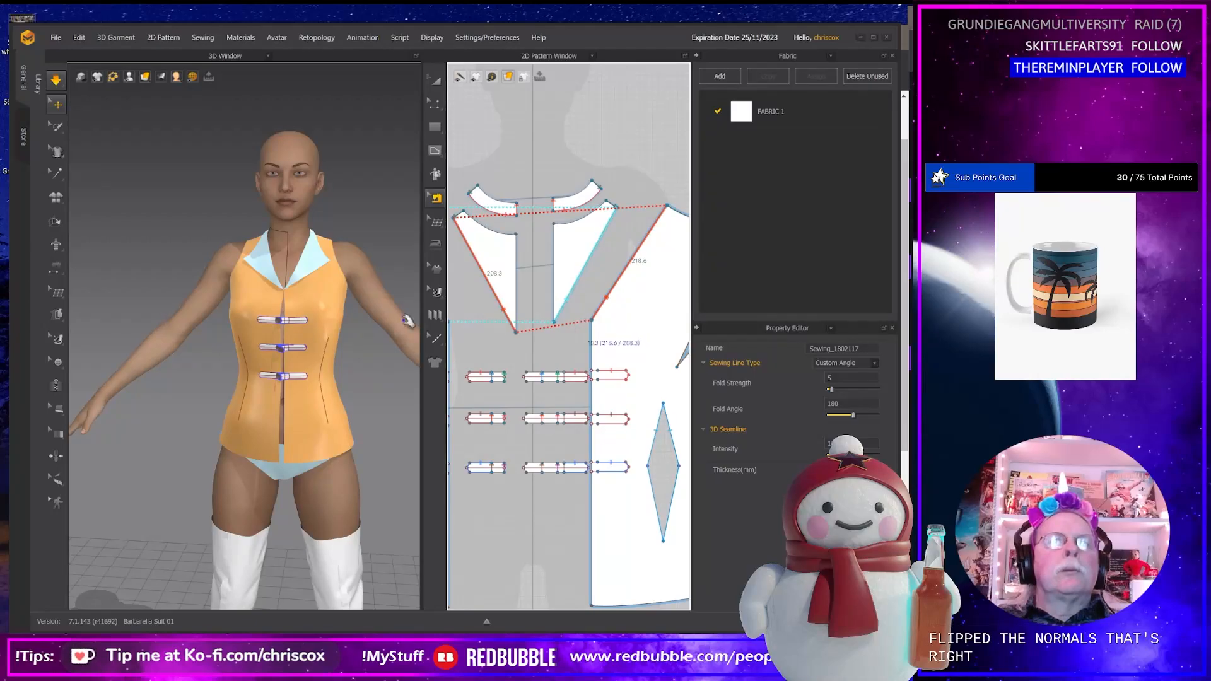
{"action": "left_click", "coordinate": [307, 293]}
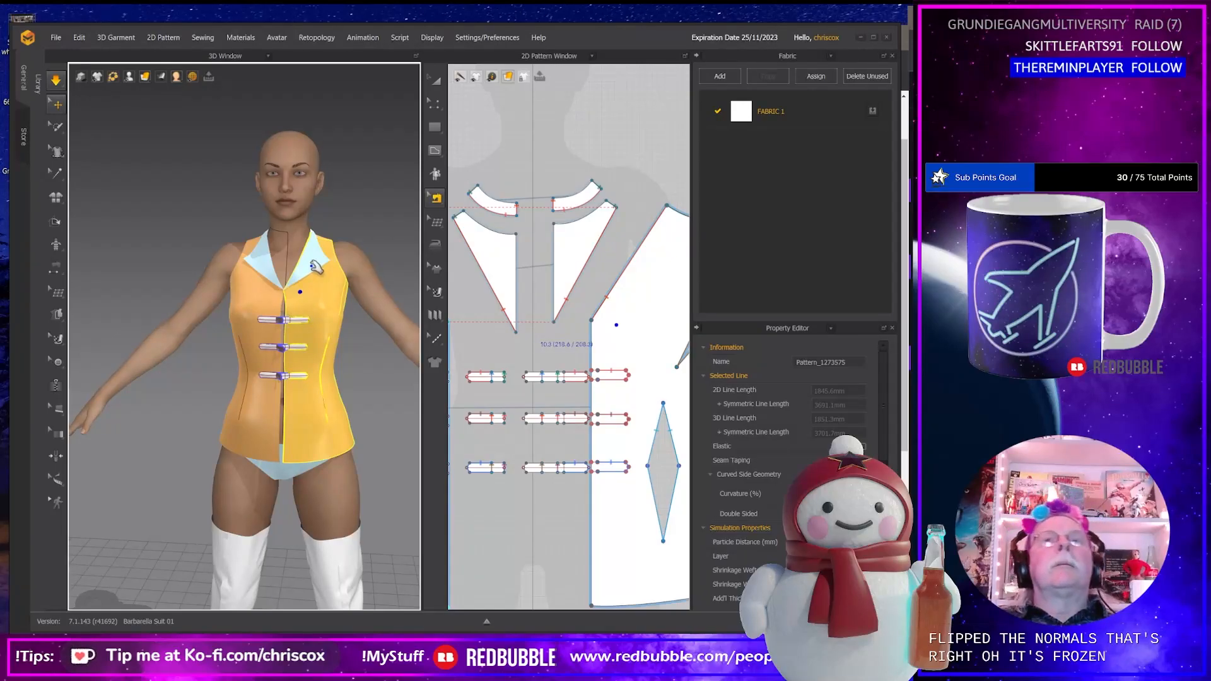
{"action": "left_click", "coordinate": [314, 266]}
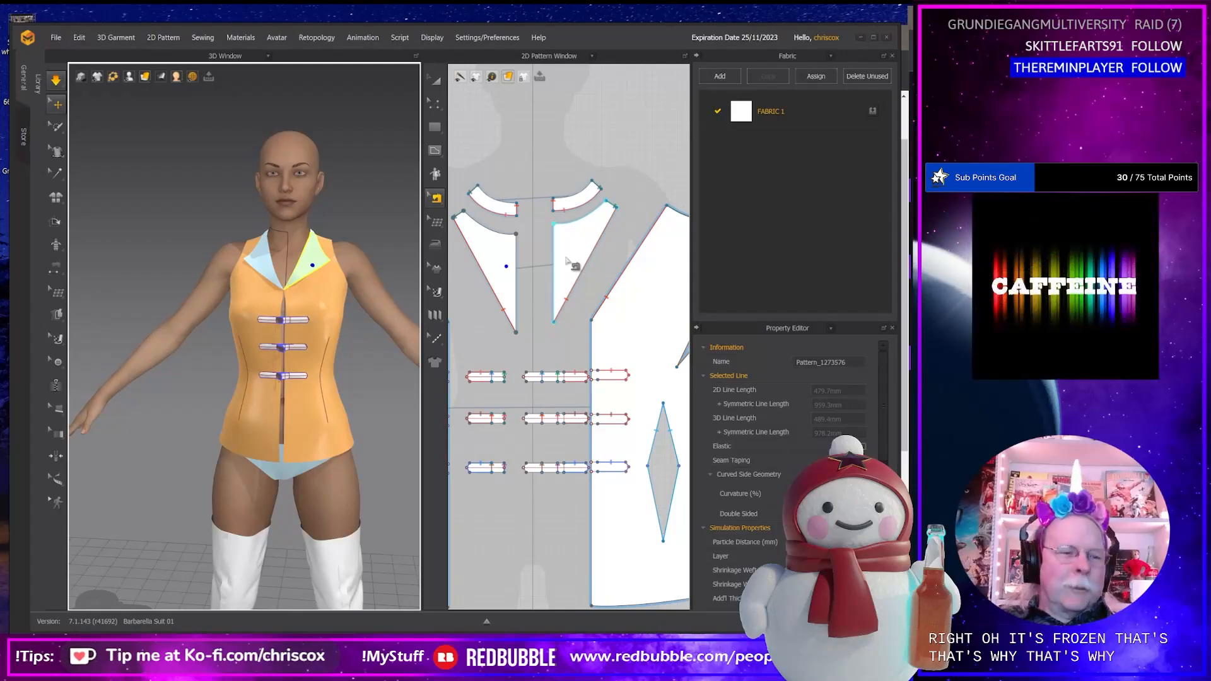
Unfreeze both lapel pattern pieces.
{"action": "key", "text": "z"}
{"action": "key", "text": "a"}
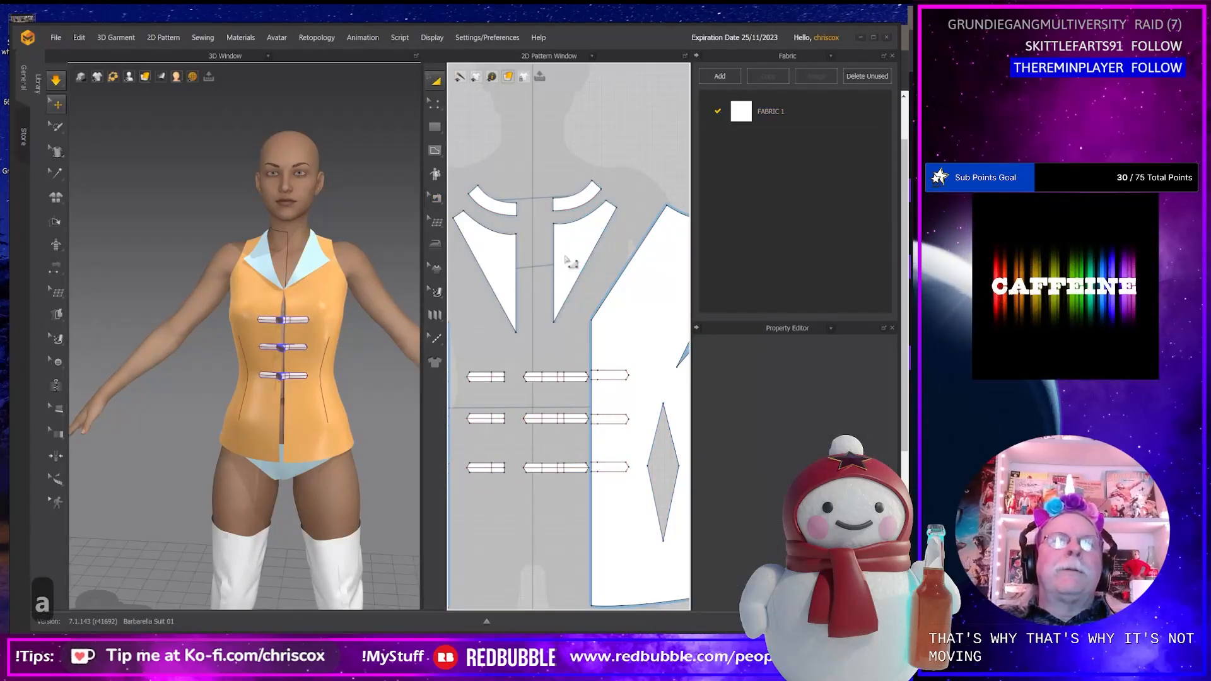
{"action": "left_click", "coordinate": [568, 259]}
{"action": "left_click", "coordinate": [498, 264], "text": "shift"}
{"action": "right_click", "coordinate": [501, 268]}
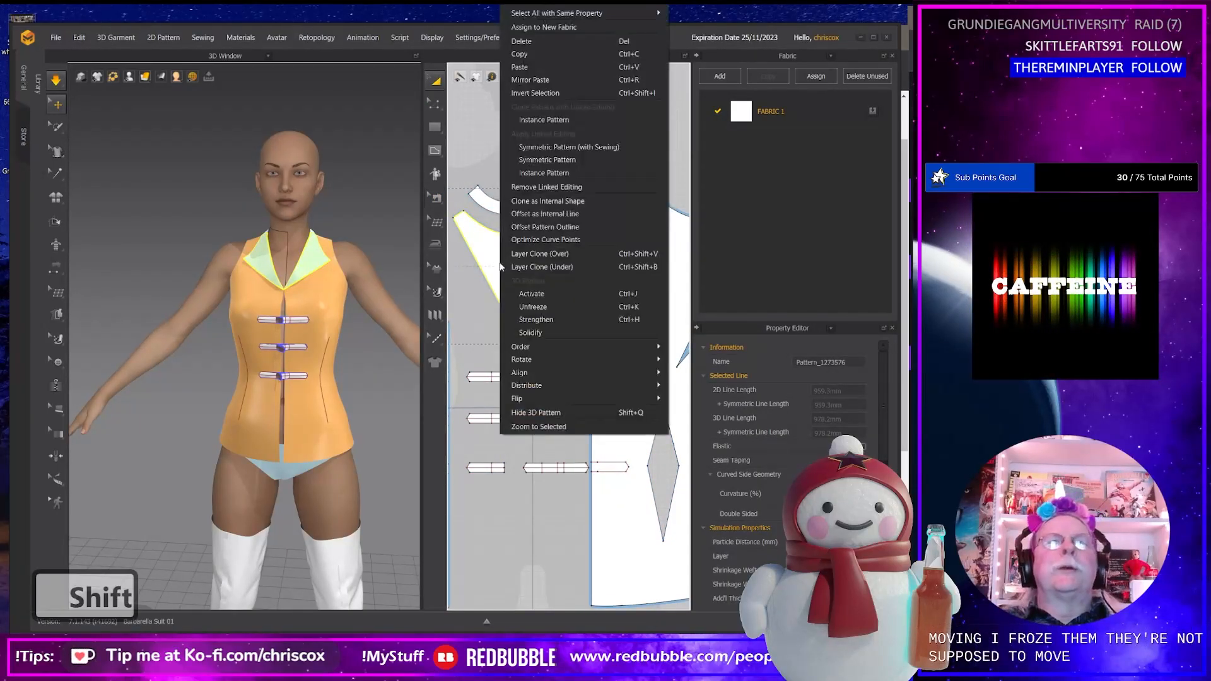
{"action": "left_click", "coordinate": [533, 307]}
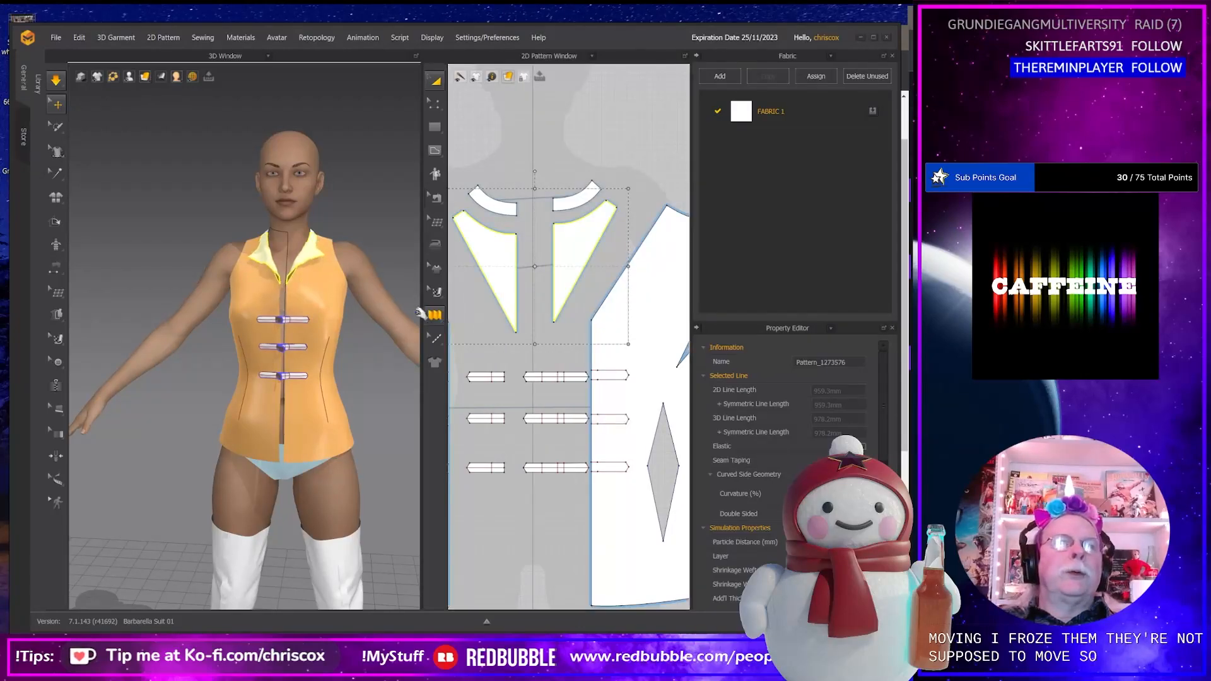
Tug the lapel outward on the avatar while simulating, and save the project.
{"action": "left_click_drag", "start_coordinate": [315, 254], "coordinate": [326, 258]}
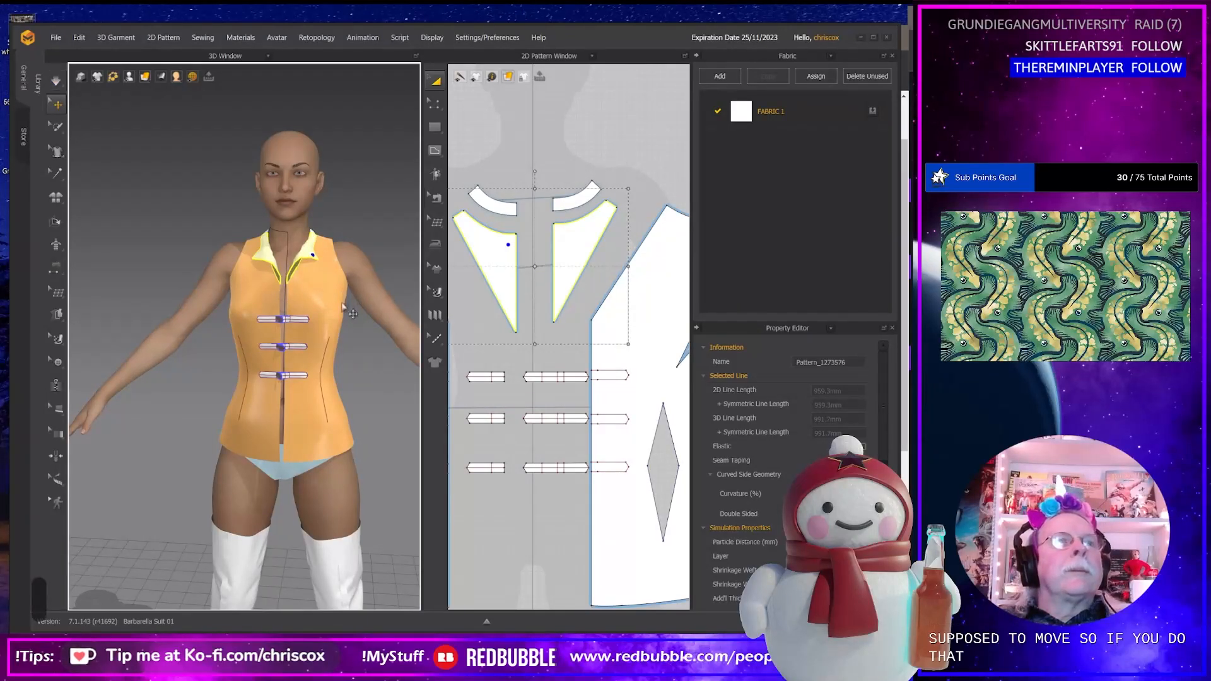
{"action": "mouse_move", "coordinate": [345, 299]}
{"action": "right_mouse_down"}
{"action": "mouse_move", "coordinate": [392, 296]}
{"action": "mouse_move", "coordinate": [146, 298]}
{"action": "mouse_move", "coordinate": [338, 302]}
{"action": "right_mouse_up"}
{"action": "mouse_move", "coordinate": [329, 353]}
{"action": "right_mouse_down"}
{"action": "mouse_move", "coordinate": [454, 350]}
{"action": "mouse_move", "coordinate": [266, 374]}
{"action": "mouse_move", "coordinate": [465, 355]}
{"action": "mouse_move", "coordinate": [328, 369]}
{"action": "right_mouse_up"}
{"action": "key", "text": "ctrl+s"}
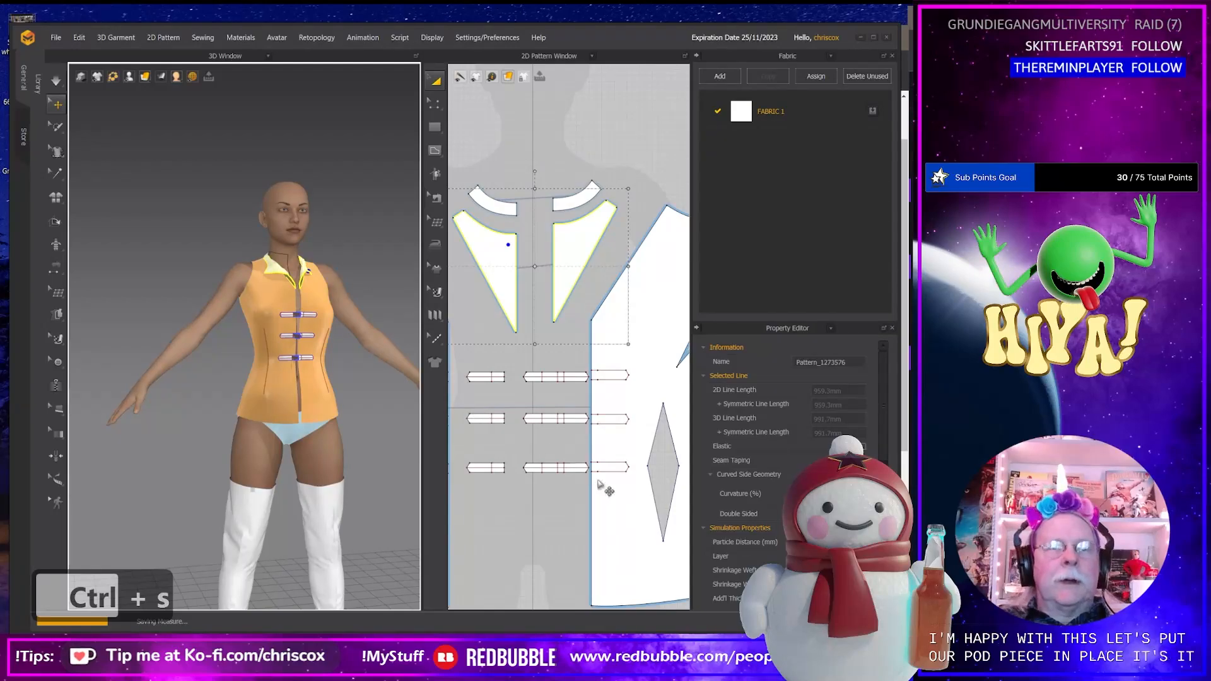
Switch to the reference photo in the browser and compare its waist pouch, attachment corners and leg straps with the garment's lower front edge.
{"action": "key", "text": "alt+Tab"}
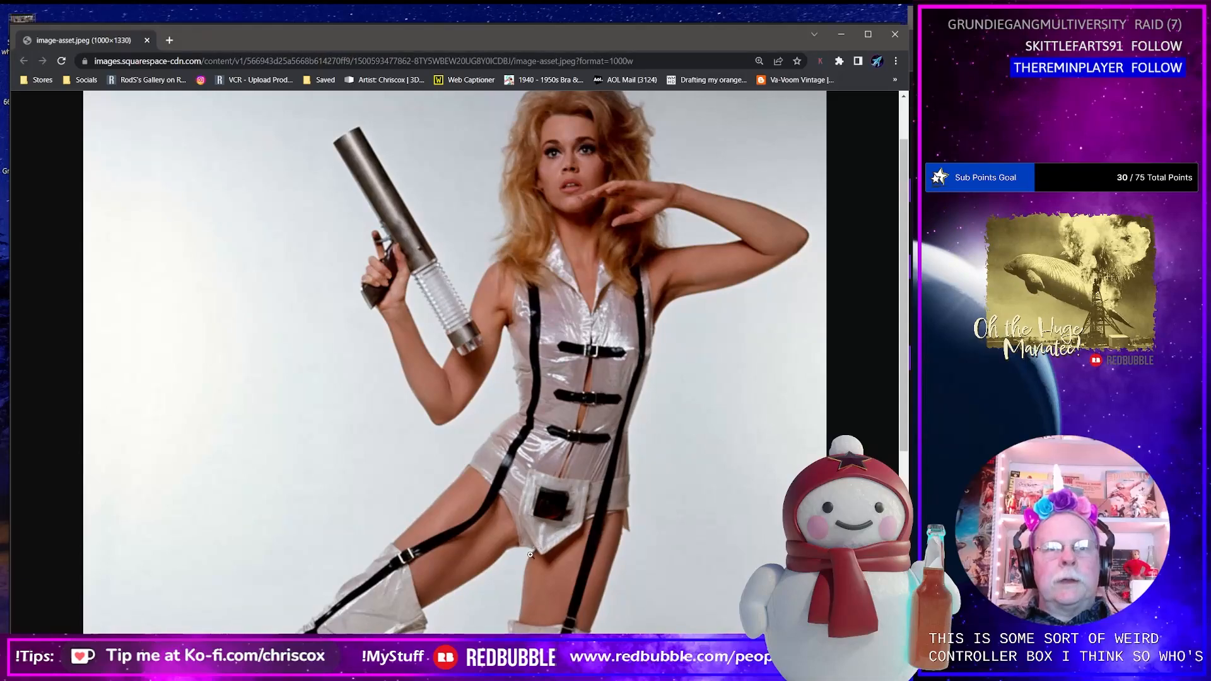
{"action": "scroll", "coordinate": [589, 559], "scroll_direction": "down", "scroll_amount": 2}
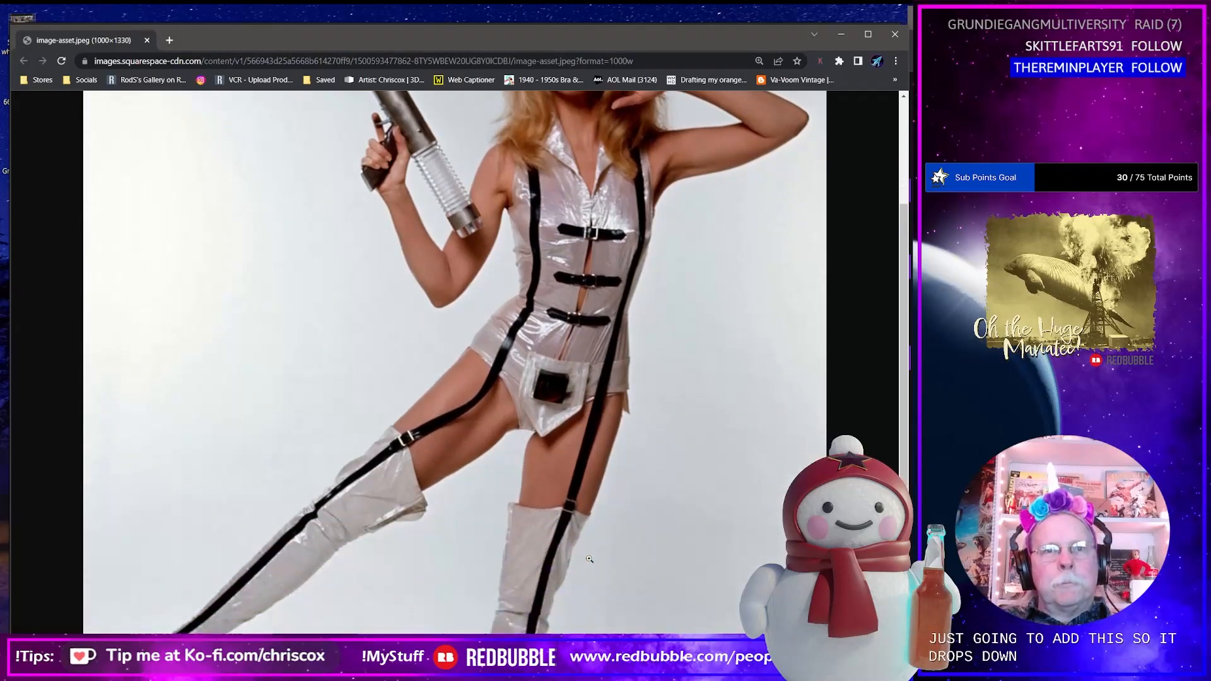
{"action": "scroll", "coordinate": [580, 539], "scroll_direction": "up", "scroll_amount": 1}
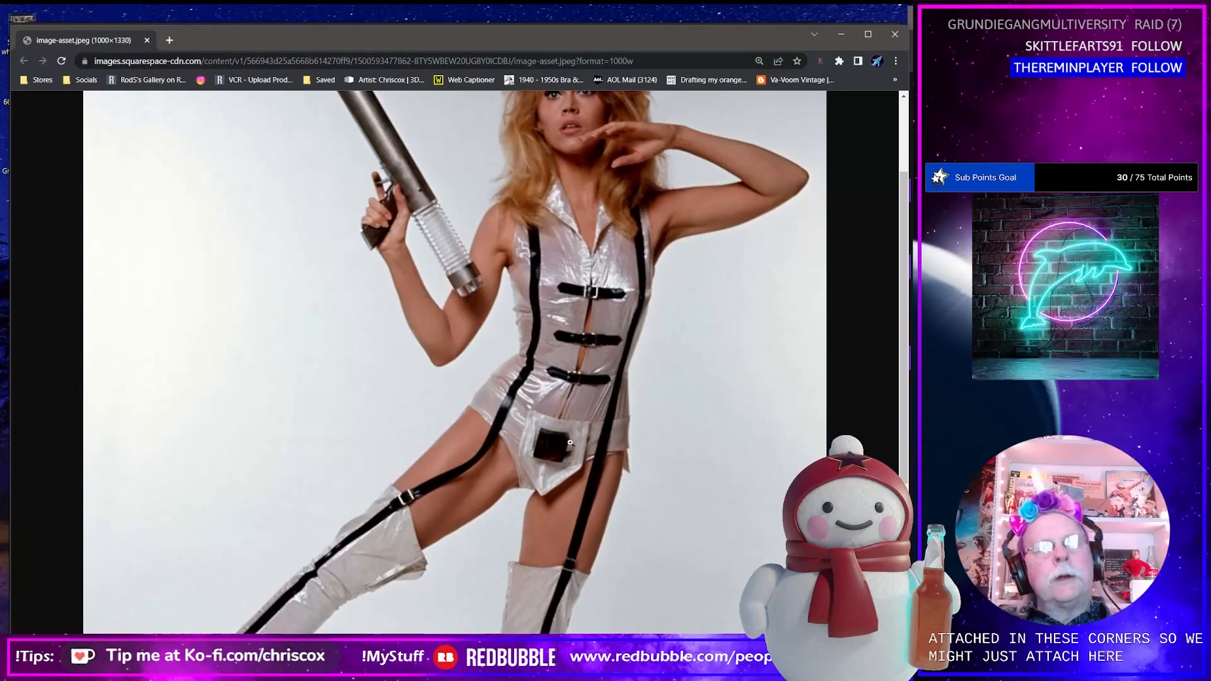
{"action": "key", "text": "alt+Tab"}
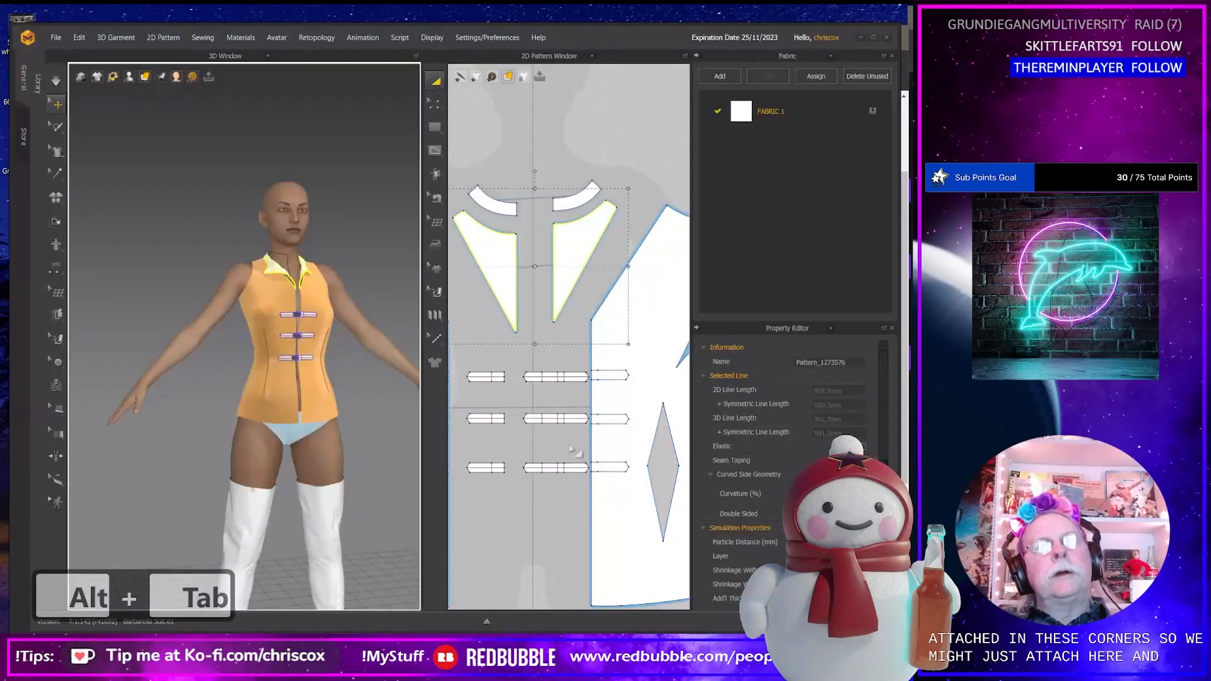
{"action": "left_click", "coordinate": [306, 415]}
{"action": "key", "text": "alt+Tab"}
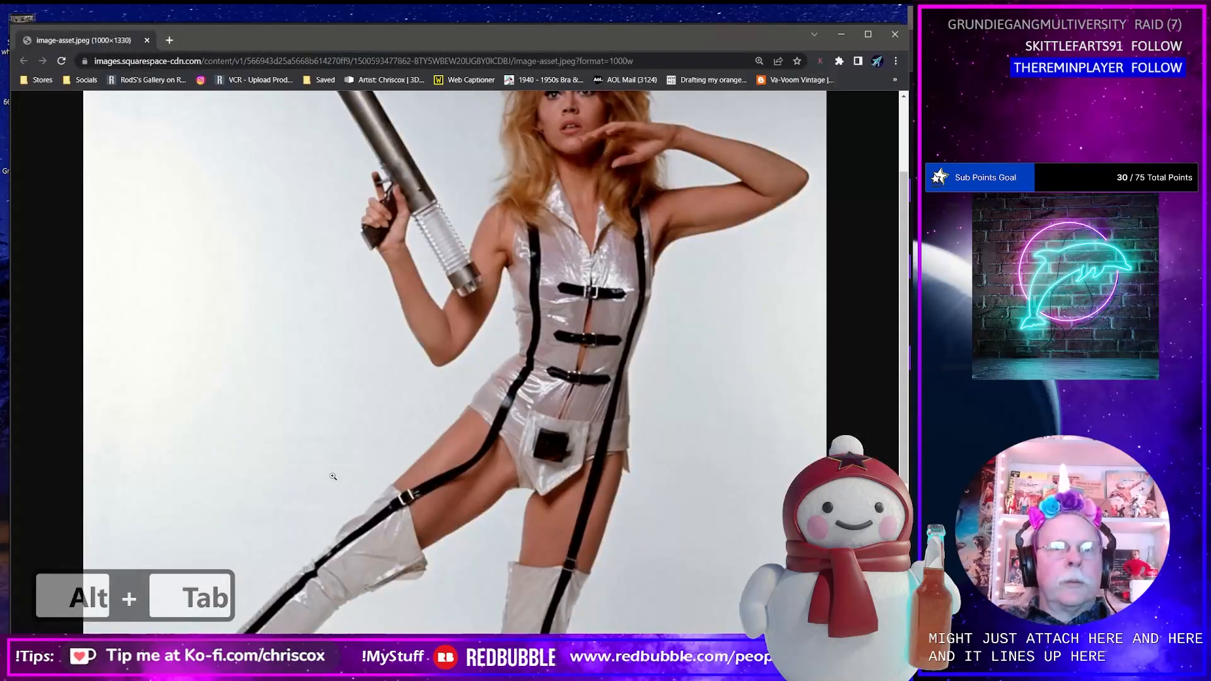
{"action": "key", "text": "alt+Tab"}
{"action": "mouse_move", "coordinate": [294, 472]}
{"action": "right_mouse_down"}
{"action": "mouse_move", "coordinate": [271, 460]}
{"action": "mouse_move", "coordinate": [272, 477]}
{"action": "right_mouse_up"}
{"action": "key", "text": "alt+Tab"}
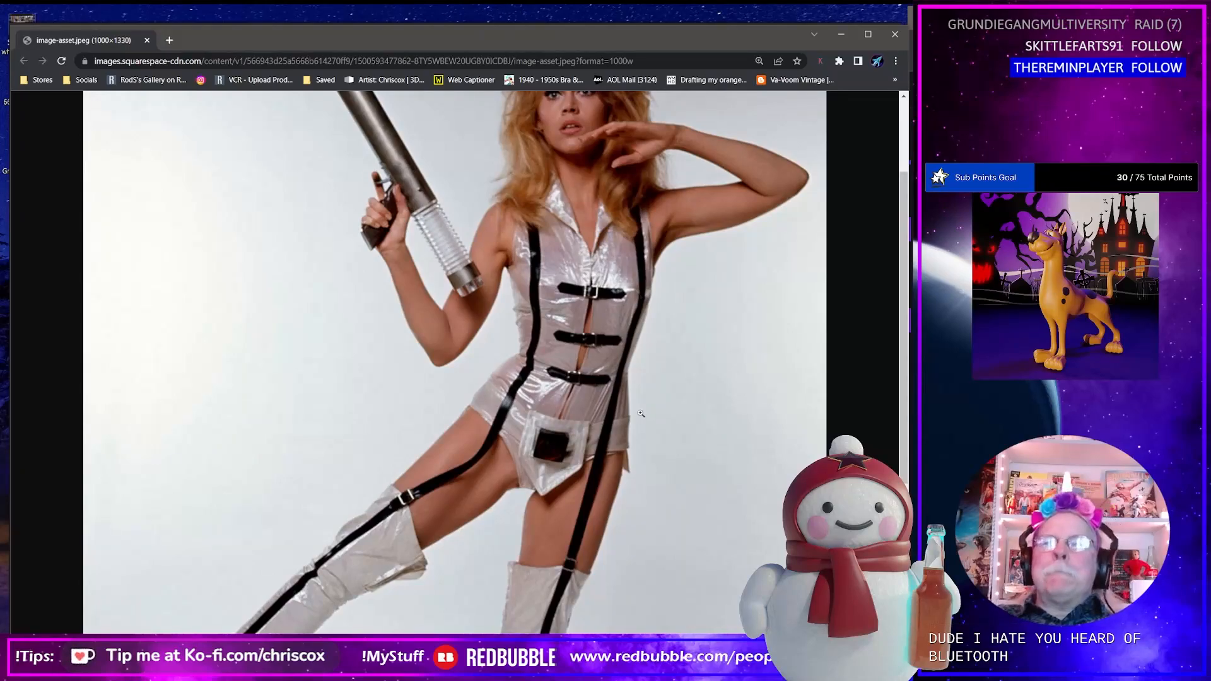
{"action": "scroll", "coordinate": [546, 456], "scroll_direction": "down", "scroll_amount": 2}
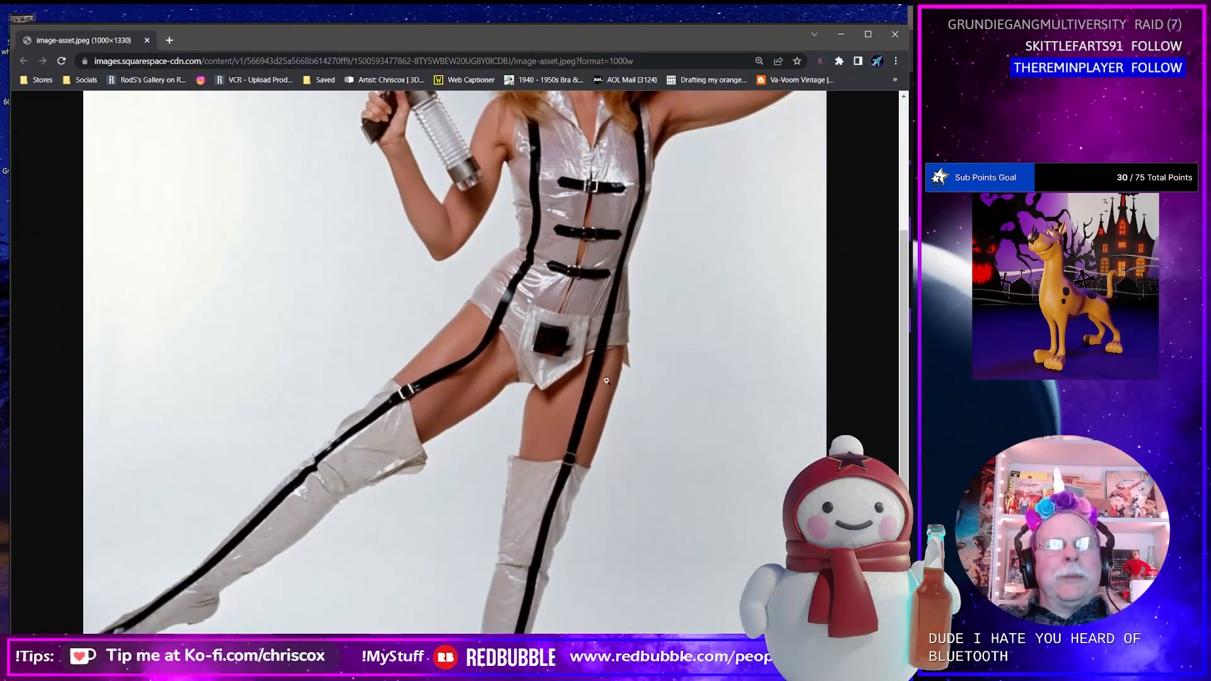
{"action": "scroll", "coordinate": [606, 381], "scroll_direction": "up", "scroll_amount": 2}
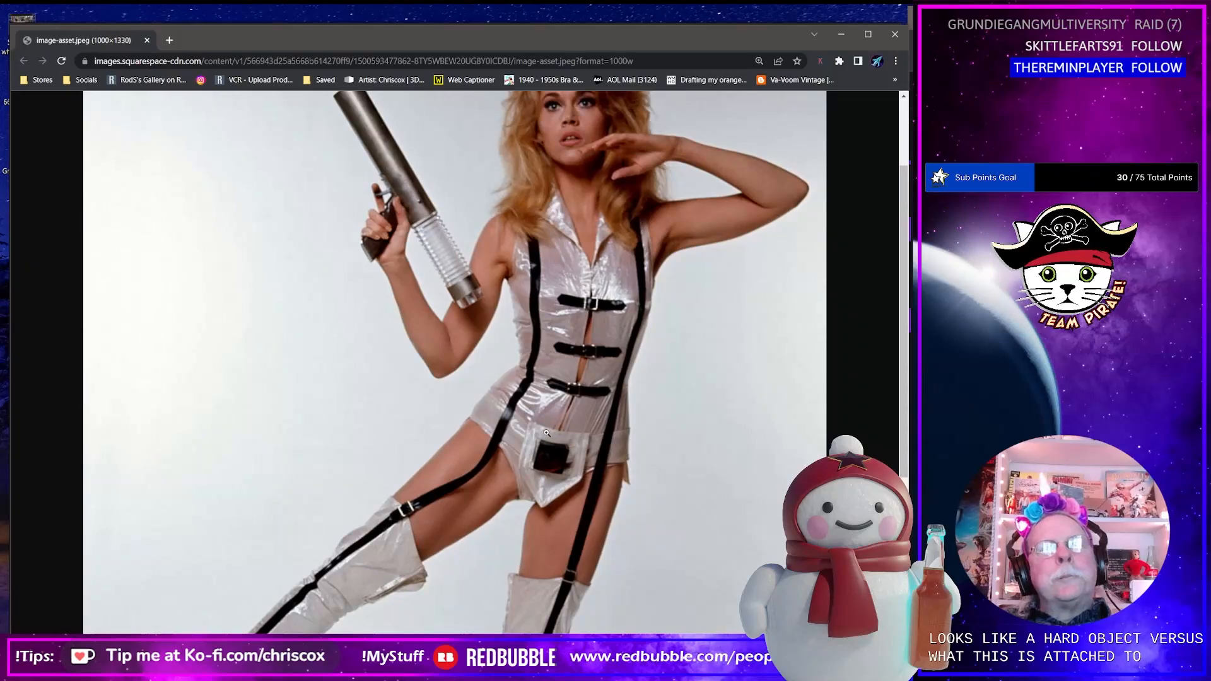
{"action": "scroll", "coordinate": [590, 451], "scroll_direction": "down", "scroll_amount": 3}
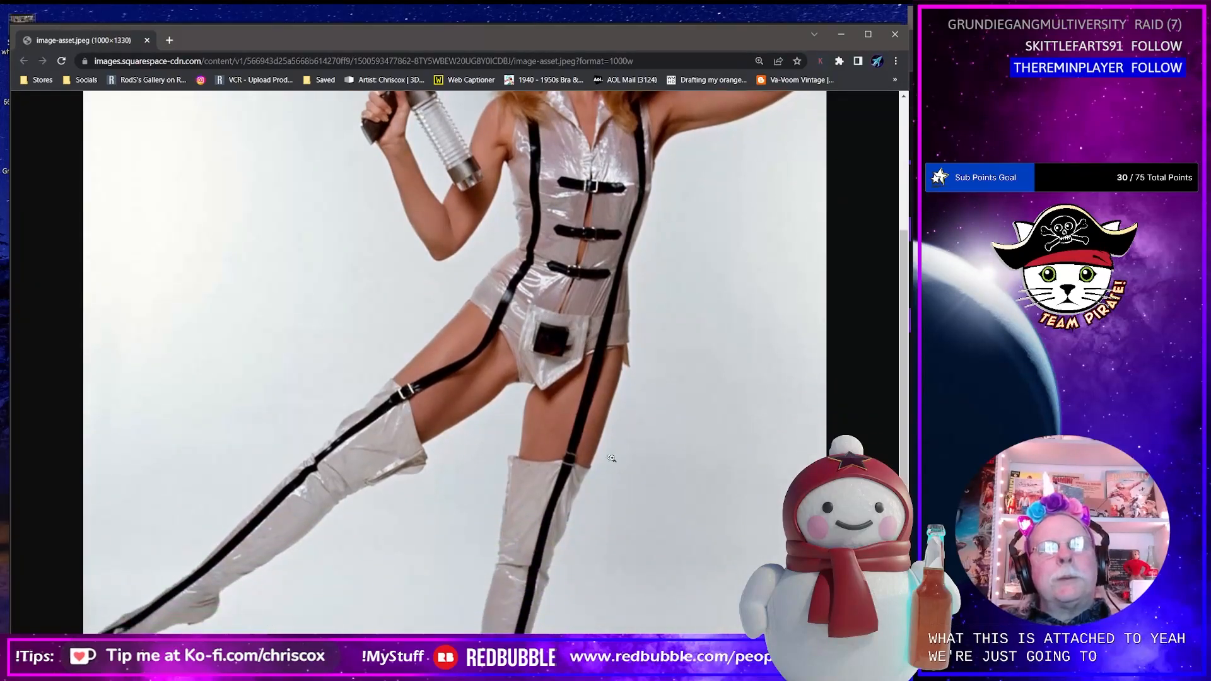
Return to Marvelous Designer, recheck the reference photo's pouch, and draw a small upright rectangle between the two front panels near their hems.
{"action": "key", "text": "alt+Tab"}
{"action": "scroll", "coordinate": [641, 465], "scroll_direction": "down", "scroll_amount": 5}
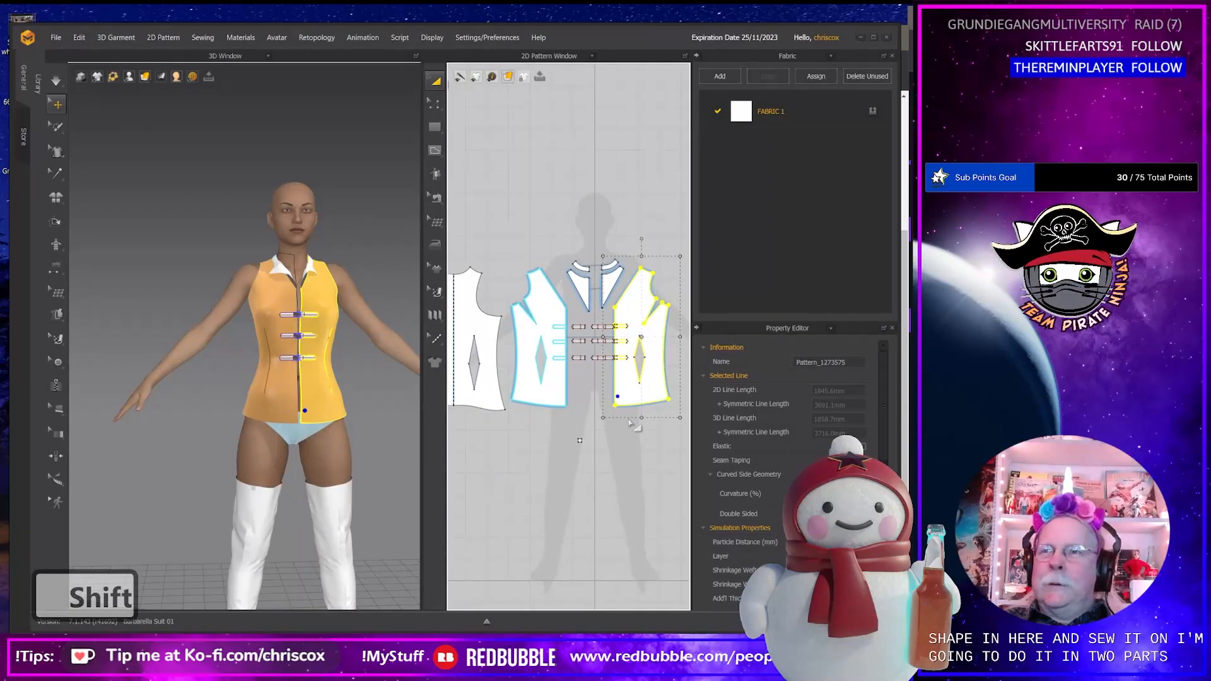
{"action": "scroll", "coordinate": [631, 424], "scroll_direction": "up", "scroll_amount": 2}
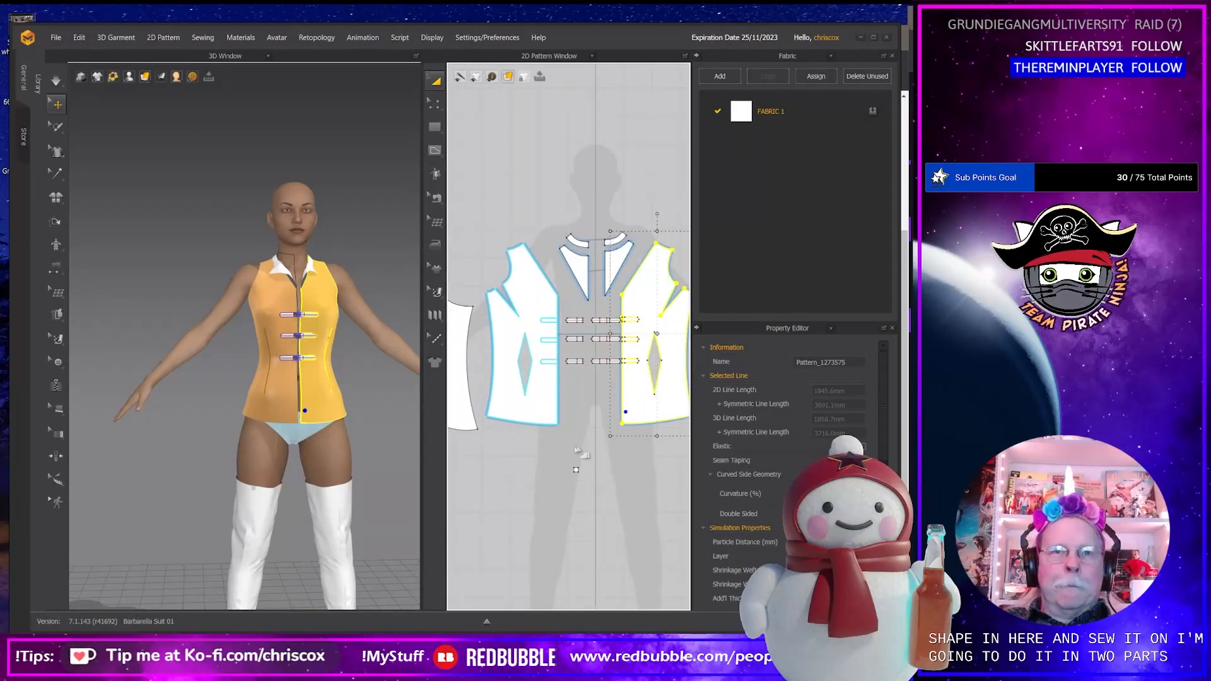
{"action": "key", "text": "z"}
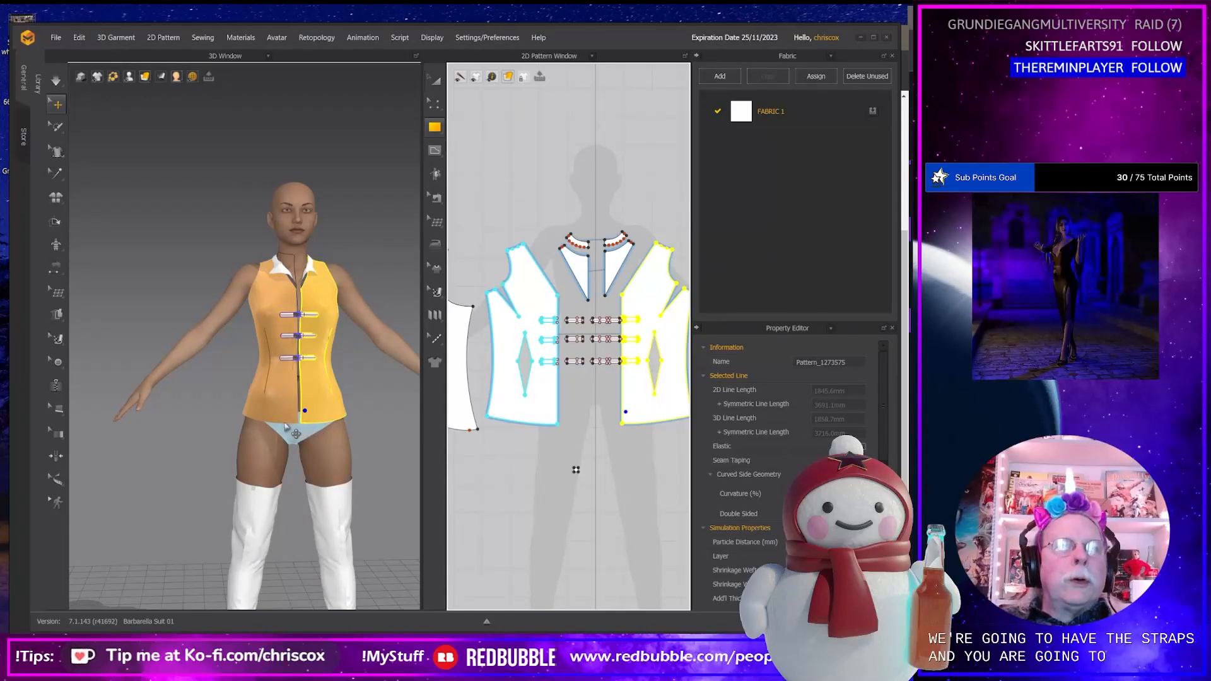
{"action": "key", "text": "alt+Tab"}
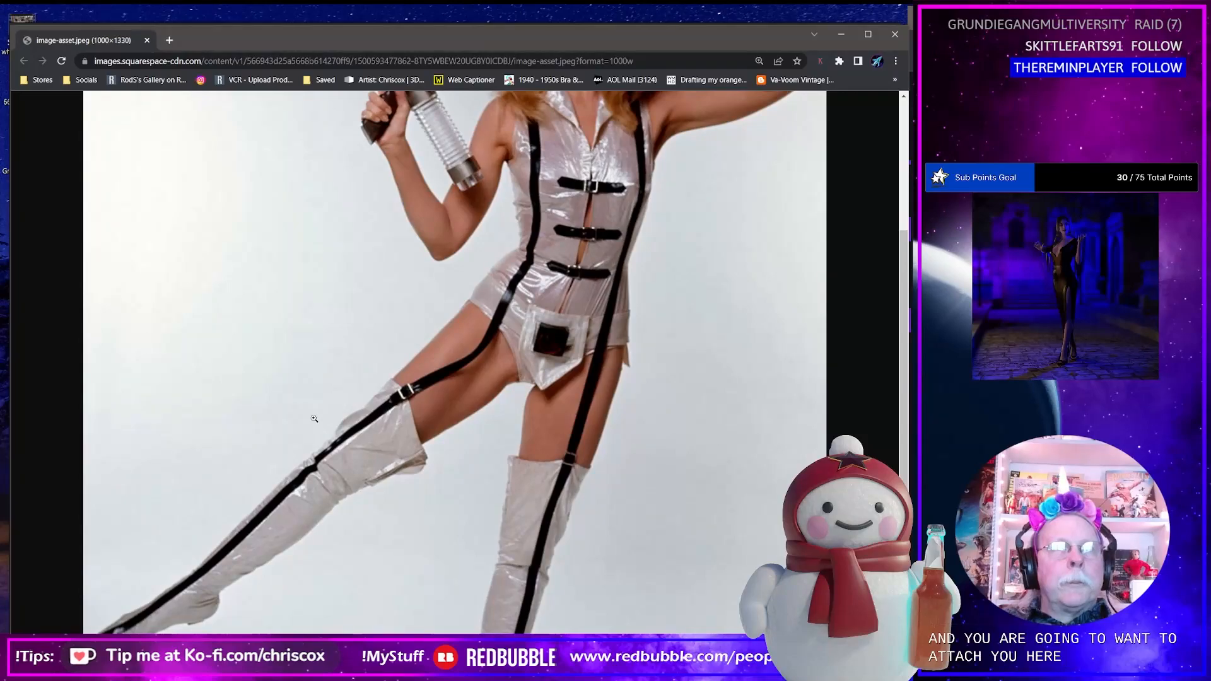
{"action": "key", "text": "alt+Tab"}
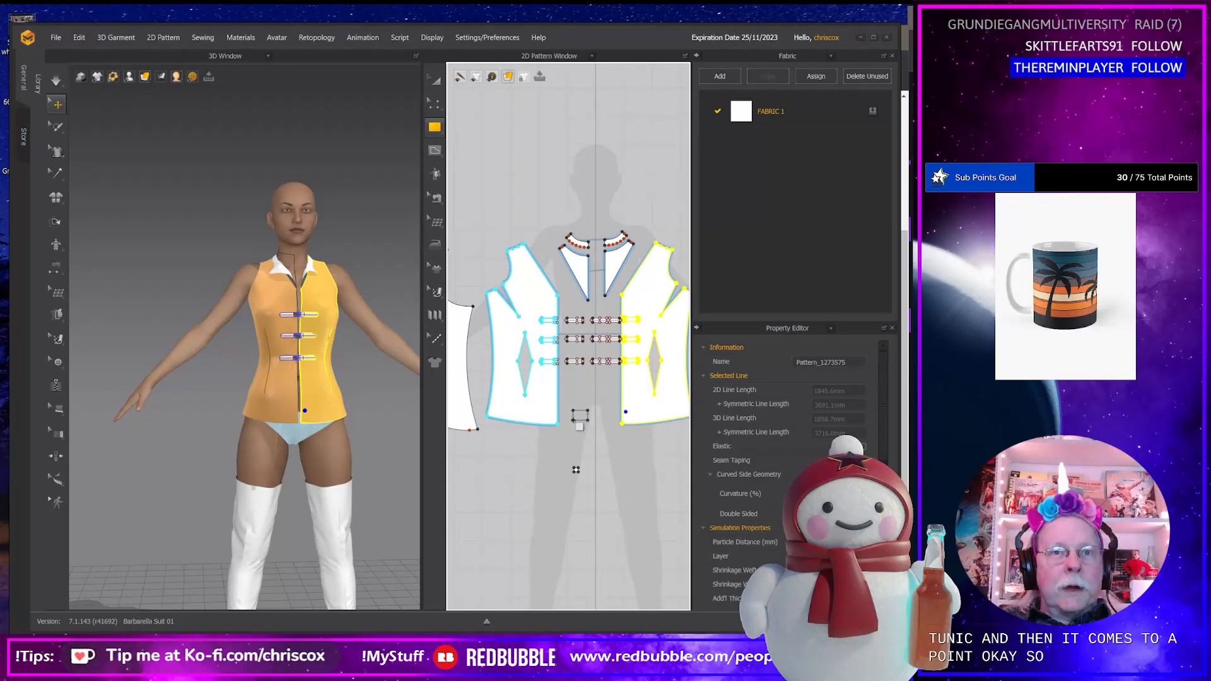
{"action": "left_click_drag", "start_coordinate": [573, 432], "coordinate": [572, 438]}
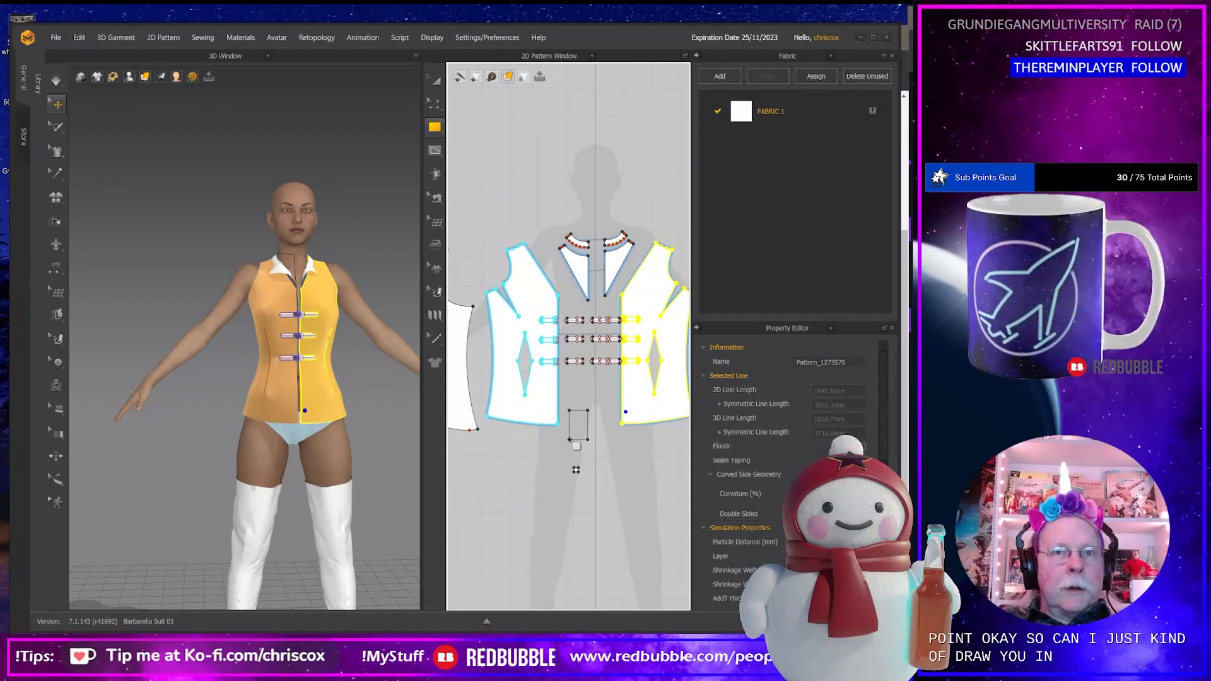
{"action": "left_click_drag", "start_coordinate": [576, 446], "coordinate": [576, 449]}
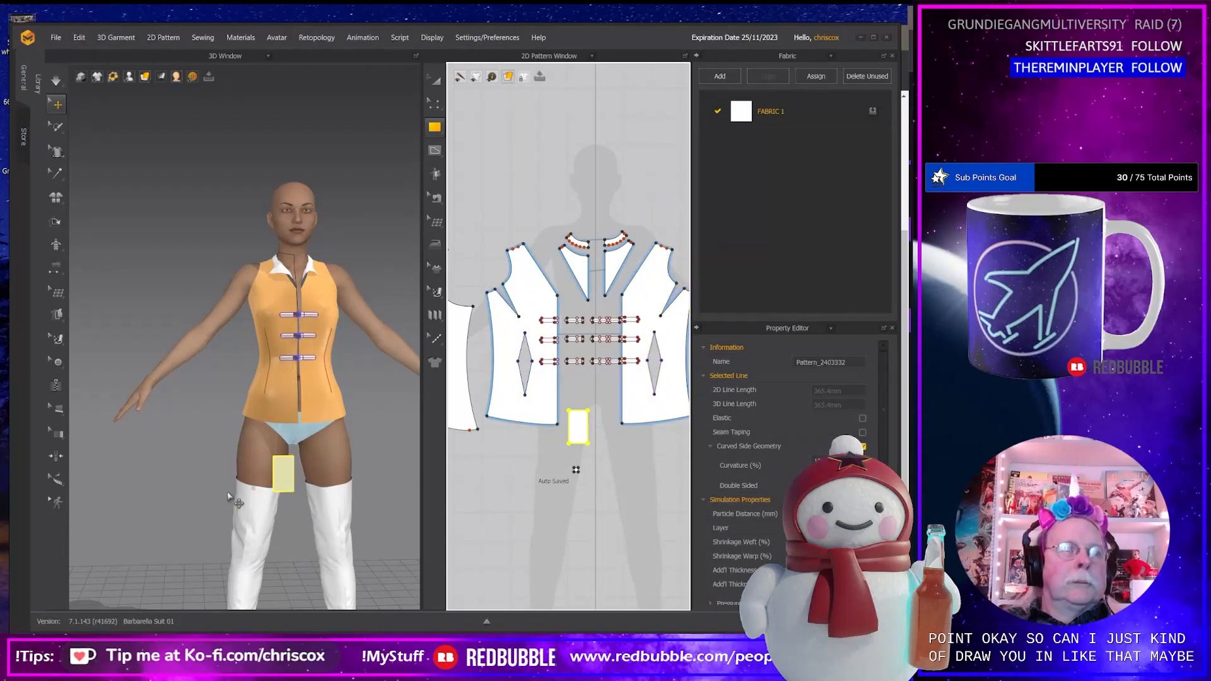
Raise the small rectangle on the avatar so it sits in front of the body at the garment's center-front hem.
{"action": "right_click_drag", "start_coordinate": [229, 496], "coordinate": [315, 478]}
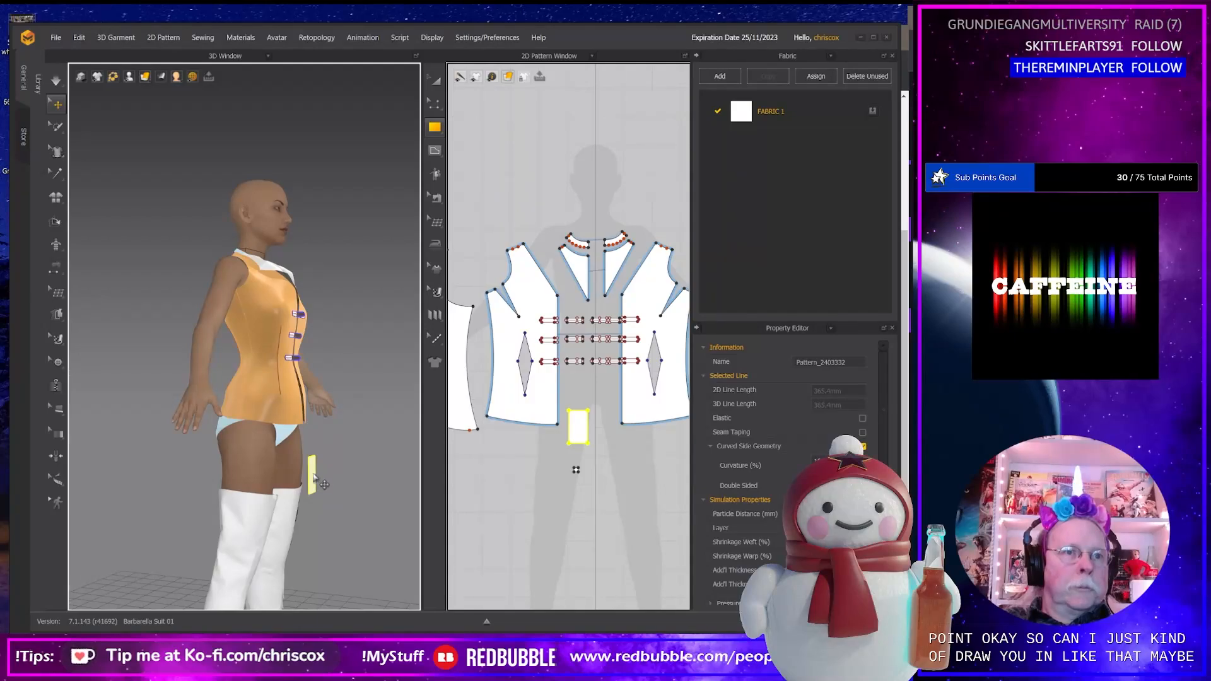
{"action": "left_click", "coordinate": [313, 477]}
{"action": "left_click_drag", "start_coordinate": [315, 476], "coordinate": [313, 408]}
{"action": "right_click_drag", "start_coordinate": [351, 446], "coordinate": [274, 444]}
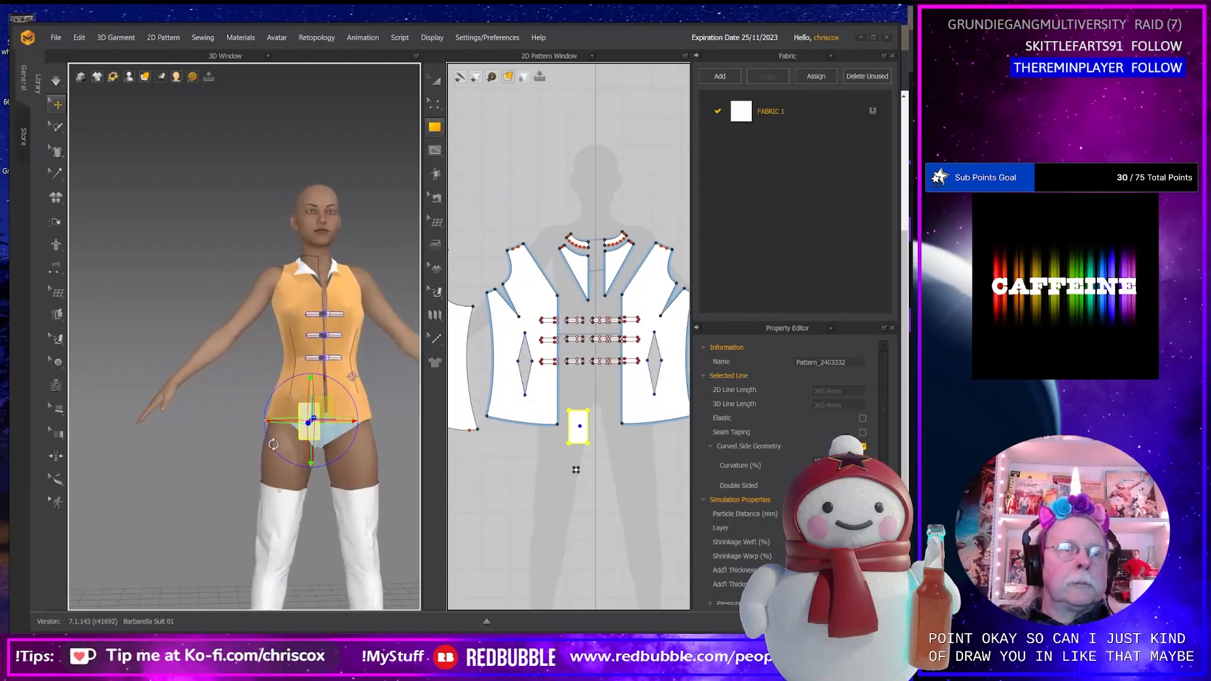
{"action": "left_click_drag", "start_coordinate": [325, 411], "coordinate": [331, 406]}
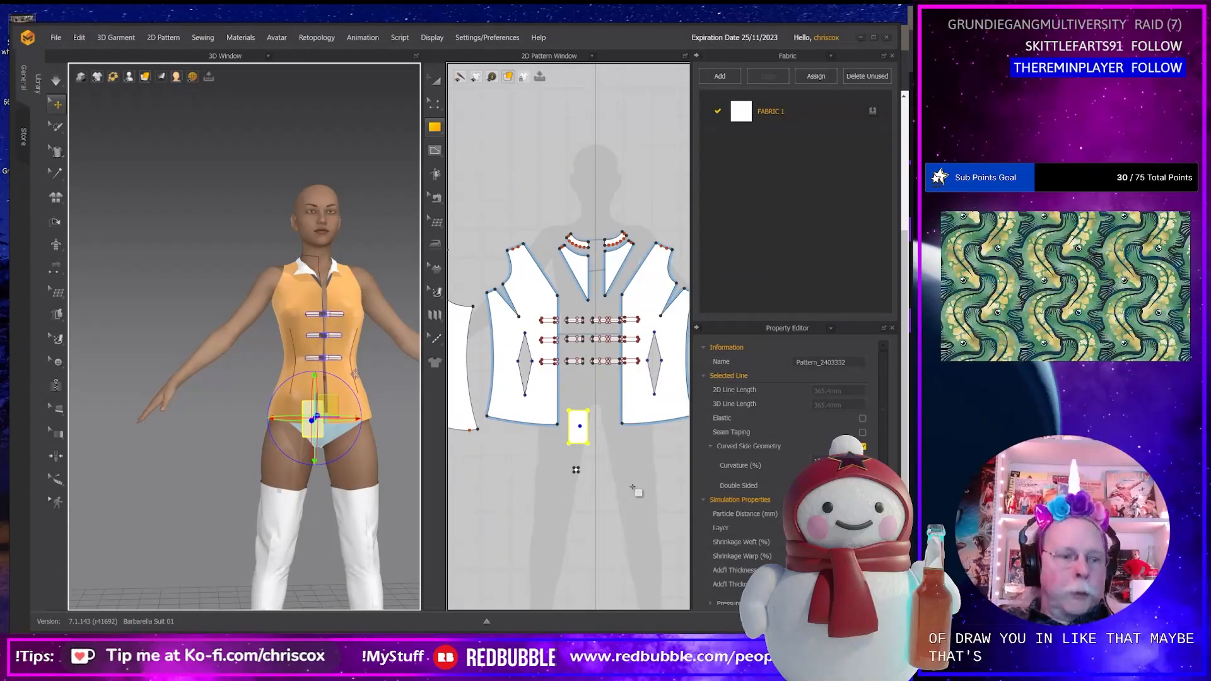
Slant the small rectangle's lower edge into a half point by lowering its inner bottom corner and raising its outer one, following the reference photo.
{"action": "key", "text": "z"}
{"action": "left_click", "coordinate": [617, 475]}
{"action": "left_click", "coordinate": [587, 444]}
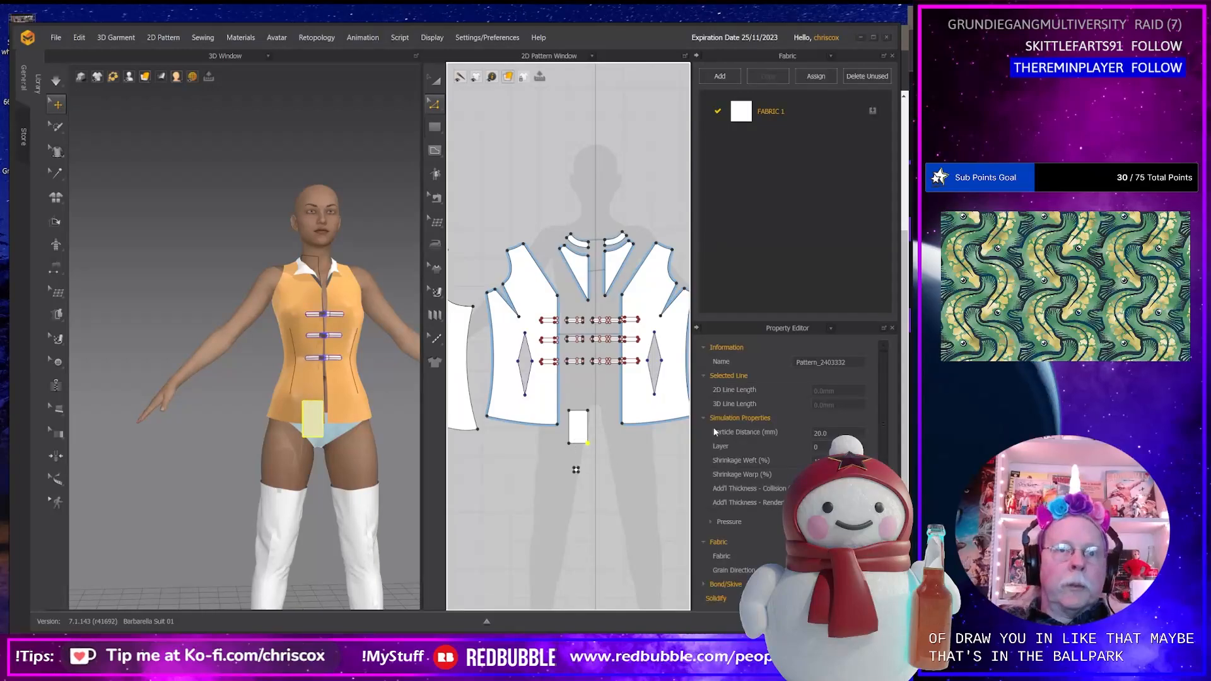
{"action": "key", "text": "Down"}
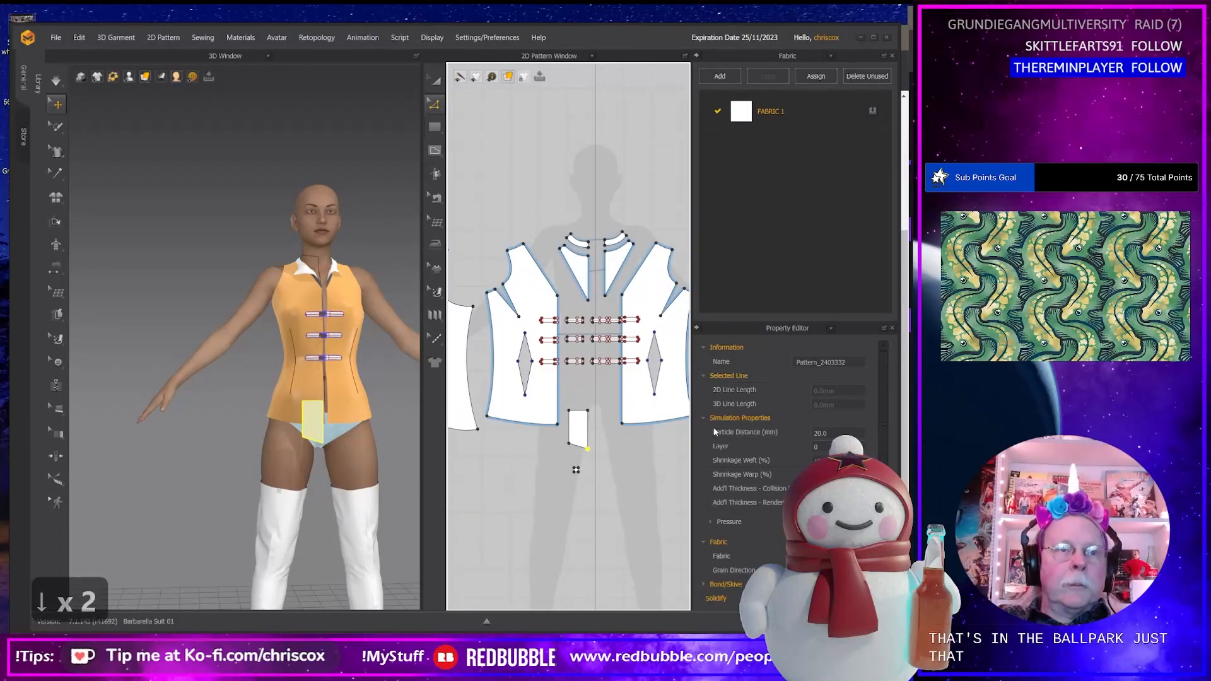
{"action": "key", "text": "alt+Tab"}
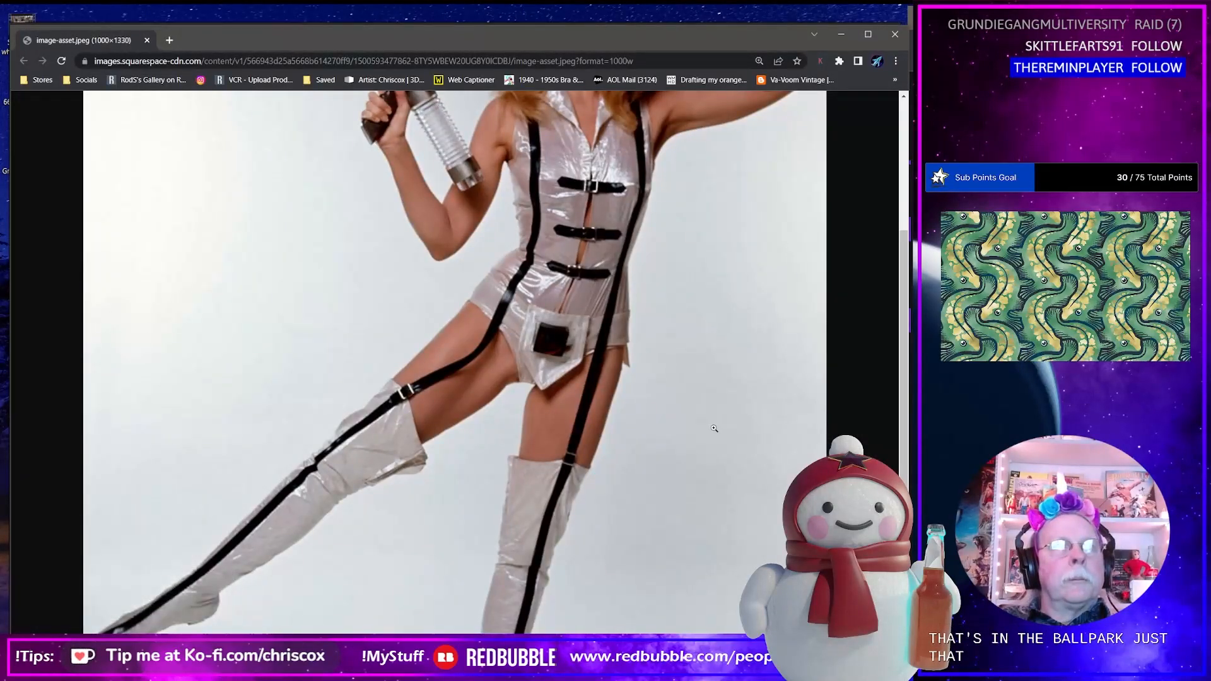
{"action": "key", "text": "alt+Tab"}
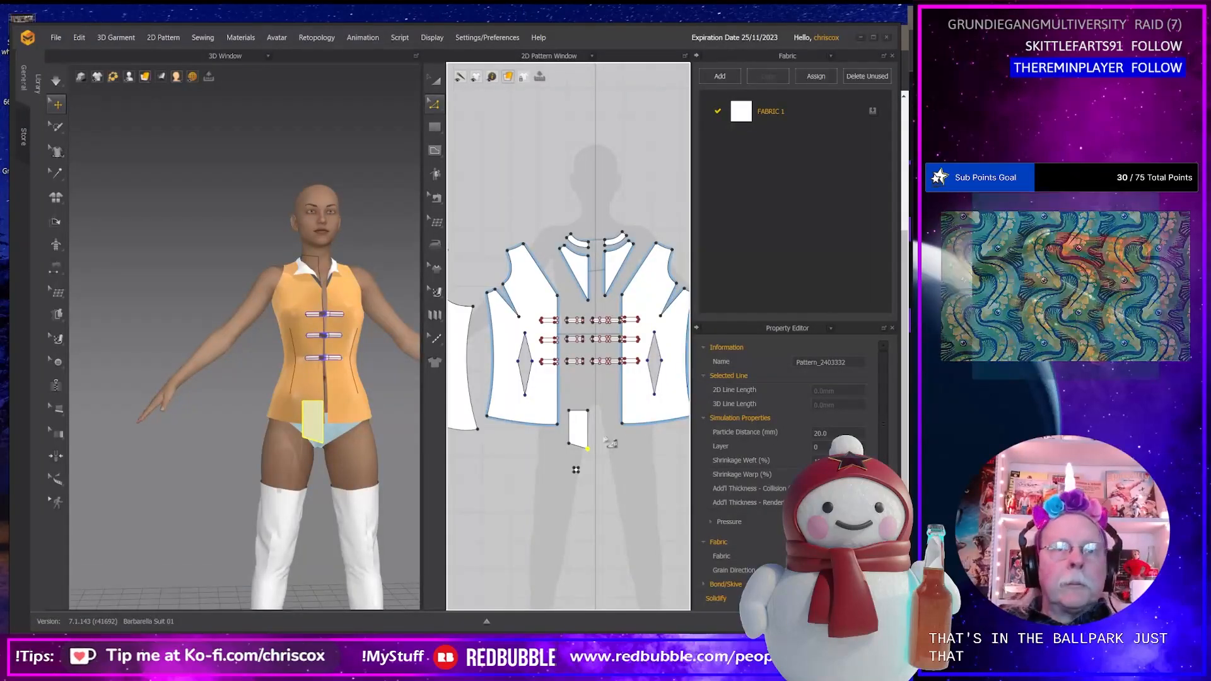
{"action": "left_click_drag", "start_coordinate": [557, 435], "coordinate": [578, 454]}
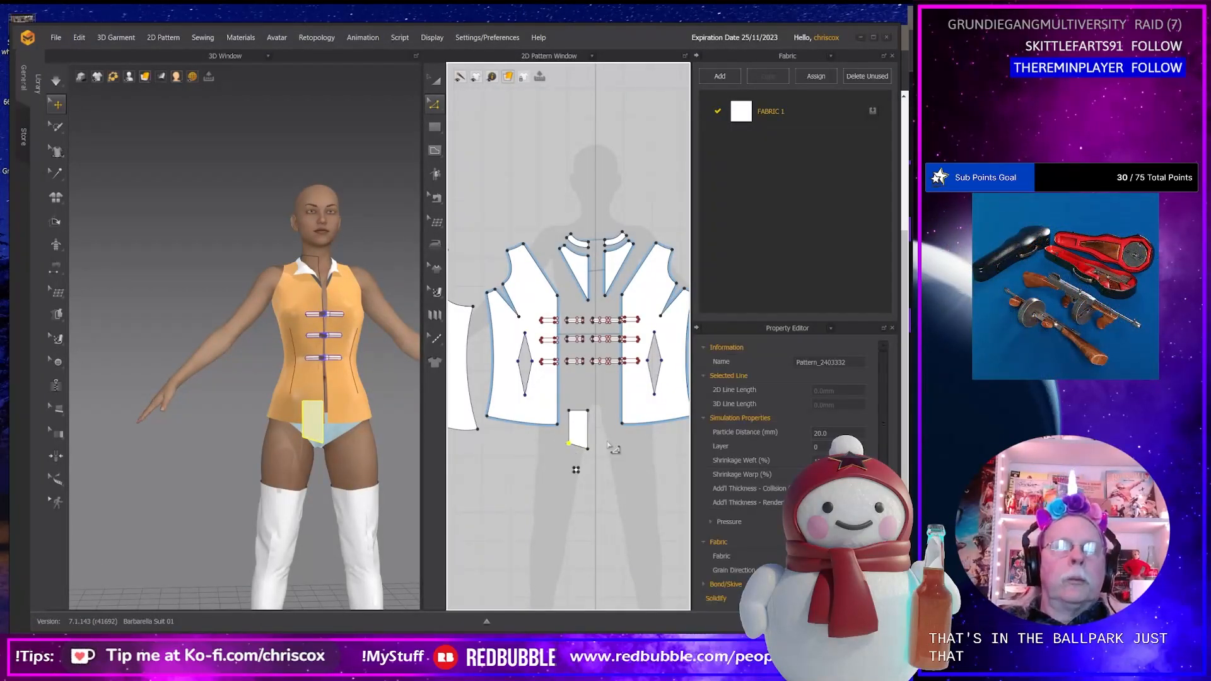
{"action": "key", "text": "Up"}
{"action": "key", "text": "Up"}
{"action": "key", "text": "Up"}
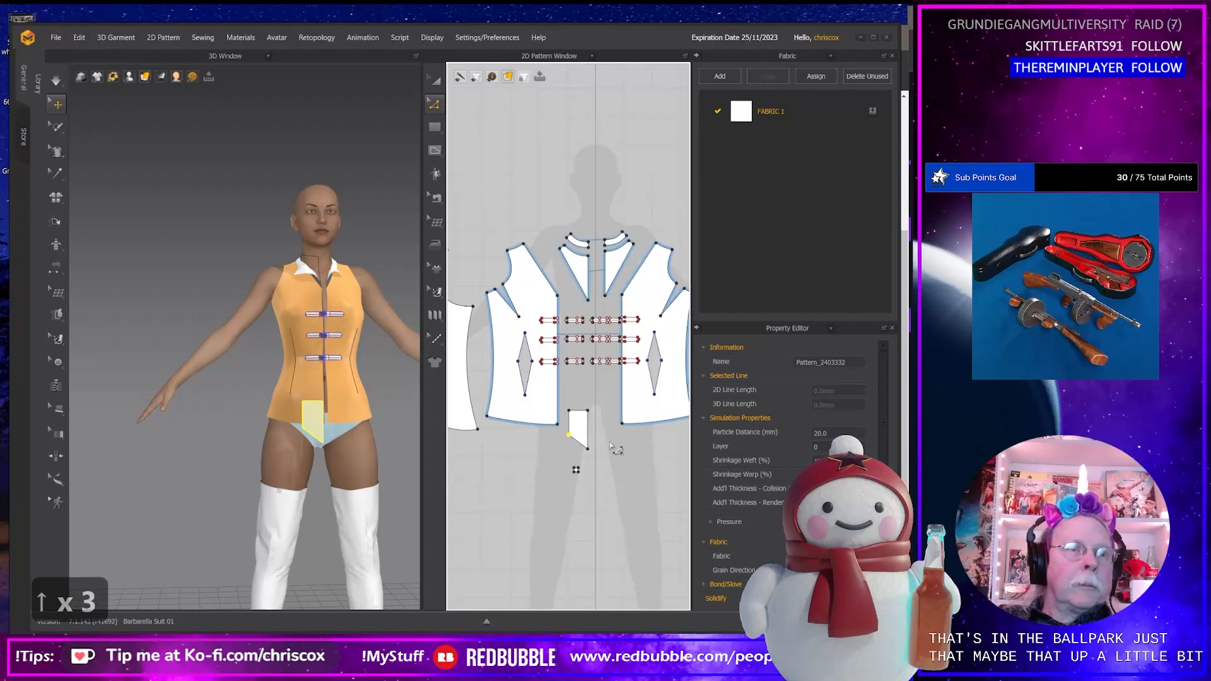
Compare the pouch piece with the reference photo, widen it to about 76 mm by moving its outer side edge, and check its top edge.
{"action": "left_click_drag", "start_coordinate": [597, 401], "coordinate": [567, 465]}
{"action": "key", "text": "alt+Tab"}
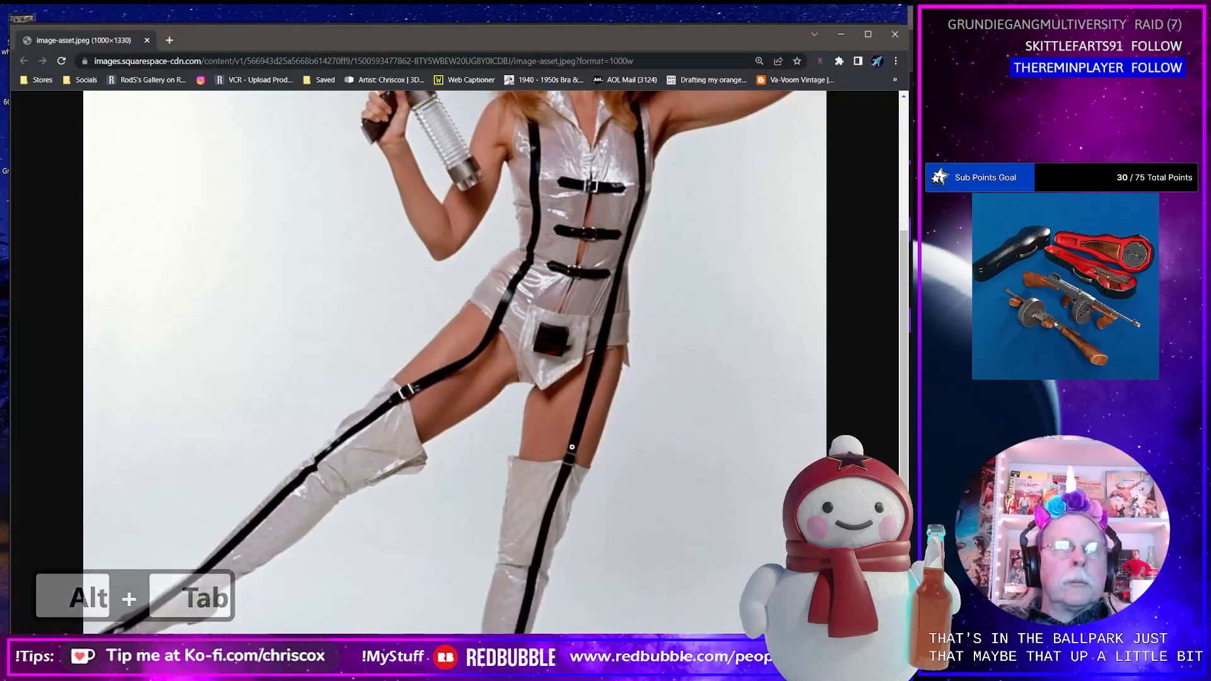
{"action": "key", "text": "alt+Tab"}
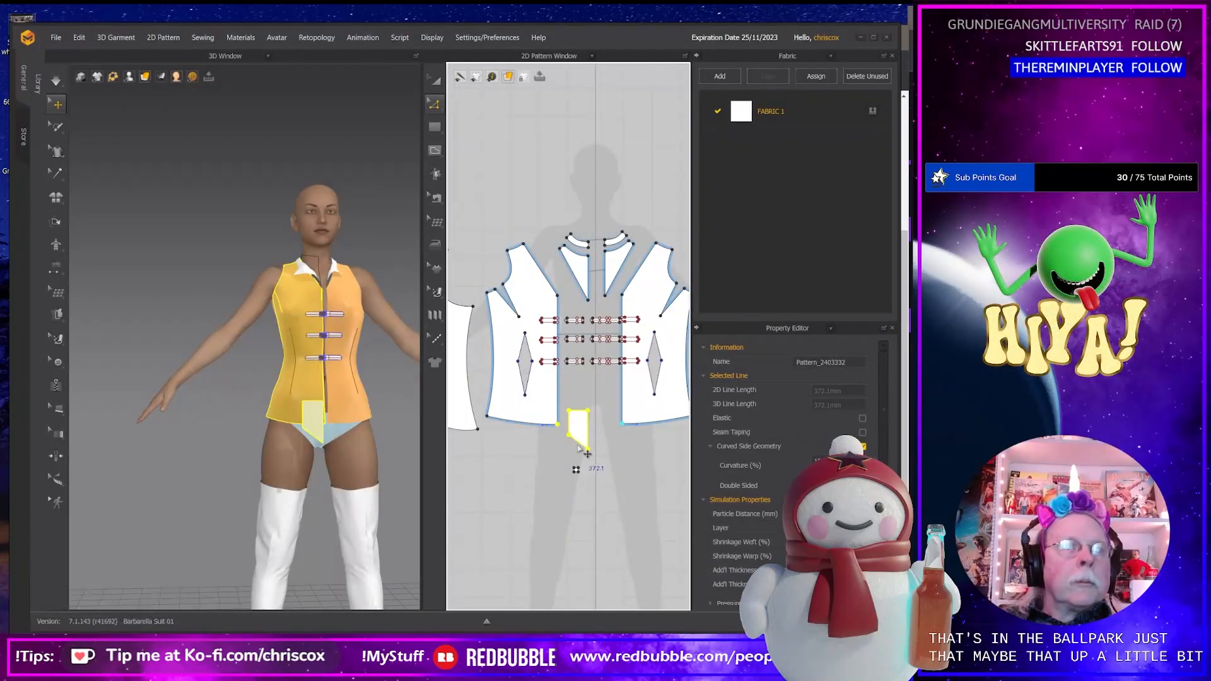
{"action": "left_click", "coordinate": [569, 423]}
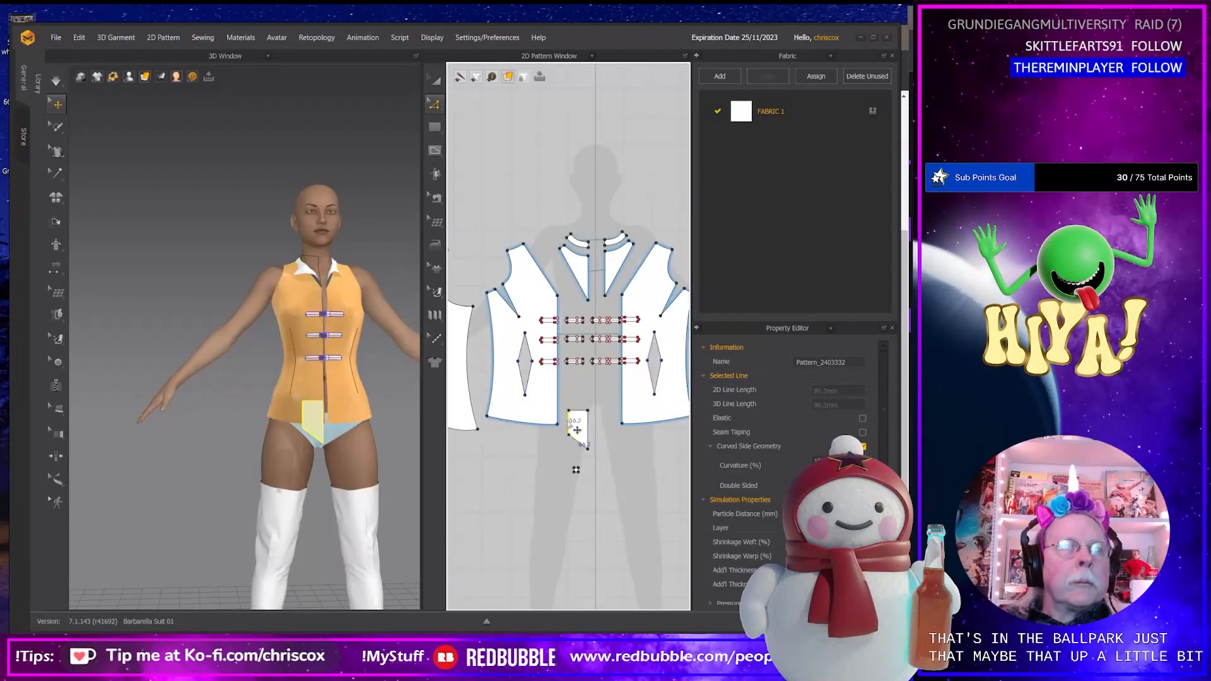
{"action": "left_click_drag", "start_coordinate": [577, 402], "coordinate": [571, 448]}
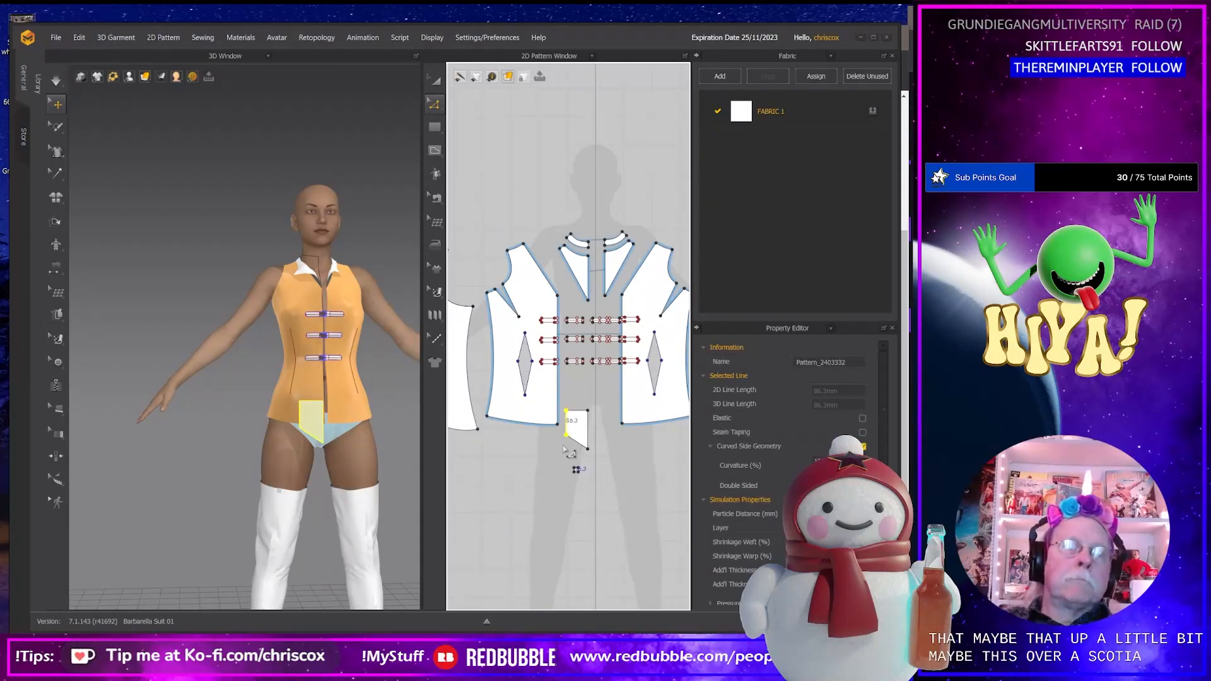
{"action": "scroll", "coordinate": [579, 432], "scroll_direction": "up", "scroll_amount": 3}
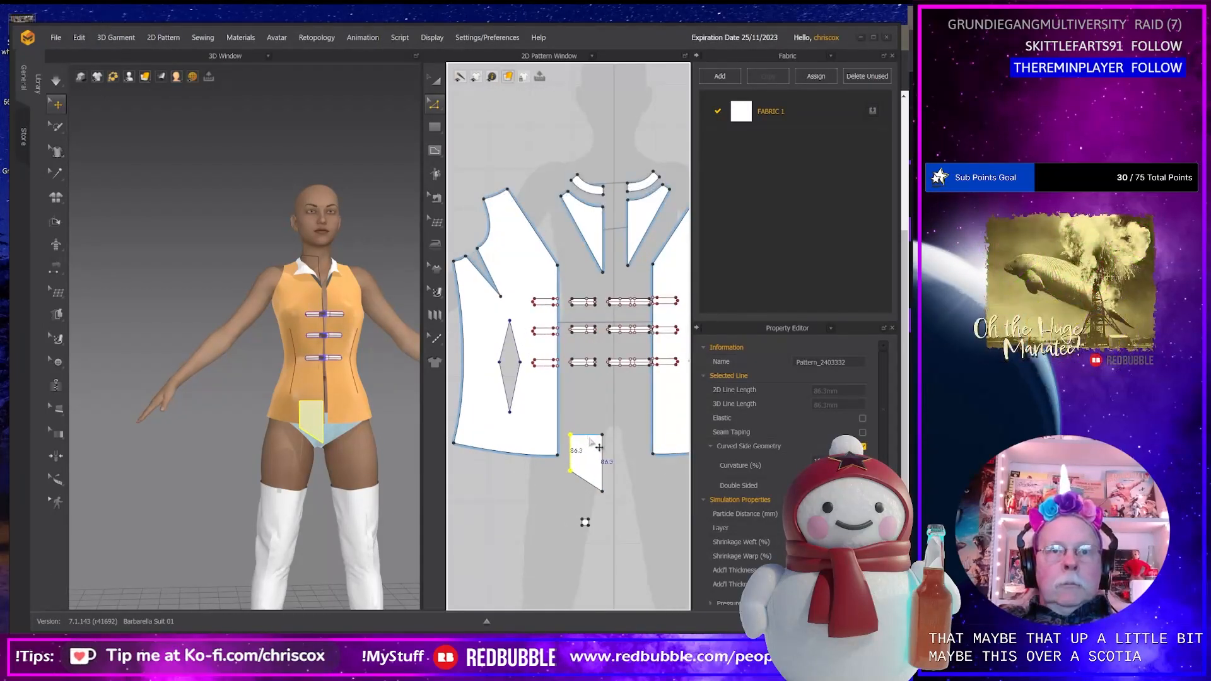
{"action": "left_click", "coordinate": [590, 435]}
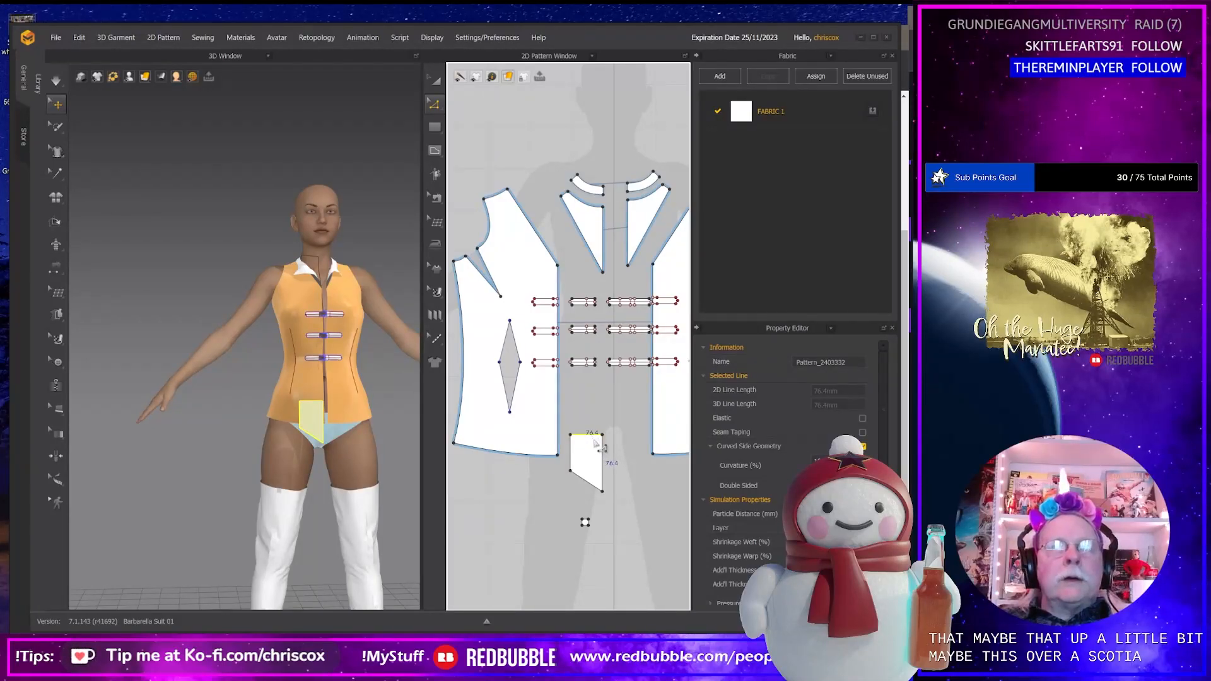
Create a rectangle 75 mm wide and 200 mm high, and place it beside the first pouch piece with their top edges level.
{"action": "key", "text": "s"}
{"action": "left_click", "coordinate": [627, 444]}
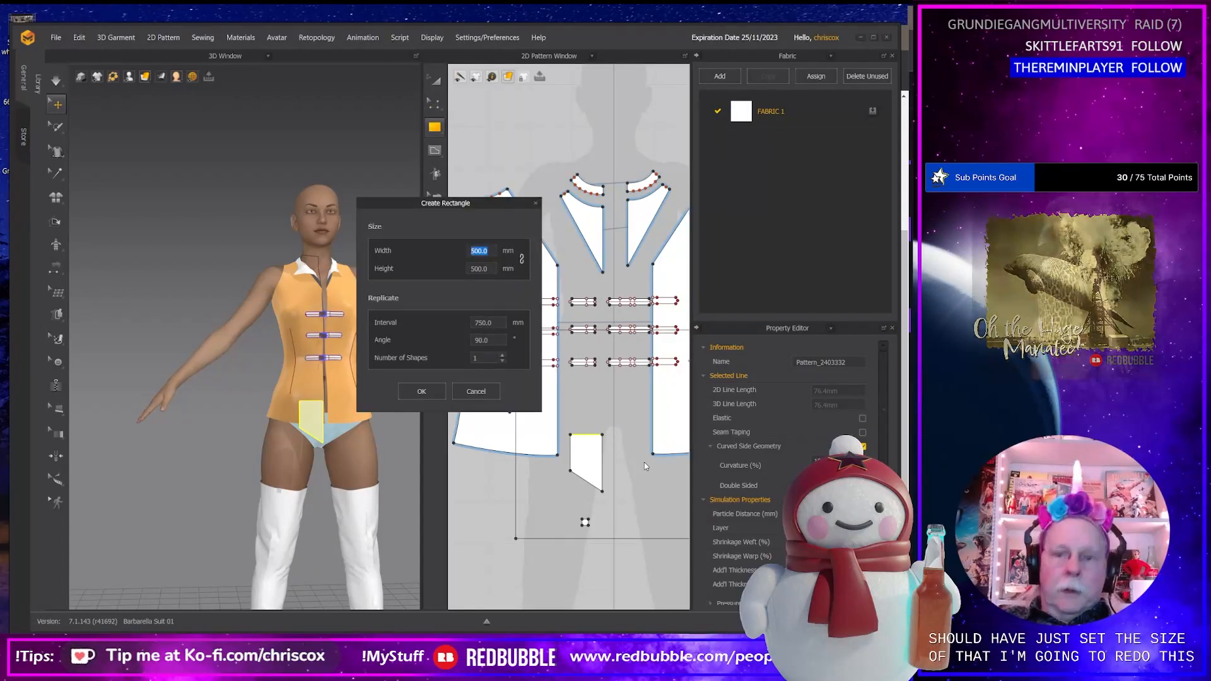
{"action": "type", "text": "75"}
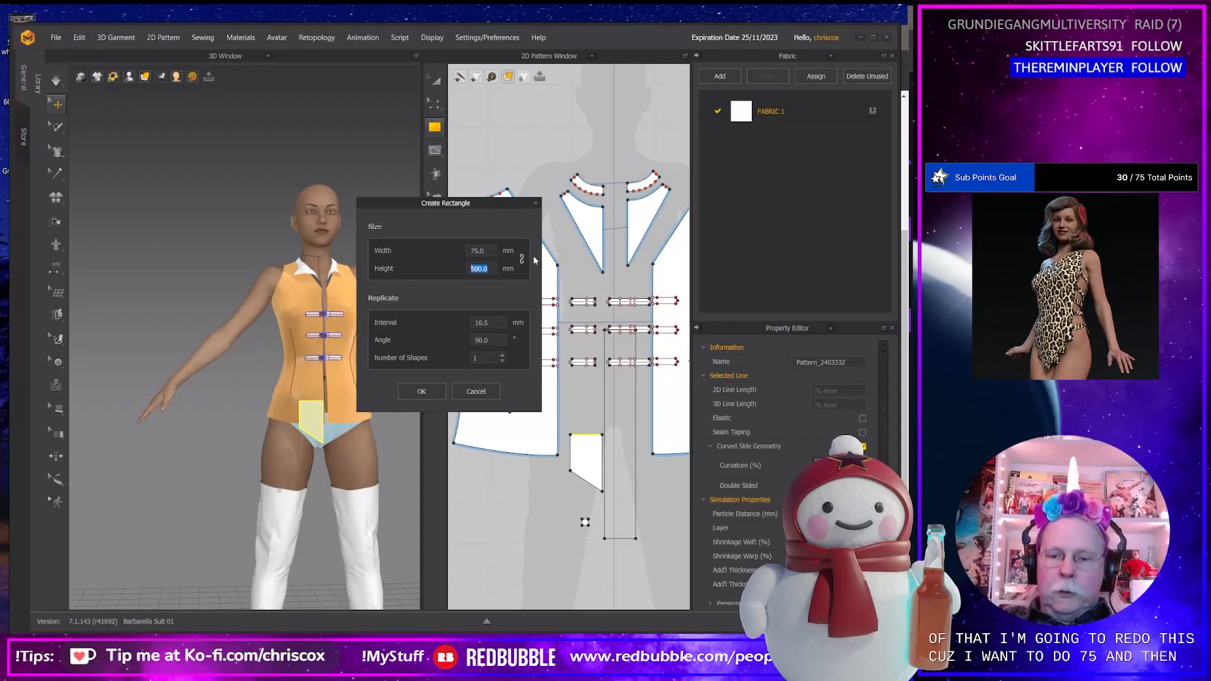
{"action": "type", "text": "200"}
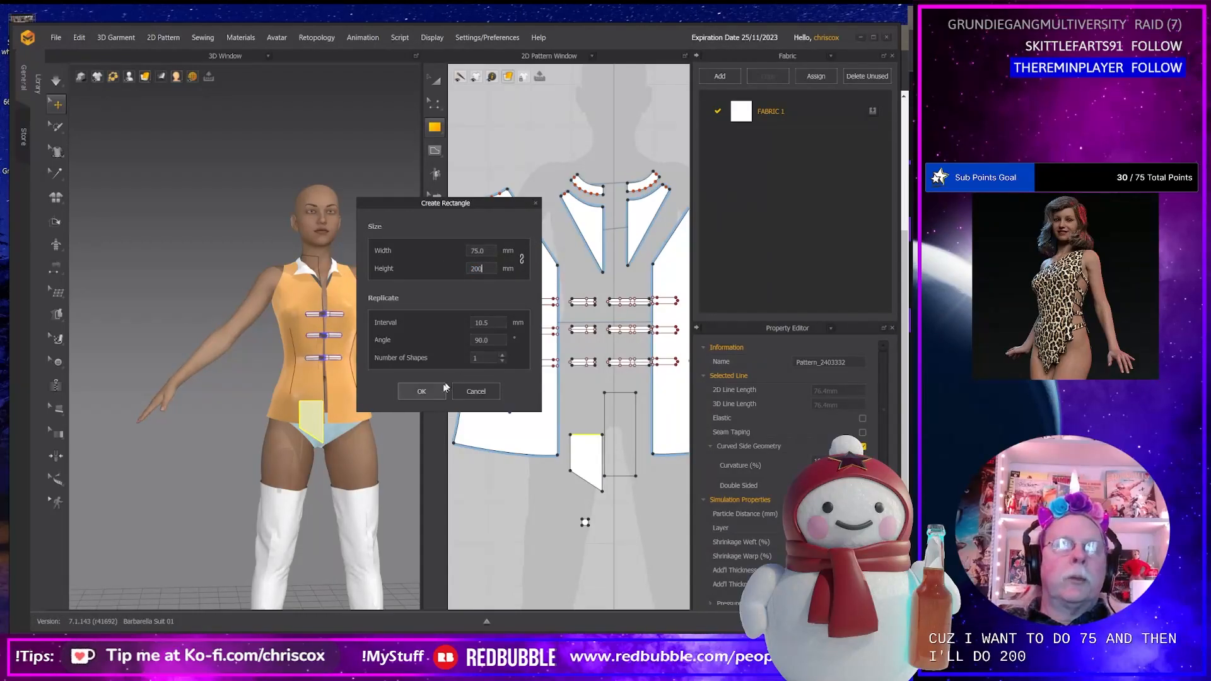
{"action": "left_click", "coordinate": [421, 392]}
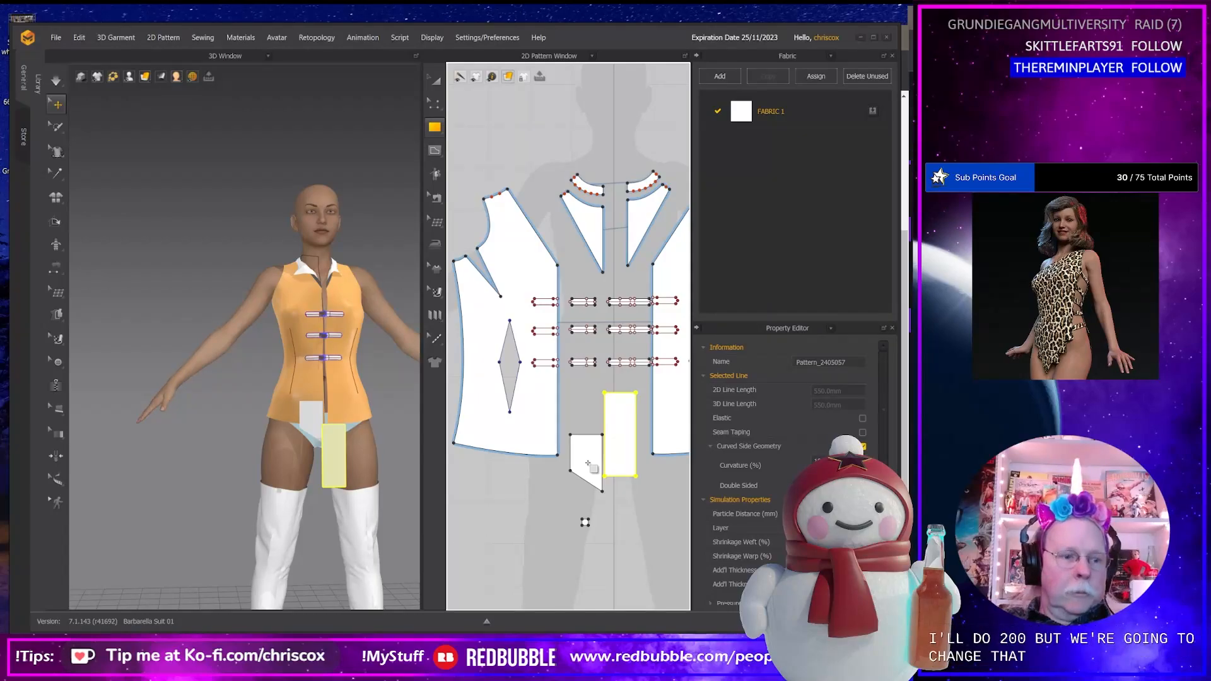
{"action": "key", "text": "a"}
{"action": "left_click_drag", "start_coordinate": [626, 427], "coordinate": [630, 466]}
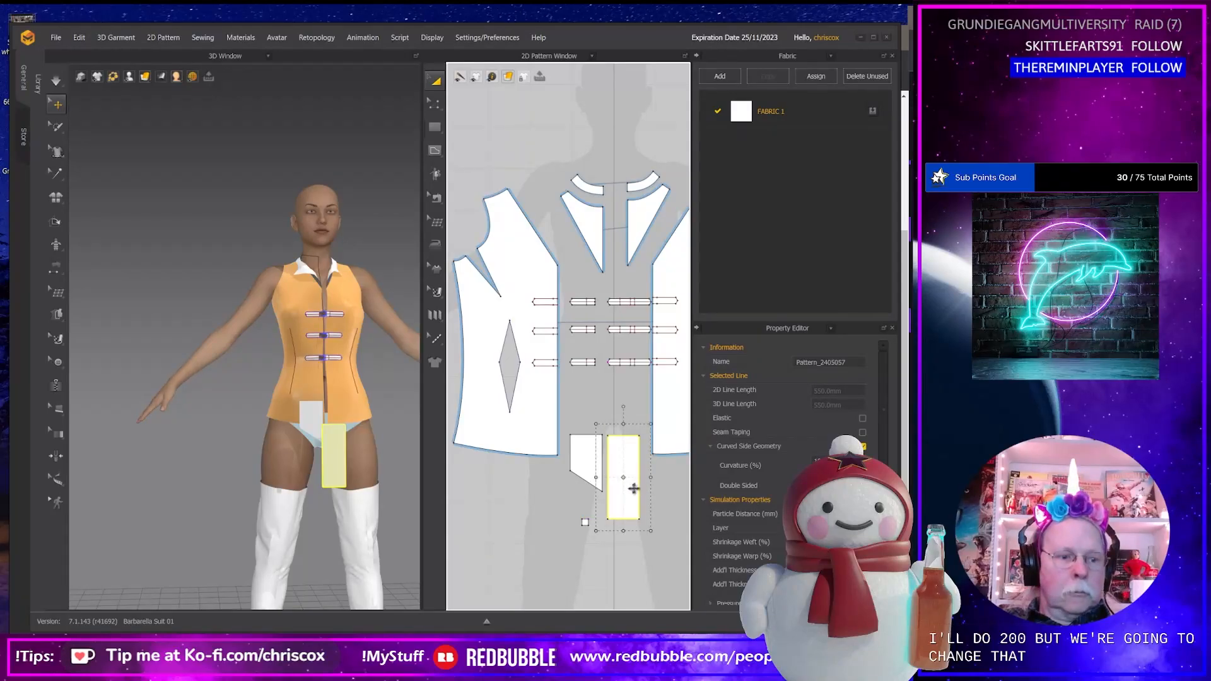
Raise the new rectangle's two lower corners to match the first pouch piece's slanted bottom edge.
{"action": "key", "text": "z"}
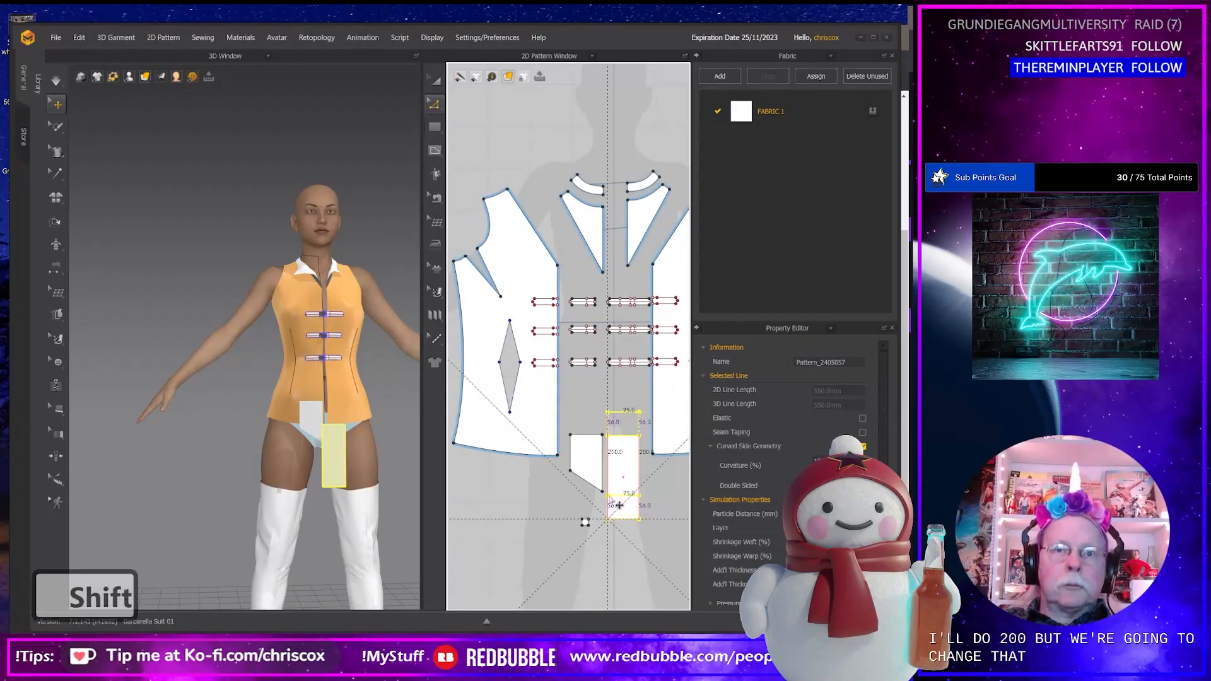
{"action": "key", "text": "ctrl+z"}
{"action": "left_click", "coordinate": [608, 519]}
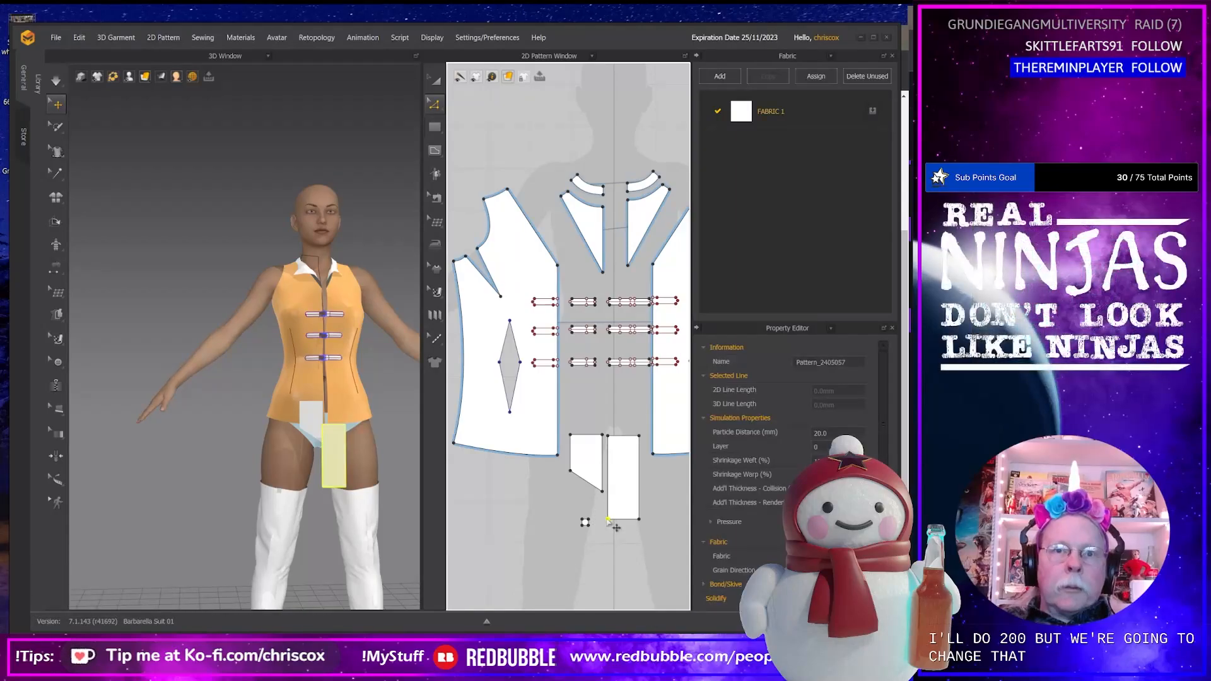
{"action": "left_click_drag", "start_coordinate": [616, 525], "coordinate": [619, 480], "text": "shift"}
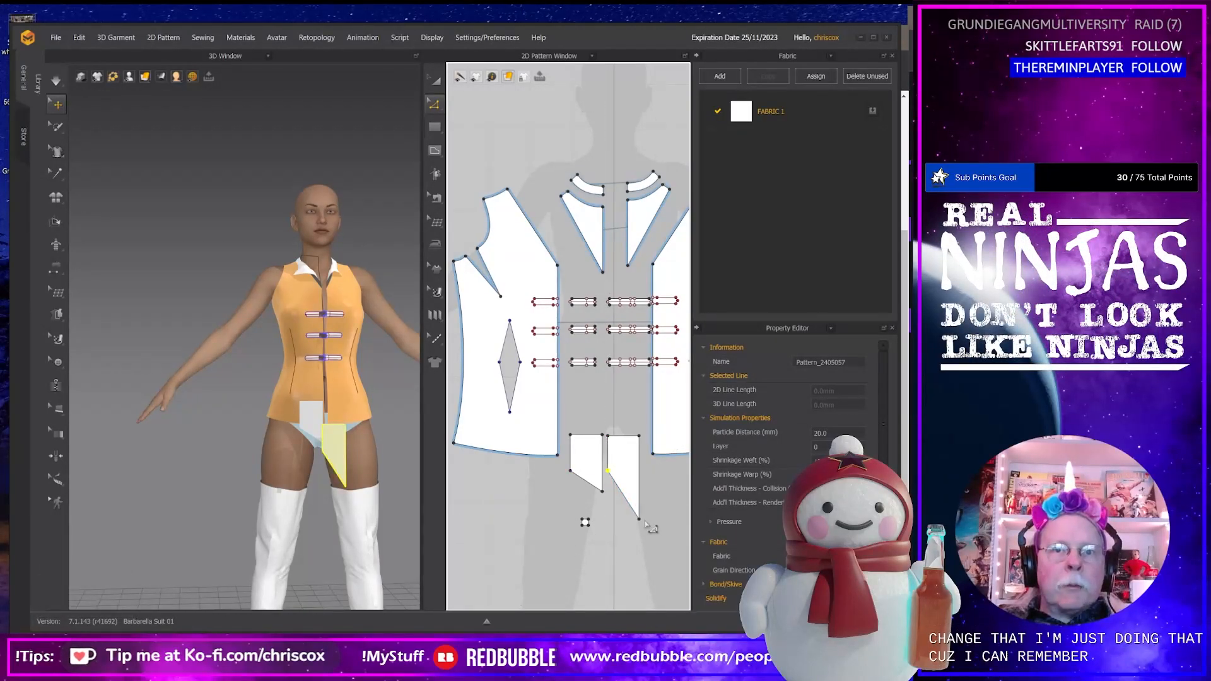
{"action": "left_click_drag", "start_coordinate": [641, 521], "coordinate": [639, 490], "text": "shift"}
Delete the first, freehand-drawn pouch piece.
{"action": "key", "text": "a"}
{"action": "left_click", "coordinate": [581, 463]}
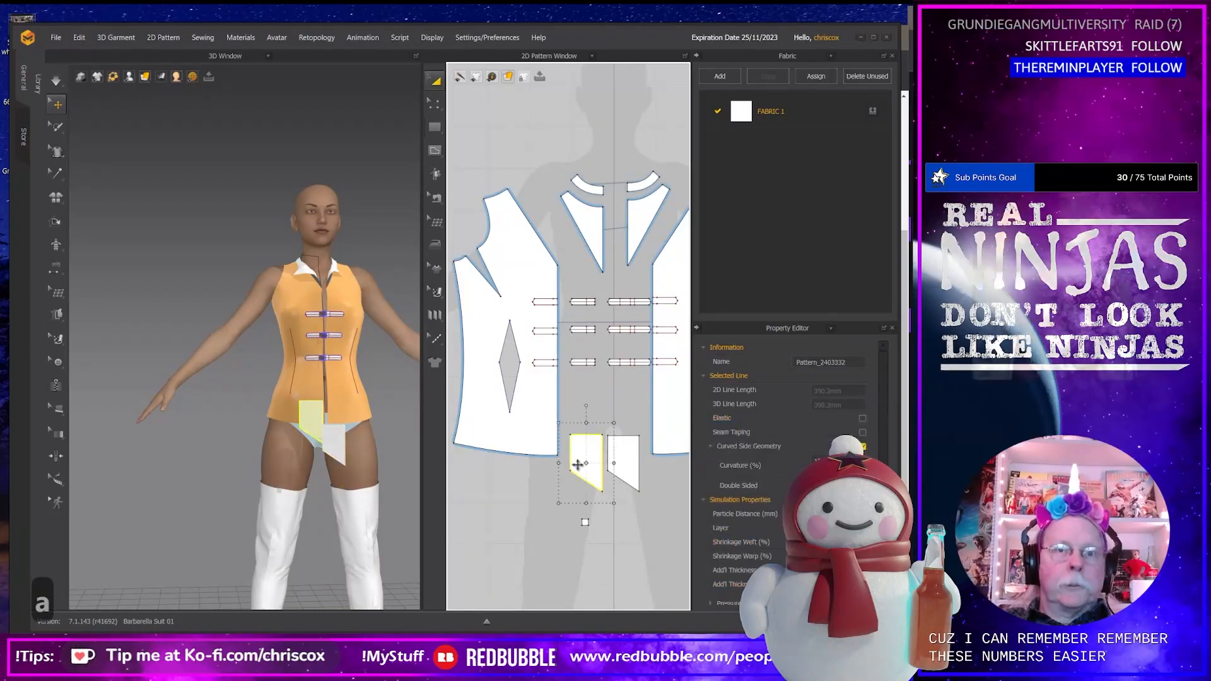
{"action": "key", "text": "Delete"}
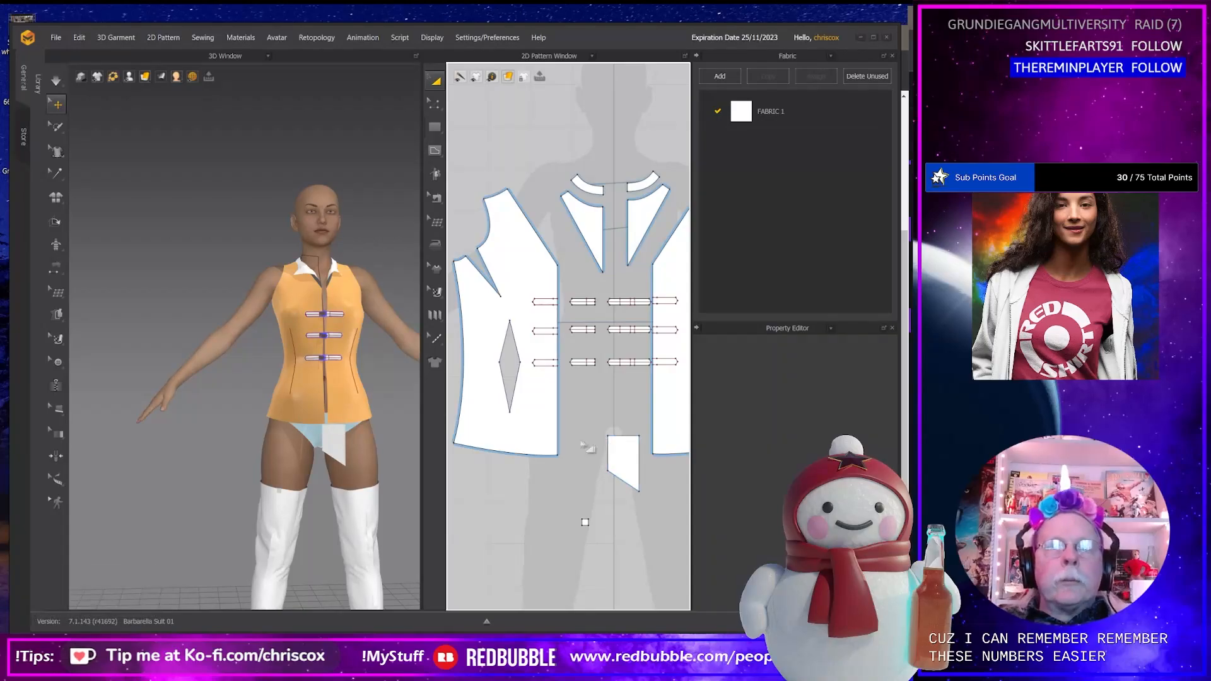
Split the front panel's centre edge into two lines, with the lower segment 90 mm long measured from the hem.
{"action": "left_click", "coordinate": [559, 428]}
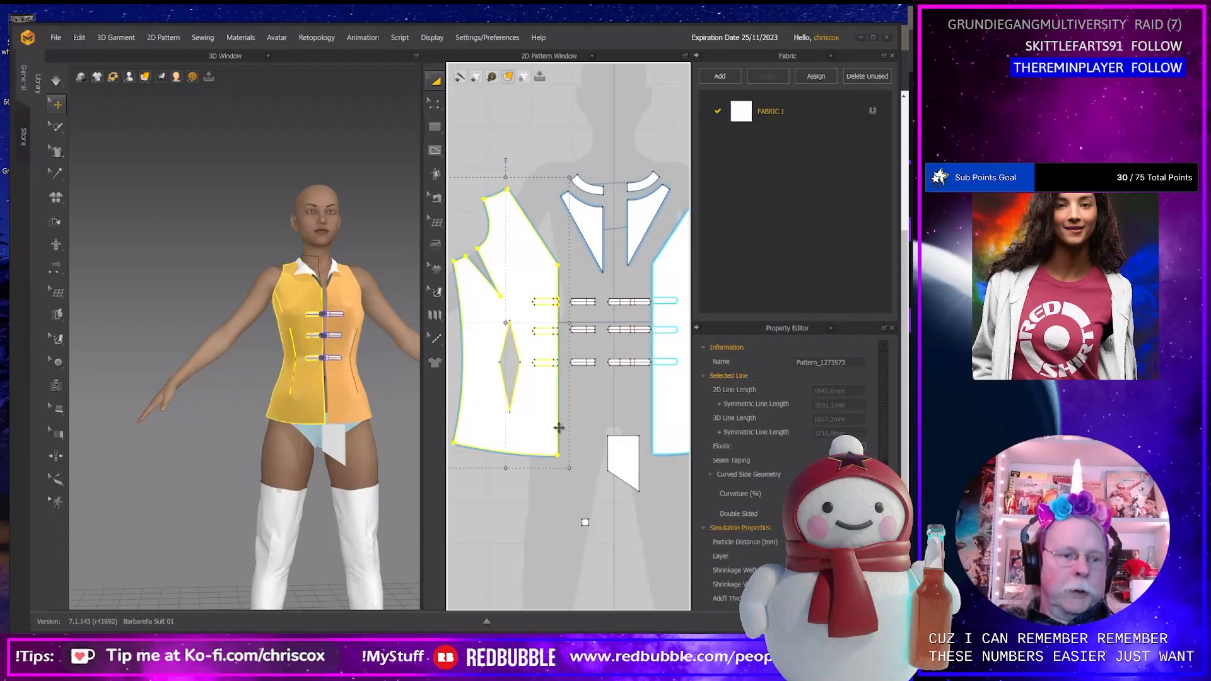
{"action": "left_click", "coordinate": [321, 397]}
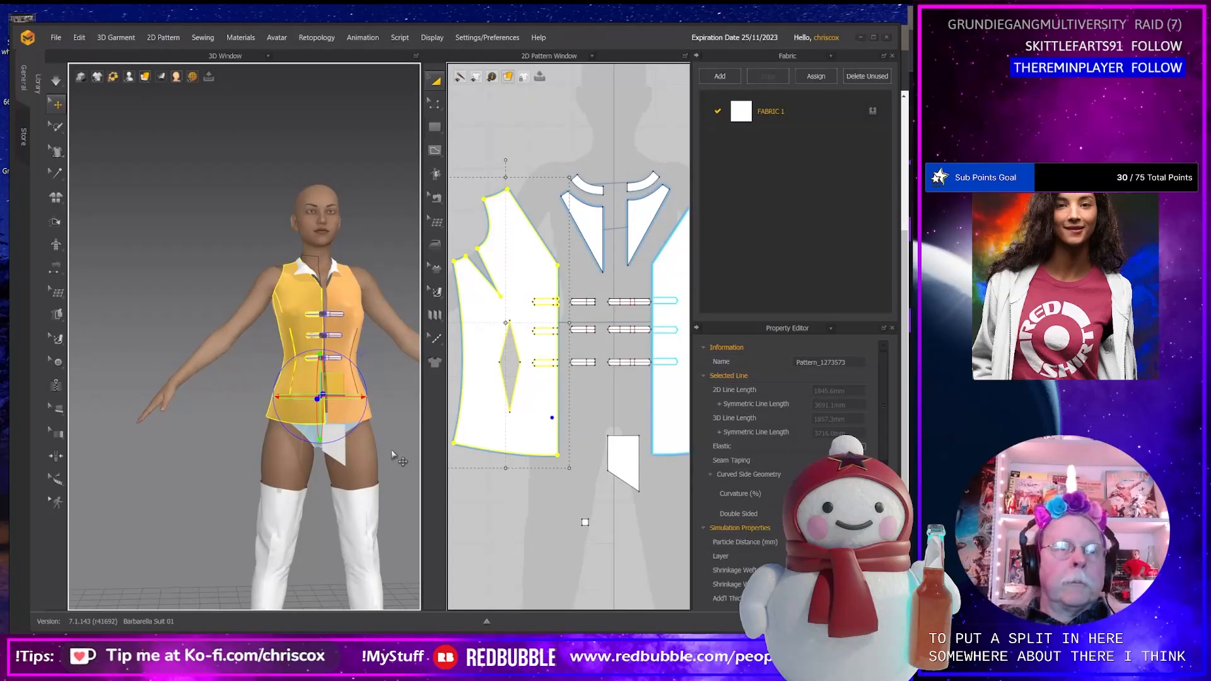
{"action": "key", "text": "z"}
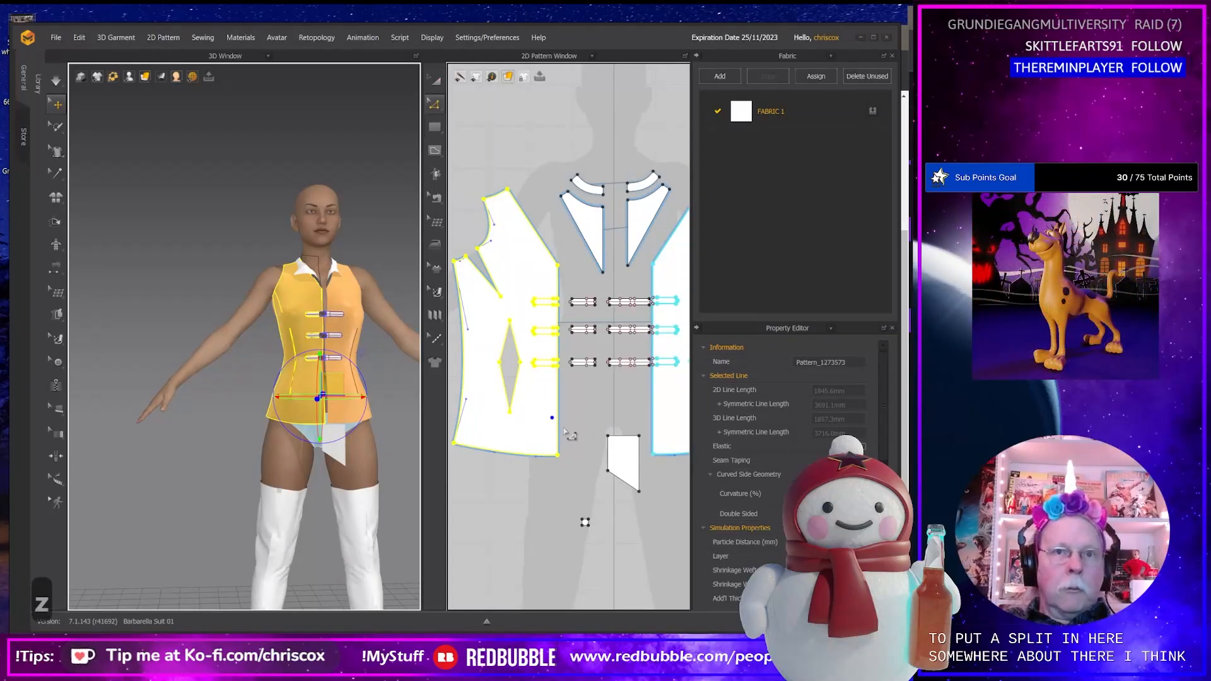
{"action": "left_click", "coordinate": [557, 419]}
{"action": "right_click", "coordinate": [557, 418]}
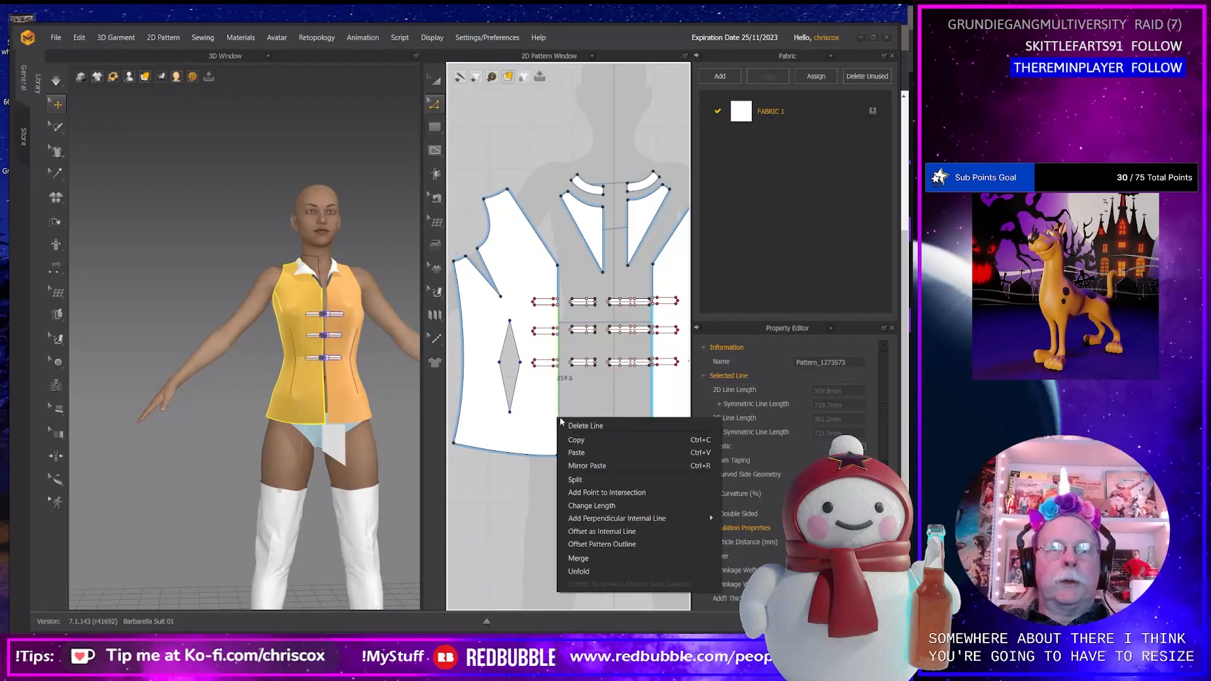
{"action": "left_click", "coordinate": [575, 480]}
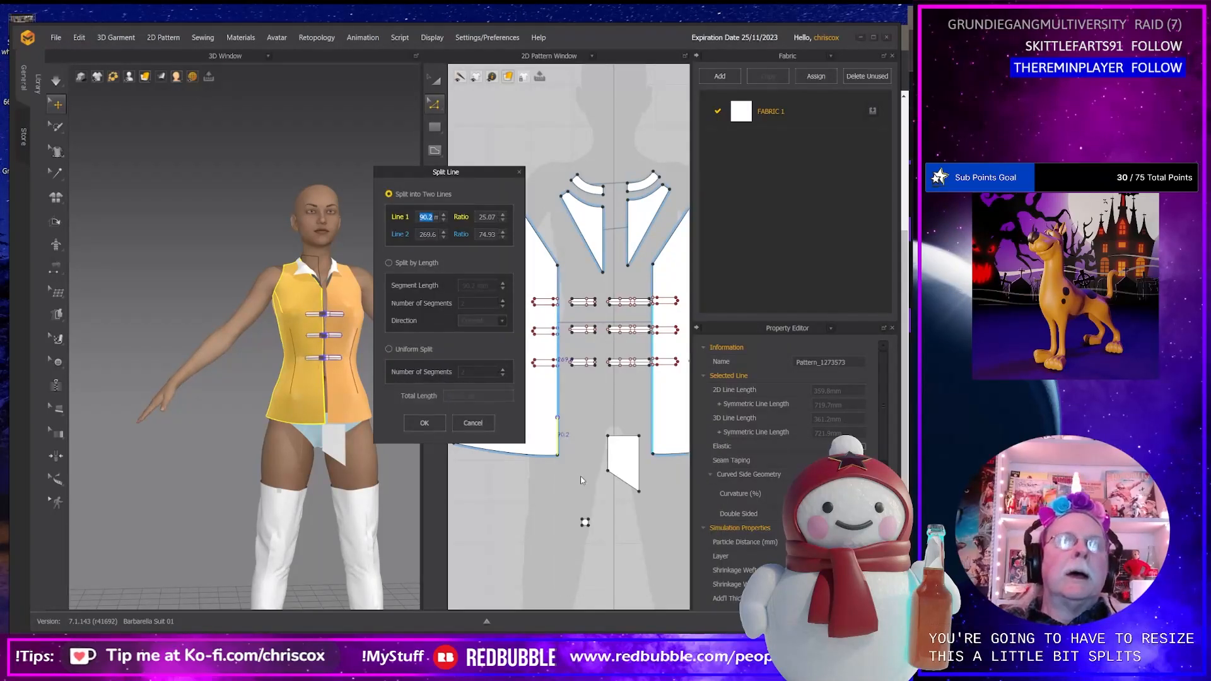
{"action": "type", "text": "90"}
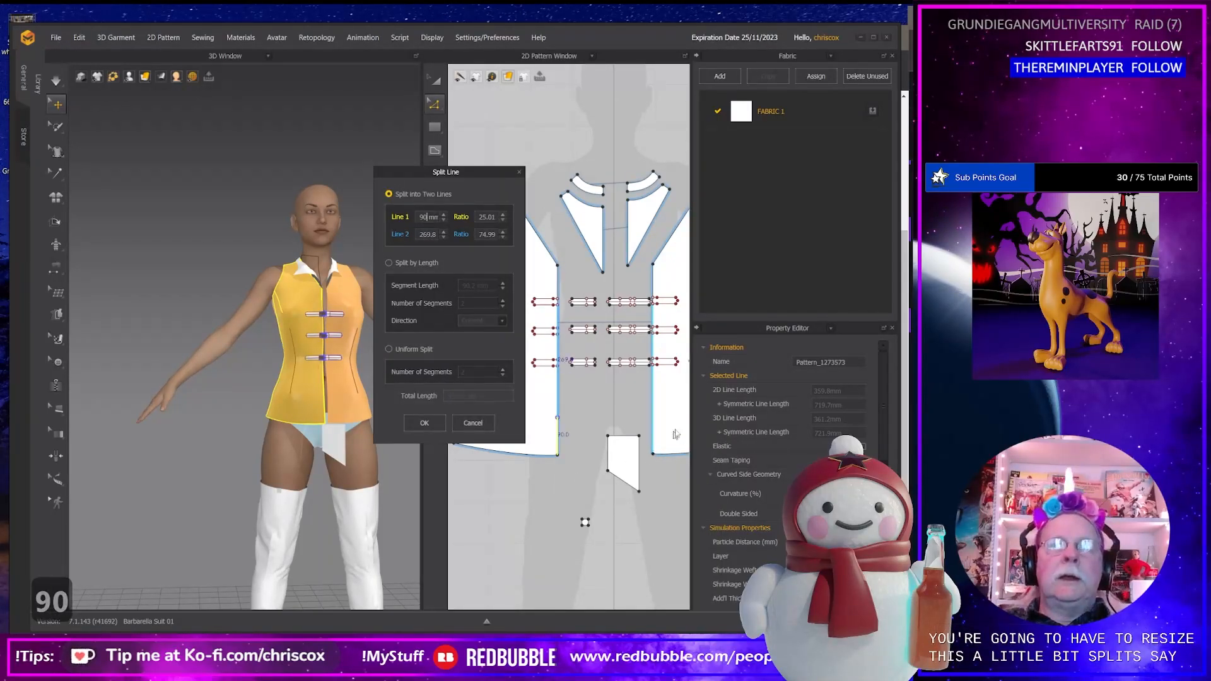
{"action": "left_click", "coordinate": [424, 424]}
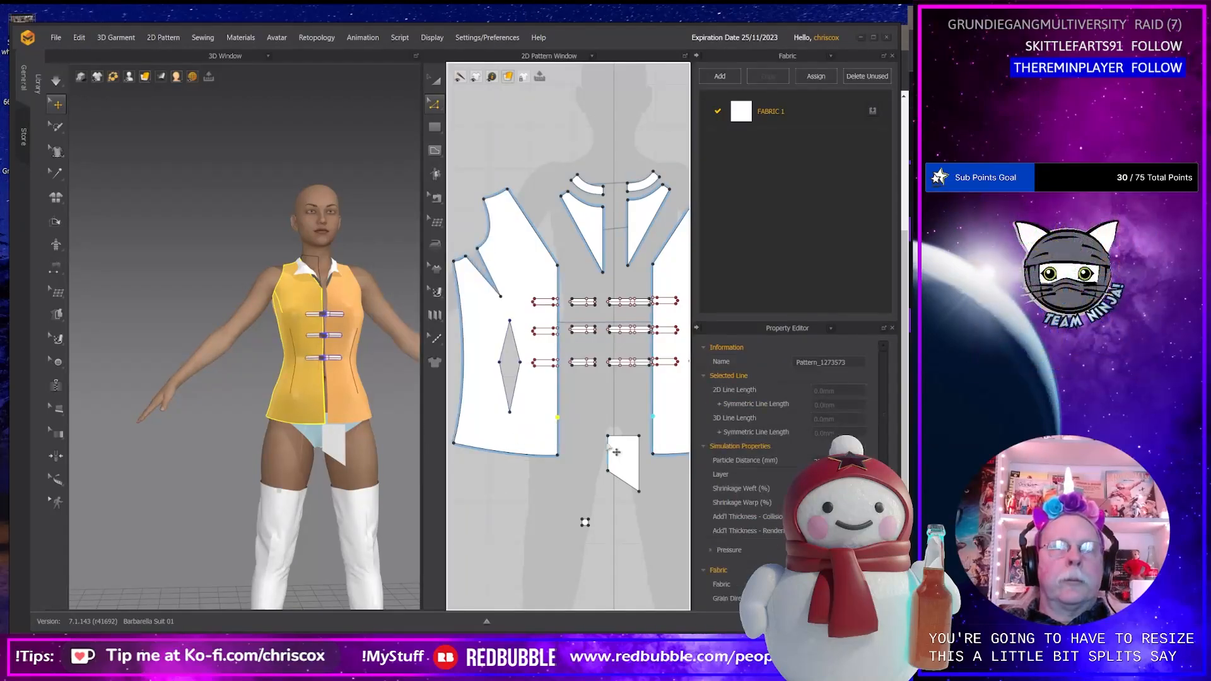
Check the pouch piece's side edge and lengthen the piece slightly by nudging its slanted lower edge downward.
{"action": "left_click", "coordinate": [610, 456]}
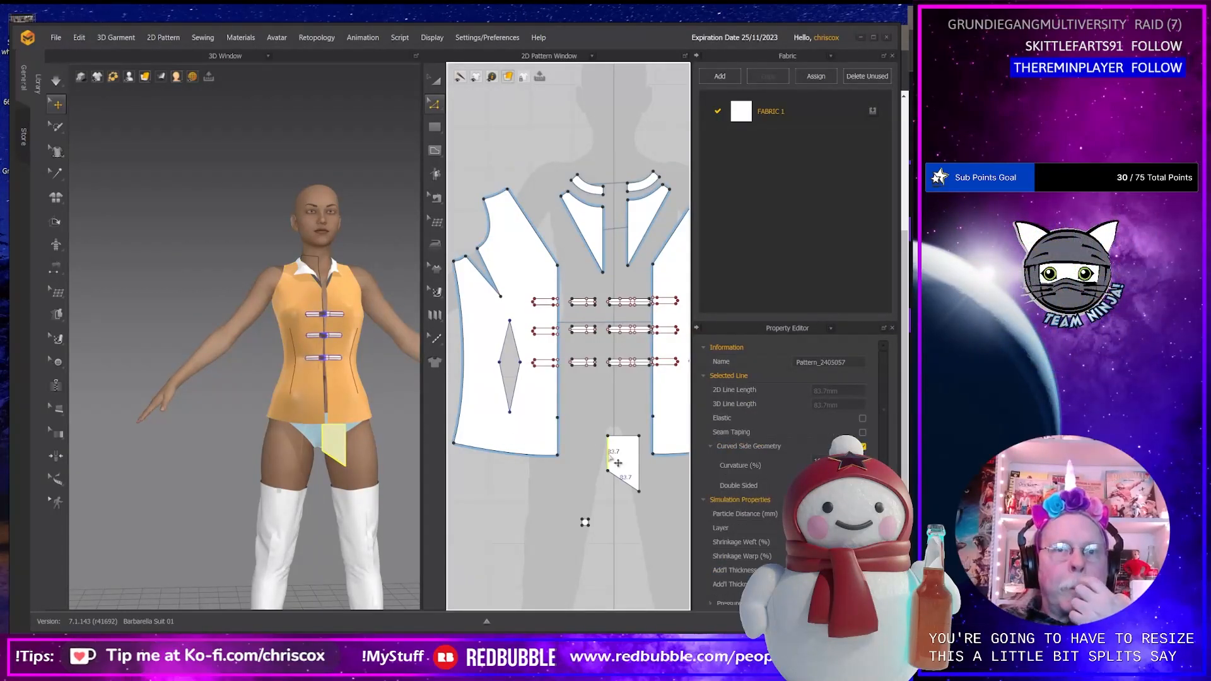
{"action": "left_click", "coordinate": [624, 481]}
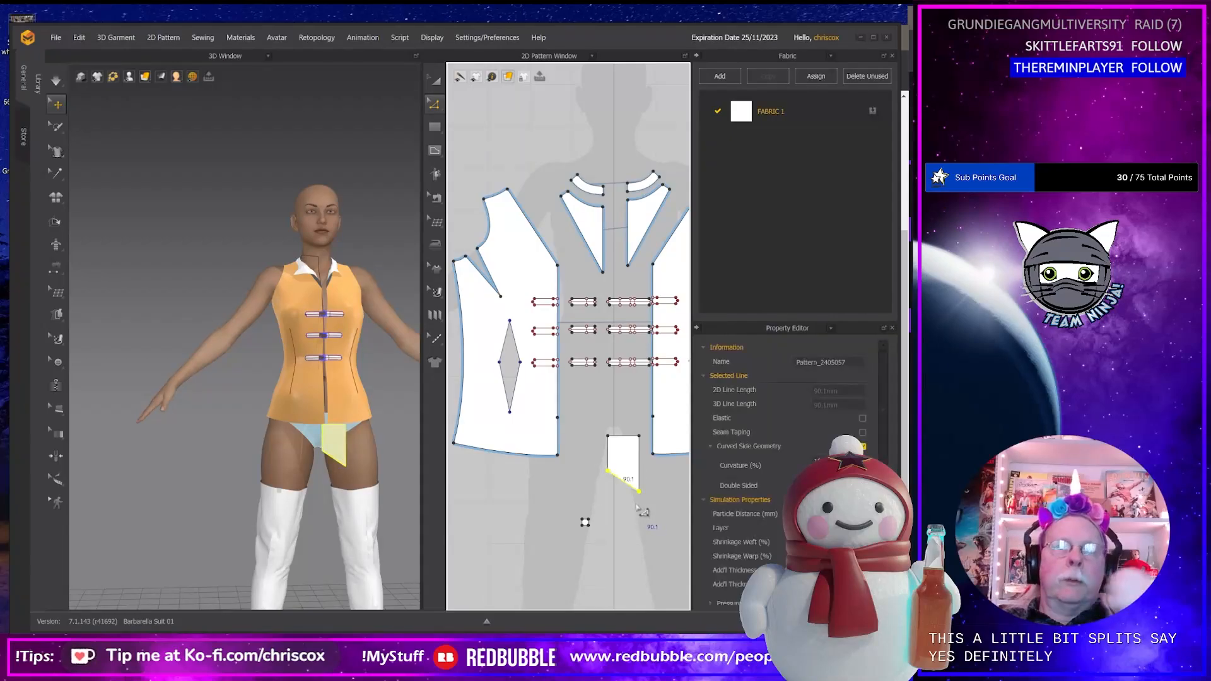
{"action": "key", "text": "Down"}
{"action": "key", "text": "Down"}
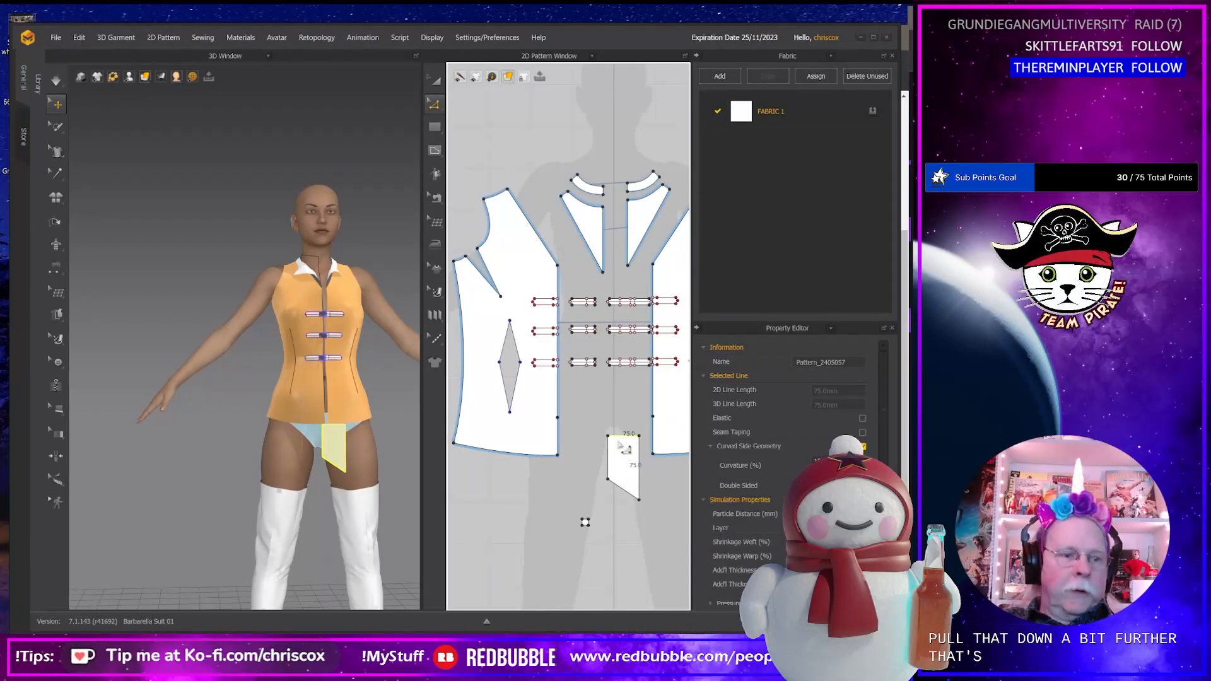
Draw an internal line on the front panel from the new split point about 76 mm horizontally inward, and straight down to the hem.
{"action": "key", "text": "g"}
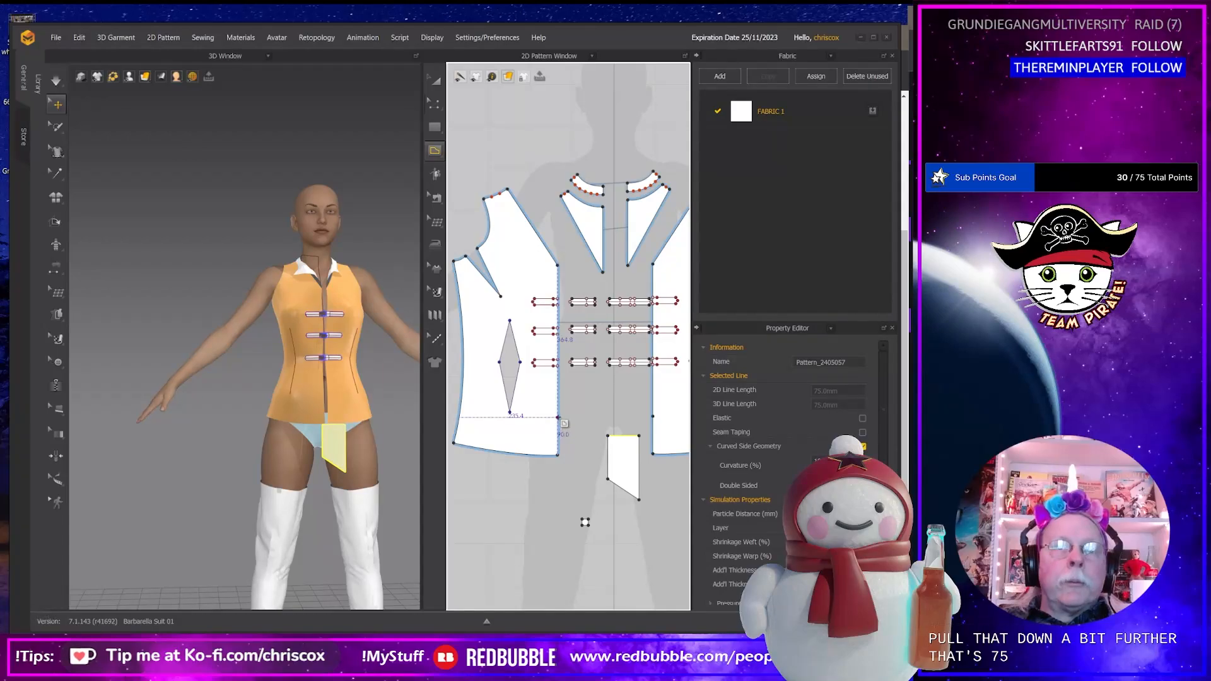
{"action": "left_click", "coordinate": [557, 417]}
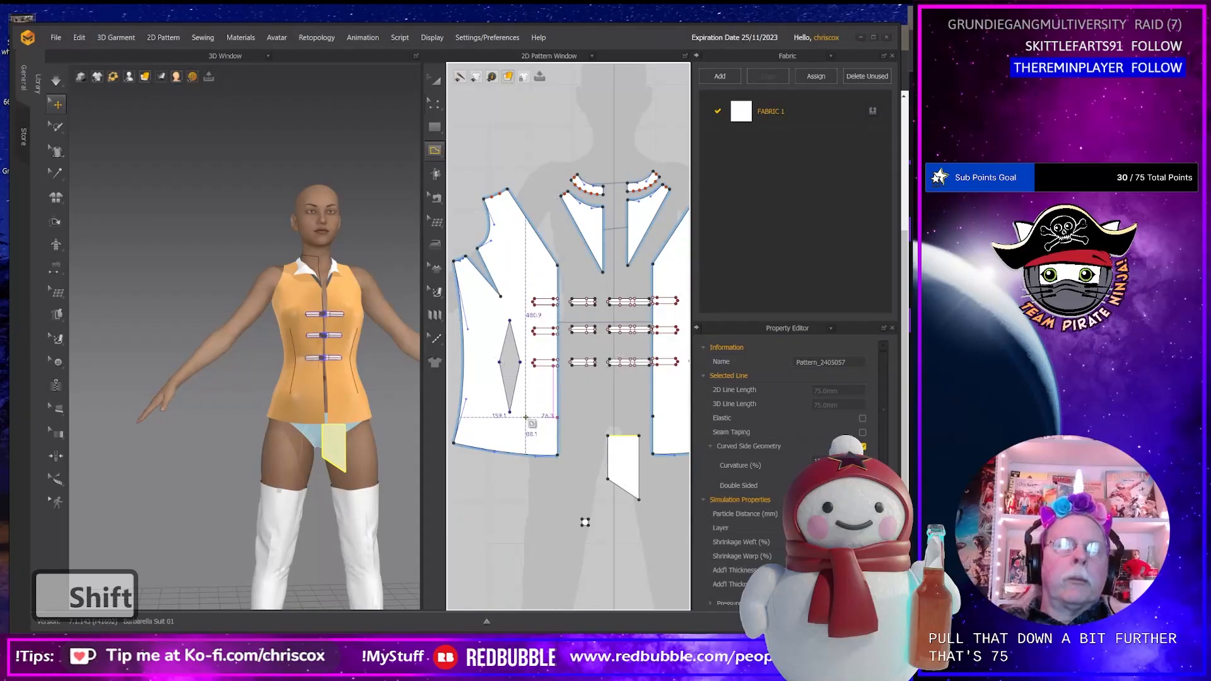
{"action": "key", "text": "shift"}
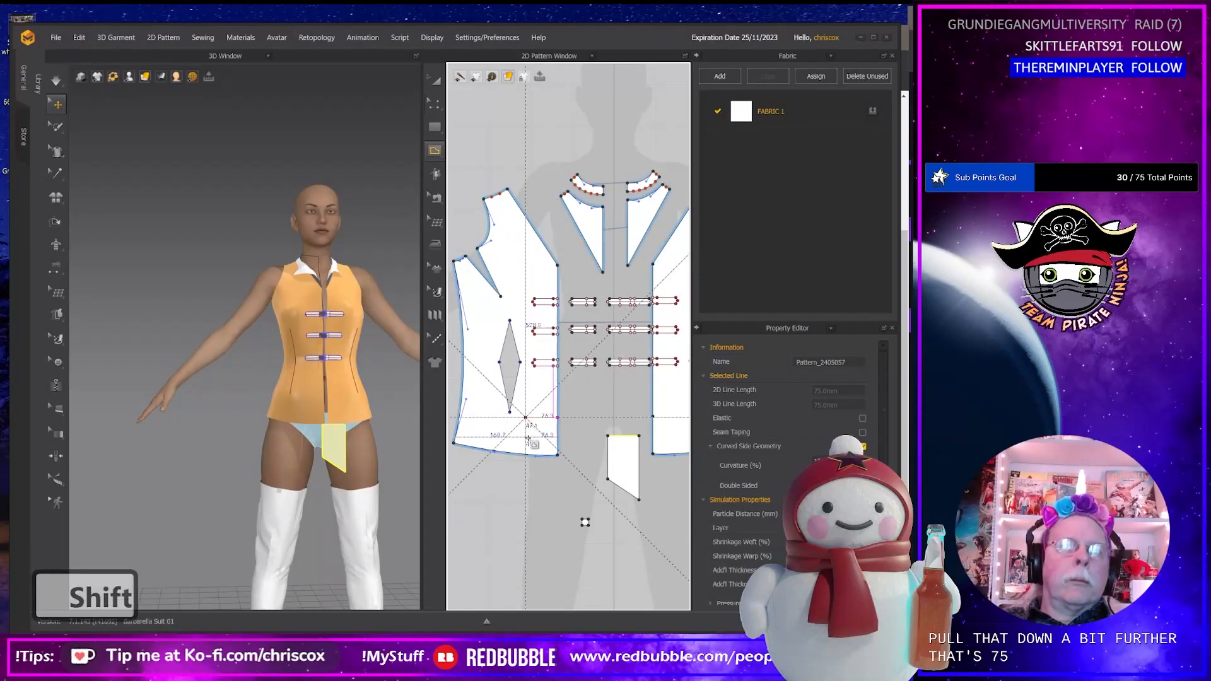
{"action": "left_click", "coordinate": [526, 455]}
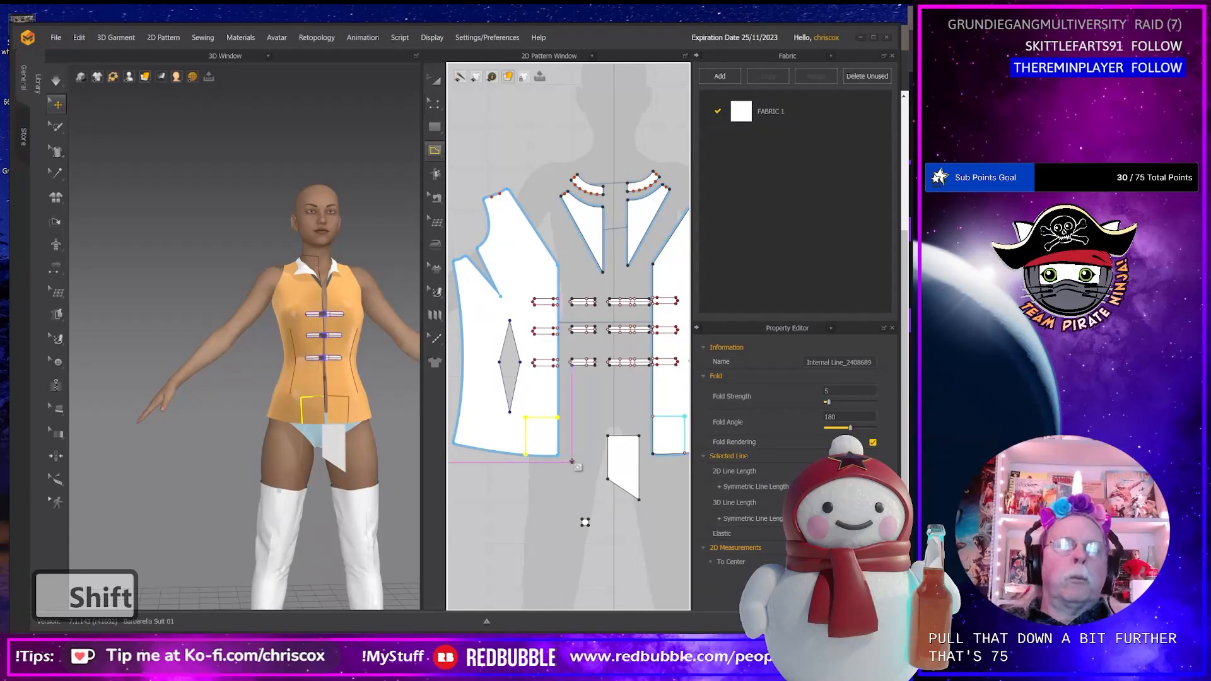
Set the horizontal segment of the front panel's new internal line to 75 mm long, undoing any accidental shift of its vertical segment.
{"action": "scroll", "coordinate": [574, 464], "scroll_direction": "down", "scroll_amount": 2}
{"action": "scroll", "coordinate": [575, 467], "scroll_direction": "up", "scroll_amount": 5}
{"action": "key", "text": "shift"}
{"action": "middle_click_drag", "start_coordinate": [576, 468], "coordinate": [586, 441]}
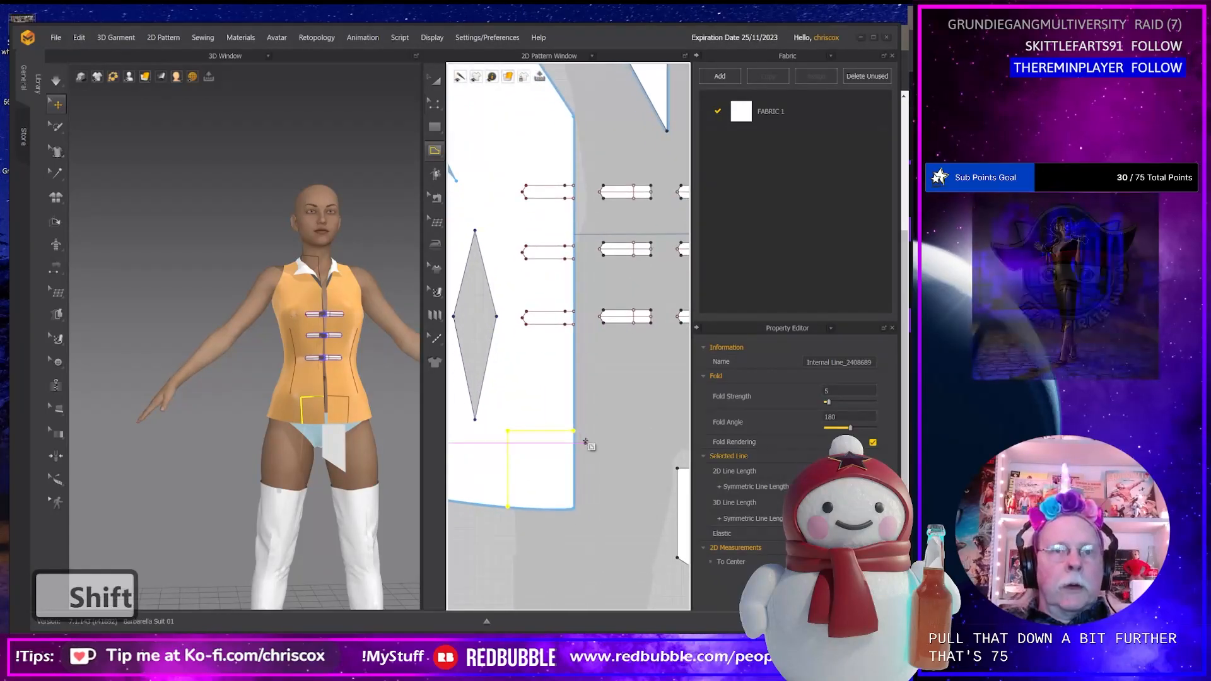
{"action": "key", "text": "z"}
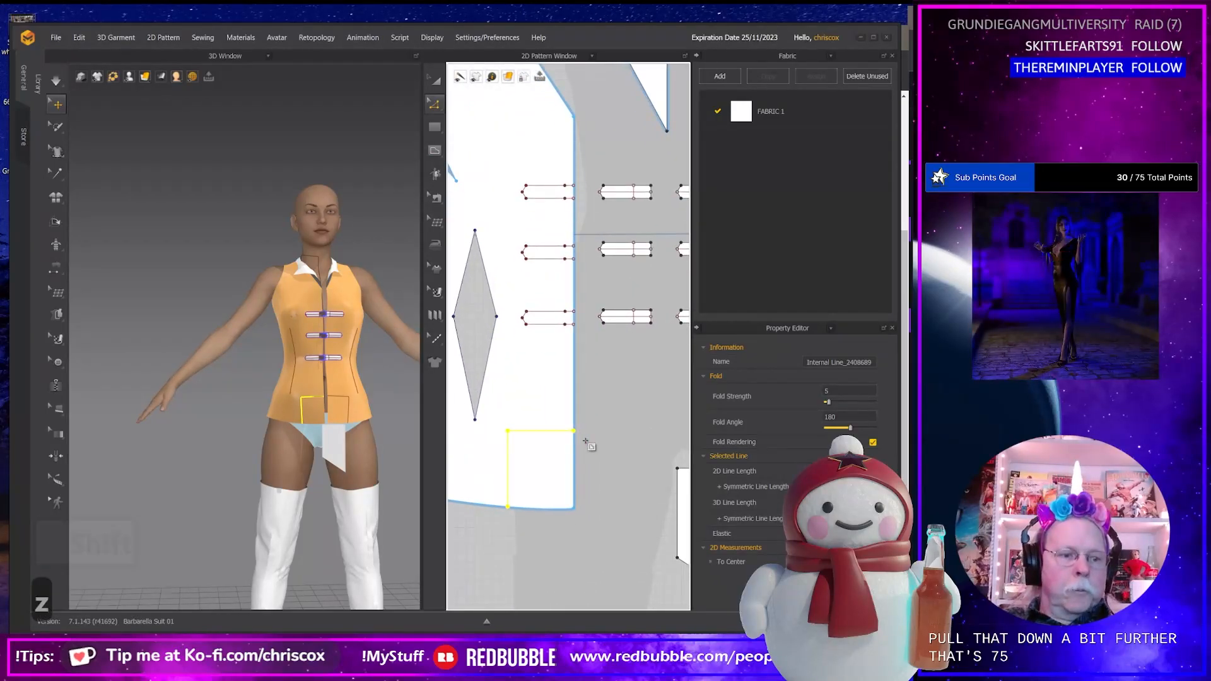
{"action": "right_click", "coordinate": [543, 431]}
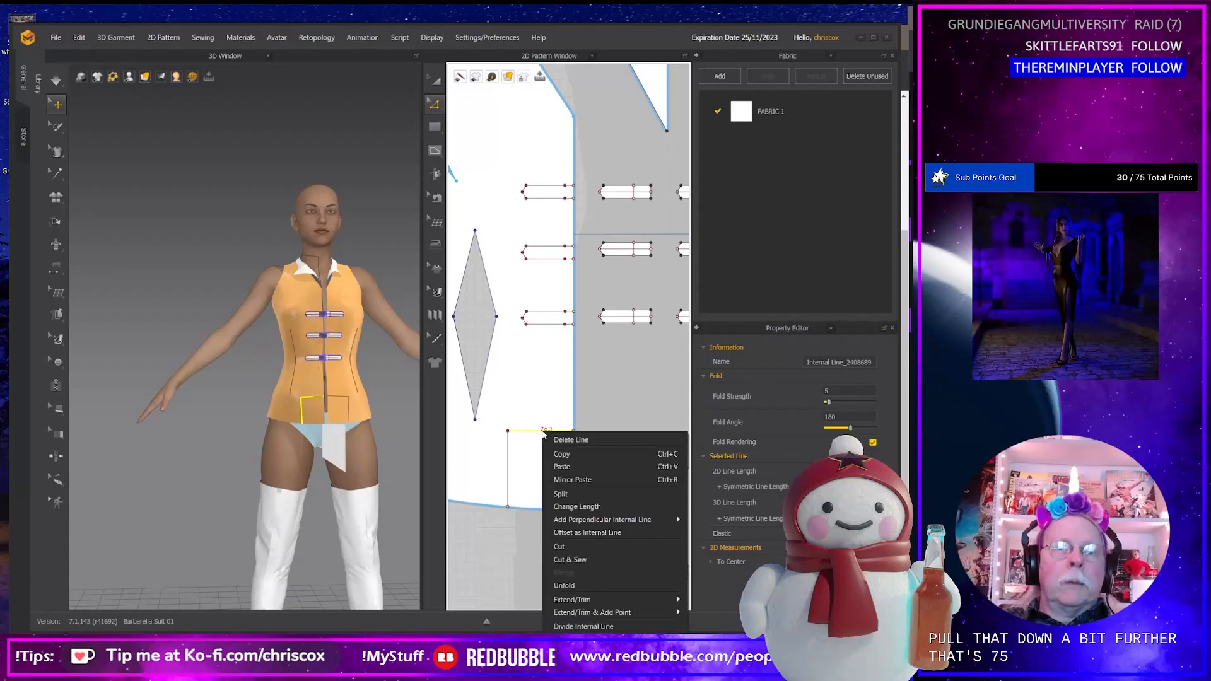
{"action": "left_click", "coordinate": [577, 507]}
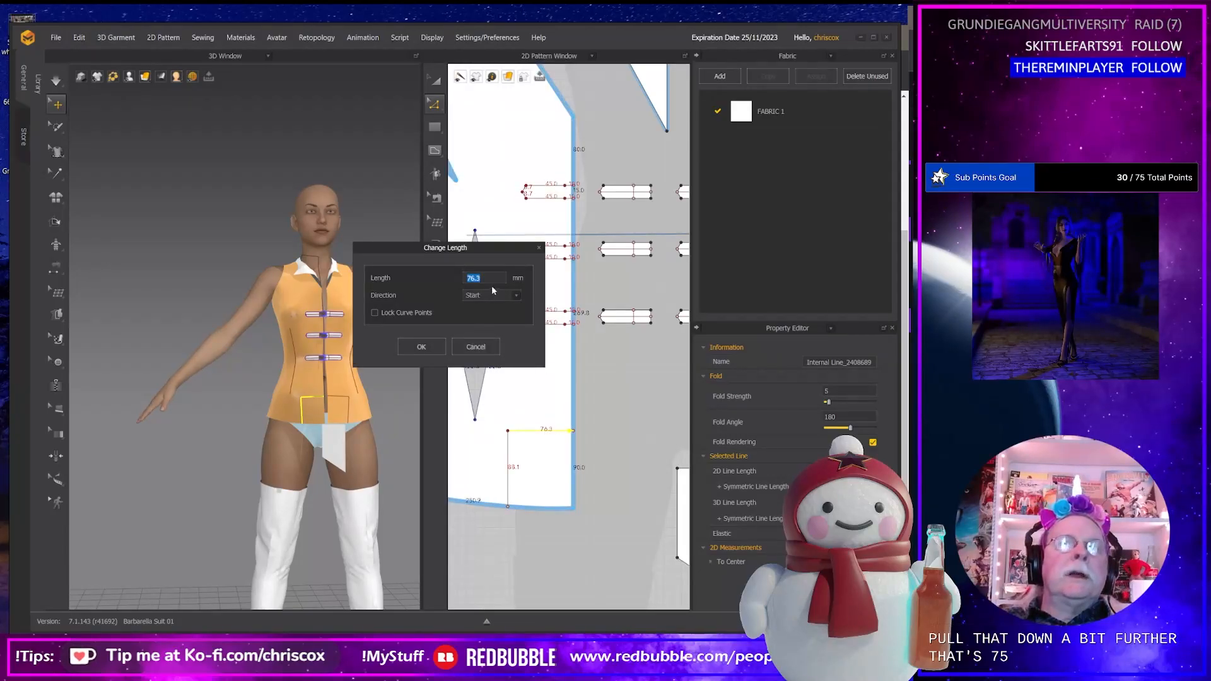
{"action": "type", "text": "75"}
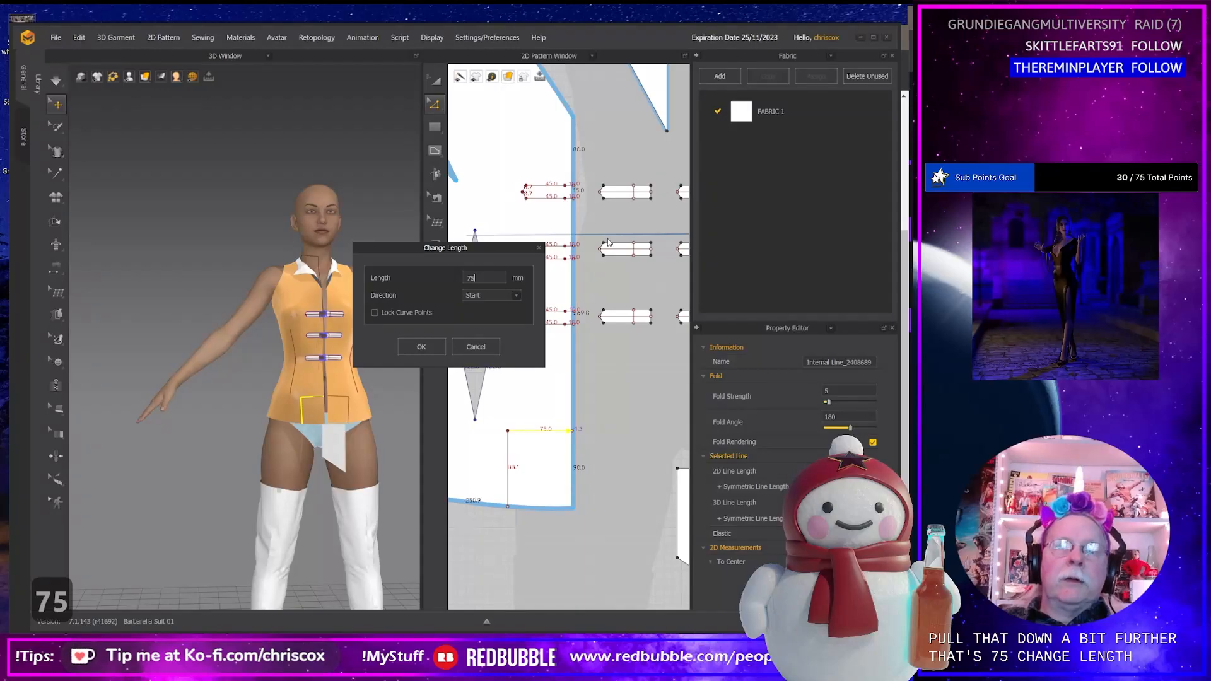
{"action": "left_click", "coordinate": [408, 347]}
{"action": "left_click_drag", "start_coordinate": [508, 449], "coordinate": [500, 460]}
{"action": "key", "text": "ctrl+z"}
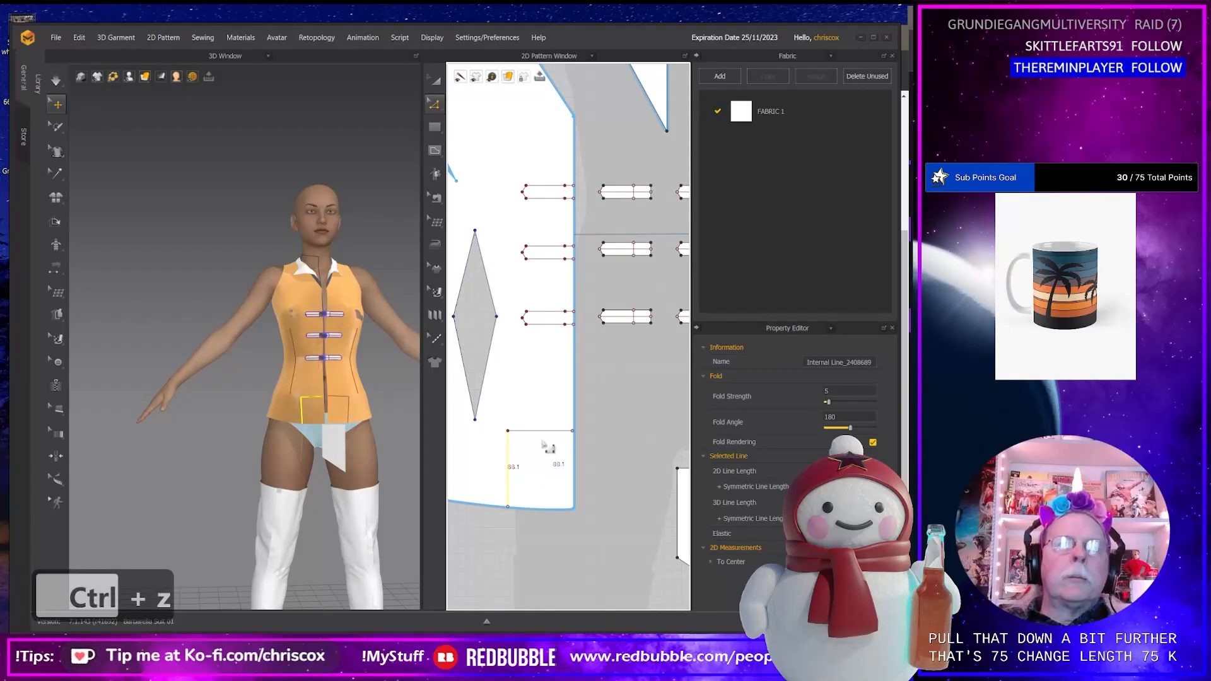
Move the pouch piece to one side of the centre line and place a mirrored symmetric copy beside it, level with the original.
{"action": "scroll", "coordinate": [571, 467], "scroll_direction": "down", "scroll_amount": 5}
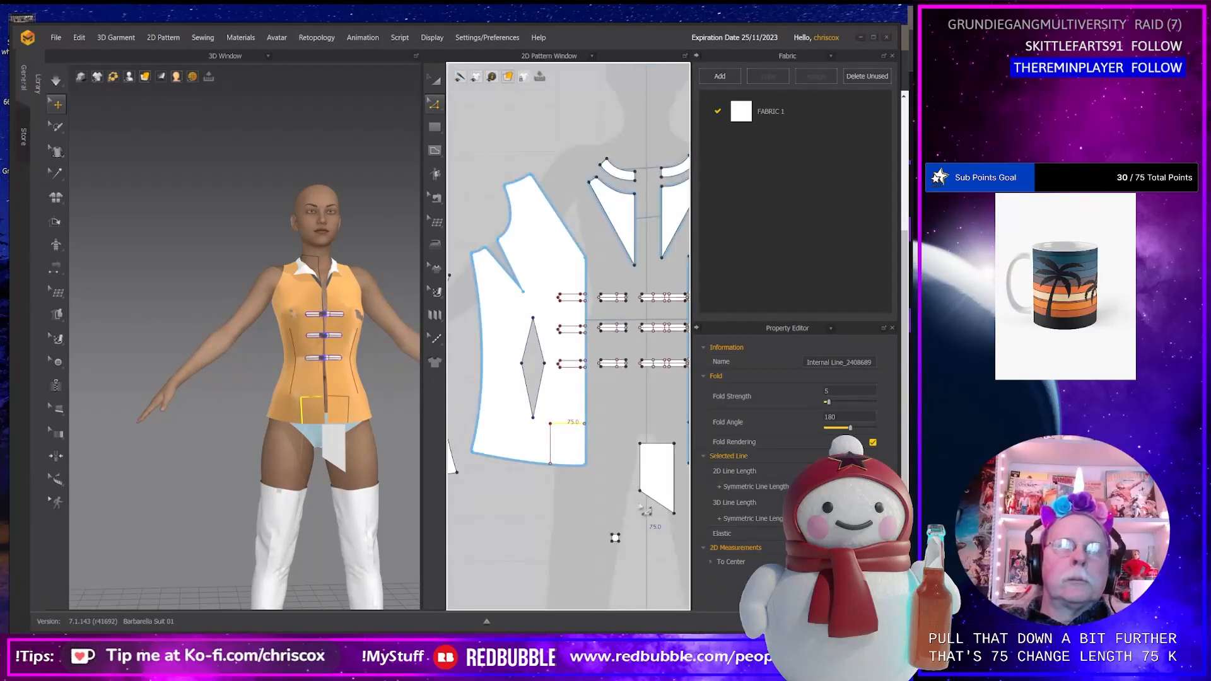
{"action": "key", "text": "a"}
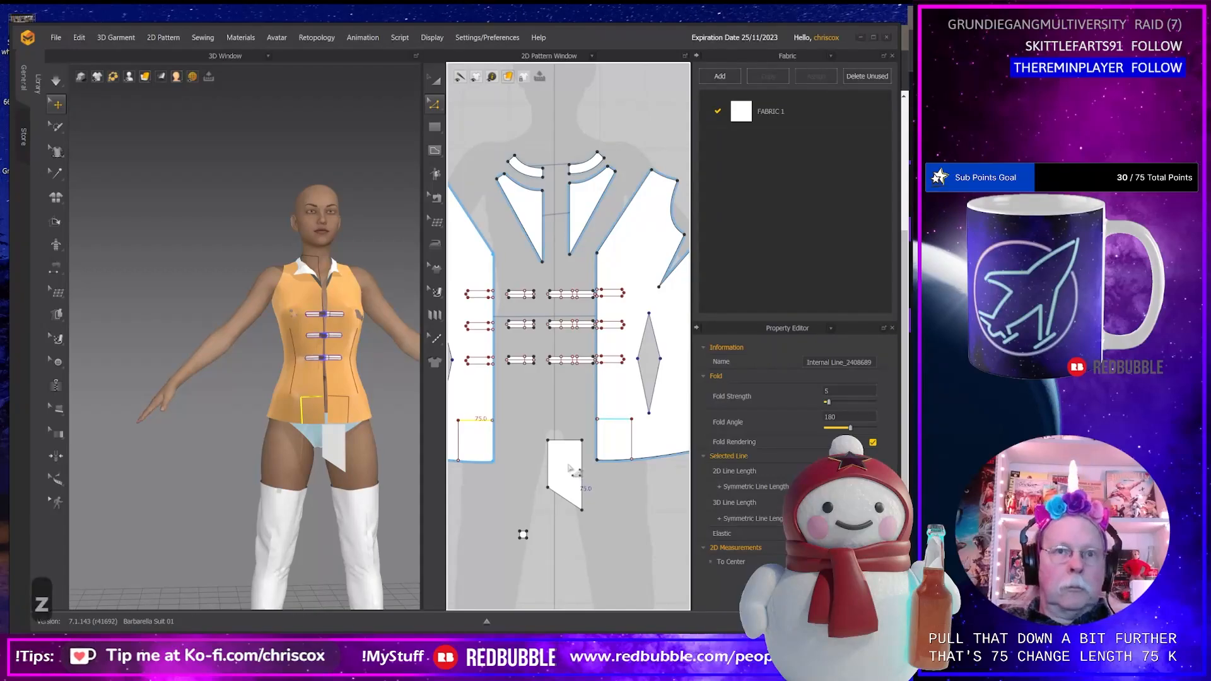
{"action": "left_click_drag", "start_coordinate": [571, 465], "coordinate": [544, 467]}
{"action": "key", "text": "ctrl+c"}
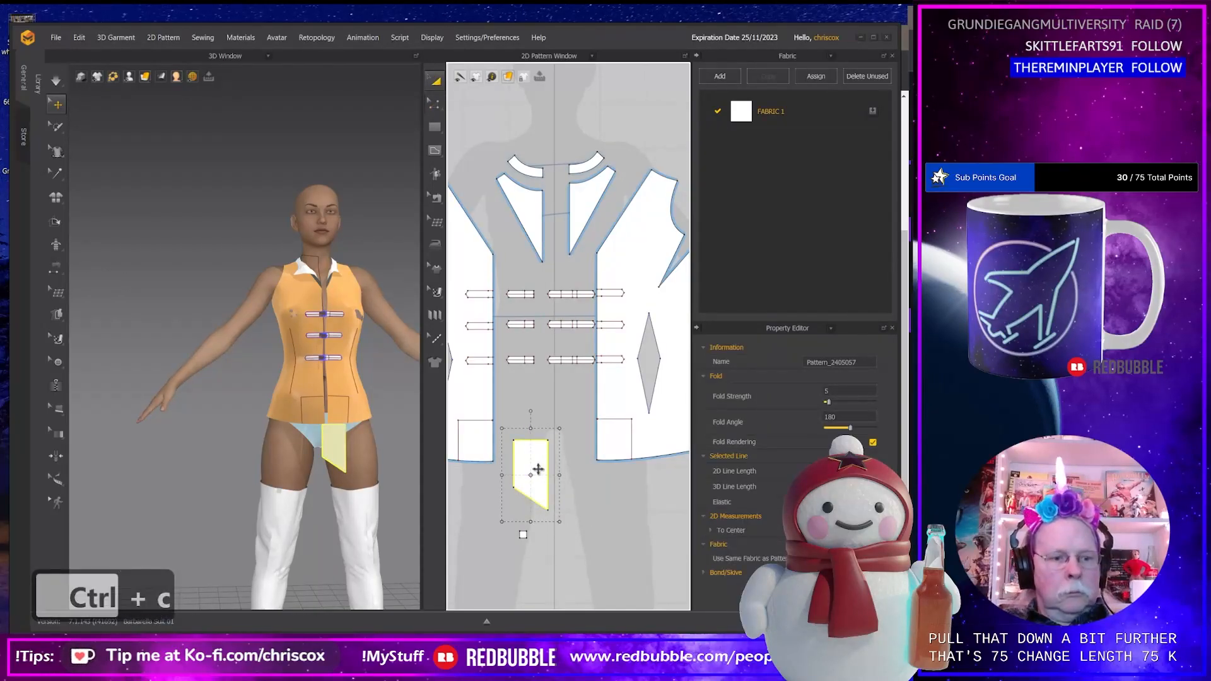
{"action": "key", "text": "ctrl+d"}
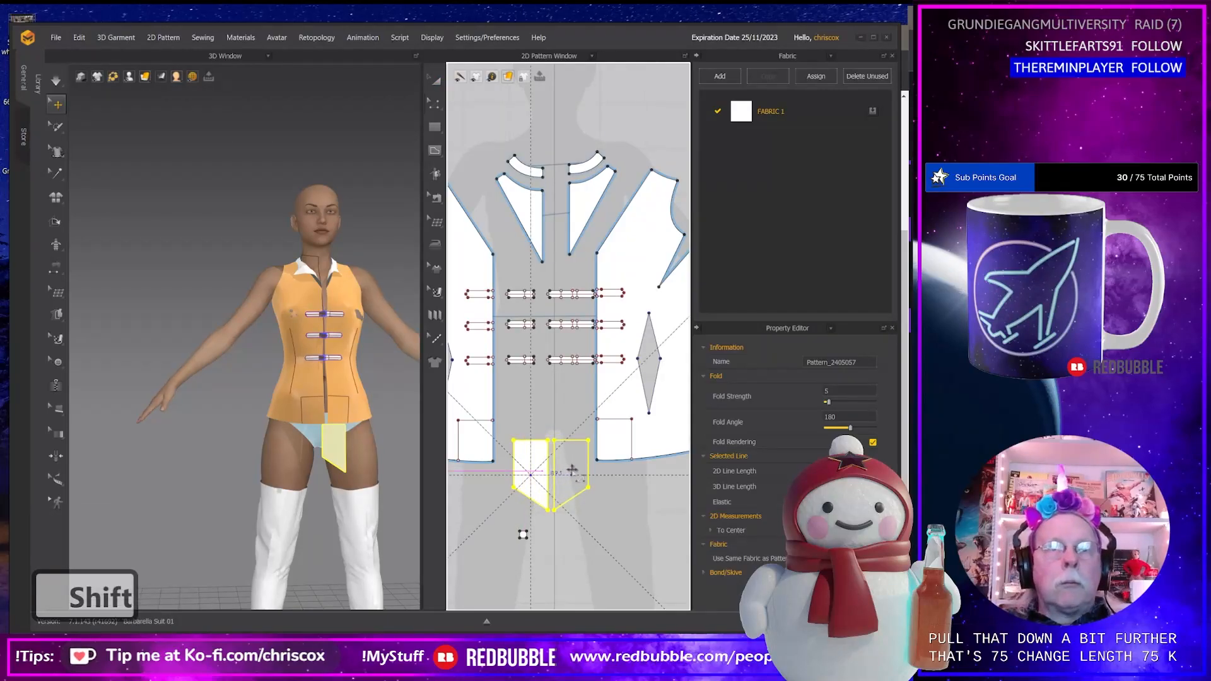
{"action": "left_click", "coordinate": [573, 475], "text": "shift"}
Sew the two pouch halves together along their facing centre edges.
{"action": "key", "text": "n"}
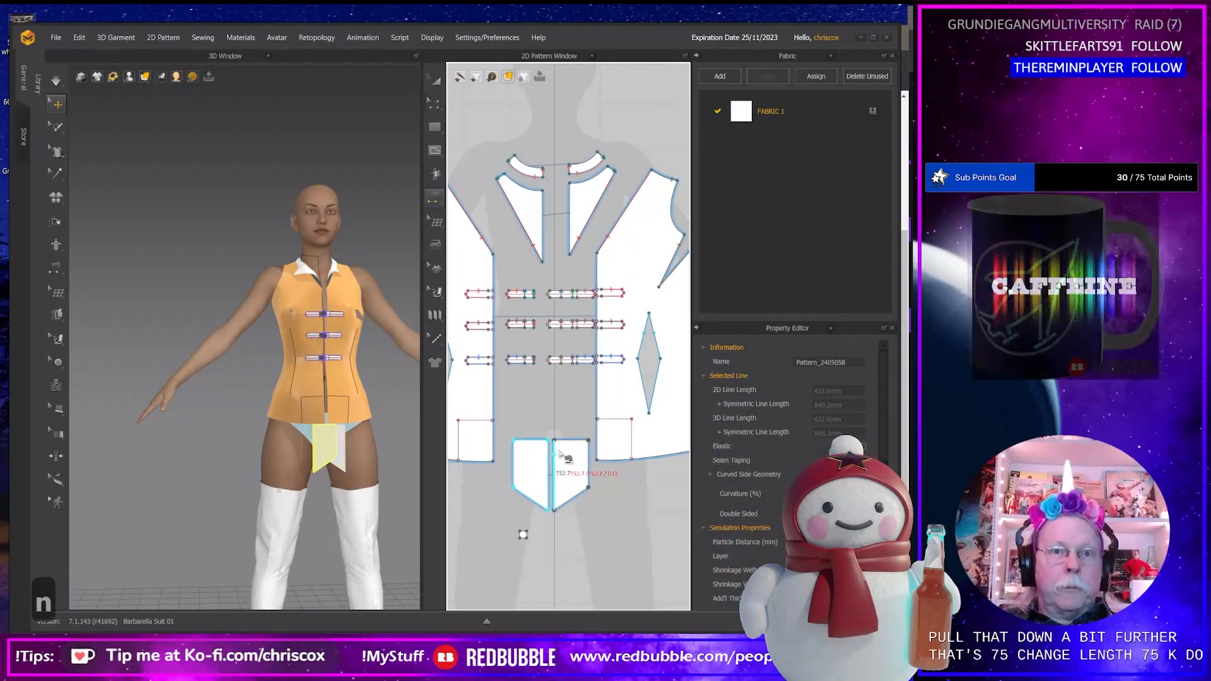
{"action": "left_click", "coordinate": [554, 470]}
{"action": "left_click", "coordinate": [548, 464]}
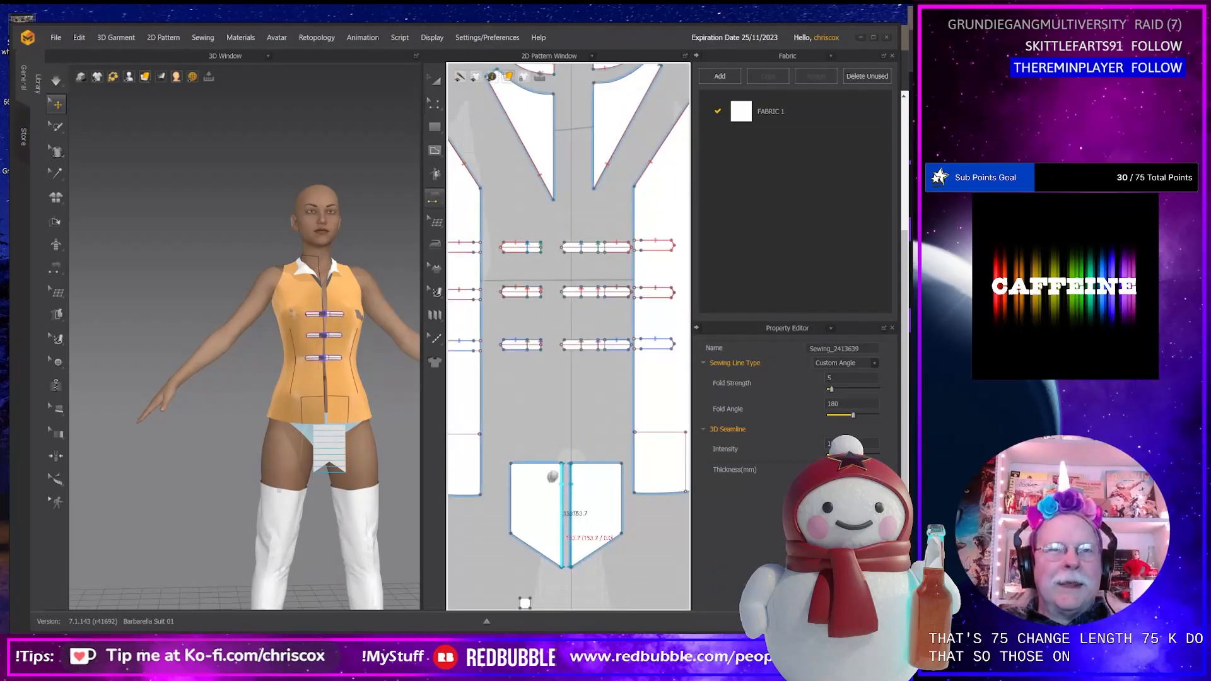
Free-sew the pouch's top edge and the first 25 mm of its outer side to the front panel's internal line, about 100 mm in total.
{"action": "scroll", "coordinate": [568, 467], "scroll_direction": "up", "scroll_amount": 2}
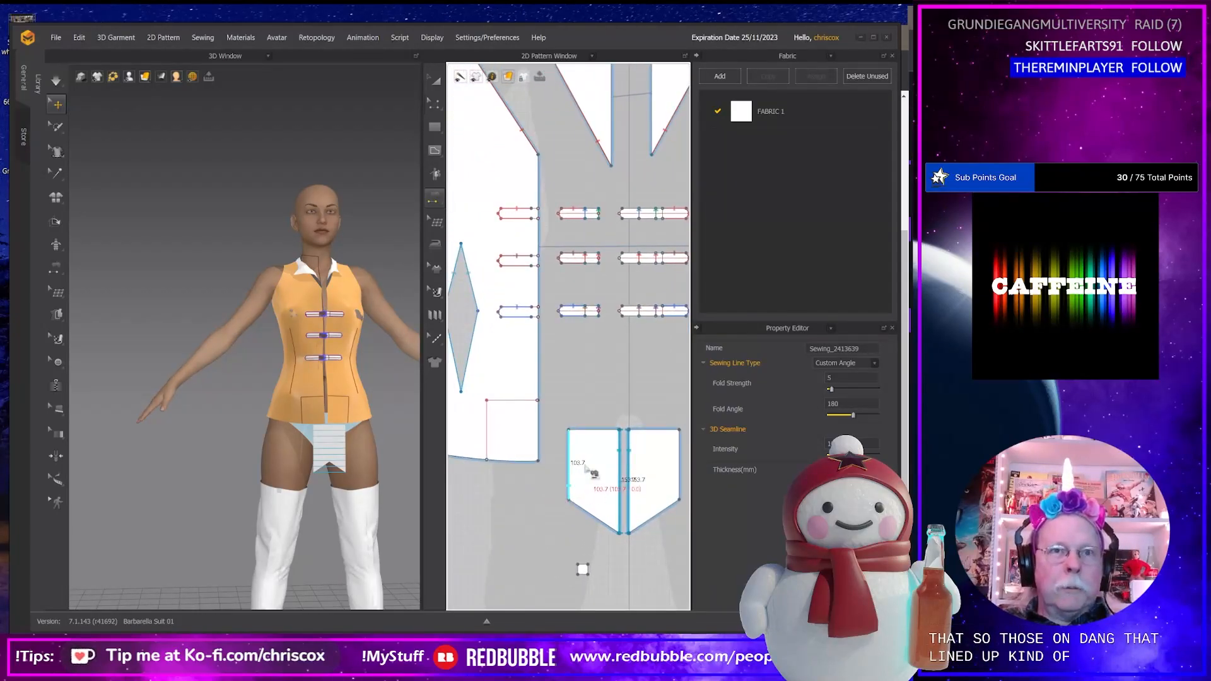
{"action": "key", "text": "m"}
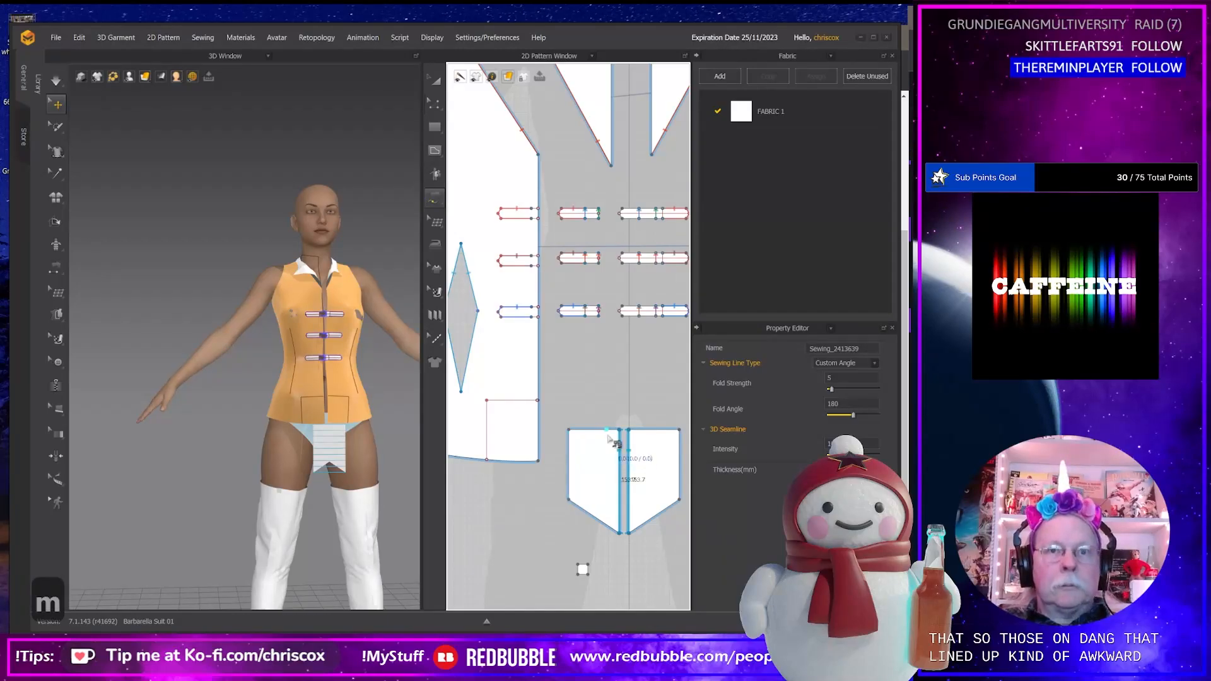
{"action": "left_click", "coordinate": [619, 431]}
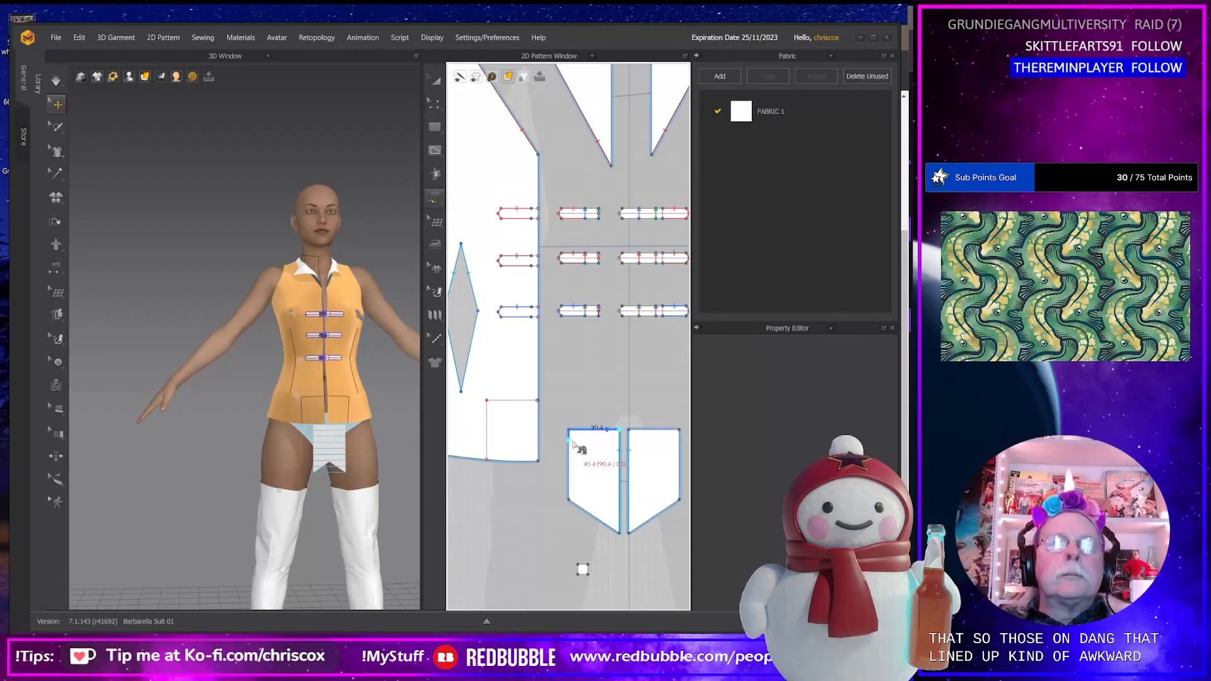
{"action": "left_click", "coordinate": [538, 402]}
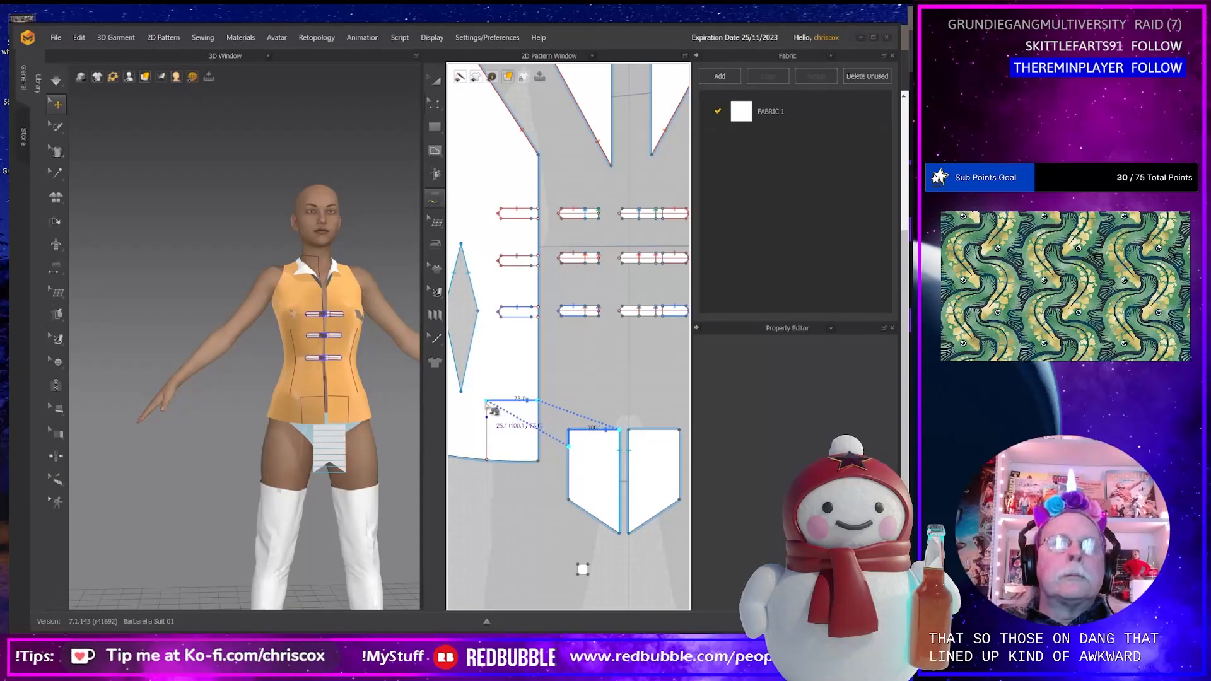
{"action": "left_click", "coordinate": [489, 419]}
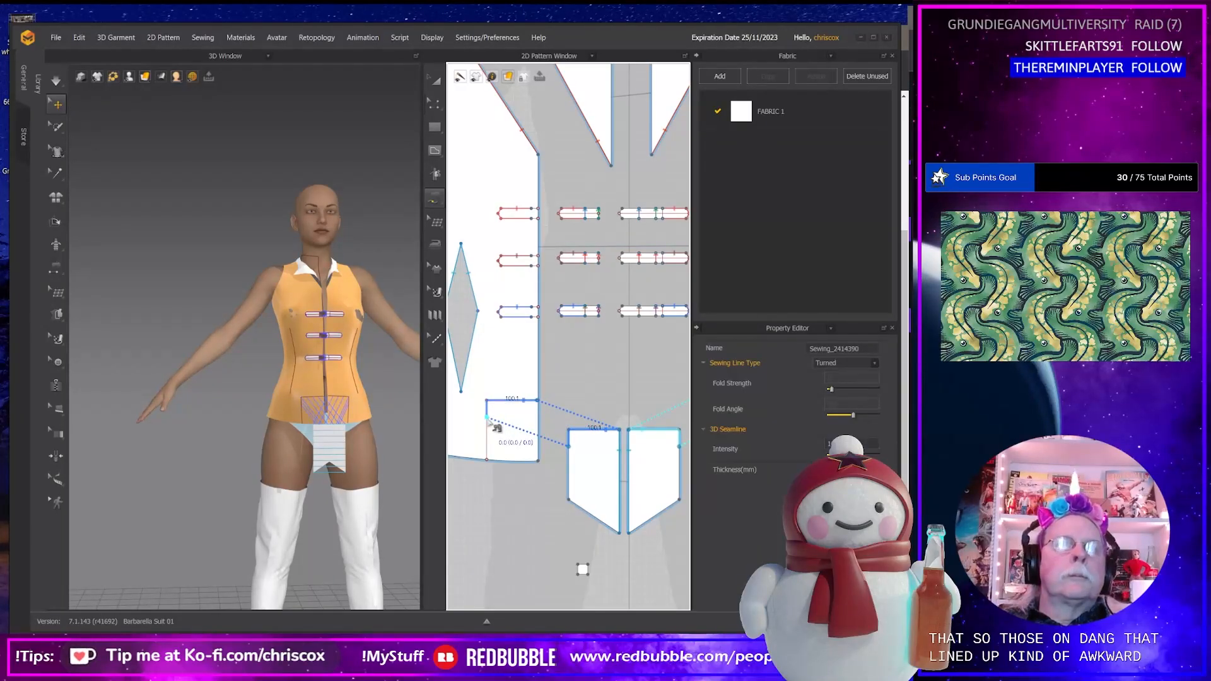
Simulate the sewn pouch, apply Strengthen to its pattern pieces, and restart the simulation while checking the fit in 3D.
{"action": "key", "text": "space"}
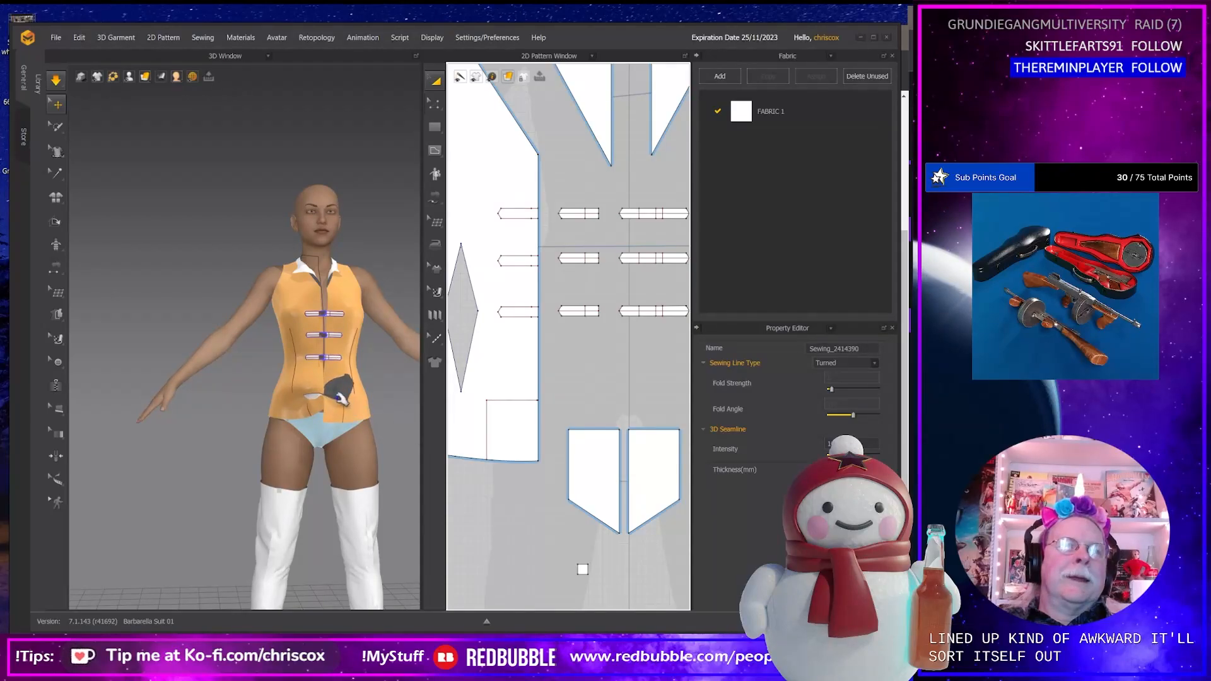
{"action": "key", "text": "space"}
{"action": "right_click", "coordinate": [344, 392]}
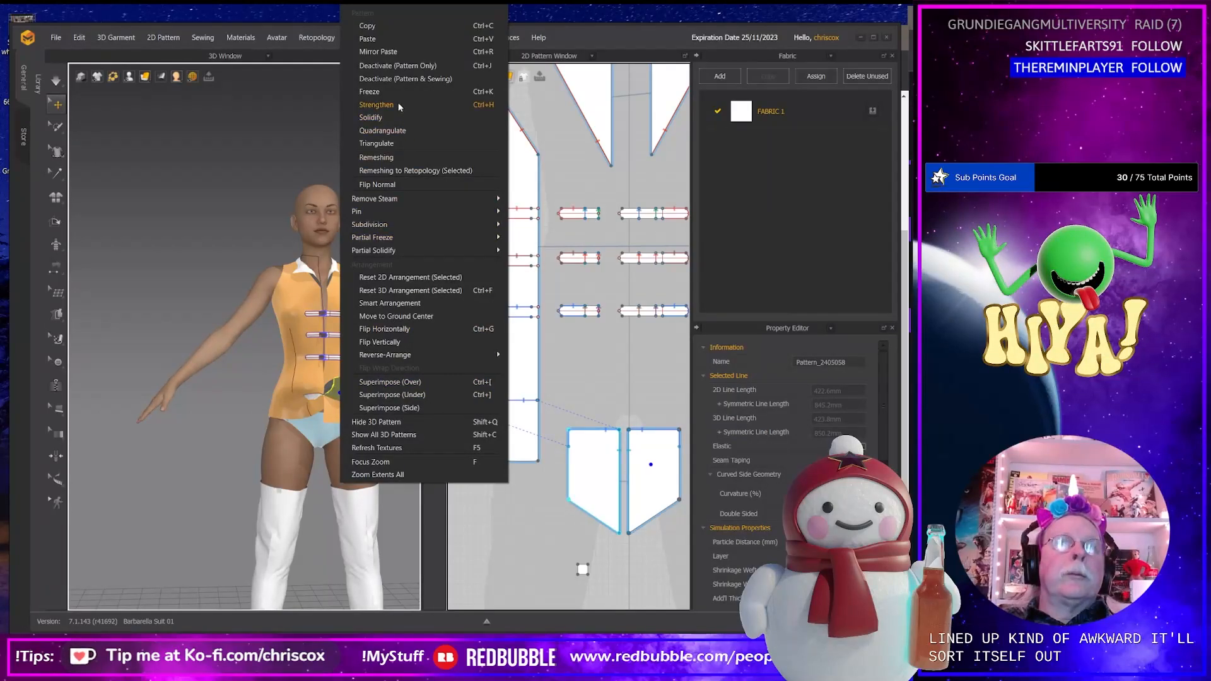
{"action": "left_click", "coordinate": [378, 105]}
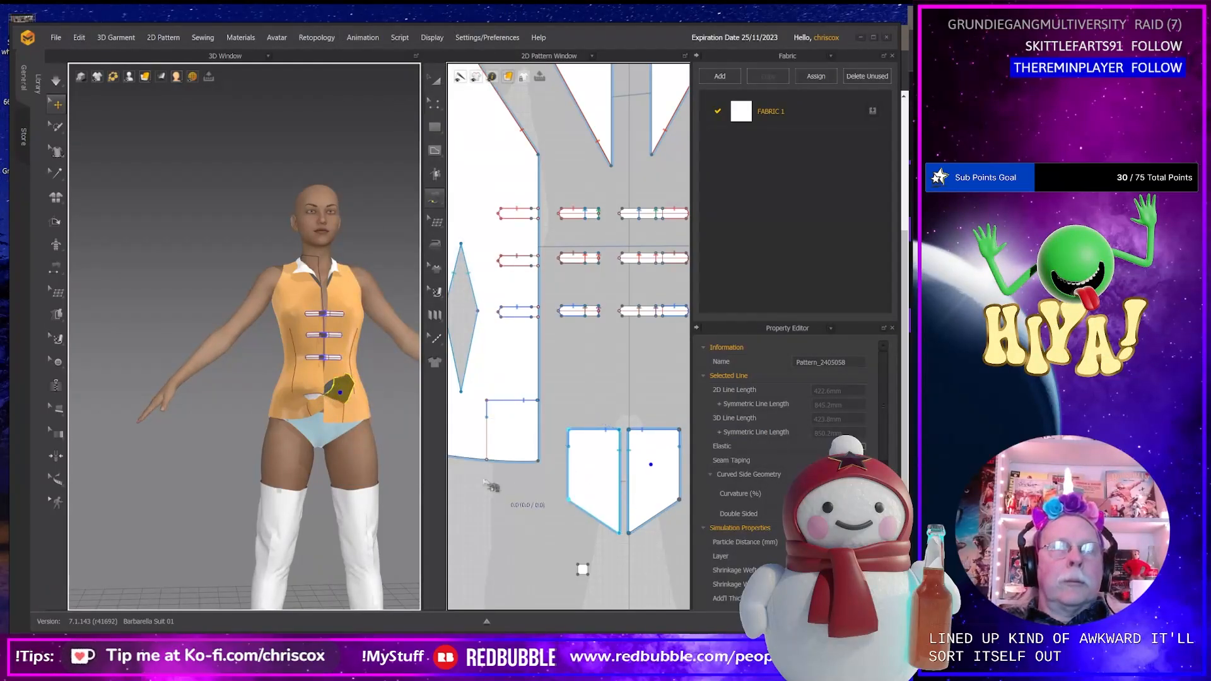
{"action": "key", "text": "space"}
{"action": "right_click_drag", "start_coordinate": [379, 442], "coordinate": [364, 475]}
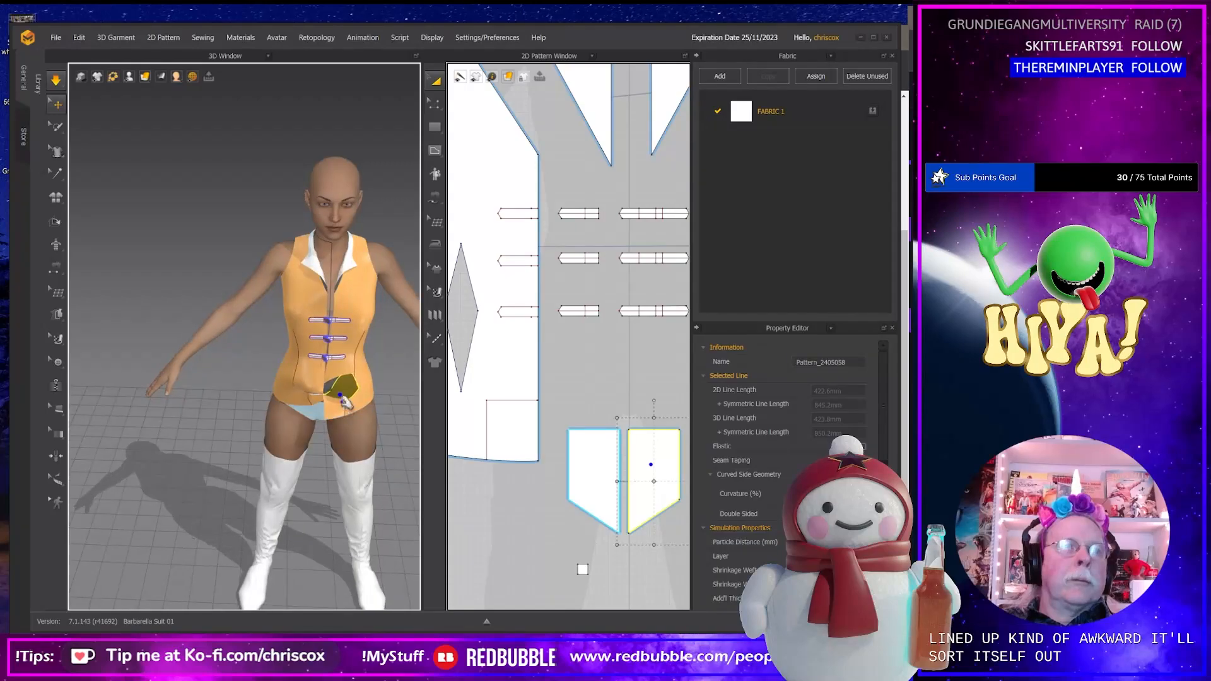
Pull the folded pouch down flat against the body in the 3D simulation and apply Strengthen to the selected half.
{"action": "left_click_drag", "start_coordinate": [341, 391], "coordinate": [323, 418]}
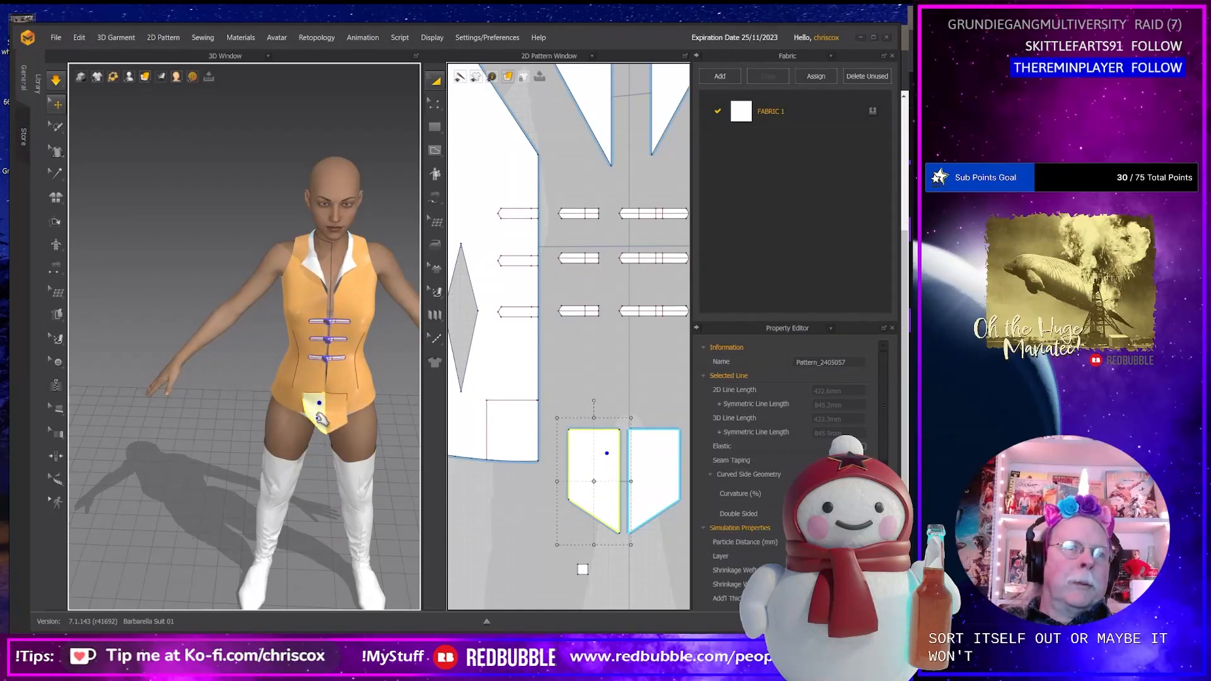
{"action": "right_click", "coordinate": [320, 424]}
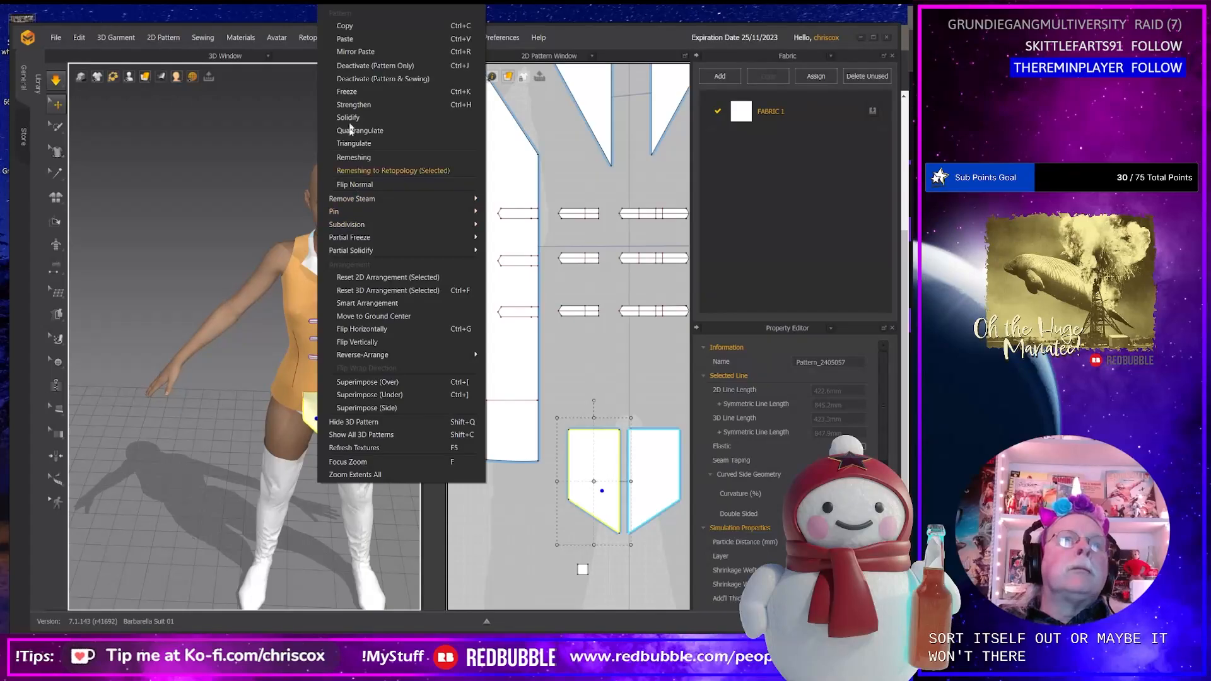
{"action": "left_click", "coordinate": [352, 106]}
Examine the pouch's shape, width and alignment on the avatar from several angles and compare them with the reference photo.
{"action": "right_click_drag", "start_coordinate": [342, 307], "coordinate": [376, 396]}
{"action": "right_click_drag", "start_coordinate": [335, 460], "coordinate": [267, 470]}
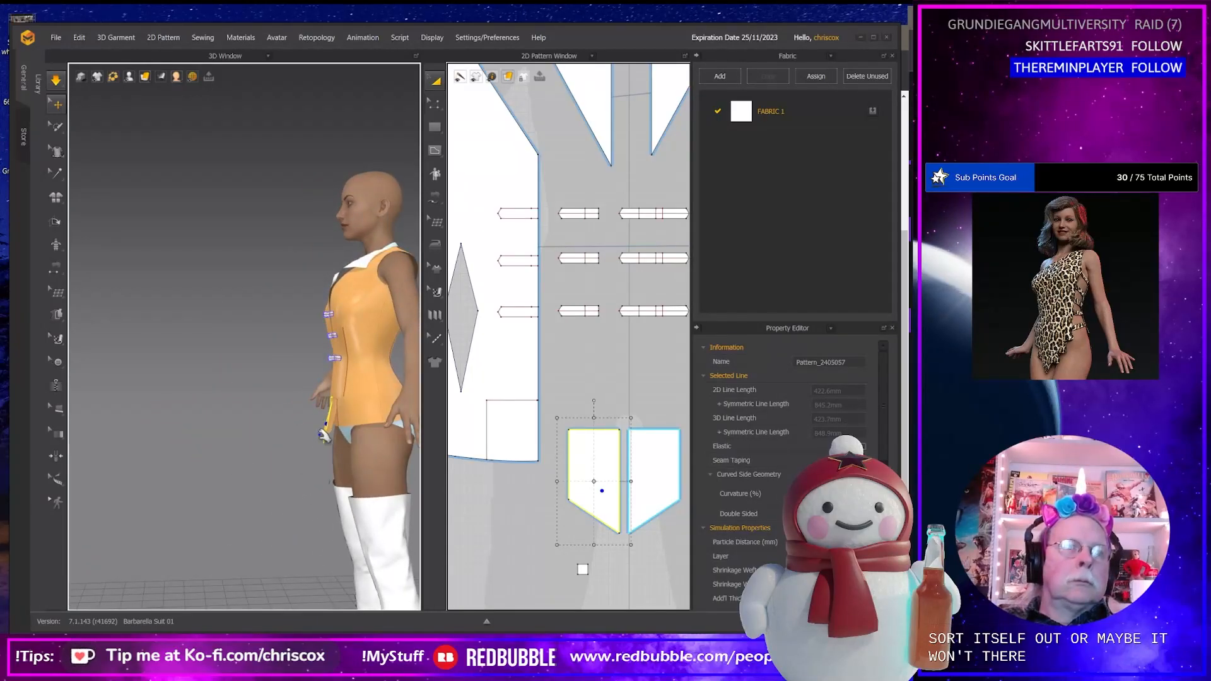
{"action": "right_click_drag", "start_coordinate": [331, 446], "coordinate": [400, 438]}
{"action": "left_click", "coordinate": [347, 427]}
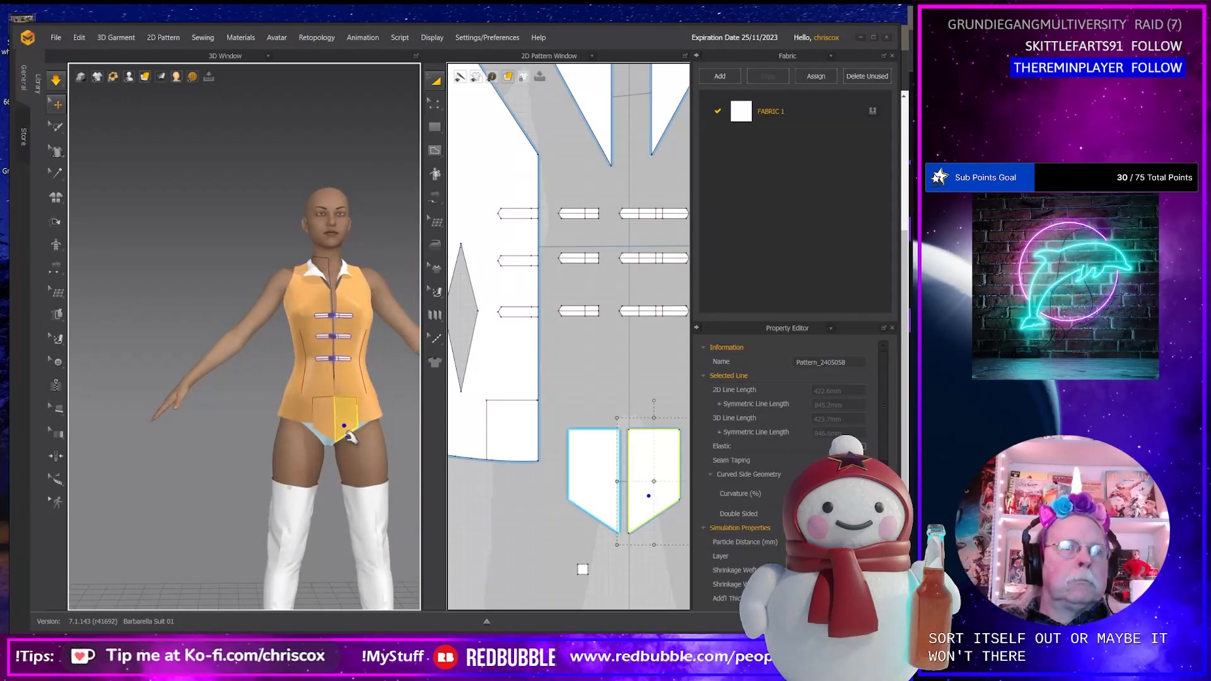
{"action": "right_click_drag", "start_coordinate": [334, 369], "coordinate": [276, 446]}
{"action": "left_click", "coordinate": [328, 408]}
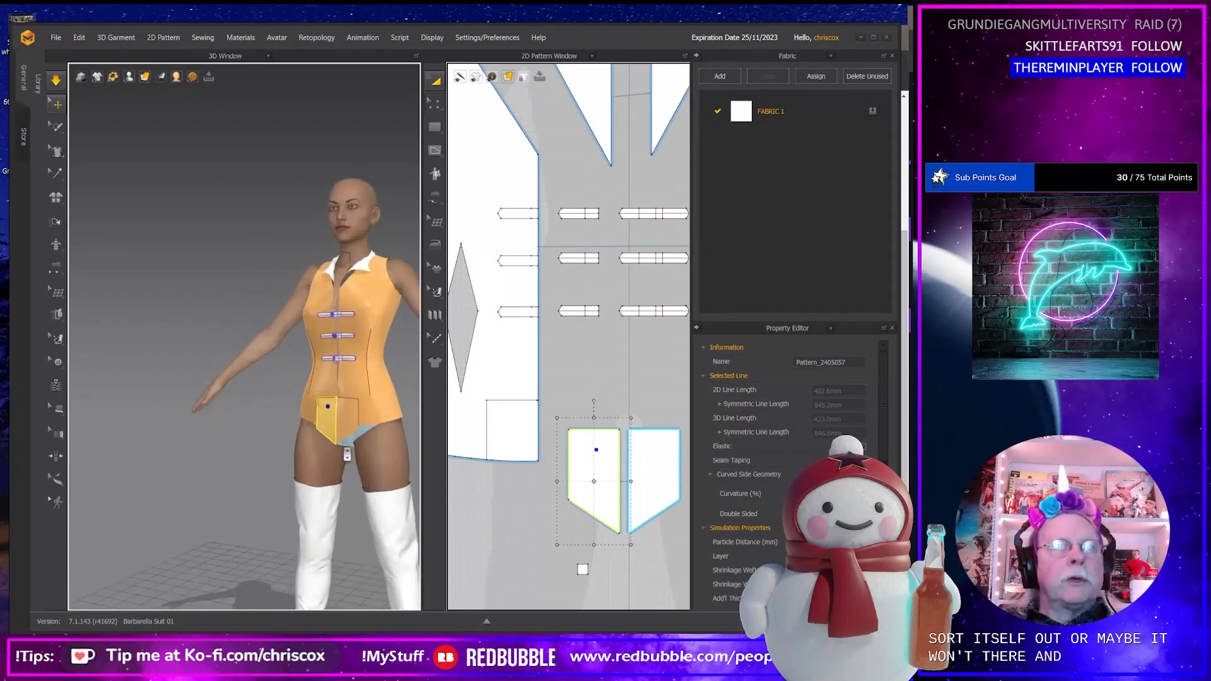
{"action": "scroll", "coordinate": [397, 442], "scroll_direction": "up", "scroll_amount": 4}
{"action": "right_click_drag", "start_coordinate": [396, 443], "coordinate": [303, 459]}
{"action": "key", "text": "alt+Tab"}
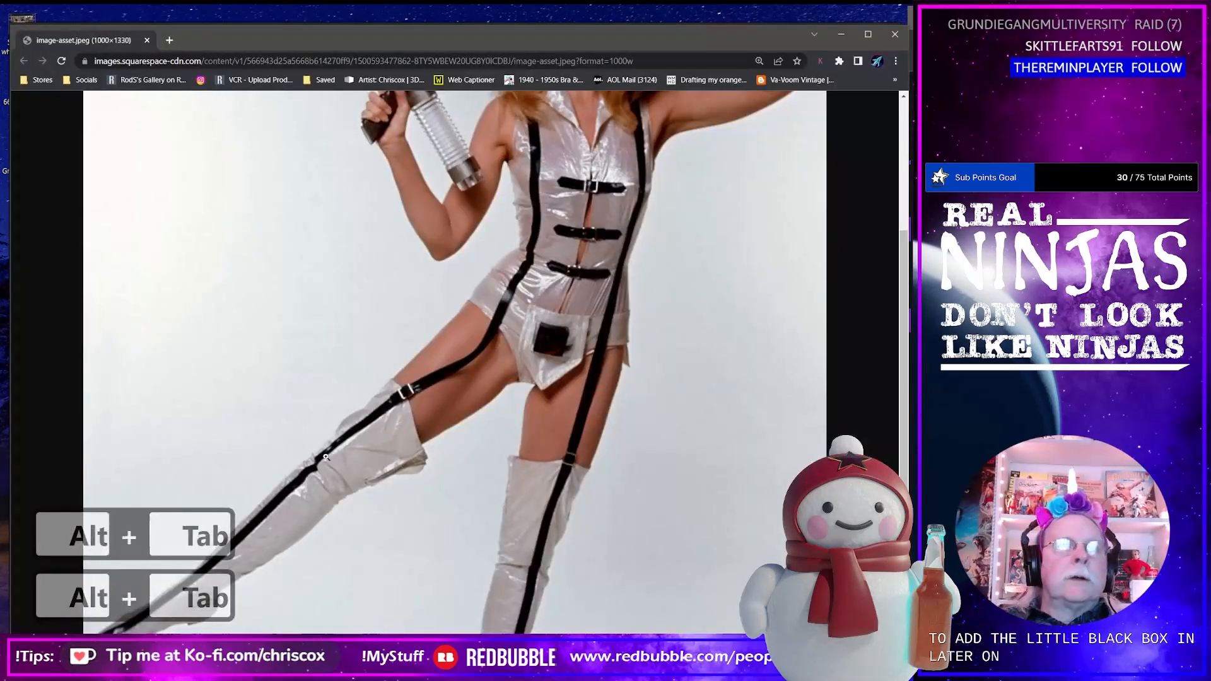
{"action": "key", "text": "alt+Tab"}
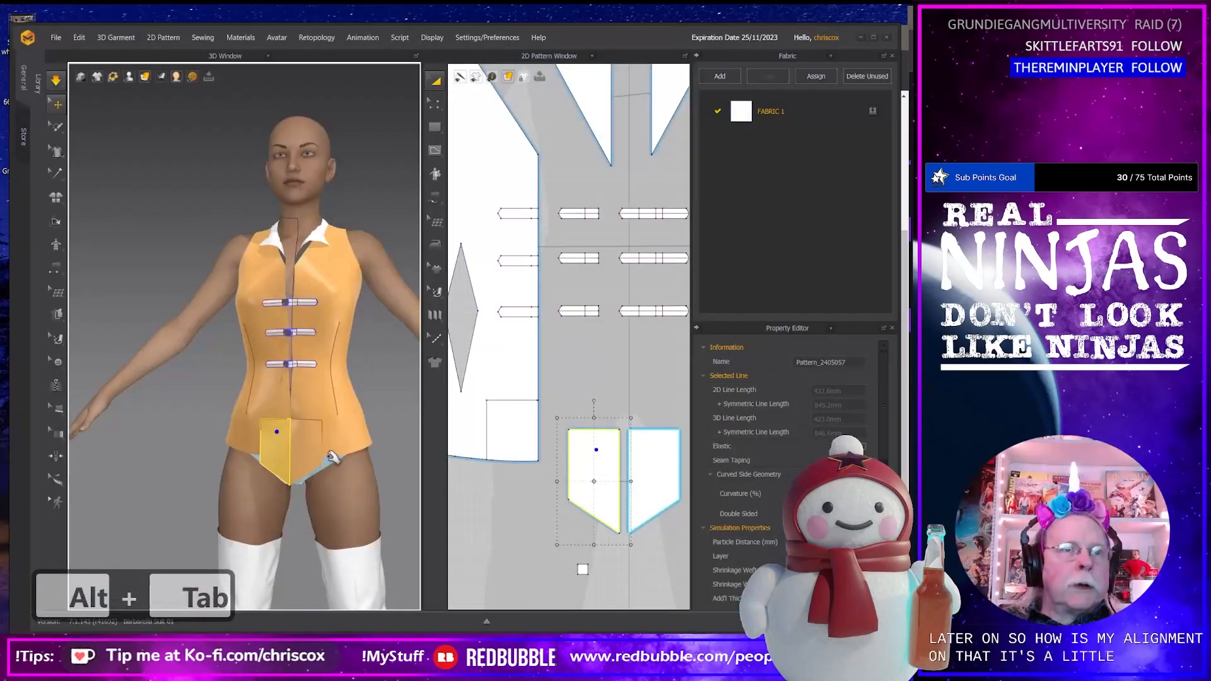
{"action": "key", "text": "alt+Tab"}
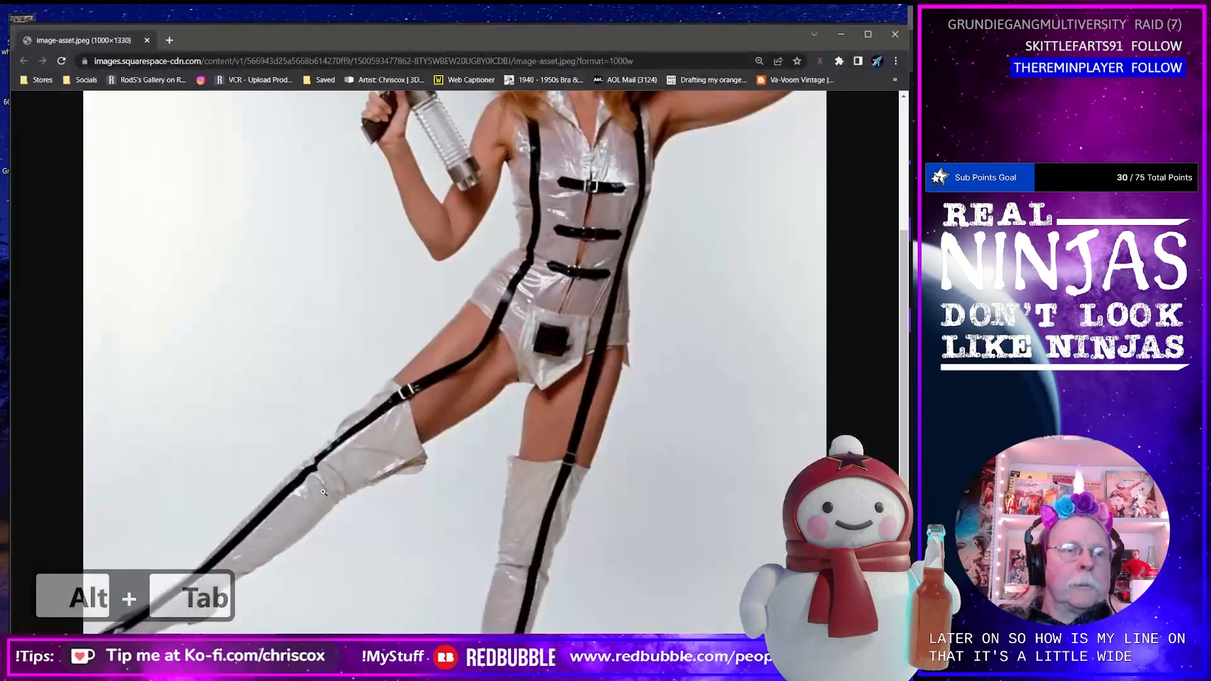
{"action": "key", "text": "alt+Tab"}
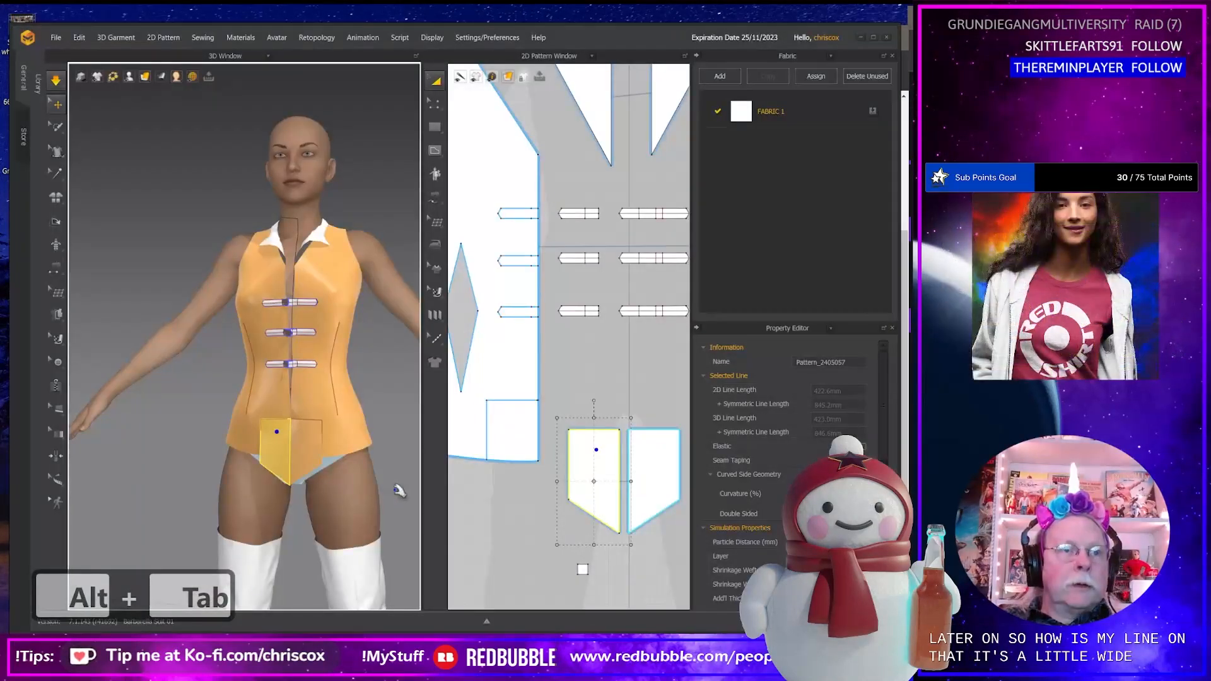
Narrow the pouch to about 65 mm per half by moving its outer edge and the front panel's vertical internal line inward together.
{"action": "key", "text": "z"}
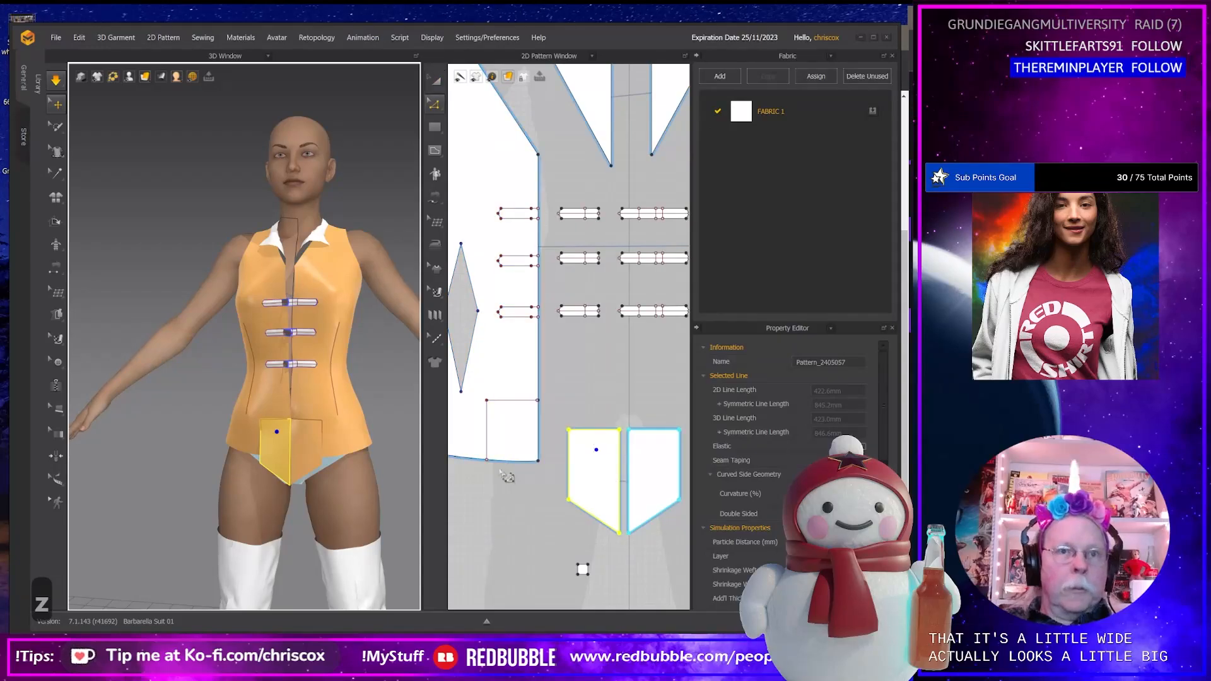
{"action": "left_click", "coordinate": [487, 432]}
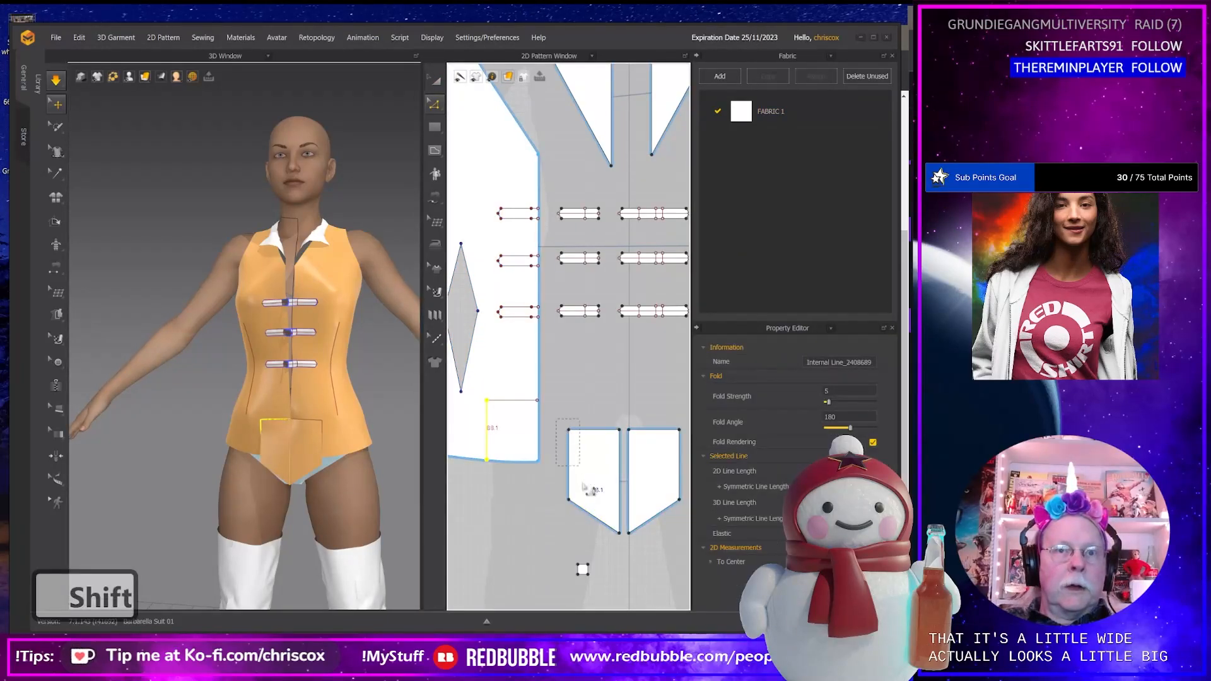
{"action": "left_click_drag", "start_coordinate": [583, 484], "coordinate": [582, 507], "text": "shift"}
{"action": "key", "text": "Right"}
{"action": "key", "text": "Right"}
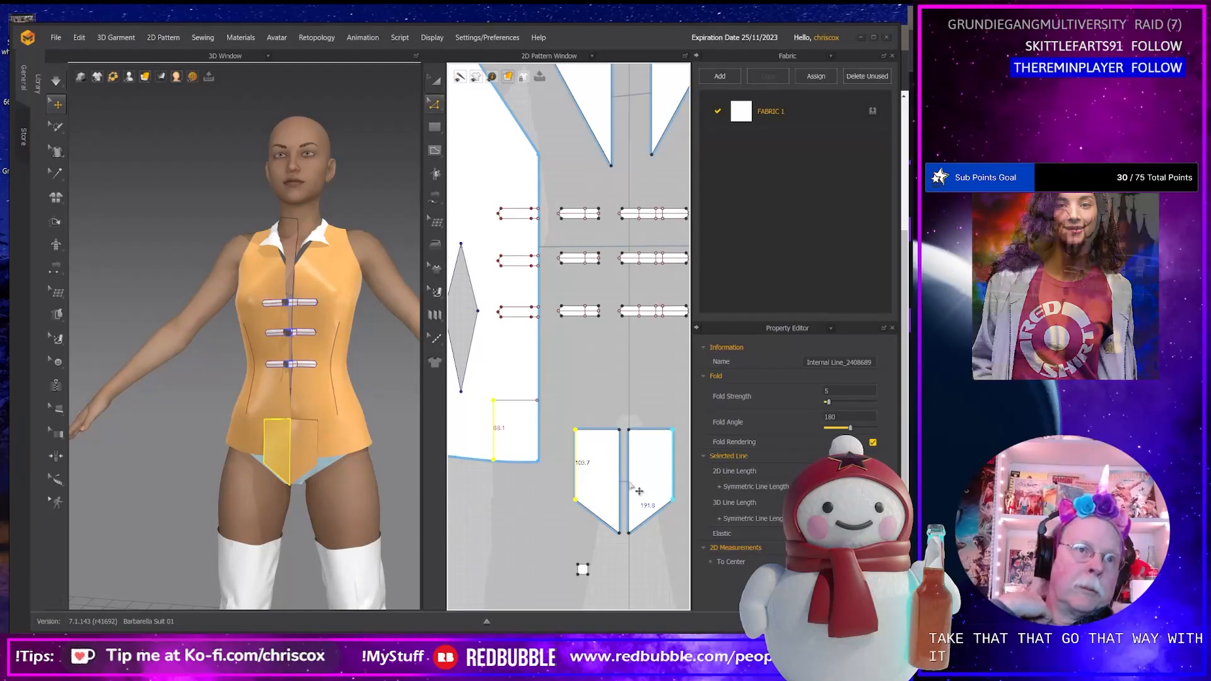
Shorten both pouch halves by raising their slanted lower edges.
{"action": "left_click_drag", "start_coordinate": [569, 476], "coordinate": [669, 540]}
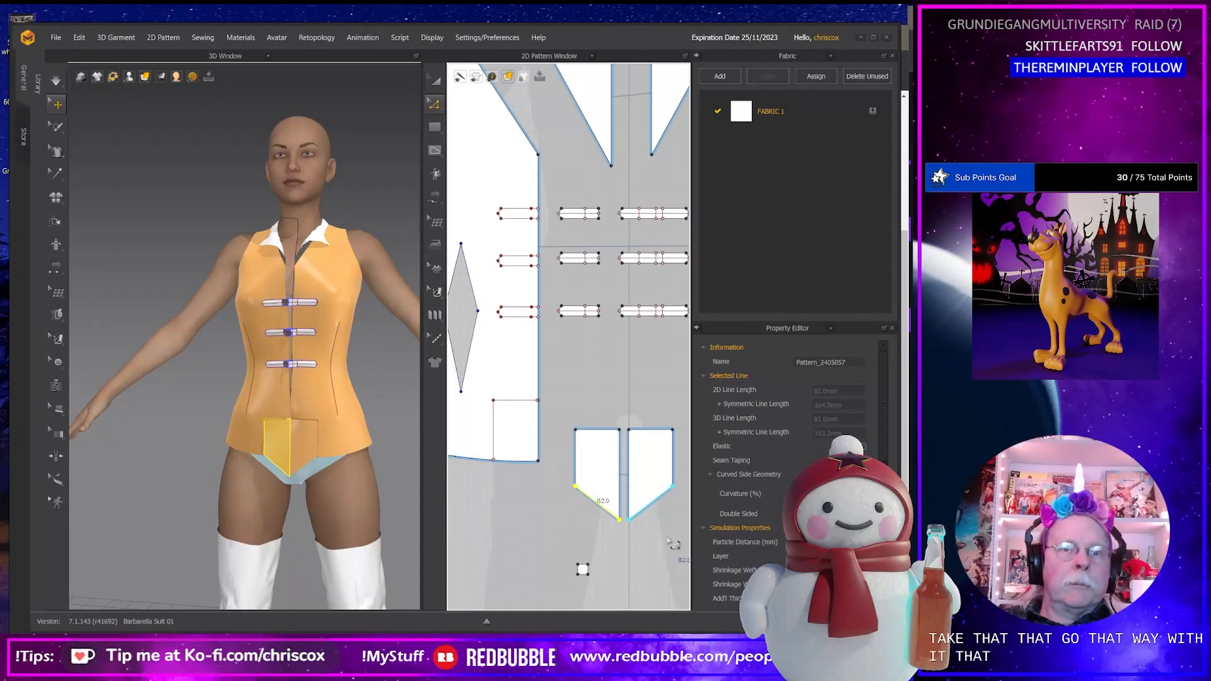
{"action": "key", "text": "Up"}
{"action": "key", "text": "Up"}
{"action": "key", "text": "Up"}
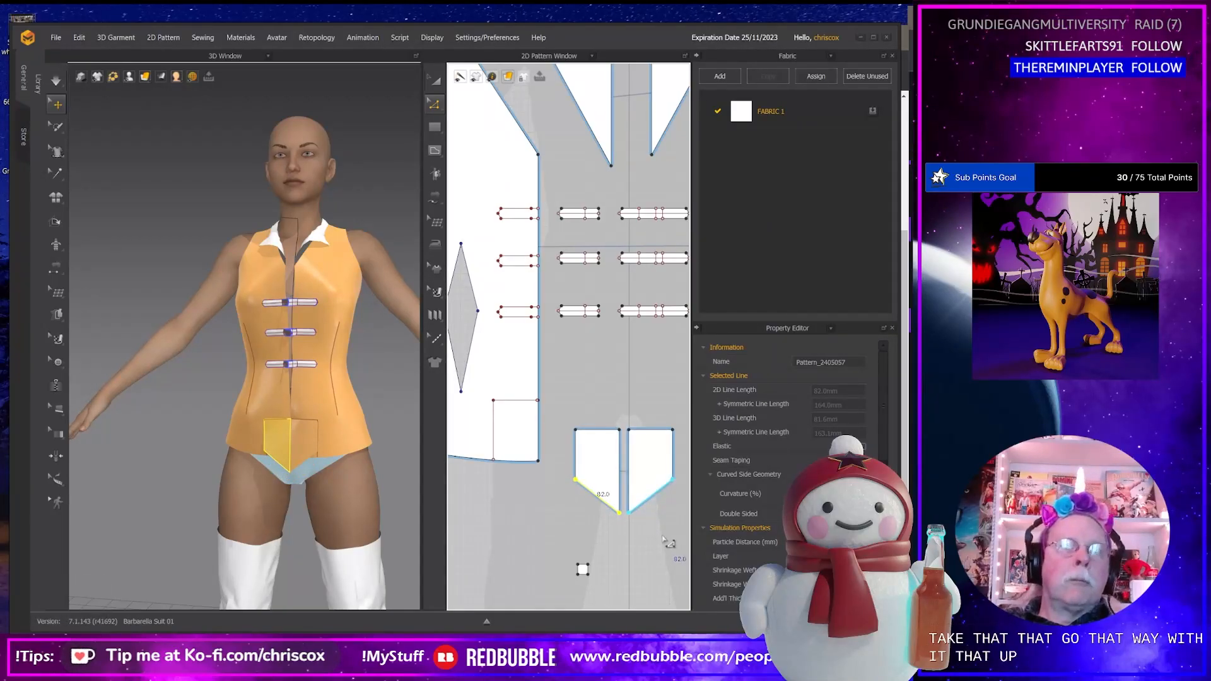
{"action": "key", "text": "Down"}
{"action": "key", "text": "Down"}
{"action": "key", "text": "Down"}
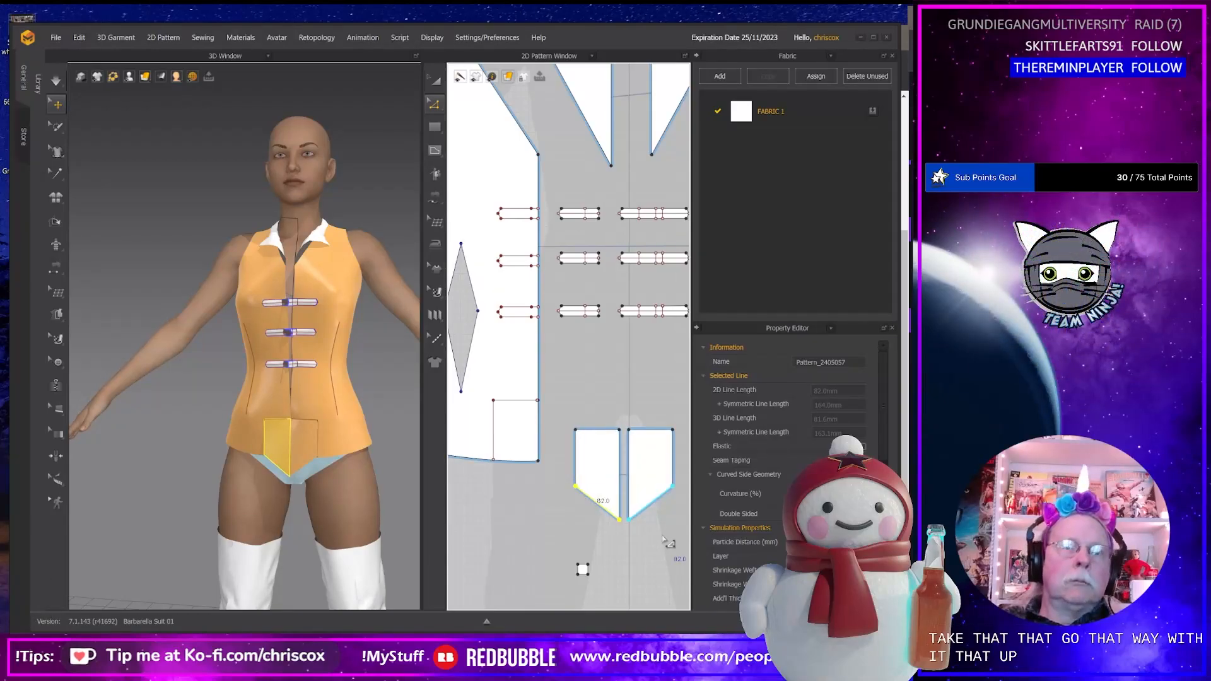
Lower the front panel's horizontal pouch attachment line toward the hem and rerun the simulation.
{"action": "left_click_drag", "start_coordinate": [568, 375], "coordinate": [487, 418]}
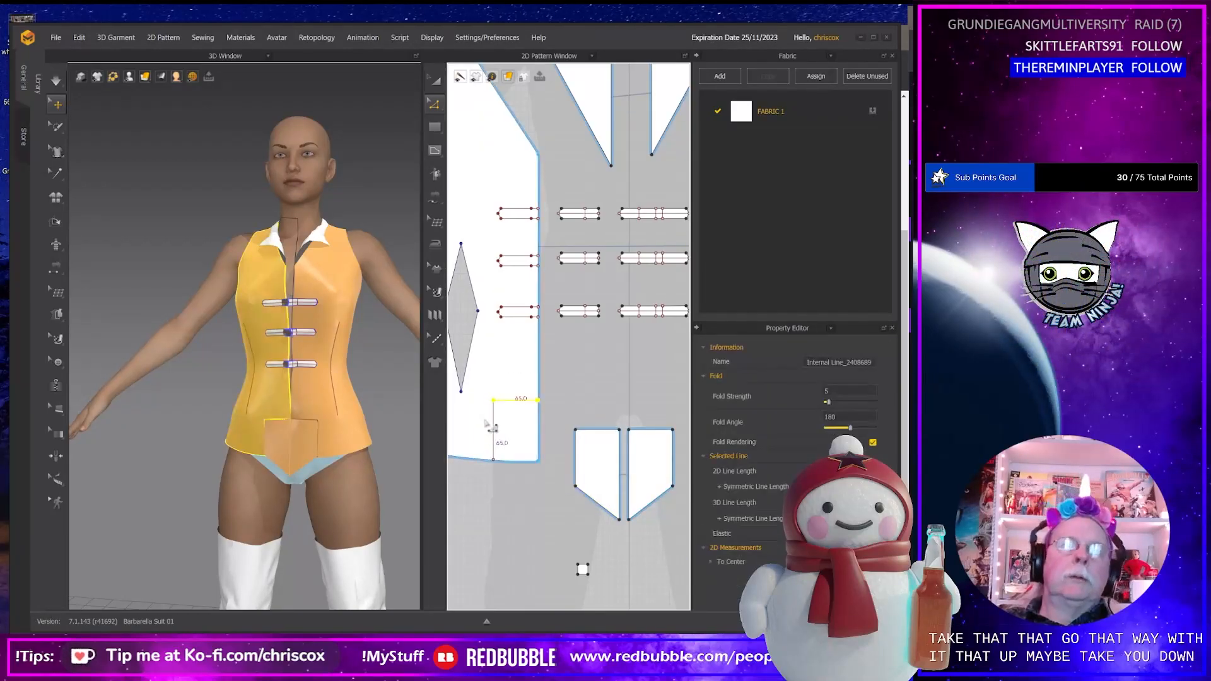
{"action": "key", "text": "Down"}
{"action": "key", "text": "Down"}
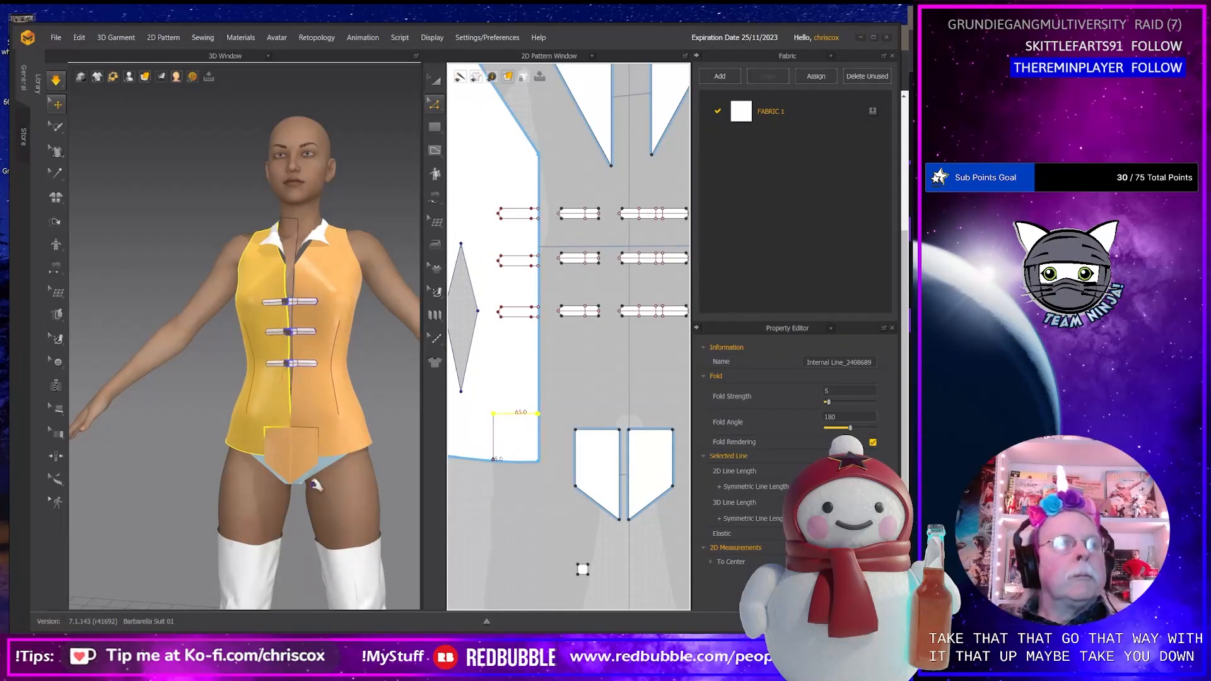
Check the resized, lowered pouch on the avatar from several views and compare the garment with the reference photo.
{"action": "right_click_drag", "start_coordinate": [305, 492], "coordinate": [335, 494]}
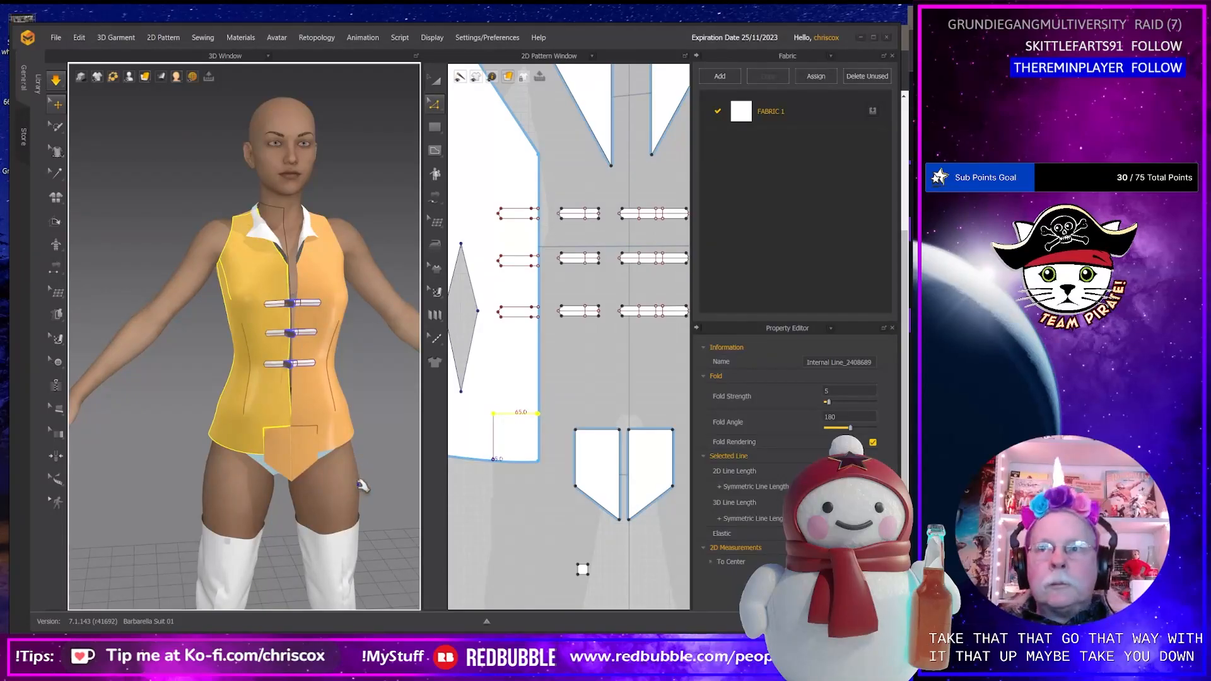
{"action": "mouse_move", "coordinate": [314, 461]}
{"action": "right_mouse_down"}
{"action": "mouse_move", "coordinate": [350, 465]}
{"action": "mouse_move", "coordinate": [327, 466]}
{"action": "mouse_move", "coordinate": [369, 451]}
{"action": "mouse_move", "coordinate": [301, 448]}
{"action": "mouse_move", "coordinate": [364, 476]}
{"action": "mouse_move", "coordinate": [113, 459]}
{"action": "mouse_move", "coordinate": [291, 465]}
{"action": "right_mouse_up"}
{"action": "scroll", "coordinate": [309, 468], "scroll_direction": "down", "scroll_amount": 5}
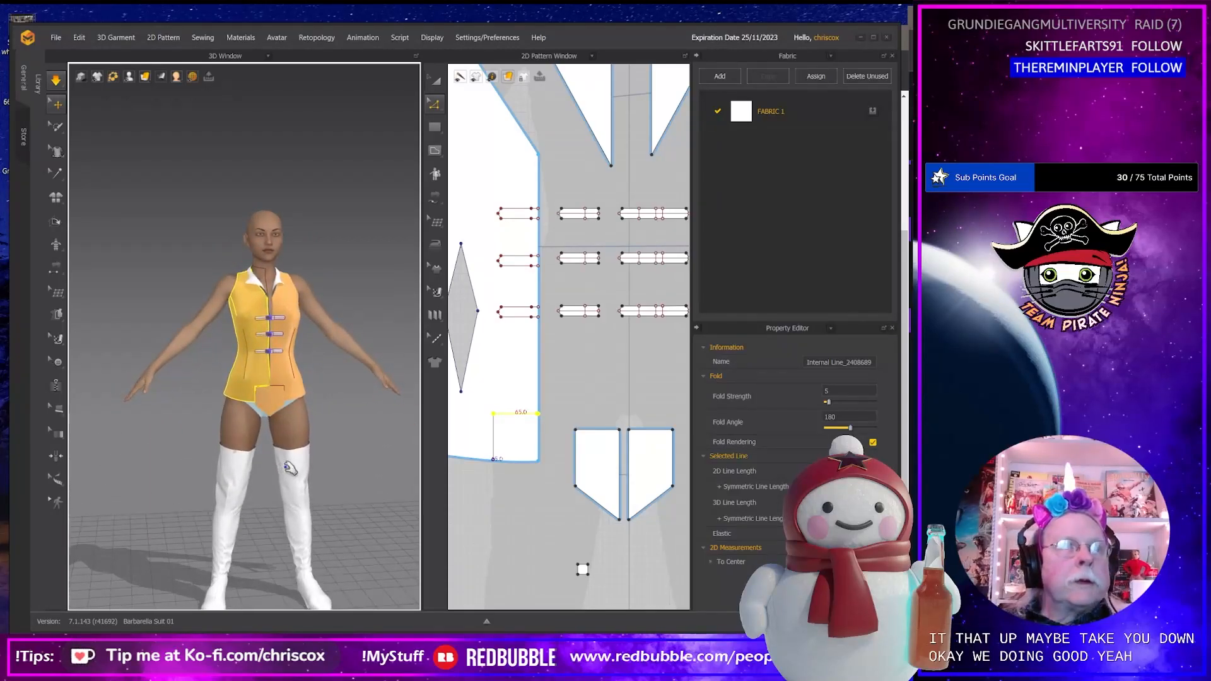
{"action": "scroll", "coordinate": [290, 462], "scroll_direction": "up", "scroll_amount": 2}
{"action": "scroll", "coordinate": [290, 462], "scroll_direction": "up", "scroll_amount": 4}
{"action": "key", "text": "alt+Tab"}
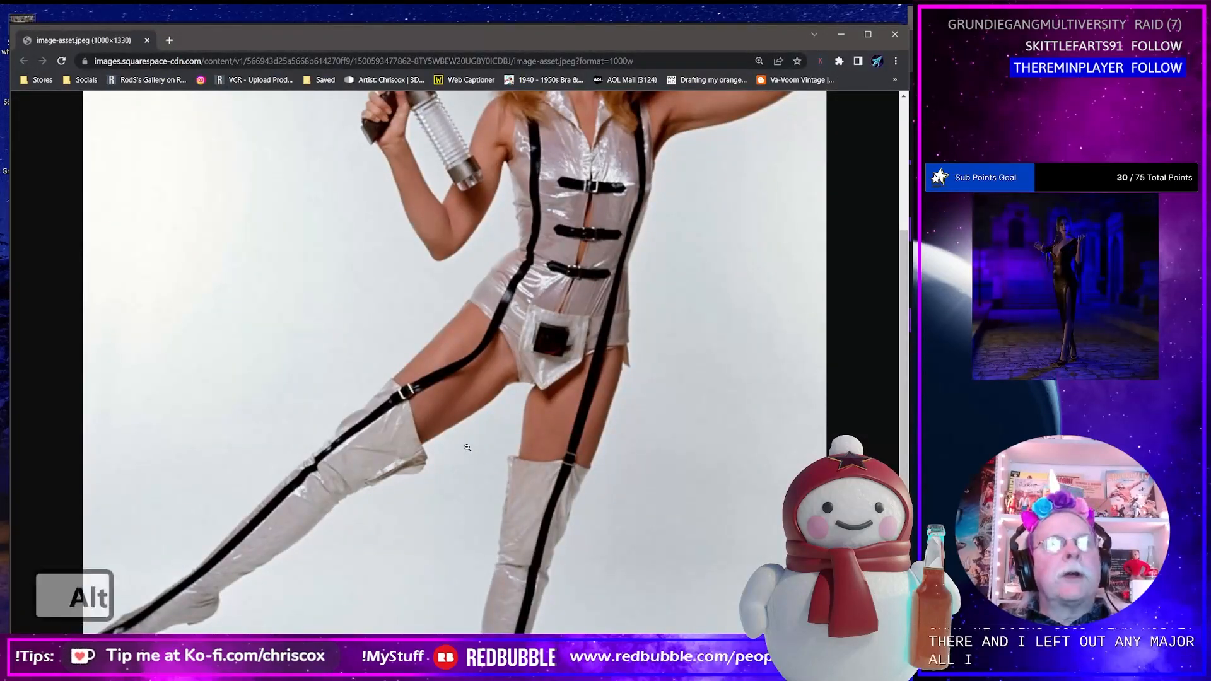
{"action": "key", "text": "alt+Tab"}
{"action": "left_click_drag", "start_coordinate": [0, 0], "coordinate": [0, 0]}
{"action": "middle_click_drag", "start_coordinate": [333, 512], "coordinate": [392, 454], "text": "shift"}
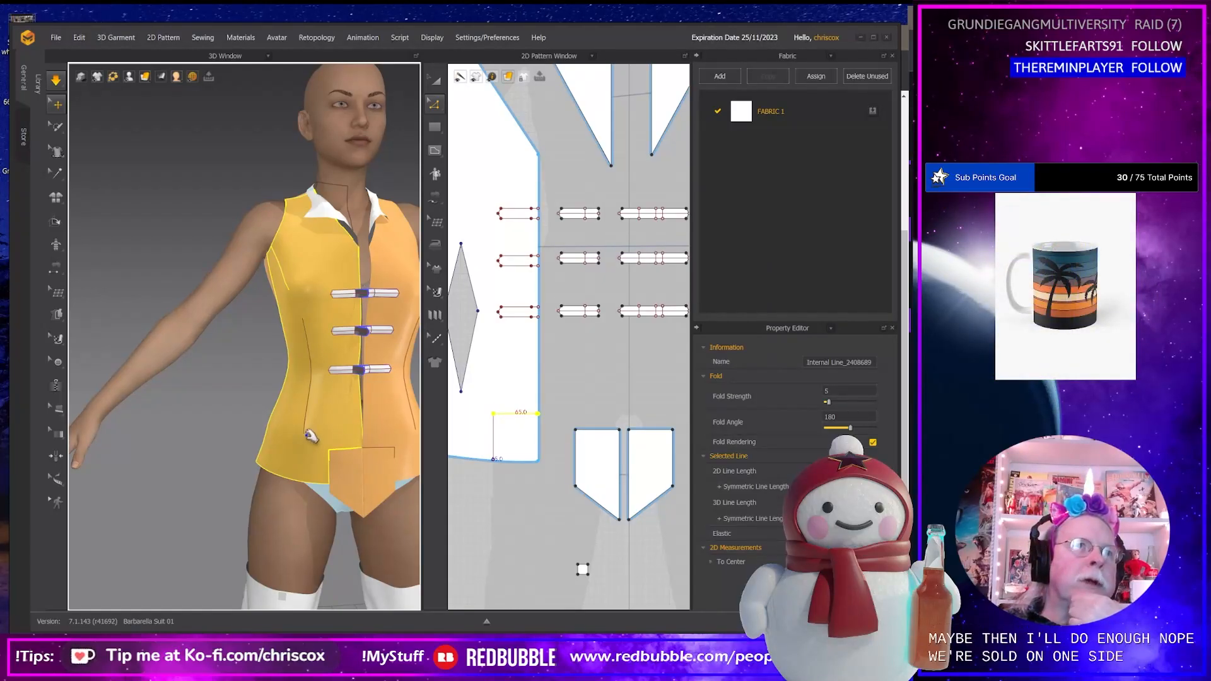
Try to draw a straight internal line on the front panel from the waist dart's upper point to the shoulder edge.
{"action": "middle_click_drag", "start_coordinate": [486, 257], "coordinate": [559, 410]}
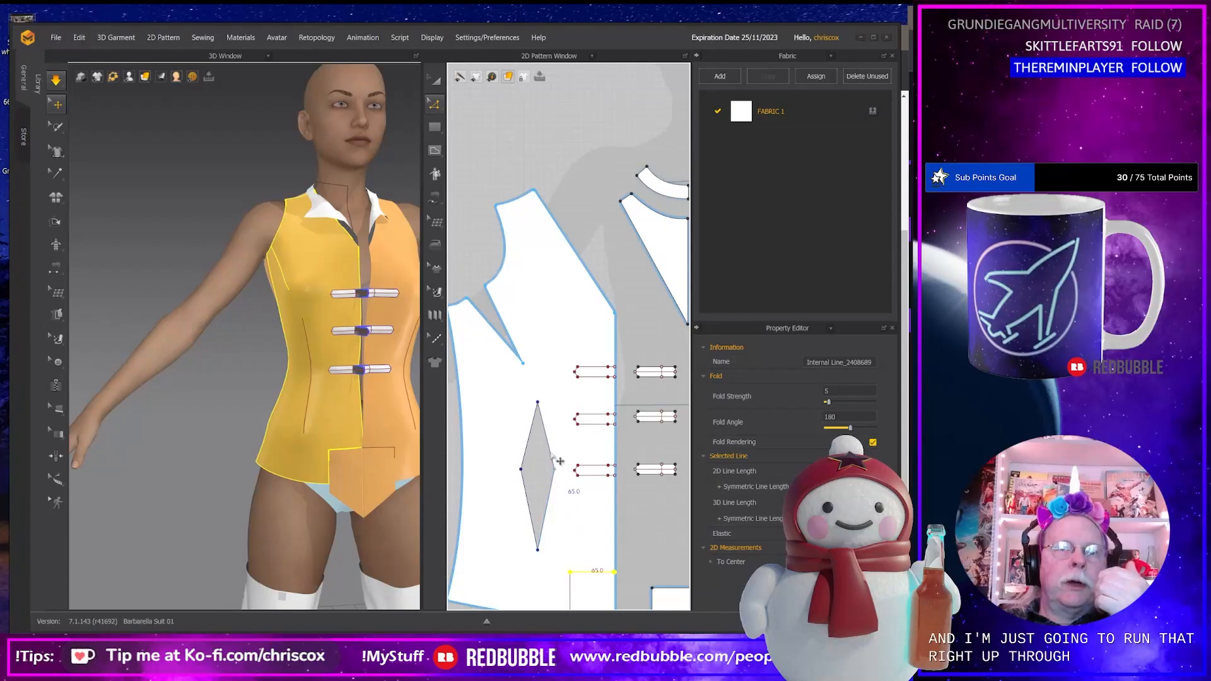
{"action": "key", "text": "g"}
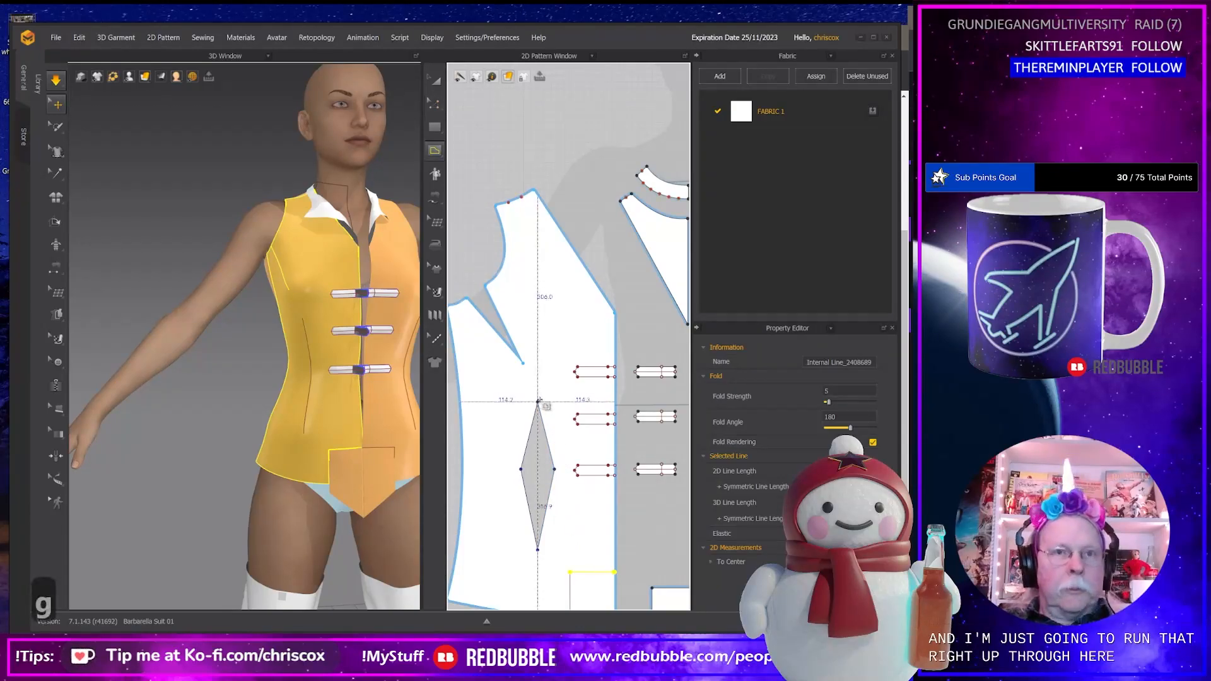
{"action": "left_click", "coordinate": [538, 401]}
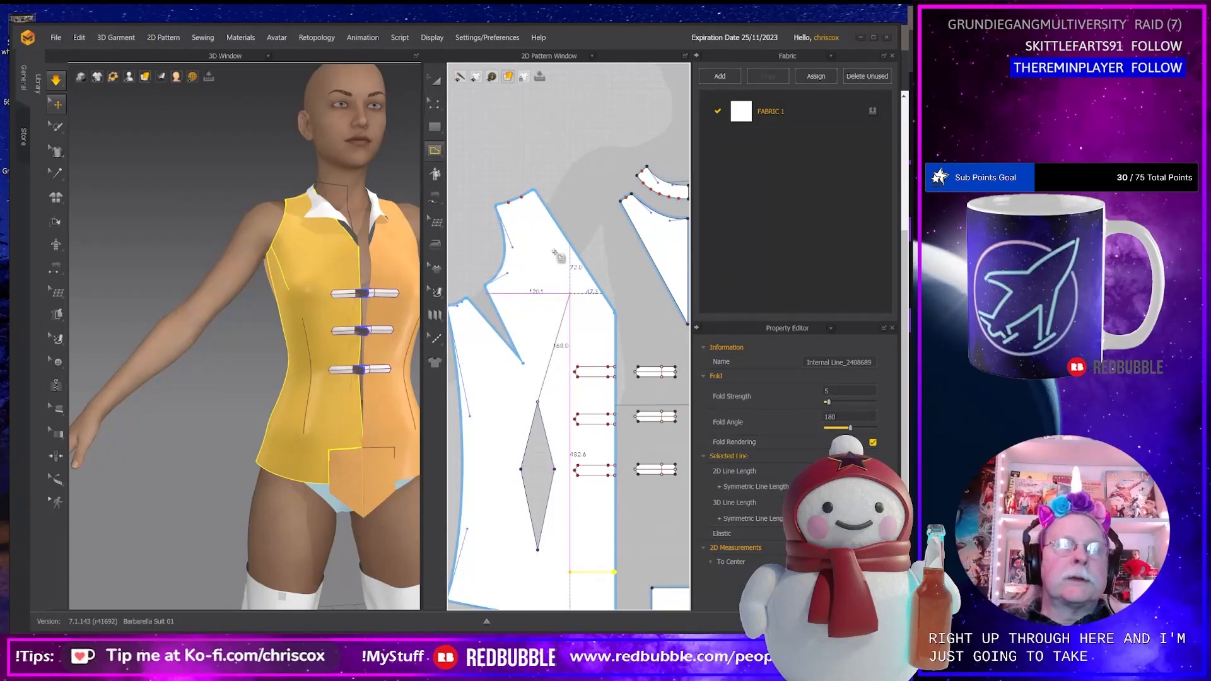
{"action": "left_click", "coordinate": [512, 201]}
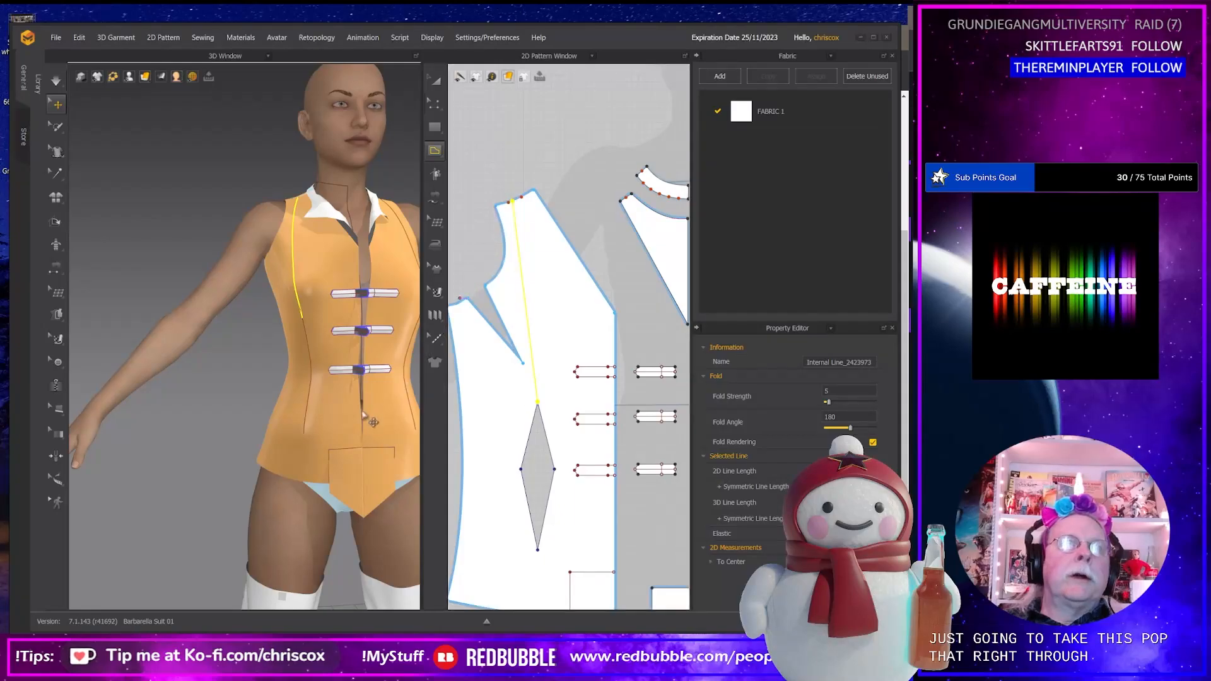
{"action": "middle_click_drag", "start_coordinate": [513, 401], "coordinate": [630, 426]}
{"action": "middle_click_drag", "start_coordinate": [600, 267], "coordinate": [417, 331]}
{"action": "key", "text": "ctrl+z"}
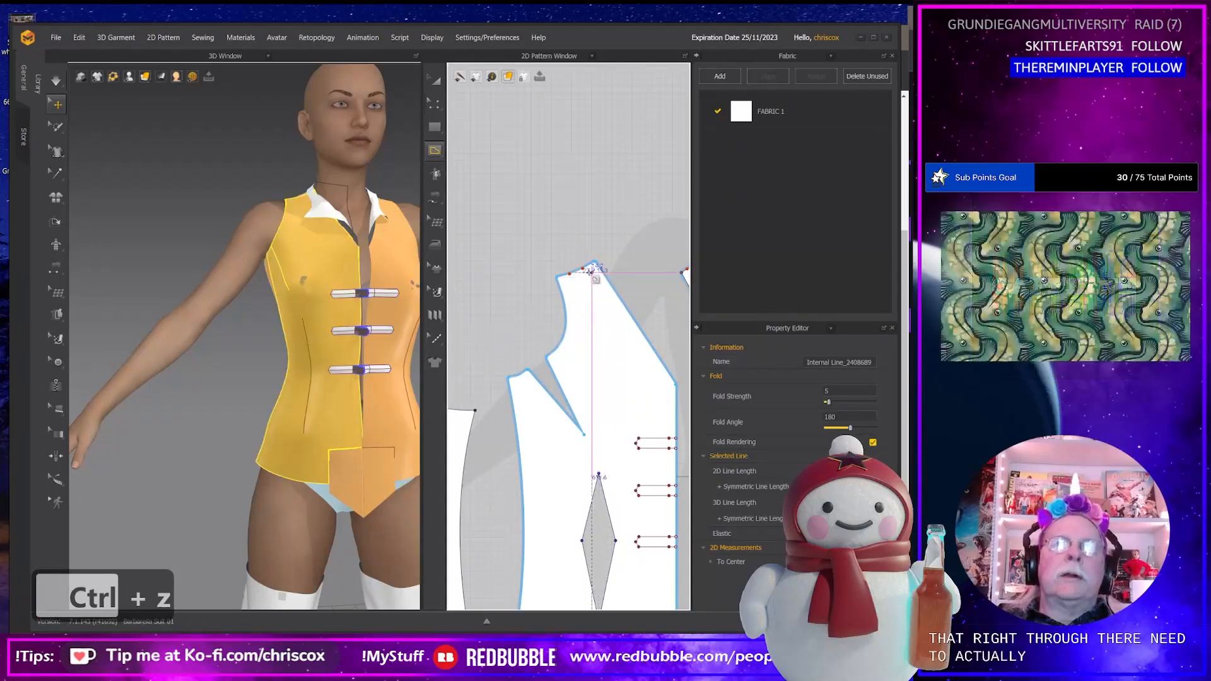
Compare the shoulder edge lengths of the front and back panels.
{"action": "key", "text": "z"}
{"action": "left_click", "coordinate": [579, 270]}
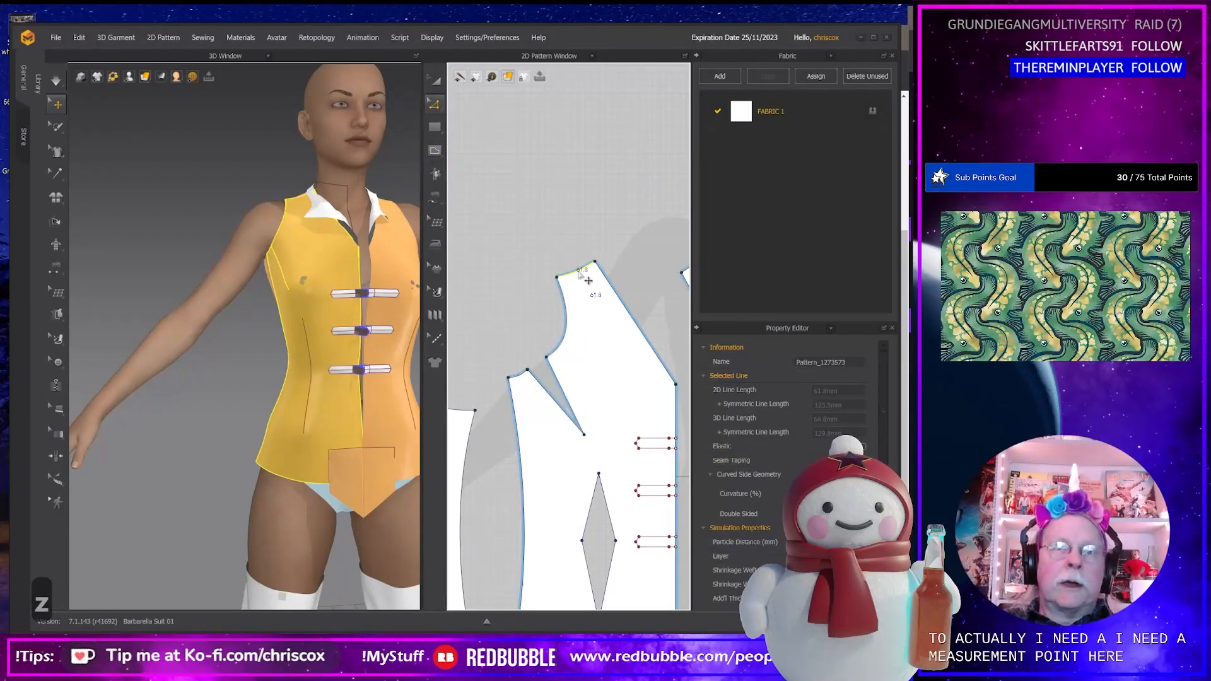
{"action": "middle_click_drag", "start_coordinate": [489, 323], "coordinate": [602, 318]}
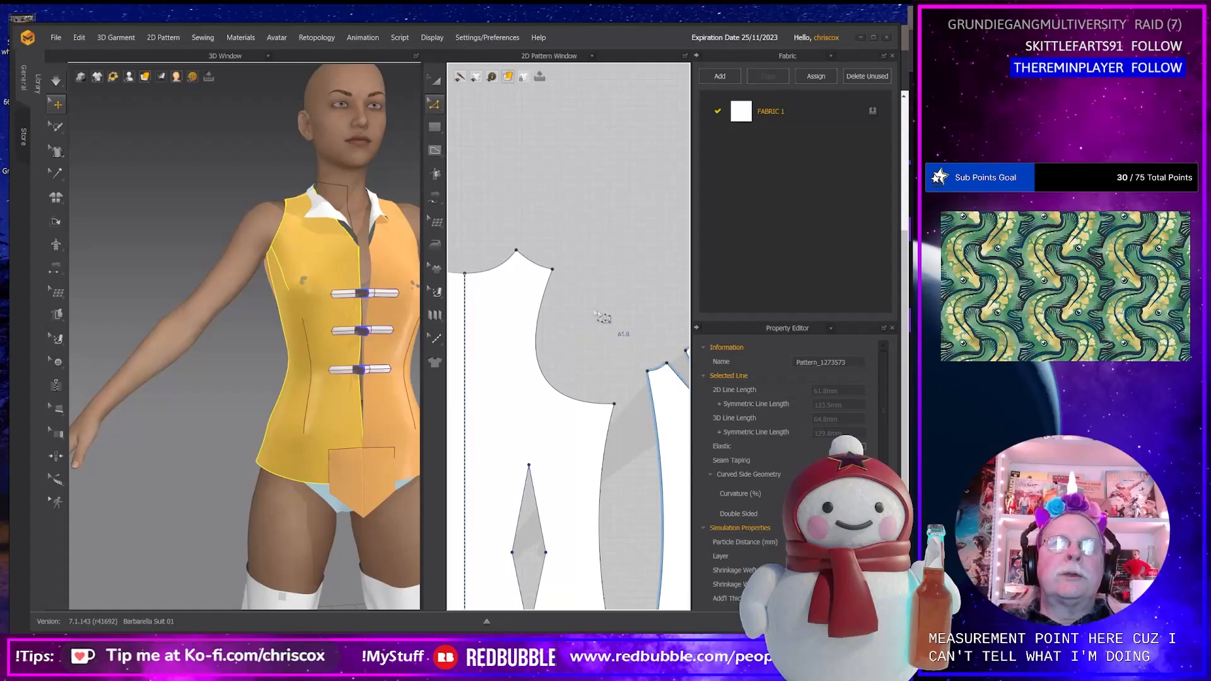
{"action": "left_click", "coordinate": [543, 272]}
{"action": "middle_click_drag", "start_coordinate": [661, 275], "coordinate": [537, 300]}
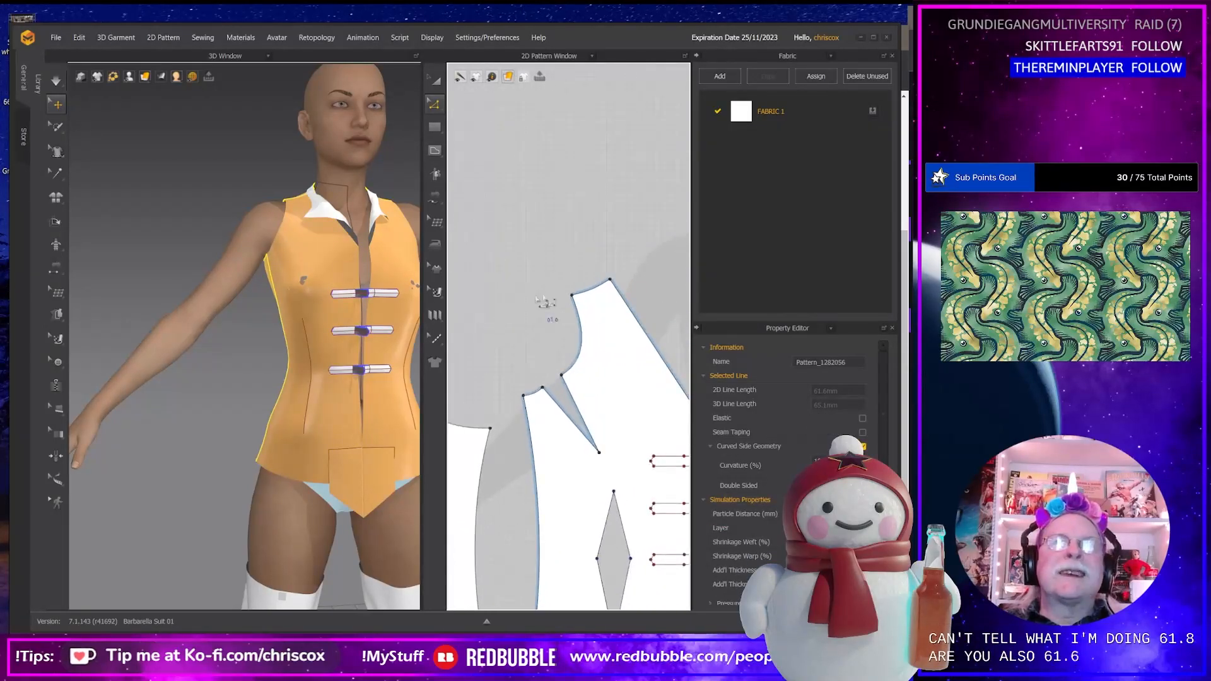
Split the front panel's shoulder edge into two equal segments with a uniform split.
{"action": "left_click", "coordinate": [590, 292]}
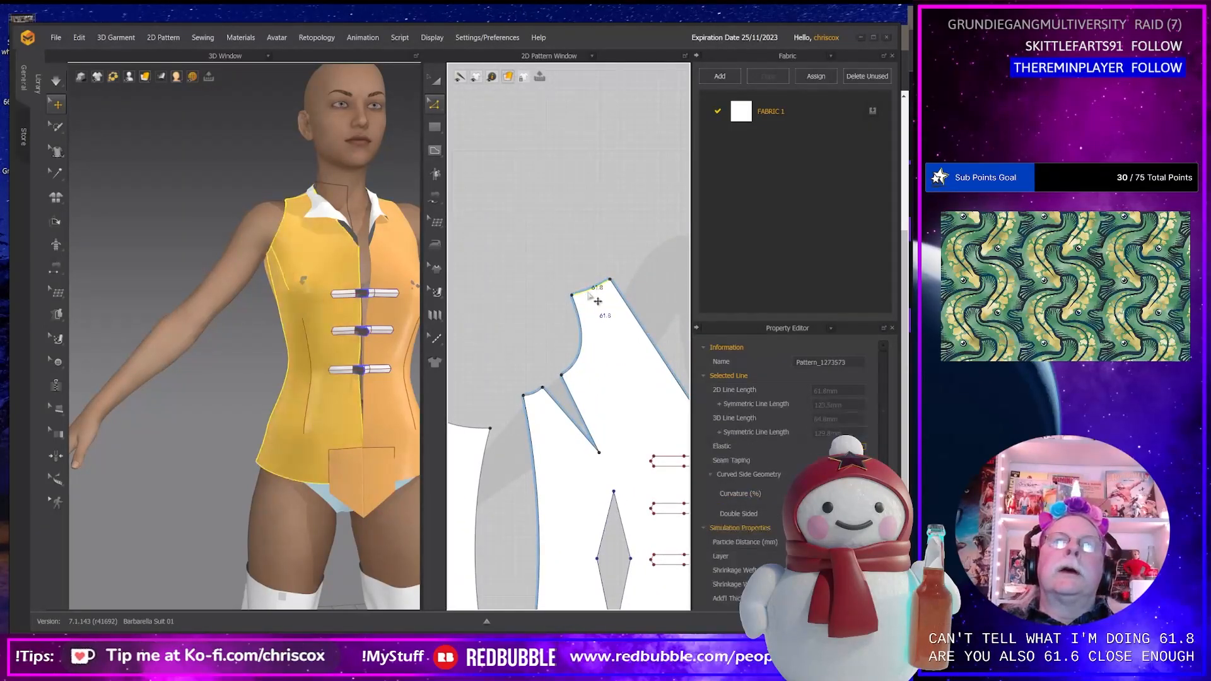
{"action": "right_click", "coordinate": [589, 292]}
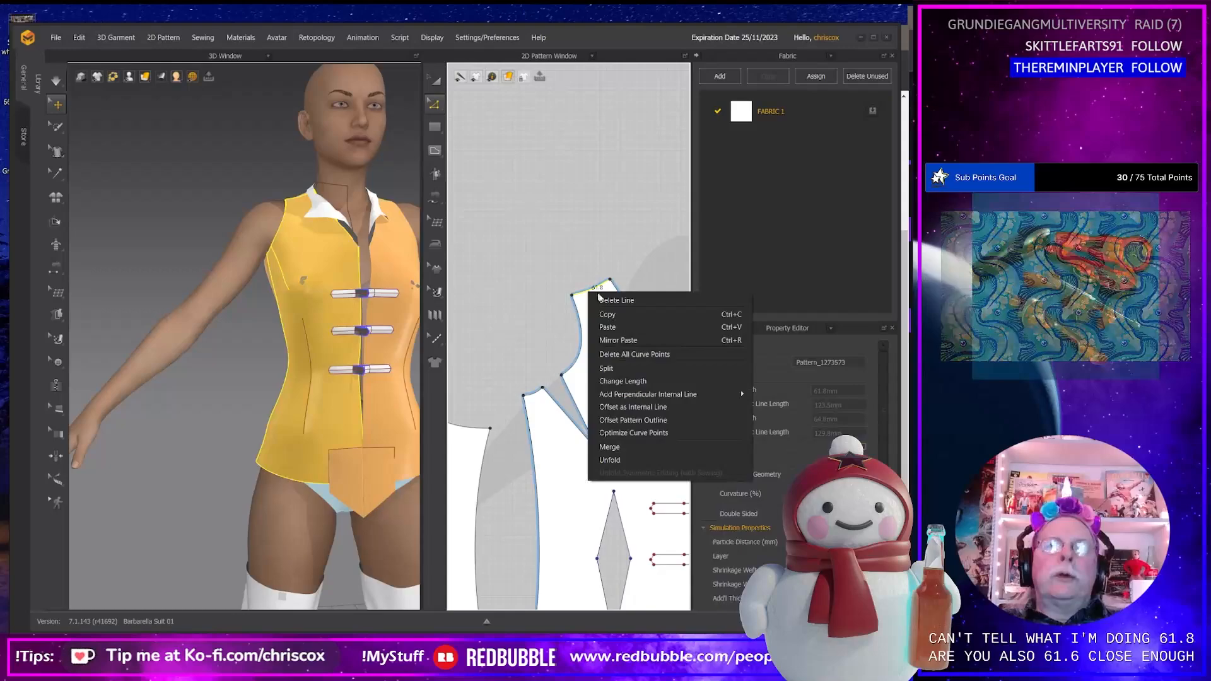
{"action": "left_click", "coordinate": [607, 368]}
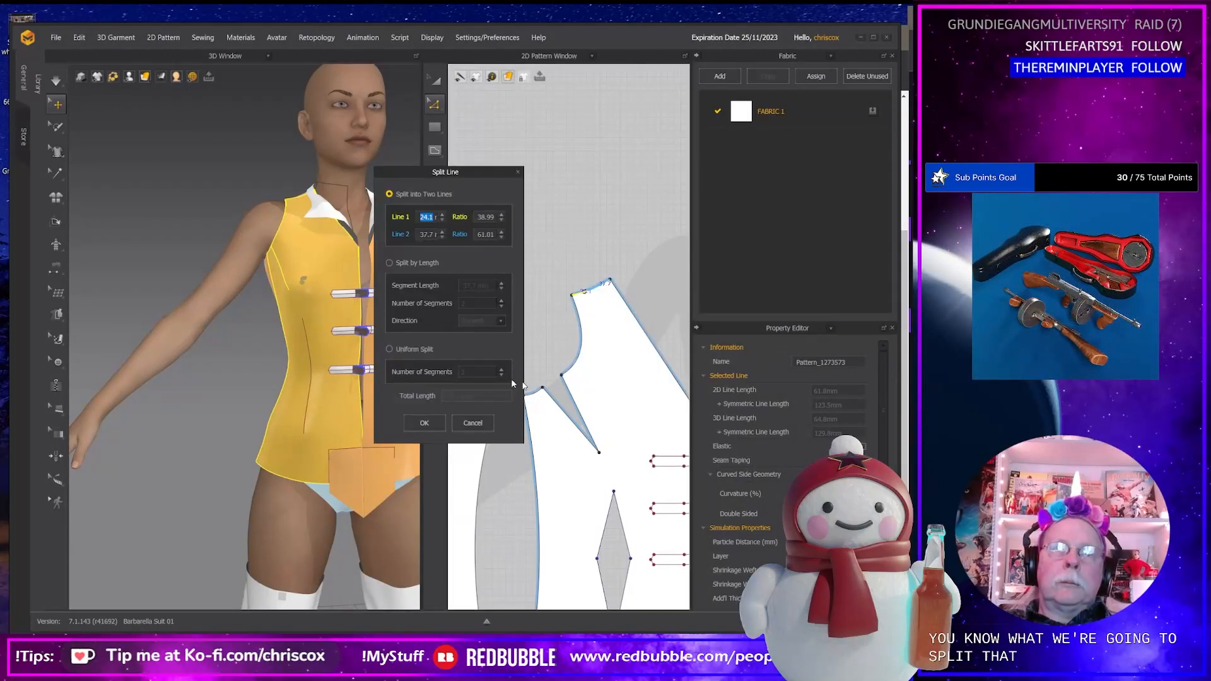
{"action": "left_click", "coordinate": [422, 351]}
{"action": "left_click", "coordinate": [424, 423]}
Split the back panel's shoulder edge into two equal segments with a uniform split.
{"action": "scroll", "coordinate": [538, 344], "scroll_direction": "up", "scroll_amount": 5}
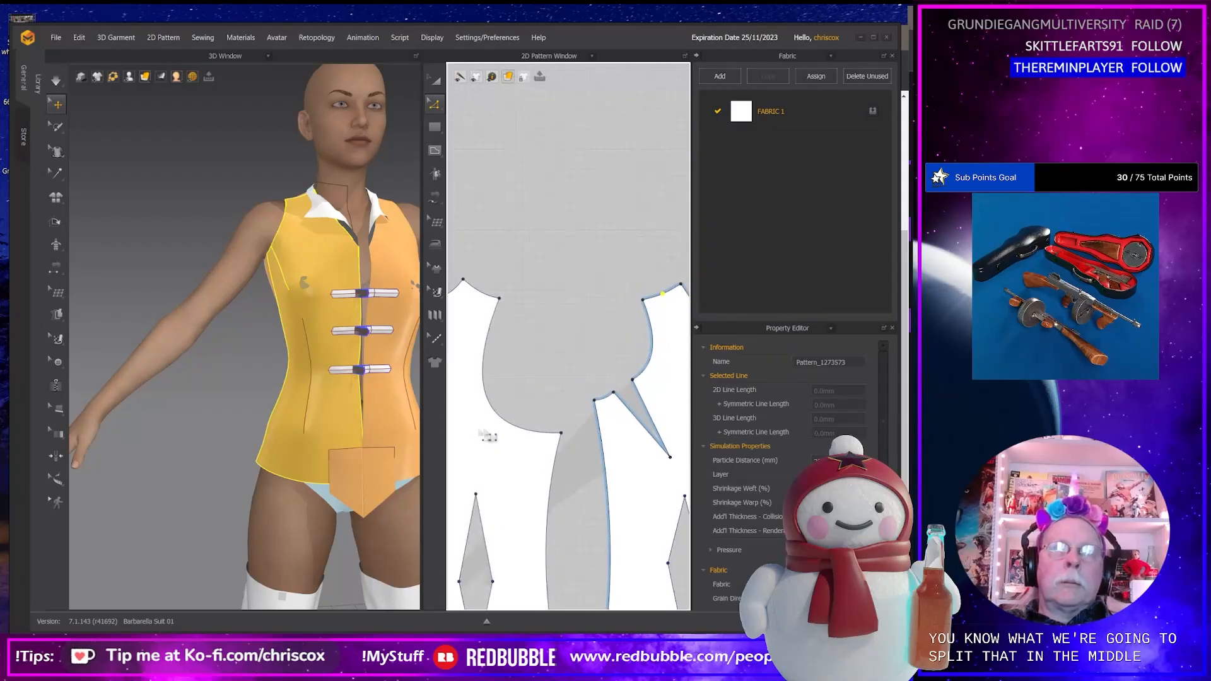
{"action": "left_click", "coordinate": [552, 320]}
{"action": "right_click", "coordinate": [550, 316]}
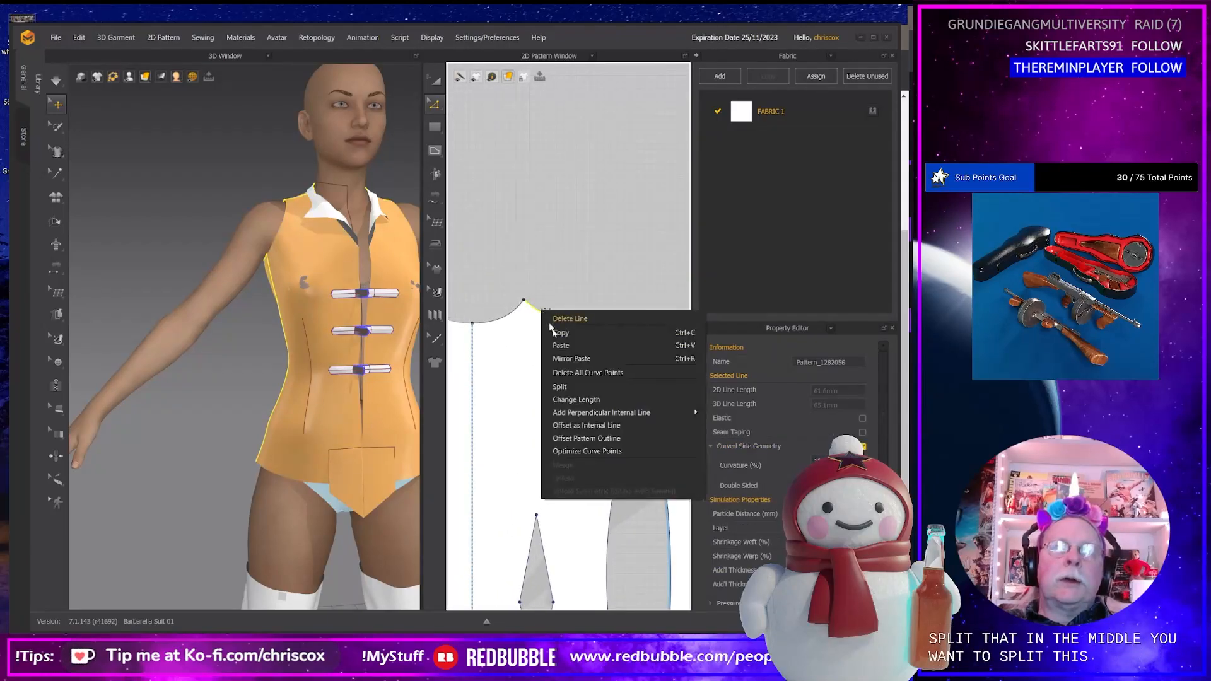
{"action": "left_click", "coordinate": [572, 384]}
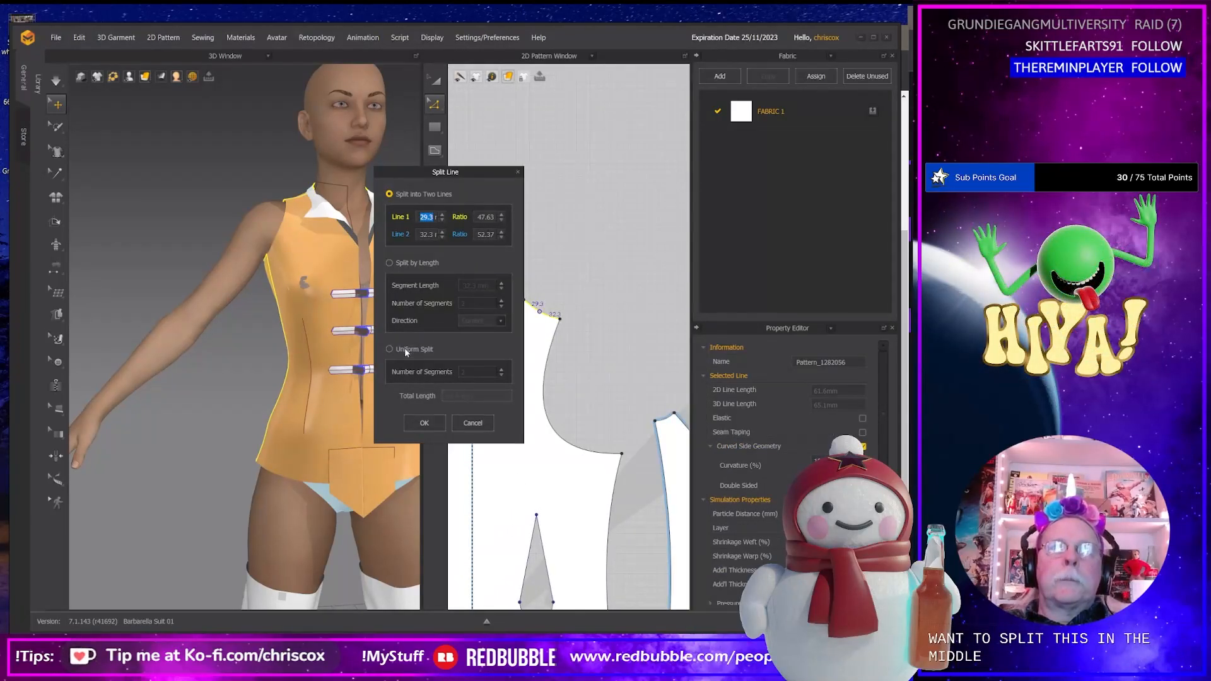
{"action": "left_click", "coordinate": [425, 423]}
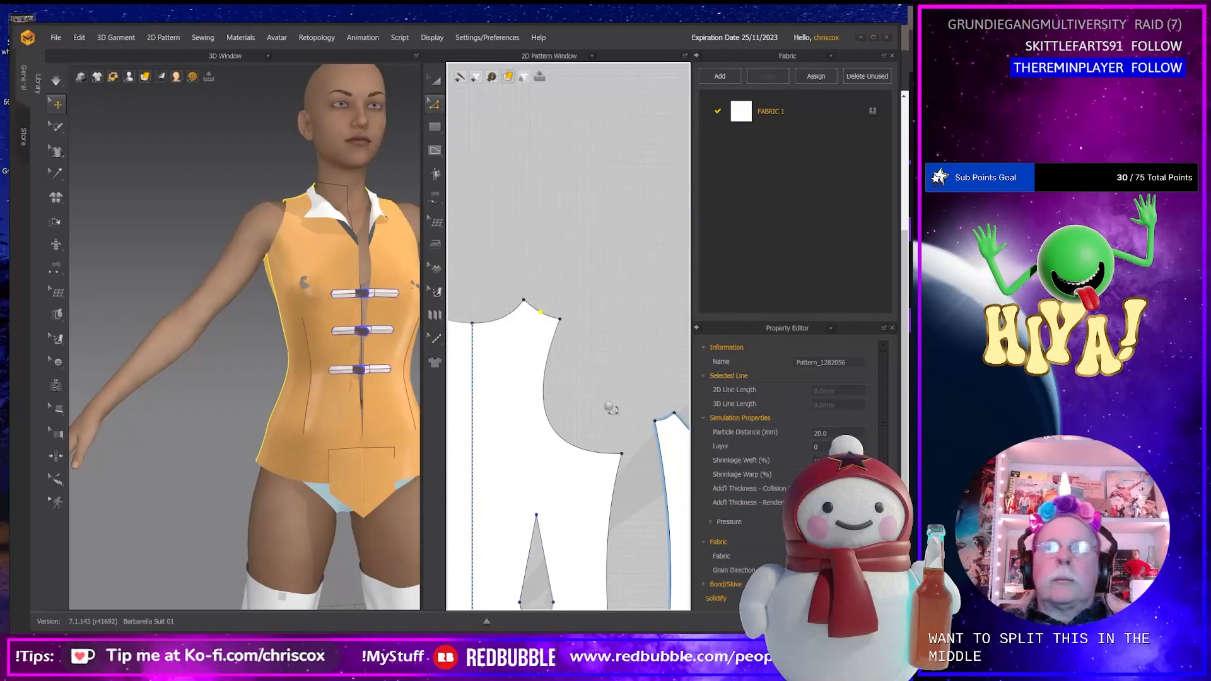
{"action": "middle_click_drag", "start_coordinate": [608, 408], "coordinate": [508, 439]}
{"action": "middle_click_drag", "start_coordinate": [635, 467], "coordinate": [677, 449]}
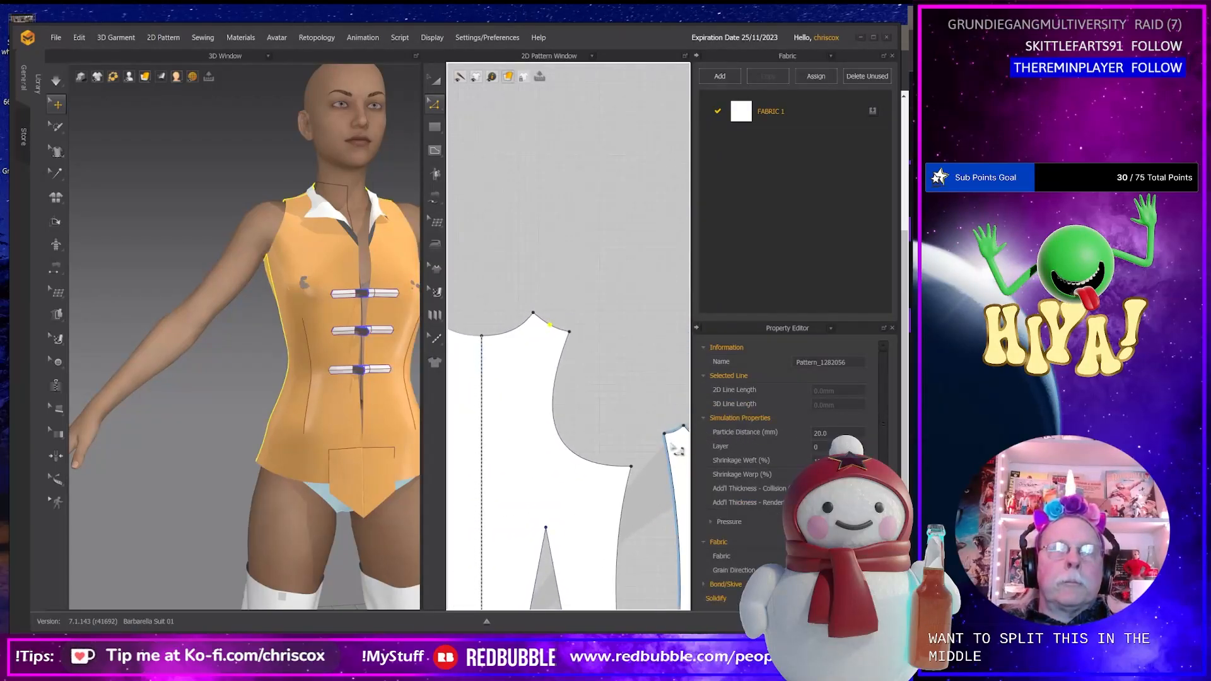
Offset the back panel's neckline as an internal line at a distance of 30.8 mm.
{"action": "left_click", "coordinate": [550, 327]}
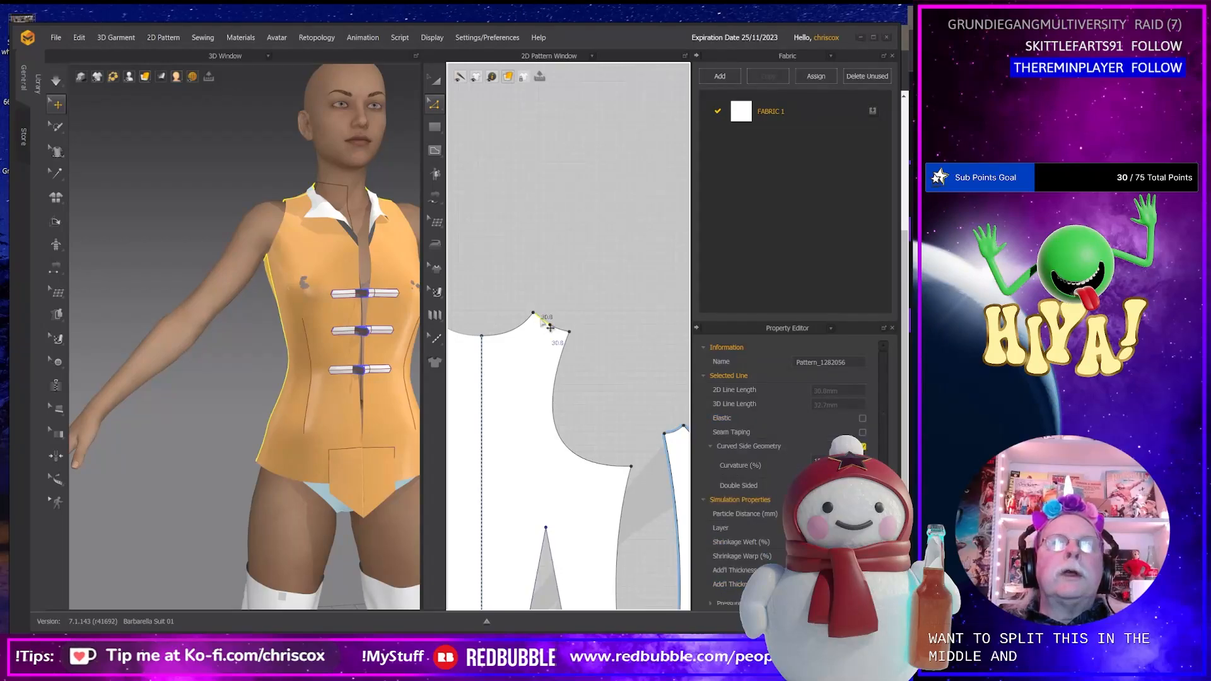
{"action": "right_click", "coordinate": [503, 338]}
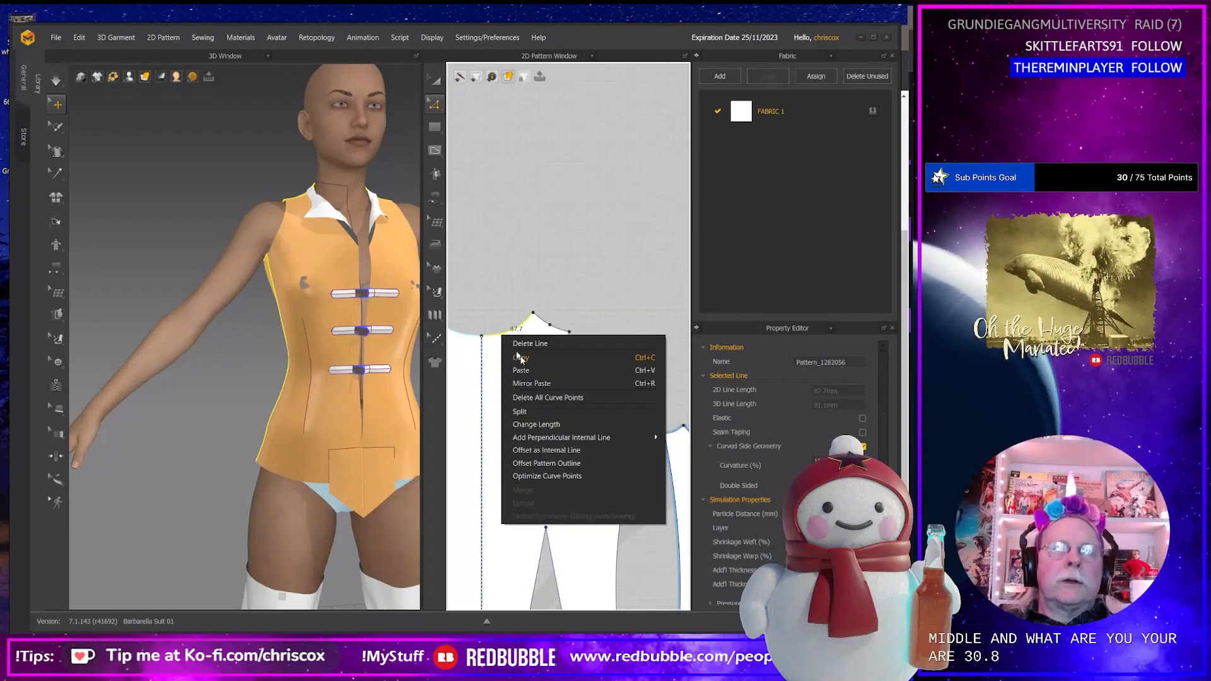
{"action": "left_click", "coordinate": [558, 450]}
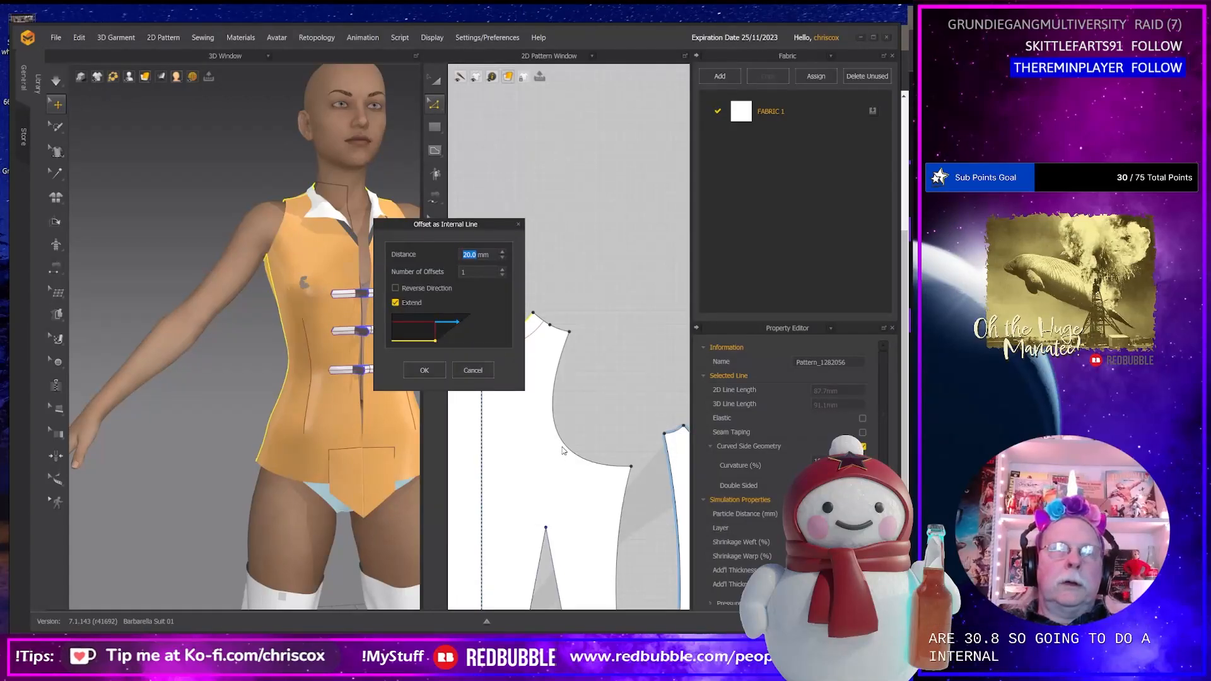
{"action": "type", "text": "30.8"}
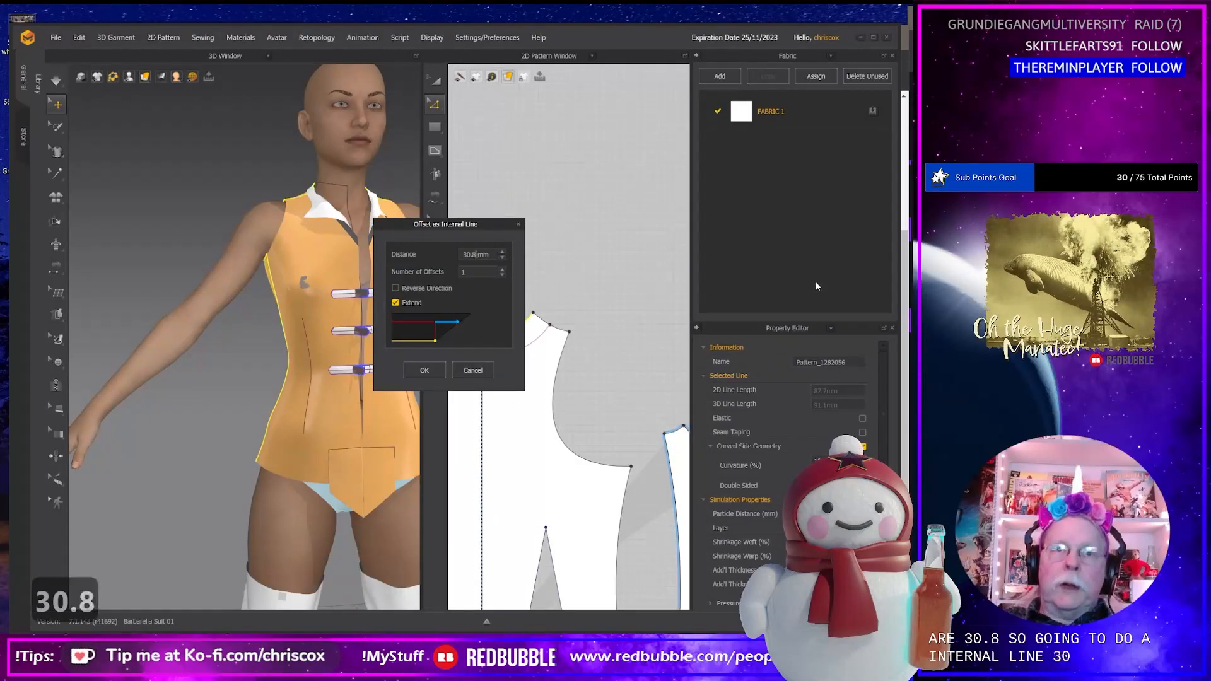
{"action": "left_click", "coordinate": [413, 376]}
{"action": "scroll", "coordinate": [574, 456], "scroll_direction": "down", "scroll_amount": 3}
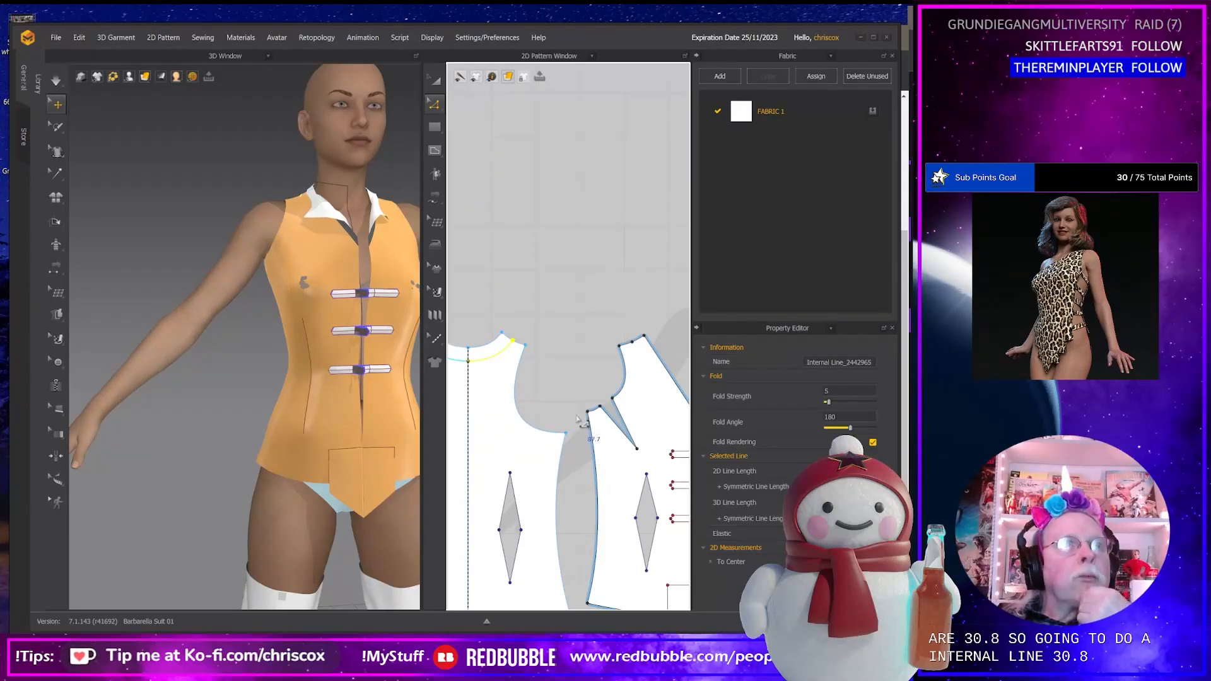
Offset the back neckline's internal line by 7.5 mm away from the neckline, and delete the original internal line.
{"action": "right_click", "coordinate": [490, 362]}
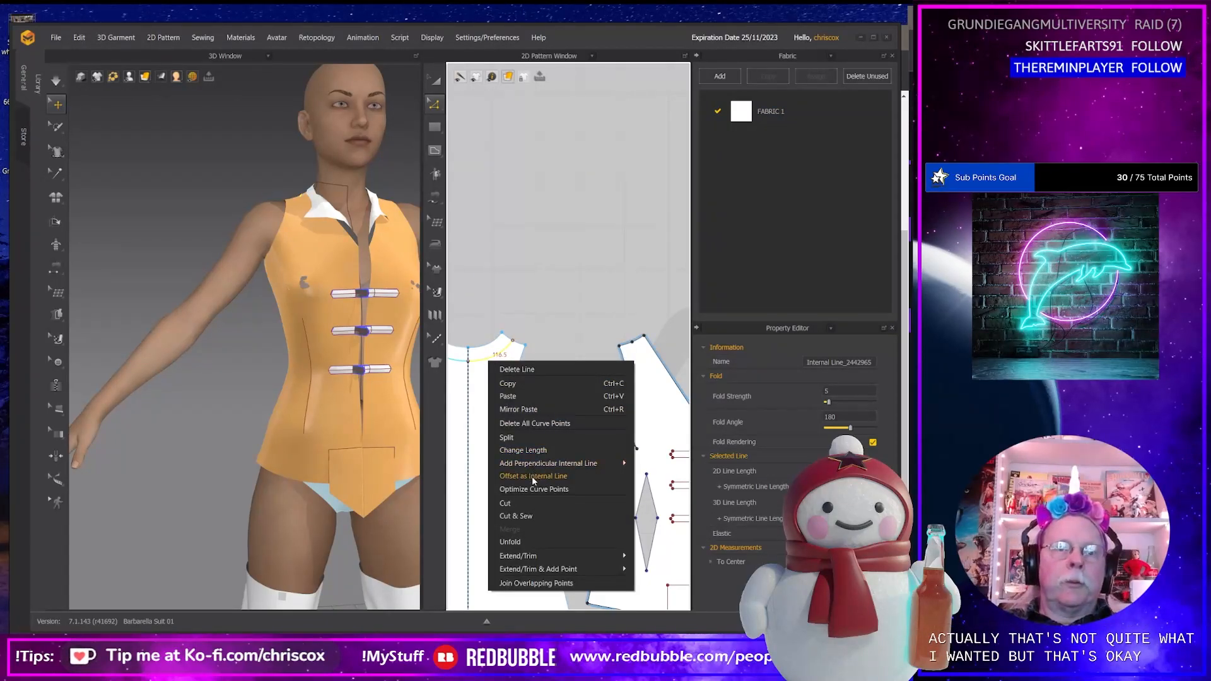
{"action": "left_click", "coordinate": [532, 475]}
{"action": "left_click_drag", "start_coordinate": [464, 222], "coordinate": [367, 295]}
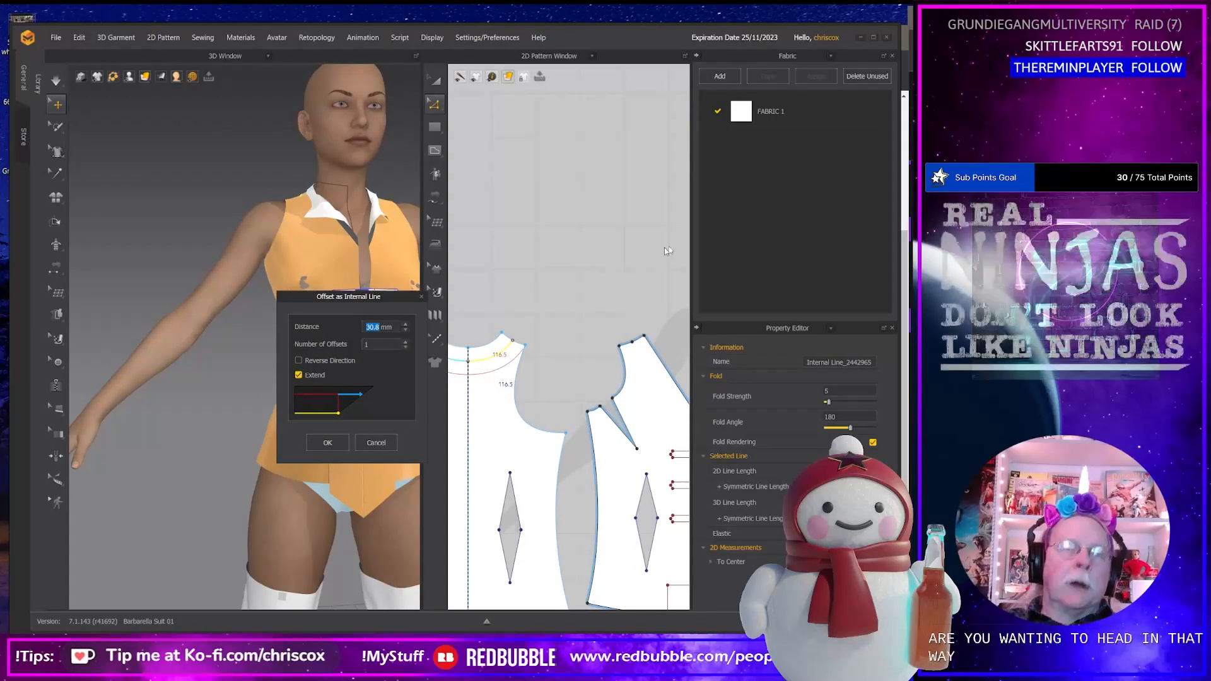
{"action": "type", "text": "12"}
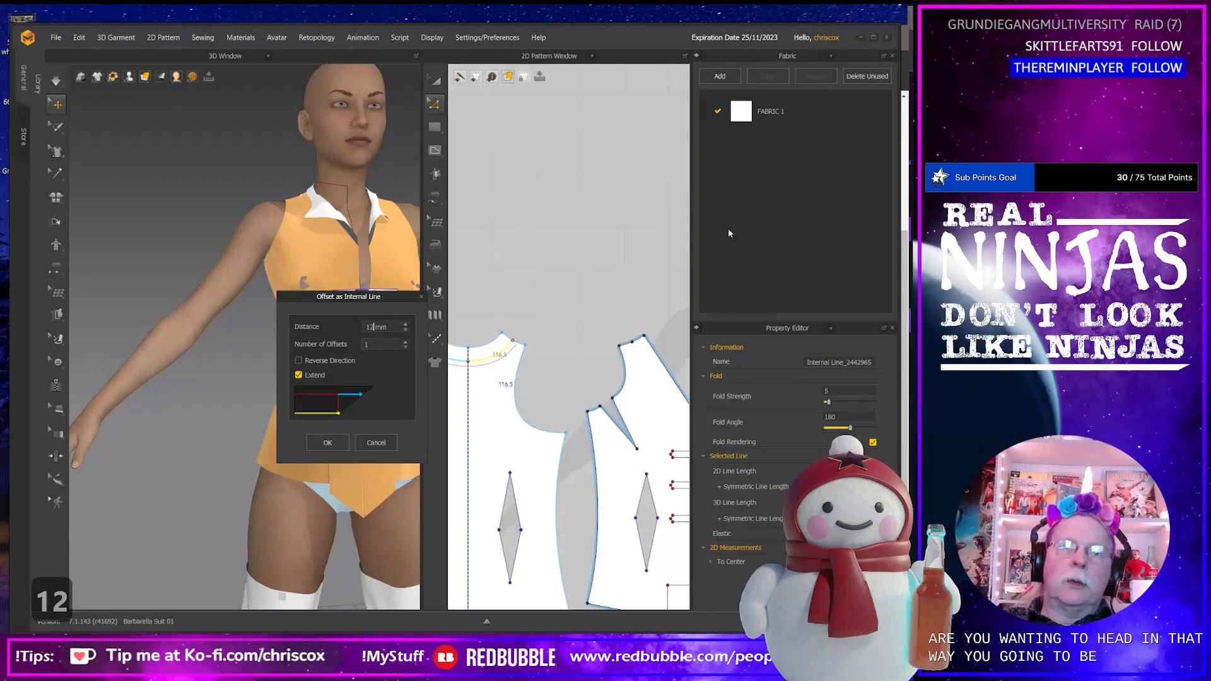
{"action": "type", "text": ".5"}
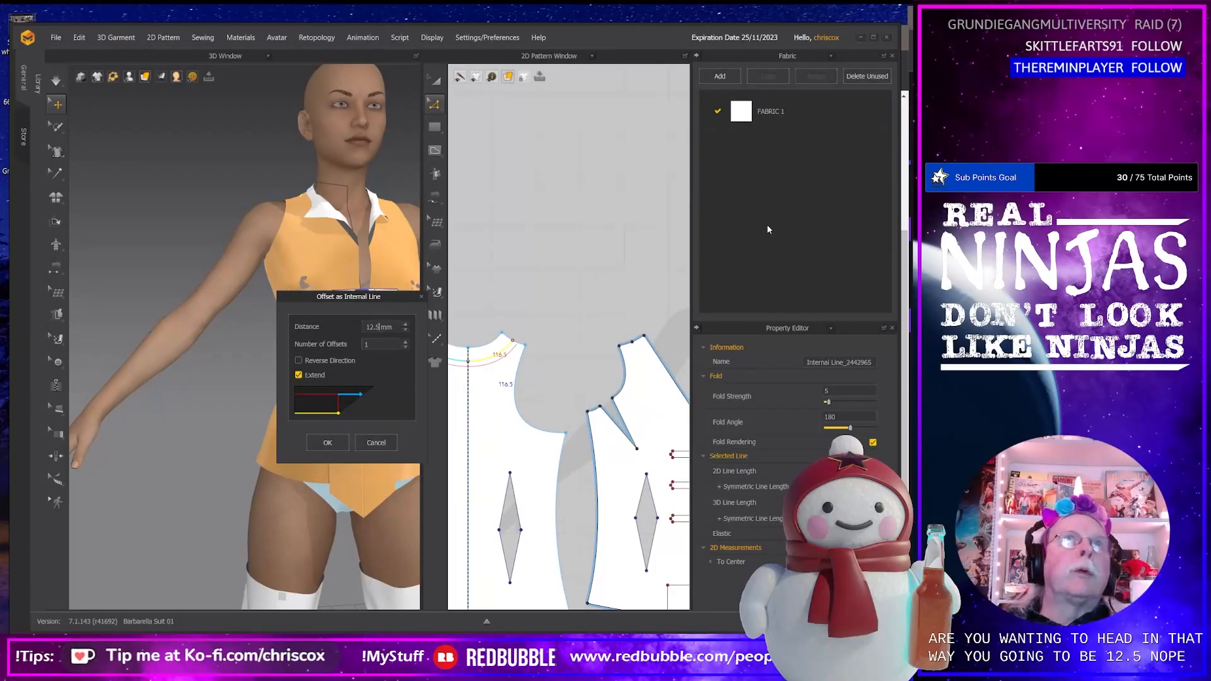
{"action": "key", "text": "shift+Left"}
{"action": "key", "text": "shift+Left"}
{"action": "key", "text": "shift+Left"}
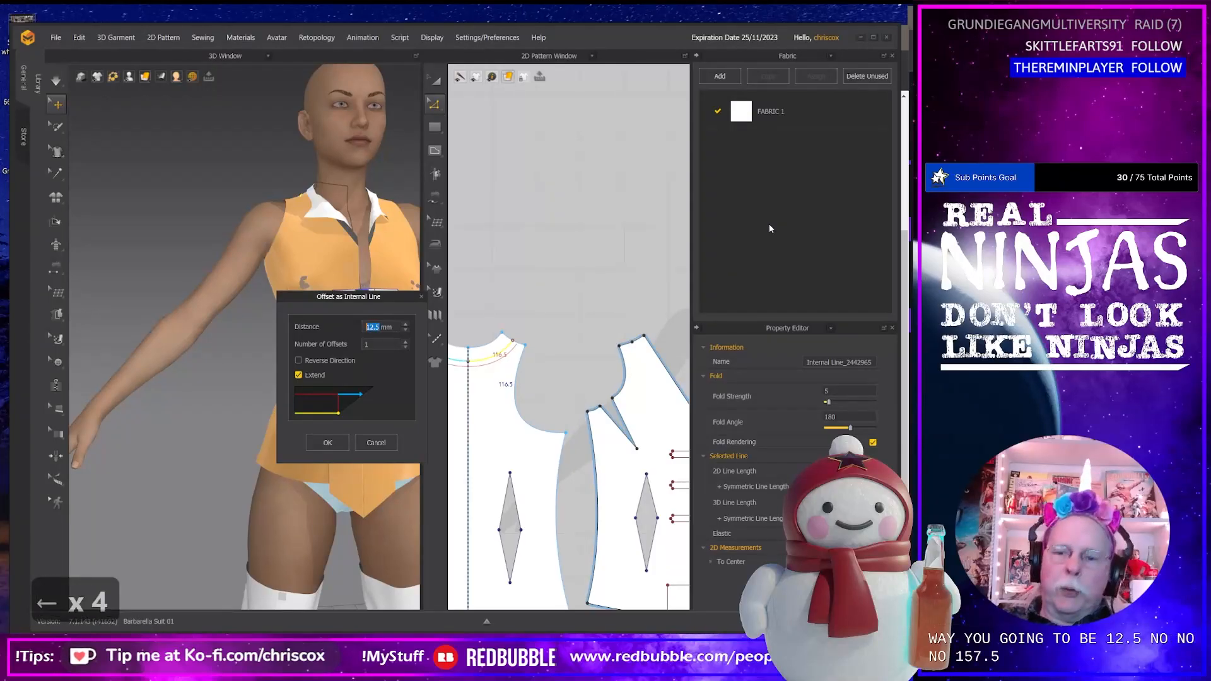
{"action": "type", "text": "7.5"}
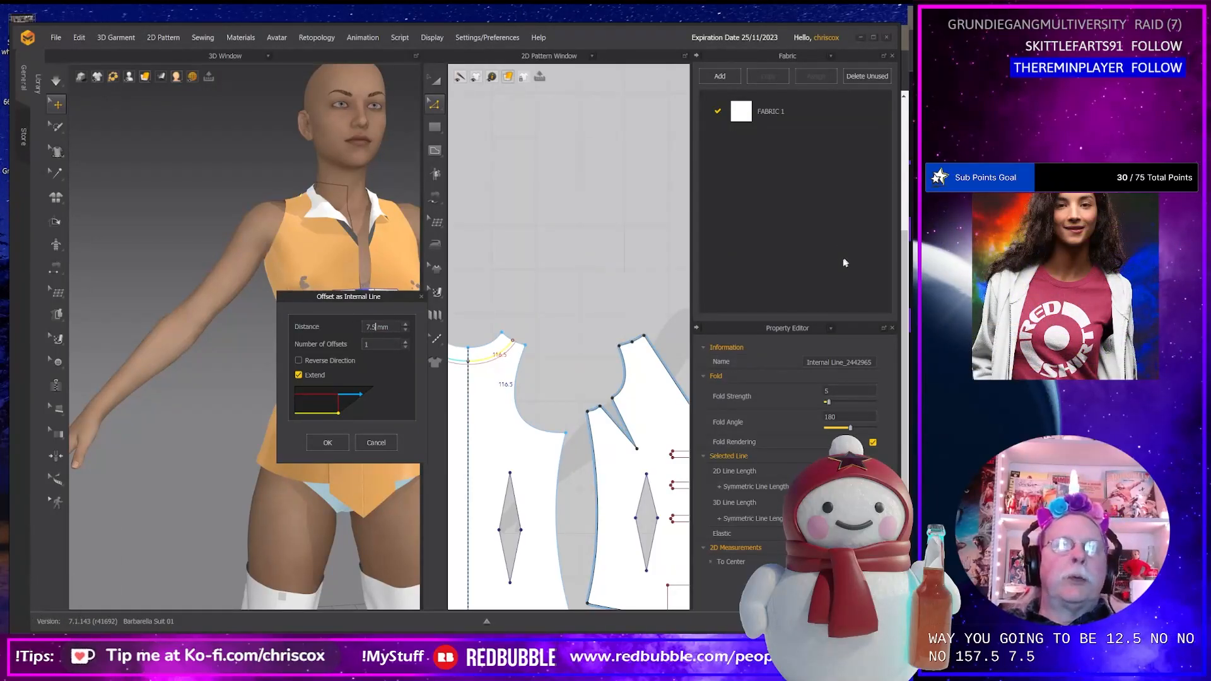
{"action": "left_click", "coordinate": [328, 442]}
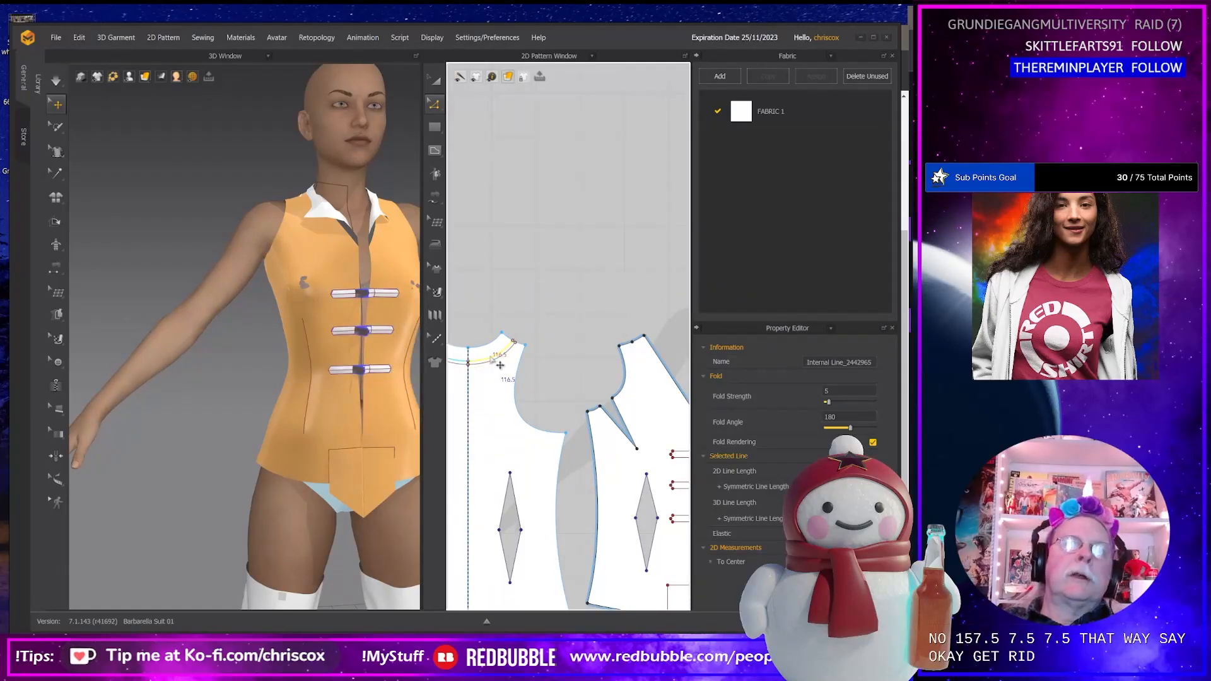
{"action": "key", "text": "Delete"}
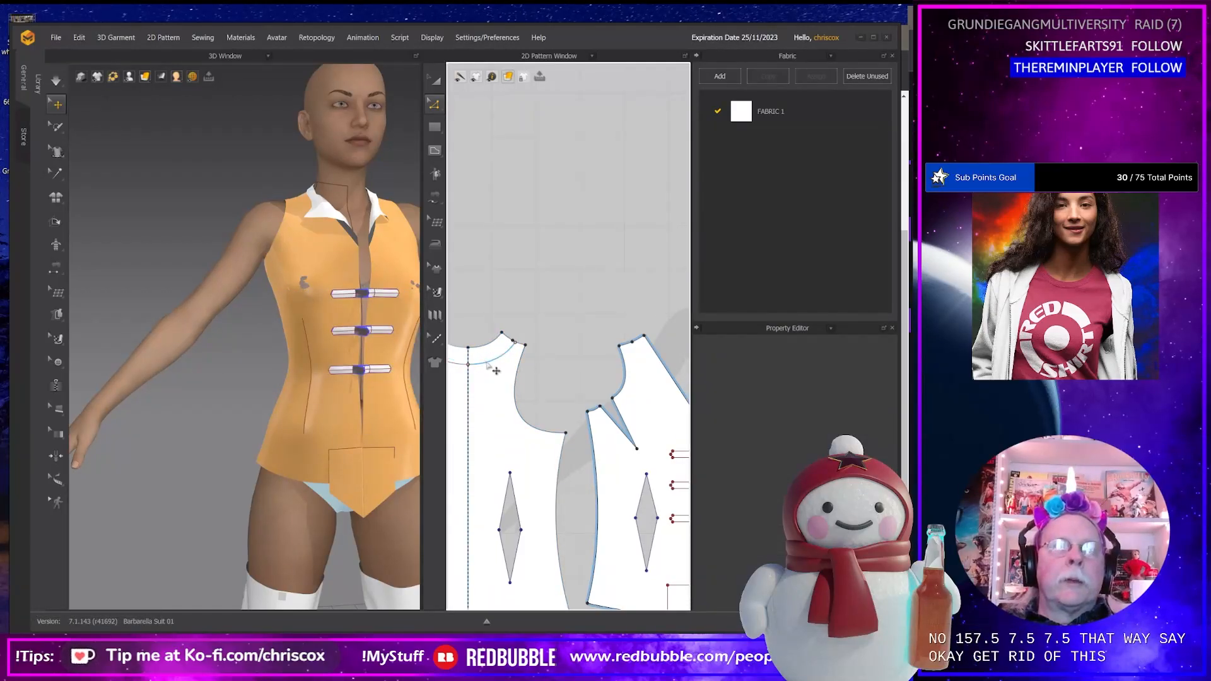
Offset the remaining back internal line by 15 mm in the reverse direction, toward the neckline, to form a strap band.
{"action": "left_click", "coordinate": [489, 364]}
{"action": "right_click", "coordinate": [489, 366]}
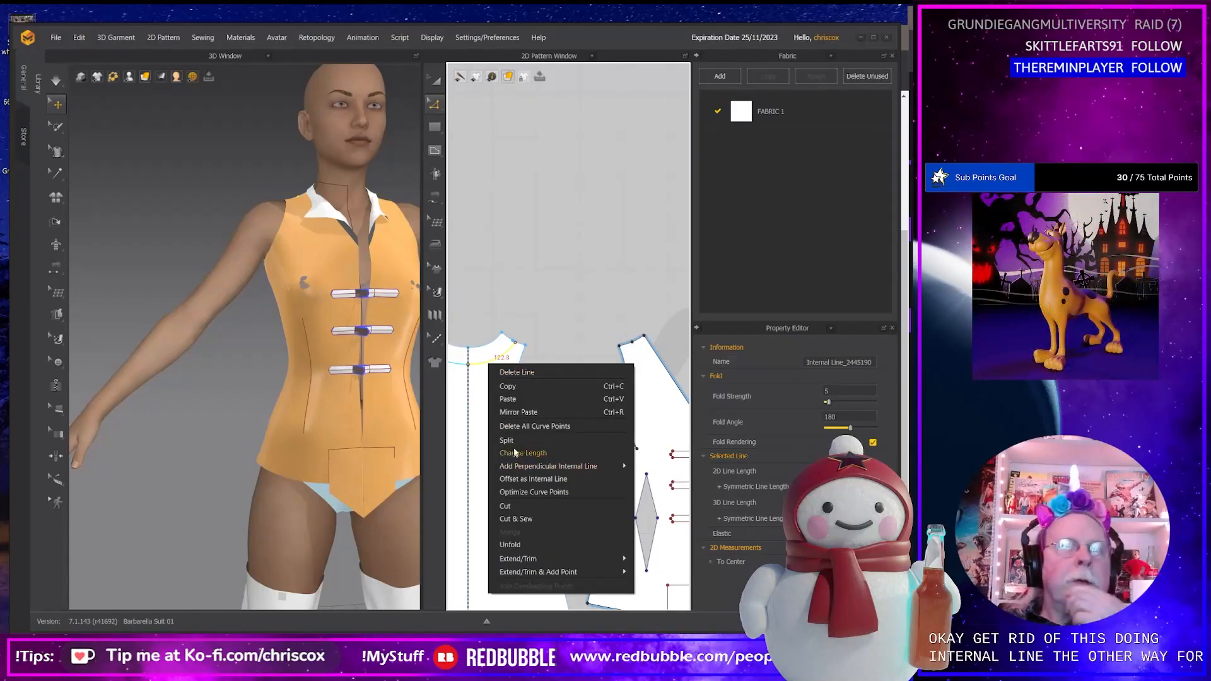
{"action": "mouse_move", "coordinate": [521, 466]}
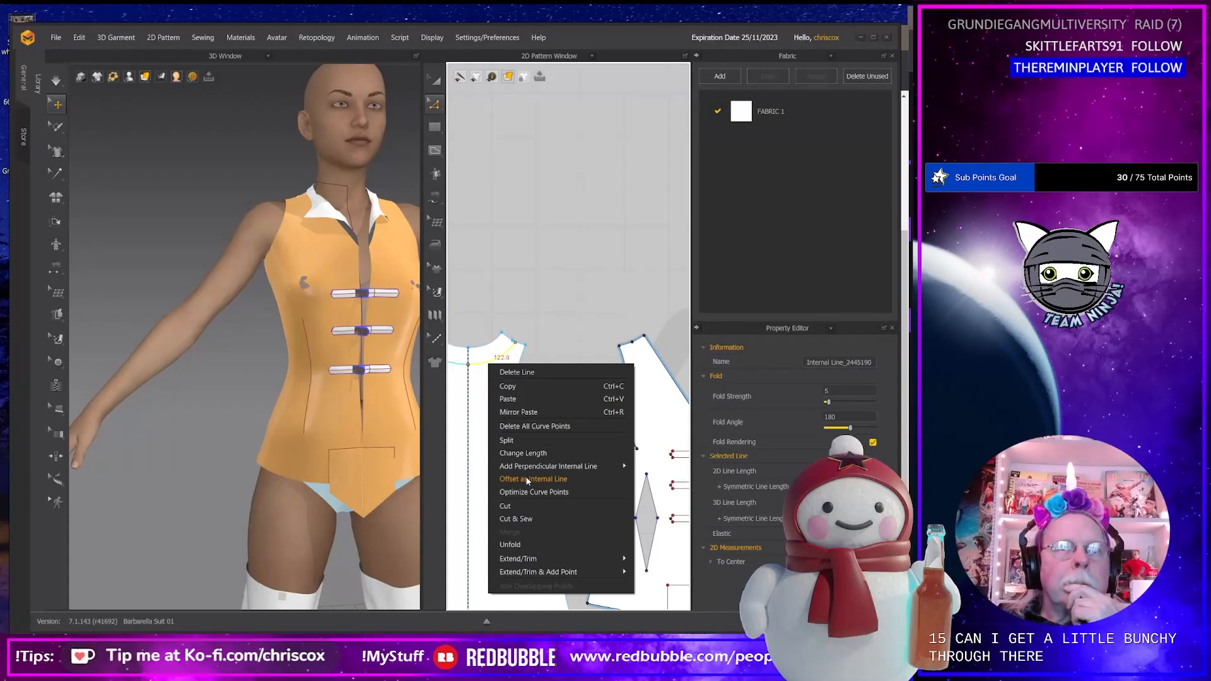
{"action": "left_click", "coordinate": [527, 479]}
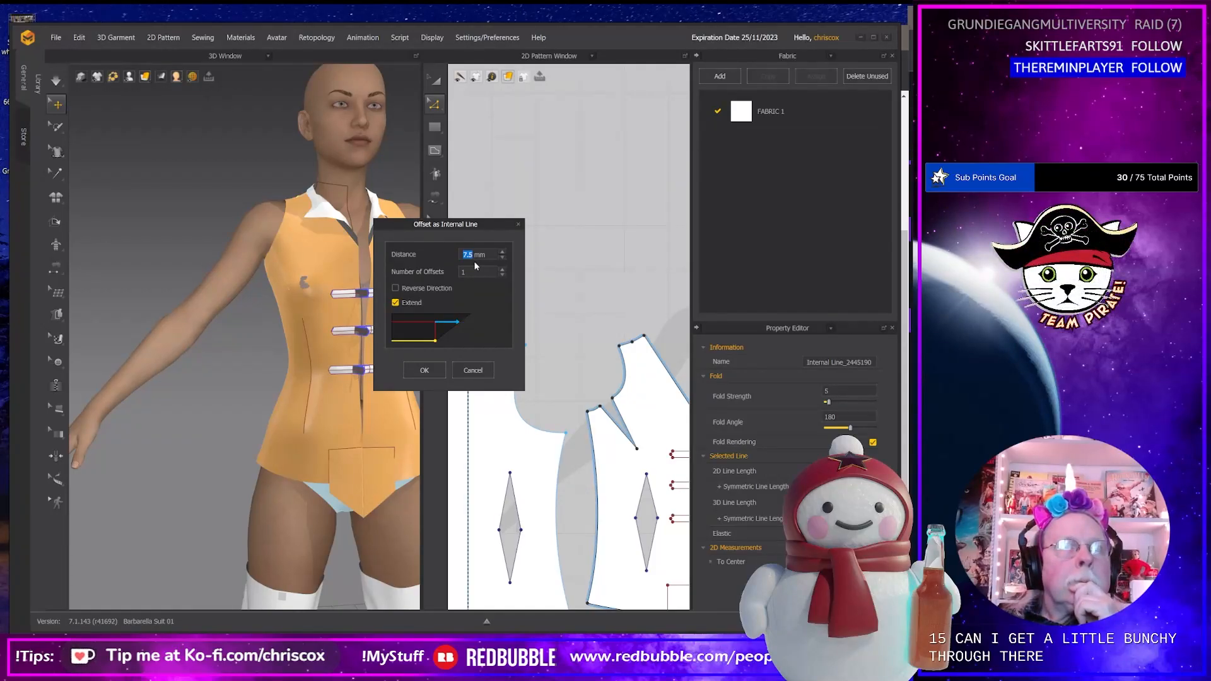
{"action": "left_click", "coordinate": [419, 287]}
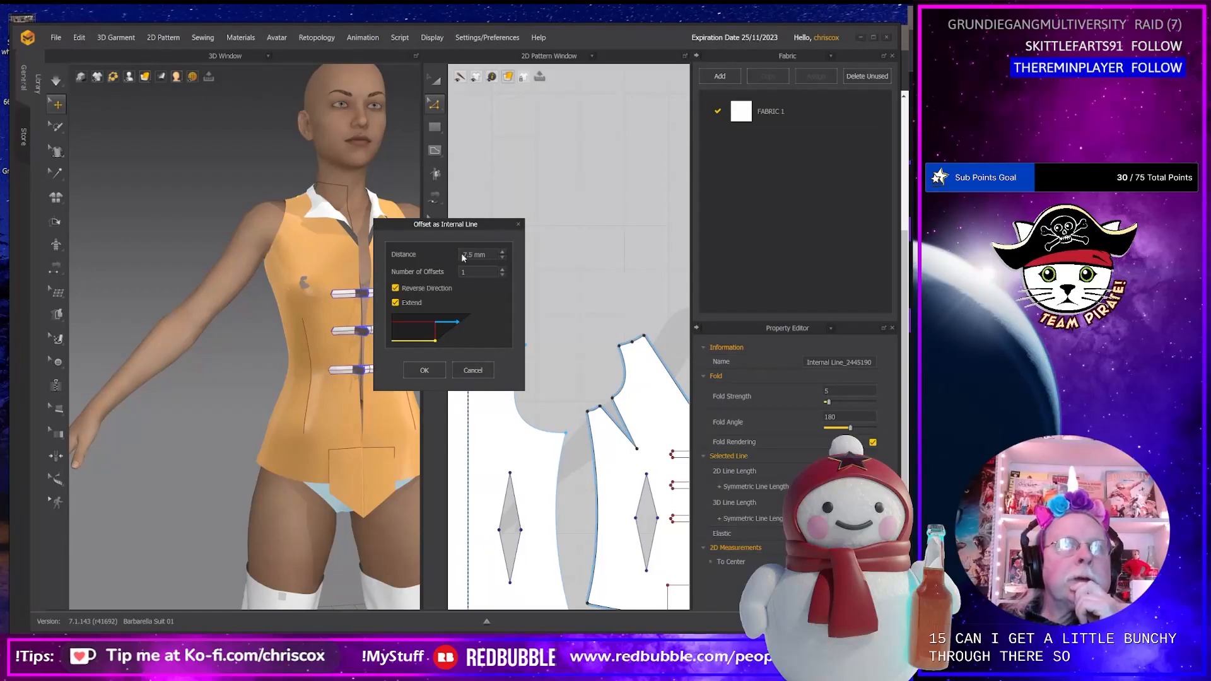
{"action": "double_click", "coordinate": [465, 255]}
{"action": "type", "text": "15"}
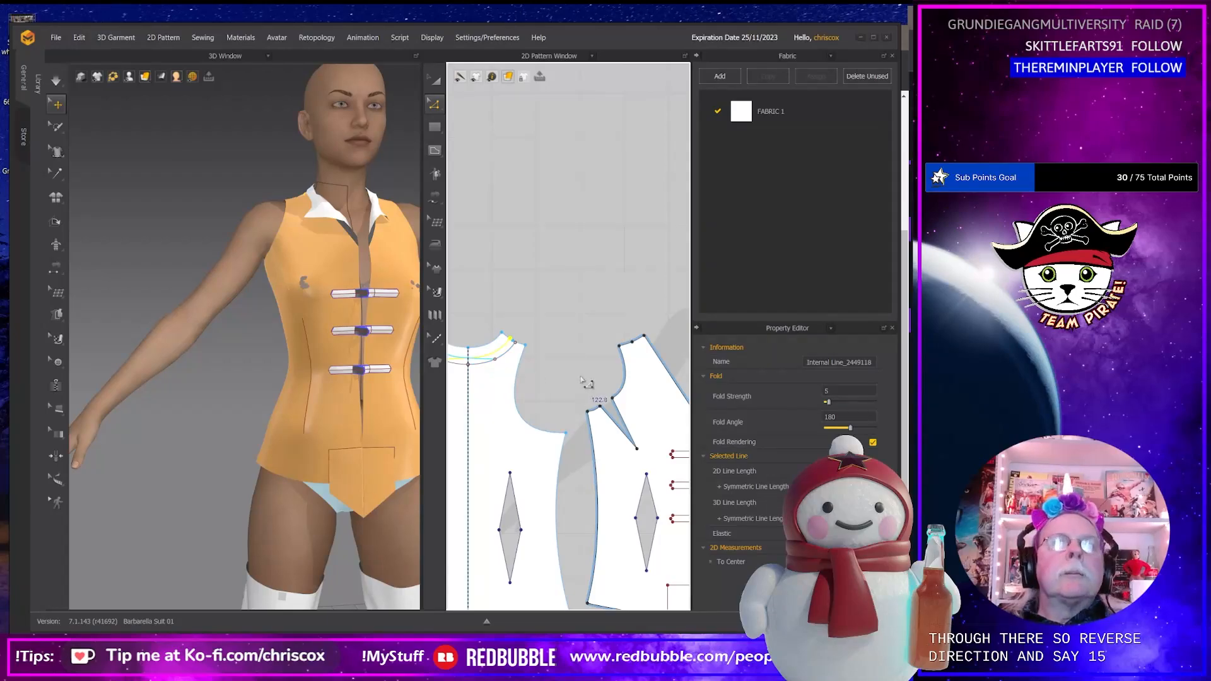
{"action": "middle_click_drag", "start_coordinate": [580, 381], "coordinate": [600, 413]}
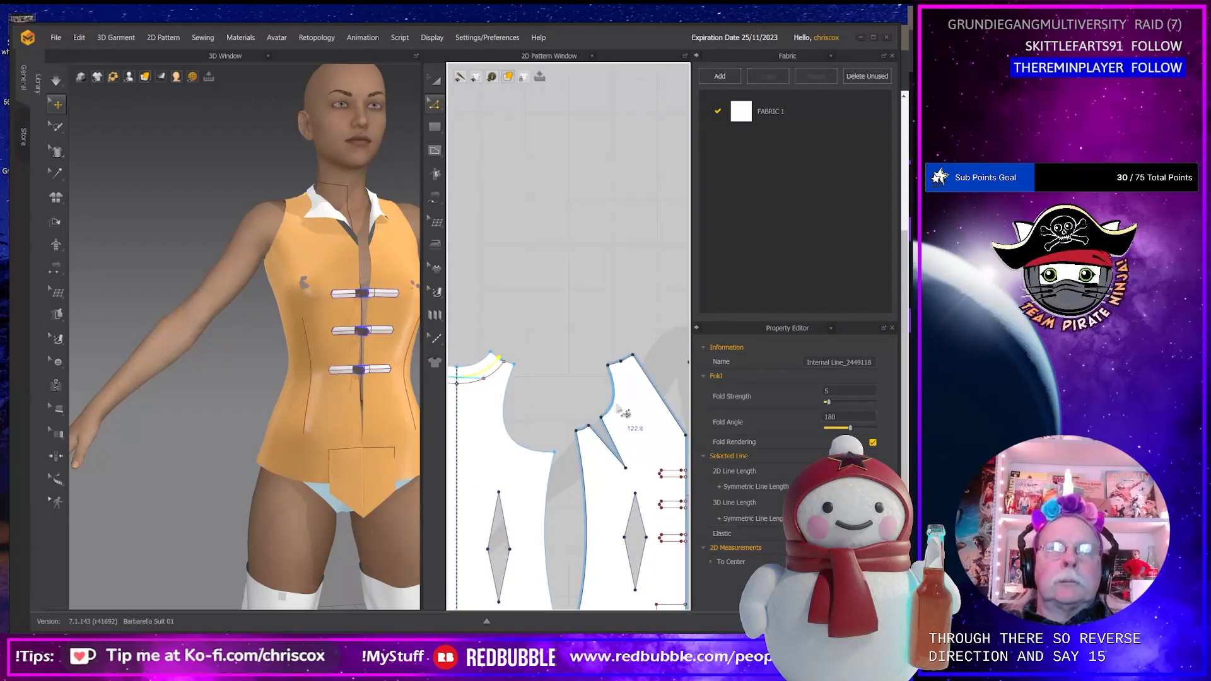
Split the front panel's hem below the waist dart into two lines, with Line 1 set to 120 mm.
{"action": "left_click", "coordinate": [621, 364]}
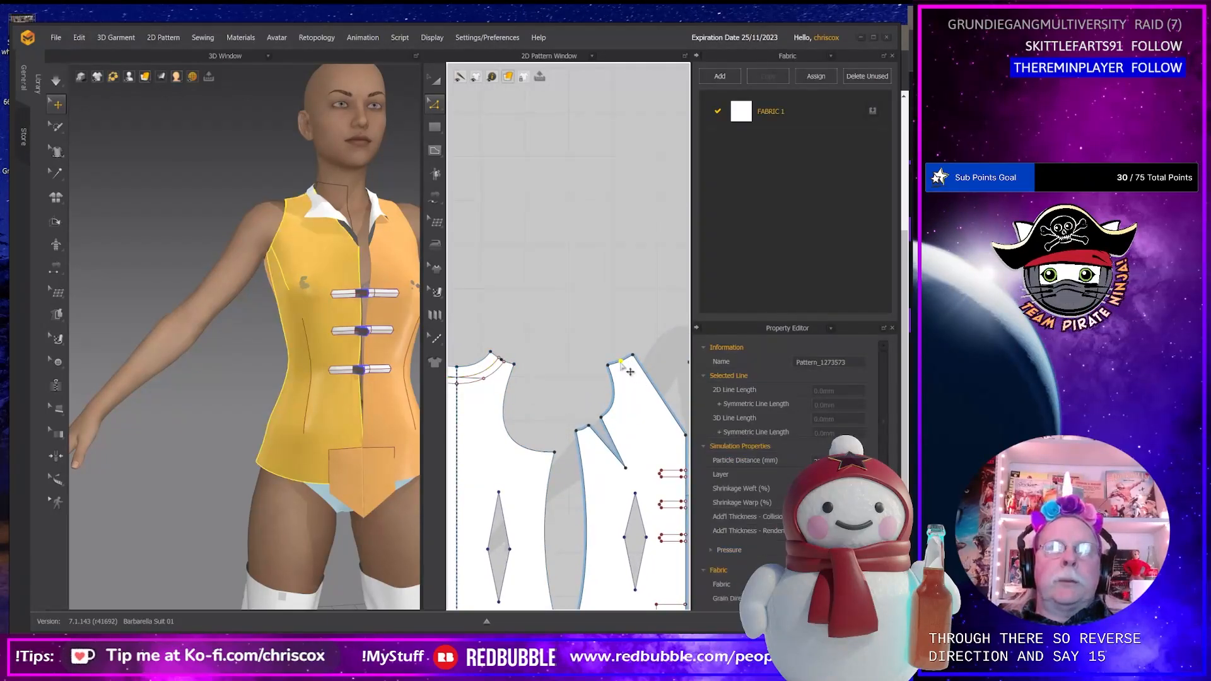
{"action": "middle_click_drag", "start_coordinate": [645, 448], "coordinate": [598, 306]}
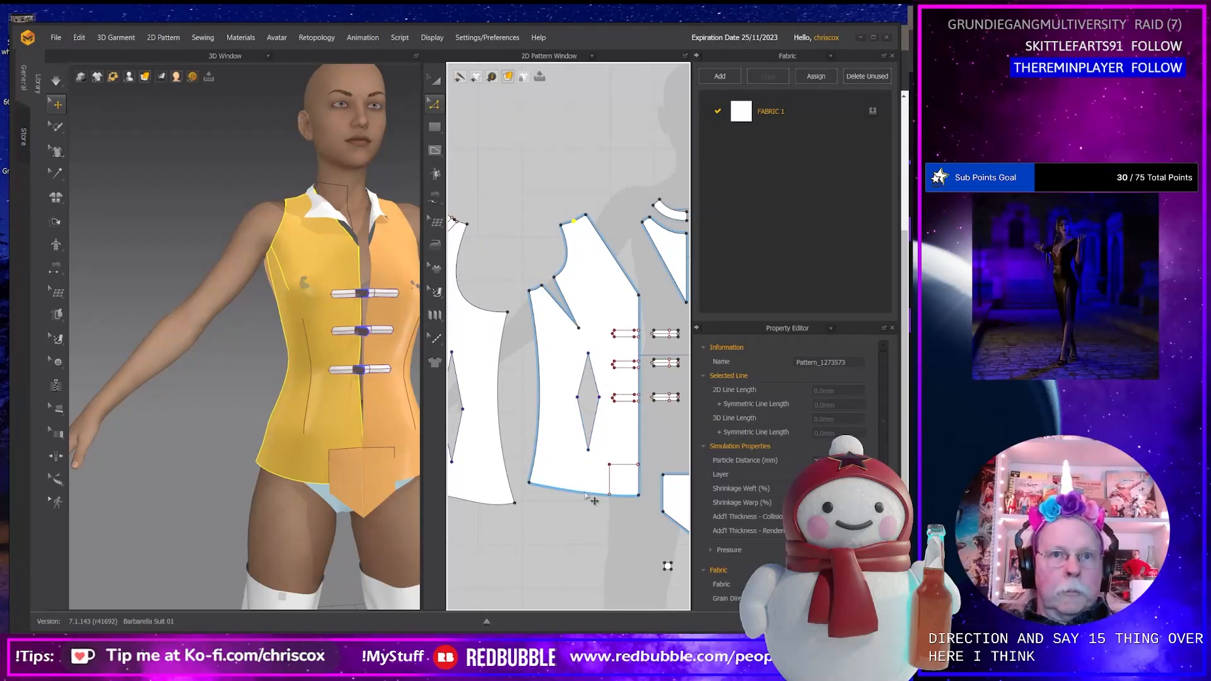
{"action": "left_click", "coordinate": [301, 482]}
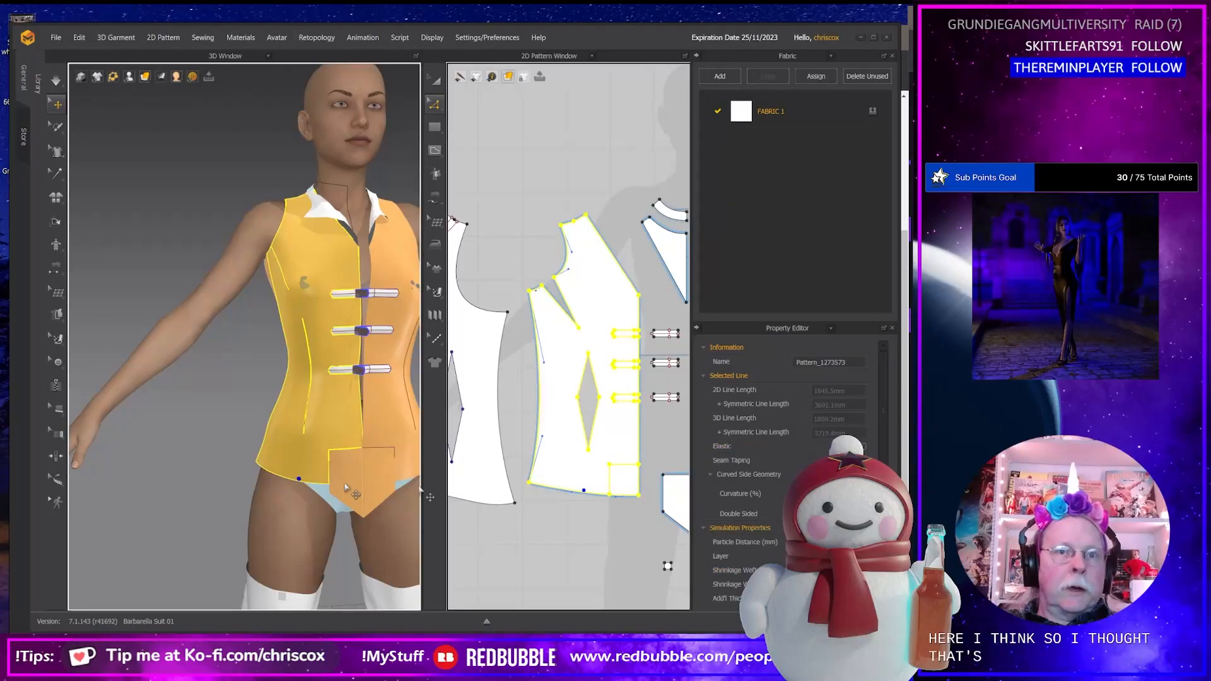
{"action": "key", "text": "z"}
{"action": "left_click", "coordinate": [586, 492]}
{"action": "right_click", "coordinate": [586, 493]}
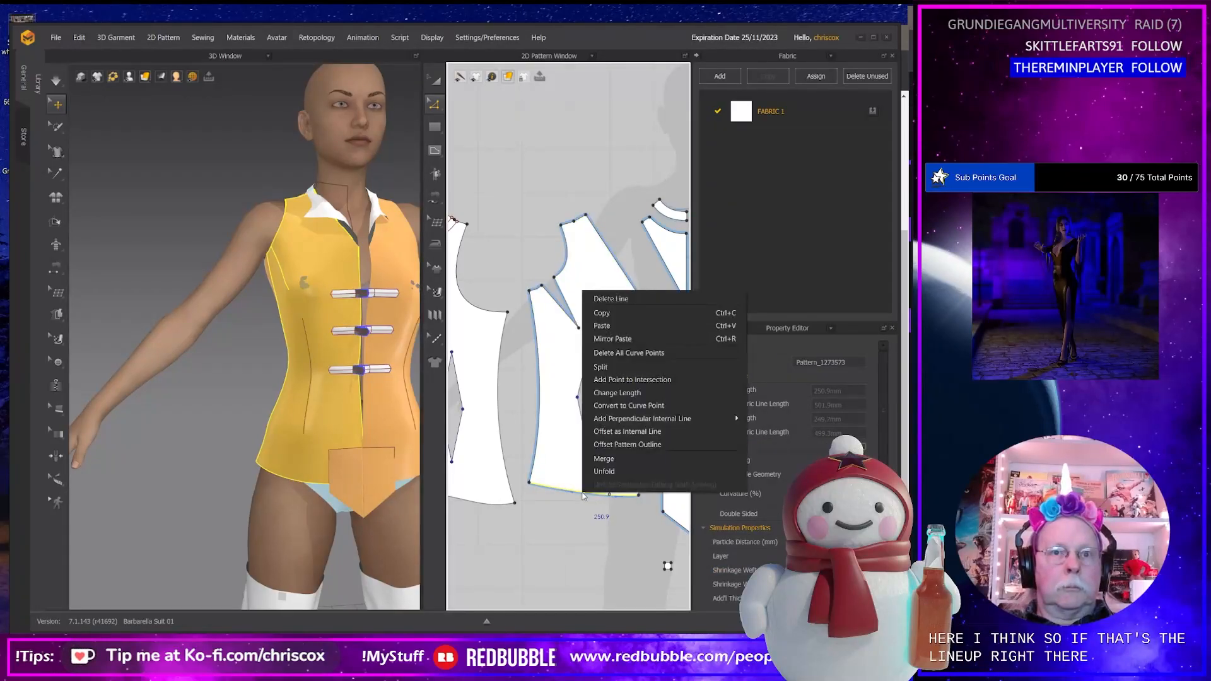
{"action": "left_click", "coordinate": [600, 369]}
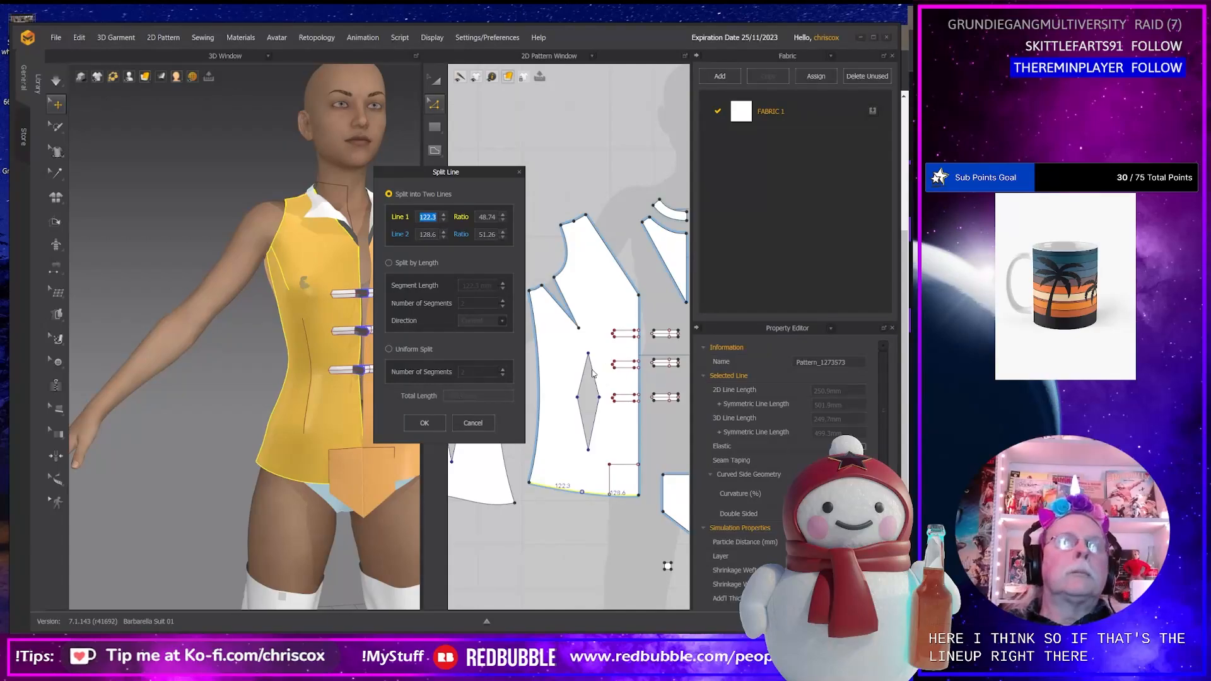
{"action": "type", "text": "120"}
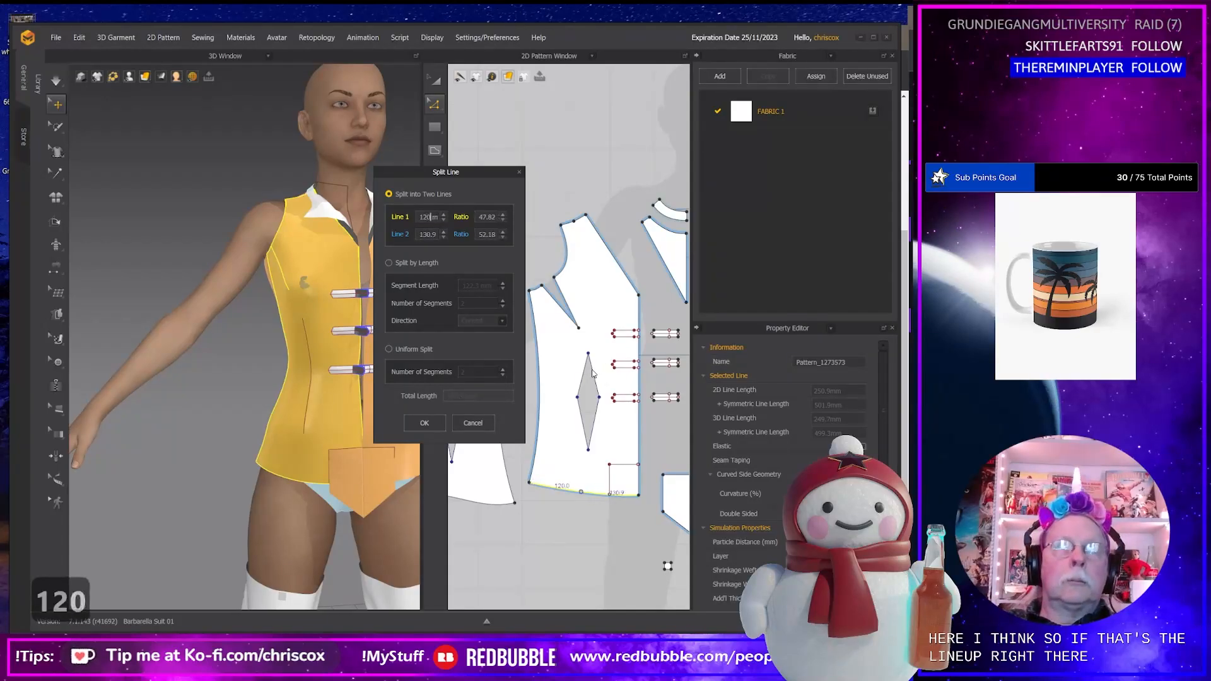
{"action": "key", "text": "Return"}
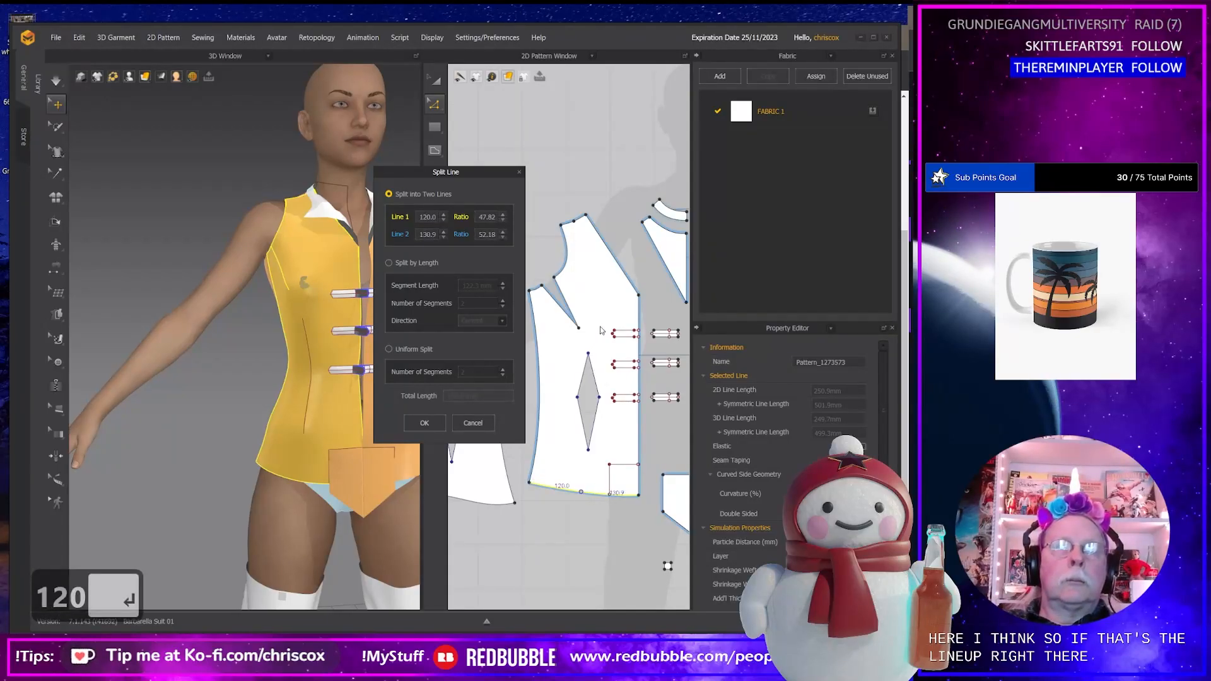
{"action": "left_click", "coordinate": [425, 422]}
Draw straight internal lines on the front panel from the hem split point to the waist dart's lower point and from the shoulder midpoint to its upper point.
{"action": "key", "text": "g"}
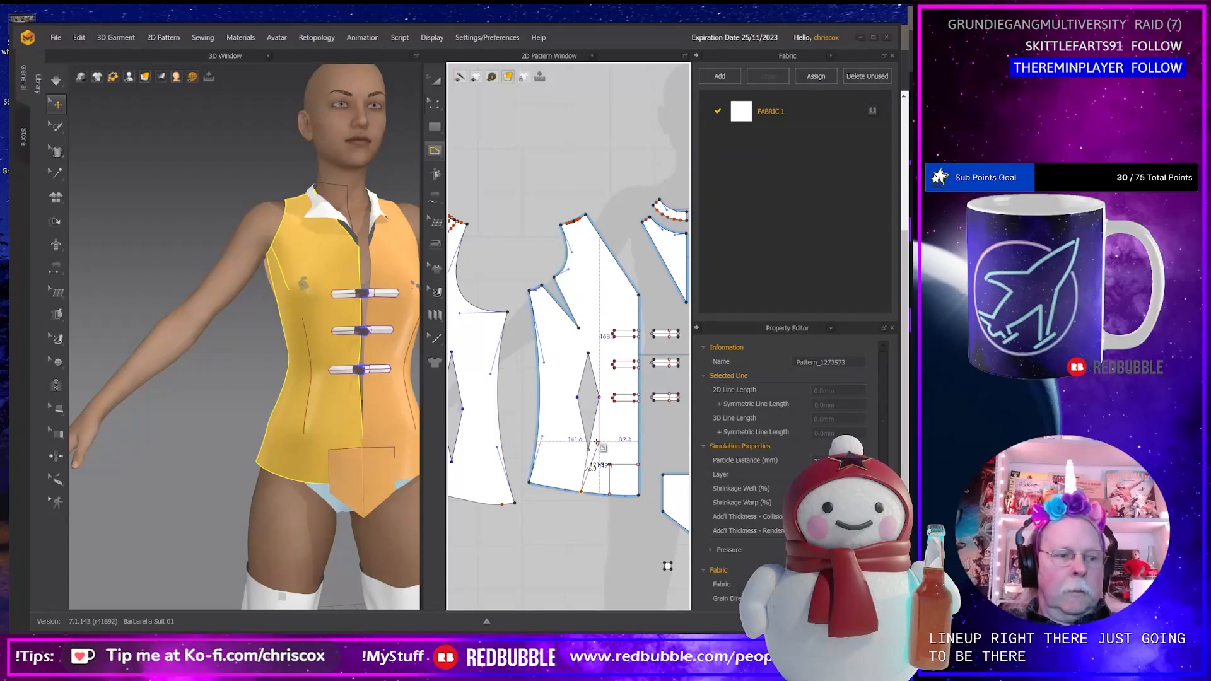
{"action": "key", "text": "Escape"}
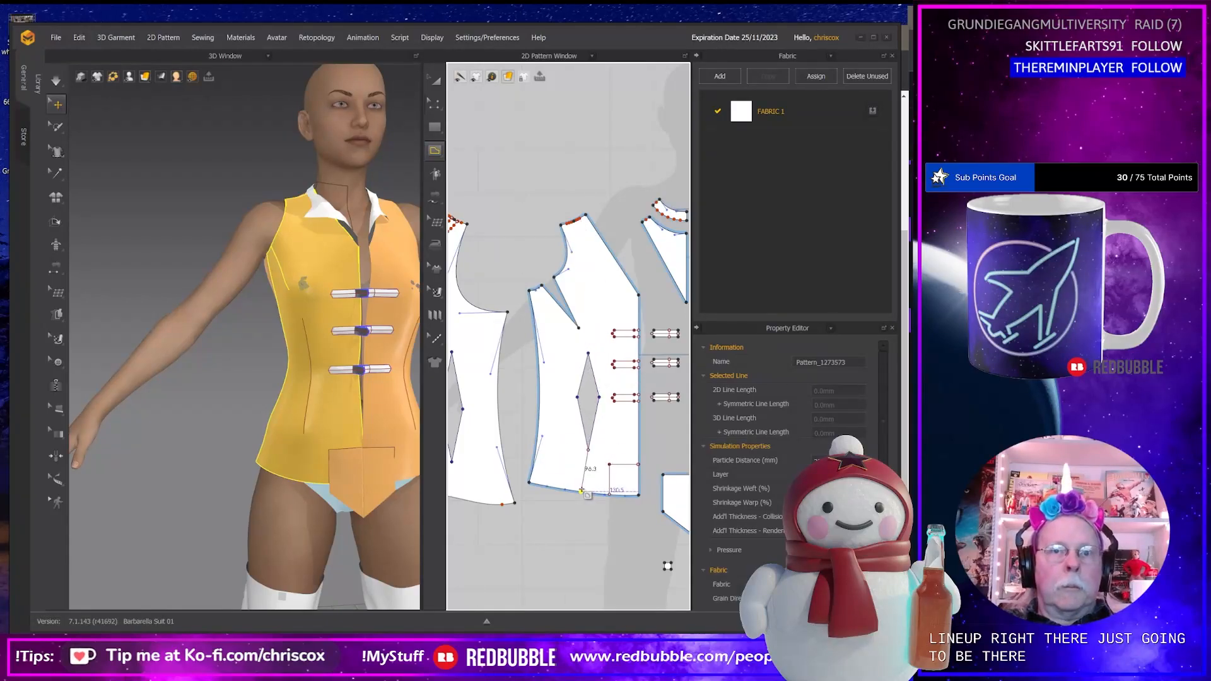
{"action": "left_click", "coordinate": [582, 491]}
{"action": "double_click", "coordinate": [588, 449]}
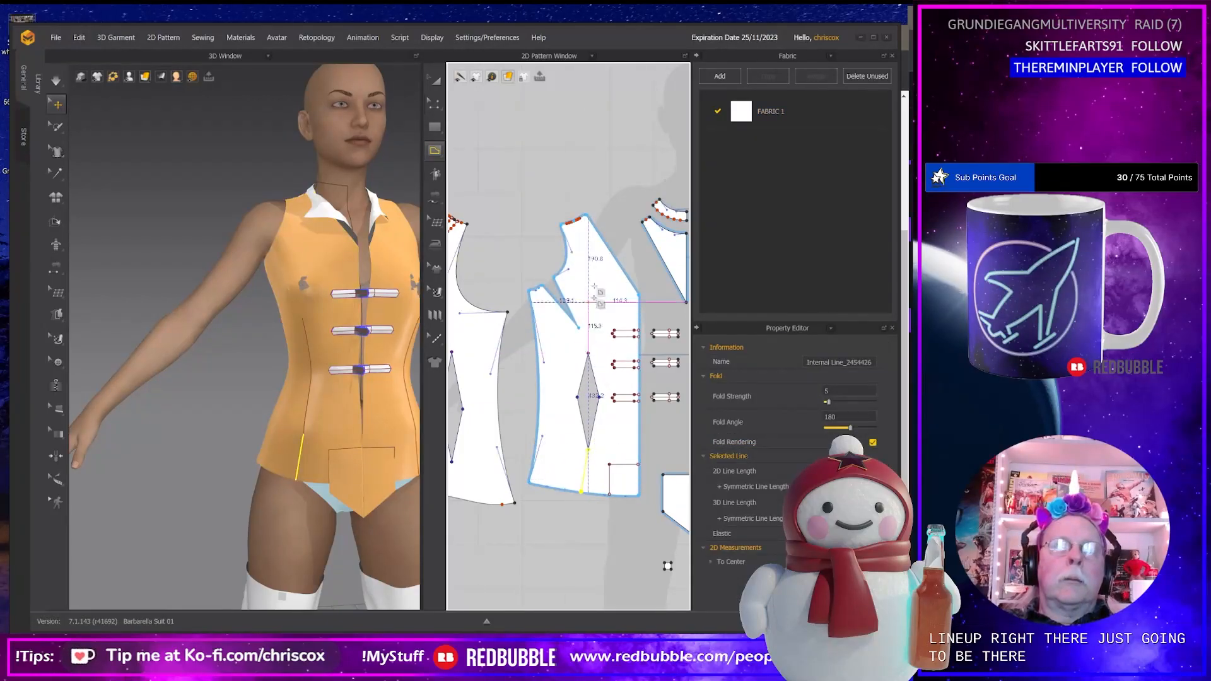
{"action": "left_click", "coordinate": [575, 222]}
{"action": "double_click", "coordinate": [588, 353]}
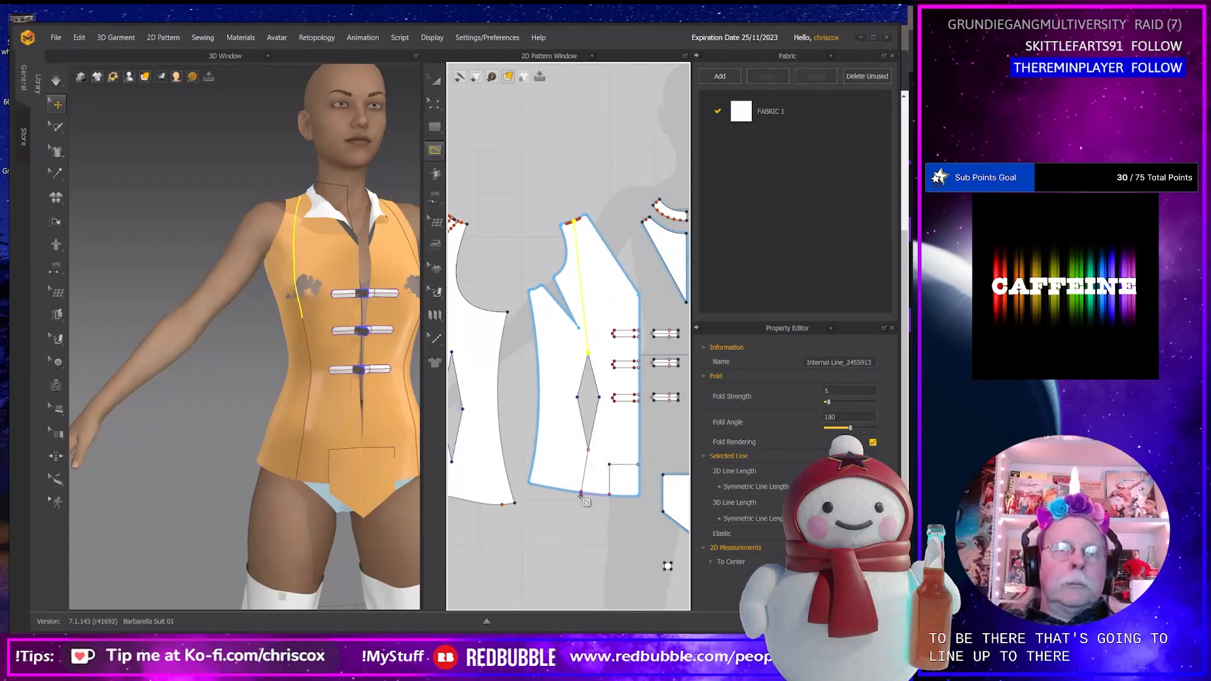
{"action": "key", "text": "z"}
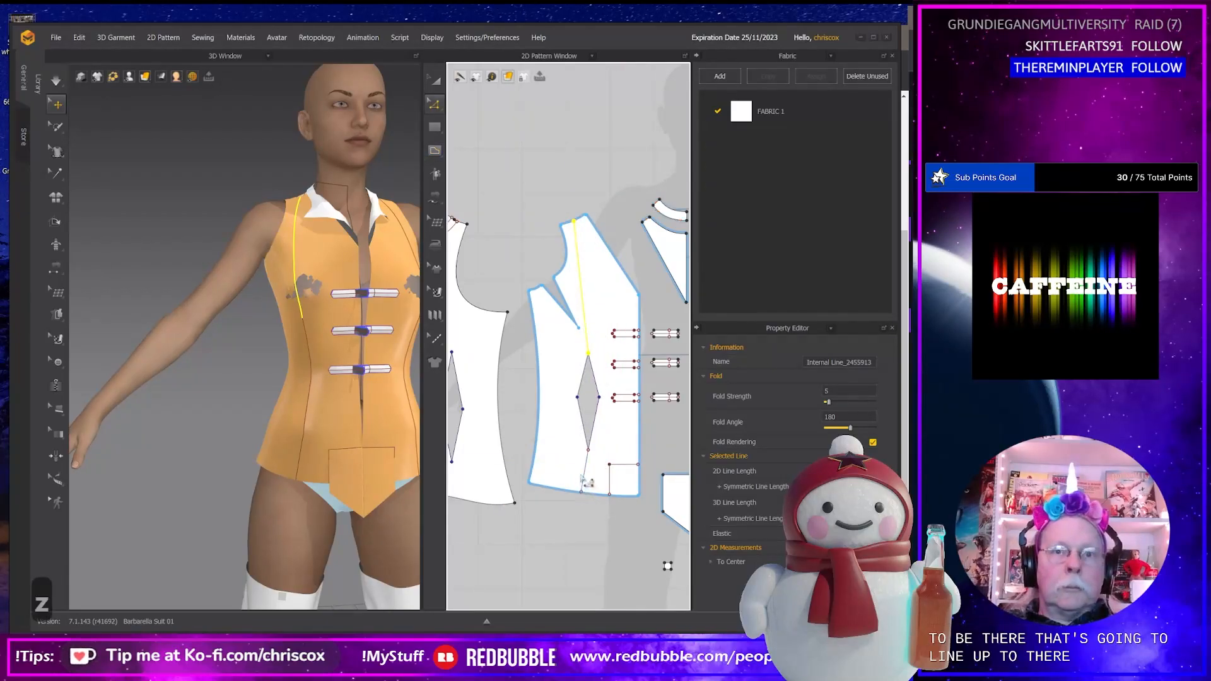
{"action": "left_click", "coordinate": [585, 475]}
{"action": "left_click", "coordinate": [594, 427], "text": "shift"}
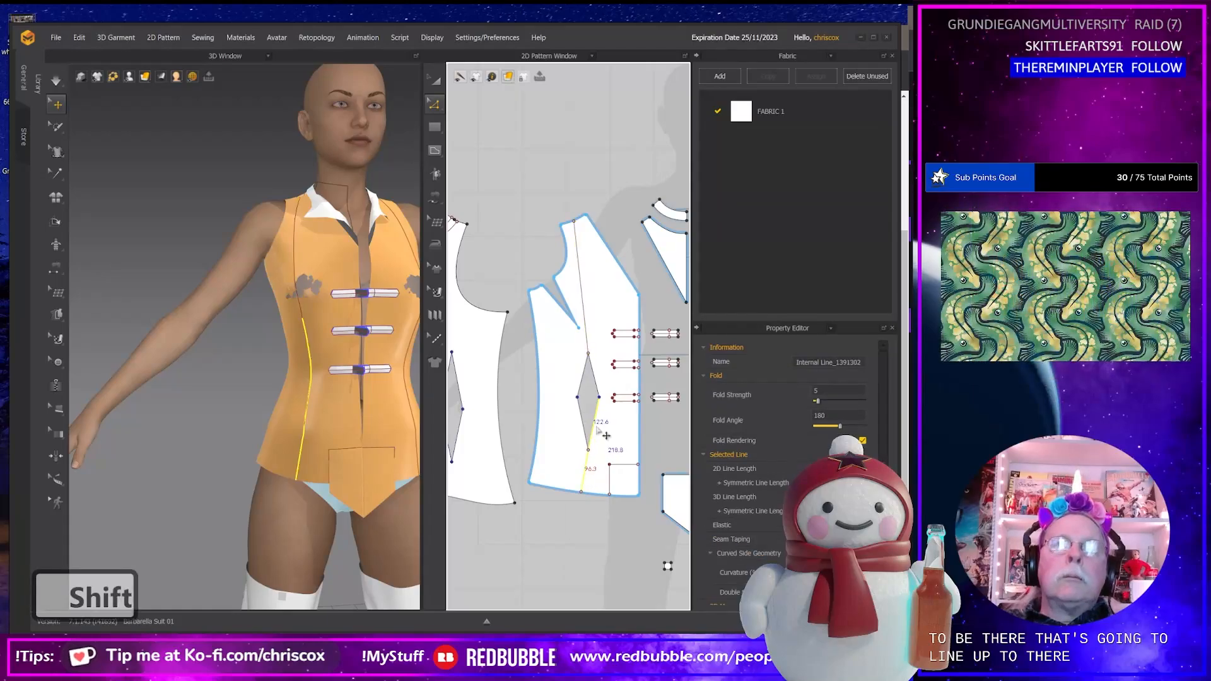
{"action": "left_click", "coordinate": [585, 327], "text": "shift"}
{"action": "right_click", "coordinate": [586, 329]}
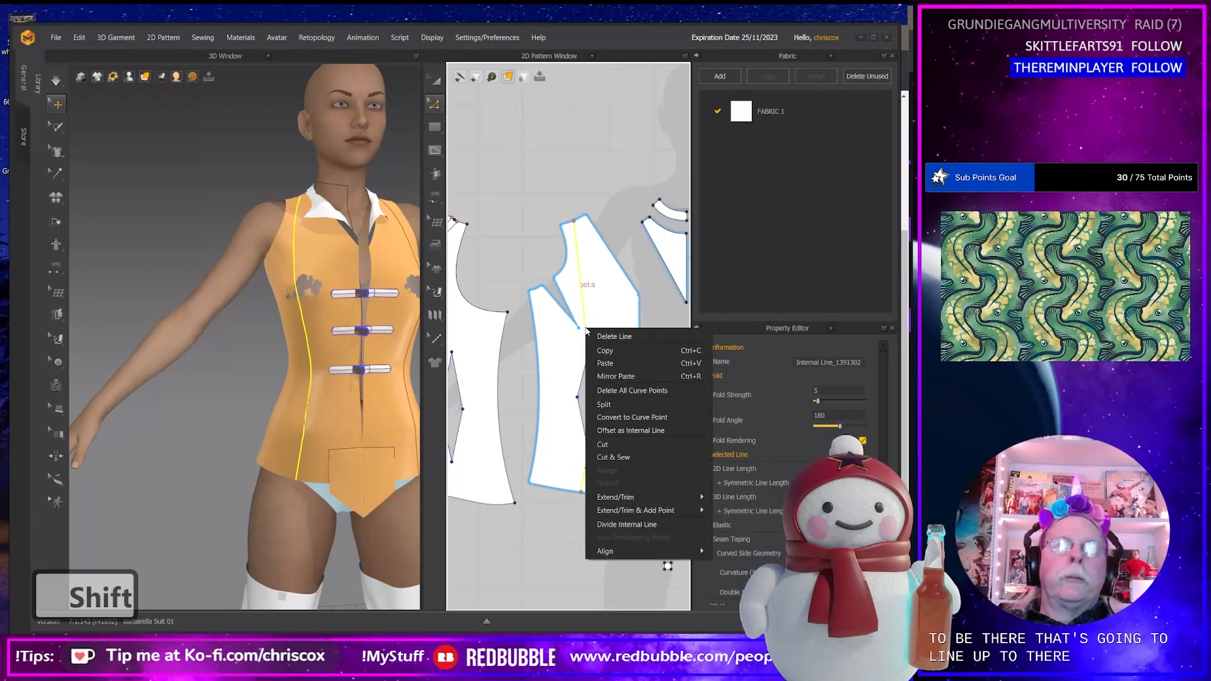
{"action": "left_click", "coordinate": [633, 431]}
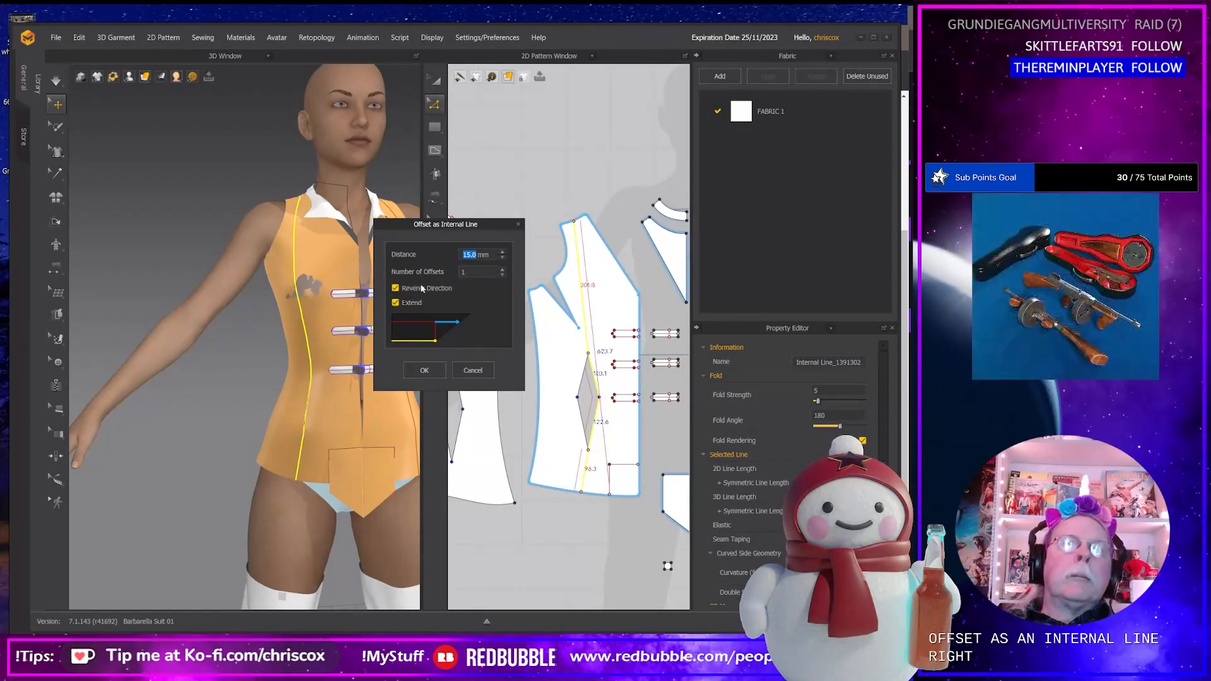
{"action": "left_click", "coordinate": [408, 304]}
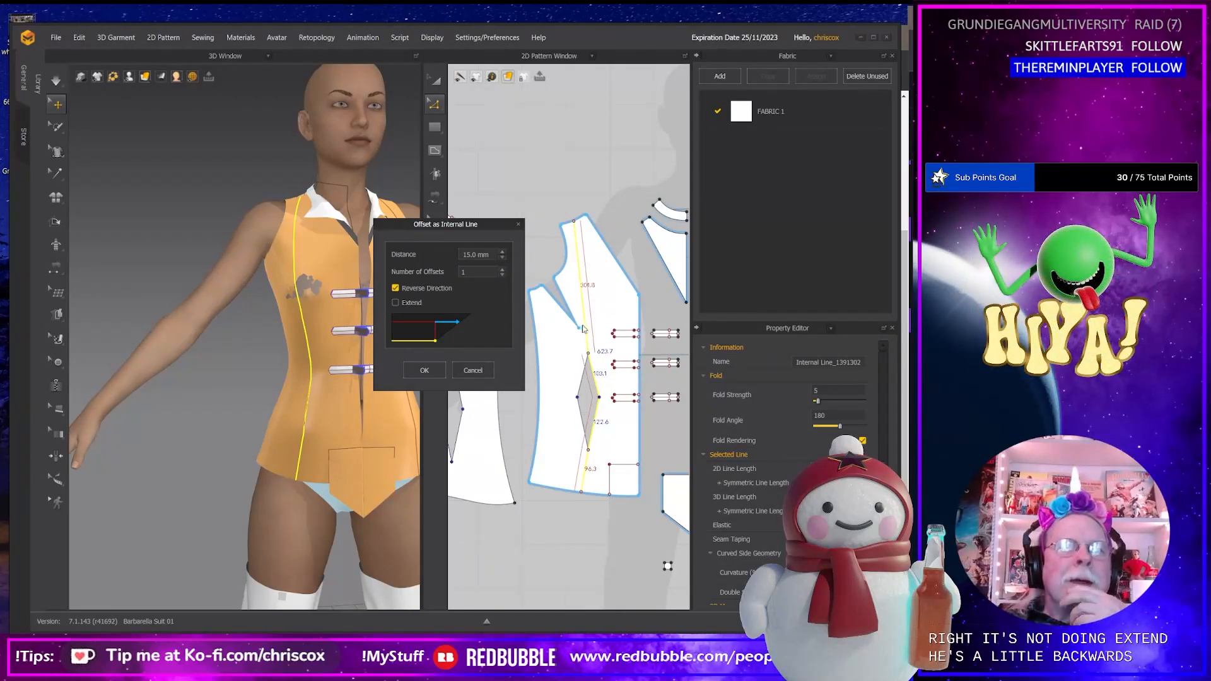
{"action": "key", "text": "ctrl+z"}
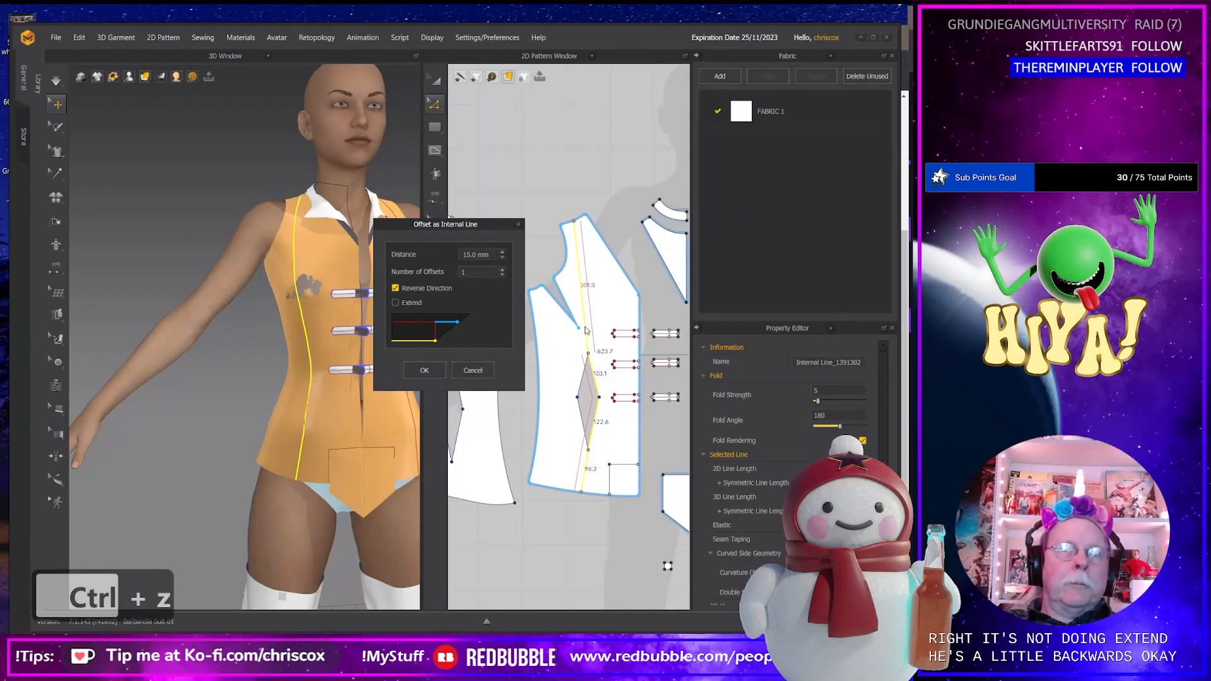
{"action": "left_click", "coordinate": [492, 370]}
Undo the front panel's upper strap line and redraw it straight from the shoulder midpoint to the waist dart's upper point.
{"action": "key", "text": "ctrl+z"}
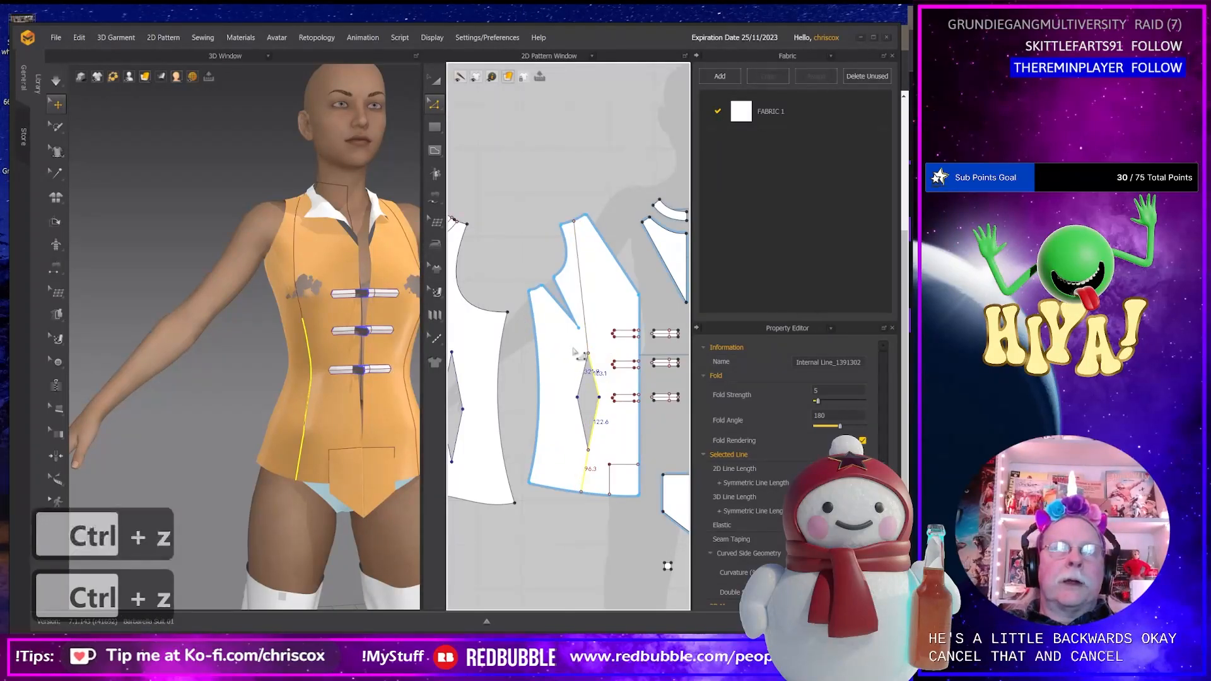
{"action": "key", "text": "ctrl+z"}
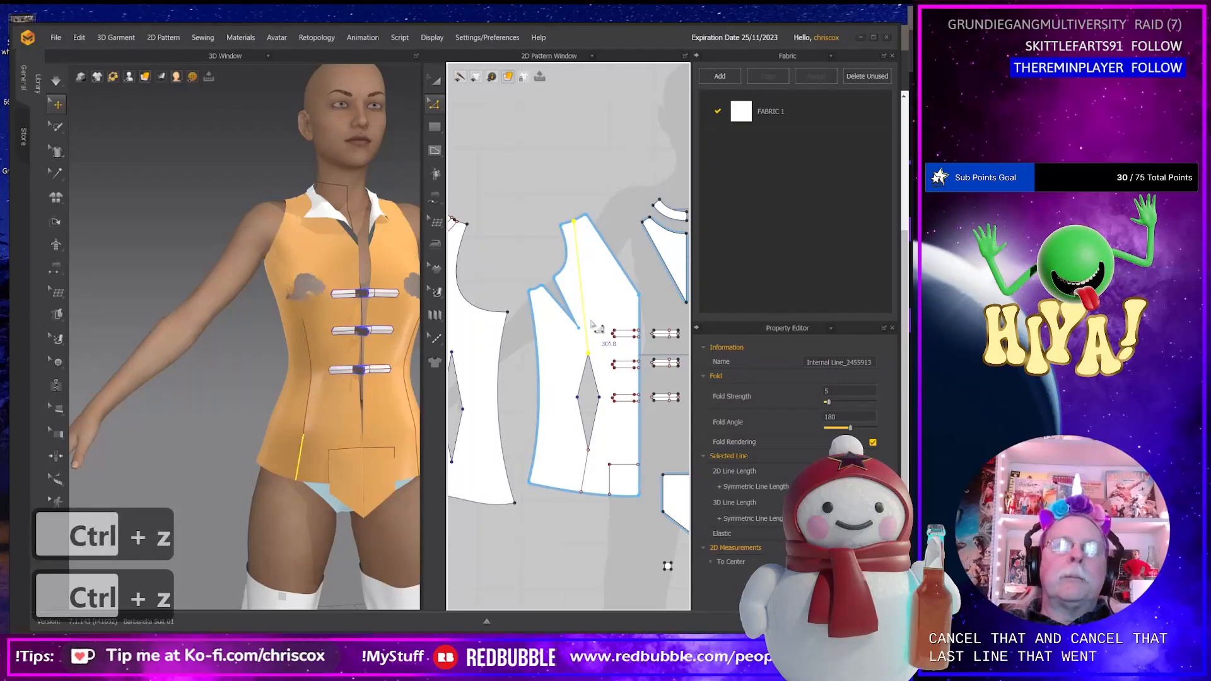
{"action": "key", "text": "g"}
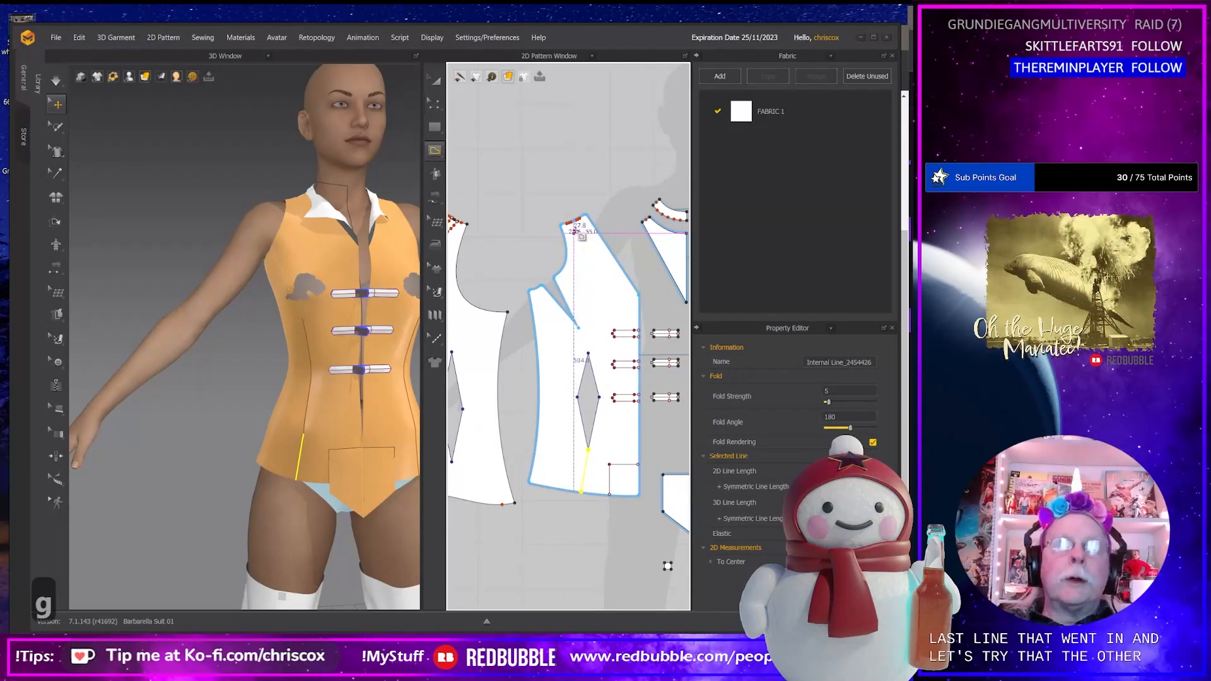
{"action": "double_click", "coordinate": [589, 355]}
Offset the front panel's strap lines and the dart's center-front edges as an internal line at 7.5 mm, with Reverse Direction and Extend off.
{"action": "key", "text": "z"}
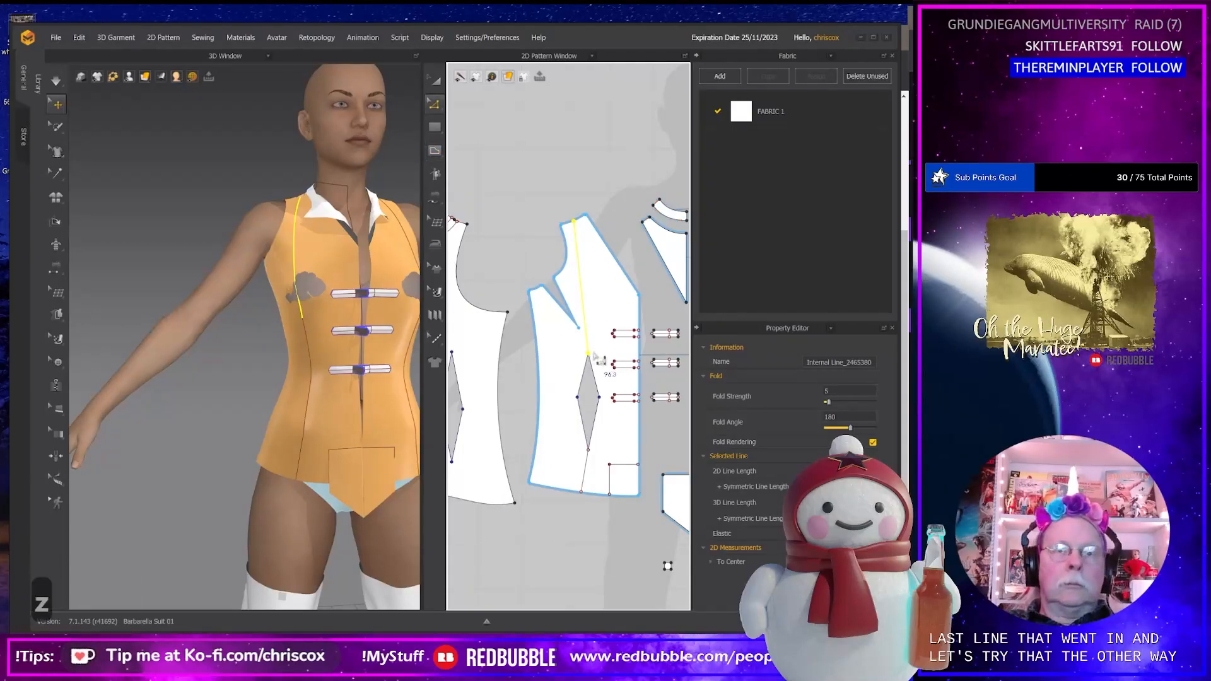
{"action": "left_click", "coordinate": [597, 383], "text": "shift"}
{"action": "left_click", "coordinate": [595, 423], "text": "shift"}
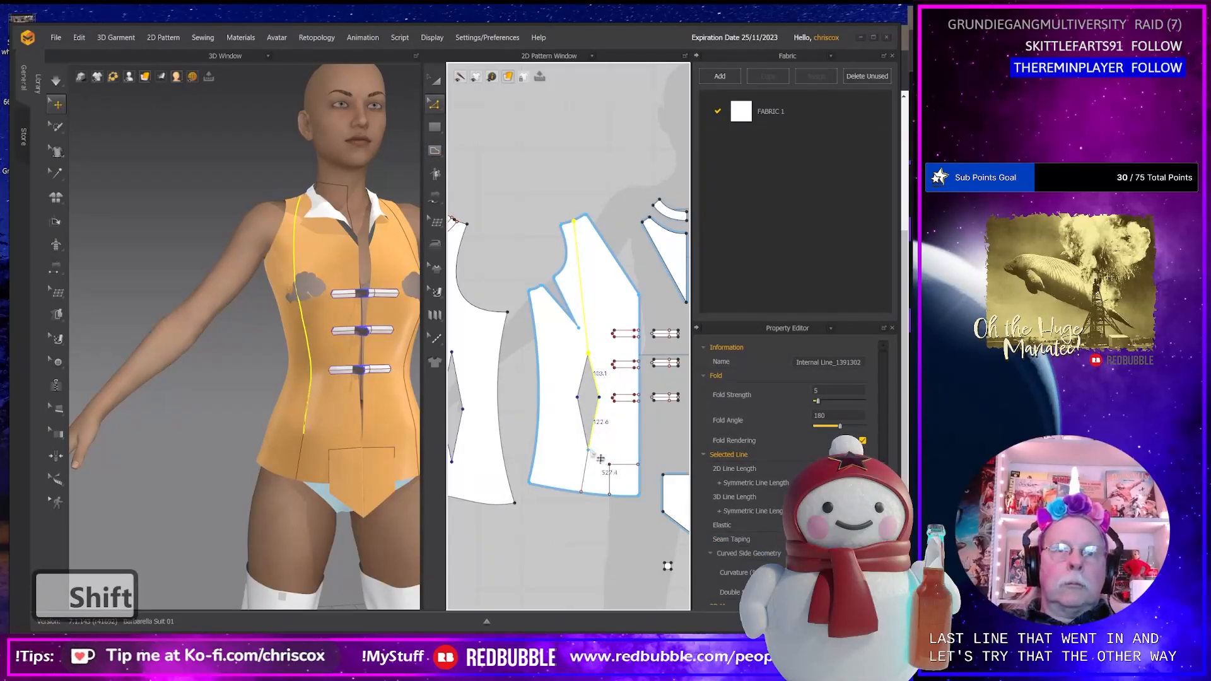
{"action": "left_click", "coordinate": [587, 470], "text": "shift"}
{"action": "right_click", "coordinate": [596, 473]}
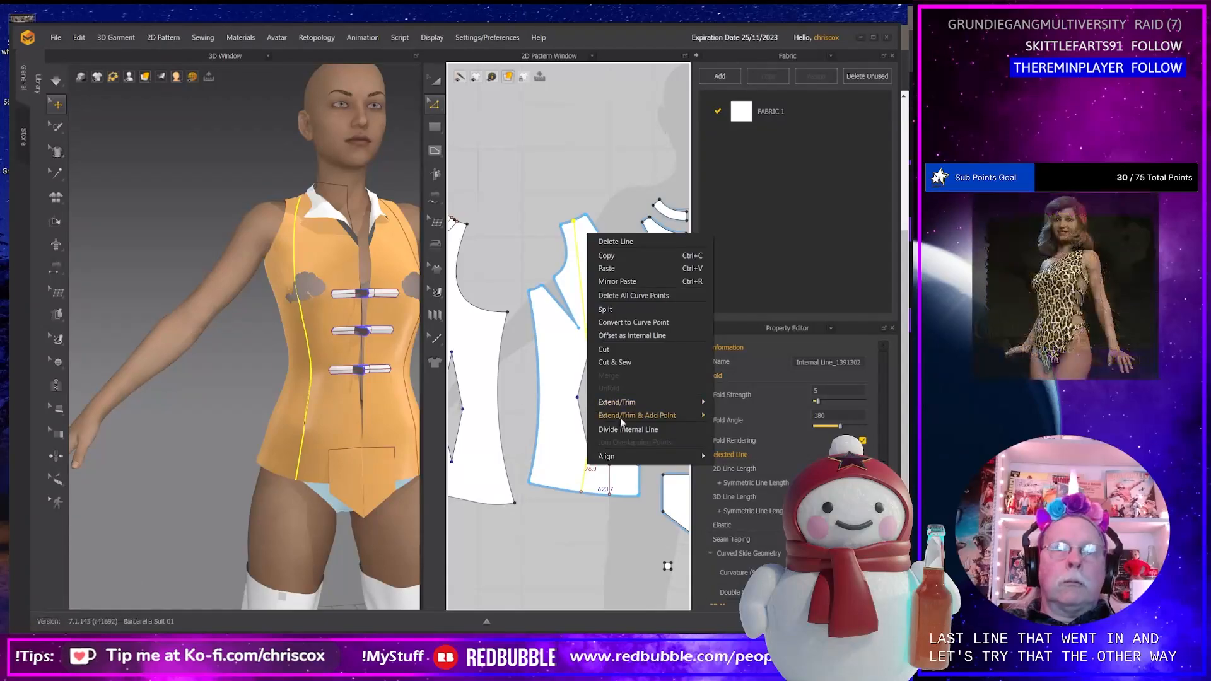
{"action": "left_click", "coordinate": [624, 326]}
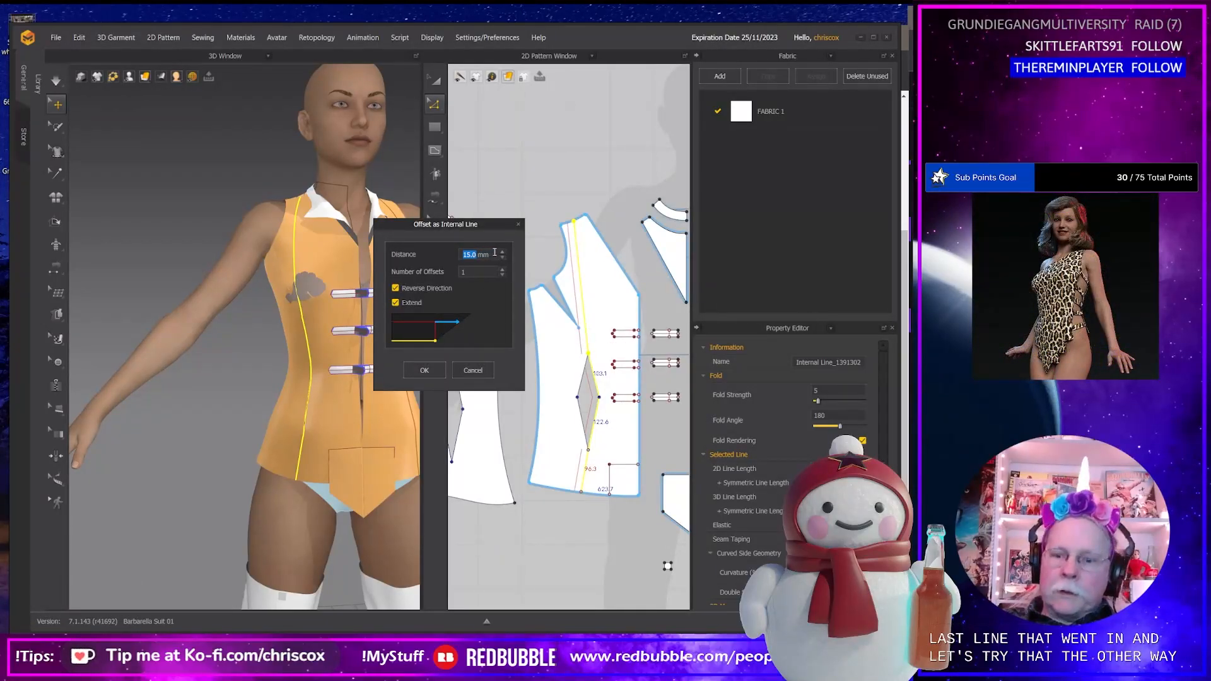
{"action": "type", "text": "7.5"}
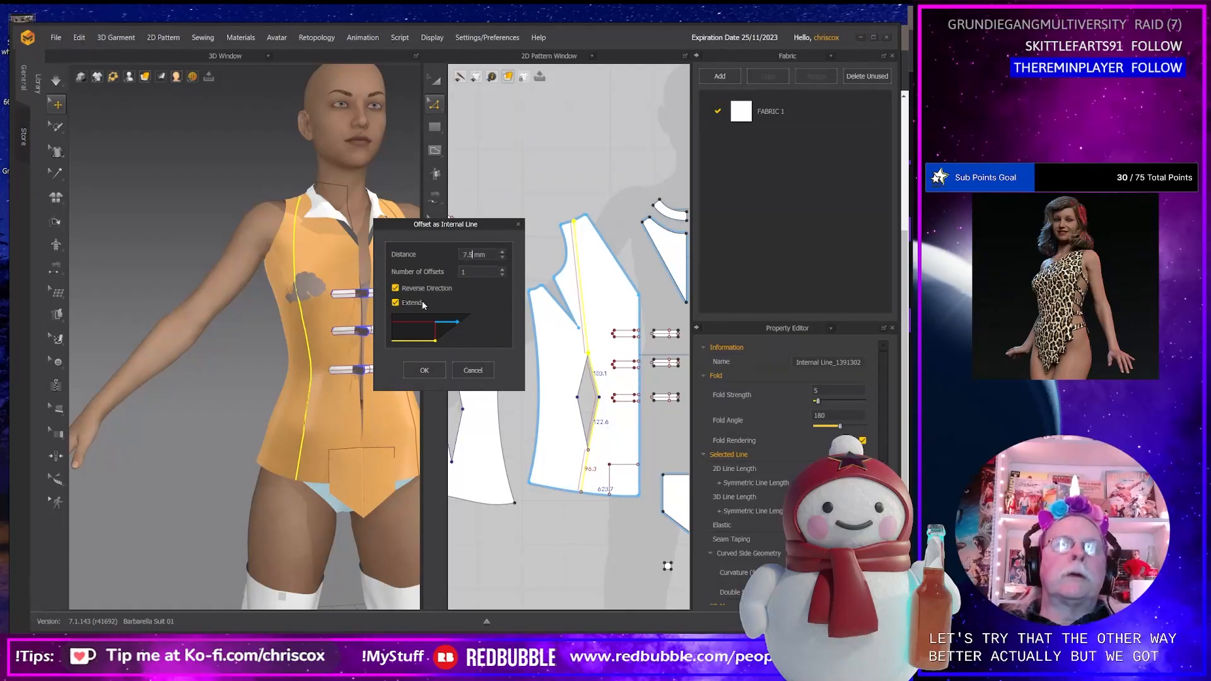
{"action": "left_click", "coordinate": [407, 303]}
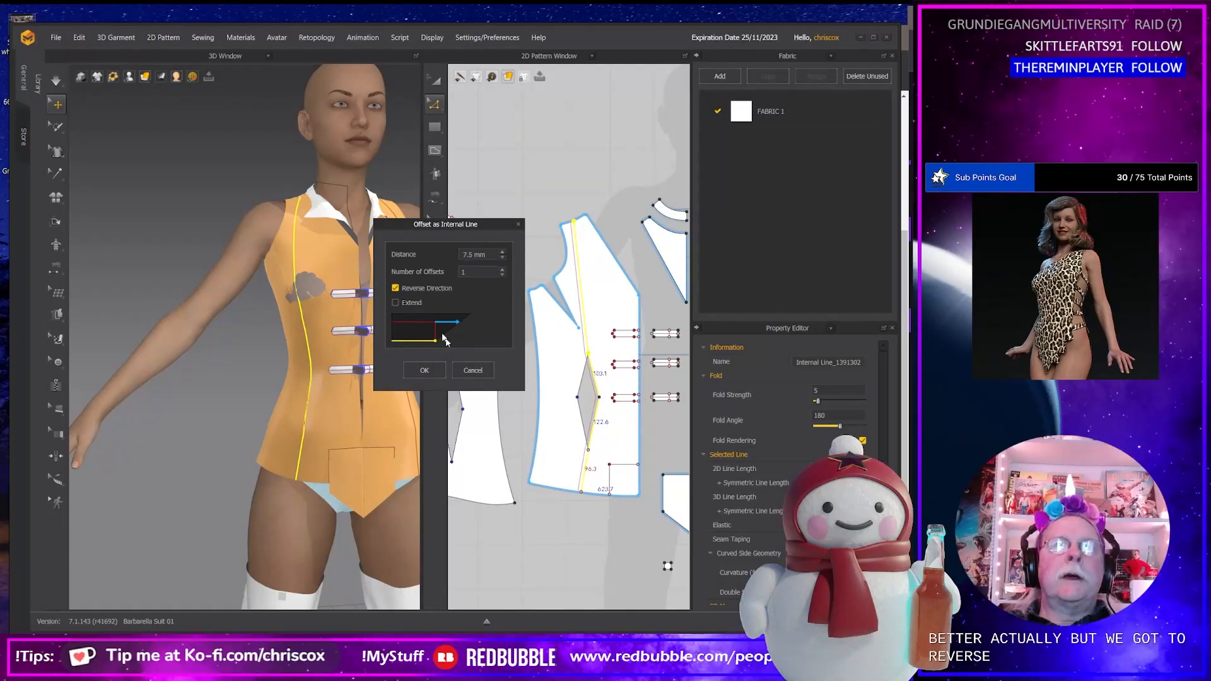
{"action": "left_click", "coordinate": [395, 289]}
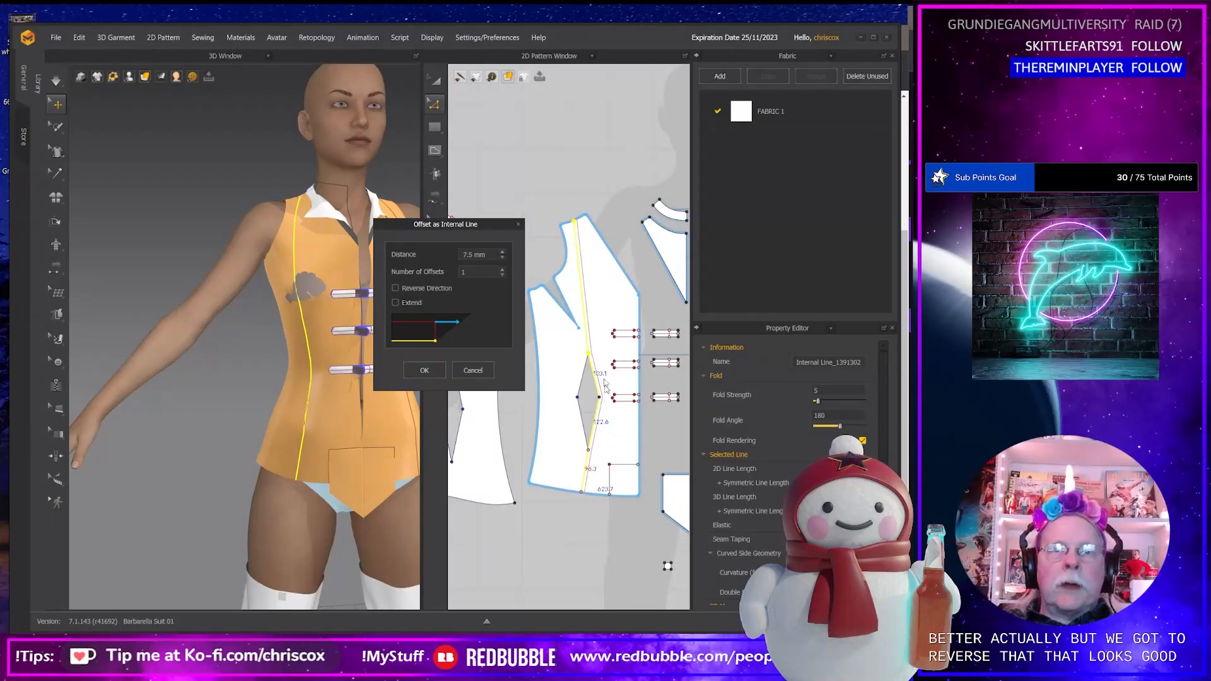
{"action": "left_click", "coordinate": [424, 371]}
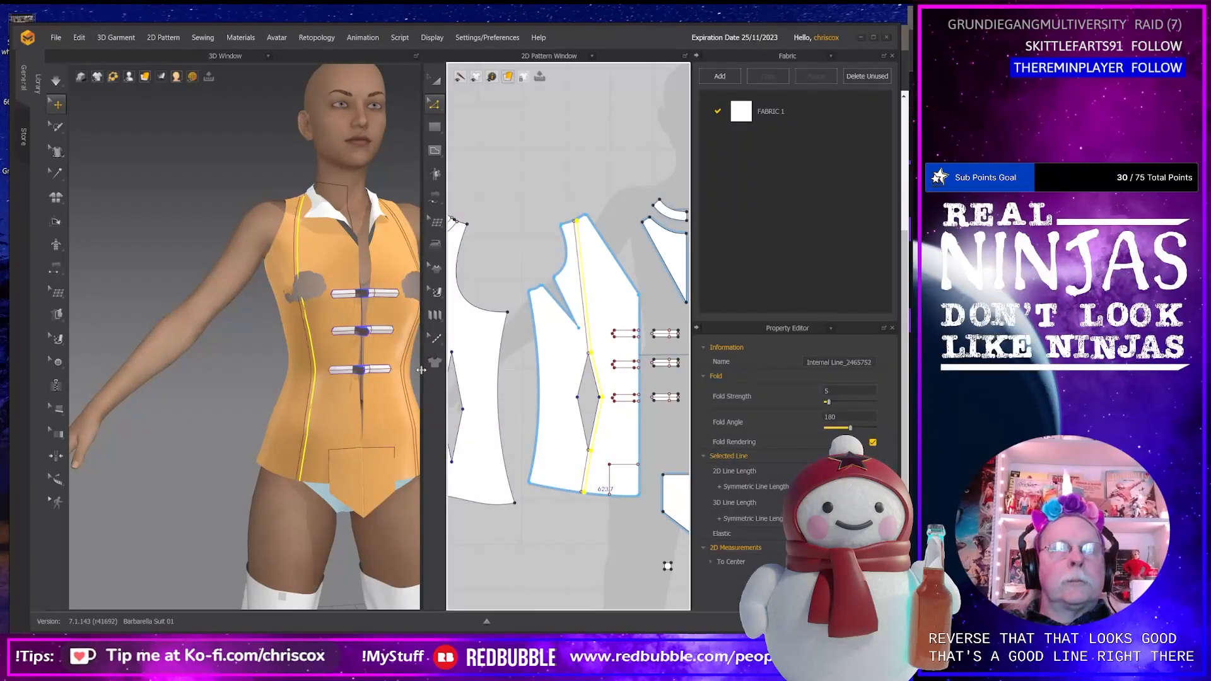
{"action": "left_click", "coordinate": [592, 369]}
{"action": "left_click", "coordinate": [583, 378], "text": "shift"}
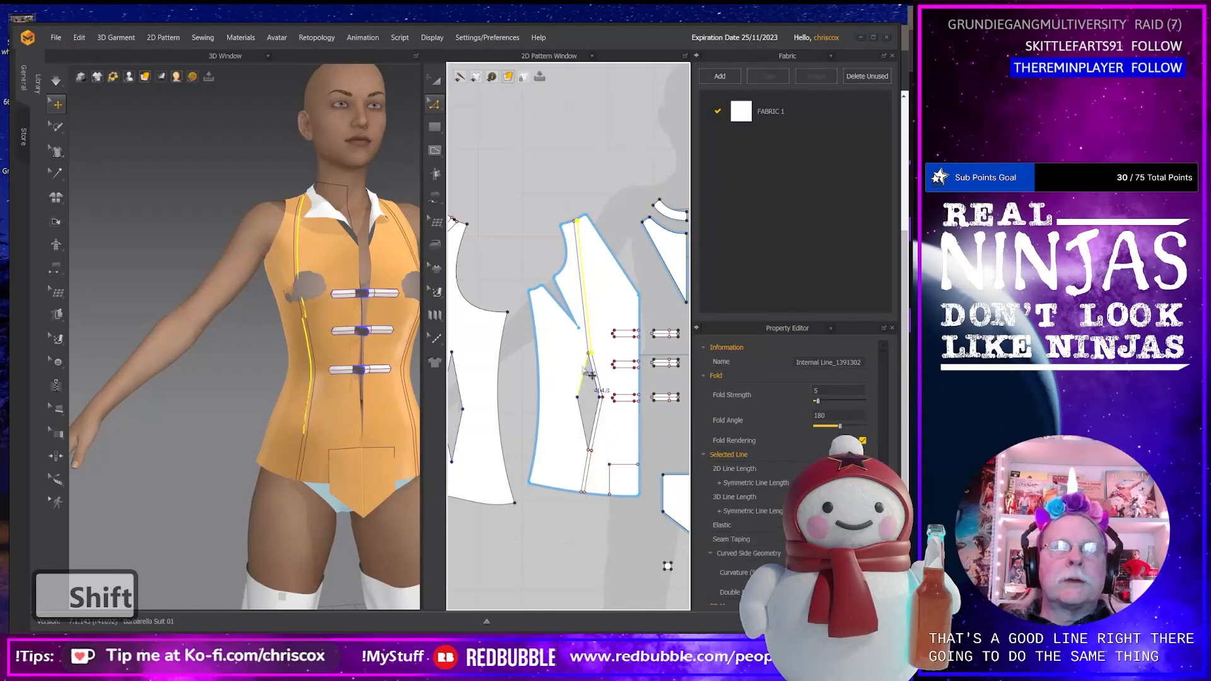
{"action": "left_click", "coordinate": [583, 425], "text": "shift"}
{"action": "mouse_move", "coordinate": [587, 464]}
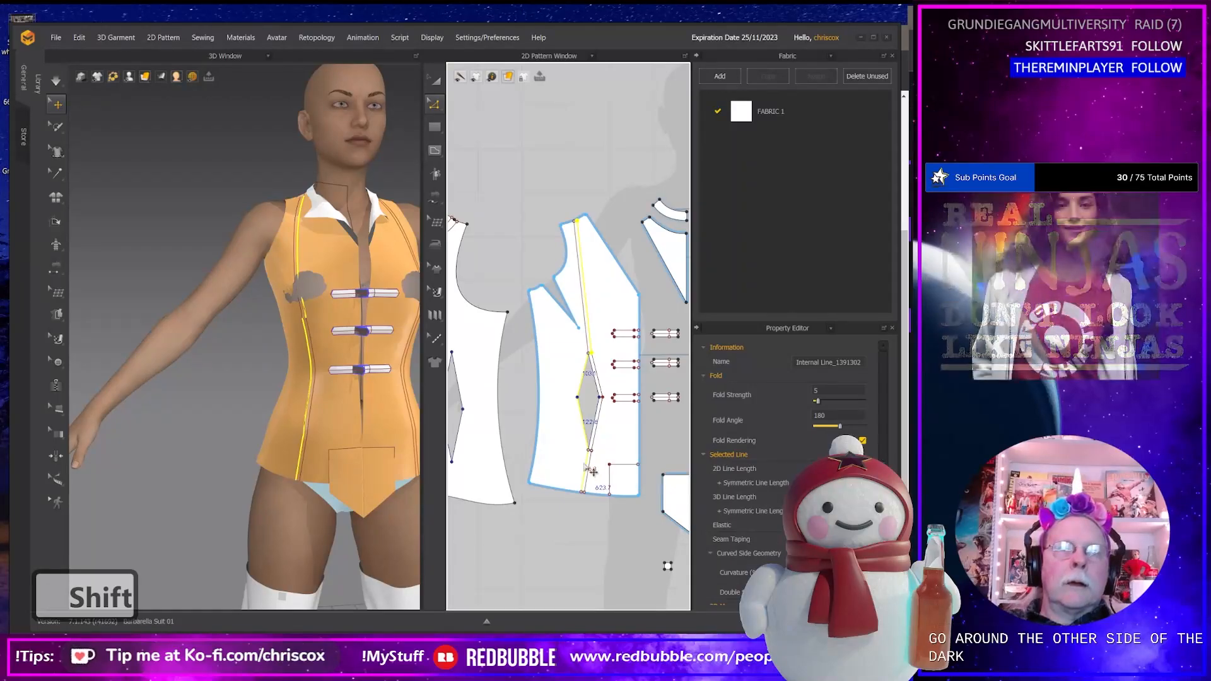
{"action": "right_click", "coordinate": [584, 465]}
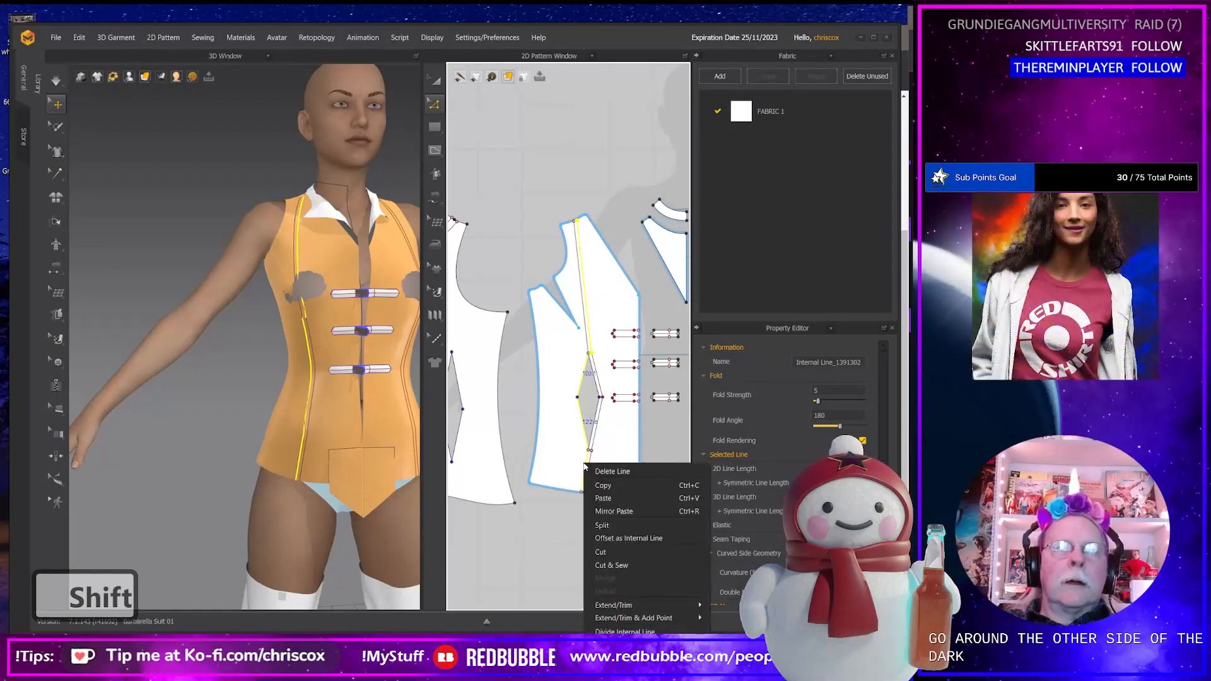
{"action": "left_click", "coordinate": [626, 538]}
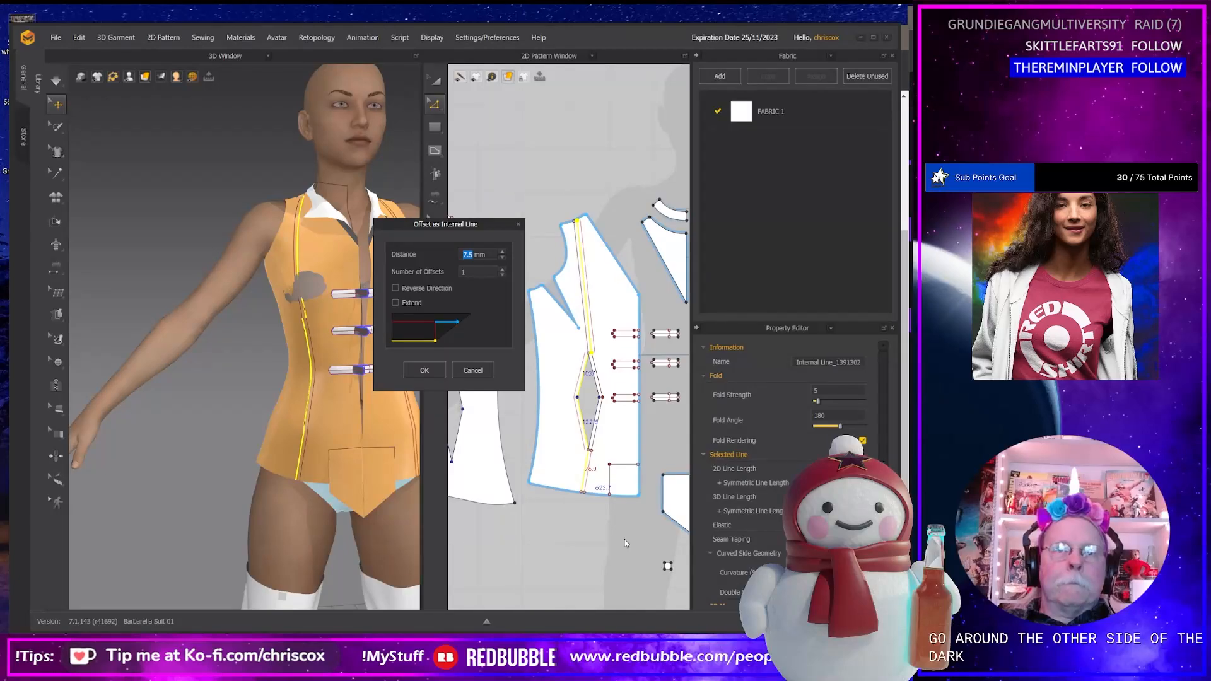
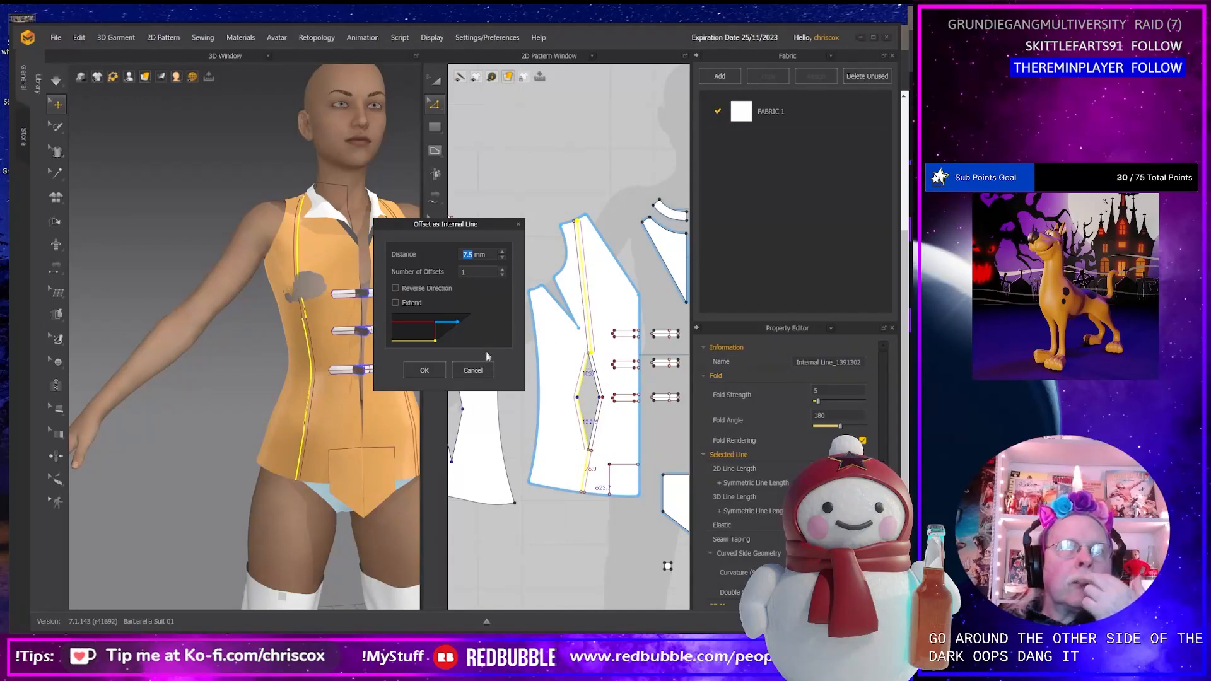
{"action": "left_click", "coordinate": [472, 371]}
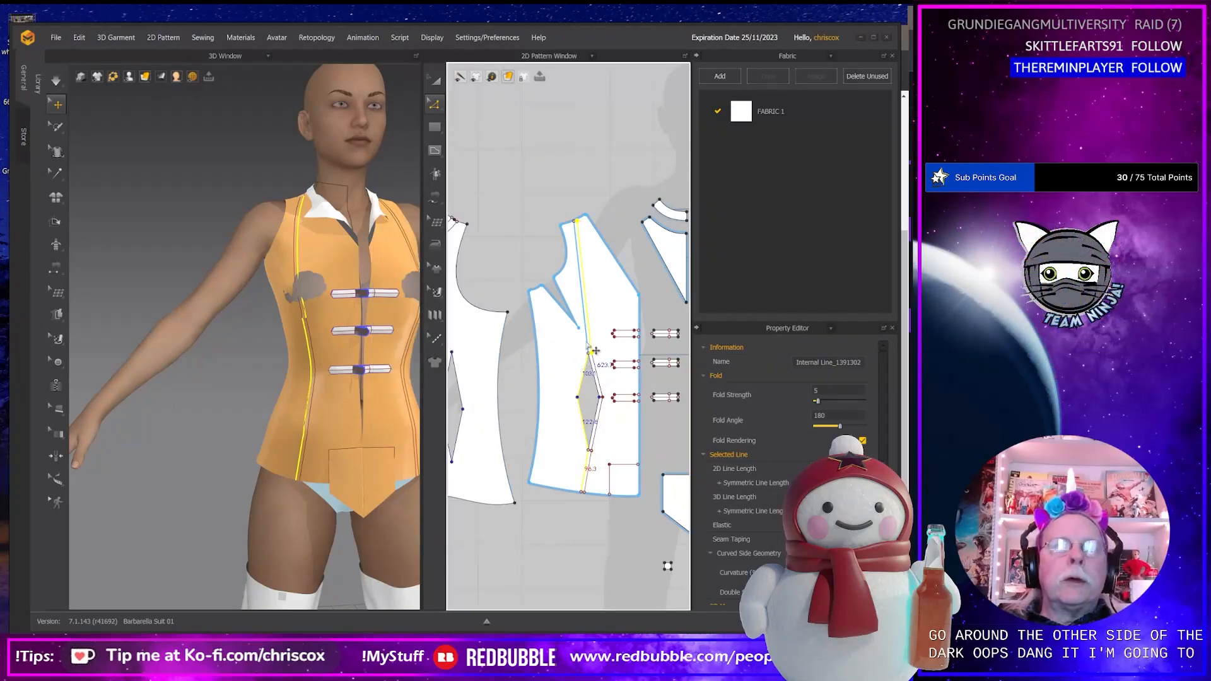
Delete the original strap lines above and below the front waist dart and redraw them from the hem split point and shoulder midpoint.
{"action": "left_click", "coordinate": [587, 343]}
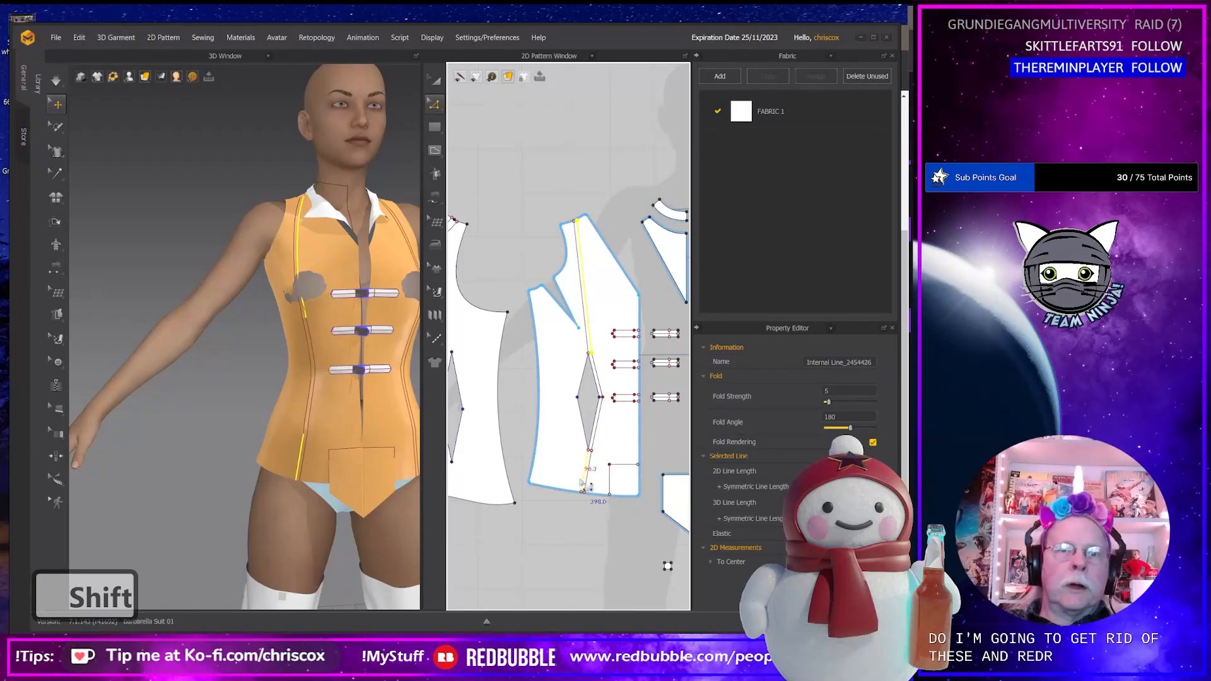
{"action": "key", "text": "Delete"}
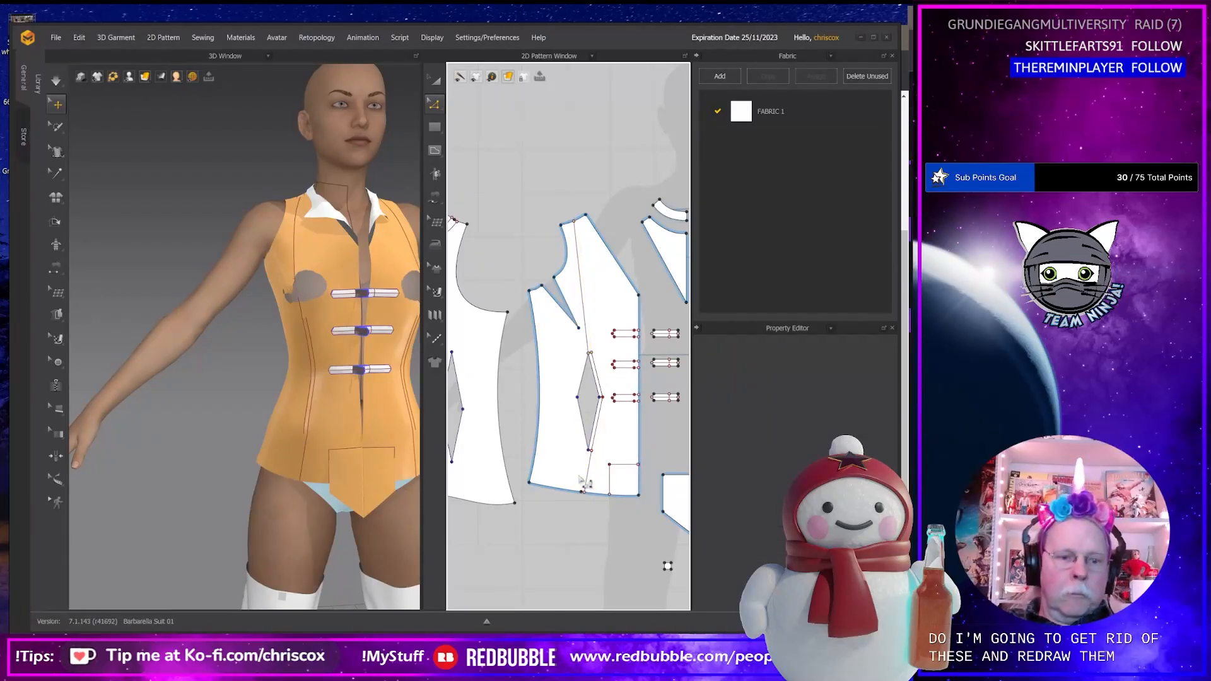
{"action": "key", "text": "g"}
{"action": "left_click", "coordinate": [581, 492]}
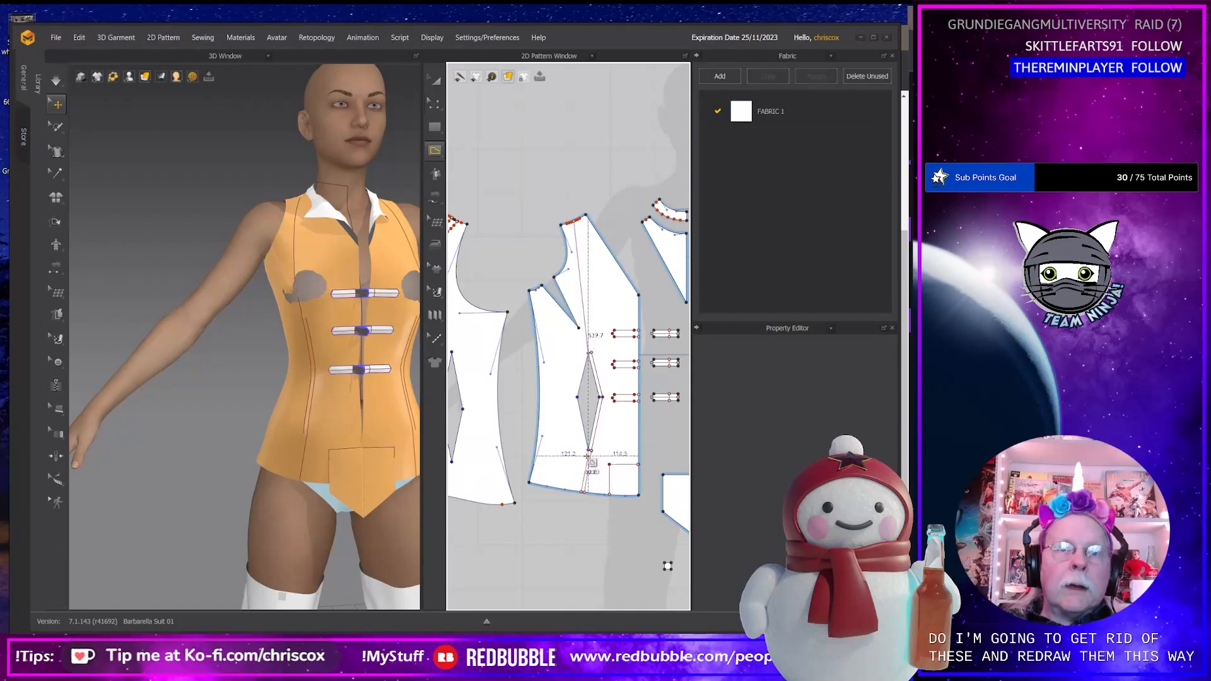
{"action": "left_click", "coordinate": [590, 451]}
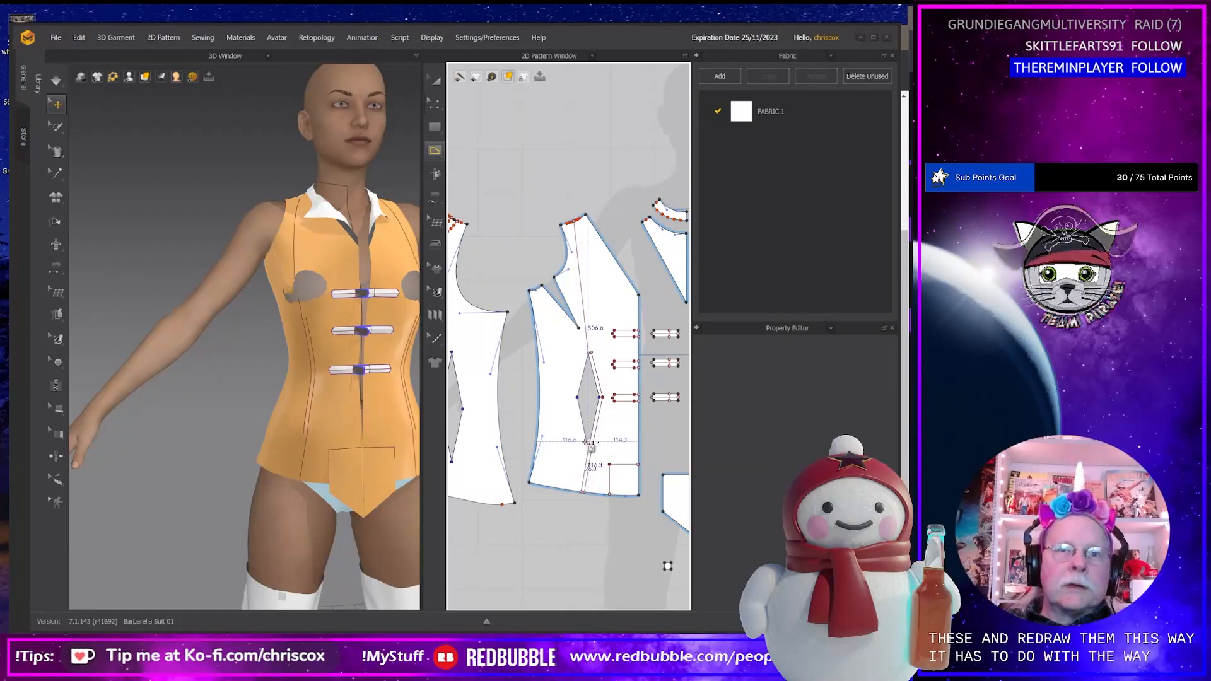
{"action": "key", "text": "ctrl+z"}
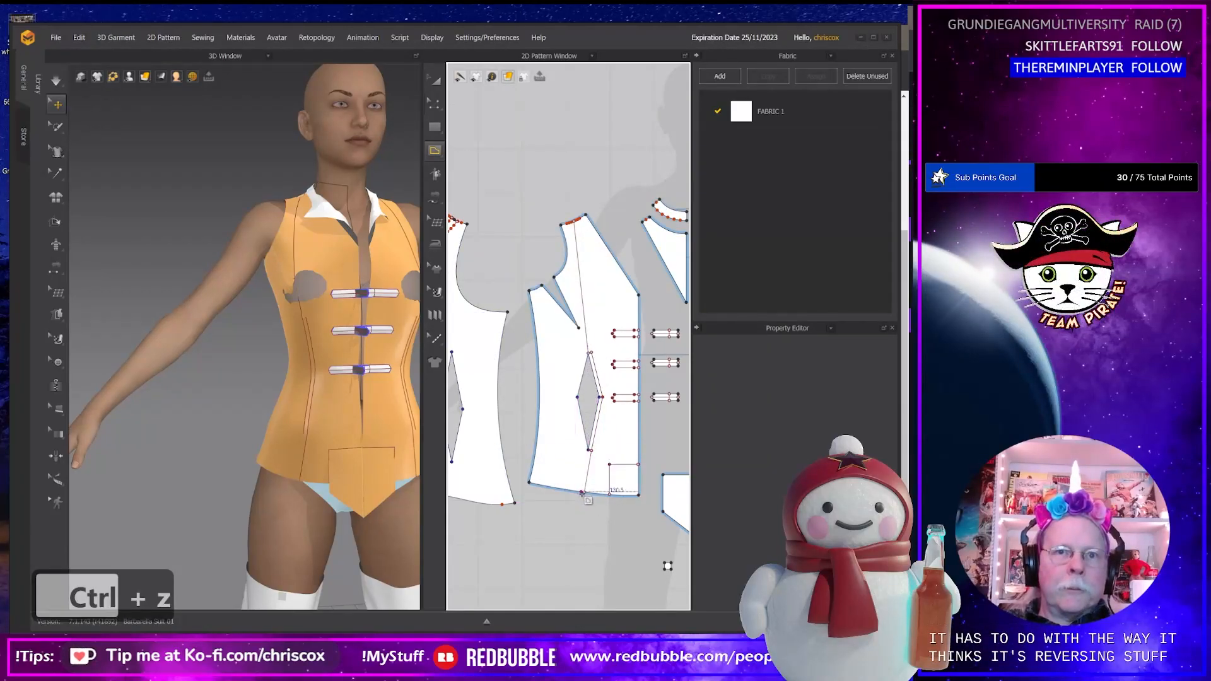
{"action": "double_click", "coordinate": [589, 451]}
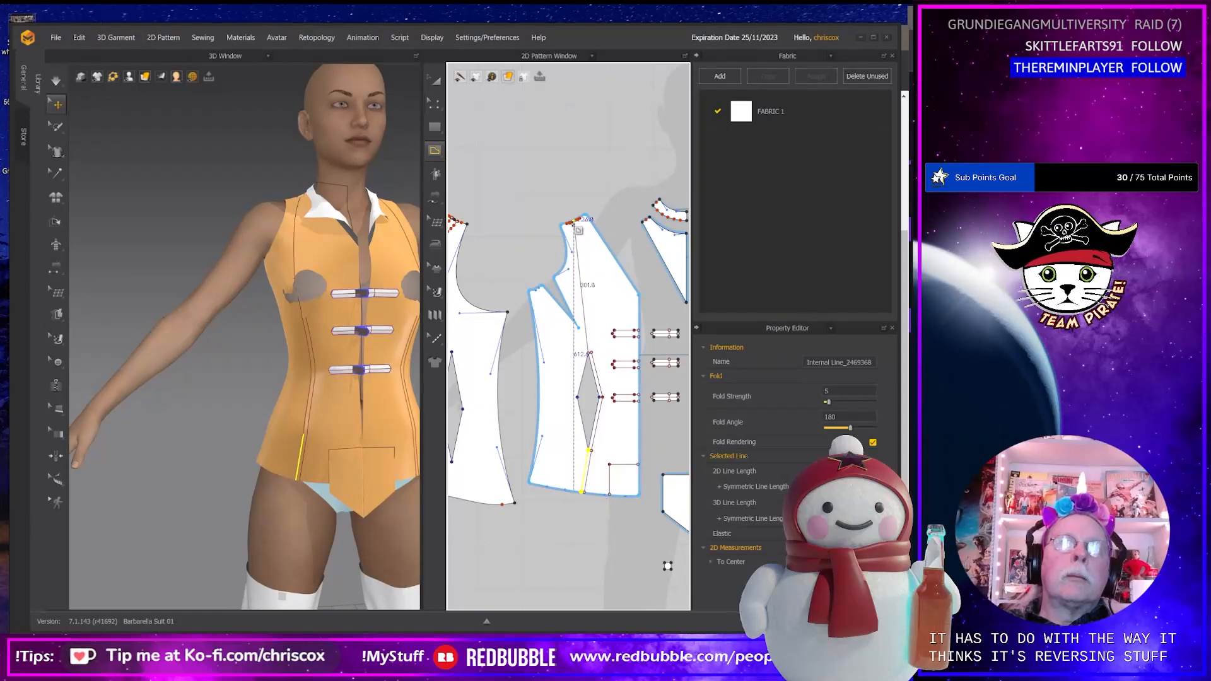
{"action": "left_click", "coordinate": [573, 221]}
{"action": "double_click", "coordinate": [589, 353]}
Offset the front panel's upper and lower strap lines and the waist dart's side-seam edges as an internal line at 7.5 mm, without Reverse Direction or Extend.
{"action": "key", "text": "z"}
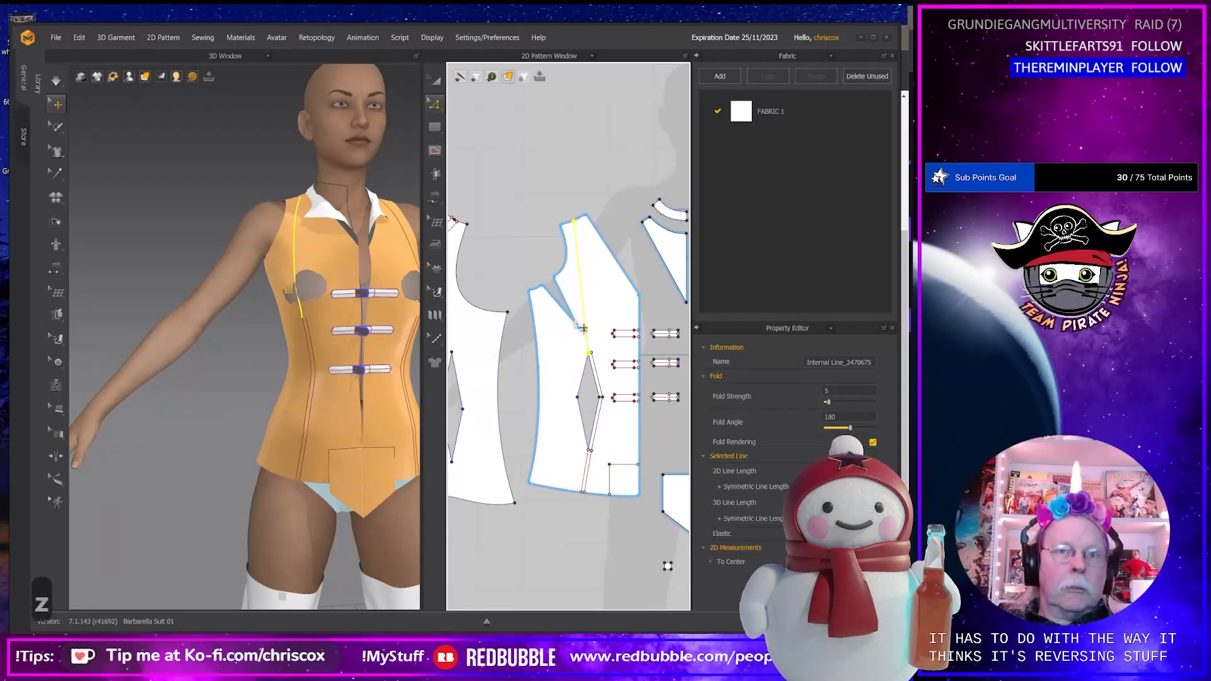
{"action": "left_click", "coordinate": [582, 382], "text": "shift"}
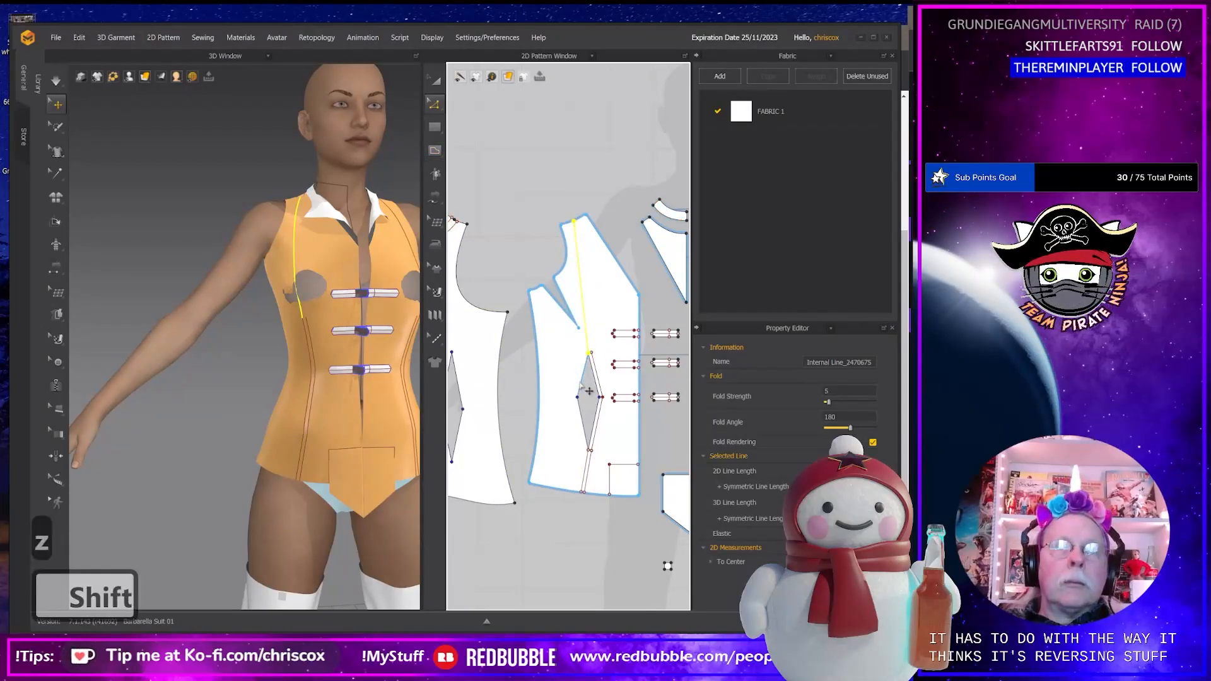
{"action": "left_click", "coordinate": [589, 466], "text": "shift"}
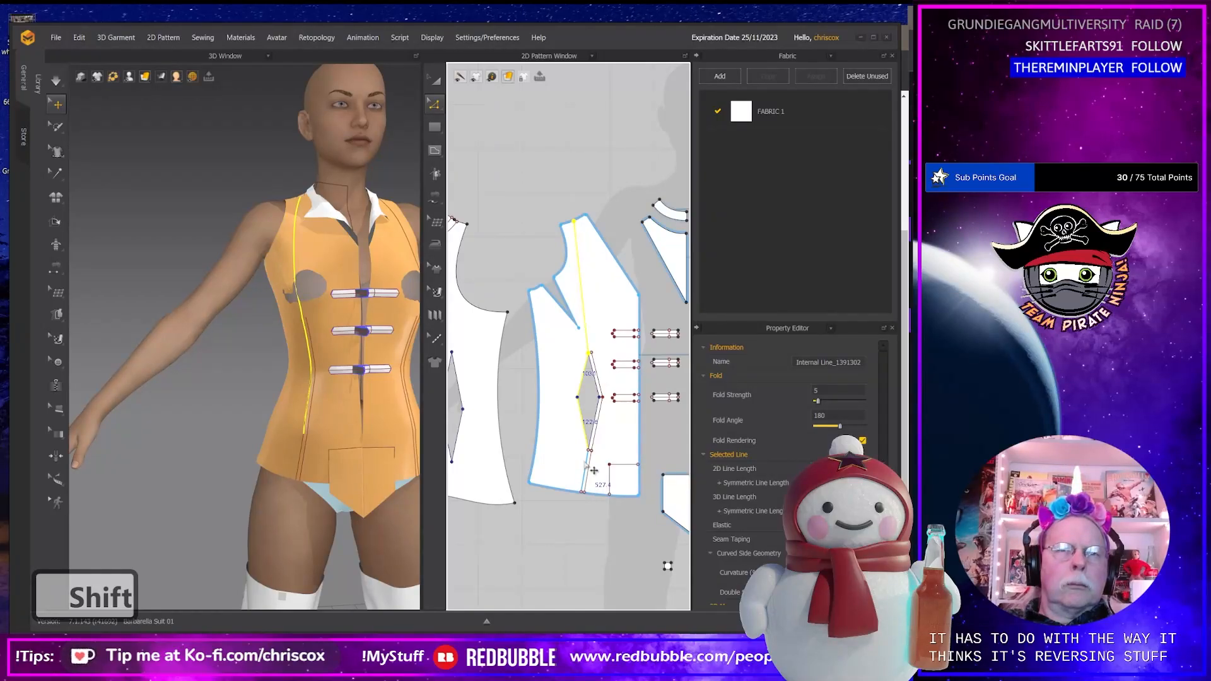
{"action": "left_click", "coordinate": [595, 470], "text": "shift"}
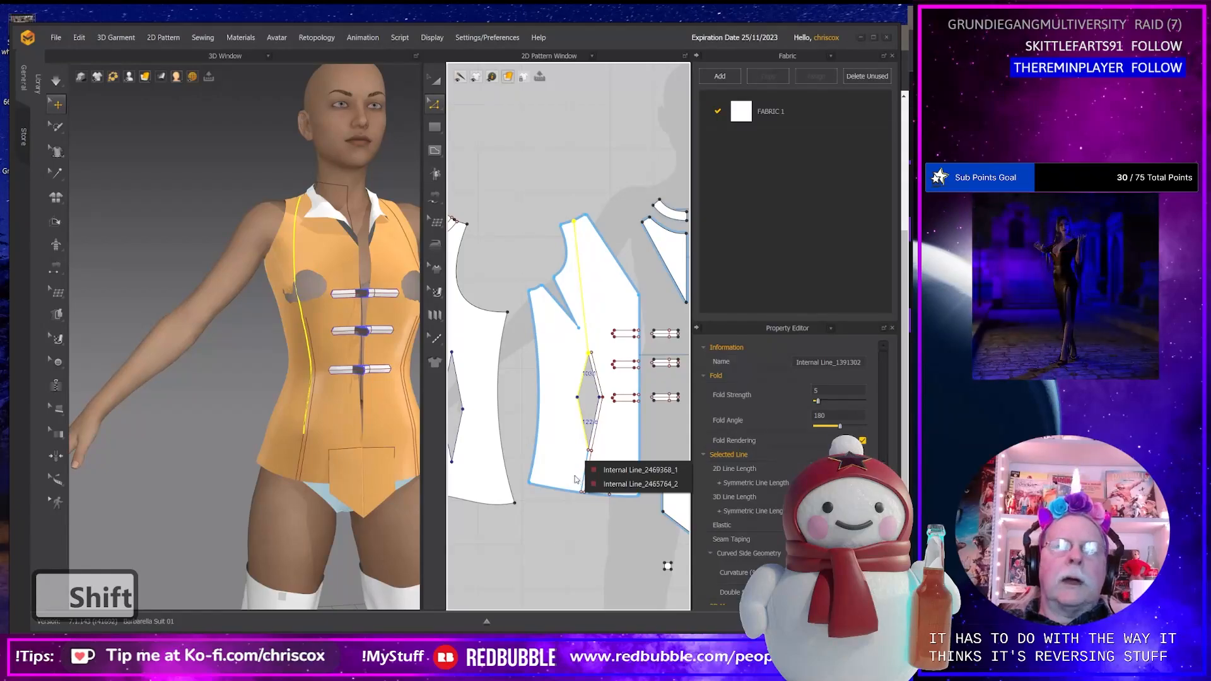
{"action": "left_click", "coordinate": [623, 470]}
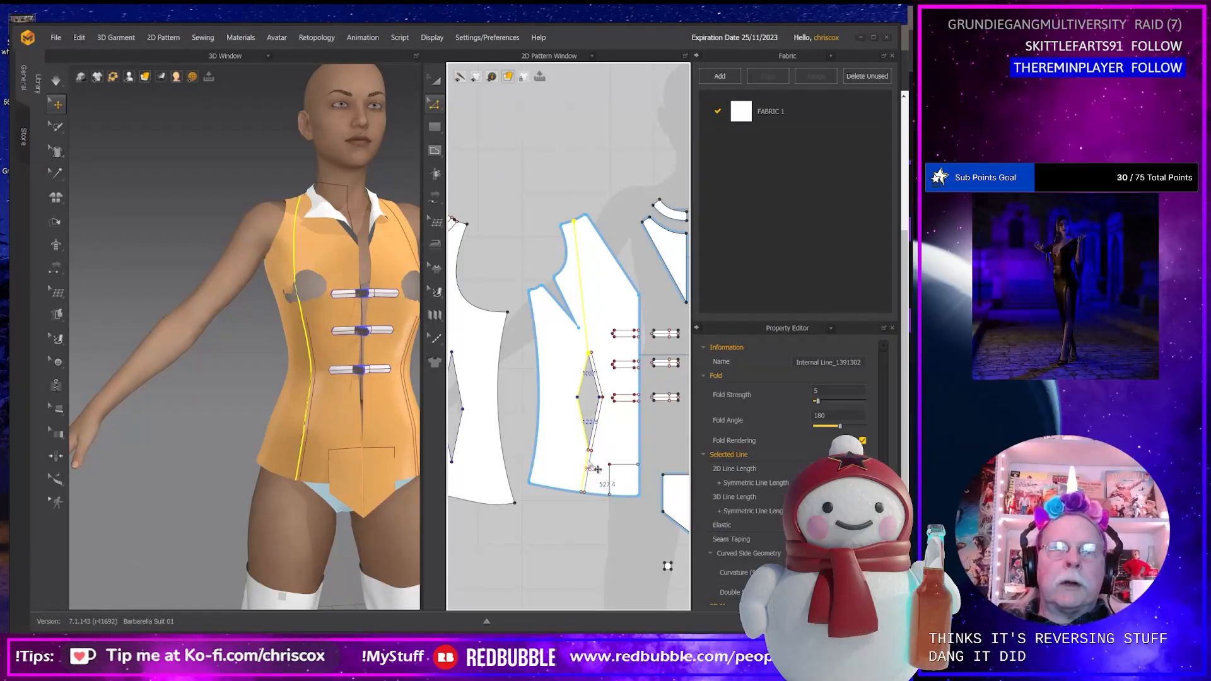
{"action": "right_click", "coordinate": [595, 468]}
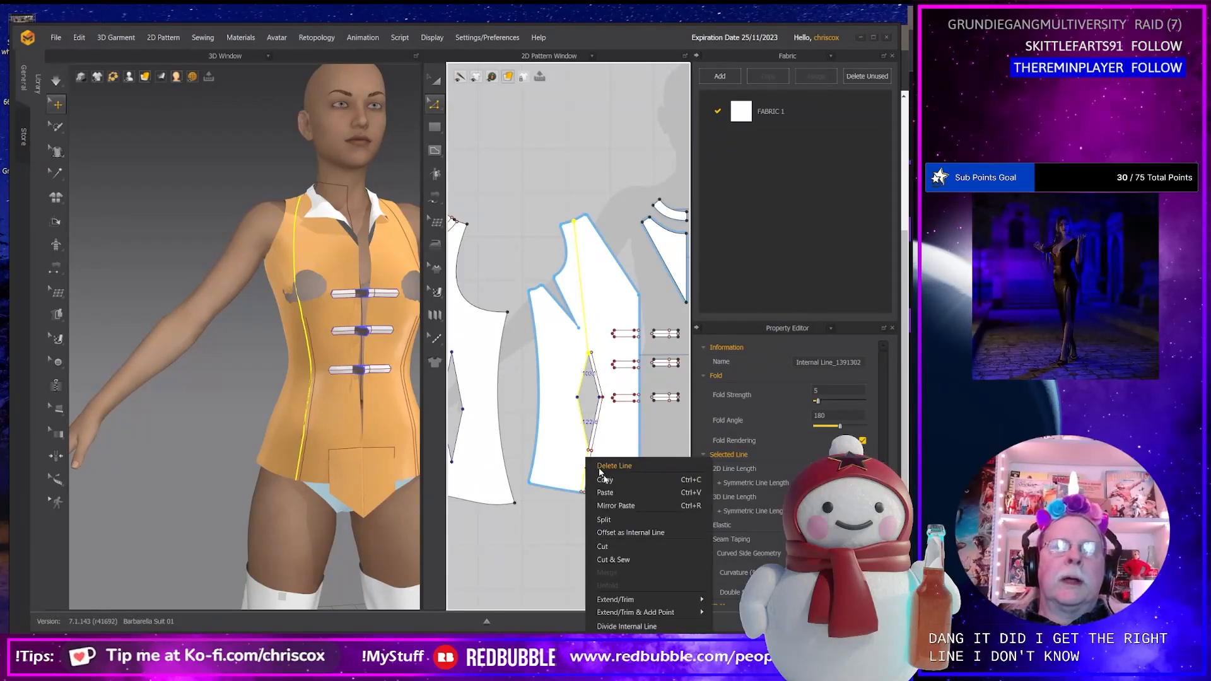
{"action": "left_click", "coordinate": [619, 531]}
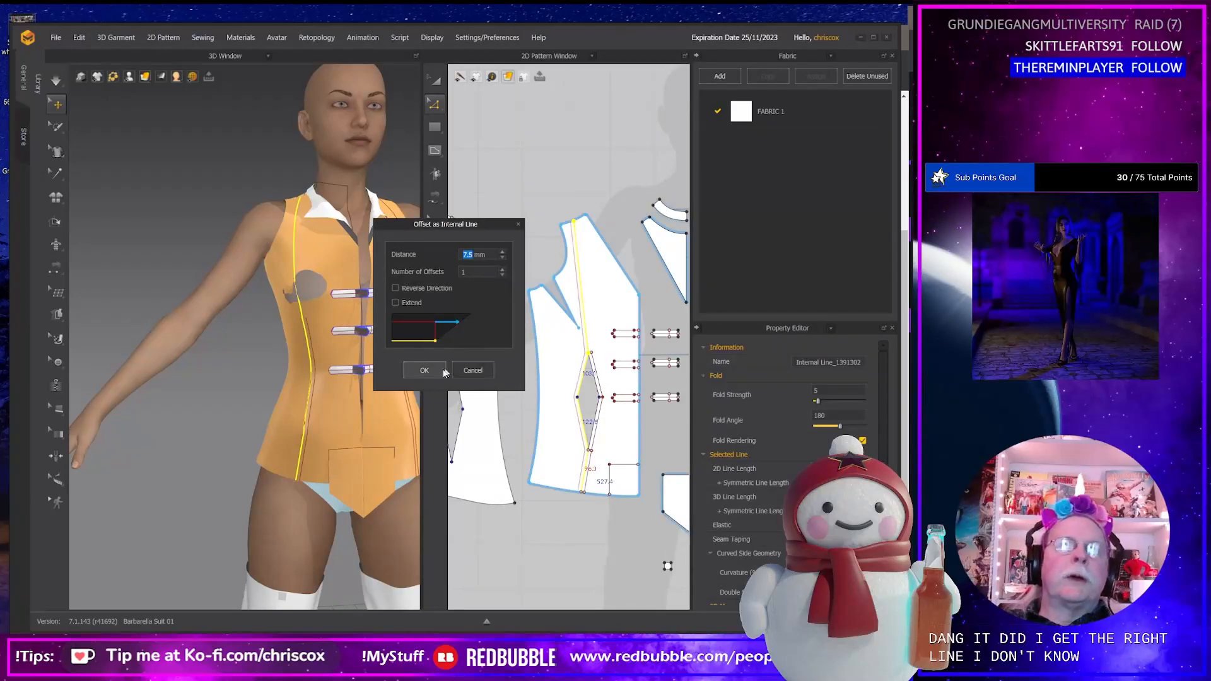
{"action": "left_click", "coordinate": [424, 371]}
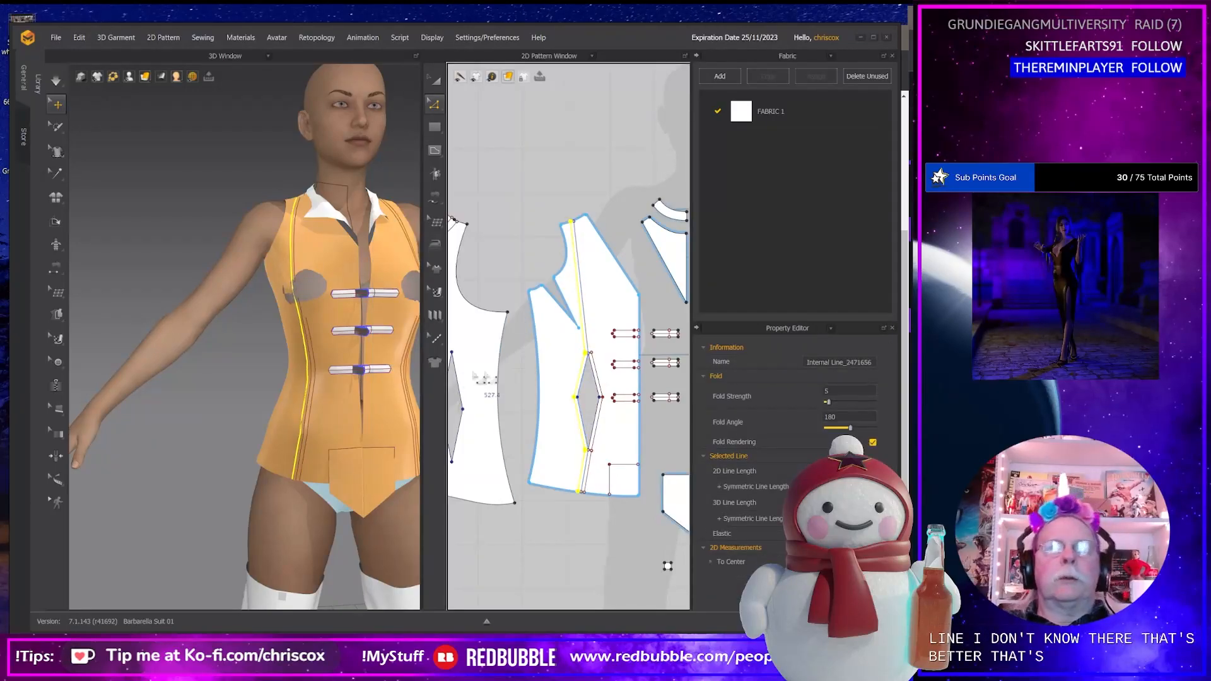
Delete the original middle strap line between the front waist dart's lower point and the hem.
{"action": "left_click", "coordinate": [586, 341]}
{"action": "key", "text": "shift"}
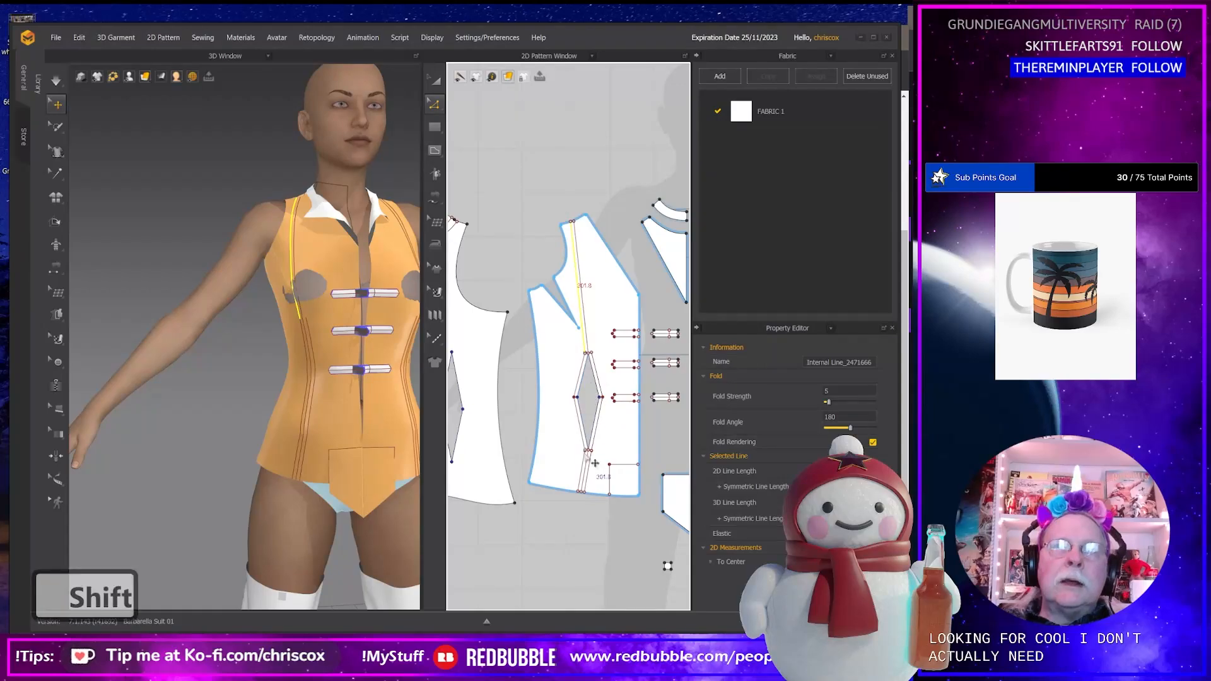
{"action": "left_click", "coordinate": [586, 468], "text": "shift"}
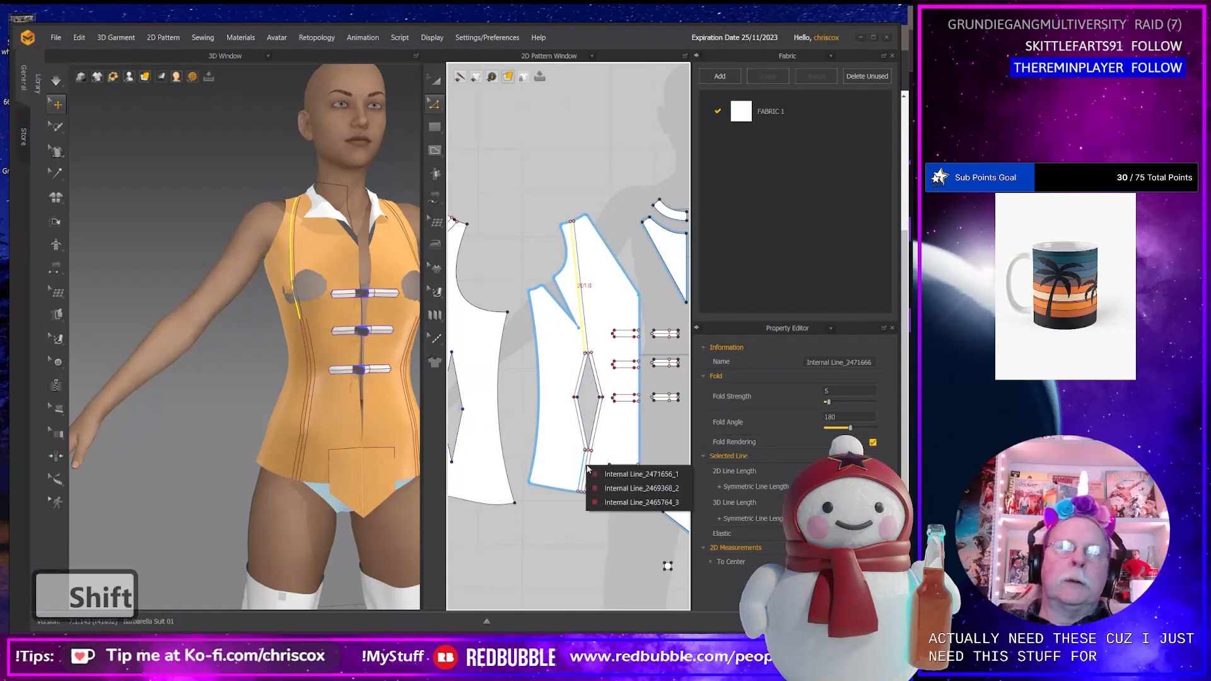
{"action": "left_click", "coordinate": [600, 550]}
{"action": "scroll", "coordinate": [565, 432], "scroll_direction": "up", "scroll_amount": 3}
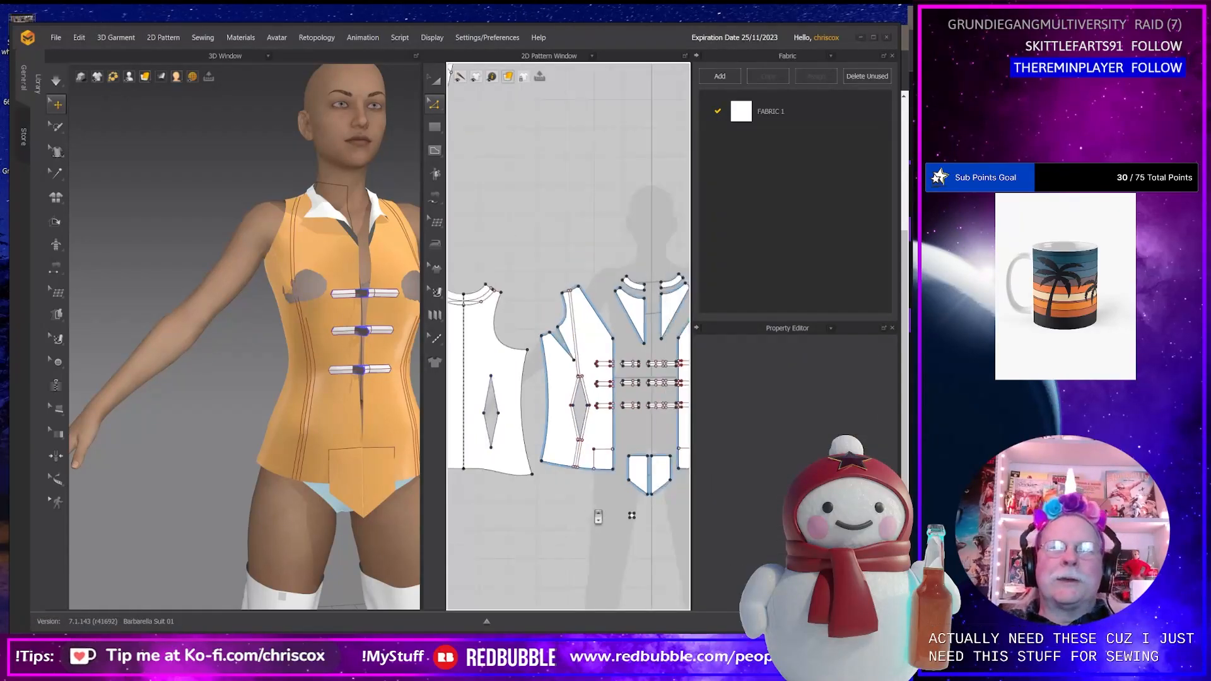
{"action": "scroll", "coordinate": [598, 516], "scroll_direction": "up", "scroll_amount": 4}
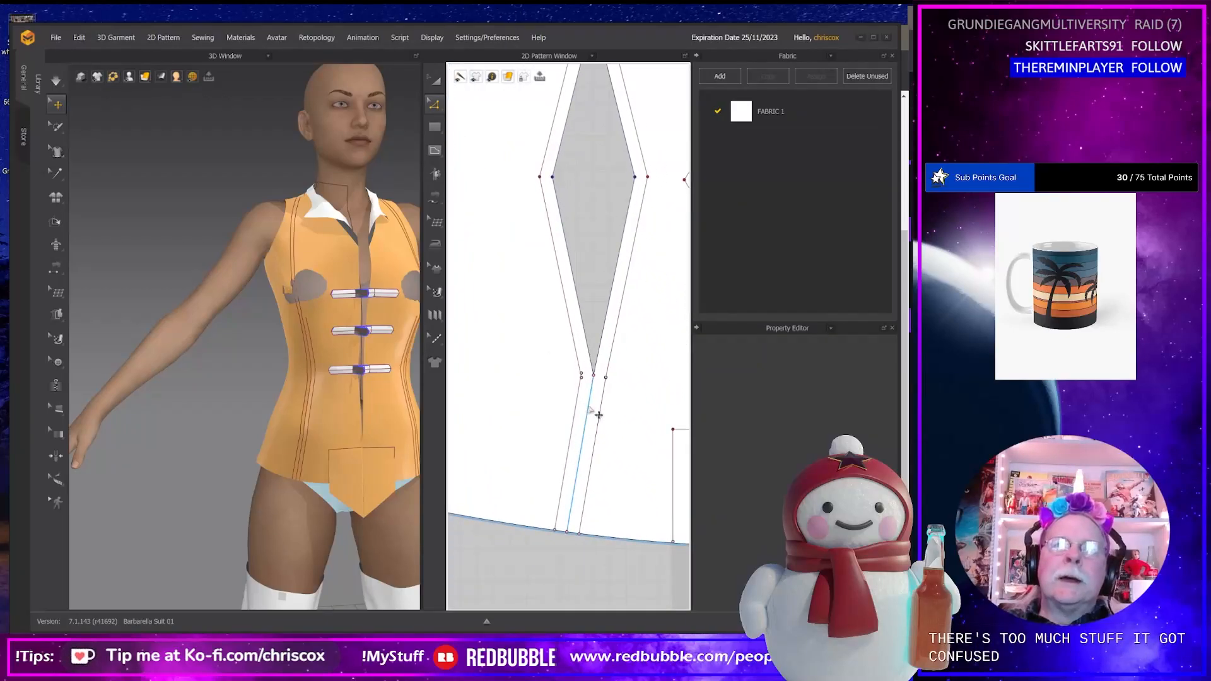
{"action": "left_click", "coordinate": [590, 410]}
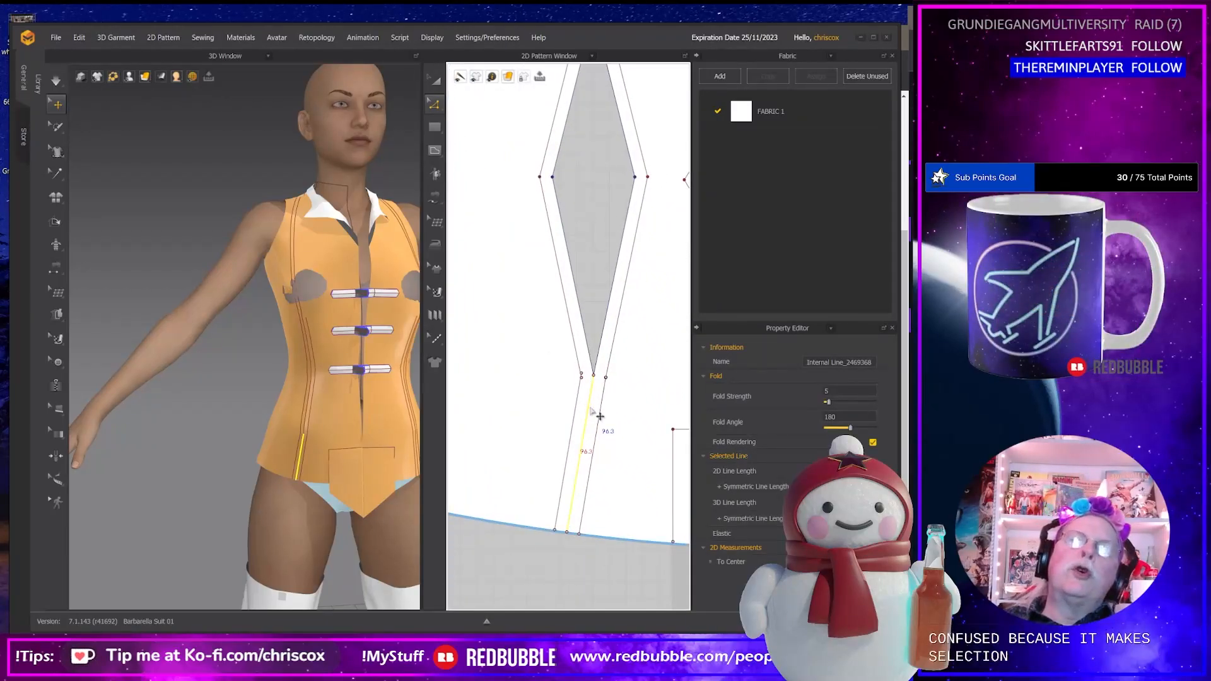
{"action": "key", "text": "Delete"}
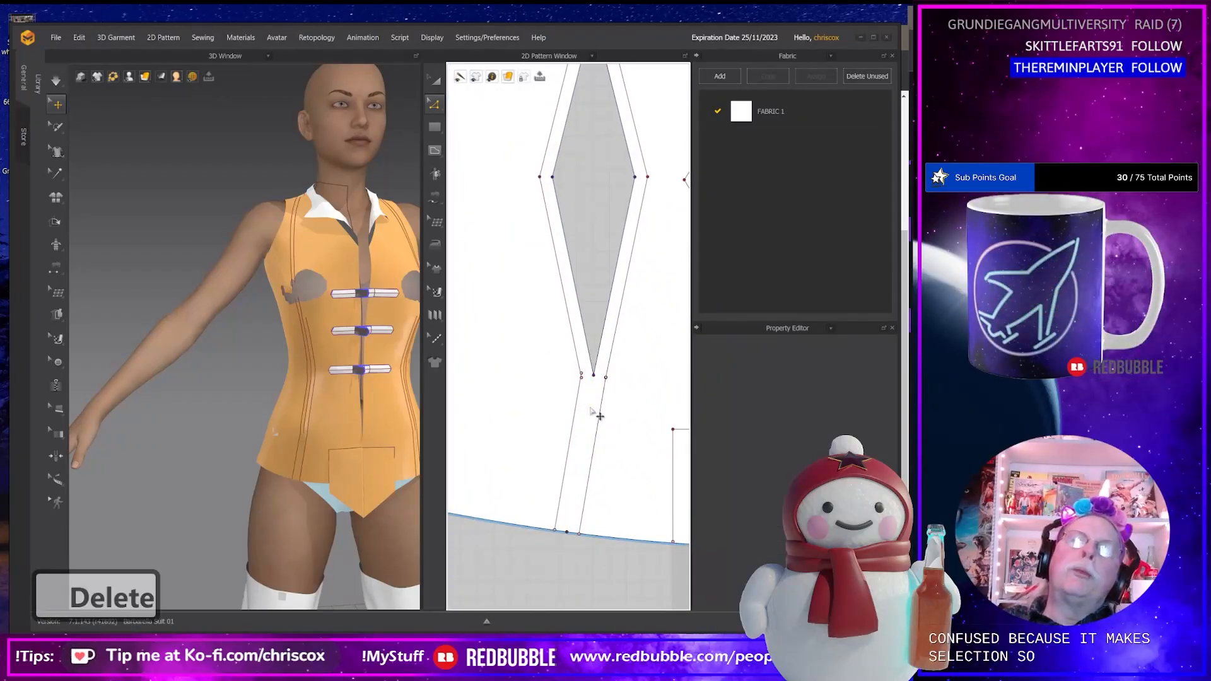
Snap the side-seam offset lines' endpoints together beside the front waist dart's lower and upper points.
{"action": "left_click", "coordinate": [582, 379]}
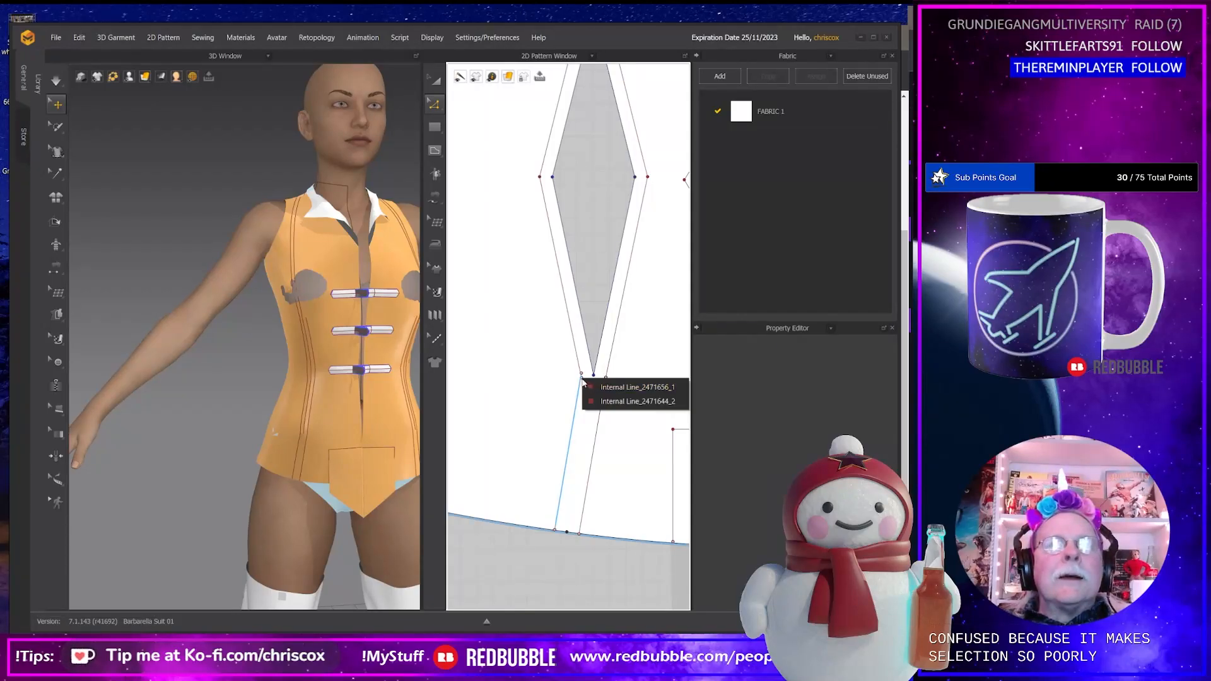
{"action": "left_click", "coordinate": [603, 388]}
{"action": "left_click", "coordinate": [582, 377]}
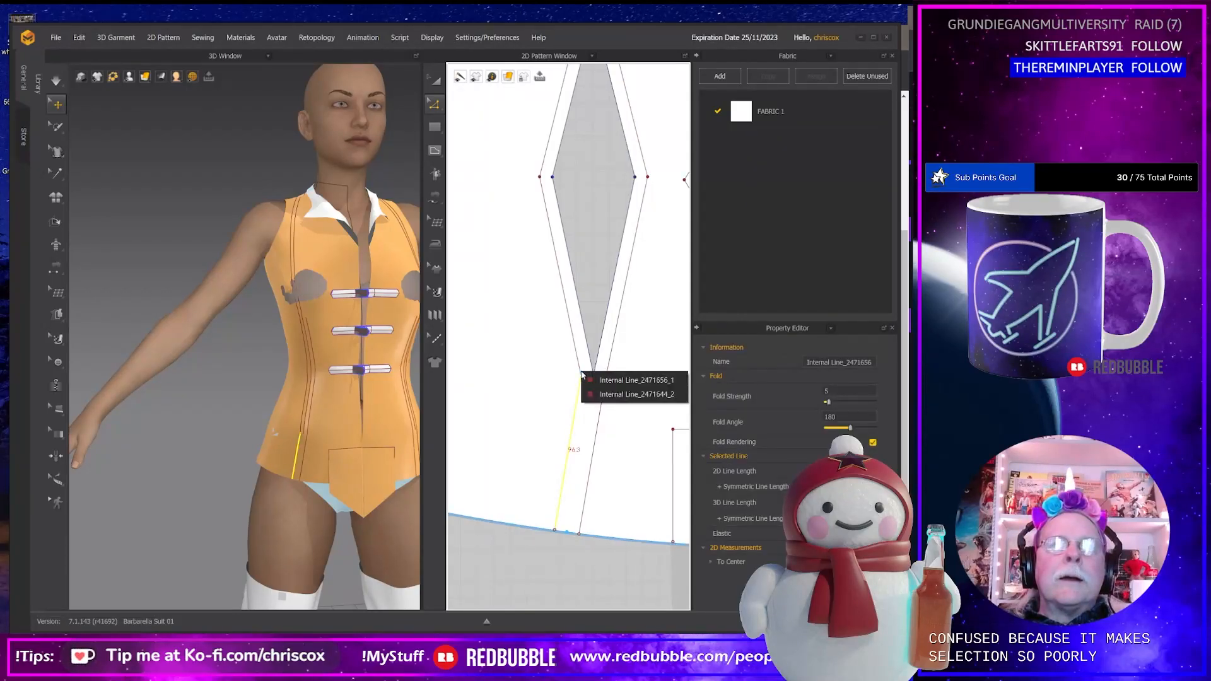
{"action": "left_click", "coordinate": [602, 381]}
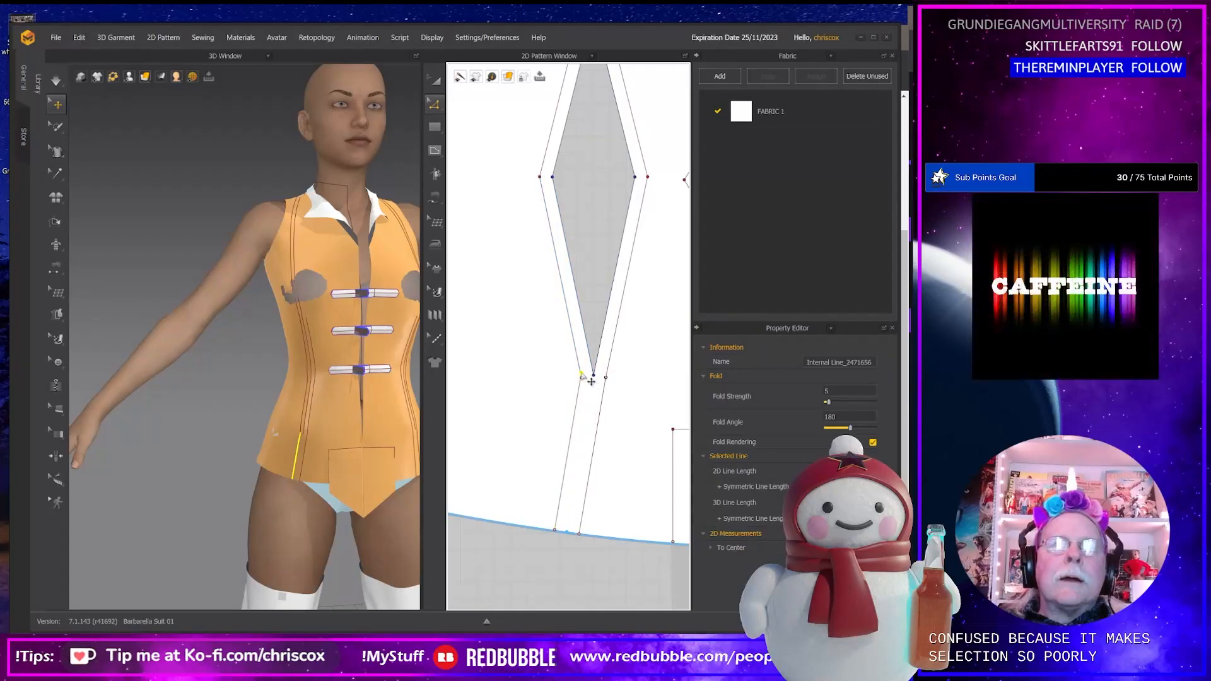
{"action": "middle_click_drag", "start_coordinate": [593, 275], "coordinate": [590, 360]}
{"action": "middle_click_drag", "start_coordinate": [590, 299], "coordinate": [564, 397]}
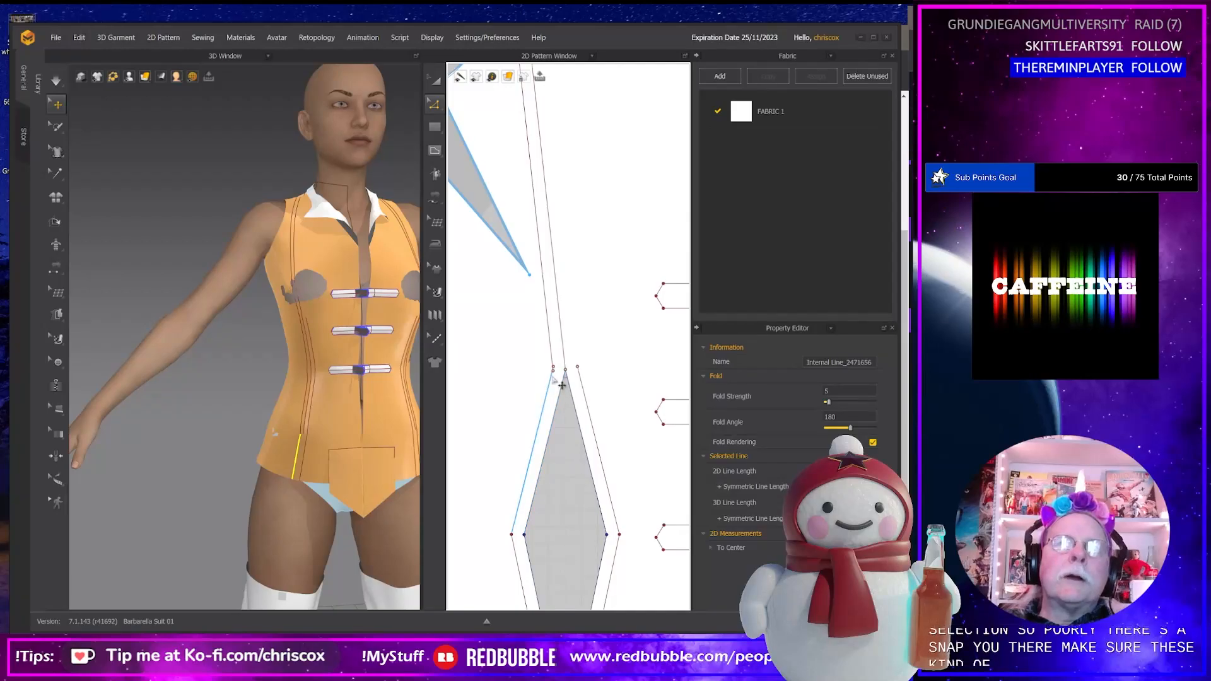
{"action": "left_click", "coordinate": [553, 371]}
{"action": "left_click", "coordinate": [573, 381]}
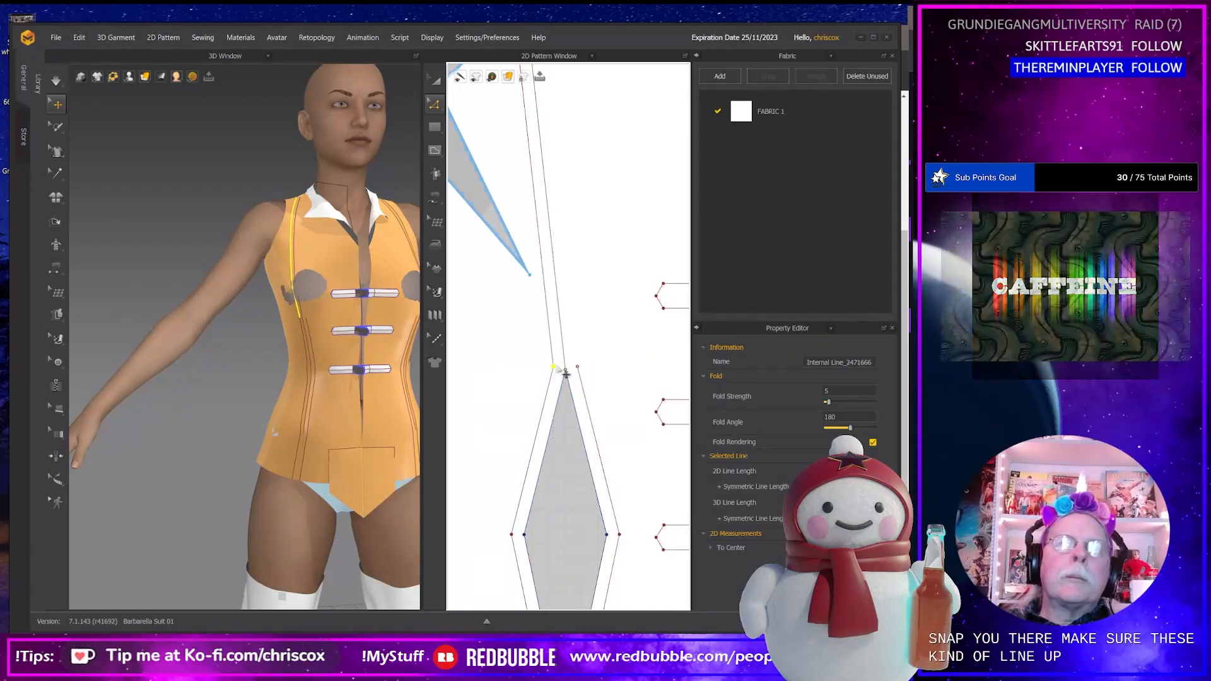
Offset the original upper strap line toward center front as an internal line at 7.5 mm, with Reverse Direction on and Extend off.
{"action": "middle_click_drag", "start_coordinate": [598, 359], "coordinate": [576, 467]}
{"action": "right_click", "coordinate": [568, 464]}
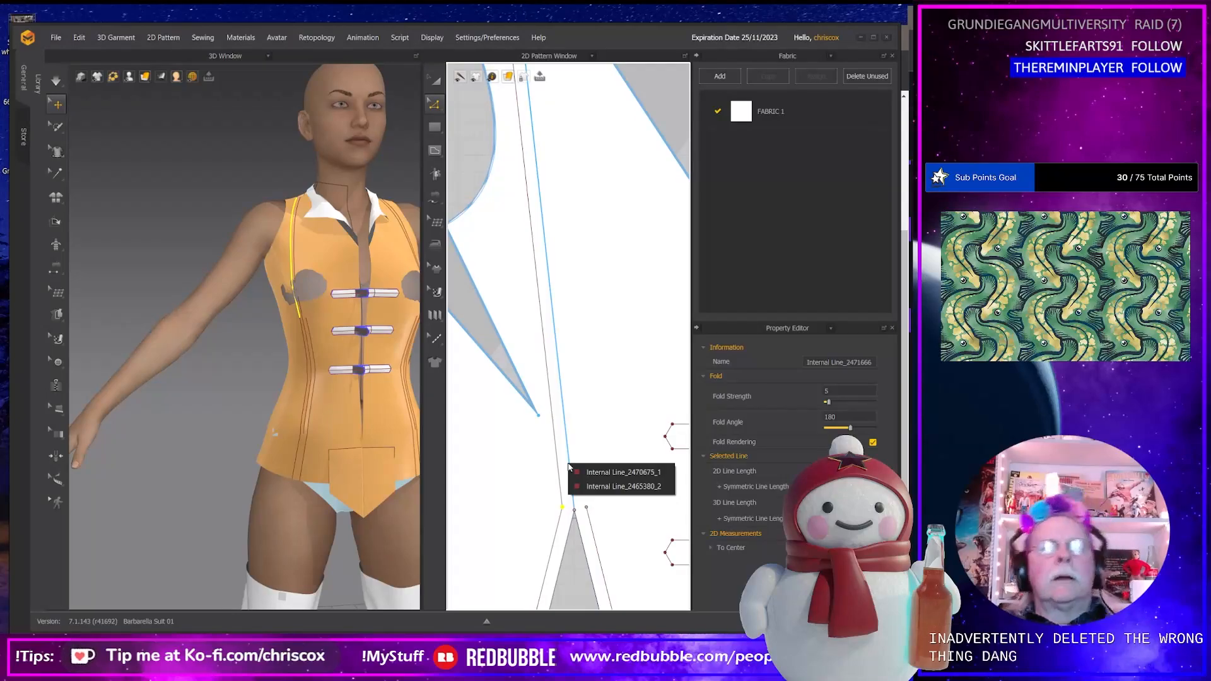
{"action": "left_click", "coordinate": [621, 472]}
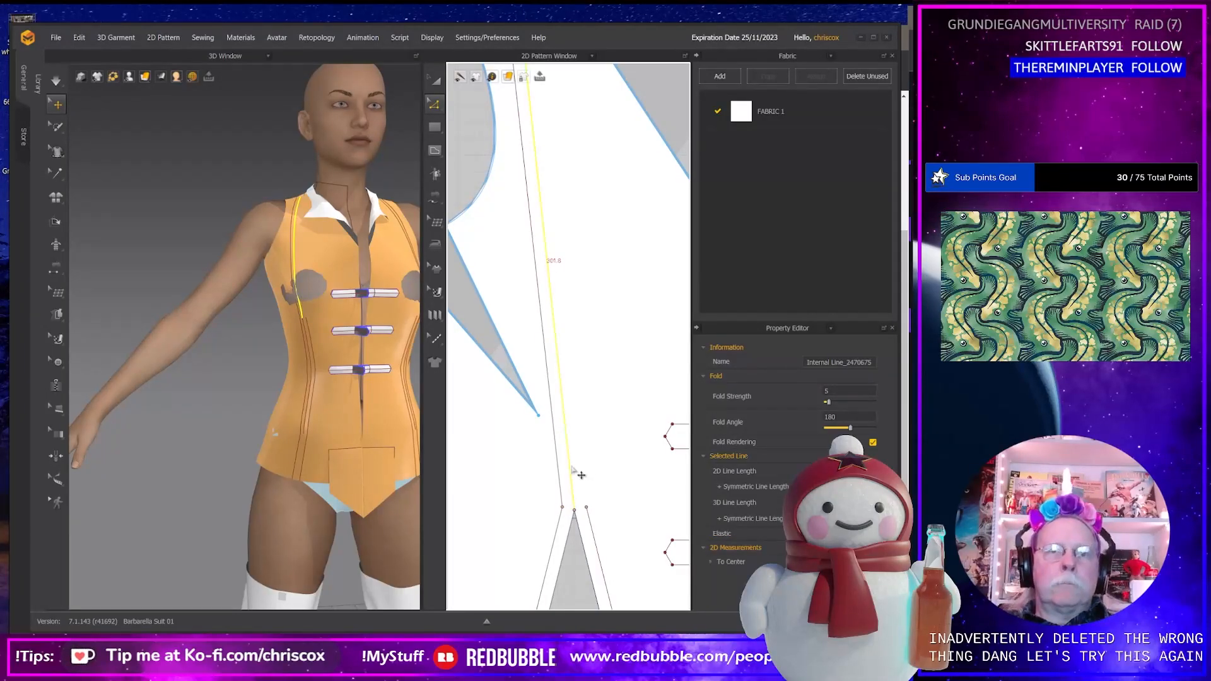
{"action": "right_click", "coordinate": [572, 467]}
{"action": "left_click", "coordinate": [623, 567]}
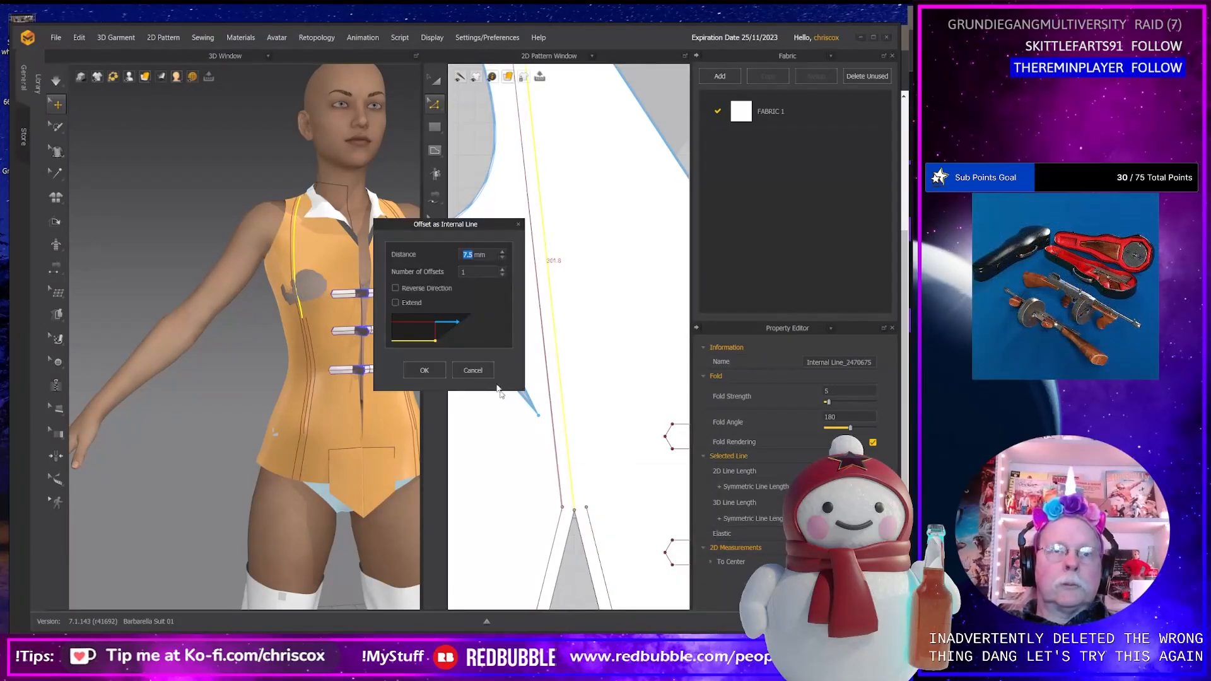
{"action": "left_click", "coordinate": [436, 288]}
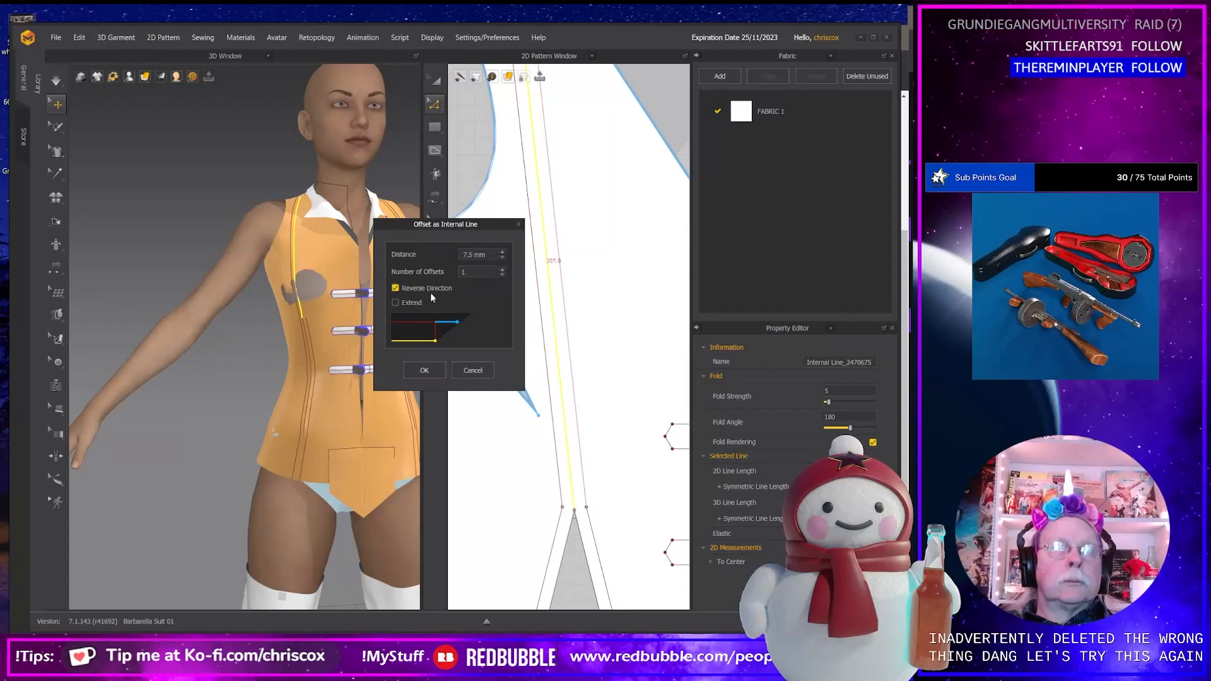
{"action": "left_click", "coordinate": [424, 371]}
Delete the overlapping original middle strap lines between the shoulder and the front waist dart's upper point.
{"action": "left_click", "coordinate": [582, 482]}
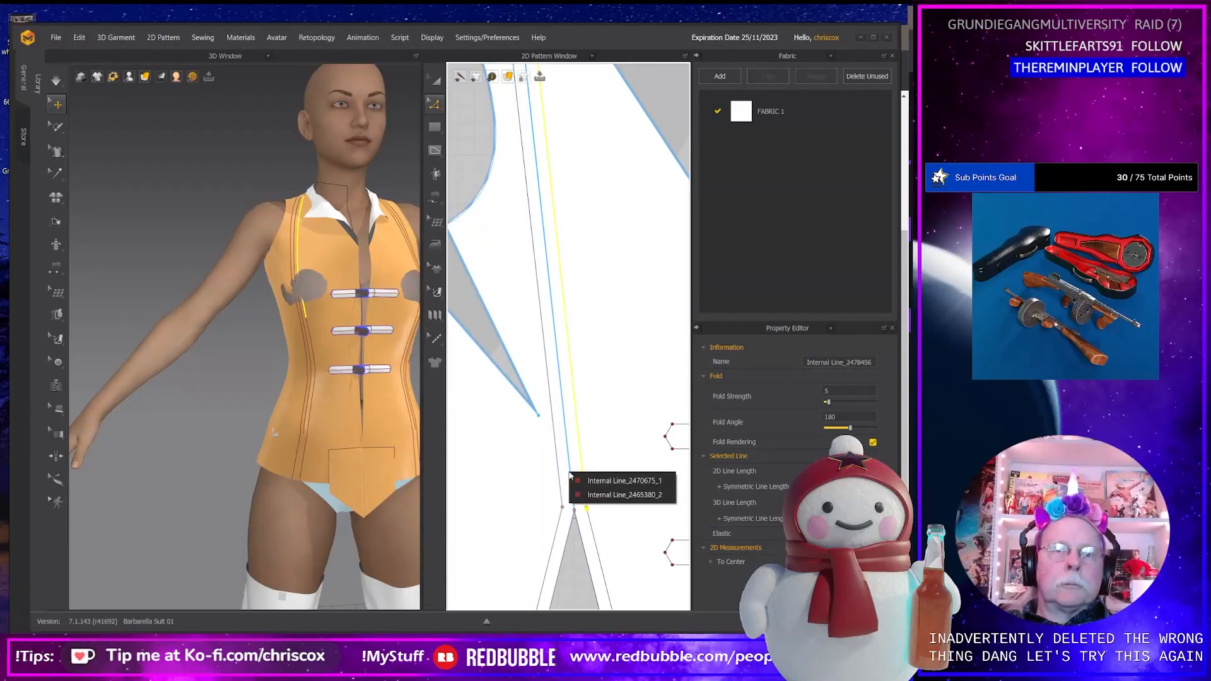
{"action": "left_click", "coordinate": [620, 480]}
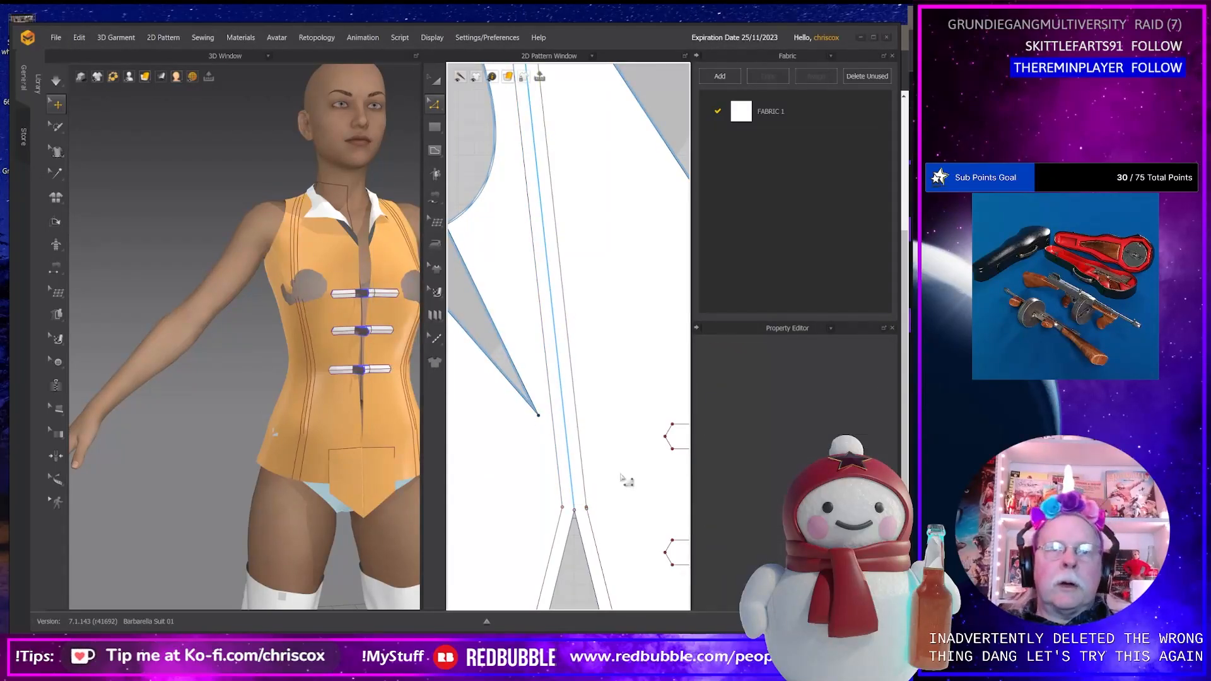
{"action": "left_click", "coordinate": [574, 486]}
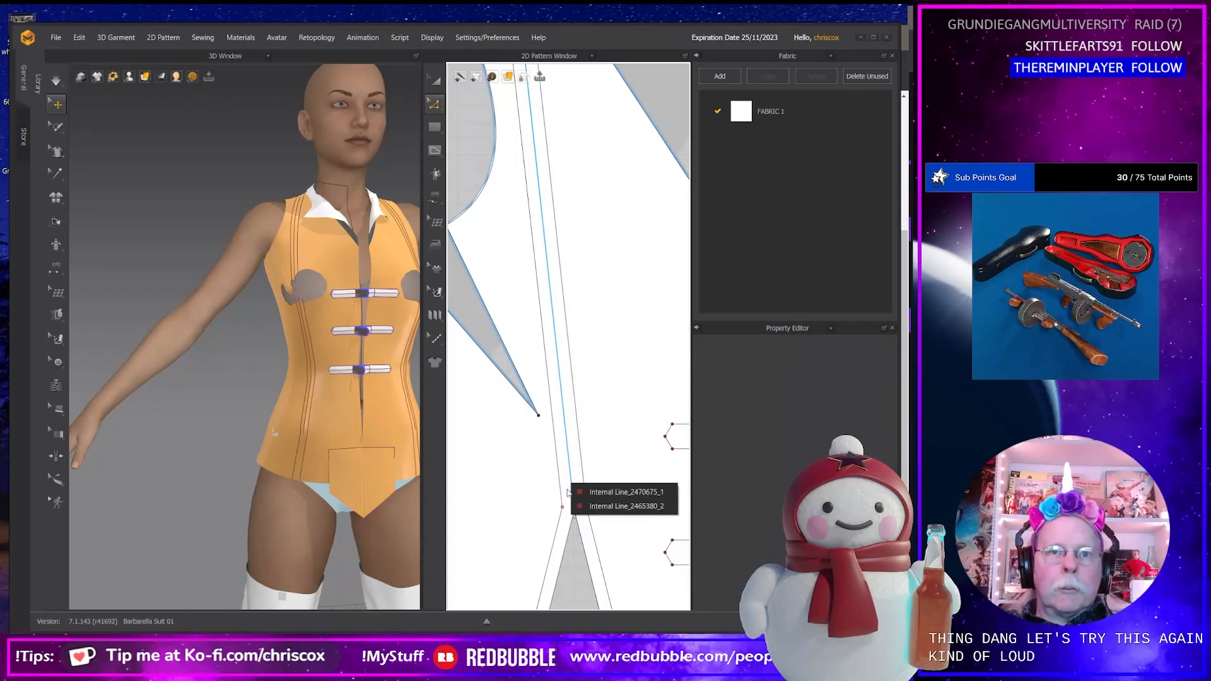
{"action": "left_click", "coordinate": [596, 506]}
{"action": "key", "text": "Delete"}
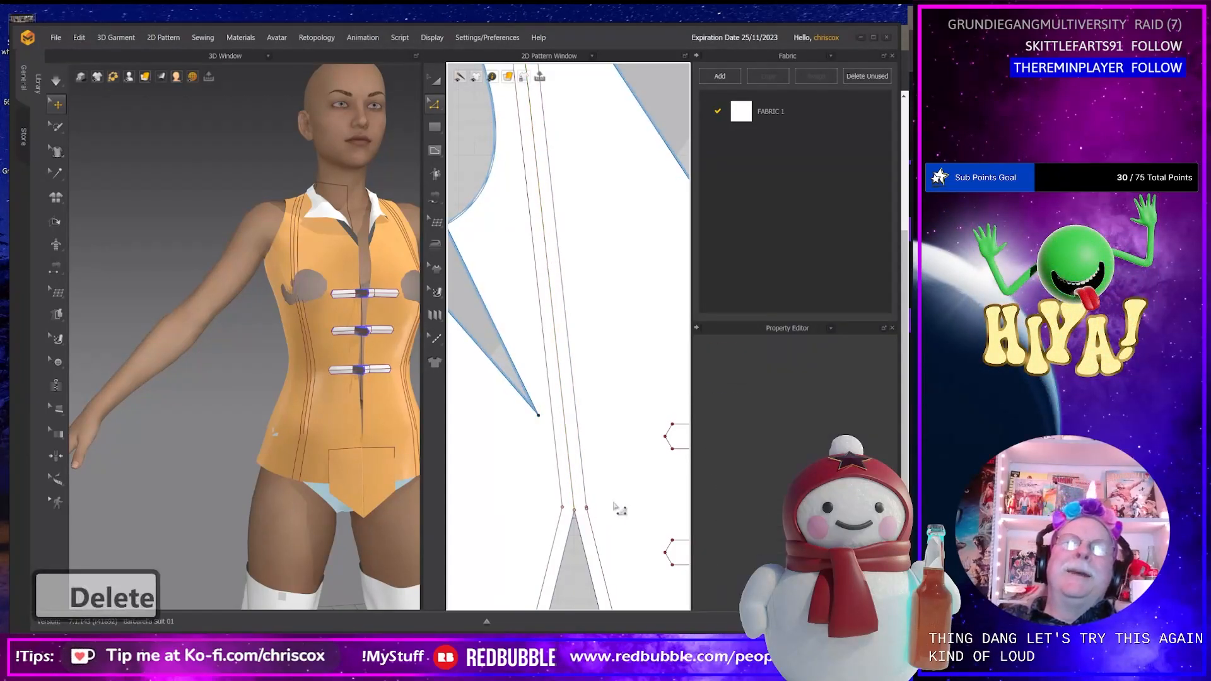
{"action": "left_click", "coordinate": [570, 474]}
{"action": "key", "text": "Delete"}
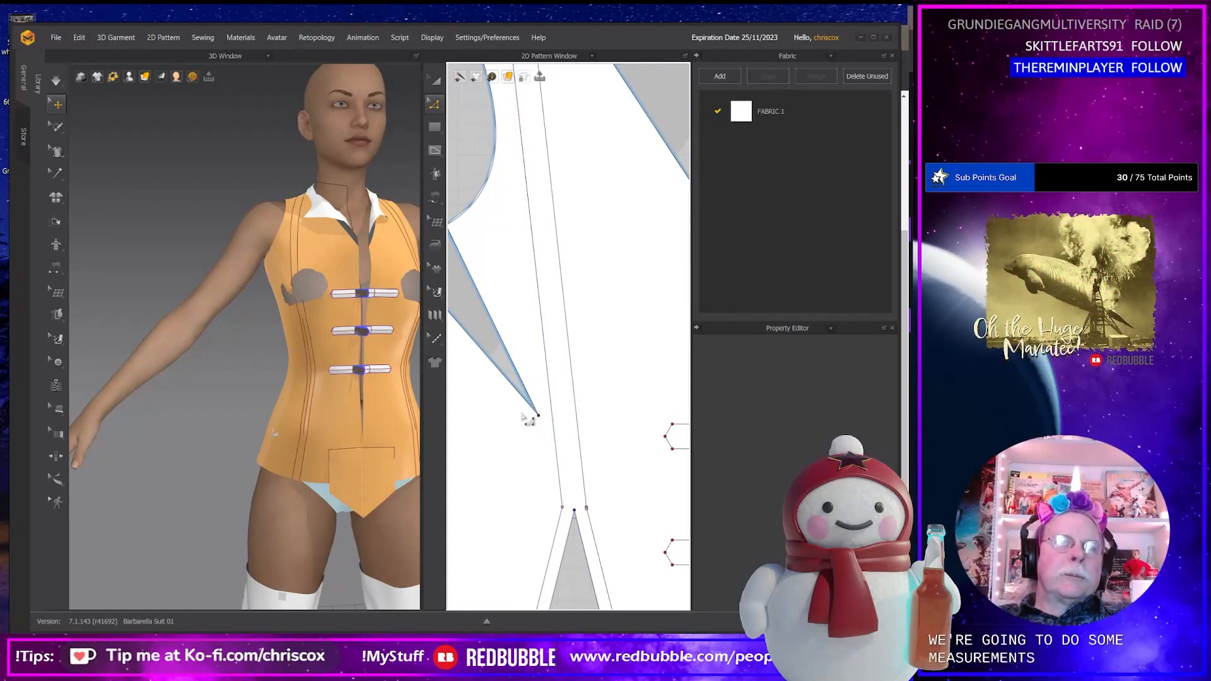
Move the upper endpoints of both offset strap lines onto the front panel's shoulder edge.
{"action": "scroll", "coordinate": [374, 449], "scroll_direction": "down", "scroll_amount": 4}
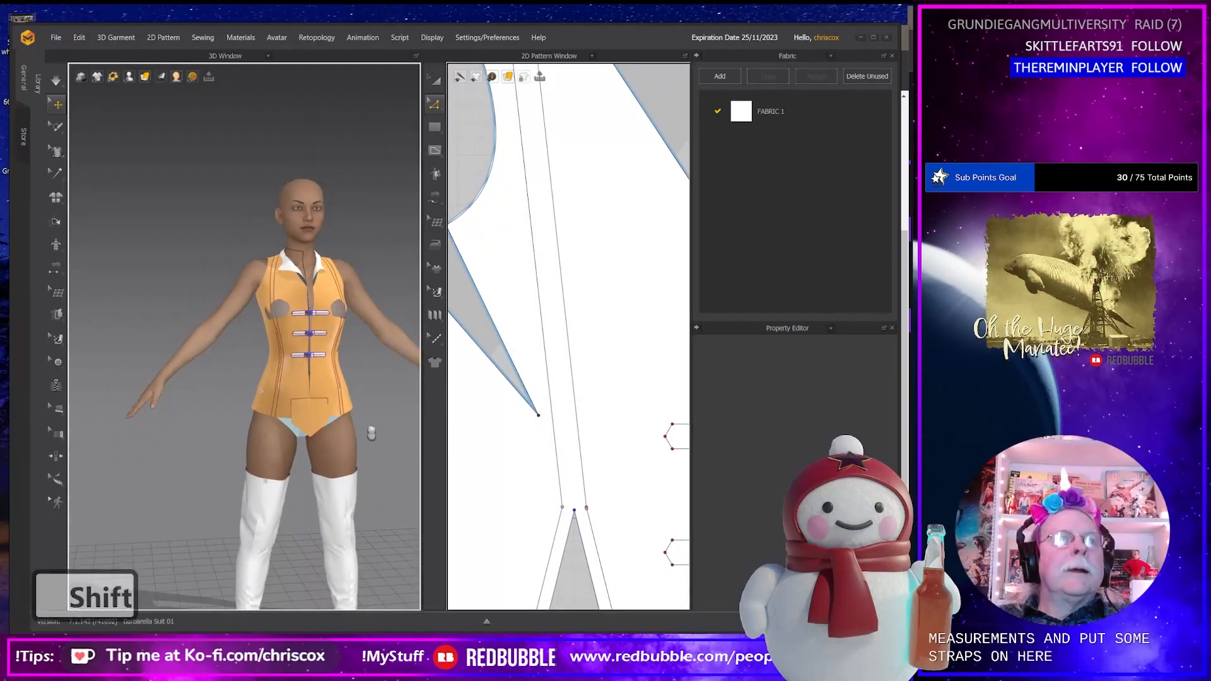
{"action": "right_click_drag", "start_coordinate": [366, 360], "coordinate": [350, 359], "text": "shift"}
{"action": "scroll", "coordinate": [561, 414], "scroll_direction": "up", "scroll_amount": 2}
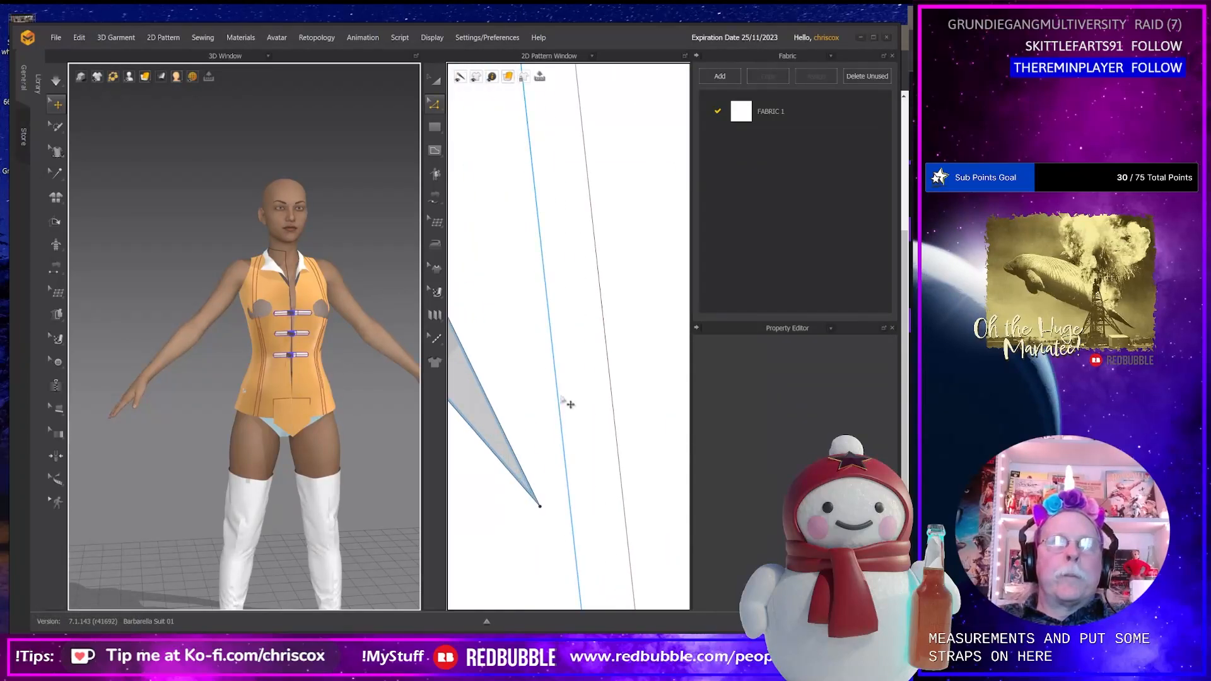
{"action": "scroll", "coordinate": [566, 402], "scroll_direction": "down", "scroll_amount": 5}
{"action": "middle_click_drag", "start_coordinate": [566, 383], "coordinate": [573, 423], "text": "shift"}
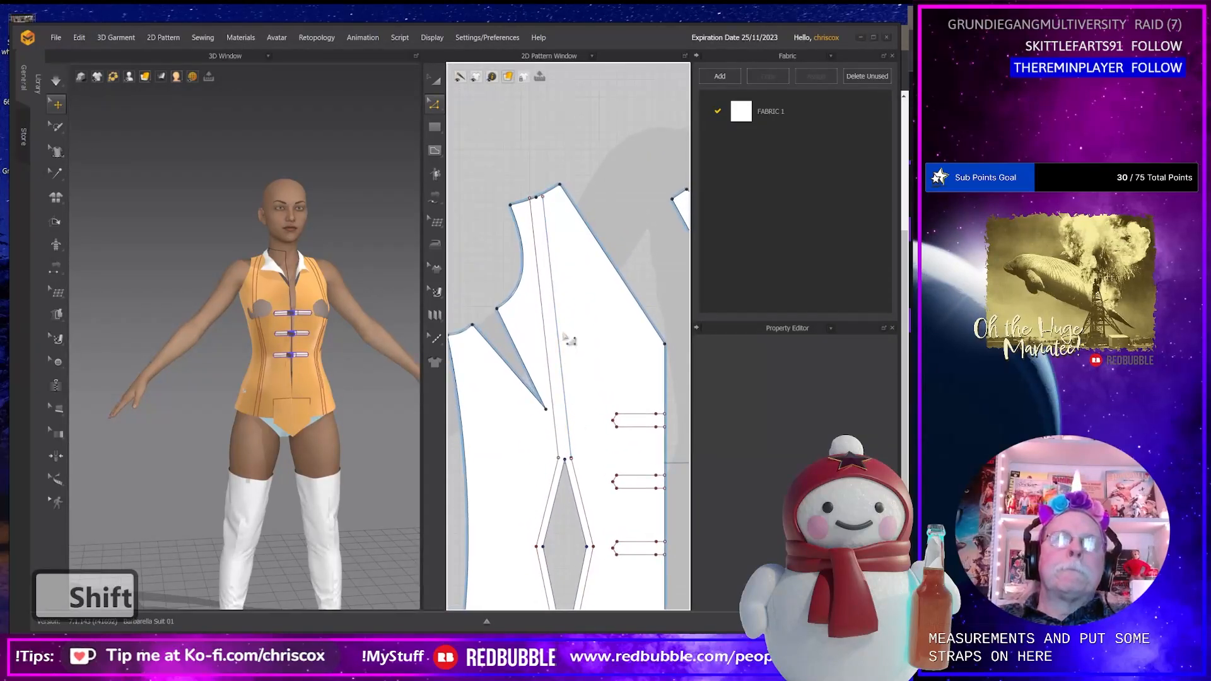
{"action": "left_click", "coordinate": [544, 199]}
{"action": "left_click", "coordinate": [547, 213]}
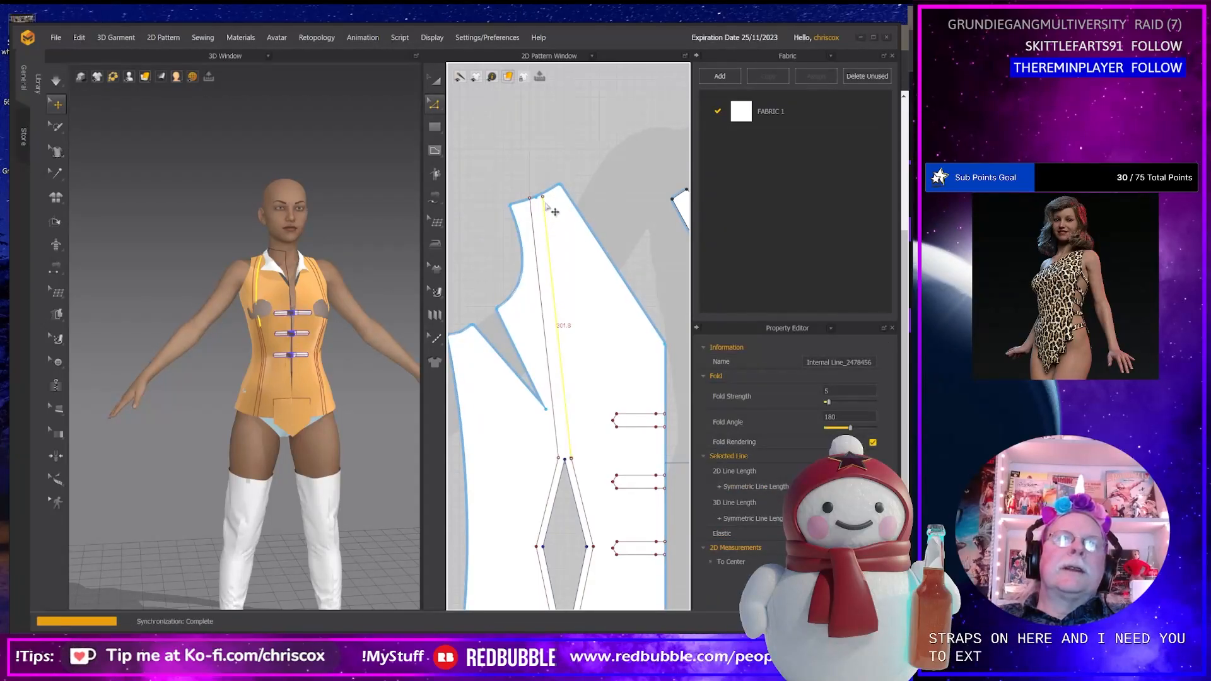
{"action": "scroll", "coordinate": [554, 219], "scroll_direction": "down", "scroll_amount": 3}
{"action": "scroll", "coordinate": [546, 210], "scroll_direction": "down", "scroll_amount": 2}
{"action": "scroll", "coordinate": [581, 221], "scroll_direction": "up", "scroll_amount": 8}
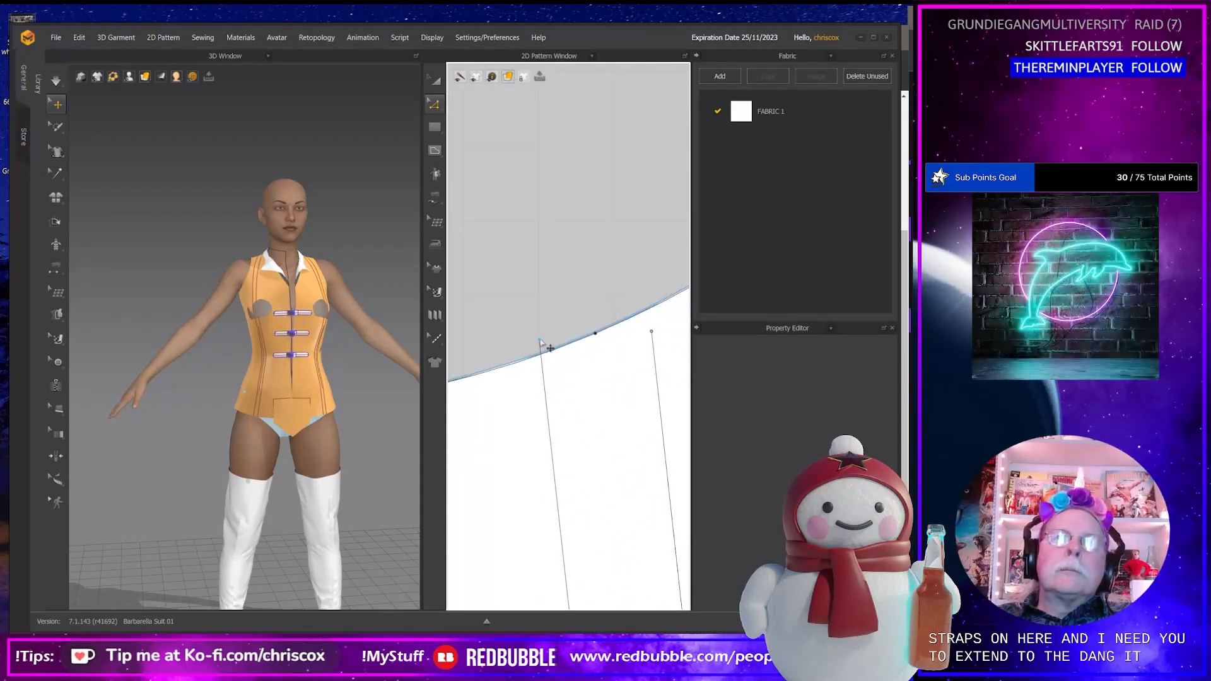
{"action": "left_click", "coordinate": [547, 350]}
{"action": "left_click_drag", "start_coordinate": [540, 344], "coordinate": [541, 356]}
{"action": "left_click", "coordinate": [652, 333]}
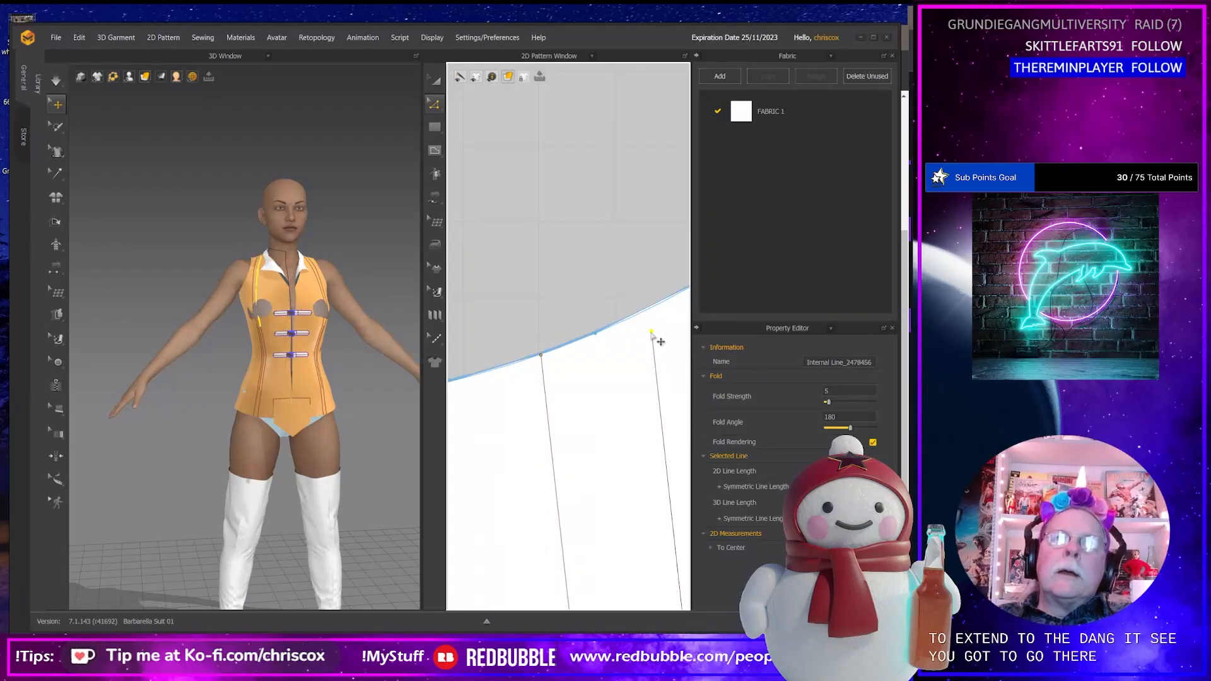
{"action": "left_click_drag", "start_coordinate": [652, 333], "coordinate": [651, 310]}
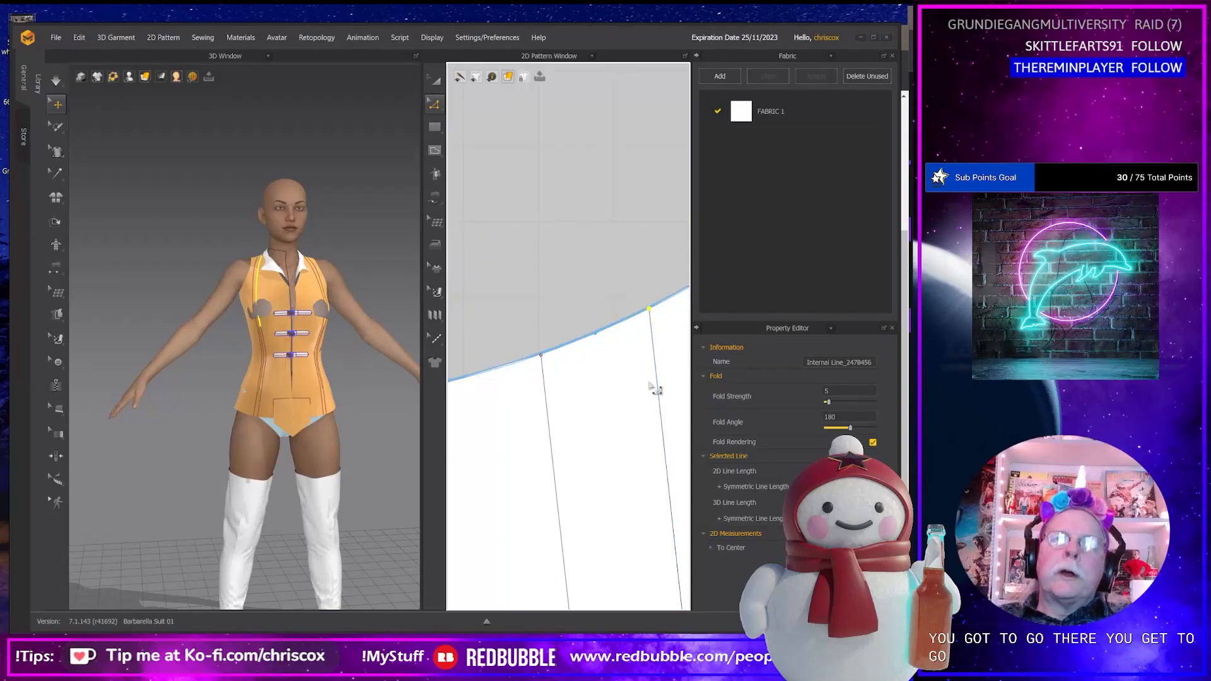
Move the shoulder ends of both neckline strap lines on the back panel onto its shoulder edge.
{"action": "scroll", "coordinate": [652, 387], "scroll_direction": "down", "scroll_amount": 5}
{"action": "middle_click_drag", "start_coordinate": [521, 401], "coordinate": [616, 390]}
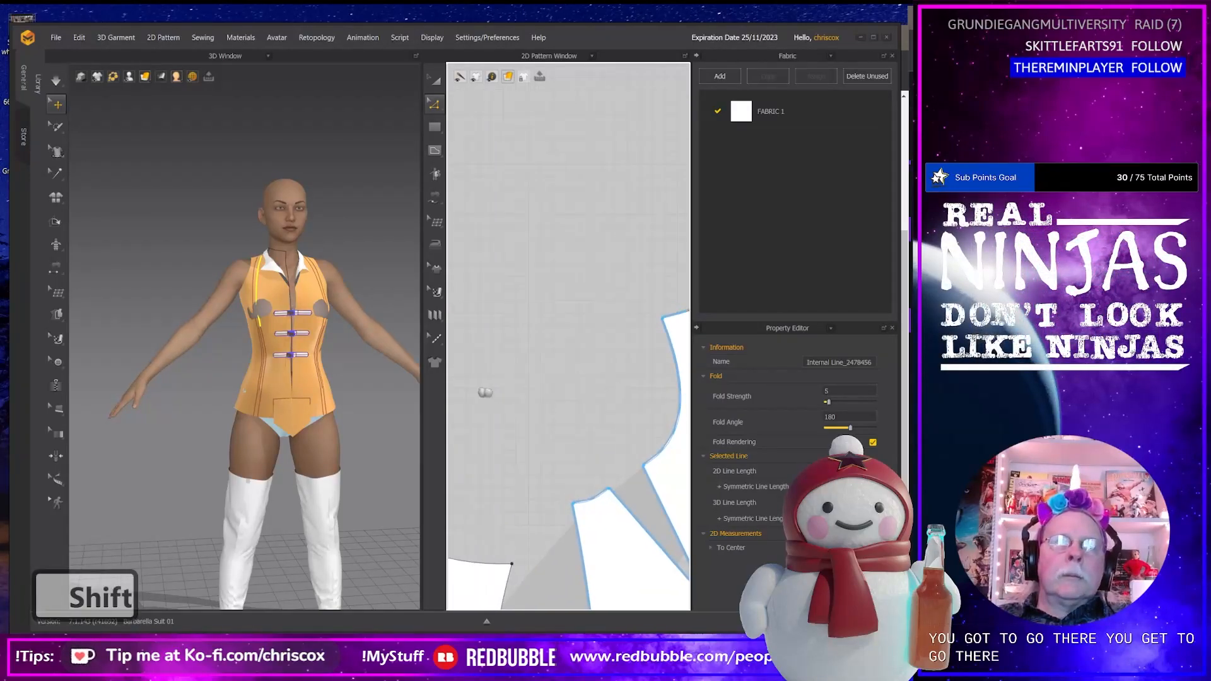
{"action": "mouse_move", "coordinate": [484, 393]}
{"action": "middle_mouse_down"}
{"action": "mouse_move", "coordinate": [592, 405]}
{"action": "mouse_move", "coordinate": [598, 424]}
{"action": "middle_mouse_up"}
{"action": "scroll", "coordinate": [591, 416], "scroll_direction": "down", "scroll_amount": 3}
{"action": "scroll", "coordinate": [593, 420], "scroll_direction": "up", "scroll_amount": 5}
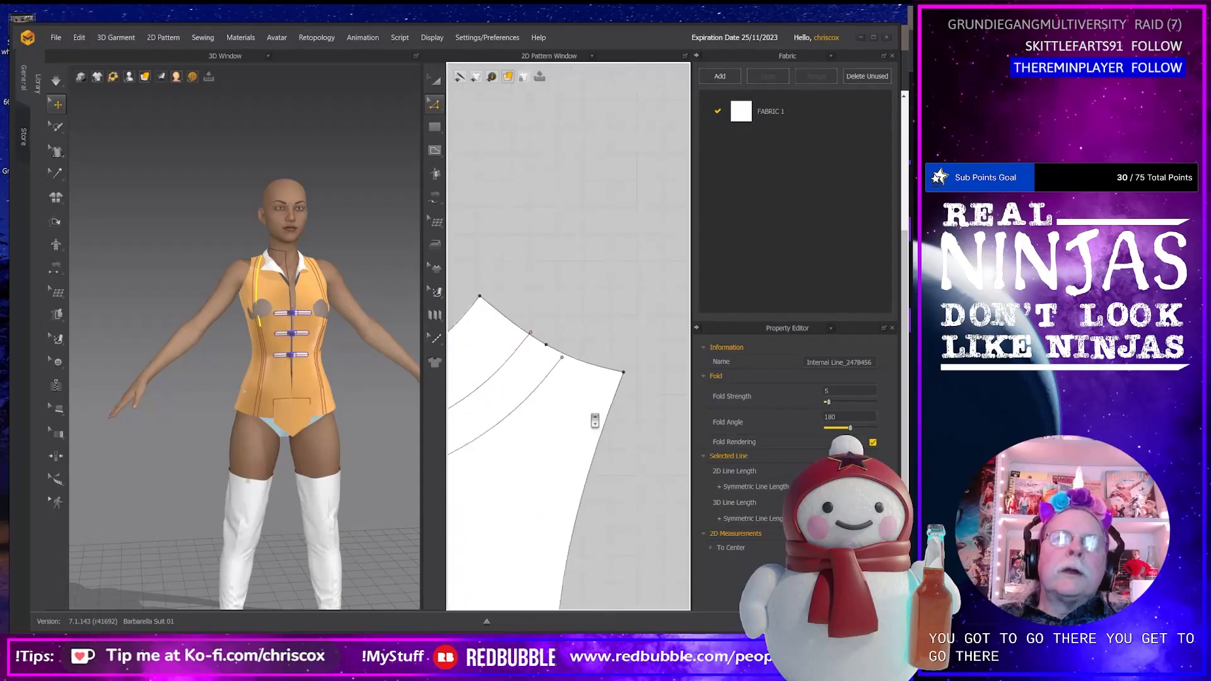
{"action": "left_click", "coordinate": [562, 375]}
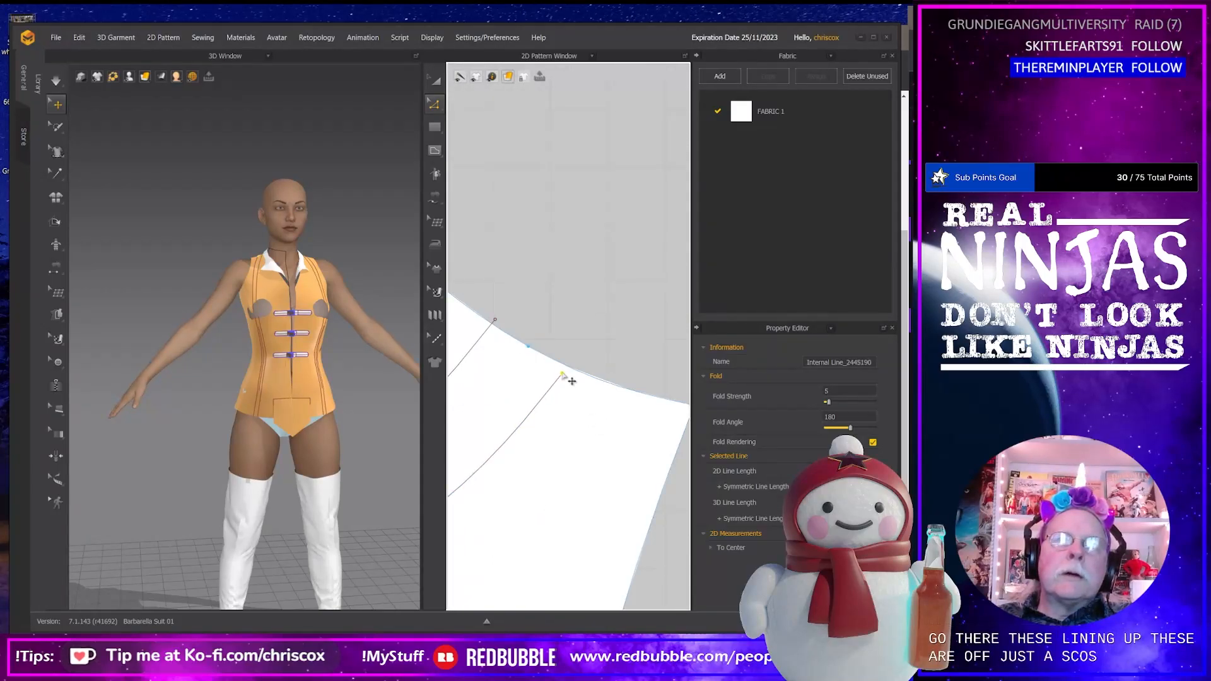
{"action": "left_click_drag", "start_coordinate": [572, 381], "coordinate": [577, 373]}
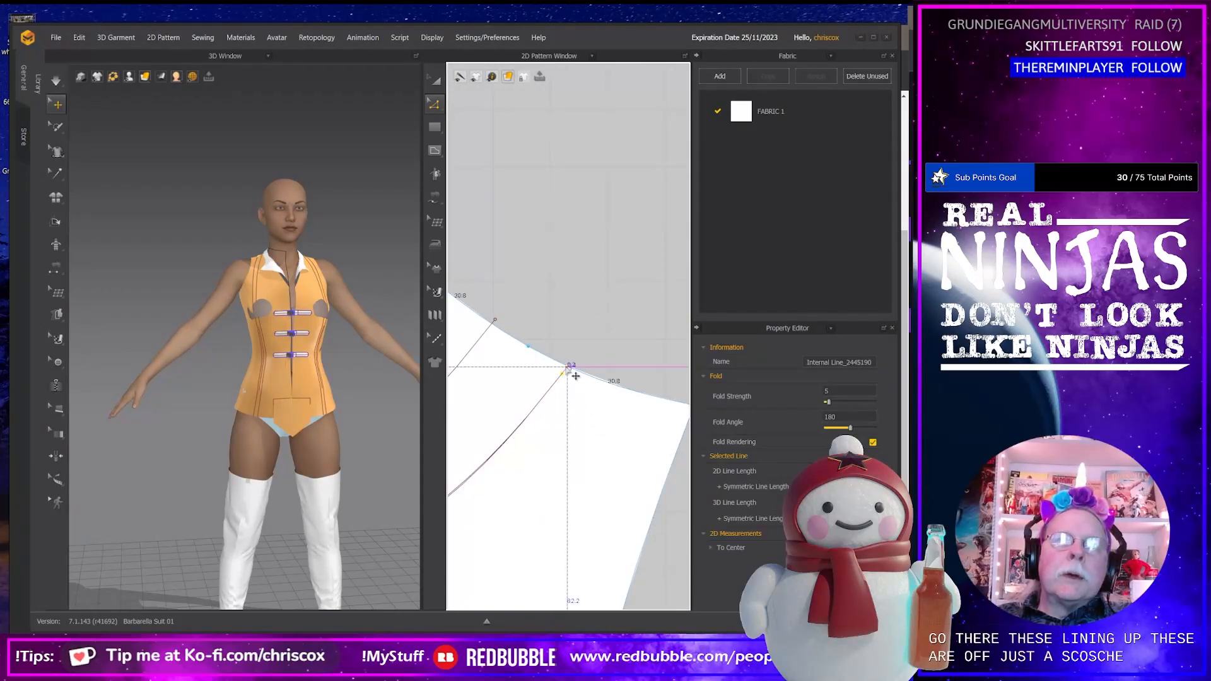
{"action": "left_click", "coordinate": [496, 322]}
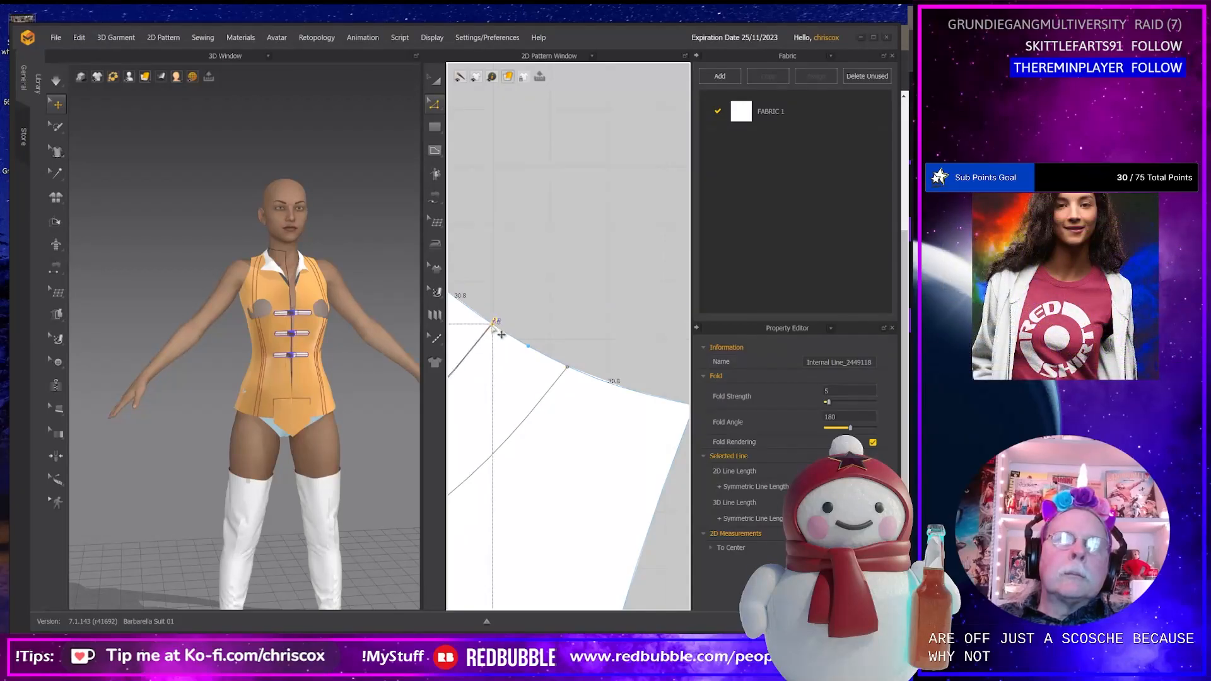
Split the back panel's inner neckline strap line into two lines at the center line, with Line 1 set to 61.3 mm.
{"action": "scroll", "coordinate": [541, 394], "scroll_direction": "down", "scroll_amount": 5}
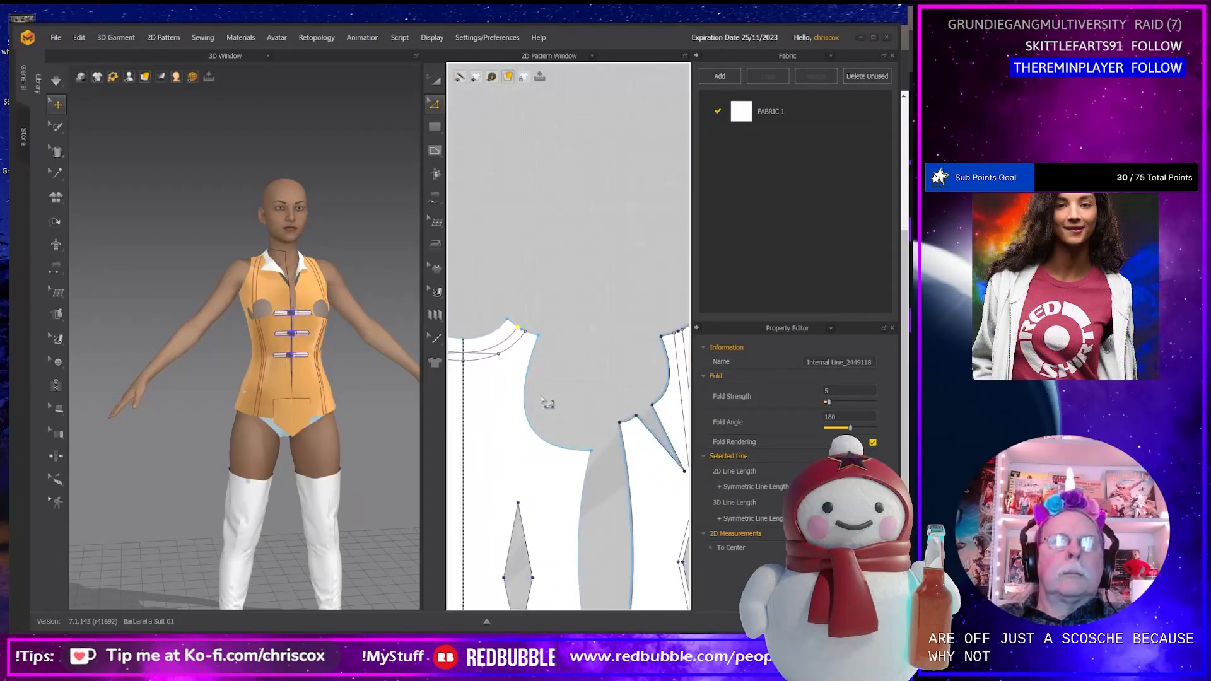
{"action": "middle_click_drag", "start_coordinate": [569, 394], "coordinate": [596, 348]}
{"action": "left_click", "coordinate": [490, 327]}
{"action": "scroll", "coordinate": [516, 358], "scroll_direction": "down", "scroll_amount": 2}
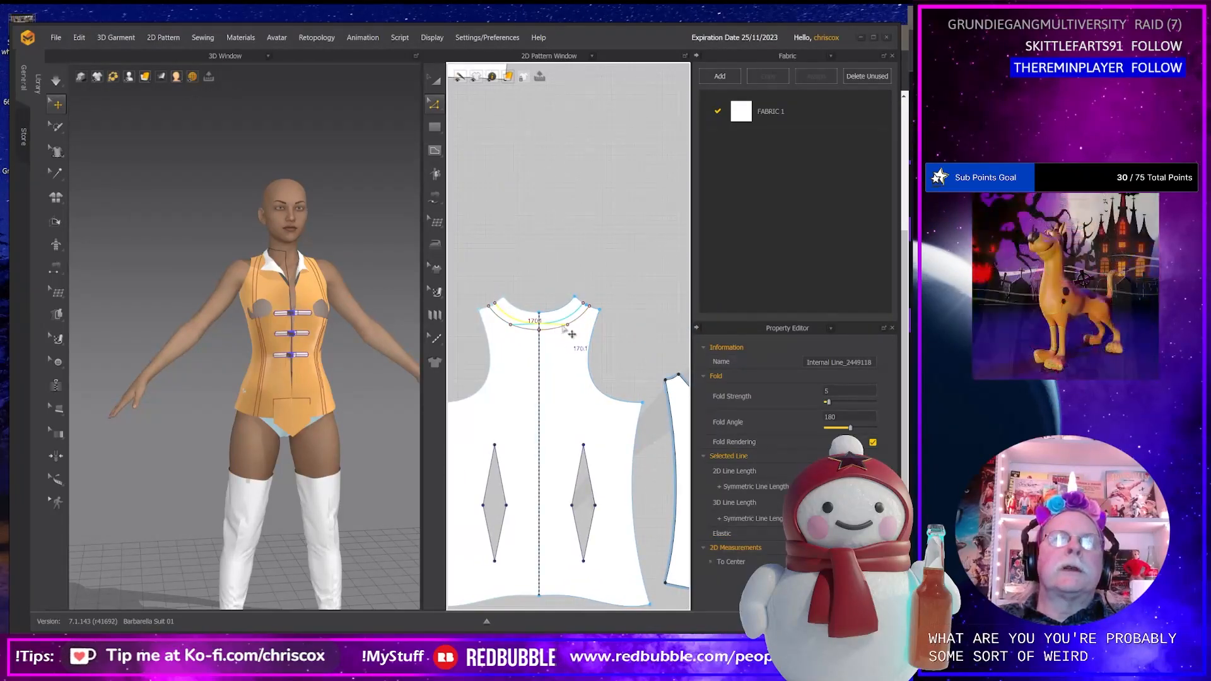
{"action": "left_click", "coordinate": [574, 324]}
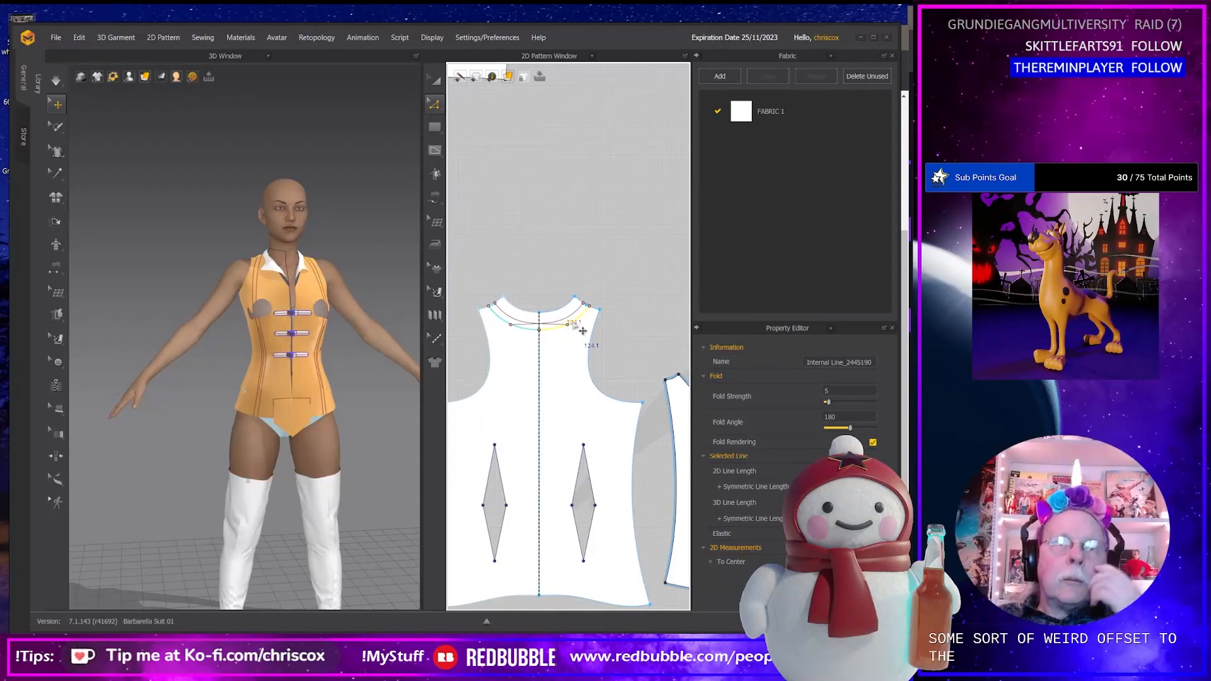
{"action": "left_click", "coordinate": [568, 325]}
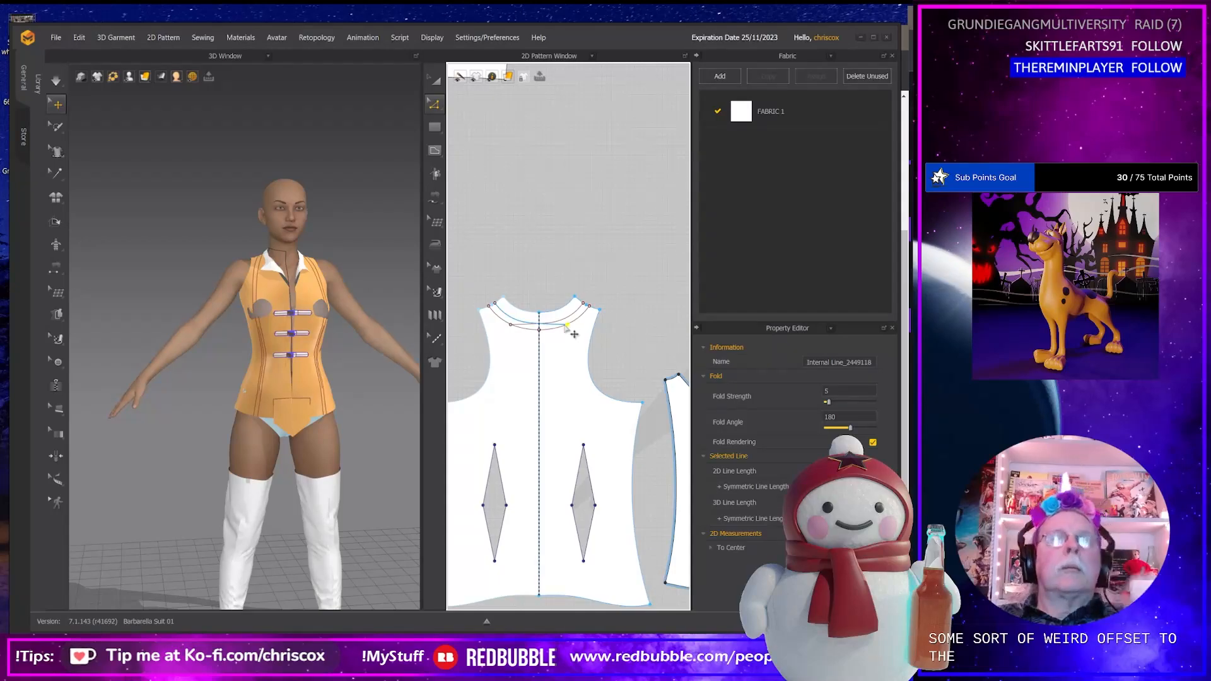
{"action": "scroll", "coordinate": [561, 337], "scroll_direction": "up", "scroll_amount": 6}
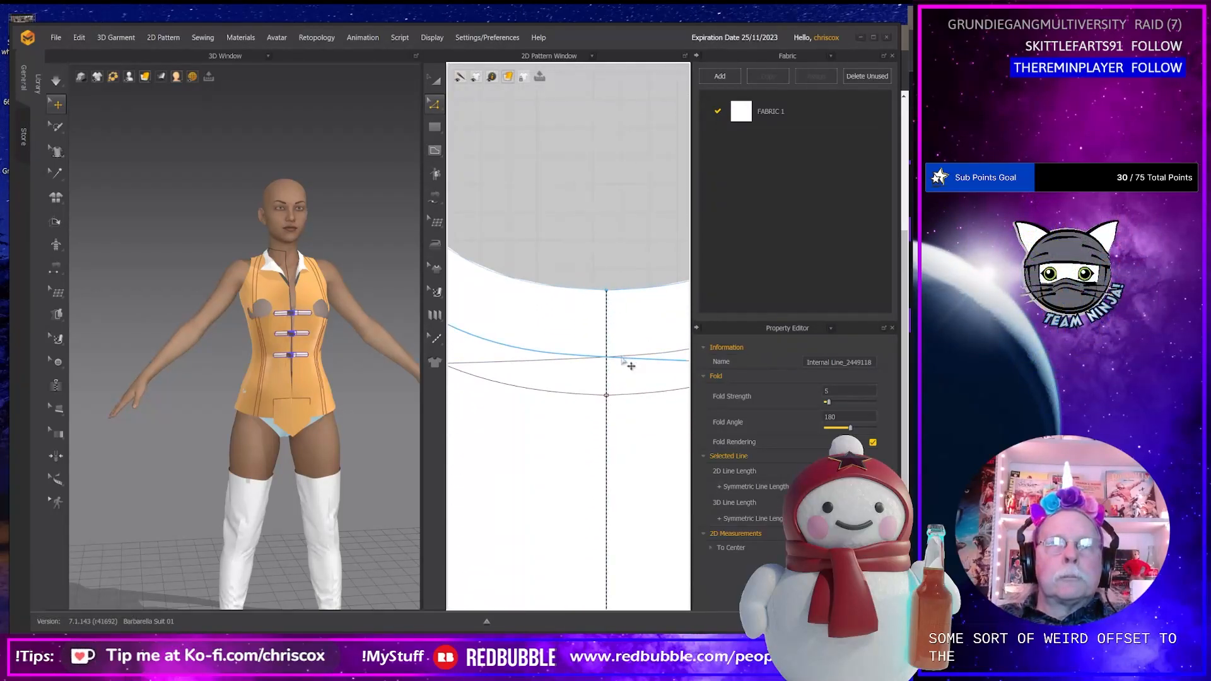
{"action": "left_click", "coordinate": [629, 360]}
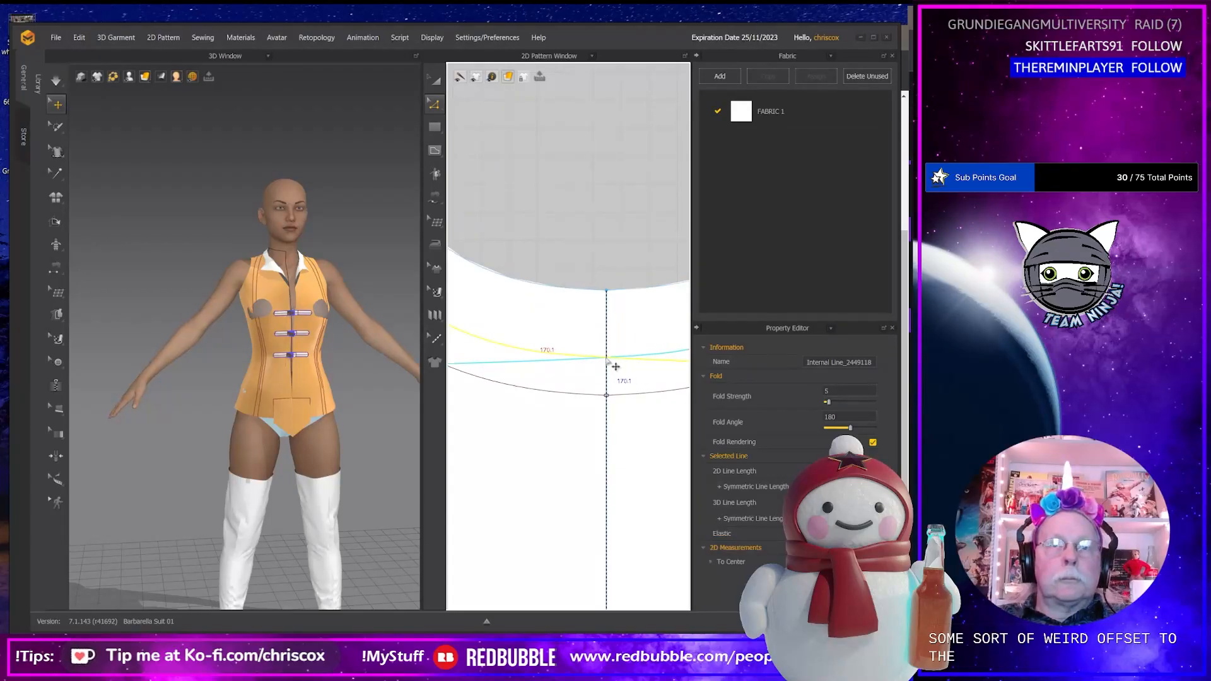
{"action": "right_click", "coordinate": [606, 359]}
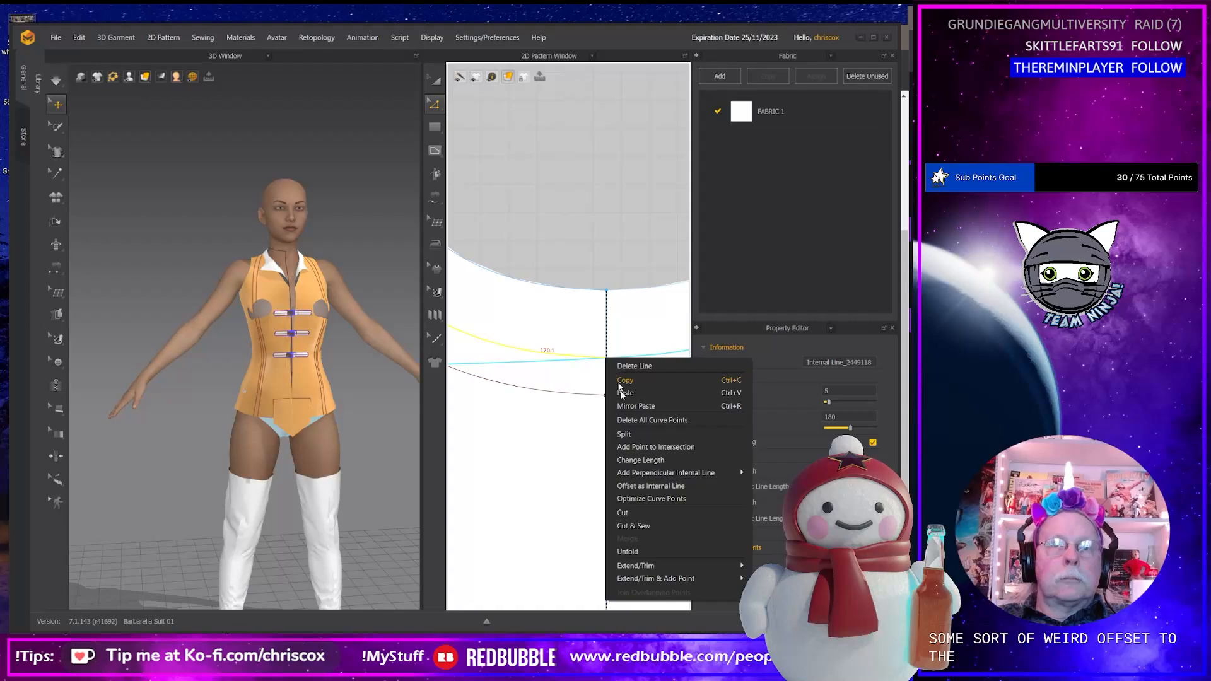
{"action": "left_click", "coordinate": [630, 435]}
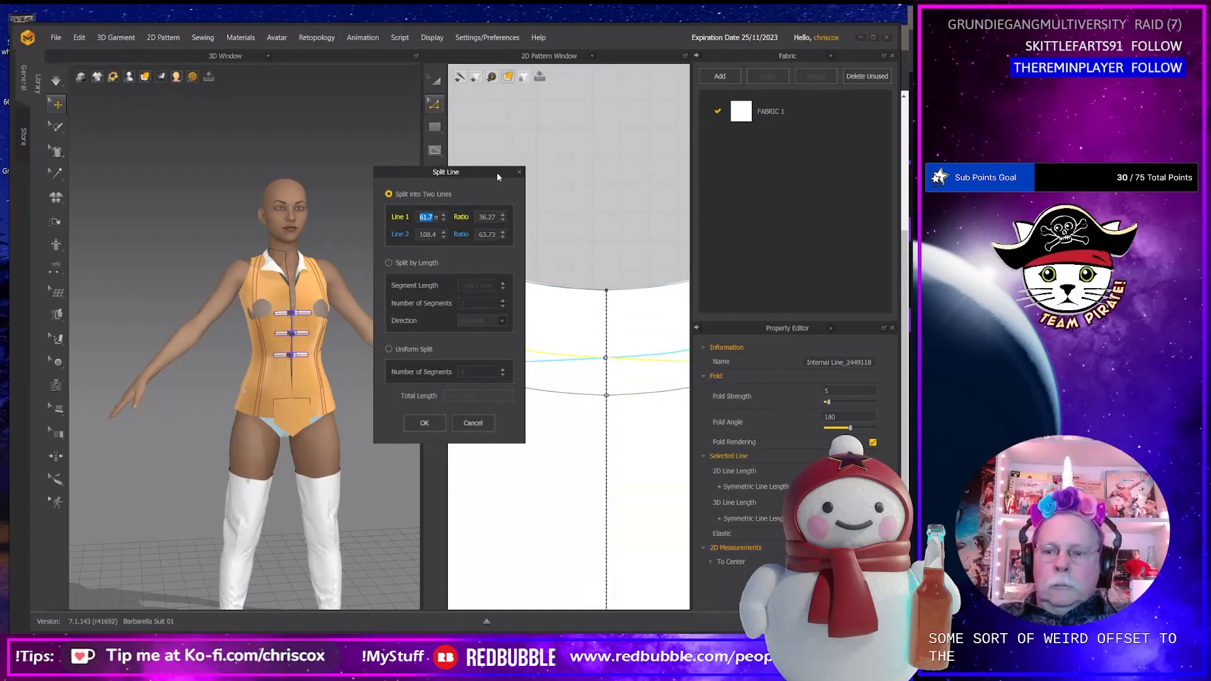
{"action": "type", "text": "61"}
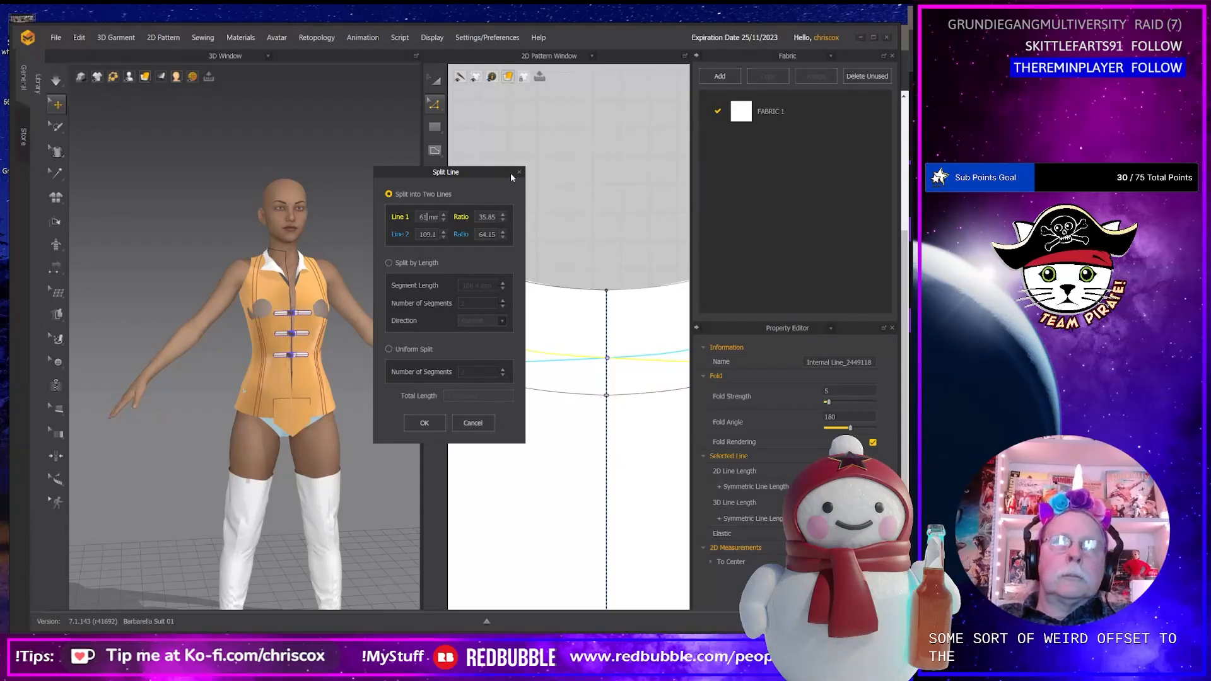
{"action": "key", "text": "shift"}
{"action": "key", "text": "BackSpace"}
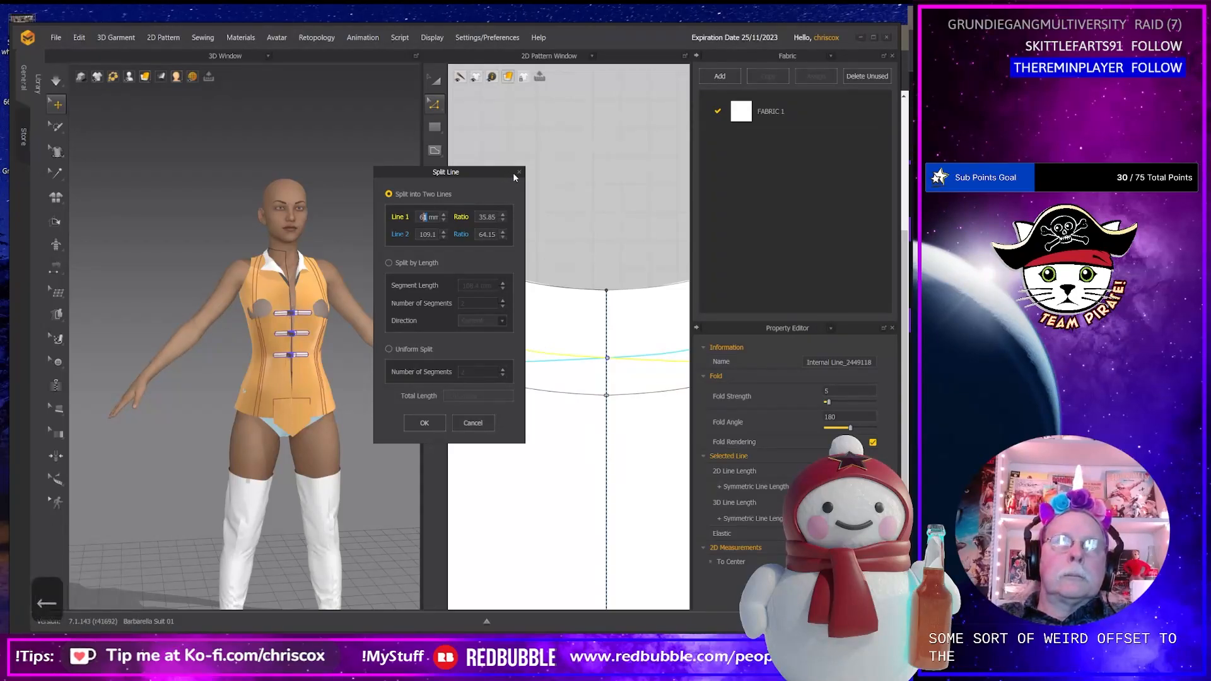
{"action": "type", "text": "0.8"}
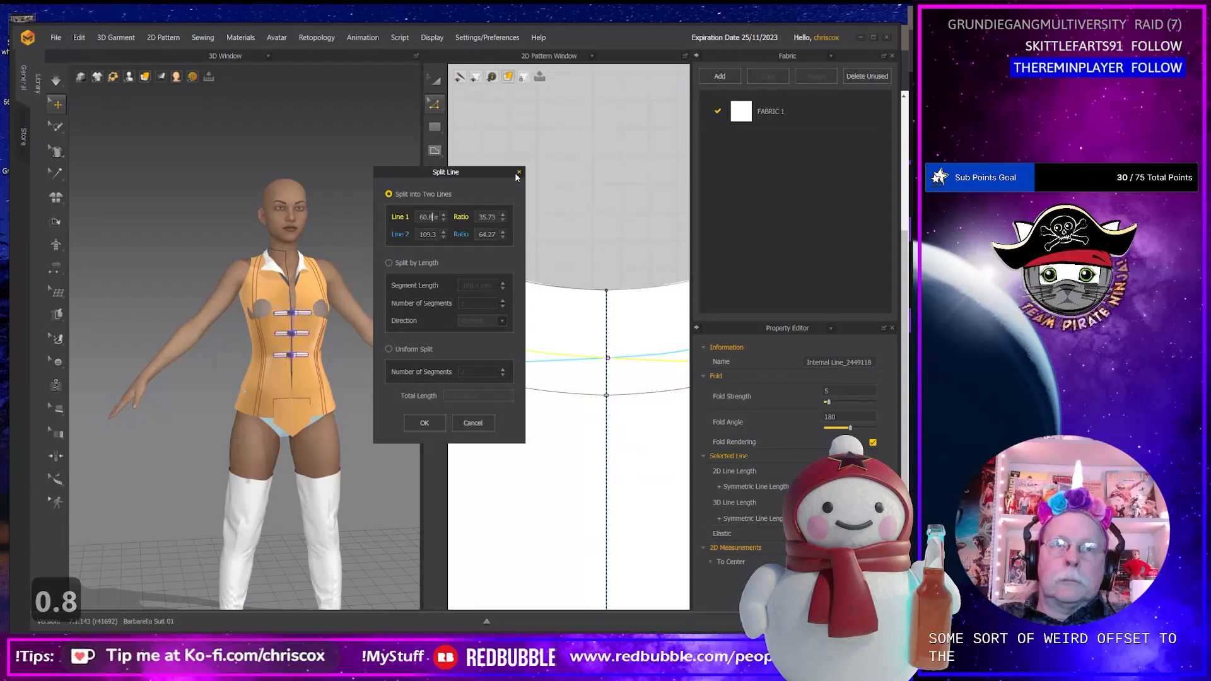
{"action": "key", "text": "shift+Left"}
{"action": "type", "text": "9"}
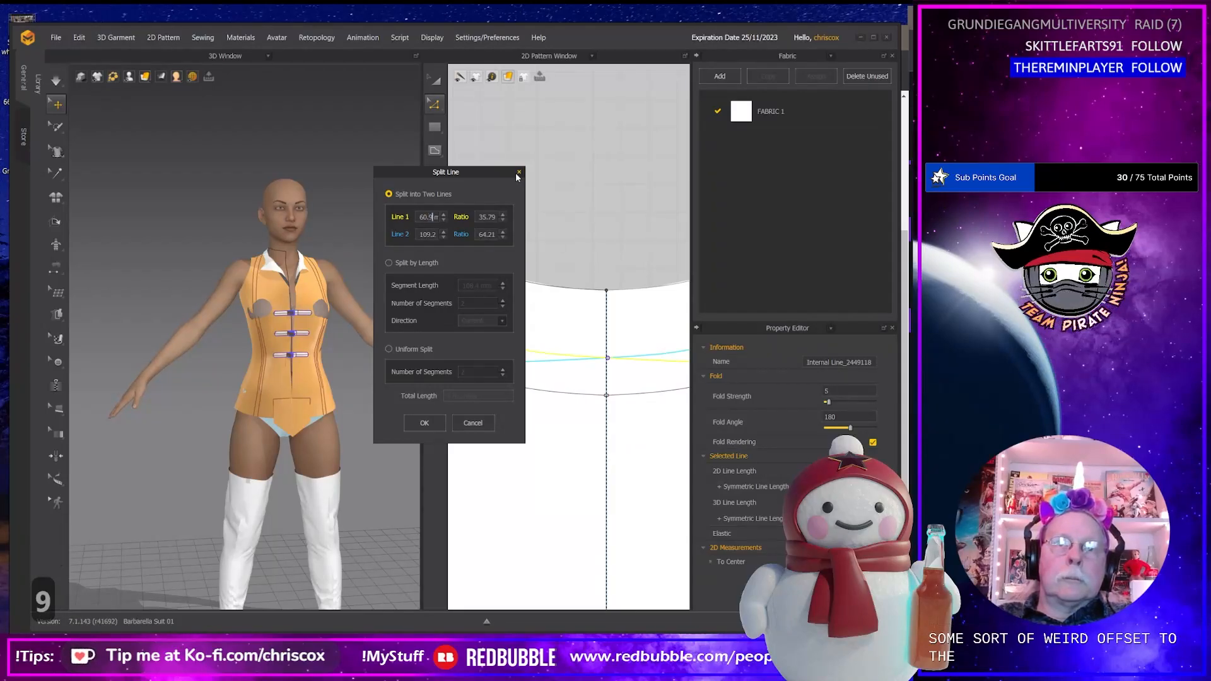
{"action": "key", "text": "shift+Left"}
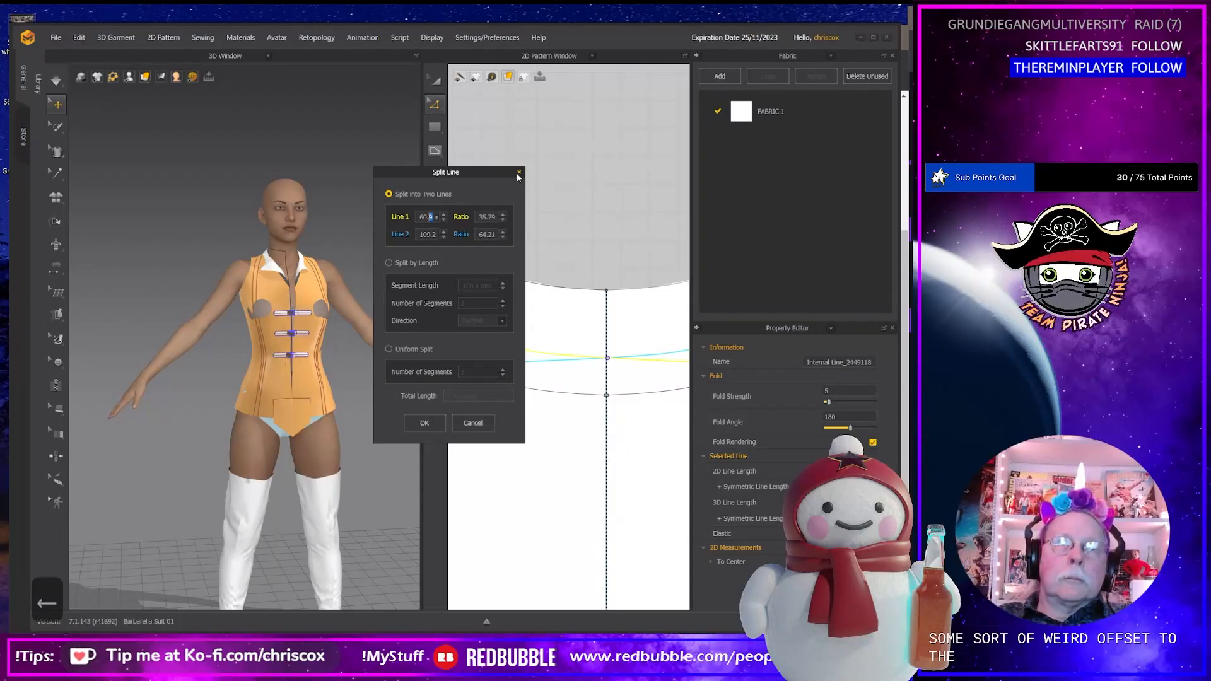
{"action": "key", "text": "Left"}
{"action": "key", "text": "Left"}
{"action": "key", "text": "Left"}
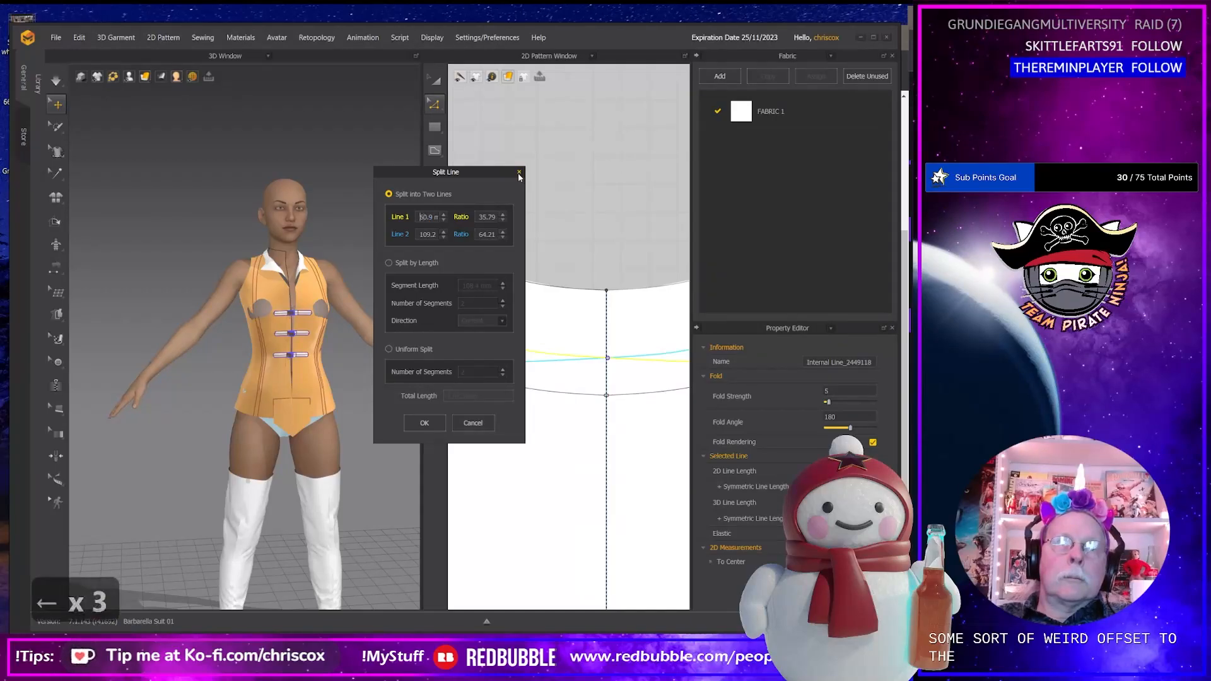
{"action": "key", "text": "shift+Right"}
{"action": "key", "text": "shift+Right"}
{"action": "key", "text": "shift+Right"}
{"action": "key", "text": "shift+Right"}
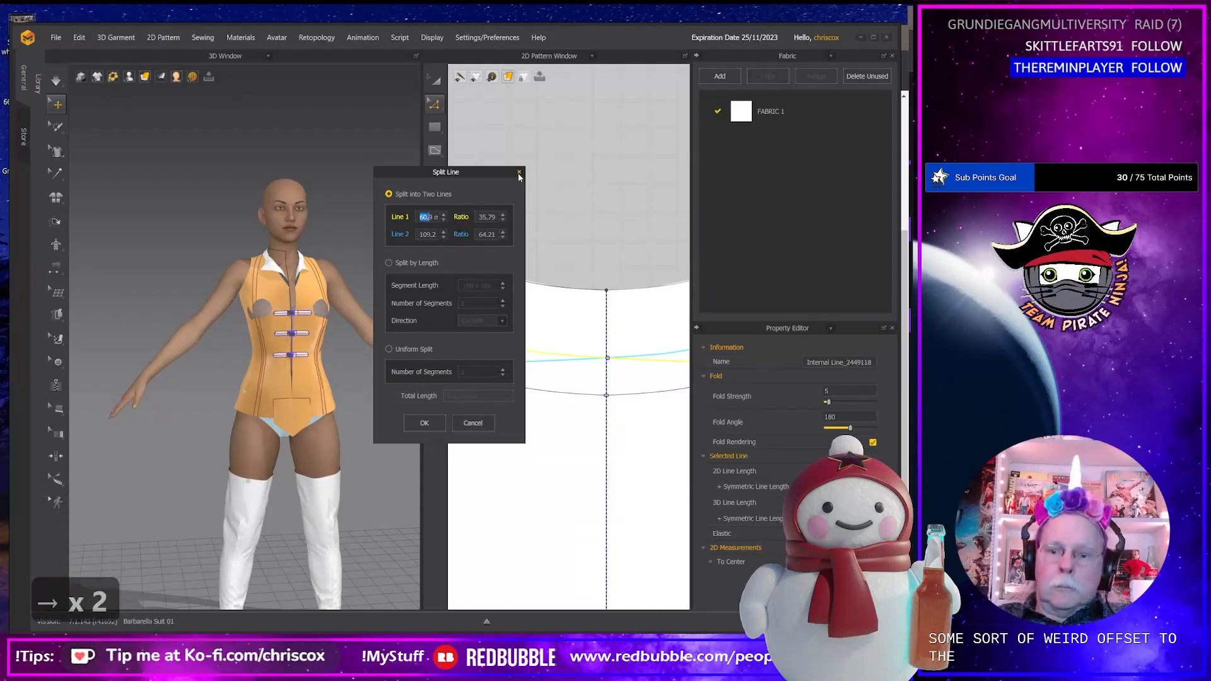
{"action": "type", "text": "61.3"}
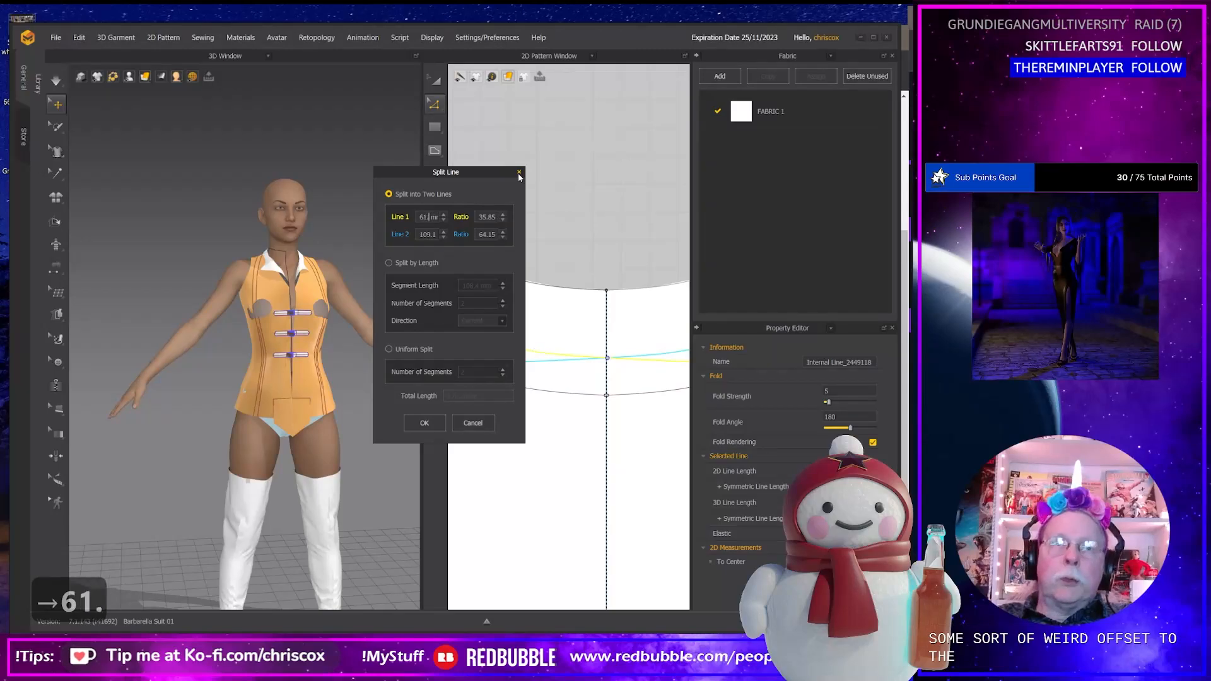
{"action": "left_click", "coordinate": [425, 423]}
Try to delete the straight leftover segments beside the center line below the back neckline, and undo the deletion.
{"action": "scroll", "coordinate": [624, 423], "scroll_direction": "down", "scroll_amount": 3}
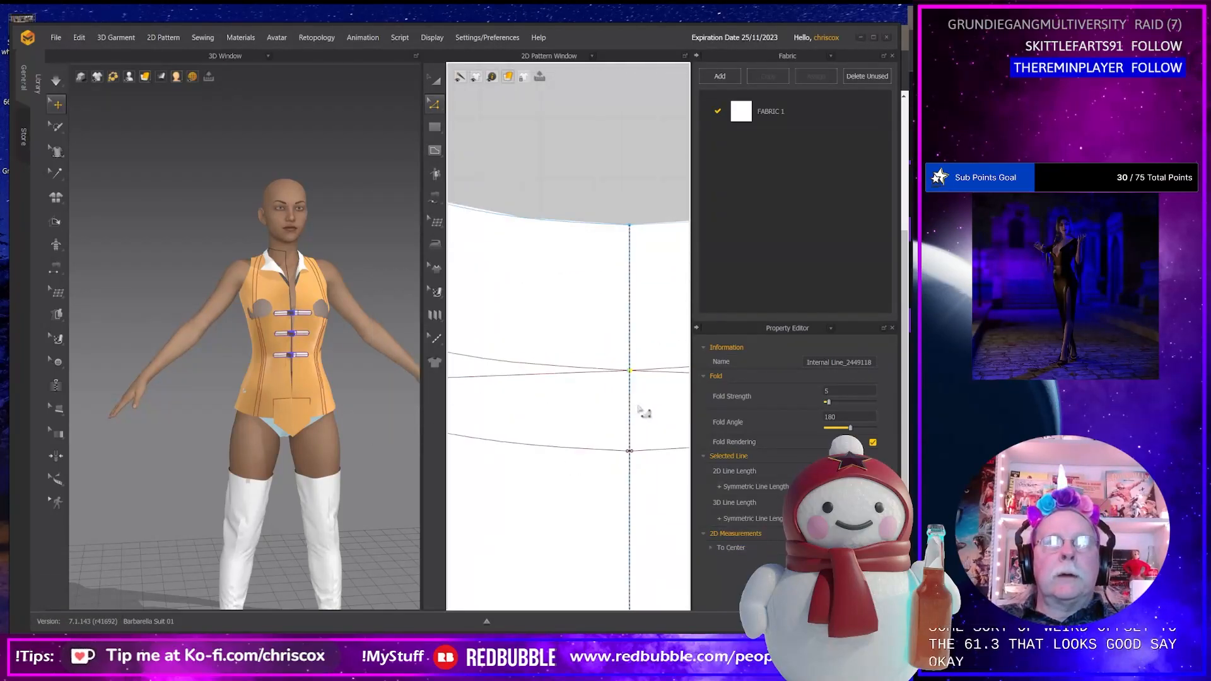
{"action": "left_click", "coordinate": [666, 350]}
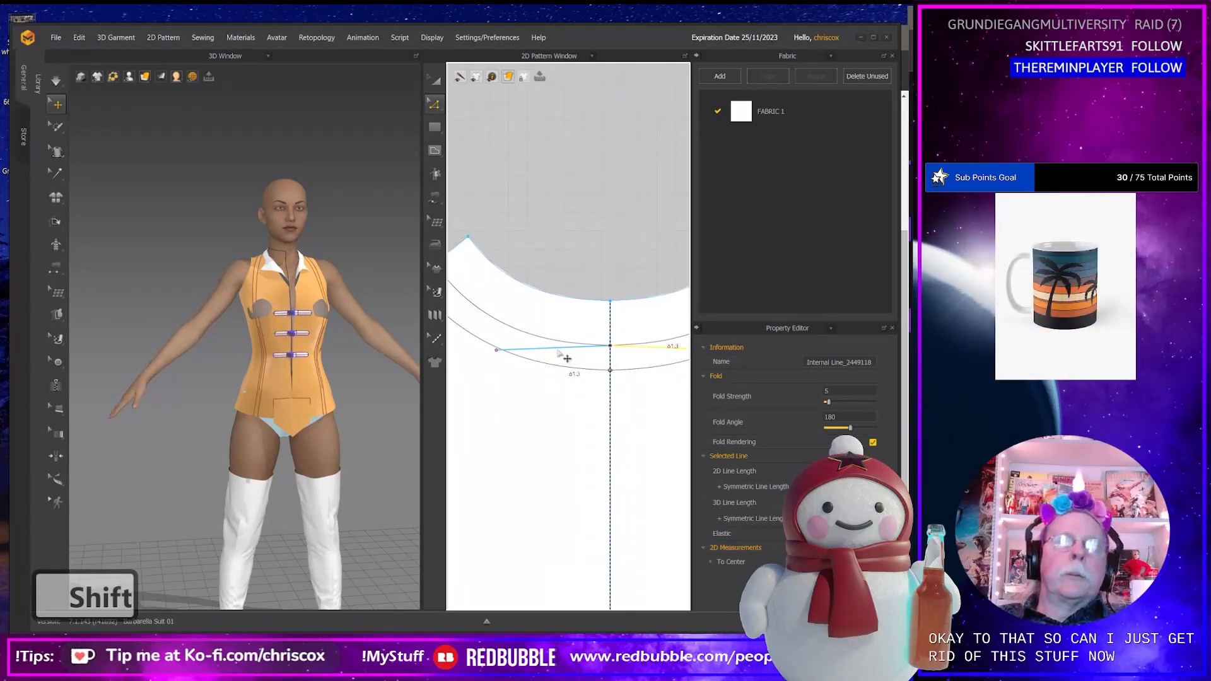
{"action": "key", "text": "Delete"}
{"action": "key", "text": "ctrl+z"}
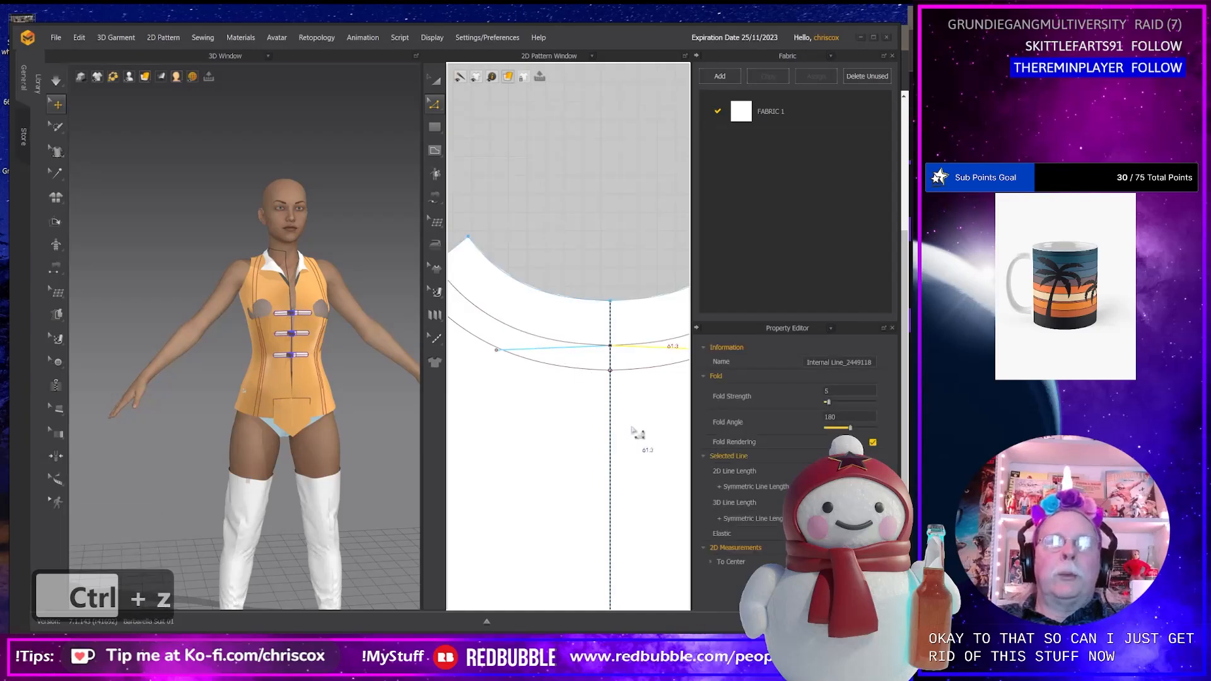
Delete the outer endpoint of the straight leftover segment between the two back neckline strap lines to remove the excess.
{"action": "scroll", "coordinate": [469, 452], "scroll_direction": "down", "scroll_amount": 2}
{"action": "left_click", "coordinate": [534, 374]}
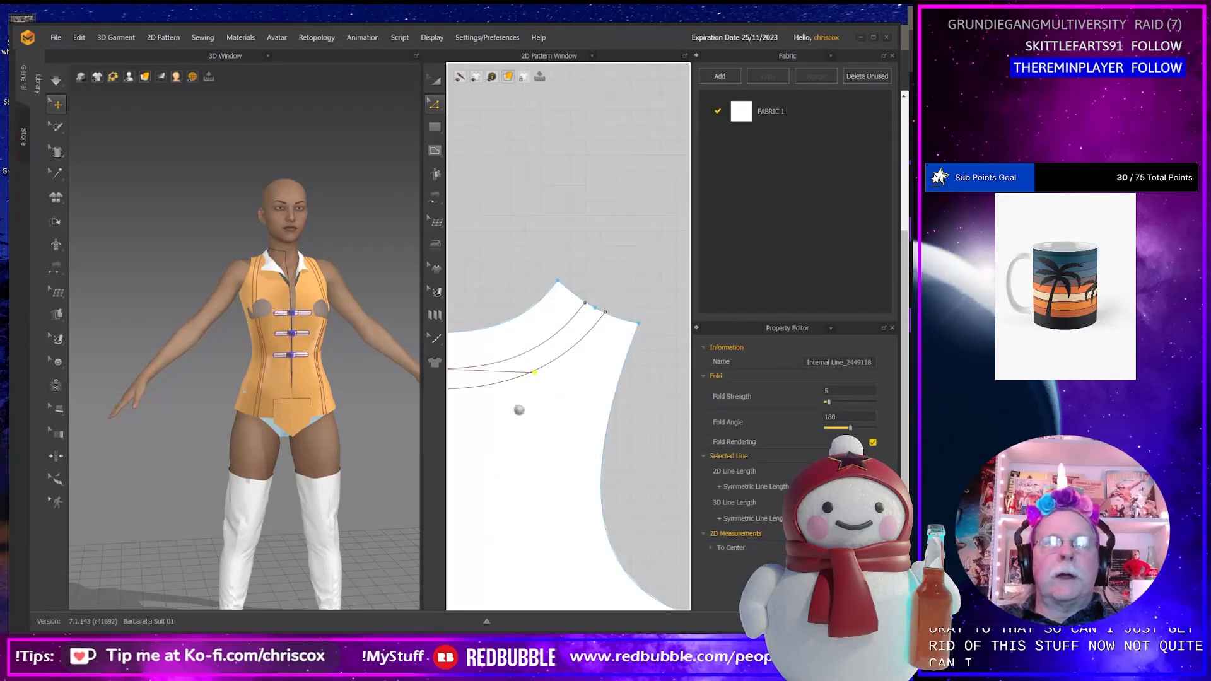
{"action": "middle_click_drag", "start_coordinate": [515, 409], "coordinate": [641, 410]}
{"action": "key", "text": "Delete"}
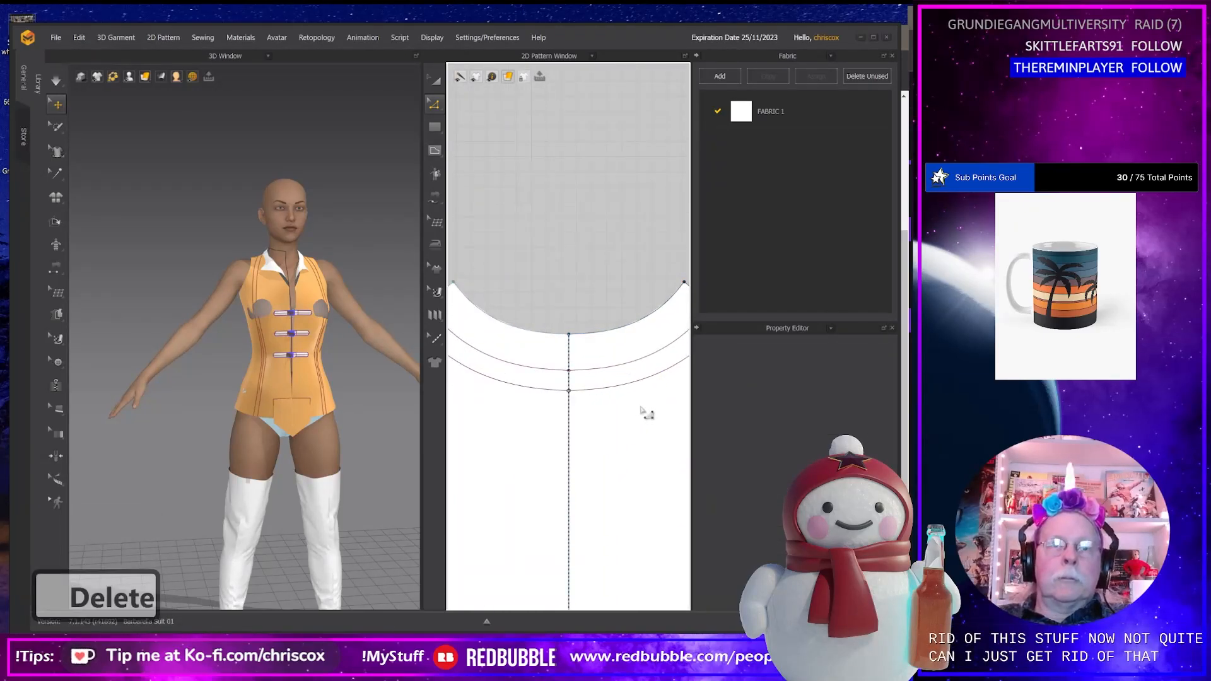
Measure the combined length of the outer strap line from the back neckline down the front panel along the dart's side-seam edge.
{"action": "scroll", "coordinate": [646, 413], "scroll_direction": "down", "scroll_amount": 5}
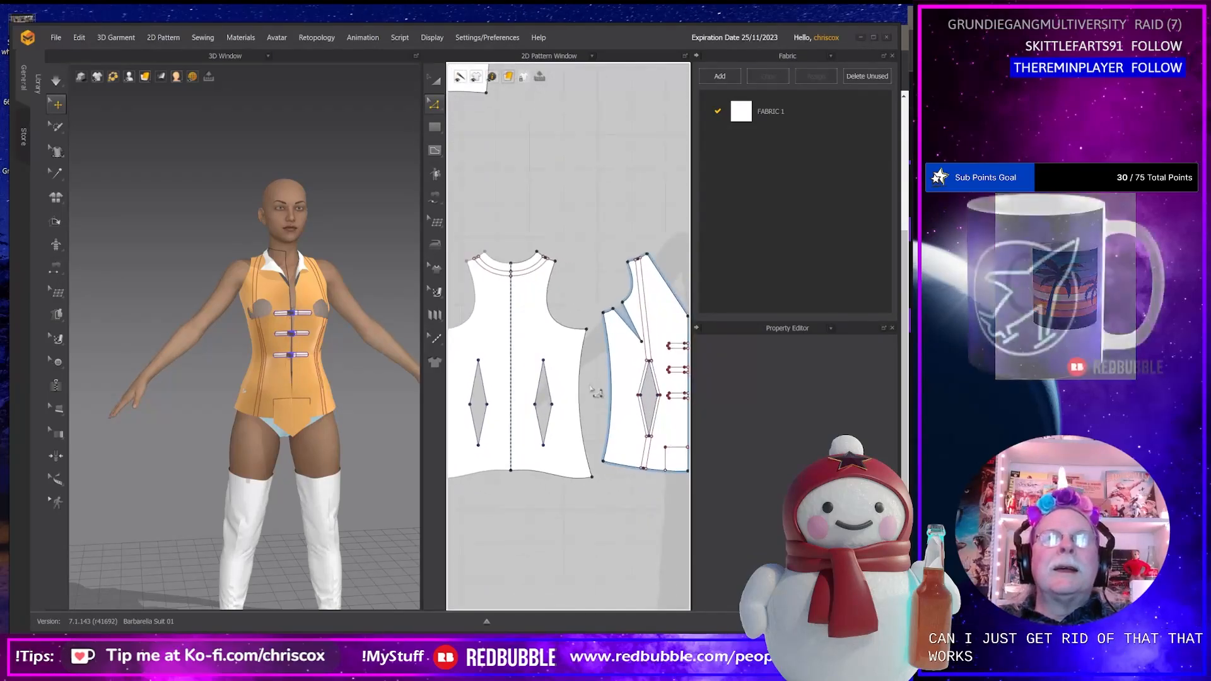
{"action": "mouse_move", "coordinate": [599, 403]}
{"action": "middle_mouse_down"}
{"action": "mouse_move", "coordinate": [541, 372]}
{"action": "mouse_move", "coordinate": [541, 352]}
{"action": "mouse_move", "coordinate": [594, 407]}
{"action": "middle_mouse_up"}
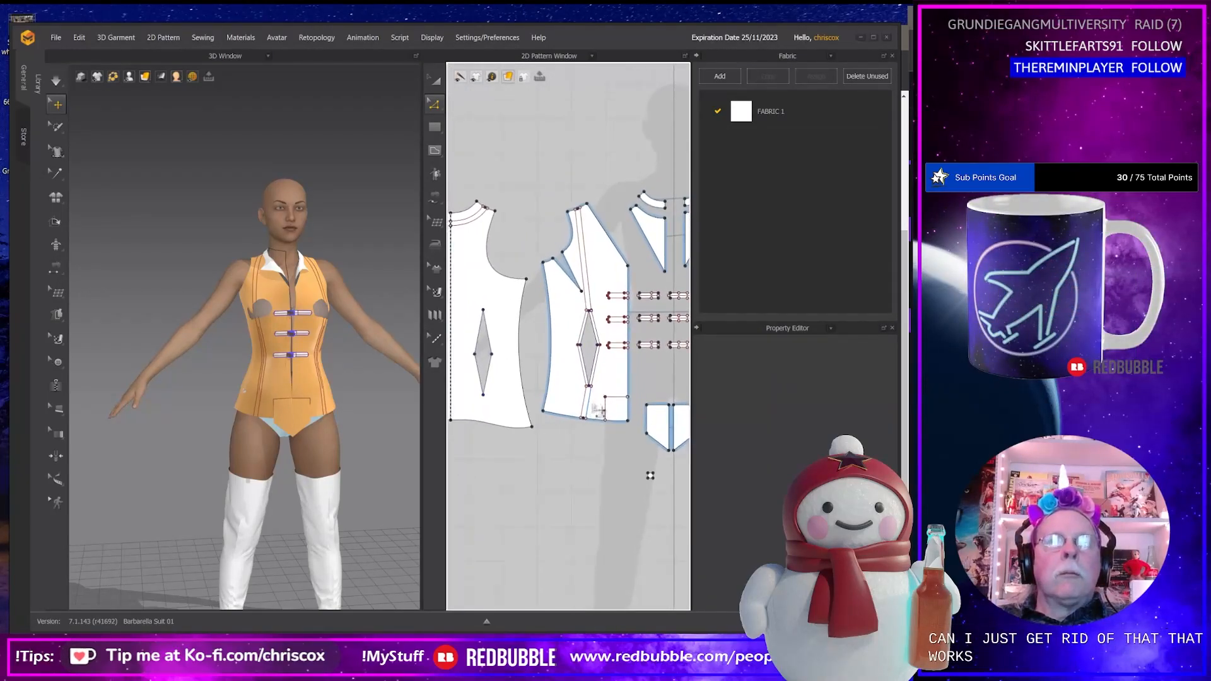
{"action": "left_click", "coordinate": [466, 222]}
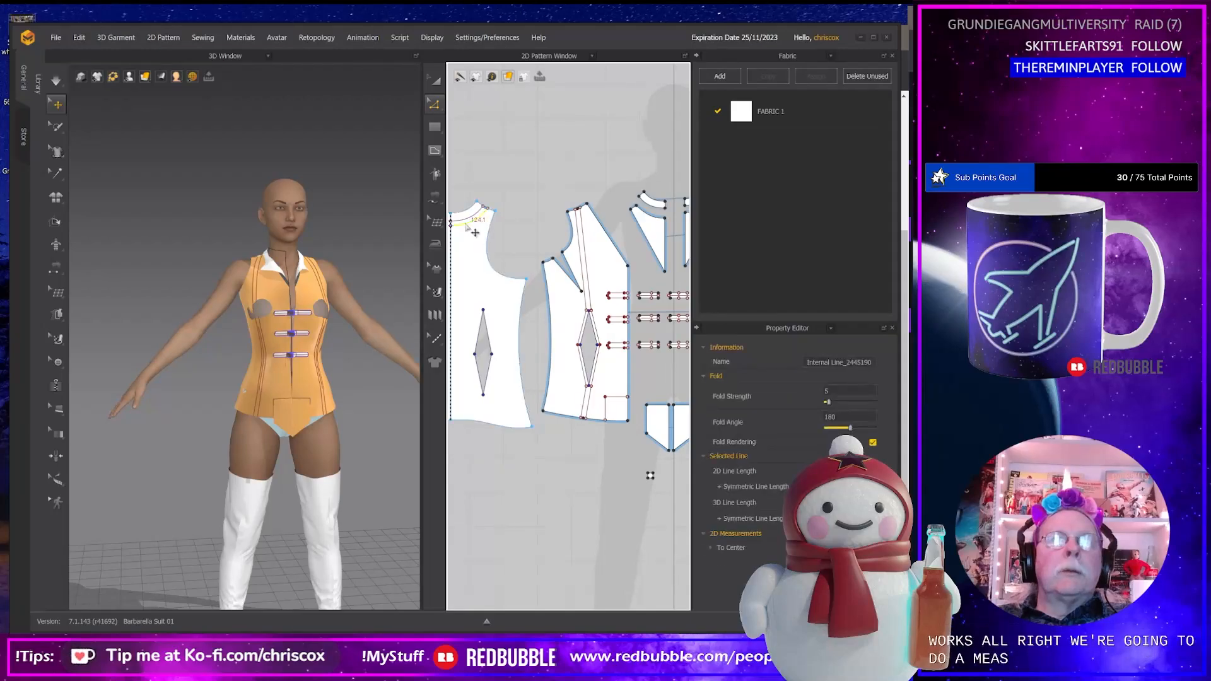
{"action": "left_click", "coordinate": [580, 268], "text": "shift"}
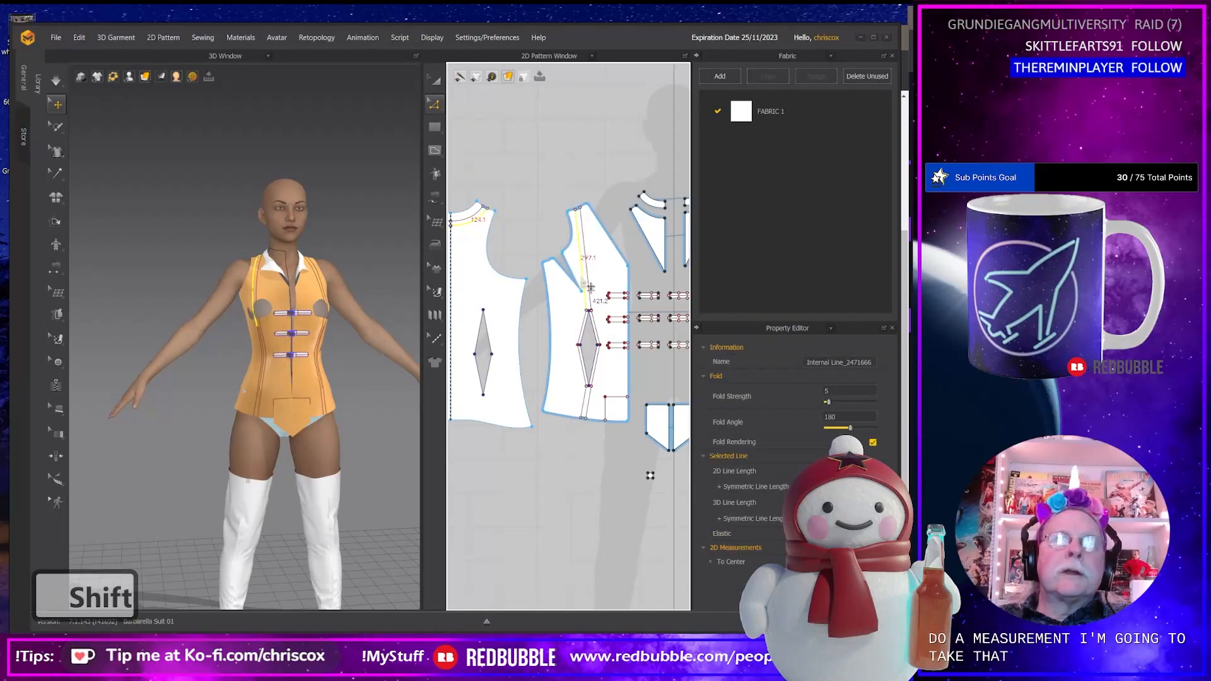
{"action": "left_click", "coordinate": [584, 323], "text": "shift"}
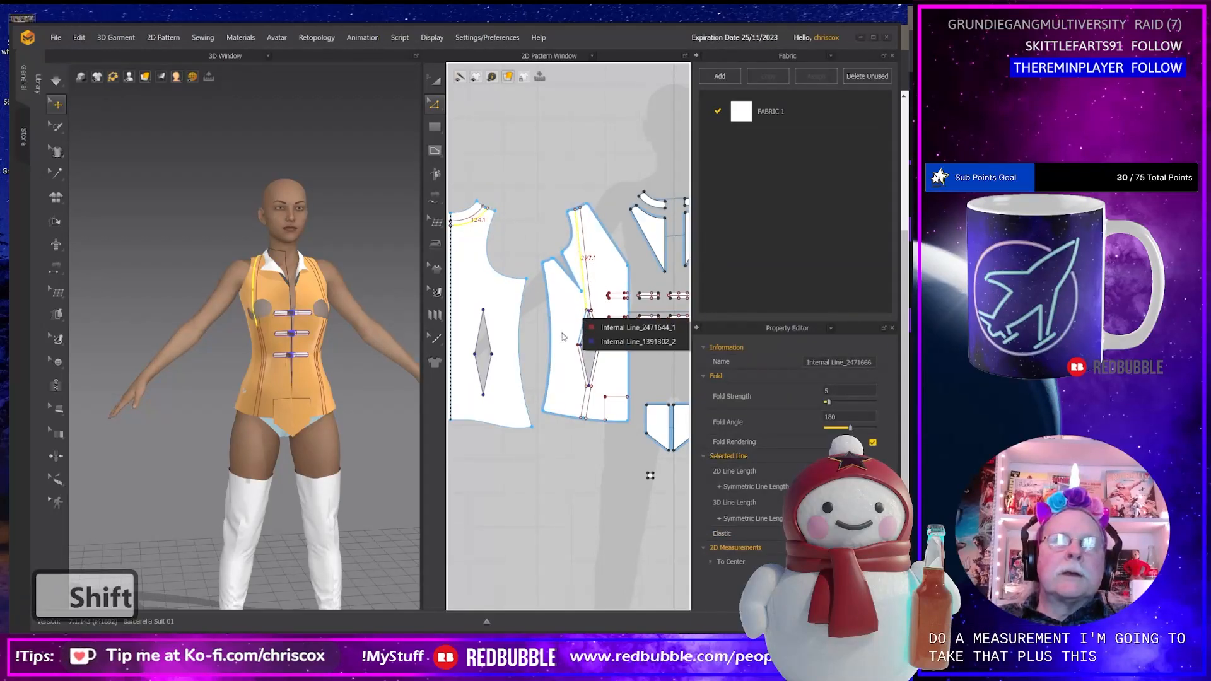
{"action": "left_click", "coordinate": [633, 328]}
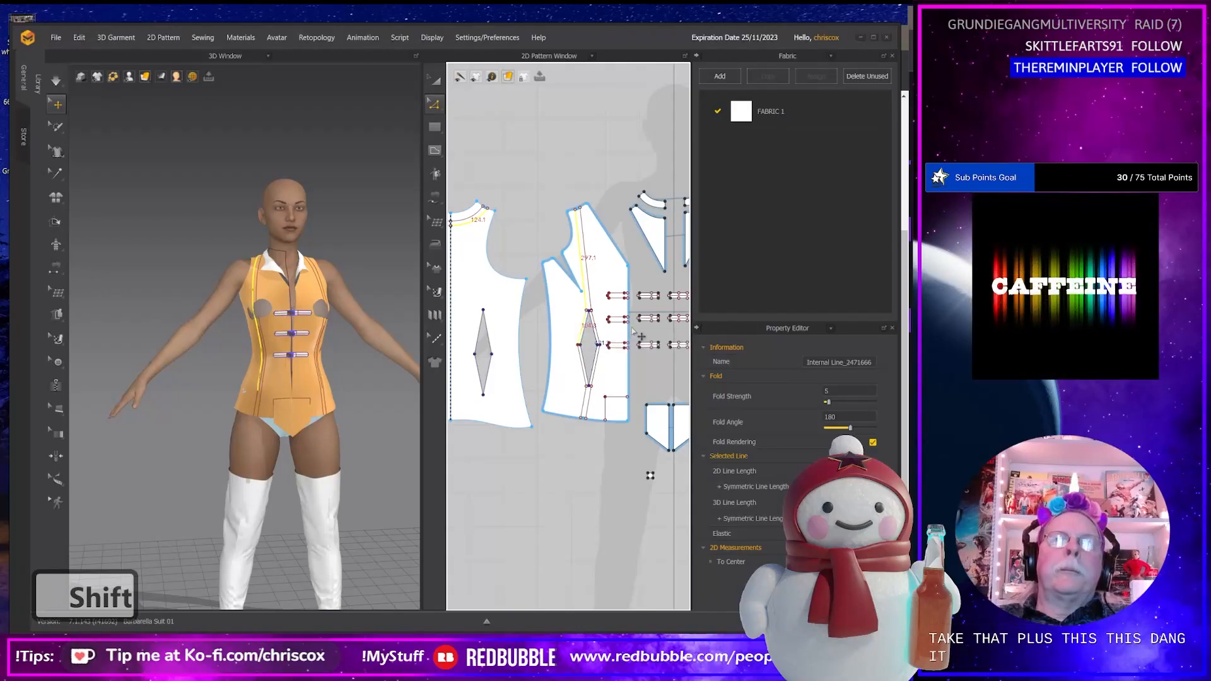
{"action": "left_click", "coordinate": [583, 378], "text": "shift"}
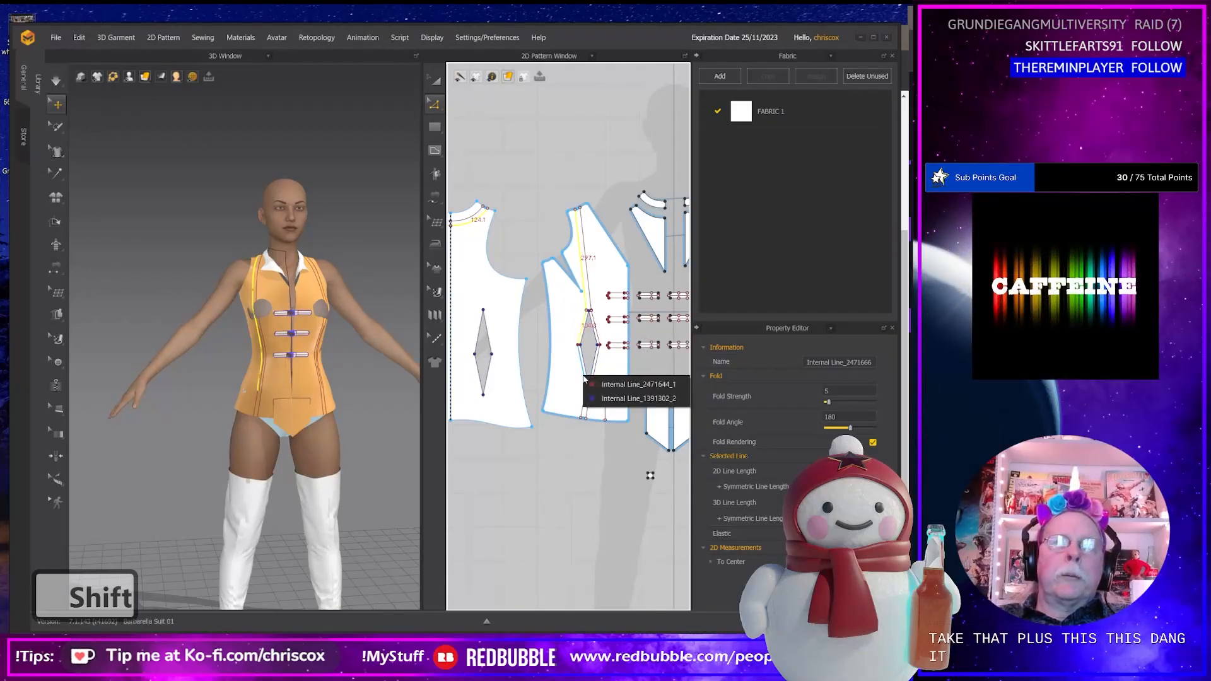
{"action": "left_click", "coordinate": [615, 385]}
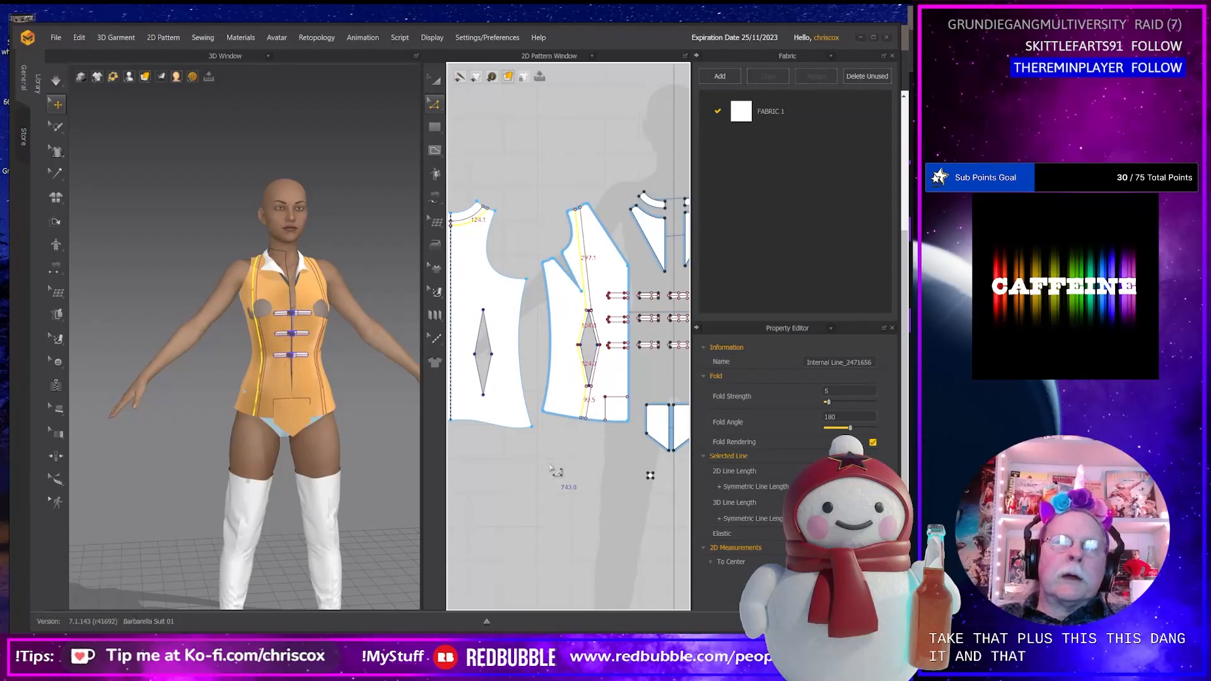
Create a rectangular strip pattern 15 mm wide and 743.8 mm high below the back and front bodice pieces.
{"action": "scroll", "coordinate": [553, 470], "scroll_direction": "down", "scroll_amount": 3}
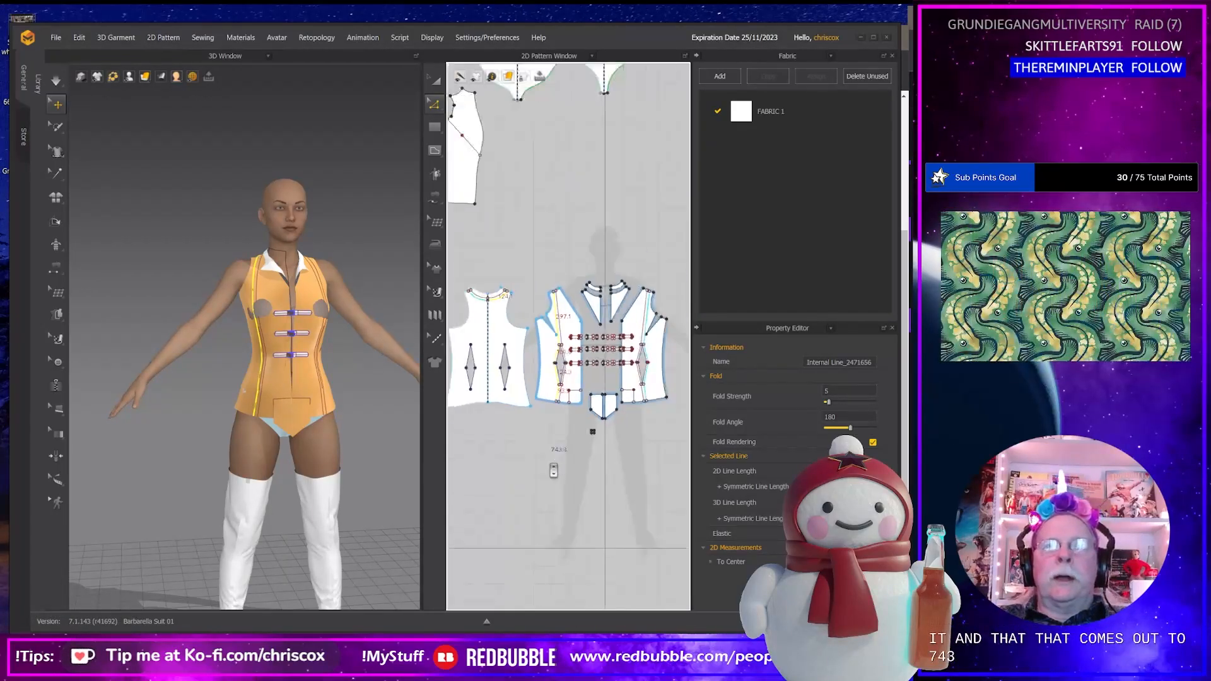
{"action": "key", "text": "shift"}
{"action": "middle_click_drag", "start_coordinate": [554, 470], "coordinate": [587, 446]}
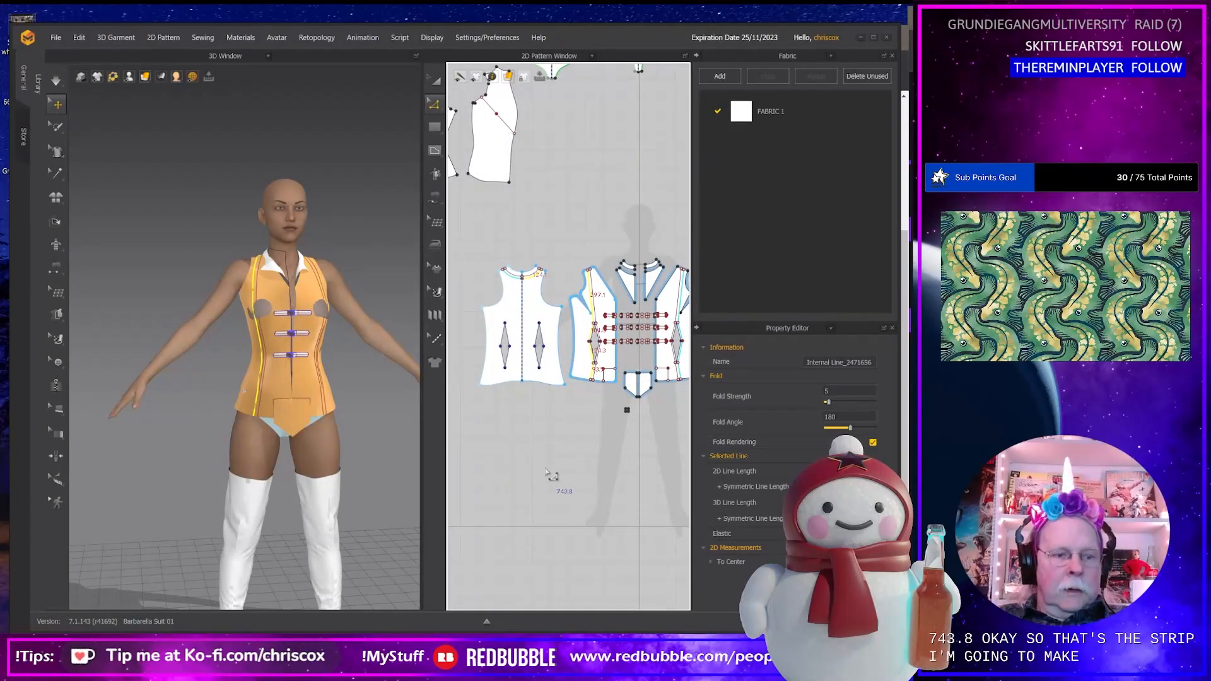
{"action": "key", "text": "s"}
{"action": "left_click", "coordinate": [558, 439]}
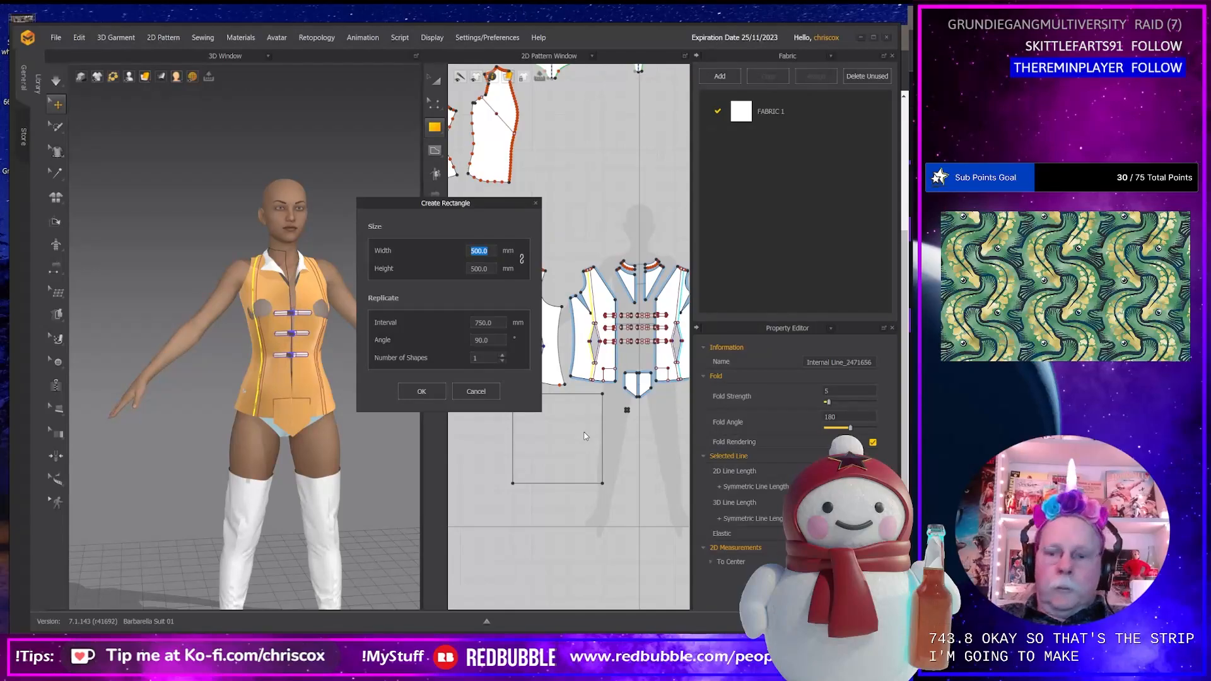
{"action": "type", "text": "15"}
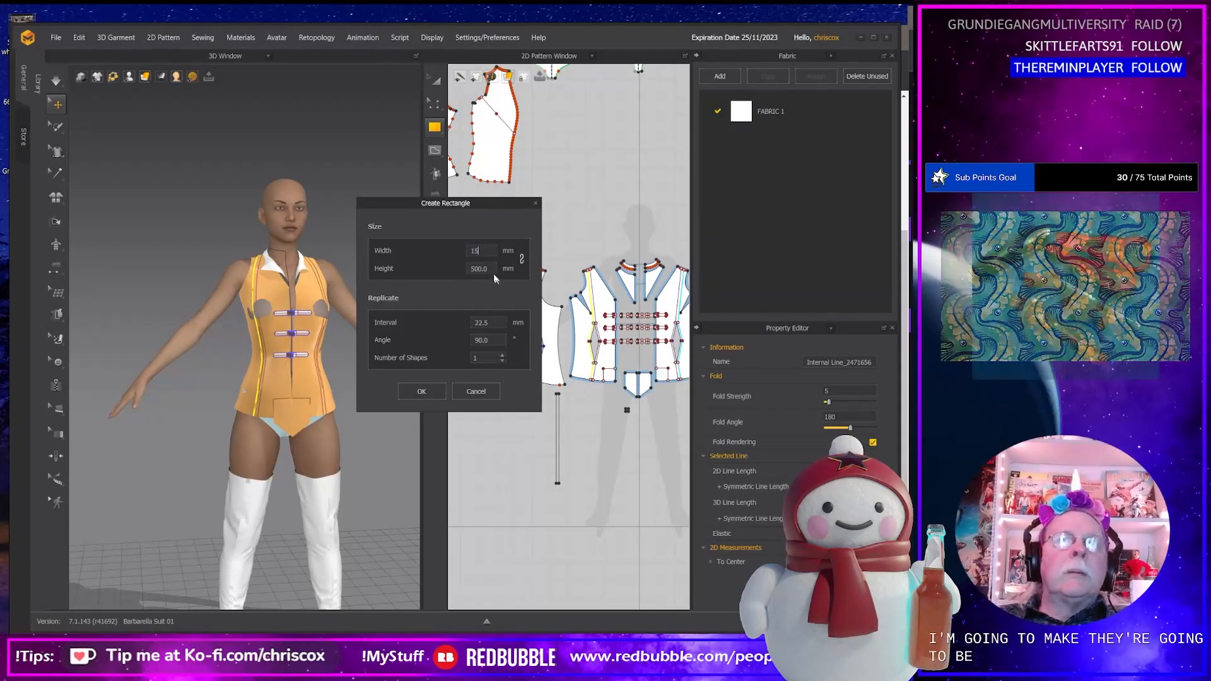
{"action": "left_click", "coordinate": [482, 268]}
{"action": "type", "text": "743.8"}
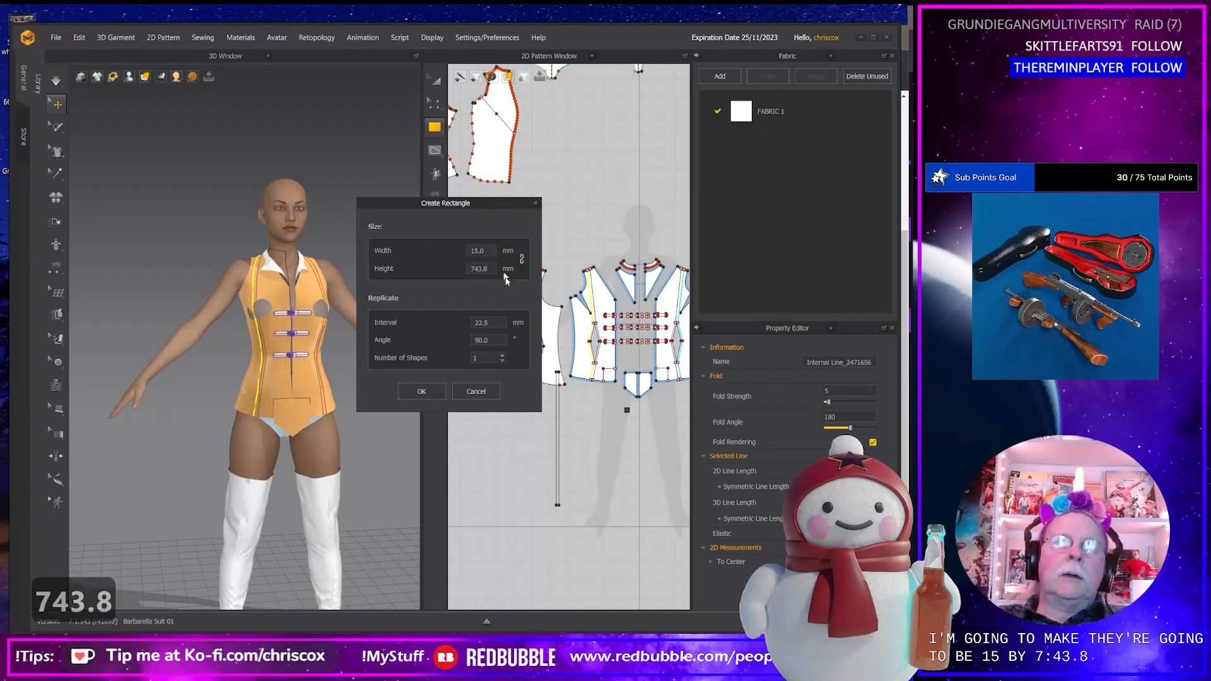
{"action": "left_click", "coordinate": [422, 392]}
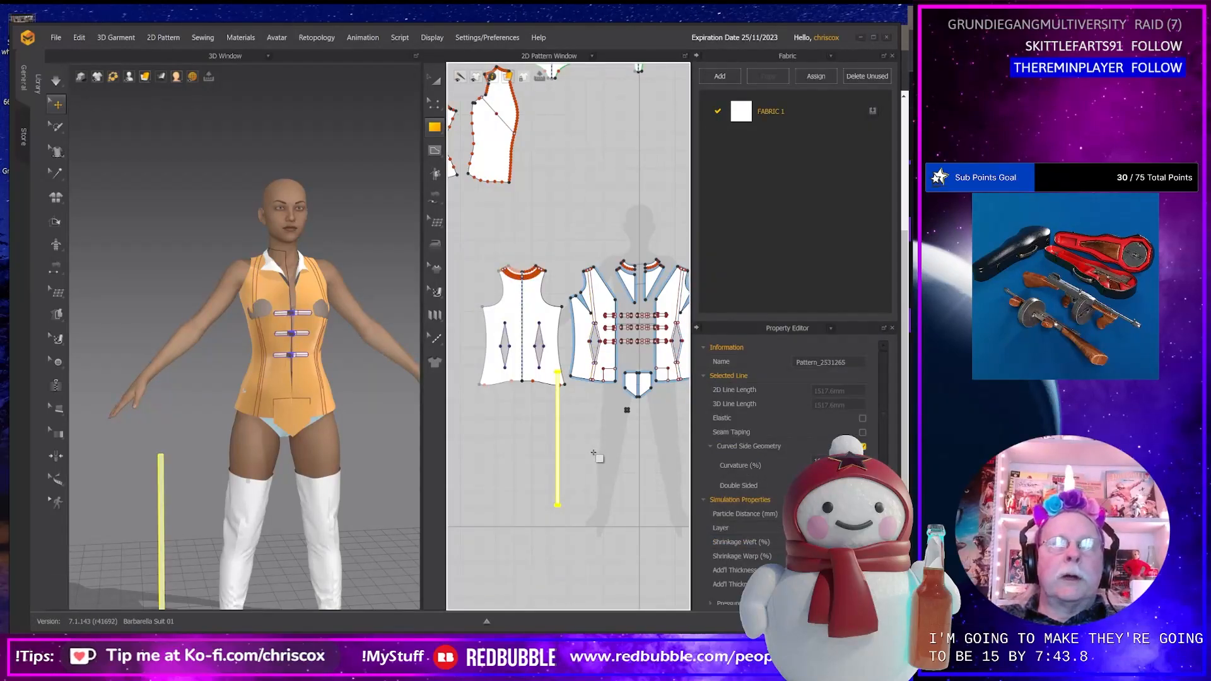
Move the new strip up into the gap between the back piece and the adjacent front piece in the 2D pattern layout.
{"action": "middle_click_drag", "start_coordinate": [599, 457], "coordinate": [612, 462]}
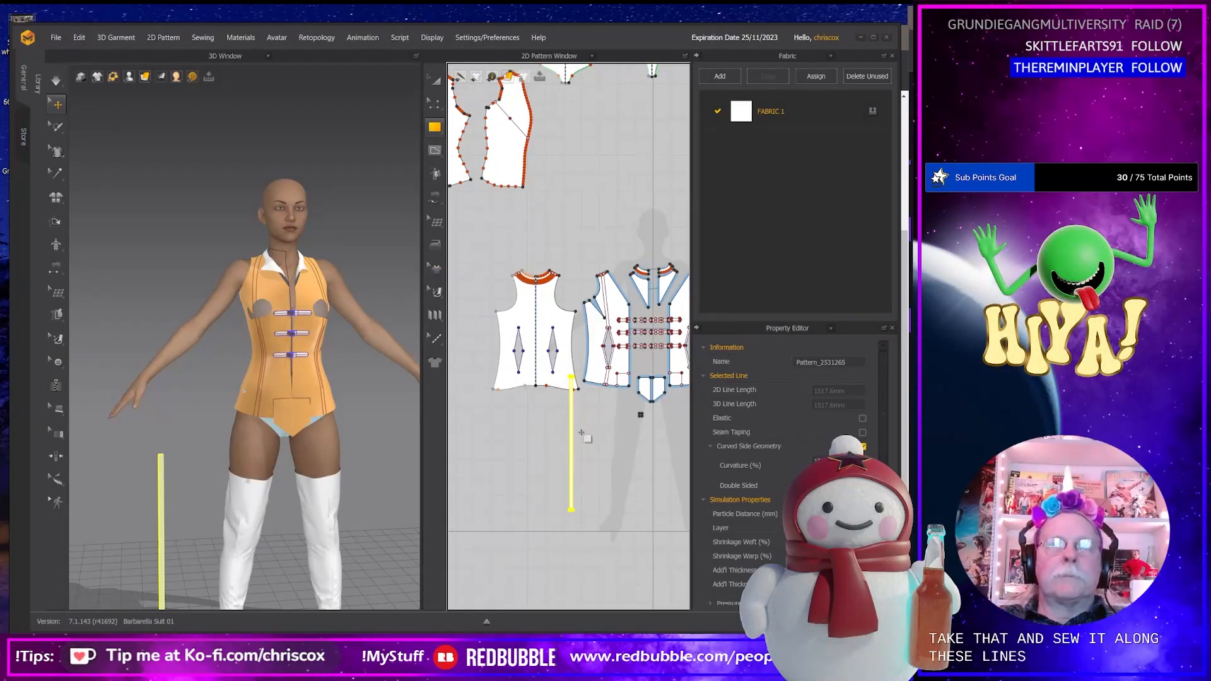
{"action": "middle_click_drag", "start_coordinate": [632, 427], "coordinate": [607, 410]}
{"action": "key", "text": "z"}
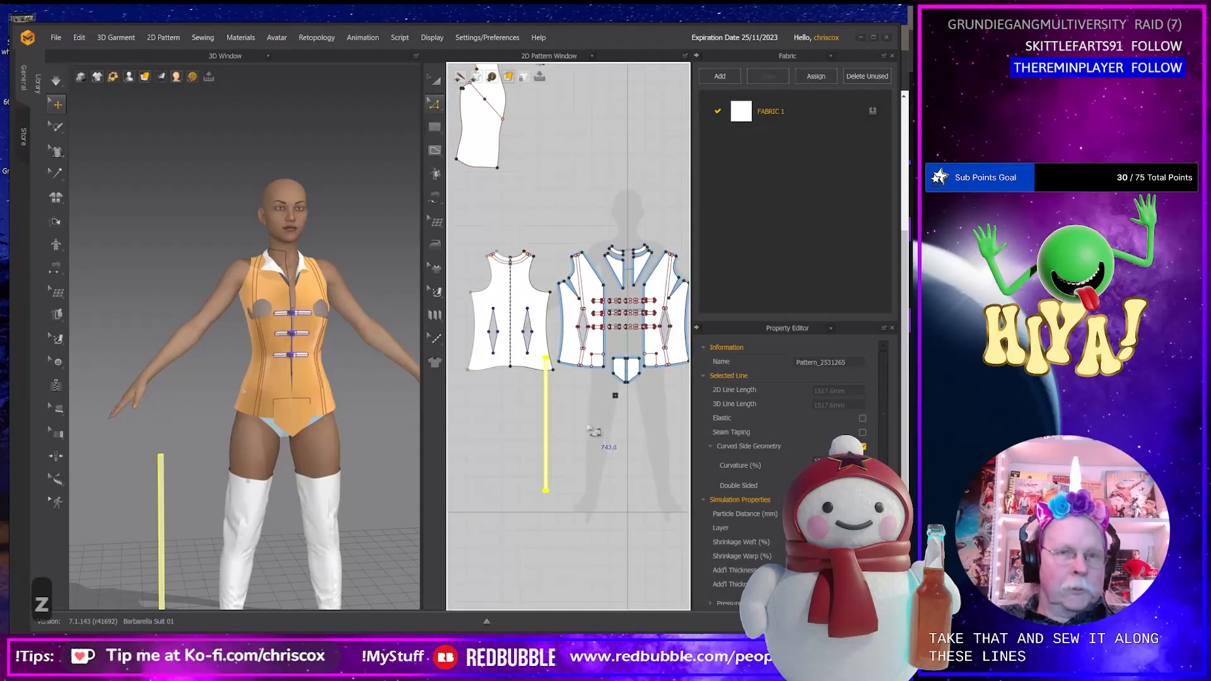
{"action": "key", "text": "a"}
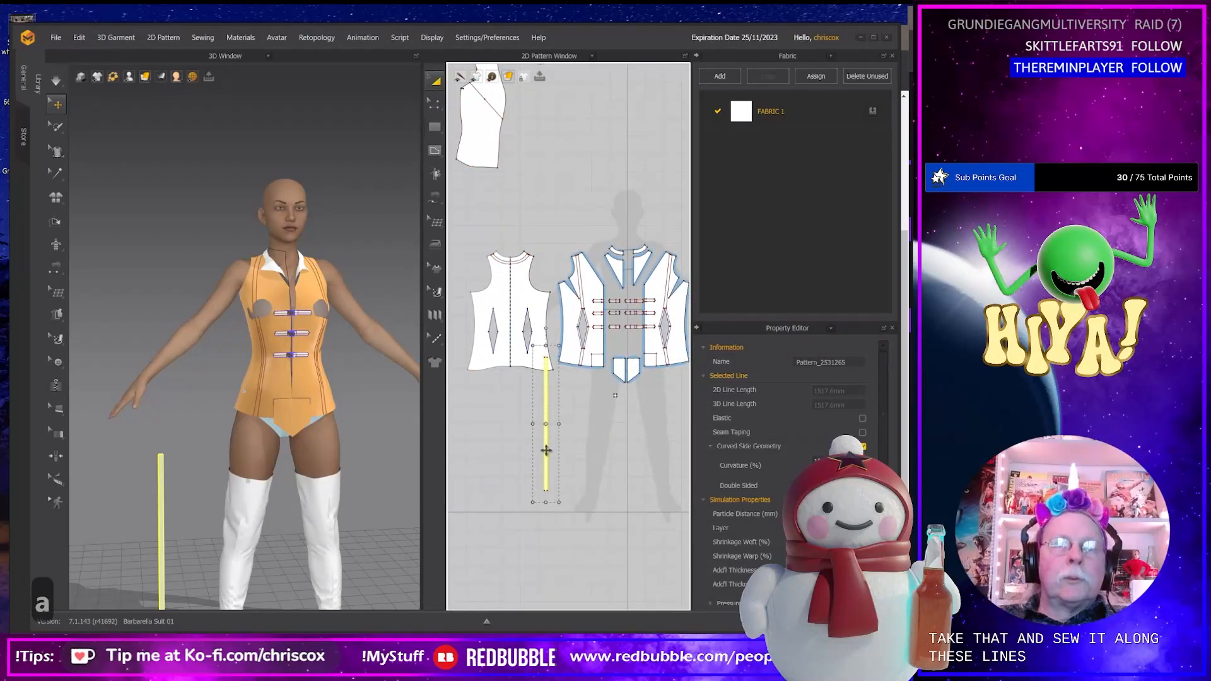
{"action": "left_click_drag", "start_coordinate": [546, 450], "coordinate": [557, 345]}
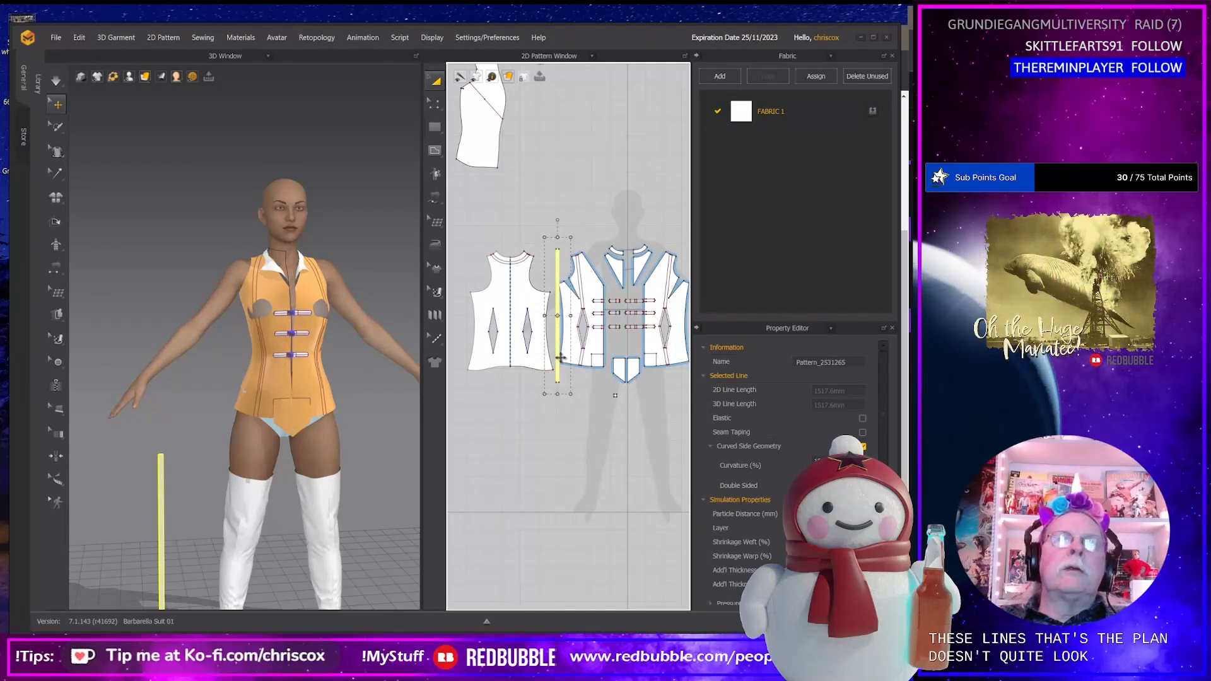
Free-sew the back piece's internal neckline curve, from centre back to shoulder, to the upper end of the strip's edge nearest that piece.
{"action": "scroll", "coordinate": [573, 374], "scroll_direction": "up", "scroll_amount": 3}
{"action": "scroll", "coordinate": [574, 374], "scroll_direction": "down", "scroll_amount": 1}
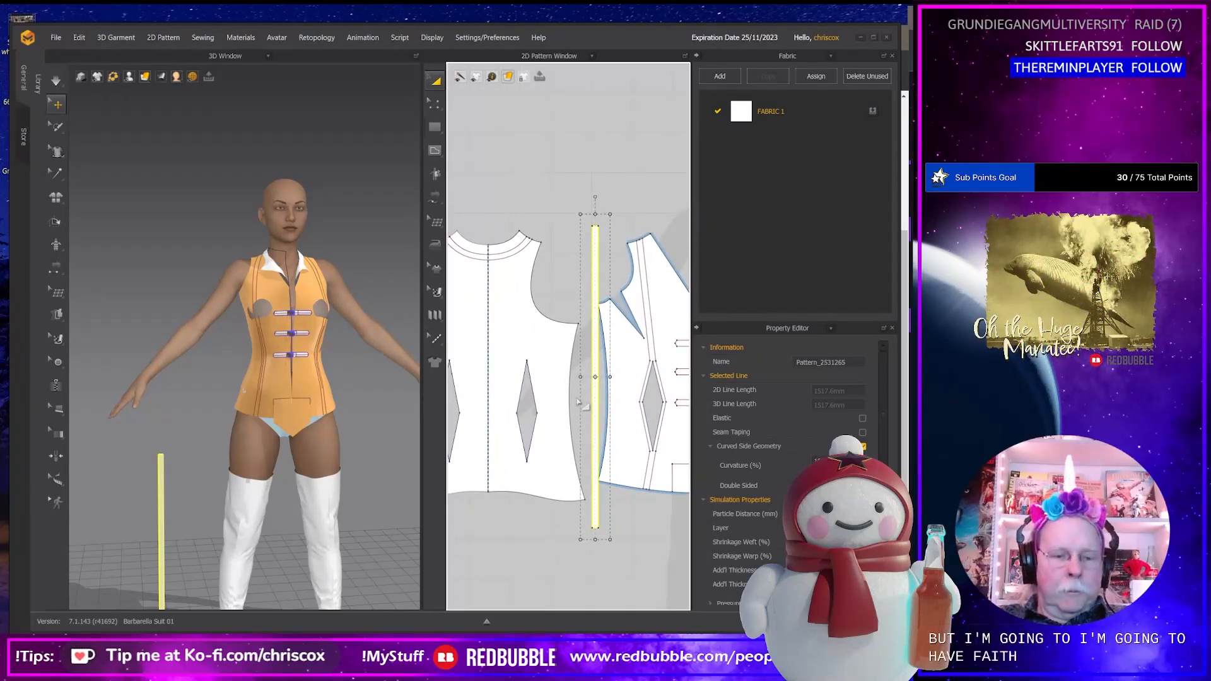
{"action": "key", "text": "m"}
{"action": "left_click", "coordinate": [490, 258]}
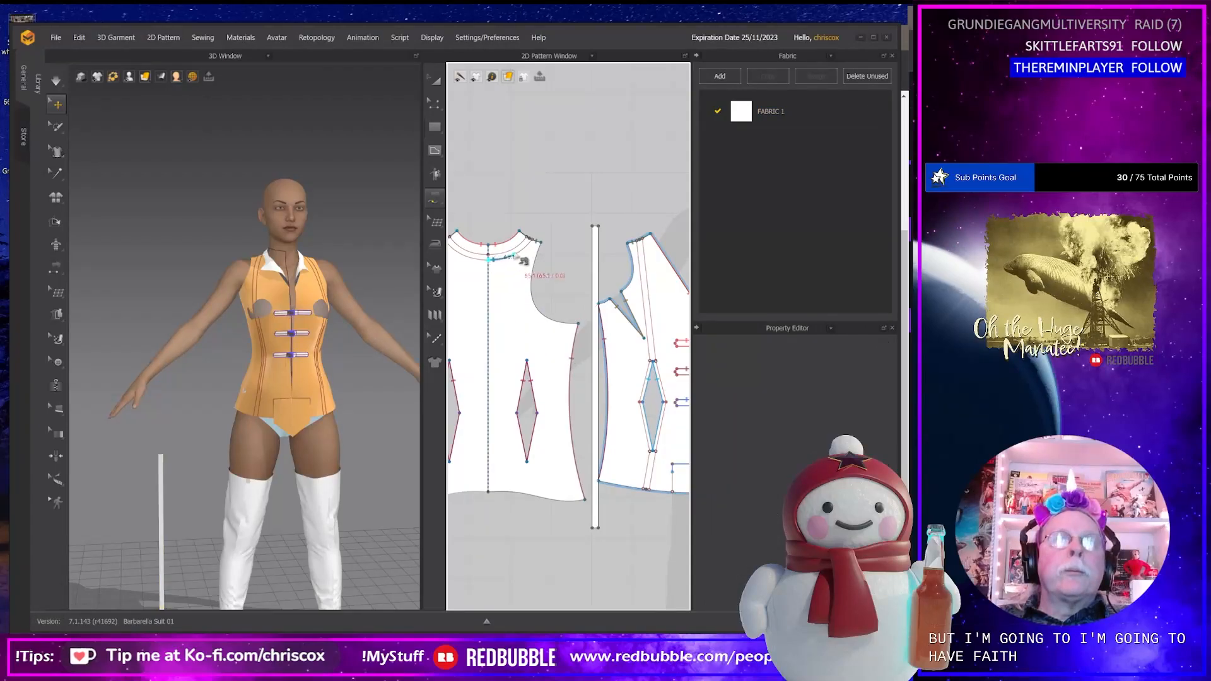
{"action": "left_click", "coordinate": [593, 227]}
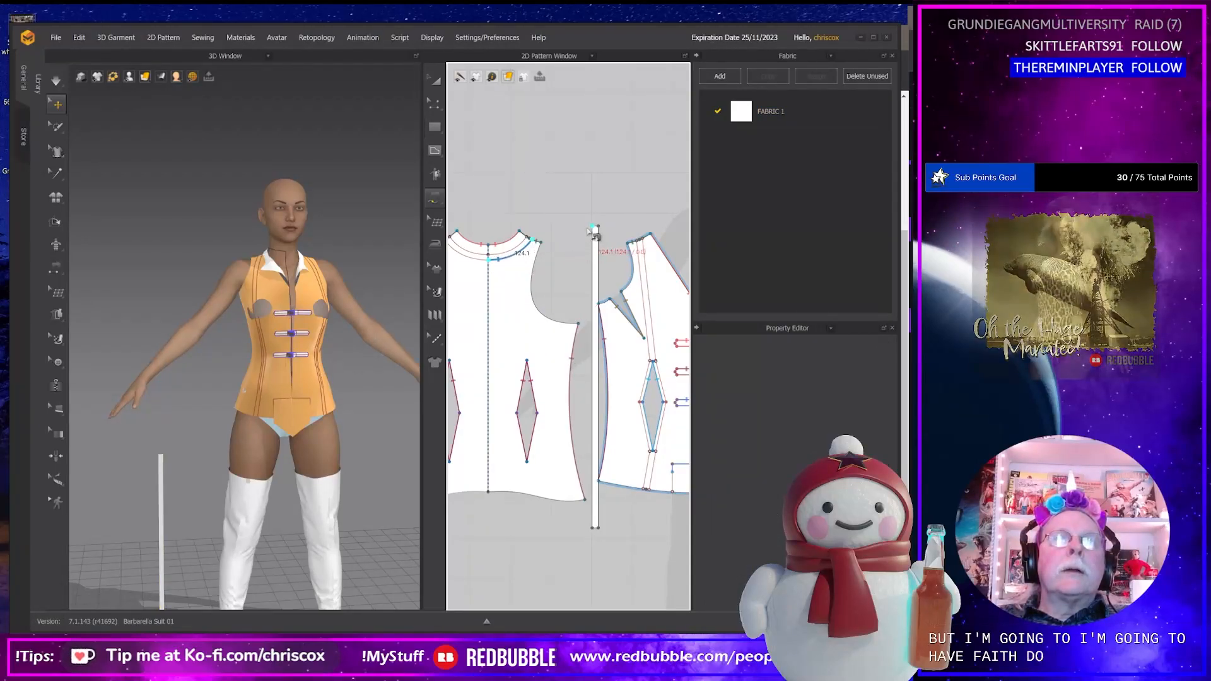
{"action": "left_click", "coordinate": [595, 279]}
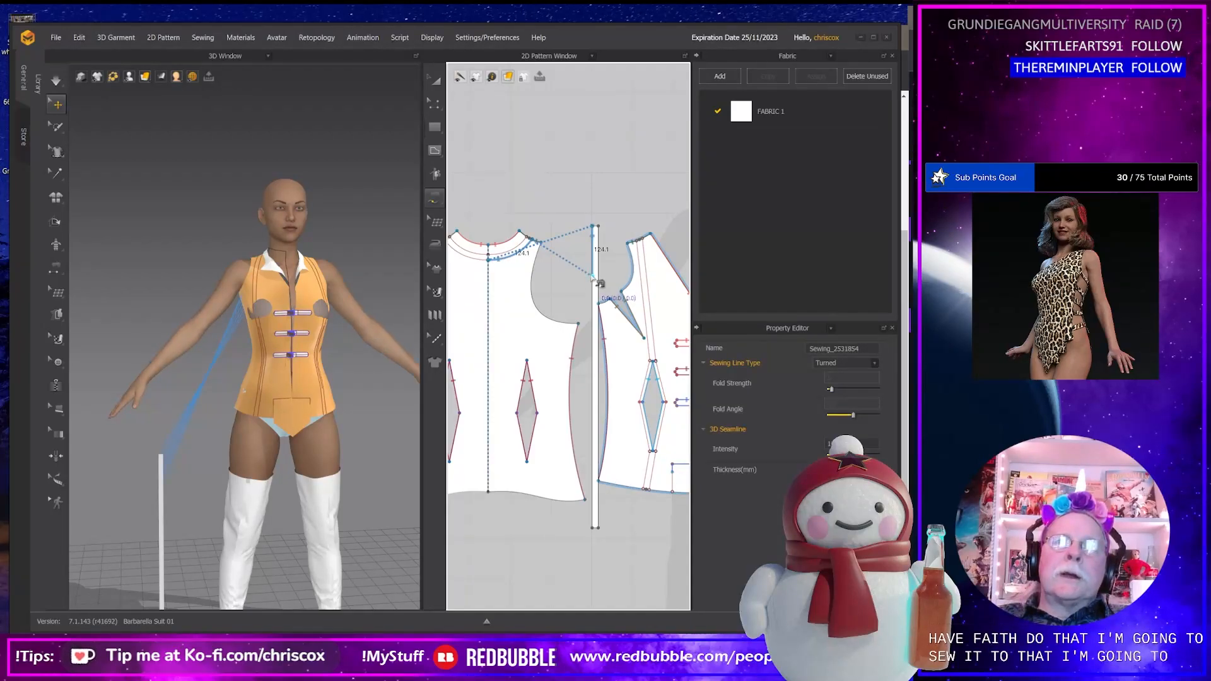
{"action": "left_click", "coordinate": [592, 278]}
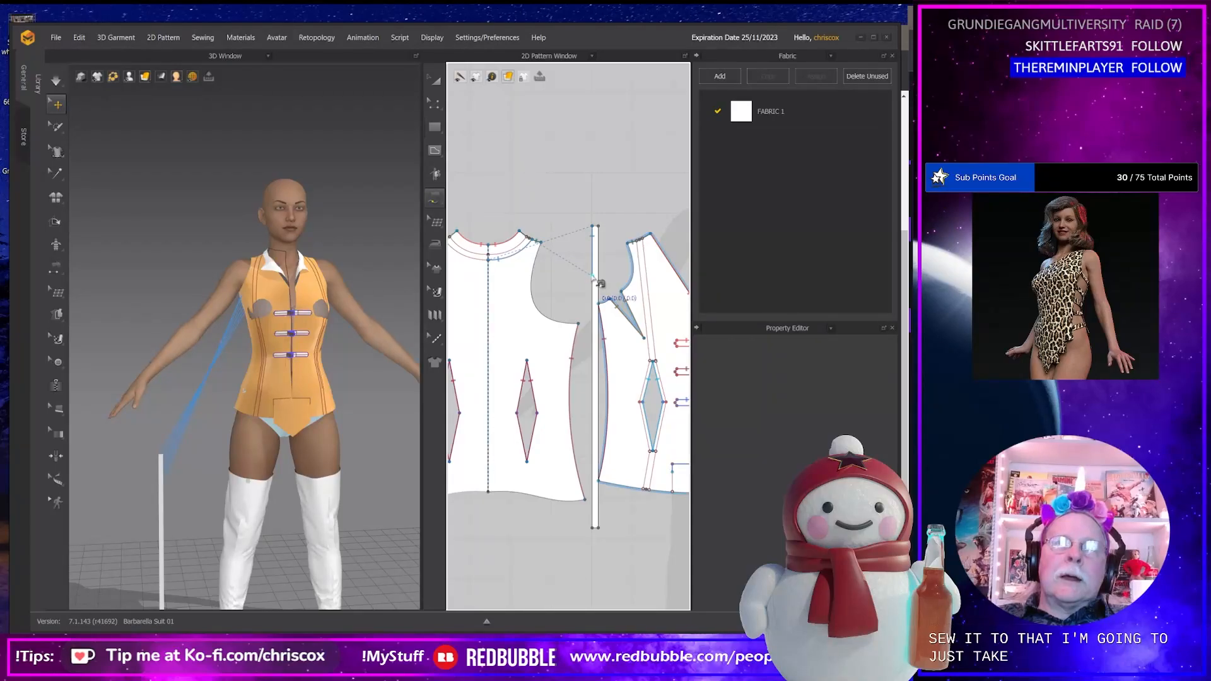
{"action": "key", "text": "Escape"}
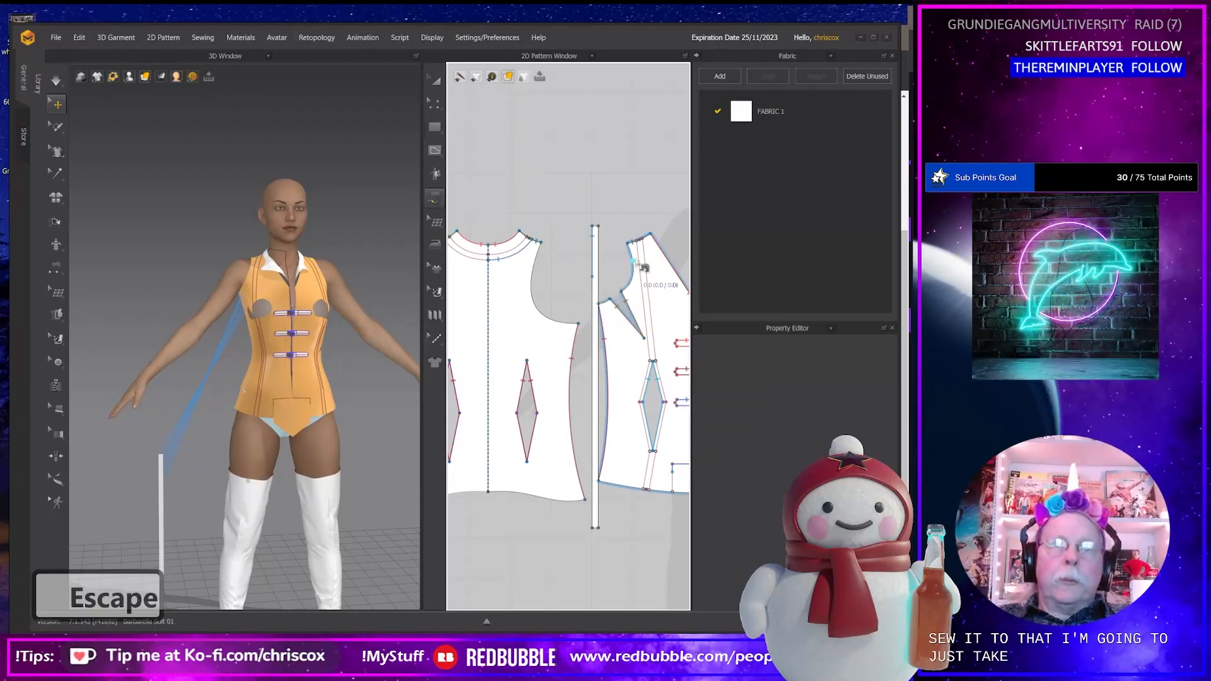
Free-sew the front piece's internal line from the shoulder to the waist dart's upper point onto the strip's next edge section.
{"action": "left_click", "coordinate": [638, 242]}
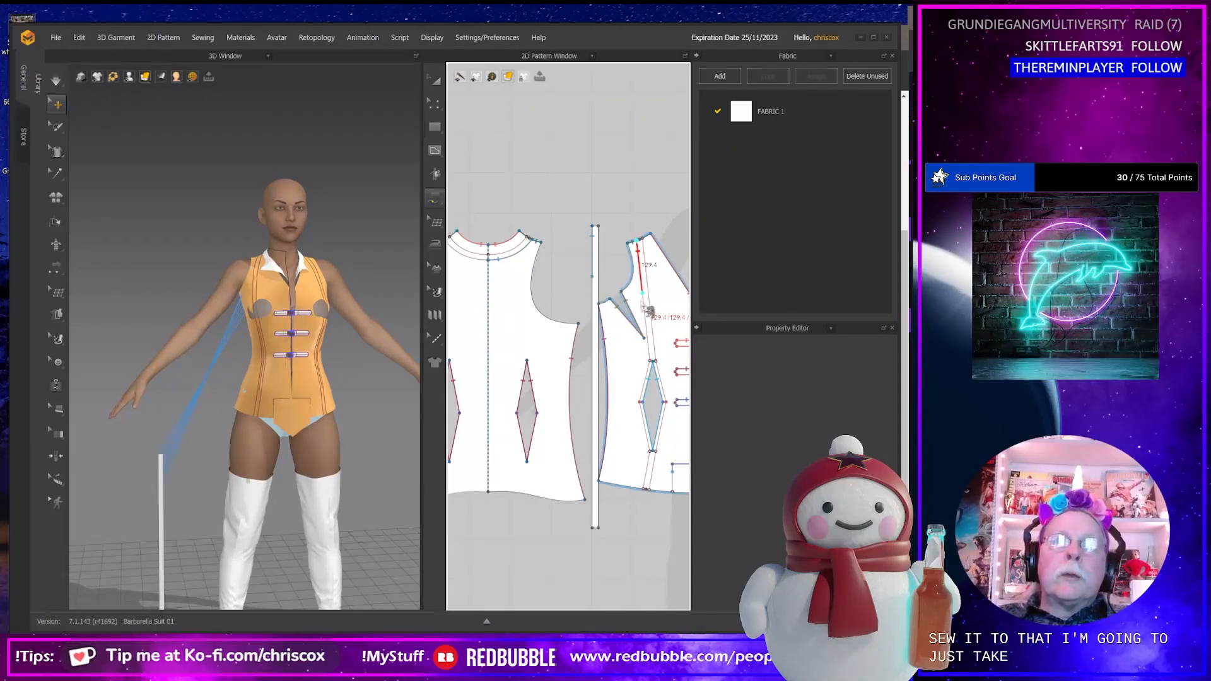
{"action": "left_click", "coordinate": [653, 364]}
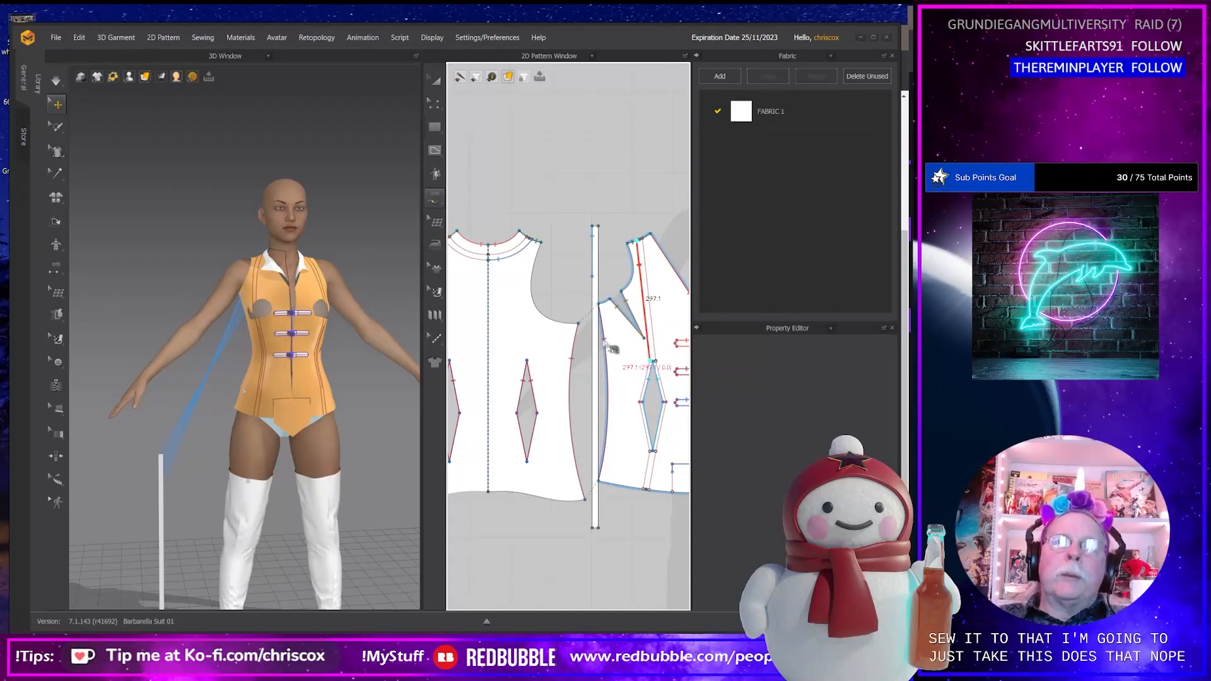
{"action": "left_click", "coordinate": [592, 275]}
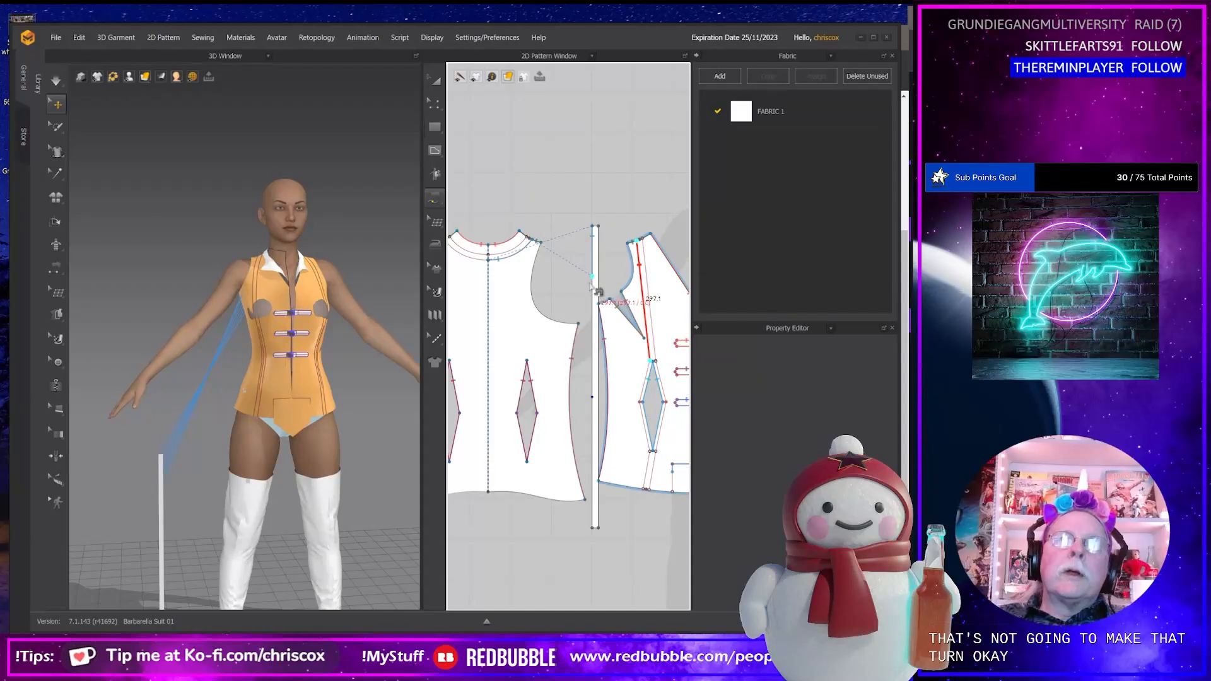
{"action": "left_click", "coordinate": [591, 396]}
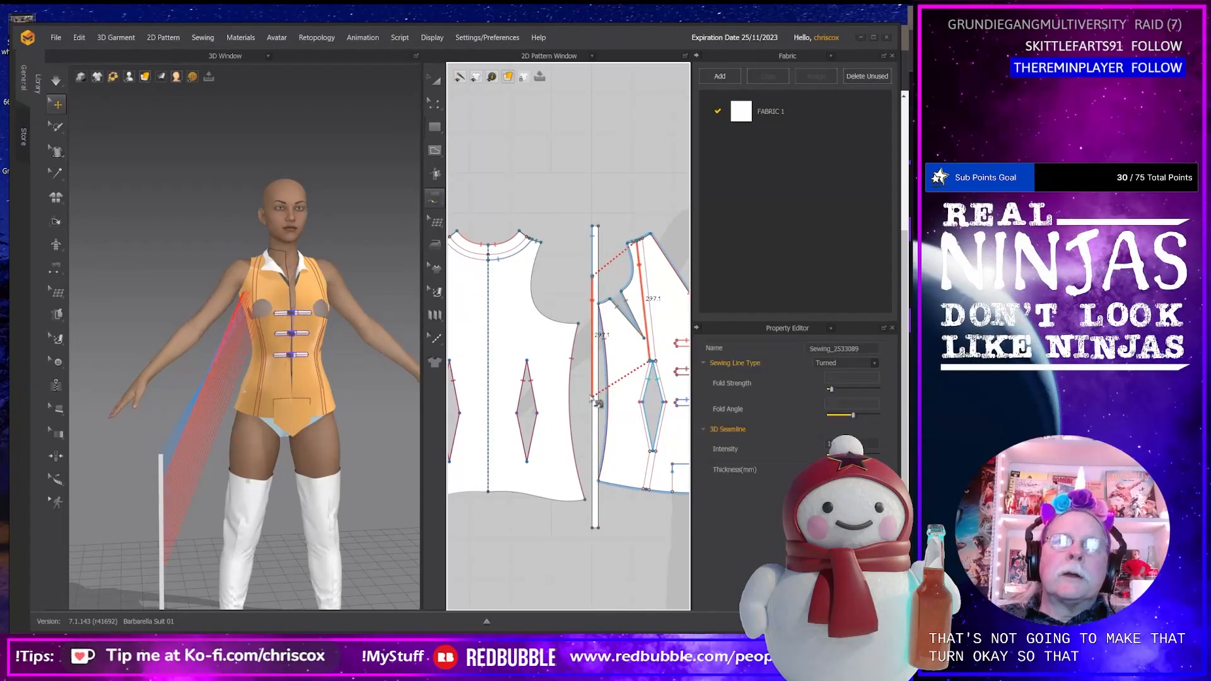
Free-sew the upper half of the front waist dart's outer side line to the strip, continuing from the previous seam.
{"action": "left_click", "coordinate": [652, 364]}
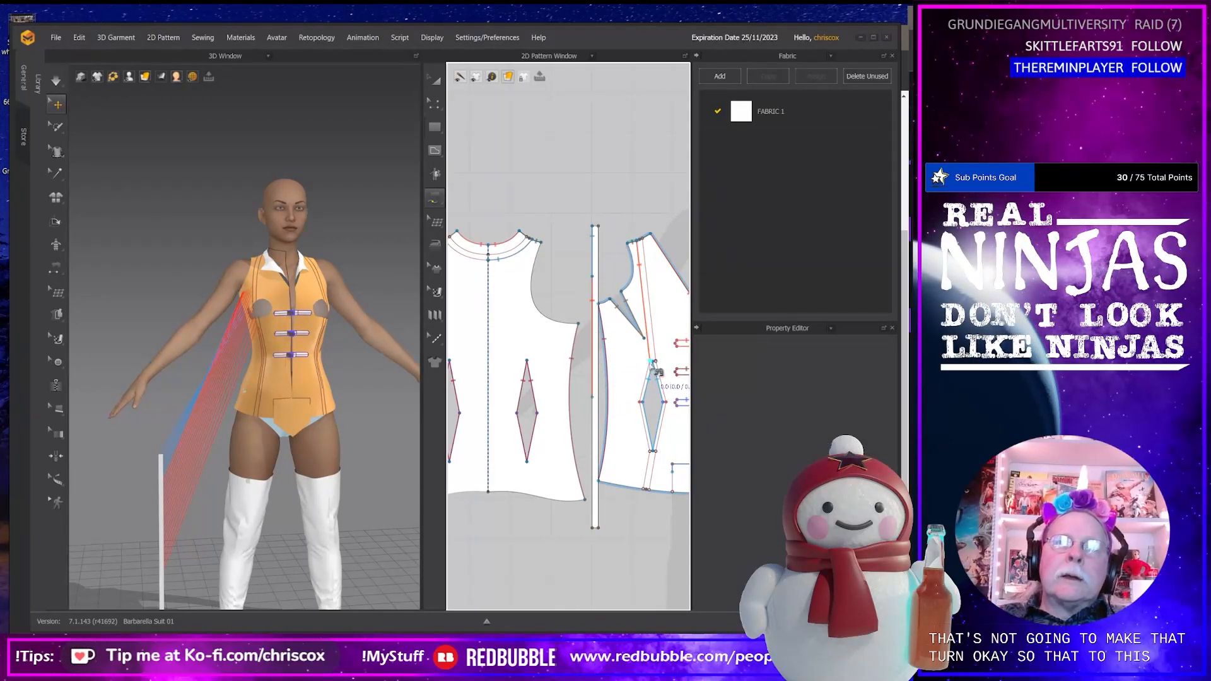
{"action": "left_click", "coordinate": [654, 451]}
{"action": "left_click", "coordinate": [593, 398]}
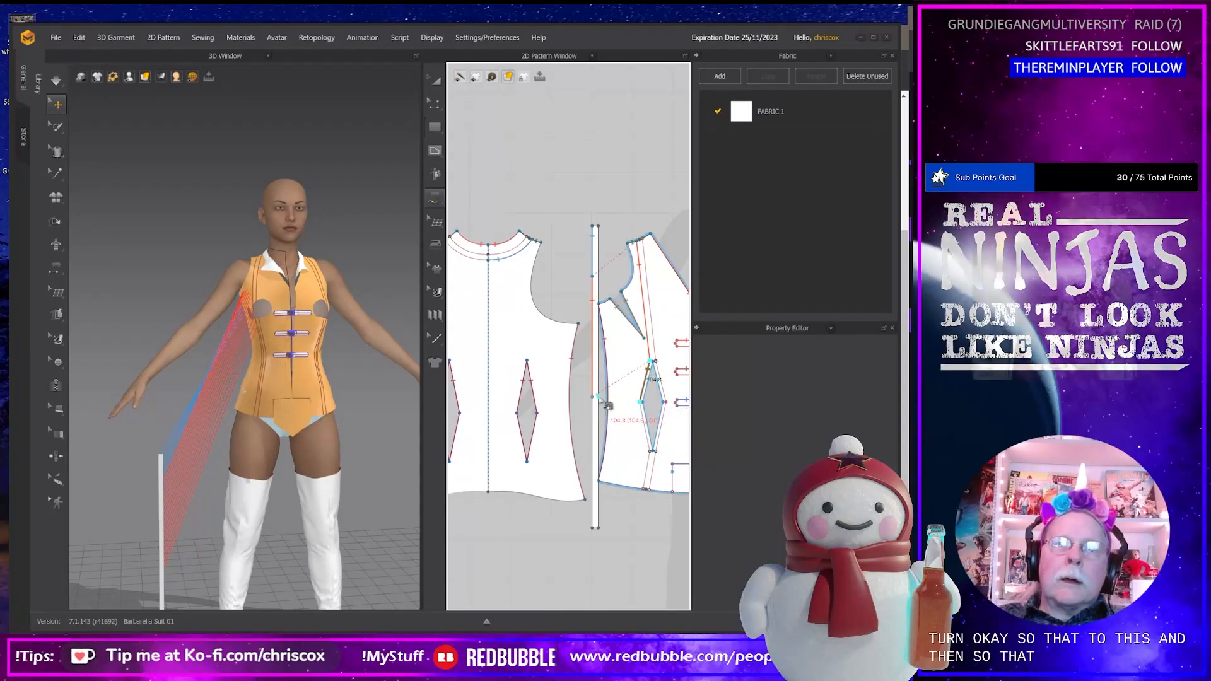
{"action": "left_click", "coordinate": [593, 438]}
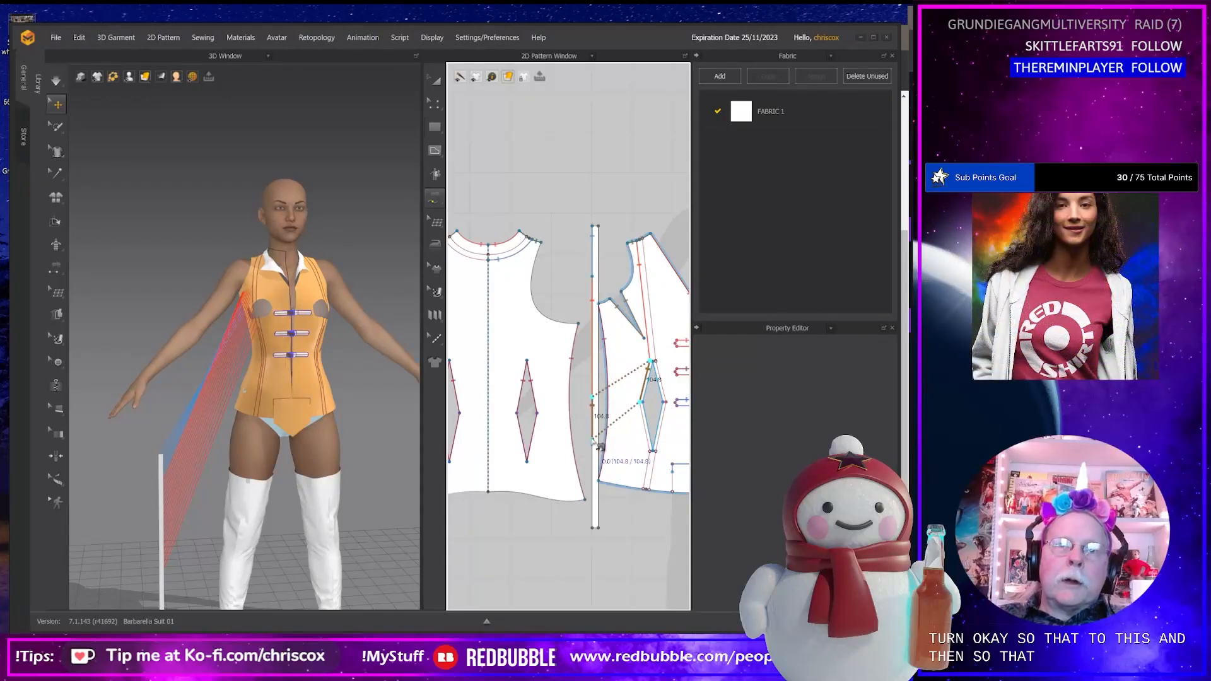
Free-sew the lower half of the dart's outer side line and the line below it to the rest of the strip's edge.
{"action": "left_click", "coordinate": [641, 403]}
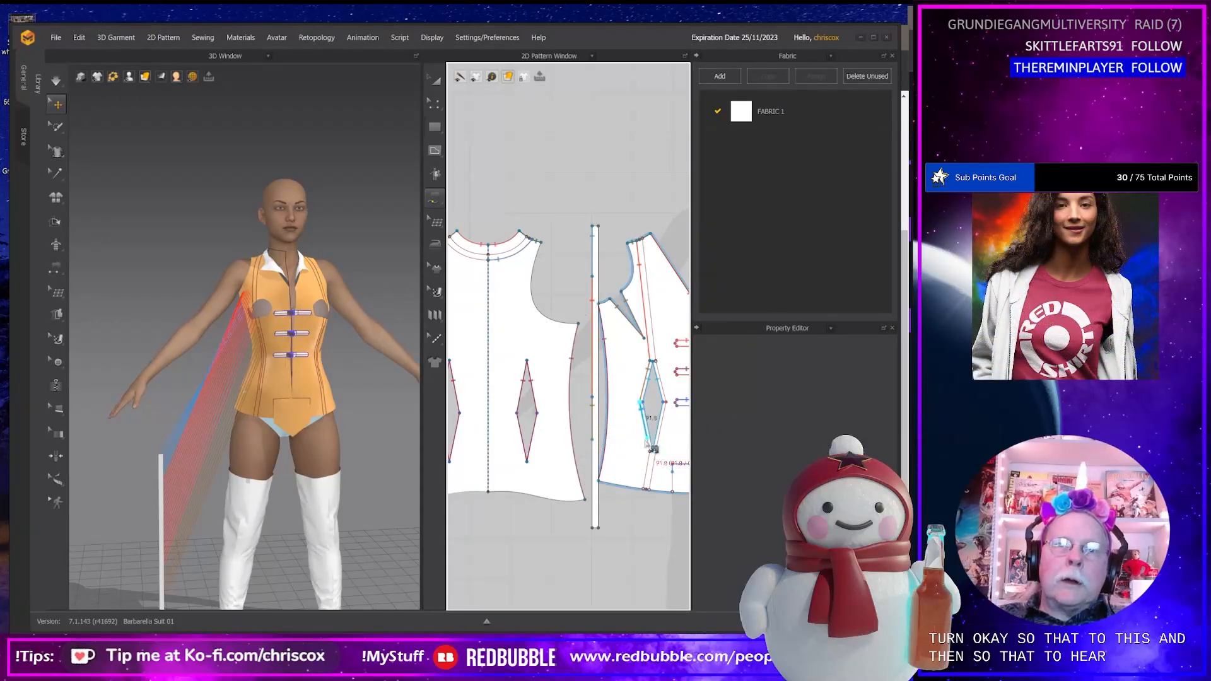
{"action": "left_click", "coordinate": [651, 451]}
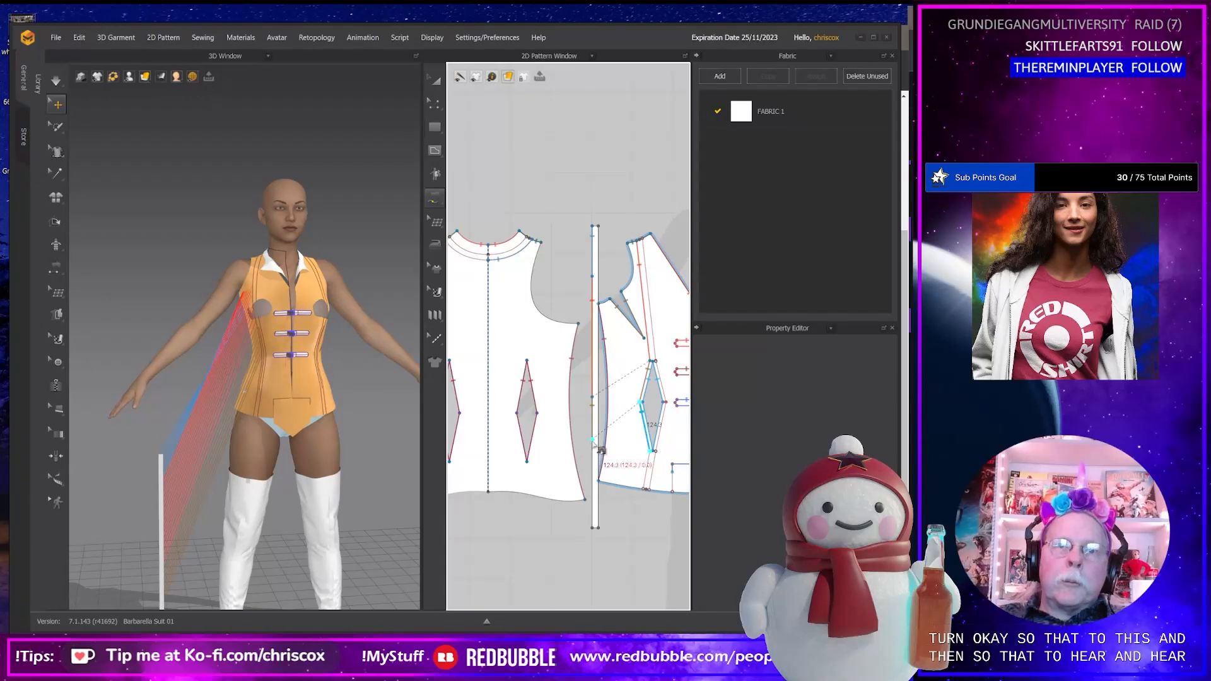
{"action": "left_click", "coordinate": [596, 490]}
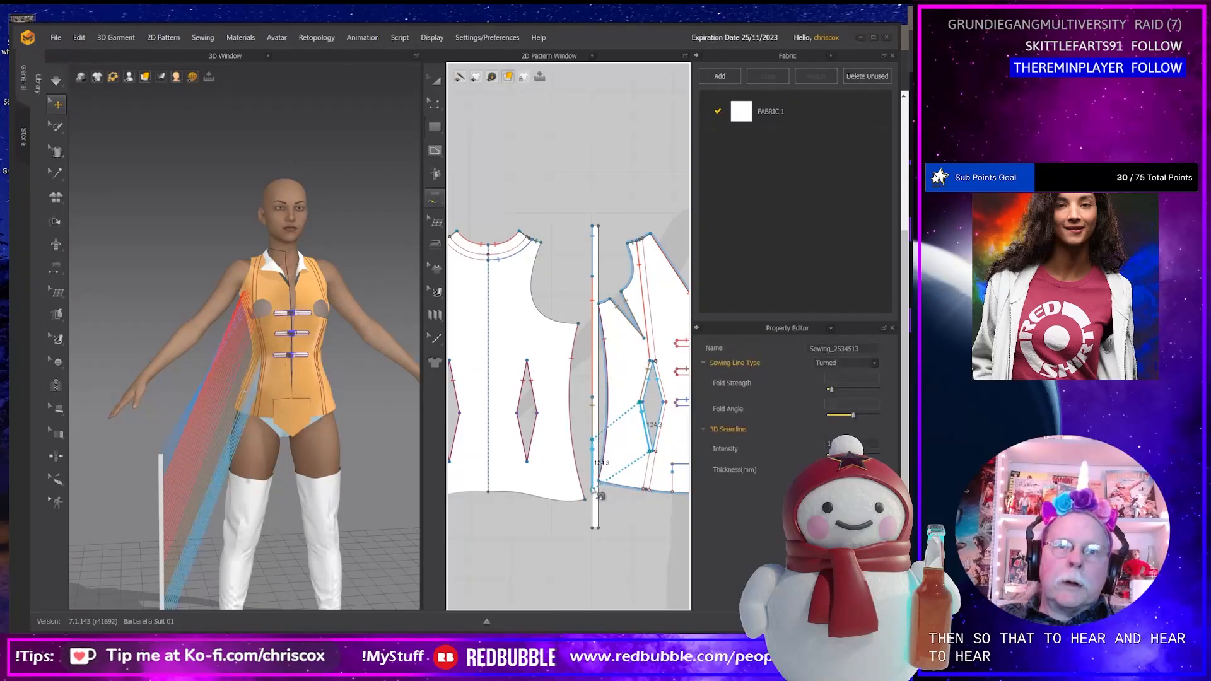
{"action": "left_click", "coordinate": [651, 452]}
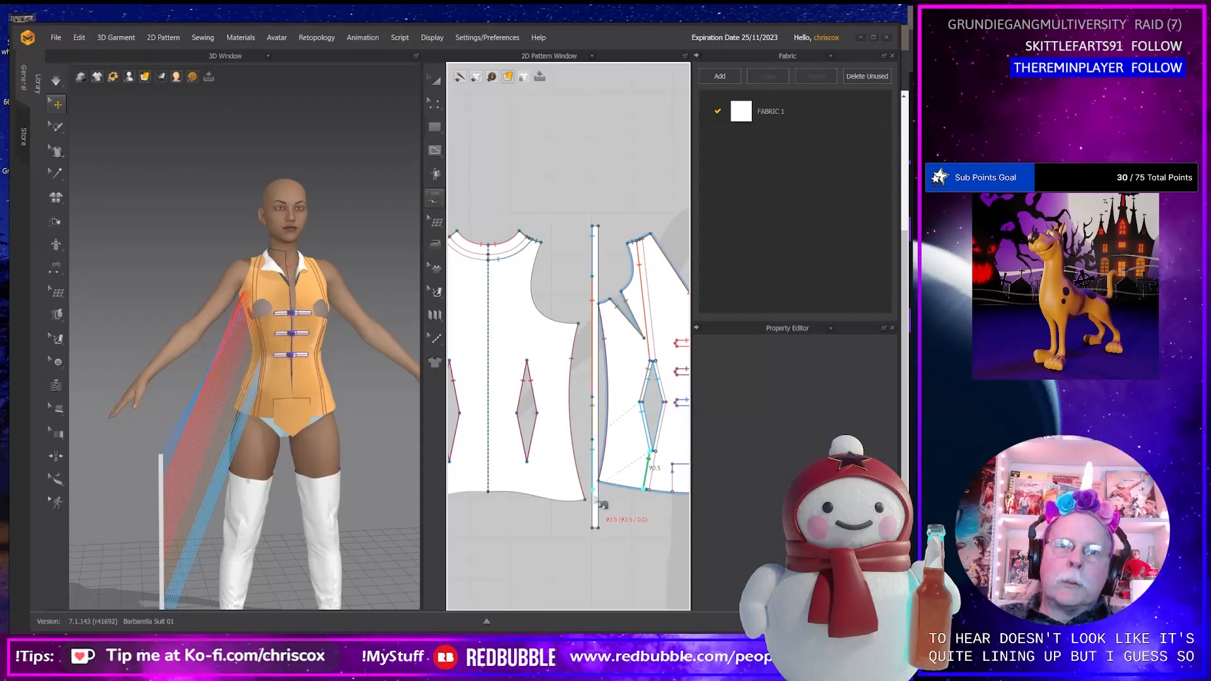
{"action": "left_click", "coordinate": [594, 528]}
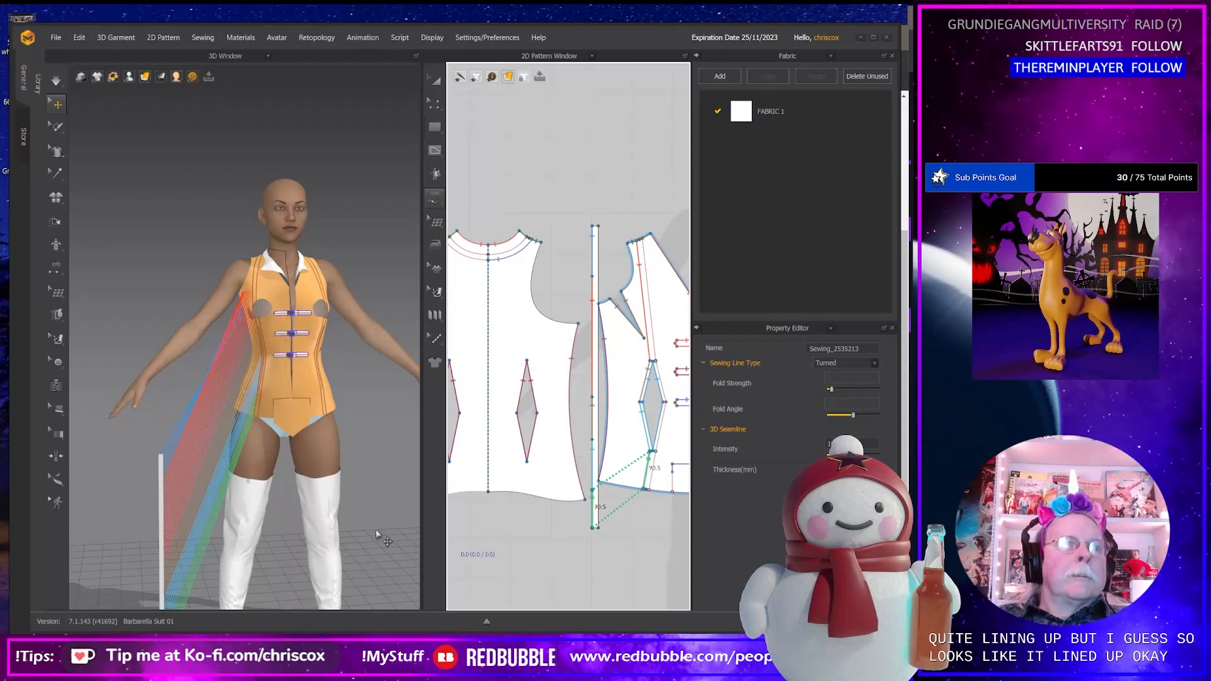
Reposition the strip in the 3D scene, raising it from beside the legs and placing it tilted over the avatar's shoulder.
{"action": "right_click_drag", "start_coordinate": [263, 547], "coordinate": [303, 550]}
{"action": "key", "text": "a"}
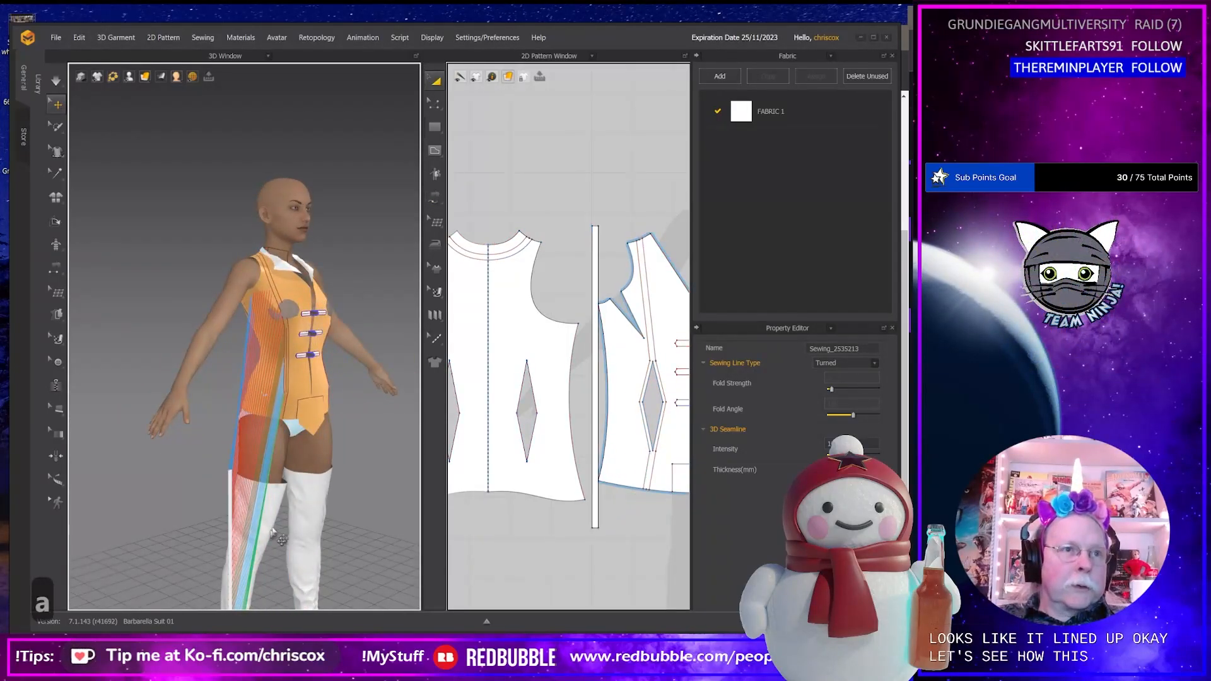
{"action": "left_click", "coordinate": [230, 510]}
{"action": "left_click_drag", "start_coordinate": [234, 498], "coordinate": [295, 213]}
{"action": "right_click_drag", "start_coordinate": [315, 297], "coordinate": [373, 292]}
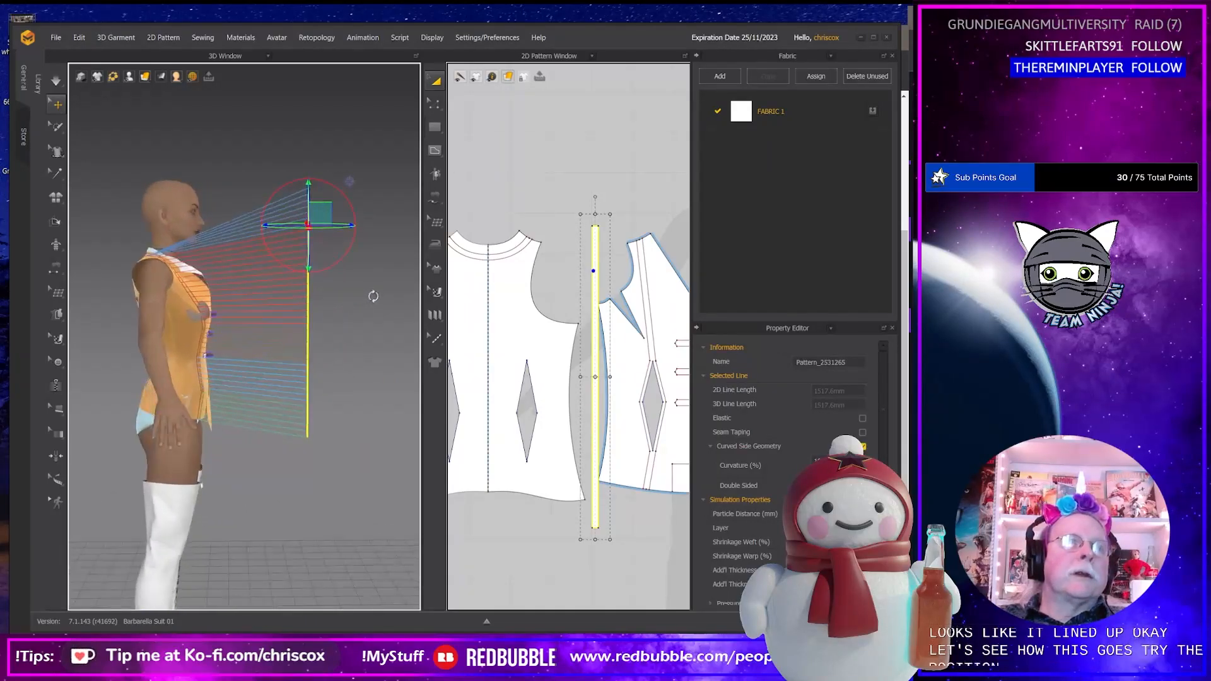
{"action": "left_click_drag", "start_coordinate": [335, 191], "coordinate": [165, 224]}
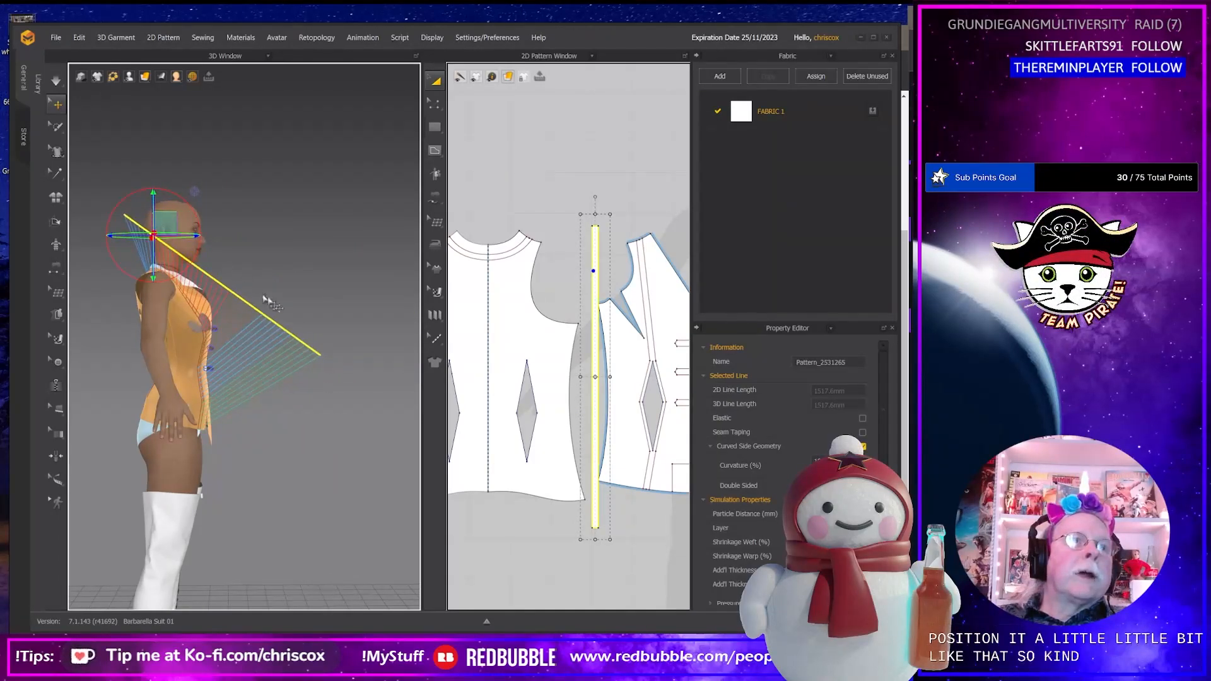
{"action": "right_click_drag", "start_coordinate": [317, 322], "coordinate": [285, 284]}
{"action": "left_click_drag", "start_coordinate": [287, 234], "coordinate": [359, 236]}
Simulate the garment to pull the sewn strip onto the bodice and inspect how it drapes from shoulder to hem.
{"action": "key", "text": "space"}
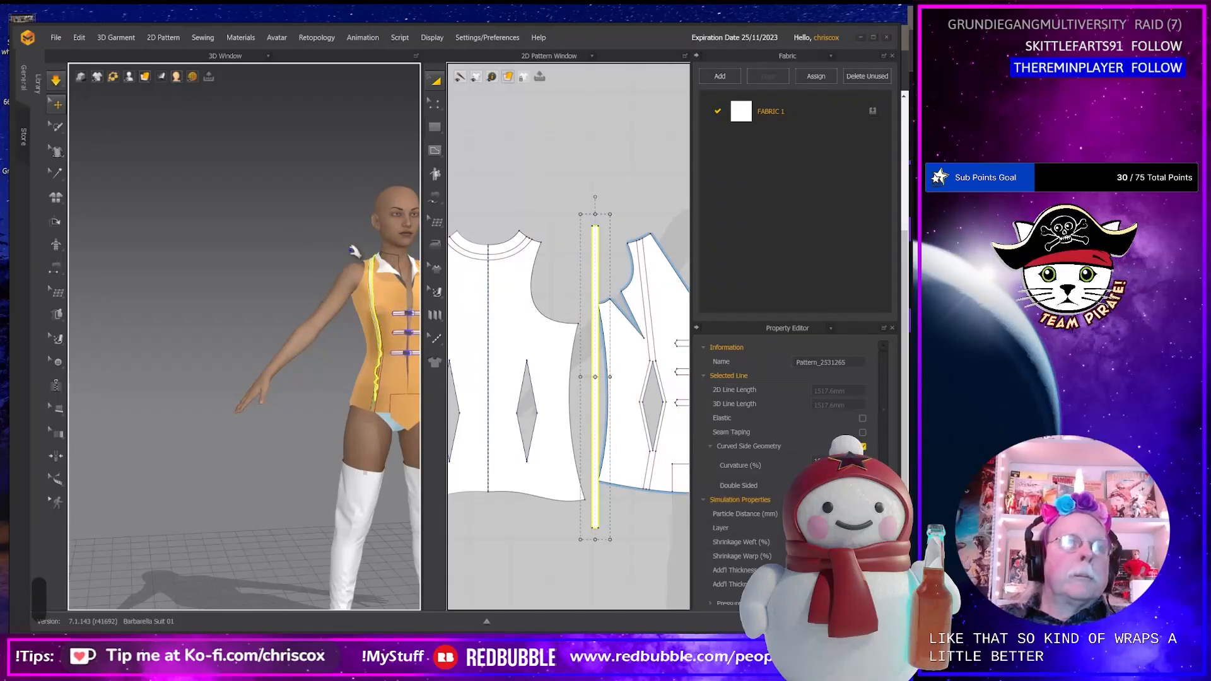
{"action": "right_click_drag", "start_coordinate": [355, 254], "coordinate": [324, 300]}
{"action": "mouse_move", "coordinate": [399, 382]}
{"action": "right_mouse_down"}
{"action": "mouse_move", "coordinate": [369, 392]}
{"action": "mouse_move", "coordinate": [379, 385]}
{"action": "right_mouse_up"}
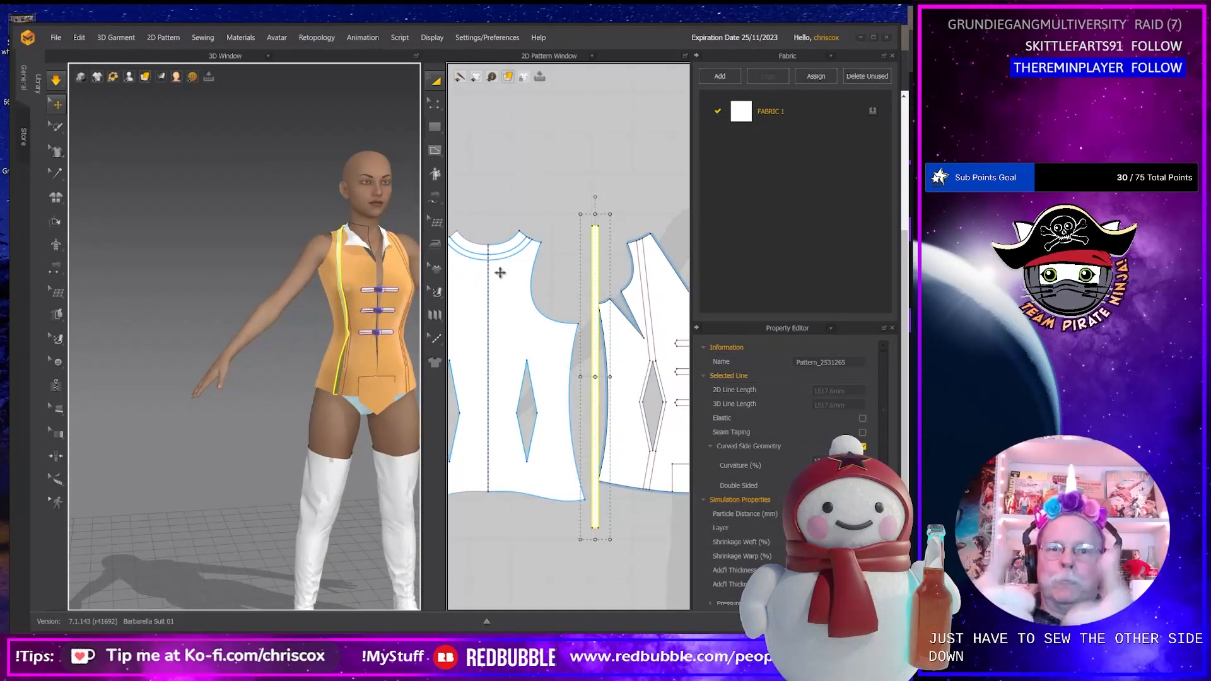
{"action": "key", "text": "alt+Tab"}
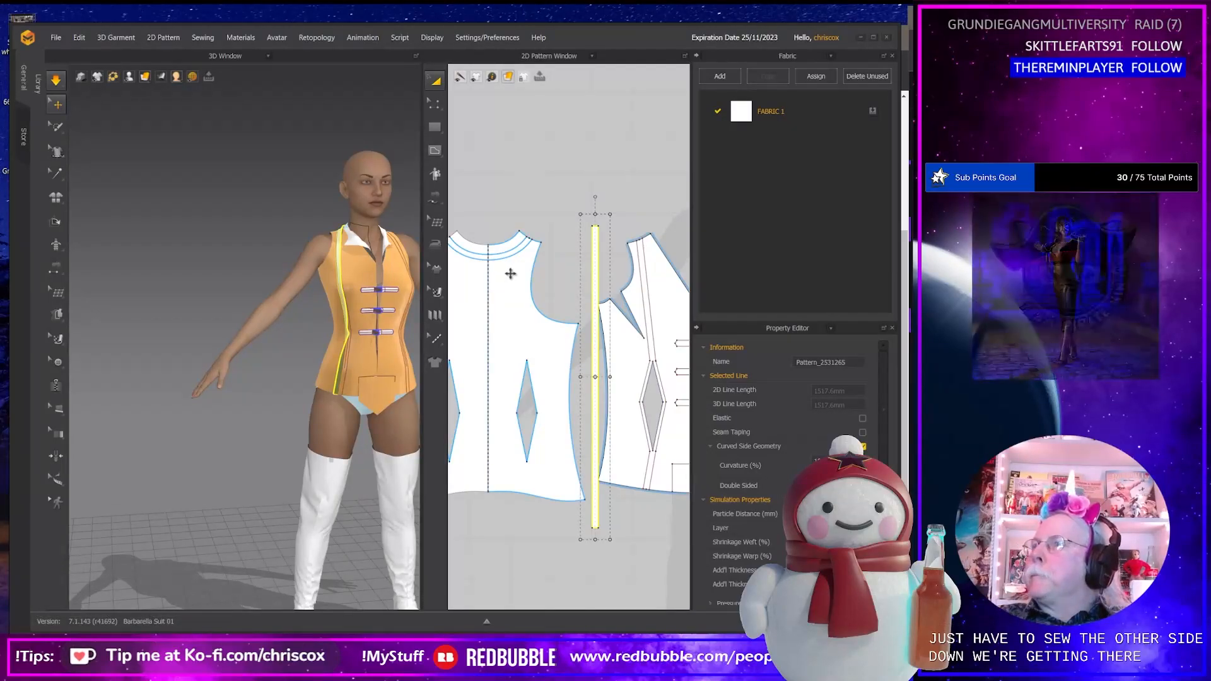
{"action": "key", "text": "alt+Tab"}
{"action": "key", "text": "alt+Tab"}
{"action": "key", "text": "alt+Tab"}
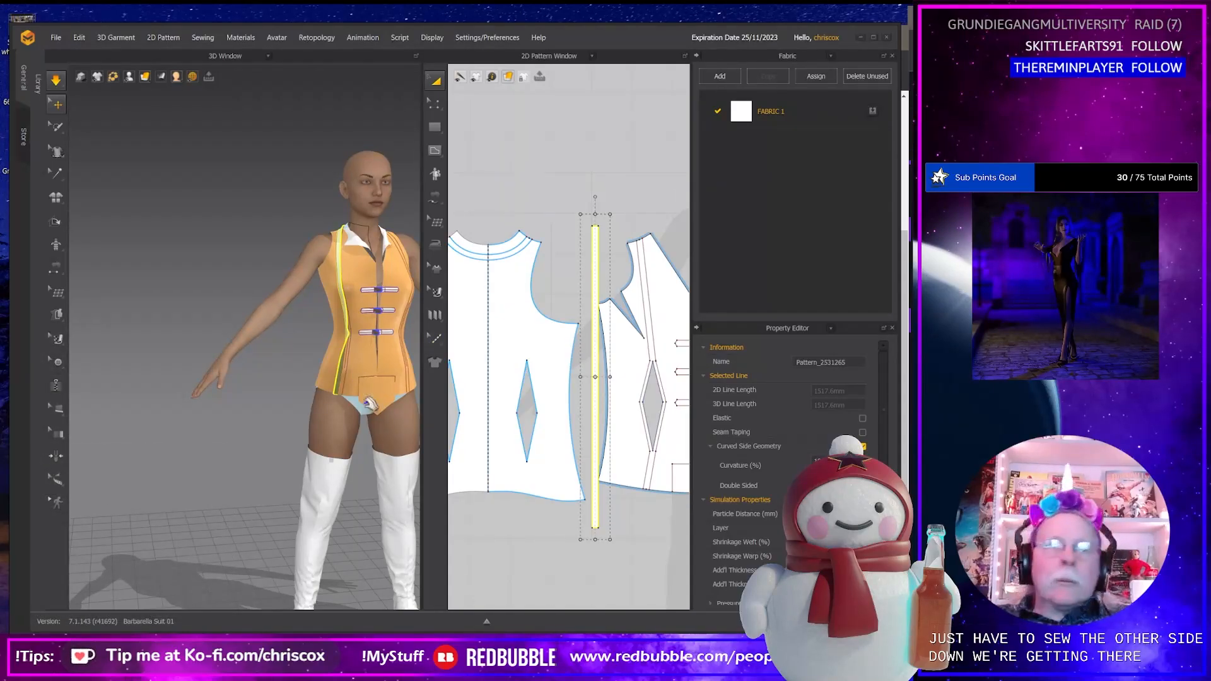
Compare the draped strip with the strap layout in the browser's costume reference photo, including where it meets the boots.
{"action": "mouse_move", "coordinate": [562, 436]}
{"action": "middle_mouse_down"}
{"action": "mouse_move", "coordinate": [546, 431]}
{"action": "mouse_move", "coordinate": [575, 437]}
{"action": "middle_mouse_up"}
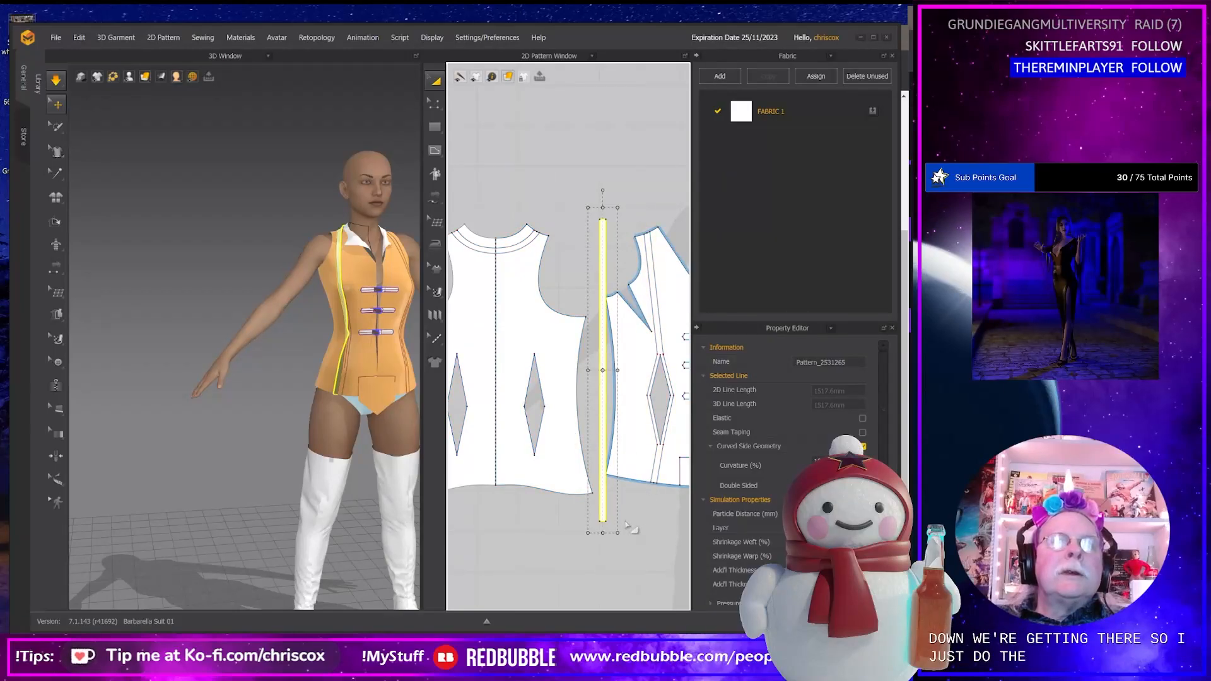
{"action": "middle_click_drag", "start_coordinate": [573, 458], "coordinate": [582, 361]}
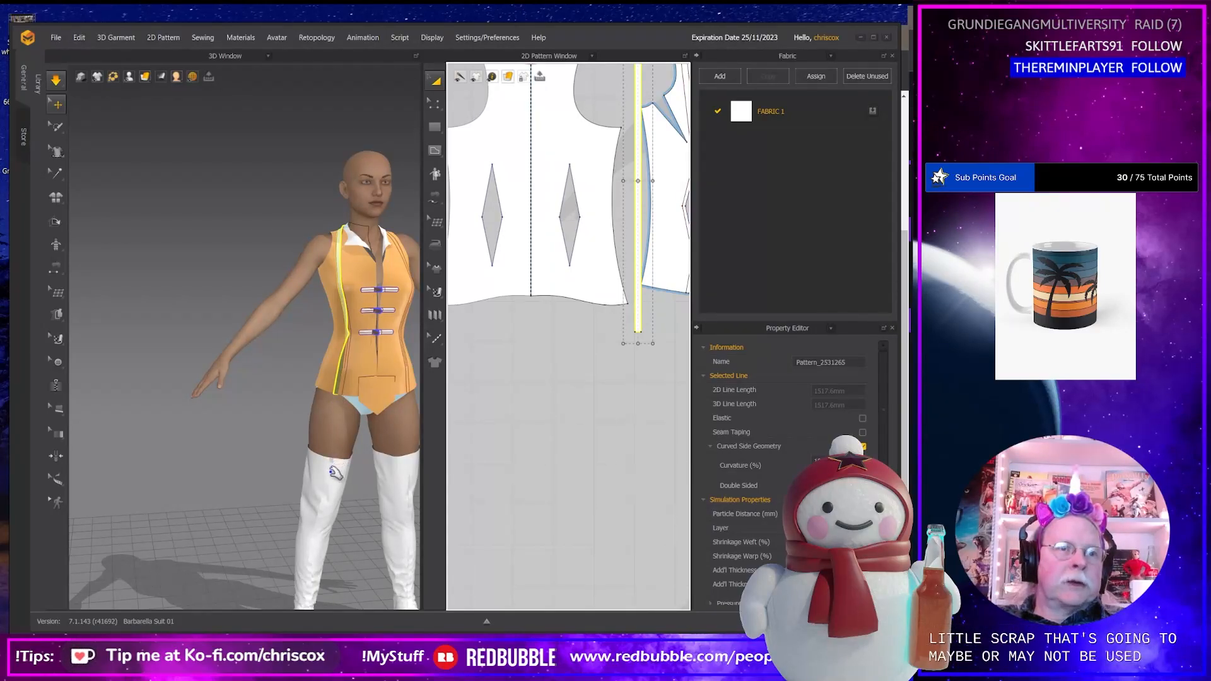
{"action": "mouse_move", "coordinate": [336, 472]}
{"action": "right_mouse_down"}
{"action": "mouse_move", "coordinate": [400, 454]}
{"action": "mouse_move", "coordinate": [353, 467]}
{"action": "mouse_move", "coordinate": [285, 462]}
{"action": "mouse_move", "coordinate": [315, 473]}
{"action": "right_mouse_up"}
{"action": "middle_click_drag", "start_coordinate": [335, 462], "coordinate": [282, 439]}
{"action": "middle_click_drag", "start_coordinate": [542, 448], "coordinate": [532, 455]}
{"action": "right_click", "coordinate": [523, 429]}
{"action": "key", "text": "alt+Tab"}
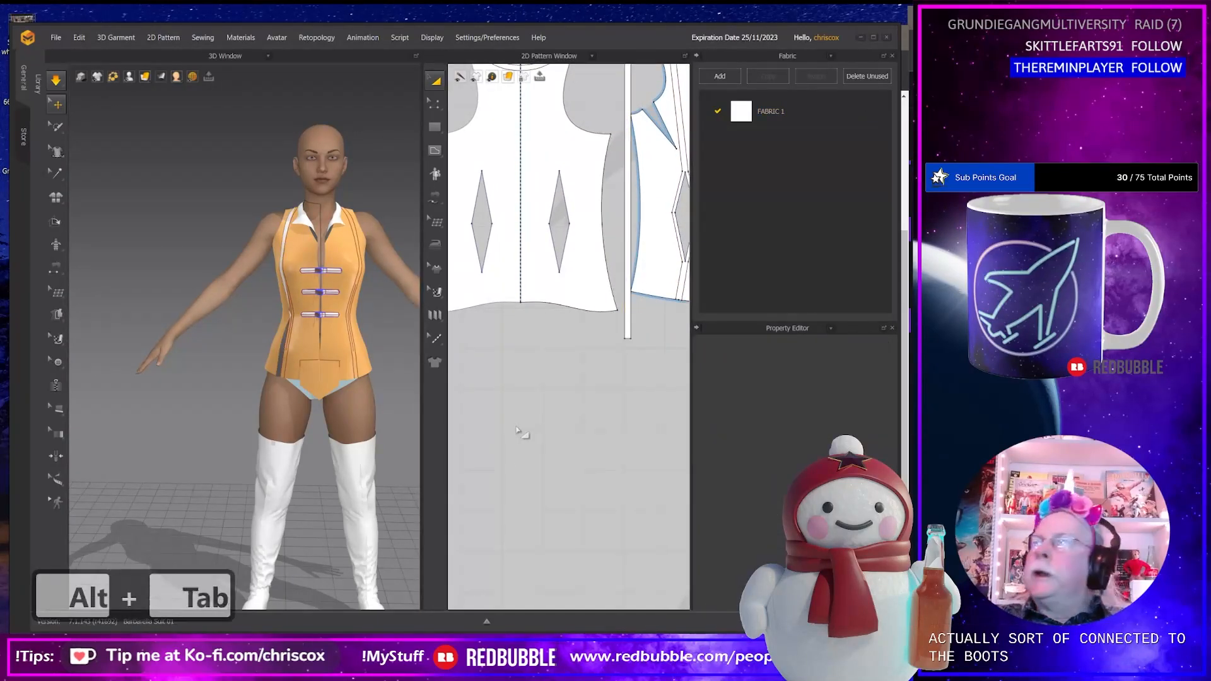
{"action": "key", "text": "alt+Tab"}
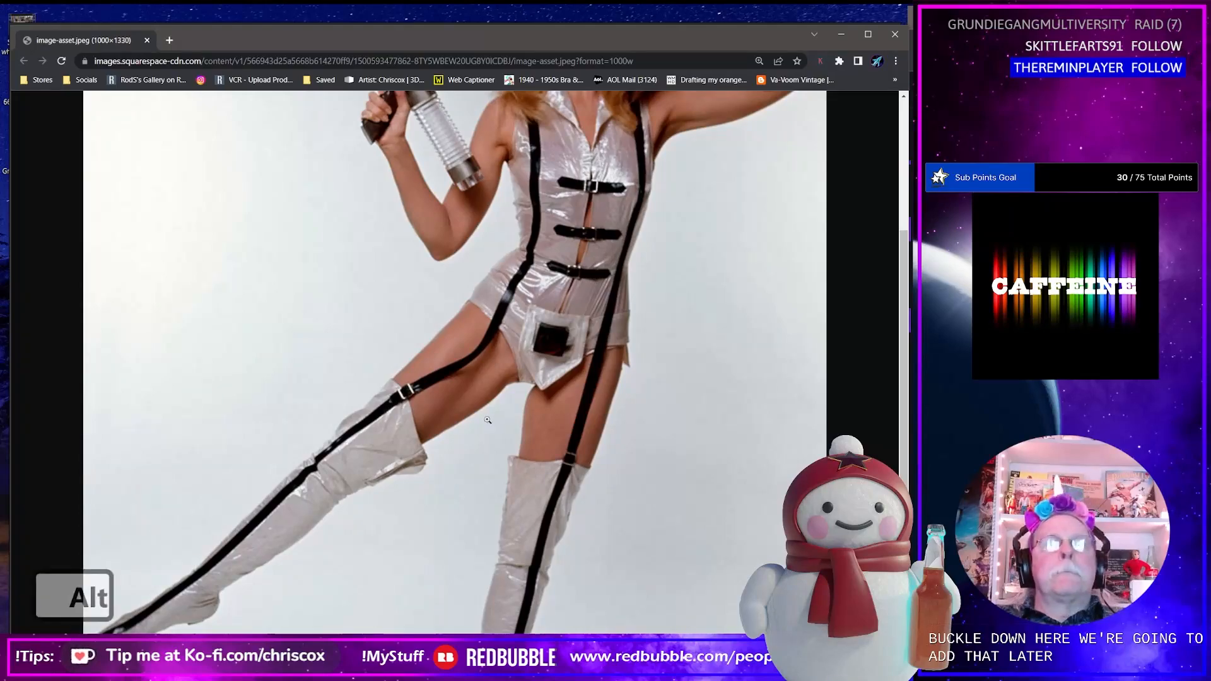
{"action": "key", "text": "alt+Tab"}
Free-sew the inner princess line below the front waist dart to the lowest part of the strip's other long edge.
{"action": "middle_click_drag", "start_coordinate": [529, 421], "coordinate": [472, 461]}
{"action": "middle_click_drag", "start_coordinate": [637, 425], "coordinate": [565, 462]}
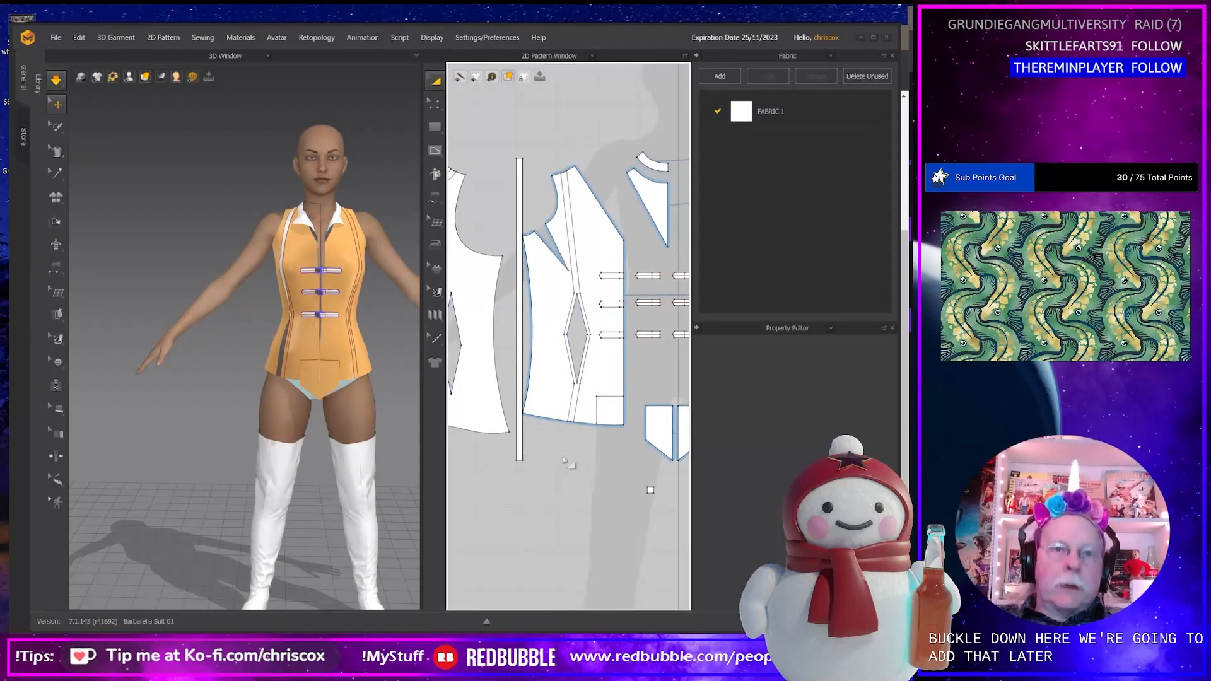
{"action": "scroll", "coordinate": [566, 459], "scroll_direction": "down", "scroll_amount": 1}
{"action": "scroll", "coordinate": [567, 460], "scroll_direction": "up", "scroll_amount": 2}
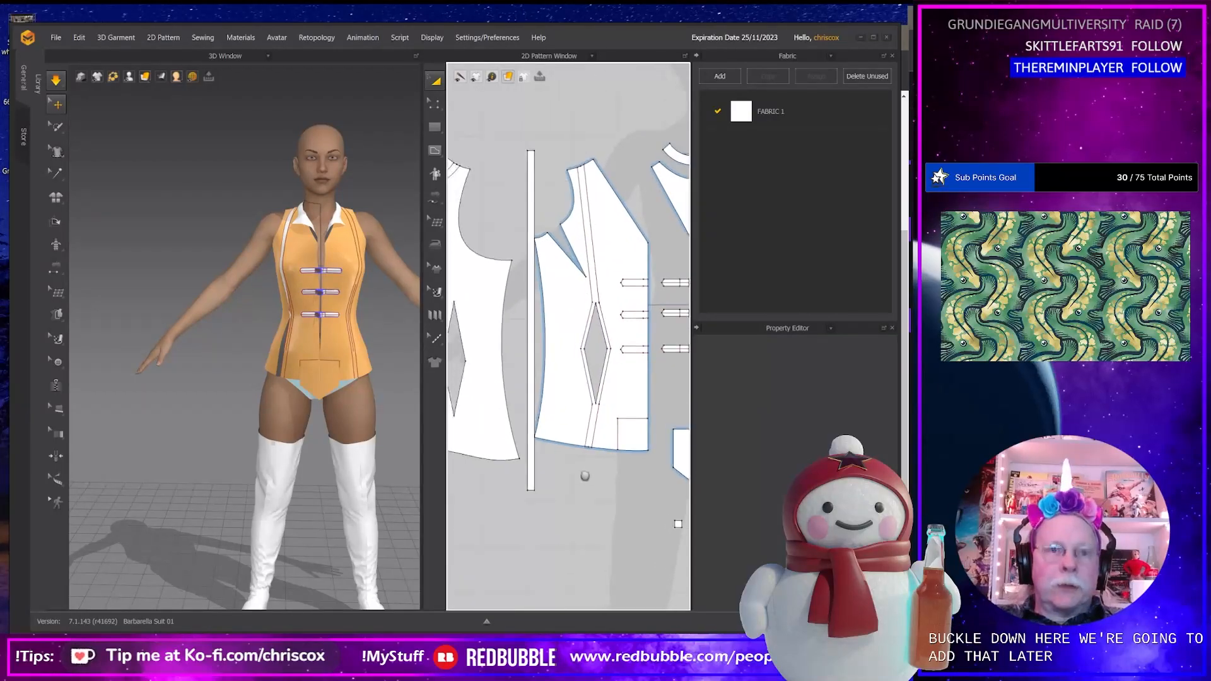
{"action": "key", "text": "m"}
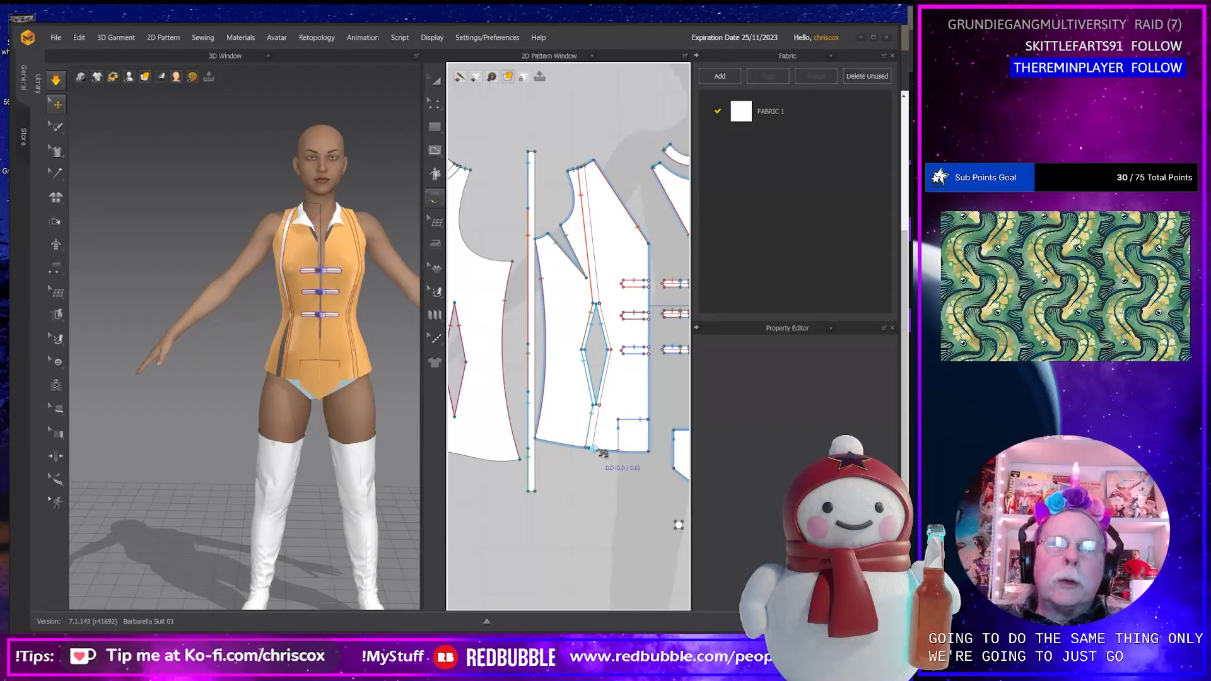
{"action": "left_click", "coordinate": [599, 406]}
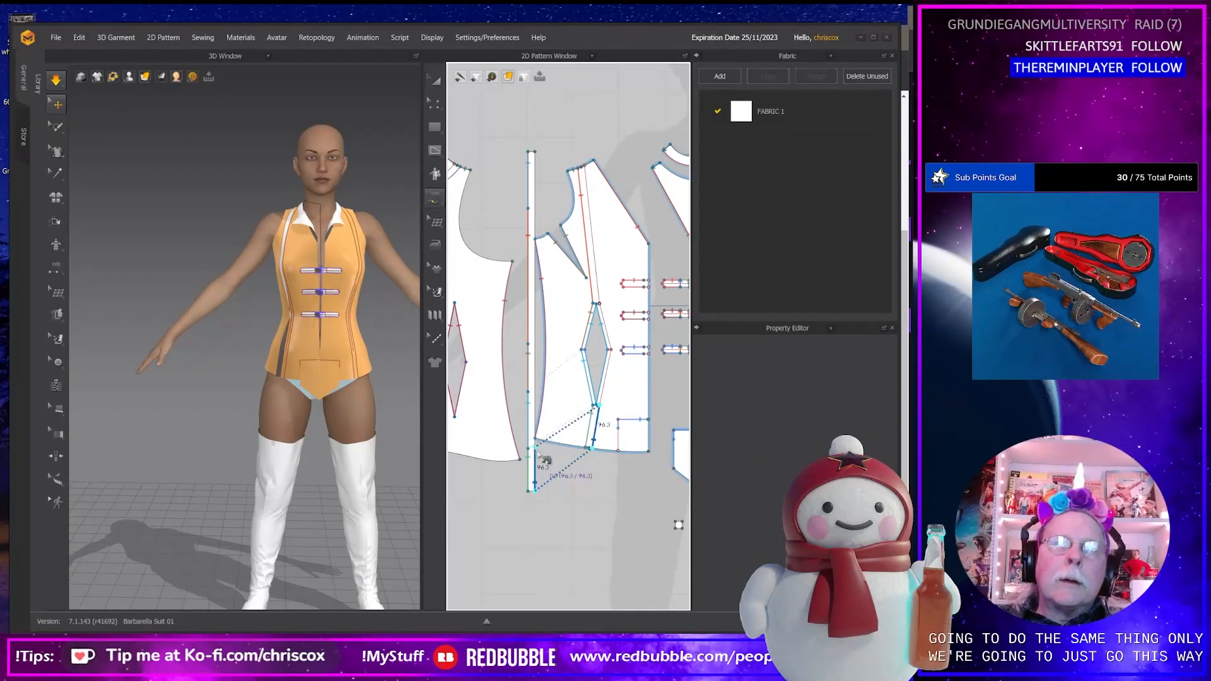
{"action": "left_click", "coordinate": [537, 449]}
Free-sew the lower and upper halves of the front waist dart's inner side to the strip, continuing up from the previous seam.
{"action": "left_click", "coordinate": [599, 406]}
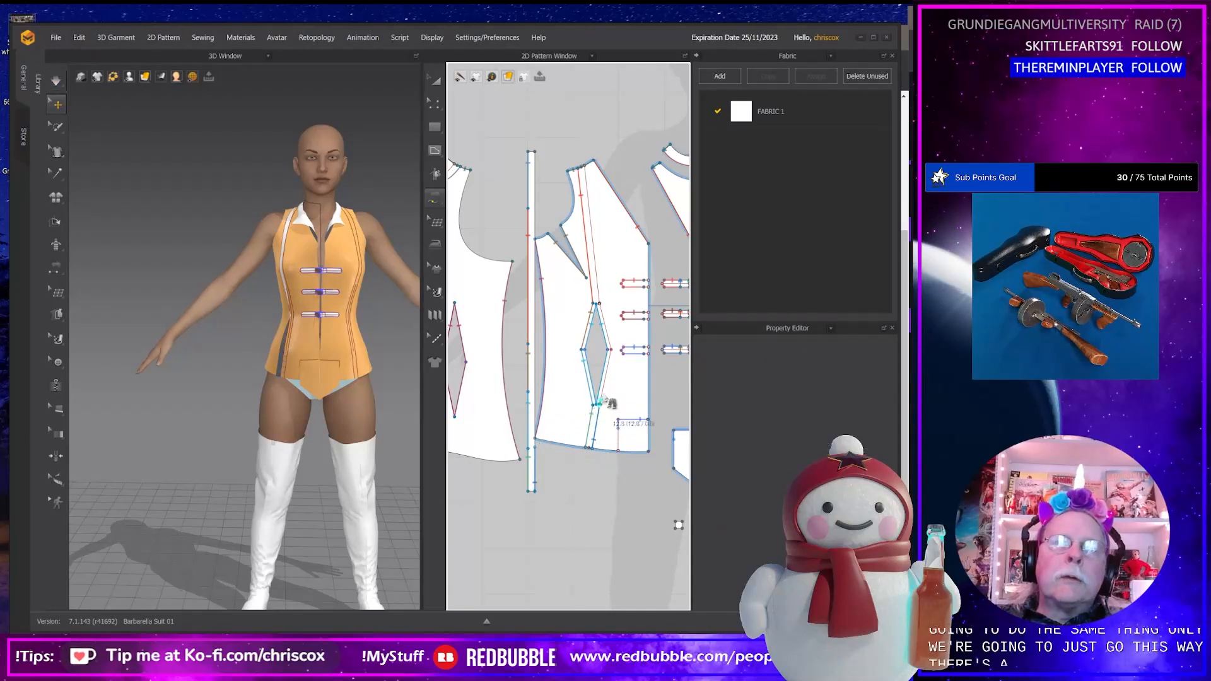
{"action": "left_click", "coordinate": [615, 356]}
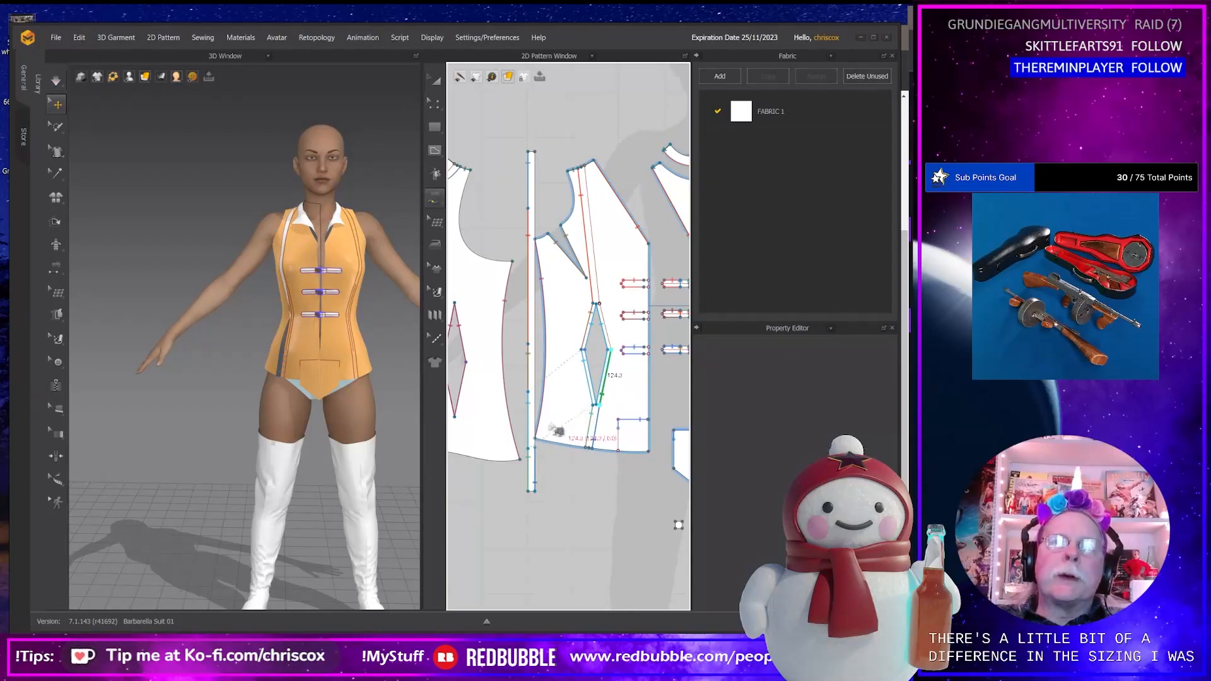
{"action": "left_click", "coordinate": [536, 448]}
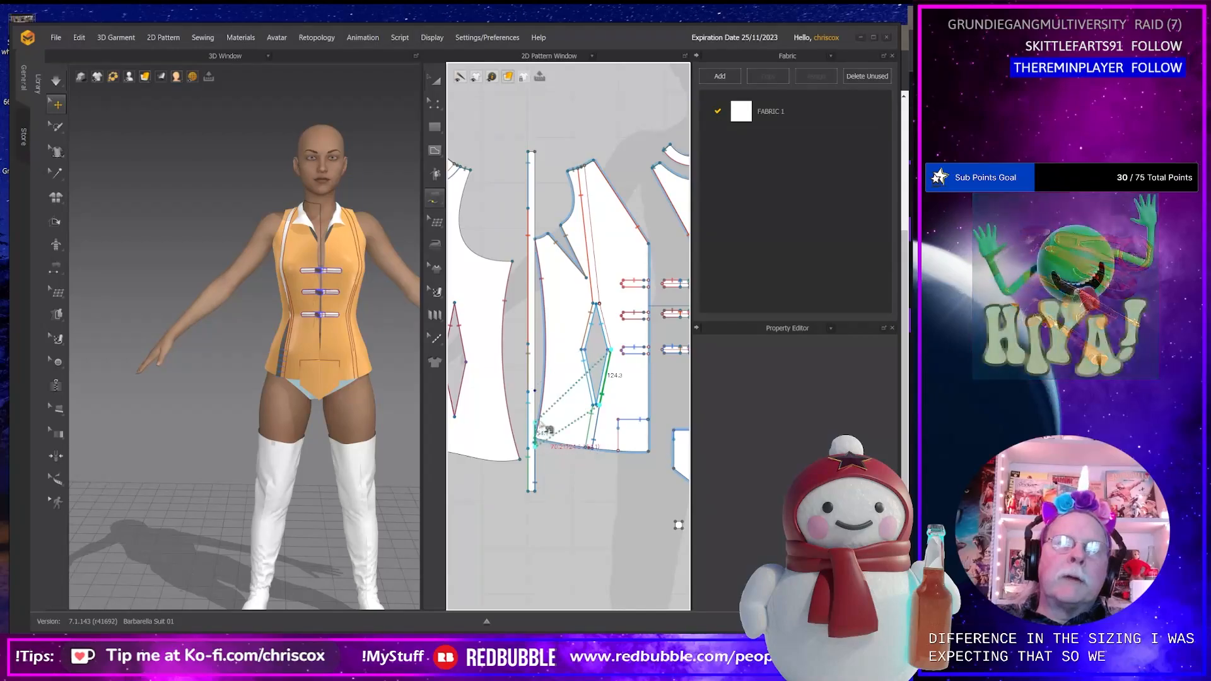
{"action": "left_click", "coordinate": [545, 402]}
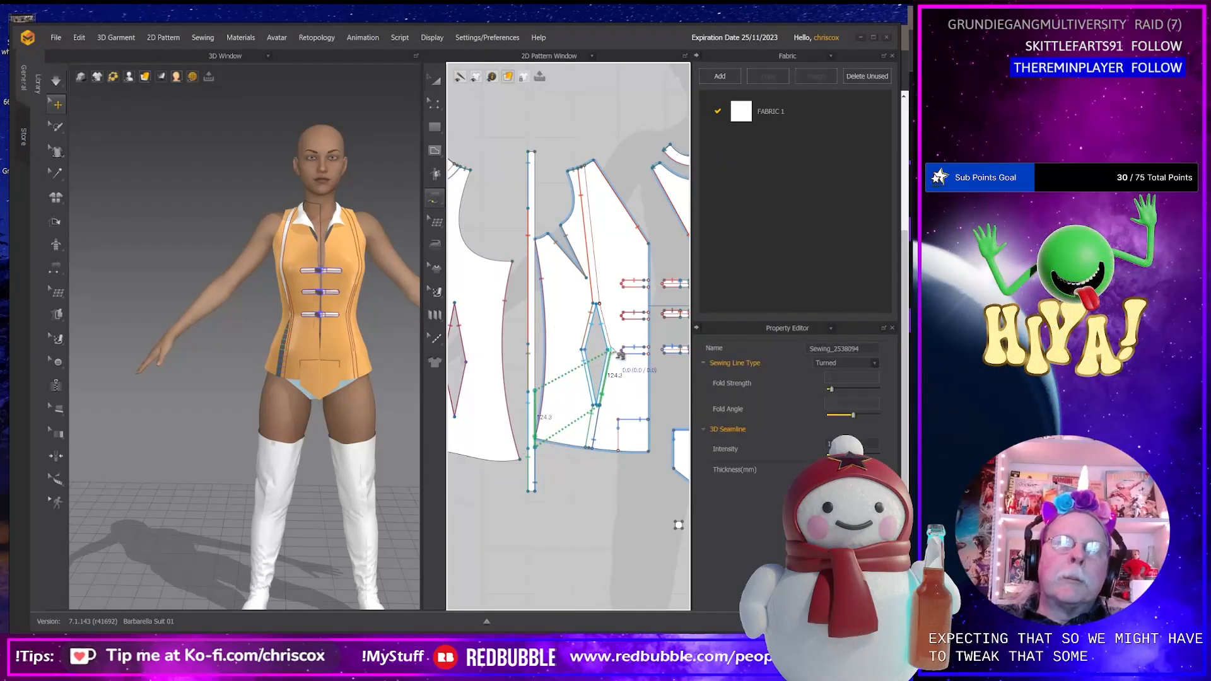
{"action": "key", "text": "Escape"}
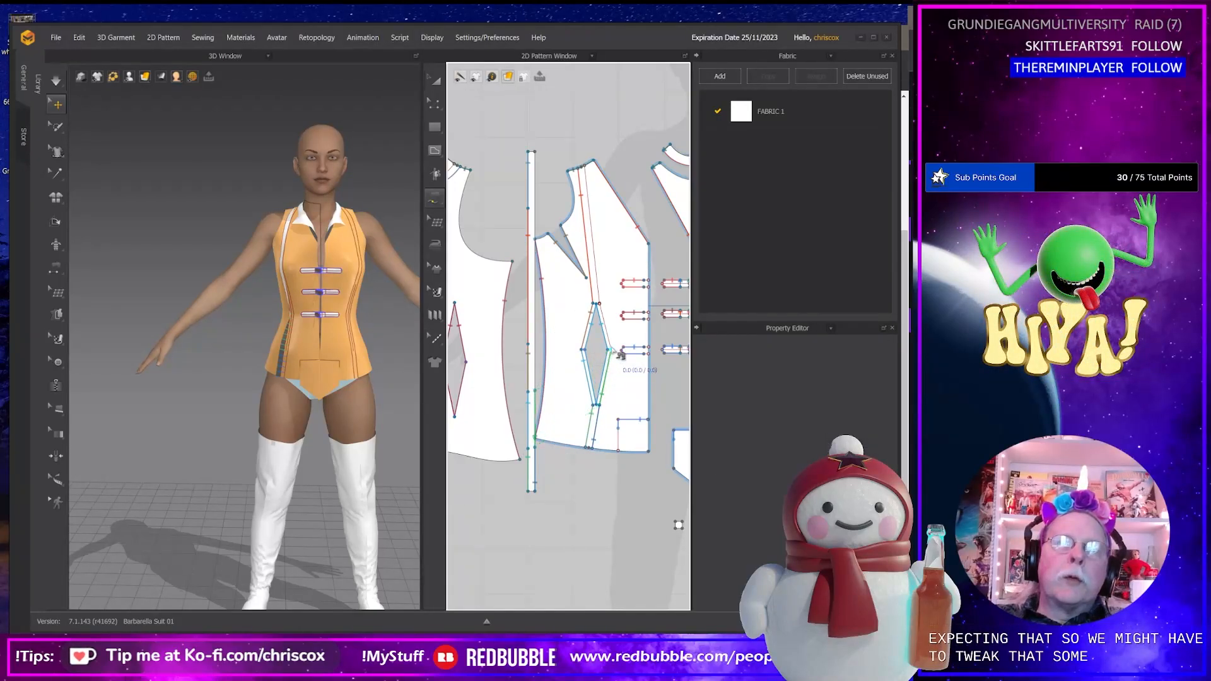
{"action": "left_click", "coordinate": [607, 319]}
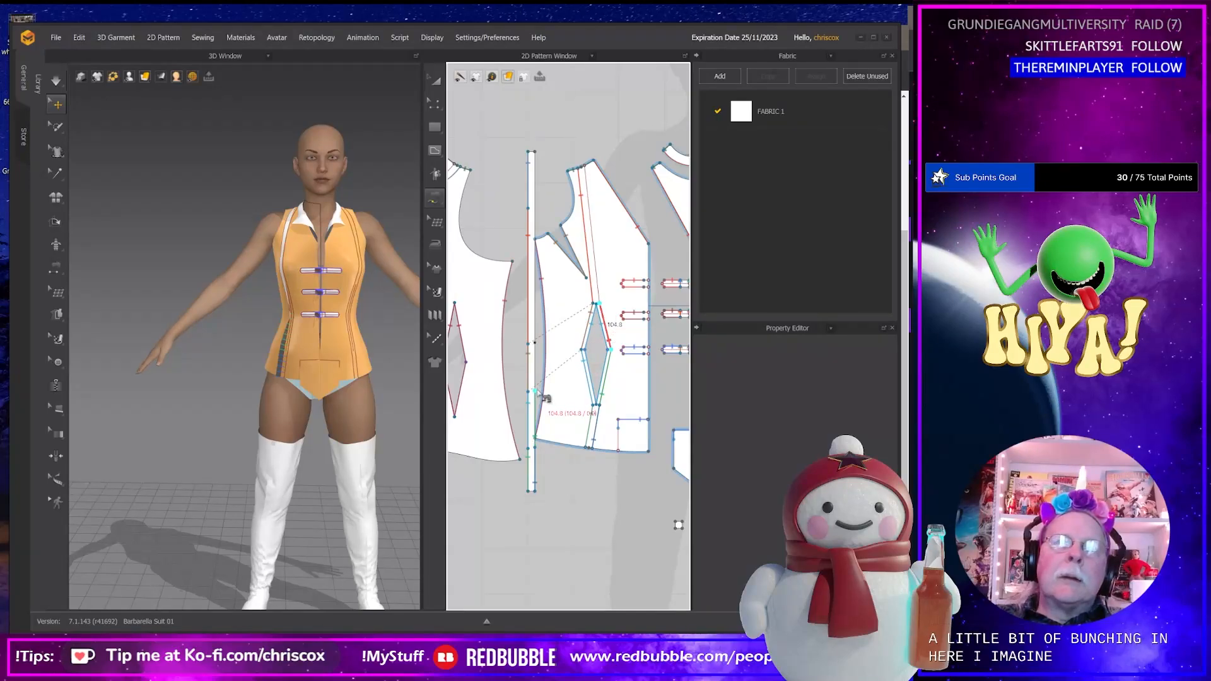
{"action": "left_click", "coordinate": [539, 346]}
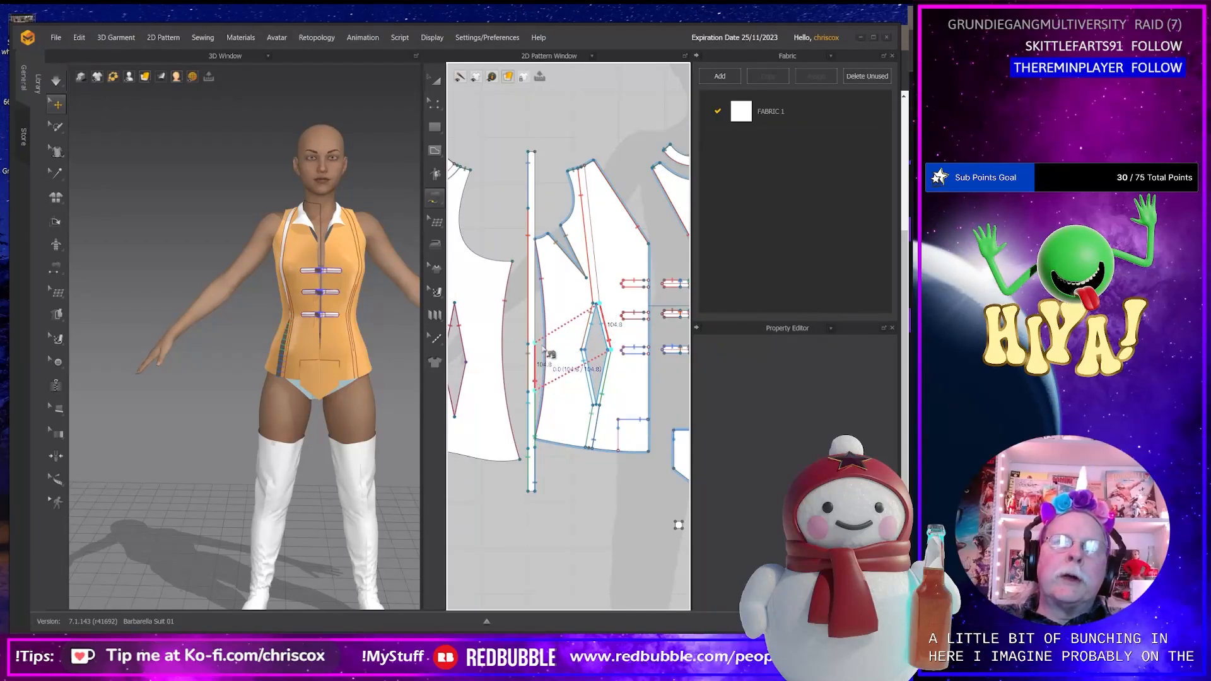
Free-sew the inner princess line above the dart to the strip's edge, and the edge's remaining upper part to the back neckline's lower line.
{"action": "left_click", "coordinate": [600, 305]}
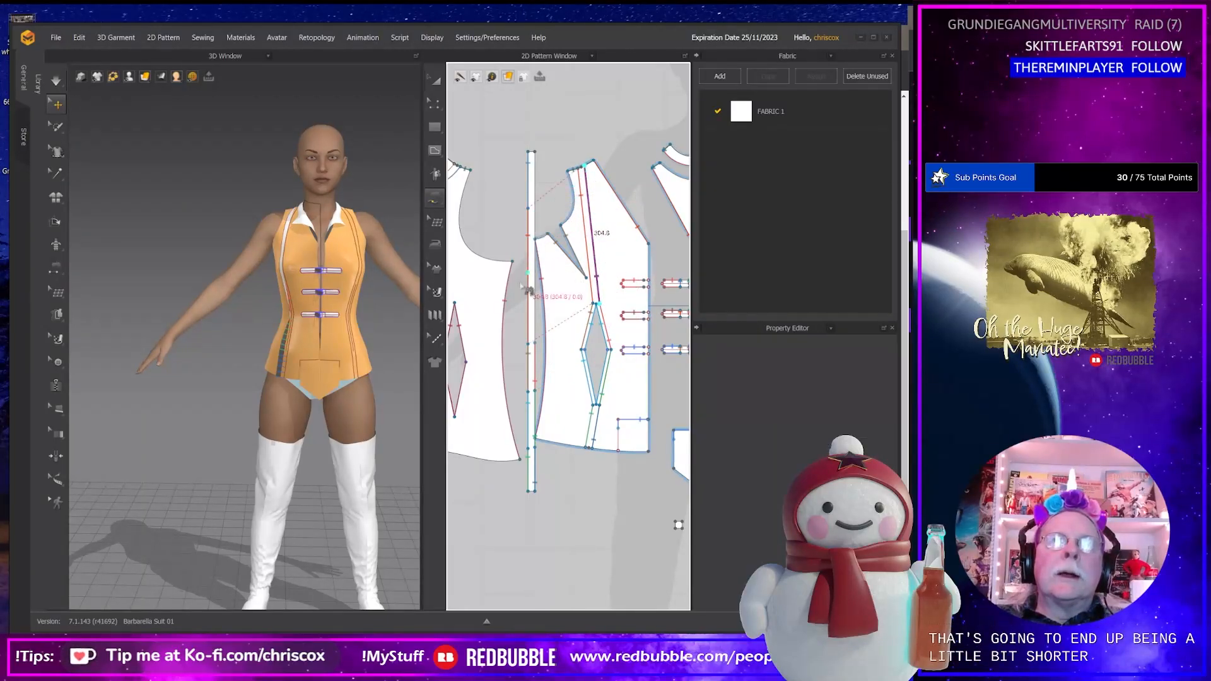
{"action": "left_click", "coordinate": [540, 345]}
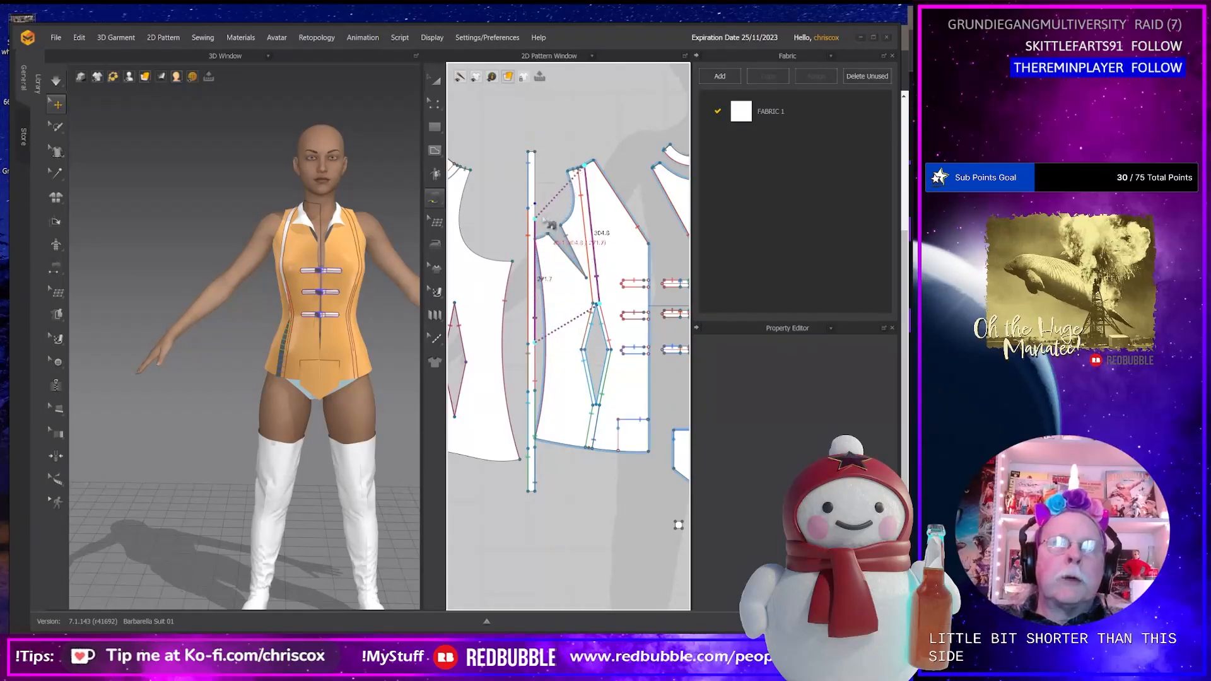
{"action": "right_click_drag", "start_coordinate": [541, 212], "coordinate": [645, 311]}
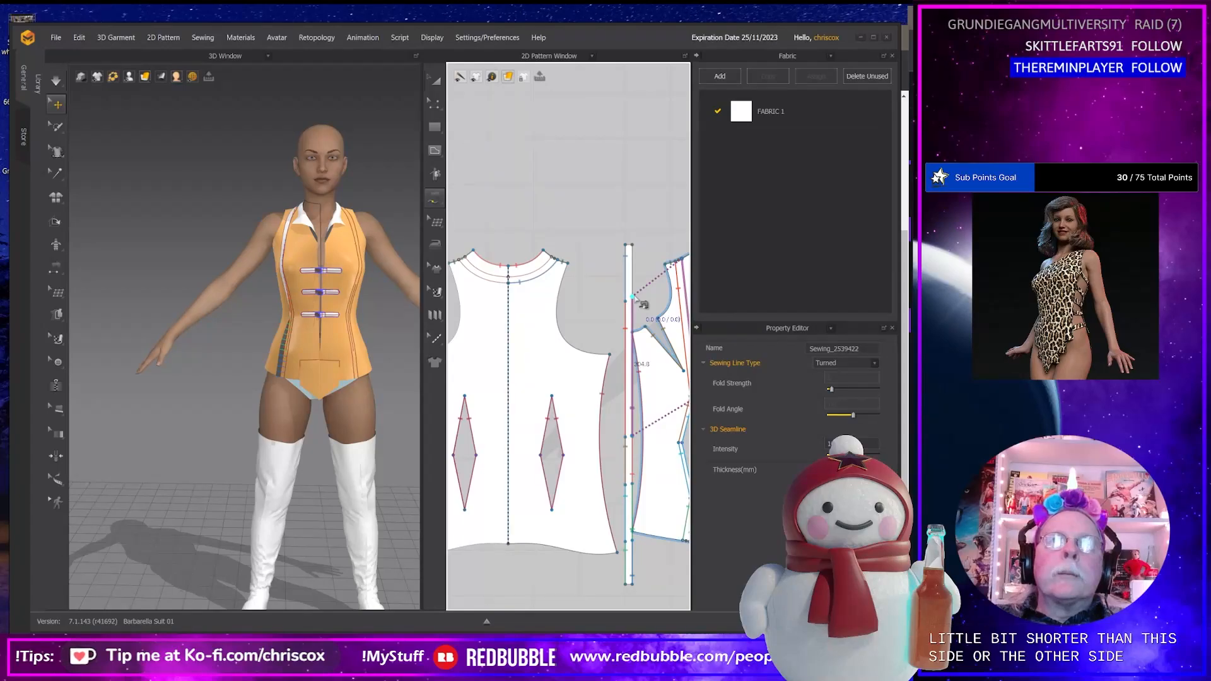
{"action": "left_click", "coordinate": [640, 301]}
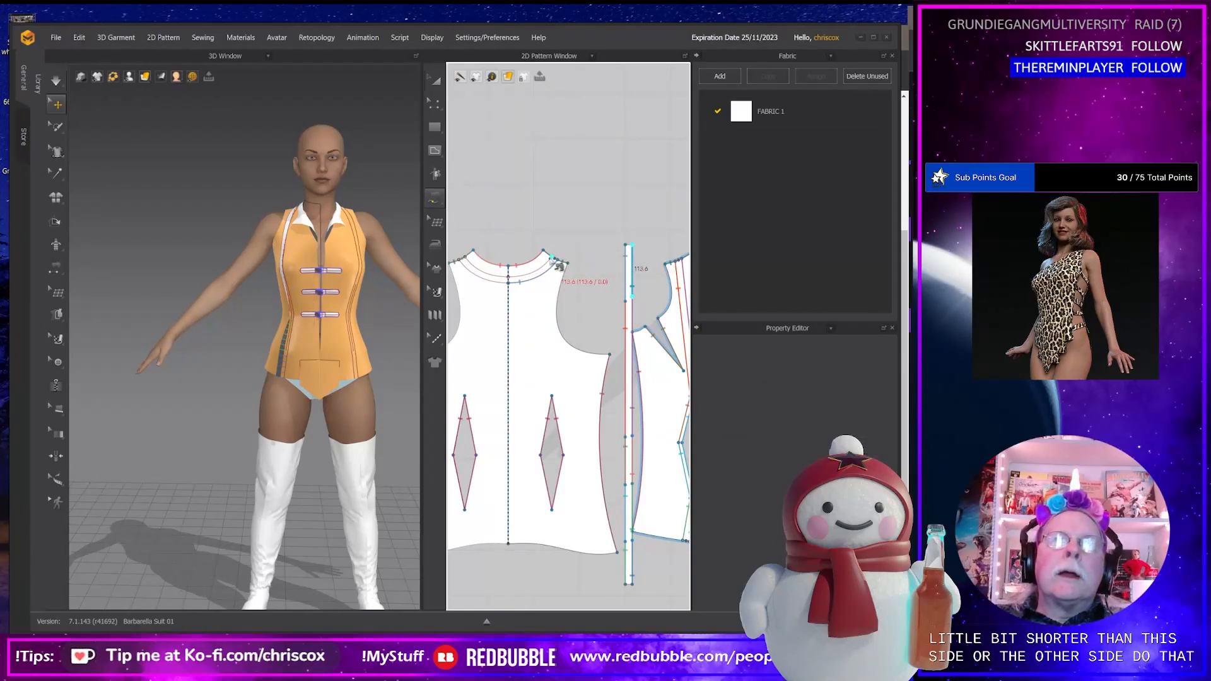
{"action": "left_click", "coordinate": [523, 283]}
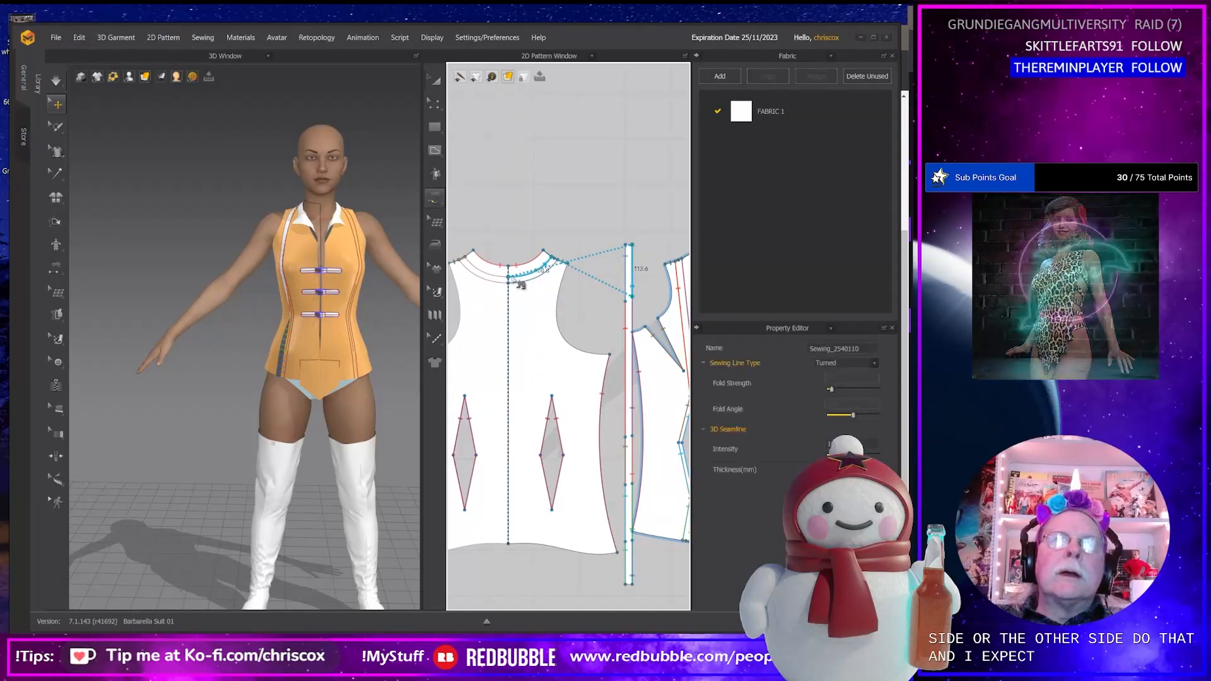
Simulate the garment and tug the front panel to settle the strip, checking its drape from the front and side.
{"action": "right_click_drag", "start_coordinate": [562, 327], "coordinate": [529, 337]}
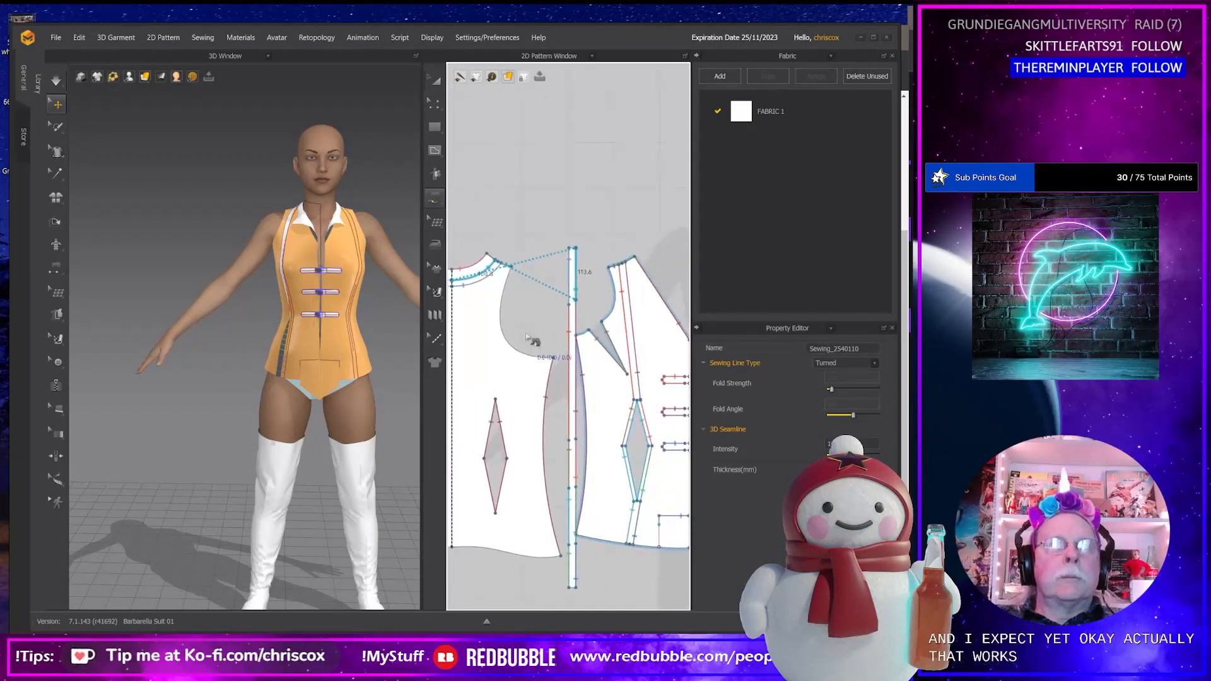
{"action": "key", "text": "space"}
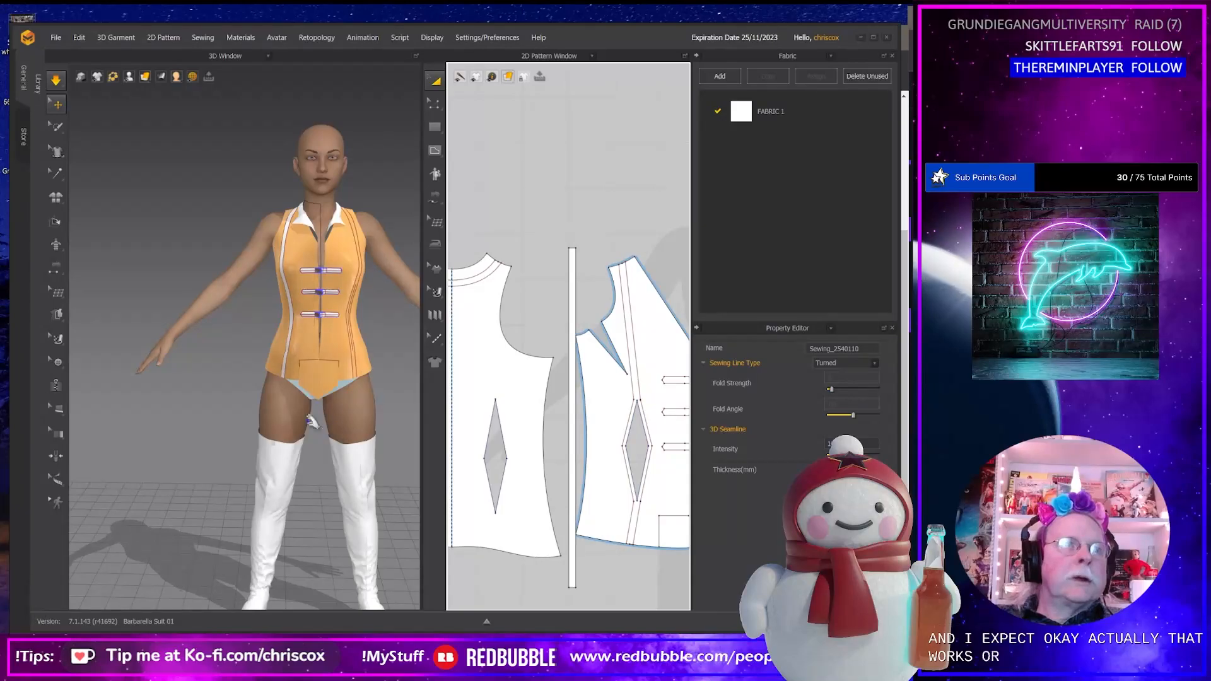
{"action": "left_click_drag", "start_coordinate": [294, 346], "coordinate": [268, 366]}
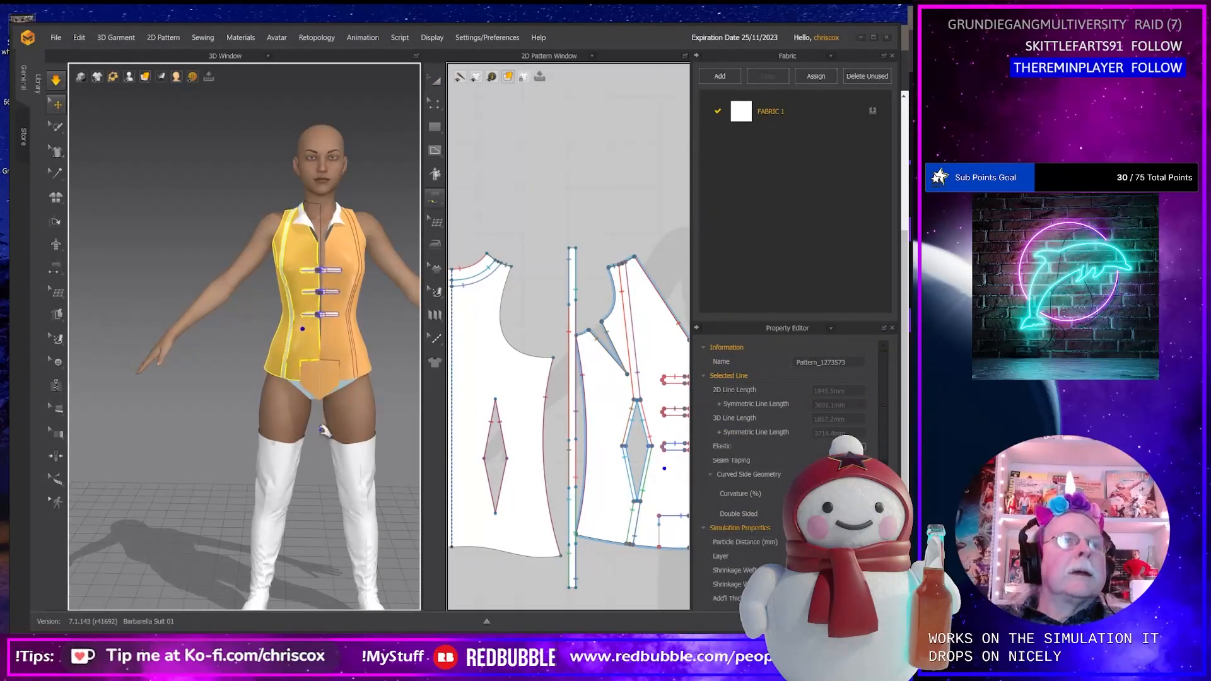
{"action": "mouse_move", "coordinate": [345, 441]}
{"action": "right_mouse_down"}
{"action": "mouse_move", "coordinate": [503, 443]}
{"action": "mouse_move", "coordinate": [508, 473]}
{"action": "mouse_move", "coordinate": [335, 435]}
{"action": "right_mouse_up"}
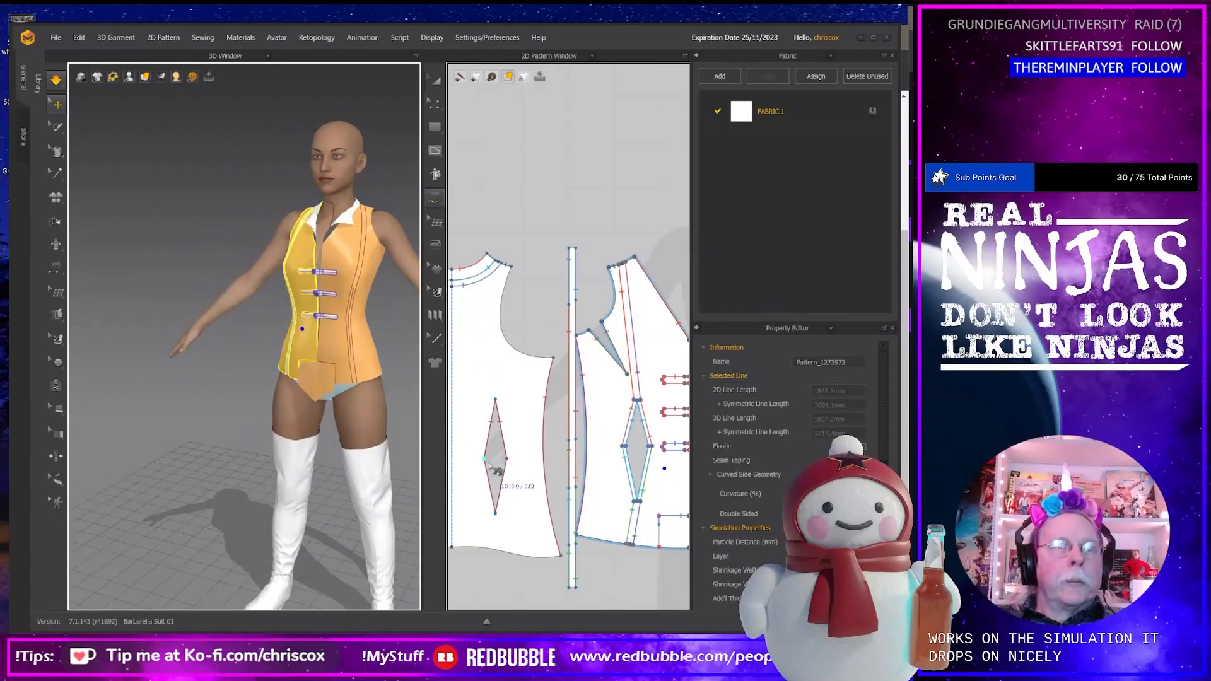
Create a symmetric copy of the strip with its sewing beside the opposite front panel, and set its layer to 1.
{"action": "scroll", "coordinate": [498, 470], "scroll_direction": "down", "scroll_amount": 3}
{"action": "key", "text": "a"}
{"action": "left_click", "coordinate": [545, 381]}
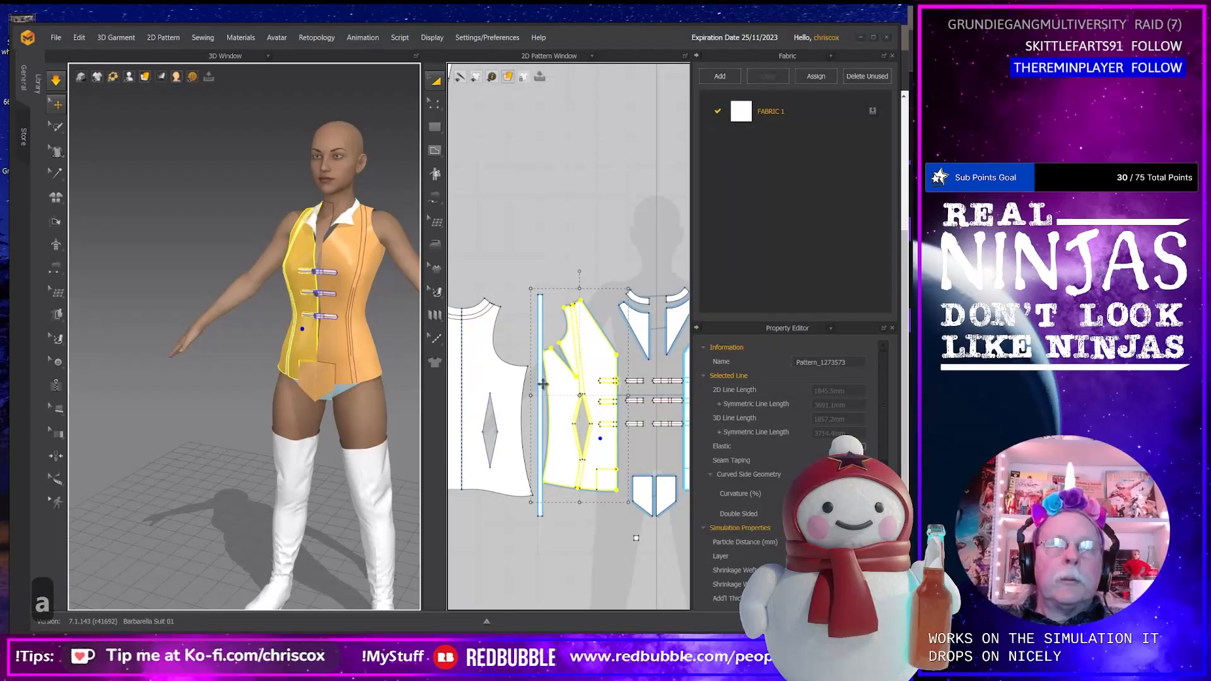
{"action": "left_click", "coordinate": [541, 386]}
{"action": "middle_click_drag", "start_coordinate": [564, 434], "coordinate": [452, 421]}
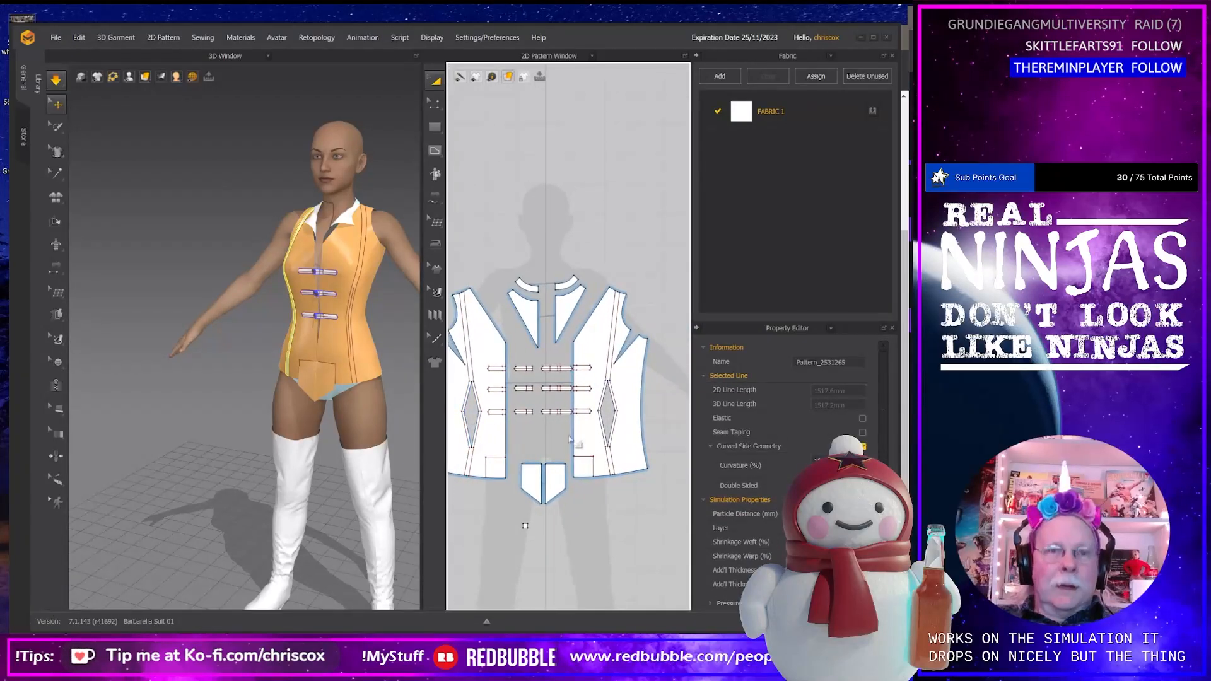
{"action": "key", "text": "ctrl+c"}
{"action": "key", "text": "ctrl+d"}
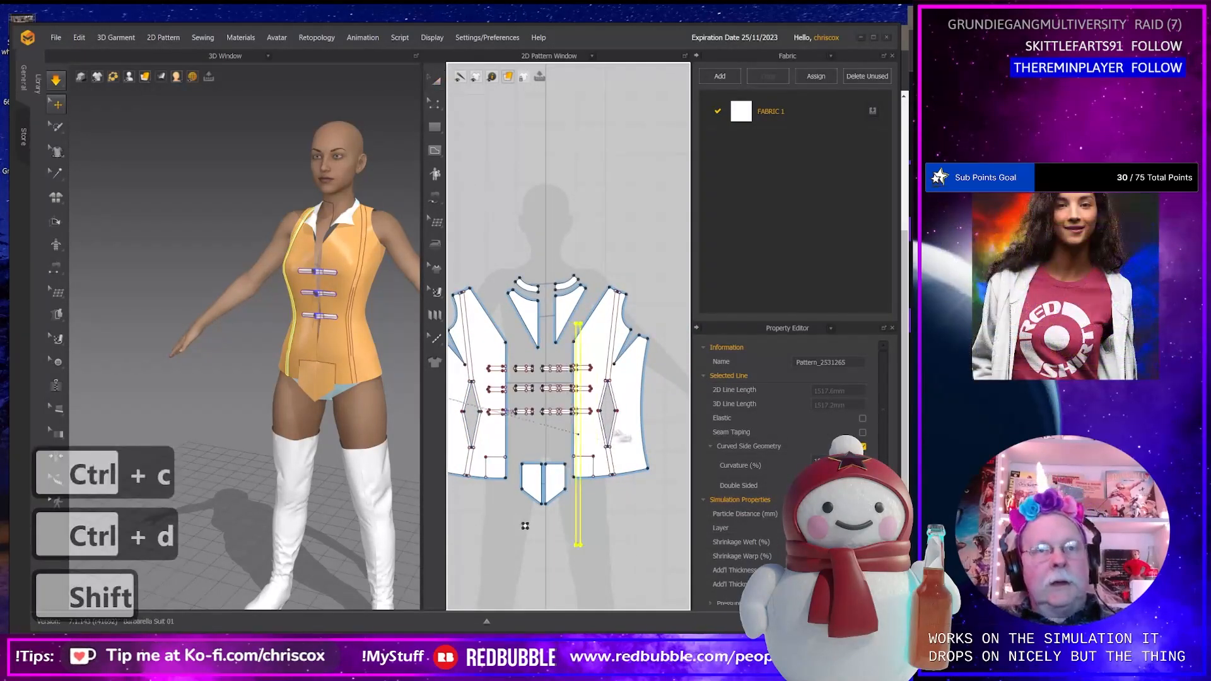
{"action": "left_click", "coordinate": [664, 411], "text": "shift"}
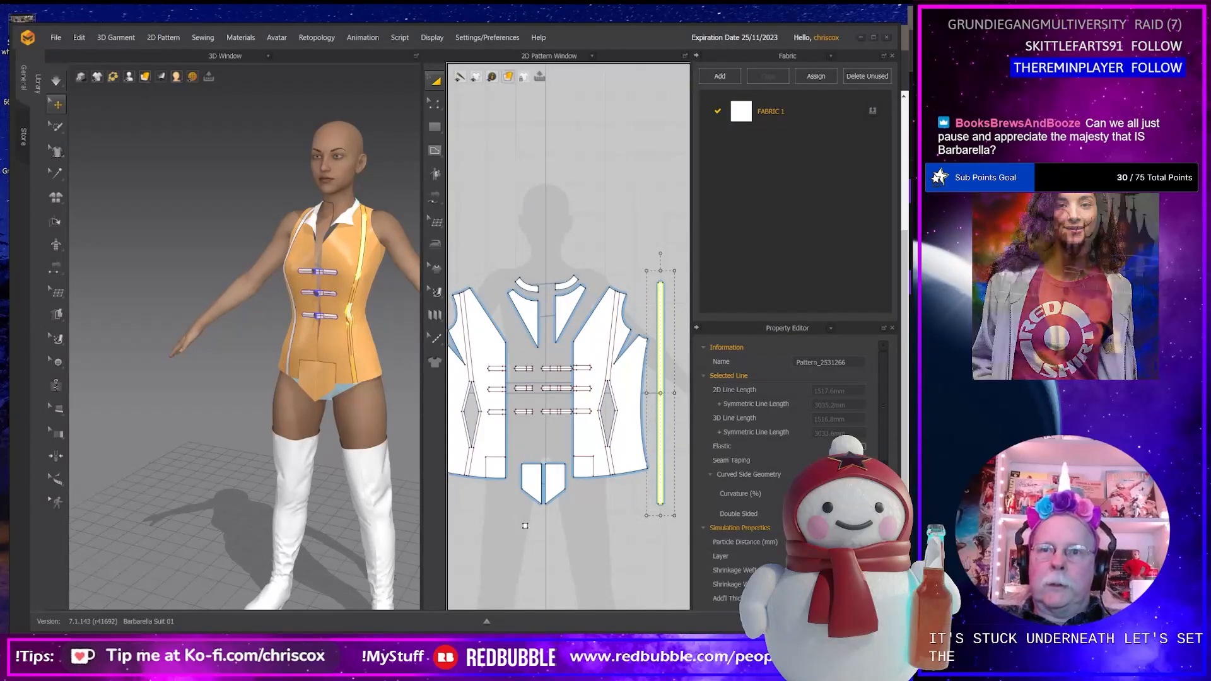
{"action": "key", "text": "Return"}
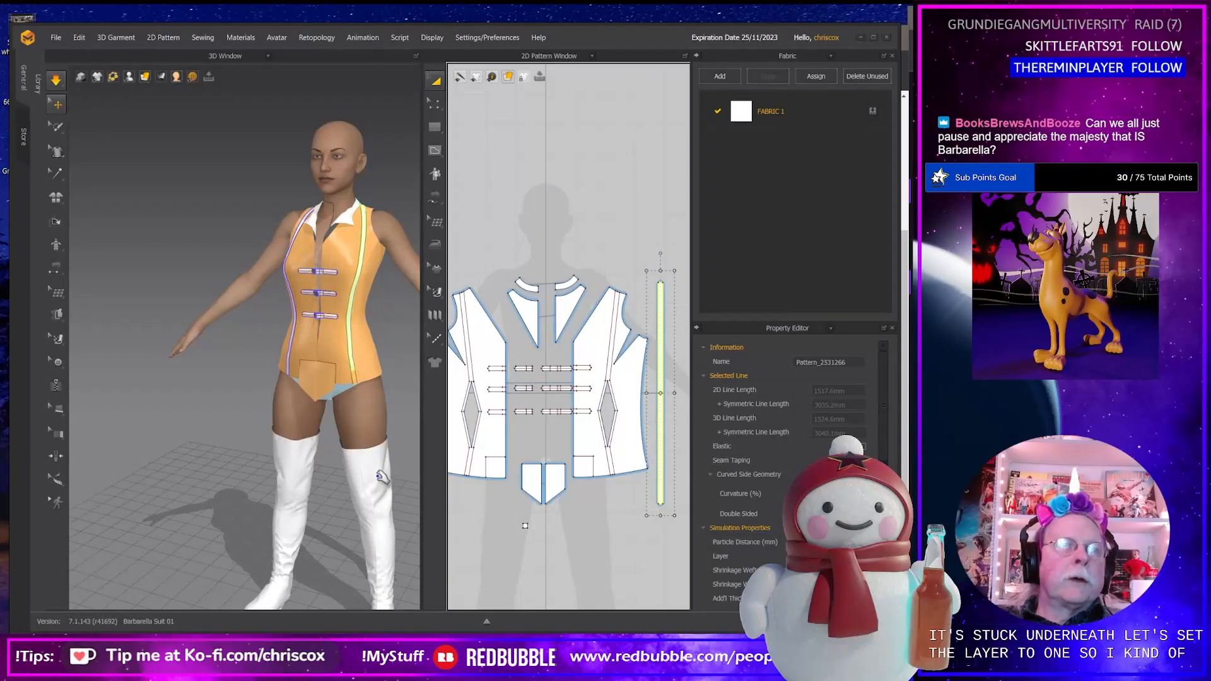
Sew the top ends of the two strips together at the centre back neck and simulate the garment.
{"action": "right_click_drag", "start_coordinate": [382, 477], "coordinate": [201, 486]}
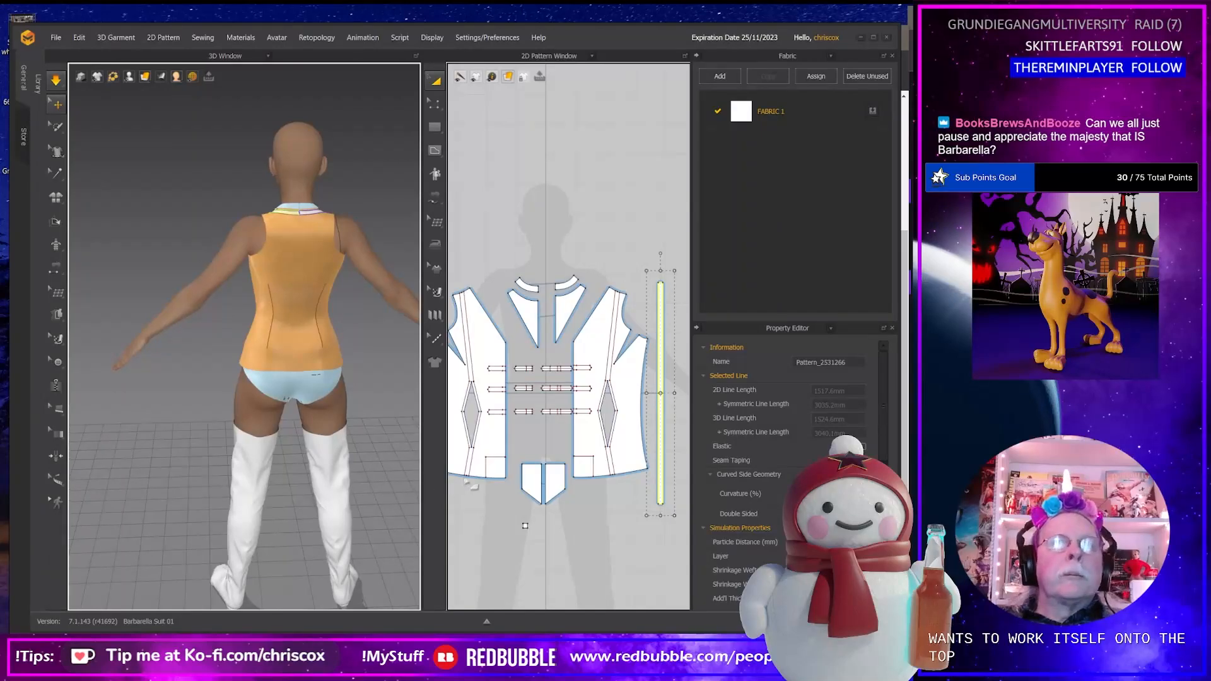
{"action": "middle_click_drag", "start_coordinate": [466, 450], "coordinate": [499, 465]}
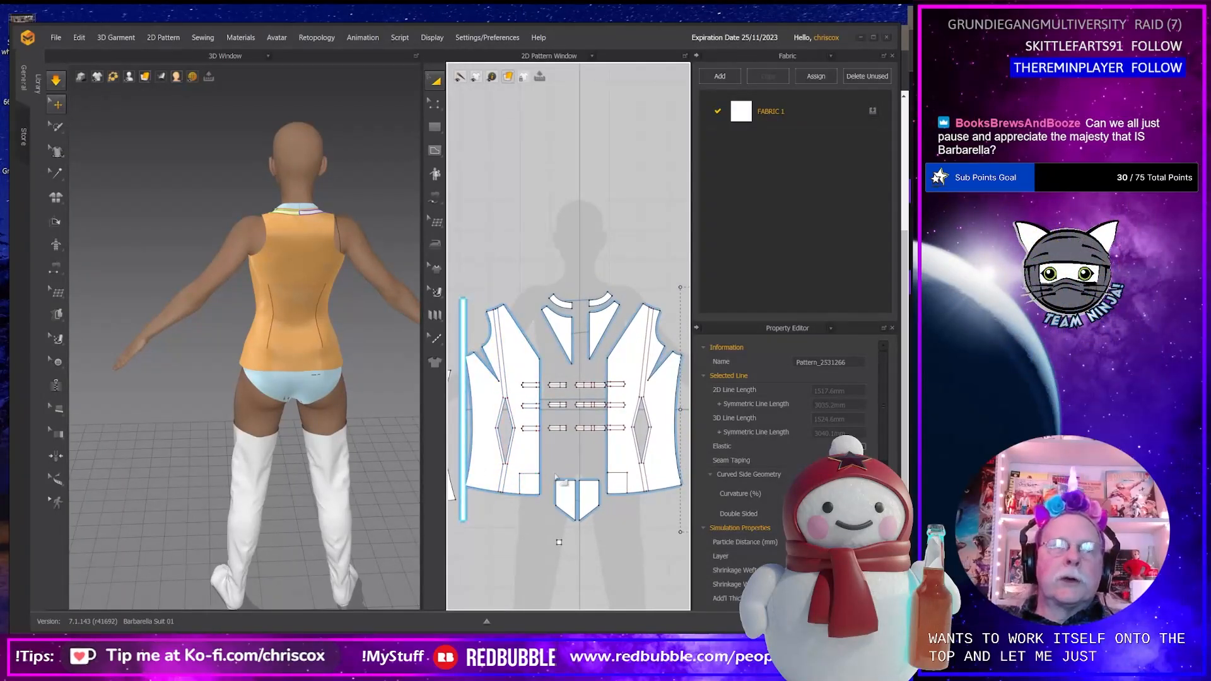
{"action": "scroll", "coordinate": [555, 477], "scroll_direction": "down", "scroll_amount": 2}
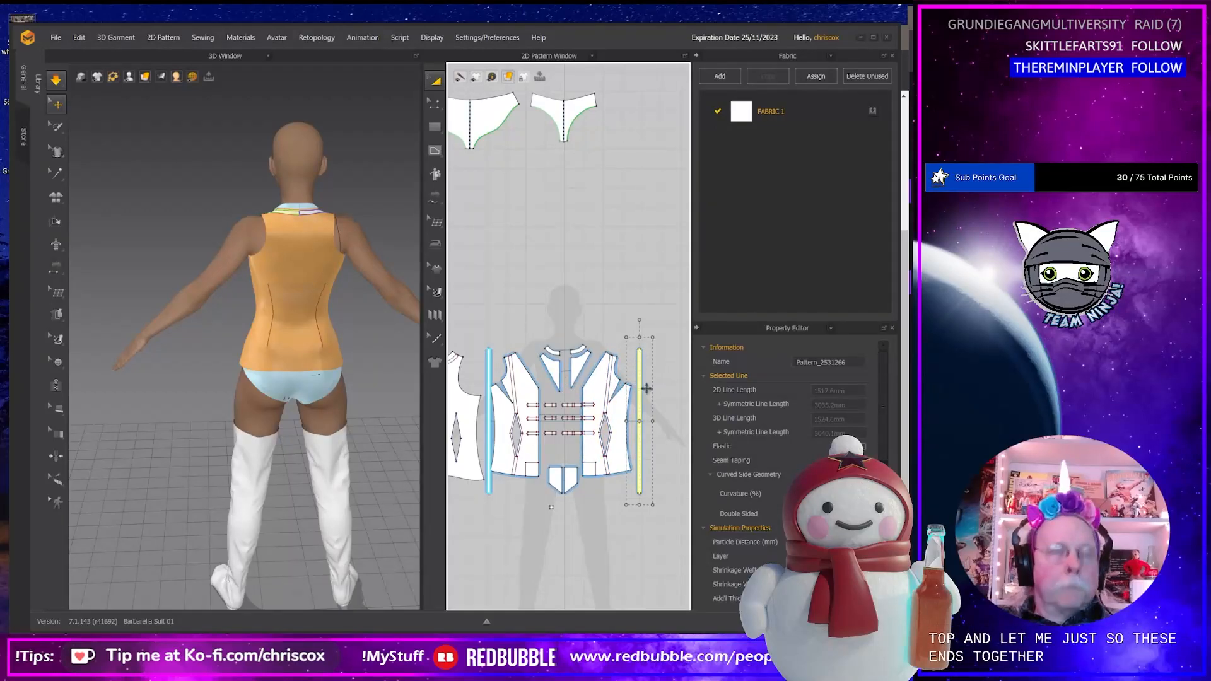
{"action": "key", "text": "n"}
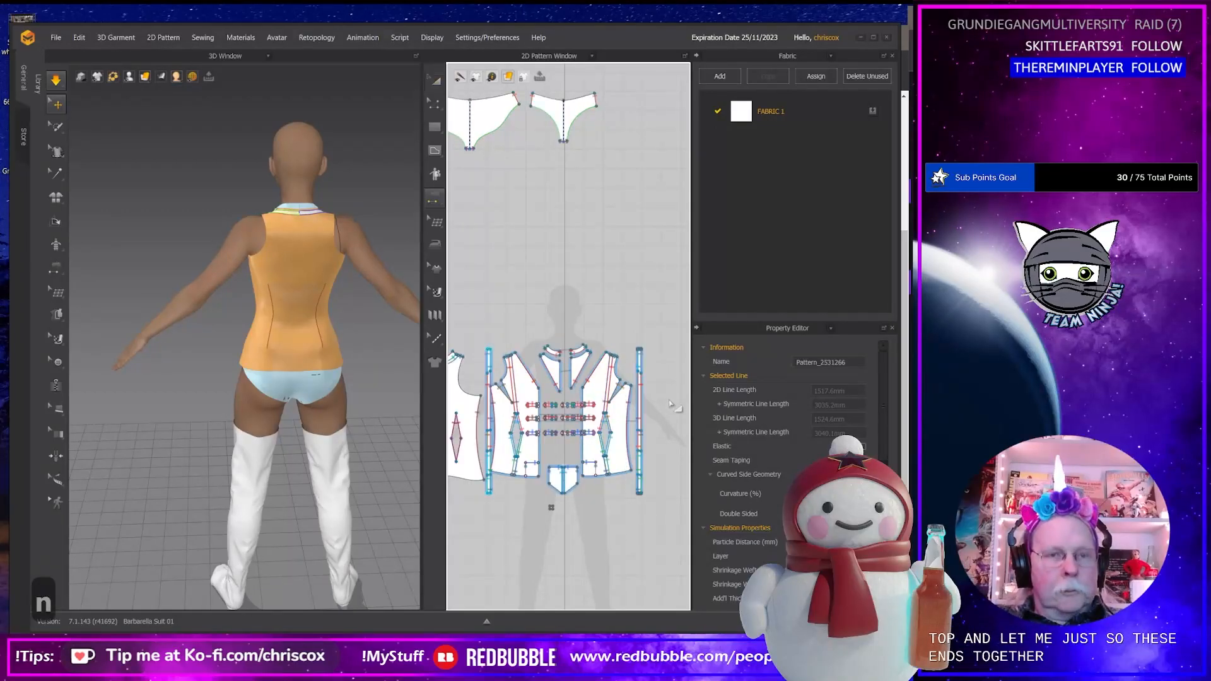
{"action": "left_click", "coordinate": [646, 352]}
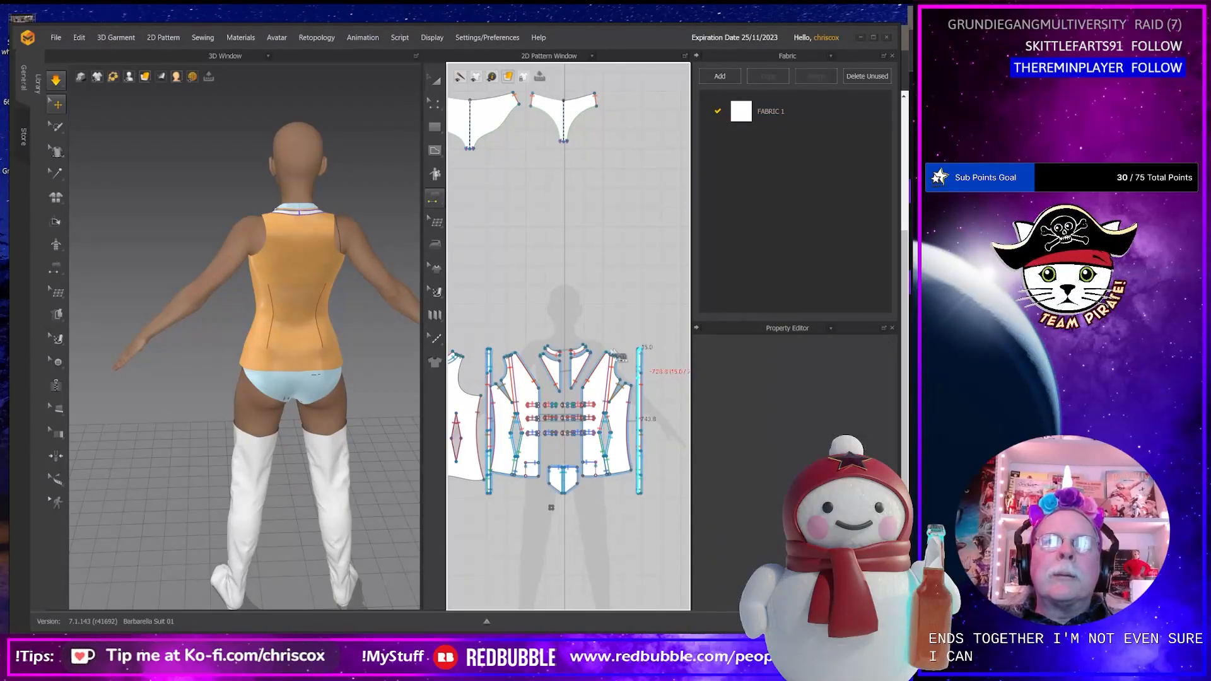
{"action": "left_click", "coordinate": [495, 356]}
{"action": "key", "text": "space"}
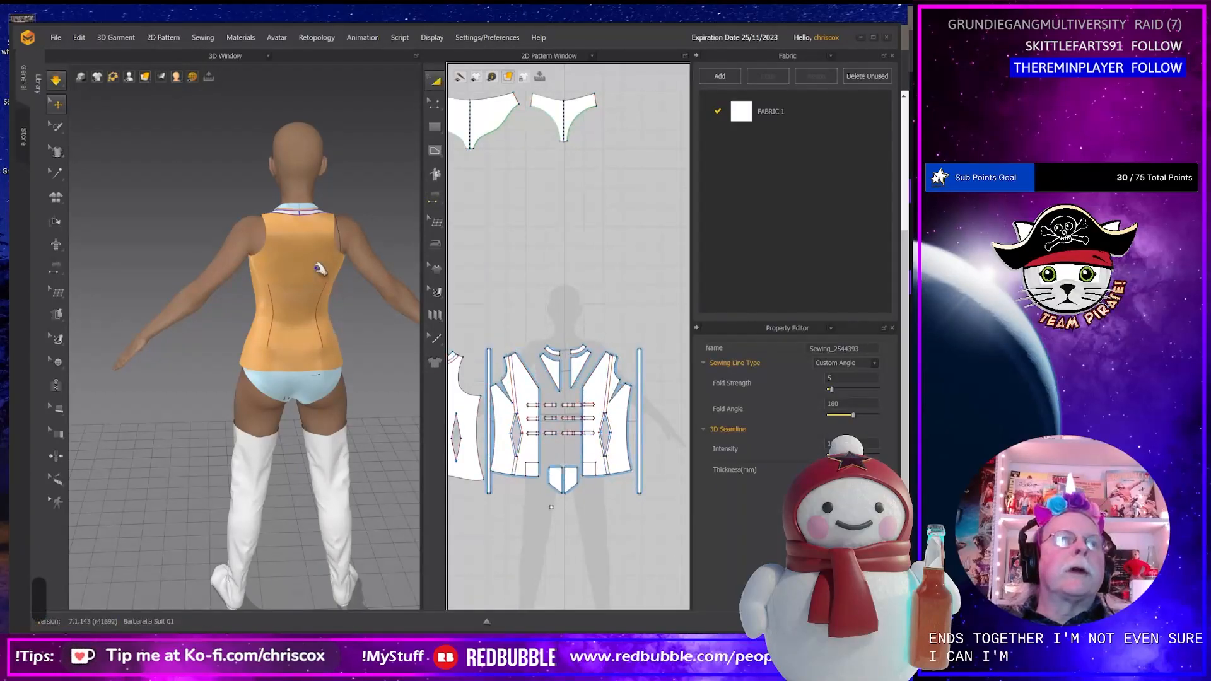
Examine the simulated trim strips and front flap from the front and side, down to the boot tops.
{"action": "right_click_drag", "start_coordinate": [324, 273], "coordinate": [562, 253]}
{"action": "key", "text": "space"}
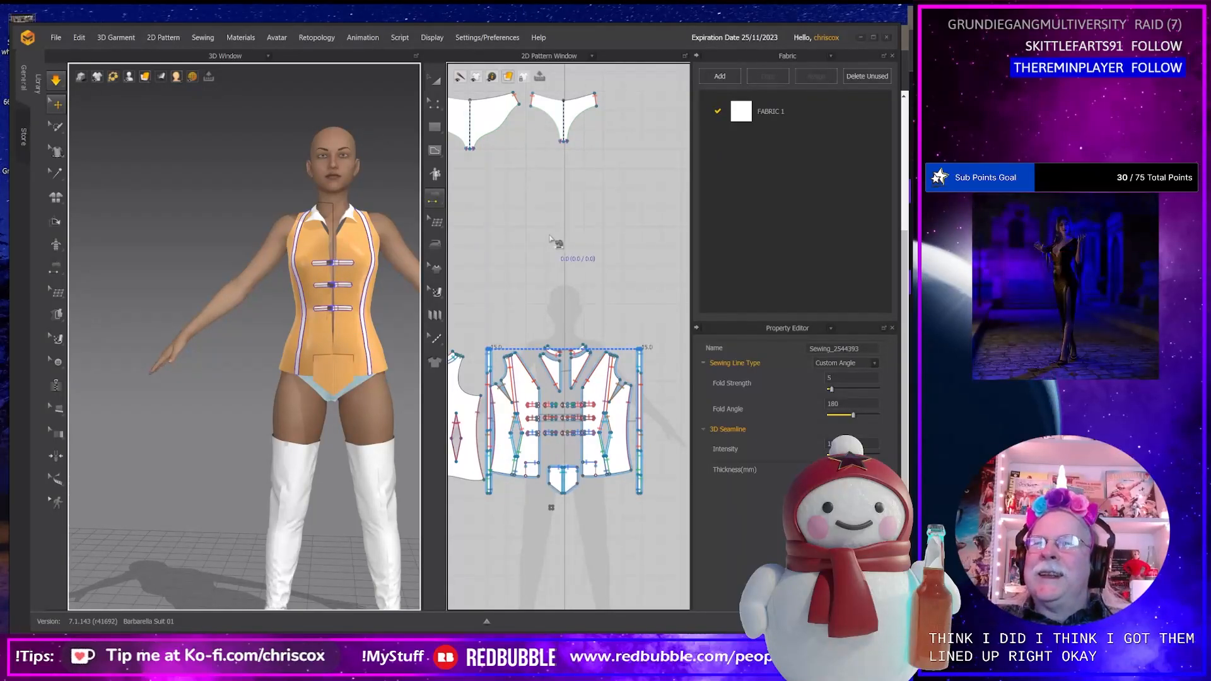
{"action": "right_click_drag", "start_coordinate": [353, 397], "coordinate": [318, 378]}
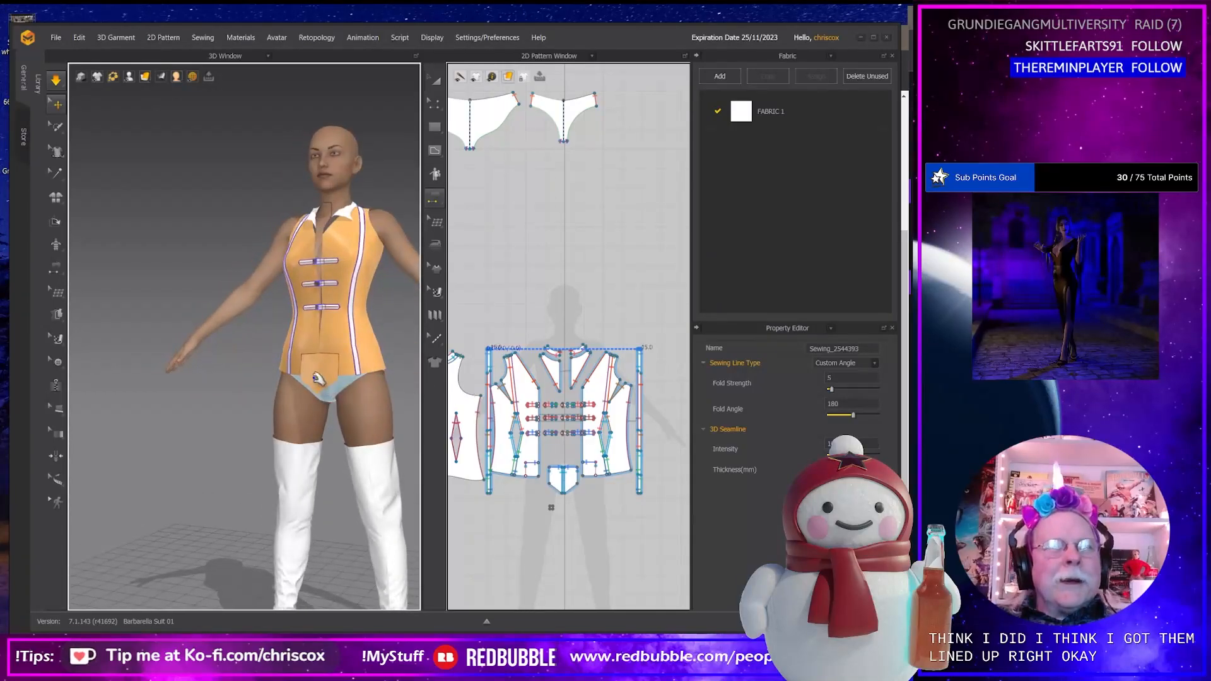
{"action": "left_click", "coordinate": [323, 389]}
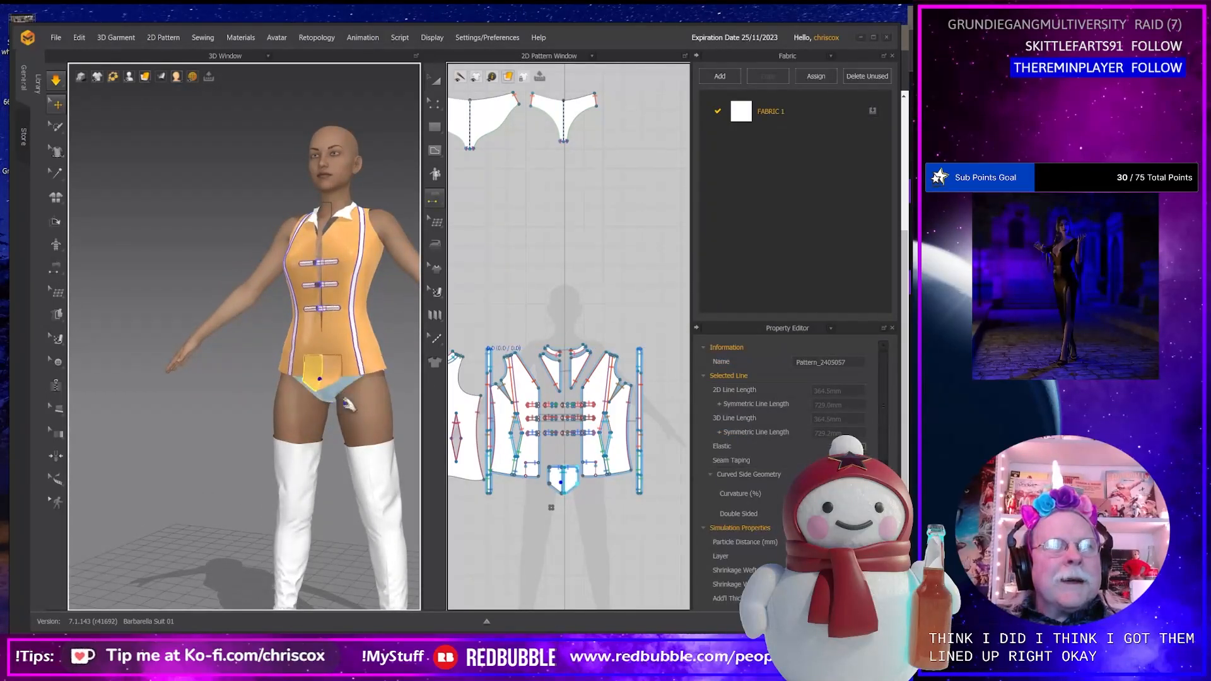
{"action": "scroll", "coordinate": [370, 435], "scroll_direction": "up", "scroll_amount": 2}
{"action": "mouse_move", "coordinate": [370, 436]}
{"action": "right_mouse_down"}
{"action": "mouse_move", "coordinate": [306, 416]}
{"action": "mouse_move", "coordinate": [365, 419]}
{"action": "right_mouse_up"}
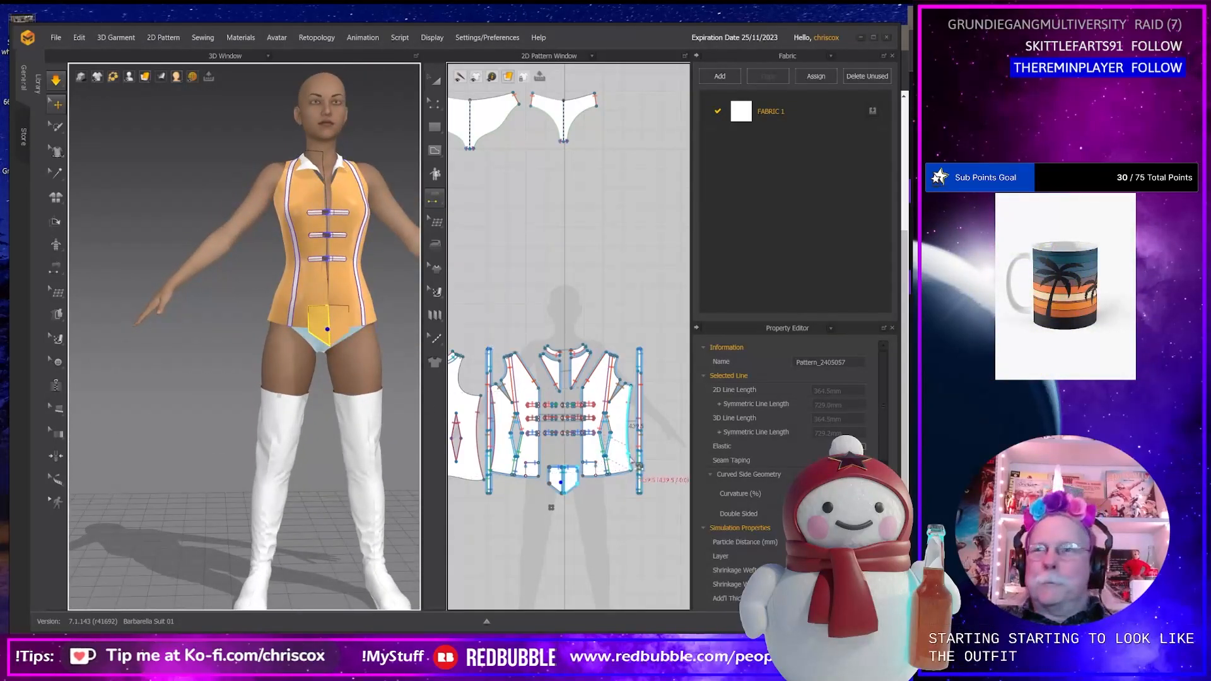
{"action": "right_click_drag", "start_coordinate": [364, 479], "coordinate": [353, 431]}
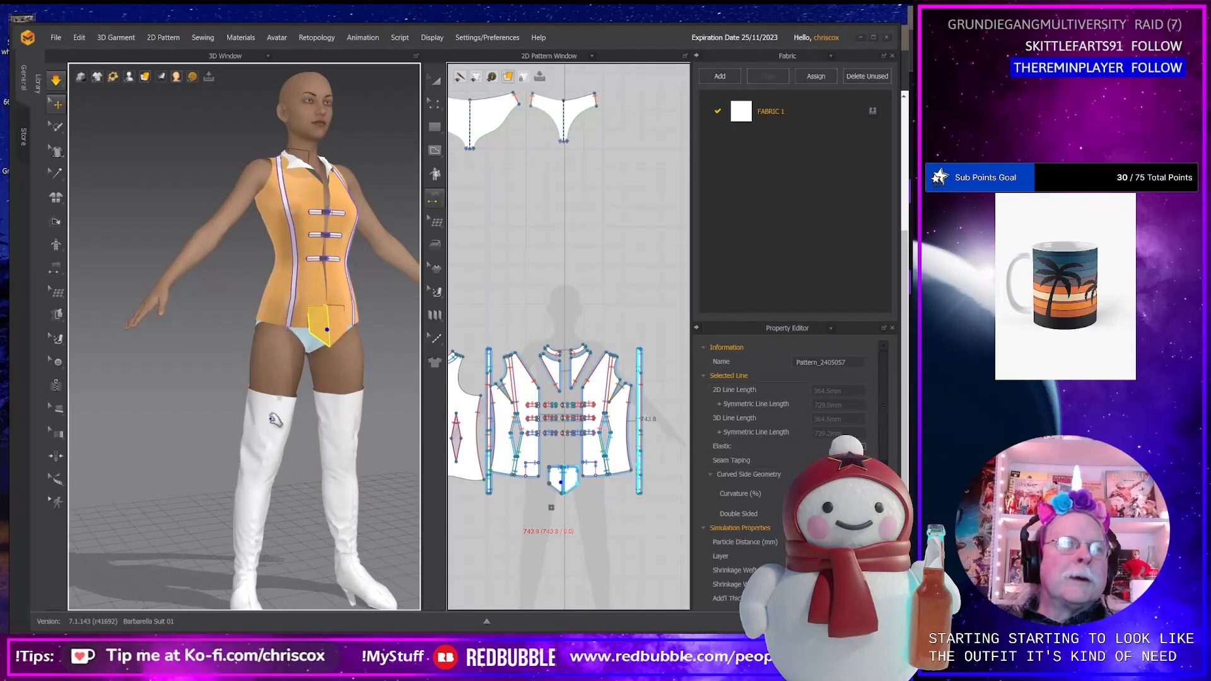
{"action": "right_click_drag", "start_coordinate": [276, 413], "coordinate": [313, 413]}
{"action": "scroll", "coordinate": [315, 430], "scroll_direction": "down", "scroll_amount": 2}
{"action": "scroll", "coordinate": [316, 431], "scroll_direction": "up", "scroll_amount": 5}
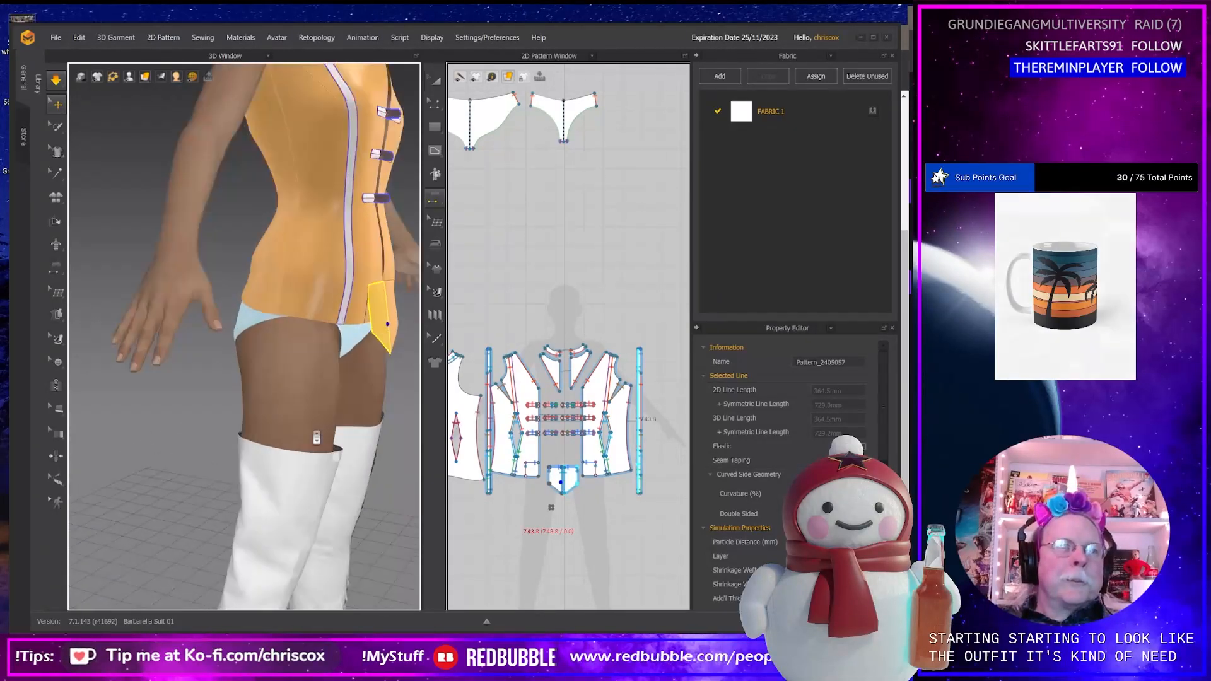
{"action": "middle_click_drag", "start_coordinate": [327, 434], "coordinate": [327, 408], "text": "shift"}
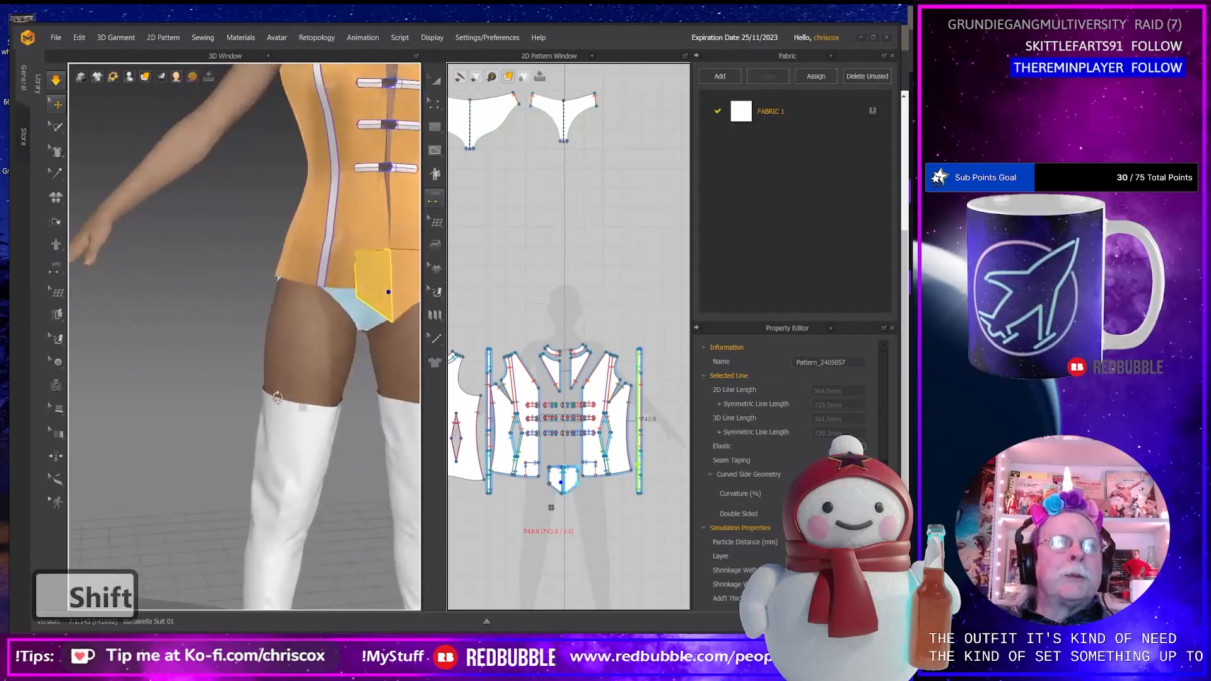
Switch to the browser's reference photo, examine how the straps run from the suit to the boots, and return to Marvelous Designer.
{"action": "key", "text": "alt+Tab"}
{"action": "key", "text": "alt+Tab"}
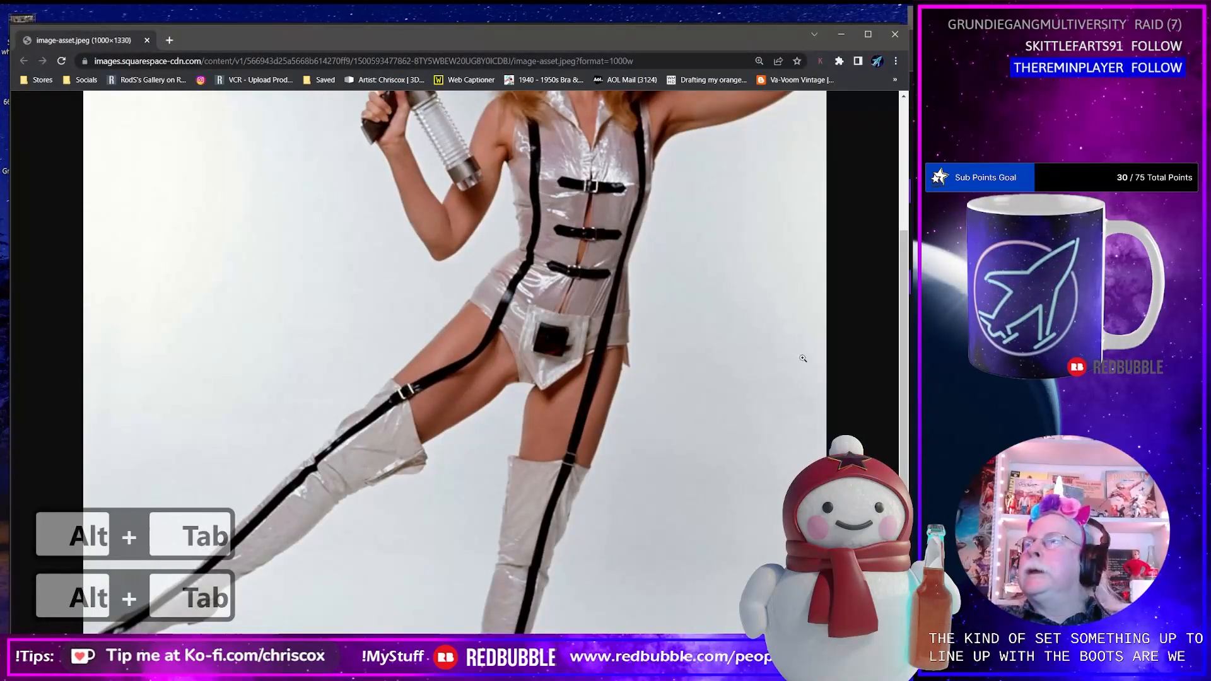
{"action": "key", "text": "alt+Tab"}
{"action": "key", "text": "alt+Tab"}
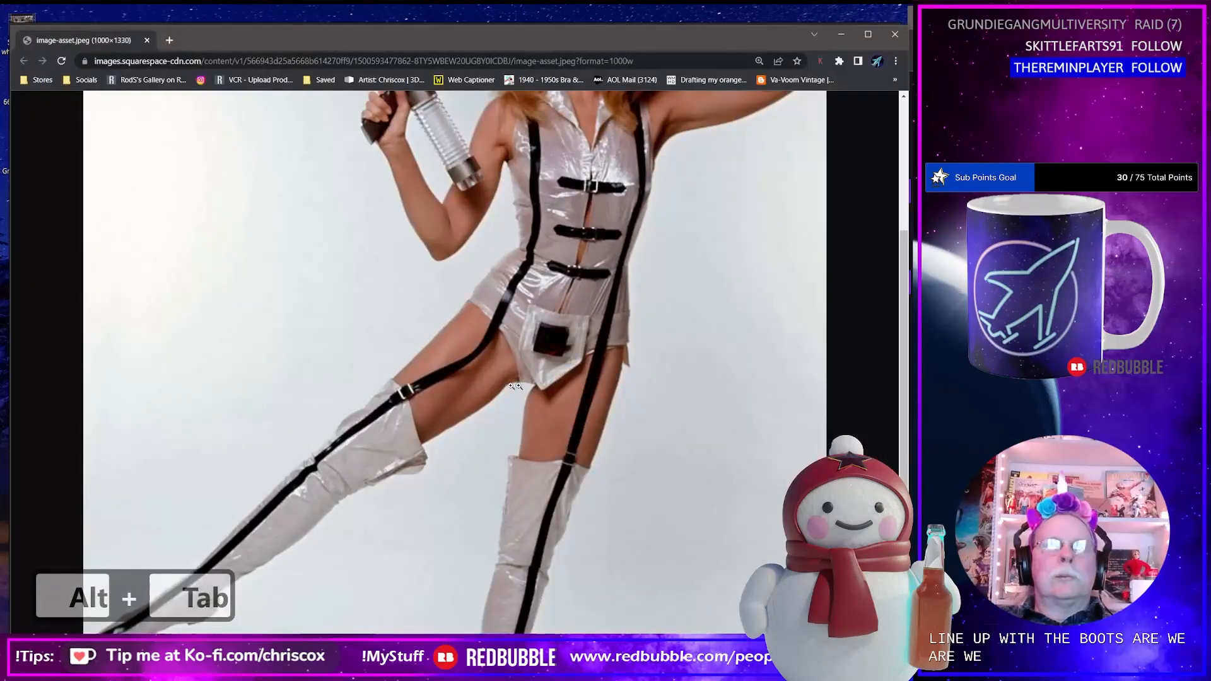
{"action": "left_click", "coordinate": [512, 386]}
{"action": "left_click", "coordinate": [561, 383]}
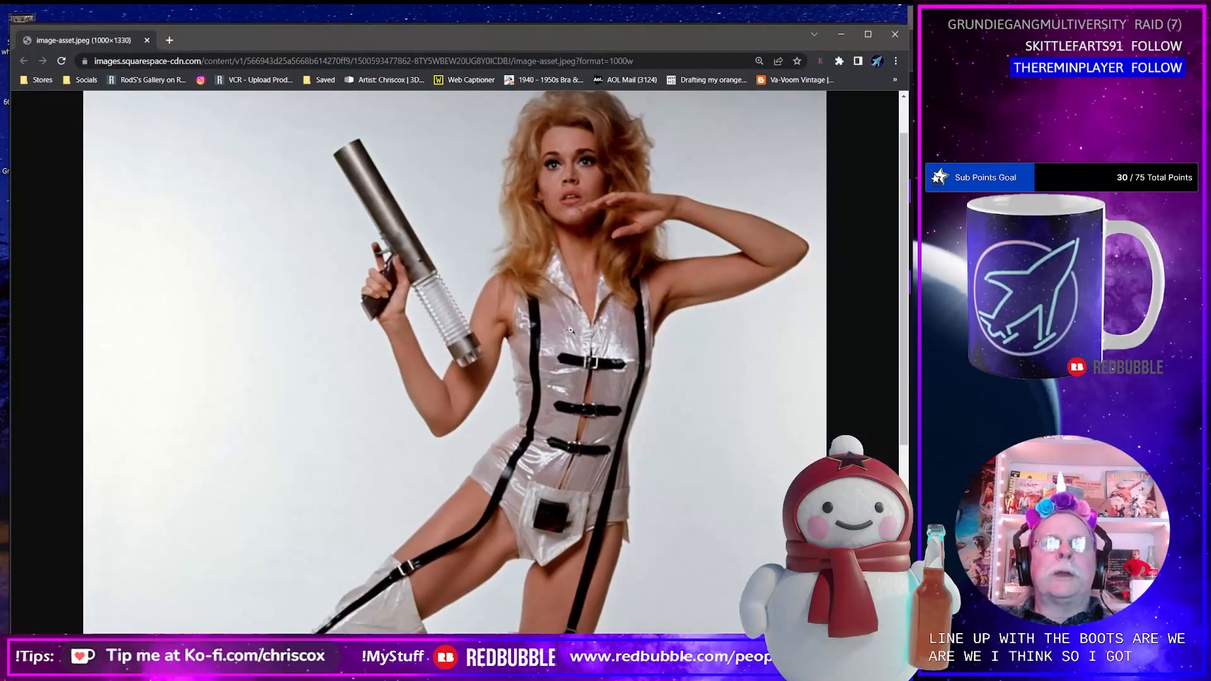
{"action": "key", "text": "alt+Tab"}
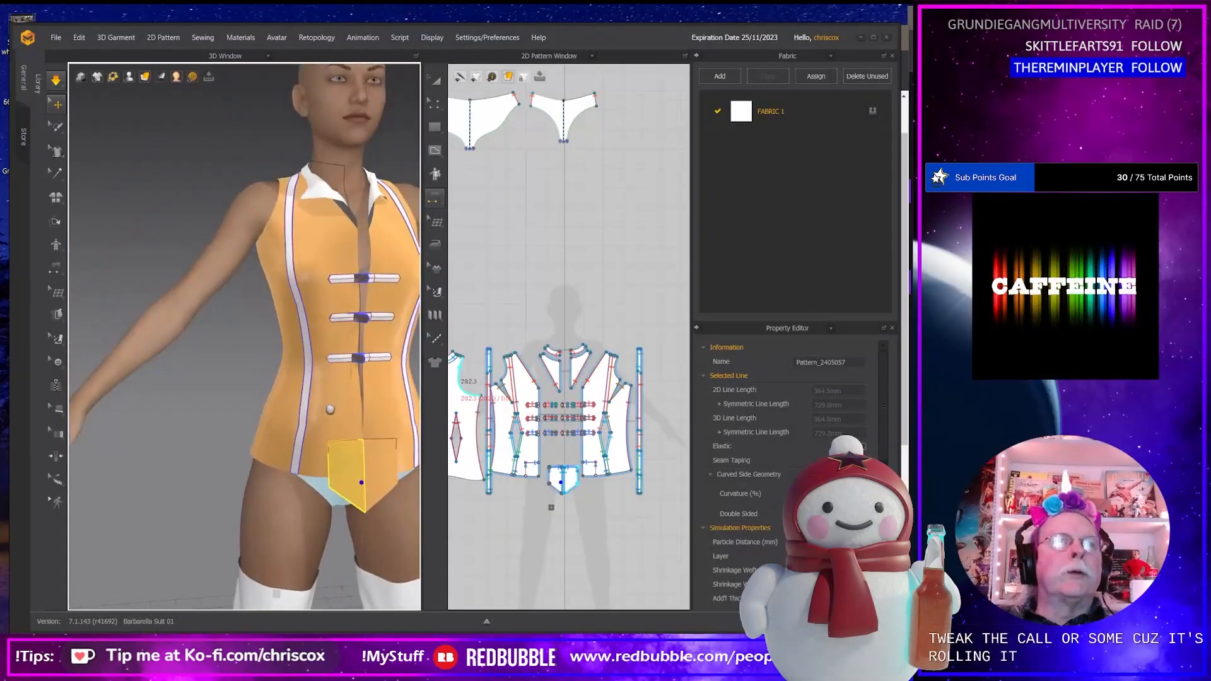
Tug one side of the collar downward in the 3D view to adjust its roll, and check the suit's front.
{"action": "left_click_drag", "start_coordinate": [325, 191], "coordinate": [317, 236]}
{"action": "right_click_drag", "start_coordinate": [386, 356], "coordinate": [368, 376]}
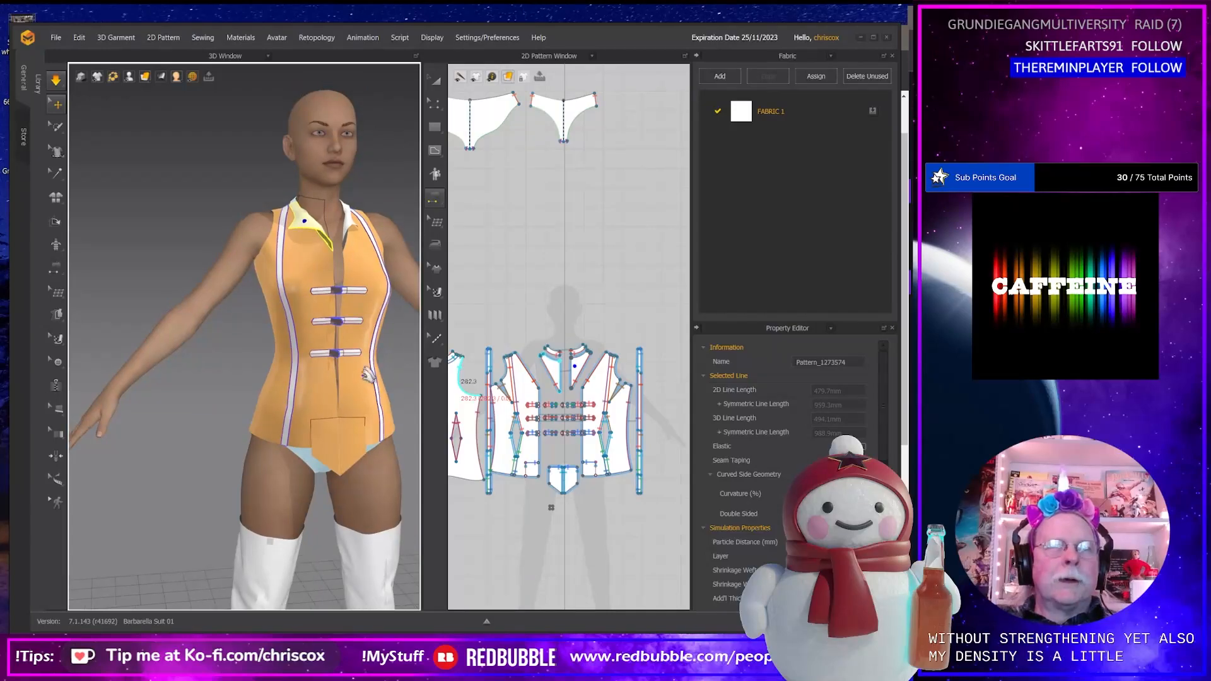
{"action": "middle_click_drag", "start_coordinate": [365, 381], "coordinate": [360, 309]}
{"action": "right_click_drag", "start_coordinate": [360, 309], "coordinate": [357, 298]}
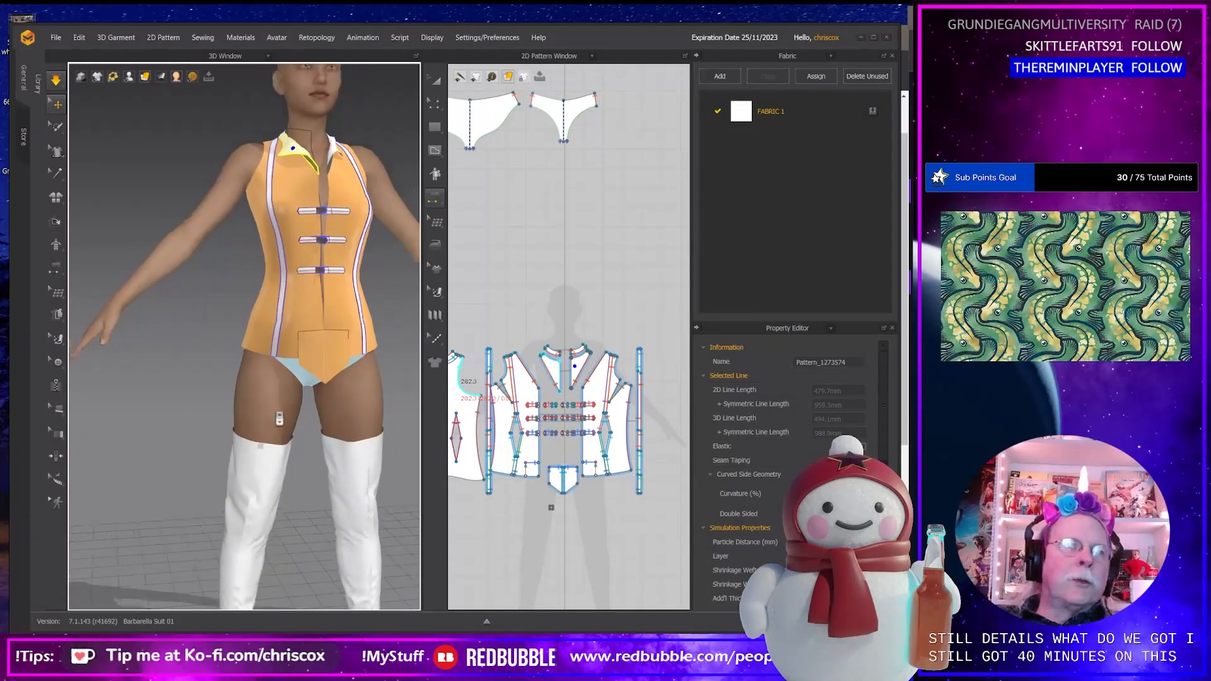
Select the small square pattern at the boot's top edge and examine how it lines up with the trim strip's lower end.
{"action": "scroll", "coordinate": [279, 413], "scroll_direction": "up", "scroll_amount": 3}
{"action": "right_click_drag", "start_coordinate": [285, 451], "coordinate": [359, 479]}
{"action": "scroll", "coordinate": [360, 479], "scroll_direction": "up", "scroll_amount": 5}
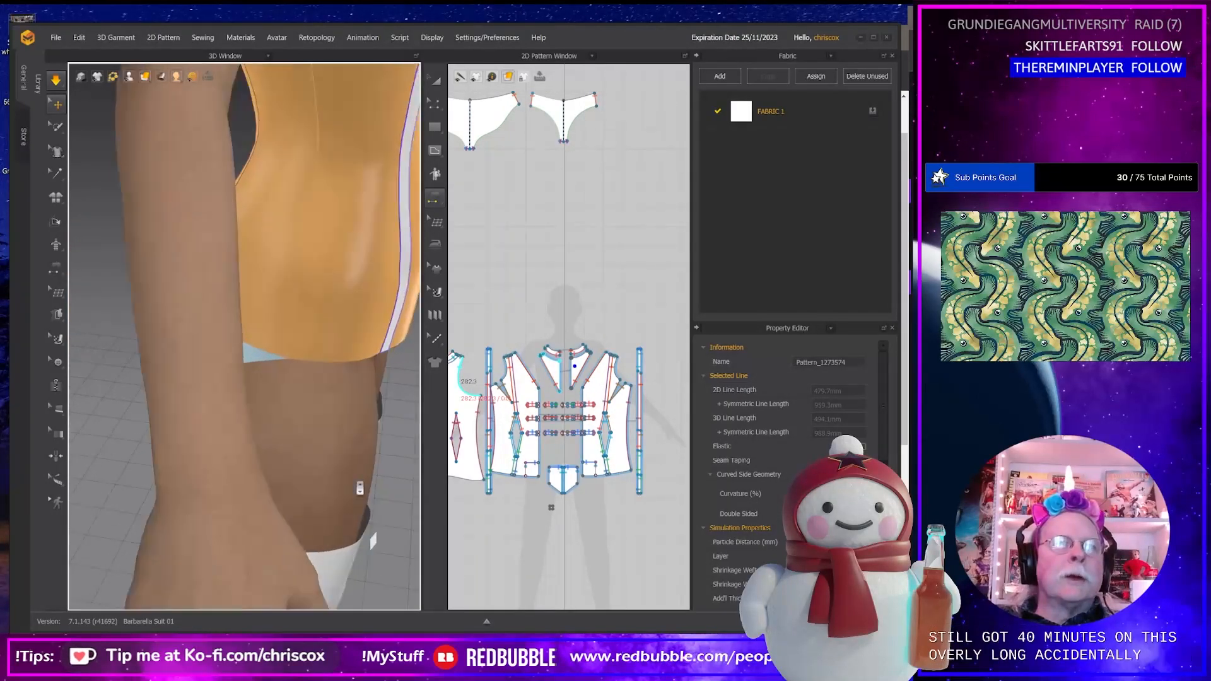
{"action": "right_click_drag", "start_coordinate": [321, 373], "coordinate": [280, 383]}
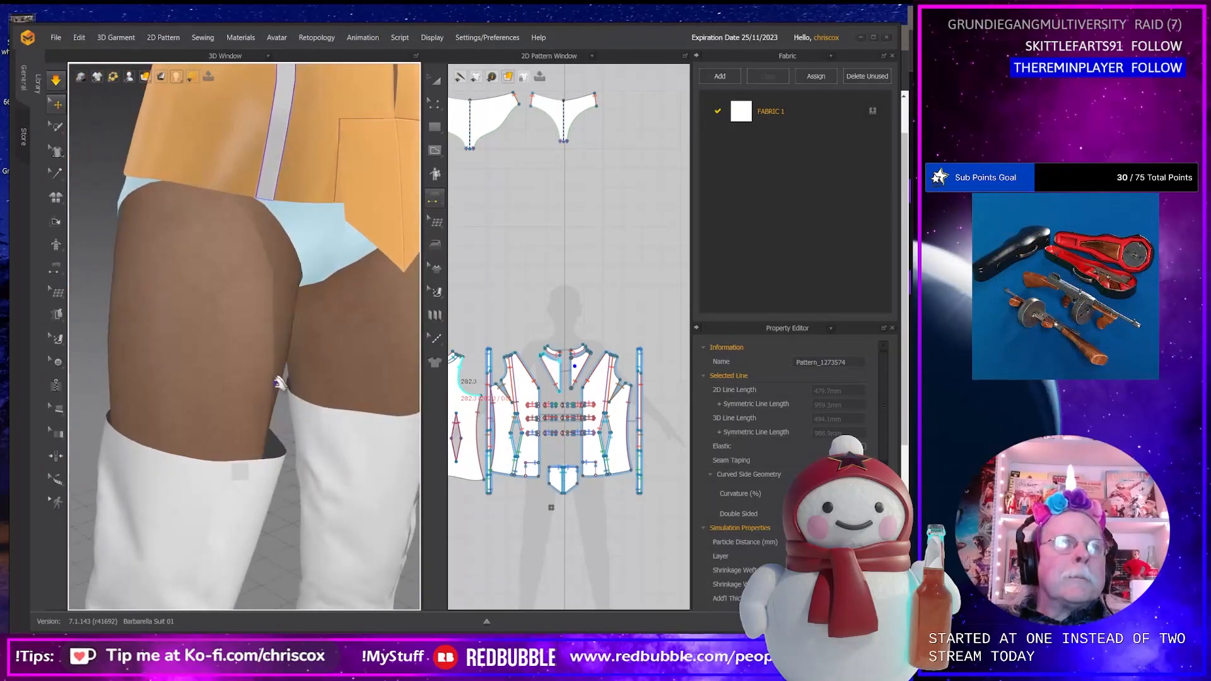
{"action": "left_click", "coordinate": [238, 469]}
{"action": "mouse_move", "coordinate": [259, 486]}
{"action": "right_mouse_down"}
{"action": "mouse_move", "coordinate": [344, 482]}
{"action": "mouse_move", "coordinate": [244, 475]}
{"action": "mouse_move", "coordinate": [256, 480]}
{"action": "right_mouse_up"}
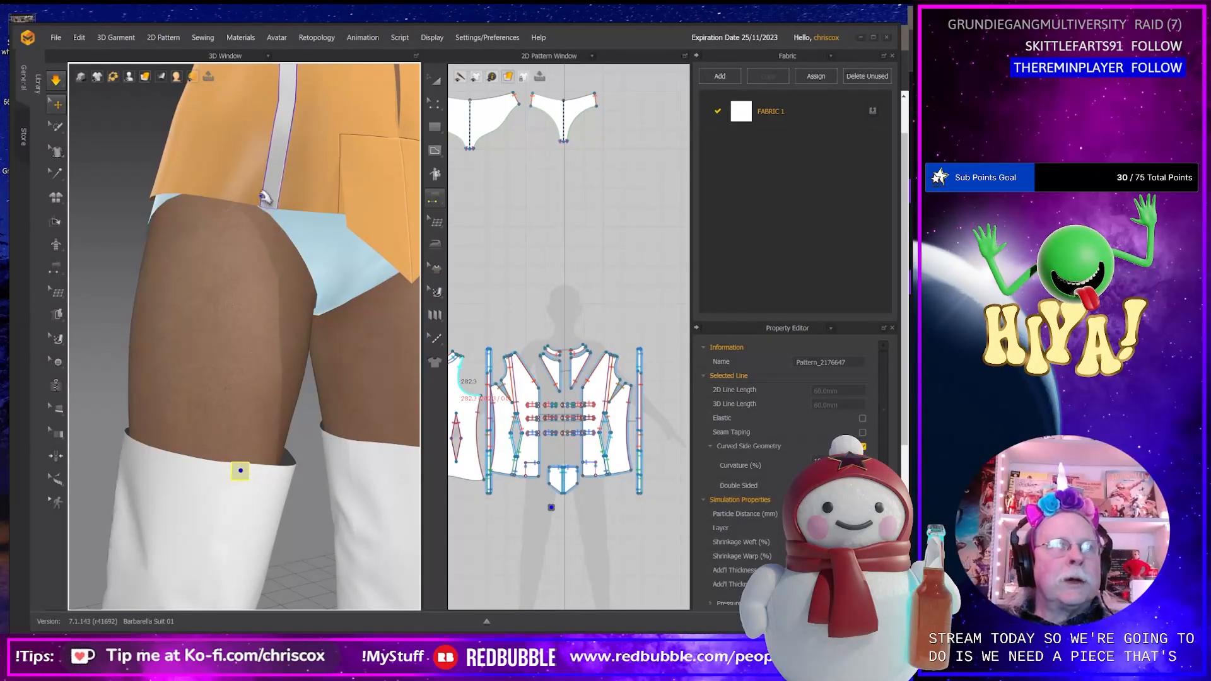
{"action": "right_click_drag", "start_coordinate": [294, 441], "coordinate": [294, 439]}
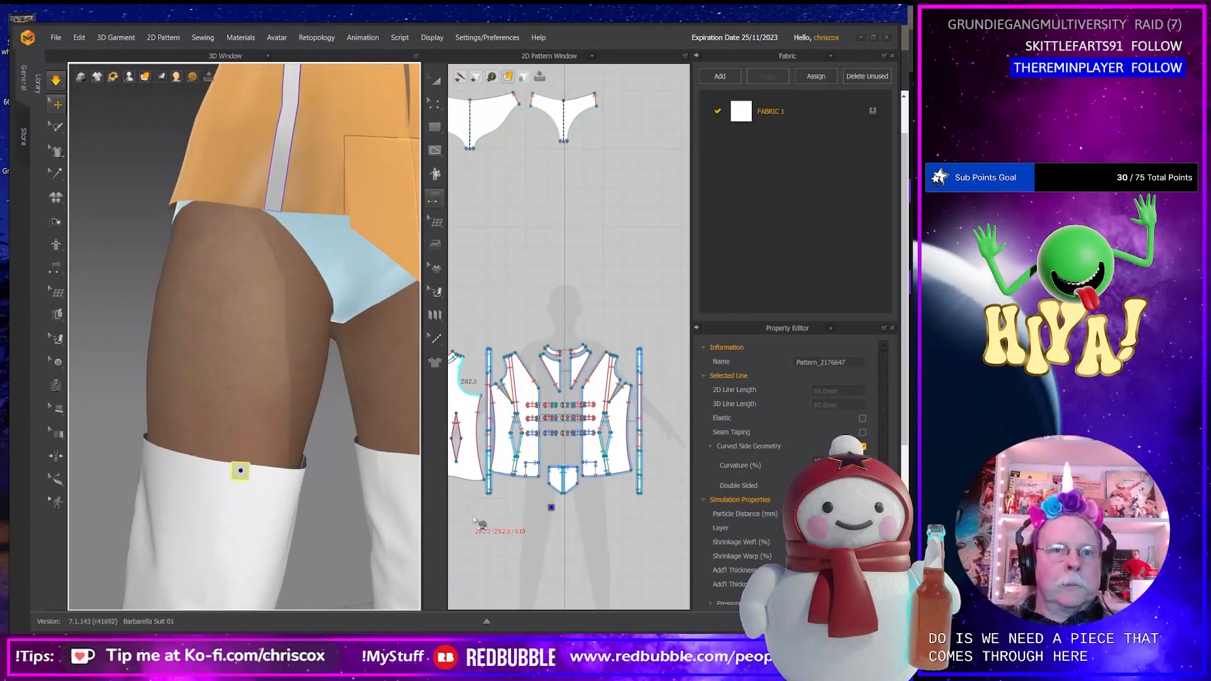
{"action": "right_click_drag", "start_coordinate": [479, 521], "coordinate": [551, 502]}
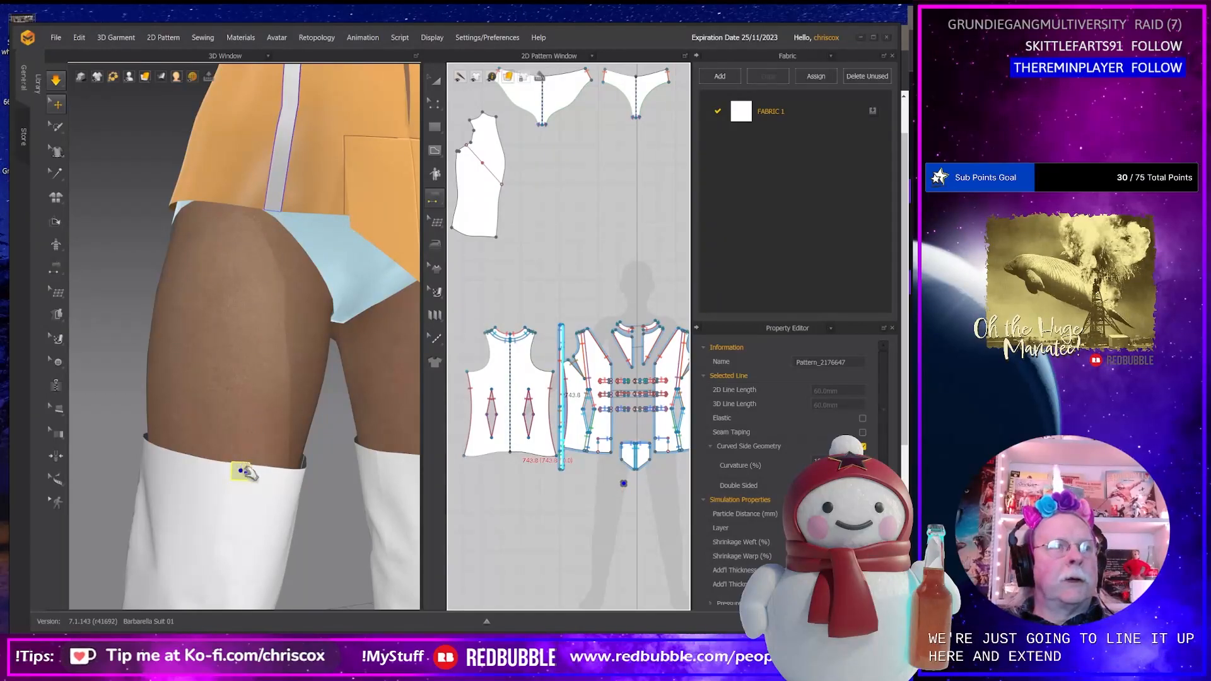
{"action": "mouse_move", "coordinate": [247, 477]}
{"action": "right_mouse_down"}
{"action": "mouse_move", "coordinate": [284, 484]}
{"action": "mouse_move", "coordinate": [243, 478]}
{"action": "mouse_move", "coordinate": [255, 479]}
{"action": "right_mouse_up"}
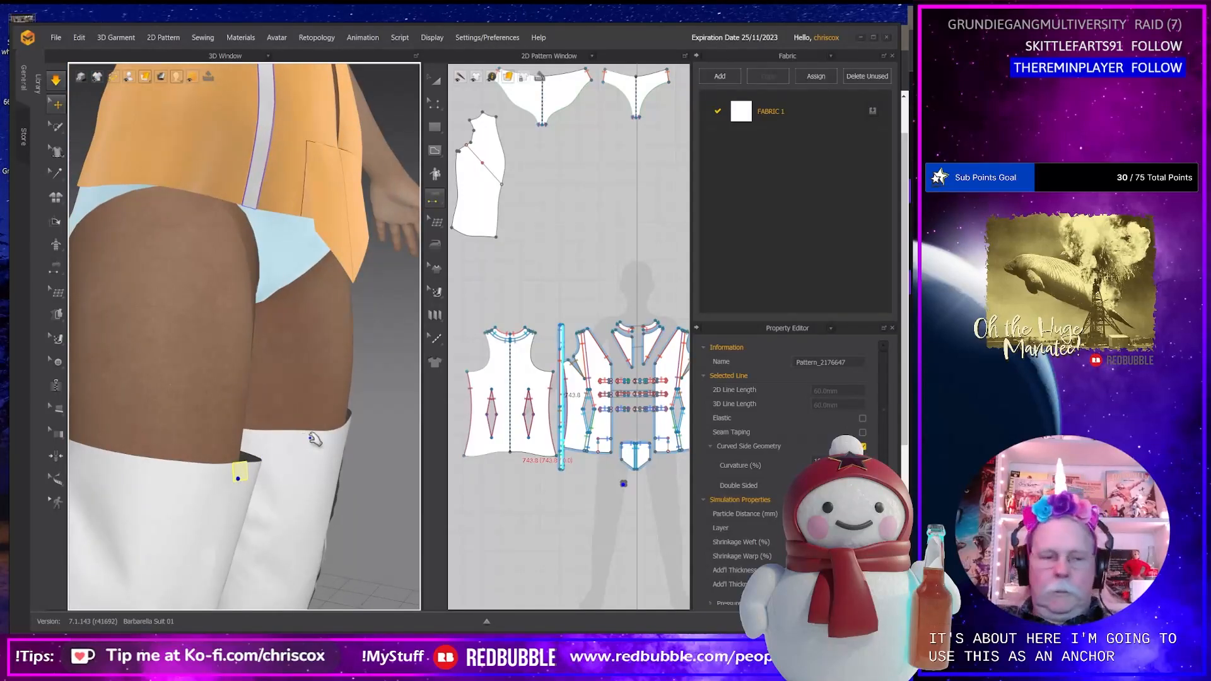
Reposition the small square anchor pattern sideways along the boot's top edge and against its surface, checking the placement from several angles.
{"action": "scroll", "coordinate": [313, 440], "scroll_direction": "up", "scroll_amount": 10}
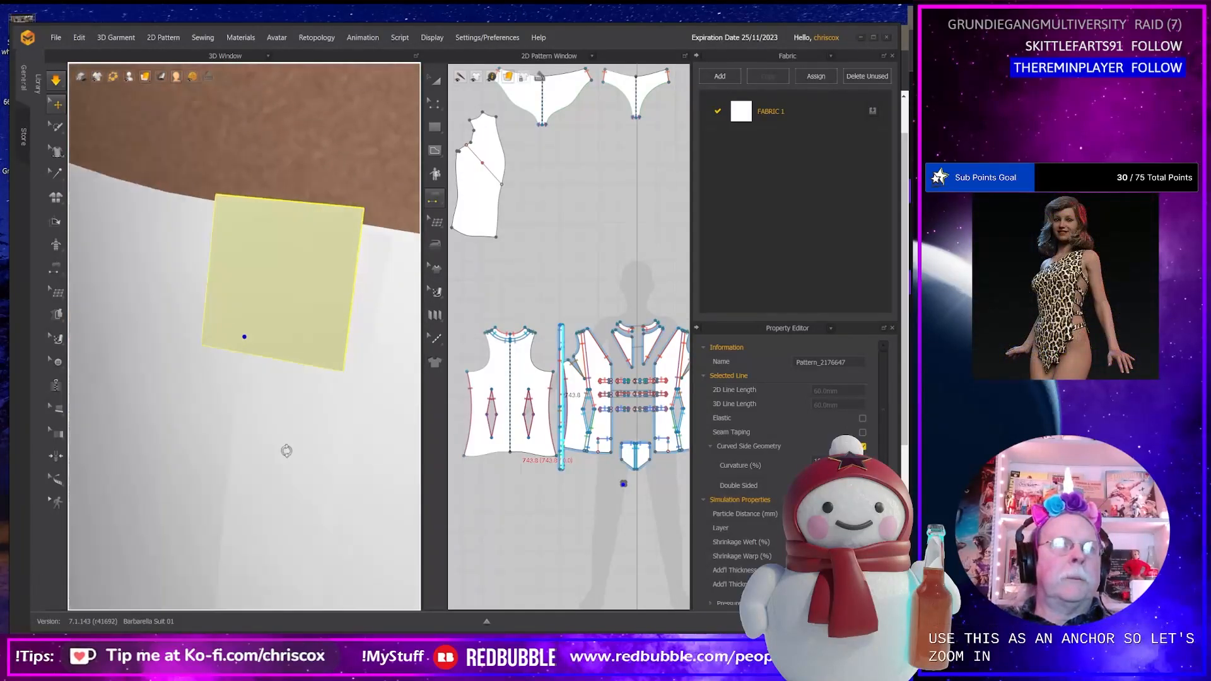
{"action": "right_click_drag", "start_coordinate": [287, 451], "coordinate": [295, 470]}
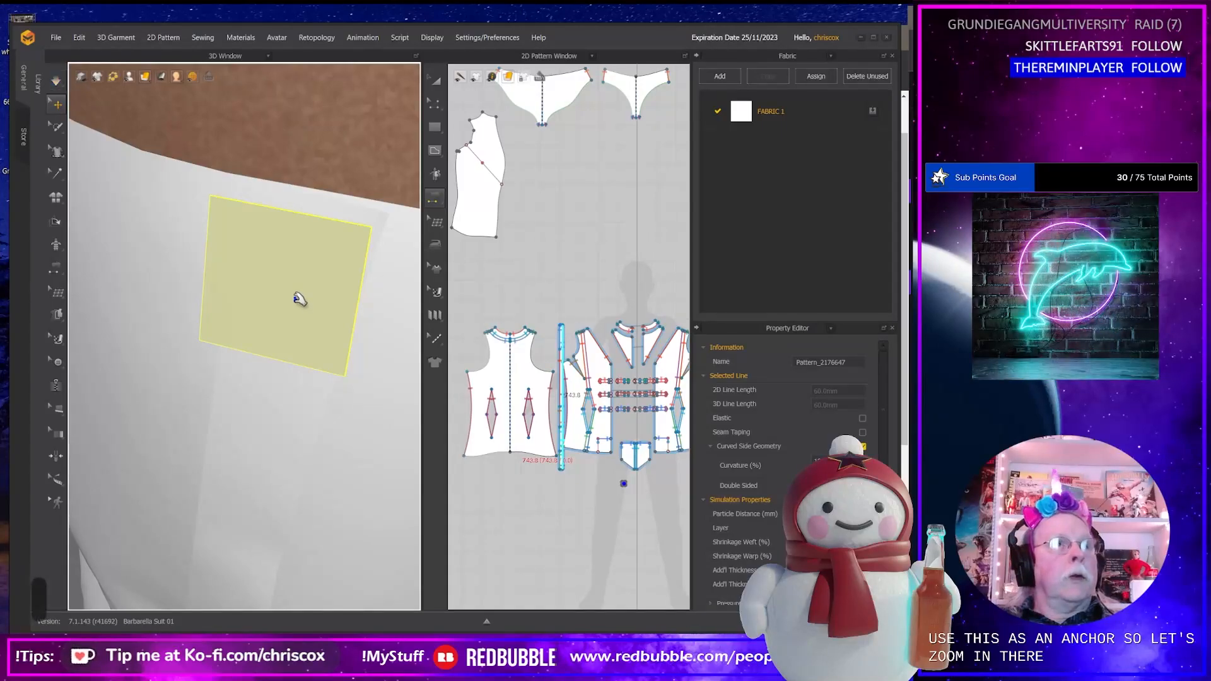
{"action": "left_click", "coordinate": [299, 299]}
{"action": "right_click_drag", "start_coordinate": [302, 297], "coordinate": [378, 285]}
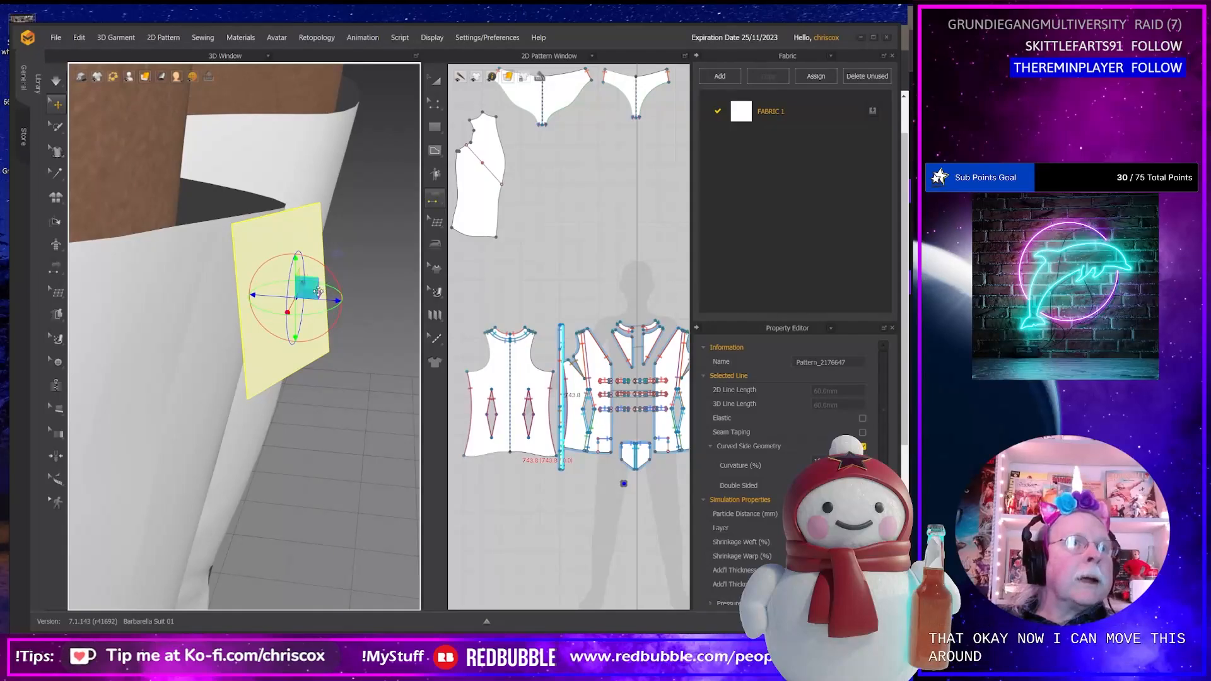
{"action": "left_click_drag", "start_coordinate": [311, 294], "coordinate": [193, 302]}
{"action": "right_click_drag", "start_coordinate": [208, 326], "coordinate": [130, 294]}
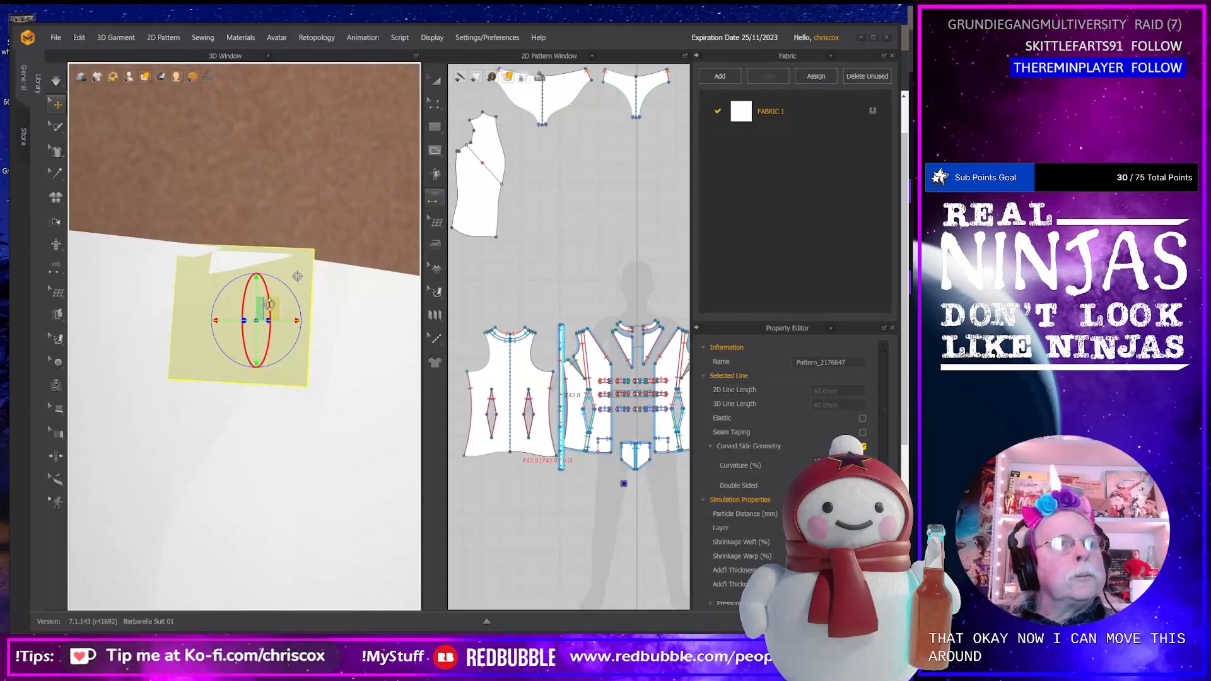
{"action": "left_click_drag", "start_coordinate": [270, 305], "coordinate": [313, 312]}
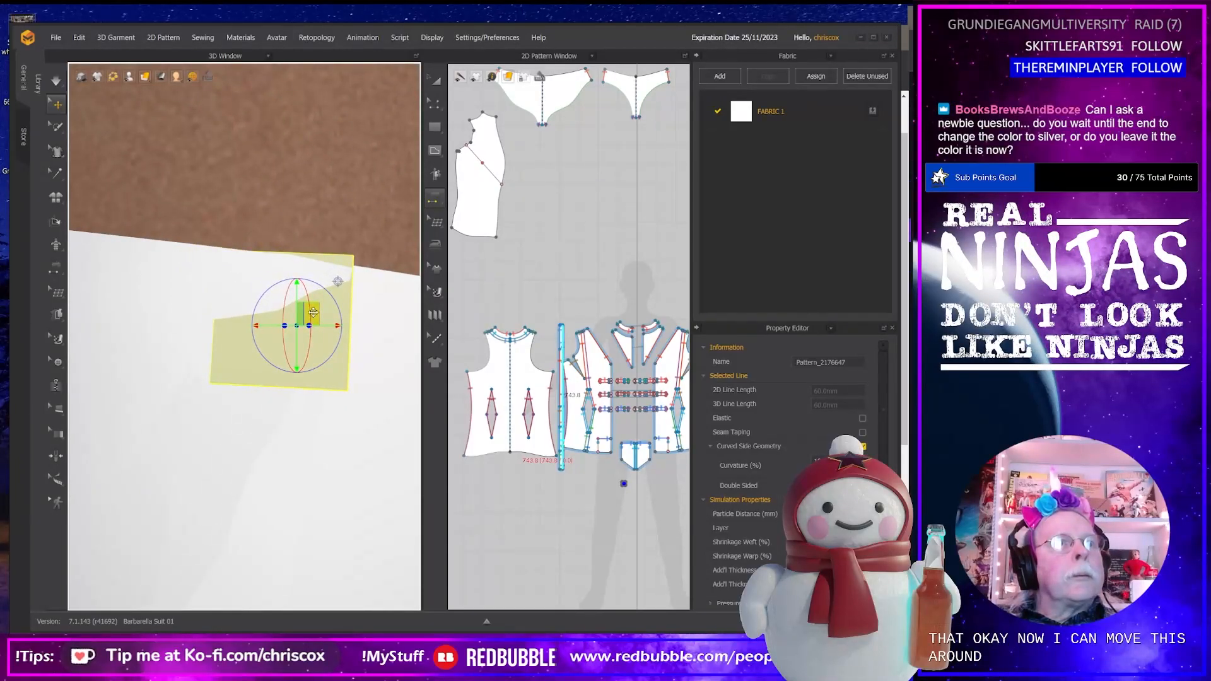
{"action": "right_click_drag", "start_coordinate": [313, 311], "coordinate": [311, 367]}
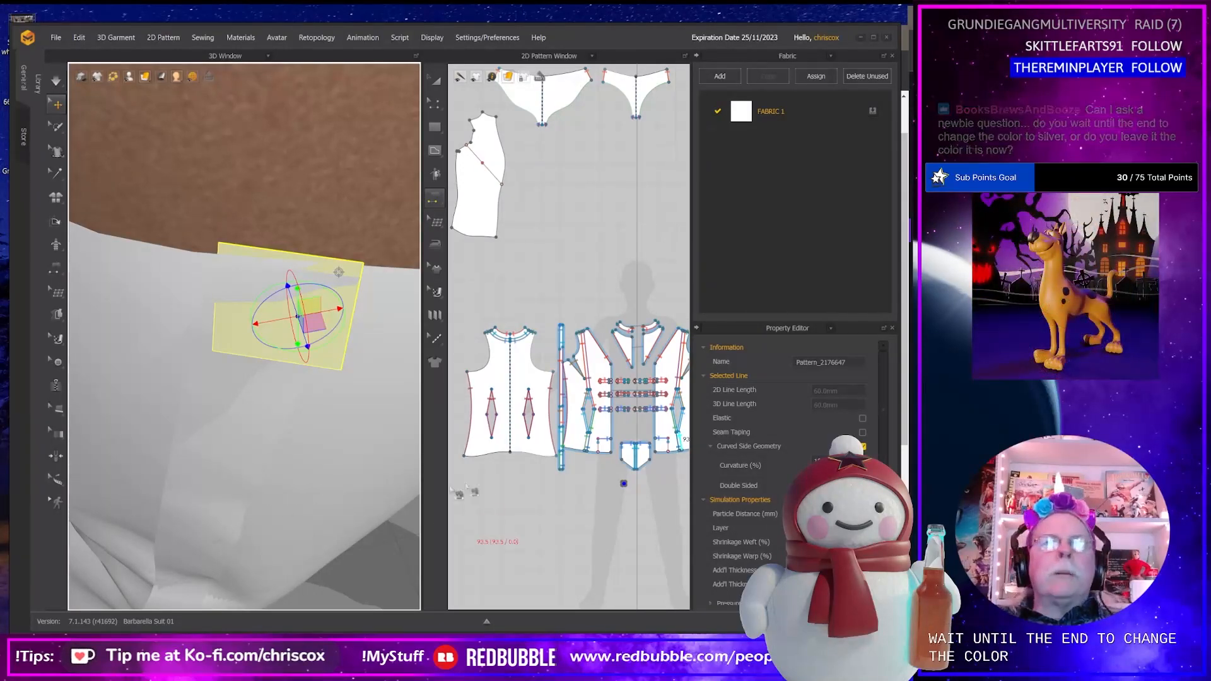
{"action": "scroll", "coordinate": [279, 486], "scroll_direction": "down", "scroll_amount": 8}
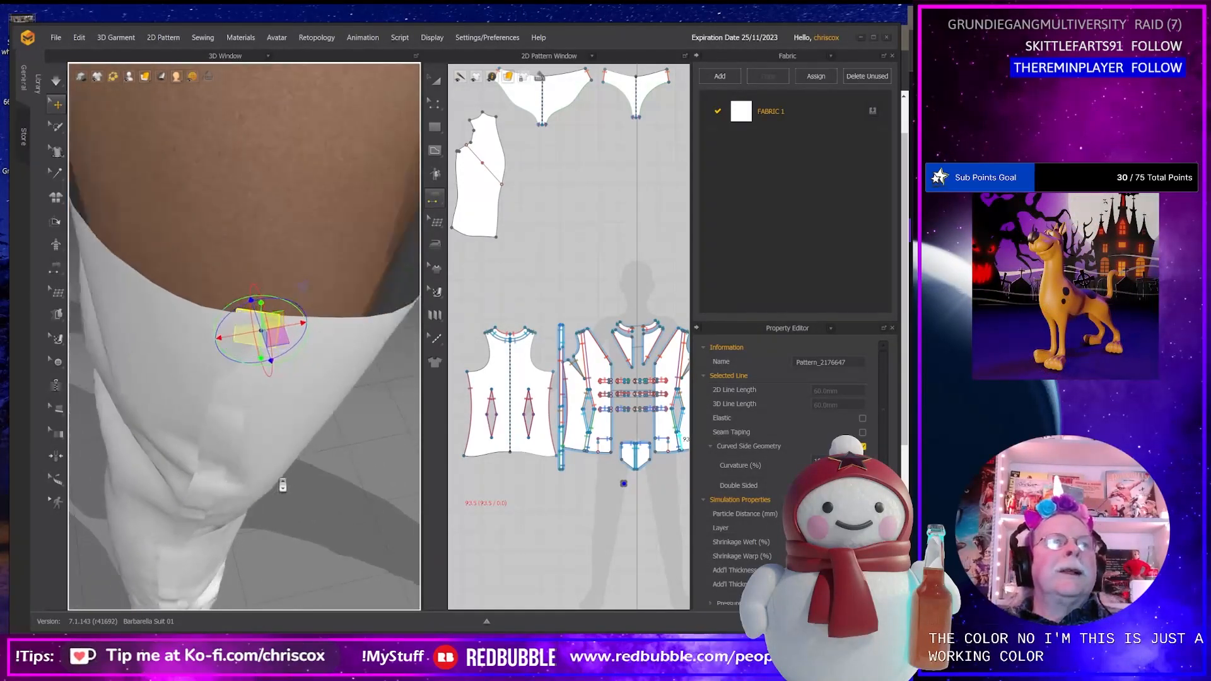
{"action": "scroll", "coordinate": [278, 486], "scroll_direction": "up", "scroll_amount": 10}
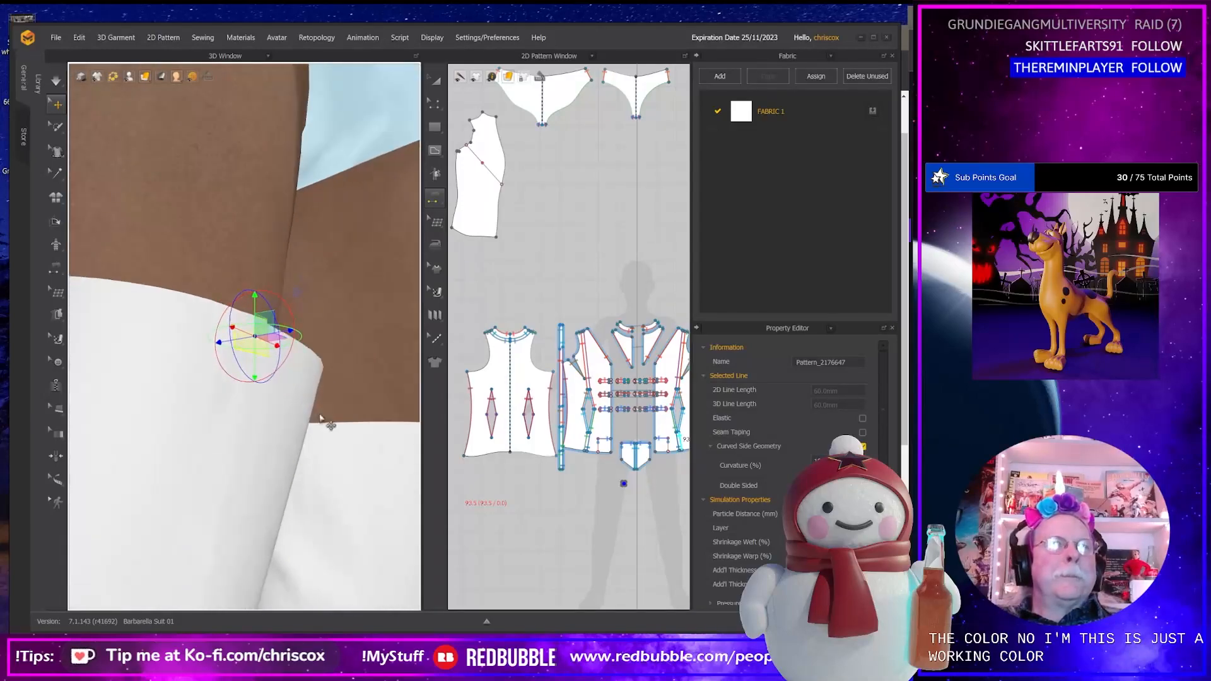
{"action": "scroll", "coordinate": [311, 420], "scroll_direction": "down", "scroll_amount": 10}
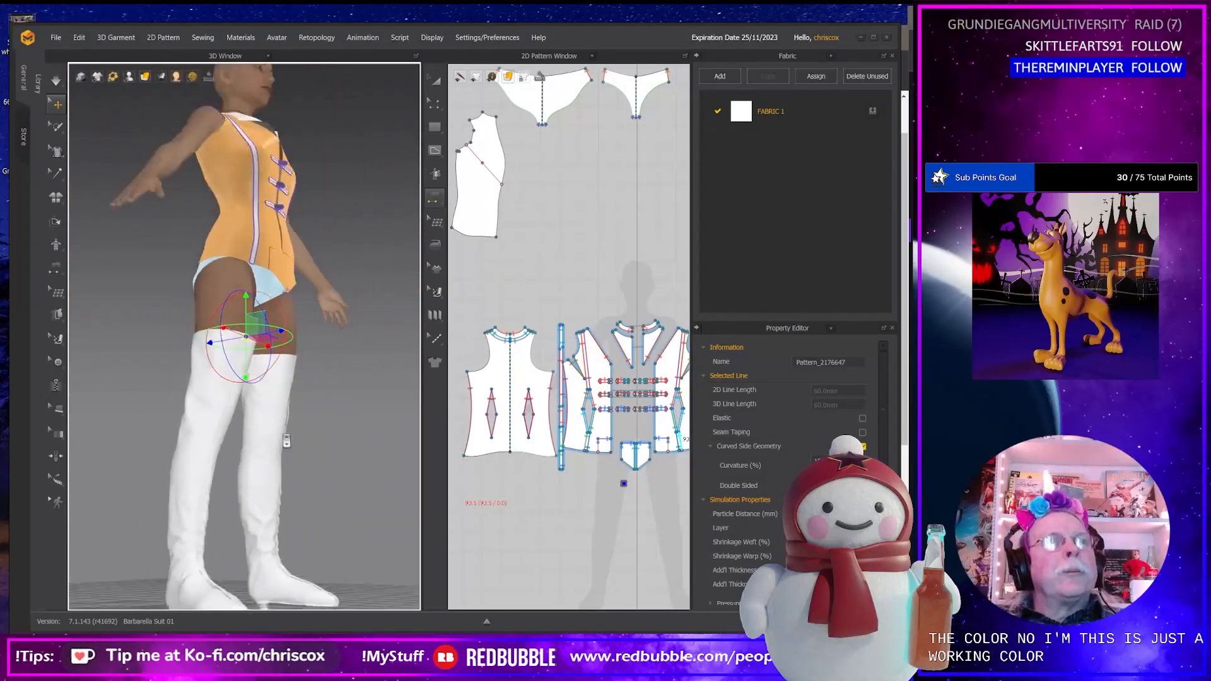
Switch to the browser's reference photo and examine the suit's material and the straps running over the boots.
{"action": "key", "text": "alt+Tab"}
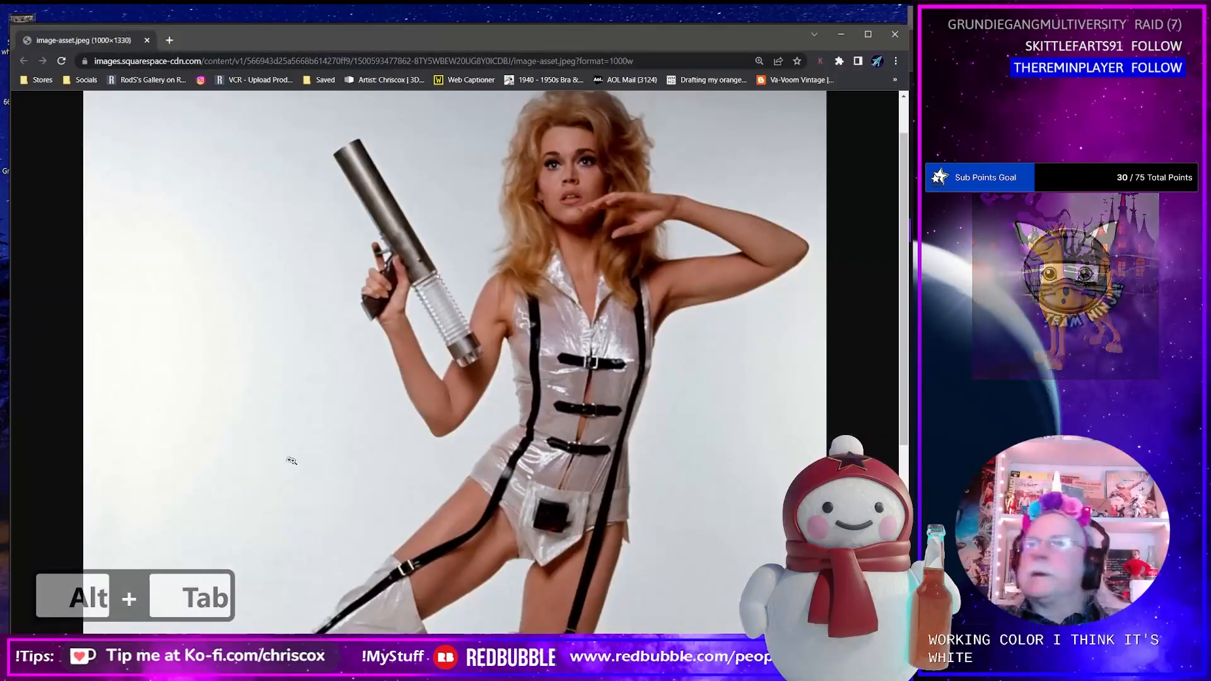
{"action": "scroll", "coordinate": [636, 564], "scroll_direction": "down", "scroll_amount": 6}
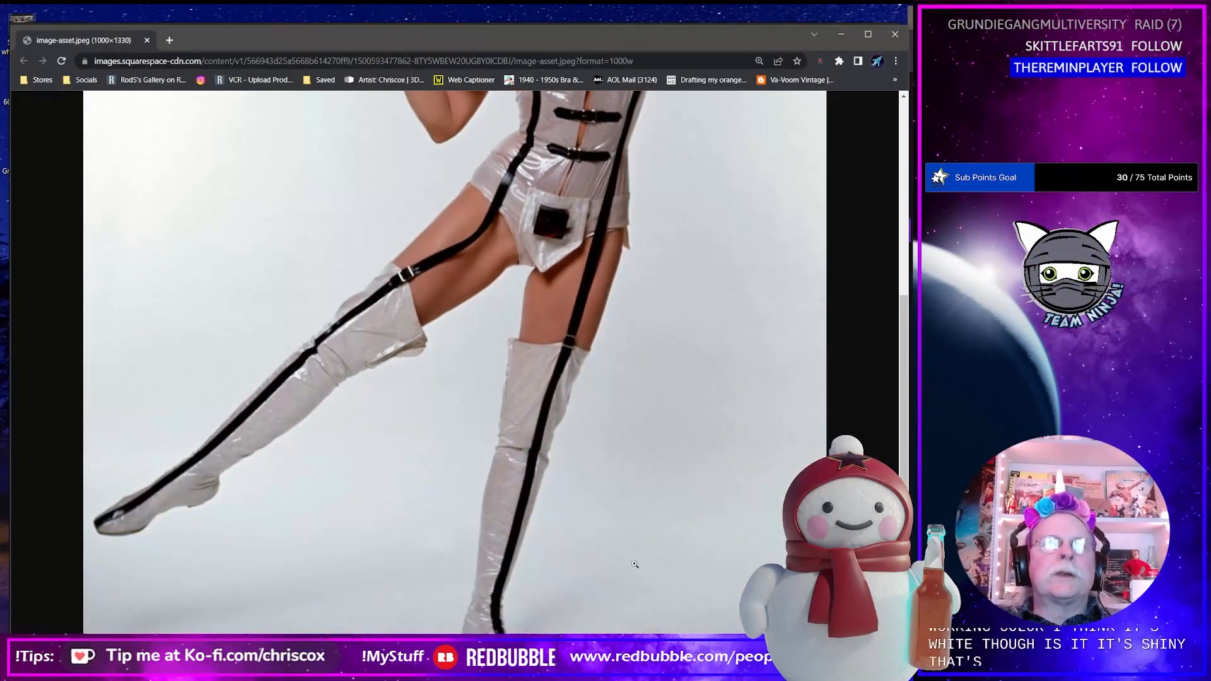
{"action": "scroll", "coordinate": [635, 564], "scroll_direction": "up", "scroll_amount": 3}
{"action": "scroll", "coordinate": [635, 564], "scroll_direction": "up", "scroll_amount": 1}
{"action": "scroll", "coordinate": [631, 566], "scroll_direction": "down", "scroll_amount": 3}
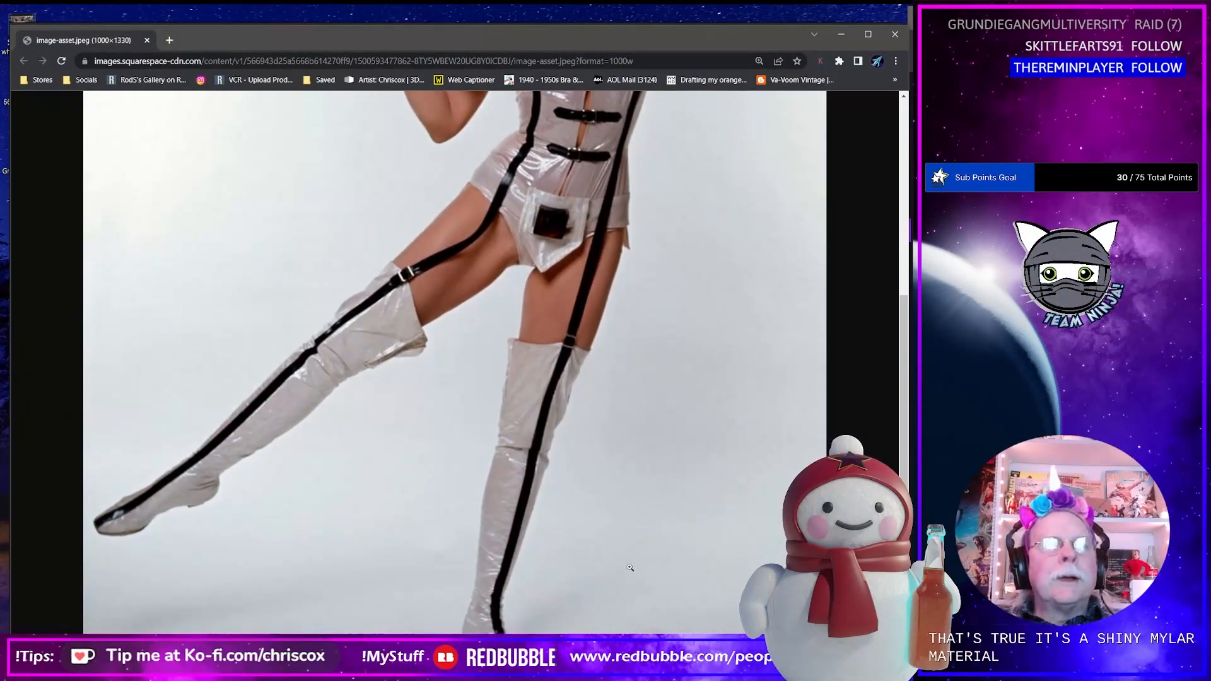
{"action": "scroll", "coordinate": [631, 568], "scroll_direction": "up", "scroll_amount": 1}
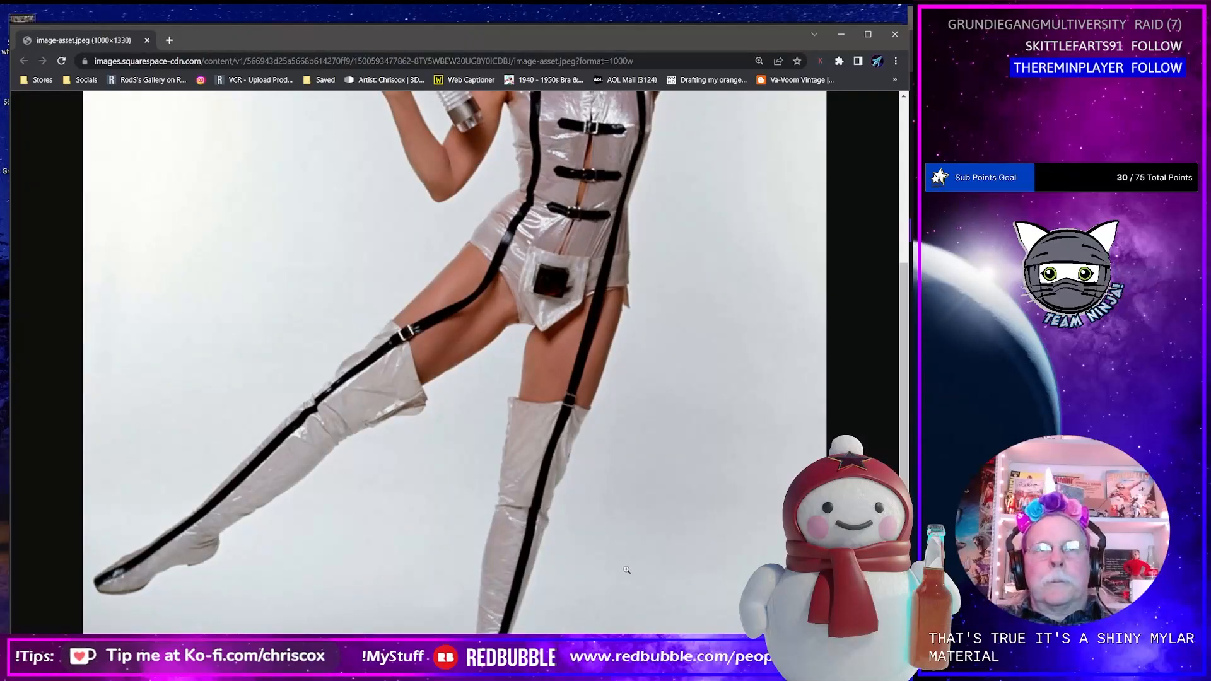
{"action": "scroll", "coordinate": [623, 571], "scroll_direction": "up", "scroll_amount": 2}
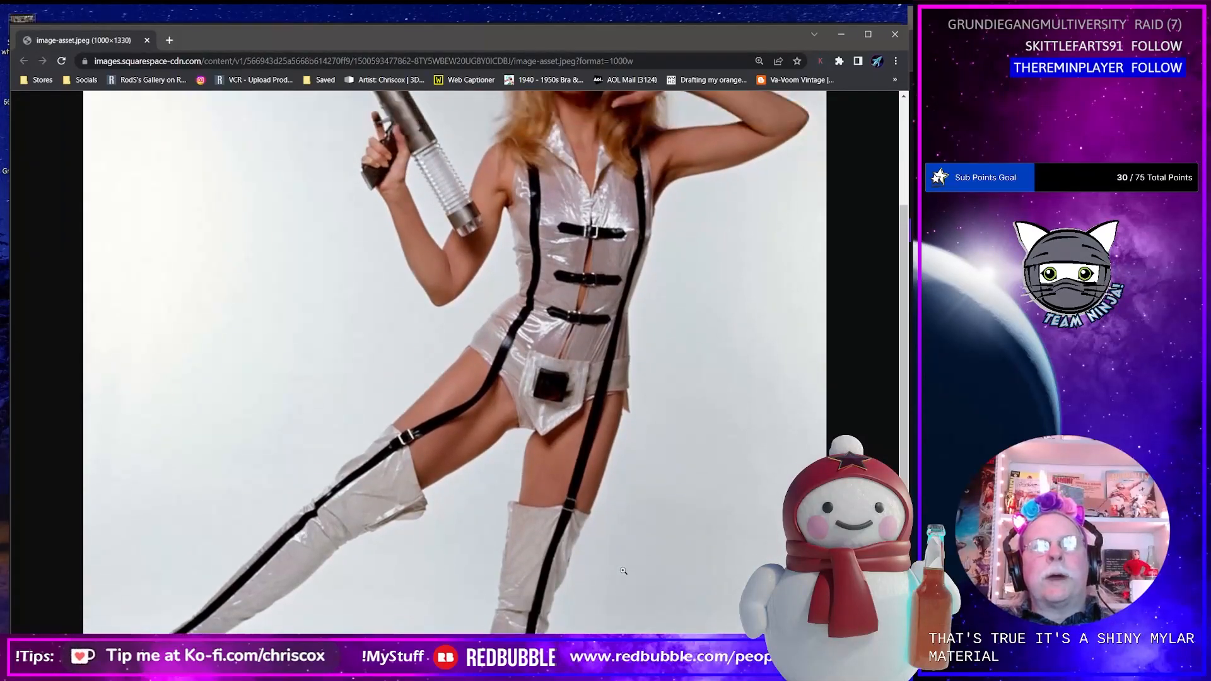
Switch to DAZ Studio and set the viewport showing the thigh boots to the NVIDIA Iray draw style.
{"action": "left_click", "coordinate": [448, 646]}
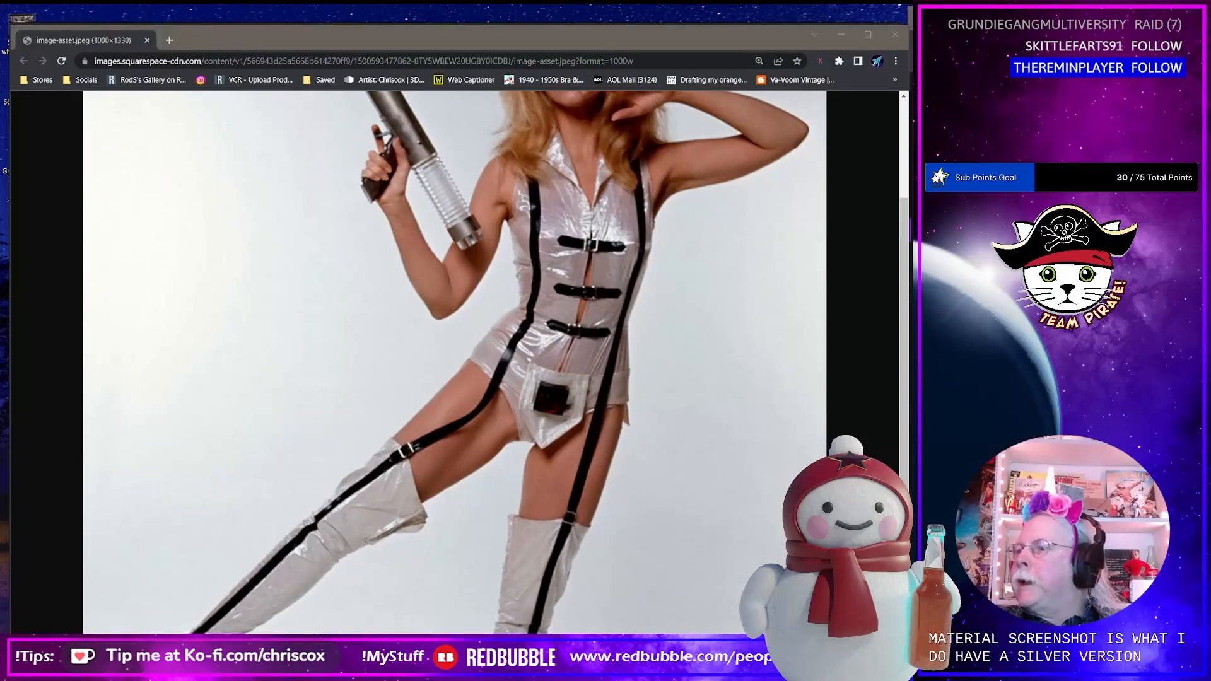
{"action": "mouse_move", "coordinate": [688, 468]}
{"action": "middle_mouse_down"}
{"action": "mouse_move", "coordinate": [656, 464]}
{"action": "mouse_move", "coordinate": [702, 458]}
{"action": "mouse_move", "coordinate": [649, 467]}
{"action": "mouse_move", "coordinate": [696, 470]}
{"action": "middle_mouse_up"}
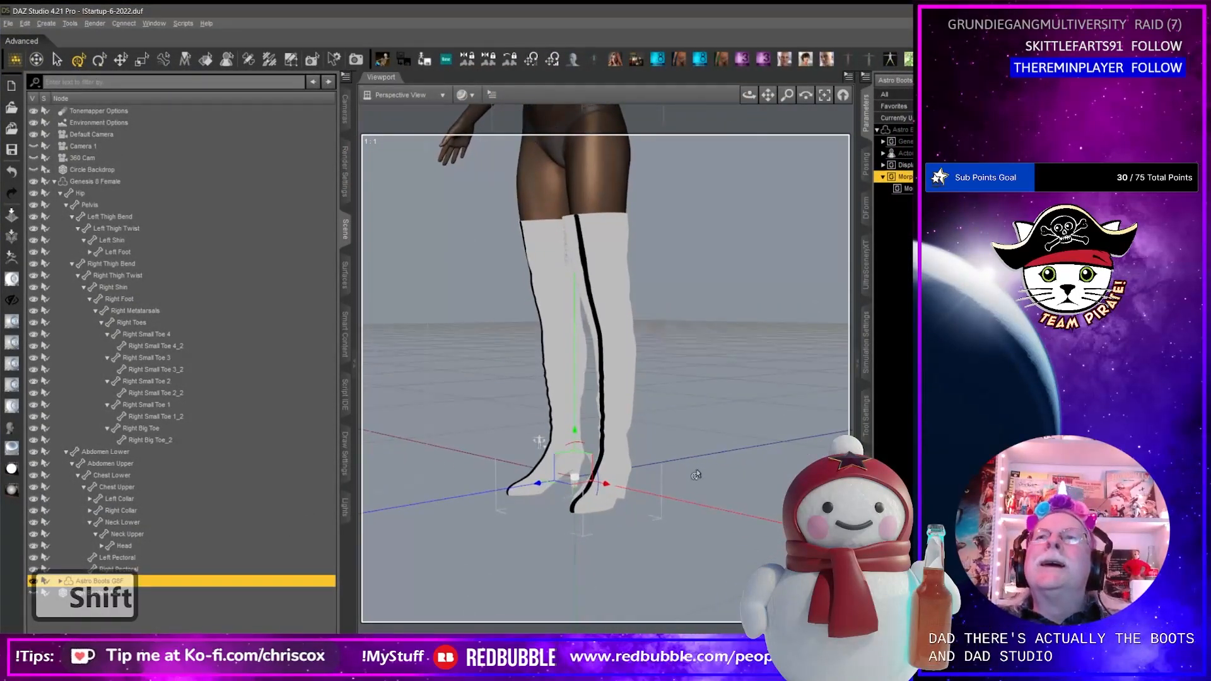
{"action": "scroll", "coordinate": [696, 470], "scroll_direction": "up", "scroll_amount": 1}
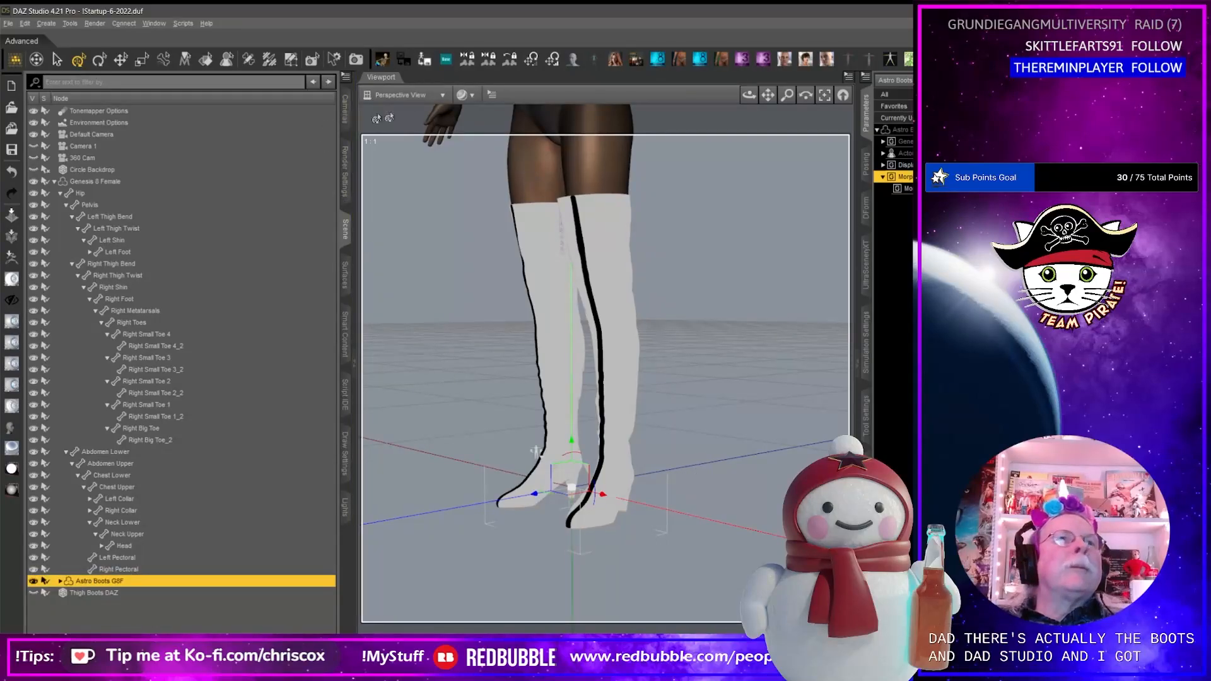
{"action": "left_click", "coordinate": [472, 97]}
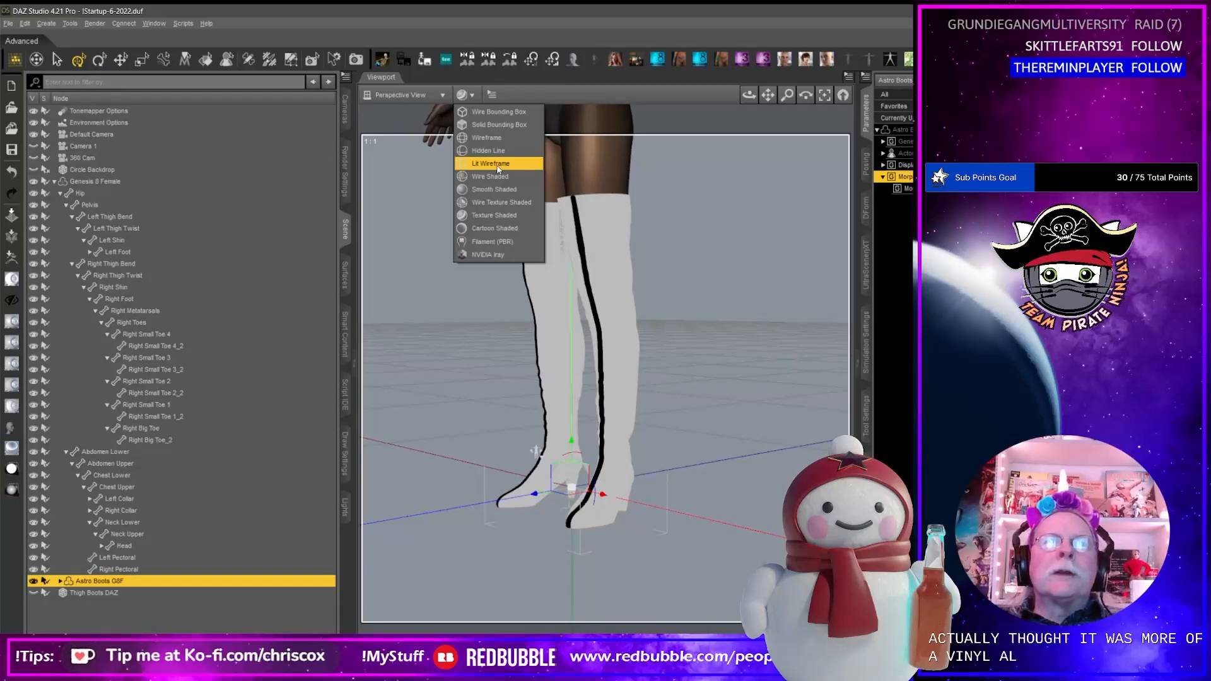
{"action": "left_click", "coordinate": [499, 253]}
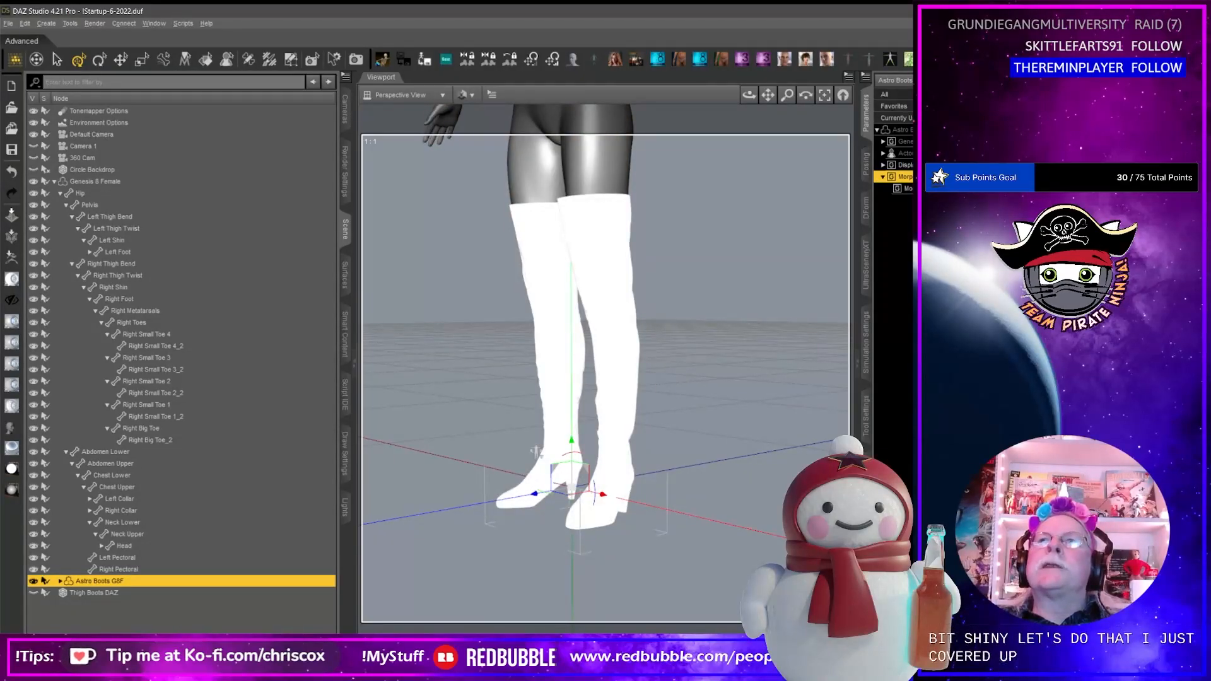
Move the DAZ Studio window over the browser window and enlarge it to cover the reference photo.
{"action": "left_click", "coordinate": [1081, 11]}
{"action": "left_click_drag", "start_coordinate": [1061, 13], "coordinate": [407, 19]}
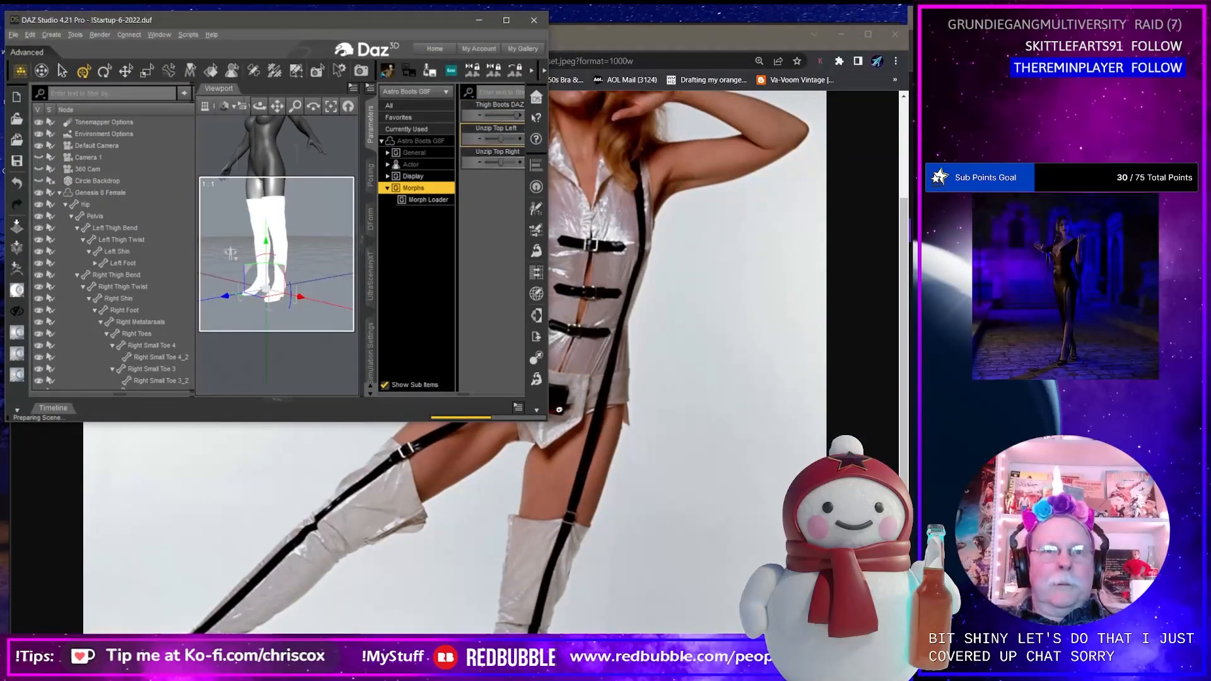
{"action": "left_click_drag", "start_coordinate": [546, 420], "coordinate": [905, 637]}
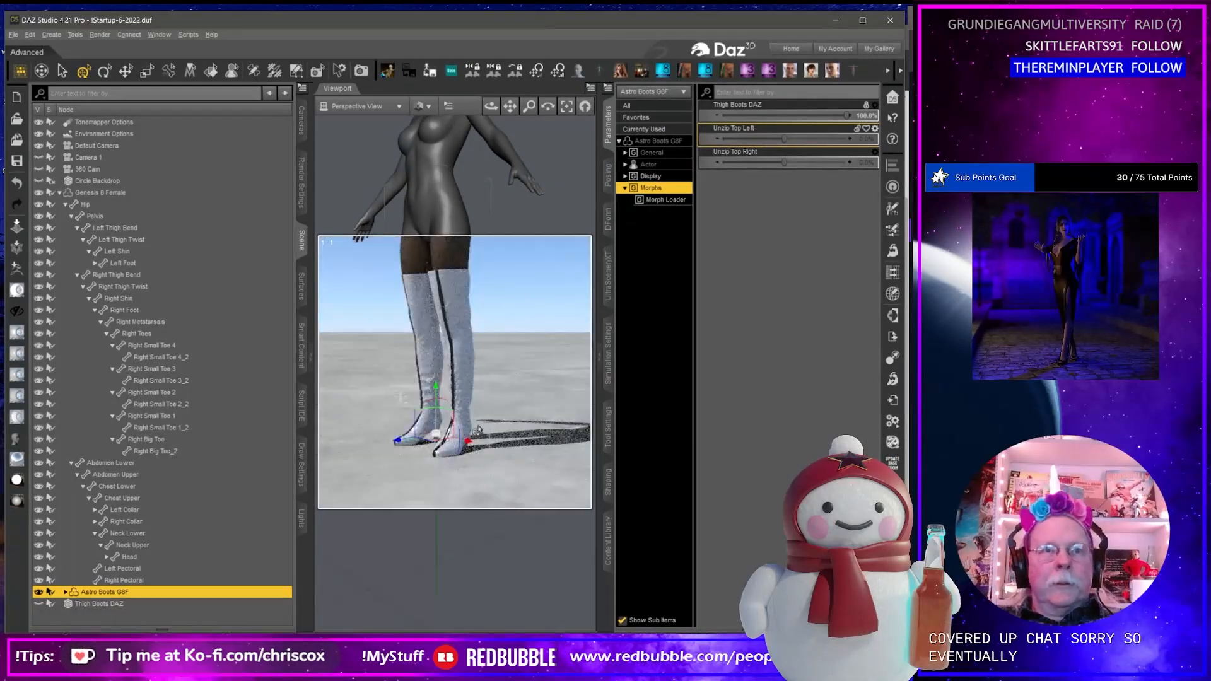
Examine the rendered boots up close and compare their shine with the browser's reference photo.
{"action": "scroll", "coordinate": [478, 430], "scroll_direction": "up", "scroll_amount": 3}
{"action": "scroll", "coordinate": [478, 431], "scroll_direction": "up", "scroll_amount": 2}
{"action": "middle_click_drag", "start_coordinate": [477, 430], "coordinate": [566, 450]}
{"action": "scroll", "coordinate": [559, 407], "scroll_direction": "up", "scroll_amount": 2}
{"action": "key", "text": "alt+Tab"}
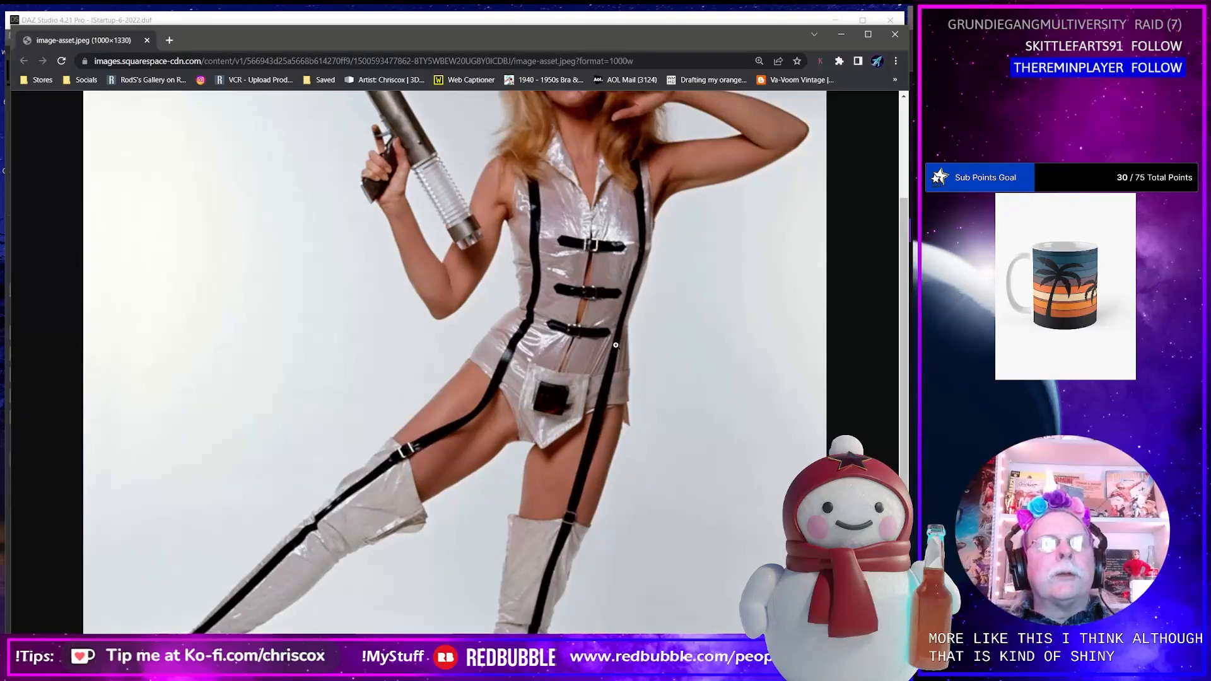
{"action": "key", "text": "alt+Tab"}
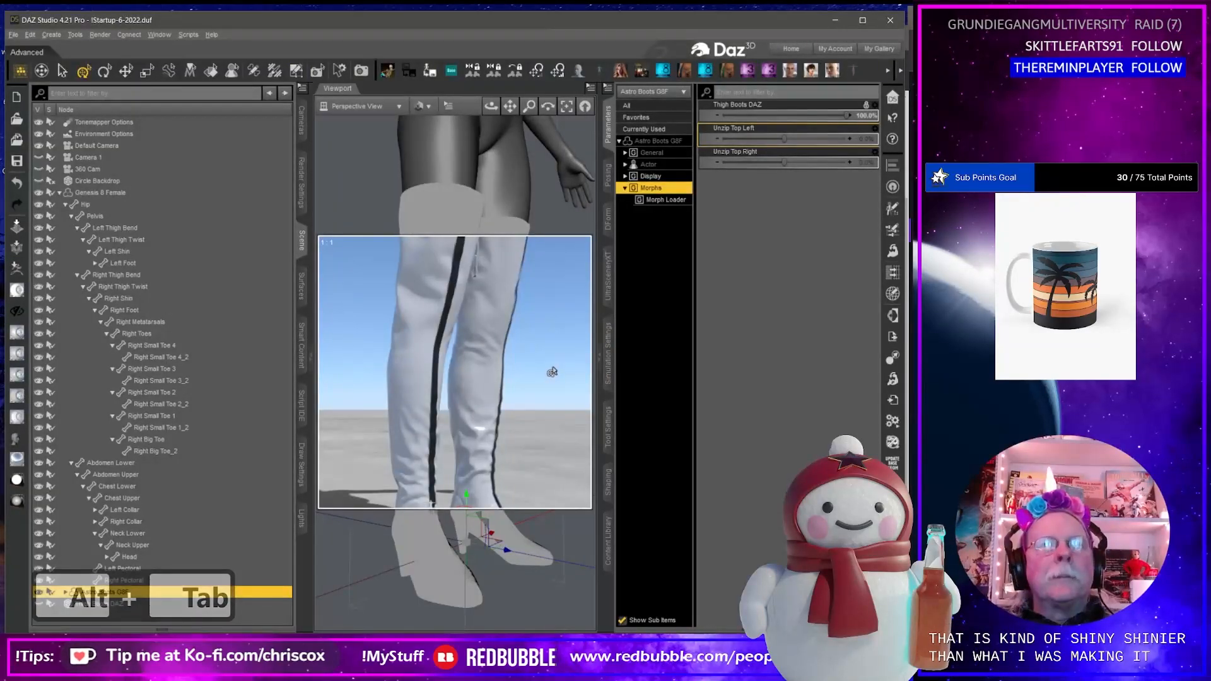
{"action": "scroll", "coordinate": [552, 372], "scroll_direction": "down", "scroll_amount": 5}
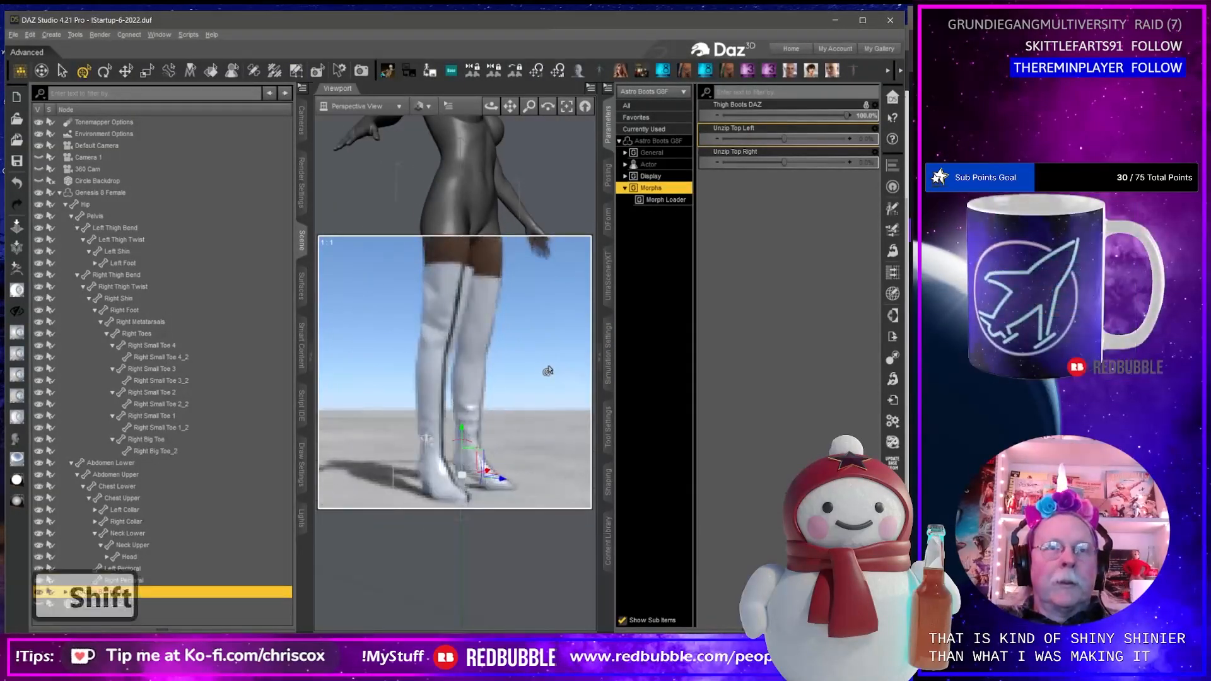
Open the Astronavigatrix Boots Shaders folder under the Genesis 8 Female clothing content and widen the viewport.
{"action": "left_click", "coordinate": [610, 541]}
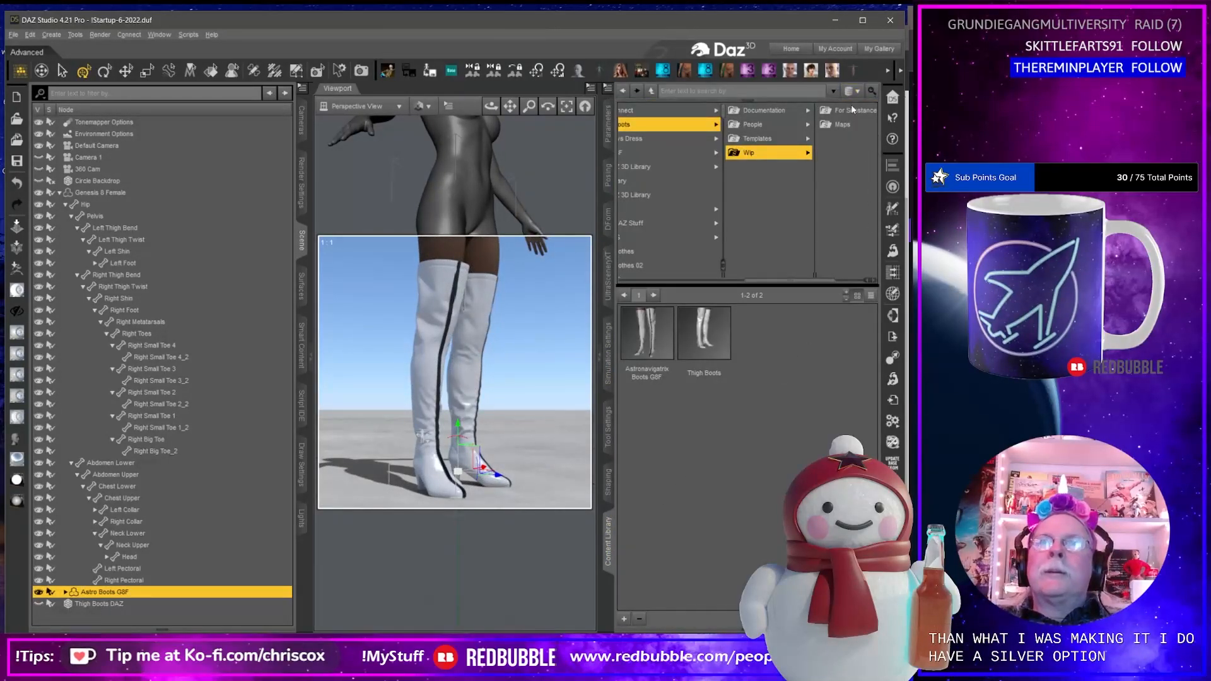
{"action": "left_click", "coordinate": [760, 127]}
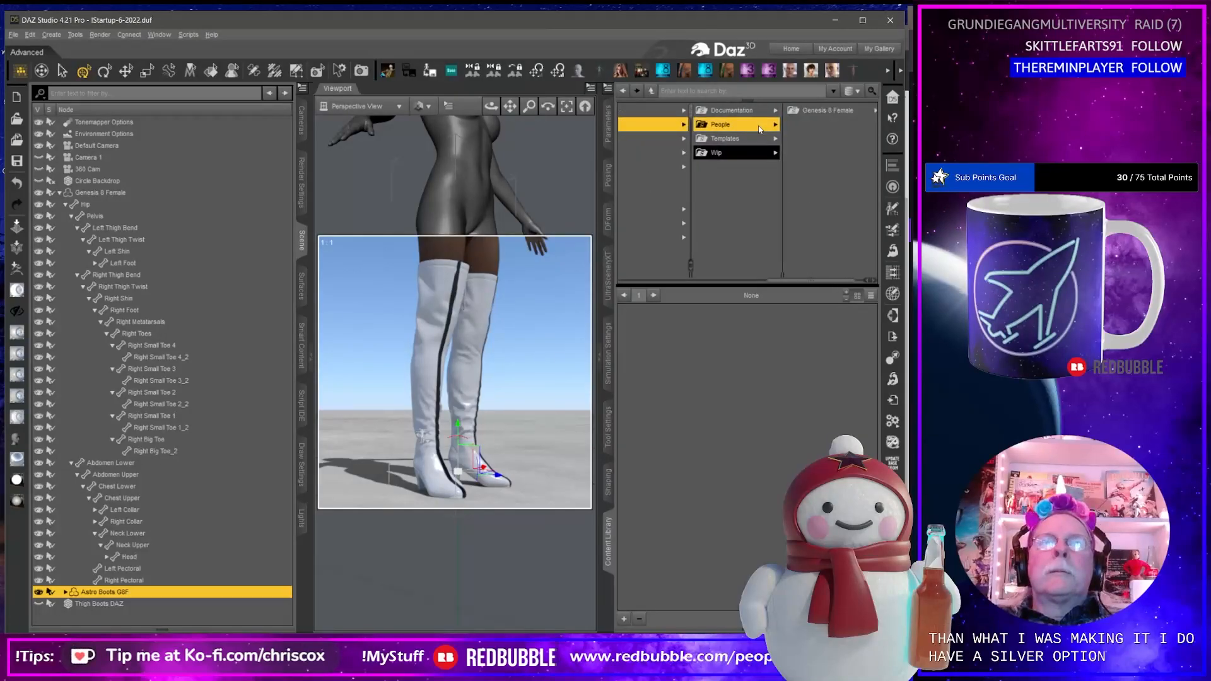
{"action": "left_click", "coordinate": [827, 113]}
{"action": "left_click", "coordinate": [832, 115]}
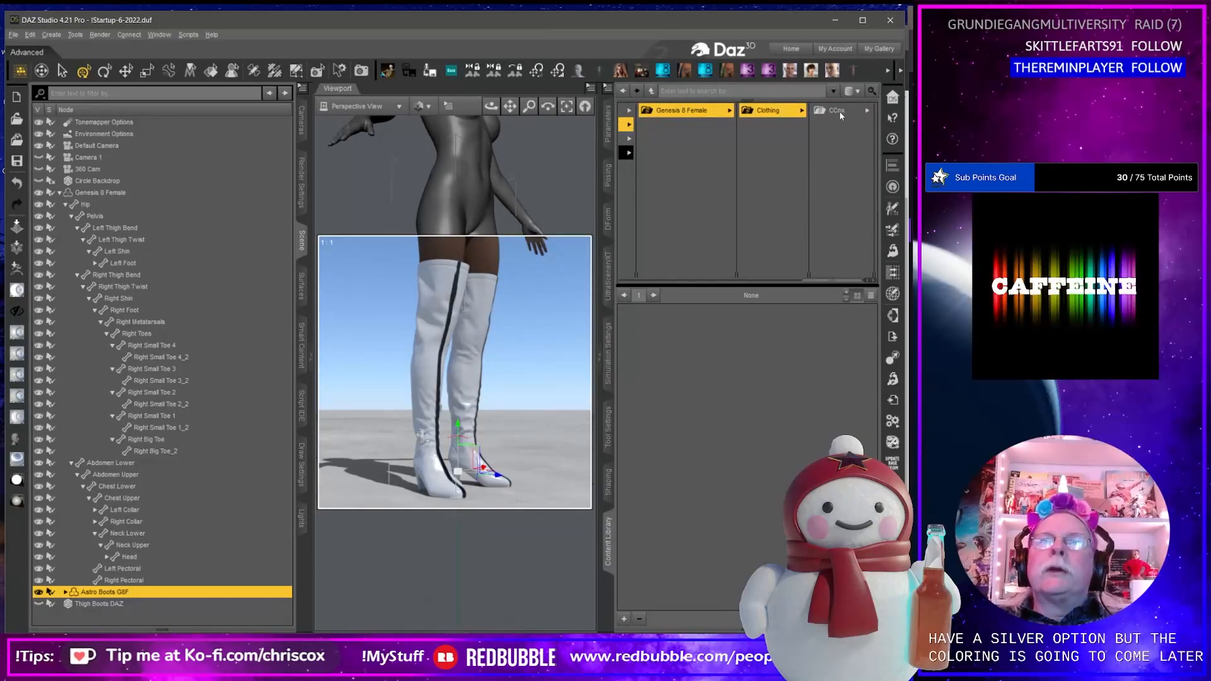
{"action": "left_click", "coordinate": [839, 113]}
{"action": "left_click", "coordinate": [842, 111]}
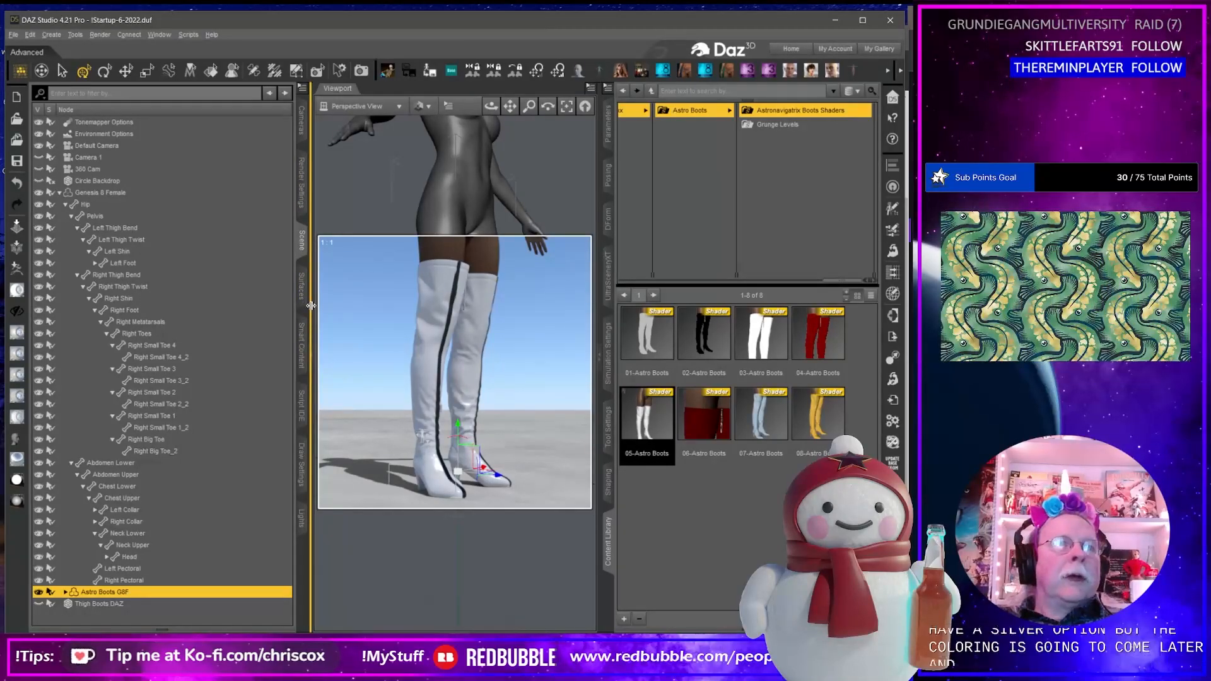
{"action": "left_click_drag", "start_coordinate": [311, 305], "coordinate": [213, 306]}
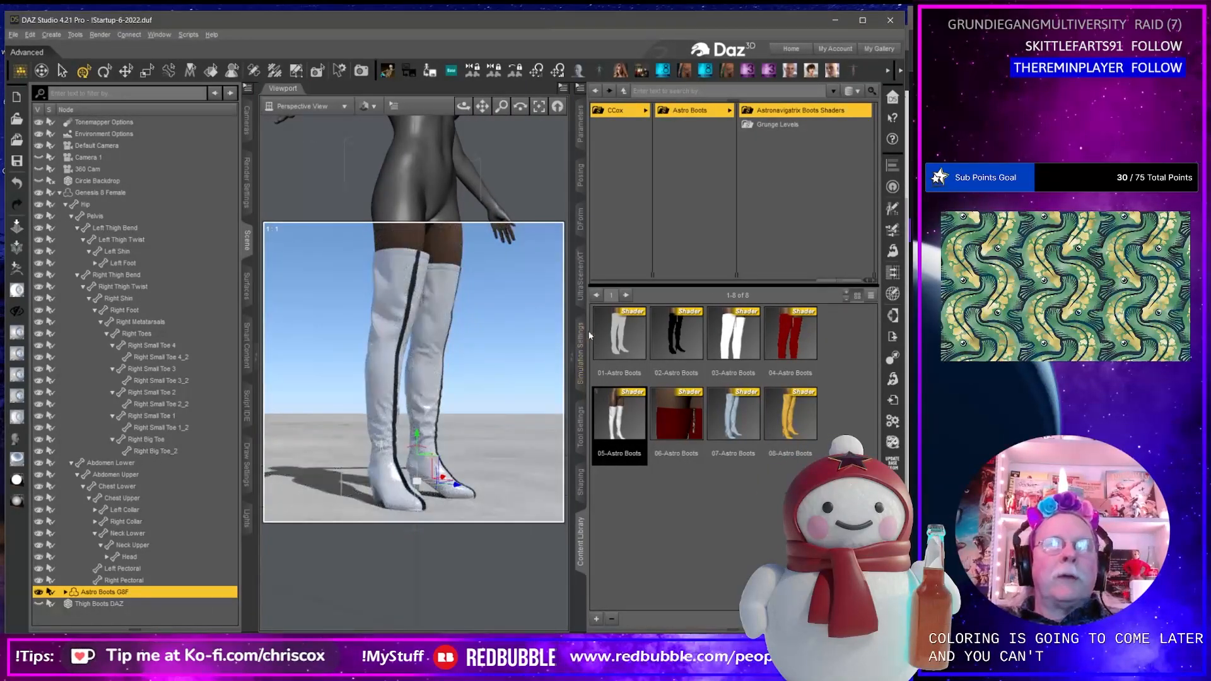
{"action": "left_click_drag", "start_coordinate": [569, 315], "coordinate": [694, 318]}
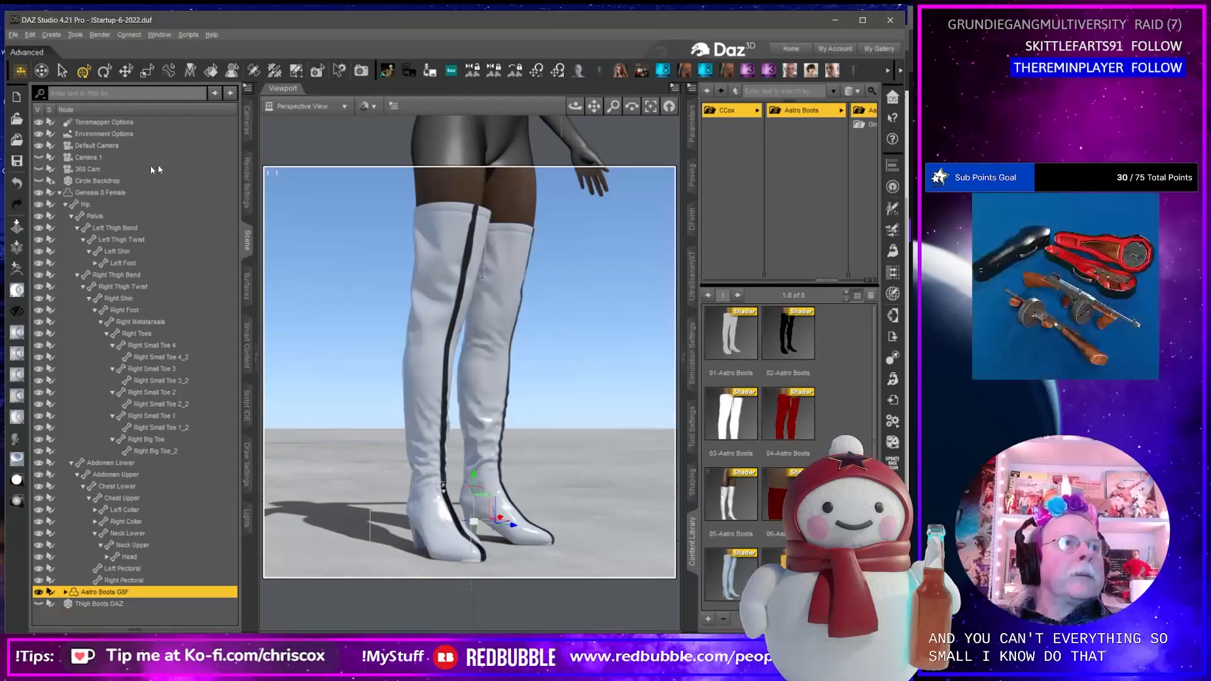
Select all Astro Boots G8F surfaces except Stripe for shader changes.
{"action": "left_click", "coordinate": [246, 285]}
{"action": "left_click", "coordinate": [88, 152]}
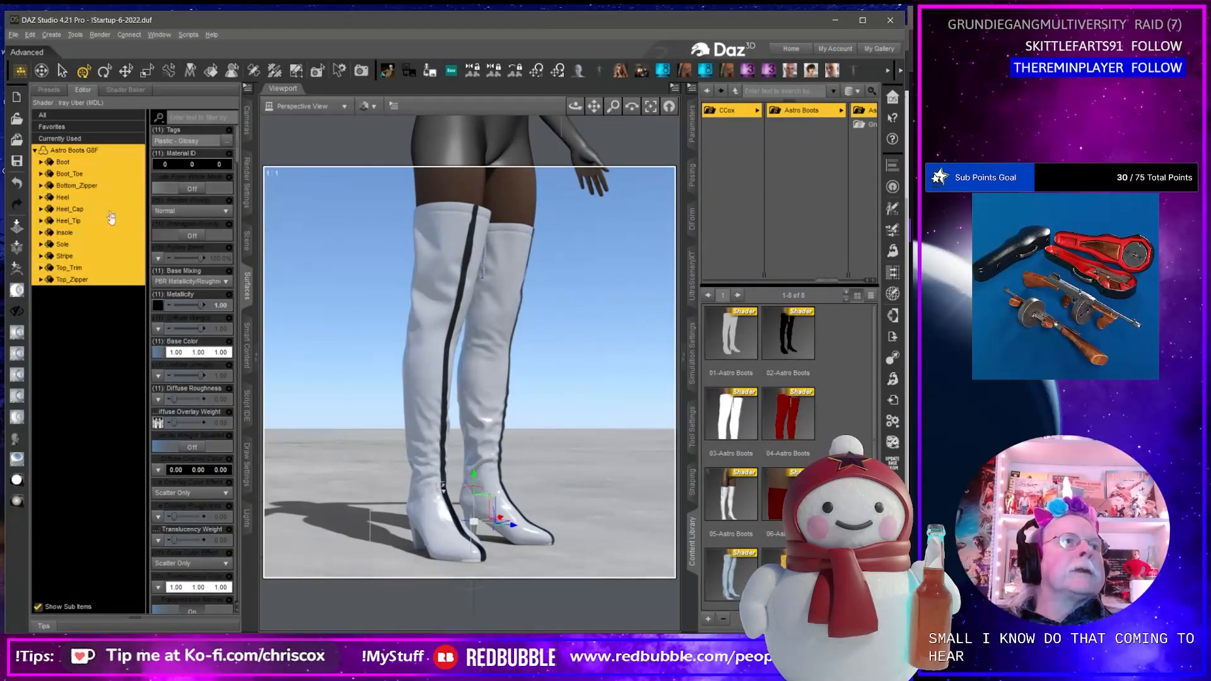
{"action": "key", "text": "ctrl"}
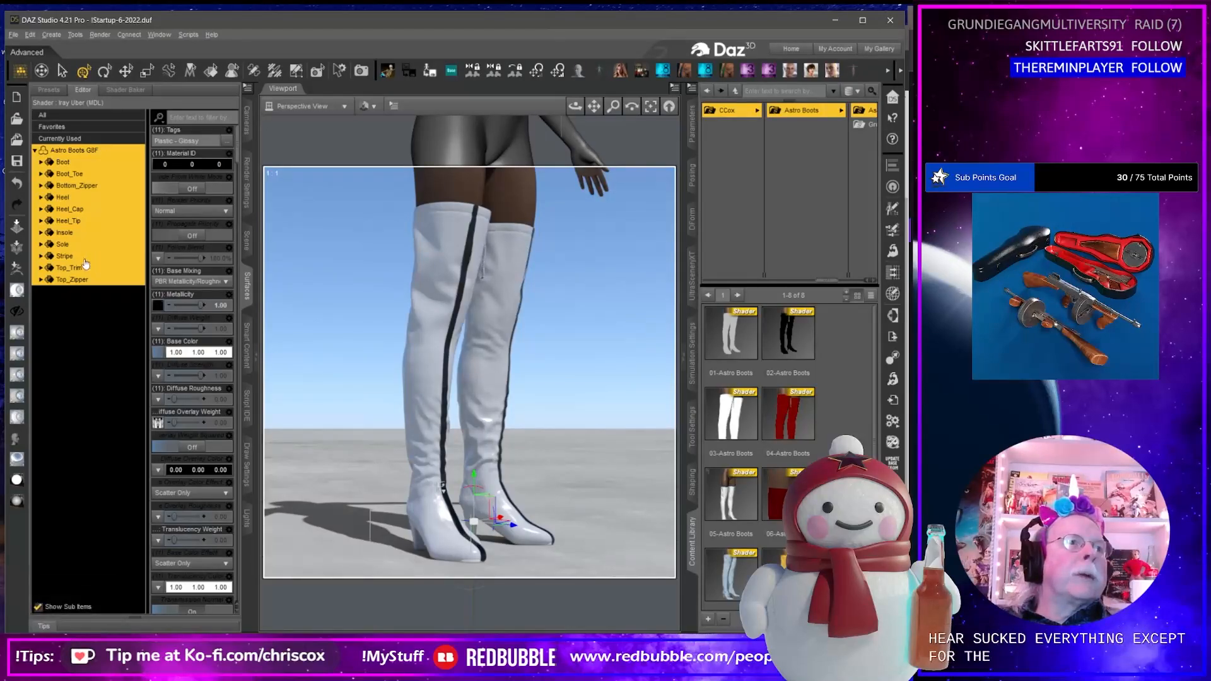
{"action": "key", "text": "ctrl"}
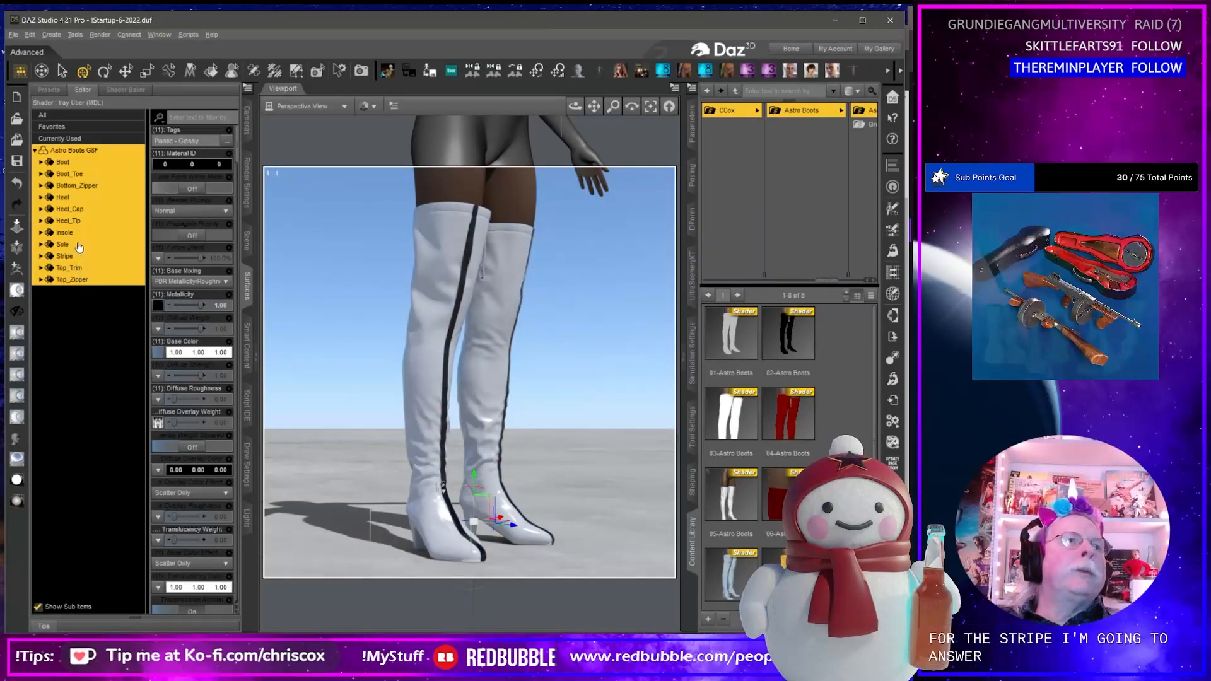
{"action": "left_click", "coordinate": [63, 162]}
{"action": "left_click", "coordinate": [69, 244], "text": "shift"}
{"action": "key", "text": "ctrl"}
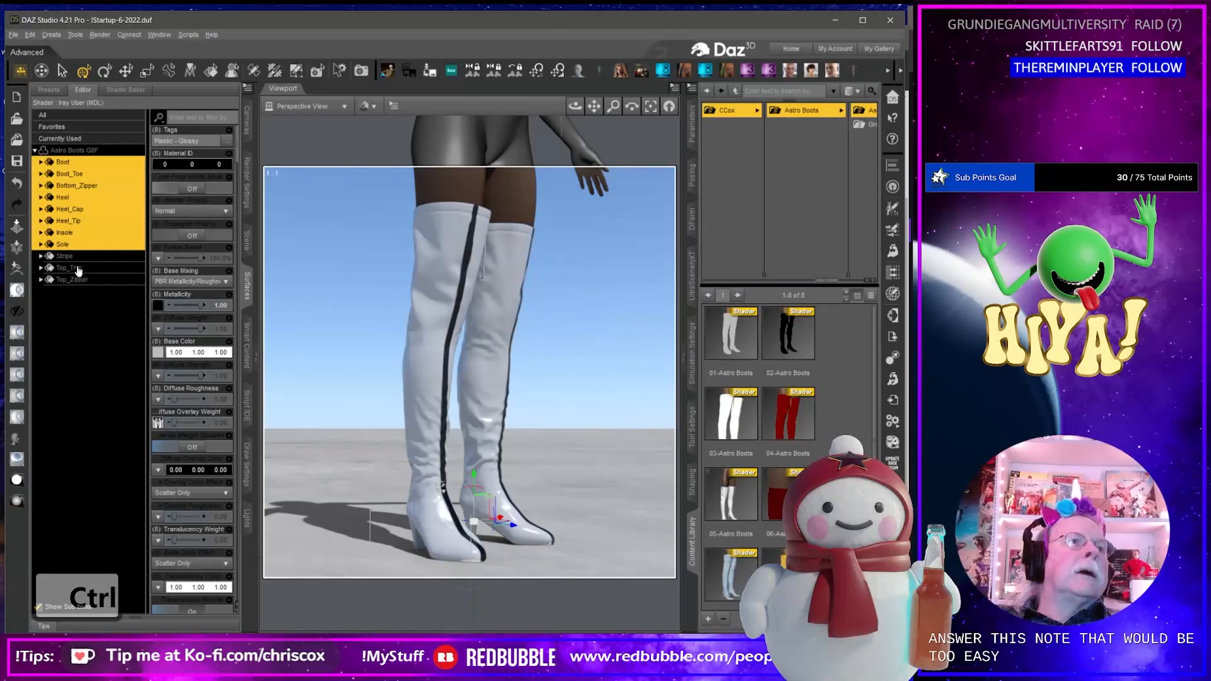
{"action": "left_click", "coordinate": [77, 280], "text": "ctrl"}
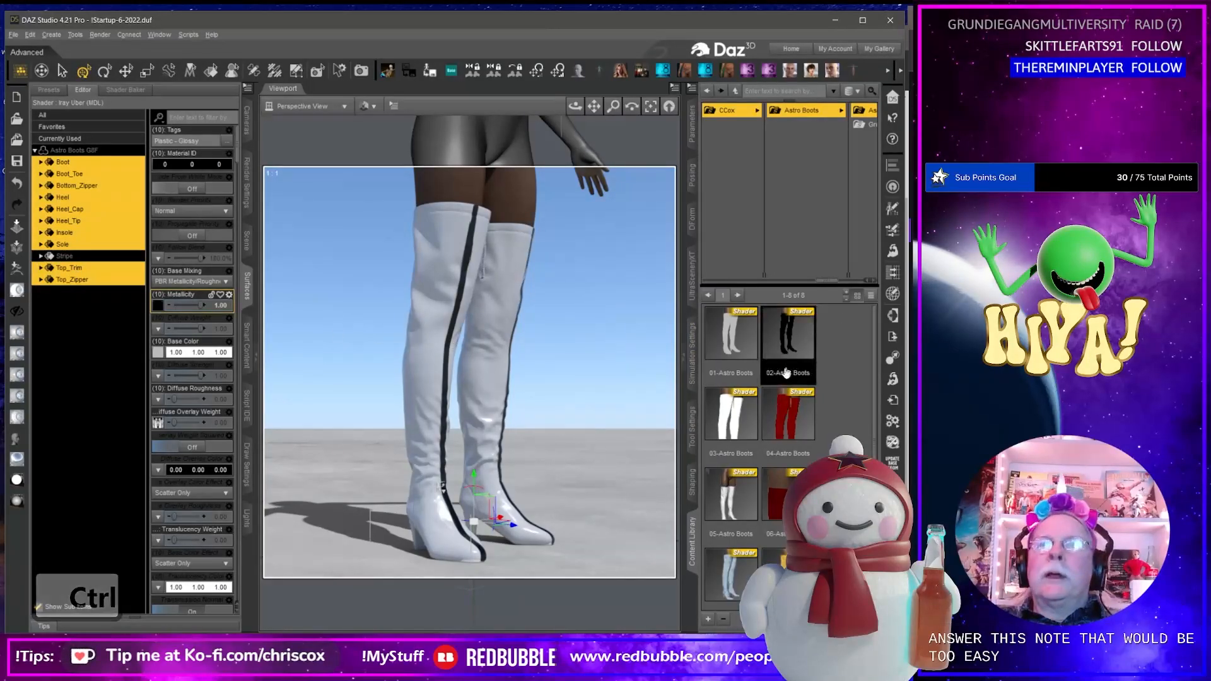
Apply the silver 07-Astro Boots shader to the selected surfaces and compare its shine with the reference photo.
{"action": "scroll", "coordinate": [738, 536], "scroll_direction": "down", "scroll_amount": 1}
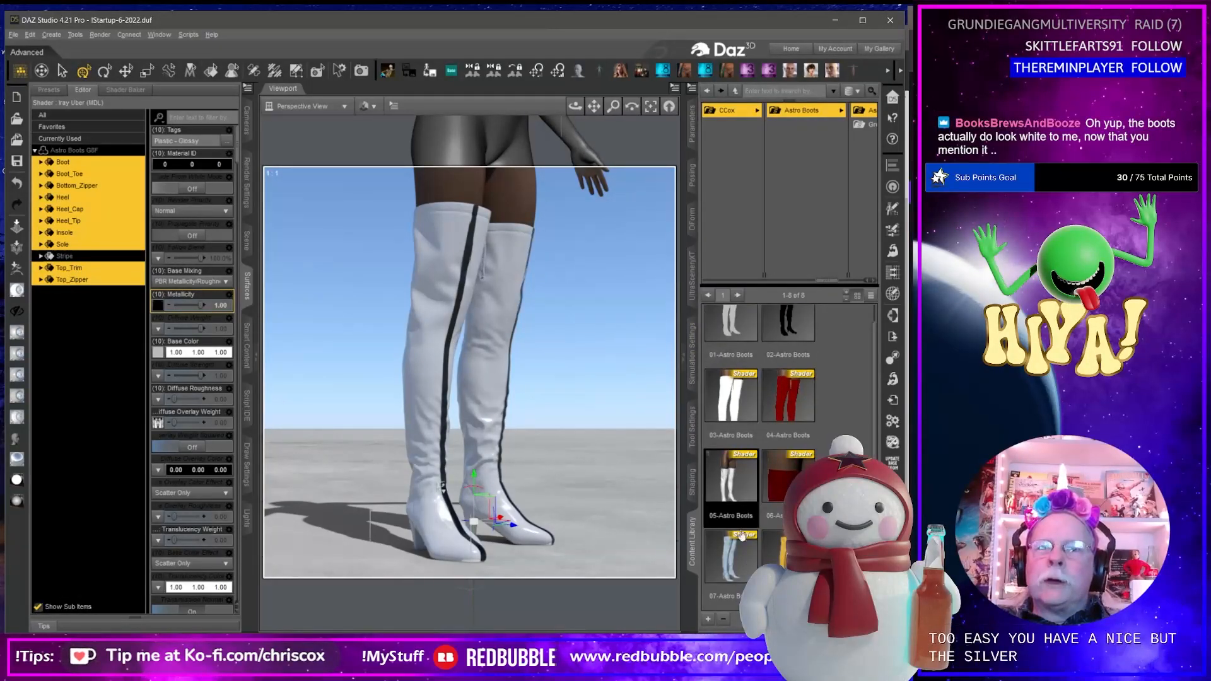
{"action": "double_click", "coordinate": [740, 555]}
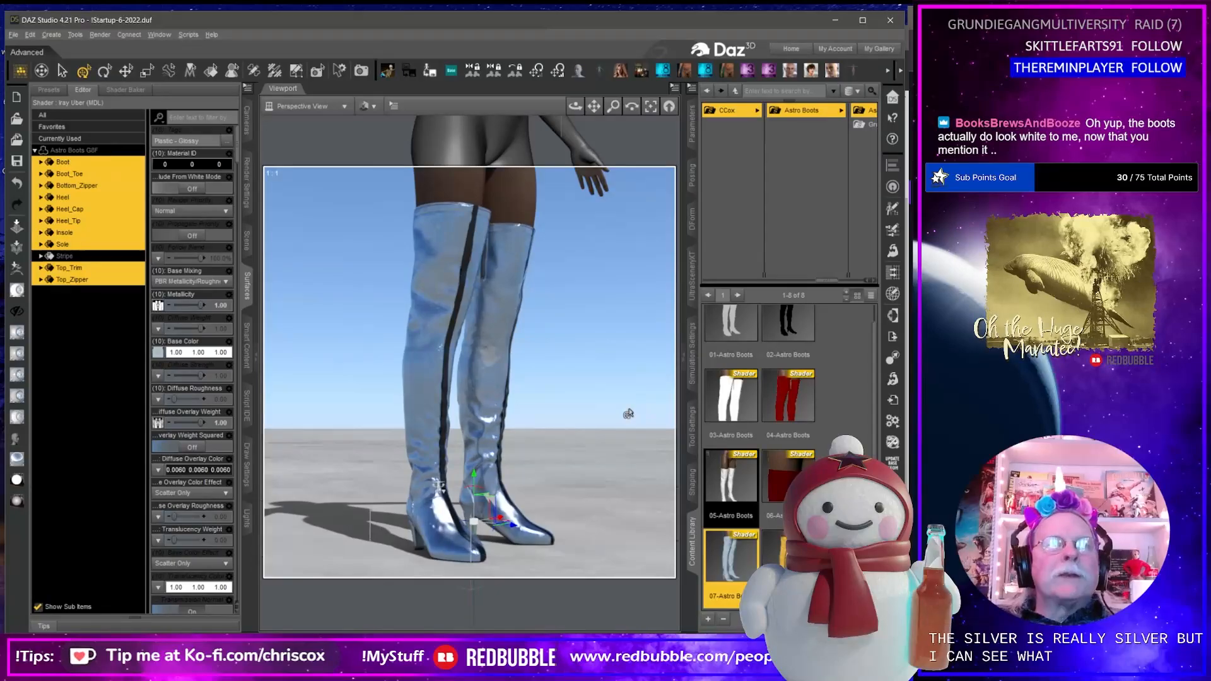
{"action": "middle_click_drag", "start_coordinate": [628, 414], "coordinate": [618, 445]}
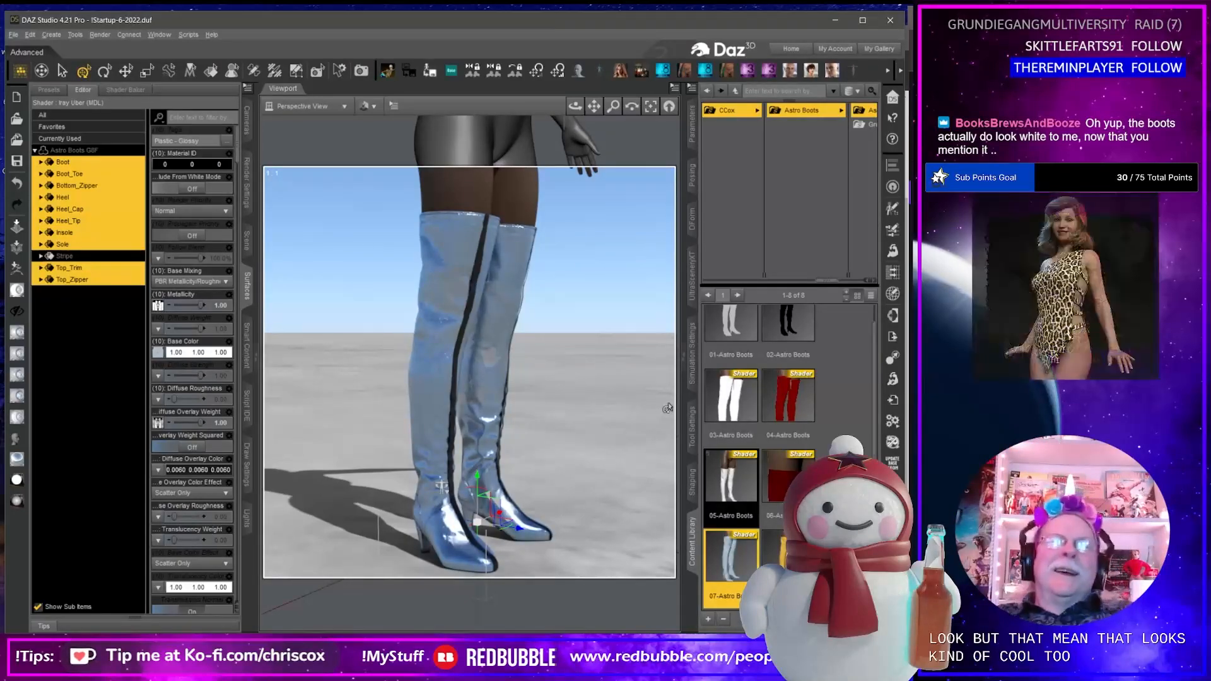
{"action": "key", "text": "alt+Tab"}
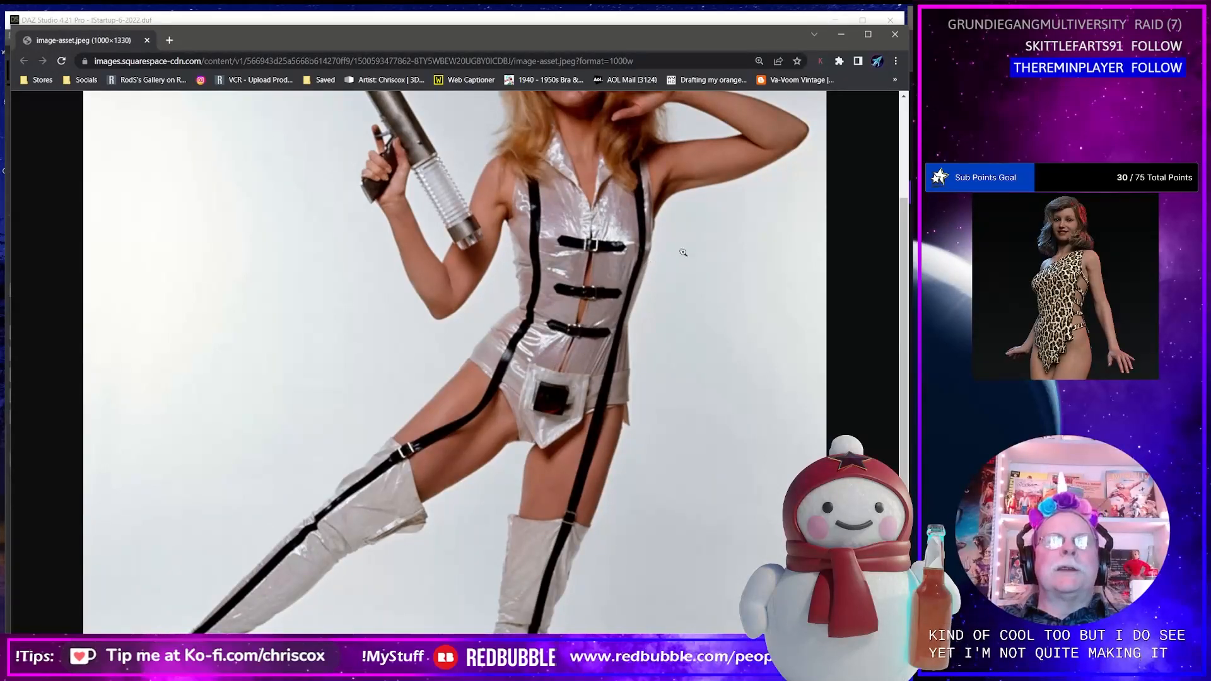
{"action": "scroll", "coordinate": [685, 256], "scroll_direction": "down", "scroll_amount": 3}
{"action": "scroll", "coordinate": [685, 256], "scroll_direction": "up", "scroll_amount": 2}
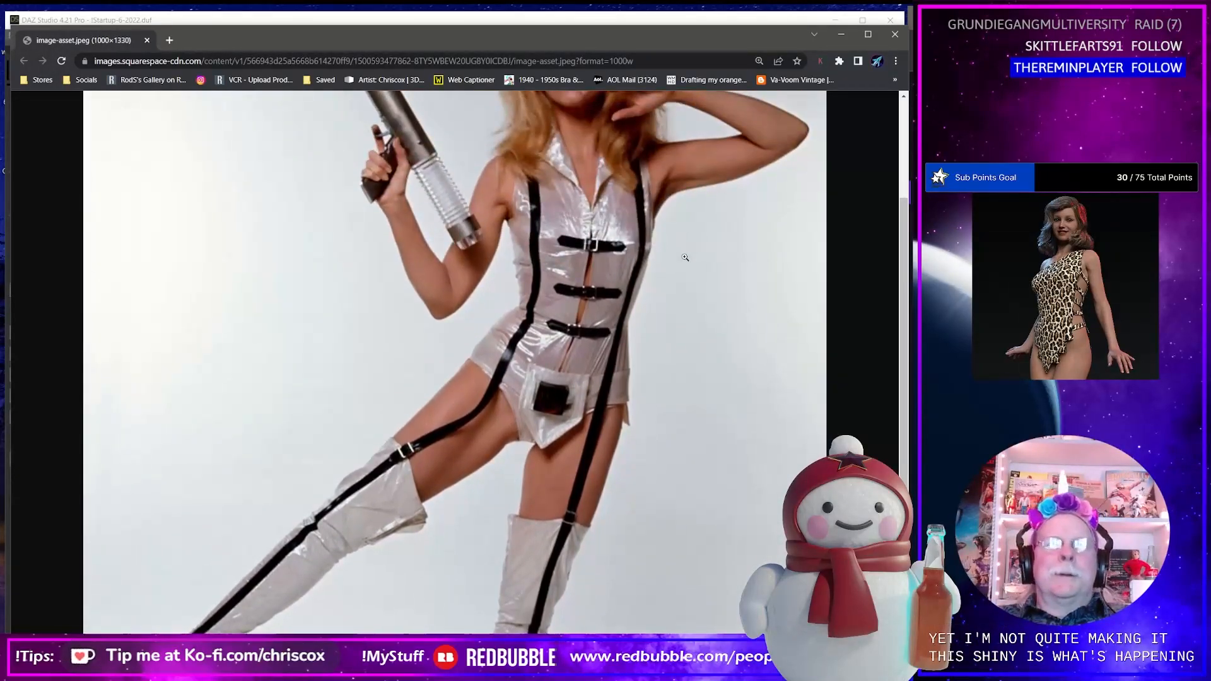
{"action": "key", "text": "alt+Tab"}
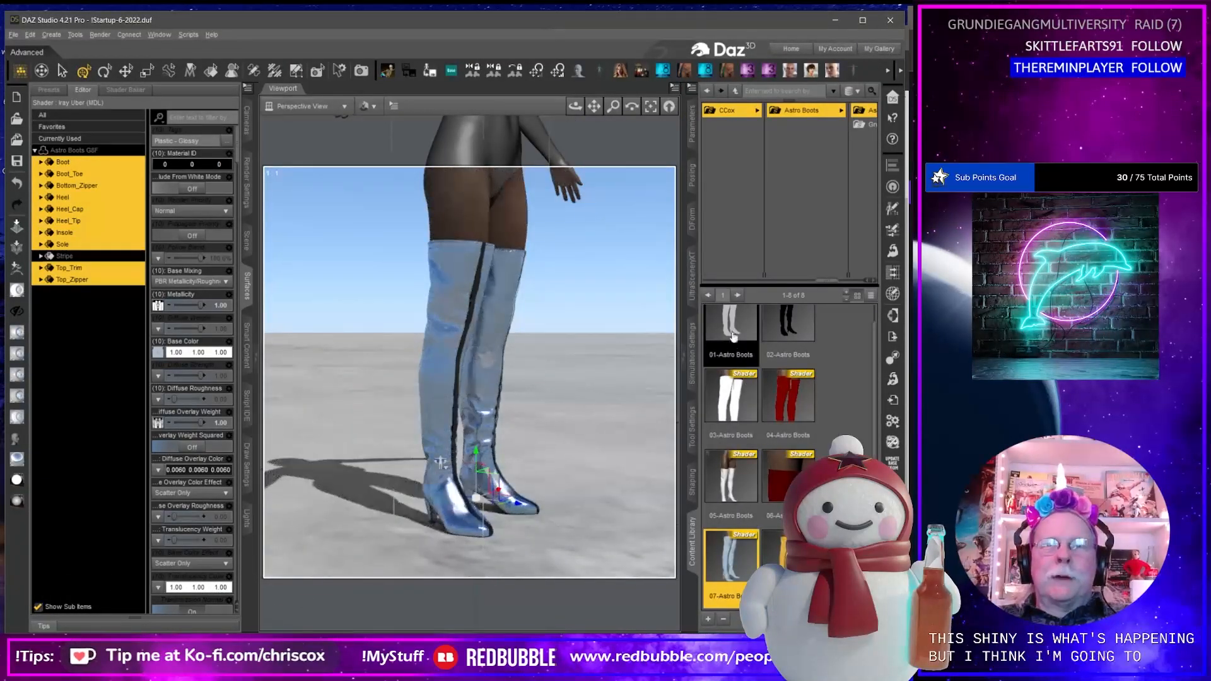
Try the 01, 03 and 04 Astro Boots shaders in turn on the selected surfaces to compare their finishes.
{"action": "double_click", "coordinate": [731, 336]}
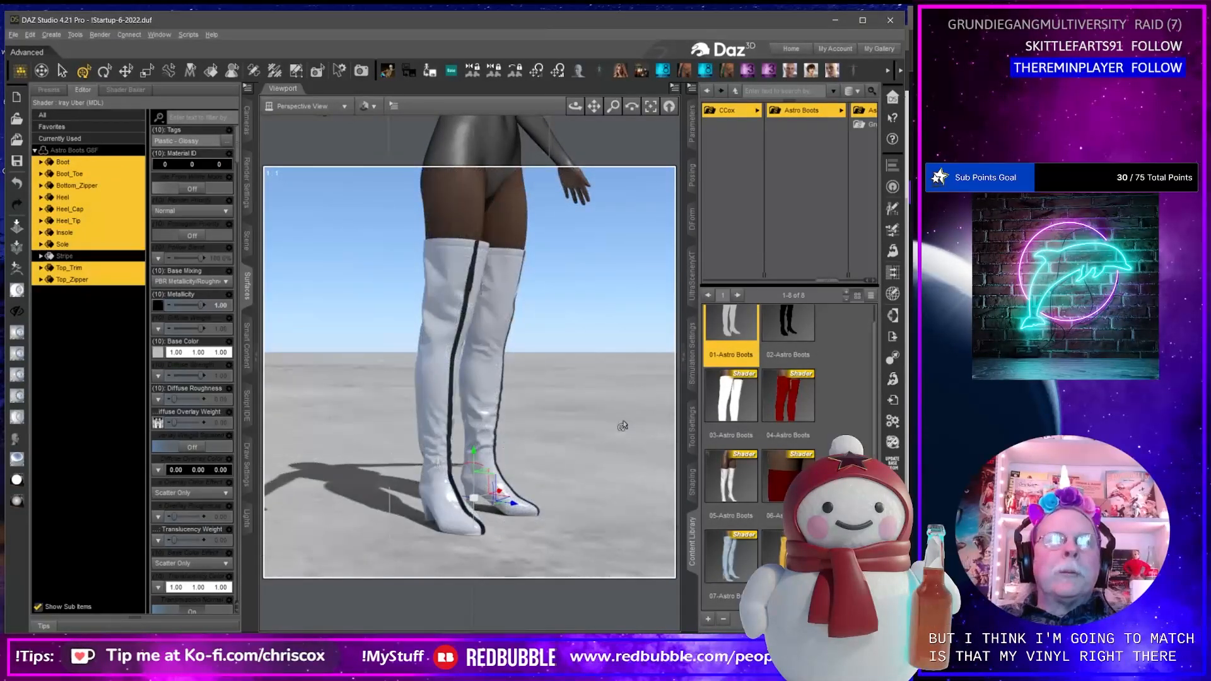
{"action": "middle_click_drag", "start_coordinate": [614, 380], "coordinate": [618, 397], "text": "shift"}
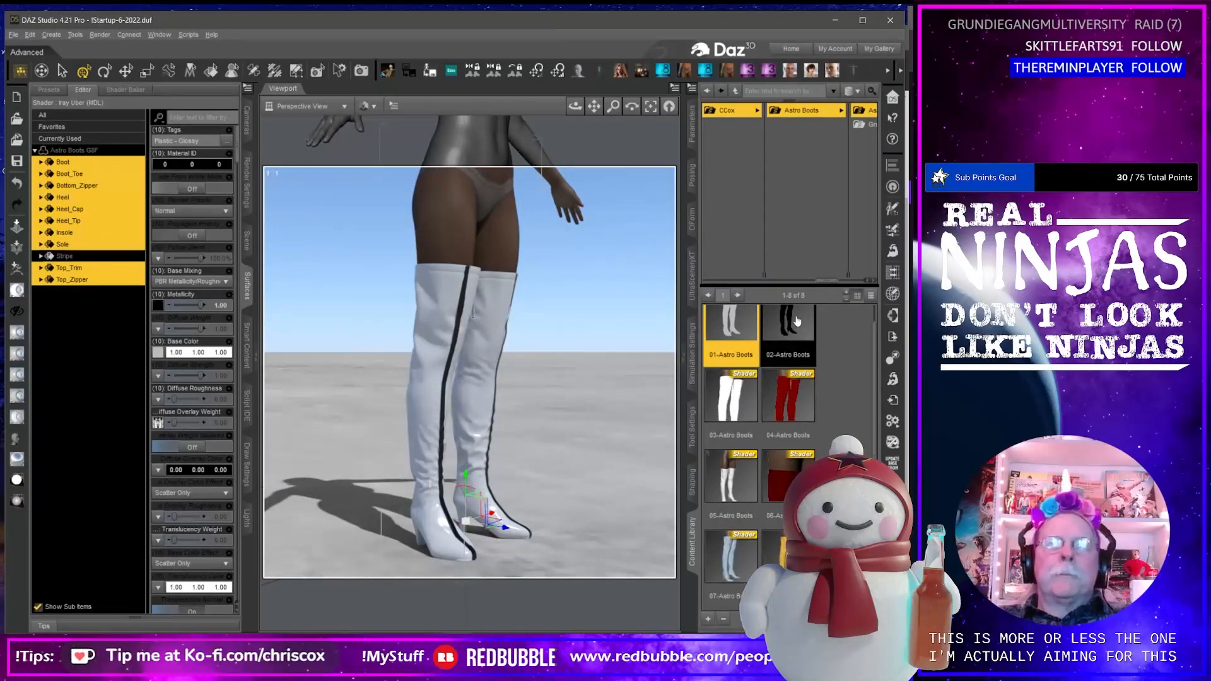
{"action": "double_click", "coordinate": [732, 403]}
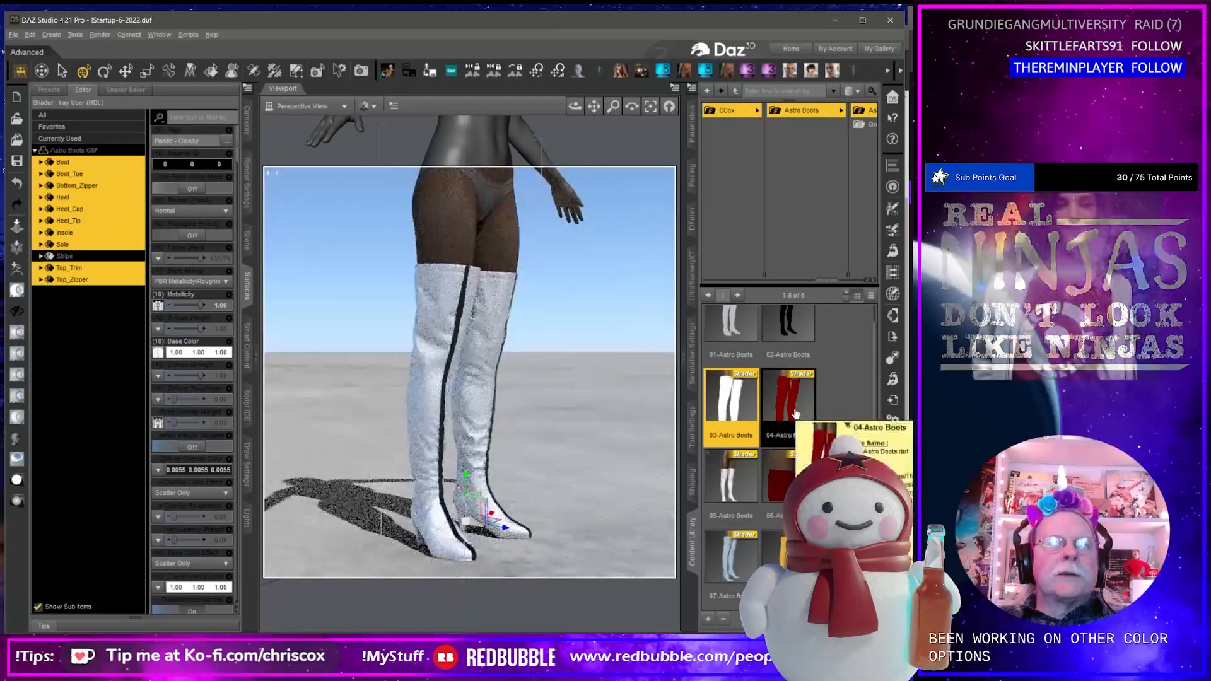
{"action": "double_click", "coordinate": [795, 413]}
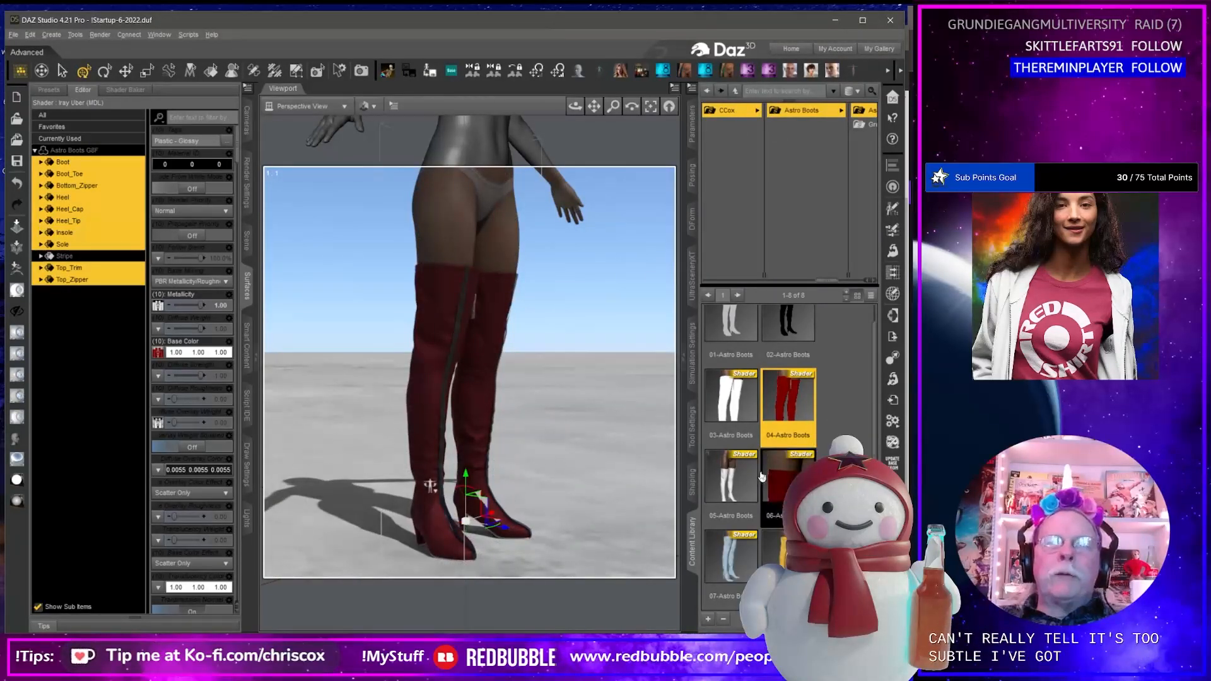
Apply the 06, 05 and 08 Astro Boots shaders in turn to the selected surfaces, ending with 02-Astro Boots.
{"action": "double_click", "coordinate": [792, 486]}
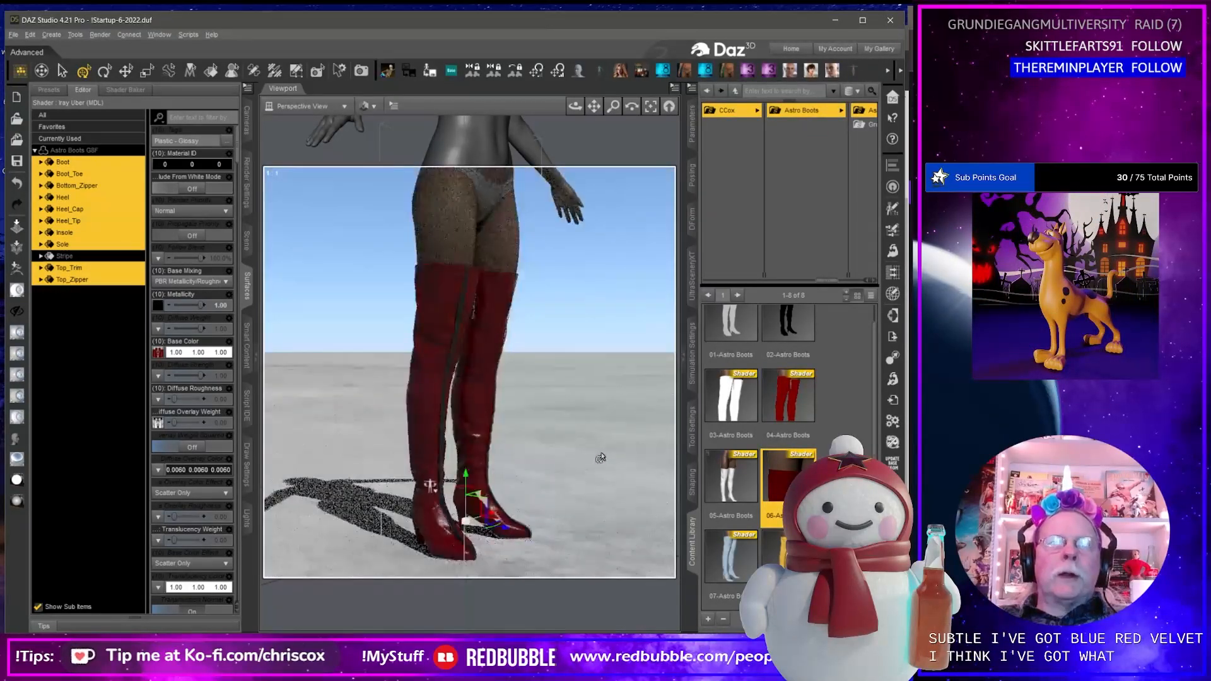
{"action": "double_click", "coordinate": [738, 483]}
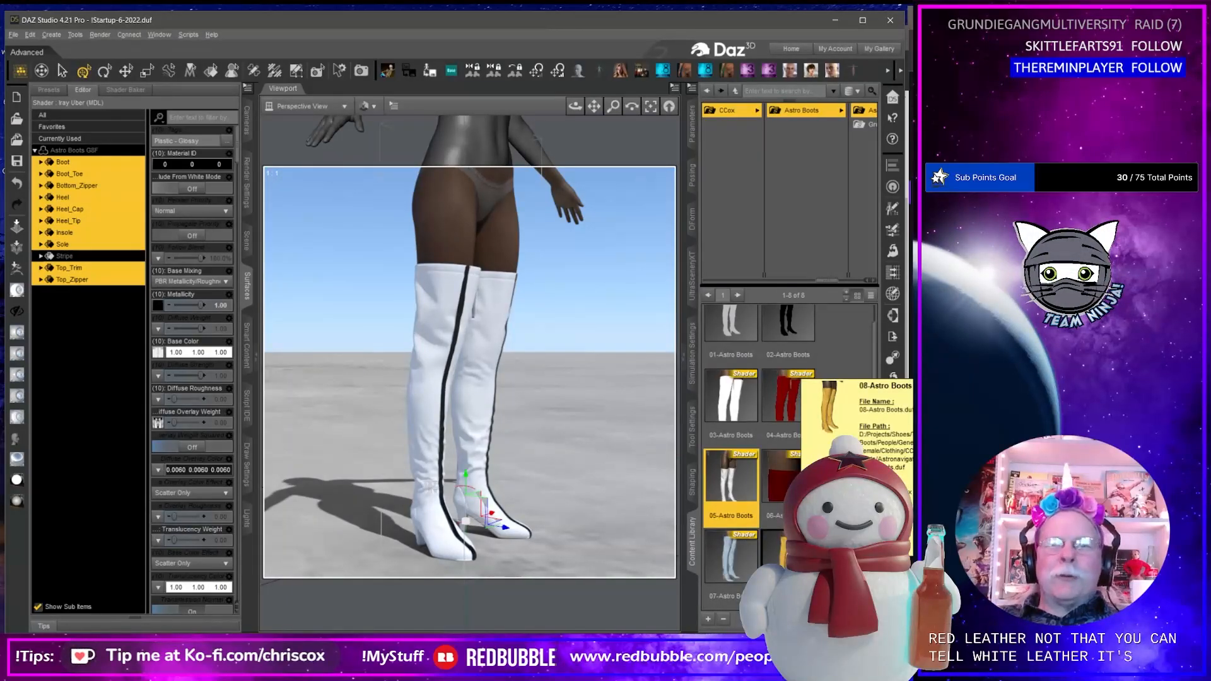
{"action": "double_click", "coordinate": [789, 555]}
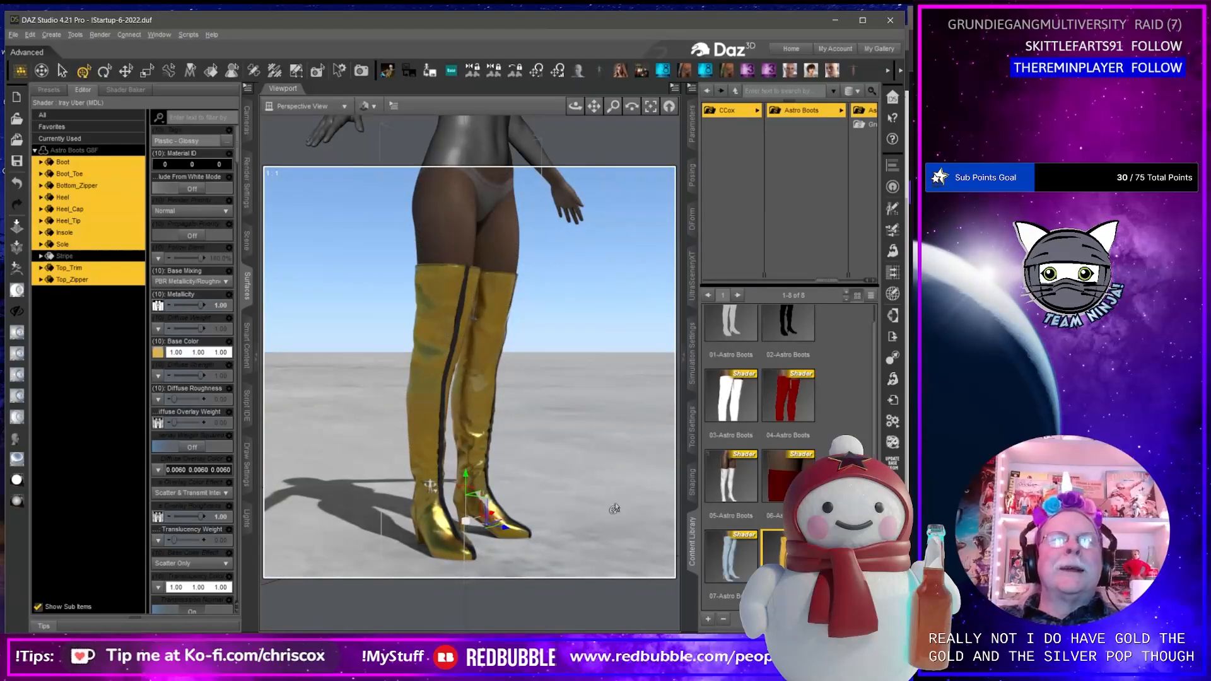
{"action": "double_click", "coordinate": [777, 329]}
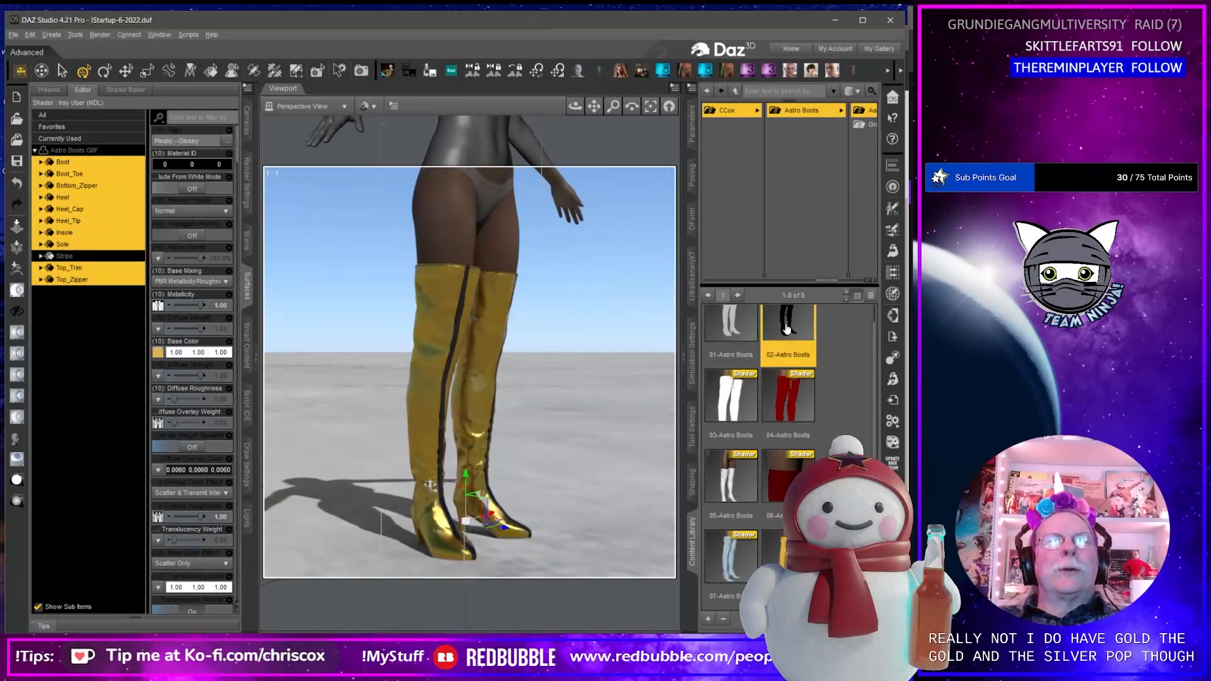
Apply the 01-Astro Boots shader to the selected boot surfaces and review the white boots with the black stripe.
{"action": "left_click", "coordinate": [729, 330]}
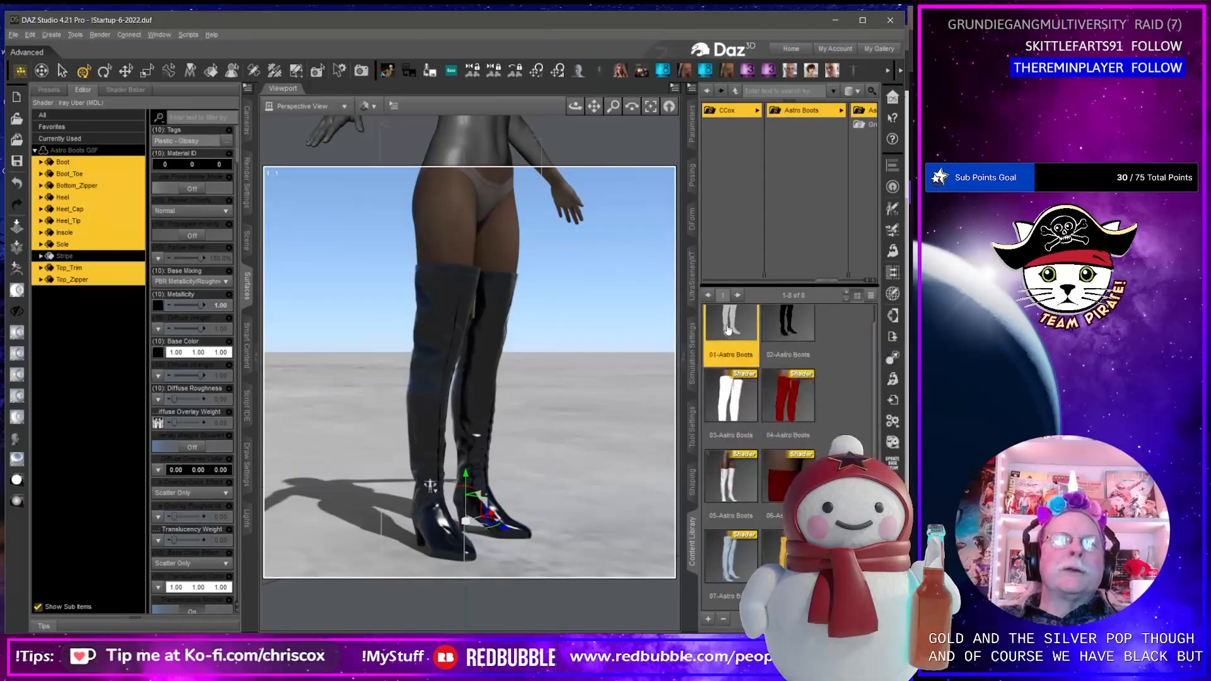
{"action": "double_click", "coordinate": [728, 329]}
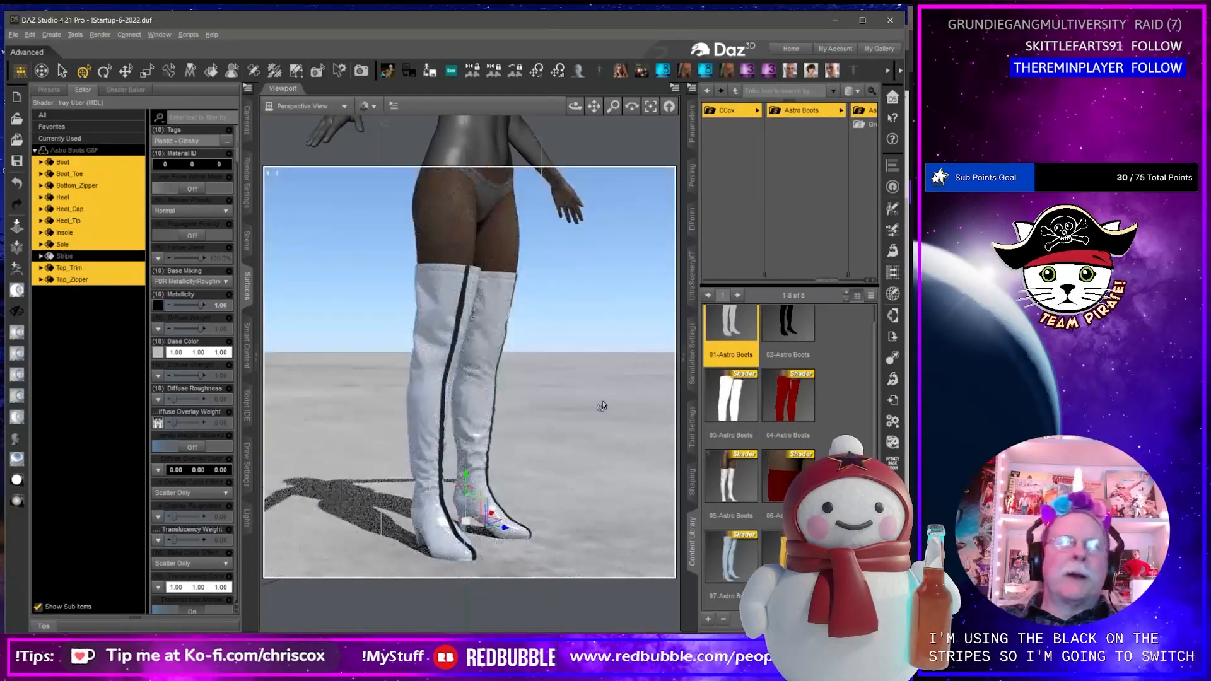
{"action": "middle_click_drag", "start_coordinate": [562, 308], "coordinate": [565, 520], "text": "shift"}
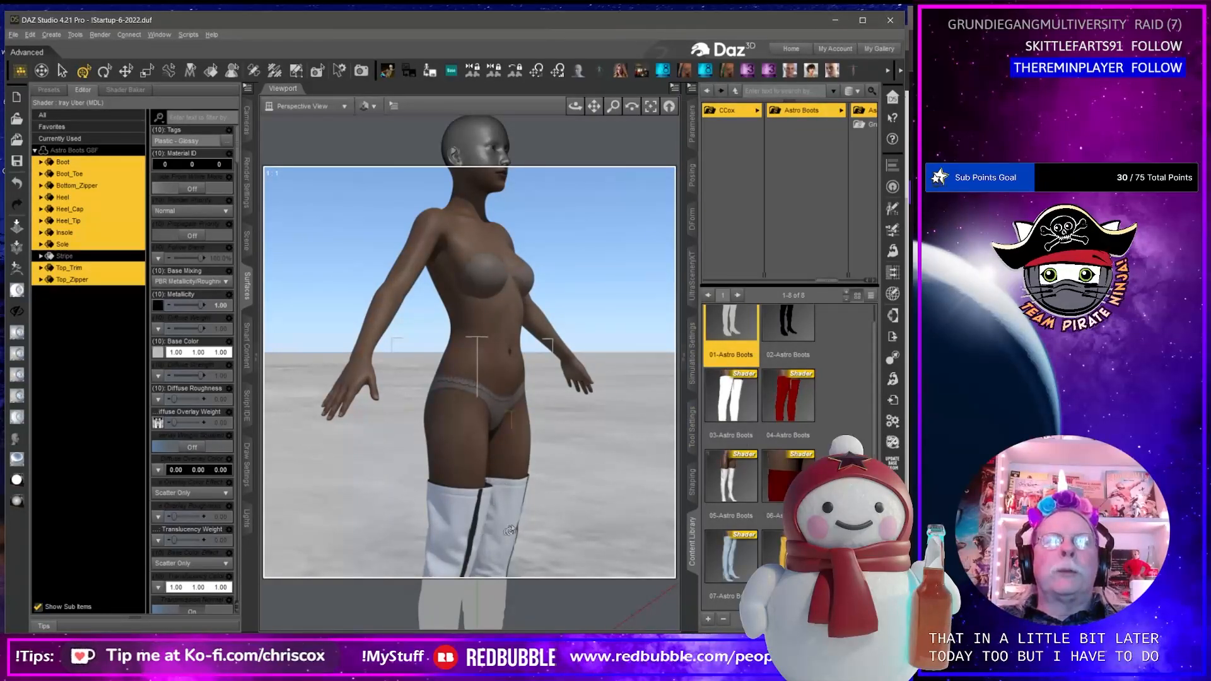
{"action": "middle_click_drag", "start_coordinate": [546, 524], "coordinate": [575, 499], "text": "shift"}
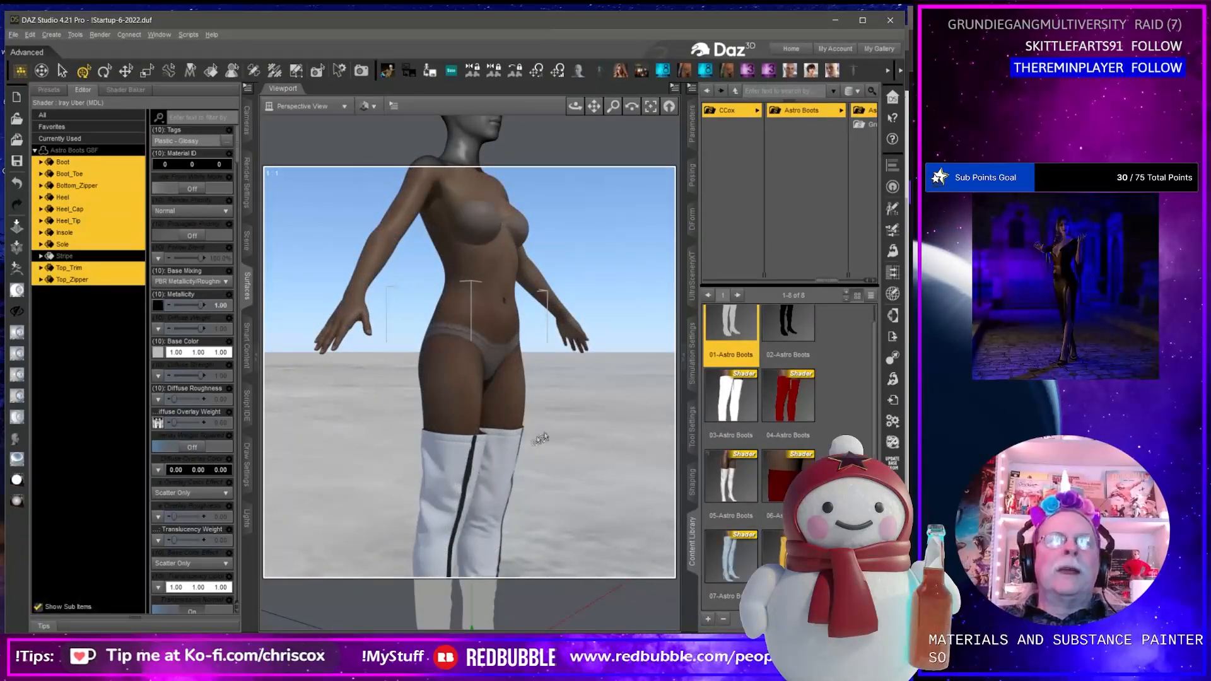
Switch to Marvelous Designer and inspect the small square pattern at the boot top up close.
{"action": "left_click", "coordinate": [832, 22]}
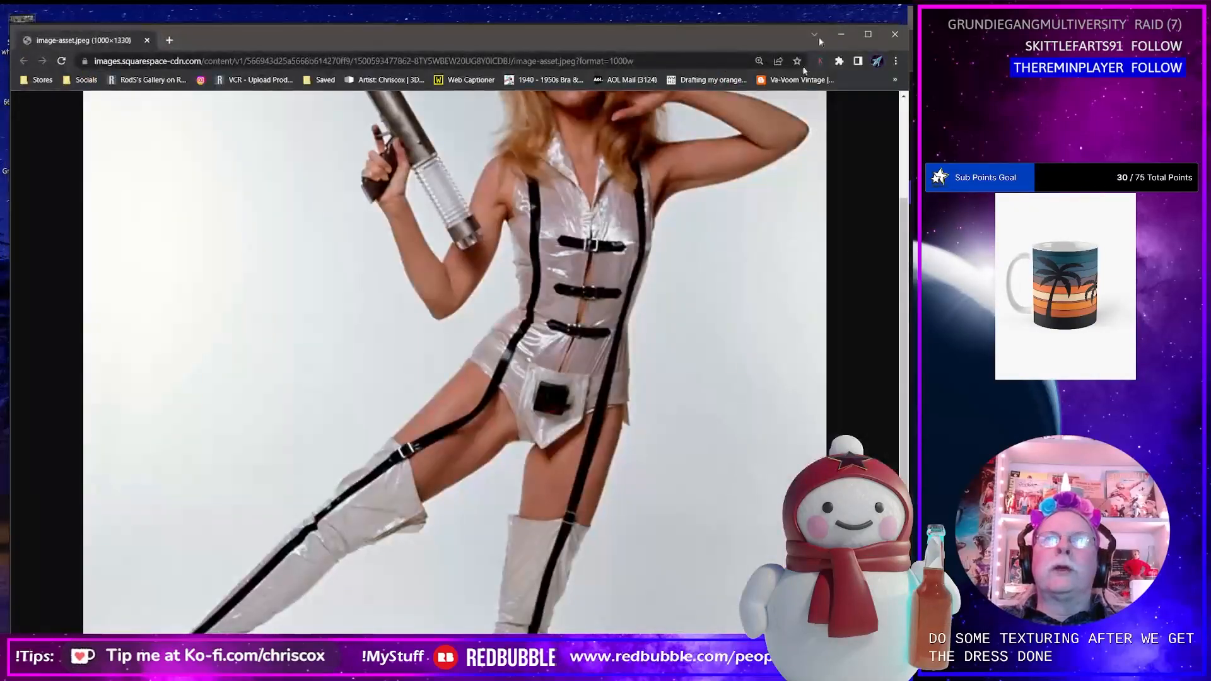
{"action": "key", "text": "alt+Tab"}
{"action": "key", "text": "alt+Tab"}
{"action": "key", "text": "alt+Tab"}
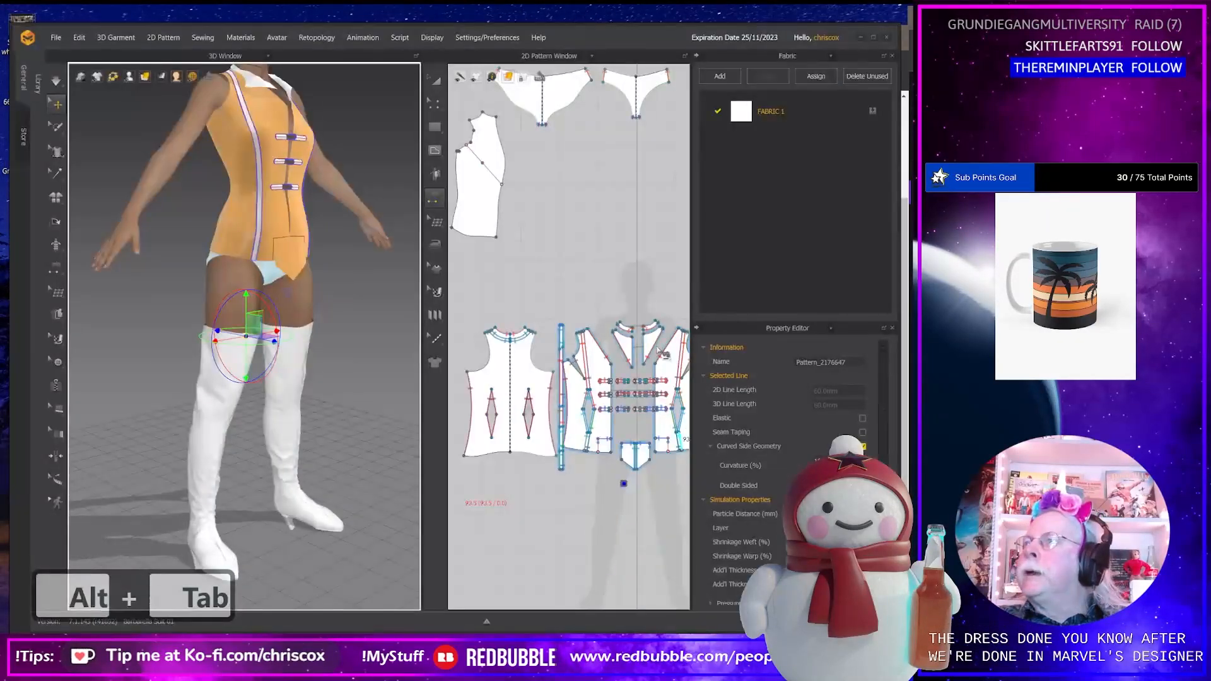
{"action": "right_click_drag", "start_coordinate": [336, 419], "coordinate": [299, 417]}
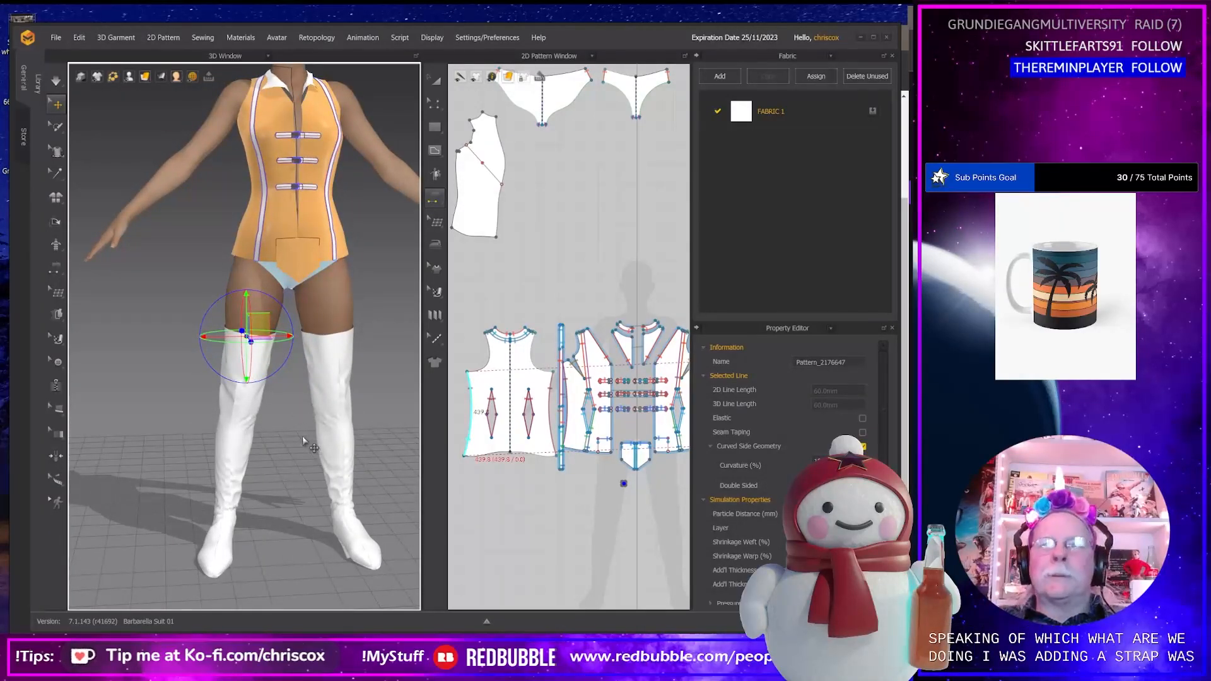
{"action": "scroll", "coordinate": [343, 434], "scroll_direction": "up", "scroll_amount": 4}
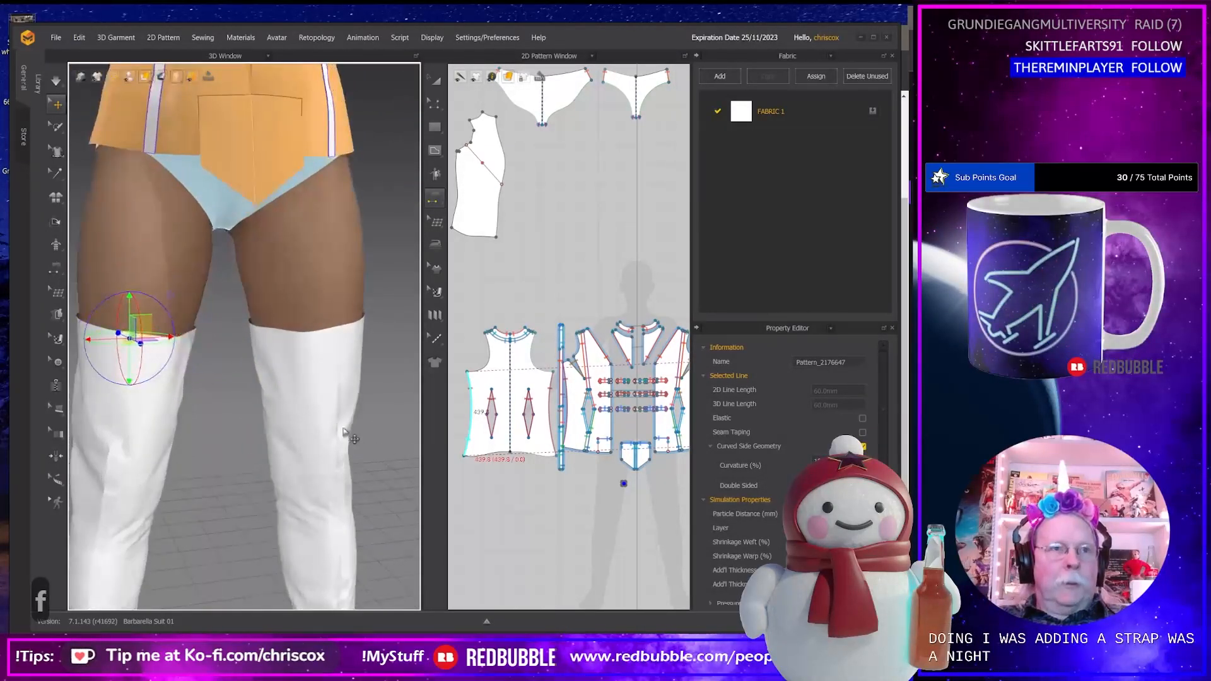
{"action": "scroll", "coordinate": [344, 434], "scroll_direction": "up", "scroll_amount": 6}
{"action": "right_click_drag", "start_coordinate": [338, 426], "coordinate": [278, 352]}
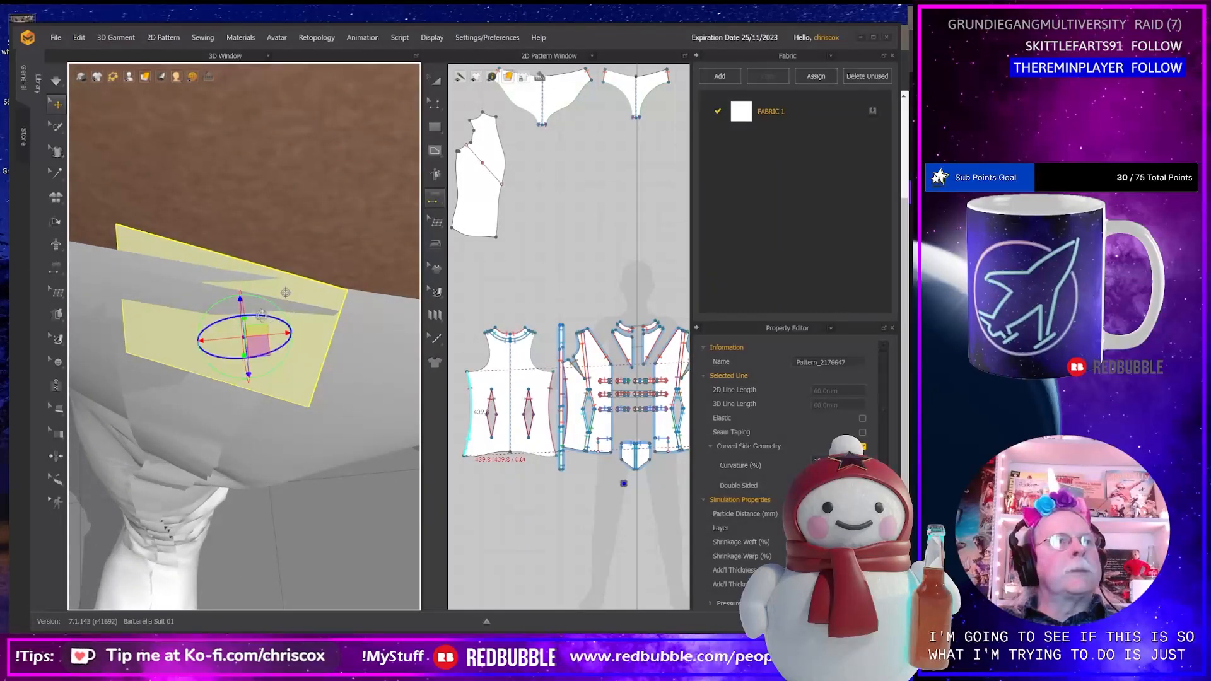
Reposition the small square pattern in 3D so it sits close to the boot surface just below the top edge.
{"action": "left_click_drag", "start_coordinate": [268, 370], "coordinate": [264, 382]}
{"action": "right_click_drag", "start_coordinate": [262, 377], "coordinate": [275, 309]}
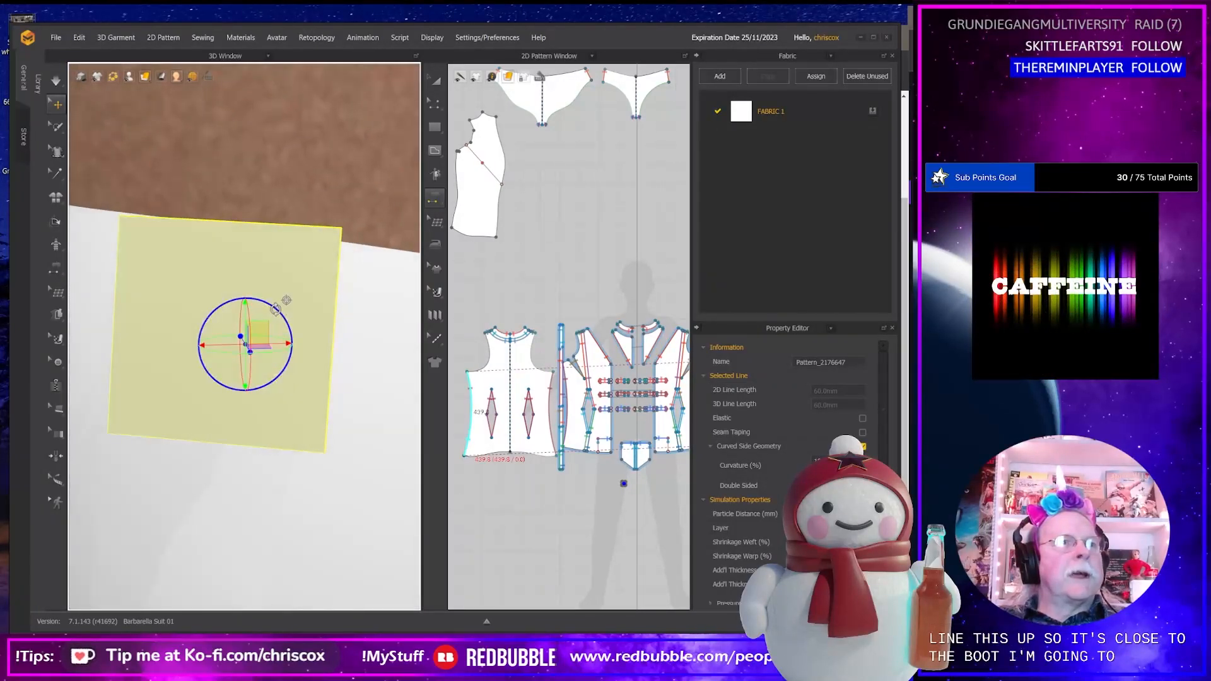
{"action": "left_click_drag", "start_coordinate": [276, 314], "coordinate": [238, 399]}
{"action": "right_click_drag", "start_coordinate": [265, 403], "coordinate": [173, 414]}
{"action": "left_click_drag", "start_coordinate": [222, 400], "coordinate": [229, 352]}
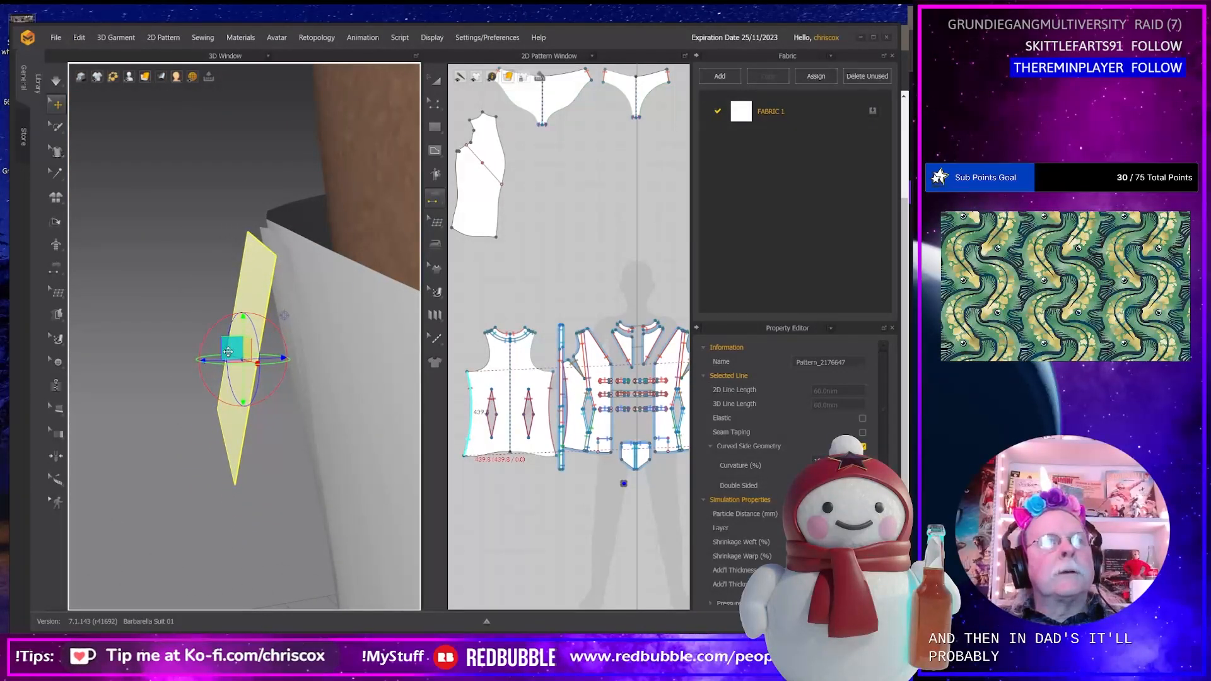
{"action": "right_click_drag", "start_coordinate": [248, 382], "coordinate": [228, 365]}
{"action": "left_click_drag", "start_coordinate": [220, 360], "coordinate": [214, 358]}
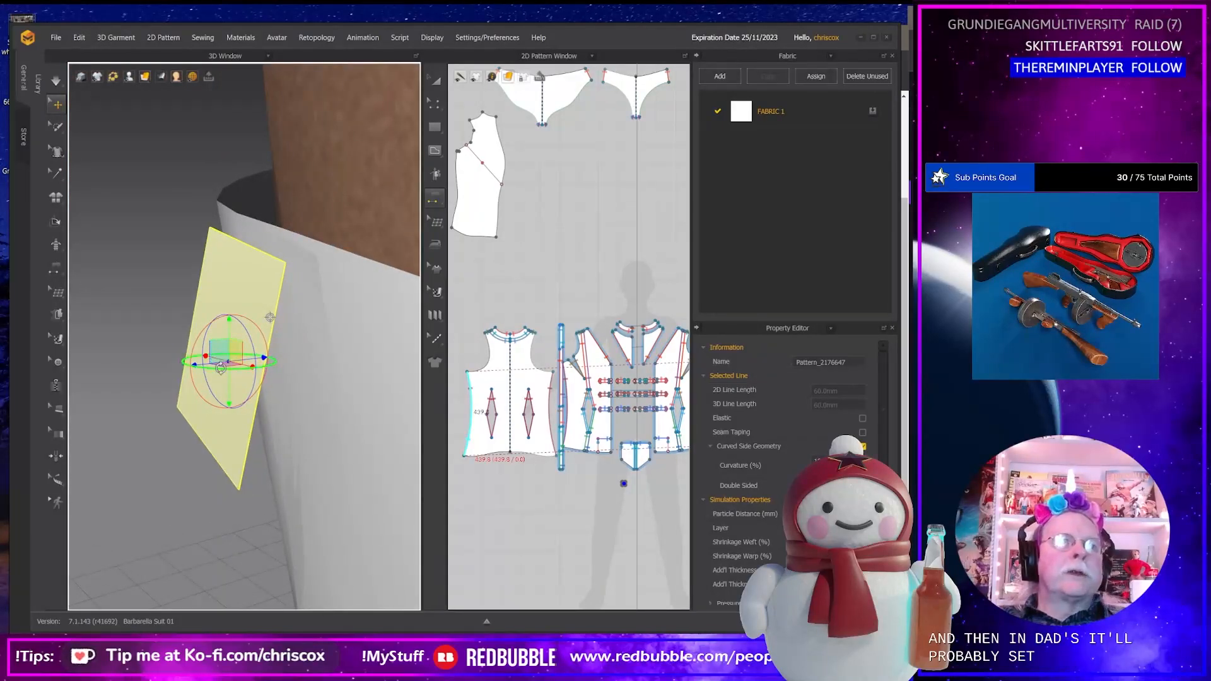
{"action": "scroll", "coordinate": [221, 368], "scroll_direction": "down", "scroll_amount": 2}
{"action": "scroll", "coordinate": [226, 368], "scroll_direction": "up", "scroll_amount": 5}
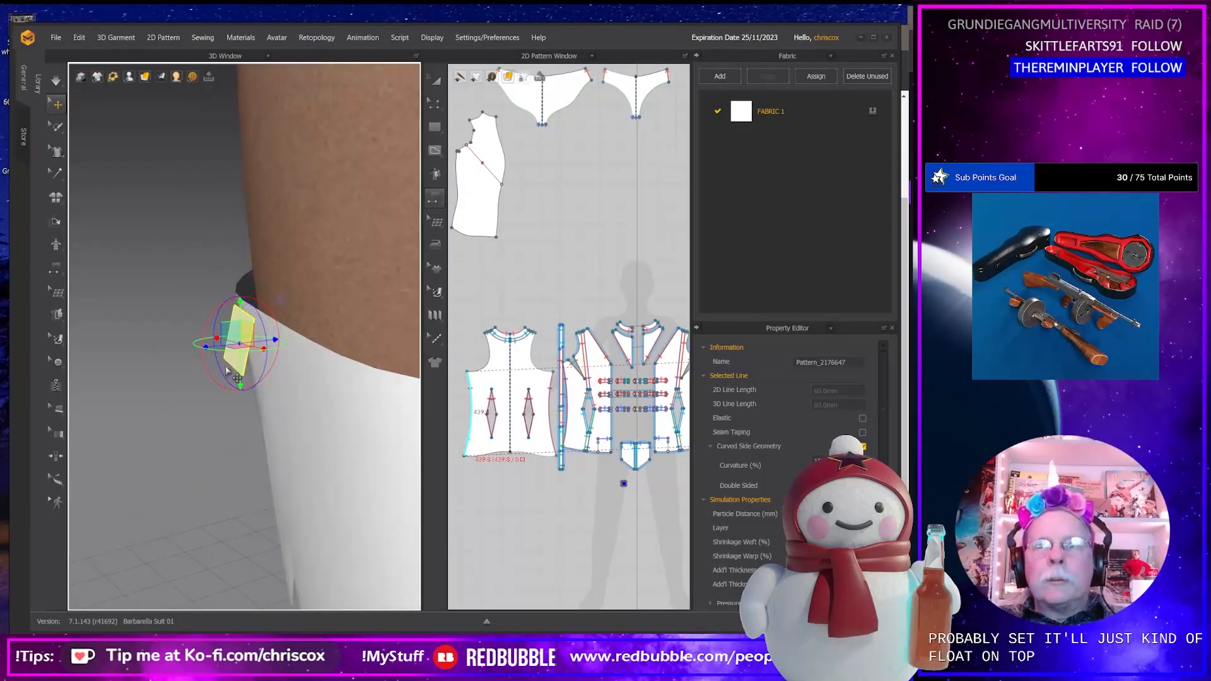
{"action": "right_click_drag", "start_coordinate": [236, 378], "coordinate": [284, 410]}
Duplicate the small square pattern and place the copy in 2D just below the front body panel.
{"action": "scroll", "coordinate": [297, 372], "scroll_direction": "down", "scroll_amount": 8}
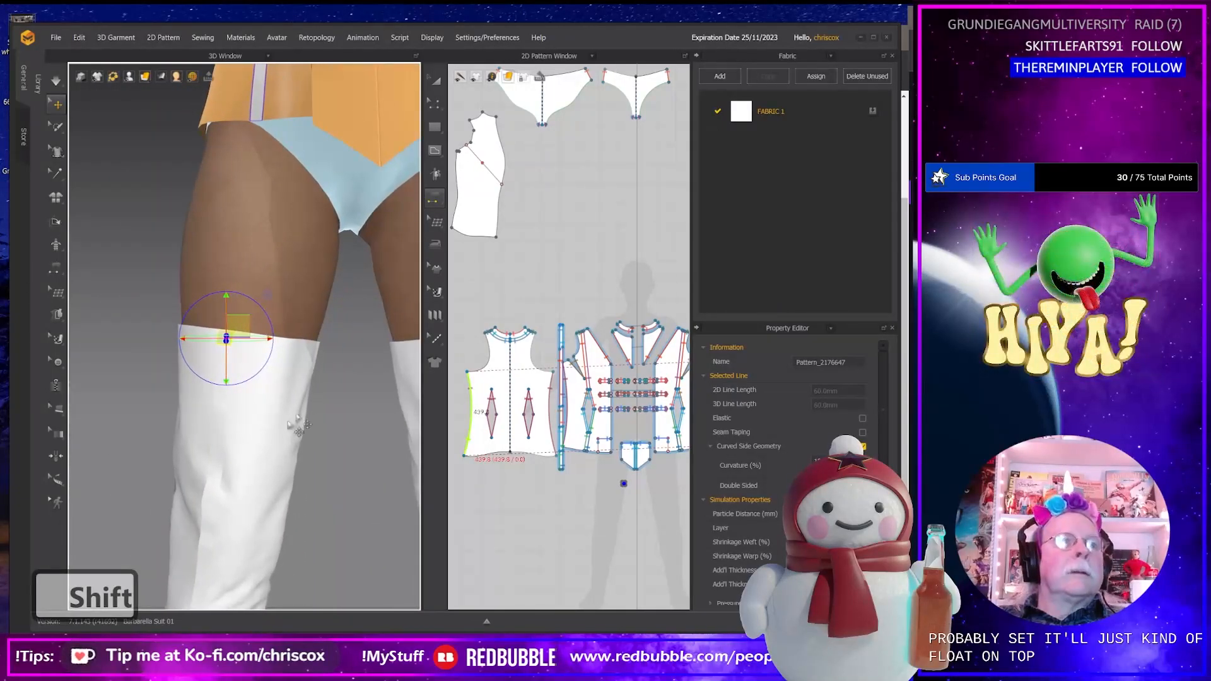
{"action": "scroll", "coordinate": [628, 520], "scroll_direction": "down", "scroll_amount": 3}
{"action": "scroll", "coordinate": [627, 520], "scroll_direction": "up", "scroll_amount": 6}
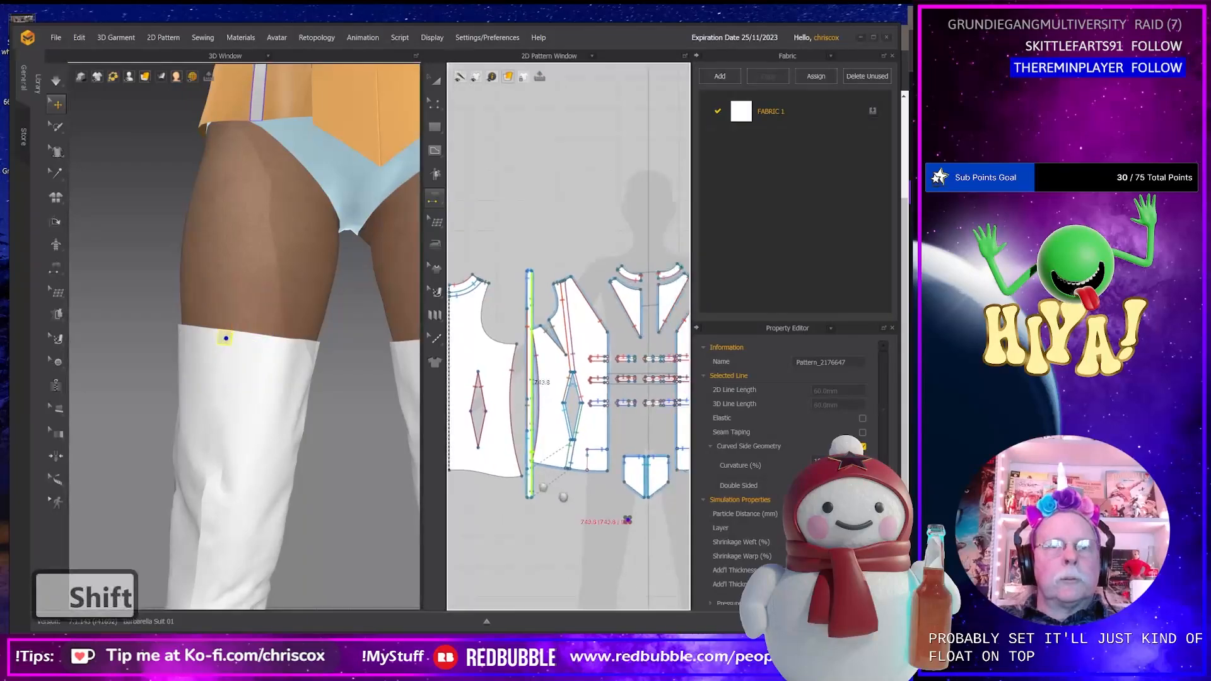
{"action": "scroll", "coordinate": [554, 478], "scroll_direction": "down", "scroll_amount": 3}
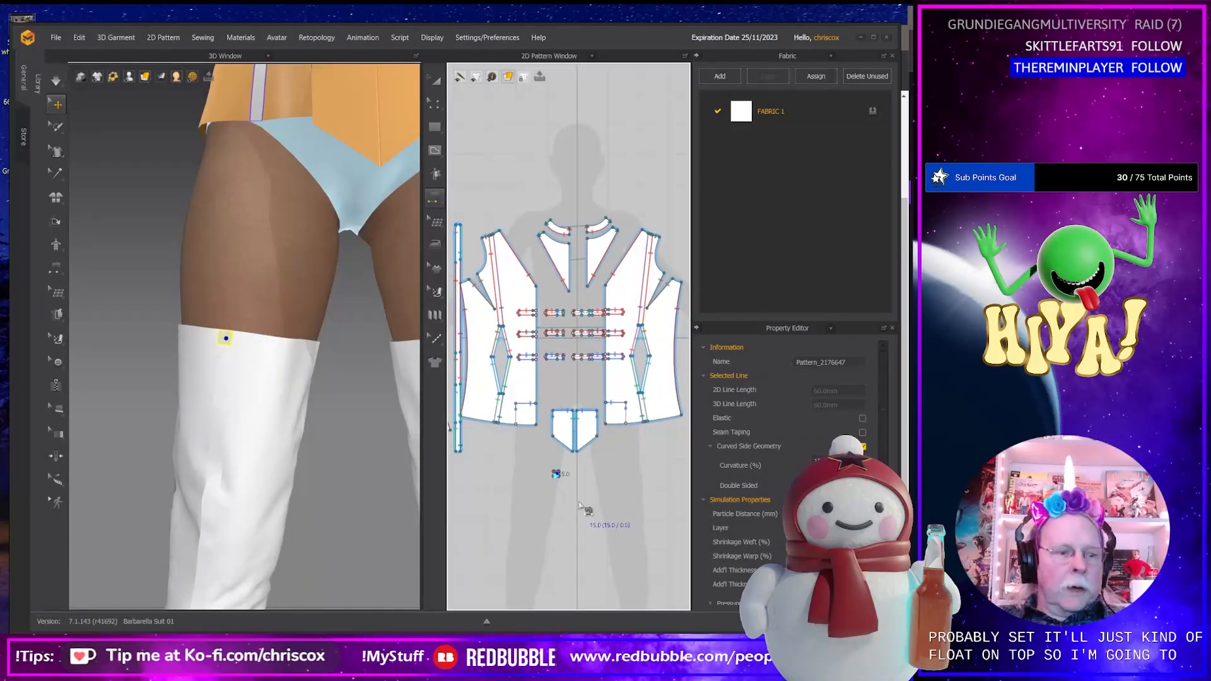
{"action": "key", "text": "a"}
{"action": "left_click_drag", "start_coordinate": [584, 496], "coordinate": [534, 469]}
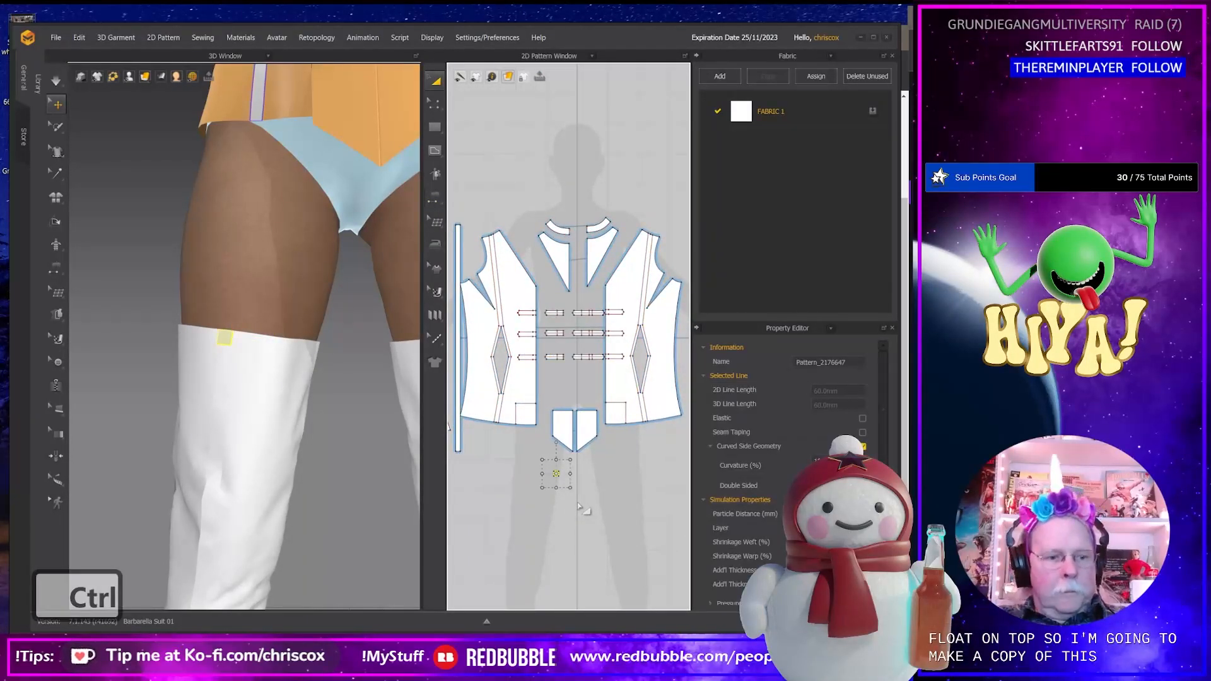
{"action": "key", "text": "ctrl+c"}
{"action": "key", "text": "ctrl+v"}
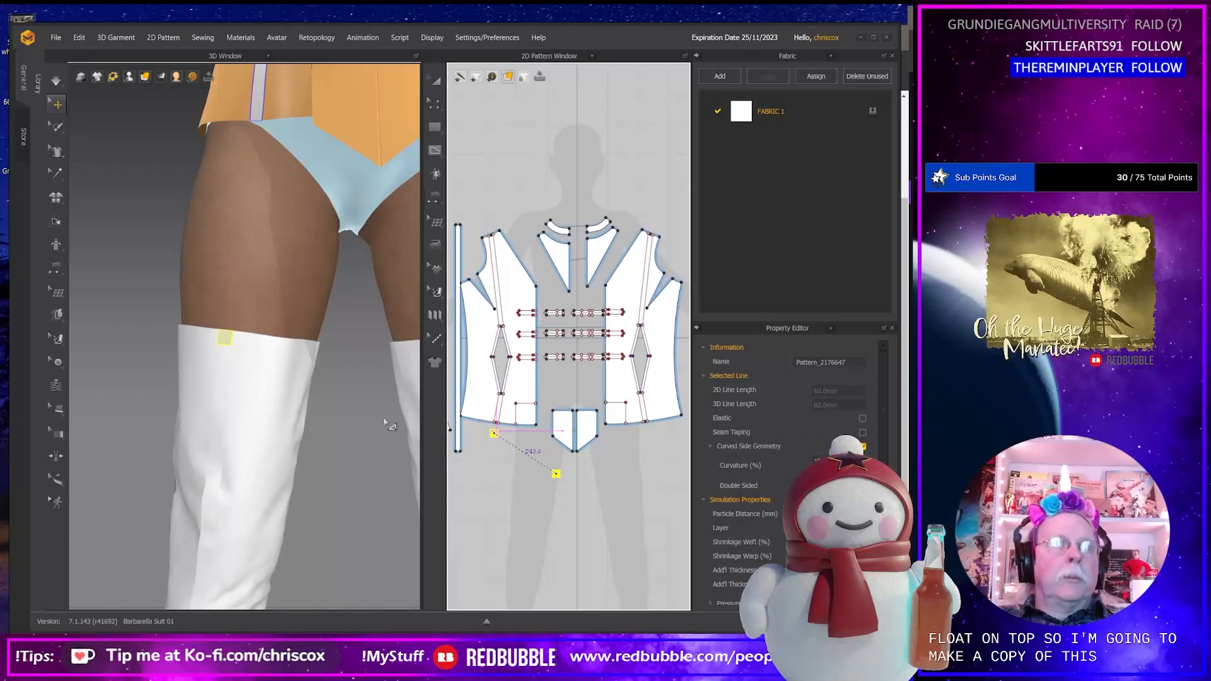
{"action": "left_click", "coordinate": [229, 340]}
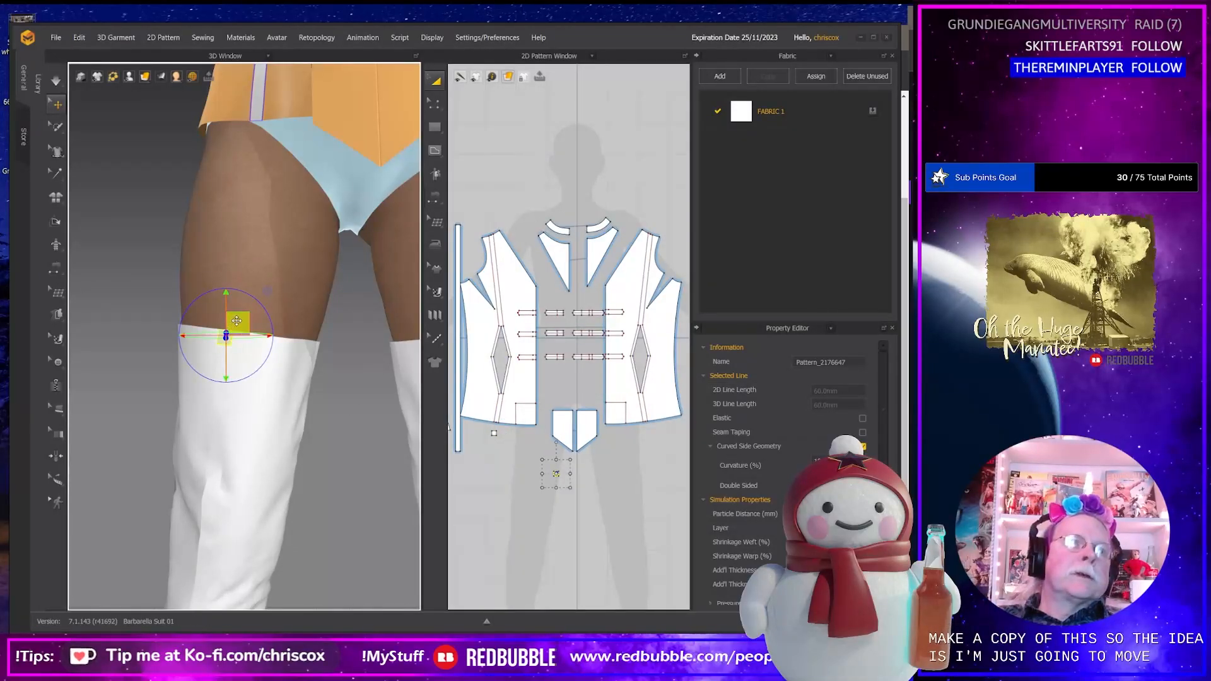
{"action": "left_click_drag", "start_coordinate": [236, 321], "coordinate": [241, 307]}
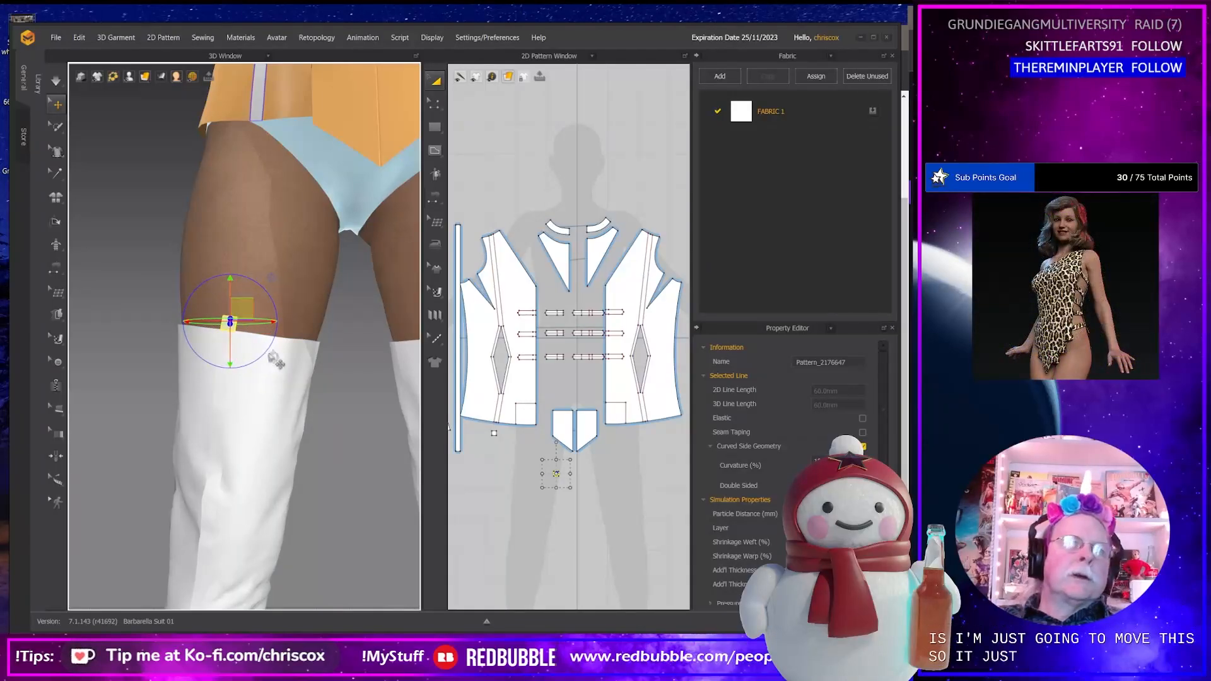
{"action": "right_click_drag", "start_coordinate": [304, 426], "coordinate": [254, 416]}
{"action": "key", "text": "ctrl+z"}
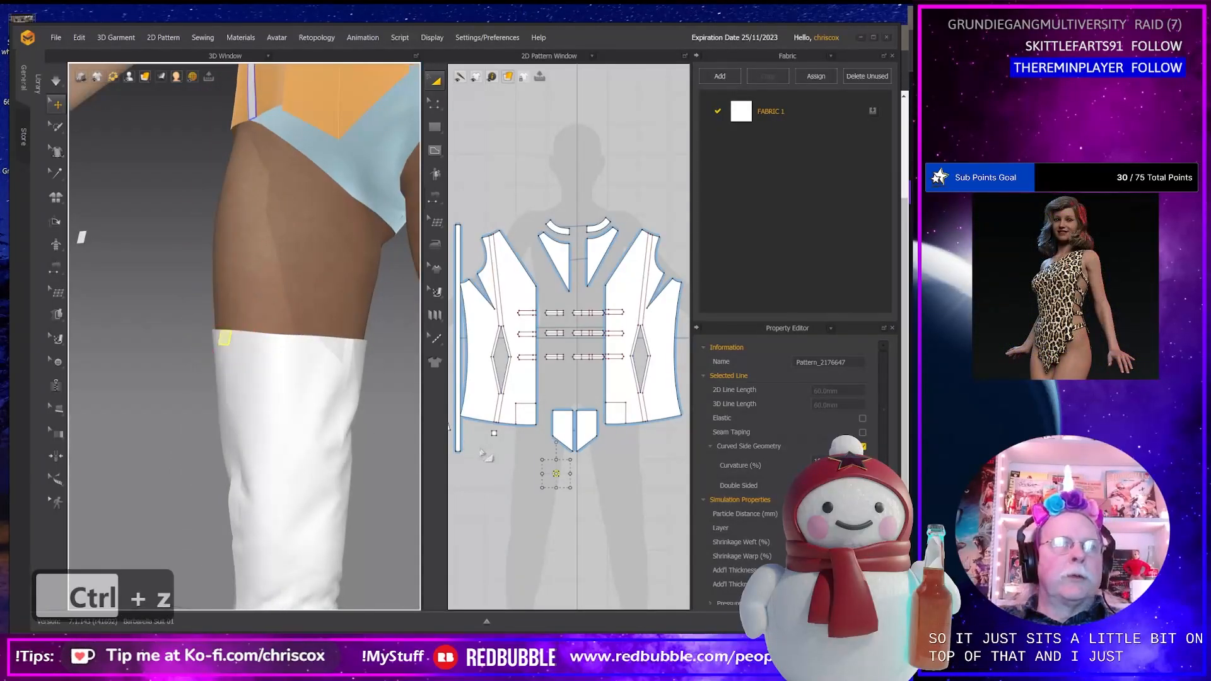
Move the copied square in 3D from beside the leg to just above the original square at the boot top.
{"action": "left_click", "coordinate": [82, 238]}
{"action": "right_click_drag", "start_coordinate": [125, 327], "coordinate": [181, 323]}
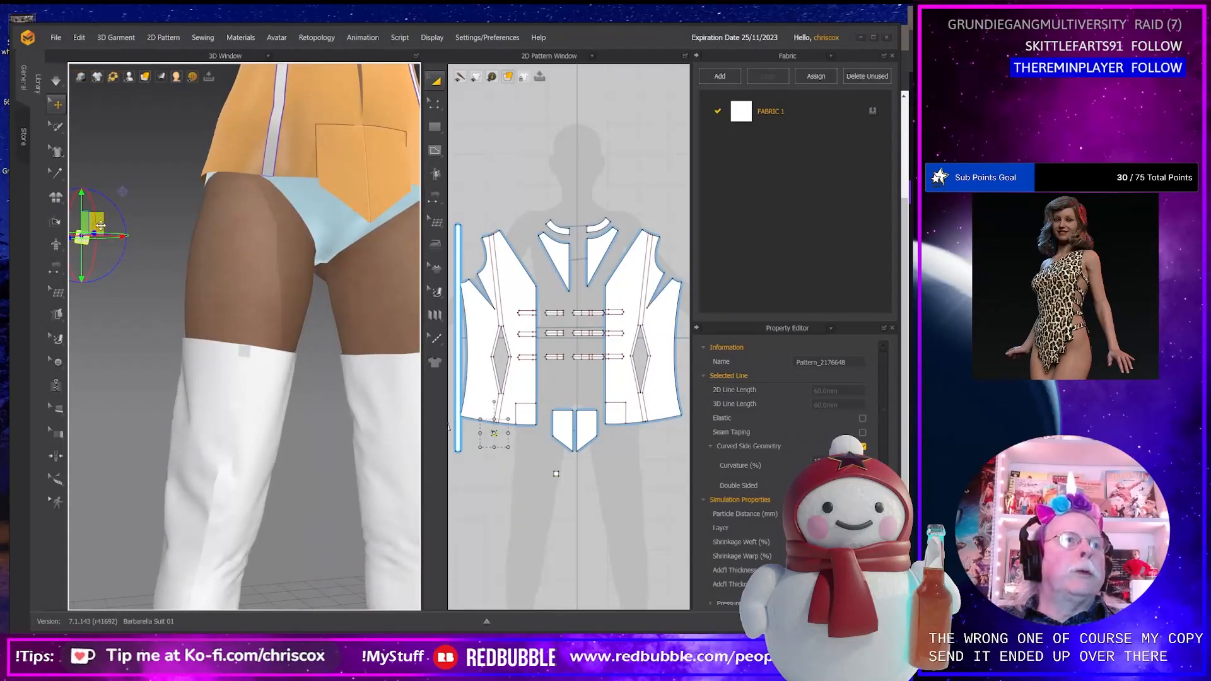
{"action": "left_click_drag", "start_coordinate": [100, 224], "coordinate": [264, 324]}
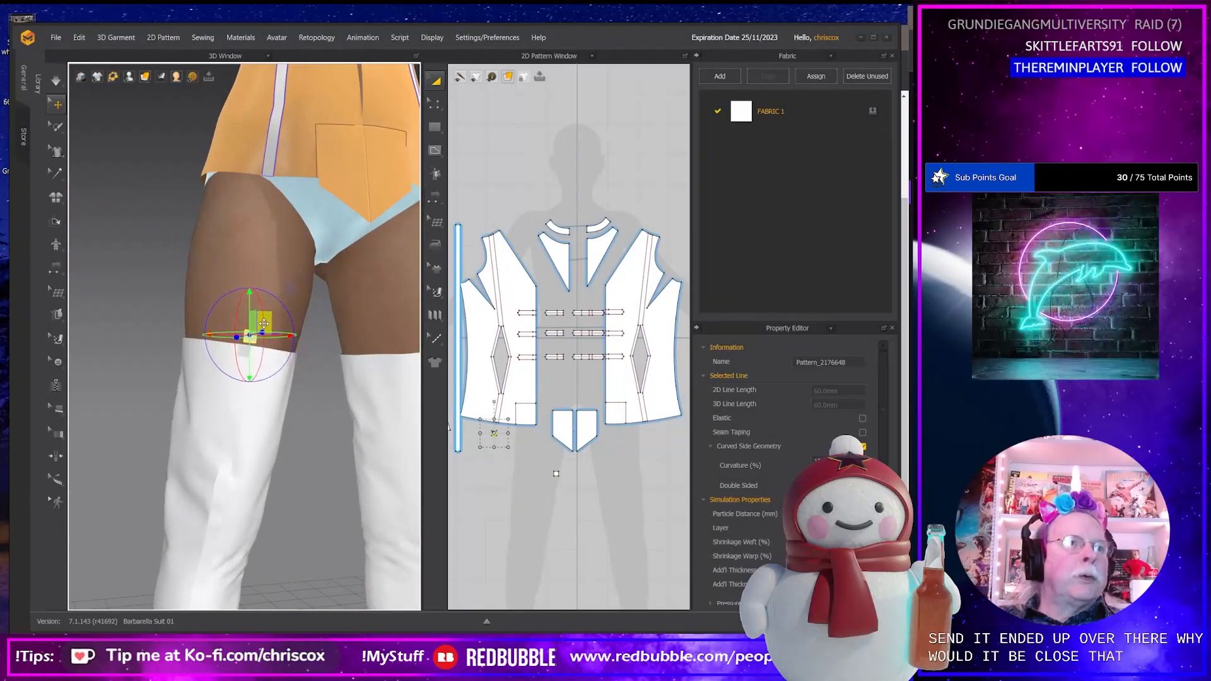
{"action": "right_click_drag", "start_coordinate": [217, 358], "coordinate": [331, 350]}
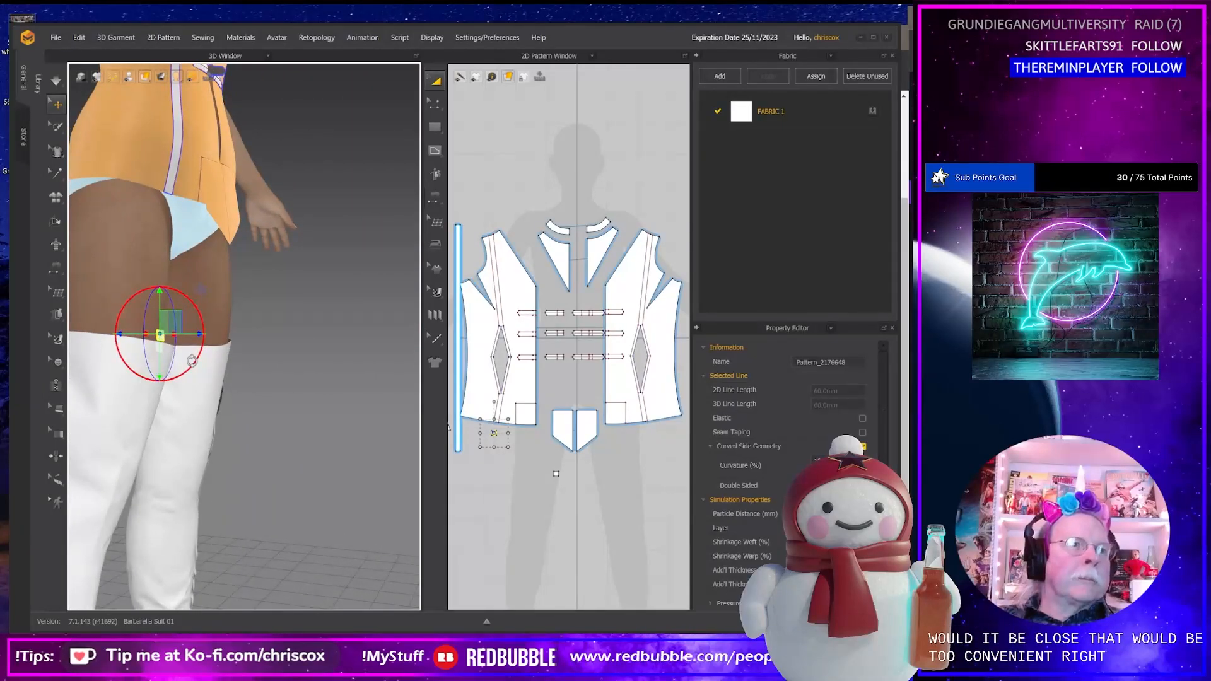
Adjust the copied square's depth and height so it floats in front of the thigh above the original square.
{"action": "key", "text": "f"}
{"action": "right_click_drag", "start_coordinate": [218, 345], "coordinate": [166, 331]}
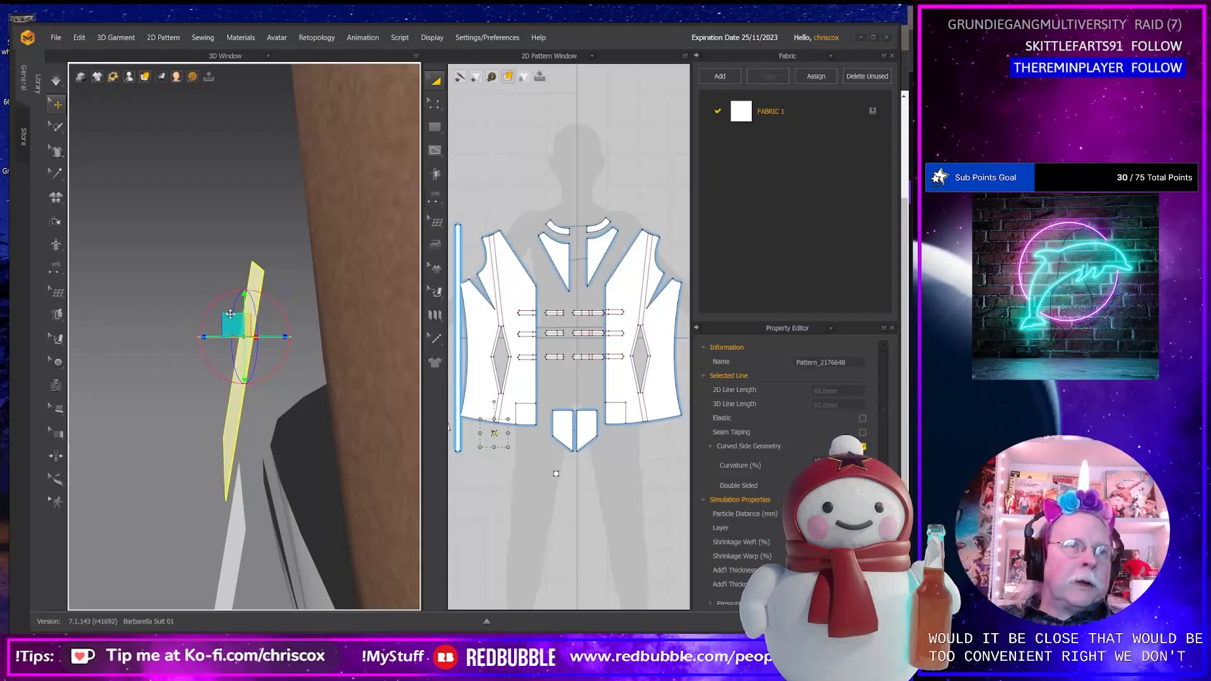
{"action": "left_click_drag", "start_coordinate": [230, 314], "coordinate": [251, 346]}
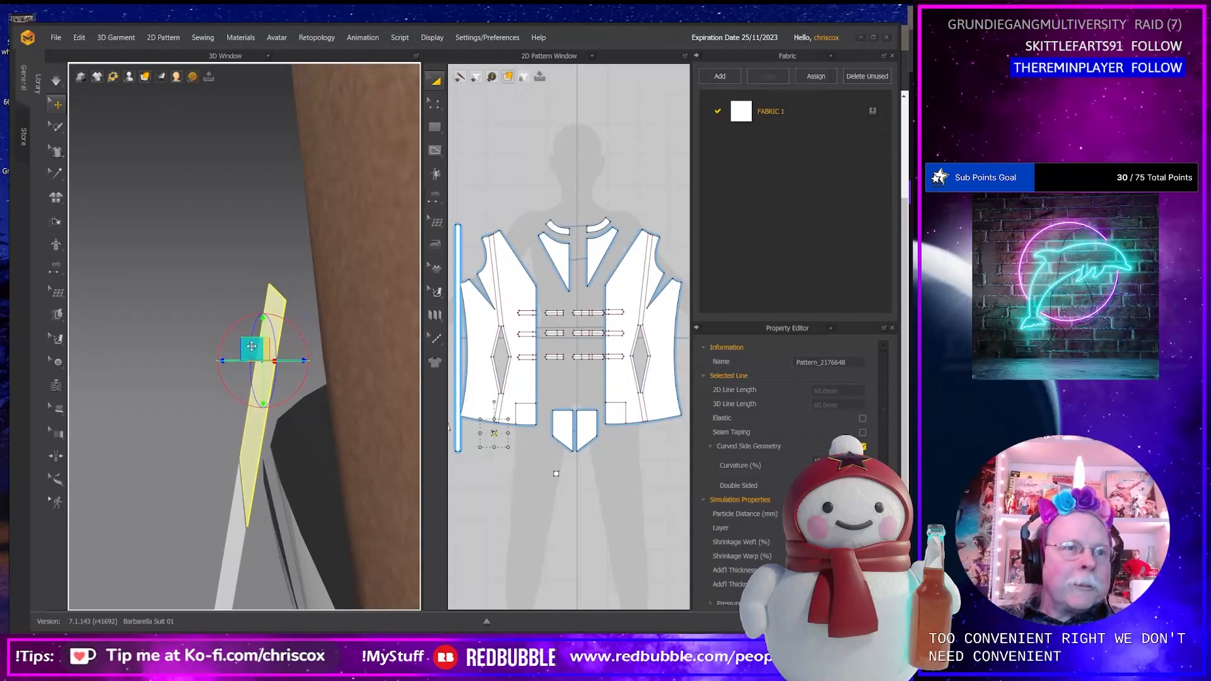
{"action": "right_click_drag", "start_coordinate": [221, 393], "coordinate": [213, 369]}
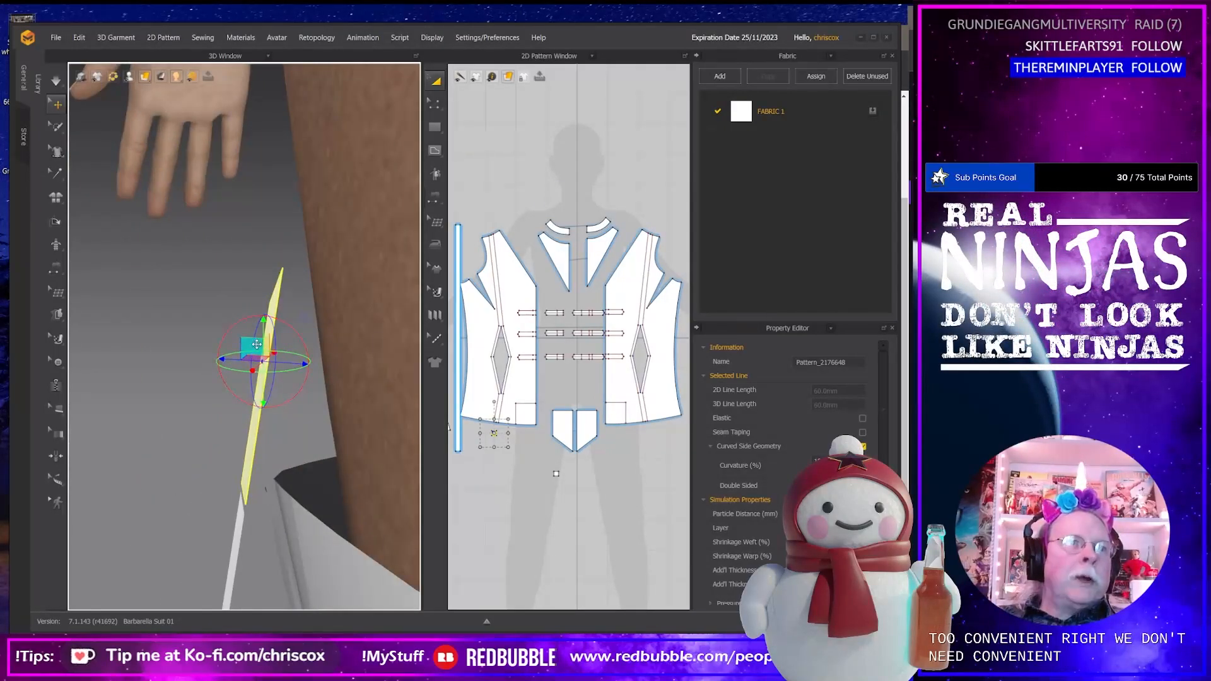
{"action": "left_click_drag", "start_coordinate": [257, 344], "coordinate": [231, 344]}
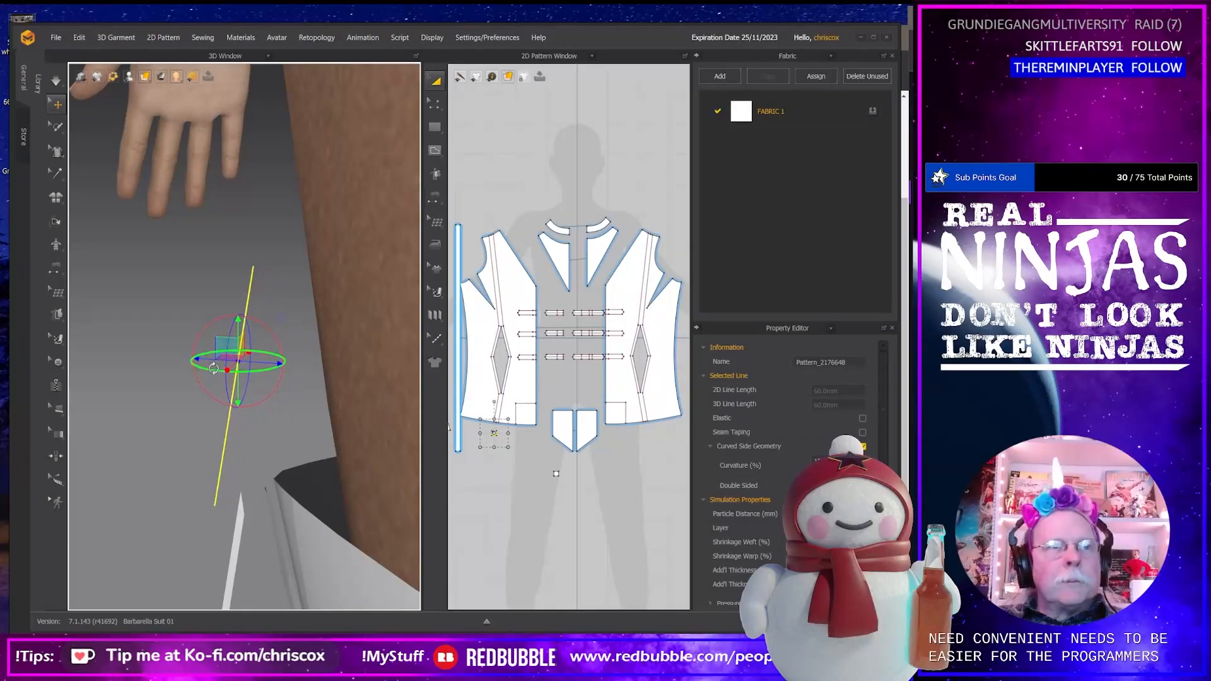
{"action": "right_click_drag", "start_coordinate": [214, 368], "coordinate": [344, 385]}
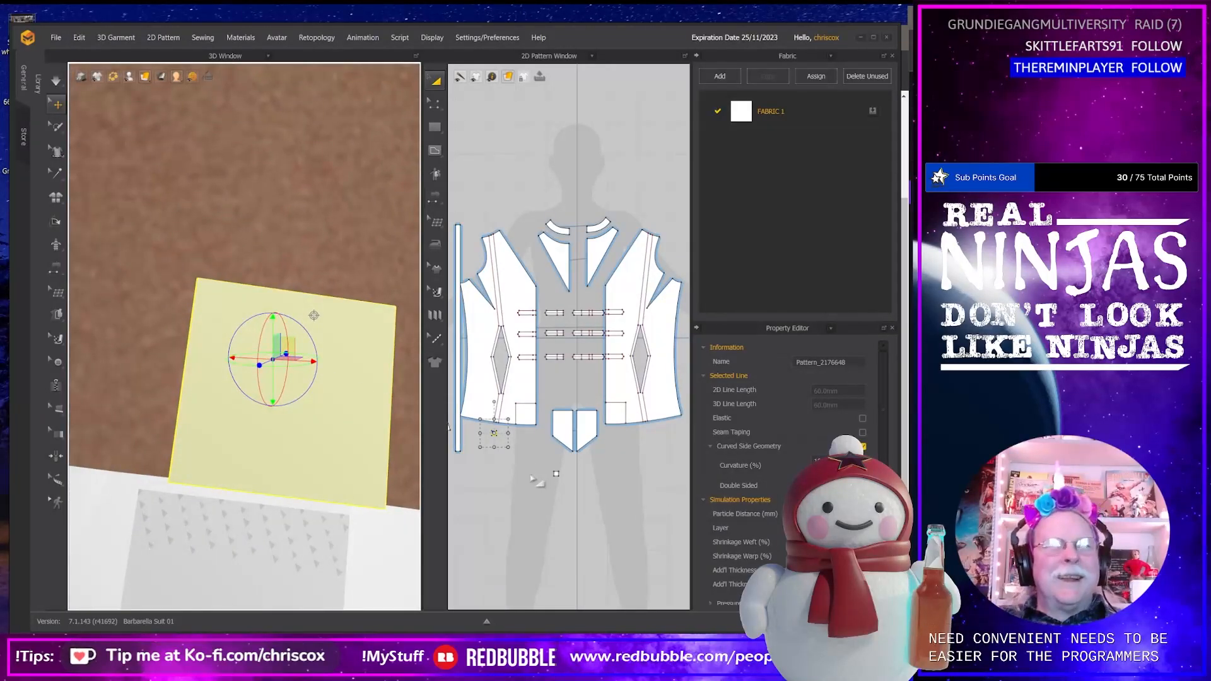
Freeze the original square on the boot as an anchor for the strap.
{"action": "right_click_drag", "start_coordinate": [321, 472], "coordinate": [397, 472]}
{"action": "left_click_drag", "start_coordinate": [314, 323], "coordinate": [306, 550]}
{"action": "right_click", "coordinate": [294, 547]}
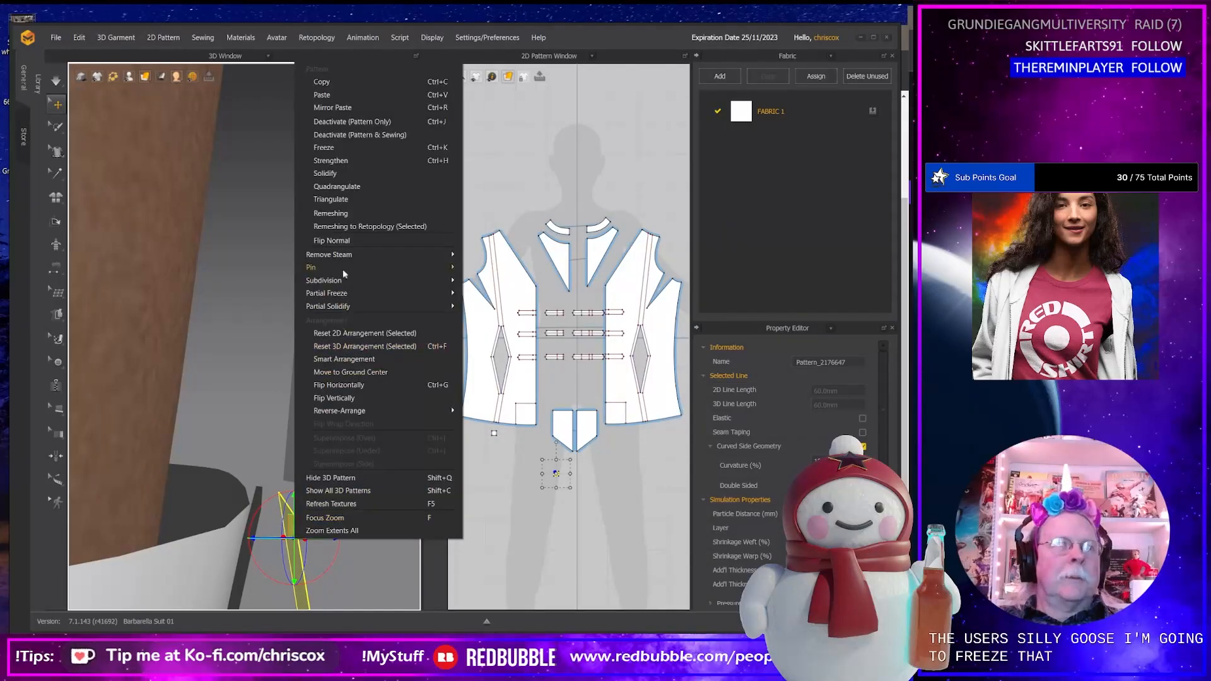
{"action": "left_click", "coordinate": [333, 155]}
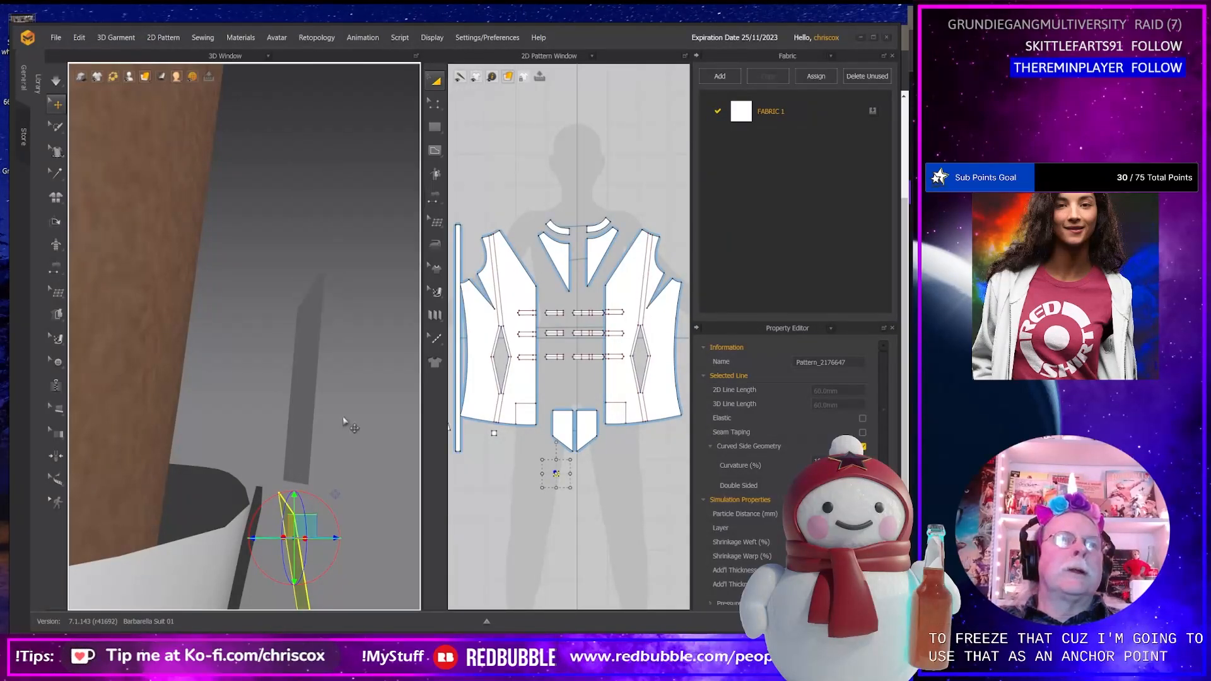
Sew the lower edge of the copied square to the upper edge of the frozen square.
{"action": "right_click_drag", "start_coordinate": [343, 433], "coordinate": [287, 437]}
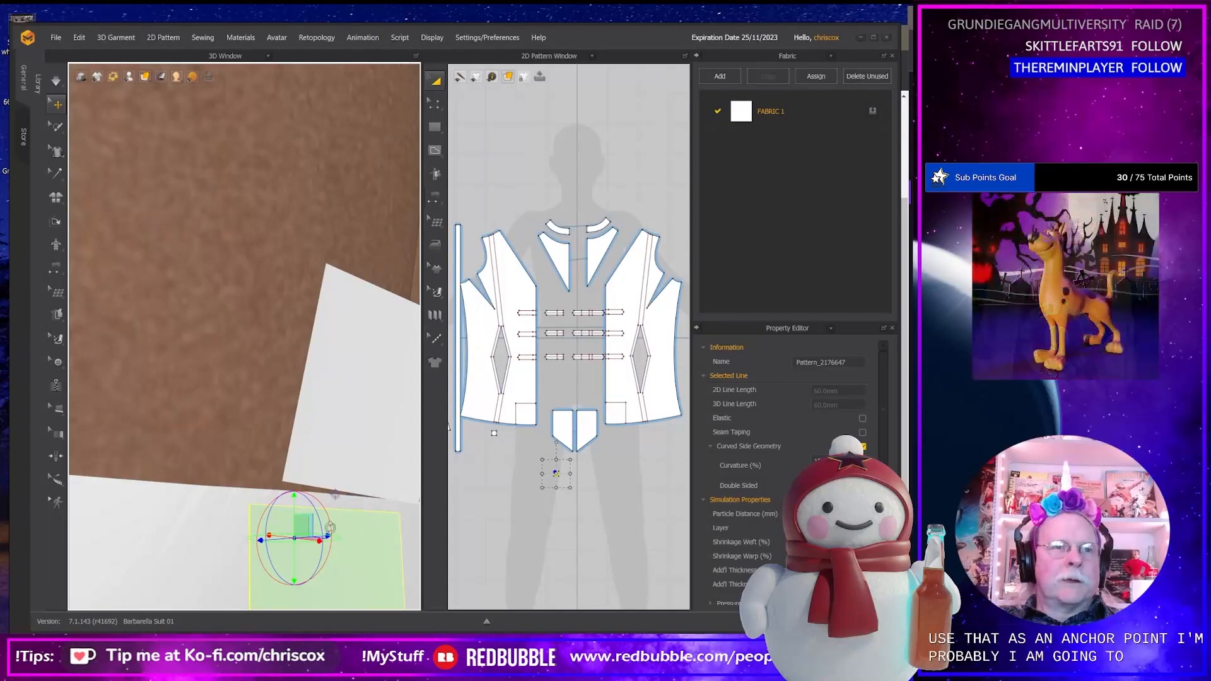
{"action": "right_click_drag", "start_coordinate": [344, 542], "coordinate": [253, 528]}
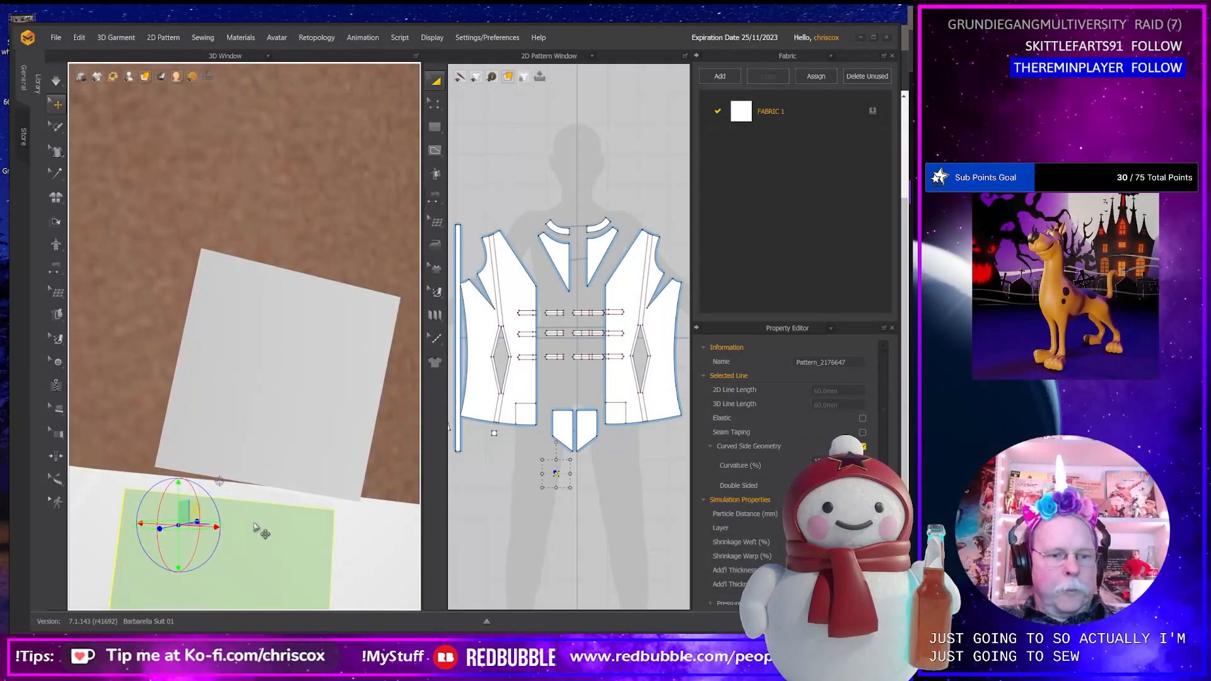
{"action": "key", "text": "n"}
{"action": "left_click", "coordinate": [316, 491]}
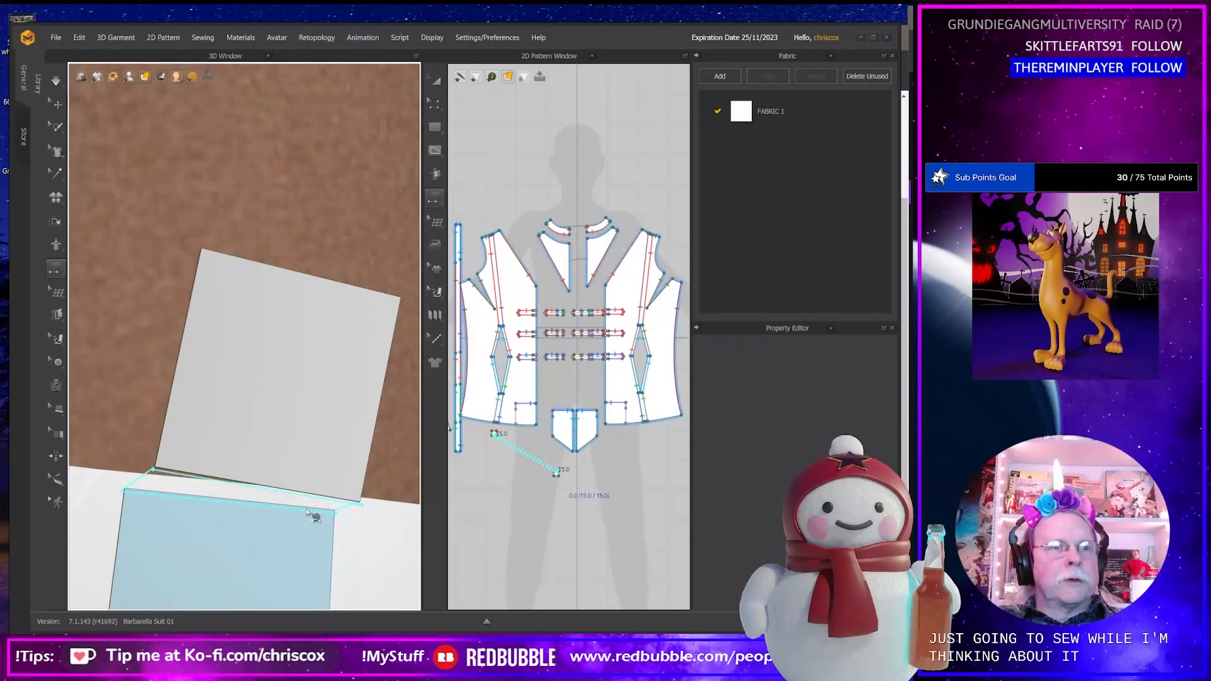
{"action": "left_click", "coordinate": [311, 507]}
{"action": "scroll", "coordinate": [296, 538], "scroll_direction": "down", "scroll_amount": 2}
{"action": "scroll", "coordinate": [296, 538], "scroll_direction": "down", "scroll_amount": 2}
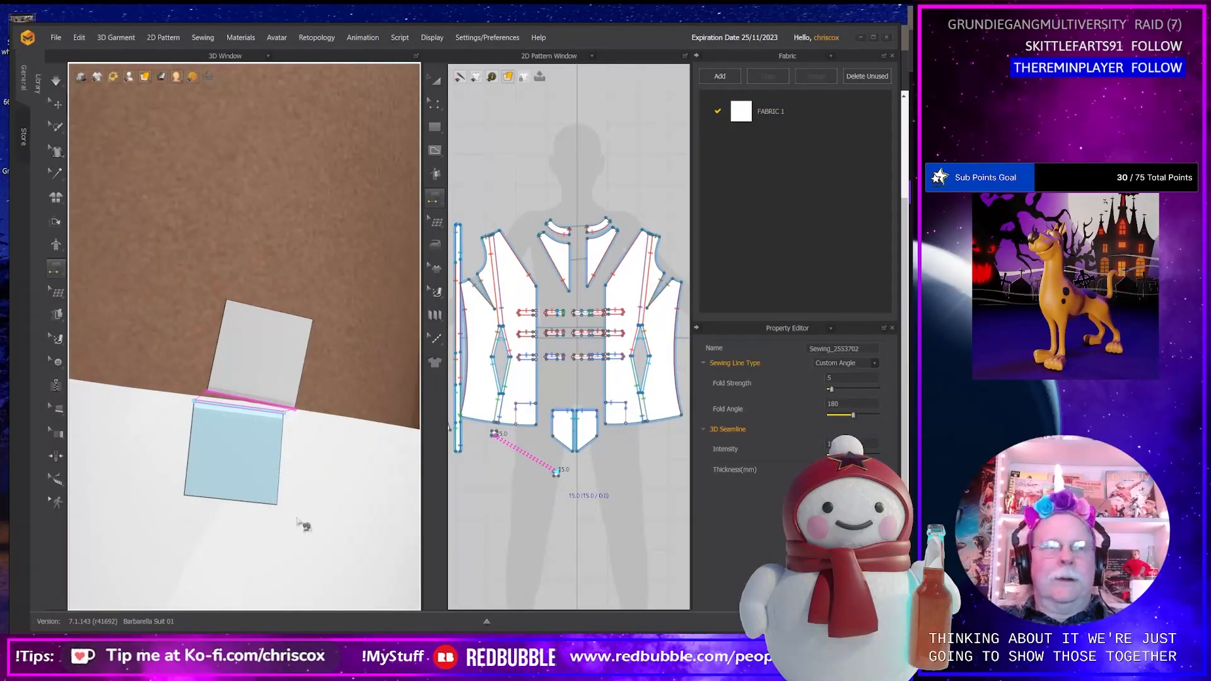
Select the copied square and move it lower in the 2D pattern layout, well clear of the suit panel's hem.
{"action": "middle_click_drag", "start_coordinate": [298, 520], "coordinate": [262, 521]}
{"action": "middle_click_drag", "start_coordinate": [344, 476], "coordinate": [333, 479], "text": "shift"}
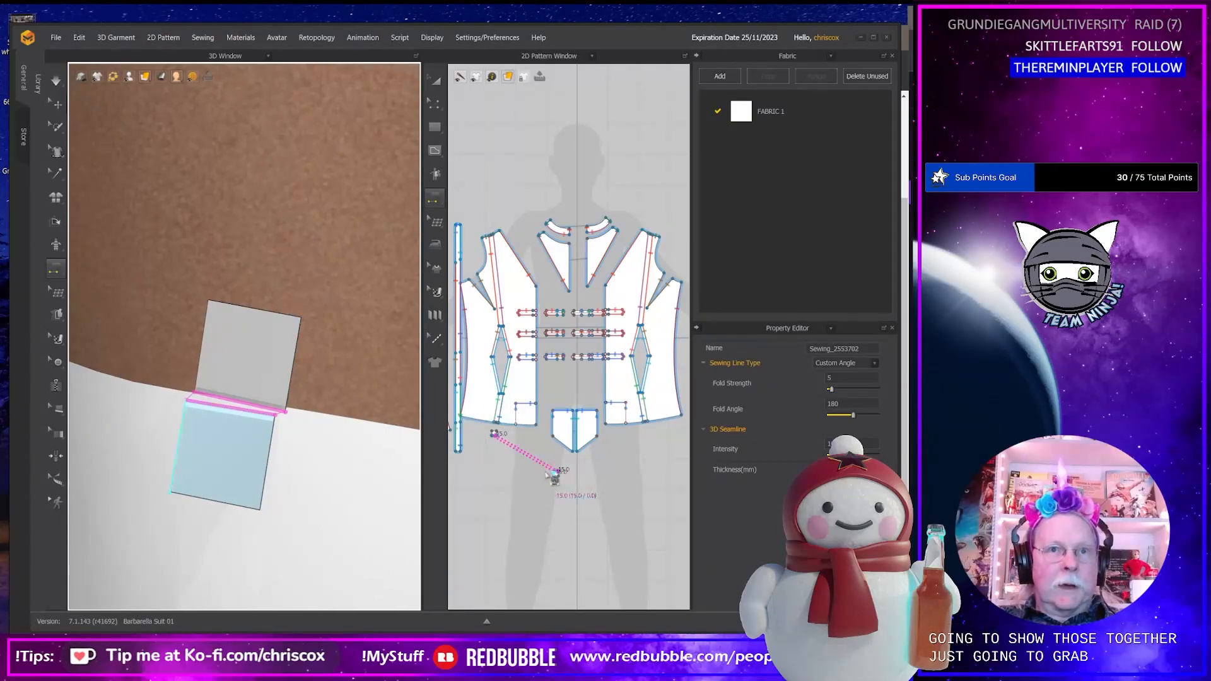
{"action": "scroll", "coordinate": [323, 417], "scroll_direction": "down", "scroll_amount": 5}
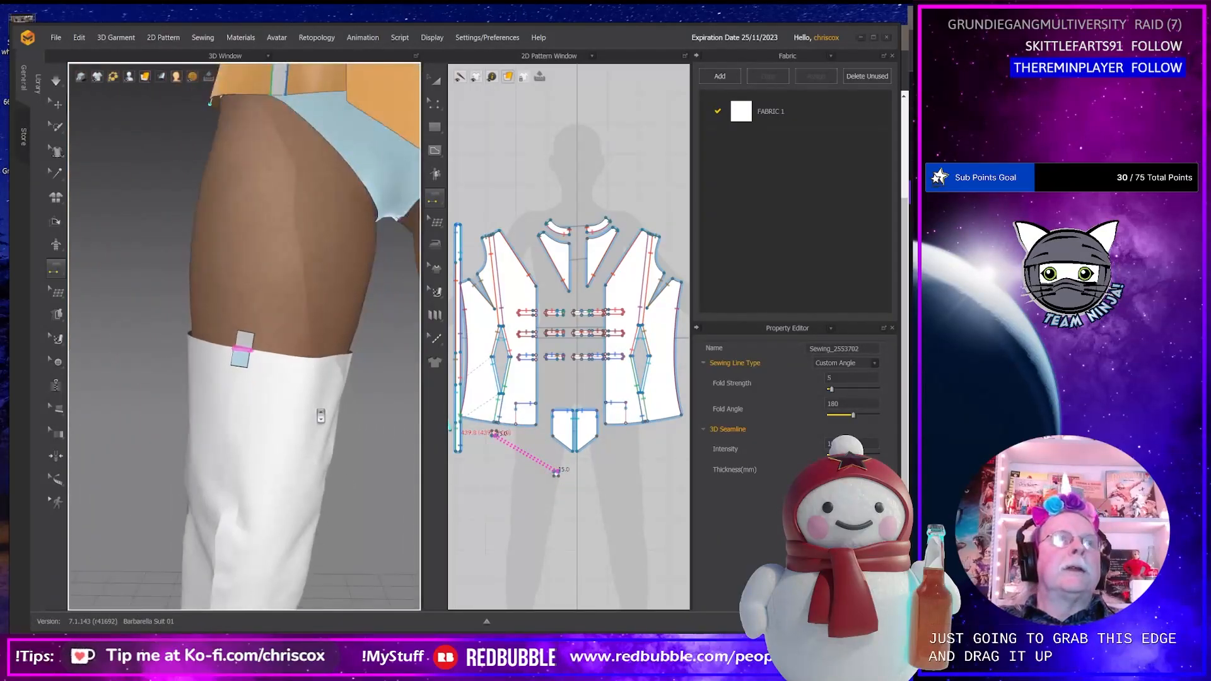
{"action": "scroll", "coordinate": [314, 354], "scroll_direction": "down", "scroll_amount": 1}
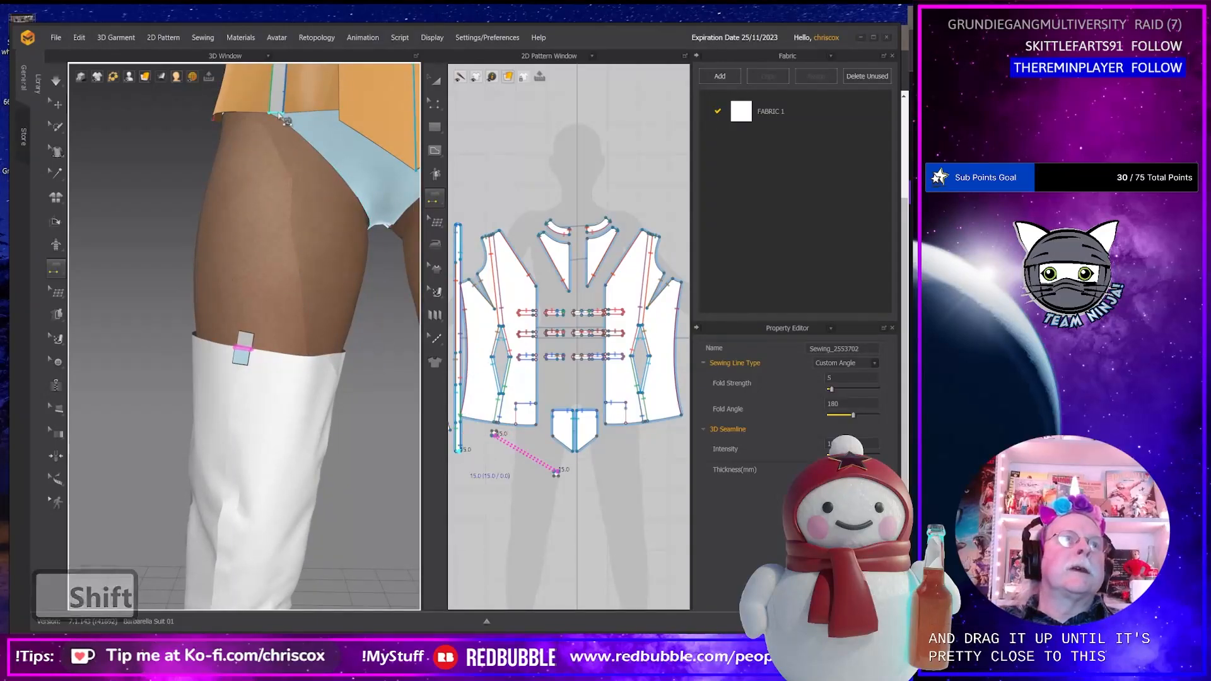
{"action": "key", "text": "a"}
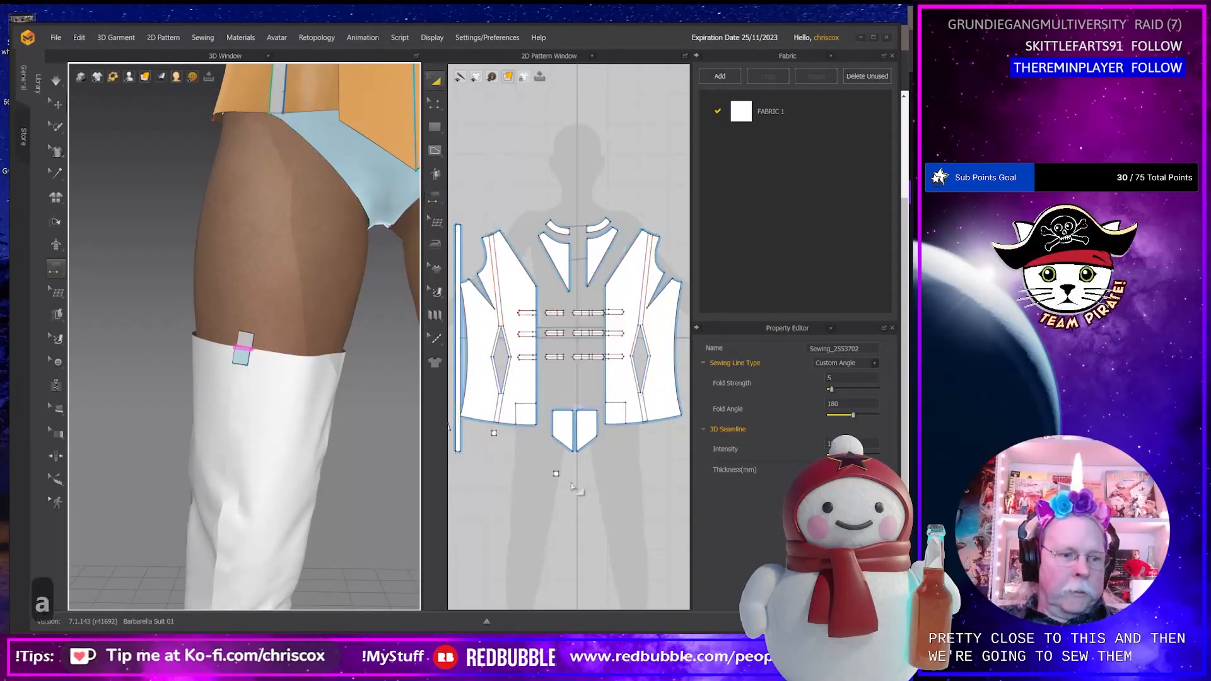
{"action": "left_click", "coordinate": [555, 473]}
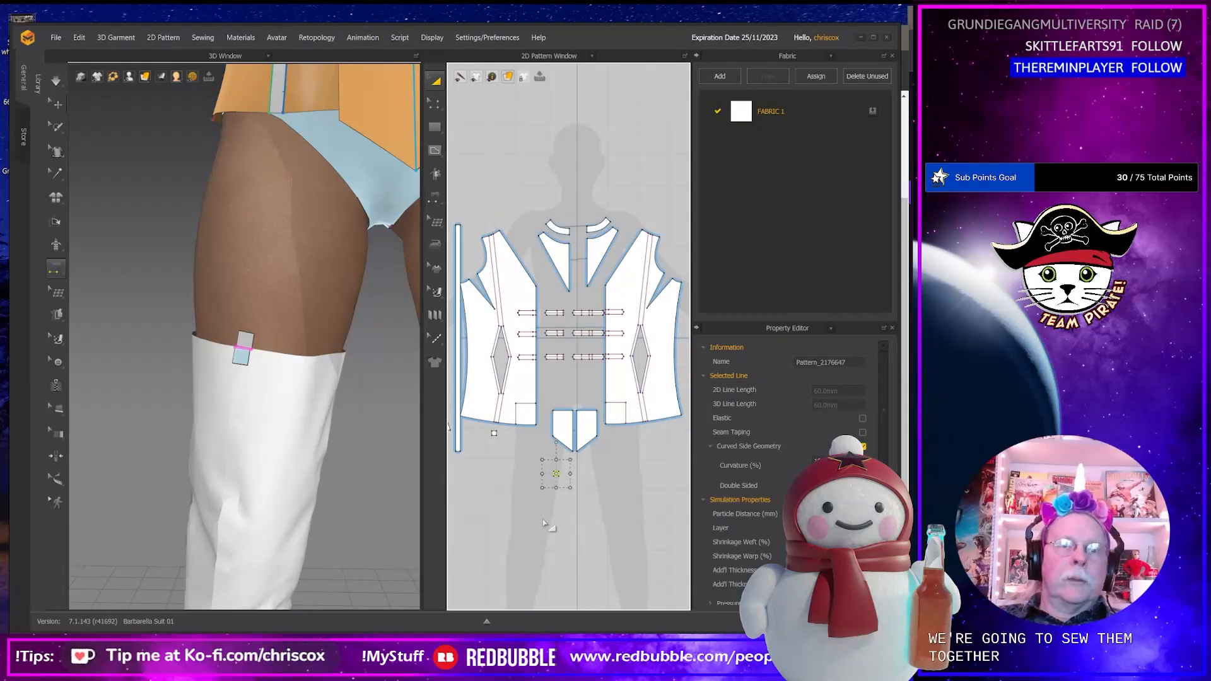
{"action": "left_click", "coordinate": [505, 448]}
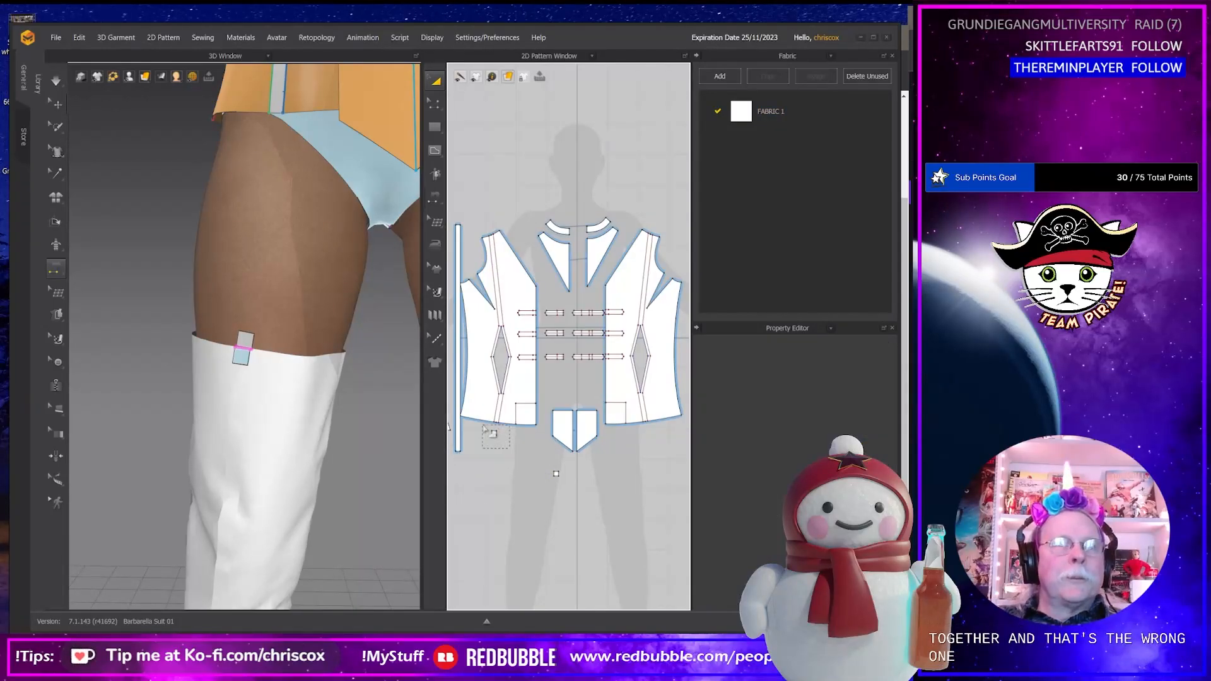
{"action": "left_click", "coordinate": [483, 431]}
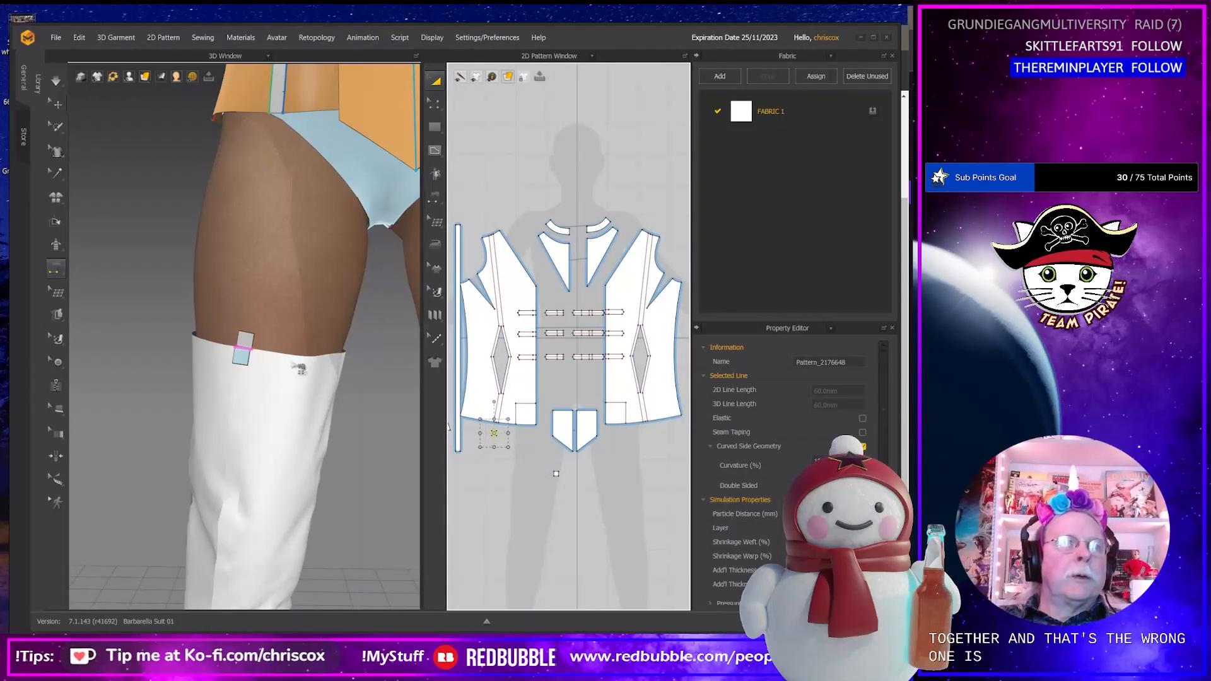
{"action": "key", "text": "a"}
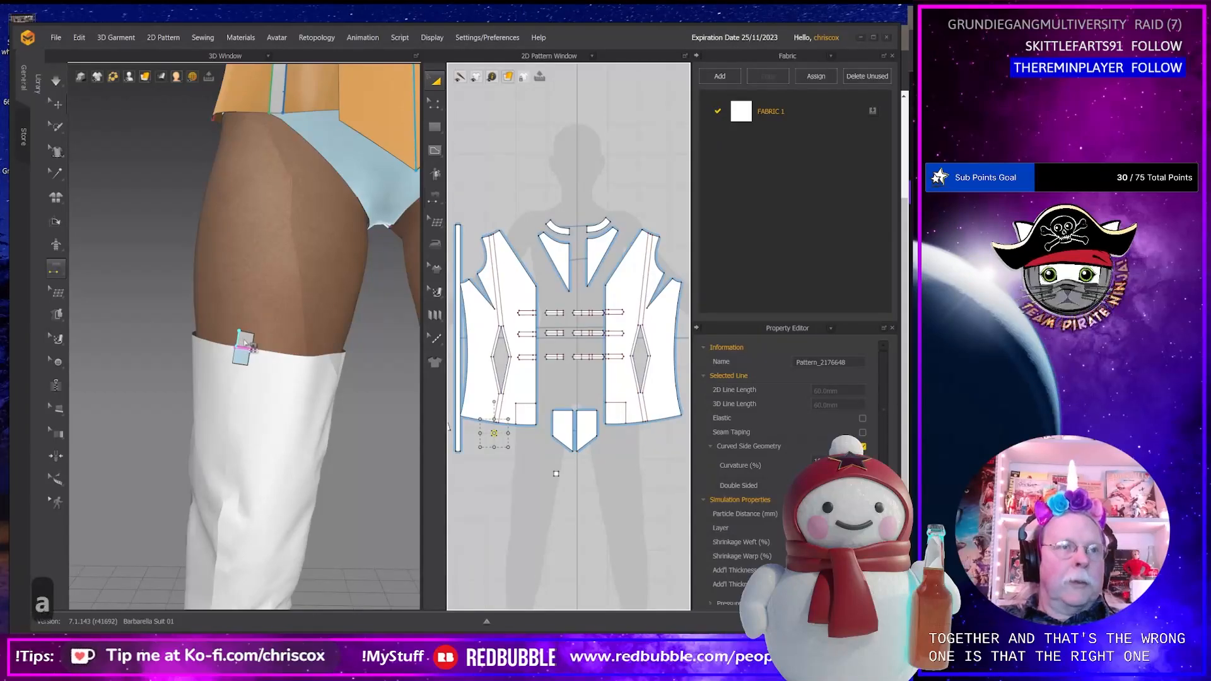
{"action": "key", "text": "q"}
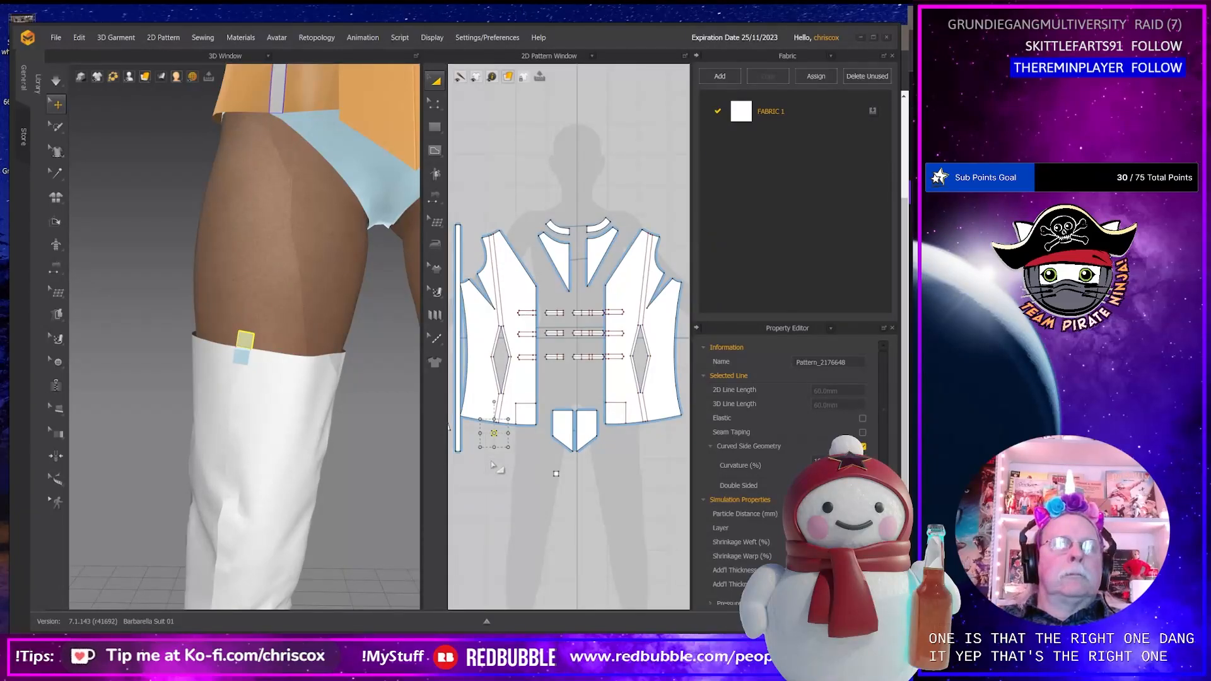
{"action": "scroll", "coordinate": [496, 467], "scroll_direction": "up", "scroll_amount": 5}
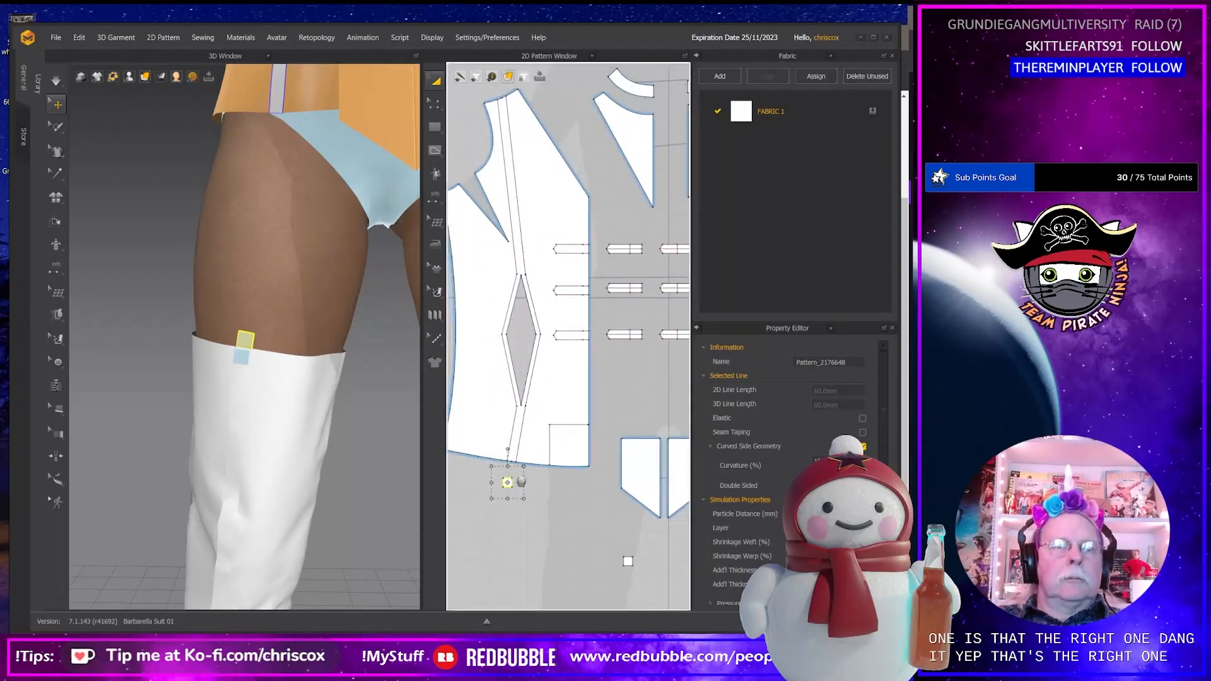
{"action": "left_click", "coordinate": [515, 357]}
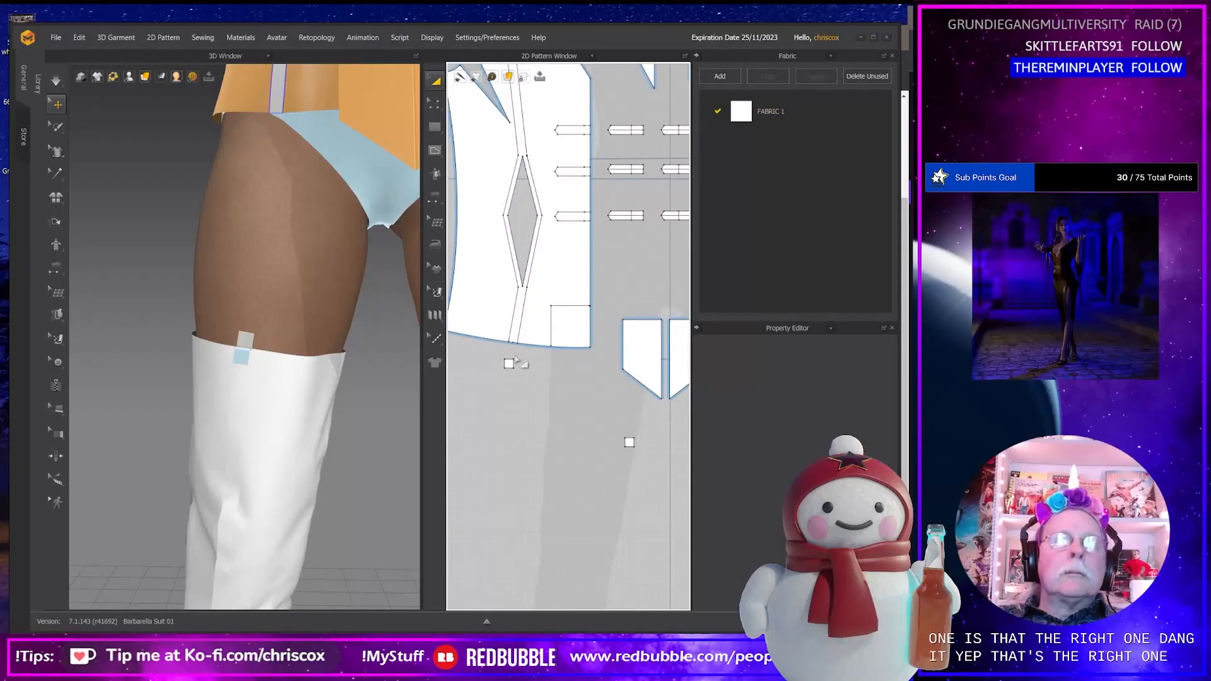
{"action": "left_click", "coordinate": [510, 364]}
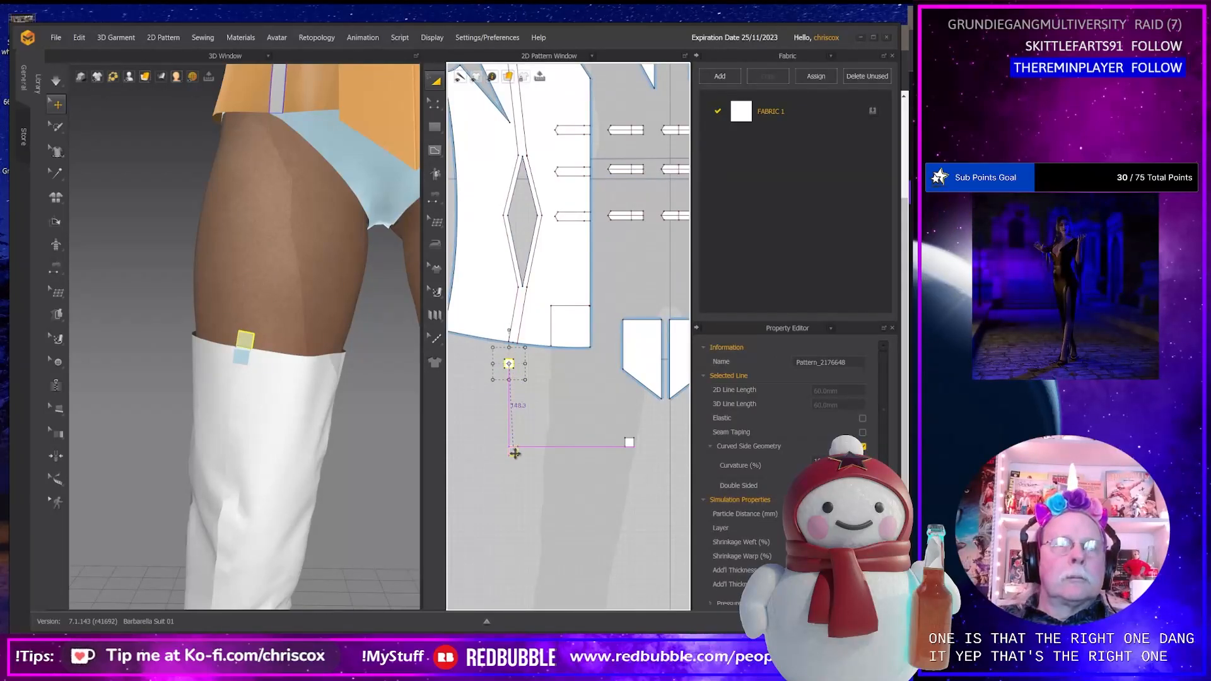
Extend the copied square's upper edge into a strap about 215 mm long that reaches the suit's hem in 3D.
{"action": "key", "text": "z"}
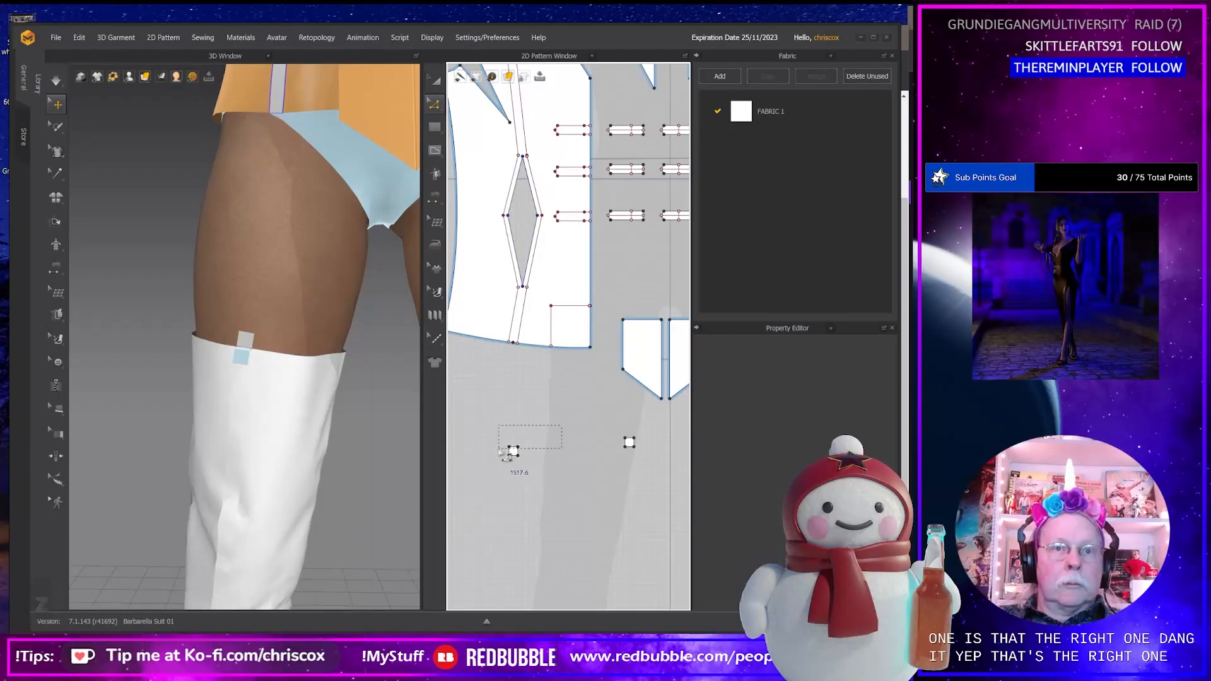
{"action": "left_click_drag", "start_coordinate": [497, 453], "coordinate": [498, 455]}
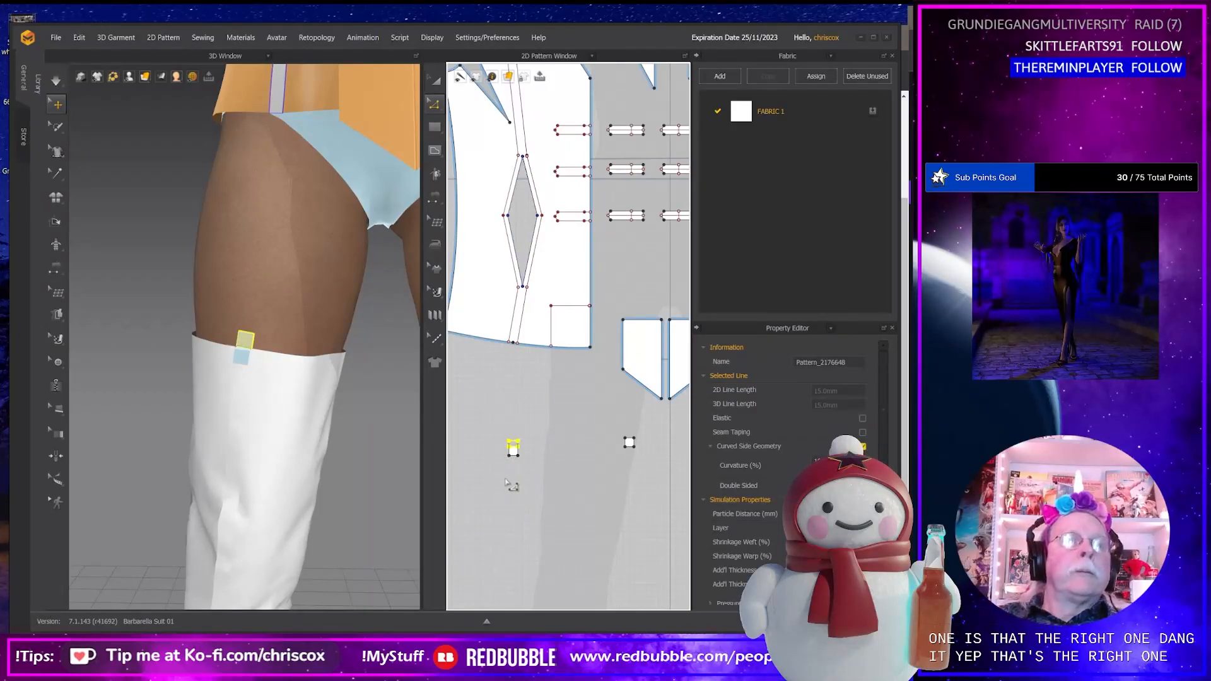
{"action": "key", "text": "Up"}
{"action": "key", "text": "Up"}
{"action": "key", "text": "Up"}
{"action": "key", "text": "Up"}
{"action": "key", "text": "Up"}
{"action": "key", "text": "Up"}
{"action": "key", "text": "Up"}
{"action": "key", "text": "Up"}
{"action": "key", "text": "Up"}
{"action": "key", "text": "Up"}
{"action": "key", "text": "Up"}
{"action": "key", "text": "Up"}
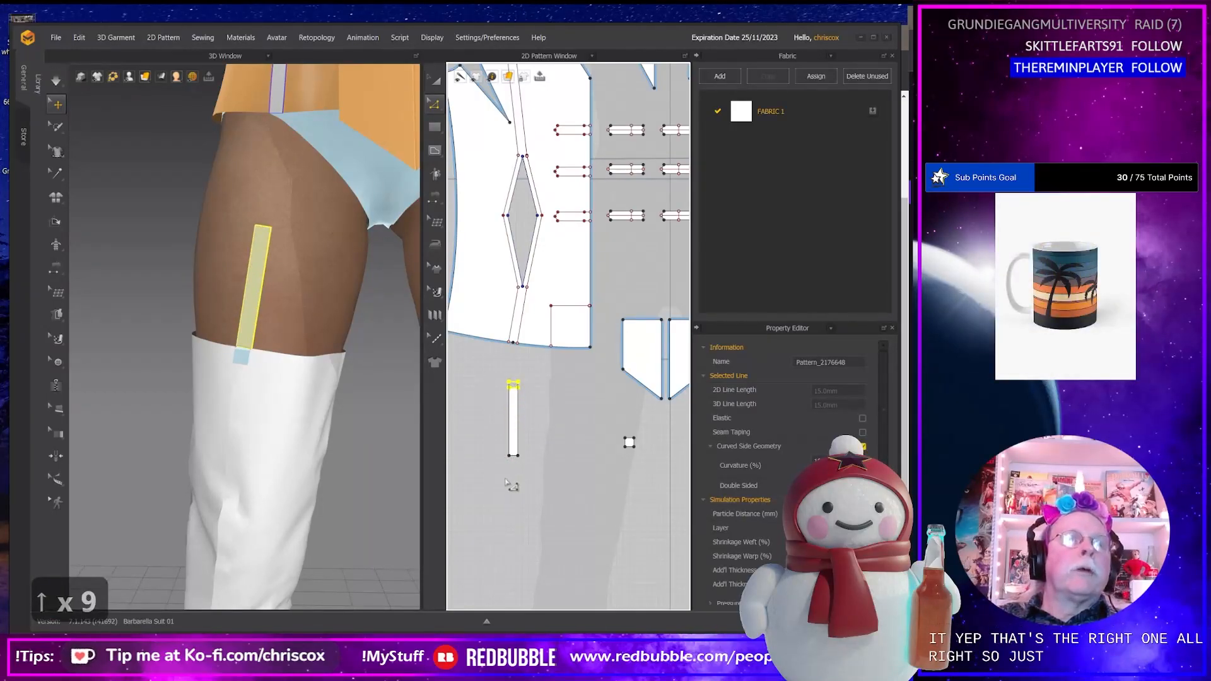
{"action": "key", "text": "Up"}
{"action": "key", "text": "Up"}
{"action": "key", "text": "Up"}
{"action": "key", "text": "Up"}
{"action": "key", "text": "Up"}
{"action": "key", "text": "Up"}
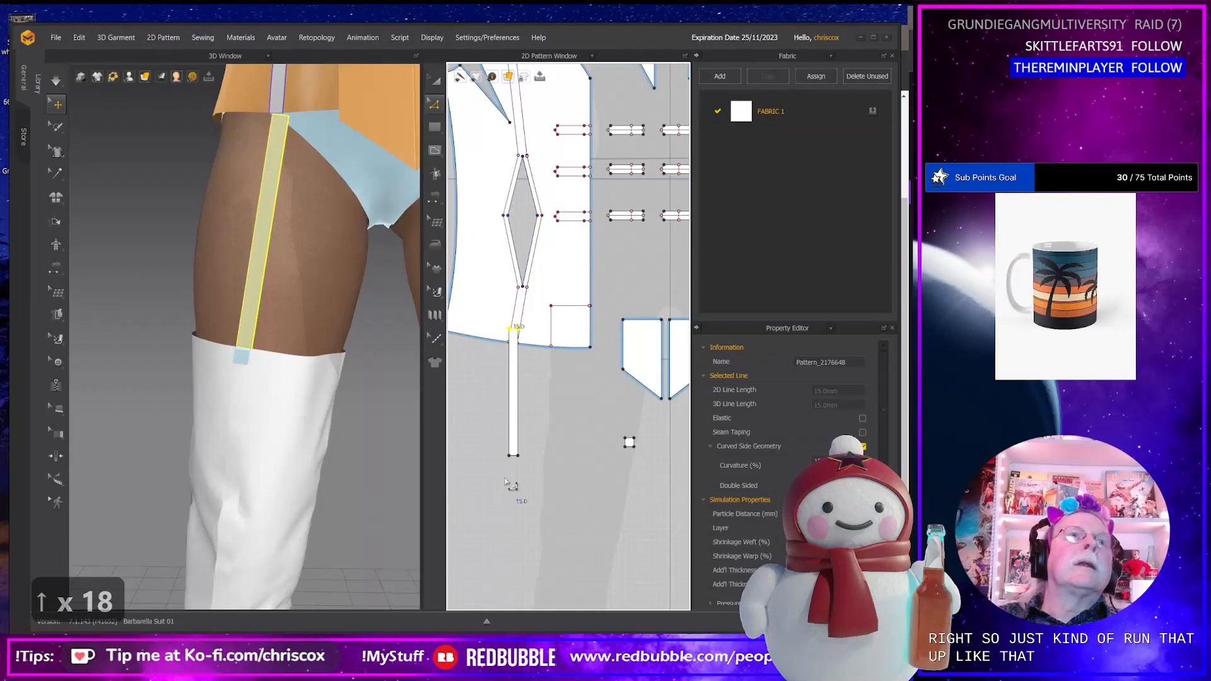
{"action": "key", "text": "Up"}
{"action": "key", "text": "Up"}
Move the strap pattern down in 2D so it sits just below the hem, aligned under the panel's narrow strip.
{"action": "key", "text": "a"}
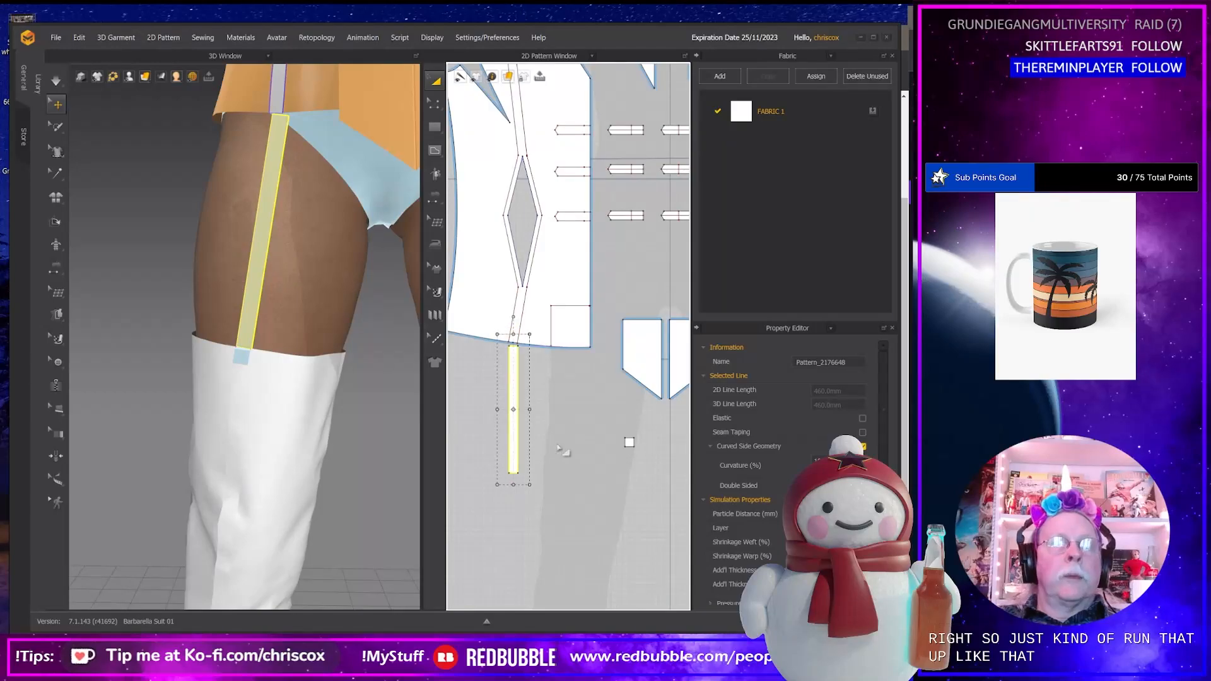
{"action": "scroll", "coordinate": [560, 442], "scroll_direction": "up", "scroll_amount": 3}
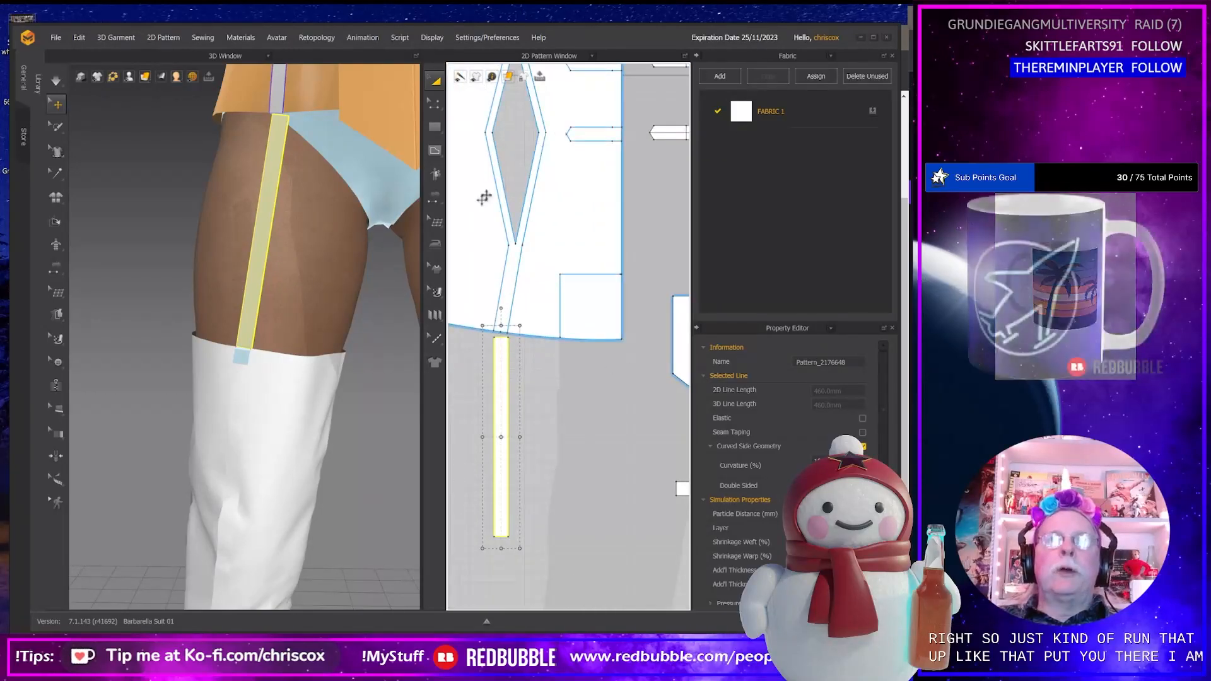
{"action": "middle_click_drag", "start_coordinate": [609, 421], "coordinate": [675, 467]}
{"action": "scroll", "coordinate": [609, 461], "scroll_direction": "up", "scroll_amount": 2}
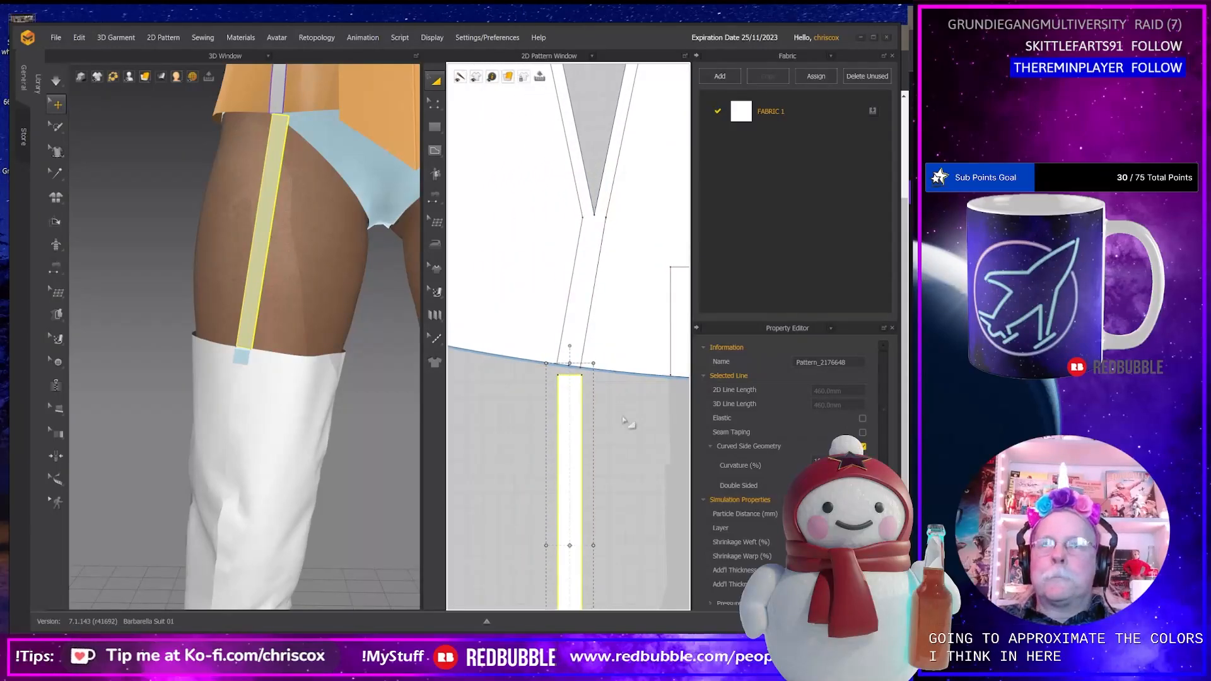
{"action": "left_click_drag", "start_coordinate": [578, 410], "coordinate": [577, 420]}
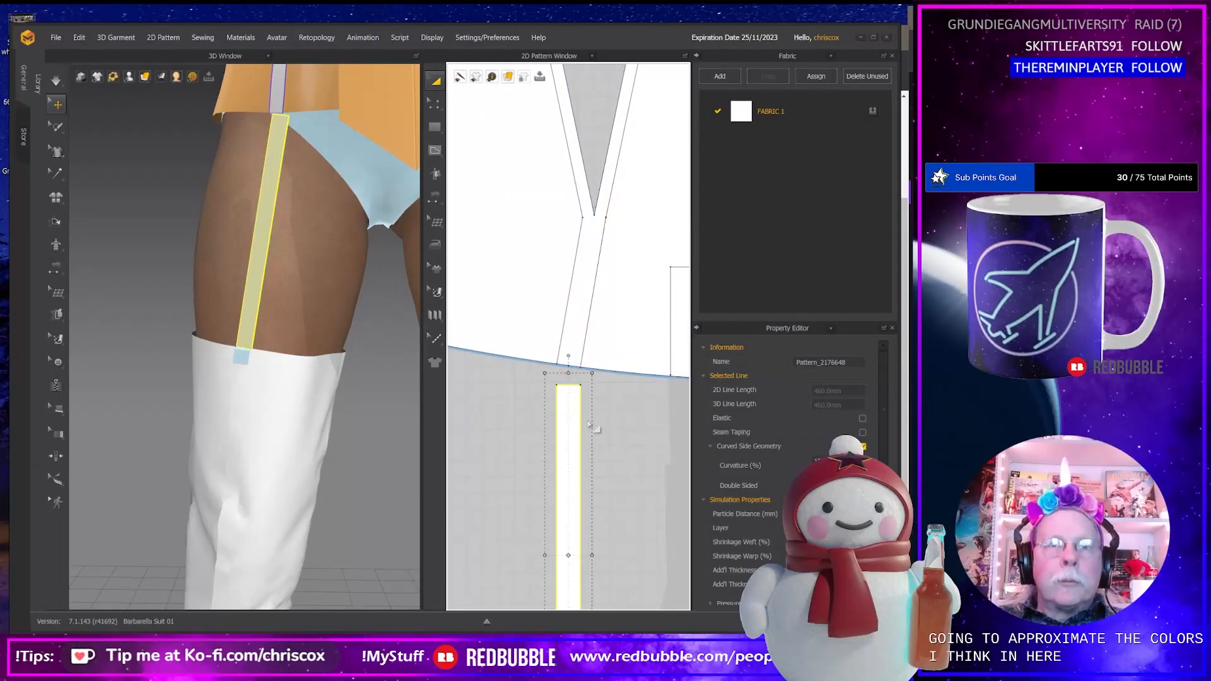
Try to sew the strap's upper edge to the suit's hem at the end of the narrow strip, and undo the attempt.
{"action": "key", "text": "n"}
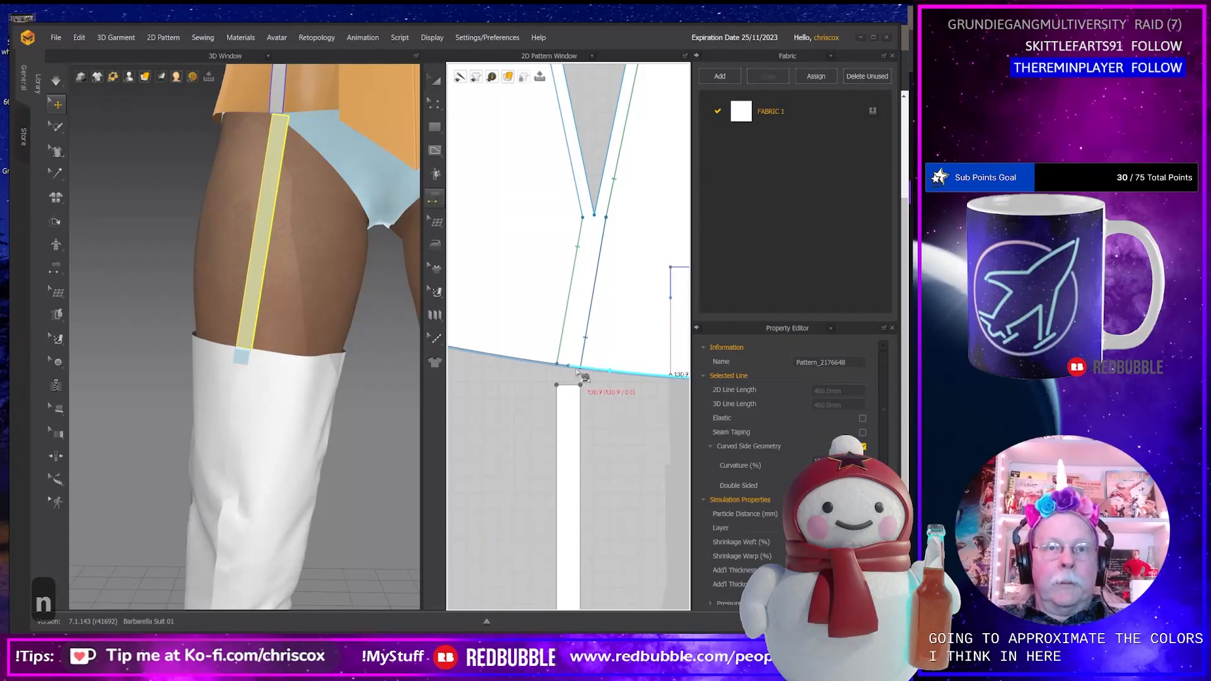
{"action": "left_click", "coordinate": [569, 366]}
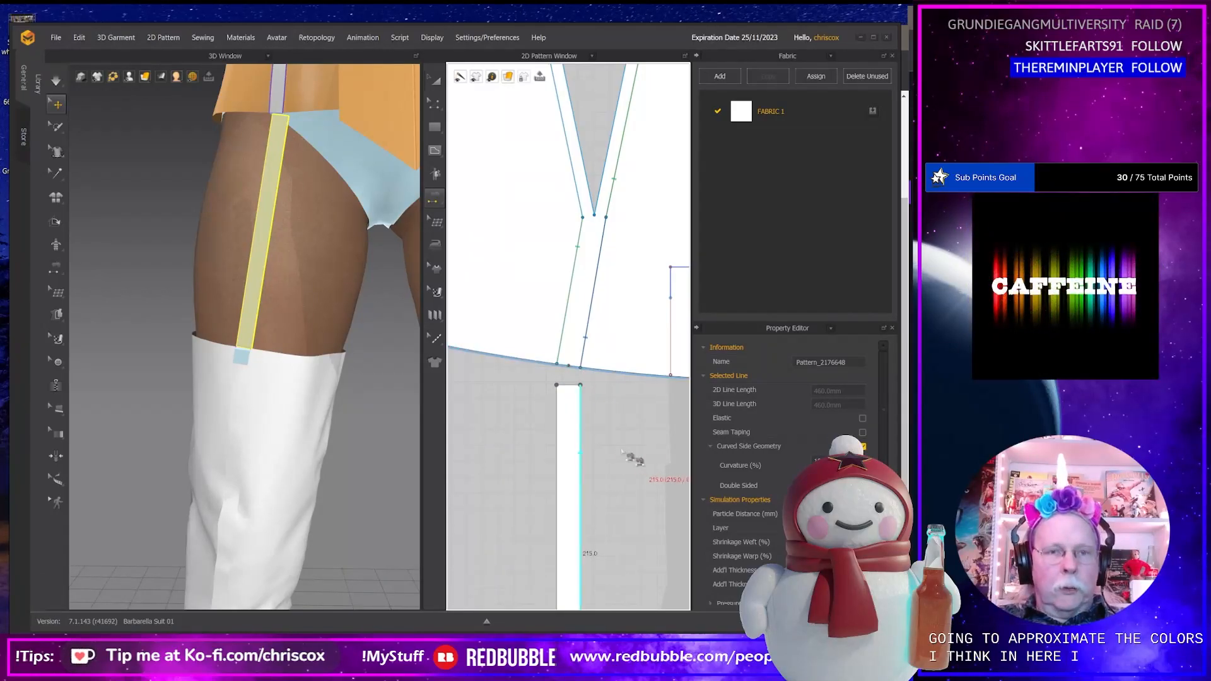
{"action": "key", "text": "m"}
{"action": "left_click", "coordinate": [580, 386]}
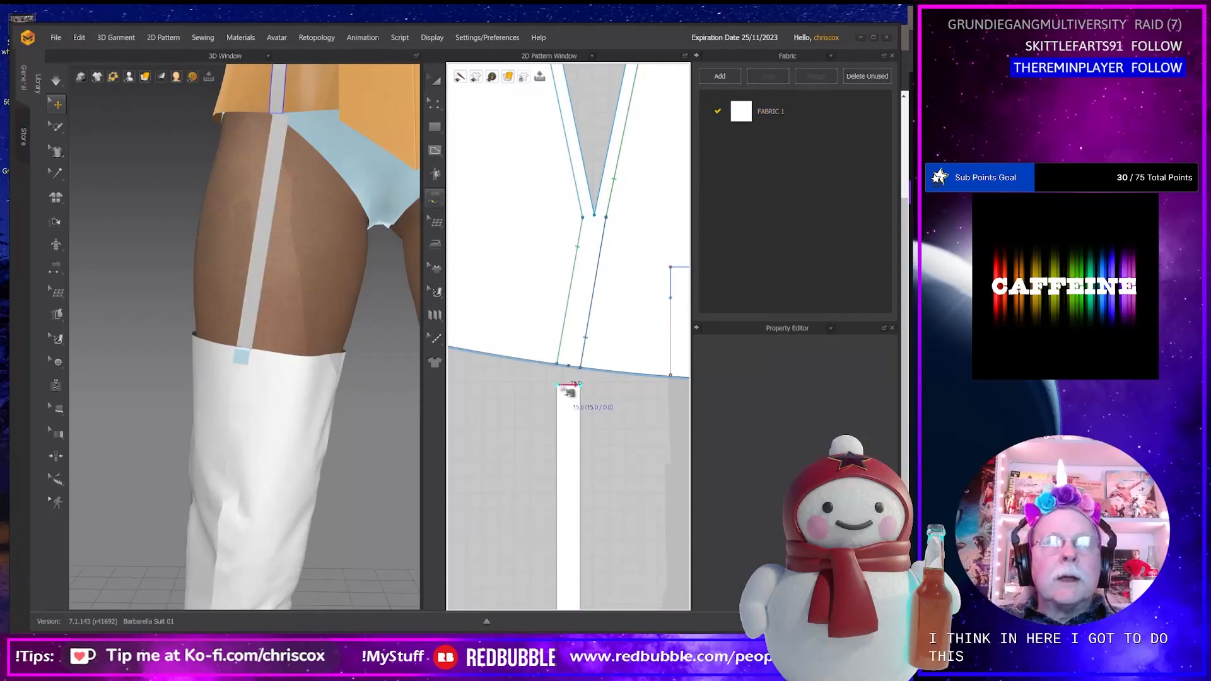
{"action": "left_click", "coordinate": [579, 367]}
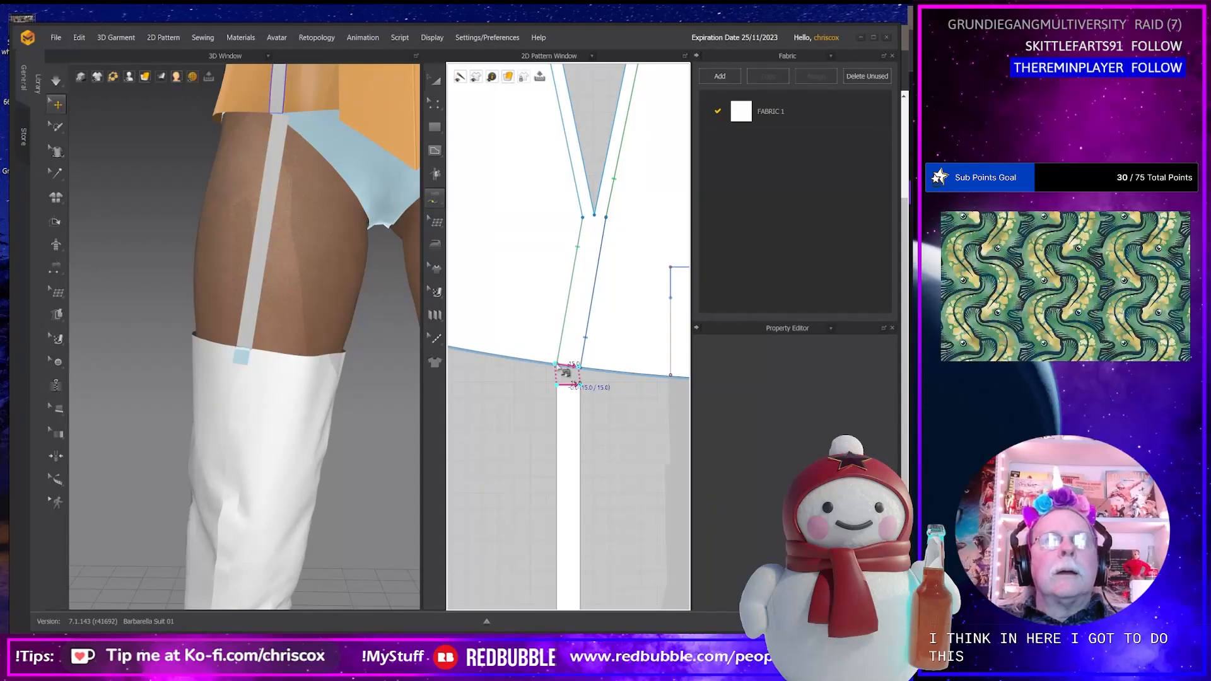
{"action": "left_click", "coordinate": [565, 373]}
{"action": "key", "text": "ctrl+z"}
{"action": "key", "text": "ctrl+z"}
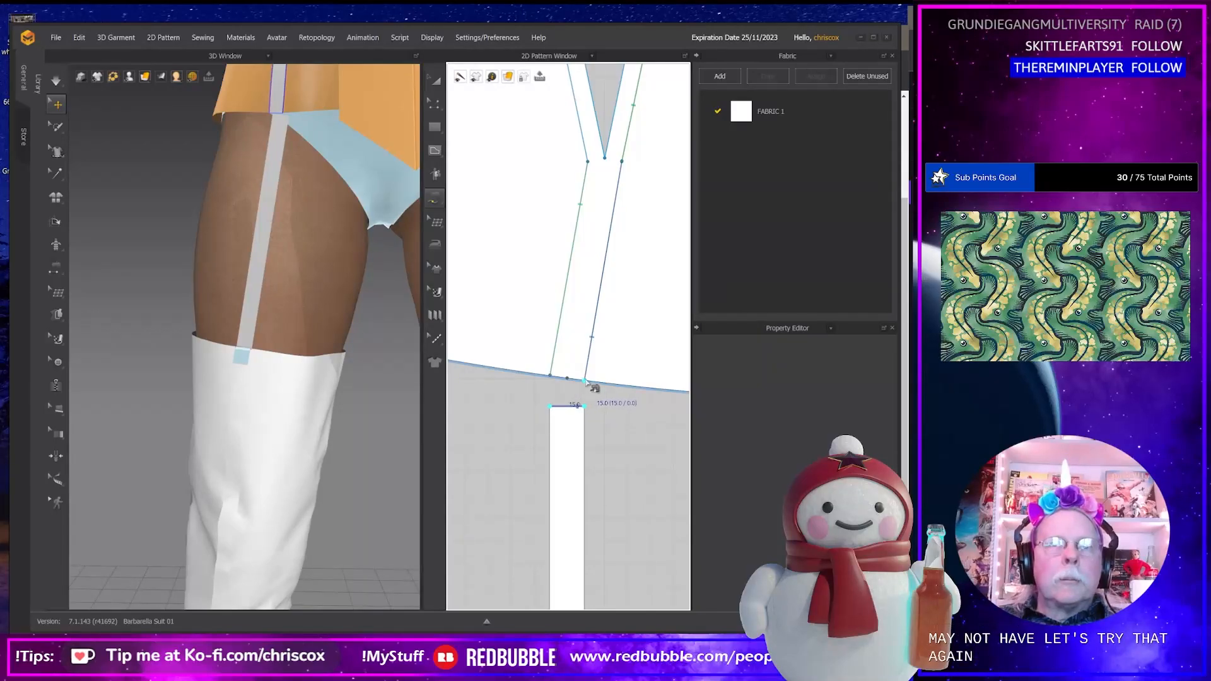
Free-sew the strap's upper edge to the hem section between the two strip lines and simulate the garment.
{"action": "left_click", "coordinate": [557, 381]}
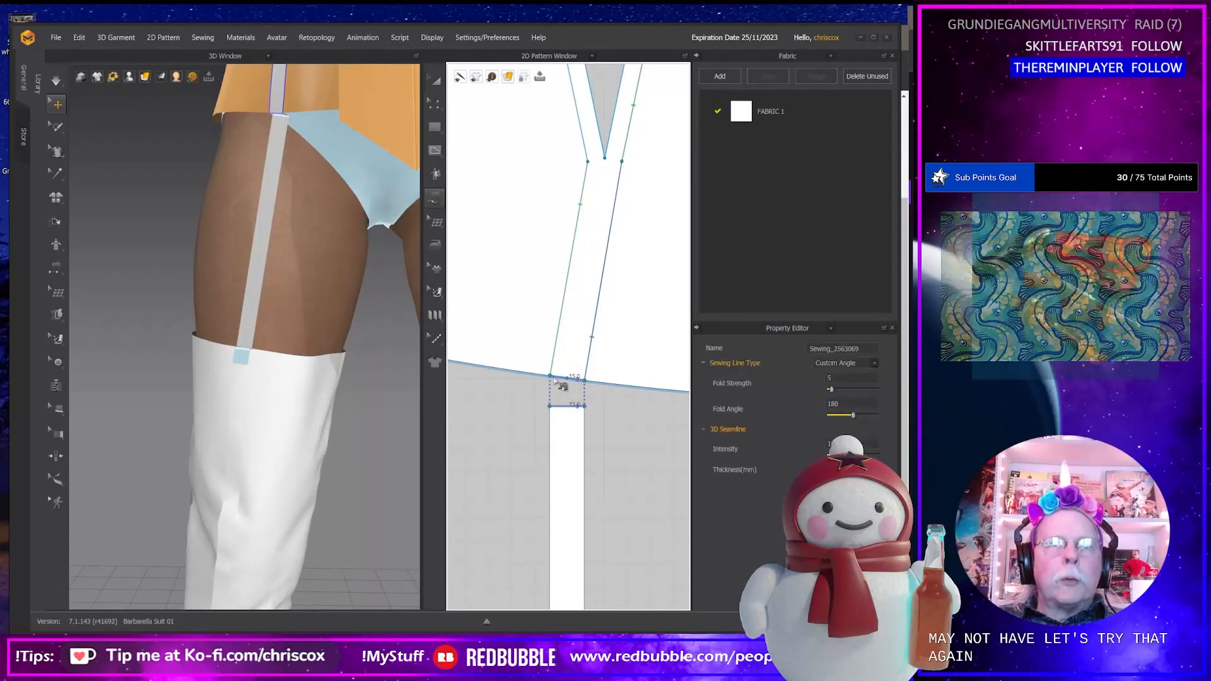
{"action": "key", "text": "space"}
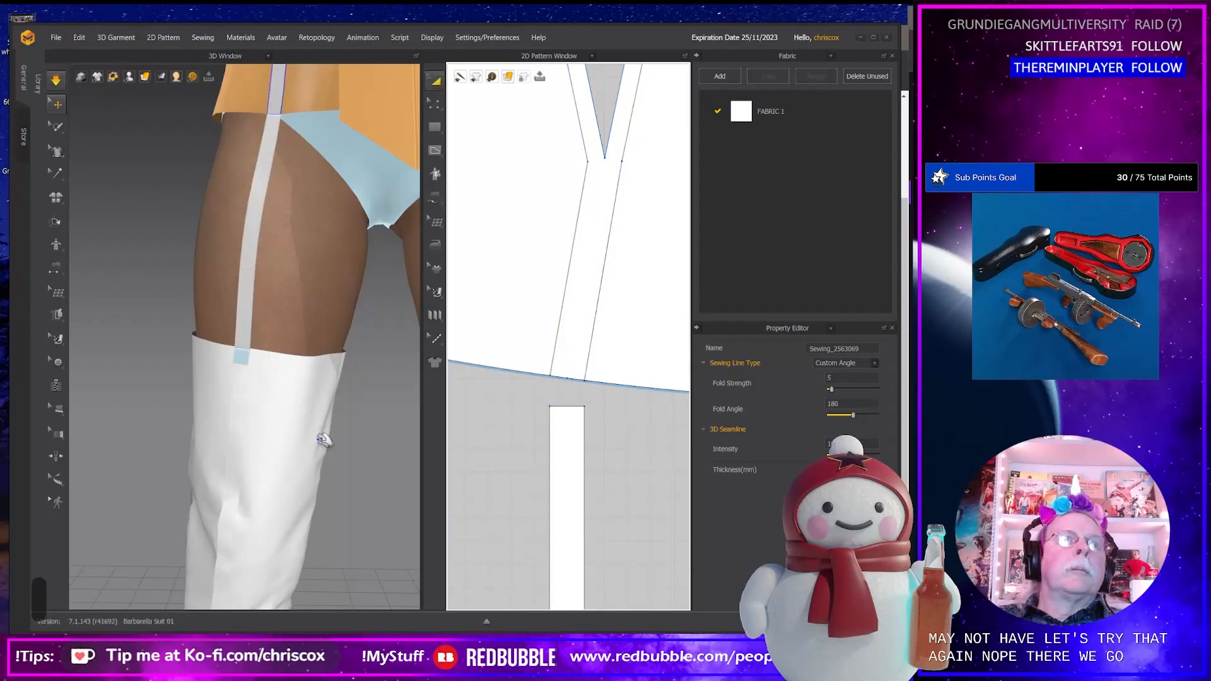
{"action": "right_click_drag", "start_coordinate": [297, 438], "coordinate": [202, 420]}
{"action": "scroll", "coordinate": [348, 435], "scroll_direction": "down", "scroll_amount": 3}
{"action": "scroll", "coordinate": [346, 435], "scroll_direction": "down", "scroll_amount": 3}
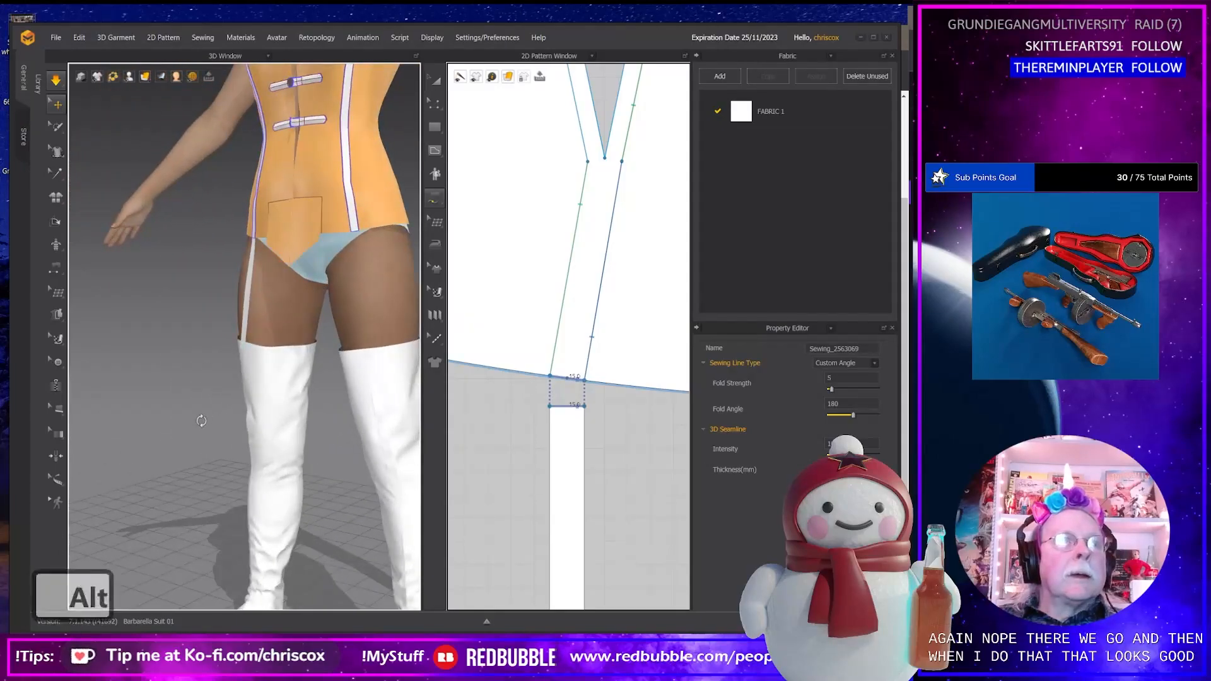
Switch to the browser's Barbarella reference photo to compare the strap, and return to the garment's front view.
{"action": "key", "text": "alt+Tab"}
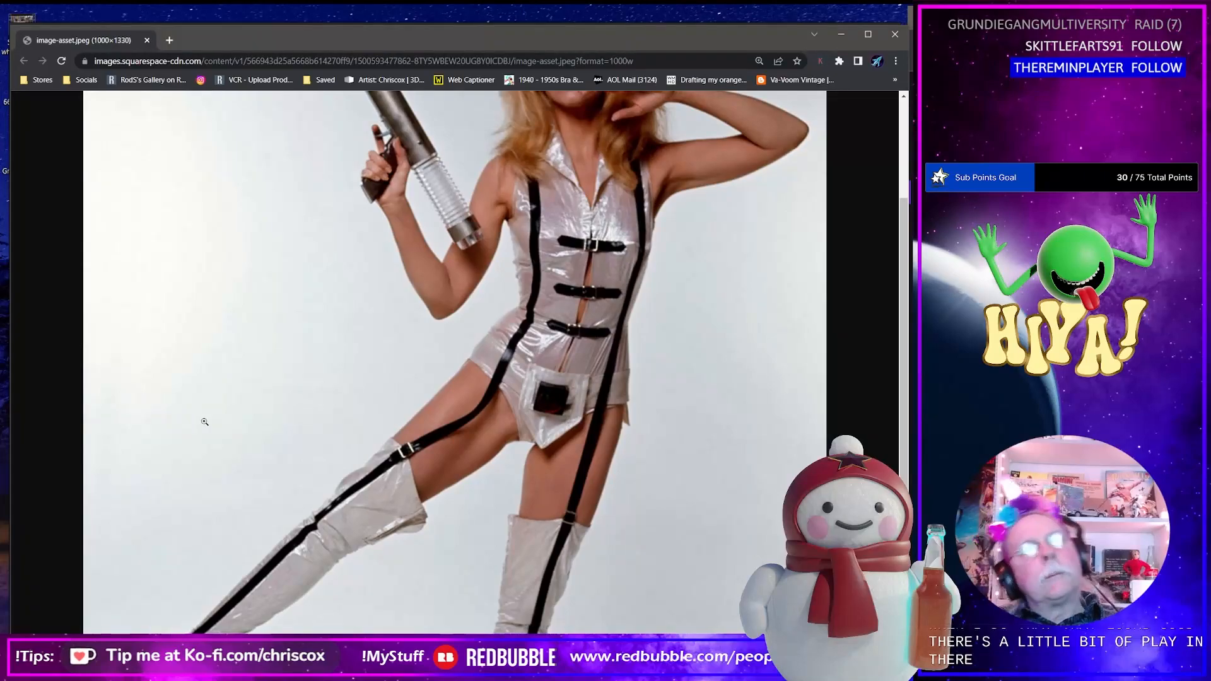
{"action": "key", "text": "alt+Tab"}
{"action": "right_click_drag", "start_coordinate": [190, 414], "coordinate": [258, 414]}
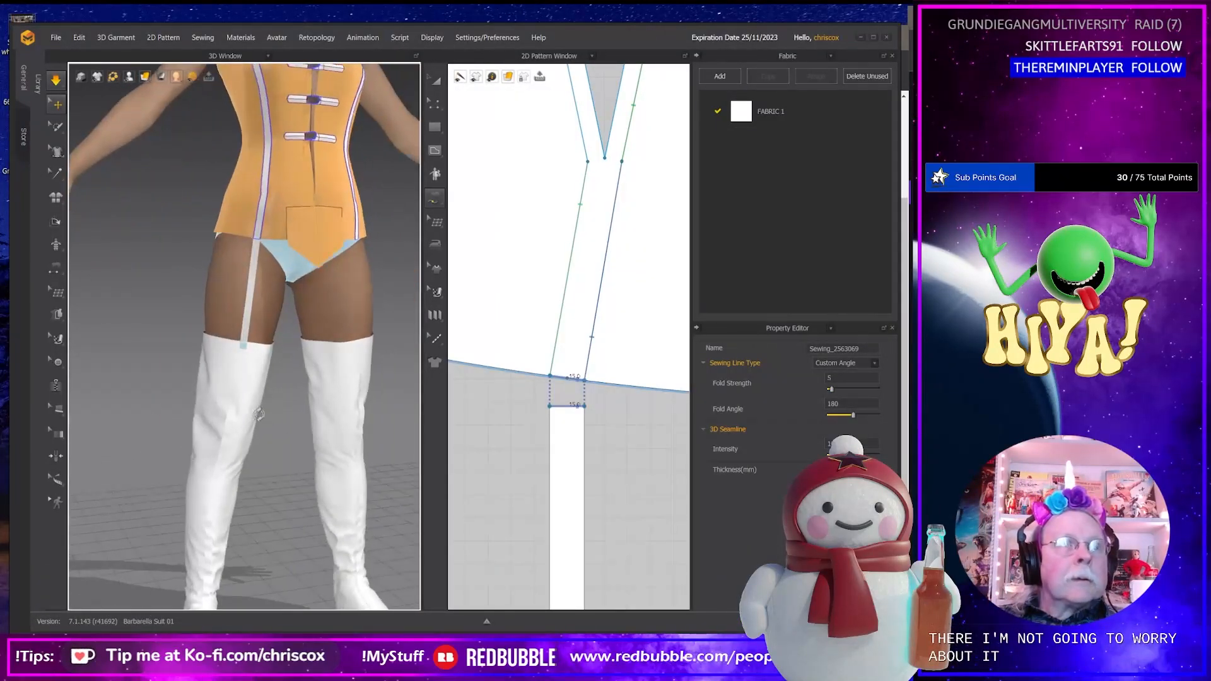
Make linked symmetric copies of the strap and its small square anchor, placed mirrored across the garment's centre line.
{"action": "scroll", "coordinate": [670, 508], "scroll_direction": "down", "scroll_amount": 6}
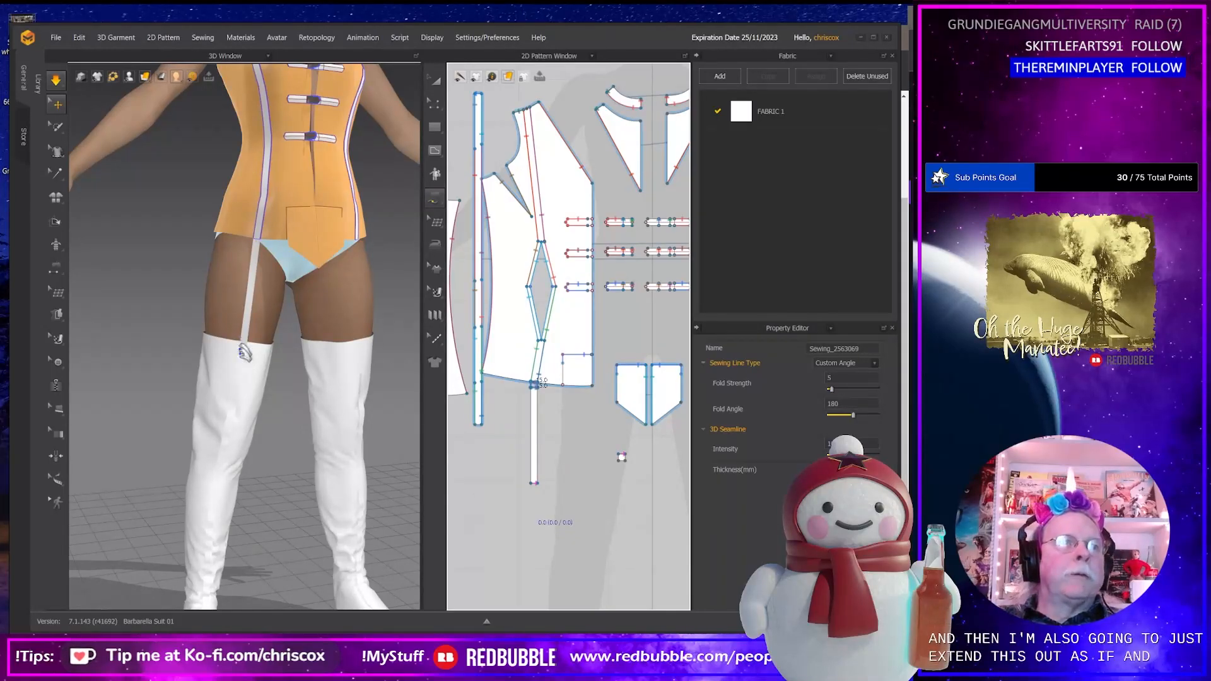
{"action": "middle_click_drag", "start_coordinate": [545, 500], "coordinate": [528, 494]}
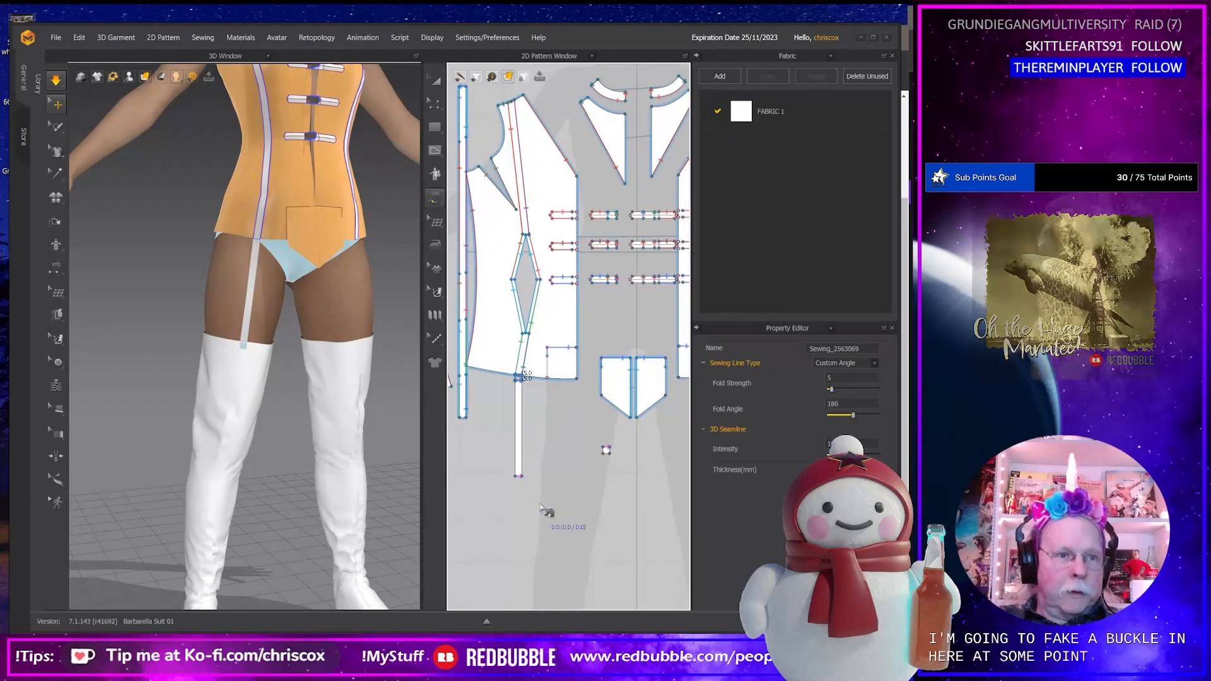
{"action": "key", "text": "z"}
{"action": "scroll", "coordinate": [546, 511], "scroll_direction": "down", "scroll_amount": 3}
{"action": "scroll", "coordinate": [547, 511], "scroll_direction": "up", "scroll_amount": 5}
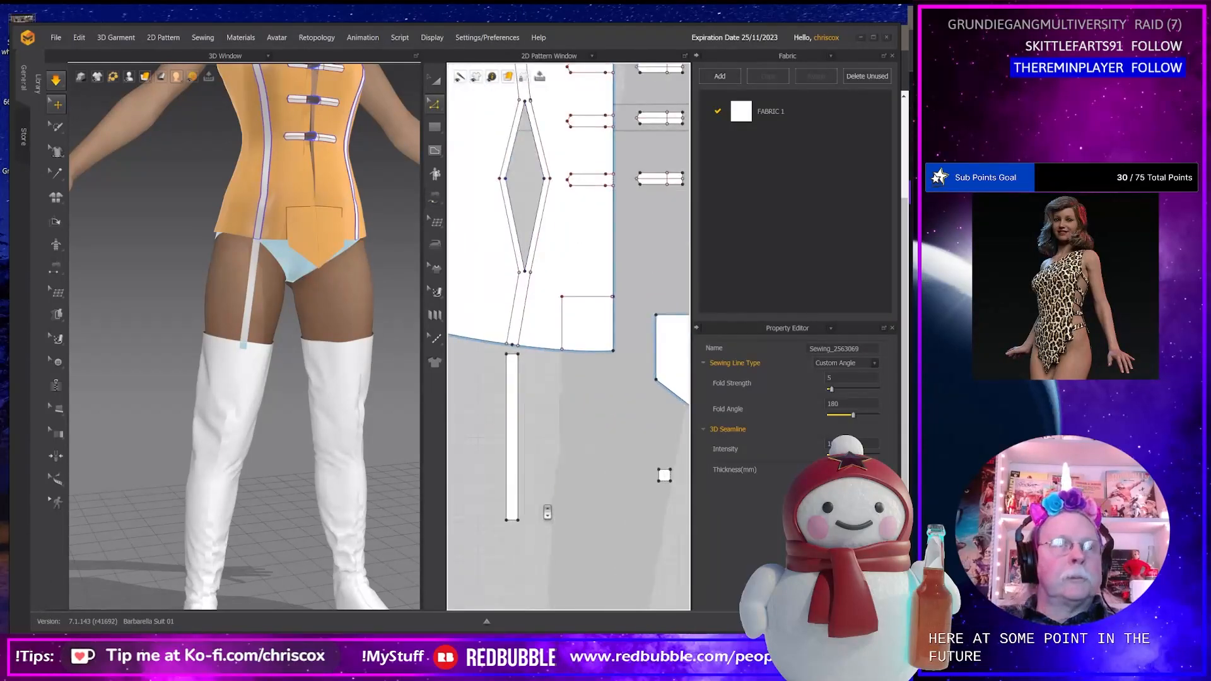
{"action": "key", "text": "a"}
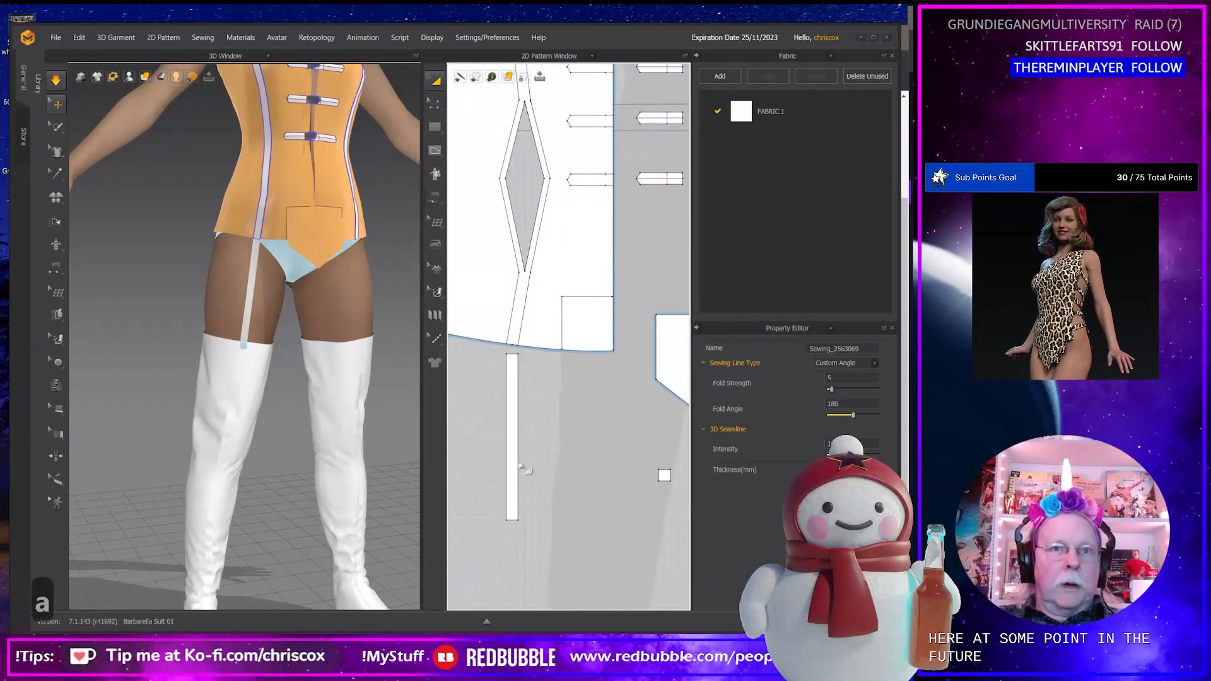
{"action": "left_click", "coordinate": [512, 463]}
{"action": "left_click", "coordinate": [662, 474], "text": "shift"}
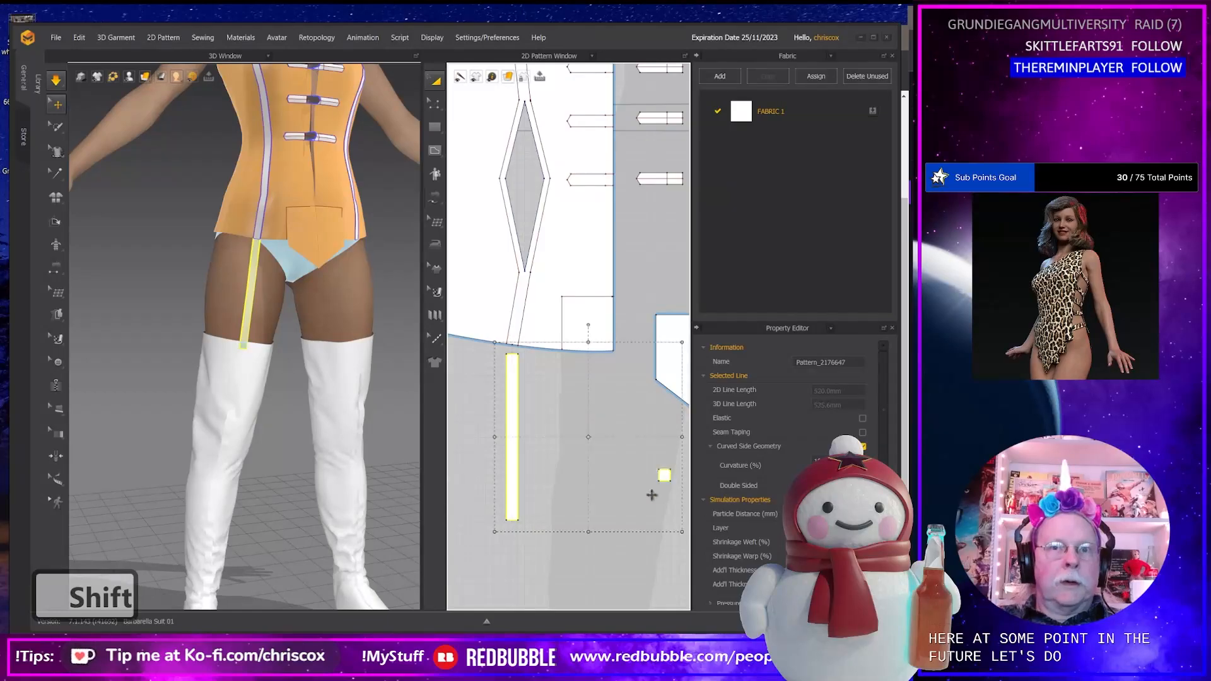
{"action": "scroll", "coordinate": [653, 503], "scroll_direction": "down", "scroll_amount": 3}
{"action": "middle_click_drag", "start_coordinate": [653, 504], "coordinate": [565, 490]}
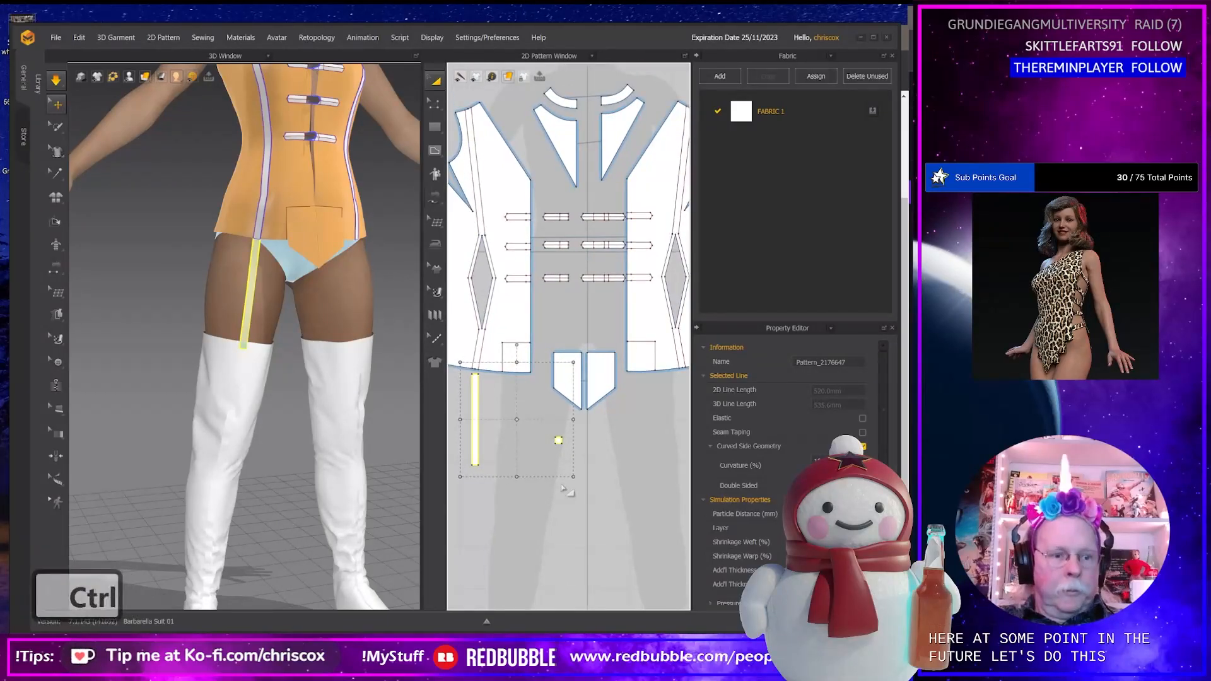
{"action": "key", "text": "ctrl+c"}
{"action": "key", "text": "ctrl+d"}
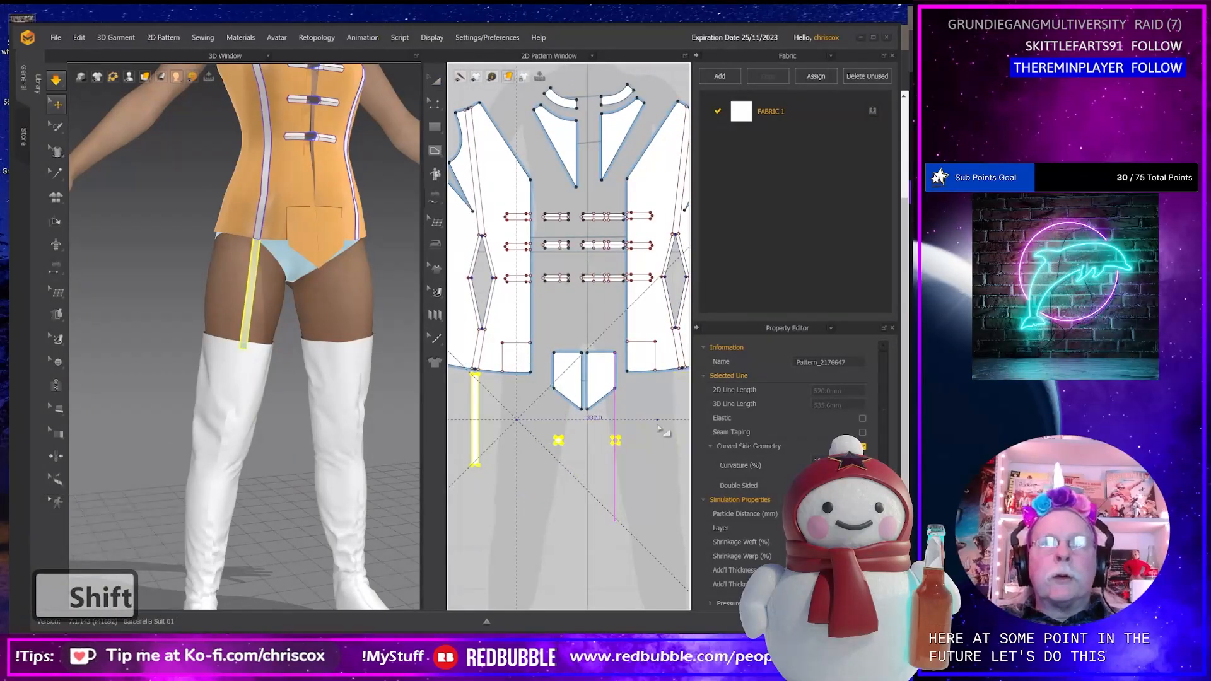
{"action": "left_click", "coordinate": [650, 431]}
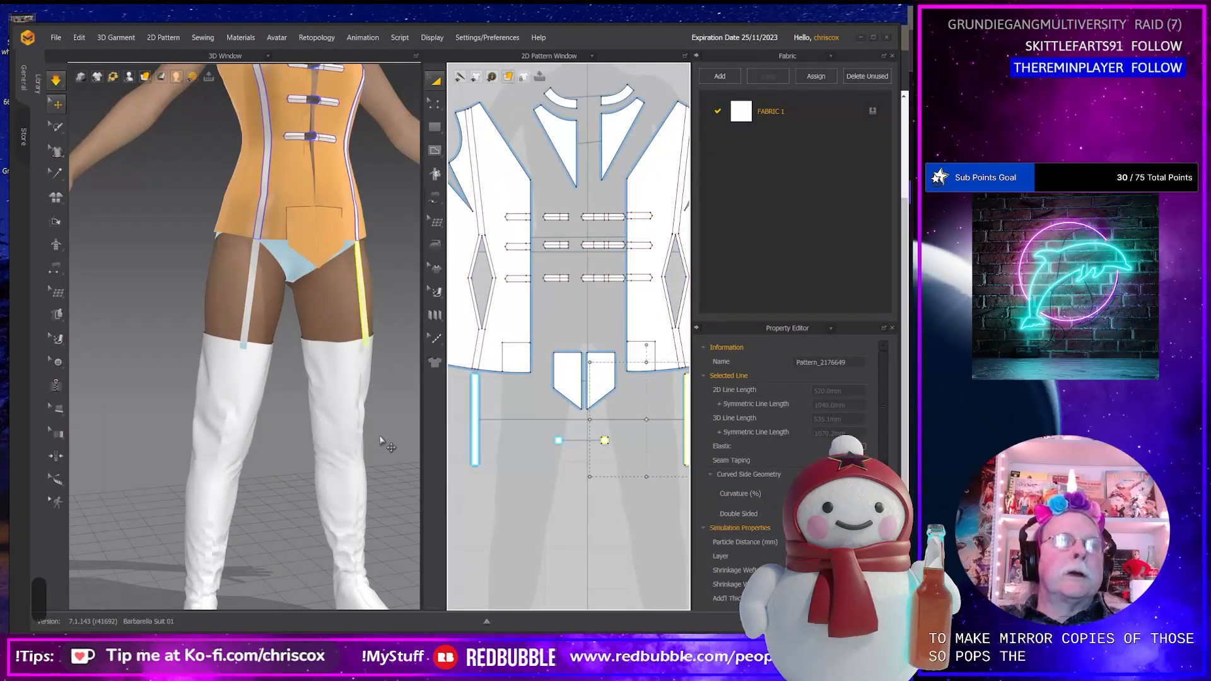
{"action": "right_click_drag", "start_coordinate": [381, 442], "coordinate": [284, 436]}
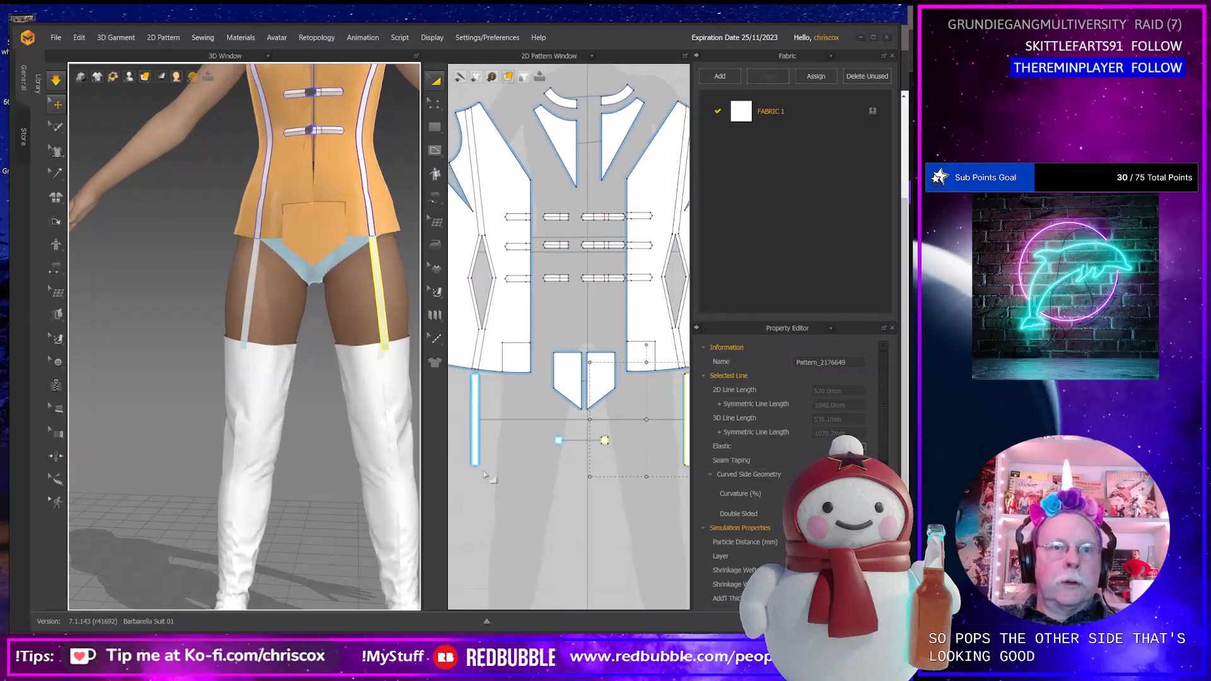
Set up an Offset Pattern Outline on the strap's lower edge, extending it by 50 mm.
{"action": "scroll", "coordinate": [488, 479], "scroll_direction": "down", "scroll_amount": 1}
{"action": "scroll", "coordinate": [489, 479], "scroll_direction": "up", "scroll_amount": 5}
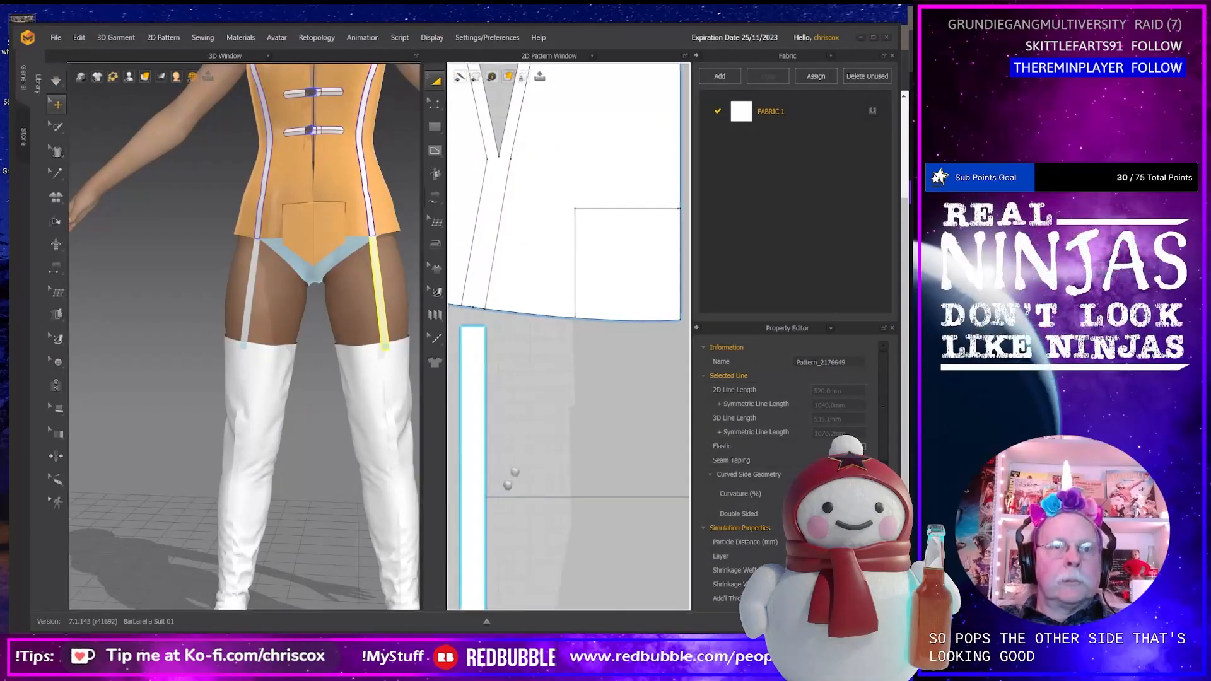
{"action": "right_click_drag", "start_coordinate": [556, 452], "coordinate": [565, 379]}
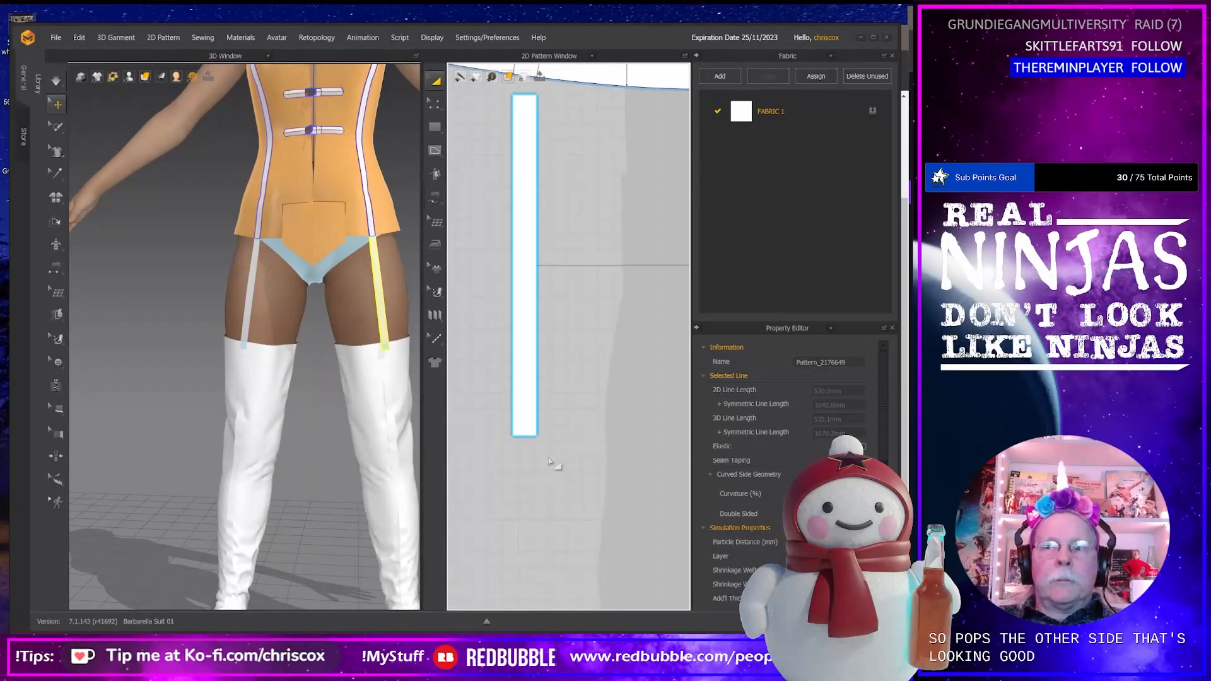
{"action": "key", "text": "z"}
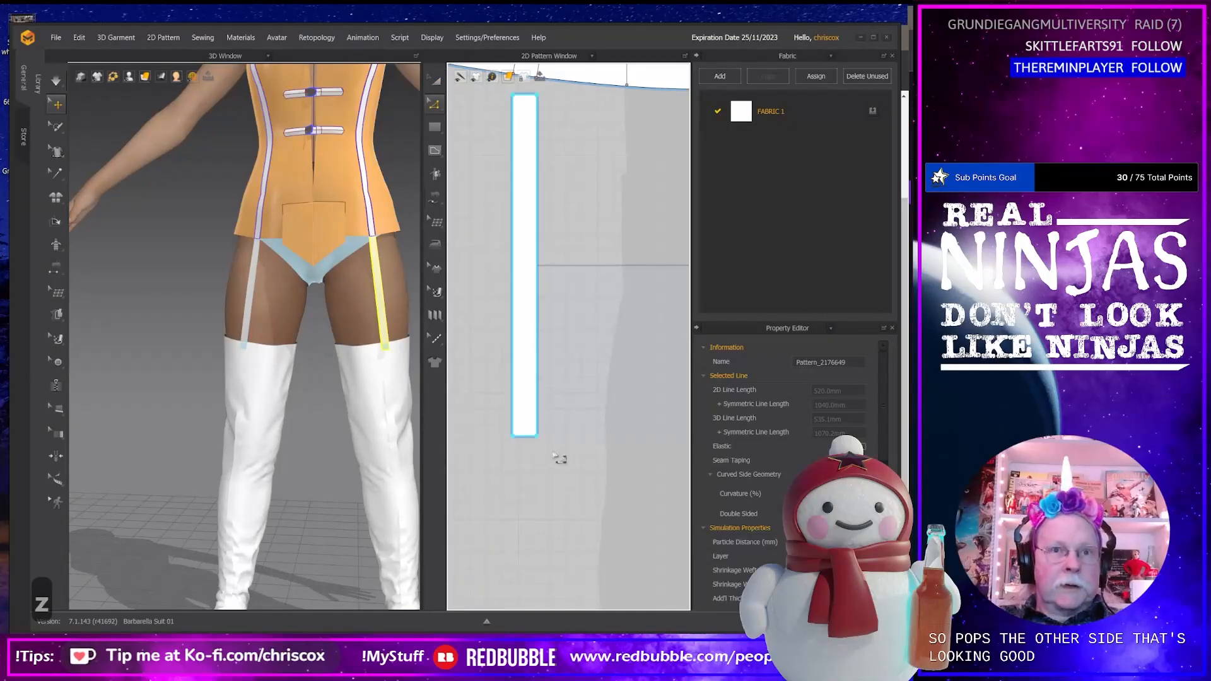
{"action": "left_click", "coordinate": [527, 437]}
{"action": "right_click", "coordinate": [526, 437]}
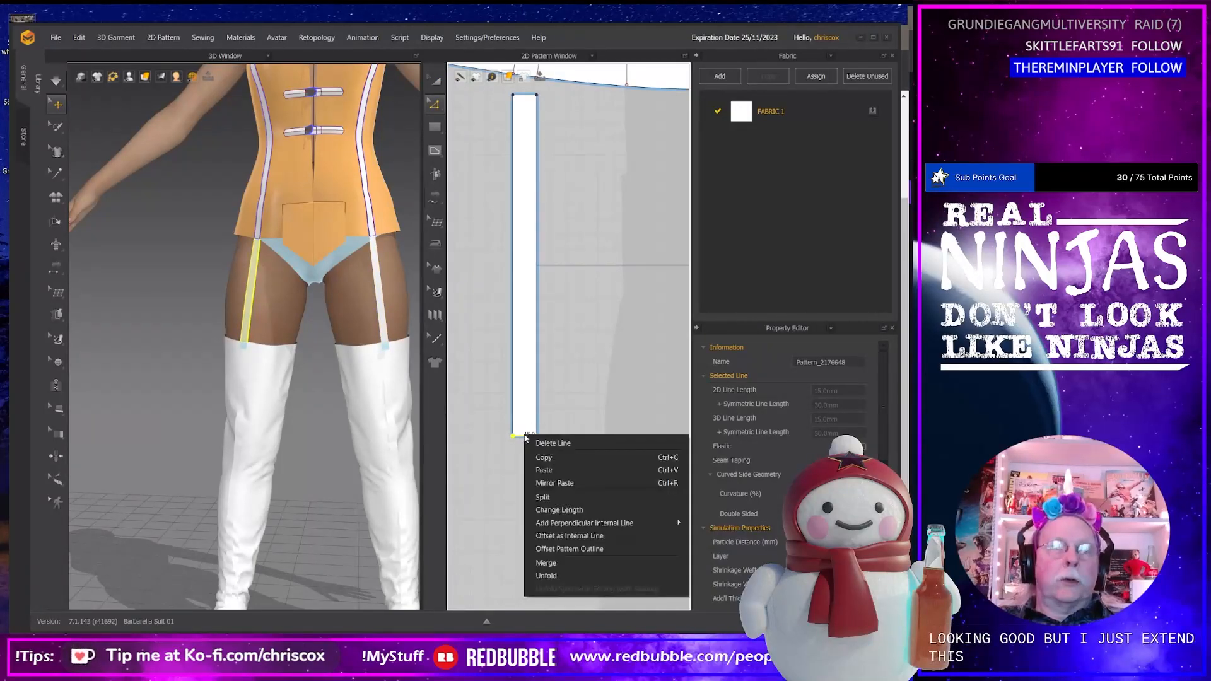
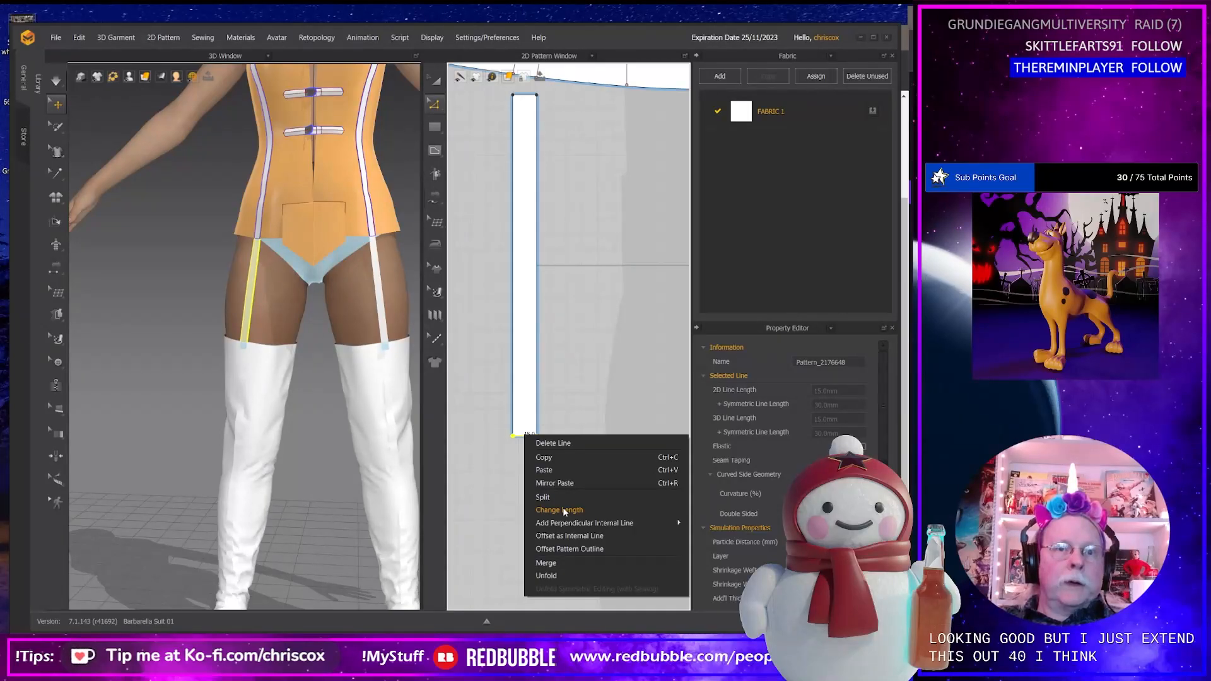
{"action": "left_click", "coordinate": [572, 550]}
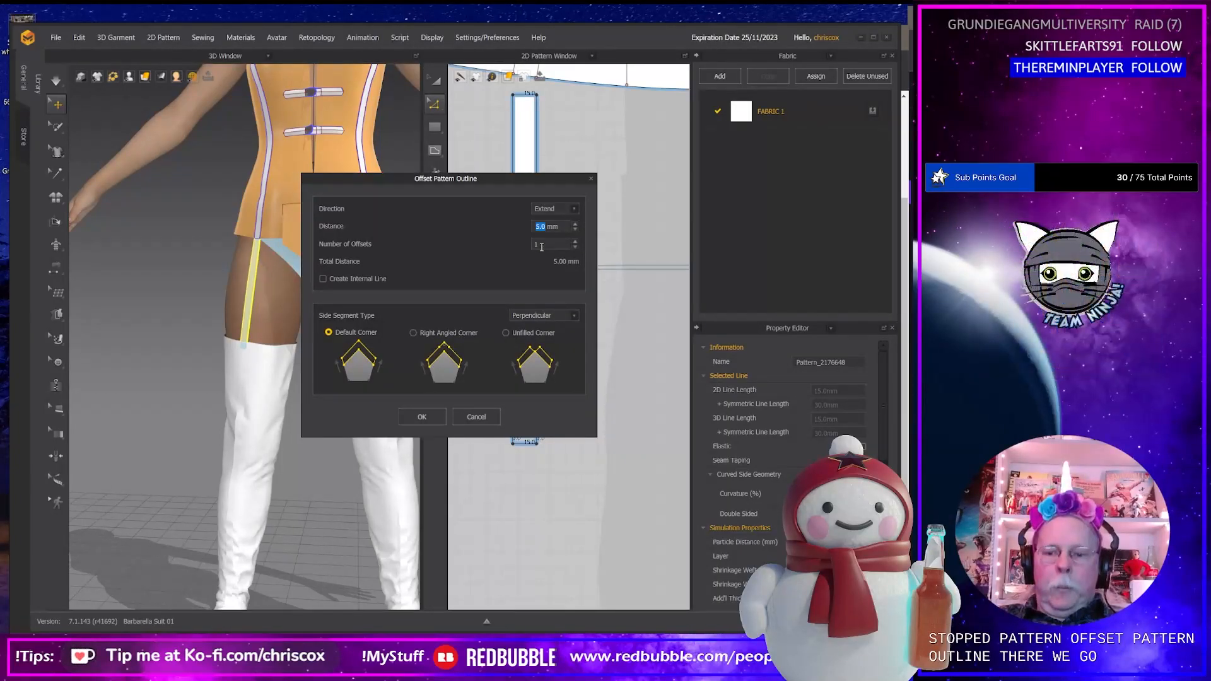
{"action": "type", "text": "50"}
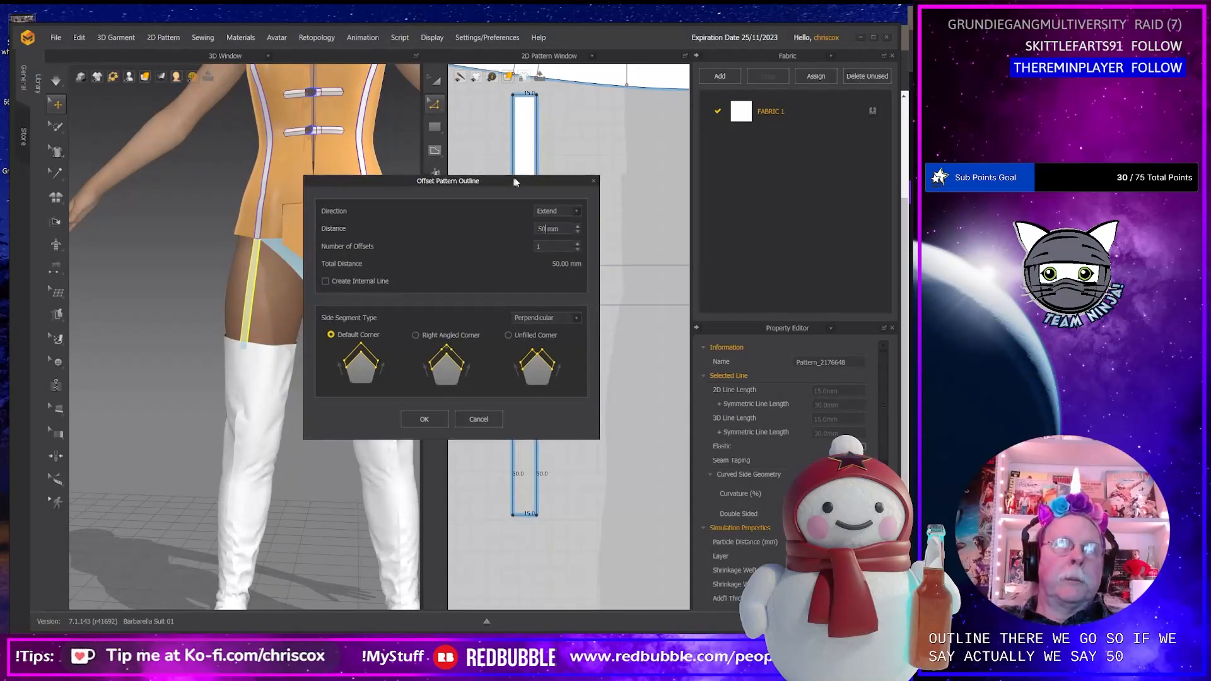
{"action": "left_click_drag", "start_coordinate": [513, 180], "coordinate": [628, 86]}
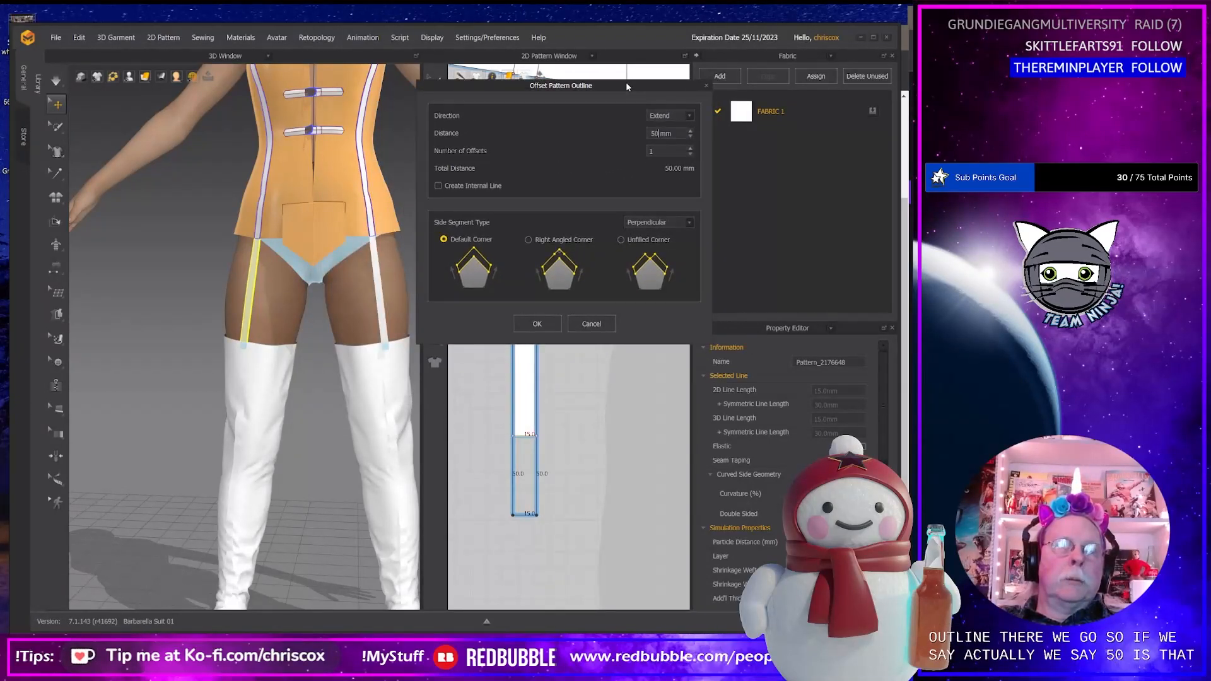
Compare the strap end with the browser's reference photo, then set the outline offset distance to 40 mm and apply it.
{"action": "key", "text": "alt+Tab"}
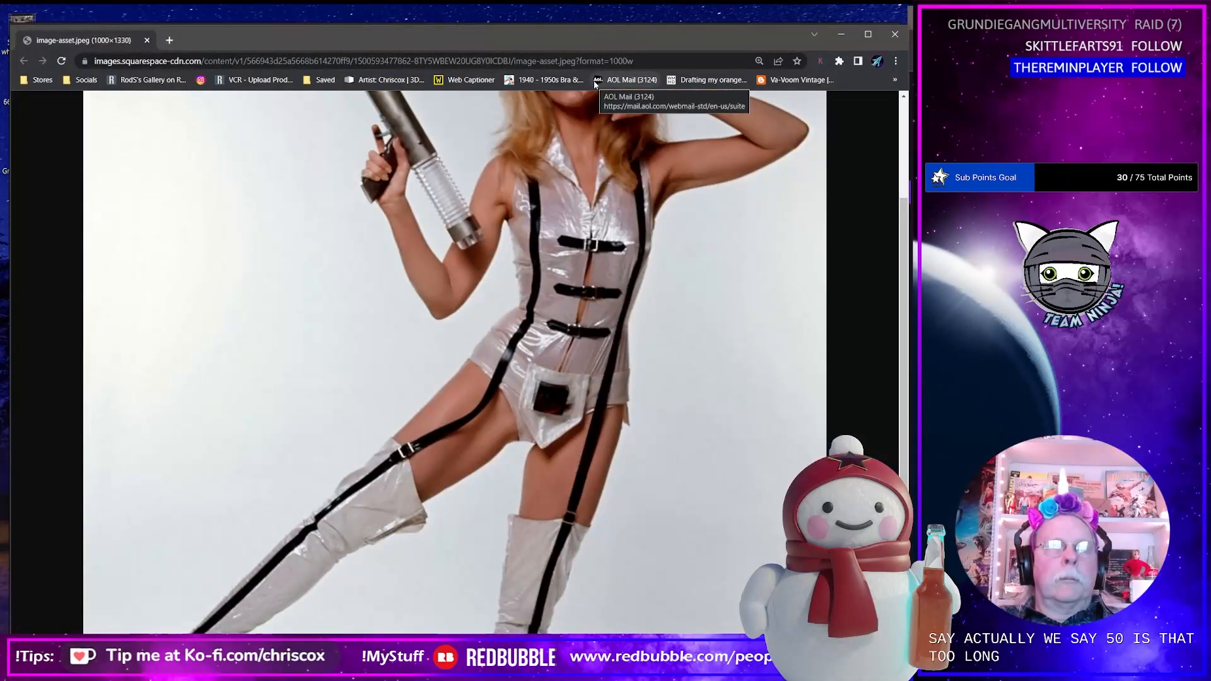
{"action": "key", "text": "alt+Tab"}
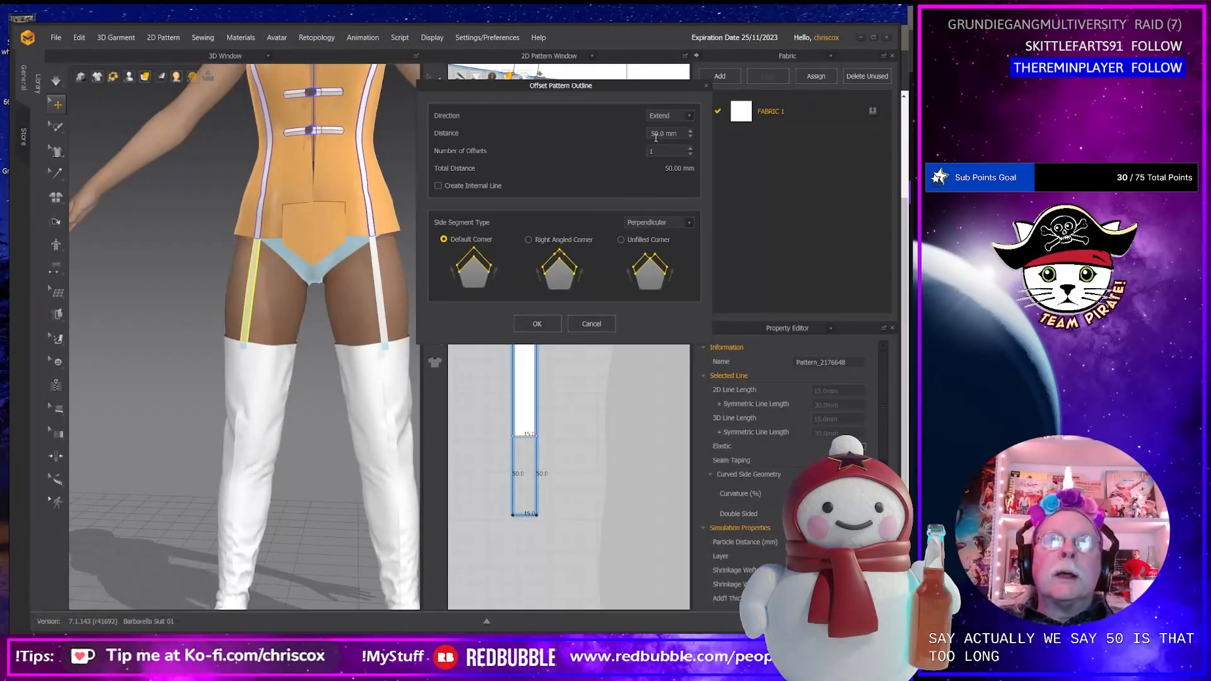
{"action": "key", "text": "alt+Tab"}
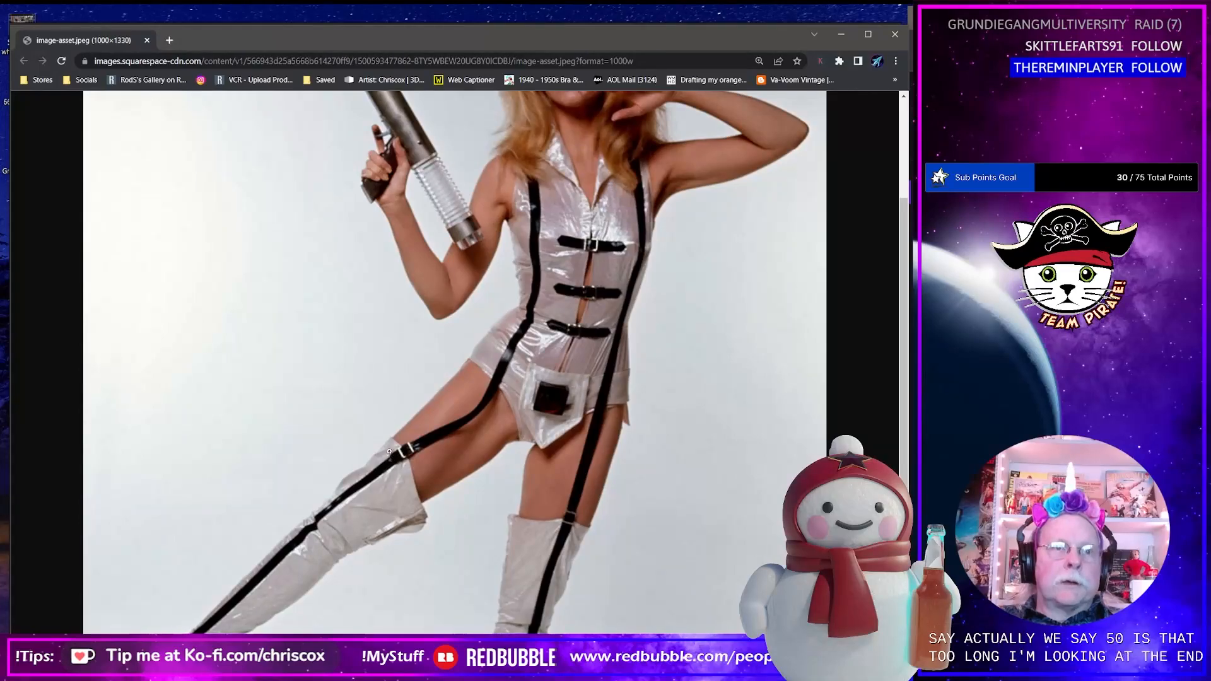
{"action": "key", "text": "alt+Tab"}
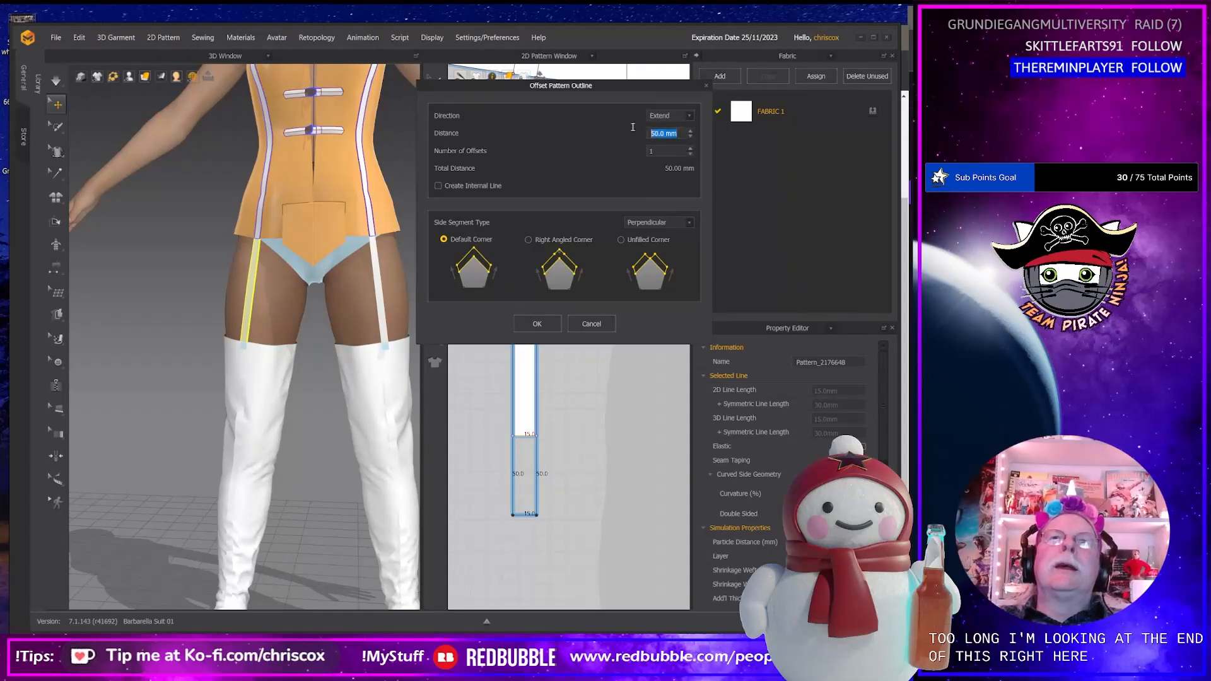
{"action": "type", "text": "40"}
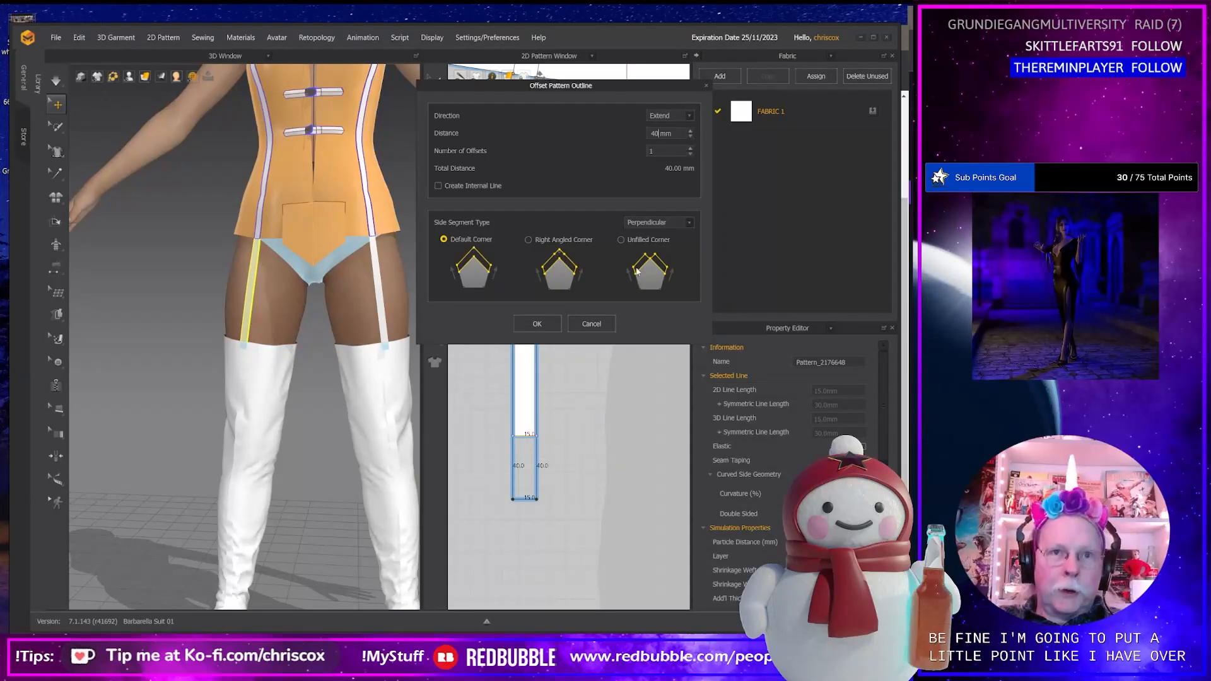
{"action": "left_click", "coordinate": [537, 323]}
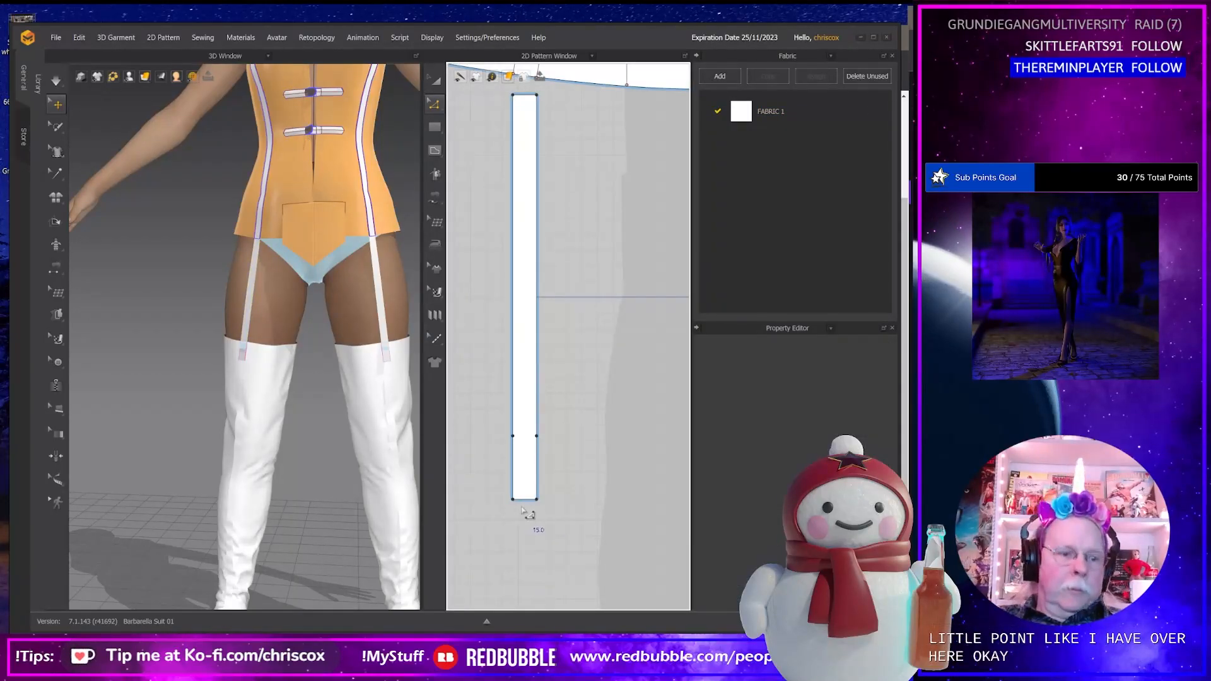
Split the extended strap's lower edge uniformly into 2 segments.
{"action": "key", "text": "z"}
{"action": "left_click", "coordinate": [526, 499]}
{"action": "right_click", "coordinate": [527, 499]}
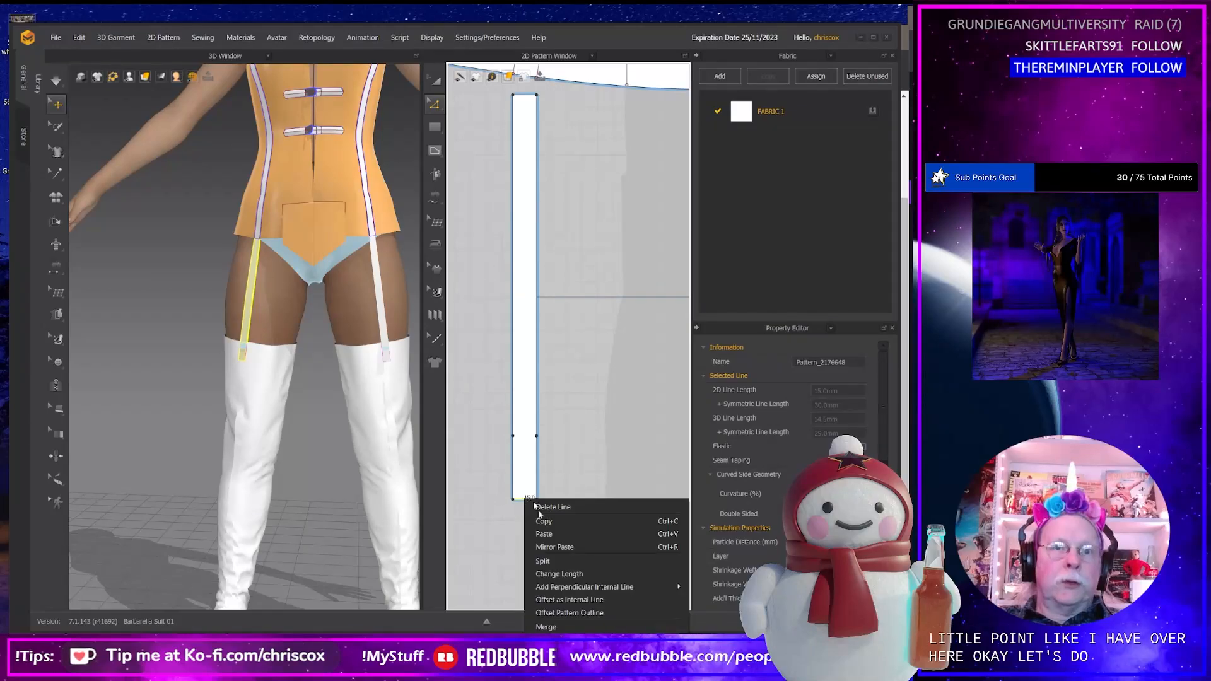
{"action": "left_click", "coordinate": [556, 563]}
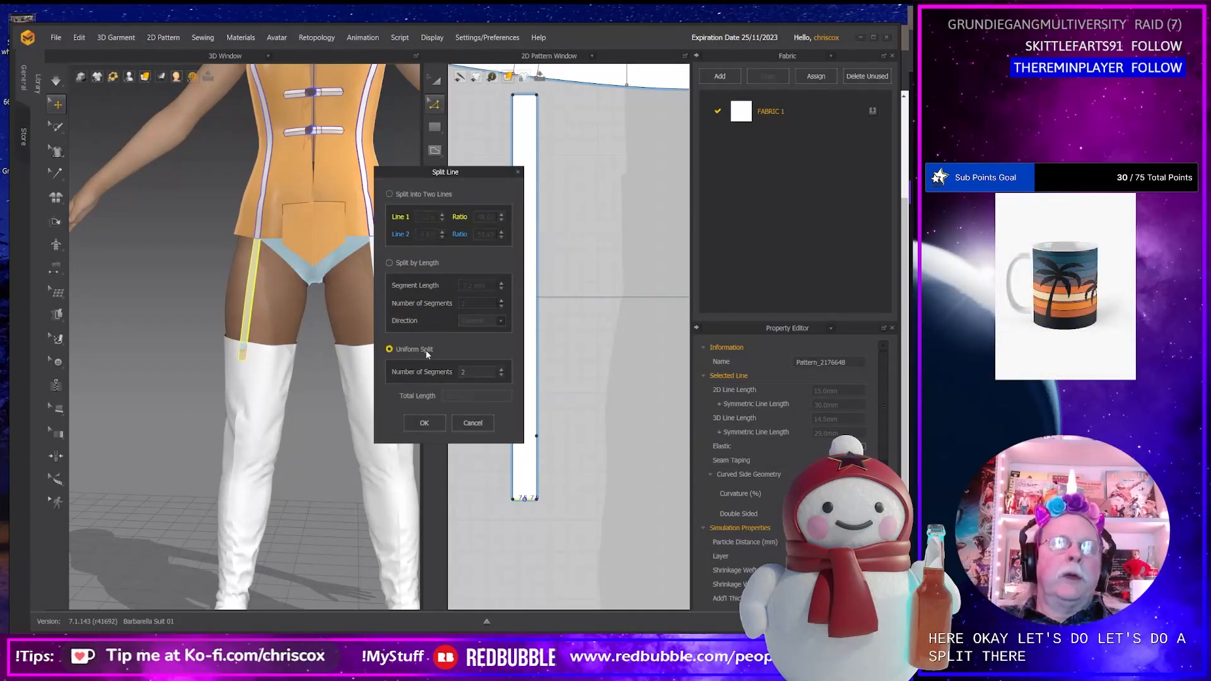
{"action": "left_click", "coordinate": [424, 424]}
Pull the midpoint of the strap's lower edge straight down to shape the end into a point.
{"action": "scroll", "coordinate": [561, 552], "scroll_direction": "up", "scroll_amount": 3}
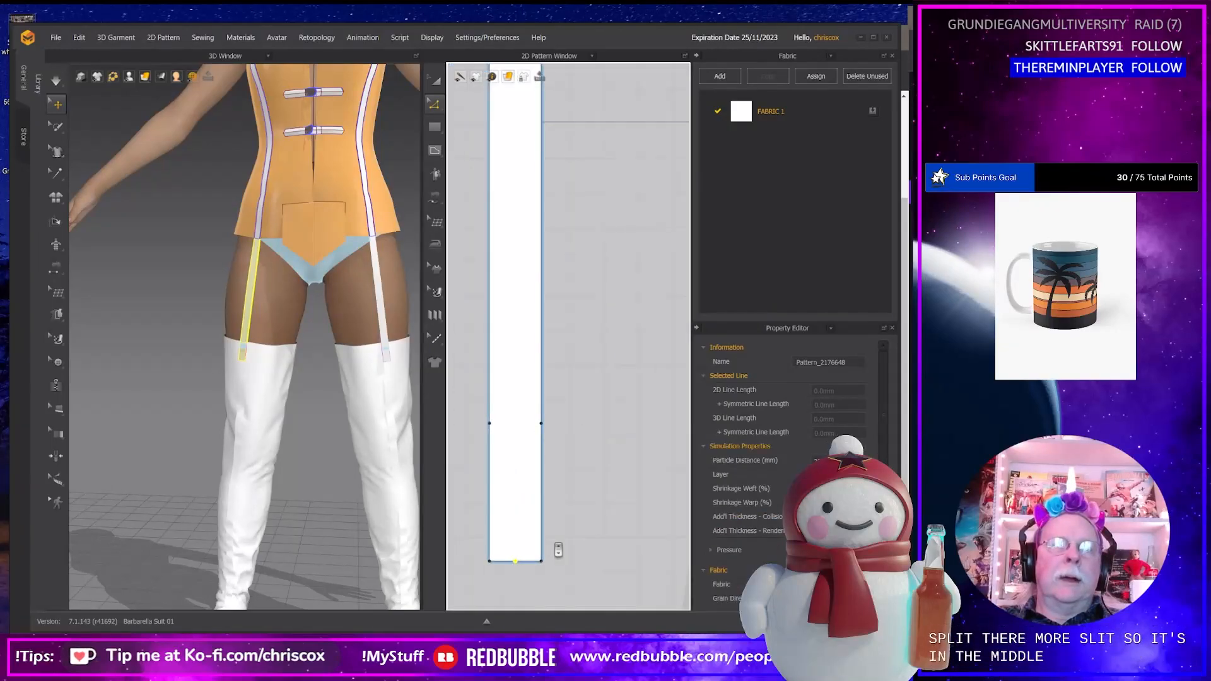
{"action": "scroll", "coordinate": [558, 545], "scroll_direction": "up", "scroll_amount": 2}
{"action": "middle_click_drag", "start_coordinate": [556, 518], "coordinate": [623, 367]}
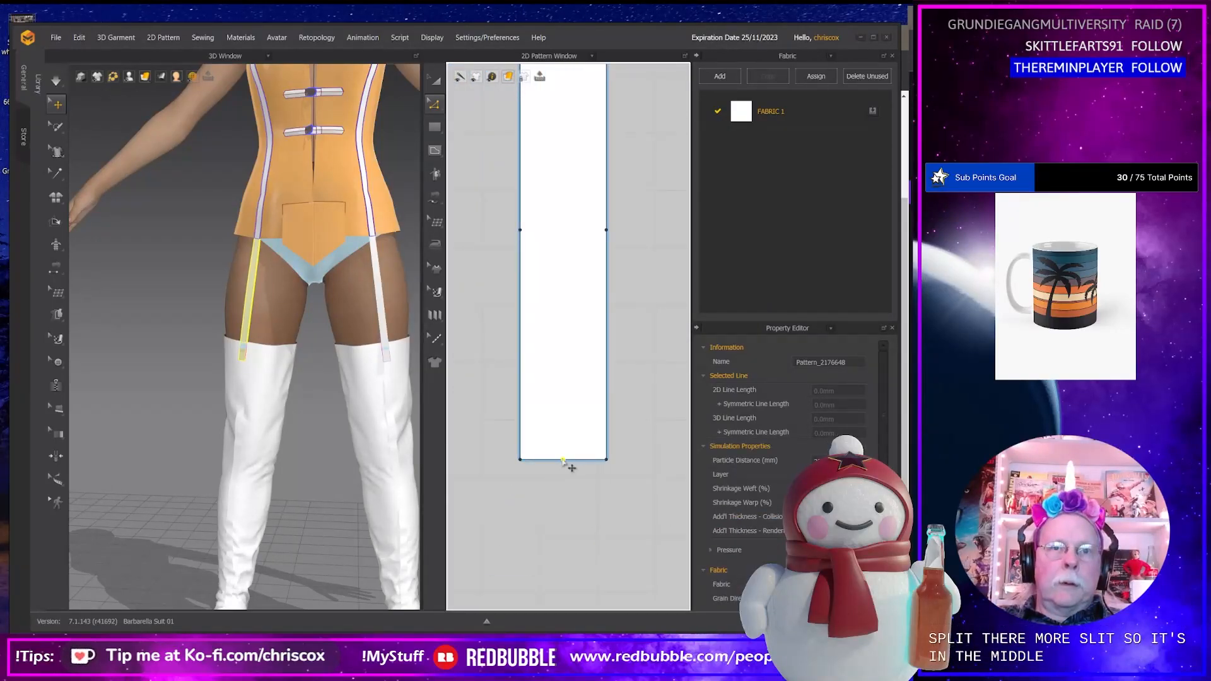
{"action": "left_click_drag", "start_coordinate": [563, 459], "coordinate": [564, 487]}
Simulate the garment in 3D with the lengthened straps over the boot tops.
{"action": "scroll", "coordinate": [300, 503], "scroll_direction": "down", "scroll_amount": 3}
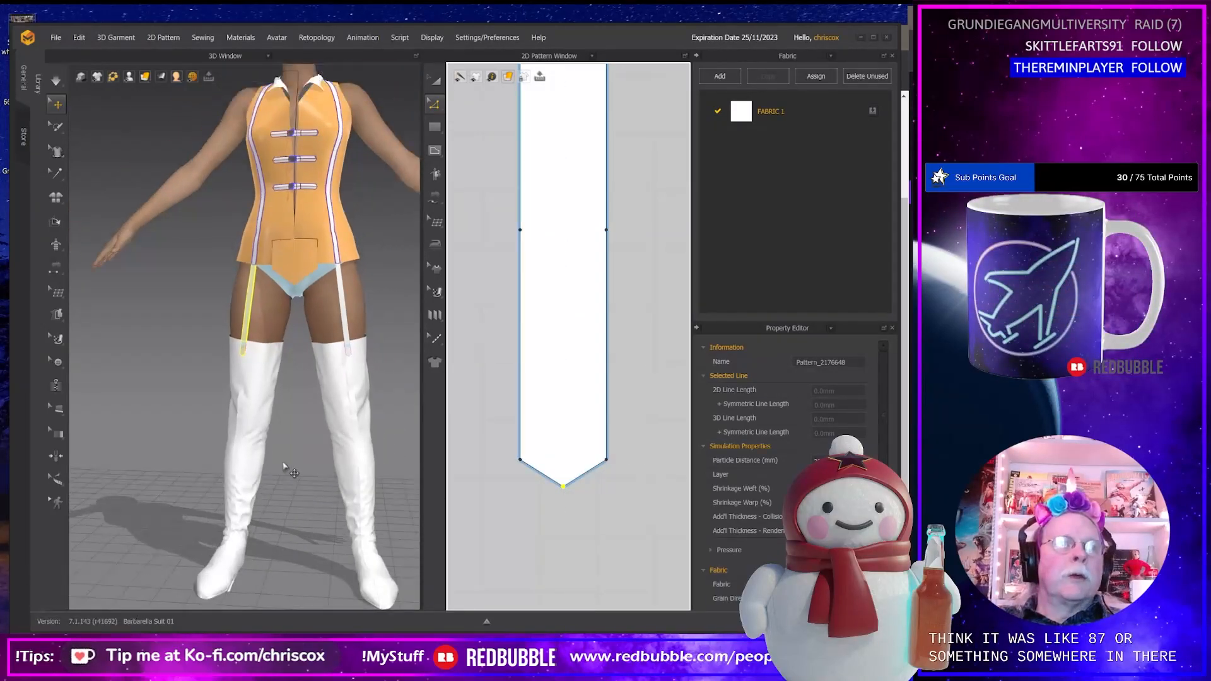
{"action": "middle_click_drag", "start_coordinate": [290, 472], "coordinate": [319, 467]}
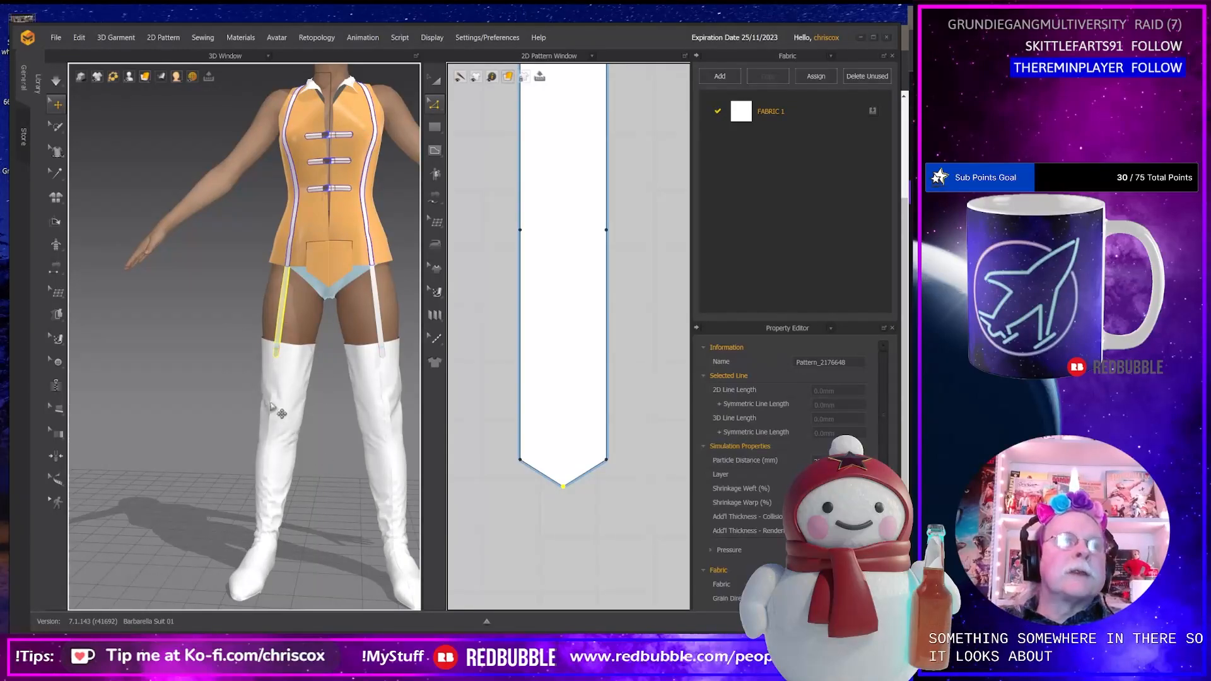
{"action": "right_click_drag", "start_coordinate": [271, 404], "coordinate": [307, 388]}
{"action": "key", "text": "space"}
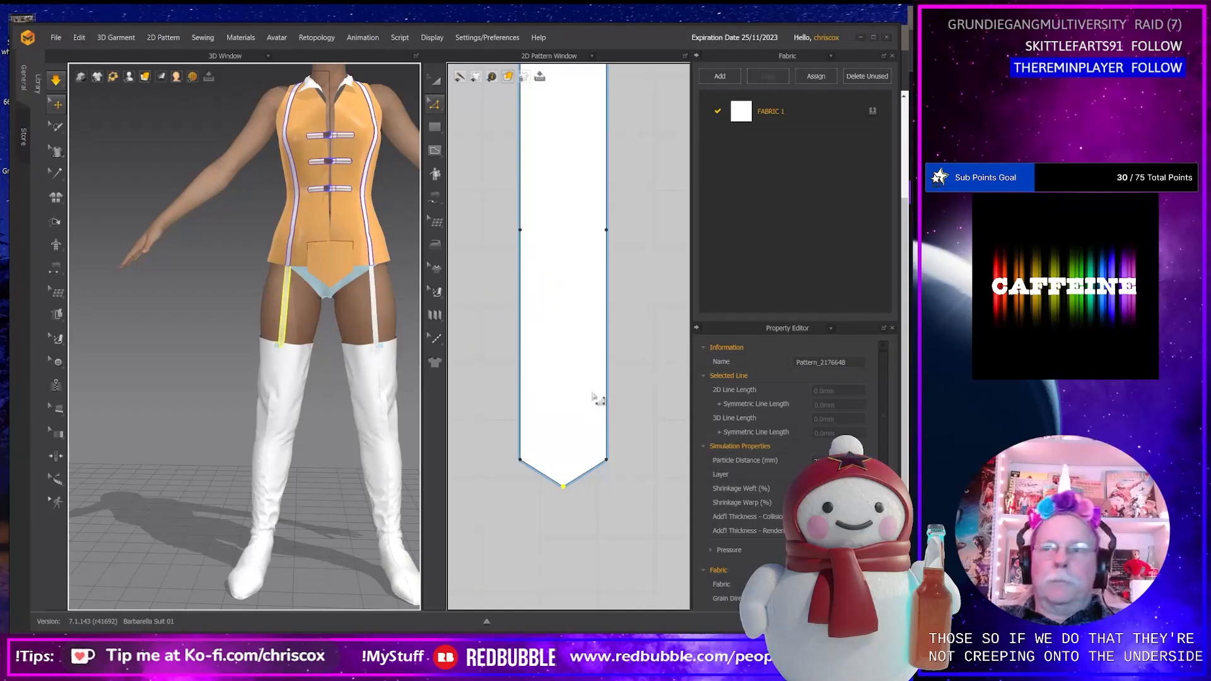
Draw an internal line straight across the strap between the two side points above the pointed end.
{"action": "middle_click_drag", "start_coordinate": [595, 399], "coordinate": [597, 490]}
{"action": "middle_click_drag", "start_coordinate": [562, 388], "coordinate": [565, 509]}
{"action": "mouse_move", "coordinate": [527, 369]}
{"action": "middle_mouse_down"}
{"action": "mouse_move", "coordinate": [530, 475]}
{"action": "mouse_move", "coordinate": [562, 476]}
{"action": "mouse_move", "coordinate": [558, 495]}
{"action": "middle_mouse_up"}
{"action": "middle_click_drag", "start_coordinate": [571, 407], "coordinate": [574, 151]}
{"action": "middle_click_drag", "start_coordinate": [565, 378], "coordinate": [550, 113]}
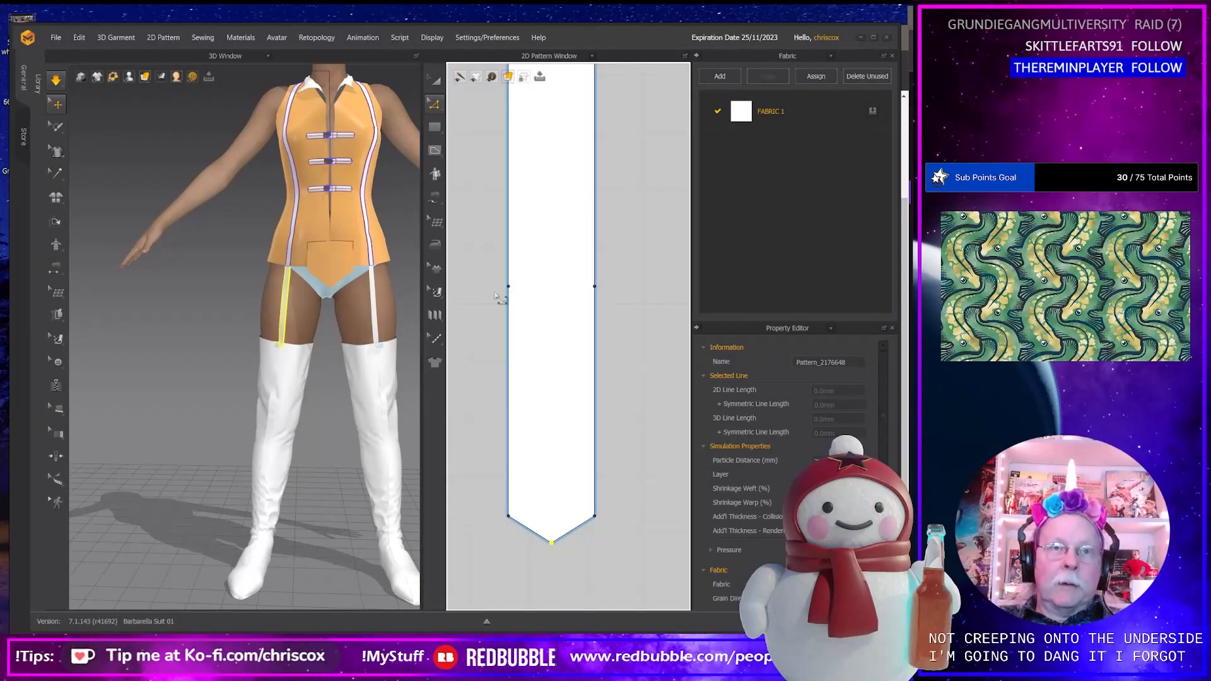
{"action": "key", "text": "g"}
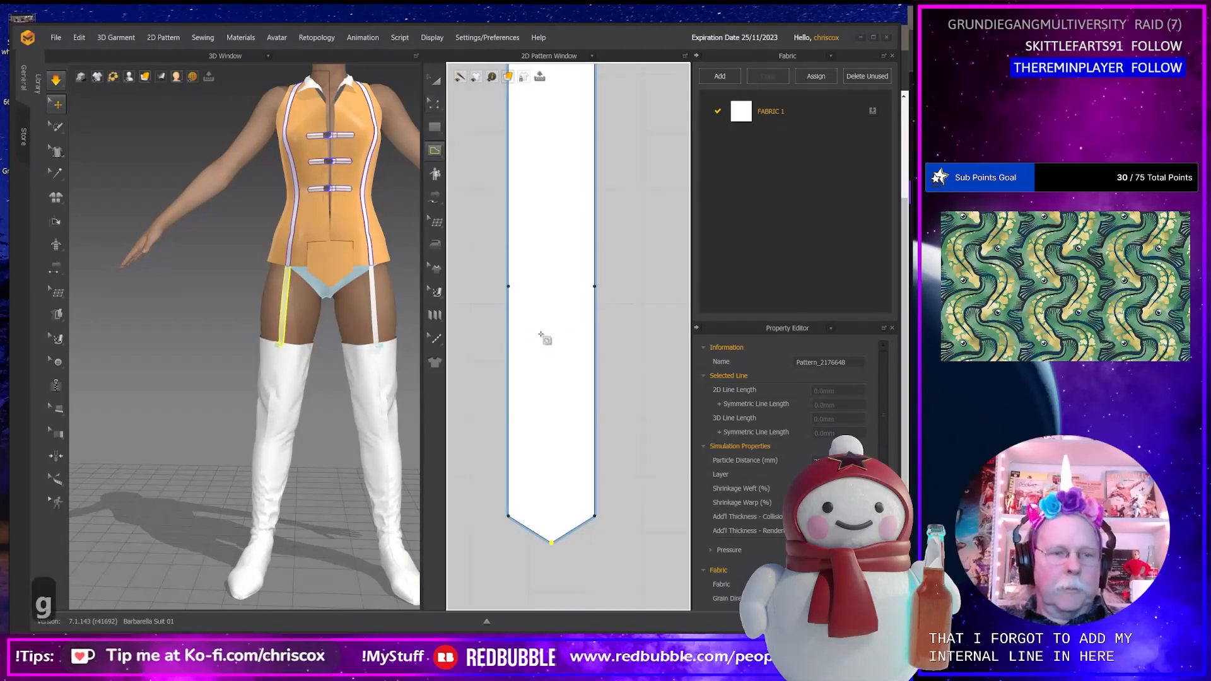
{"action": "left_click", "coordinate": [594, 286]}
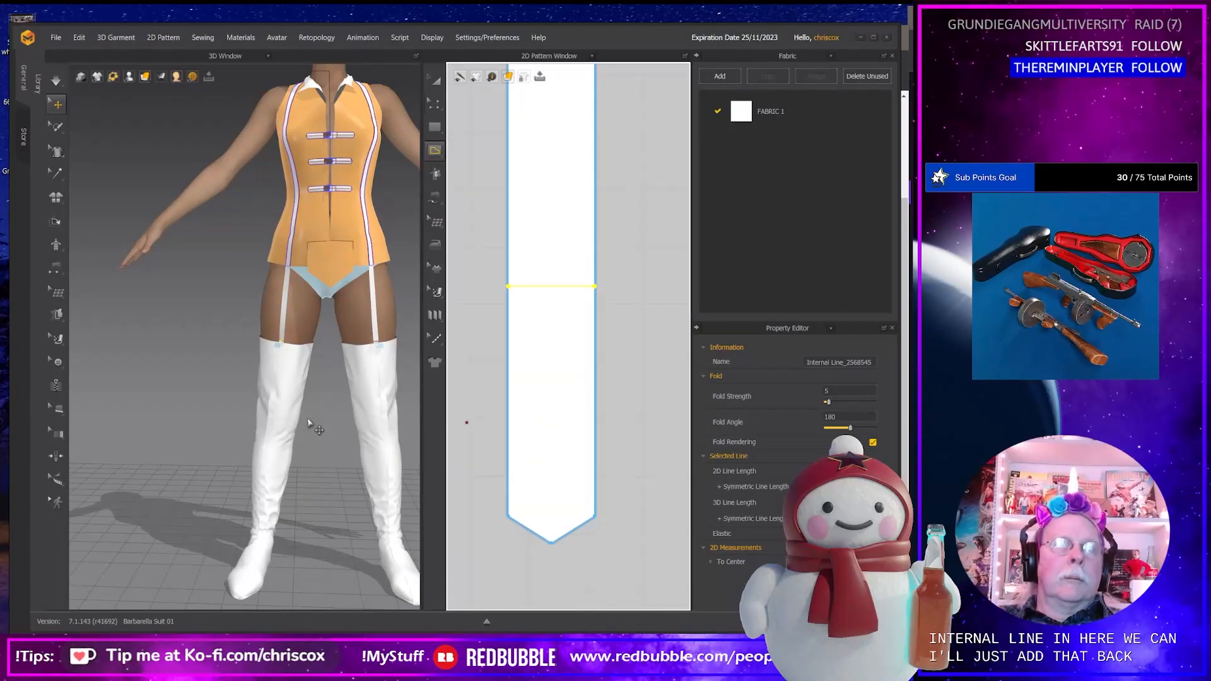
Delete the sewing from the two slanted edges of the strap's pointed end.
{"action": "key", "text": "b"}
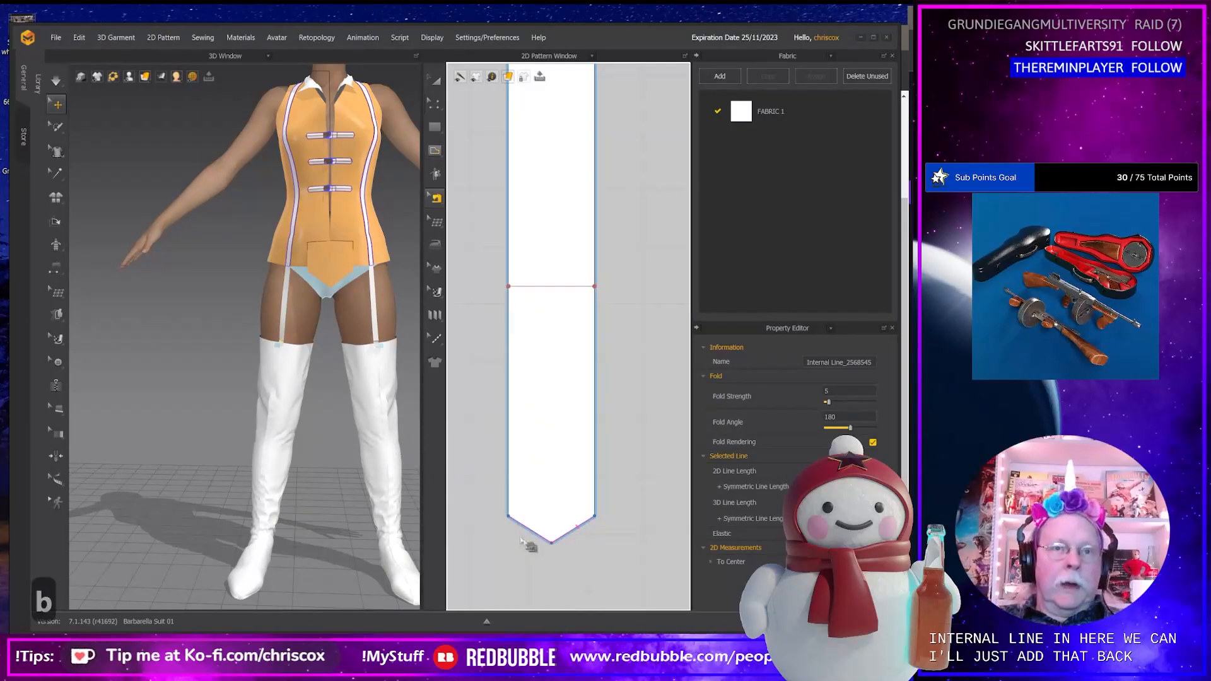
{"action": "left_click_drag", "start_coordinate": [610, 549], "coordinate": [481, 461]}
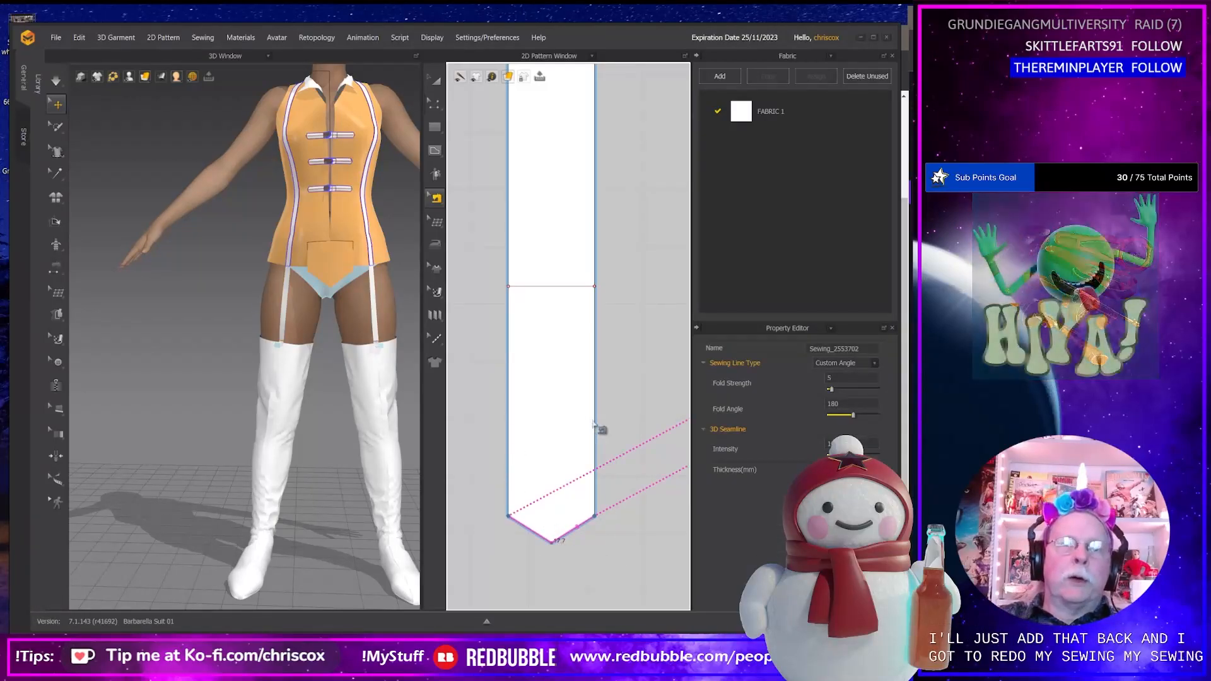
{"action": "key", "text": "Delete"}
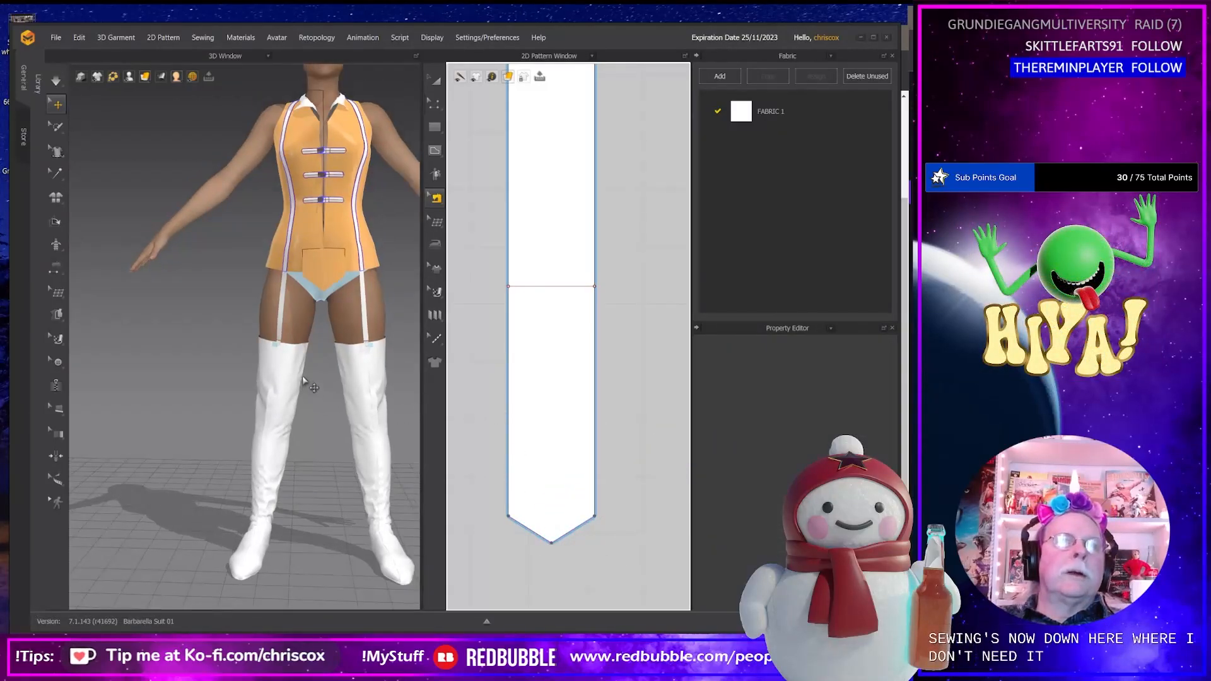
Sew the strap's internal line to the upper edge of the boot-top anchor and simulate the garment.
{"action": "scroll", "coordinate": [301, 376], "scroll_direction": "up", "scroll_amount": 6}
{"action": "scroll", "coordinate": [312, 391], "scroll_direction": "up", "scroll_amount": 1}
{"action": "middle_click_drag", "start_coordinate": [357, 410], "coordinate": [273, 406]}
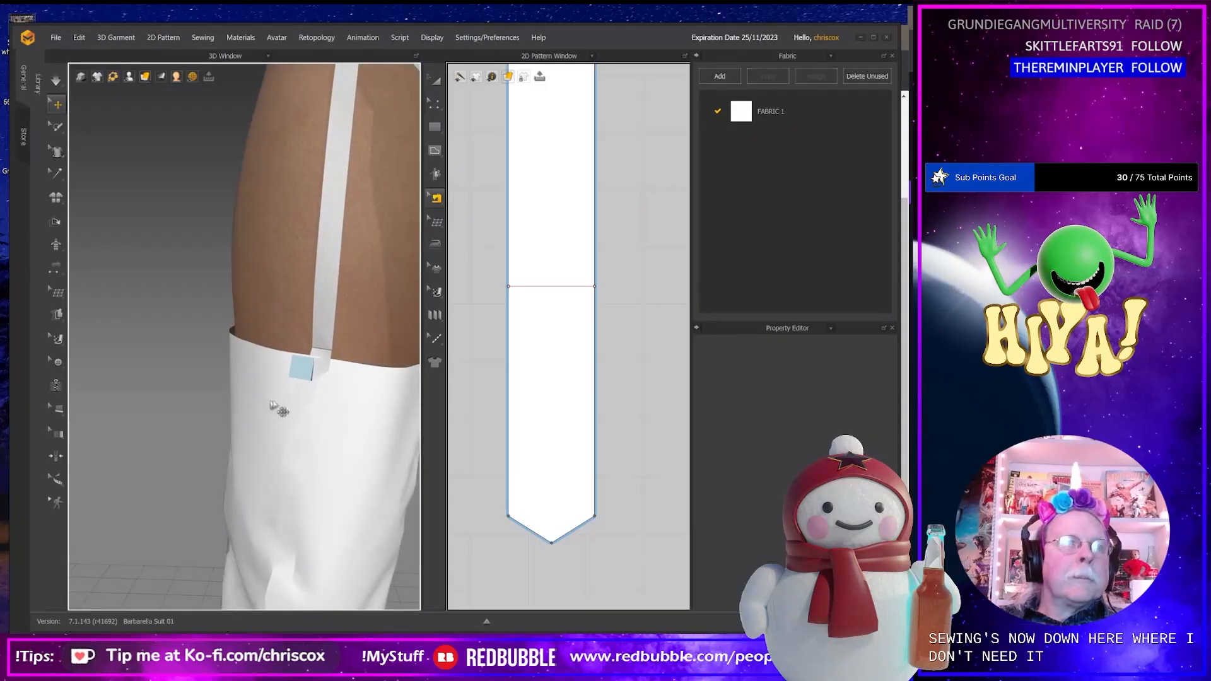
{"action": "key", "text": "n"}
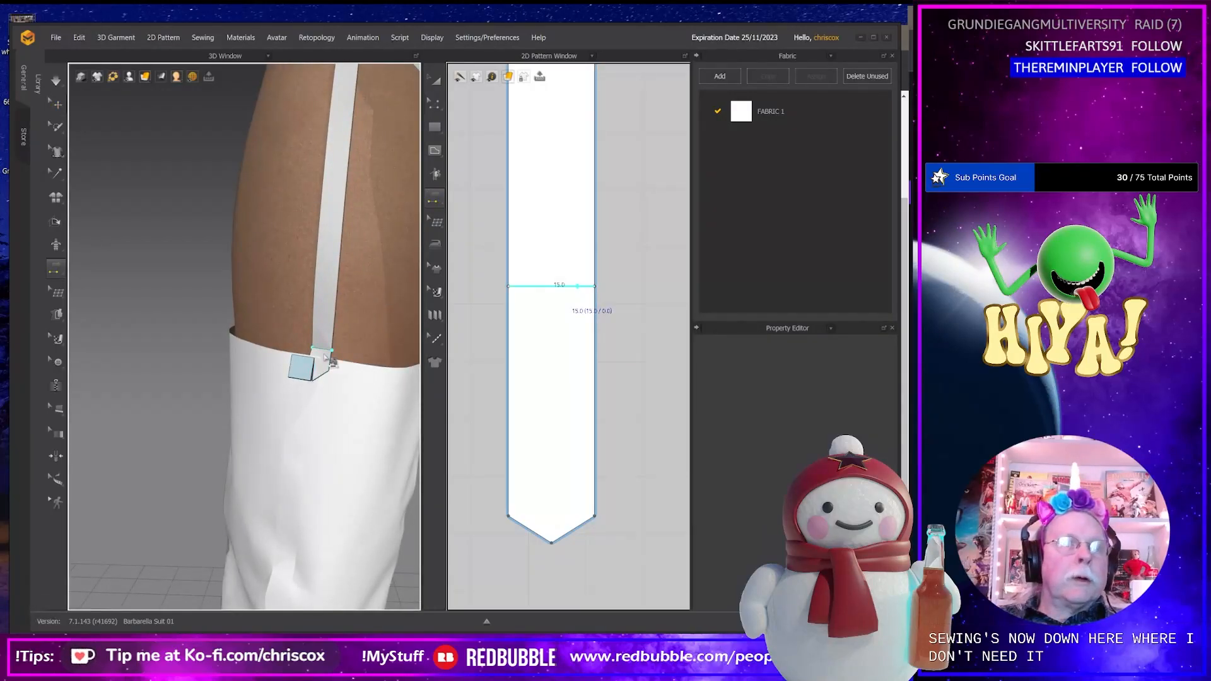
{"action": "left_click", "coordinate": [327, 357]}
{"action": "left_click", "coordinate": [316, 365]}
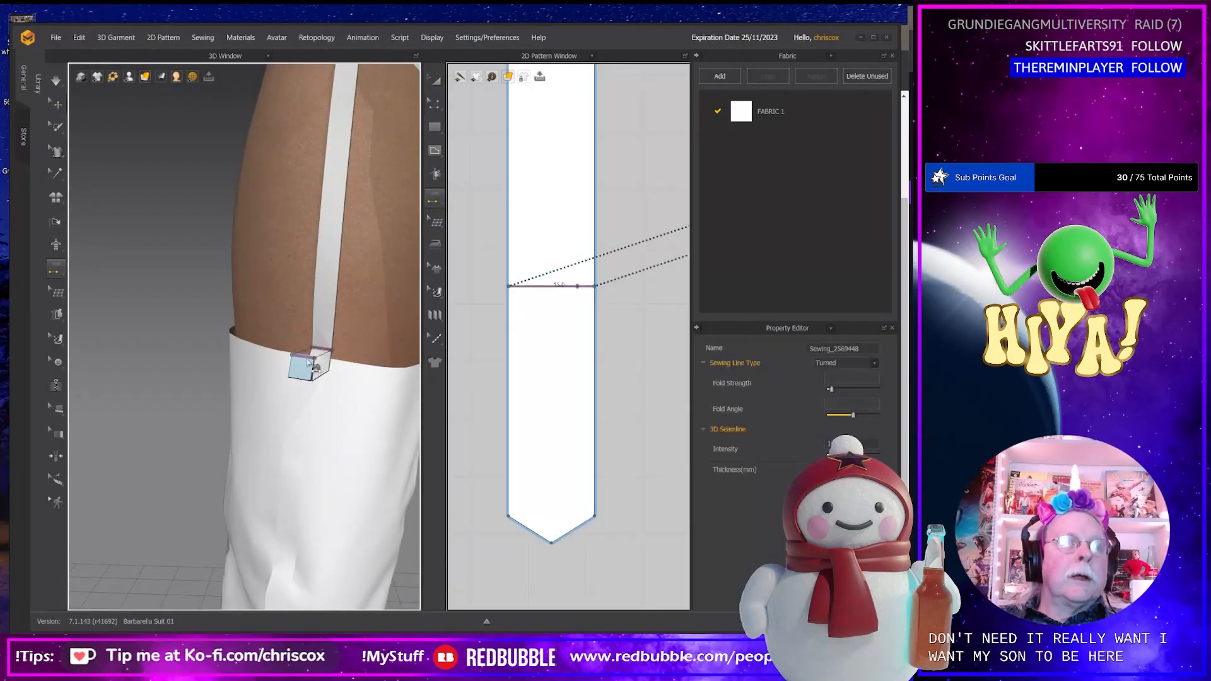
{"action": "key", "text": "space"}
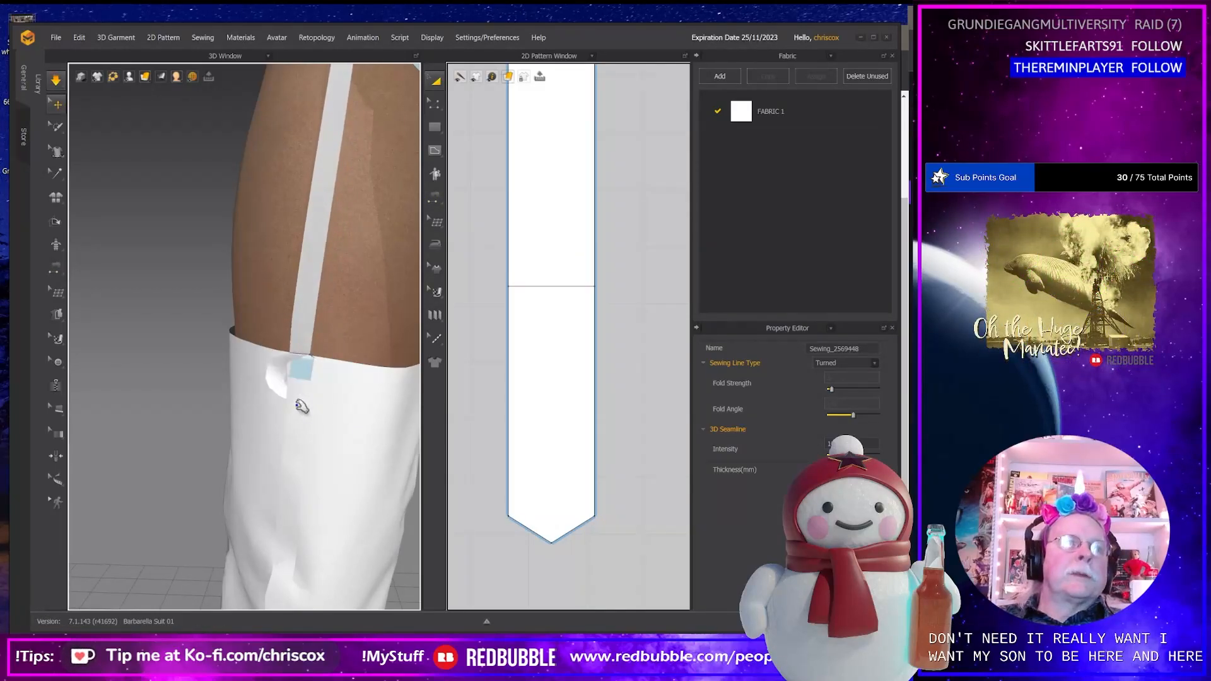
{"action": "right_click_drag", "start_coordinate": [340, 426], "coordinate": [282, 411]}
{"action": "left_click", "coordinate": [306, 378]}
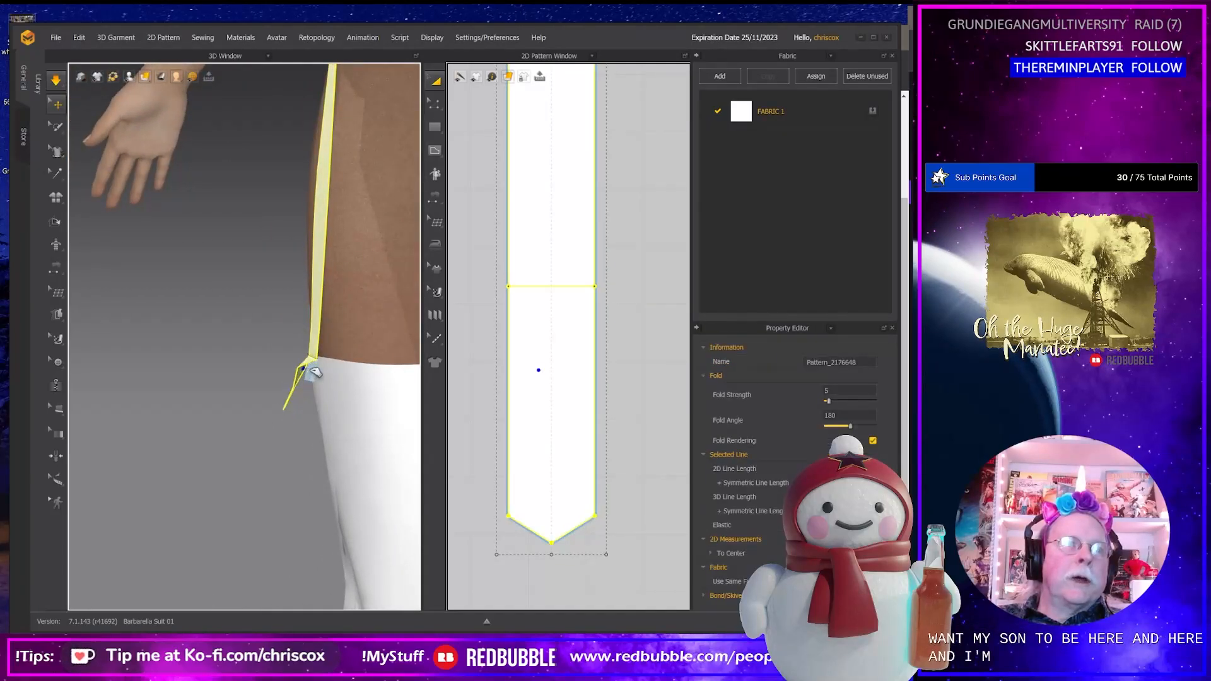
Split the strap's side edge below the internal line into two lines, with Line 1 set to 20 mm.
{"action": "middle_click_drag", "start_coordinate": [576, 354], "coordinate": [579, 451]}
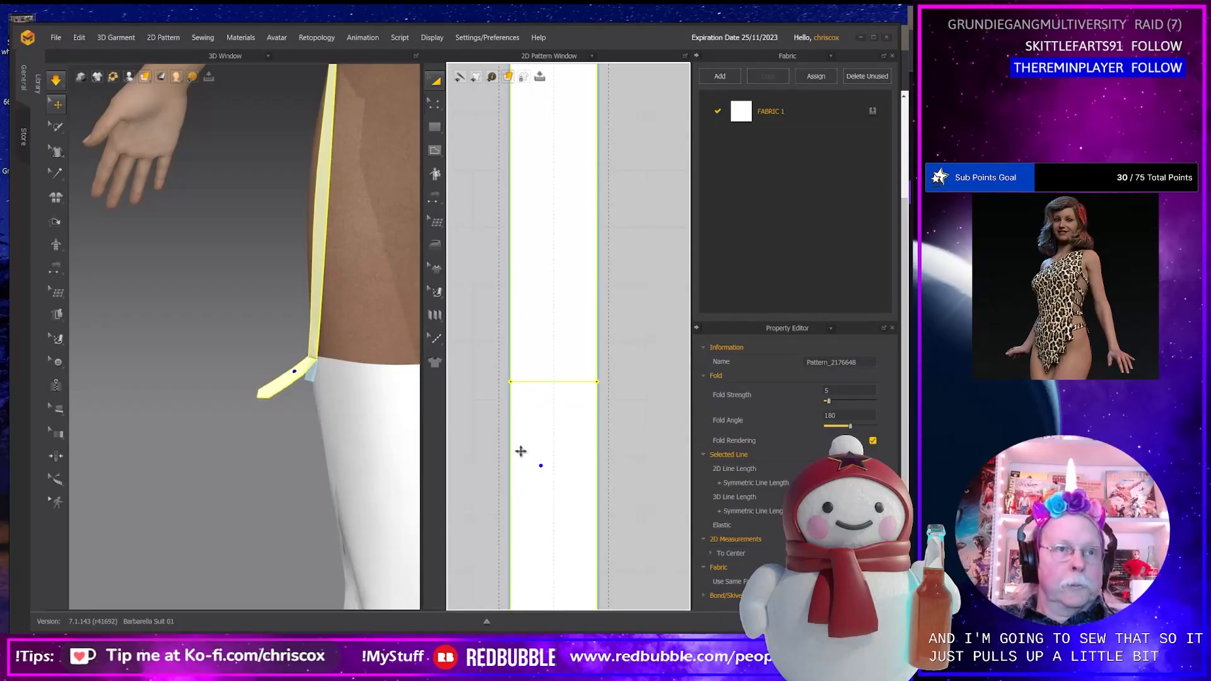
{"action": "key", "text": "z"}
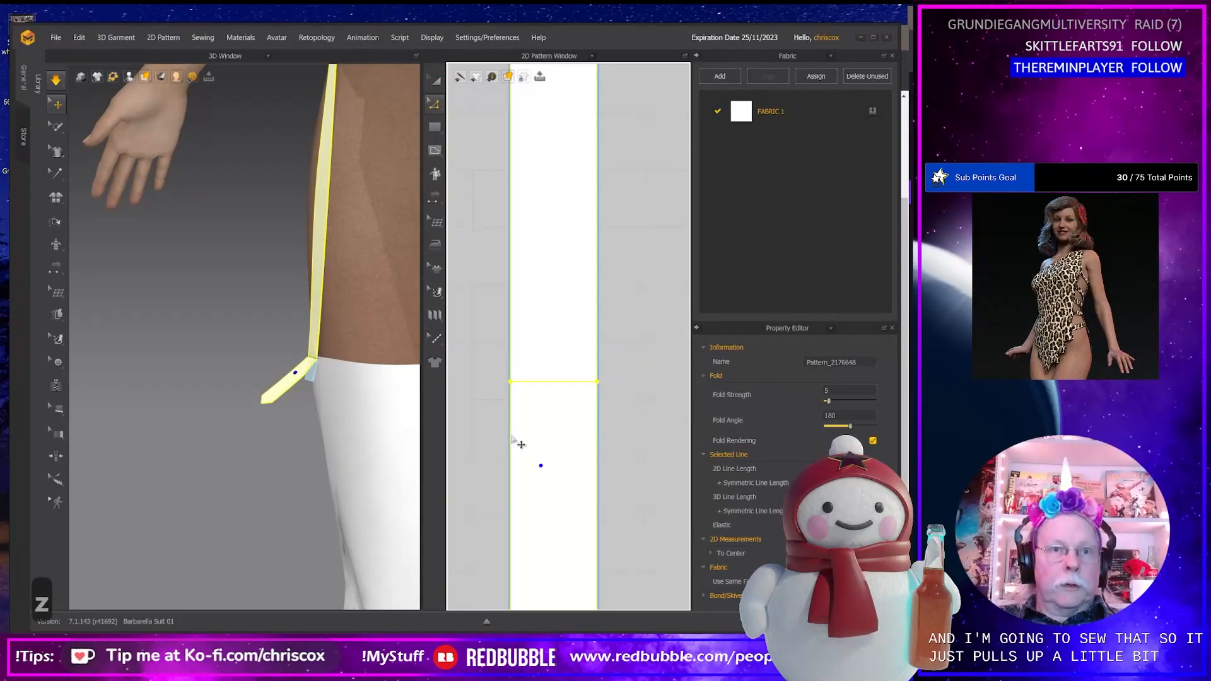
{"action": "left_click", "coordinate": [511, 440]}
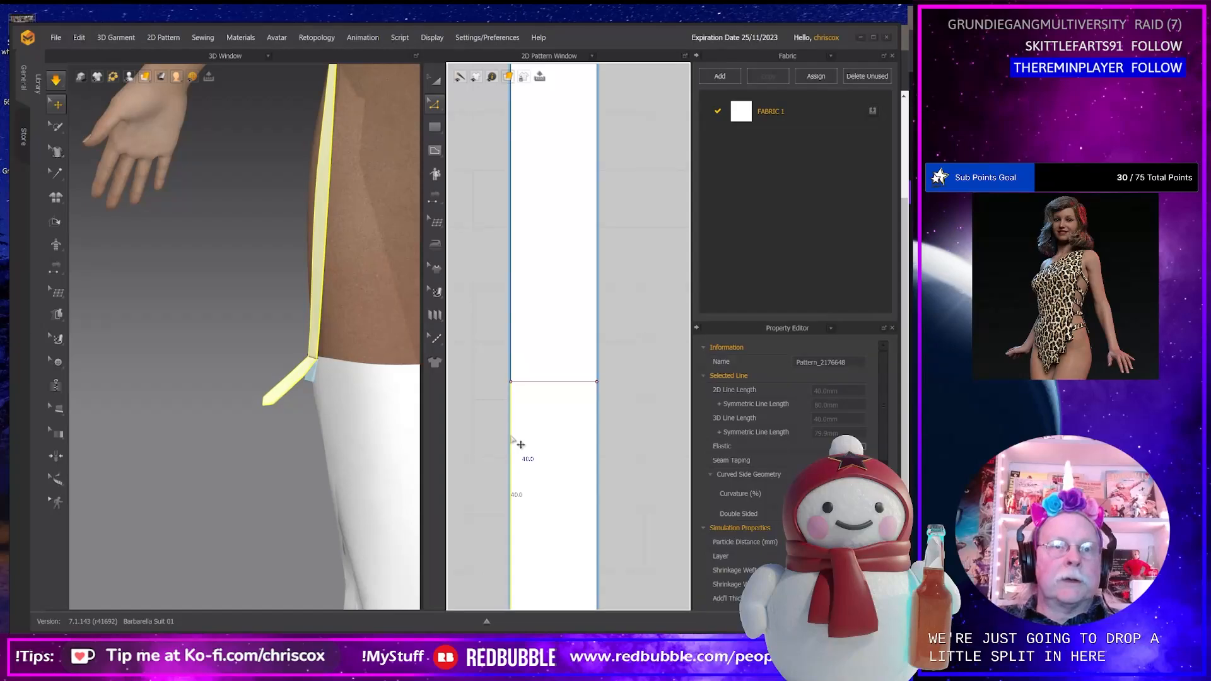
{"action": "right_click", "coordinate": [512, 439]}
{"action": "left_click", "coordinate": [530, 498]}
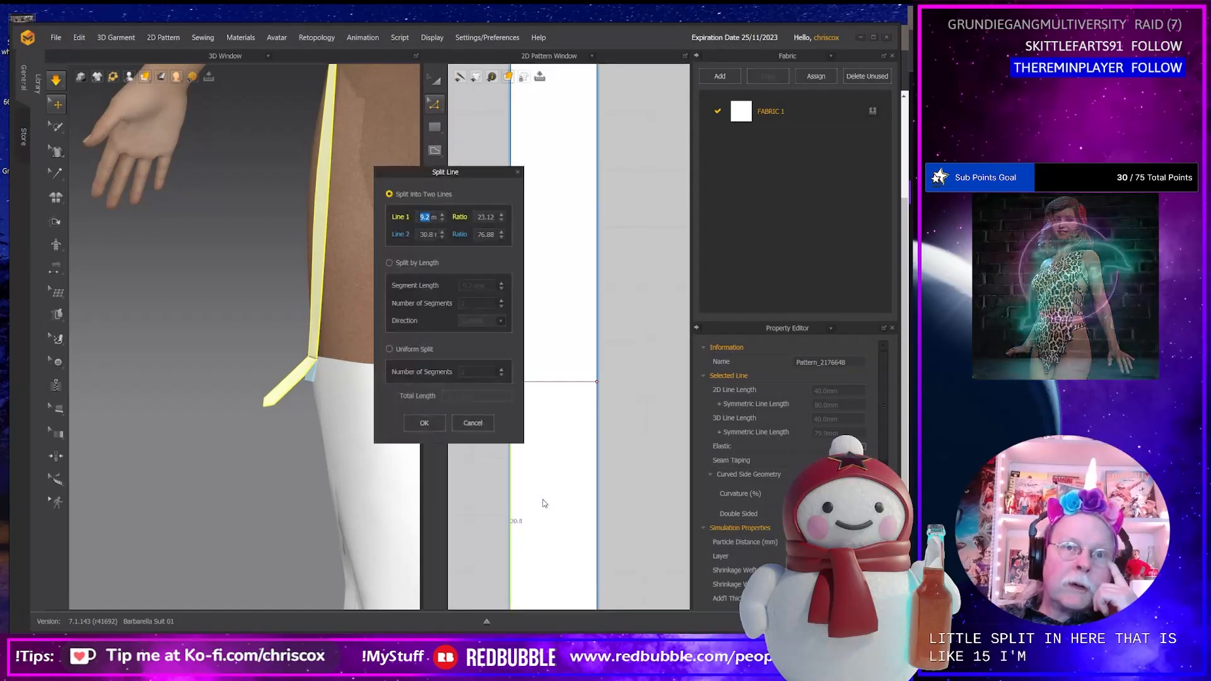
{"action": "type", "text": "20"}
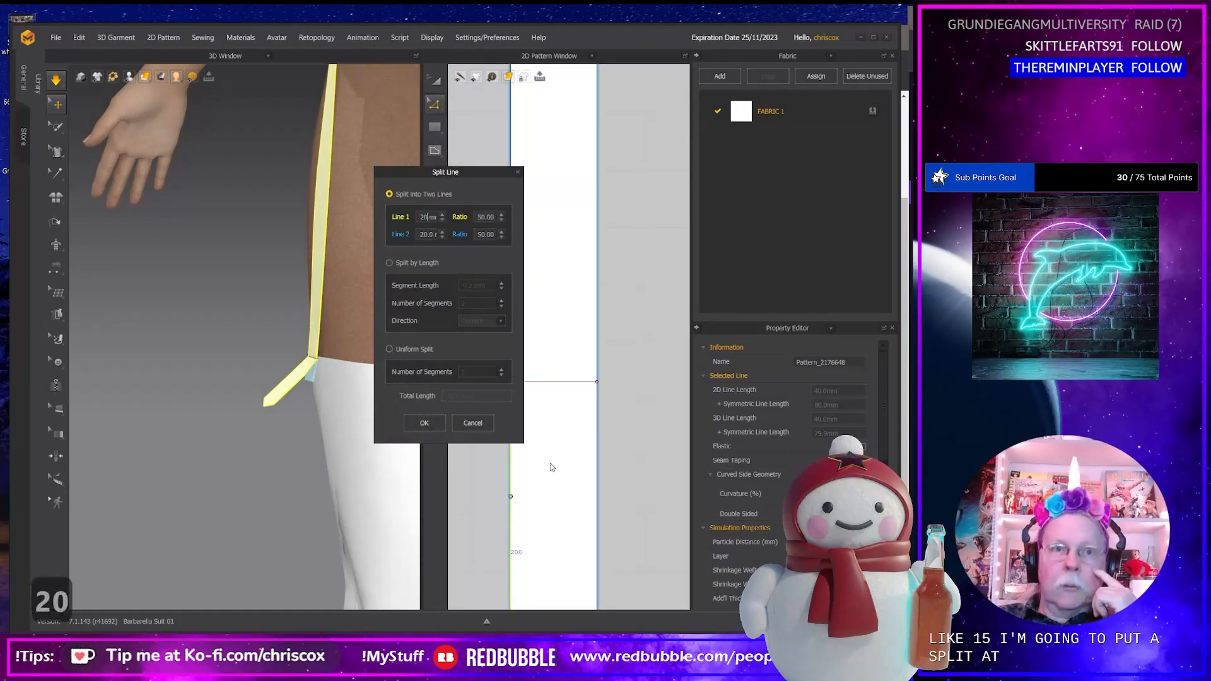
{"action": "left_click", "coordinate": [427, 423]}
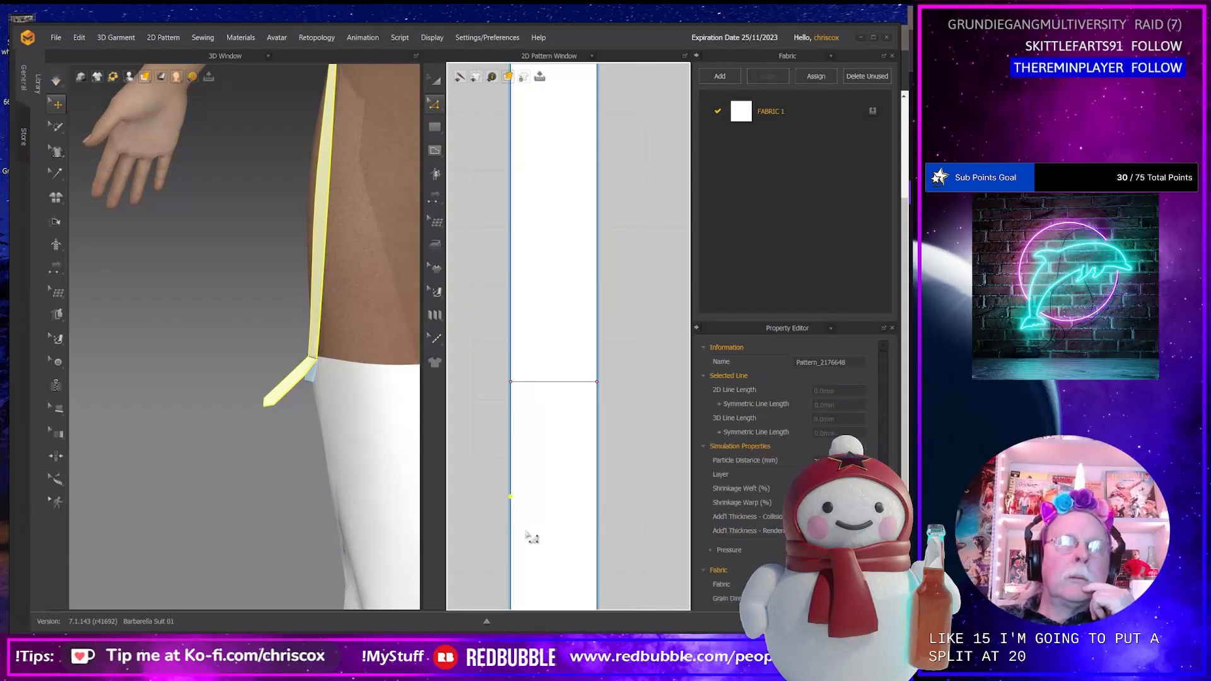
Draw a second internal line straight across the strap at the new split point on its side edge.
{"action": "key", "text": "g"}
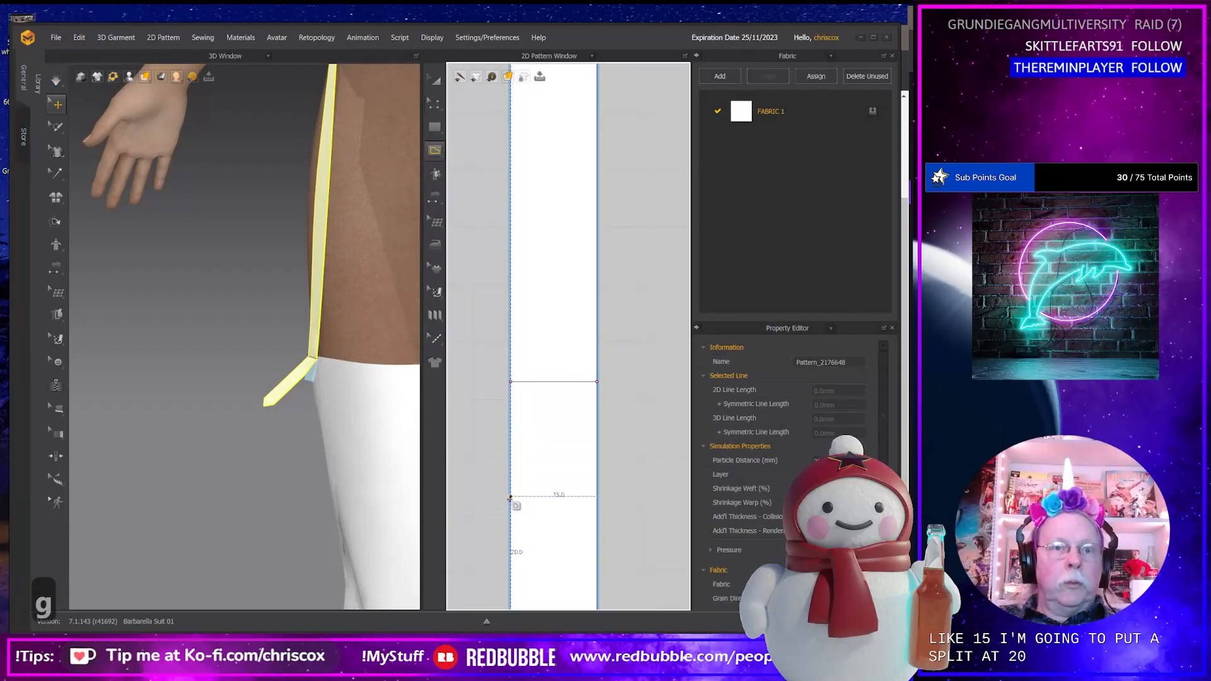
{"action": "left_click", "coordinate": [511, 496]}
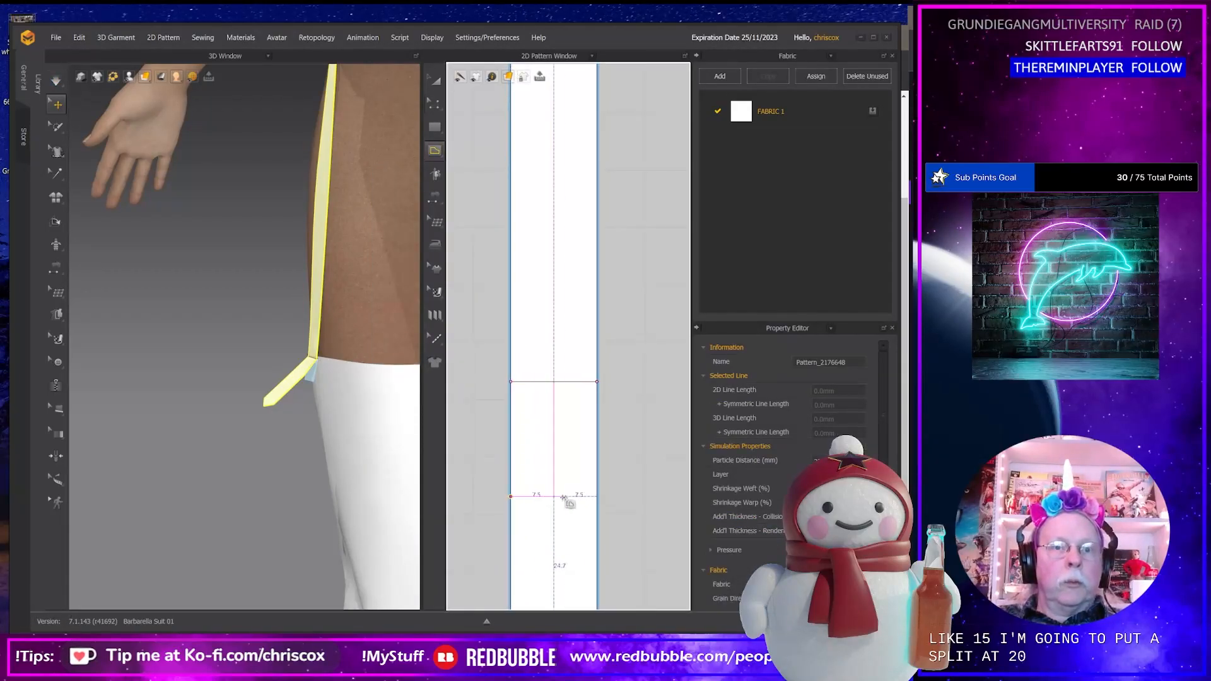
{"action": "left_click", "coordinate": [597, 496]}
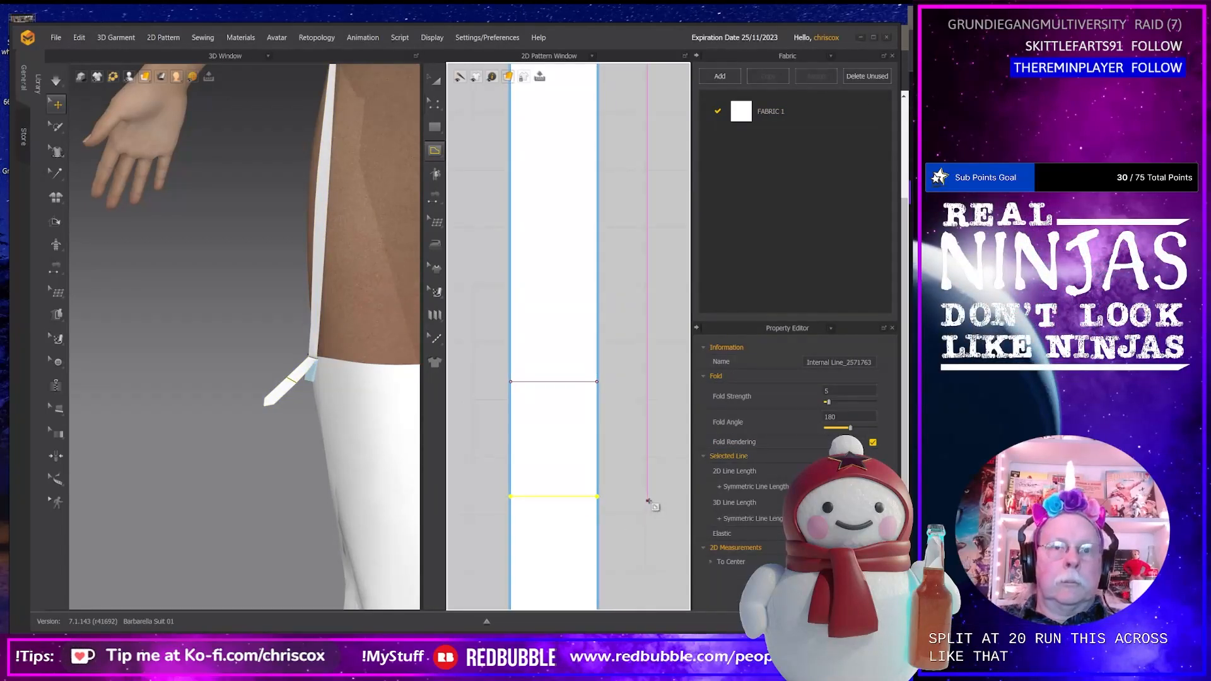
{"action": "key", "text": "n"}
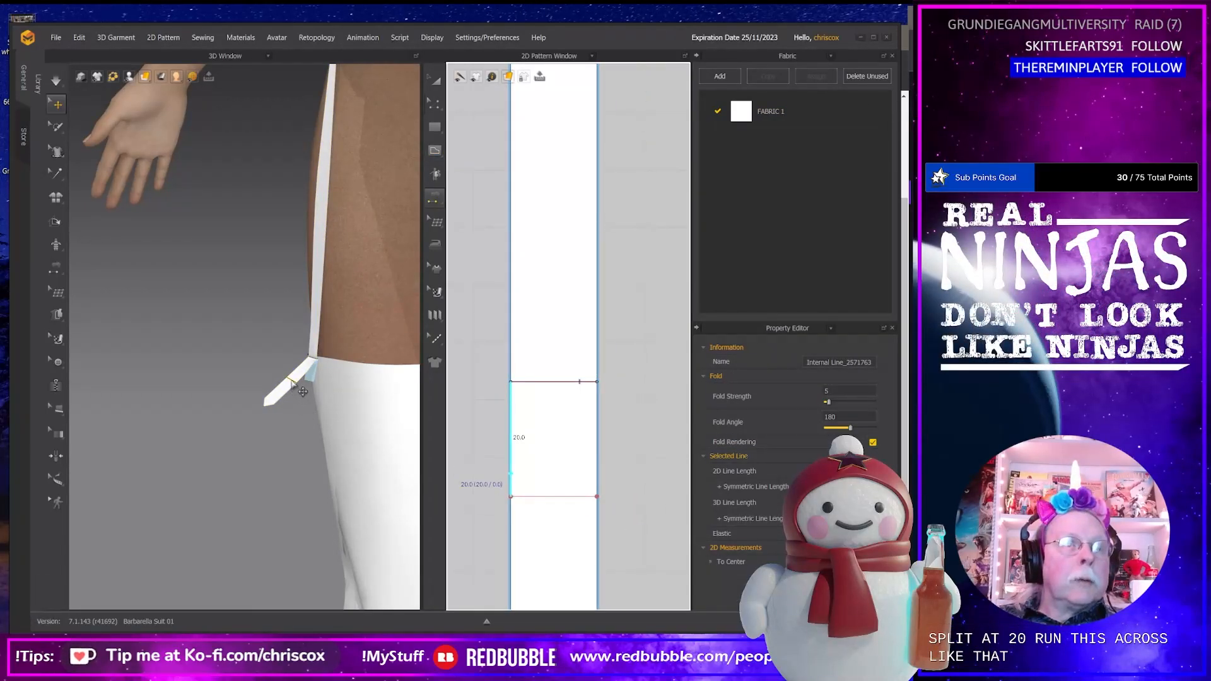
{"action": "left_click", "coordinate": [529, 497]}
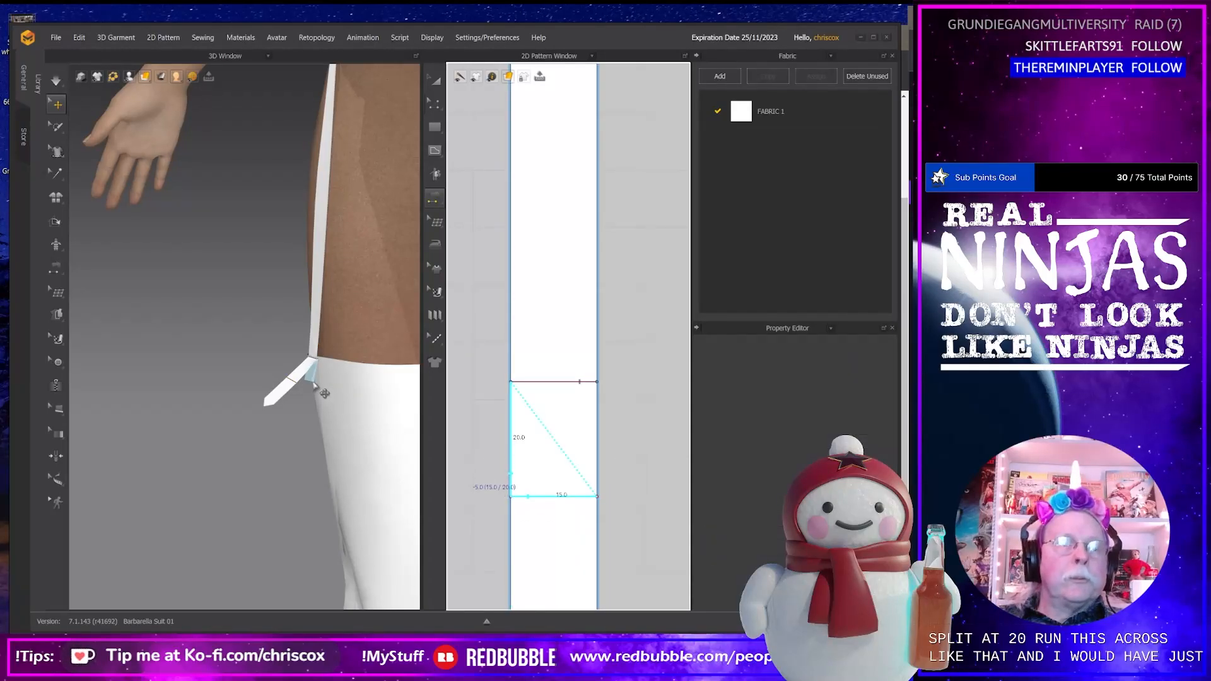
{"action": "middle_click_drag", "start_coordinate": [635, 520], "coordinate": [561, 481]}
{"action": "key", "text": "ctrl"}
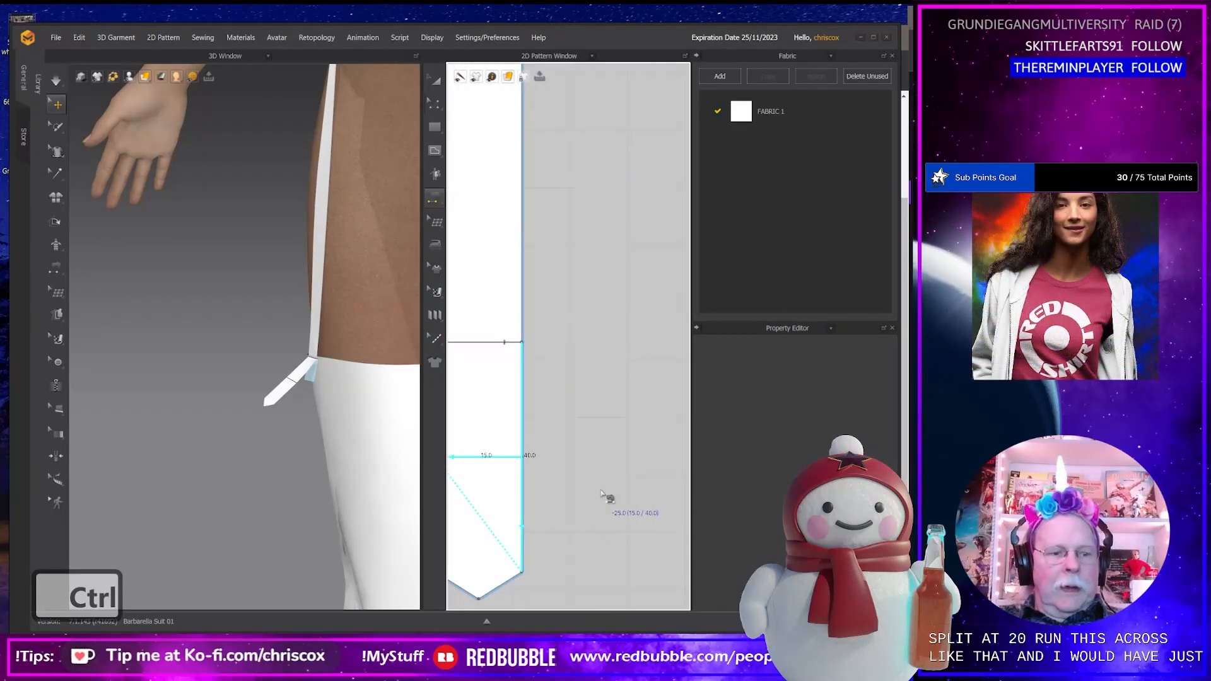
{"action": "key", "text": "Escape"}
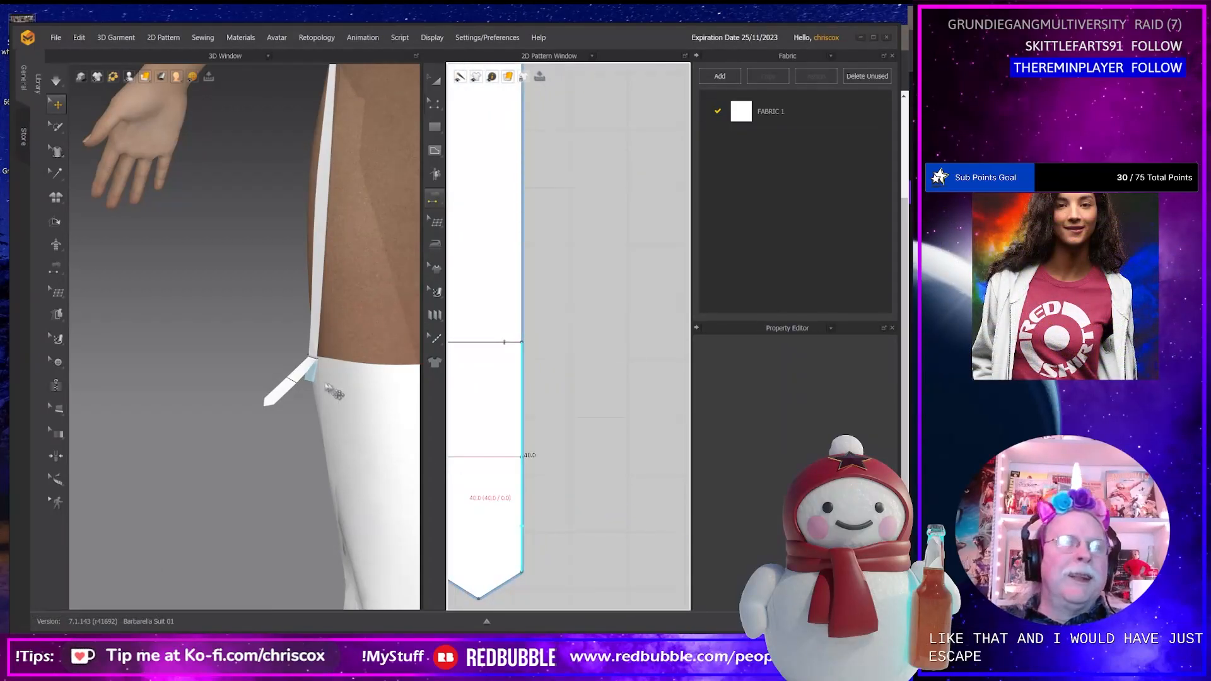
{"action": "key", "text": "n"}
{"action": "left_click", "coordinate": [290, 383]}
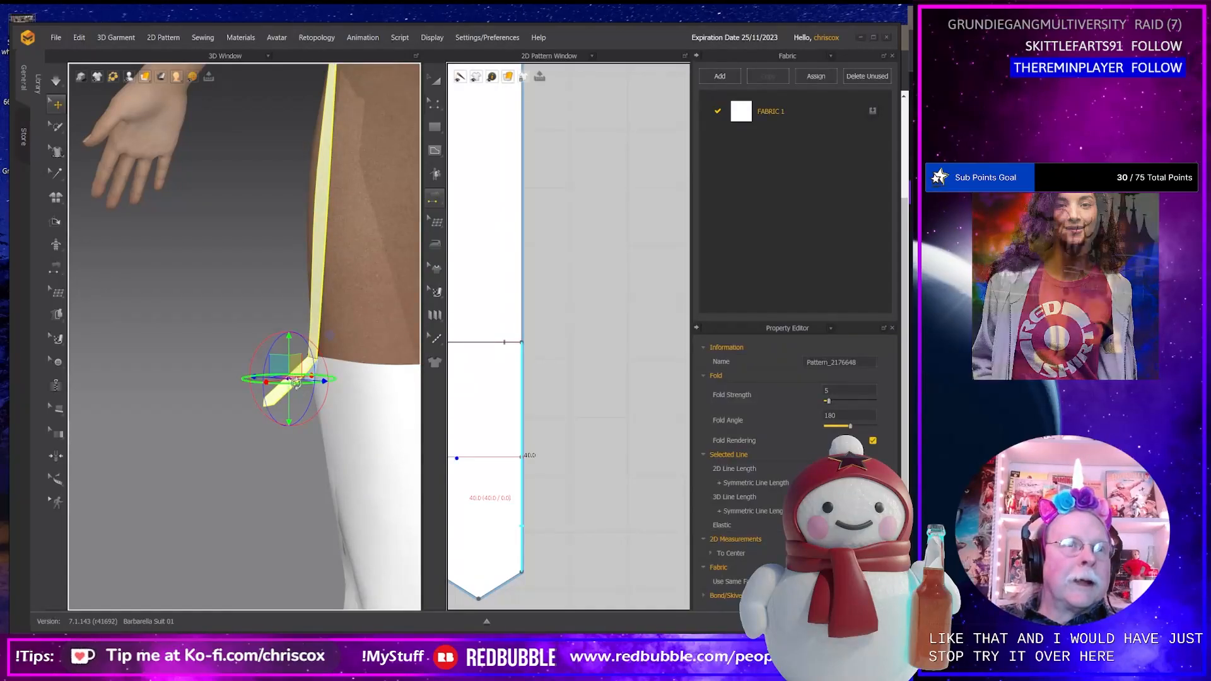
Sew the strap's second internal line to the lower edge of the boot-top anchor and simulate both straps.
{"action": "key", "text": "n"}
{"action": "left_click", "coordinate": [288, 381]}
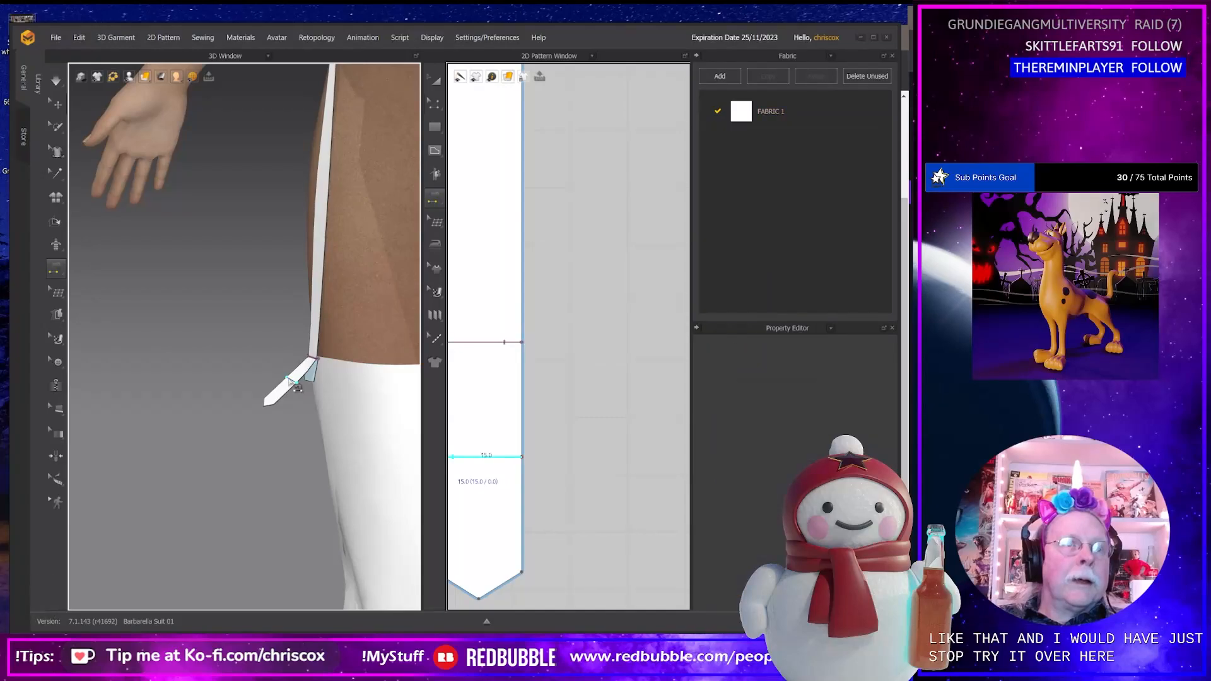
{"action": "left_click", "coordinate": [311, 384]}
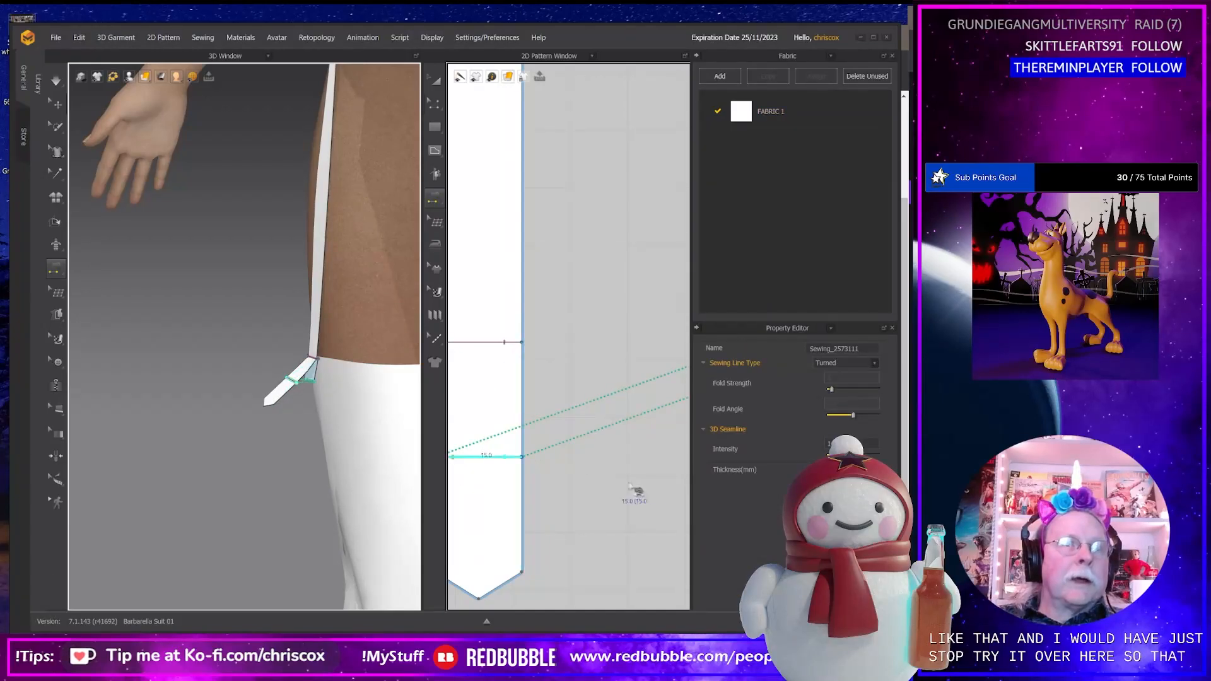
{"action": "key", "text": "space"}
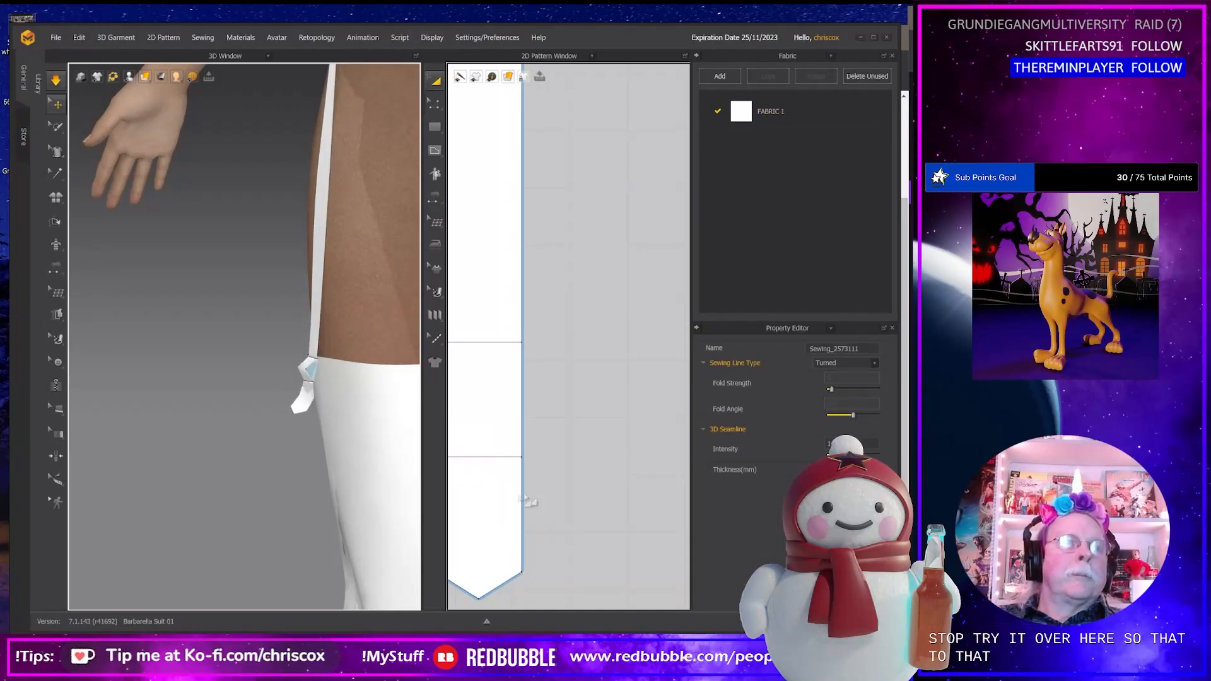
{"action": "scroll", "coordinate": [348, 503], "scroll_direction": "down", "scroll_amount": 2}
{"action": "scroll", "coordinate": [347, 504], "scroll_direction": "down", "scroll_amount": 1}
{"action": "right_click_drag", "start_coordinate": [297, 497], "coordinate": [203, 479]}
{"action": "scroll", "coordinate": [297, 463], "scroll_direction": "up", "scroll_amount": 2}
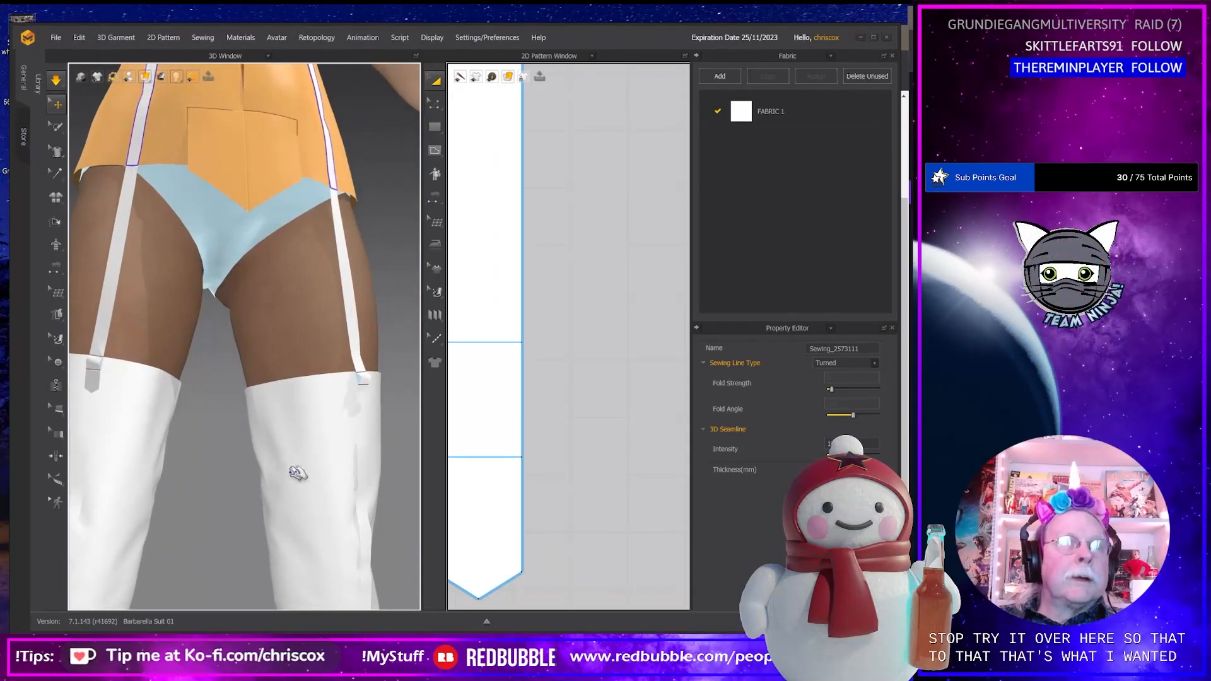
{"action": "right_click_drag", "start_coordinate": [299, 475], "coordinate": [220, 490]}
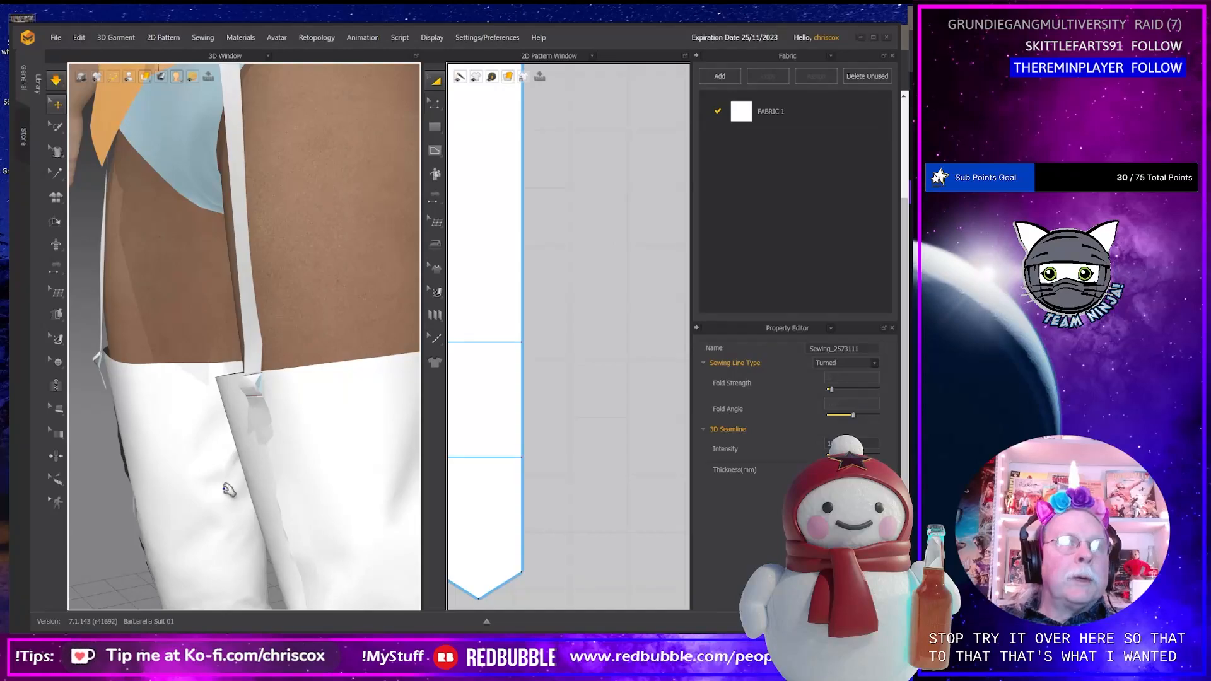
{"action": "right_click_drag", "start_coordinate": [306, 499], "coordinate": [357, 498]}
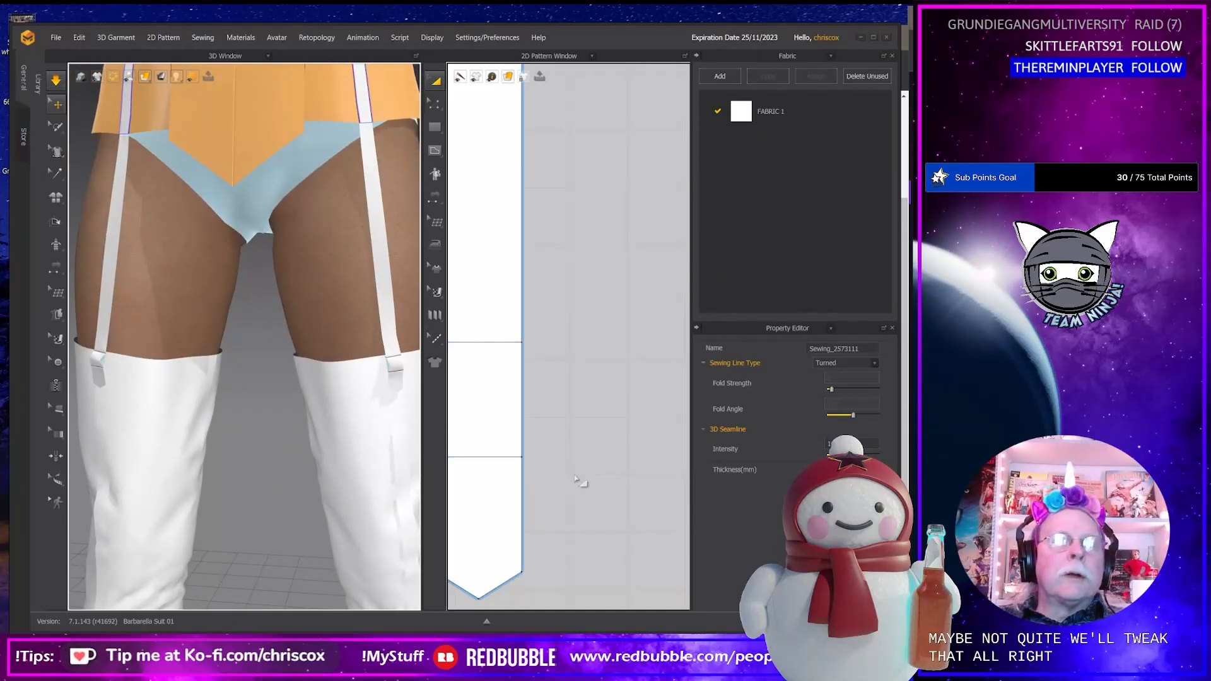
Delete the two unused bodice pattern pieces lying apart from the rest of the suit.
{"action": "scroll", "coordinate": [581, 482], "scroll_direction": "down", "scroll_amount": 5}
{"action": "scroll", "coordinate": [599, 451], "scroll_direction": "down", "scroll_amount": 4}
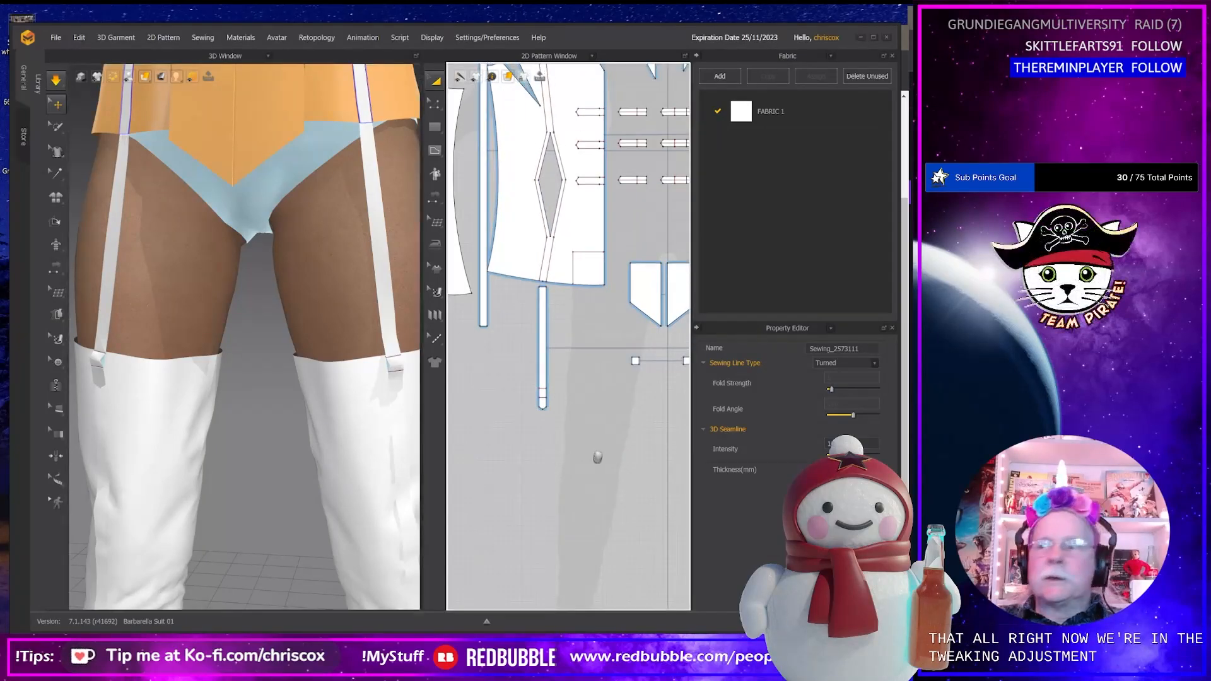
{"action": "middle_click_drag", "start_coordinate": [614, 461], "coordinate": [623, 472]}
{"action": "middle_click_drag", "start_coordinate": [544, 286], "coordinate": [642, 372]}
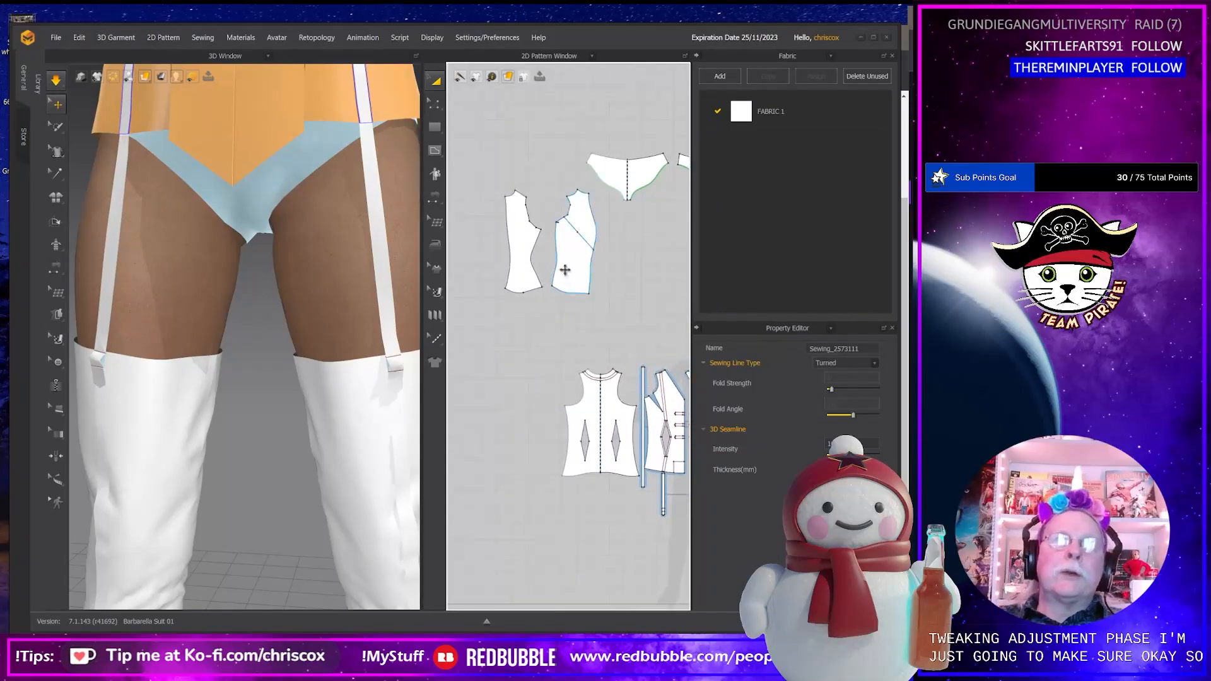
{"action": "left_click", "coordinate": [557, 272]}
{"action": "left_click", "coordinate": [515, 275], "text": "shift"}
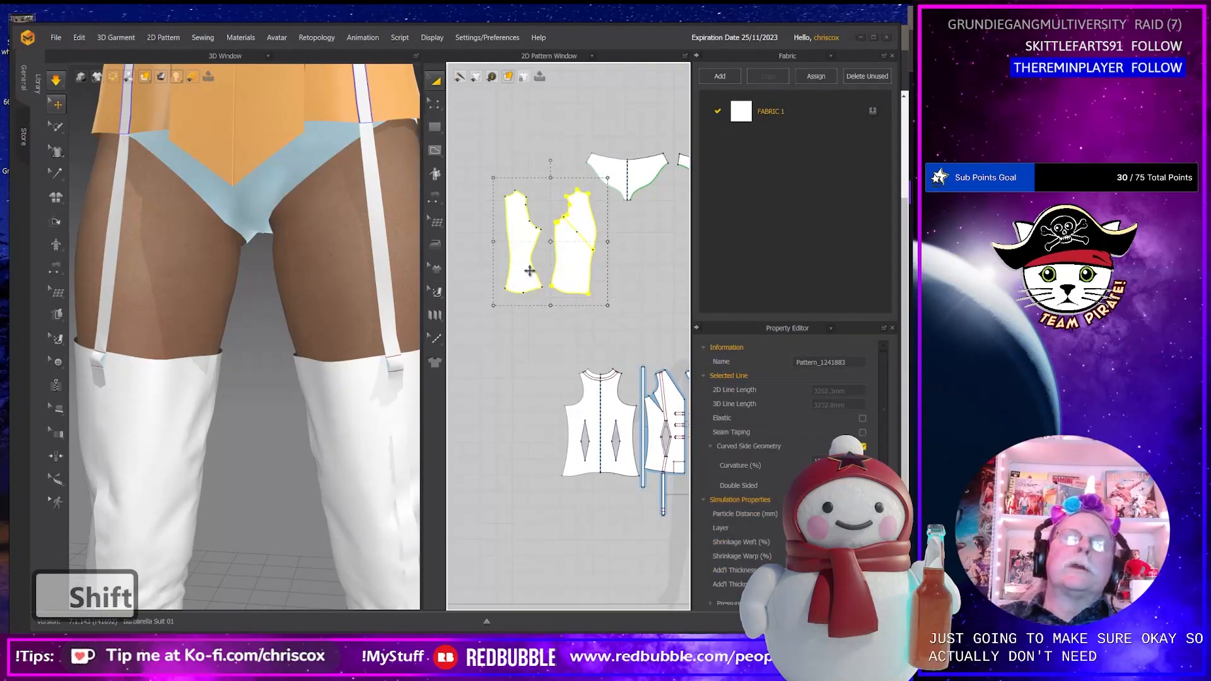
{"action": "key", "text": "Delete"}
Widen the 2D Pattern Window until all pattern pieces fit, keeping the whole avatar in view in 3D.
{"action": "middle_click_drag", "start_coordinate": [525, 454], "coordinate": [477, 432]}
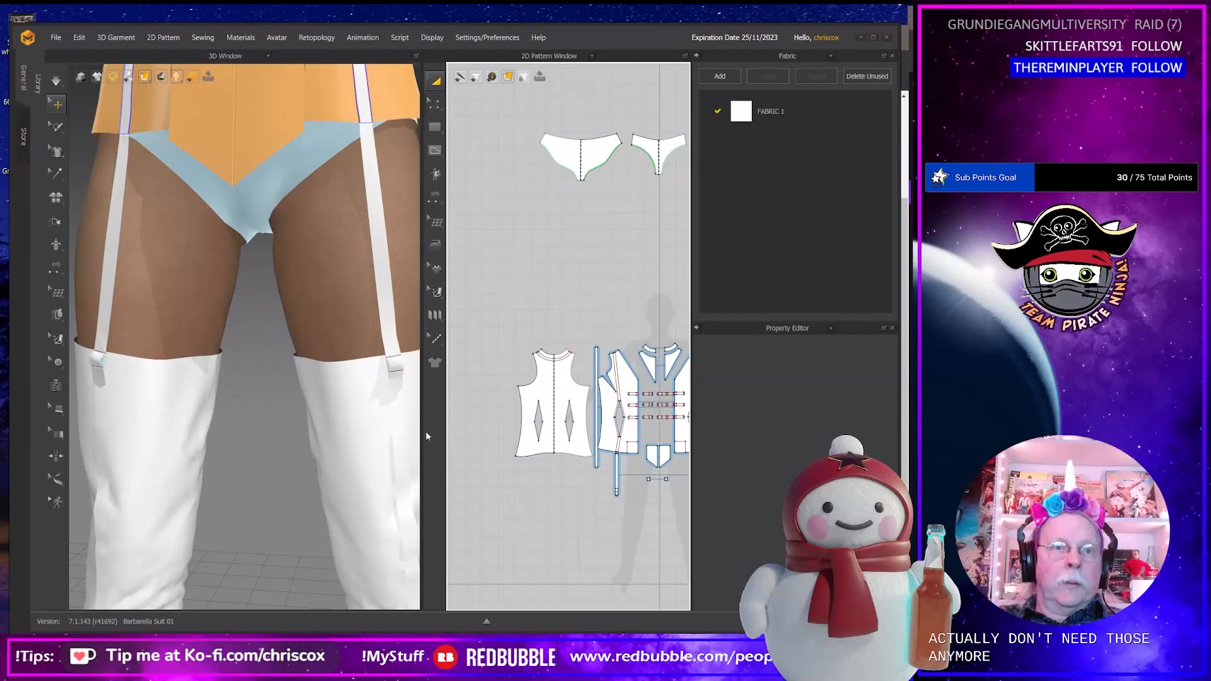
{"action": "left_click_drag", "start_coordinate": [423, 432], "coordinate": [309, 432]}
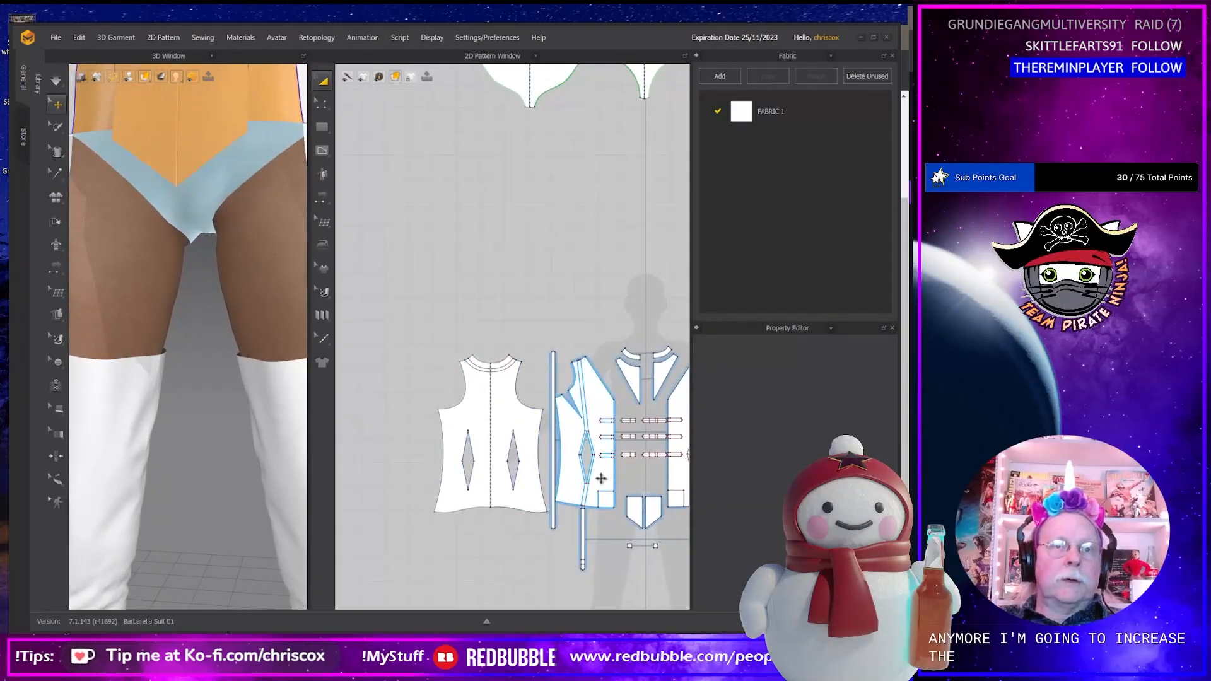
{"action": "scroll", "coordinate": [223, 410], "scroll_direction": "down", "scroll_amount": 10}
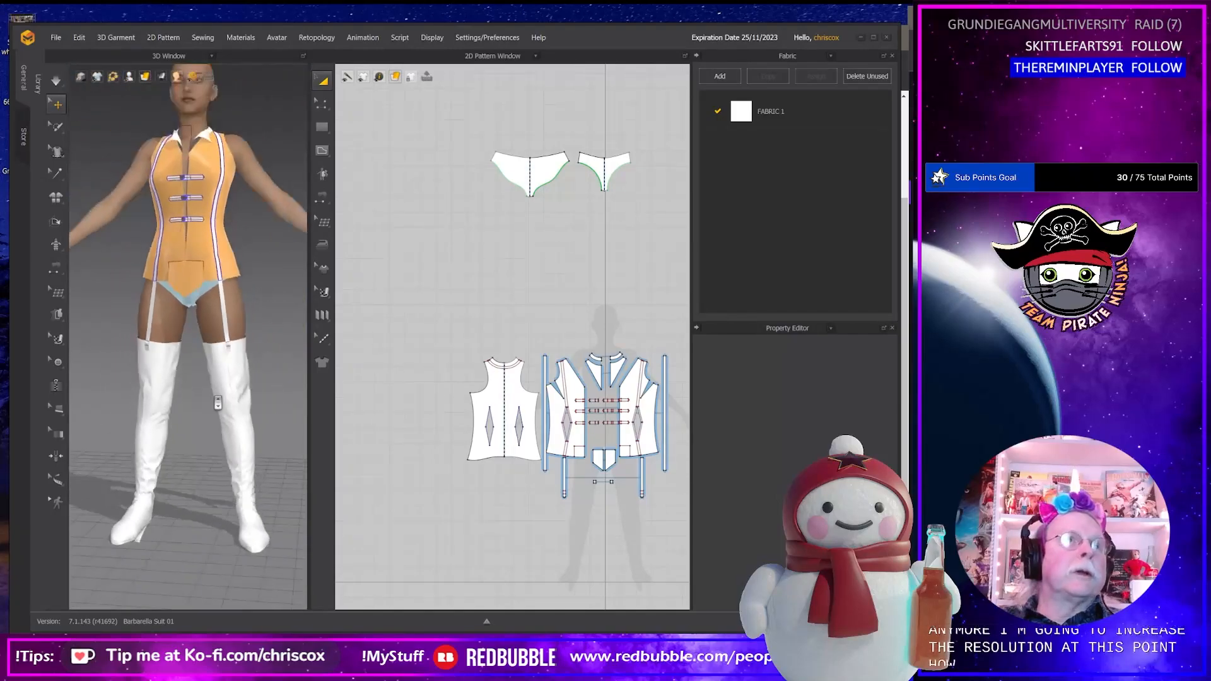
{"action": "mouse_move", "coordinate": [219, 410]}
{"action": "right_mouse_down"}
{"action": "mouse_move", "coordinate": [333, 425]}
{"action": "mouse_move", "coordinate": [92, 421]}
{"action": "mouse_move", "coordinate": [232, 420]}
{"action": "right_mouse_up"}
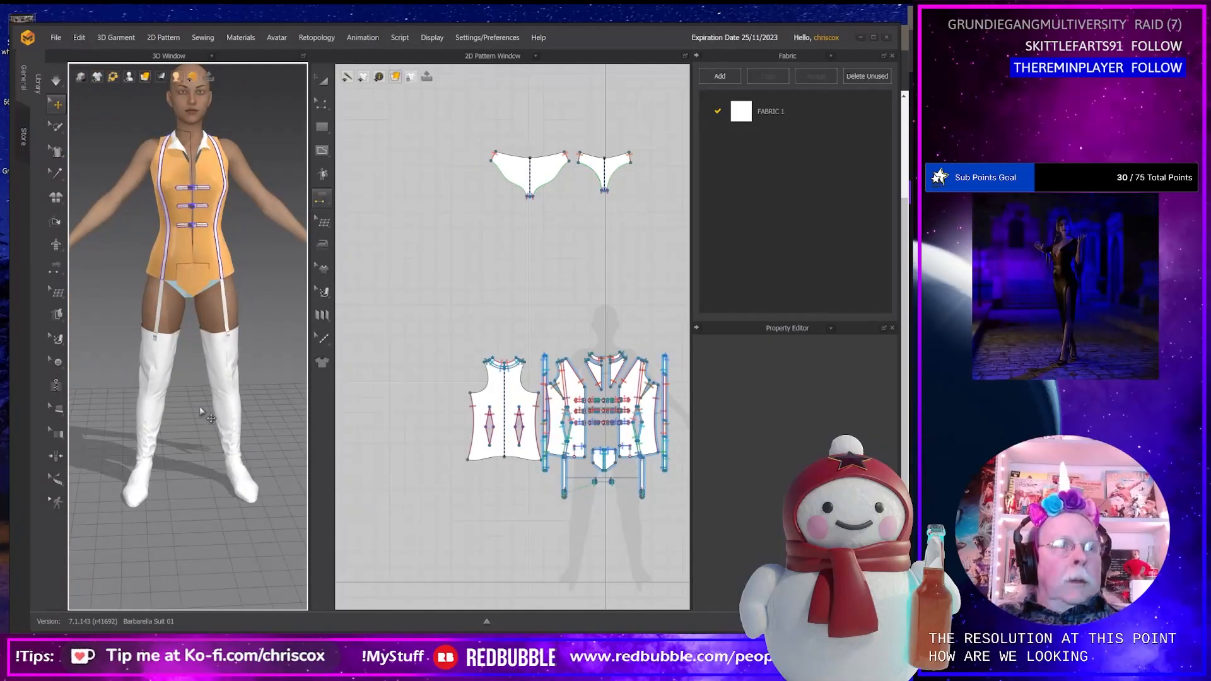
Save the project and move the strap's lower internal line straight up until it lies about 17 mm below the upper one.
{"action": "key", "text": "ctrl+s"}
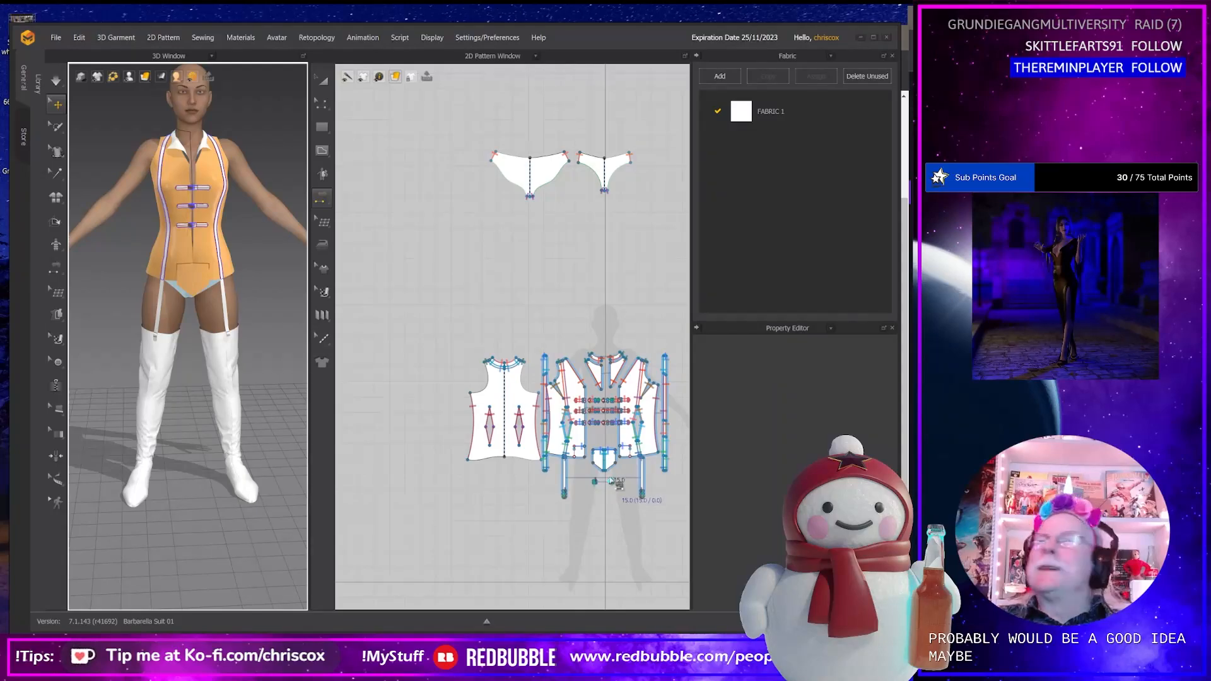
{"action": "scroll", "coordinate": [610, 482], "scroll_direction": "down", "scroll_amount": 1}
{"action": "scroll", "coordinate": [603, 480], "scroll_direction": "up", "scroll_amount": 6}
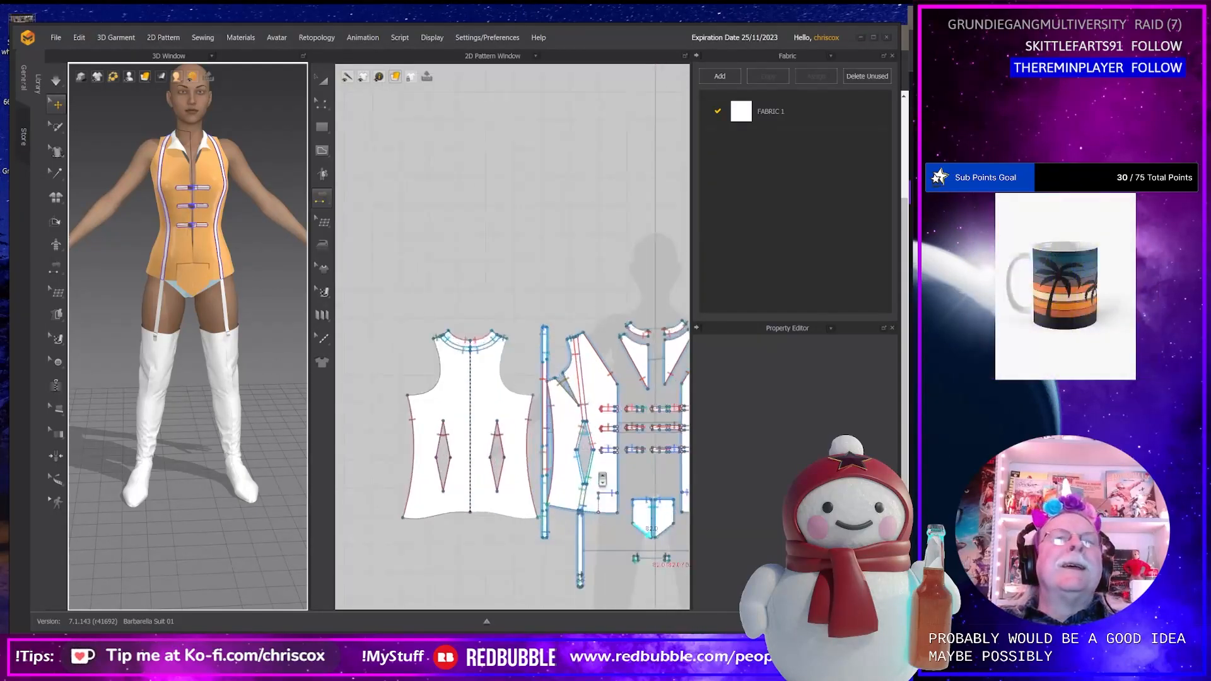
{"action": "scroll", "coordinate": [602, 479], "scroll_direction": "down", "scroll_amount": 3}
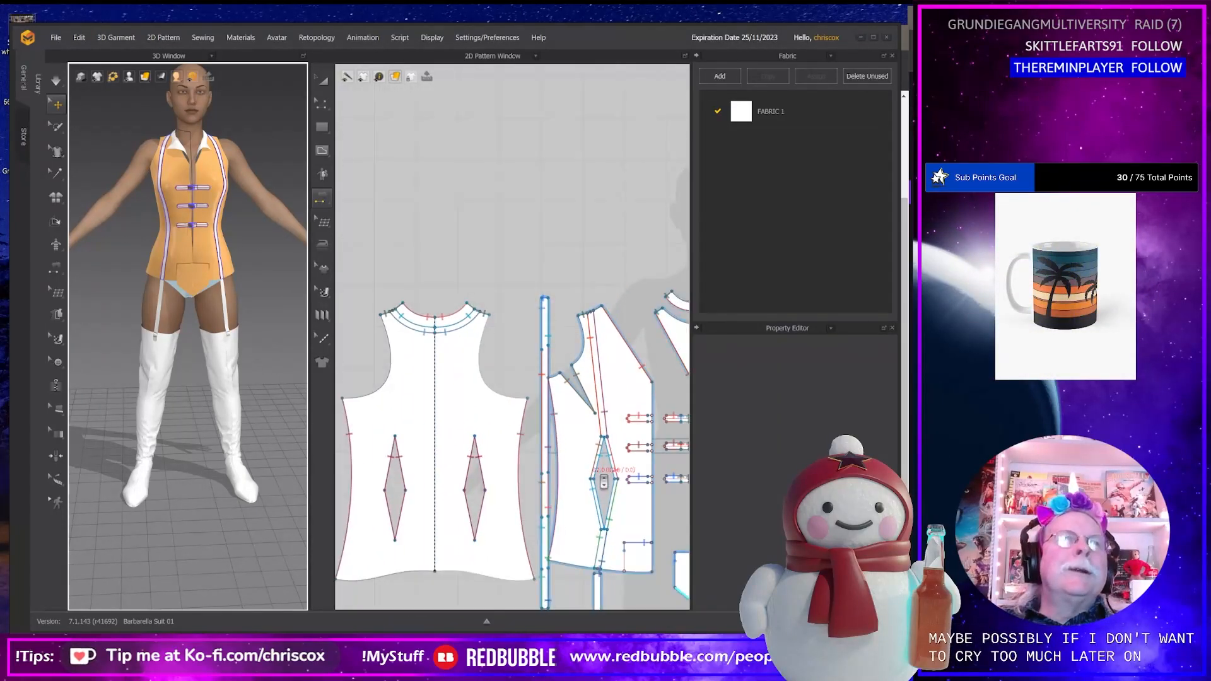
{"action": "right_click_drag", "start_coordinate": [216, 254], "coordinate": [262, 257]}
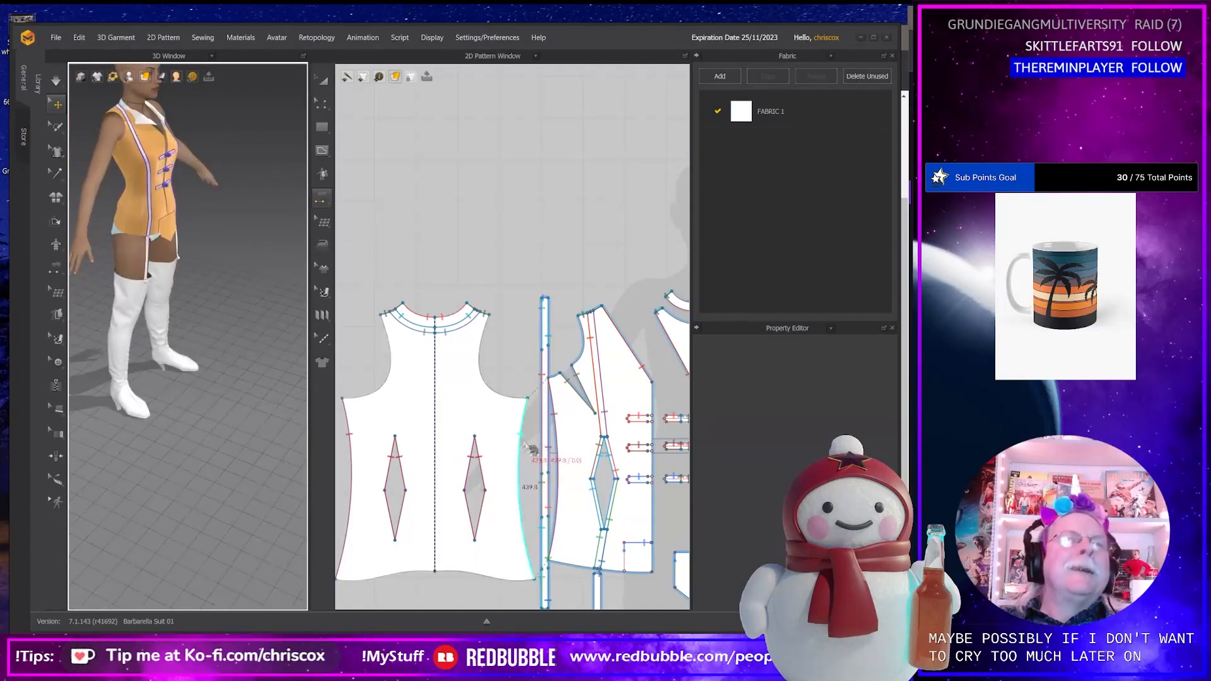
{"action": "middle_click_drag", "start_coordinate": [571, 472], "coordinate": [518, 339]}
{"action": "scroll", "coordinate": [518, 341], "scroll_direction": "down", "scroll_amount": 4}
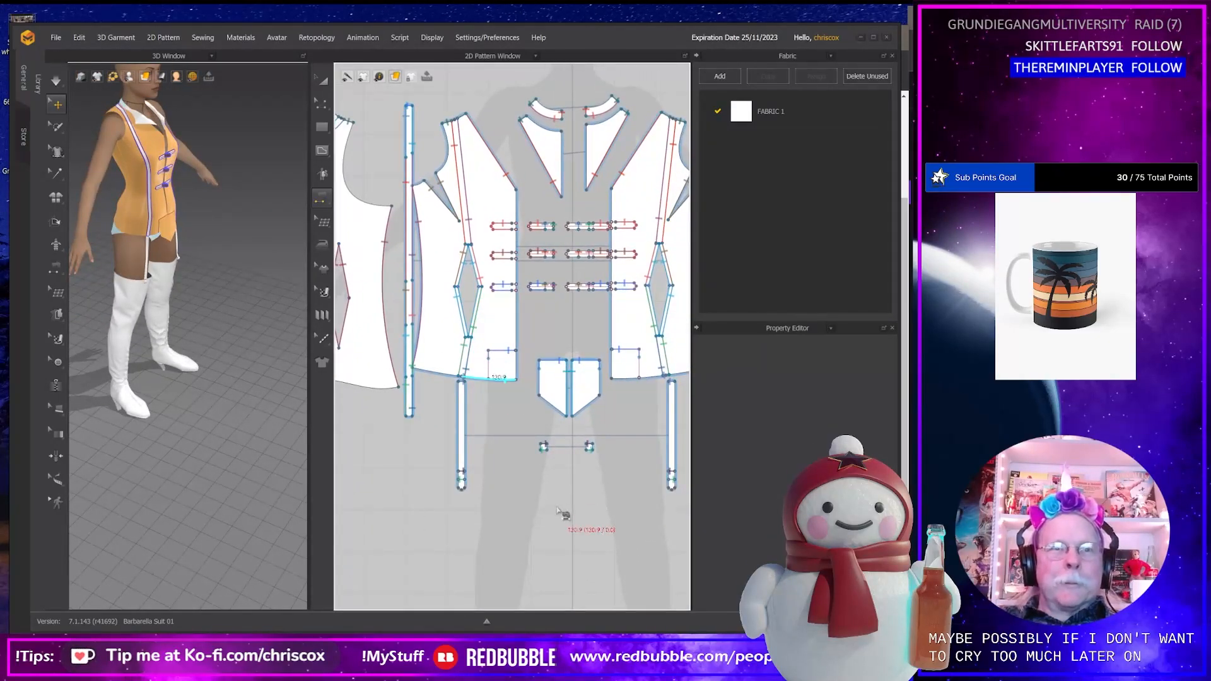
{"action": "scroll", "coordinate": [563, 515], "scroll_direction": "up", "scroll_amount": 4}
{"action": "middle_click_drag", "start_coordinate": [446, 555], "coordinate": [532, 465]}
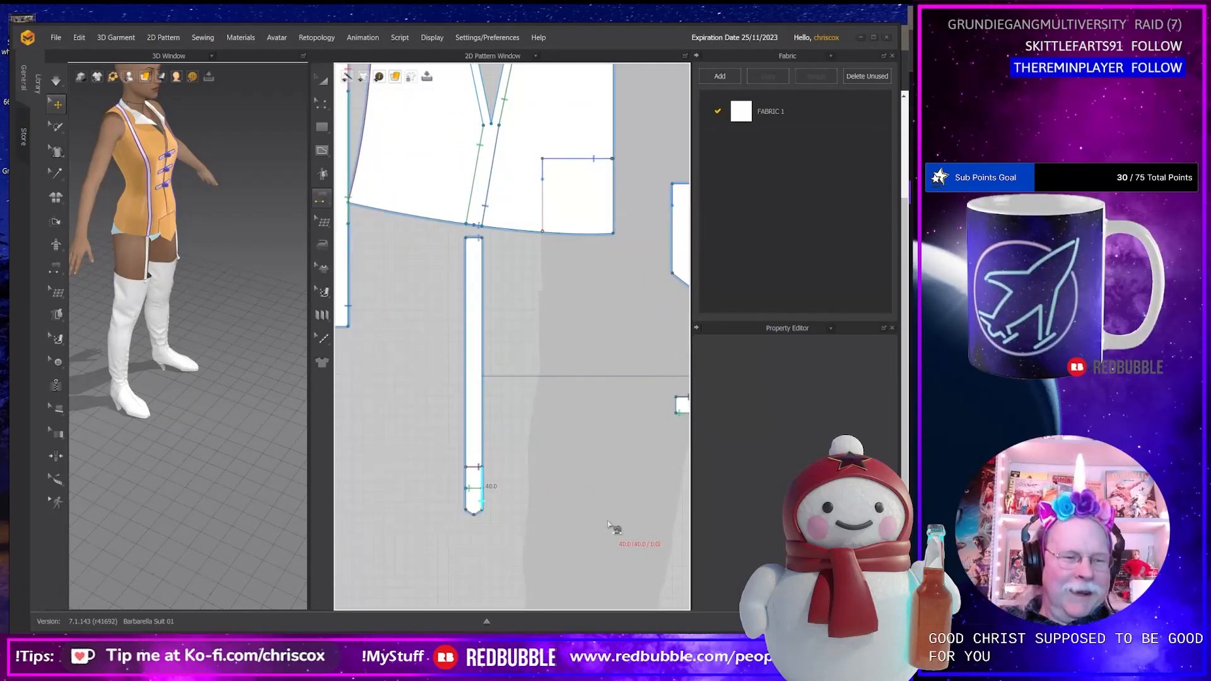
{"action": "key", "text": "z"}
{"action": "scroll", "coordinate": [541, 503], "scroll_direction": "up", "scroll_amount": 3}
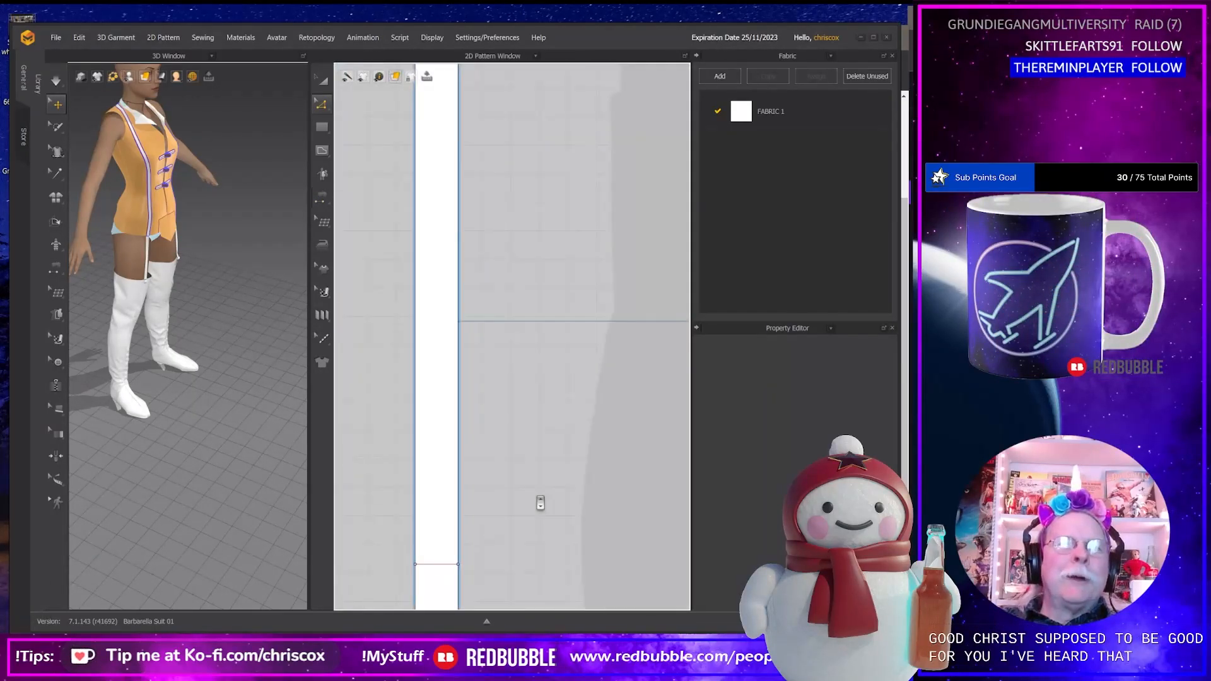
{"action": "middle_click_drag", "start_coordinate": [541, 503], "coordinate": [631, 344]}
{"action": "left_click_drag", "start_coordinate": [554, 441], "coordinate": [469, 492]}
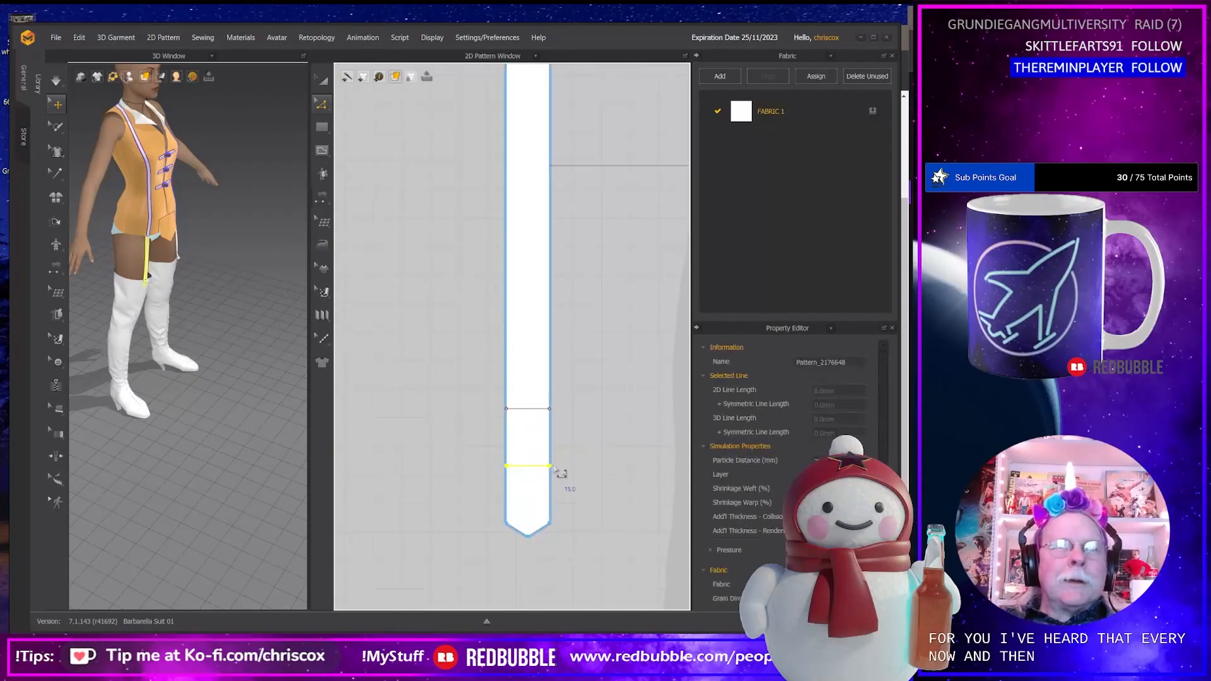
{"action": "left_click_drag", "start_coordinate": [530, 466], "coordinate": [539, 467], "text": "shift"}
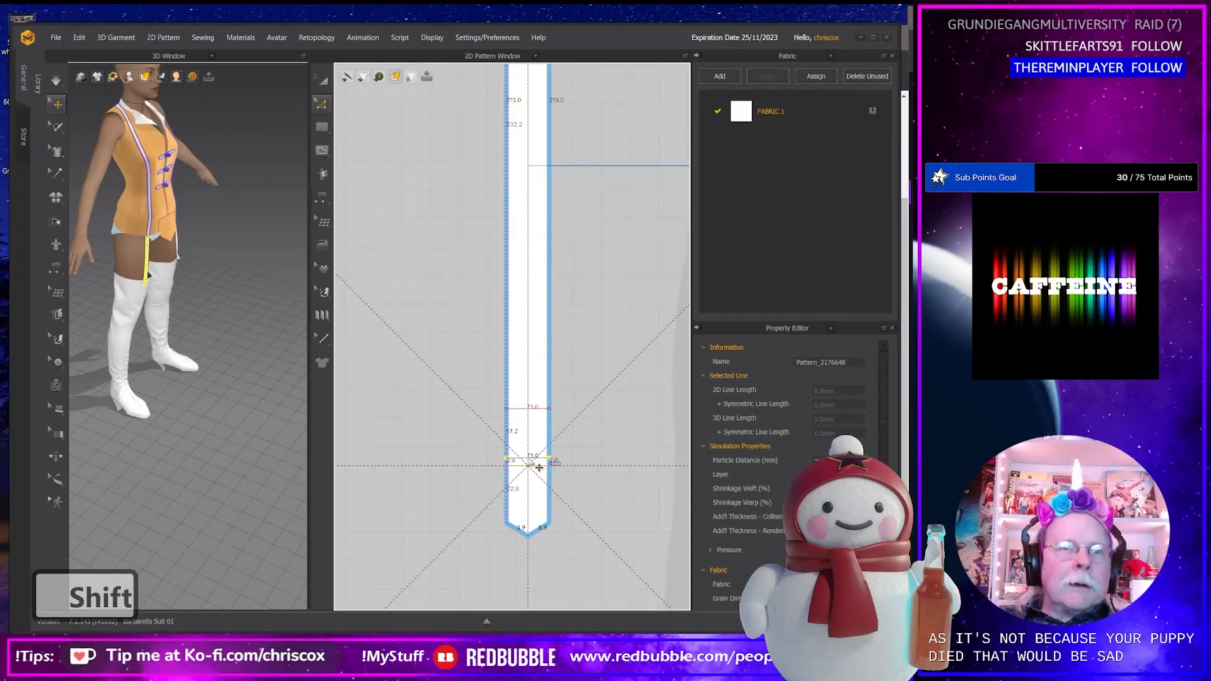
{"action": "left_click_drag", "start_coordinate": [540, 467], "coordinate": [540, 468], "text": "shift"}
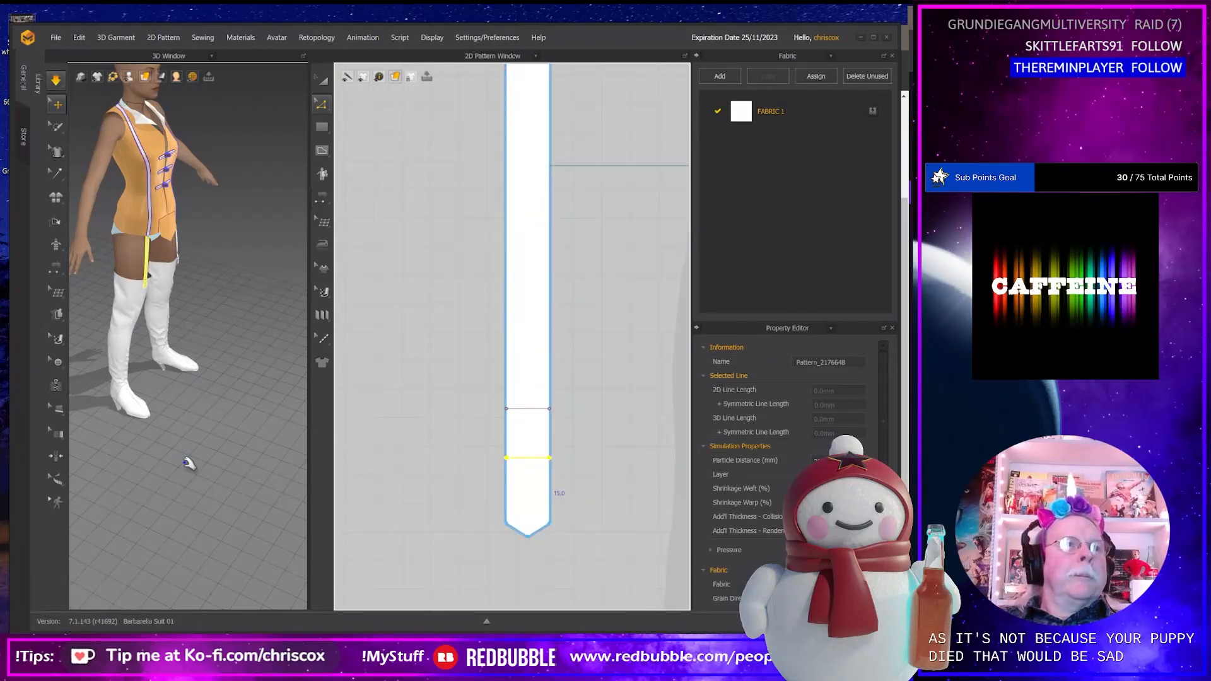
Move the two brief pattern pieces from above the bodice patterns to just below them.
{"action": "scroll", "coordinate": [600, 492], "scroll_direction": "down", "scroll_amount": 10}
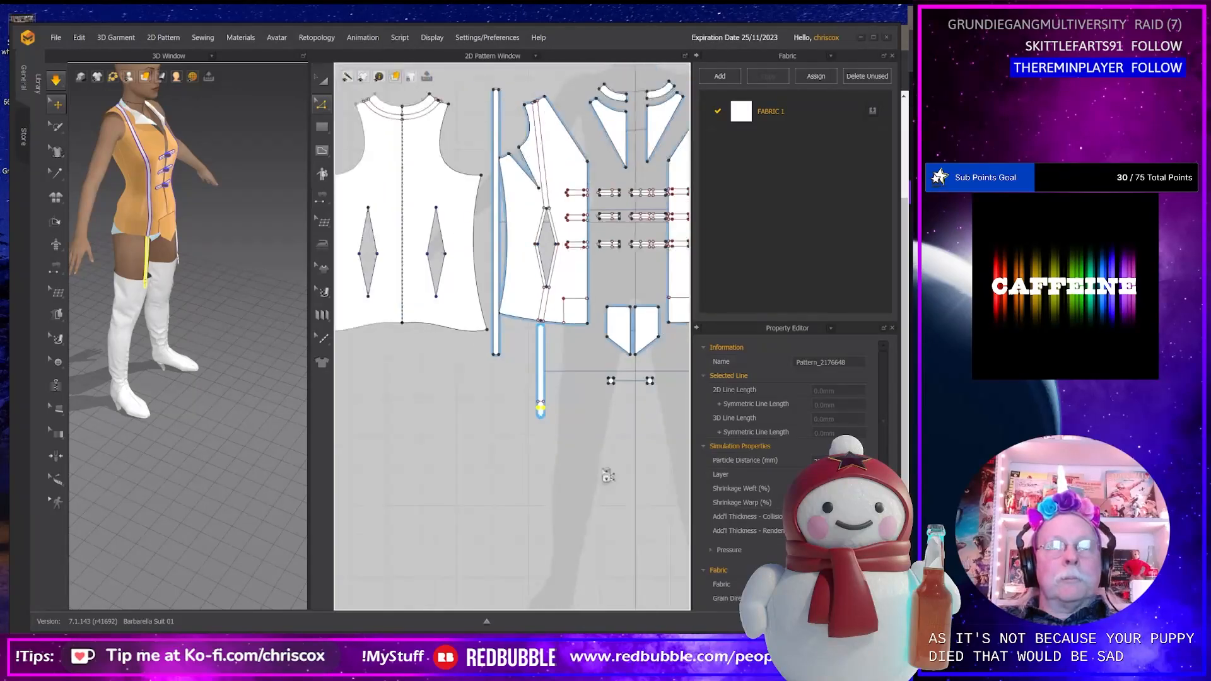
{"action": "middle_click_drag", "start_coordinate": [603, 473], "coordinate": [576, 490]}
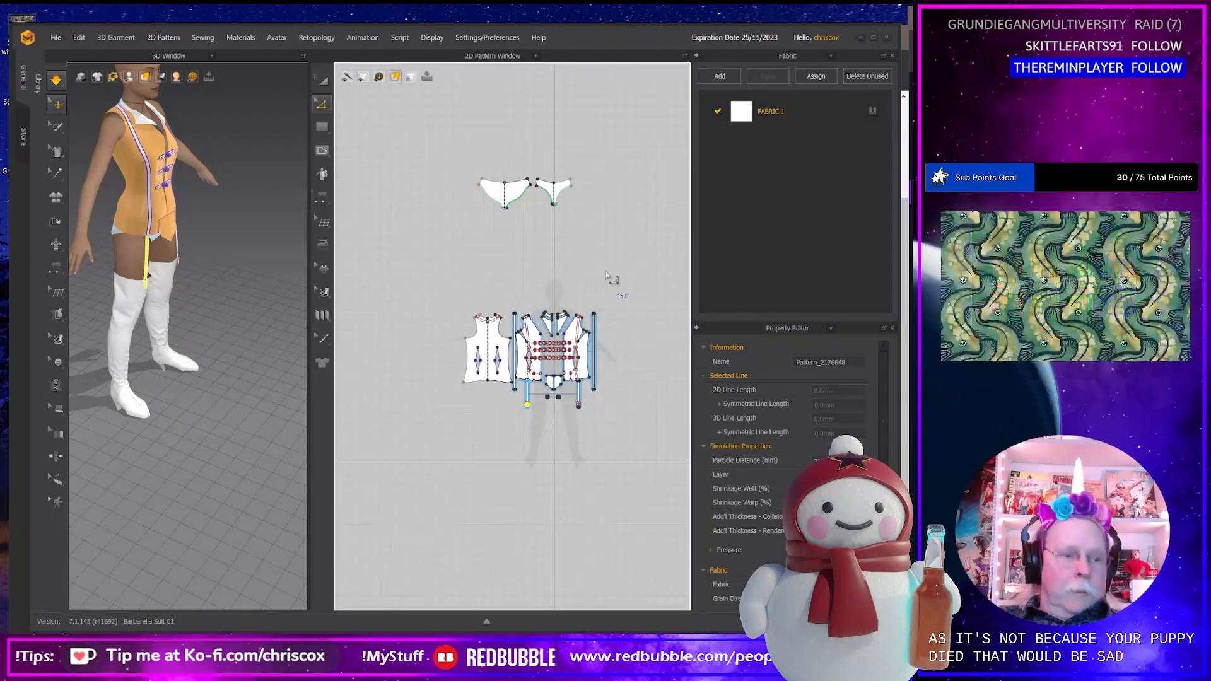
{"action": "key", "text": "a"}
{"action": "left_click_drag", "start_coordinate": [603, 264], "coordinate": [454, 162]}
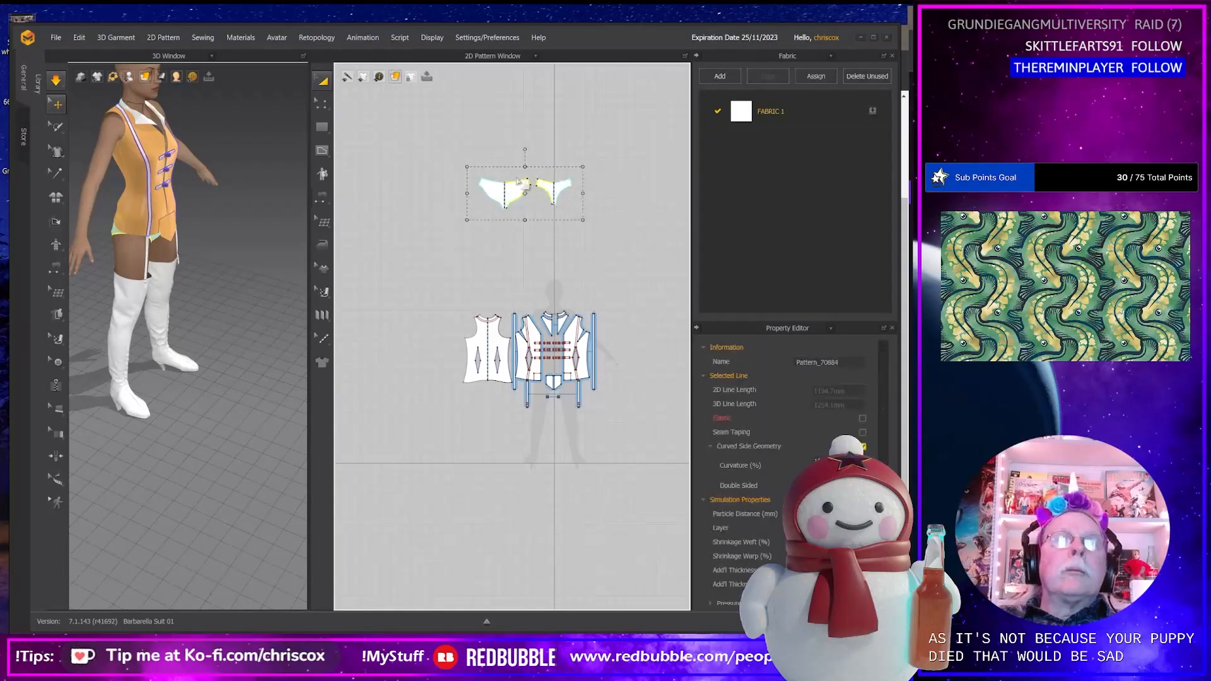
{"action": "left_click_drag", "start_coordinate": [520, 257], "coordinate": [504, 432]}
{"action": "scroll", "coordinate": [578, 440], "scroll_direction": "down", "scroll_amount": 2}
{"action": "scroll", "coordinate": [579, 440], "scroll_direction": "up", "scroll_amount": 8}
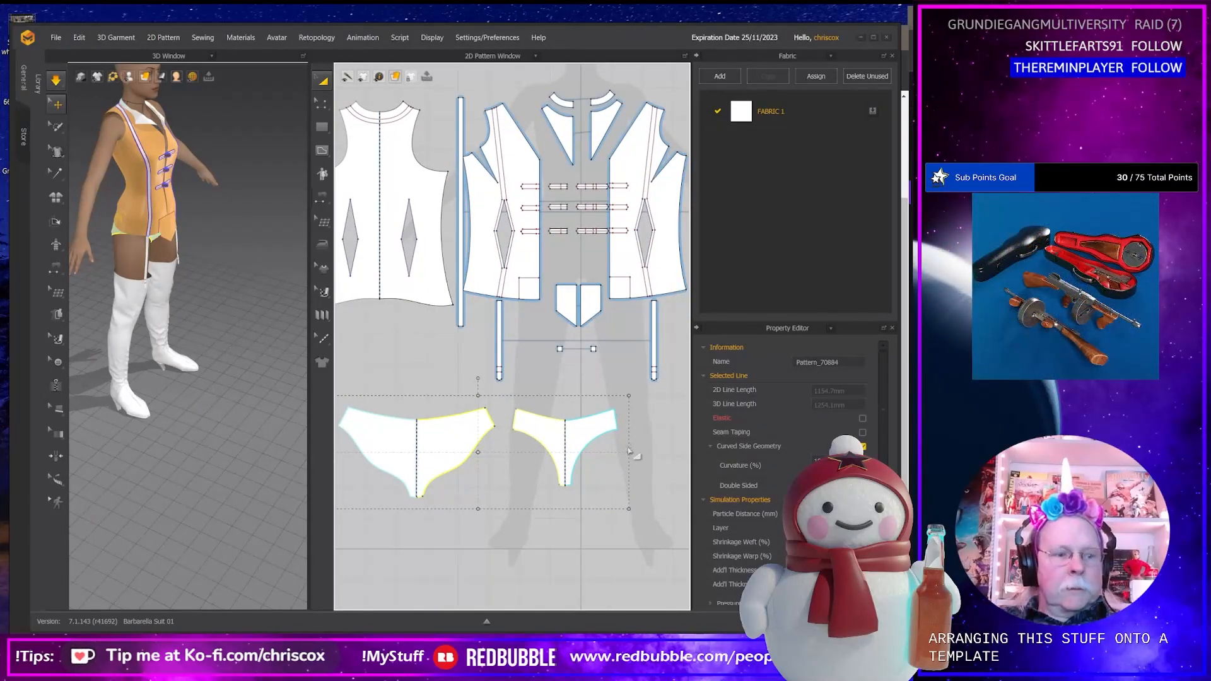
Select all pattern pieces and set their particle distance to 10 mm for a finer mesh.
{"action": "key", "text": "ctrl+a"}
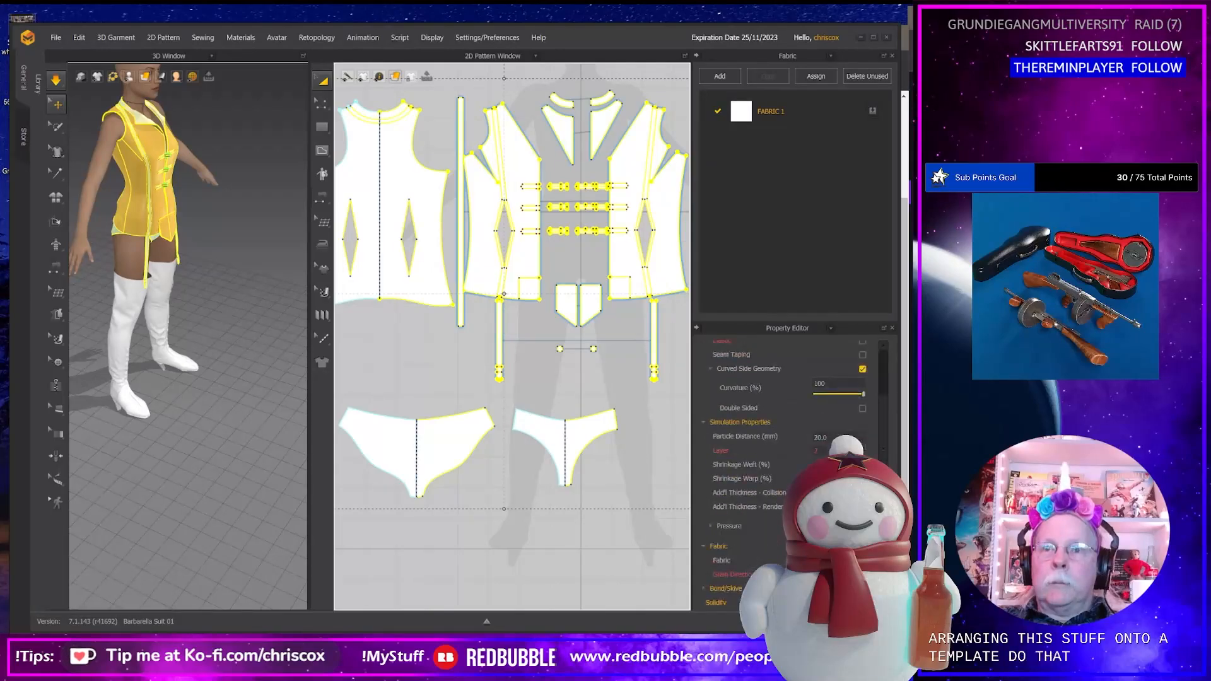
{"action": "scroll", "coordinate": [788, 467], "scroll_direction": "down", "scroll_amount": 5}
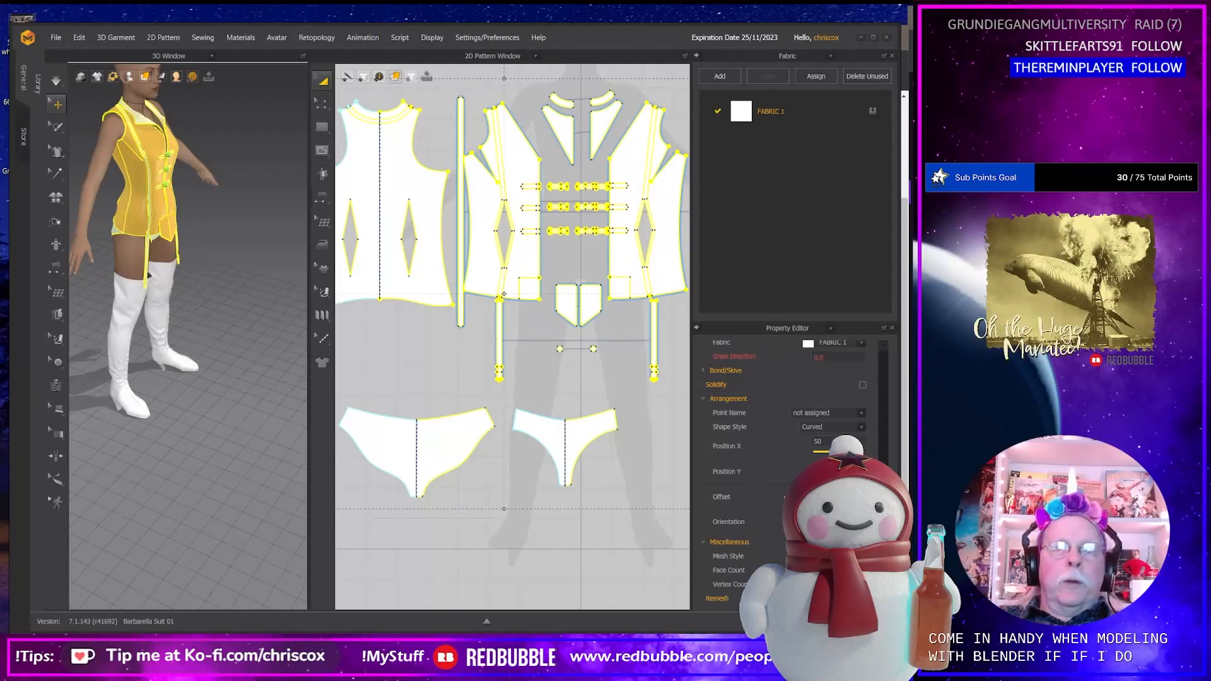
{"action": "scroll", "coordinate": [789, 466], "scroll_direction": "up", "scroll_amount": 5}
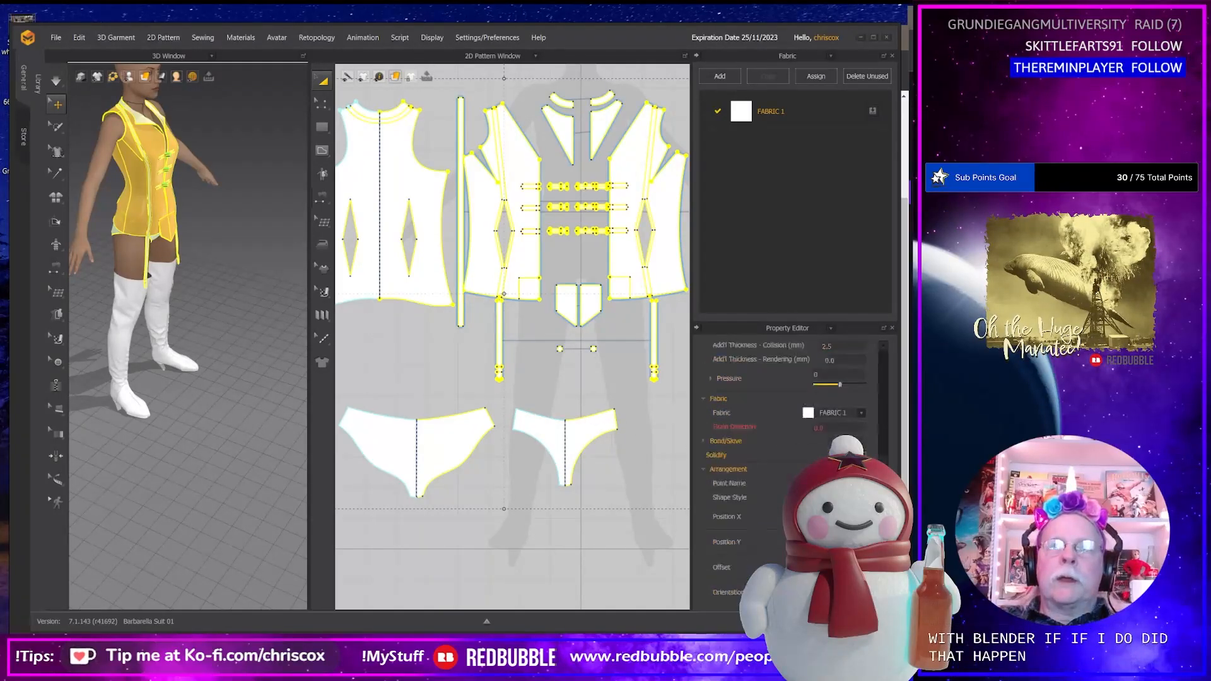
{"action": "scroll", "coordinate": [805, 448], "scroll_direction": "up", "scroll_amount": 3}
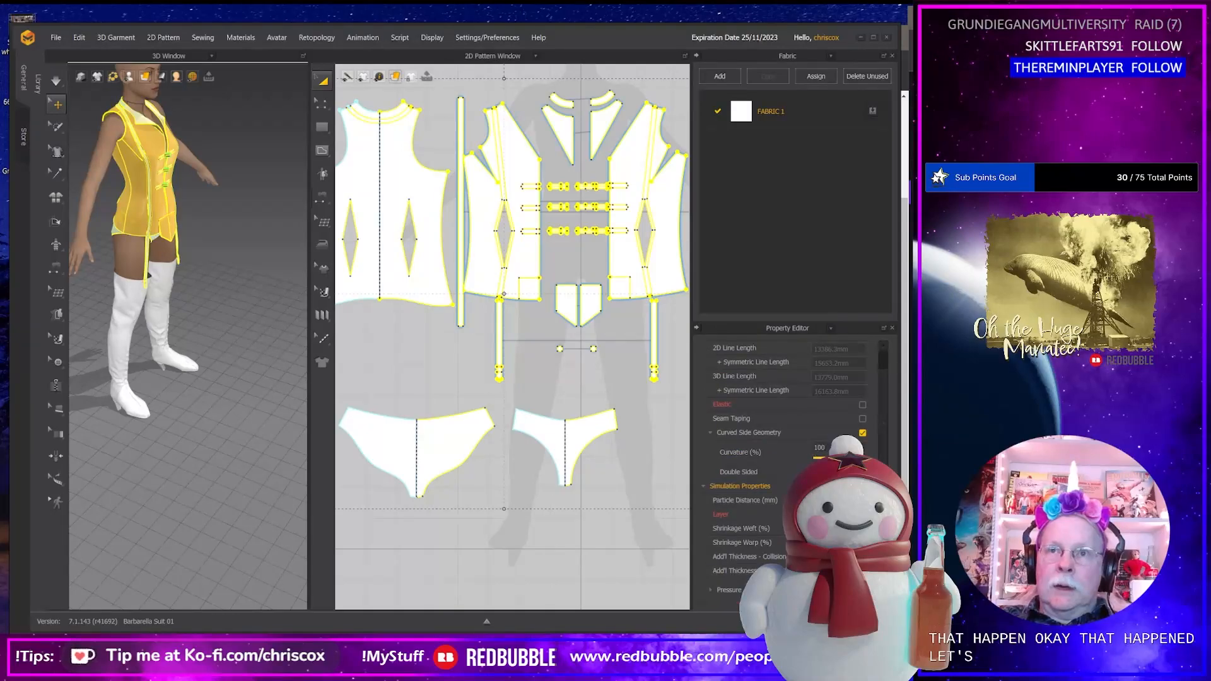
{"action": "scroll", "coordinate": [788, 454], "scroll_direction": "up", "scroll_amount": 2}
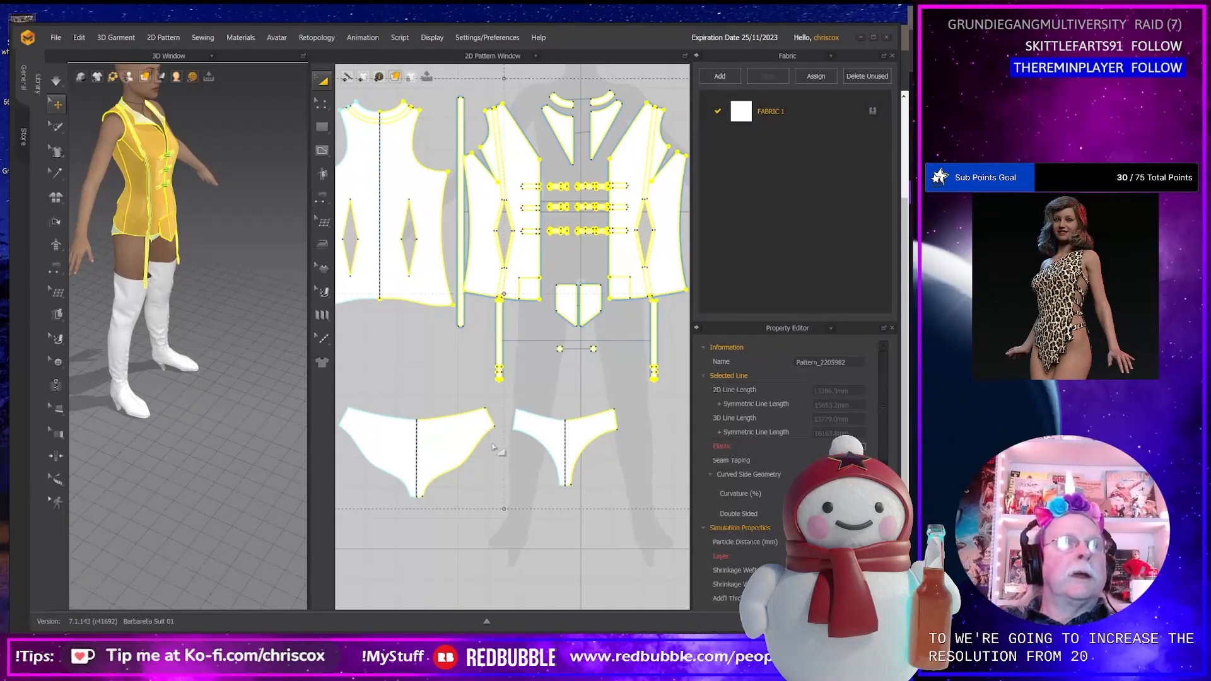
{"action": "scroll", "coordinate": [494, 447], "scroll_direction": "down", "scroll_amount": 5}
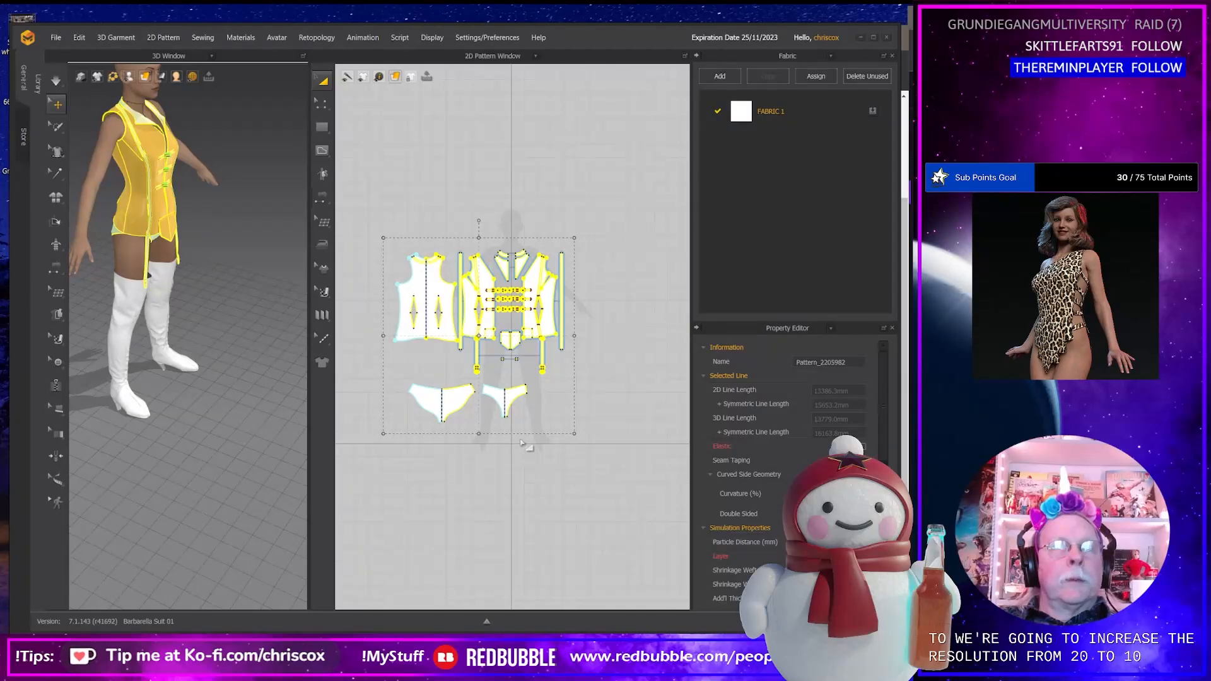
{"action": "middle_click_drag", "start_coordinate": [465, 378], "coordinate": [515, 386]}
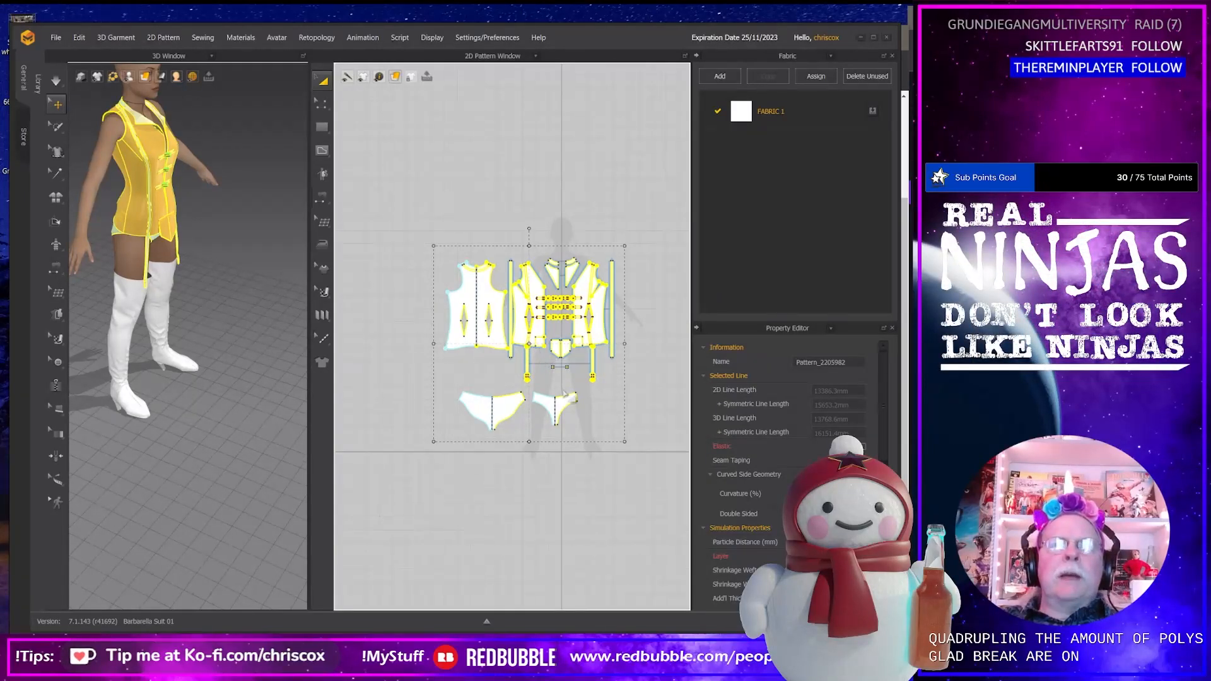
{"action": "scroll", "coordinate": [565, 393], "scroll_direction": "up", "scroll_amount": 3}
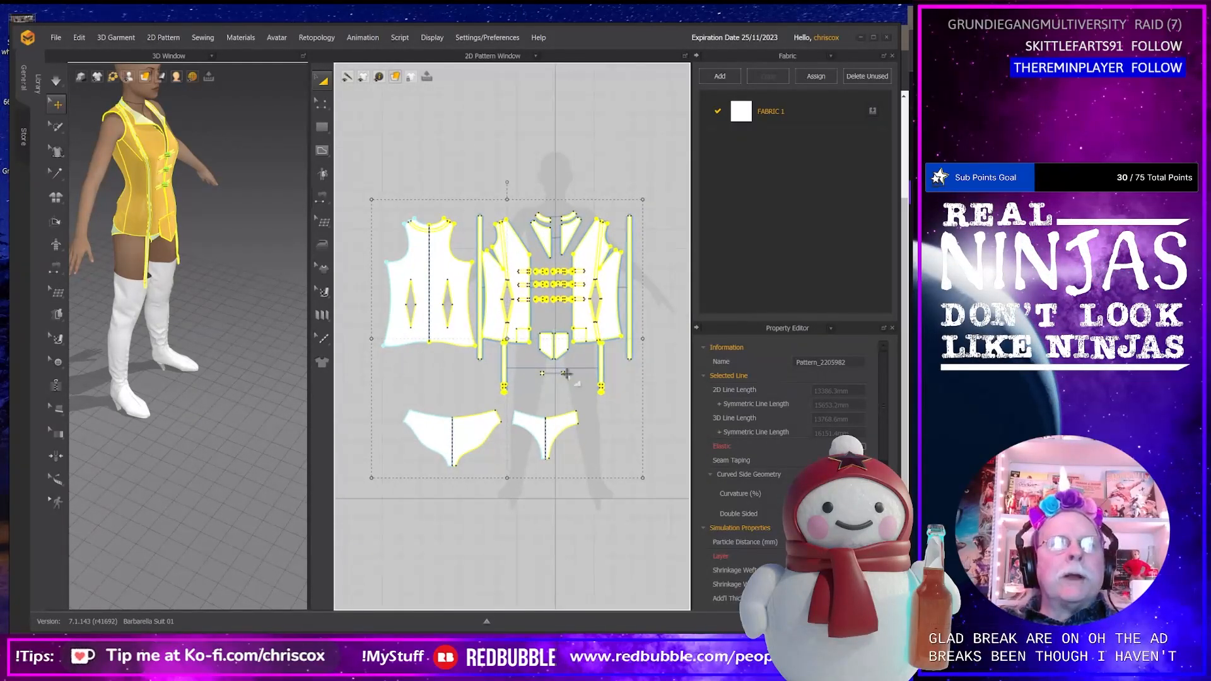
Unfreeze and unstrengthen all the selected suit pattern pieces, and undo the trial simulation.
{"action": "right_click", "coordinate": [456, 337]}
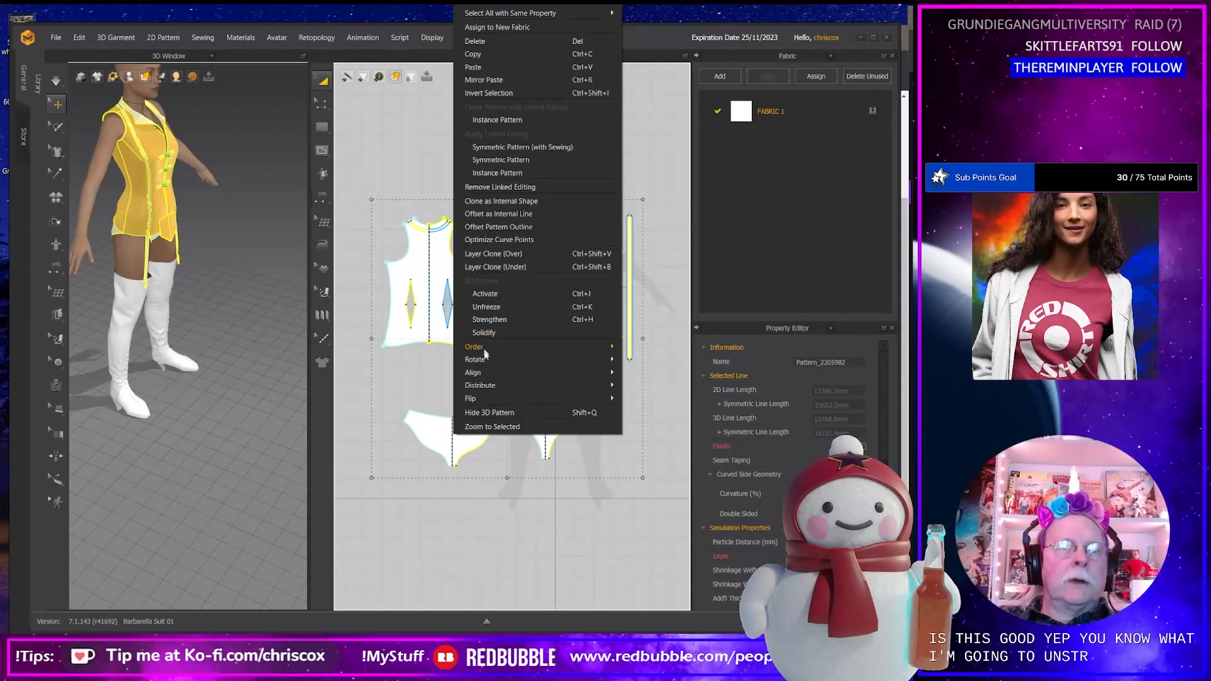
{"action": "left_click", "coordinate": [492, 308]}
{"action": "right_click", "coordinate": [454, 326]}
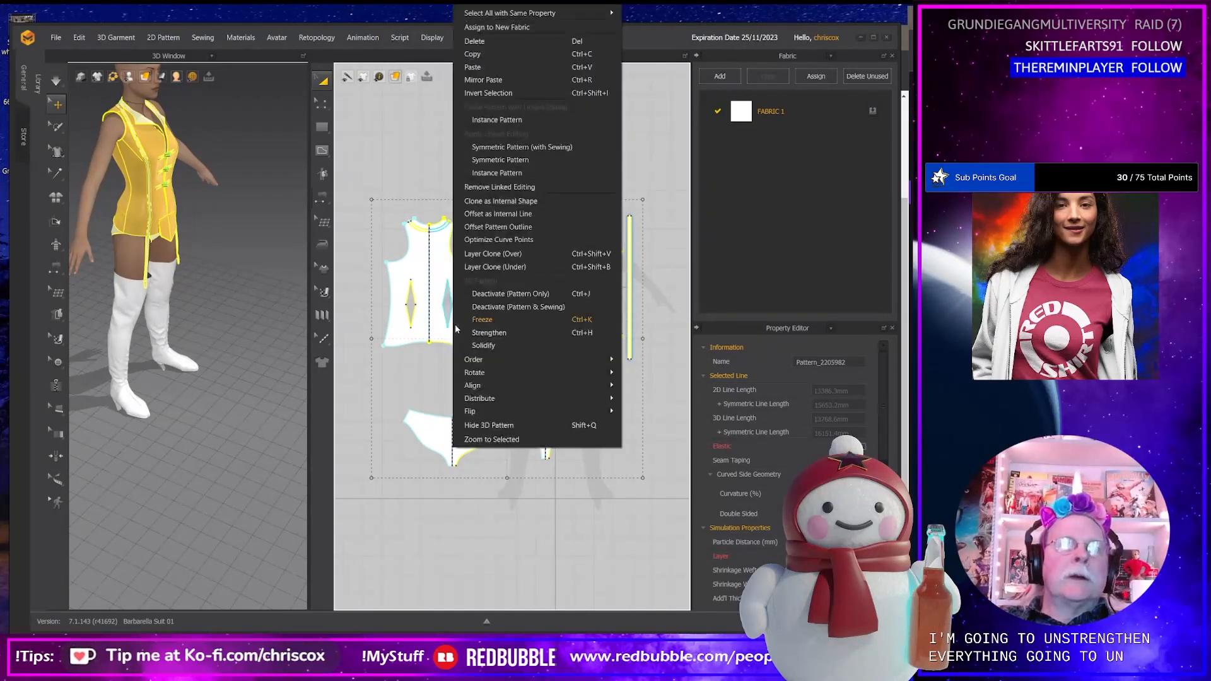
{"action": "left_click", "coordinate": [493, 335]}
{"action": "right_click", "coordinate": [465, 329]}
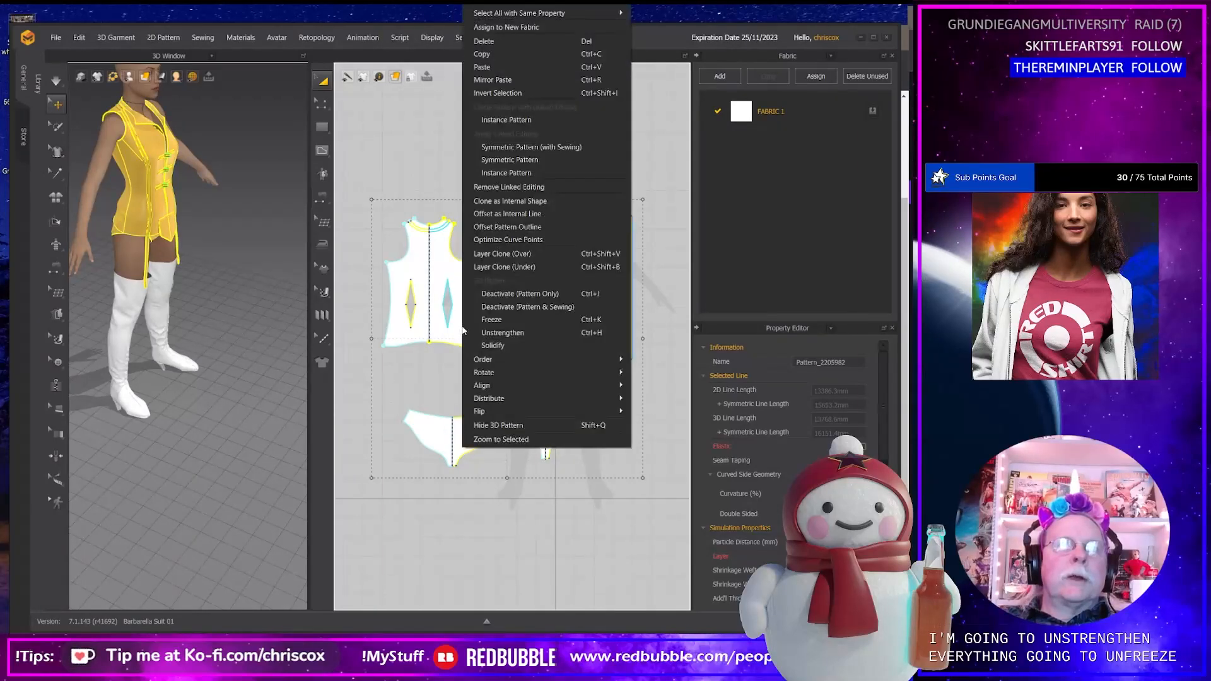
{"action": "left_click", "coordinate": [501, 333]}
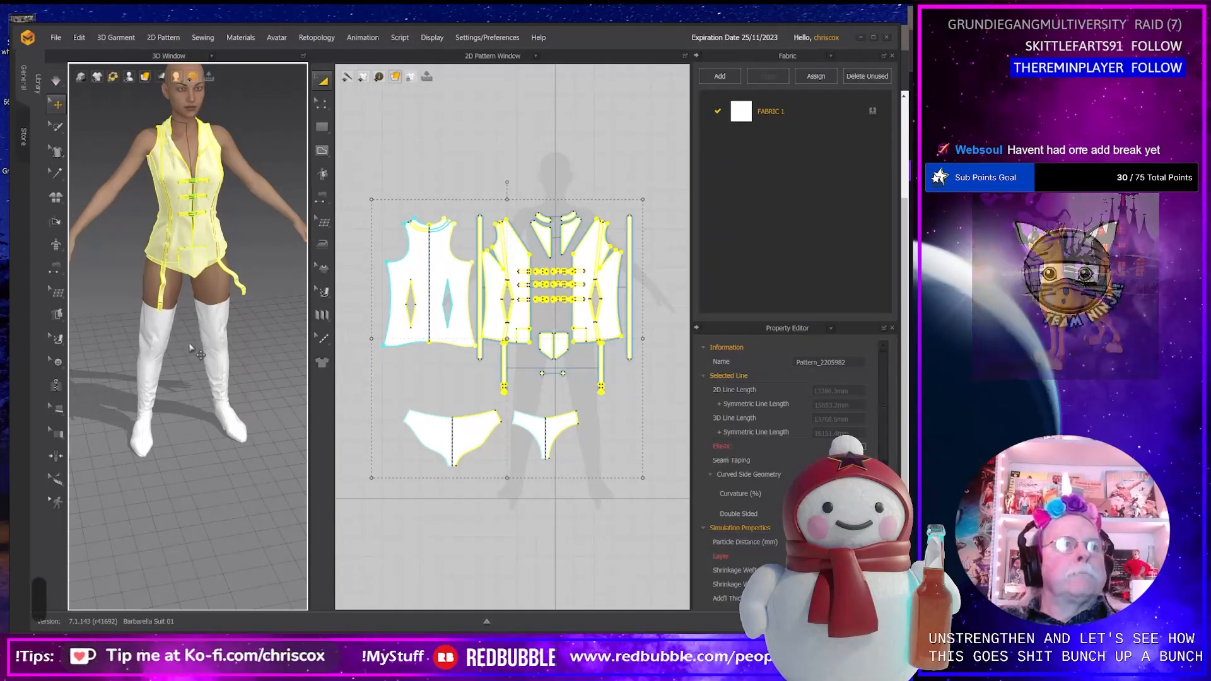
{"action": "key", "text": "ctrl+z"}
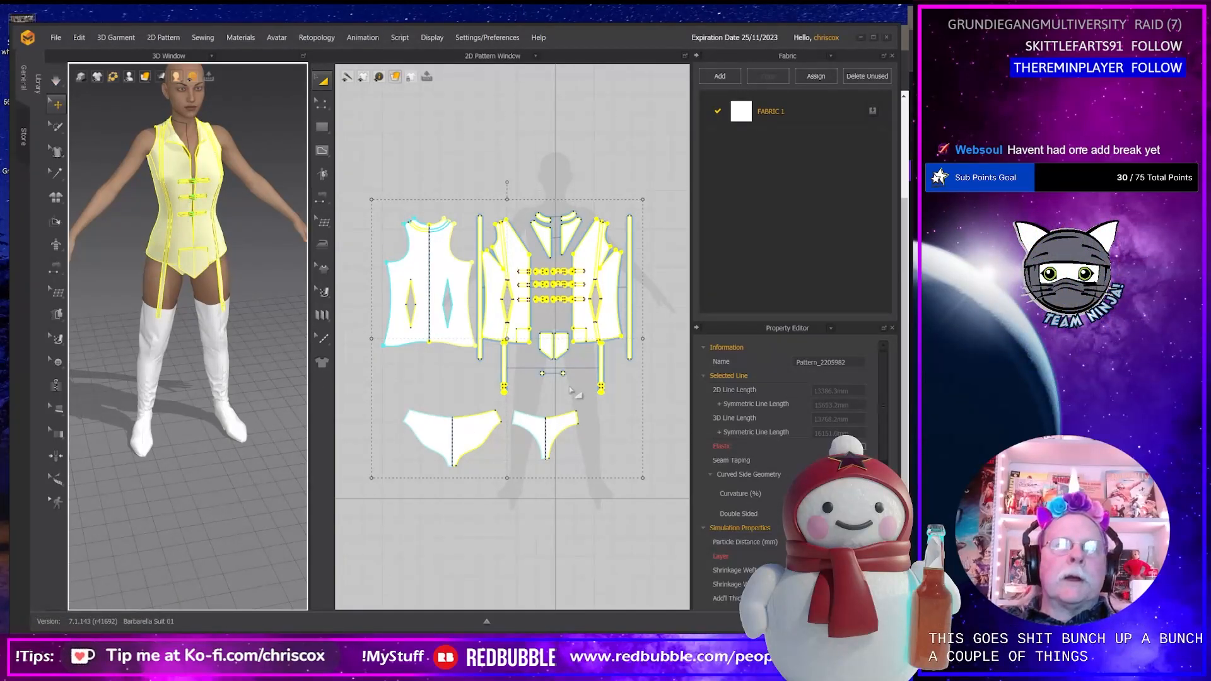
Freeze the two small boot-top anchor pieces and simulate the suit again.
{"action": "left_click", "coordinate": [606, 414]}
{"action": "left_click", "coordinate": [540, 373]}
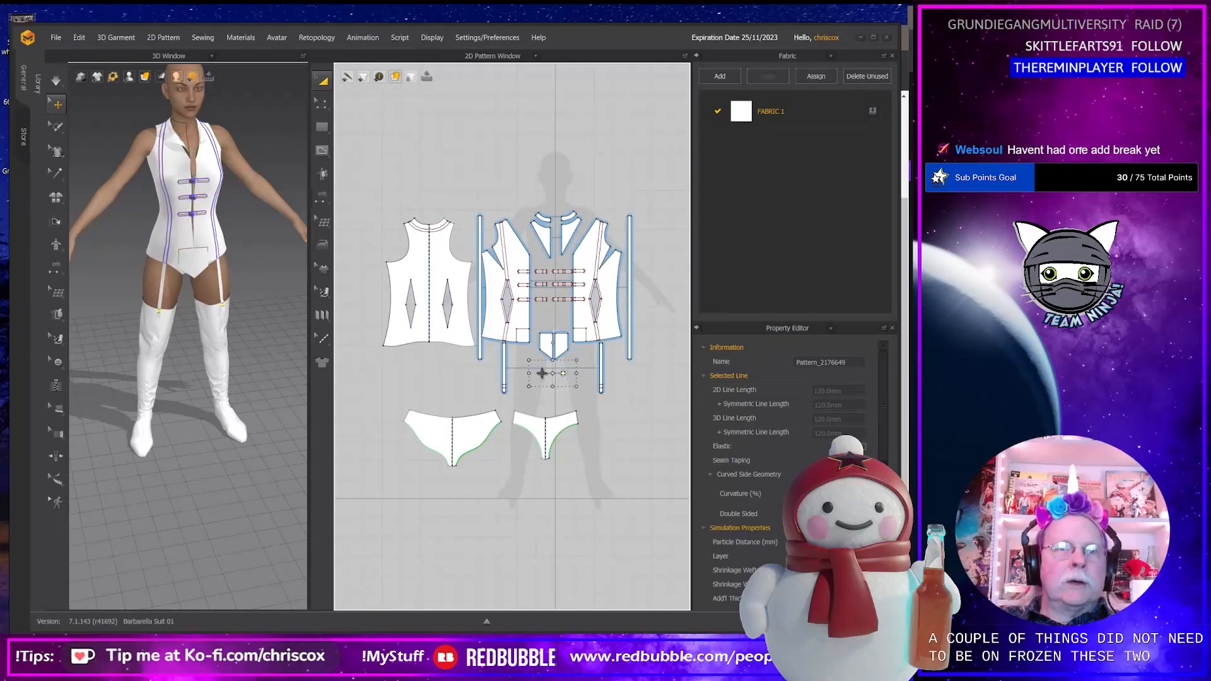
{"action": "right_click", "coordinate": [542, 373]}
{"action": "left_click", "coordinate": [571, 306]}
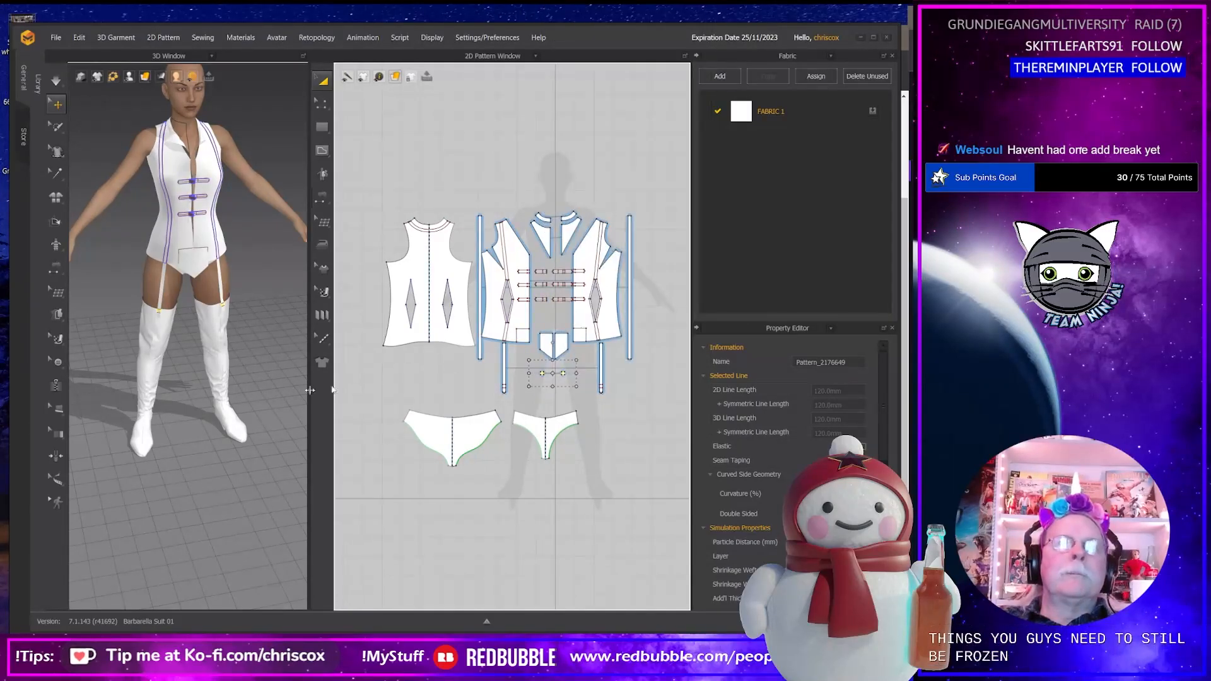
{"action": "key", "text": "space"}
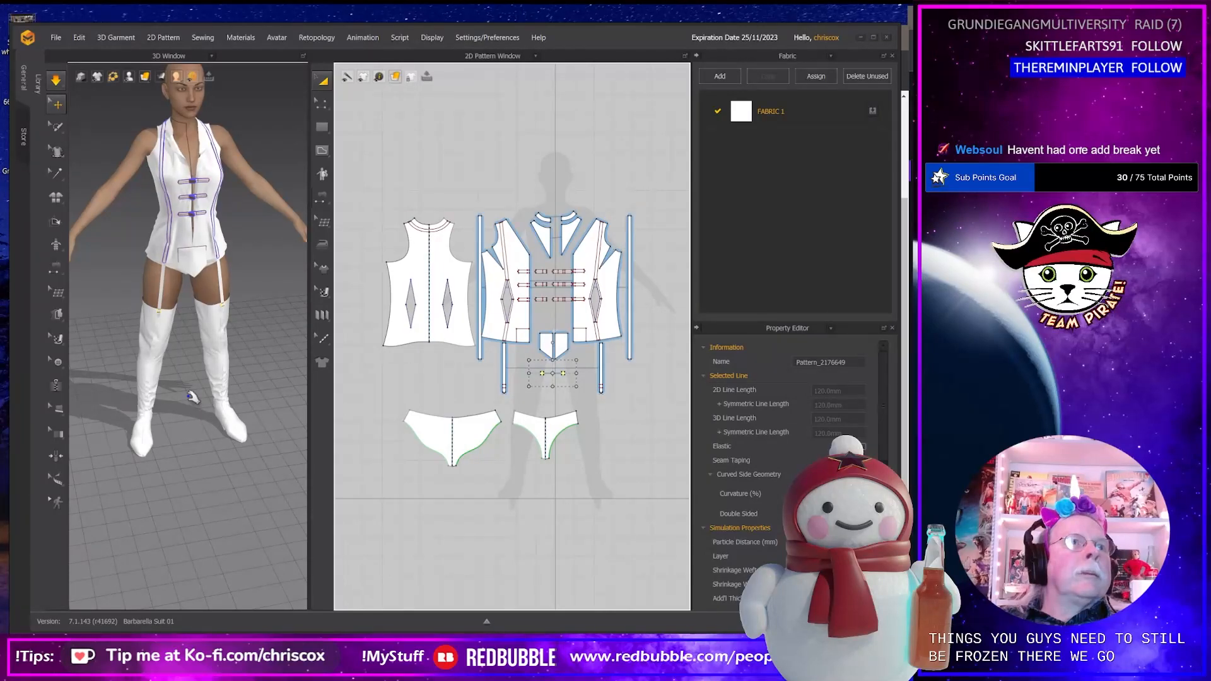
Widen the 3D Window and examine the drape of the suit and straps around the whole avatar.
{"action": "right_click_drag", "start_coordinate": [192, 396], "coordinate": [296, 374]}
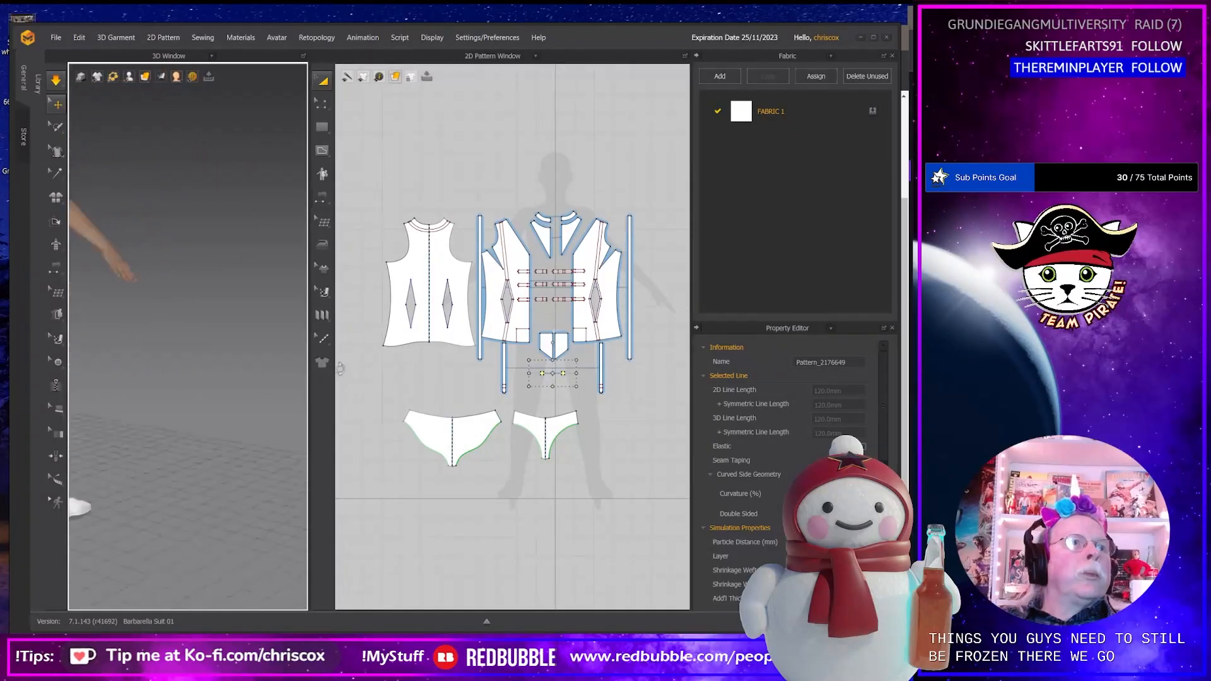
{"action": "right_click_drag", "start_coordinate": [219, 388], "coordinate": [342, 386]}
{"action": "right_click_drag", "start_coordinate": [186, 388], "coordinate": [105, 389]}
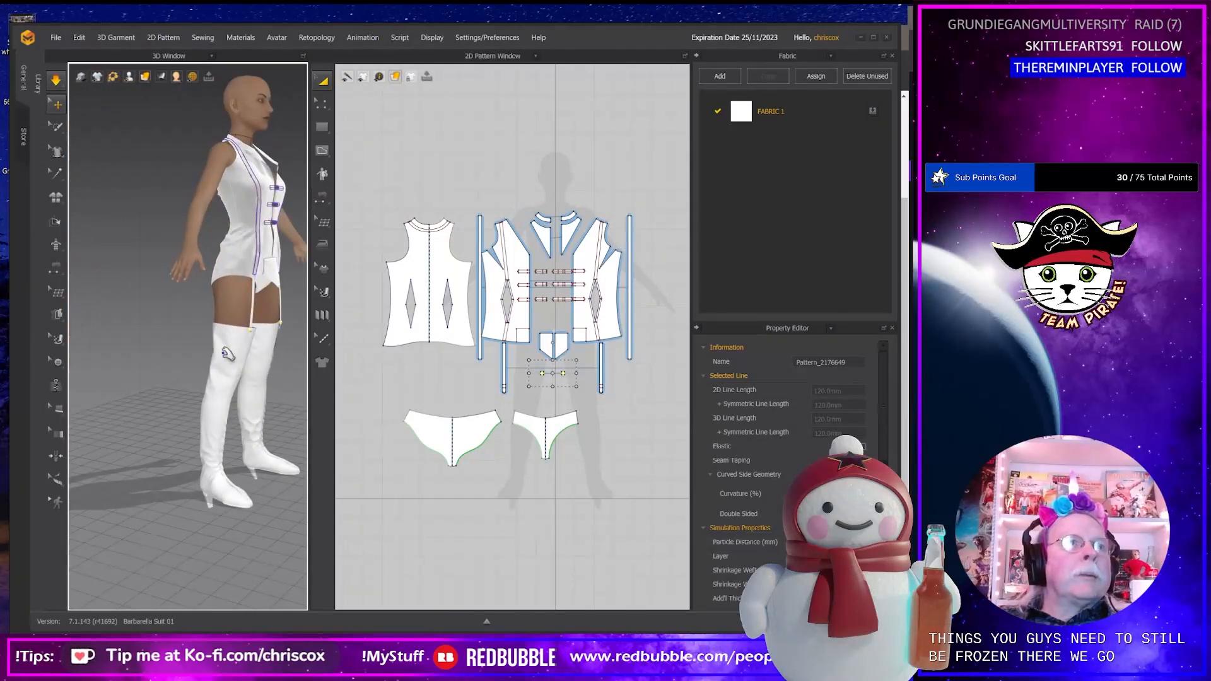
{"action": "right_click_drag", "start_coordinate": [228, 354], "coordinate": [205, 396]}
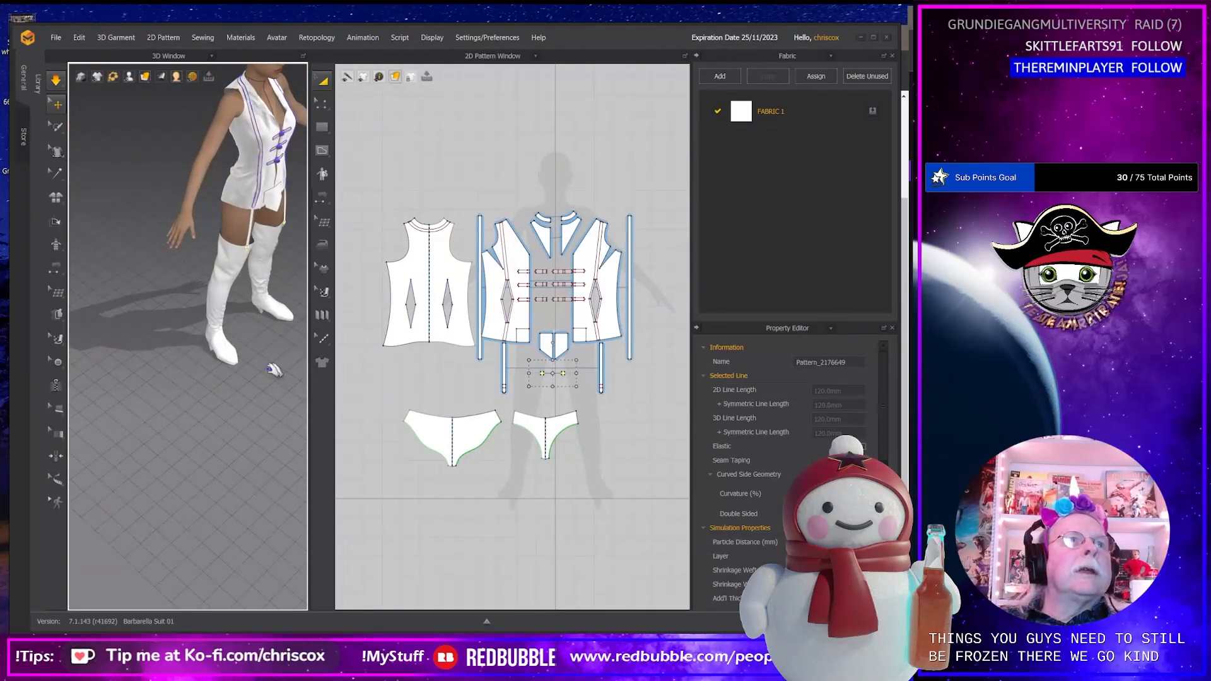
{"action": "left_click_drag", "start_coordinate": [311, 379], "coordinate": [525, 379]}
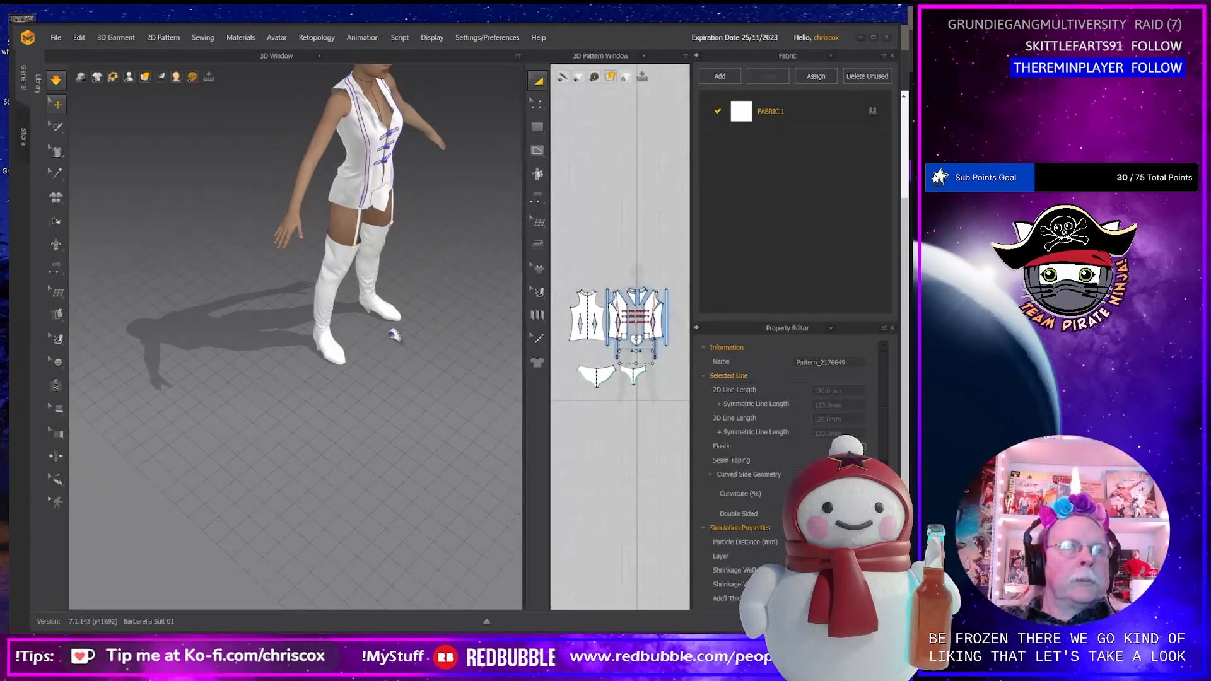
{"action": "middle_click_drag", "start_coordinate": [405, 315], "coordinate": [372, 547]}
{"action": "scroll", "coordinate": [368, 523], "scroll_direction": "down", "scroll_amount": 2}
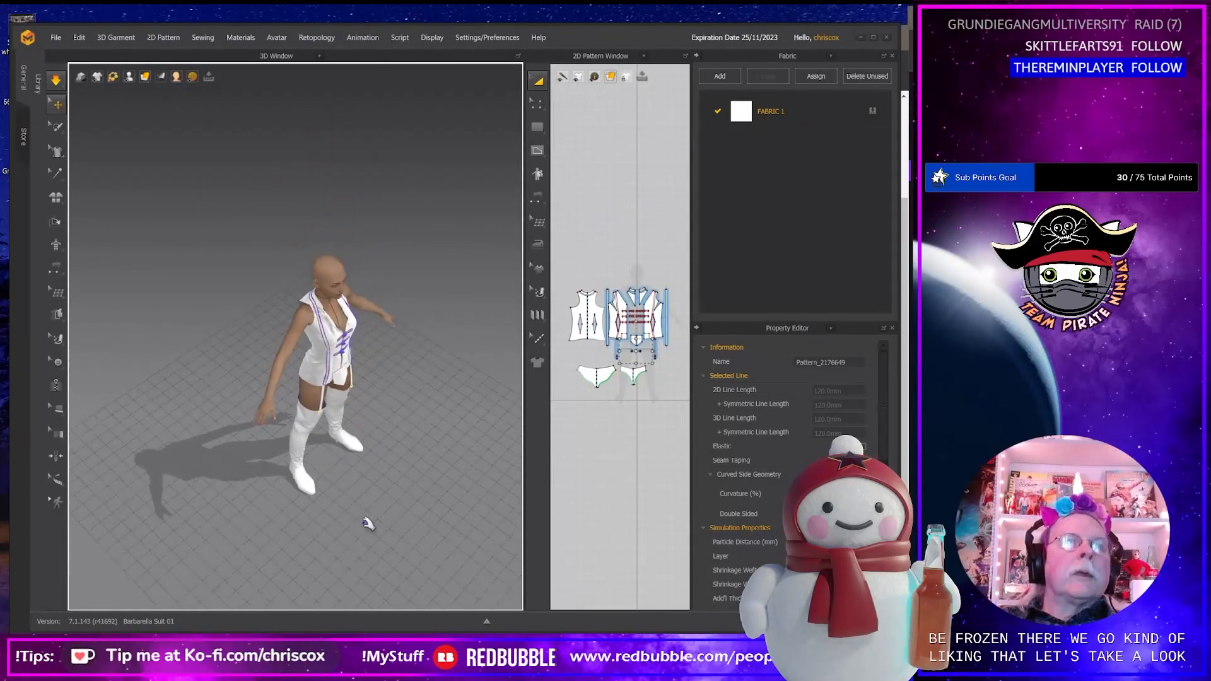
Pull the back bodice piece downward during simulation to ease the bunching at the waist.
{"action": "scroll", "coordinate": [369, 522], "scroll_direction": "up", "scroll_amount": 2}
{"action": "scroll", "coordinate": [369, 523], "scroll_direction": "up", "scroll_amount": 3}
{"action": "right_click_drag", "start_coordinate": [360, 474], "coordinate": [435, 430]}
{"action": "scroll", "coordinate": [260, 544], "scroll_direction": "up", "scroll_amount": 4}
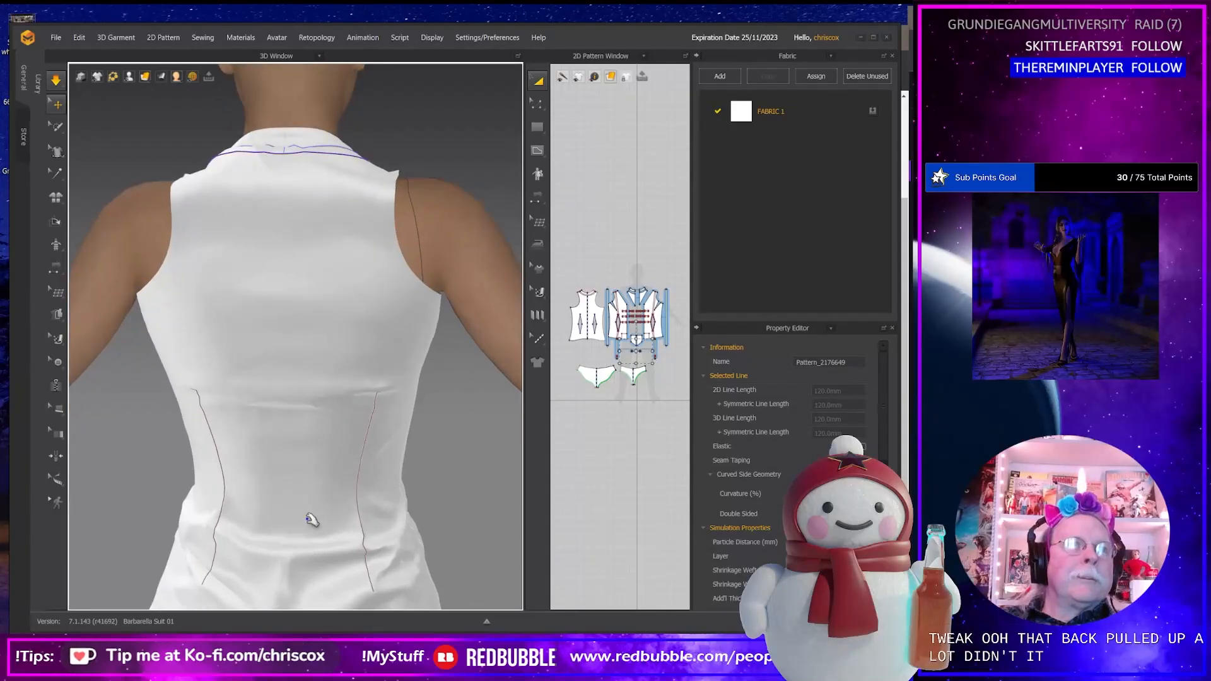
{"action": "scroll", "coordinate": [312, 521], "scroll_direction": "down", "scroll_amount": 3}
{"action": "left_click_drag", "start_coordinate": [284, 502], "coordinate": [289, 659]}
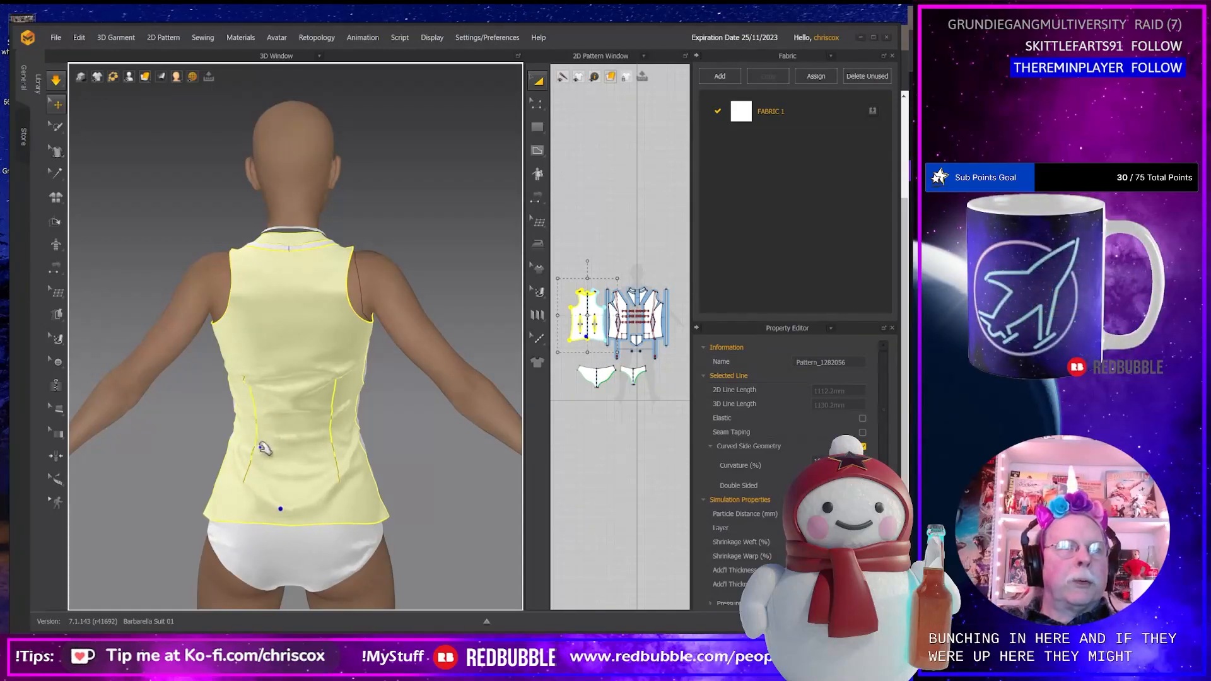
{"action": "right_click_drag", "start_coordinate": [410, 459], "coordinate": [444, 449]}
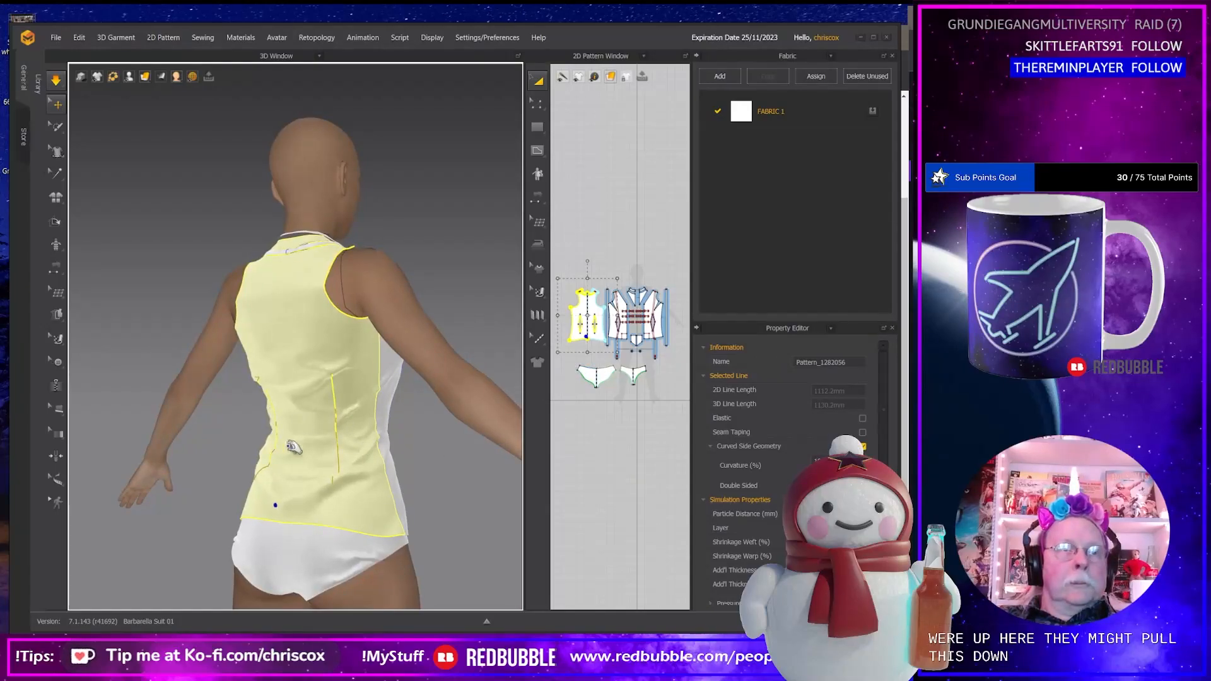
{"action": "right_click_drag", "start_coordinate": [293, 448], "coordinate": [260, 352]}
Strengthen one front lapel of the collar and pull its lower edge toward the neckline opening.
{"action": "left_click", "coordinate": [282, 290]}
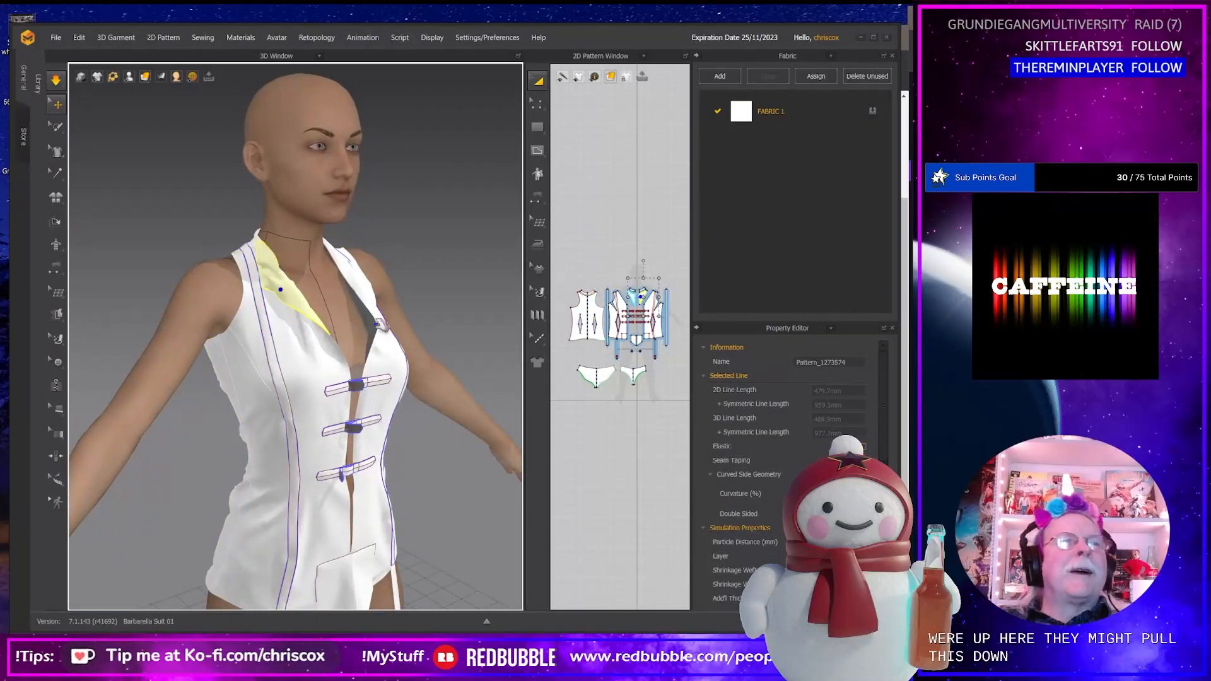
{"action": "right_click", "coordinate": [279, 282]}
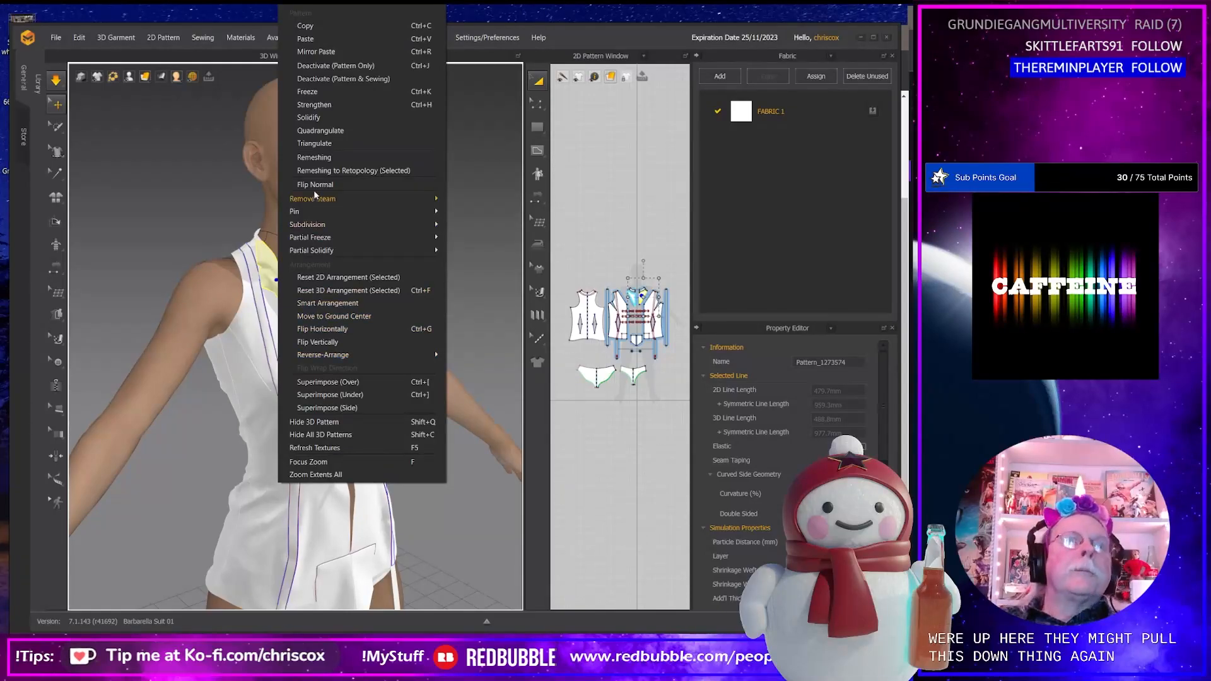
{"action": "left_click", "coordinate": [316, 117]}
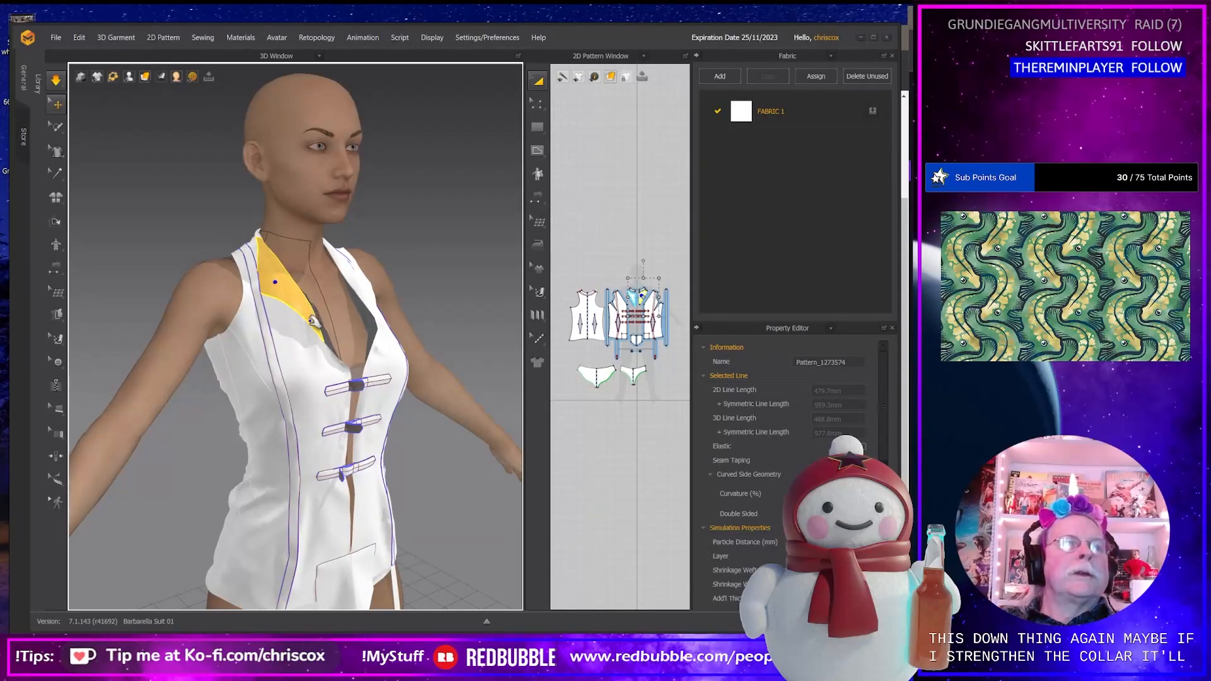
{"action": "left_click_drag", "start_coordinate": [311, 320], "coordinate": [333, 307]}
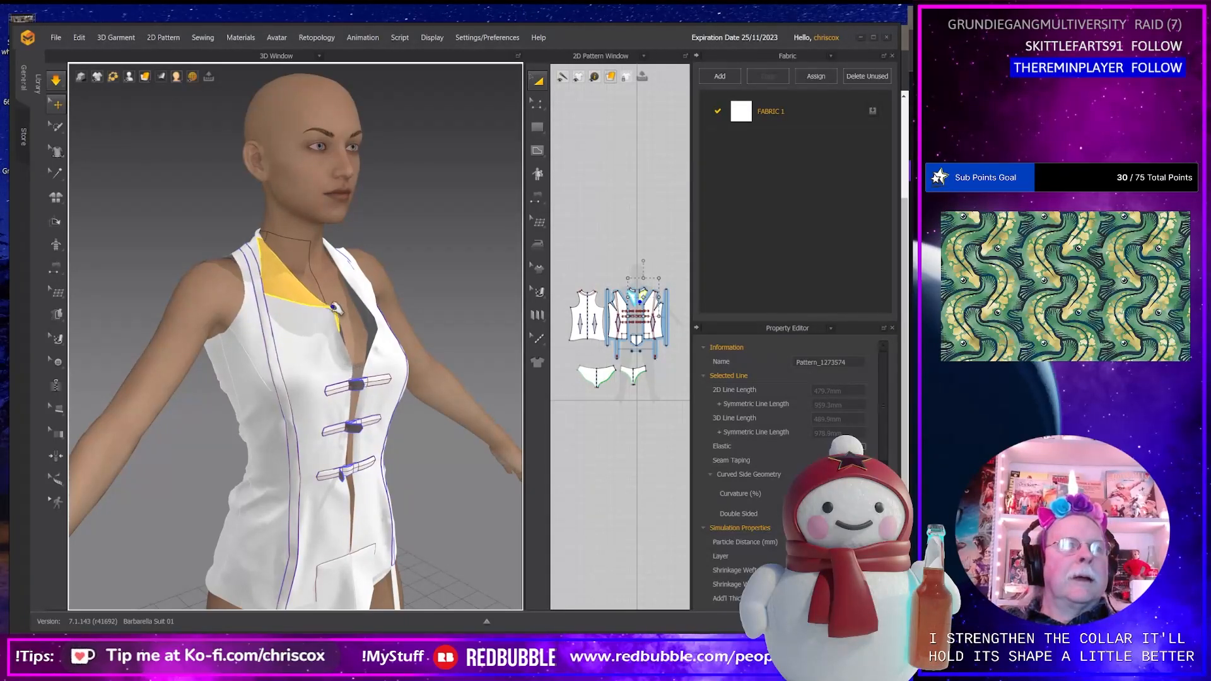
Select the opposite lapel and the remaining collar piece at the back of the neck and strengthen them.
{"action": "left_click", "coordinate": [357, 281]}
{"action": "right_click_drag", "start_coordinate": [359, 322], "coordinate": [401, 270]}
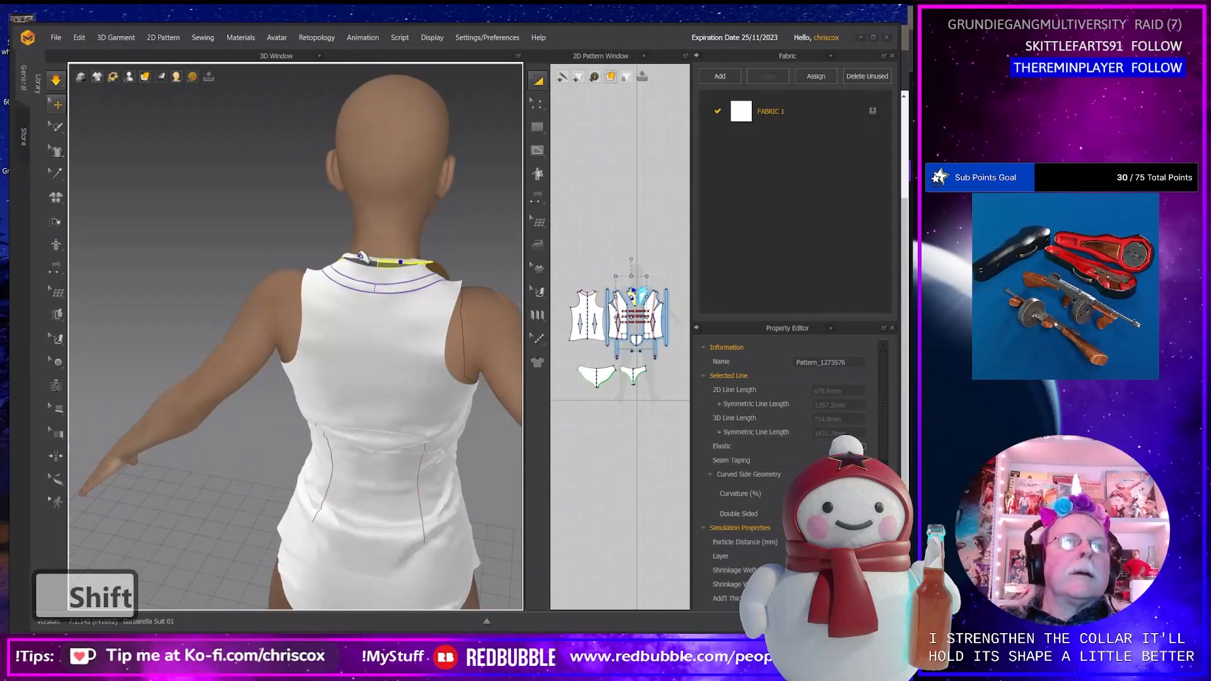
{"action": "right_click", "coordinate": [357, 255]}
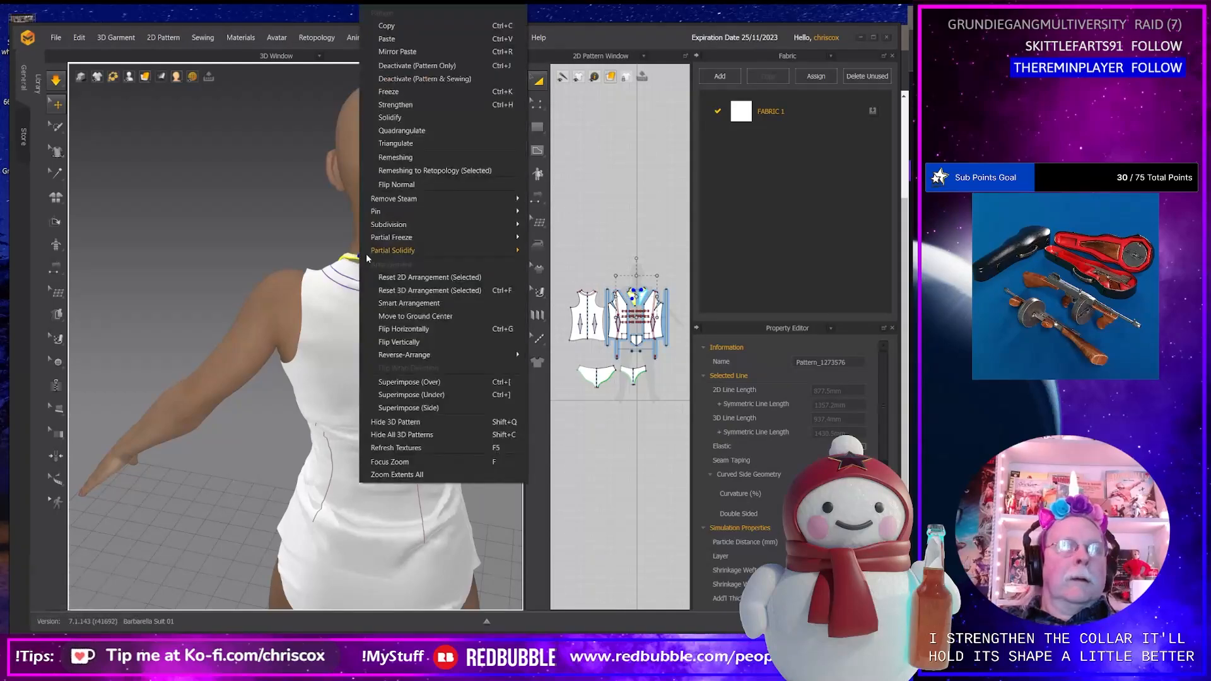
{"action": "left_click", "coordinate": [396, 107]}
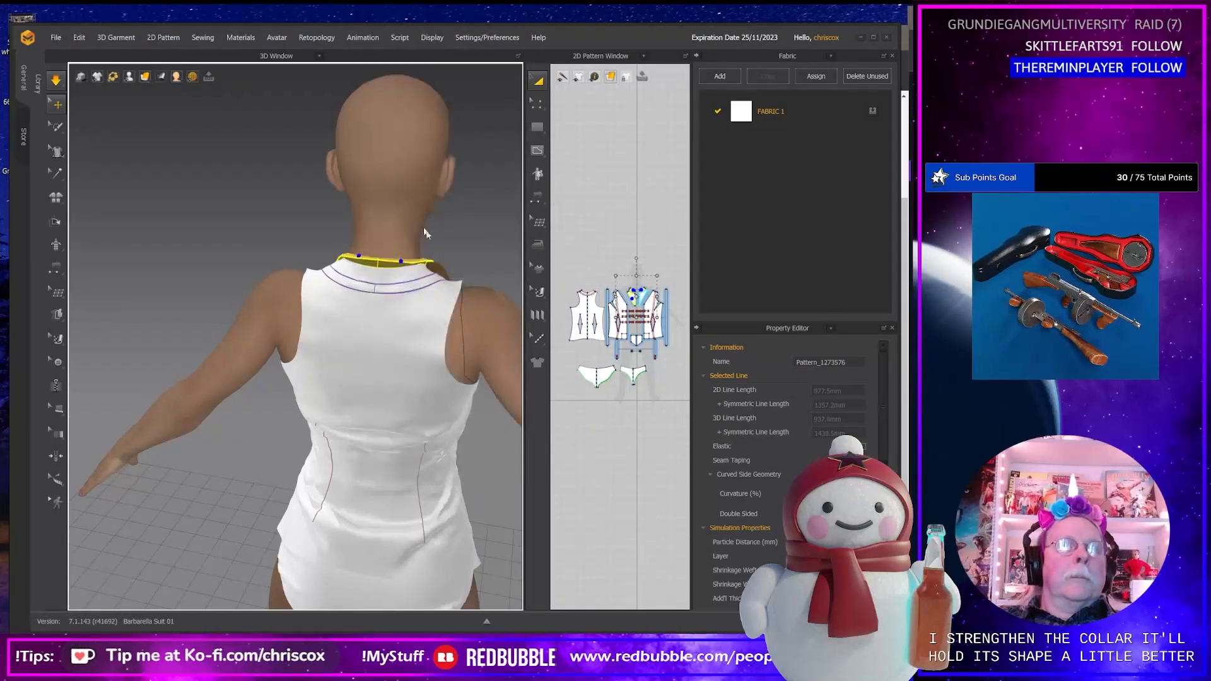
Fold the collar outward along the back neck seam with Fold Arrangement, to a fold angle of 23.
{"action": "right_click_drag", "start_coordinate": [460, 269], "coordinate": [360, 271]}
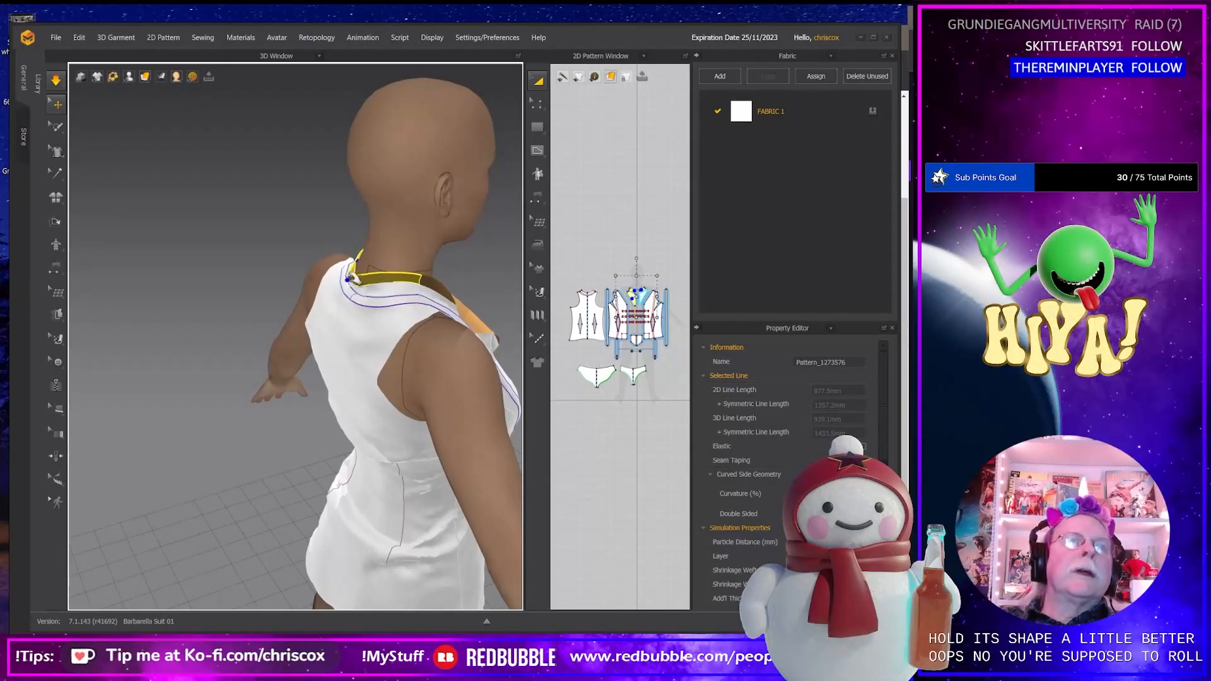
{"action": "left_click", "coordinate": [56, 221]}
{"action": "right_click_drag", "start_coordinate": [426, 334], "coordinate": [378, 245]}
{"action": "left_click", "coordinate": [382, 282]}
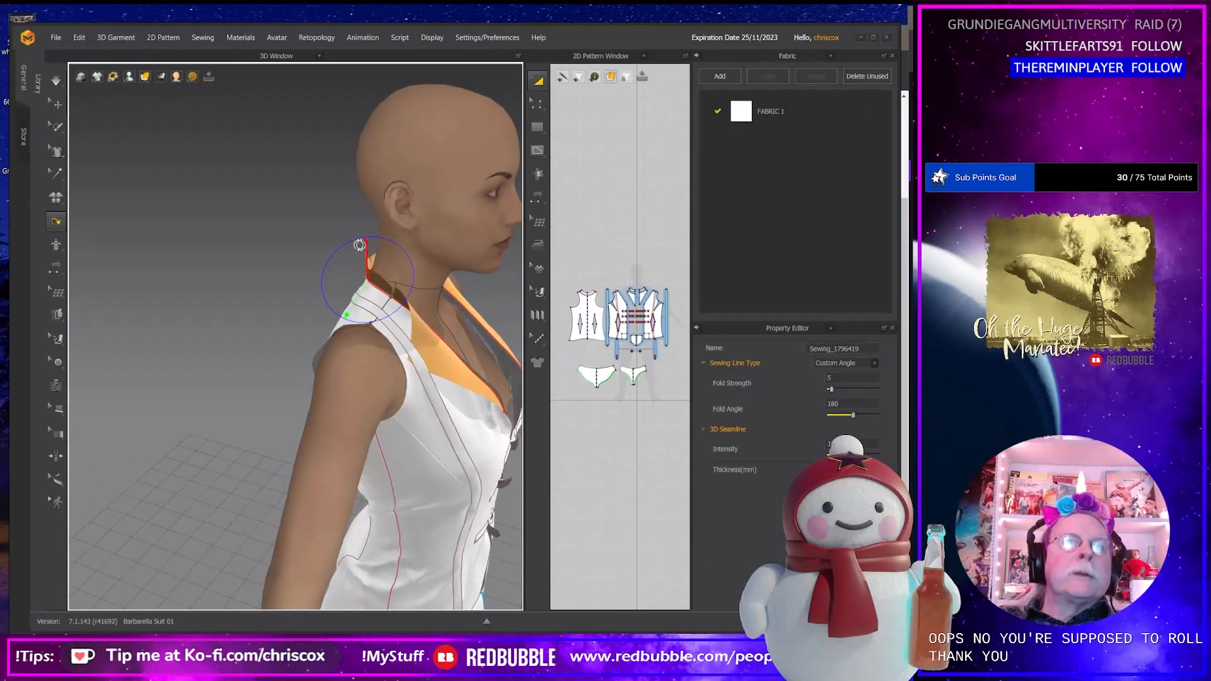
{"action": "left_click_drag", "start_coordinate": [359, 245], "coordinate": [334, 306]}
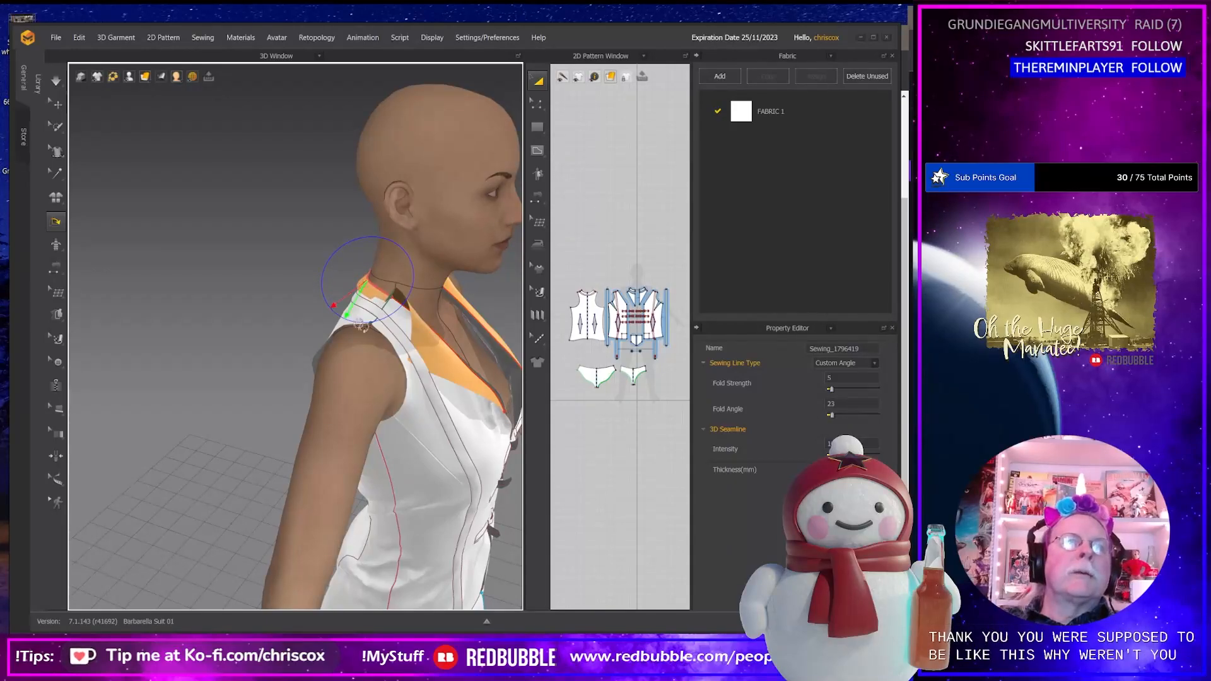
Try to fold the collar along the seam of one front lapel.
{"action": "right_click_drag", "start_coordinate": [467, 353], "coordinate": [366, 287]}
{"action": "left_click", "coordinate": [305, 338]}
{"action": "mouse_move", "coordinate": [366, 288]}
{"action": "left_mouse_down"}
{"action": "mouse_move", "coordinate": [366, 268]}
{"action": "mouse_move", "coordinate": [377, 282]}
{"action": "left_mouse_up"}
{"action": "key", "text": "ctrl+z"}
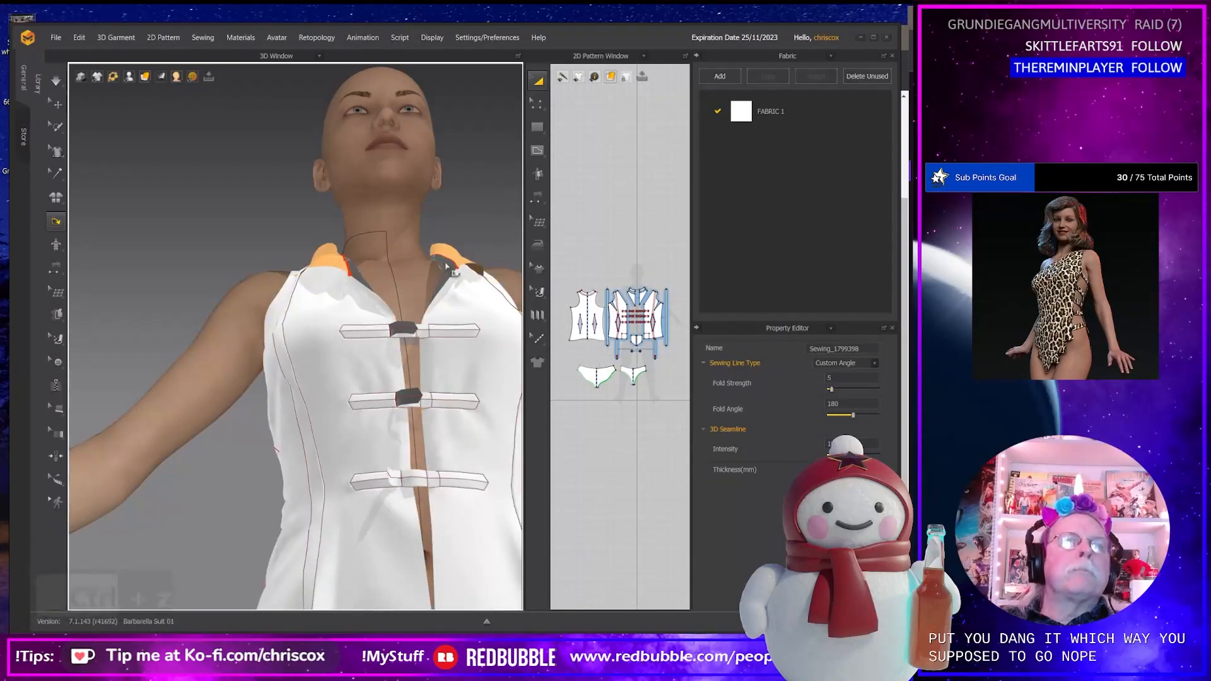
Set the opposite front lapel's seam to a fold angle of 360 and a fold strength of 100.
{"action": "left_click", "coordinate": [451, 258]}
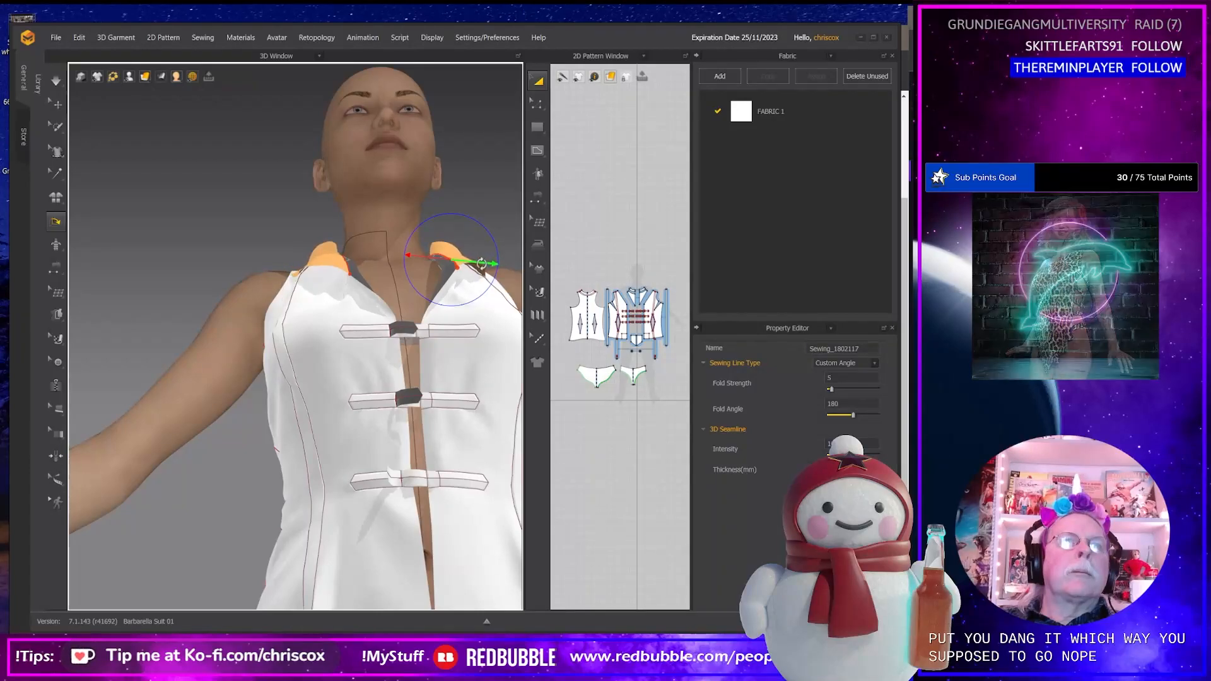
{"action": "left_click_drag", "start_coordinate": [482, 263], "coordinate": [420, 272]}
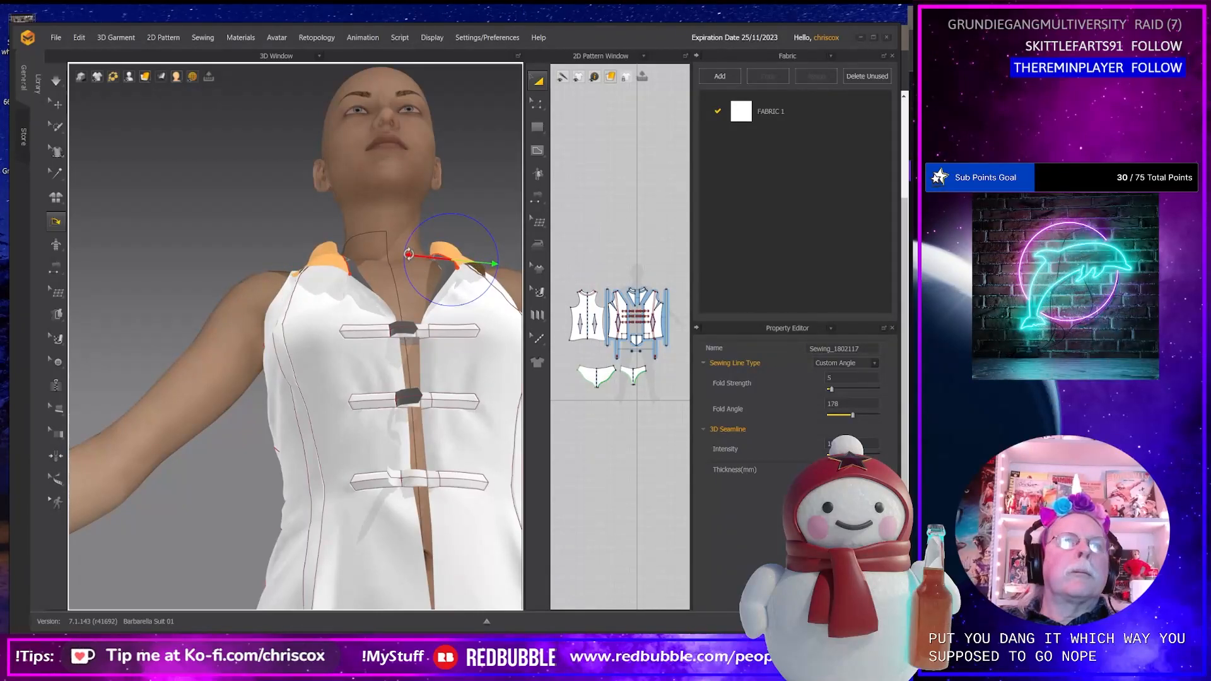
{"action": "key", "text": "ctrl+z"}
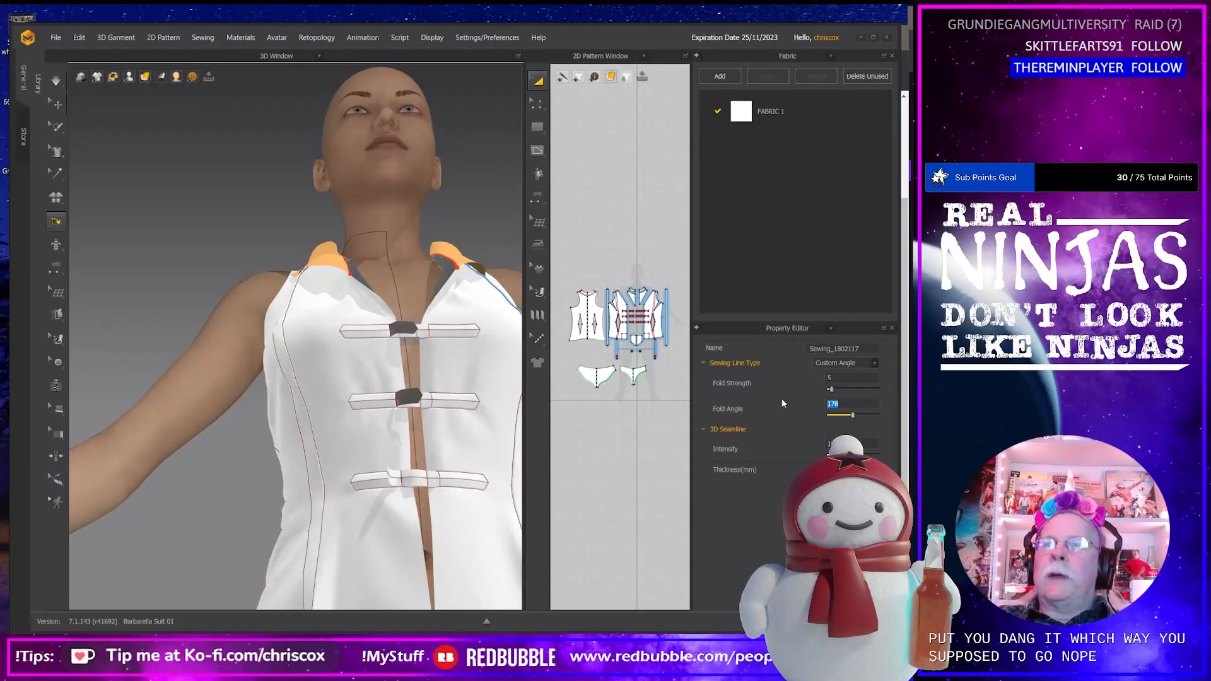
{"action": "type", "text": "3"}
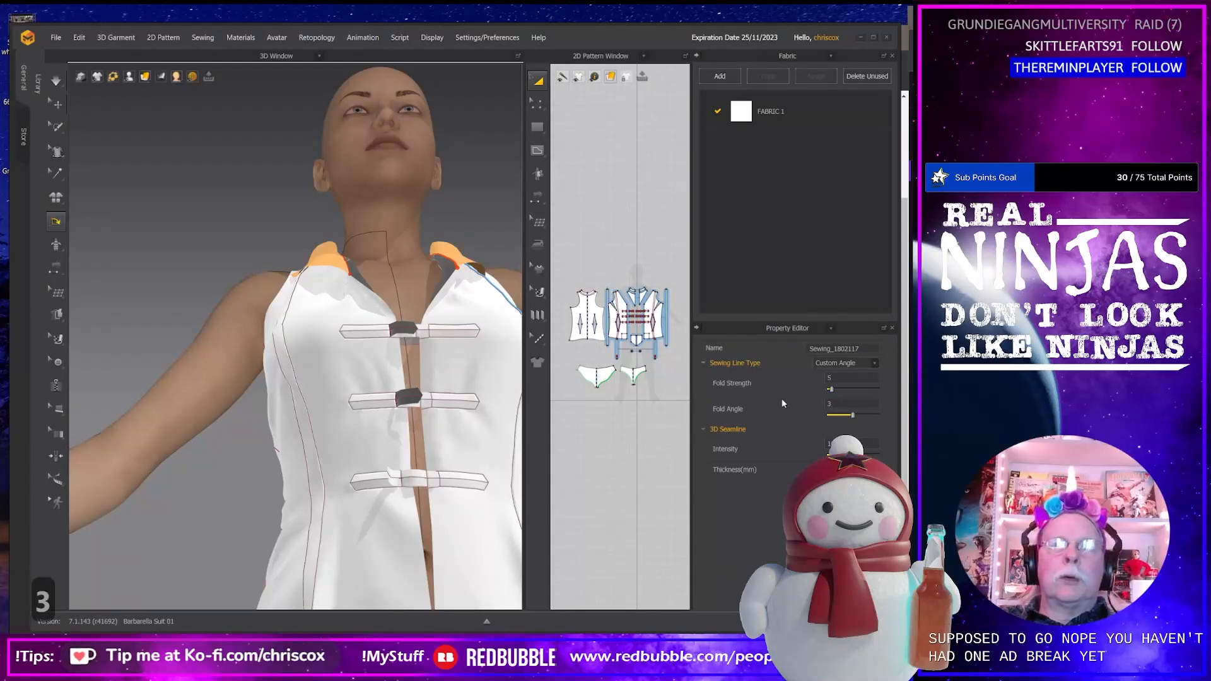
{"action": "type", "text": "60"}
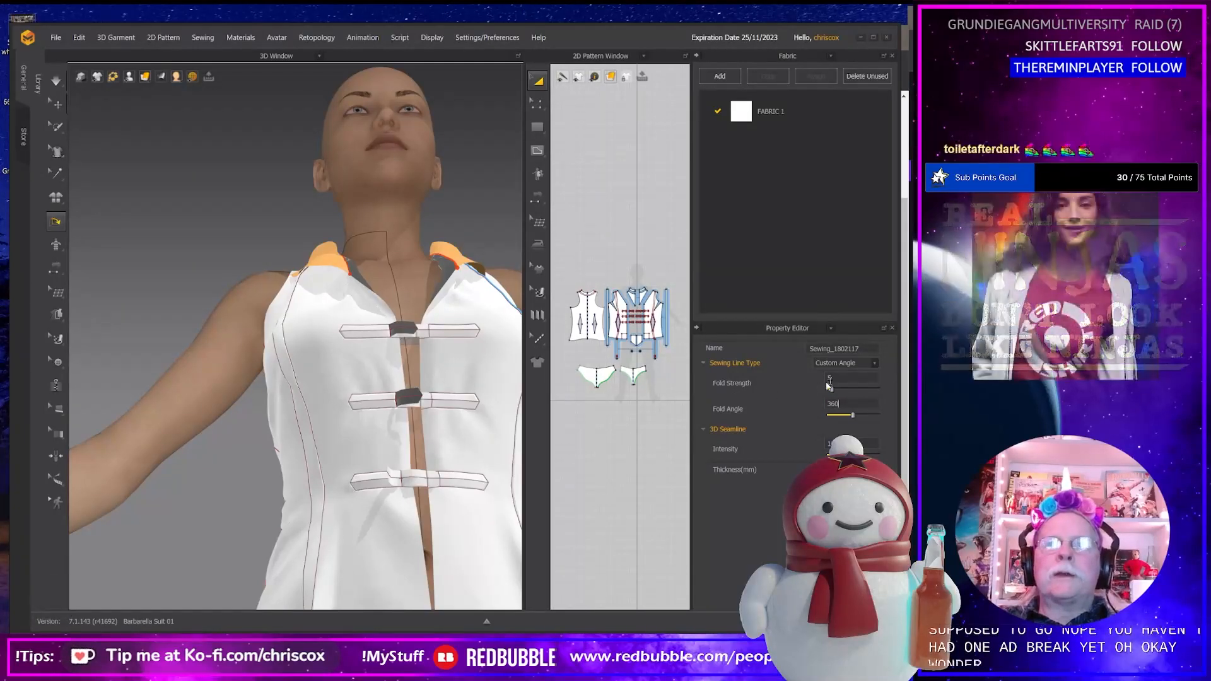
{"action": "type", "text": "100"}
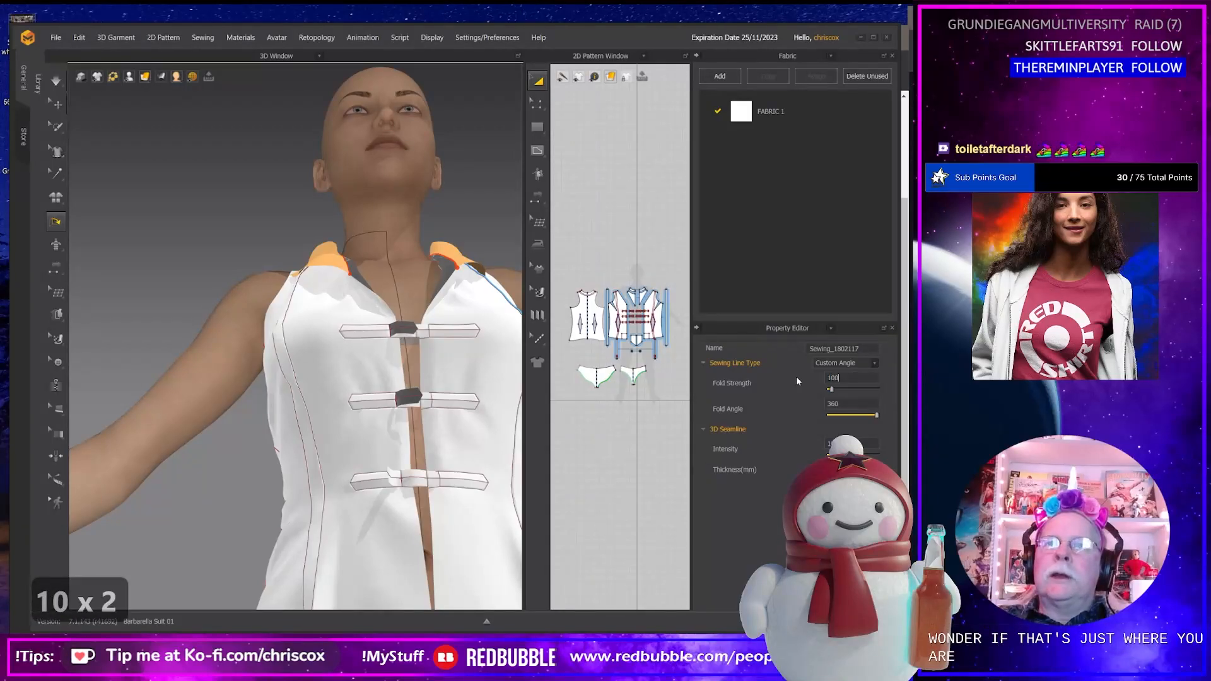
{"action": "key", "text": "Return"}
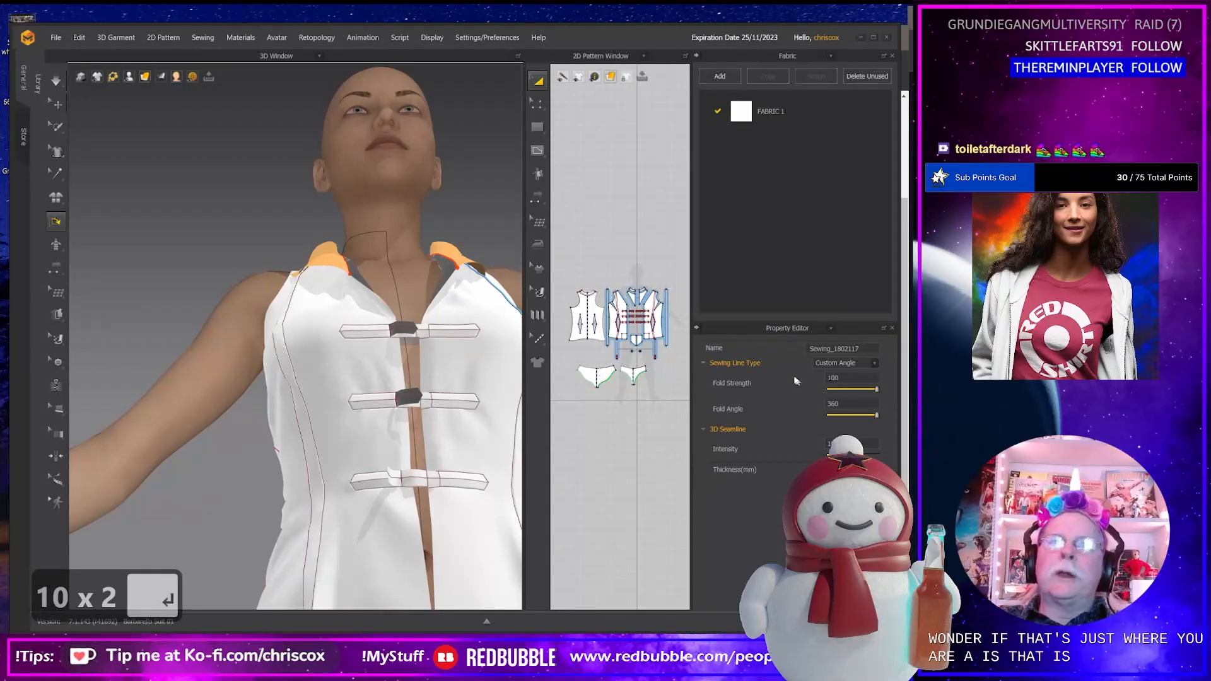
Simulate the suit and pull the front lapel so the collar lies folded outward.
{"action": "key", "text": "space"}
{"action": "right_click_drag", "start_coordinate": [417, 405], "coordinate": [470, 444]}
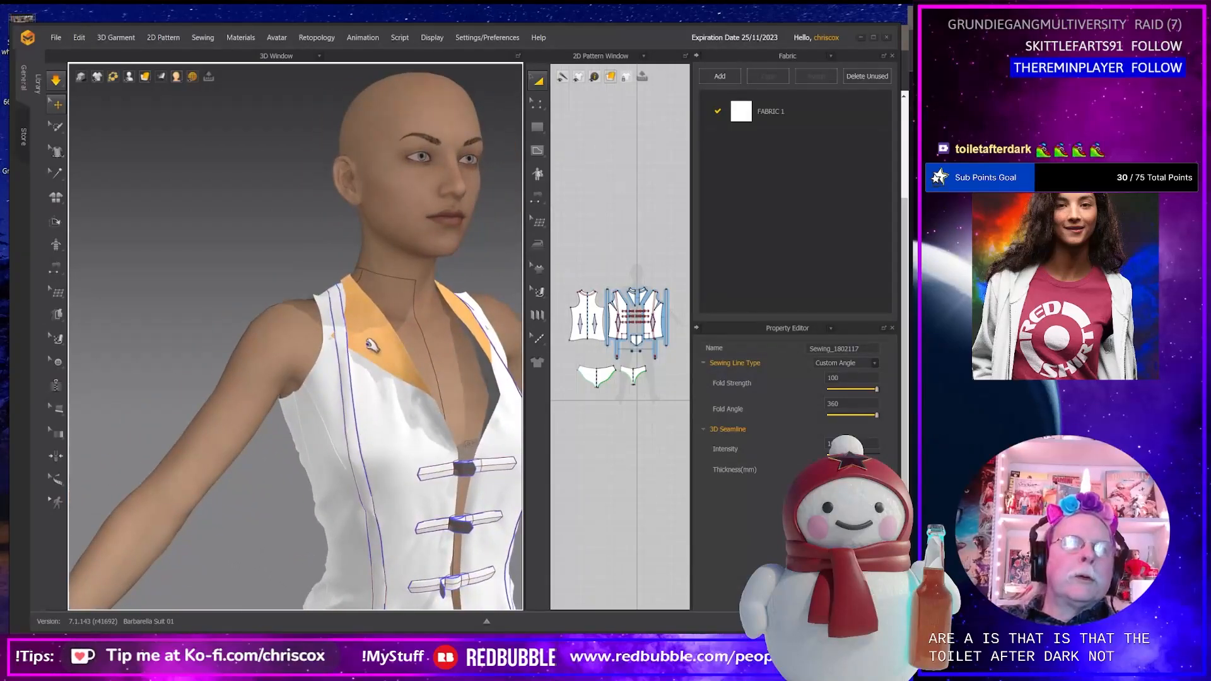
{"action": "left_click", "coordinate": [383, 327]}
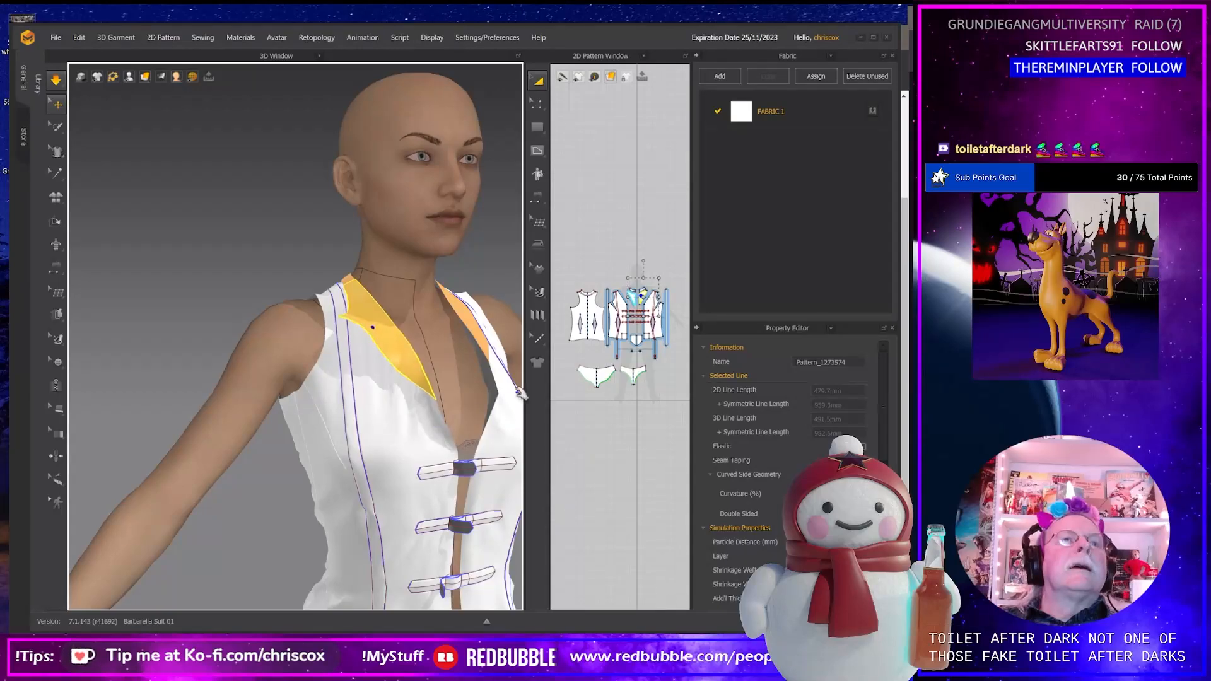
{"action": "right_click_drag", "start_coordinate": [519, 393], "coordinate": [447, 393]}
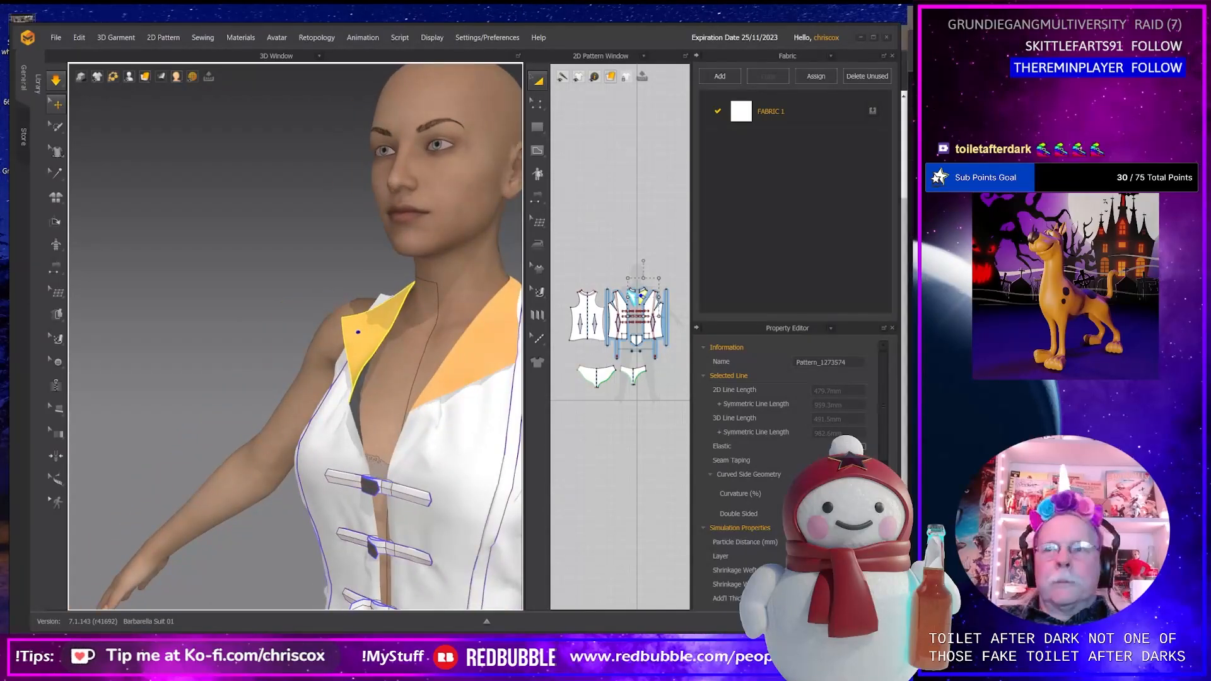
{"action": "key", "text": "ctrl+shift+Left"}
{"action": "key", "text": "ctrl+shift+Left"}
{"action": "key", "text": "ctrl+shift+Left"}
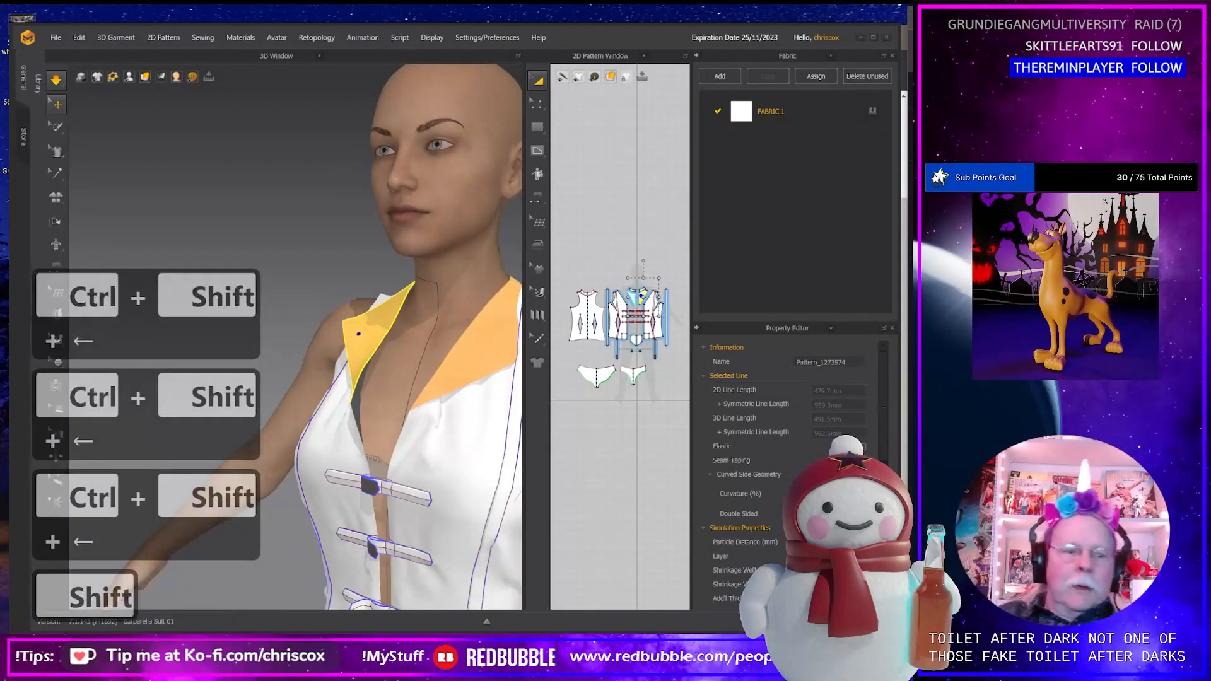
{"action": "type", "text": "!toilet"}
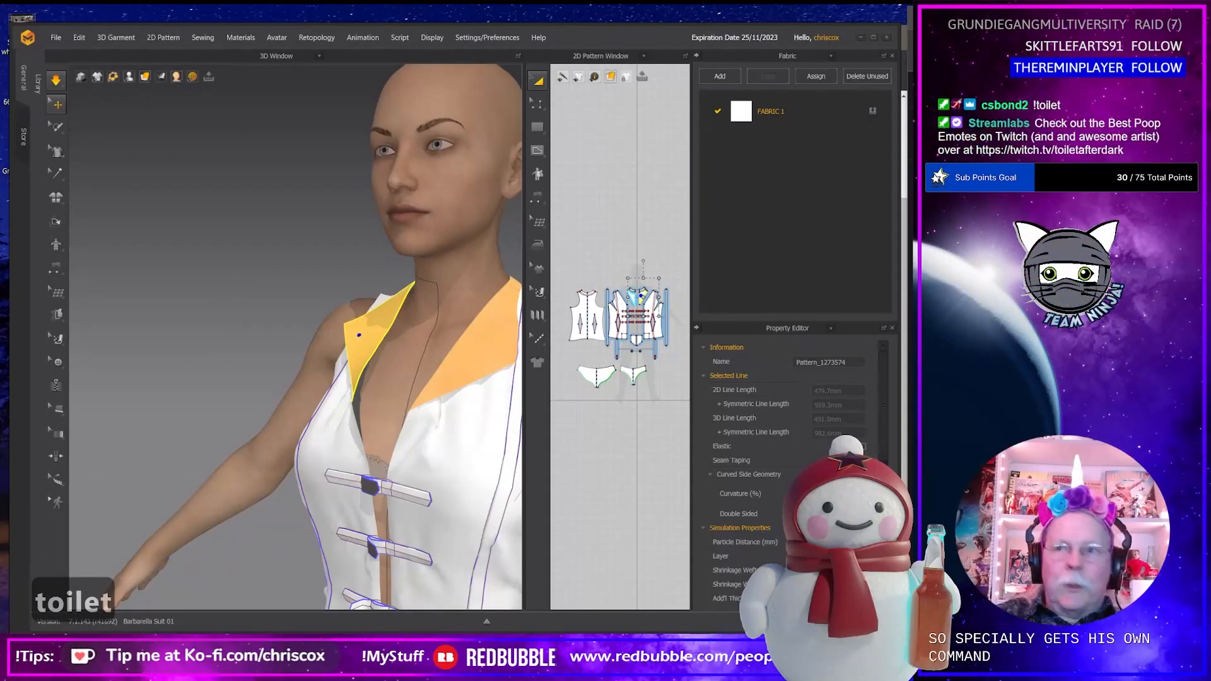
{"action": "key", "text": "Return"}
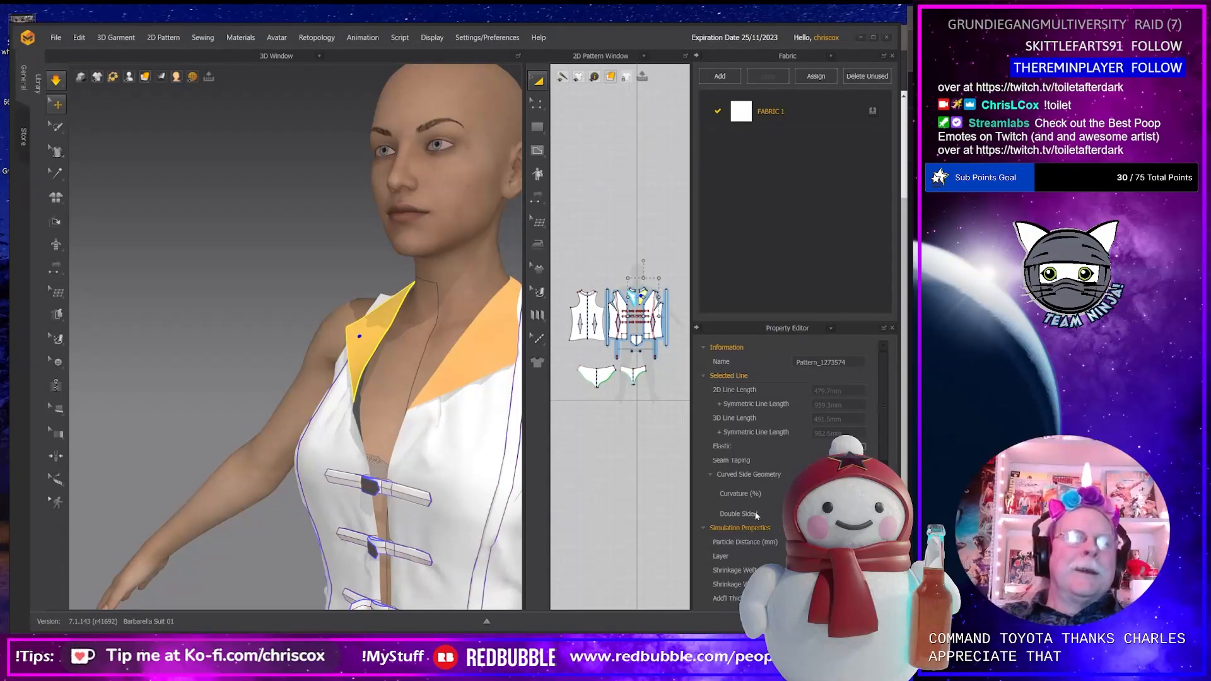
Pull the hem of the back bodice piece again and check the drape from the side and front.
{"action": "middle_click_drag", "start_coordinate": [450, 521], "coordinate": [428, 427]}
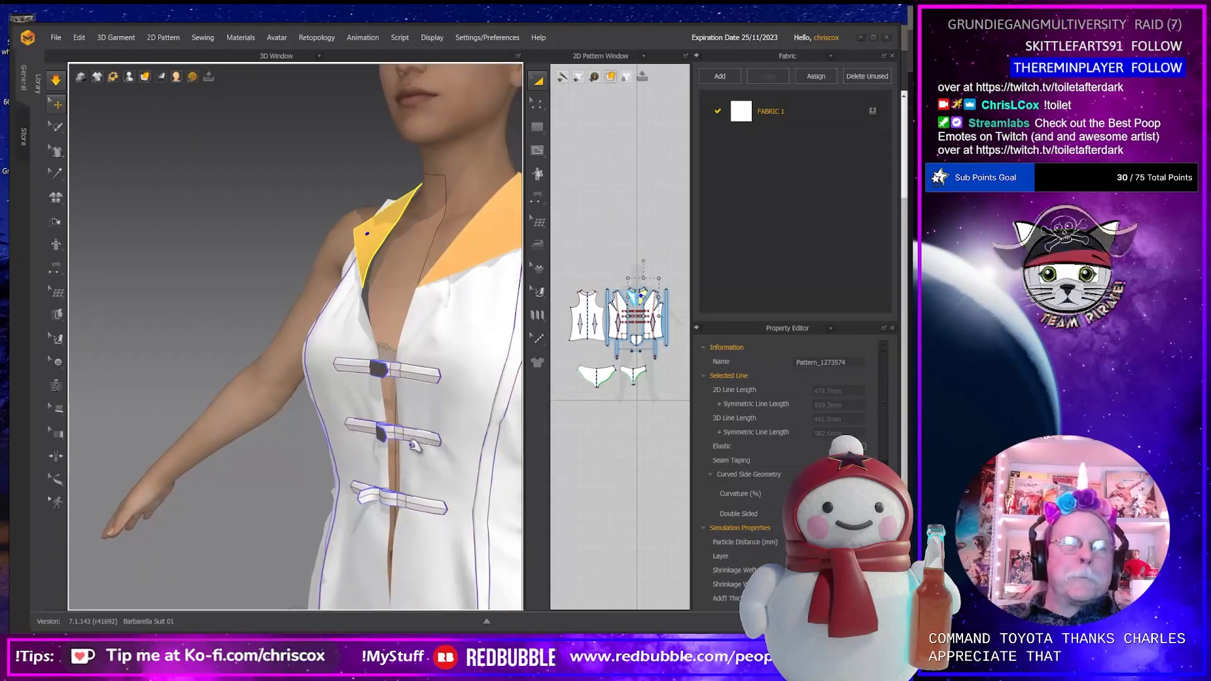
{"action": "right_click_drag", "start_coordinate": [427, 426], "coordinate": [597, 456]}
{"action": "scroll", "coordinate": [455, 440], "scroll_direction": "down", "scroll_amount": 3}
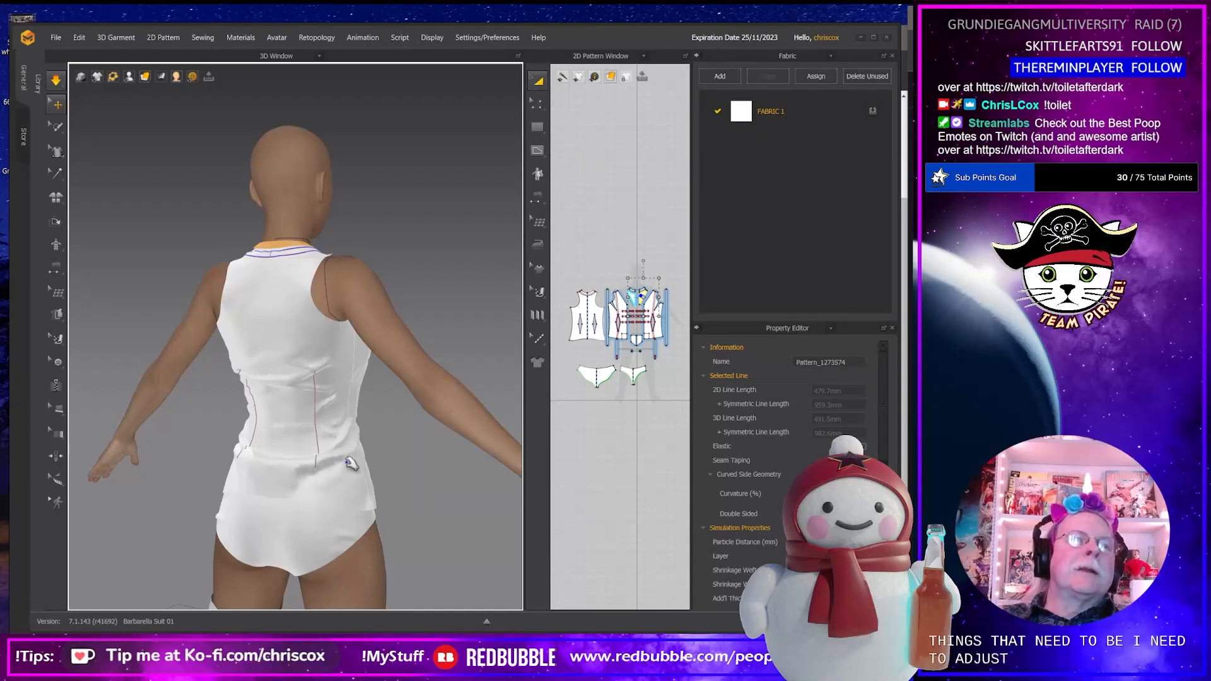
{"action": "left_click", "coordinate": [295, 497]}
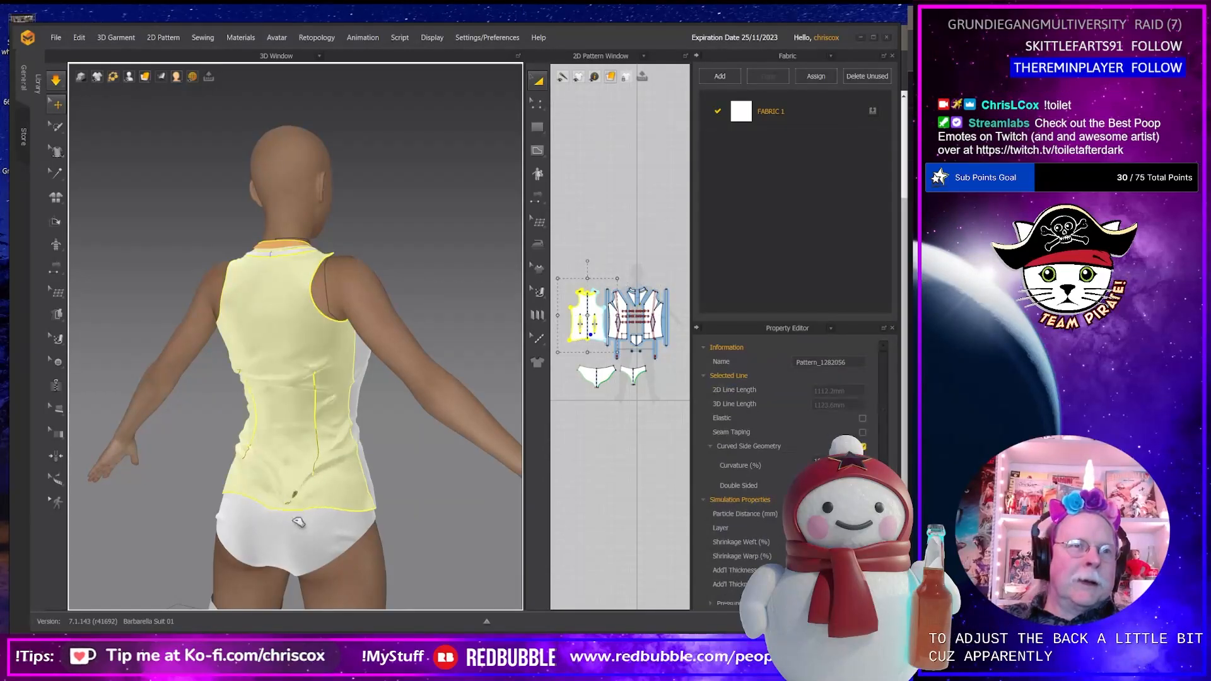
{"action": "right_click_drag", "start_coordinate": [400, 503], "coordinate": [285, 490]}
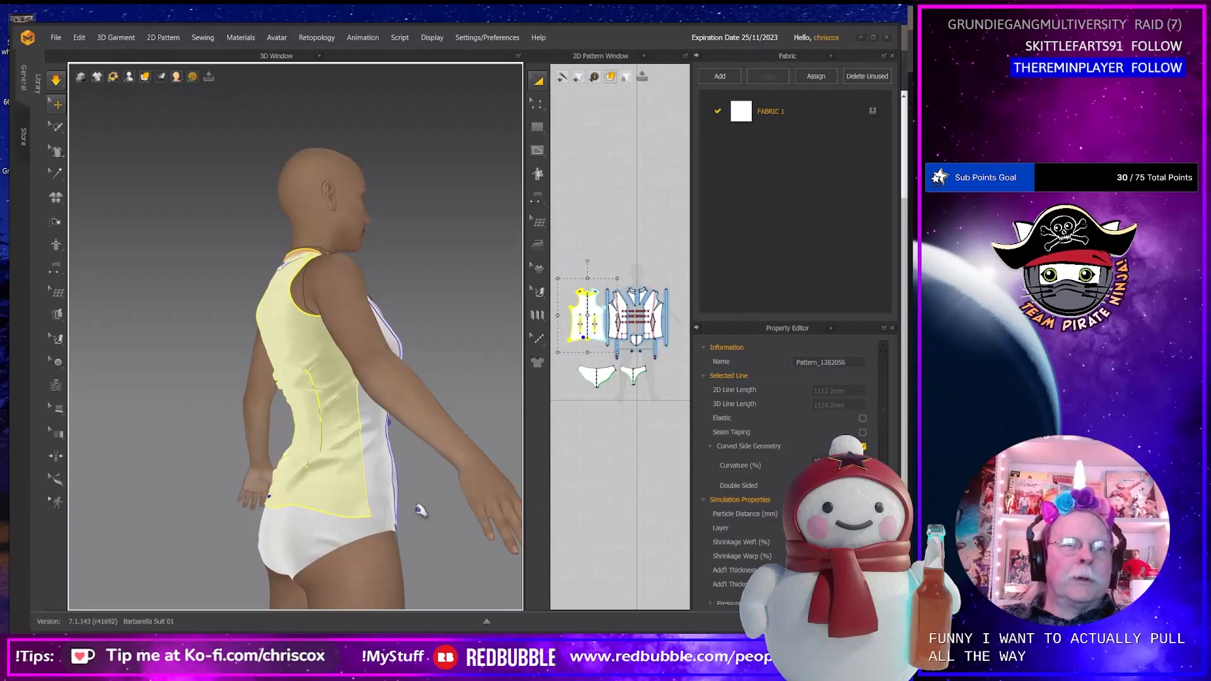
{"action": "right_click_drag", "start_coordinate": [419, 508], "coordinate": [364, 477]}
{"action": "scroll", "coordinate": [398, 505], "scroll_direction": "down", "scroll_amount": 3}
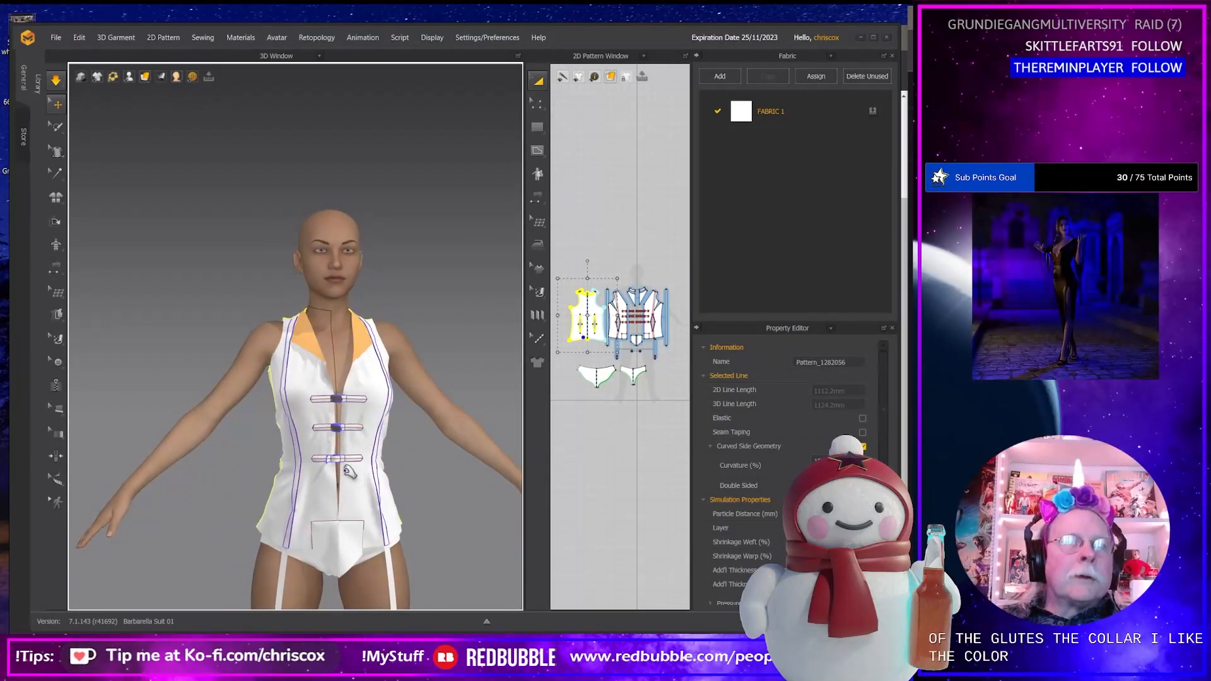
{"action": "scroll", "coordinate": [351, 472], "scroll_direction": "down", "scroll_amount": 2}
Switch to the browser, examine the Barbarella reference photo's suit, straps and boots, and return to Marvelous Designer.
{"action": "key", "text": "alt+Tab"}
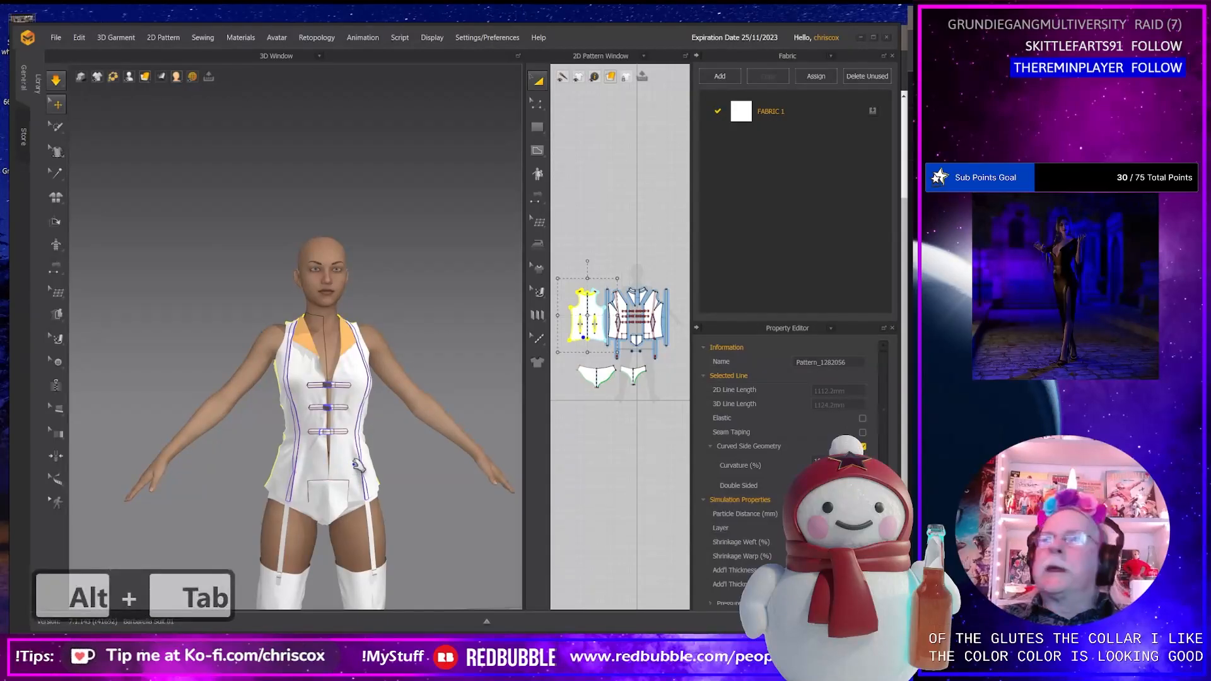
{"action": "key", "text": "alt+Tab"}
{"action": "scroll", "coordinate": [504, 414], "scroll_direction": "up", "scroll_amount": 3}
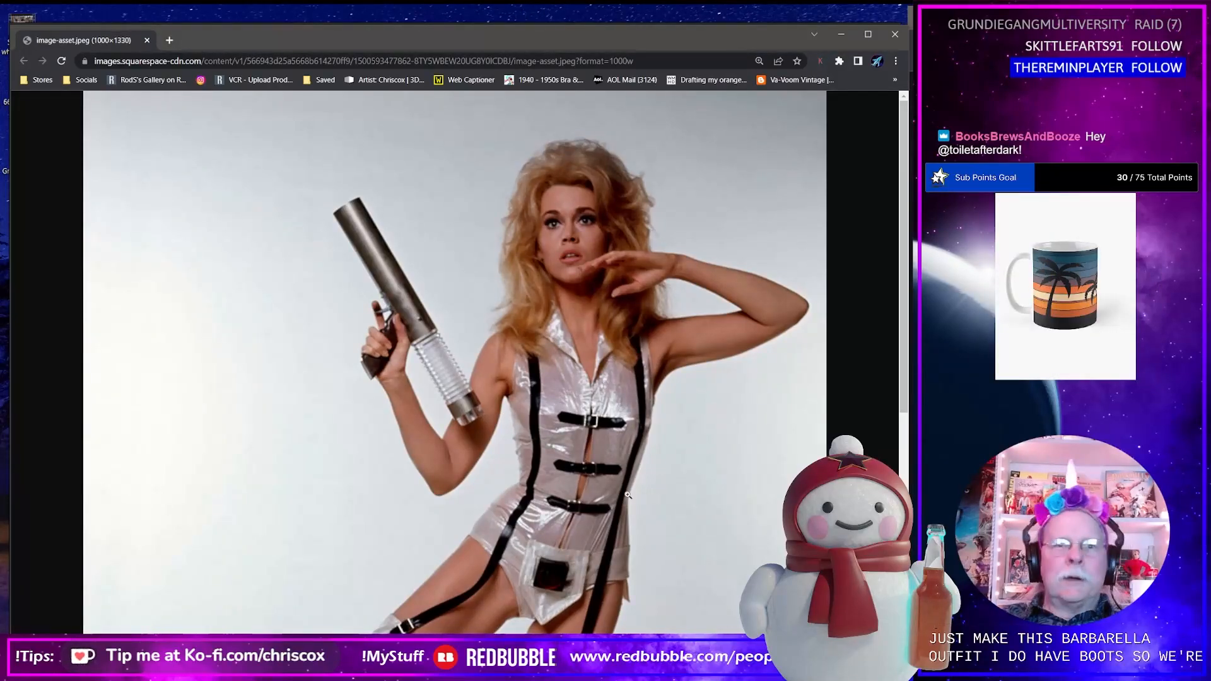
{"action": "scroll", "coordinate": [627, 495], "scroll_direction": "down", "scroll_amount": 3}
{"action": "scroll", "coordinate": [628, 495], "scroll_direction": "up", "scroll_amount": 3}
{"action": "key", "text": "alt+Tab"}
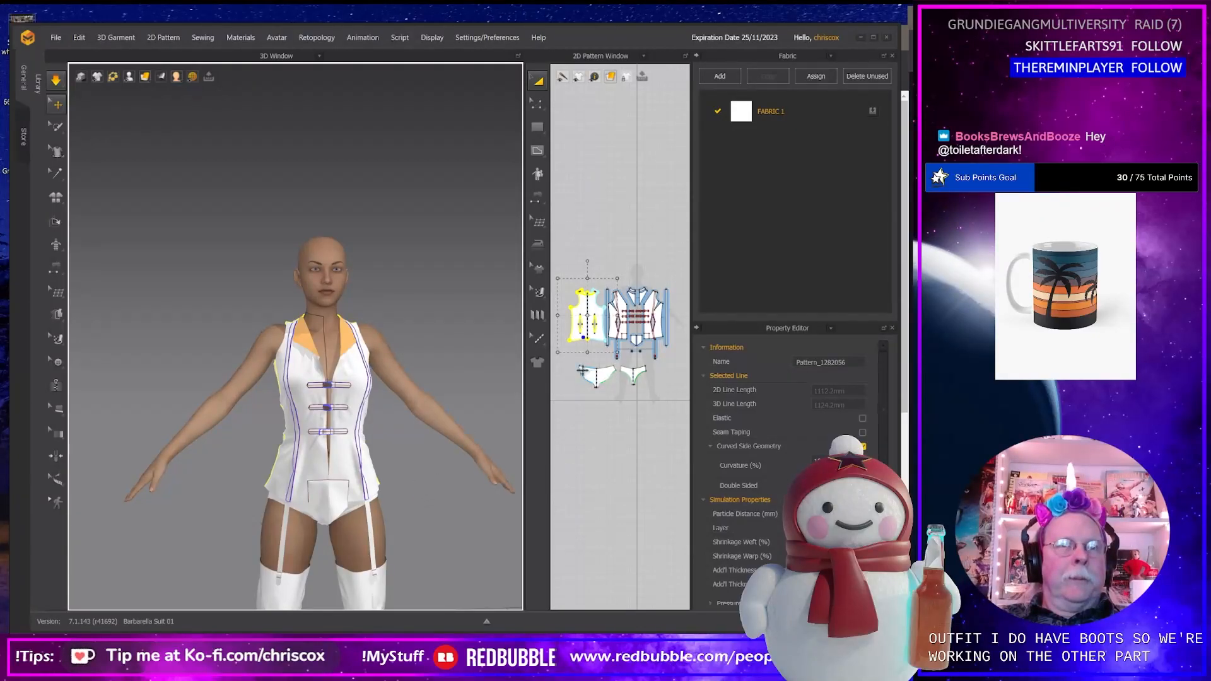
Widen the 2D pattern view and shift the upper and side points of both back bodice darts upward, leaving the lower points in place.
{"action": "scroll", "coordinate": [587, 284], "scroll_direction": "down", "scroll_amount": 2}
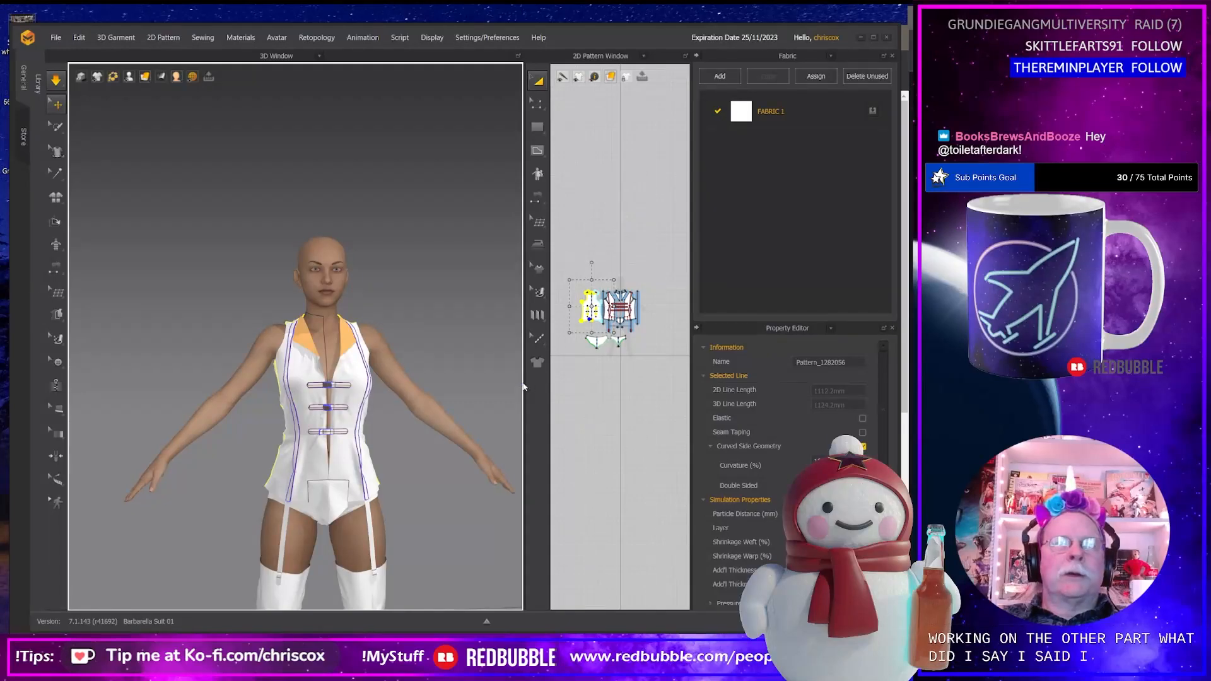
{"action": "left_click_drag", "start_coordinate": [523, 385], "coordinate": [392, 379]}
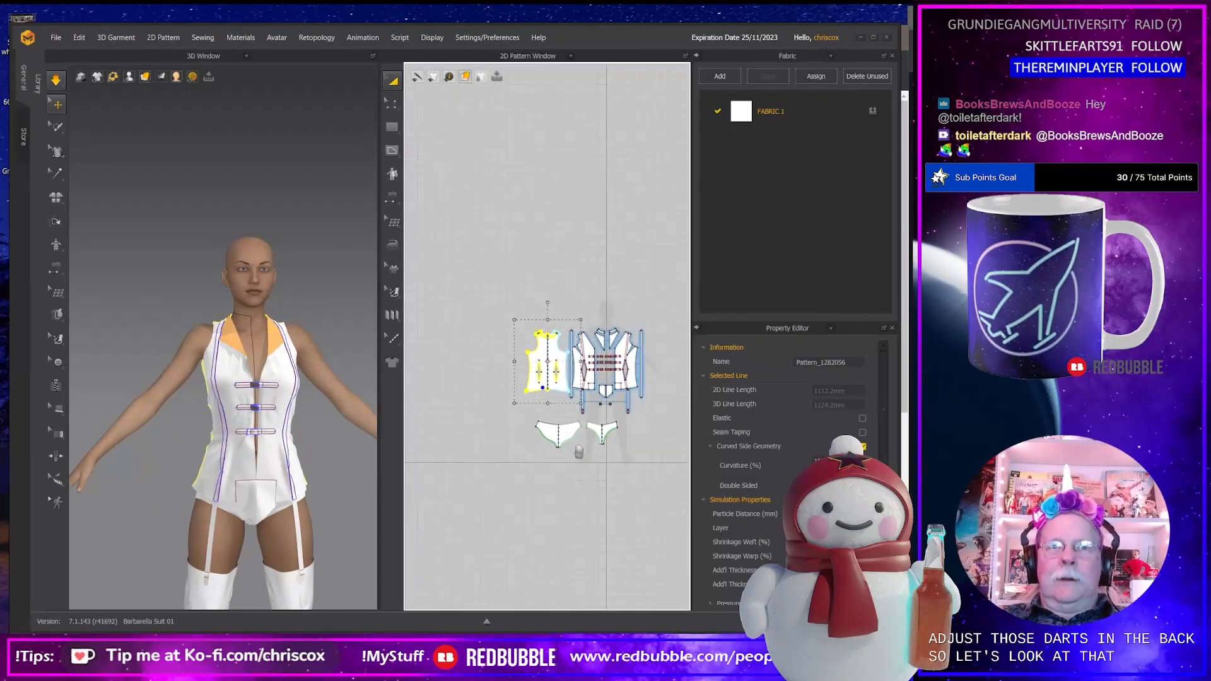
{"action": "scroll", "coordinate": [579, 452], "scroll_direction": "down", "scroll_amount": 3}
{"action": "scroll", "coordinate": [560, 387], "scroll_direction": "up", "scroll_amount": 6}
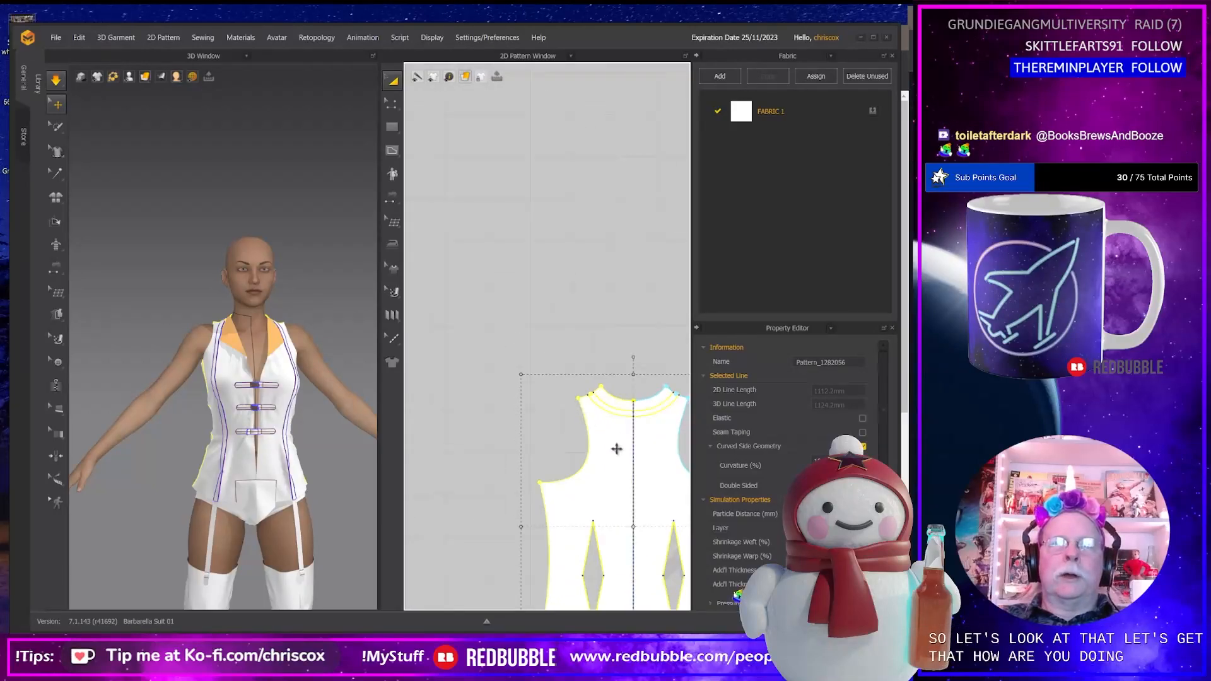
{"action": "middle_click_drag", "start_coordinate": [617, 449], "coordinate": [500, 275]}
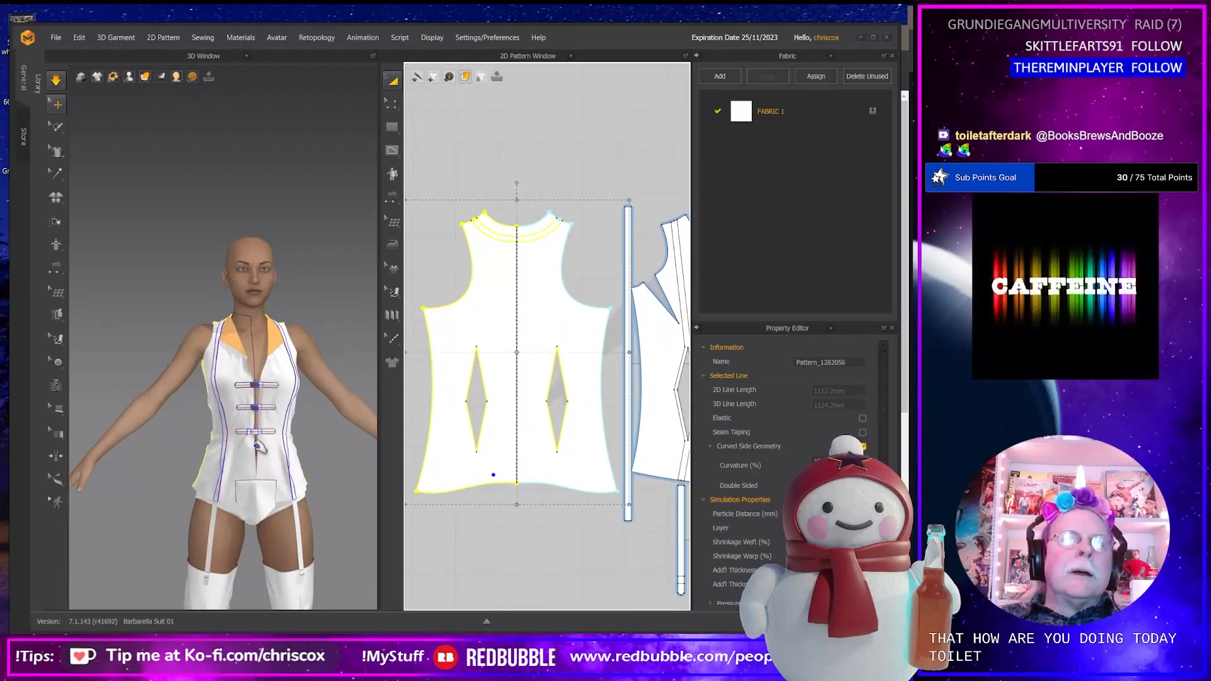
{"action": "right_click_drag", "start_coordinate": [257, 446], "coordinate": [451, 440]}
{"action": "scroll", "coordinate": [330, 436], "scroll_direction": "up", "scroll_amount": 5}
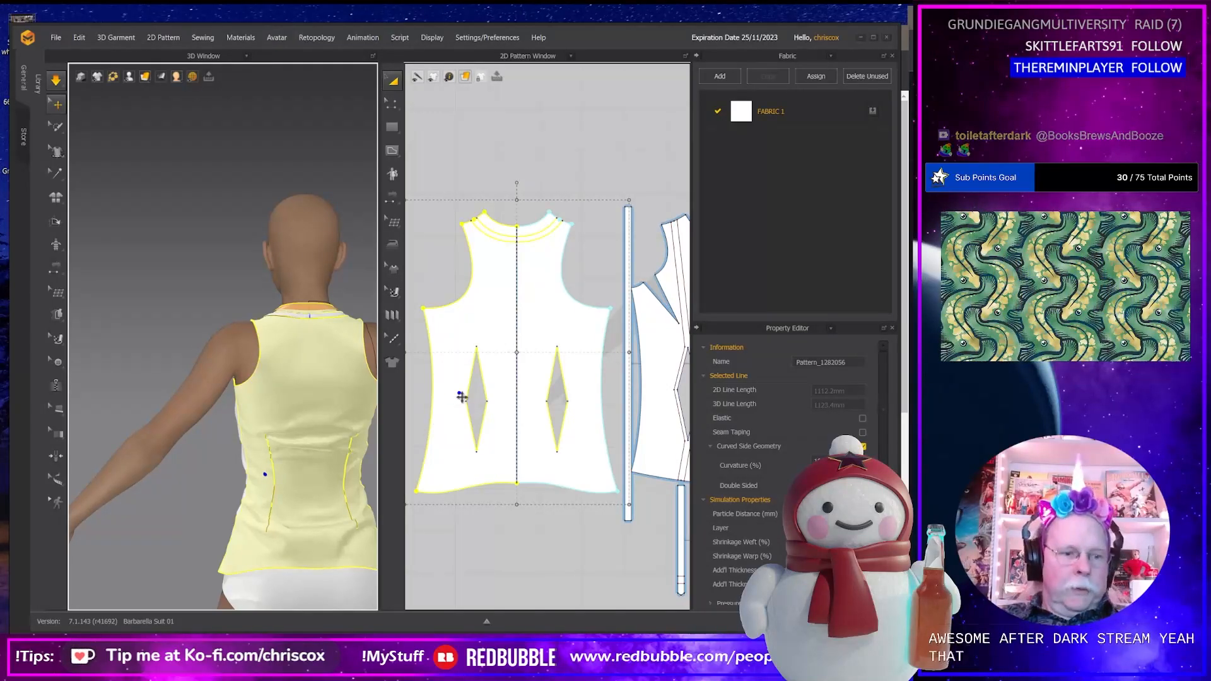
{"action": "key", "text": "z"}
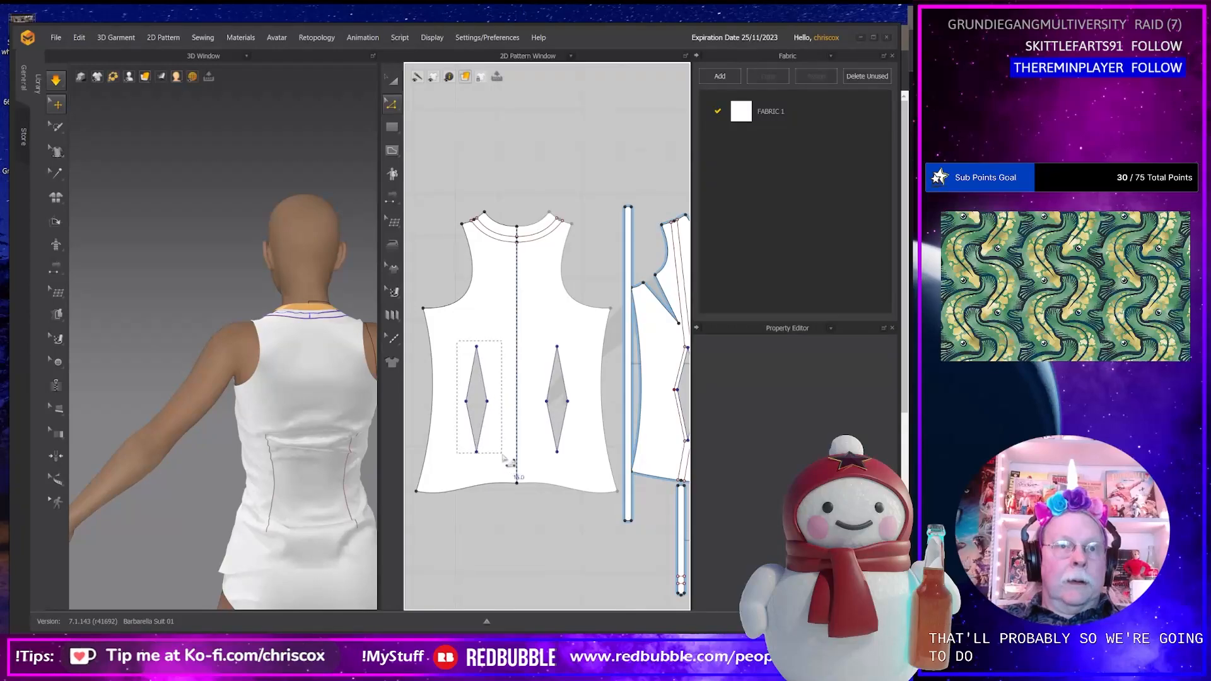
{"action": "left_click_drag", "start_coordinate": [505, 441], "coordinate": [506, 418]}
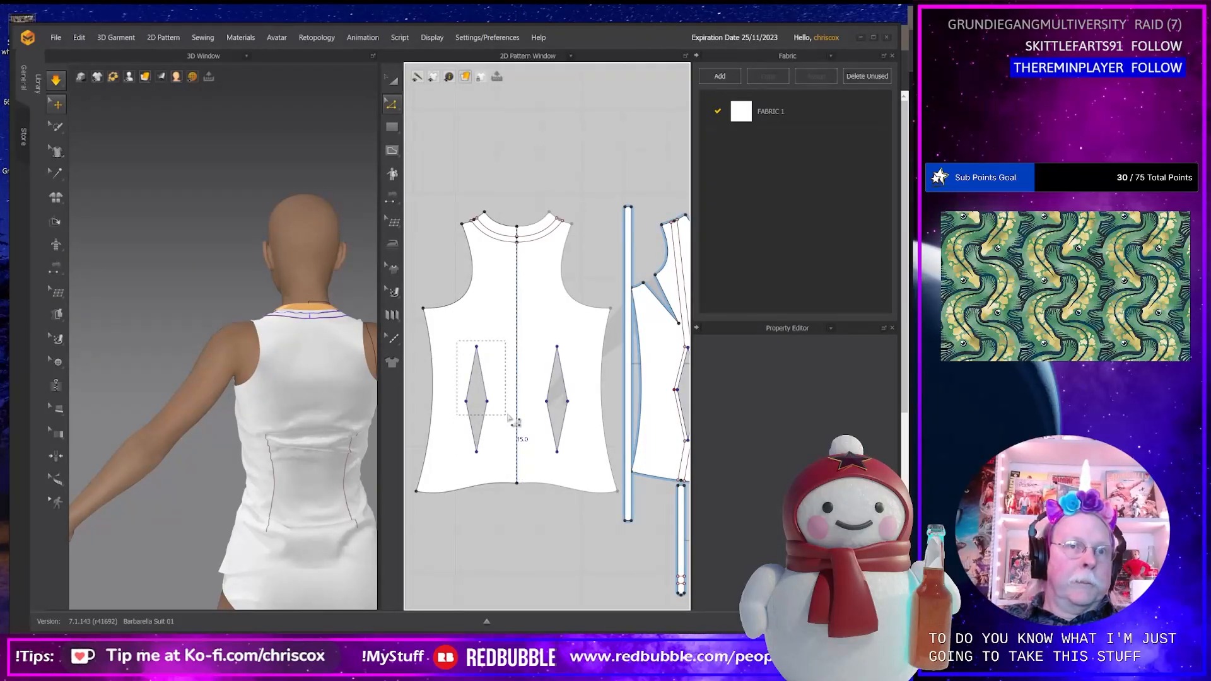
{"action": "left_click_drag", "start_coordinate": [510, 420], "coordinate": [512, 420]}
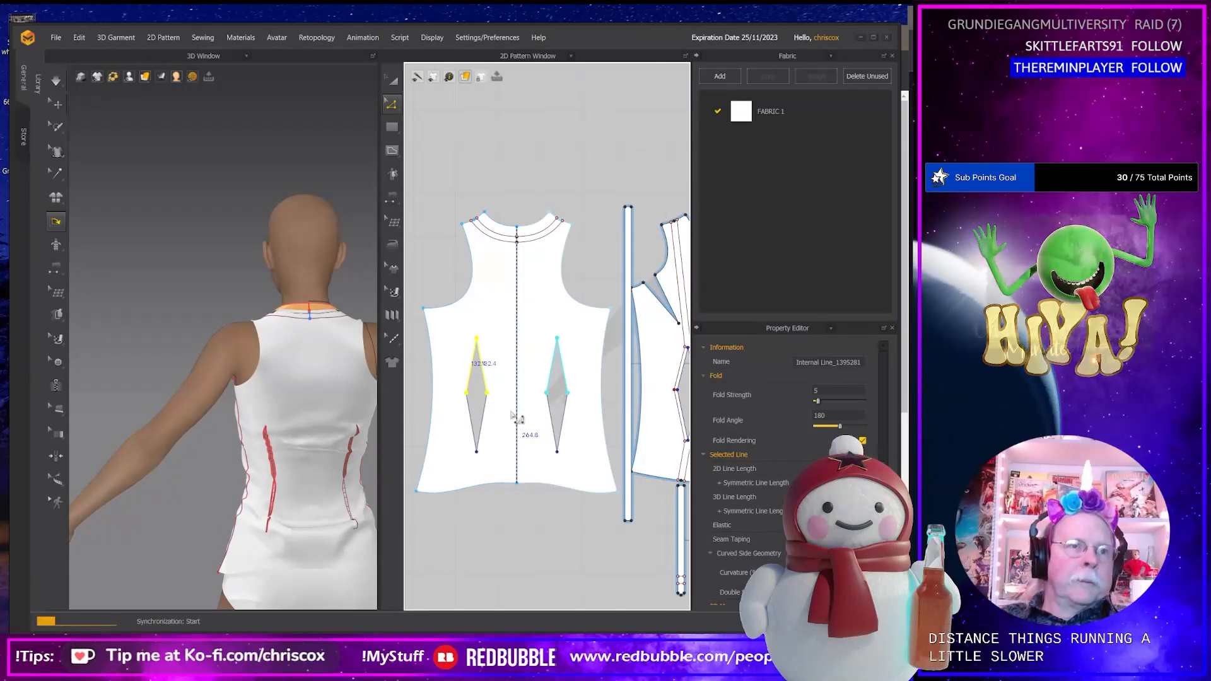
Pull the back bodice down at the hem and smooth it between the darts, checking the drape from several sides.
{"action": "key", "text": "q"}
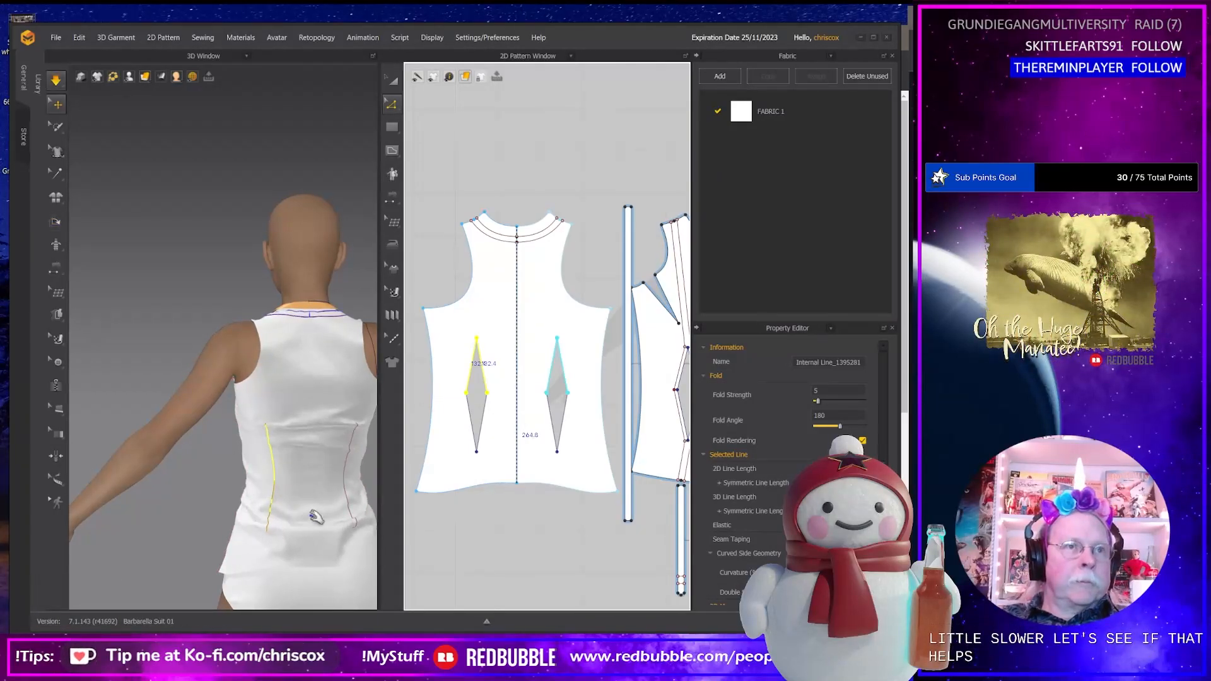
{"action": "scroll", "coordinate": [312, 531], "scroll_direction": "up", "scroll_amount": 3}
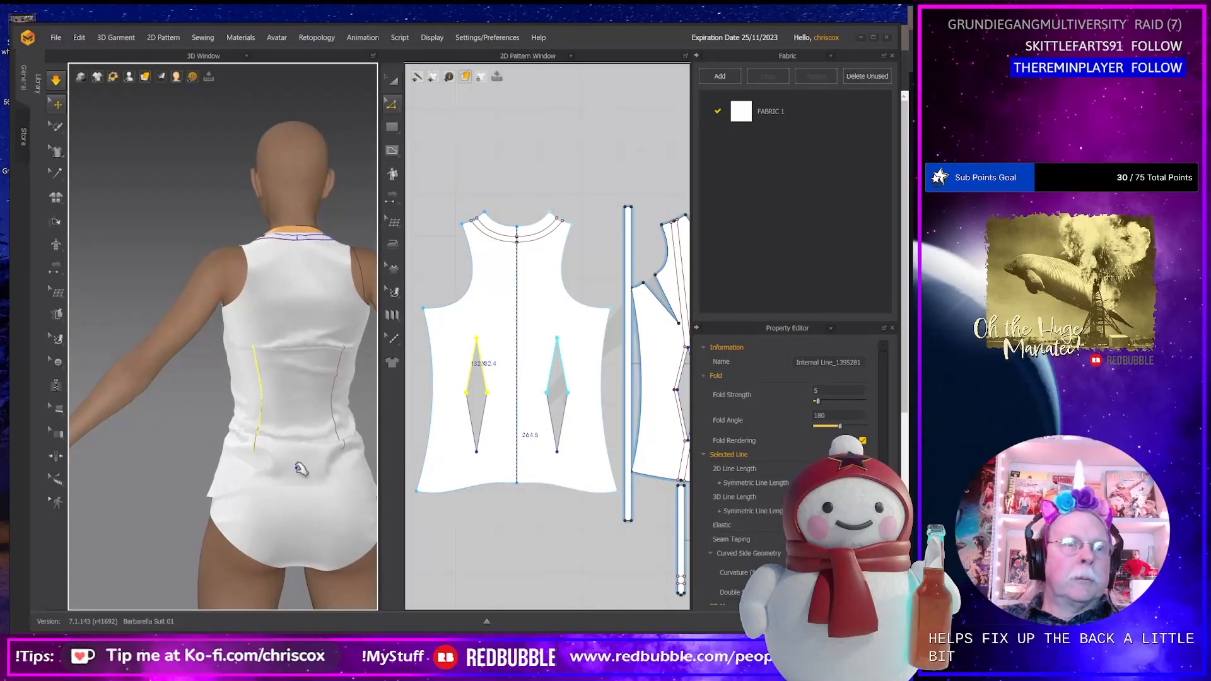
{"action": "left_click", "coordinate": [303, 527]}
{"action": "left_click_drag", "start_coordinate": [302, 526], "coordinate": [324, 546]}
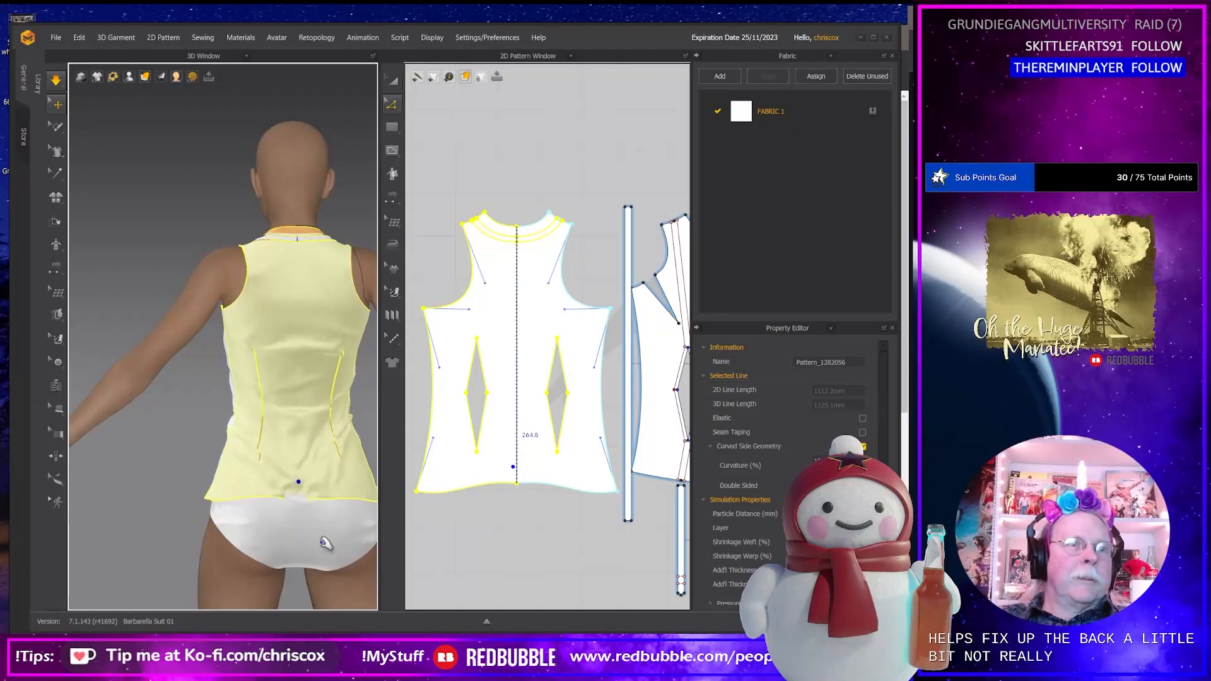
{"action": "right_click_drag", "start_coordinate": [325, 542], "coordinate": [247, 532]}
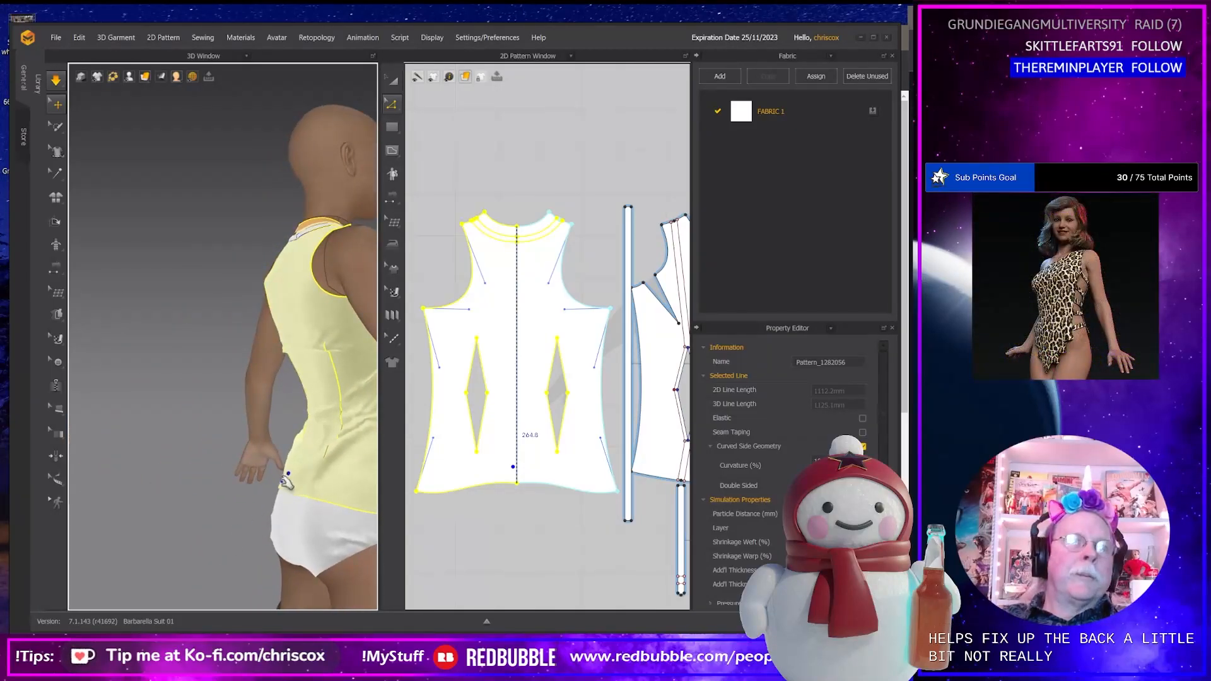
{"action": "right_click_drag", "start_coordinate": [292, 467], "coordinate": [376, 467]}
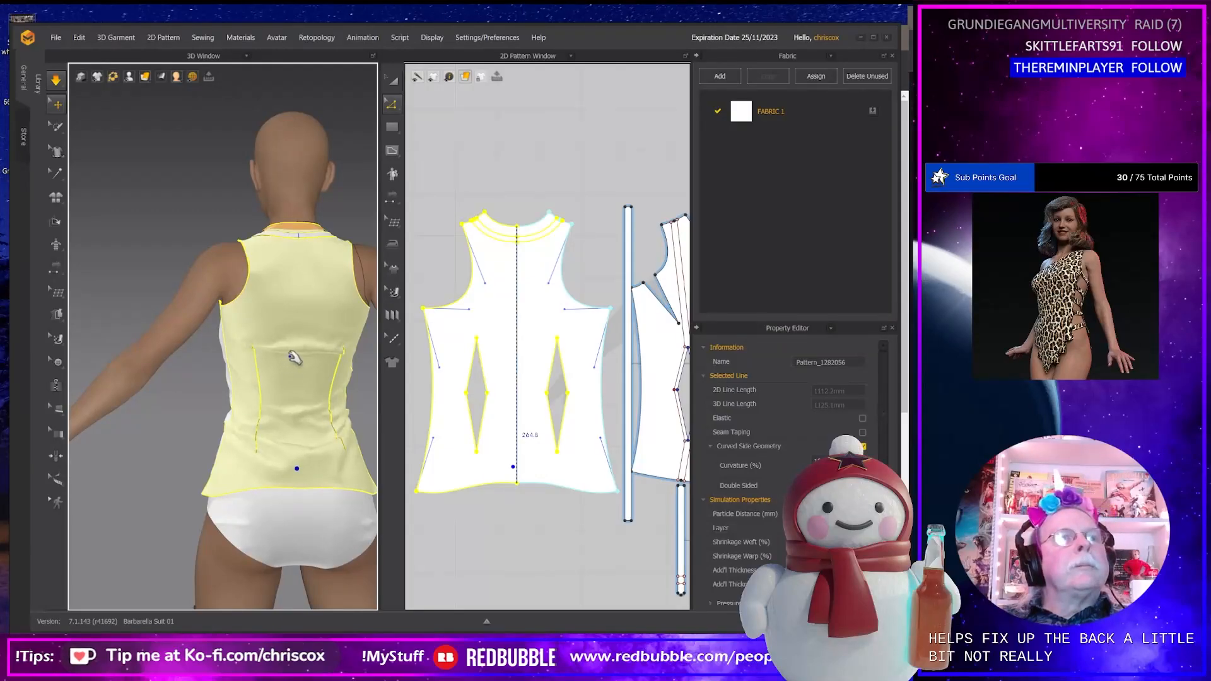
{"action": "left_click_drag", "start_coordinate": [299, 375], "coordinate": [297, 387]}
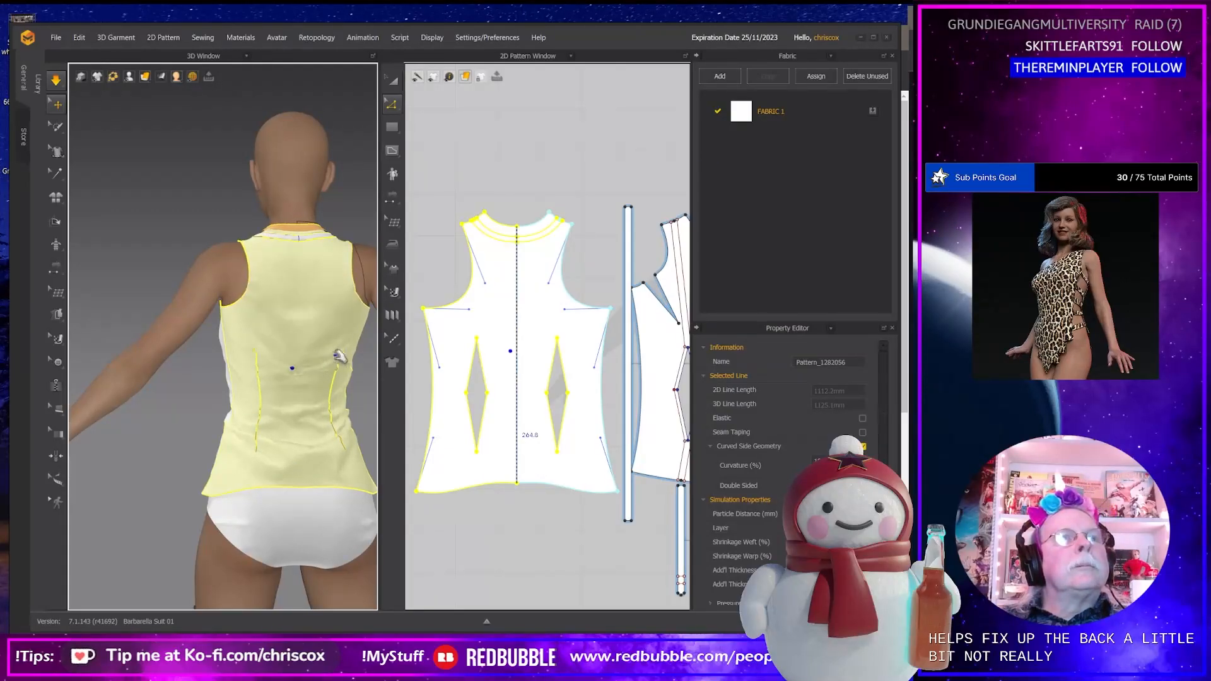
{"action": "right_click_drag", "start_coordinate": [349, 357], "coordinate": [363, 310]}
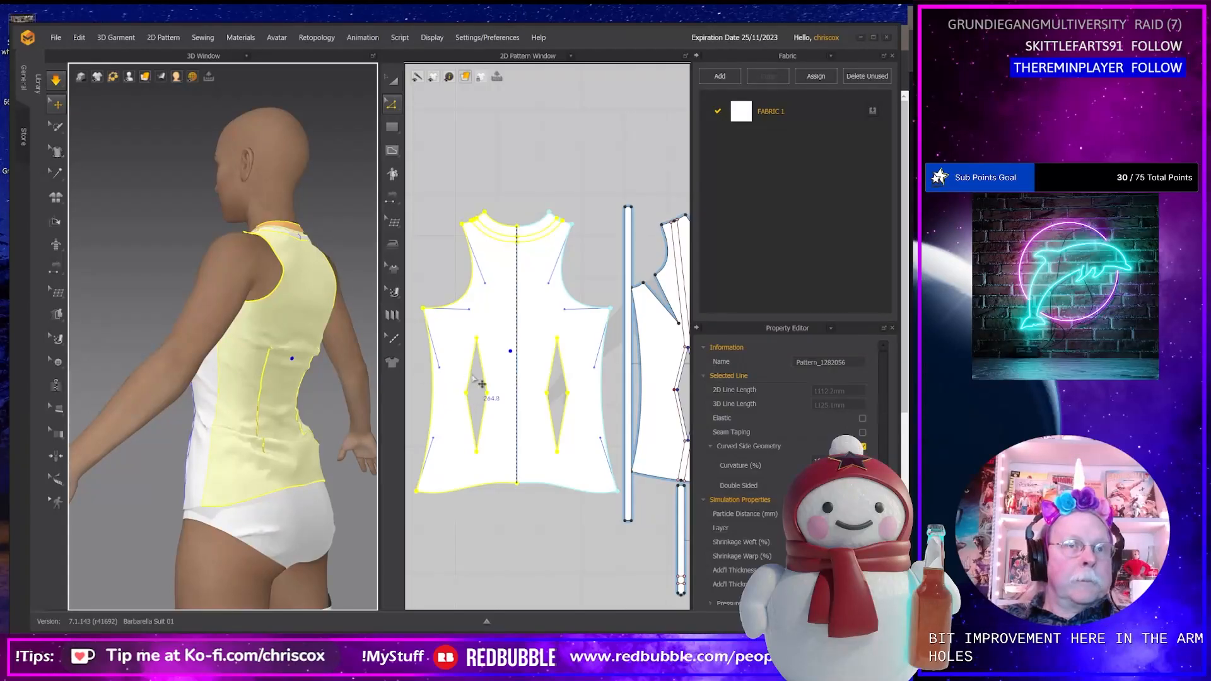
Nudge the upper and side points of the back bodice darts four increments further up.
{"action": "left_click_drag", "start_coordinate": [460, 396], "coordinate": [501, 328]}
{"action": "key", "text": "Up"}
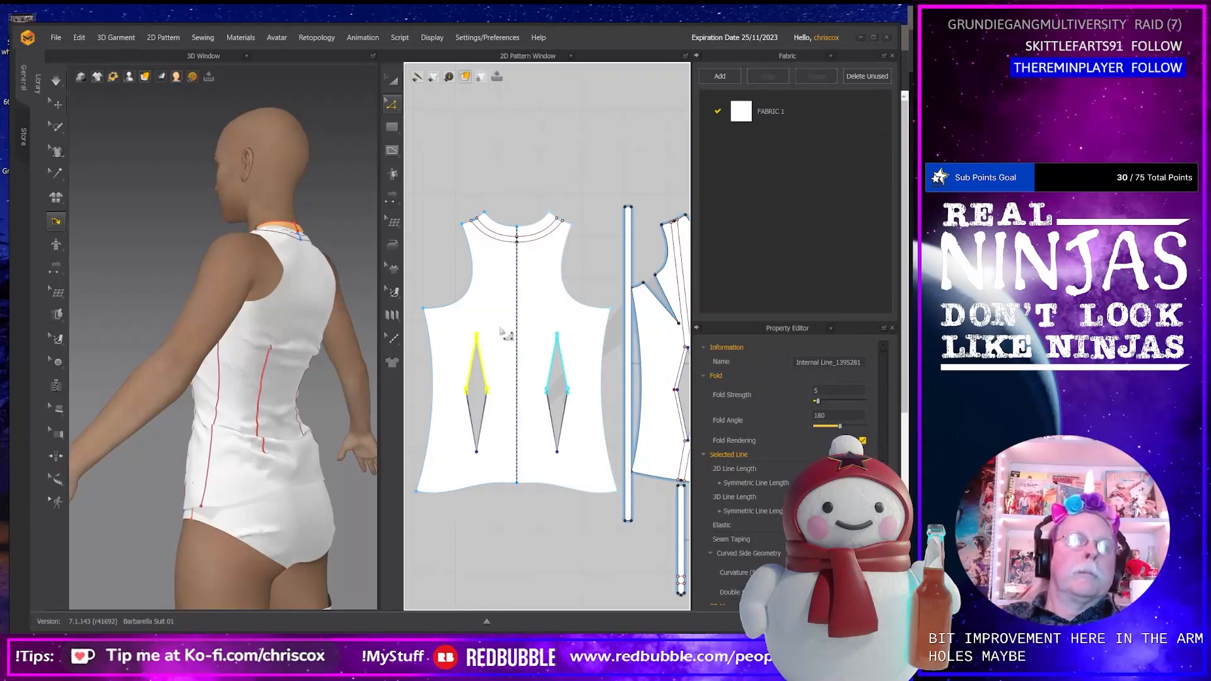
{"action": "key", "text": "Up"}
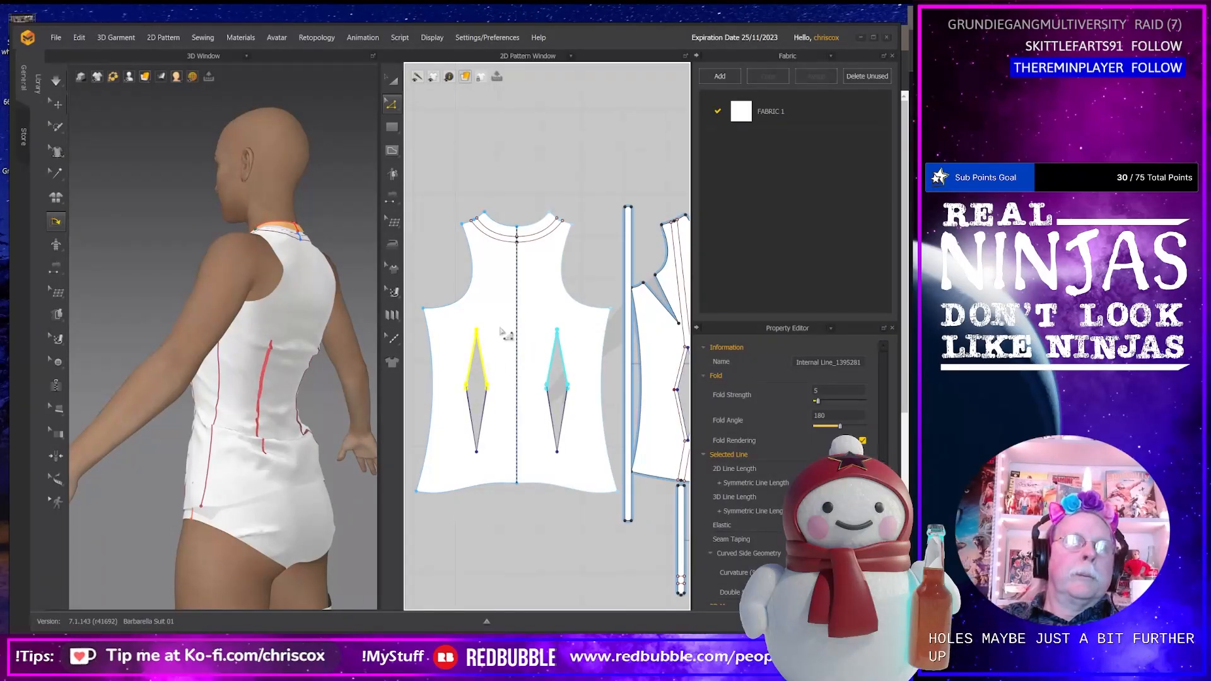
{"action": "key", "text": "Up"}
{"action": "key", "text": "Up"}
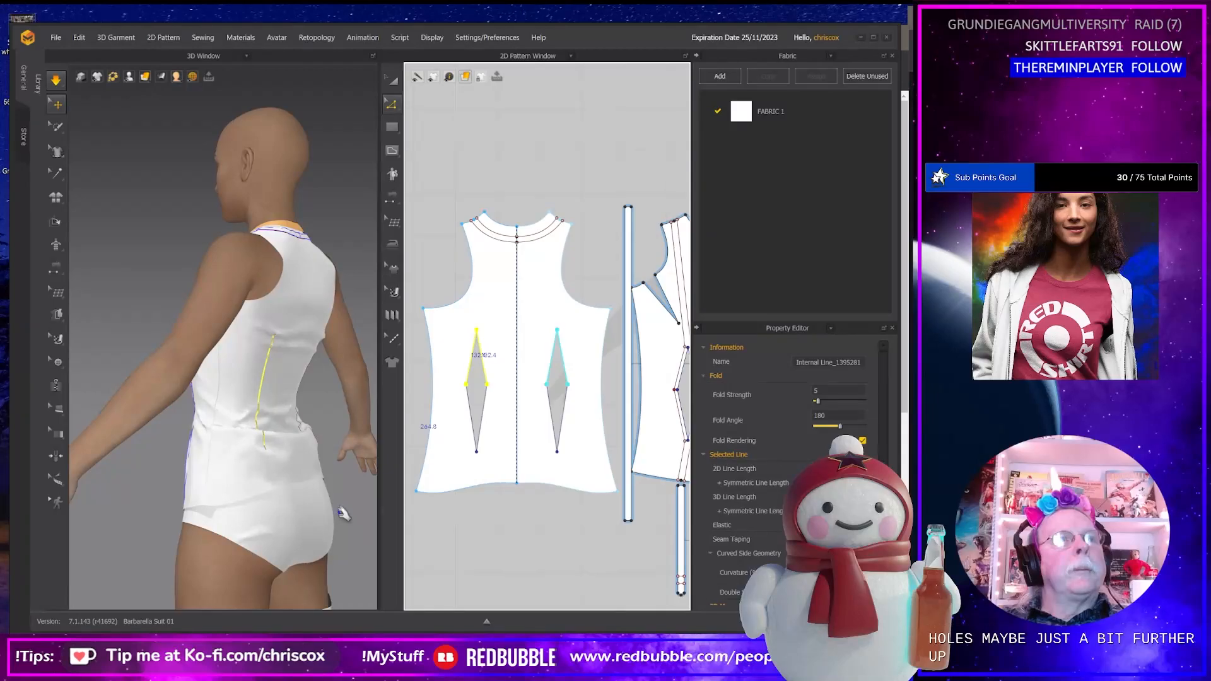
Pull the back bodice's hem down at its centre and at both side corners, and check the suit from the front.
{"action": "right_click_drag", "start_coordinate": [342, 522], "coordinate": [332, 457]}
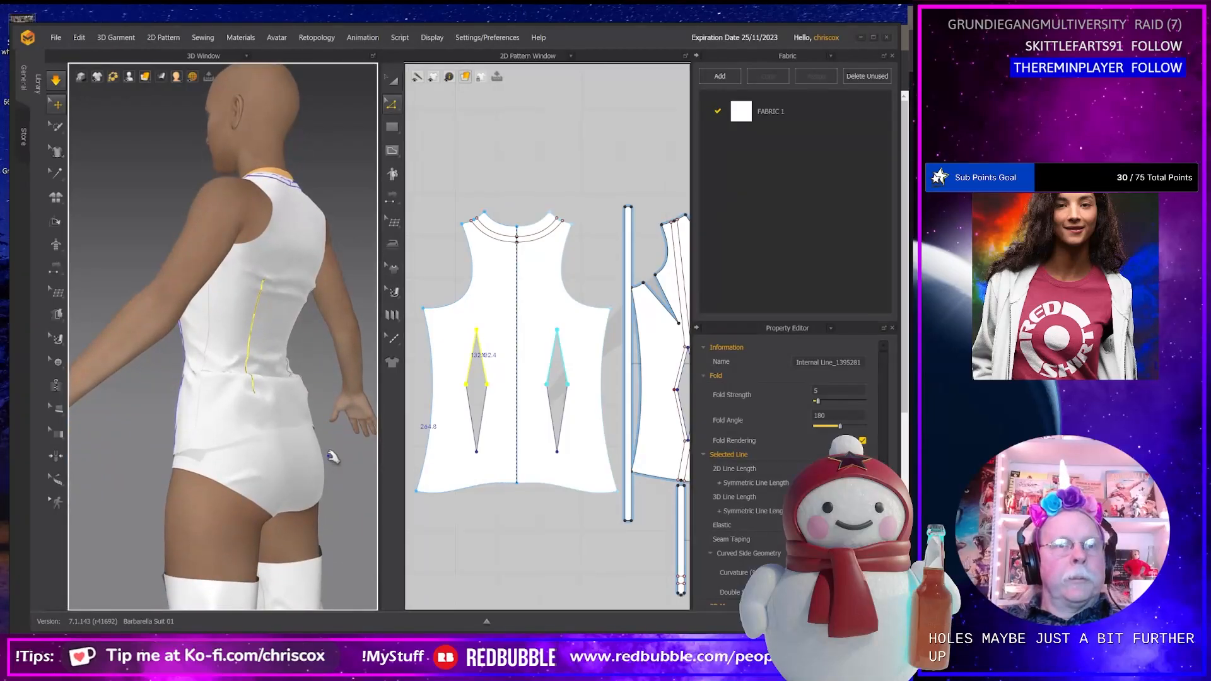
{"action": "left_click", "coordinate": [302, 424]}
{"action": "left_click_drag", "start_coordinate": [322, 450], "coordinate": [319, 502]}
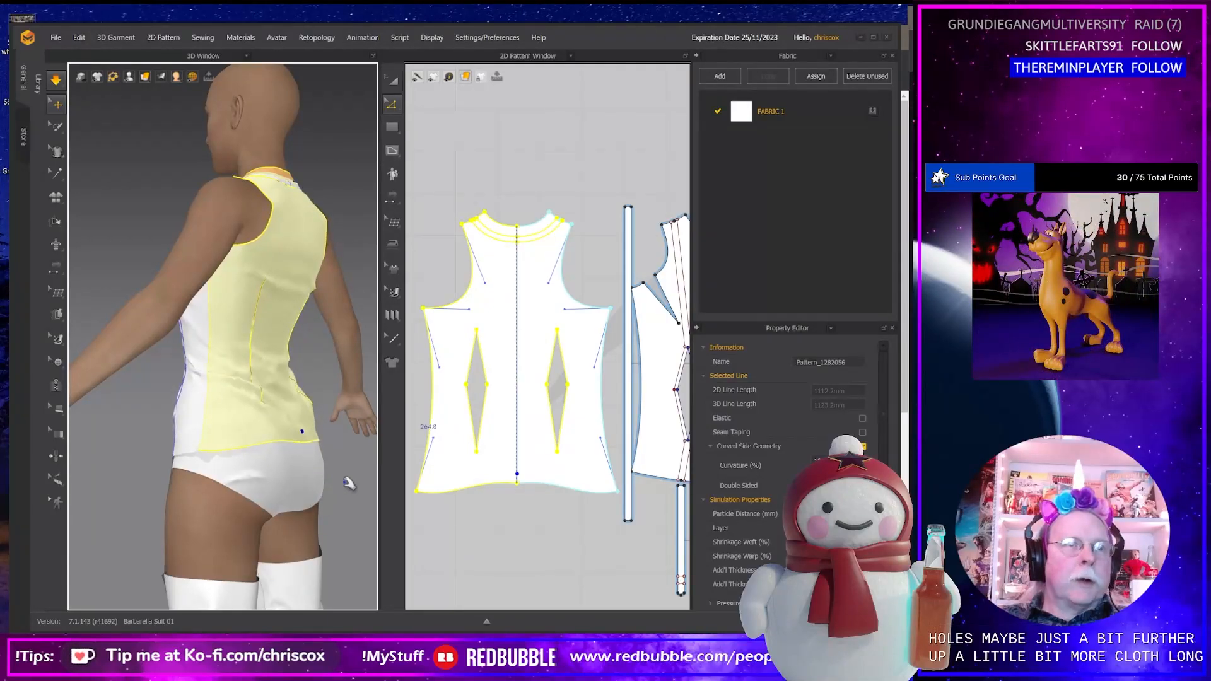
{"action": "right_click_drag", "start_coordinate": [346, 486], "coordinate": [256, 445]}
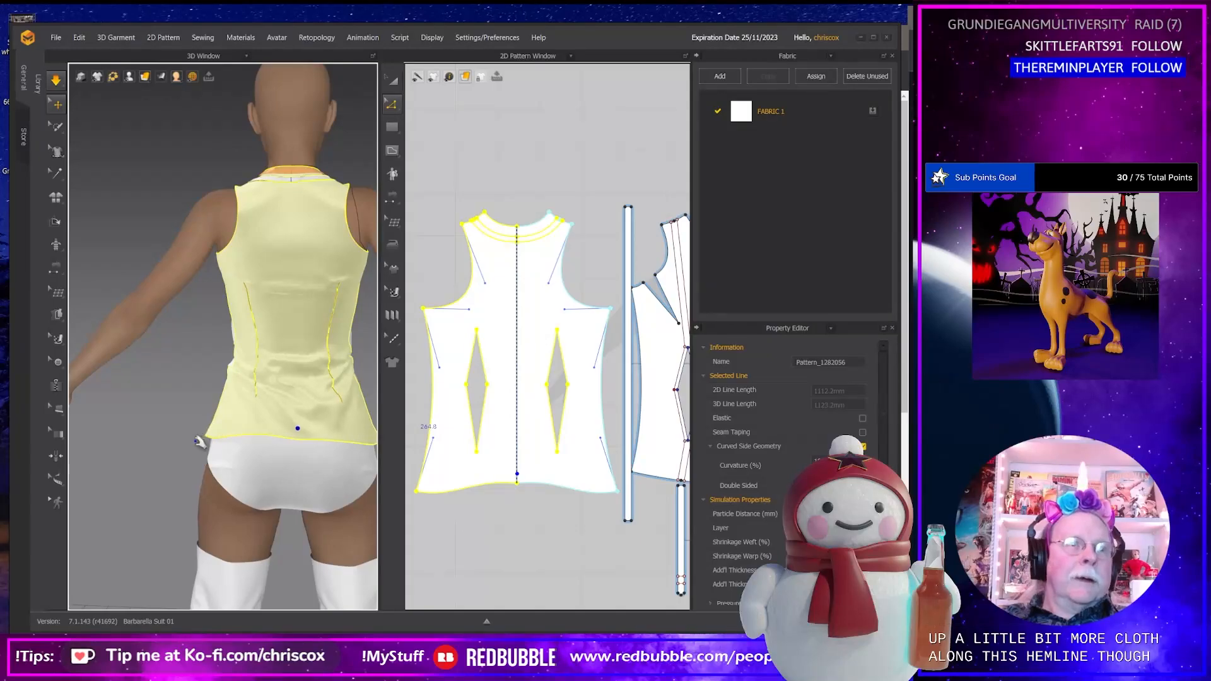
{"action": "left_click_drag", "start_coordinate": [199, 441], "coordinate": [193, 478]}
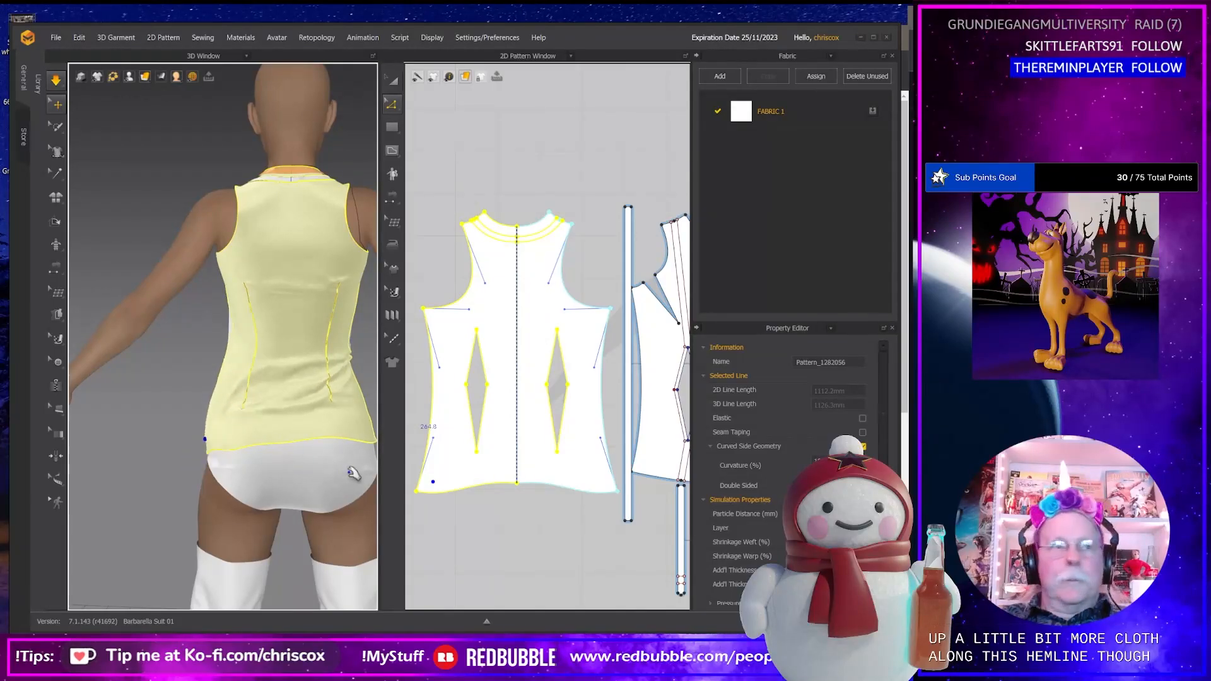
{"action": "right_click_drag", "start_coordinate": [333, 477], "coordinate": [296, 457]}
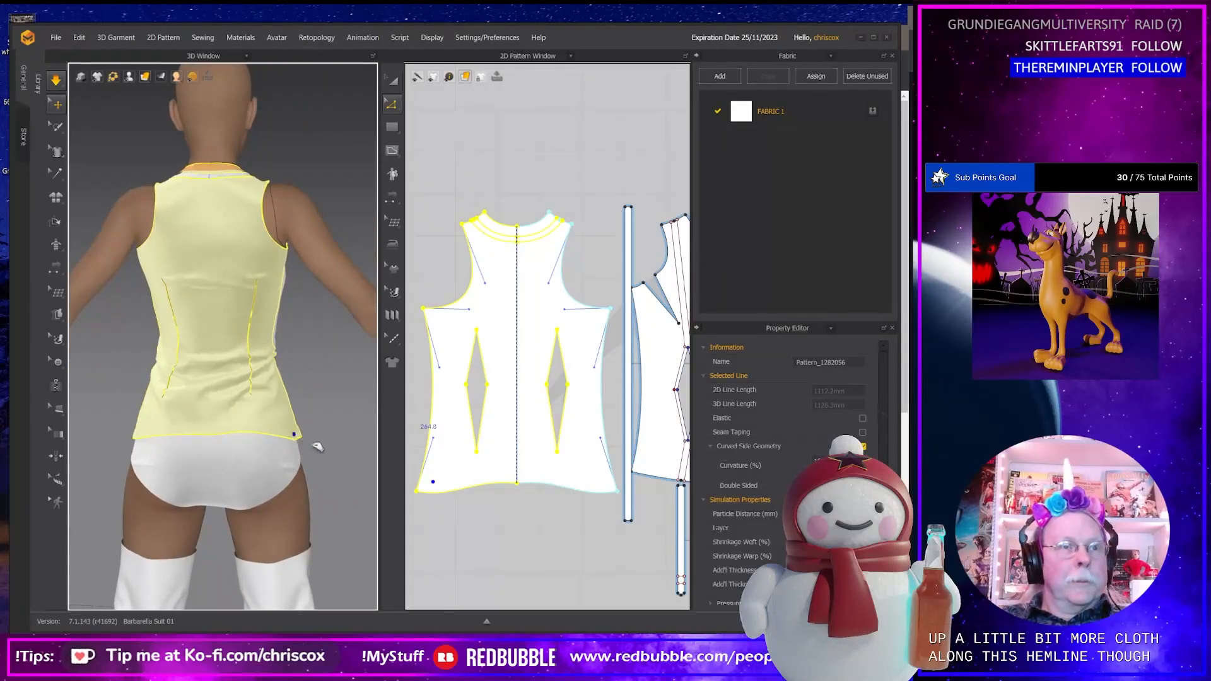
{"action": "left_click_drag", "start_coordinate": [300, 437], "coordinate": [330, 453]}
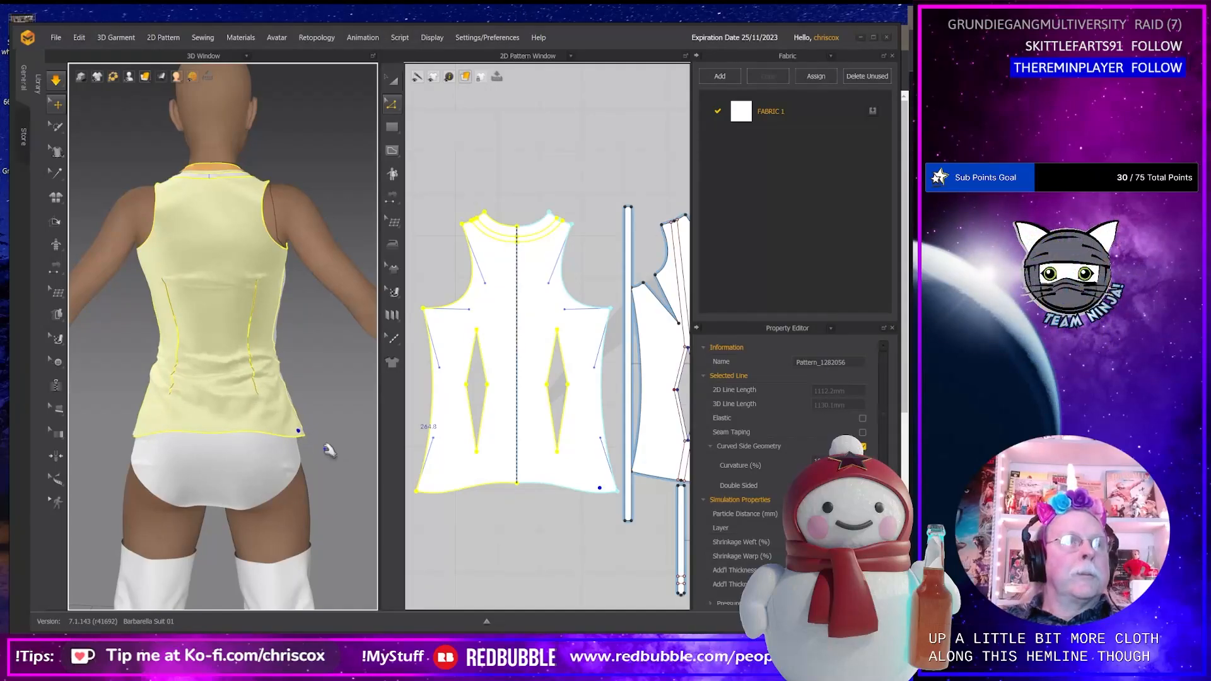
{"action": "right_click_drag", "start_coordinate": [330, 451], "coordinate": [187, 446]}
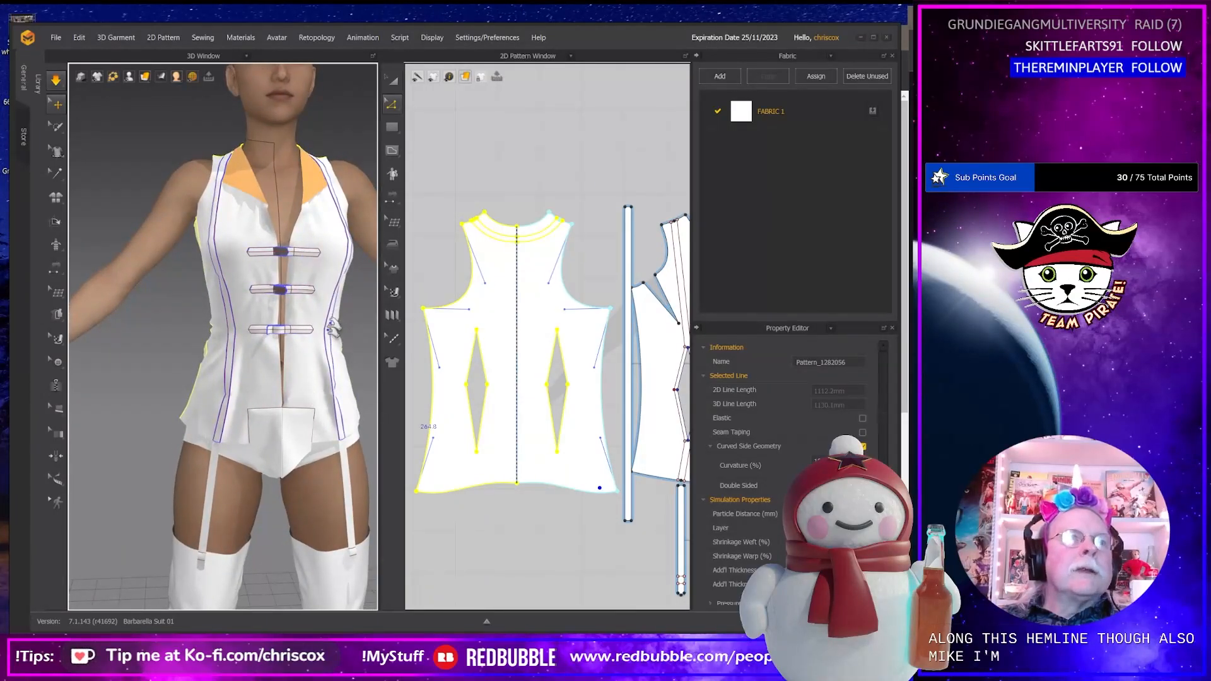
{"action": "mouse_move", "coordinate": [309, 366]}
{"action": "right_mouse_down"}
{"action": "mouse_move", "coordinate": [293, 363]}
{"action": "mouse_move", "coordinate": [329, 363]}
{"action": "right_mouse_up"}
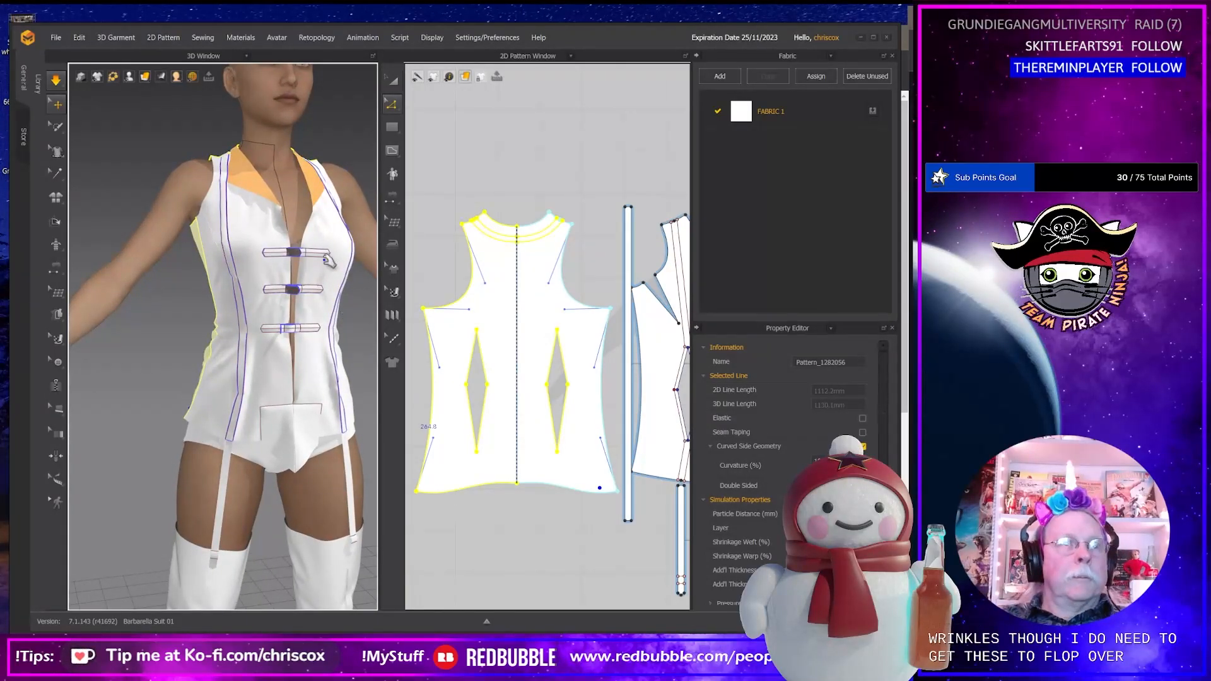
Strengthen the horizontal belt strap and buckle patterns in the centre group between the front panels.
{"action": "right_click_drag", "start_coordinate": [608, 364], "coordinate": [544, 376]}
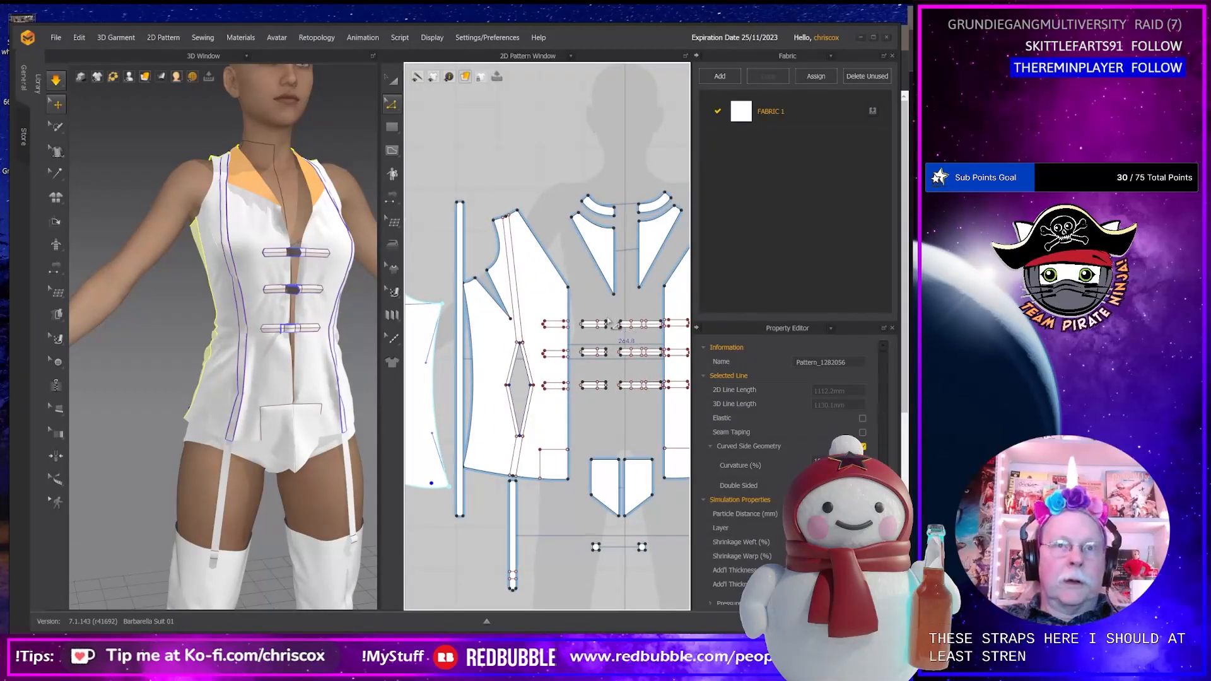
{"action": "key", "text": "a"}
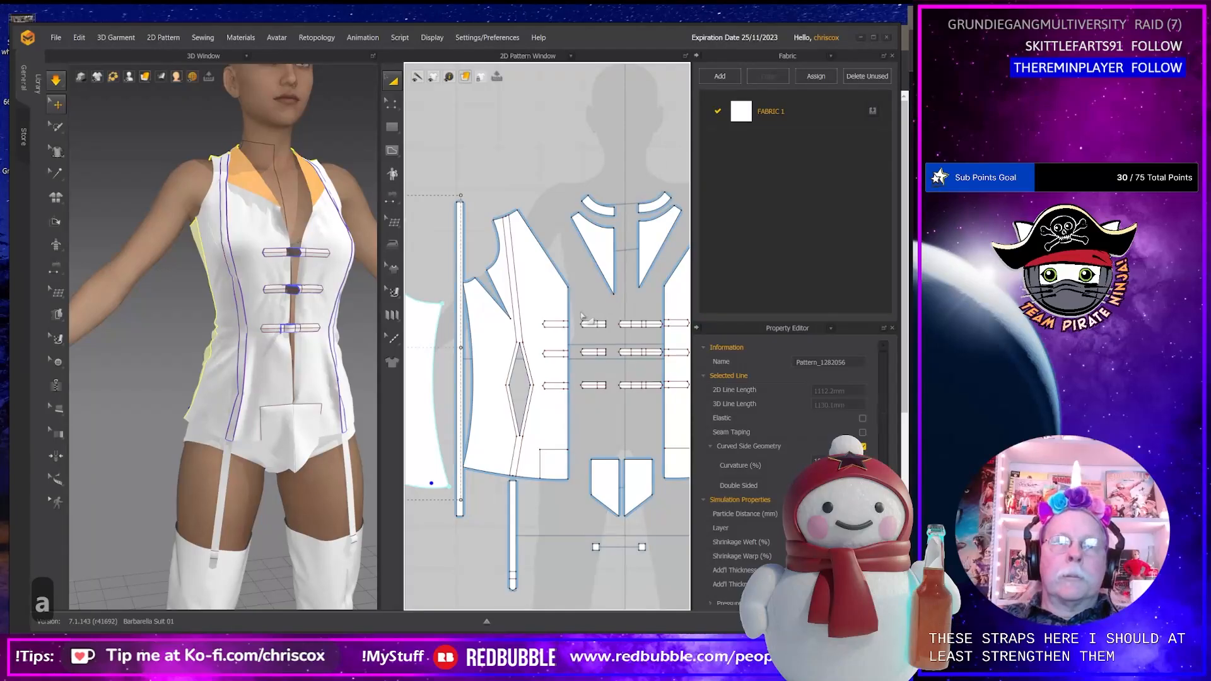
{"action": "left_click_drag", "start_coordinate": [580, 311], "coordinate": [661, 406]}
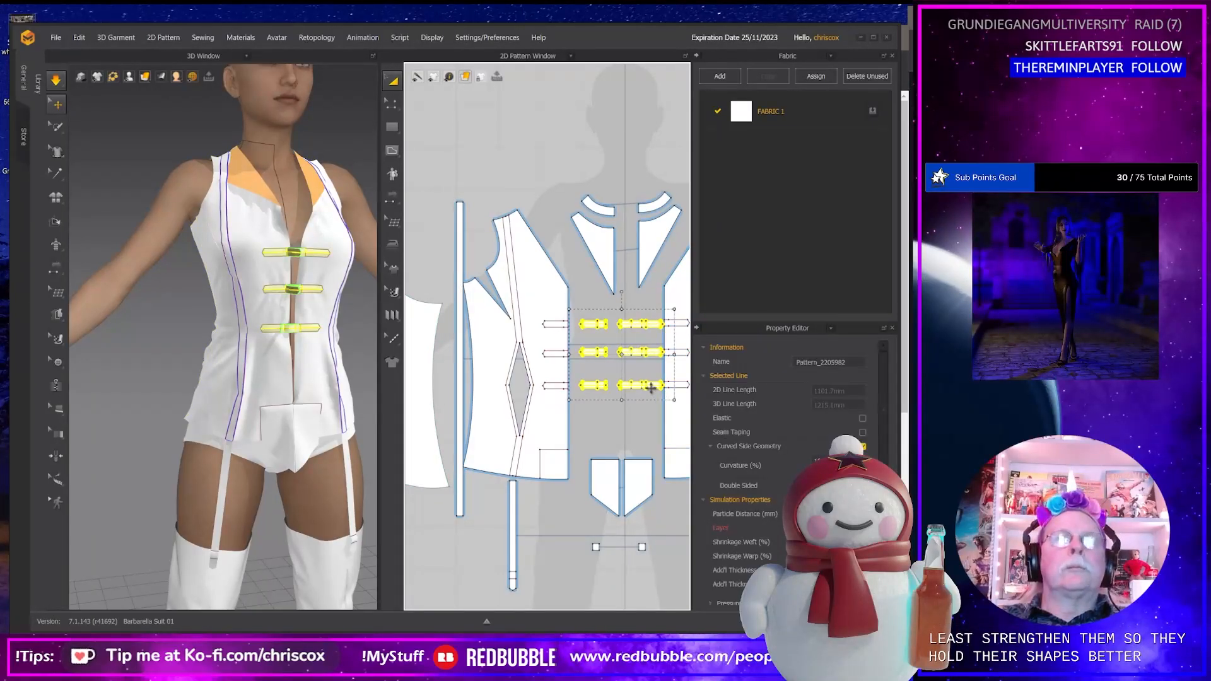
{"action": "right_click", "coordinate": [649, 387]}
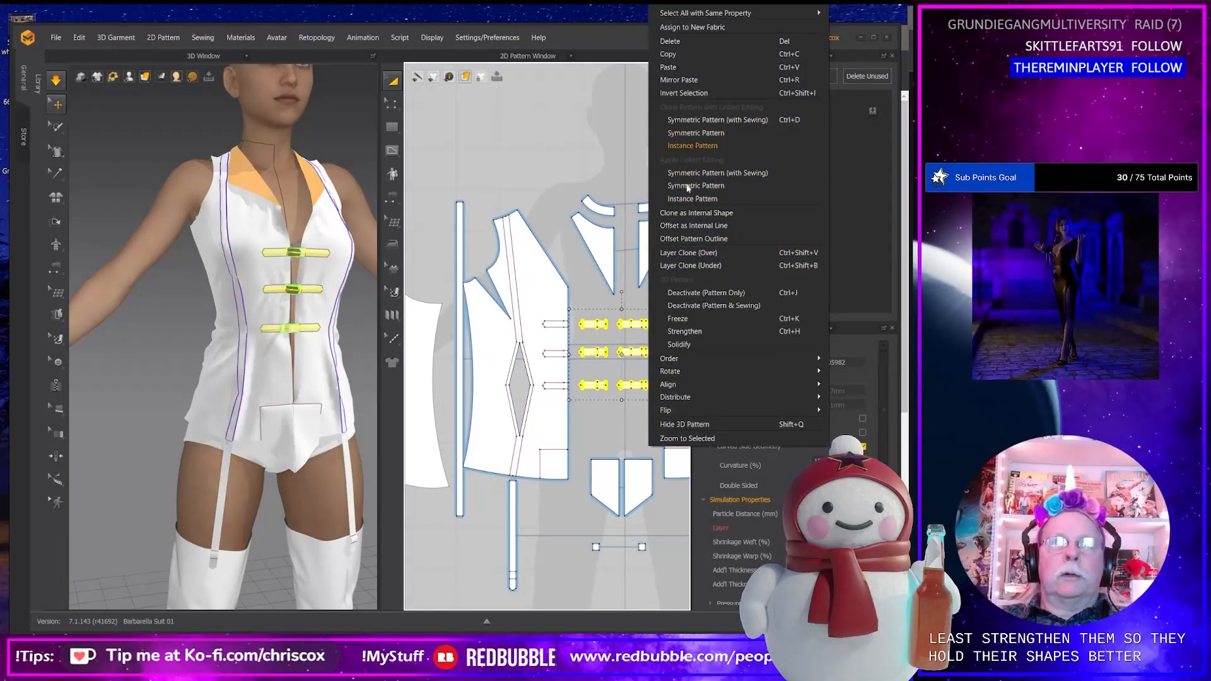
{"action": "left_click", "coordinate": [692, 331]}
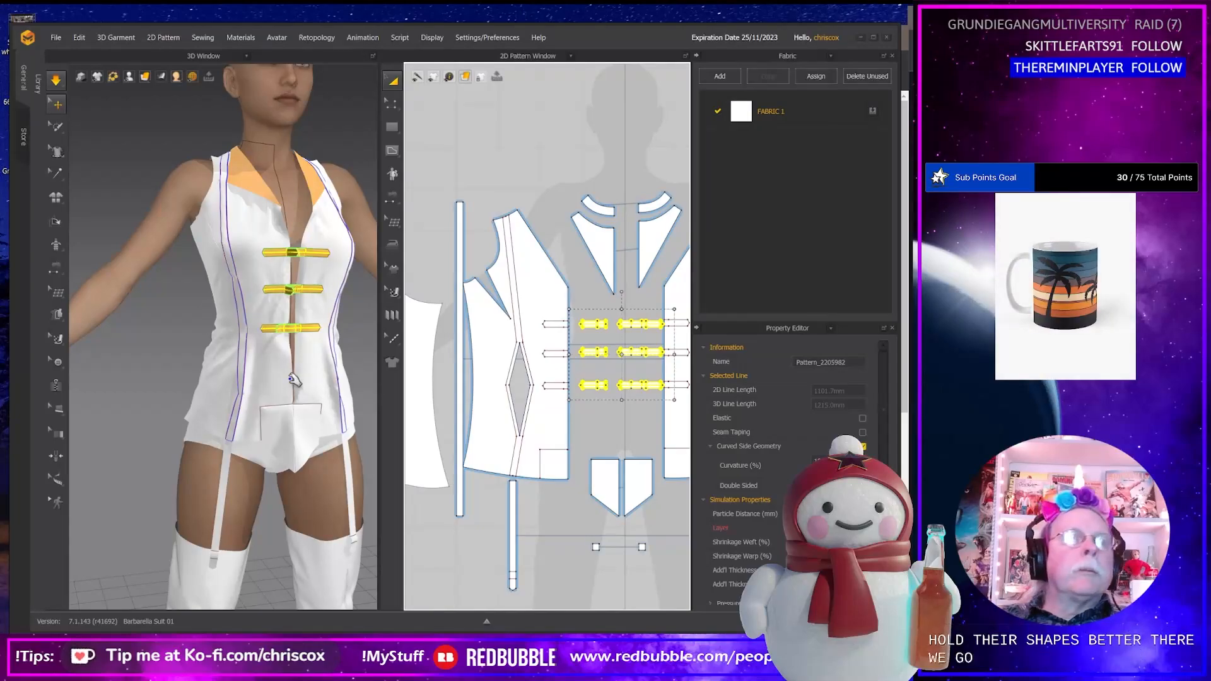
Examine how the strengthened belt straps and their loose ends sit on the front of the 3D garment.
{"action": "scroll", "coordinate": [295, 304], "scroll_direction": "down", "scroll_amount": 3}
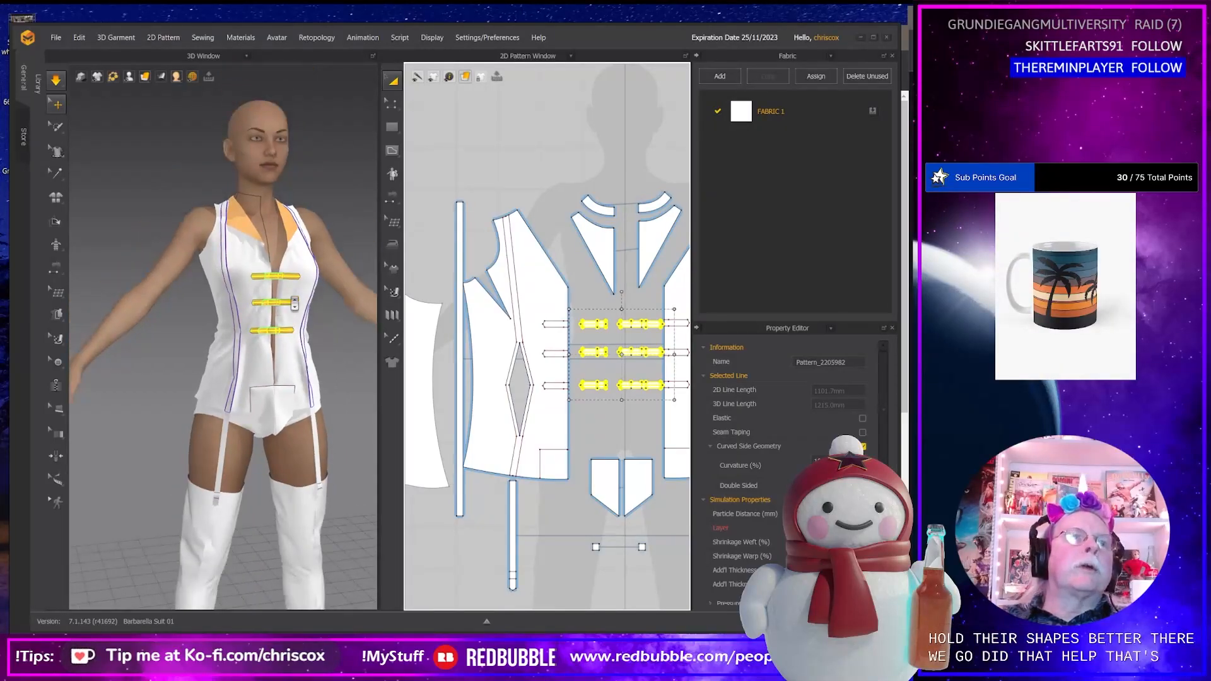
{"action": "scroll", "coordinate": [294, 303], "scroll_direction": "up", "scroll_amount": 9}
{"action": "right_click_drag", "start_coordinate": [296, 315], "coordinate": [265, 335]}
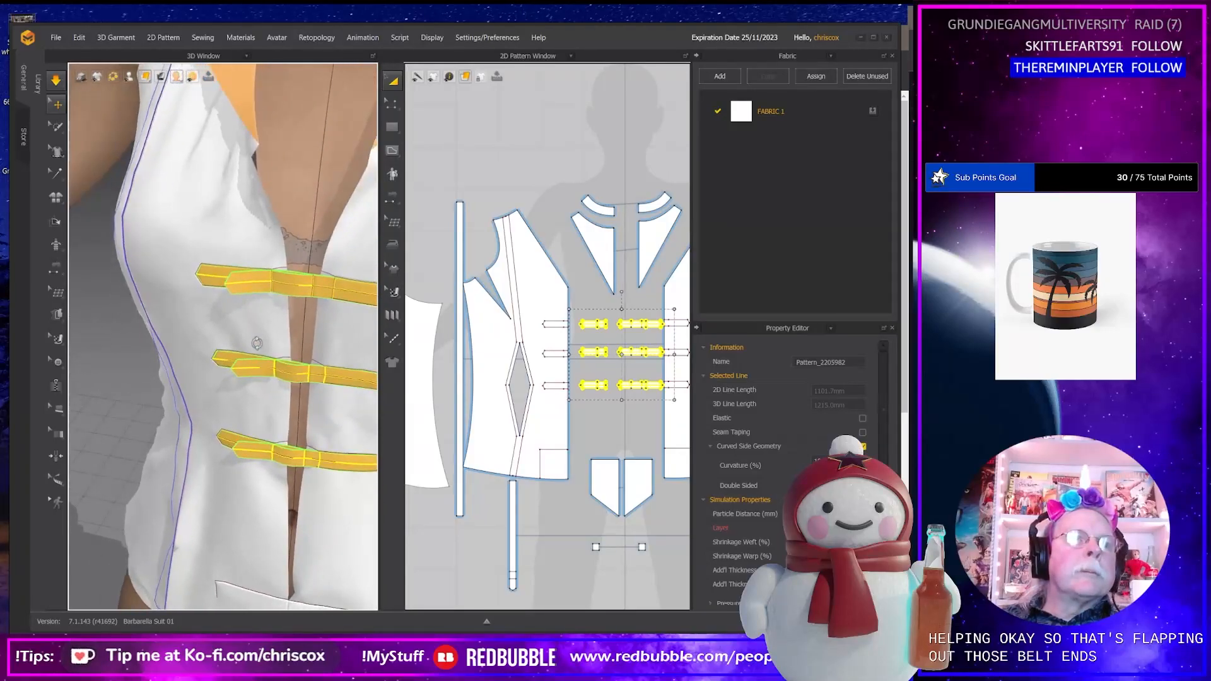
{"action": "scroll", "coordinate": [265, 357], "scroll_direction": "up", "scroll_amount": 3}
{"action": "middle_click_drag", "start_coordinate": [265, 364], "coordinate": [270, 336]}
{"action": "scroll", "coordinate": [275, 355], "scroll_direction": "down", "scroll_amount": 3}
{"action": "scroll", "coordinate": [275, 355], "scroll_direction": "down", "scroll_amount": 3}
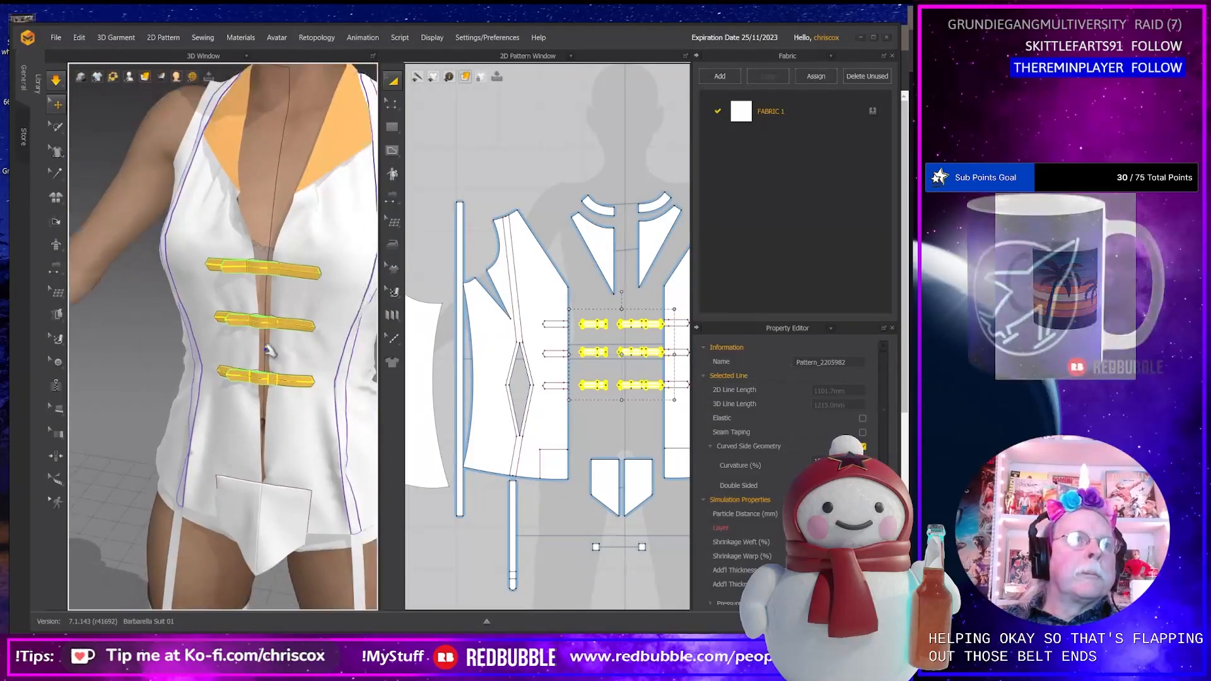
Display the stress map on the garment and examine the back of the suit, then clear the selection.
{"action": "right_click_drag", "start_coordinate": [274, 355], "coordinate": [251, 374]}
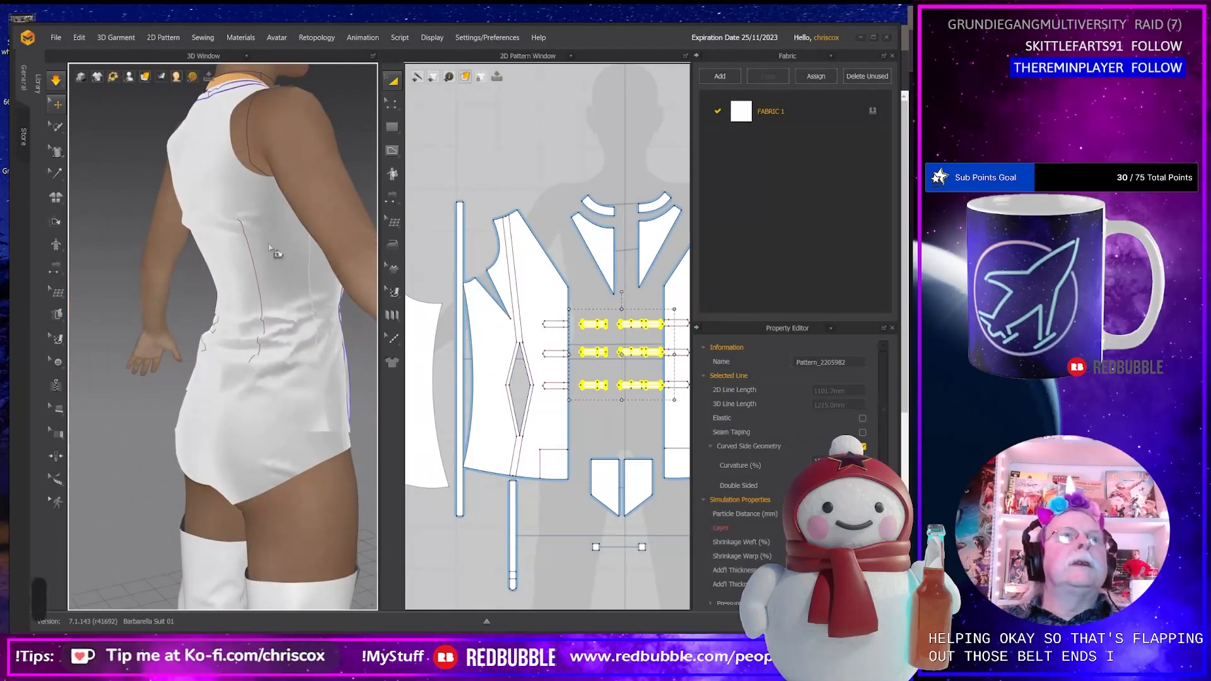
{"action": "key", "text": "b"}
{"action": "mouse_move", "coordinate": [182, 82]}
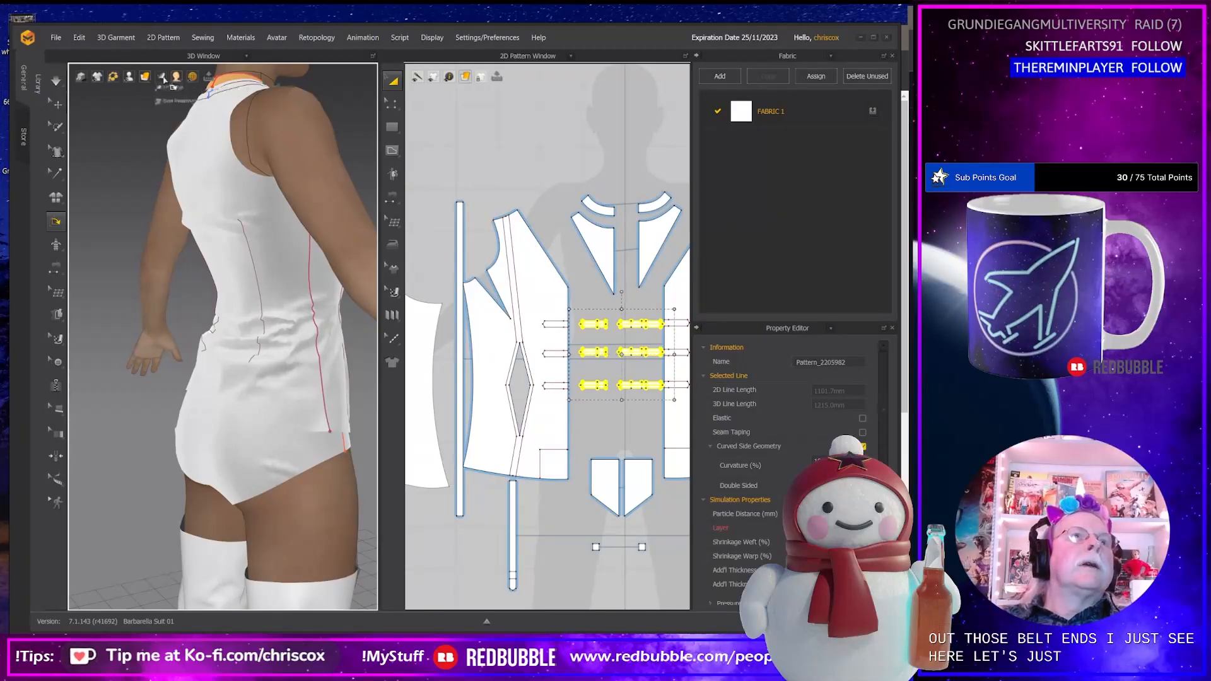
{"action": "left_click", "coordinate": [162, 90]}
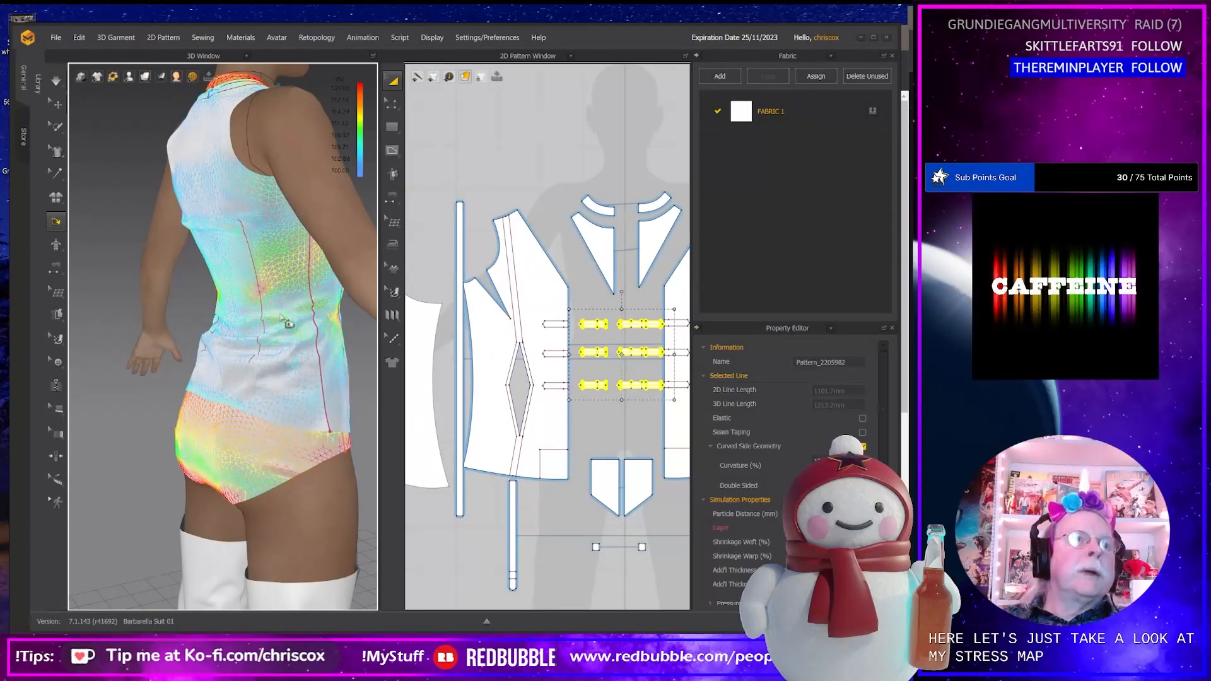
{"action": "right_click_drag", "start_coordinate": [285, 345], "coordinate": [328, 344]}
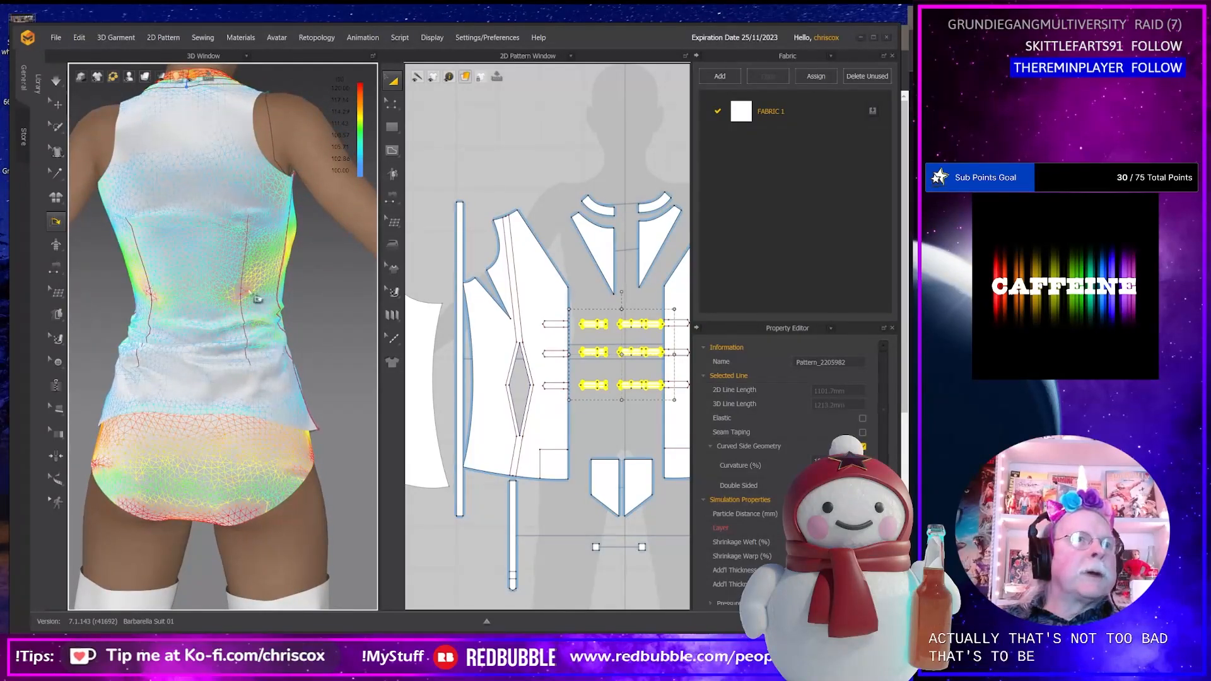
{"action": "right_click_drag", "start_coordinate": [227, 307], "coordinate": [240, 302]}
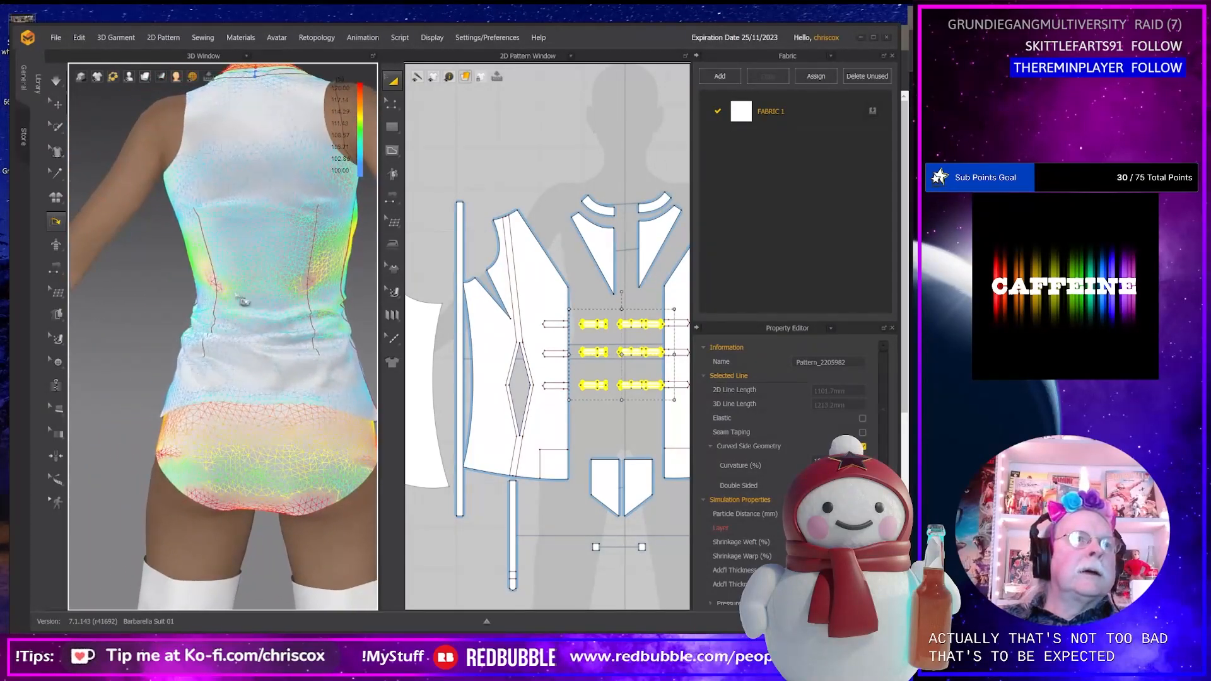
{"action": "key", "text": "Escape"}
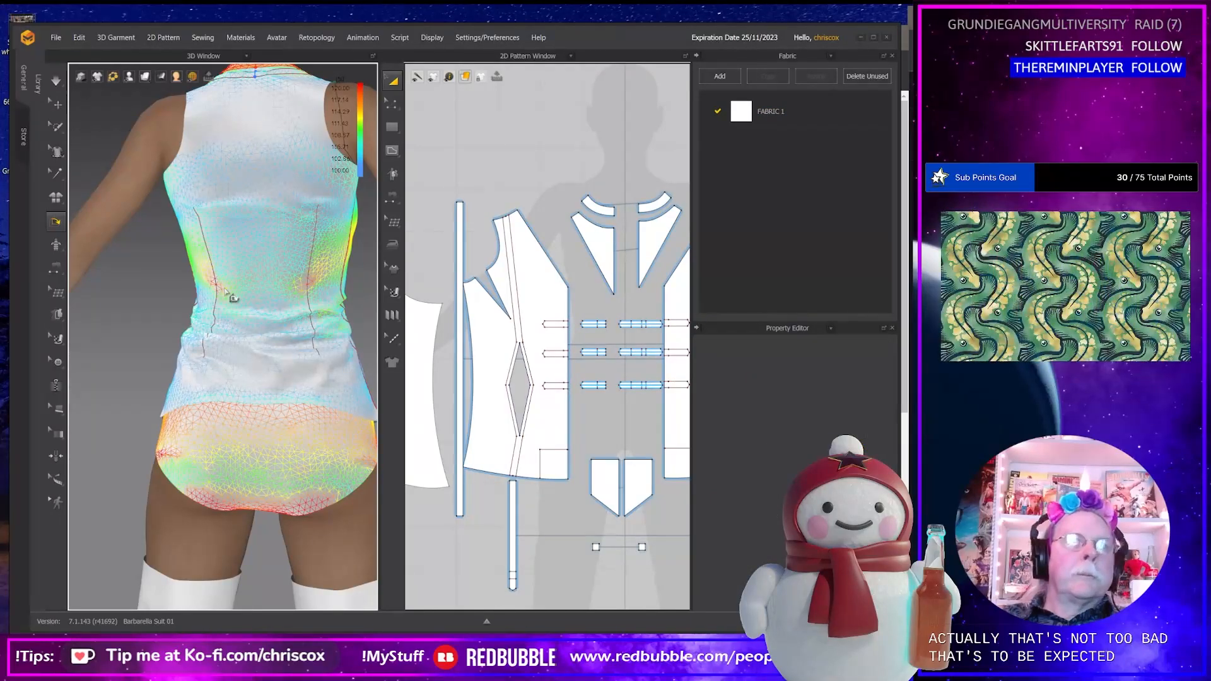
Select the back bodice pattern and examine its strain and fit around the waist and hips in both views.
{"action": "key", "text": "q"}
{"action": "left_click", "coordinate": [226, 289]}
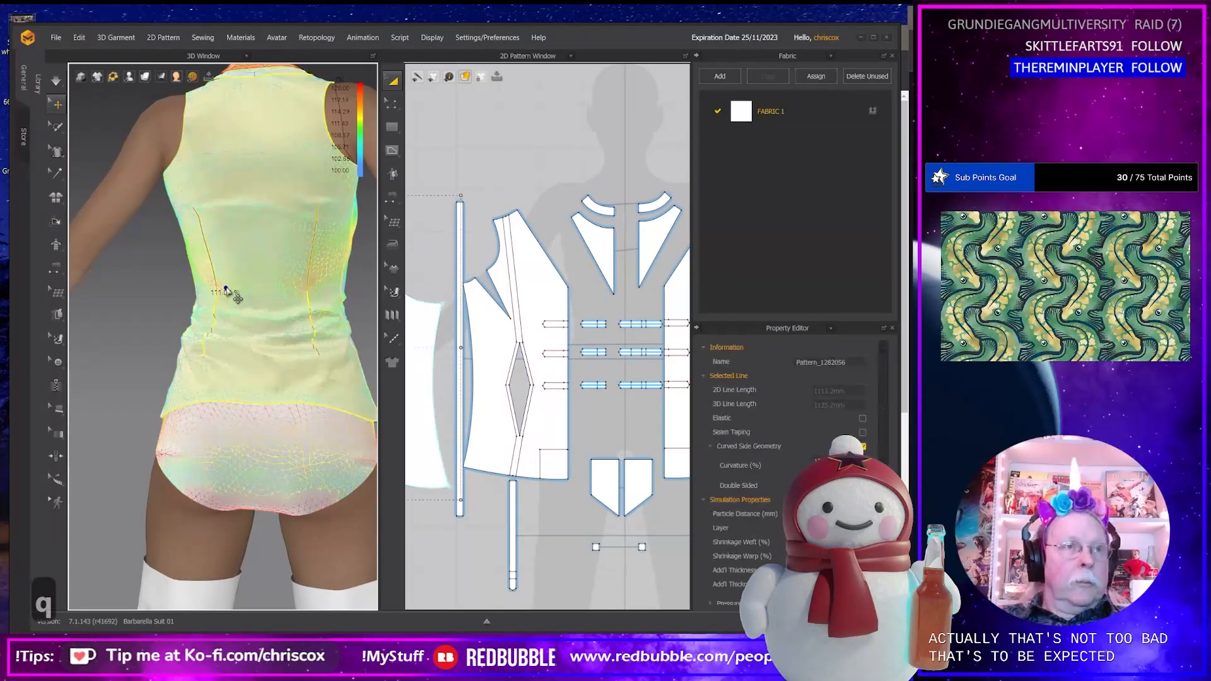
{"action": "middle_click_drag", "start_coordinate": [500, 366], "coordinate": [660, 360]}
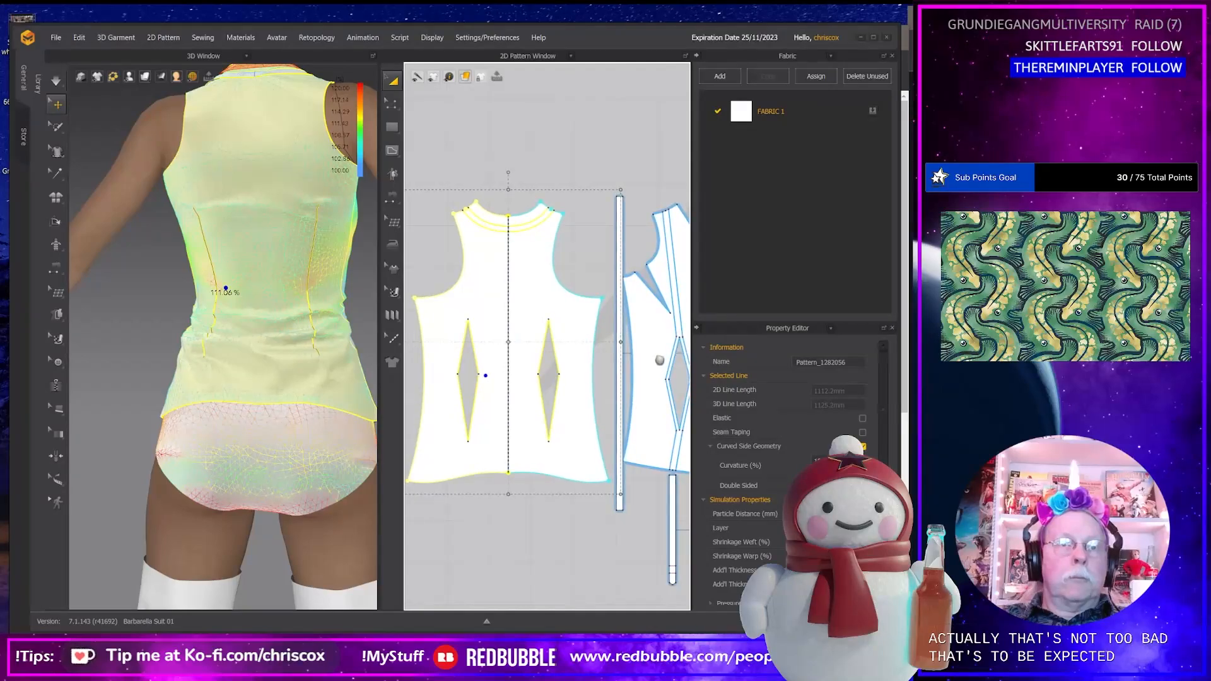
{"action": "right_click_drag", "start_coordinate": [284, 376], "coordinate": [252, 362]}
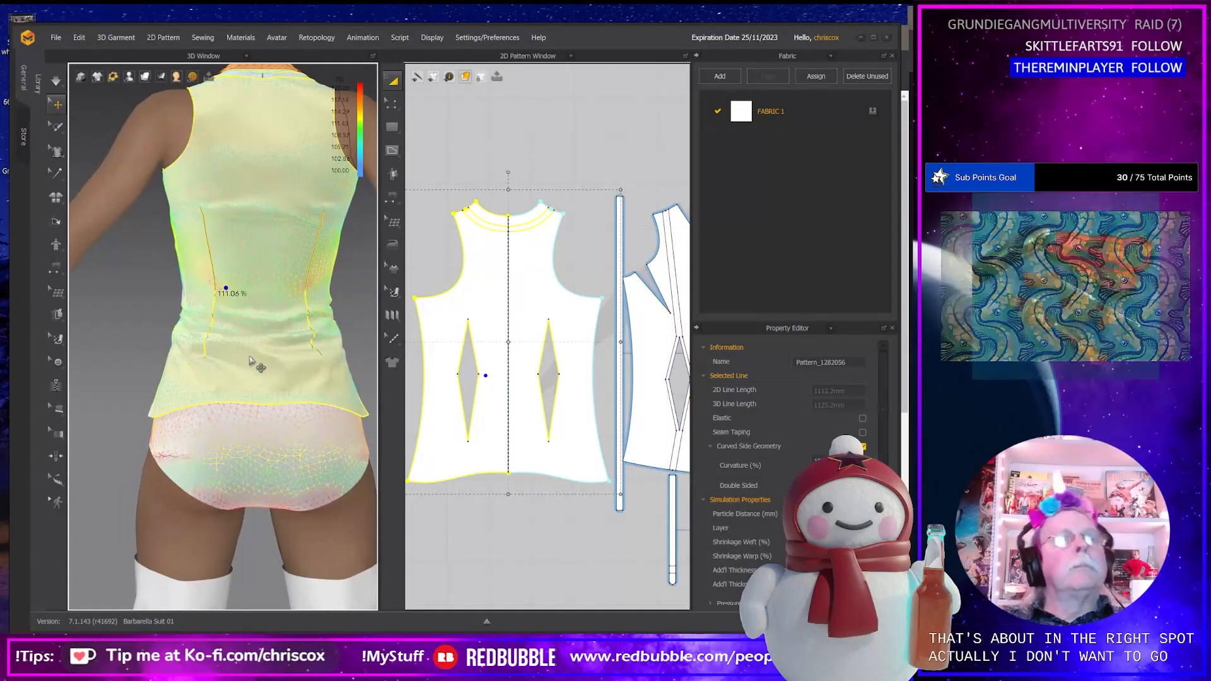
{"action": "right_click_drag", "start_coordinate": [287, 402], "coordinate": [316, 392]}
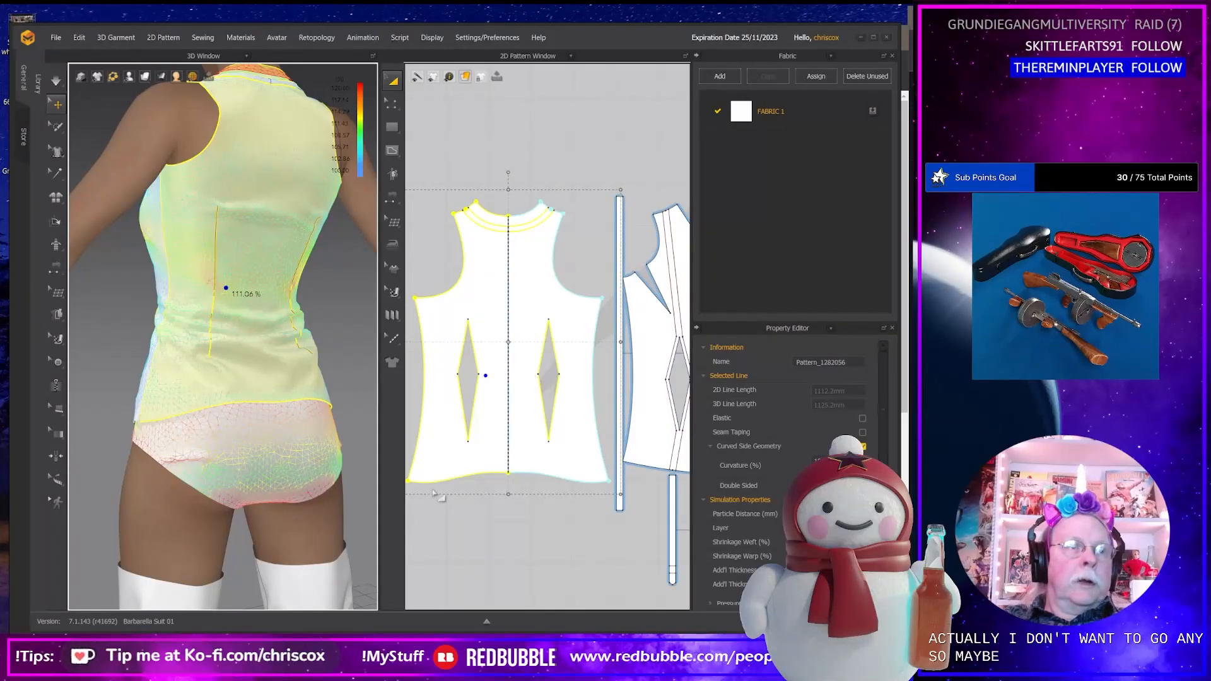
{"action": "mouse_move", "coordinate": [216, 441]}
{"action": "right_mouse_down"}
{"action": "mouse_move", "coordinate": [317, 427]}
{"action": "mouse_move", "coordinate": [231, 447]}
{"action": "right_mouse_up"}
{"action": "right_click_drag", "start_coordinate": [439, 514], "coordinate": [535, 485]}
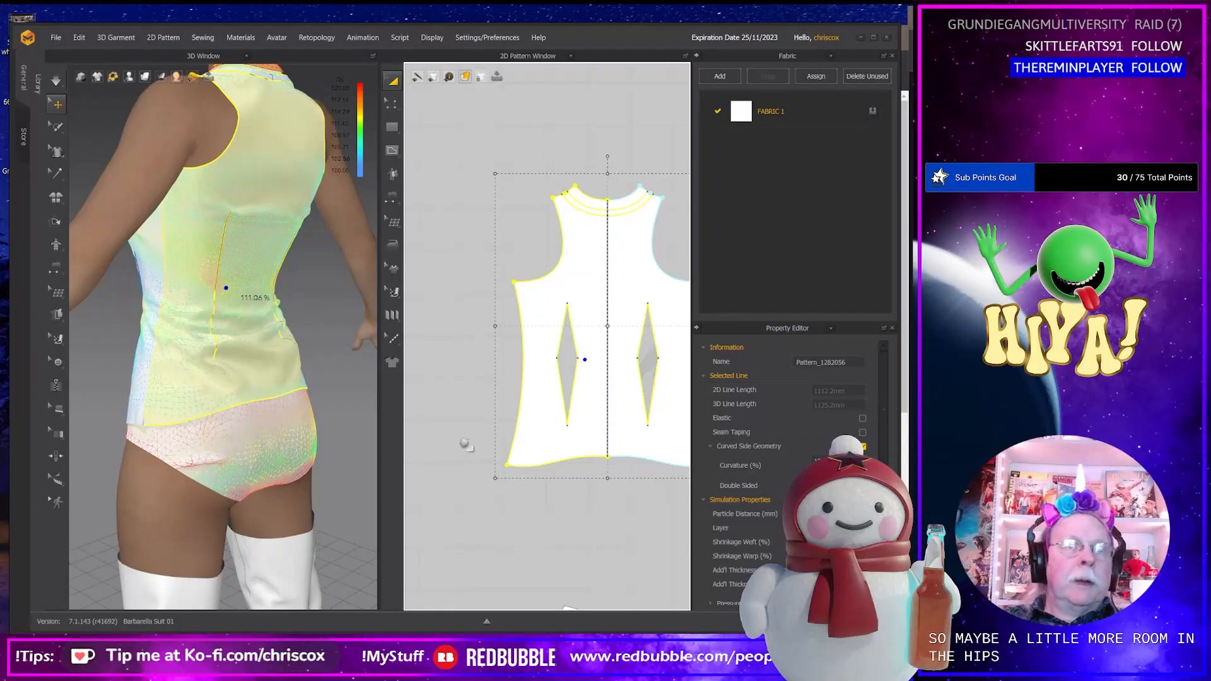
{"action": "right_click_drag", "start_coordinate": [465, 445], "coordinate": [386, 445]}
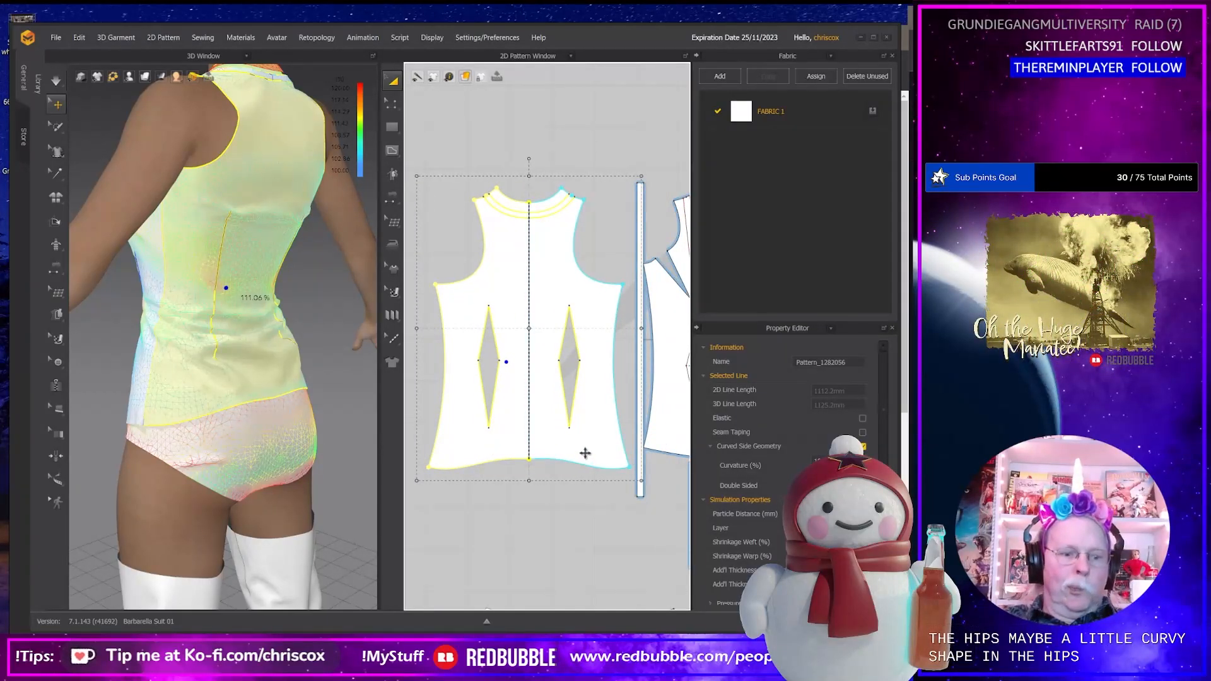
Move the back bodice's lower side corner slightly outward to give the hips more room.
{"action": "key", "text": "v"}
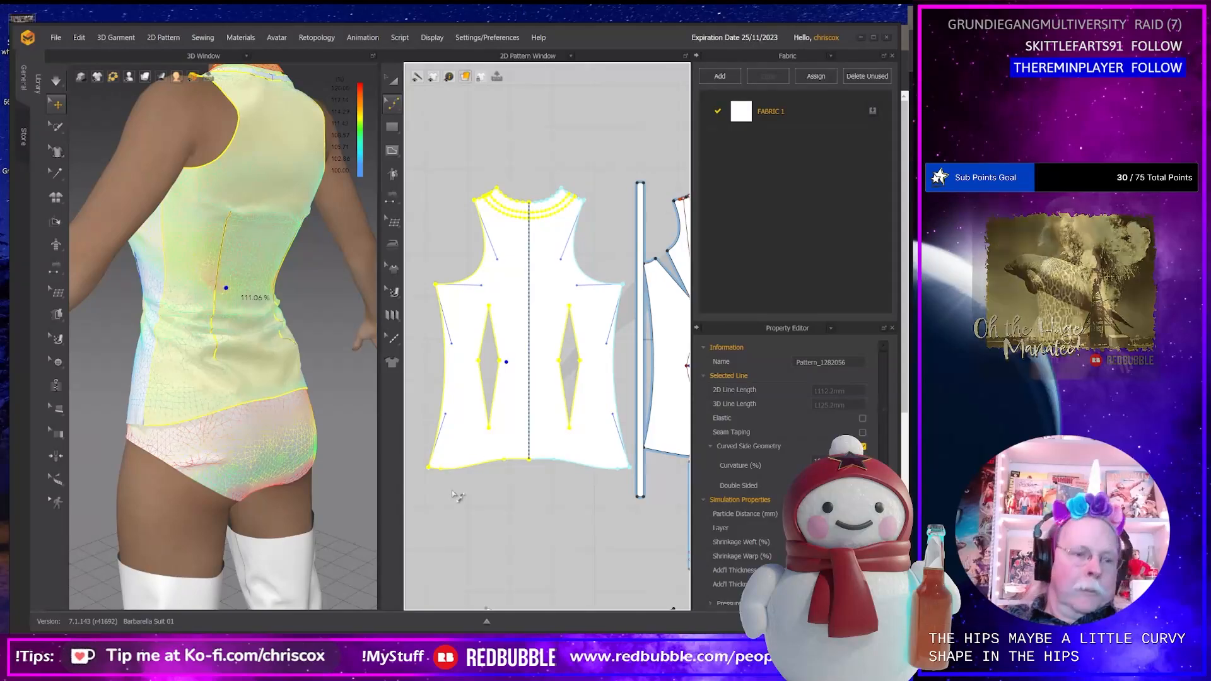
{"action": "key", "text": "z"}
{"action": "left_click_drag", "start_coordinate": [455, 491], "coordinate": [429, 459]}
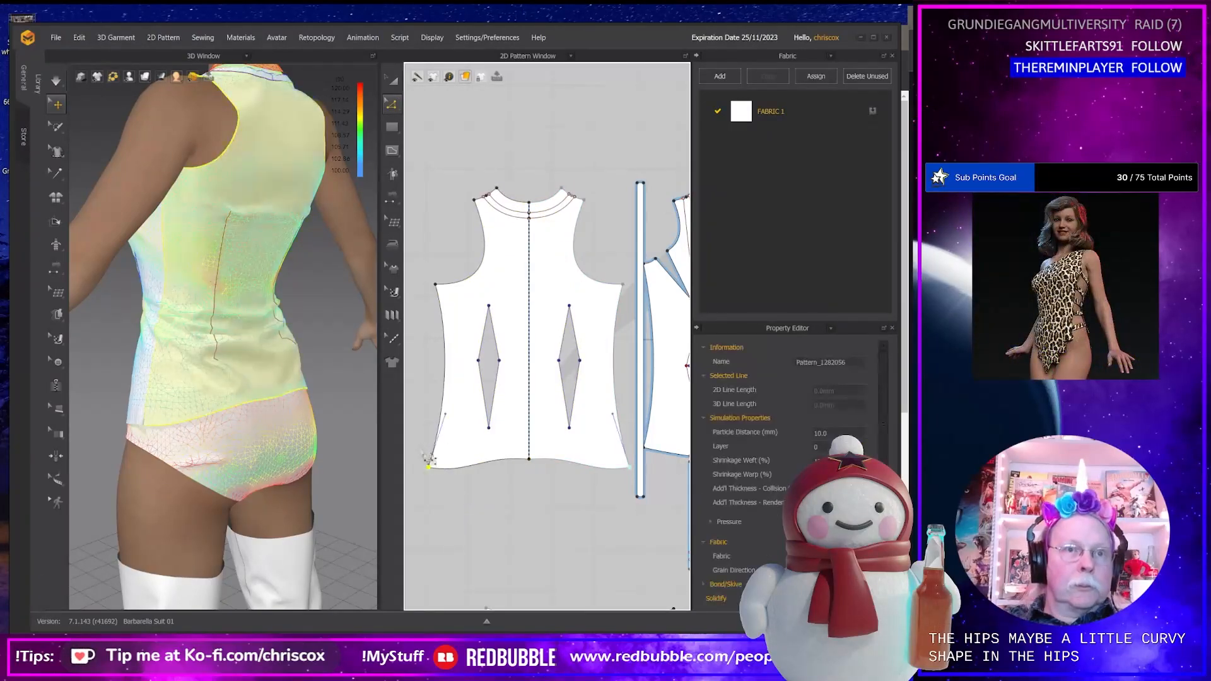
{"action": "key", "text": "Left"}
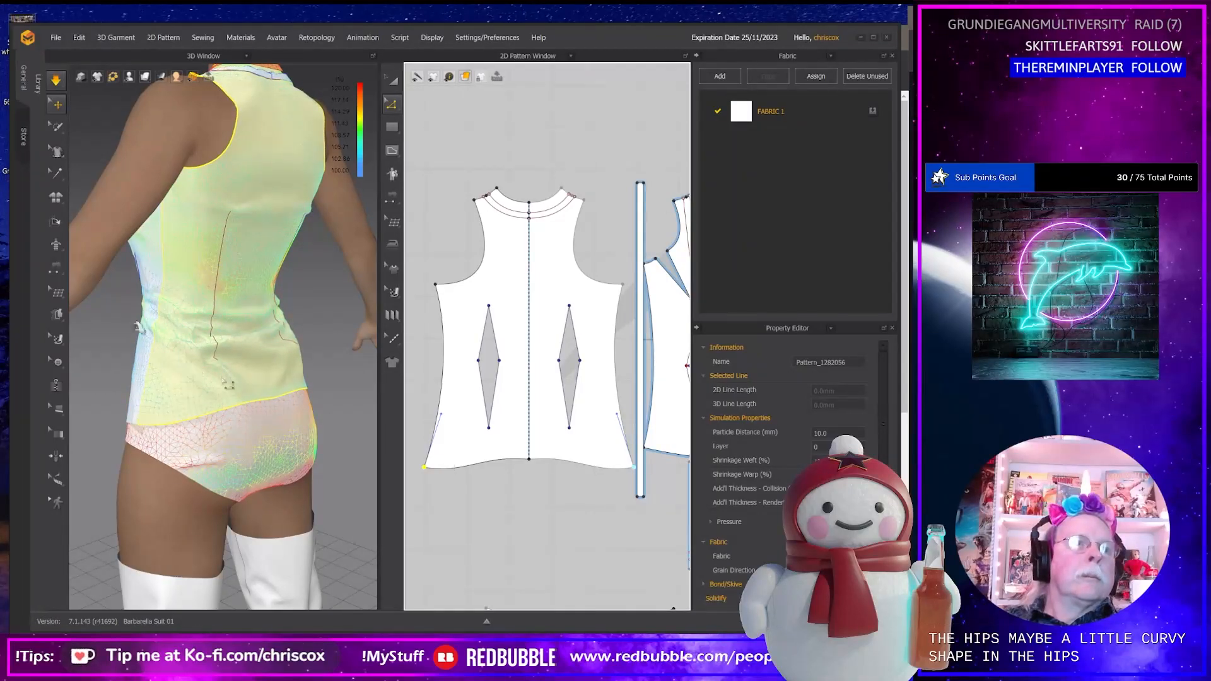
Switch the simulation to Fast (GPU) and pull the back bodice's hem down over the hips.
{"action": "left_click", "coordinate": [56, 81]}
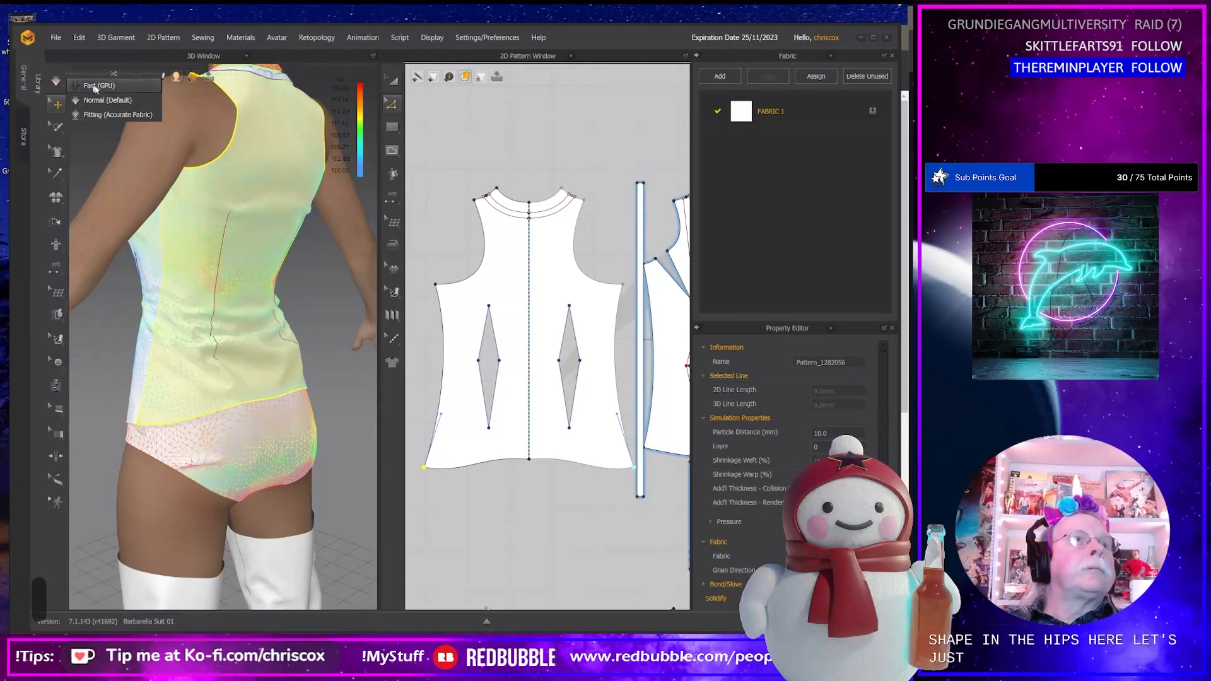
{"action": "left_click", "coordinate": [254, 394]}
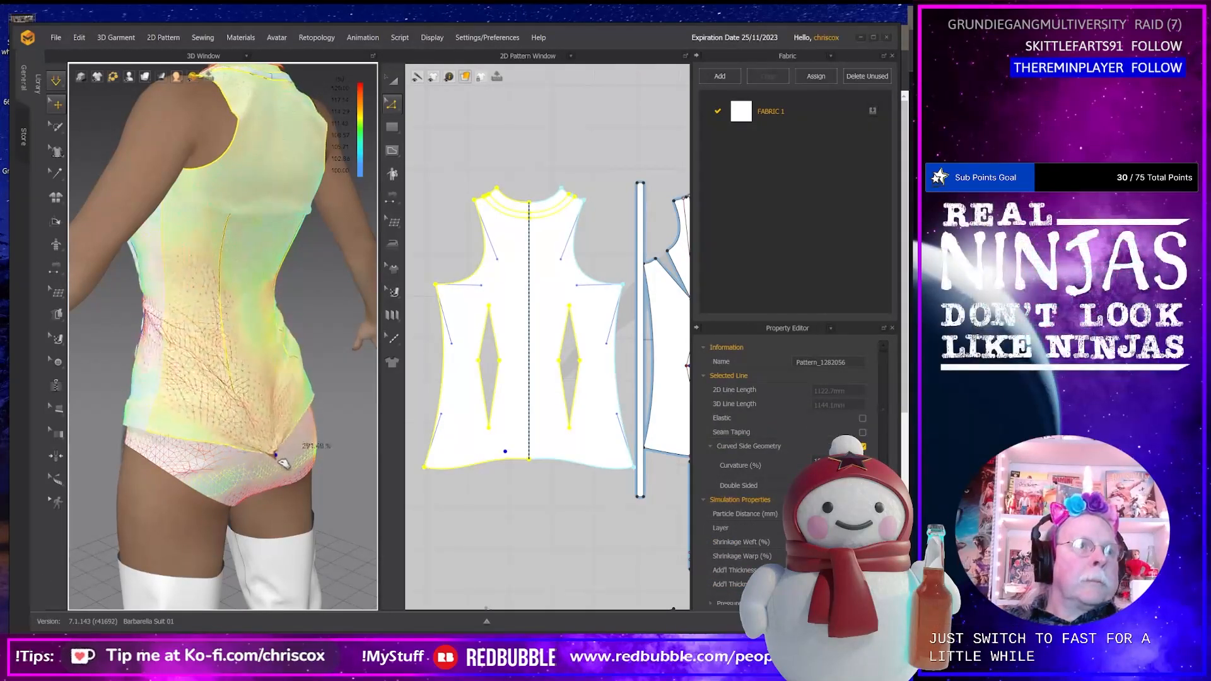
{"action": "right_click_drag", "start_coordinate": [307, 470], "coordinate": [216, 425]}
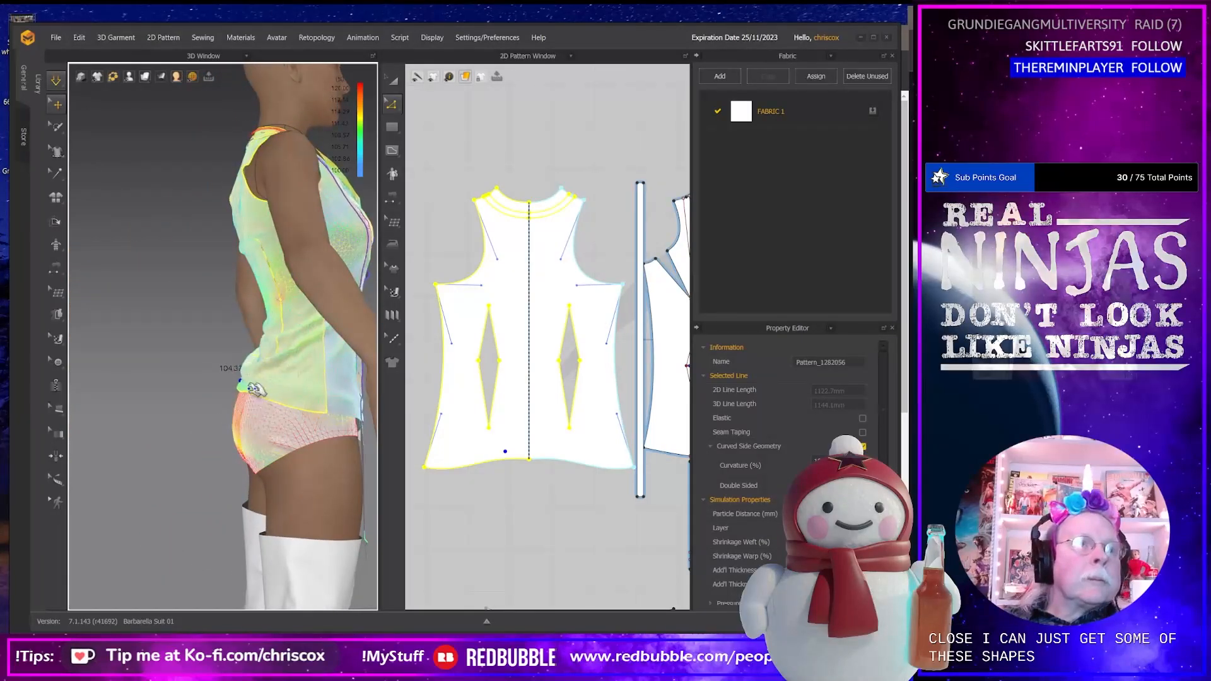
{"action": "left_click_drag", "start_coordinate": [255, 396], "coordinate": [240, 452]}
{"action": "right_click_drag", "start_coordinate": [250, 446], "coordinate": [147, 390]}
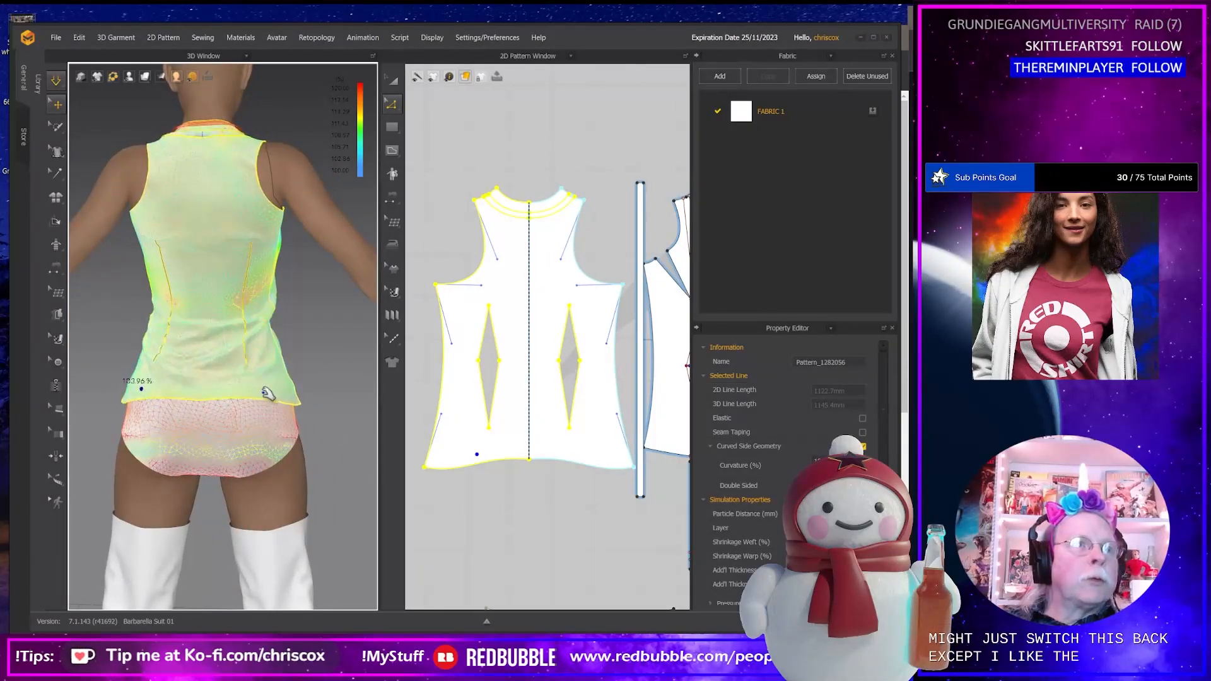
Lower the centre point of the back bodice's hem slightly and re-simulate the garment.
{"action": "mouse_move", "coordinate": [218, 422]}
{"action": "right_mouse_down"}
{"action": "mouse_move", "coordinate": [222, 407]}
{"action": "mouse_move", "coordinate": [227, 415]}
{"action": "right_mouse_up"}
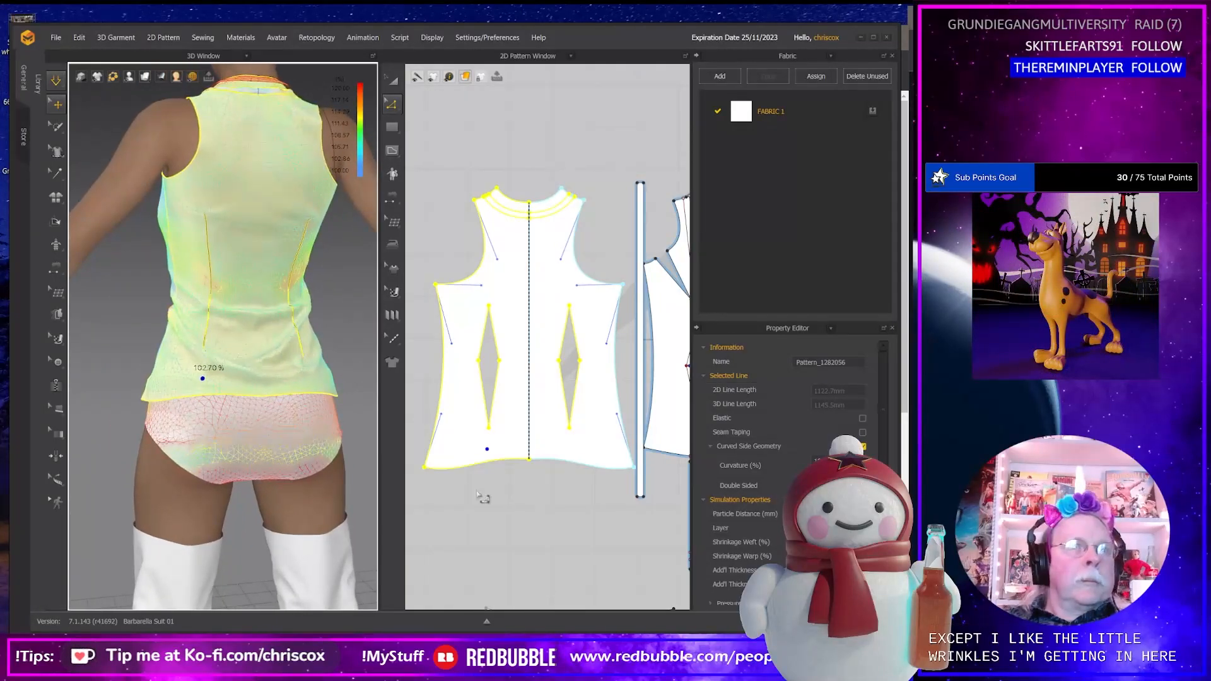
{"action": "left_click", "coordinate": [574, 503]}
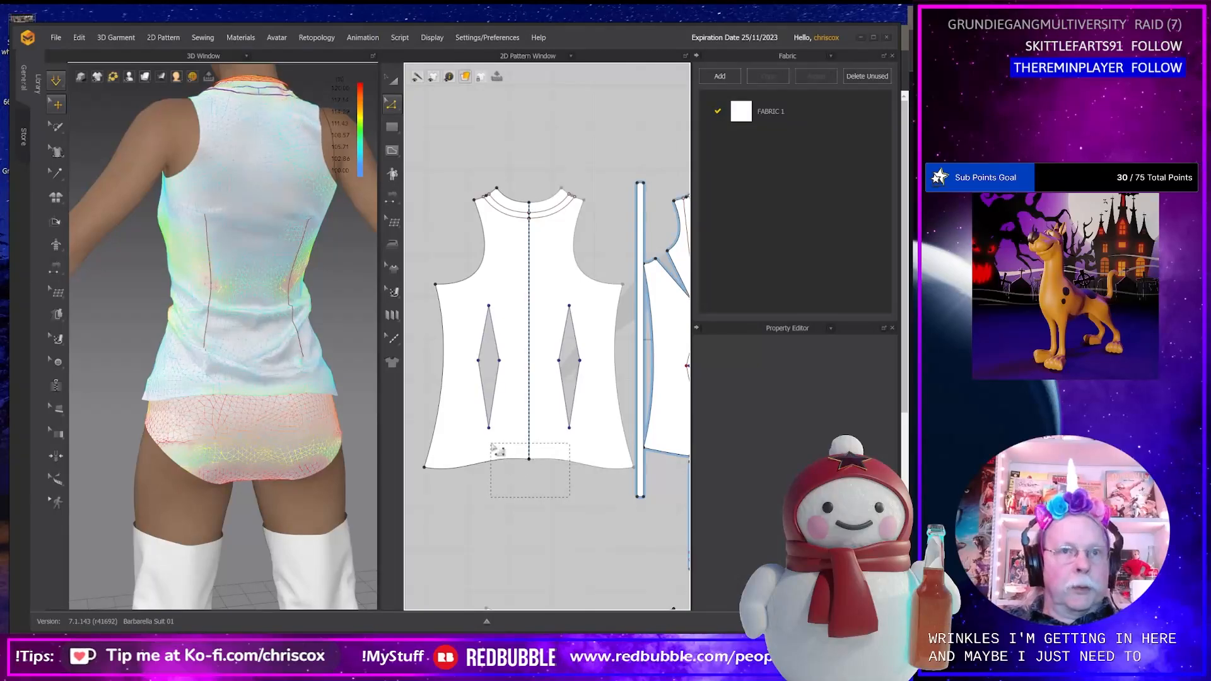
{"action": "left_click_drag", "start_coordinate": [498, 451], "coordinate": [504, 455]}
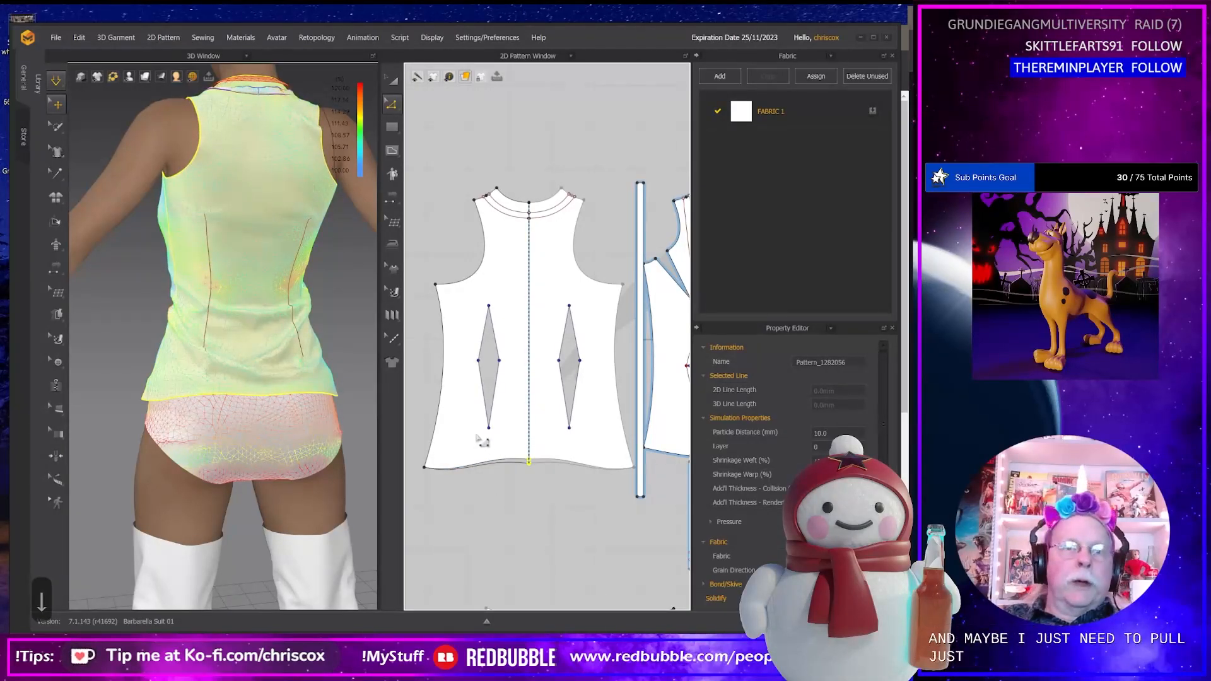
{"action": "key", "text": "space"}
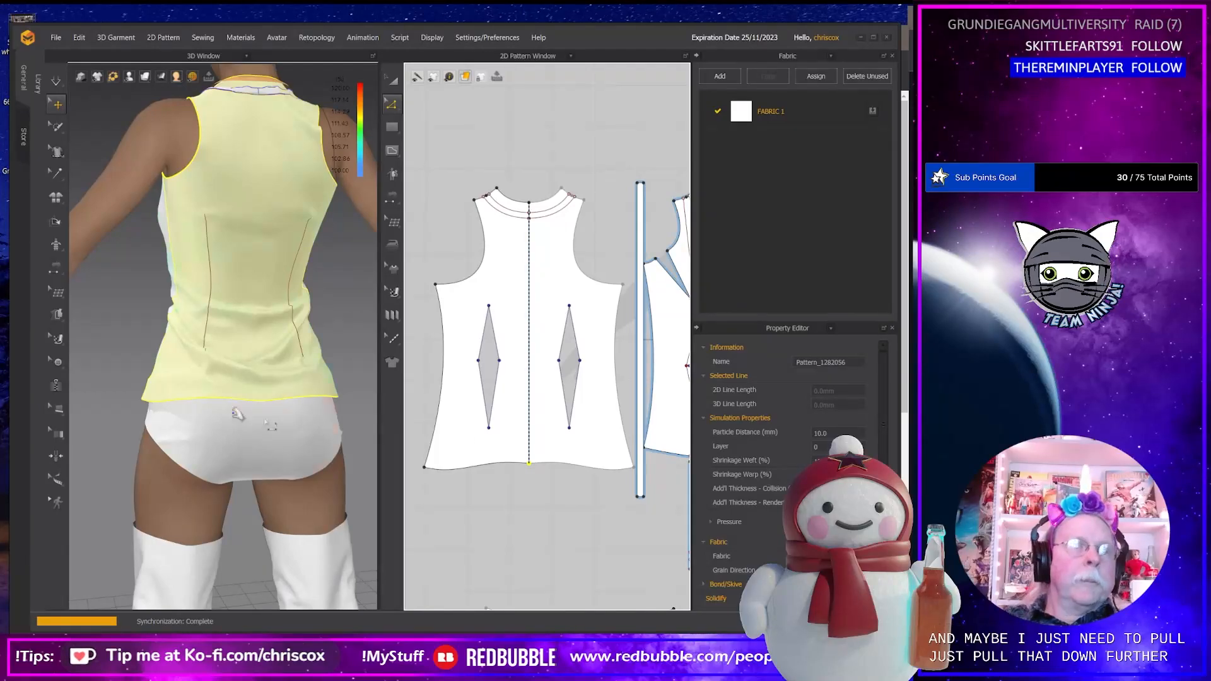
{"action": "key", "text": "space"}
{"action": "key", "text": "space"}
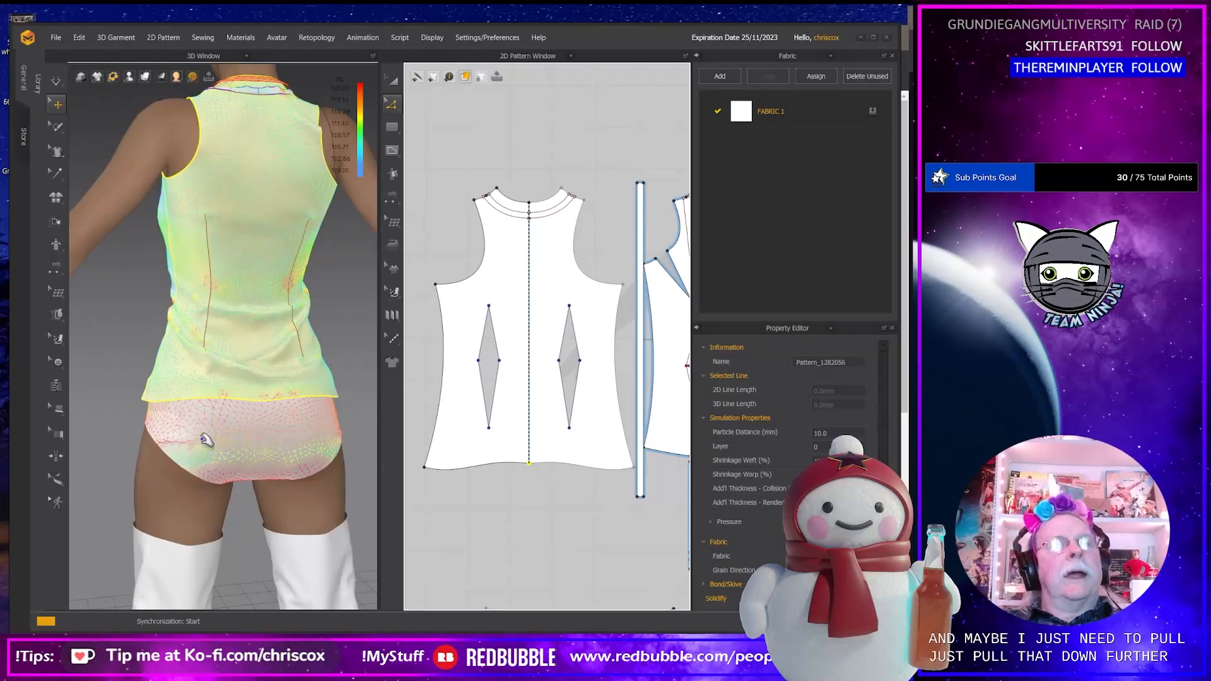
Examine the whole back of the suit and compare its hem with the reference costume photo in the browser.
{"action": "right_click_drag", "start_coordinate": [202, 438], "coordinate": [29, 467]}
{"action": "scroll", "coordinate": [204, 423], "scroll_direction": "down", "scroll_amount": 5}
{"action": "middle_click_drag", "start_coordinate": [536, 564], "coordinate": [512, 487]}
{"action": "right_click_drag", "start_coordinate": [242, 489], "coordinate": [193, 478]}
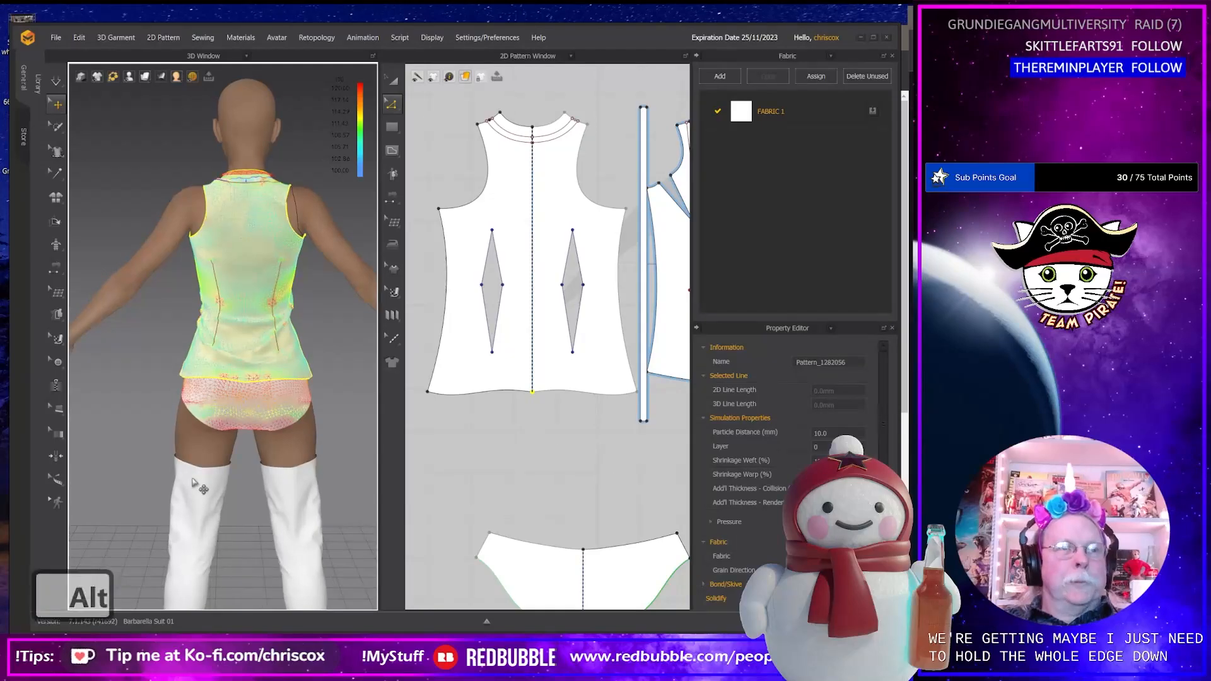
{"action": "key", "text": "alt+Tab"}
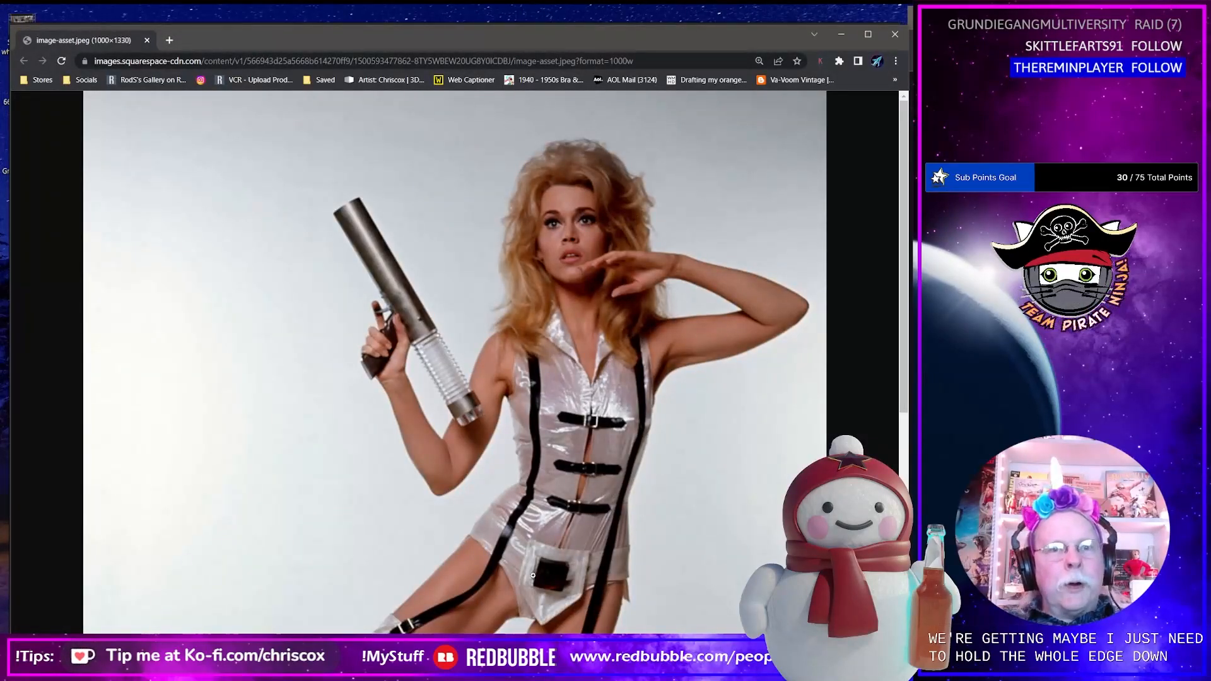
{"action": "key", "text": "alt+Tab"}
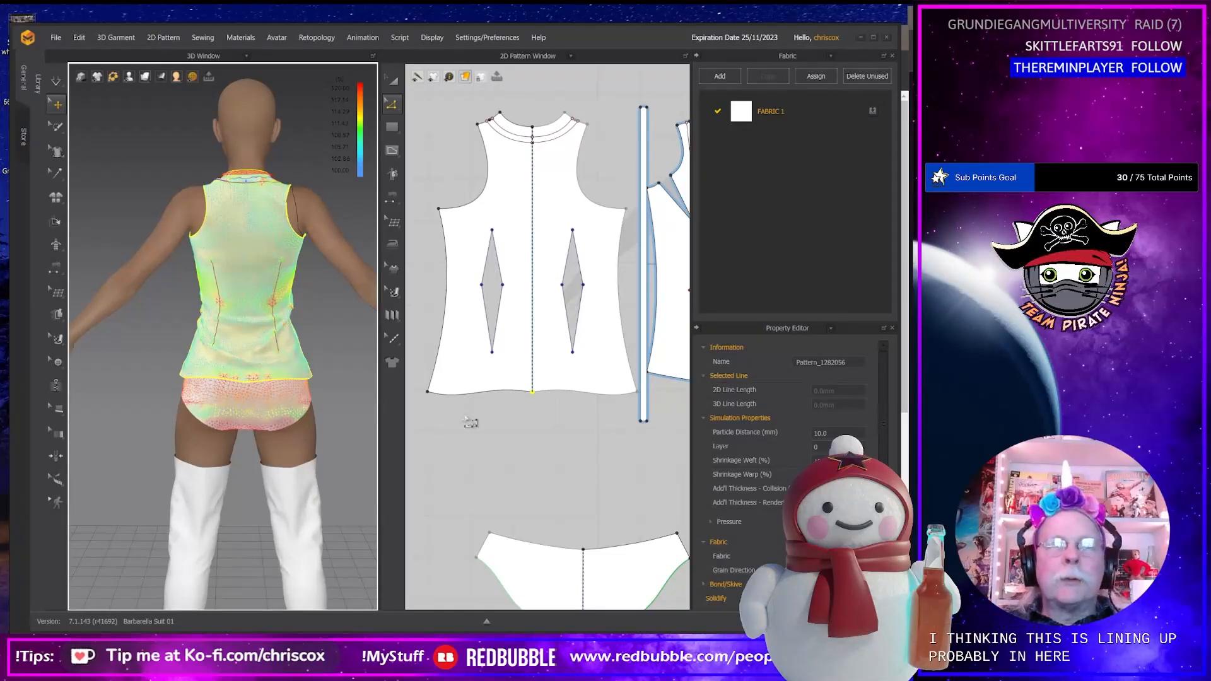
Examine the front and side of the suit and compare its hem and strap placement with the reference costume photo in the browser.
{"action": "right_click_drag", "start_coordinate": [162, 447], "coordinate": [330, 433]}
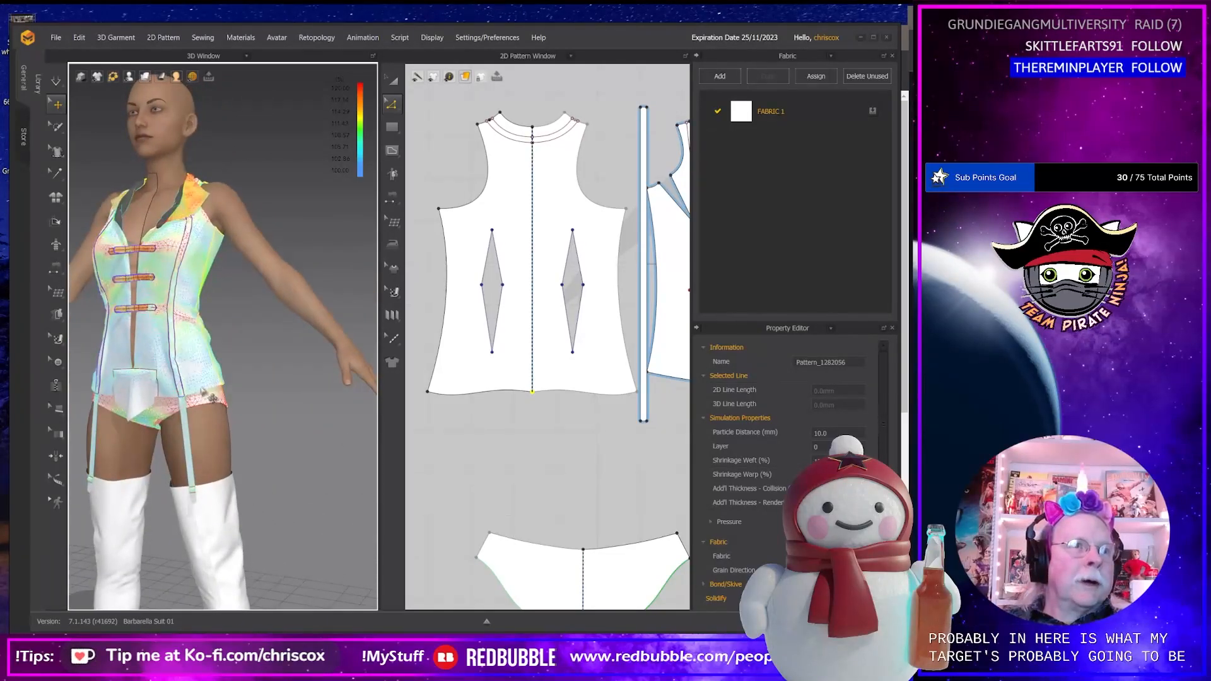
{"action": "key", "text": "alt+Tab"}
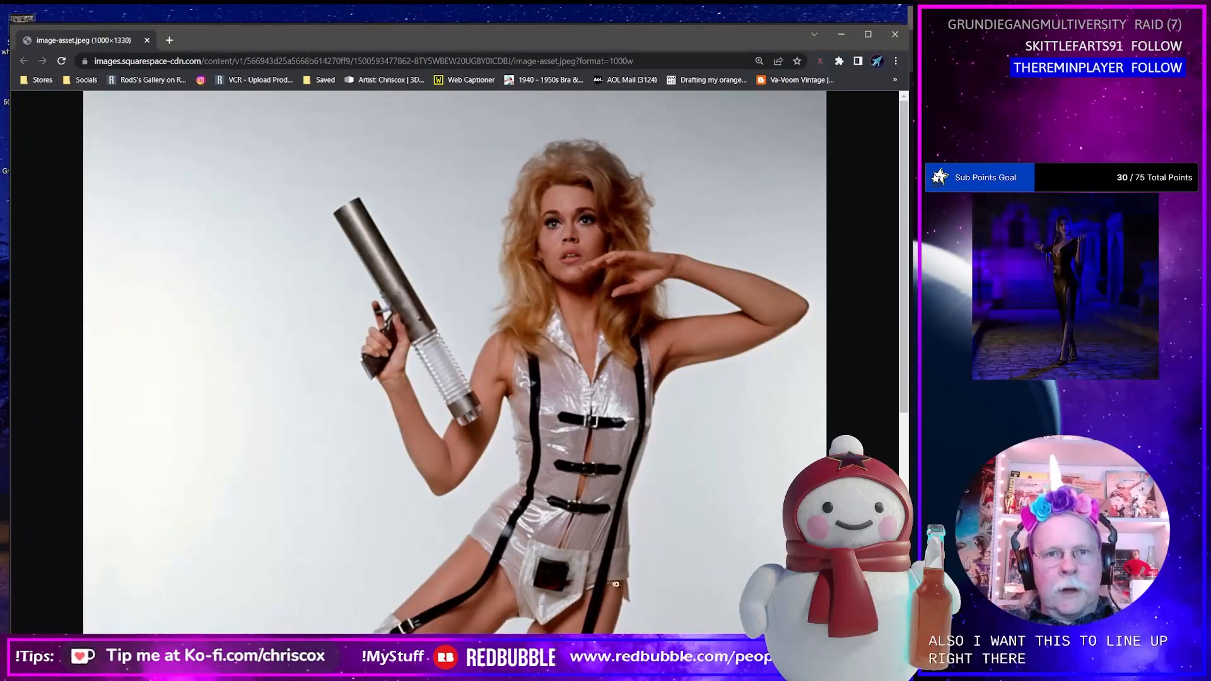
{"action": "key", "text": "alt+Tab"}
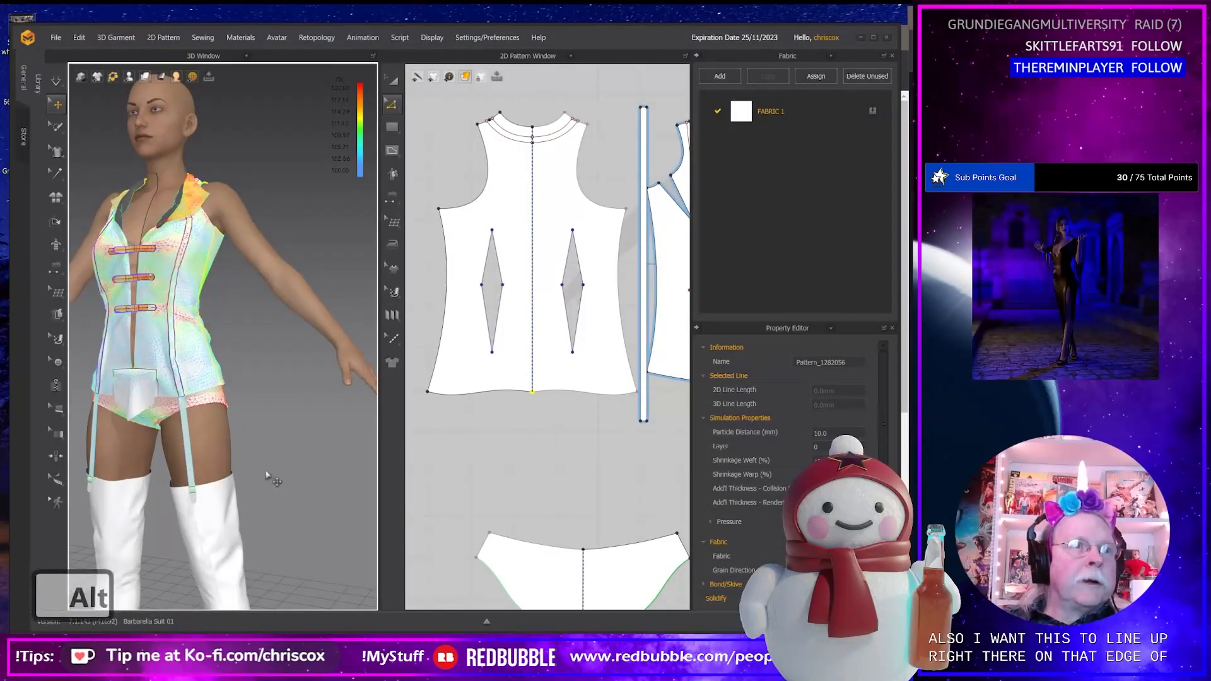
{"action": "key", "text": "alt+Tab"}
{"action": "key", "text": "alt+Tab"}
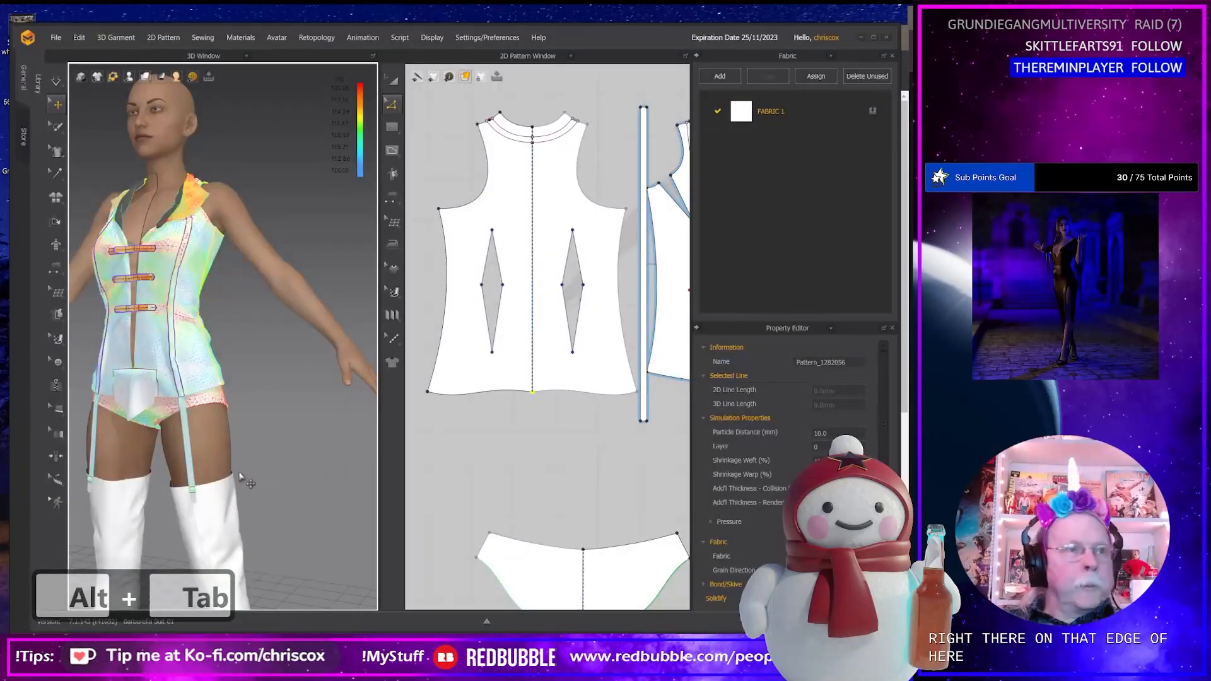
{"action": "right_click_drag", "start_coordinate": [270, 474], "coordinate": [305, 468]}
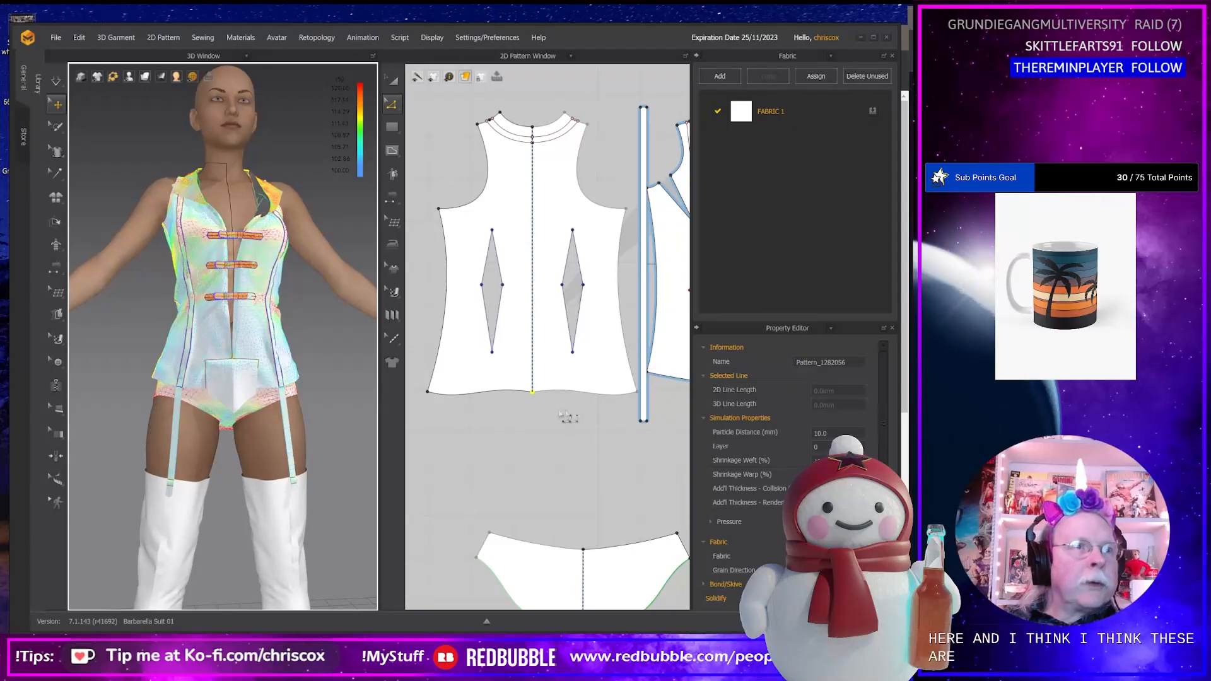
Select the whole hem of the back bodice pattern and lower it slightly.
{"action": "right_click_drag", "start_coordinate": [612, 436], "coordinate": [629, 434]}
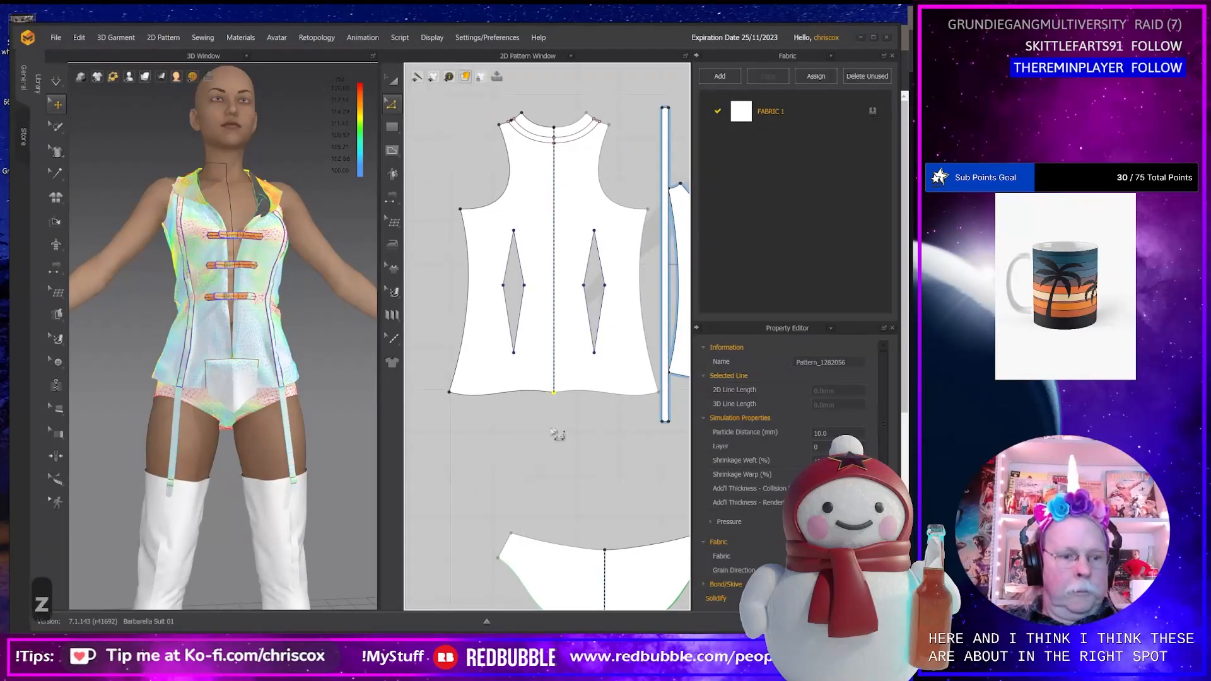
{"action": "left_click_drag", "start_coordinate": [556, 419], "coordinate": [434, 386]}
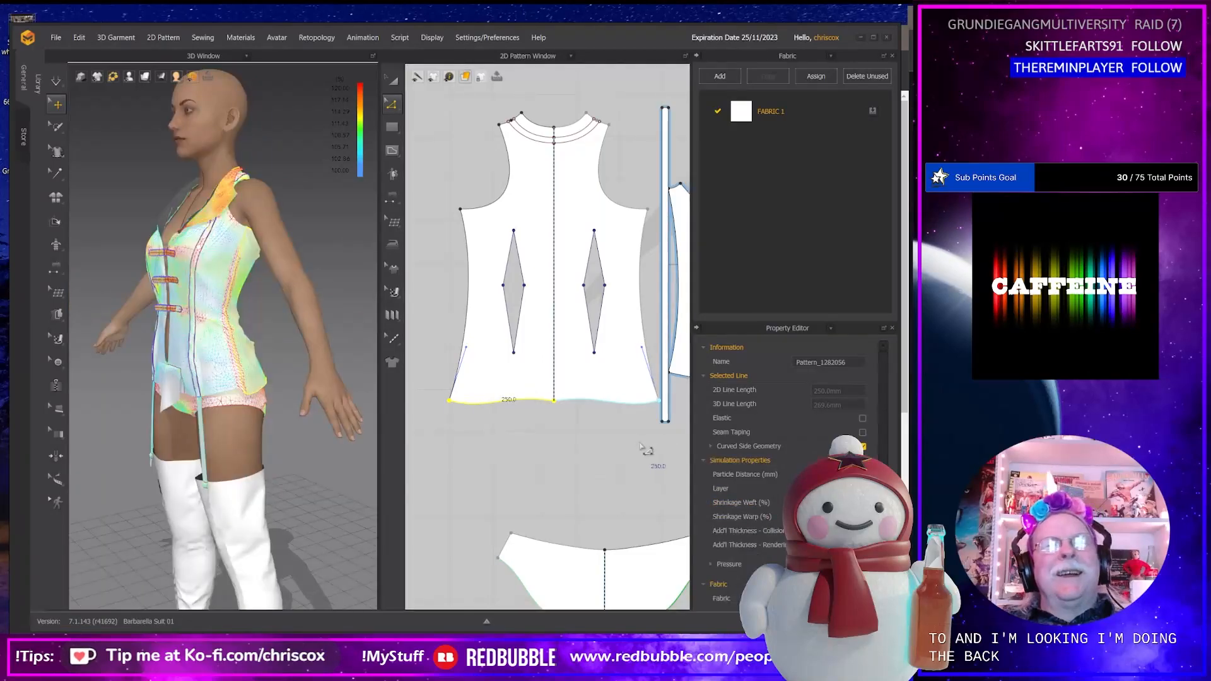
Move the long strap and short garter strap patterns up above the bodice pieces, clear of the front bodice's side and hem.
{"action": "middle_click_drag", "start_coordinate": [647, 449], "coordinate": [466, 458]}
{"action": "middle_click_drag", "start_coordinate": [555, 434], "coordinate": [597, 436]}
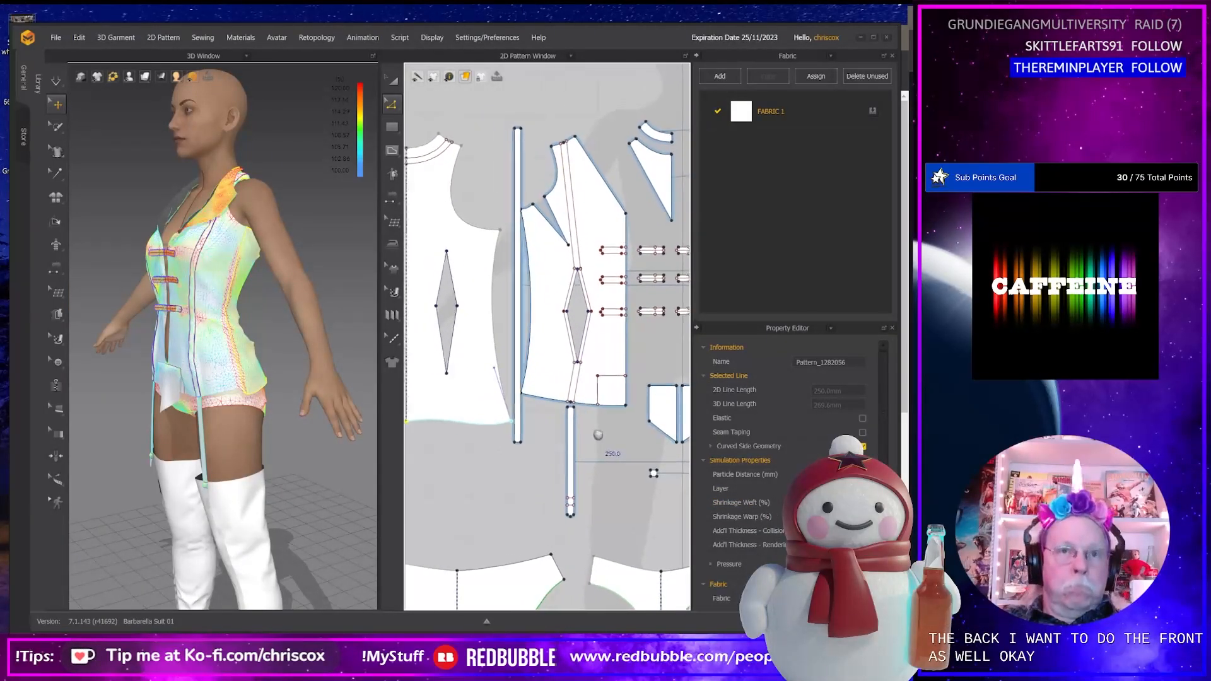
{"action": "key", "text": "a"}
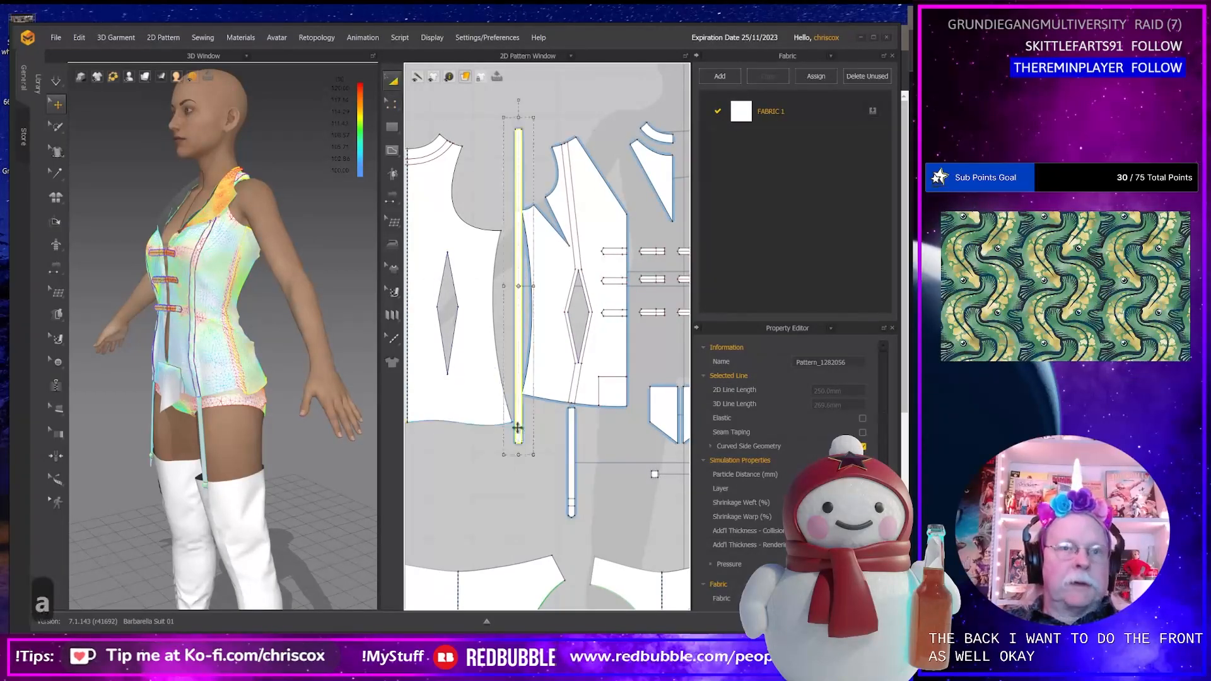
{"action": "left_click", "coordinate": [526, 429]}
{"action": "middle_click_drag", "start_coordinate": [527, 428], "coordinate": [560, 522]}
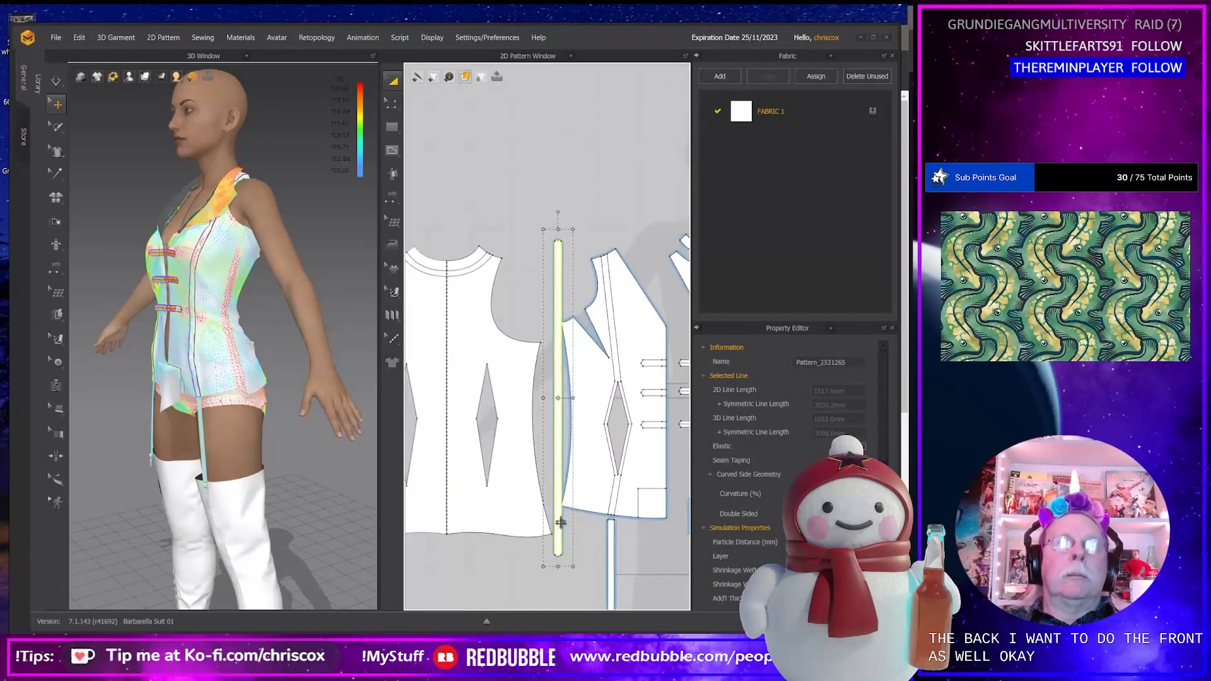
{"action": "left_click_drag", "start_coordinate": [557, 508], "coordinate": [543, 240]}
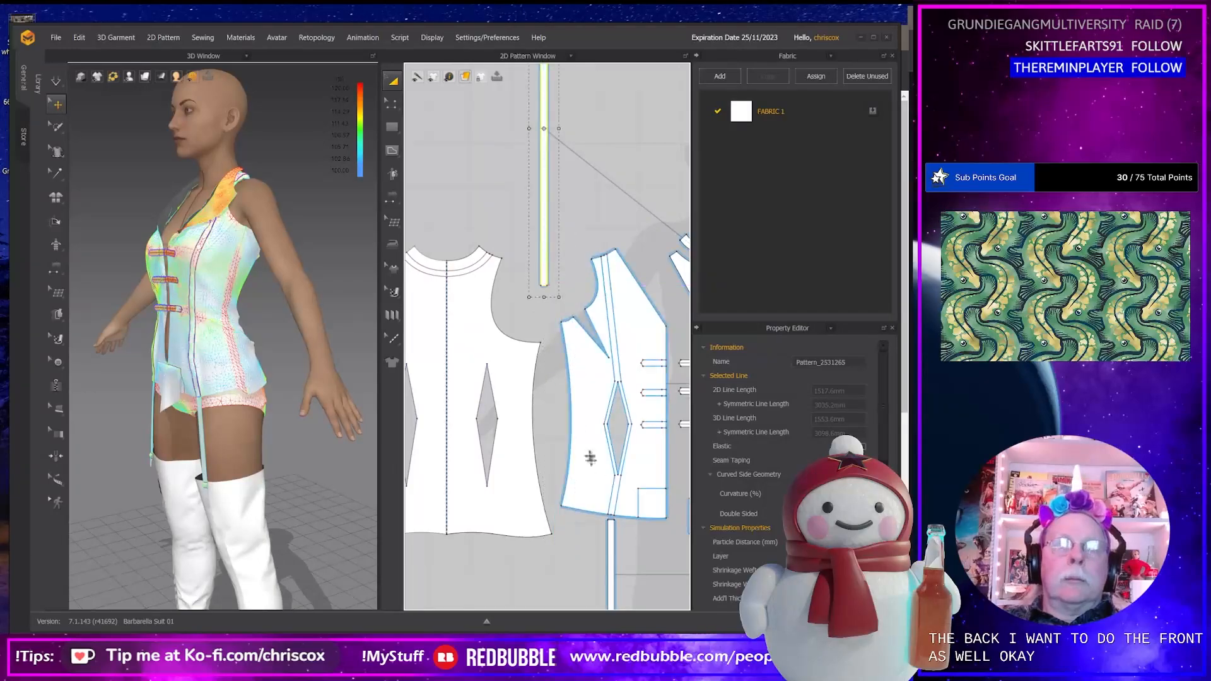
{"action": "left_click_drag", "start_coordinate": [615, 555], "coordinate": [565, 193]}
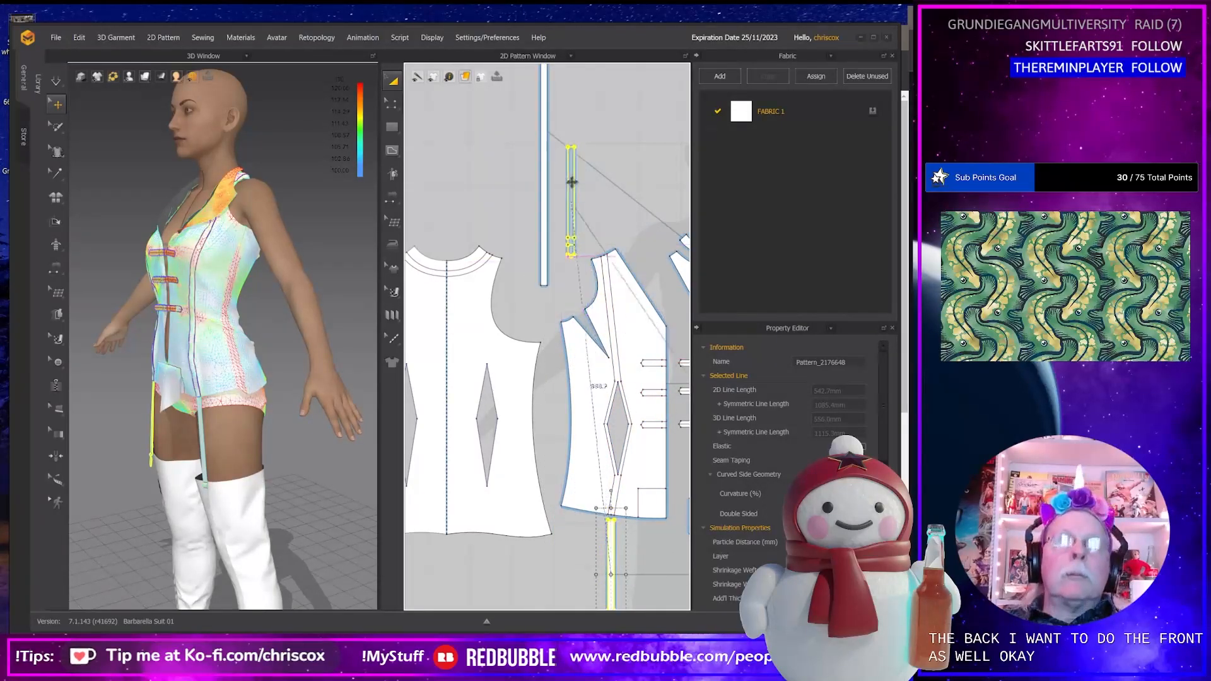
Lower the front bodice's hem together with the rectangular internal lines at its lower centre corner by a few small nudges.
{"action": "middle_click_drag", "start_coordinate": [632, 484], "coordinate": [622, 351]}
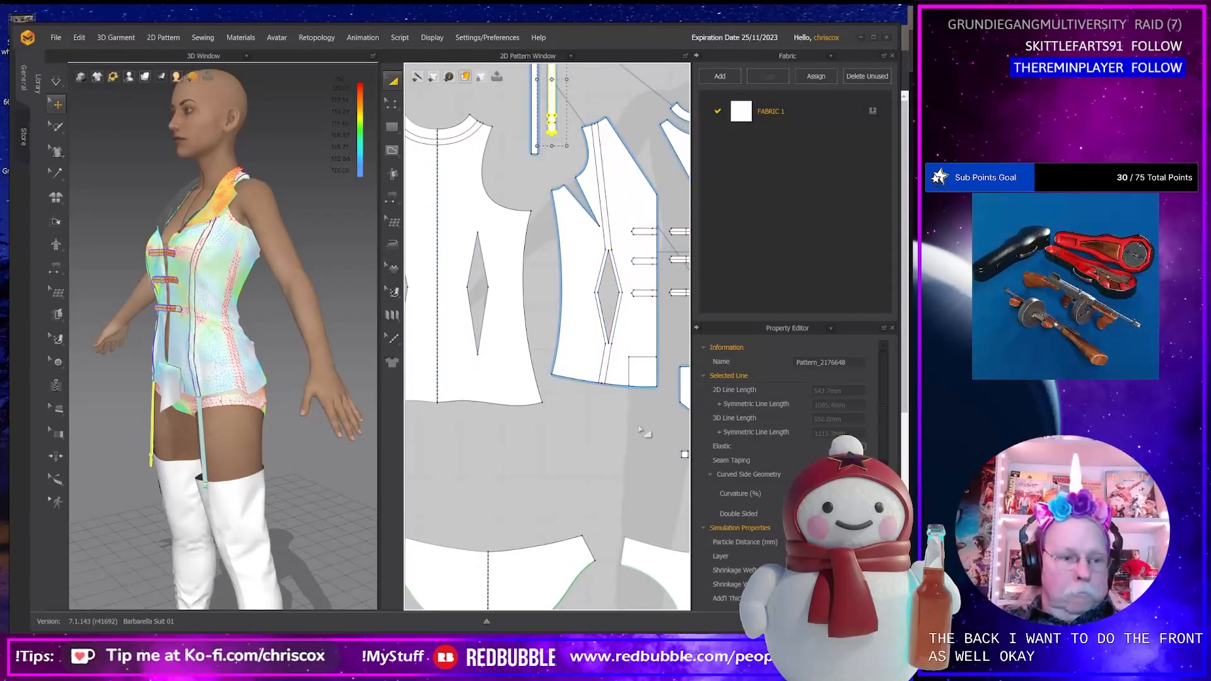
{"action": "key", "text": "z"}
{"action": "key", "text": "a"}
{"action": "key", "text": "z"}
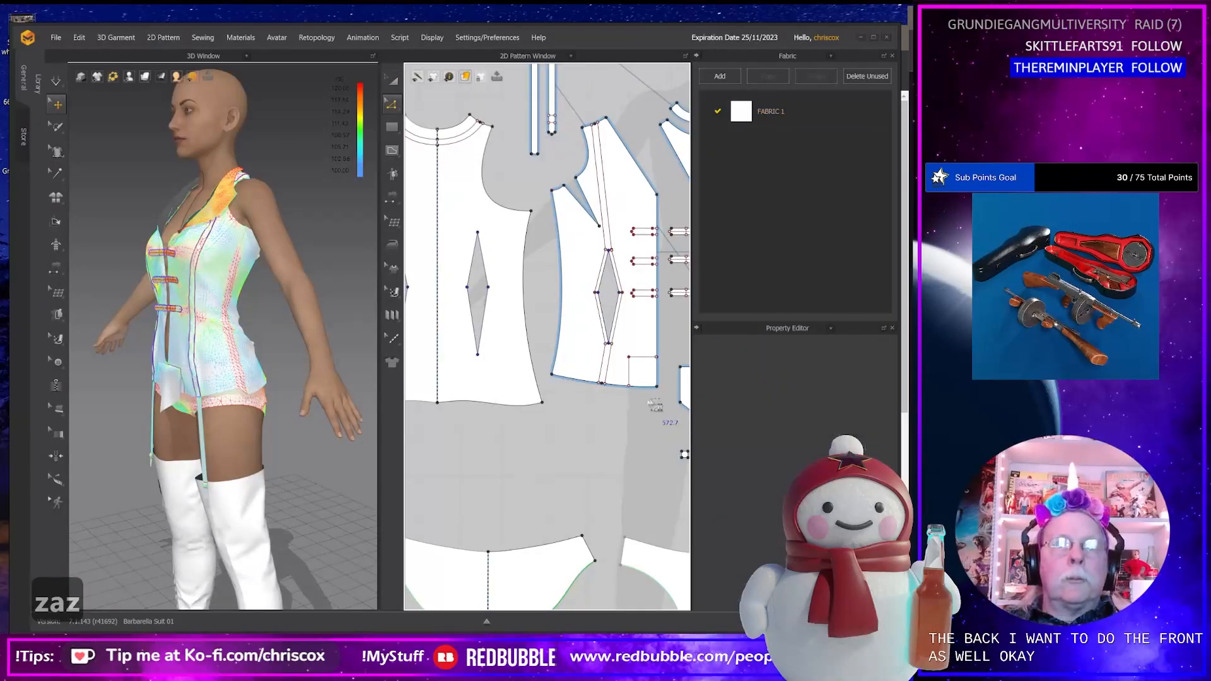
{"action": "left_click_drag", "start_coordinate": [661, 398], "coordinate": [551, 377]}
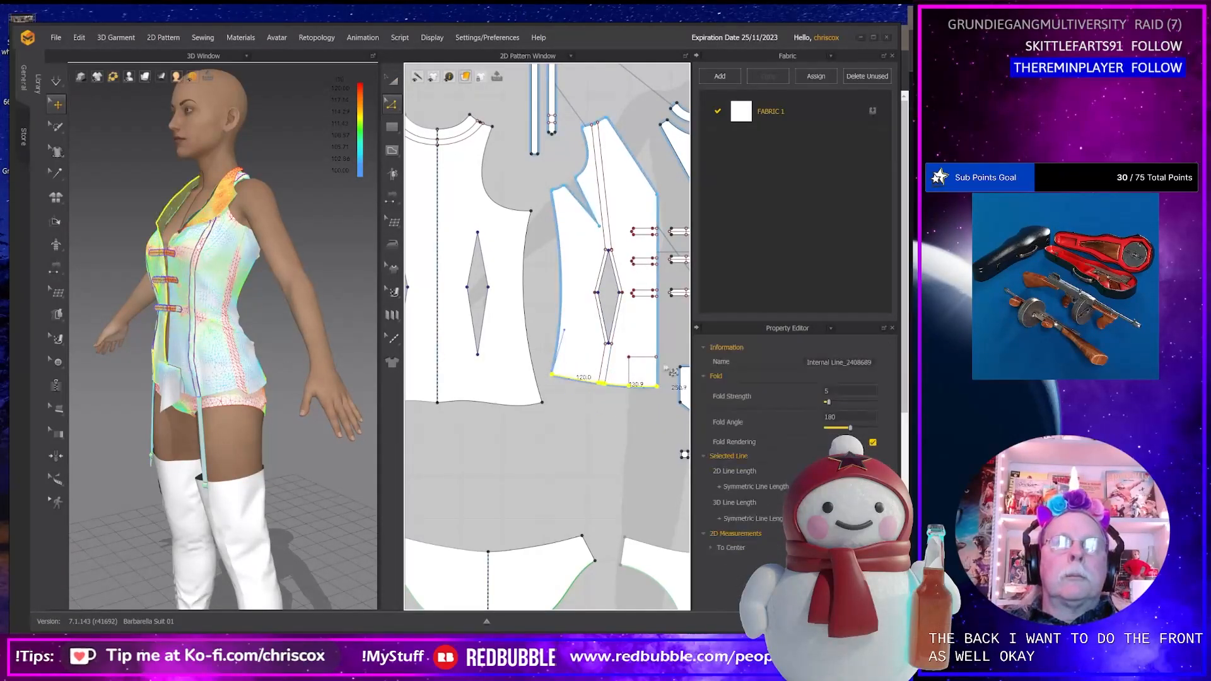
{"action": "left_click_drag", "start_coordinate": [667, 349], "coordinate": [627, 366], "text": "shift"}
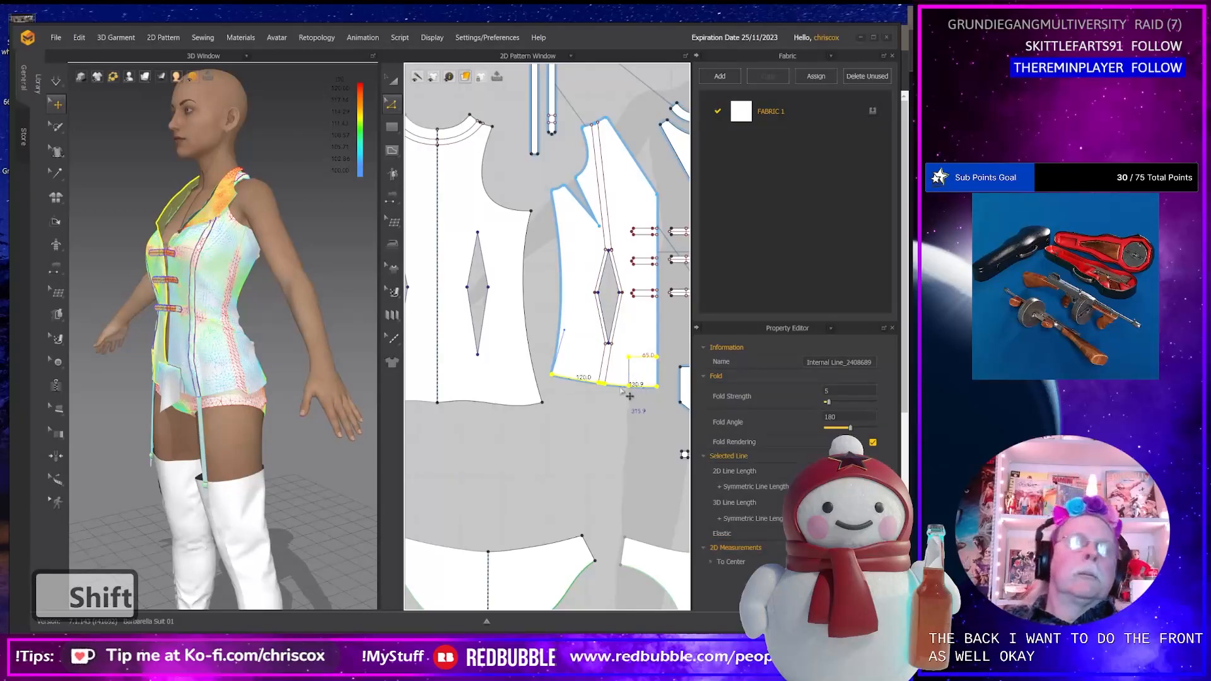
{"action": "key", "text": "Down"}
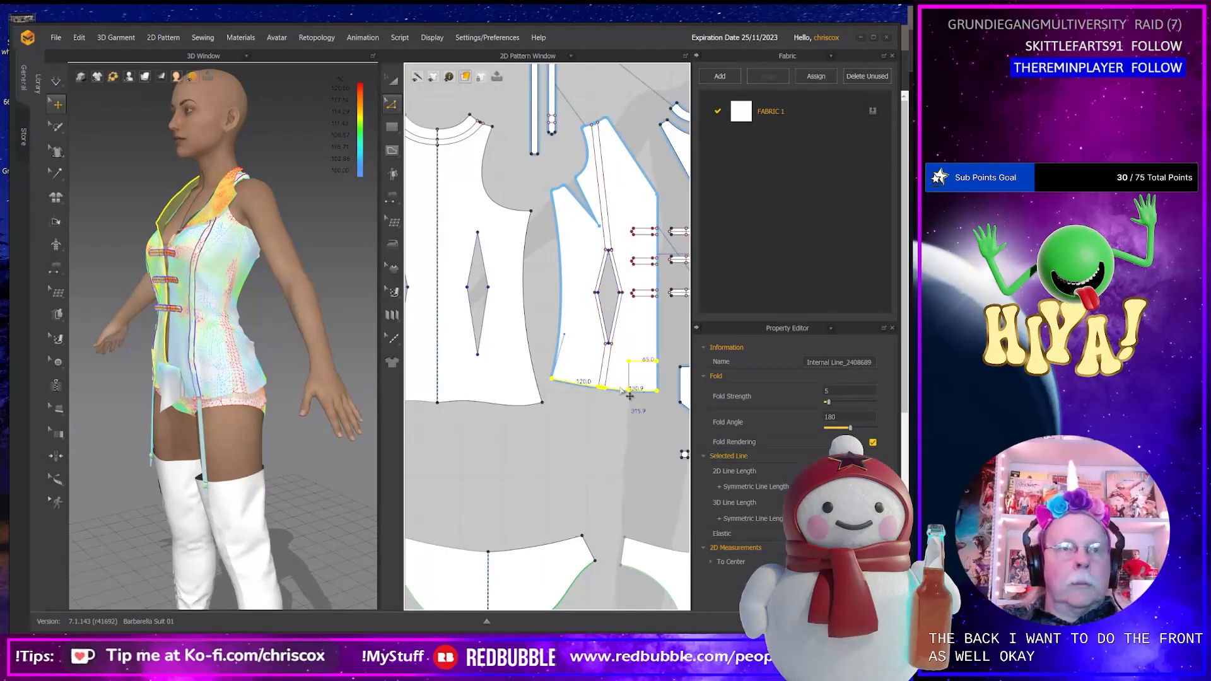
{"action": "key", "text": "Down"}
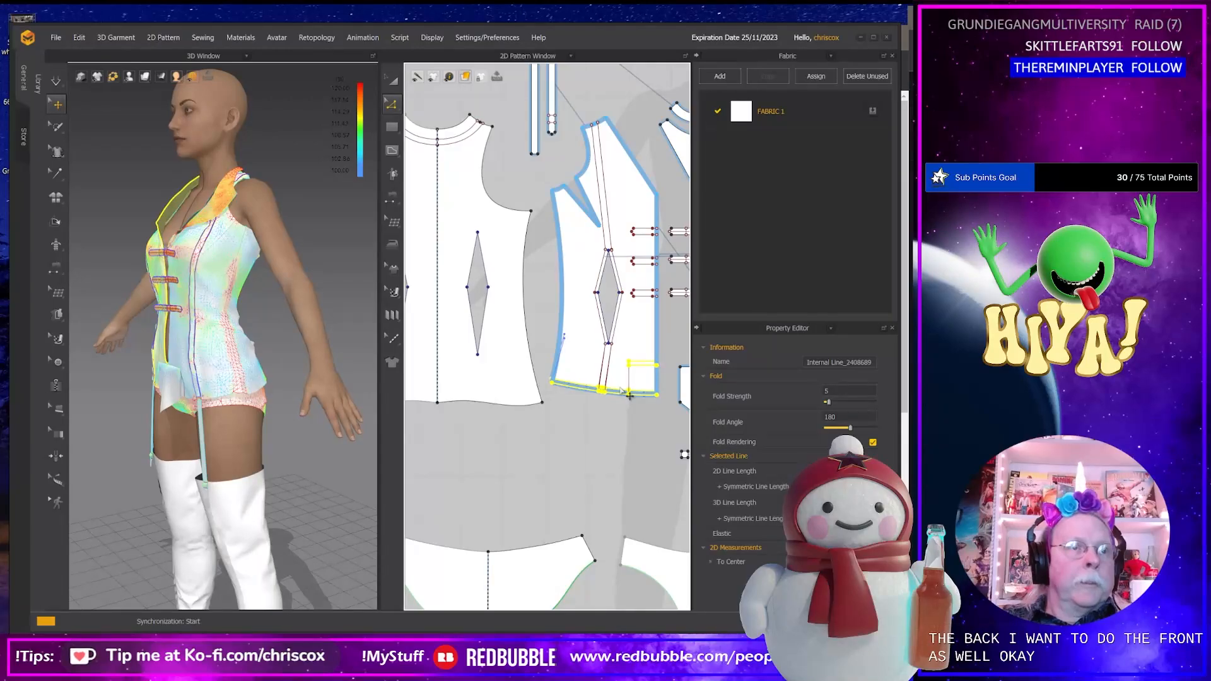
{"action": "key", "text": "Down"}
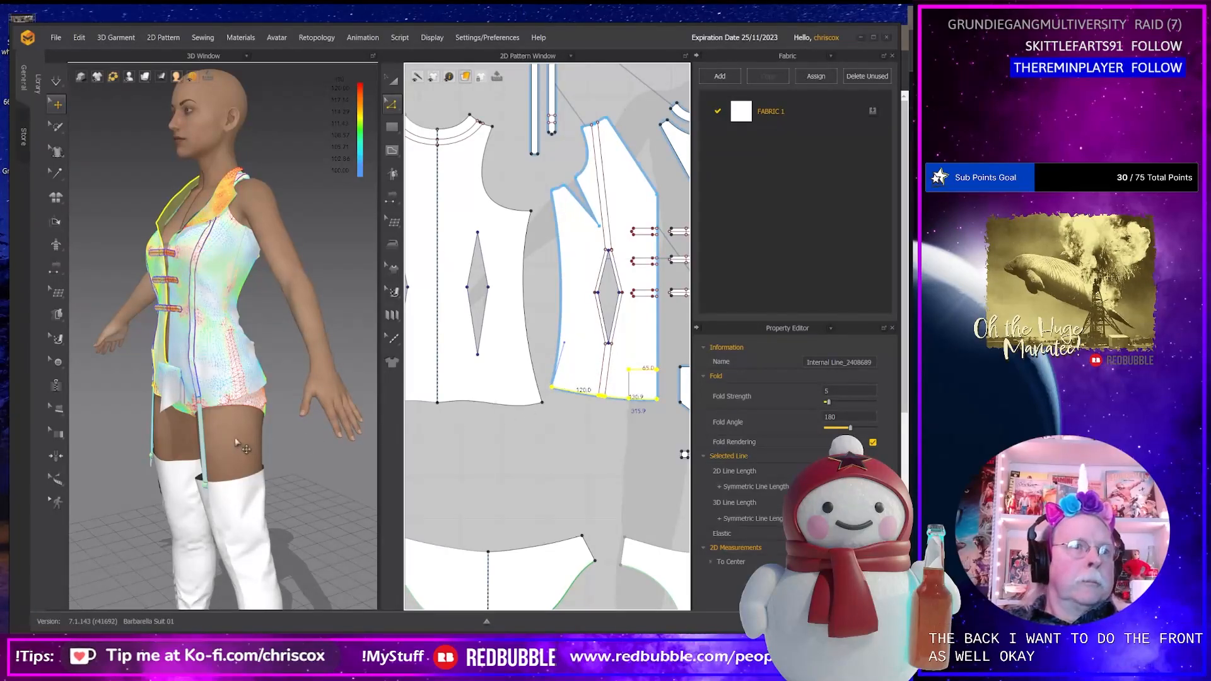
Simulate the garment and tug the front and back bodice hems into place over the hips.
{"action": "right_click_drag", "start_coordinate": [238, 445], "coordinate": [344, 407]}
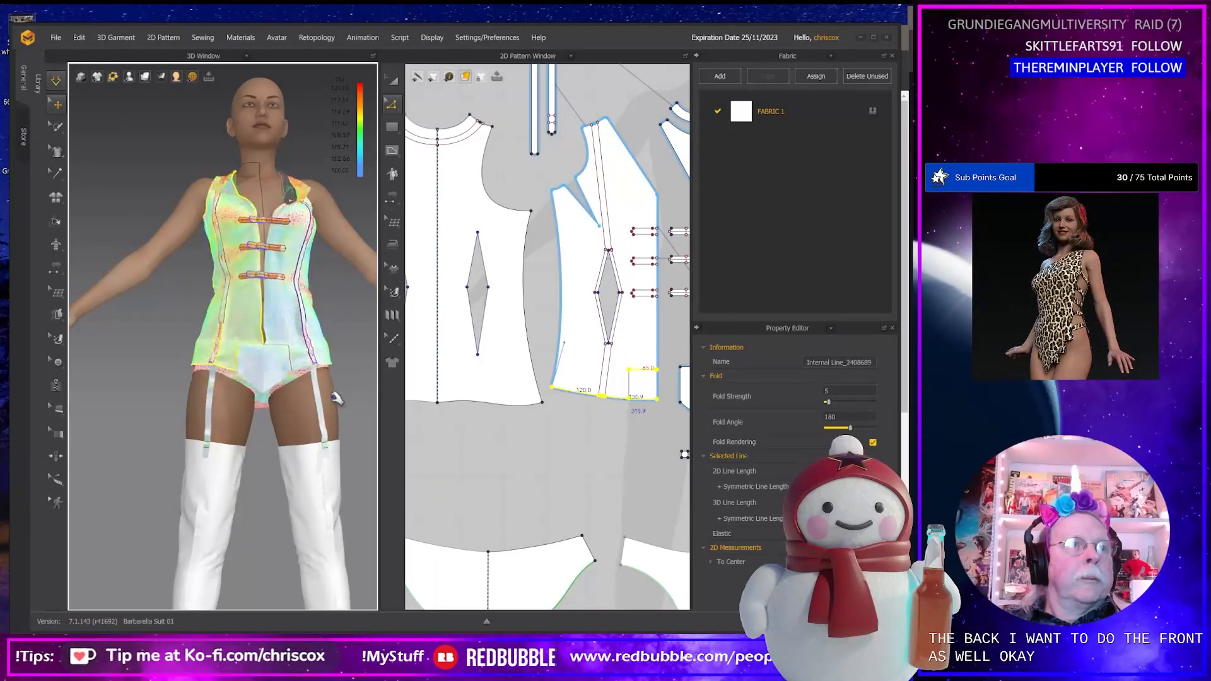
{"action": "right_click_drag", "start_coordinate": [309, 424], "coordinate": [312, 406]}
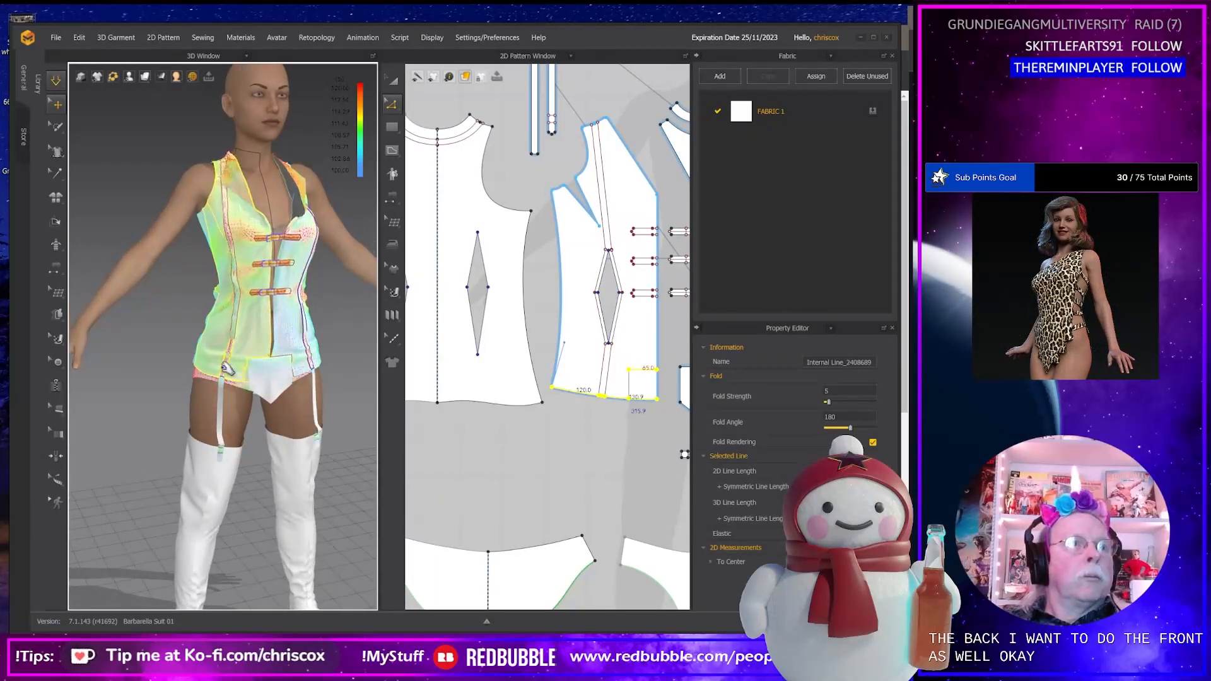
{"action": "left_click", "coordinate": [218, 378]}
{"action": "left_click", "coordinate": [290, 374]}
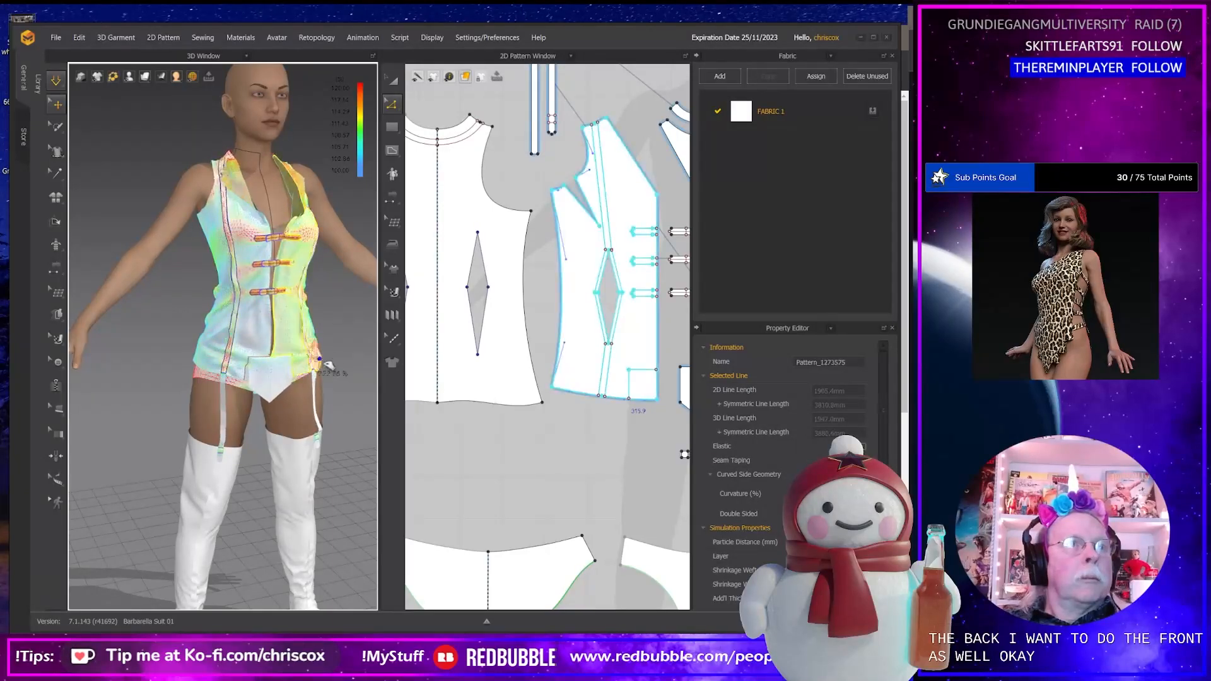
{"action": "mouse_move", "coordinate": [290, 375]}
{"action": "right_mouse_down"}
{"action": "mouse_move", "coordinate": [353, 378]}
{"action": "mouse_move", "coordinate": [313, 383]}
{"action": "right_mouse_up"}
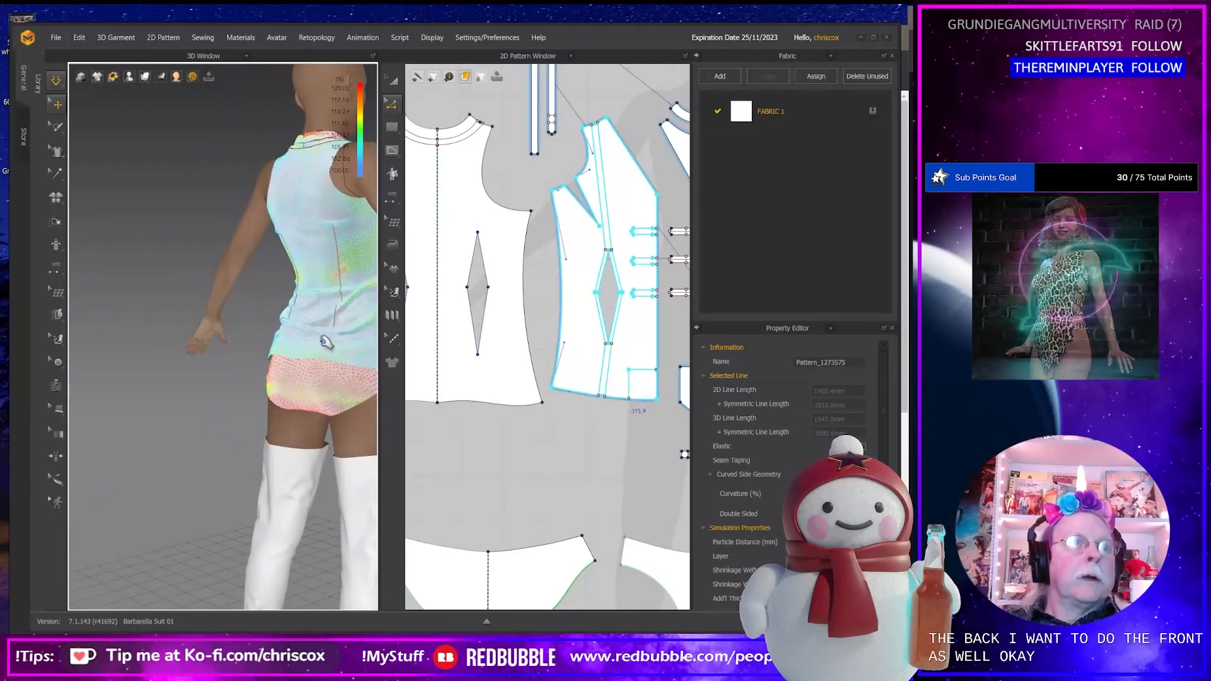
{"action": "left_click", "coordinate": [312, 383]}
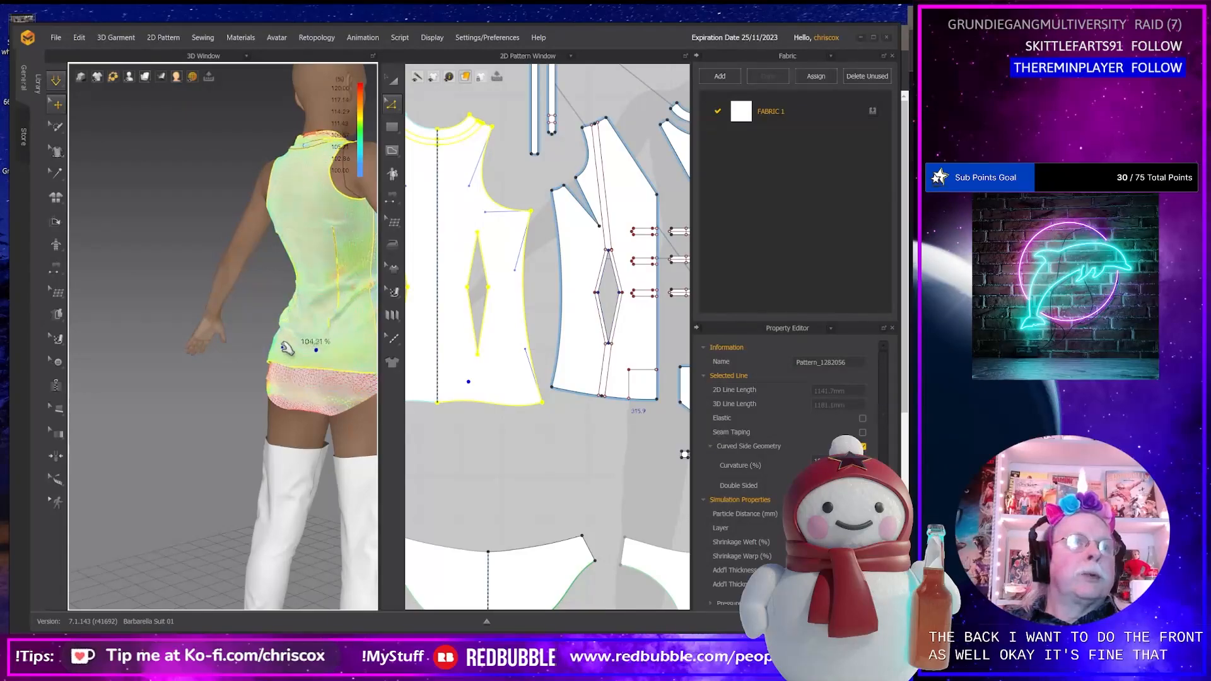
{"action": "right_click_drag", "start_coordinate": [331, 446], "coordinate": [375, 444]}
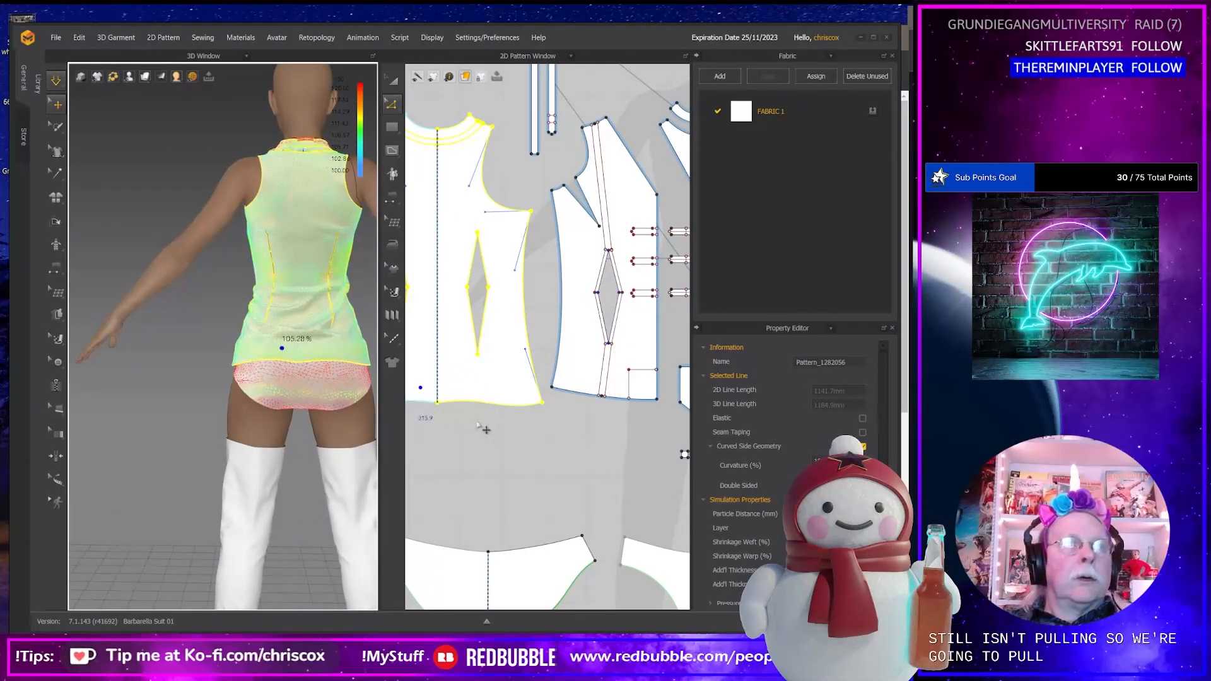
Lower the centre point of the back bodice's hem and the lower tips of both back waist darts by several small nudges.
{"action": "middle_click_drag", "start_coordinate": [497, 426], "coordinate": [538, 429]}
{"action": "left_click", "coordinate": [540, 433]}
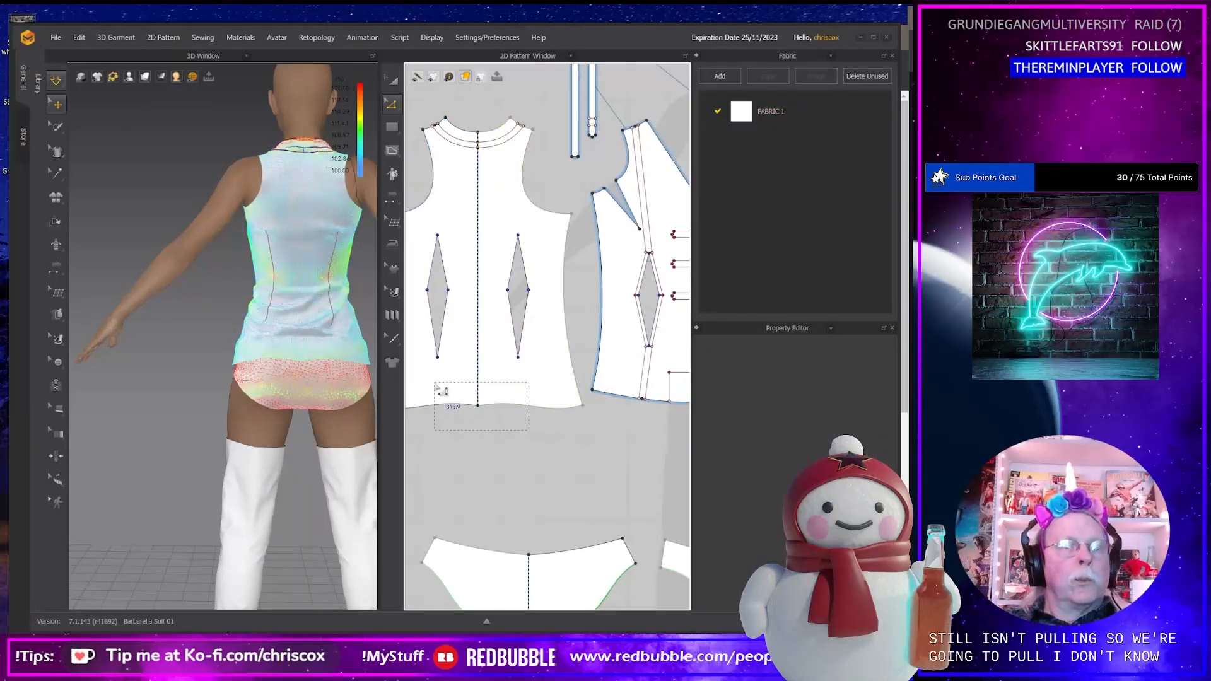
{"action": "mouse_move", "coordinate": [530, 414]}
{"action": "middle_mouse_down"}
{"action": "mouse_move", "coordinate": [428, 360]}
{"action": "mouse_move", "coordinate": [543, 404]}
{"action": "middle_mouse_up"}
{"action": "left_click_drag", "start_coordinate": [548, 416], "coordinate": [413, 341]}
{"action": "key", "text": "Down"}
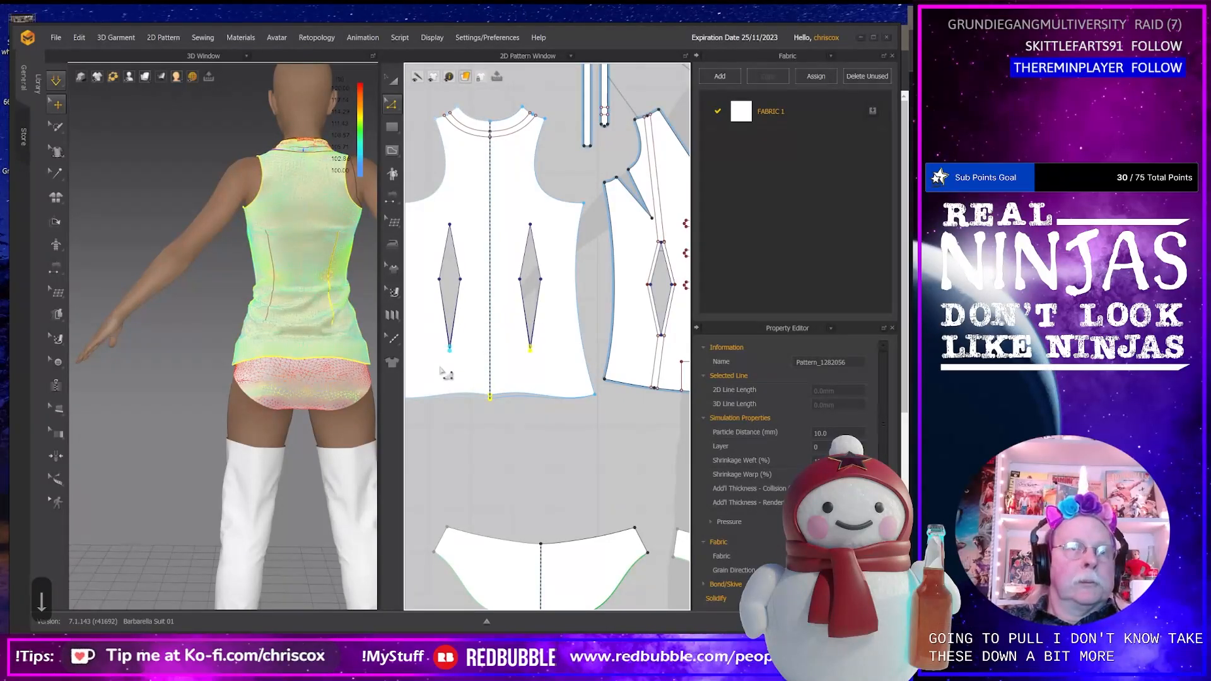
{"action": "key", "text": "Down"}
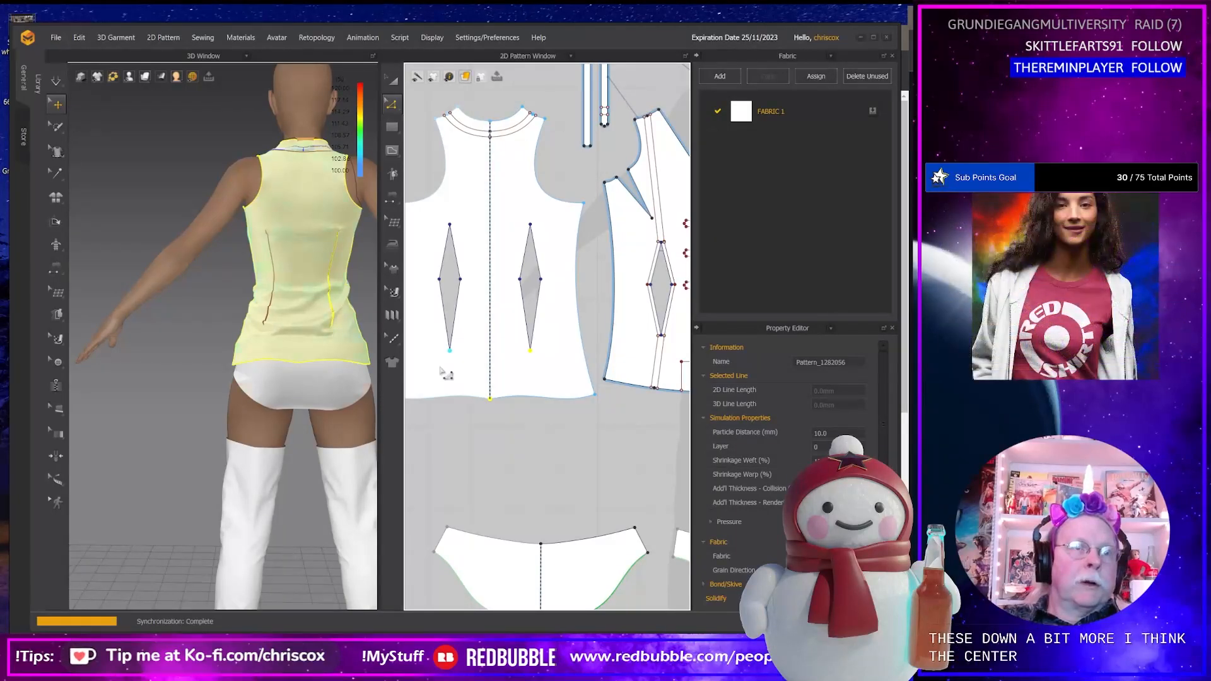
{"action": "key", "text": "Down"}
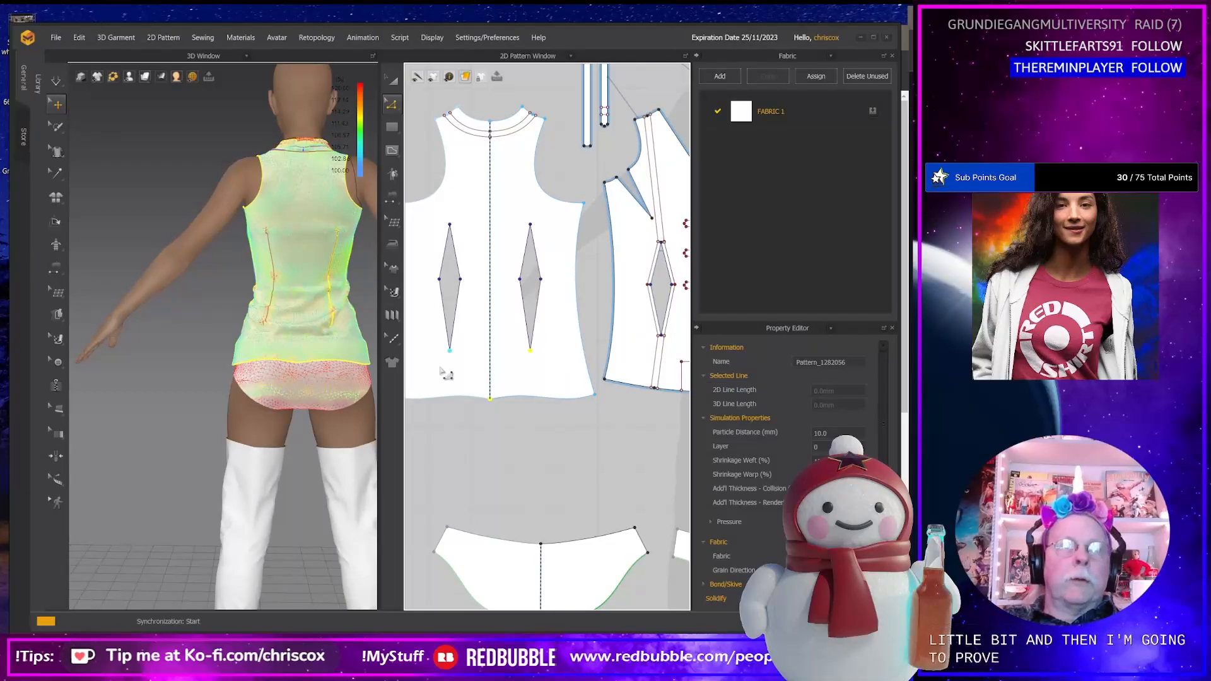
{"action": "key", "text": "Down"}
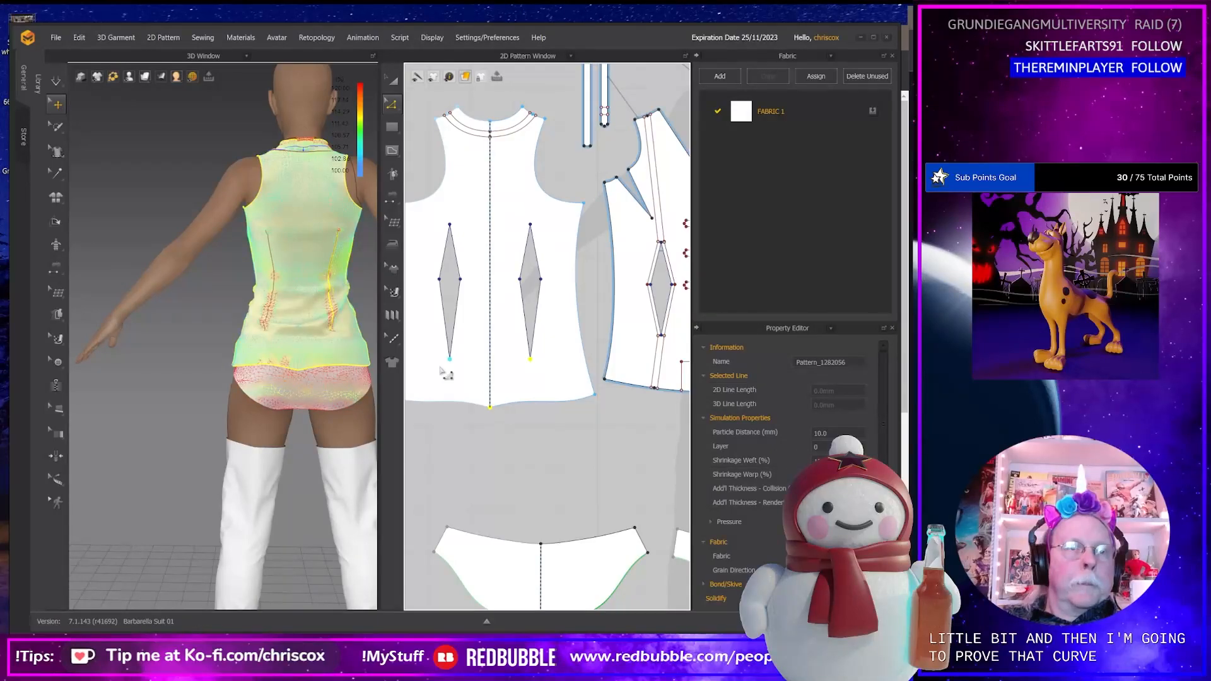
{"action": "key", "text": "Down"}
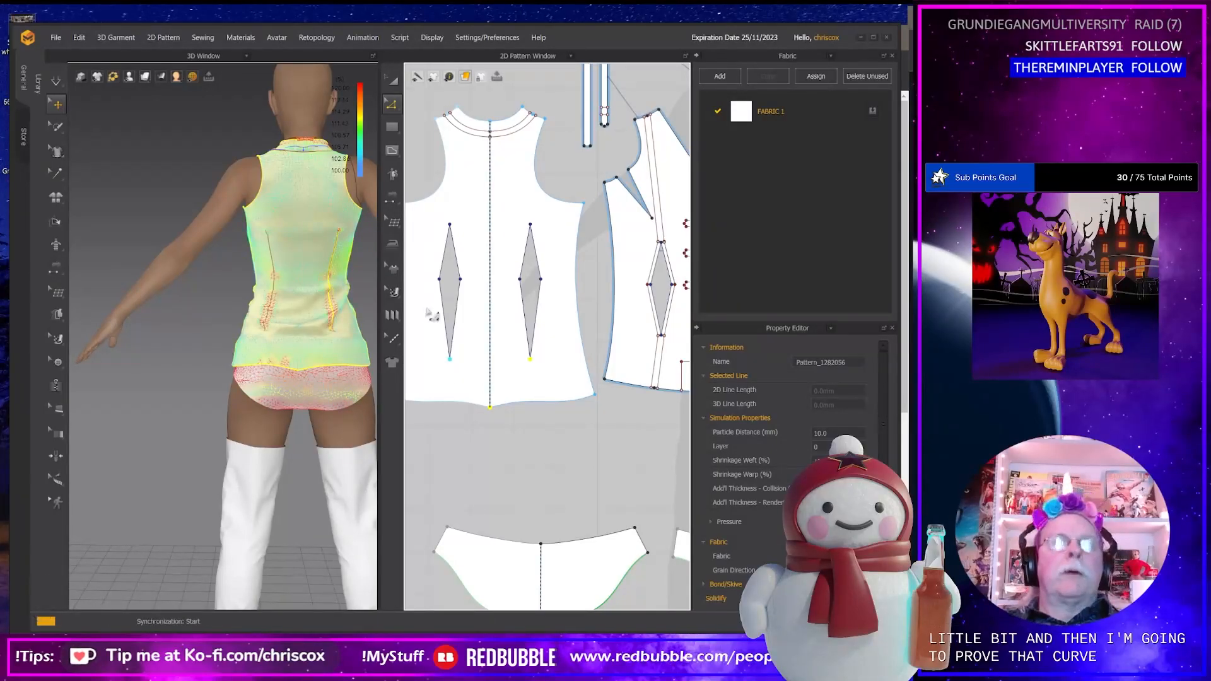
{"action": "key", "text": "Down"}
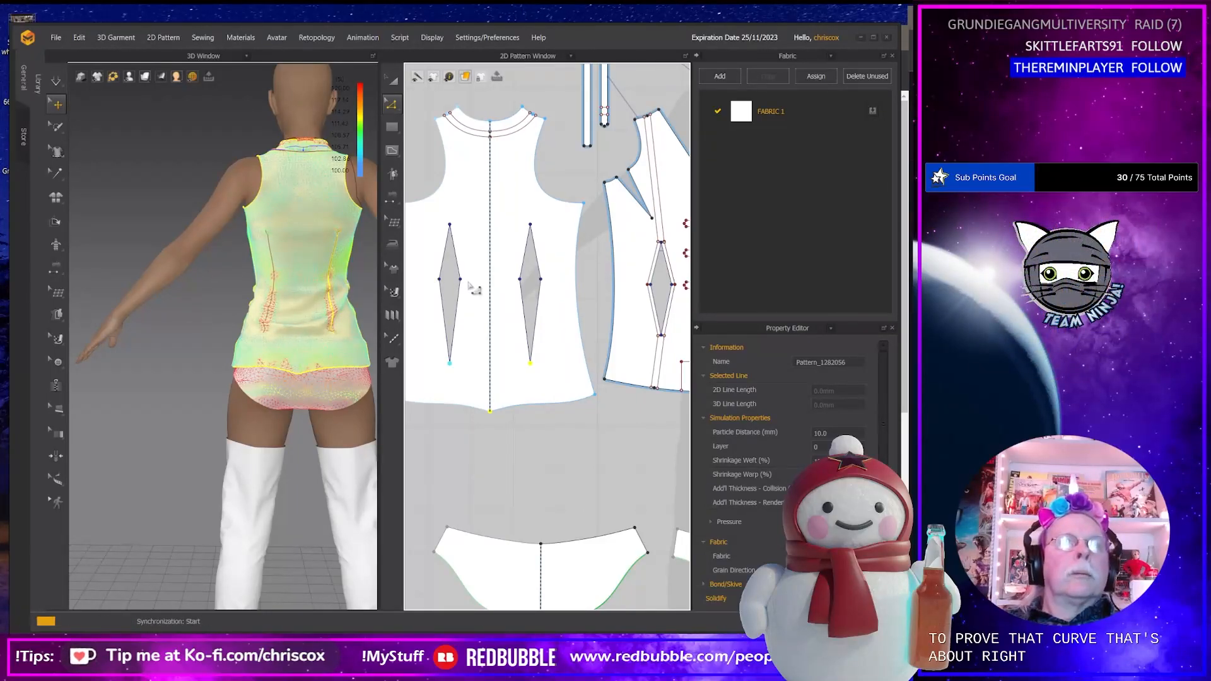
Select the middle side points of the back bodice's waist darts and nudge them slightly lower.
{"action": "left_click_drag", "start_coordinate": [423, 272], "coordinate": [468, 282]}
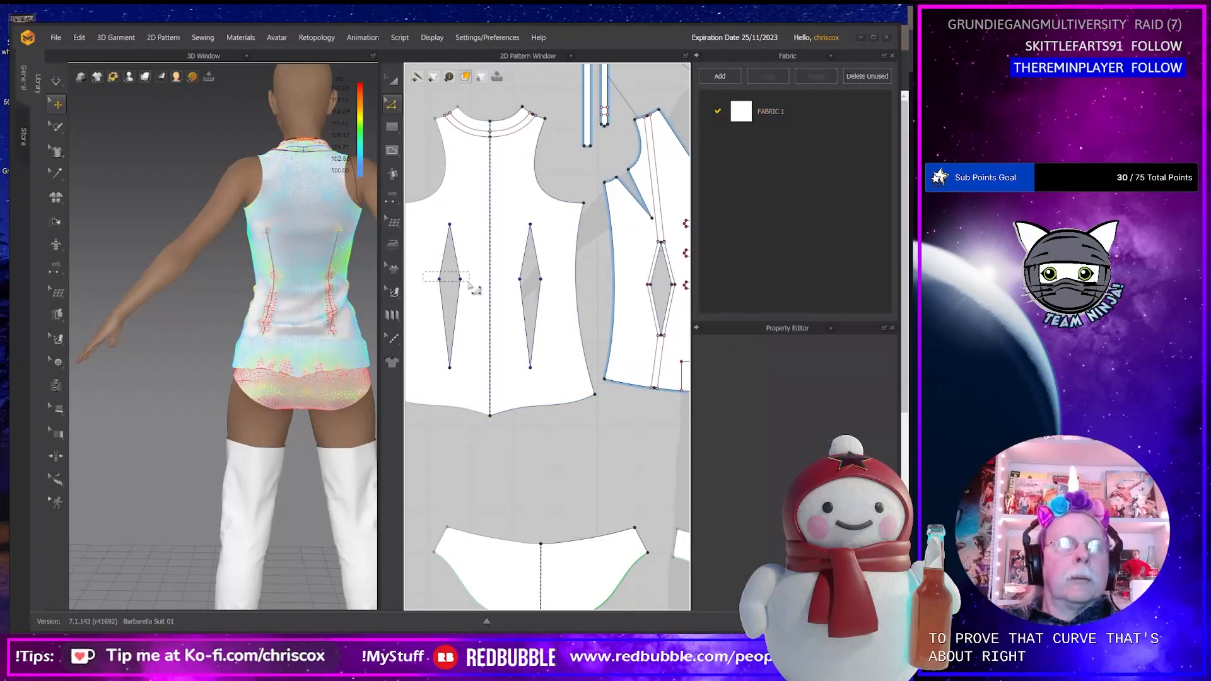
{"action": "left_click_drag", "start_coordinate": [469, 282], "coordinate": [468, 282]}
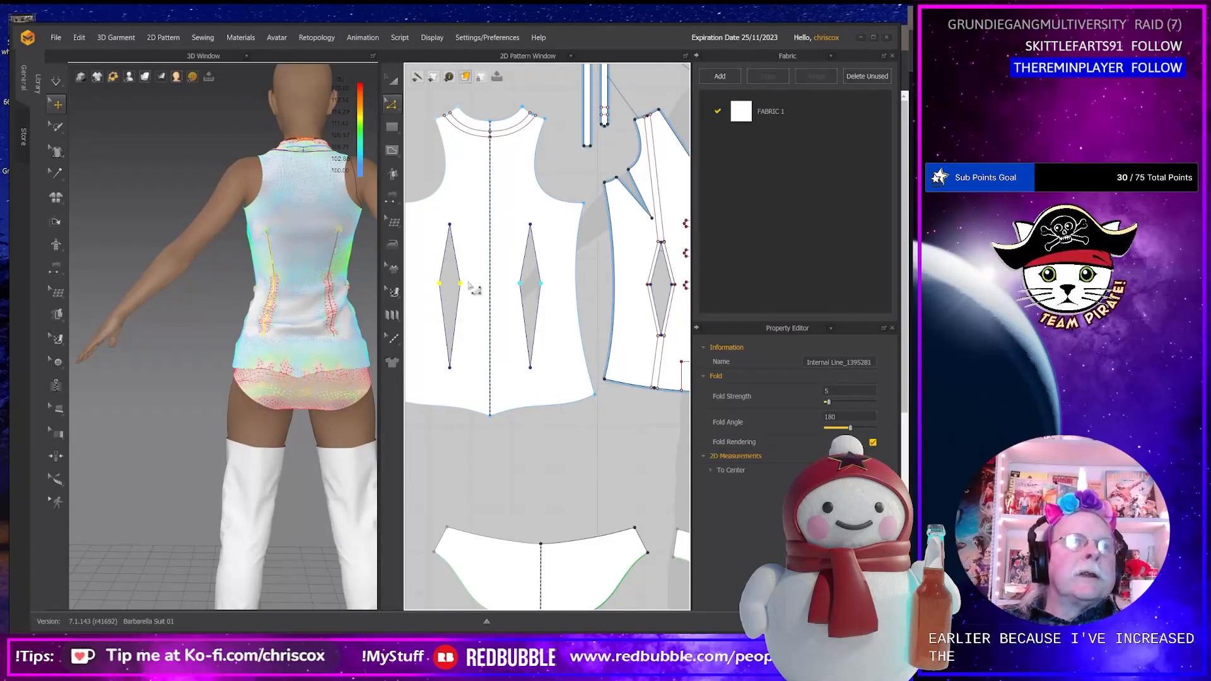
{"action": "key", "text": "Down"}
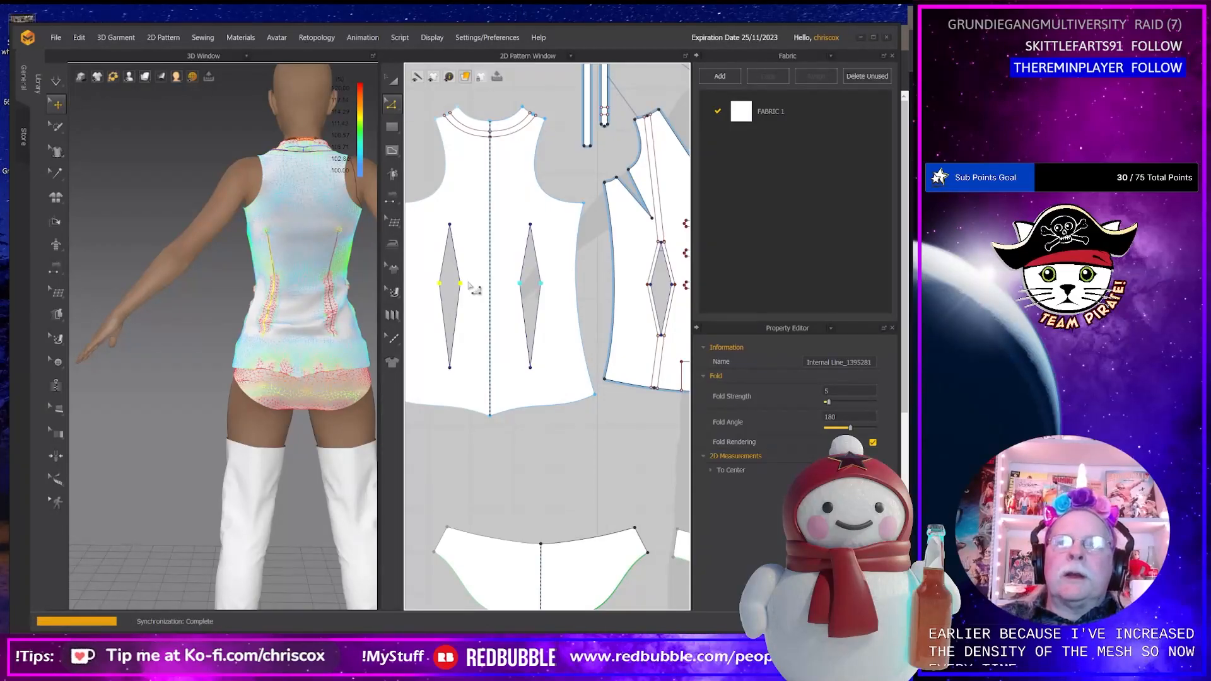
Nudge the selected side points of the back waist darts lower, simulate, and tug the back bodice's hem into place over the hips.
{"action": "key", "text": "Down"}
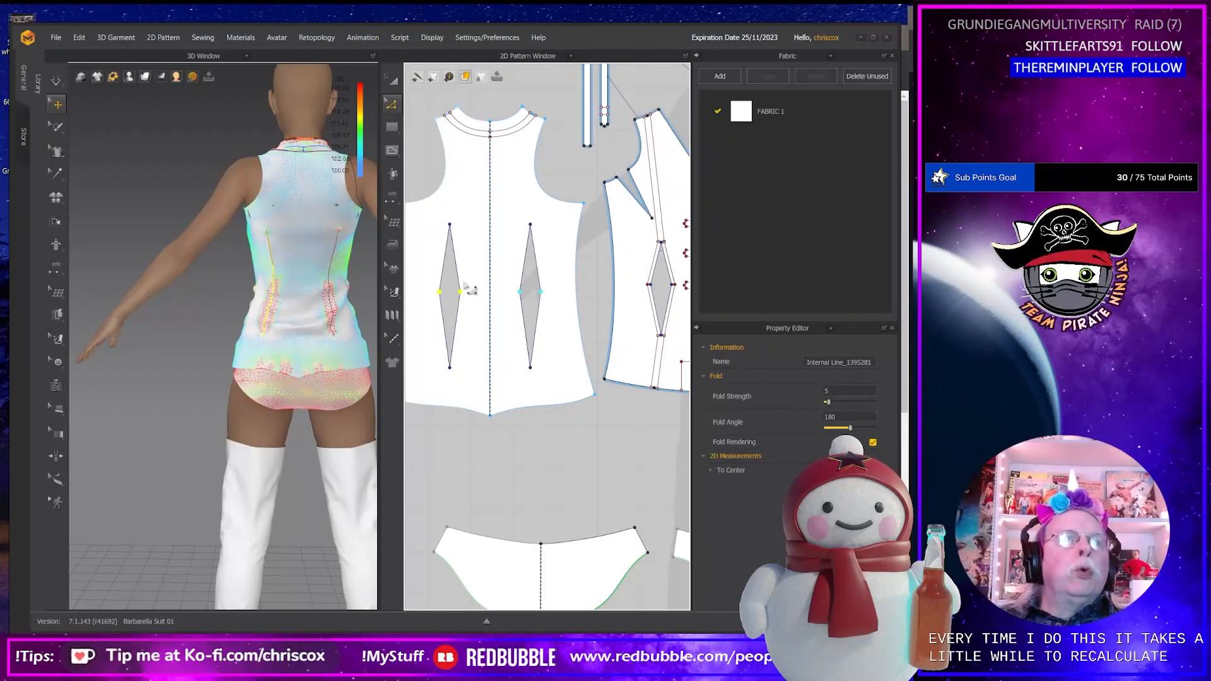
{"action": "right_click_drag", "start_coordinate": [282, 322], "coordinate": [302, 266]}
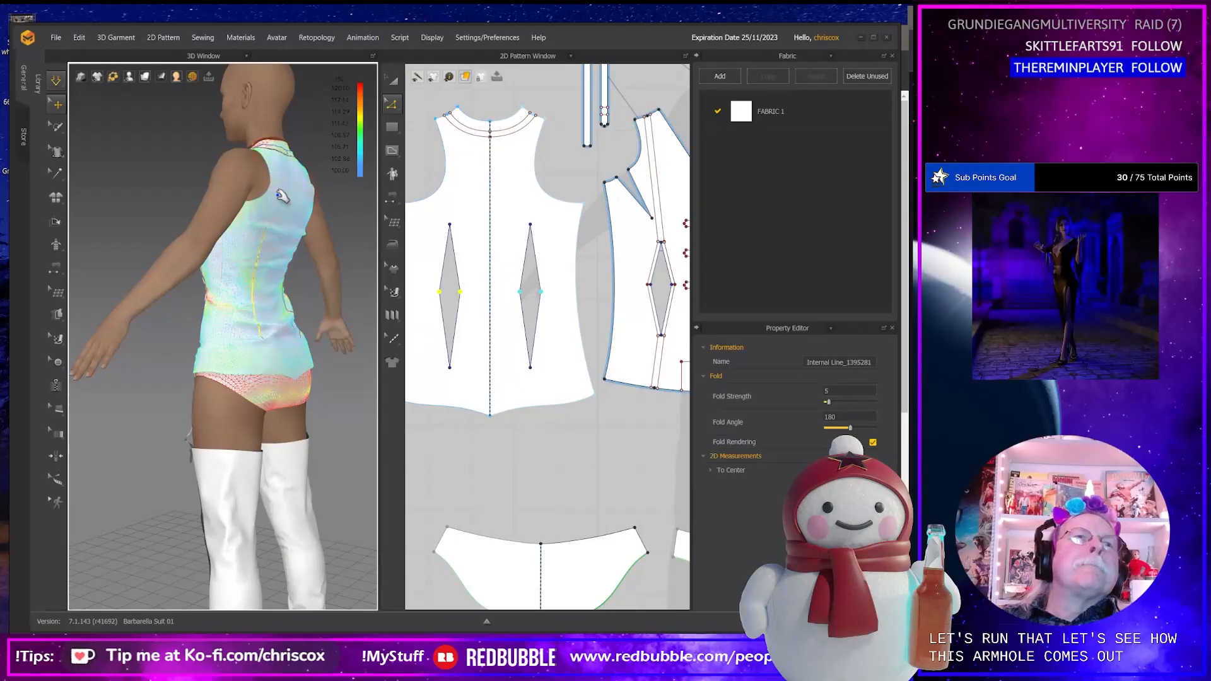
{"action": "right_click_drag", "start_coordinate": [291, 243], "coordinate": [223, 256]}
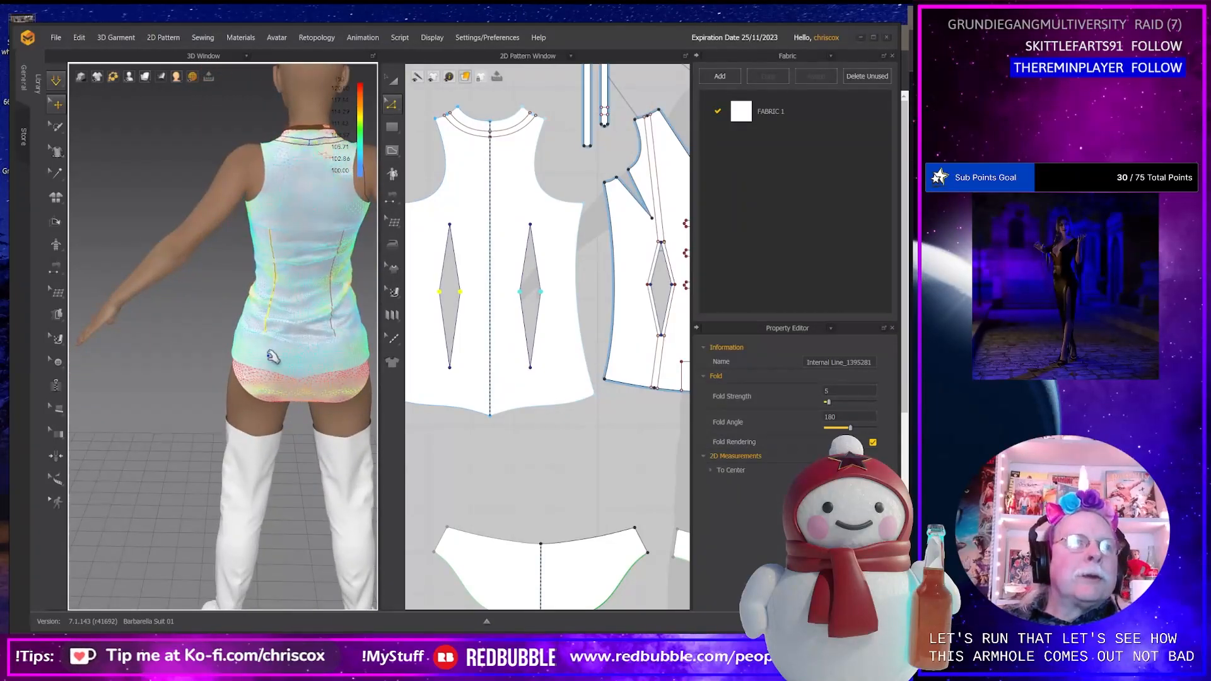
{"action": "left_click", "coordinate": [303, 339]}
{"action": "left_click_drag", "start_coordinate": [356, 350], "coordinate": [365, 357]}
{"action": "left_click_drag", "start_coordinate": [261, 353], "coordinate": [251, 364]}
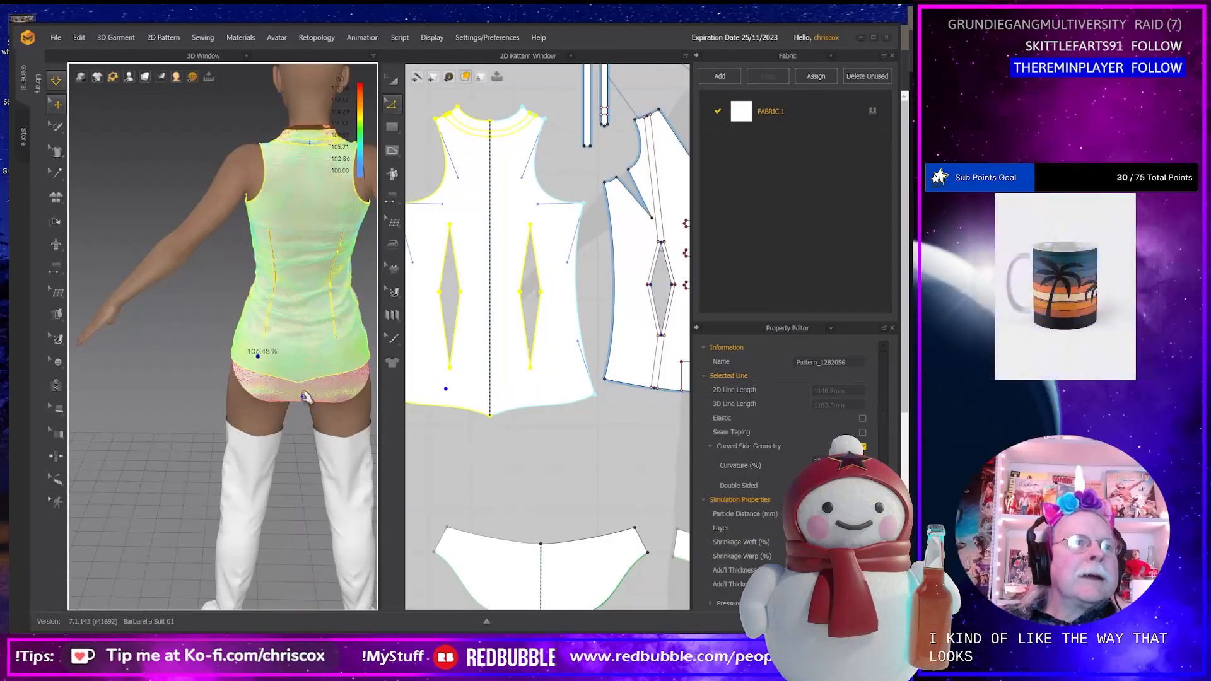
Inspect the front closure straps and stop the simulation before editing their pattern pieces.
{"action": "right_click_drag", "start_coordinate": [252, 364], "coordinate": [98, 386]}
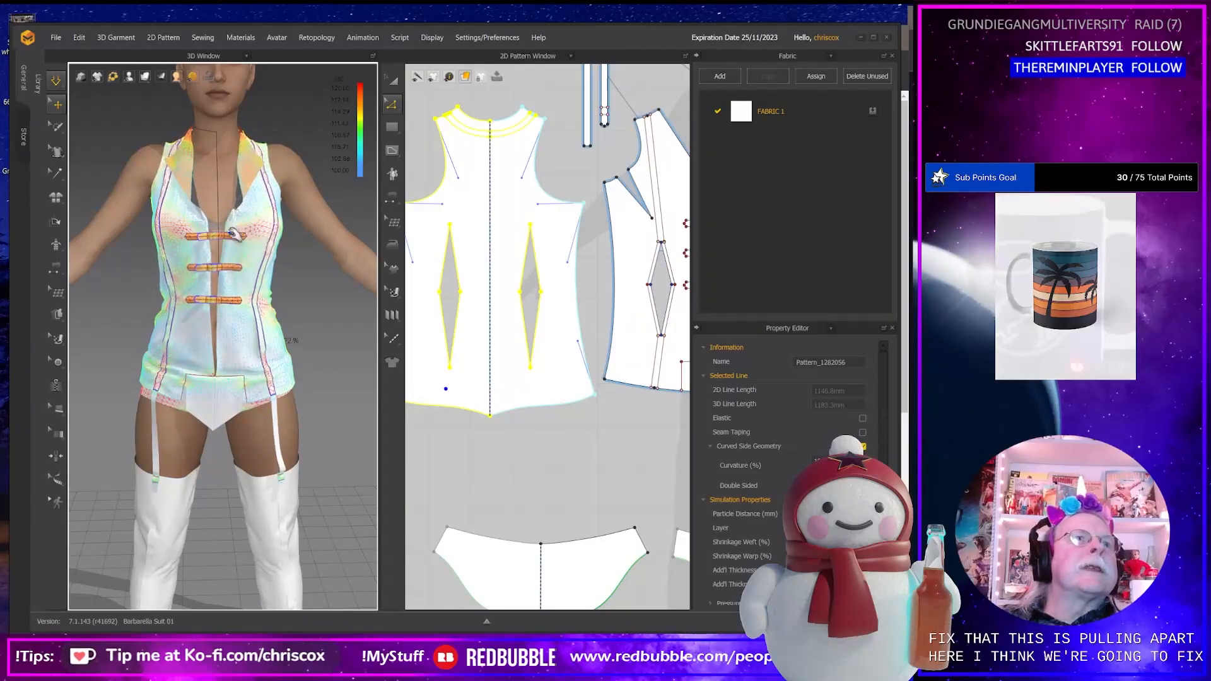
{"action": "right_click_drag", "start_coordinate": [277, 268], "coordinate": [325, 273]}
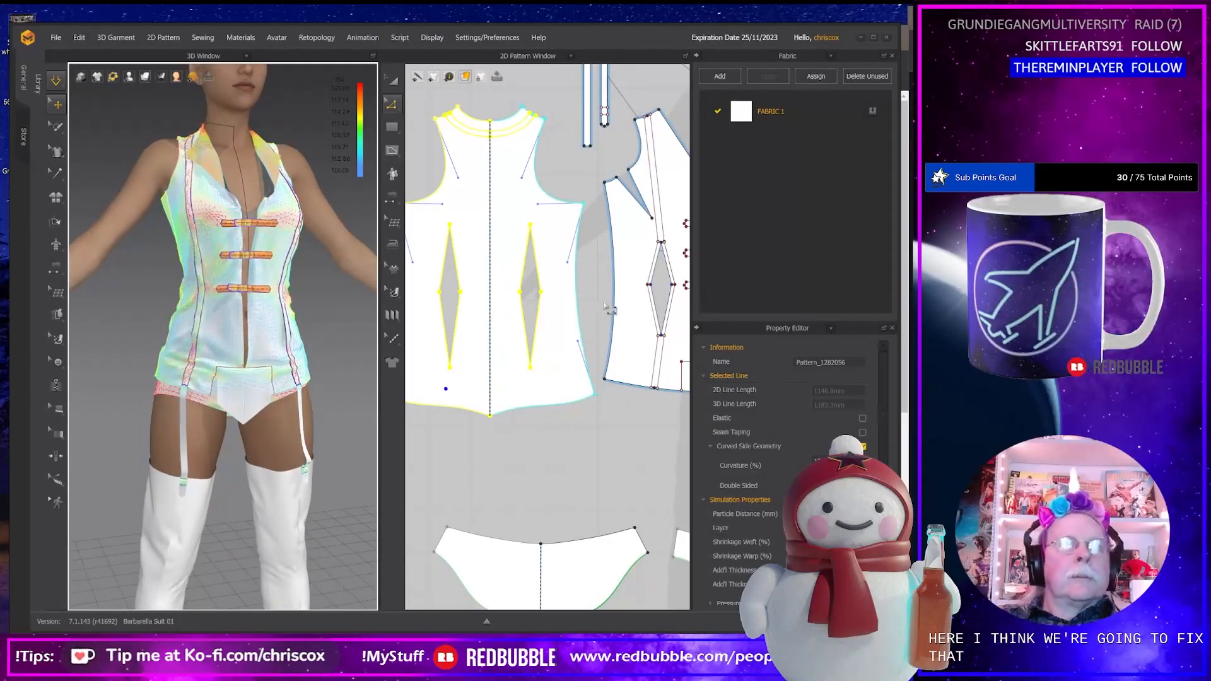
{"action": "scroll", "coordinate": [599, 309], "scroll_direction": "down", "scroll_amount": 3}
{"action": "scroll", "coordinate": [599, 309], "scroll_direction": "up", "scroll_amount": 4}
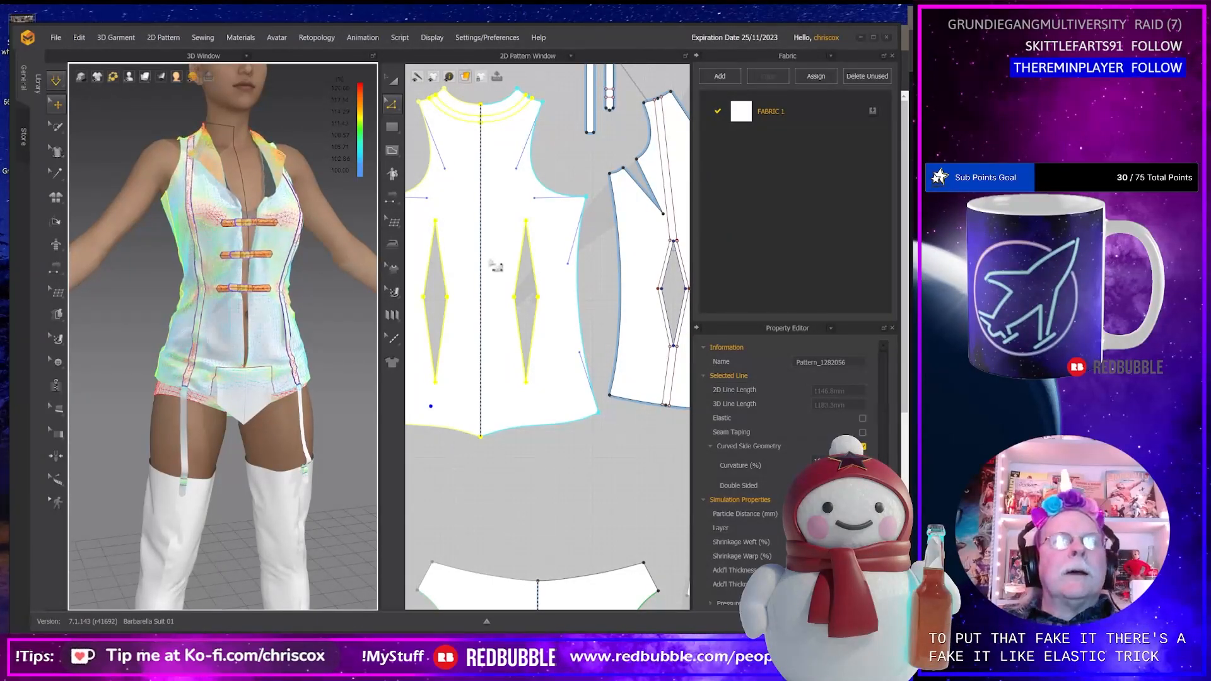
{"action": "middle_click_drag", "start_coordinate": [568, 271], "coordinate": [453, 288]}
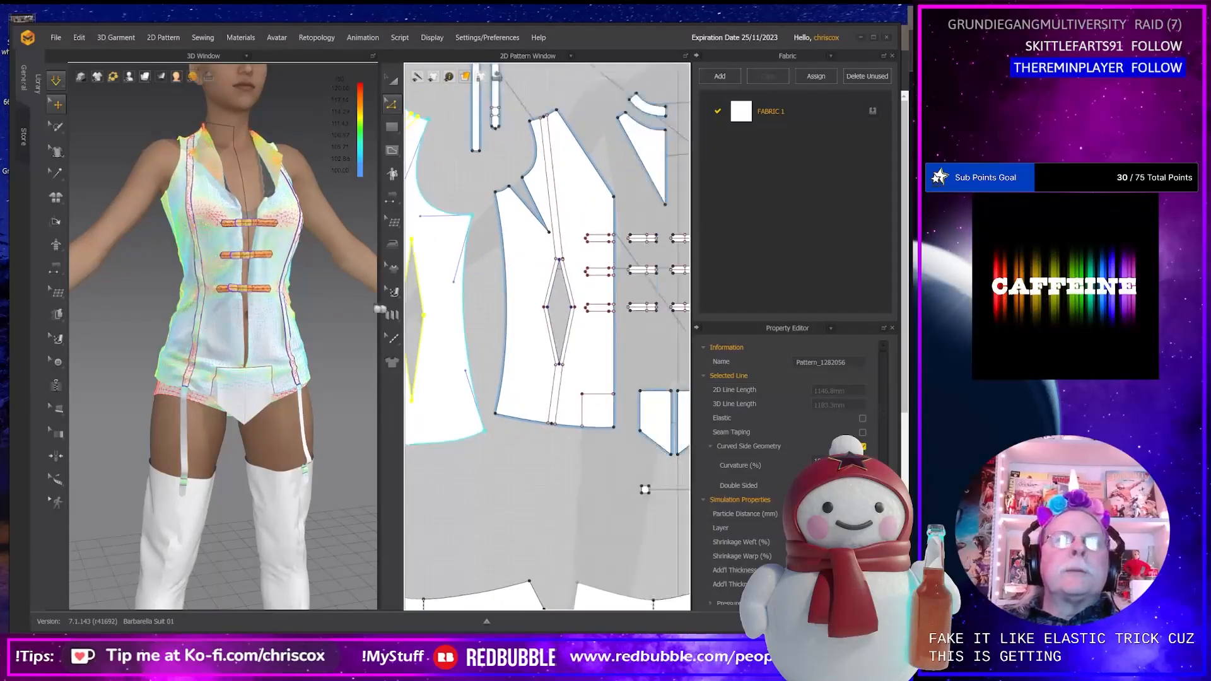
{"action": "middle_click_drag", "start_coordinate": [380, 309], "coordinate": [356, 305]}
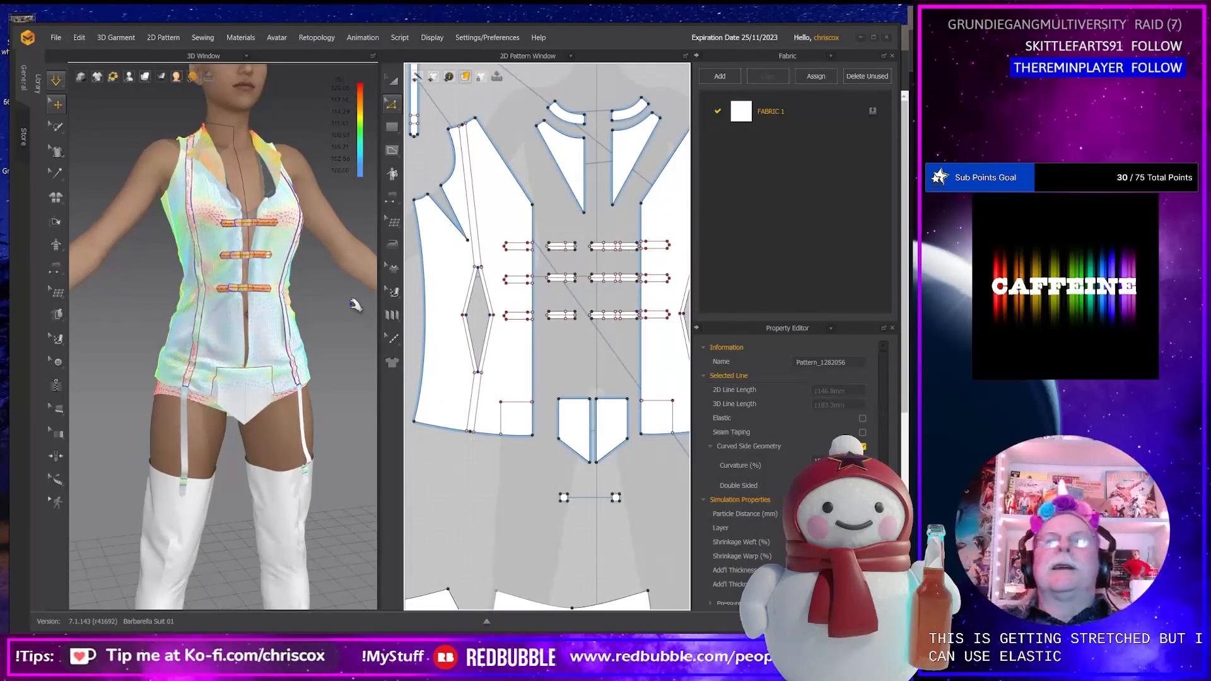
{"action": "scroll", "coordinate": [599, 206], "scroll_direction": "up", "scroll_amount": 6}
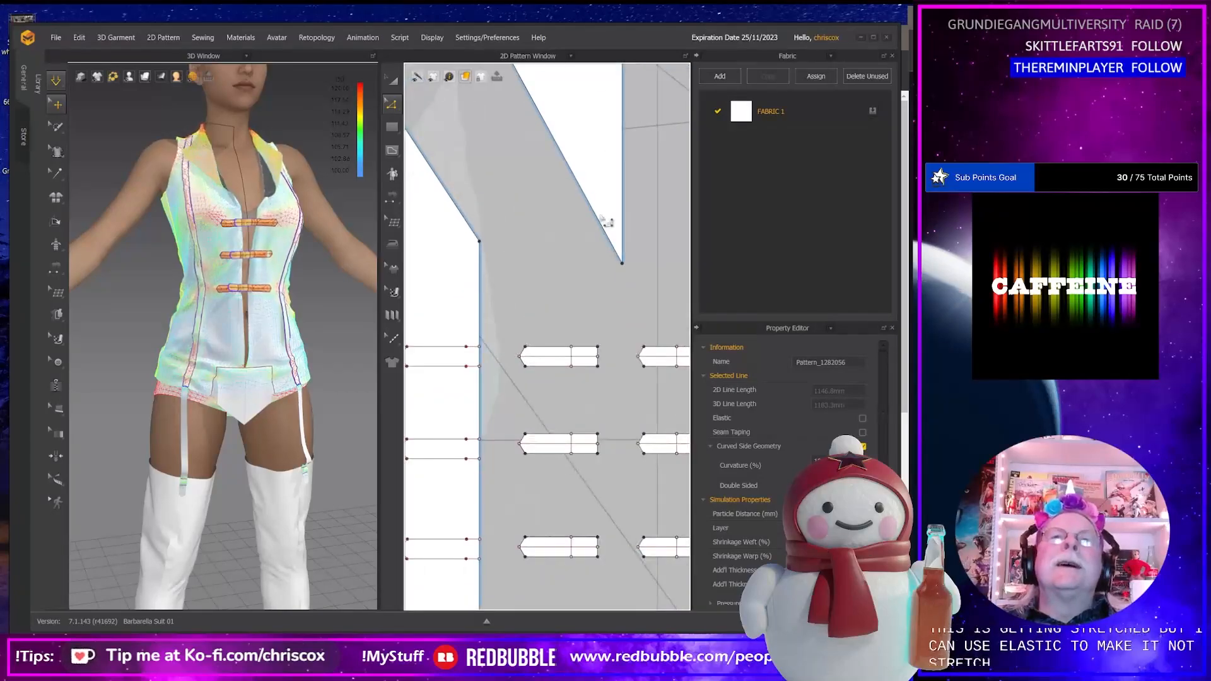
{"action": "middle_click_drag", "start_coordinate": [513, 261], "coordinate": [548, 247]}
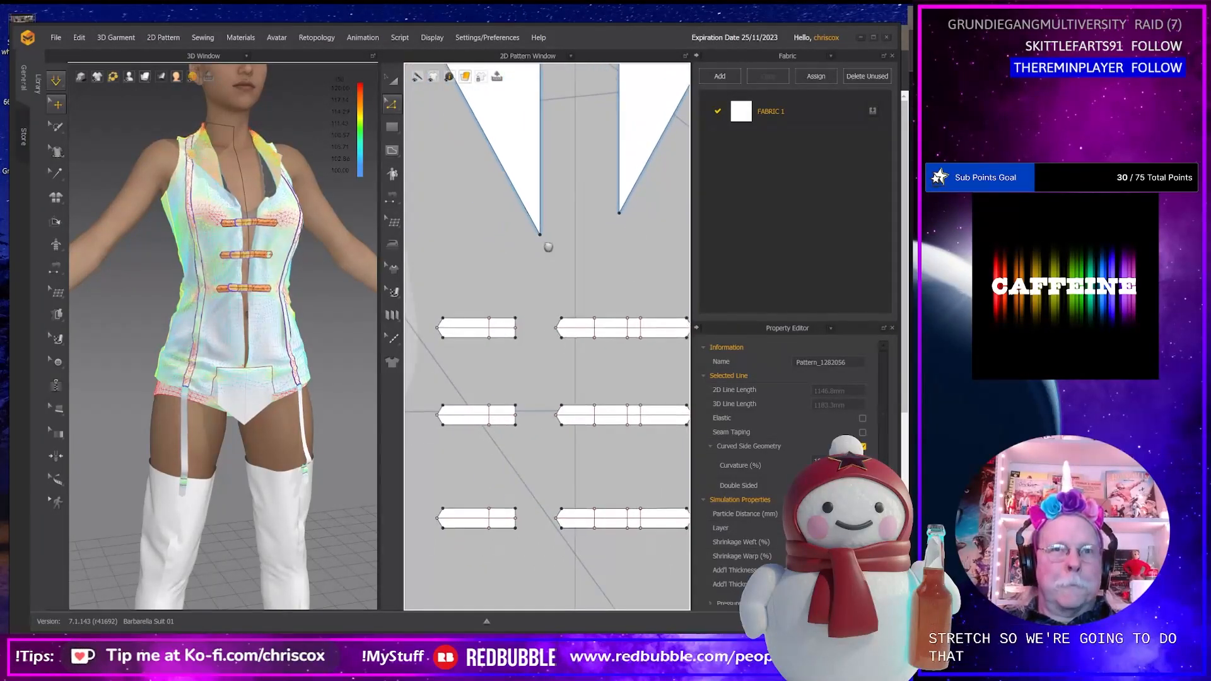
{"action": "key", "text": "space"}
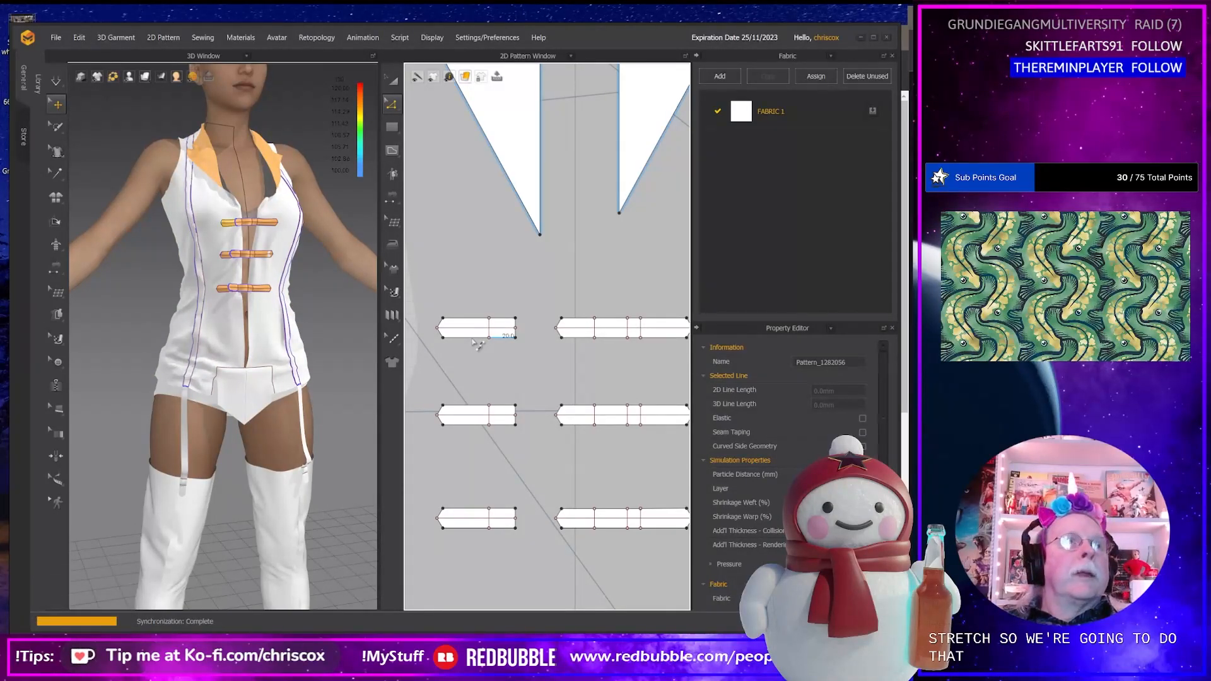
Make the long upper and lower edges of both top closure strap pieces elastic with strength 100 and ratio 100.
{"action": "left_click", "coordinate": [480, 339]}
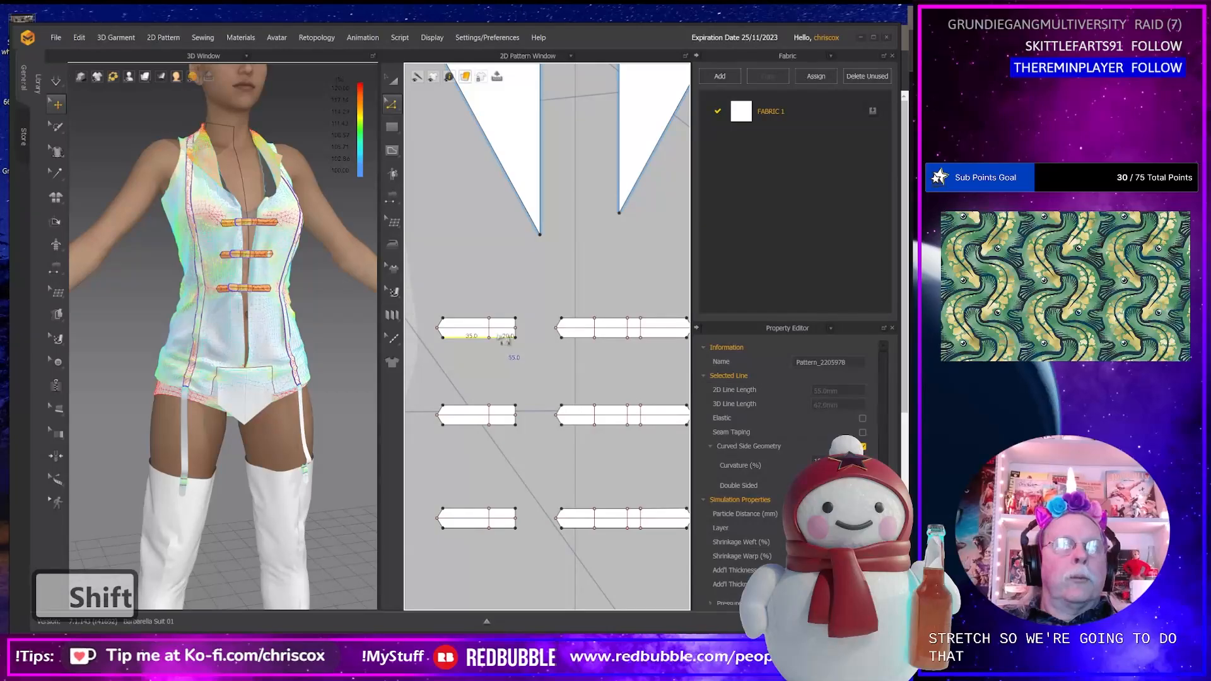
{"action": "left_click", "coordinate": [479, 319], "text": "shift"}
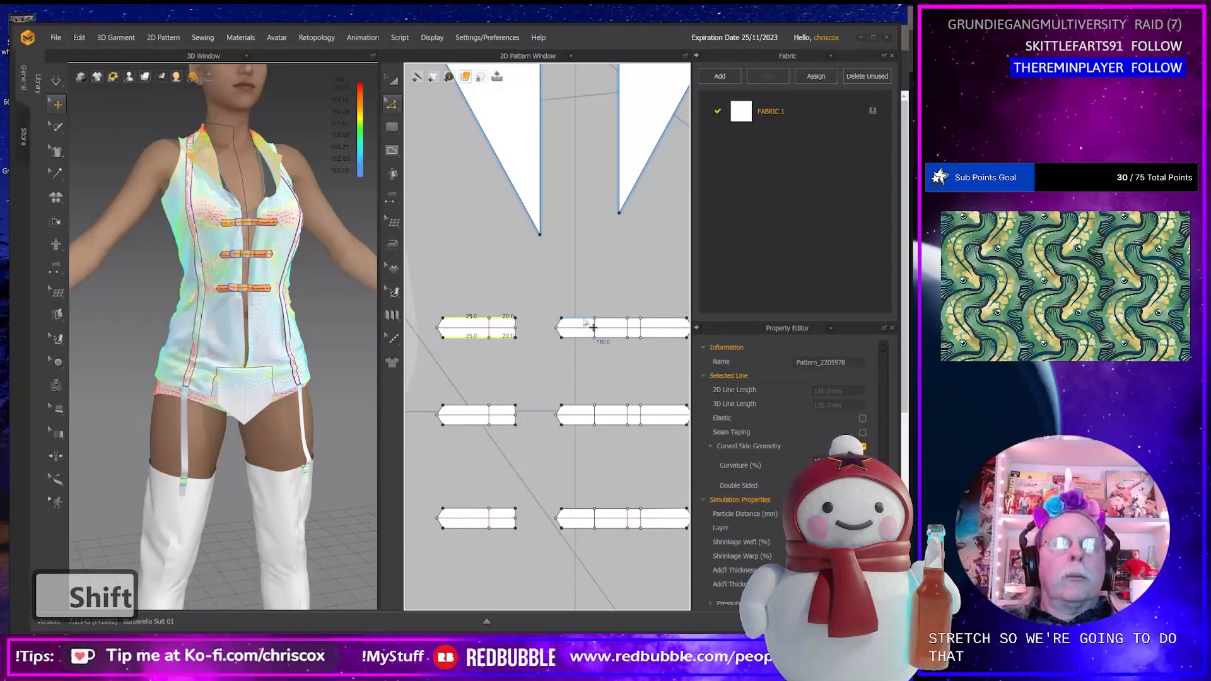
{"action": "left_click", "coordinate": [585, 320], "text": "shift"}
{"action": "left_click", "coordinate": [614, 322], "text": "shift"}
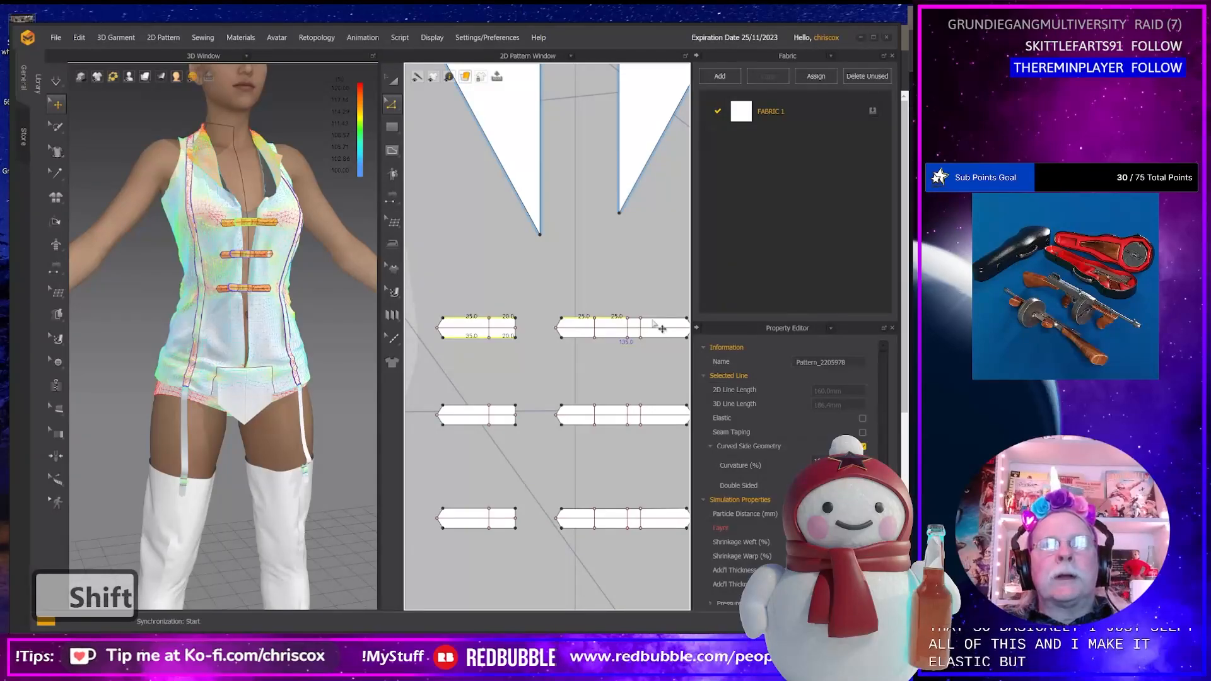
{"action": "left_click", "coordinate": [653, 320], "text": "shift"}
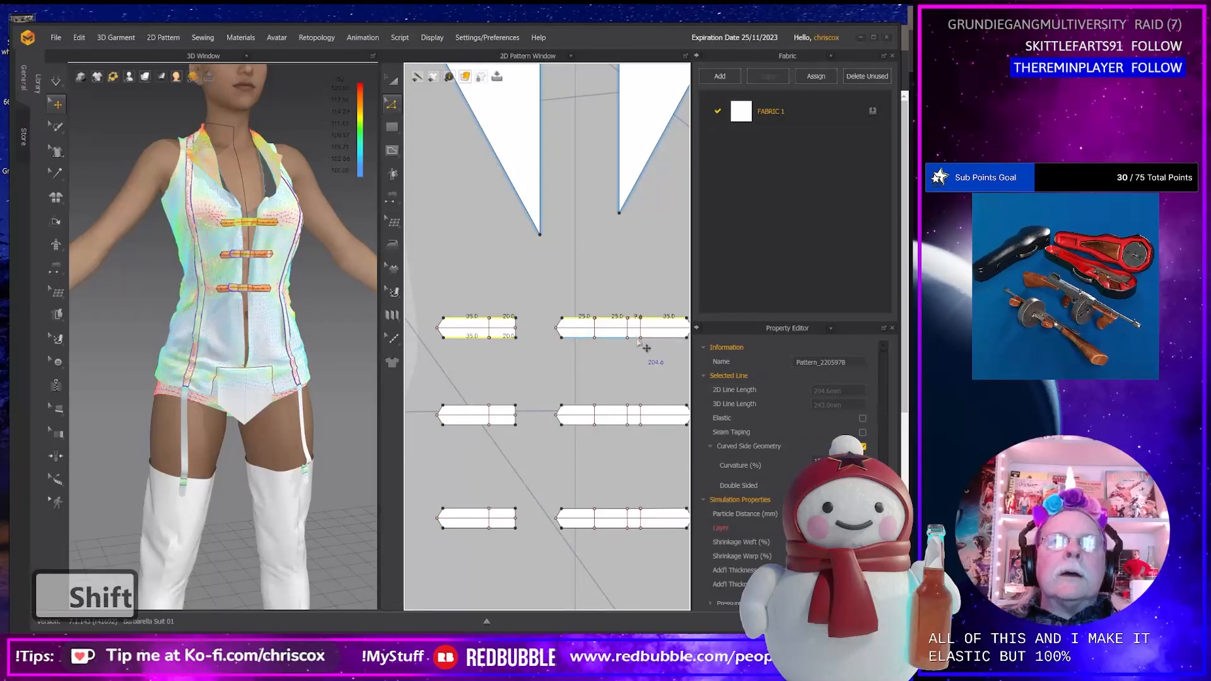
{"action": "left_click", "coordinate": [633, 339], "text": "shift"}
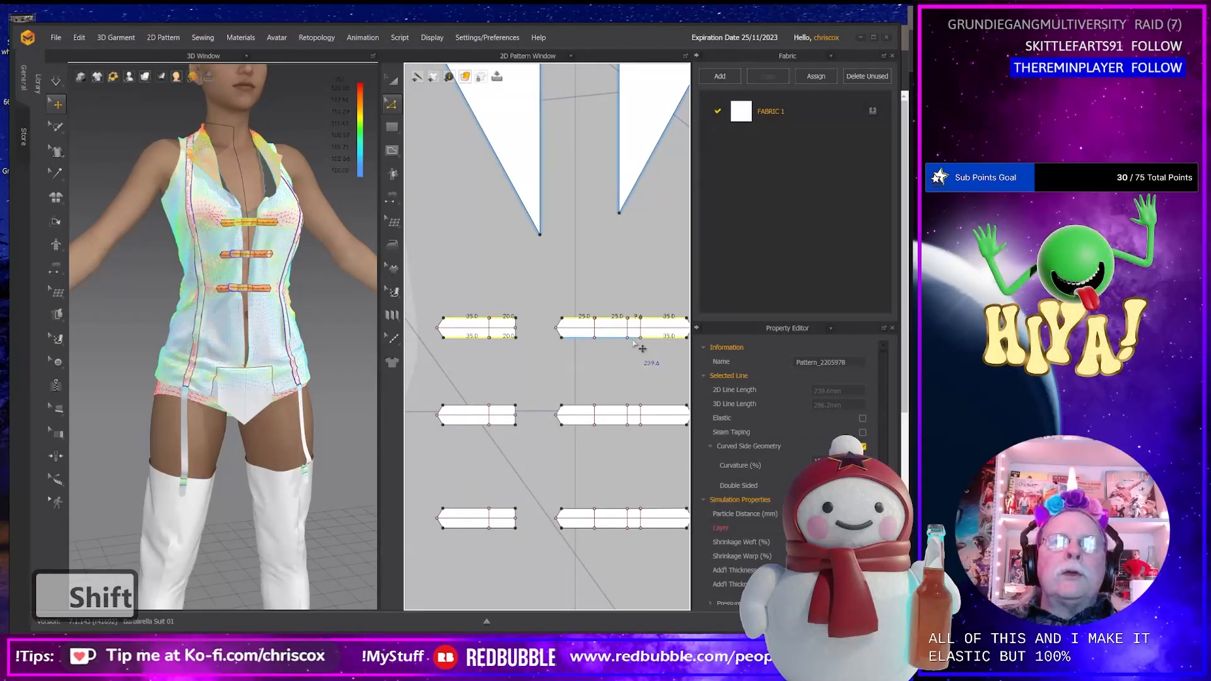
{"action": "middle_click_drag", "start_coordinate": [659, 367], "coordinate": [630, 363]}
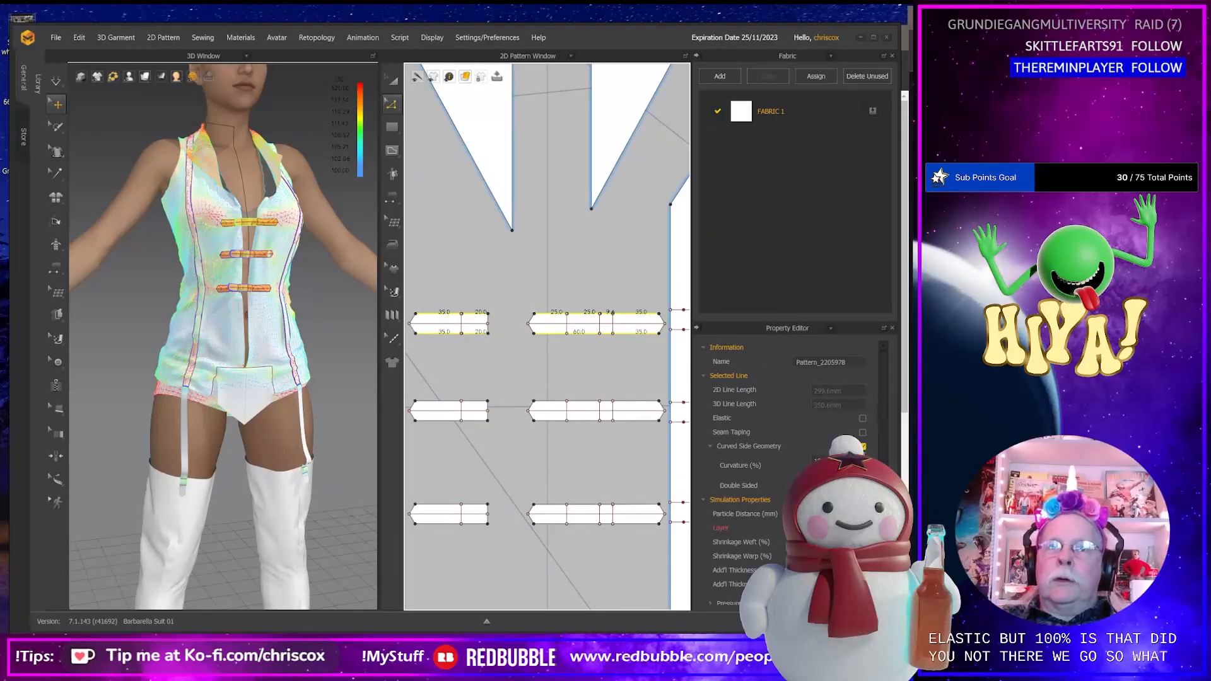
{"action": "left_click", "coordinate": [862, 418]}
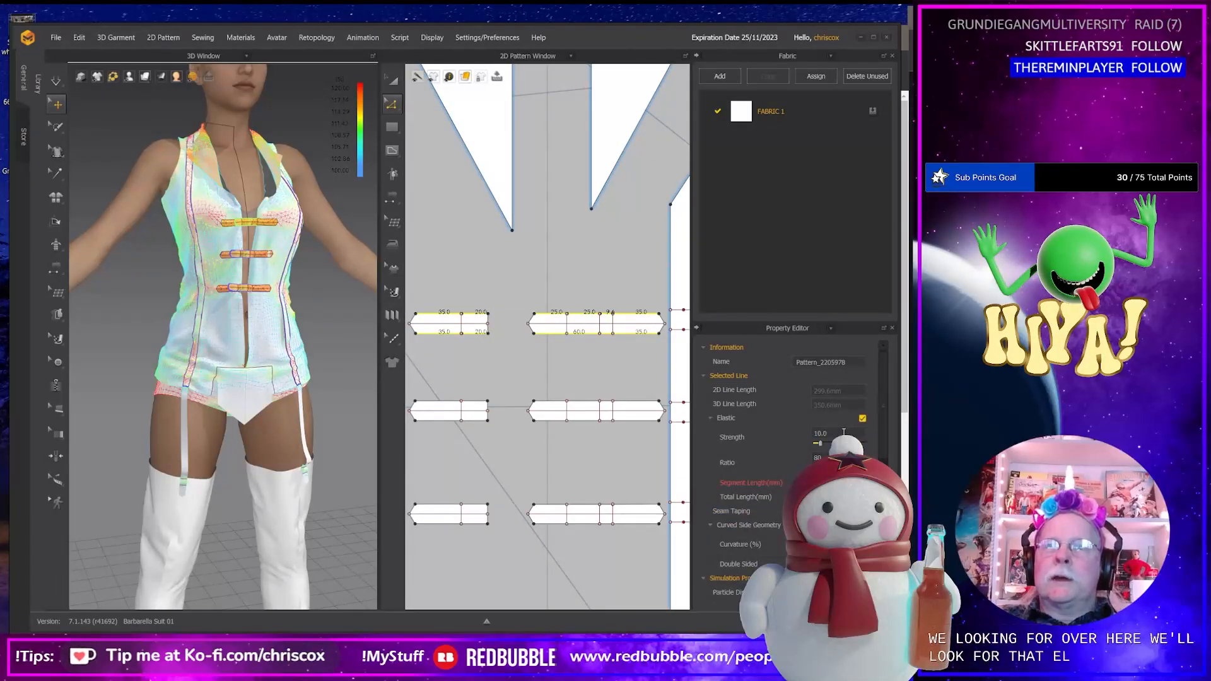
{"action": "type", "text": "1000"}
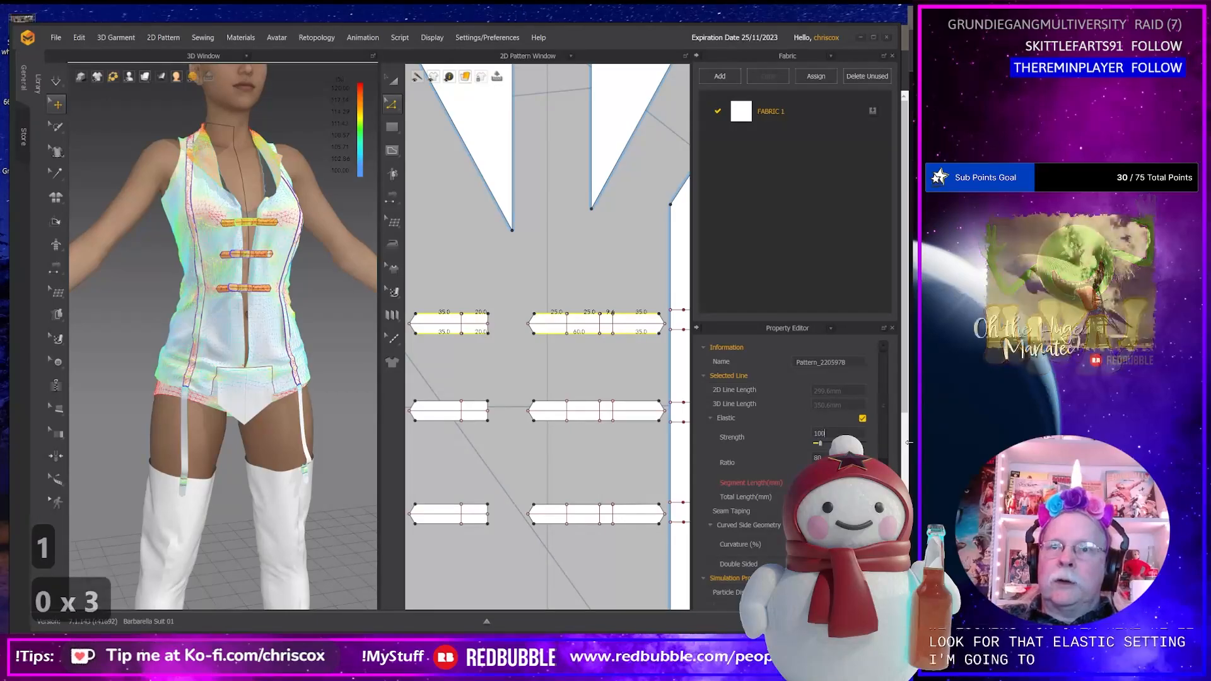
{"action": "key", "text": "Tab"}
{"action": "key", "text": "Tab"}
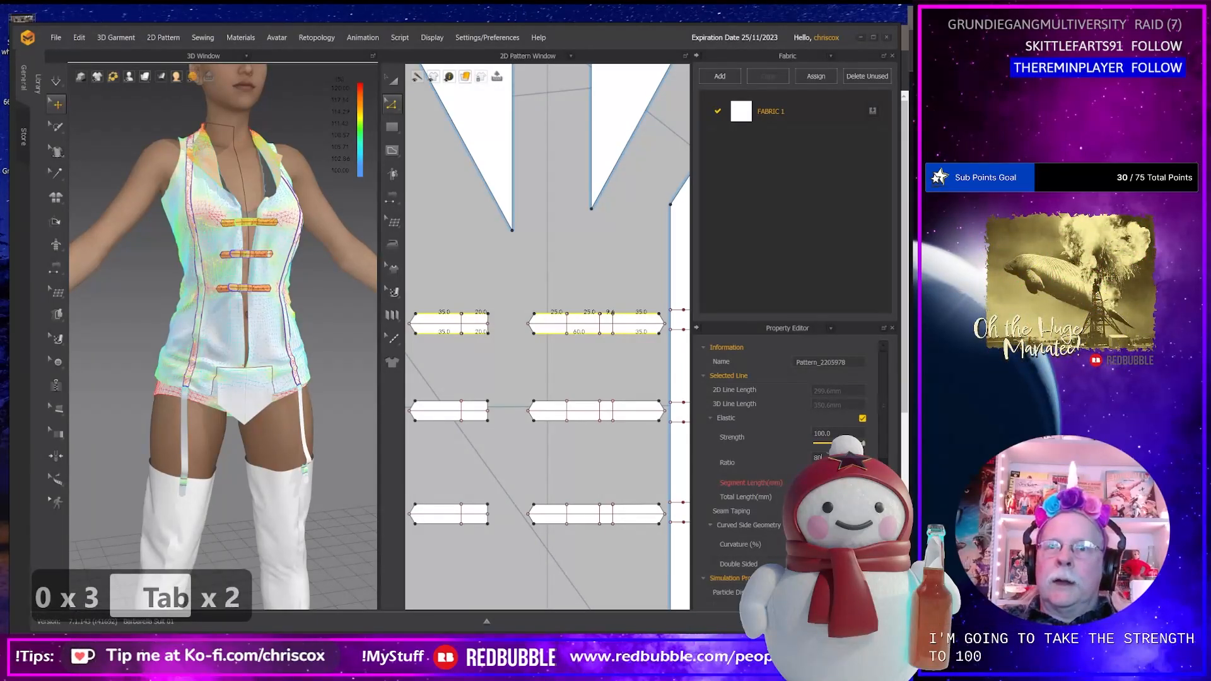
{"action": "type", "text": "100"}
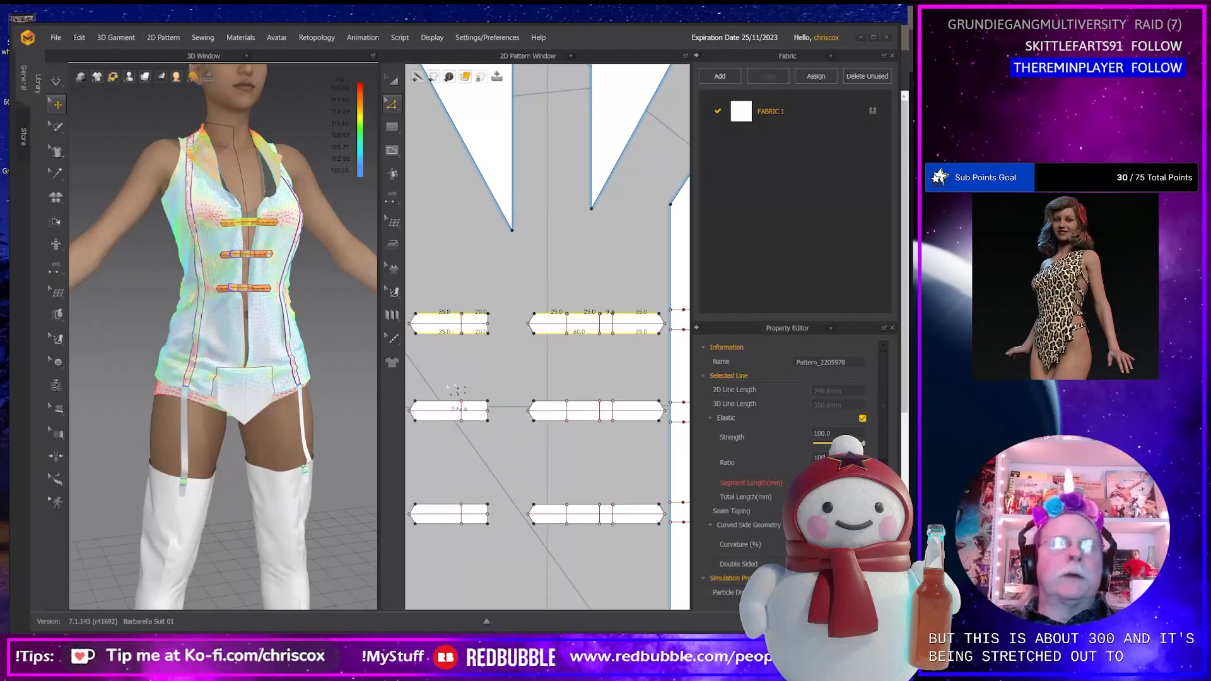
Simulate the garment with the elastic top strap and check the length of its longer piece's lower edge.
{"action": "left_click", "coordinate": [516, 363]}
{"action": "key", "text": "space"}
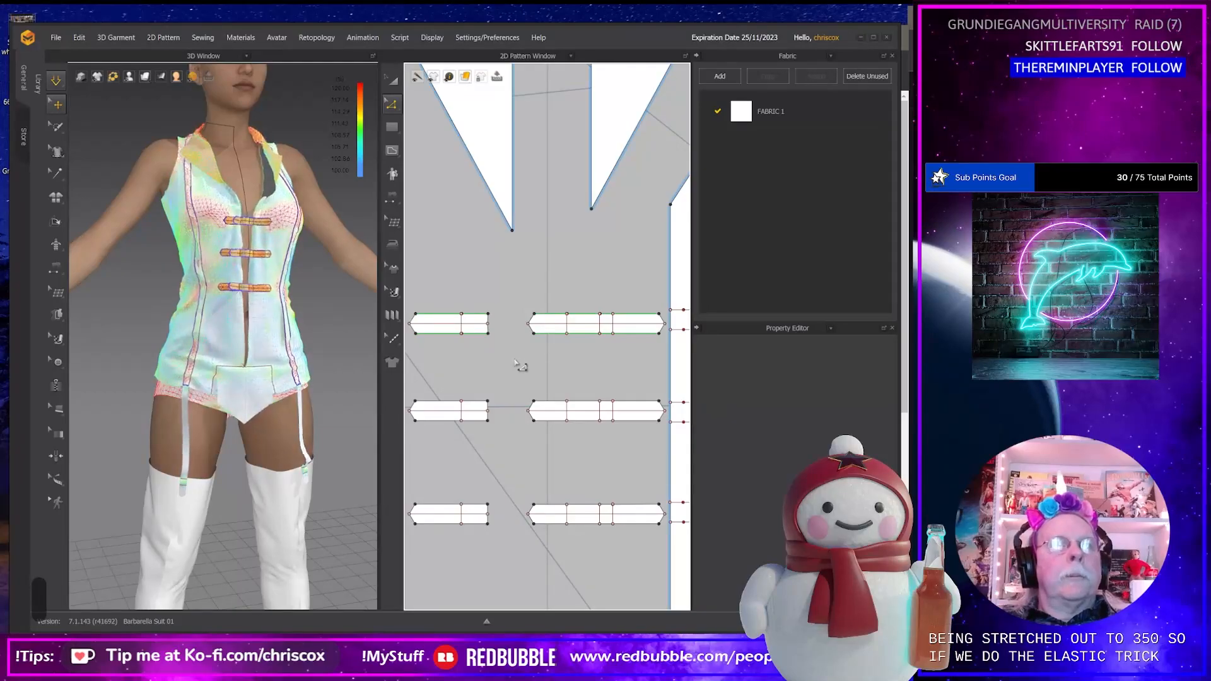
{"action": "left_click", "coordinate": [580, 332]}
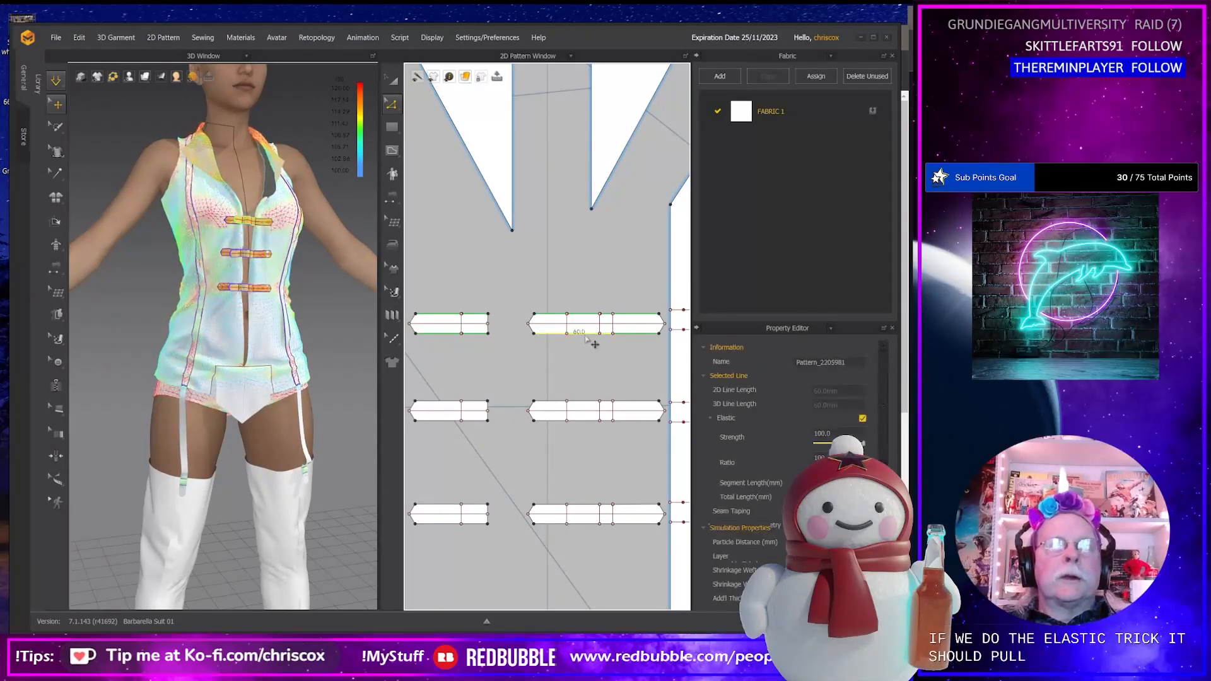
{"action": "left_click", "coordinate": [631, 333], "text": "shift"}
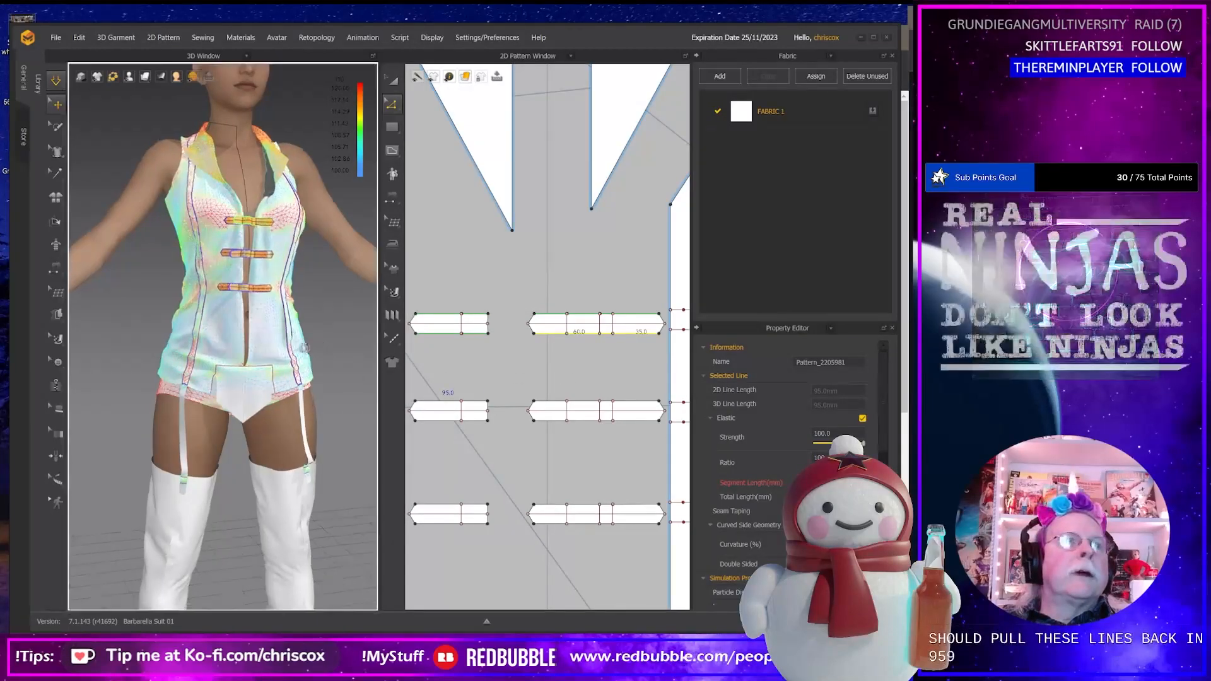
Tug the front bodice panels beside the top strap and compare the closure with the reference photo.
{"action": "scroll", "coordinate": [270, 276], "scroll_direction": "up", "scroll_amount": 2}
{"action": "left_click", "coordinate": [266, 212]}
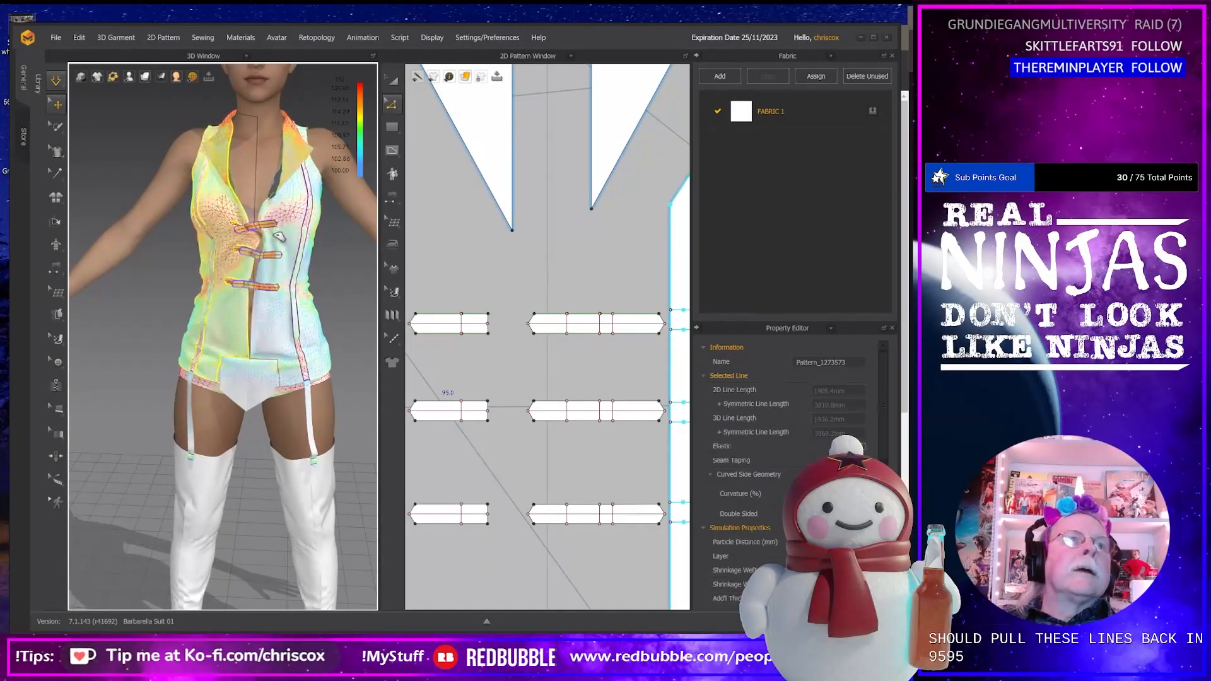
{"action": "left_click_drag", "start_coordinate": [267, 210], "coordinate": [261, 211]}
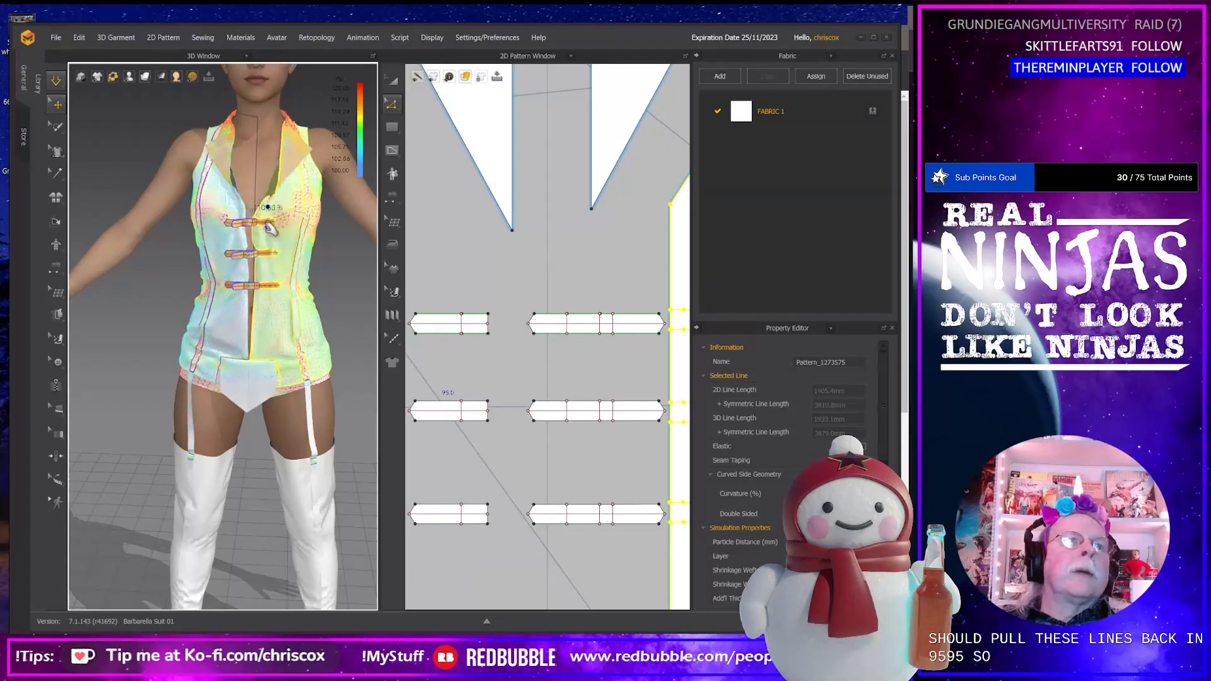
{"action": "right_click_drag", "start_coordinate": [279, 246], "coordinate": [311, 242]}
{"action": "key", "text": "alt+Tab"}
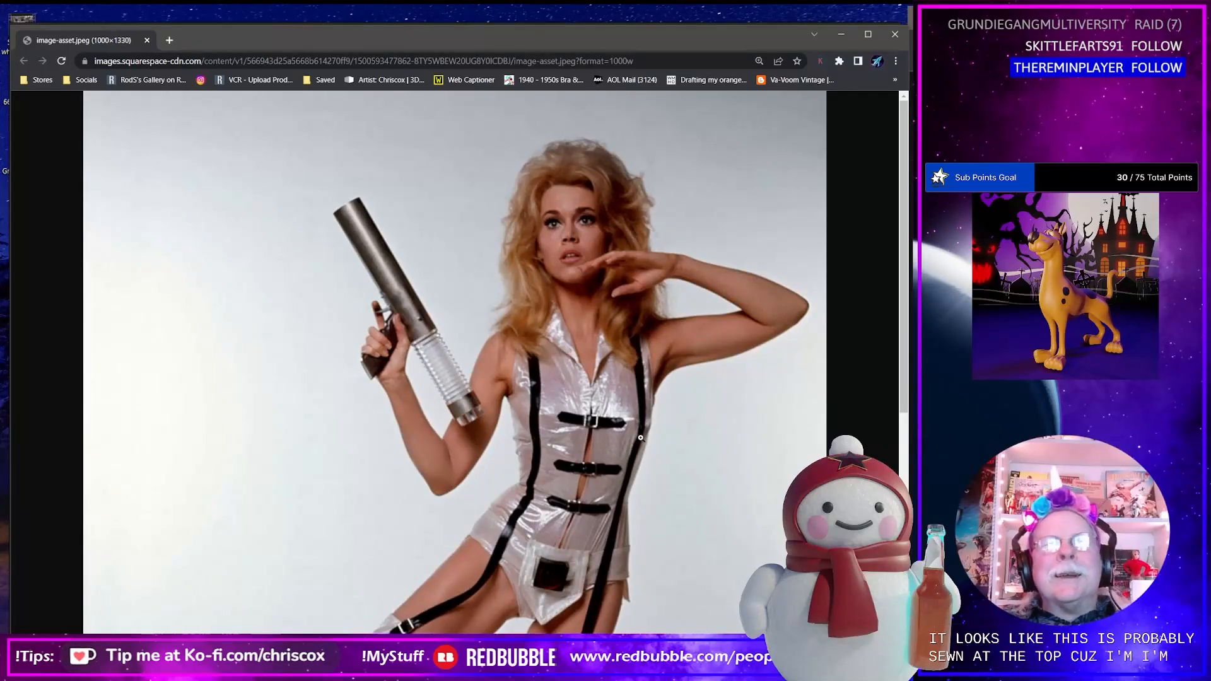
{"action": "key", "text": "alt+Tab"}
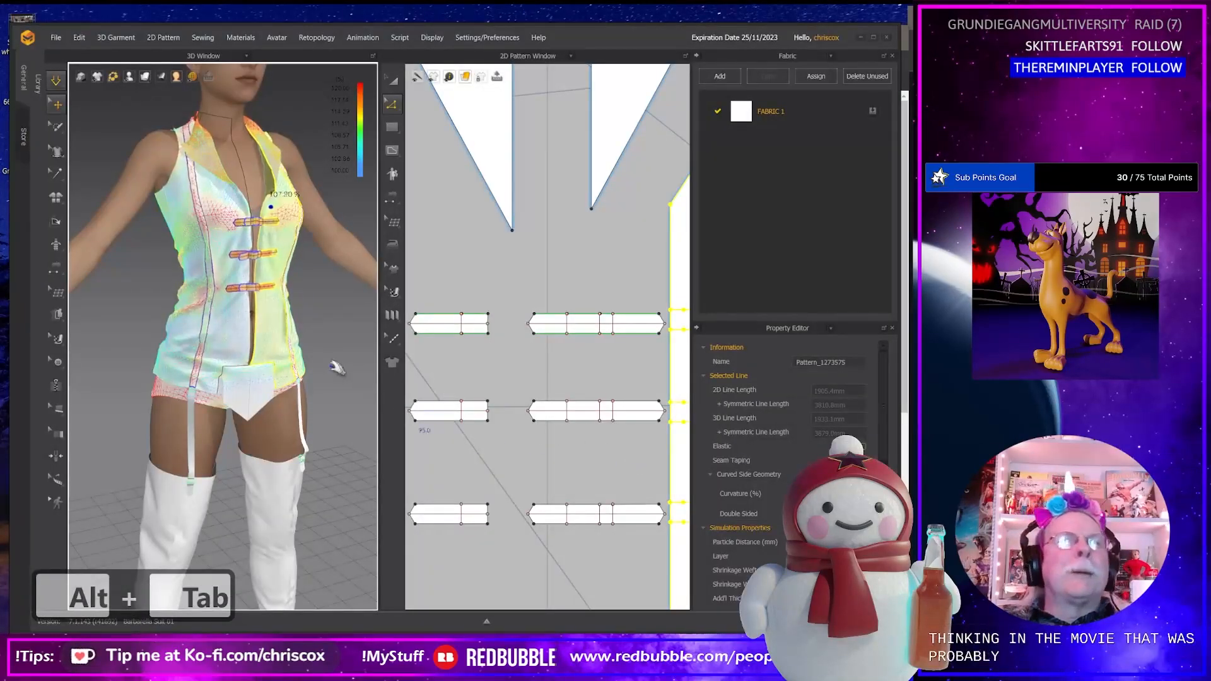
Tug the front bodice panels and the collar's lapel along the neckline opening while the simulation runs.
{"action": "mouse_move", "coordinate": [295, 362]}
{"action": "right_mouse_down"}
{"action": "mouse_move", "coordinate": [181, 358]}
{"action": "mouse_move", "coordinate": [341, 350]}
{"action": "mouse_move", "coordinate": [318, 353]}
{"action": "right_mouse_up"}
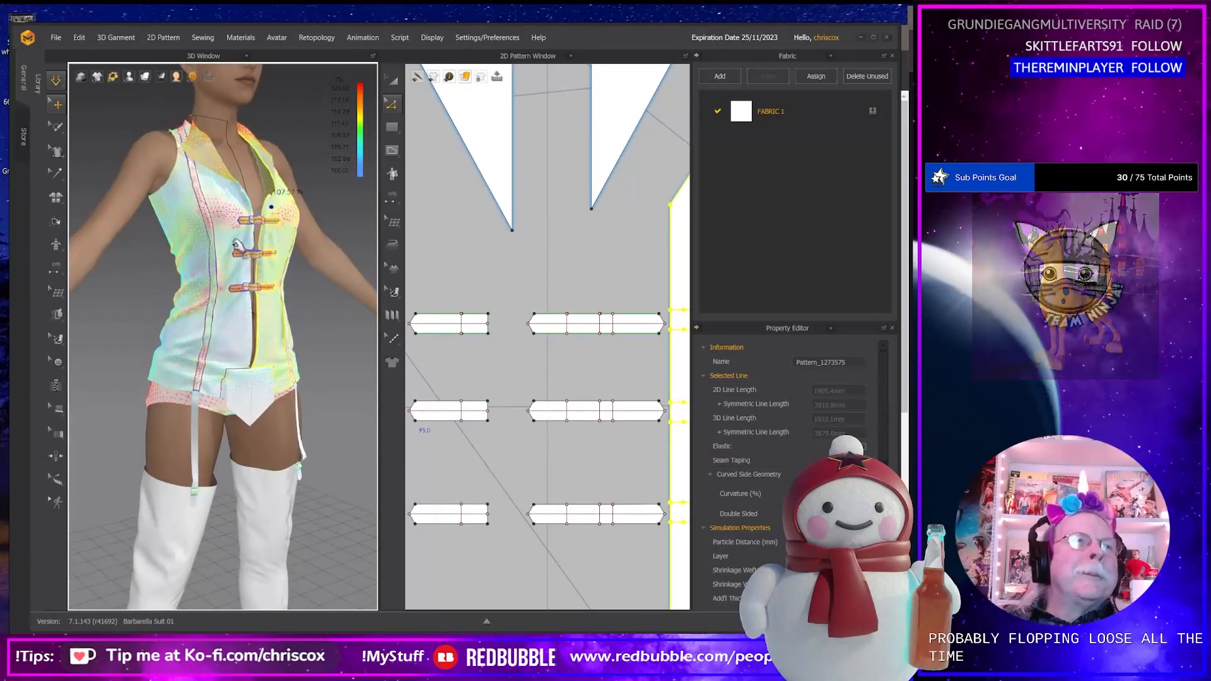
{"action": "left_click", "coordinate": [234, 243]}
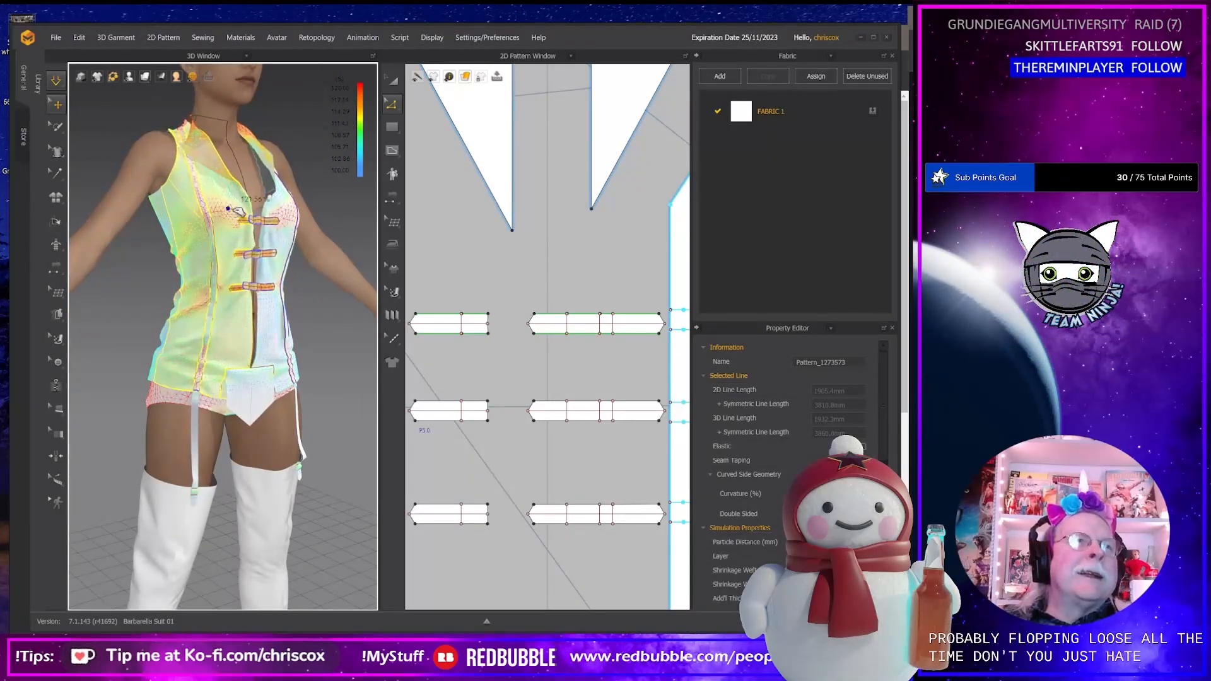
{"action": "right_click_drag", "start_coordinate": [265, 338], "coordinate": [289, 168]}
{"action": "left_click", "coordinate": [289, 167]}
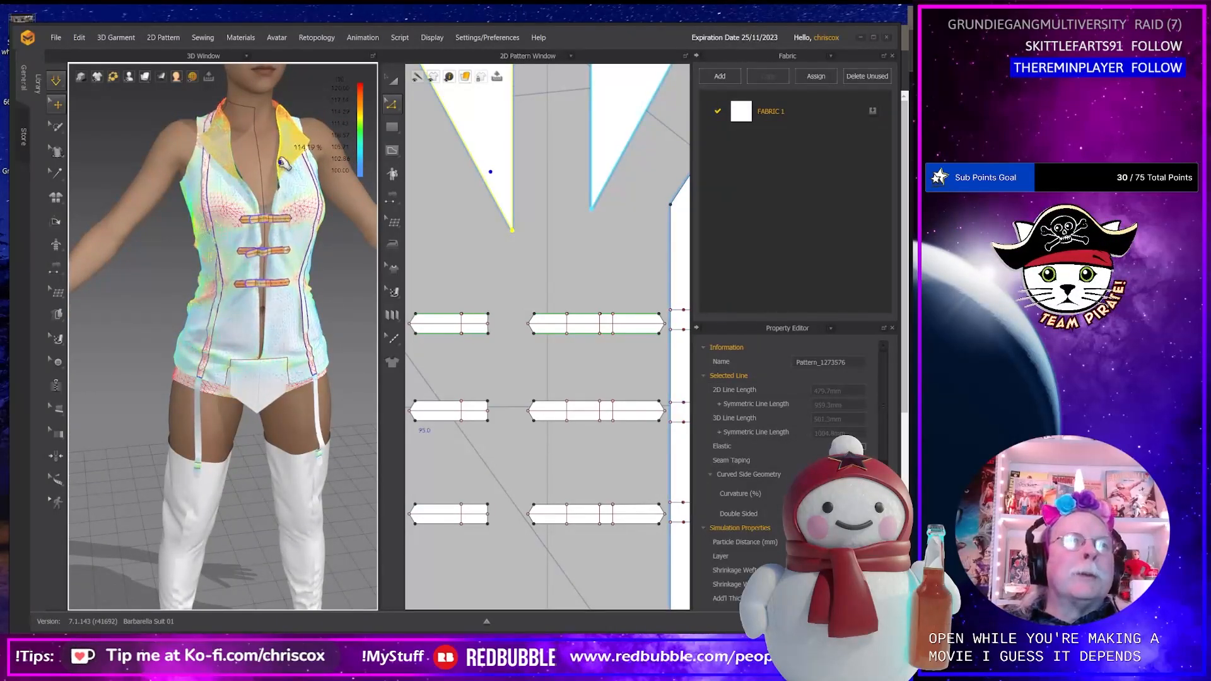
{"action": "left_click", "coordinate": [274, 189]}
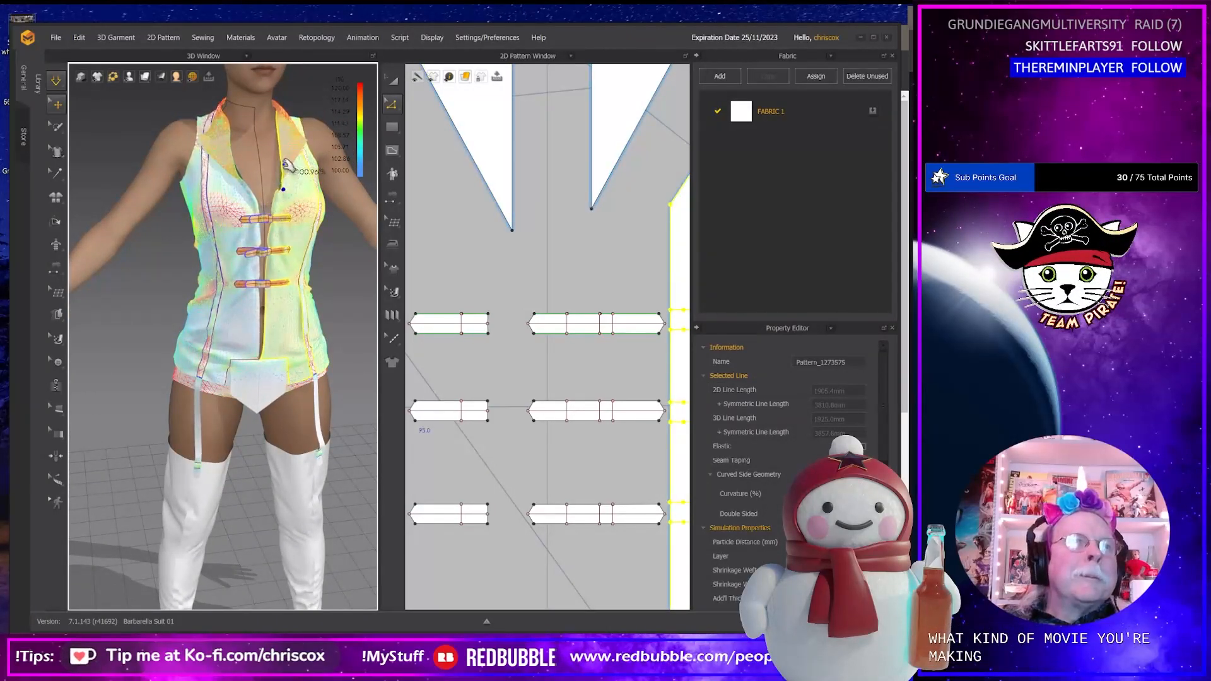
{"action": "left_click", "coordinate": [278, 164]}
{"action": "left_click", "coordinate": [273, 198]}
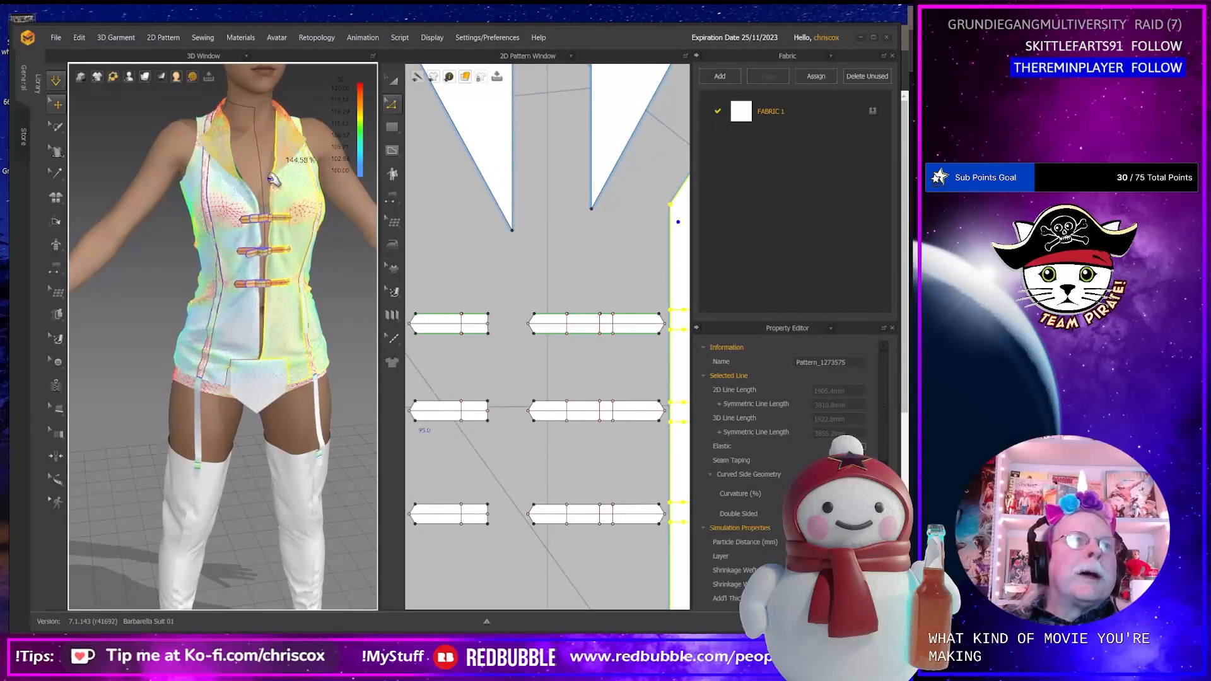
{"action": "left_click", "coordinate": [246, 184]}
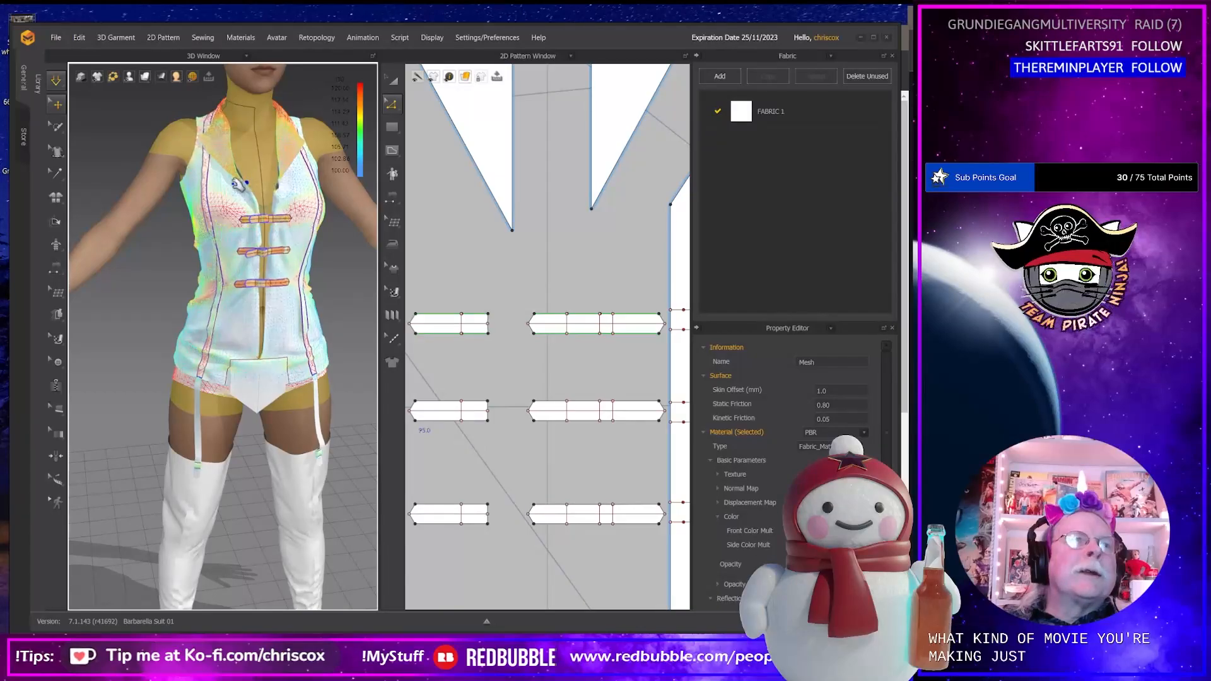
Tug both front bodice panels at the neckline opening and start free sewing with their facing edges in view.
{"action": "left_click", "coordinate": [258, 186]}
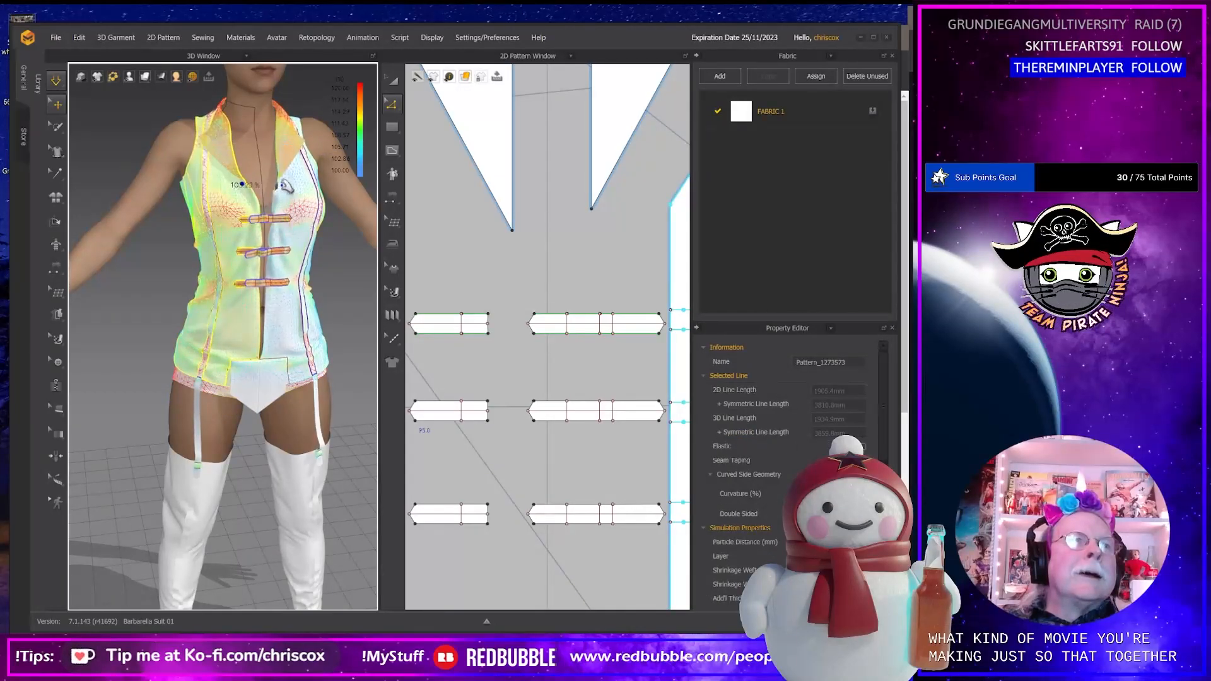
{"action": "left_click", "coordinate": [279, 176]}
{"action": "middle_click_drag", "start_coordinate": [615, 292], "coordinate": [539, 314]}
{"action": "scroll", "coordinate": [543, 312], "scroll_direction": "down", "scroll_amount": 3}
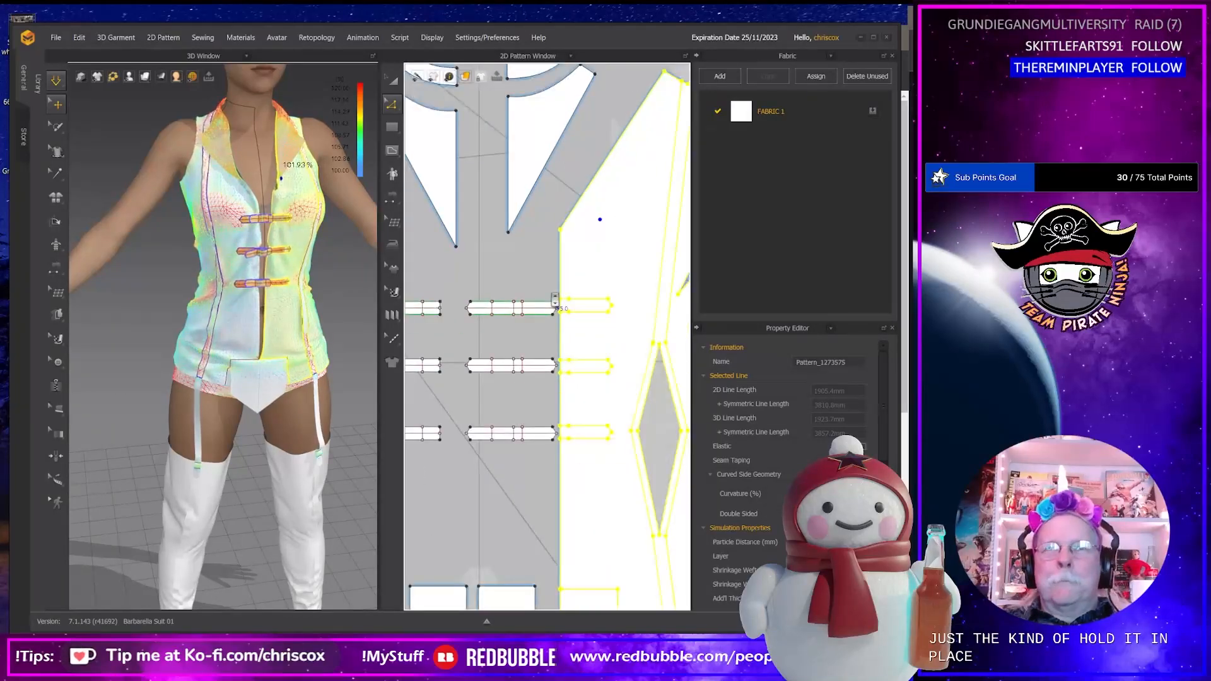
{"action": "middle_click_drag", "start_coordinate": [533, 320], "coordinate": [575, 313]}
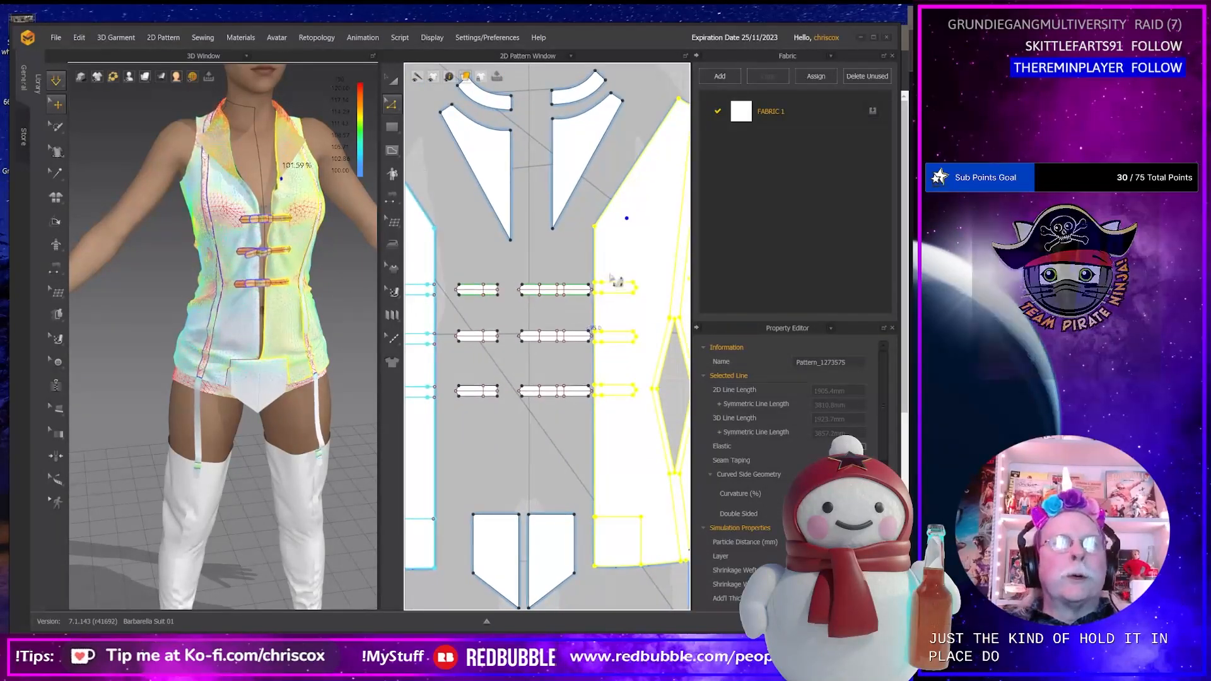
{"action": "key", "text": "m"}
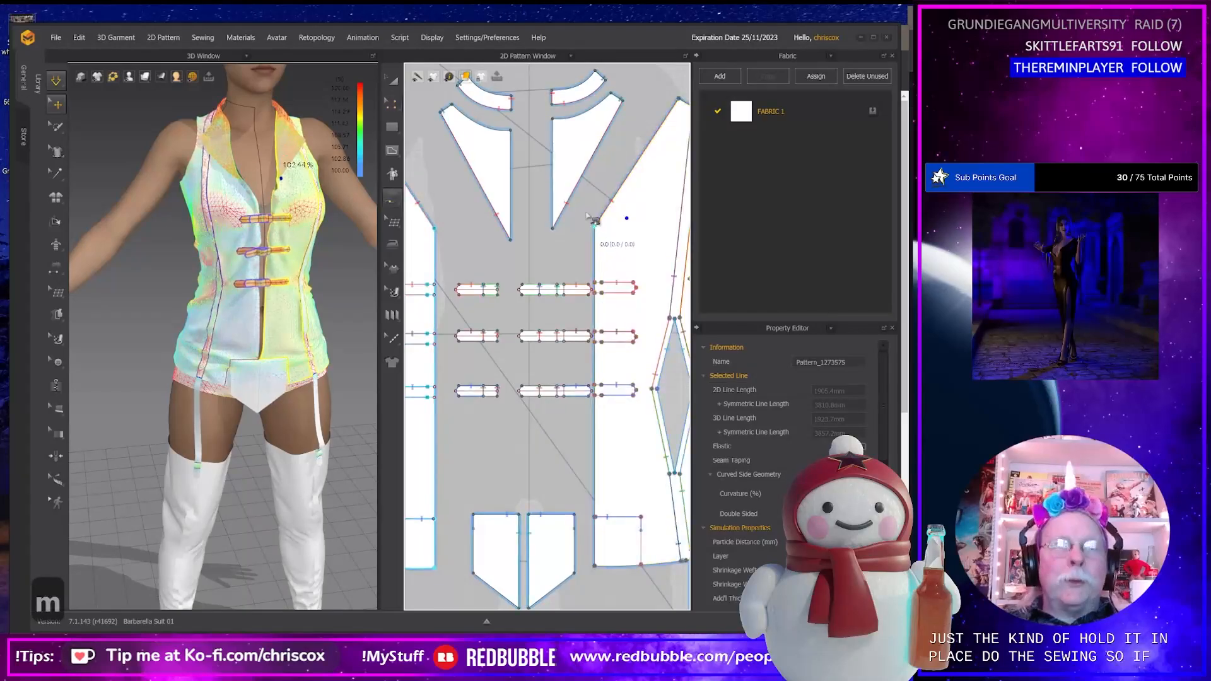
{"action": "left_click", "coordinate": [594, 226]}
{"action": "left_click", "coordinate": [594, 242]}
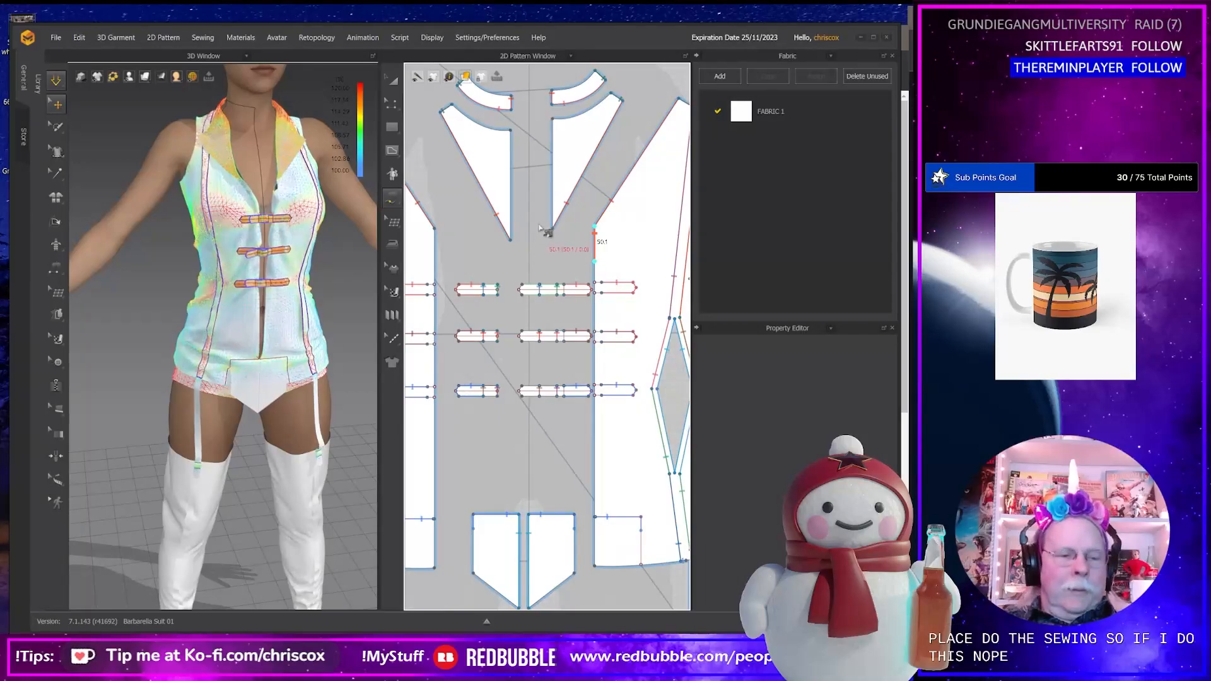
{"action": "key", "text": "ctrl+z"}
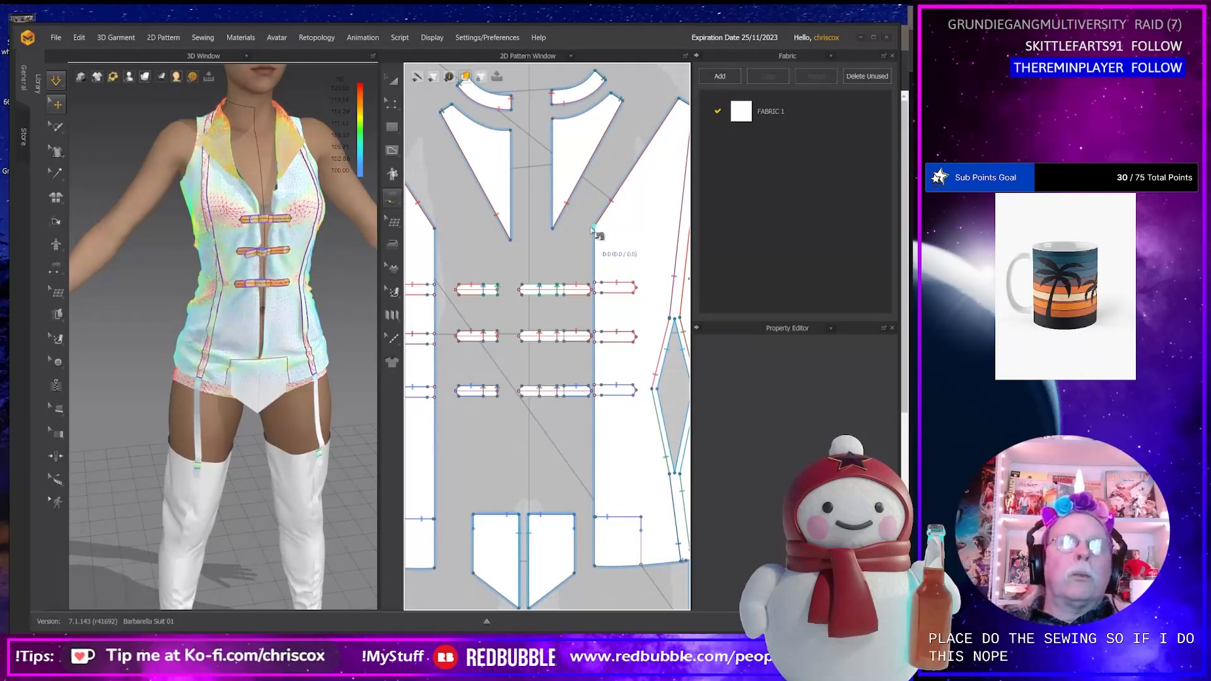
Sew the two front bodice panels together along the top of their facing edges, about 50 mm down from the neckline corners.
{"action": "left_click", "coordinate": [594, 228]}
{"action": "left_click", "coordinate": [594, 258]}
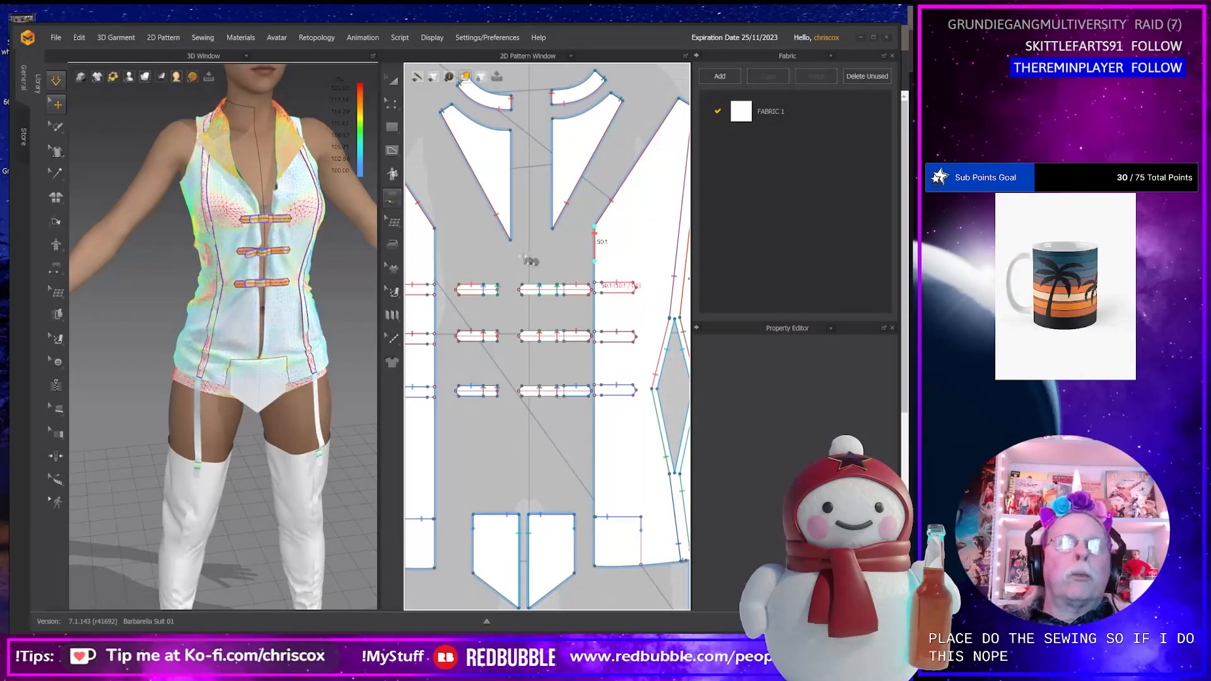
{"action": "left_click", "coordinate": [434, 228]}
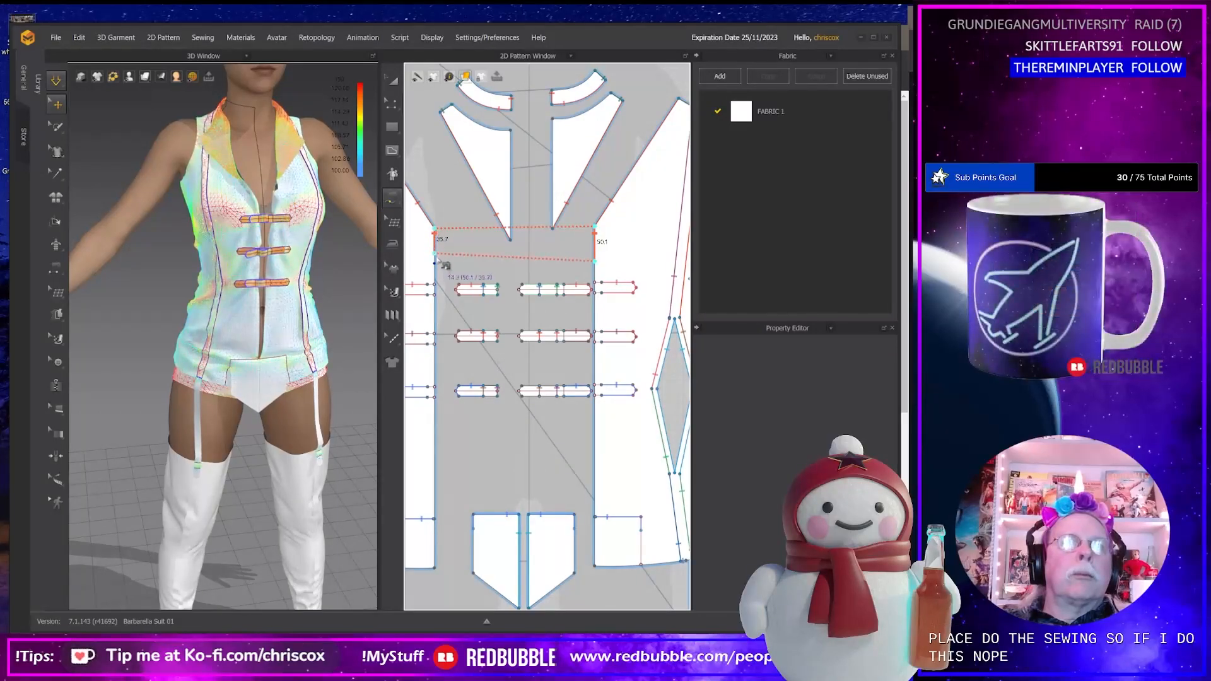
{"action": "left_click", "coordinate": [434, 262]}
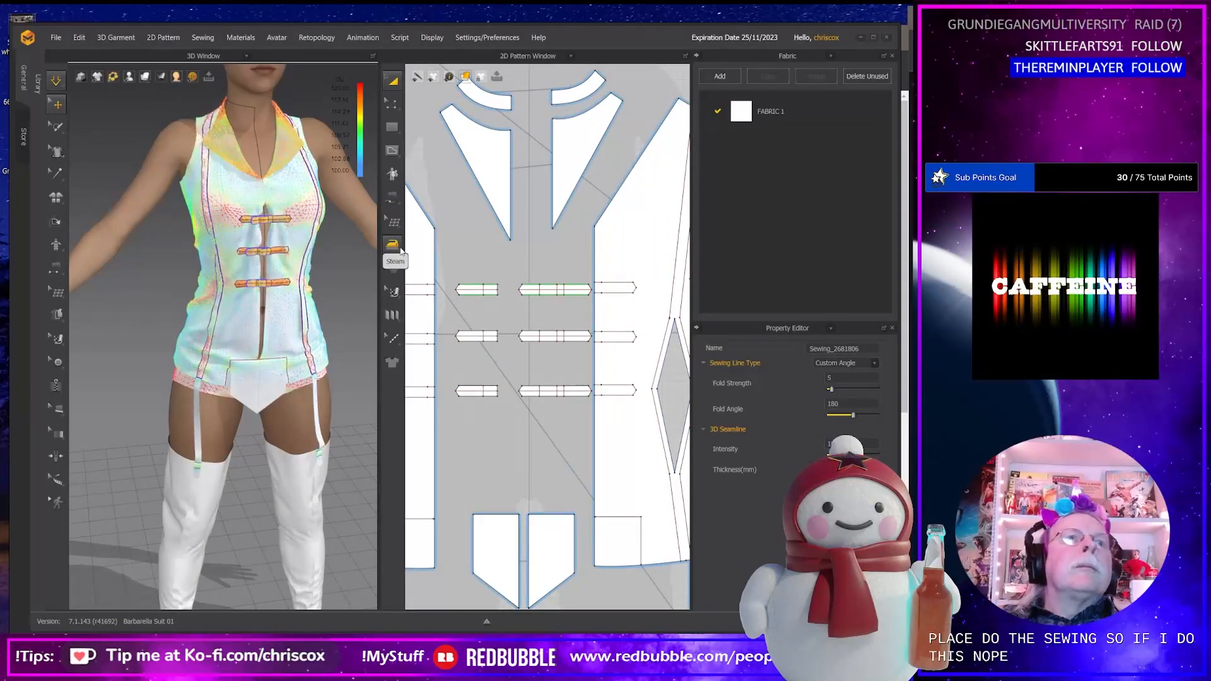
Compare the sewn front closure with the reference photo and tug the front panel between the top and middle straps.
{"action": "key", "text": "alt+Tab"}
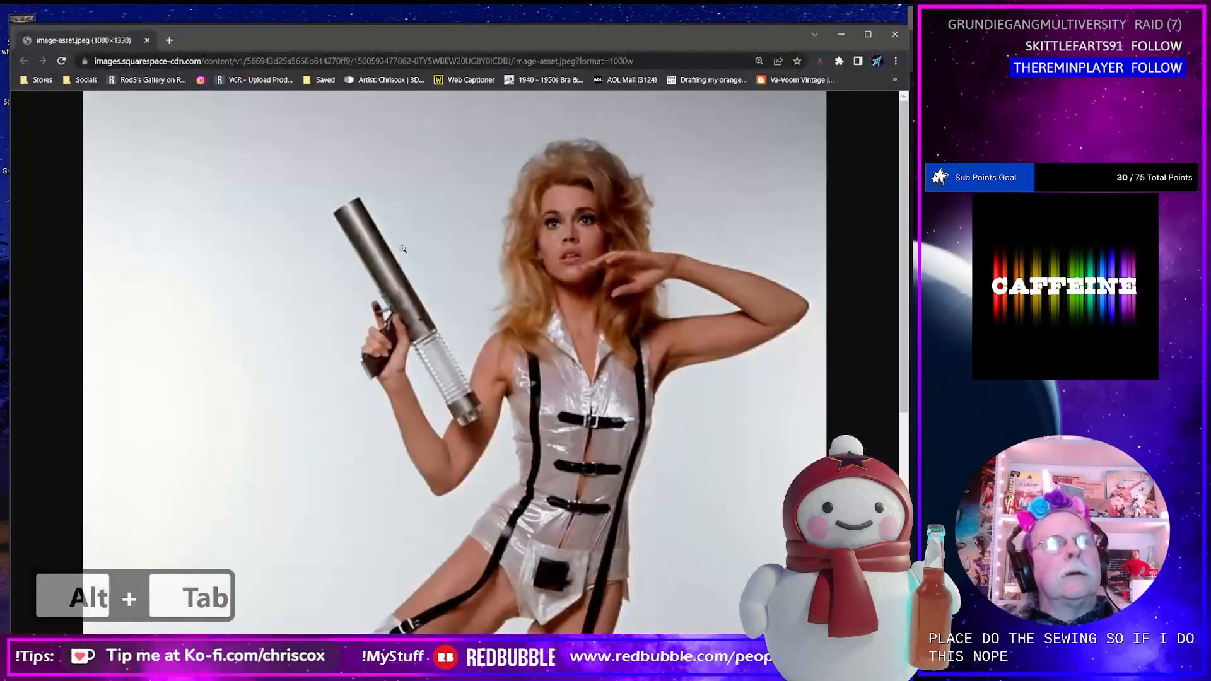
{"action": "key", "text": "alt+Tab"}
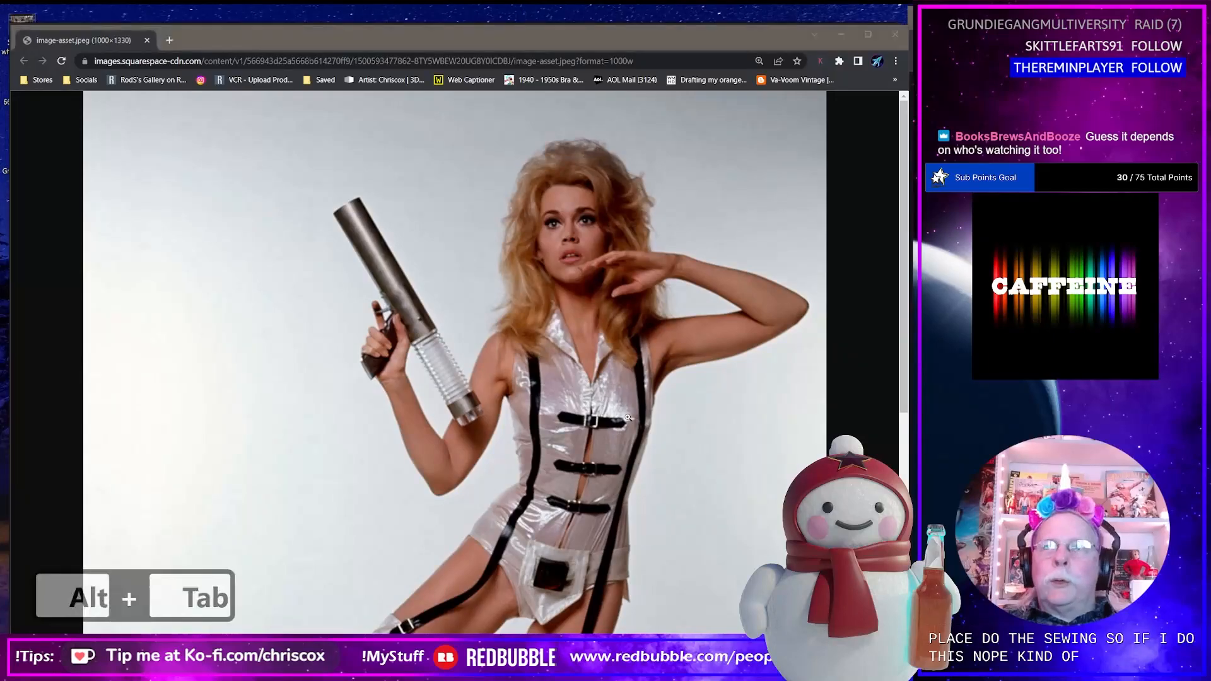
{"action": "right_click_drag", "start_coordinate": [354, 357], "coordinate": [262, 234]}
{"action": "left_click", "coordinate": [262, 233]}
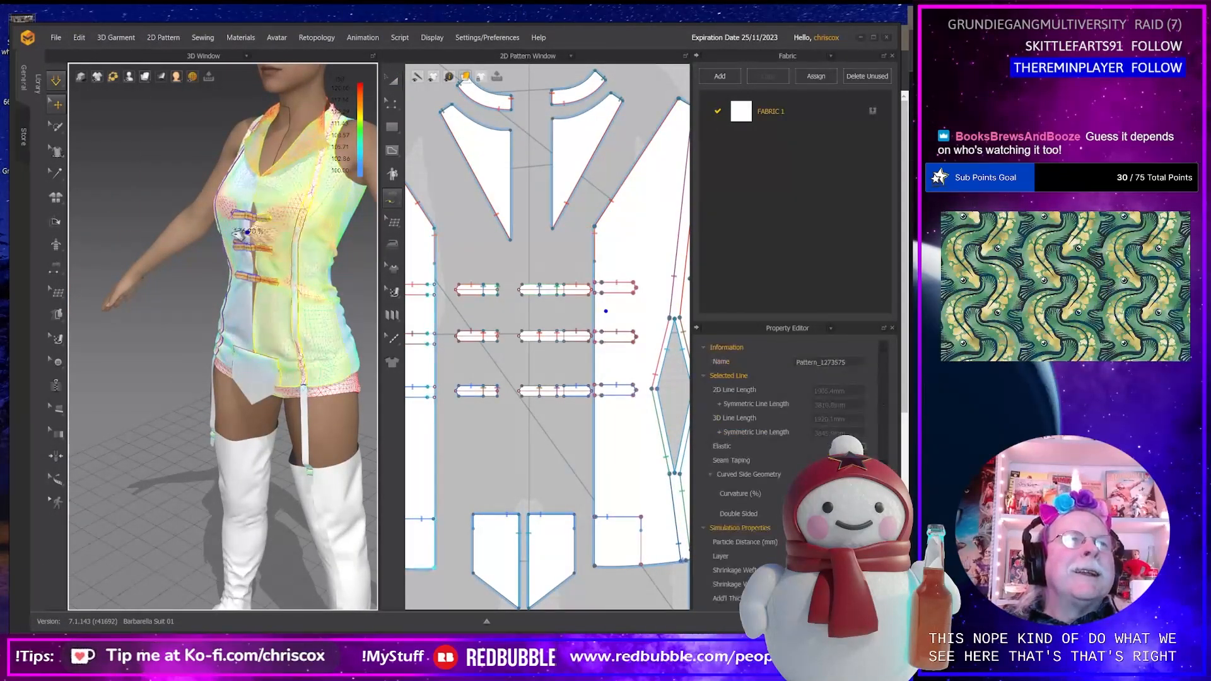
{"action": "mouse_move", "coordinate": [302, 219]}
{"action": "right_mouse_down"}
{"action": "mouse_move", "coordinate": [344, 221]}
{"action": "mouse_move", "coordinate": [307, 236]}
{"action": "right_mouse_up"}
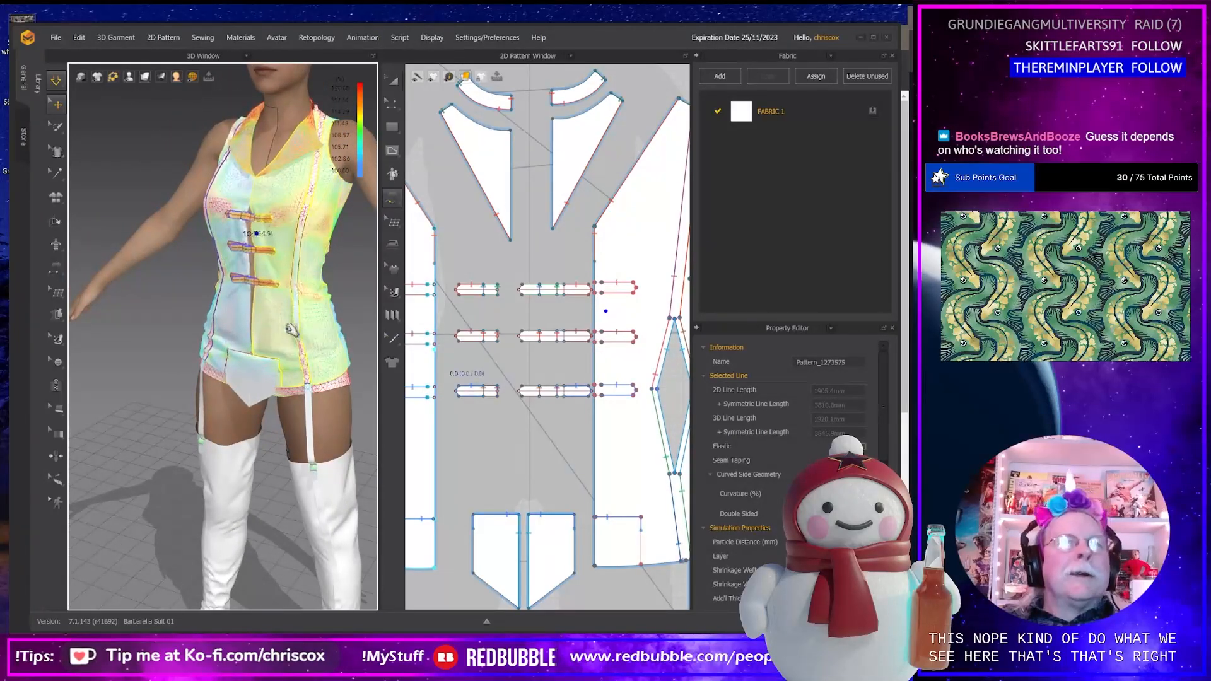
{"action": "right_click_drag", "start_coordinate": [362, 322], "coordinate": [336, 315]}
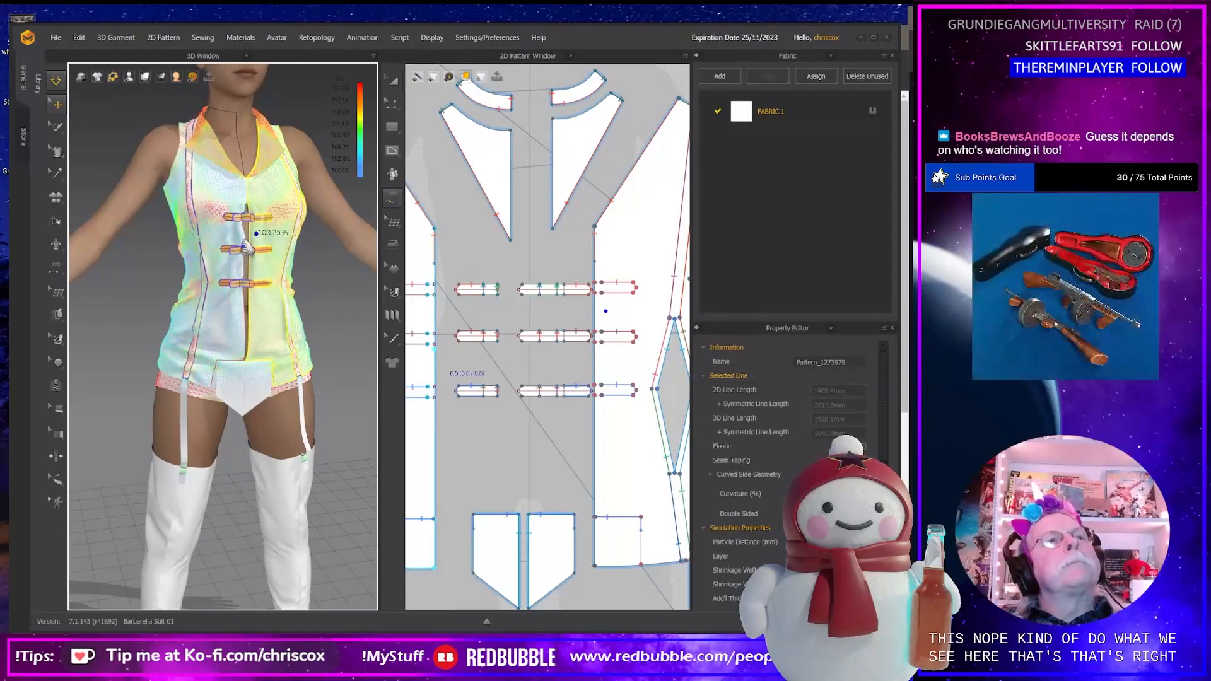
Inspect how the three closure straps and the front opening line up, tugging the front panel at the top strap.
{"action": "scroll", "coordinate": [254, 233], "scroll_direction": "down", "scroll_amount": 2}
{"action": "scroll", "coordinate": [254, 235], "scroll_direction": "up", "scroll_amount": 1}
{"action": "scroll", "coordinate": [254, 235], "scroll_direction": "up", "scroll_amount": 5}
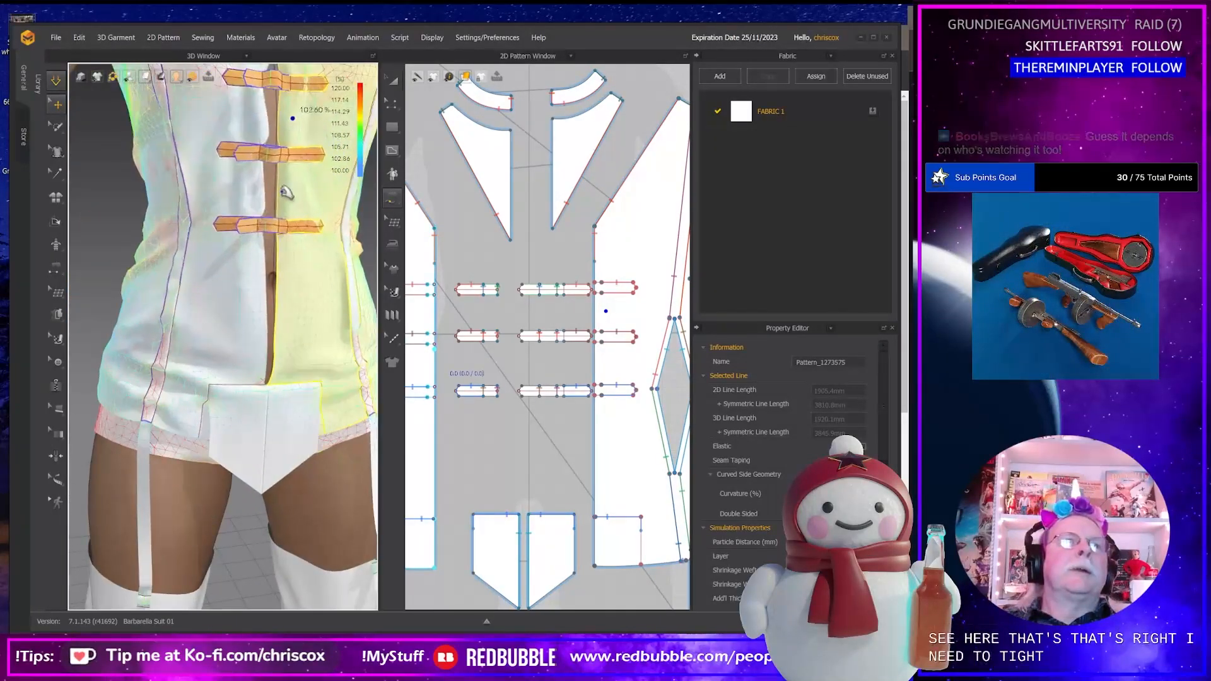
{"action": "right_click_drag", "start_coordinate": [297, 306], "coordinate": [326, 290]}
{"action": "right_click_drag", "start_coordinate": [280, 327], "coordinate": [325, 281]}
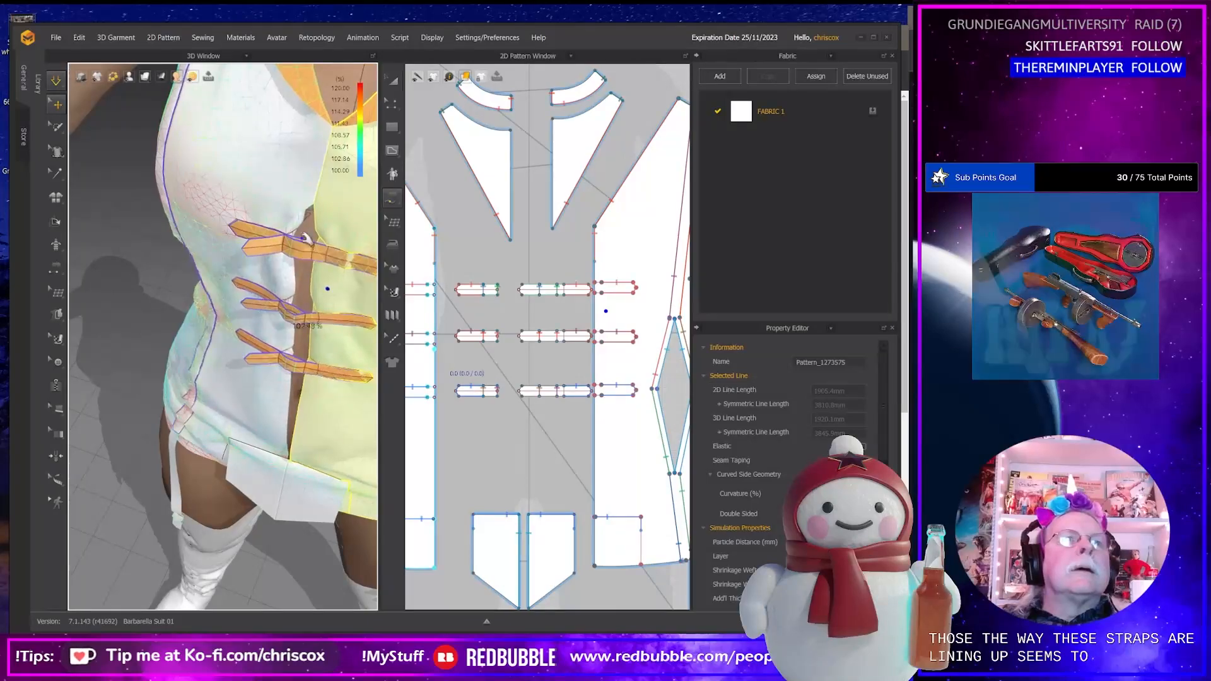
{"action": "left_click", "coordinate": [319, 227]}
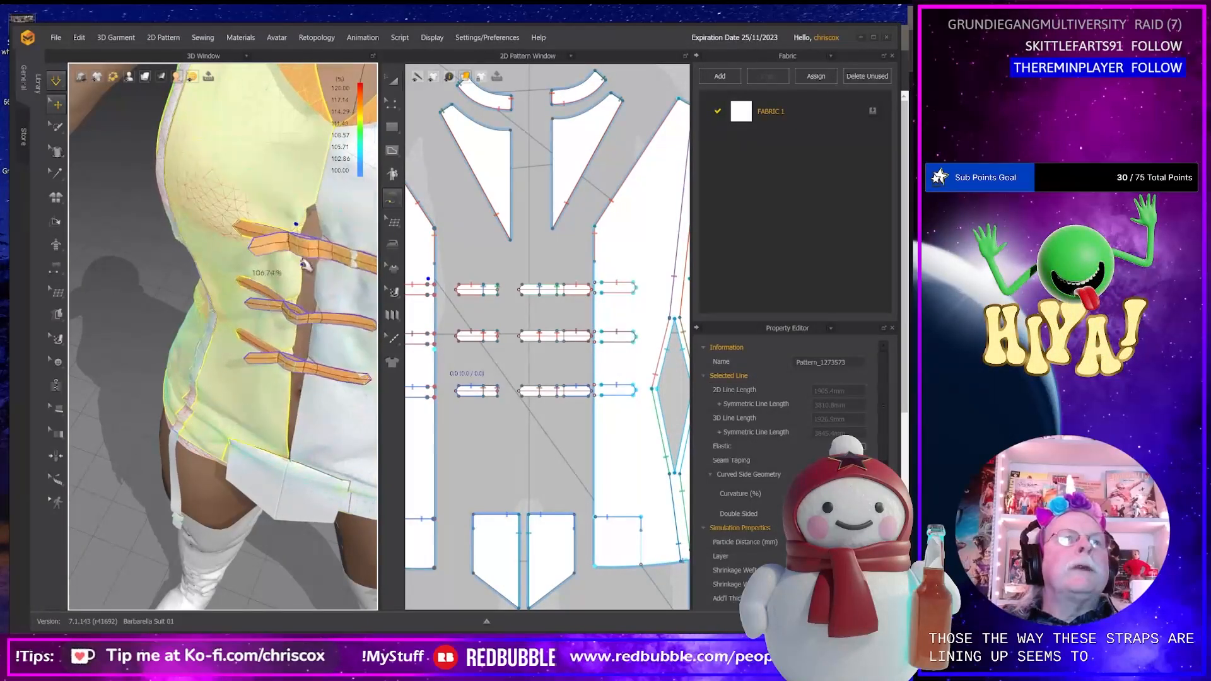
{"action": "mouse_move", "coordinate": [350, 288]}
{"action": "right_mouse_down"}
{"action": "mouse_move", "coordinate": [334, 275]}
{"action": "mouse_move", "coordinate": [350, 304]}
{"action": "right_mouse_up"}
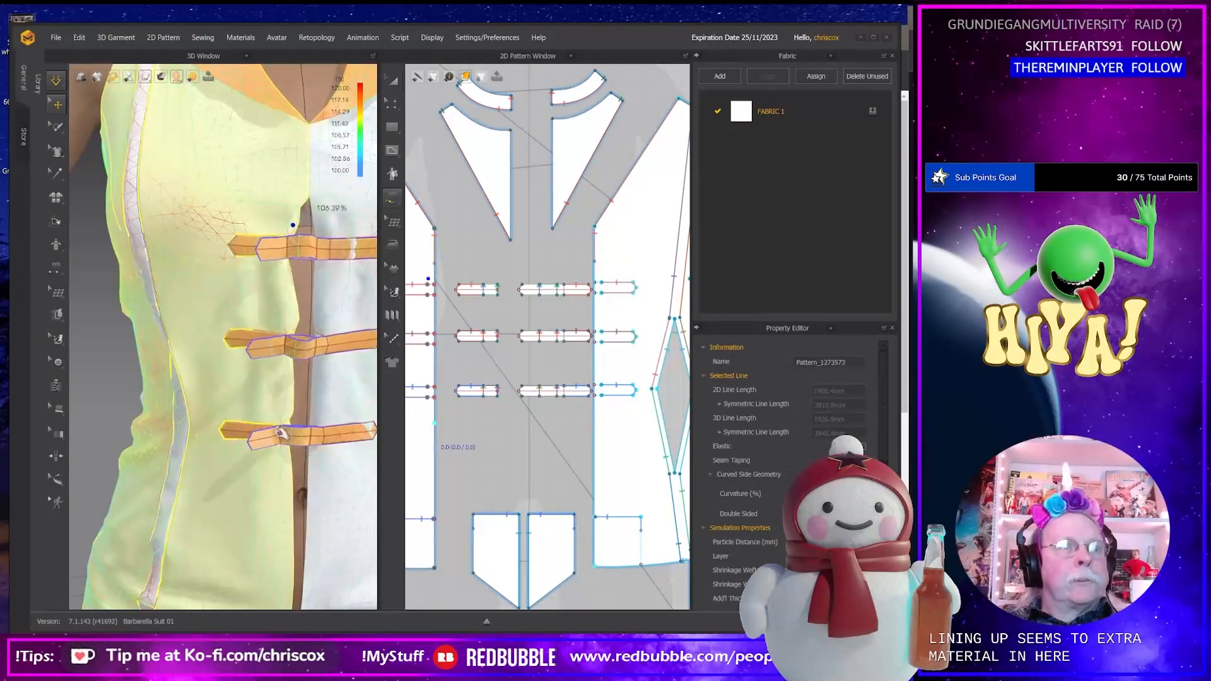
{"action": "scroll", "coordinate": [282, 434], "scroll_direction": "down", "scroll_amount": 2}
{"action": "scroll", "coordinate": [262, 426], "scroll_direction": "down", "scroll_amount": 4}
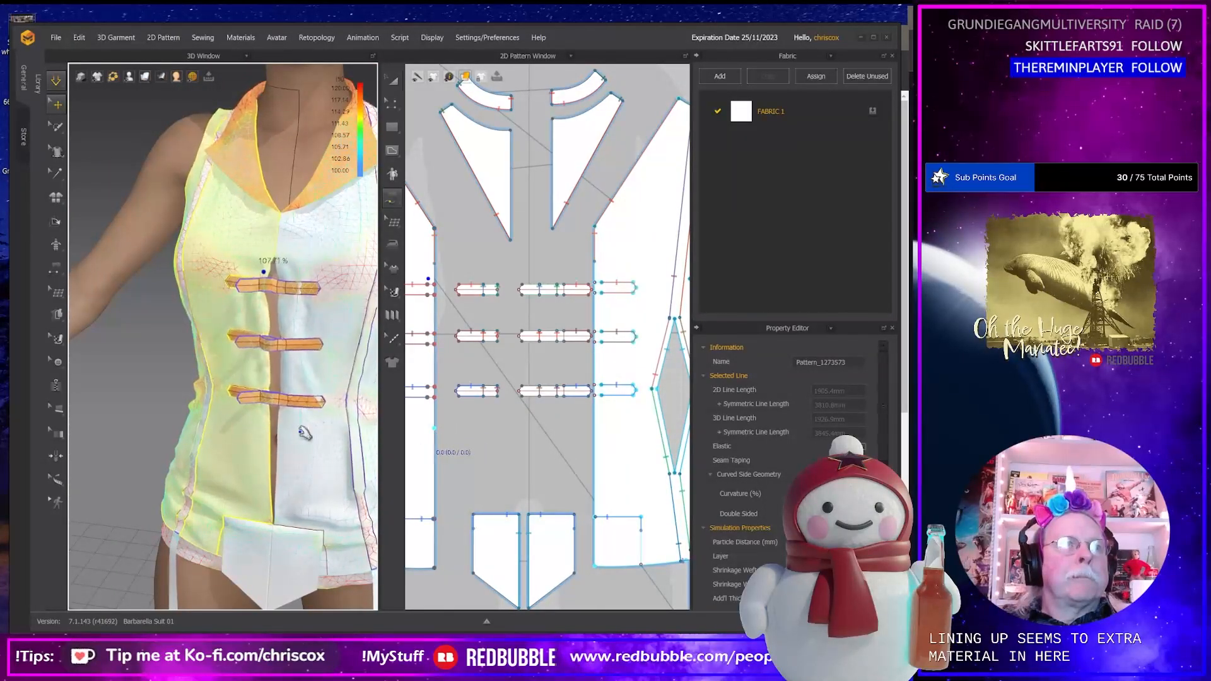
{"action": "scroll", "coordinate": [292, 441], "scroll_direction": "down", "scroll_amount": 3}
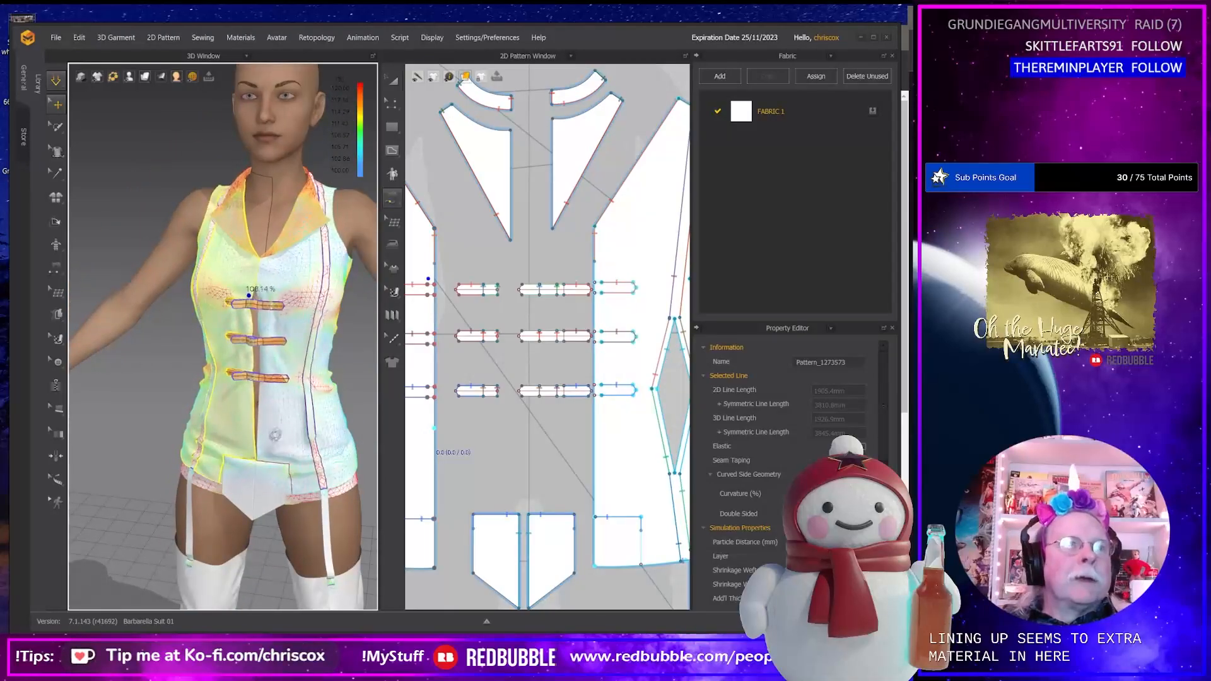
{"action": "mouse_move", "coordinate": [275, 436]}
{"action": "right_mouse_down"}
{"action": "mouse_move", "coordinate": [329, 421]}
{"action": "mouse_move", "coordinate": [271, 420]}
{"action": "right_mouse_up"}
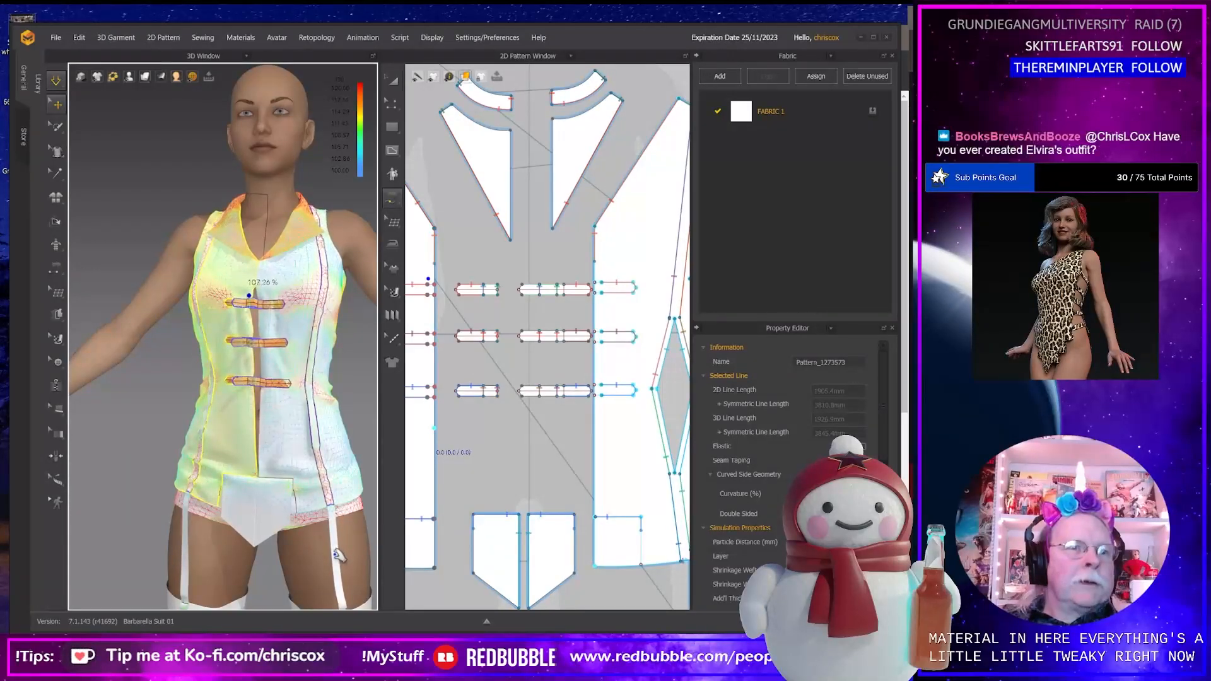
Check the length of the garter straps by tugging one above the boot, and look over the lower pattern pieces.
{"action": "middle_click_drag", "start_coordinate": [187, 571], "coordinate": [234, 422]}
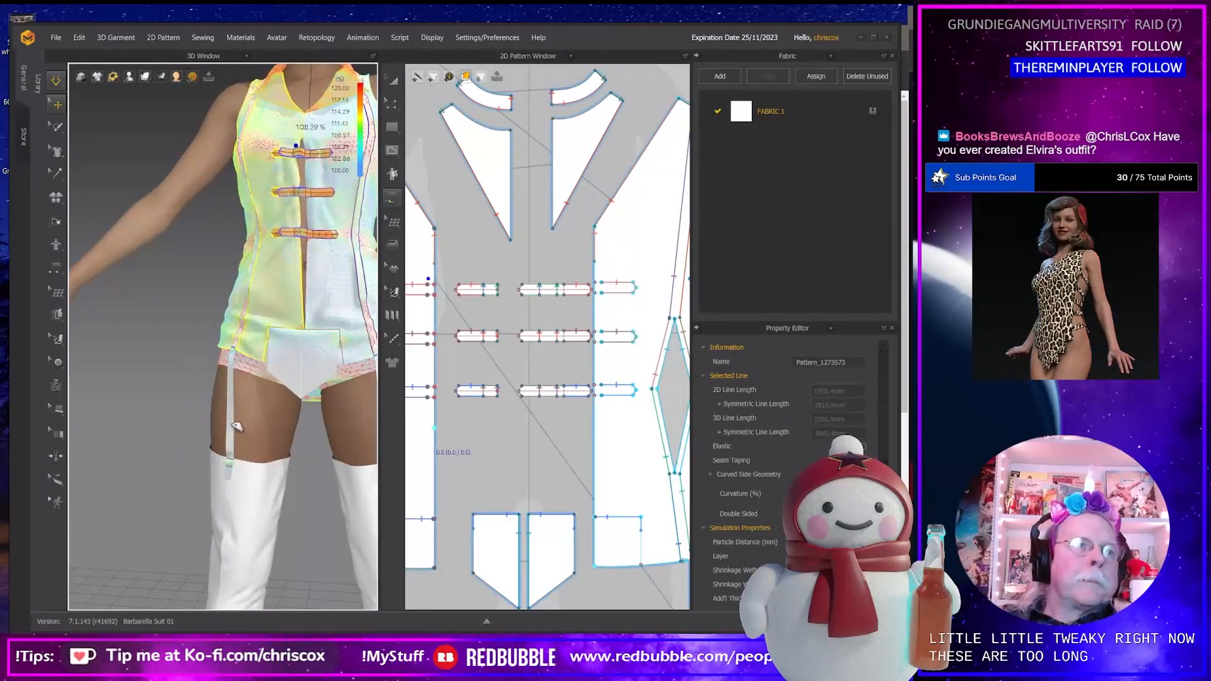
{"action": "left_click", "coordinate": [233, 423]}
{"action": "right_click_drag", "start_coordinate": [286, 473], "coordinate": [345, 471]}
{"action": "middle_click_drag", "start_coordinate": [529, 508], "coordinate": [574, 334]}
{"action": "mouse_move", "coordinate": [538, 452]}
{"action": "middle_mouse_down"}
{"action": "mouse_move", "coordinate": [581, 368]}
{"action": "mouse_move", "coordinate": [545, 436]}
{"action": "mouse_move", "coordinate": [555, 426]}
{"action": "middle_mouse_up"}
{"action": "scroll", "coordinate": [548, 396], "scroll_direction": "down", "scroll_amount": 2}
Smooth the pointed centre of the back piece's hem into a rounded curve by moving the curve point beside the centre line.
{"action": "right_click_drag", "start_coordinate": [355, 414], "coordinate": [336, 376]}
{"action": "middle_click_drag", "start_coordinate": [489, 497], "coordinate": [593, 472]}
{"action": "middle_click_drag", "start_coordinate": [485, 487], "coordinate": [669, 492]}
{"action": "middle_click_drag", "start_coordinate": [575, 492], "coordinate": [592, 497]}
{"action": "key", "text": "z"}
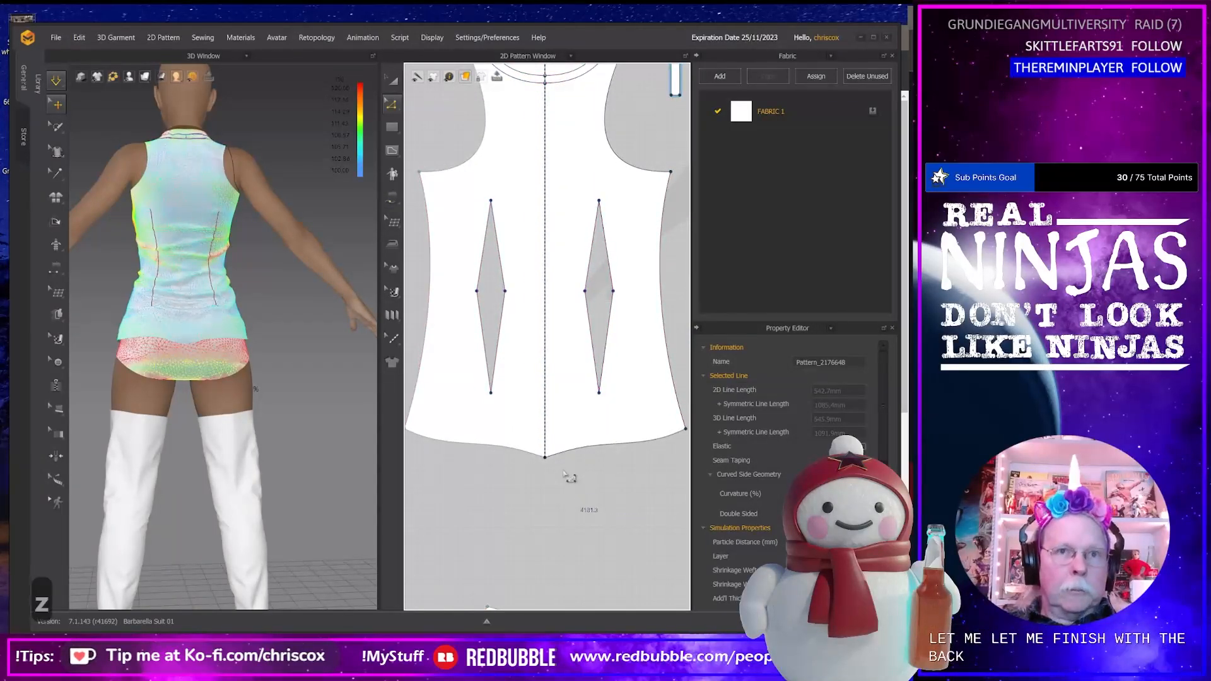
{"action": "left_click", "coordinate": [546, 458]}
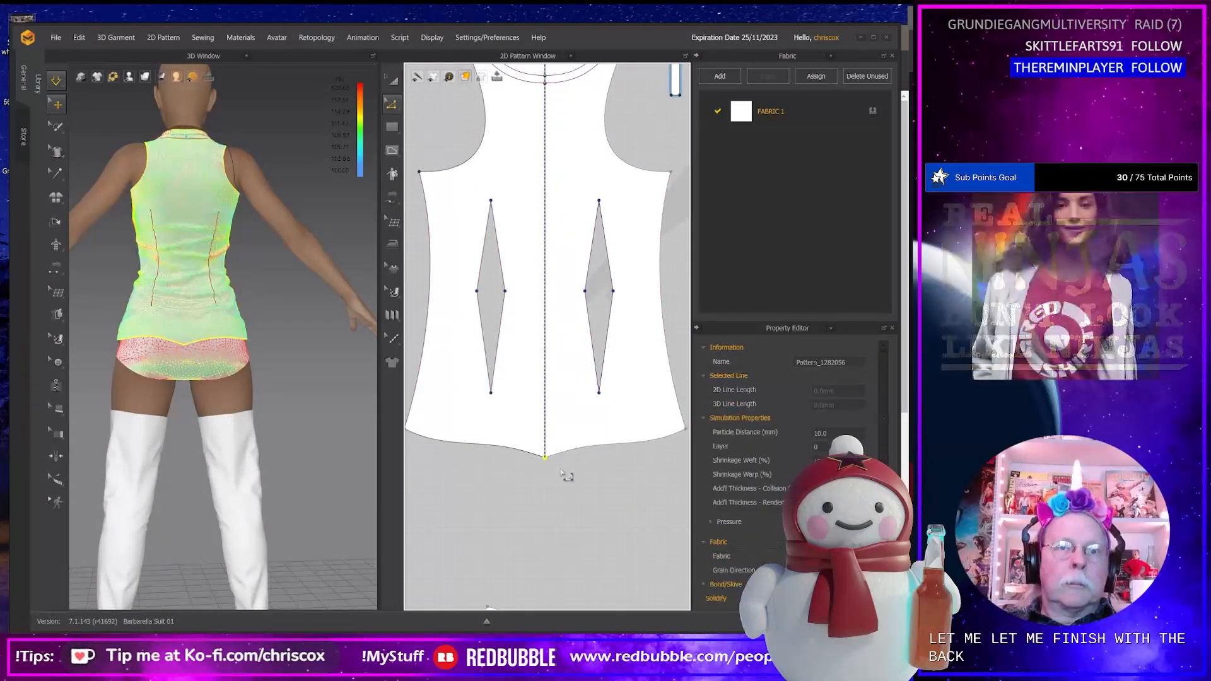
{"action": "scroll", "coordinate": [567, 480], "scroll_direction": "down", "scroll_amount": 3}
{"action": "scroll", "coordinate": [569, 481], "scroll_direction": "up", "scroll_amount": 5}
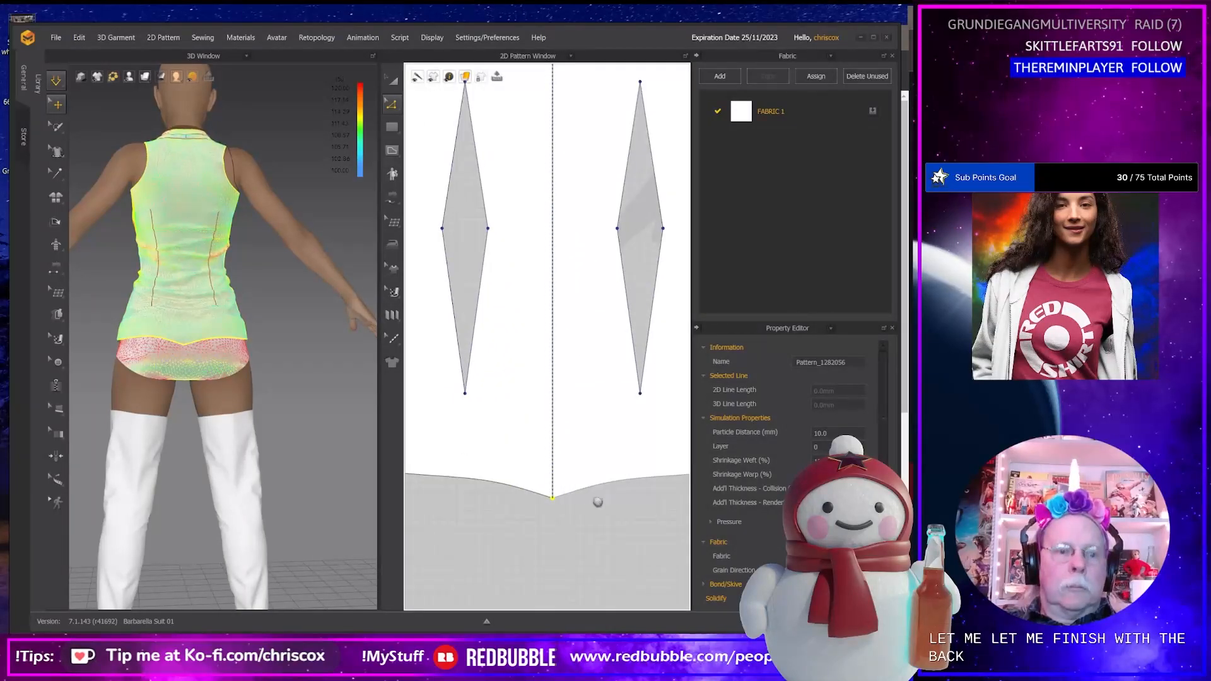
{"action": "middle_click_drag", "start_coordinate": [598, 502], "coordinate": [568, 452]}
{"action": "key", "text": "v"}
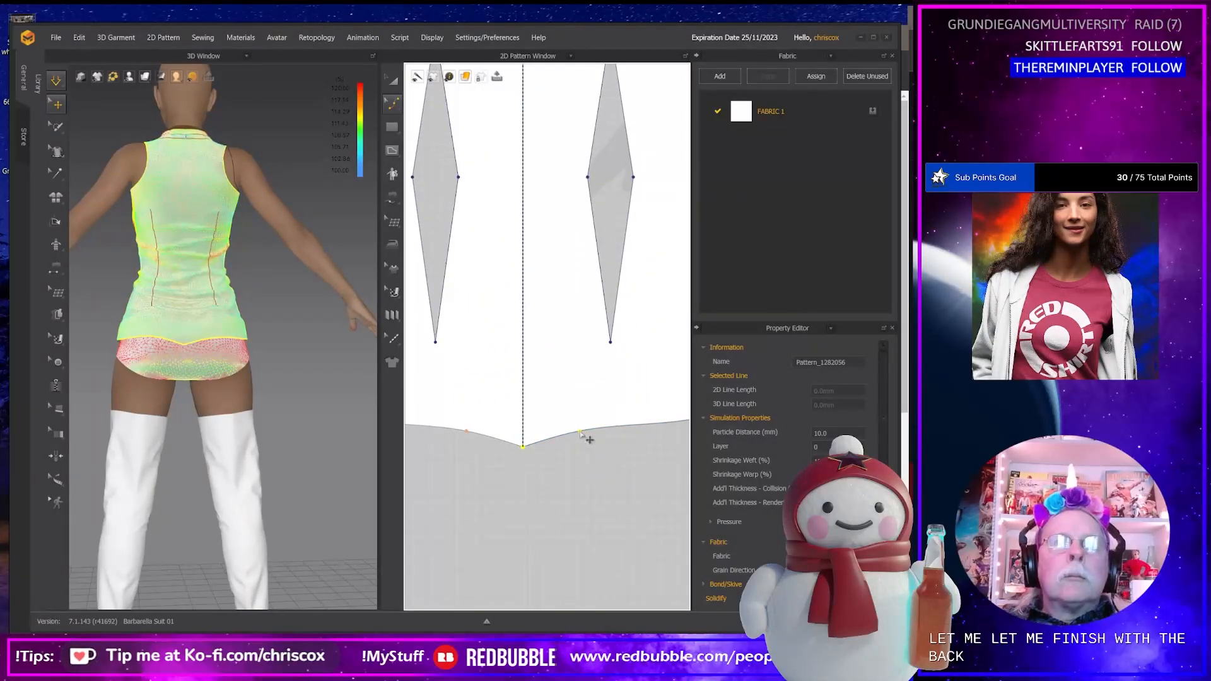
{"action": "left_click", "coordinate": [581, 434]}
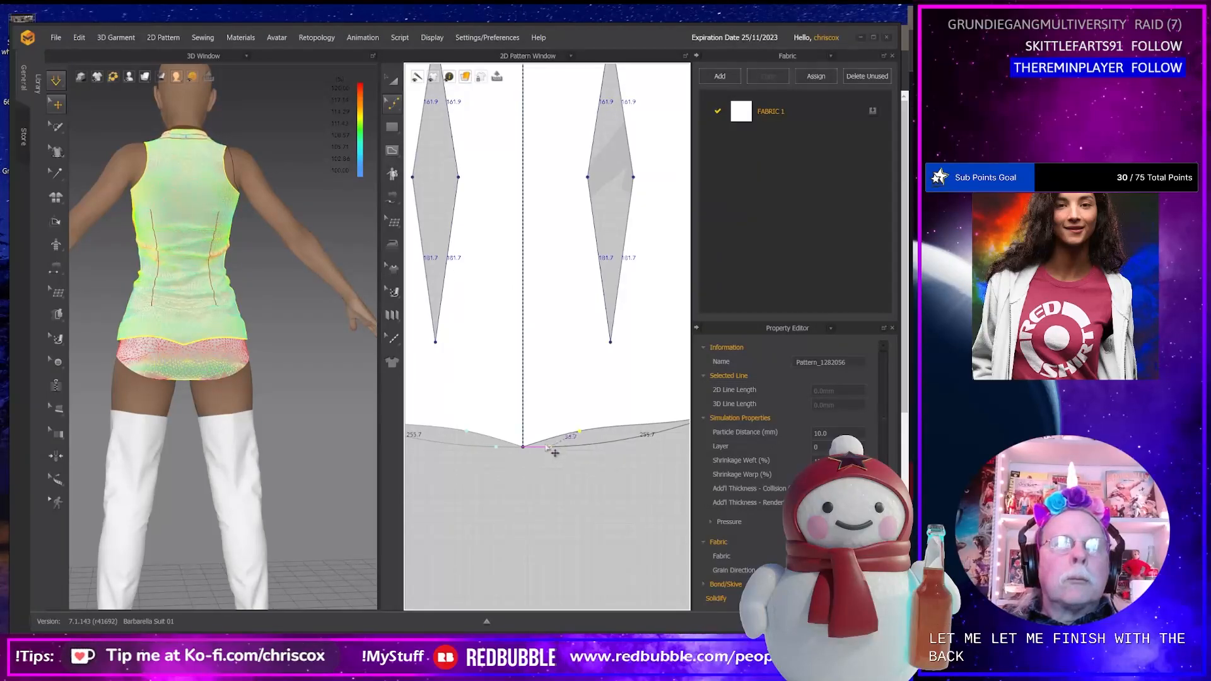
{"action": "left_click_drag", "start_coordinate": [547, 447], "coordinate": [542, 448]}
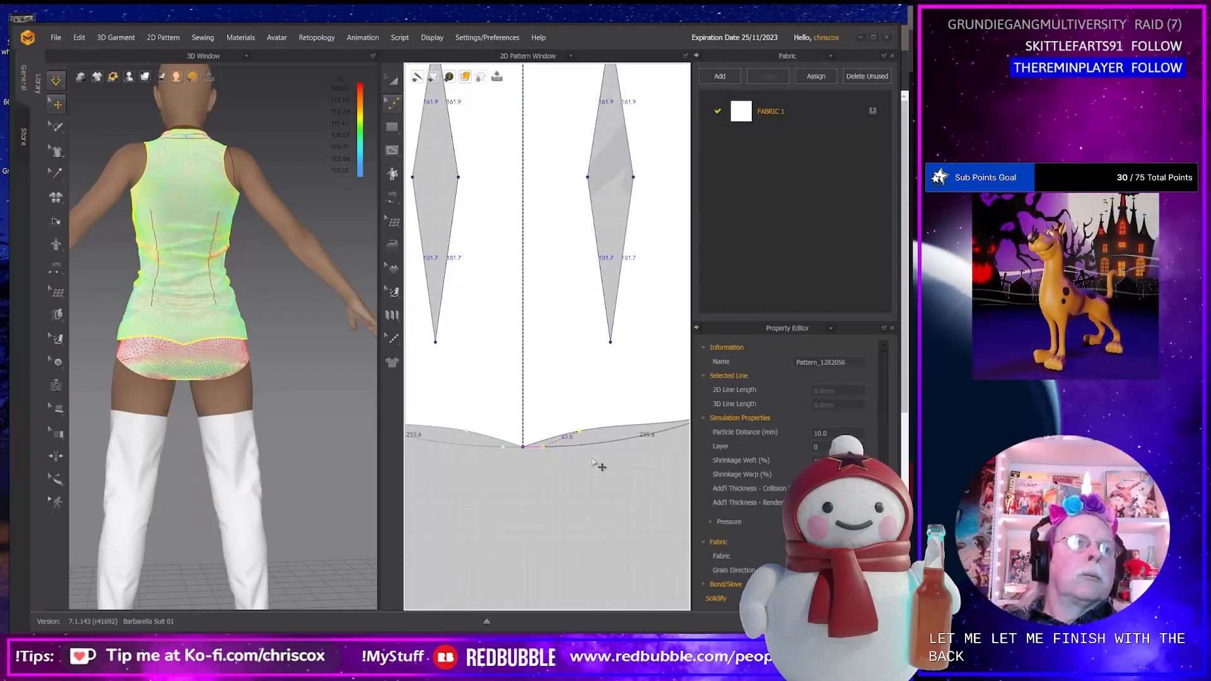
Simulate the garment with the reshaped back hem and tug the front panels' lower edges at both hips.
{"action": "key", "text": "space"}
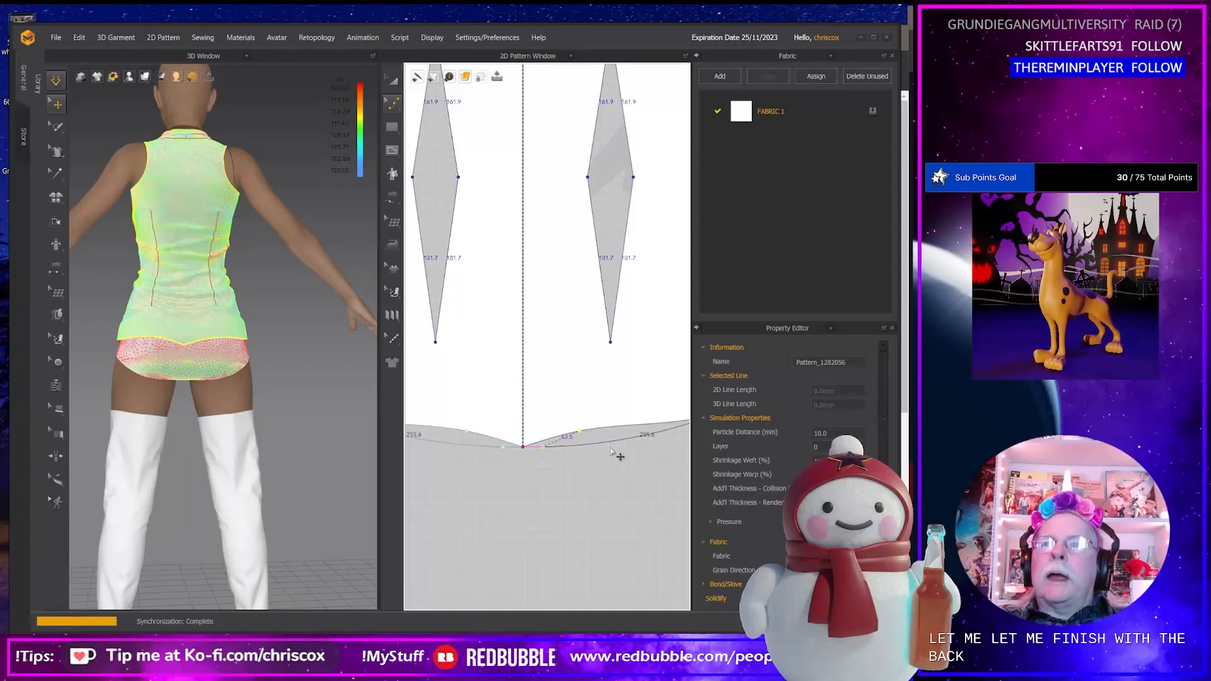
{"action": "key", "text": "ctrl+z"}
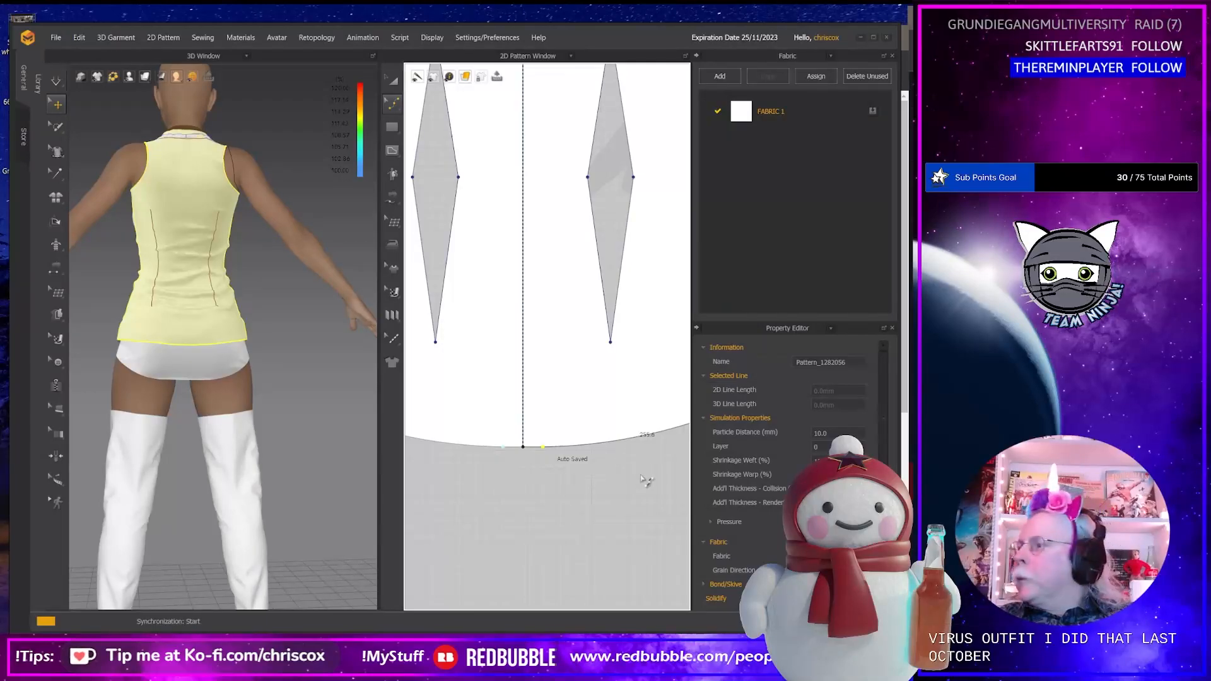
{"action": "key", "text": "space"}
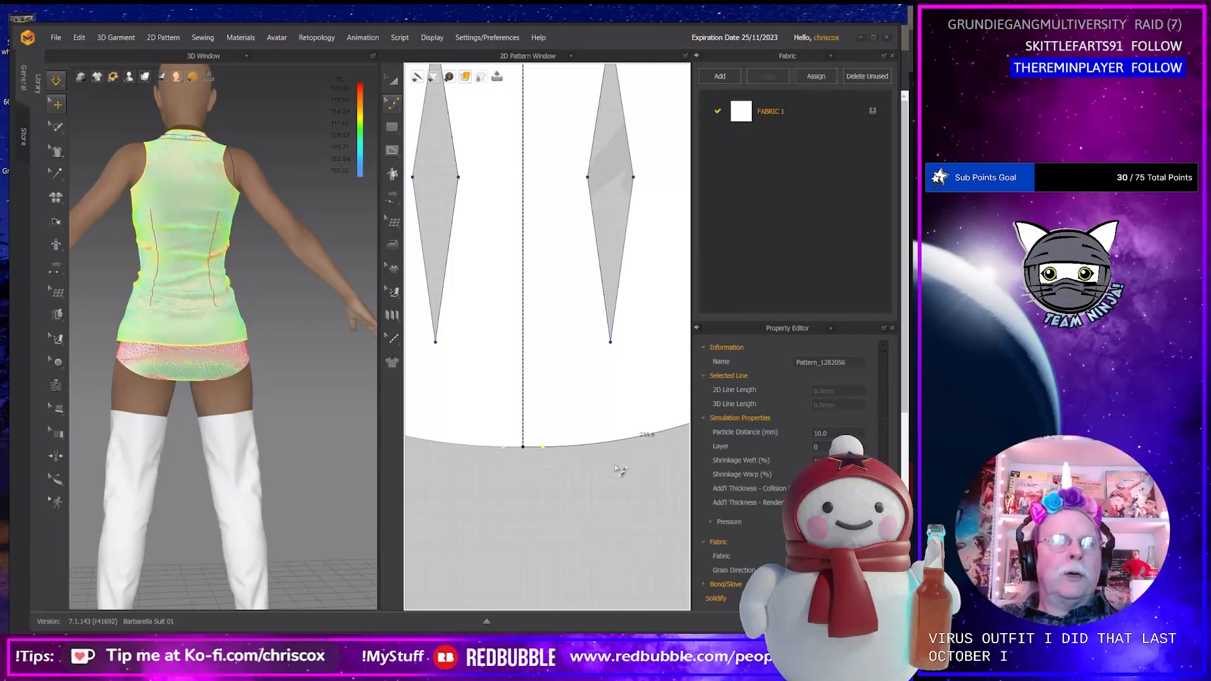
{"action": "right_click_drag", "start_coordinate": [320, 423], "coordinate": [180, 375]}
{"action": "left_click", "coordinate": [174, 357]}
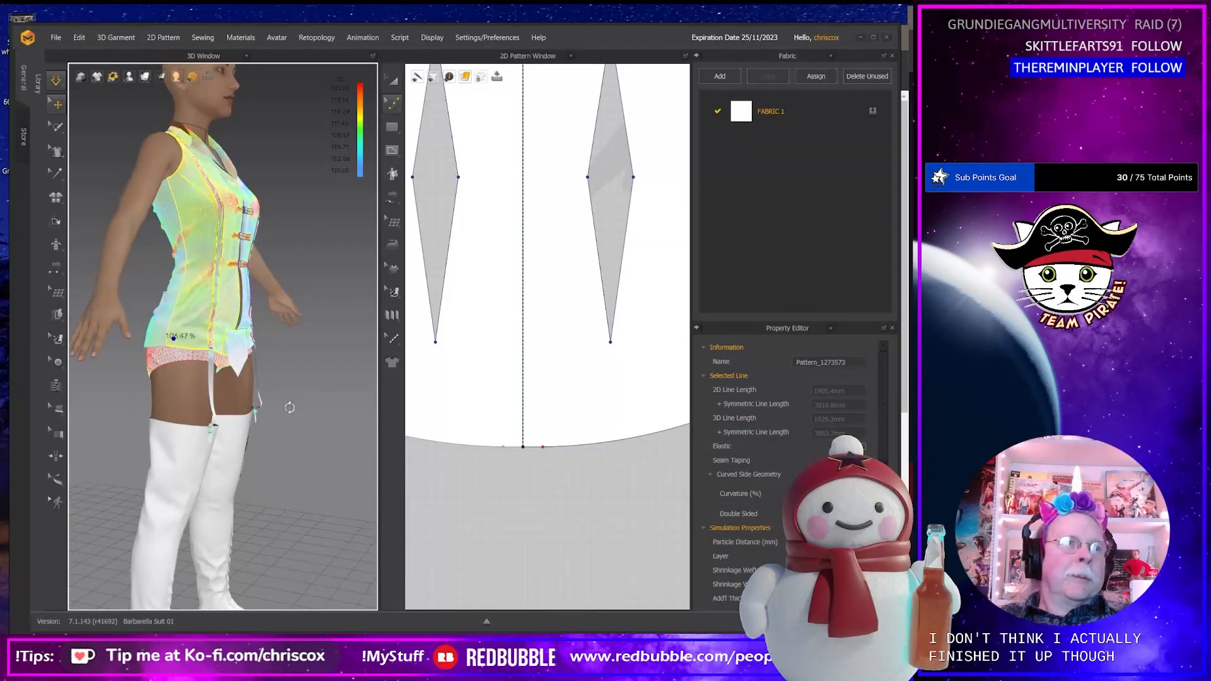
{"action": "right_click_drag", "start_coordinate": [290, 409], "coordinate": [221, 405]}
{"action": "left_click_drag", "start_coordinate": [312, 345], "coordinate": [328, 356]}
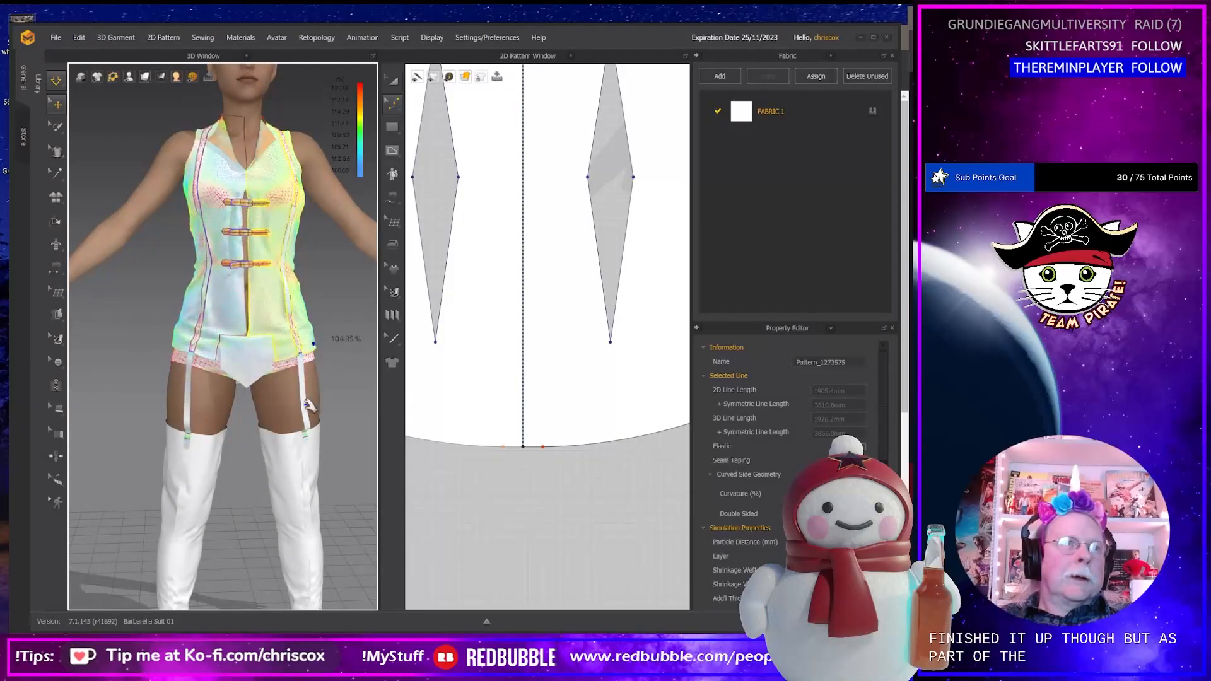
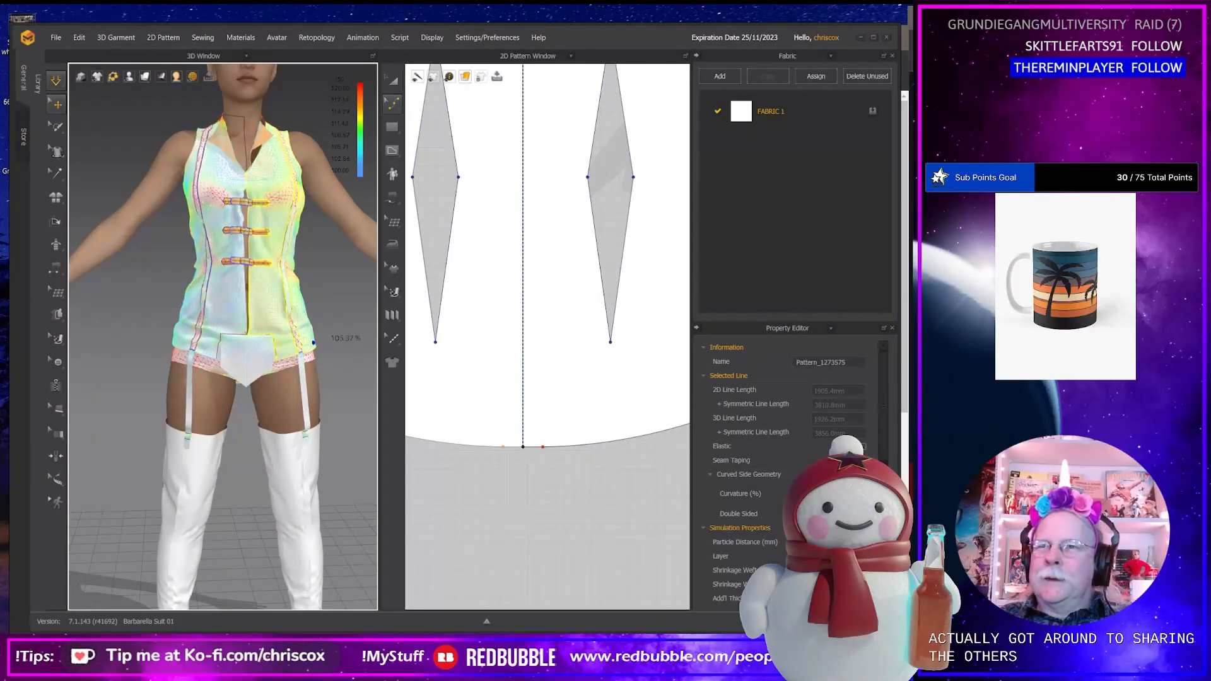
{"action": "right_click_drag", "start_coordinate": [296, 414], "coordinate": [399, 444]}
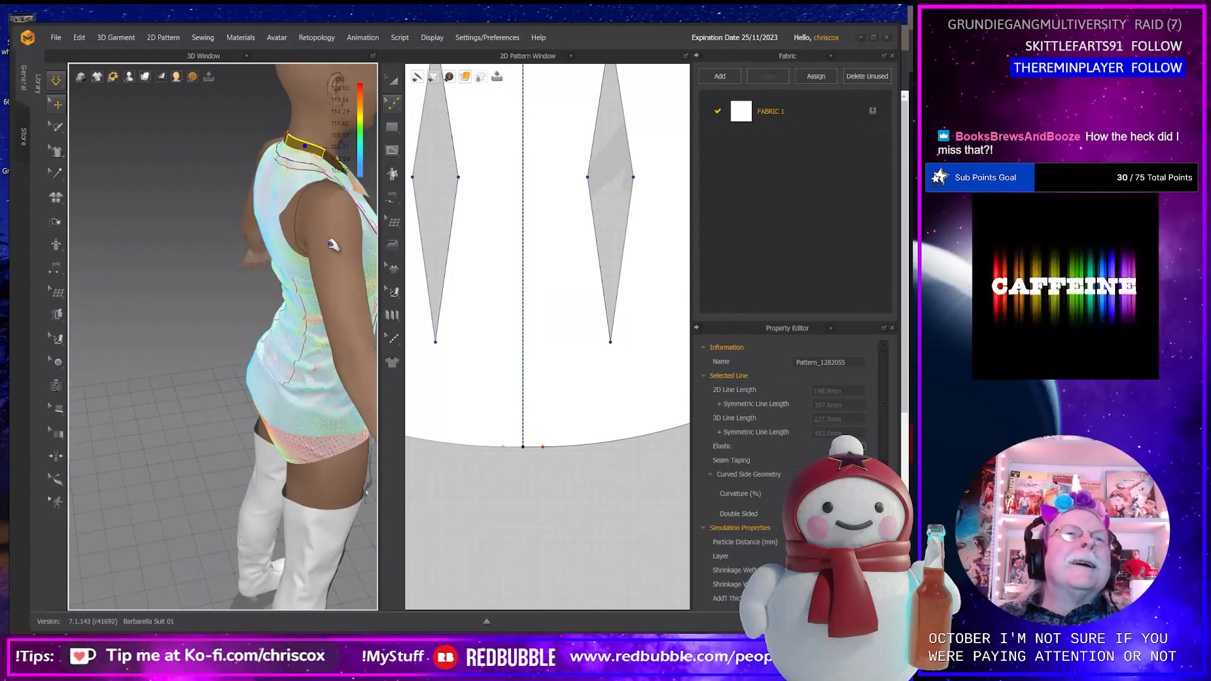
Pull the centre of the back panel's hem down over the shorts in the simulated garment.
{"action": "right_click_drag", "start_coordinate": [307, 253], "coordinate": [330, 230]}
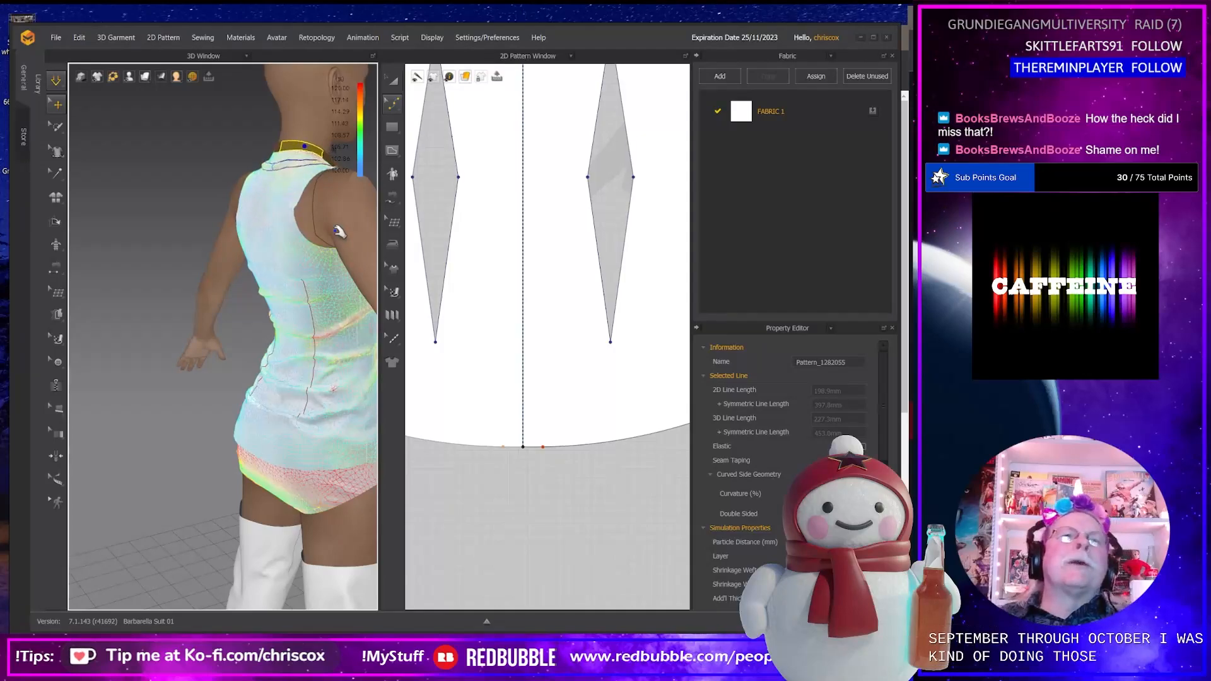
{"action": "right_click_drag", "start_coordinate": [340, 232], "coordinate": [320, 373]}
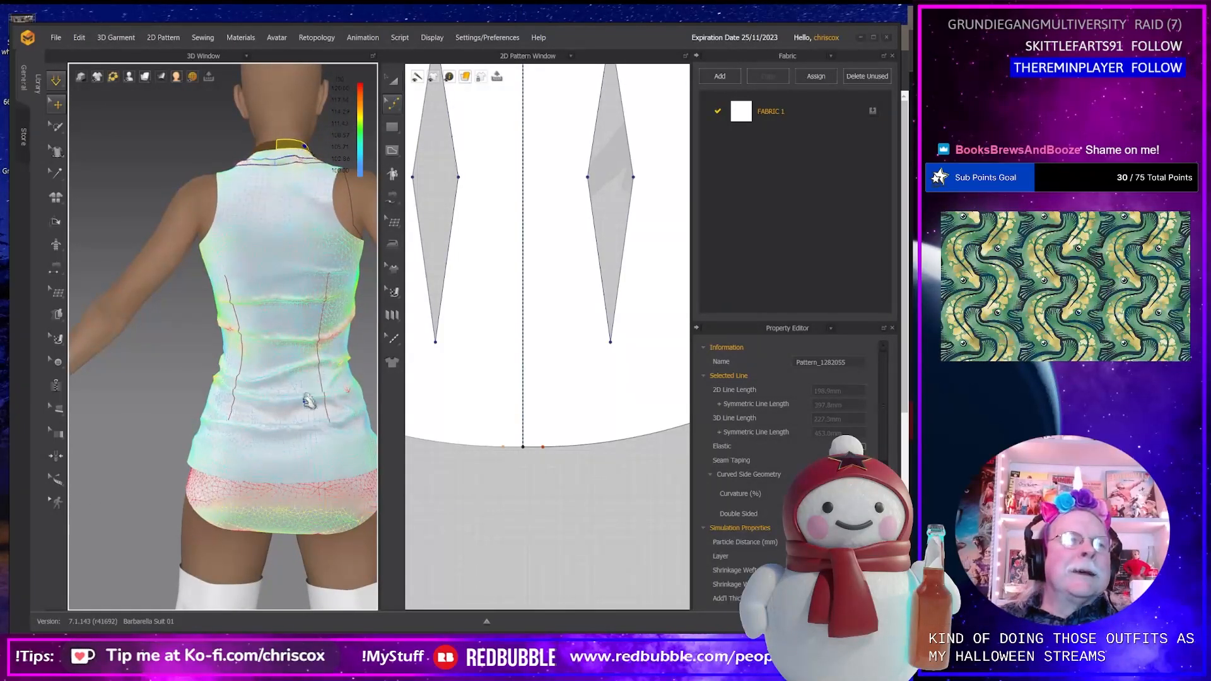
{"action": "left_click", "coordinate": [281, 463]}
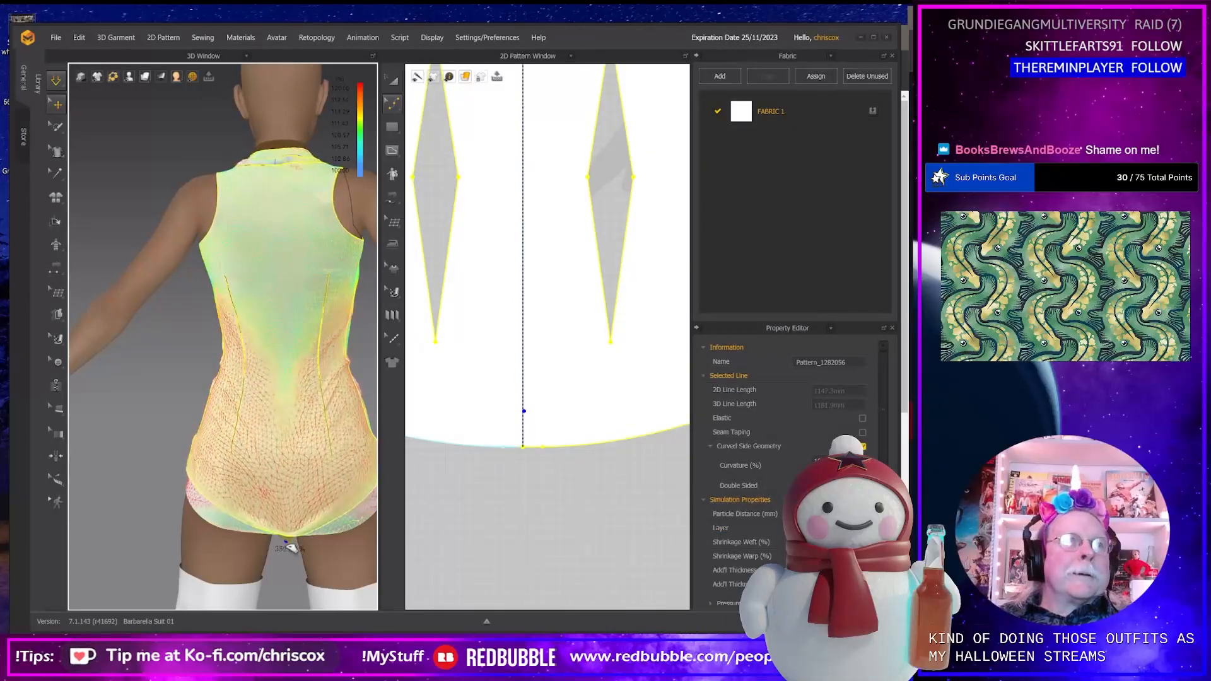
Delete the sewing that joins the two front panels' centre edges above the top closure strap.
{"action": "right_click_drag", "start_coordinate": [290, 431], "coordinate": [219, 377]}
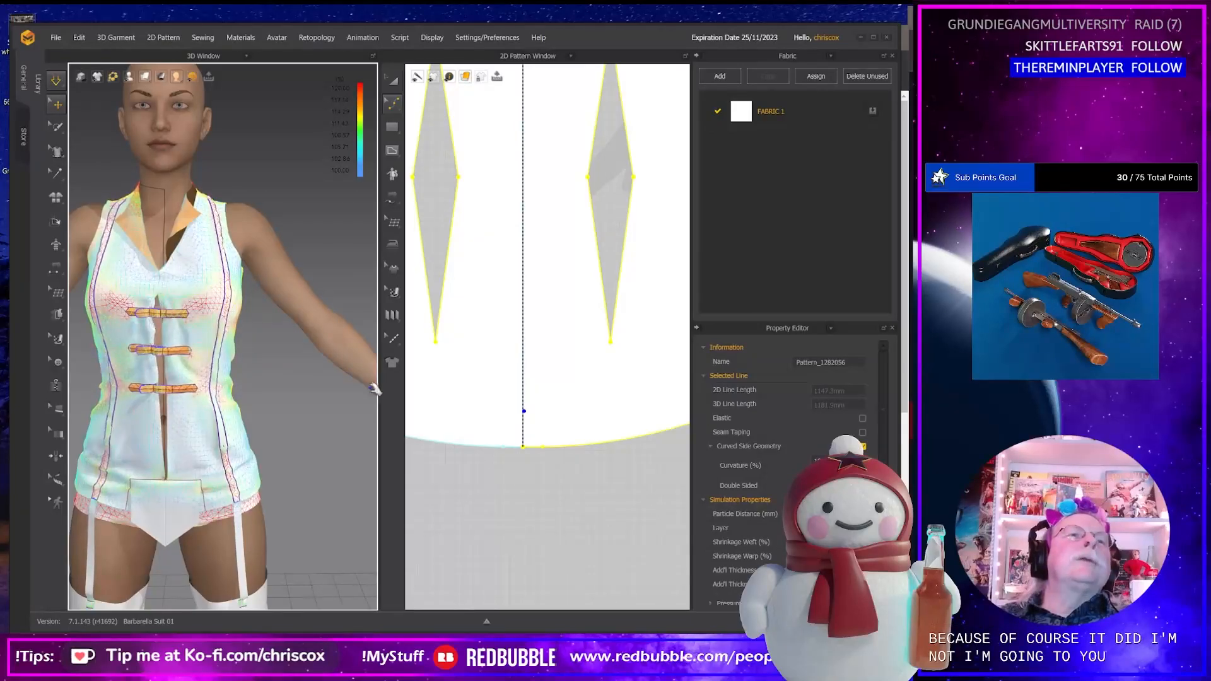
{"action": "scroll", "coordinate": [509, 419], "scroll_direction": "down", "scroll_amount": 5}
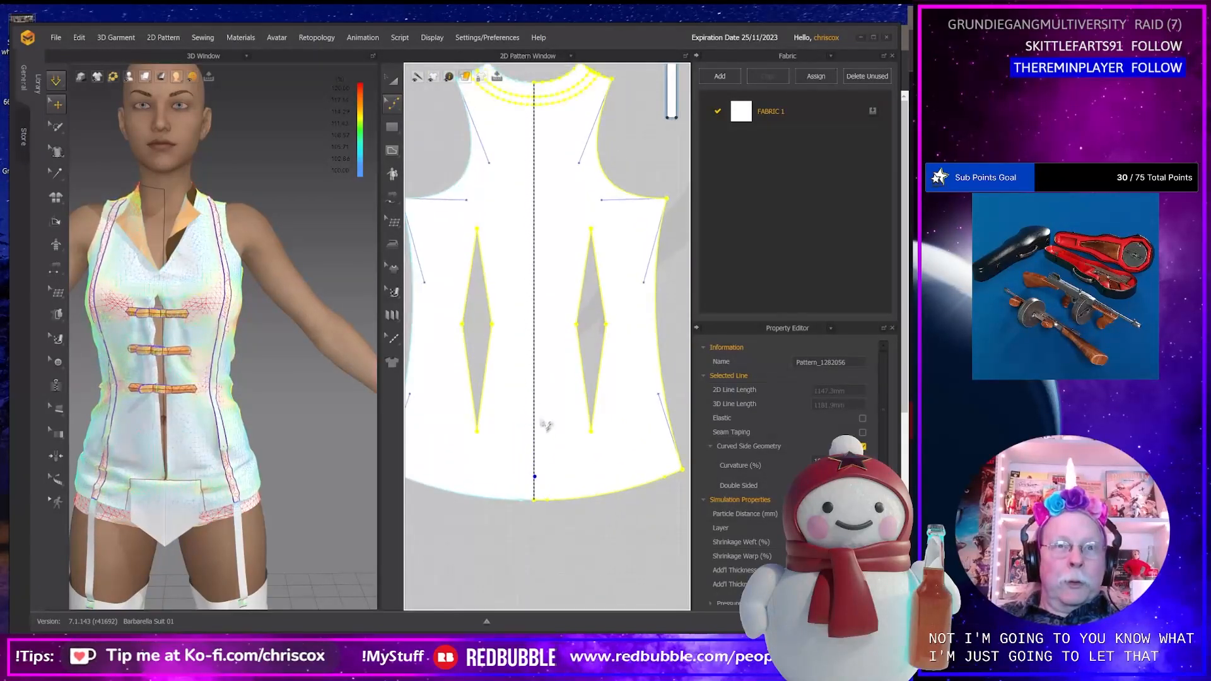
{"action": "middle_click_drag", "start_coordinate": [516, 422], "coordinate": [468, 508]}
{"action": "middle_click_drag", "start_coordinate": [575, 439], "coordinate": [418, 449]}
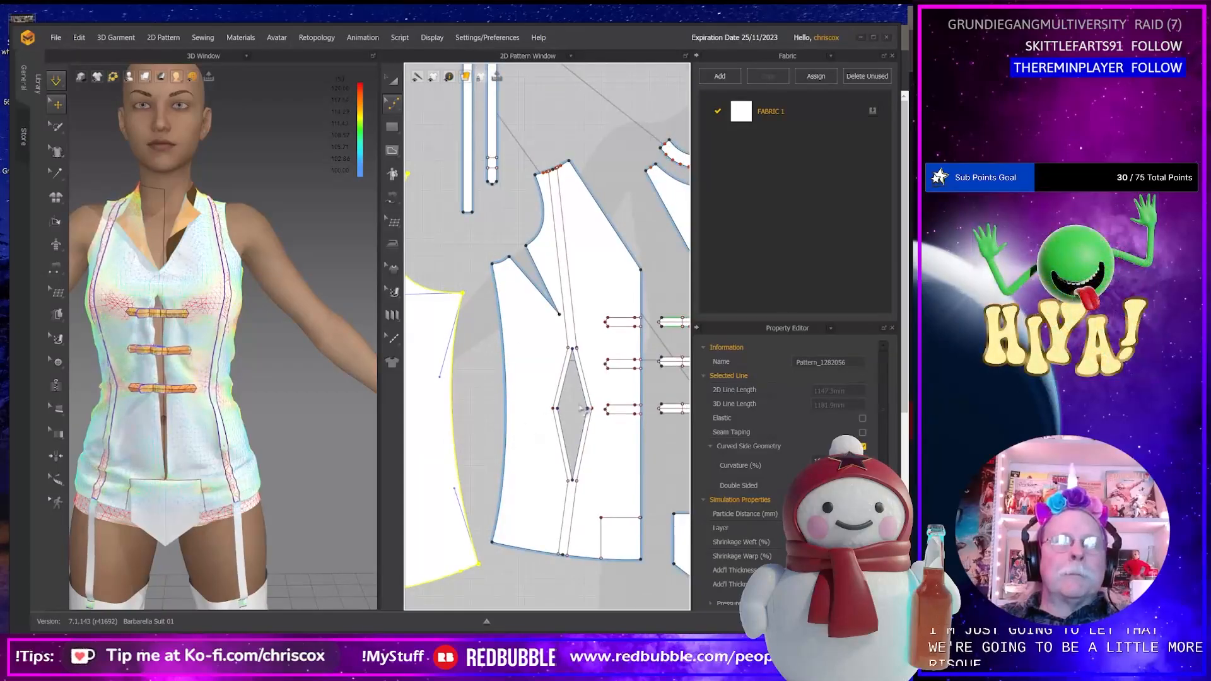
{"action": "middle_click_drag", "start_coordinate": [581, 409], "coordinate": [465, 427]}
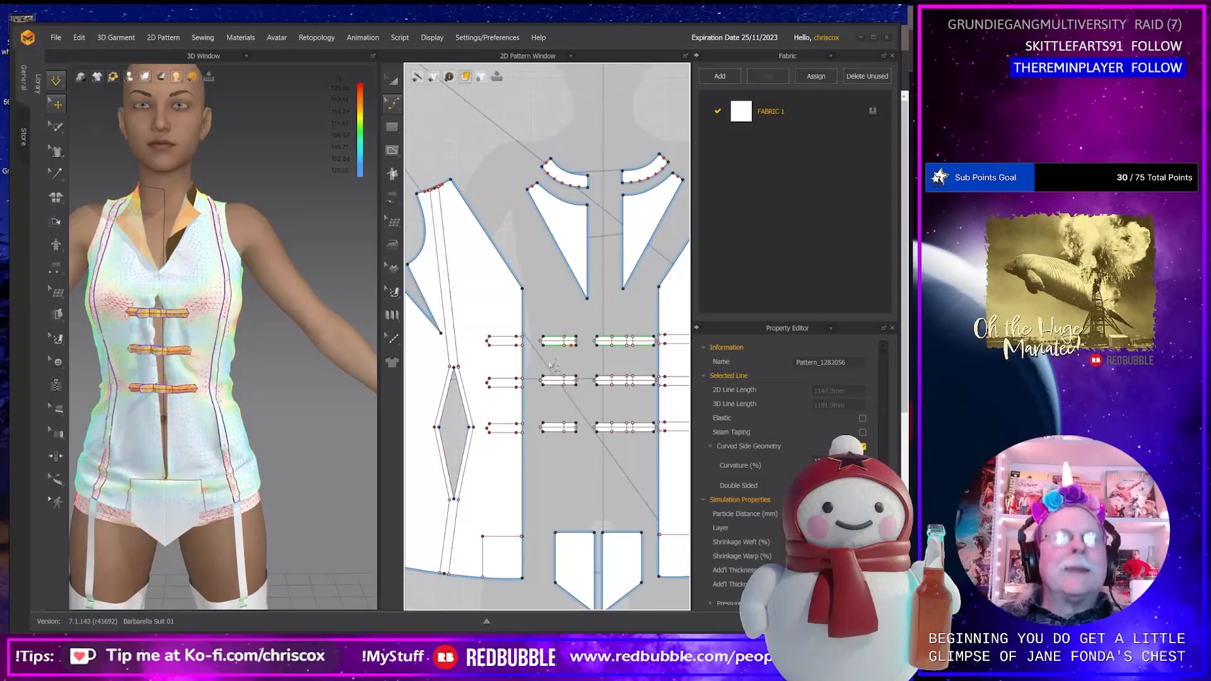
{"action": "key", "text": "b"}
{"action": "left_click", "coordinate": [524, 306]}
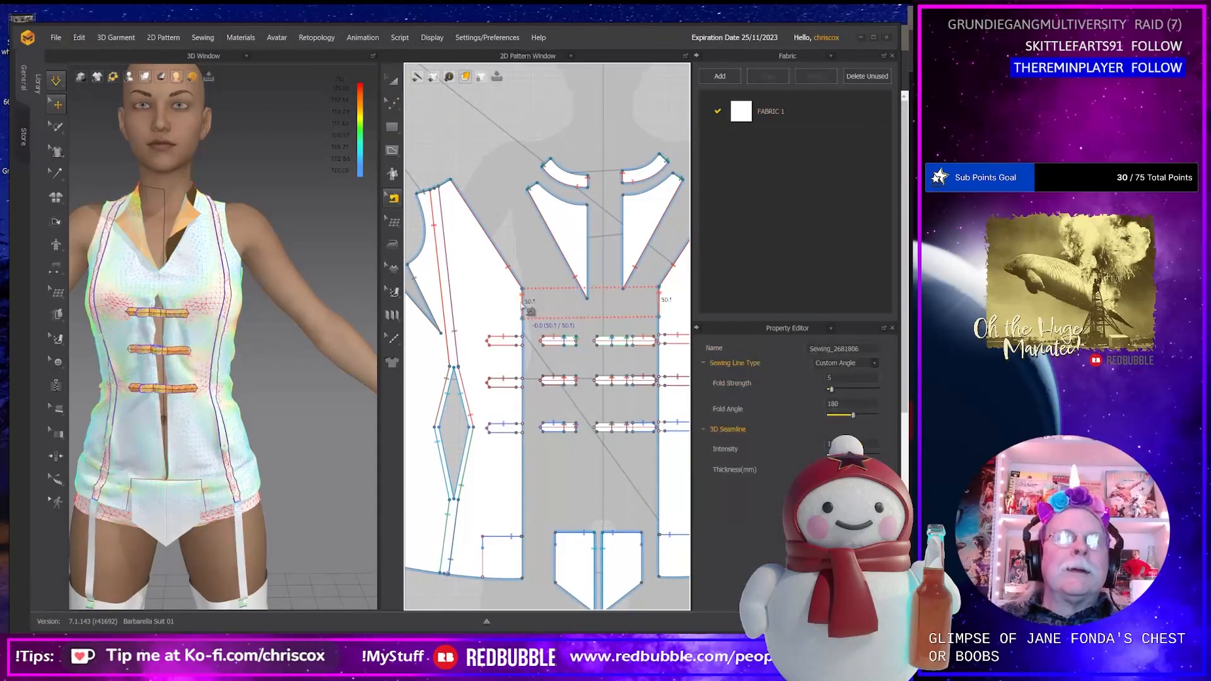
{"action": "key", "text": "Delete"}
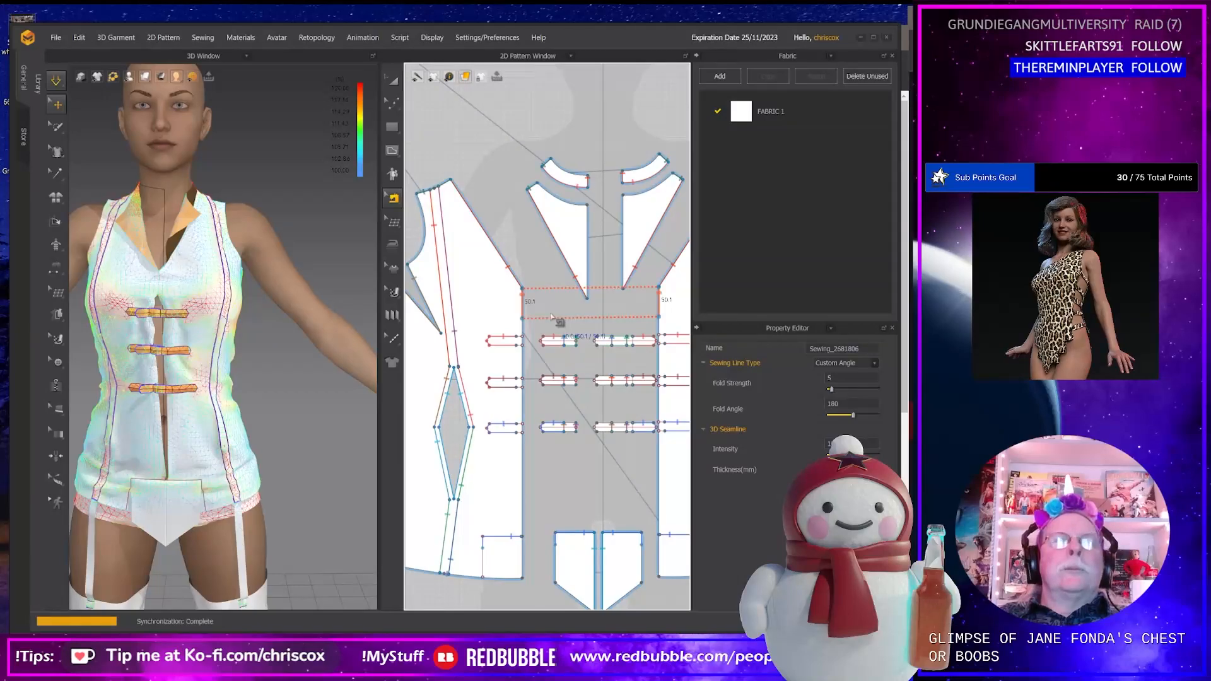
{"action": "left_click", "coordinate": [552, 317]}
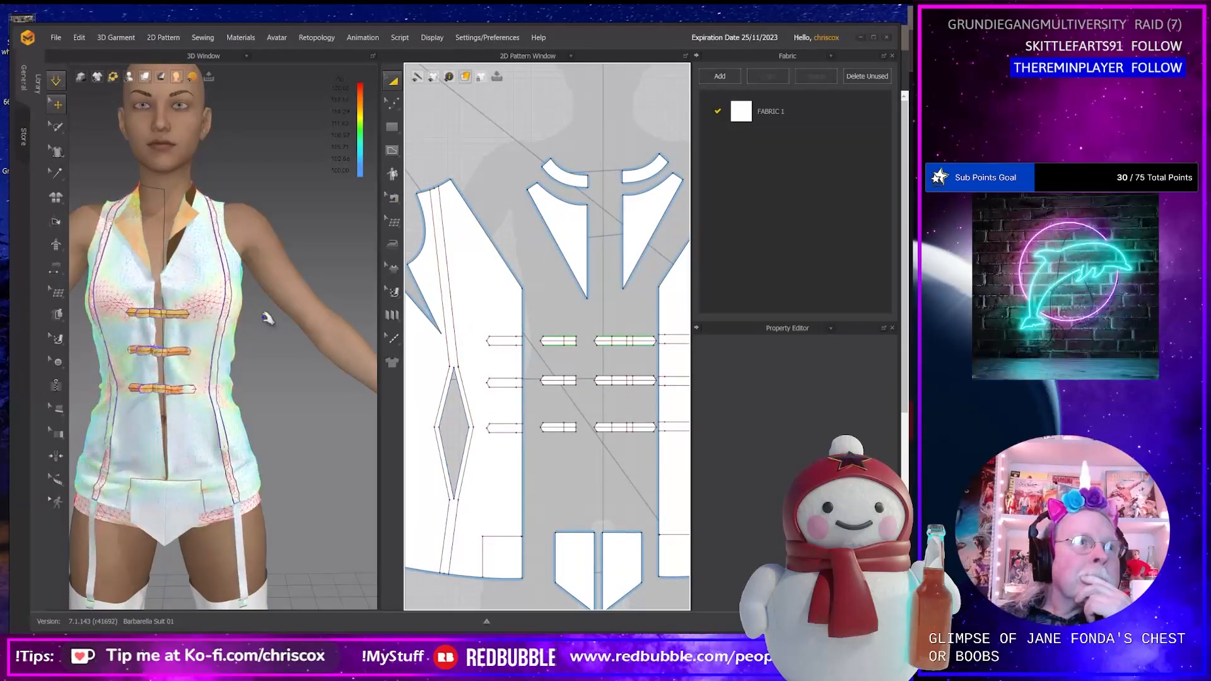
Tug the neckline edge and collar outward on the simulated garment to open the front above the top strap.
{"action": "left_click_drag", "start_coordinate": [172, 286], "coordinate": [178, 278]}
{"action": "left_click_drag", "start_coordinate": [196, 221], "coordinate": [223, 227]}
{"action": "middle_click_drag", "start_coordinate": [216, 228], "coordinate": [318, 170]}
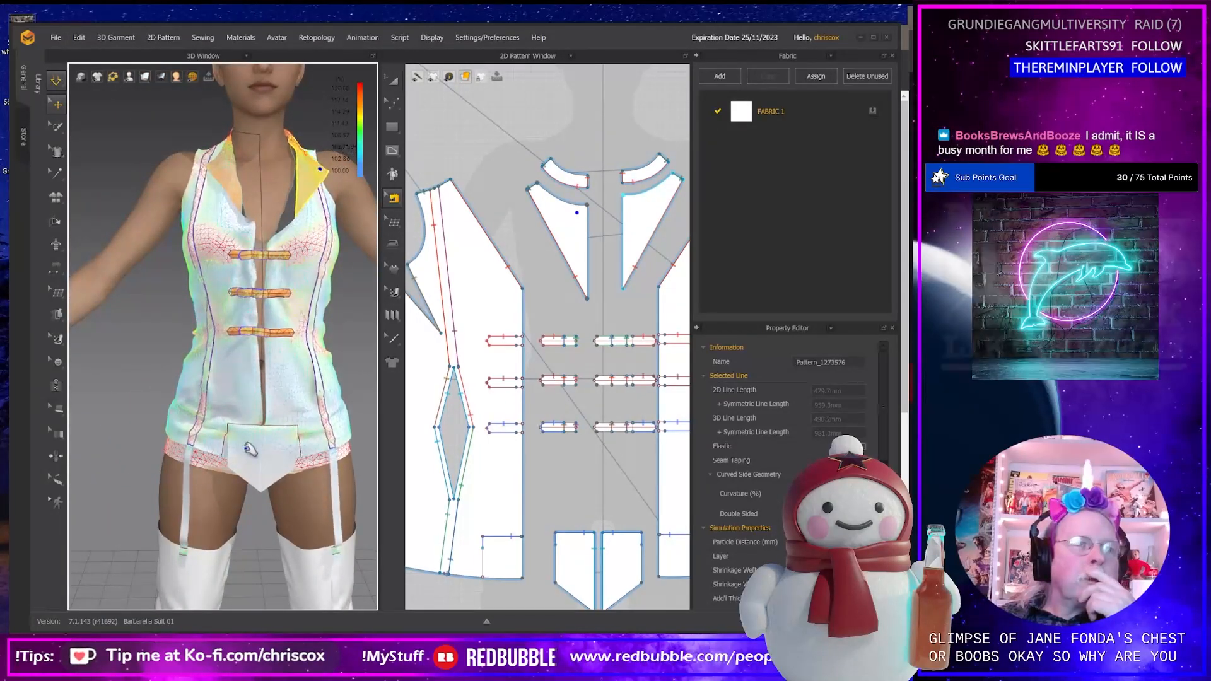
{"action": "middle_click_drag", "start_coordinate": [248, 439], "coordinate": [227, 409]}
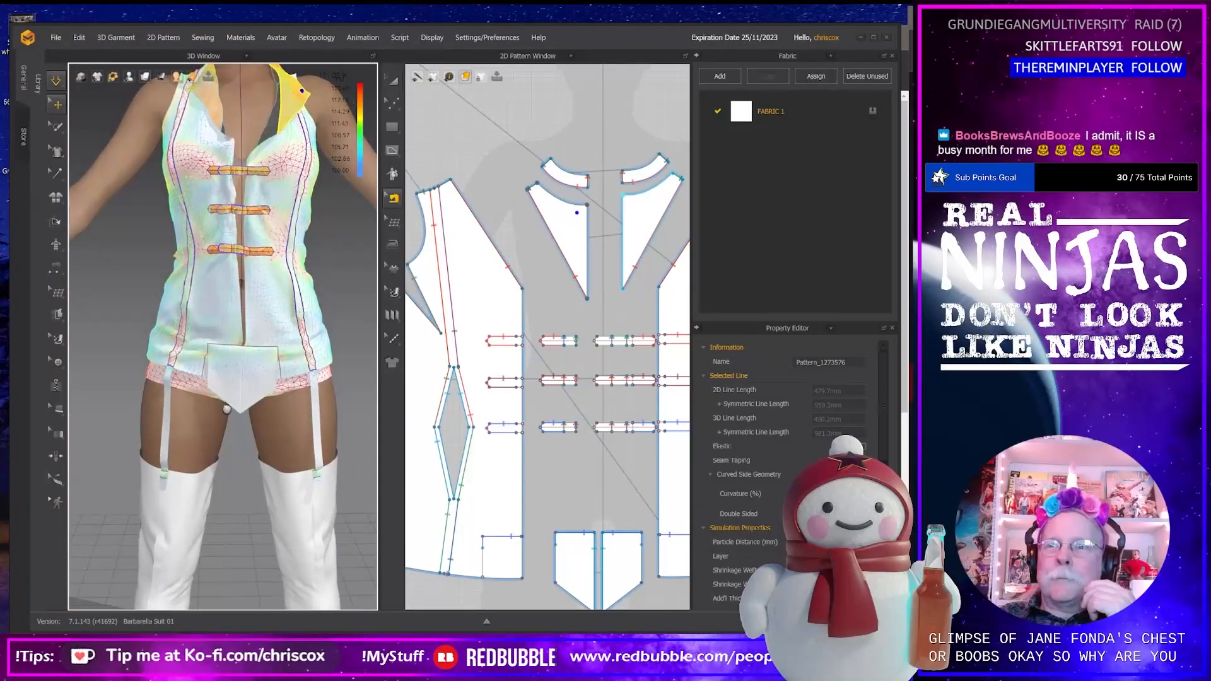
{"action": "scroll", "coordinate": [227, 409], "scroll_direction": "up", "scroll_amount": 3}
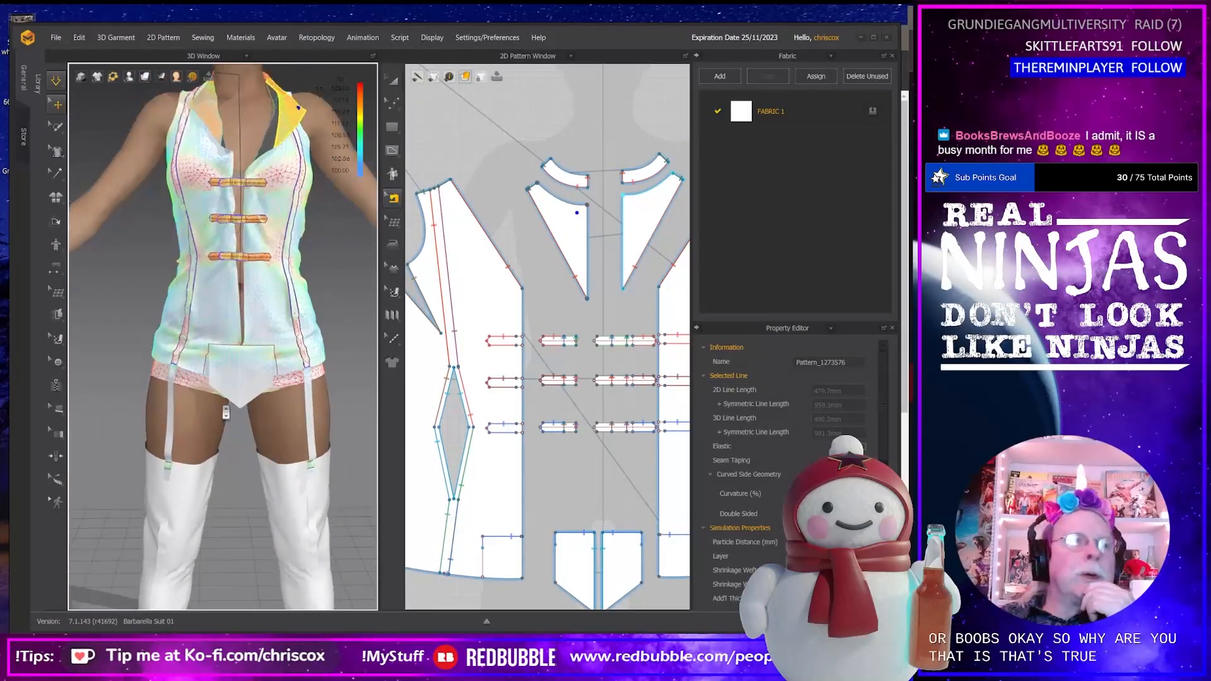
Tug the front panel's hem at the hip where the garter strap attaches.
{"action": "right_click_drag", "start_coordinate": [225, 412], "coordinate": [275, 387]}
{"action": "left_click", "coordinate": [279, 403]}
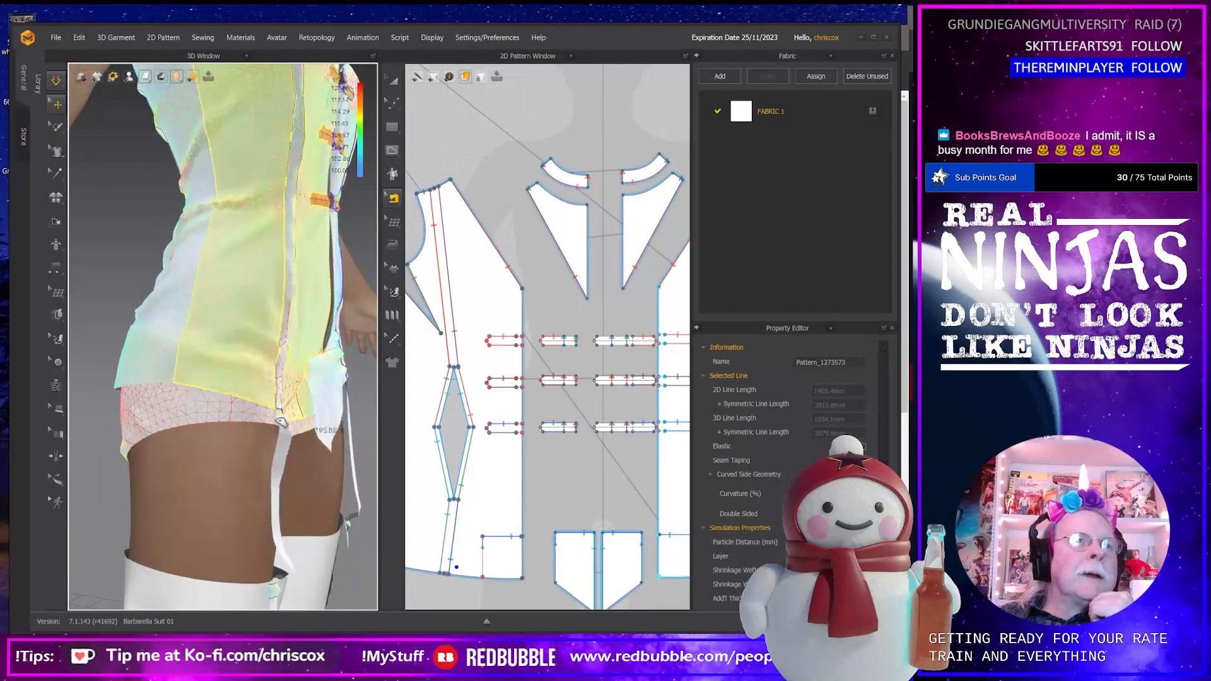
{"action": "left_click_drag", "start_coordinate": [279, 421], "coordinate": [284, 424]}
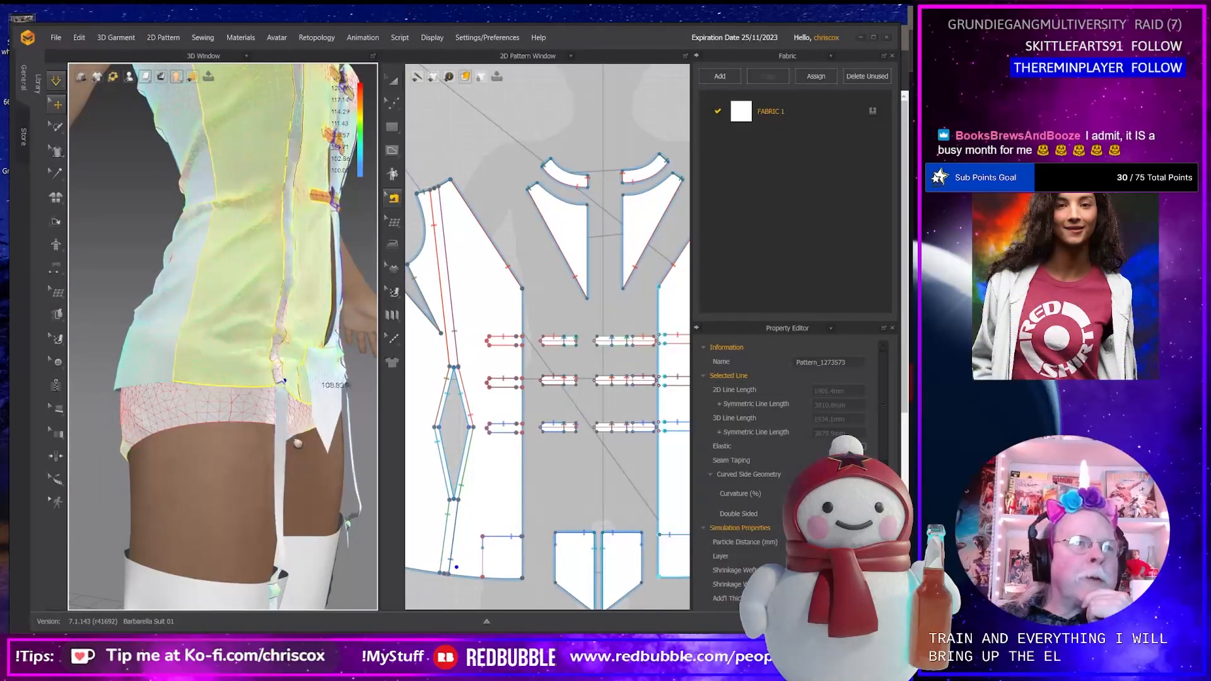
Shorten the garter strap by nudging its top edge down in small increments, and simulate to tighten it.
{"action": "middle_click_drag", "start_coordinate": [292, 432], "coordinate": [211, 298]}
{"action": "right_click_drag", "start_coordinate": [256, 414], "coordinate": [142, 410]}
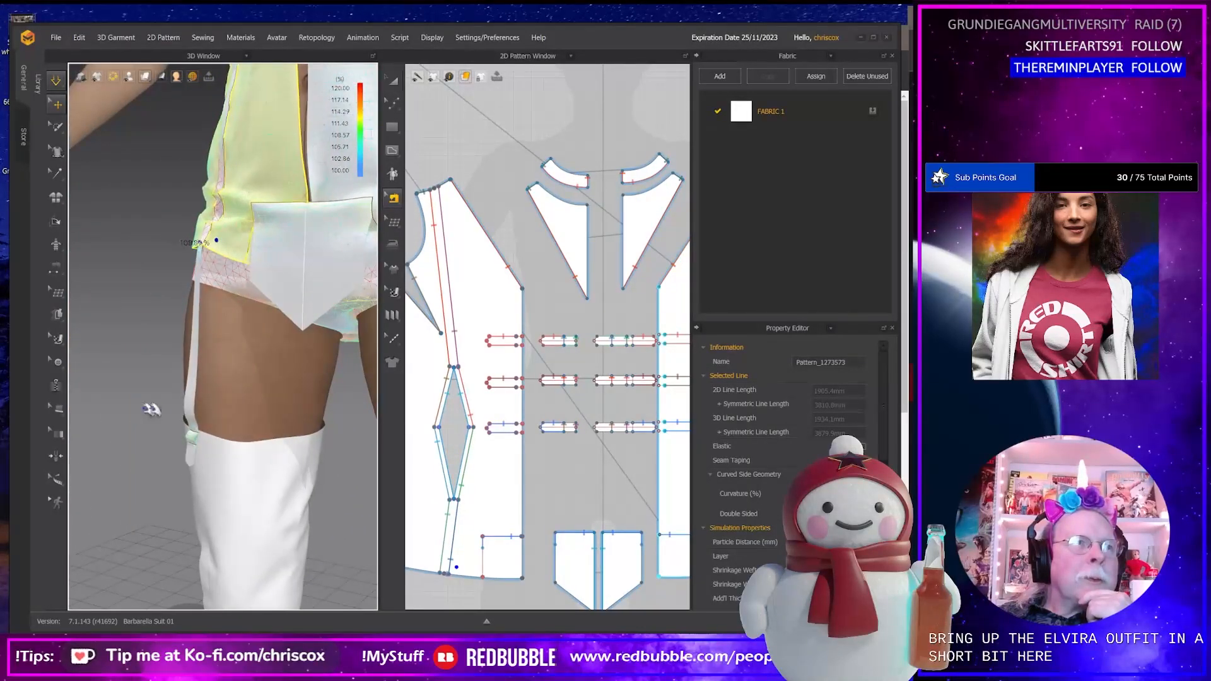
{"action": "scroll", "coordinate": [557, 484], "scroll_direction": "up", "scroll_amount": 2}
{"action": "middle_click_drag", "start_coordinate": [547, 470], "coordinate": [612, 277]}
{"action": "middle_click_drag", "start_coordinate": [574, 451], "coordinate": [628, 431]}
{"action": "middle_click_drag", "start_coordinate": [572, 321], "coordinate": [600, 476]}
{"action": "middle_click_drag", "start_coordinate": [555, 279], "coordinate": [583, 439]}
{"action": "middle_click_drag", "start_coordinate": [515, 134], "coordinate": [544, 286]}
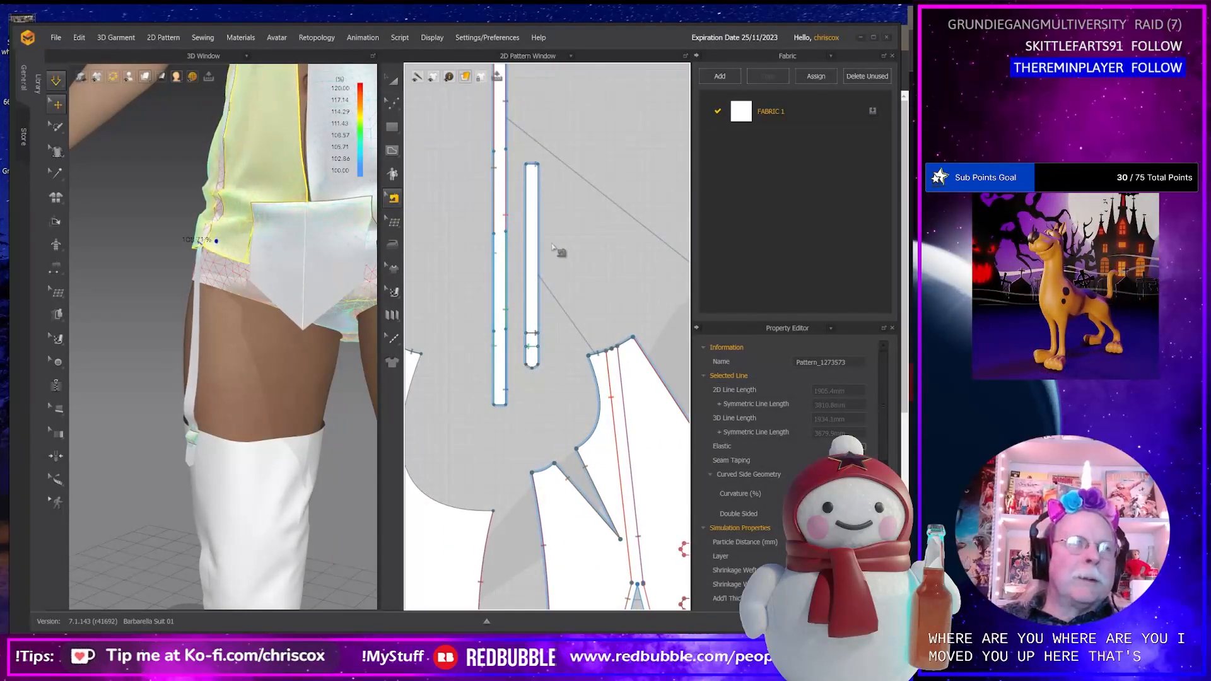
{"action": "key", "text": "z"}
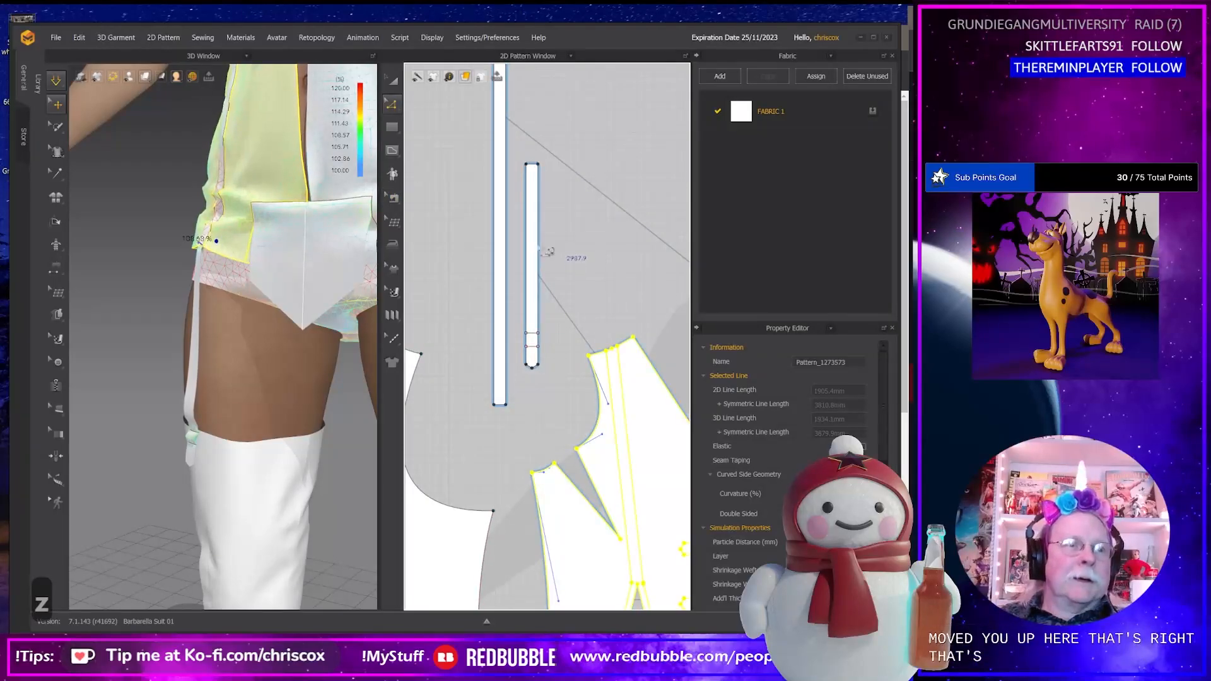
{"action": "left_click", "coordinate": [532, 164]}
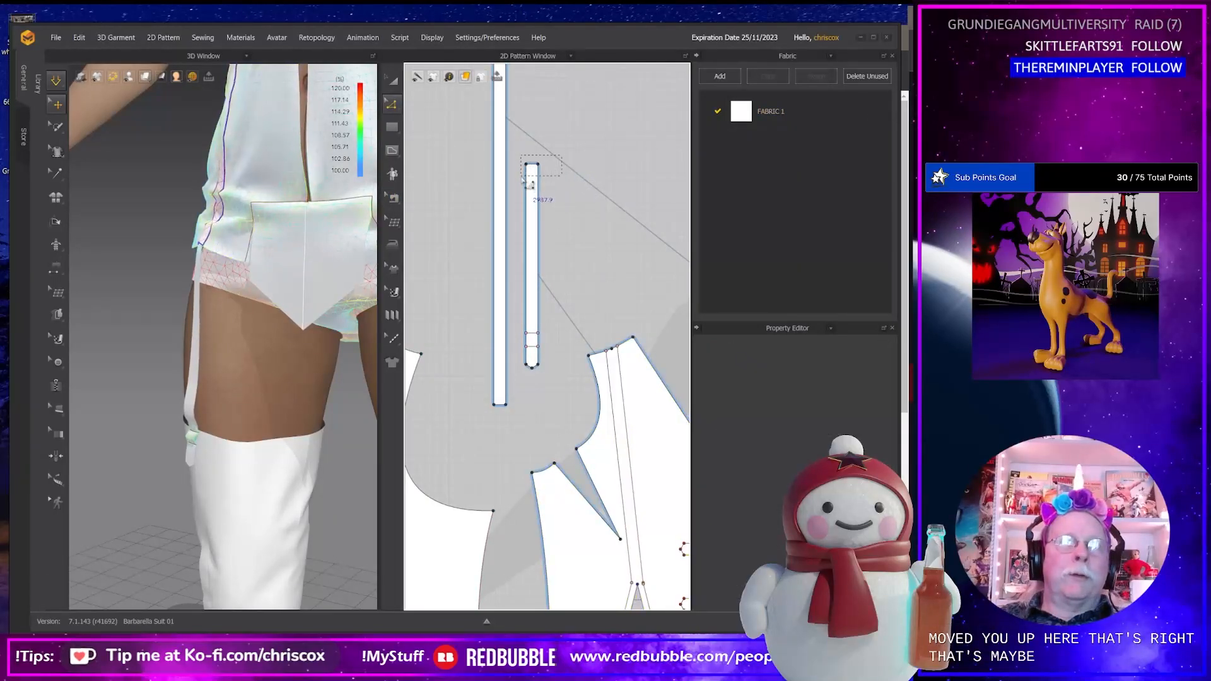
{"action": "key", "text": "Down"}
{"action": "key", "text": "Down"}
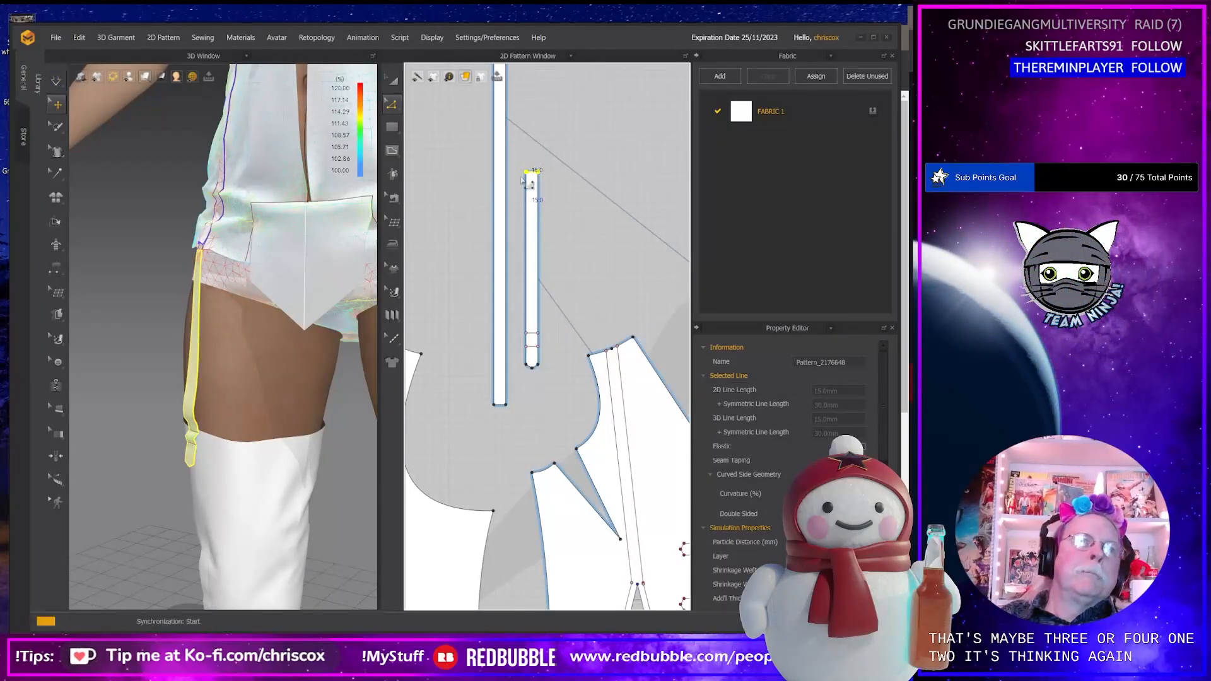
{"action": "key", "text": "Down"}
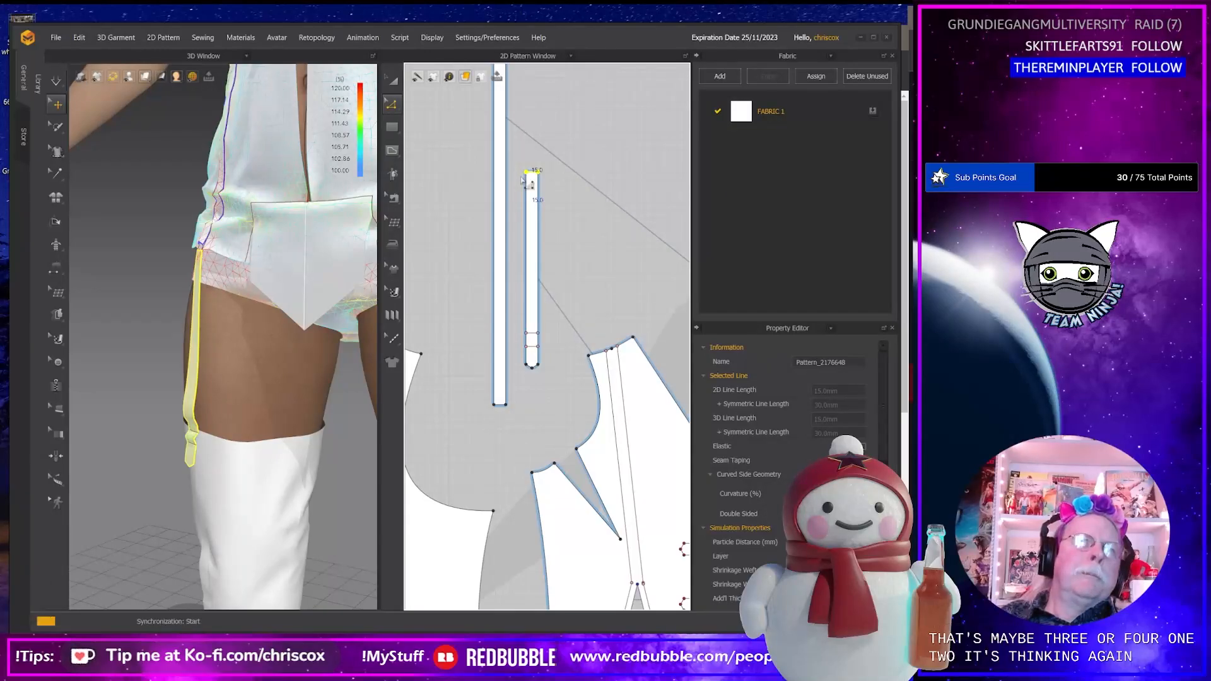
{"action": "key", "text": "Down"}
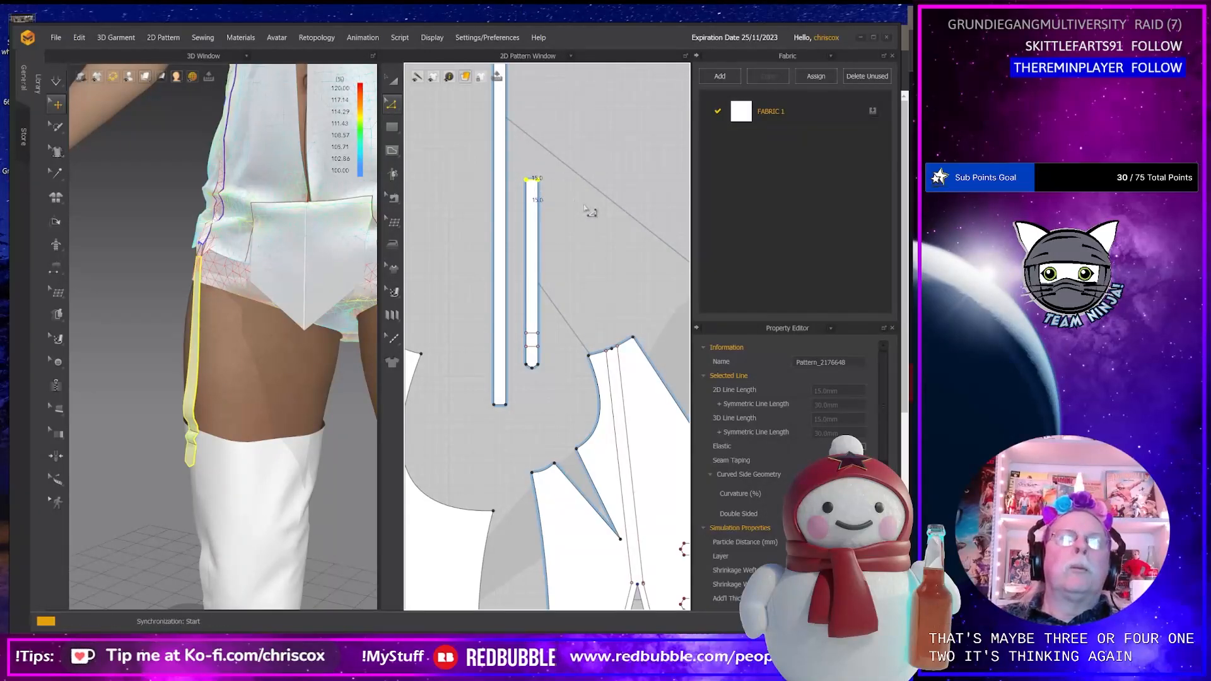
{"action": "key", "text": "Down"}
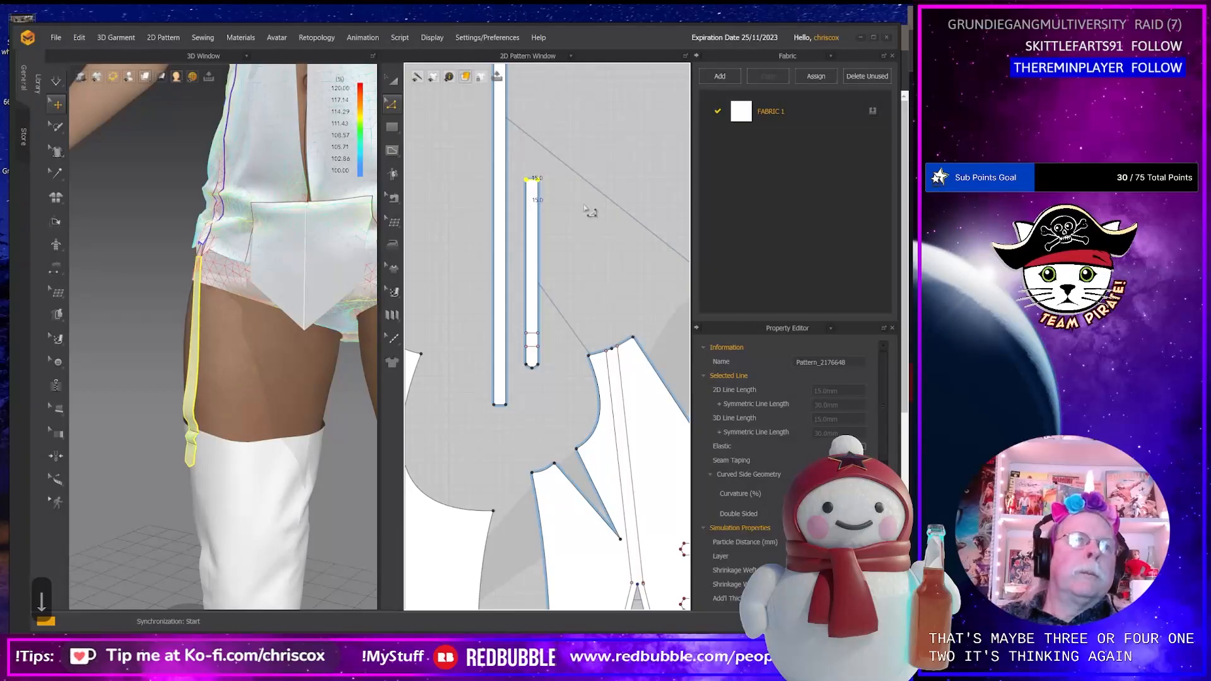
{"action": "key", "text": "Down"}
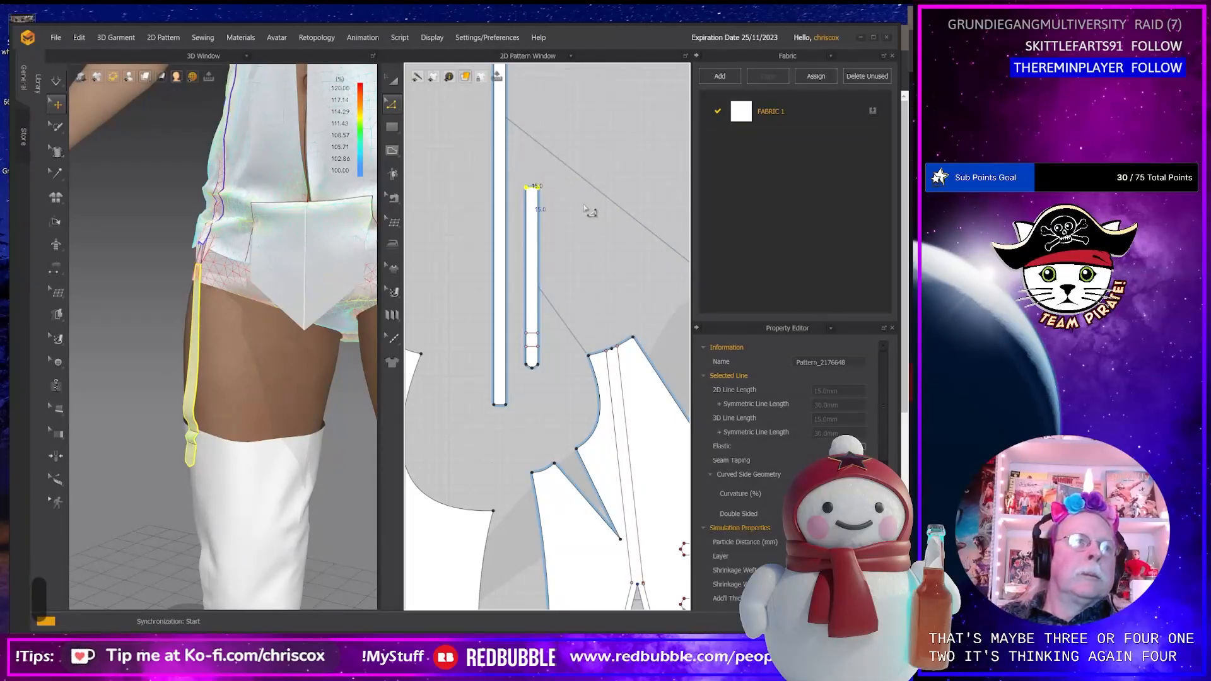
{"action": "key", "text": "Down"}
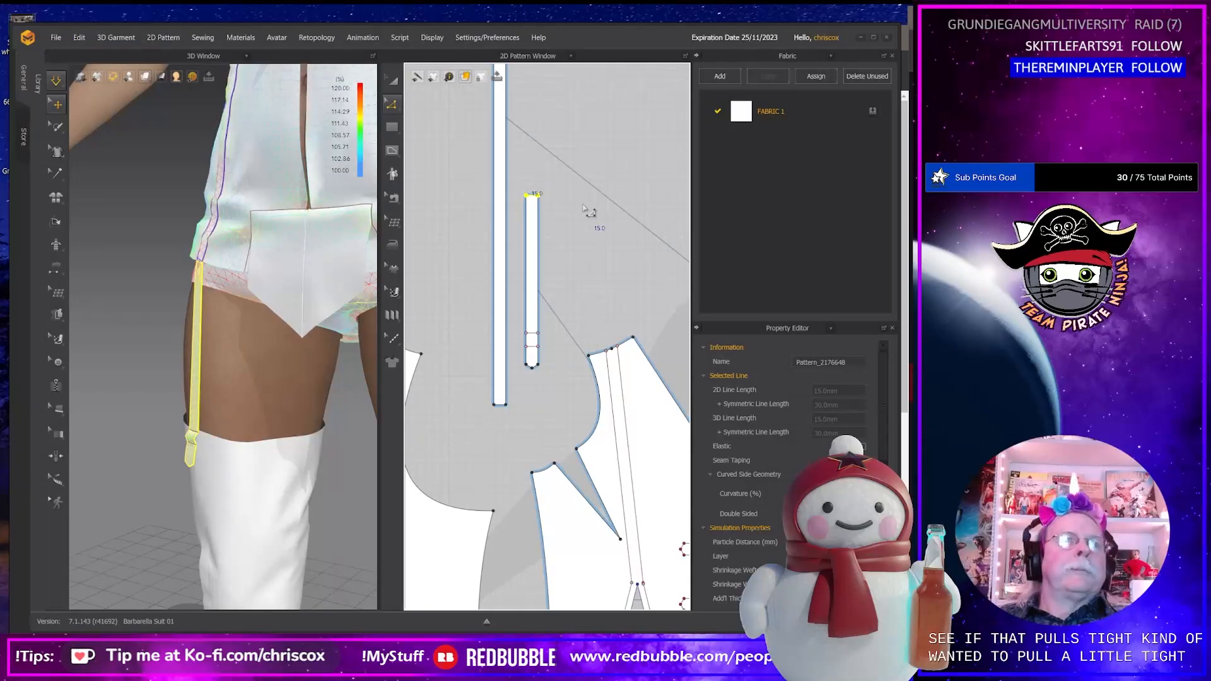
Pull the front panels' lower edges down over the shorts beside the garter straps.
{"action": "right_click_drag", "start_coordinate": [252, 276], "coordinate": [295, 278]}
{"action": "middle_click_drag", "start_coordinate": [295, 278], "coordinate": [183, 263]}
{"action": "left_click_drag", "start_coordinate": [292, 230], "coordinate": [222, 299]}
{"action": "left_click", "coordinate": [123, 259]}
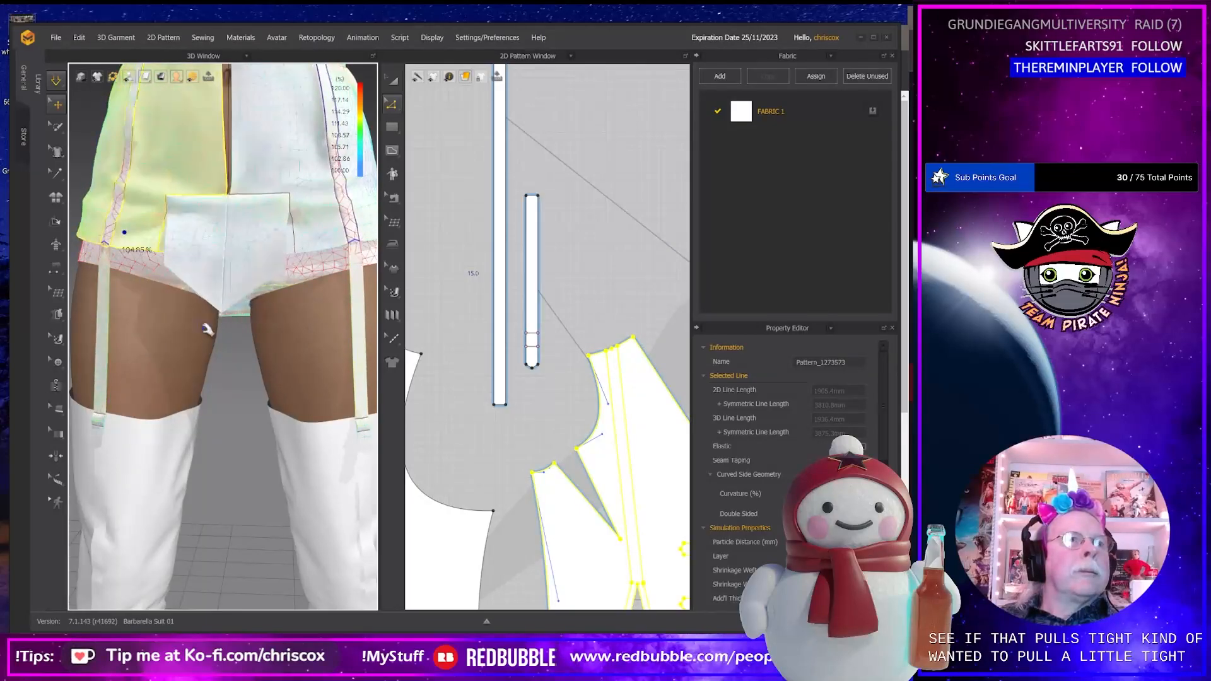
Settle the hem around the back and sides by tugging it down at the centre, both hips and side seam.
{"action": "scroll", "coordinate": [202, 325], "scroll_direction": "down", "scroll_amount": 5}
{"action": "right_click_drag", "start_coordinate": [232, 328], "coordinate": [156, 314]}
{"action": "left_click_drag", "start_coordinate": [161, 304], "coordinate": [161, 327]}
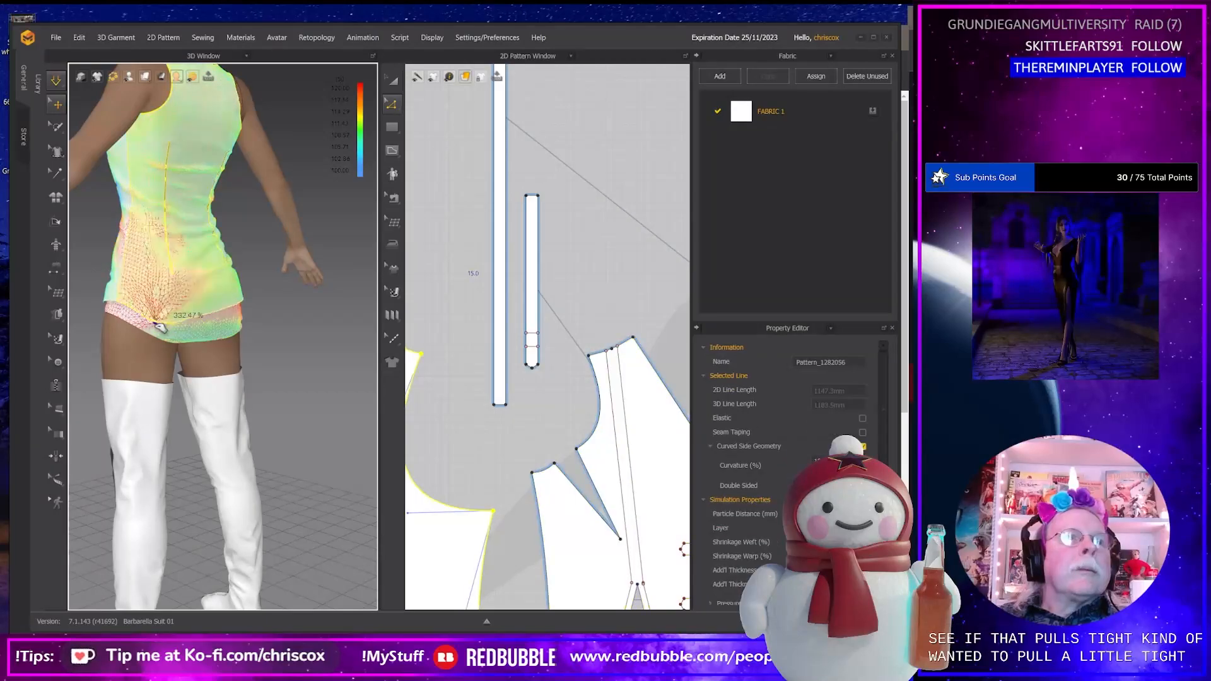
{"action": "left_click_drag", "start_coordinate": [112, 289], "coordinate": [111, 320]}
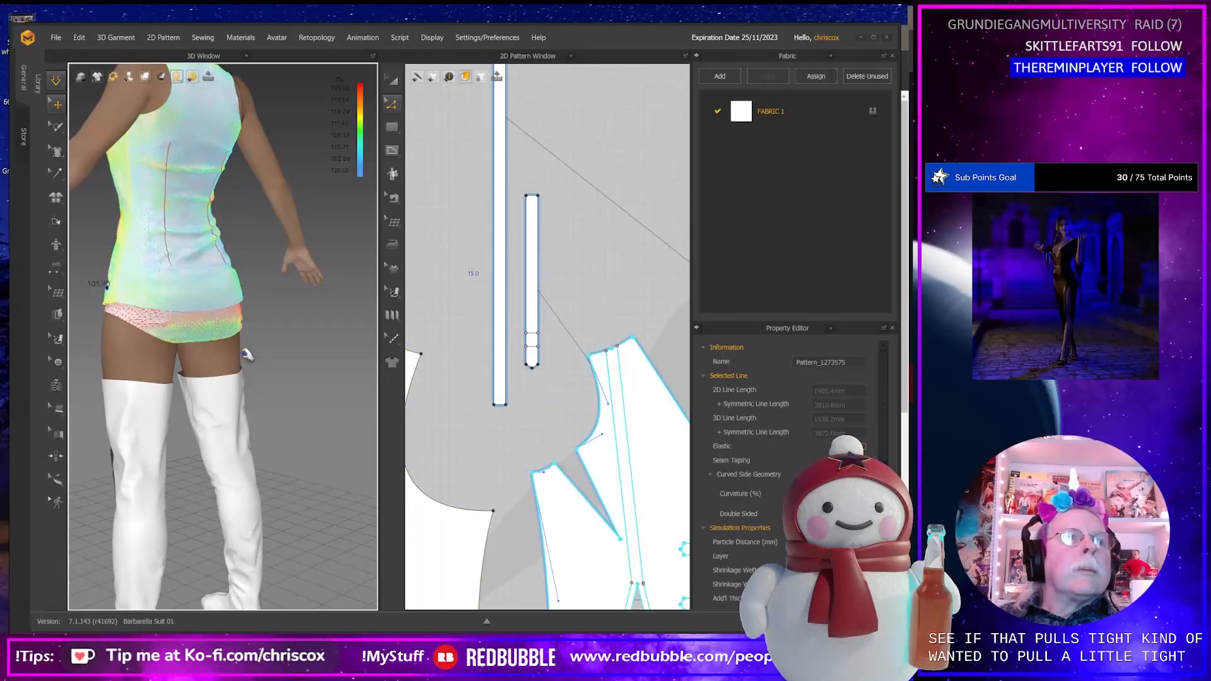
{"action": "right_click_drag", "start_coordinate": [247, 355], "coordinate": [268, 294]}
{"action": "left_click_drag", "start_coordinate": [247, 292], "coordinate": [256, 314]}
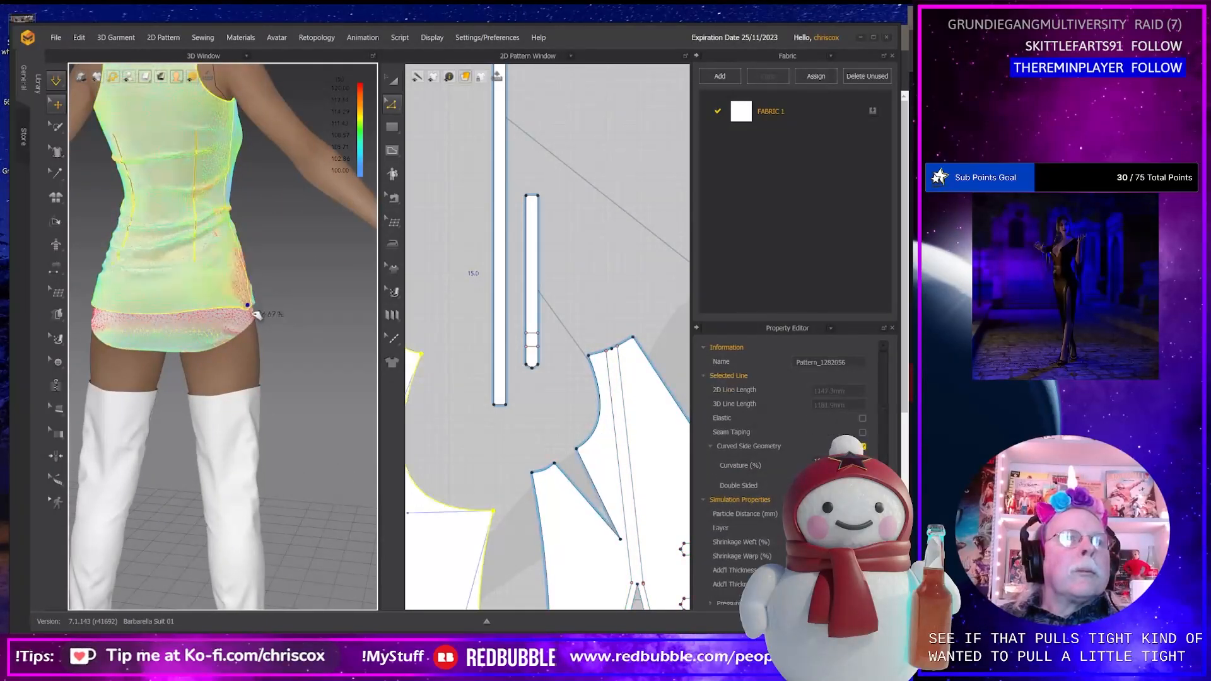
{"action": "left_click_drag", "start_coordinate": [171, 305], "coordinate": [176, 333]}
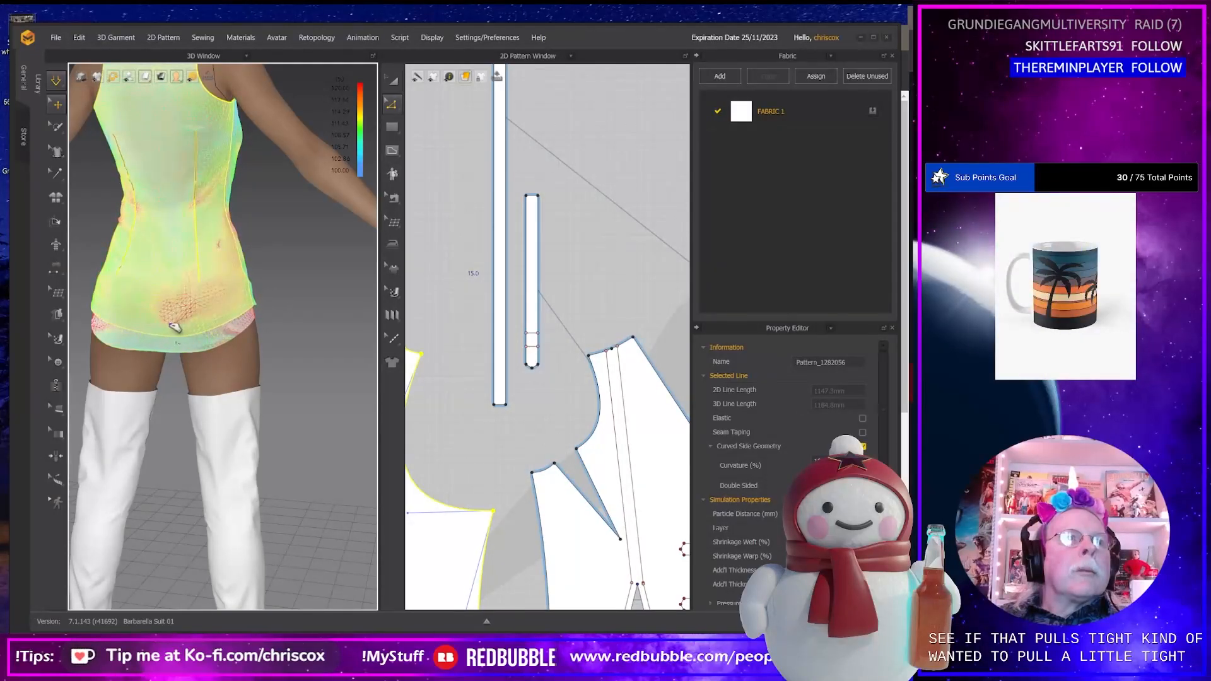
{"action": "right_click_drag", "start_coordinate": [280, 323], "coordinate": [219, 313]}
{"action": "left_click_drag", "start_coordinate": [231, 307], "coordinate": [233, 325]}
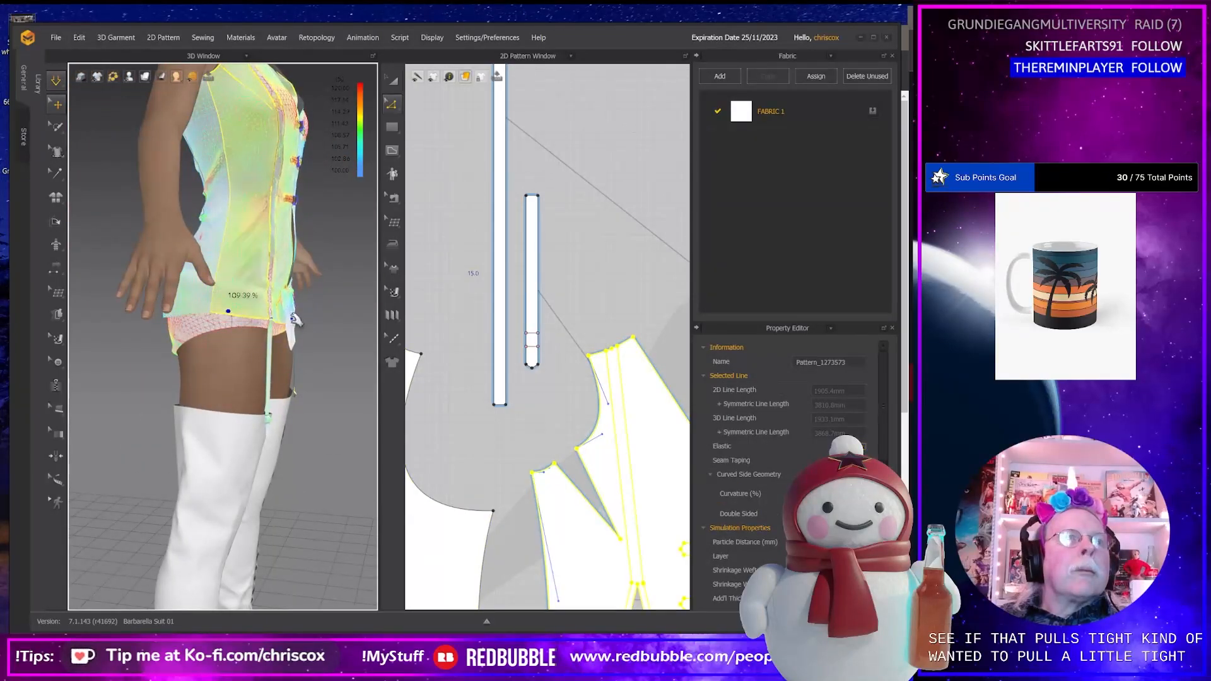
Tug the front panel's neckline edge toward the centre above the top closure strap, and bring all pattern pieces into view.
{"action": "mouse_move", "coordinate": [264, 317]}
{"action": "right_mouse_down"}
{"action": "mouse_move", "coordinate": [227, 307]}
{"action": "mouse_move", "coordinate": [253, 325]}
{"action": "mouse_move", "coordinate": [246, 332]}
{"action": "right_mouse_up"}
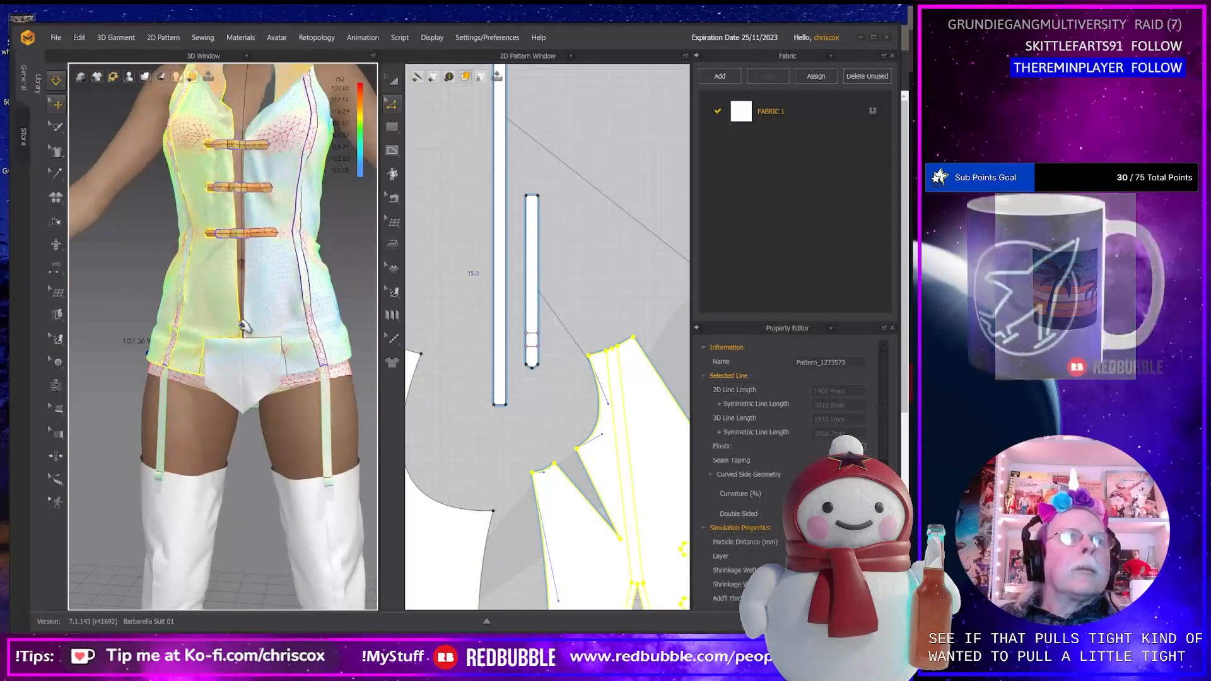
{"action": "middle_click_drag", "start_coordinate": [247, 332], "coordinate": [251, 372]}
{"action": "left_click", "coordinate": [253, 153]}
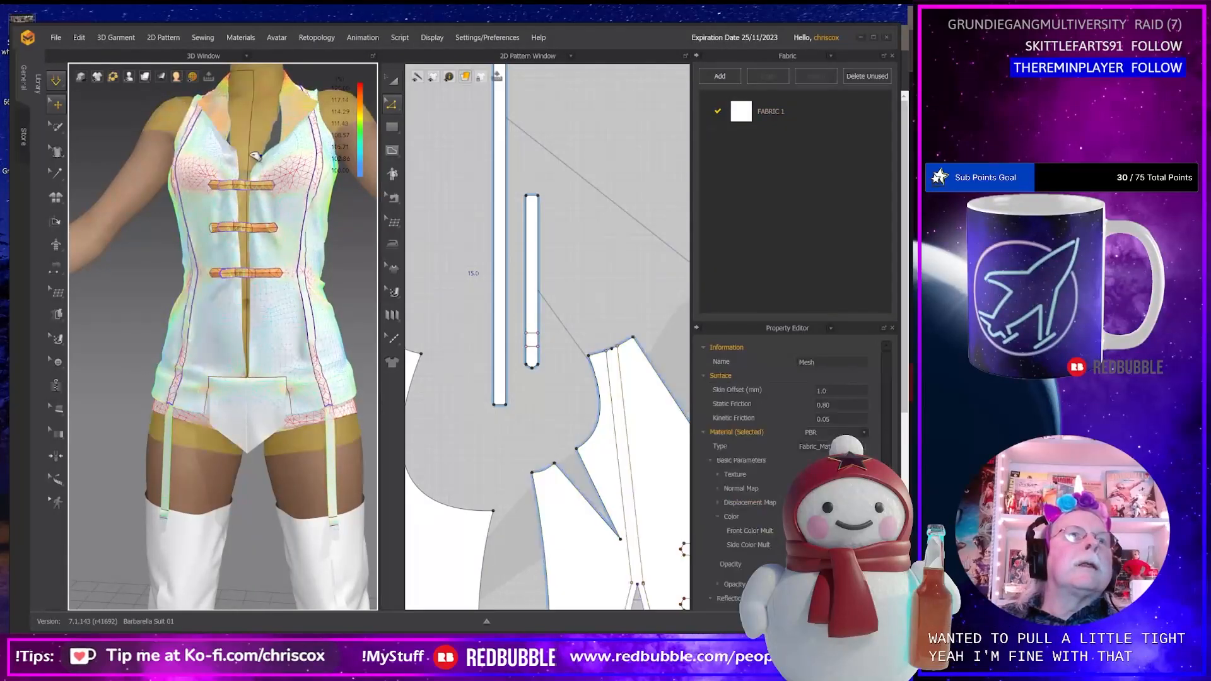
{"action": "left_click_drag", "start_coordinate": [289, 119], "coordinate": [265, 144]}
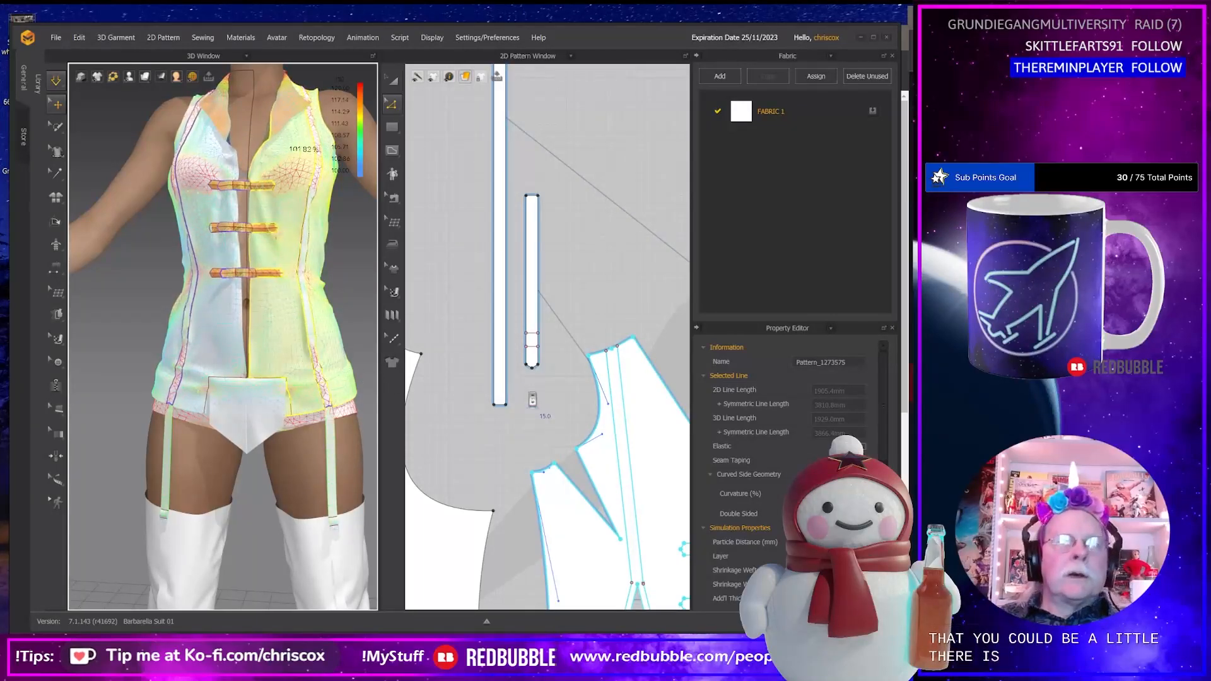
{"action": "scroll", "coordinate": [532, 396], "scroll_direction": "down", "scroll_amount": 7}
{"action": "middle_click_drag", "start_coordinate": [534, 392], "coordinate": [531, 357]}
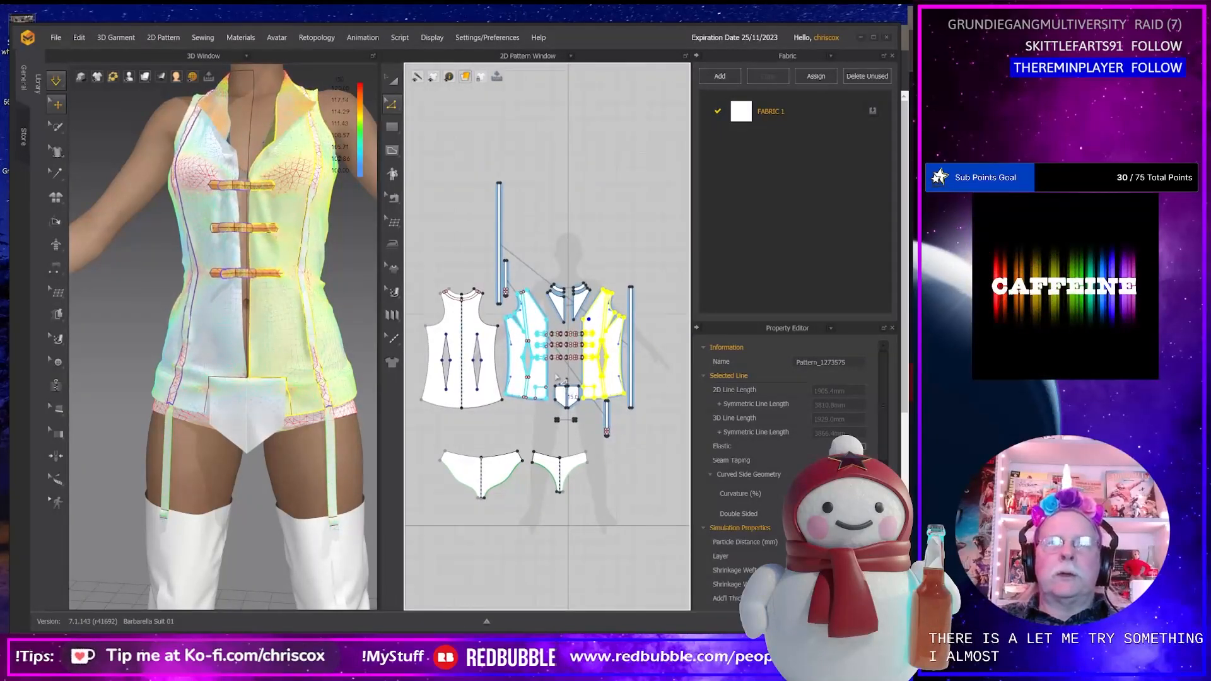
Apply seam taping along the front panels' centre edges, from the neckline corner down past the three closures to the lower rectangle.
{"action": "scroll", "coordinate": [531, 357], "scroll_direction": "up", "scroll_amount": 6}
{"action": "middle_click_drag", "start_coordinate": [499, 219], "coordinate": [496, 212]}
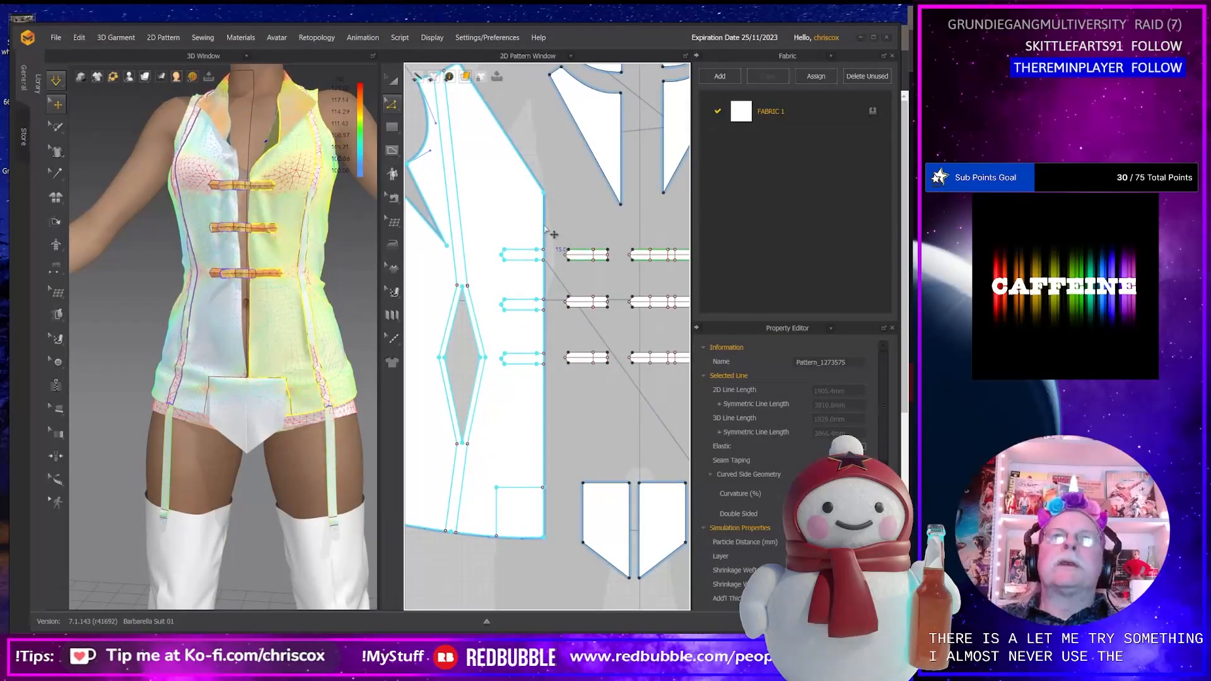
{"action": "left_click", "coordinate": [544, 224]}
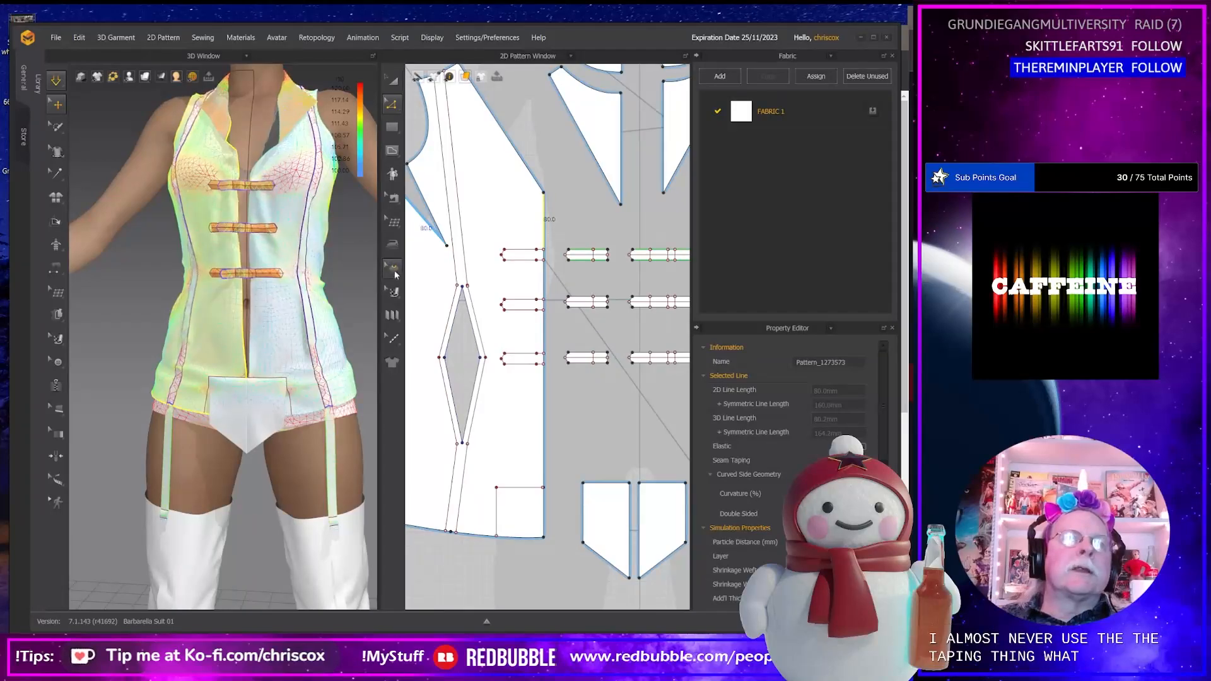
{"action": "left_click", "coordinate": [395, 271]}
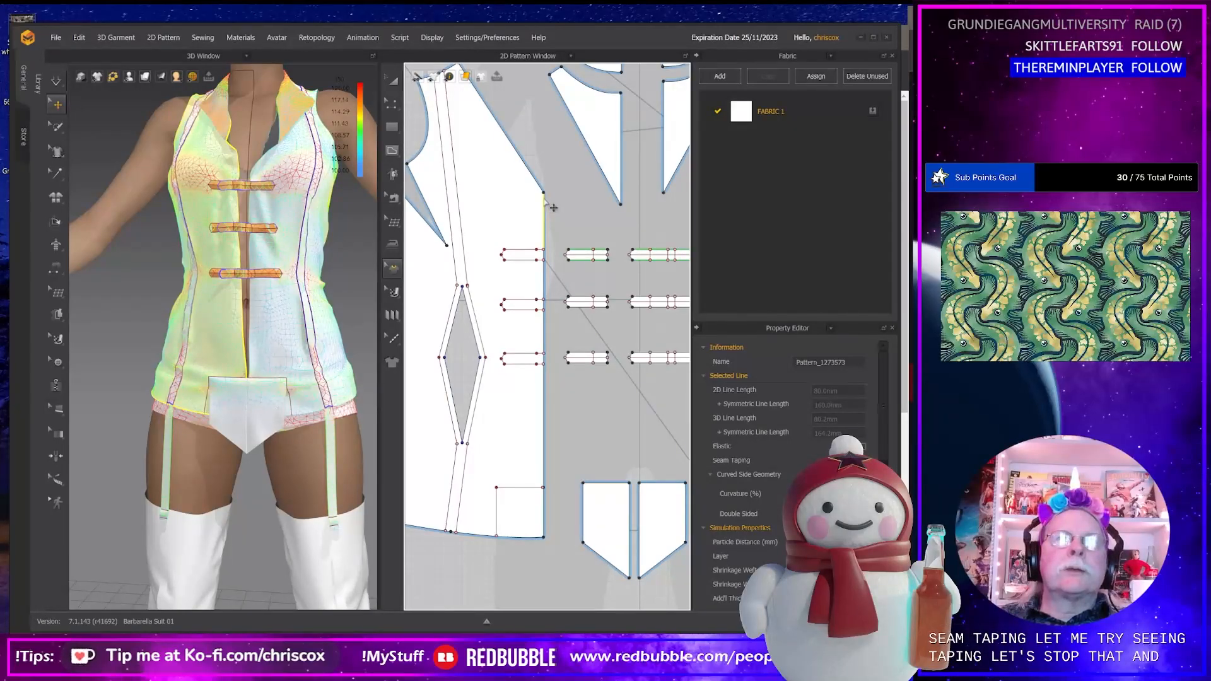
{"action": "left_click", "coordinate": [545, 283]}
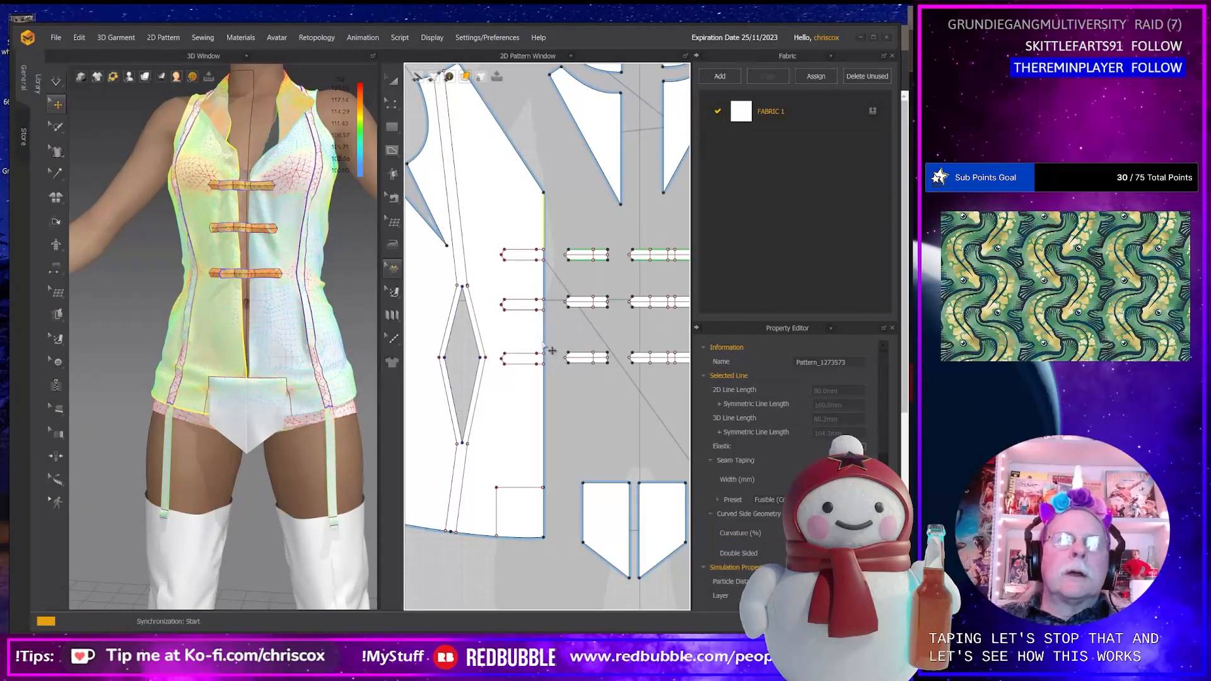
{"action": "key", "text": "shift"}
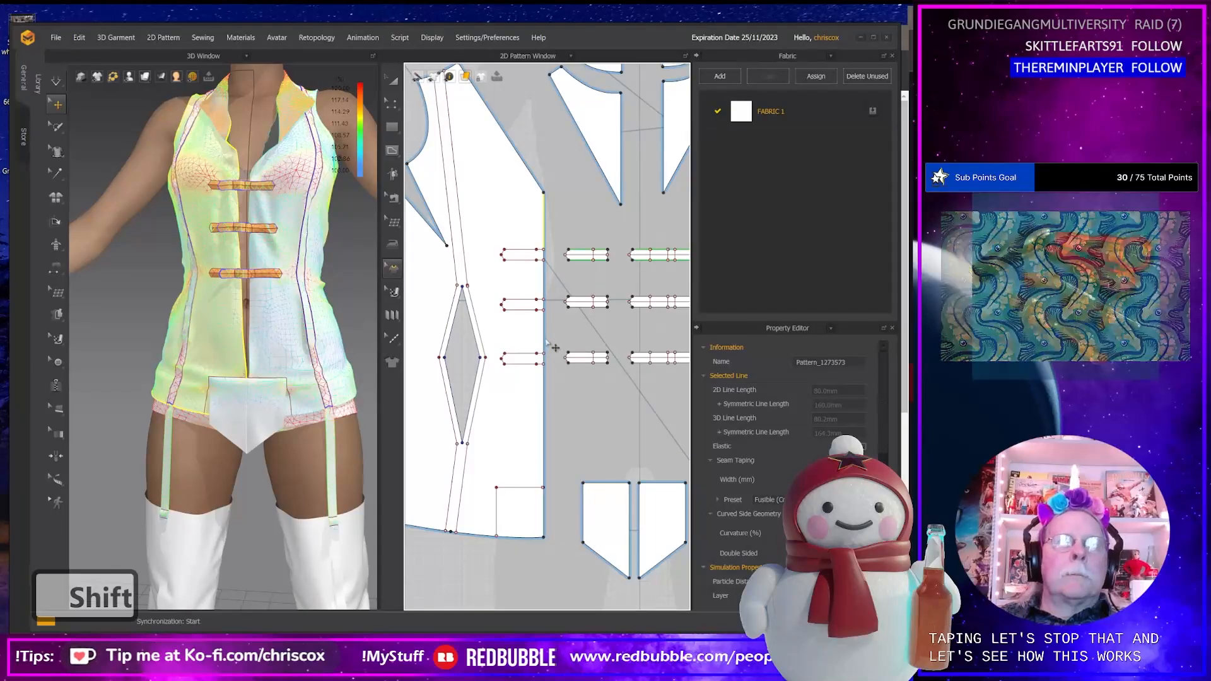
{"action": "left_click", "coordinate": [392, 268]}
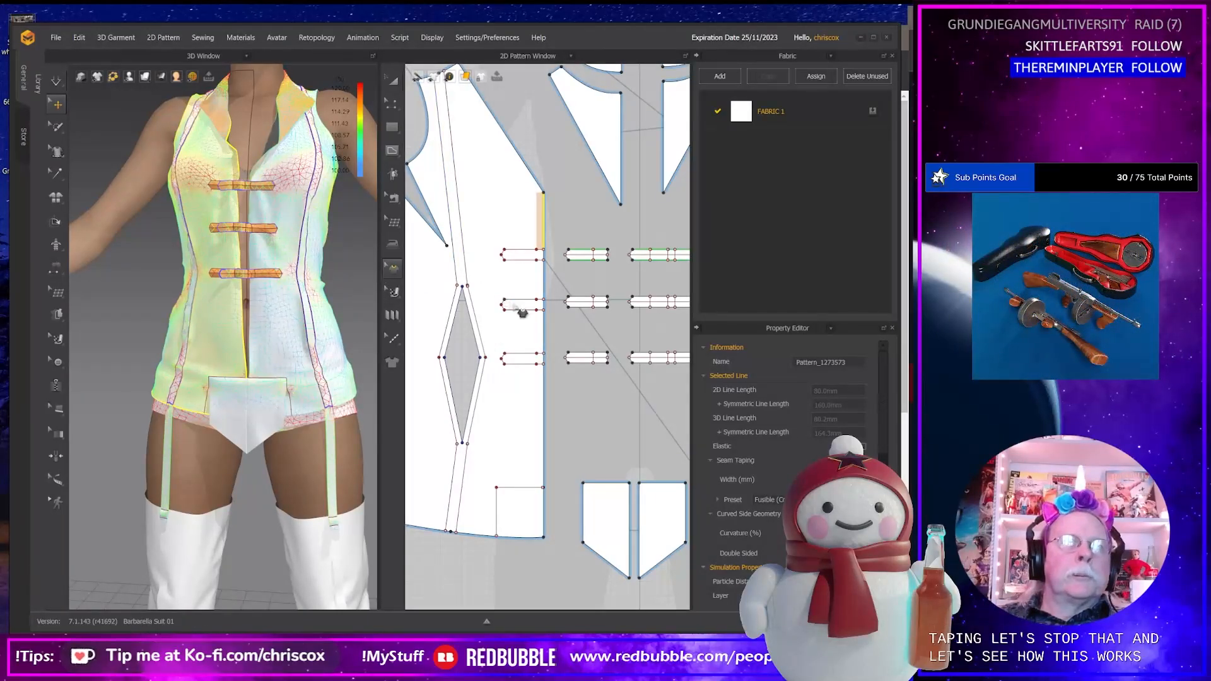
{"action": "left_click", "coordinate": [544, 279]}
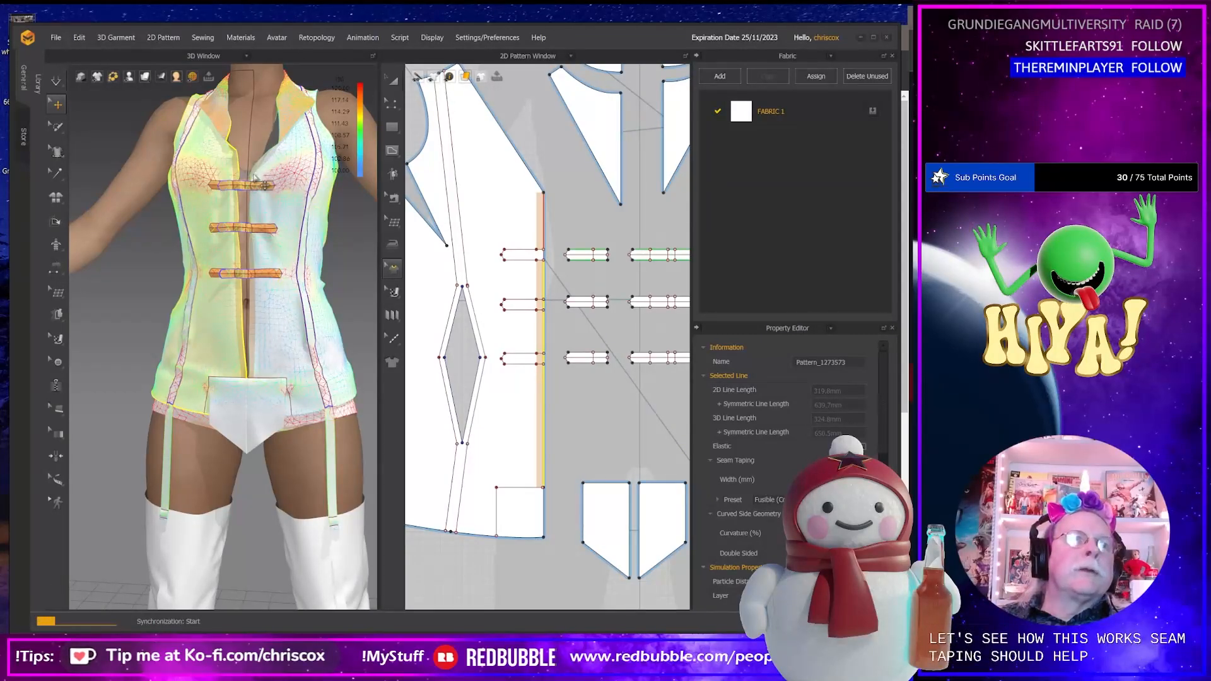
Simulate the taped garment and tug both front panels' neckline edges above the top closure, and the collar.
{"action": "key", "text": "space"}
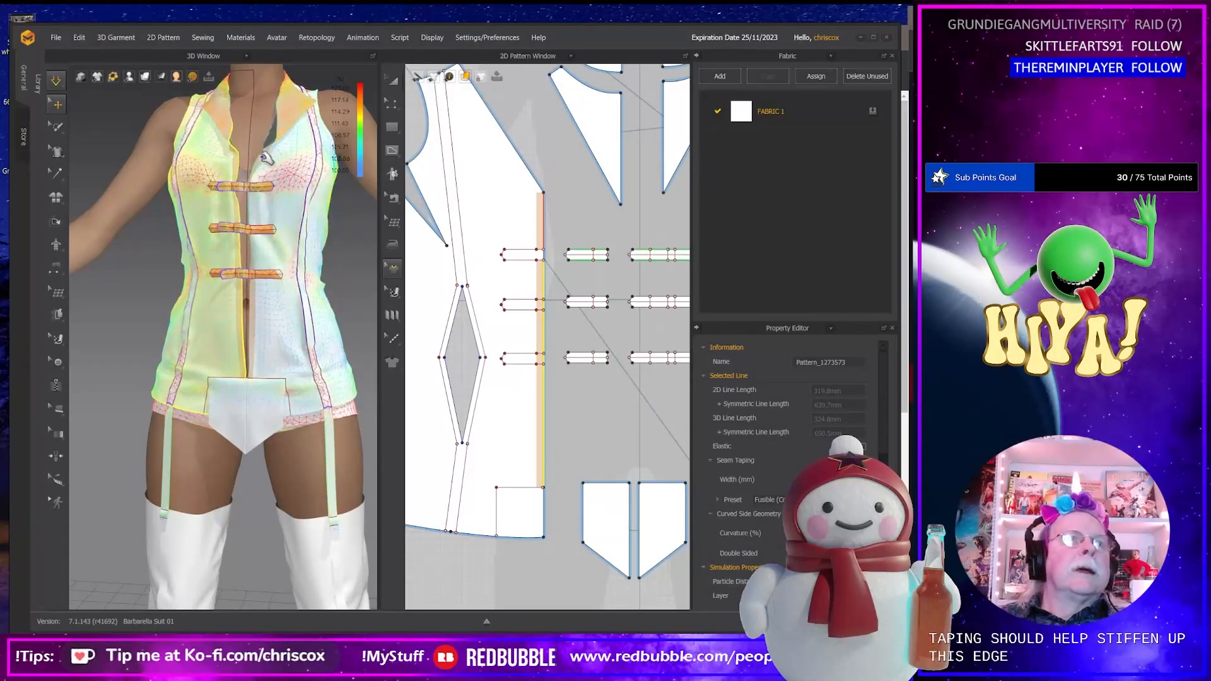
{"action": "left_click", "coordinate": [249, 154]}
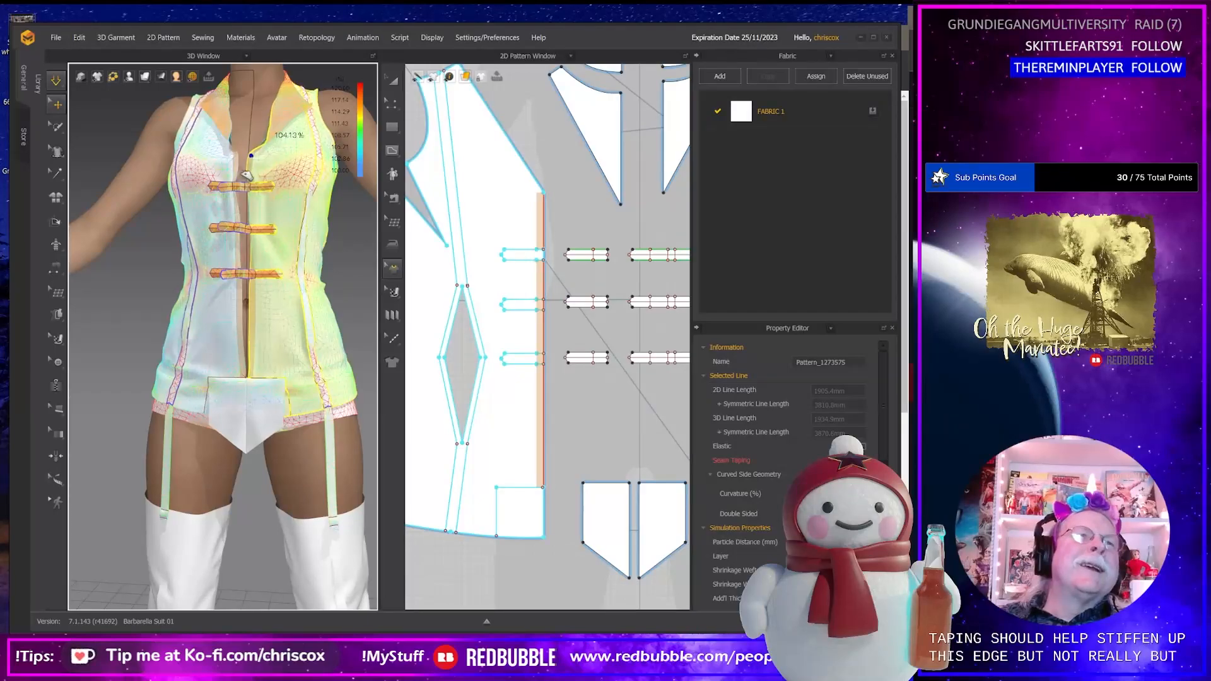
{"action": "left_click", "coordinate": [250, 170]}
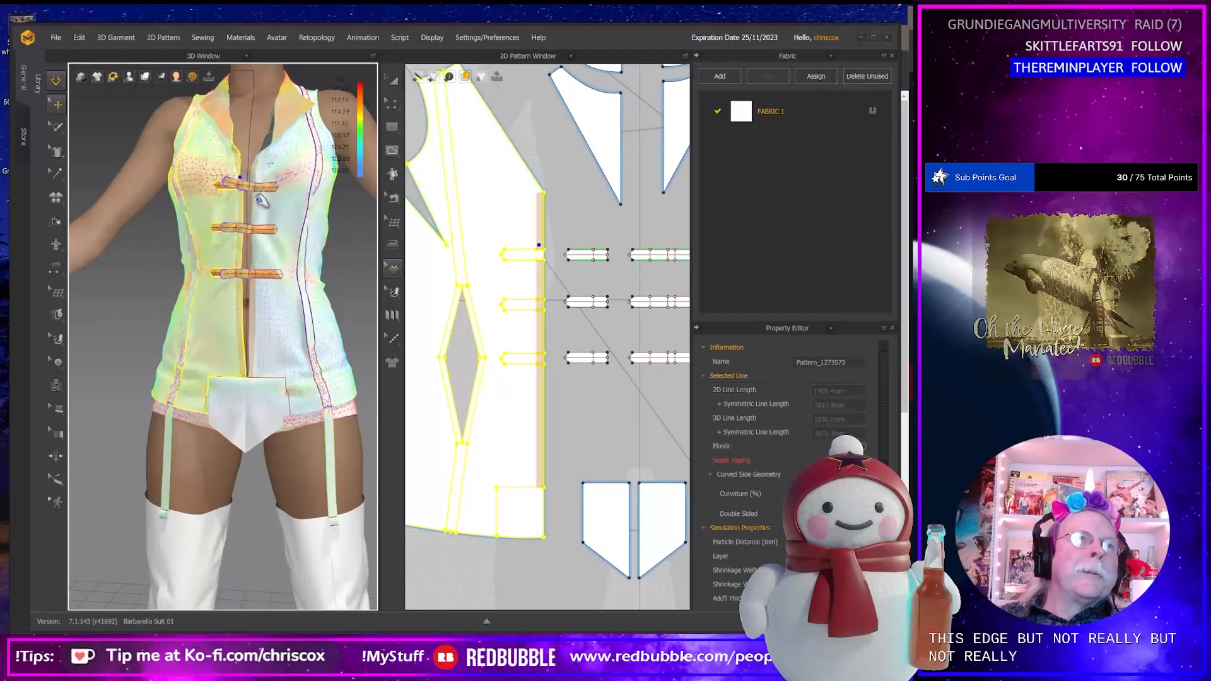
{"action": "scroll", "coordinate": [252, 173], "scroll_direction": "down", "scroll_amount": 5}
{"action": "mouse_move", "coordinate": [273, 237]}
{"action": "right_mouse_down"}
{"action": "mouse_move", "coordinate": [218, 243]}
{"action": "mouse_move", "coordinate": [297, 251]}
{"action": "mouse_move", "coordinate": [285, 257]}
{"action": "right_mouse_up"}
{"action": "left_click", "coordinate": [212, 197]}
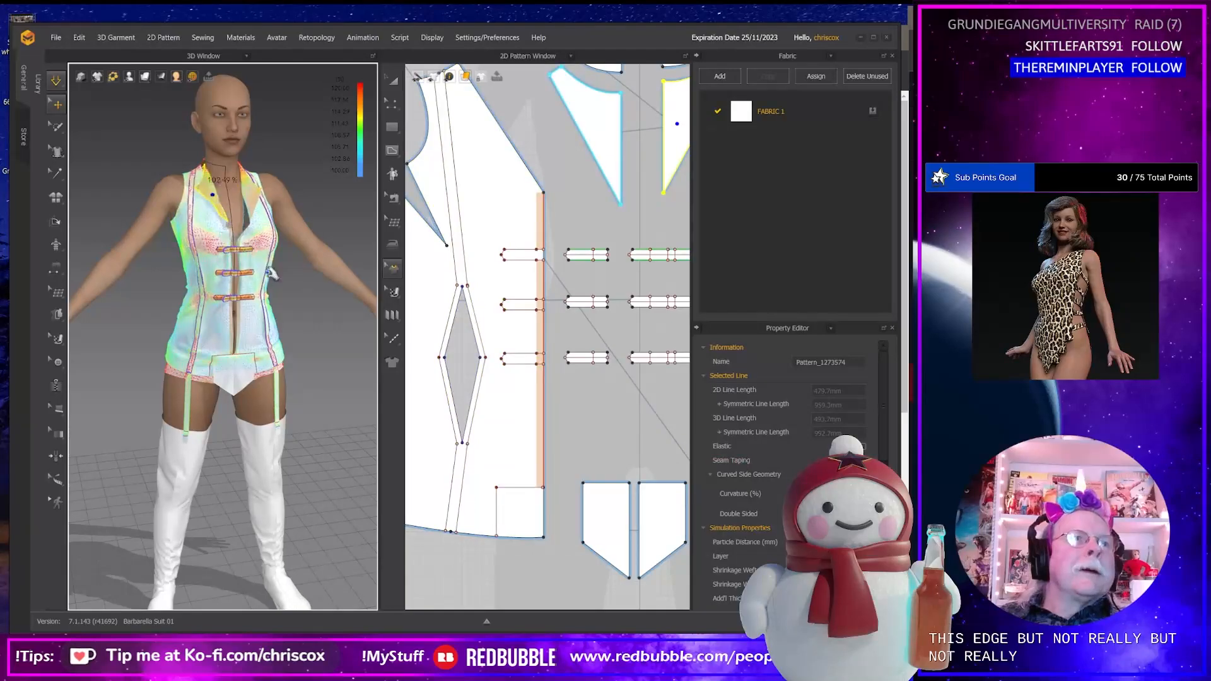
Examine the collar and closures from the front, side and back of the torso, and stop the simulation.
{"action": "scroll", "coordinate": [571, 380], "scroll_direction": "down", "scroll_amount": 6}
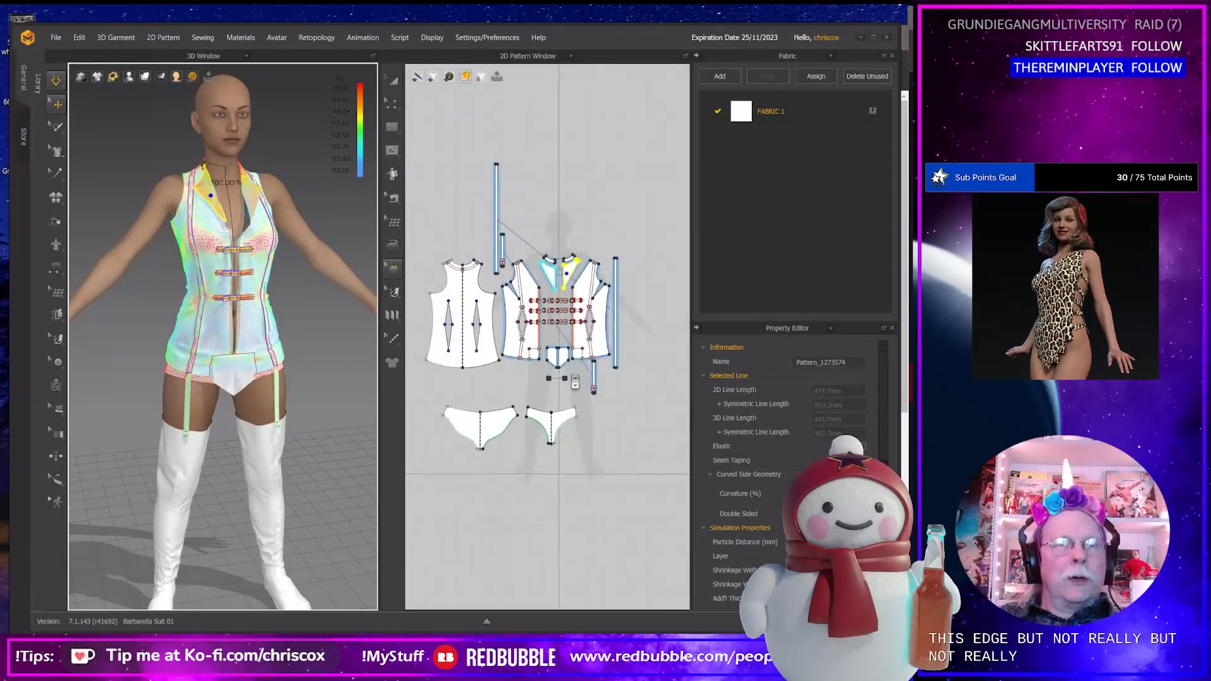
{"action": "right_click_drag", "start_coordinate": [247, 290], "coordinate": [284, 303]}
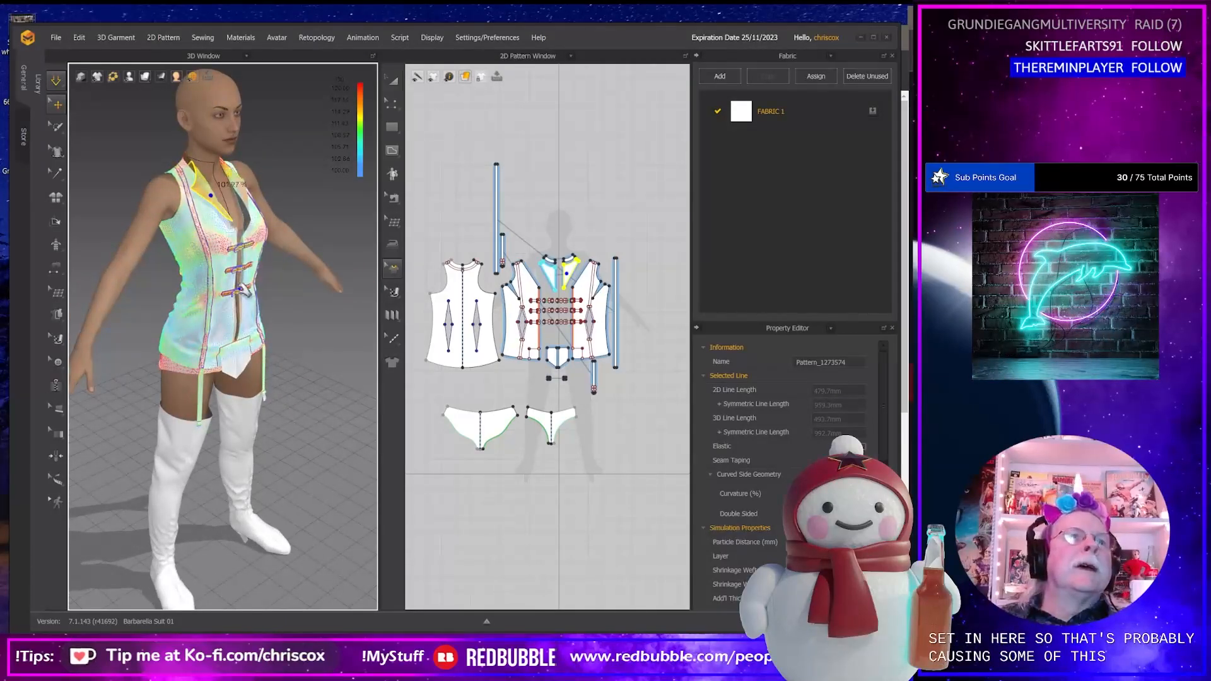
{"action": "scroll", "coordinate": [241, 281], "scroll_direction": "down", "scroll_amount": 2}
{"action": "scroll", "coordinate": [241, 281], "scroll_direction": "up", "scroll_amount": 6}
{"action": "scroll", "coordinate": [241, 280], "scroll_direction": "down", "scroll_amount": 4}
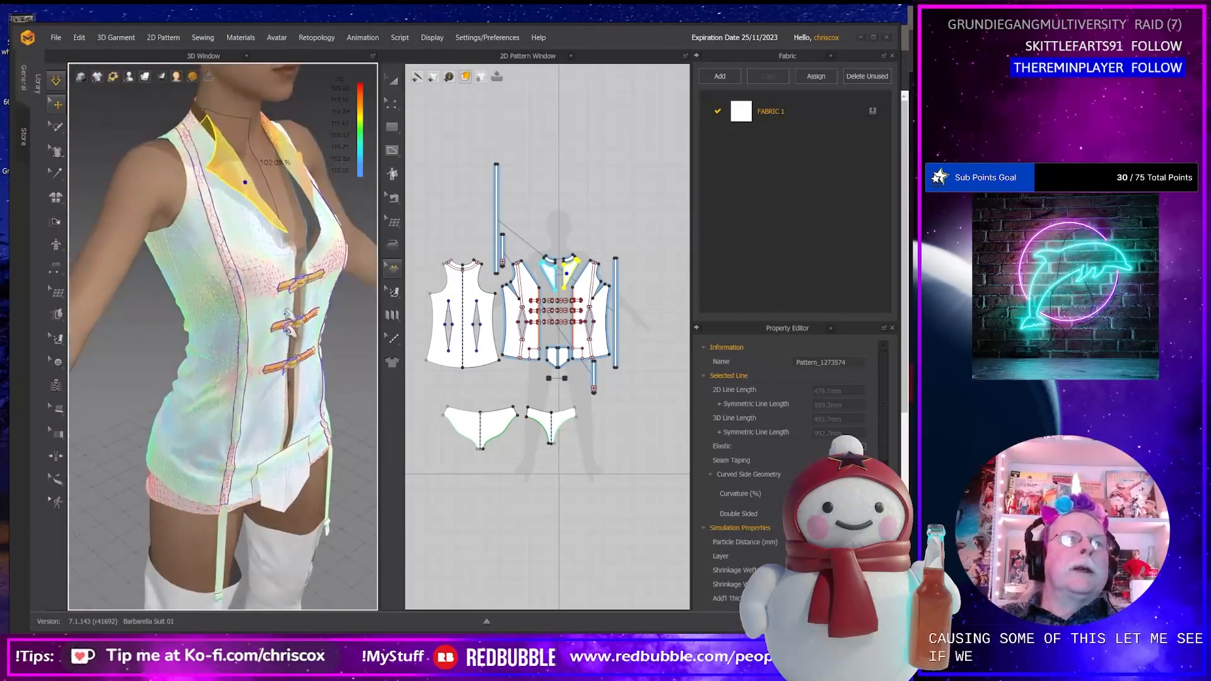
{"action": "middle_click_drag", "start_coordinate": [243, 257], "coordinate": [279, 356]}
{"action": "right_click_drag", "start_coordinate": [279, 357], "coordinate": [412, 354]}
{"action": "key", "text": "space"}
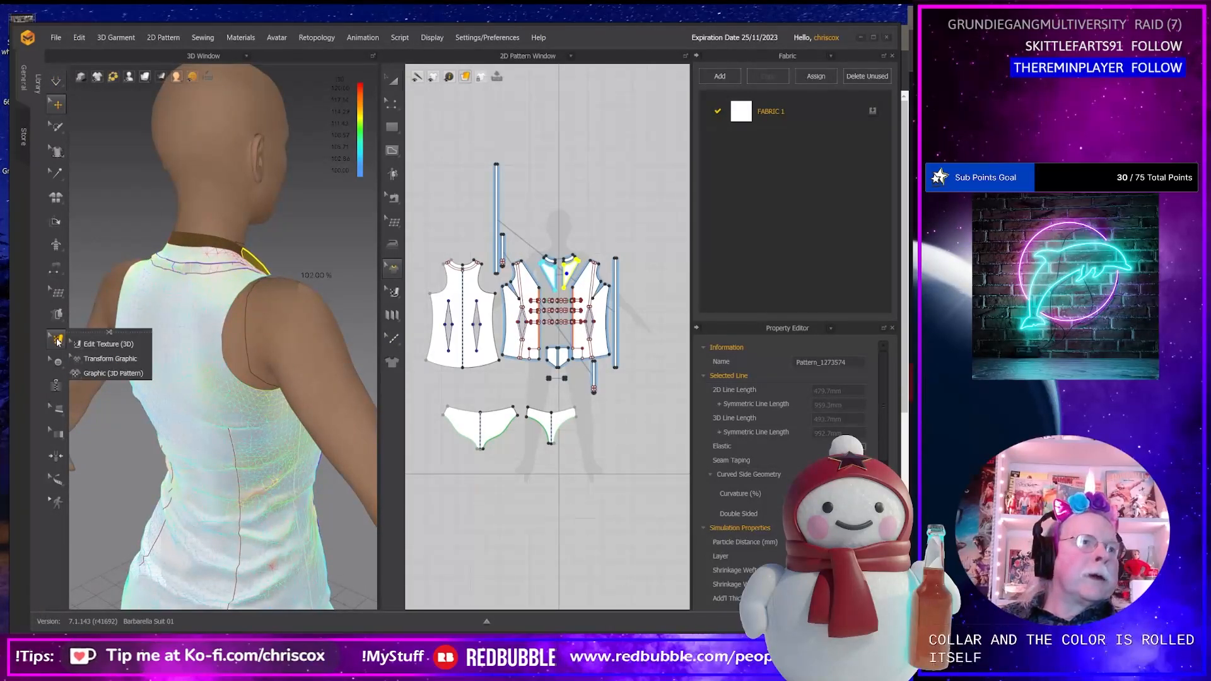
Set the back collar seam's fold strength to 100 and its fold angle to 15.
{"action": "left_click", "coordinate": [55, 222]}
{"action": "left_click", "coordinate": [195, 250]}
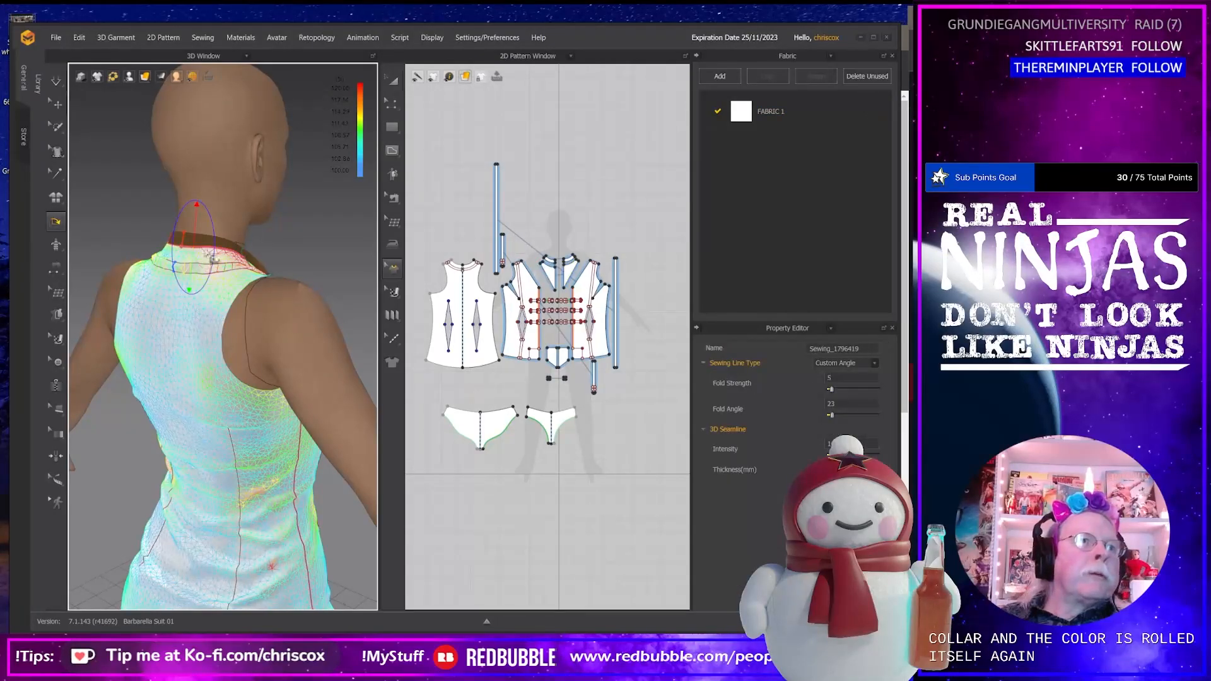
{"action": "right_click_drag", "start_coordinate": [208, 252], "coordinate": [180, 207]}
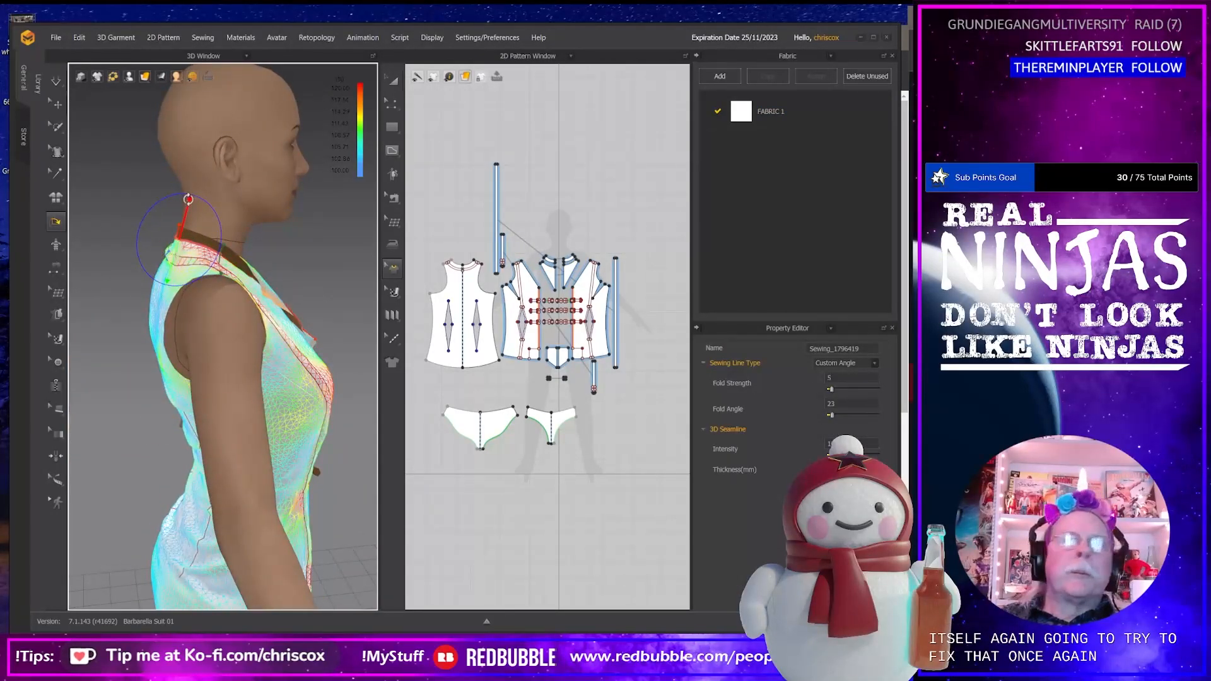
{"action": "left_click_drag", "start_coordinate": [188, 199], "coordinate": [155, 262]}
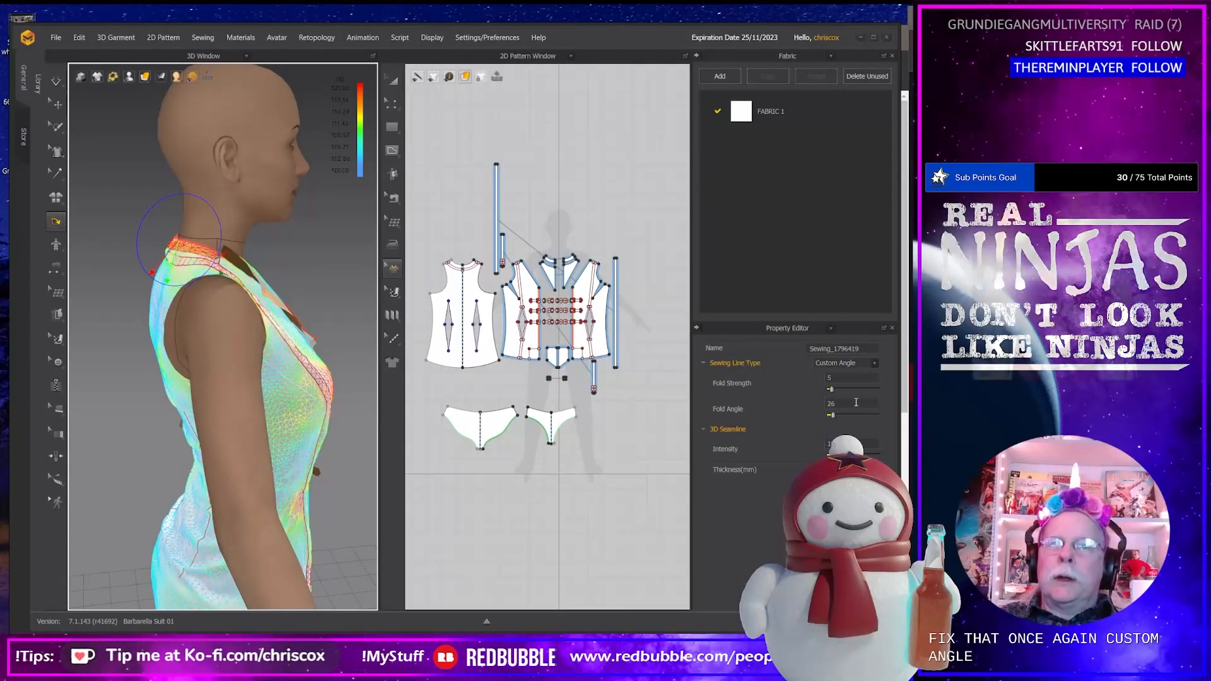
{"action": "left_click_drag", "start_coordinate": [855, 402], "coordinate": [784, 408]}
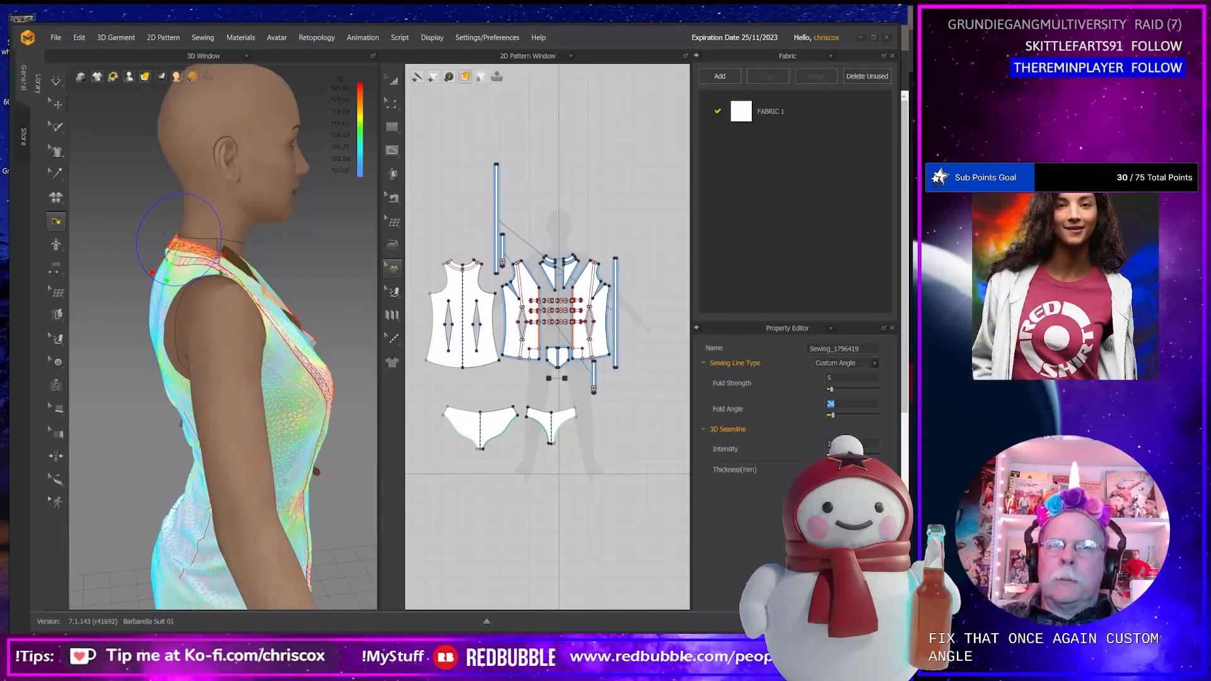
{"action": "type", "text": "100"}
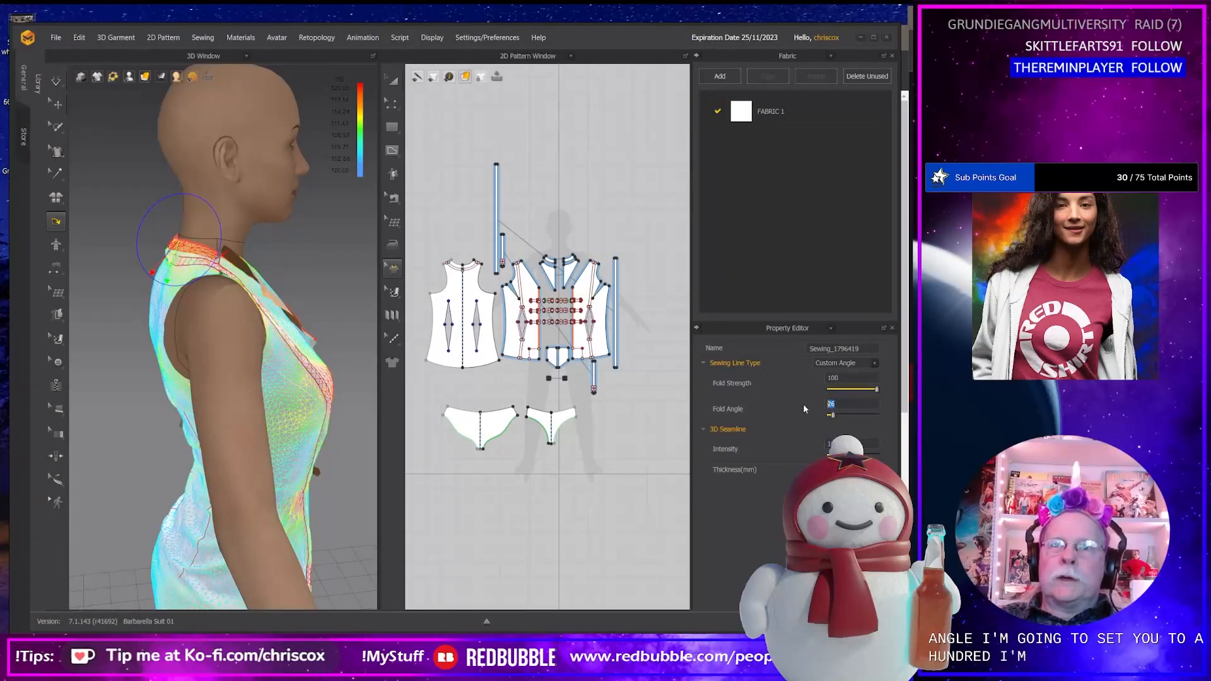
{"action": "type", "text": "15"}
{"action": "key", "text": "Return"}
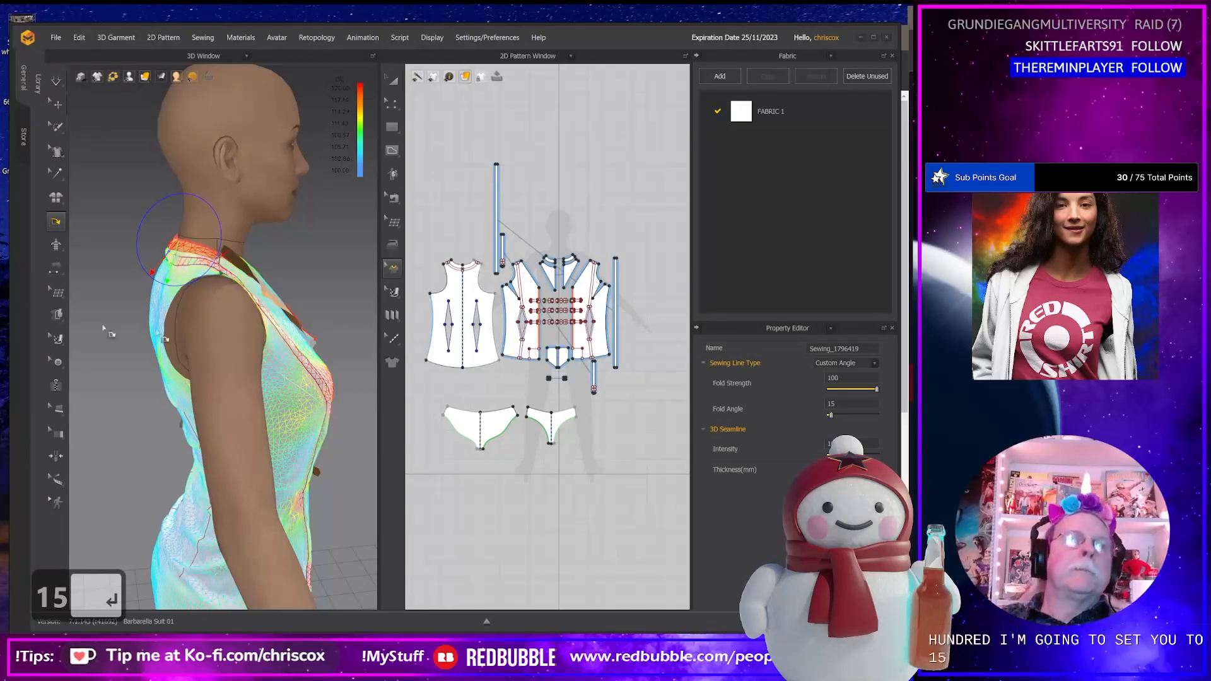
Select the front lapel seam for folding, try seam taping on the lapel's sewn slanted edge, and undo the taping.
{"action": "right_click_drag", "start_coordinate": [255, 341], "coordinate": [199, 346]}
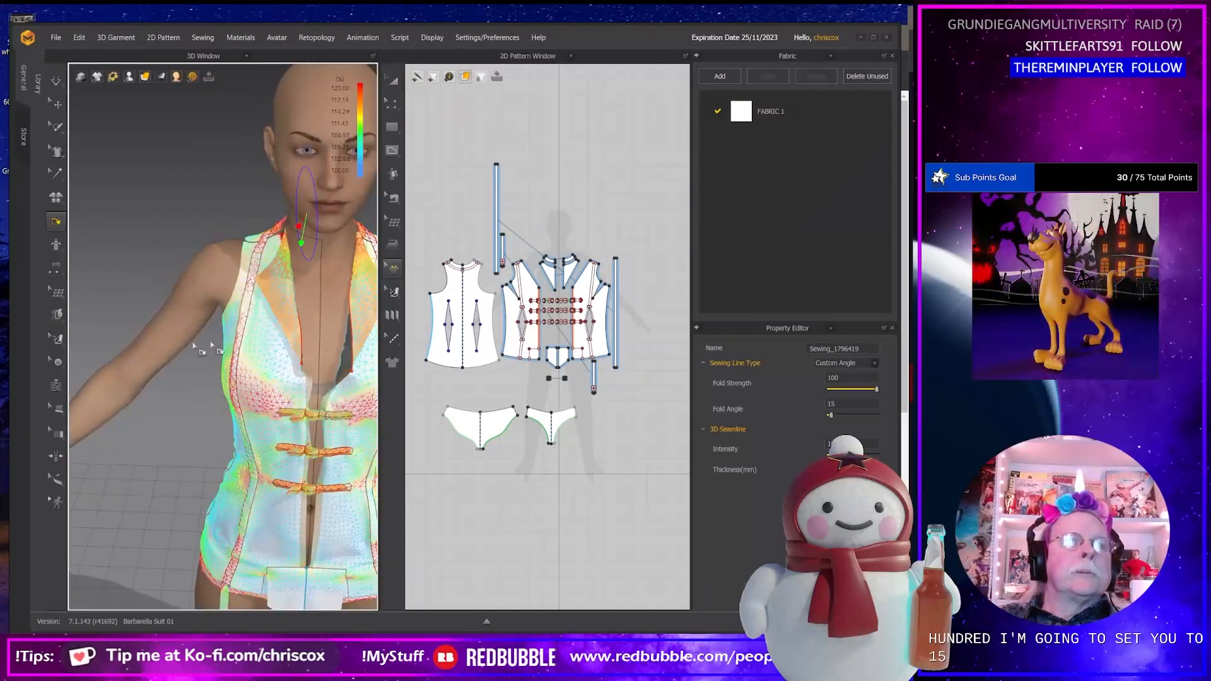
{"action": "left_click", "coordinate": [302, 344]}
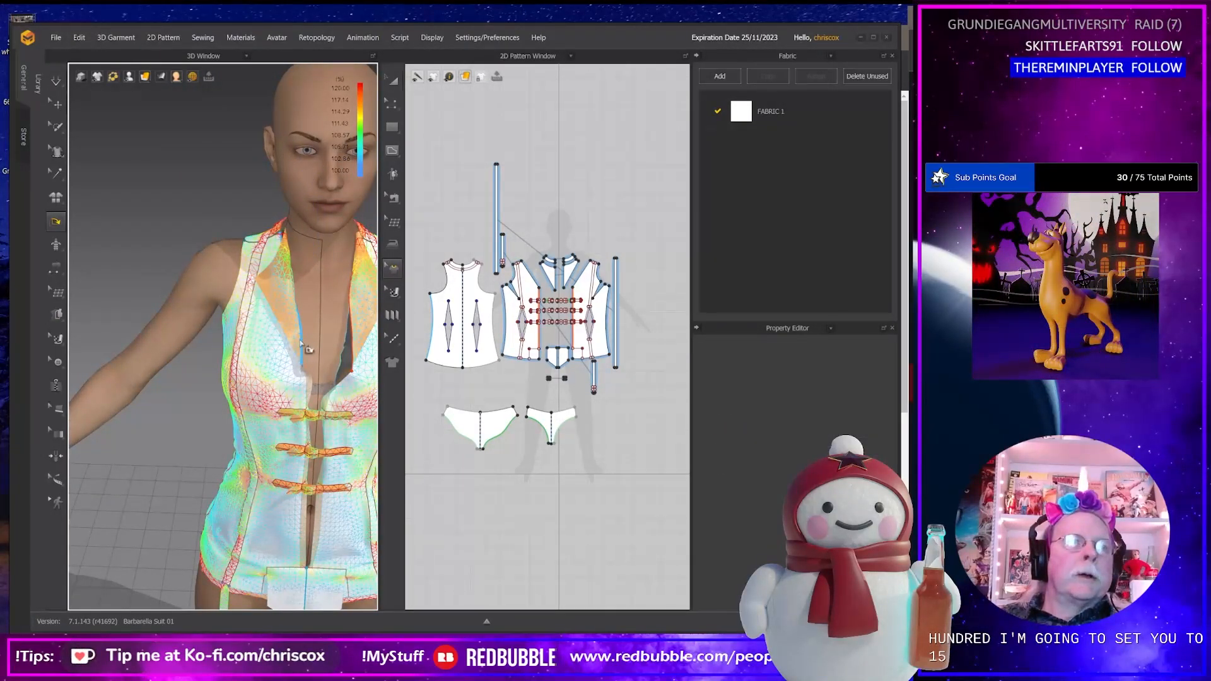
{"action": "left_click", "coordinate": [303, 346]}
{"action": "scroll", "coordinate": [548, 322], "scroll_direction": "up", "scroll_amount": 5}
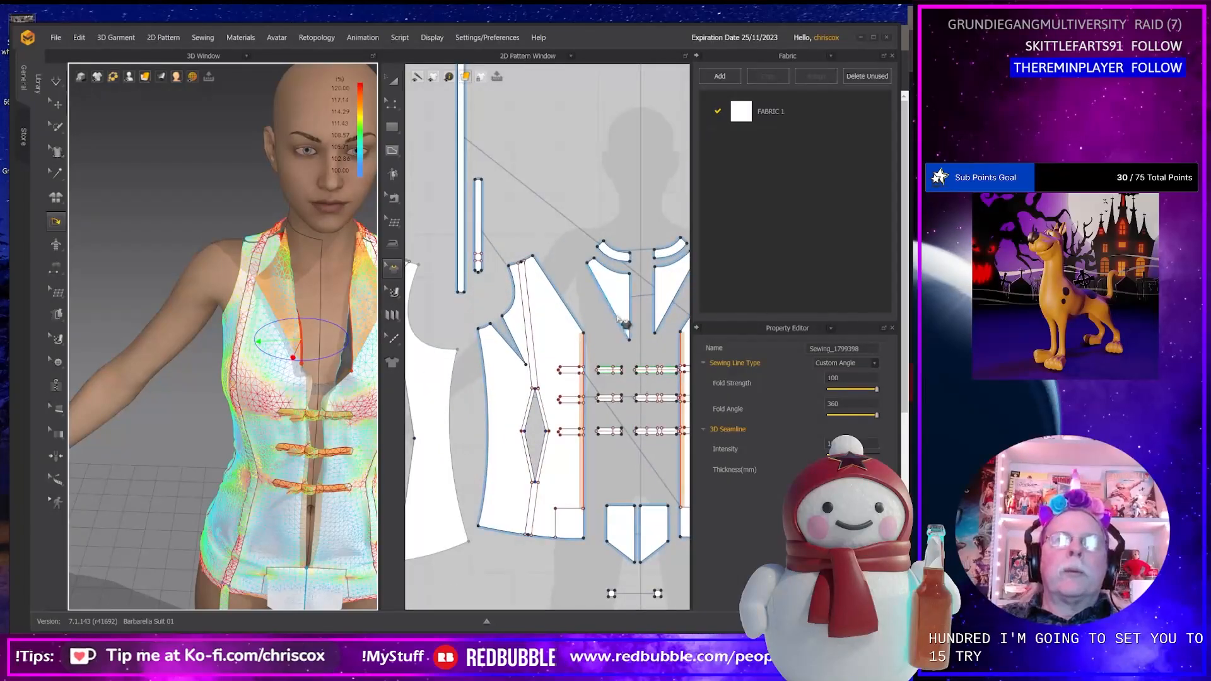
{"action": "left_click", "coordinate": [613, 309]}
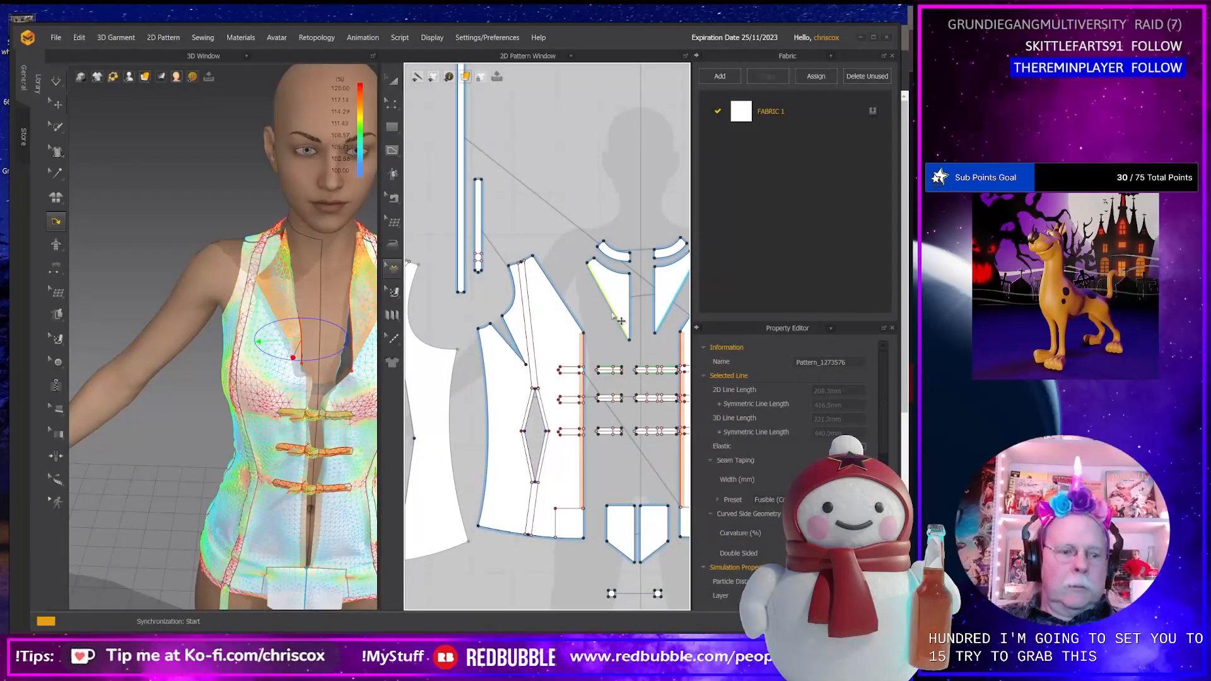
{"action": "key", "text": "z"}
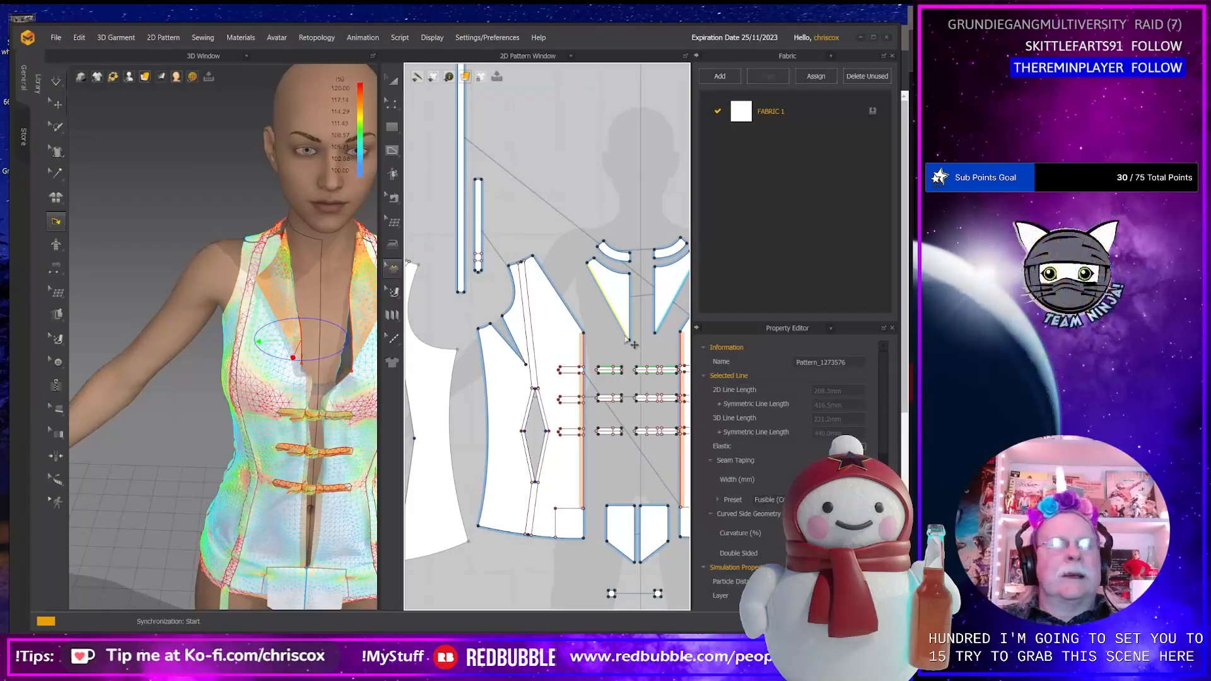
{"action": "key", "text": "ctrl+z"}
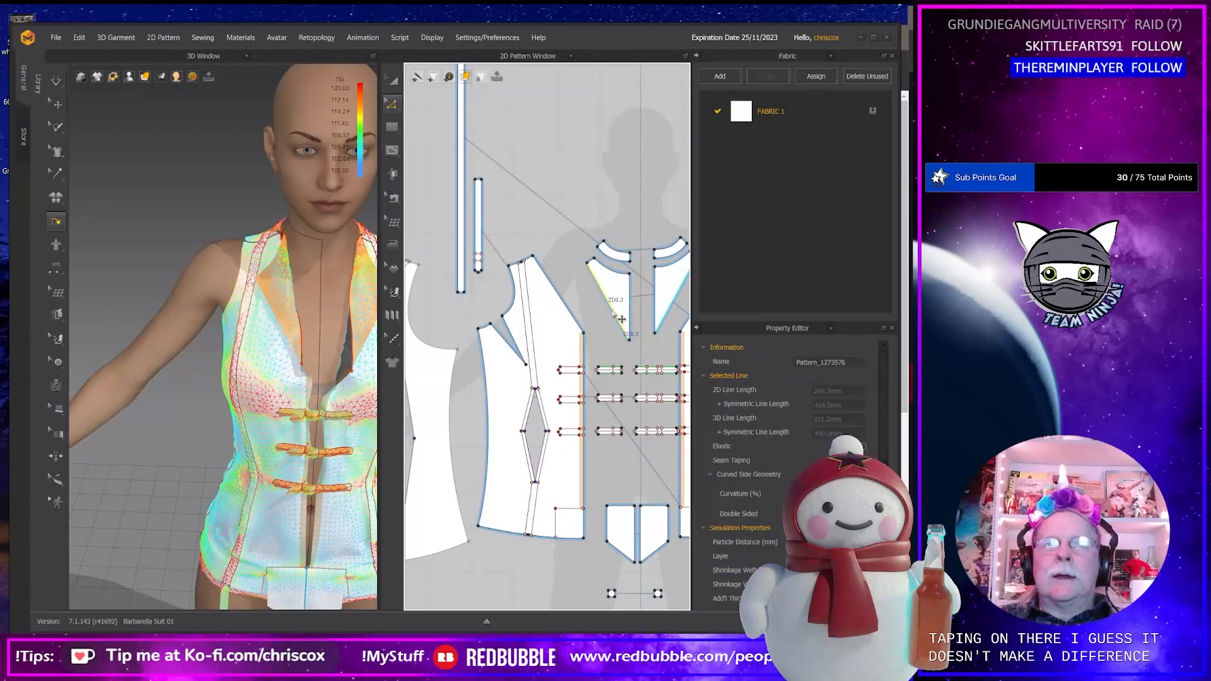
Select the sewing between the lapel and the front panel's neckline, set its fold angle to 20, and simulate.
{"action": "right_click", "coordinate": [614, 314]}
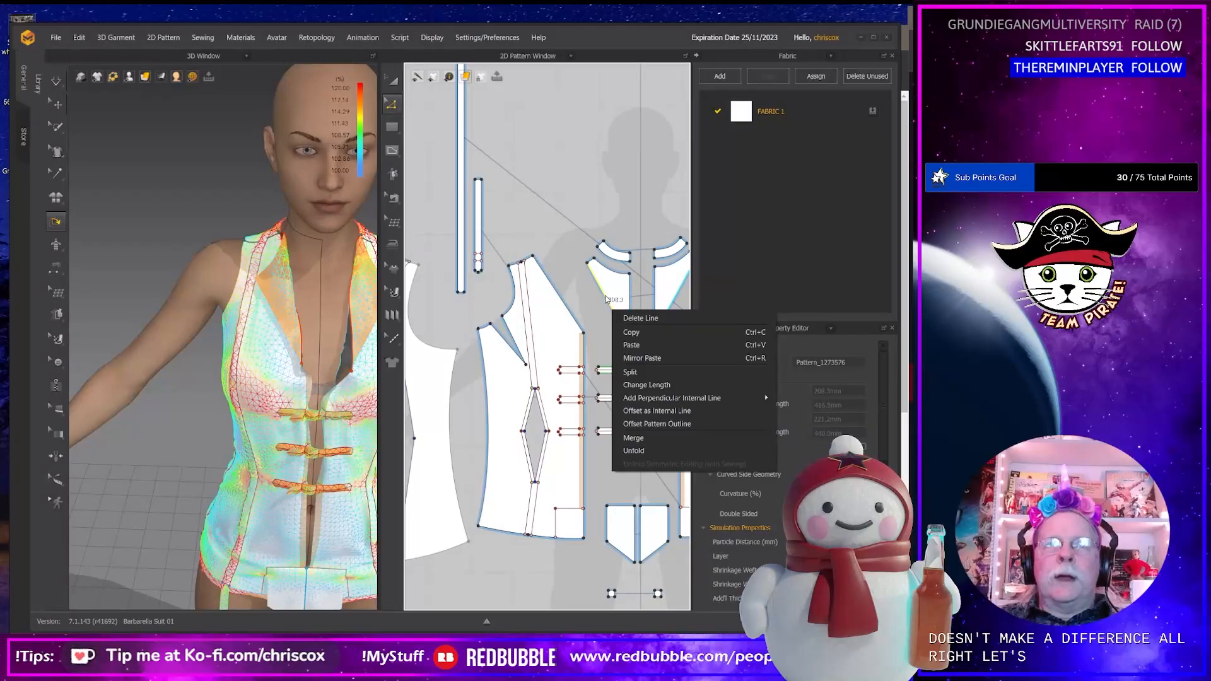
{"action": "left_click", "coordinate": [606, 299]}
{"action": "key", "text": "b"}
{"action": "left_click", "coordinate": [606, 300]}
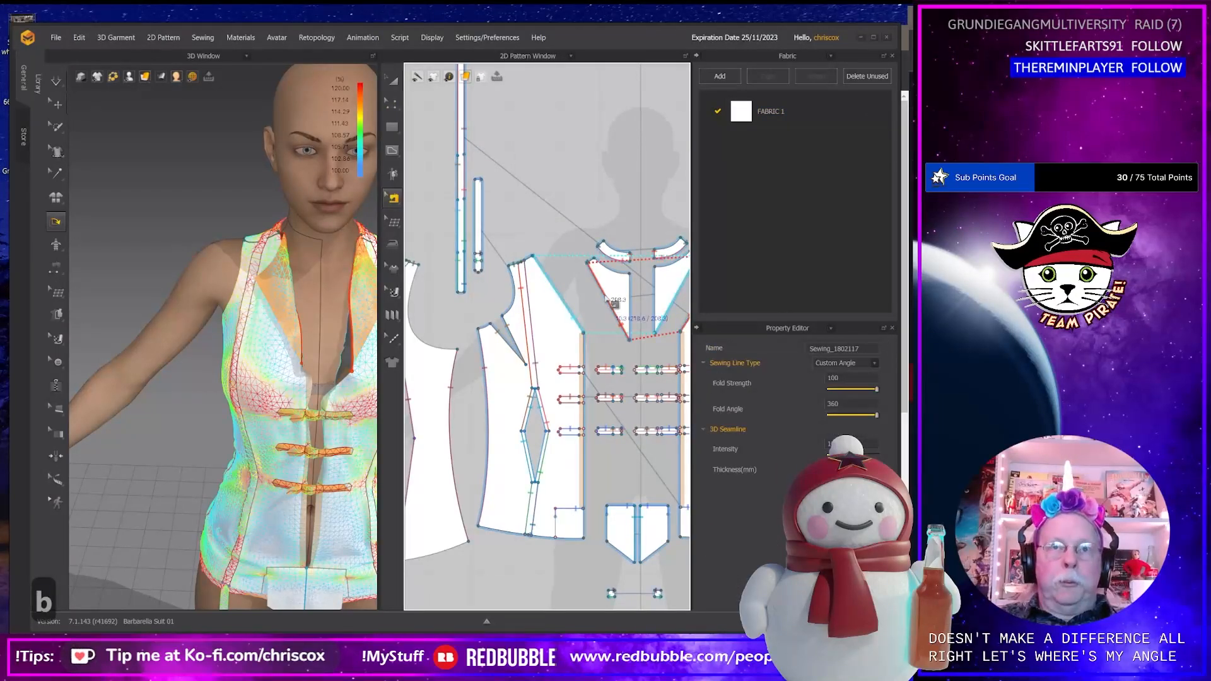
{"action": "double_click", "coordinate": [850, 403]}
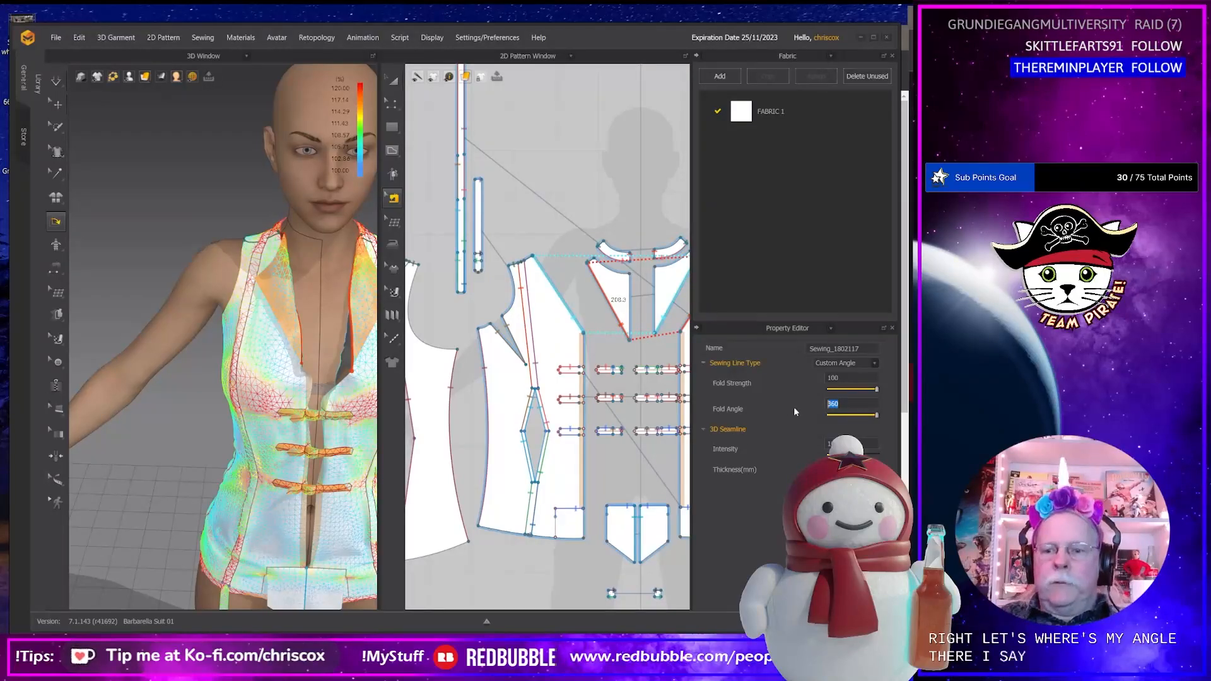
{"action": "type", "text": "20"}
{"action": "key", "text": "Return"}
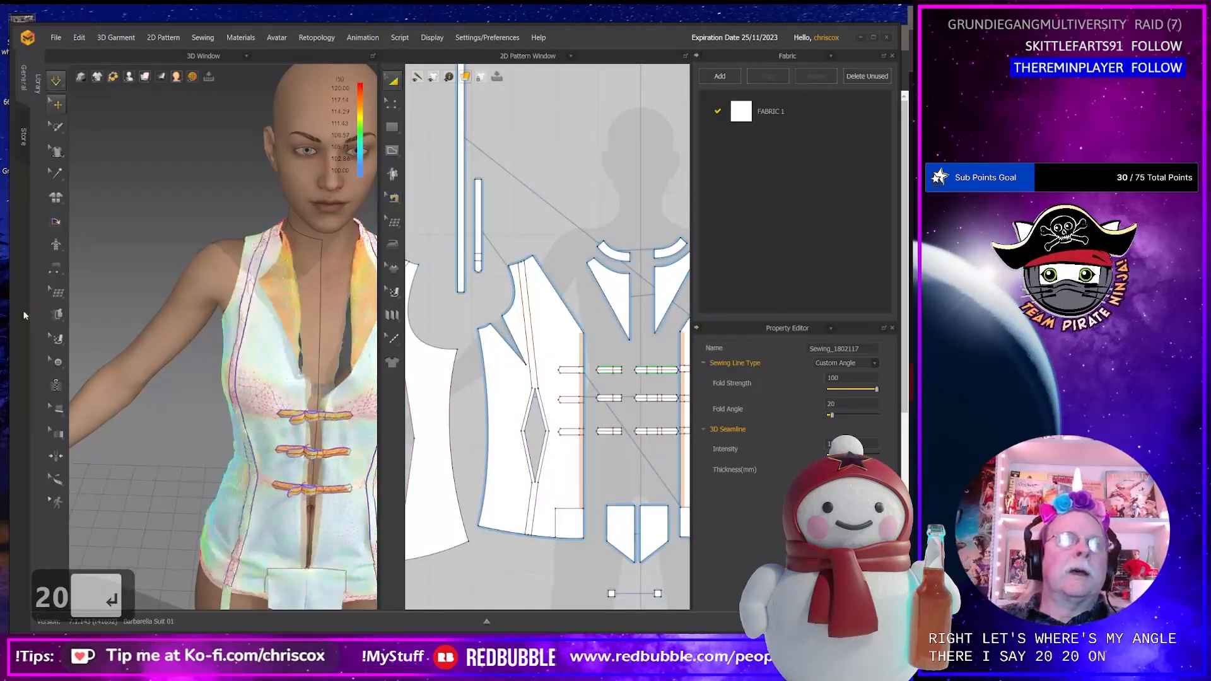
Undo the simulated lapel fold and set the lapel seam's fold angle to 360.
{"action": "right_click_drag", "start_coordinate": [169, 358], "coordinate": [290, 378]}
{"action": "key", "text": "ctrl+z"}
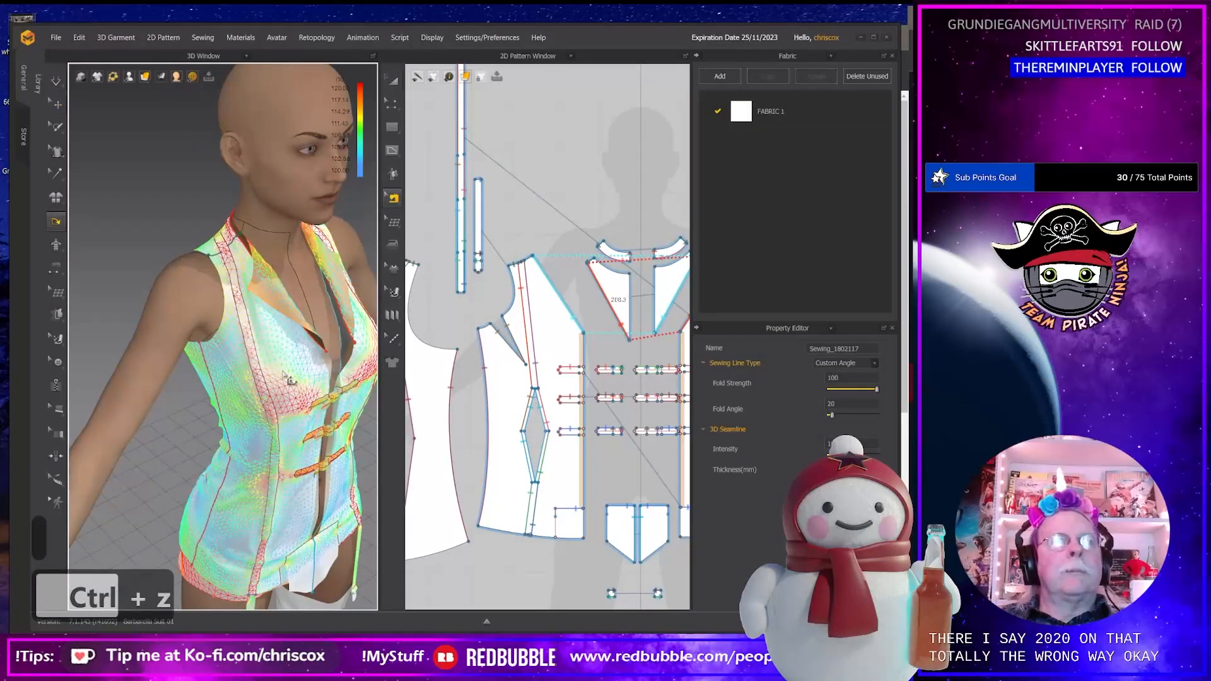
{"action": "left_click", "coordinate": [806, 403]}
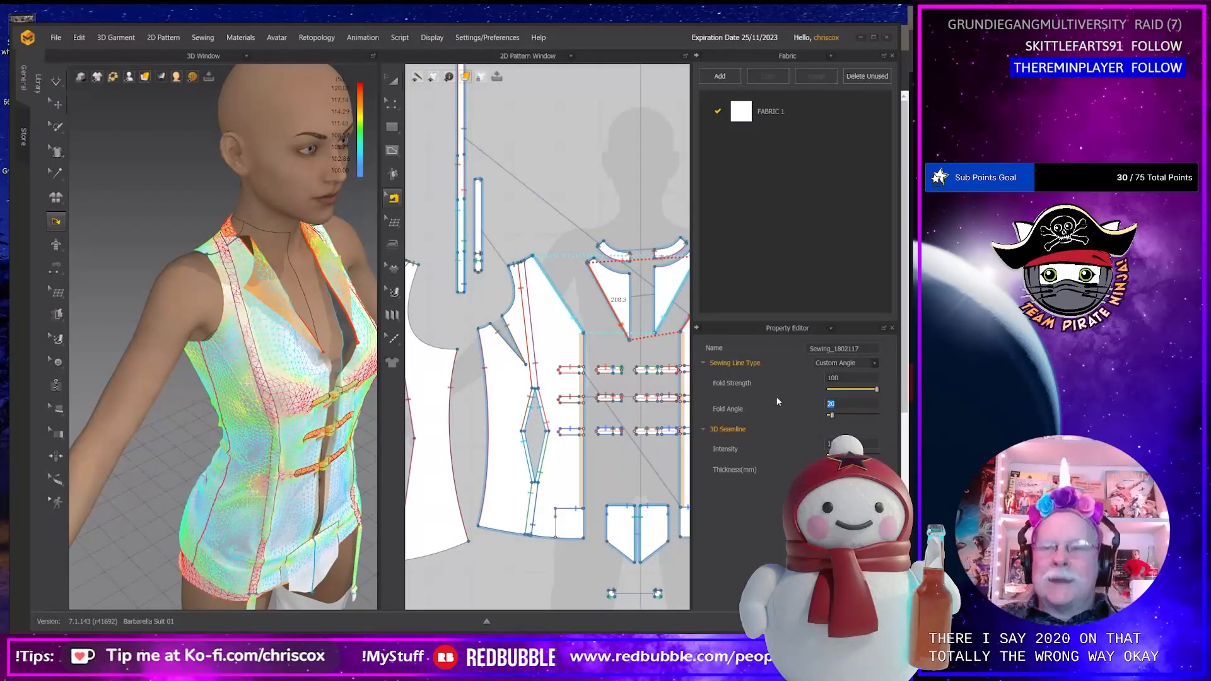
{"action": "type", "text": "360"}
{"action": "key", "text": "Return"}
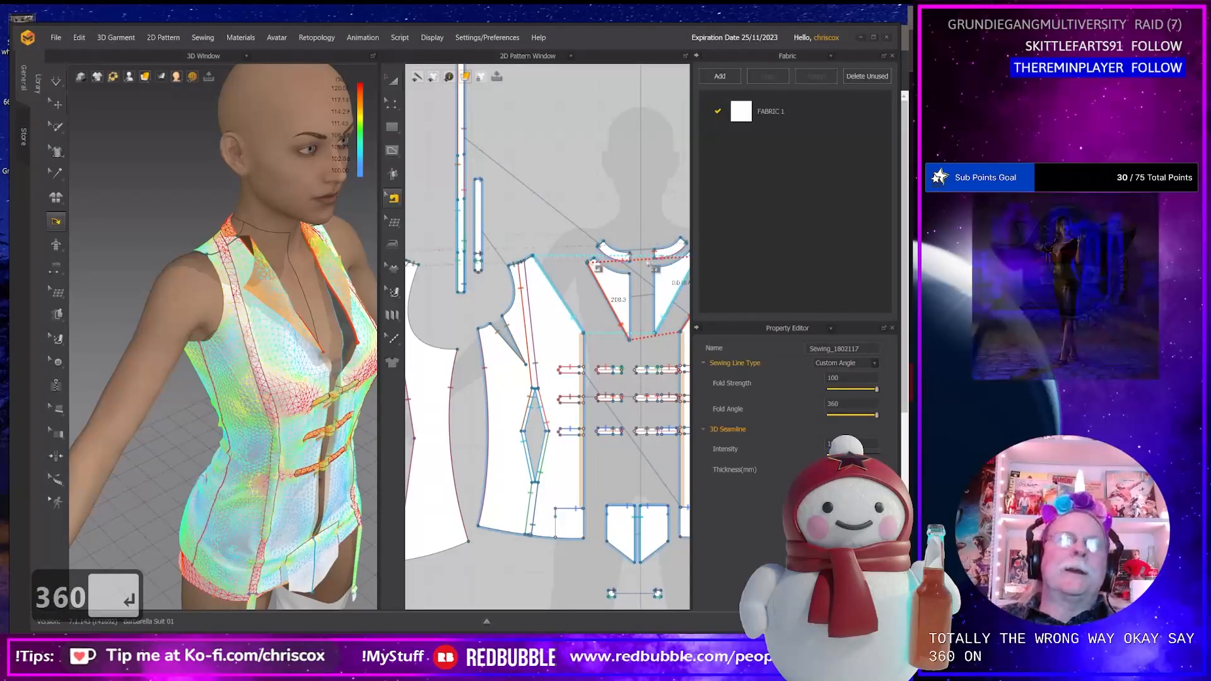
{"action": "right_click_drag", "start_coordinate": [254, 244], "coordinate": [311, 267]}
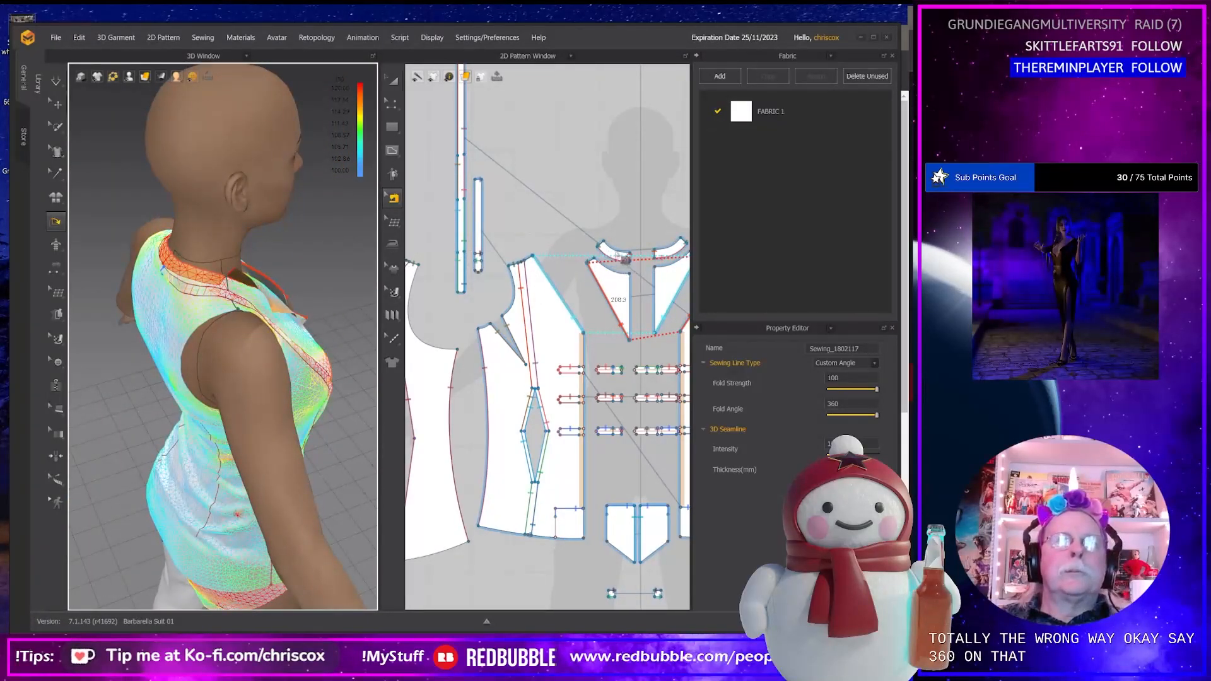
Select the sewing between the collar piece and the back neckline and set its fold angle to 360.
{"action": "left_click", "coordinate": [624, 259]}
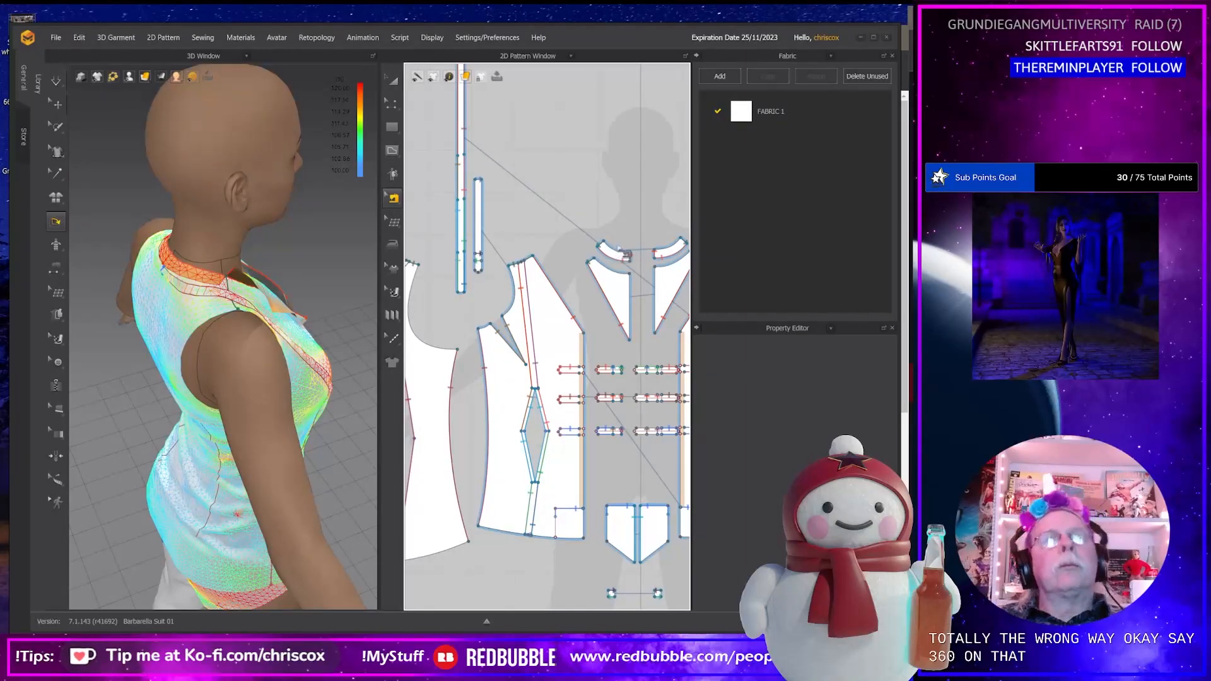
{"action": "left_click", "coordinate": [622, 255]}
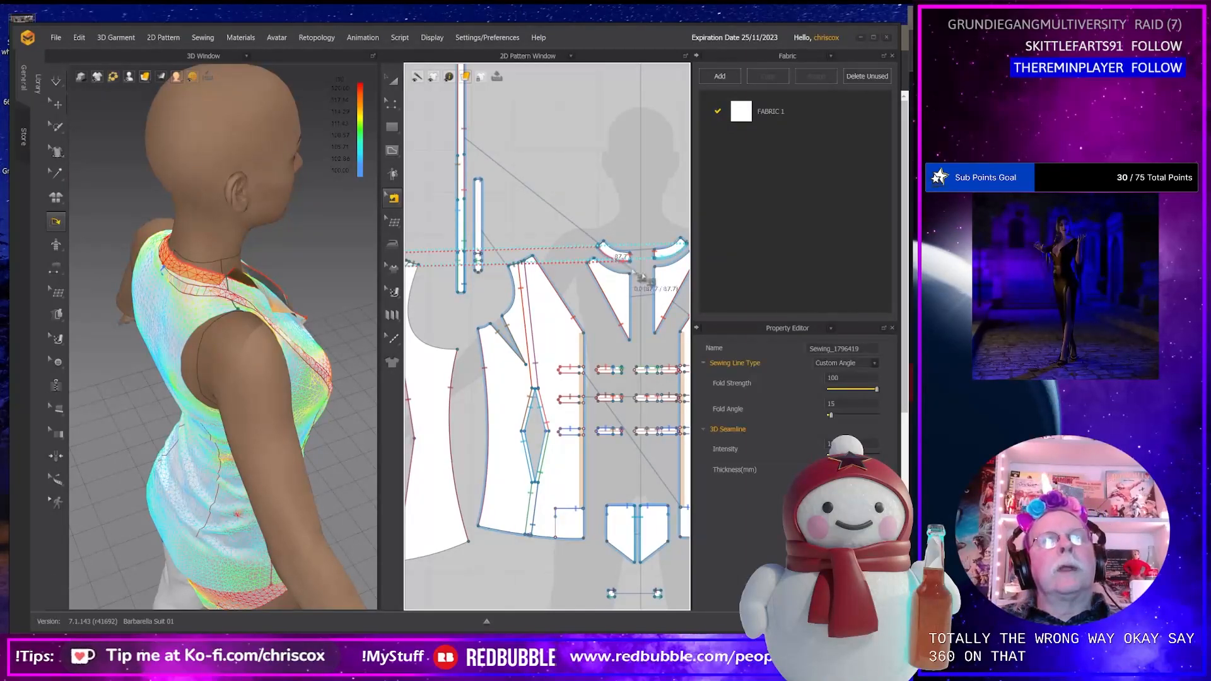
{"action": "double_click", "coordinate": [861, 405]}
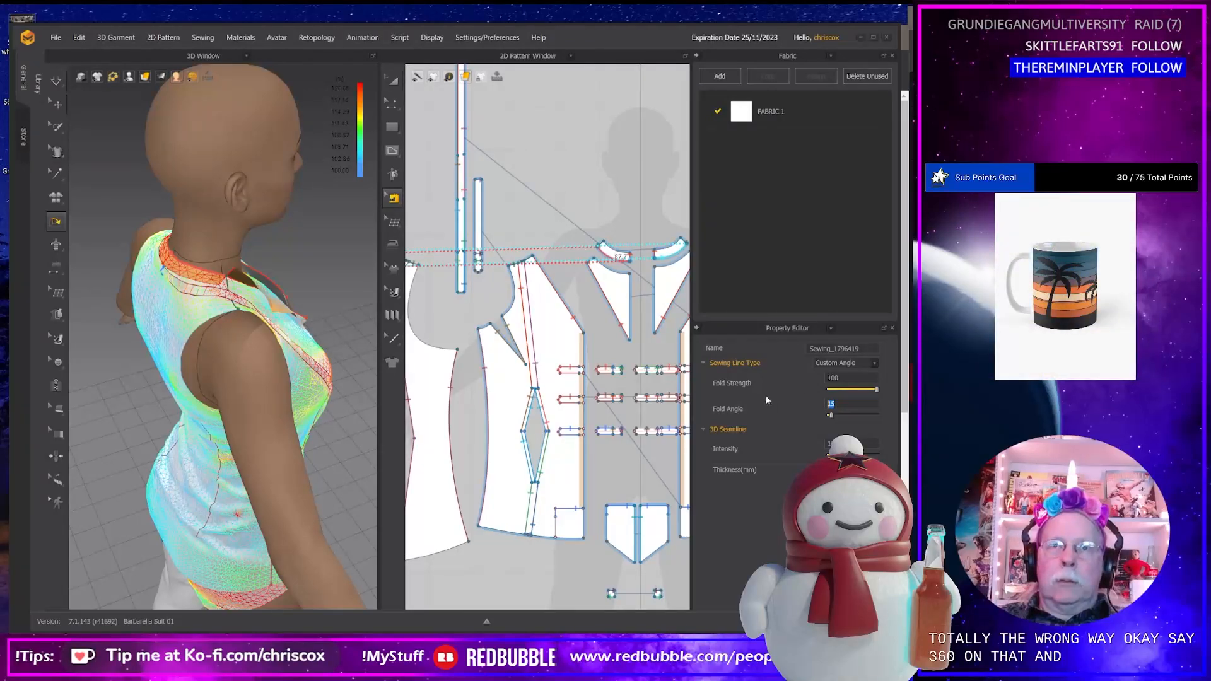
{"action": "type", "text": "360"}
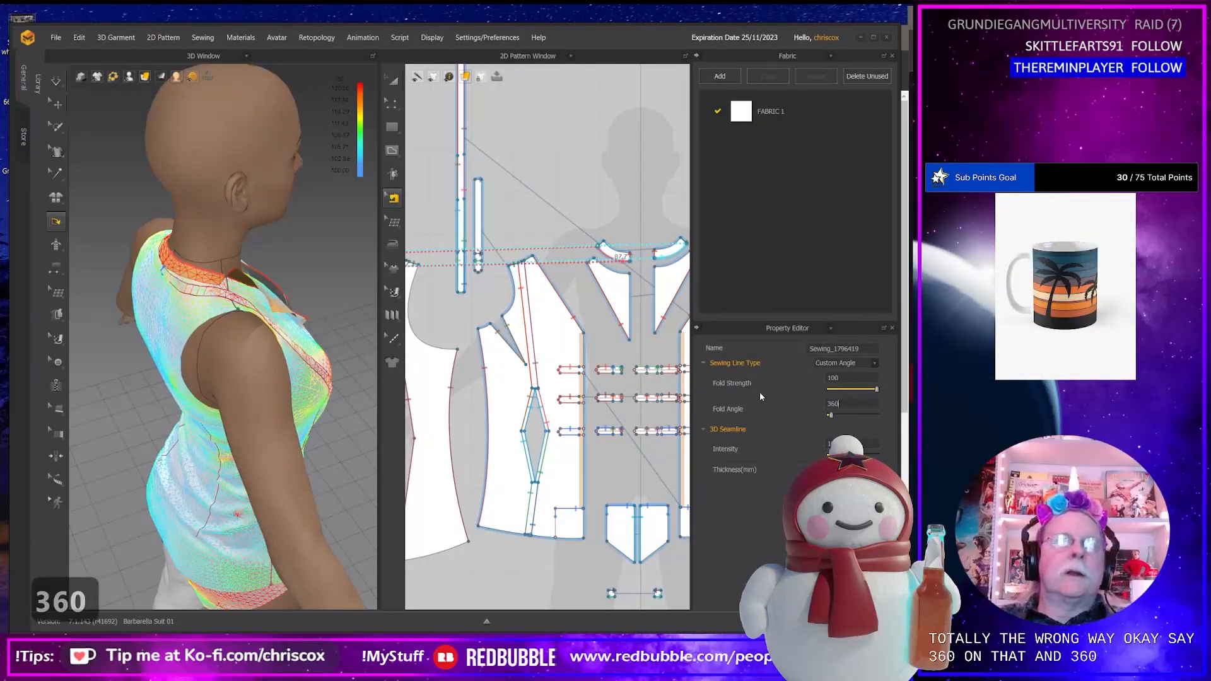
{"action": "key", "text": "Return"}
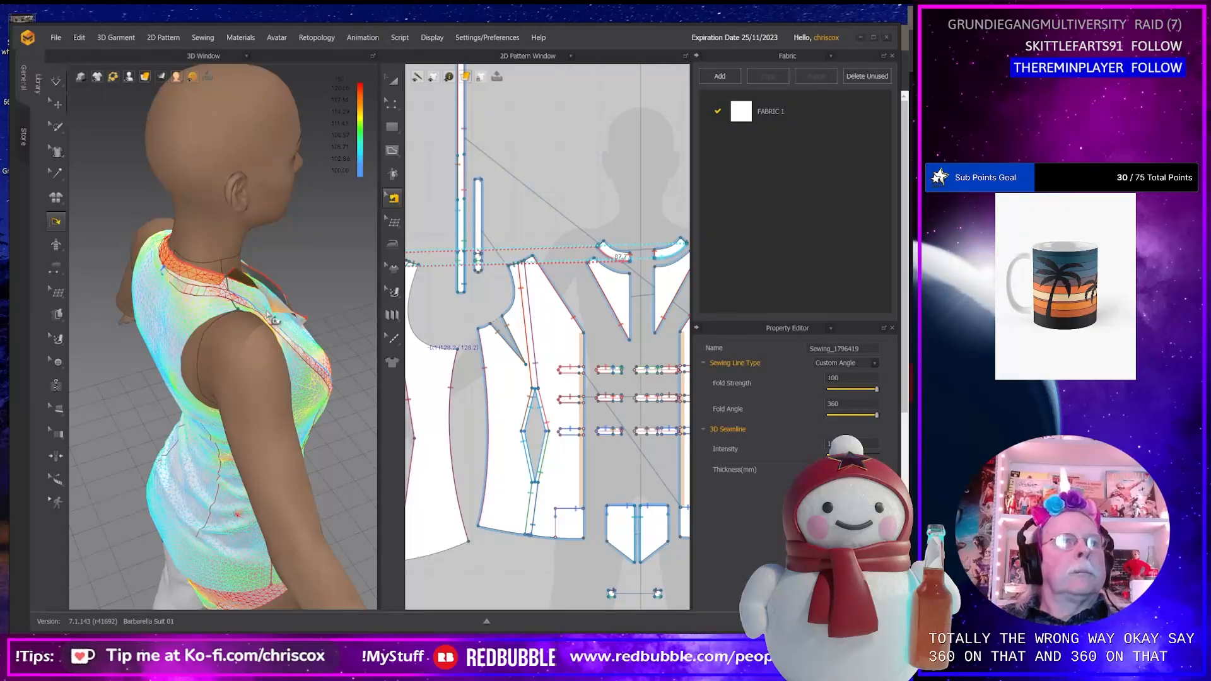
Simulate the collar fold, tug the front lapel outward, and undo the simulated result.
{"action": "right_click_drag", "start_coordinate": [311, 307], "coordinate": [264, 295]}
{"action": "key", "text": "space"}
{"action": "left_click", "coordinate": [252, 288]}
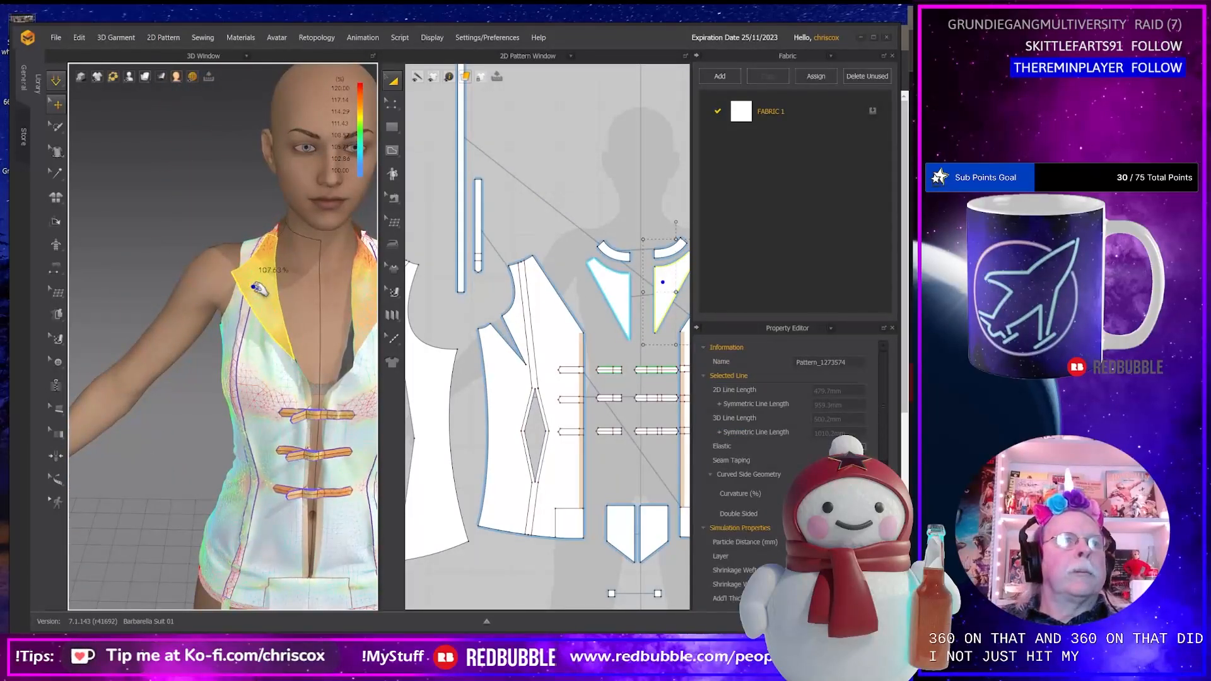
{"action": "key", "text": "space"}
{"action": "right_click_drag", "start_coordinate": [275, 311], "coordinate": [351, 311]}
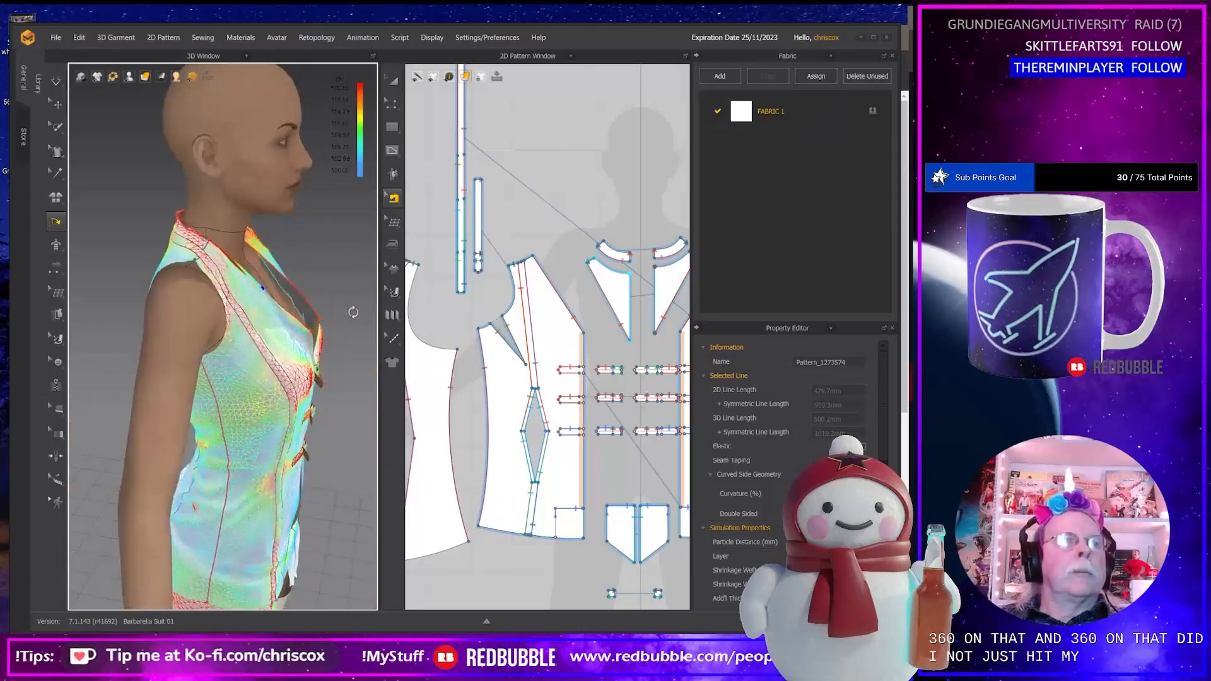
{"action": "key", "text": "ctrl+z"}
{"action": "key", "text": "ctrl+z"}
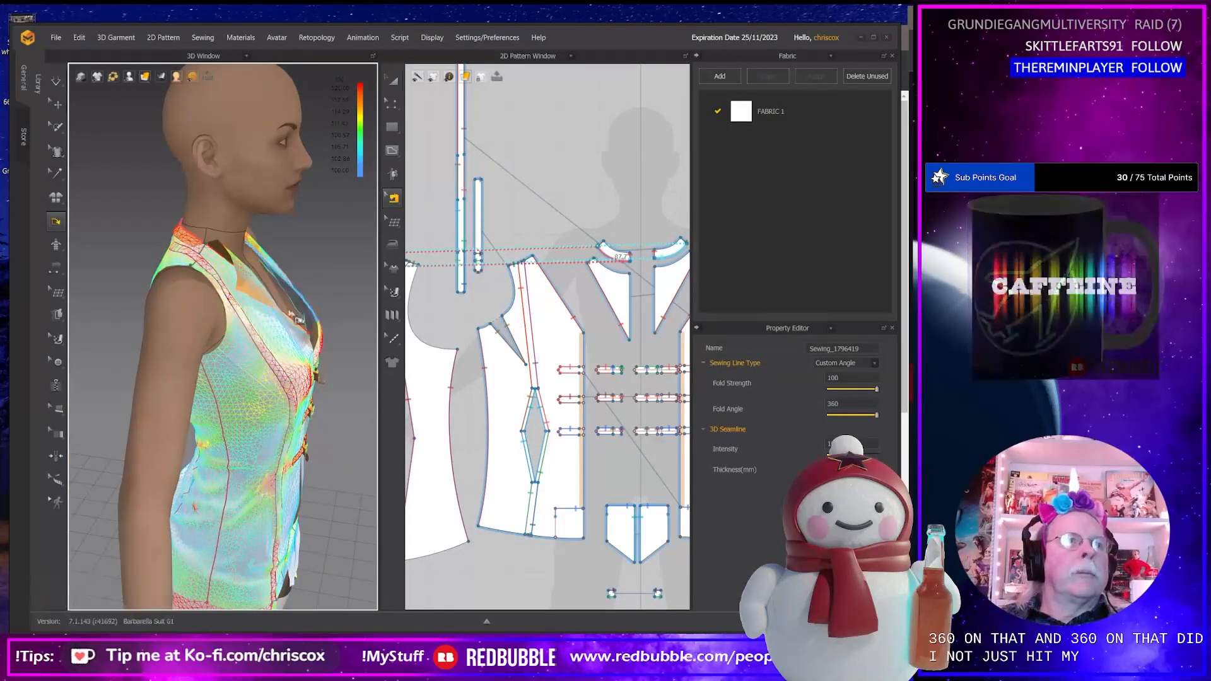
Set the back collar seam's fold angle to 0 and simulate the garment.
{"action": "left_click", "coordinate": [847, 404]}
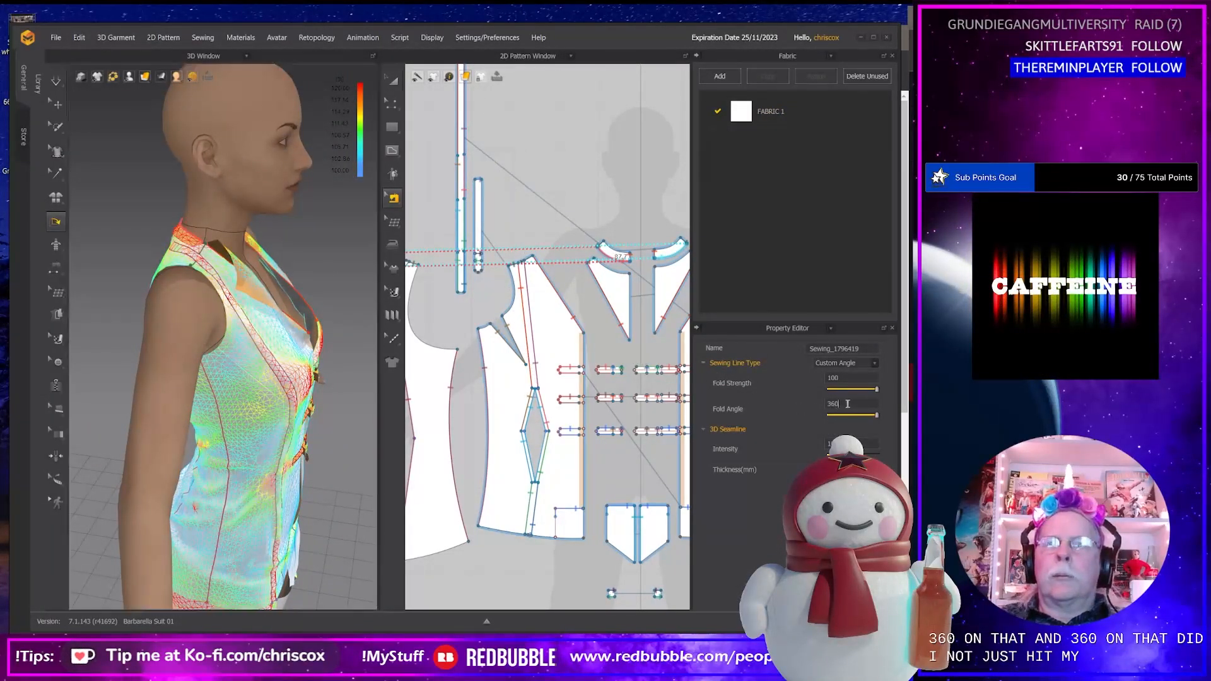
{"action": "type", "text": "0"}
{"action": "key", "text": "Return"}
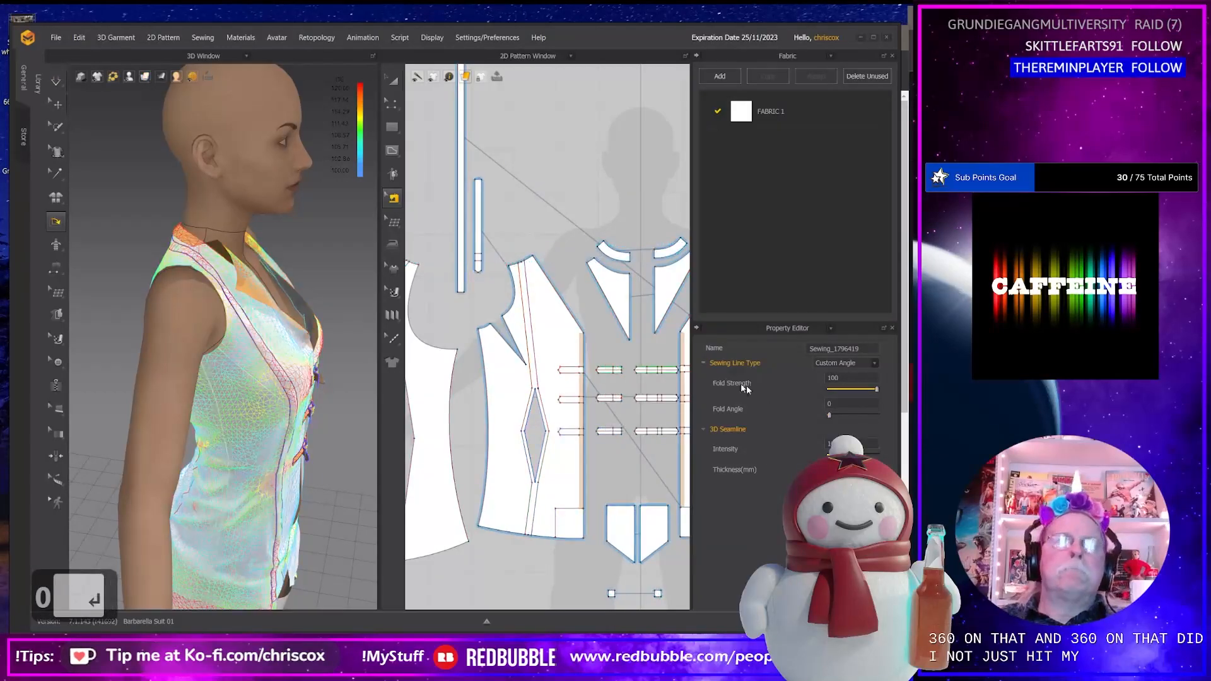
{"action": "right_click_drag", "start_coordinate": [271, 326], "coordinate": [203, 321]}
{"action": "right_click_drag", "start_coordinate": [352, 323], "coordinate": [237, 276]}
Tug the lapel and the upper back panel during simulation to settle the collar around the neck.
{"action": "left_click", "coordinate": [170, 308]}
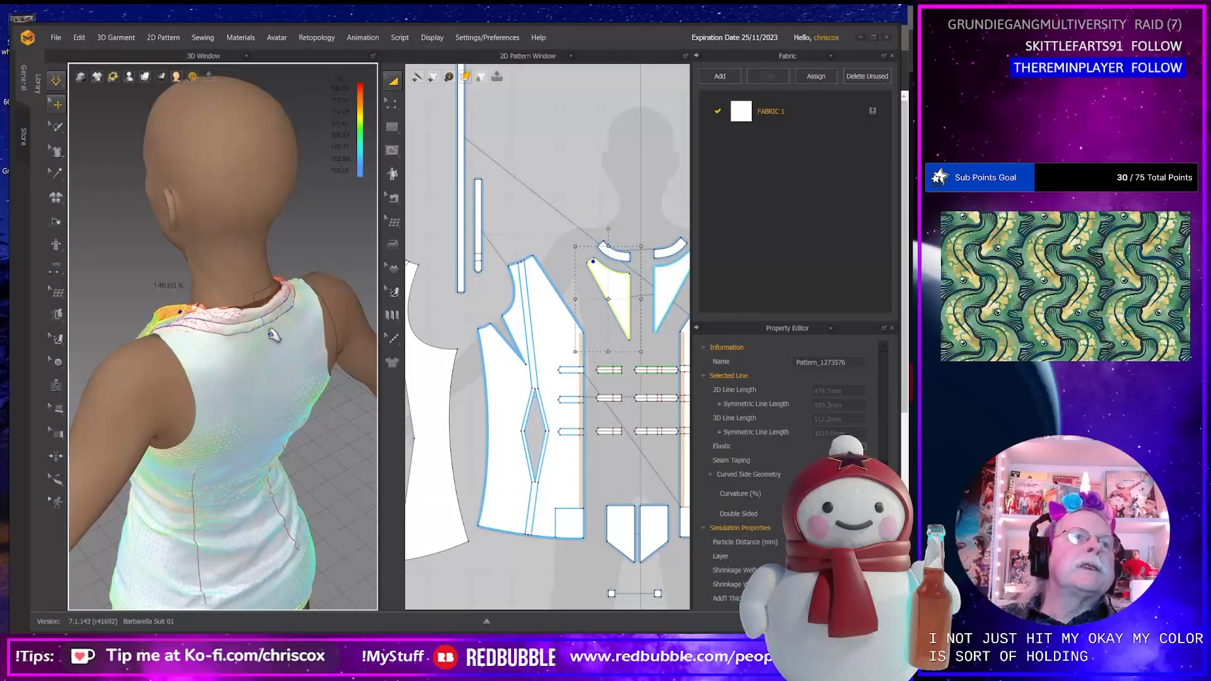
{"action": "right_click_drag", "start_coordinate": [273, 335], "coordinate": [290, 335]}
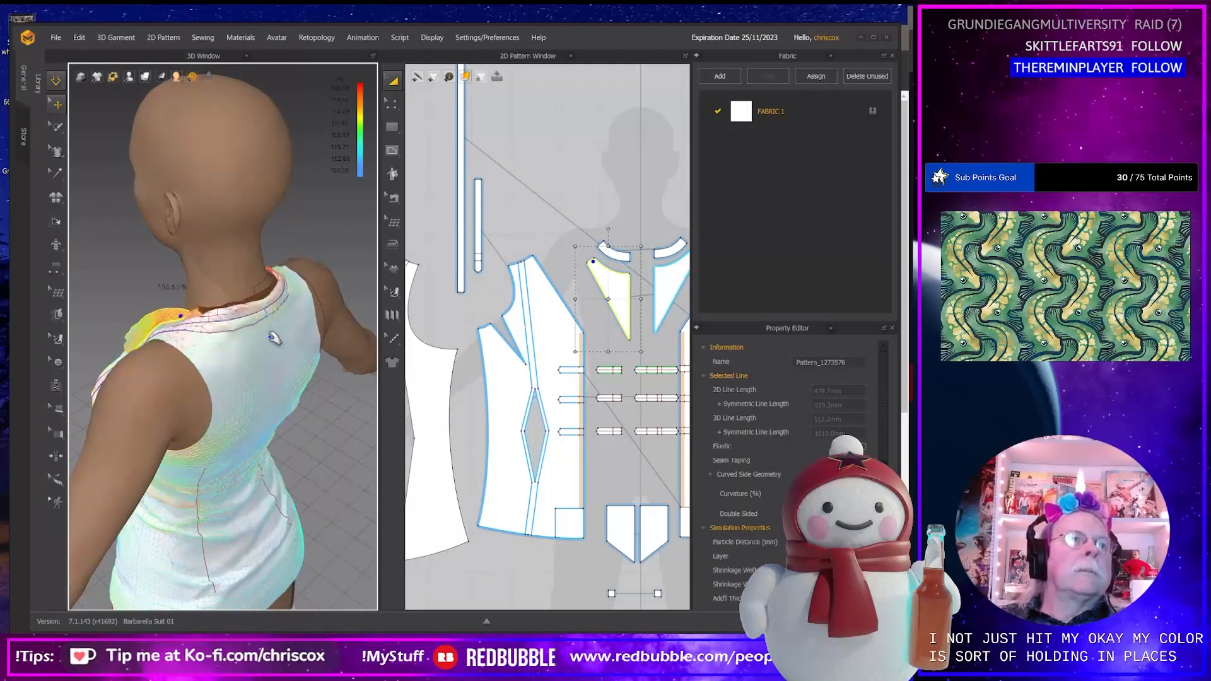
{"action": "right_click_drag", "start_coordinate": [270, 339], "coordinate": [109, 327]}
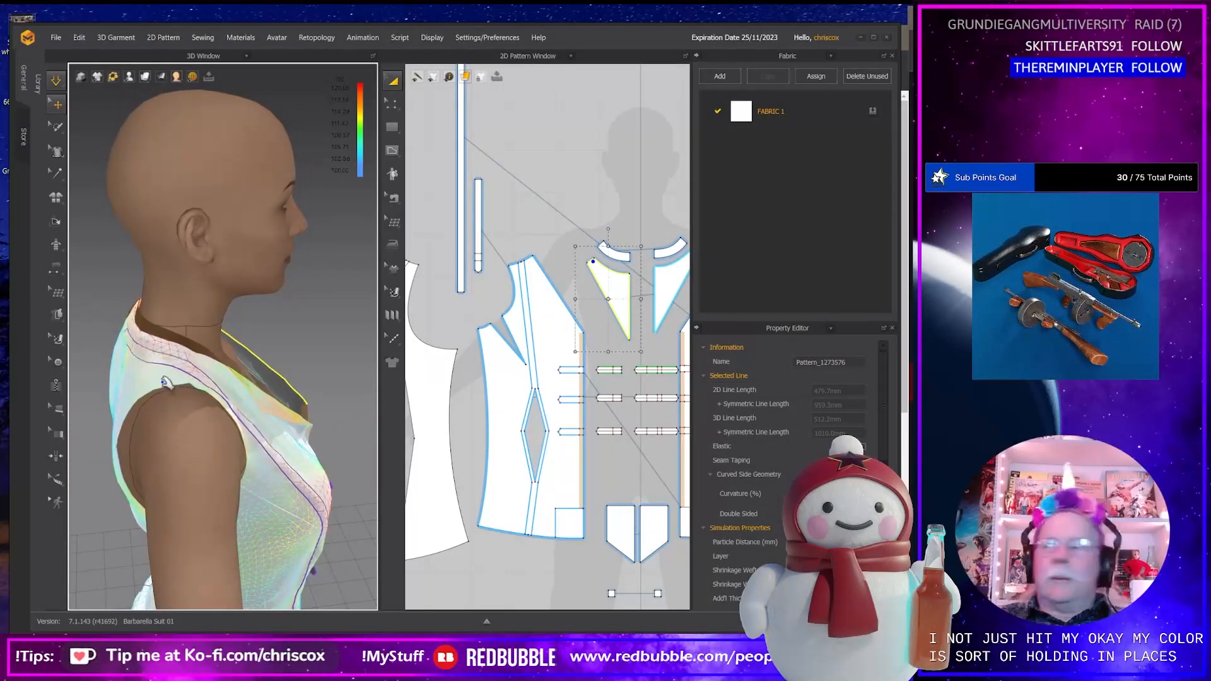
{"action": "middle_click_drag", "start_coordinate": [166, 382], "coordinate": [246, 339]}
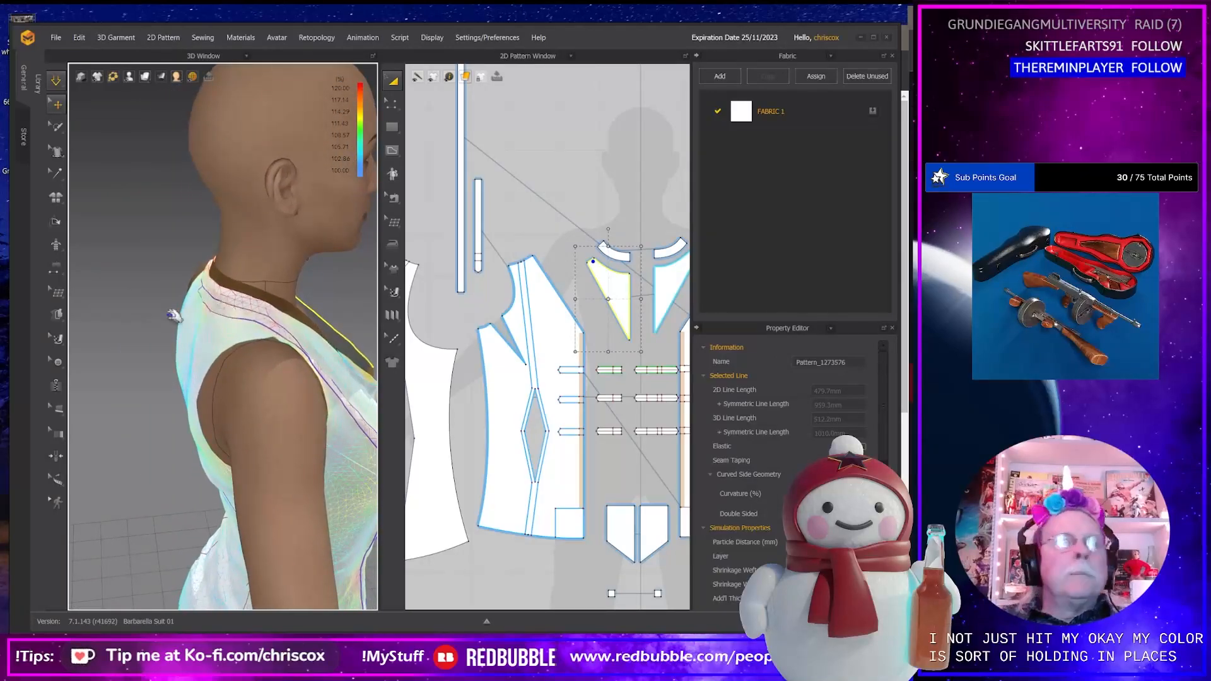
{"action": "right_click_drag", "start_coordinate": [219, 331], "coordinate": [258, 352]}
{"action": "left_click", "coordinate": [257, 353]}
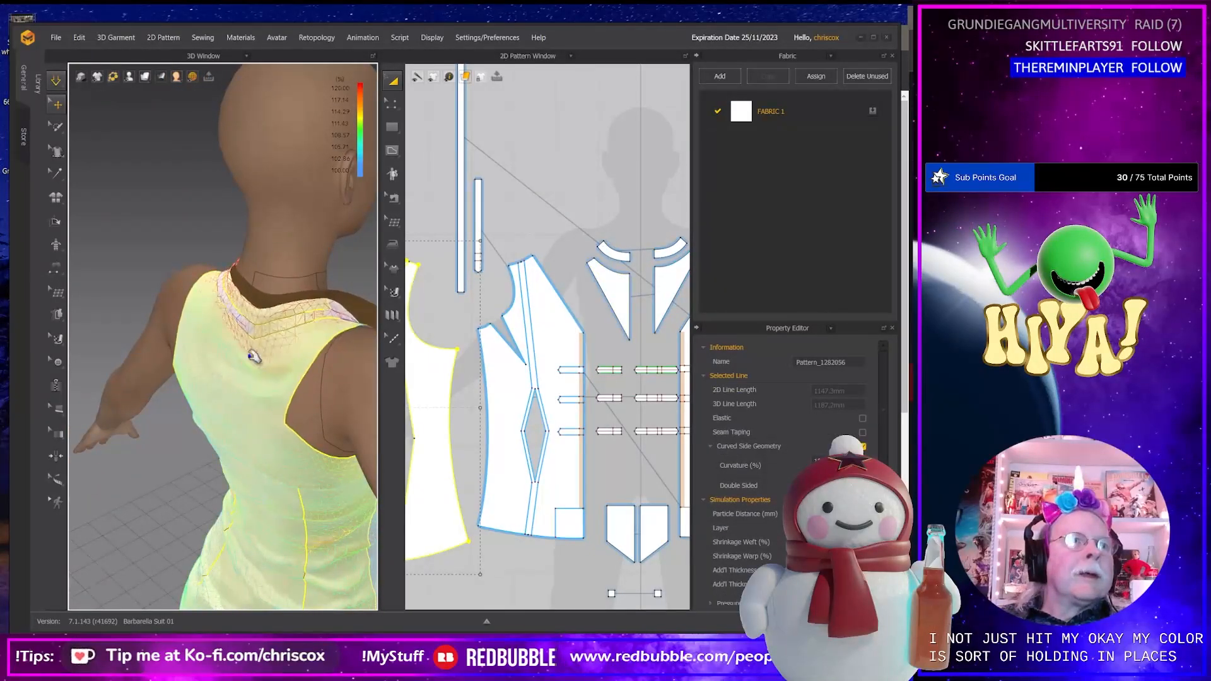
{"action": "right_click_drag", "start_coordinate": [268, 308], "coordinate": [255, 284]}
Pull the collar piece down at the back and side of the neck while the simulation runs.
{"action": "left_click", "coordinate": [248, 270]}
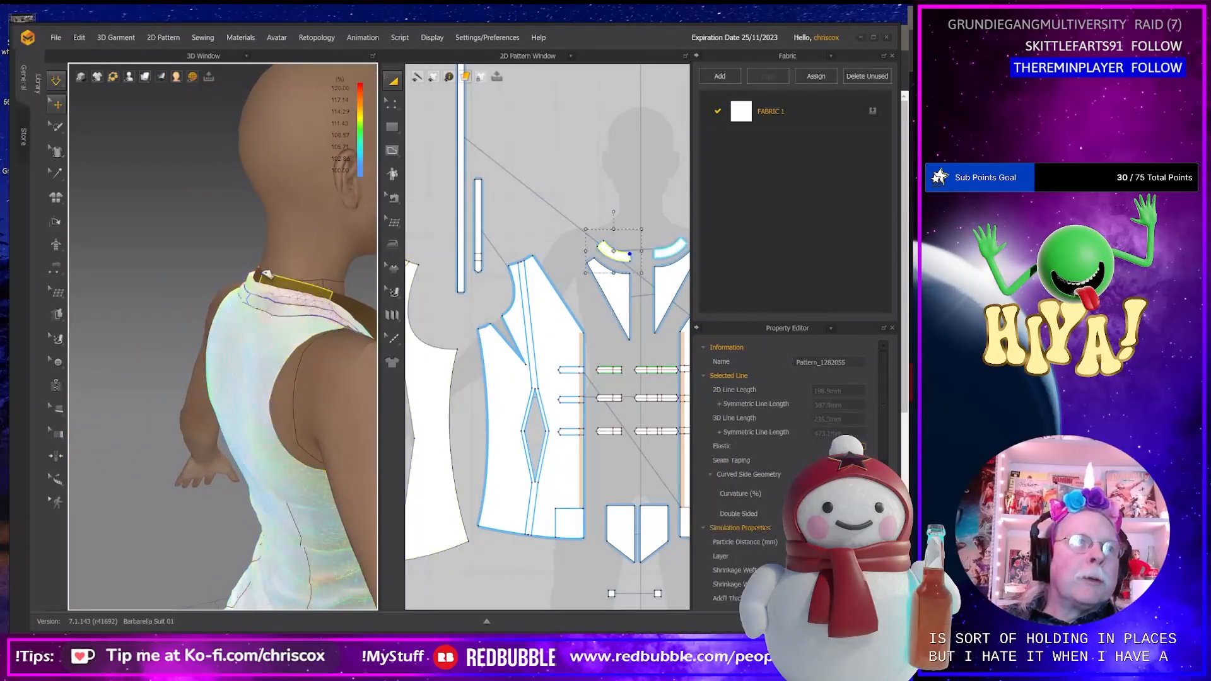
{"action": "left_click_drag", "start_coordinate": [248, 270], "coordinate": [243, 305]}
{"action": "right_click_drag", "start_coordinate": [347, 308], "coordinate": [277, 308]}
{"action": "left_click_drag", "start_coordinate": [267, 304], "coordinate": [261, 295]}
{"action": "left_click", "coordinate": [262, 295]}
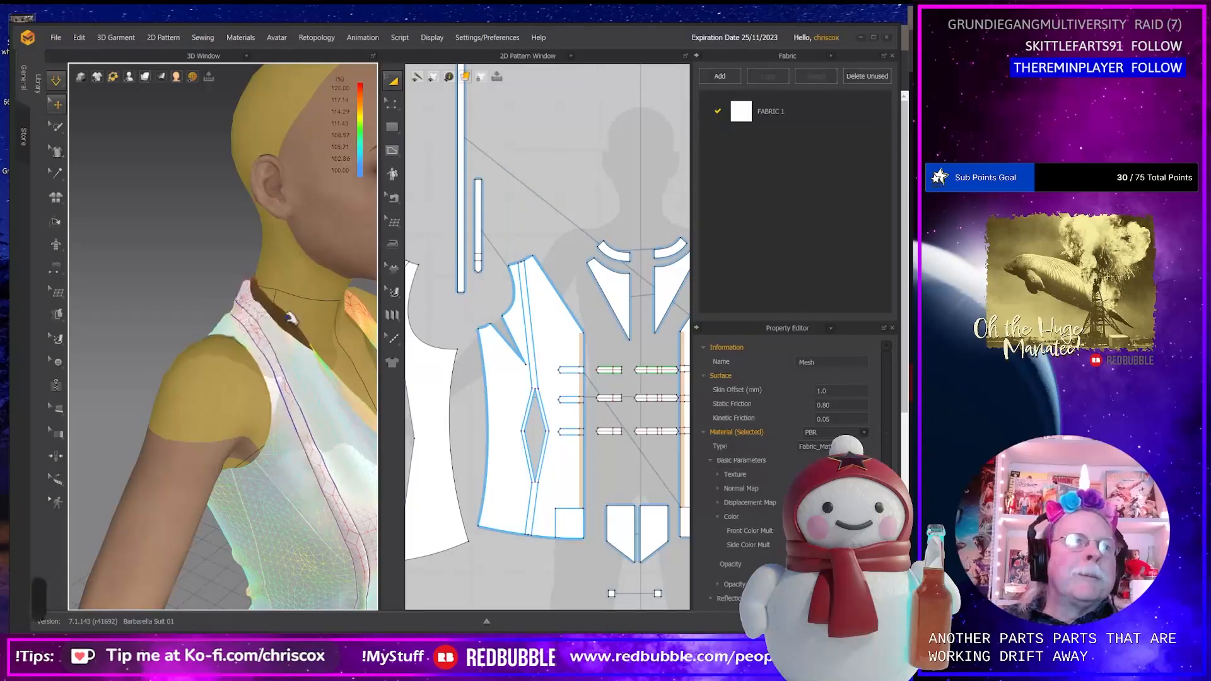
Stop the simulation, select all the suit's pattern pieces, and set their layer to 0.
{"action": "key", "text": "b"}
{"action": "right_click_drag", "start_coordinate": [269, 333], "coordinate": [341, 327]}
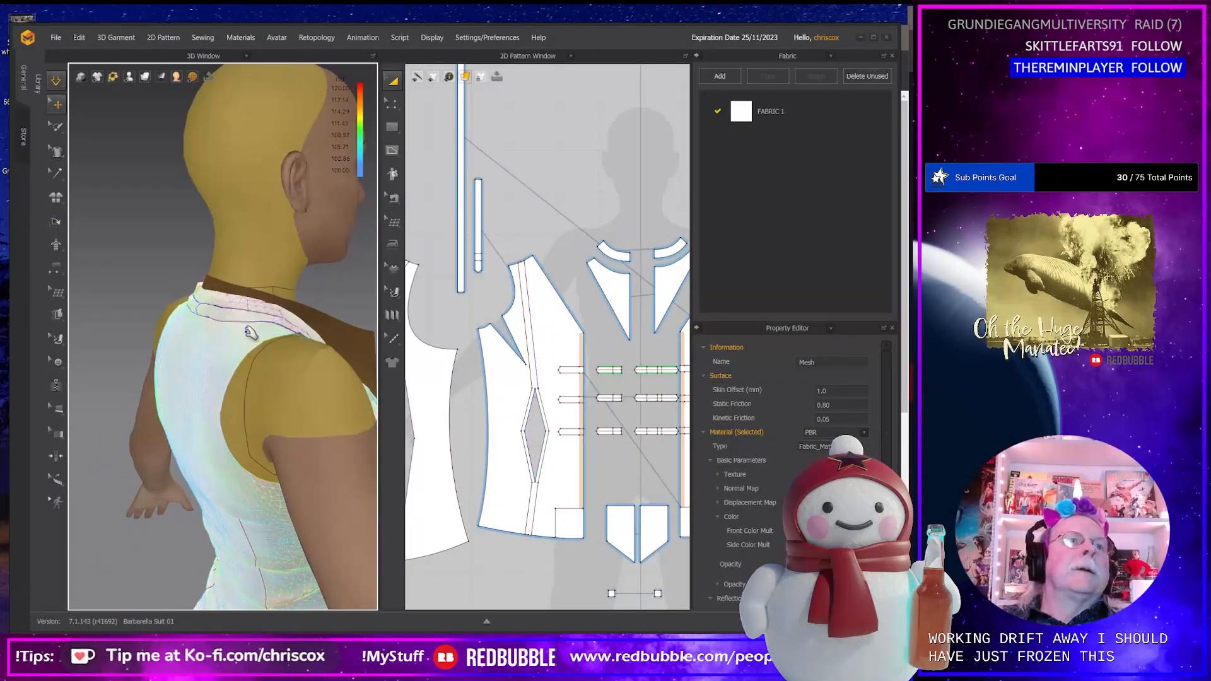
{"action": "scroll", "coordinate": [549, 475], "scroll_direction": "down", "scroll_amount": 5}
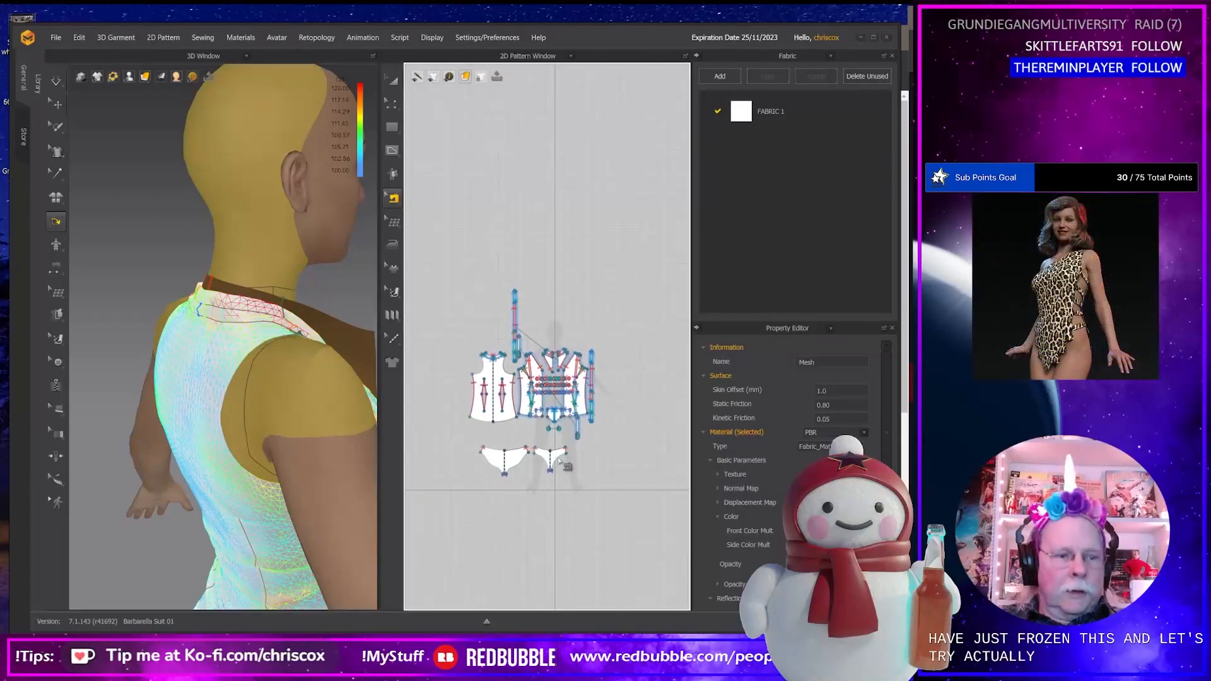
{"action": "key", "text": "a"}
{"action": "left_click_drag", "start_coordinate": [587, 492], "coordinate": [452, 280]}
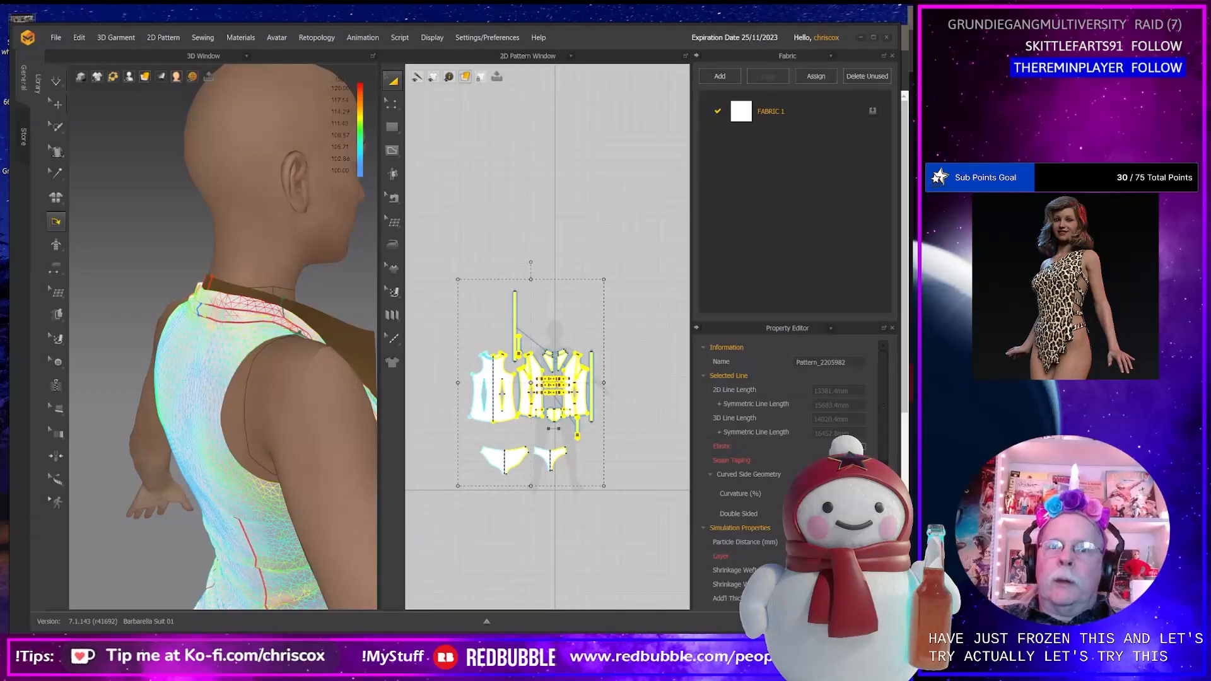
{"action": "key", "text": "0"}
{"action": "key", "text": "Return"}
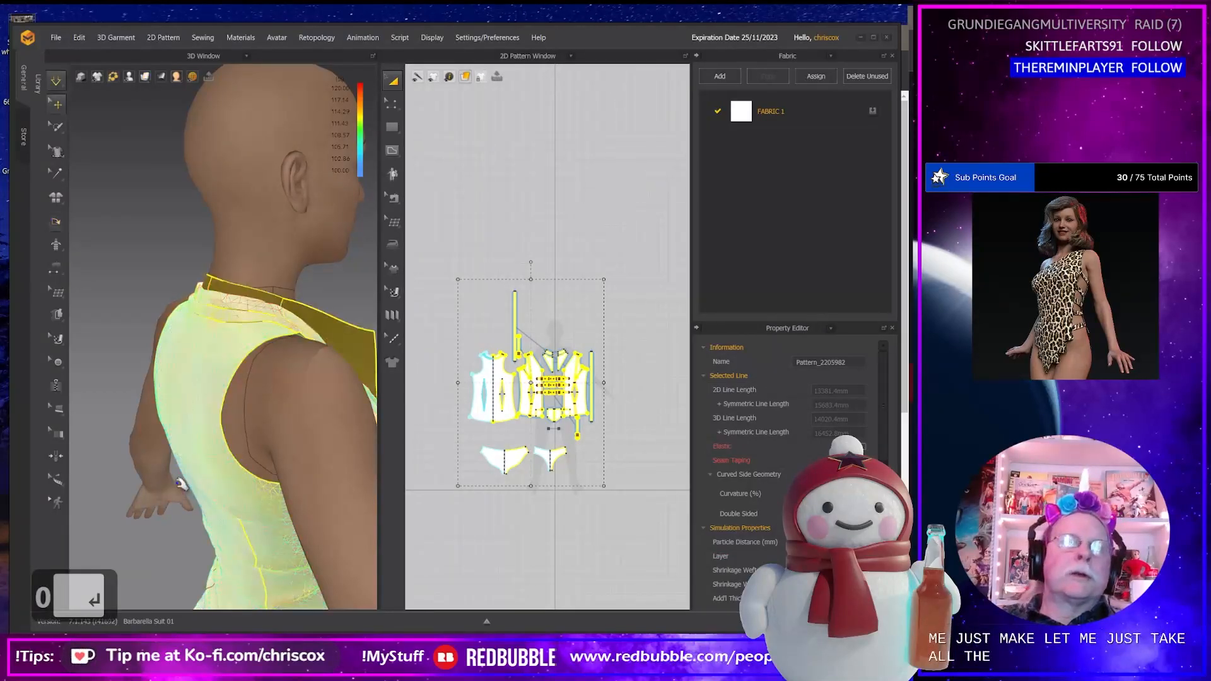
Simulate the suit with the layers removed and inspect the closures, front and back.
{"action": "key", "text": "space"}
{"action": "right_click_drag", "start_coordinate": [244, 497], "coordinate": [101, 489]}
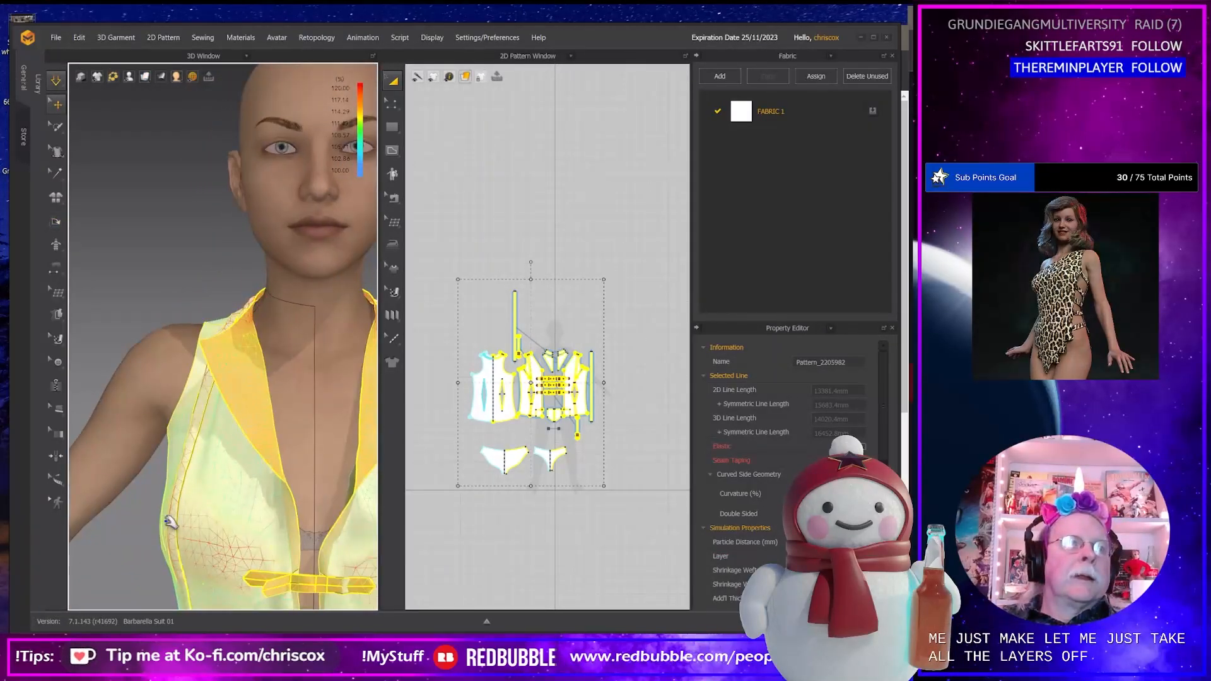
{"action": "scroll", "coordinate": [167, 520], "scroll_direction": "up", "scroll_amount": 5}
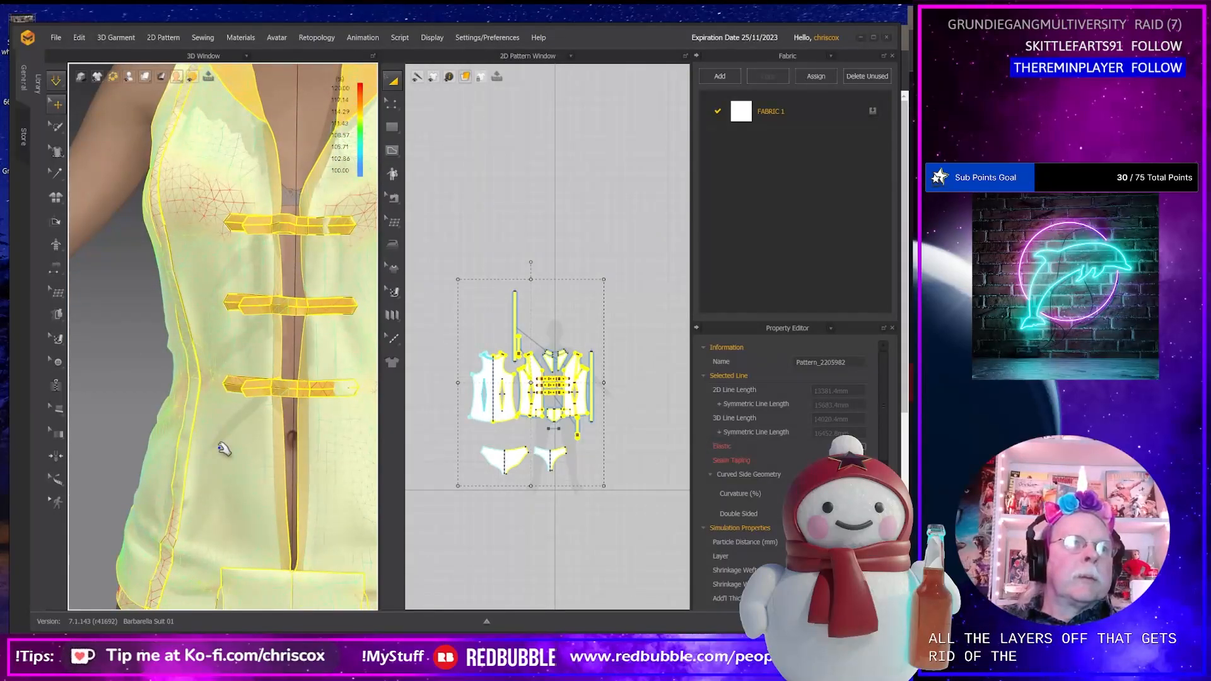
{"action": "scroll", "coordinate": [224, 448], "scroll_direction": "down", "scroll_amount": 4}
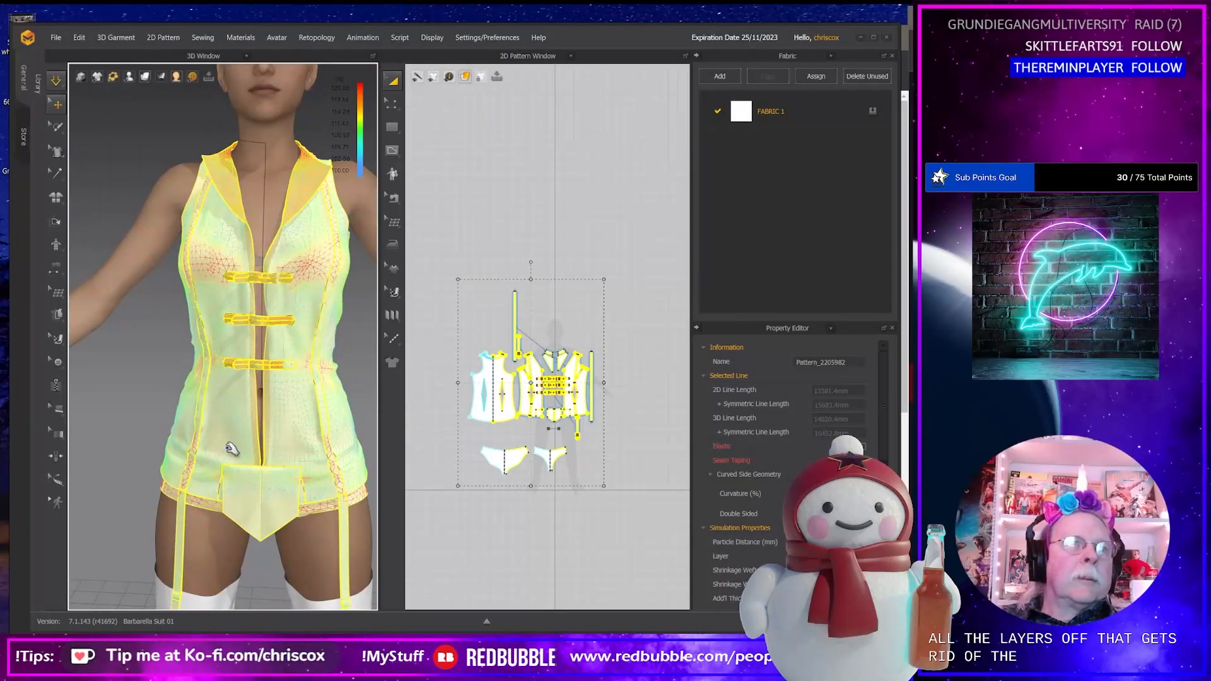
{"action": "right_click_drag", "start_coordinate": [232, 449], "coordinate": [61, 436]}
{"action": "right_click_drag", "start_coordinate": [61, 436], "coordinate": [410, 452]}
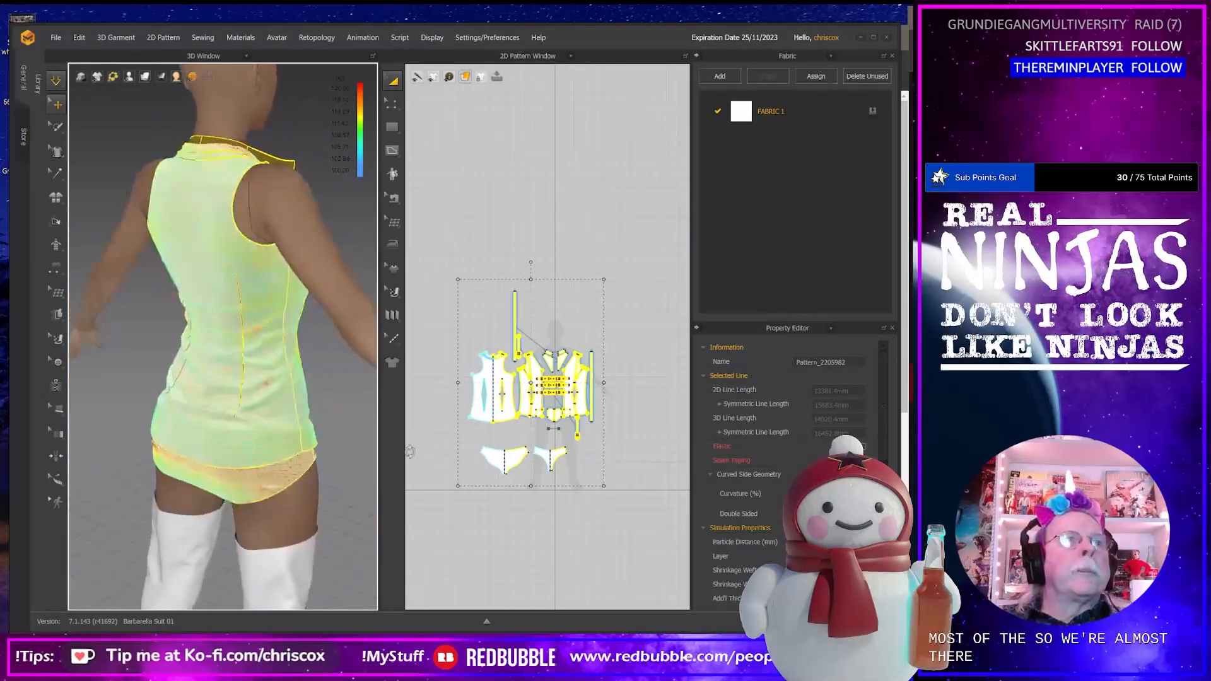
Tug the upper back panel downward in the simulation and save the project.
{"action": "left_click_drag", "start_coordinate": [199, 229], "coordinate": [201, 245]}
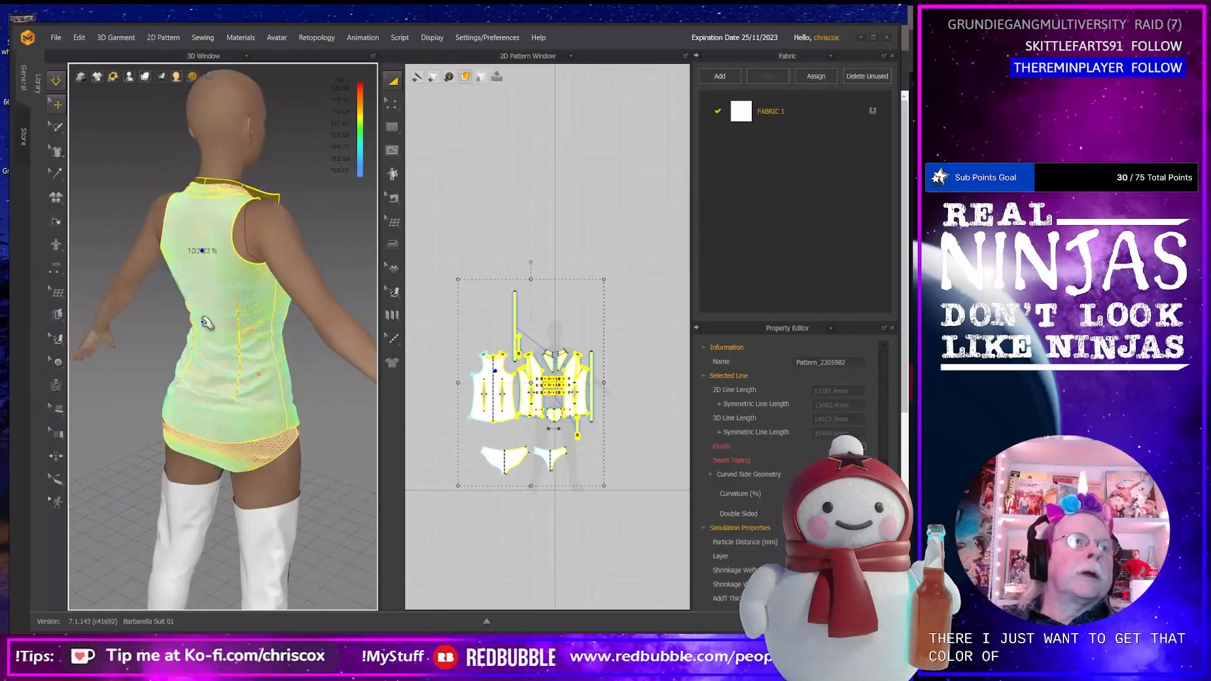
{"action": "scroll", "coordinate": [211, 278], "scroll_direction": "up", "scroll_amount": 5}
{"action": "key", "text": "ctrl+s"}
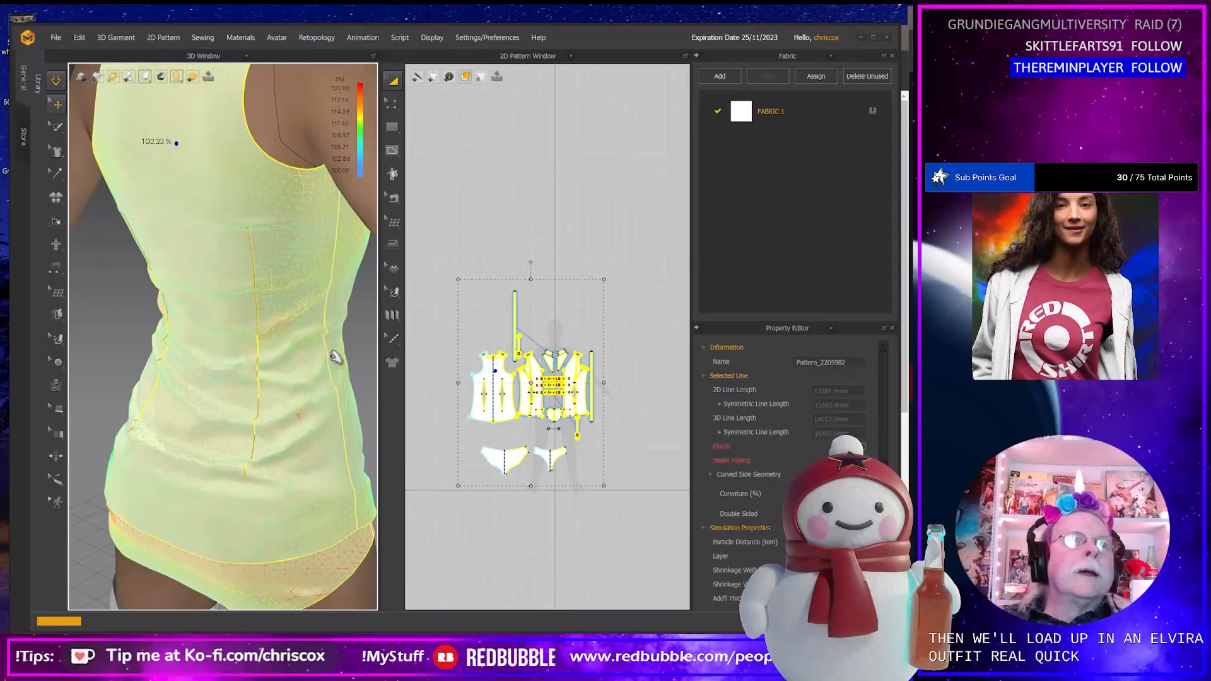
Pull the collar edge into place around the nape and side of the neck during simulation.
{"action": "scroll", "coordinate": [318, 276], "scroll_direction": "down", "scroll_amount": 4}
{"action": "scroll", "coordinate": [318, 277], "scroll_direction": "up", "scroll_amount": 4}
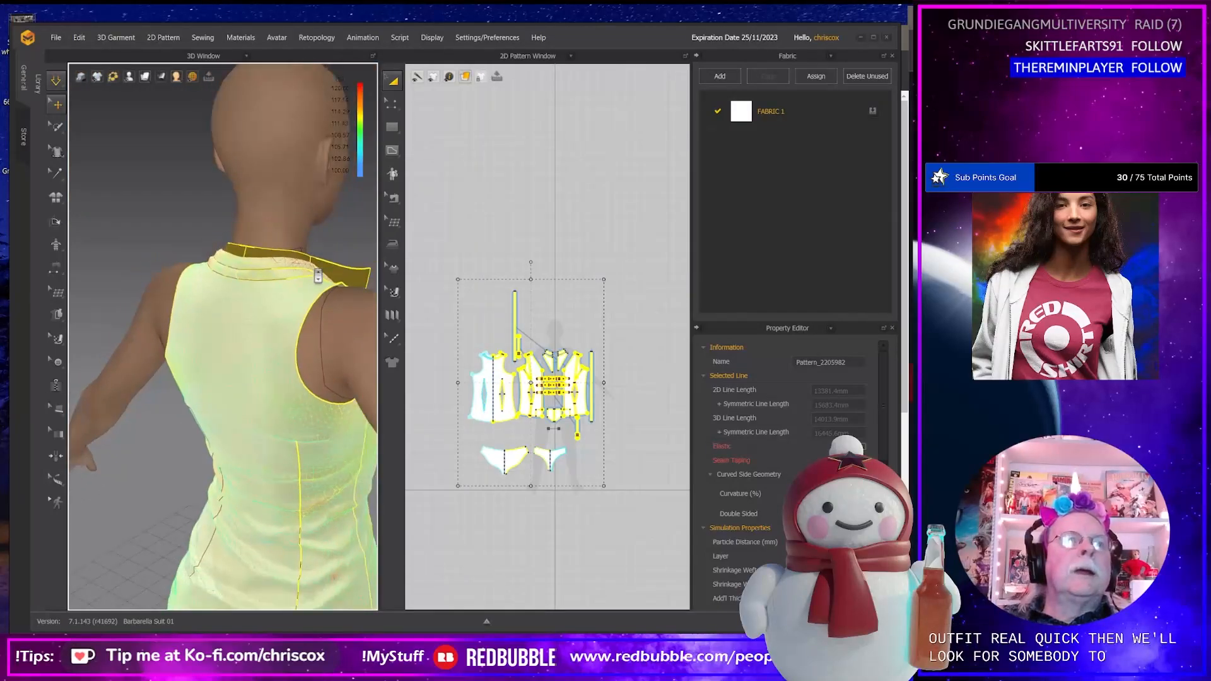
{"action": "scroll", "coordinate": [318, 279], "scroll_direction": "up", "scroll_amount": 2}
{"action": "right_click_drag", "start_coordinate": [316, 274], "coordinate": [252, 336]}
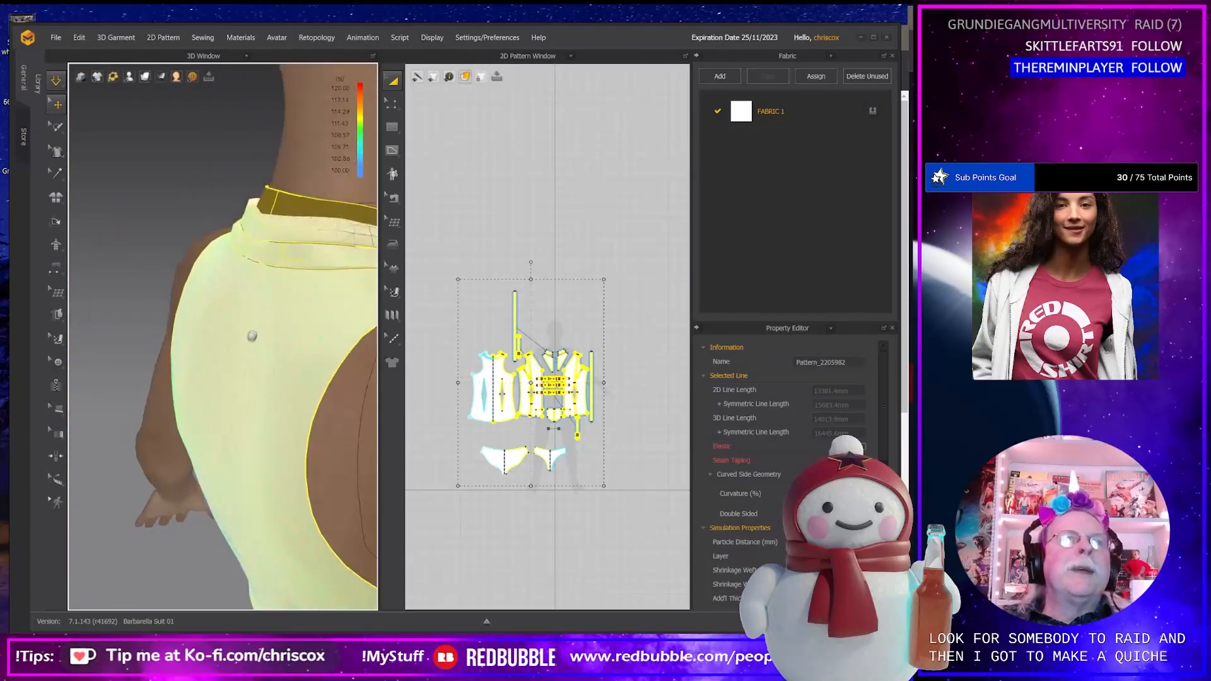
{"action": "middle_click_drag", "start_coordinate": [252, 336], "coordinate": [179, 389]}
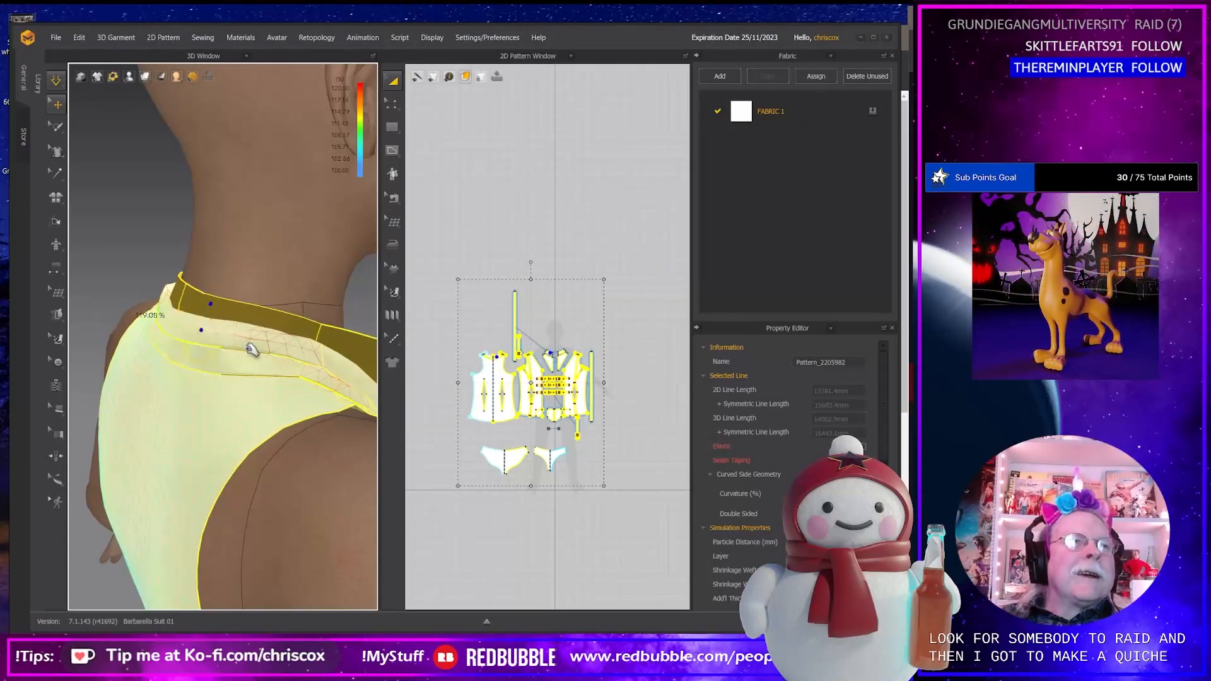
{"action": "left_click_drag", "start_coordinate": [262, 338], "coordinate": [272, 278]}
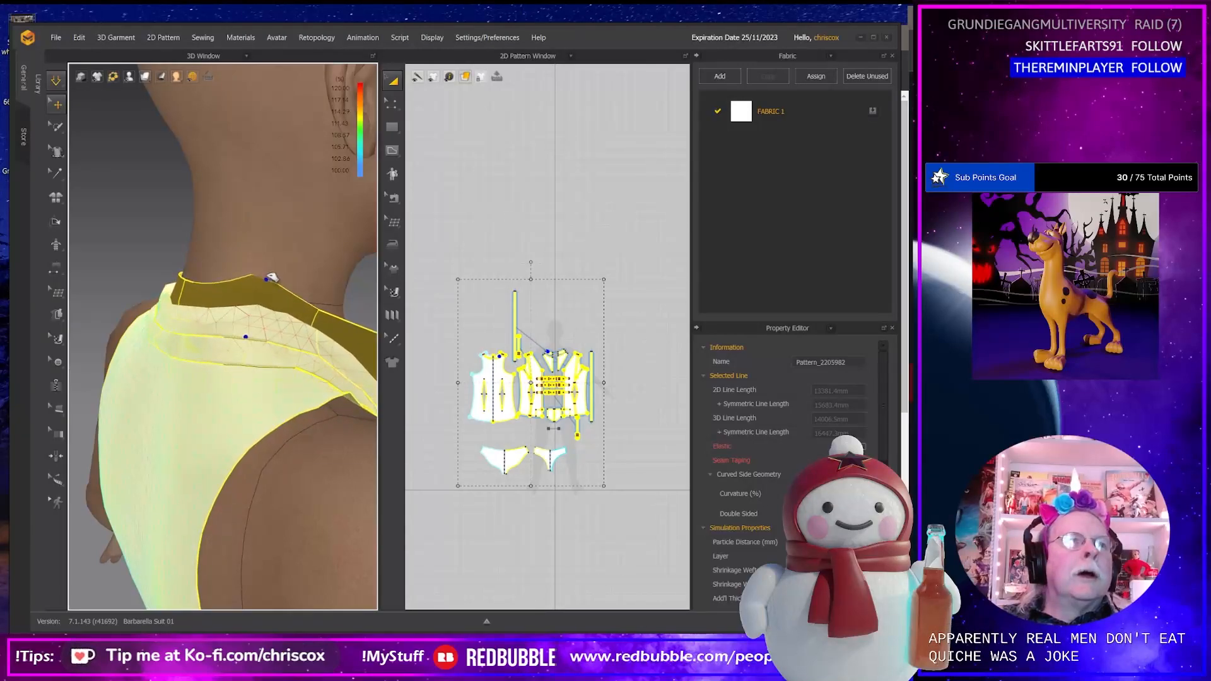
{"action": "right_click_drag", "start_coordinate": [252, 315], "coordinate": [194, 350]}
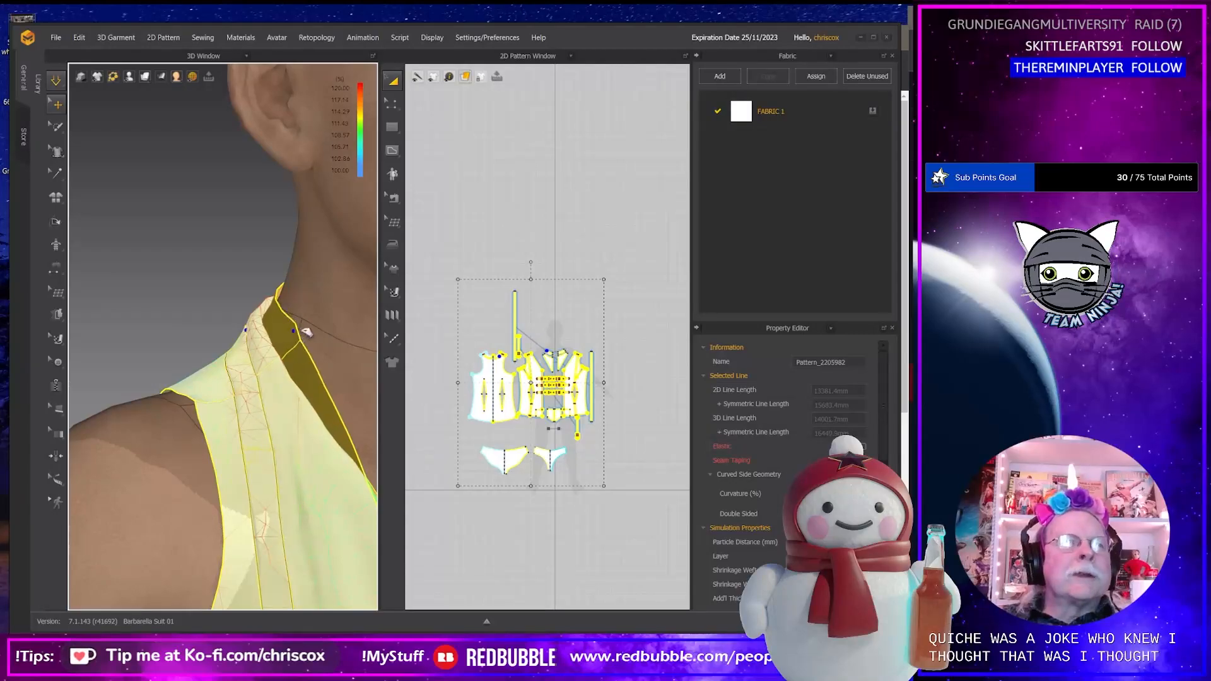
{"action": "mouse_move", "coordinate": [306, 333]}
{"action": "left_mouse_down"}
{"action": "mouse_move", "coordinate": [322, 333]}
{"action": "mouse_move", "coordinate": [289, 330]}
{"action": "left_mouse_up"}
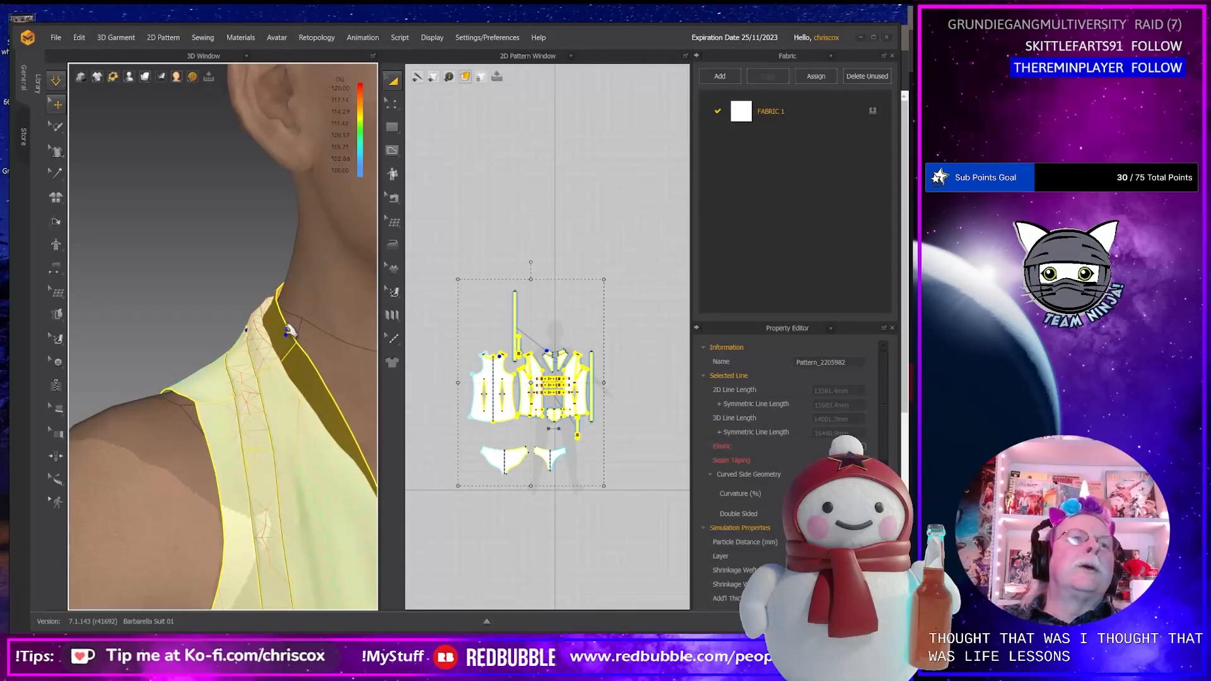
Reset the arrangement of the two upper back collar pieces, flattening each one away from the neck in the 3D view.
{"action": "right_click_drag", "start_coordinate": [291, 331], "coordinate": [361, 336]}
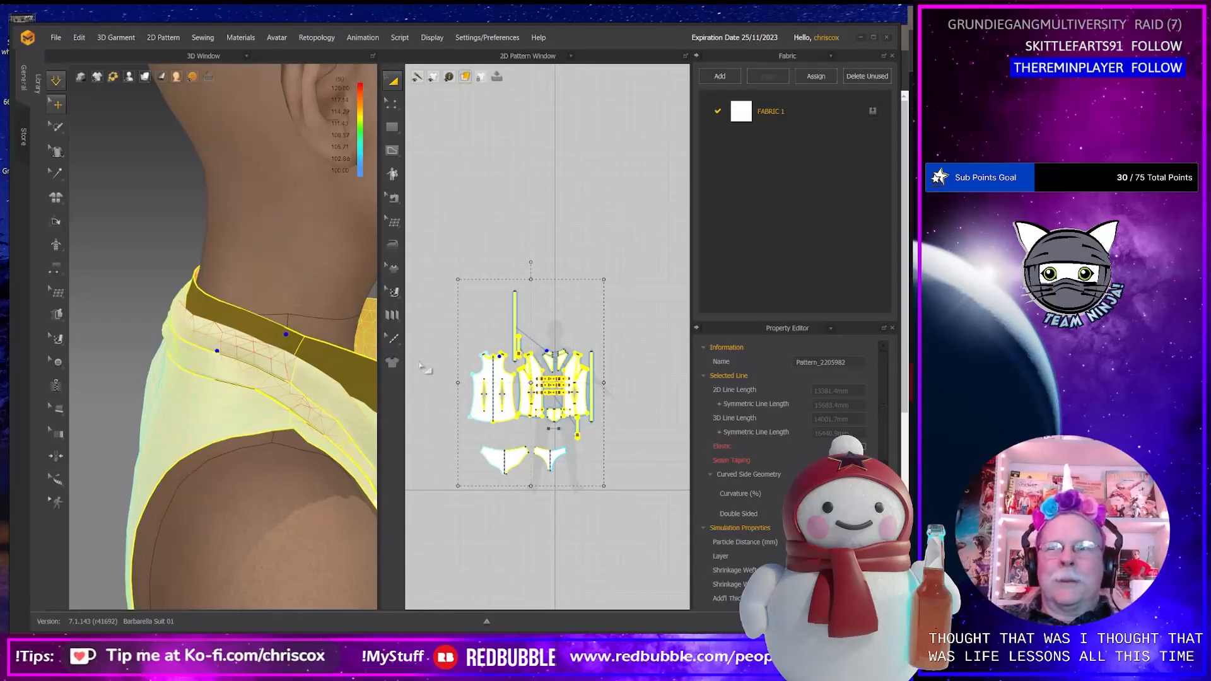
{"action": "left_click", "coordinate": [56, 221]}
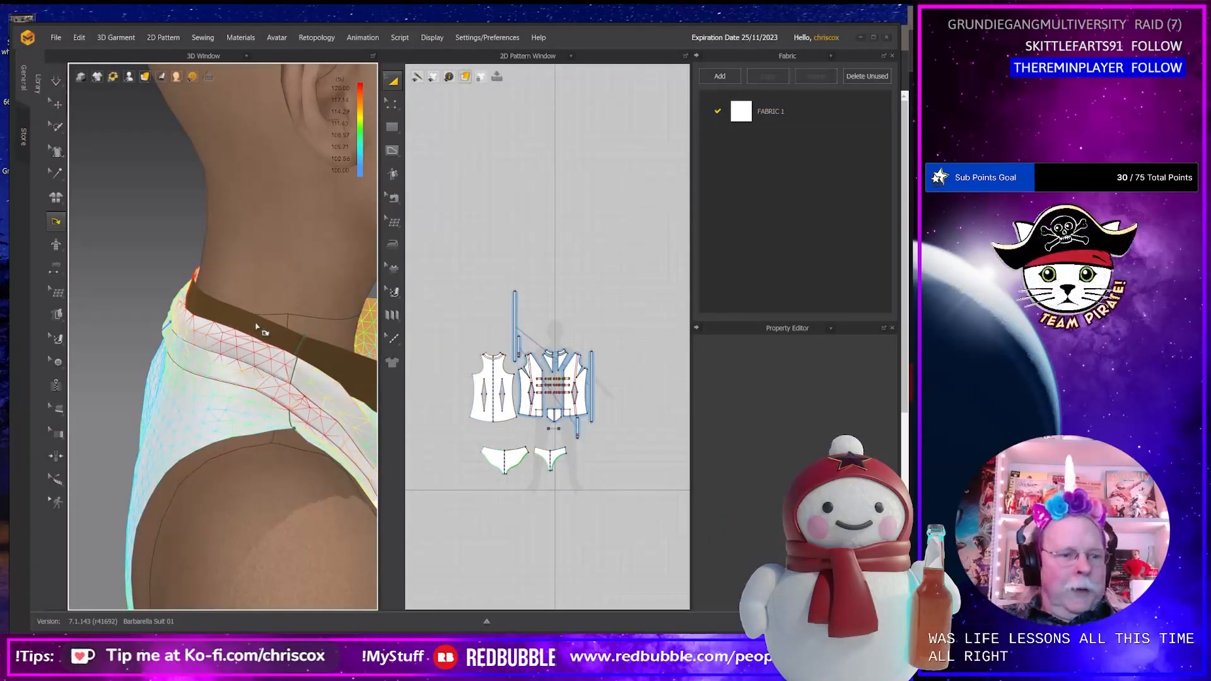
{"action": "key", "text": "q"}
{"action": "left_click", "coordinate": [256, 326]}
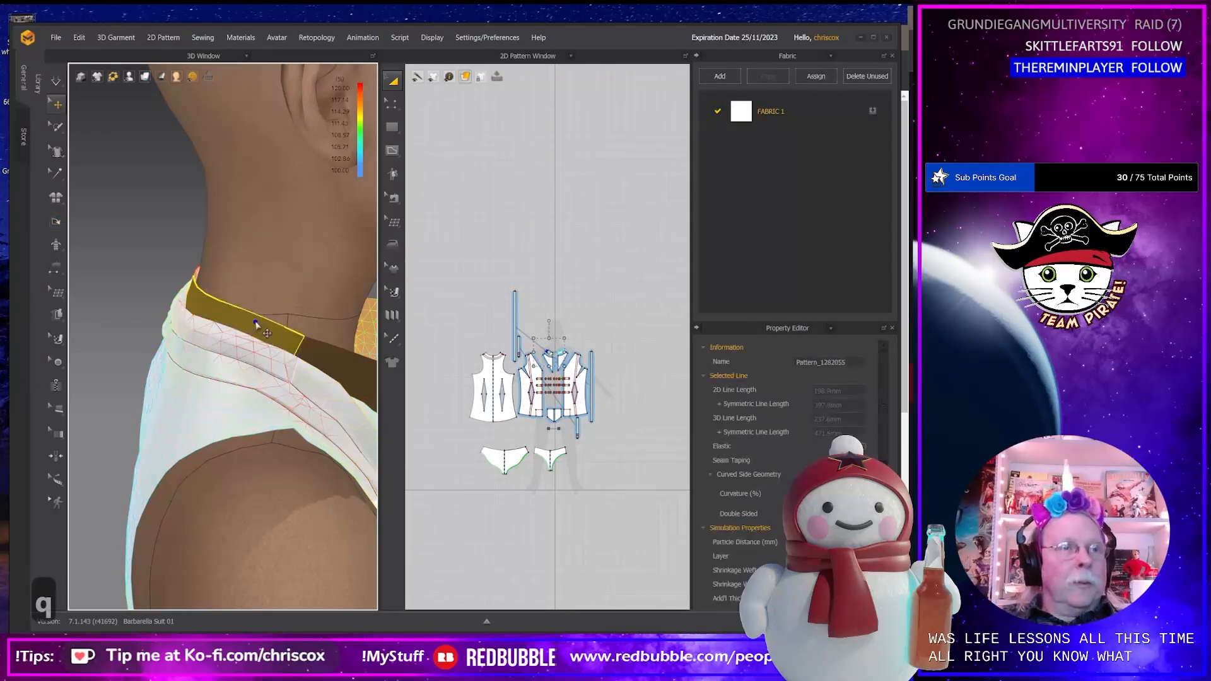
{"action": "key", "text": "ctrl+f"}
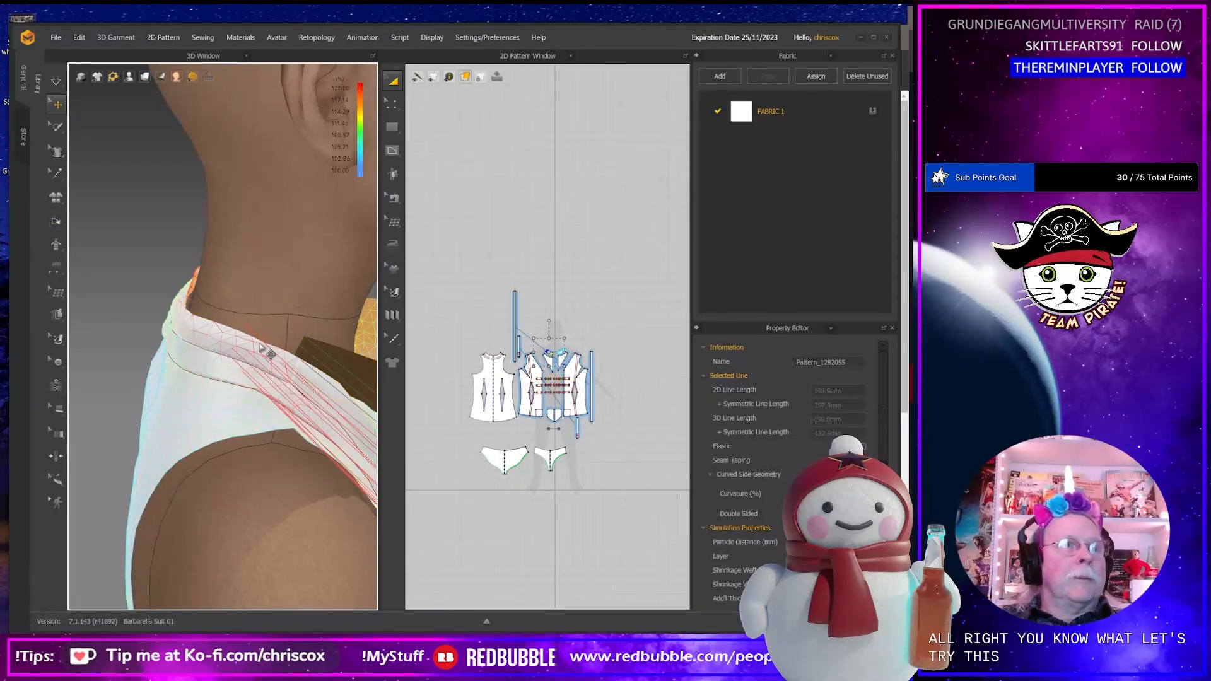
{"action": "scroll", "coordinate": [260, 354], "scroll_direction": "down", "scroll_amount": 4}
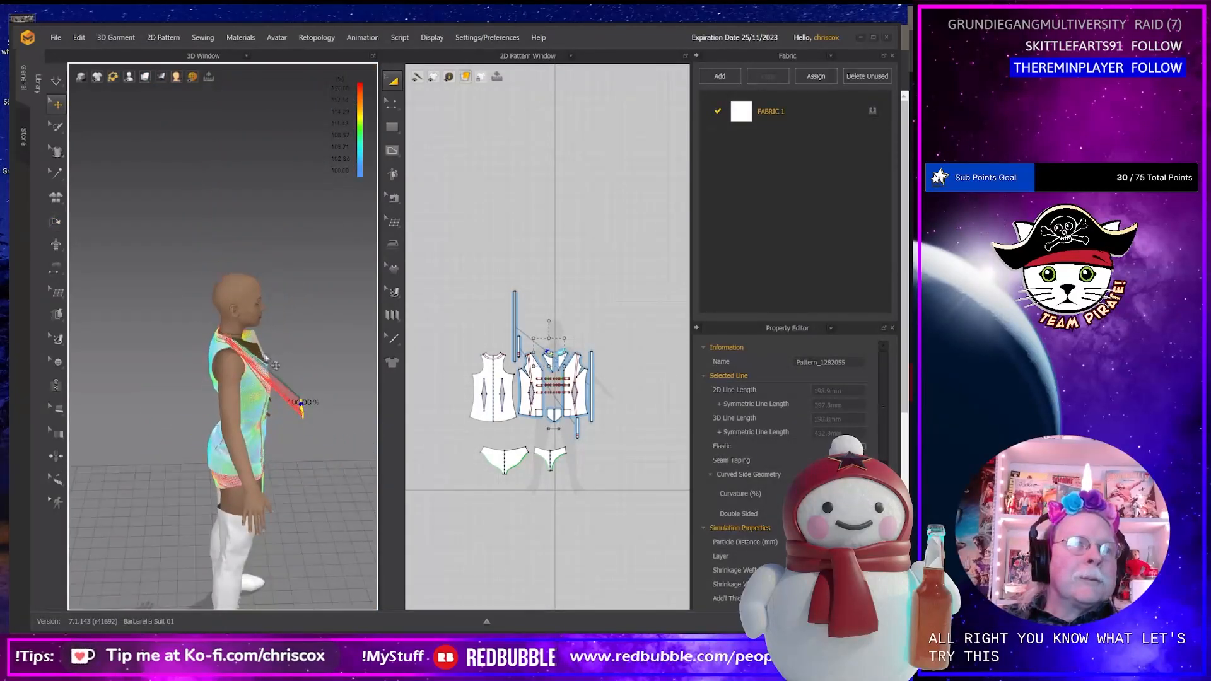
{"action": "right_click_drag", "start_coordinate": [303, 376], "coordinate": [265, 384]}
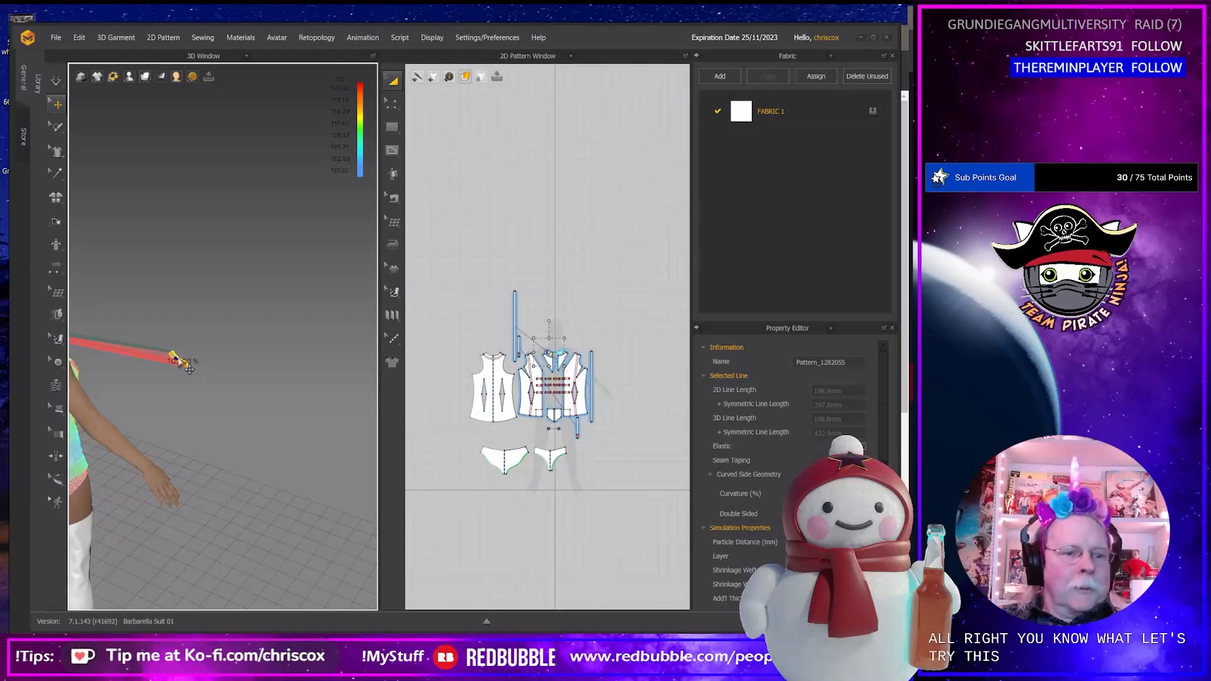
{"action": "right_click_drag", "start_coordinate": [188, 368], "coordinate": [232, 434]}
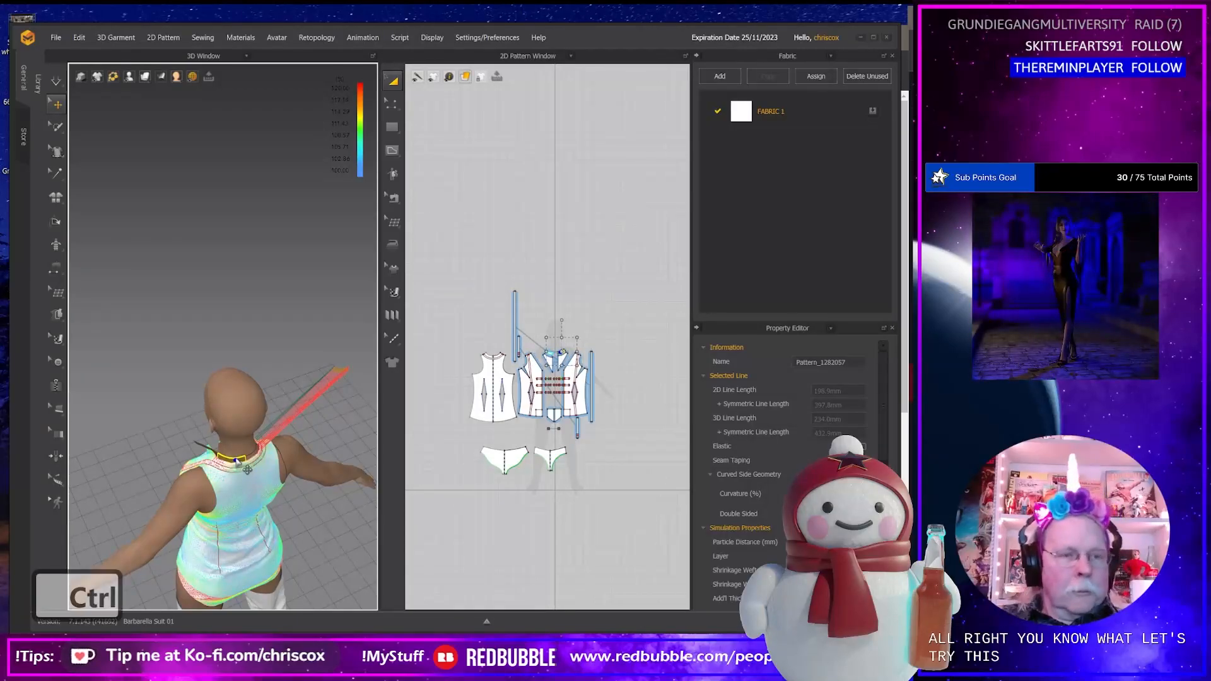
{"action": "key", "text": "ctrl+f"}
Select the first detached collar piece and switch the garment display from the stress map to the textured surface.
{"action": "middle_click_drag", "start_coordinate": [251, 460], "coordinate": [103, 414]}
{"action": "middle_click_drag", "start_coordinate": [246, 436], "coordinate": [177, 440]}
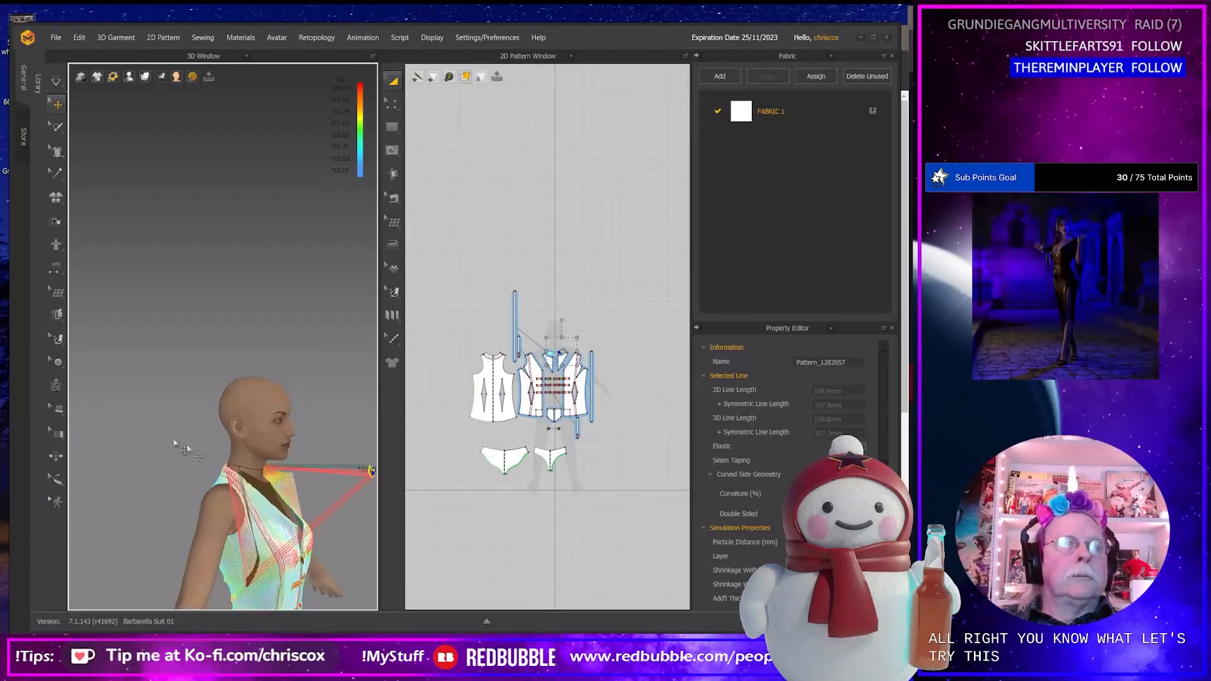
{"action": "middle_click_drag", "start_coordinate": [282, 414], "coordinate": [270, 436], "text": "shift"}
{"action": "left_click", "coordinate": [220, 449]}
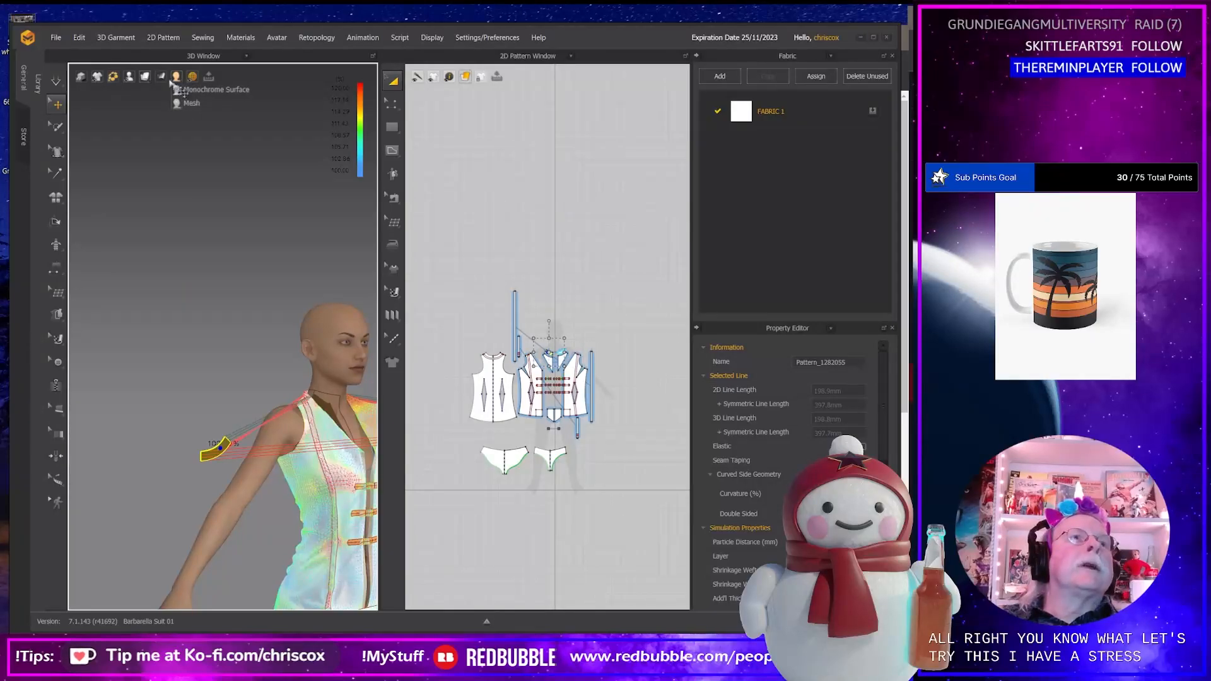
{"action": "mouse_move", "coordinate": [160, 77]}
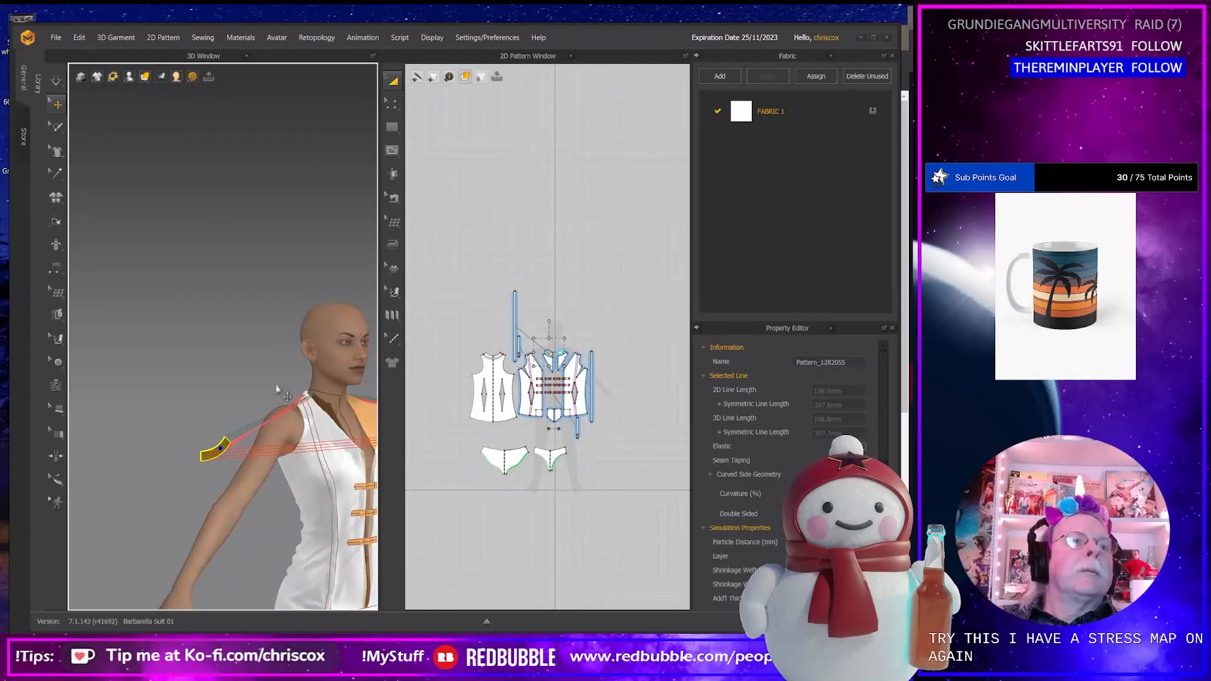
Move the first detached collar piece around the avatar to sit behind the right shoulder beside the neck.
{"action": "right_click_drag", "start_coordinate": [273, 429], "coordinate": [245, 484]}
{"action": "left_click", "coordinate": [227, 443]}
{"action": "left_click_drag", "start_coordinate": [235, 436], "coordinate": [372, 302]}
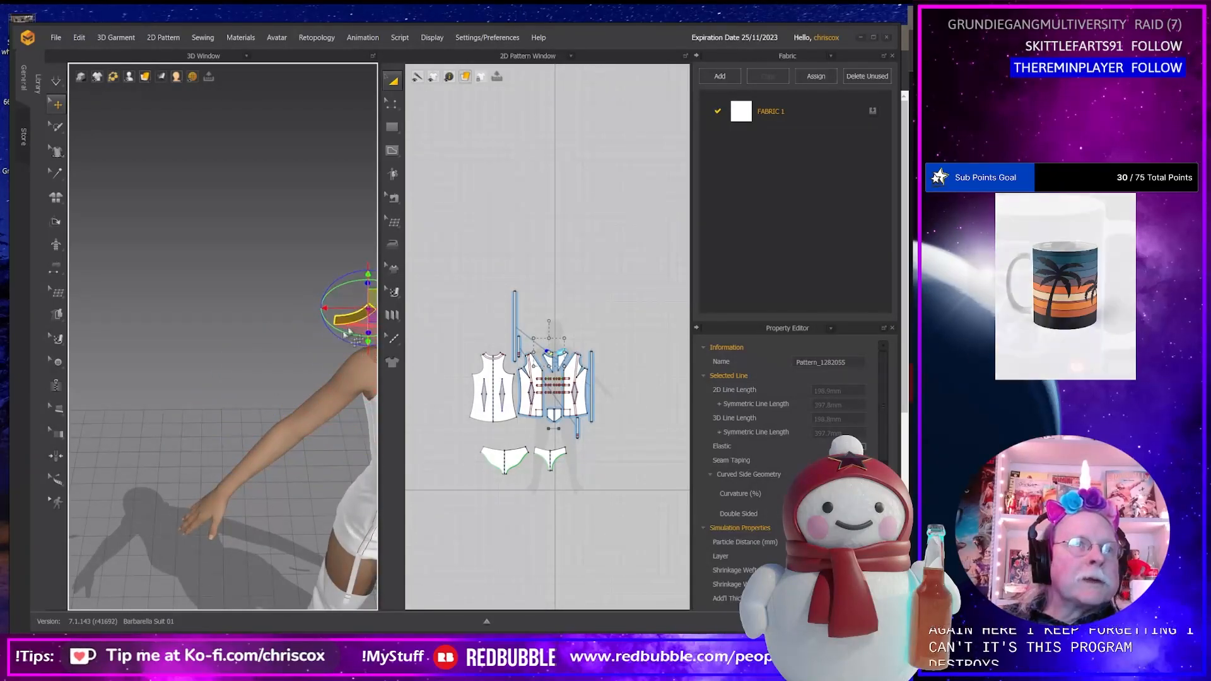
{"action": "right_click_drag", "start_coordinate": [104, 369], "coordinate": [342, 274]}
{"action": "left_click_drag", "start_coordinate": [293, 230], "coordinate": [234, 370]}
{"action": "right_click_drag", "start_coordinate": [287, 411], "coordinate": [232, 423]}
{"action": "right_click_drag", "start_coordinate": [264, 344], "coordinate": [284, 337]}
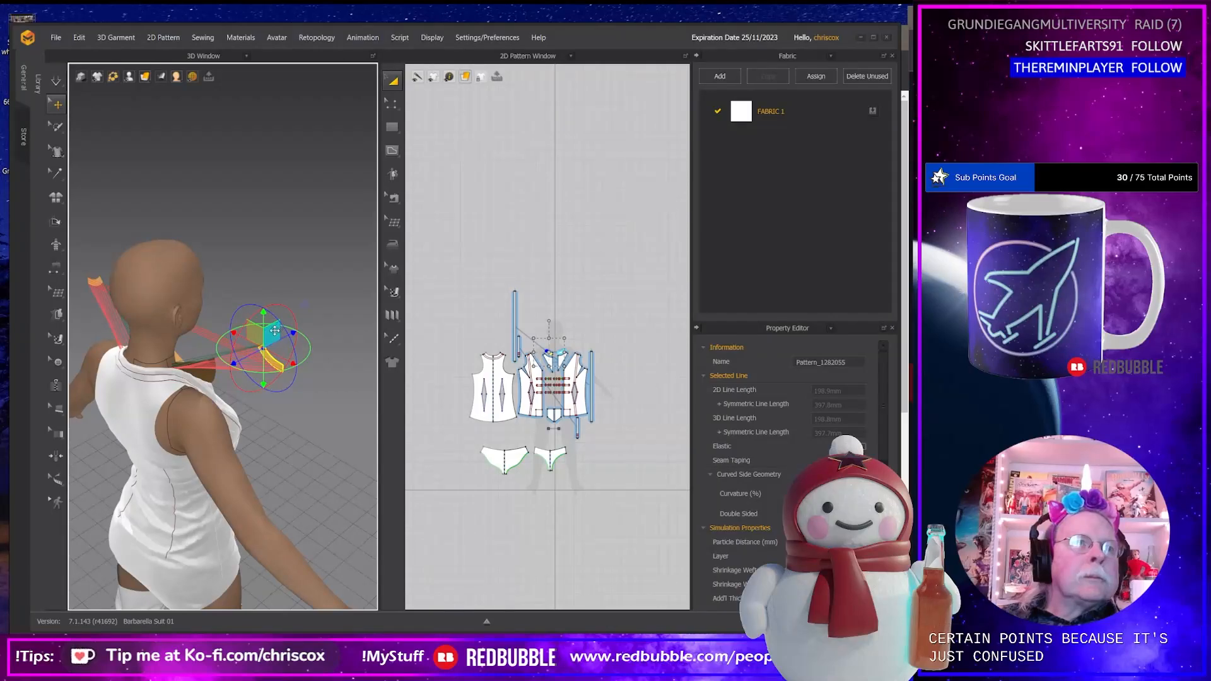
{"action": "right_click_drag", "start_coordinate": [185, 336], "coordinate": [211, 360]}
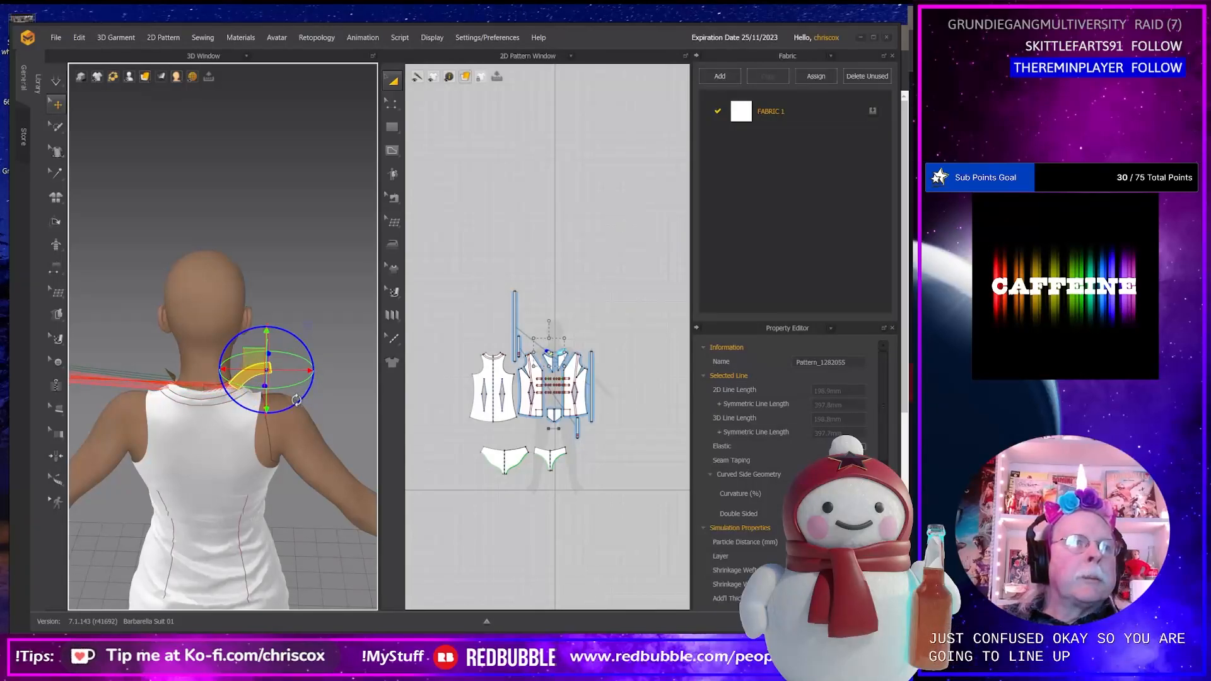
Move the other detached collar piece around to the avatar's back and place it close behind the nape.
{"action": "right_click_drag", "start_coordinate": [291, 401], "coordinate": [144, 333]}
{"action": "left_click_drag", "start_coordinate": [129, 337], "coordinate": [210, 534]}
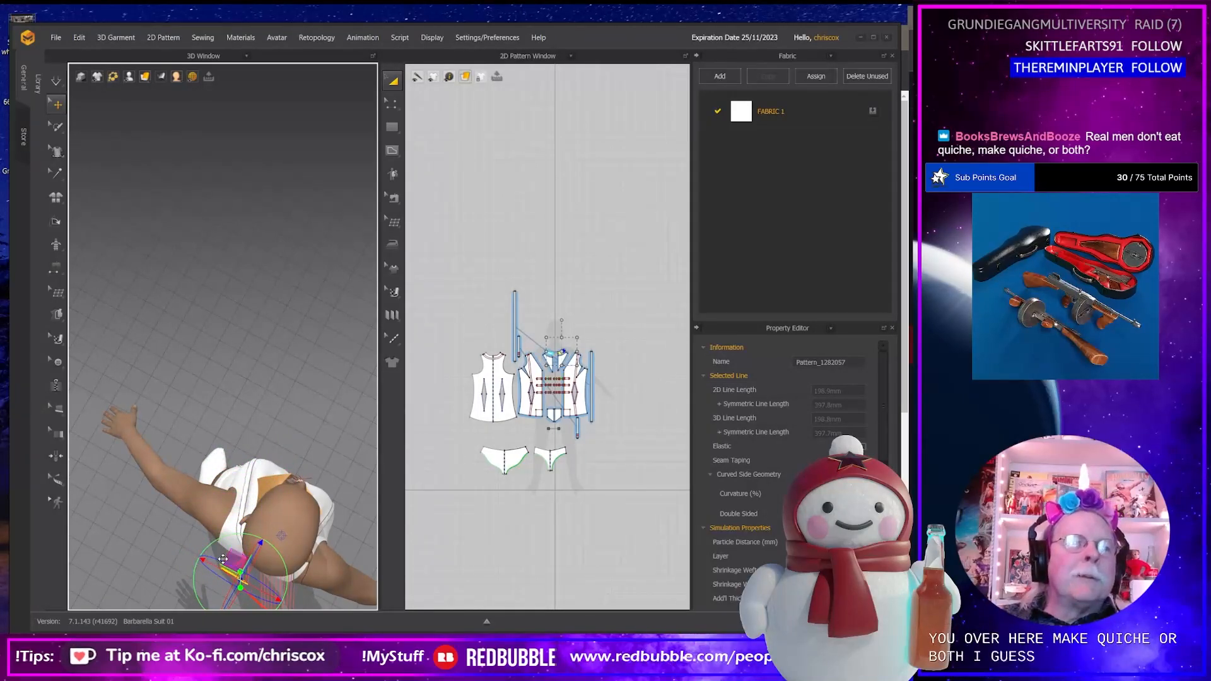
{"action": "right_click_drag", "start_coordinate": [227, 505], "coordinate": [270, 441]}
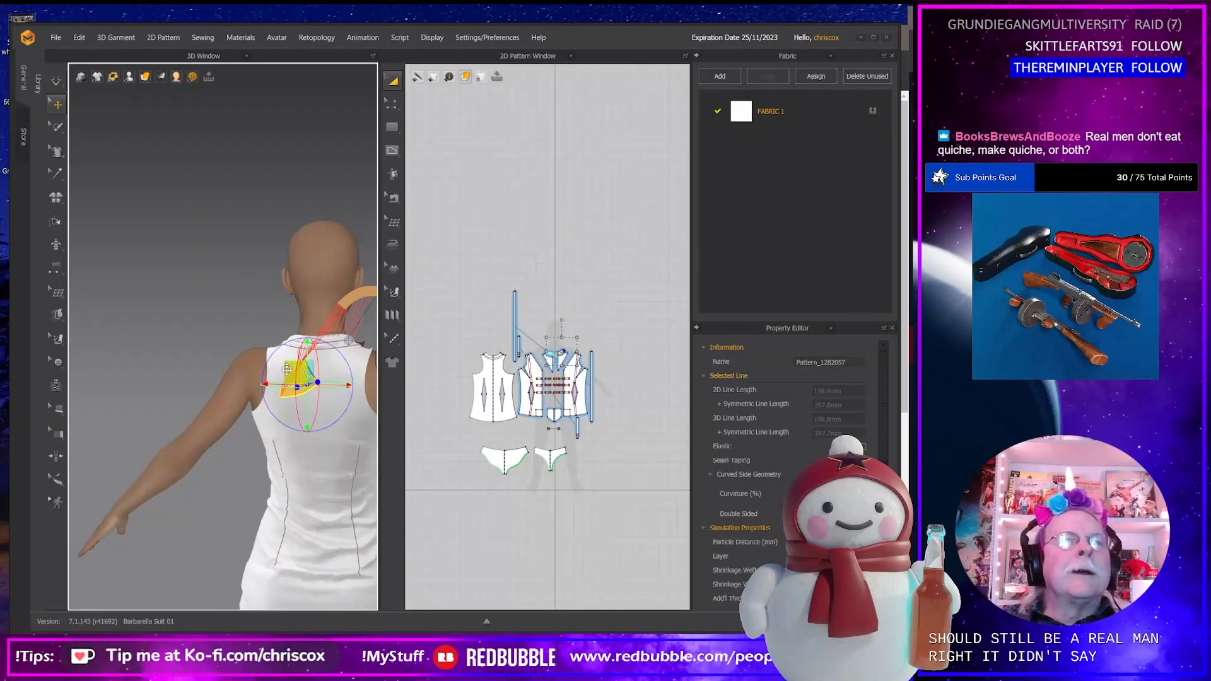
{"action": "left_click_drag", "start_coordinate": [292, 370], "coordinate": [288, 311]}
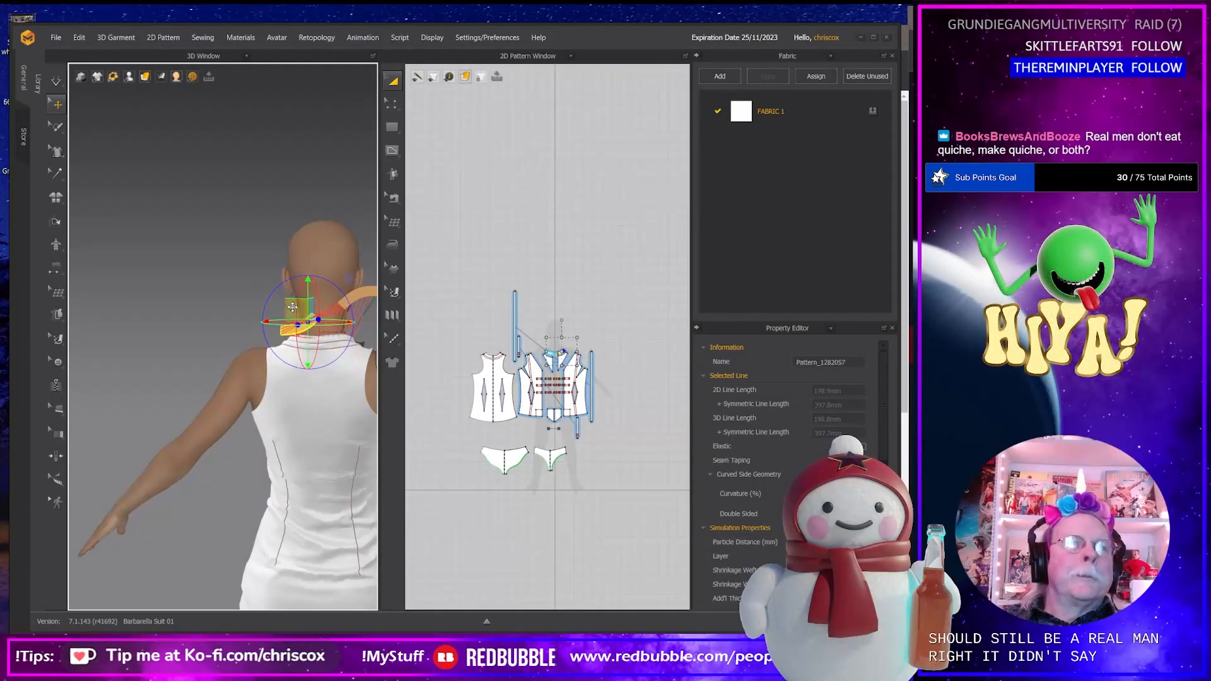
{"action": "right_click_drag", "start_coordinate": [292, 307], "coordinate": [299, 364]}
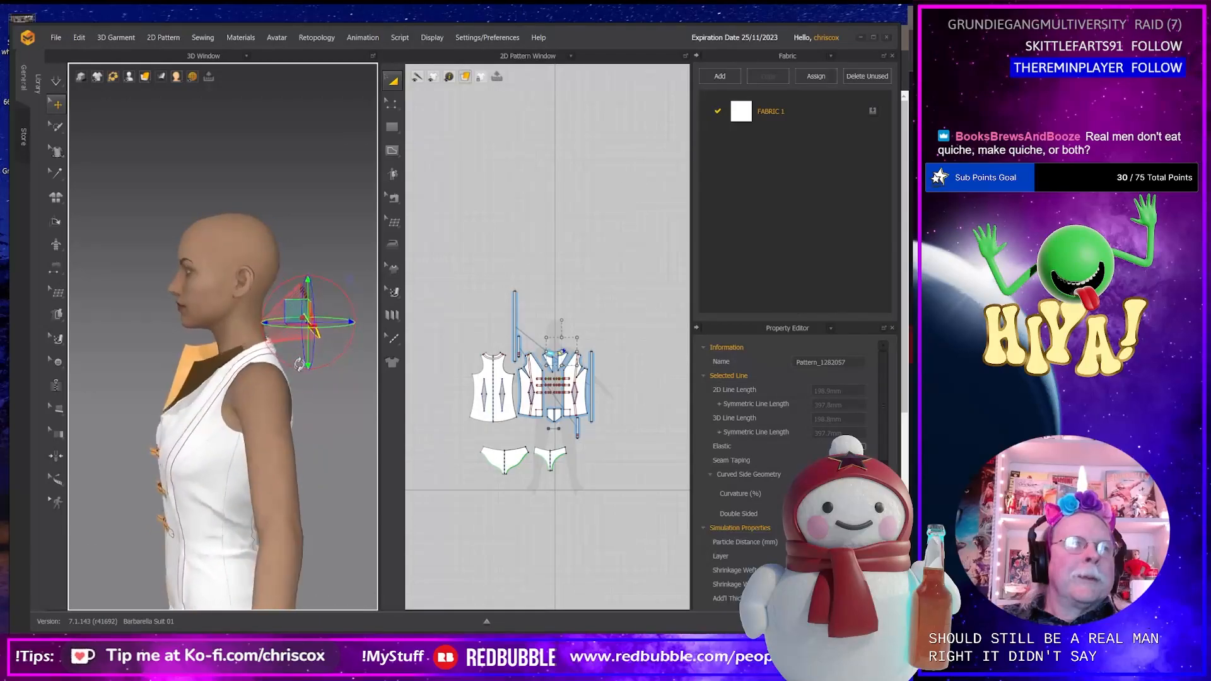
{"action": "left_click_drag", "start_coordinate": [296, 313], "coordinate": [281, 323]}
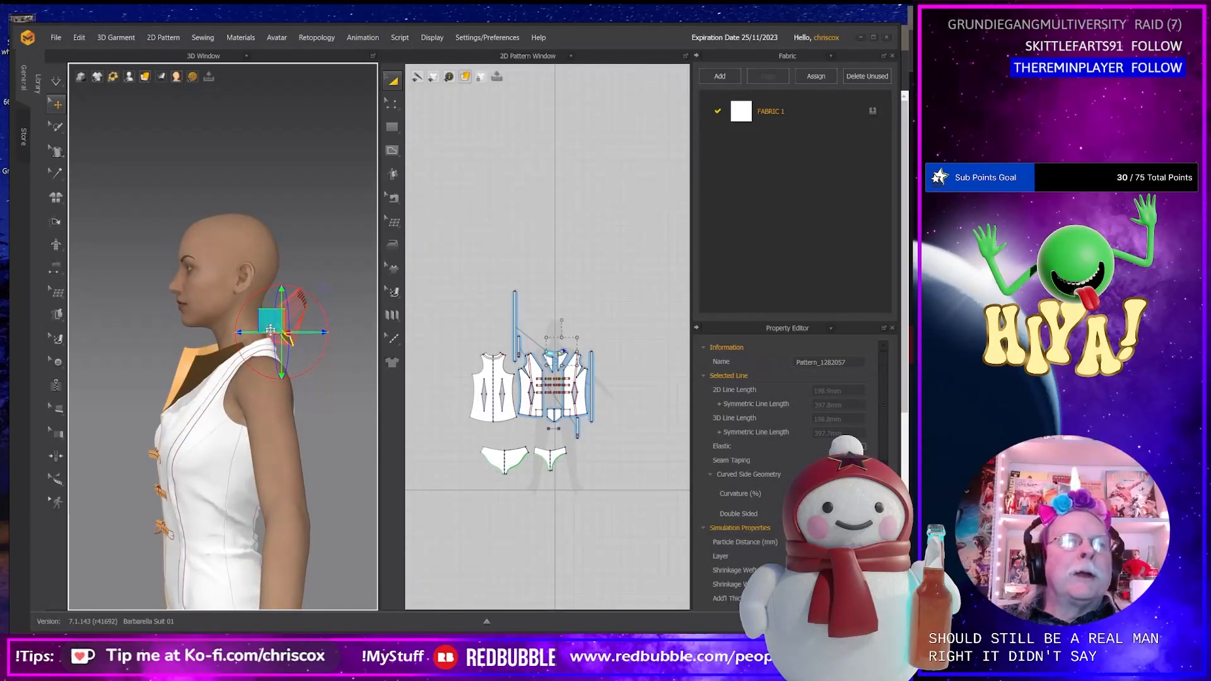
Rotate the collar piece behind the nape and position it along the neckline above the left shoulder.
{"action": "right_click_drag", "start_coordinate": [270, 330], "coordinate": [143, 368]}
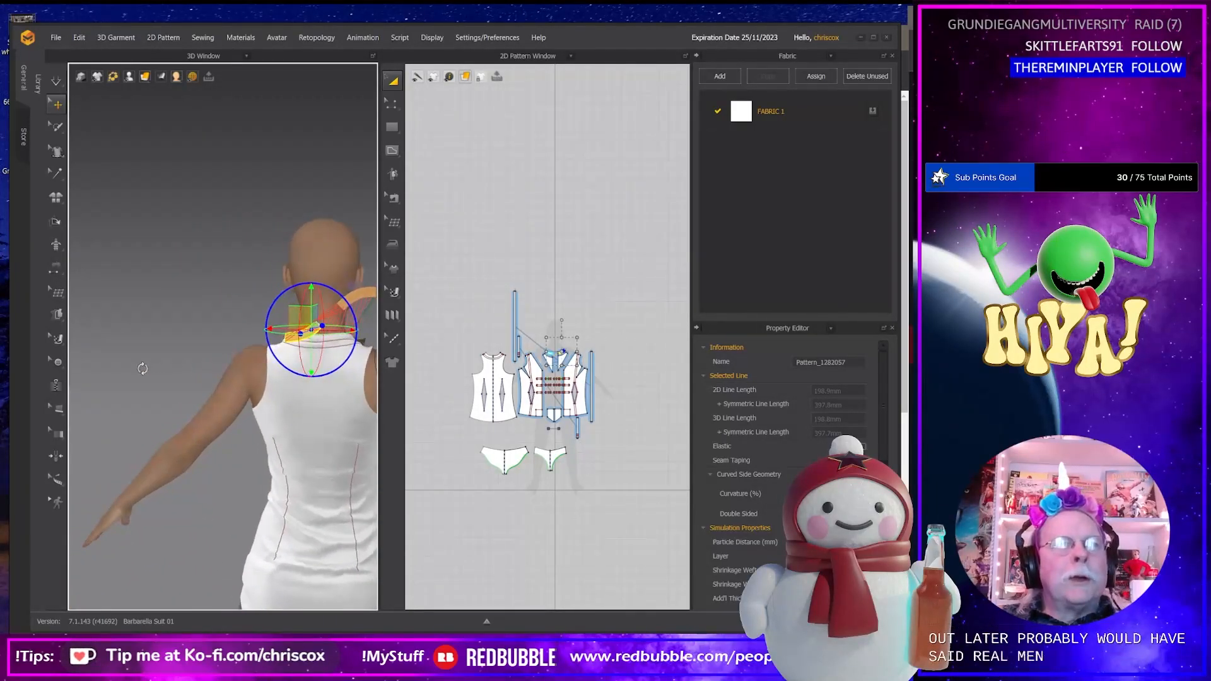
{"action": "scroll", "coordinate": [299, 410], "scroll_direction": "down", "scroll_amount": 3}
{"action": "scroll", "coordinate": [299, 410], "scroll_direction": "up", "scroll_amount": 7}
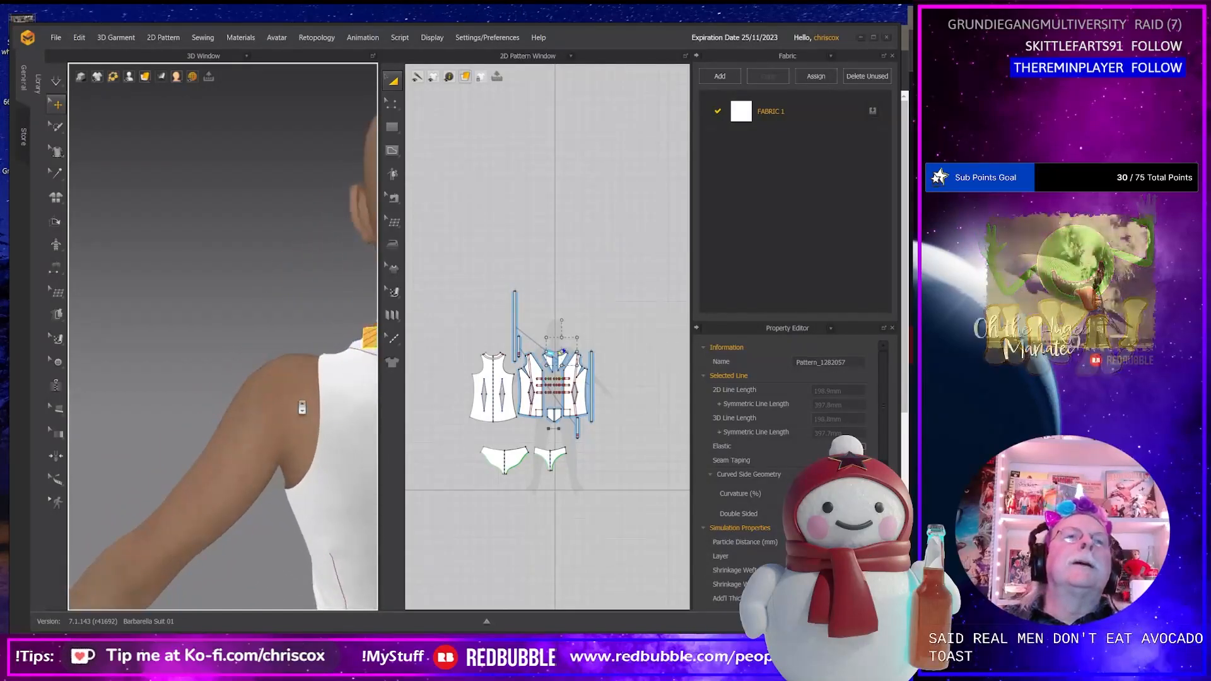
{"action": "middle_click_drag", "start_coordinate": [299, 407], "coordinate": [141, 411]}
{"action": "right_click_drag", "start_coordinate": [141, 411], "coordinate": [227, 449]}
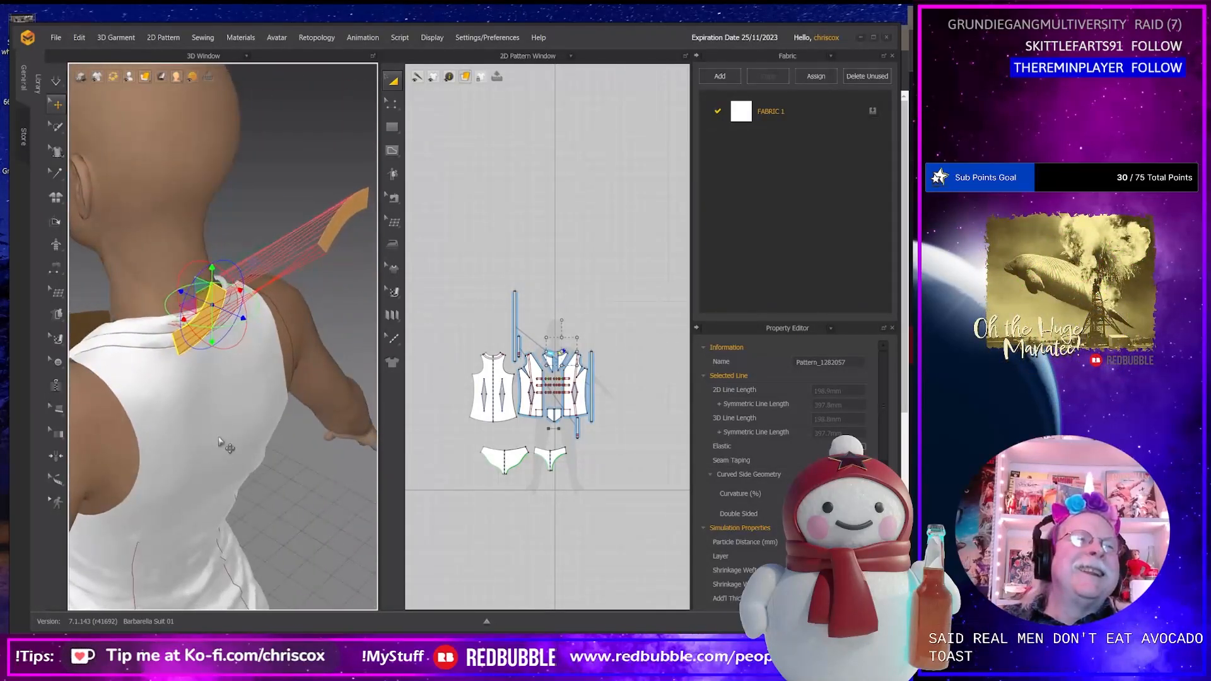
{"action": "middle_click_drag", "start_coordinate": [221, 436], "coordinate": [224, 474]}
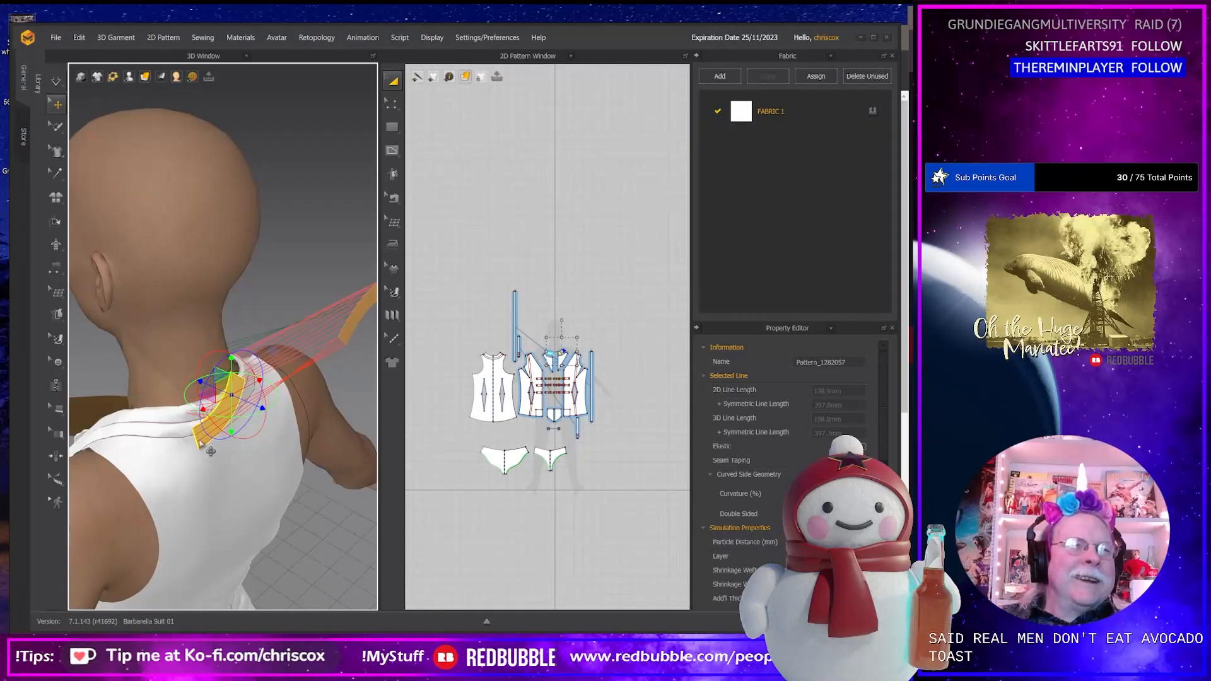
{"action": "right_click_drag", "start_coordinate": [211, 451], "coordinate": [270, 426]}
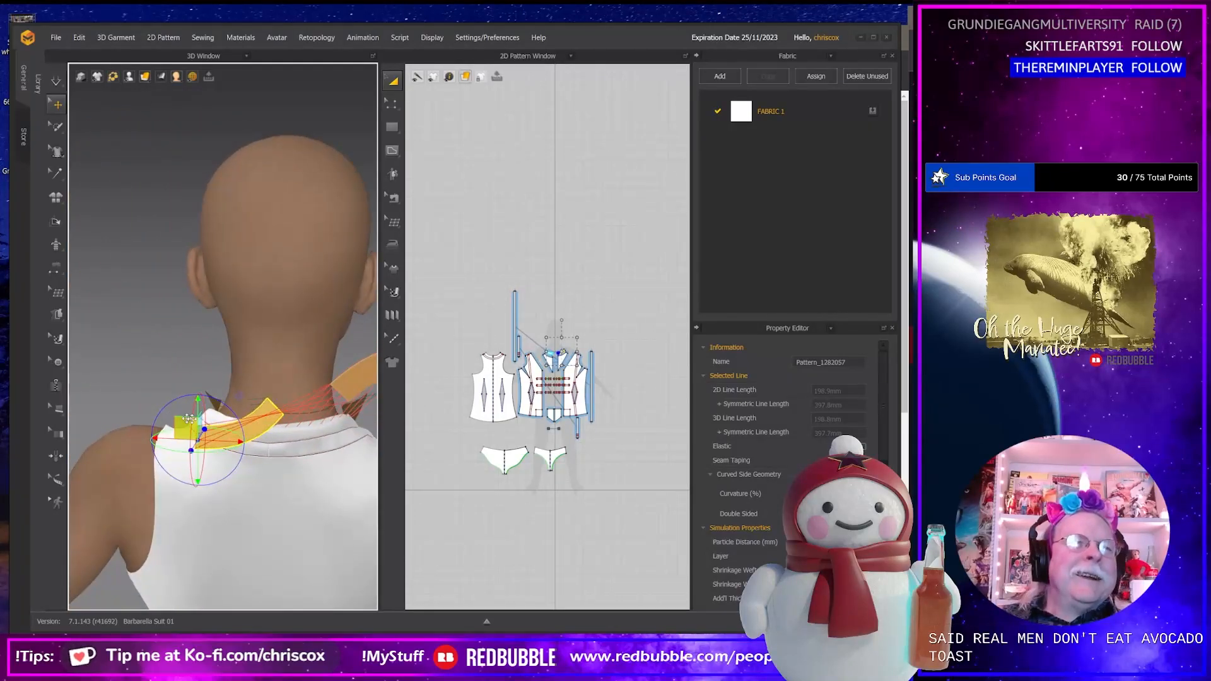
{"action": "left_click", "coordinate": [266, 416]}
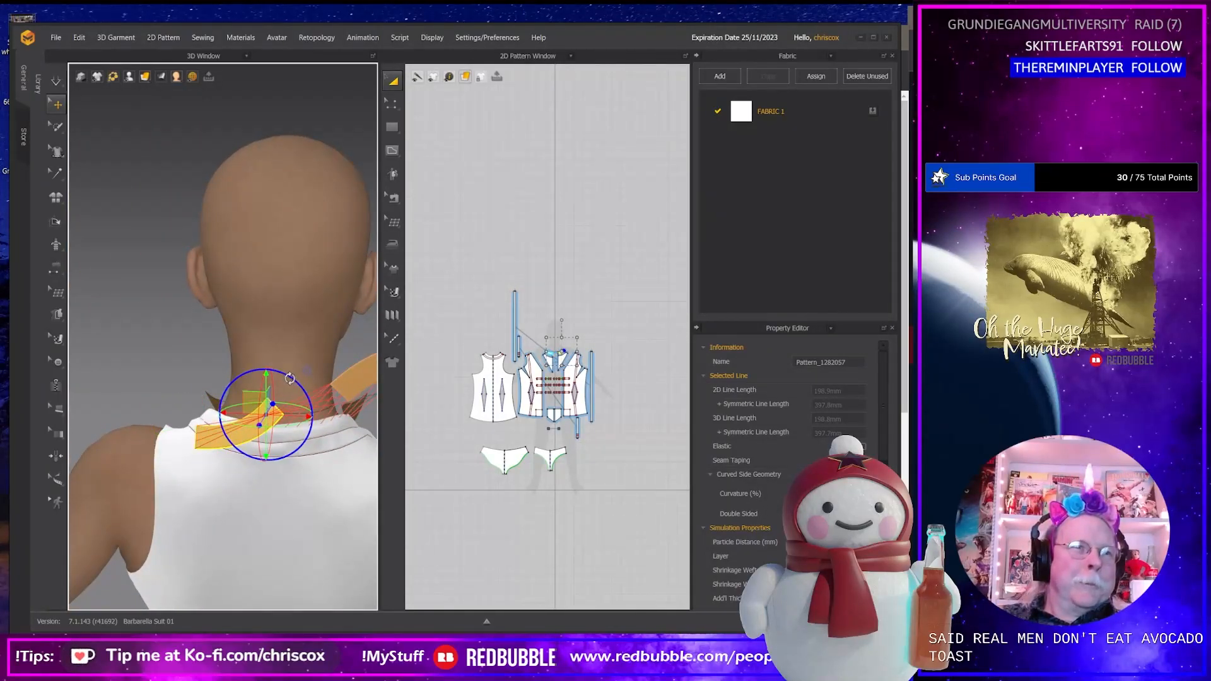
{"action": "left_click_drag", "start_coordinate": [290, 378], "coordinate": [167, 407]}
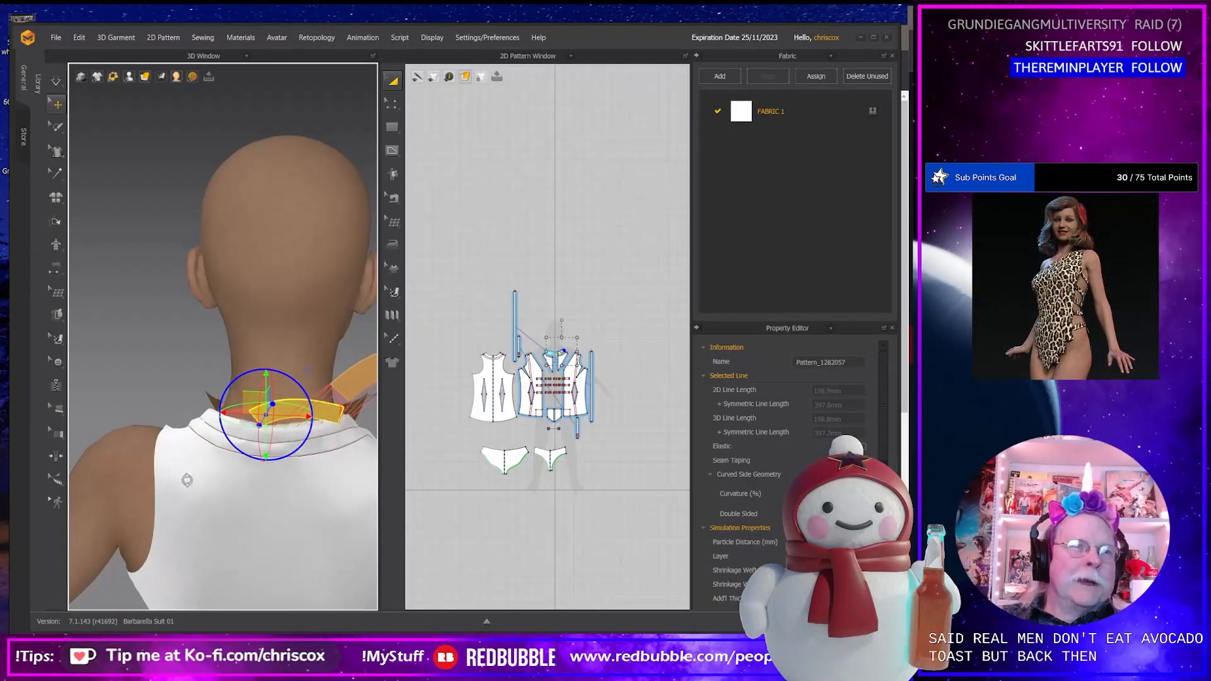
{"action": "right_click_drag", "start_coordinate": [218, 487], "coordinate": [210, 397]}
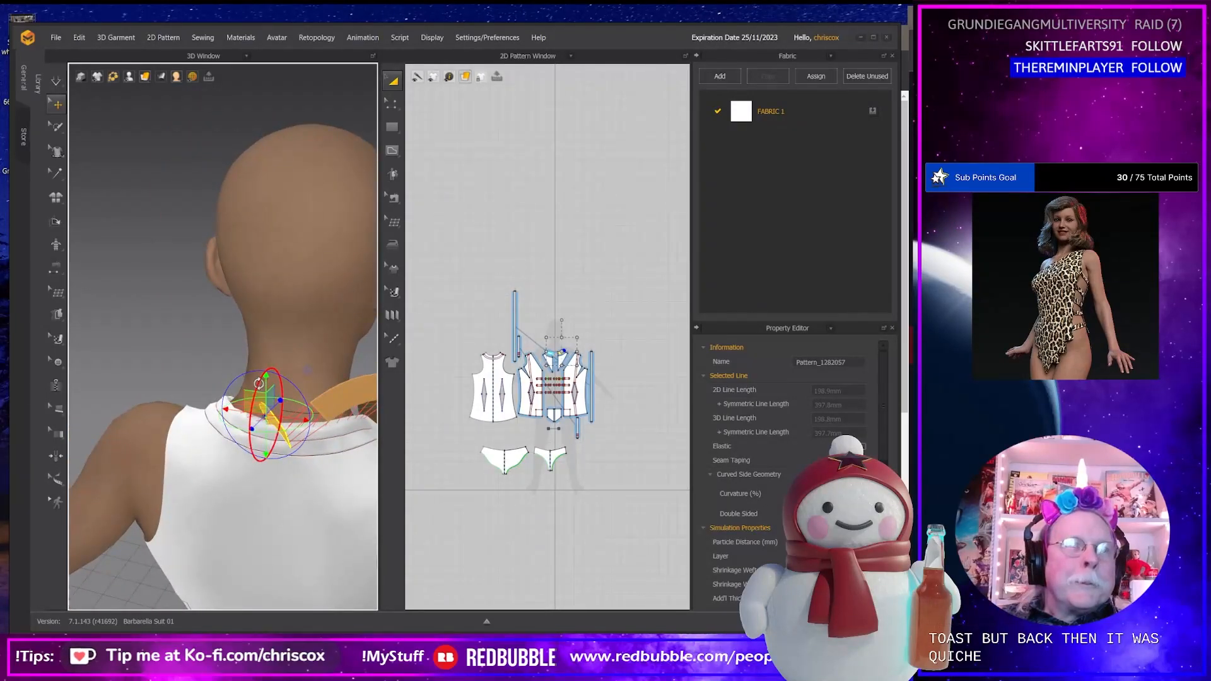
{"action": "left_click_drag", "start_coordinate": [269, 374], "coordinate": [286, 383]}
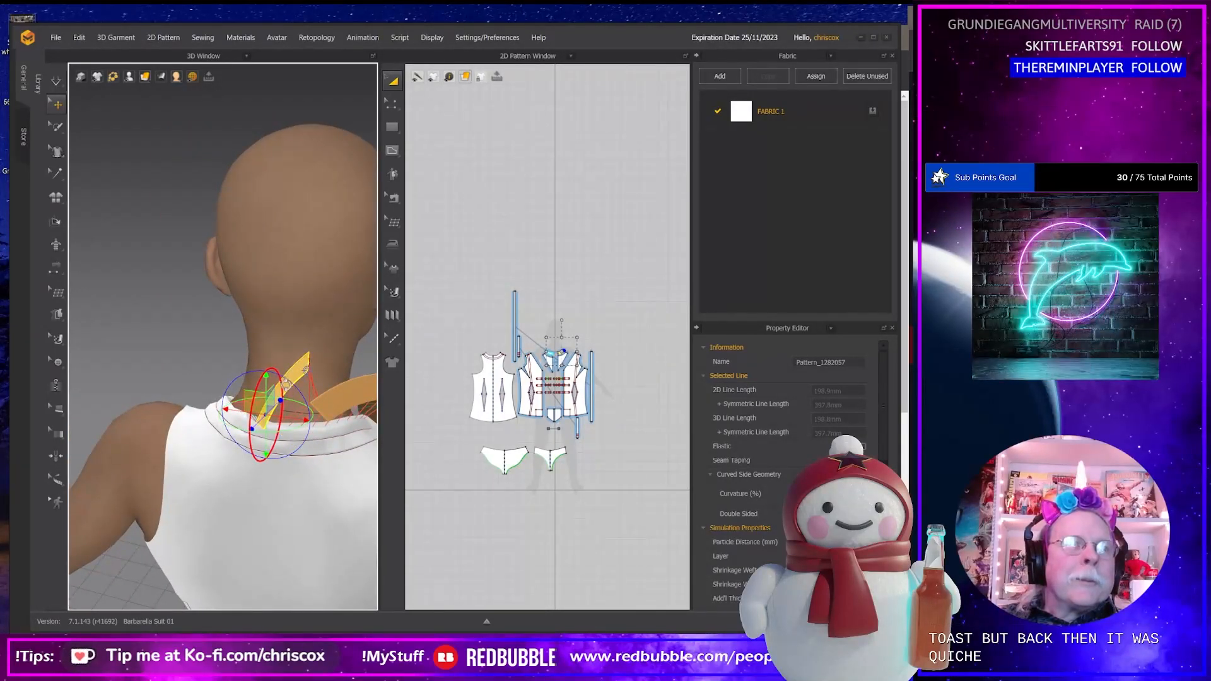
{"action": "right_click_drag", "start_coordinate": [304, 371], "coordinate": [303, 383]}
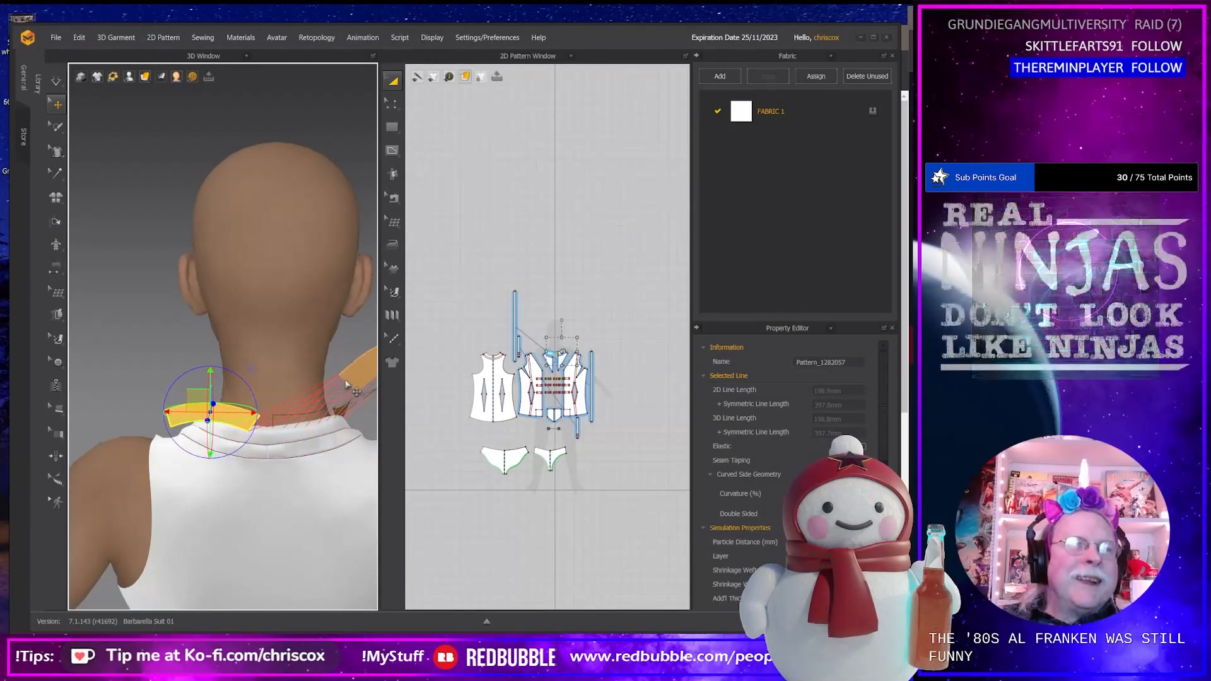
Turn the right collar piece to follow the back neckline and move it in close to the nape.
{"action": "right_click_drag", "start_coordinate": [203, 398], "coordinate": [213, 346]}
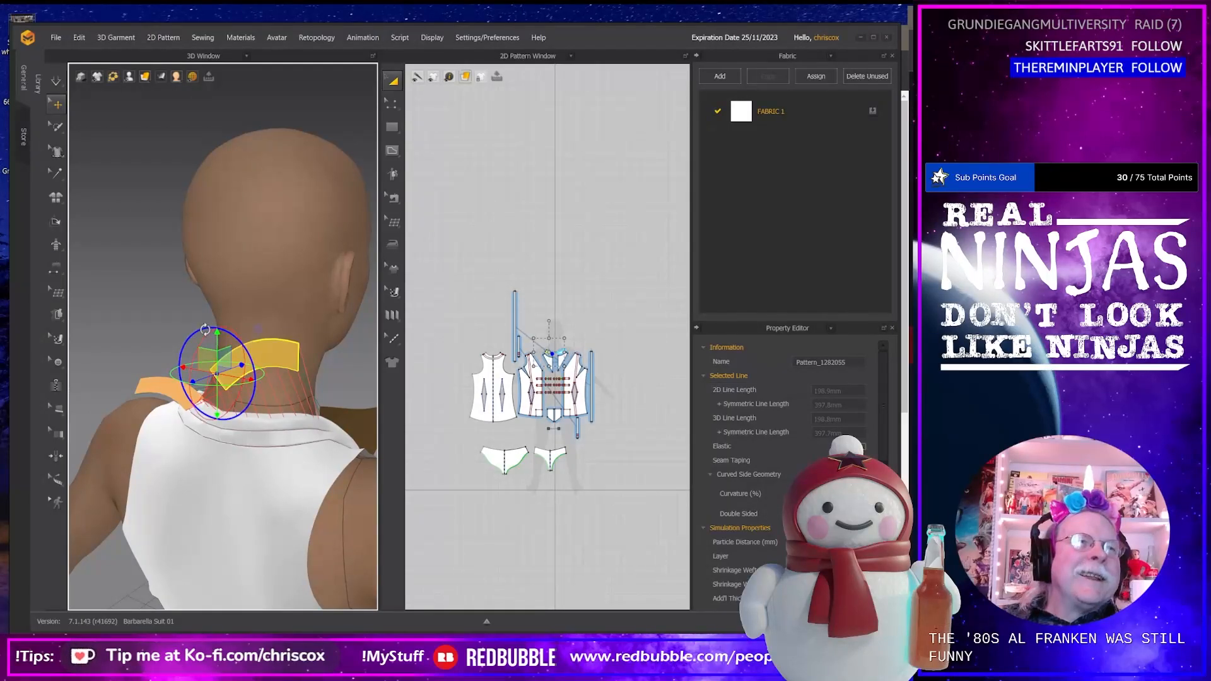
{"action": "right_click_drag", "start_coordinate": [222, 333], "coordinate": [292, 371]}
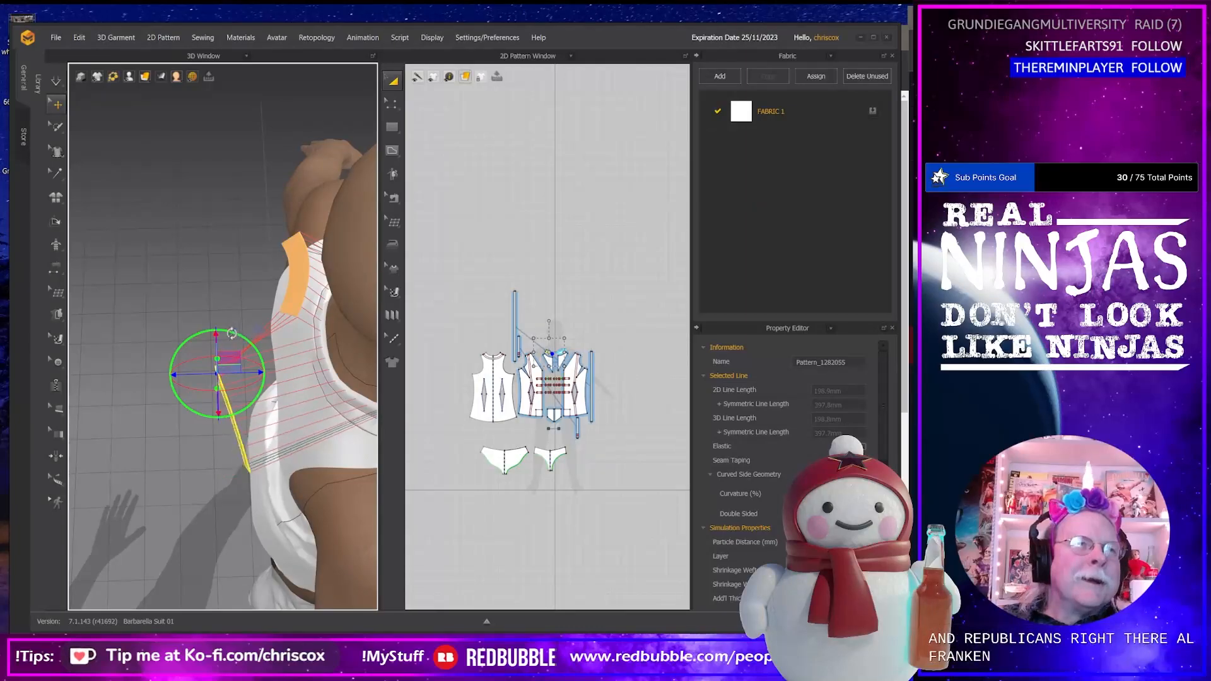
{"action": "right_click_drag", "start_coordinate": [246, 336], "coordinate": [227, 417]}
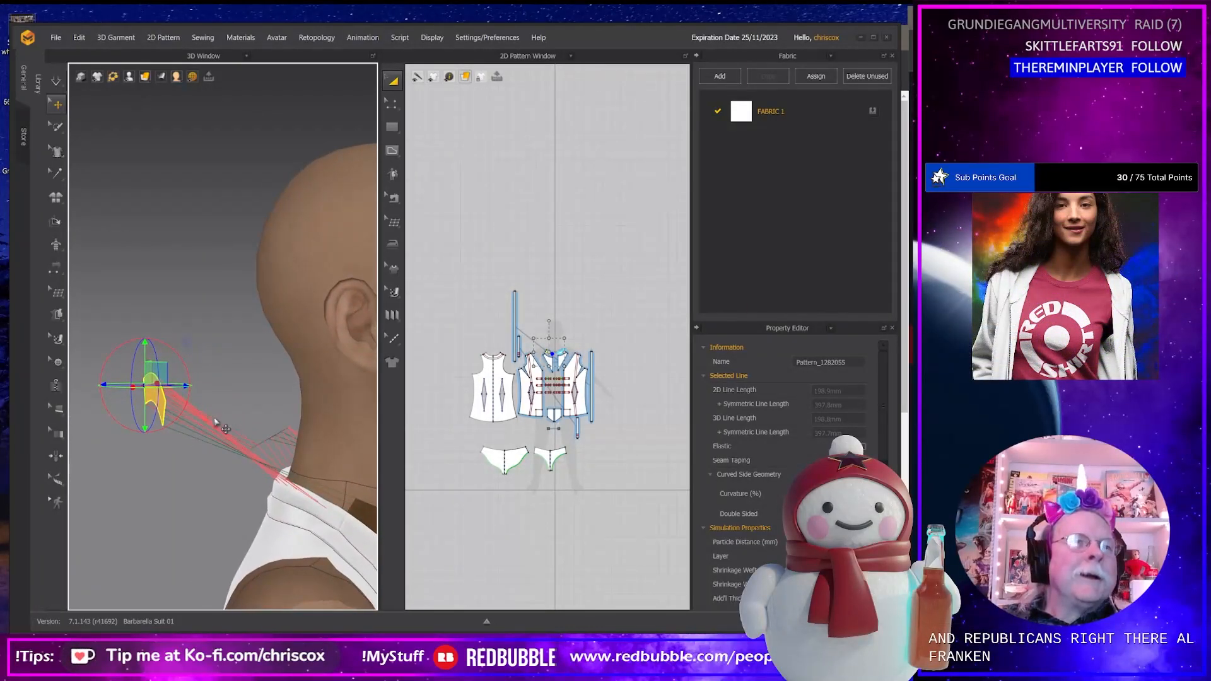
{"action": "left_click_drag", "start_coordinate": [159, 378], "coordinate": [282, 471]}
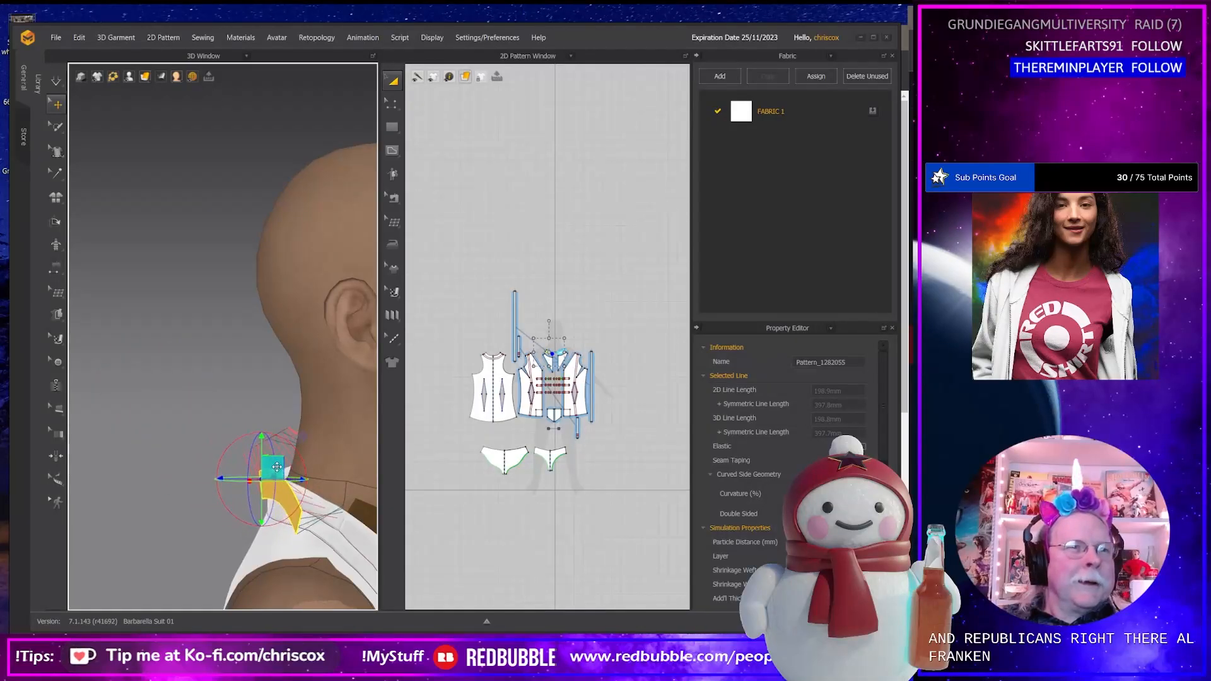
Select the left collar piece, simulate the garment with both repositioned collar pieces, and undo the simulated result.
{"action": "right_click_drag", "start_coordinate": [281, 473], "coordinate": [256, 437]}
{"action": "left_click", "coordinate": [256, 437]}
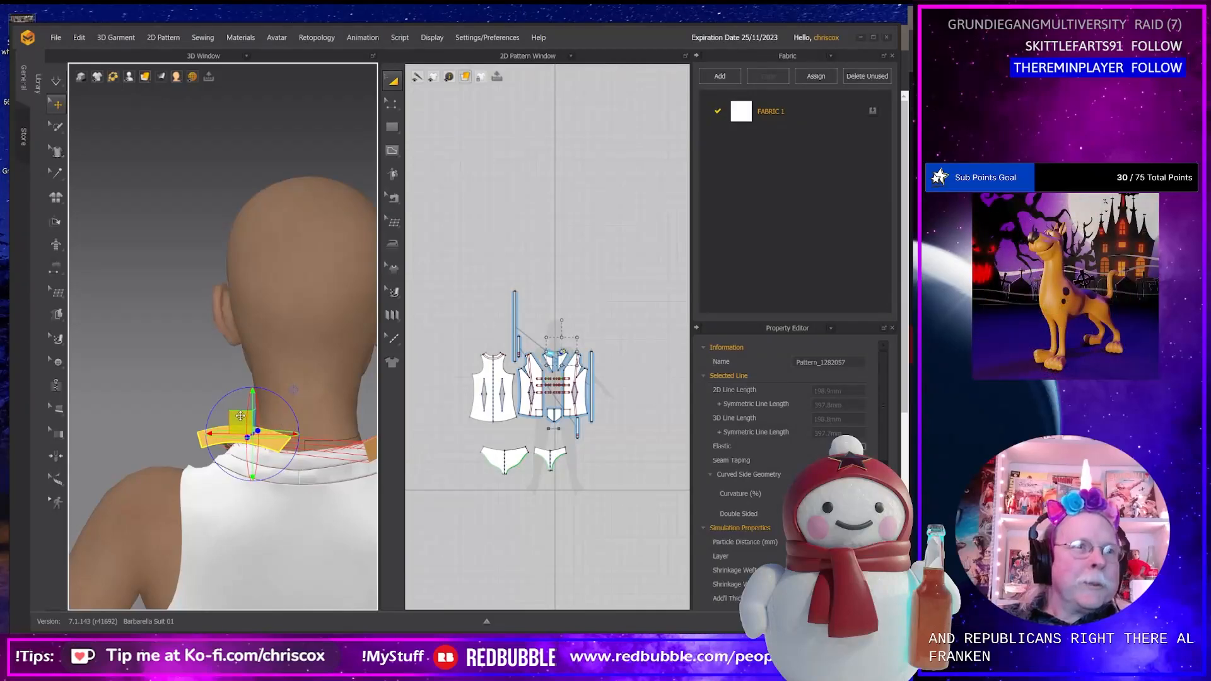
{"action": "key", "text": "space"}
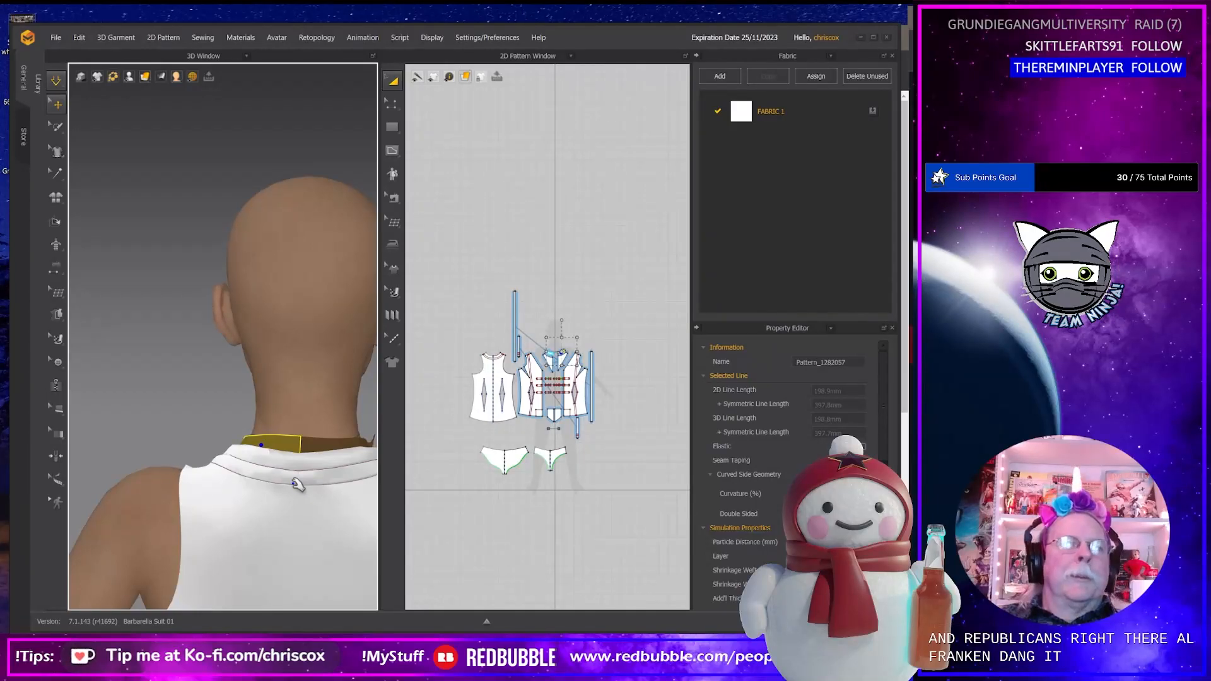
{"action": "key", "text": "ctrl+z"}
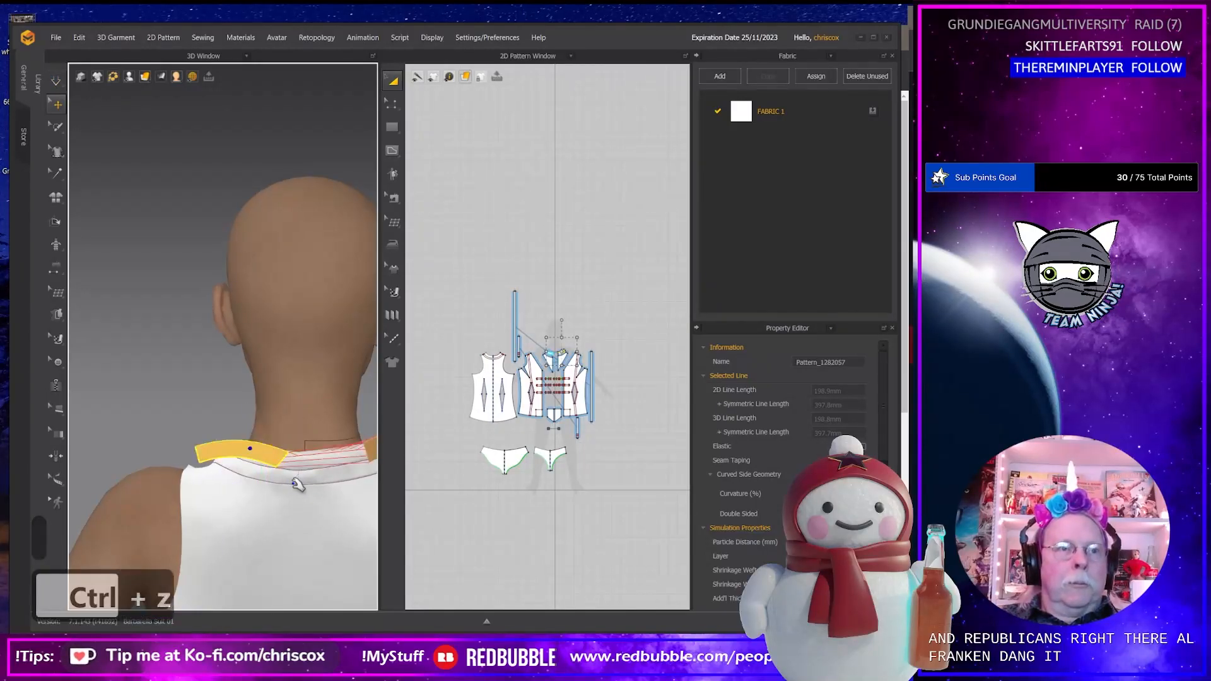
Unstrengthen both detached collar pieces behind the nape and simulate the garment to draw them onto the neckline.
{"action": "right_click_drag", "start_coordinate": [297, 485], "coordinate": [278, 458]}
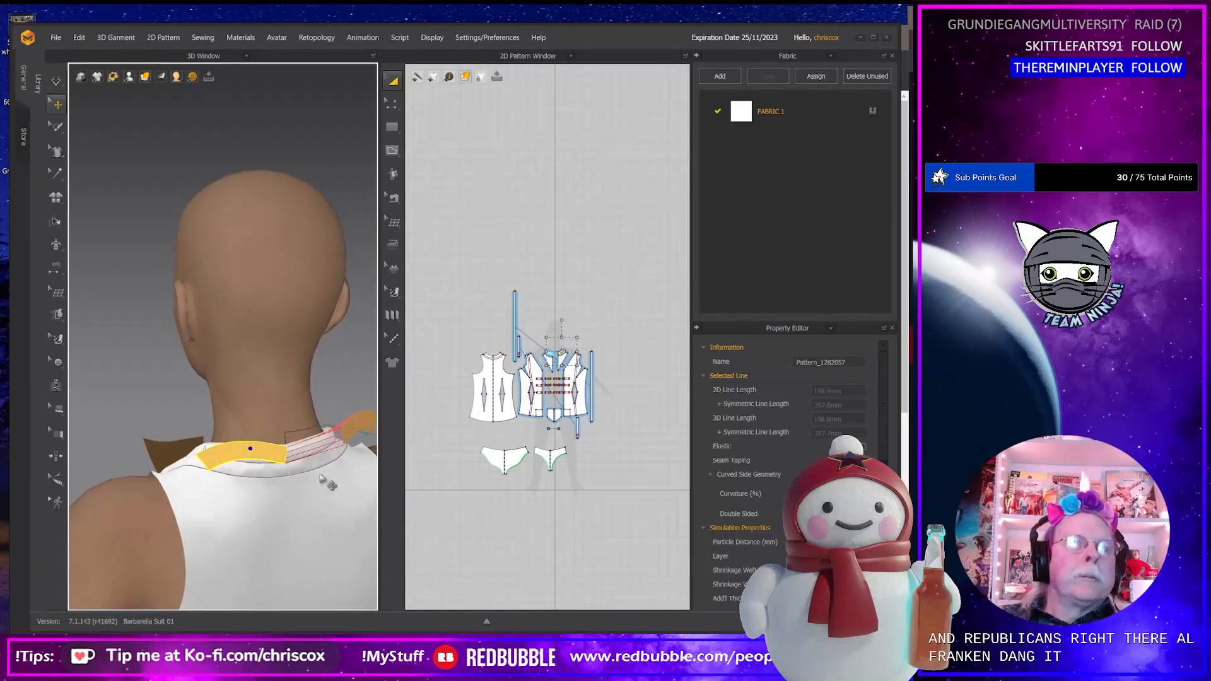
{"action": "right_click", "coordinate": [278, 455]}
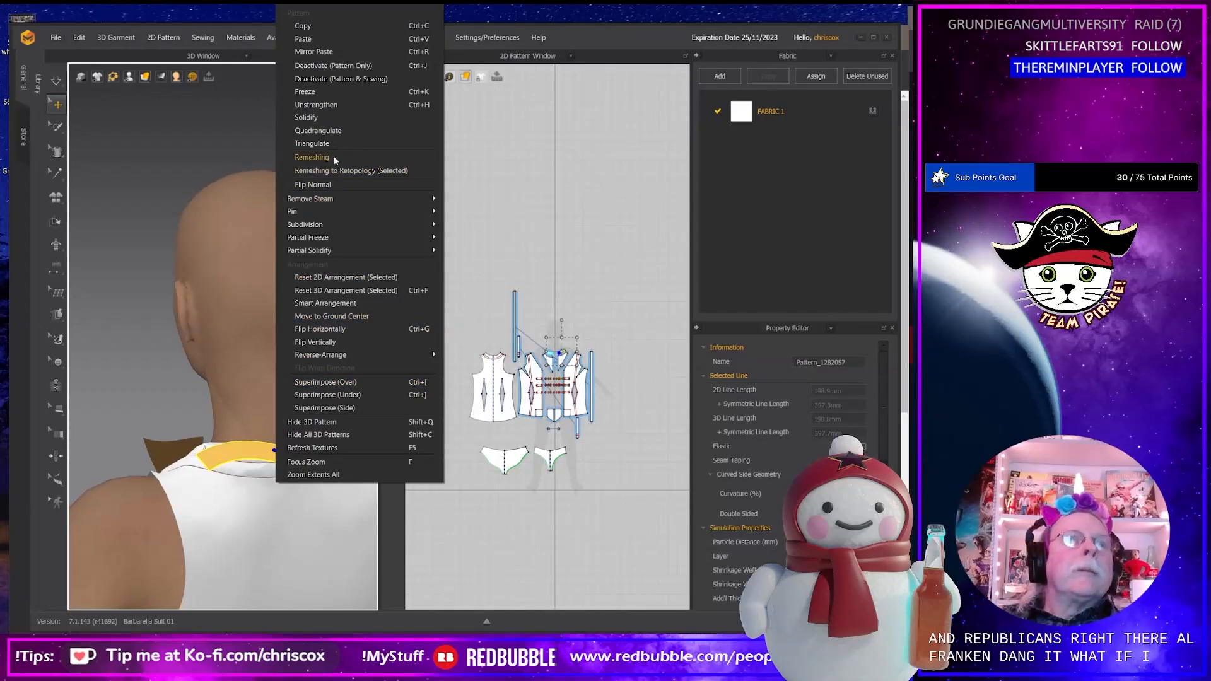
{"action": "left_click", "coordinate": [323, 106]}
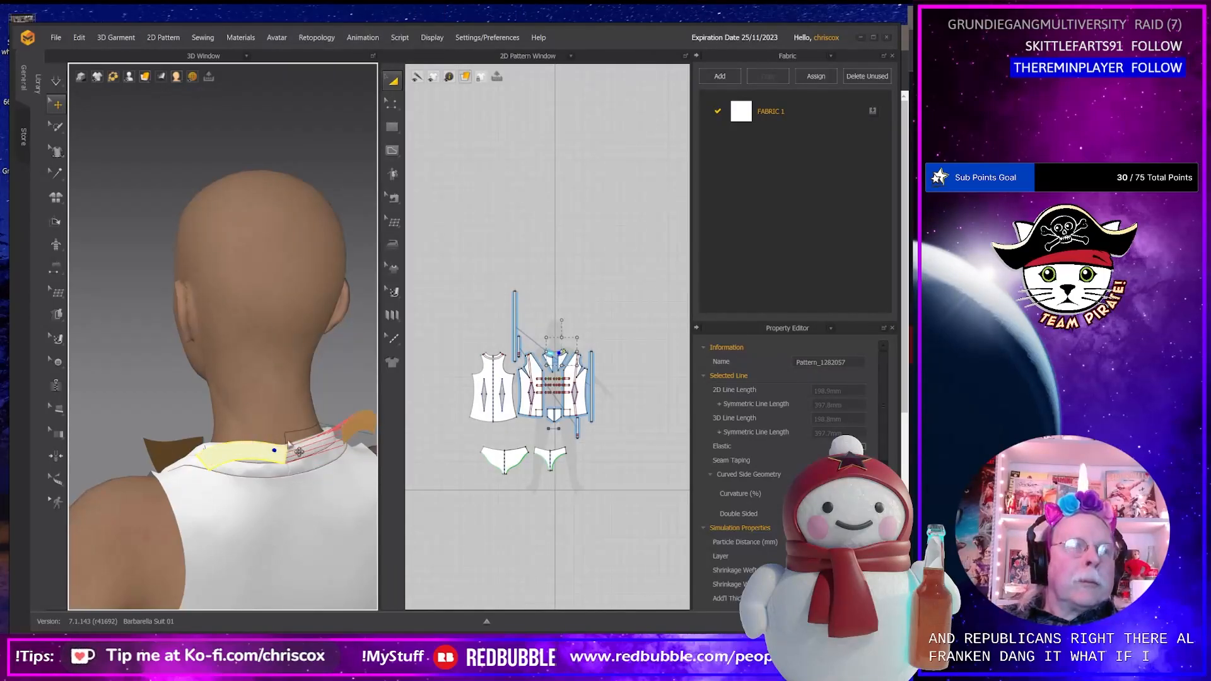
{"action": "middle_click_drag", "start_coordinate": [294, 449], "coordinate": [254, 453]}
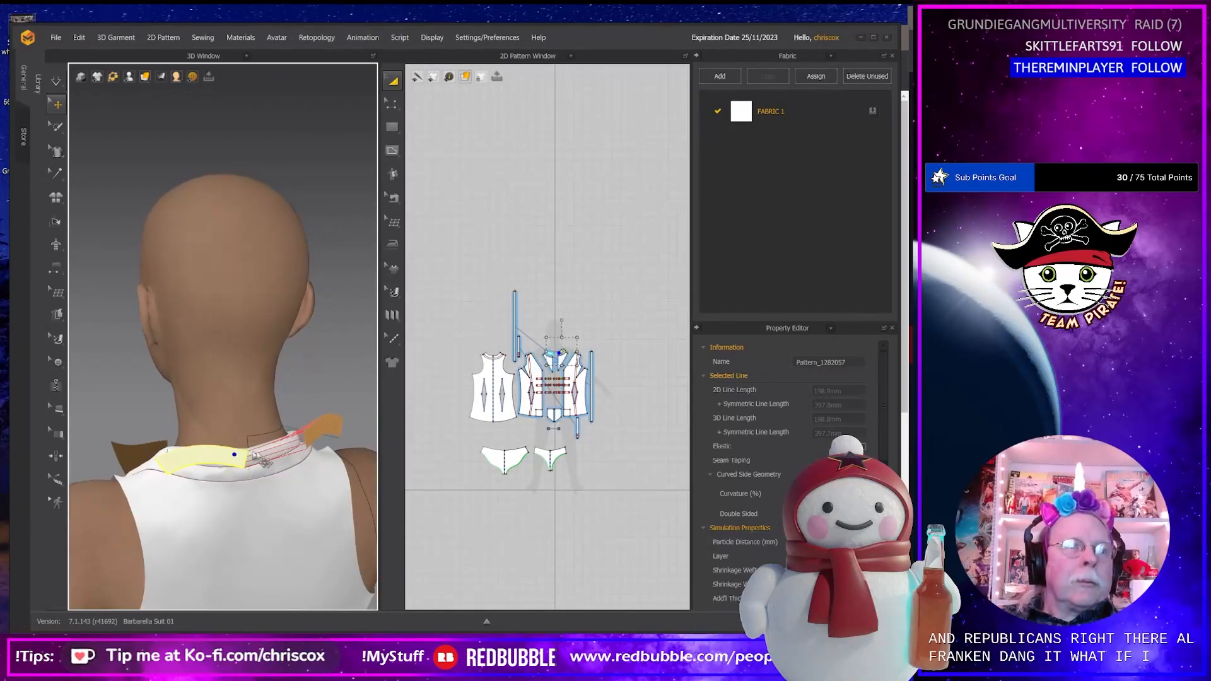
{"action": "left_click", "coordinate": [323, 433], "text": "shift"}
{"action": "right_click", "coordinate": [321, 428]}
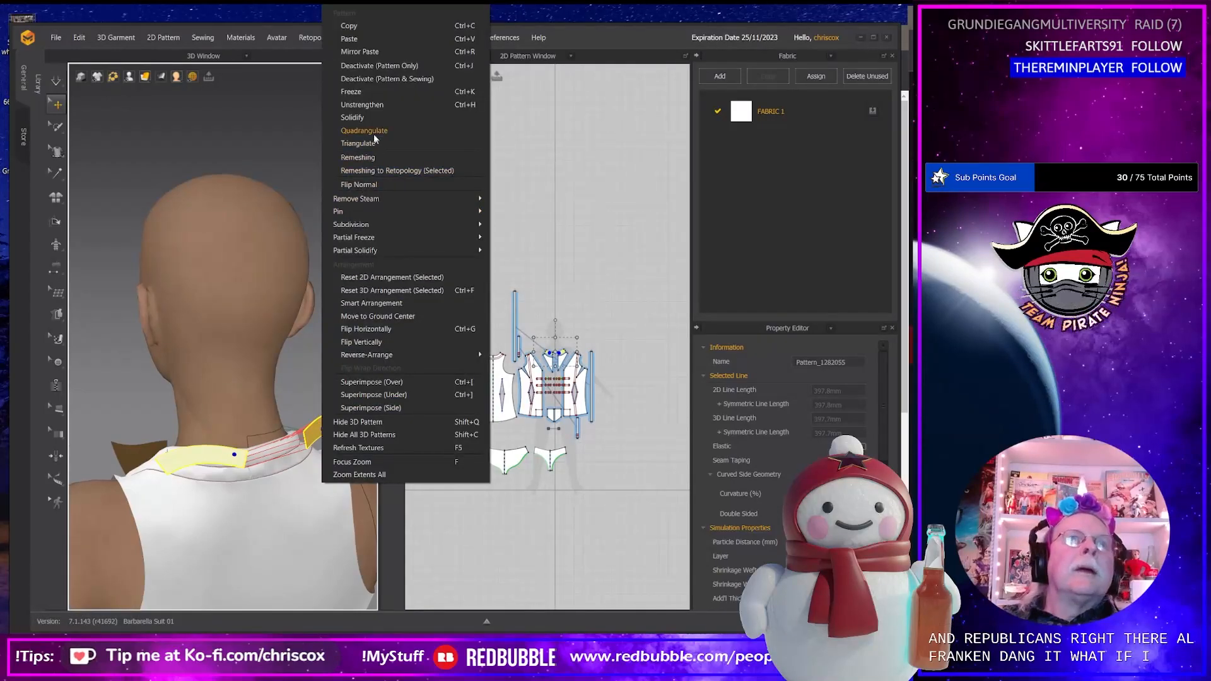
{"action": "left_click", "coordinate": [369, 108]}
{"action": "key", "text": "space"}
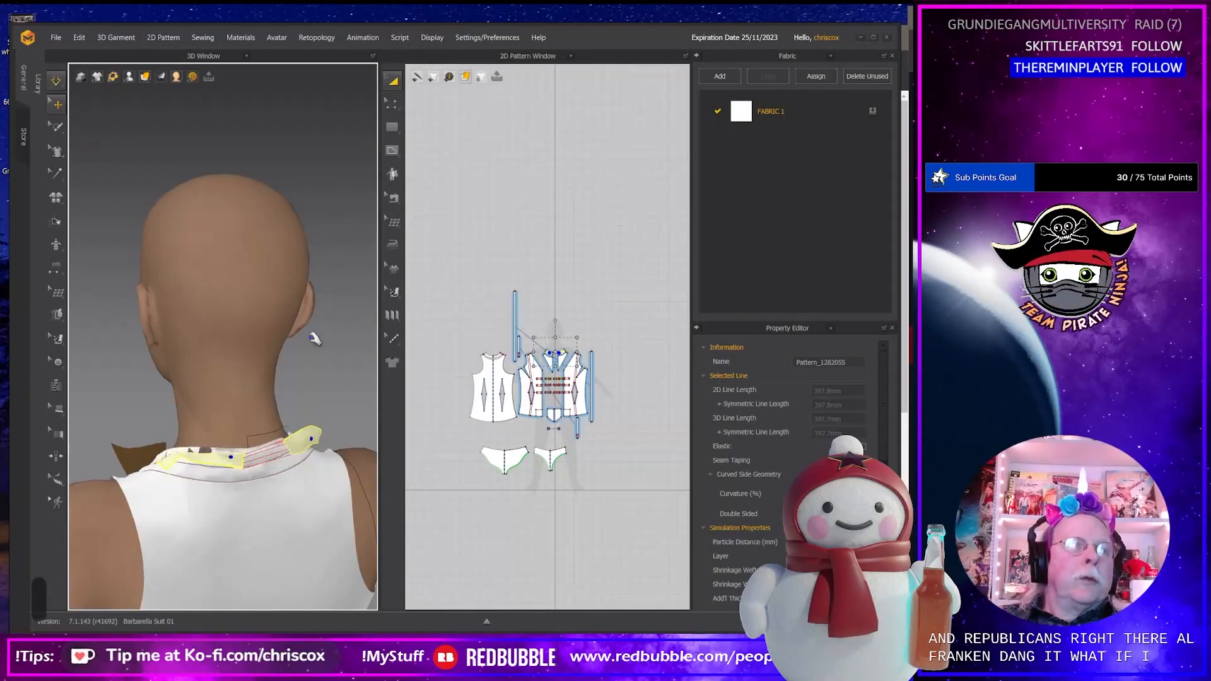
{"action": "key", "text": "space"}
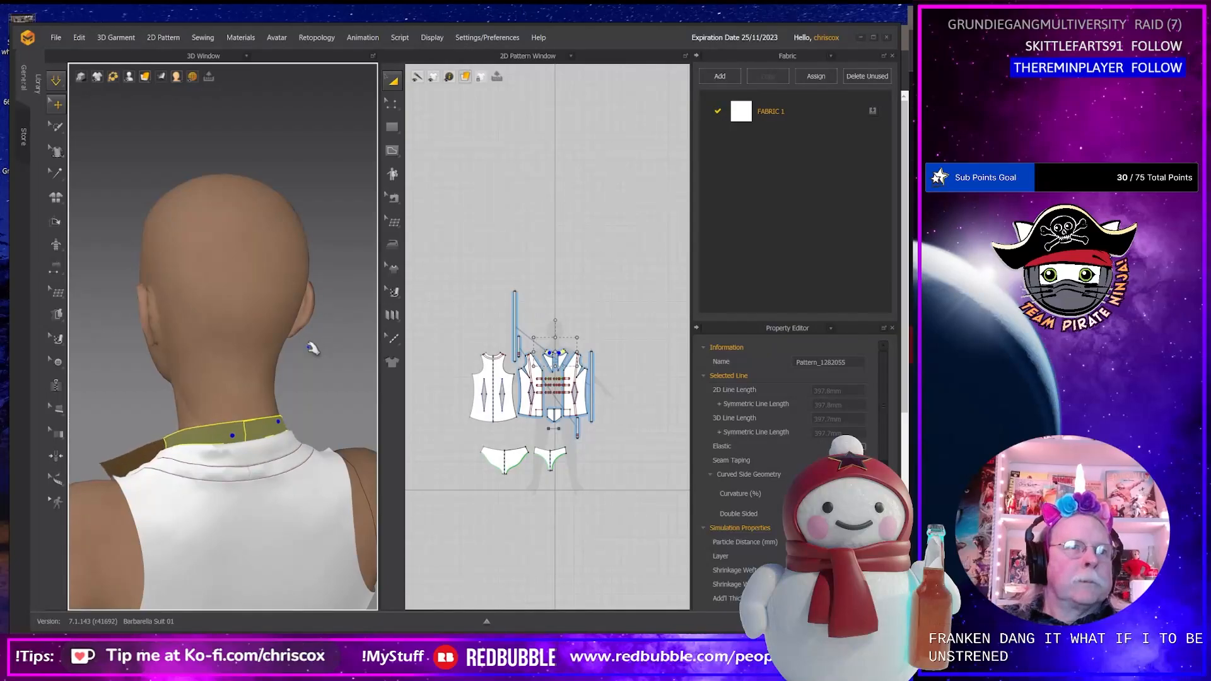
Fold the back collar seam outward to a fold angle of 2 and simulate the garment again.
{"action": "right_click_drag", "start_coordinate": [315, 366], "coordinate": [145, 435]}
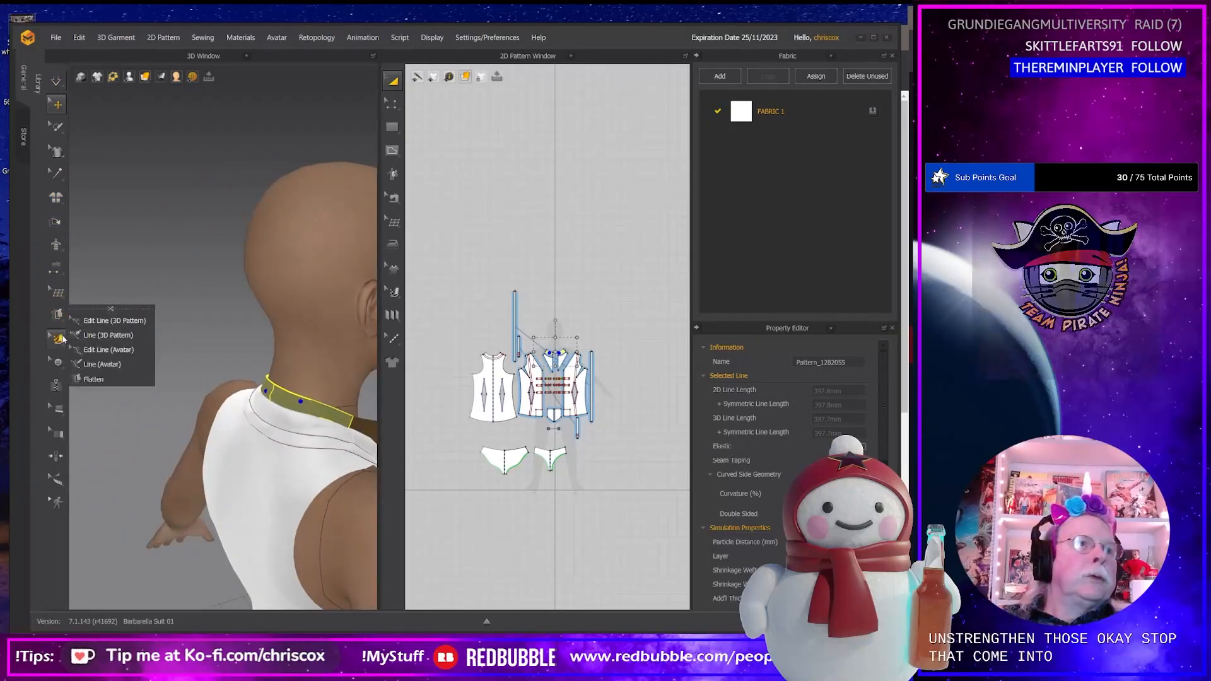
{"action": "left_click", "coordinate": [55, 221]}
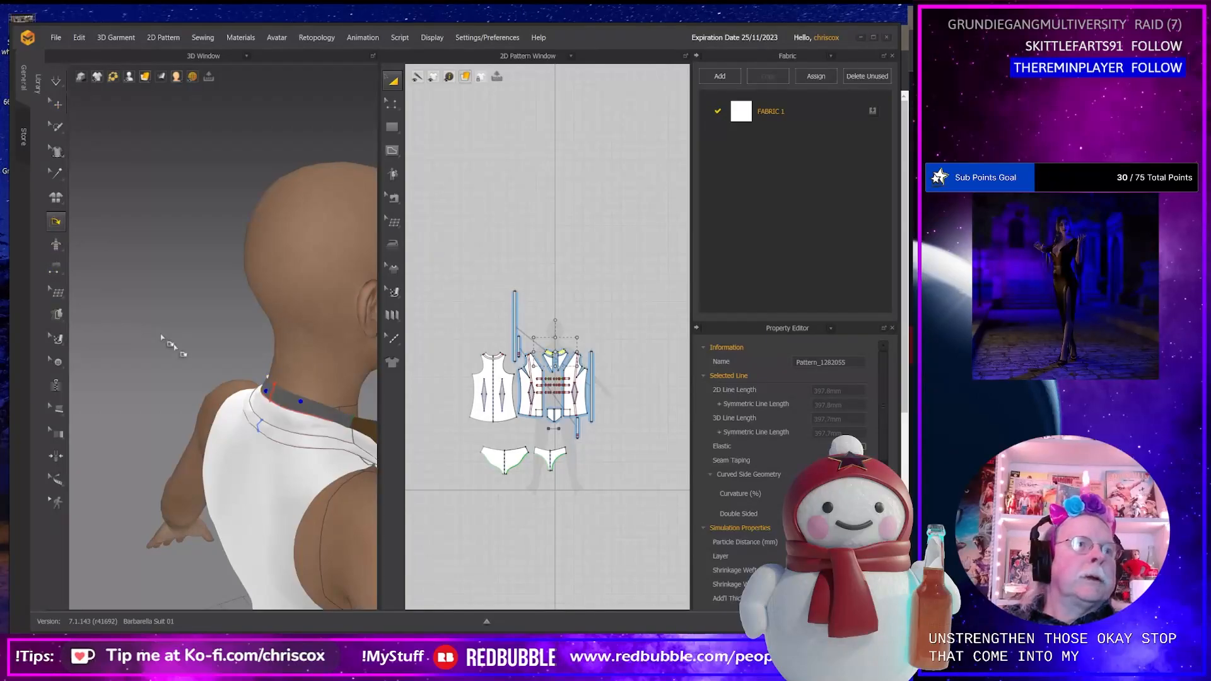
{"action": "left_click", "coordinate": [294, 412]}
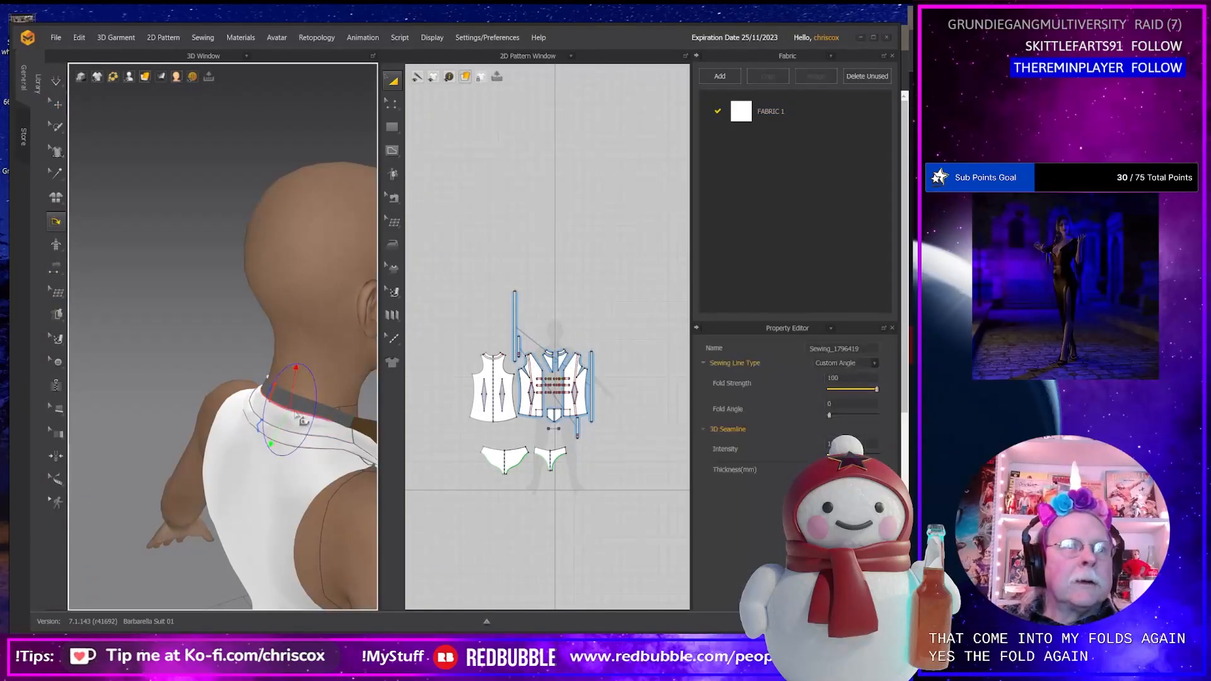
{"action": "right_click_drag", "start_coordinate": [292, 417], "coordinate": [235, 400]}
{"action": "middle_click_drag", "start_coordinate": [245, 408], "coordinate": [147, 392]}
{"action": "right_click_drag", "start_coordinate": [177, 450], "coordinate": [214, 442]}
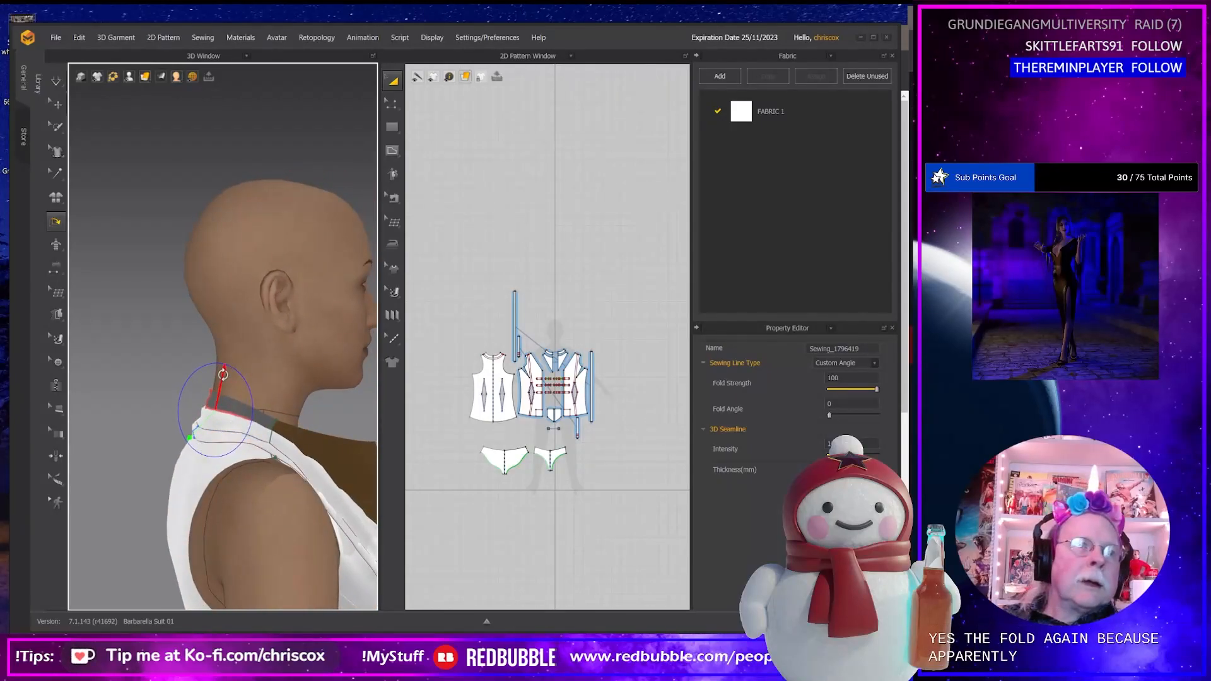
{"action": "left_click_drag", "start_coordinate": [224, 375], "coordinate": [167, 430]}
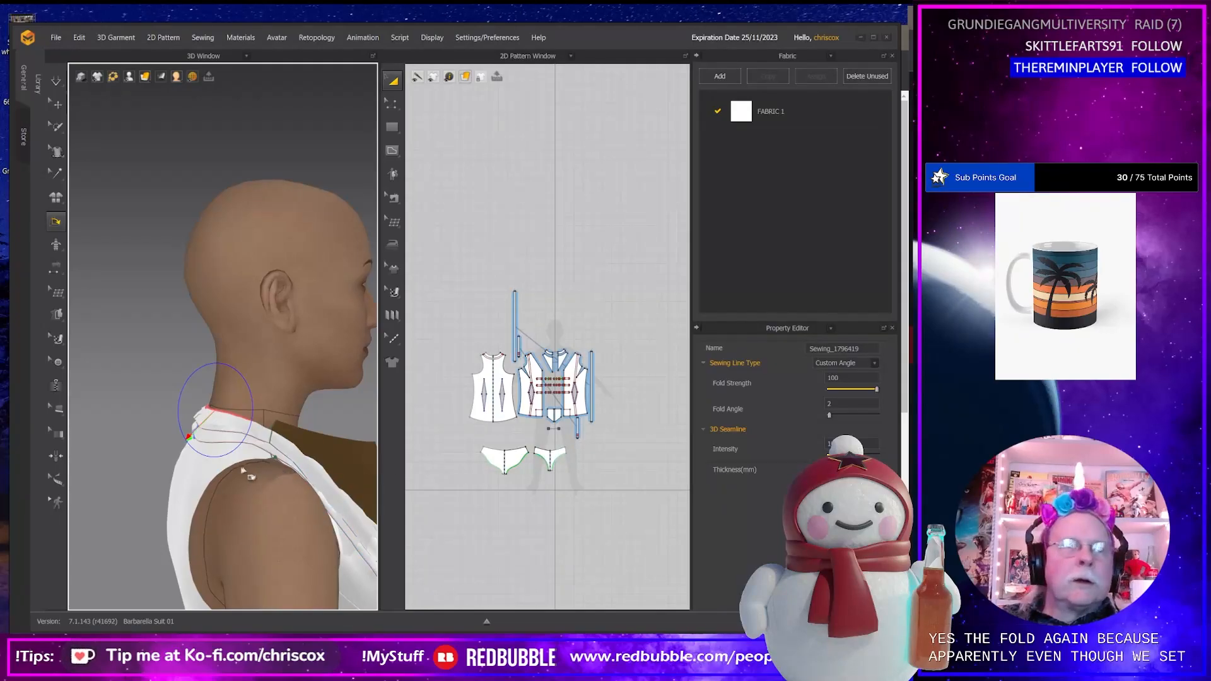
{"action": "right_click_drag", "start_coordinate": [242, 470], "coordinate": [330, 483]}
{"action": "key", "text": "space"}
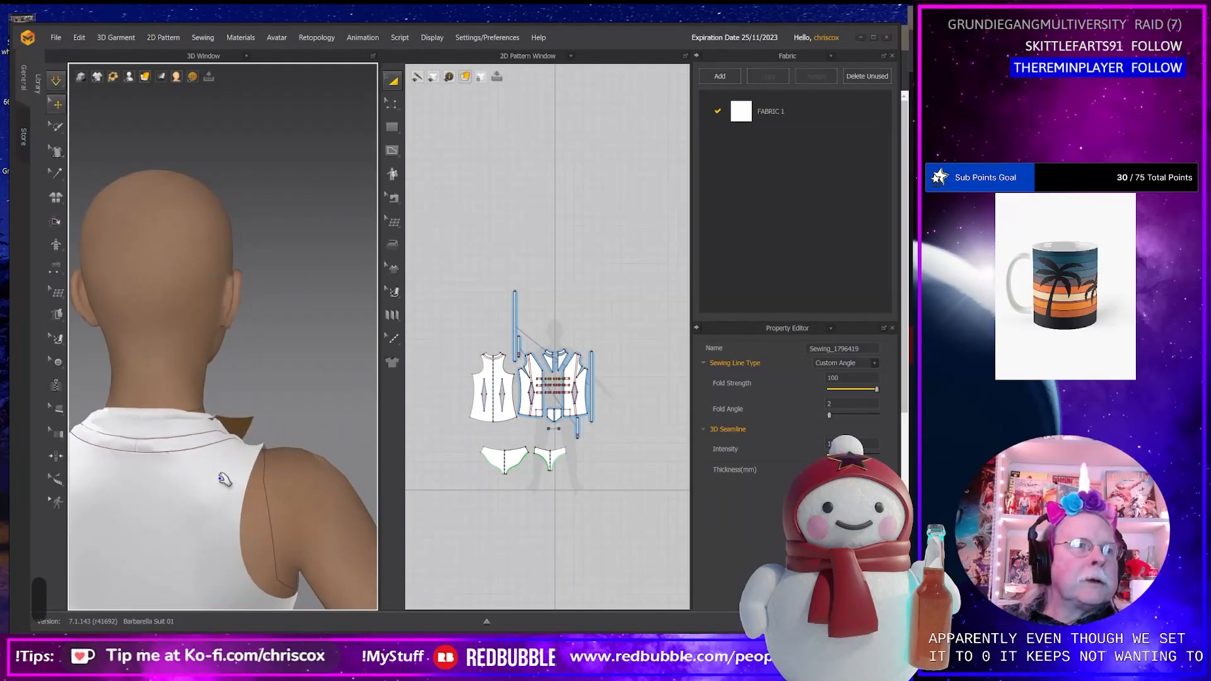
{"action": "key", "text": "space"}
{"action": "mouse_move", "coordinate": [214, 491]}
{"action": "right_mouse_down"}
{"action": "mouse_move", "coordinate": [95, 486]}
{"action": "mouse_move", "coordinate": [324, 482]}
{"action": "mouse_move", "coordinate": [81, 480]}
{"action": "mouse_move", "coordinate": [87, 490]}
{"action": "mouse_move", "coordinate": [192, 487]}
{"action": "right_mouse_up"}
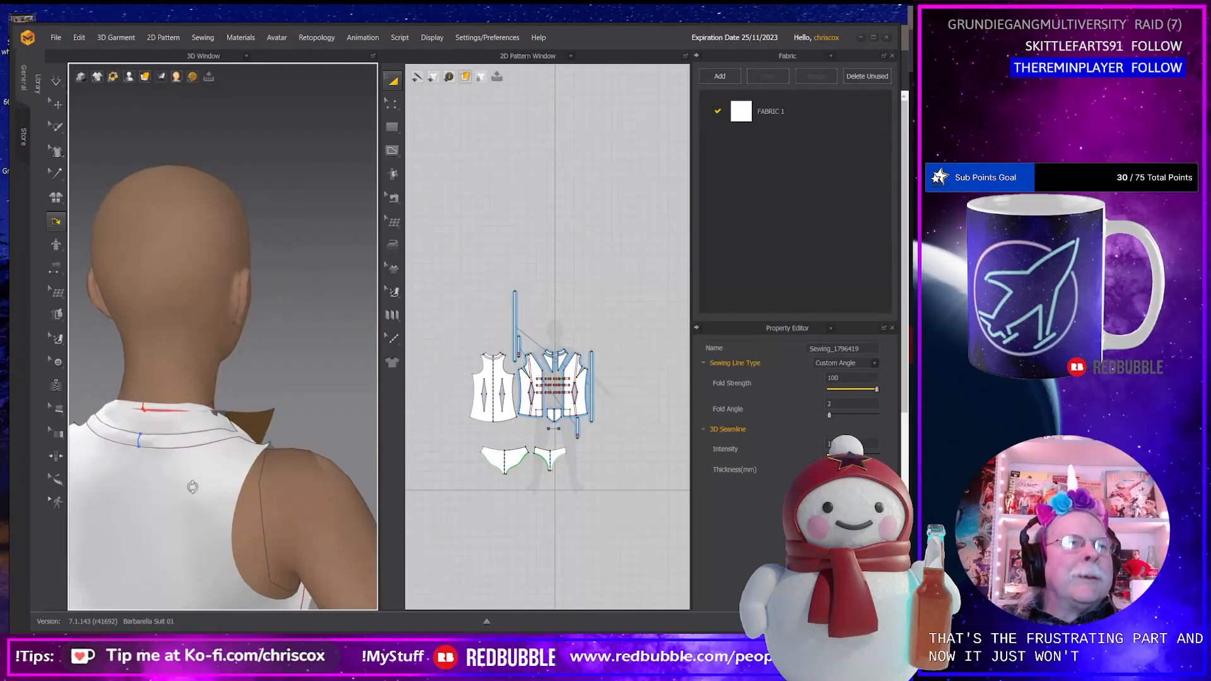
Set the particle distance of the two back collar pieces and both lapel pieces to 20 mm, and simulate the garment.
{"action": "scroll", "coordinate": [591, 395], "scroll_direction": "up", "scroll_amount": 6}
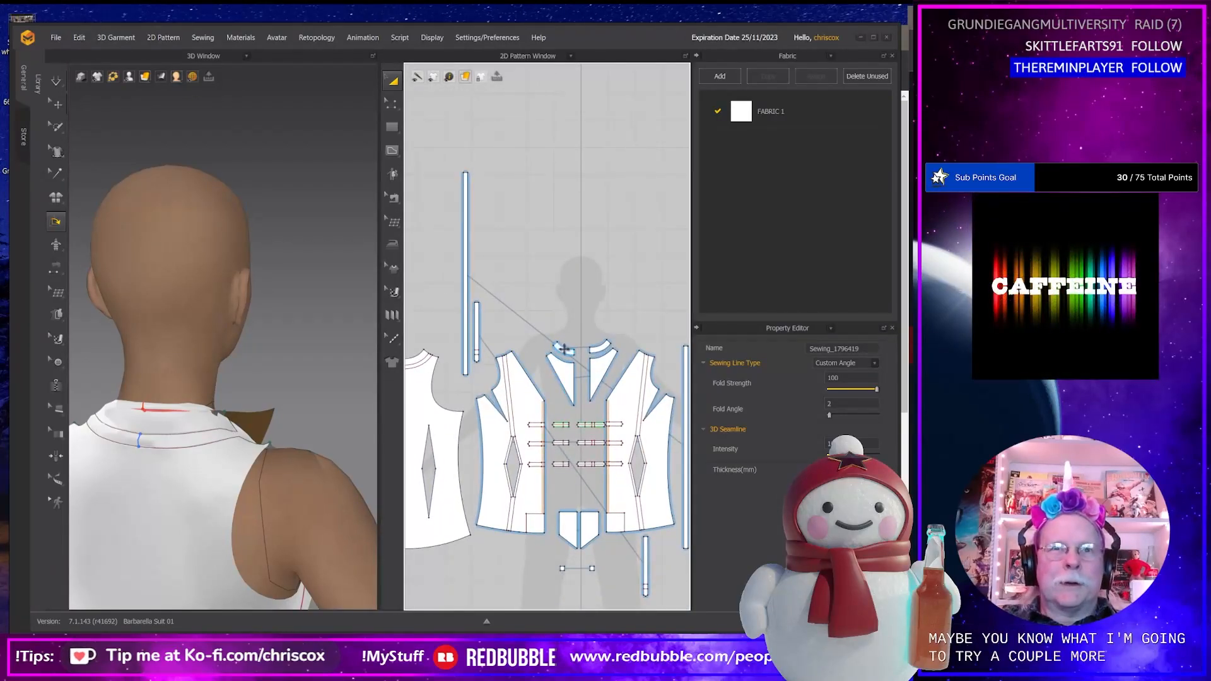
{"action": "left_click", "coordinate": [563, 349]}
{"action": "left_click", "coordinate": [601, 348], "text": "shift"}
{"action": "left_click", "coordinate": [597, 379], "text": "shift"}
{"action": "left_click", "coordinate": [566, 381], "text": "shift"}
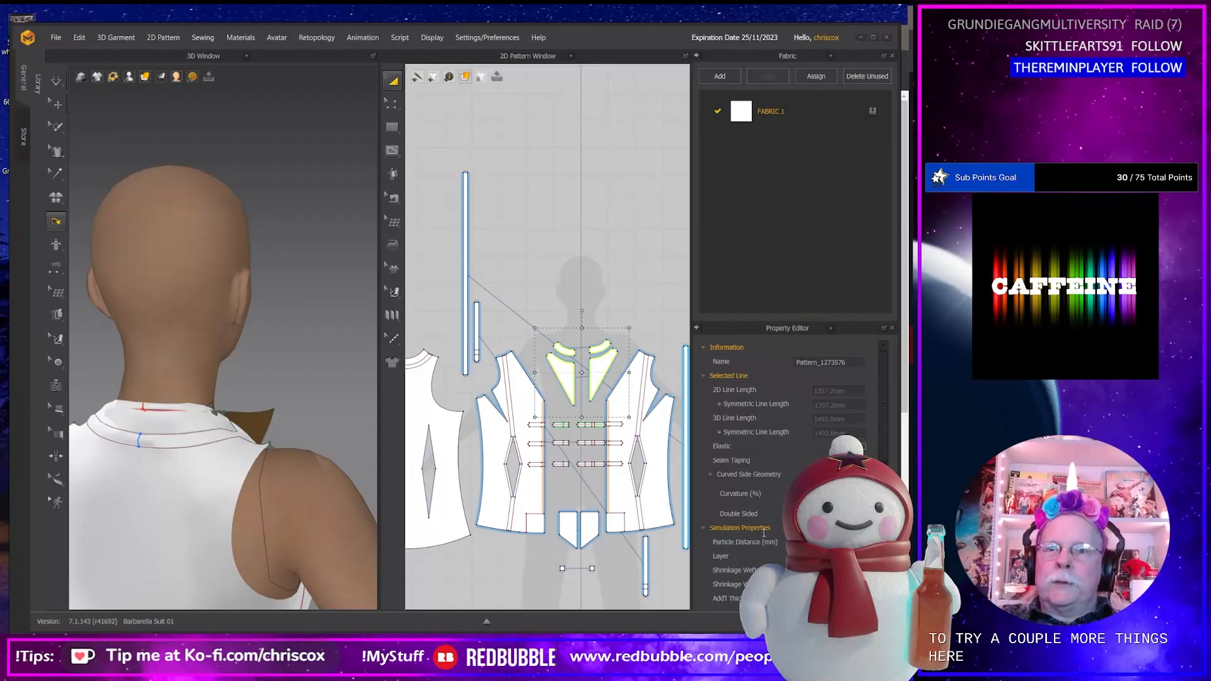
{"action": "type", "text": "20"}
{"action": "key", "text": "Return"}
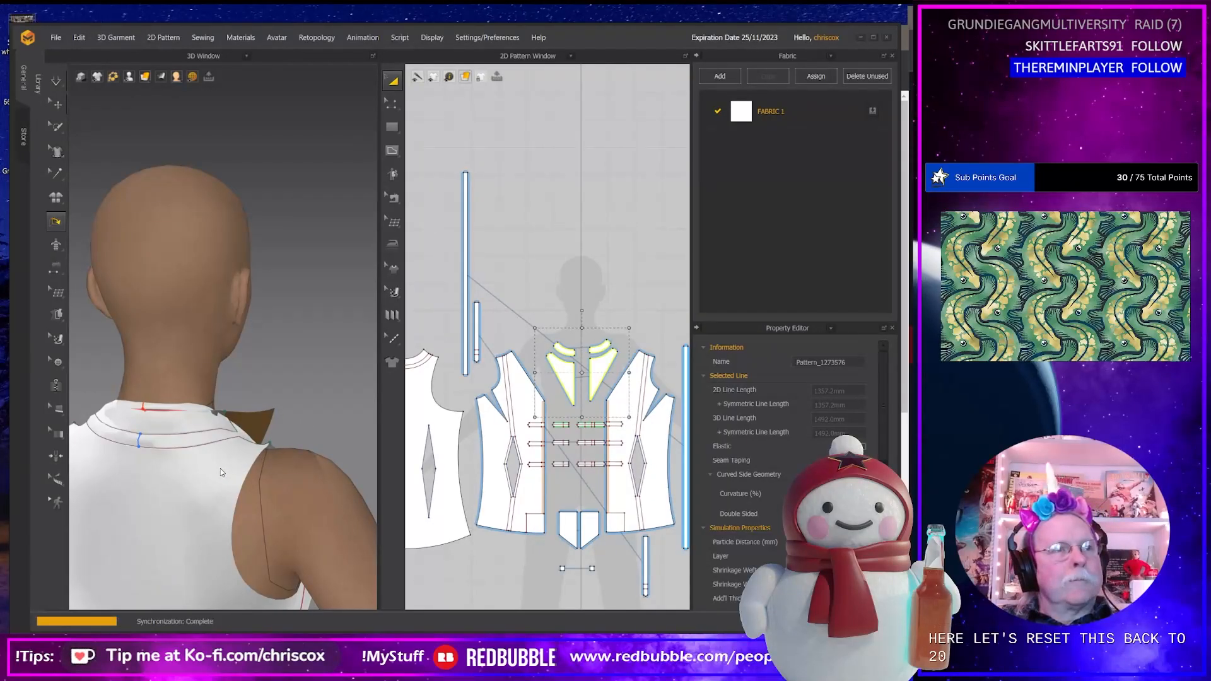
{"action": "middle_click_drag", "start_coordinate": [114, 496], "coordinate": [219, 468]}
{"action": "key", "text": "space"}
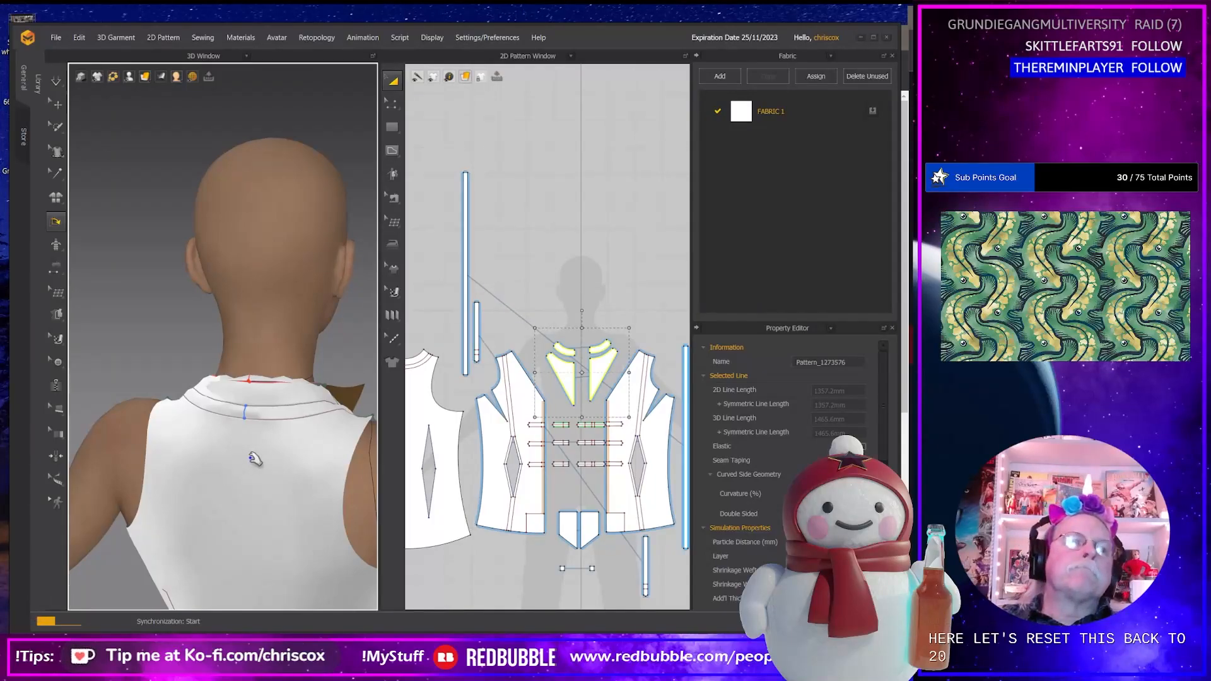
{"action": "key", "text": "space"}
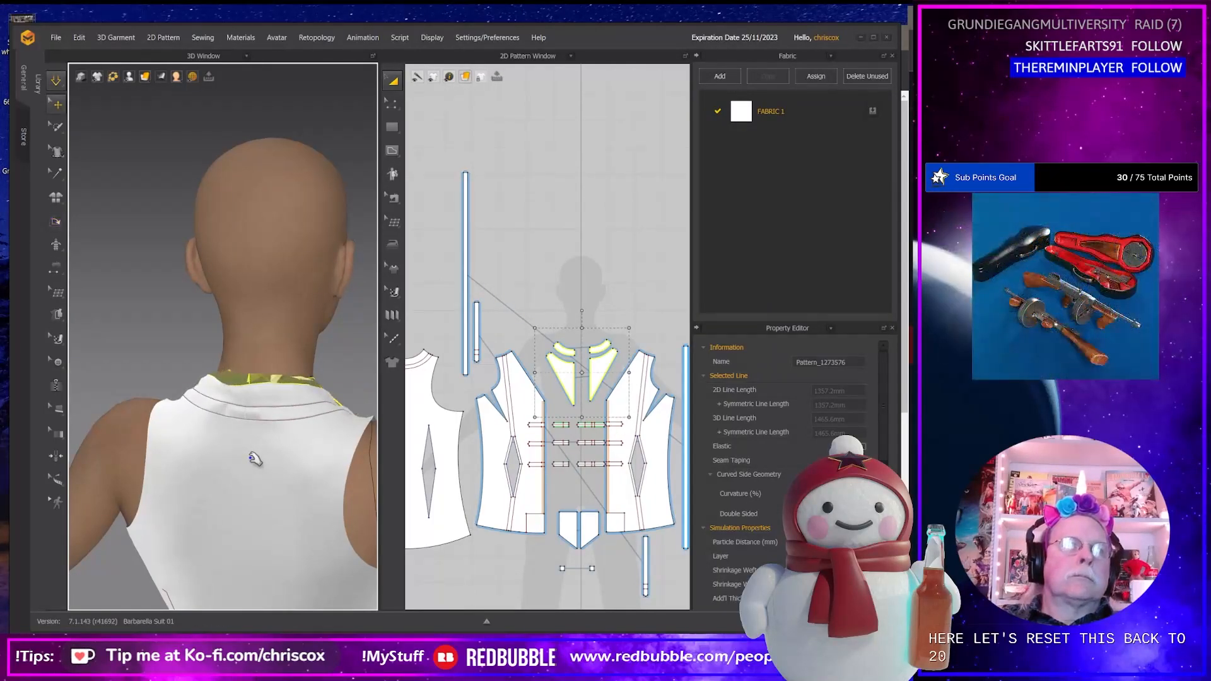
Examine the collar and lapel folds around the neck from the side, front and back.
{"action": "right_click_drag", "start_coordinate": [280, 460], "coordinate": [204, 409]}
{"action": "left_click", "coordinate": [55, 221]}
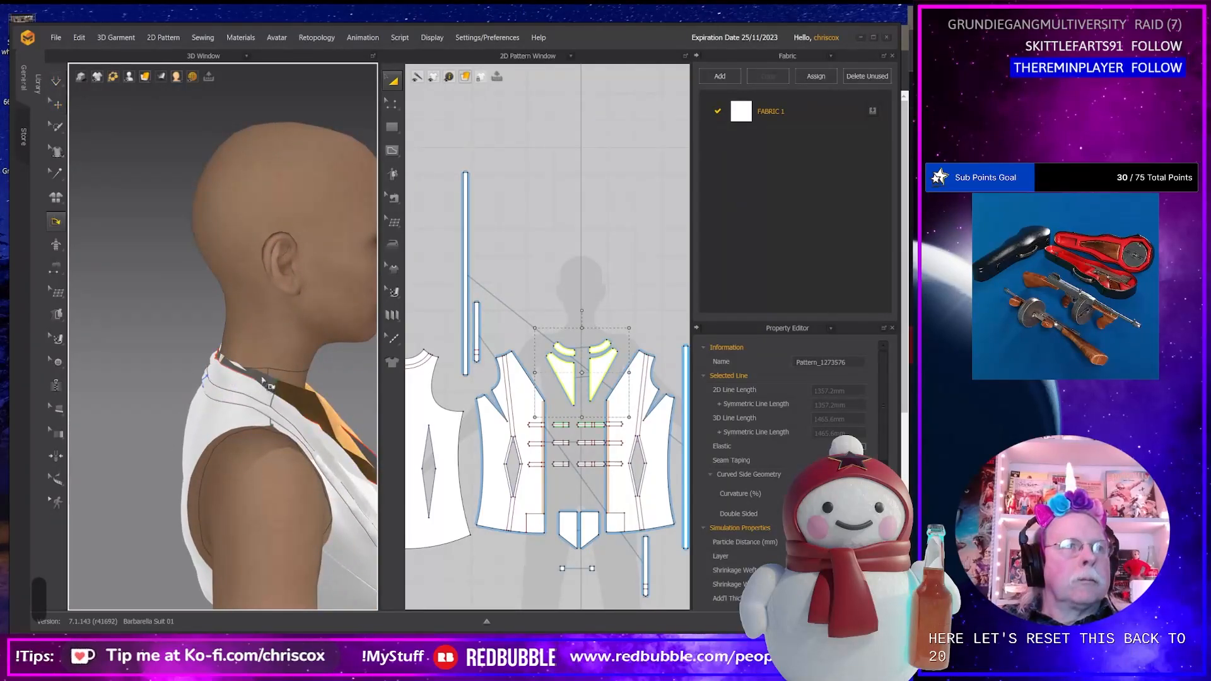
{"action": "right_click_drag", "start_coordinate": [229, 399], "coordinate": [315, 488]}
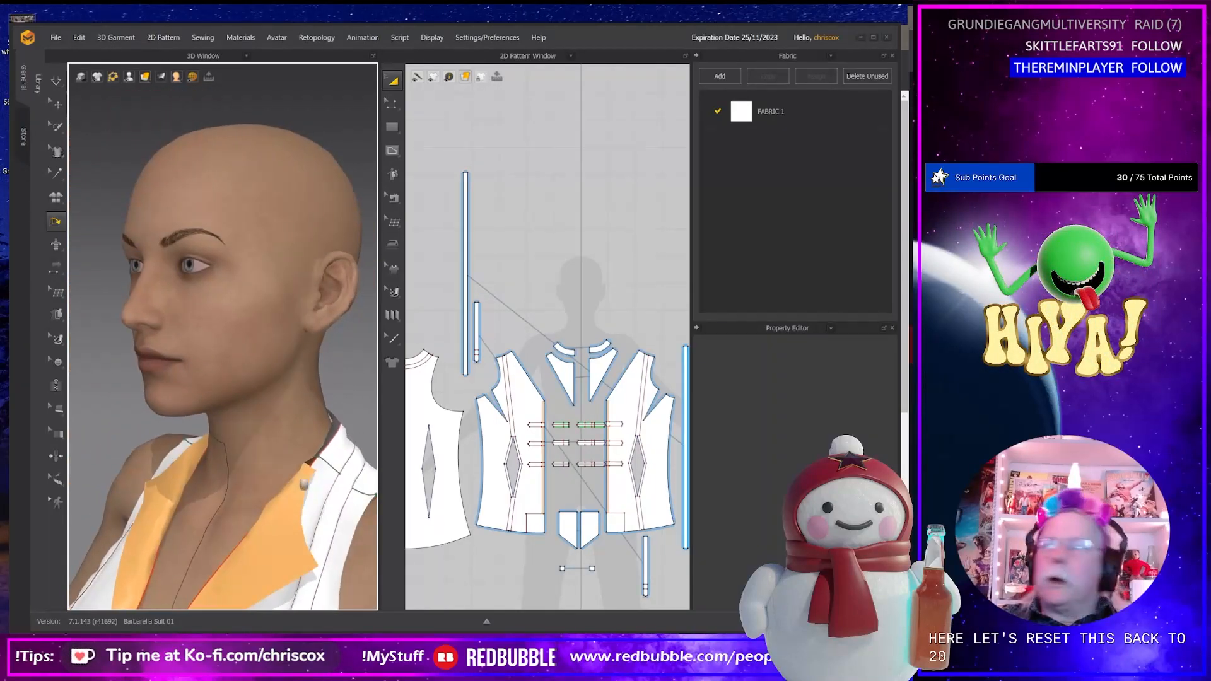
{"action": "middle_click_drag", "start_coordinate": [316, 495], "coordinate": [314, 401]}
{"action": "right_click_drag", "start_coordinate": [314, 401], "coordinate": [155, 348]}
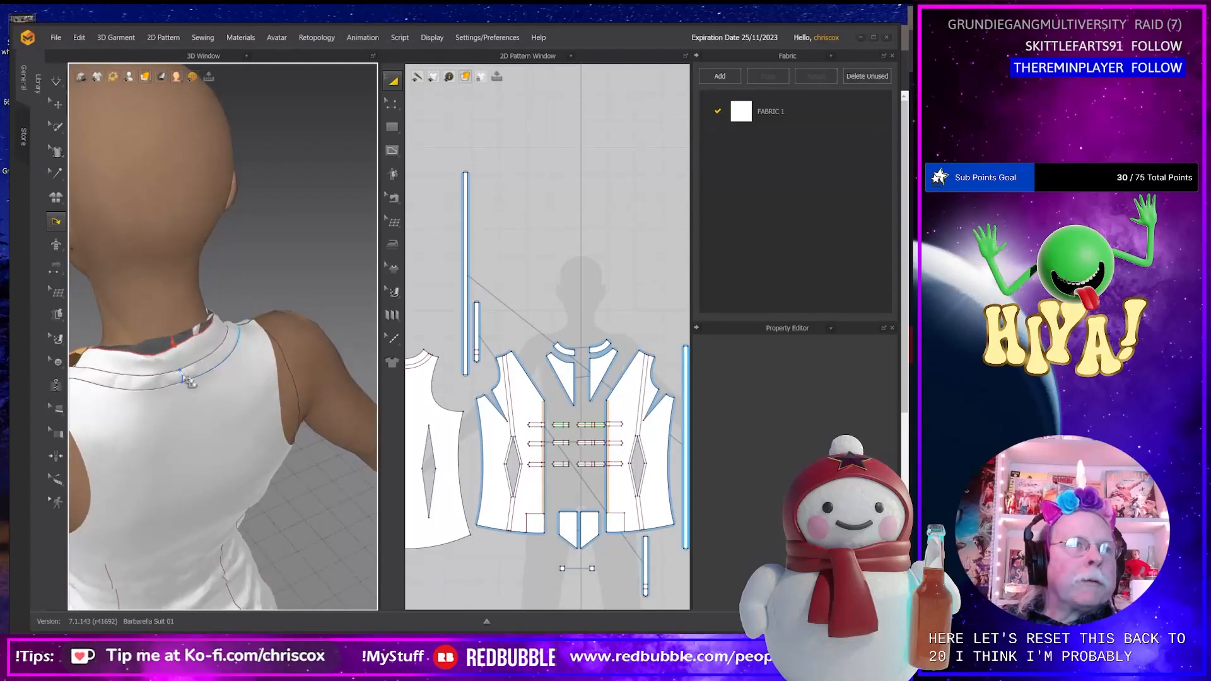
{"action": "right_click_drag", "start_coordinate": [180, 404], "coordinate": [159, 359]}
{"action": "scroll", "coordinate": [160, 359], "scroll_direction": "up", "scroll_amount": 6}
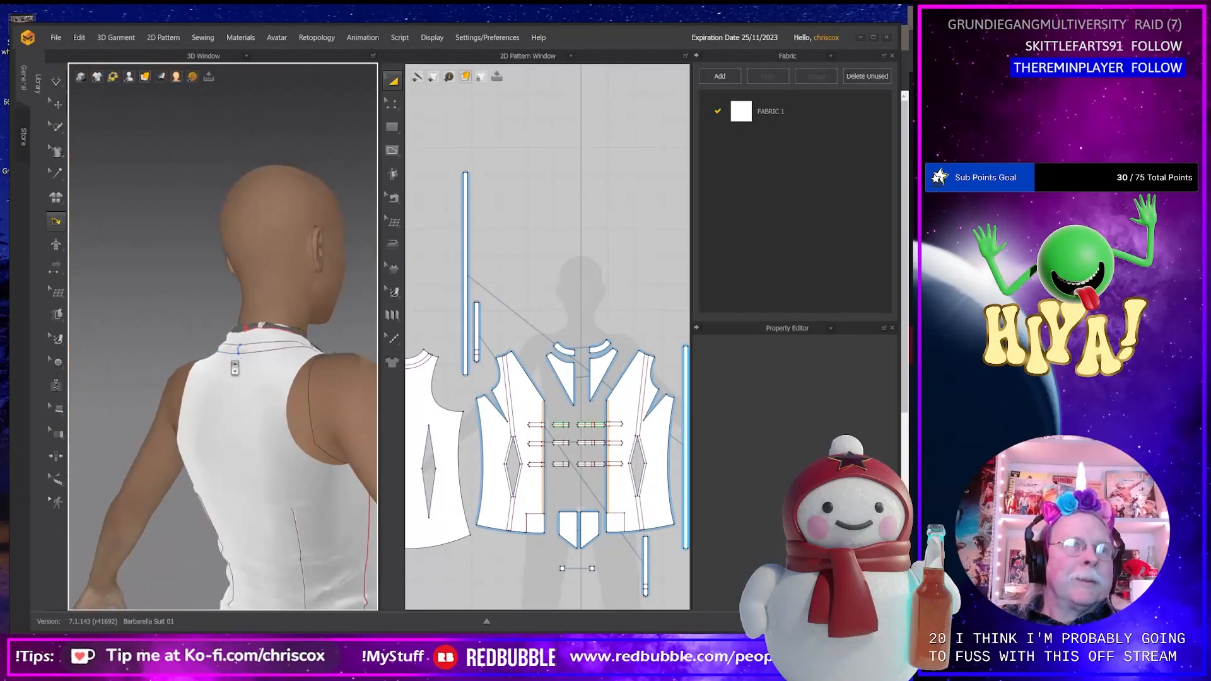
{"action": "right_click_drag", "start_coordinate": [222, 404], "coordinate": [159, 437]}
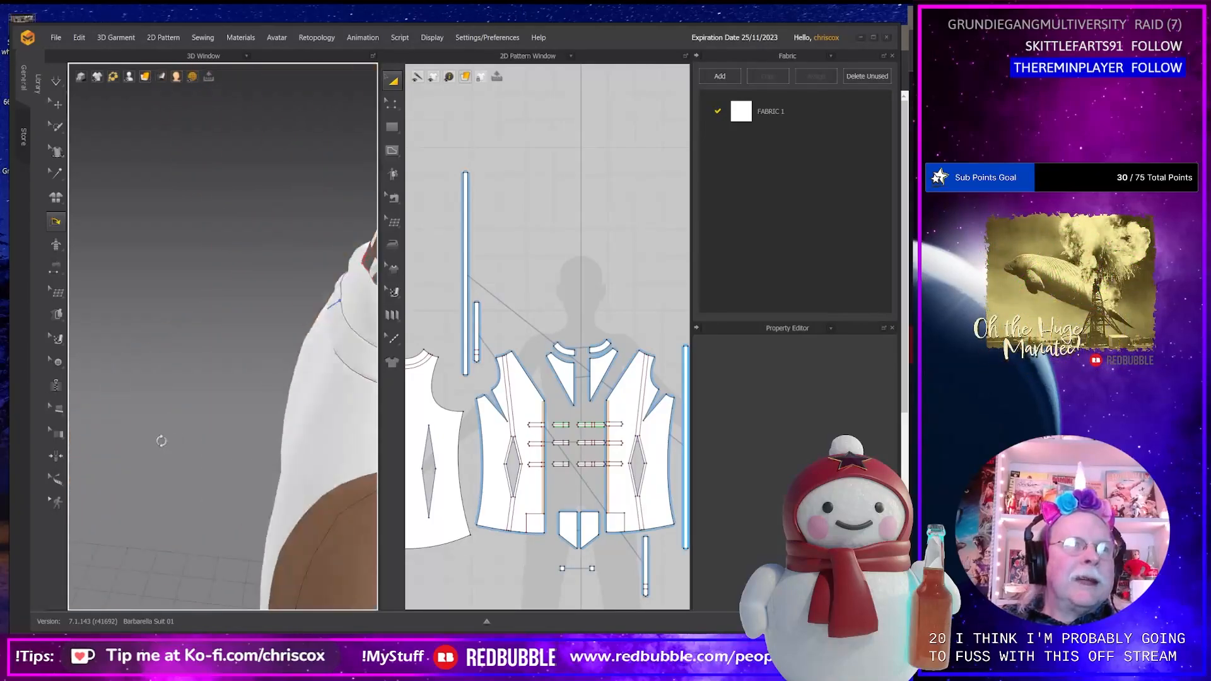
{"action": "right_click_drag", "start_coordinate": [259, 384], "coordinate": [73, 421]}
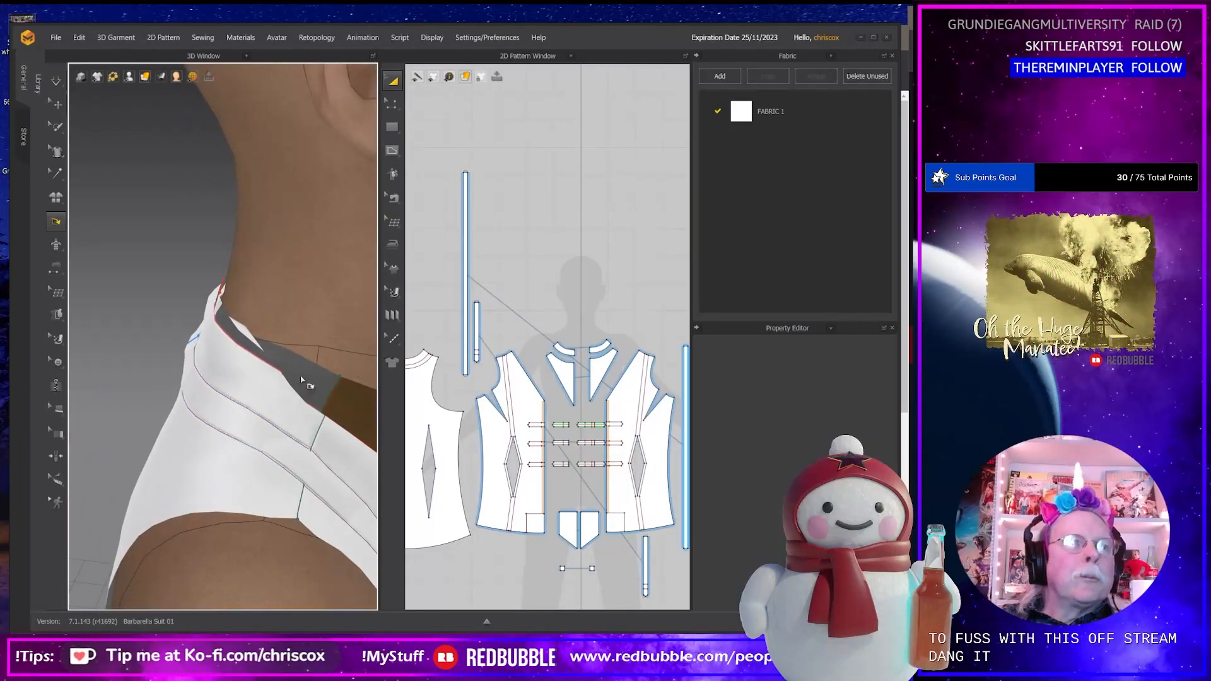
Select the back collar piece beside the neck and try simulating the garment again.
{"action": "key", "text": "a"}
{"action": "key", "text": "q"}
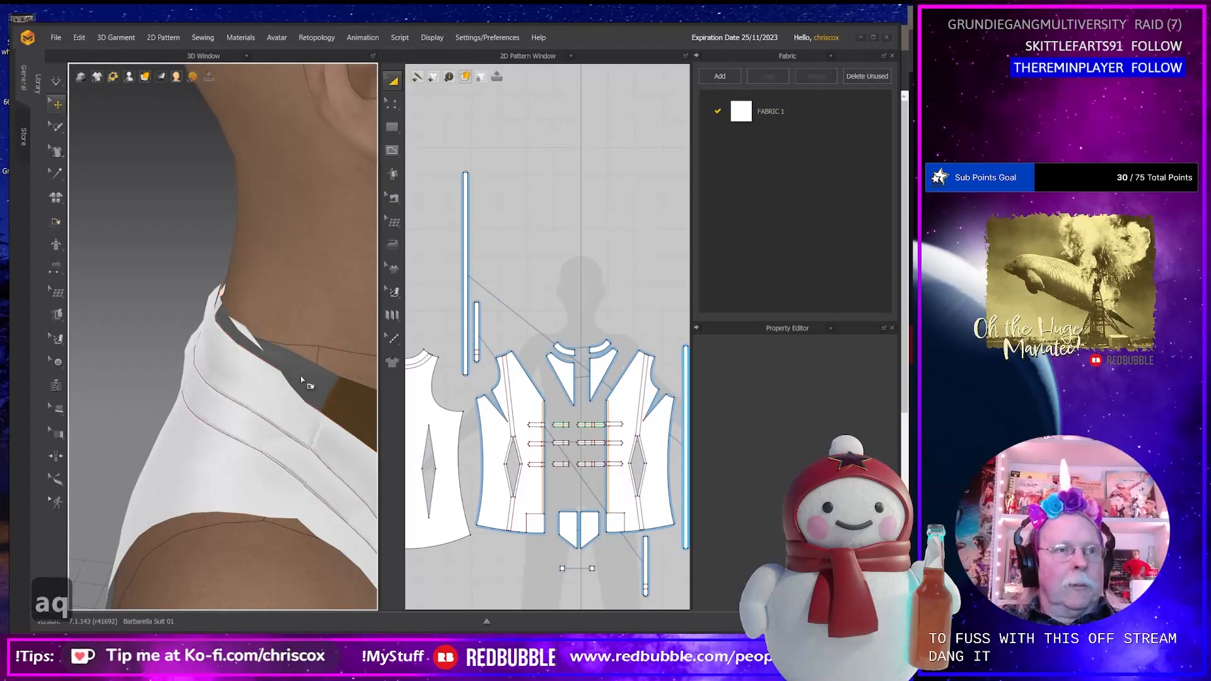
{"action": "left_click", "coordinate": [302, 381]}
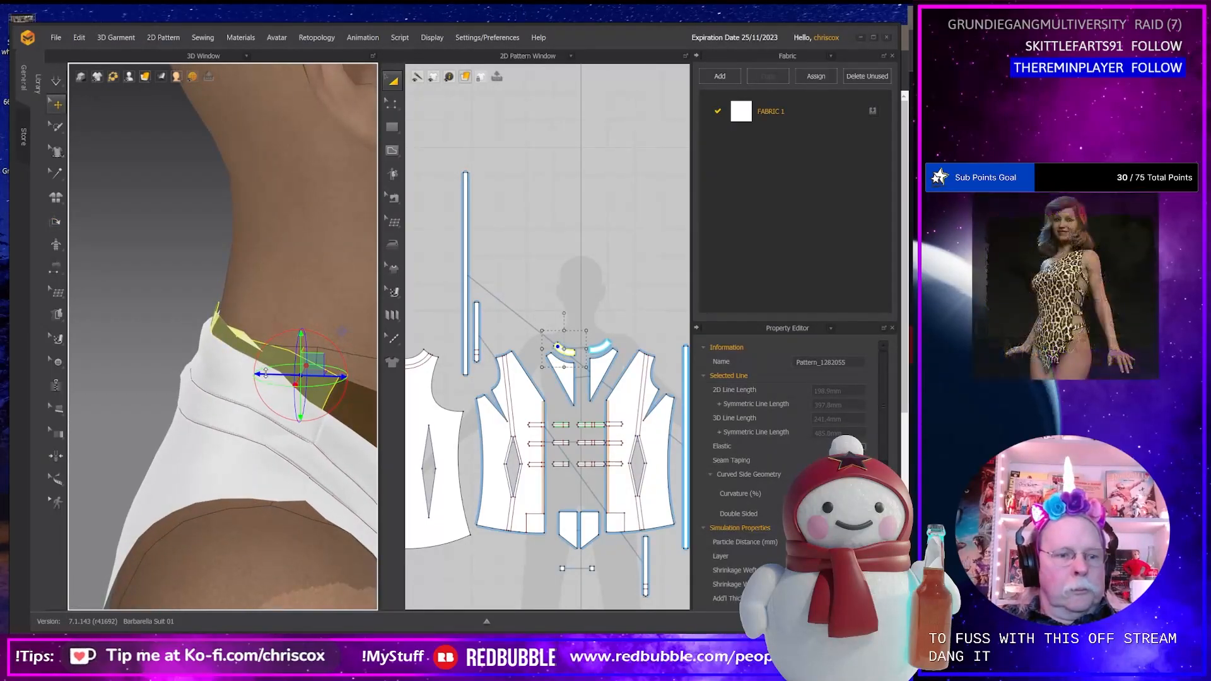
{"action": "key", "text": "ctrl"}
{"action": "key", "text": "ctrl+space"}
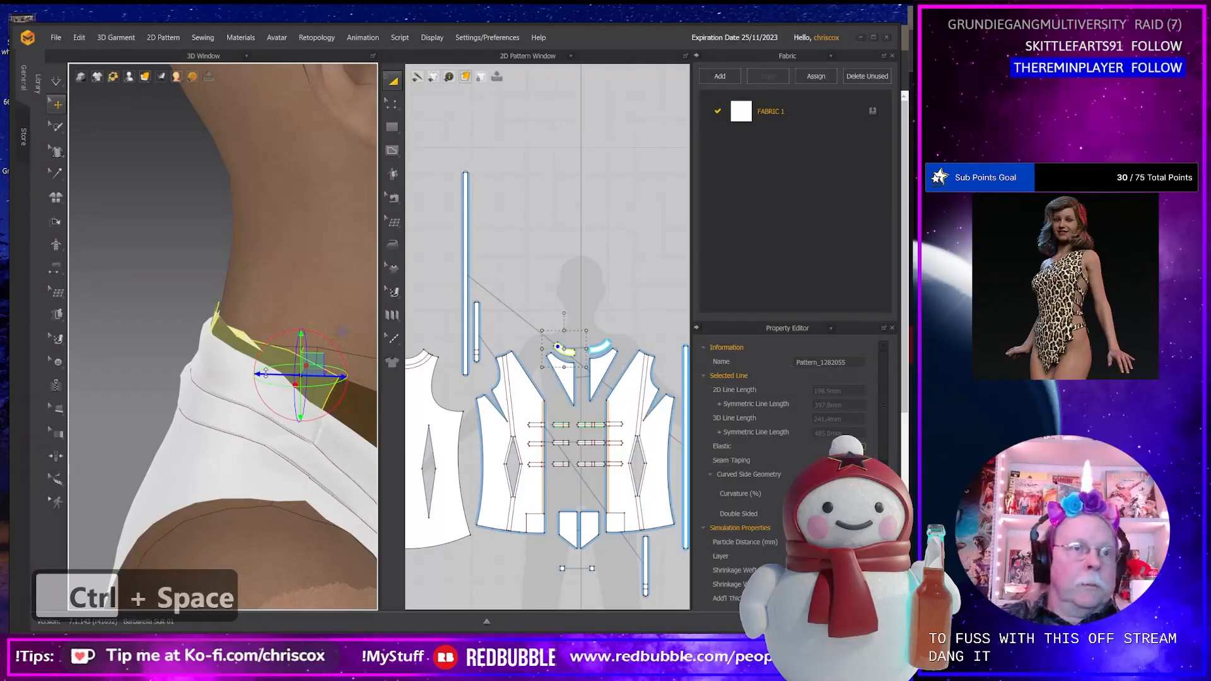
Undo the recent collar simulation, particle distance and fold changes, back to the unsimulated collar pieces arranged behind the nape.
{"action": "key", "text": "ctrl+z"}
{"action": "key", "text": "ctrl+z"}
{"action": "key", "text": "ctrl+z"}
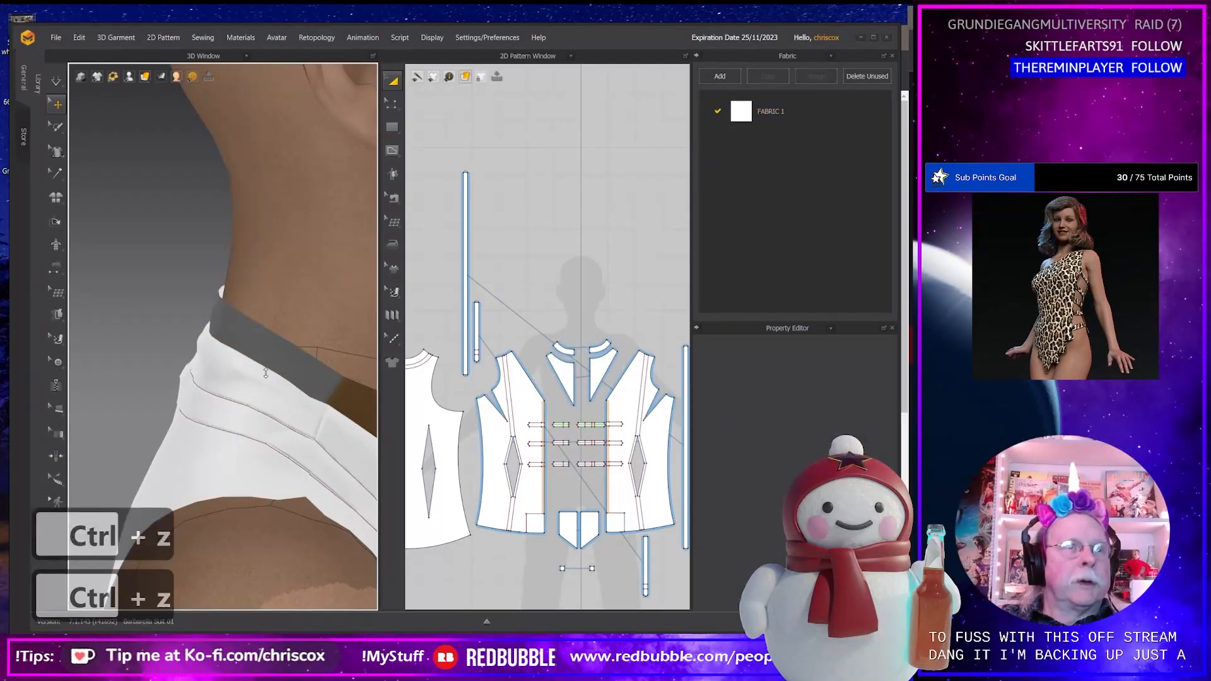
{"action": "key", "text": "ctrl+z"}
{"action": "key", "text": "ctrl+z"}
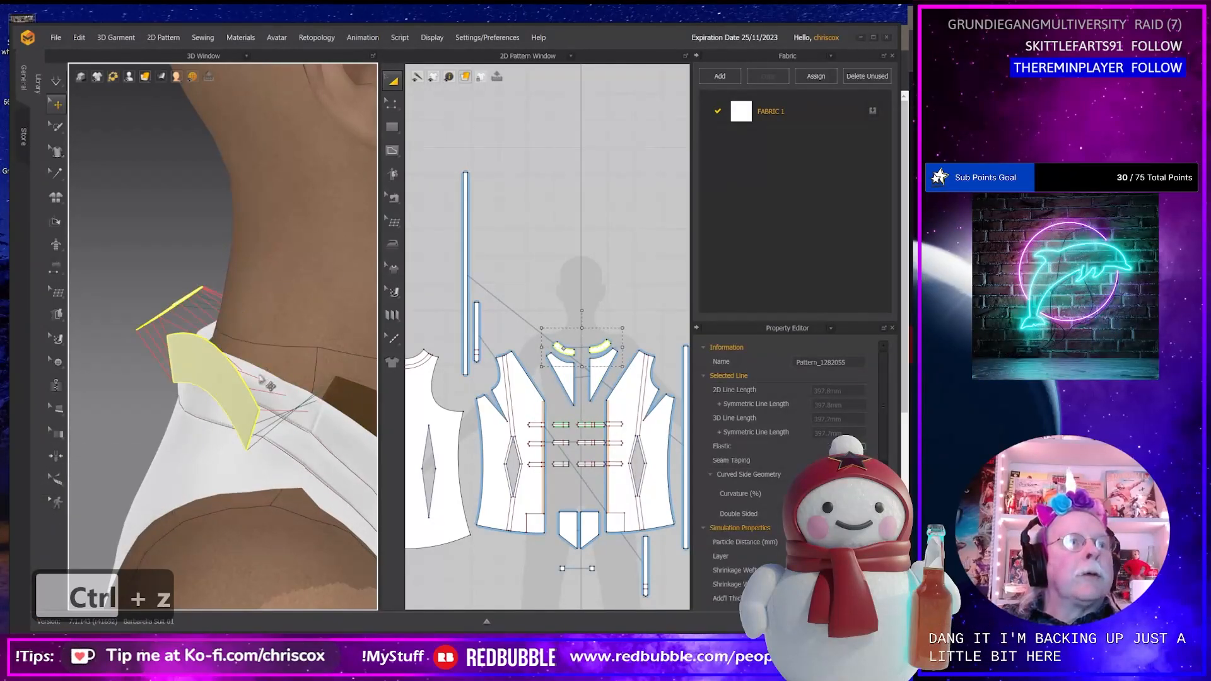
Save the project with the collar pieces in their restored arrangement and review the whole suit from the front.
{"action": "scroll", "coordinate": [295, 368], "scroll_direction": "down", "scroll_amount": 8}
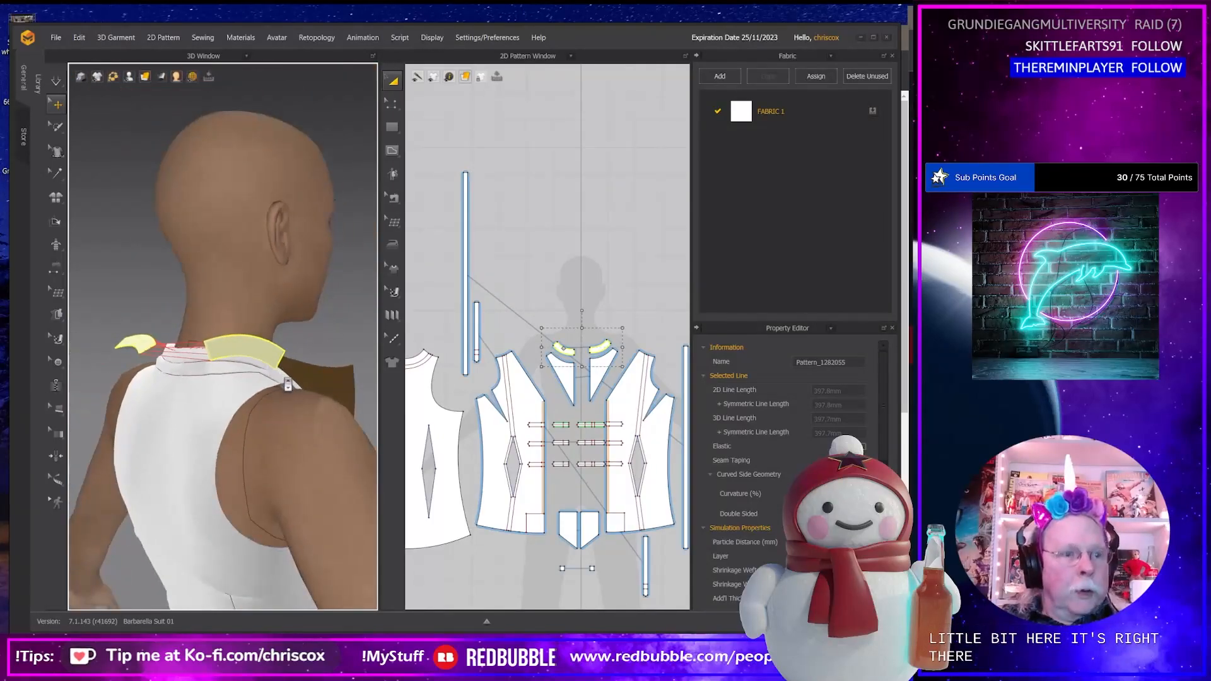
{"action": "key", "text": "ctrl+s"}
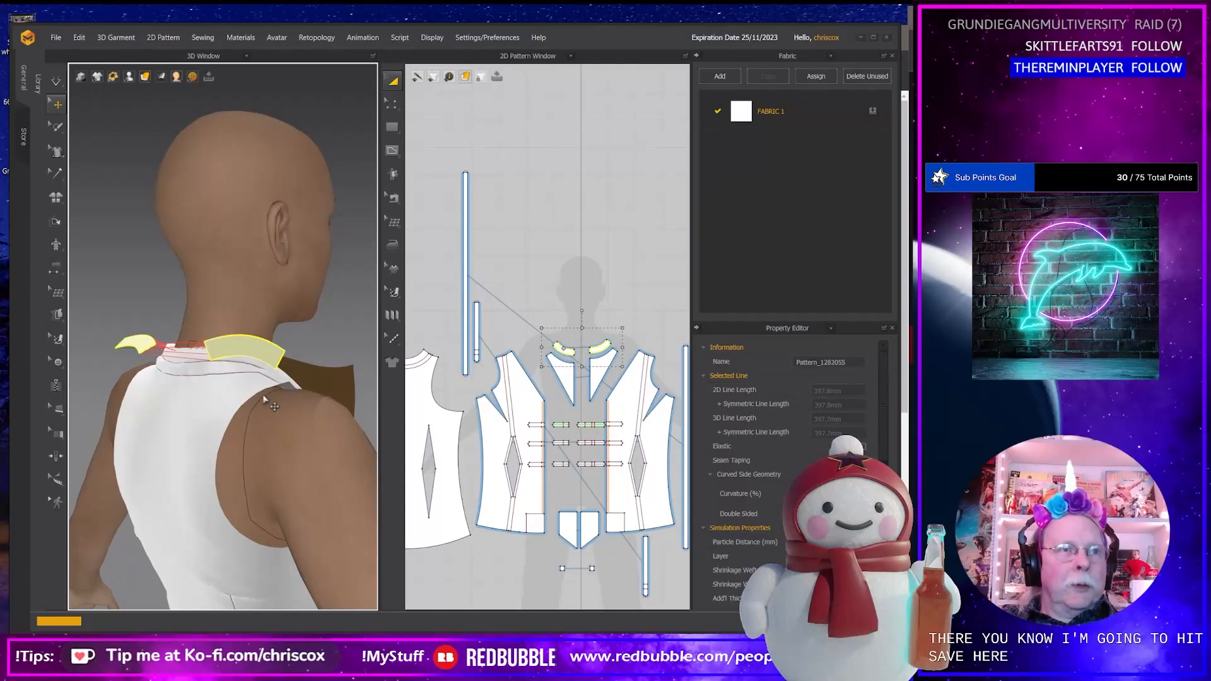
{"action": "right_click_drag", "start_coordinate": [263, 395], "coordinate": [210, 345]}
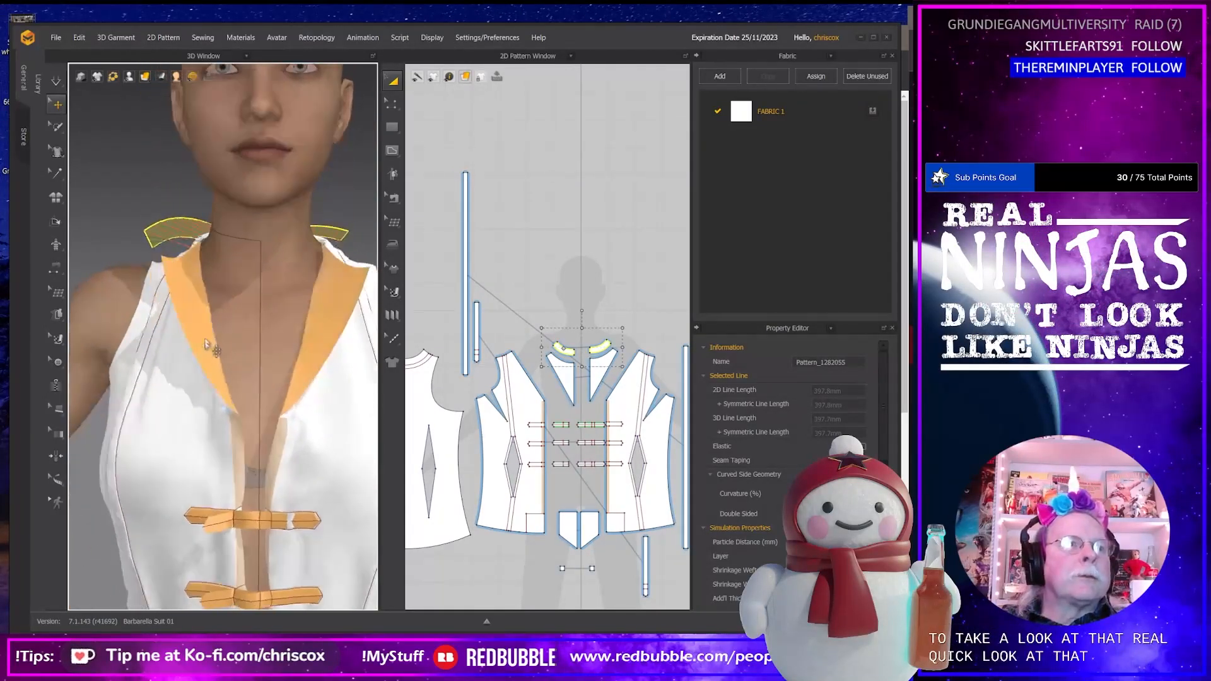
{"action": "scroll", "coordinate": [214, 400], "scroll_direction": "down", "scroll_amount": 7}
{"action": "middle_click_drag", "start_coordinate": [213, 402], "coordinate": [212, 265]}
{"action": "right_click_drag", "start_coordinate": [204, 309], "coordinate": [167, 312]}
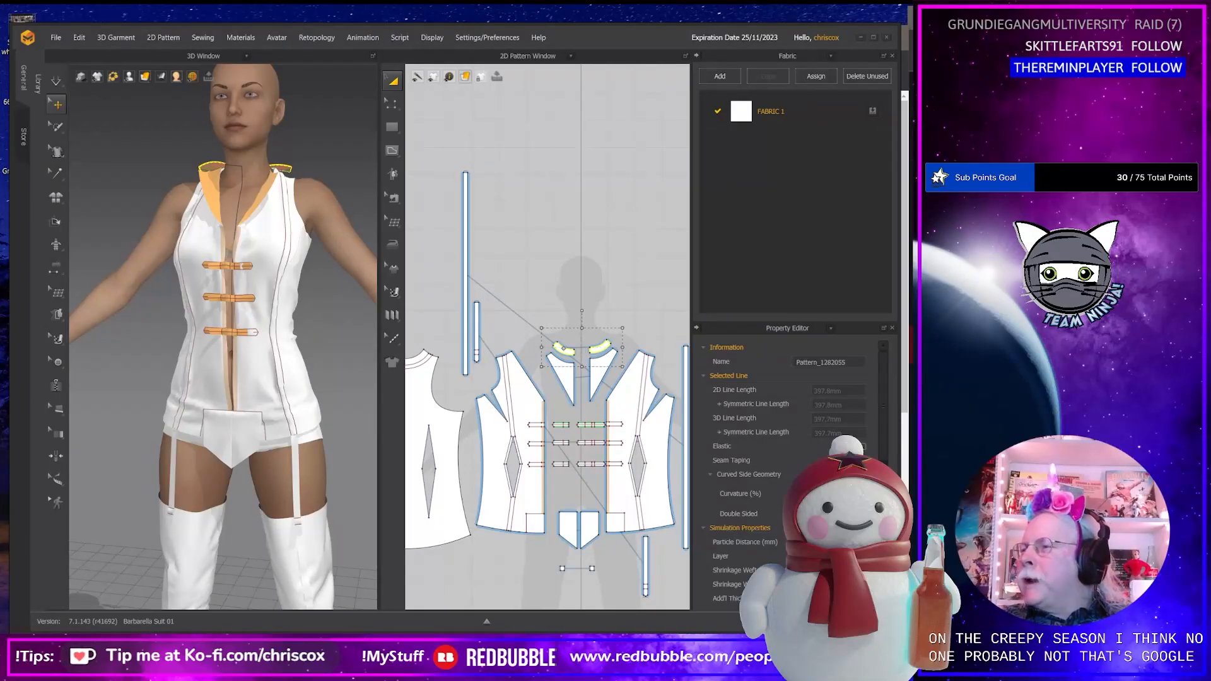
{"action": "key", "text": "alt+Tab"}
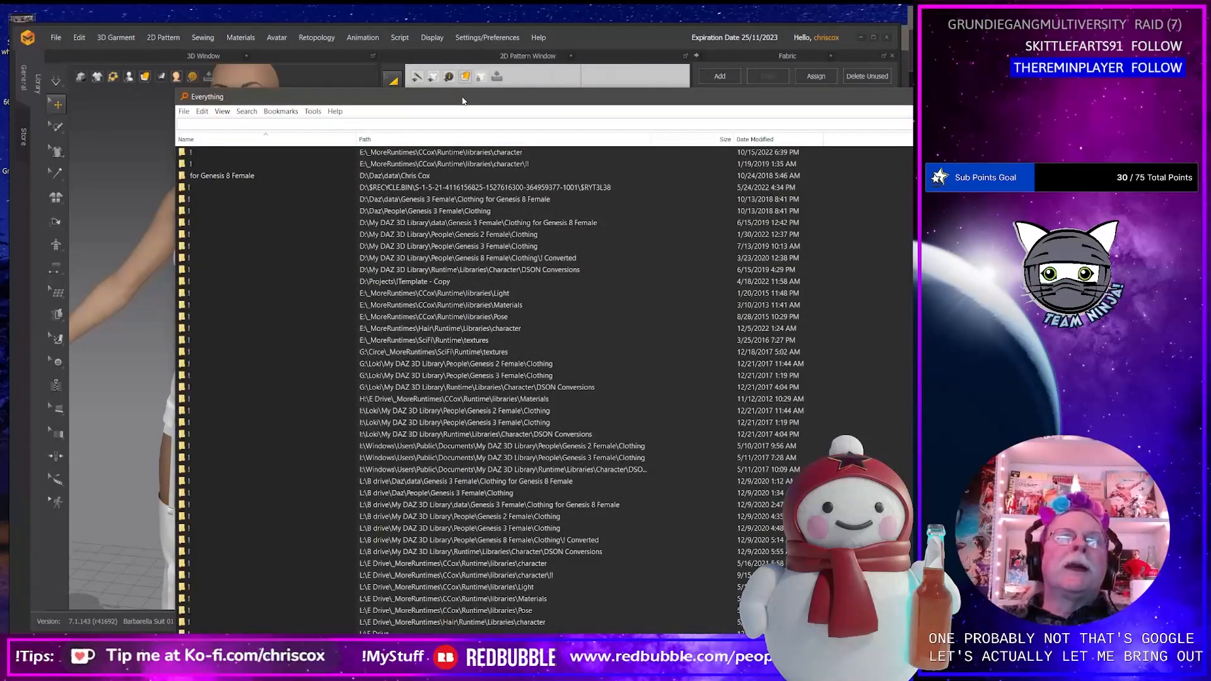
{"action": "left_click_drag", "start_coordinate": [464, 101], "coordinate": [1202, 100]}
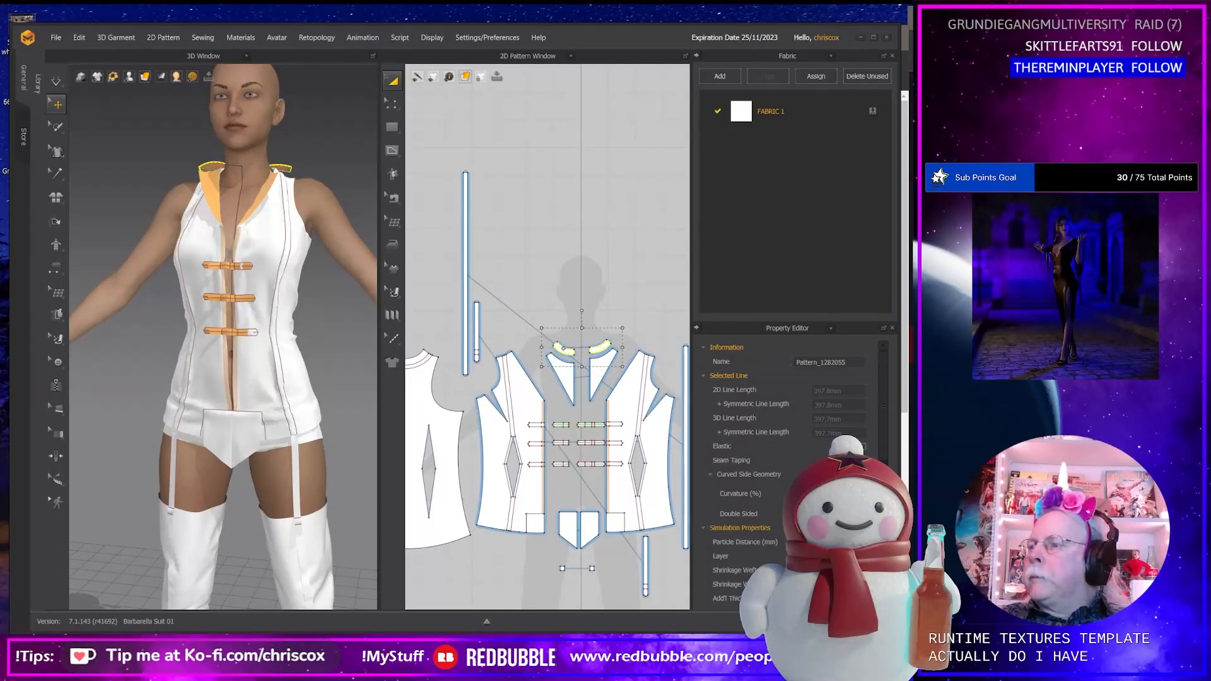
Switch to DAZ Studio and open the Elvira Dress folder of the Genesis 8 Female clothing in the content library.
{"action": "key", "text": "alt+Tab"}
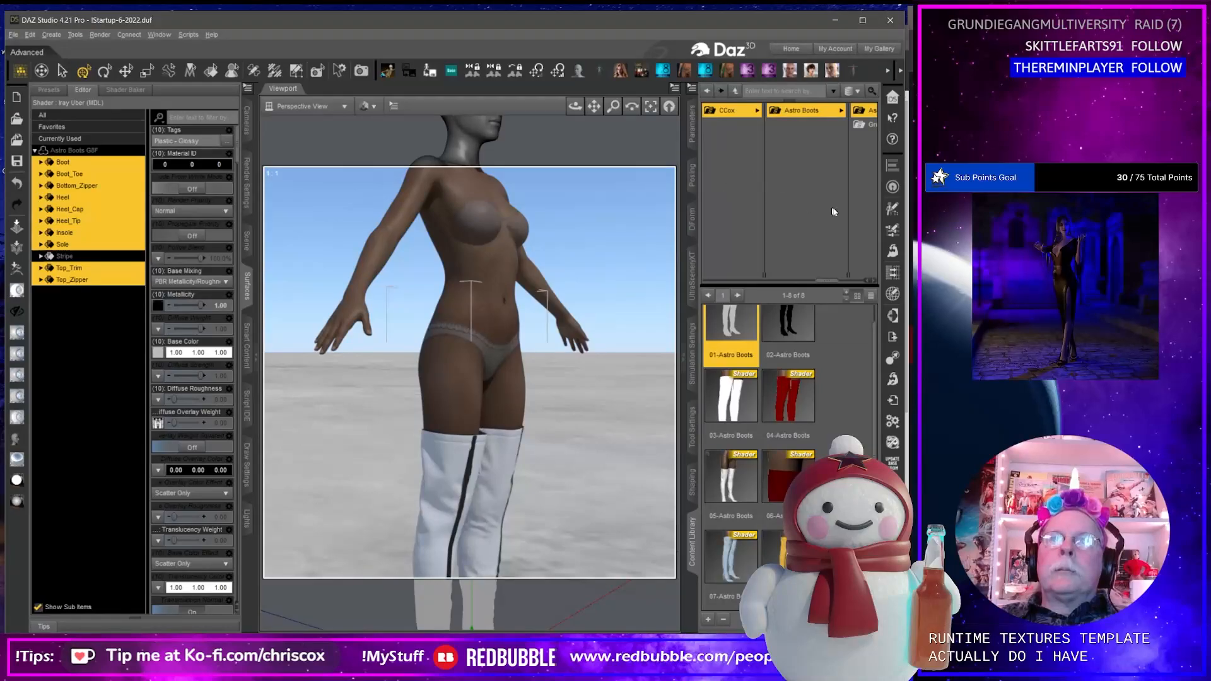
{"action": "scroll", "coordinate": [835, 279], "scroll_direction": "up", "scroll_amount": 5}
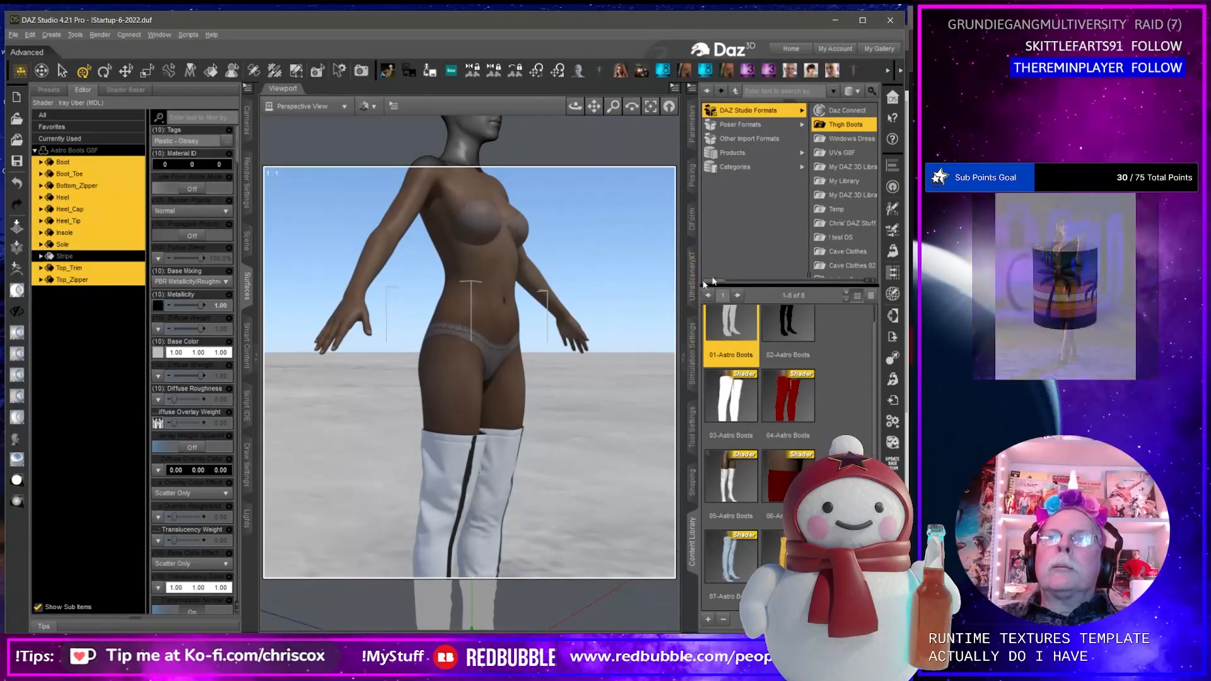
{"action": "scroll", "coordinate": [833, 210], "scroll_direction": "down", "scroll_amount": 5}
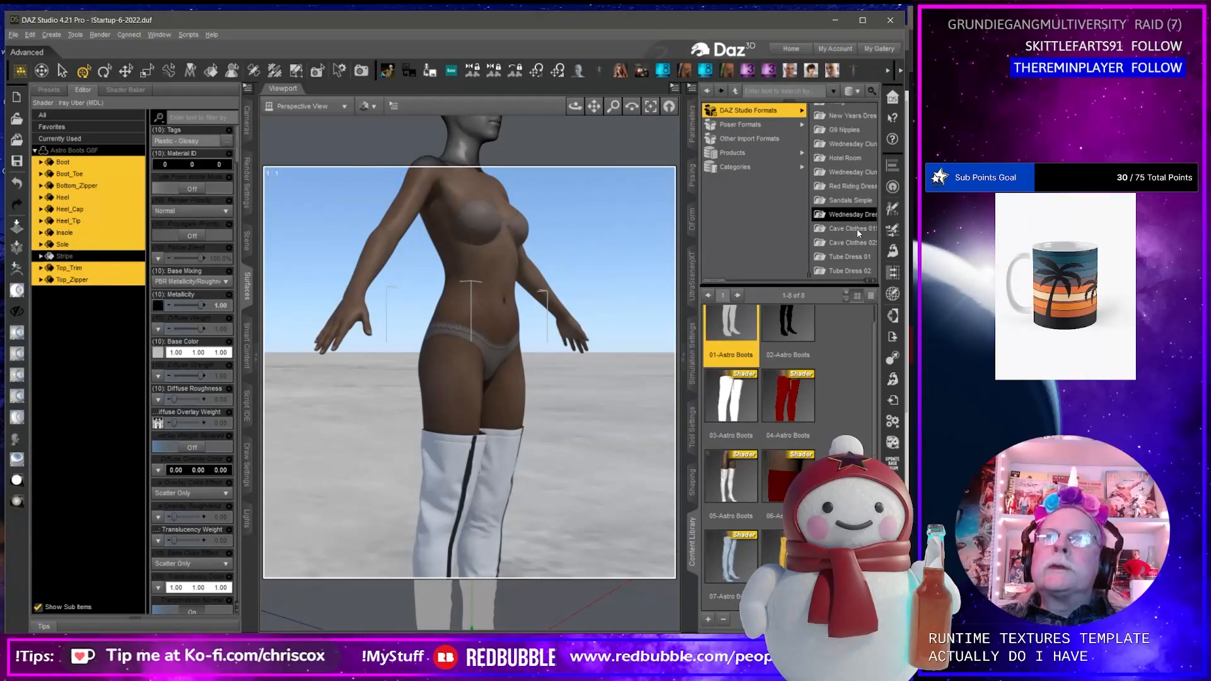
{"action": "scroll", "coordinate": [856, 228], "scroll_direction": "up", "scroll_amount": 5}
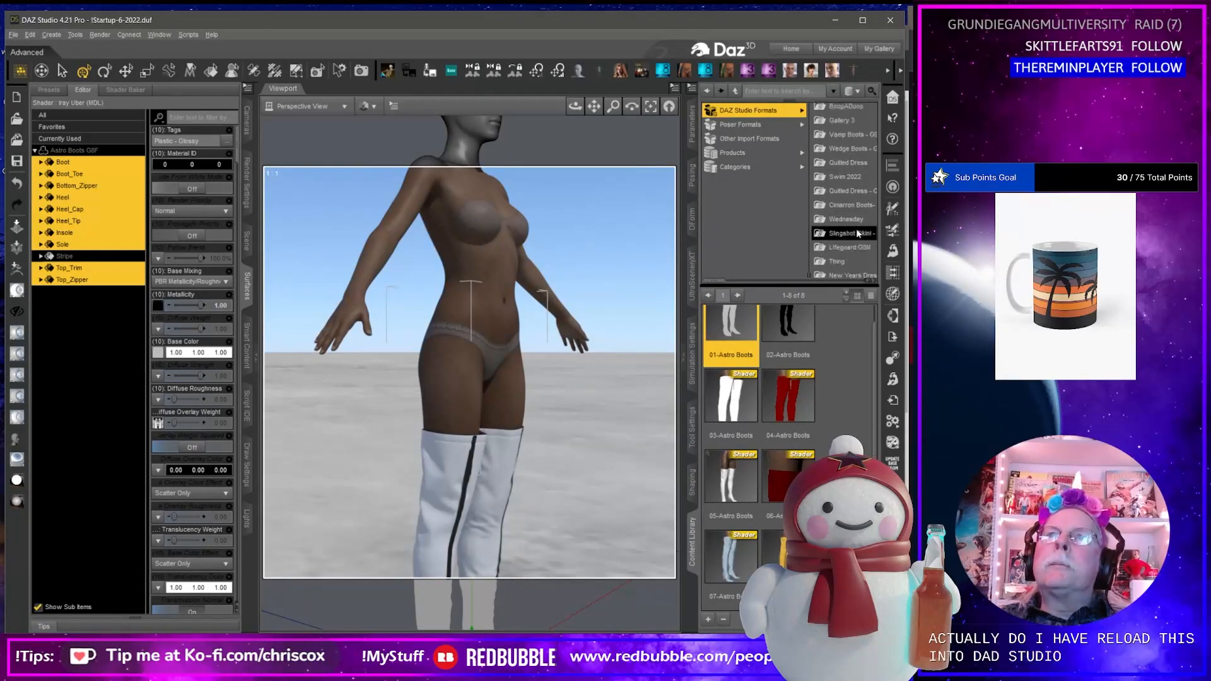
{"action": "scroll", "coordinate": [857, 233], "scroll_direction": "up", "scroll_amount": 2}
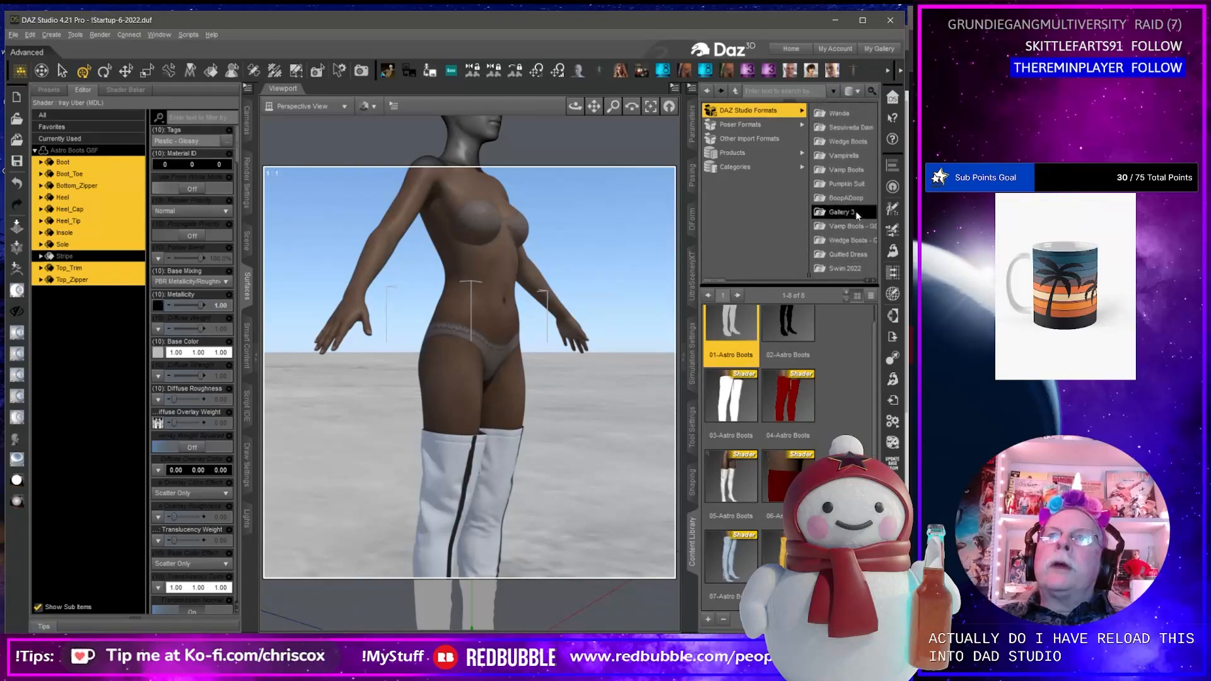
{"action": "scroll", "coordinate": [856, 201], "scroll_direction": "up", "scroll_amount": 1}
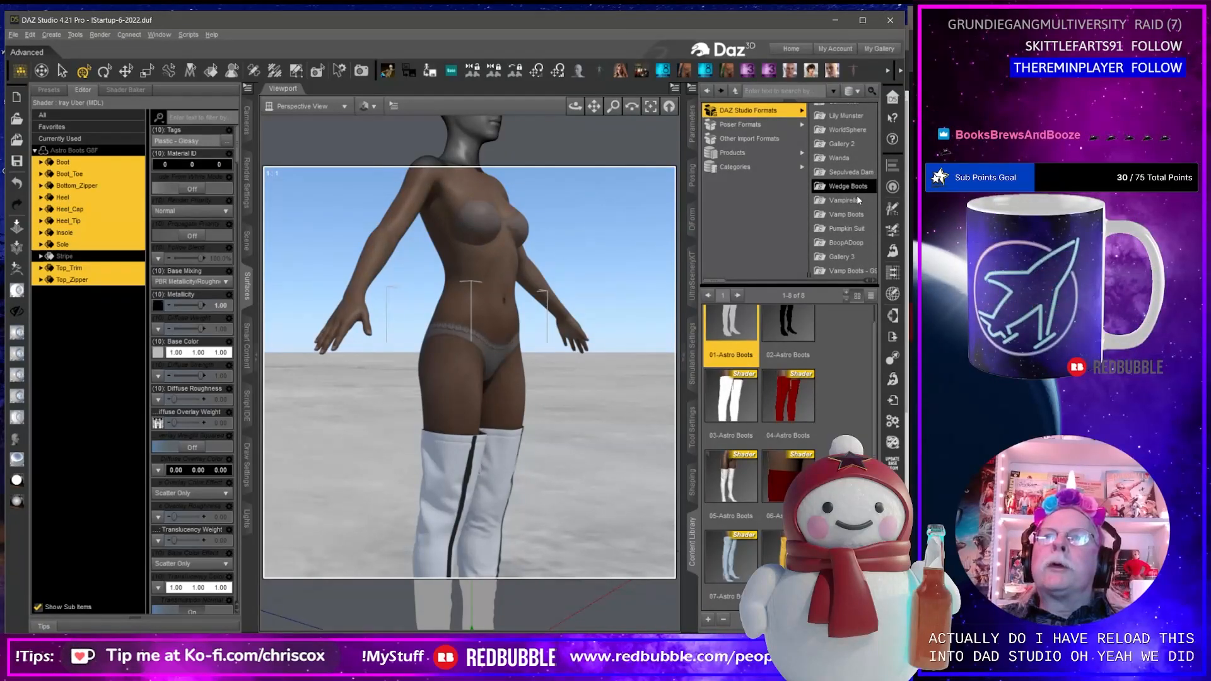
{"action": "scroll", "coordinate": [857, 201], "scroll_direction": "up", "scroll_amount": 1}
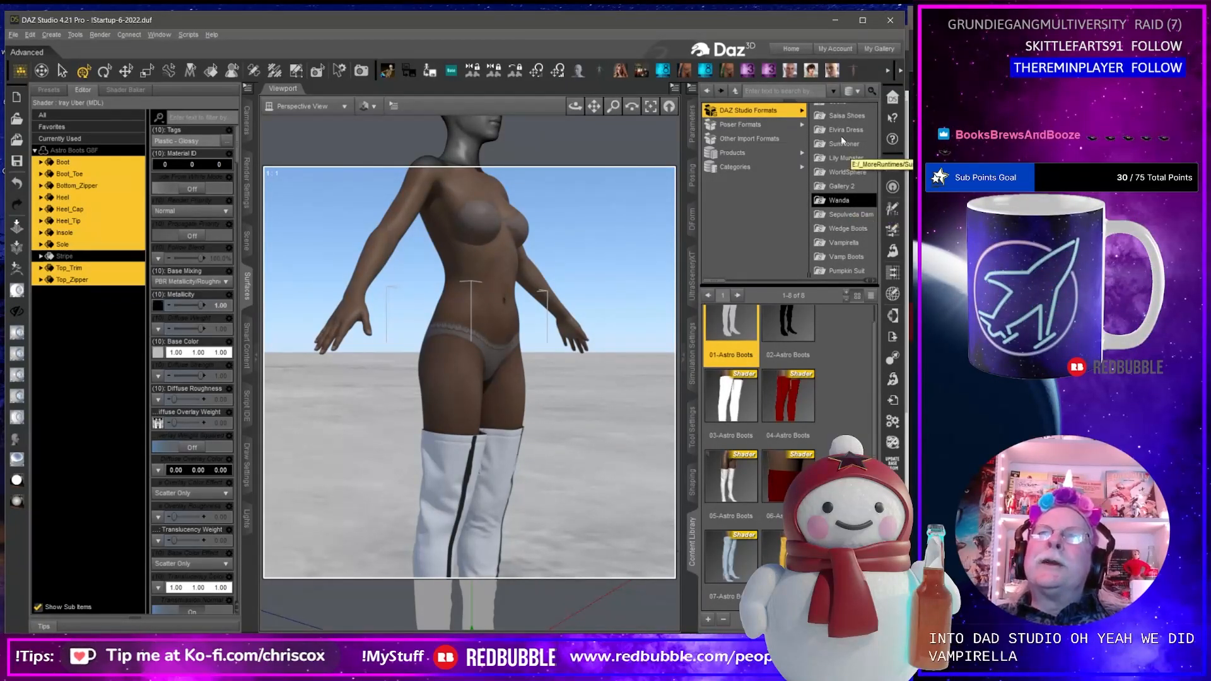
{"action": "left_click", "coordinate": [846, 201]}
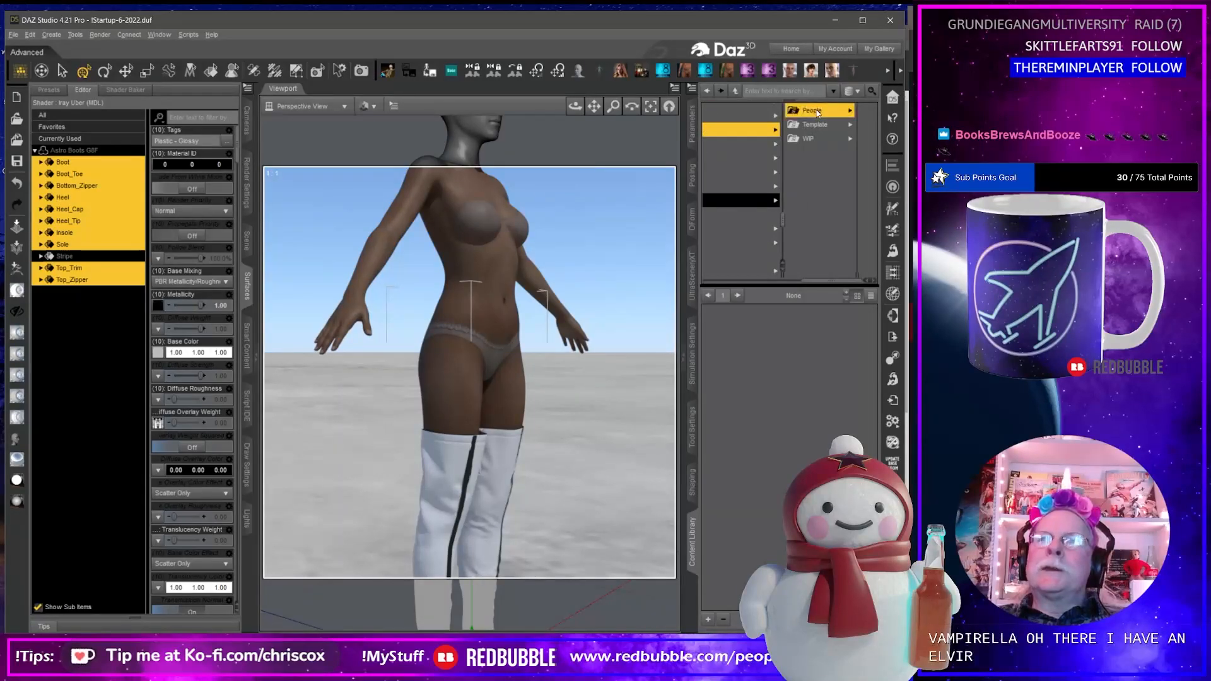
{"action": "left_click", "coordinate": [814, 111]}
{"action": "left_click", "coordinate": [811, 111]}
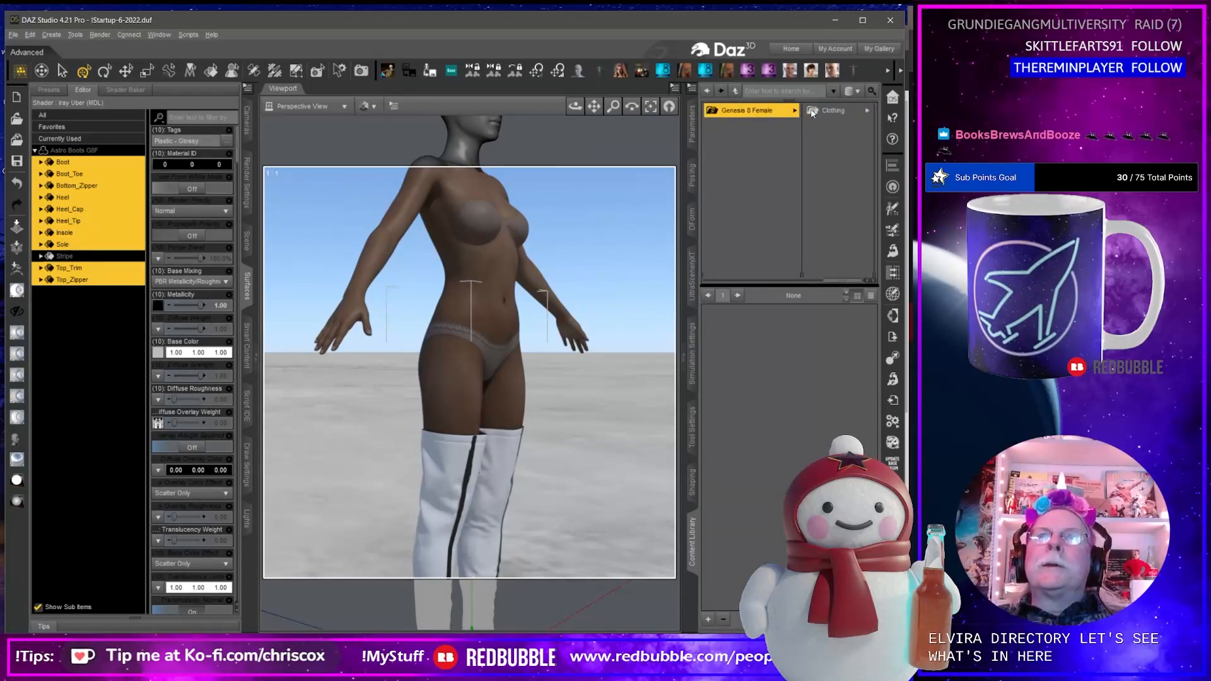
{"action": "left_click", "coordinate": [813, 111]}
{"action": "left_click", "coordinate": [831, 111]}
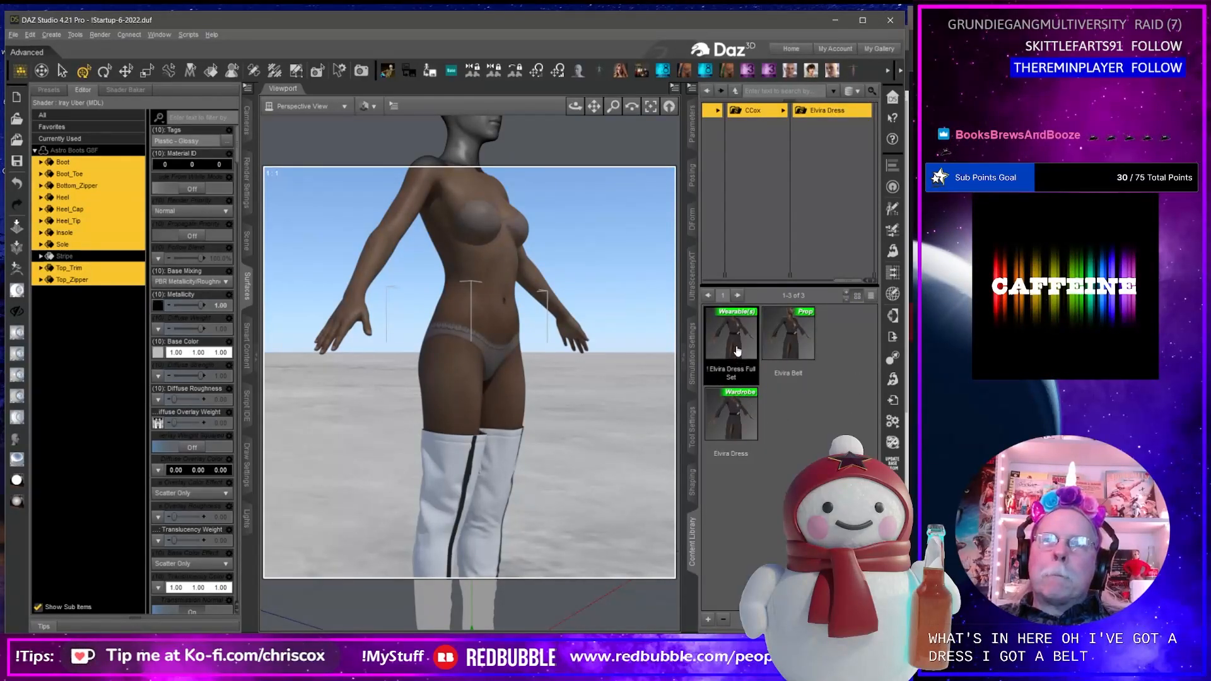
Select the Genesis 8 Female figure and load the "! Elvira Dress Full Set" wearable onto it.
{"action": "scroll", "coordinate": [583, 396], "scroll_direction": "up", "scroll_amount": 3}
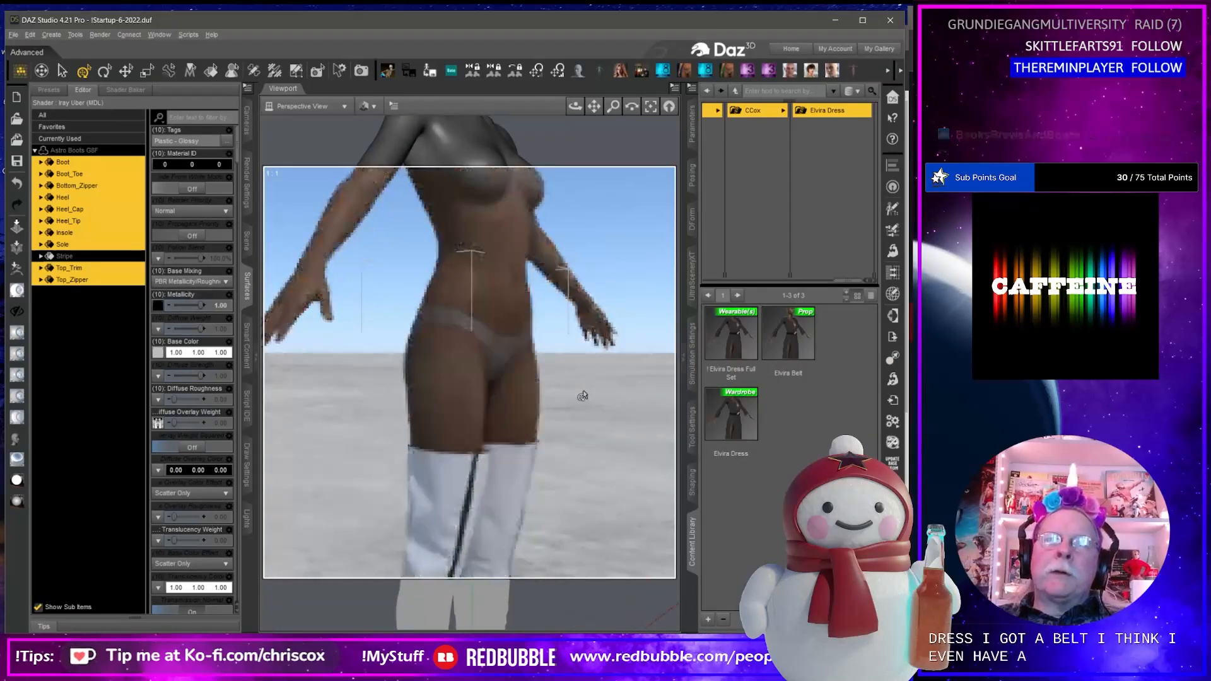
{"action": "scroll", "coordinate": [583, 397], "scroll_direction": "down", "scroll_amount": 5}
{"action": "scroll", "coordinate": [582, 396], "scroll_direction": "down", "scroll_amount": 1}
{"action": "middle_click_drag", "start_coordinate": [582, 396], "coordinate": [578, 404]}
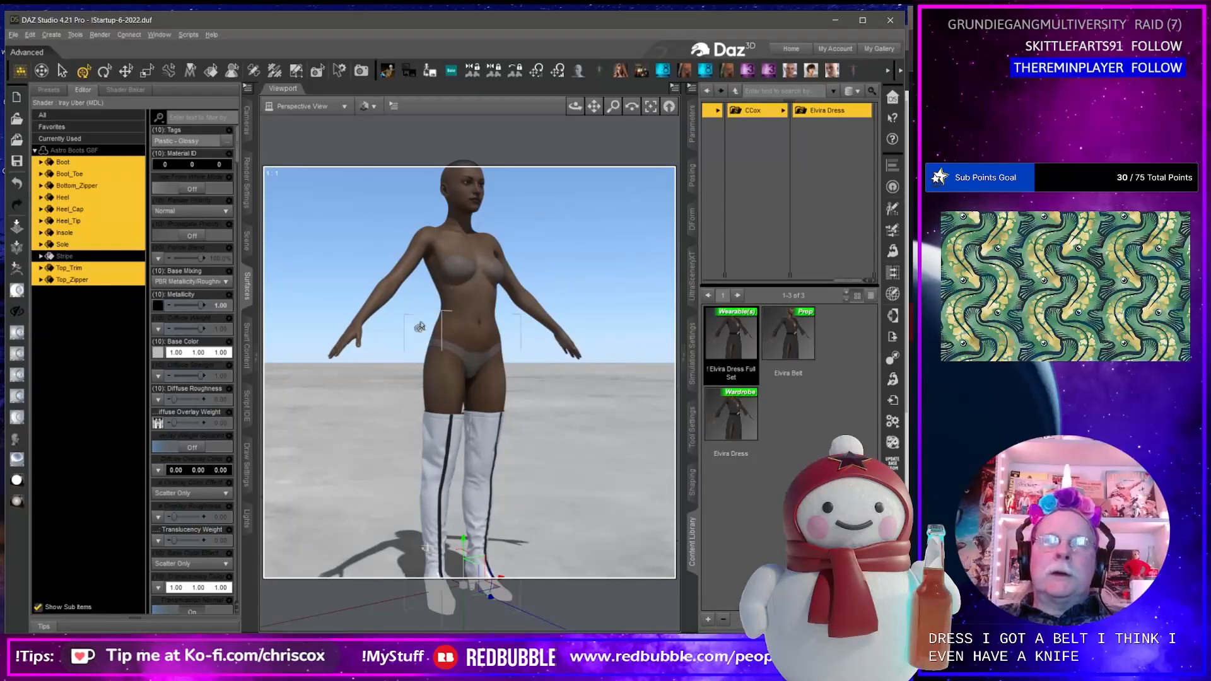
{"action": "left_click", "coordinate": [531, 255]}
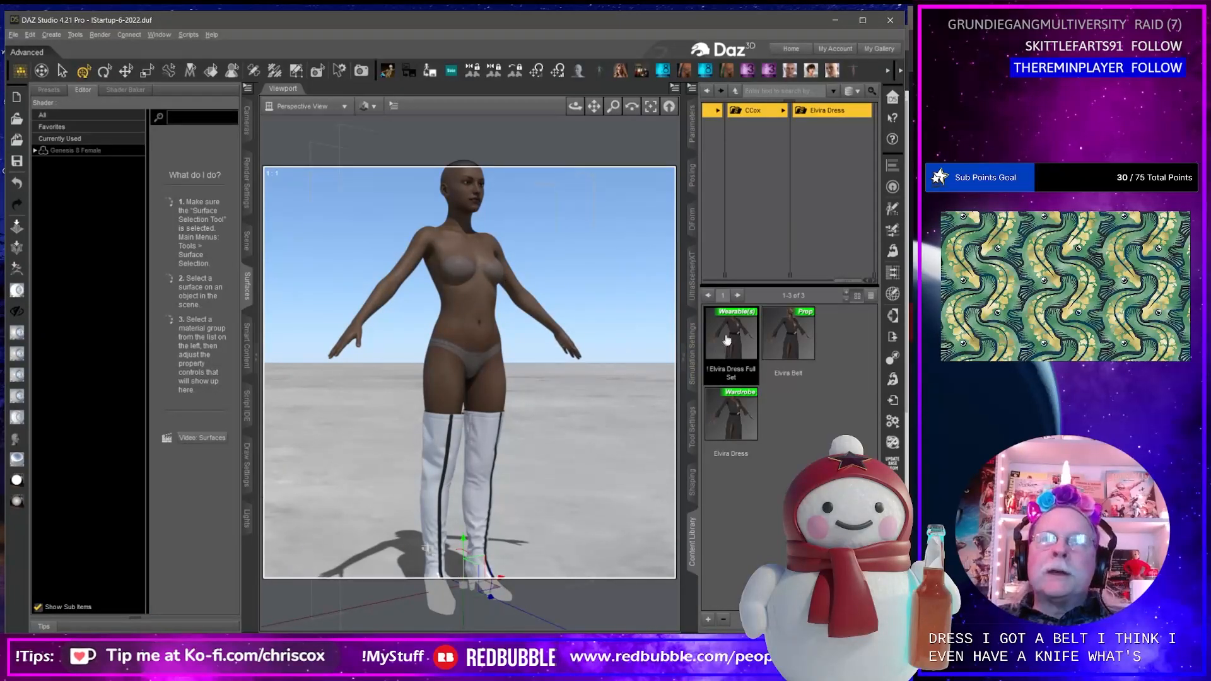
{"action": "double_click", "coordinate": [727, 341]}
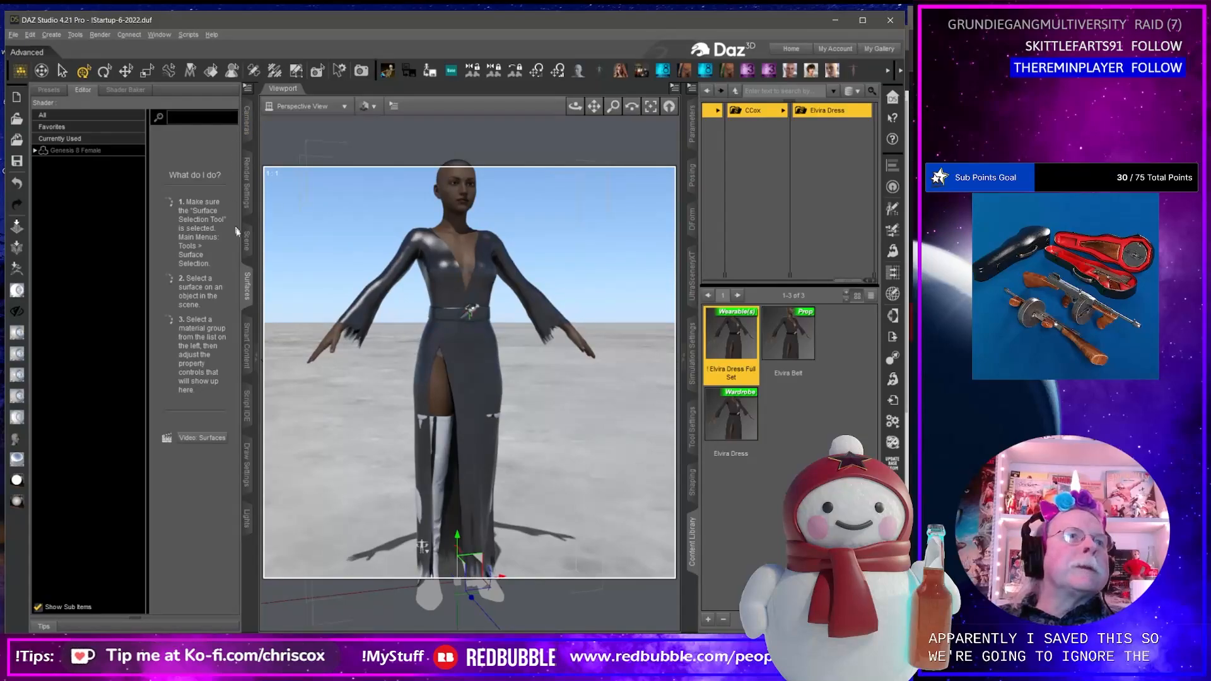
Hide the Astro Boots G8F under the figure in the scene list and collapse the list to enlarge the viewport.
{"action": "left_click", "coordinate": [246, 242]}
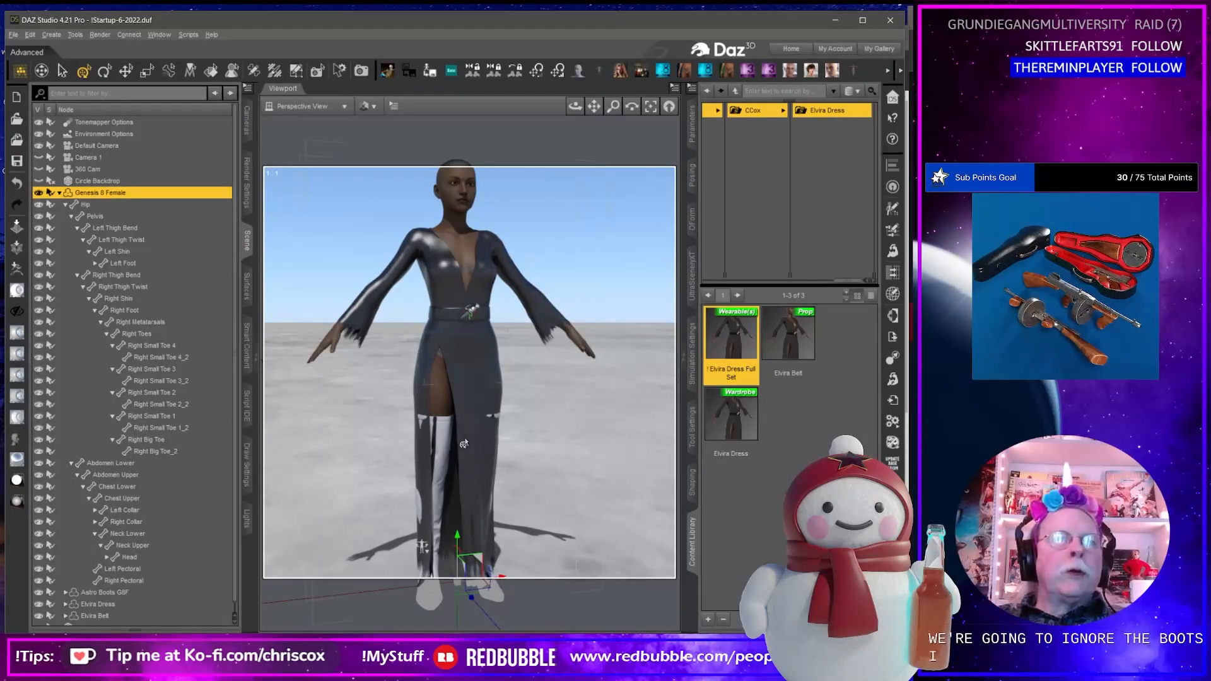
{"action": "middle_click_drag", "start_coordinate": [422, 547], "coordinate": [432, 454]}
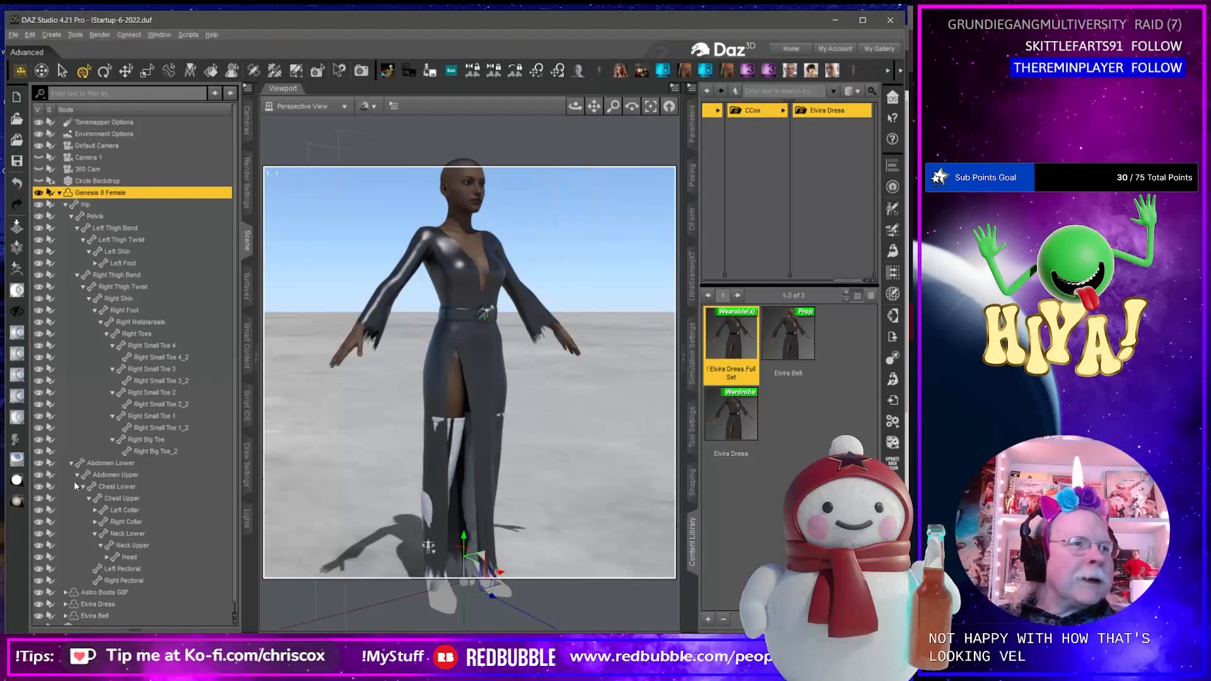
{"action": "left_click", "coordinate": [66, 204]}
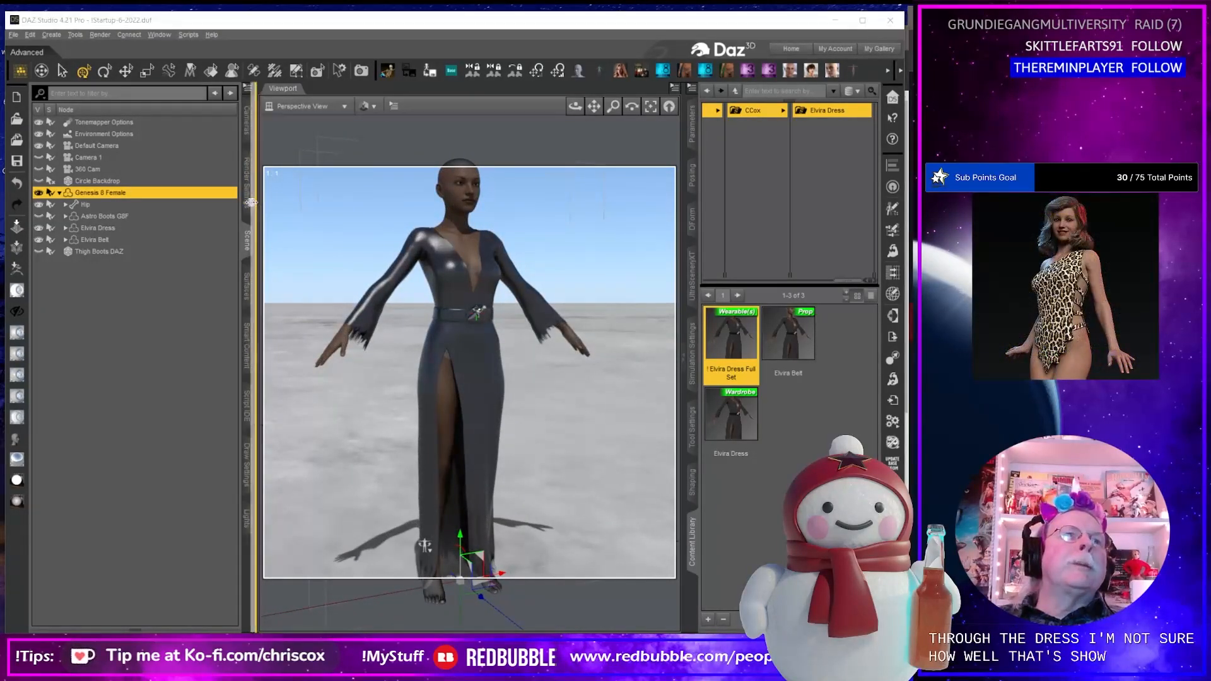
{"action": "left_click_drag", "start_coordinate": [256, 201], "coordinate": [190, 204]}
{"action": "left_click", "coordinate": [213, 246]}
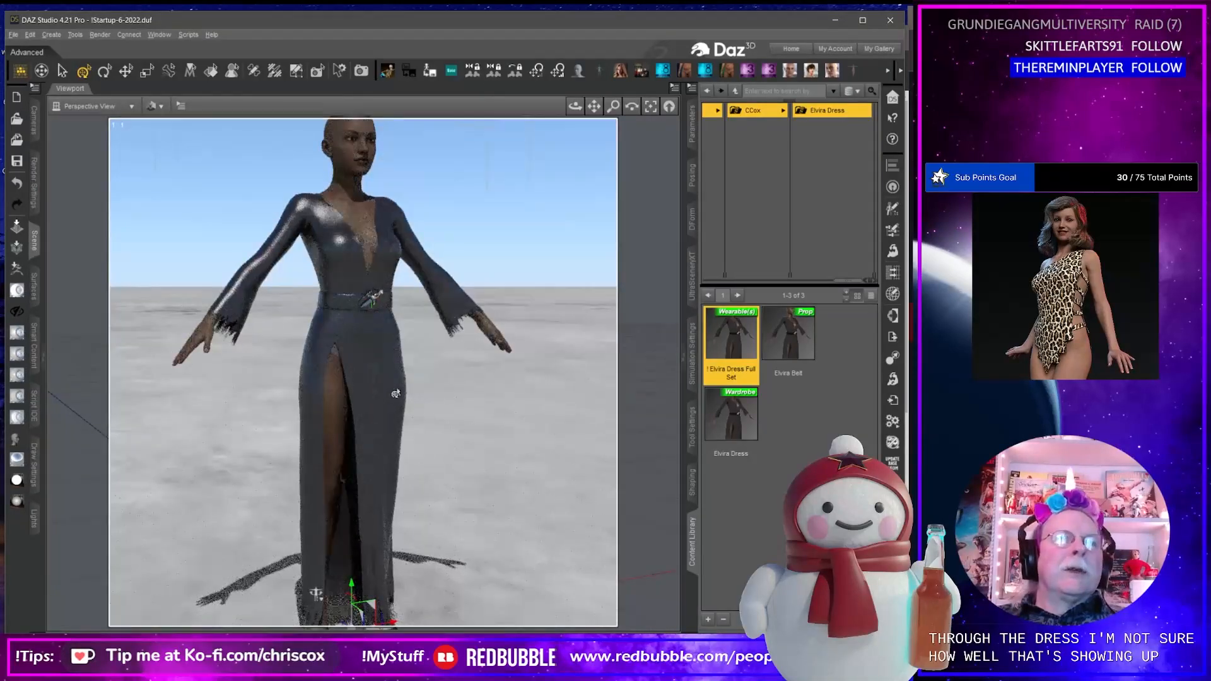
Examine the Elvira dress from the front, side and back, including the tattered hems and the dagger on the belt.
{"action": "middle_click_drag", "start_coordinate": [443, 474], "coordinate": [447, 455]}
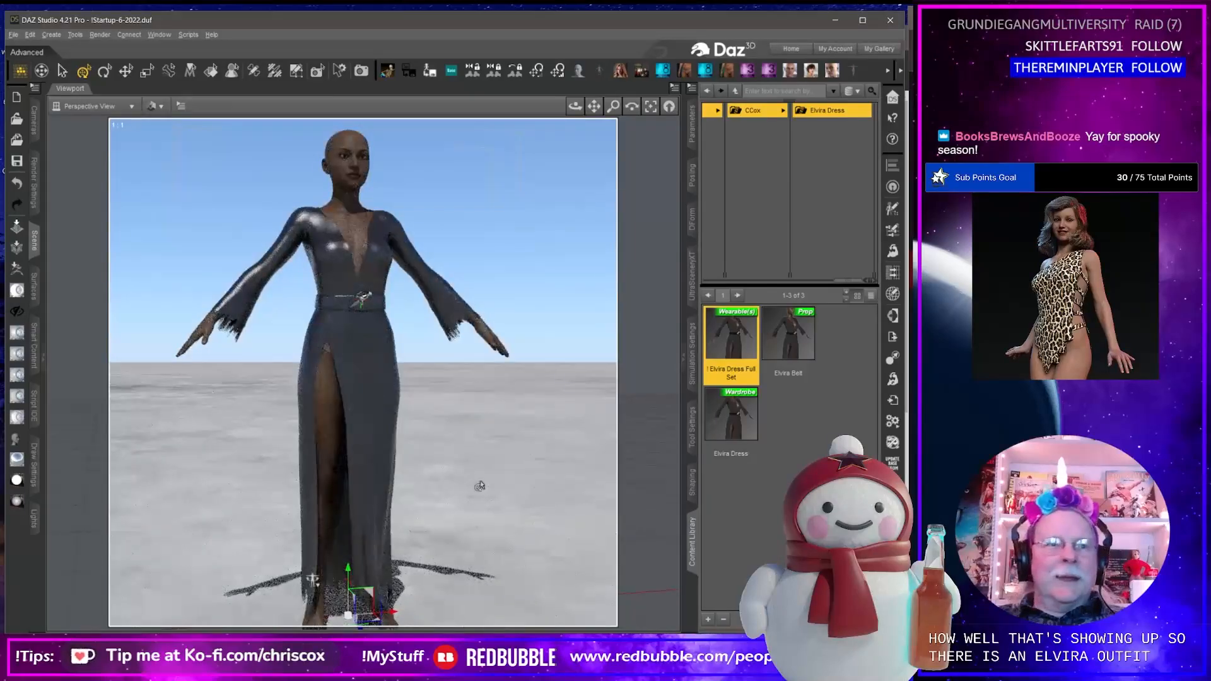
{"action": "middle_click_drag", "start_coordinate": [316, 580], "coordinate": [304, 579]}
{"action": "middle_click_drag", "start_coordinate": [524, 514], "coordinate": [489, 532]}
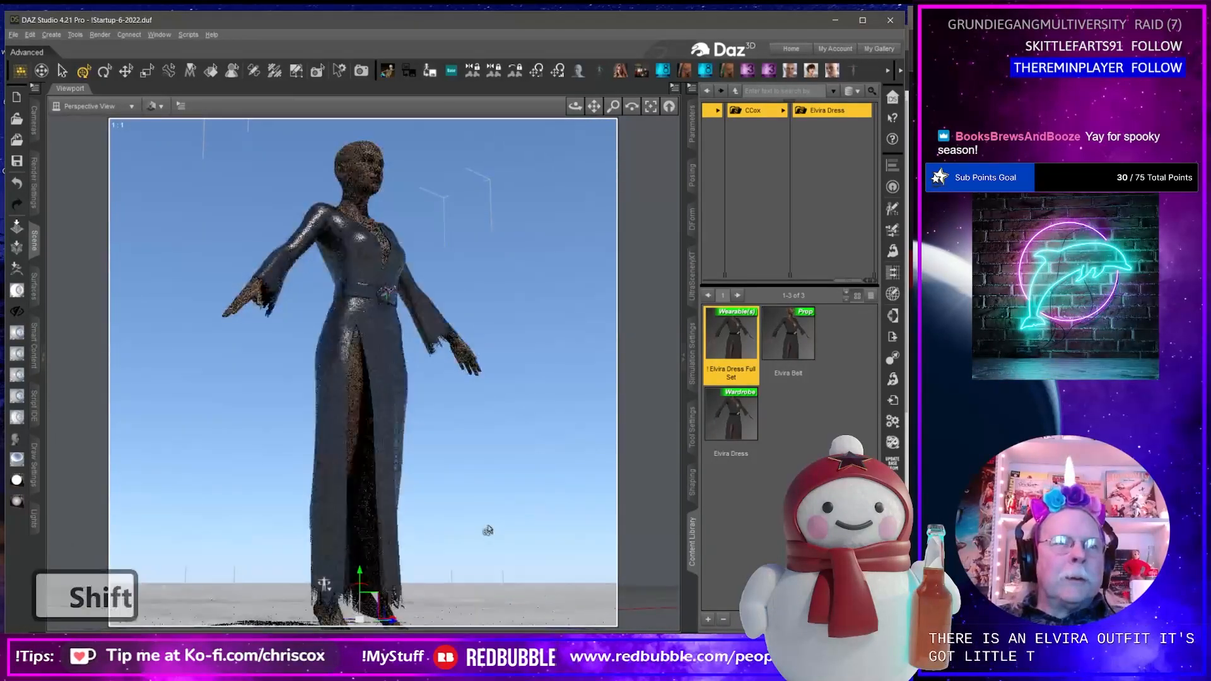
{"action": "middle_click_drag", "start_coordinate": [454, 445], "coordinate": [456, 386], "text": "shift"}
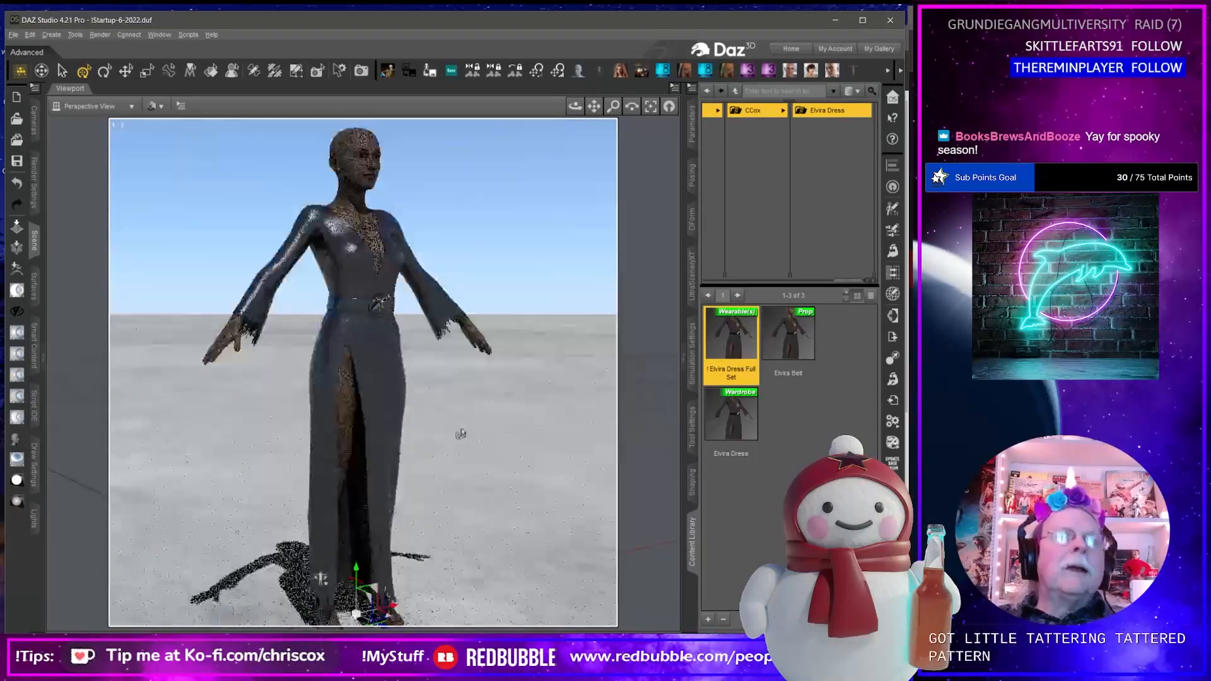
{"action": "scroll", "coordinate": [455, 376], "scroll_direction": "up", "scroll_amount": 10}
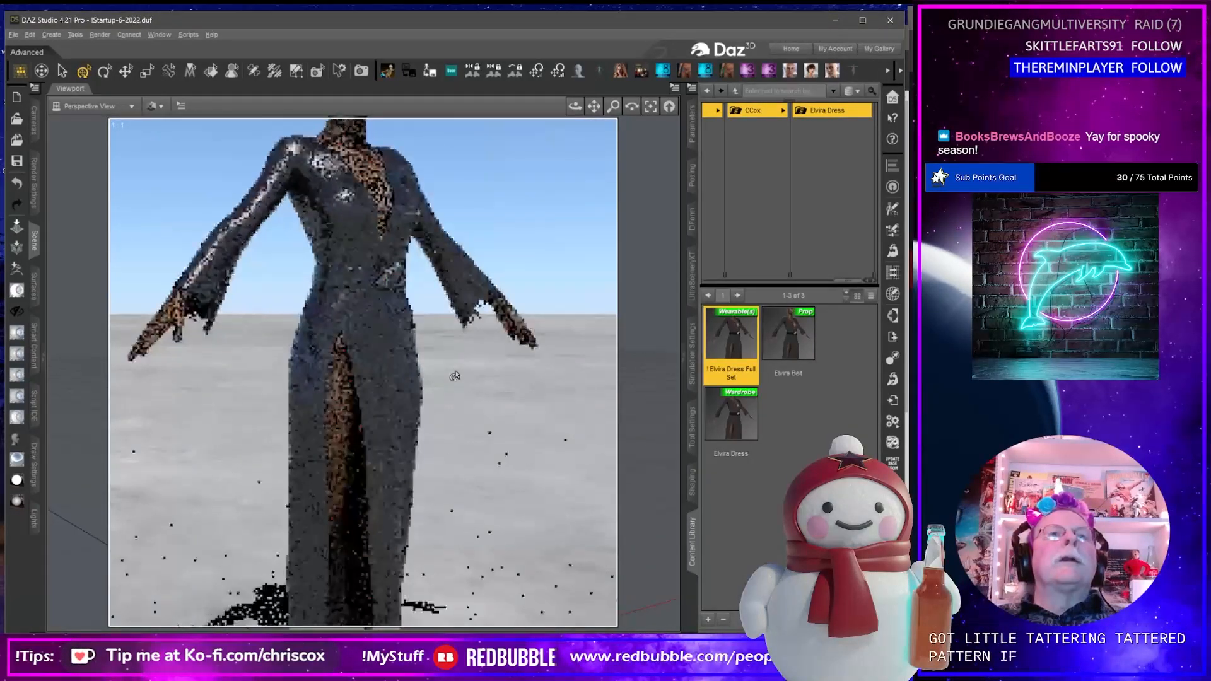
{"action": "middle_click_drag", "start_coordinate": [475, 336], "coordinate": [504, 402], "text": "shift"}
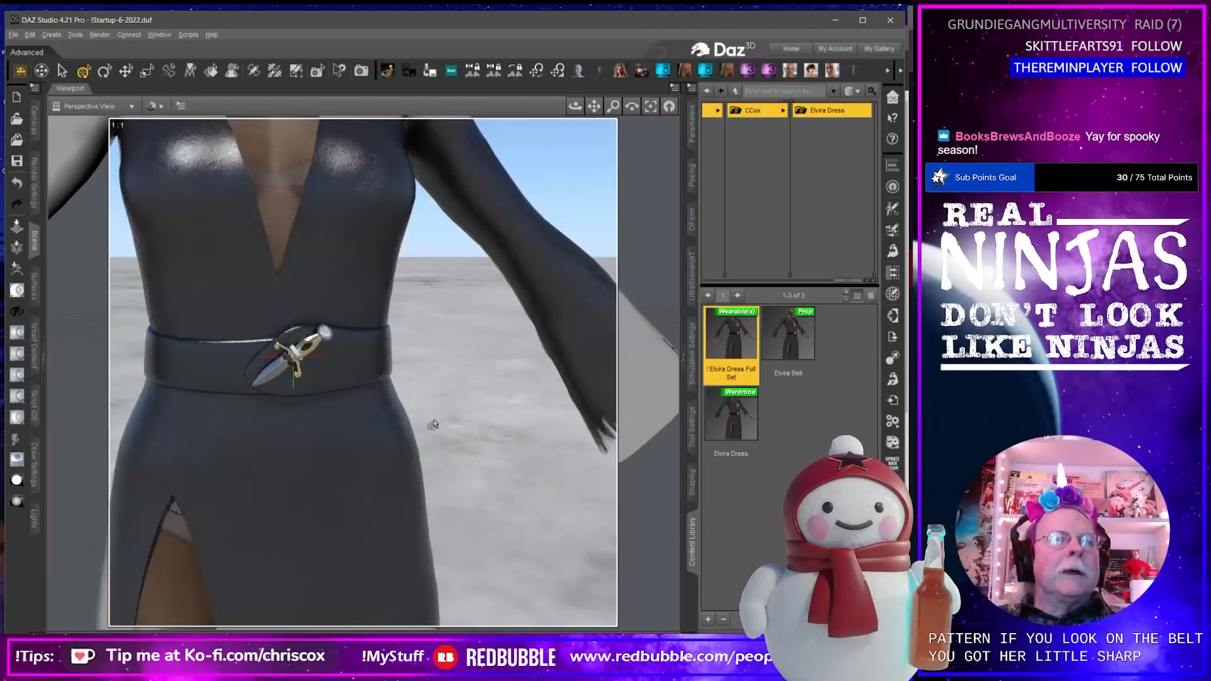
{"action": "scroll", "coordinate": [429, 426], "scroll_direction": "down", "scroll_amount": 2}
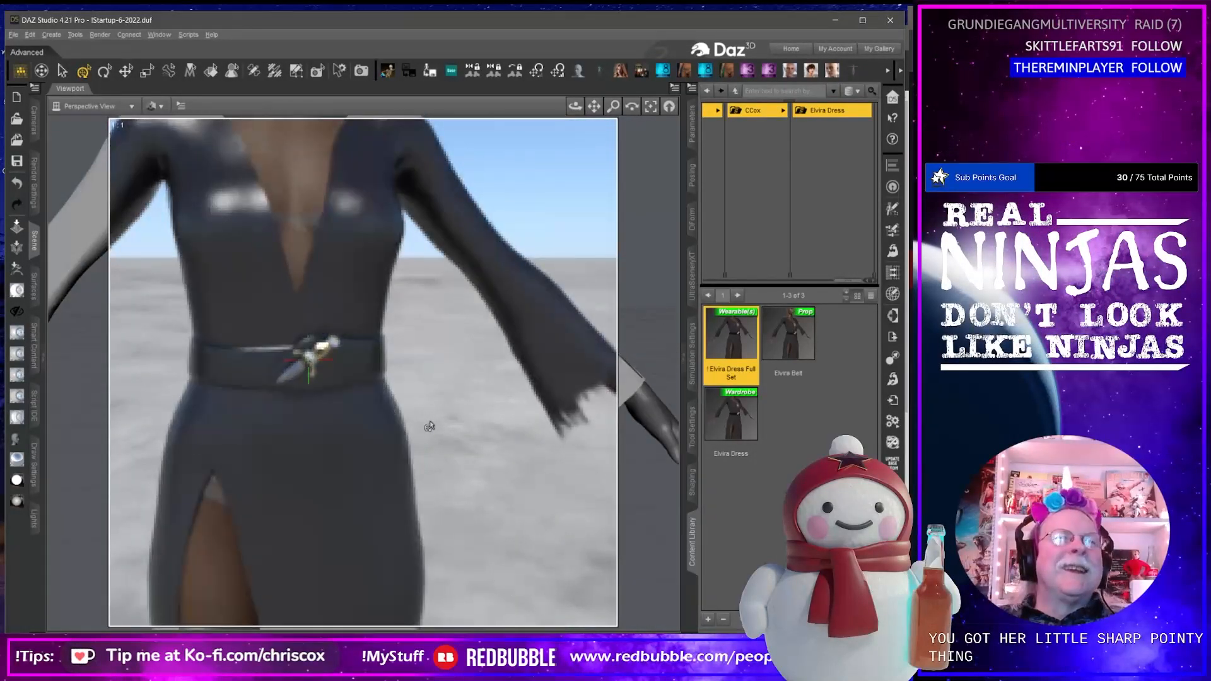
{"action": "scroll", "coordinate": [429, 427], "scroll_direction": "down", "scroll_amount": 6}
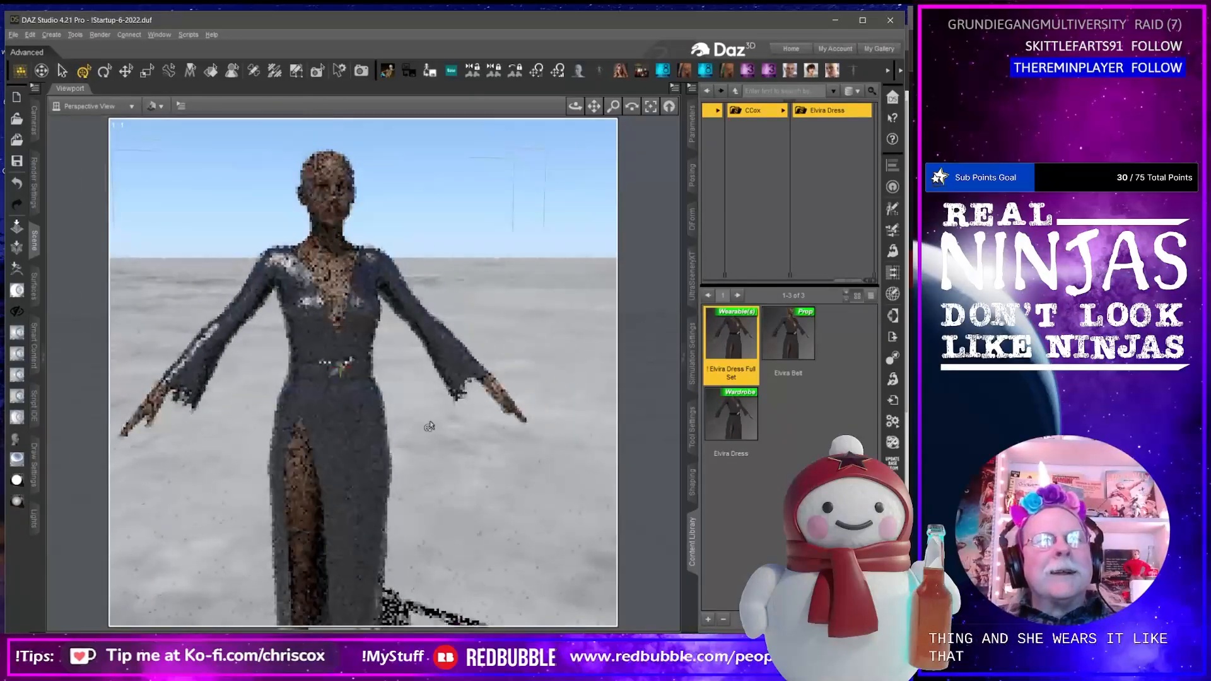
{"action": "middle_click_drag", "start_coordinate": [429, 429], "coordinate": [271, 379]}
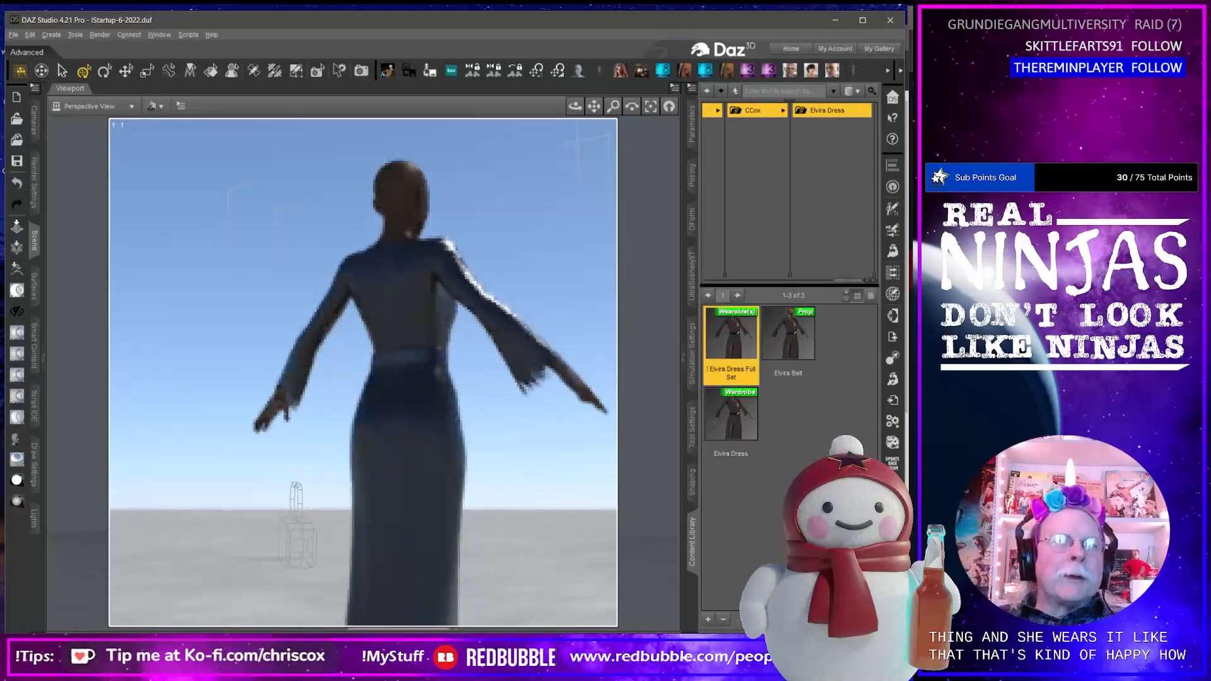
{"action": "middle_click_drag", "start_coordinate": [586, 378], "coordinate": [429, 439]}
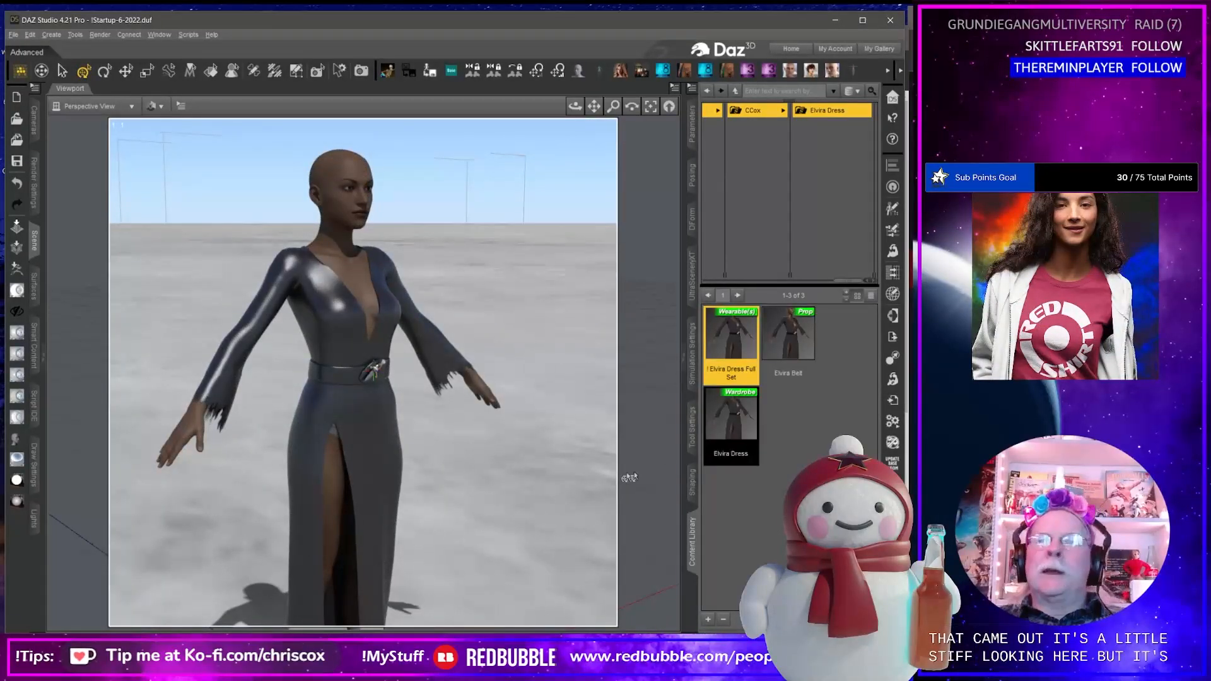
{"action": "mouse_move", "coordinate": [528, 527]}
{"action": "middle_mouse_down", "text": "alt"}
{"action": "mouse_move", "coordinate": [539, 567]}
{"action": "mouse_move", "coordinate": [560, 478]}
{"action": "mouse_move", "coordinate": [527, 498]}
{"action": "mouse_move", "coordinate": [523, 484]}
{"action": "mouse_move", "coordinate": [523, 533]}
{"action": "middle_mouse_up", "text": "alt"}
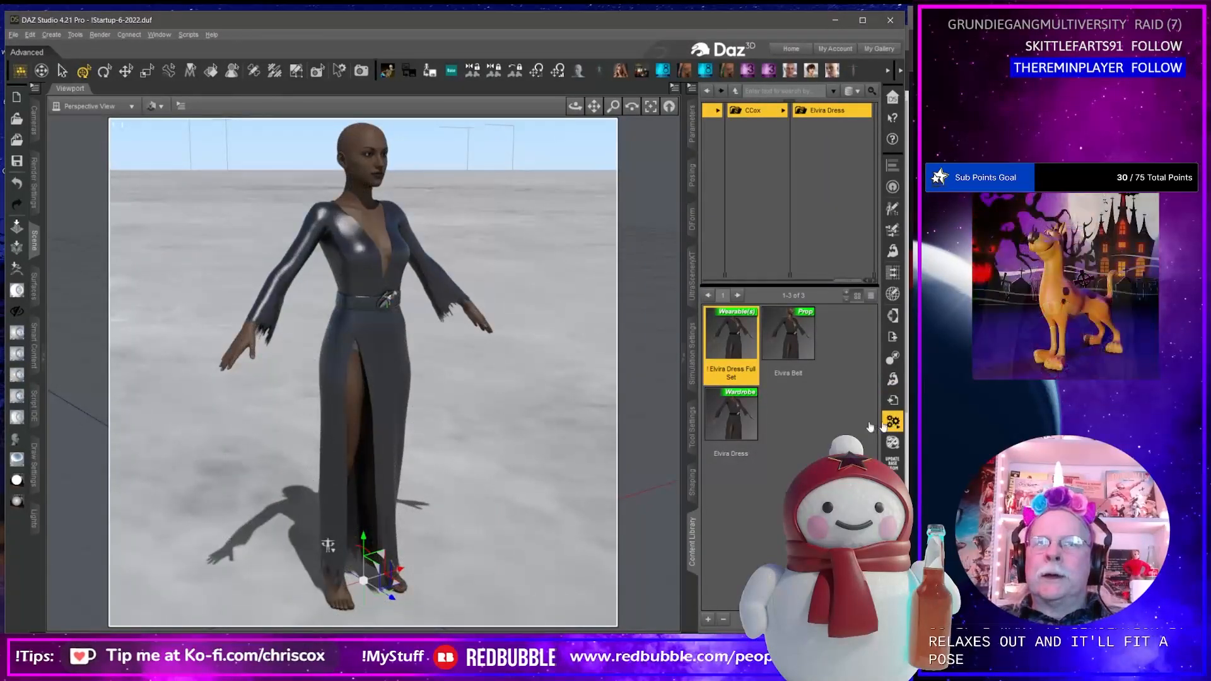
{"action": "left_click", "coordinate": [891, 422]}
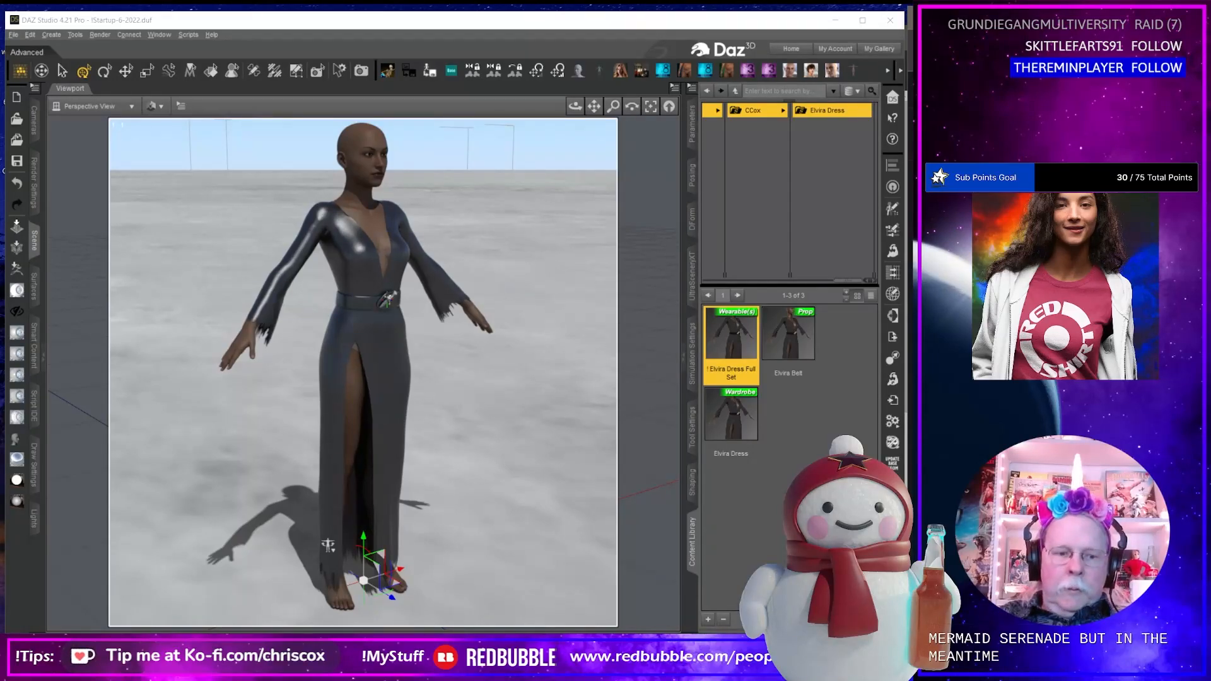
{"action": "type", "text": "tw"}
{"action": "key", "text": "Right"}
{"action": "key", "text": "ctrl+shift+Left"}
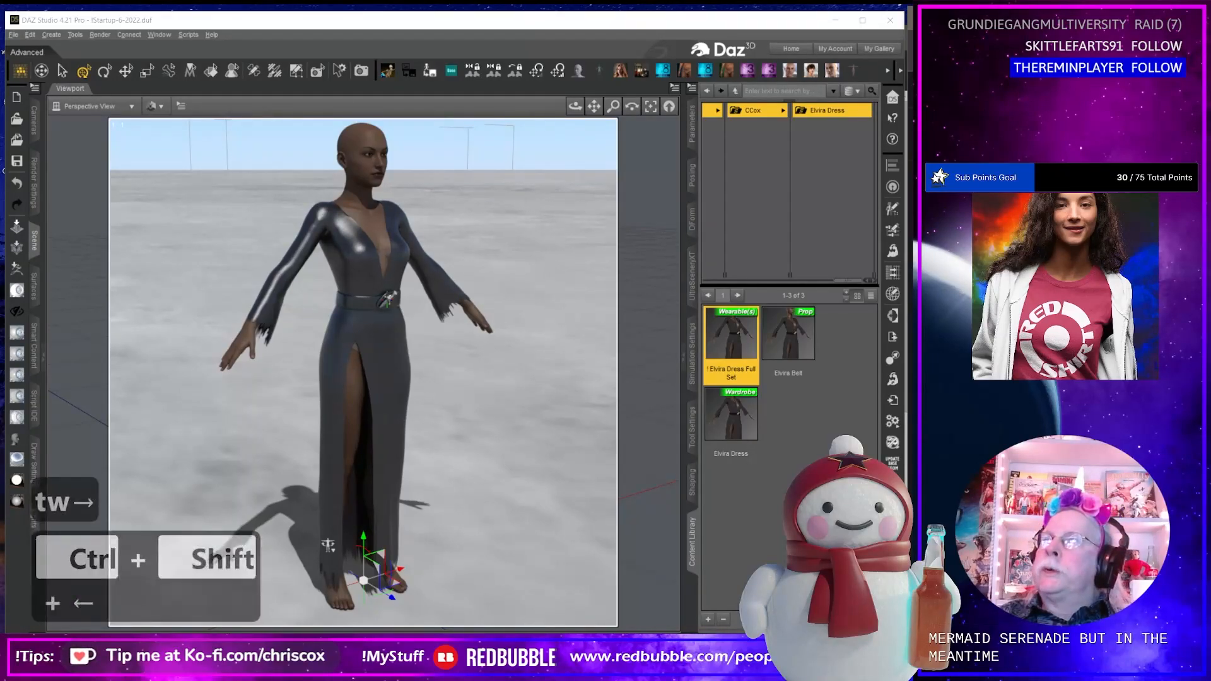
{"action": "key", "text": "ctrl+v"}
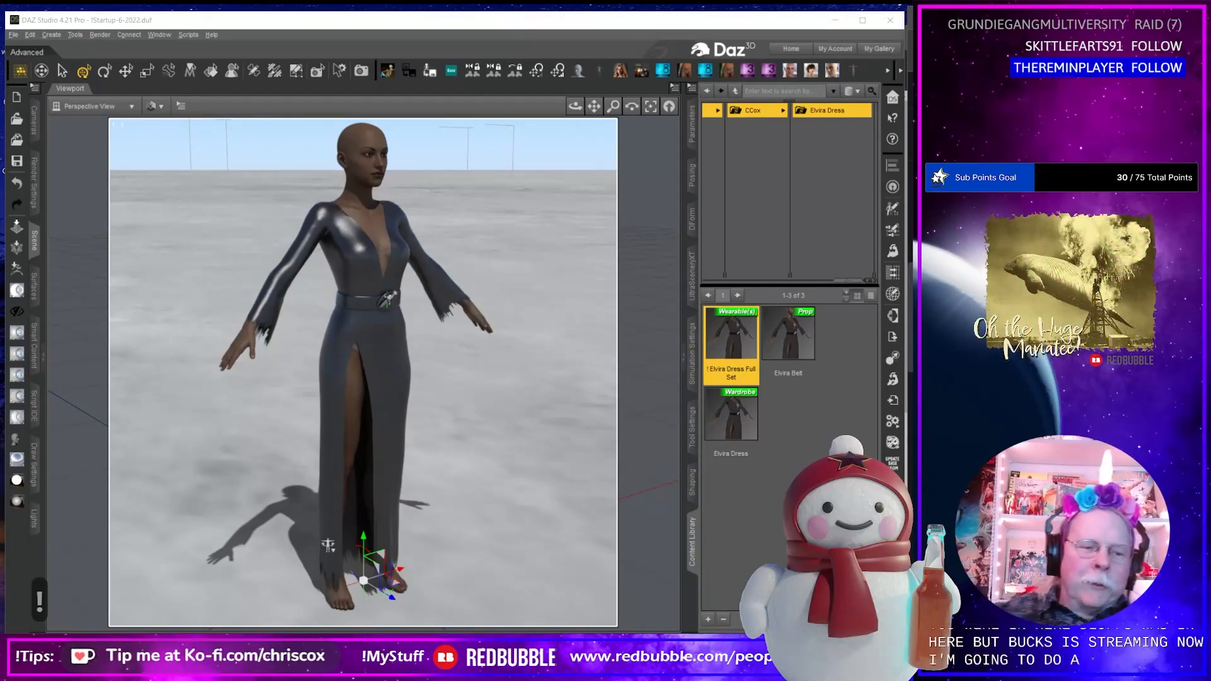
{"action": "type", "text": "blux"}
{"action": "key", "text": "Return"}
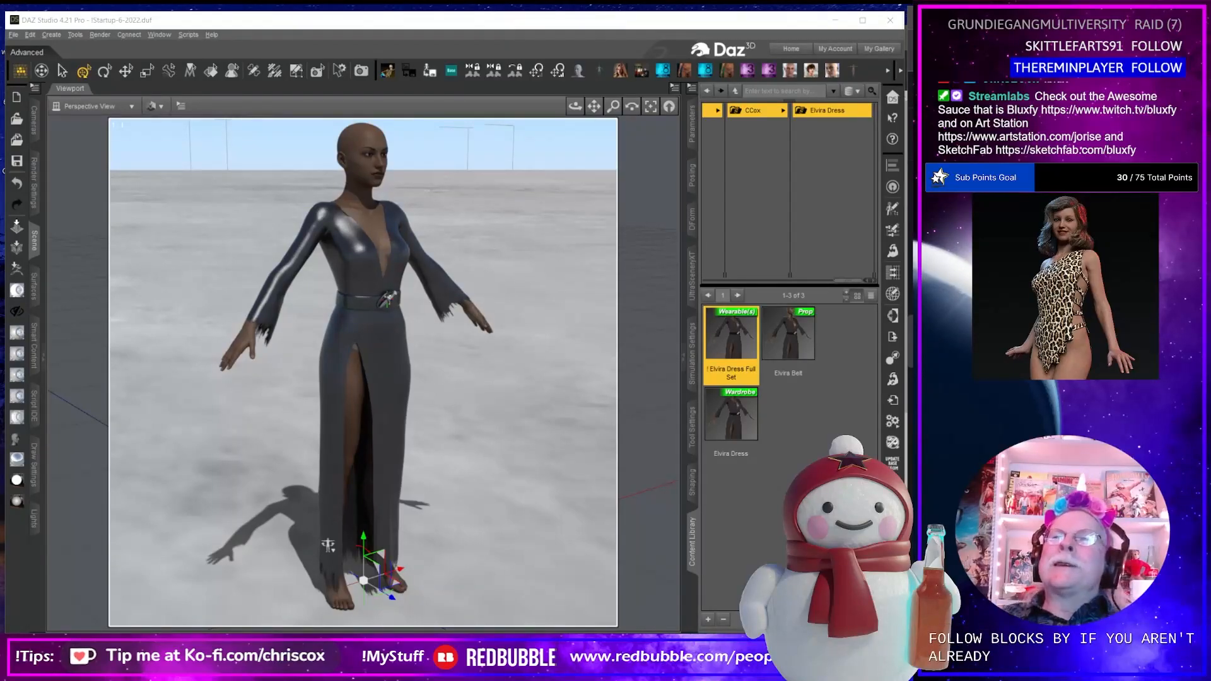
{"action": "key", "text": "shift+1"}
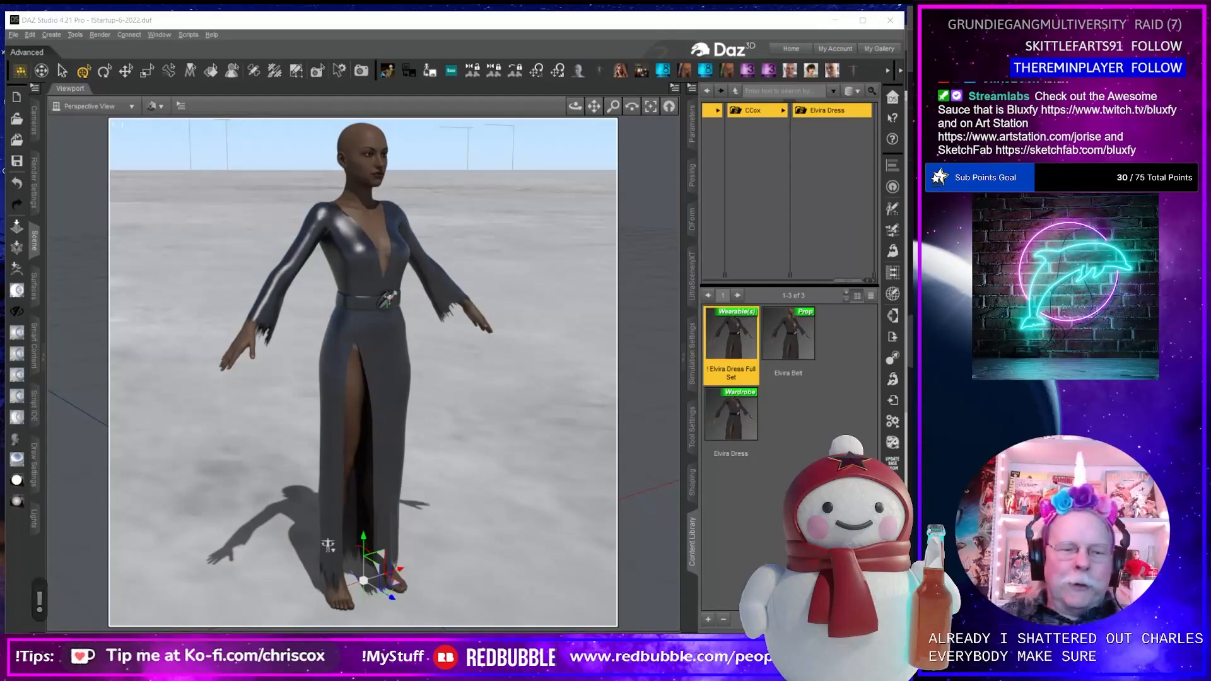
Post !so shout-out commands in the stream chat for the featured artist's channel and for an active chatter's channel.
{"action": "type", "text": "so@vb"}
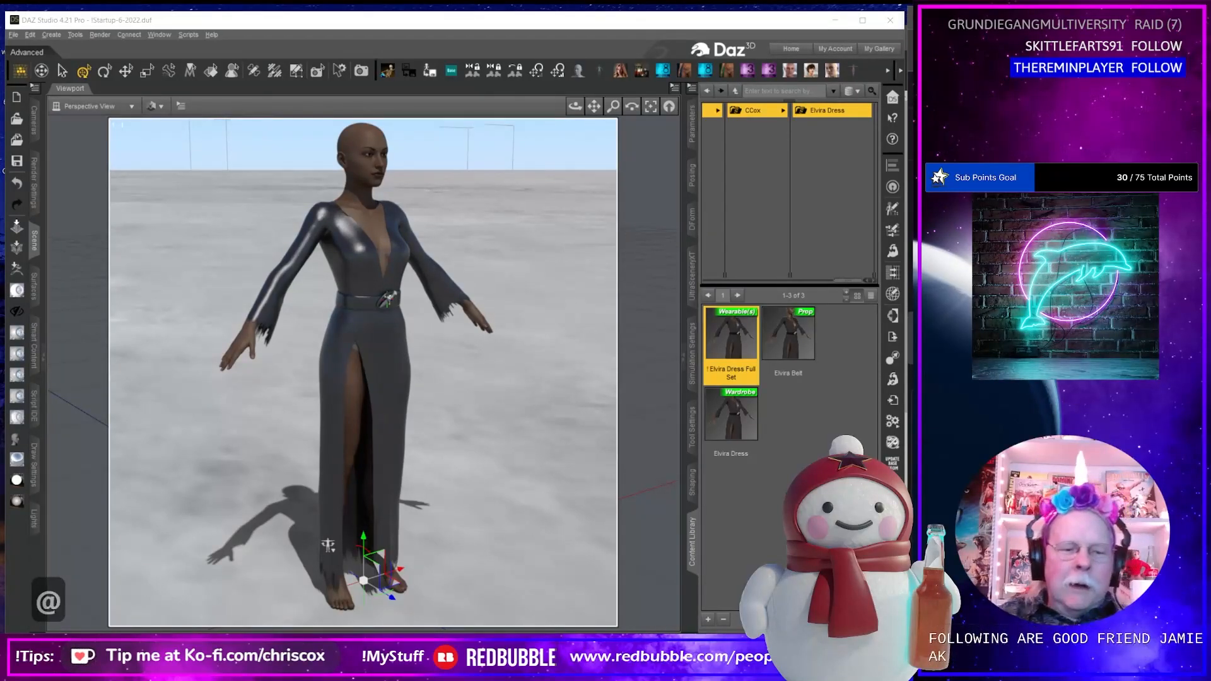
{"action": "key", "text": "BackSpace"}
{"action": "key", "text": "BackSpace"}
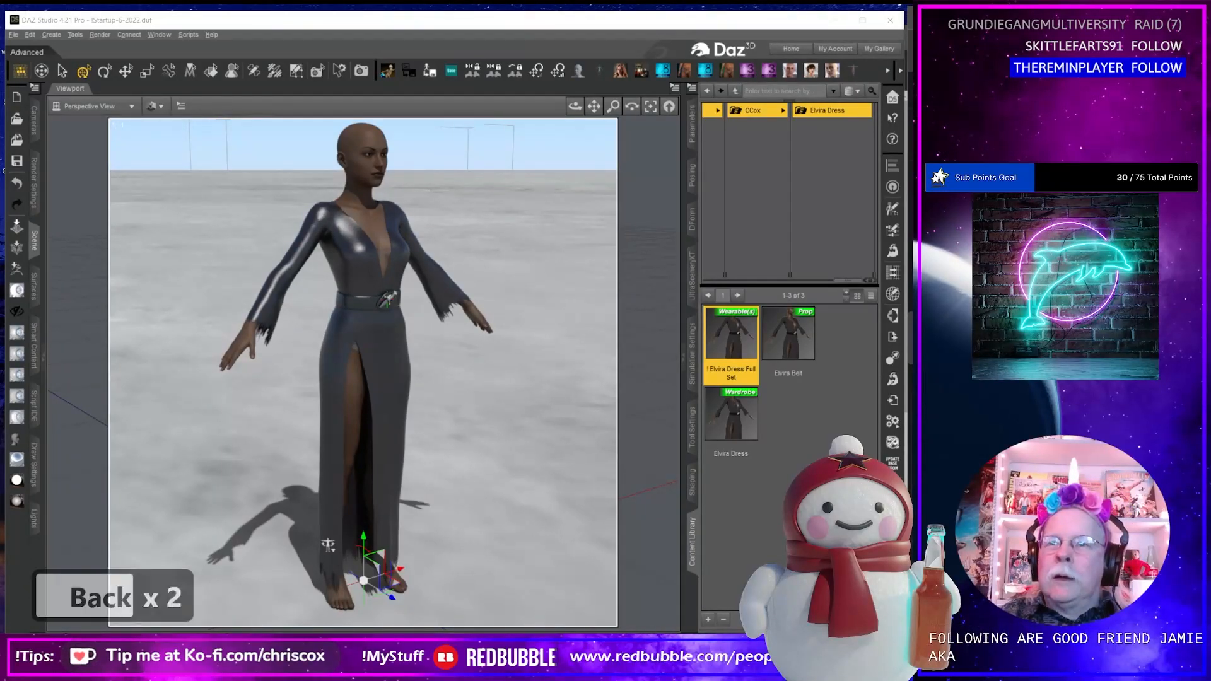
{"action": "type", "text": "b"}
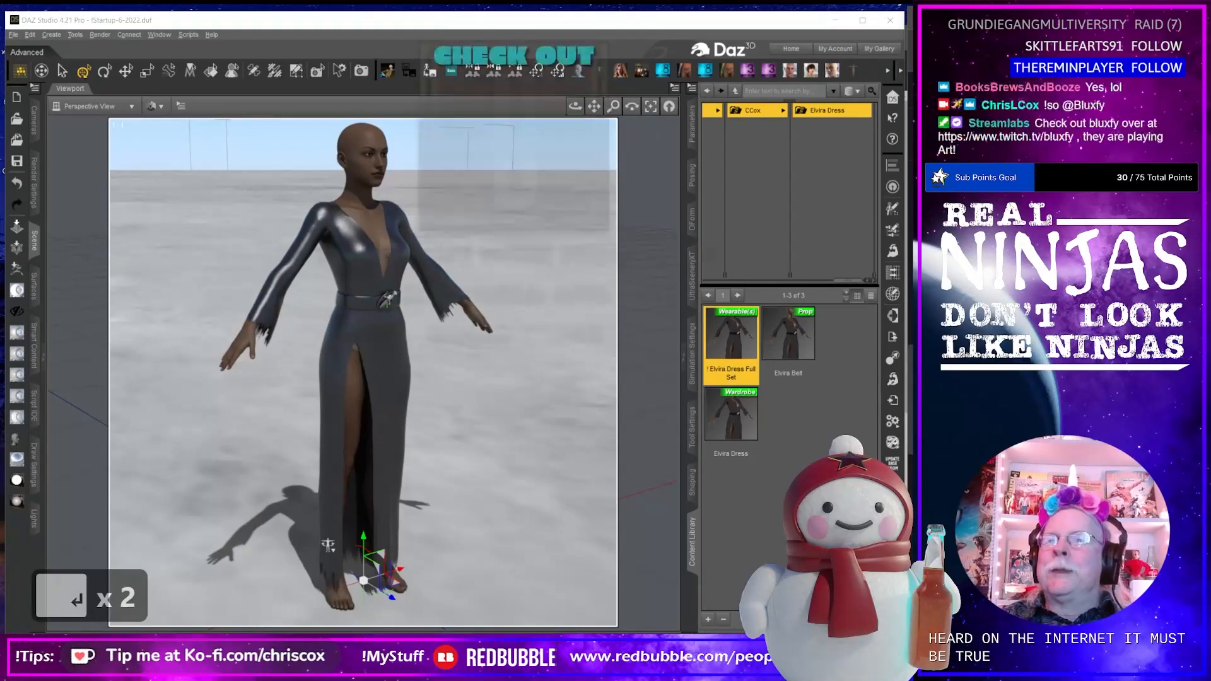
{"action": "type", "text": "so"}
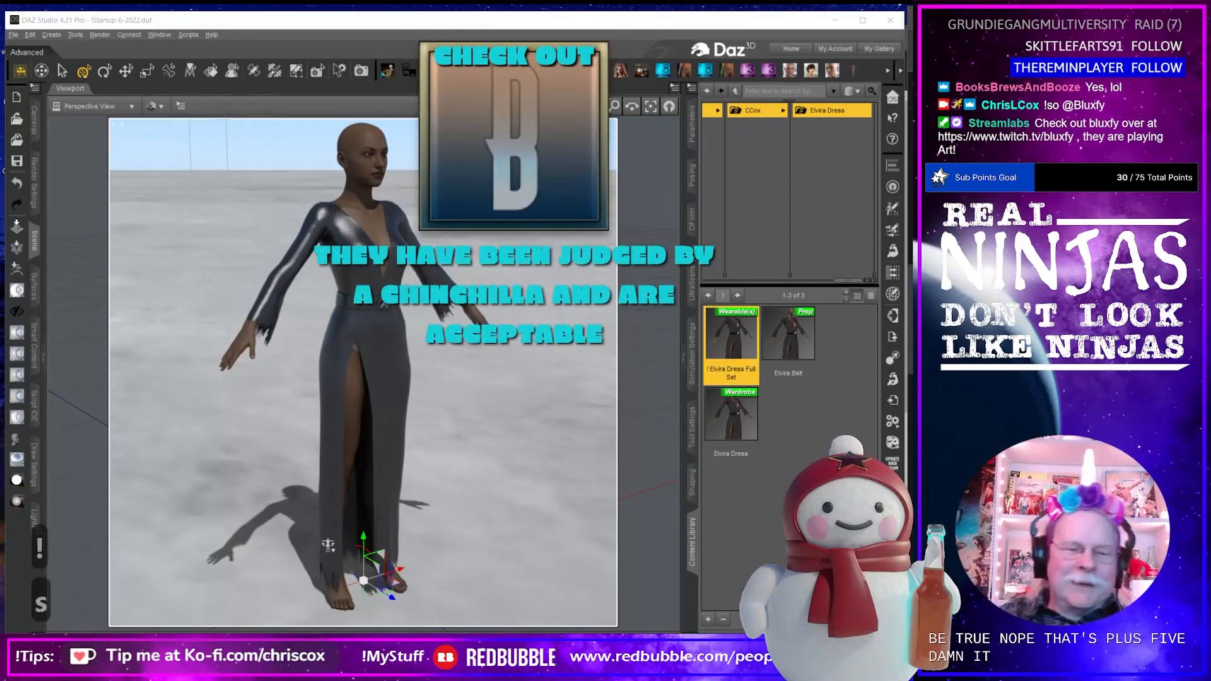
{"action": "type", "text": "@boo"}
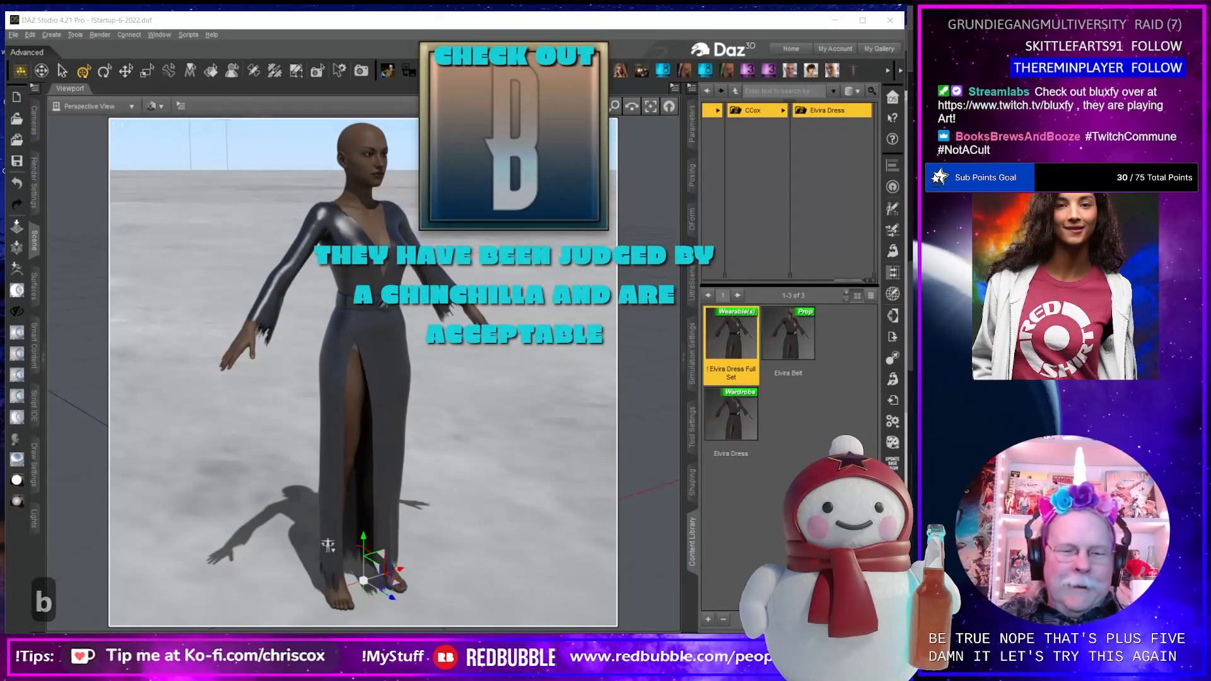
{"action": "key", "text": "Return"}
{"action": "key", "text": "Return"}
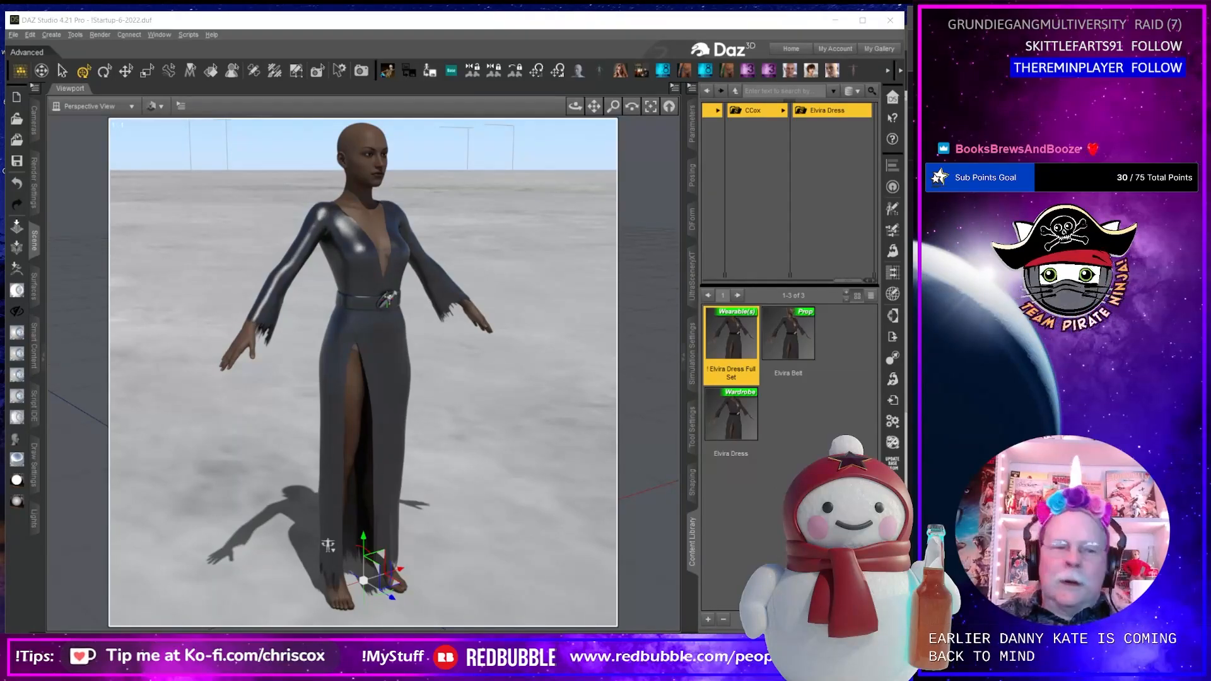
Post the !discord, !socials and !kofi commands in the stream chat.
{"action": "type", "text": "!discord"}
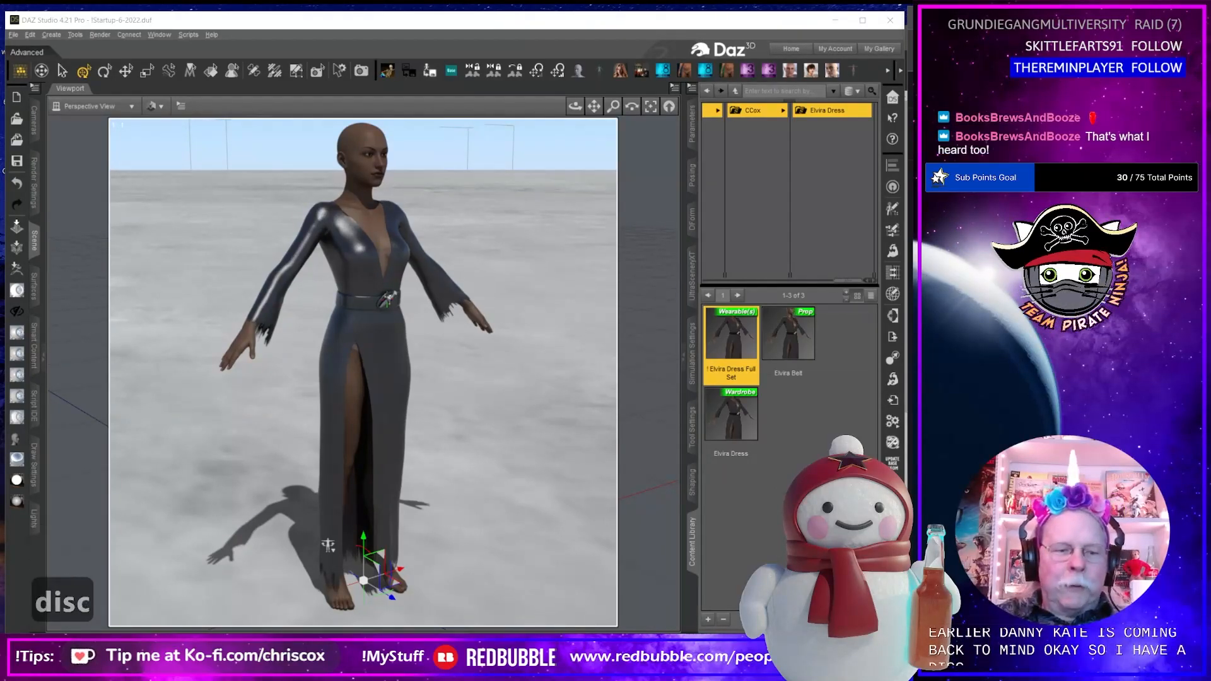
{"action": "key", "text": "Return"}
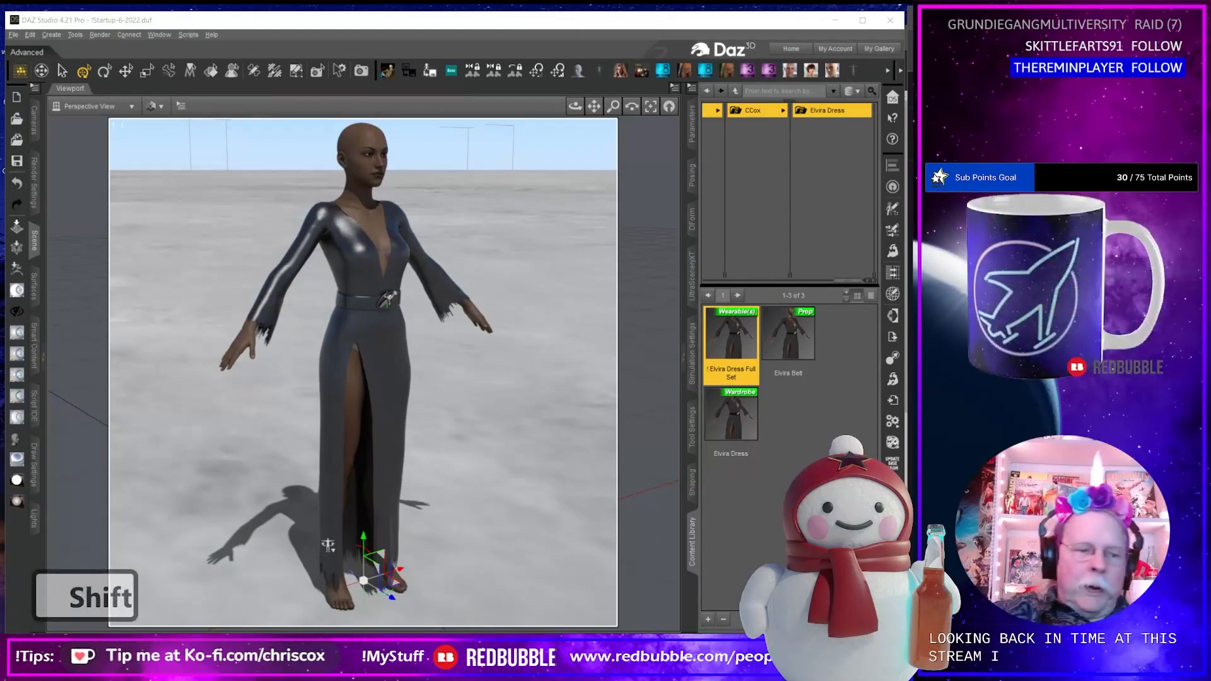
{"action": "type", "text": "!socials"}
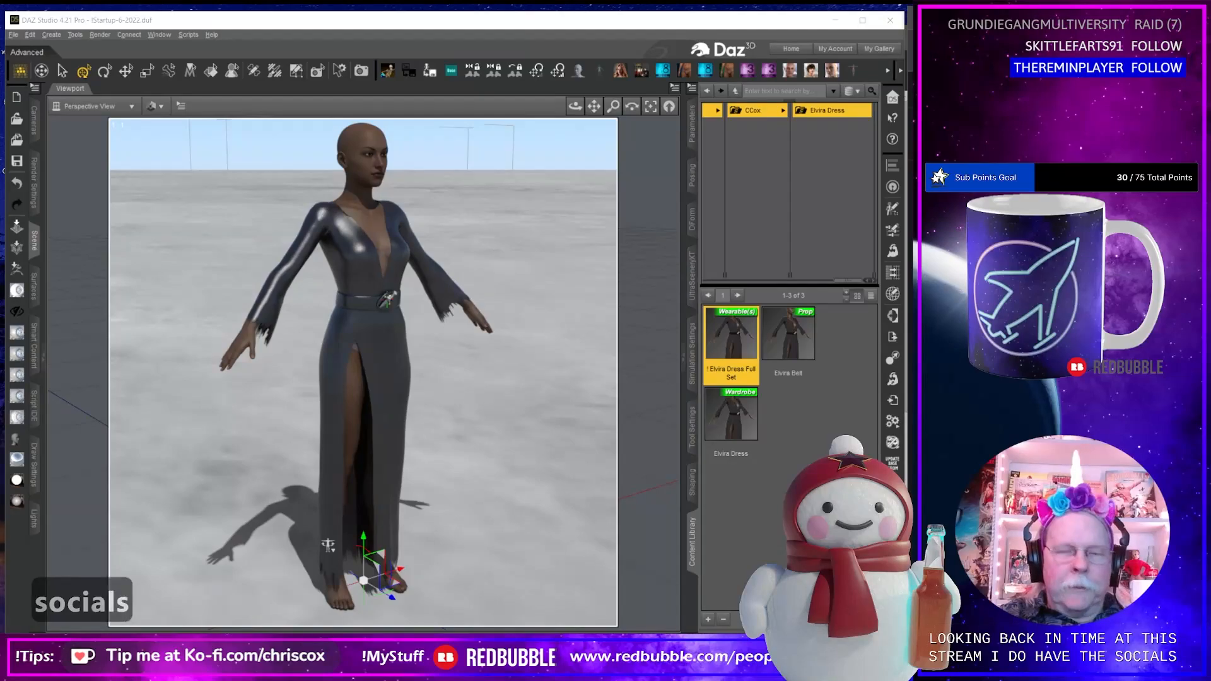
{"action": "key", "text": "Return"}
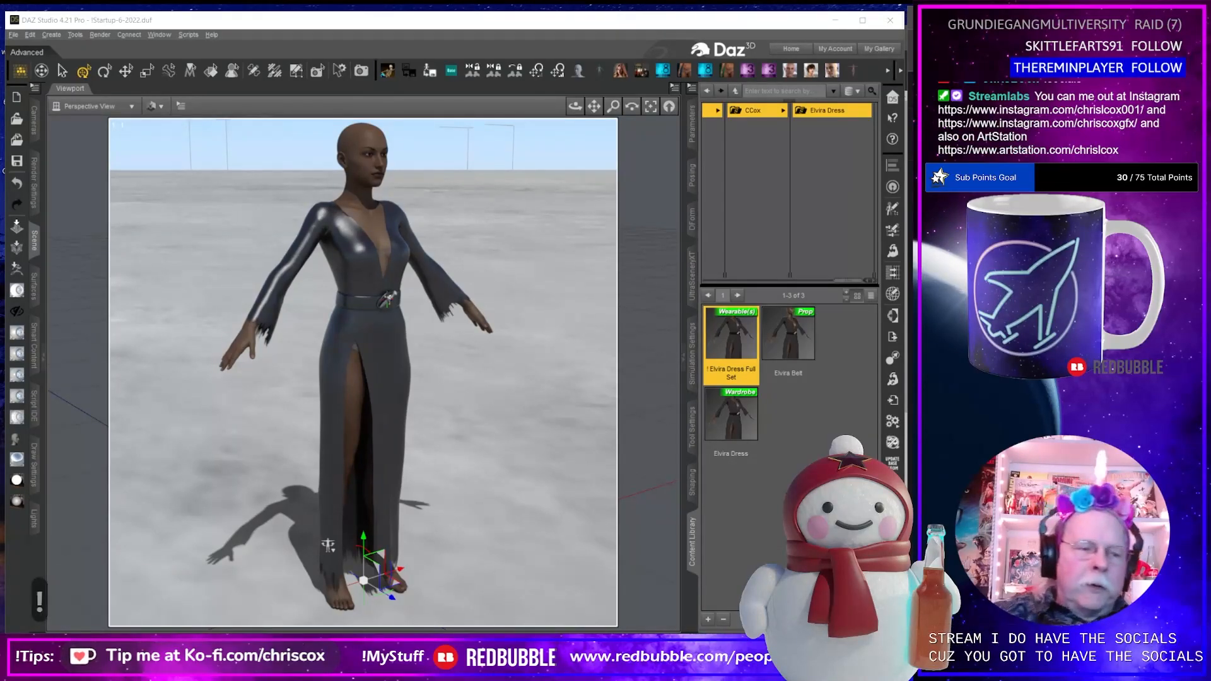
{"action": "type", "text": "!kofi"}
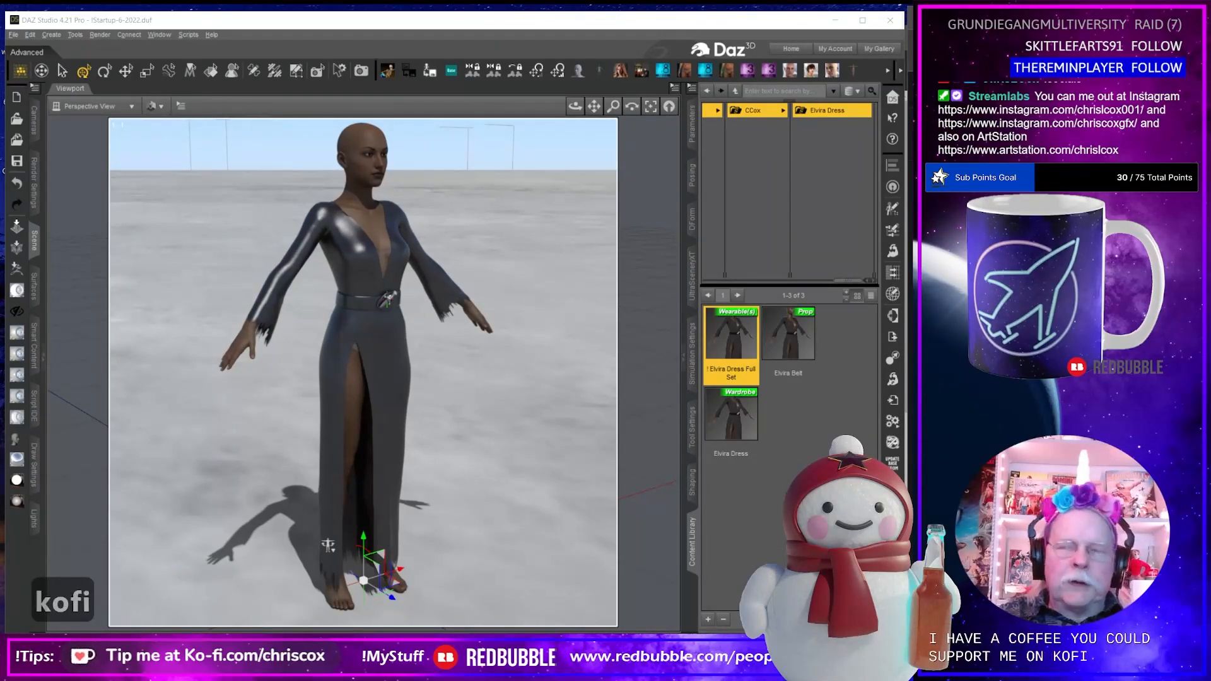
{"action": "key", "text": "Return"}
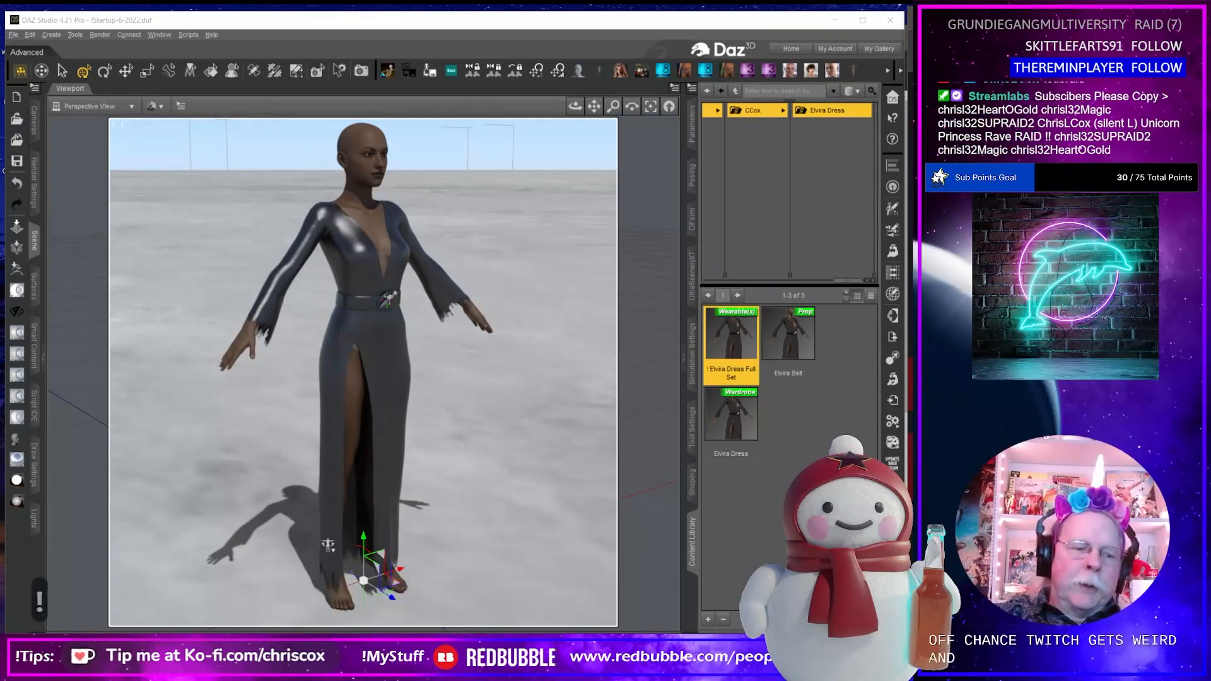
Post a !so shout-out in the stream chat for the channel chosen for the raid and enter that channel's name as the raid target.
{"action": "type", "text": "!so"}
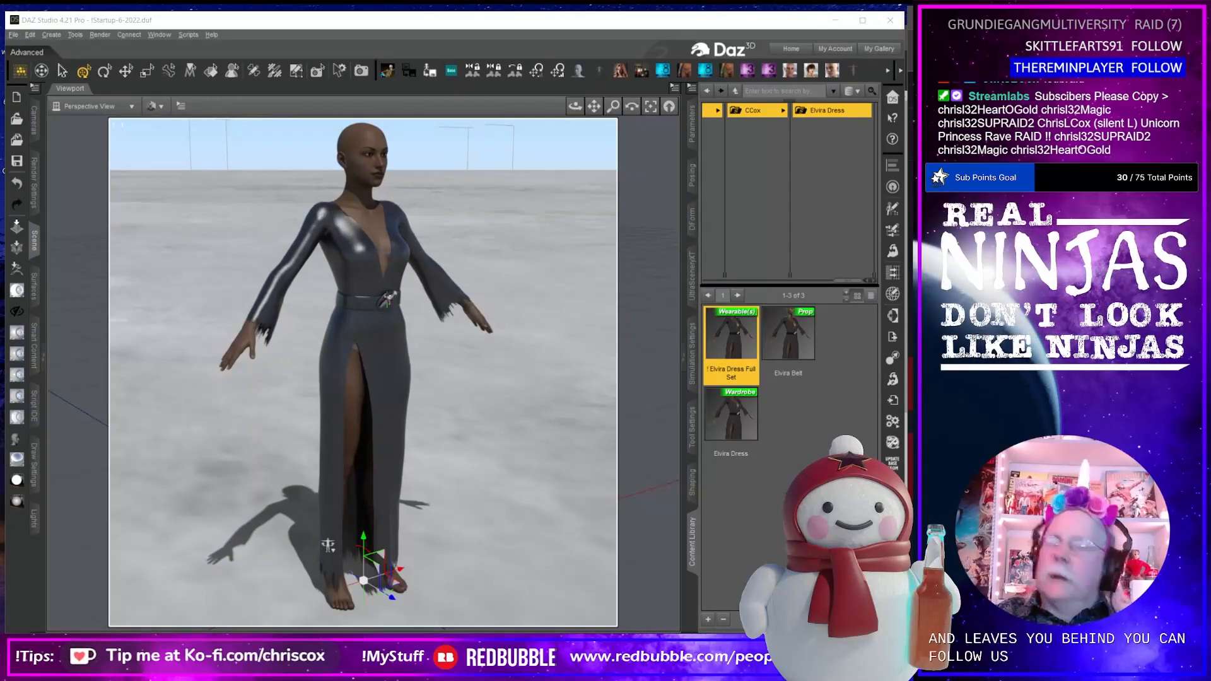
{"action": "type", "text": "po"}
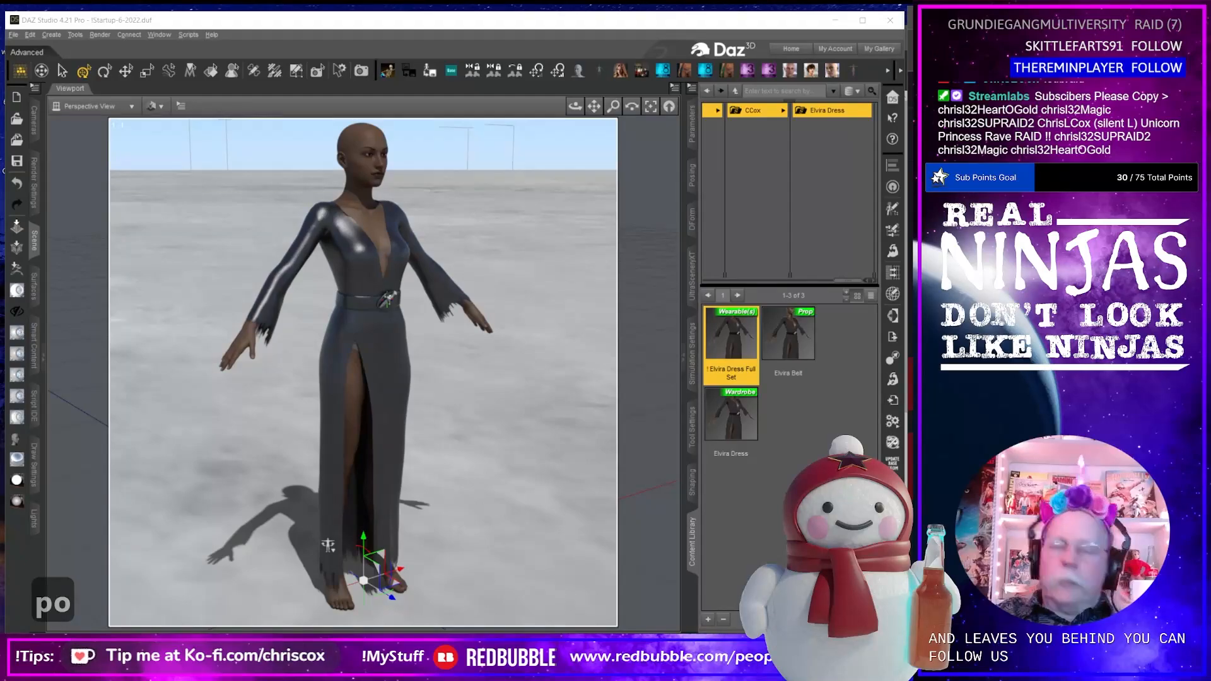
{"action": "type", "text": "tat"}
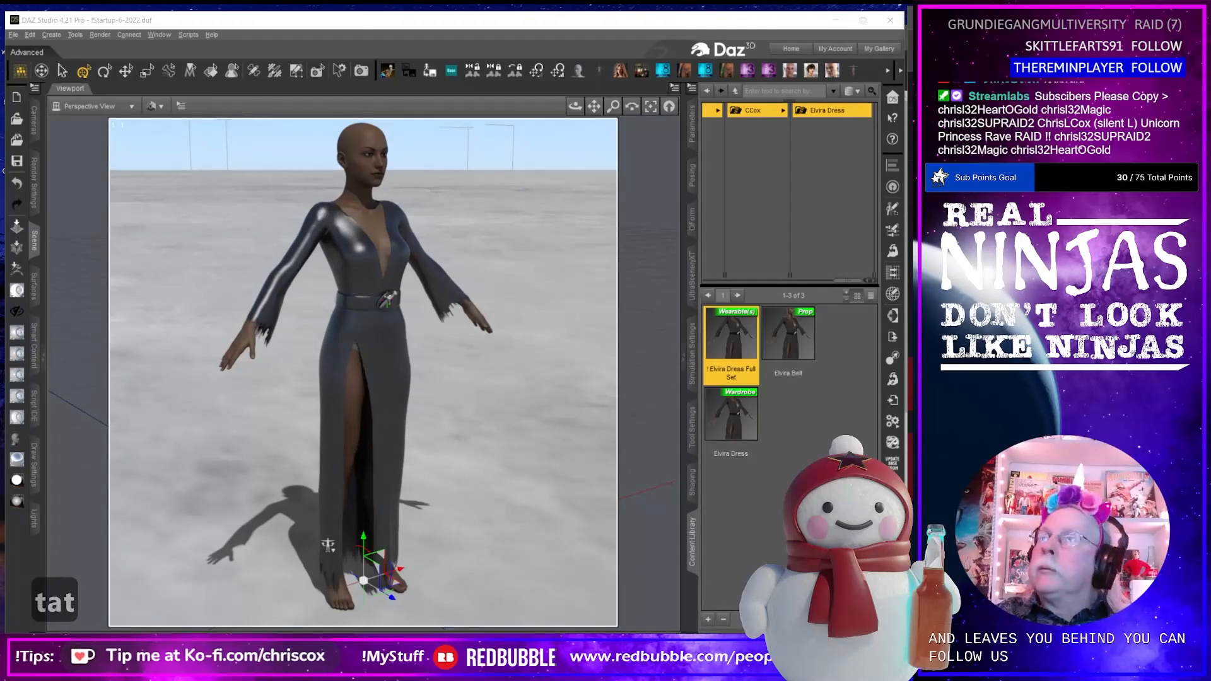
{"action": "type", "text": "oin"}
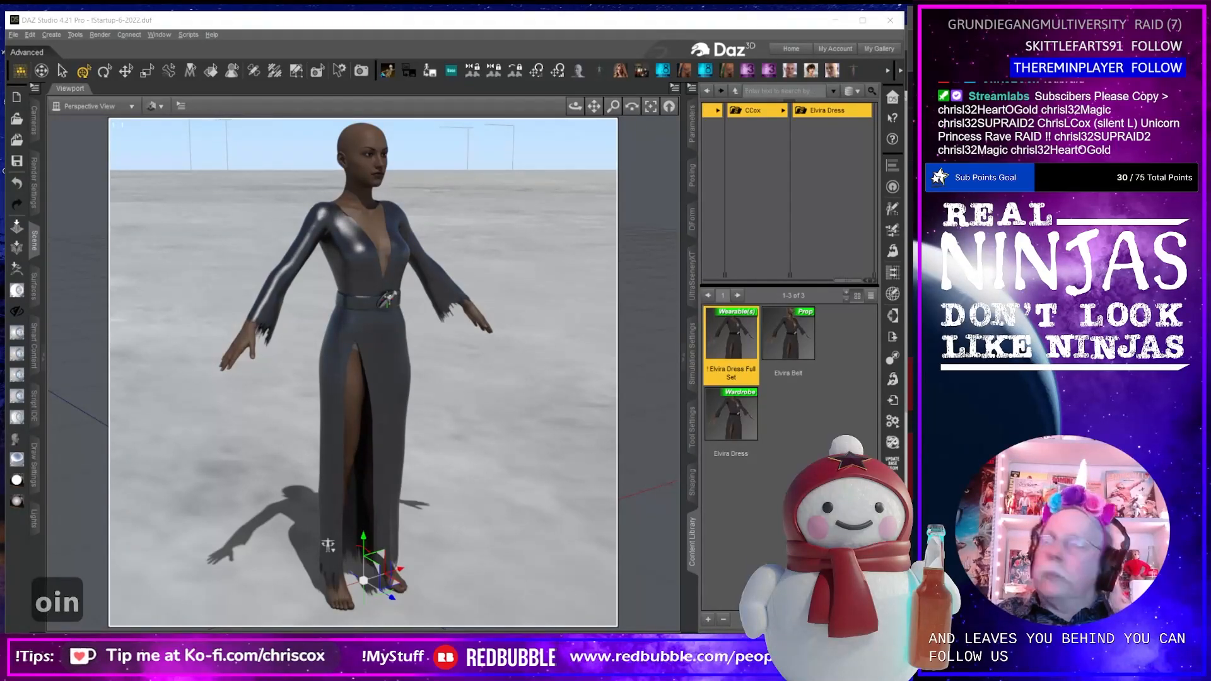
{"action": "type", "text": "orbit"}
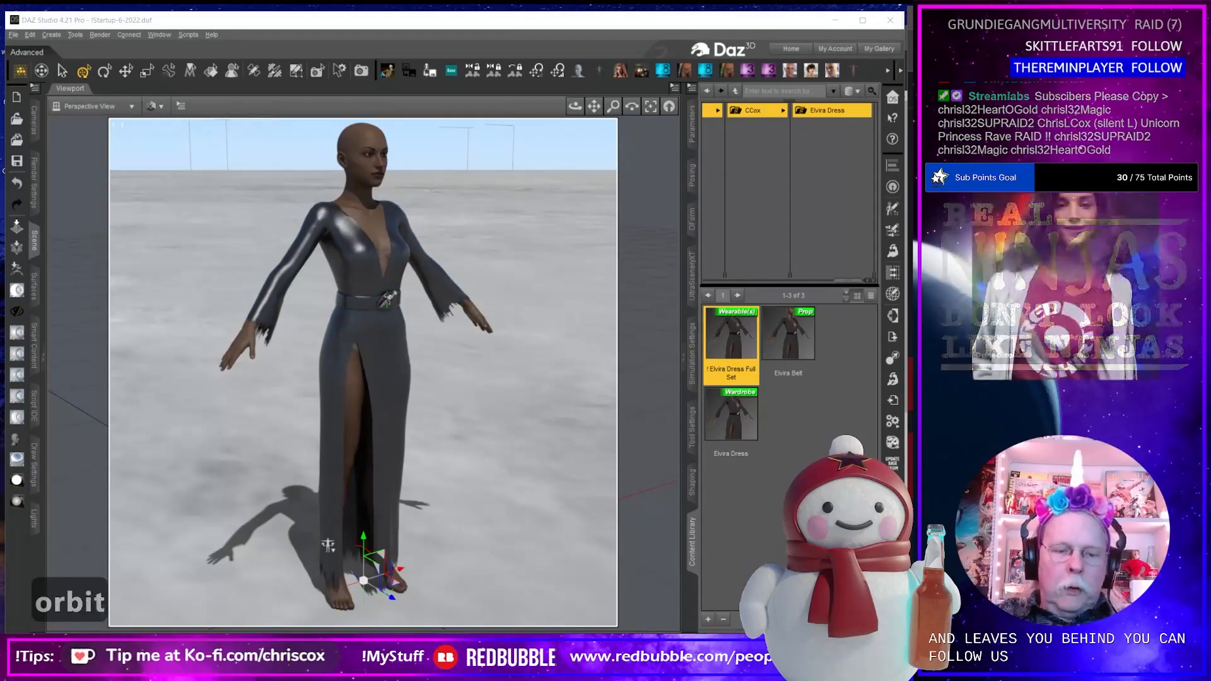
{"action": "key", "text": "Return"}
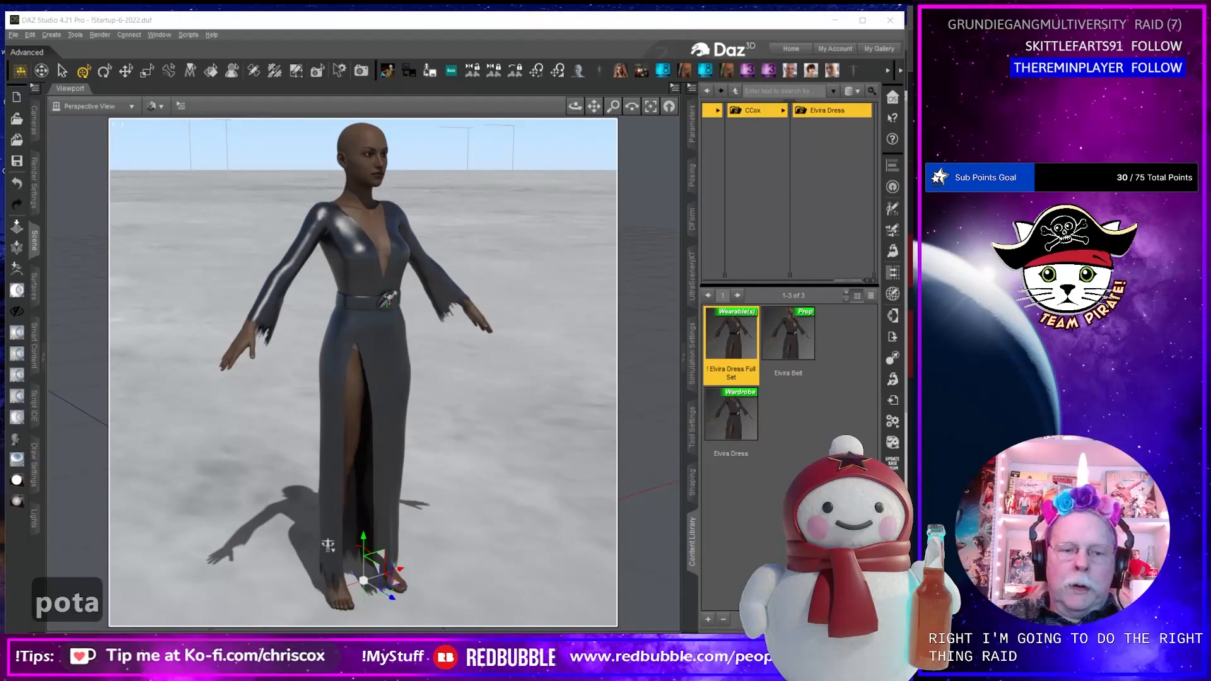
{"action": "type", "text": "orbit"}
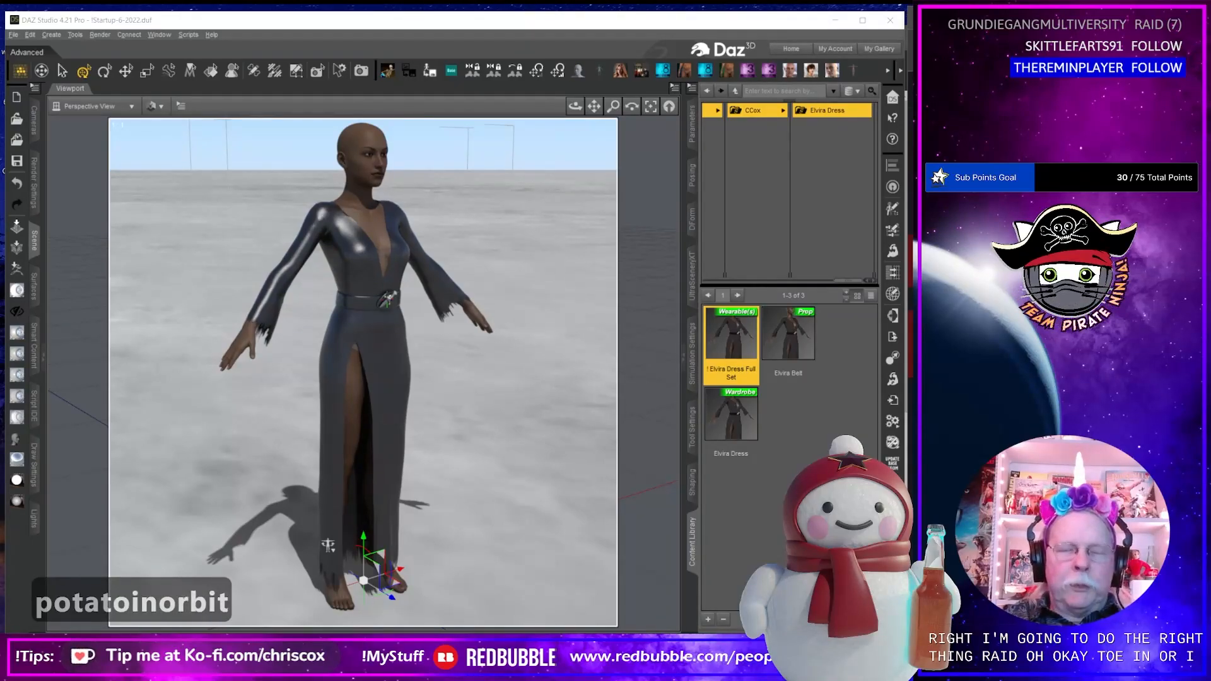
{"action": "key", "text": "Return"}
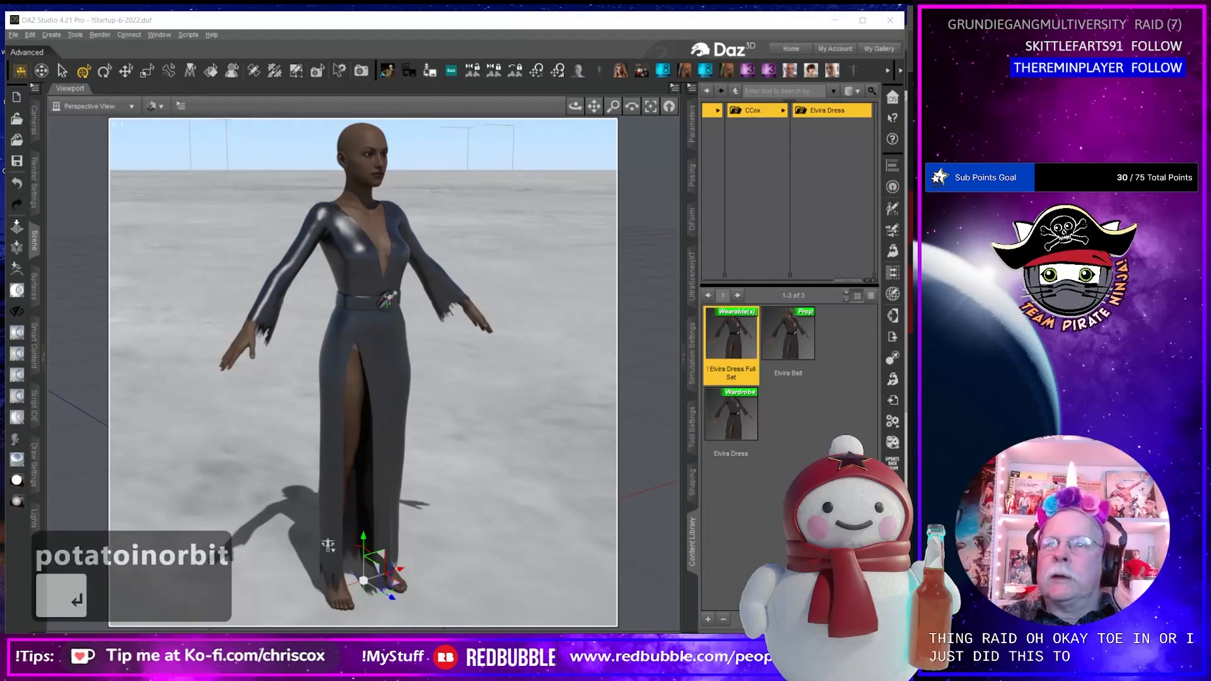